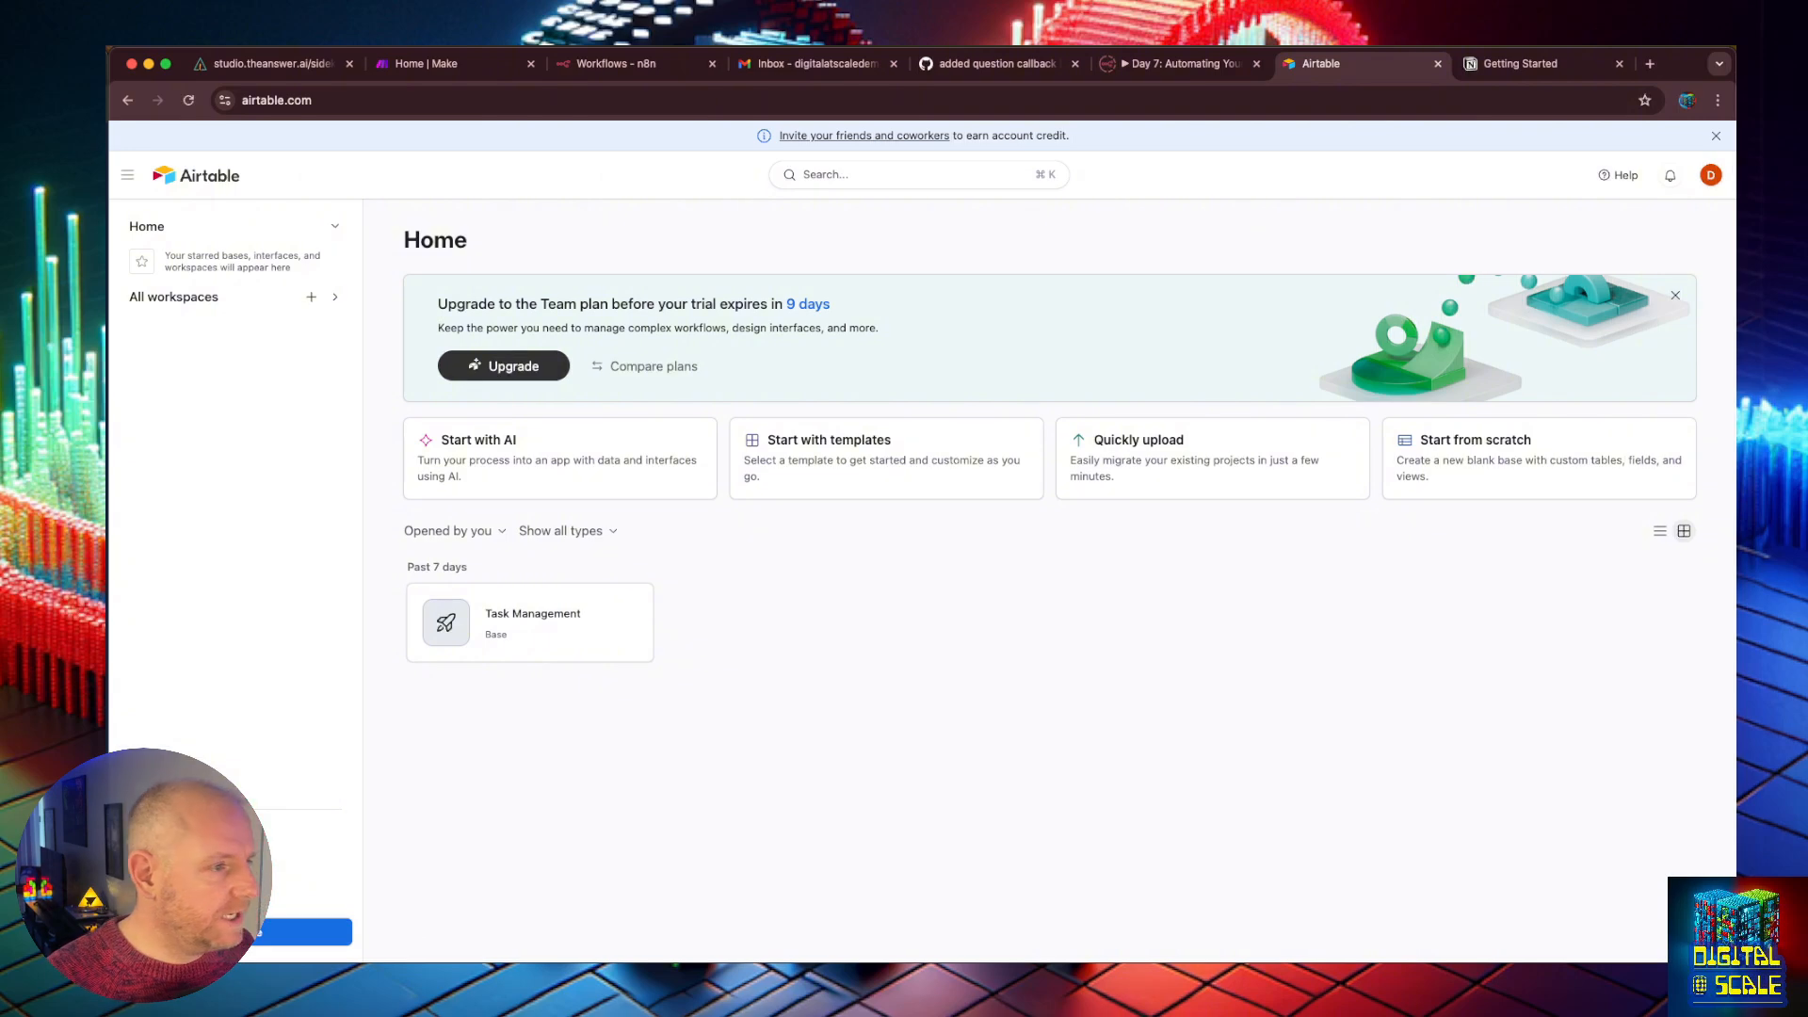
# Step: Switch to Notion's Getting Started page and tick the first three items of the basics checklist
pyautogui.click(1528, 70)
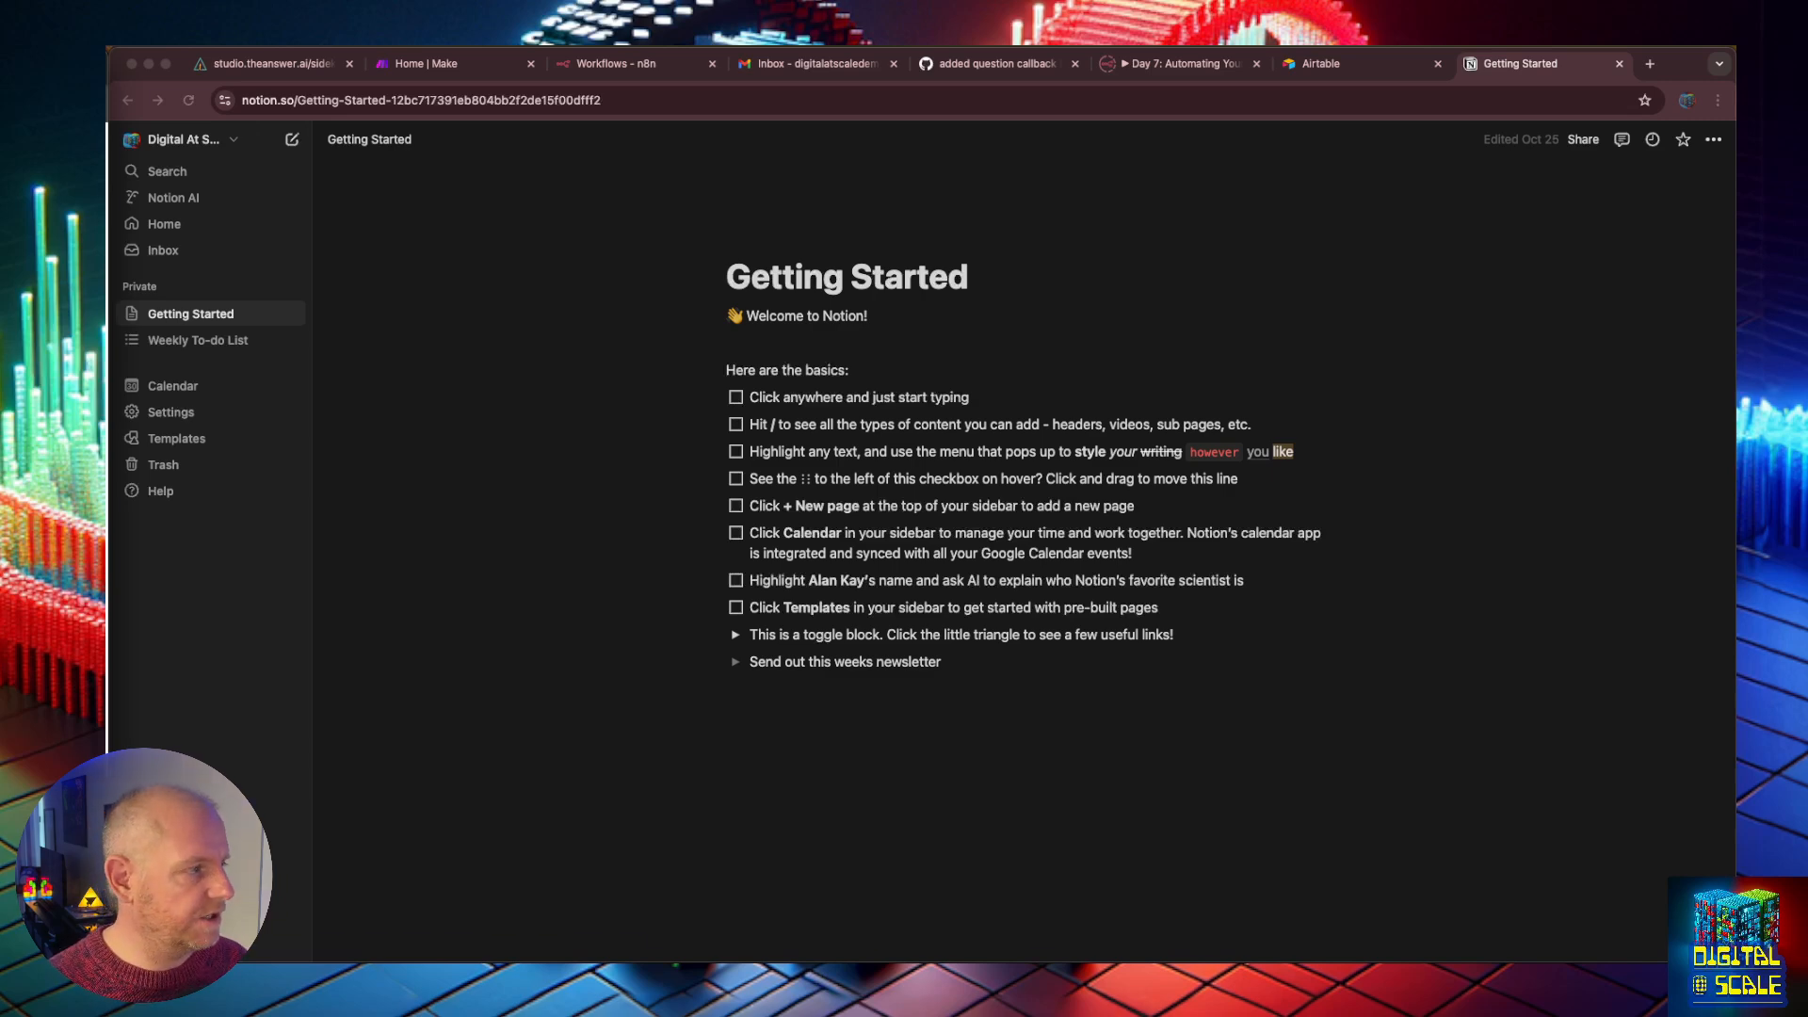
pyautogui.click(989, 401)
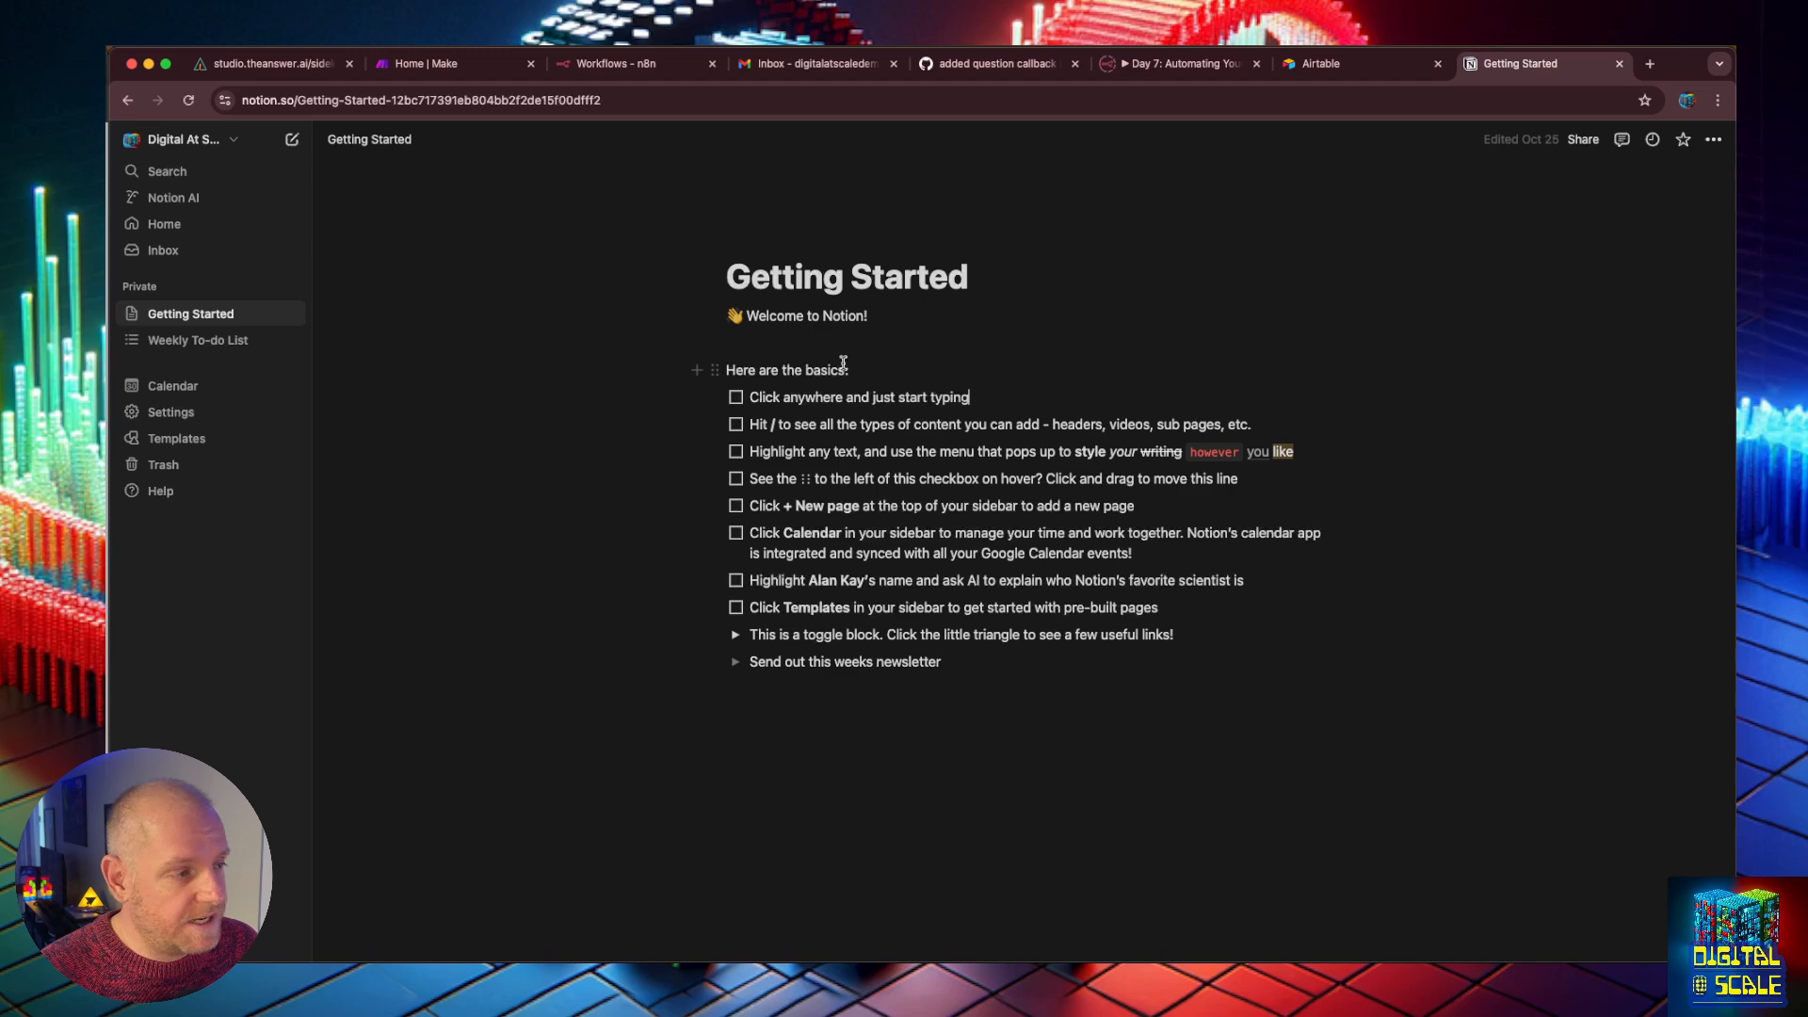
pyautogui.click(735, 397)
pyautogui.click(738, 424)
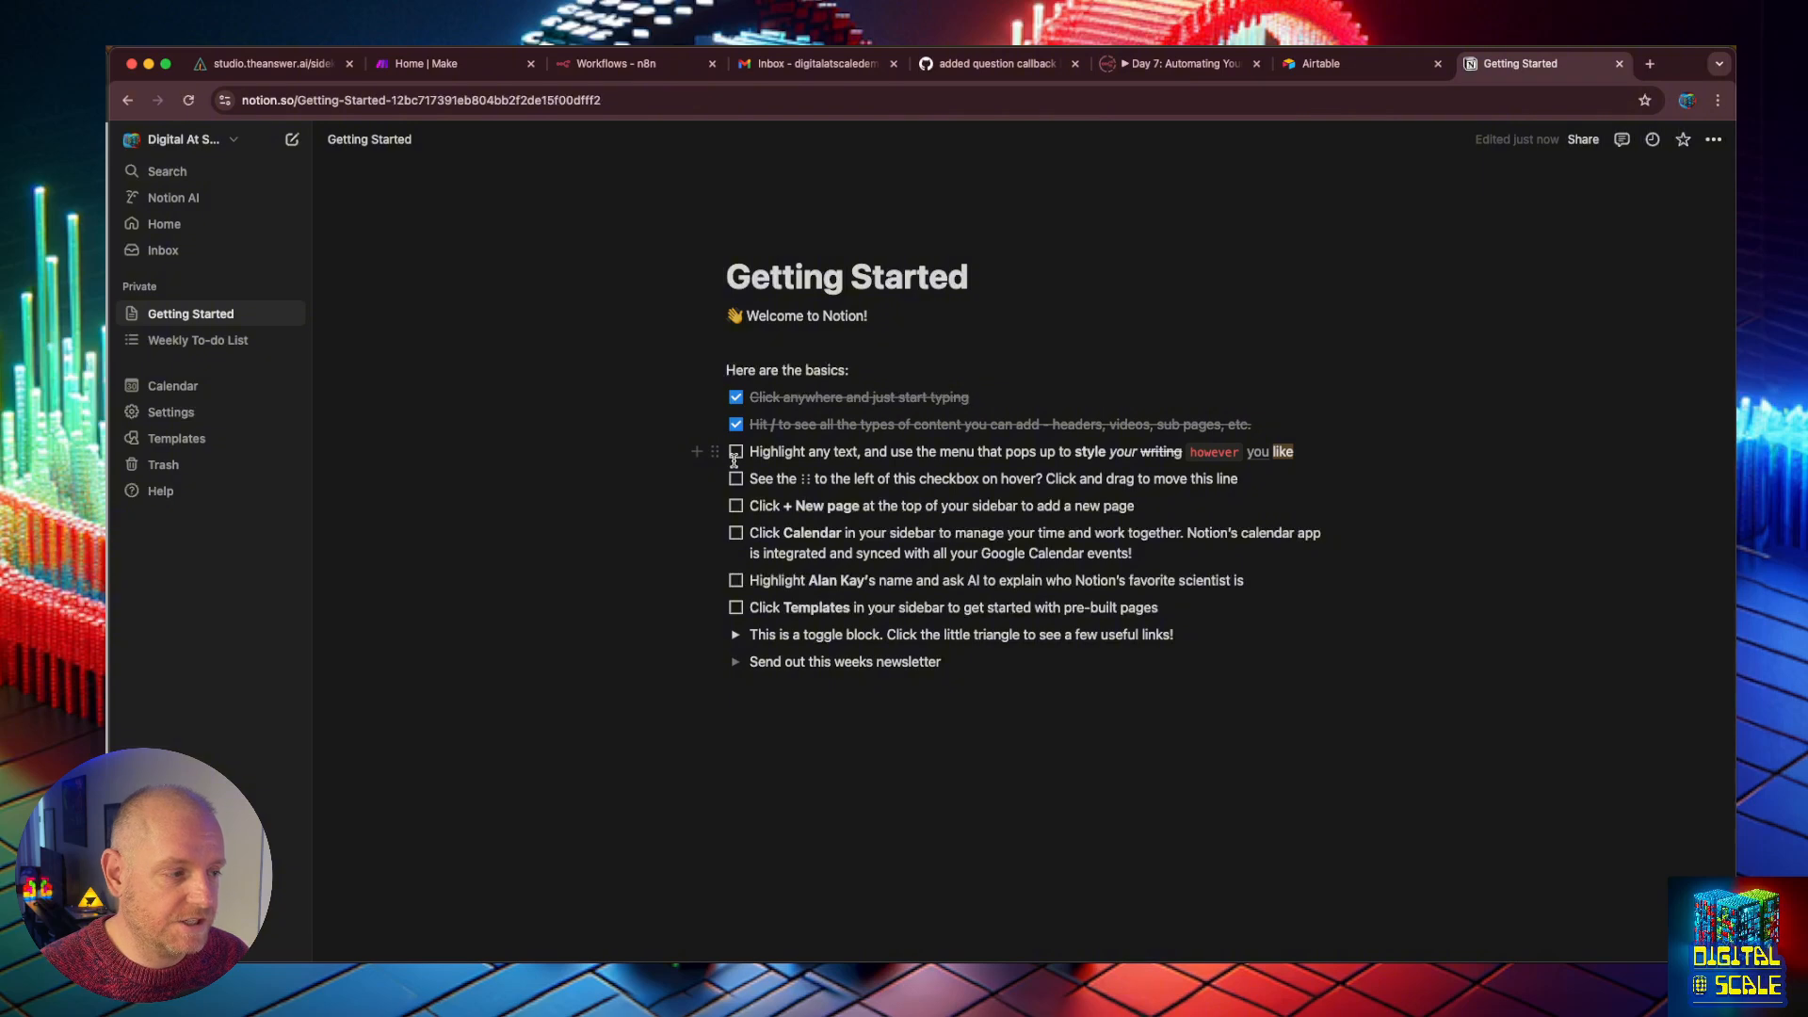
pyautogui.click(735, 453)
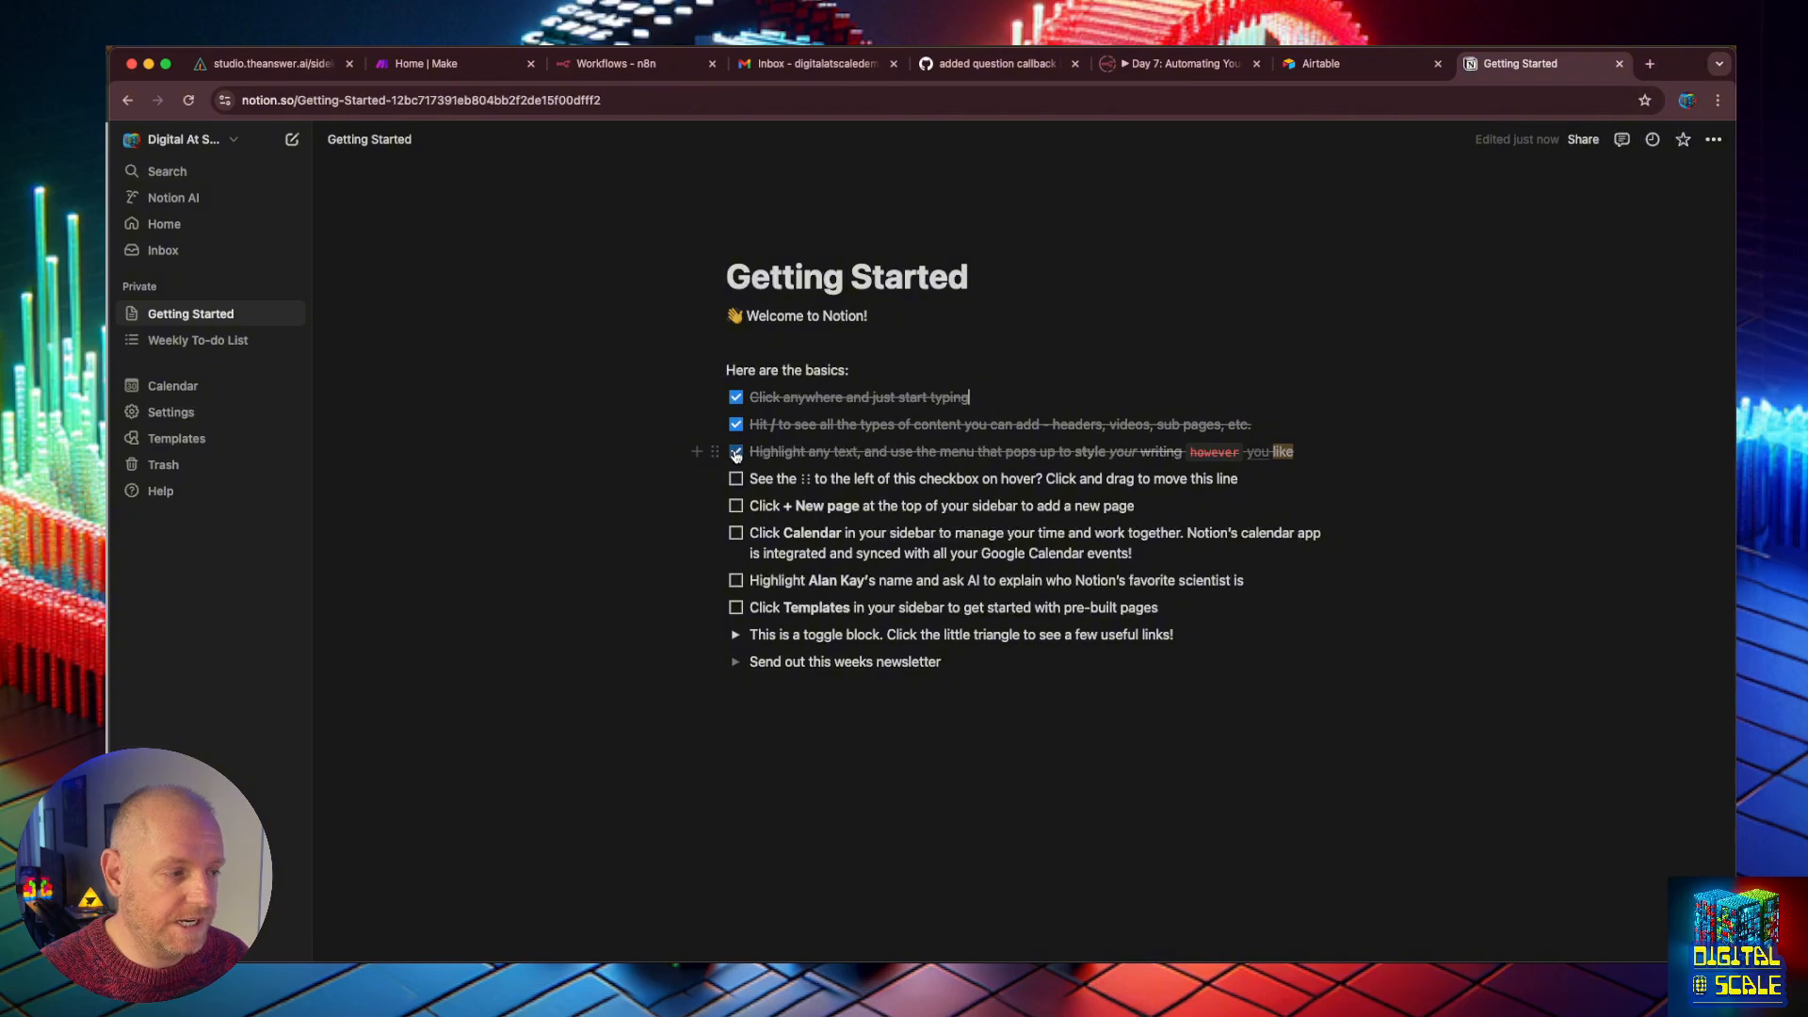
# Step: Start an empty line below the newsletter toggle and untick the second and third checklist items
pyautogui.click(944, 678)
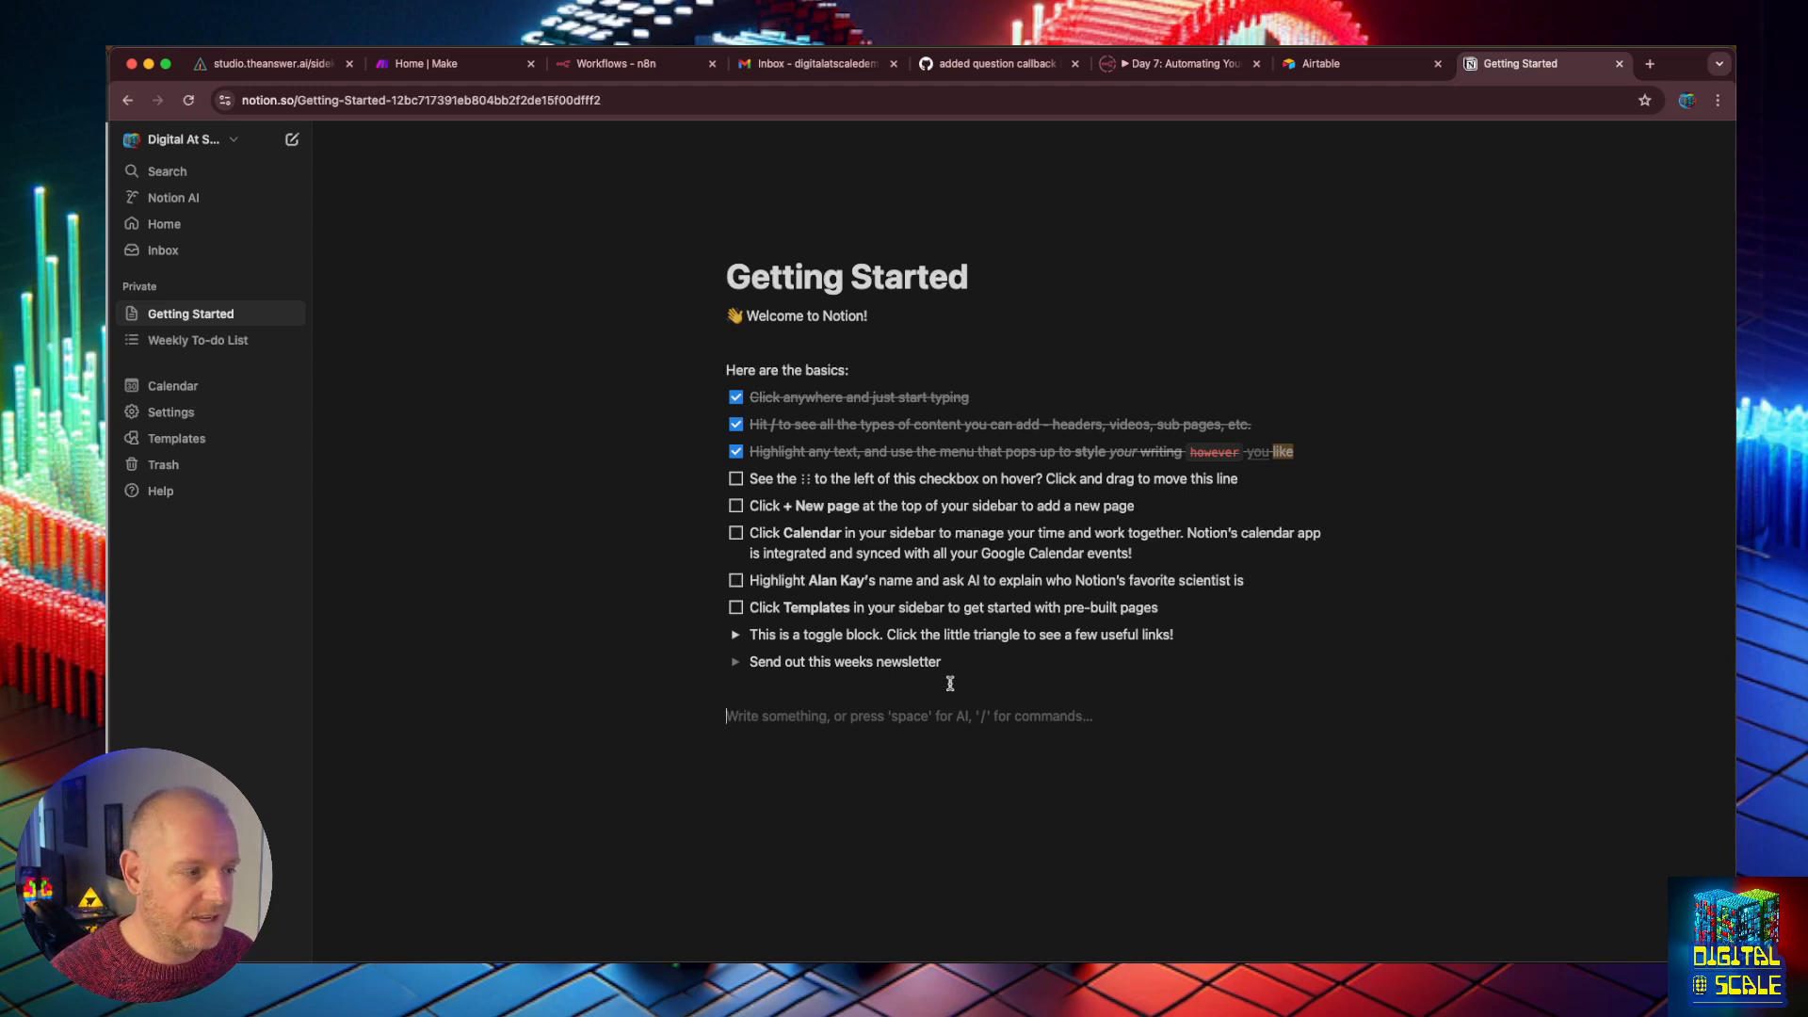
pyautogui.click(736, 424)
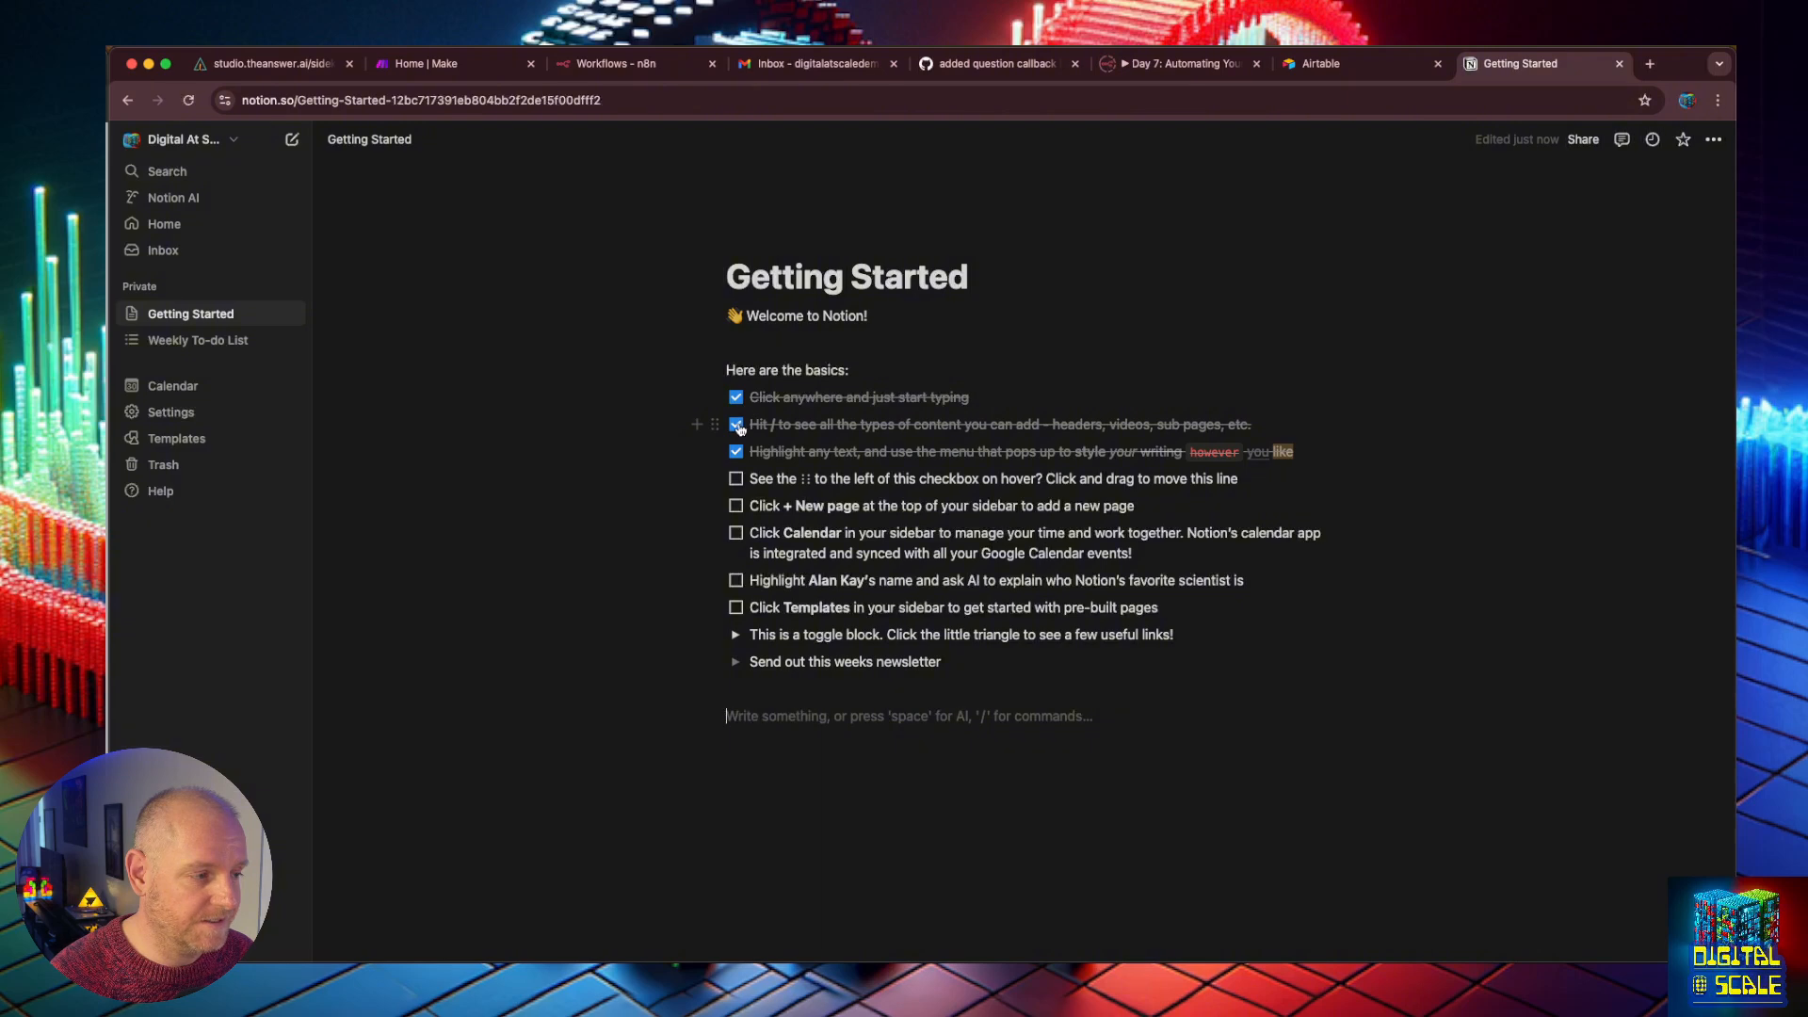
pyautogui.click(736, 451)
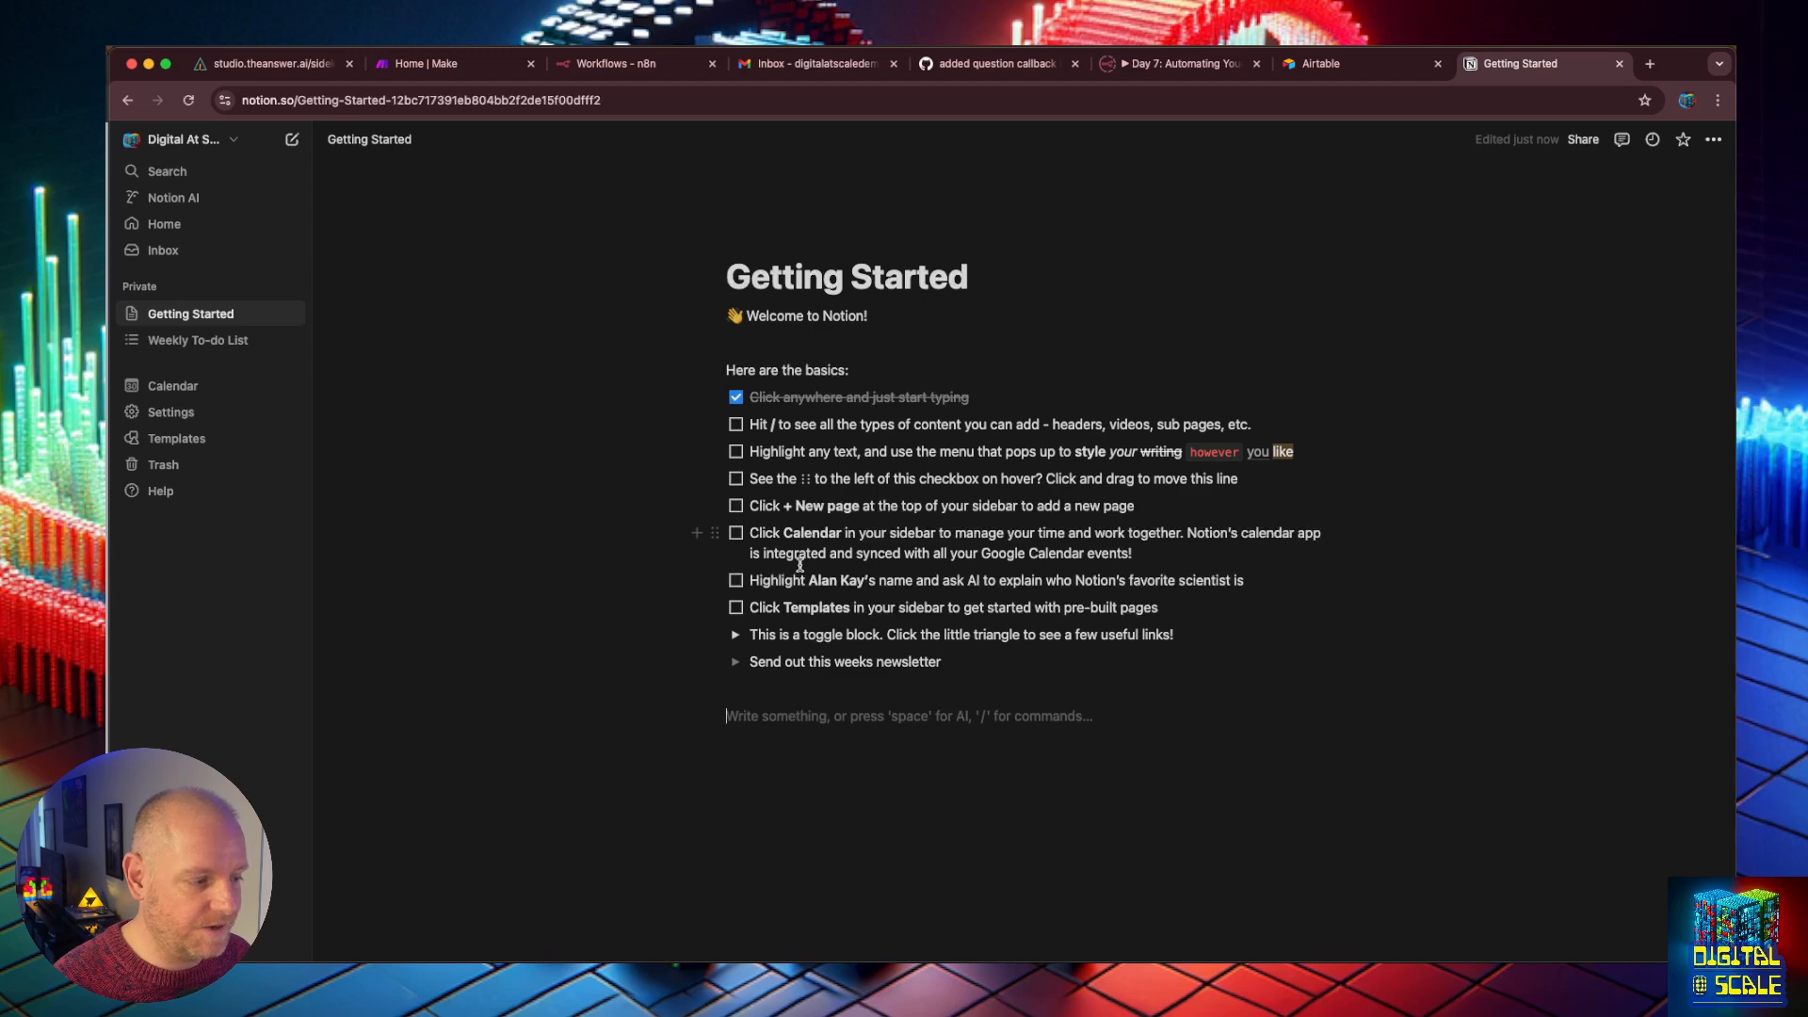
# Step: Insert a to-do list on the empty line with the items "Go through Notion" and "Go through Airtable"
pyautogui.write('/to')
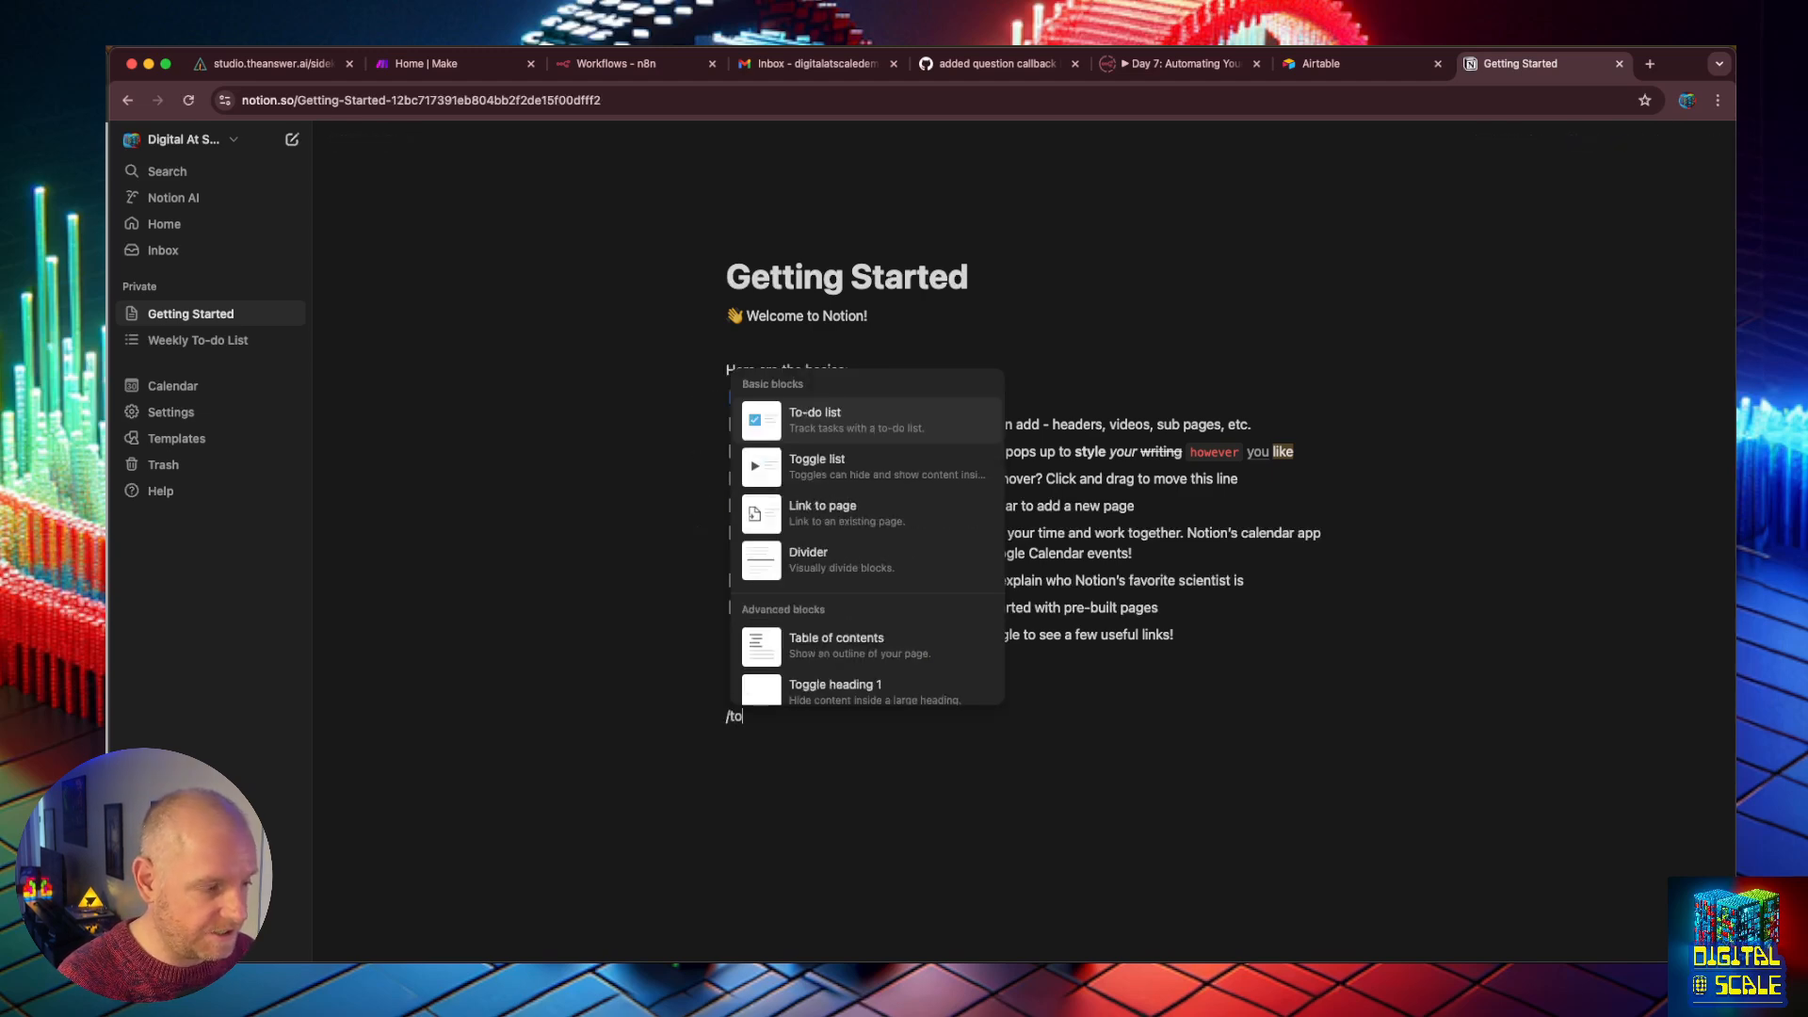
pyautogui.press('Return')
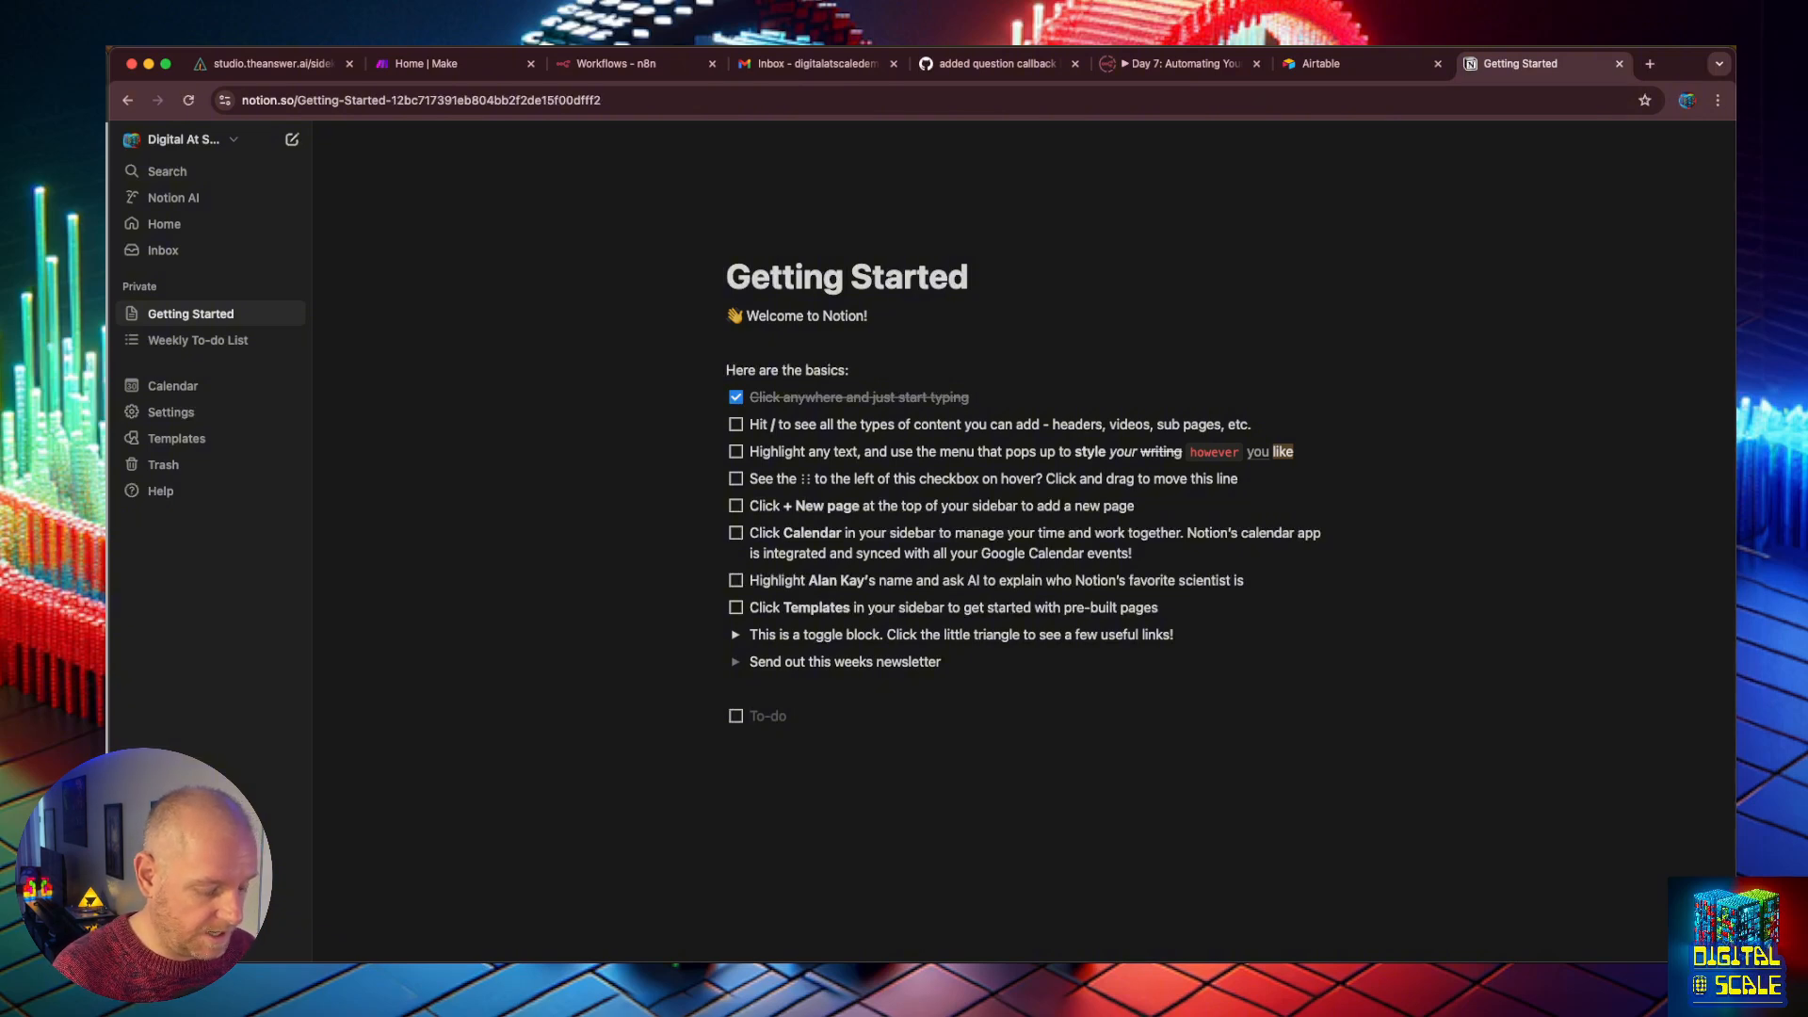
pyautogui.write('Go through Notion')
pyautogui.press('Return')
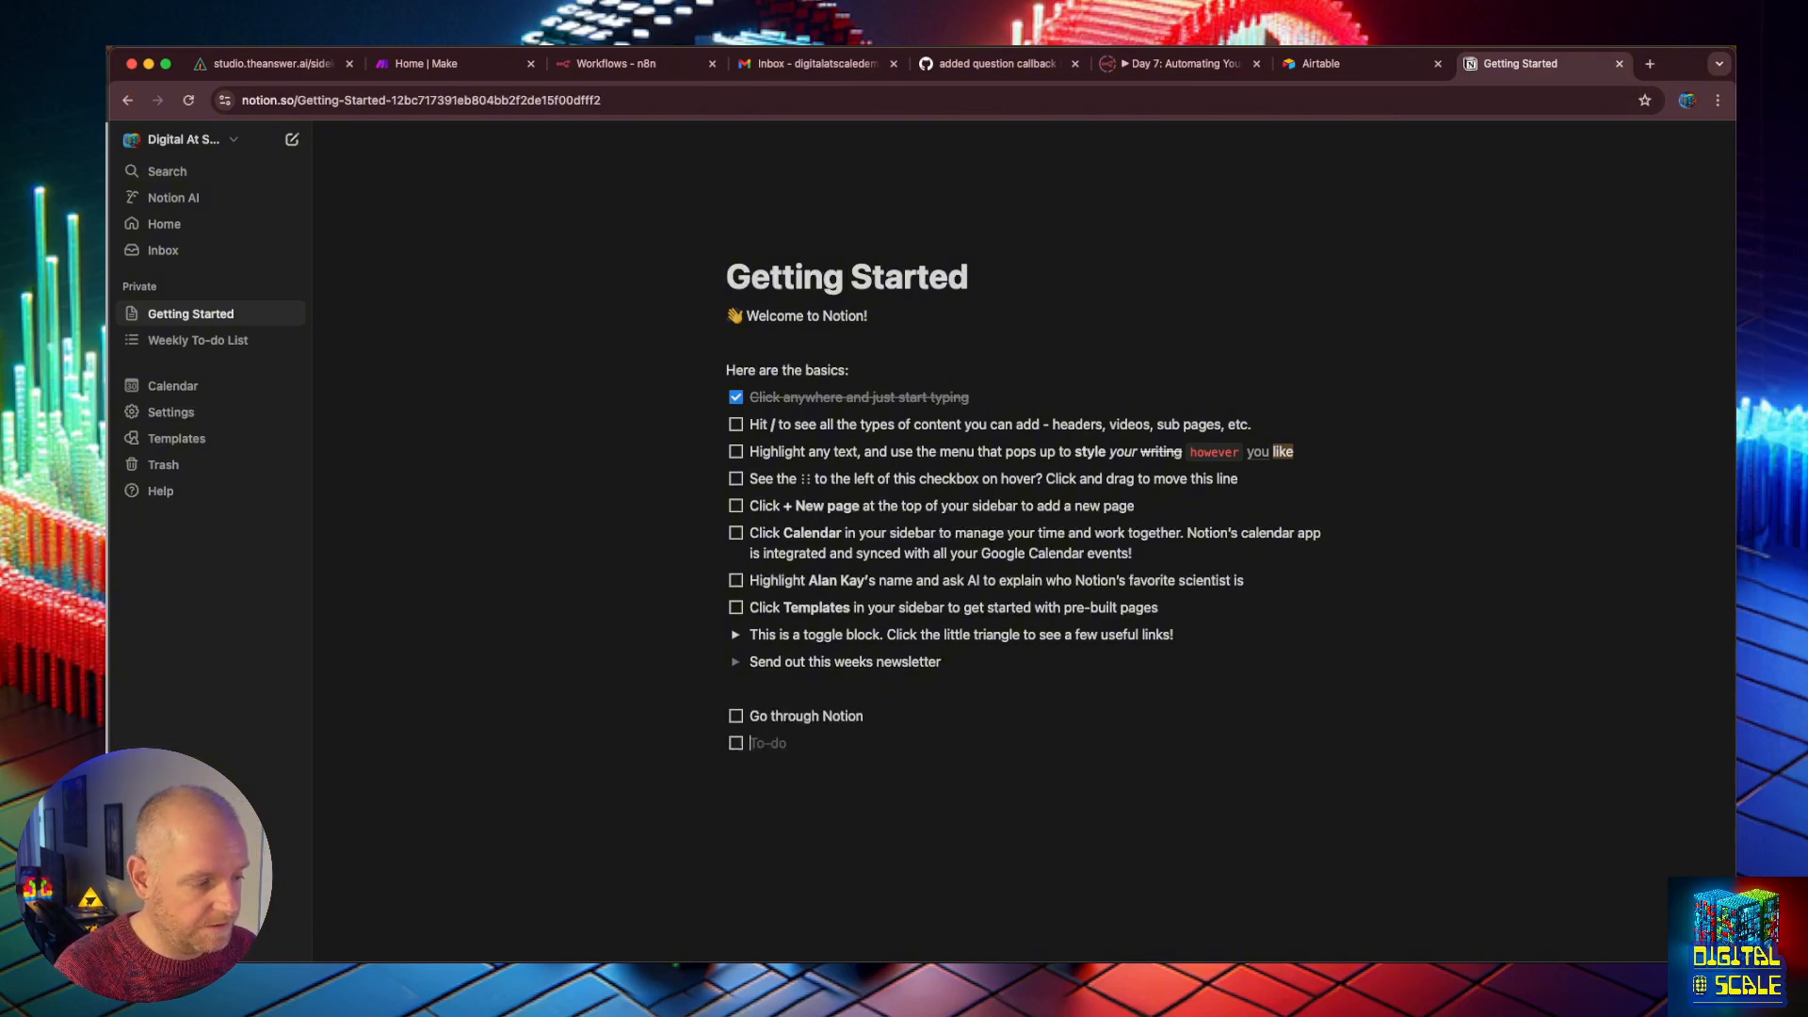
pyautogui.write('Go')
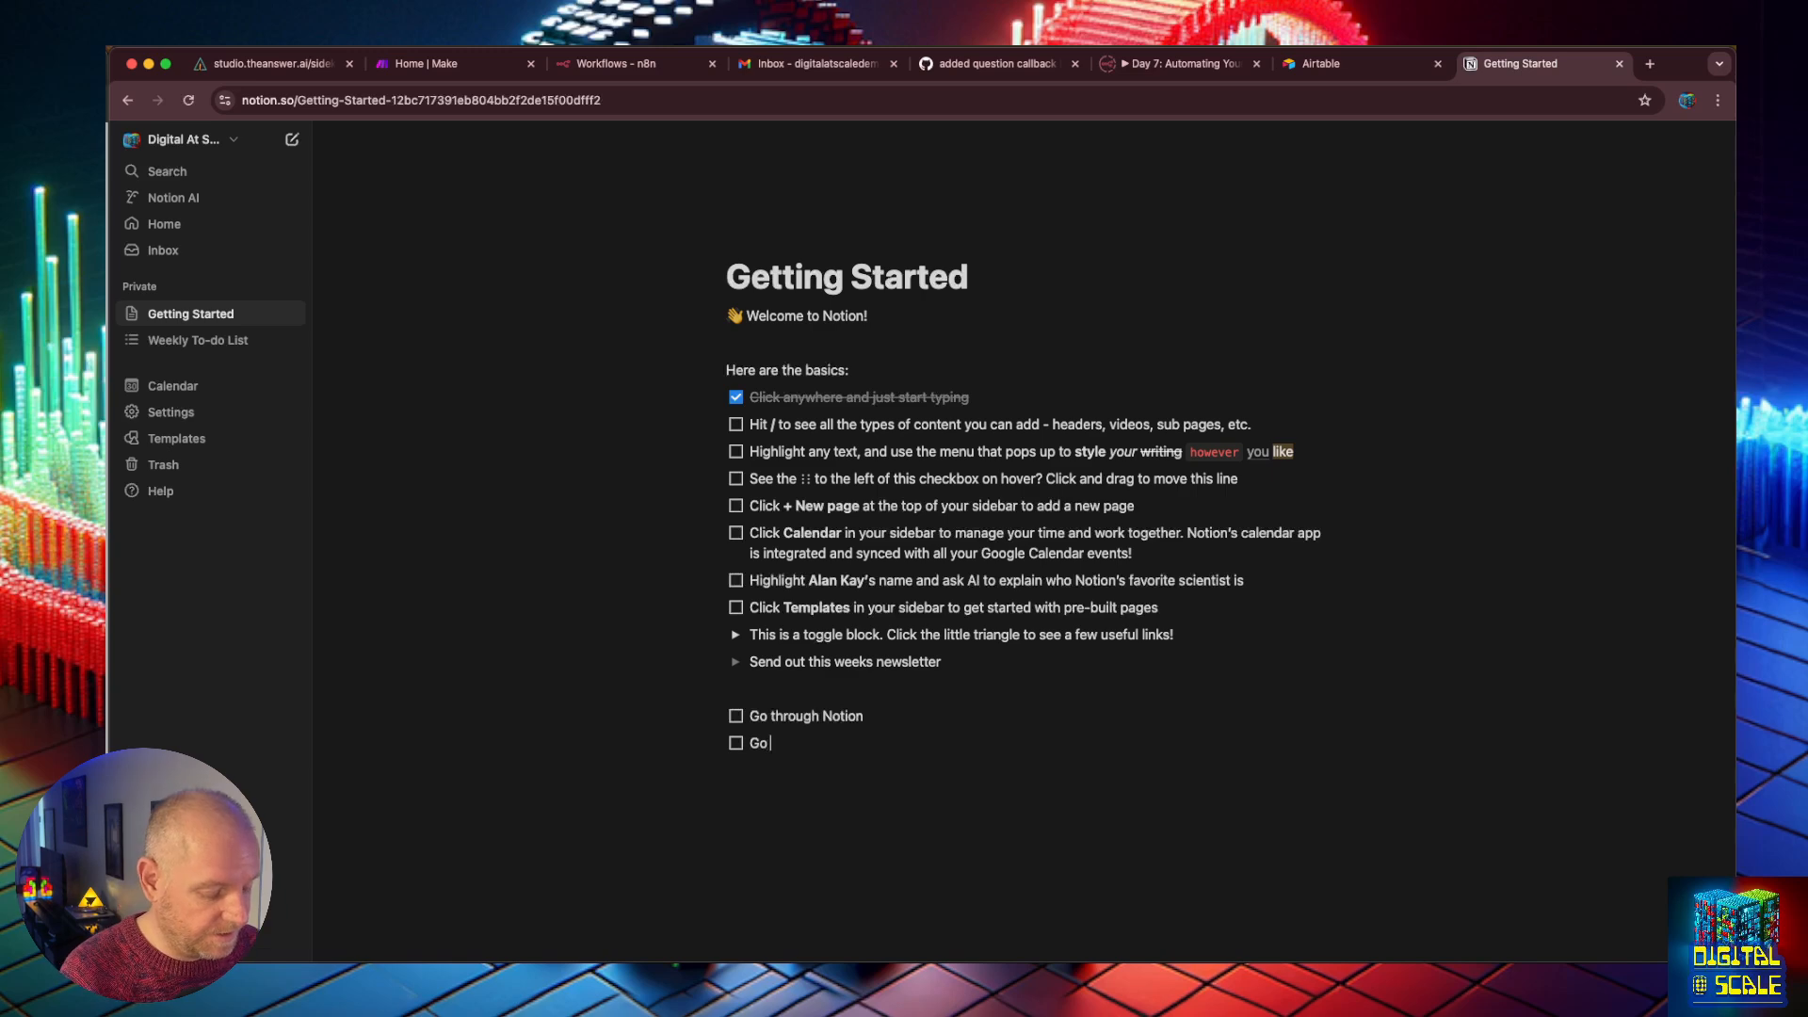
pyautogui.write(' through AIrtable')
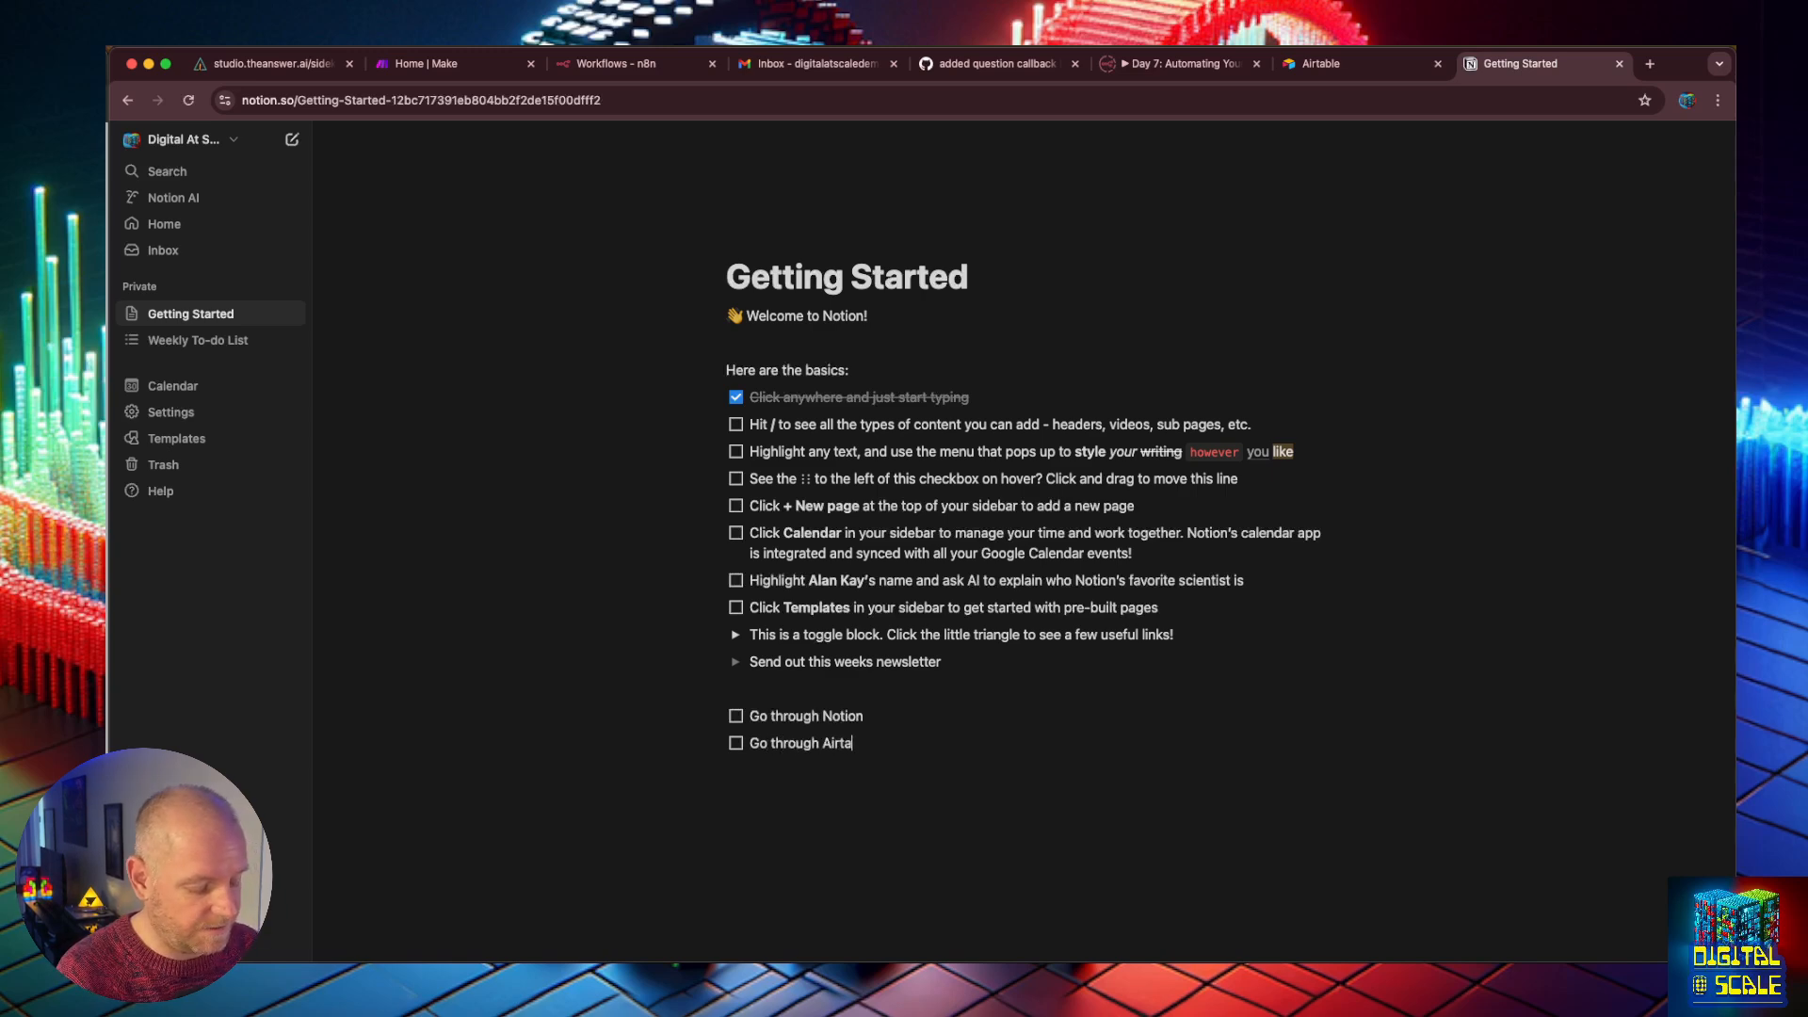
pyautogui.press('Return')
# Step: Add the items "Image to Task List" and "Email to Task List" to the new to-do list
pyautogui.write('Image to ')
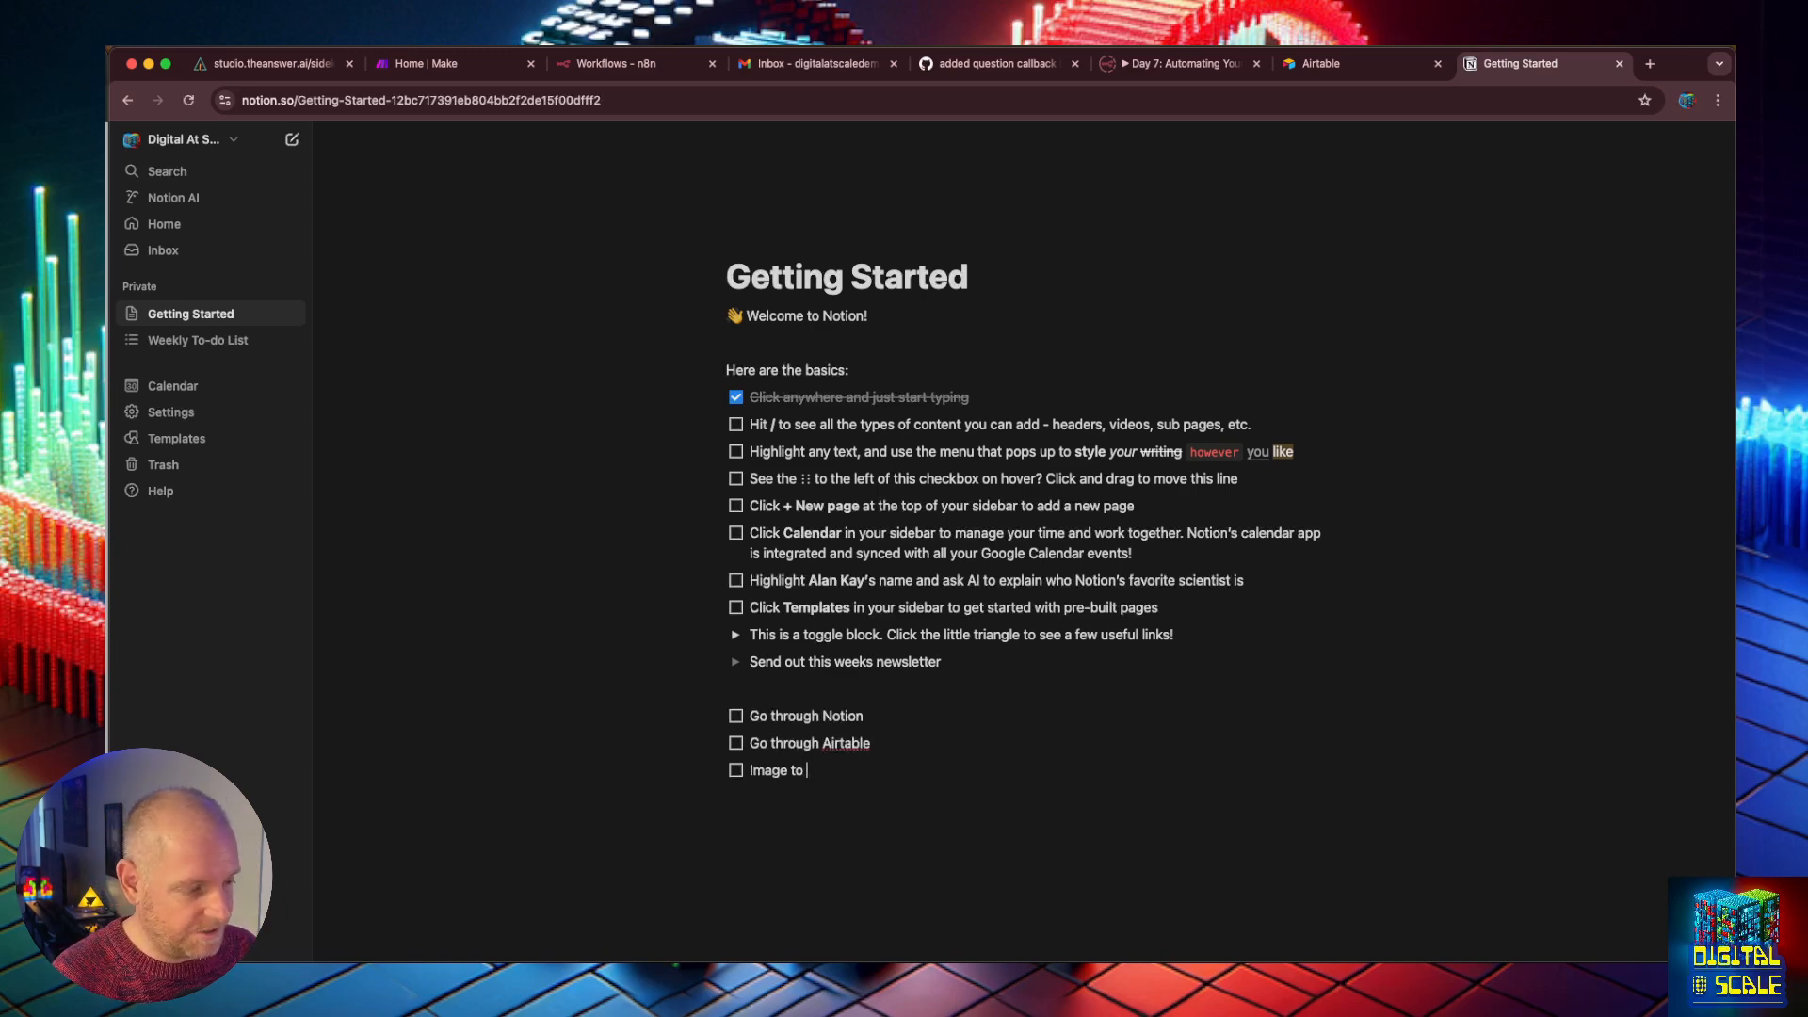
pyautogui.write('Task List')
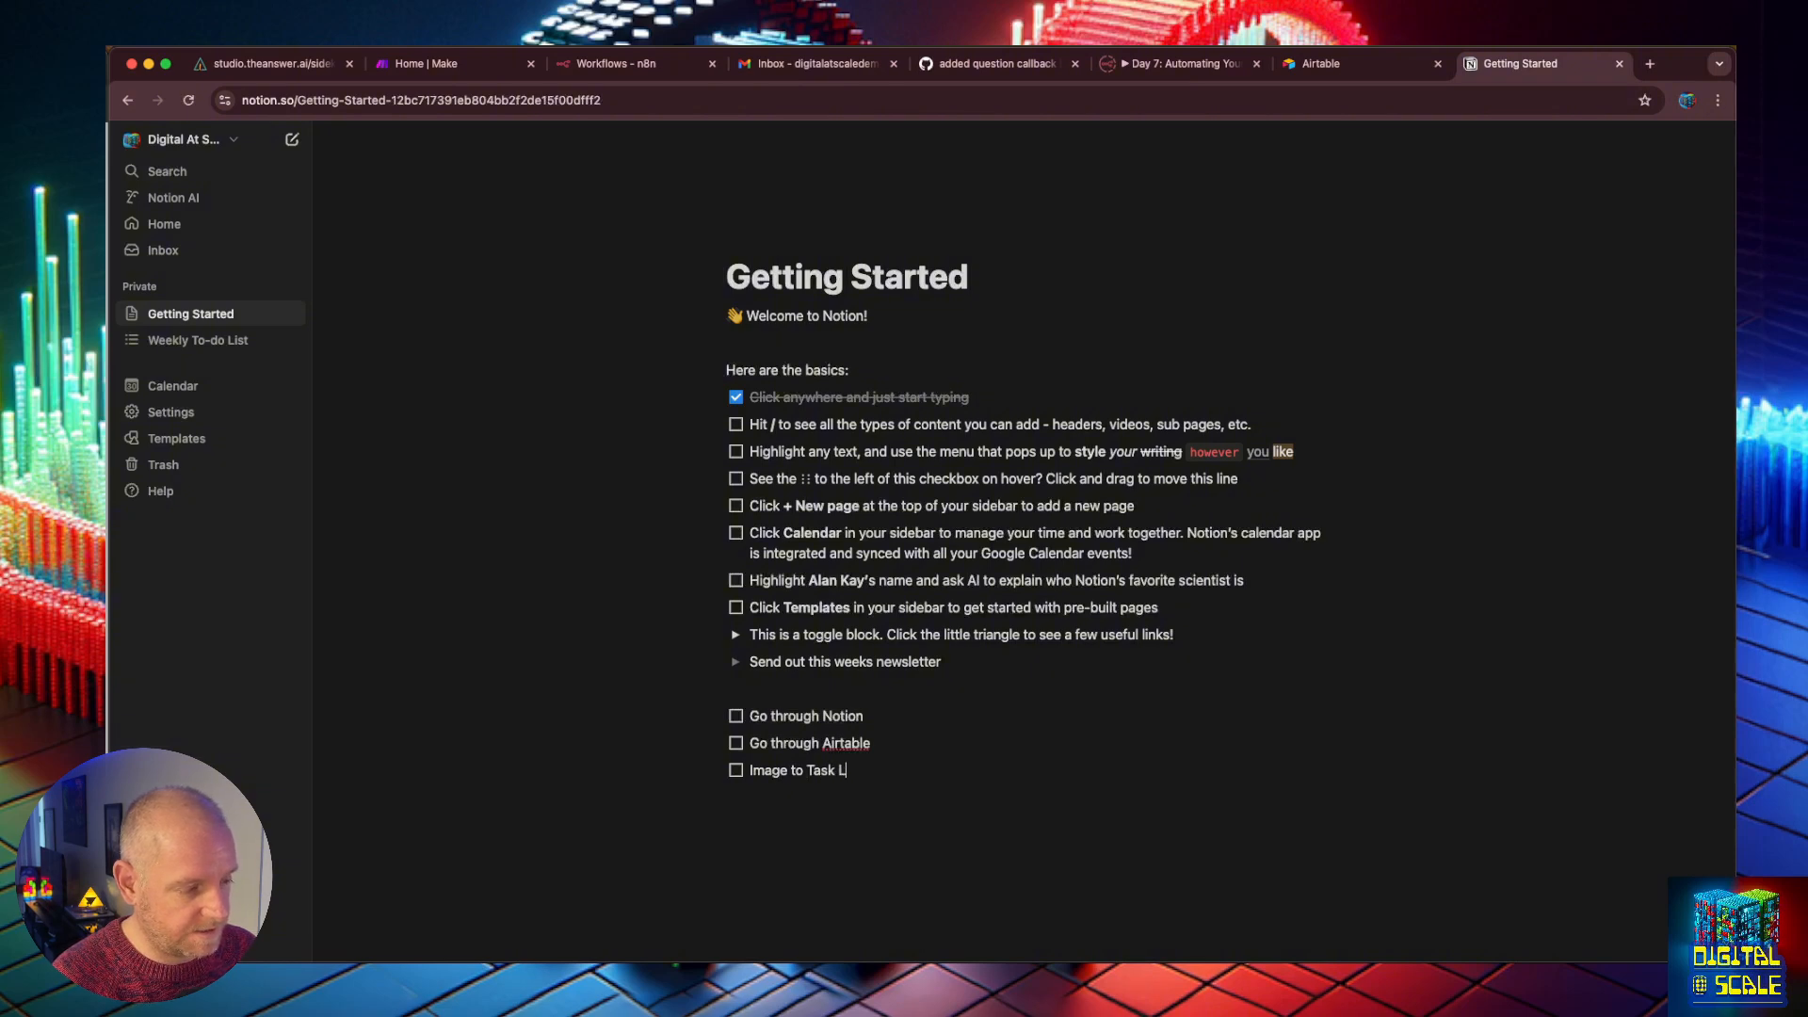
pyautogui.press('Return')
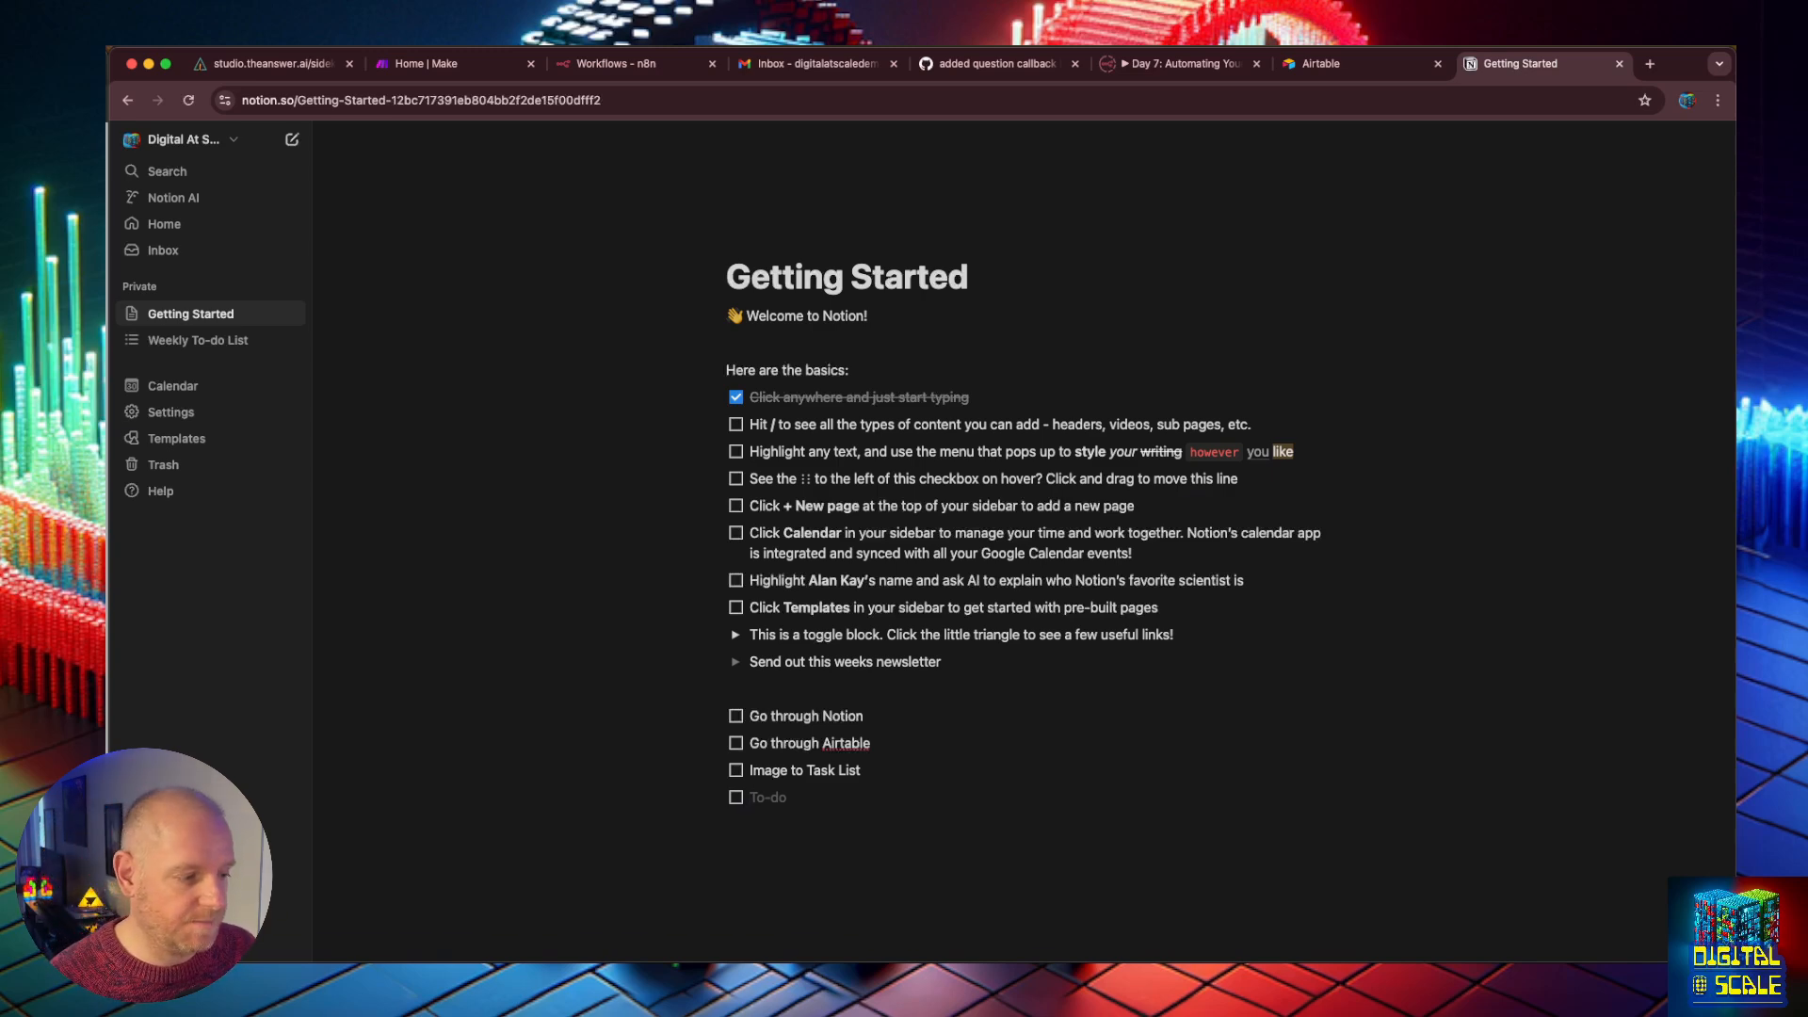
pyautogui.write('Email to Task')
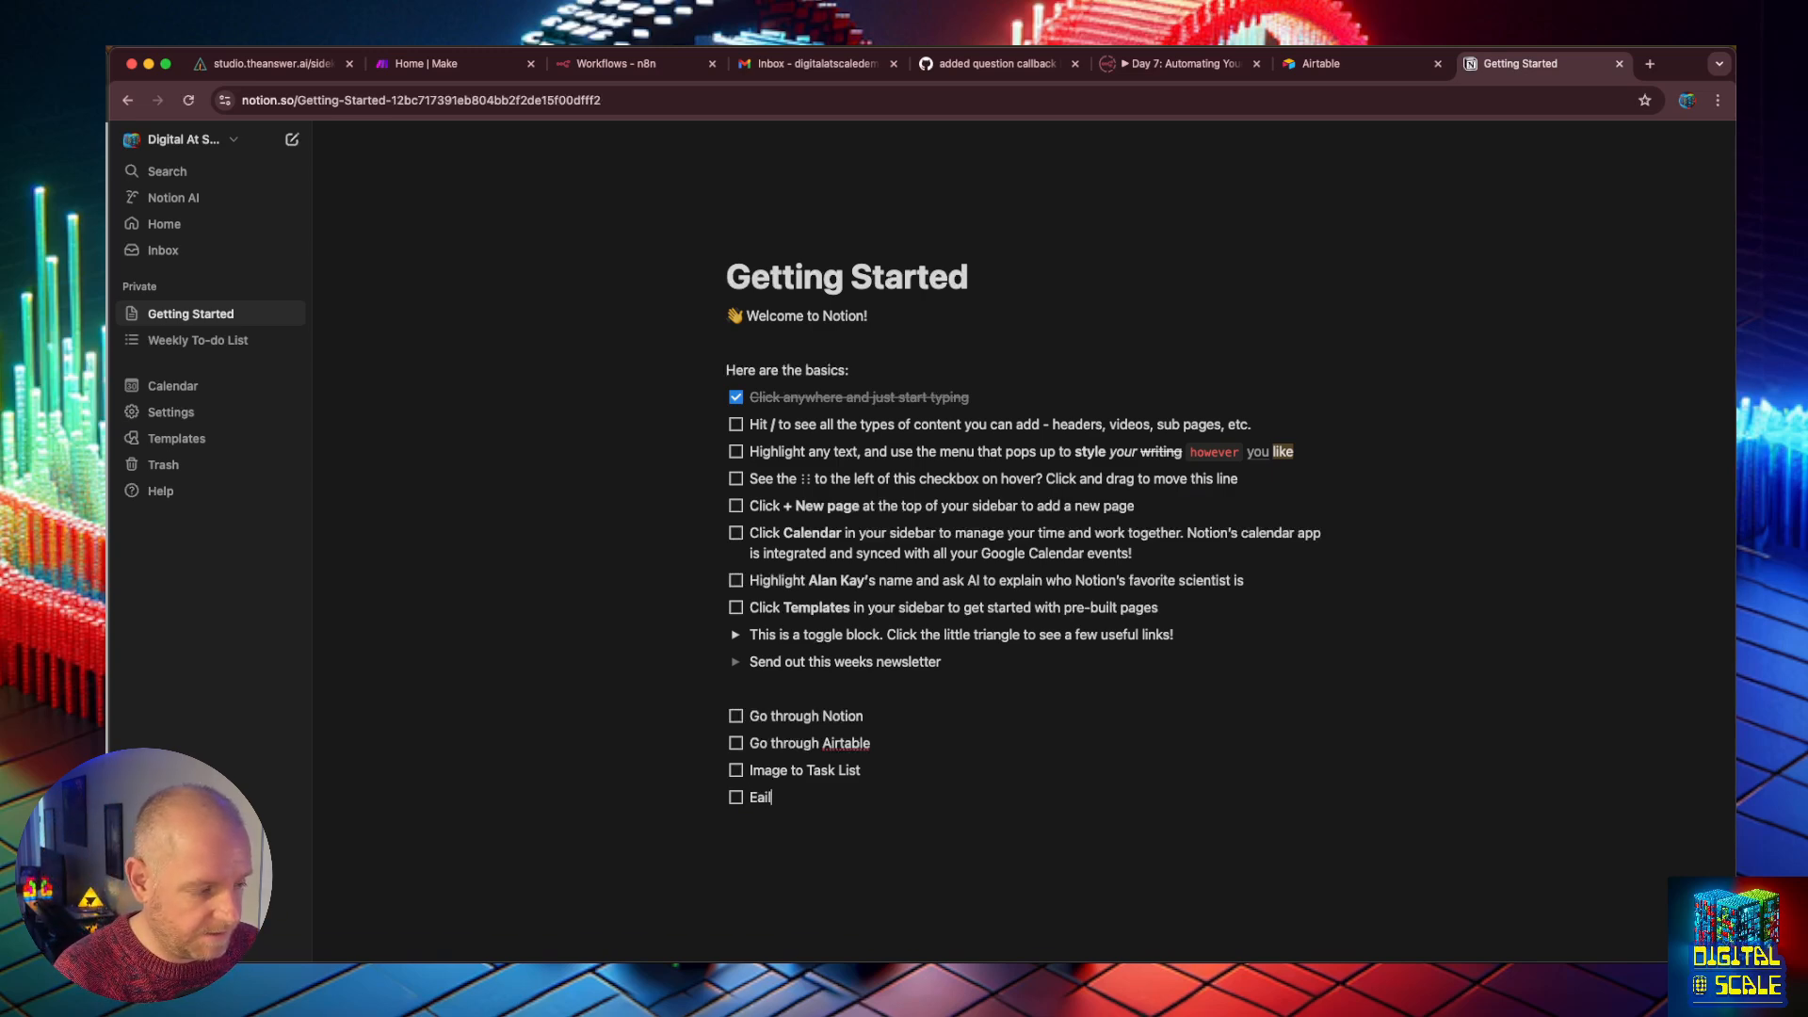
pyautogui.write(' List')
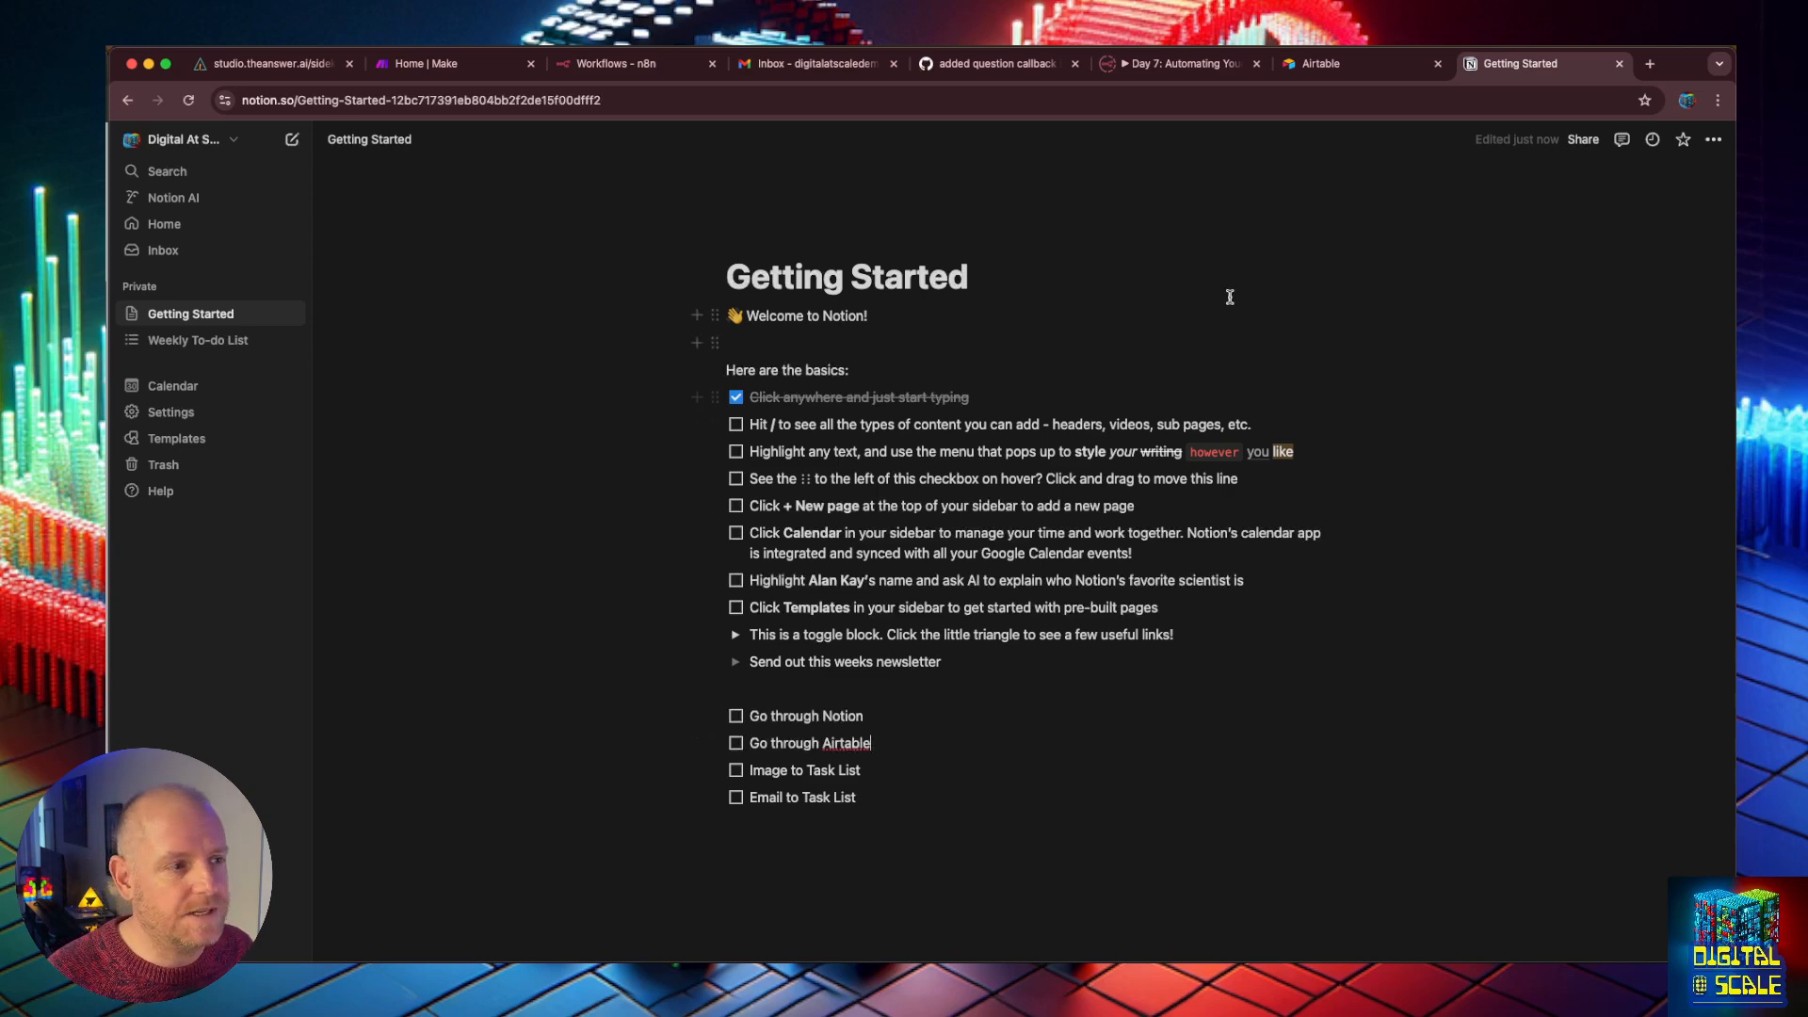
# Step: Check the Airtable home page, switch back to Notion and look over its Home page down to the featured templates
pyautogui.click(1322, 64)
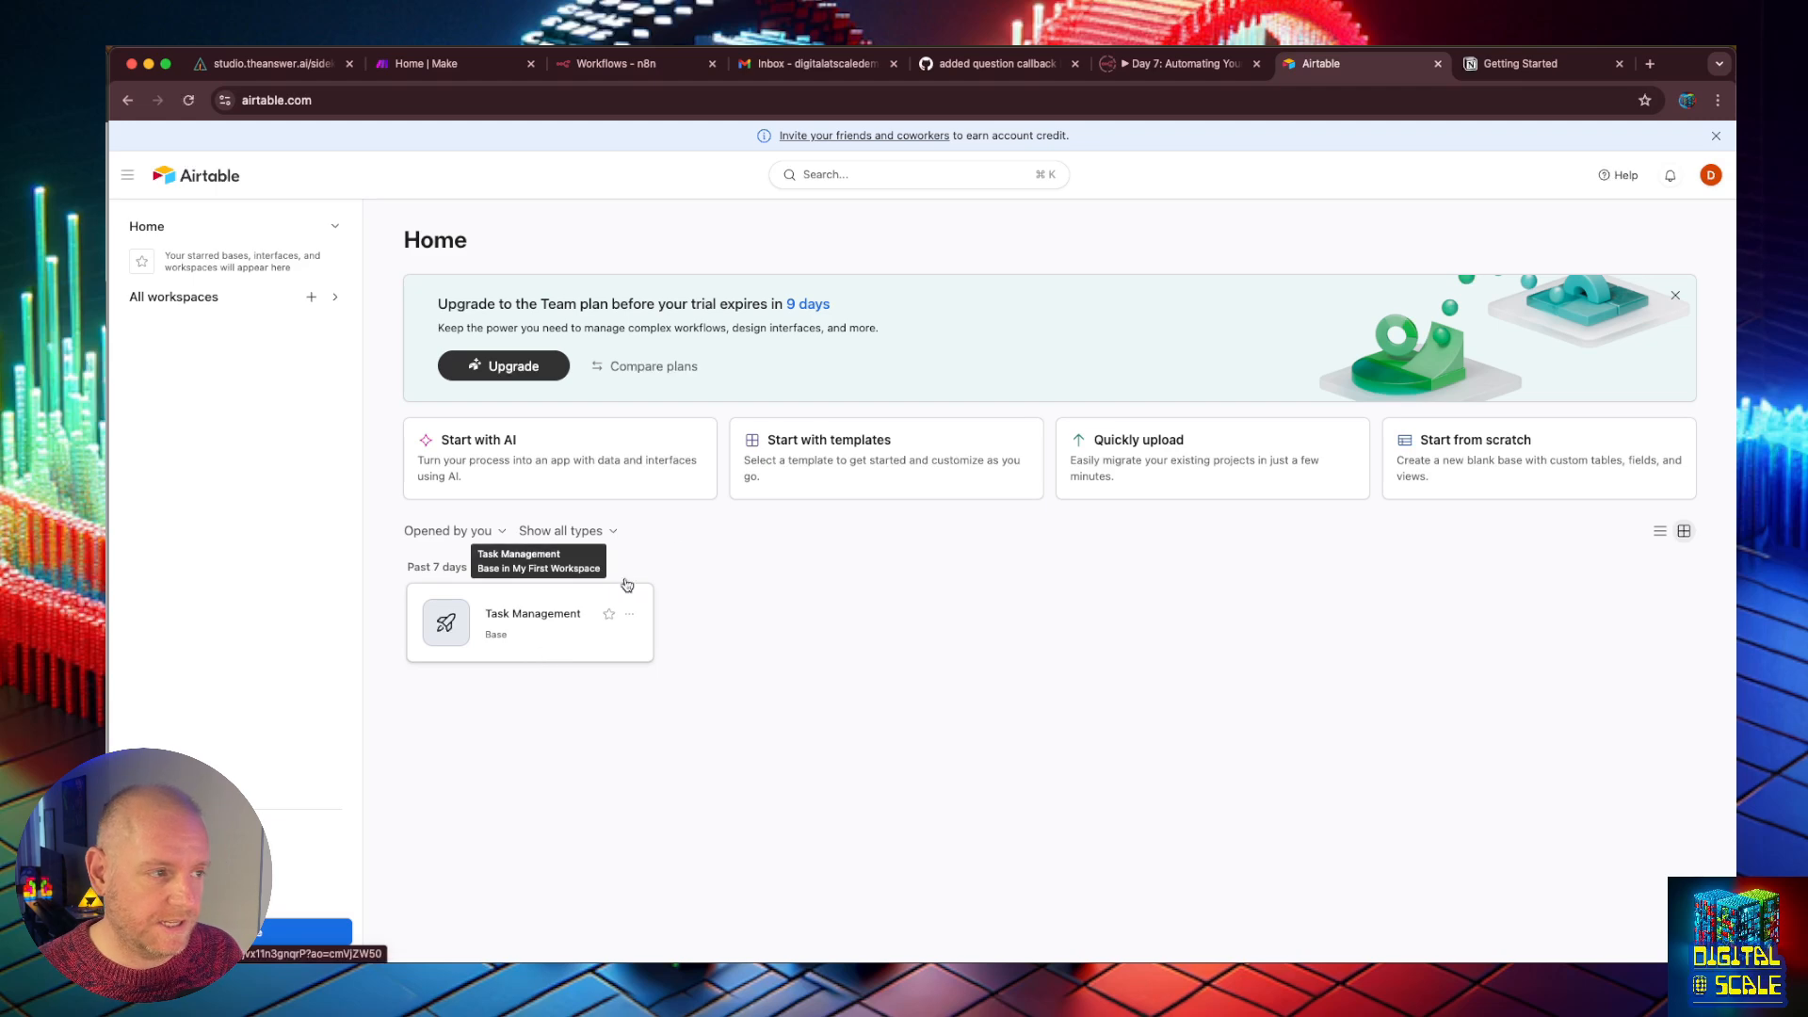
pyautogui.click(1524, 66)
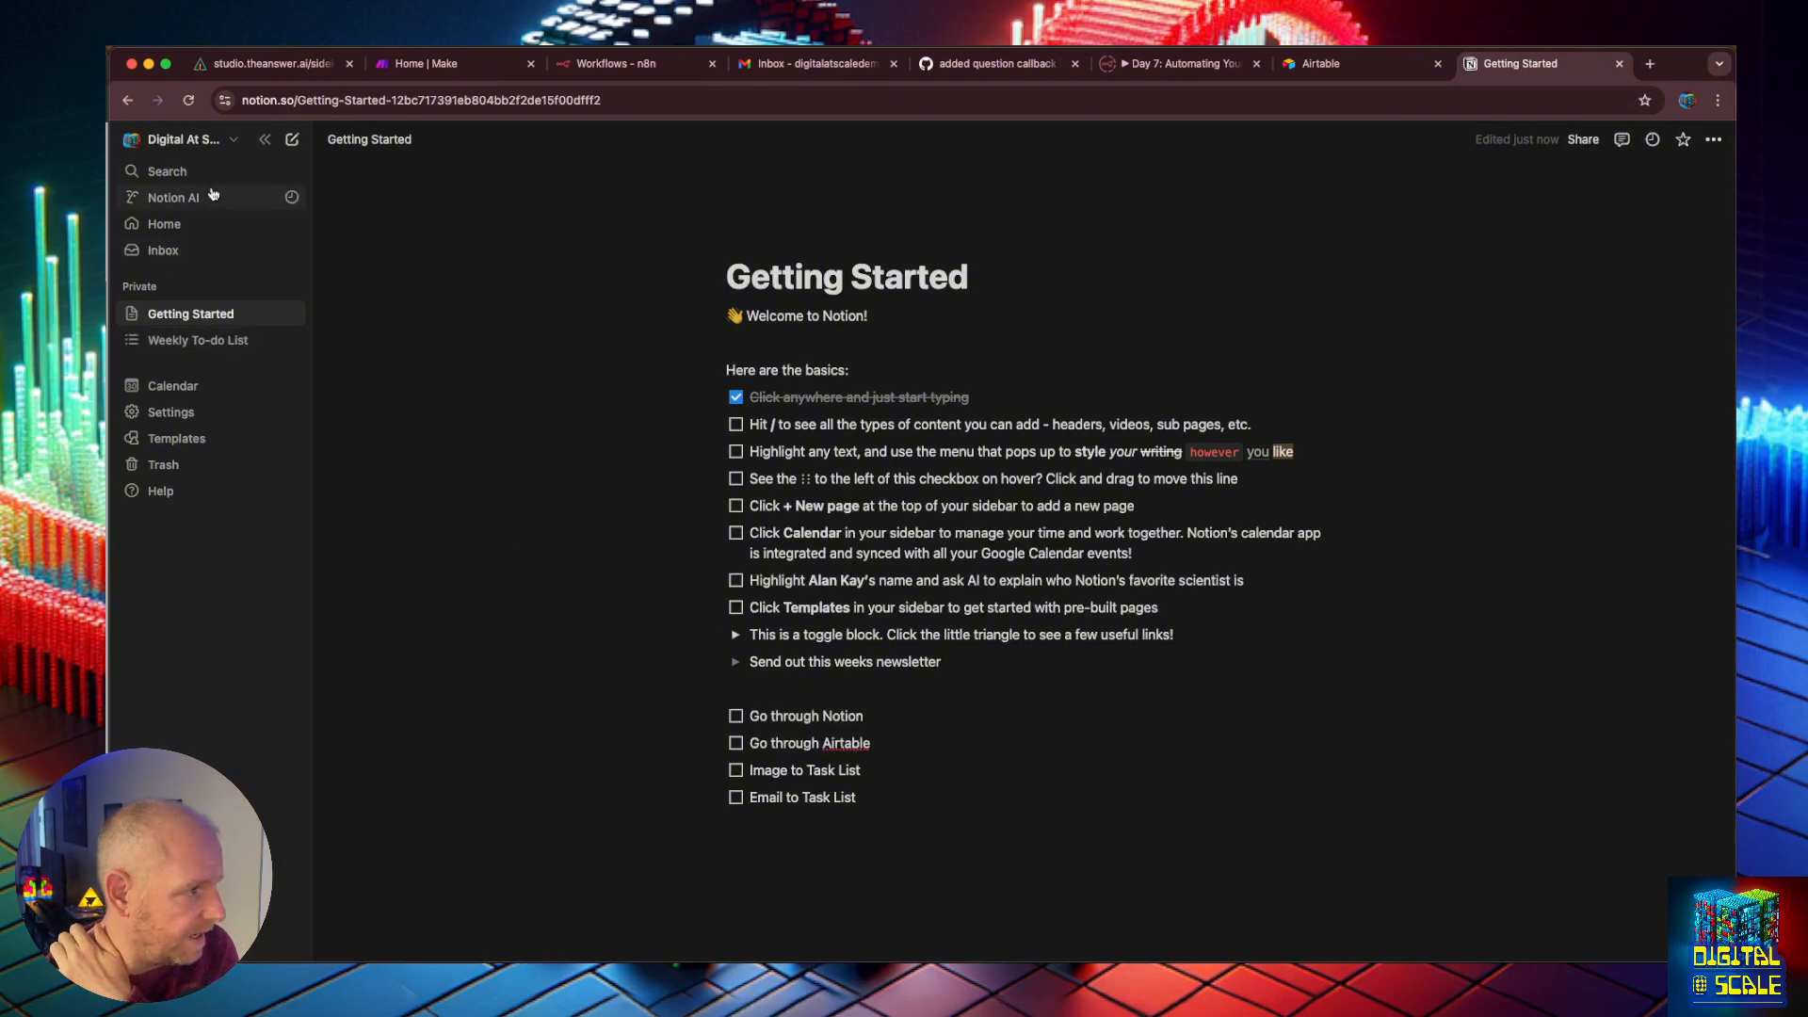
pyautogui.click(193, 224)
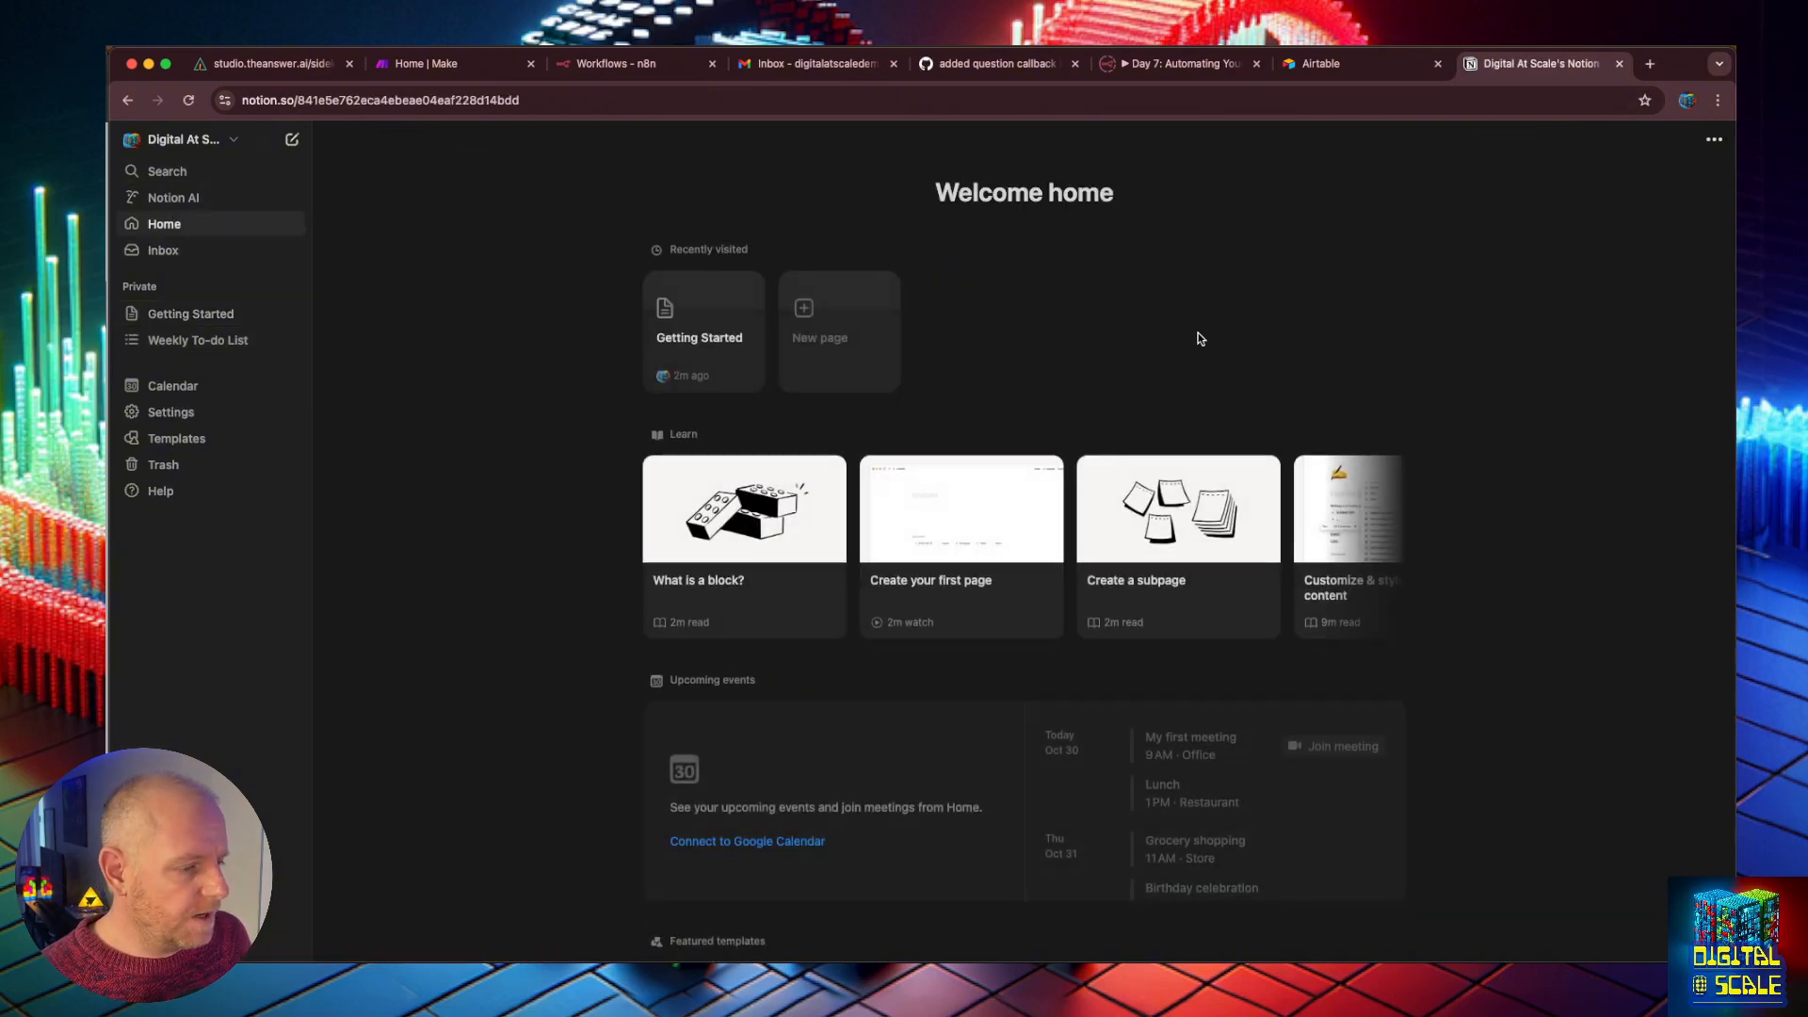
pyautogui.scroll(-5, 1161, 457)
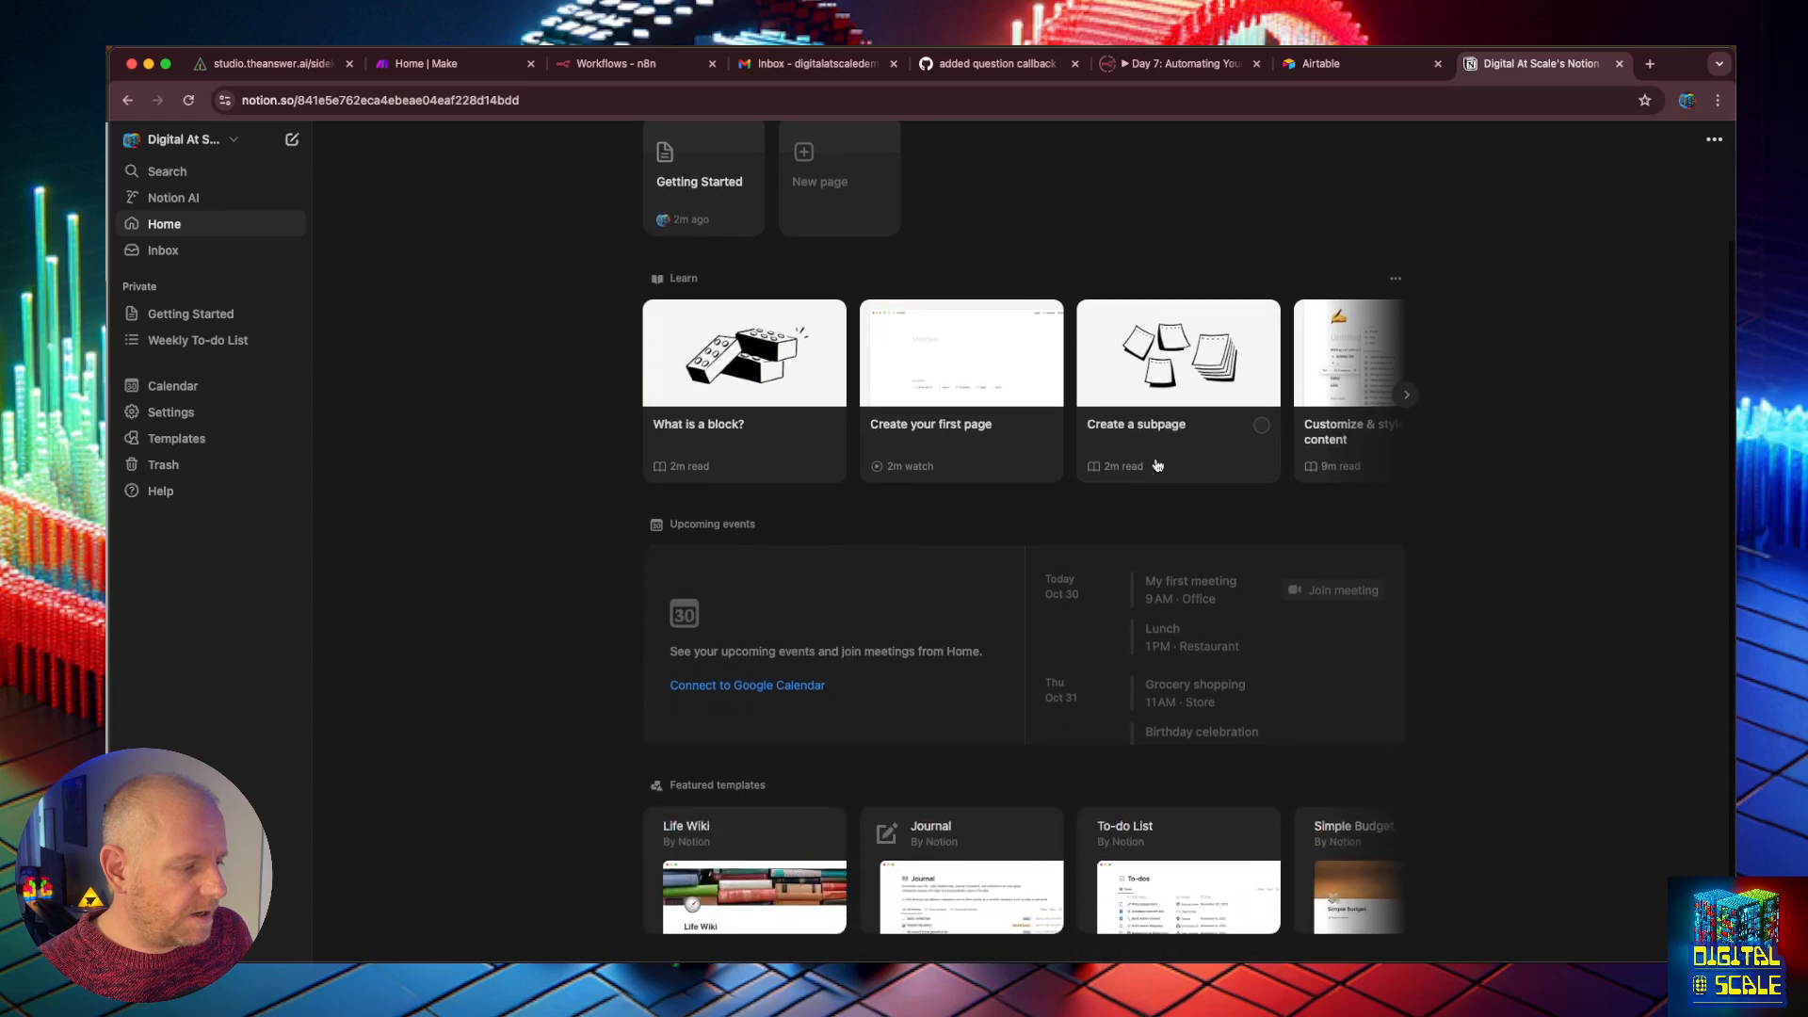
pyautogui.scroll(5, 1158, 465)
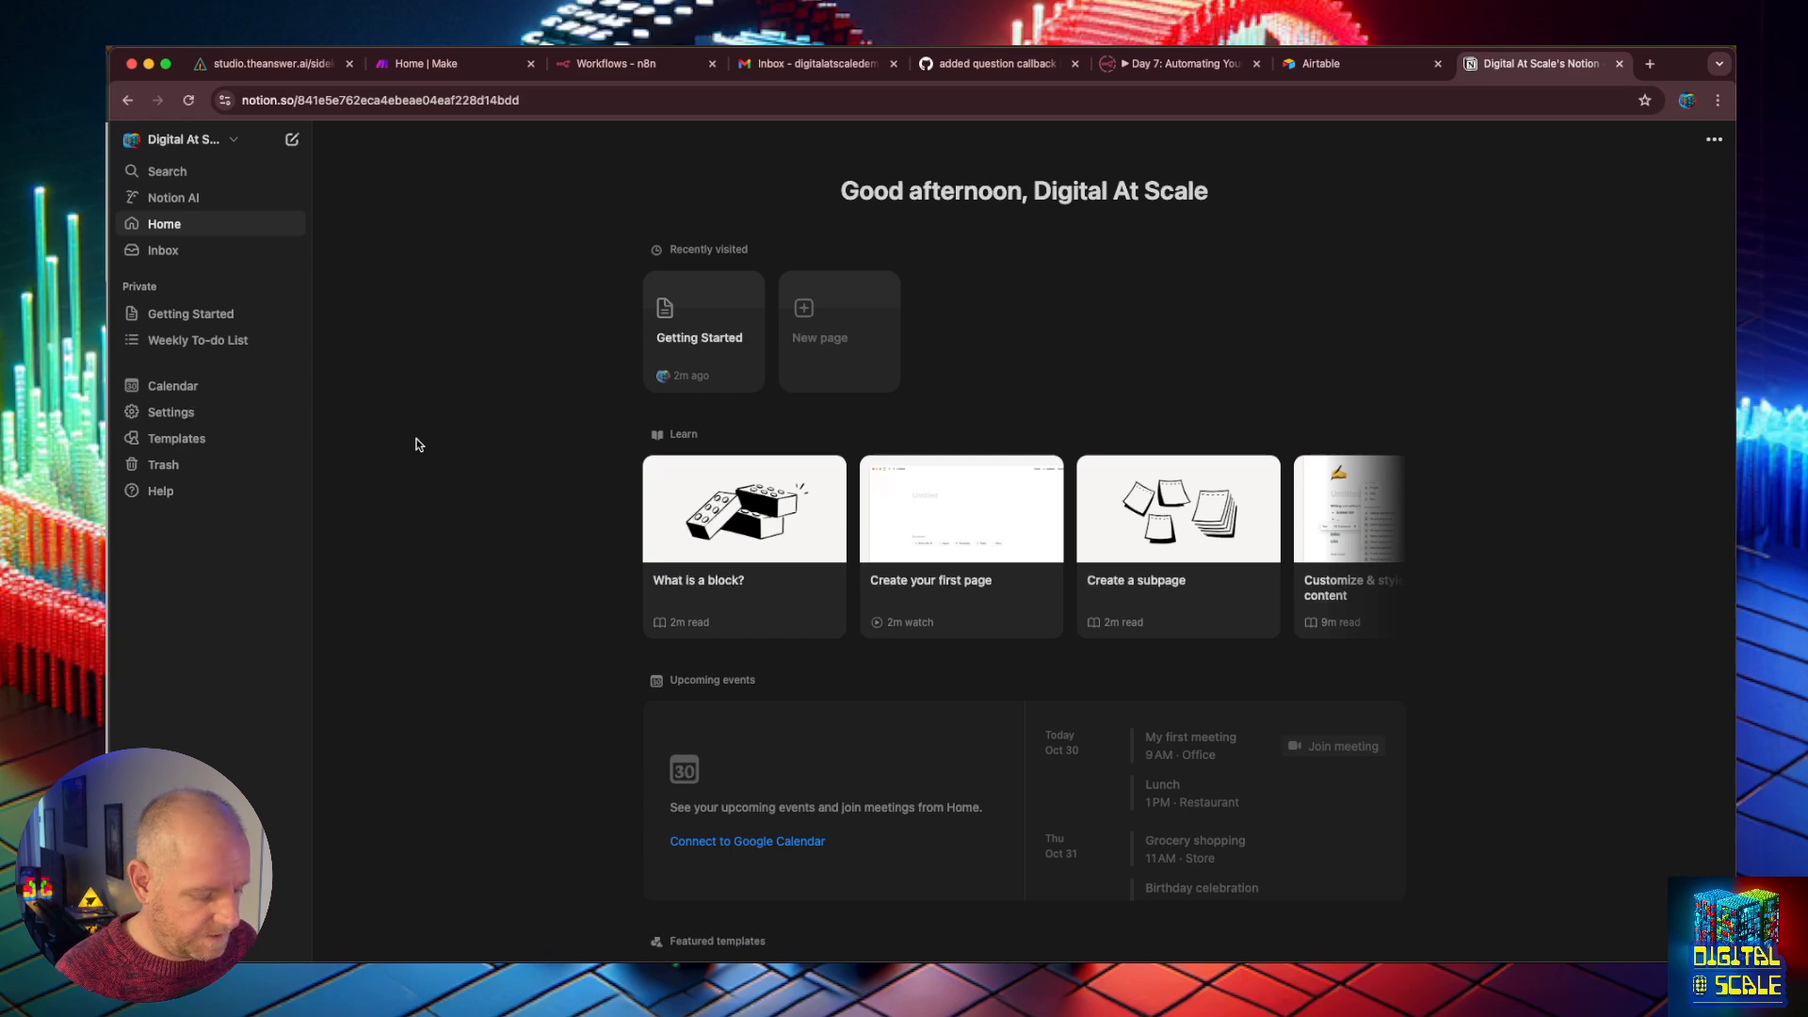
# Step: Search the web for "notion community" in a new tab and look through the official Notion Community page's resources and events
pyautogui.press('super+t')
pyautogui.write('notion community')
pyautogui.press('Return')
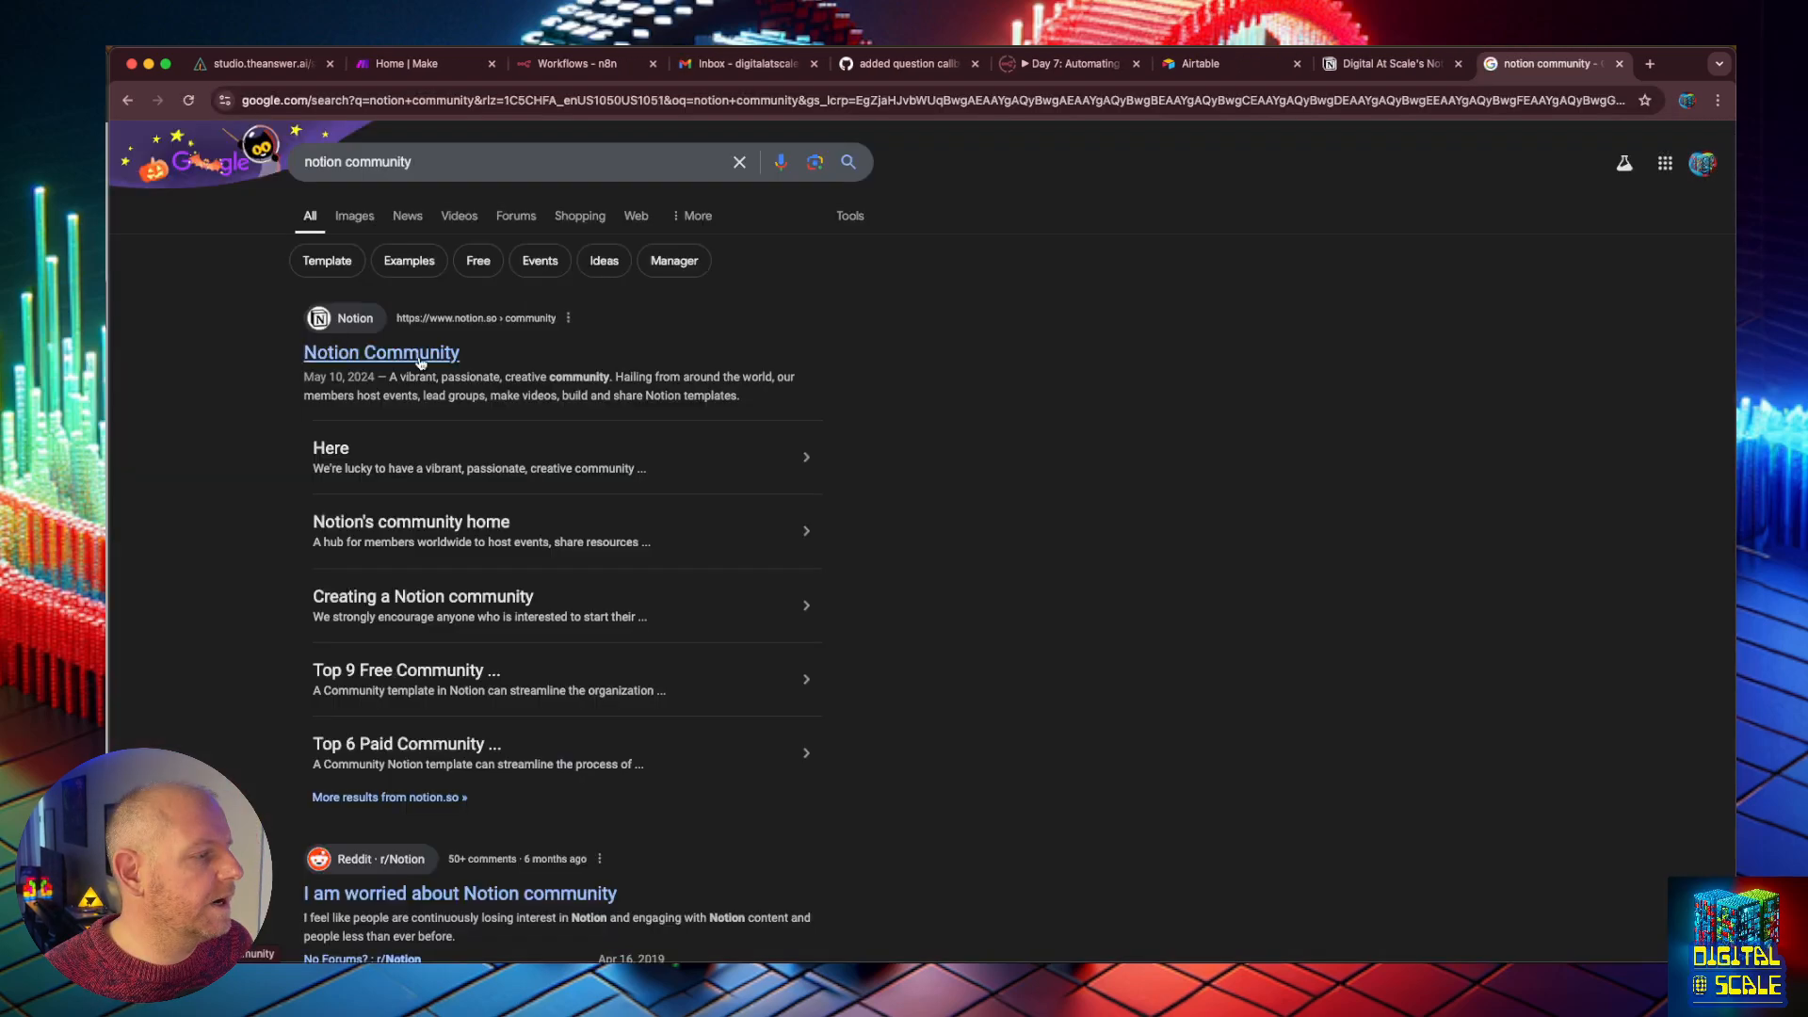
pyautogui.click(420, 356)
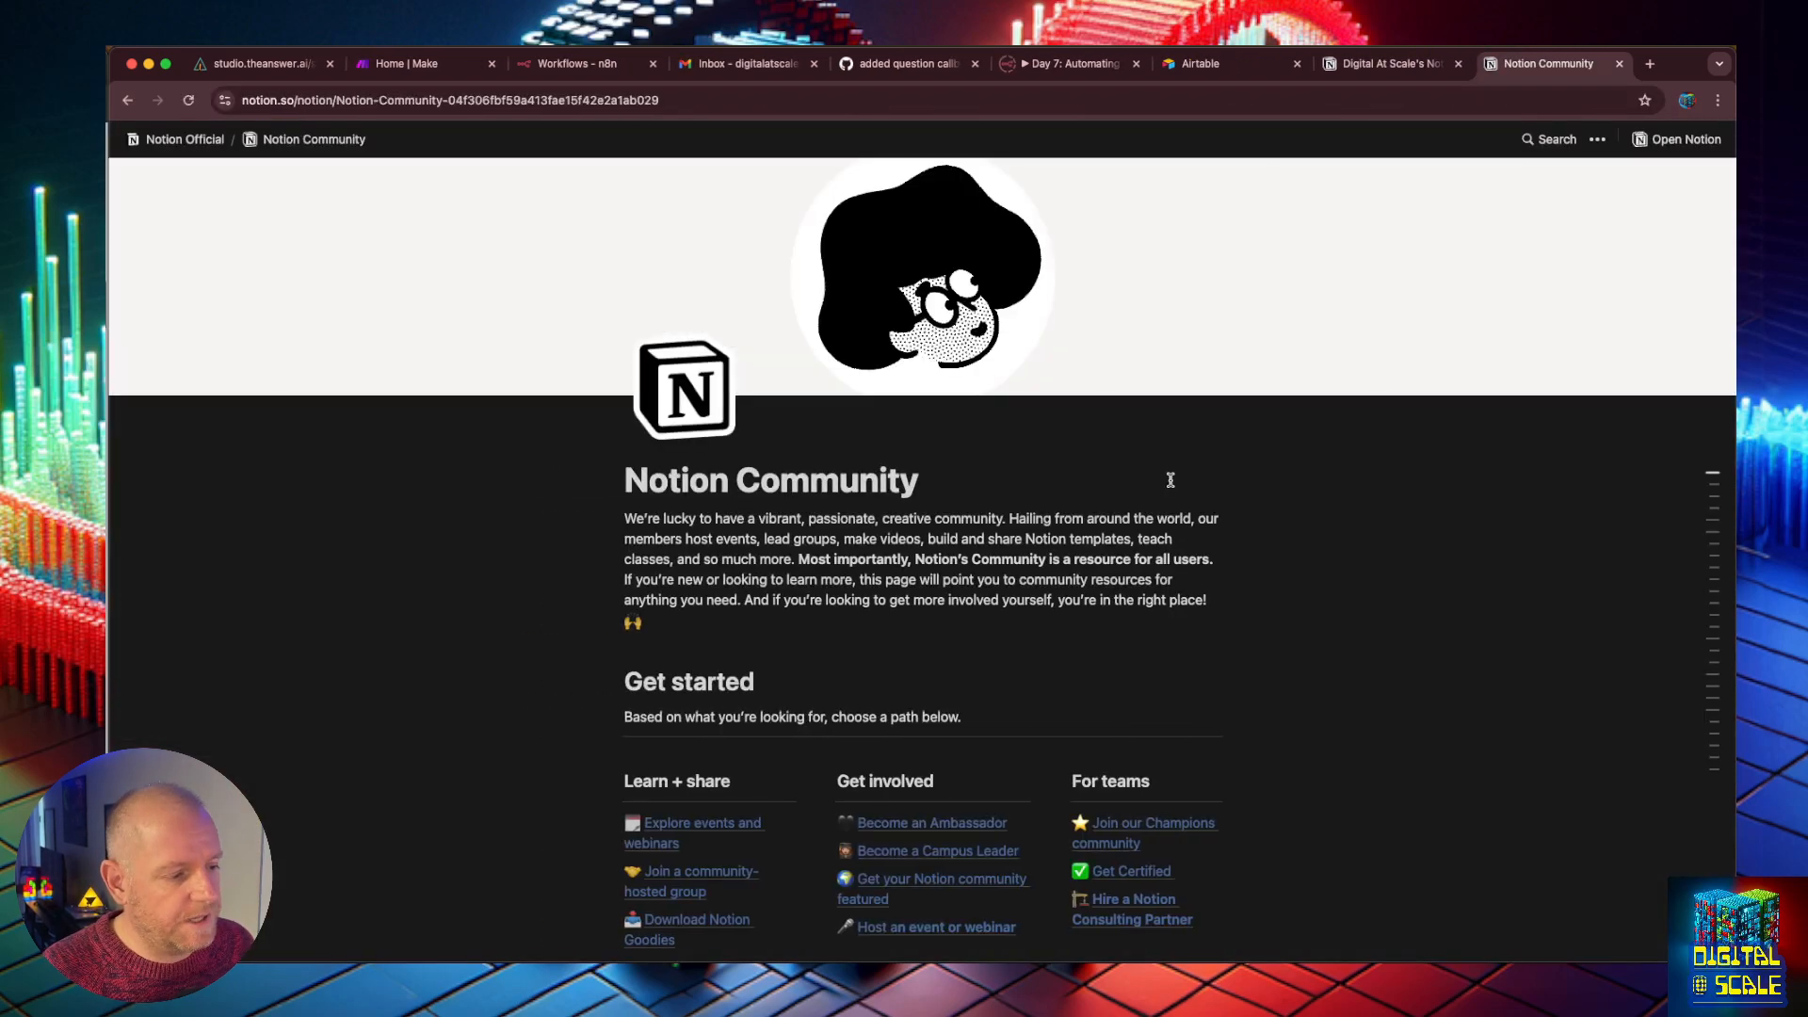
pyautogui.scroll(-5, 1139, 513)
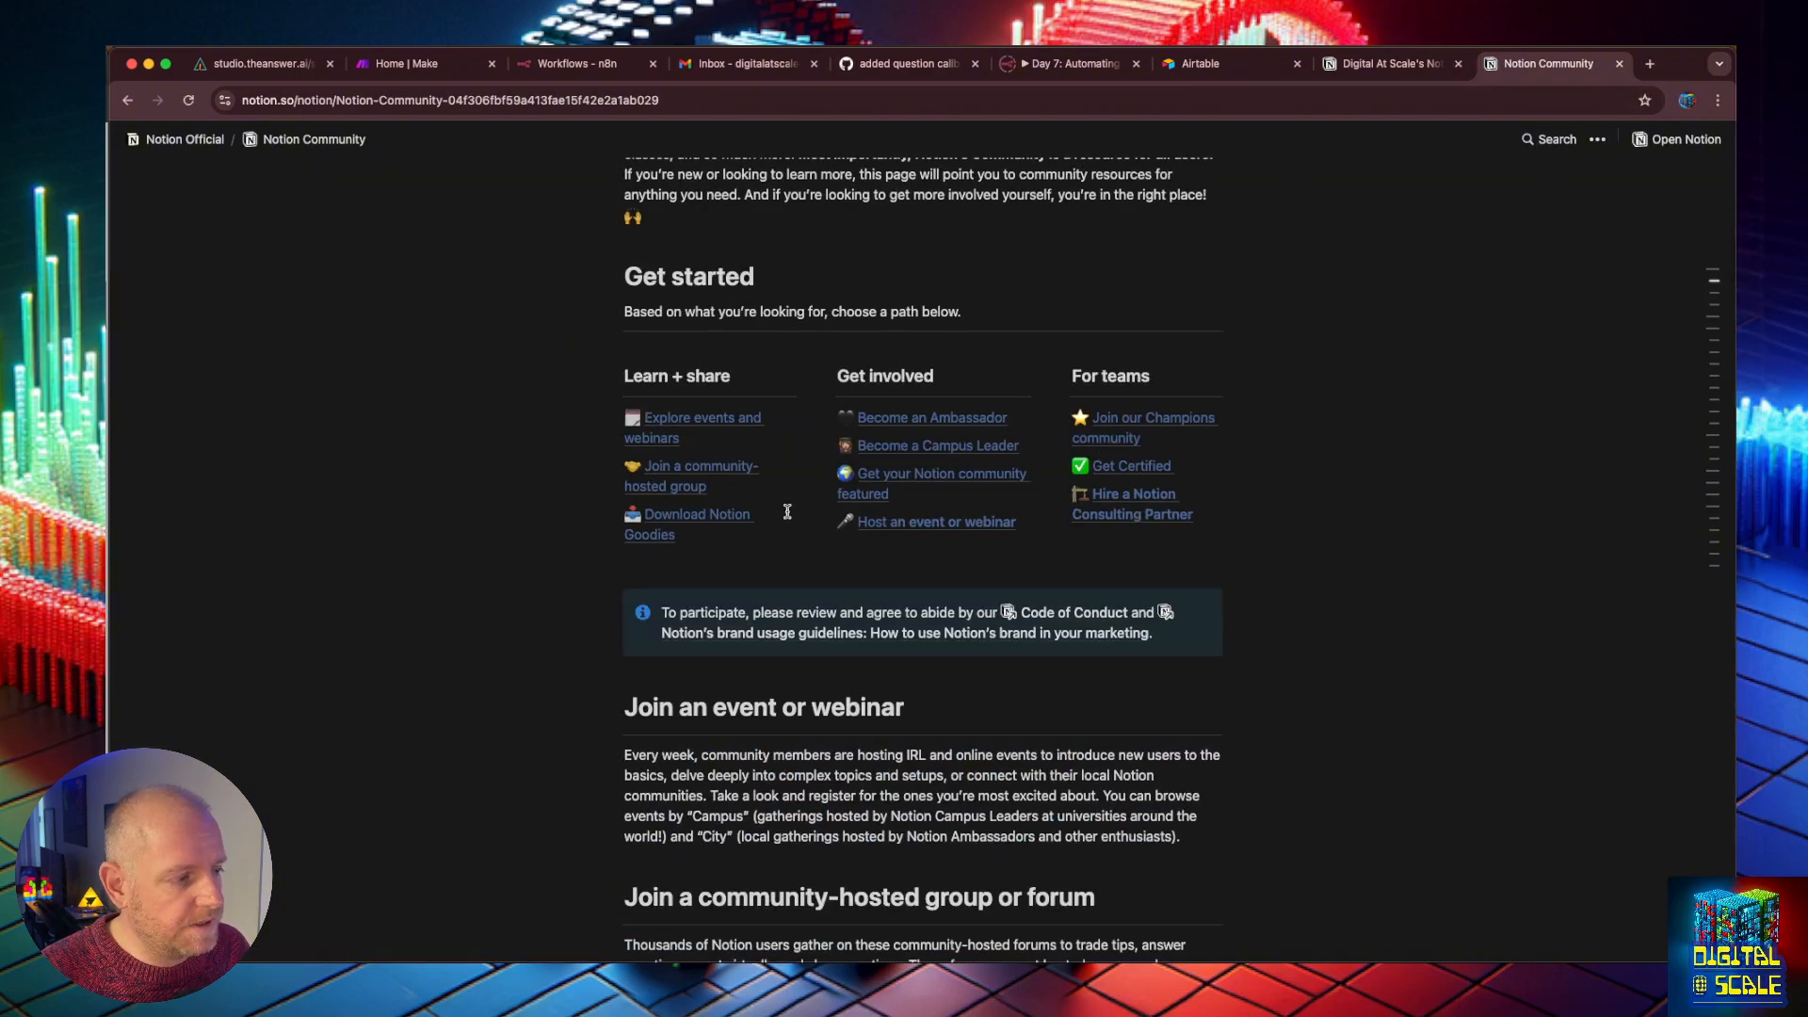
pyautogui.scroll(-5, 787, 512)
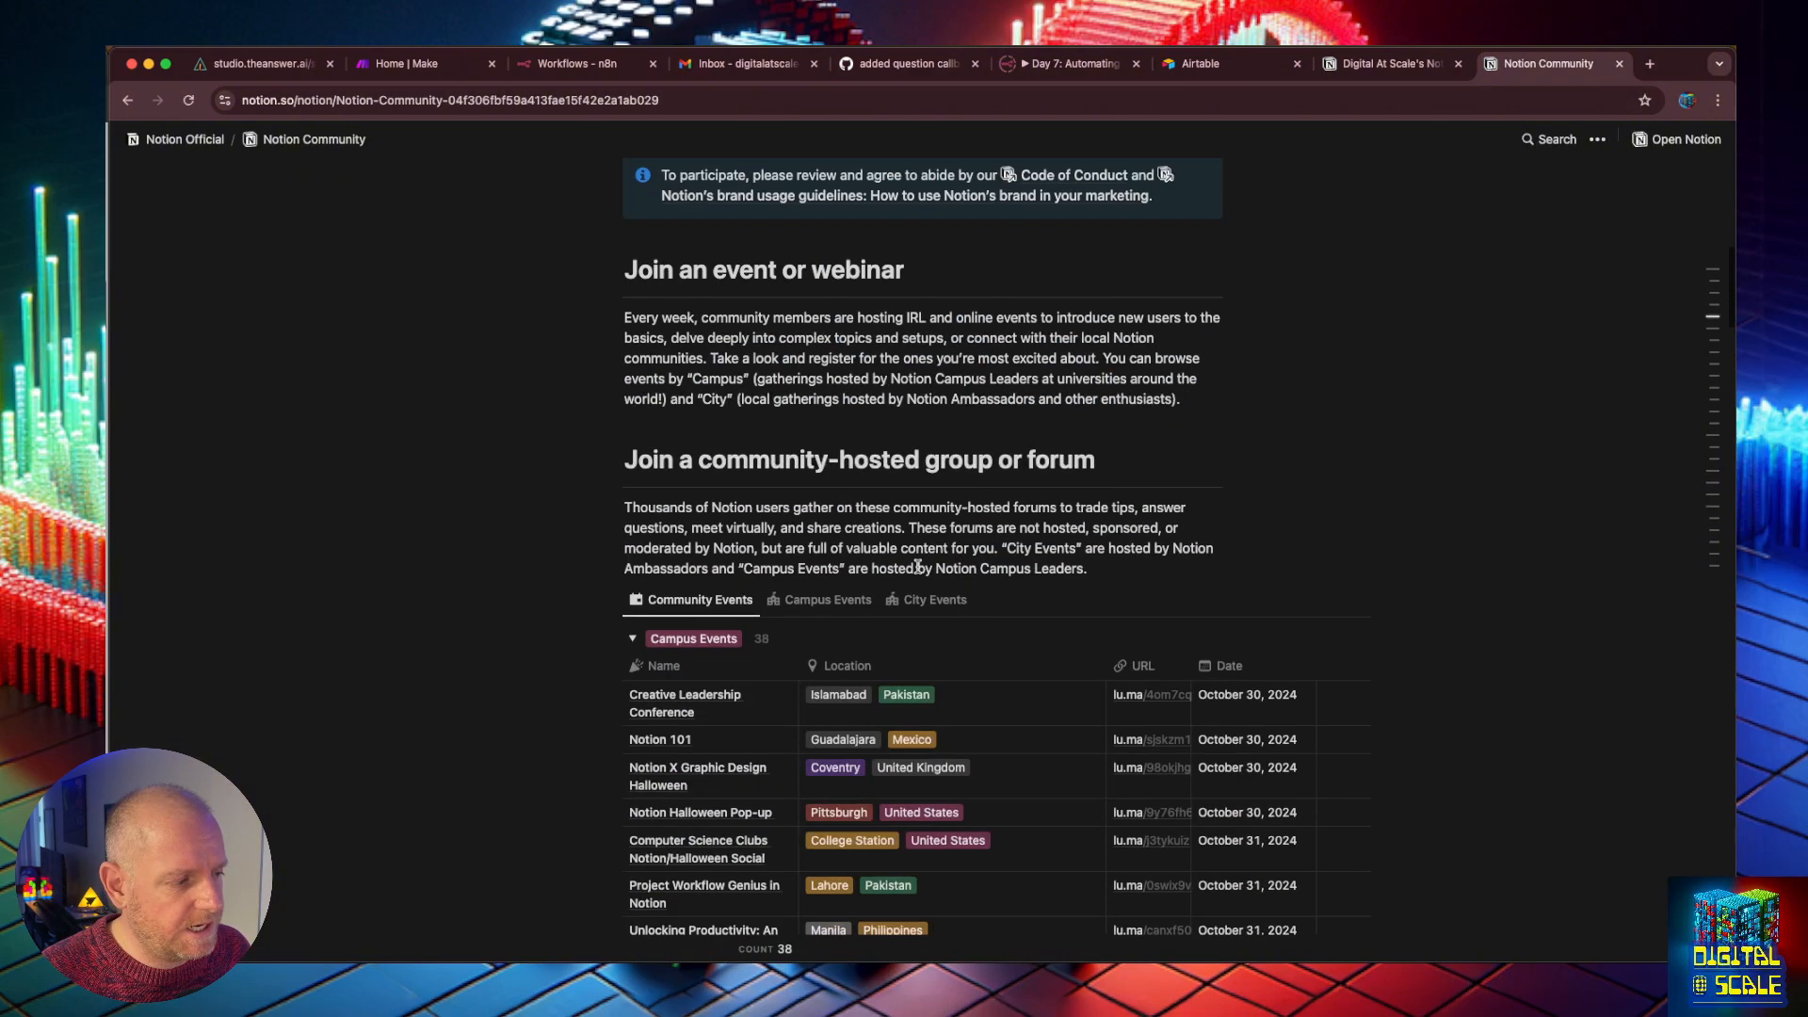
pyautogui.scroll(-2, 919, 566)
pyautogui.scroll(10, 920, 570)
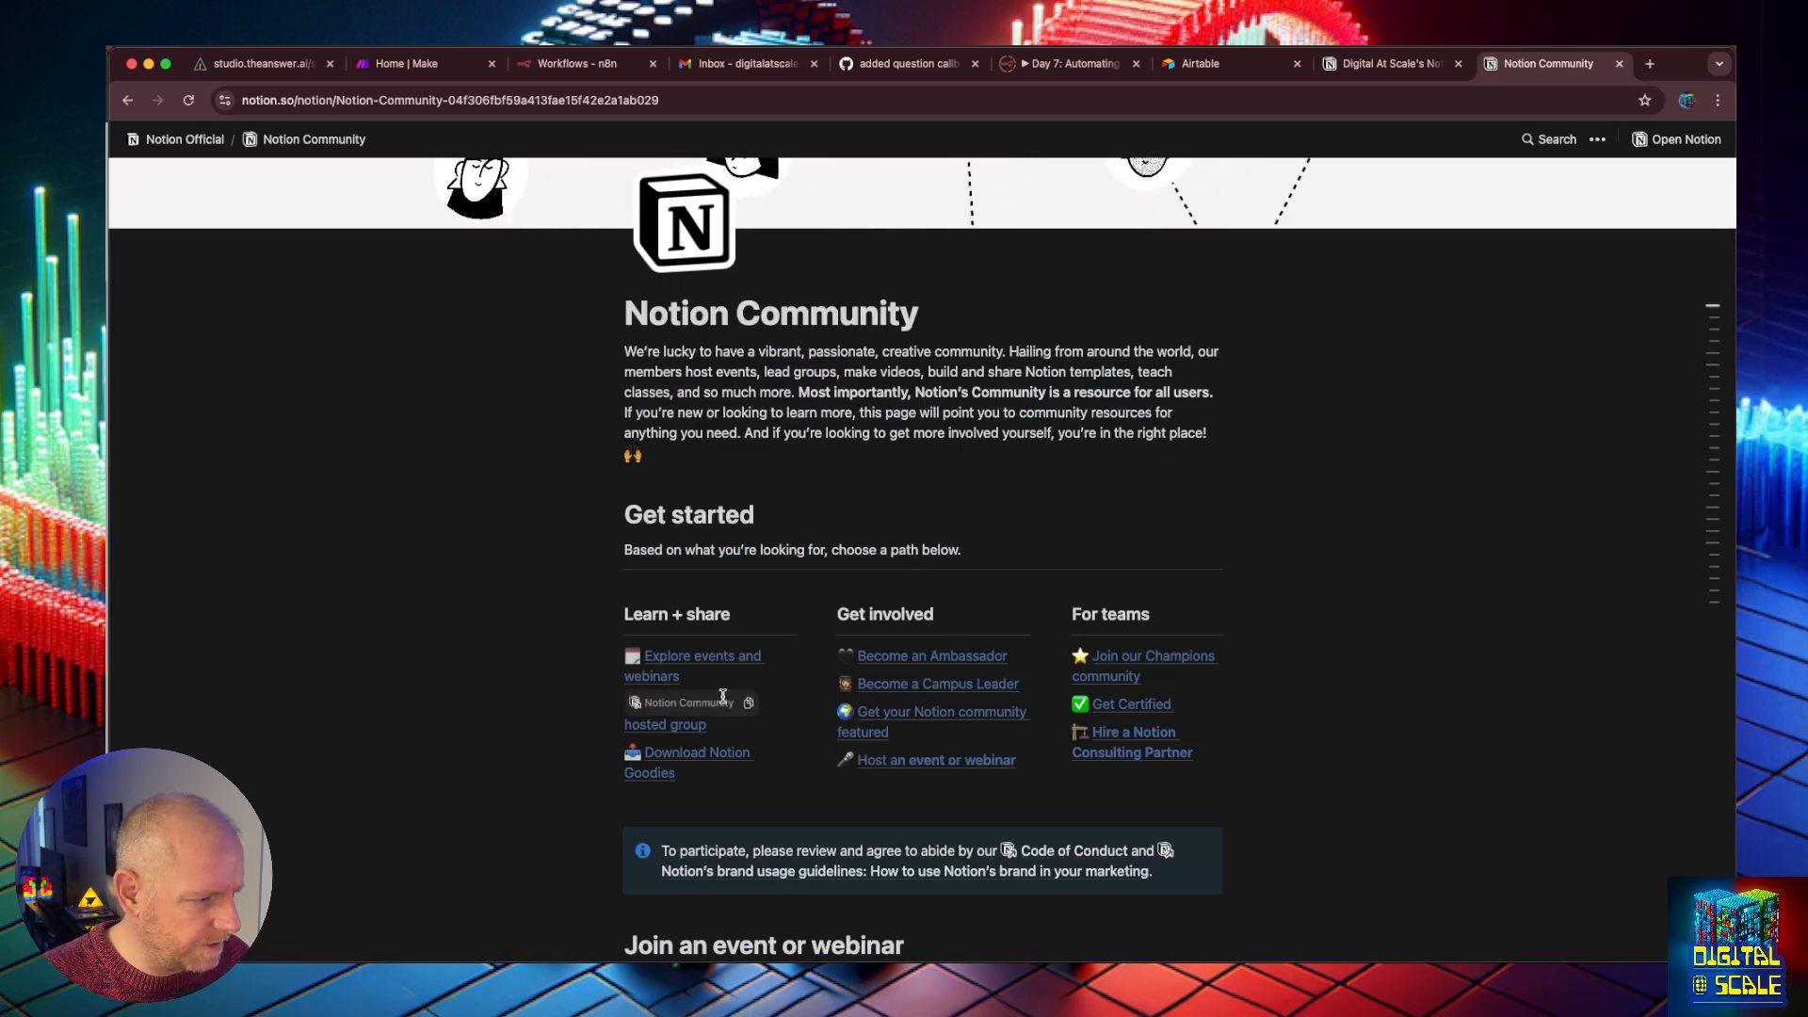
pyautogui.scroll(2, 807, 556)
# Step: Search the web for "notion templates" in a new tab and open Notion's template marketplace to view its categories
pyautogui.press('super+t')
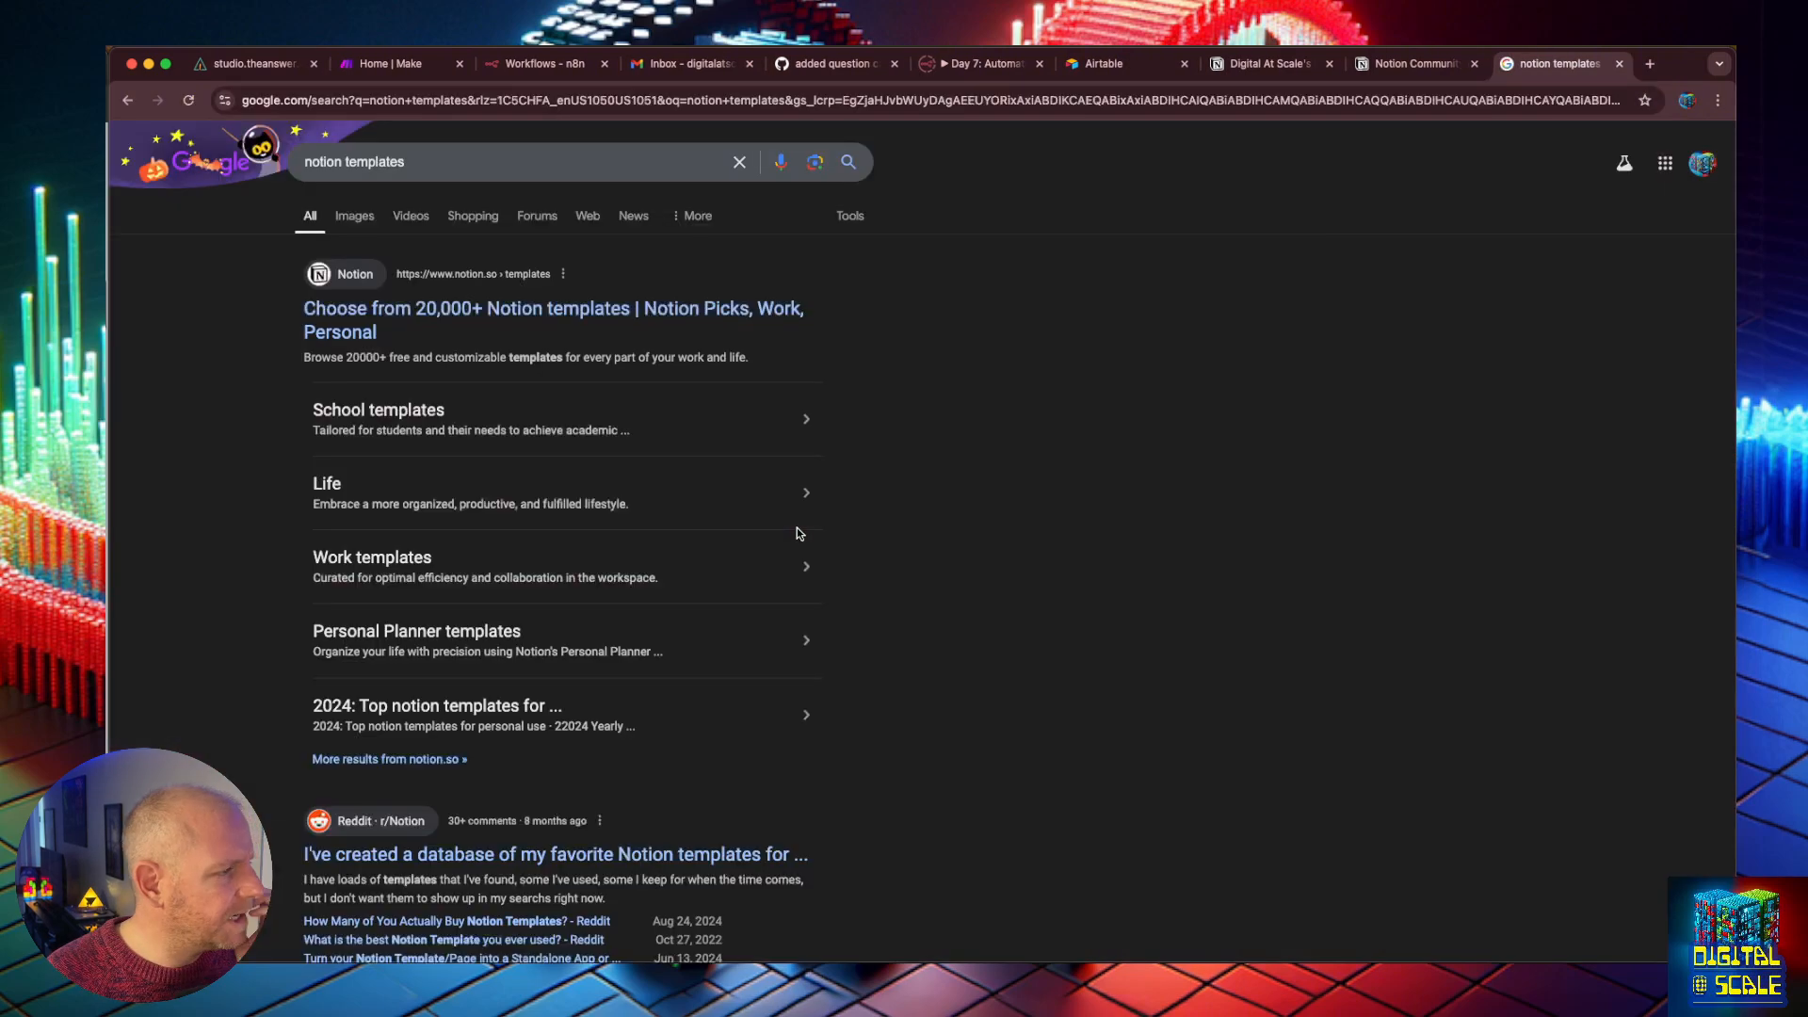
pyautogui.click(442, 309)
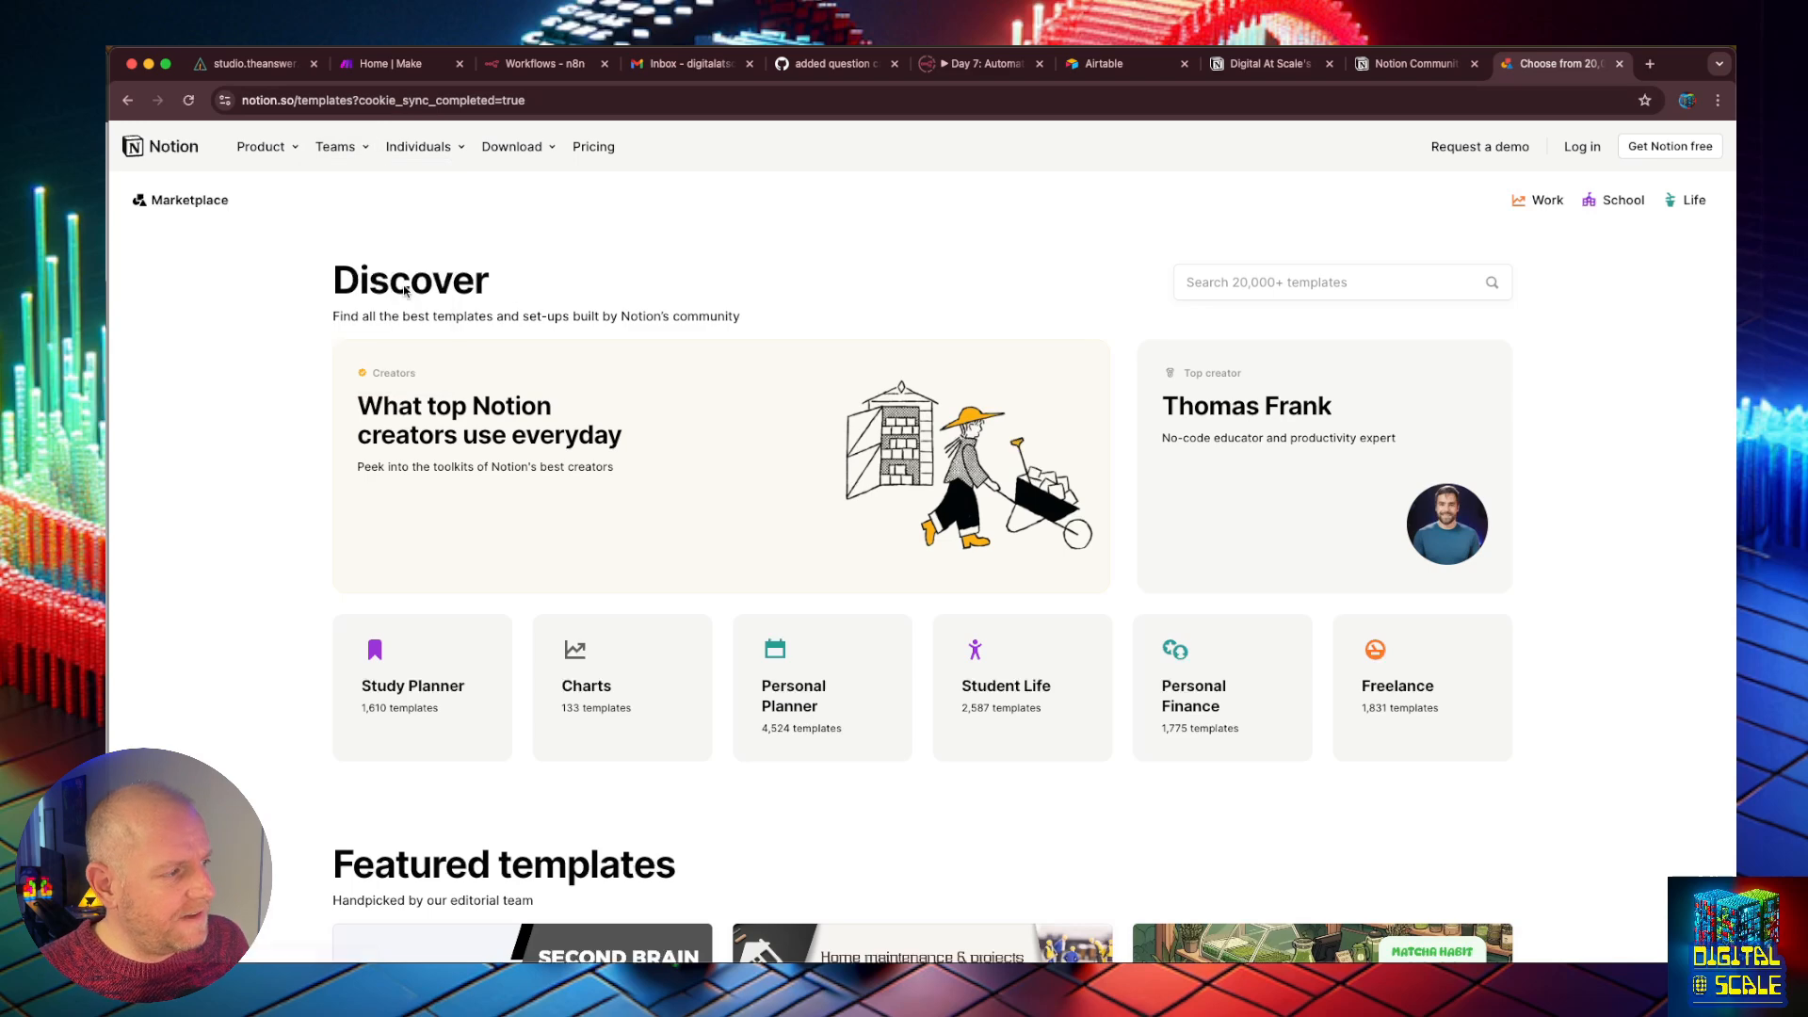
pyautogui.scroll(-2, 427, 738)
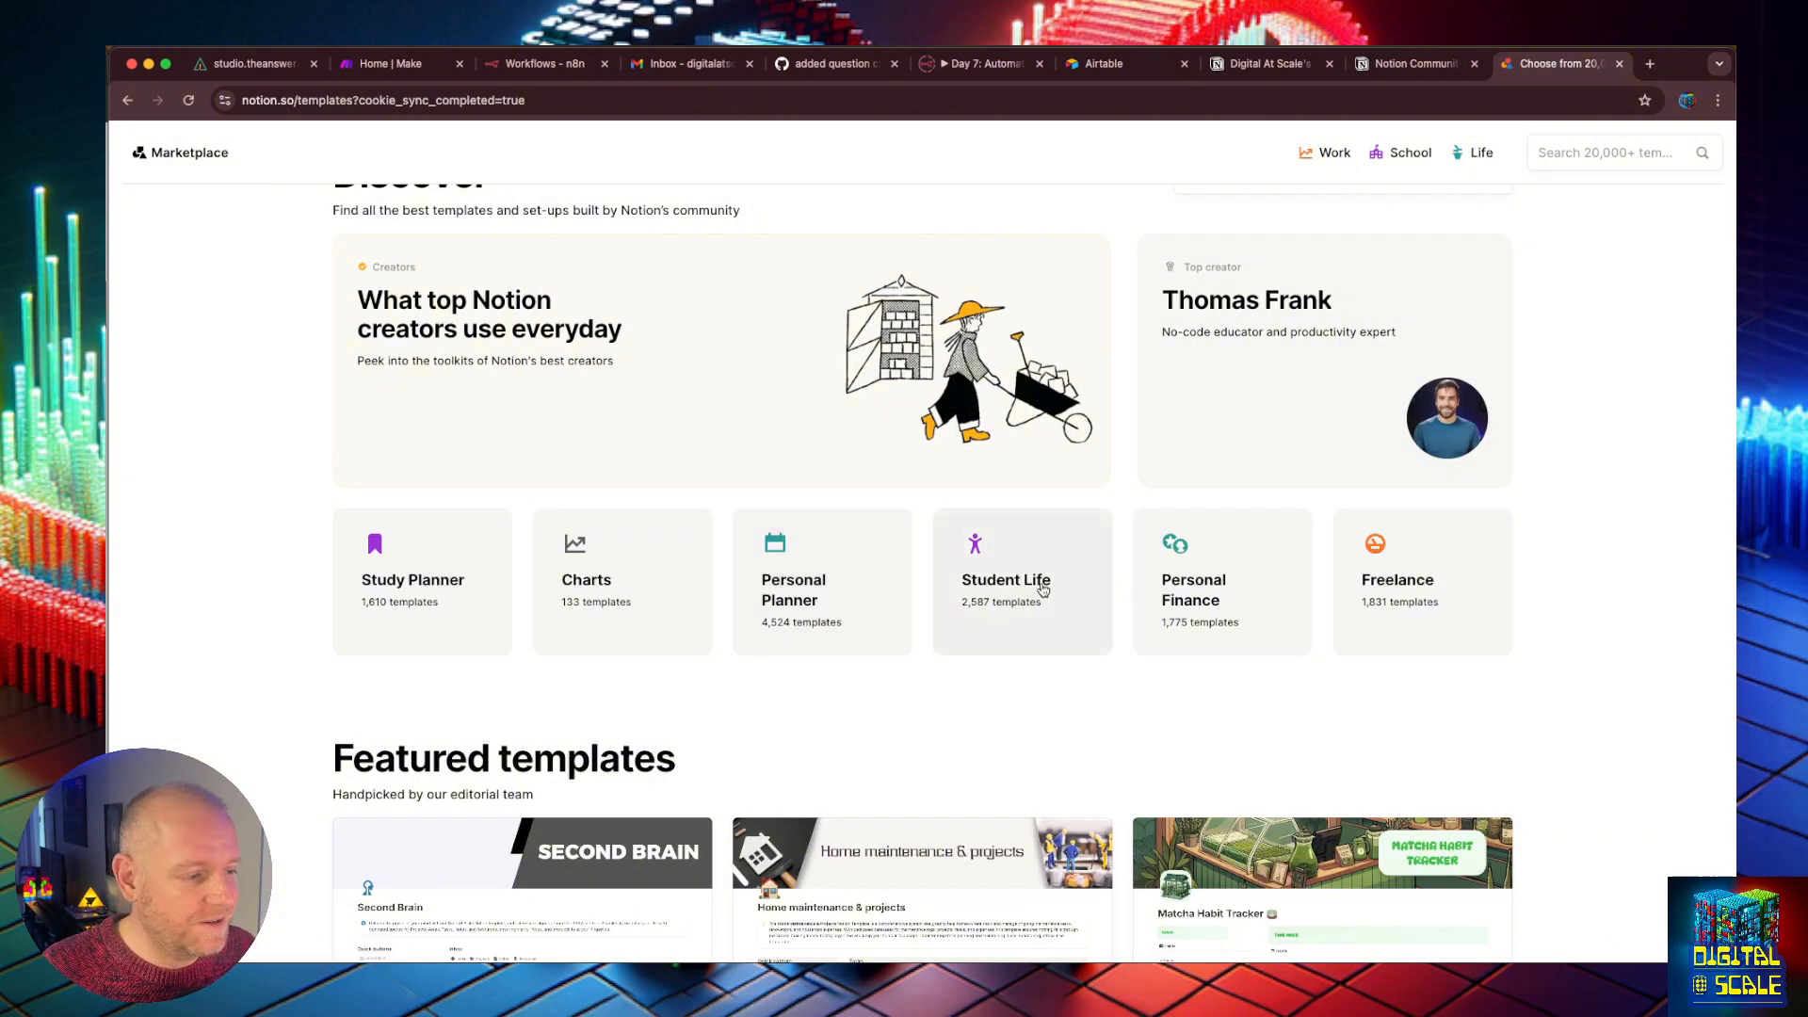
# Step: Browse the Personal Planner template category, preview the Simple Weekly Planner template and close the preview
pyautogui.click(806, 601)
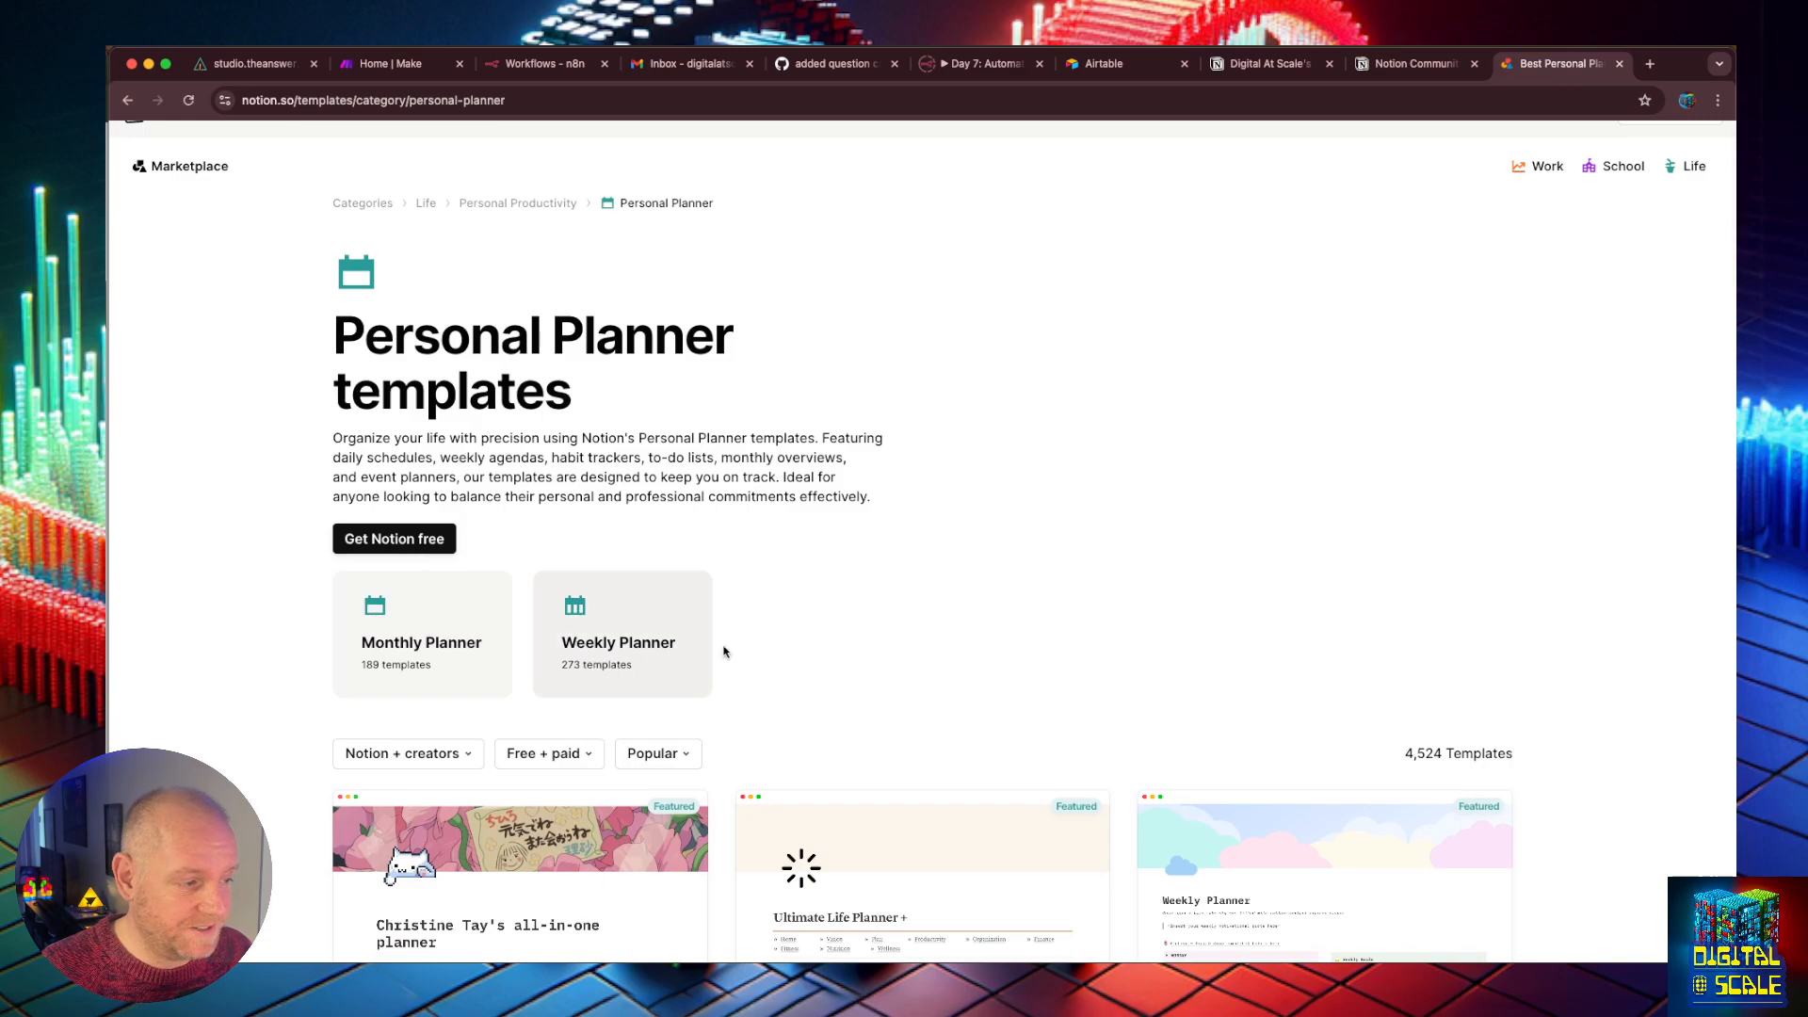
pyautogui.scroll(-4, 725, 653)
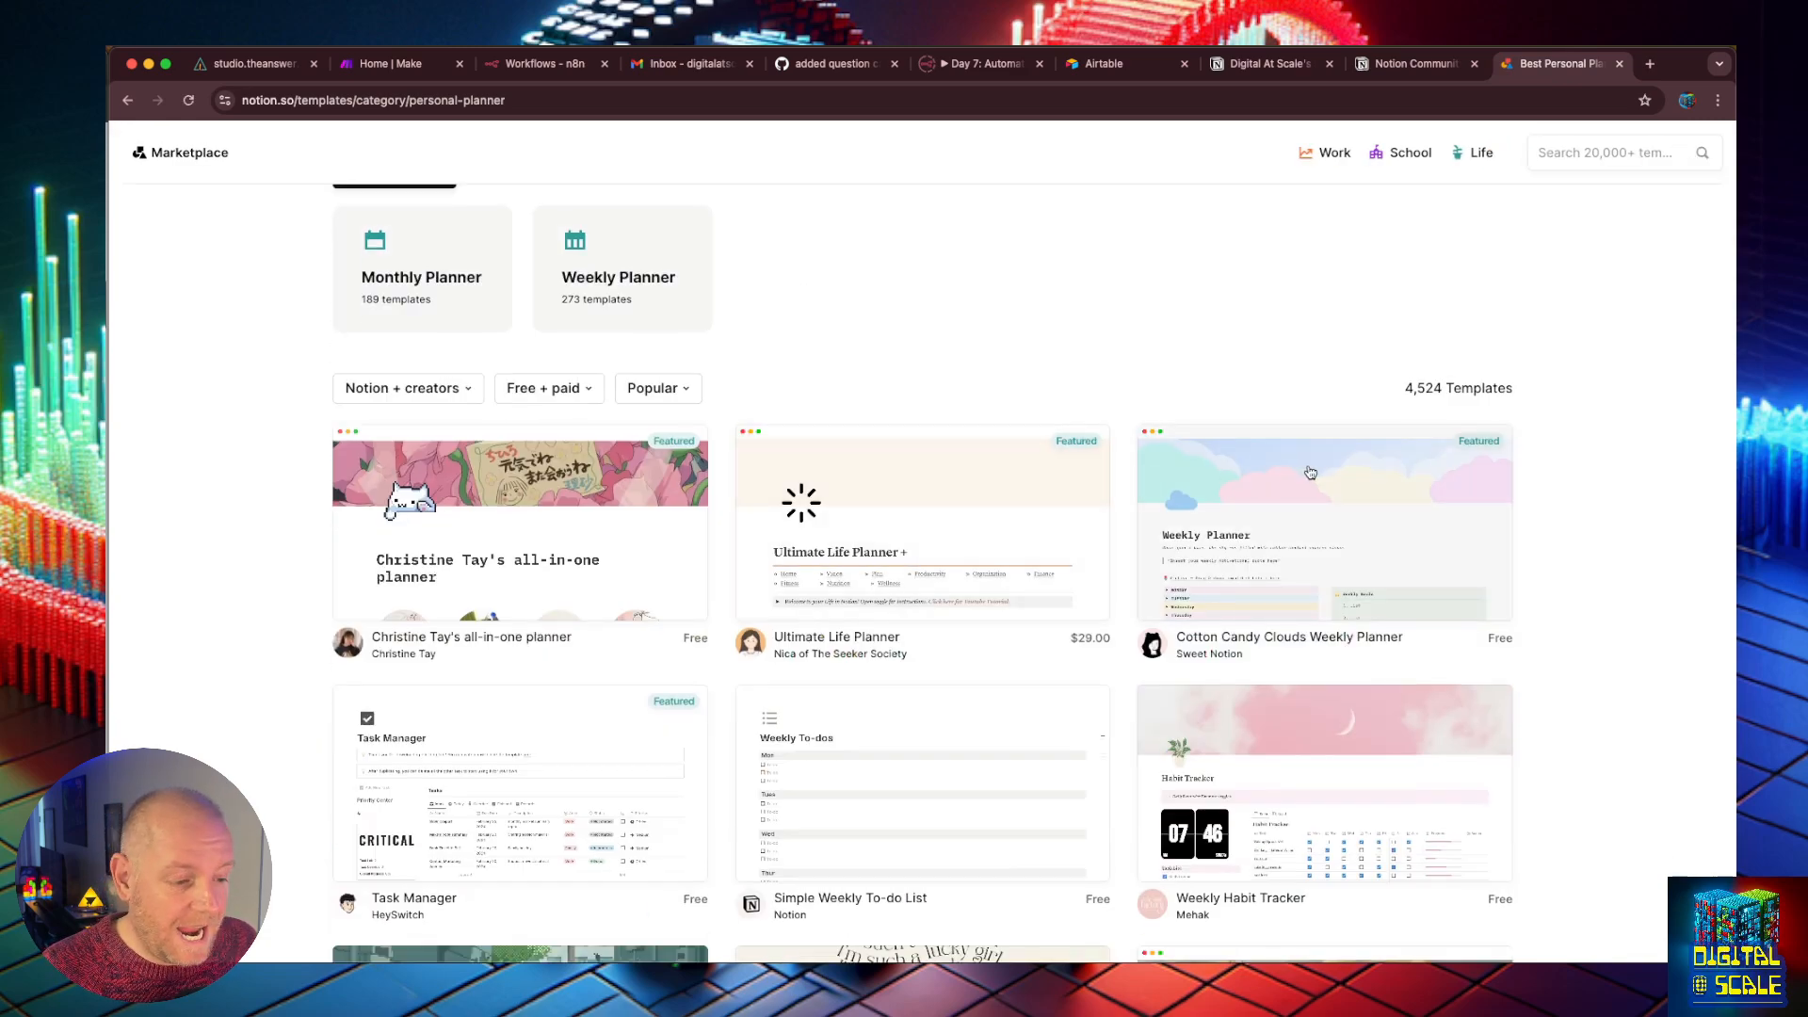
pyautogui.scroll(-1, 1304, 477)
pyautogui.scroll(-10, 1304, 475)
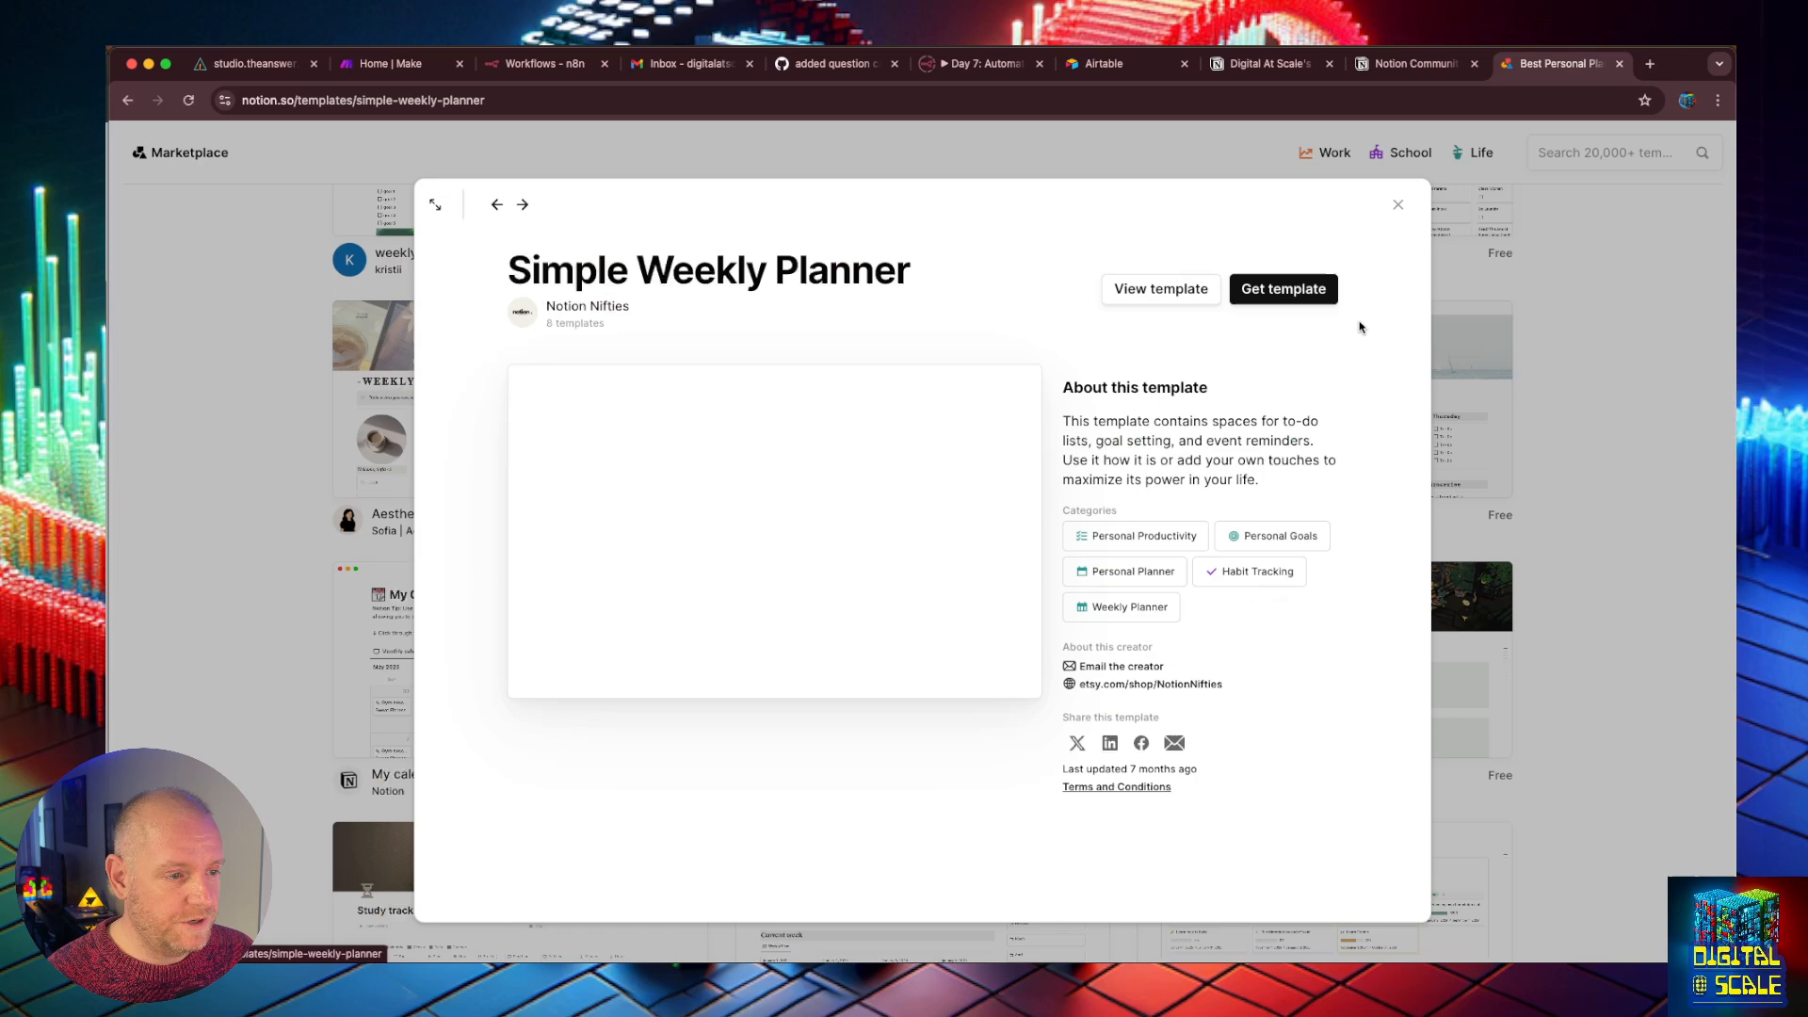
pyautogui.click(1360, 330)
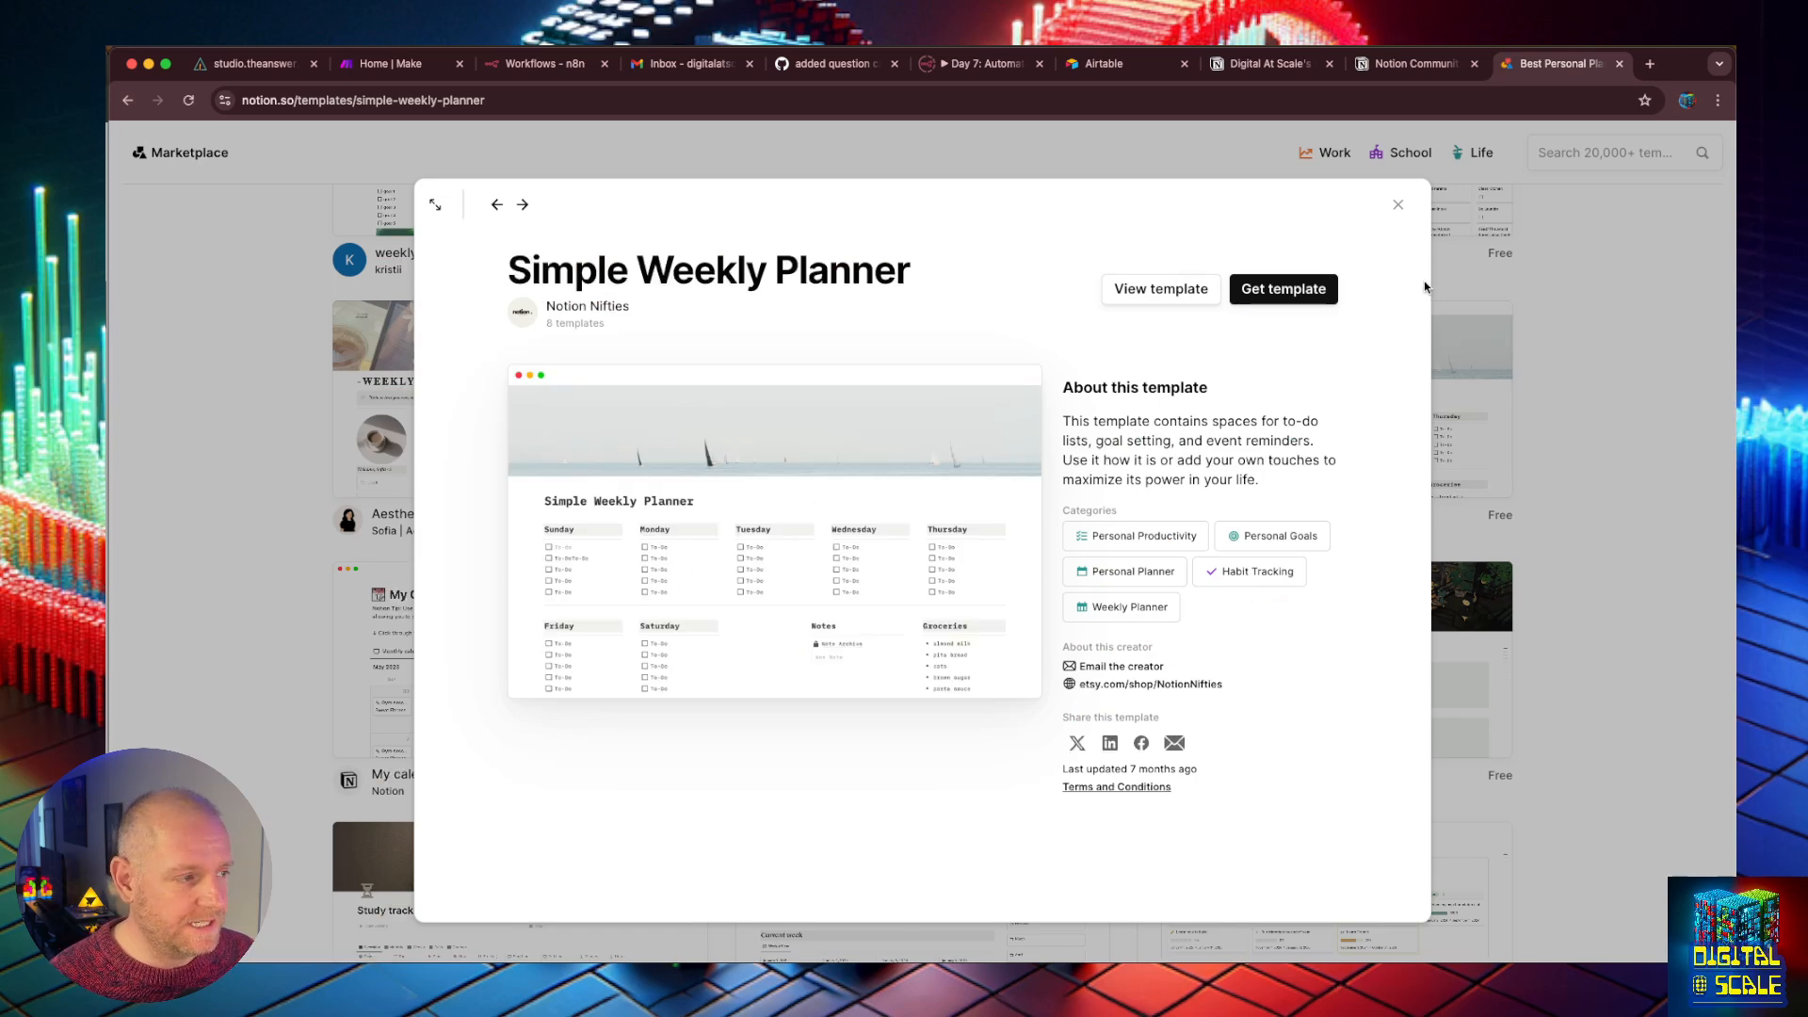
pyautogui.click(1398, 205)
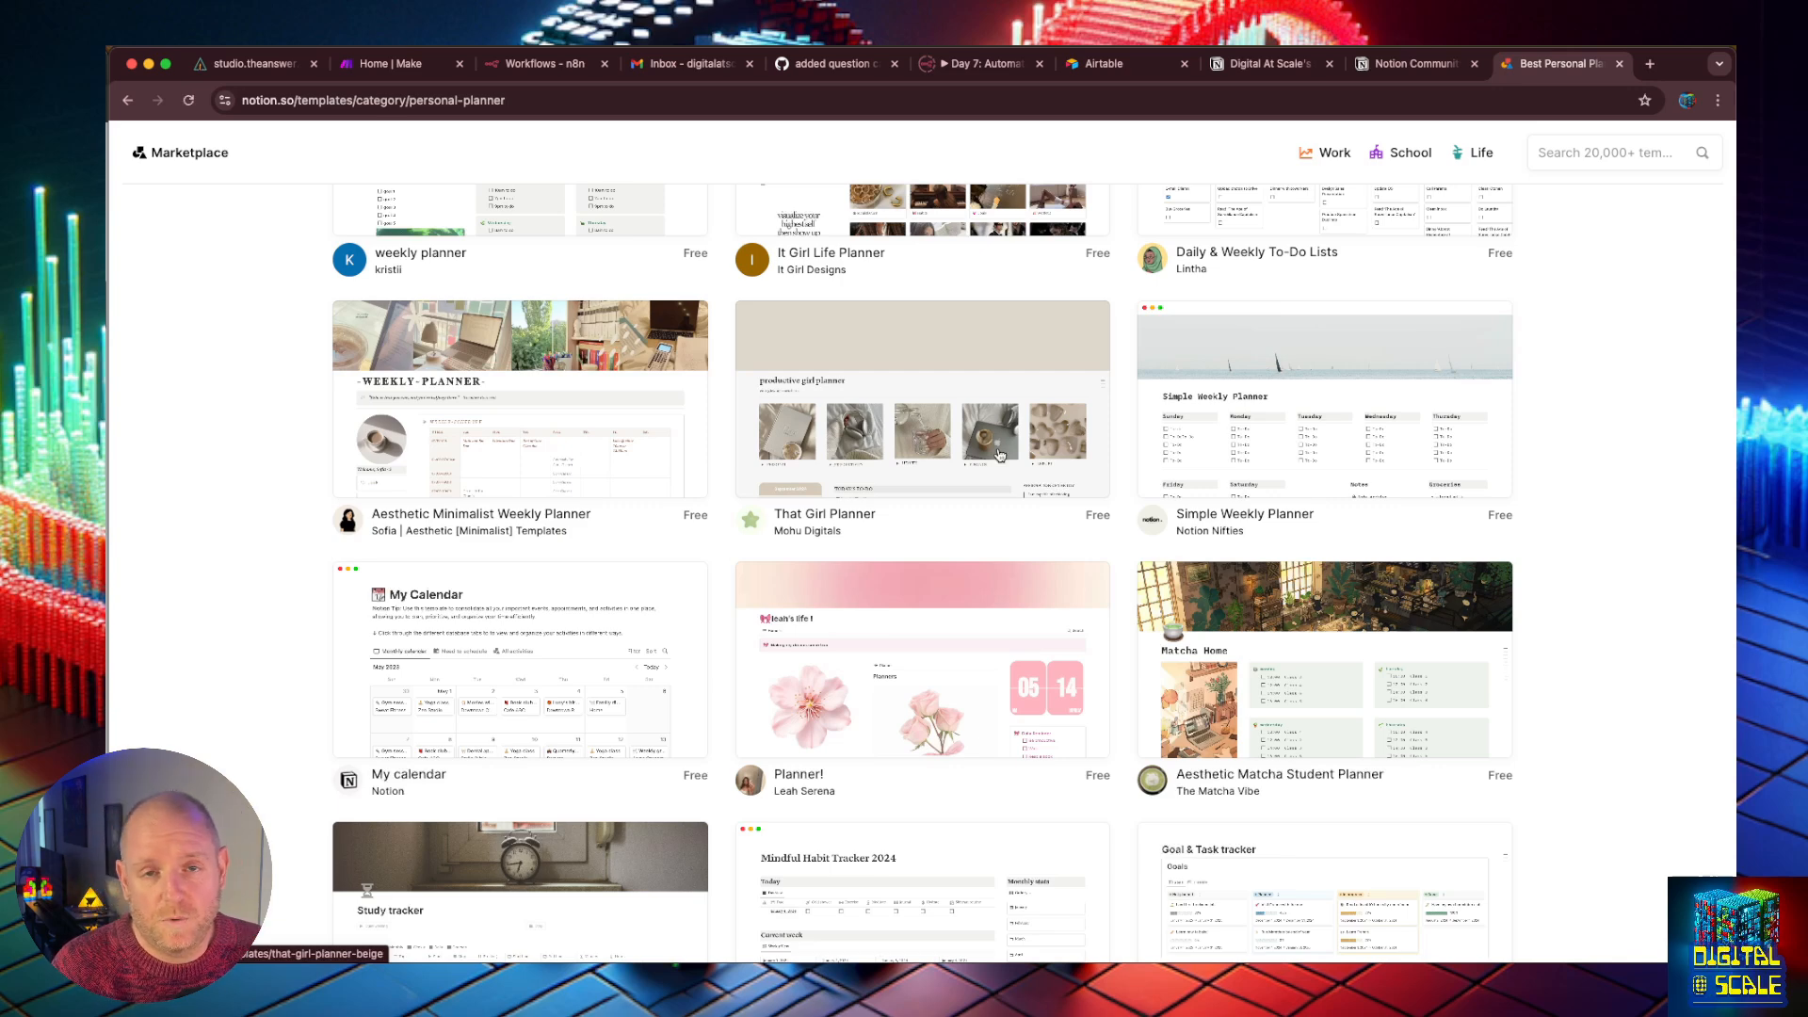
# Step: Skim the remaining Personal Planner templates, return to the Notion Home page and read the start of the "What is a database?" Learn article
pyautogui.scroll(-15, 945, 546)
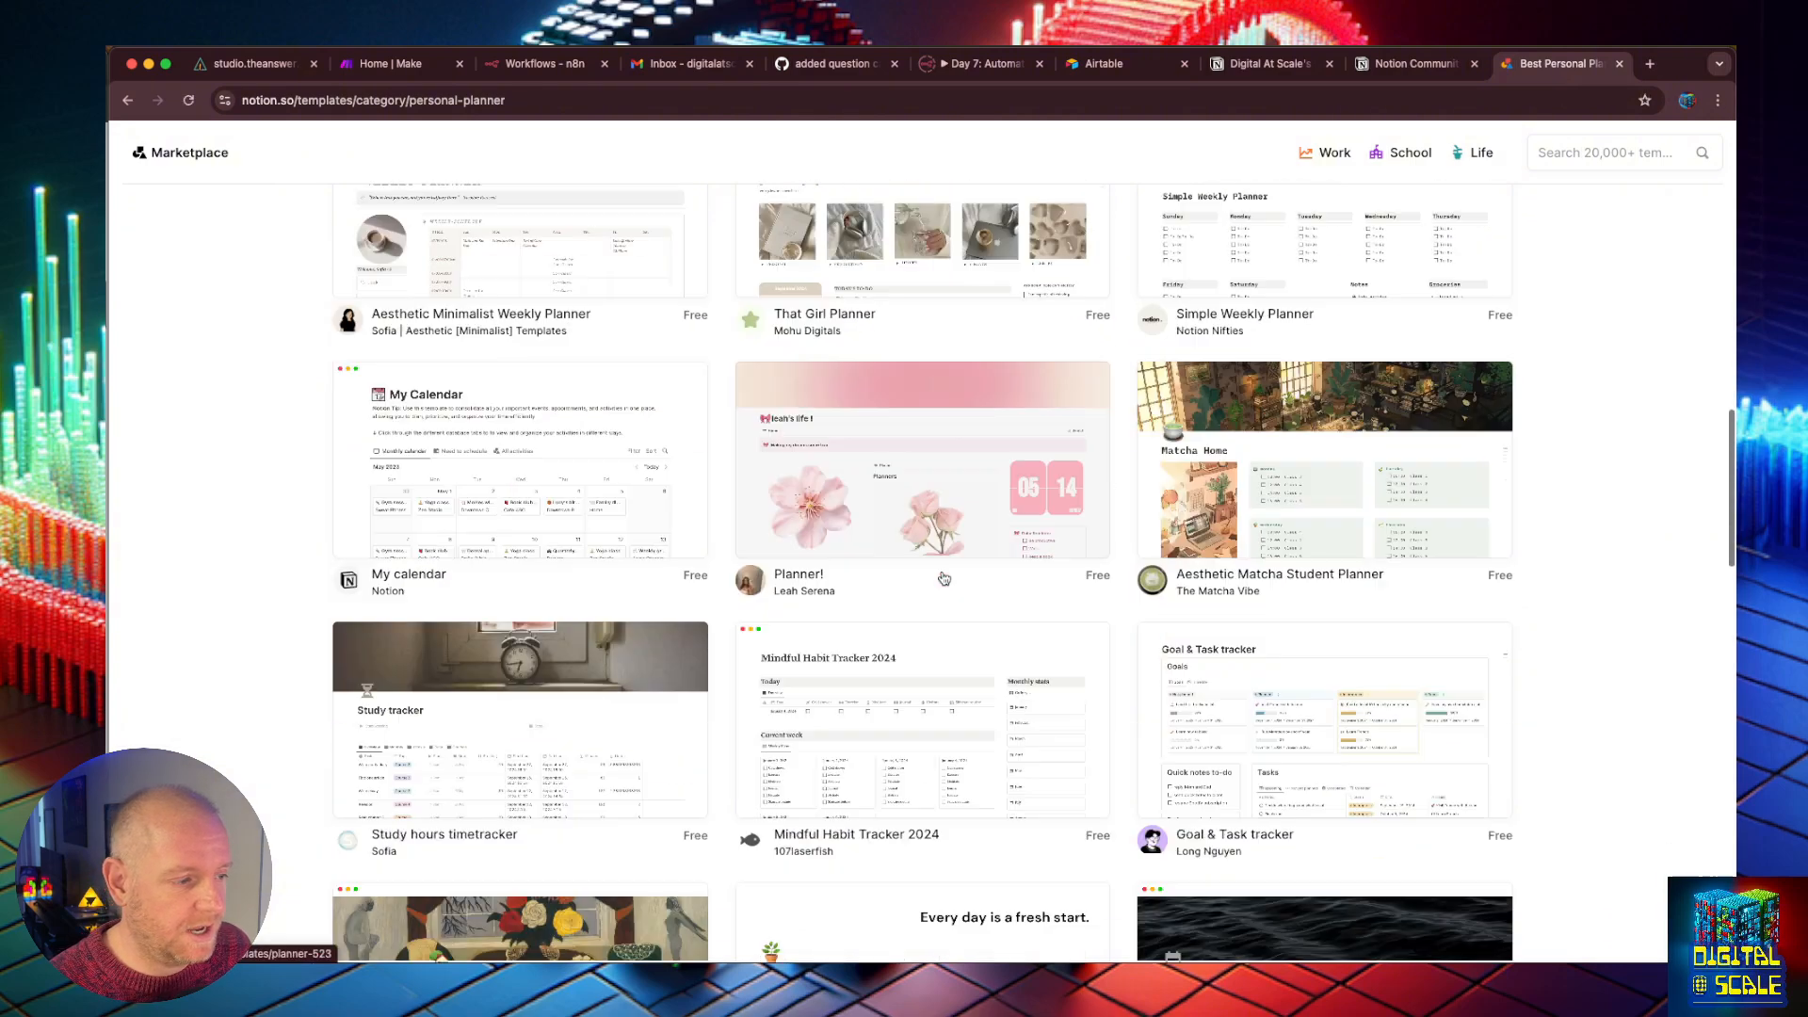
pyautogui.scroll(15, 942, 582)
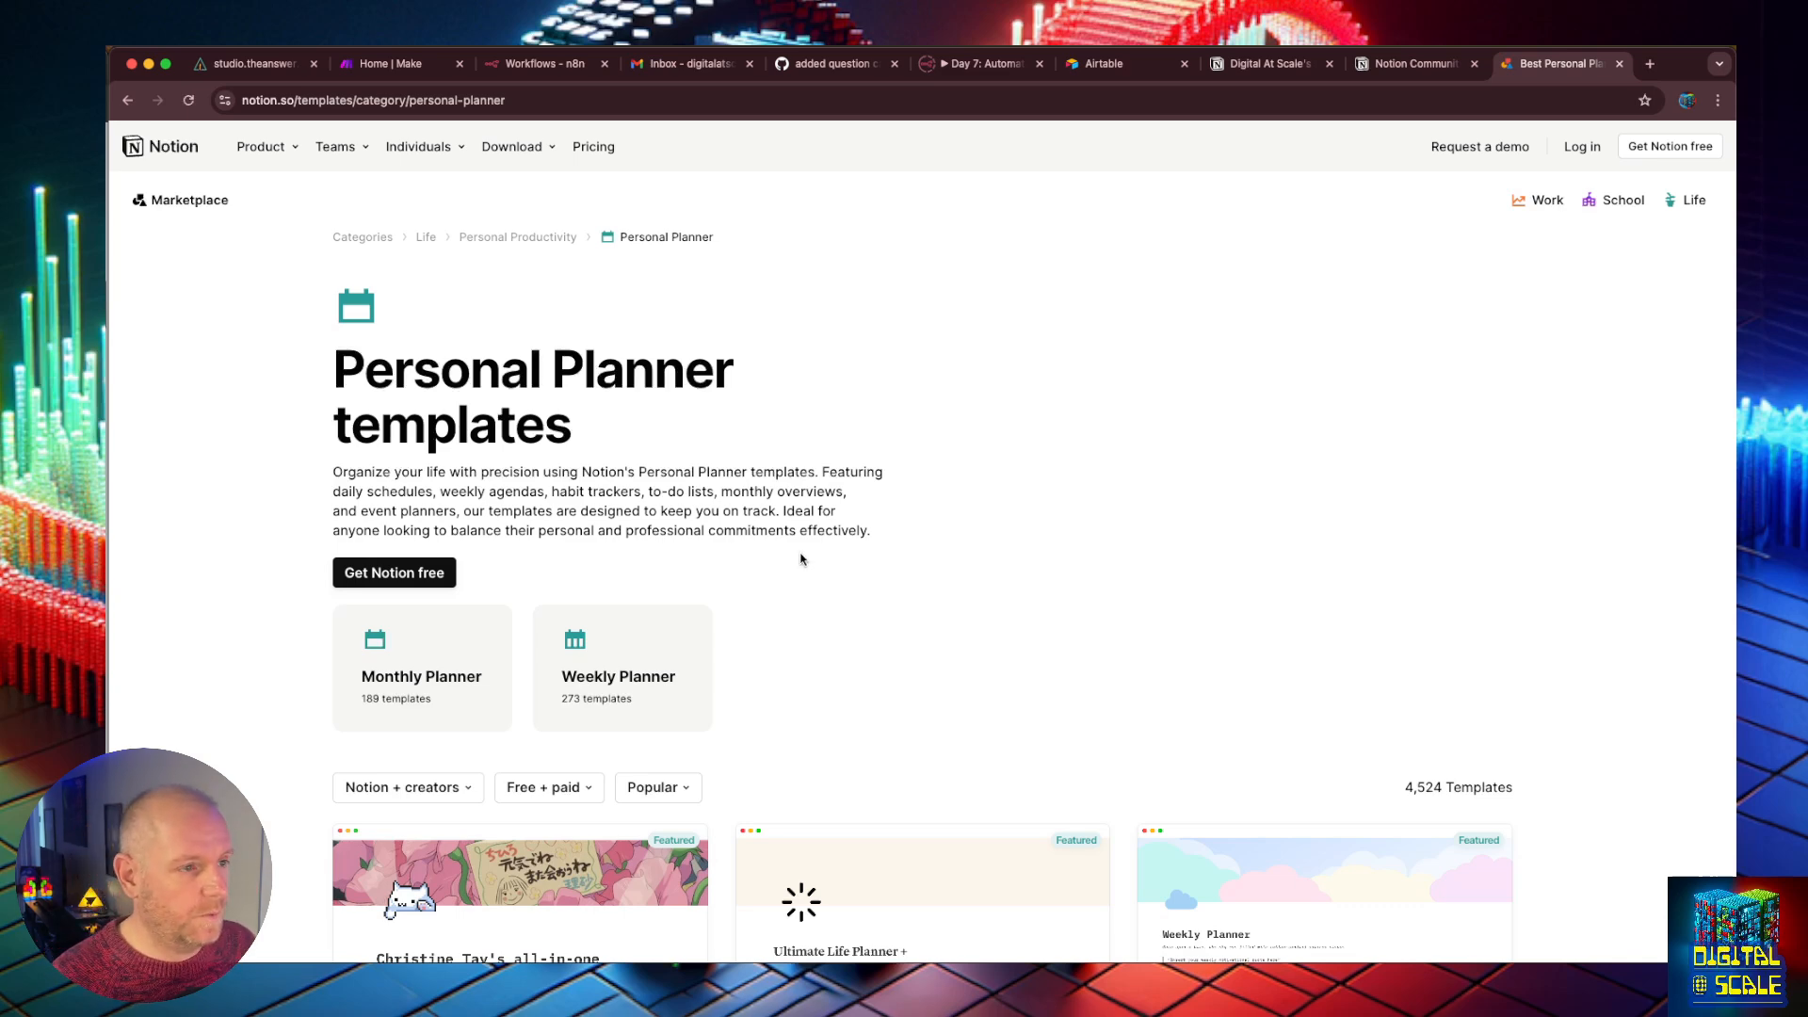
pyautogui.click(1268, 64)
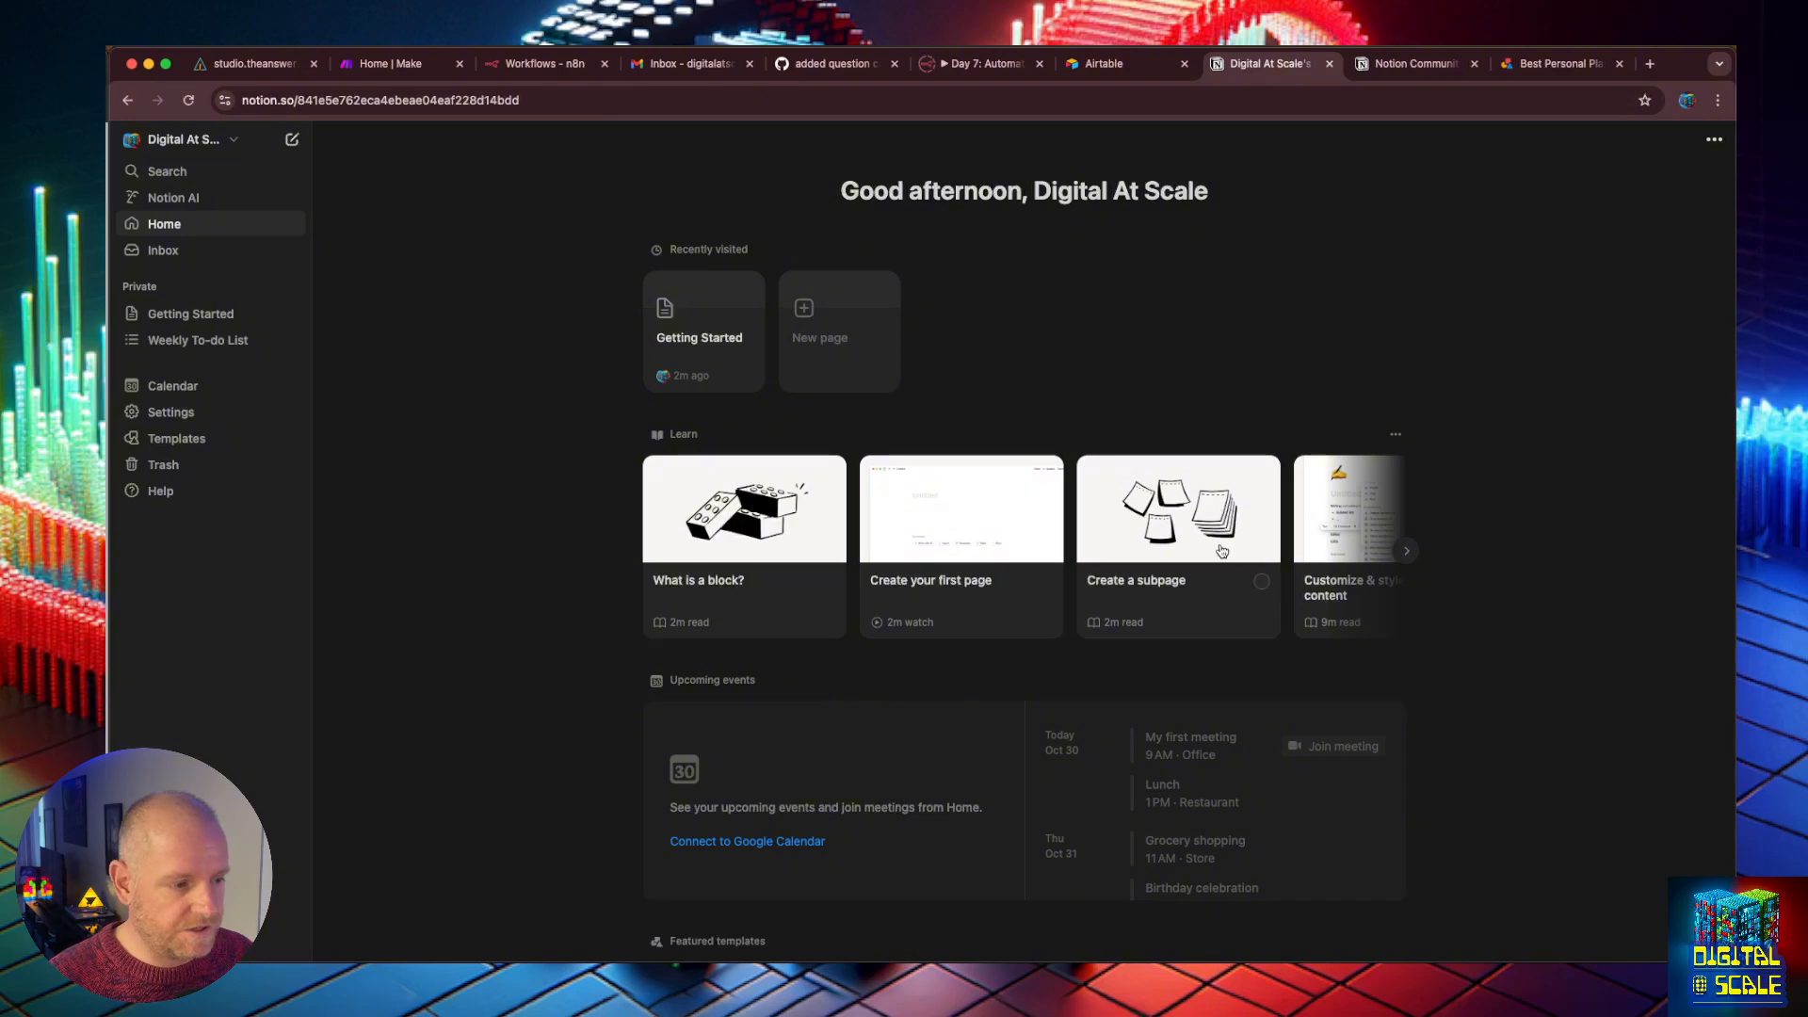
pyautogui.click(1400, 551)
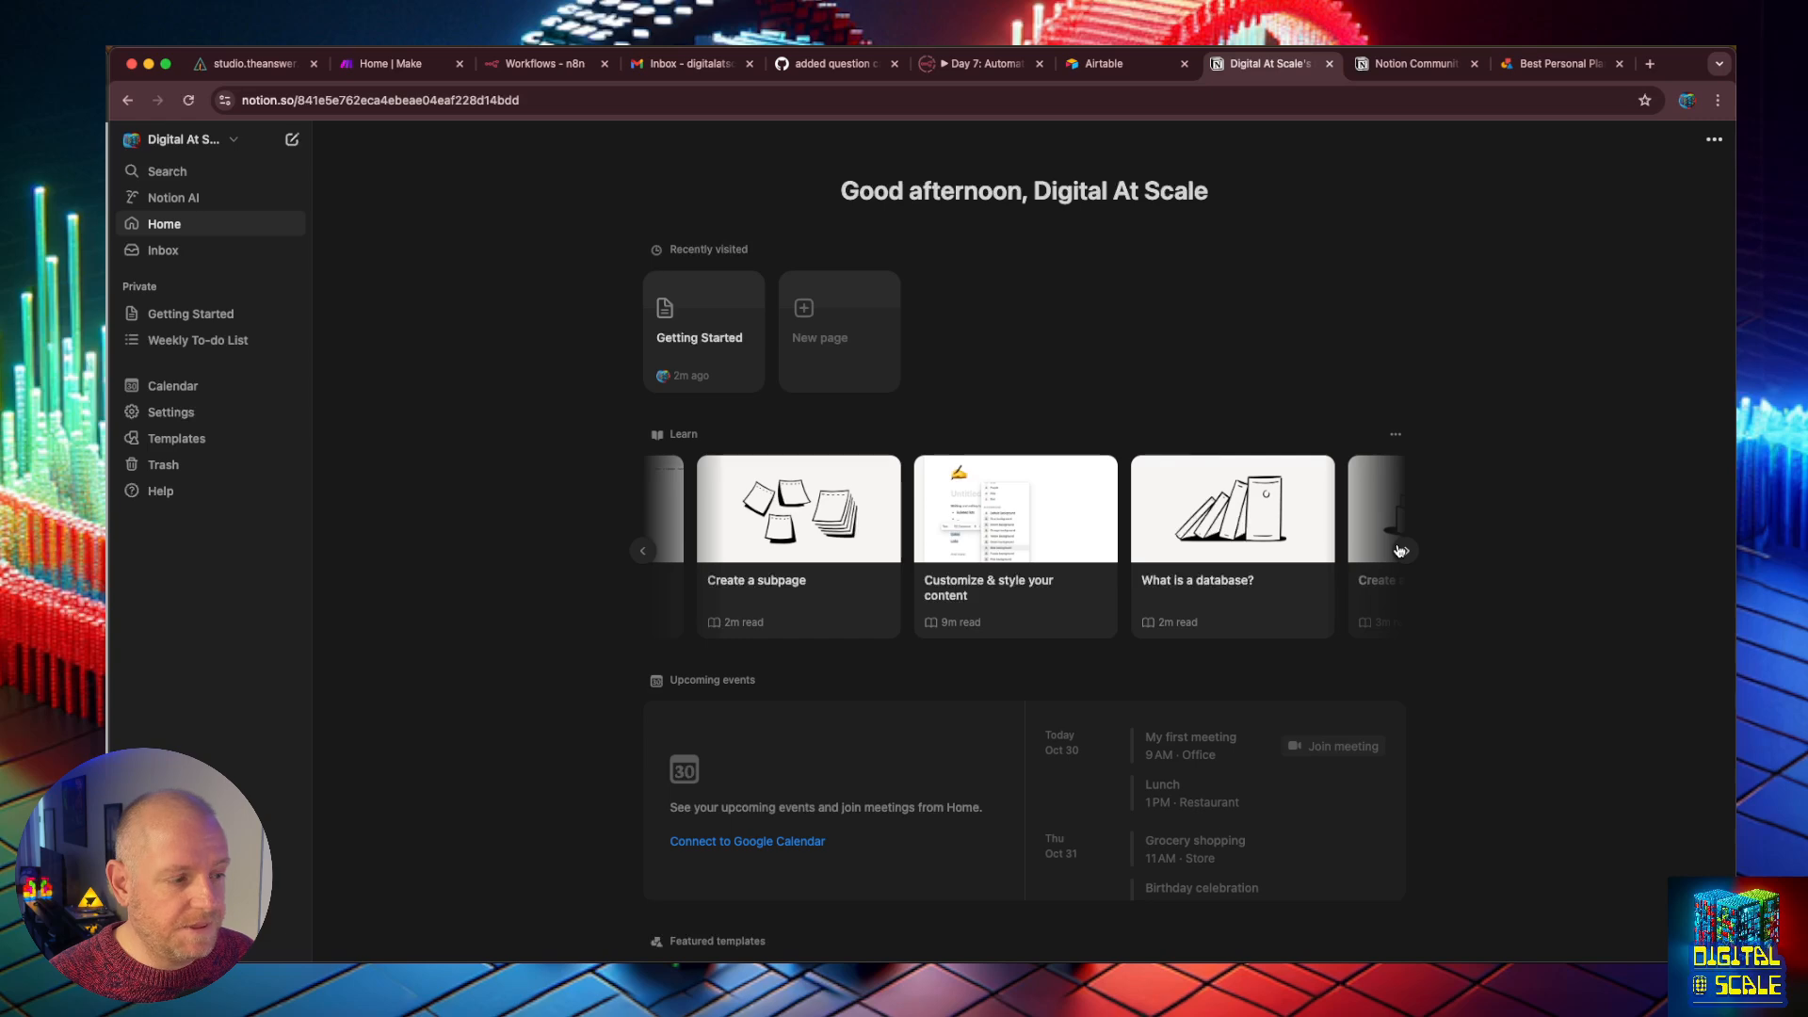
pyautogui.click(1176, 579)
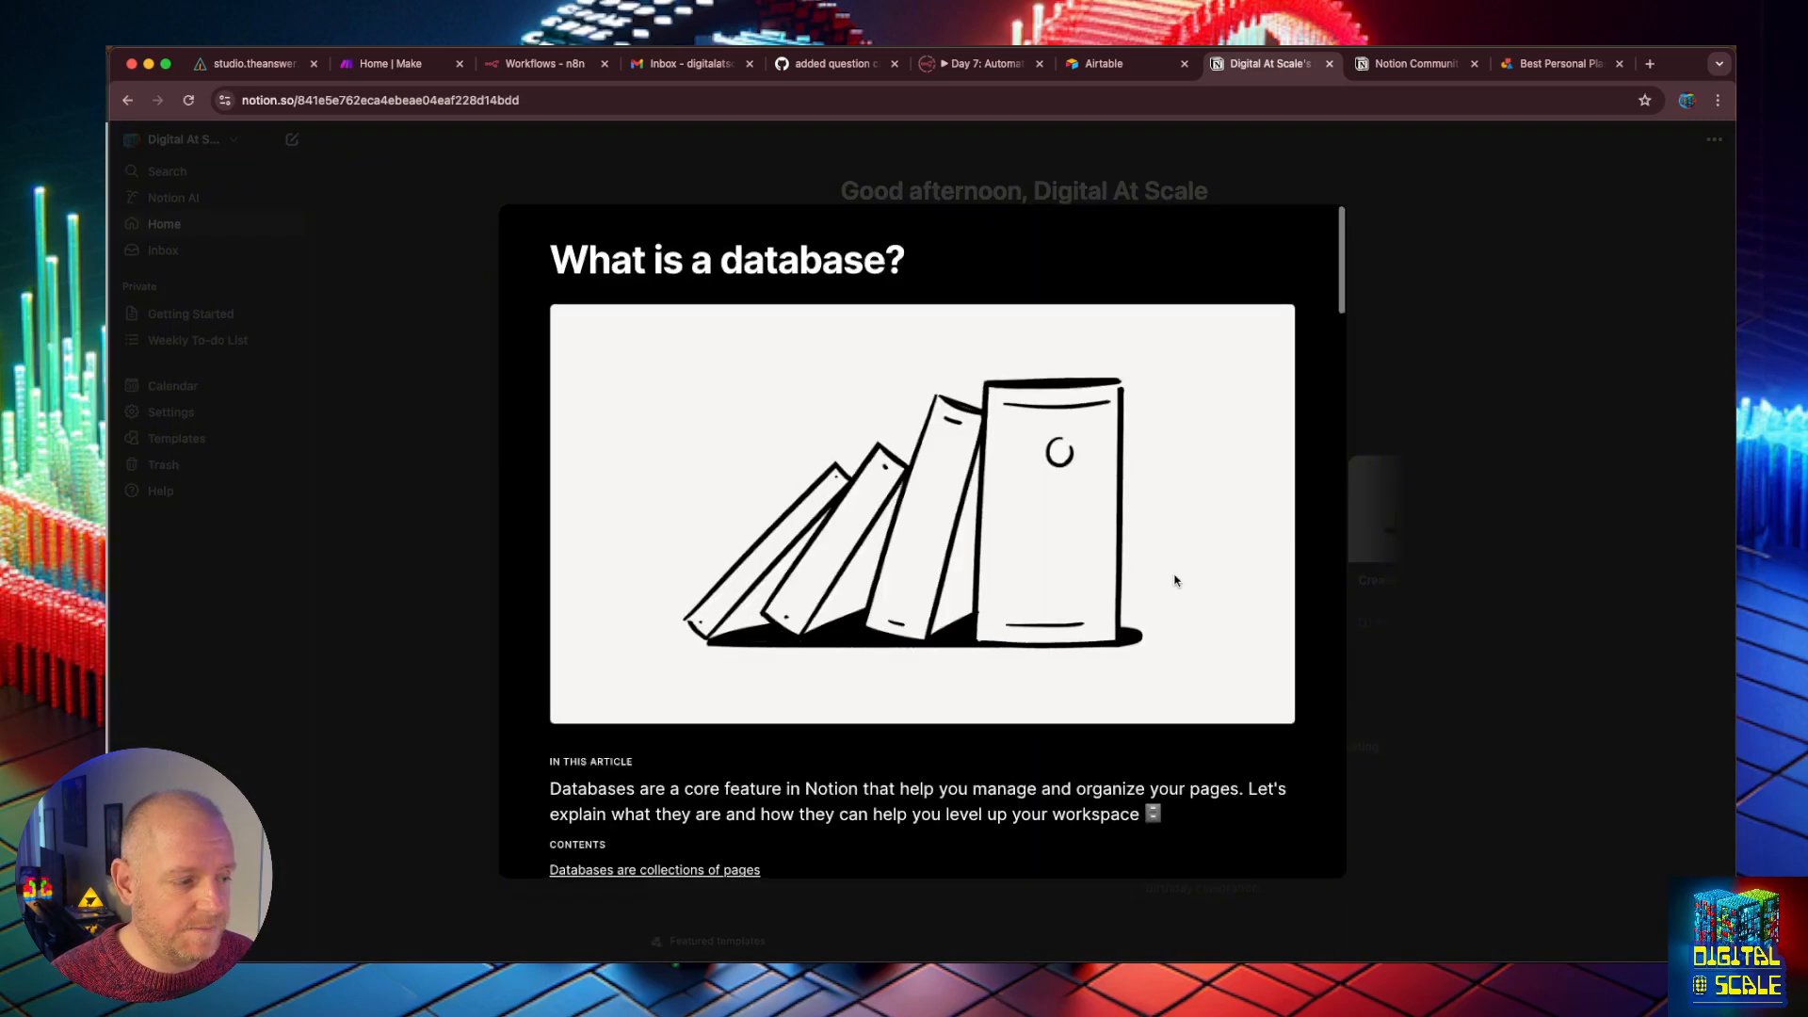
pyautogui.scroll(-5, 1175, 580)
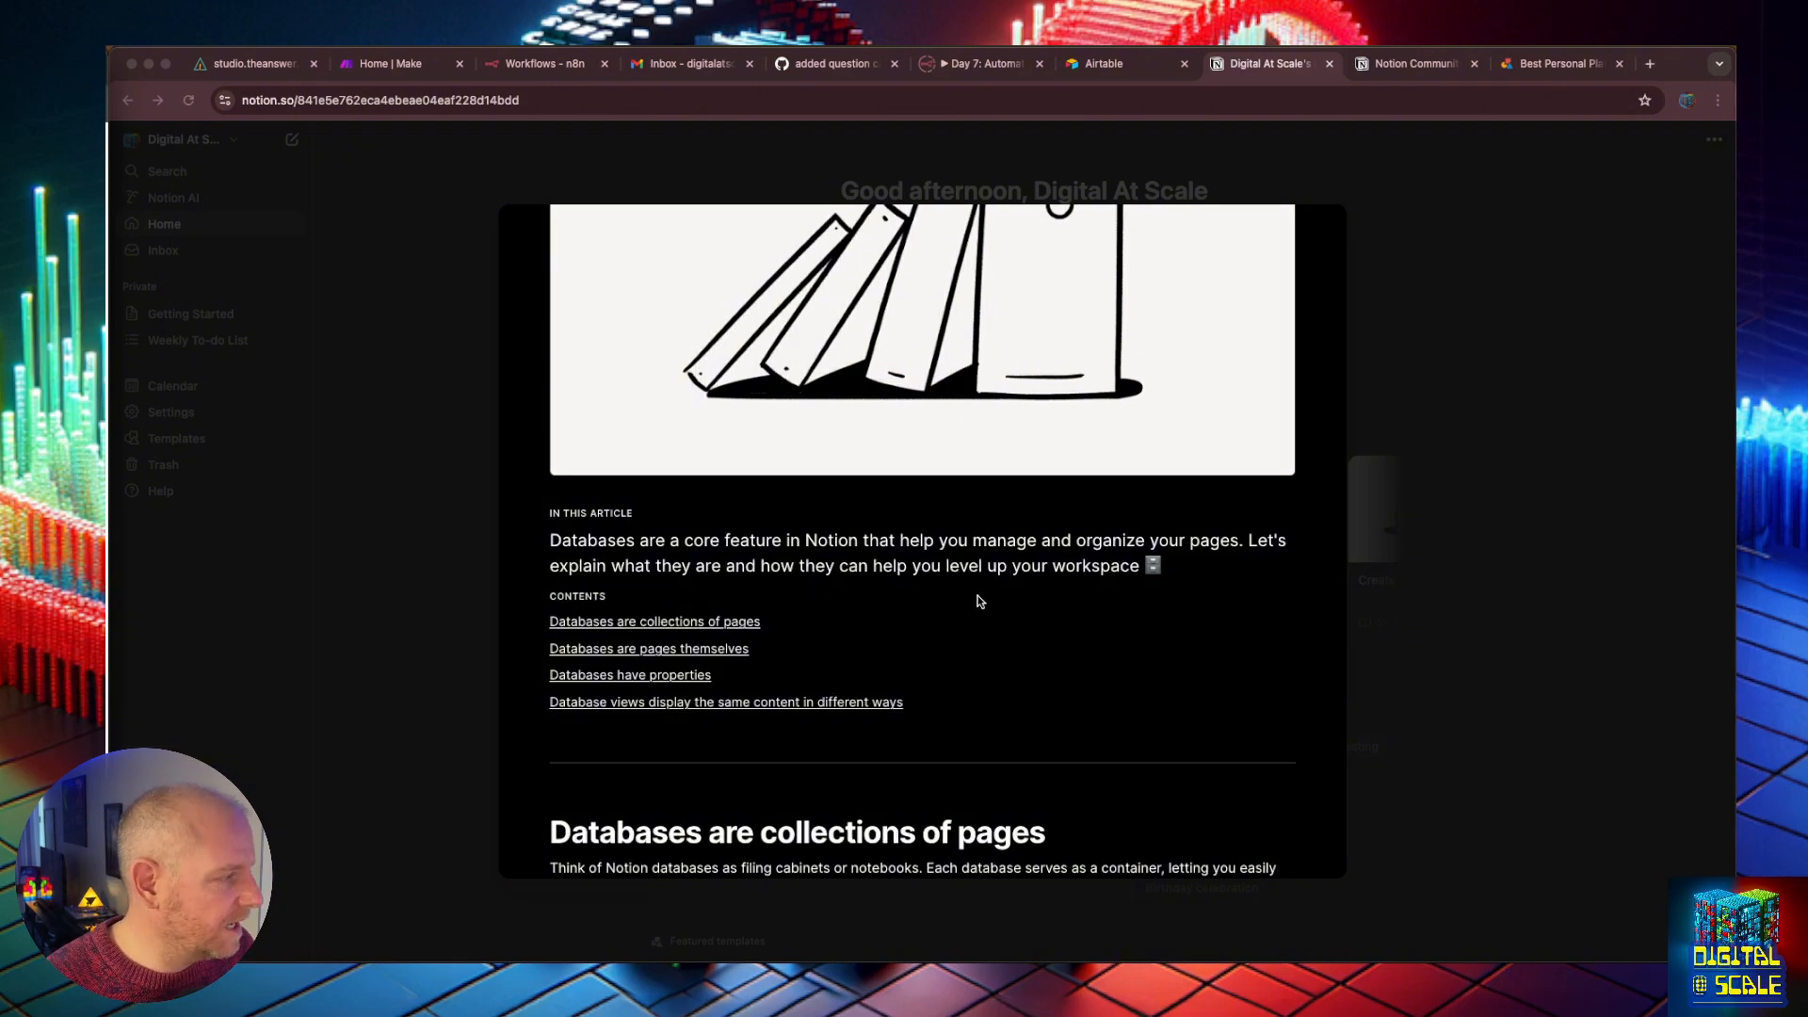
pyautogui.click(1408, 660)
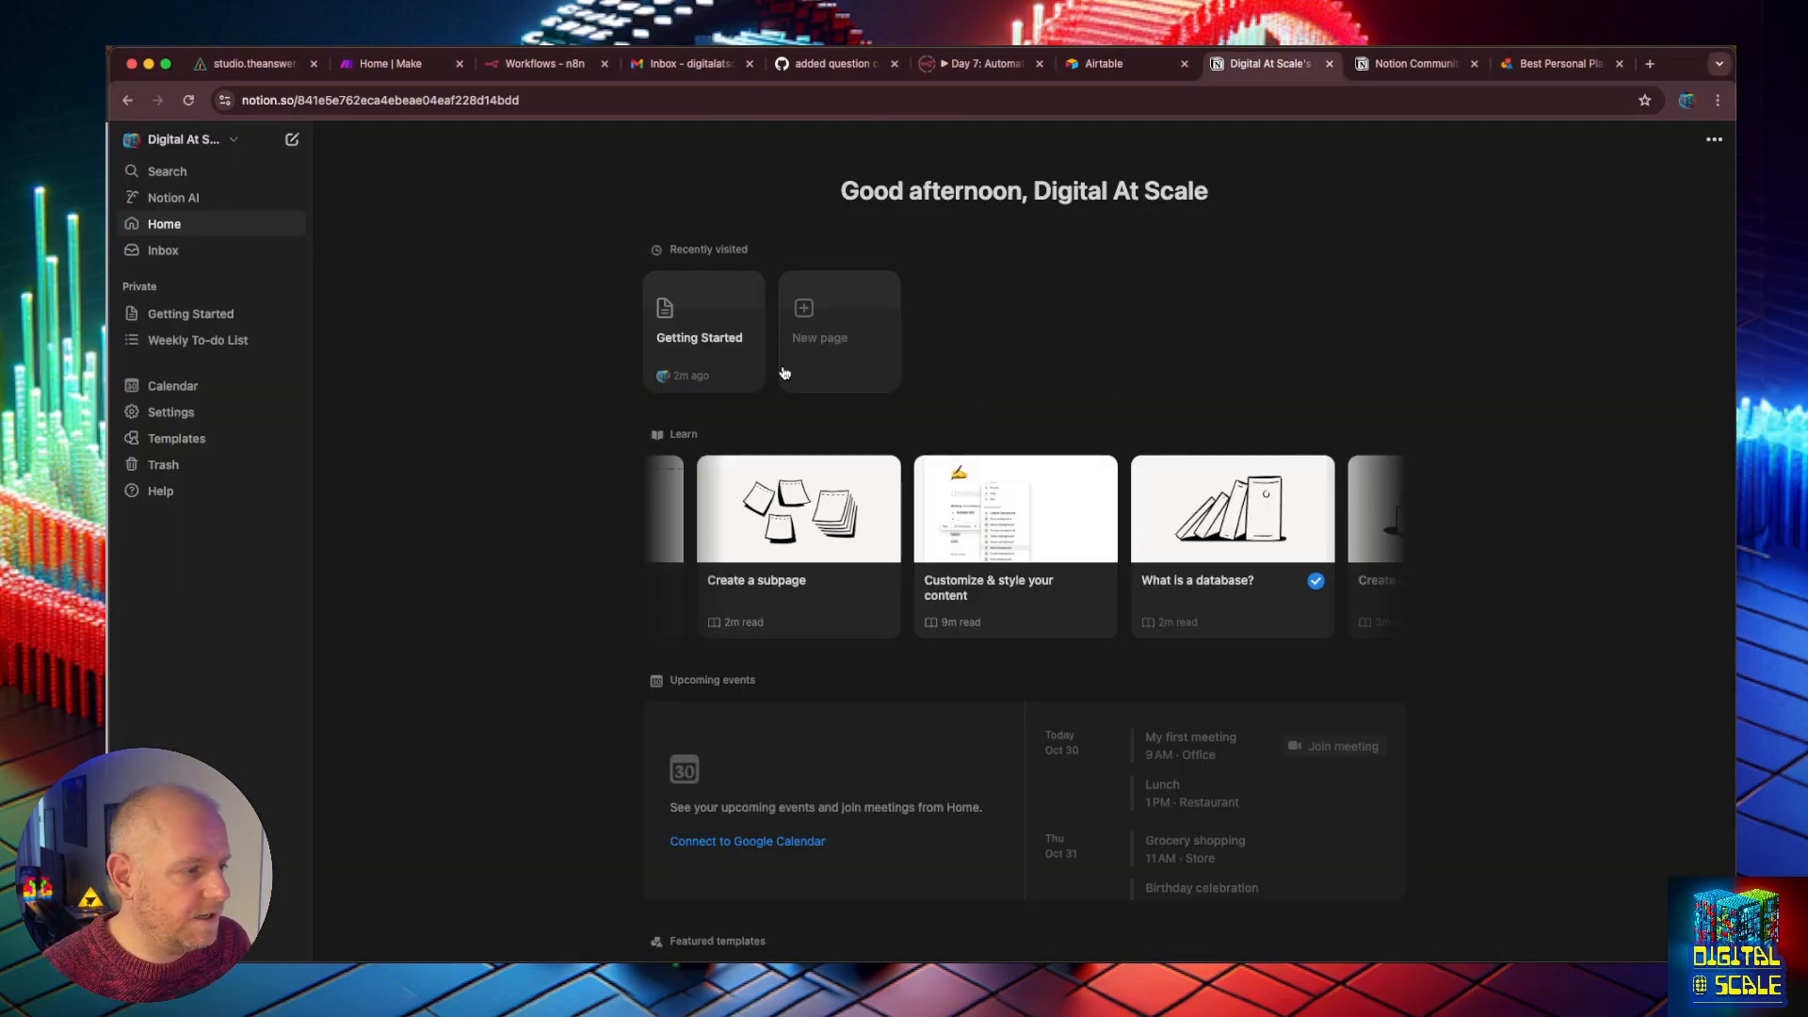
# Step: Open the Getting Started page and insert a database Table view block below the to-do items
pyautogui.click(667, 347)
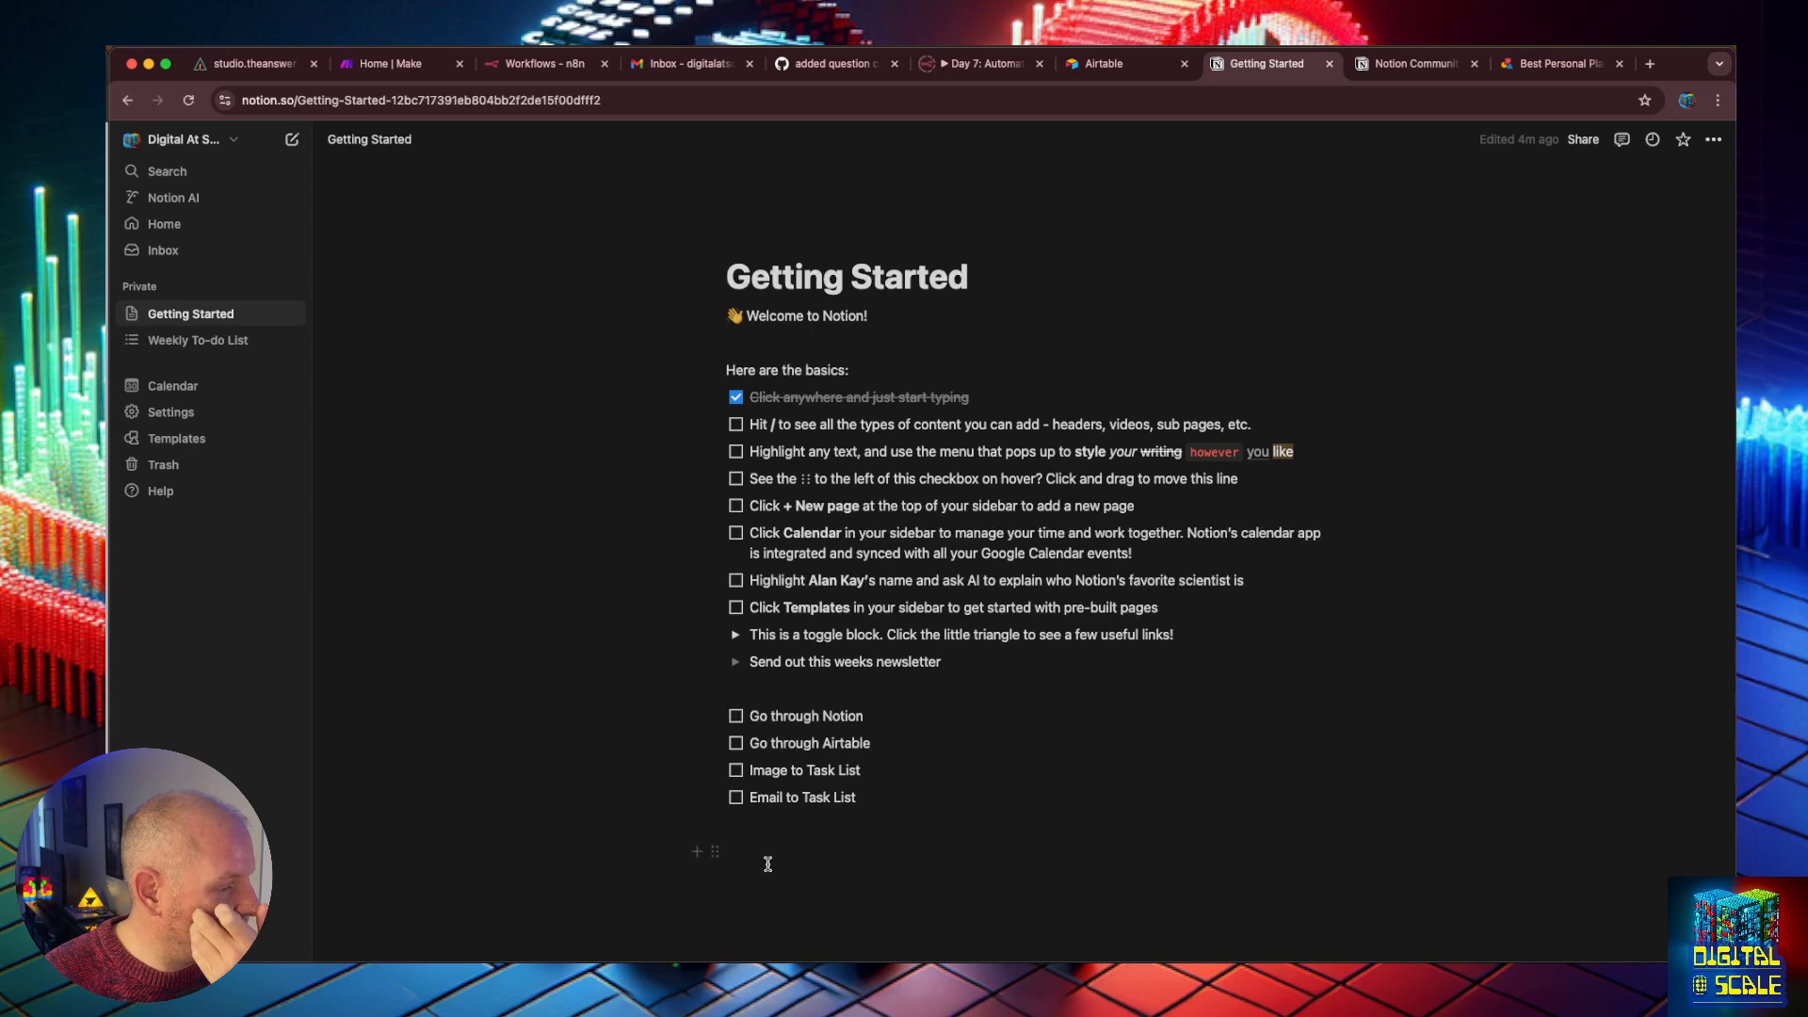
pyautogui.click(762, 848)
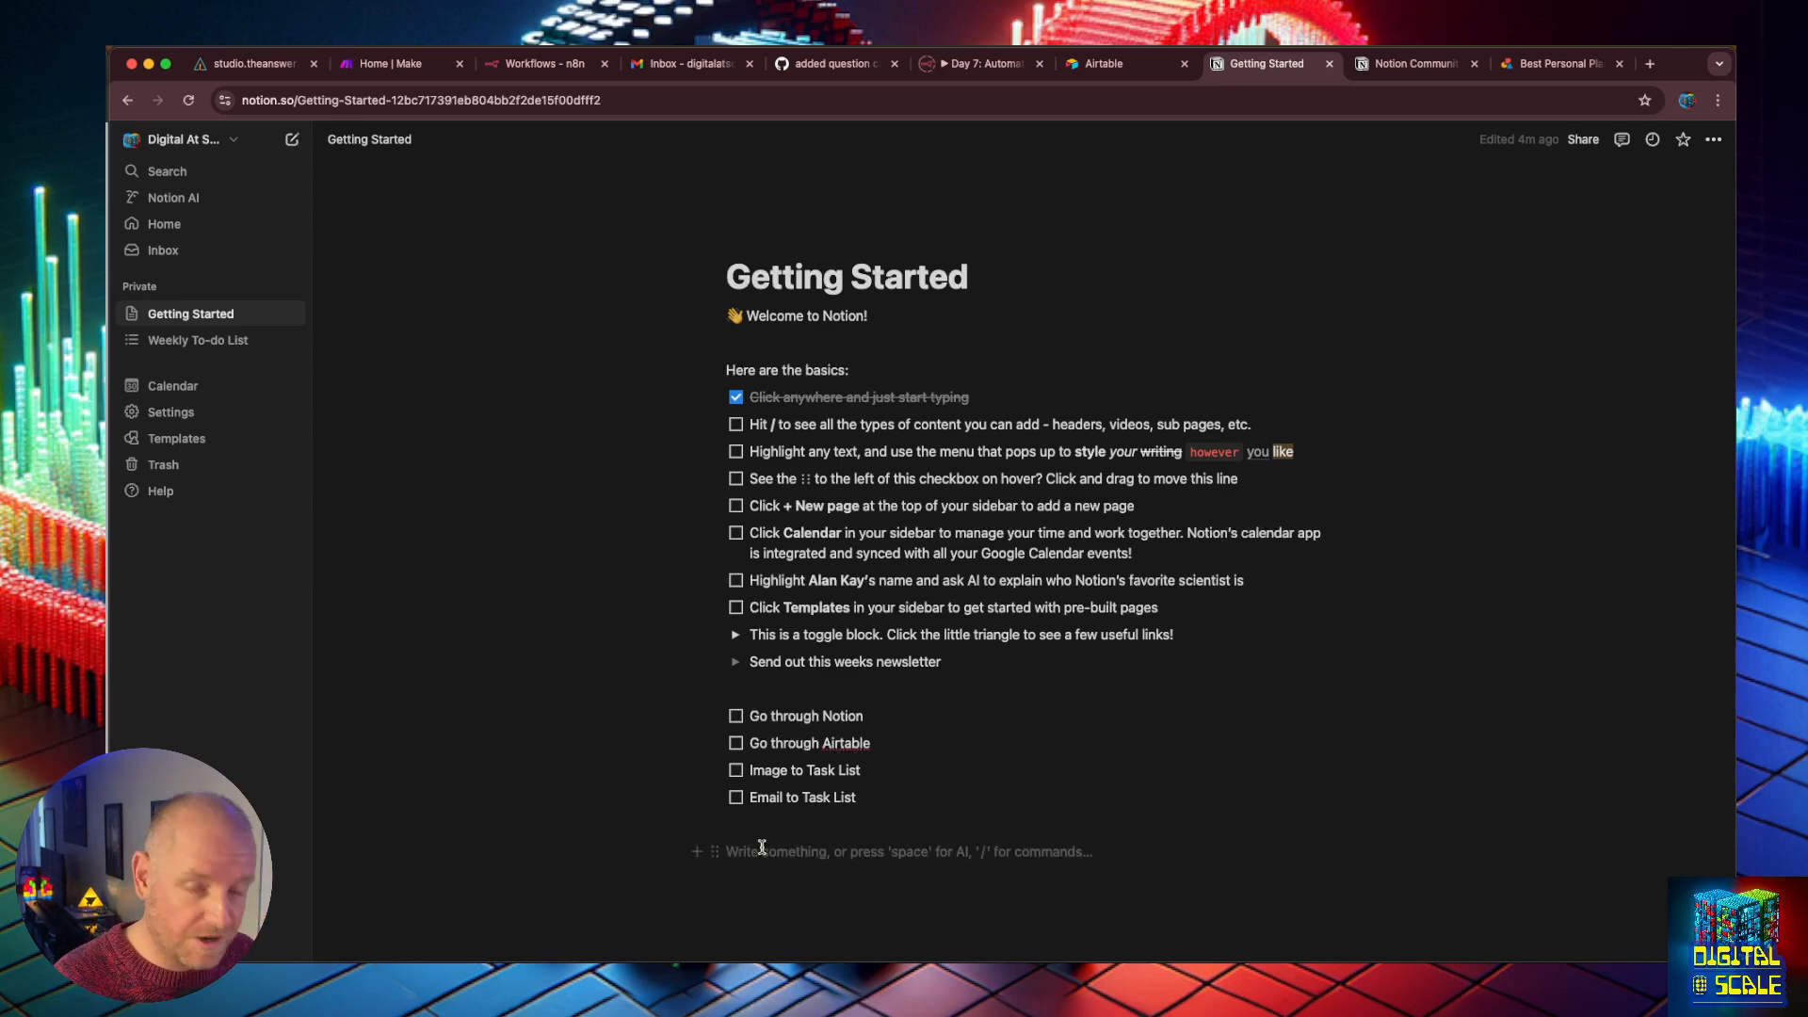
pyautogui.write('/')
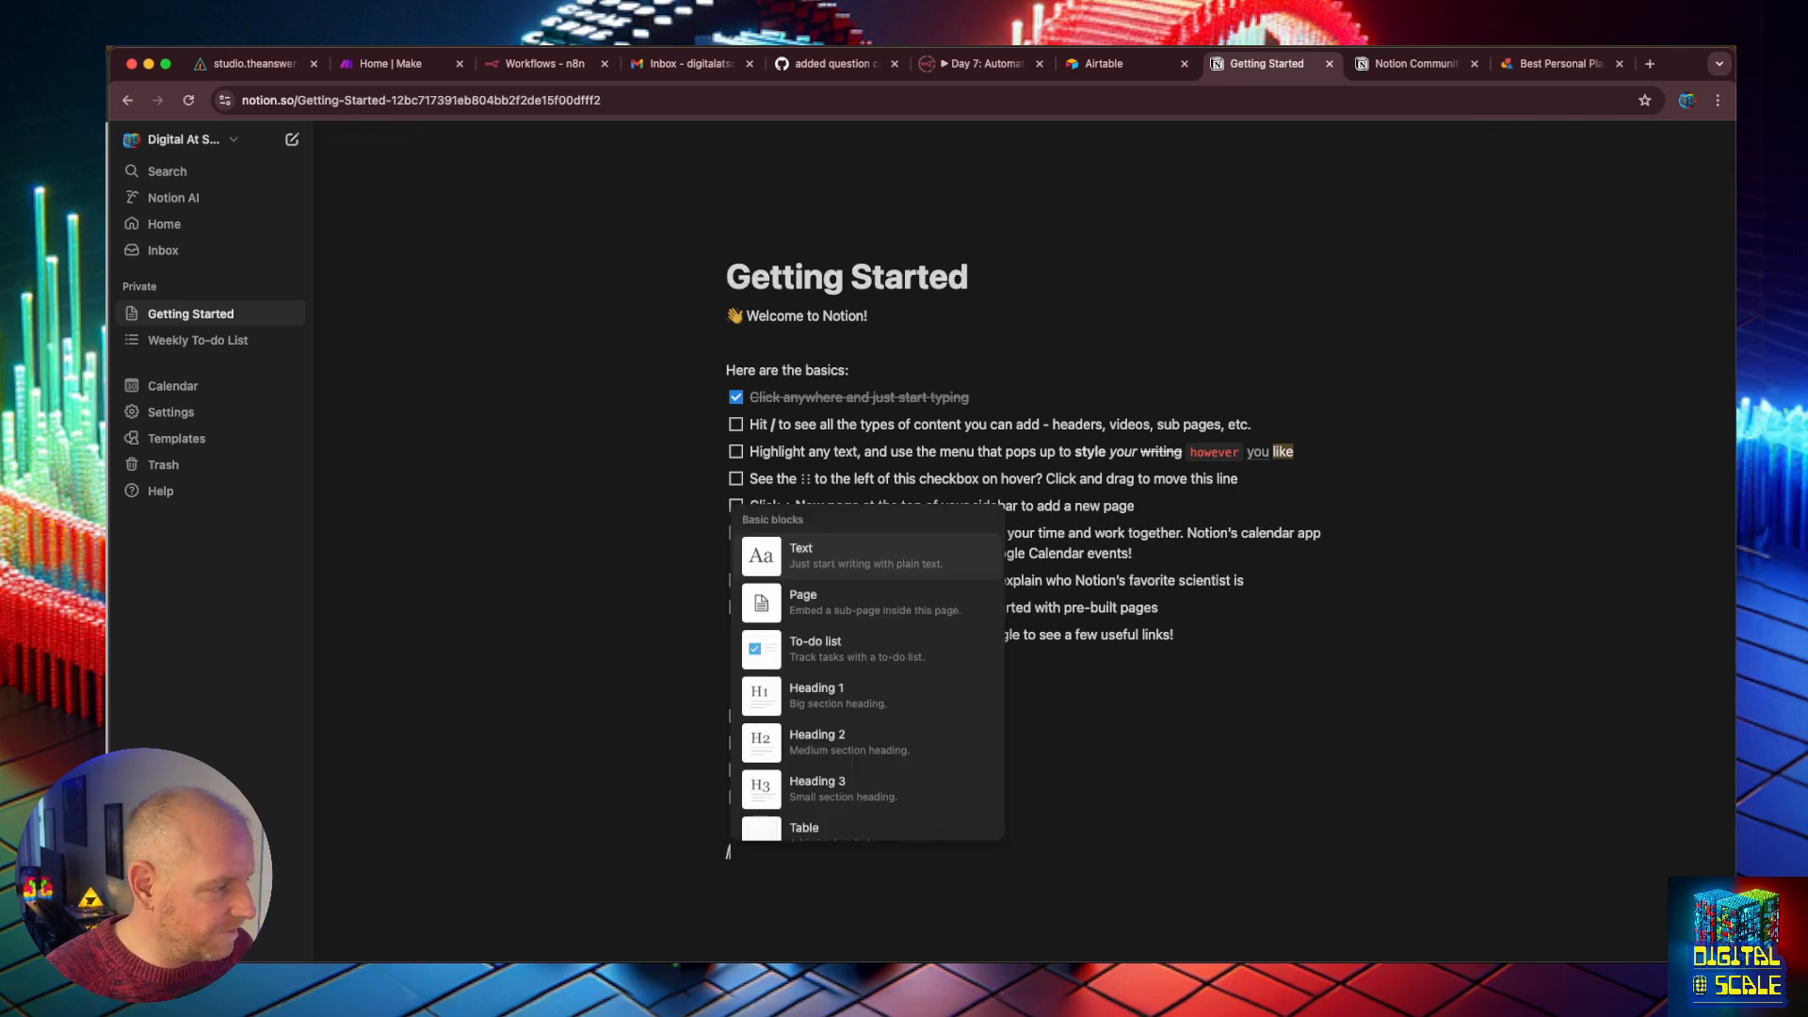
pyautogui.write('table')
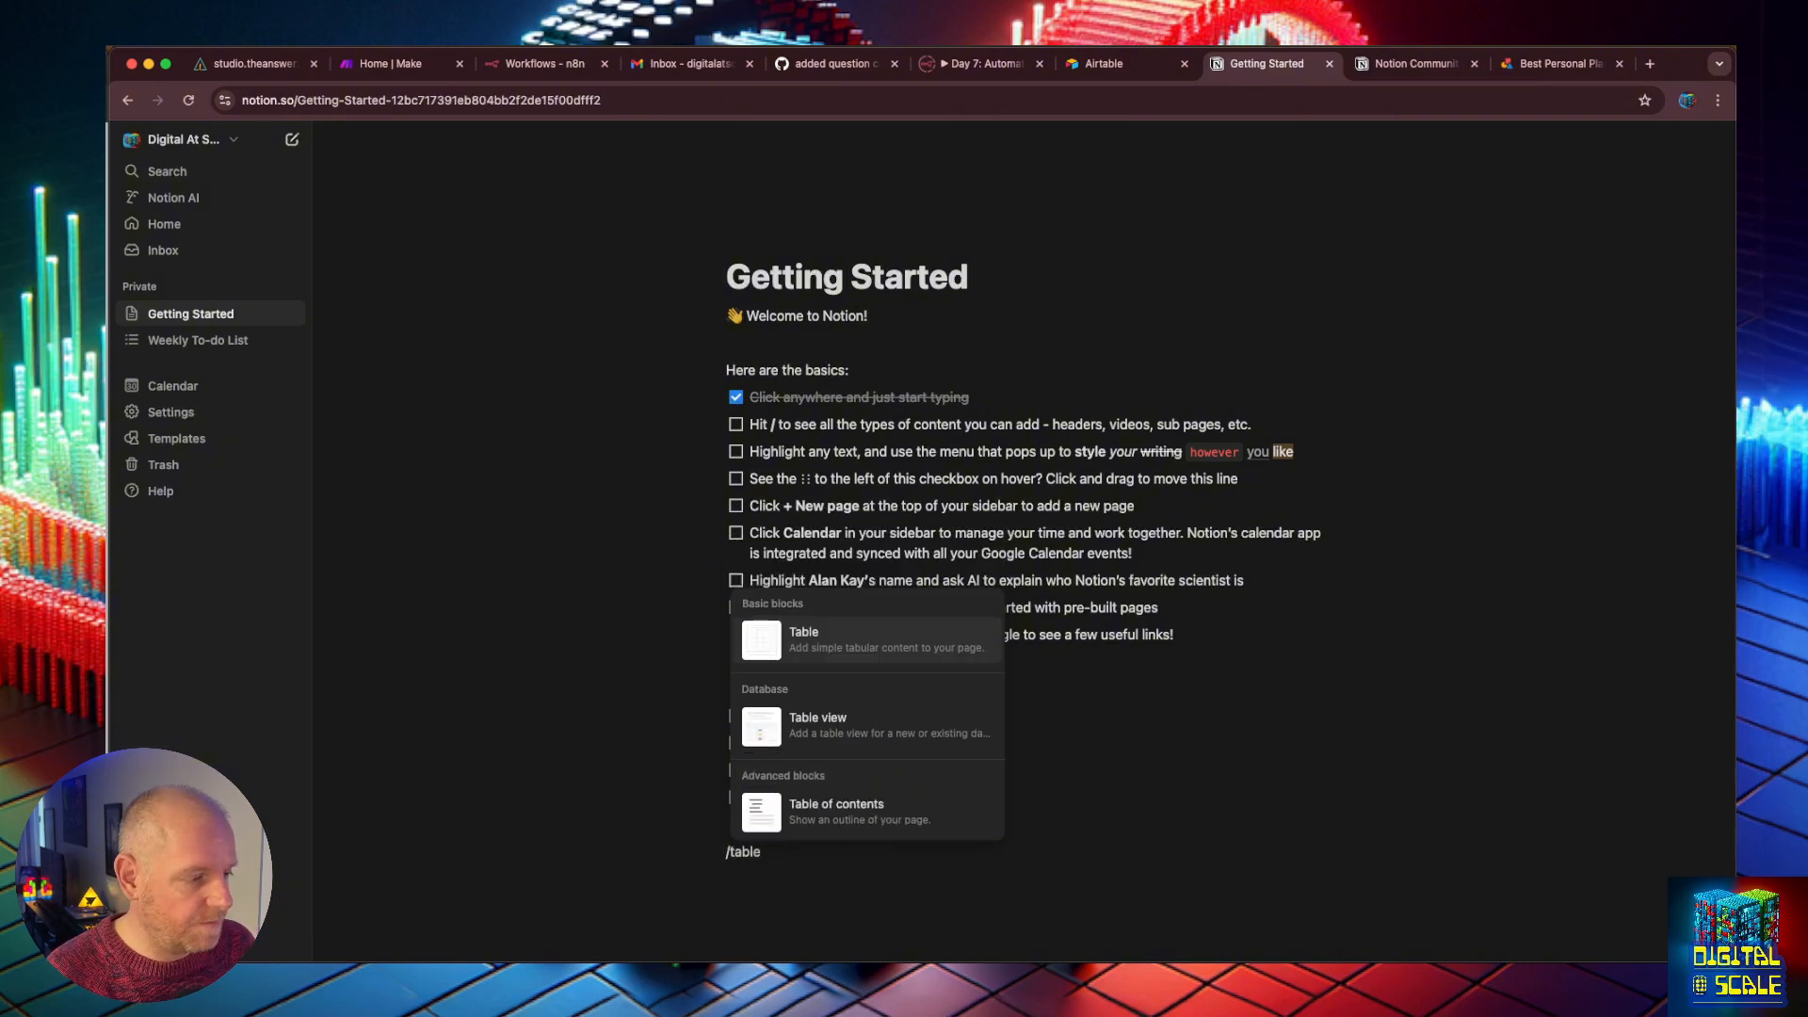
pyautogui.press('Down')
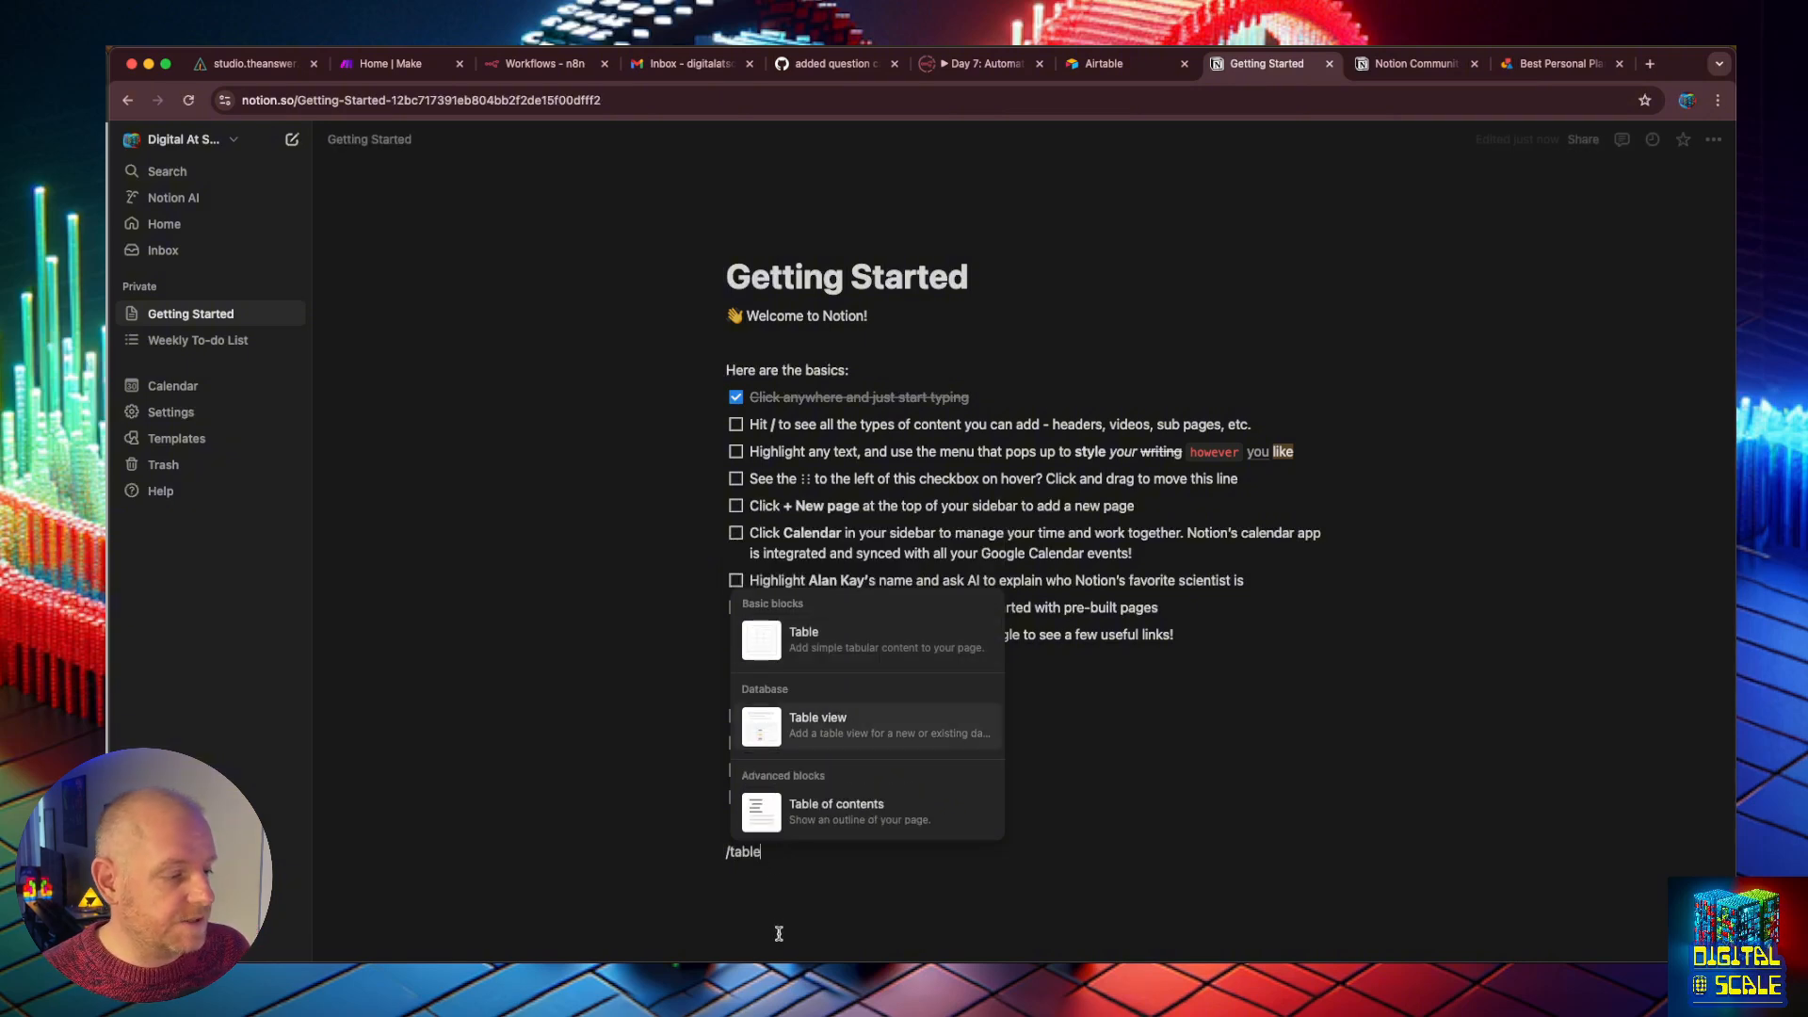
pyautogui.moveTo(830, 722)
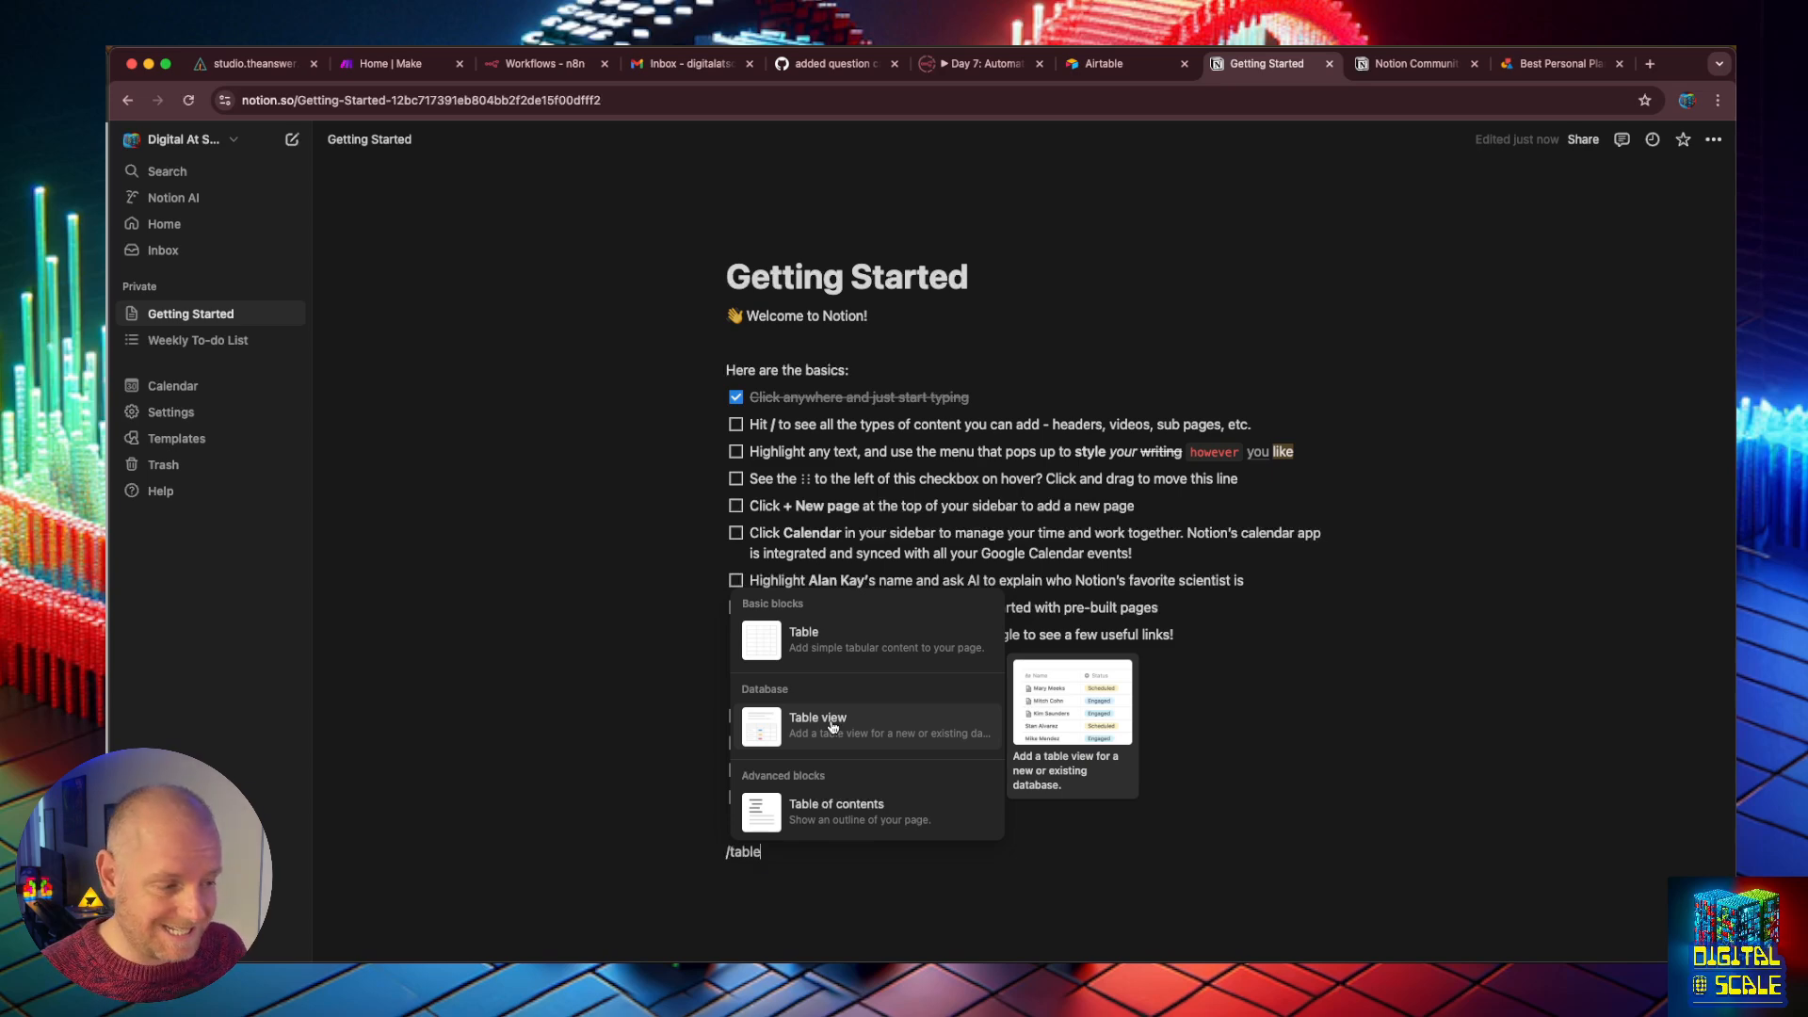
pyautogui.click(831, 721)
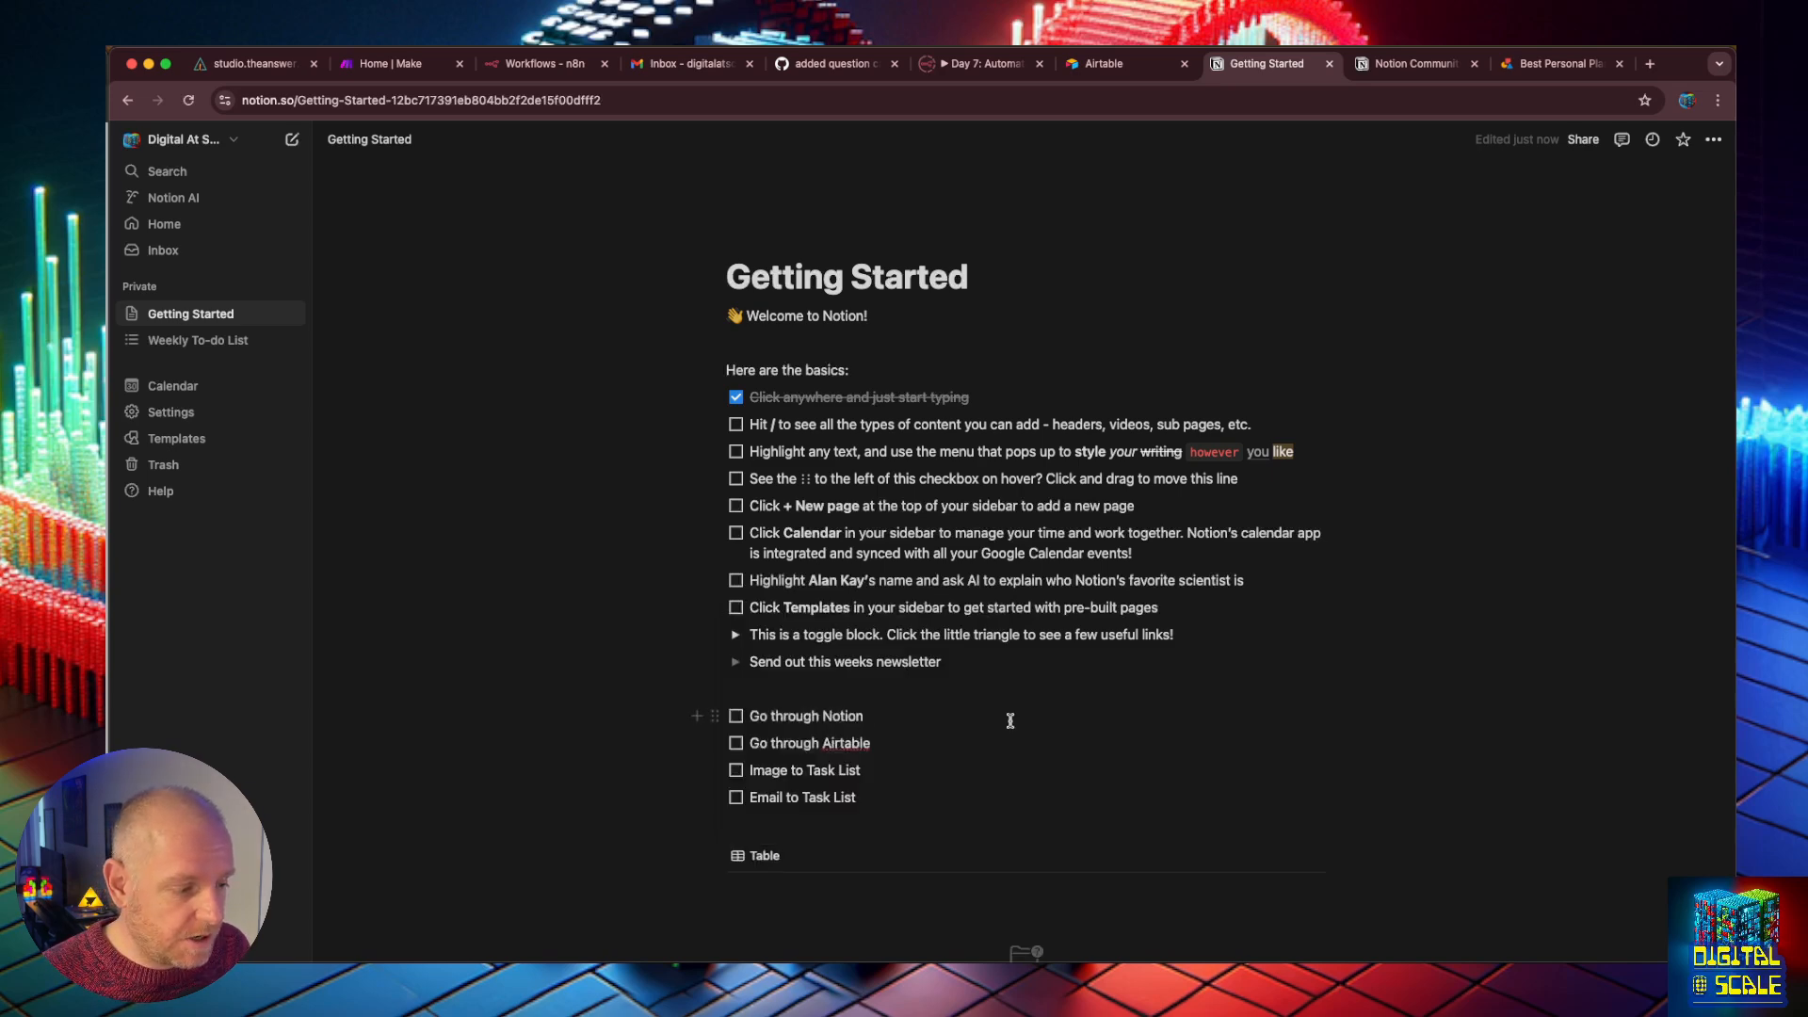
# Step: Create a new blank database for the inserted table view
pyautogui.scroll(-3, 1121, 716)
pyautogui.scroll(-3, 1125, 714)
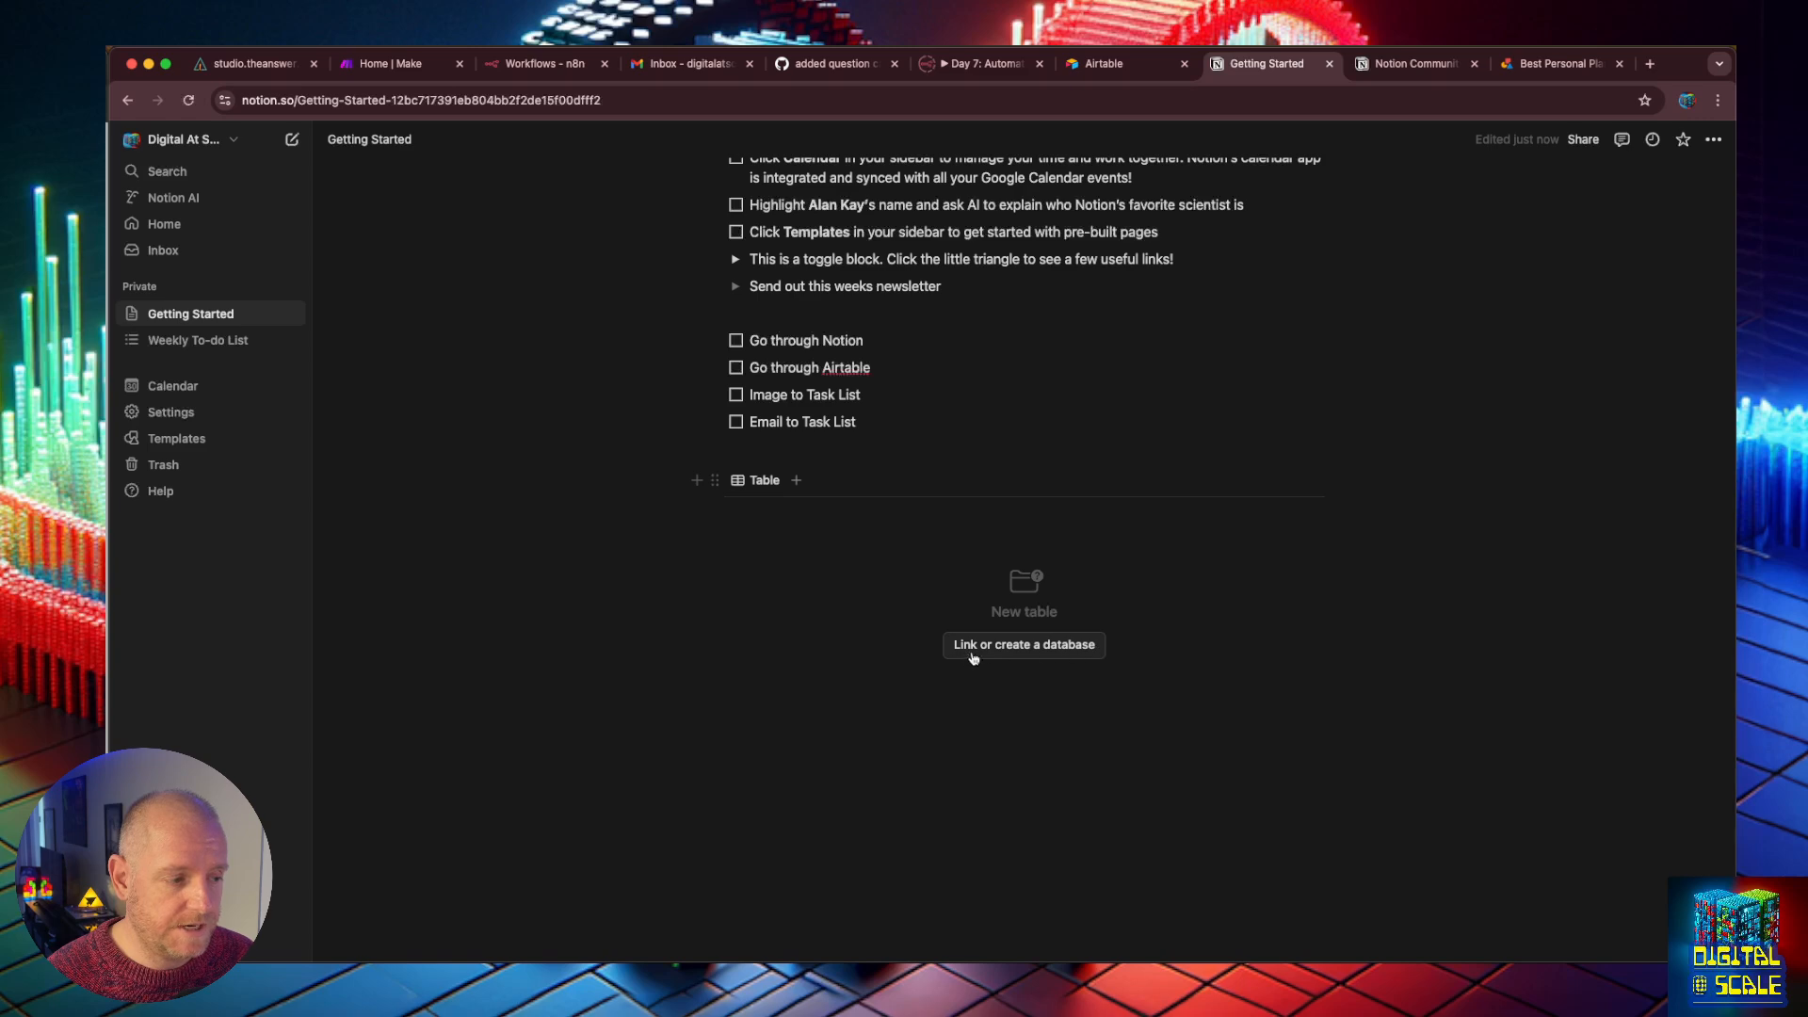
pyautogui.click(979, 652)
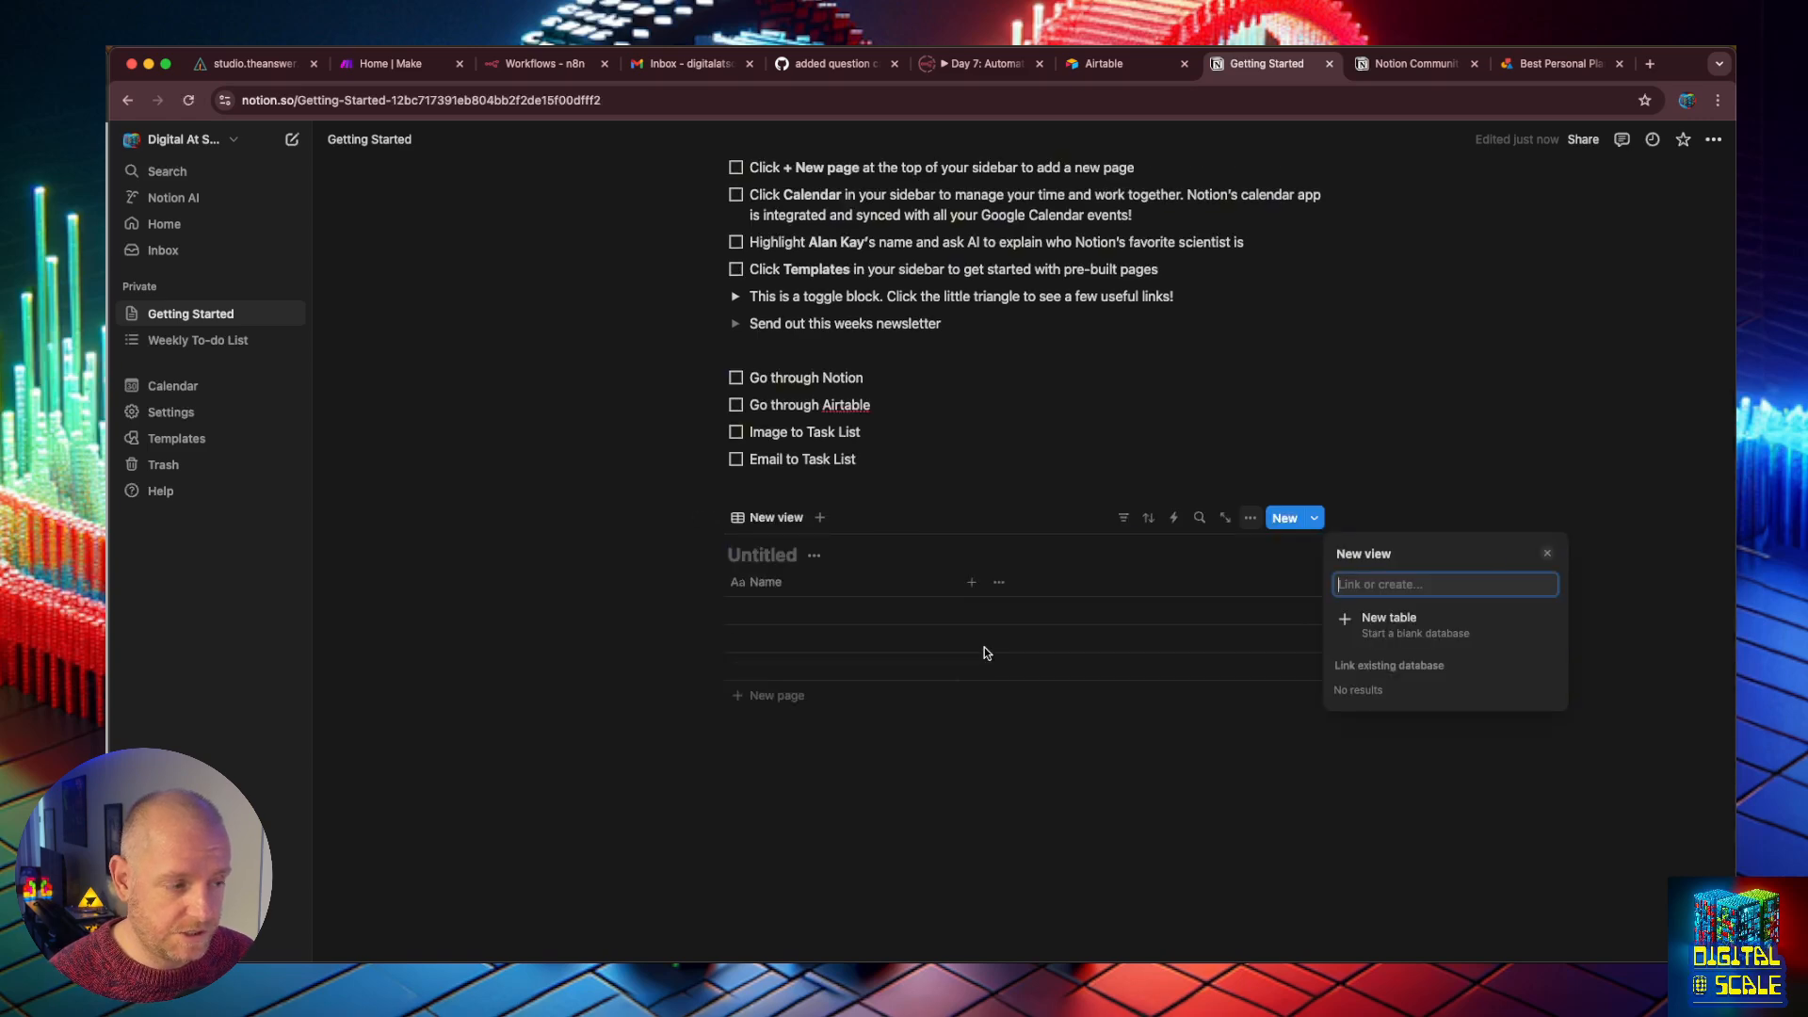
pyautogui.click(1404, 623)
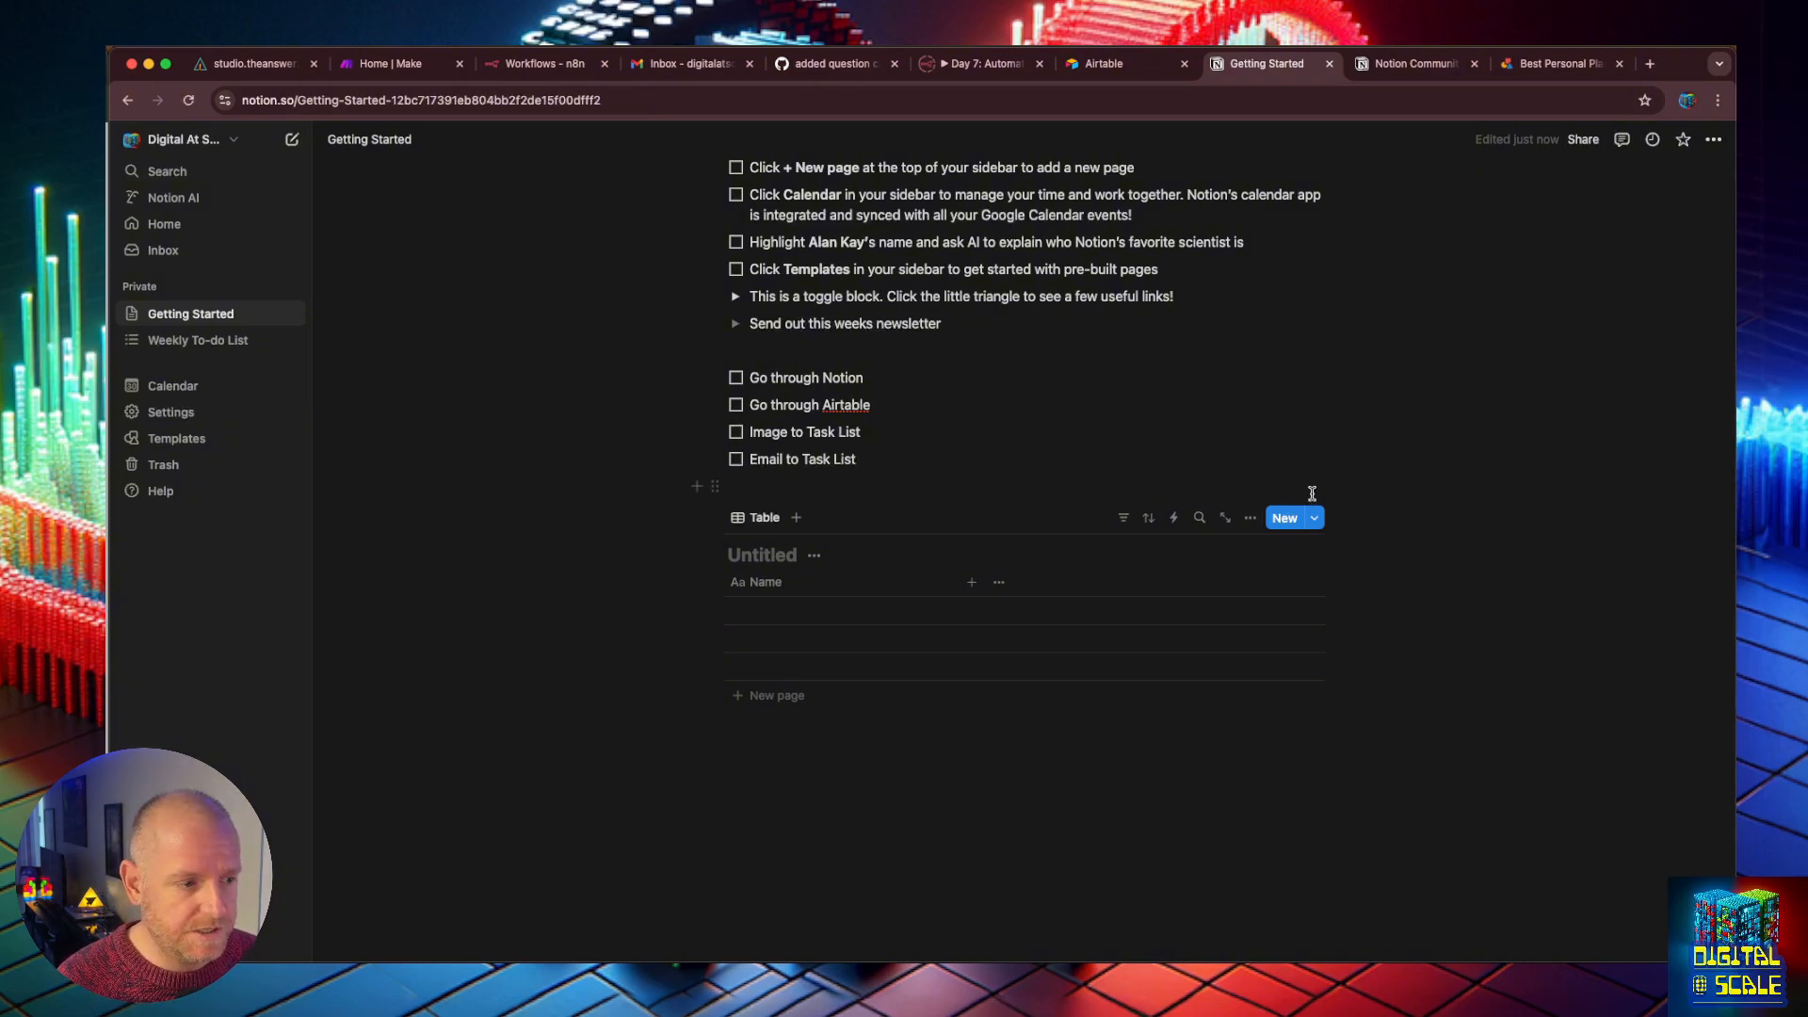
# Step: Add a new page titled "Todo Tasks" to the untitled table
pyautogui.click(1285, 518)
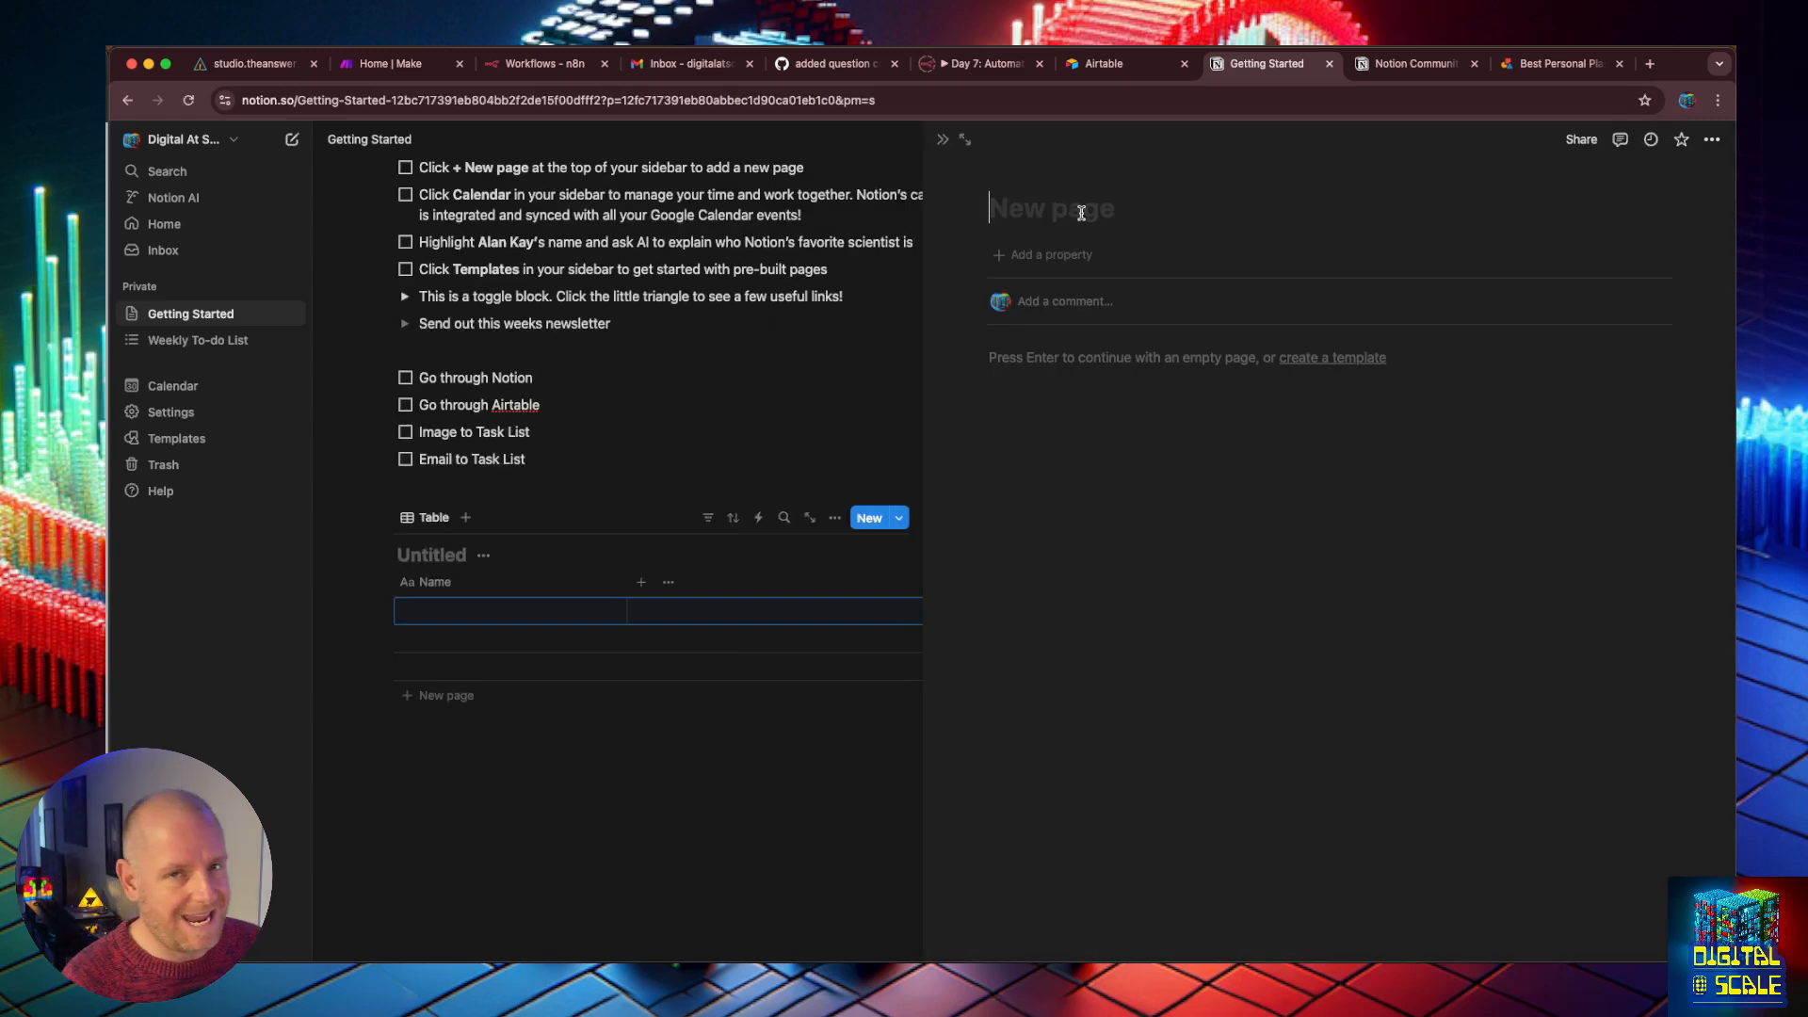
pyautogui.write('To')
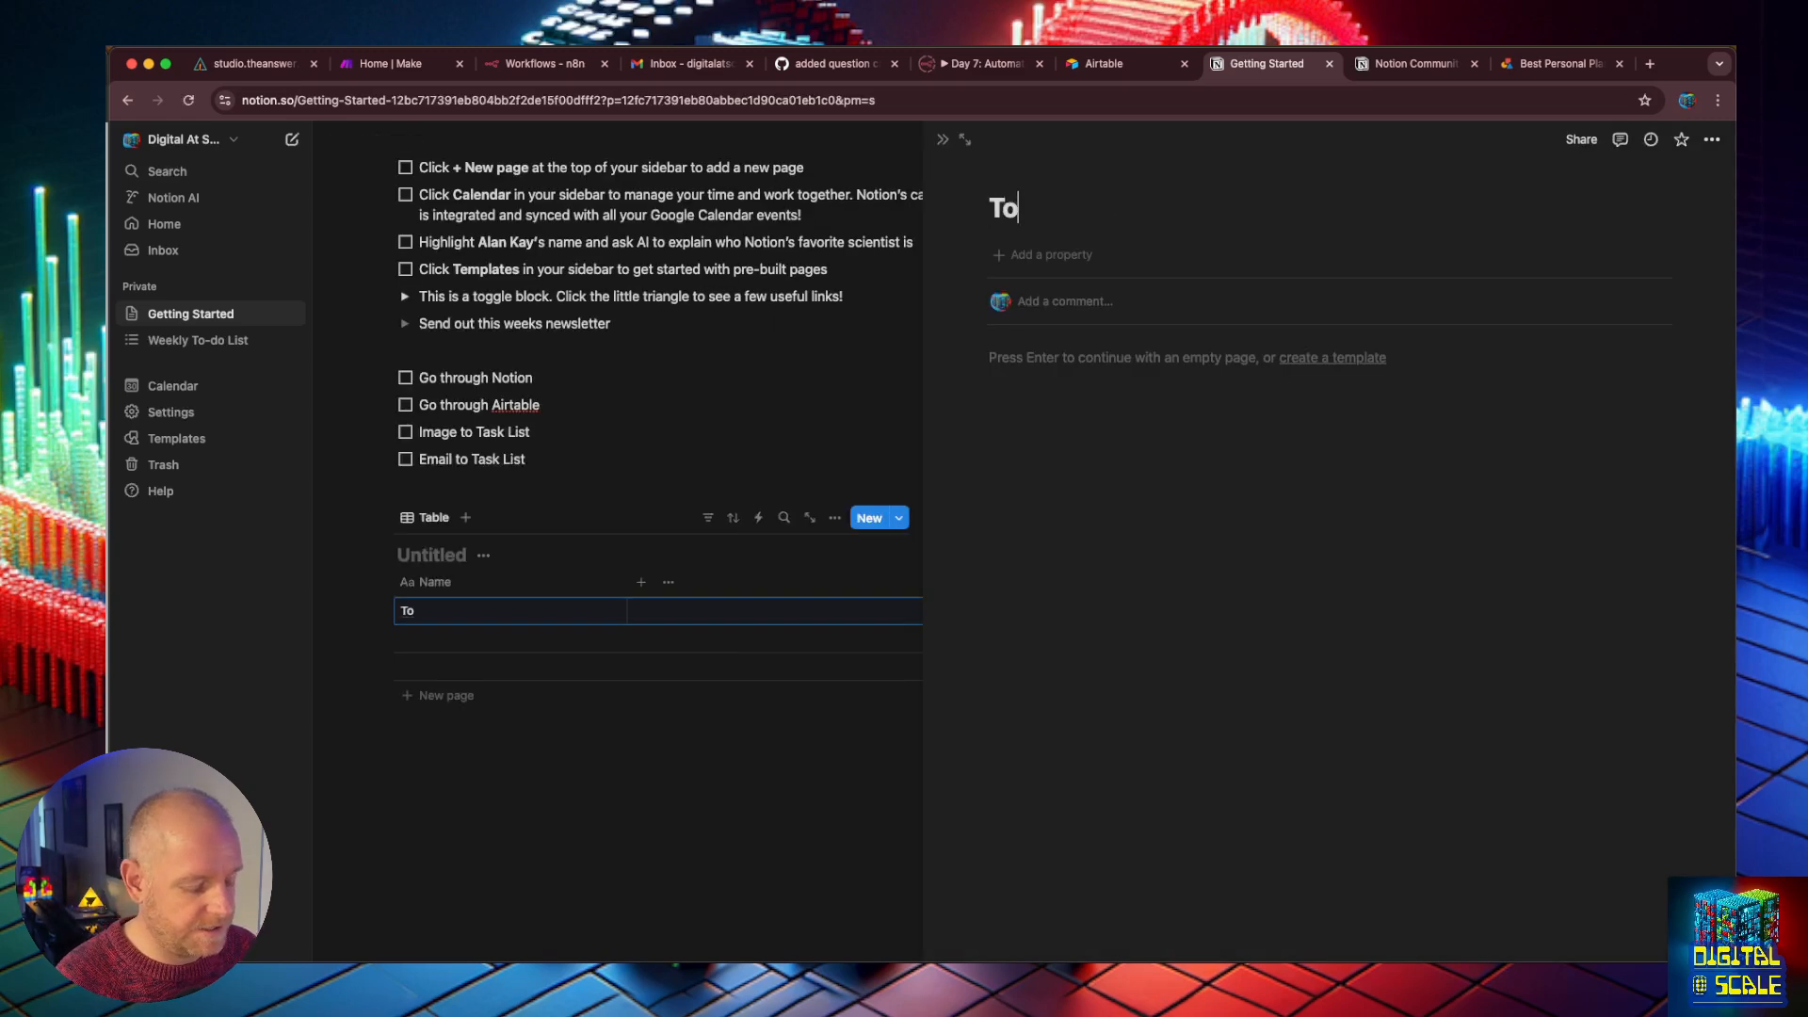
pyautogui.write('do Tasks')
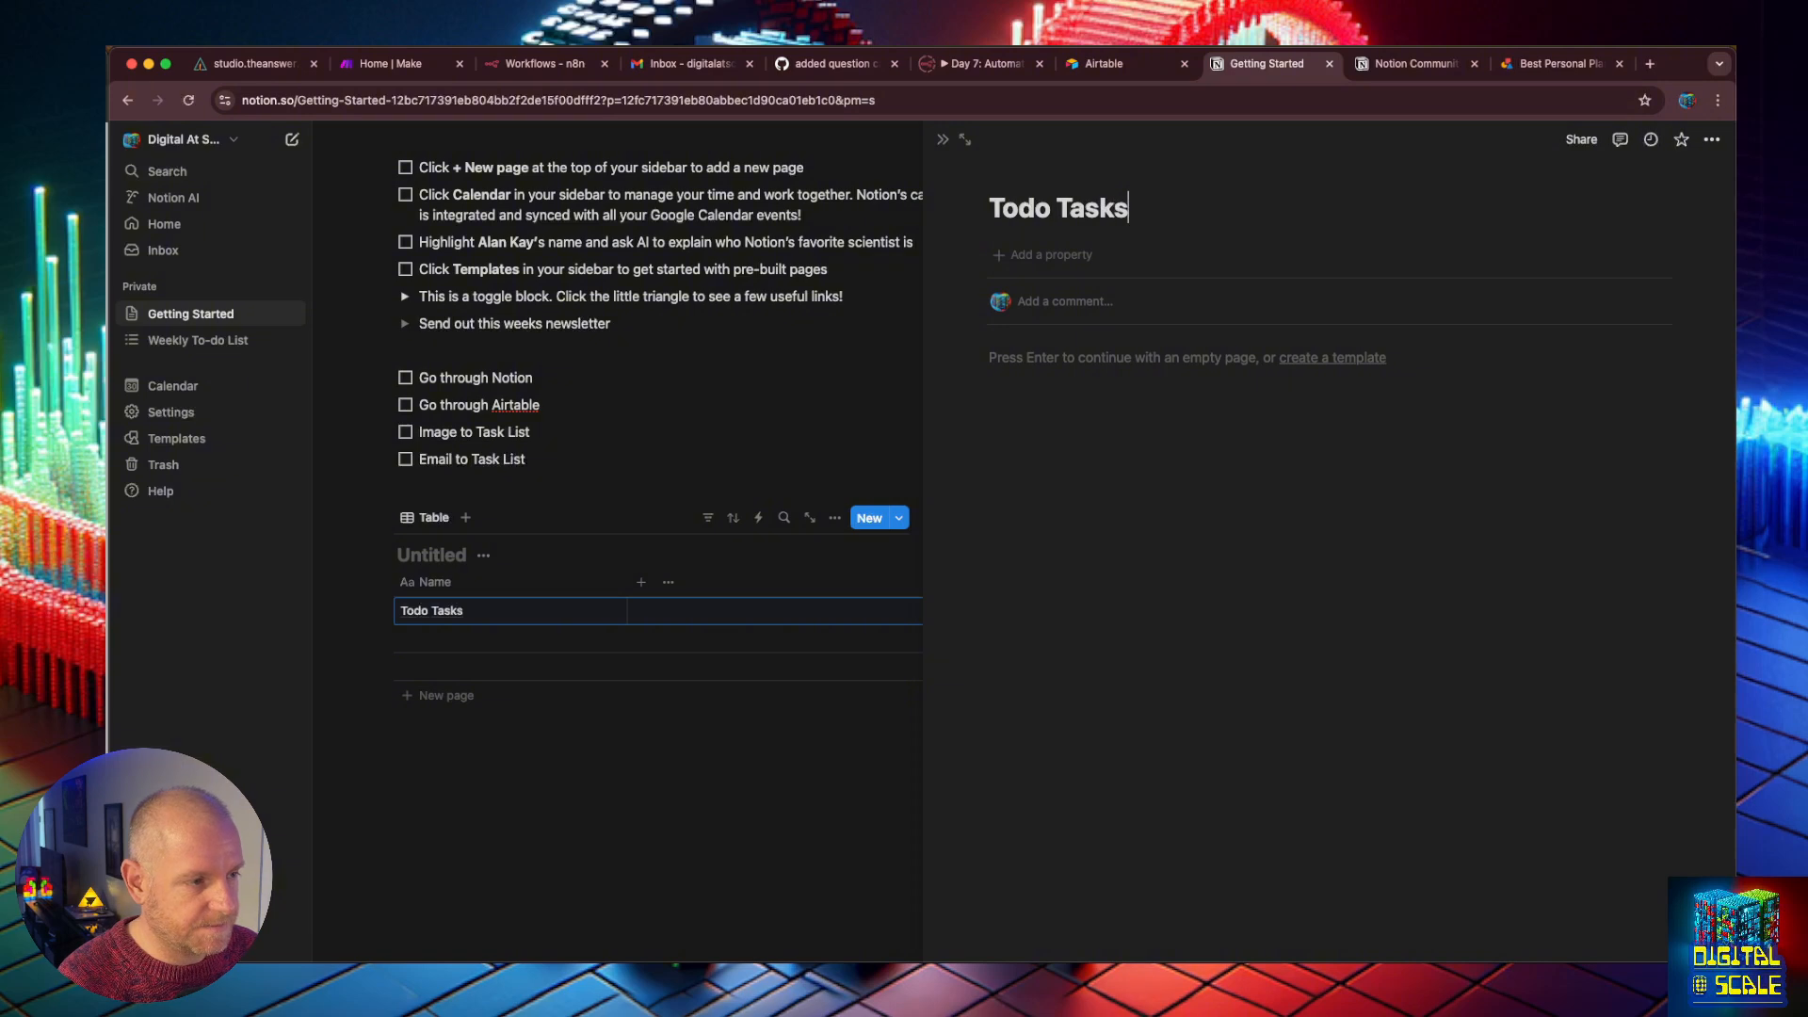
# Step: Add a Text property named "Summary" to the Todo Tasks page
pyautogui.click(1067, 256)
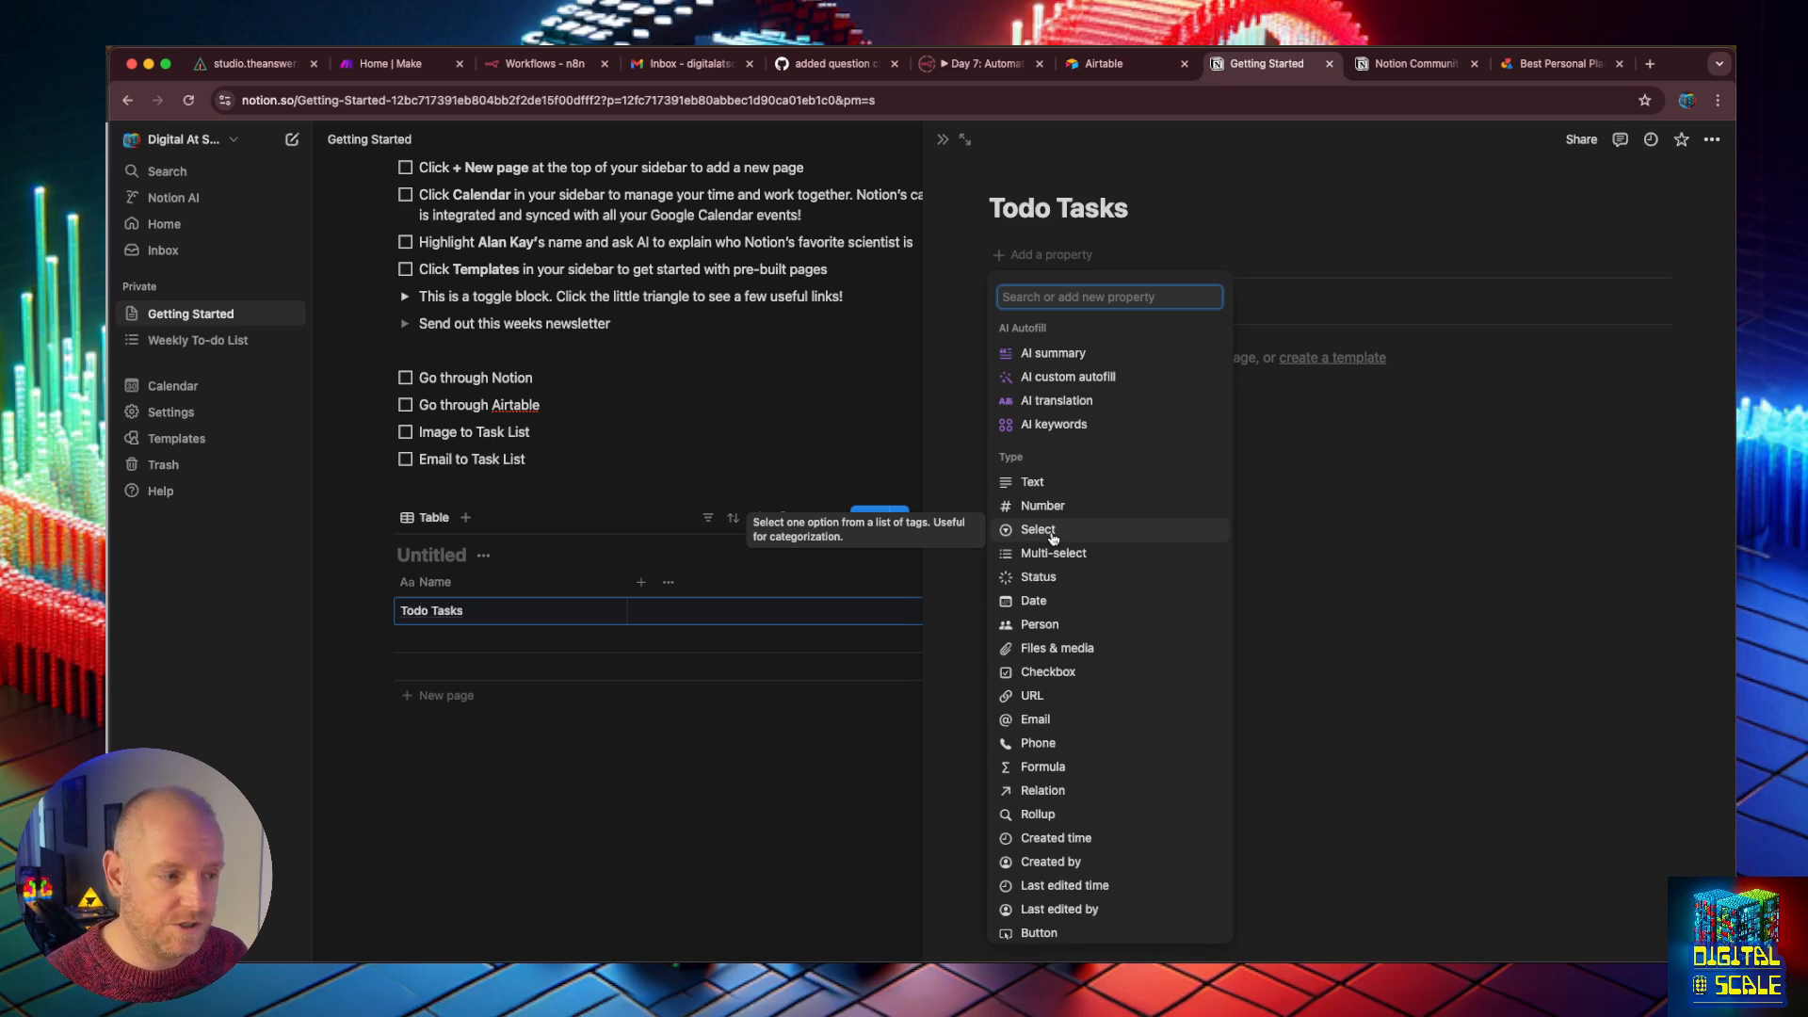
pyautogui.click(1062, 485)
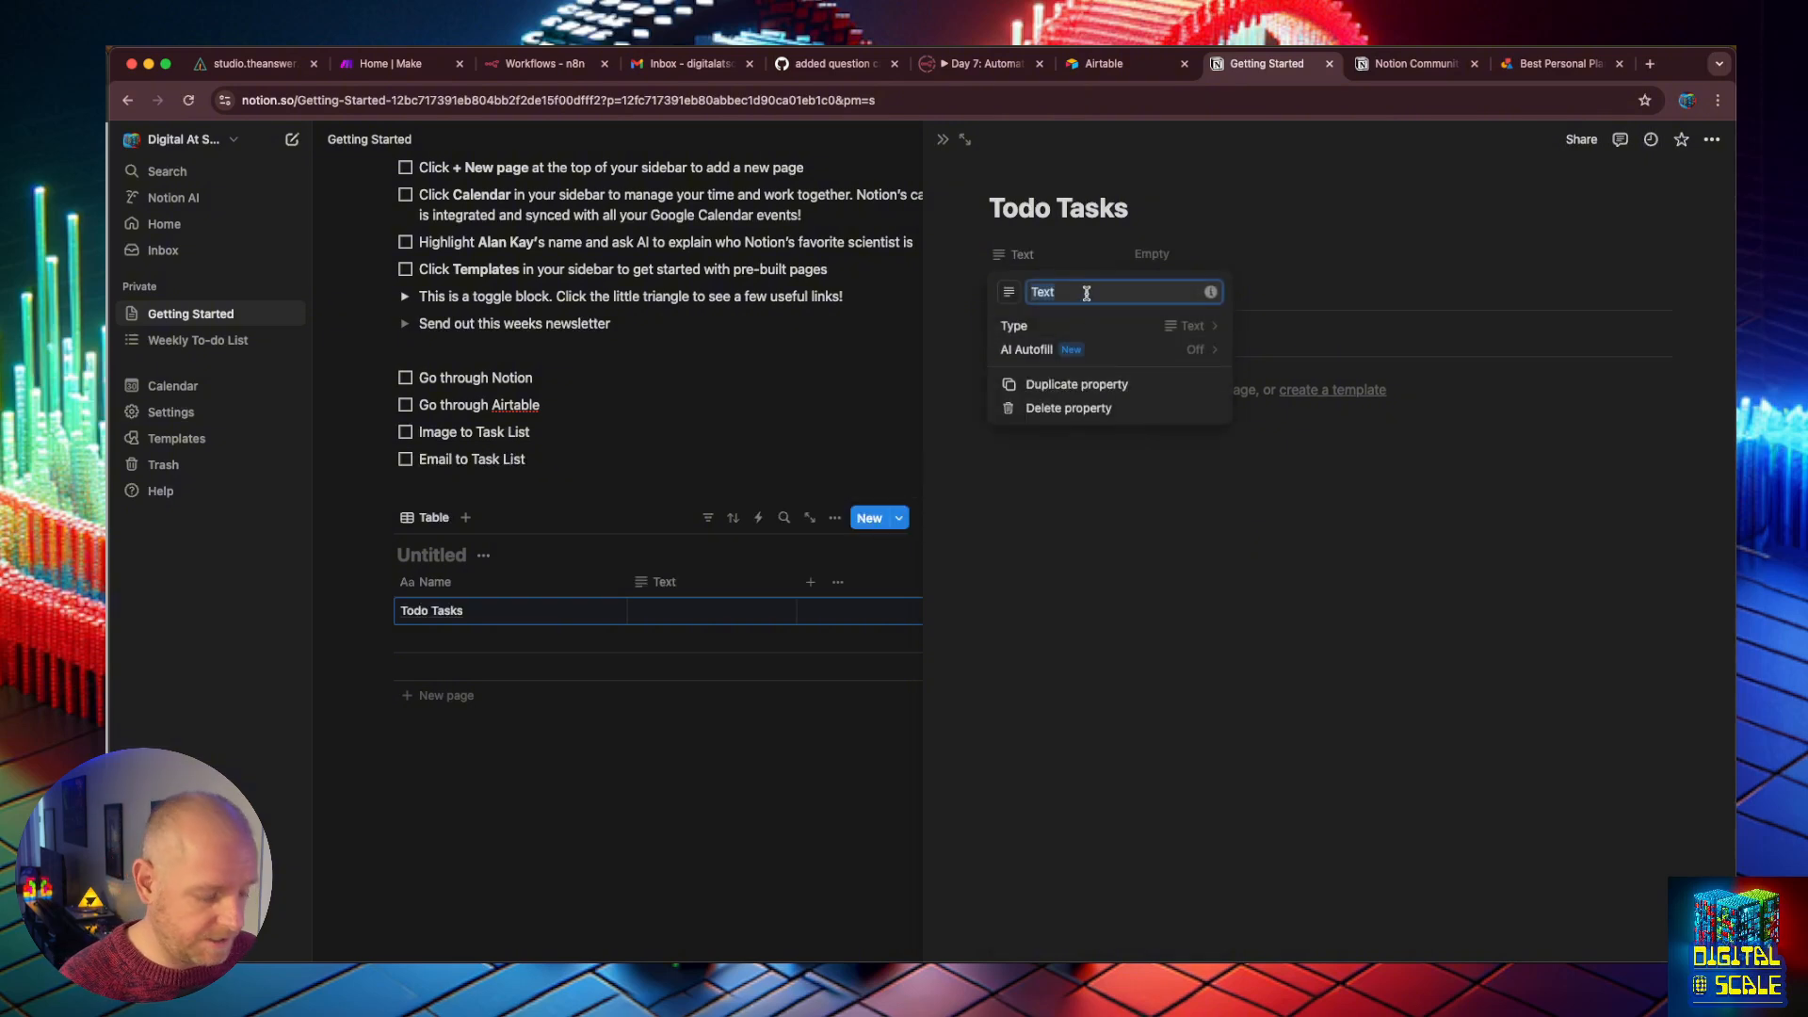
pyautogui.write('Summary')
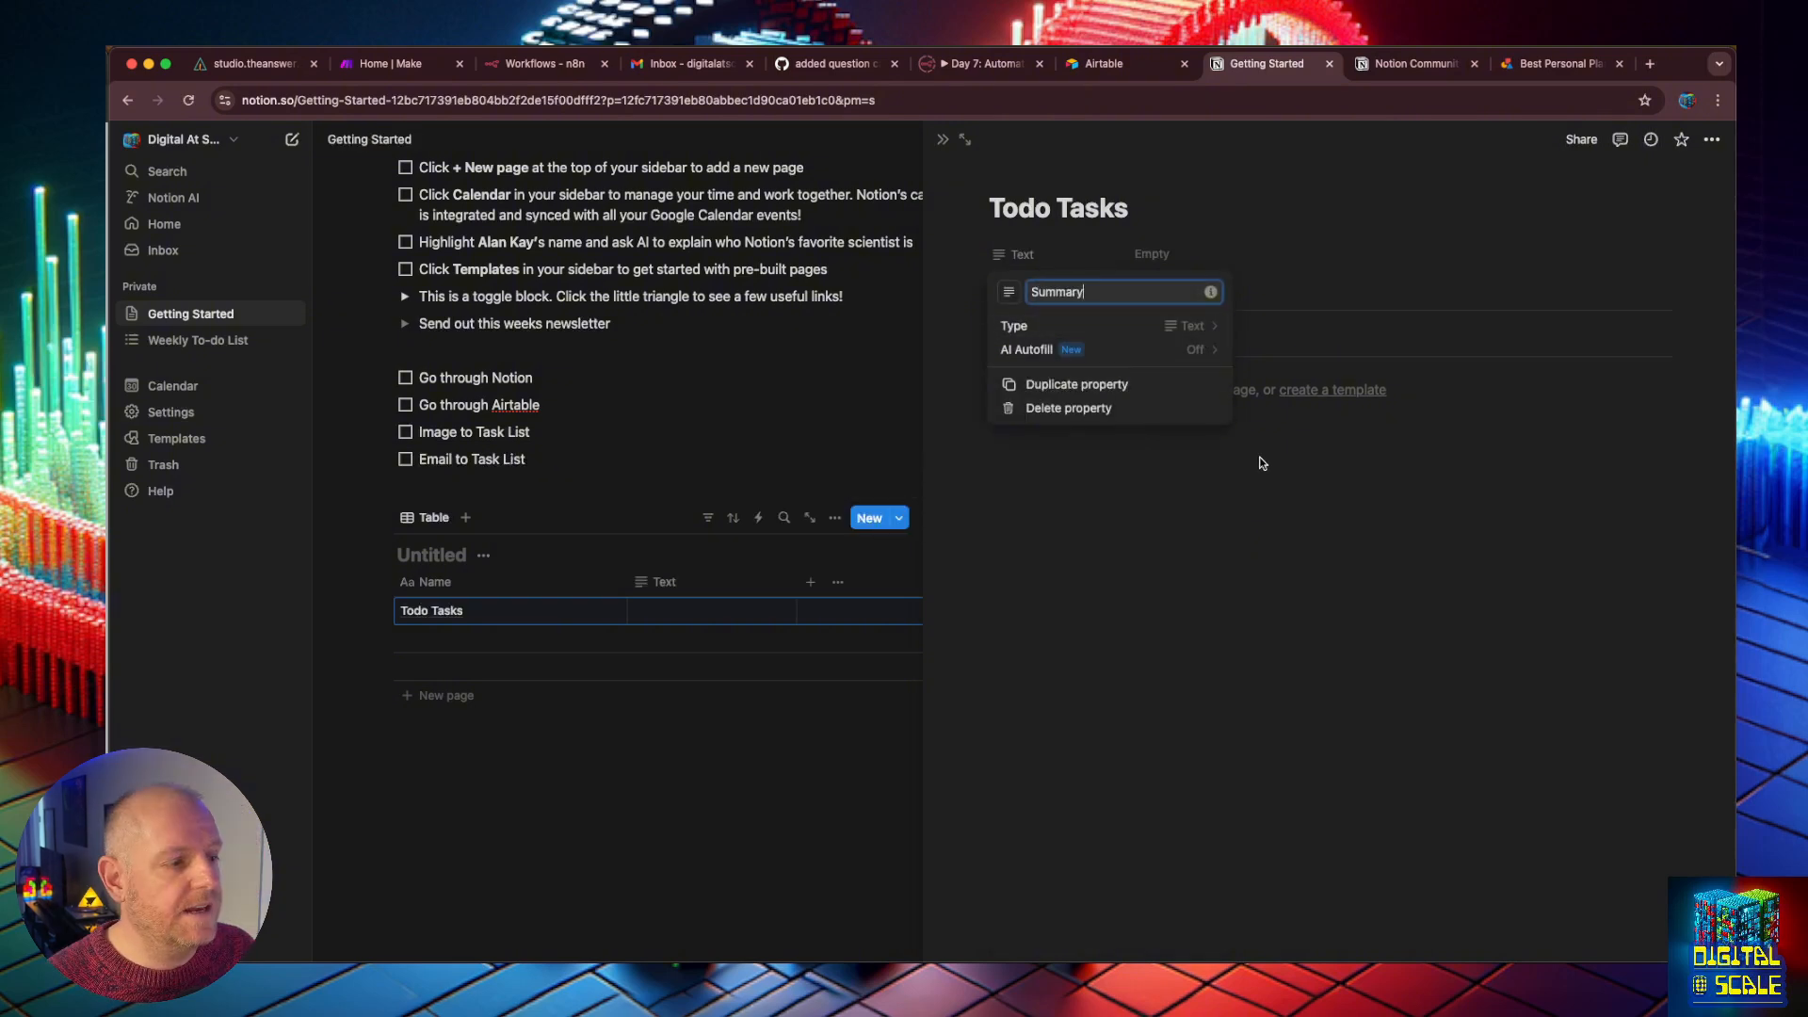
pyautogui.press('Return')
# Step: Add a property named "Full Description" to the Todo Tasks page and keep its type as Text
pyautogui.click(1075, 287)
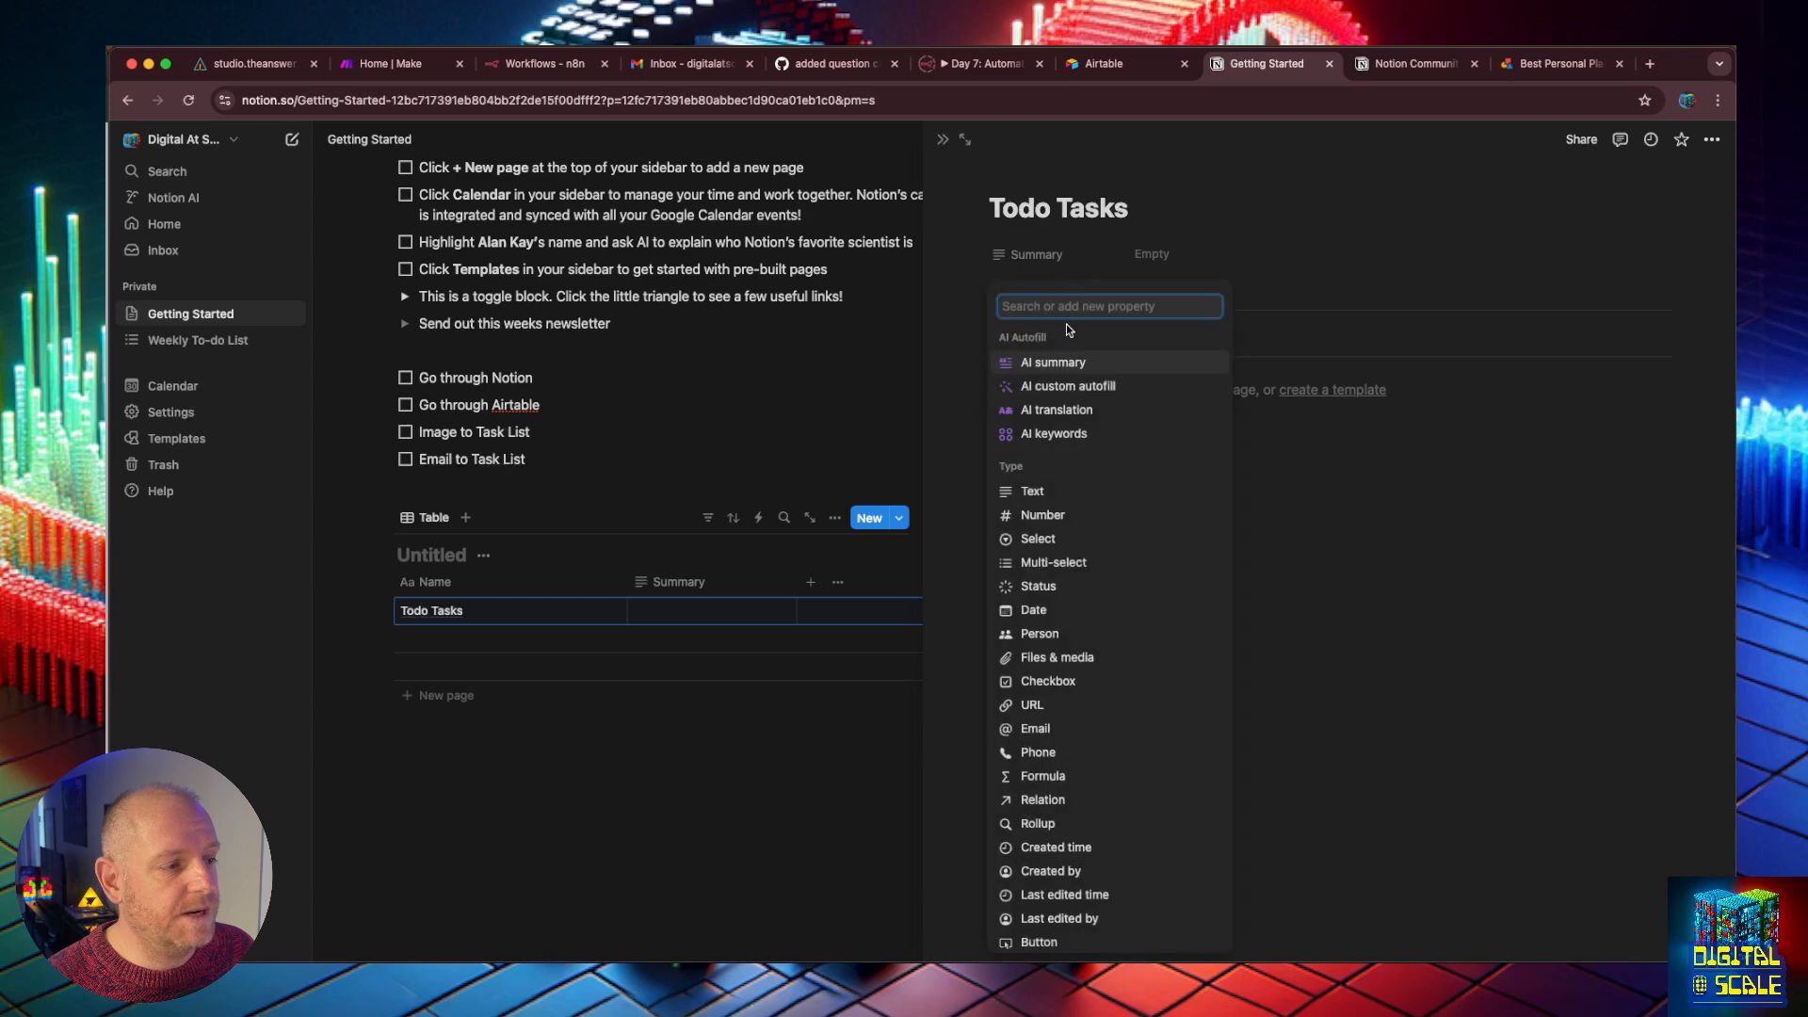
pyautogui.write('Desc')
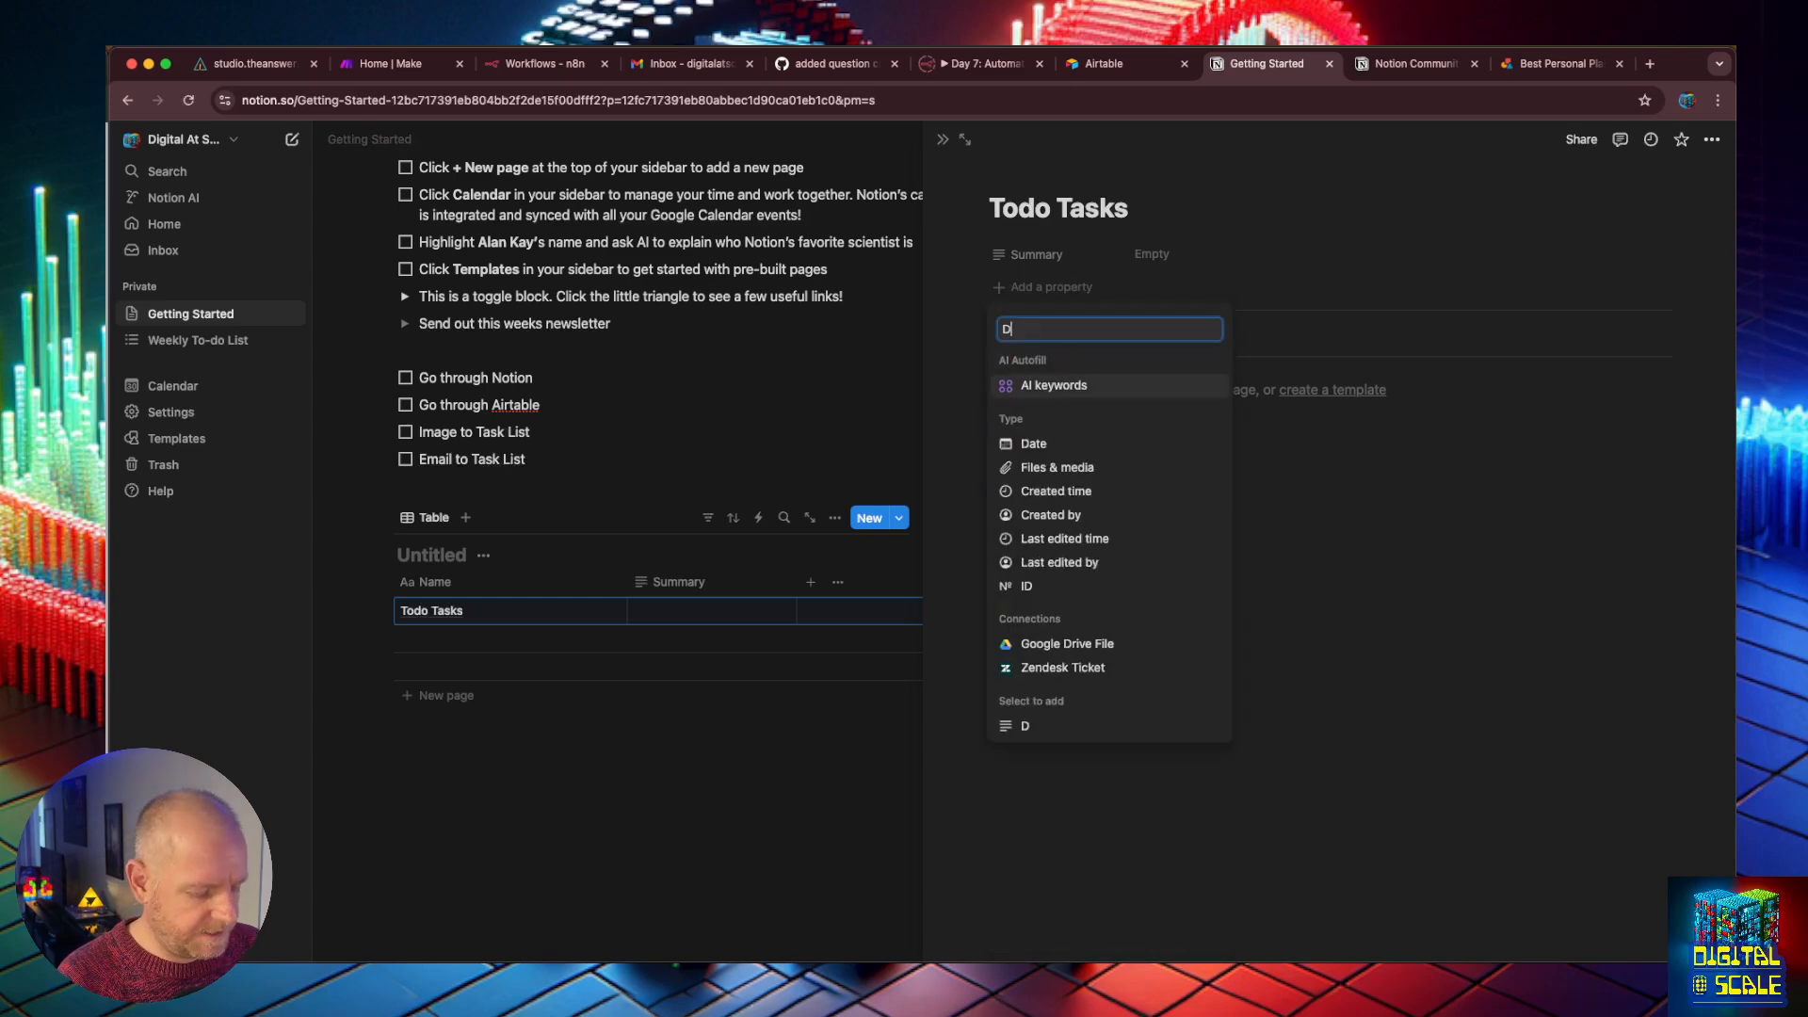
pyautogui.press('BackSpace')
pyautogui.press('BackSpace')
pyautogui.press('BackSpace')
pyautogui.write('Full ')
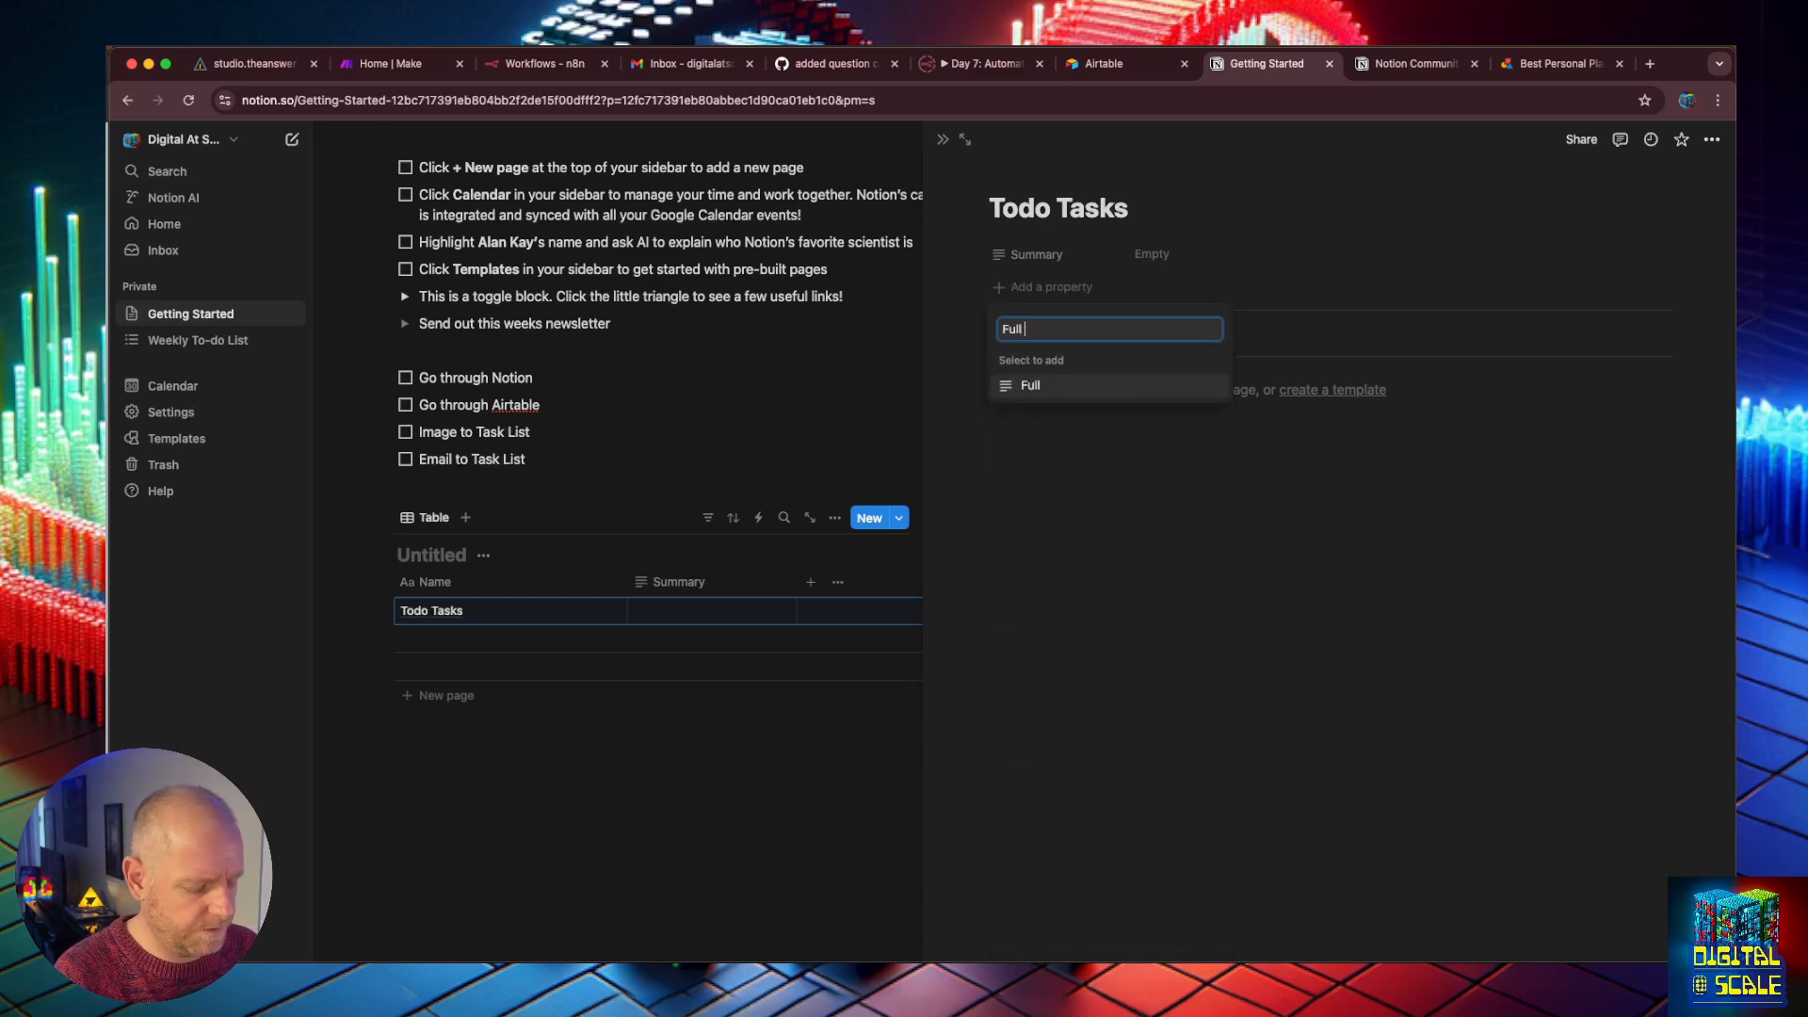
pyautogui.write('Description')
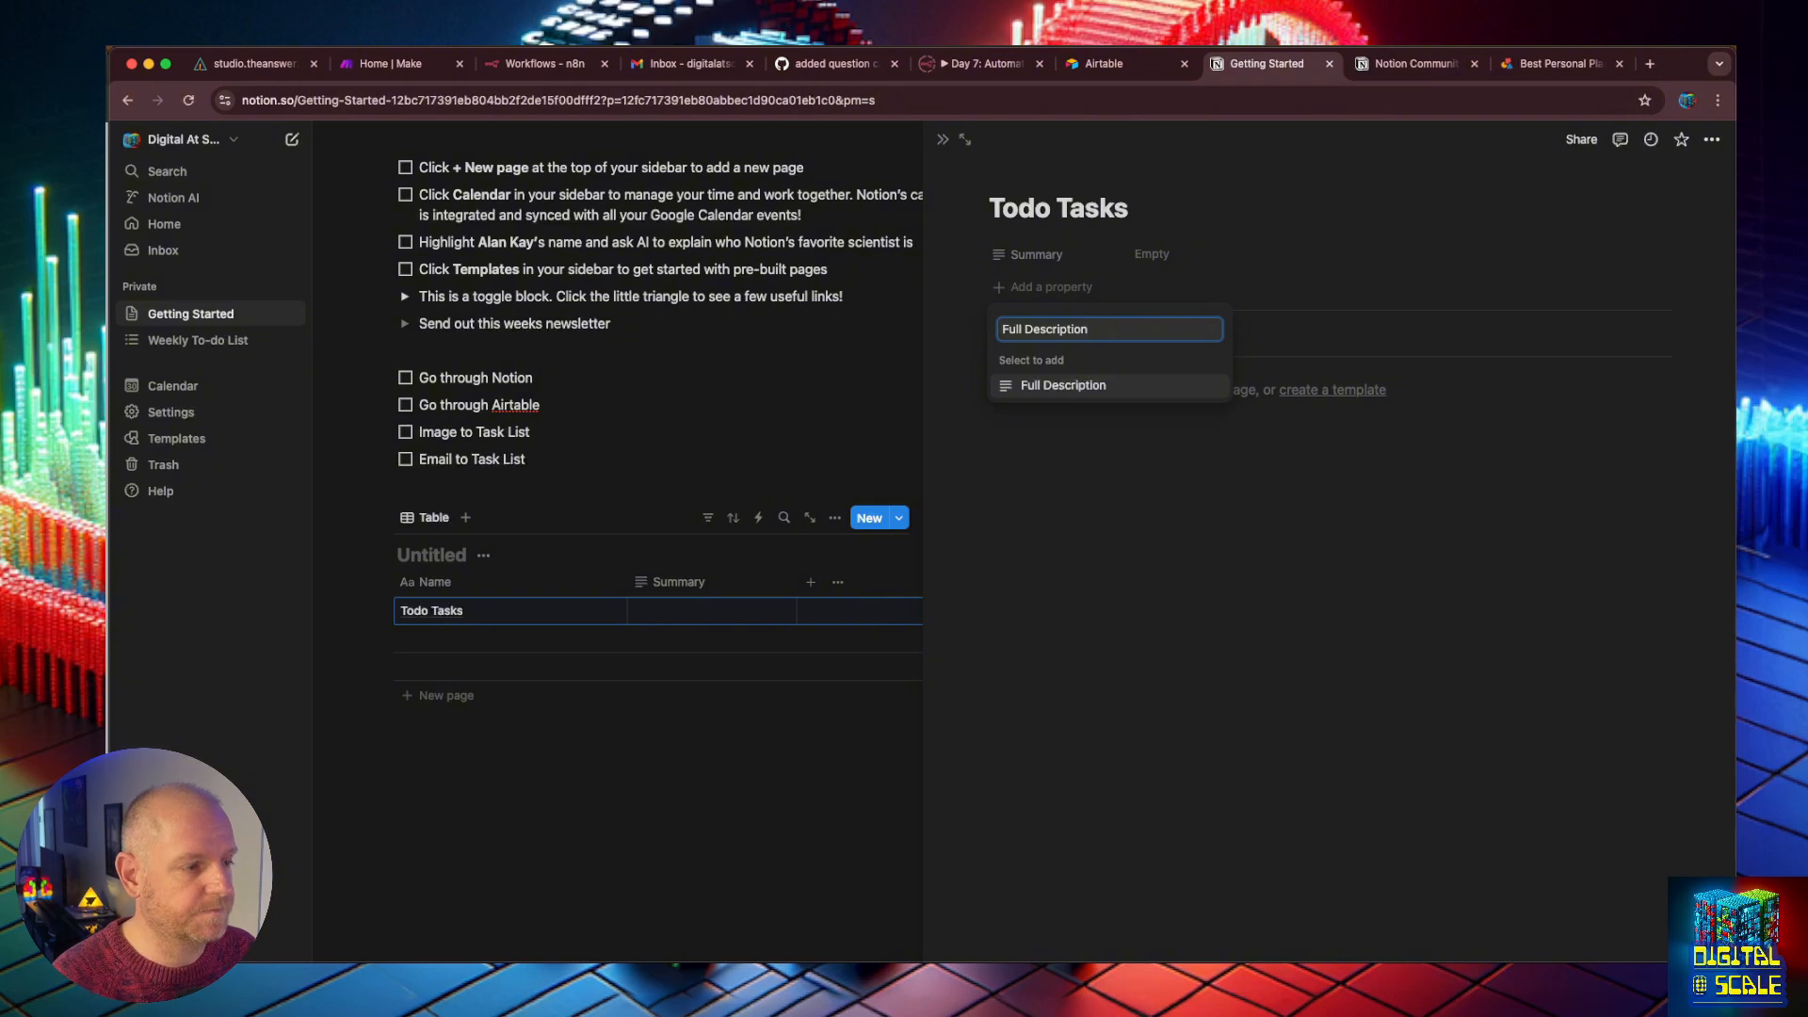
pyautogui.click(1154, 431)
pyautogui.click(1093, 287)
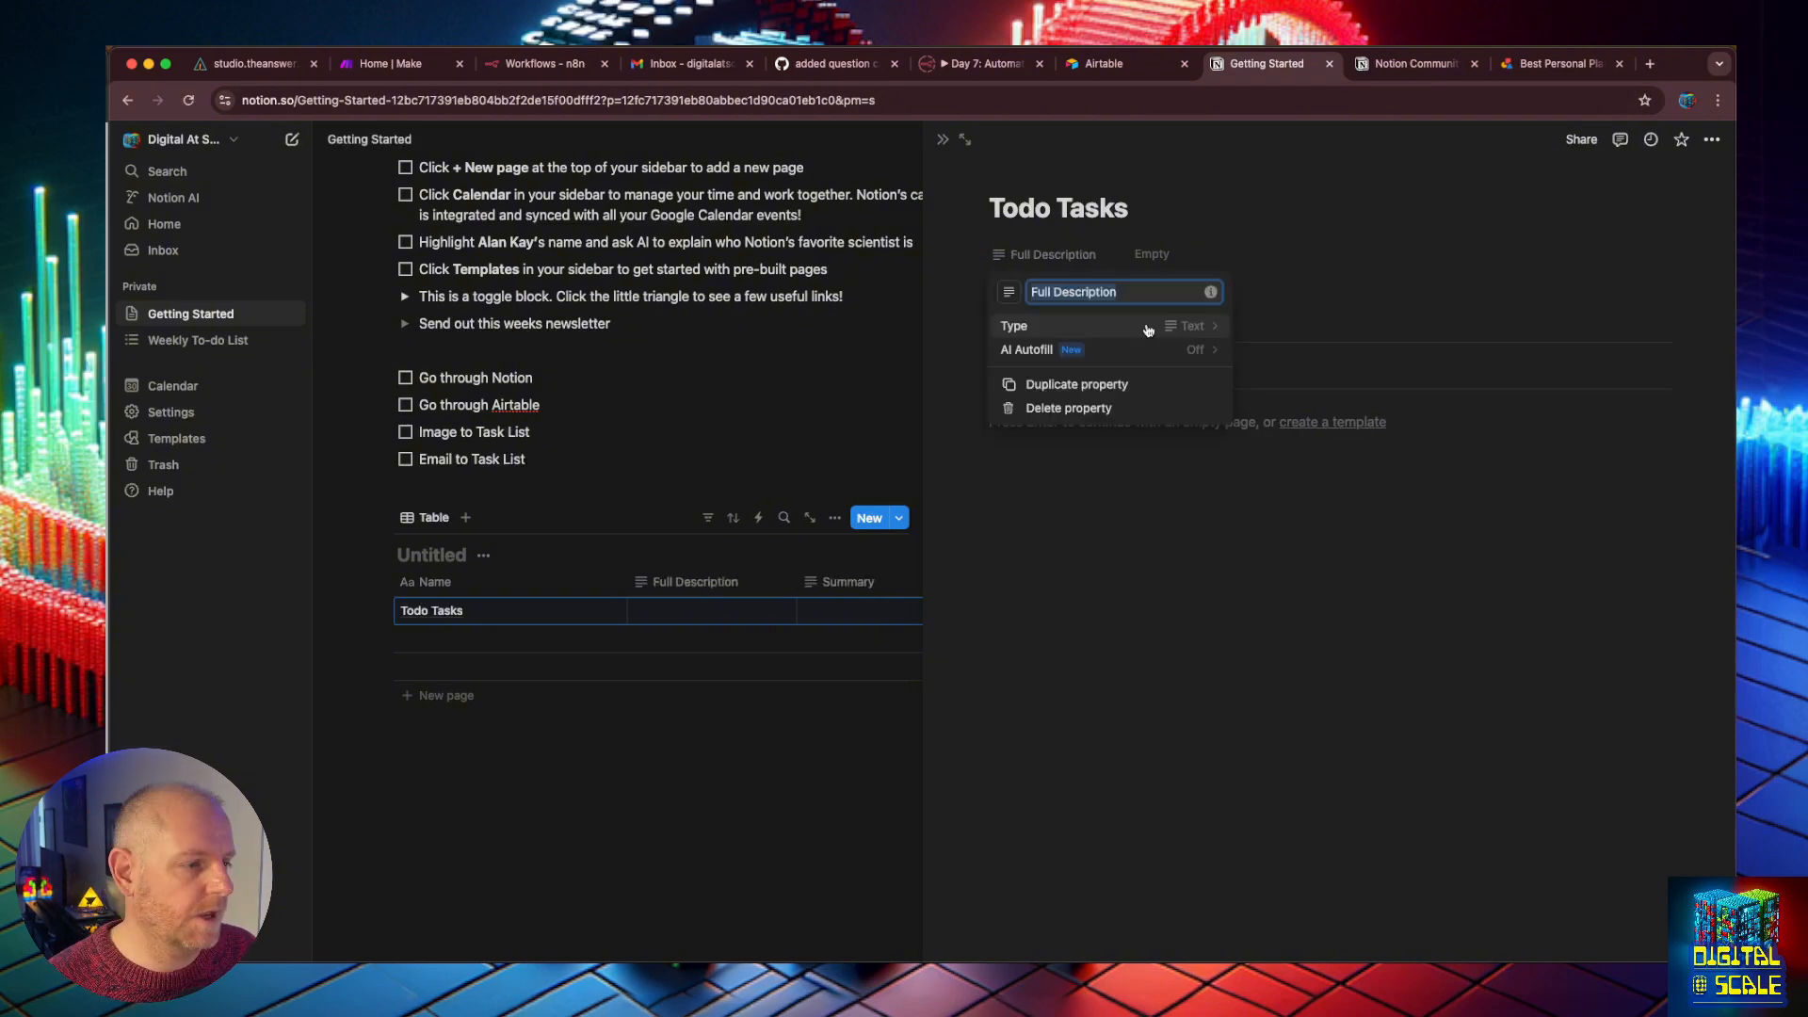
pyautogui.click(1151, 328)
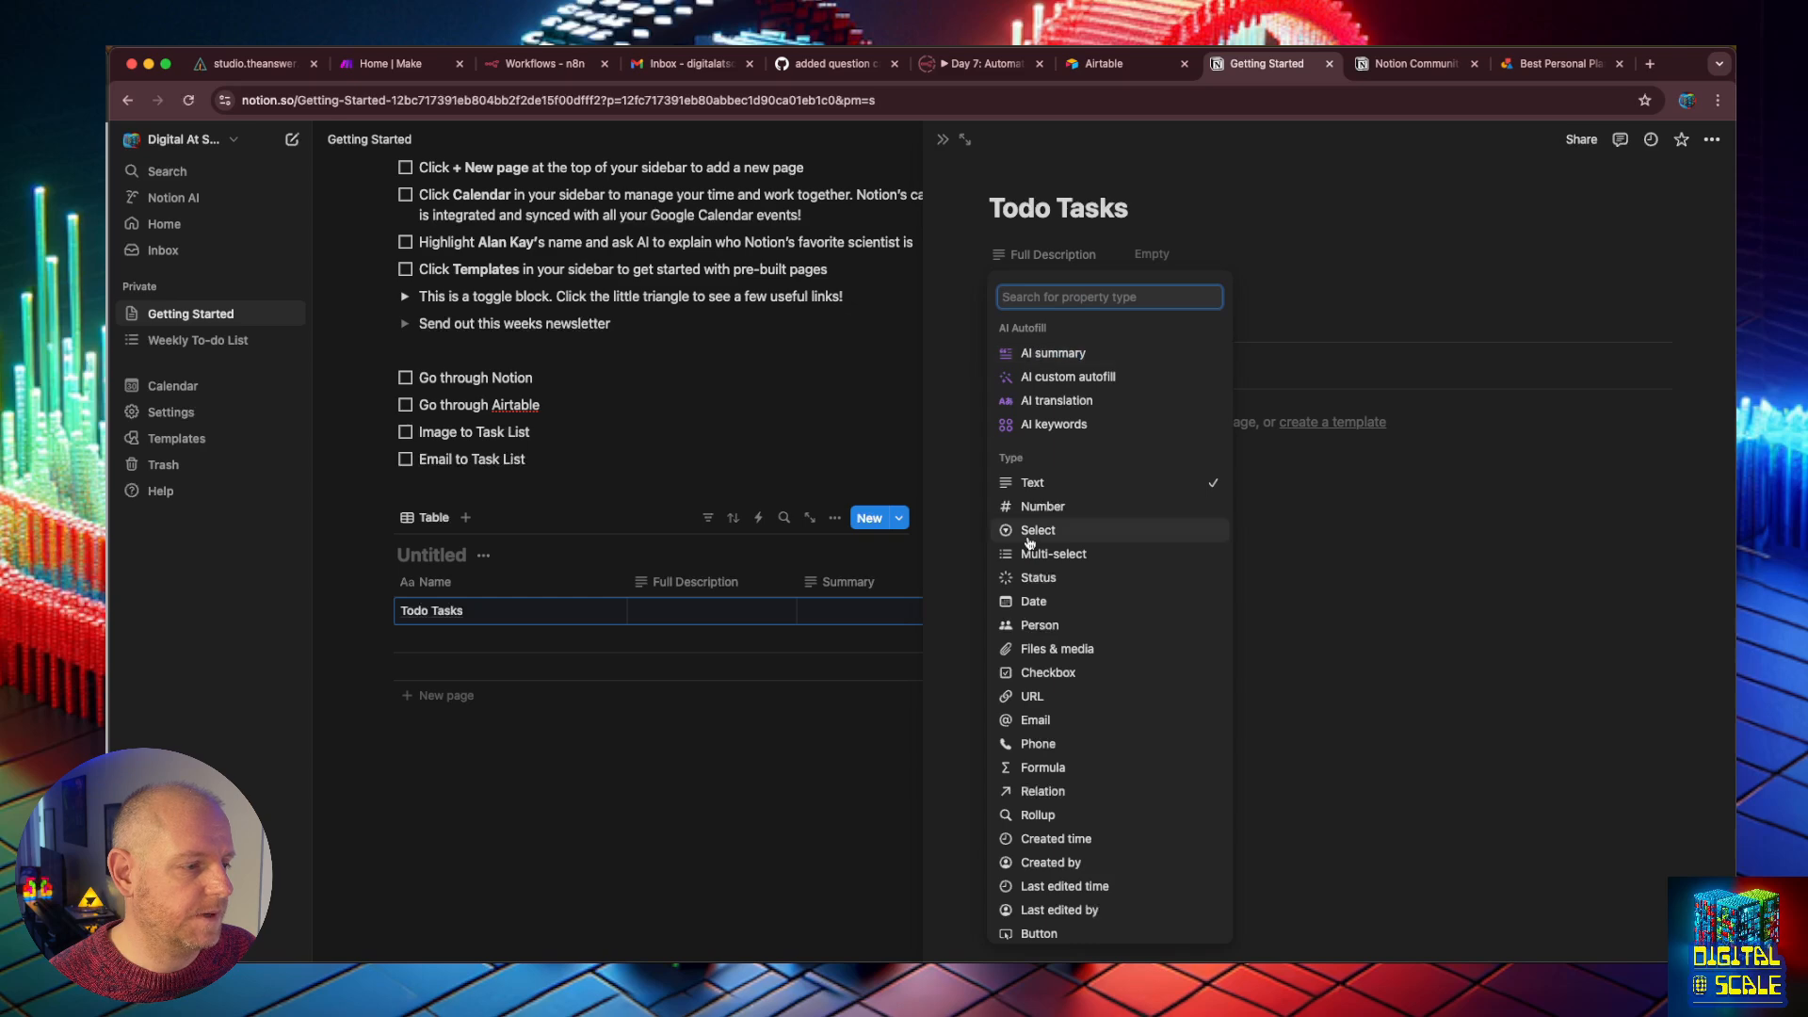
pyautogui.click(1045, 477)
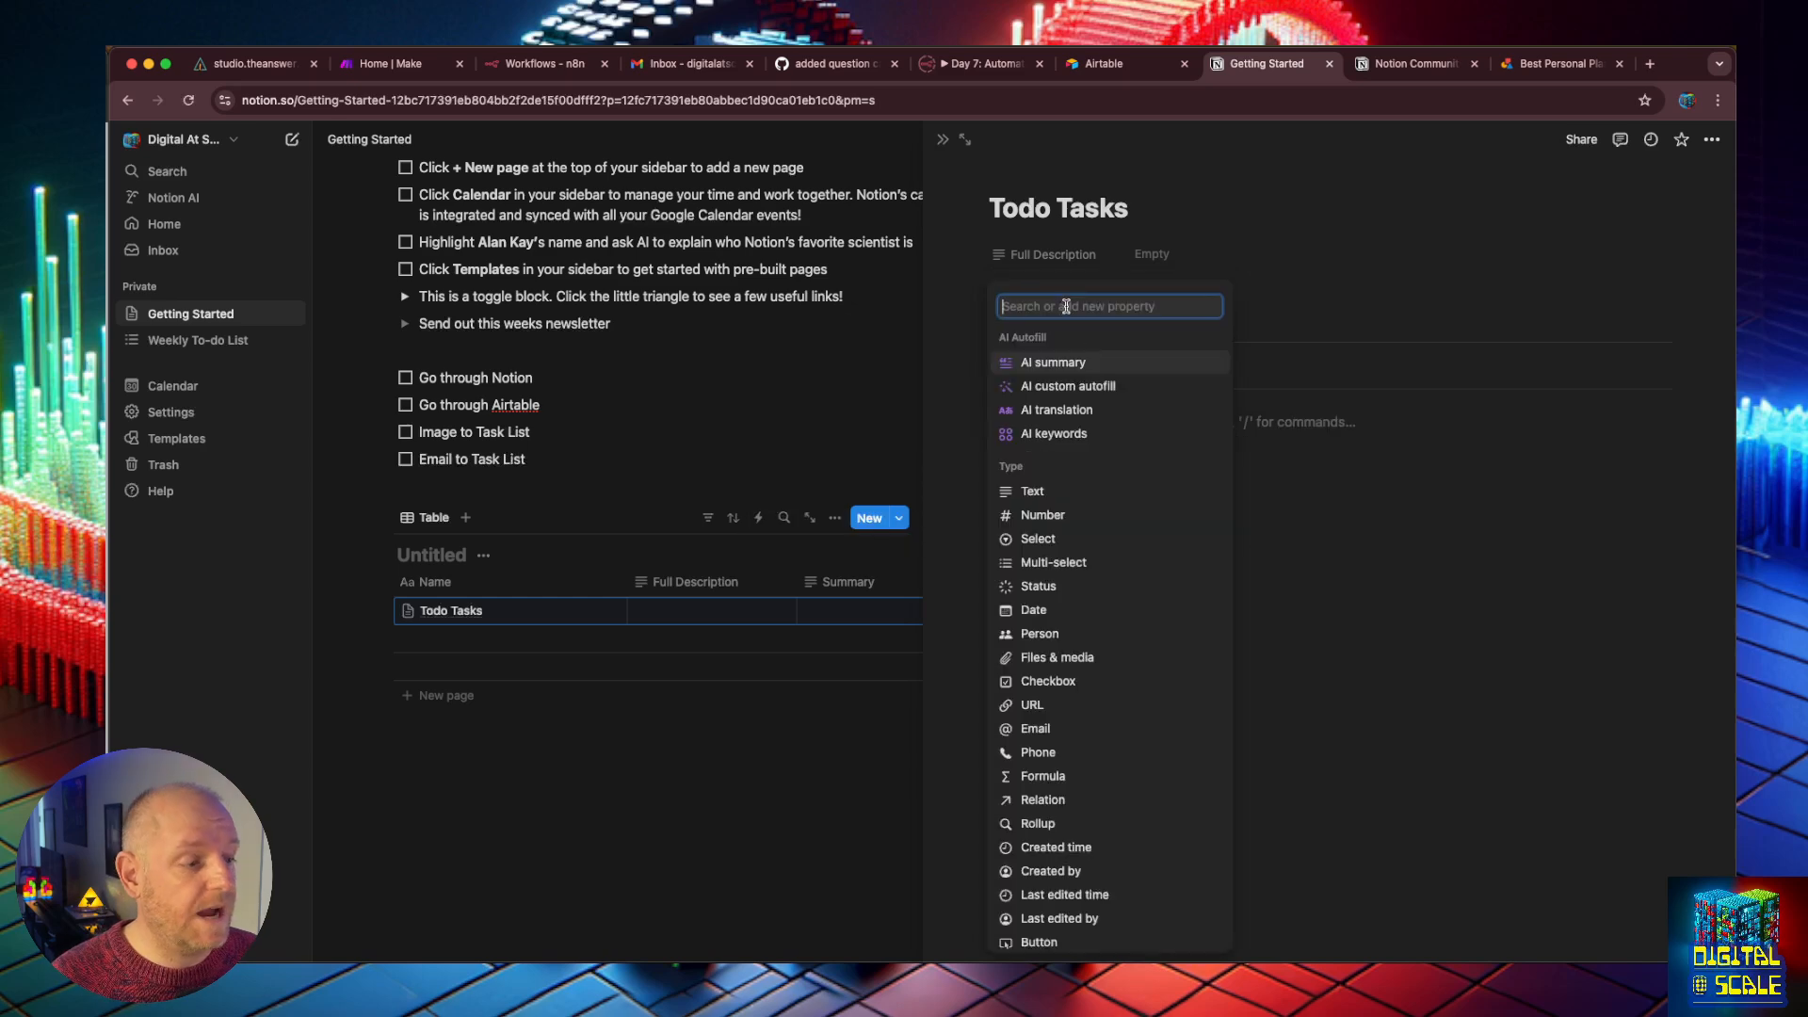
pyautogui.write('Status')
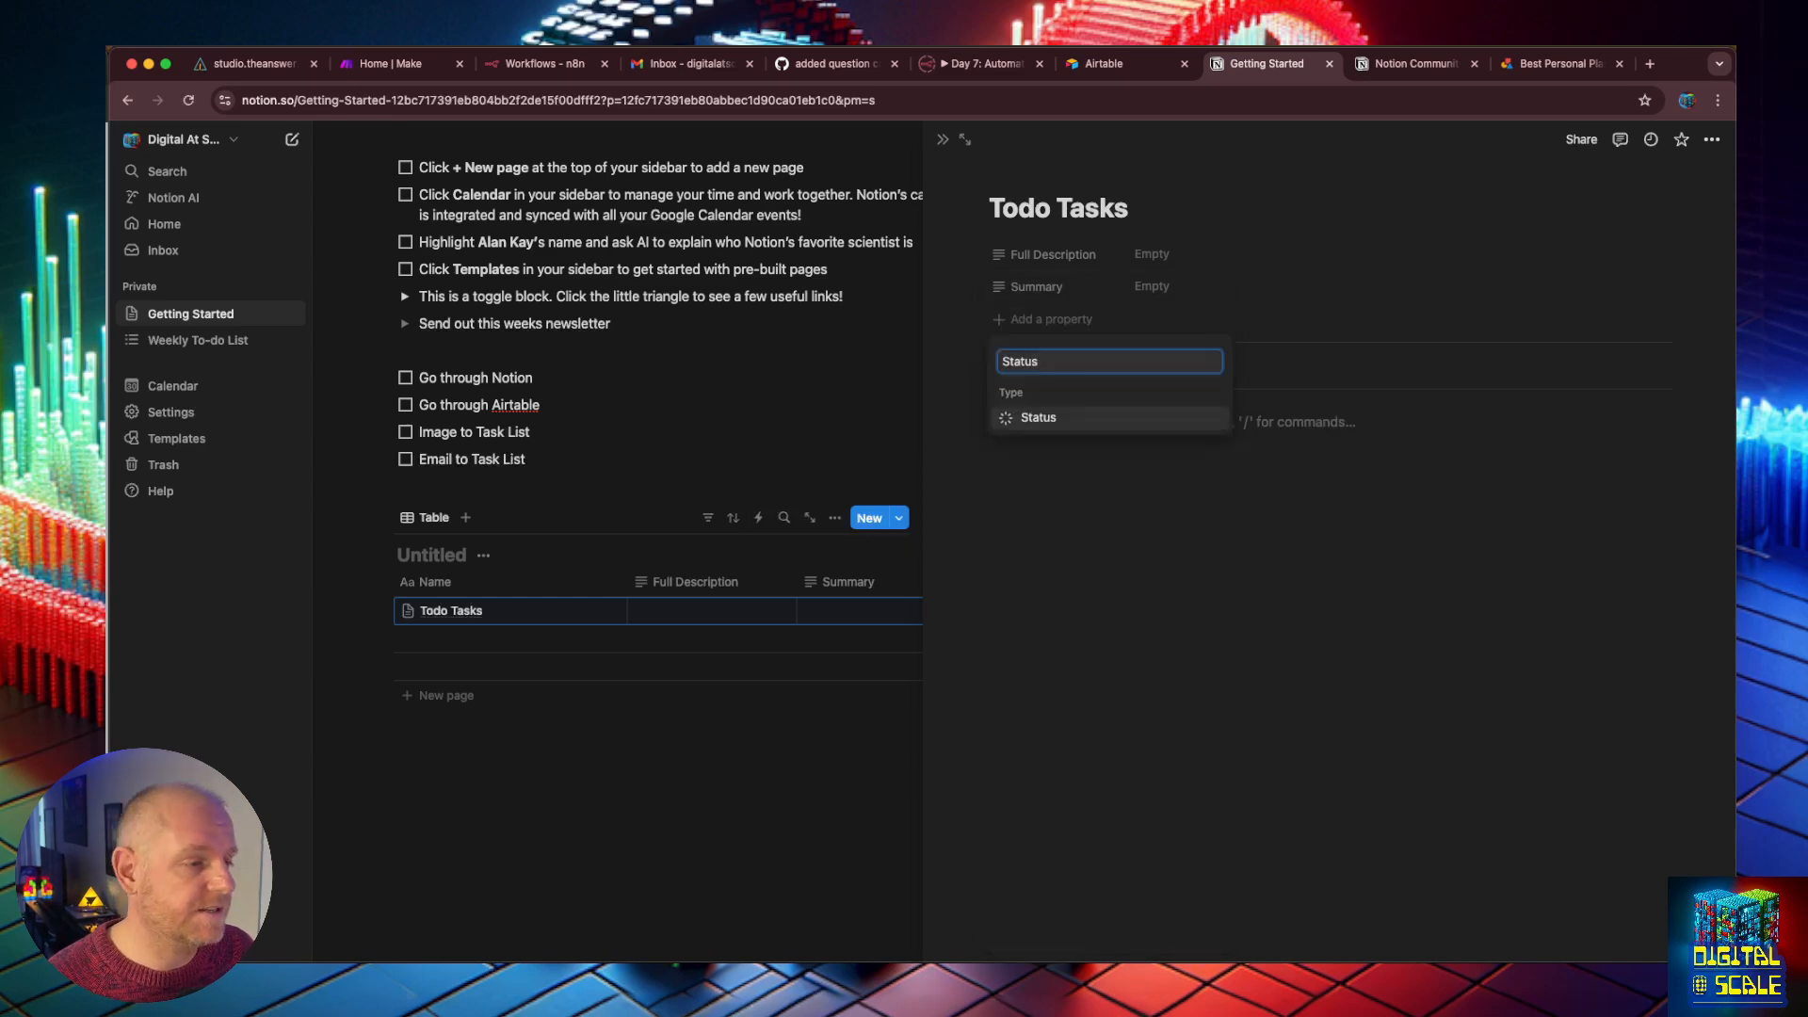
pyautogui.press('BackSpace')
pyautogui.press('BackSpace')
pyautogui.press('BackSpace')
pyautogui.press('BackSpace')
pyautogui.press('BackSpace')
pyautogui.press('BackSpace')
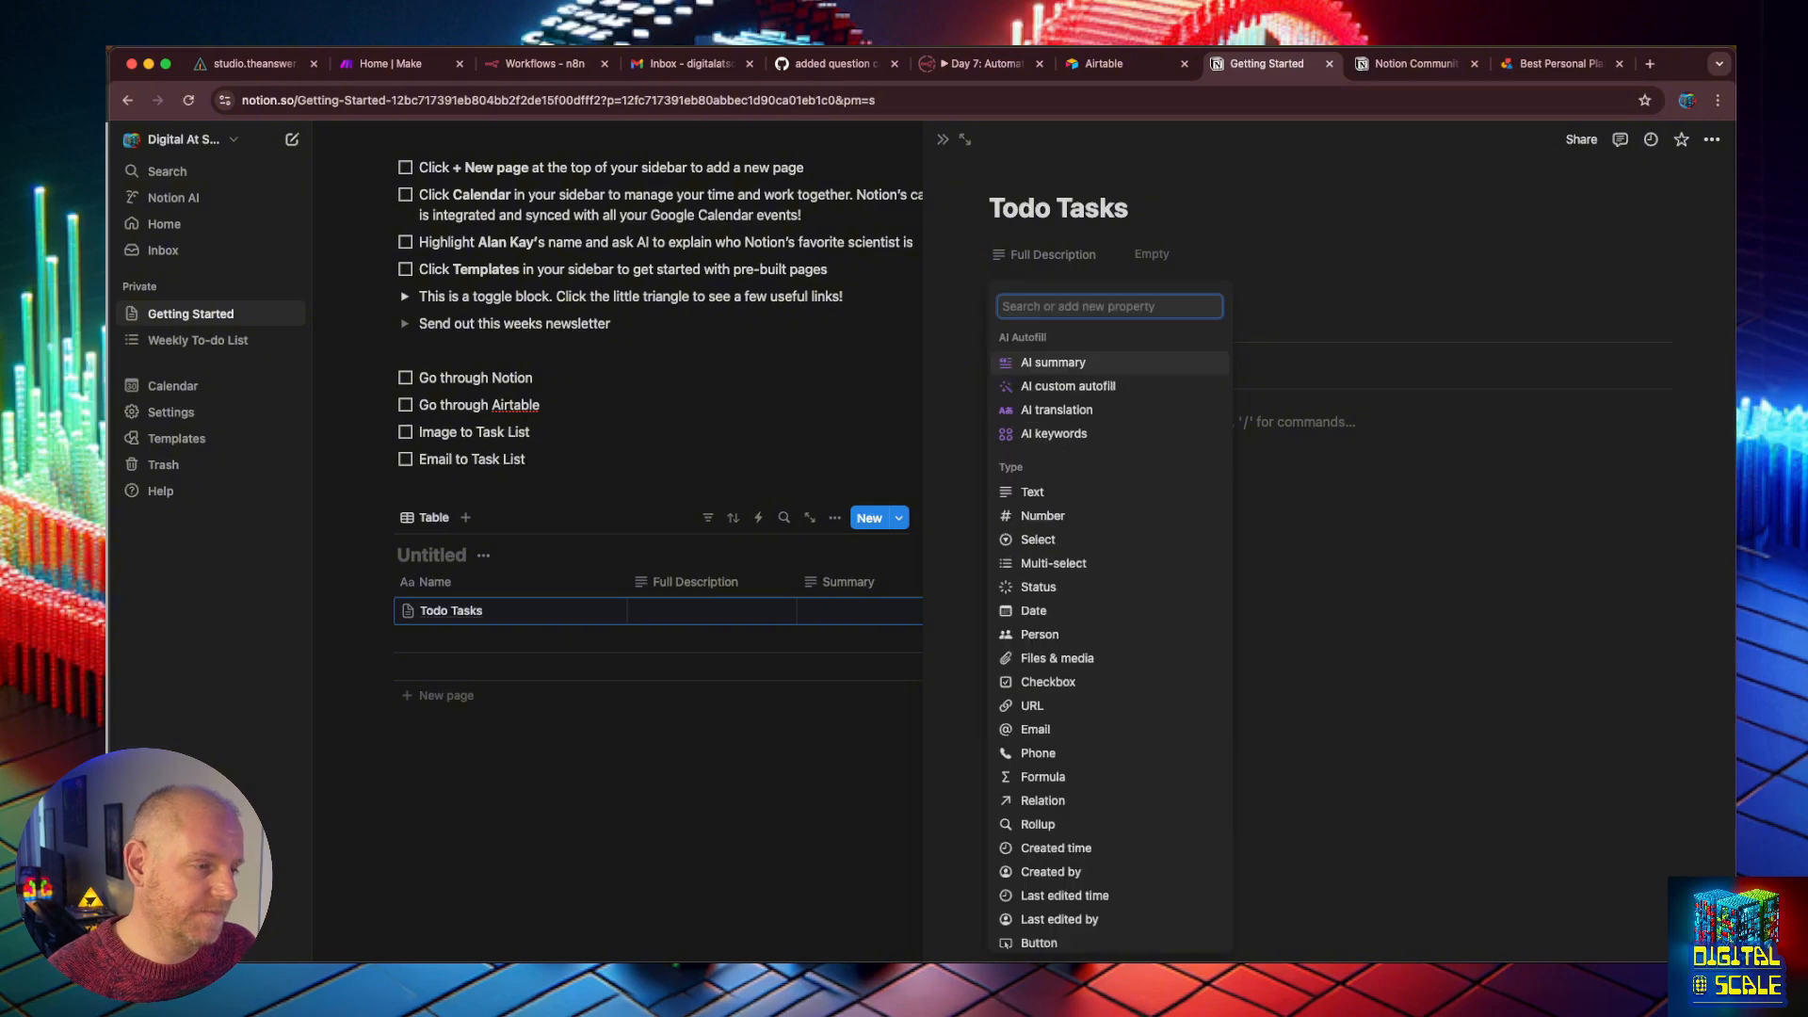
# Step: Add a Select property named "Status" to the Todo Tasks page with the options New, In Progress and Done
pyautogui.click(1036, 540)
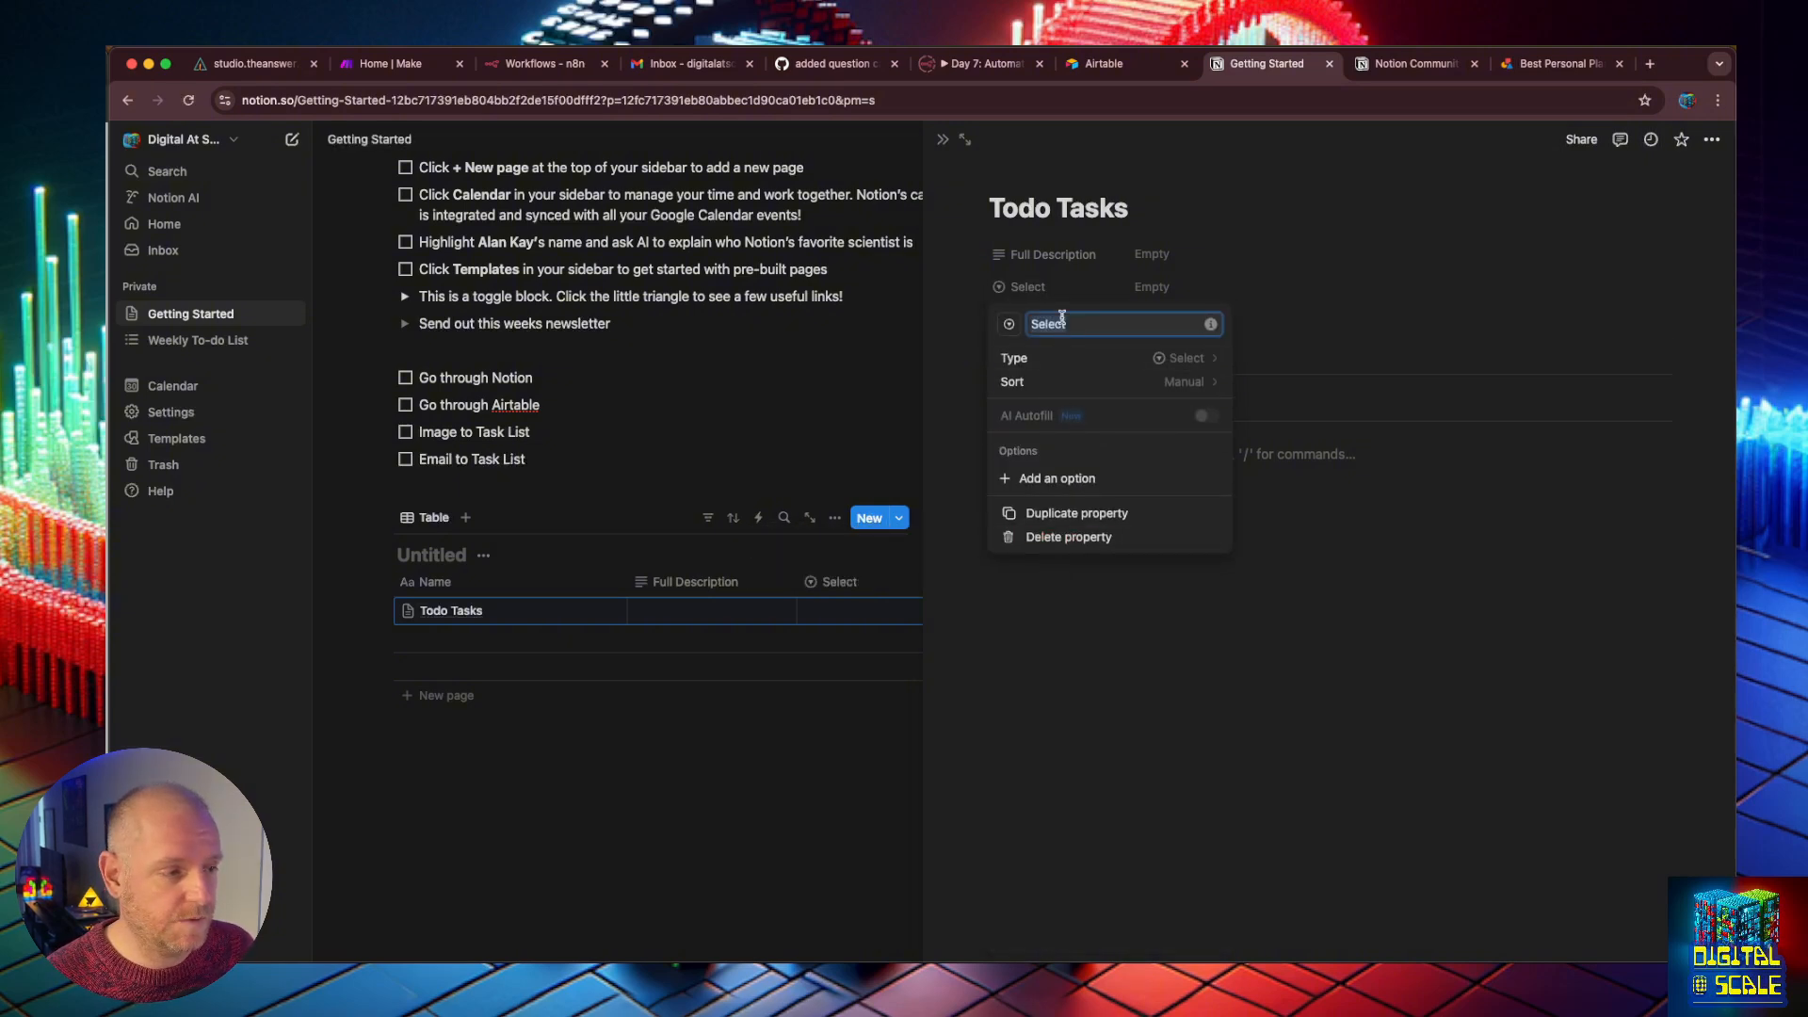
pyautogui.write('Status')
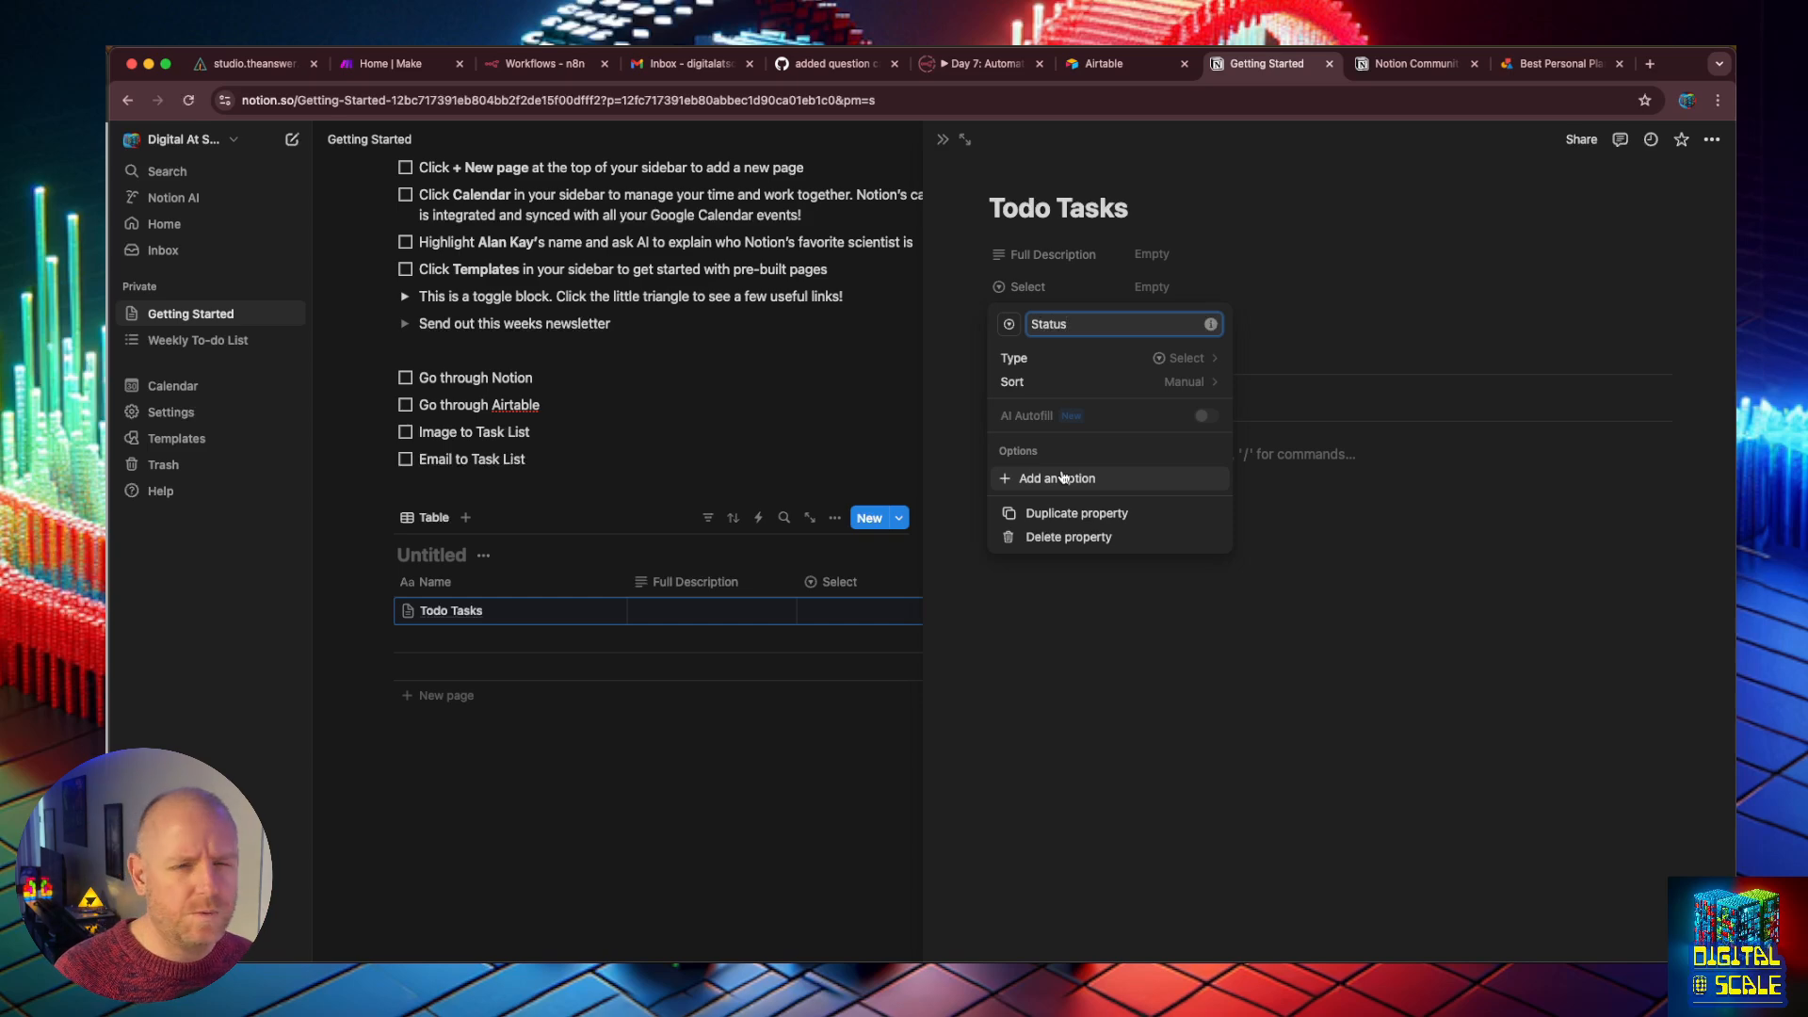
pyautogui.click(1063, 477)
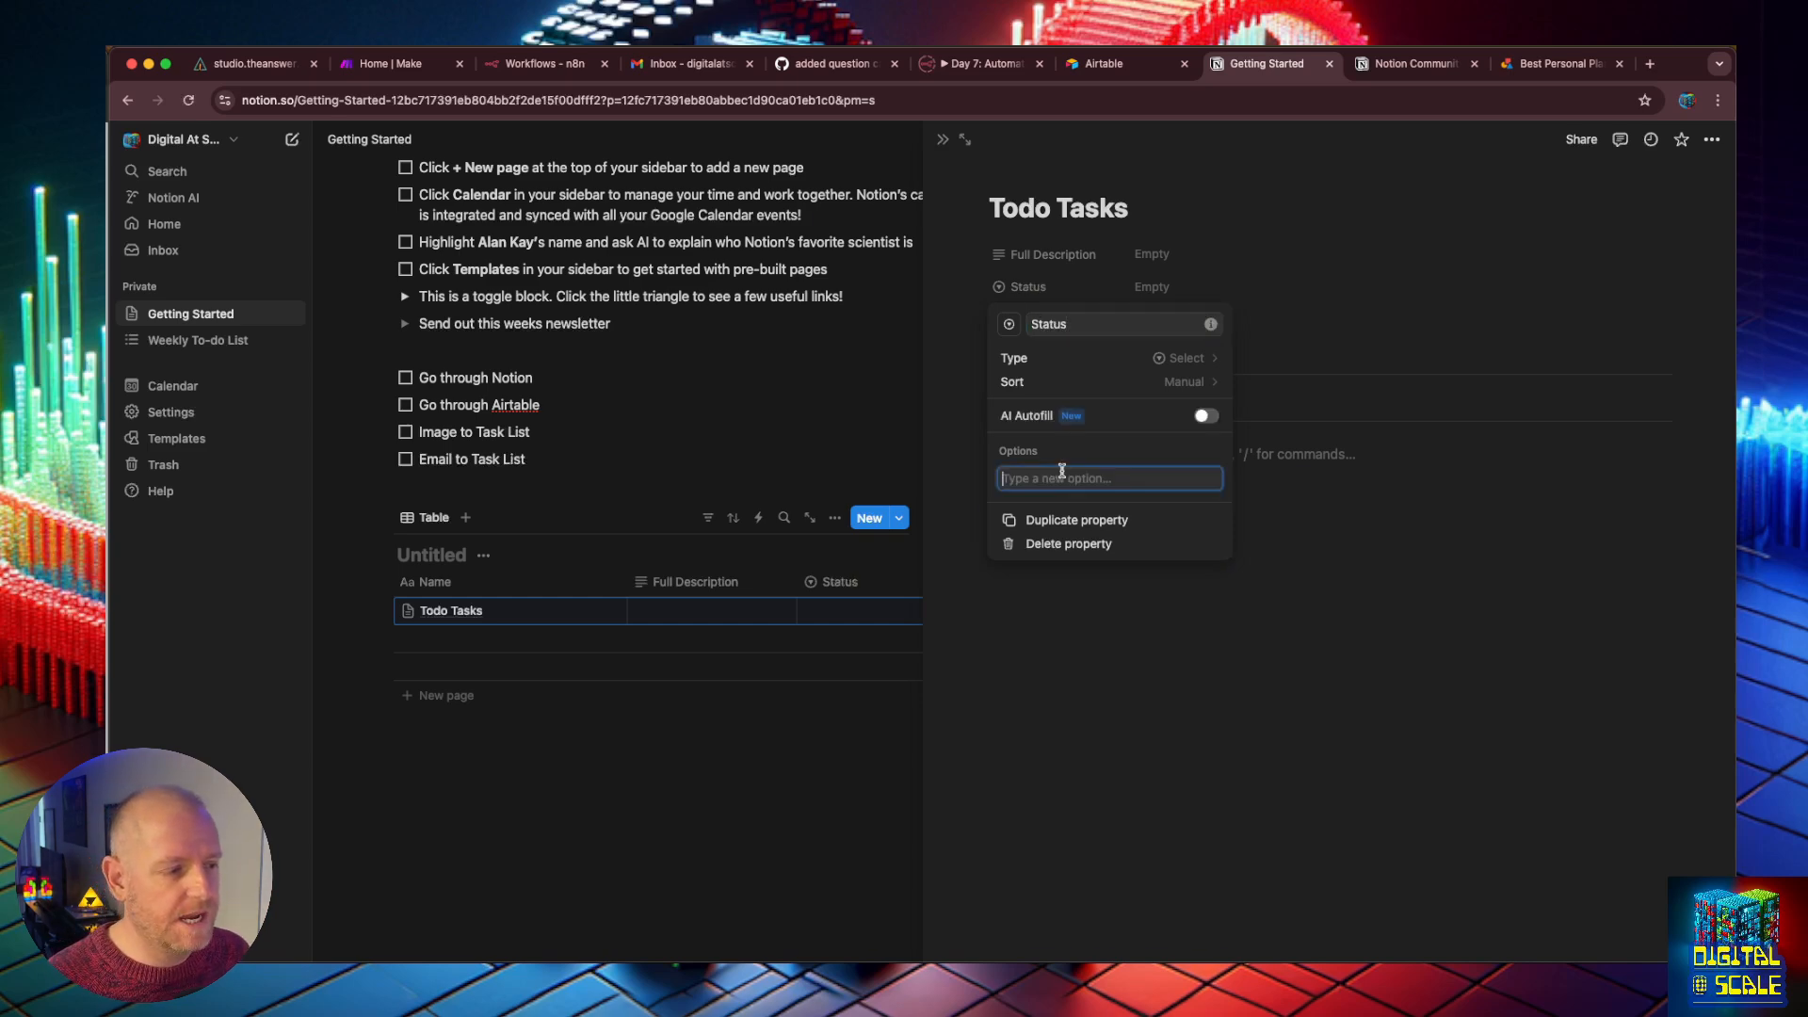
pyautogui.write('New')
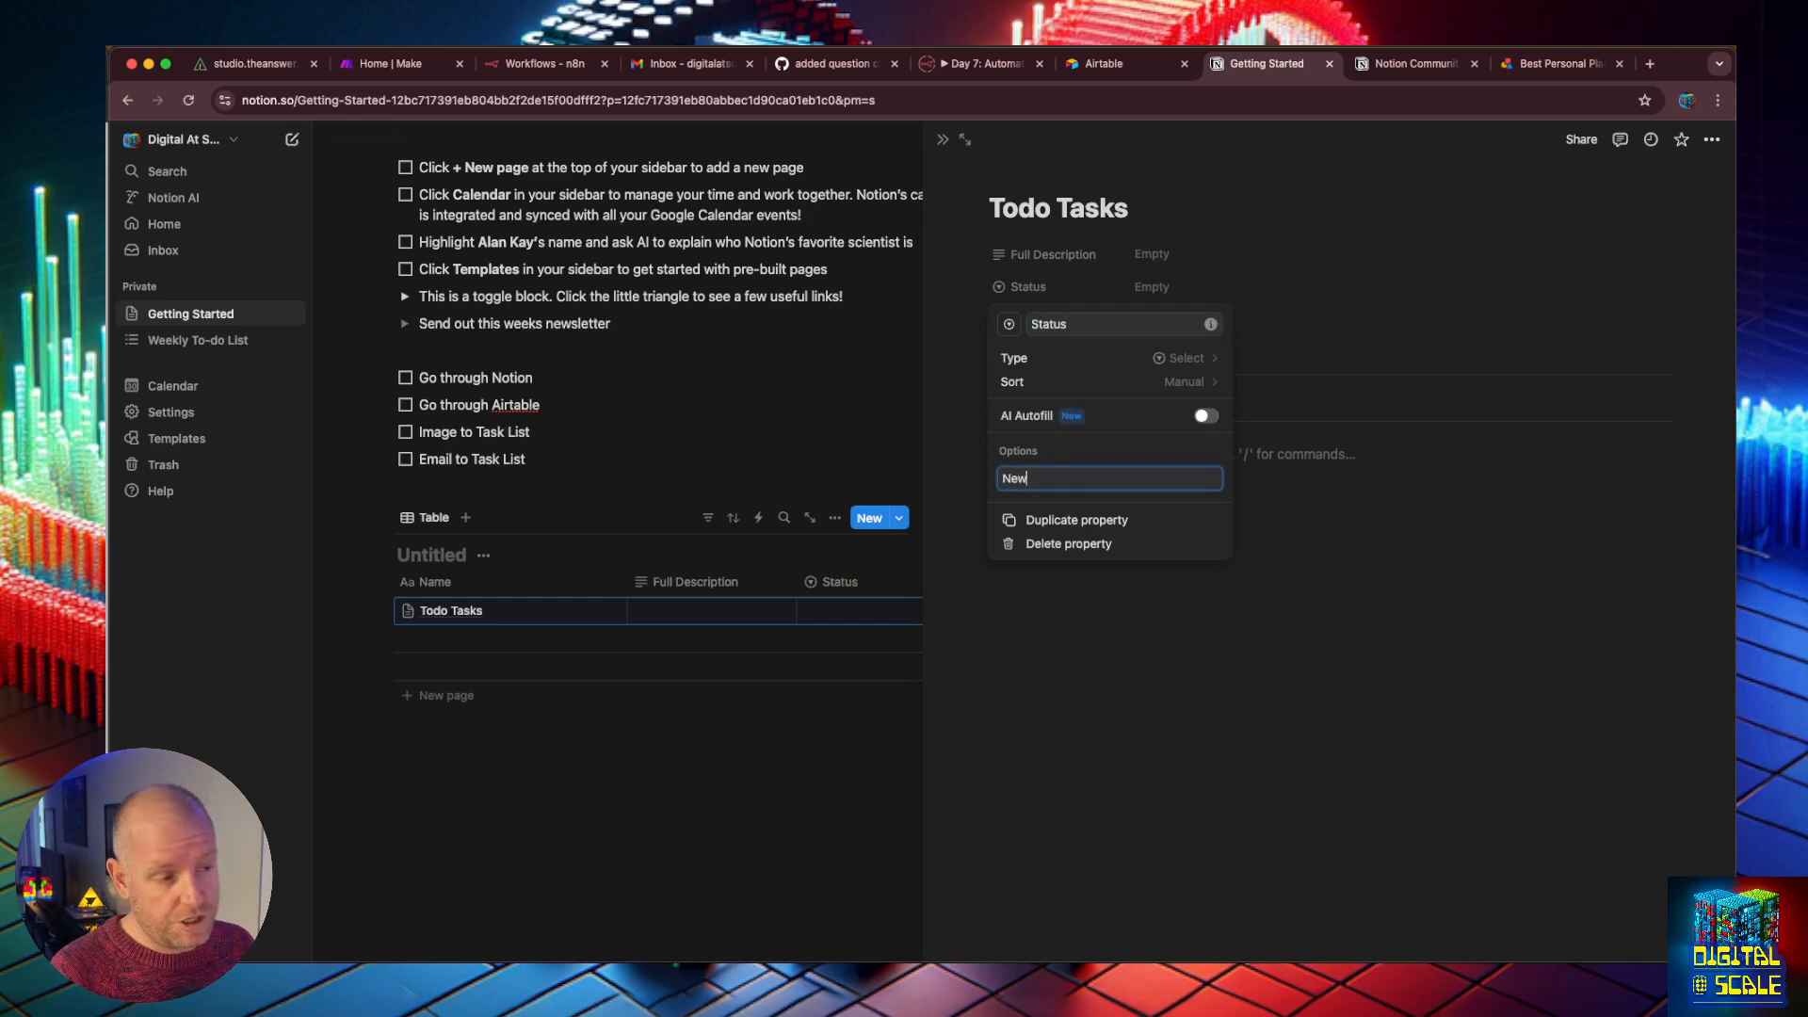
pyautogui.press('Return')
pyautogui.write('In Progress')
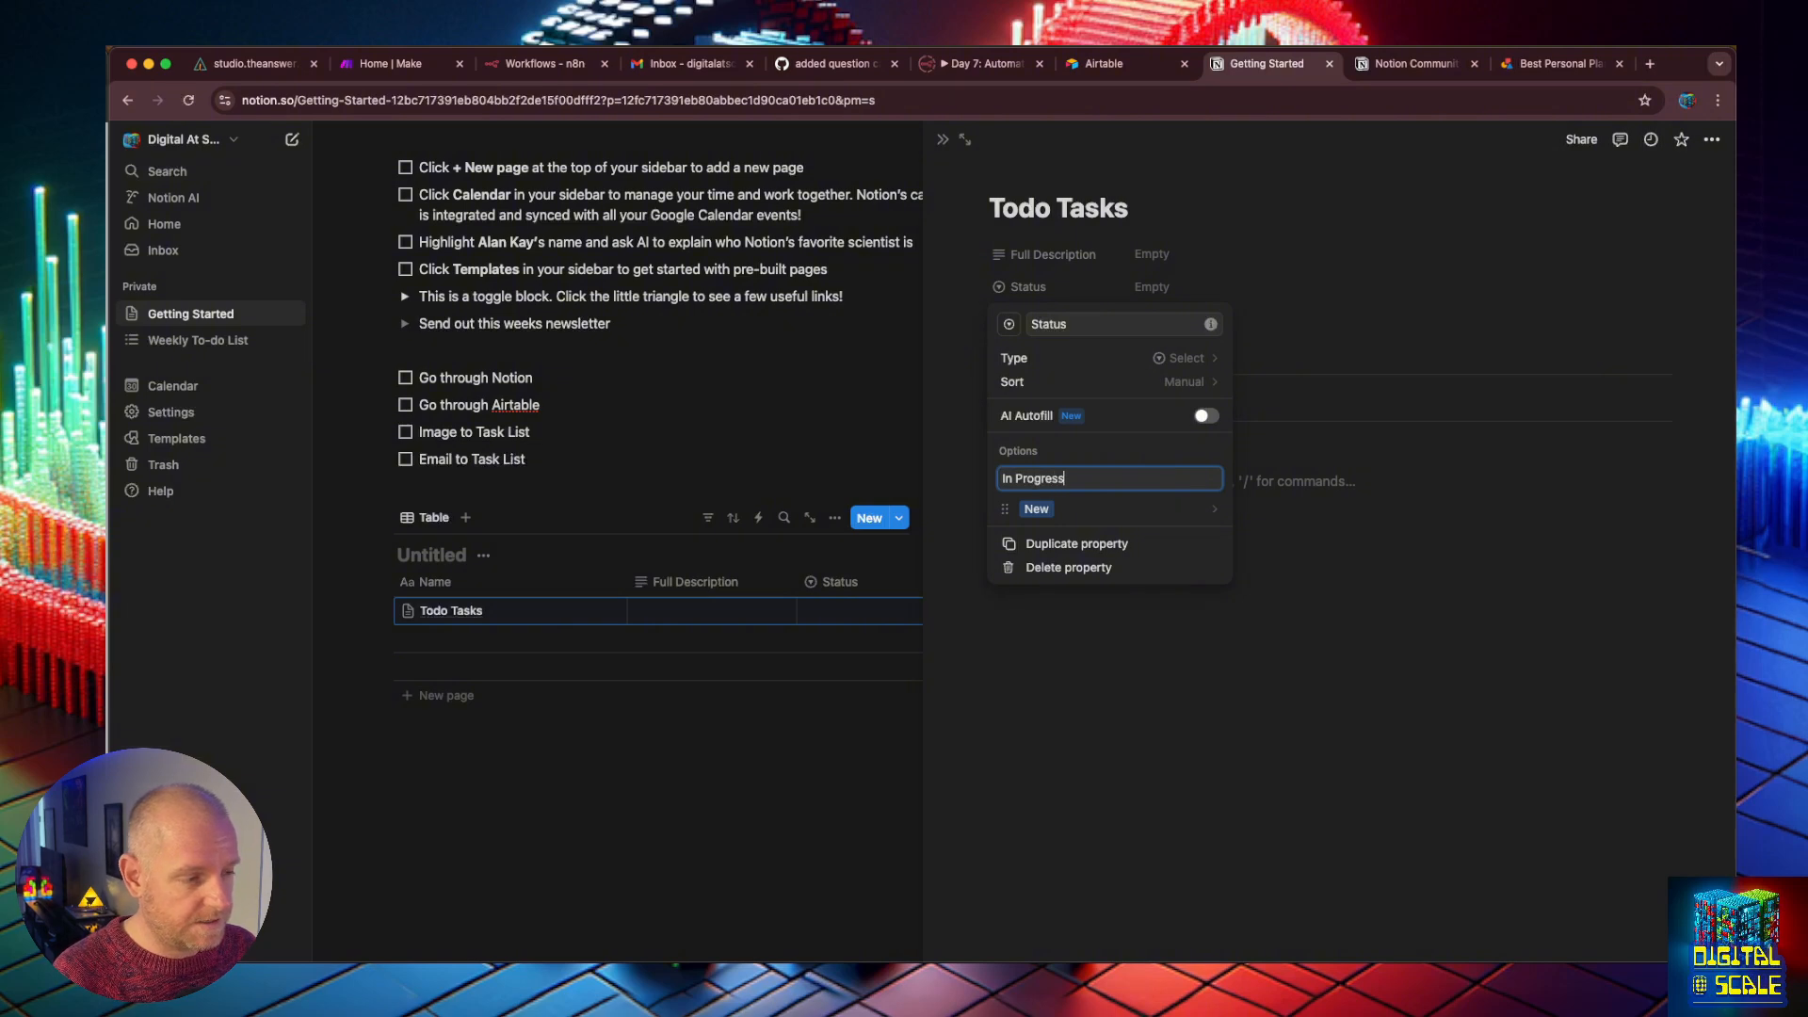
pyautogui.press('Return')
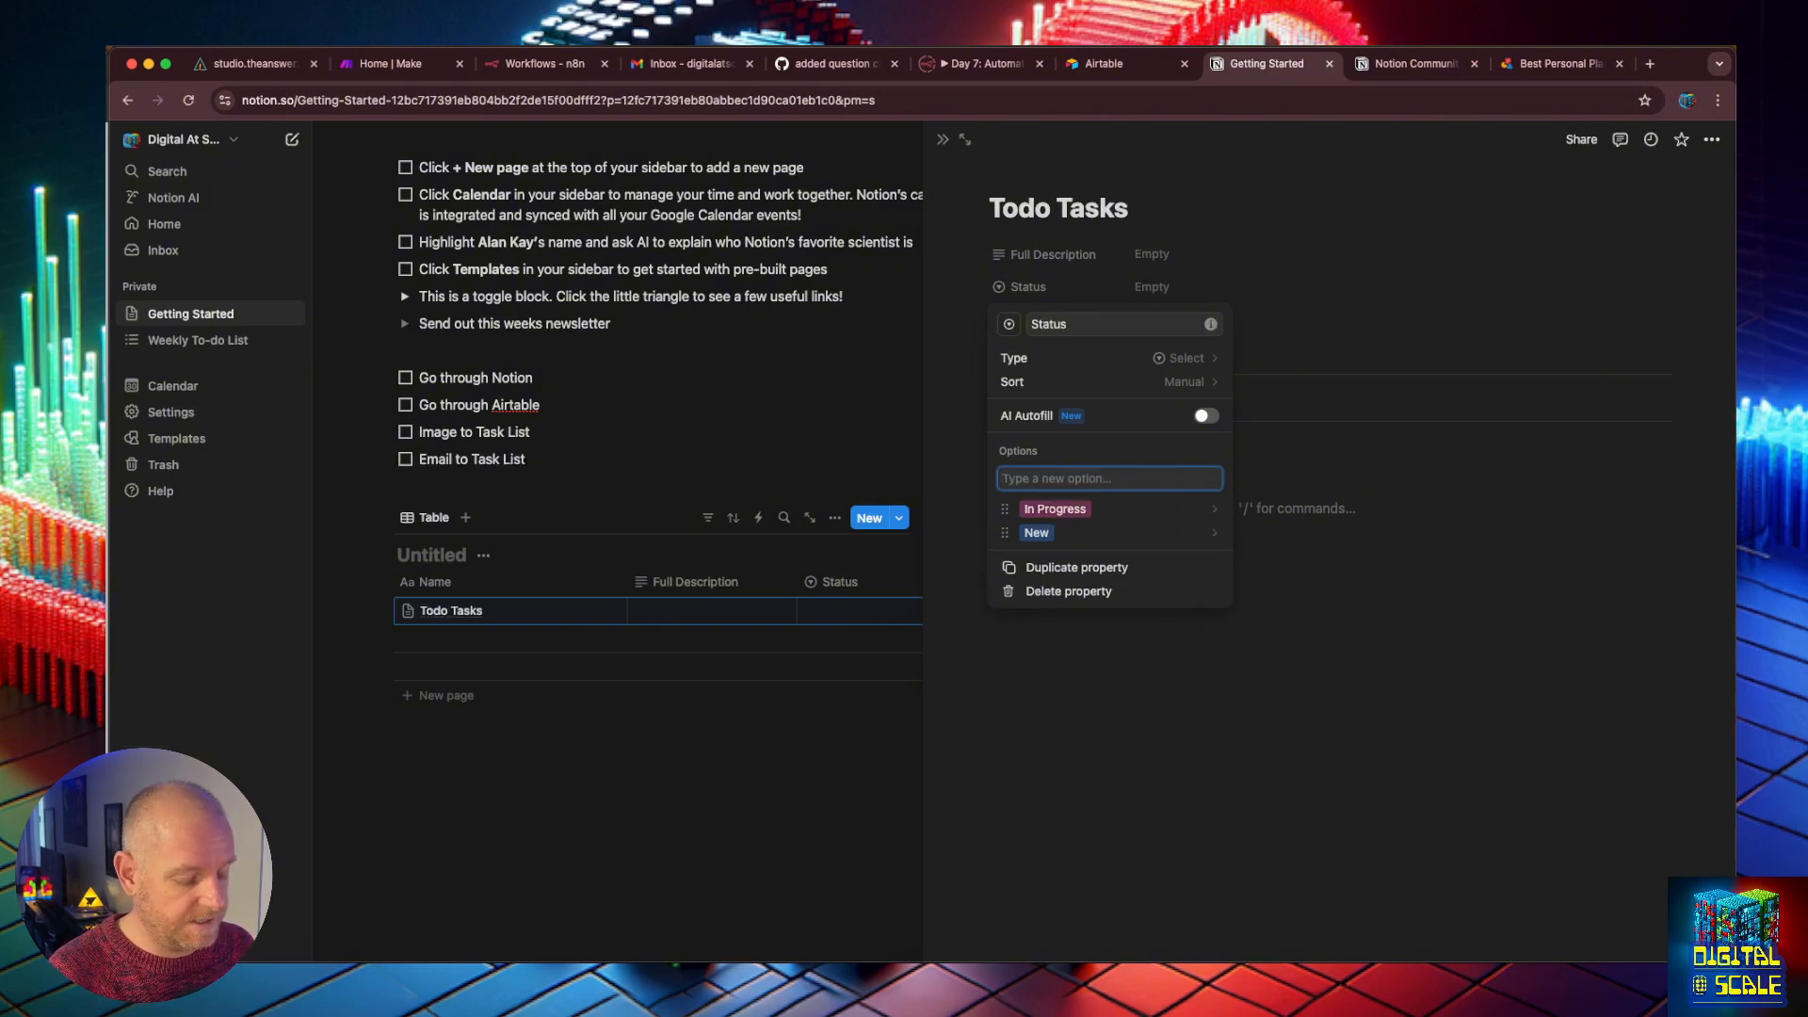
pyautogui.write('Done')
pyautogui.press('Return')
# Step: Set the colour of the Status property's Done option to green
pyautogui.click(1219, 510)
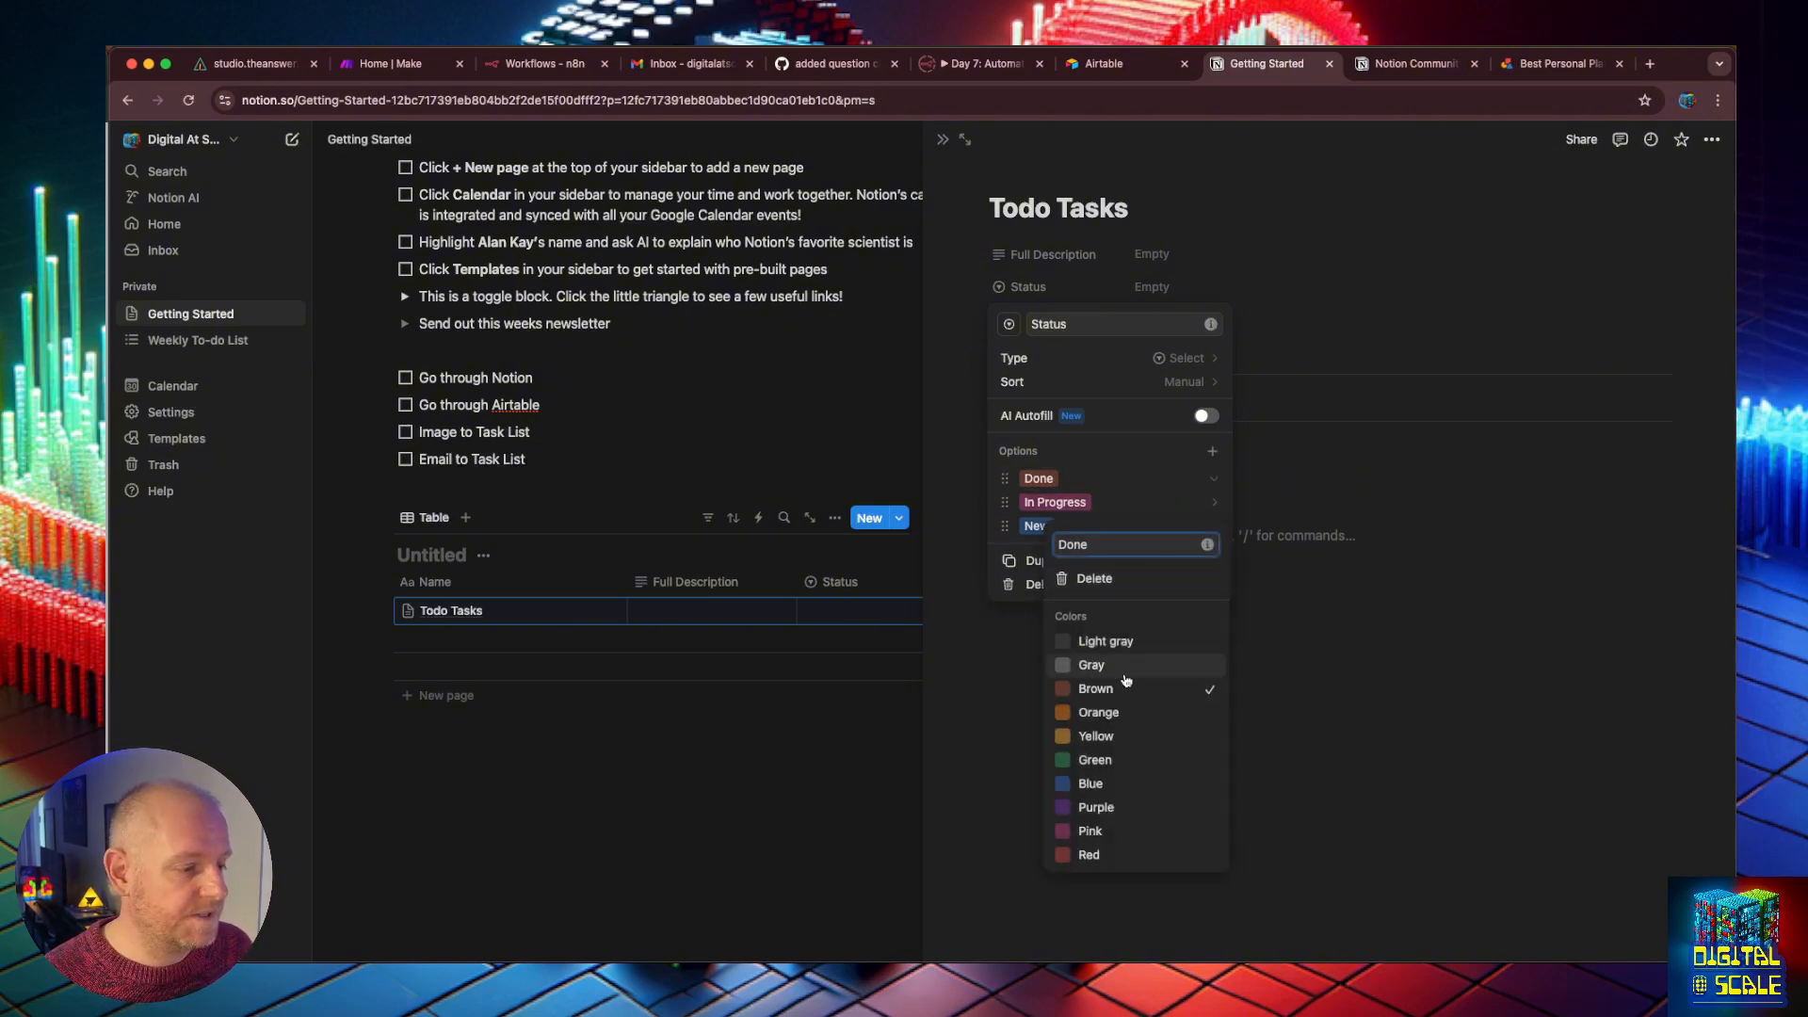
pyautogui.click(1106, 759)
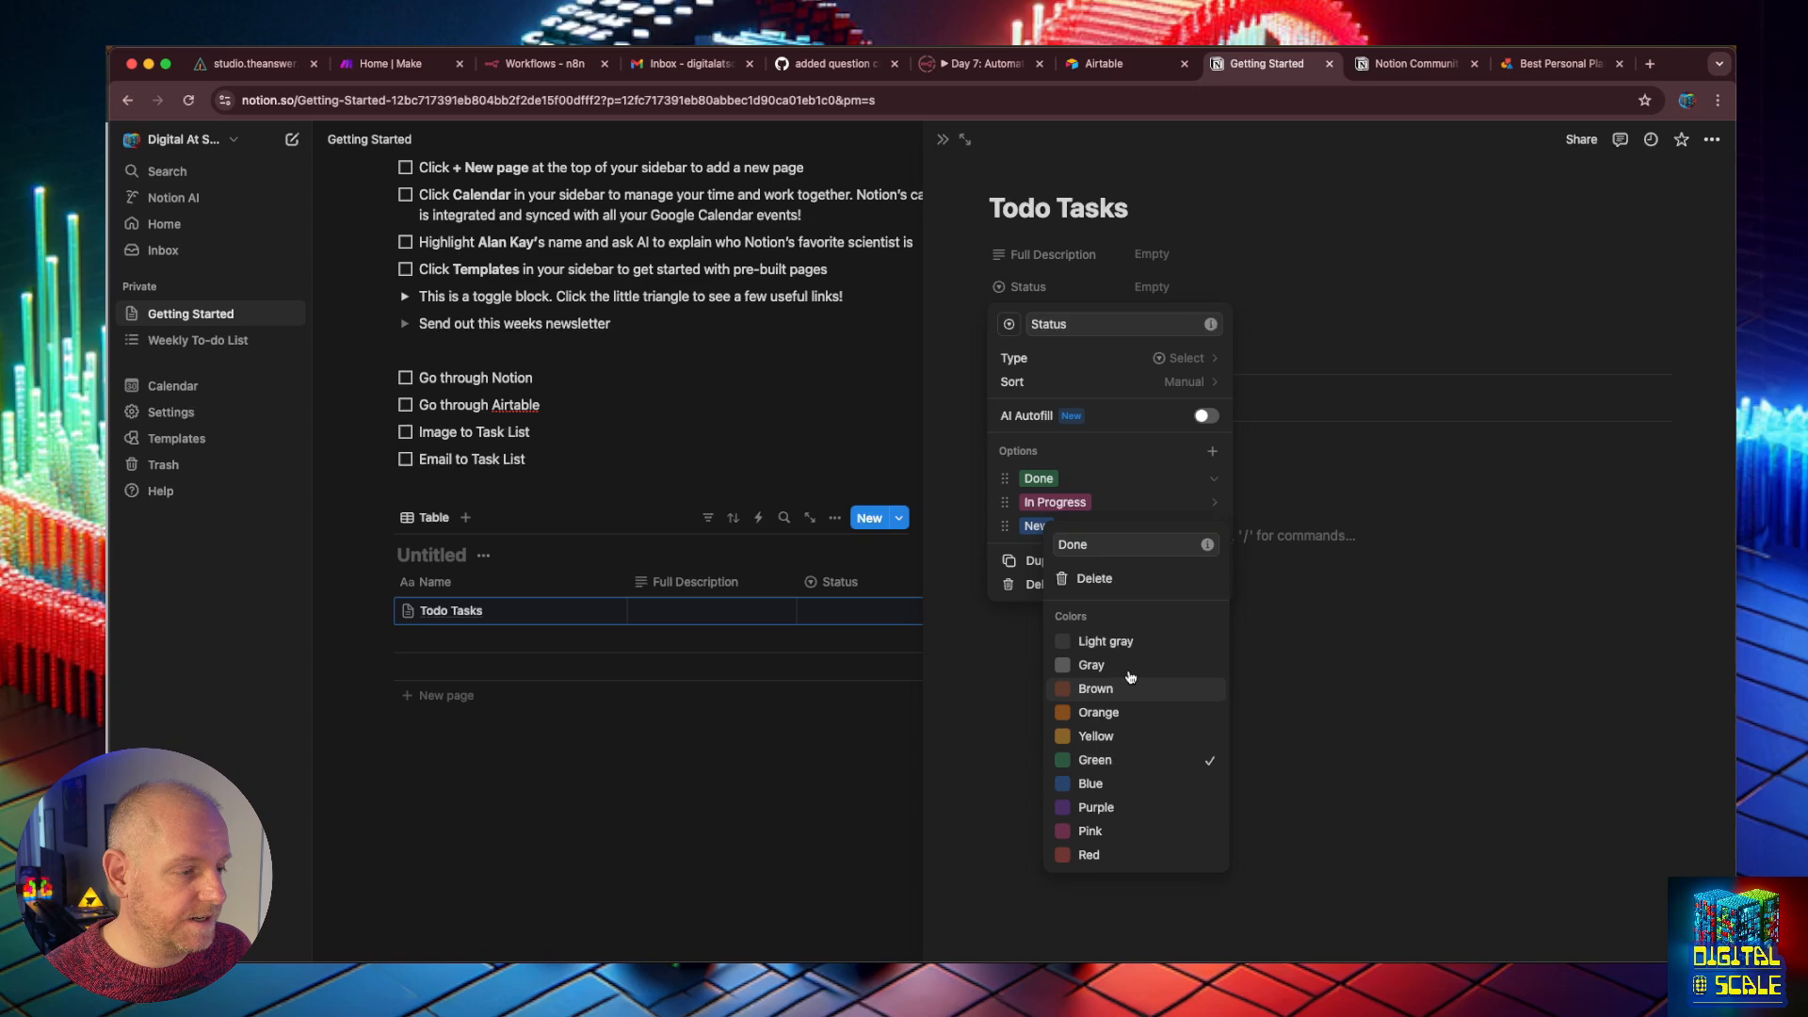
pyautogui.click(1134, 508)
# Step: Set the colour of the Status property's In Progress option to blue
pyautogui.click(1214, 502)
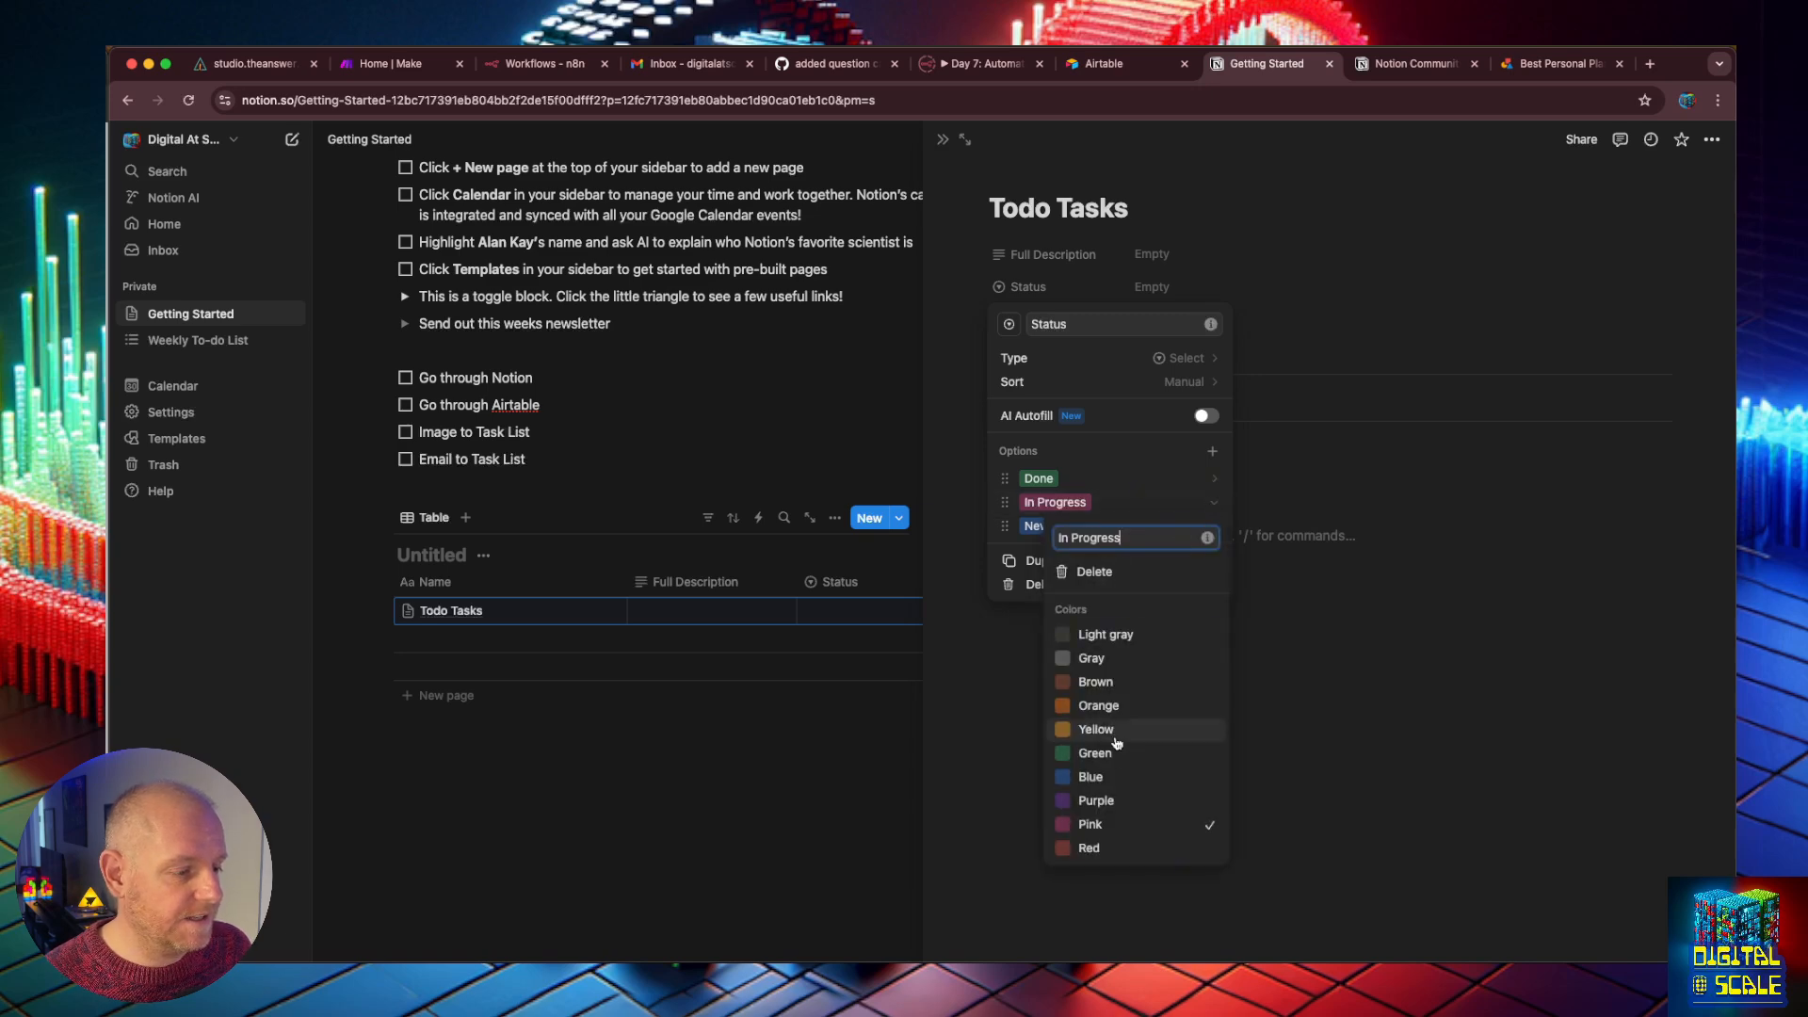
pyautogui.click(1093, 776)
pyautogui.click(1151, 501)
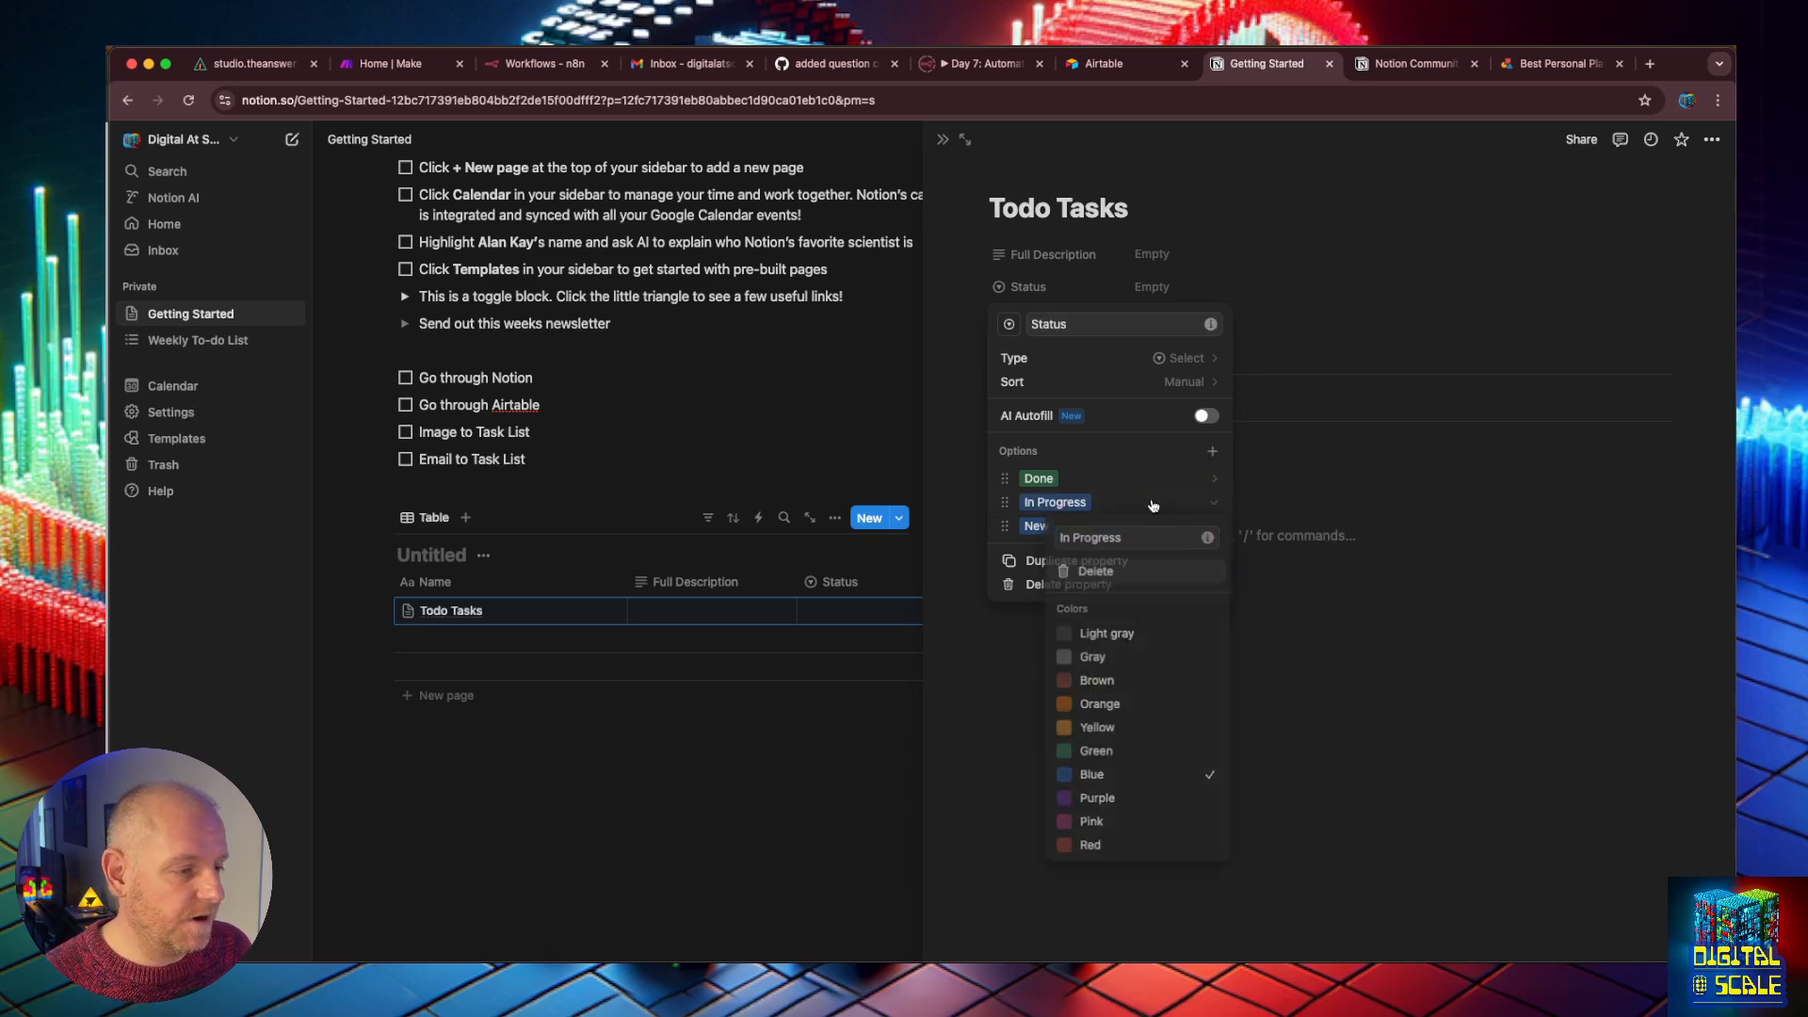
# Step: Set the In Progress option's colour to yellow and close the Status property settings
pyautogui.click(1214, 502)
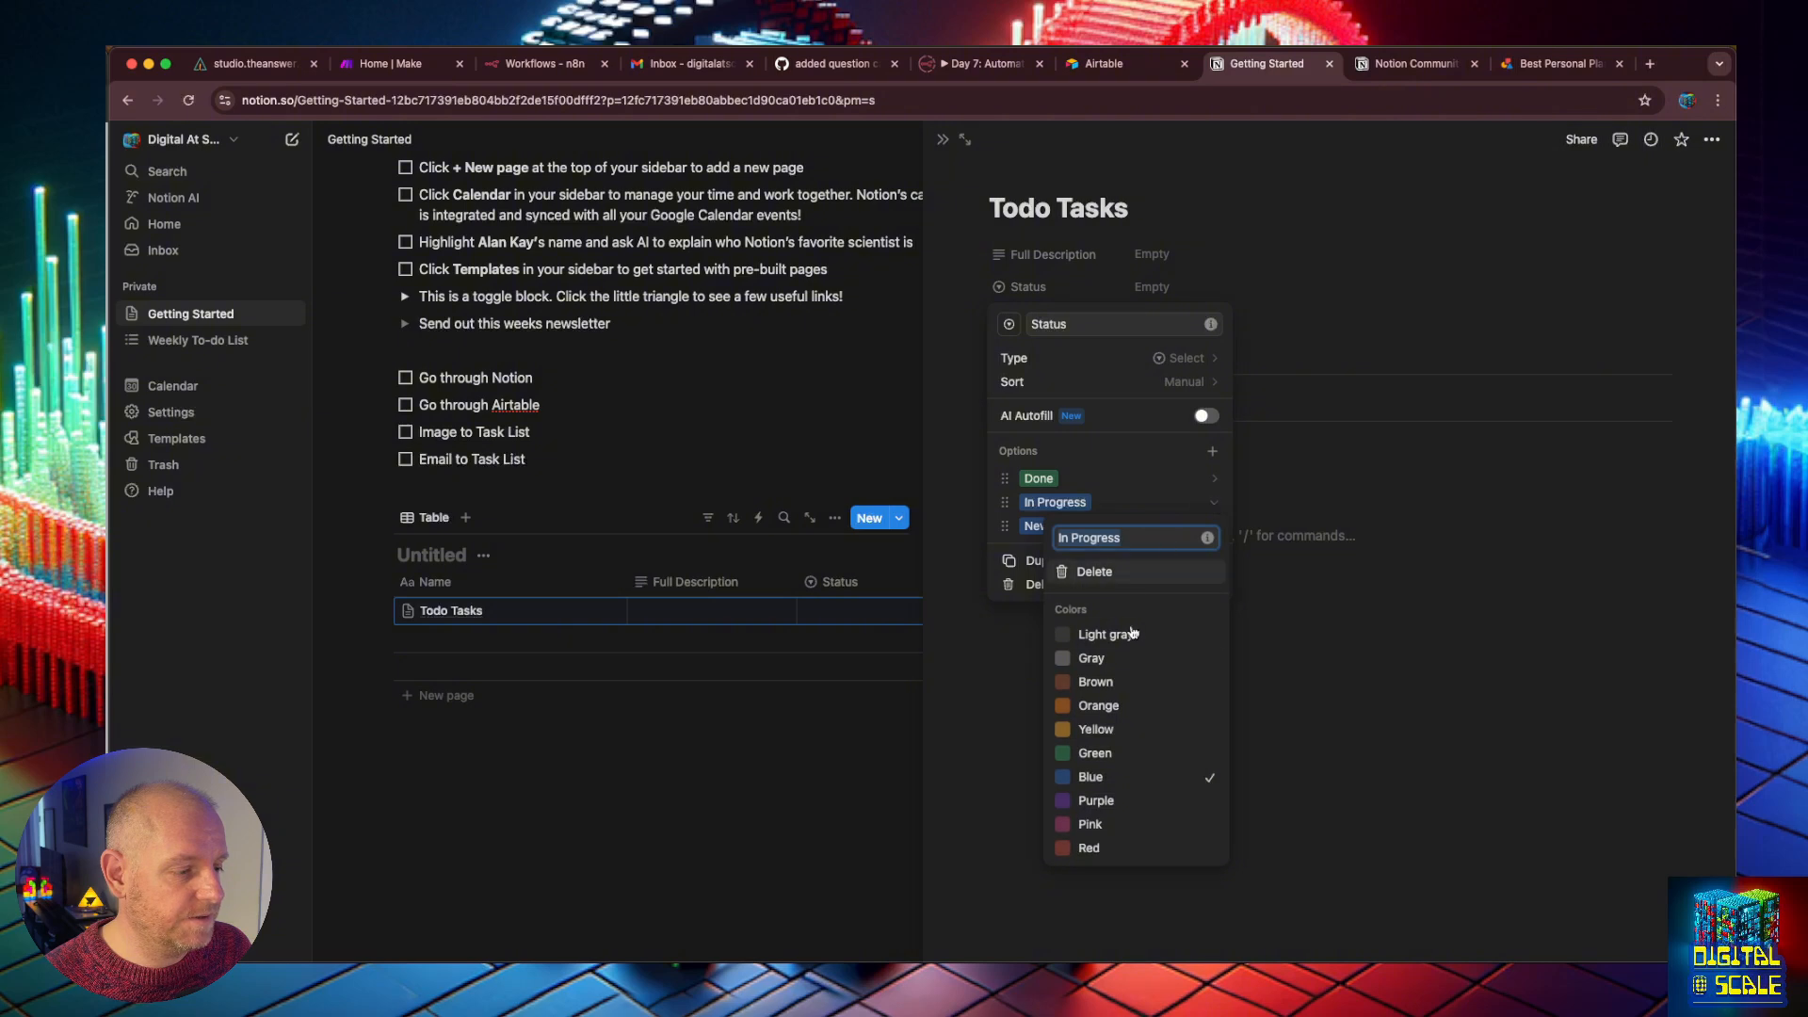
pyautogui.click(1097, 729)
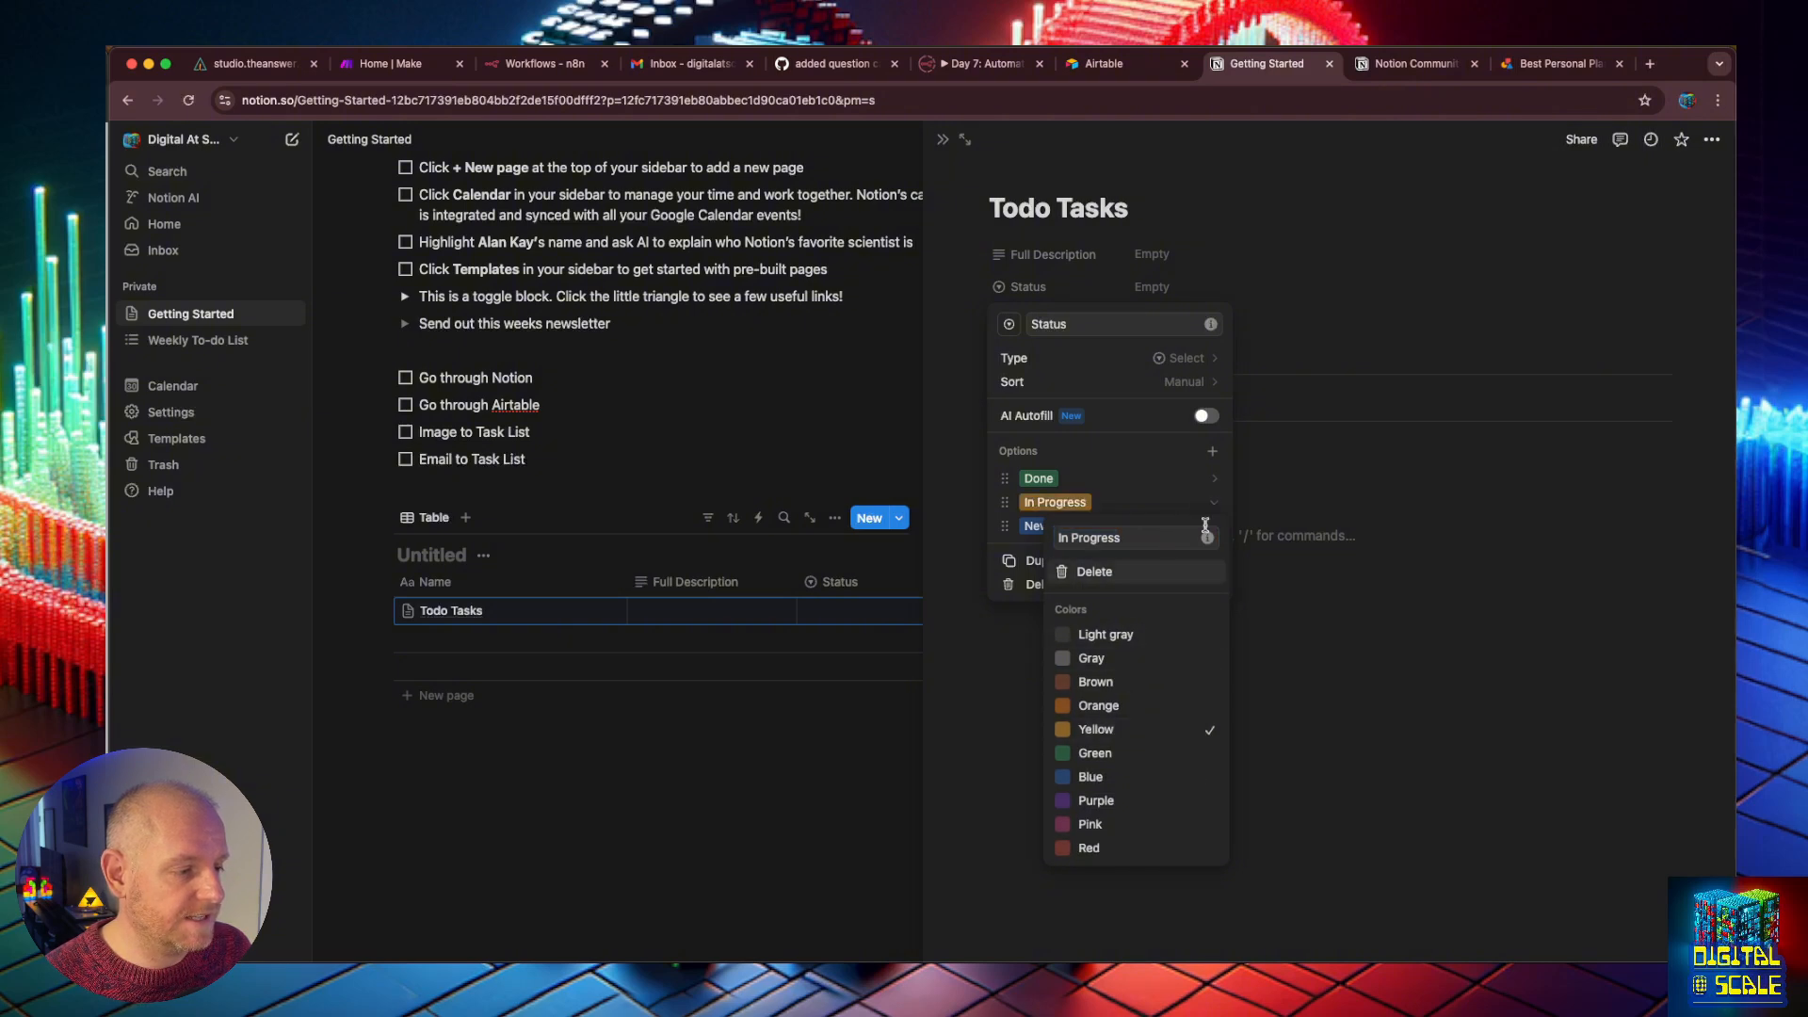
pyautogui.click(1256, 448)
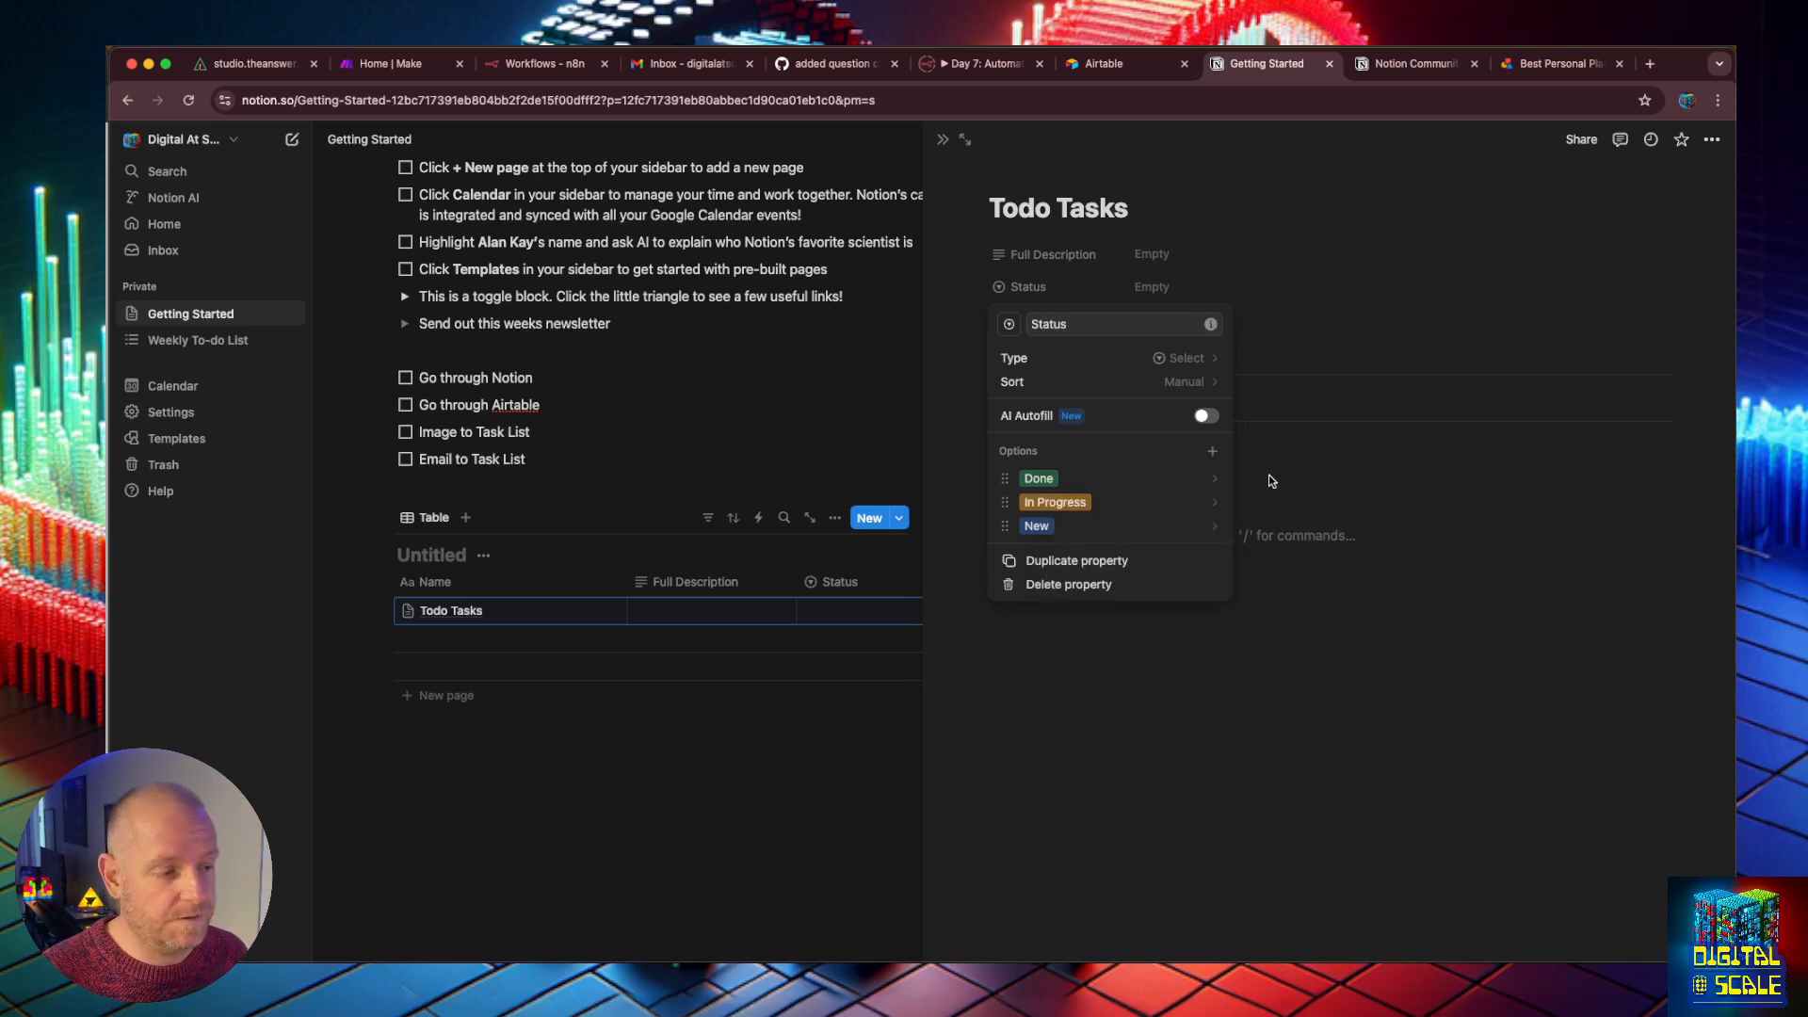
pyautogui.click(1267, 480)
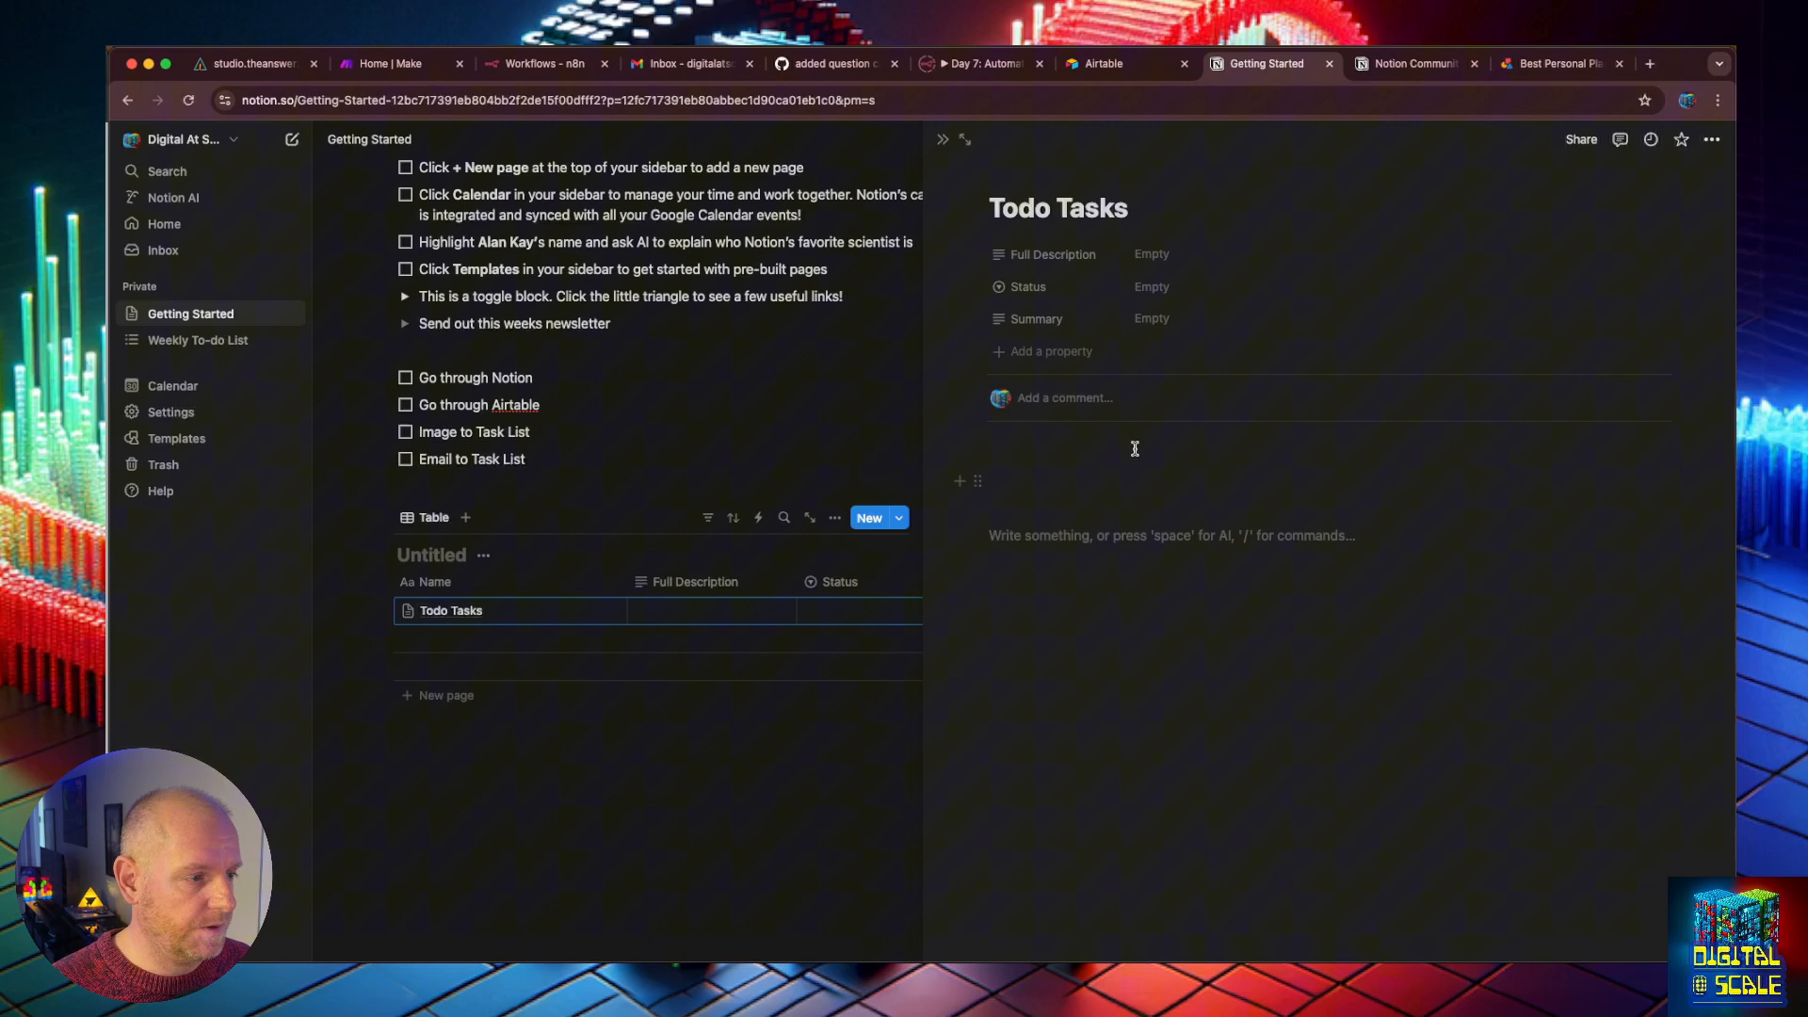
# Step: Add a Date property named "Due Date" to the Todo Tasks page
pyautogui.click(1044, 349)
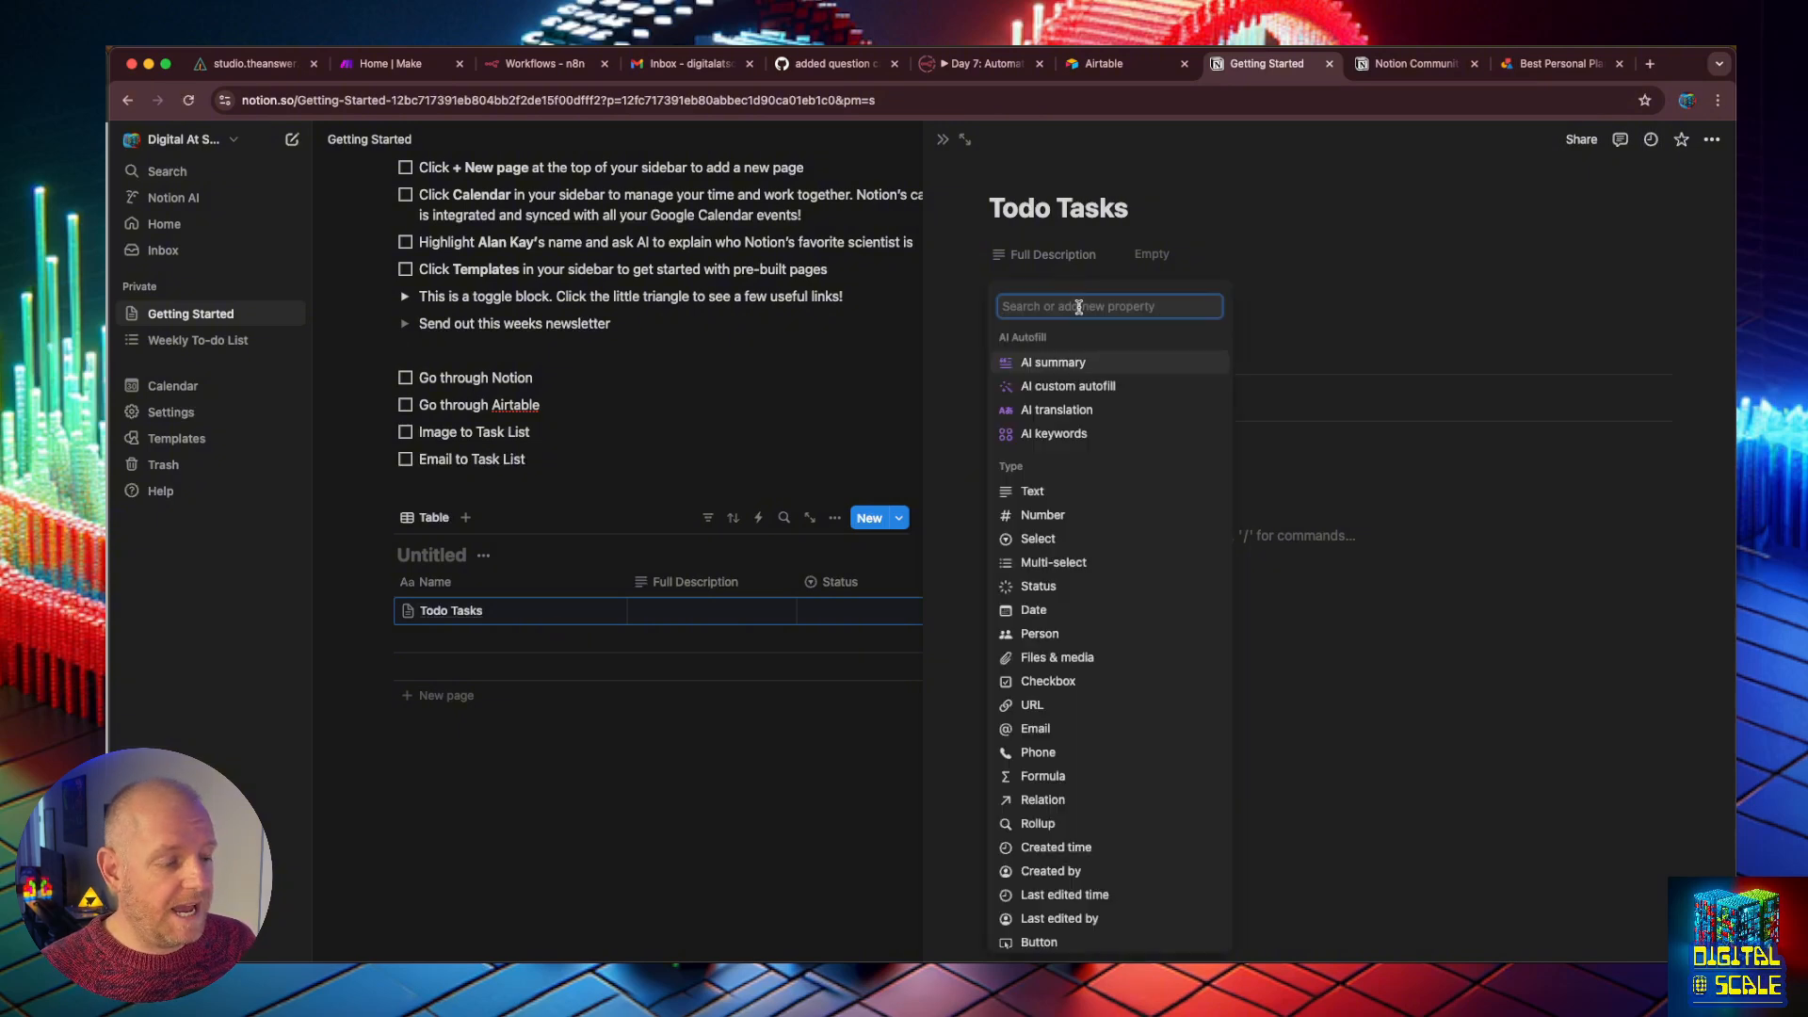
pyautogui.click(1040, 612)
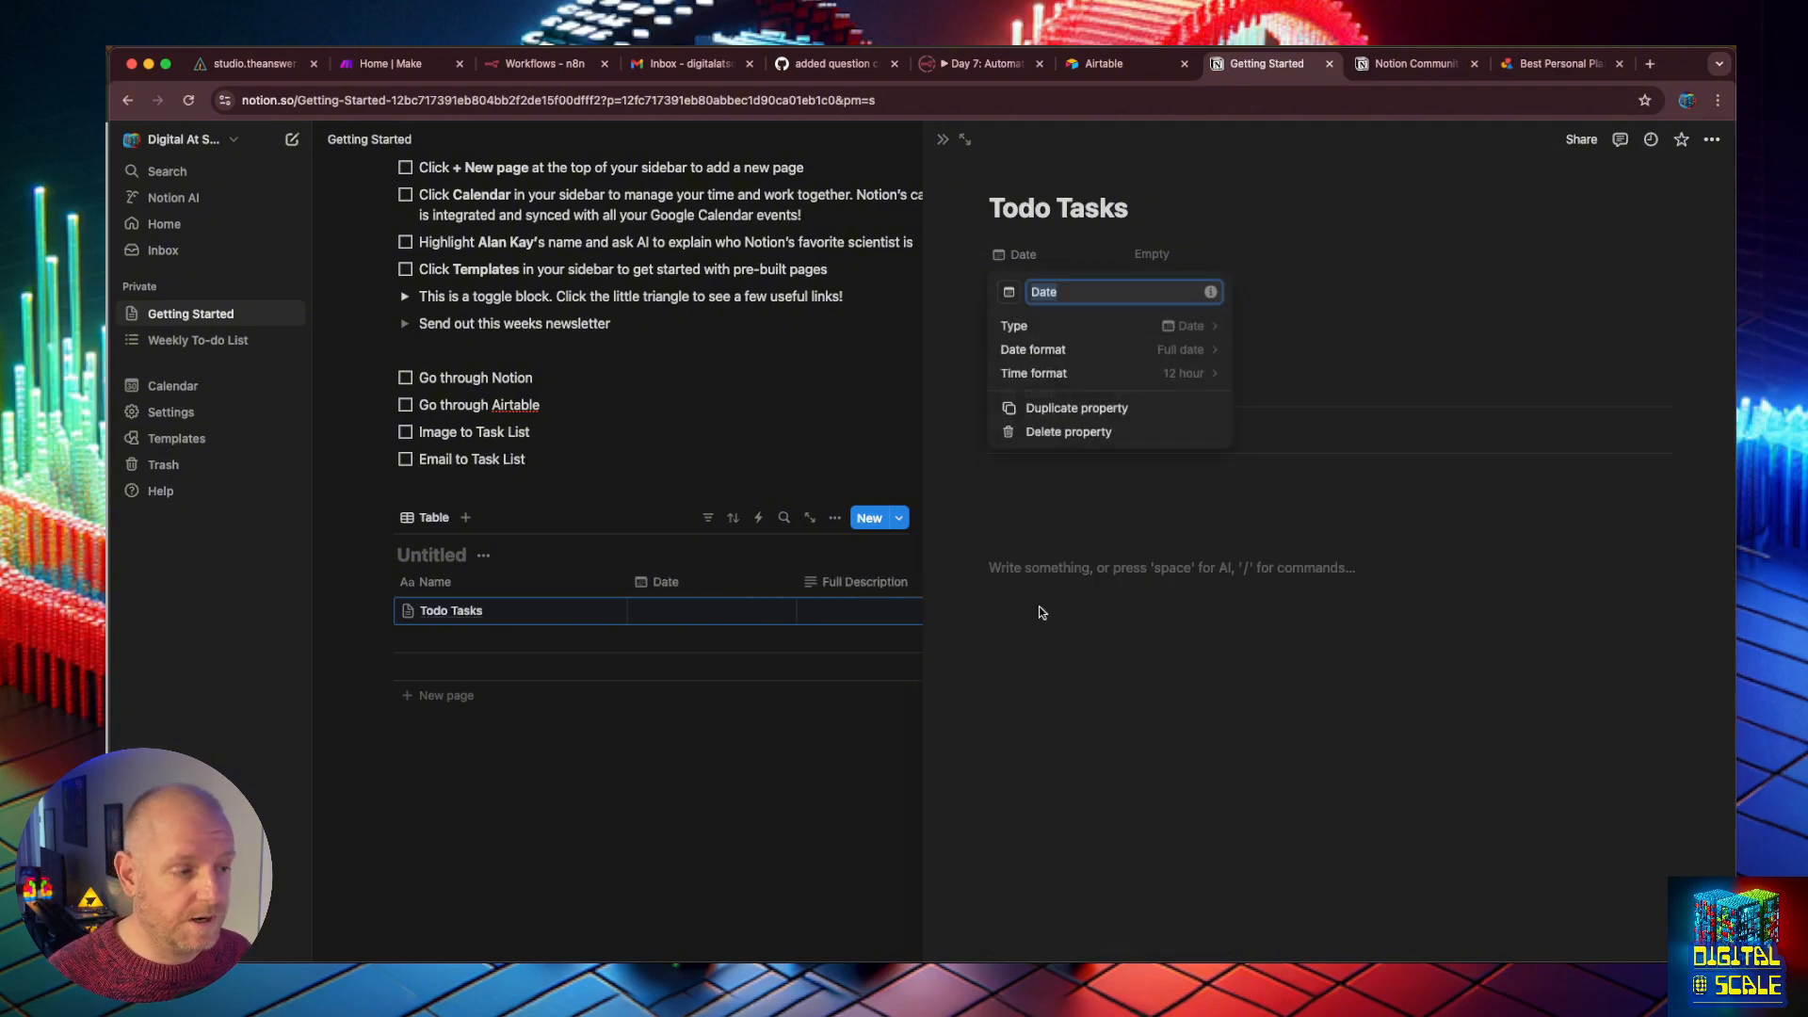
pyautogui.write('Due Date')
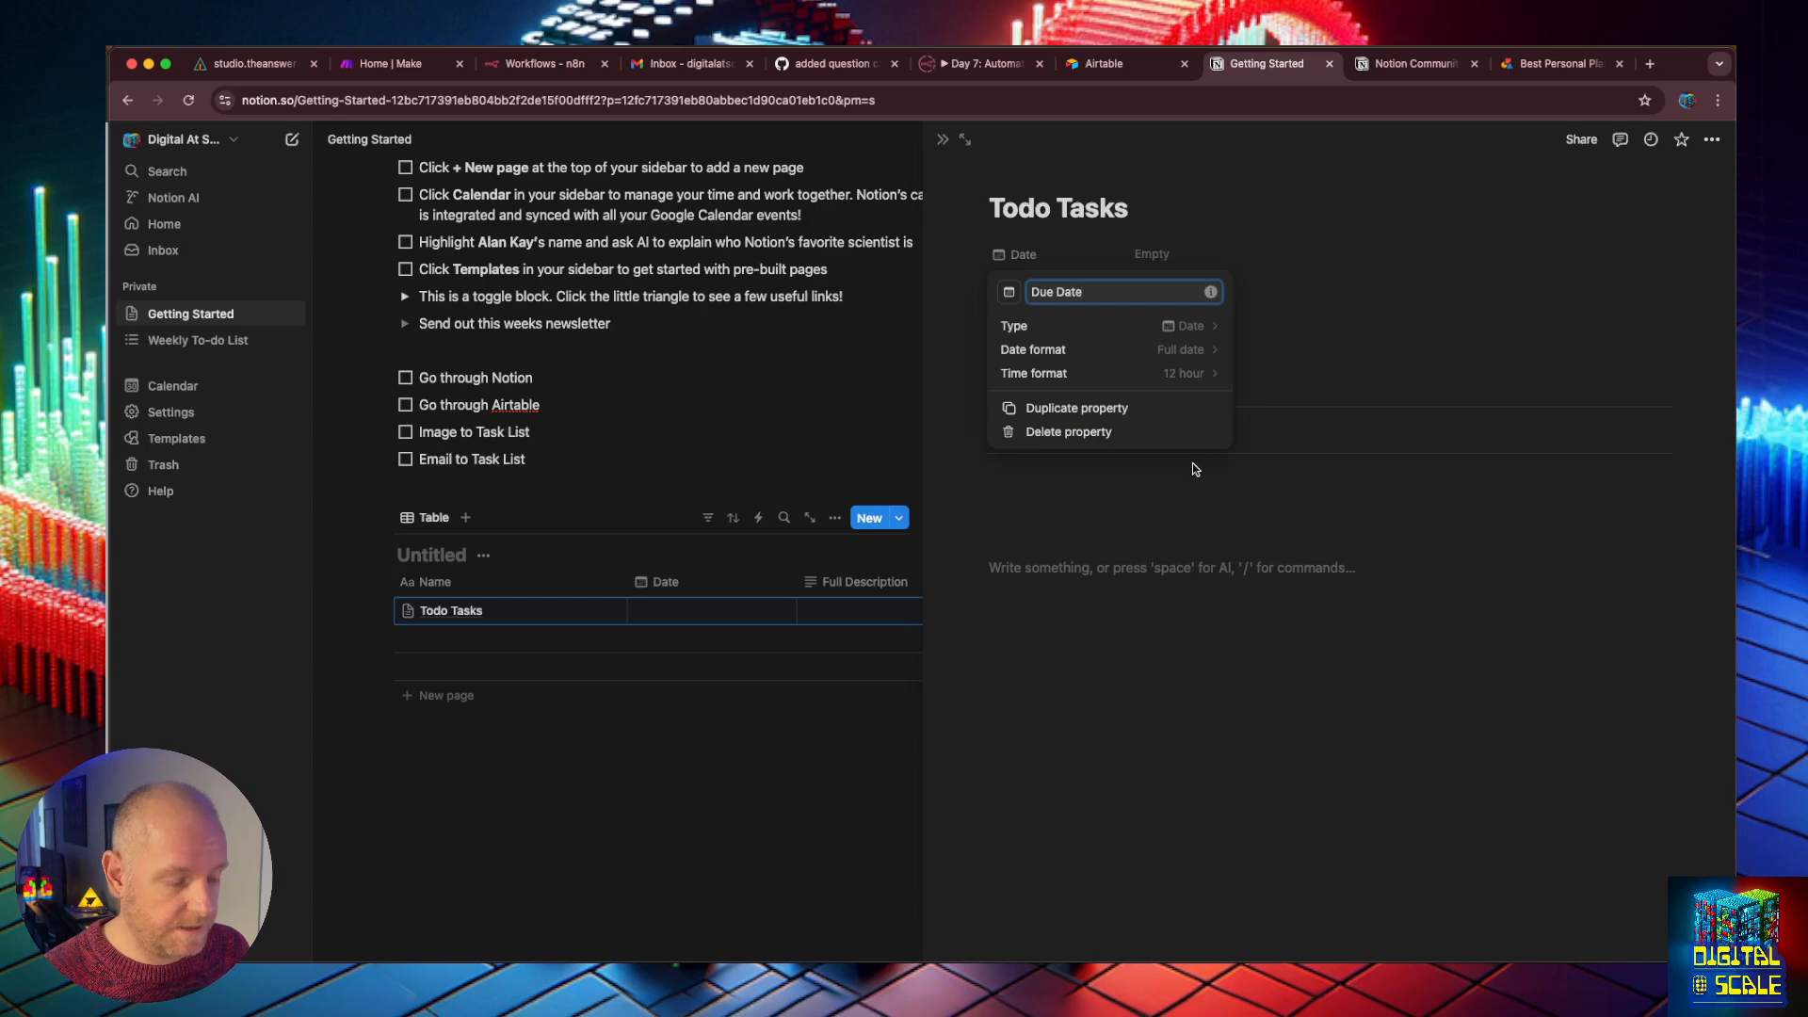
pyautogui.click(1389, 650)
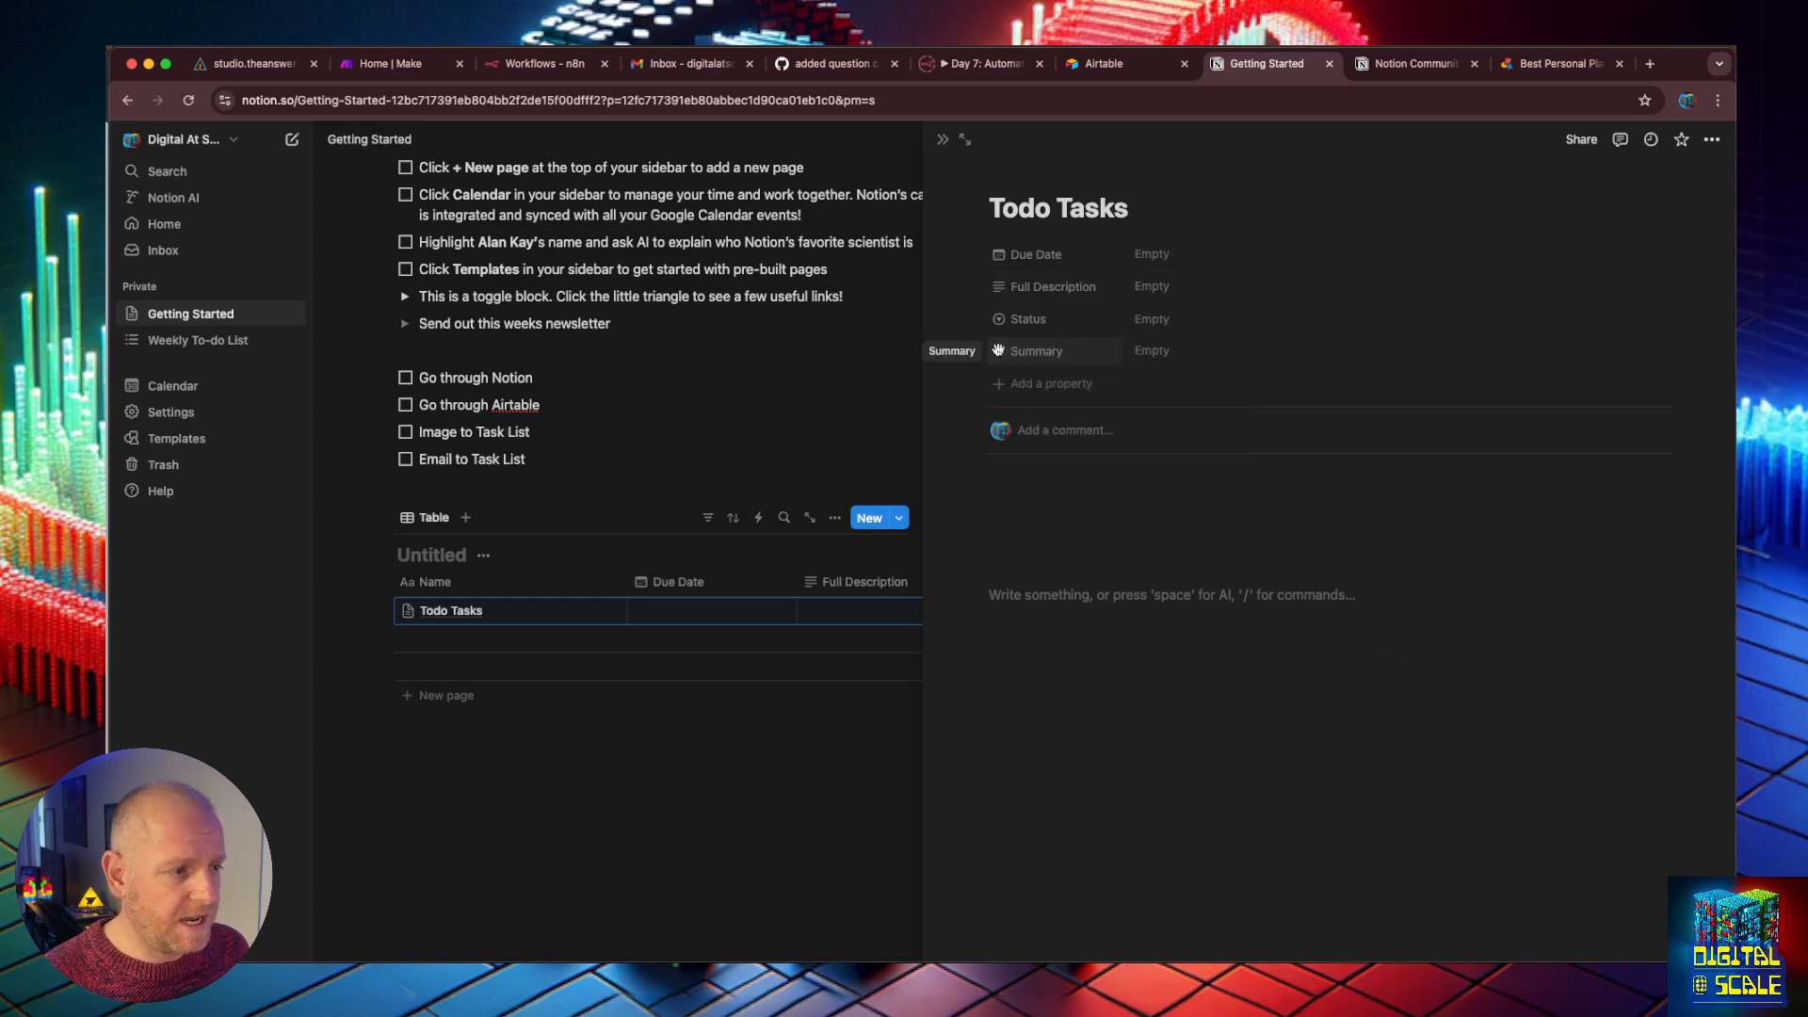
# Step: Reorder the Todo Tasks properties so Summary comes first and Status sits directly above Full Description
pyautogui.moveTo(994, 350); pyautogui.dragTo(996, 253)
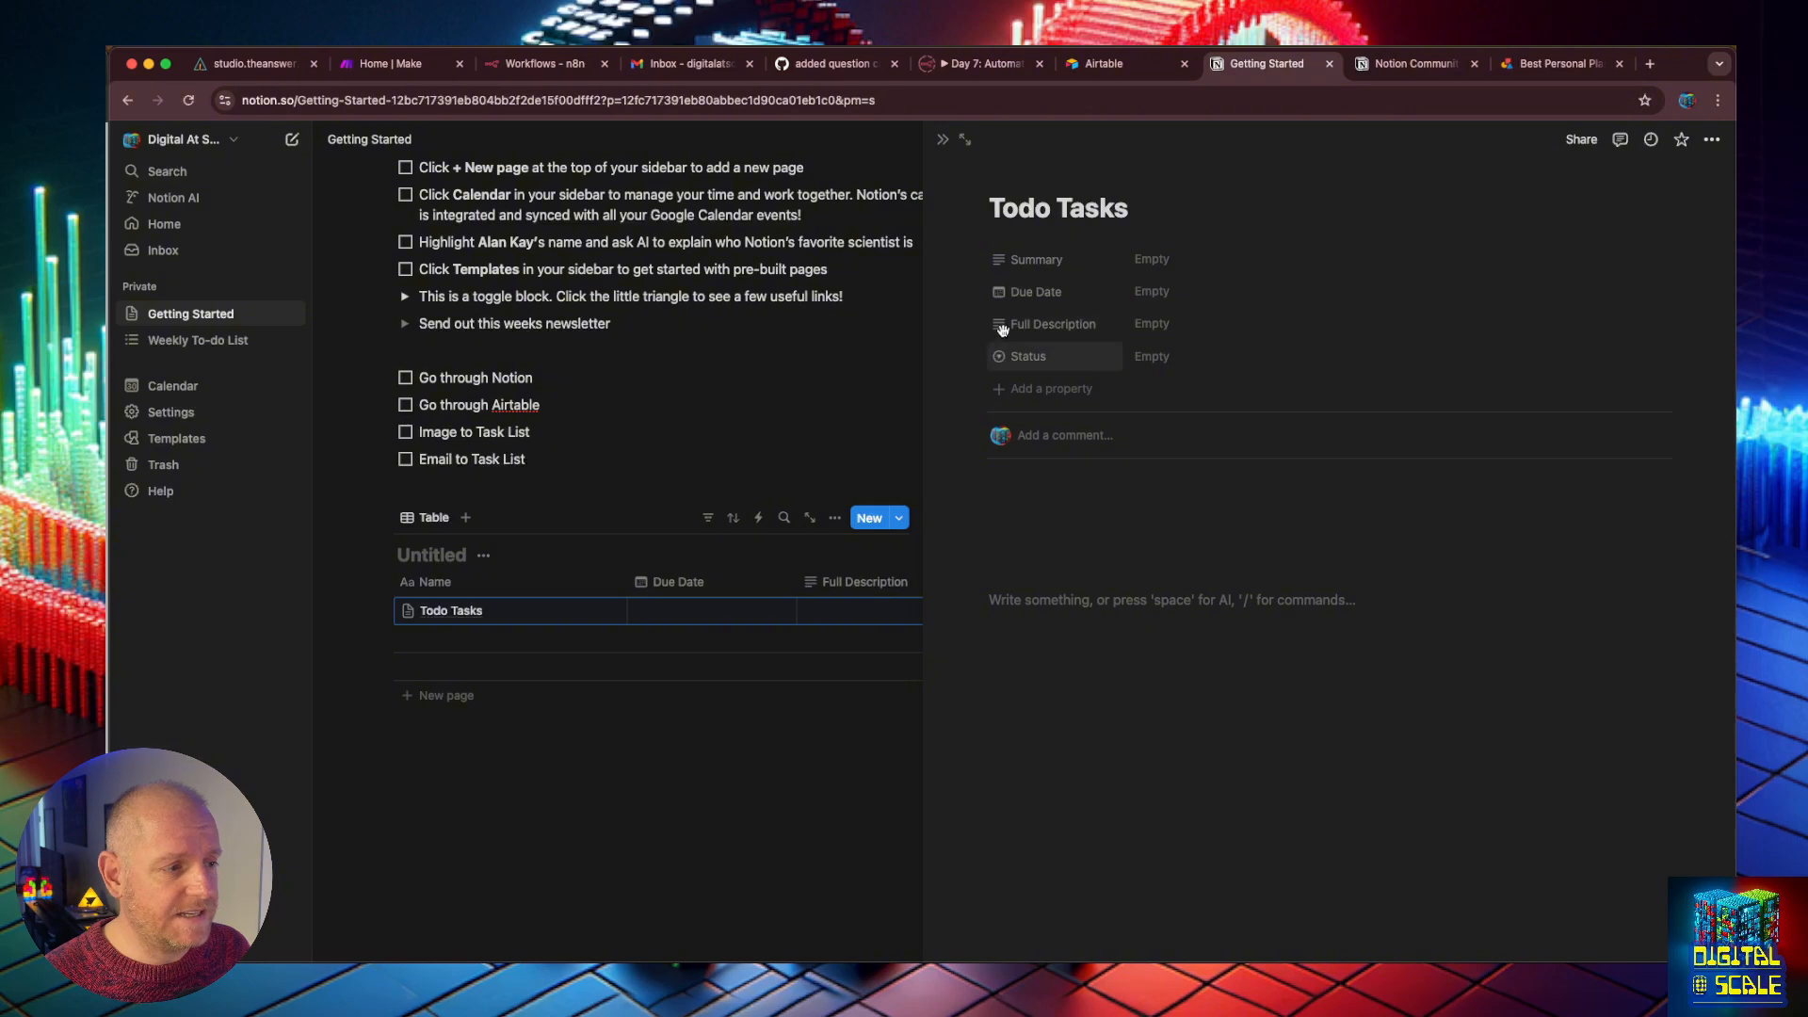
pyautogui.moveTo(1002, 356); pyautogui.dragTo(1008, 325)
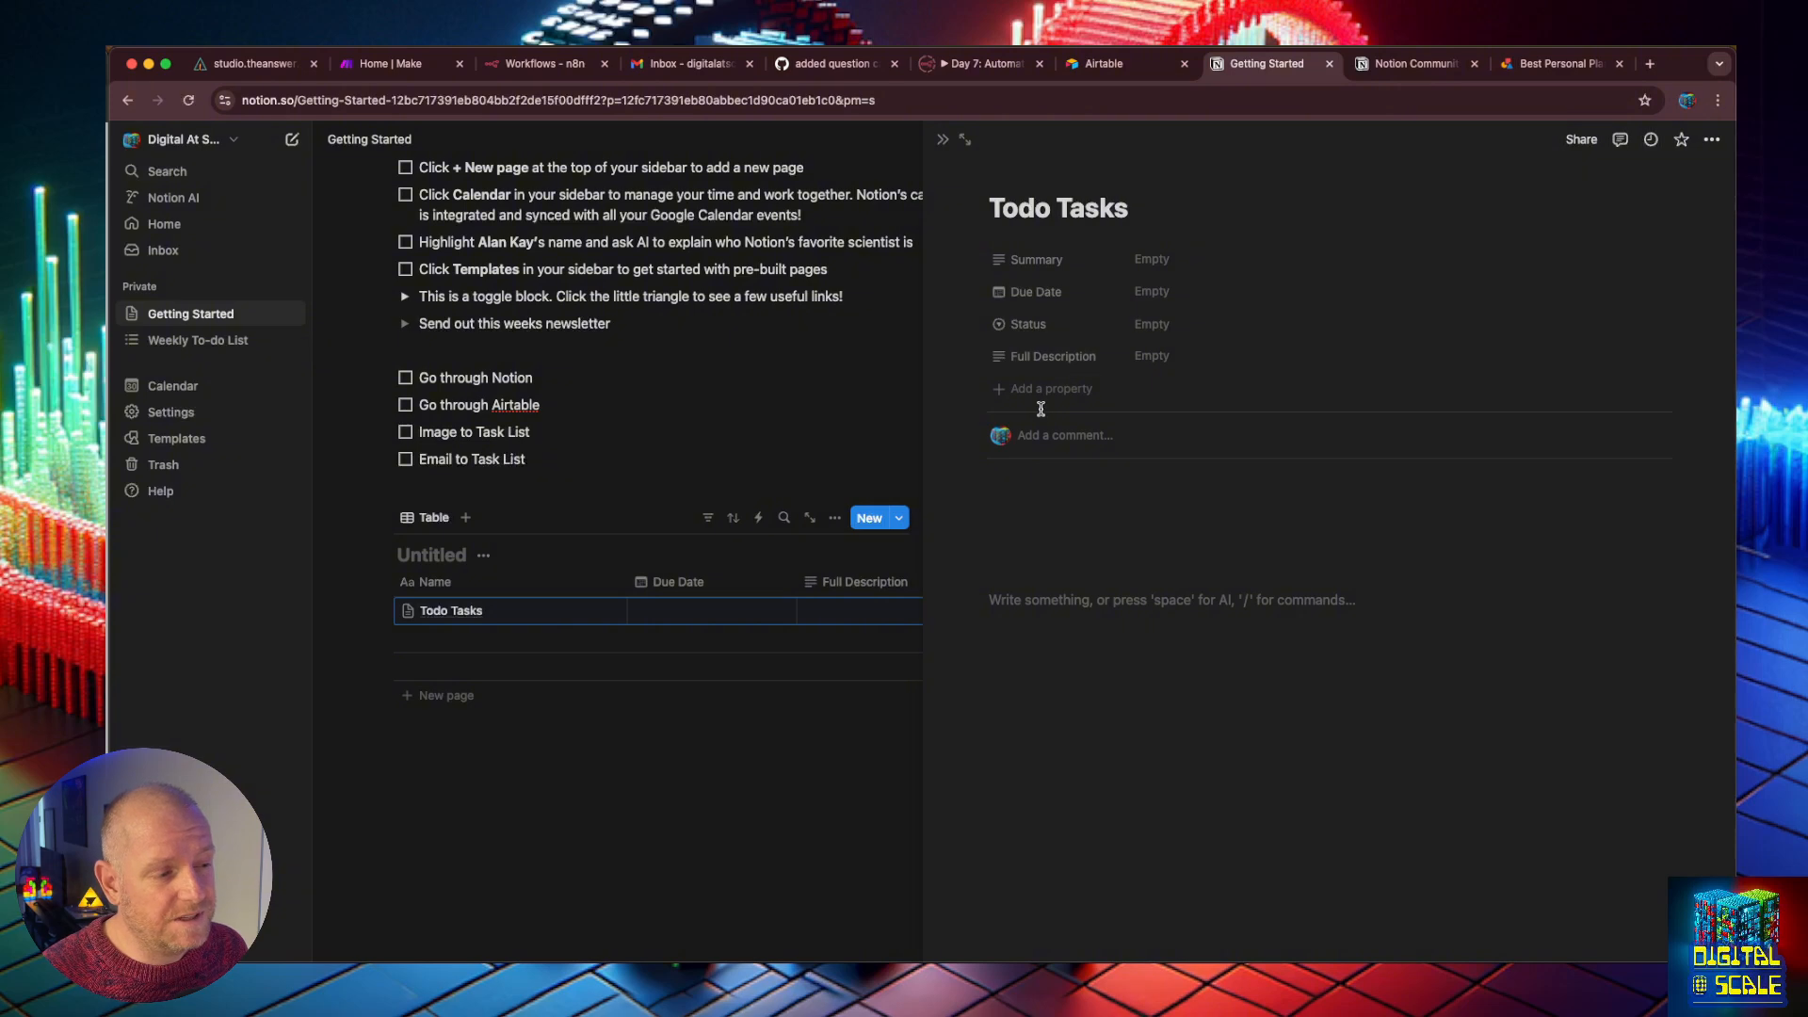
# Step: Examine the property types and connections available for a new property, and close the Todo Tasks page
pyautogui.click(1042, 387)
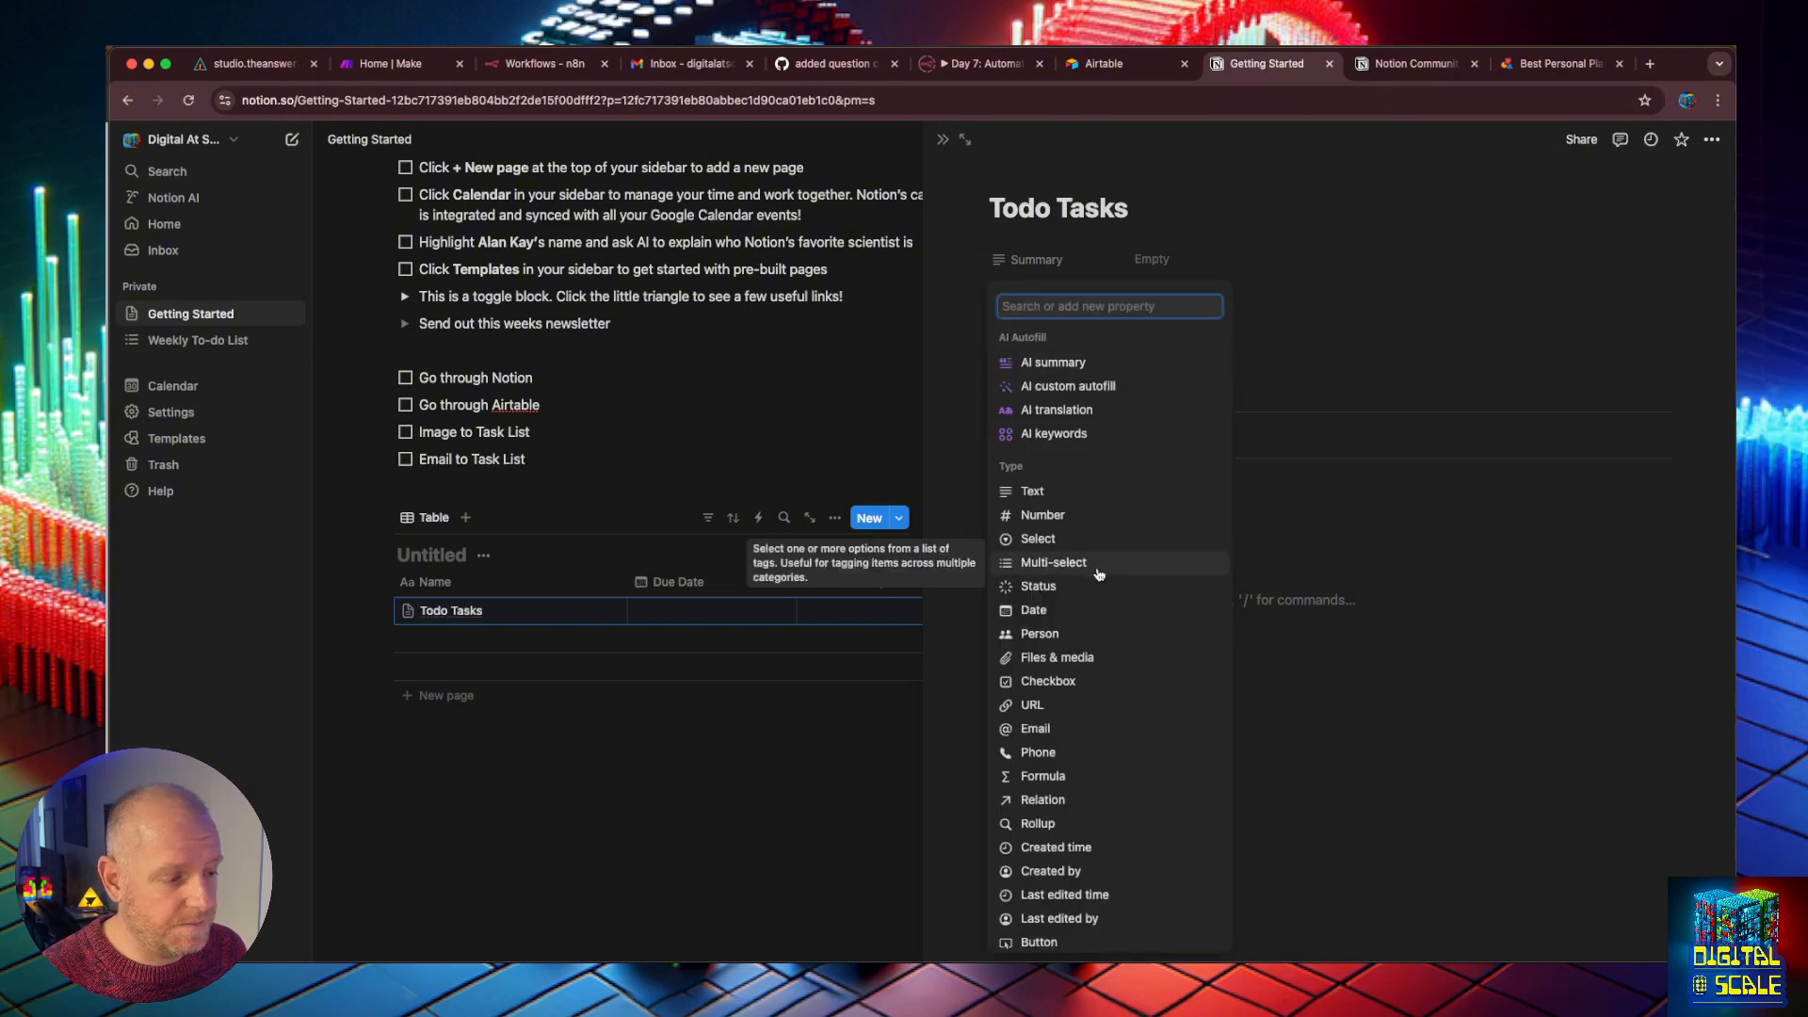
pyautogui.scroll(-3, 1097, 574)
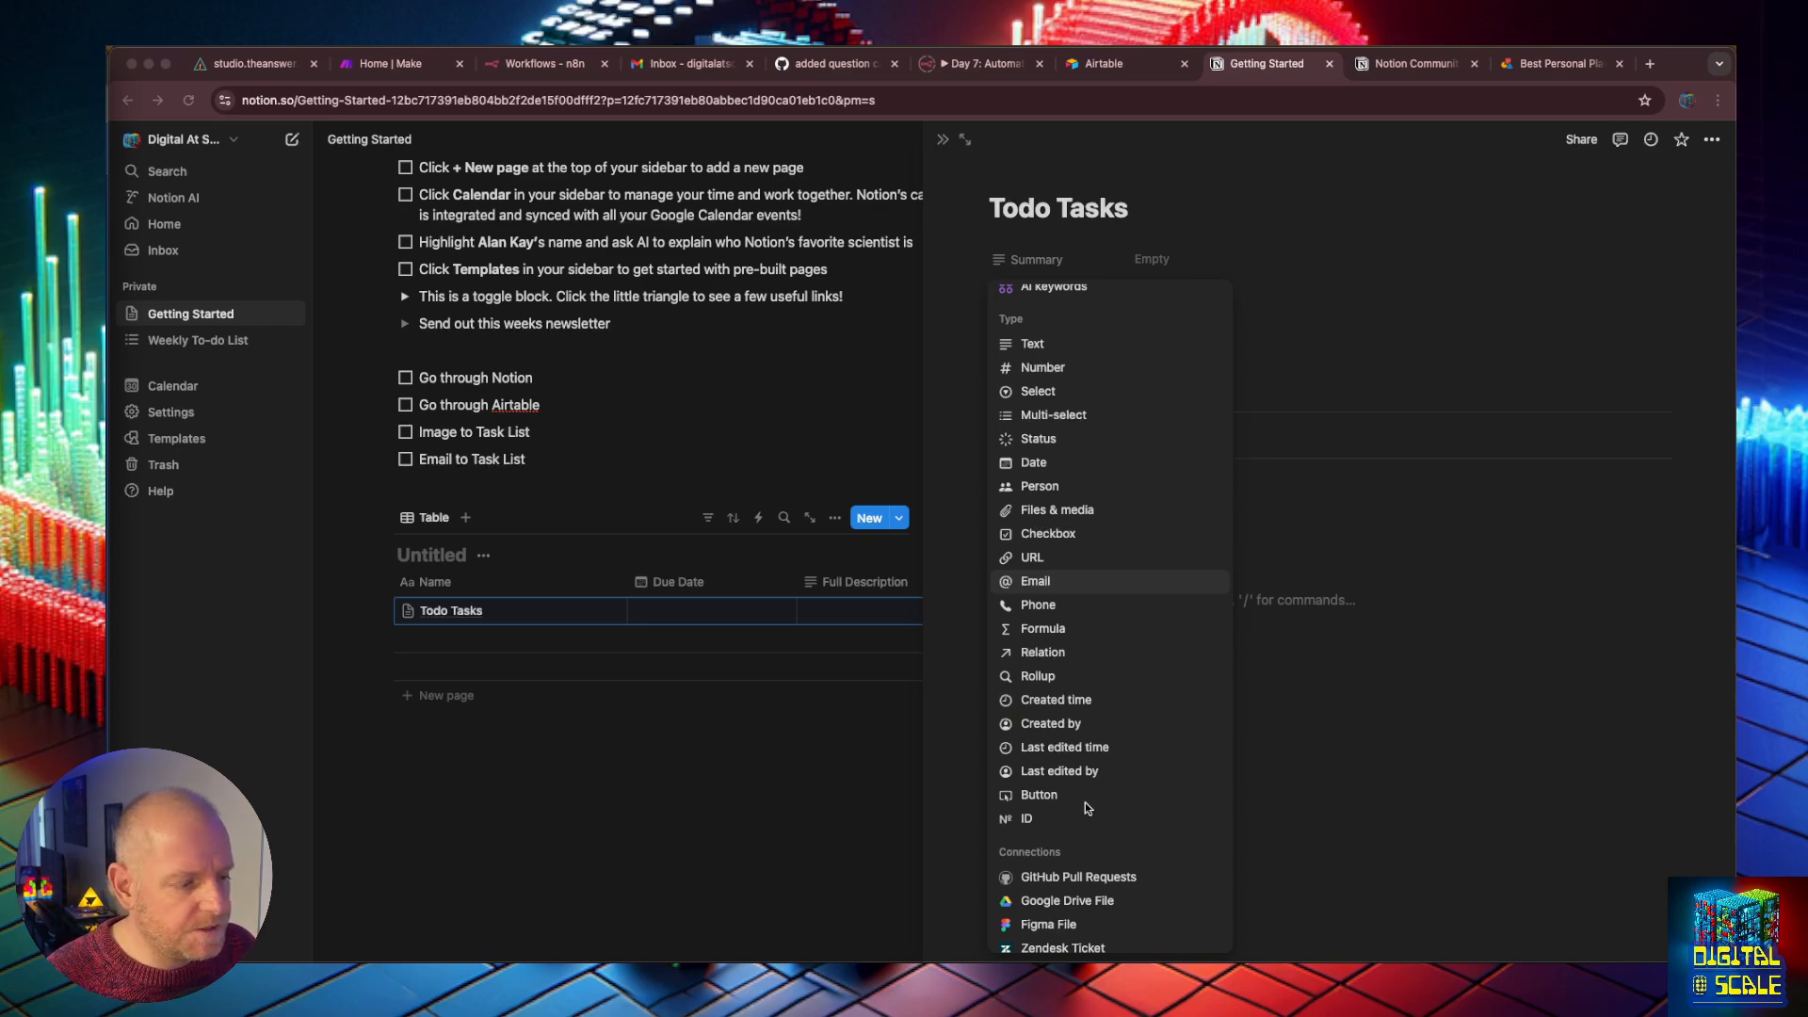
pyautogui.scroll(-1, 1116, 766)
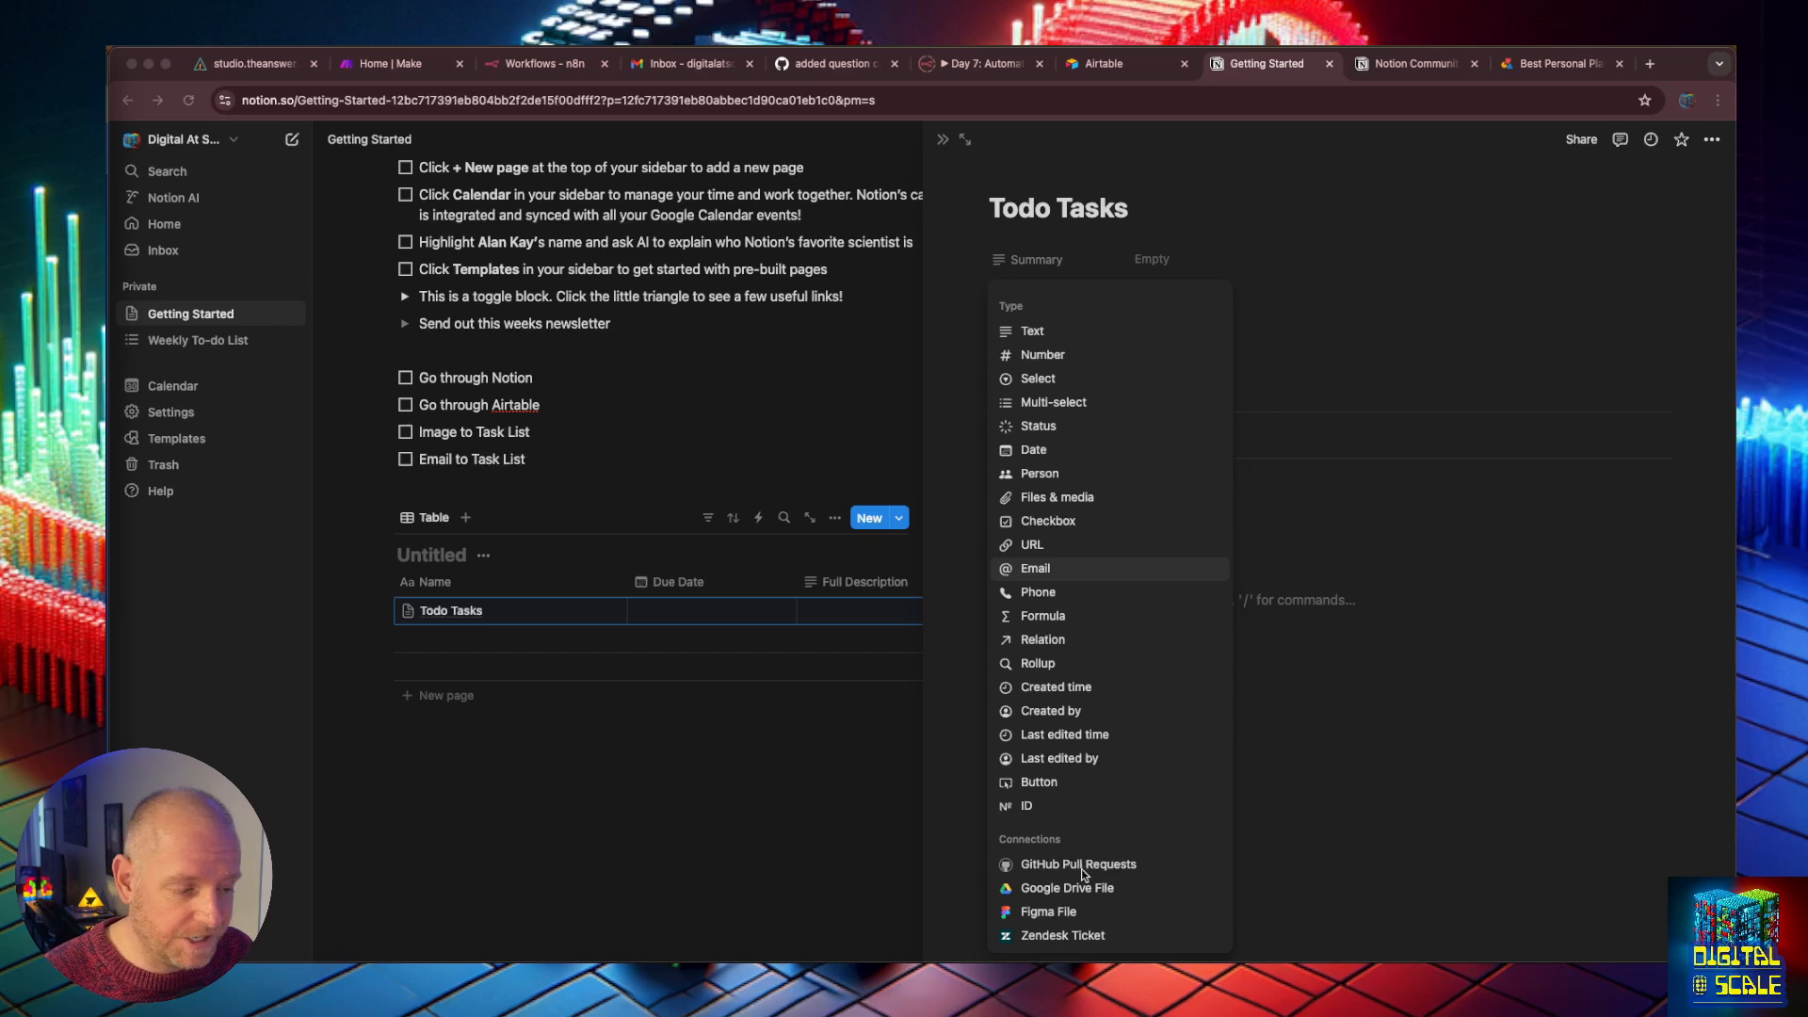
pyautogui.click(1423, 791)
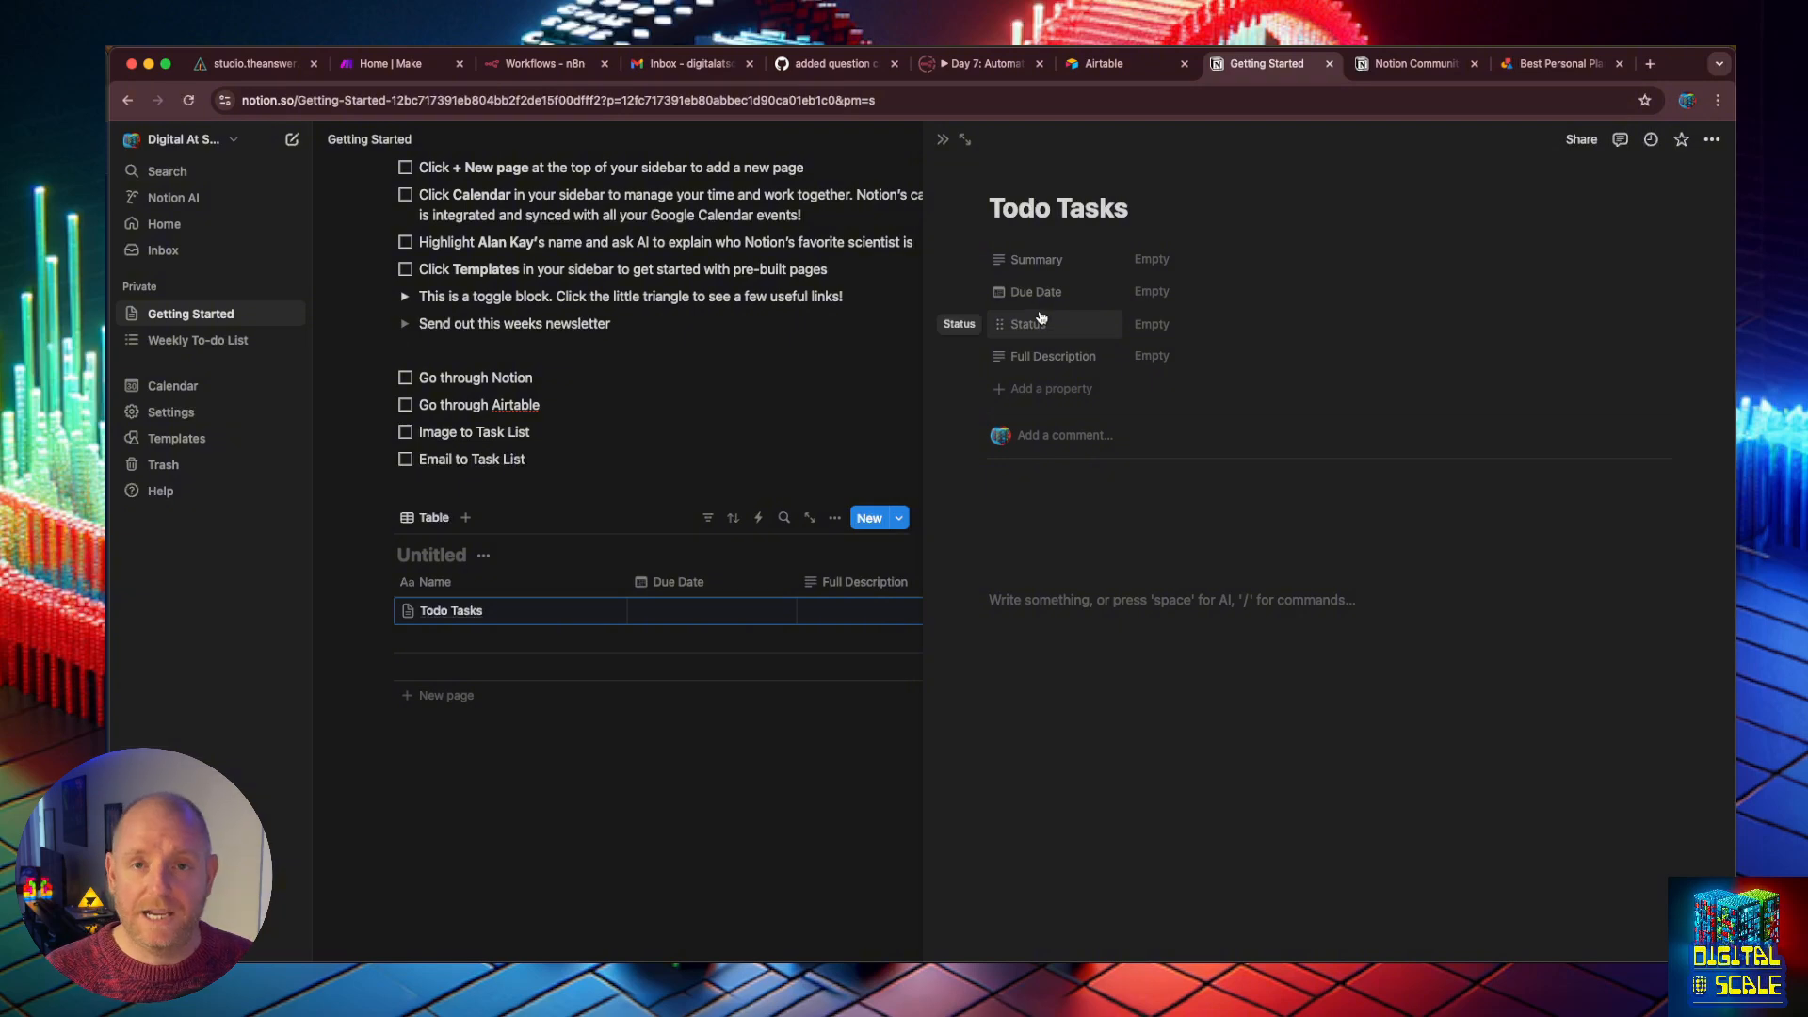
pyautogui.click(768, 817)
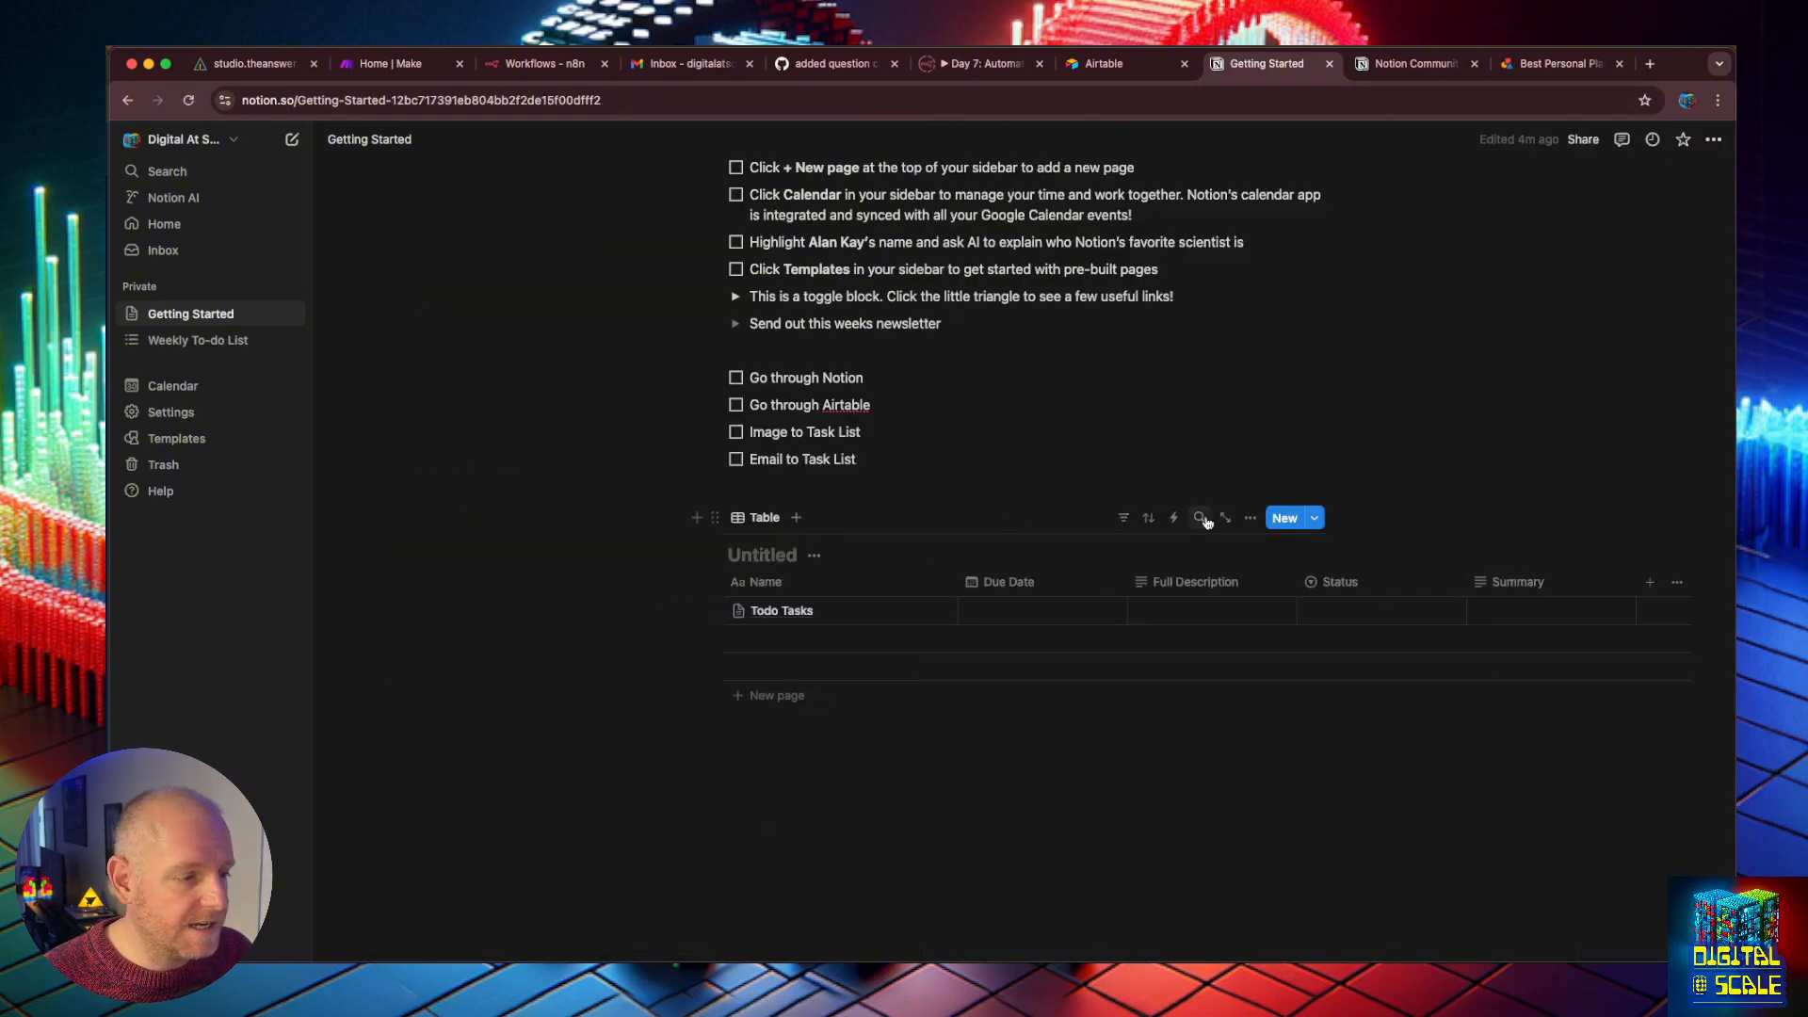
# Step: Add a table entry named "Go through Notion" and set its due date to October 30, 2024
pyautogui.click(1310, 526)
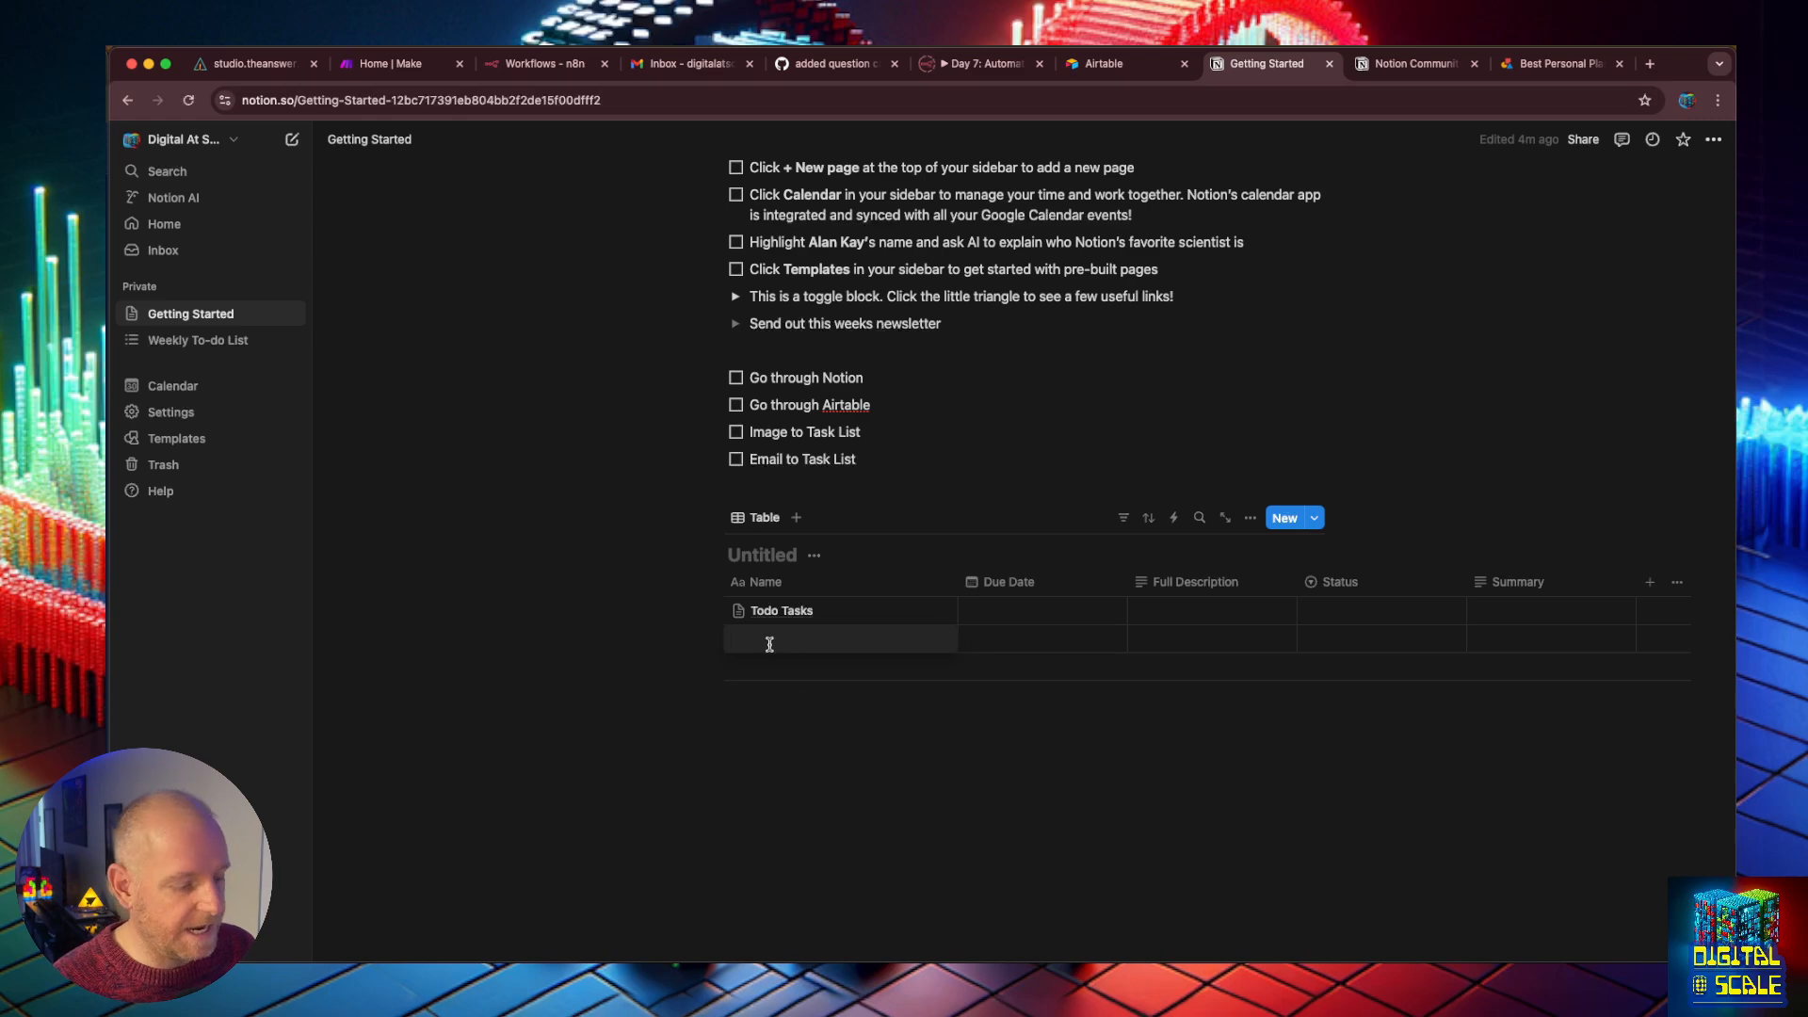
pyautogui.write('Go through Notion')
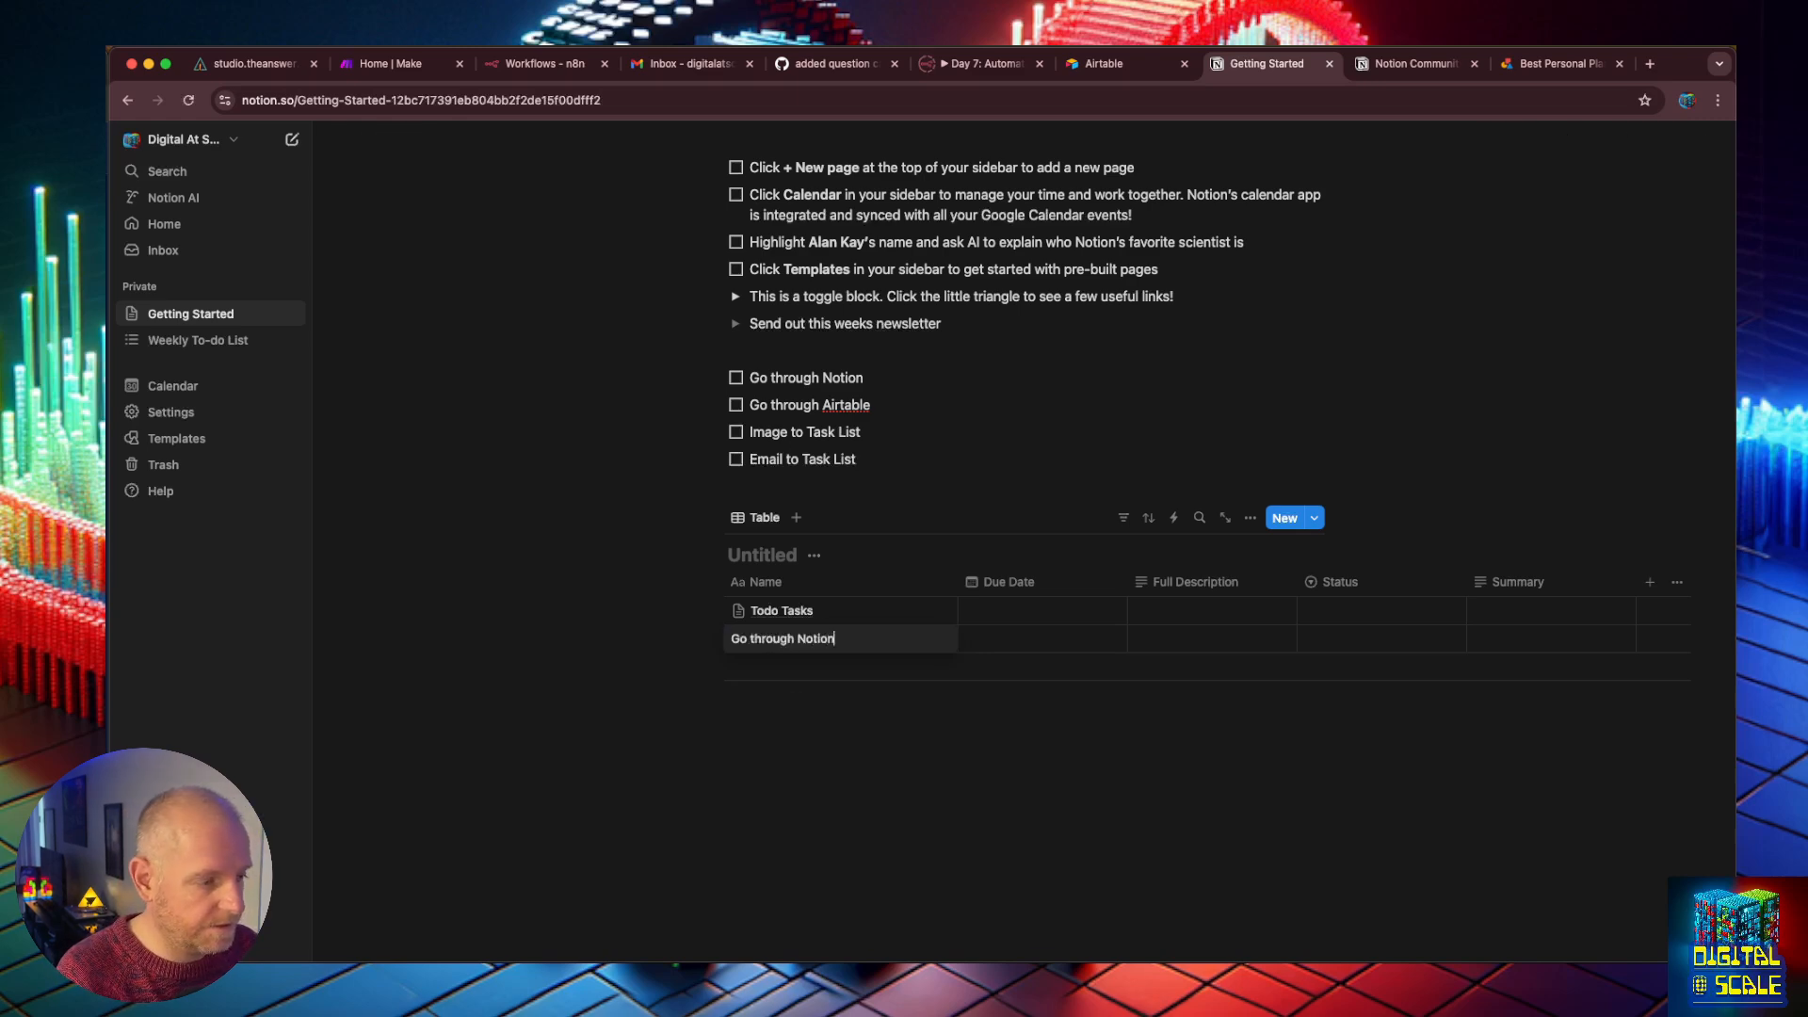
pyautogui.click(1095, 649)
pyautogui.click(1095, 649)
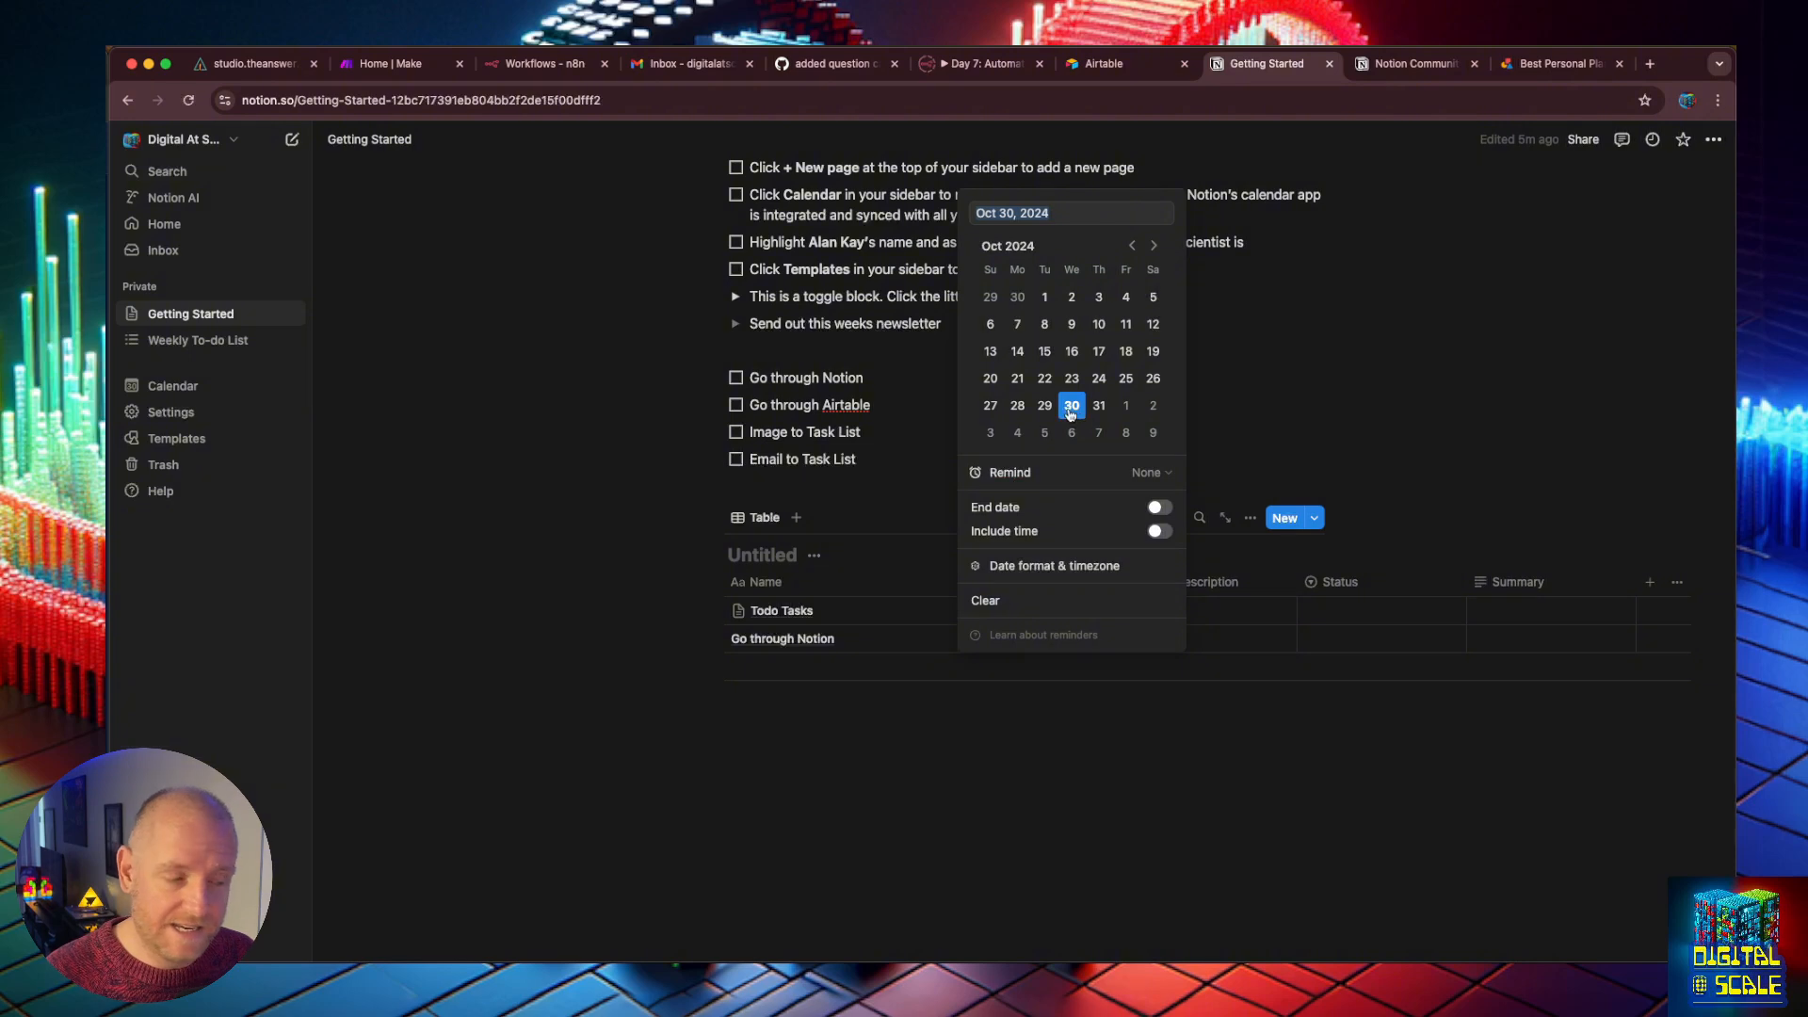
pyautogui.click(1070, 414)
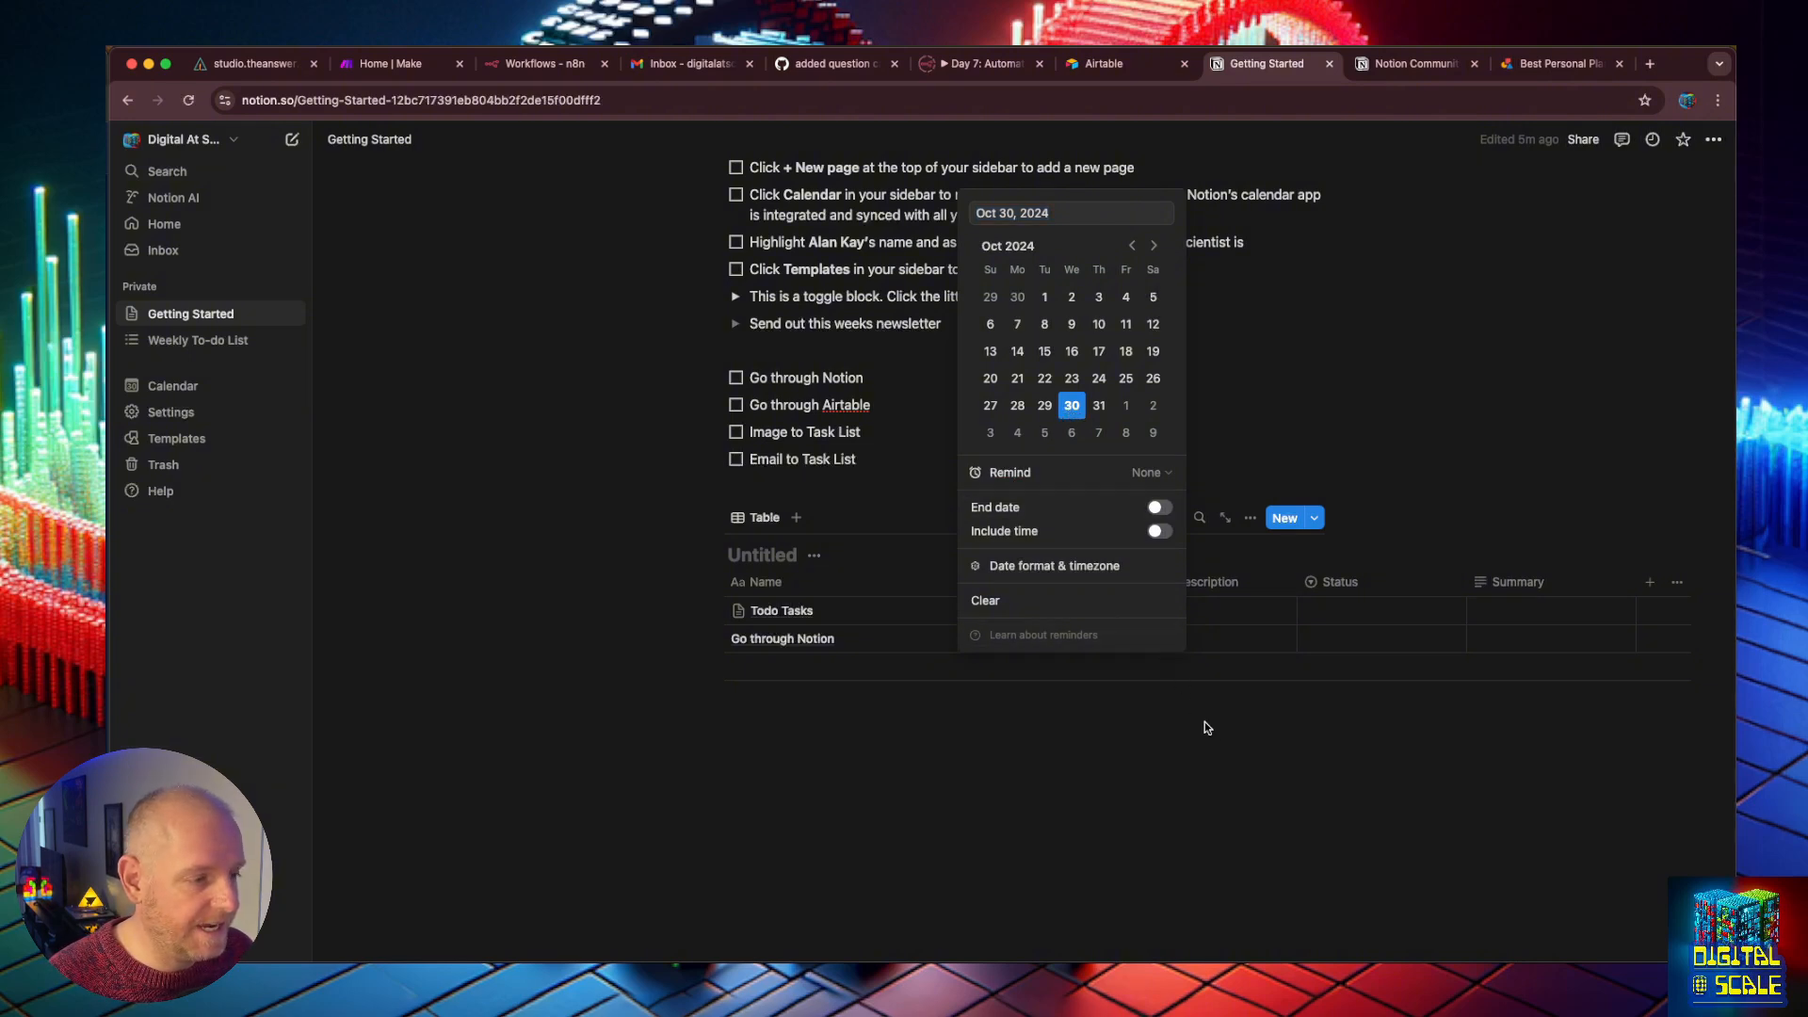
# Step: Enter "Go through how to create a full todo list" as the full description of the Go through Notion entry
pyautogui.click(1227, 642)
pyautogui.write('Go t')
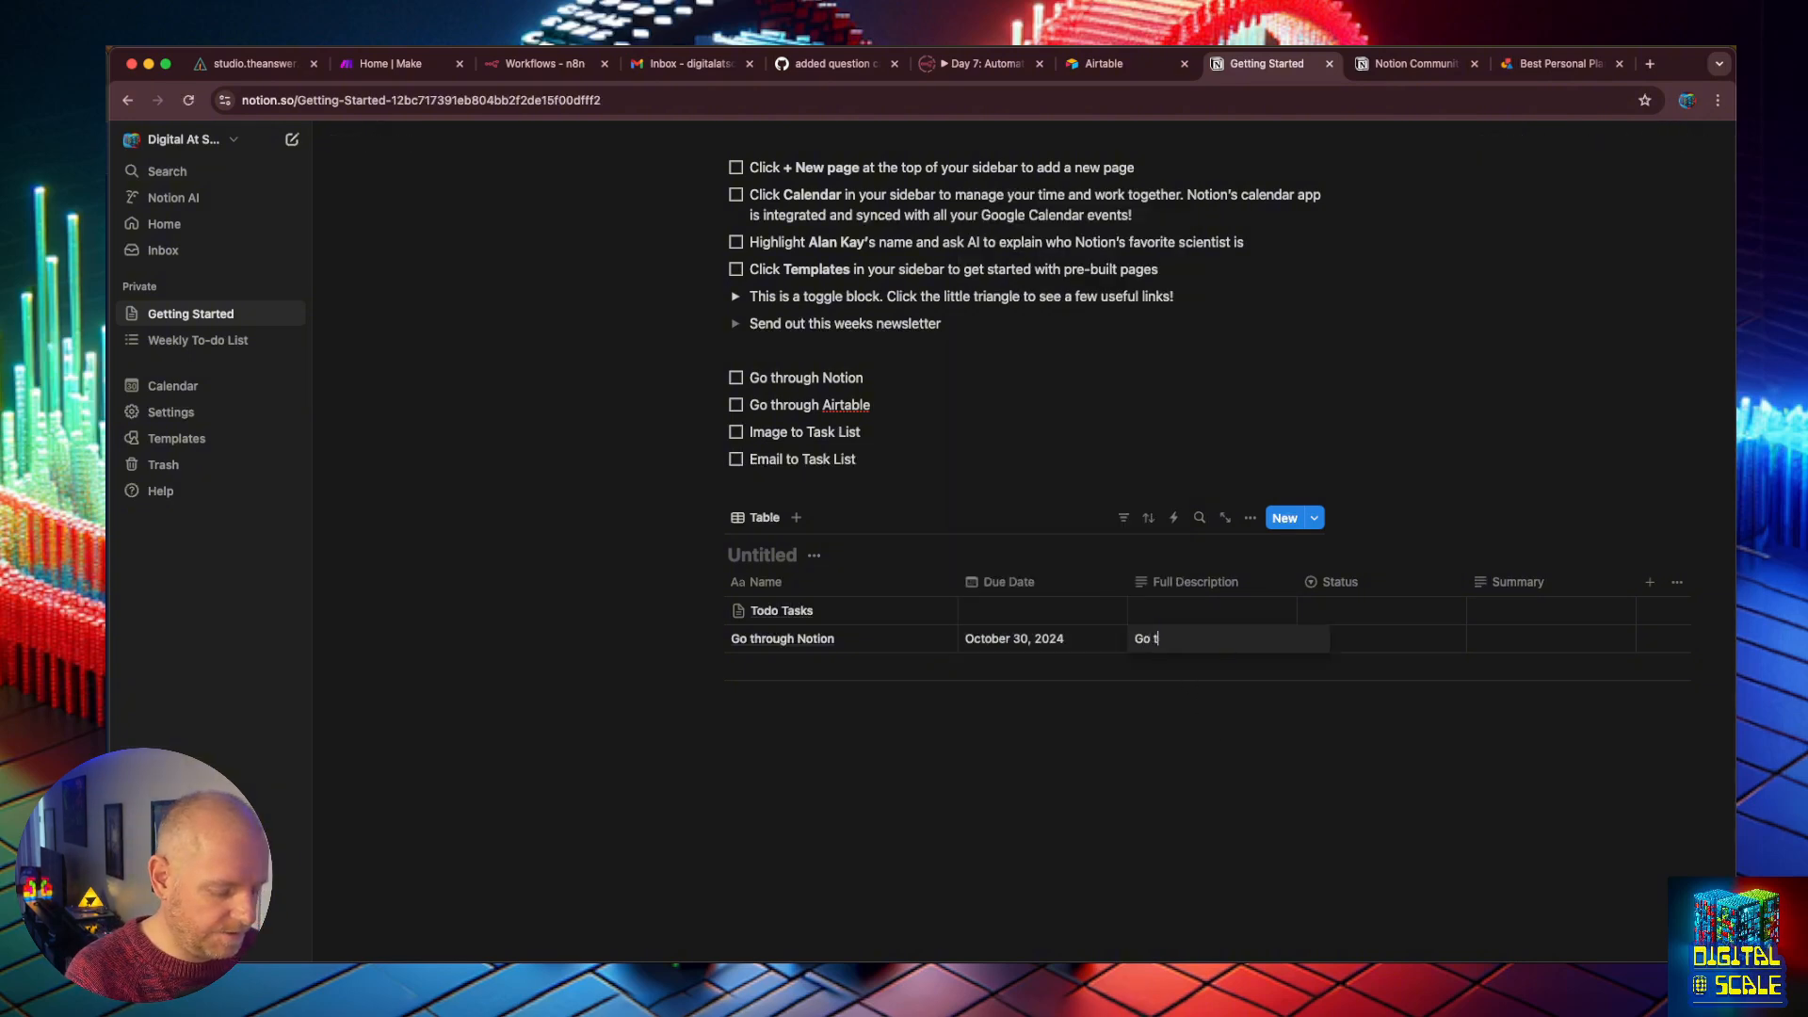
pyautogui.write('hrough how to ')
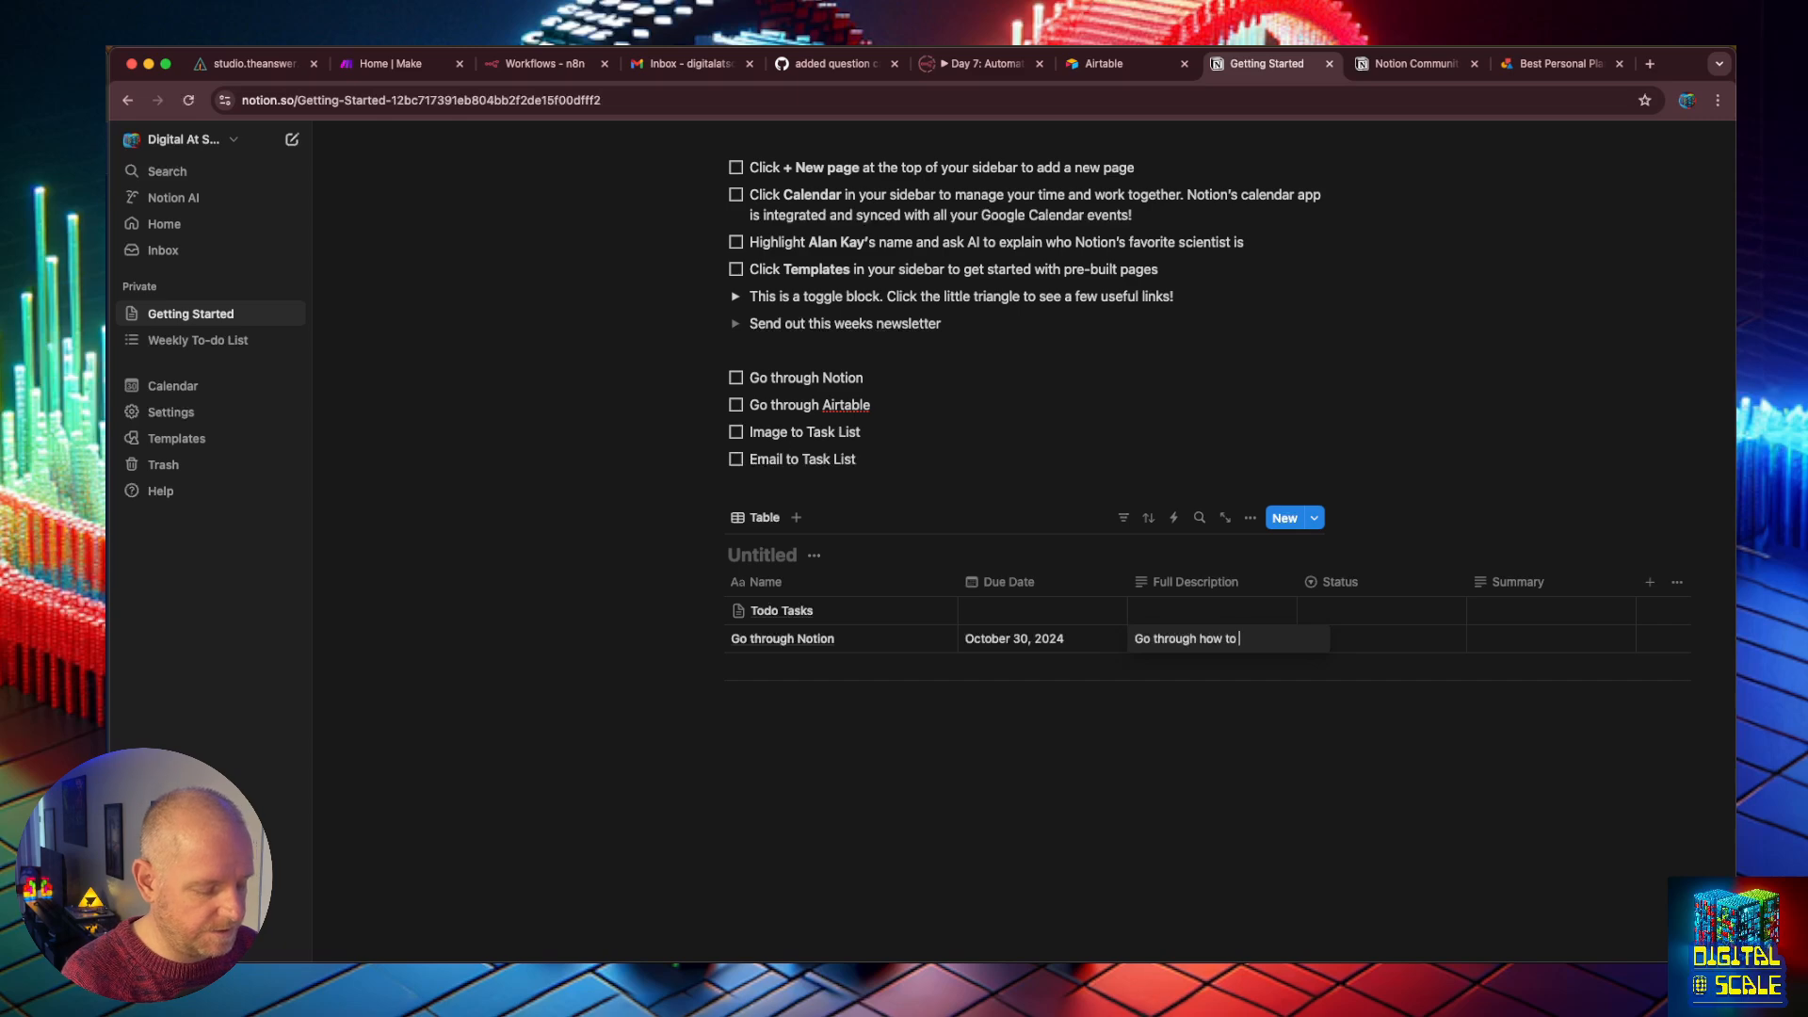
pyautogui.write('create a fu')
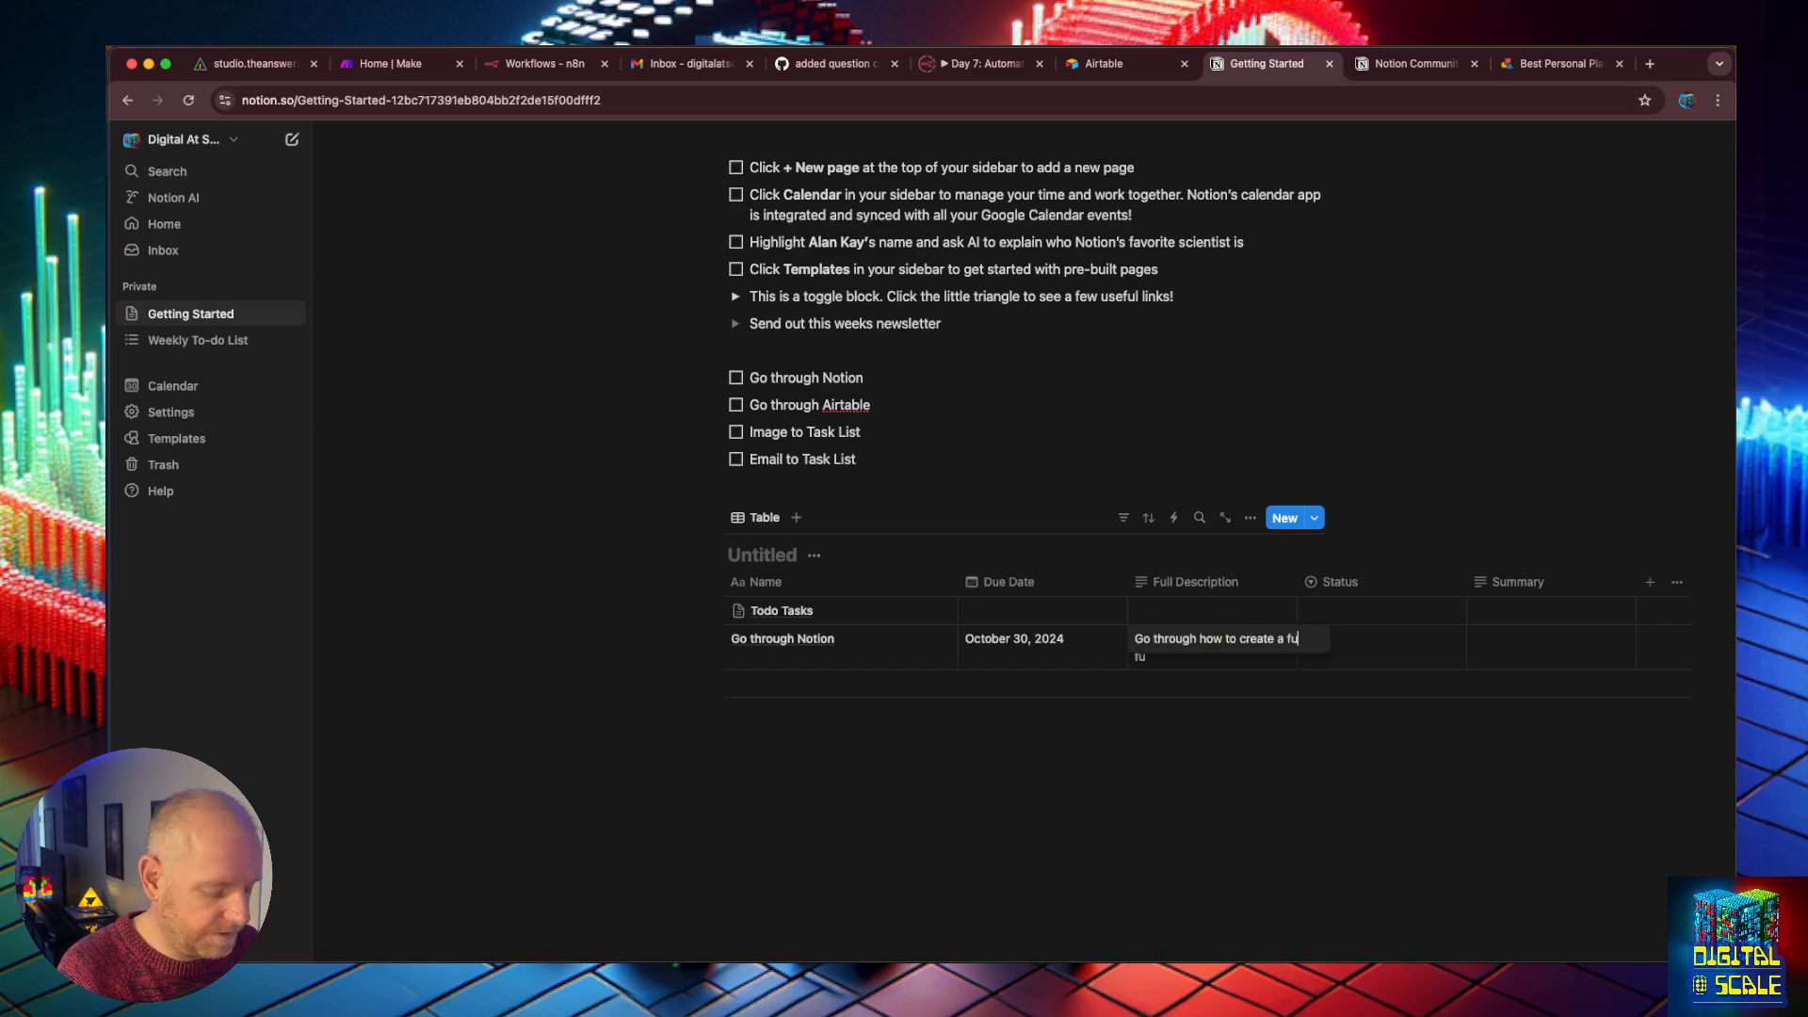
pyautogui.write('ll todo list')
pyautogui.press('Tab')
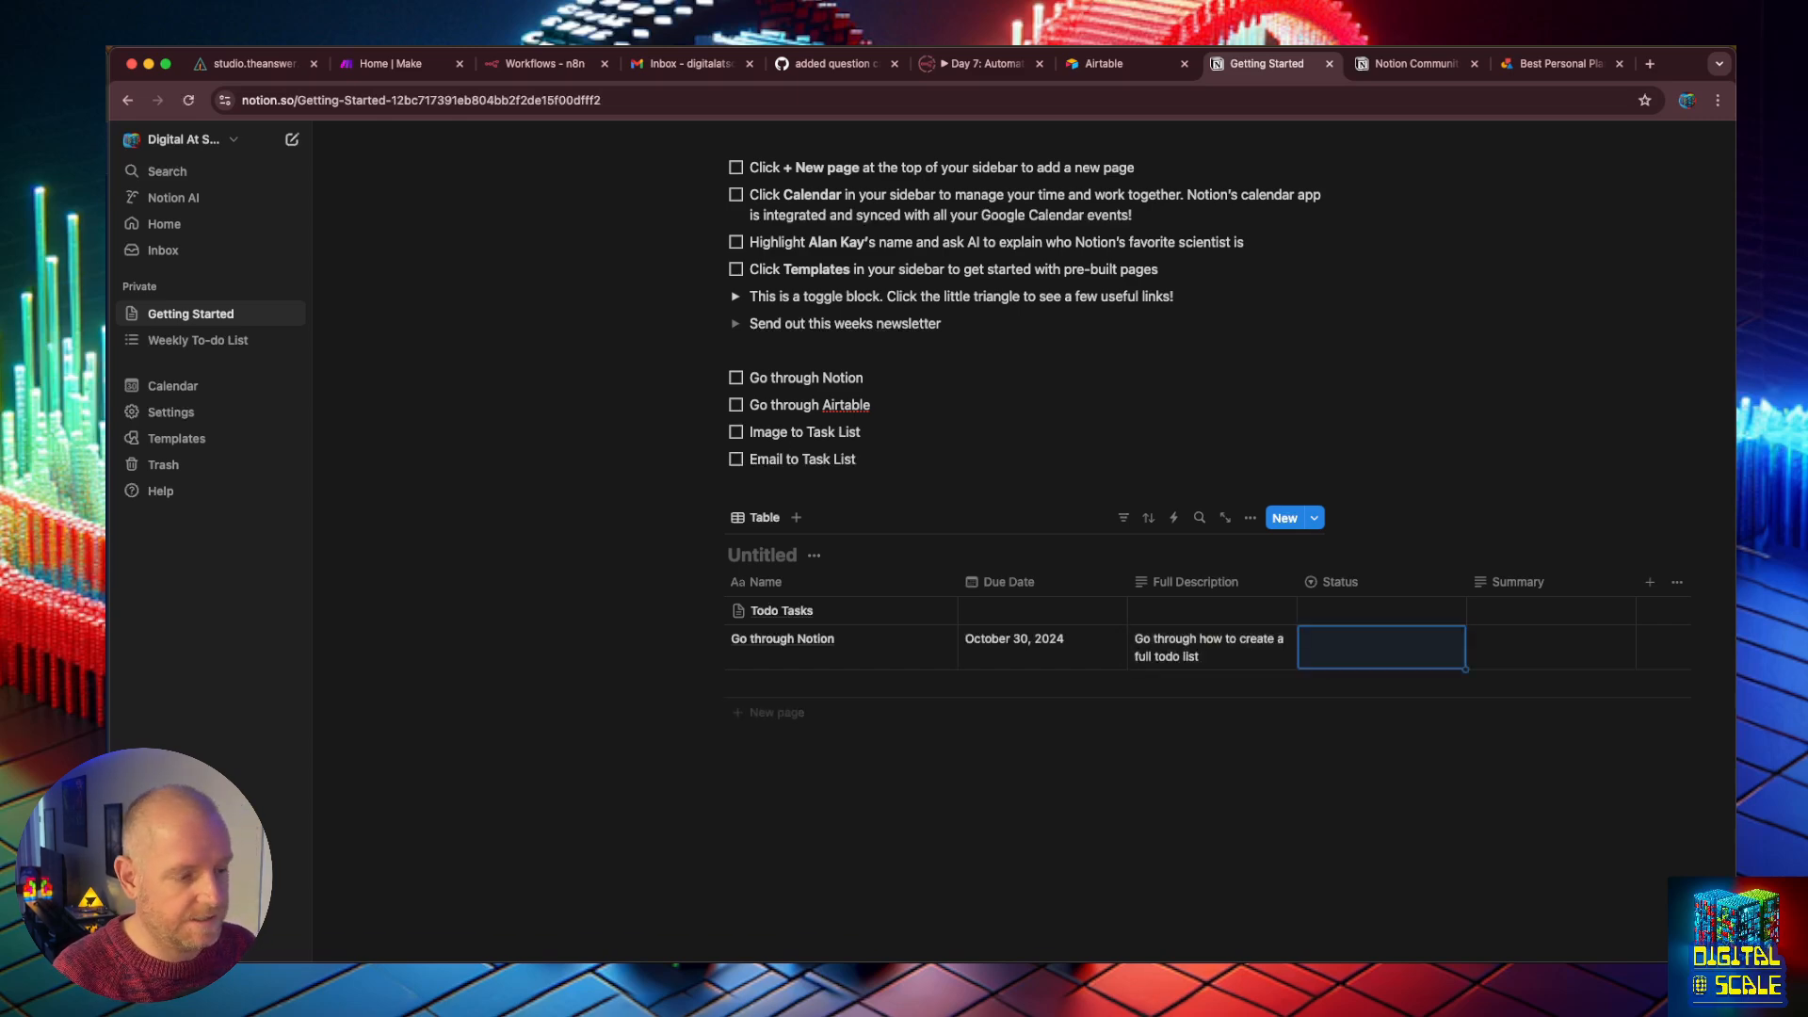
# Step: Set the status of the Go through Notion entry to In Progress
pyautogui.click(1372, 636)
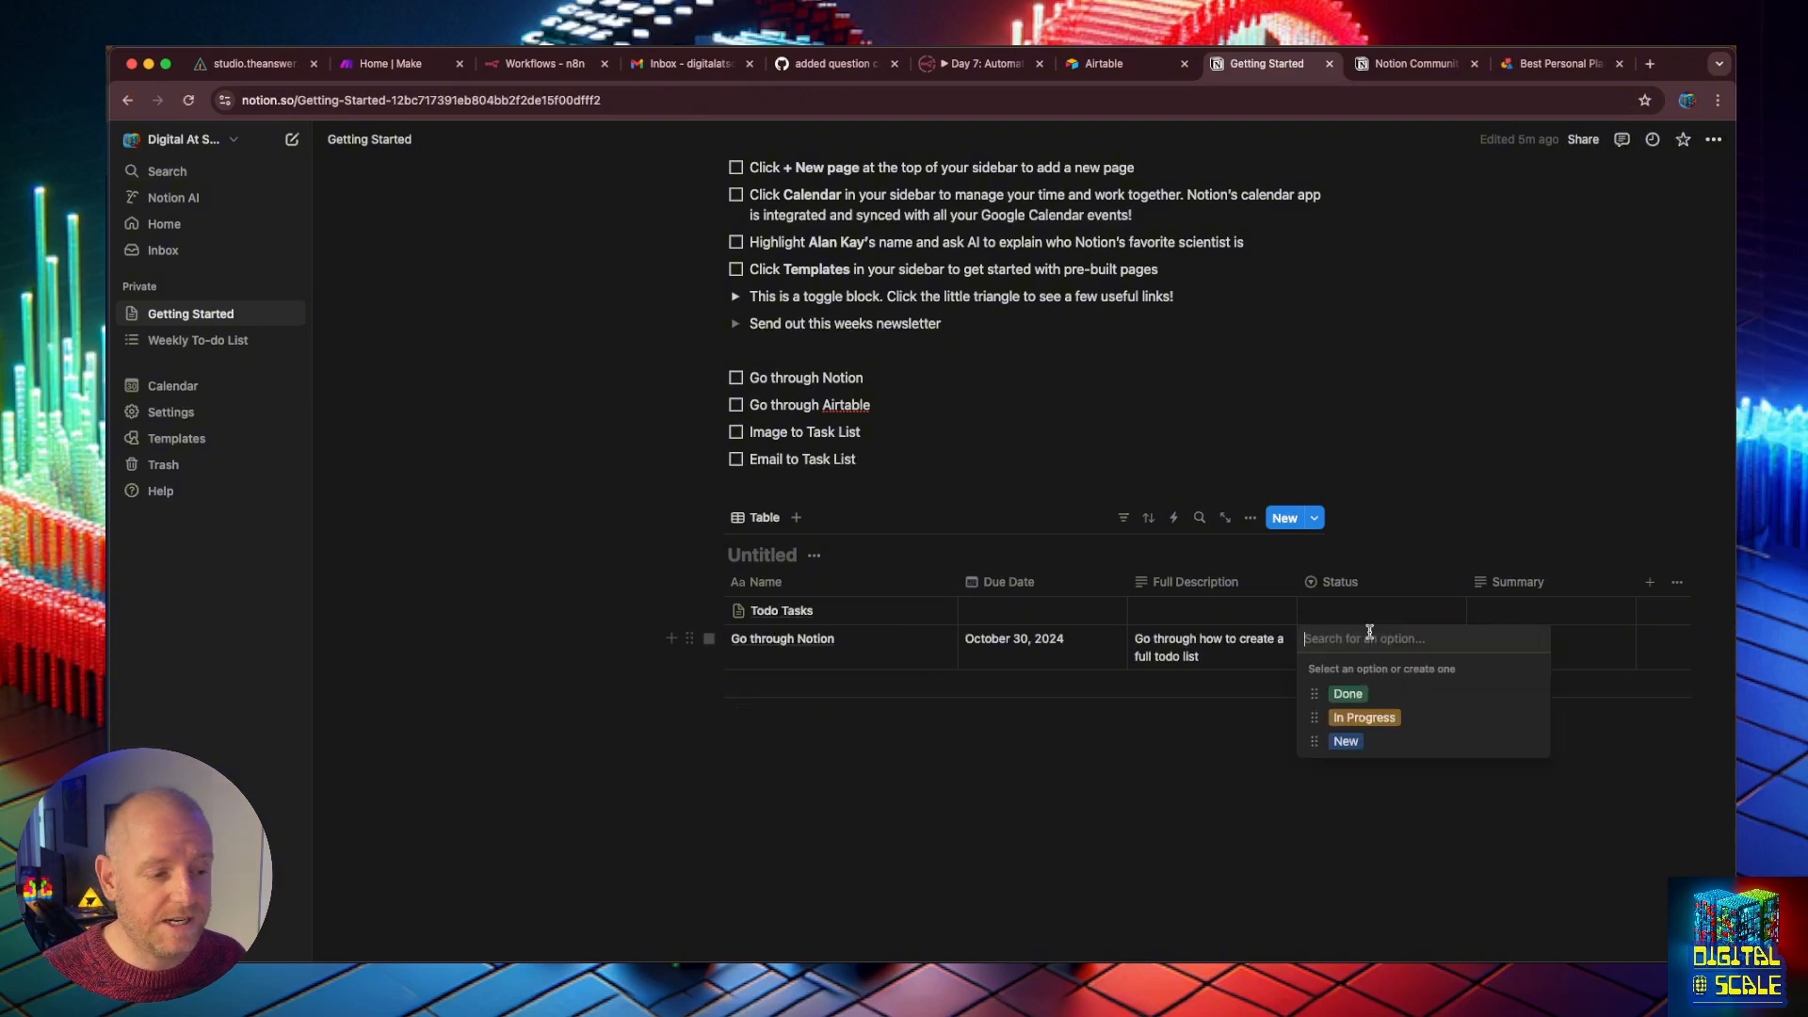
pyautogui.click(1369, 717)
pyautogui.click(1375, 742)
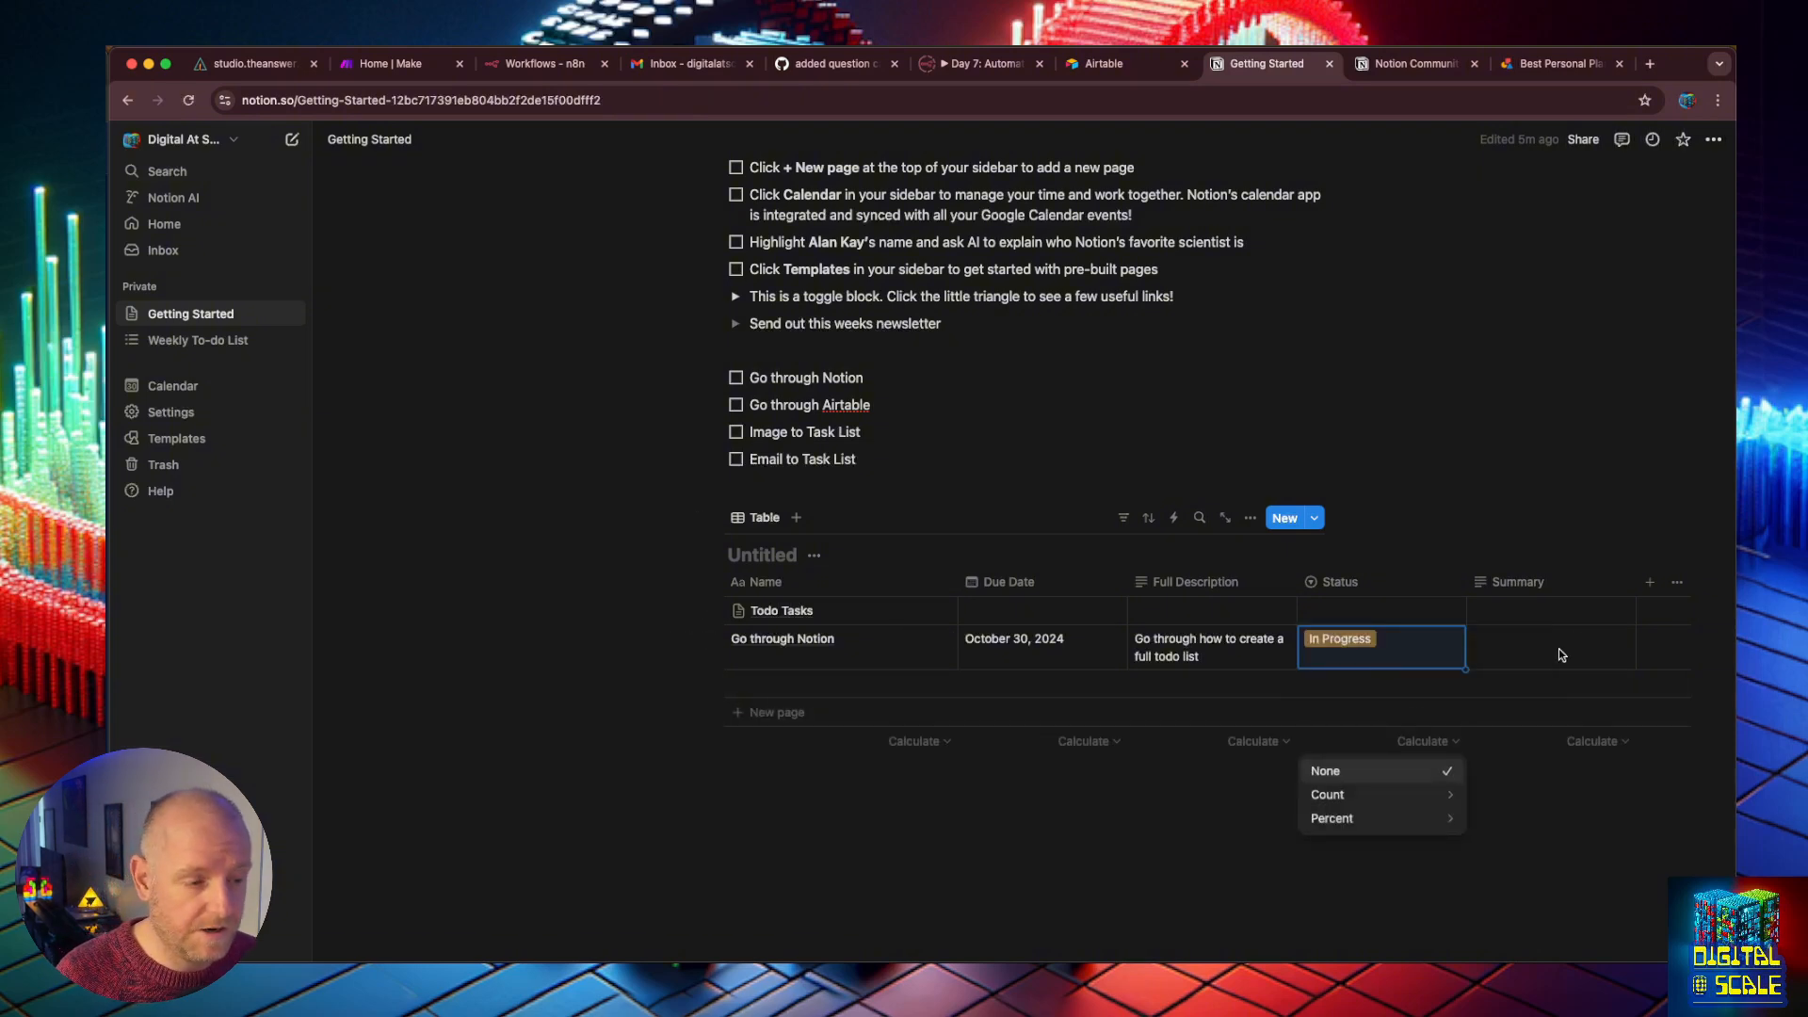
# Step: Delete the Summary property from the task table
pyautogui.click(1548, 645)
pyautogui.click(1548, 644)
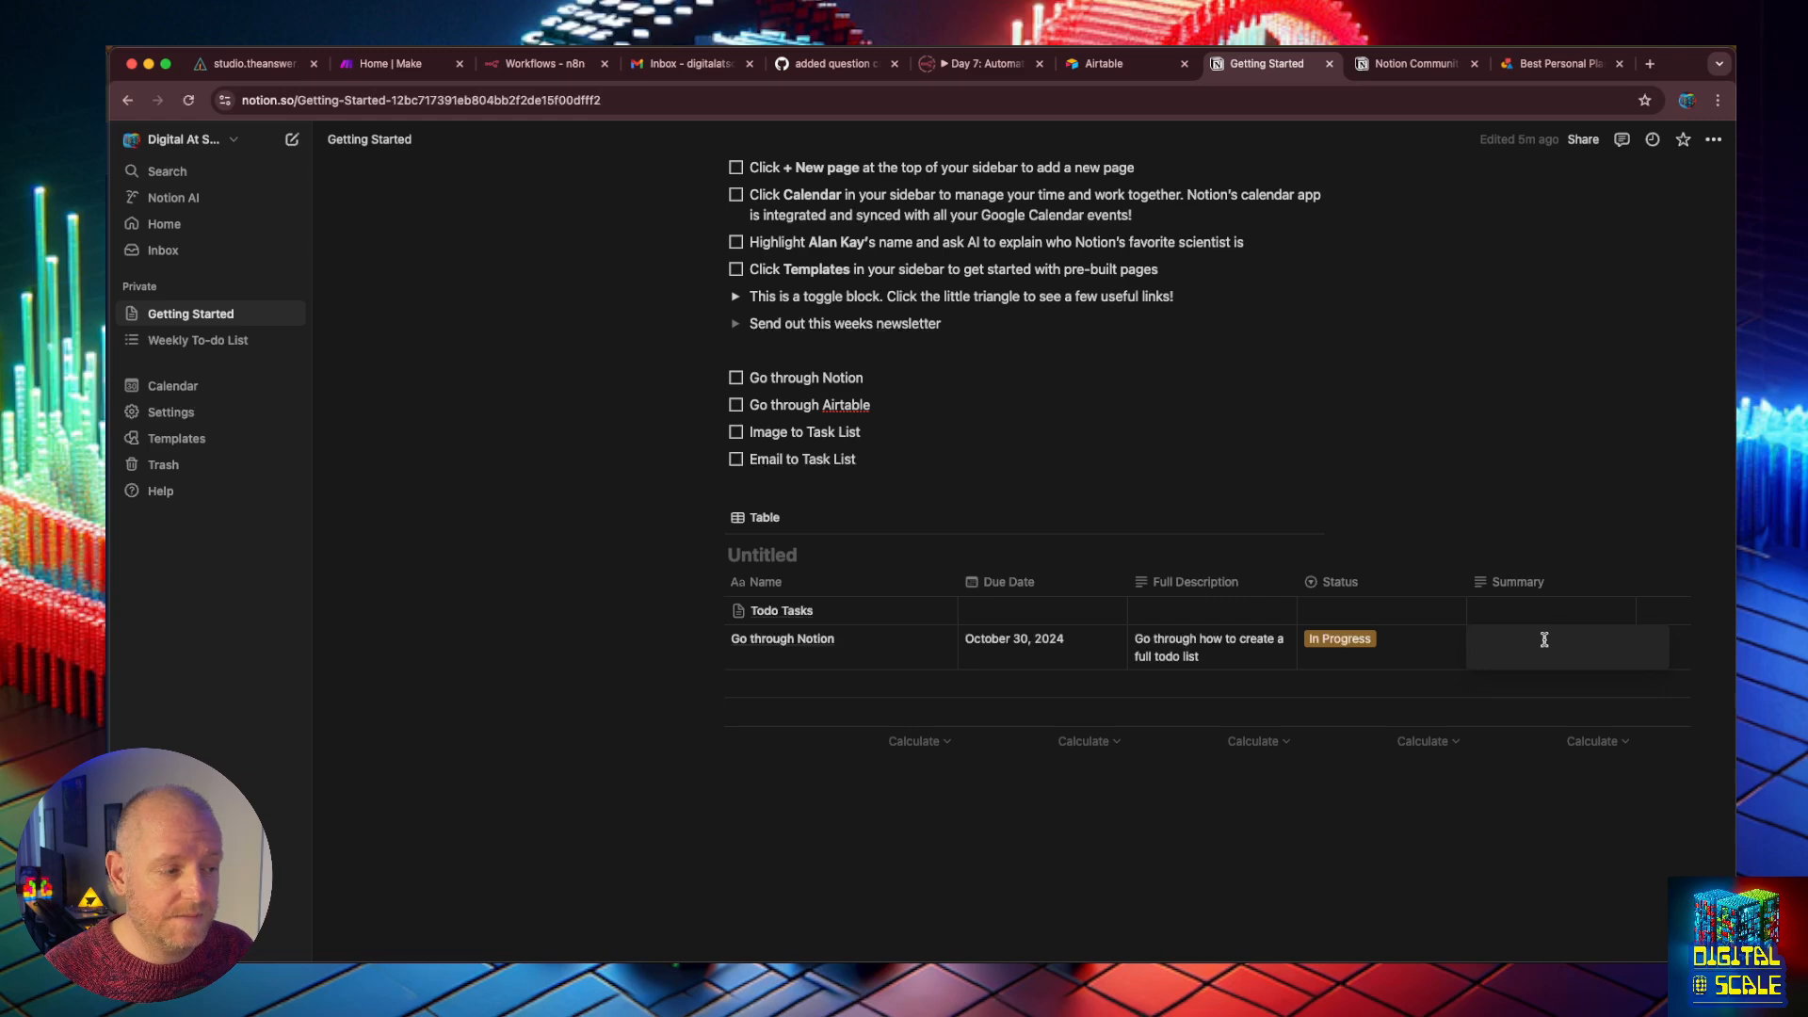
pyautogui.press('Escape')
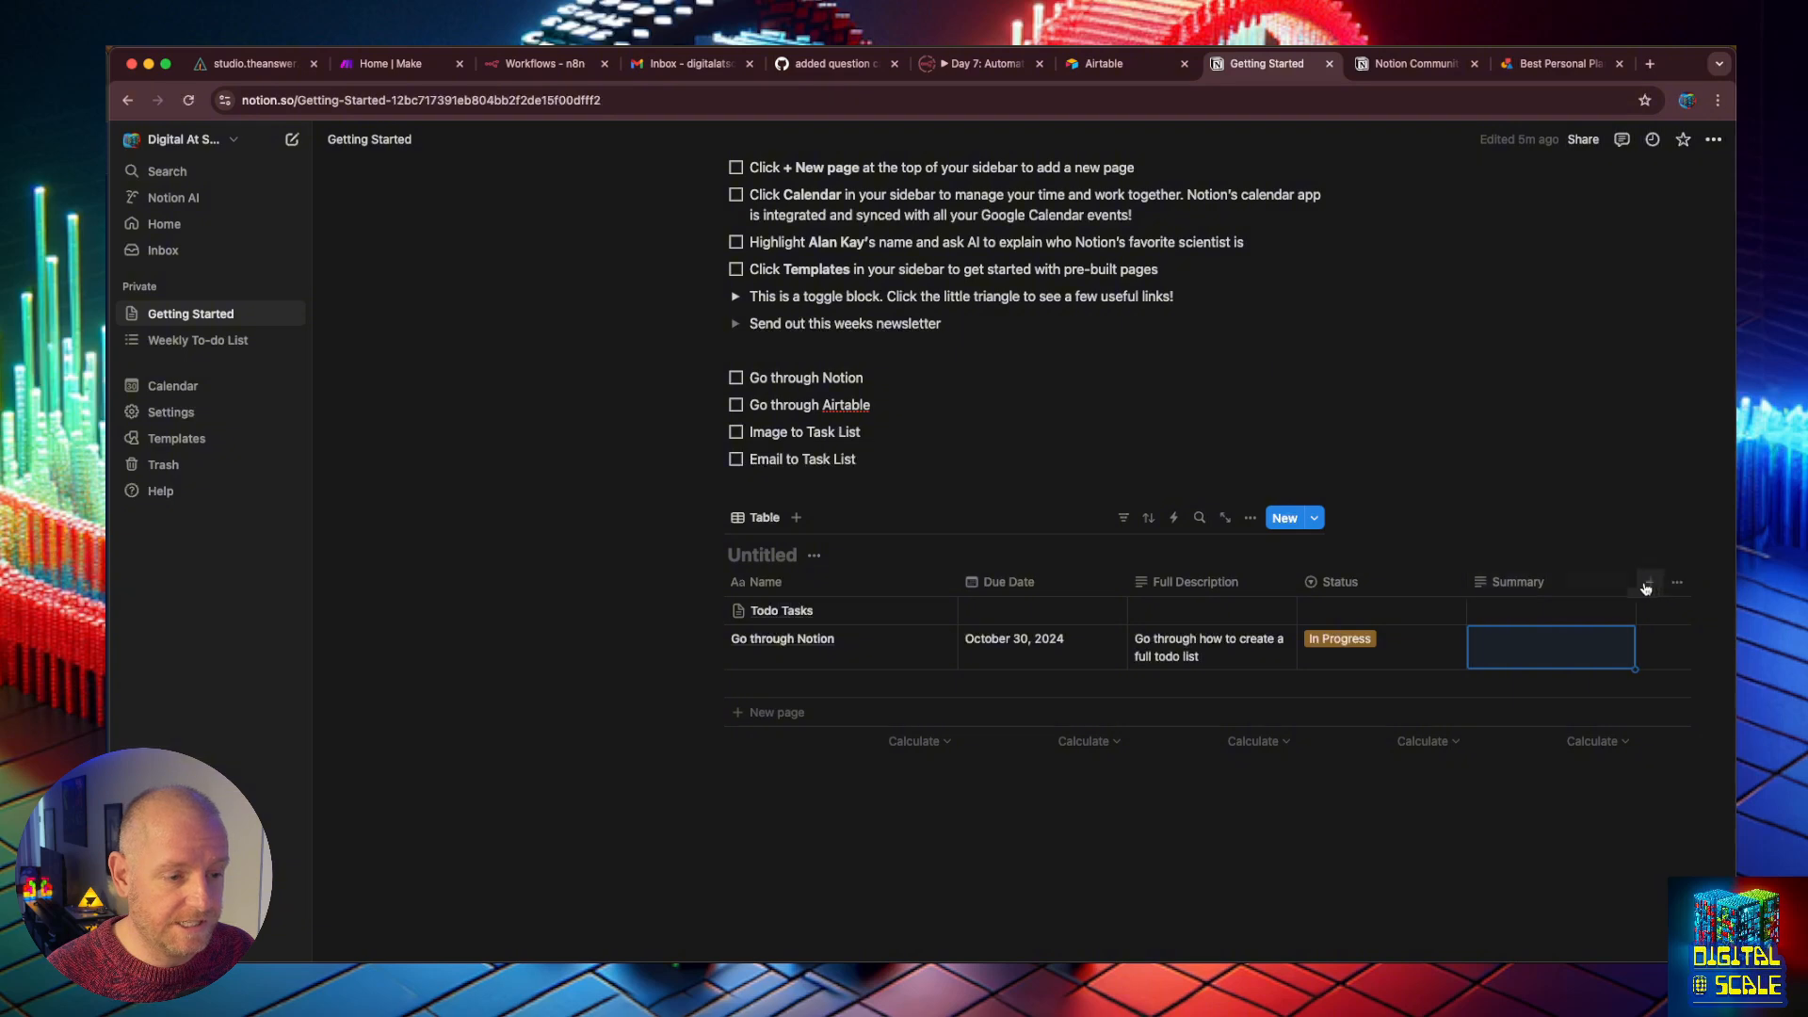
pyautogui.click(1584, 580)
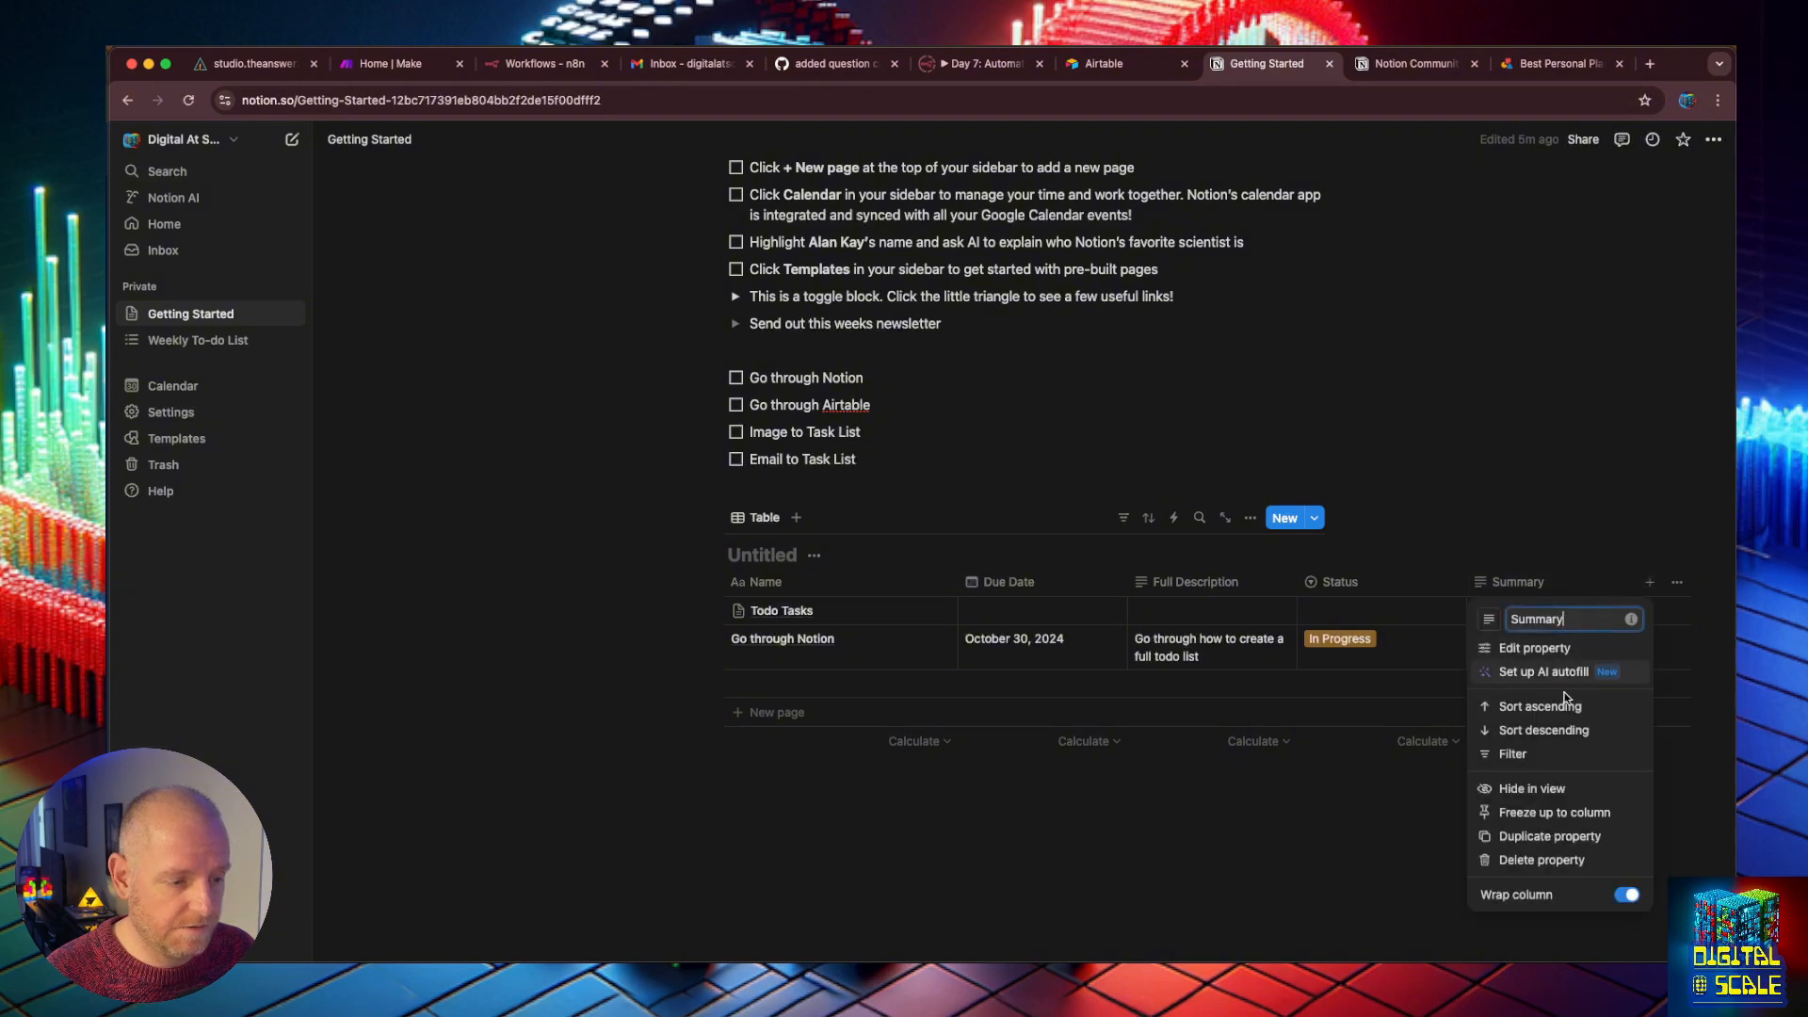
pyautogui.click(1549, 859)
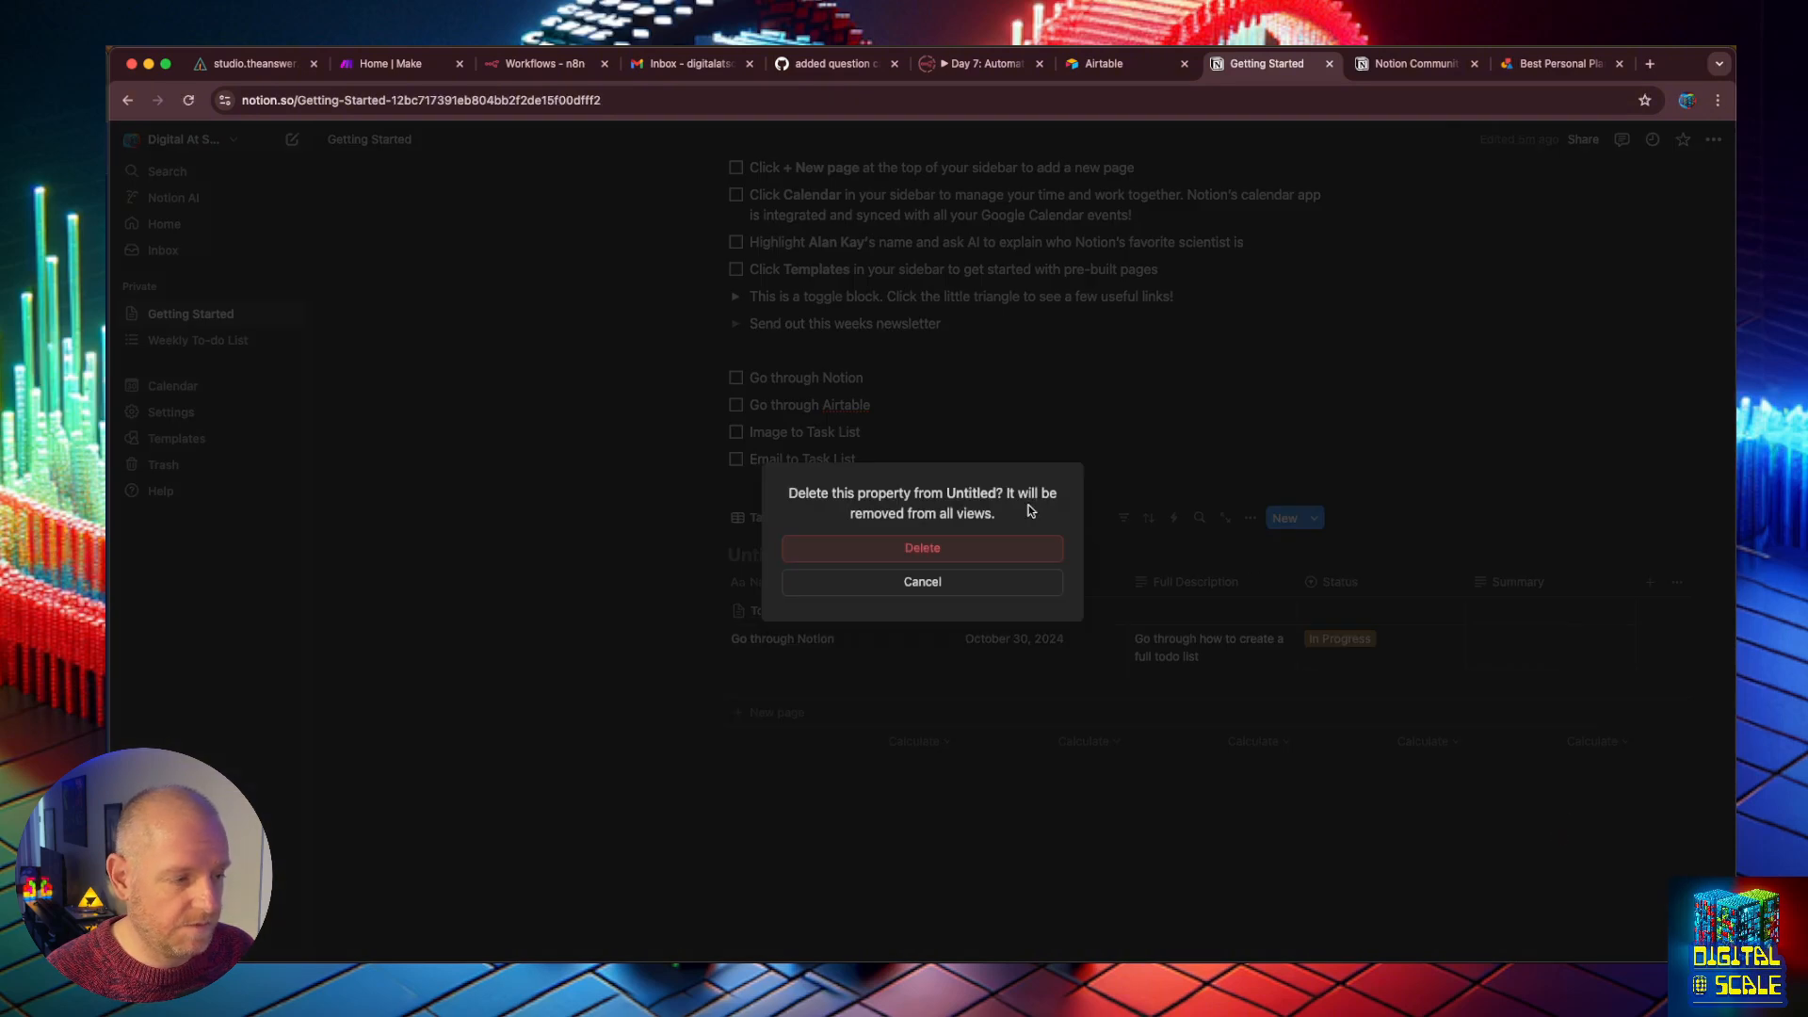
pyautogui.click(965, 545)
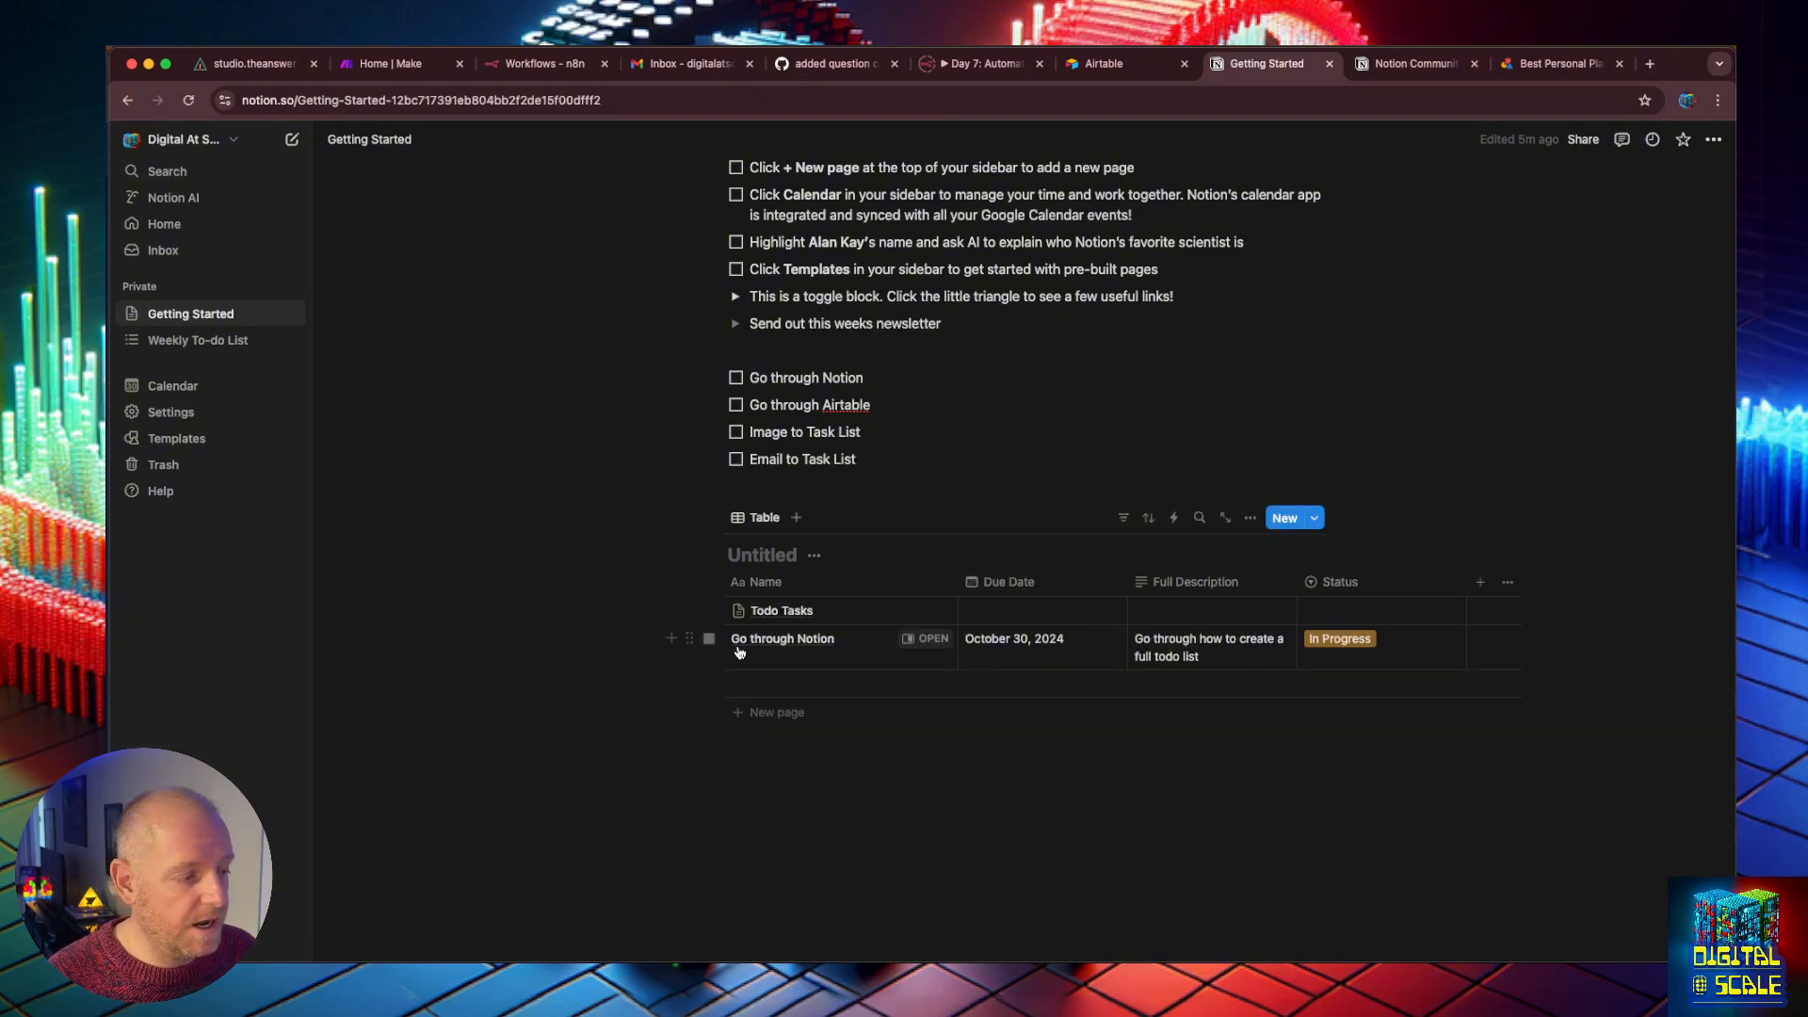
# Step: Add a table entry named "Go through Airtable" with due date October 30, 2024 and status In Progress
pyautogui.click(671, 640)
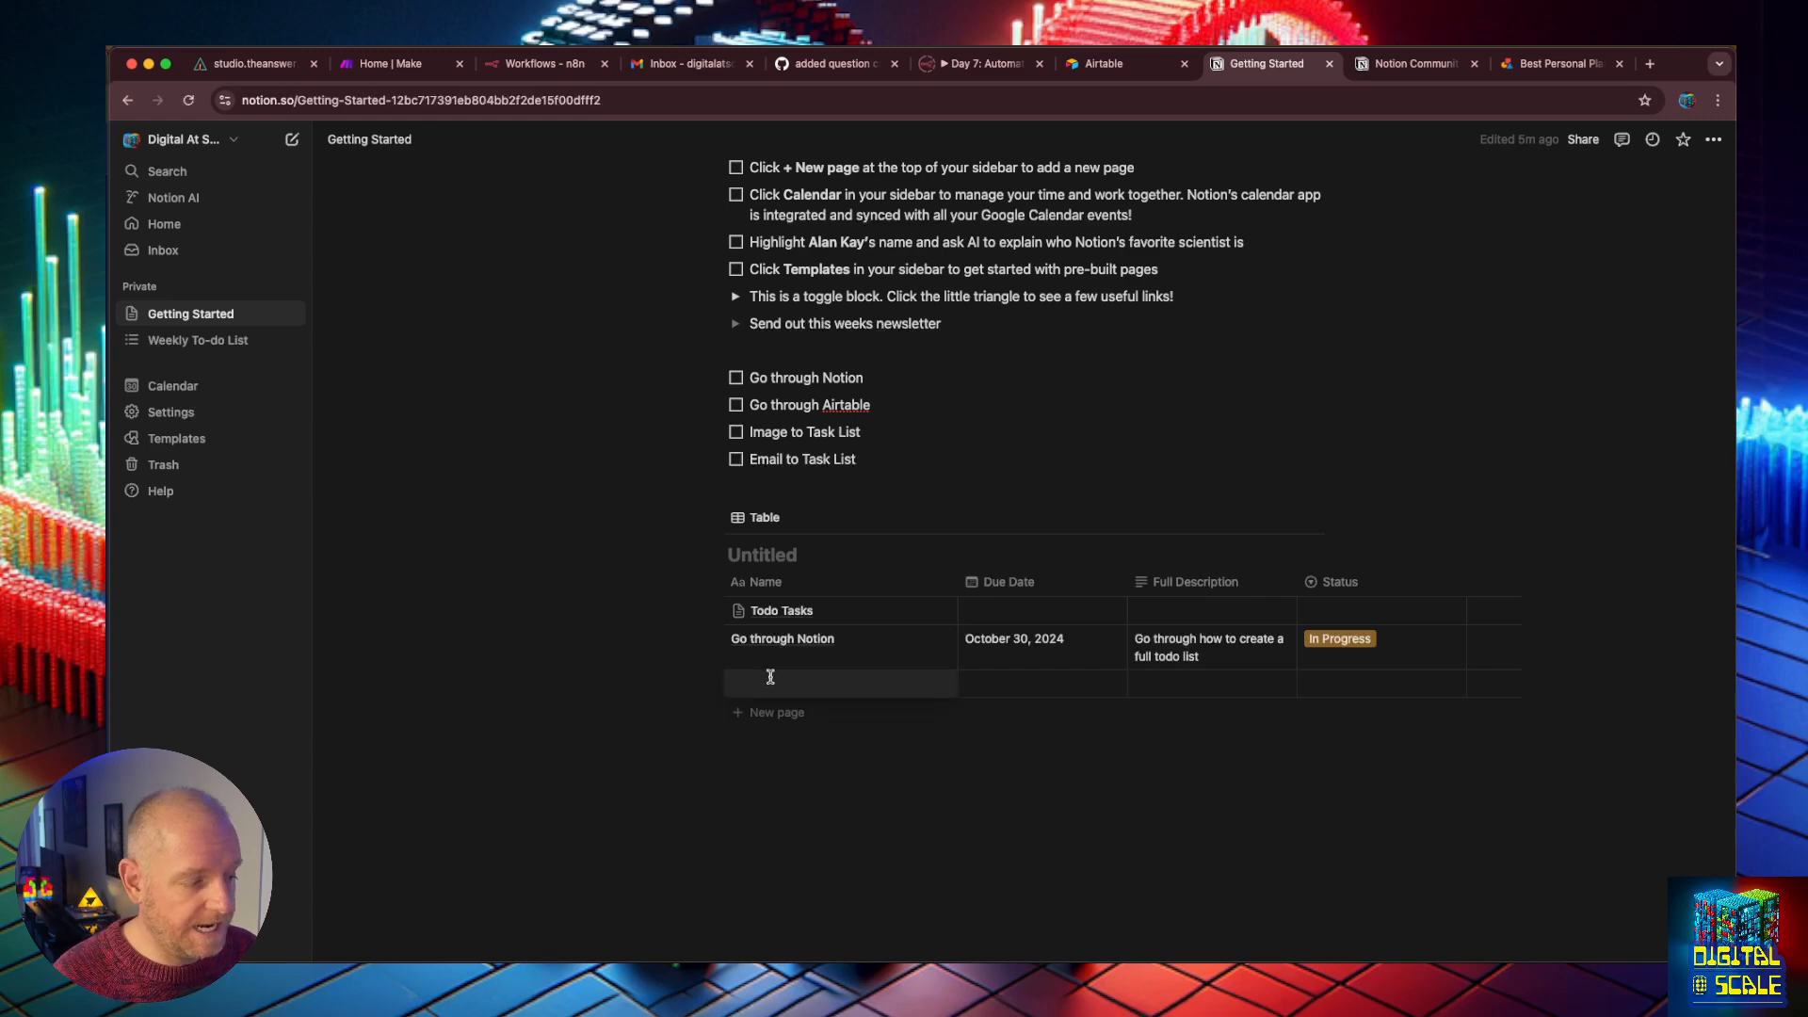
pyautogui.write('Go through Airta')
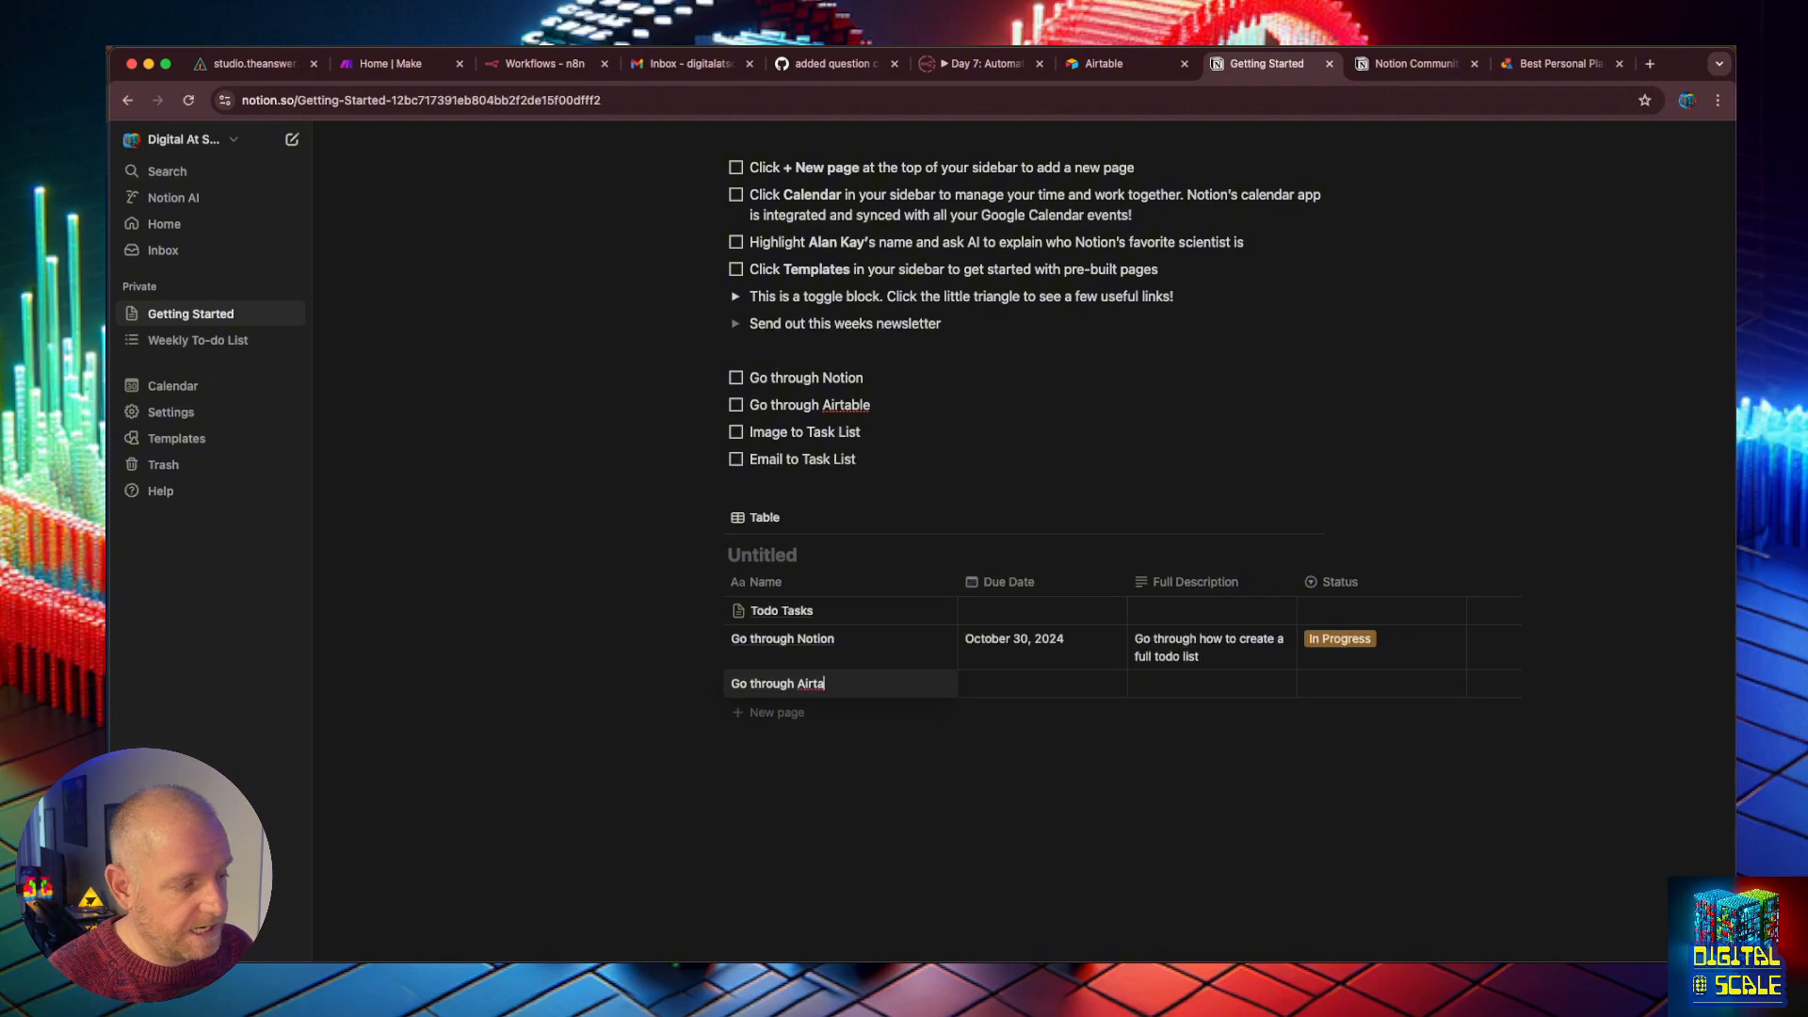
pyautogui.write('ble')
pyautogui.press('Tab')
pyautogui.click(1037, 686)
pyautogui.click(1070, 454)
pyautogui.click(1262, 645)
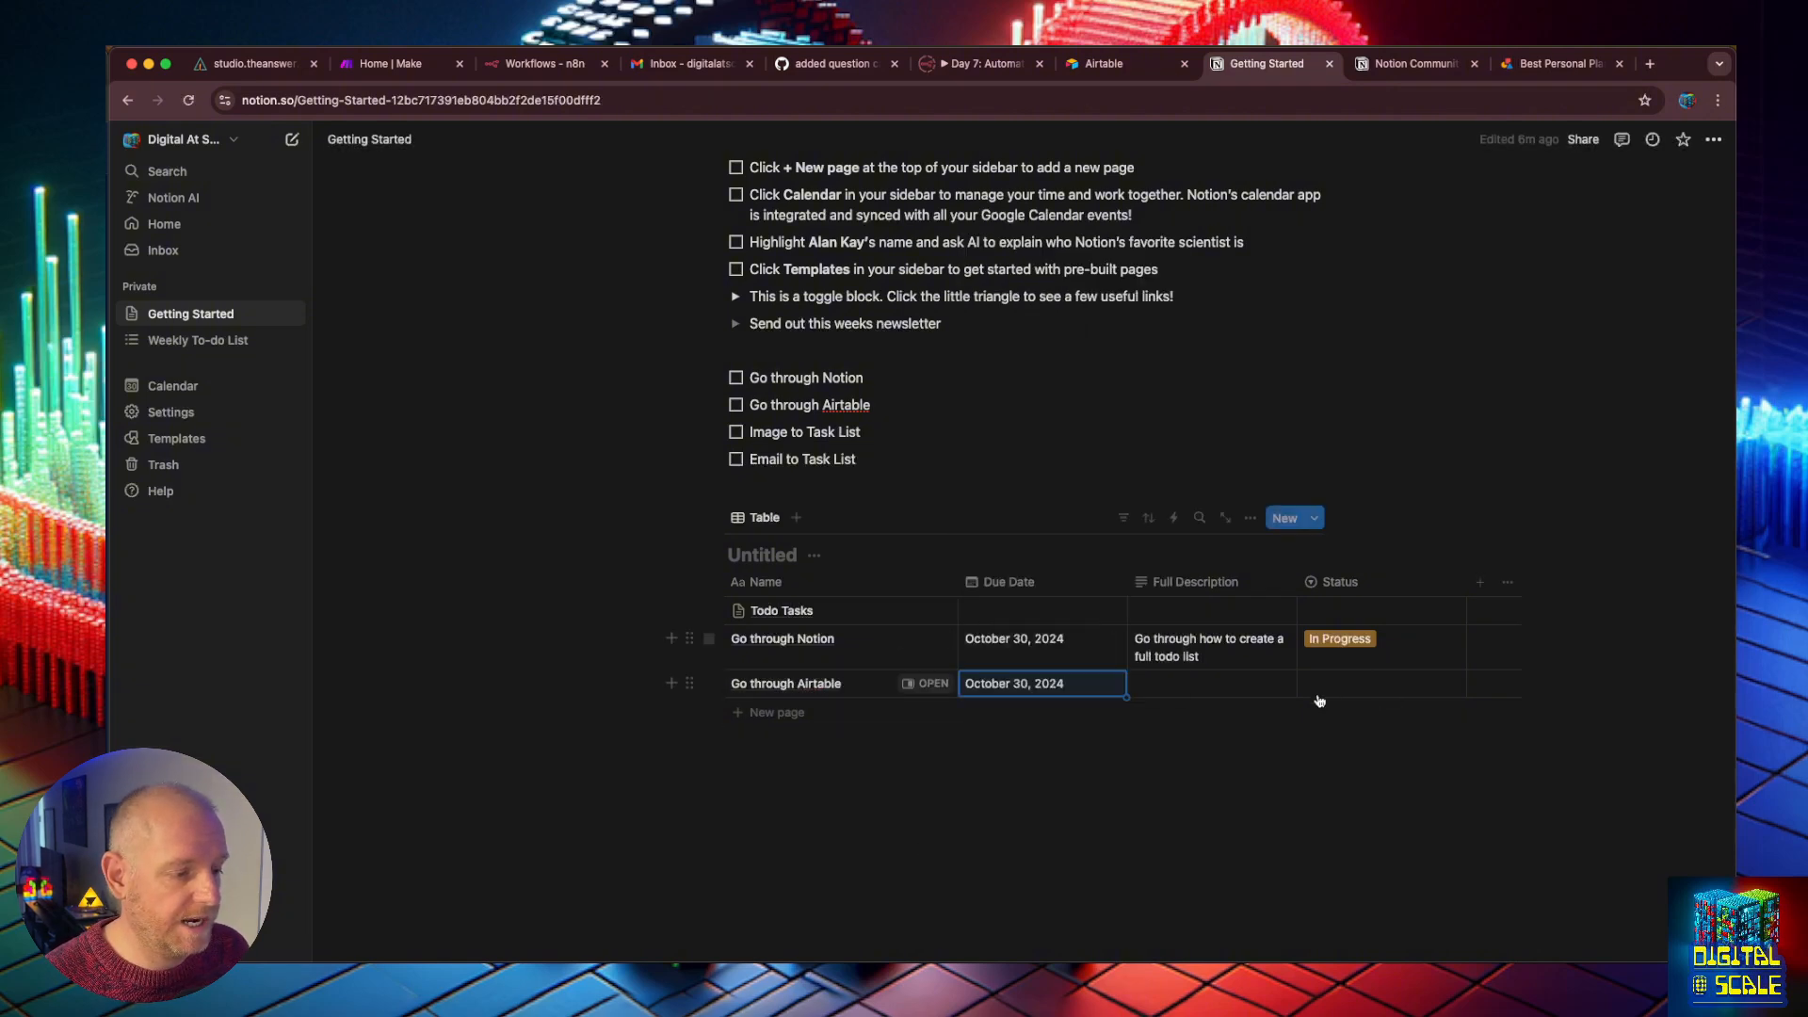
pyautogui.click(1322, 685)
pyautogui.click(1356, 764)
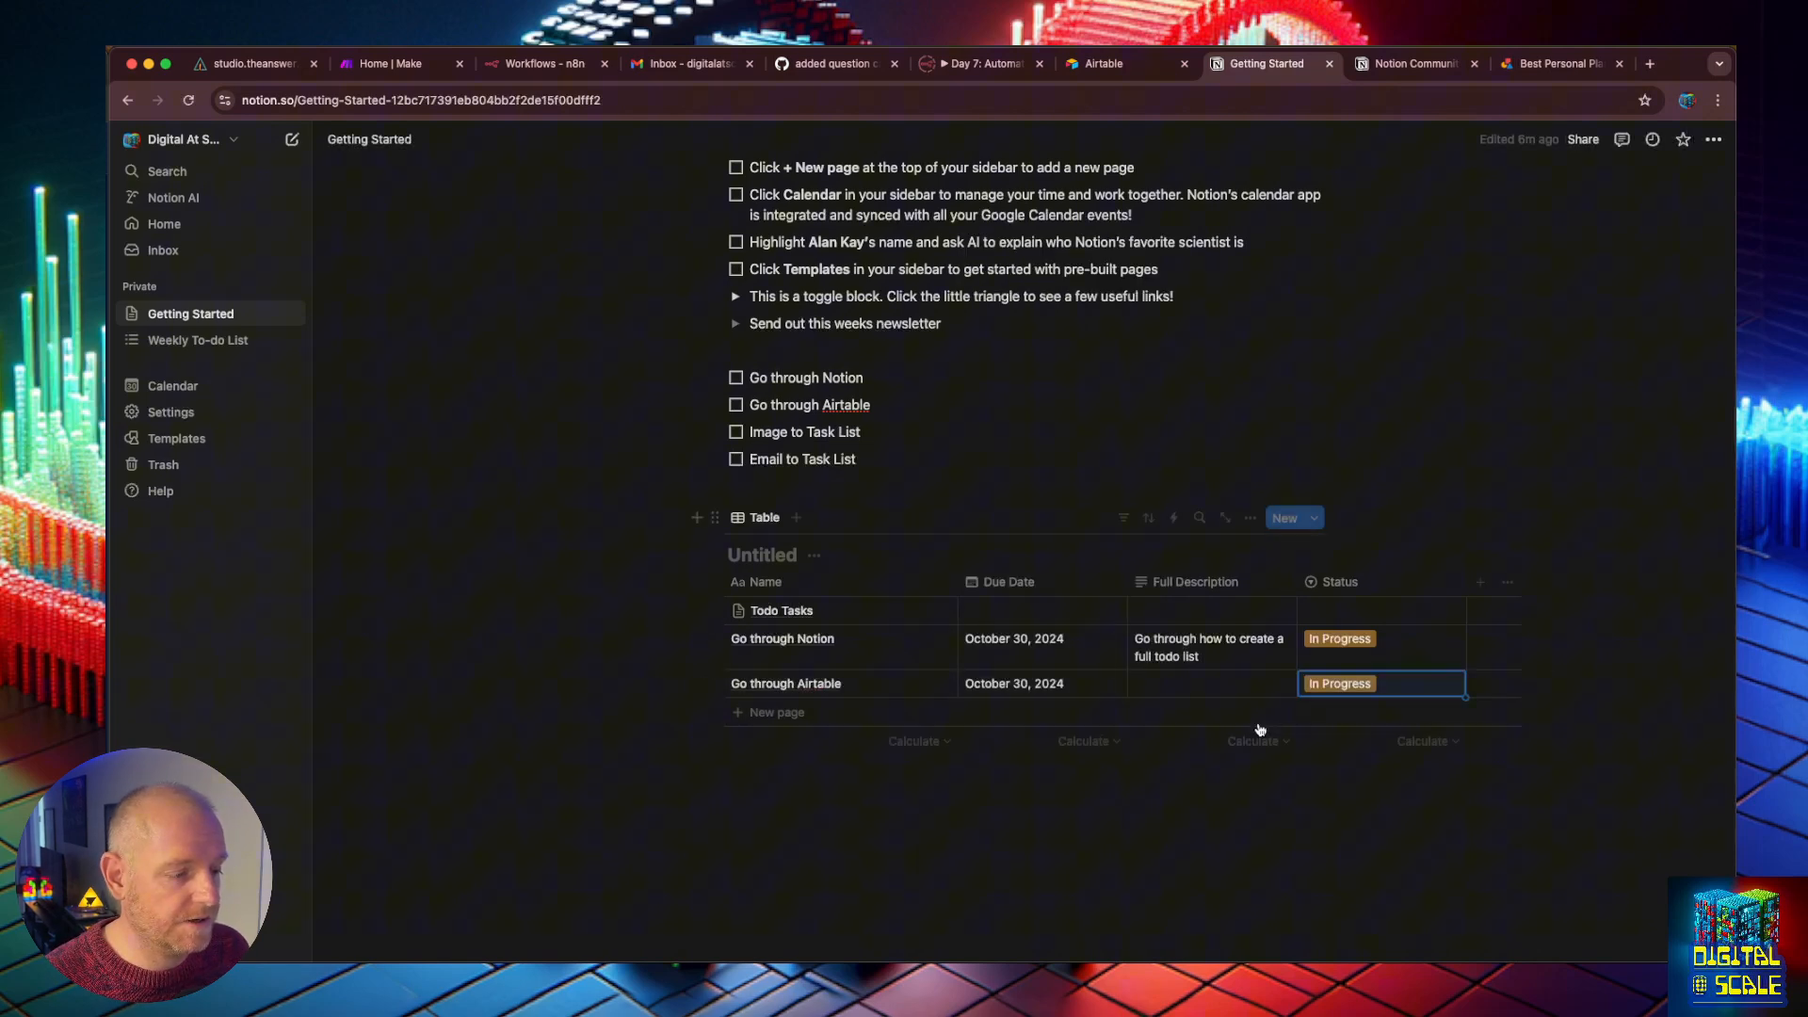
# Step: Copy the Go through Notion entry's full description into the Go through Airtable entry, and move that entry above Go through Notion
pyautogui.tripleClick(1200, 662)
pyautogui.hotkey('ctrl', 'c')
pyautogui.click(1208, 688)
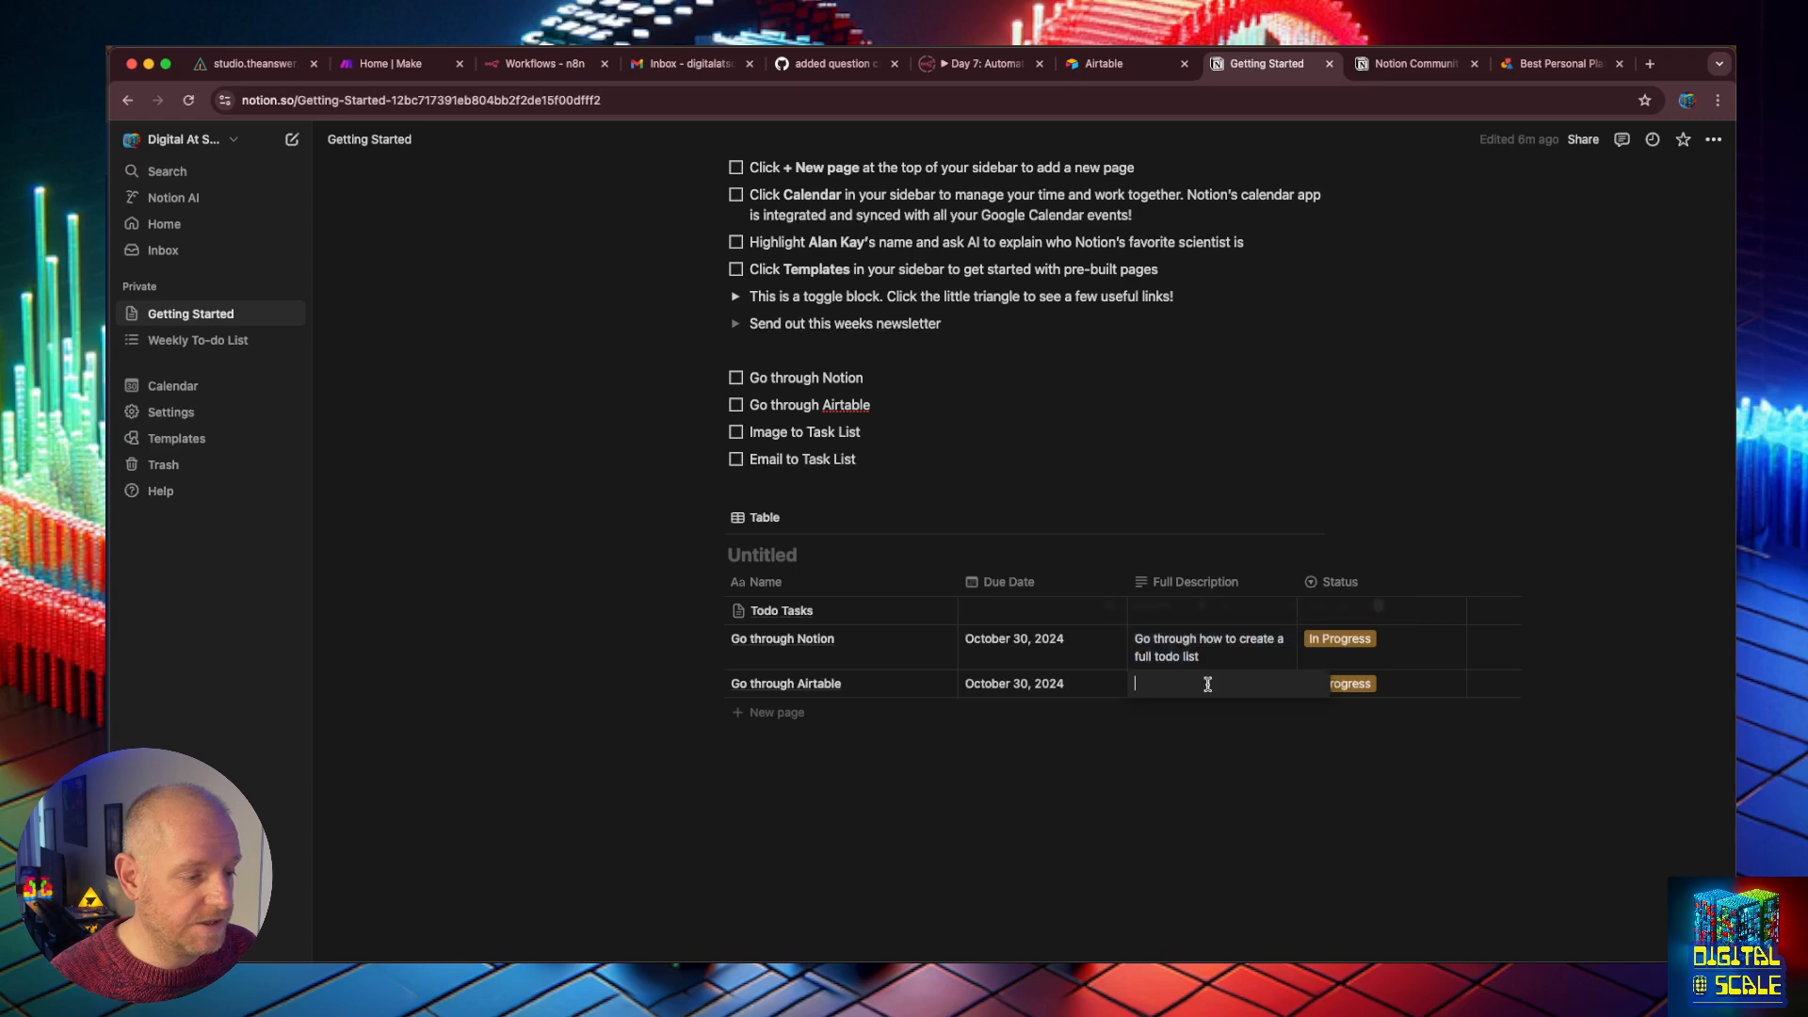
pyautogui.hotkey('ctrl', 'v')
pyautogui.press('Escape')
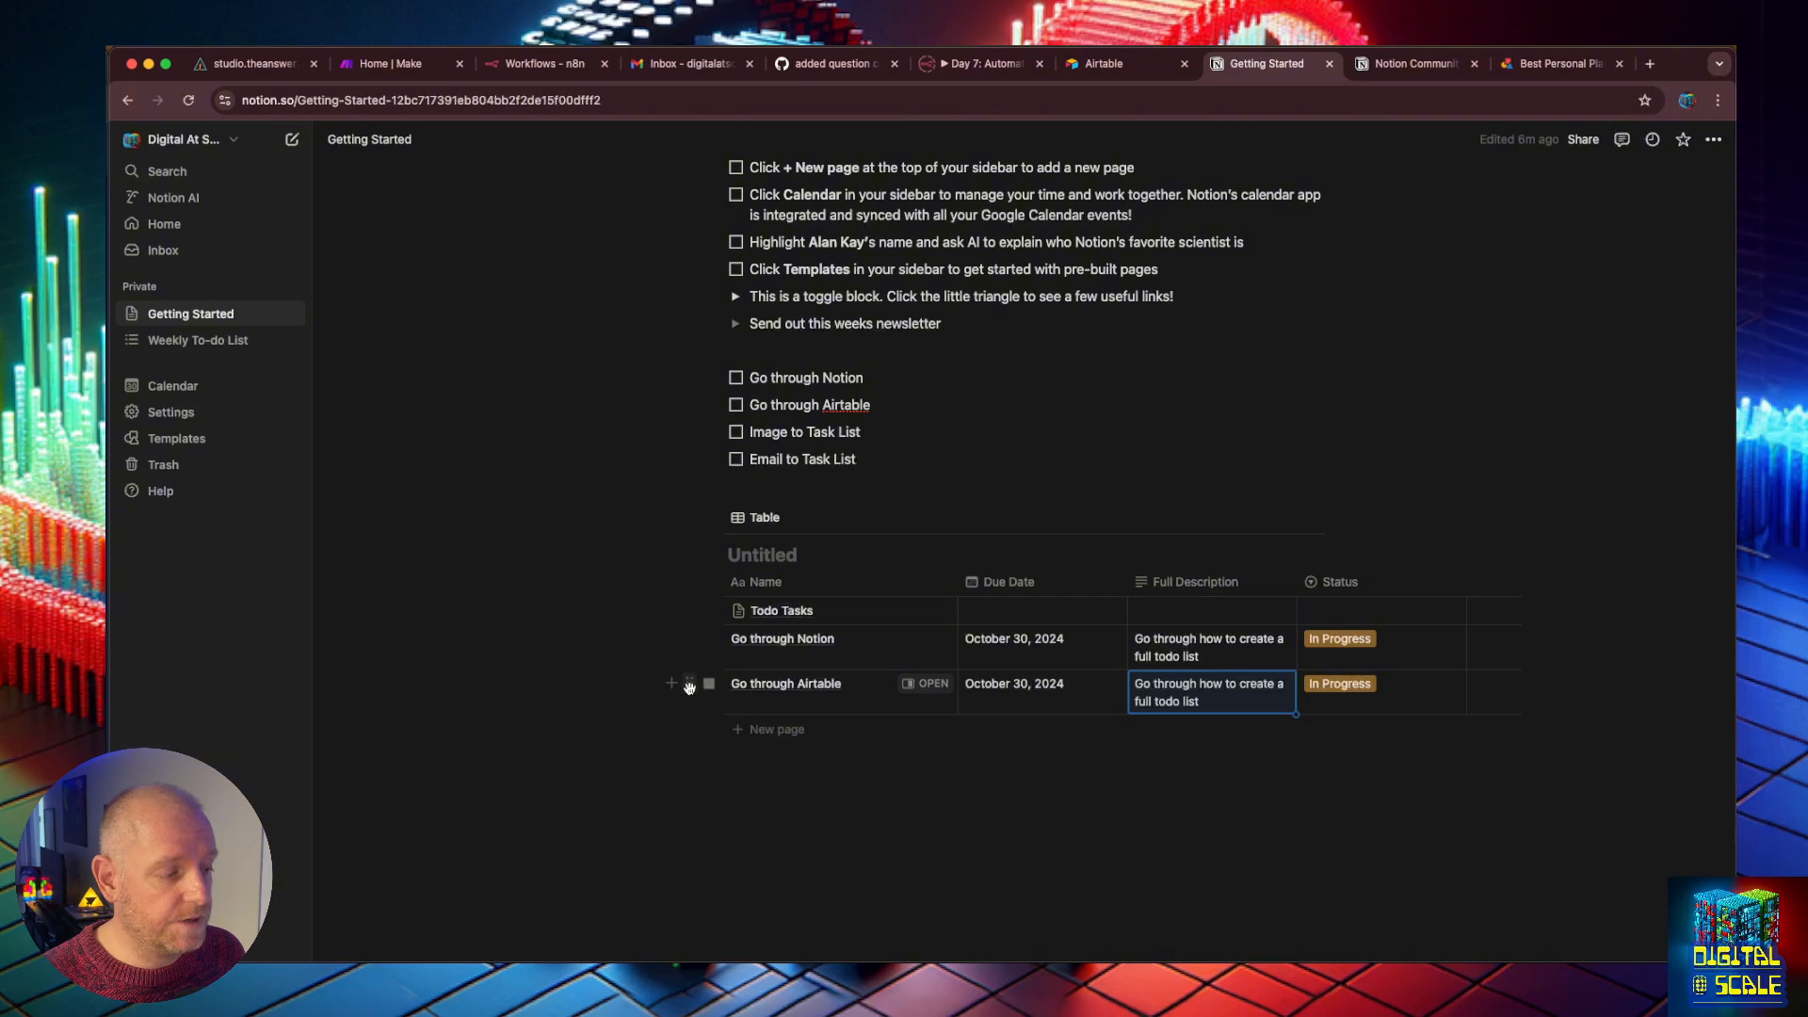
pyautogui.moveTo(690, 683); pyautogui.dragTo(704, 634)
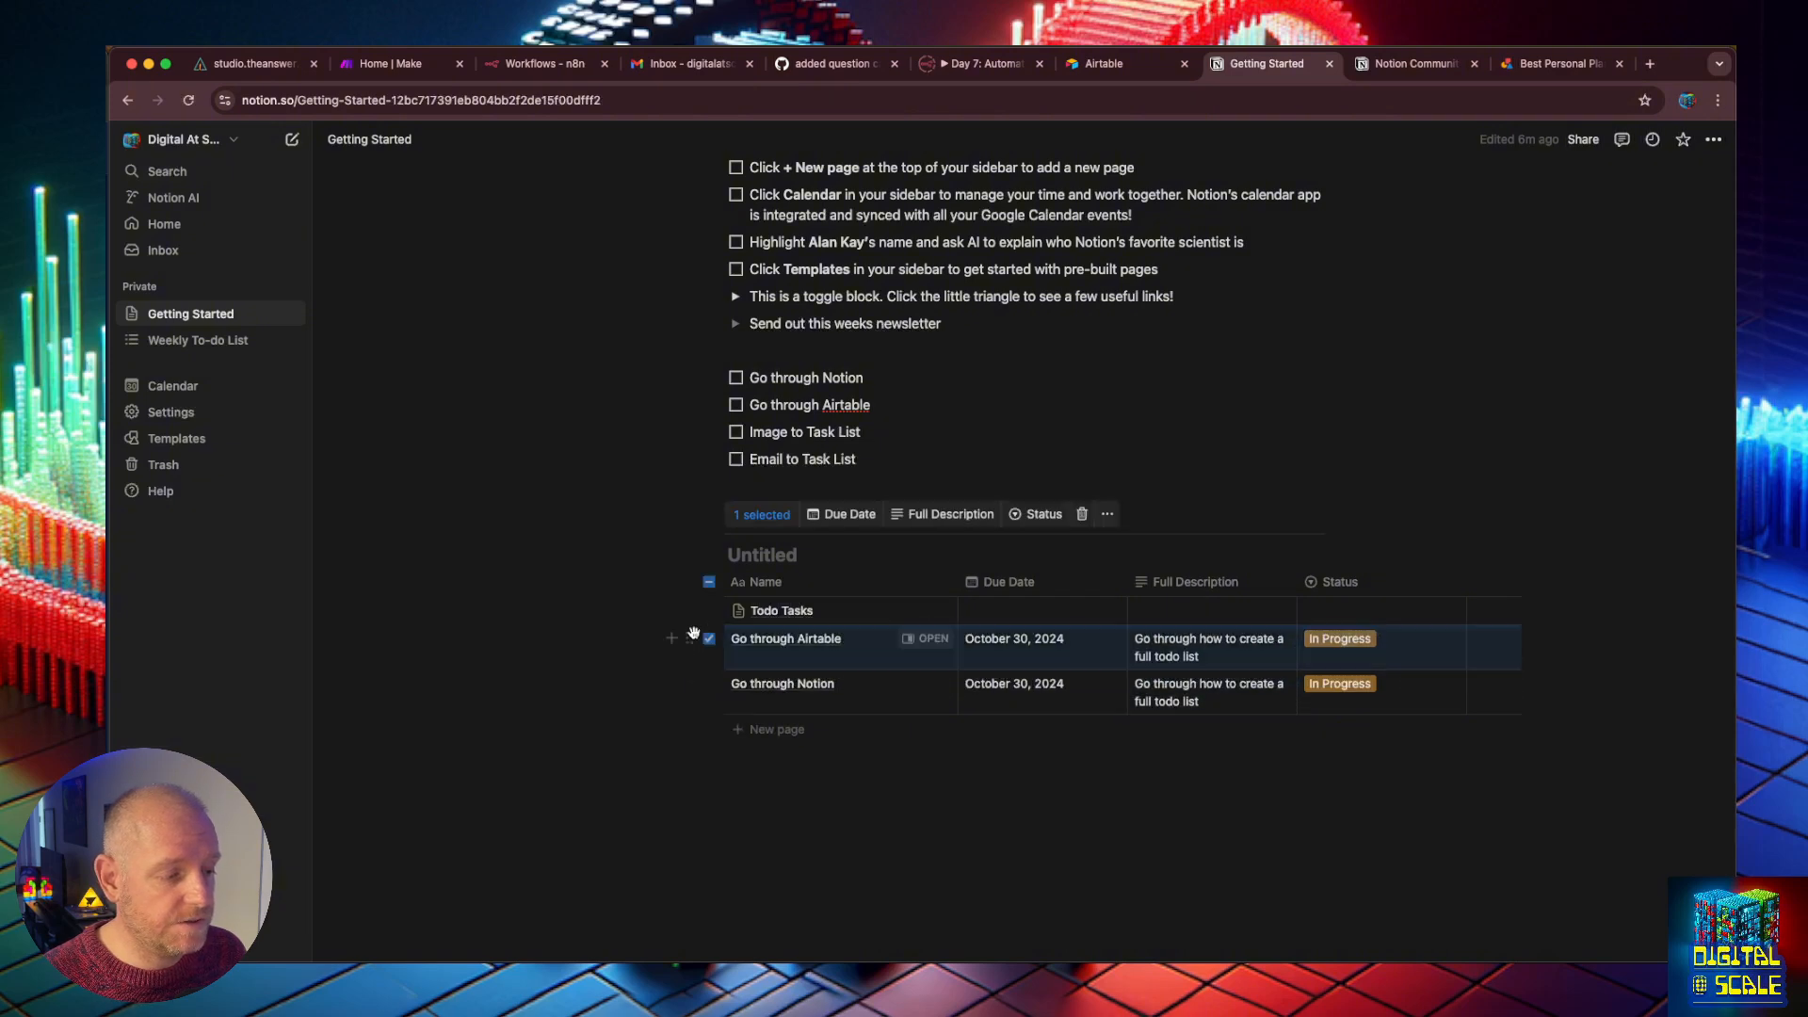
# Step: Examine the sorting, filtering and other column options of the Due Date and Status properties
pyautogui.click(1056, 582)
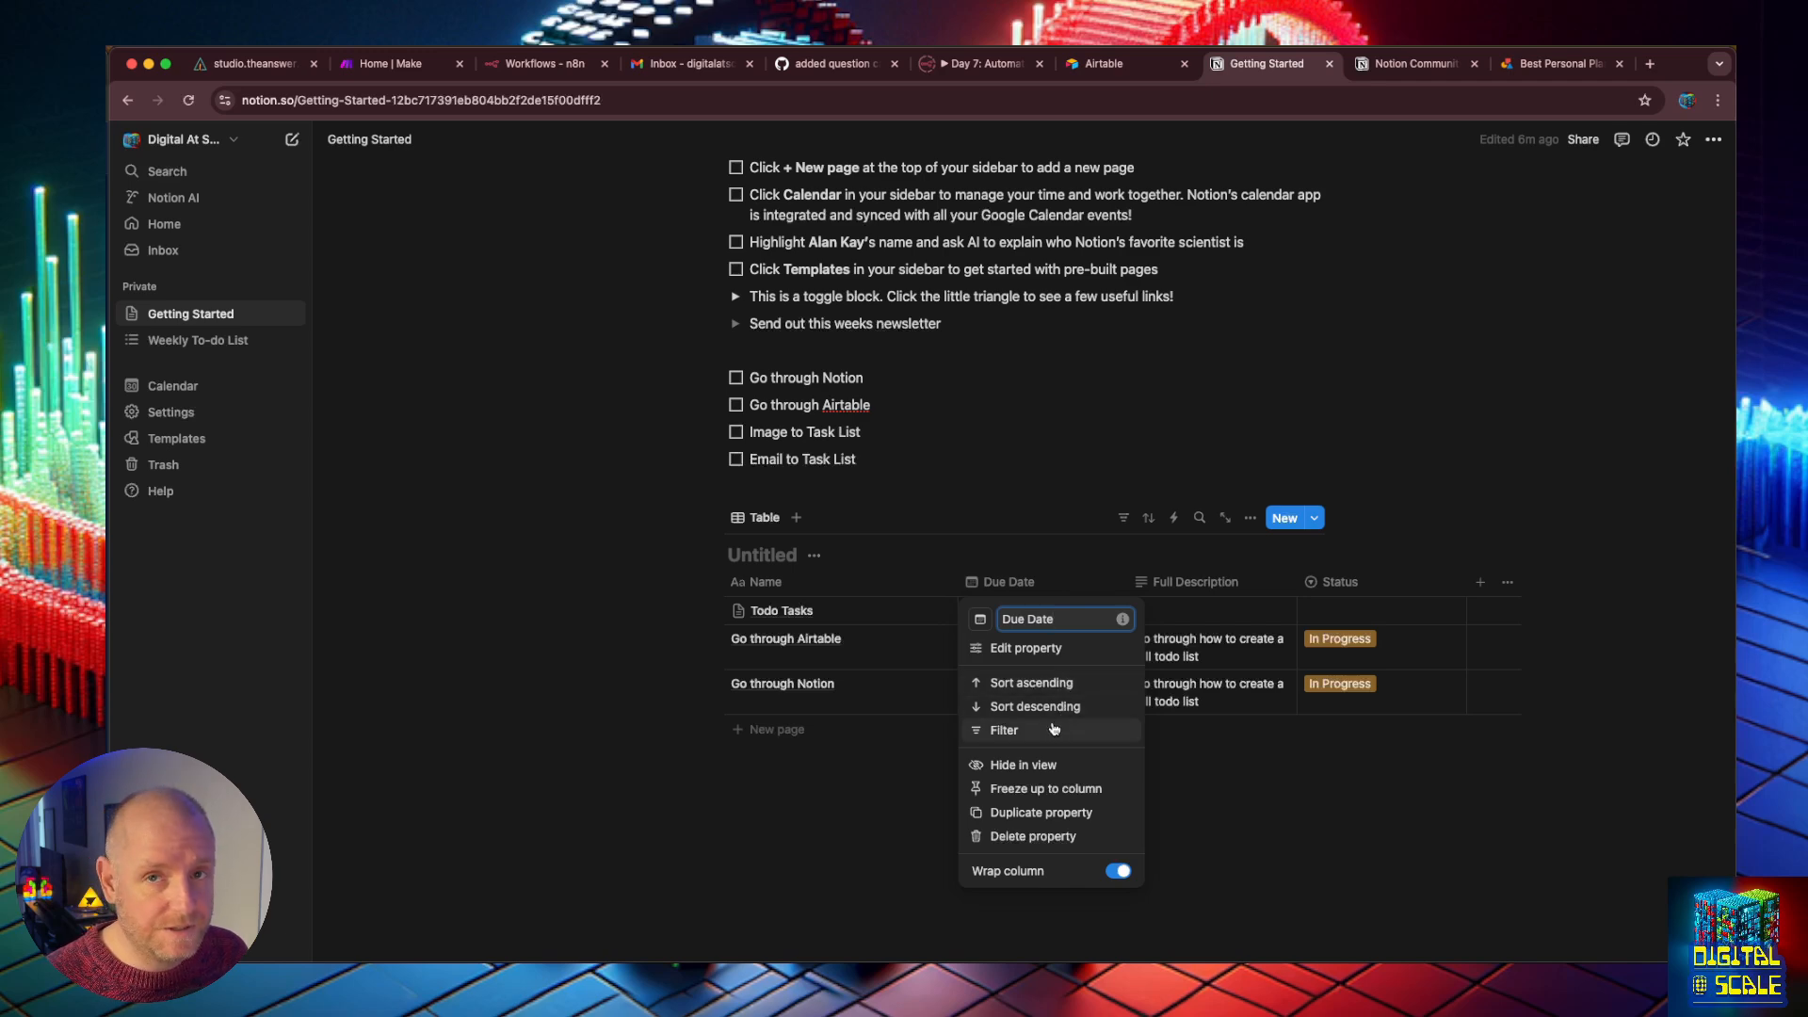
pyautogui.click(1409, 817)
pyautogui.click(1381, 585)
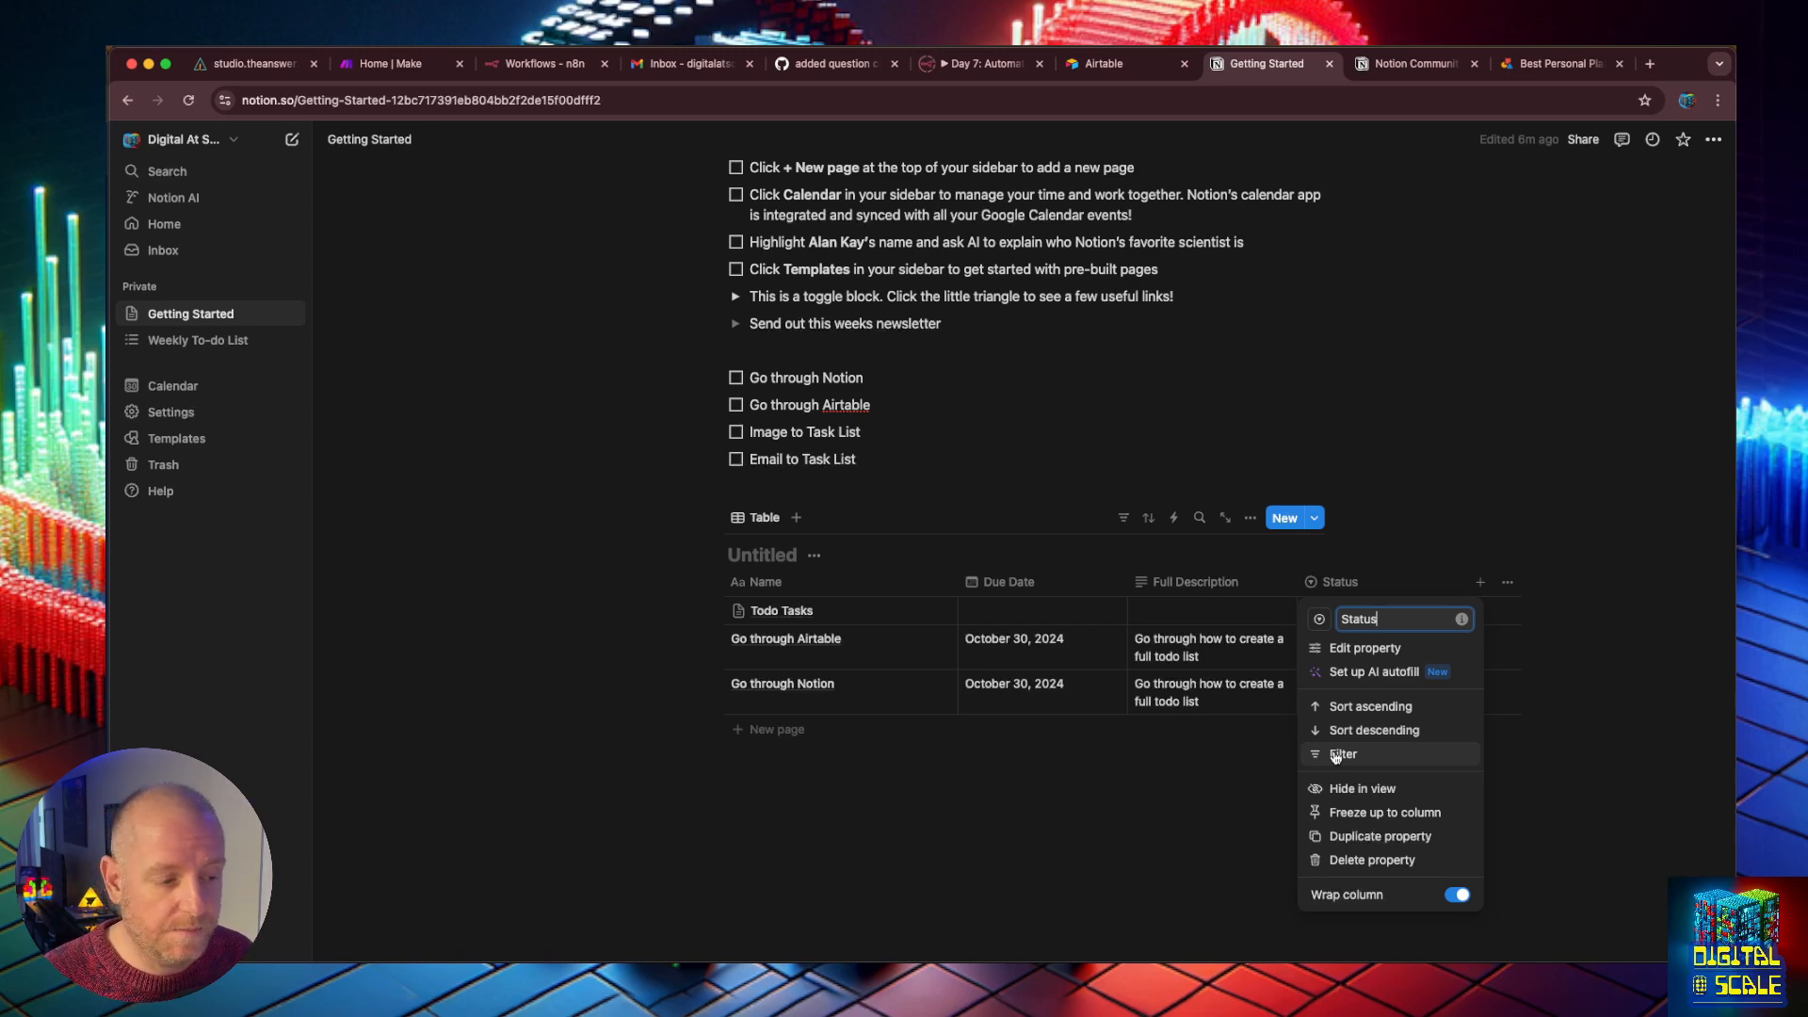
pyautogui.click(1081, 847)
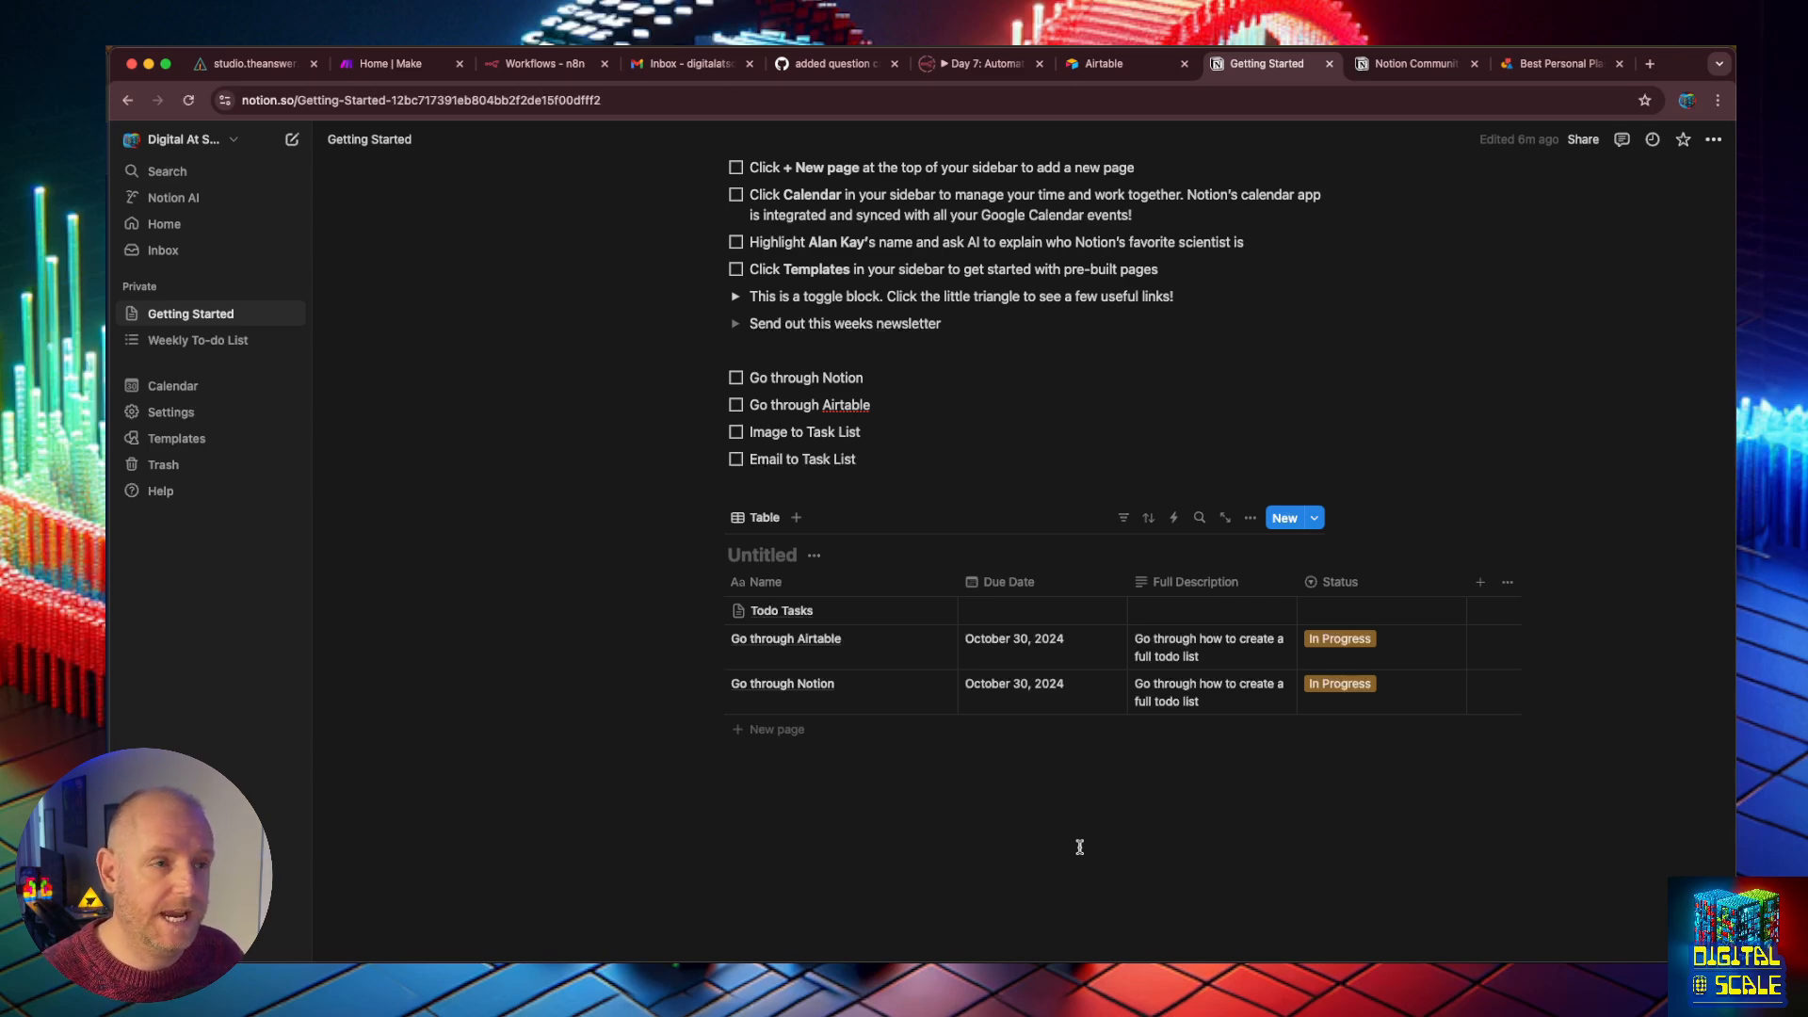
# Step: Switch to Airtable, view the Task Management base, and collapse its getting-started guide
pyautogui.click(1101, 64)
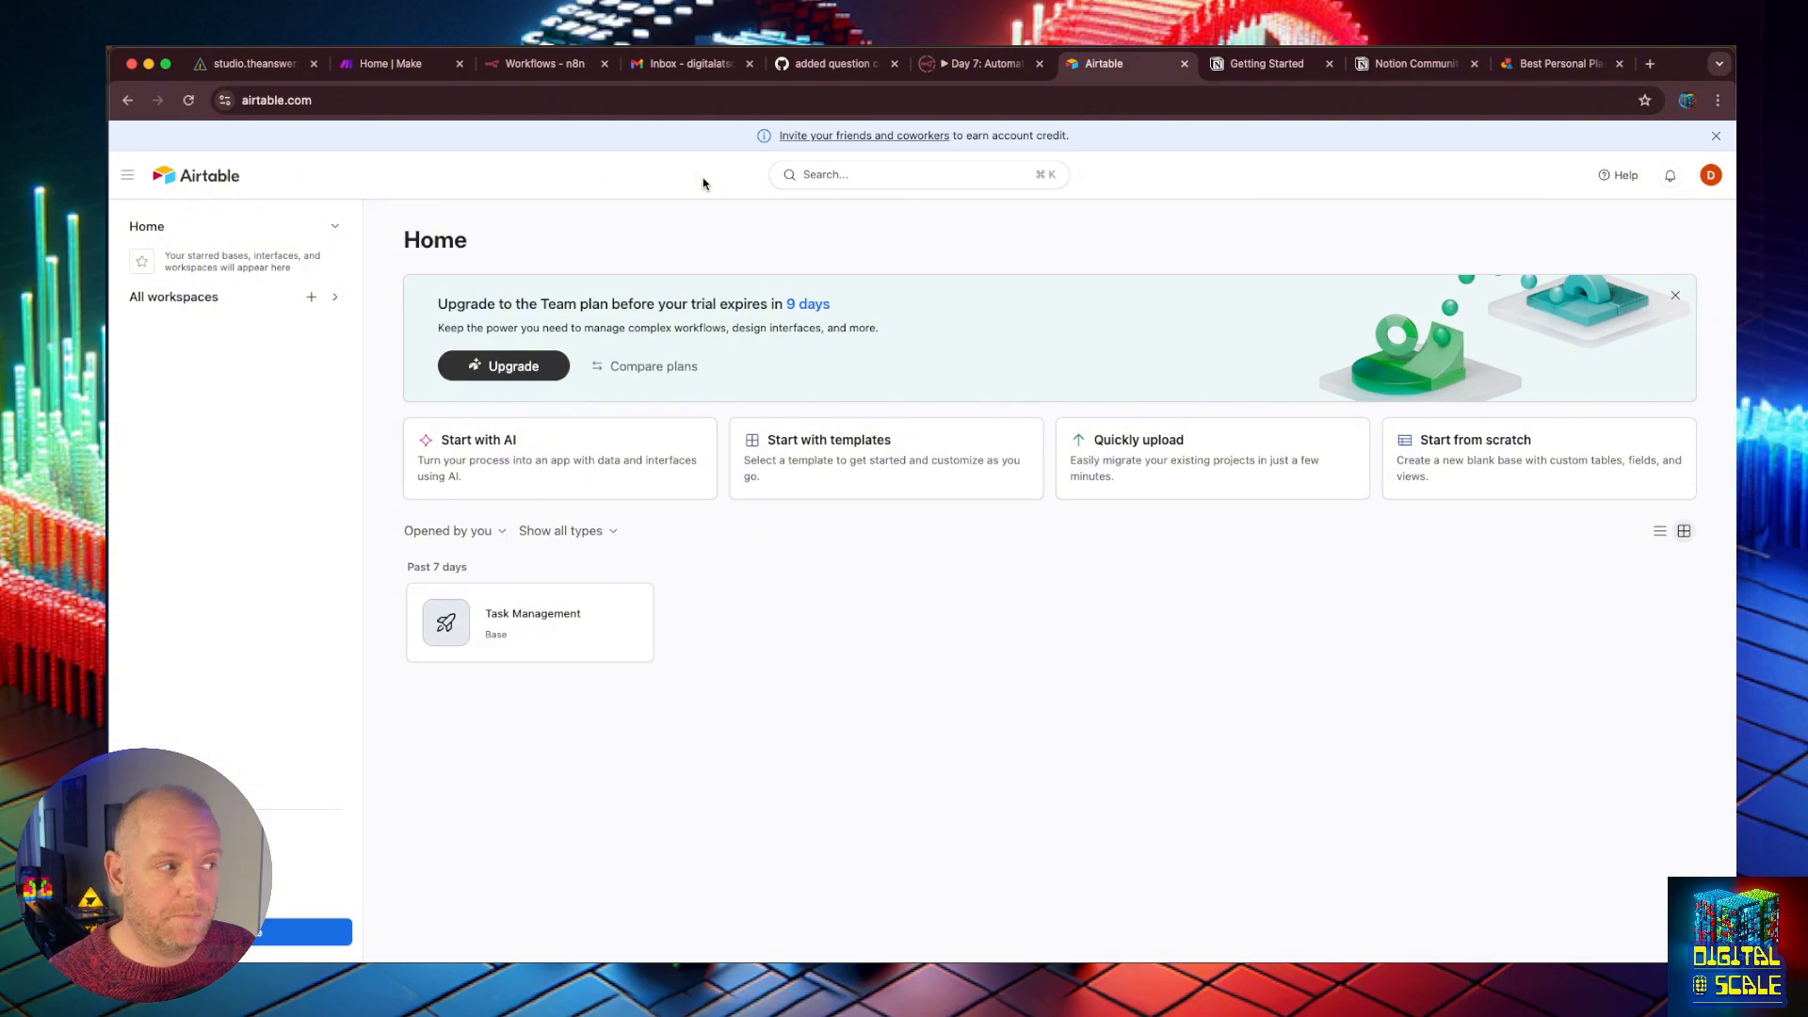
pyautogui.click(513, 623)
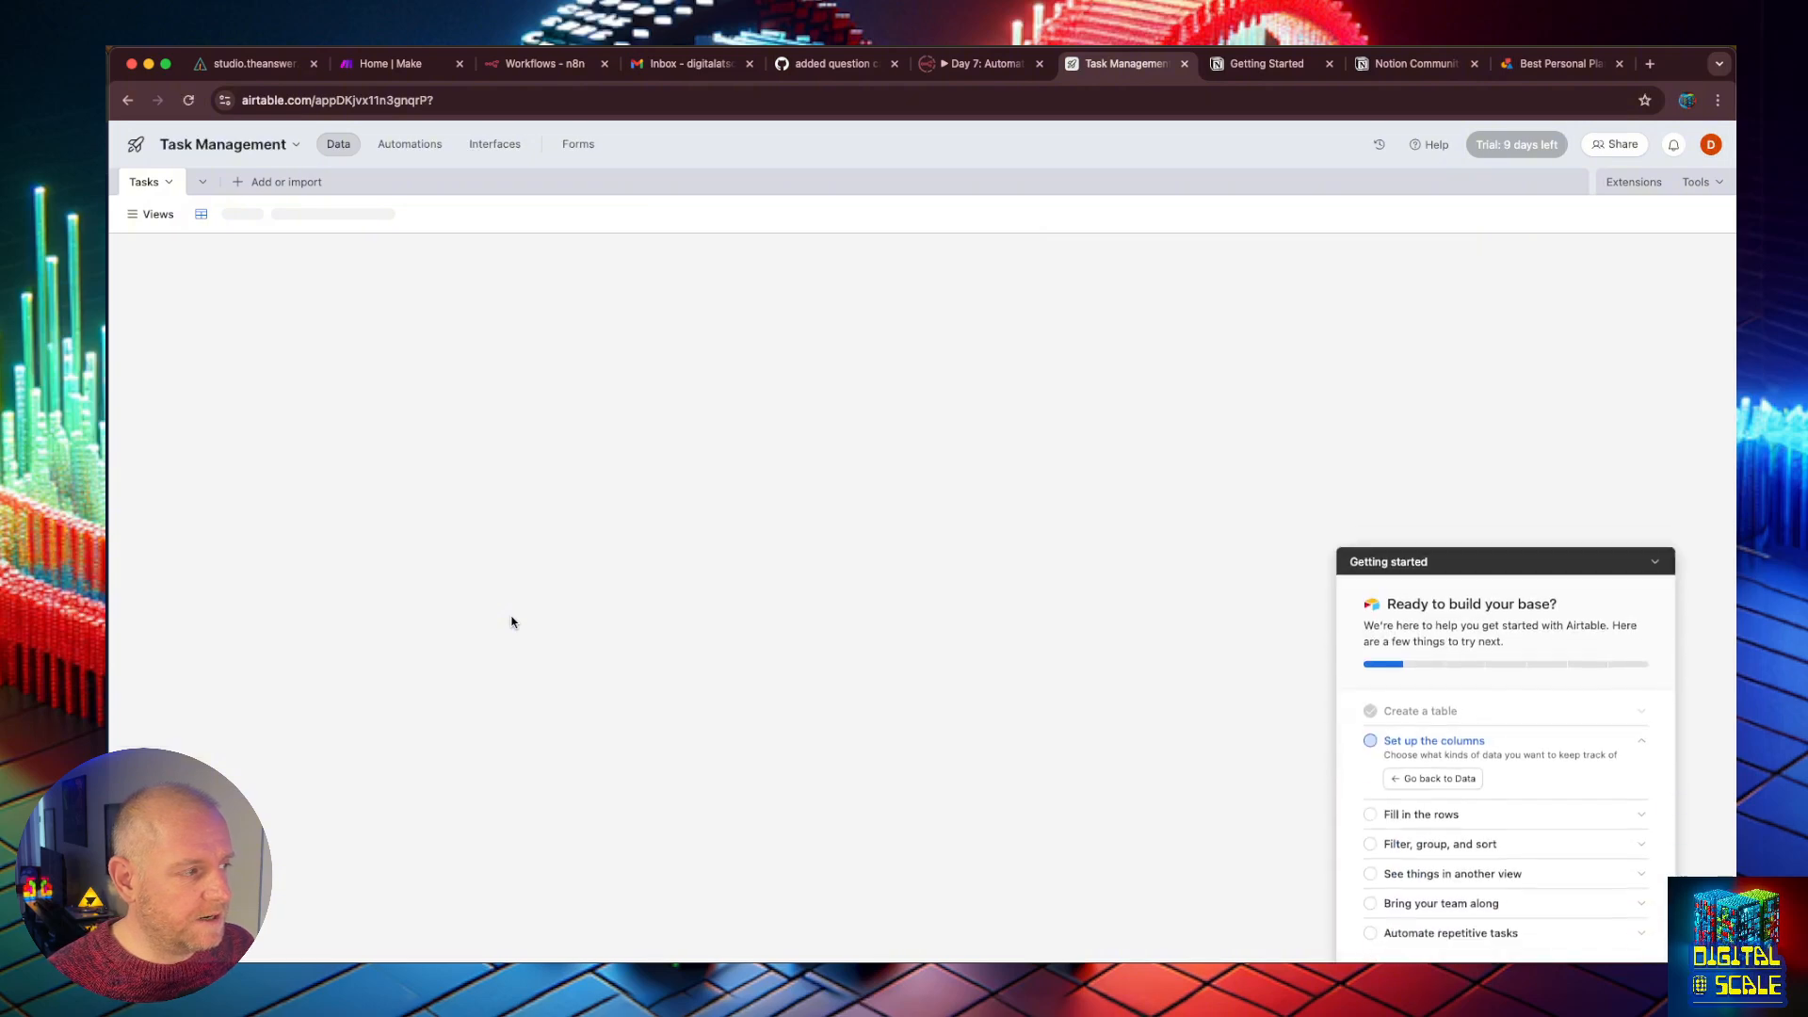
pyautogui.click(1654, 446)
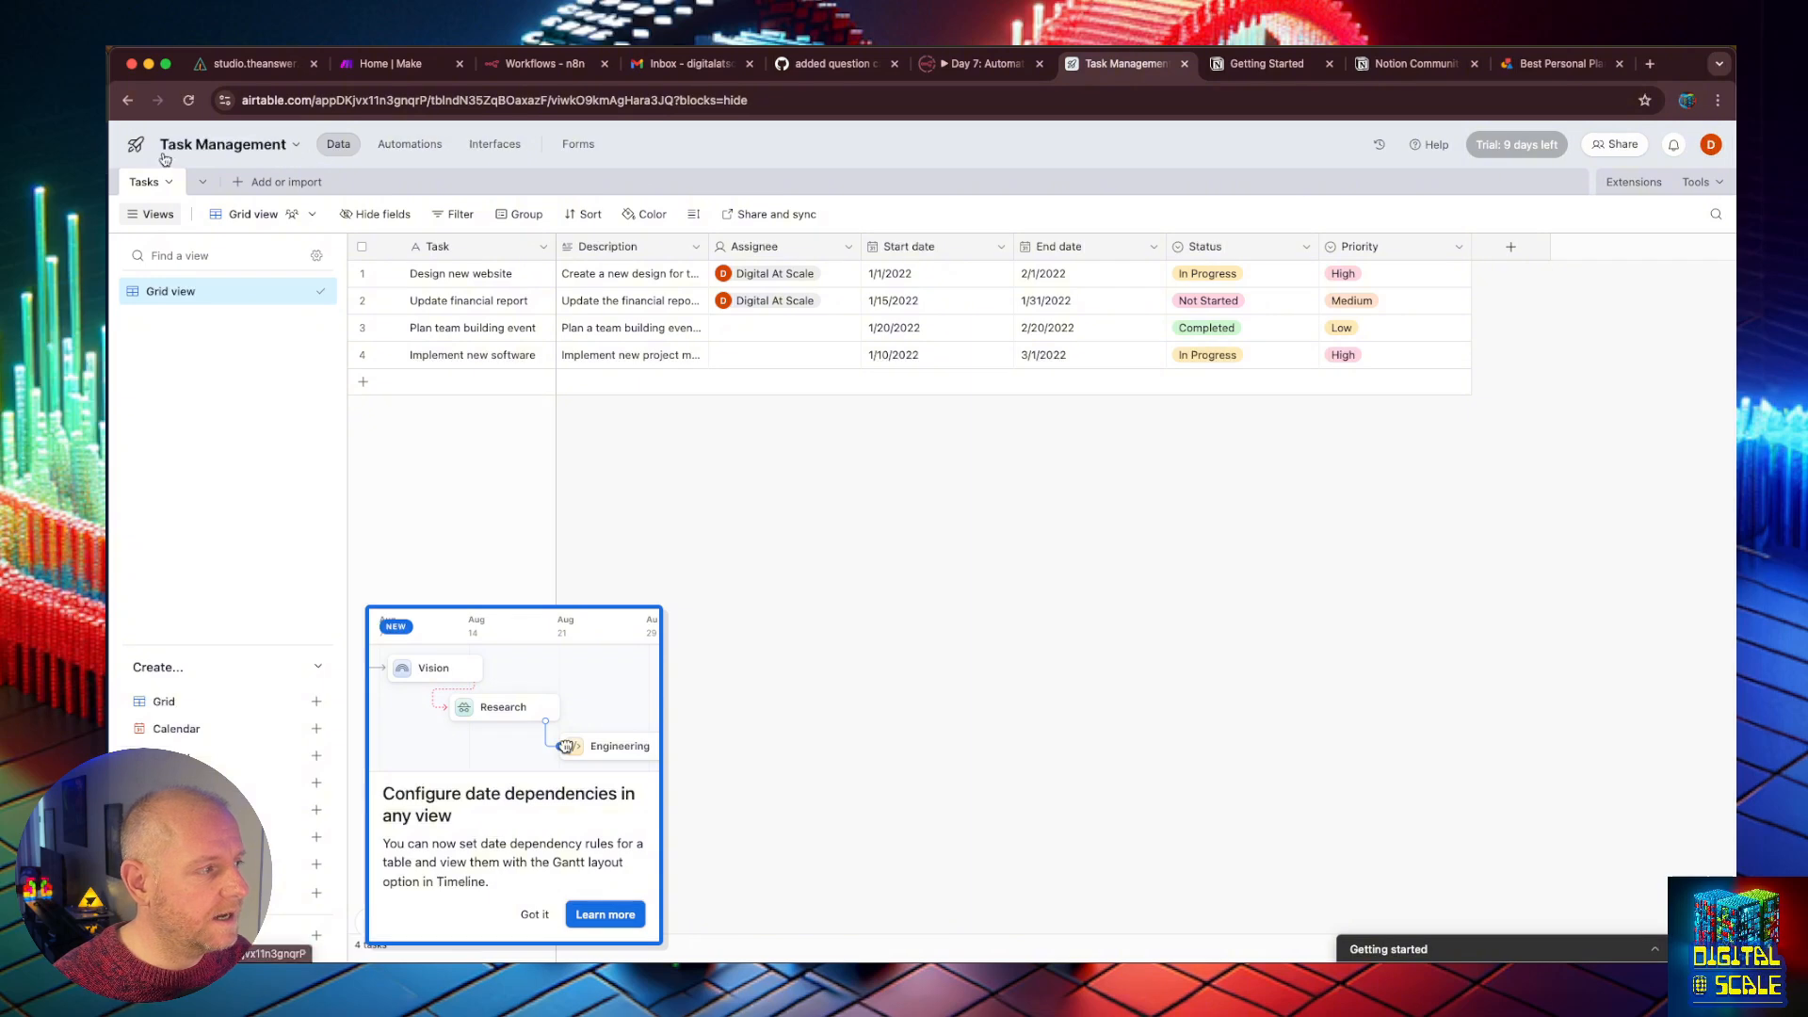
# Step: Return to the Airtable home page and browse the full template gallery and its Operations category, closing the gallery at the end
pyautogui.click(133, 145)
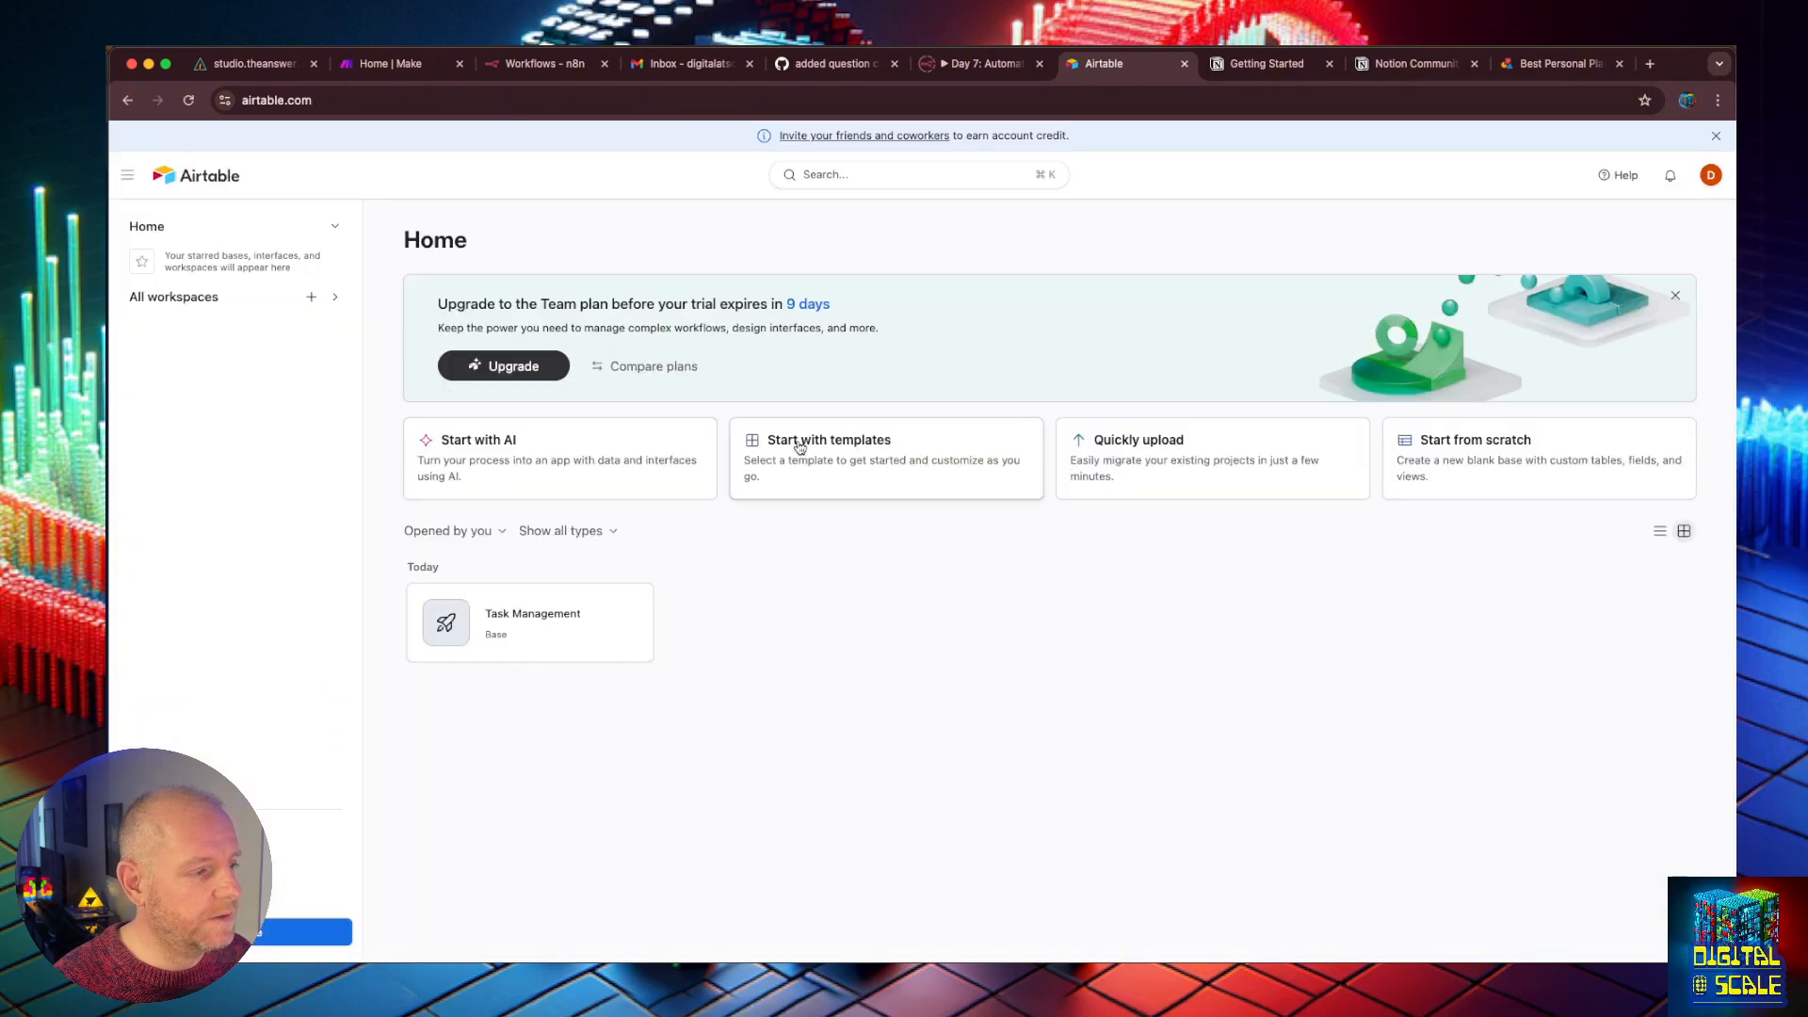
pyautogui.moveTo(791, 446)
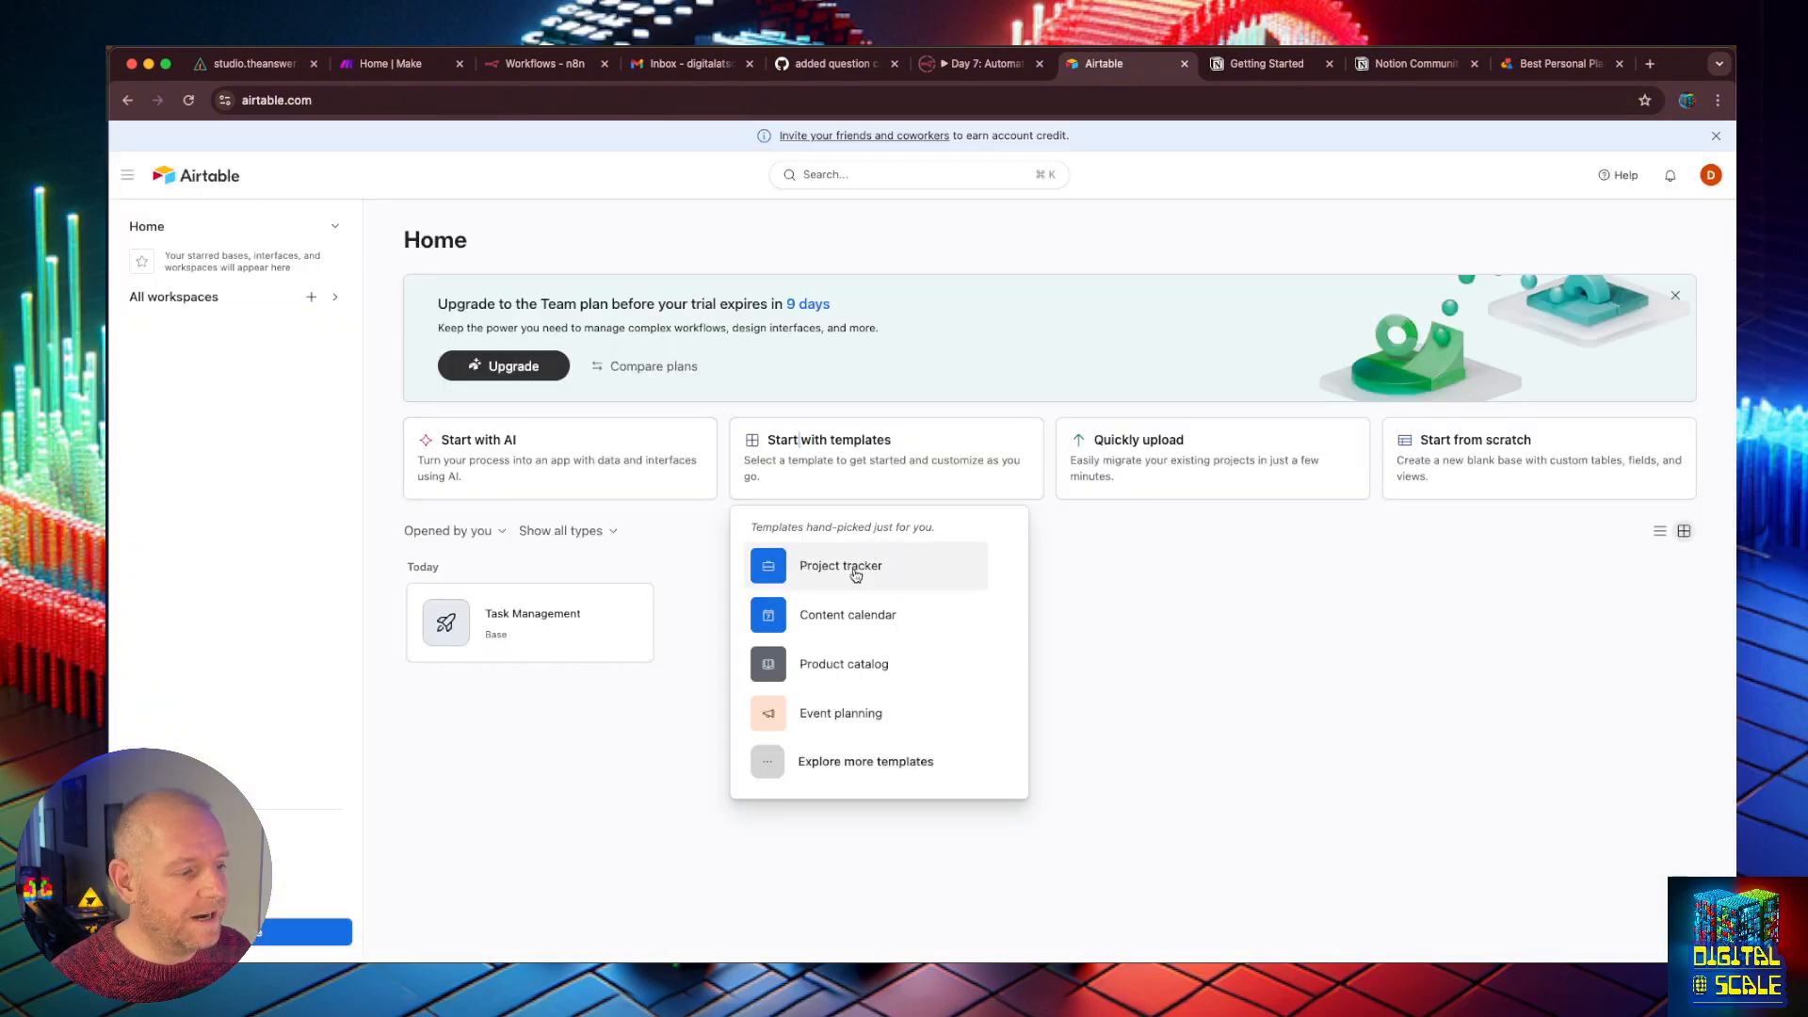
pyautogui.click(909, 761)
pyautogui.scroll(-3, 1058, 506)
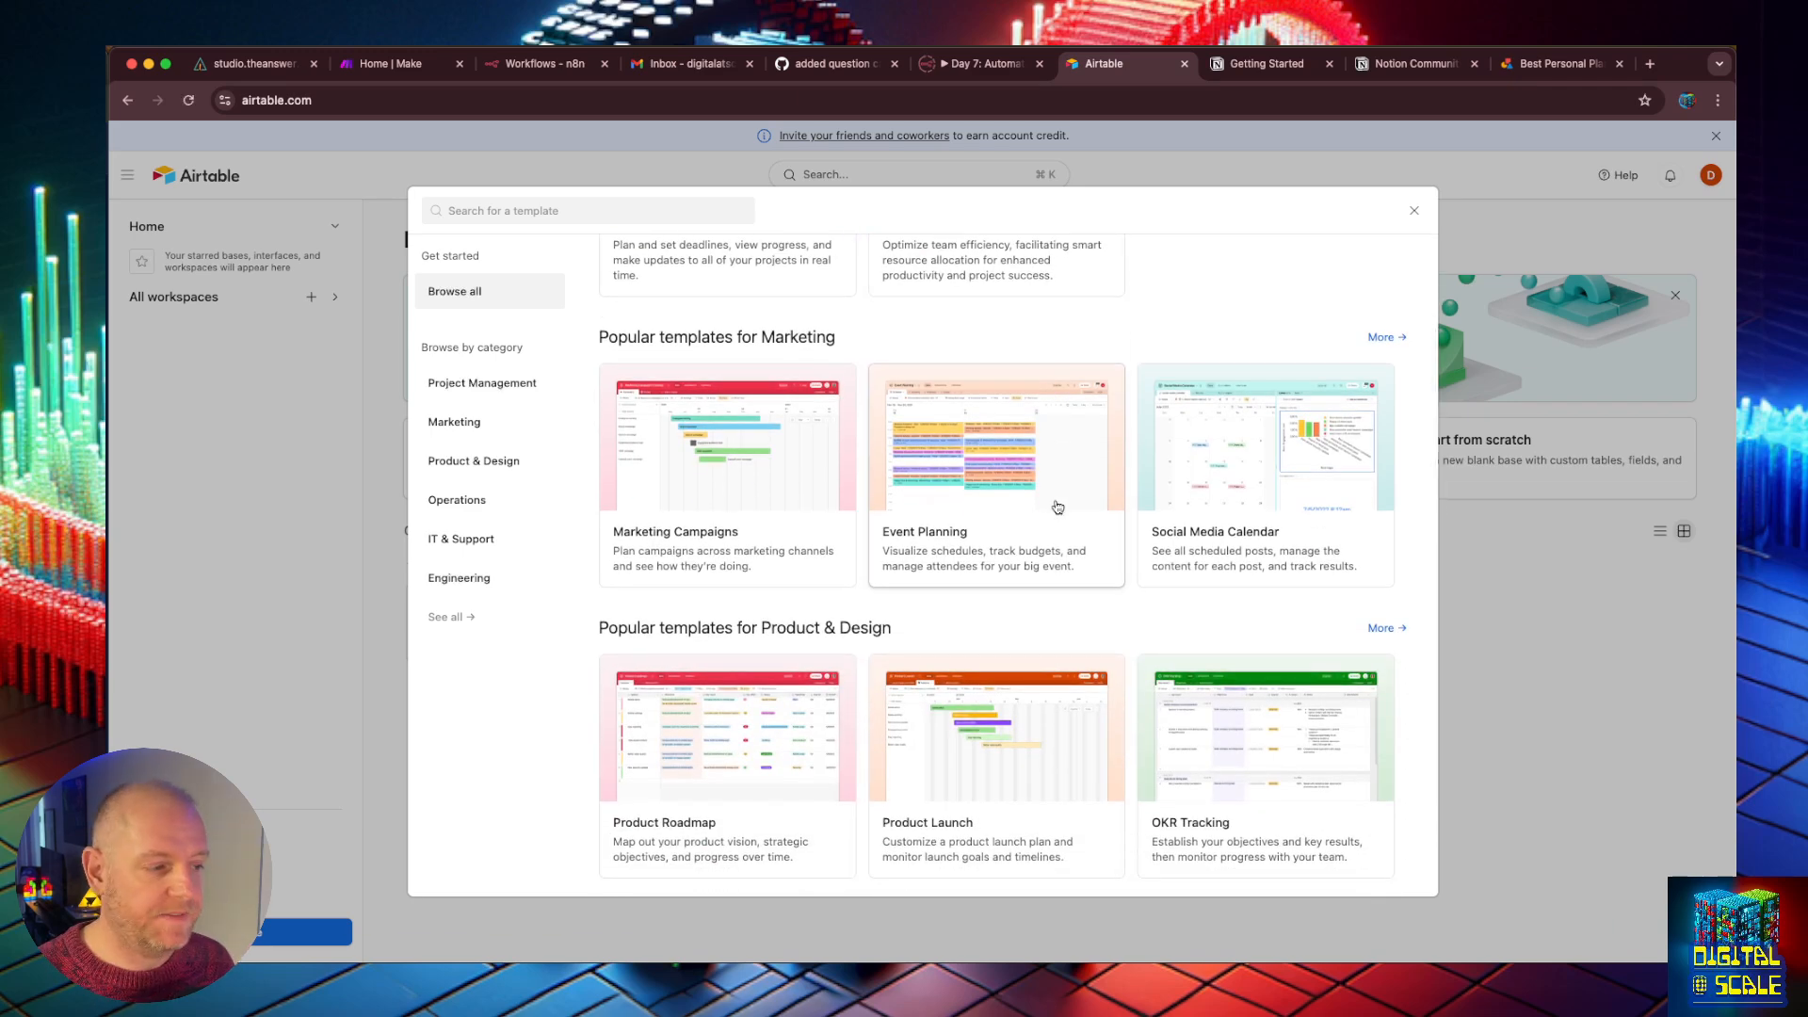
pyautogui.scroll(-3, 1058, 507)
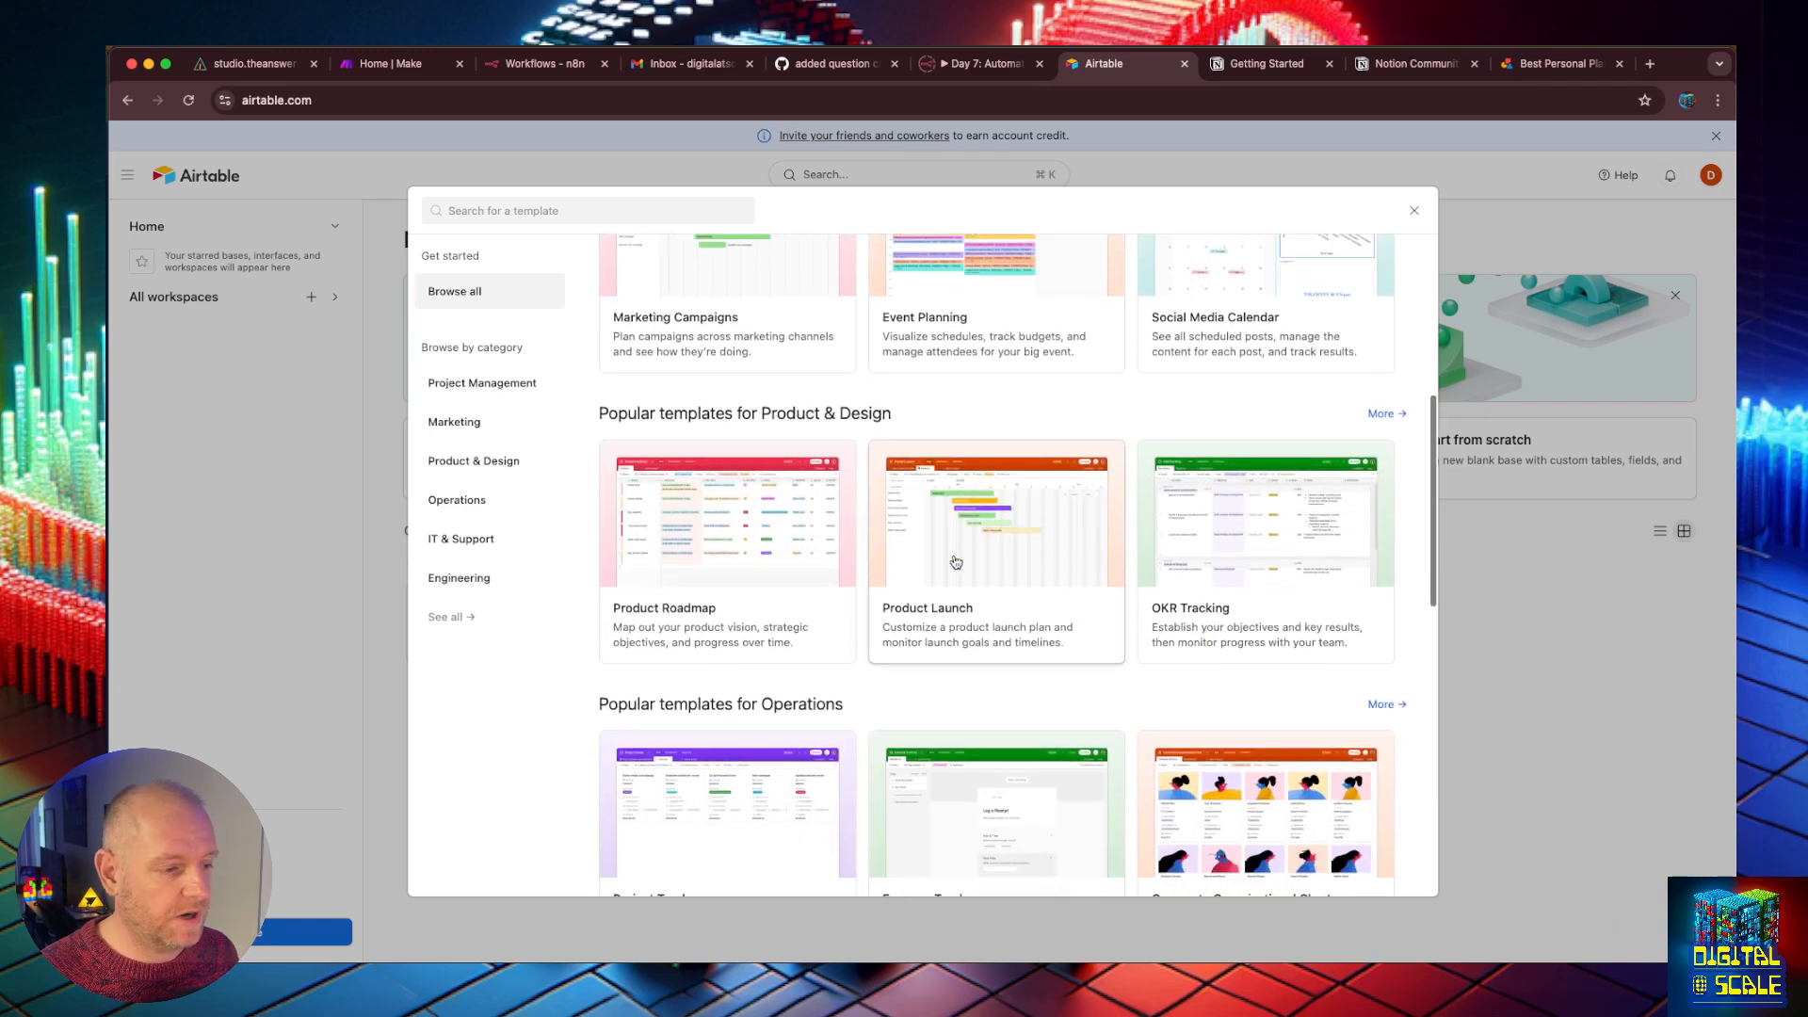
pyautogui.scroll(-5, 998, 591)
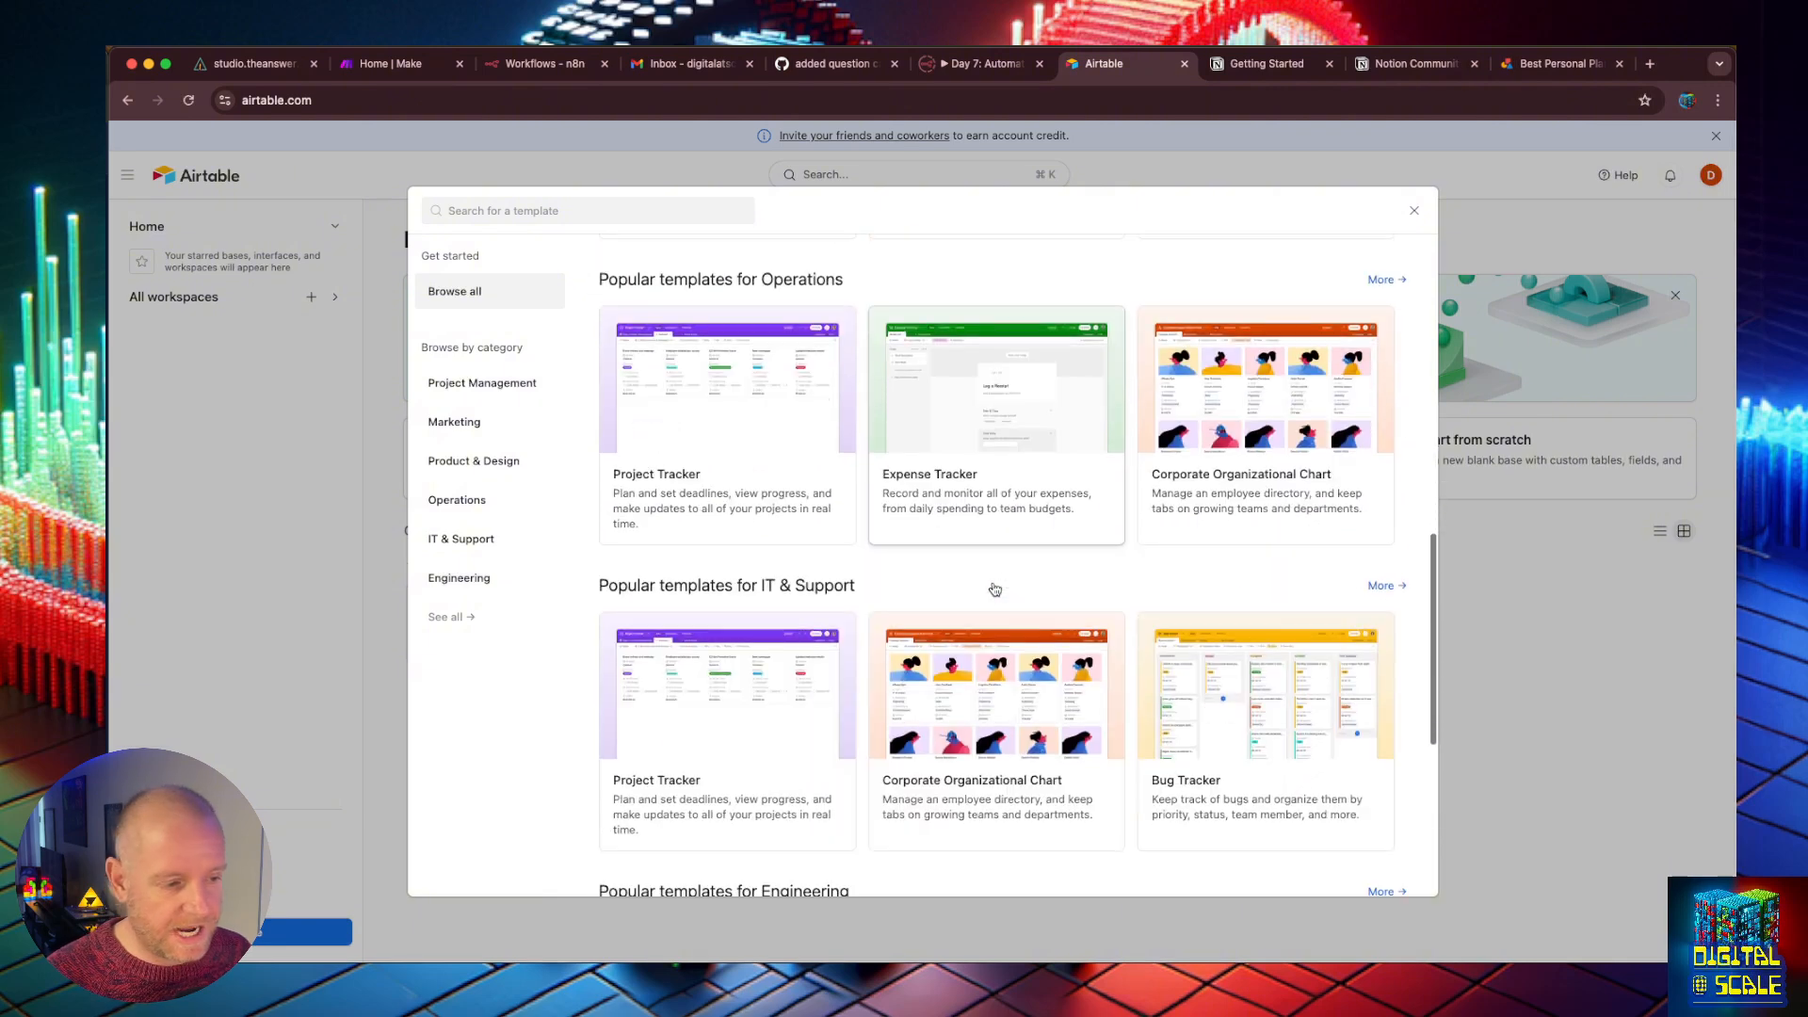
pyautogui.scroll(-3, 993, 587)
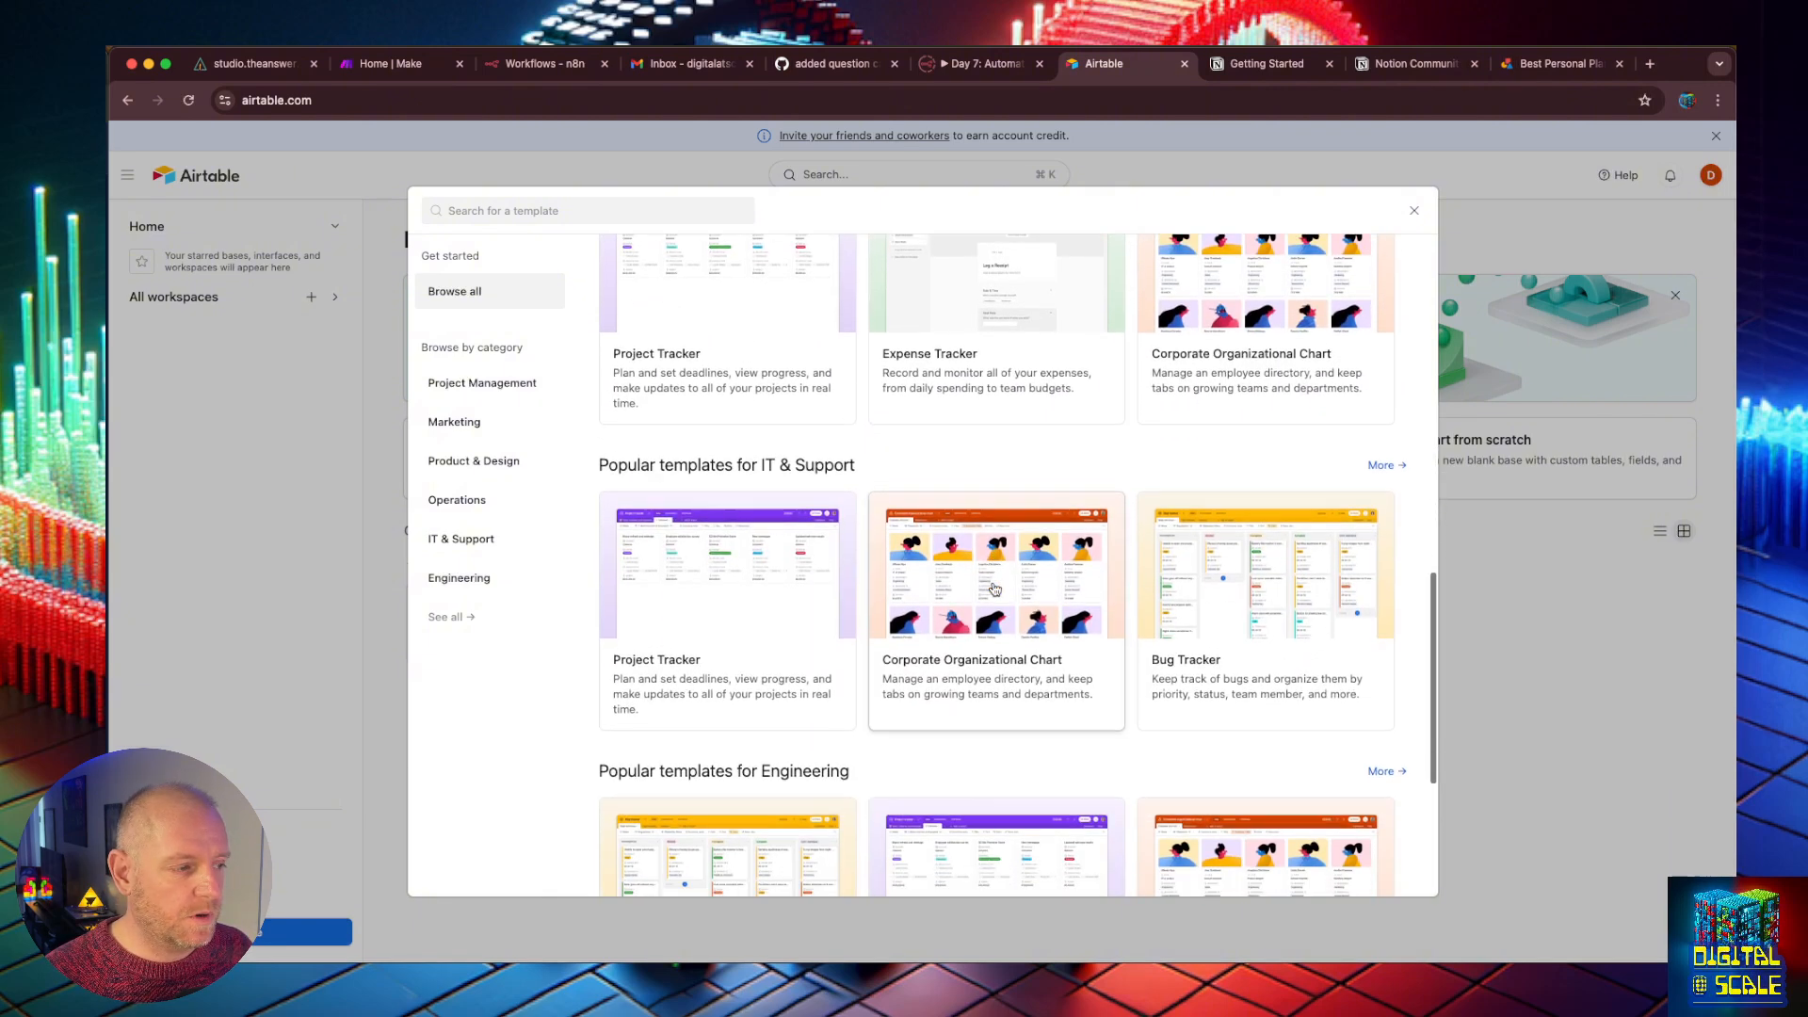
pyautogui.click(448, 580)
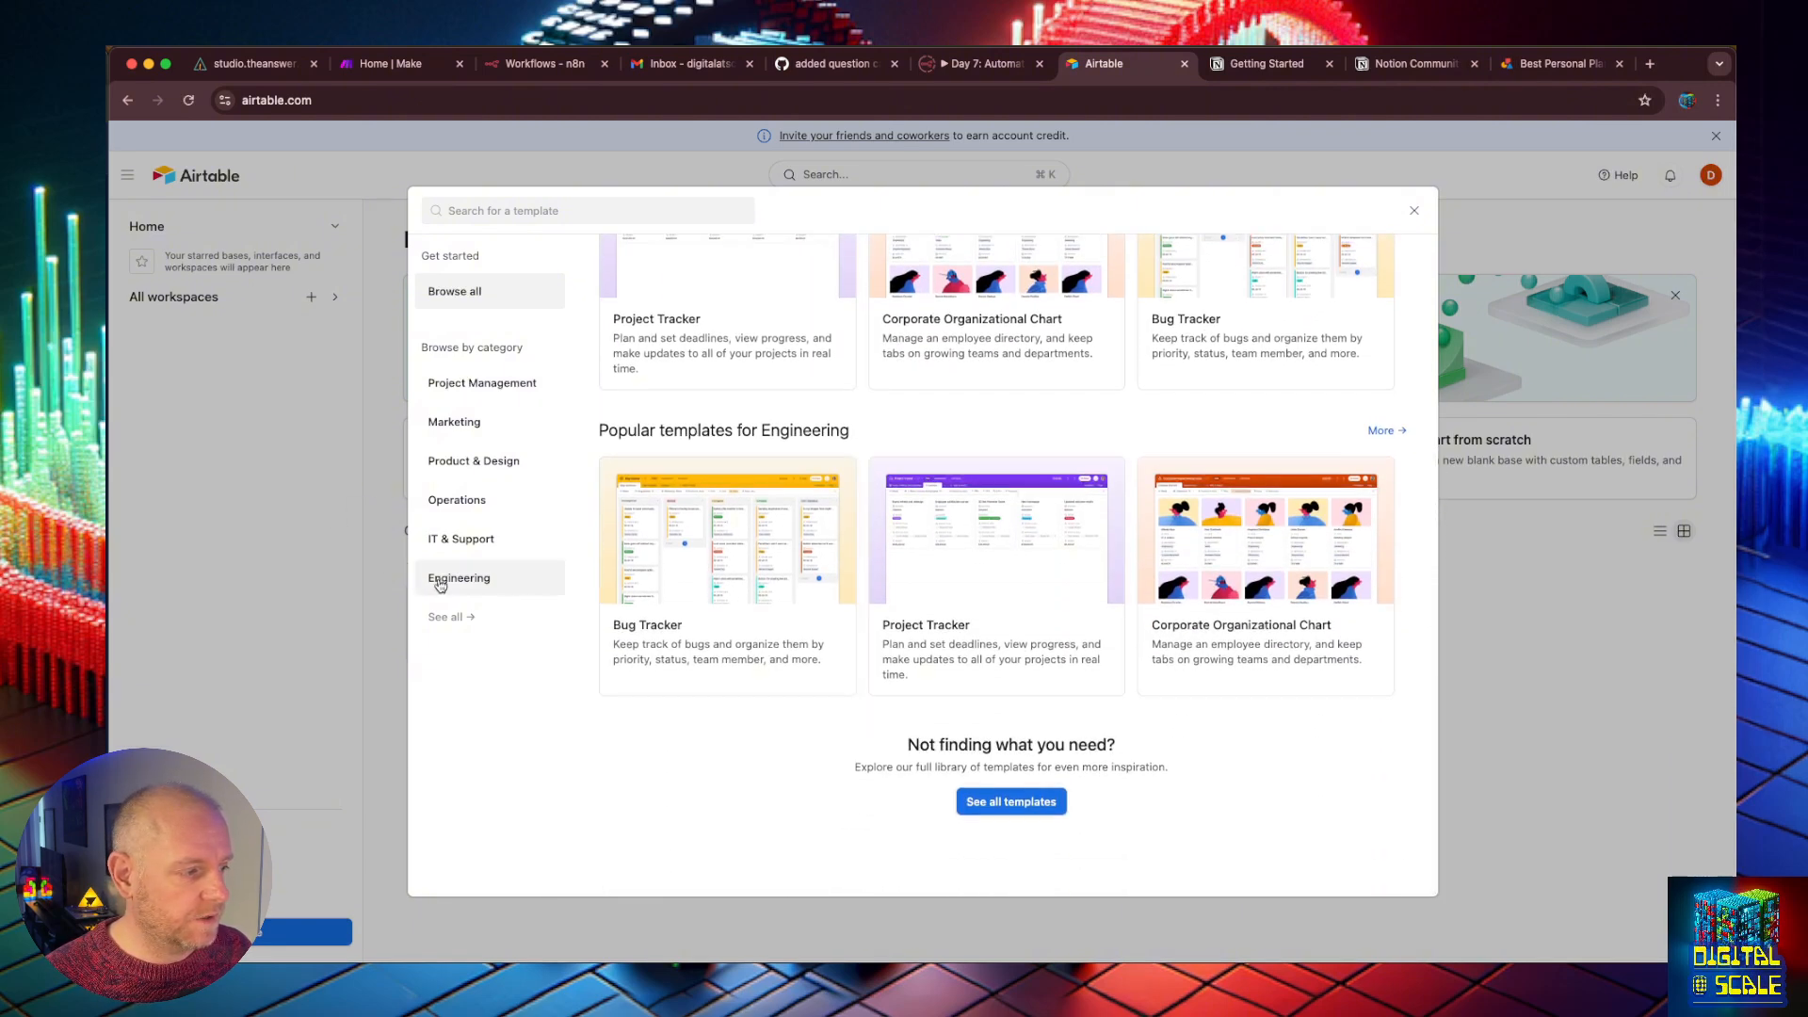
pyautogui.click(455, 500)
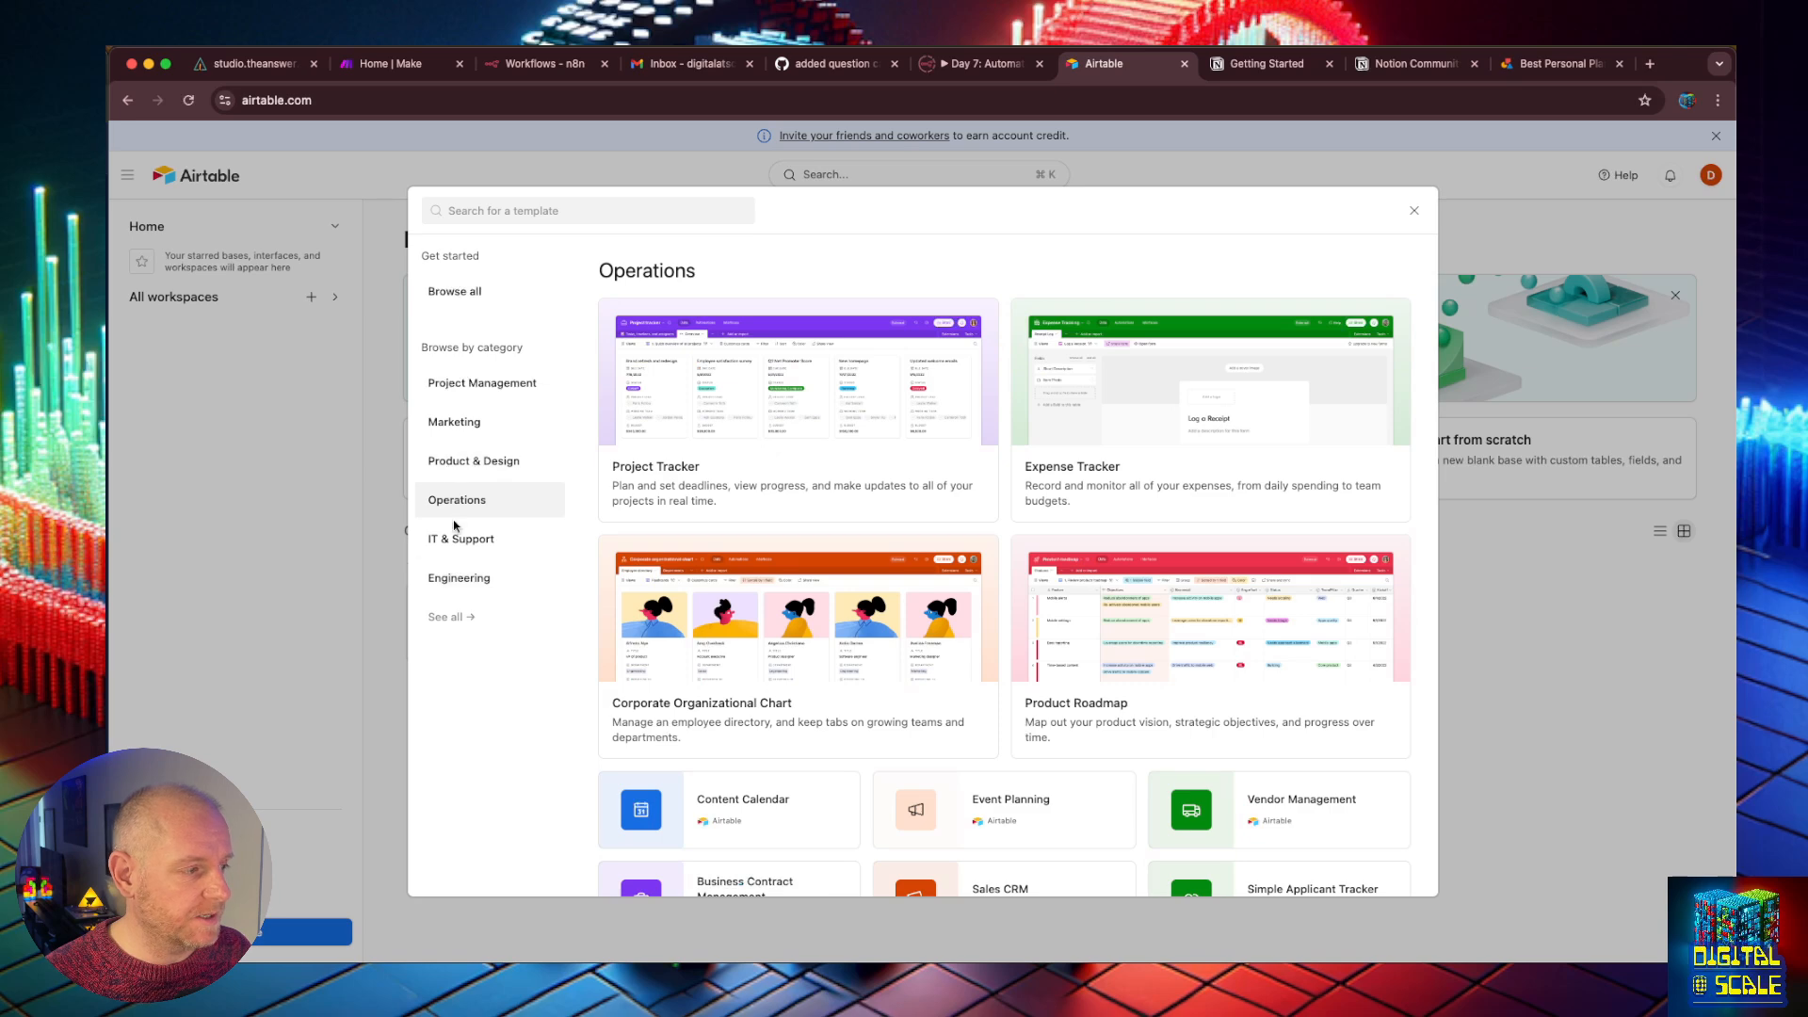
pyautogui.scroll(-2, 1075, 482)
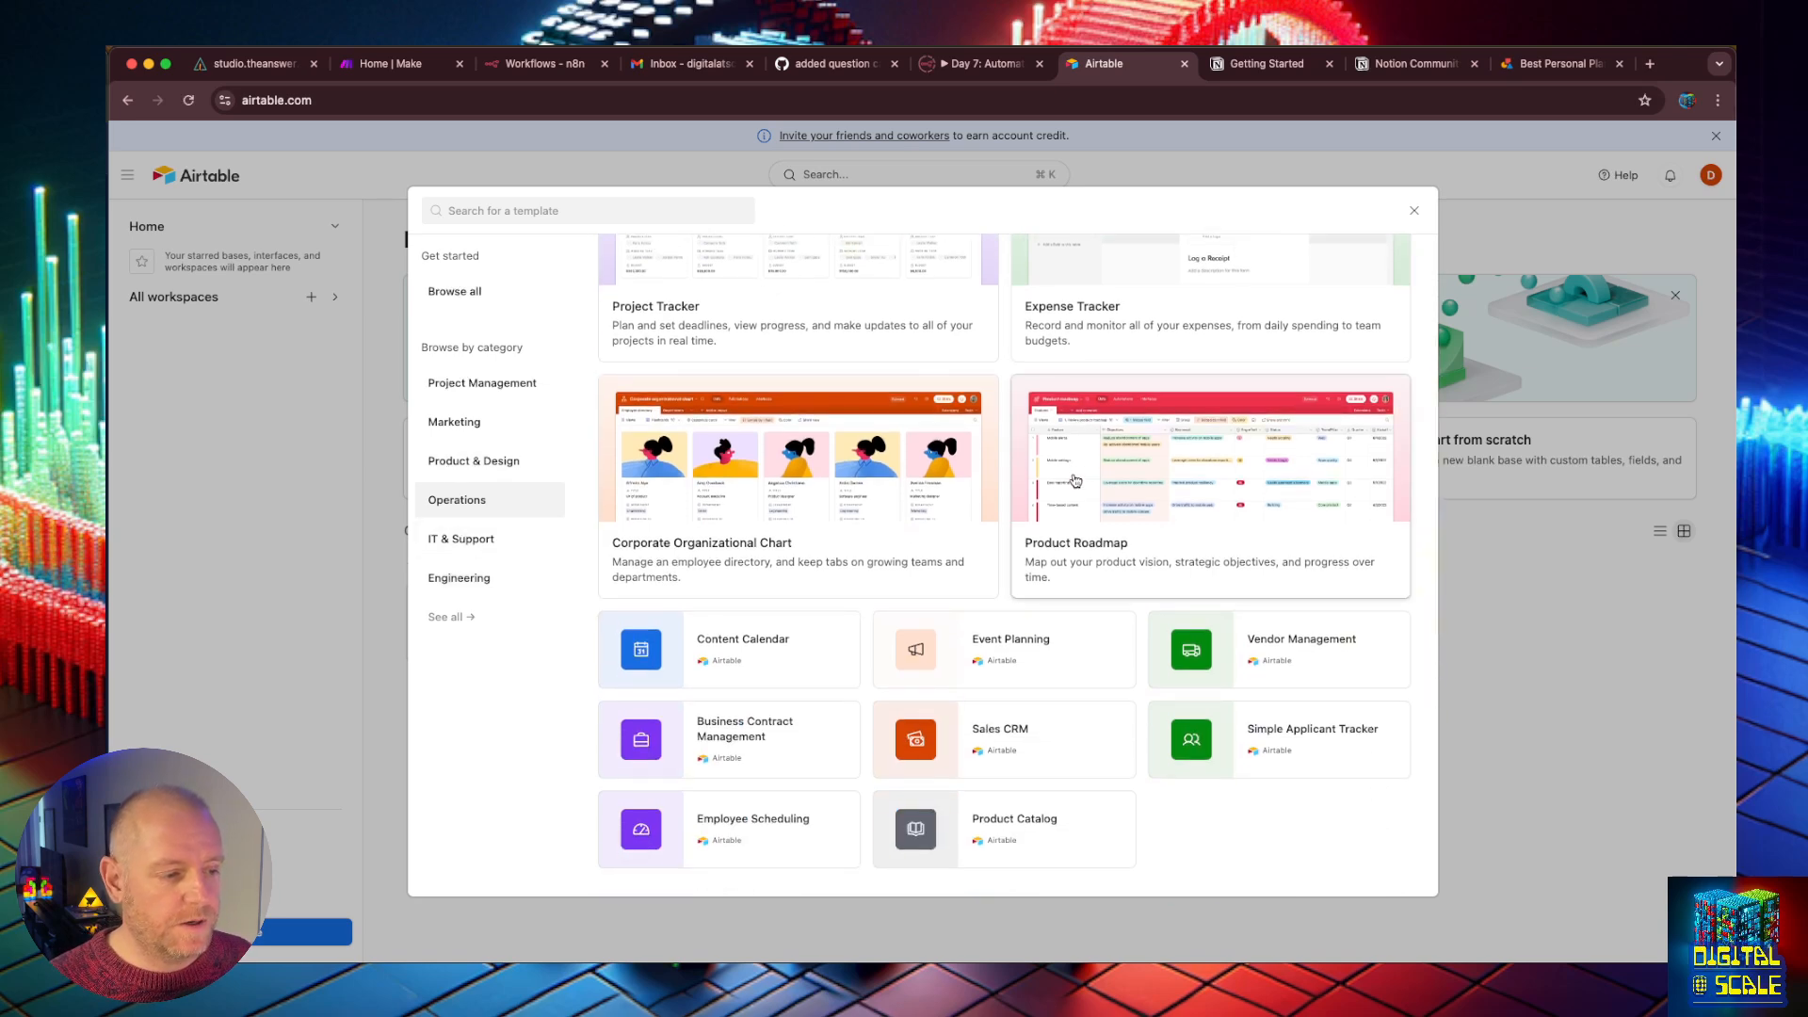
pyautogui.scroll(2, 1075, 482)
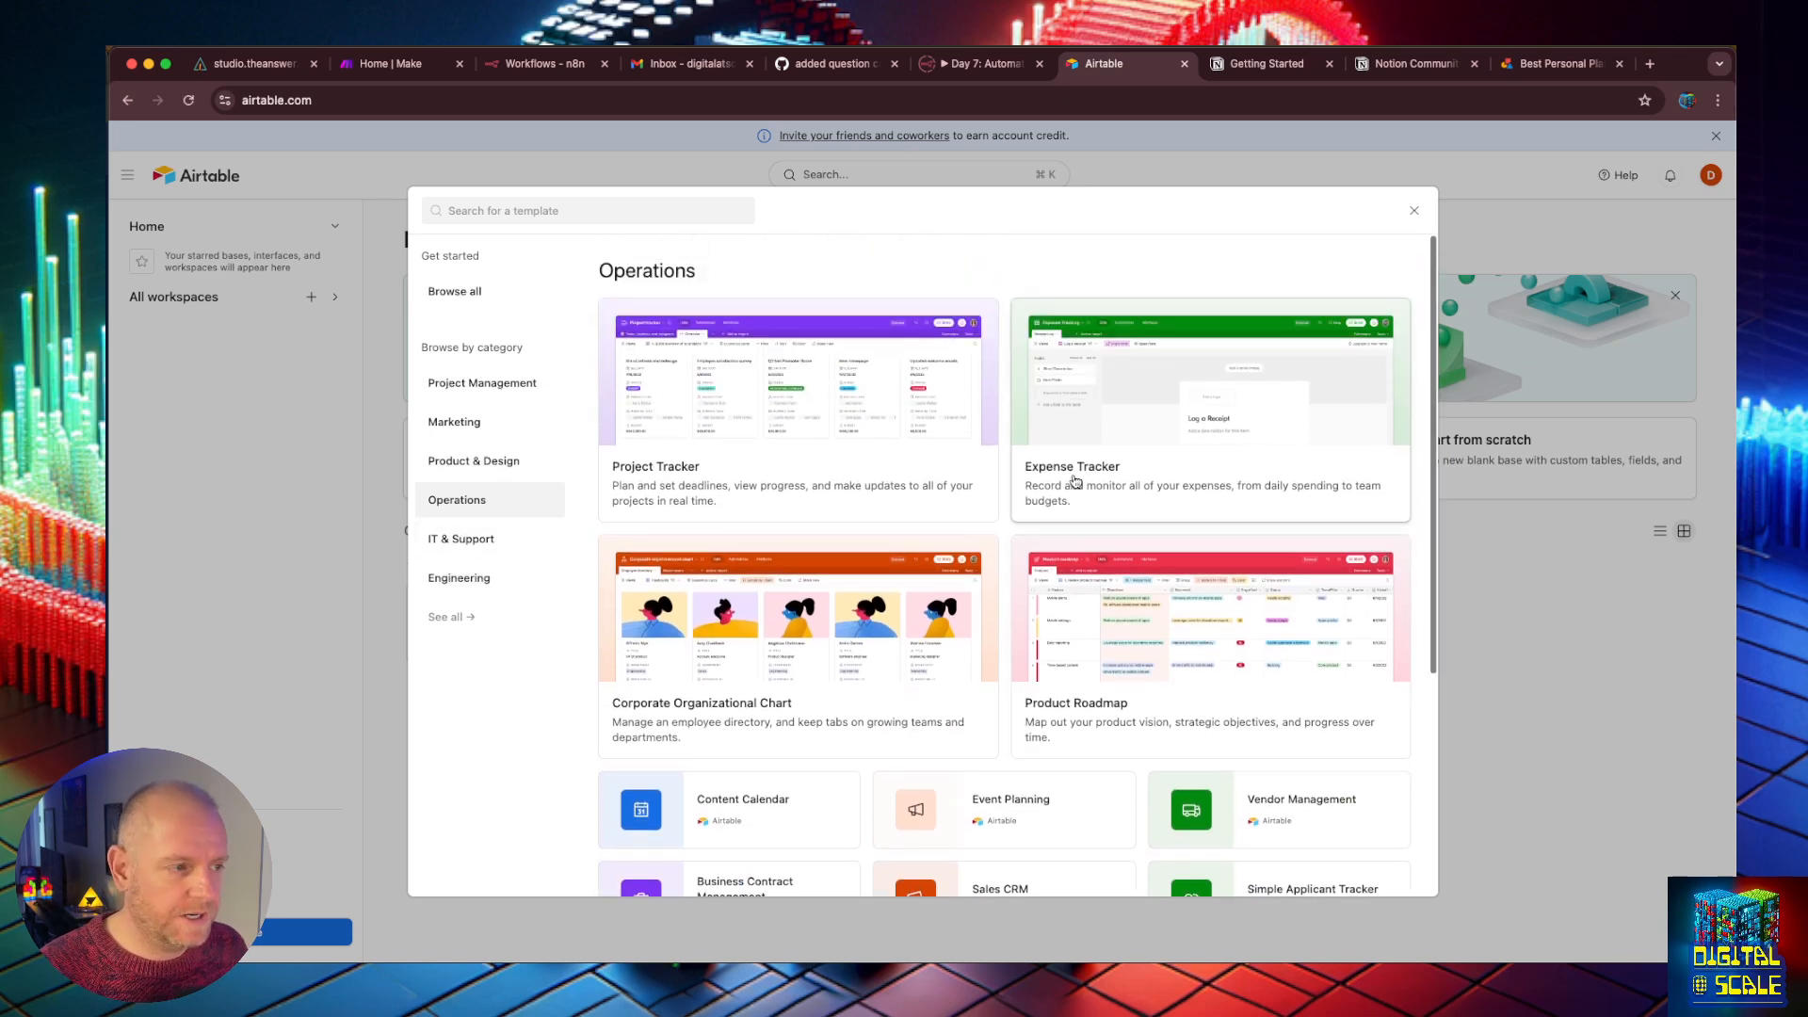
pyautogui.click(1413, 210)
# Step: Open the Task Management base, collapse its getting-started guide and dismiss the date dependencies notice
pyautogui.click(679, 187)
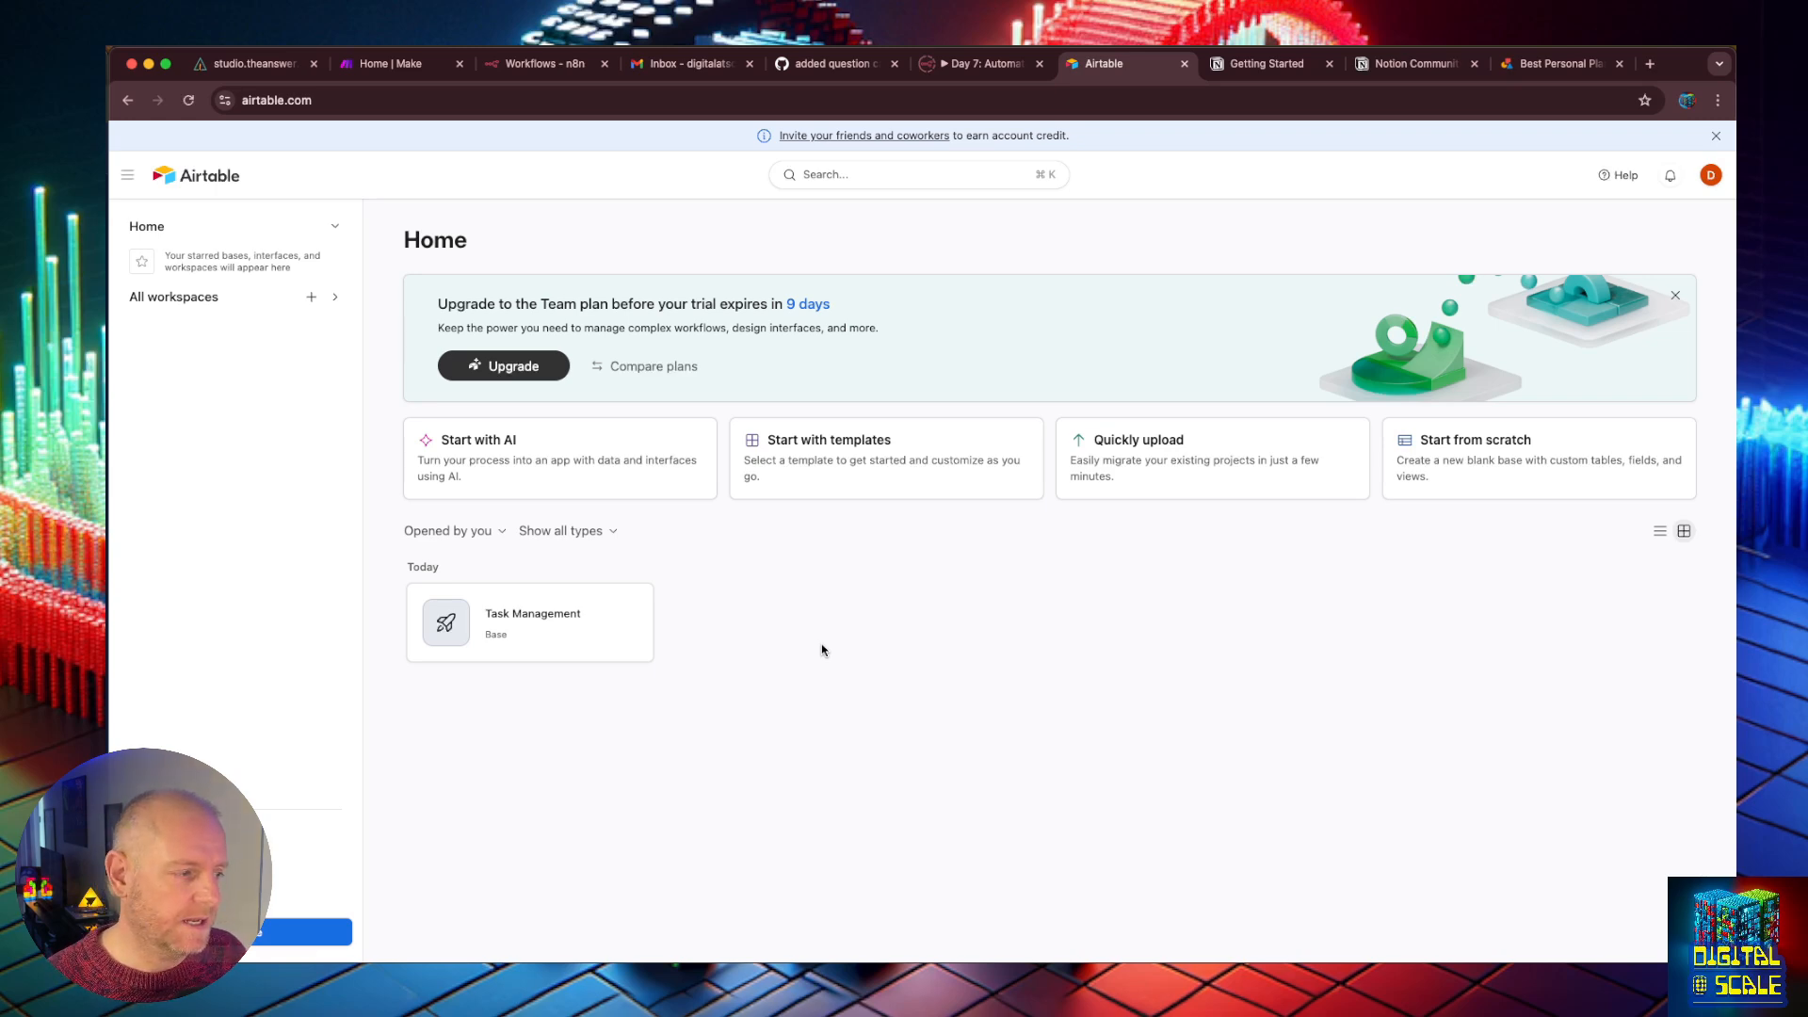
pyautogui.click(502, 631)
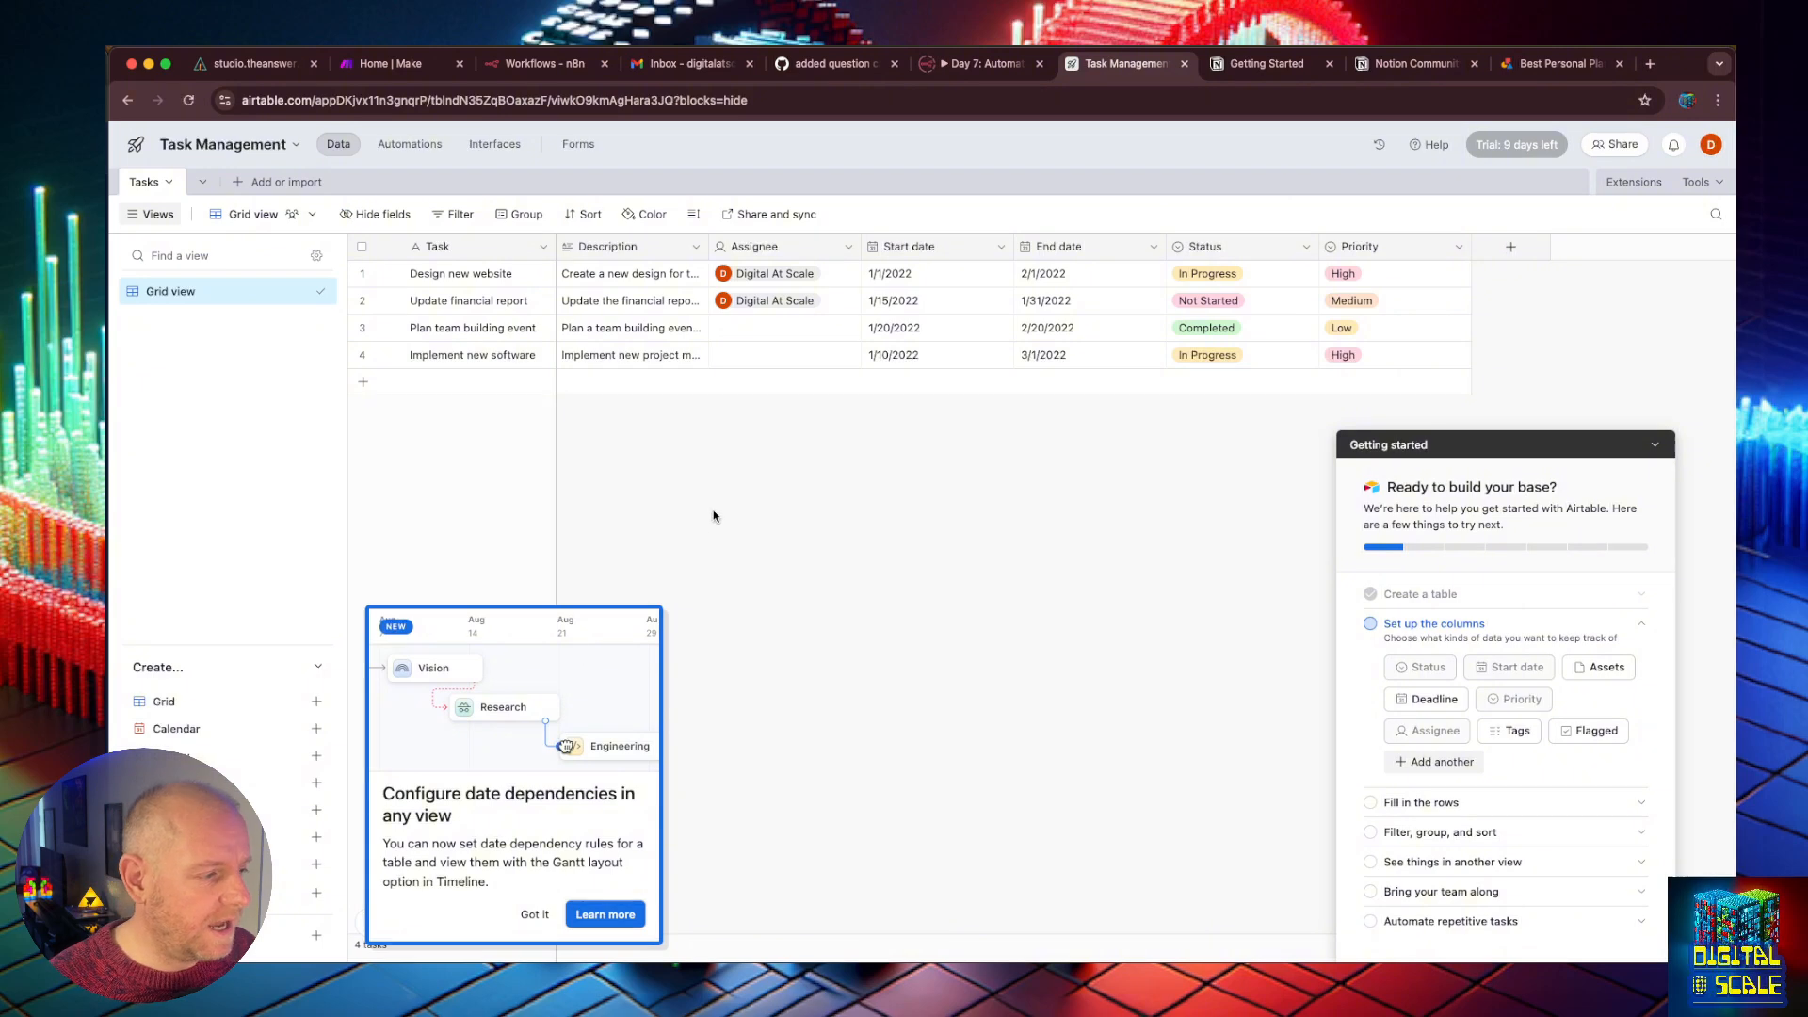
pyautogui.click(1655, 445)
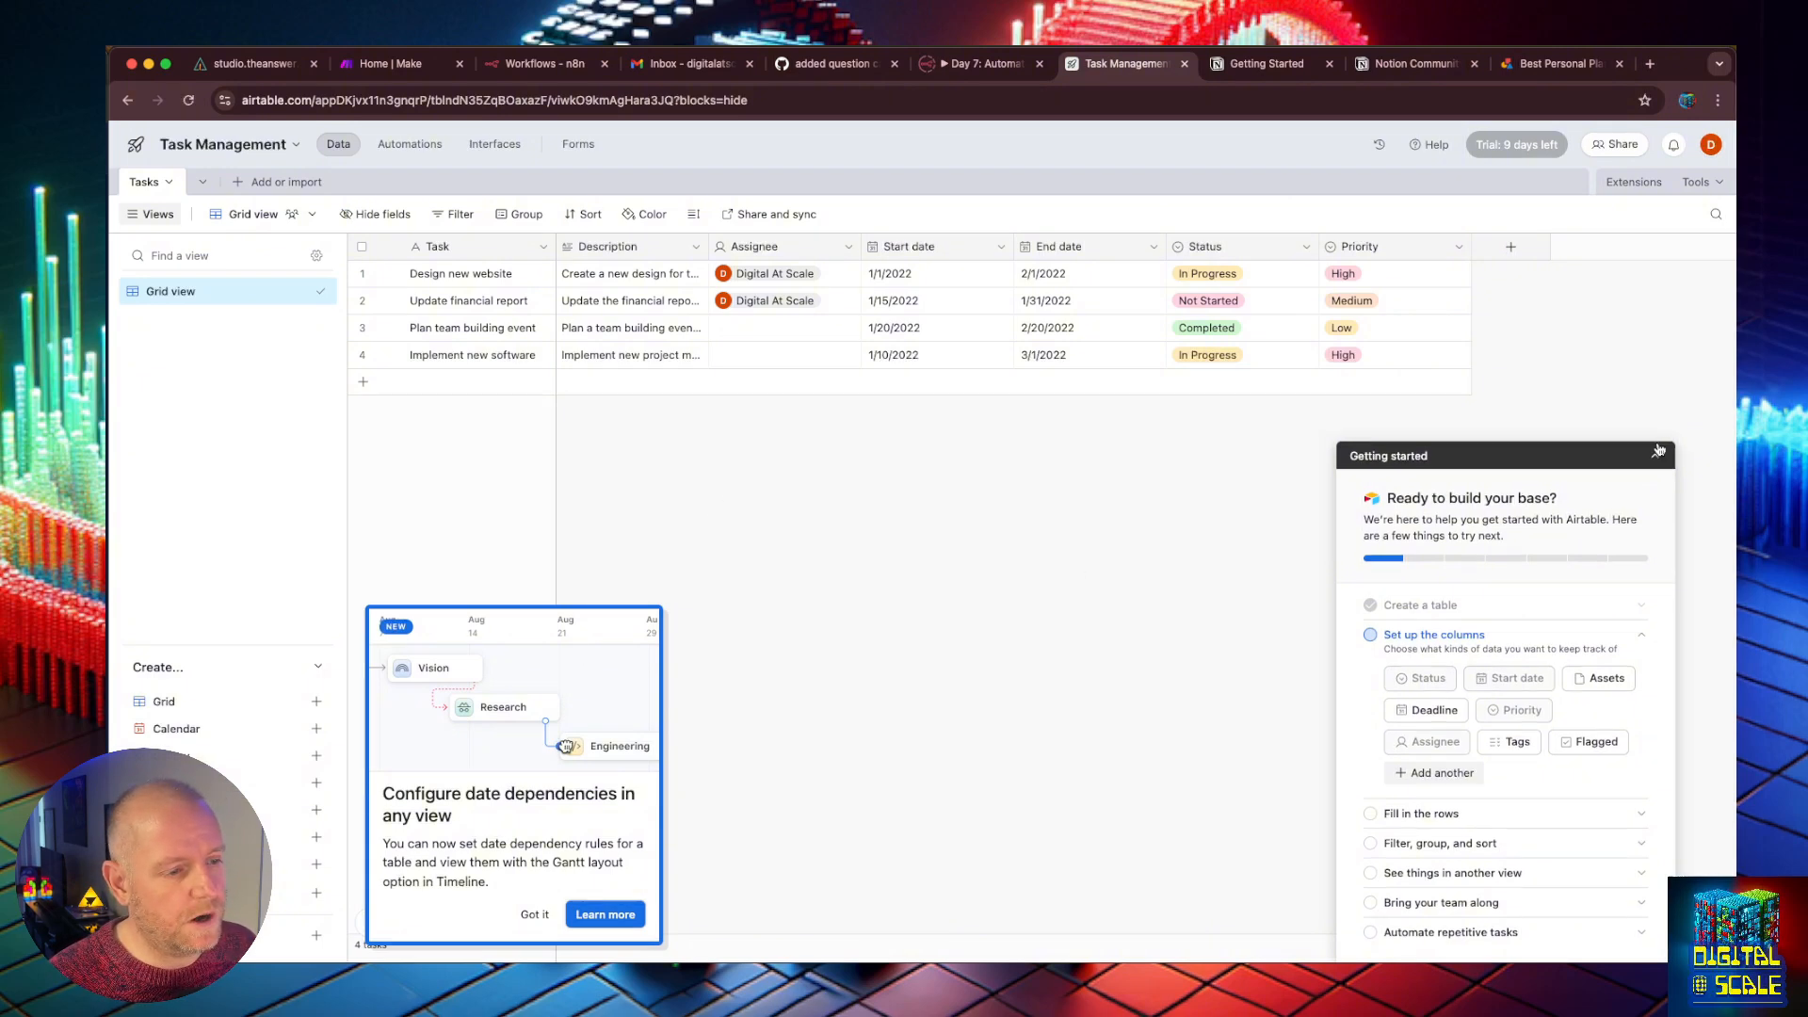
pyautogui.click(535, 914)
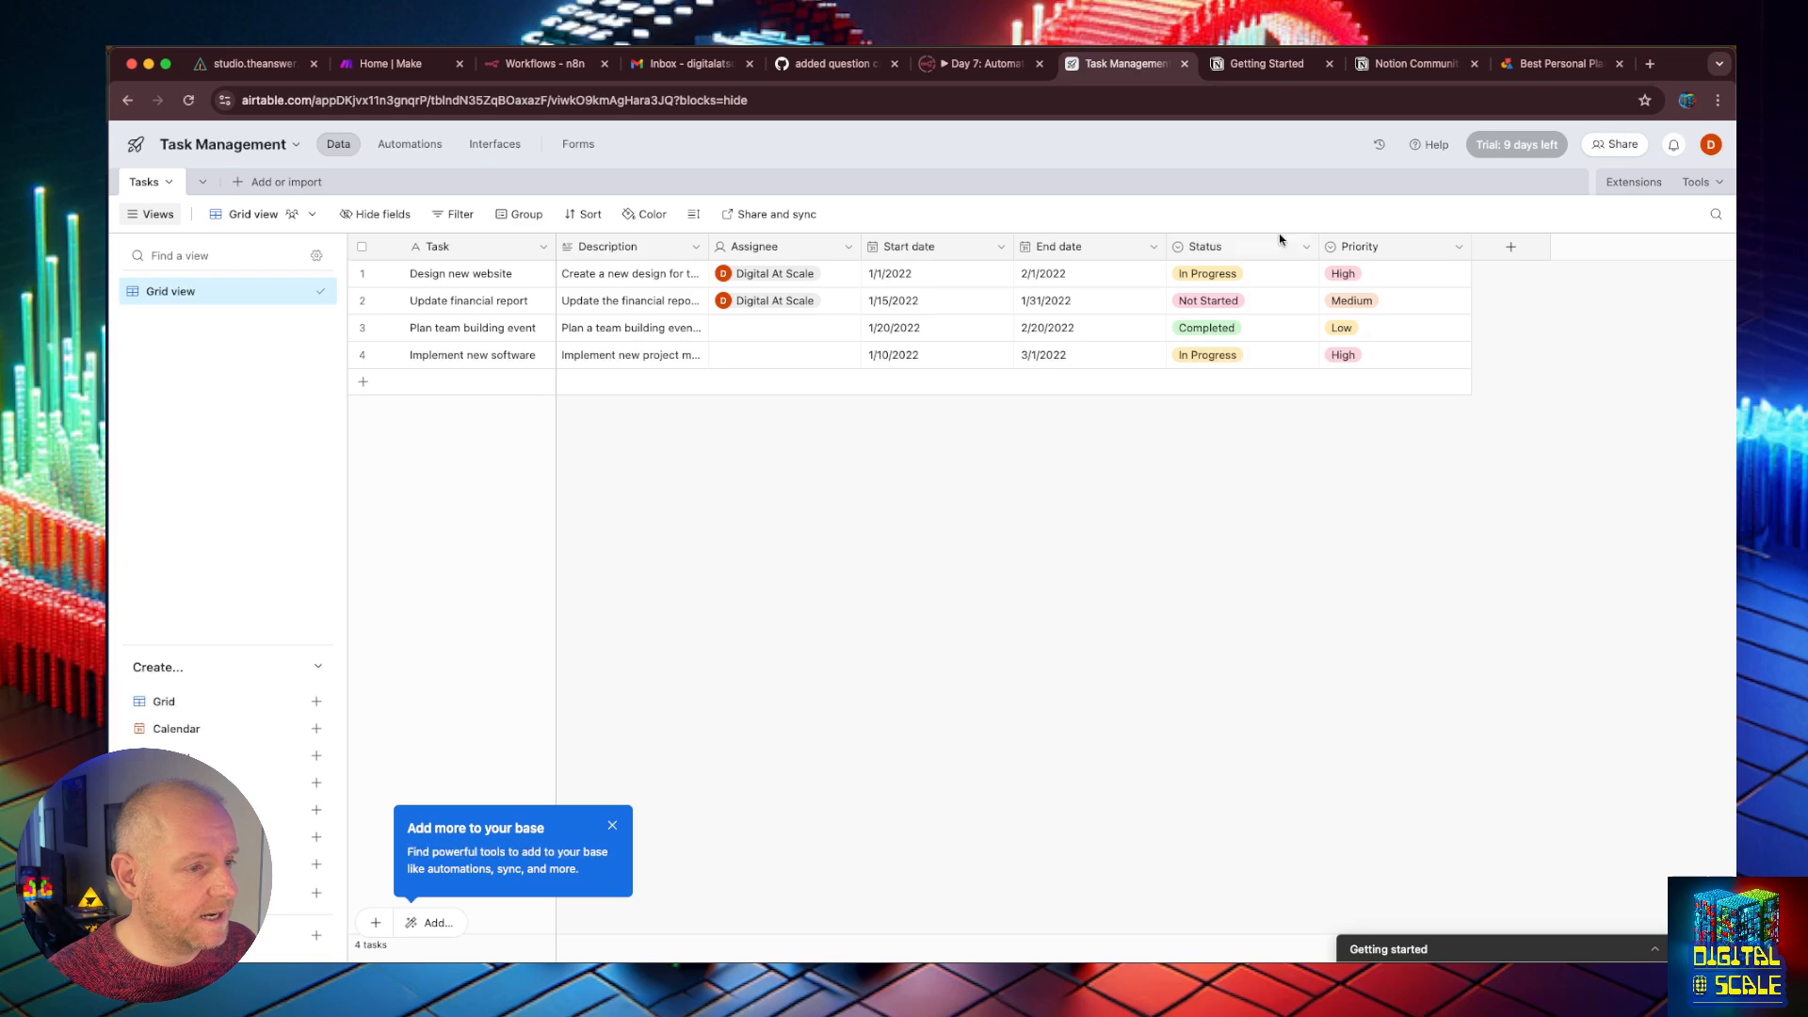
# Step: Examine the field types available for a new field in the Tasks table
pyautogui.click(1513, 246)
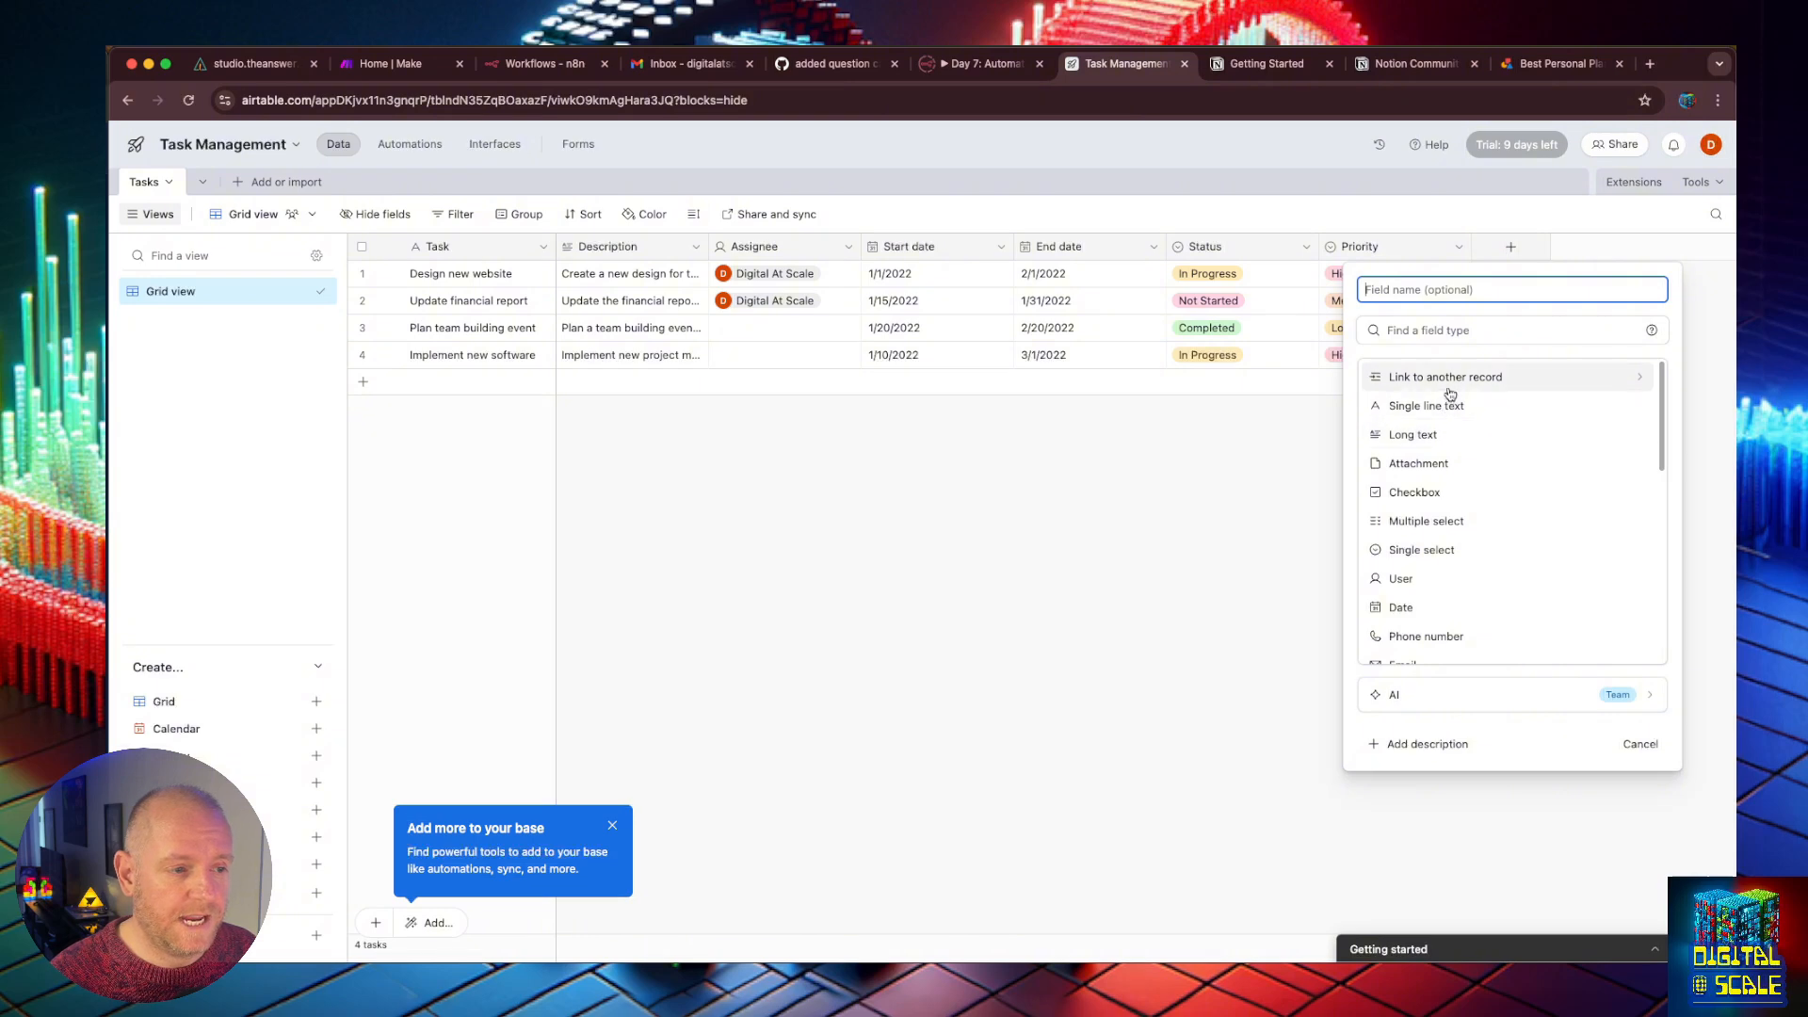
pyautogui.click(1523, 217)
pyautogui.click(1513, 247)
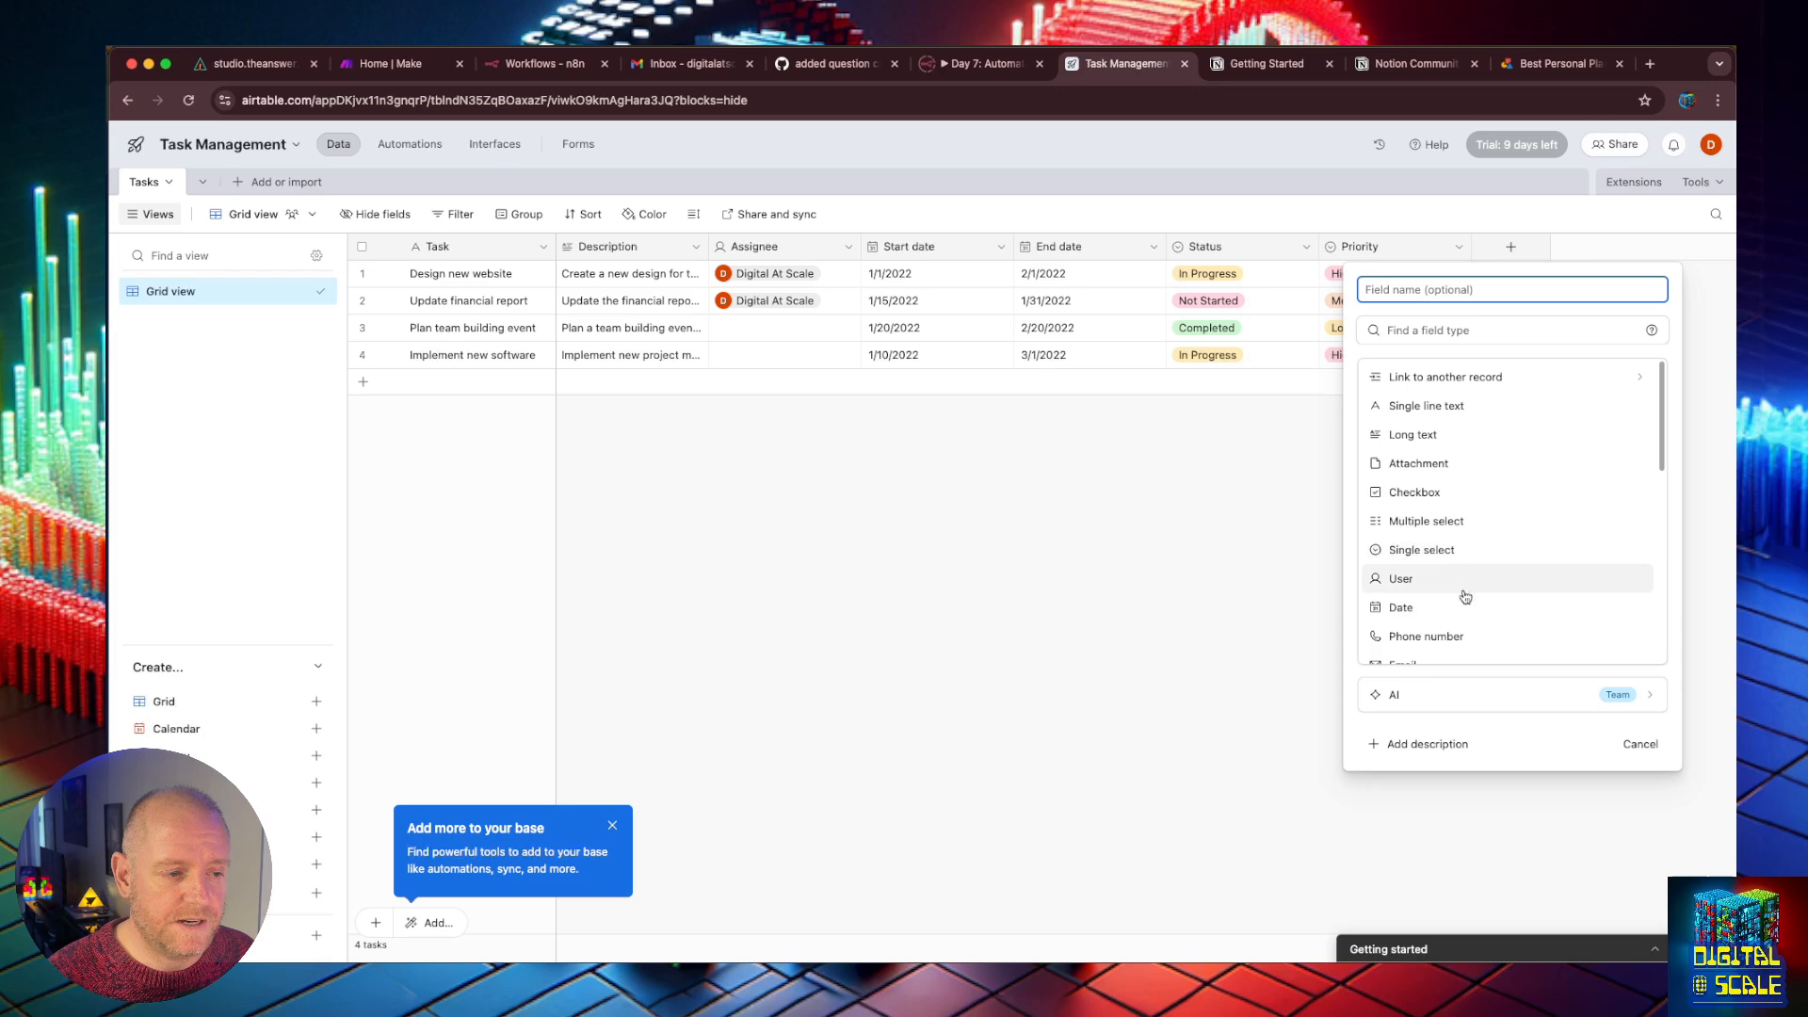
pyautogui.scroll(-8, 1465, 597)
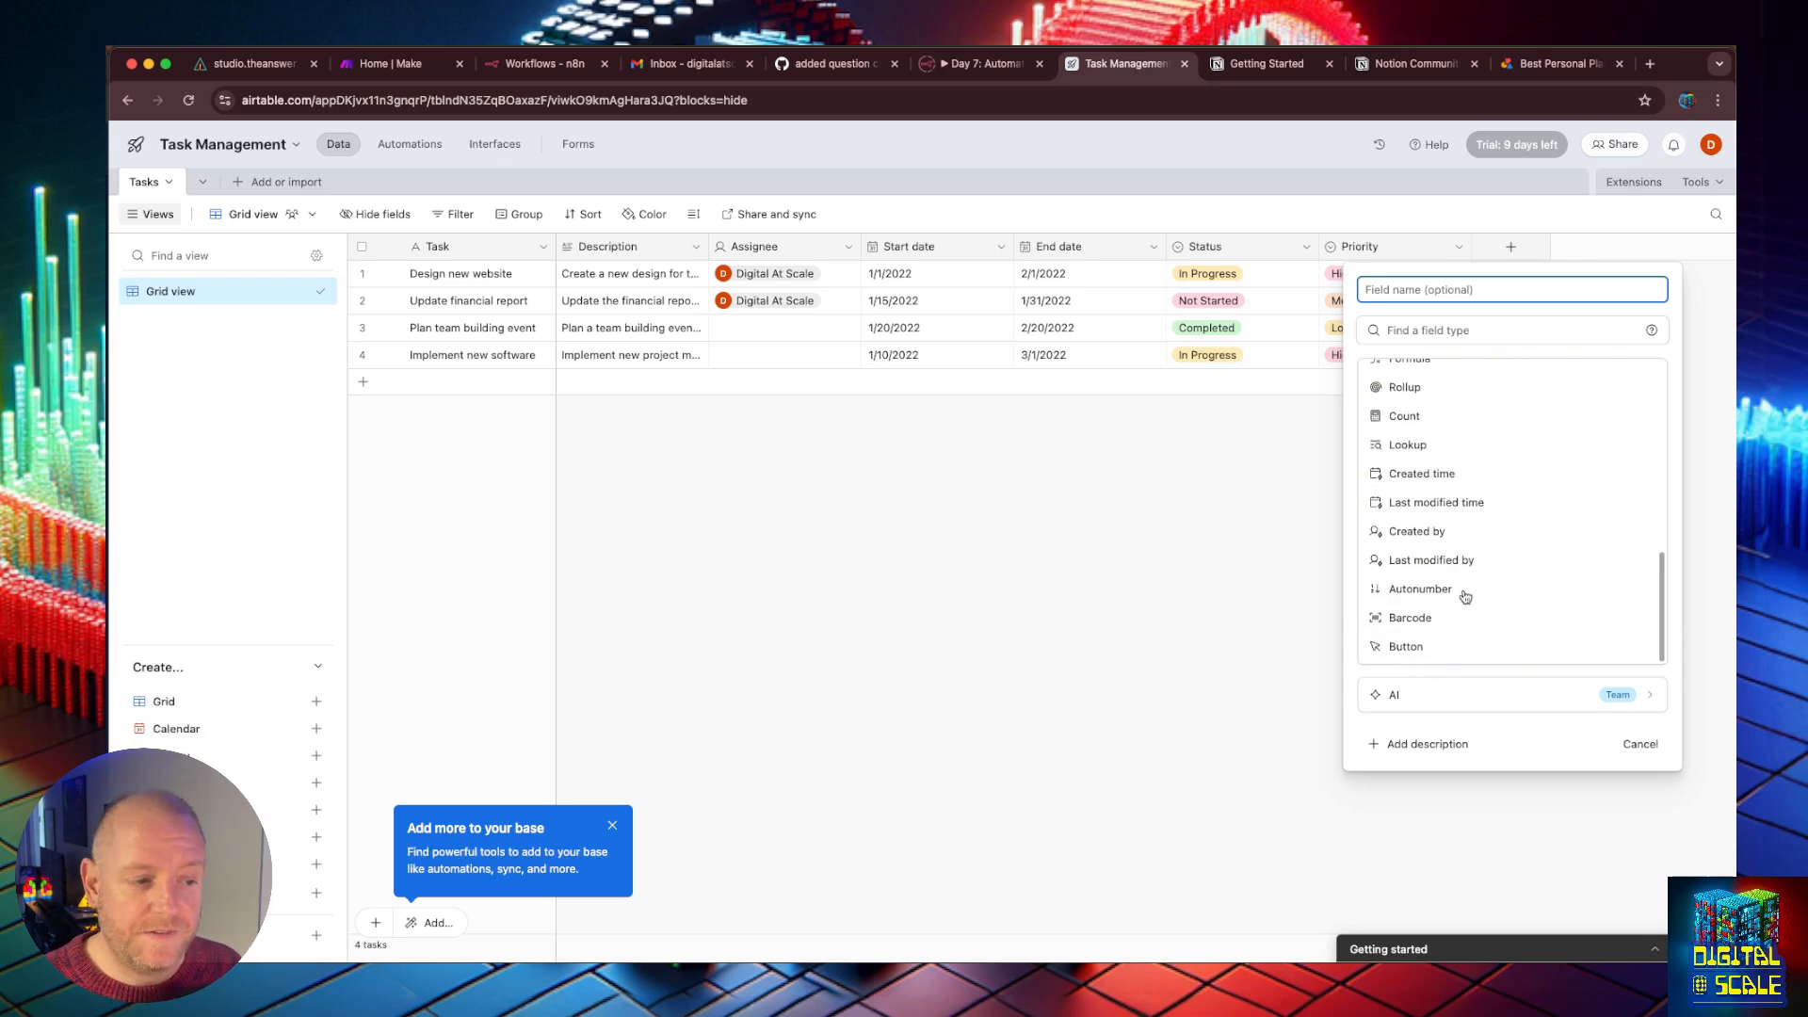
# Step: Review the remaining field types offered for the Tasks table, closing the list without adding a field
pyautogui.scroll(8, 1466, 597)
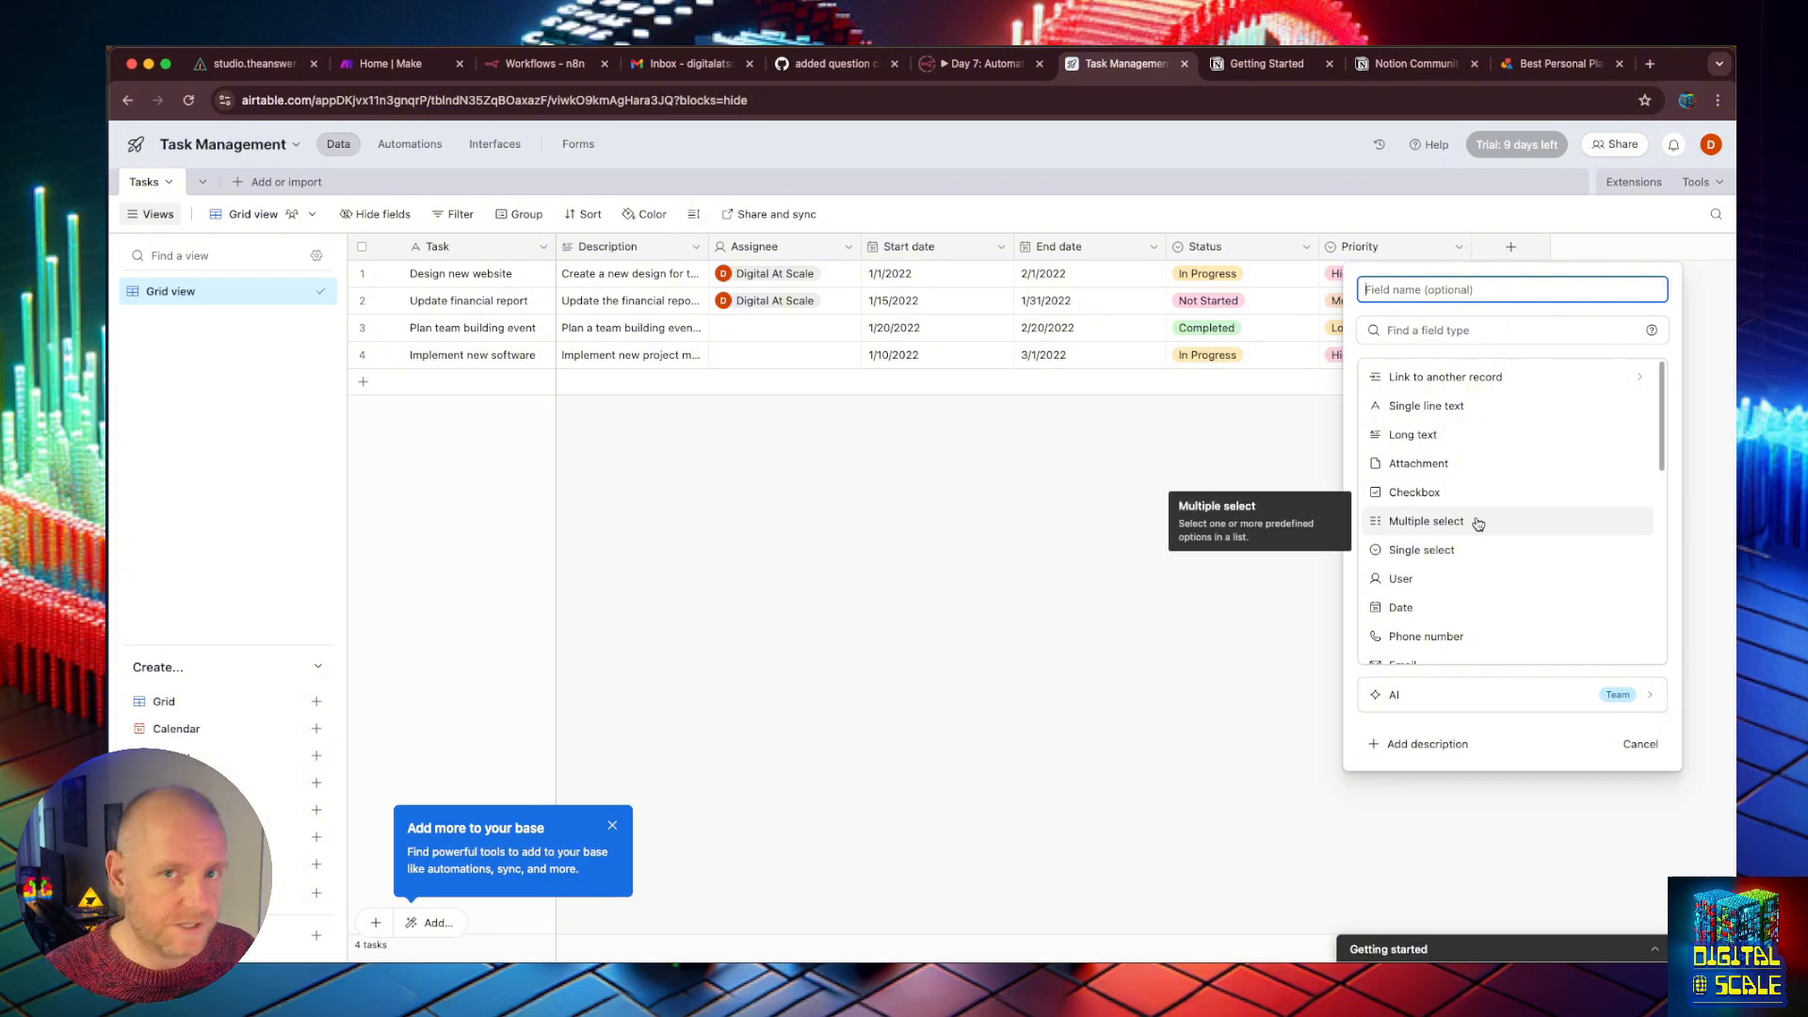
pyautogui.scroll(-4, 1479, 527)
pyautogui.scroll(-1, 1461, 553)
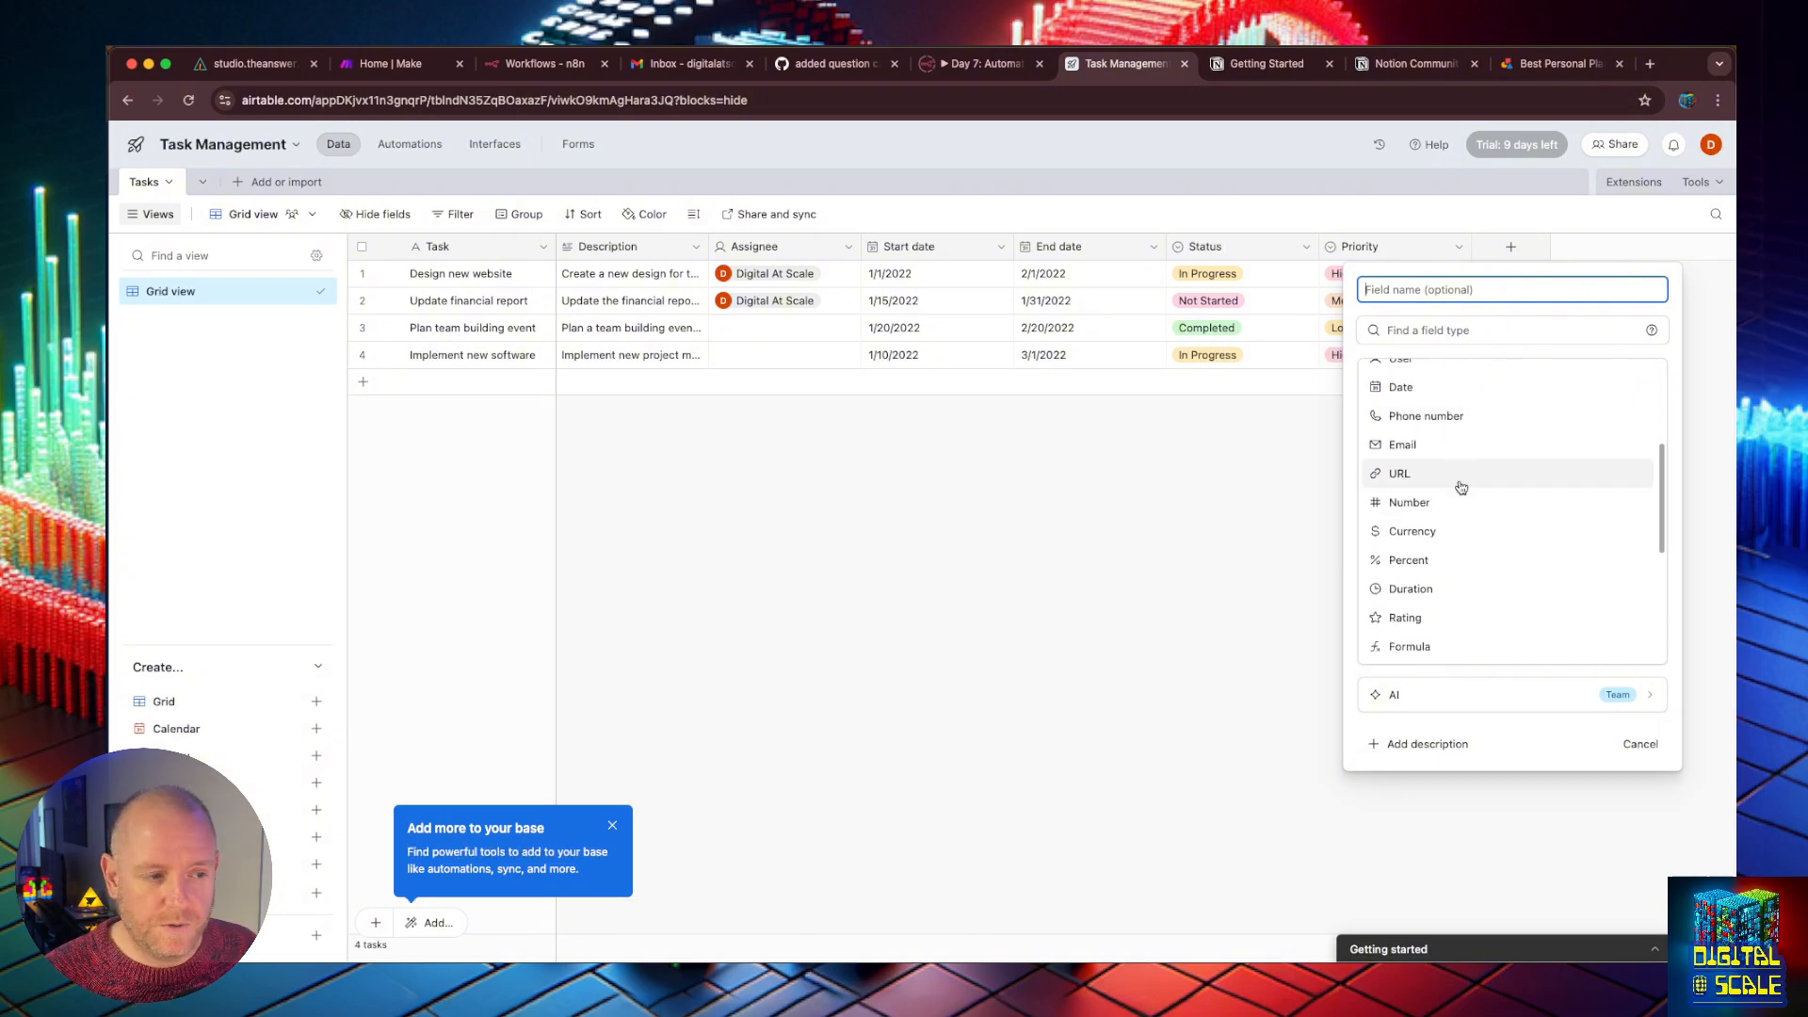
pyautogui.scroll(-1, 1470, 518)
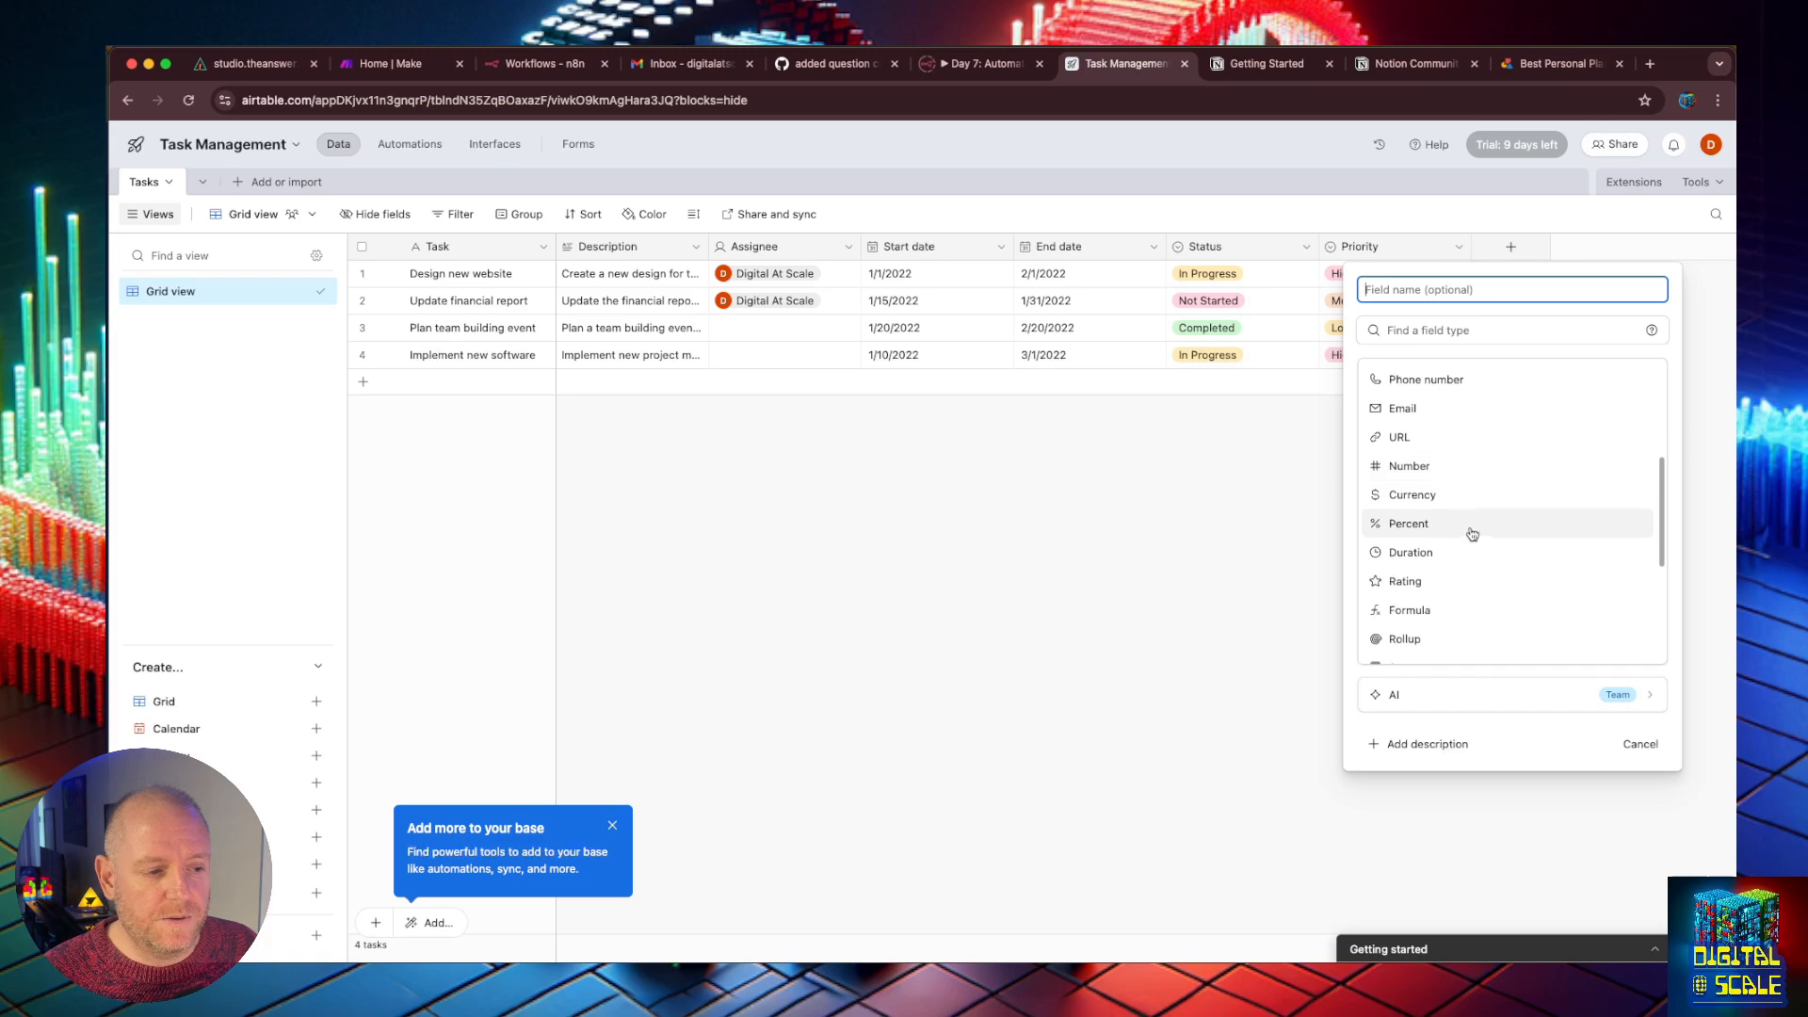
pyautogui.click(1248, 571)
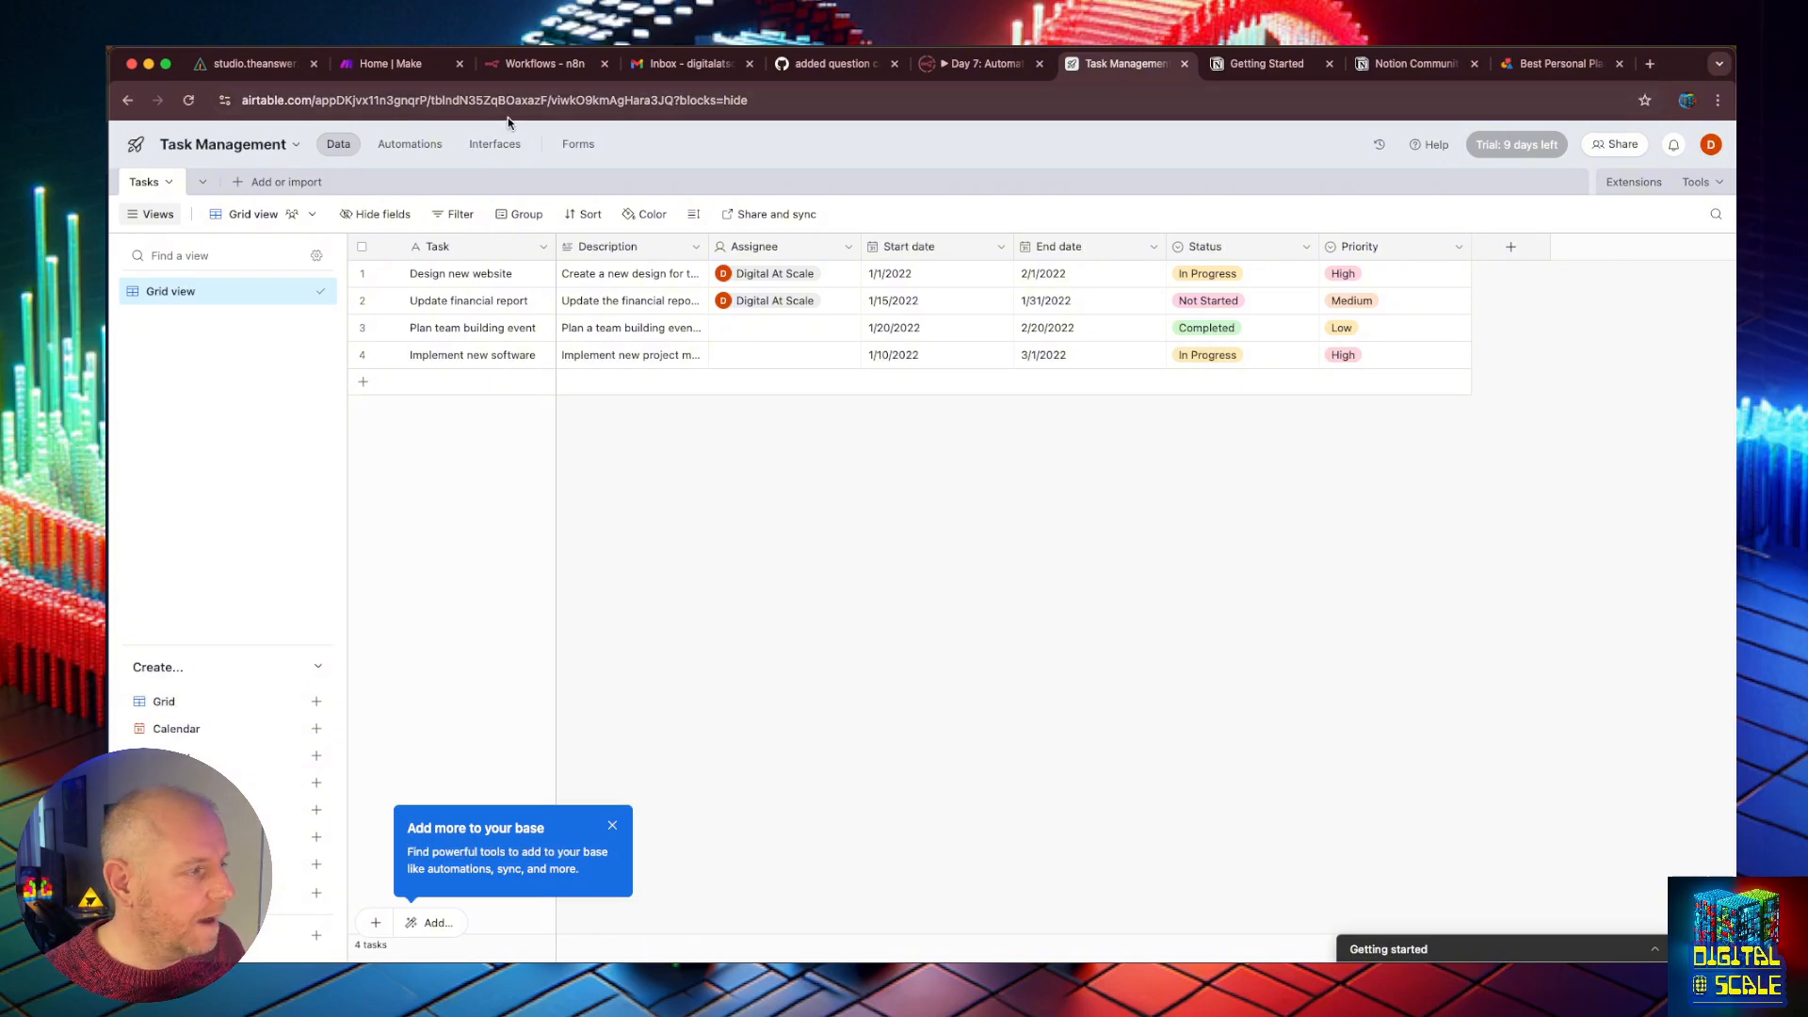
# Step: Add a blank table from scratch to the Task Management base and name it Customers
pyautogui.click(203, 185)
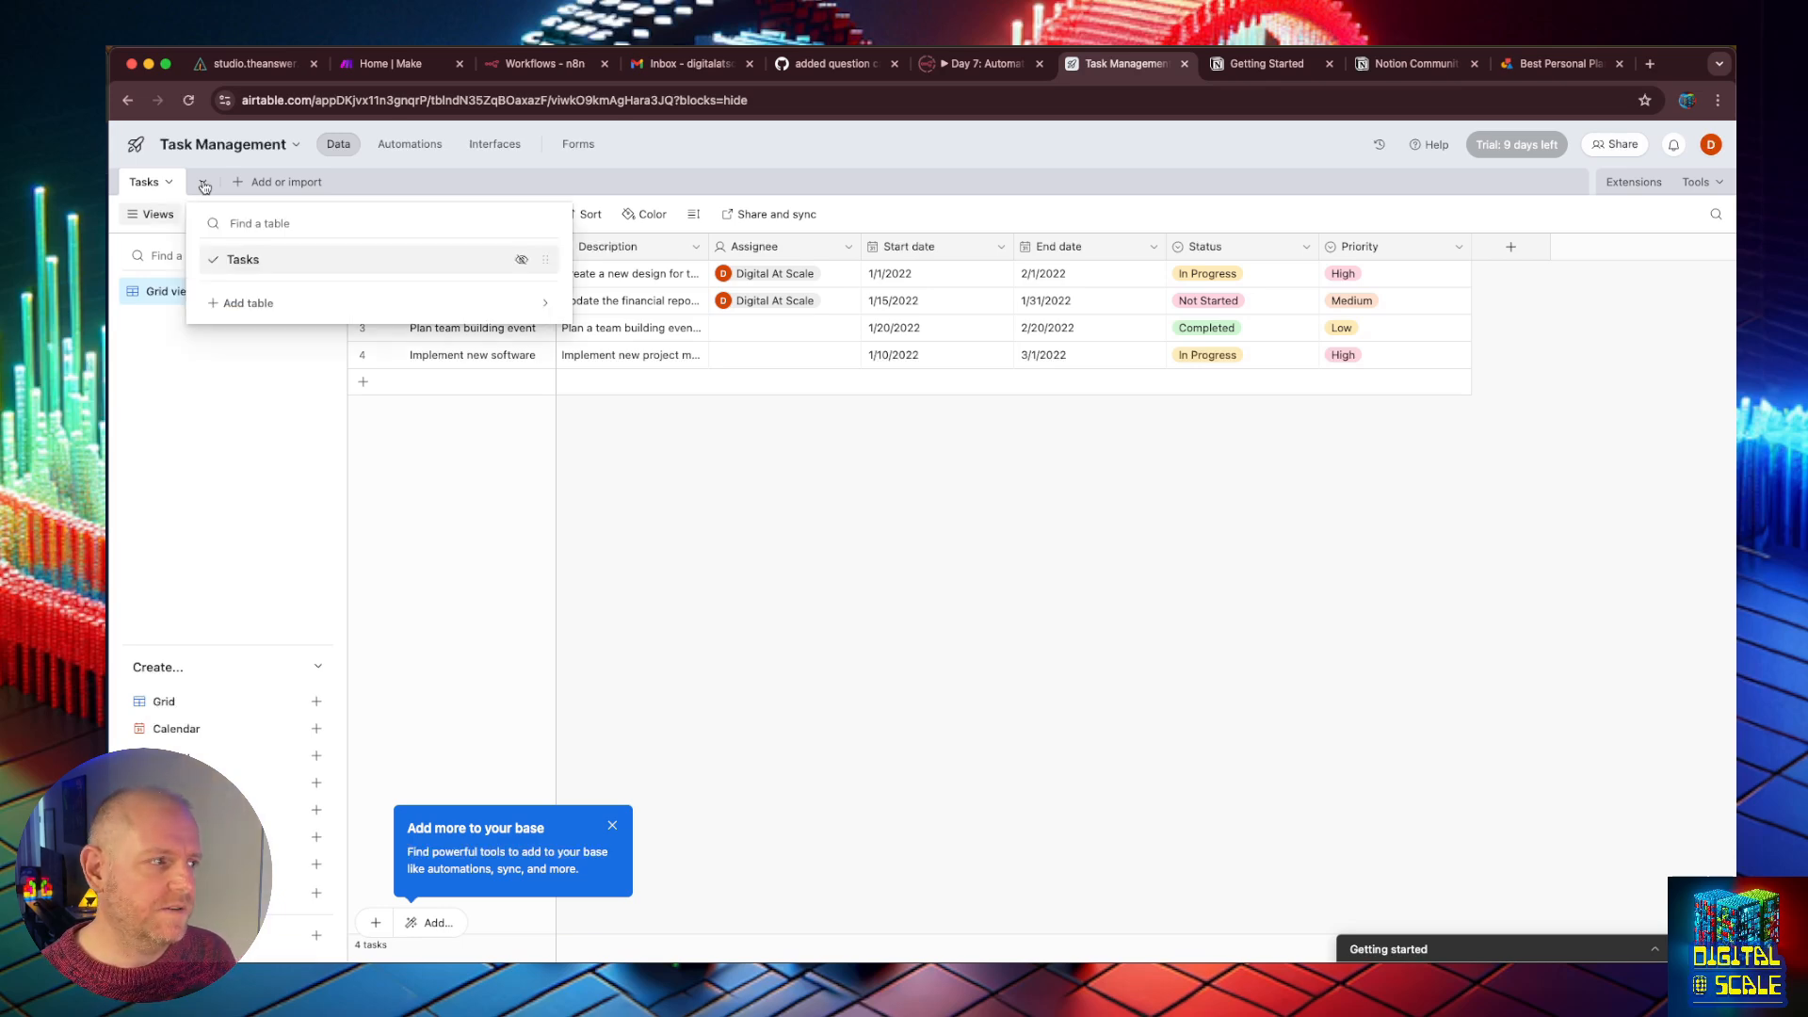
pyautogui.click(253, 308)
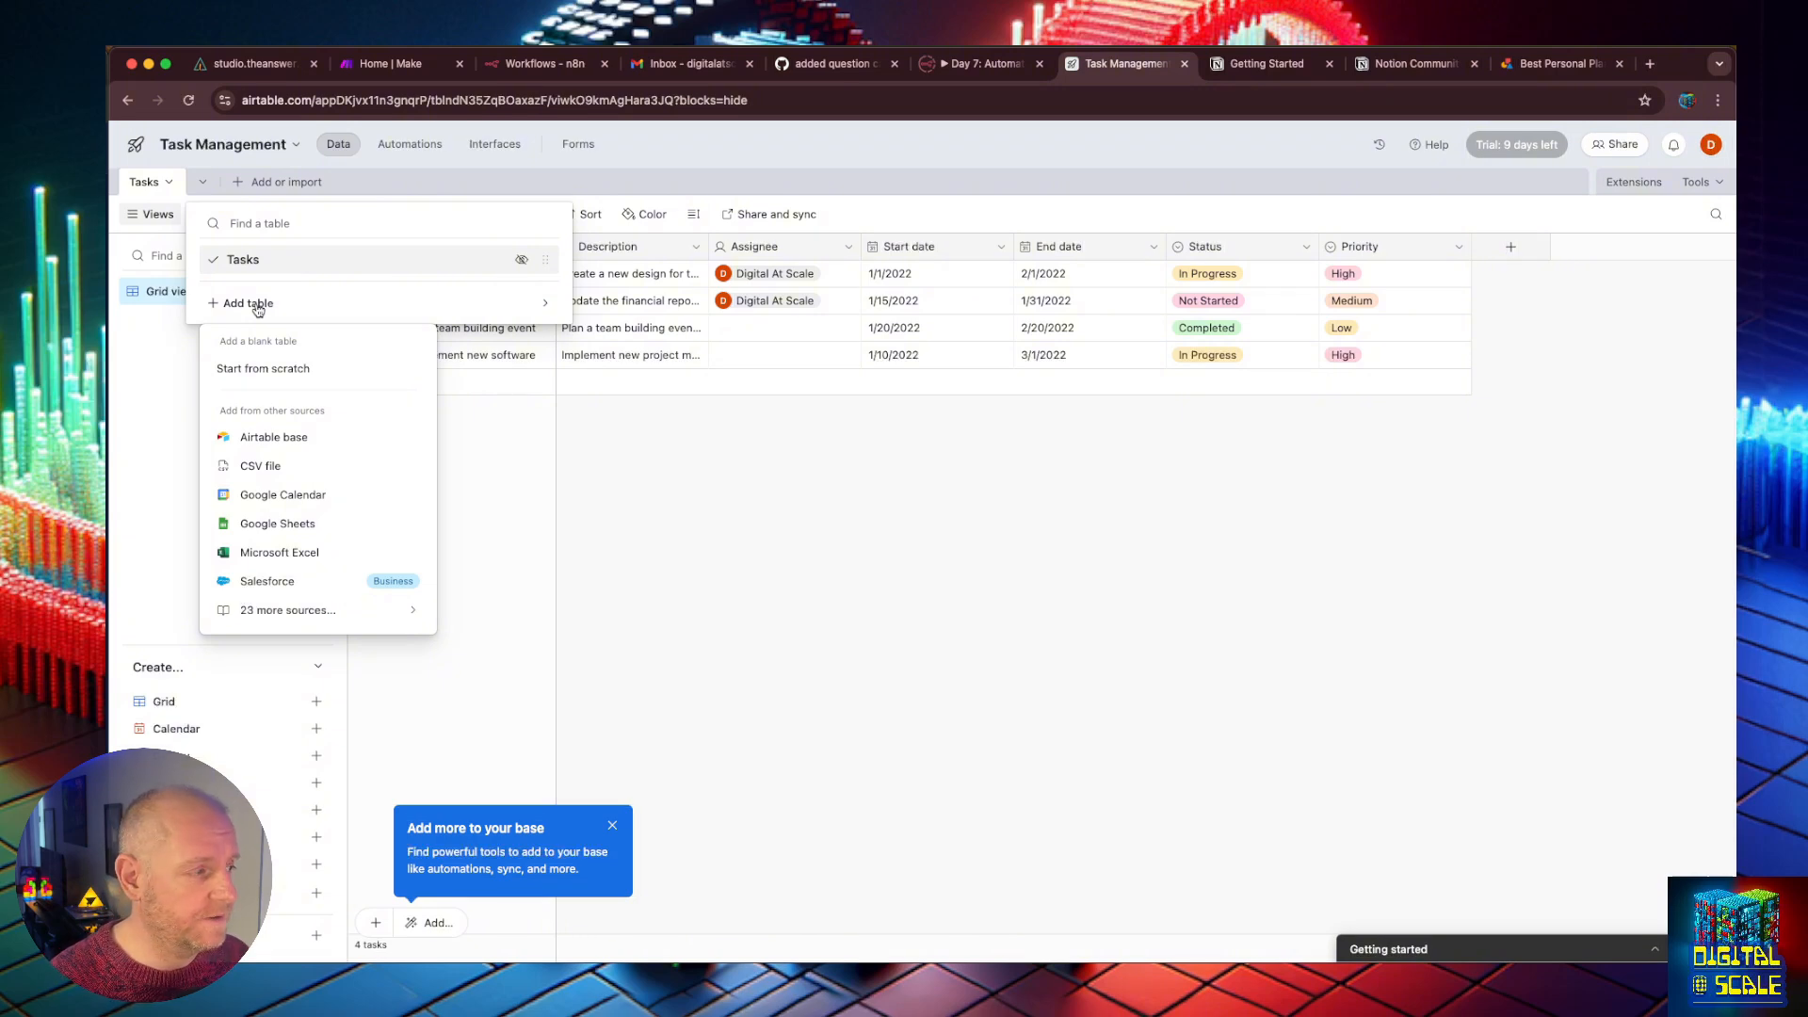
pyautogui.click(284, 372)
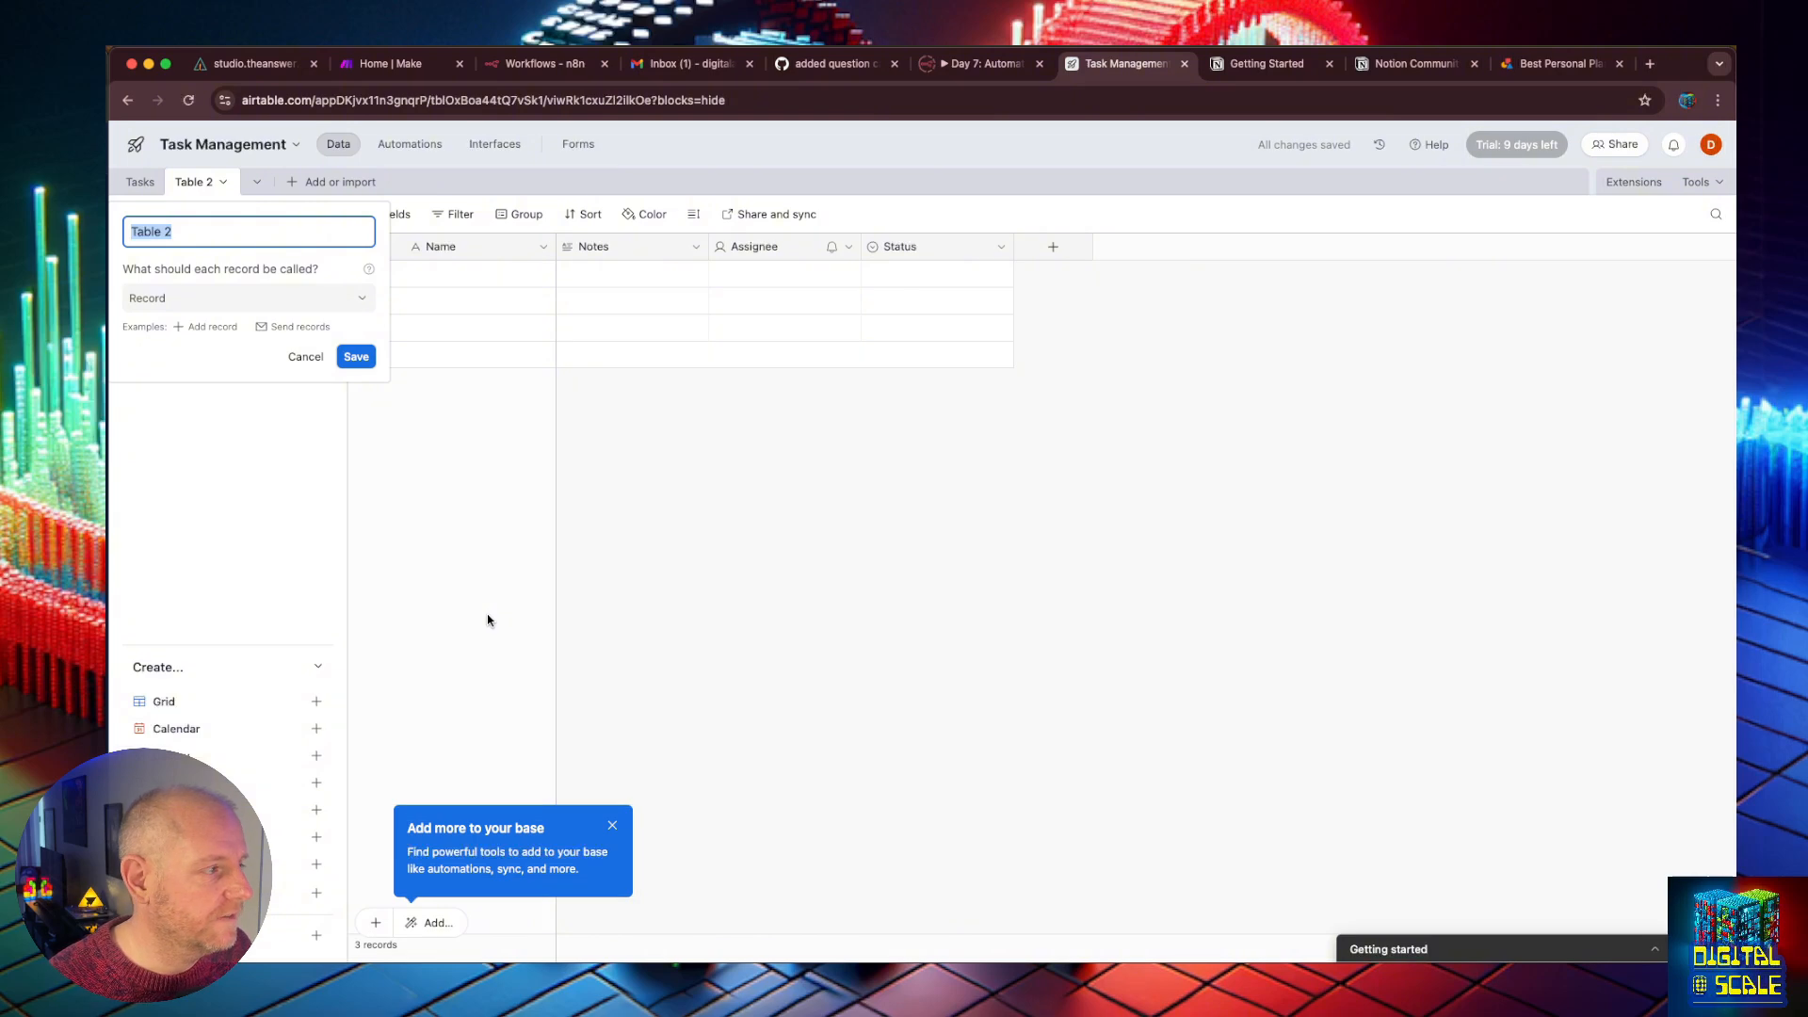
pyautogui.click(175, 232)
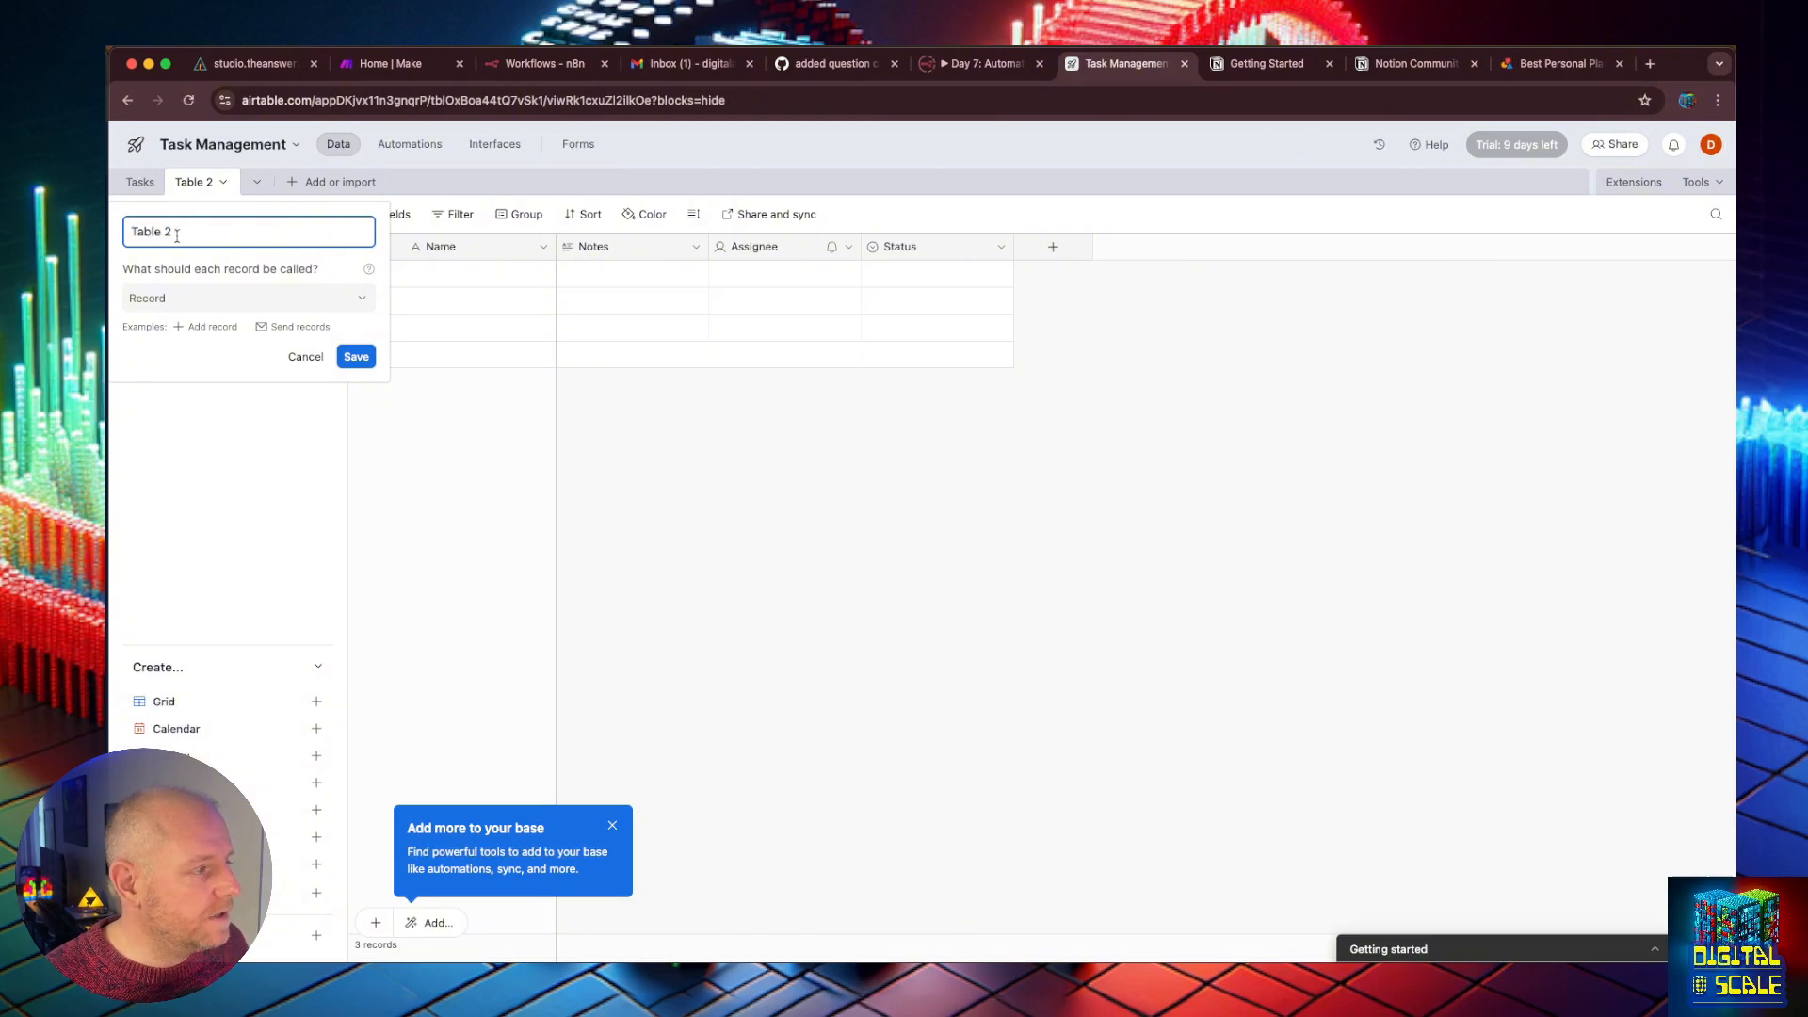
pyautogui.moveTo(176, 233); pyautogui.dragTo(111, 242)
pyautogui.write('Customers')
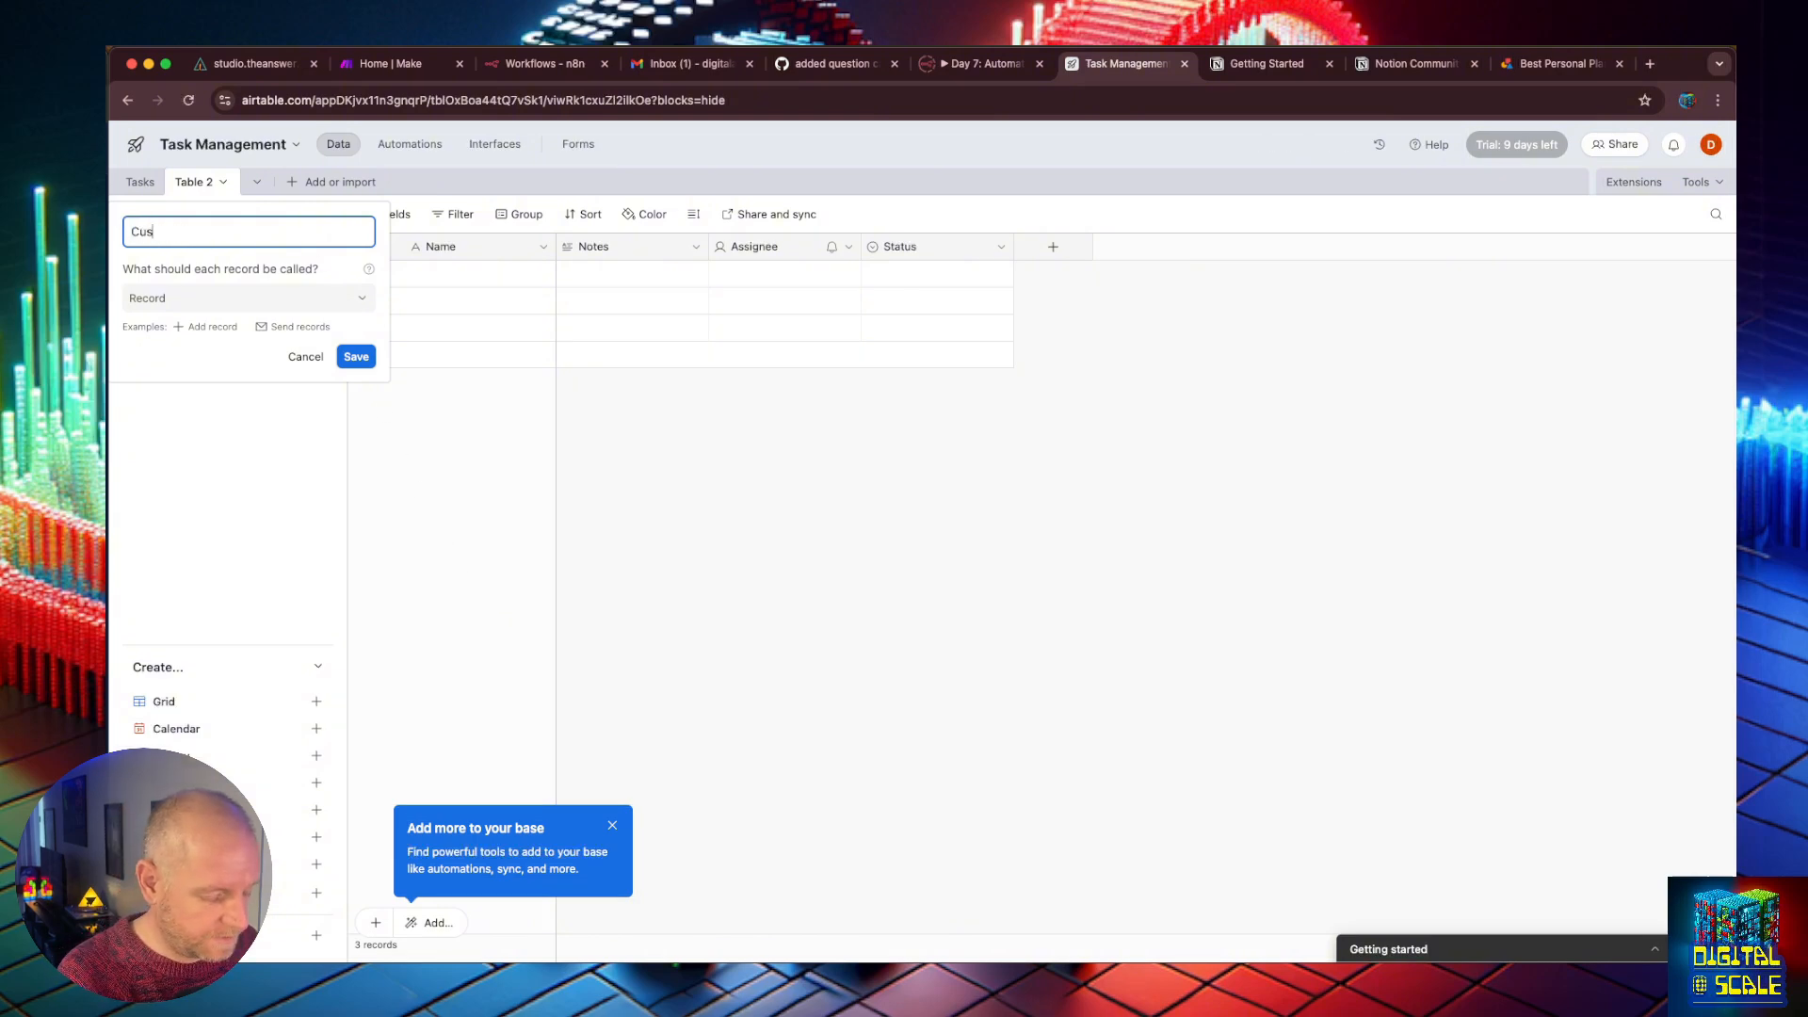
pyautogui.press('Return')
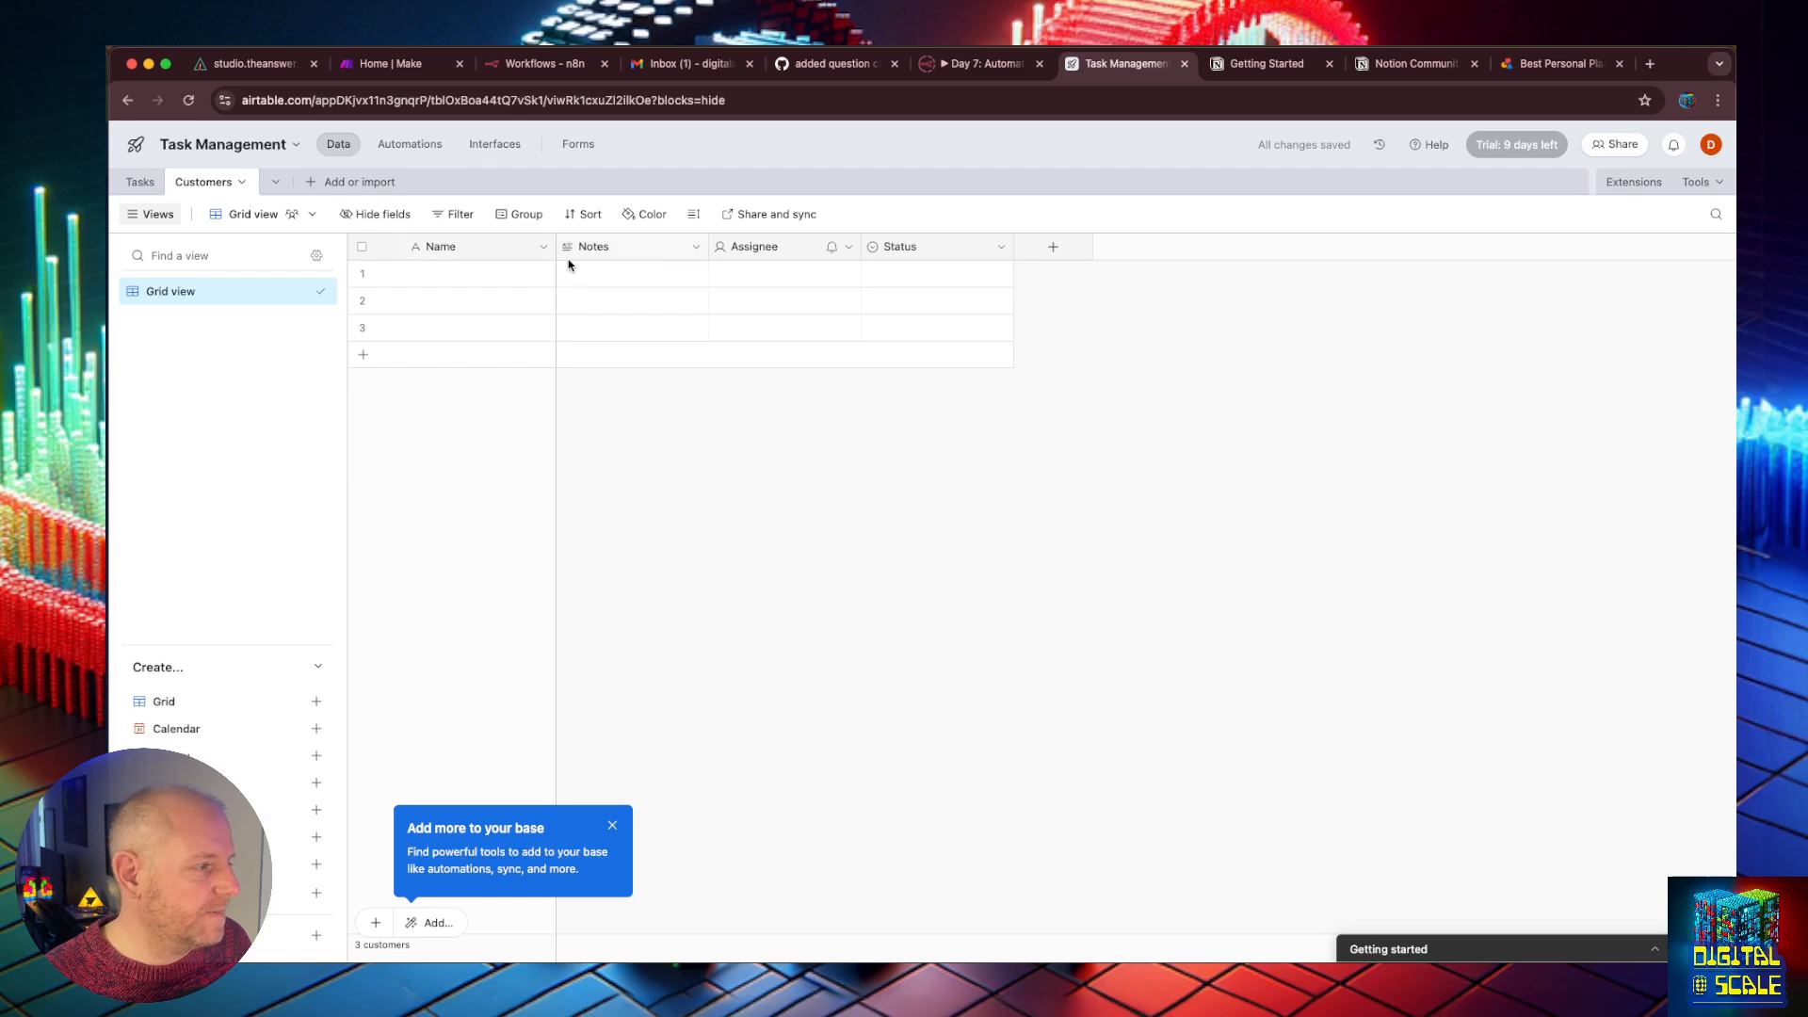
# Step: Rename the primary field of the Customers table to Customer Name
pyautogui.doubleClick(445, 249)
pyautogui.write('Customer Name')
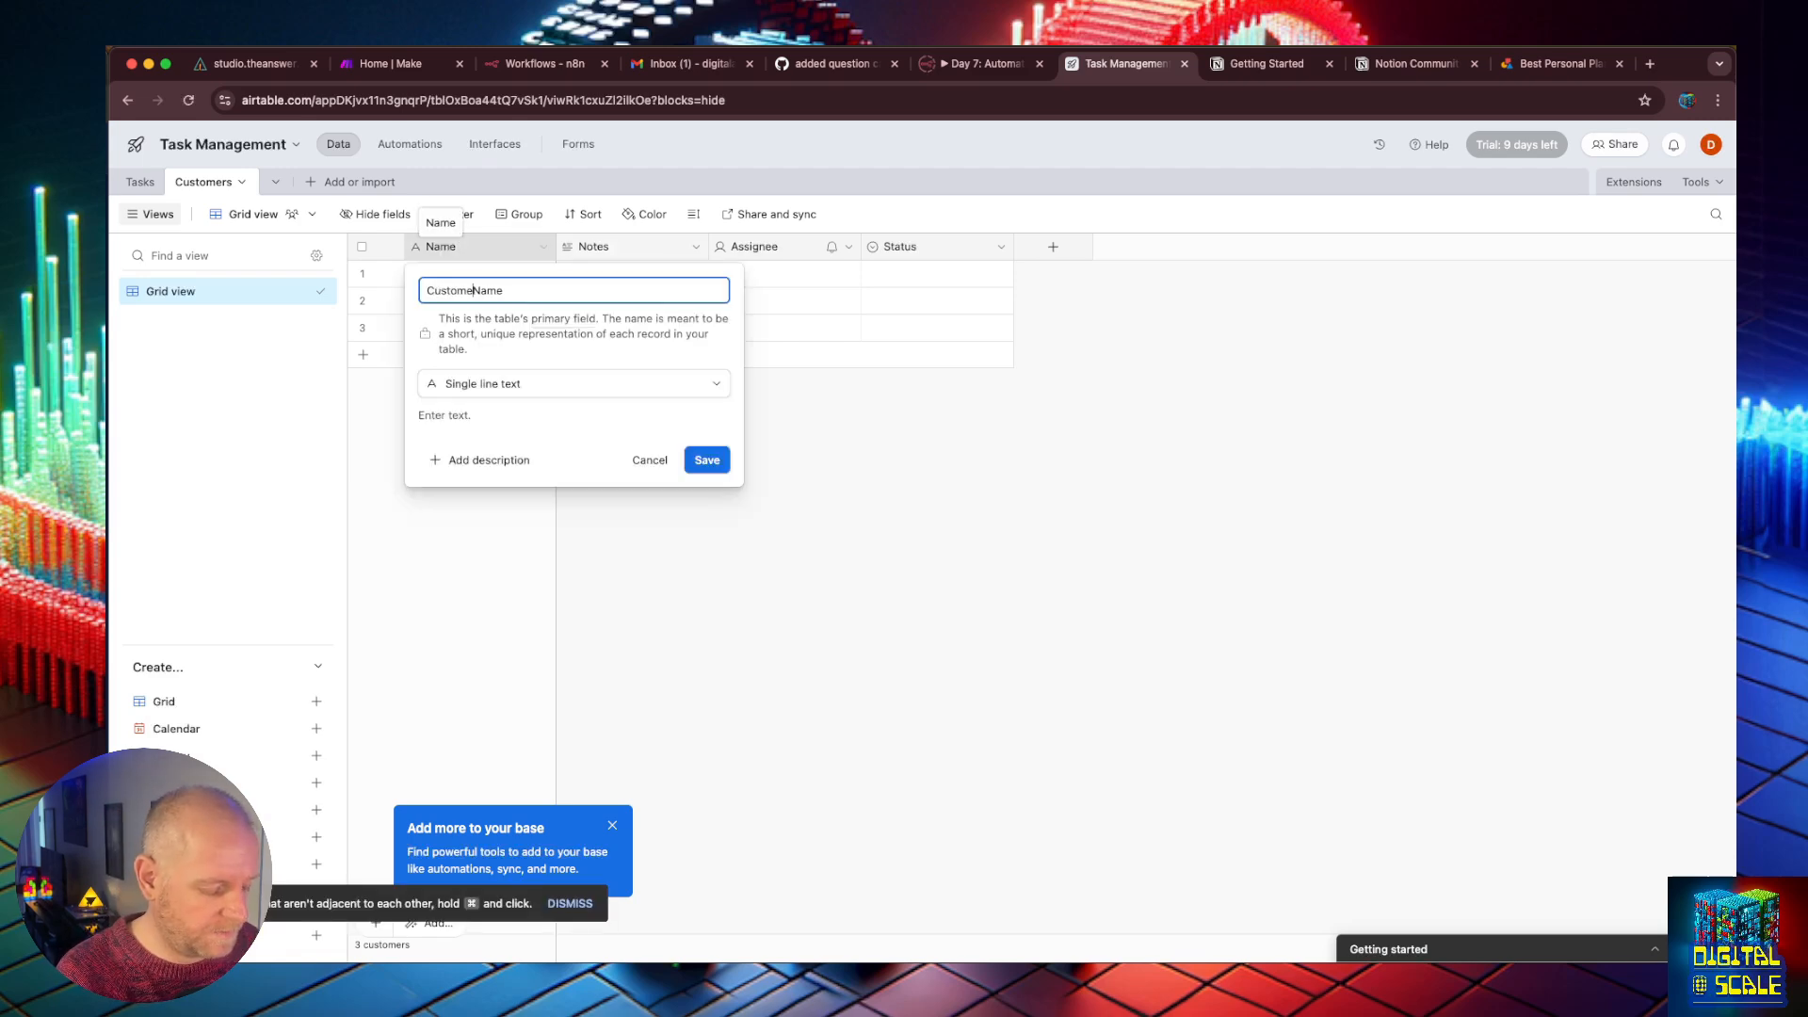
pyautogui.press('Tab')
pyautogui.click(706, 460)
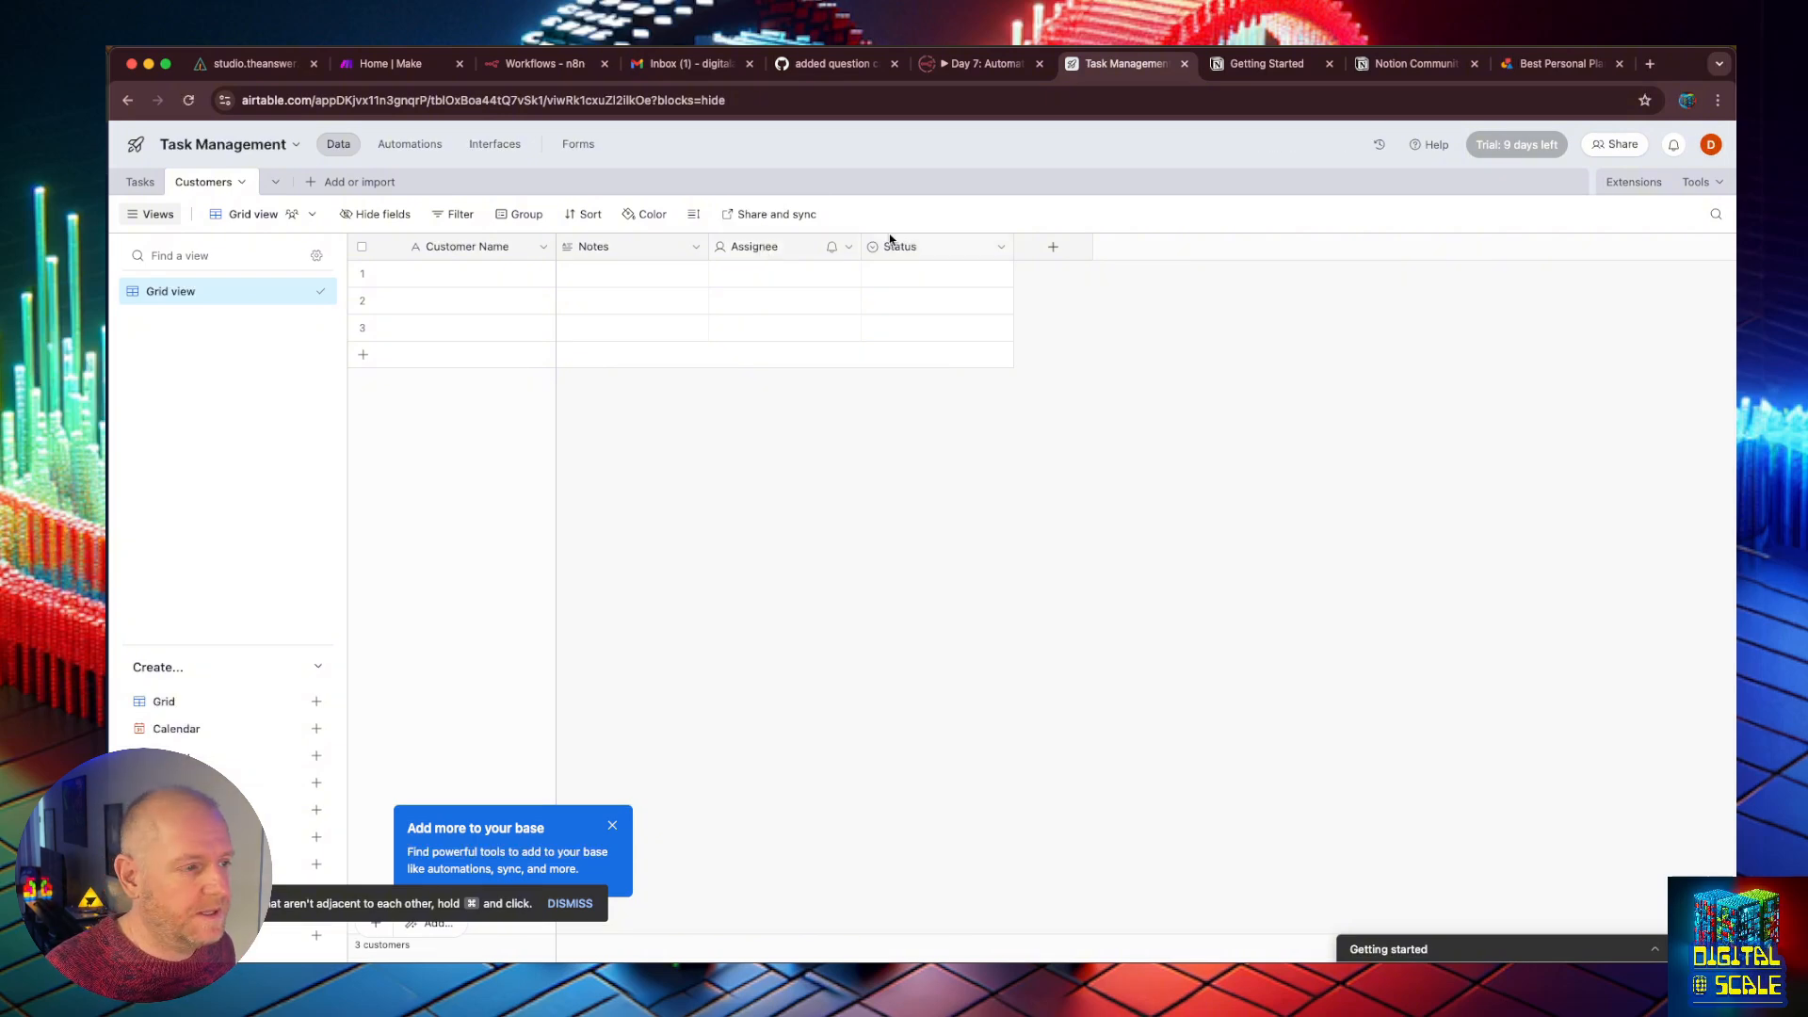
# Step: Change the Customers table's Status options to Sad, Neutral and Happy, and save the field
pyautogui.doubleClick(916, 250)
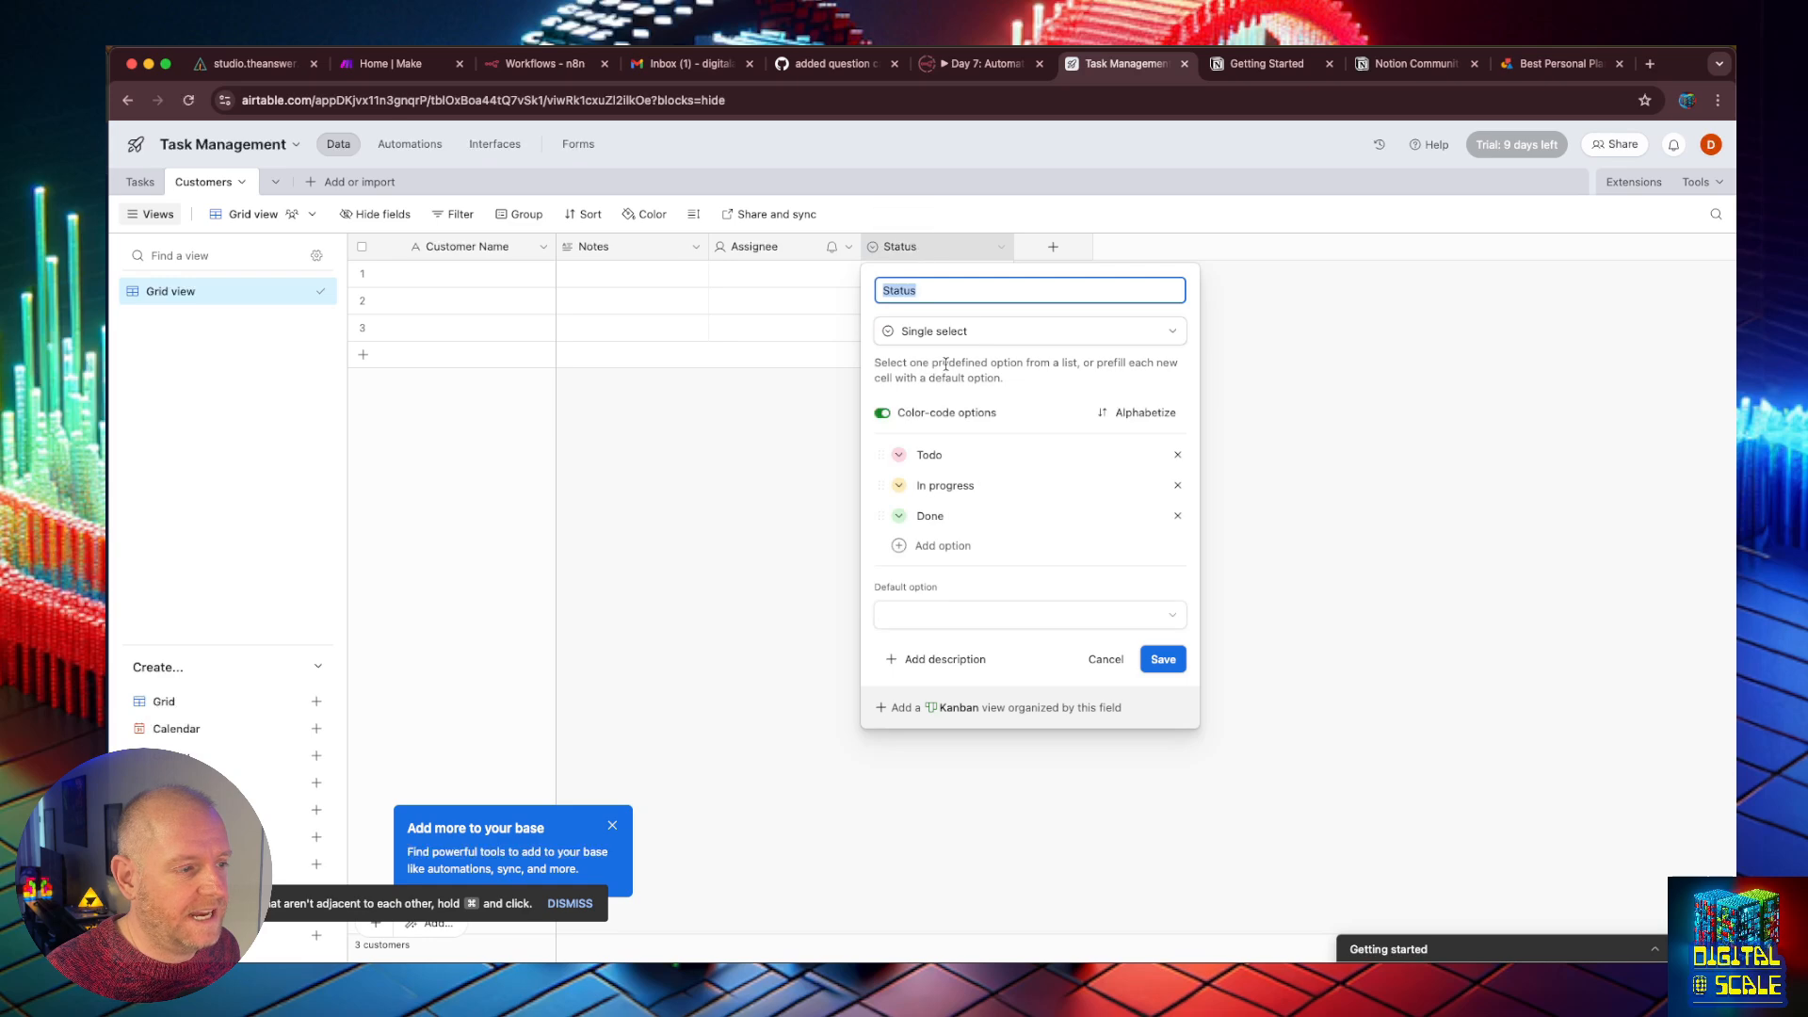
pyautogui.click(957, 461)
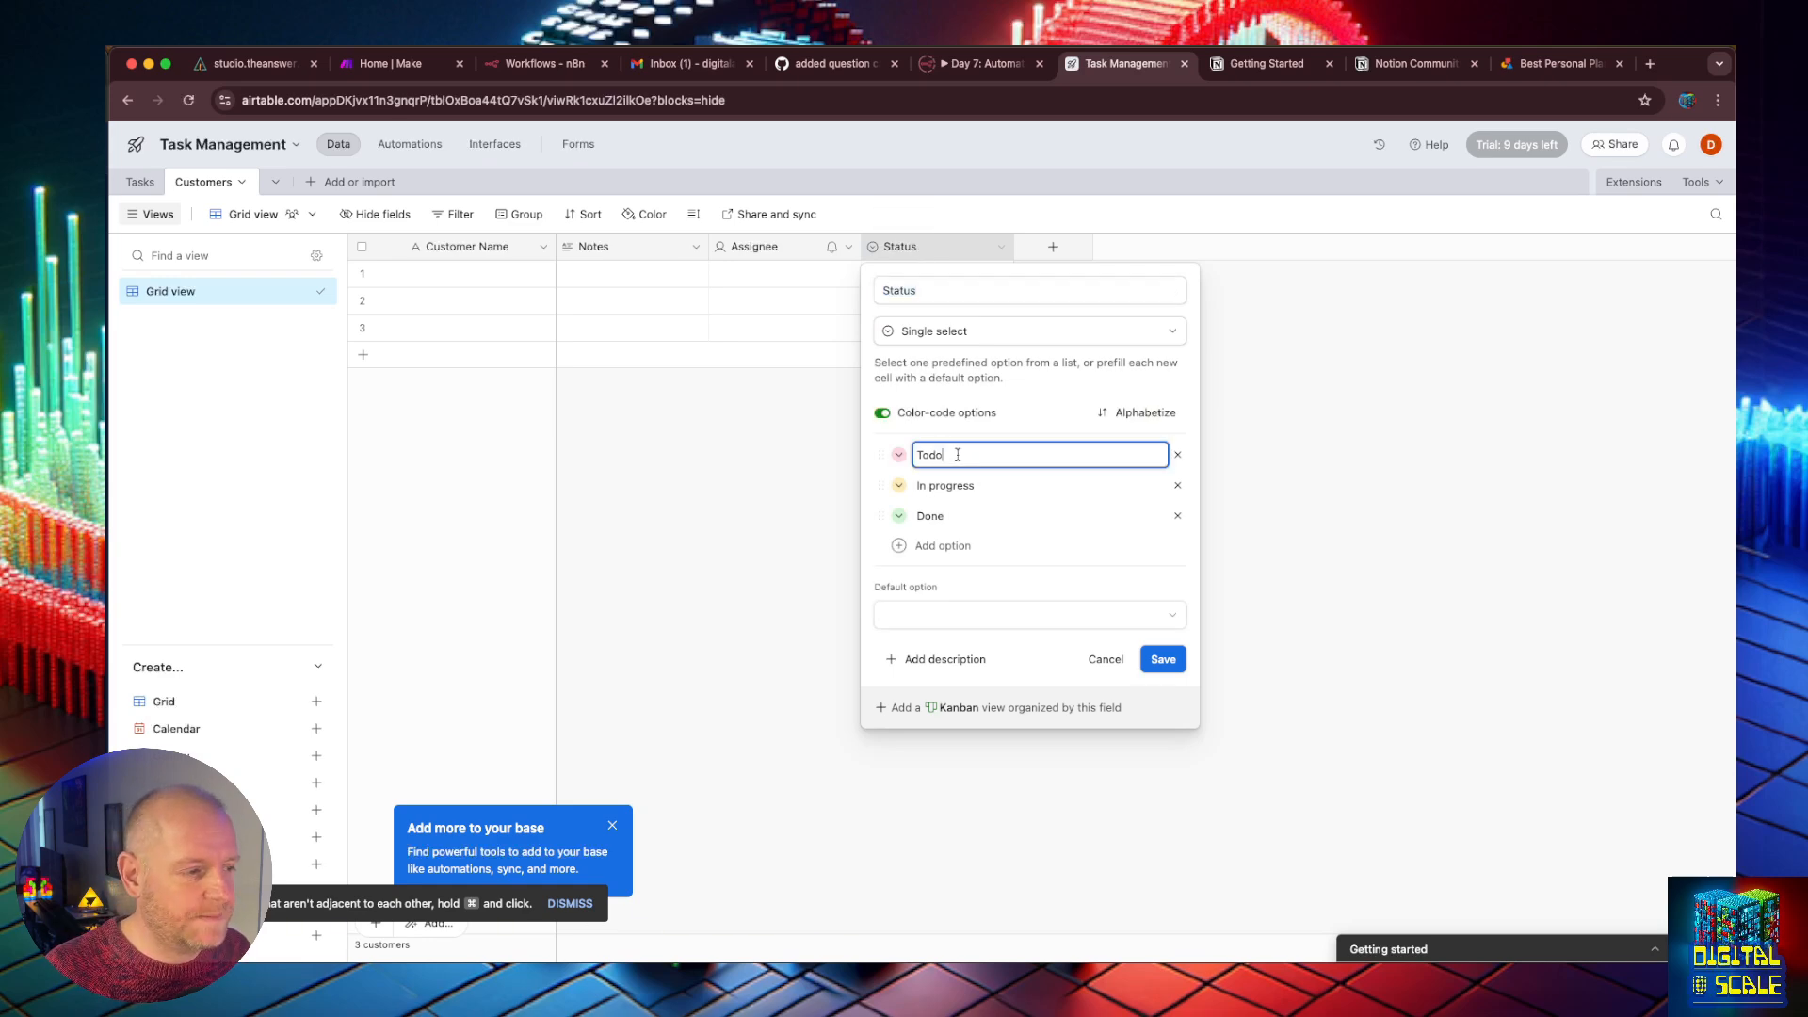
pyautogui.moveTo(957, 460); pyautogui.dragTo(910, 455)
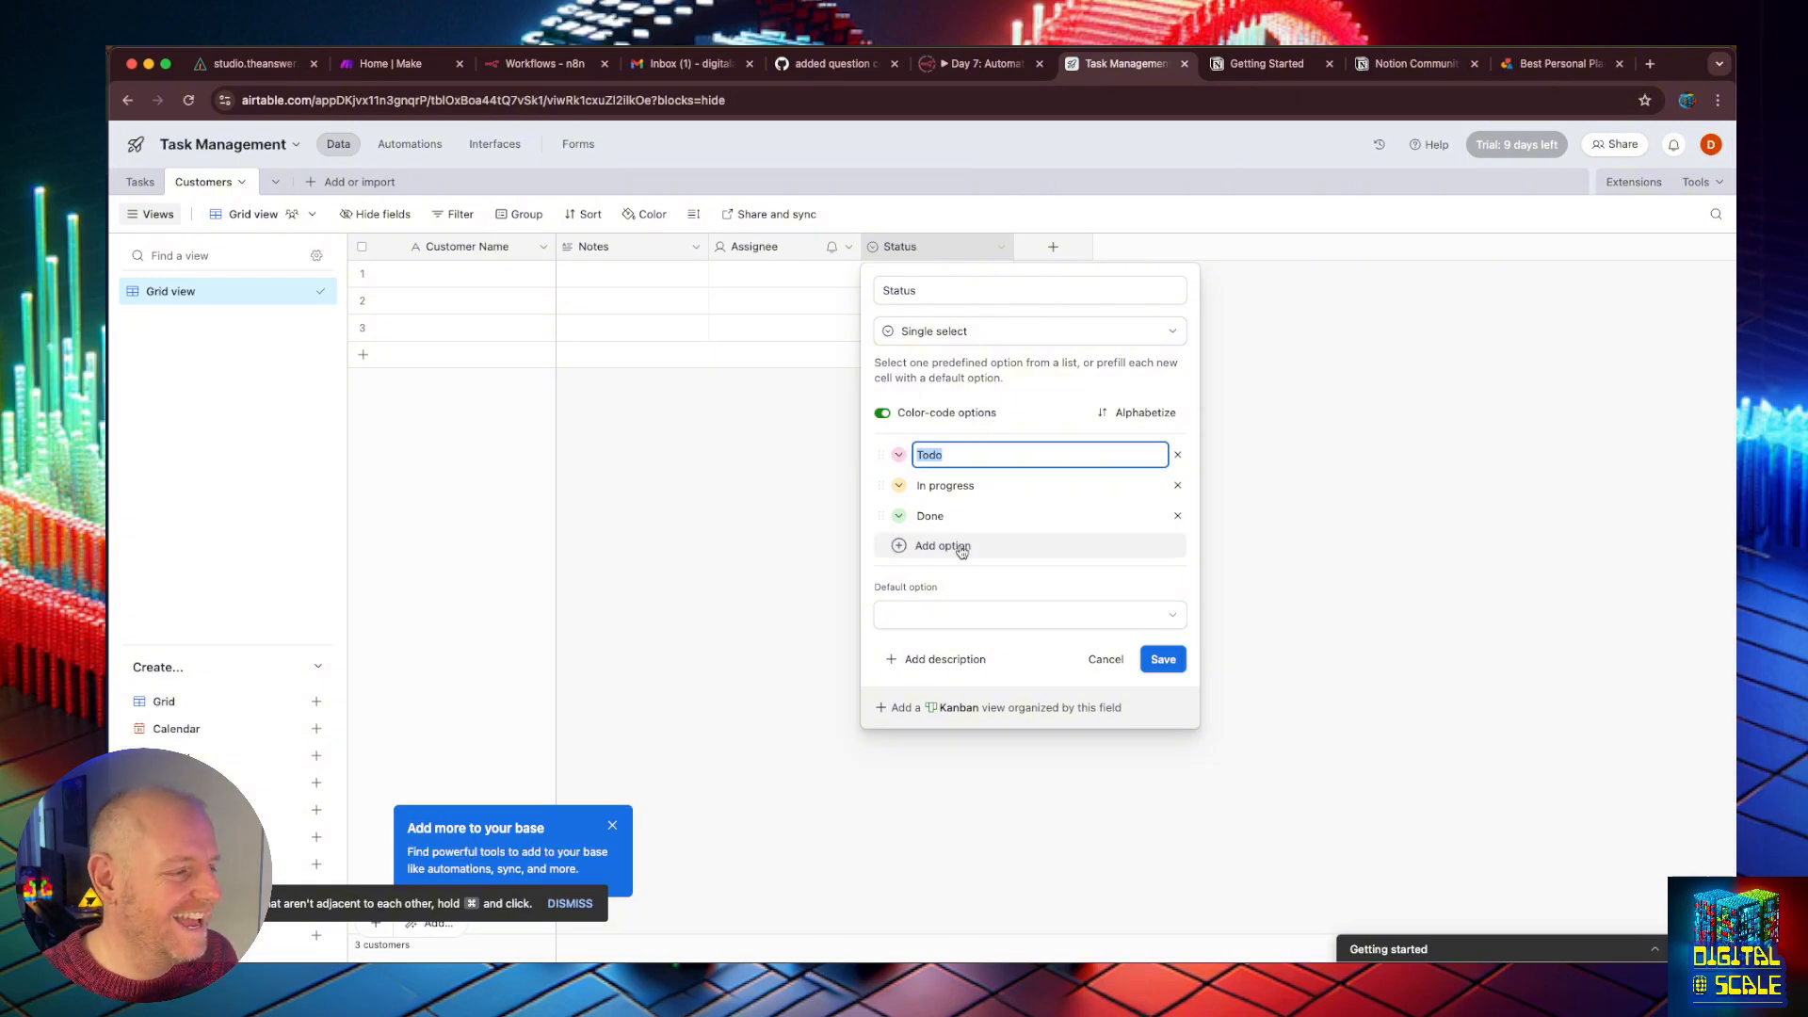
pyautogui.doubleClick(952, 518)
pyautogui.write('Happy')
pyautogui.tripleClick(951, 486)
pyautogui.write('Neu')
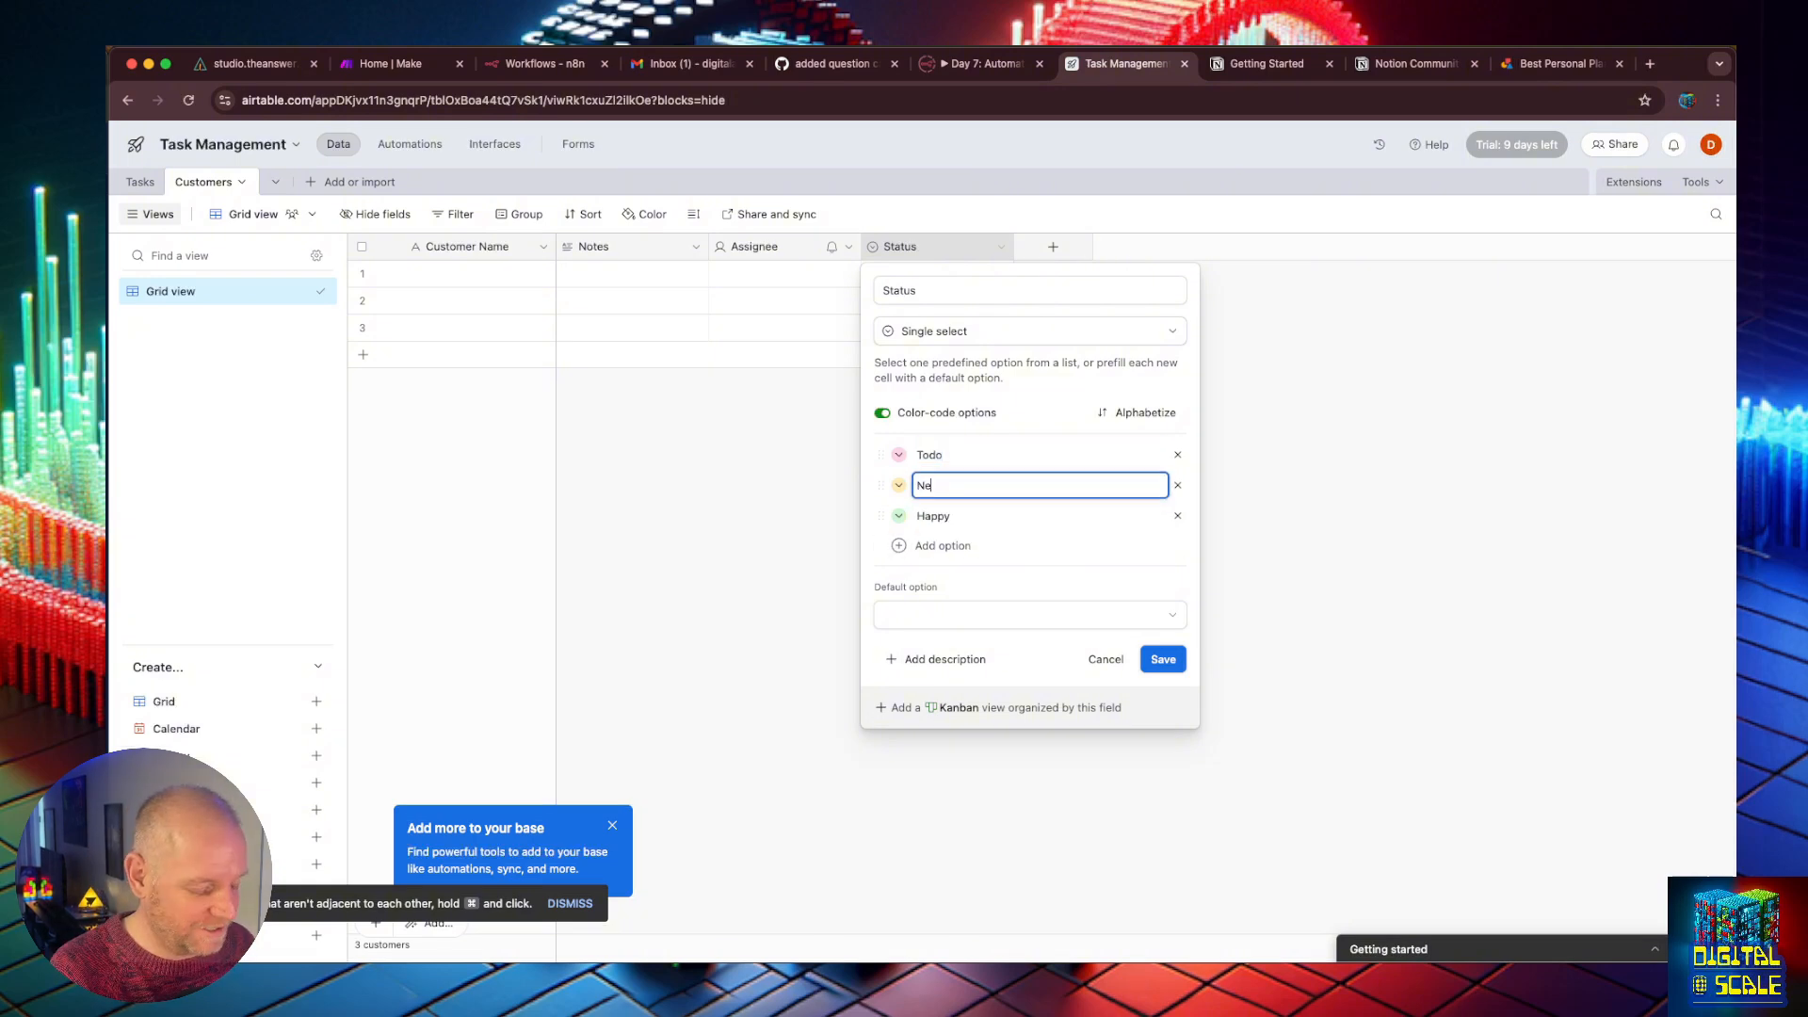
pyautogui.write('tral')
pyautogui.tripleClick(932, 455)
pyautogui.write('Sad')
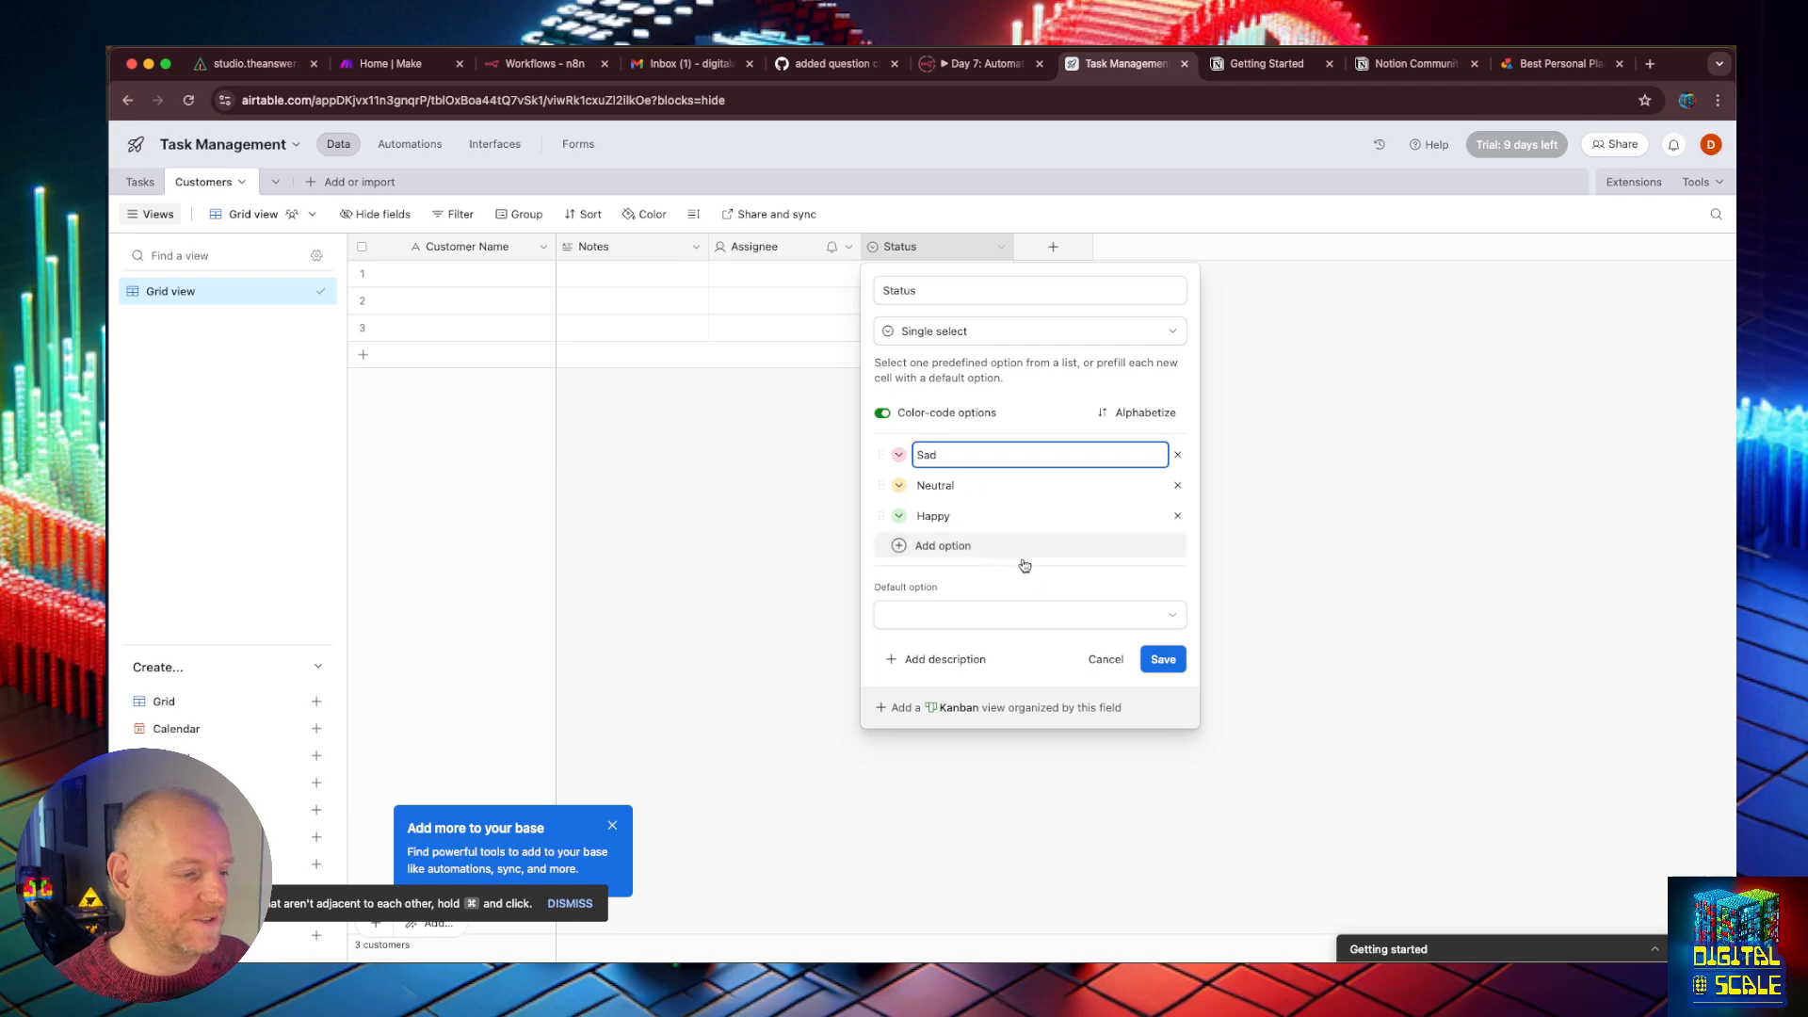
pyautogui.click(1164, 661)
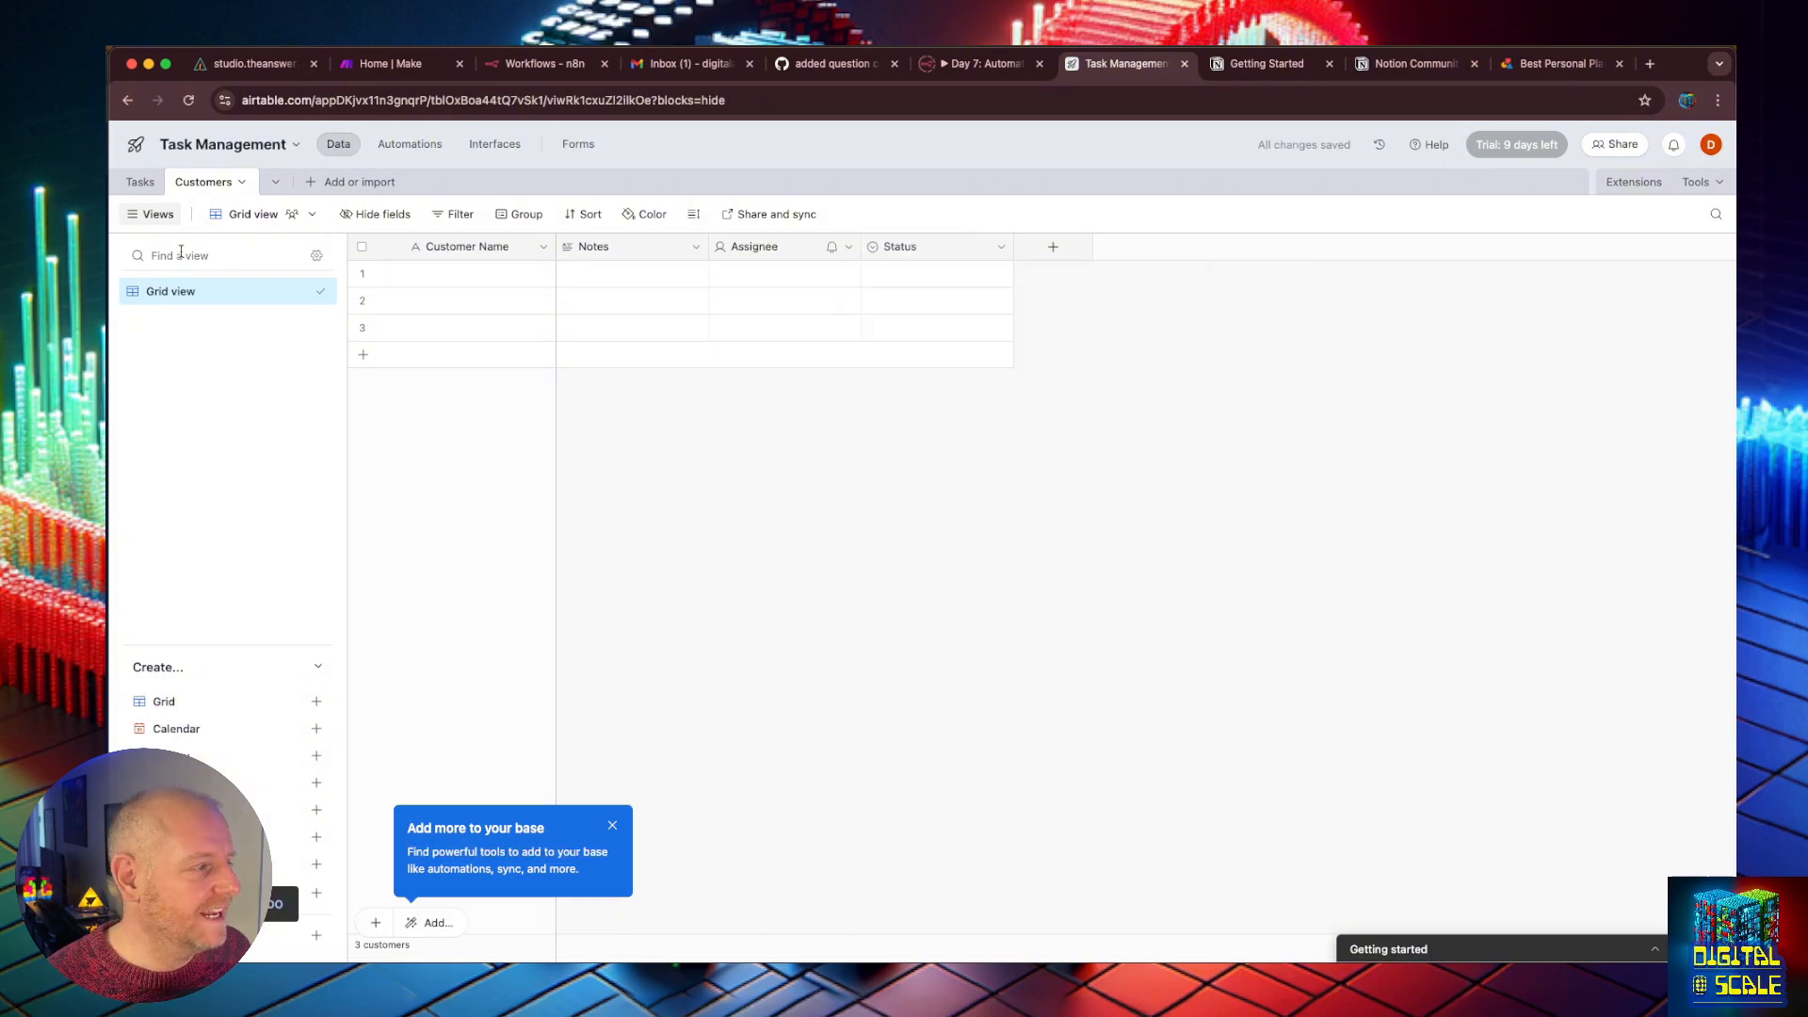
# Step: Add a field to the Tasks table linking to a single Customers record, with the customer Status as a lookup field
pyautogui.click(150, 183)
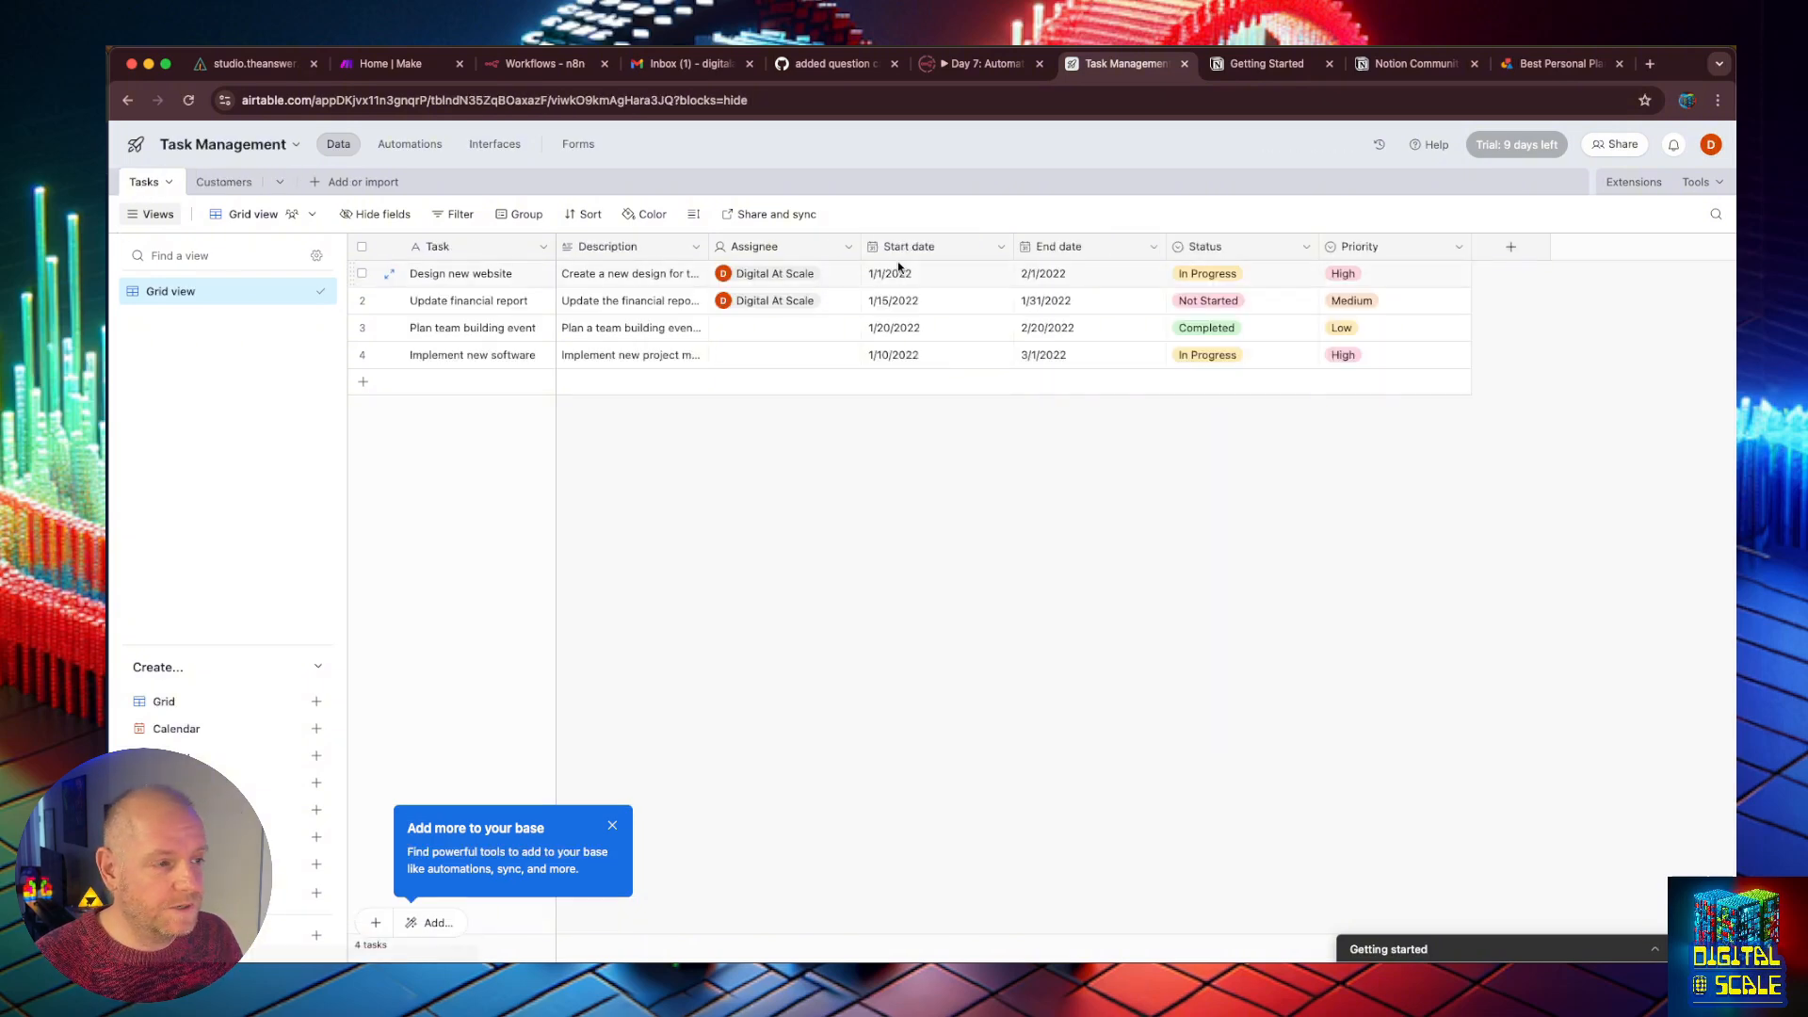
pyautogui.click(1507, 248)
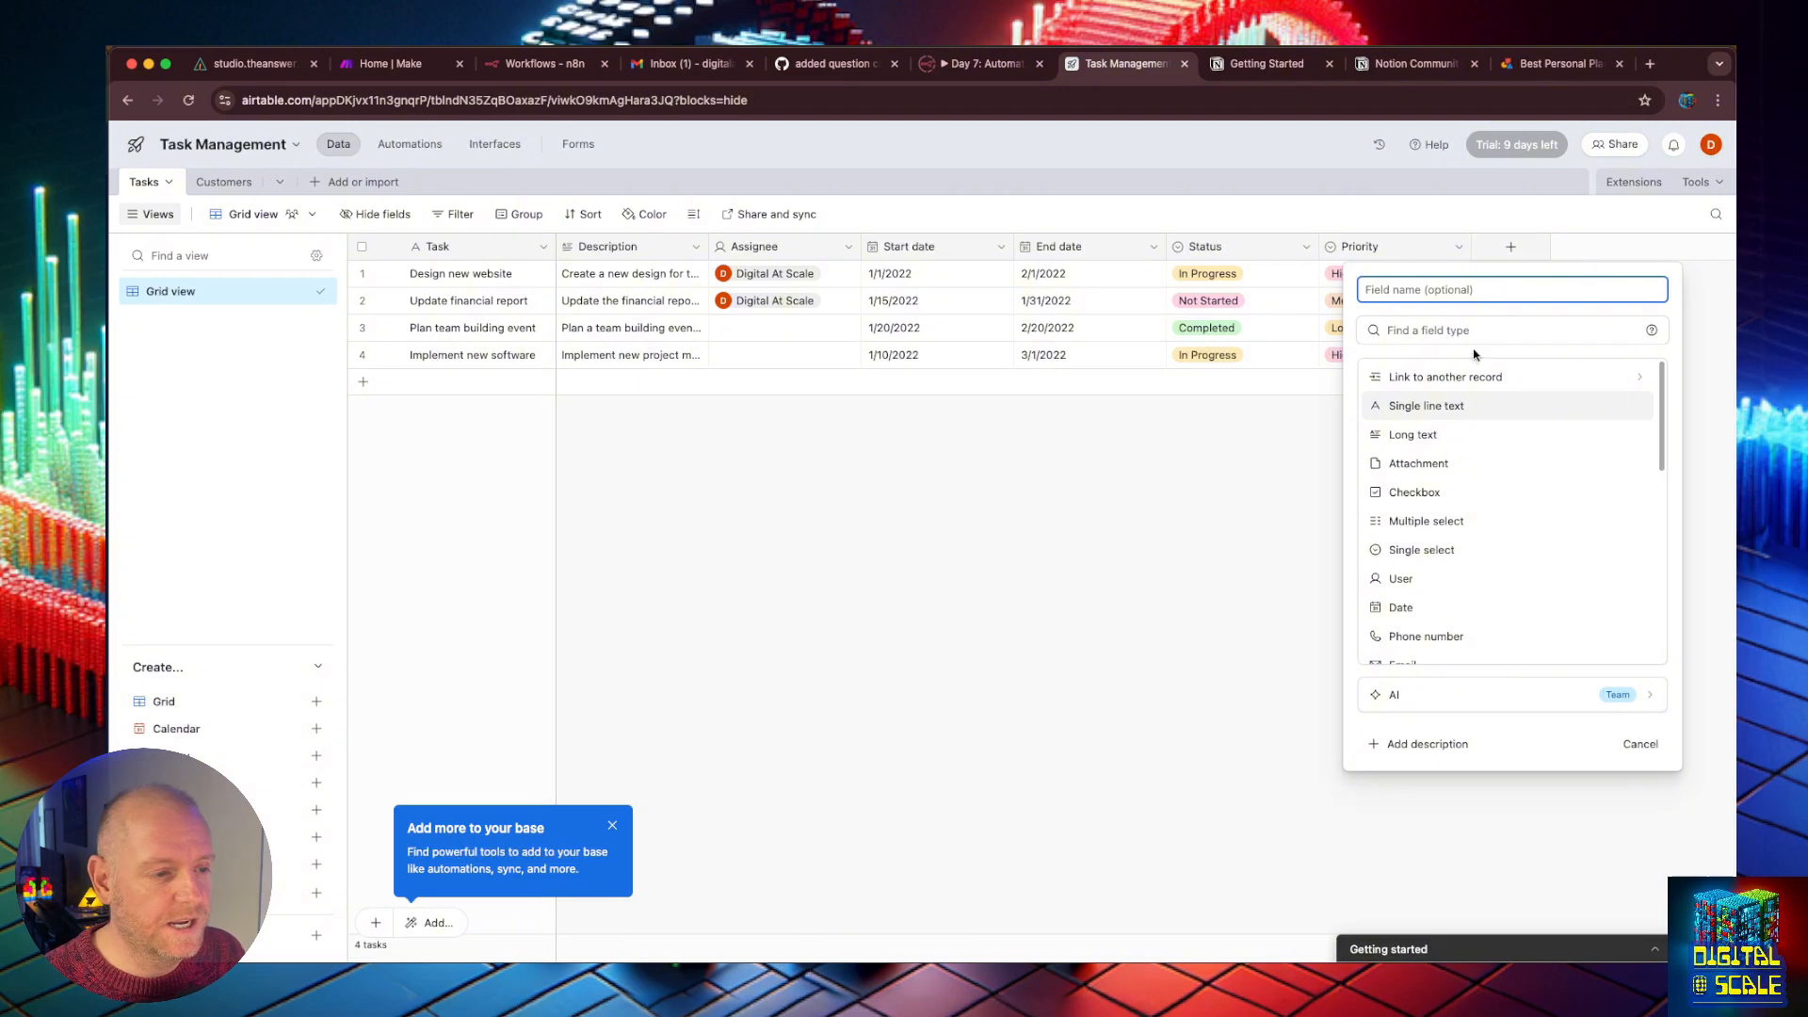
pyautogui.click(1465, 378)
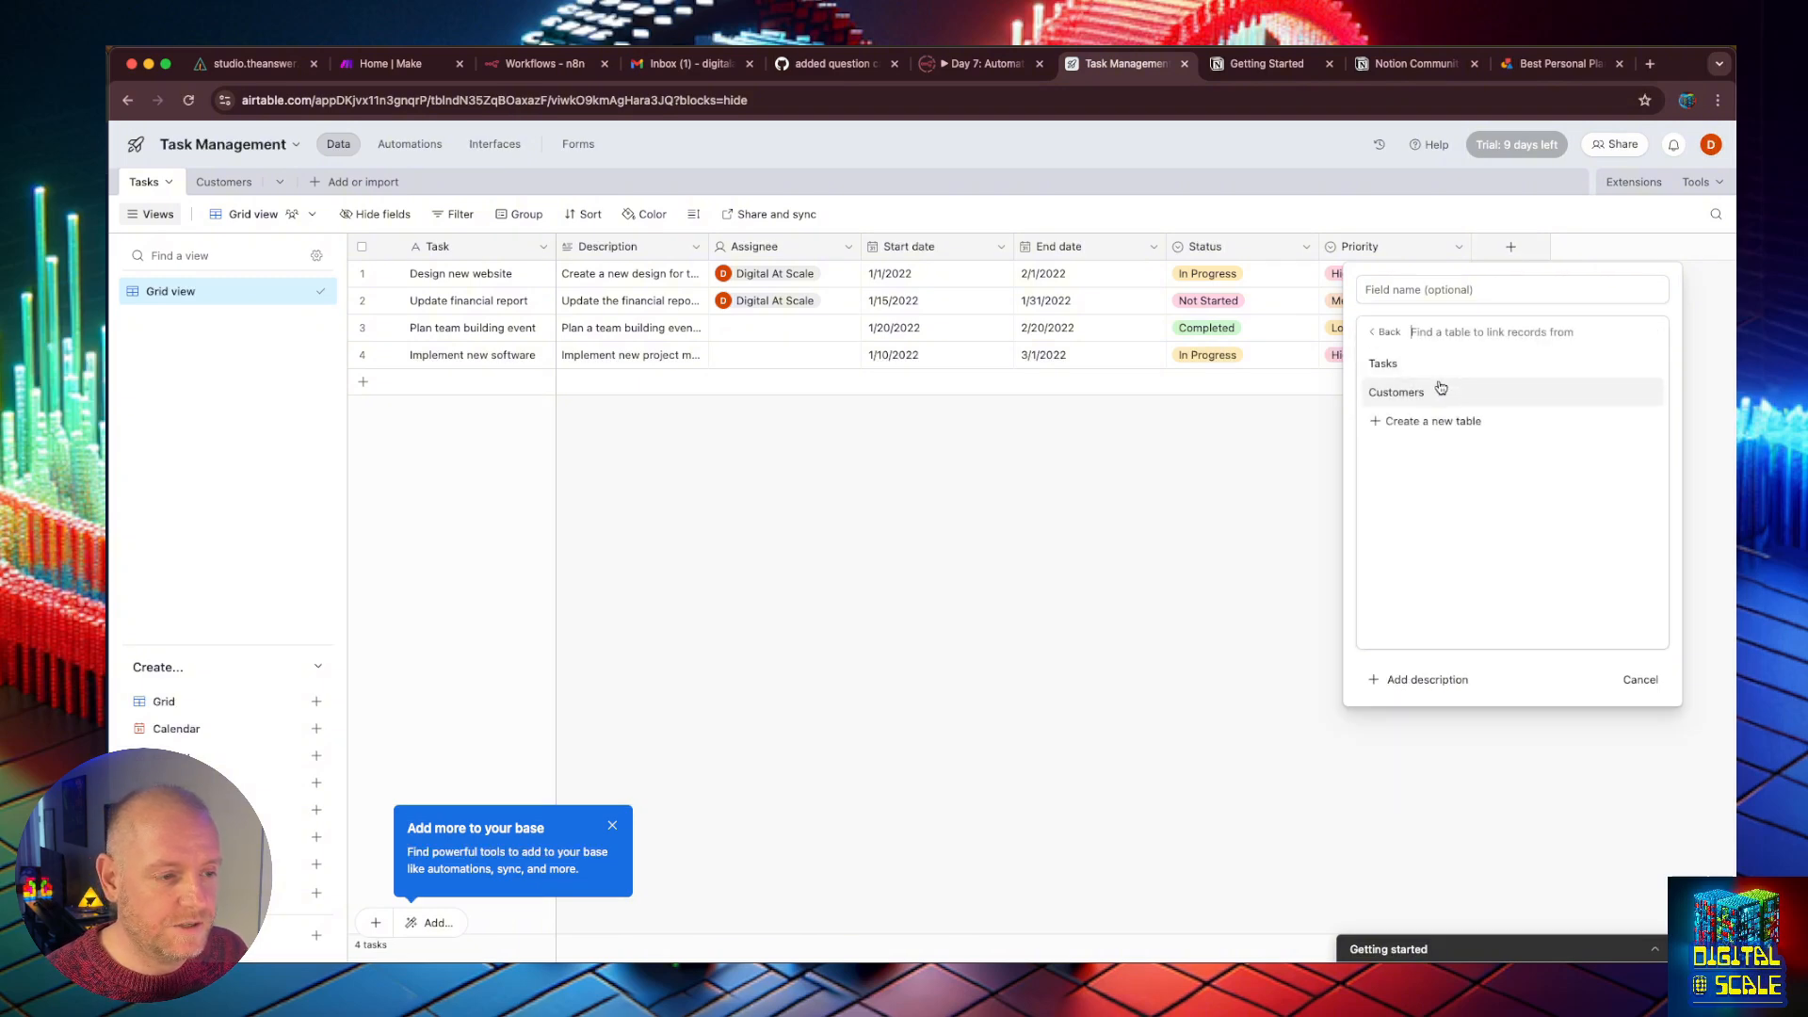
pyautogui.click(1436, 390)
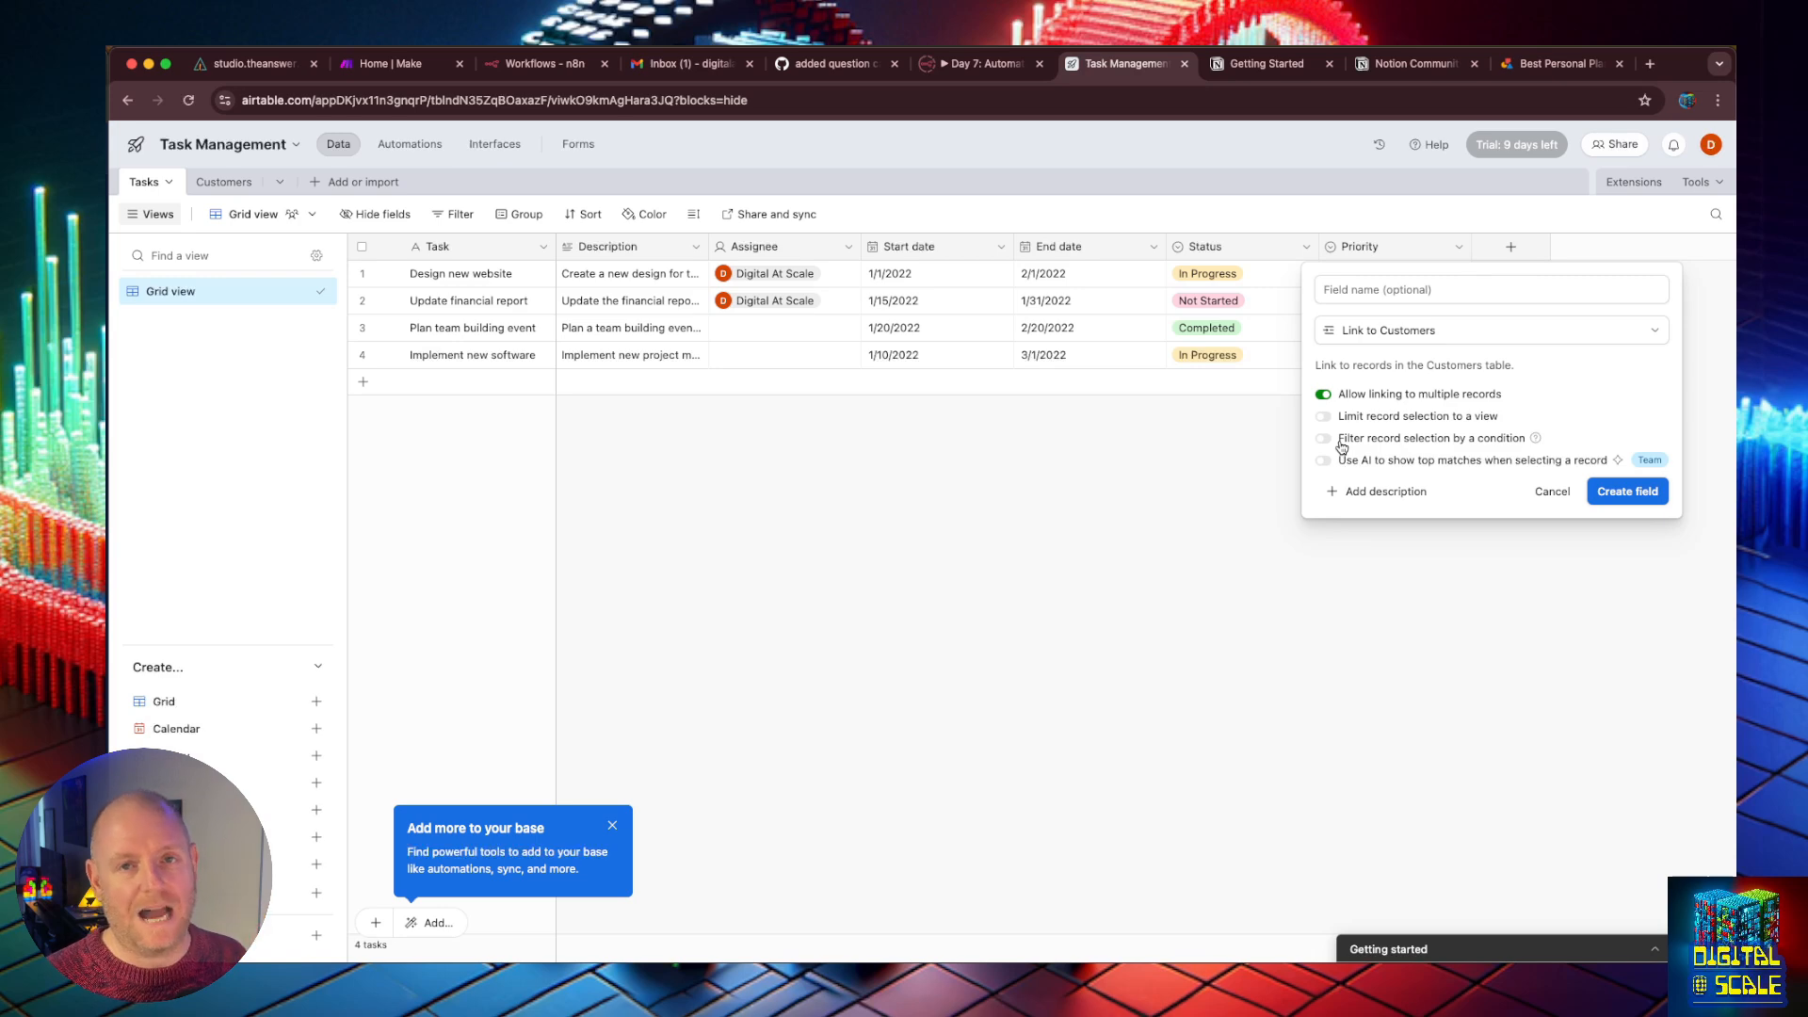
pyautogui.click(1328, 395)
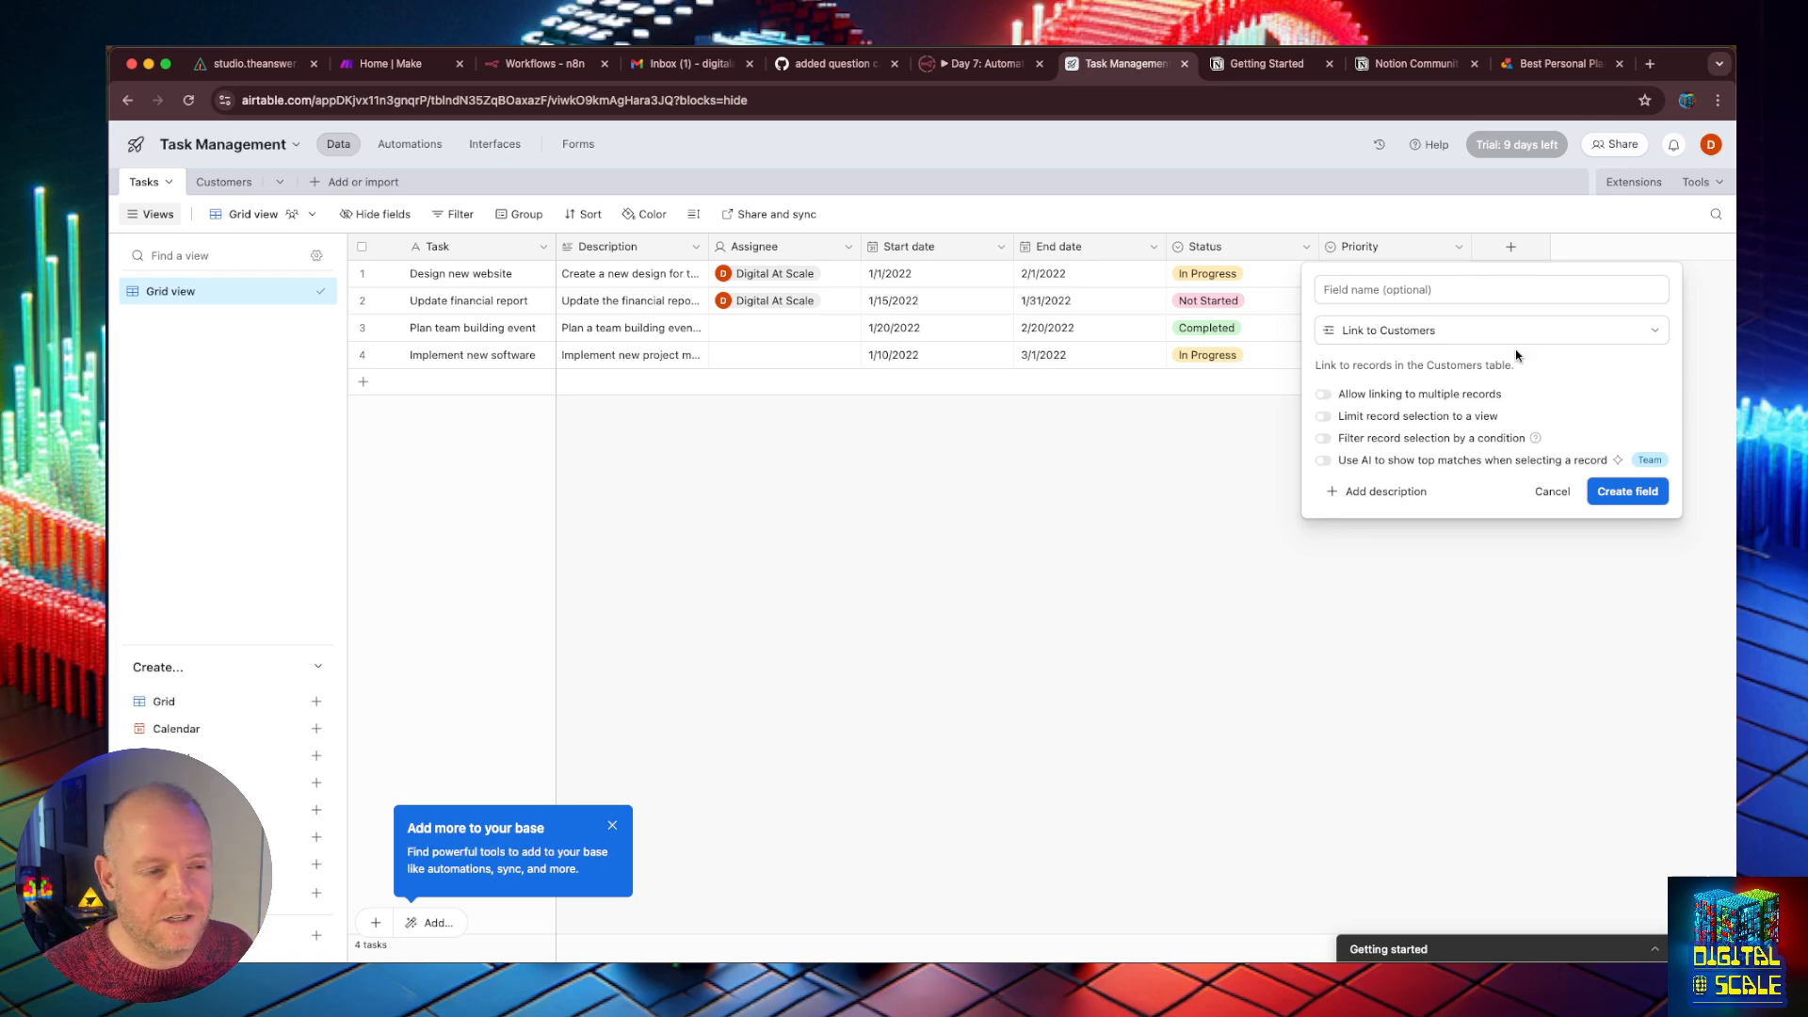
pyautogui.click(1625, 488)
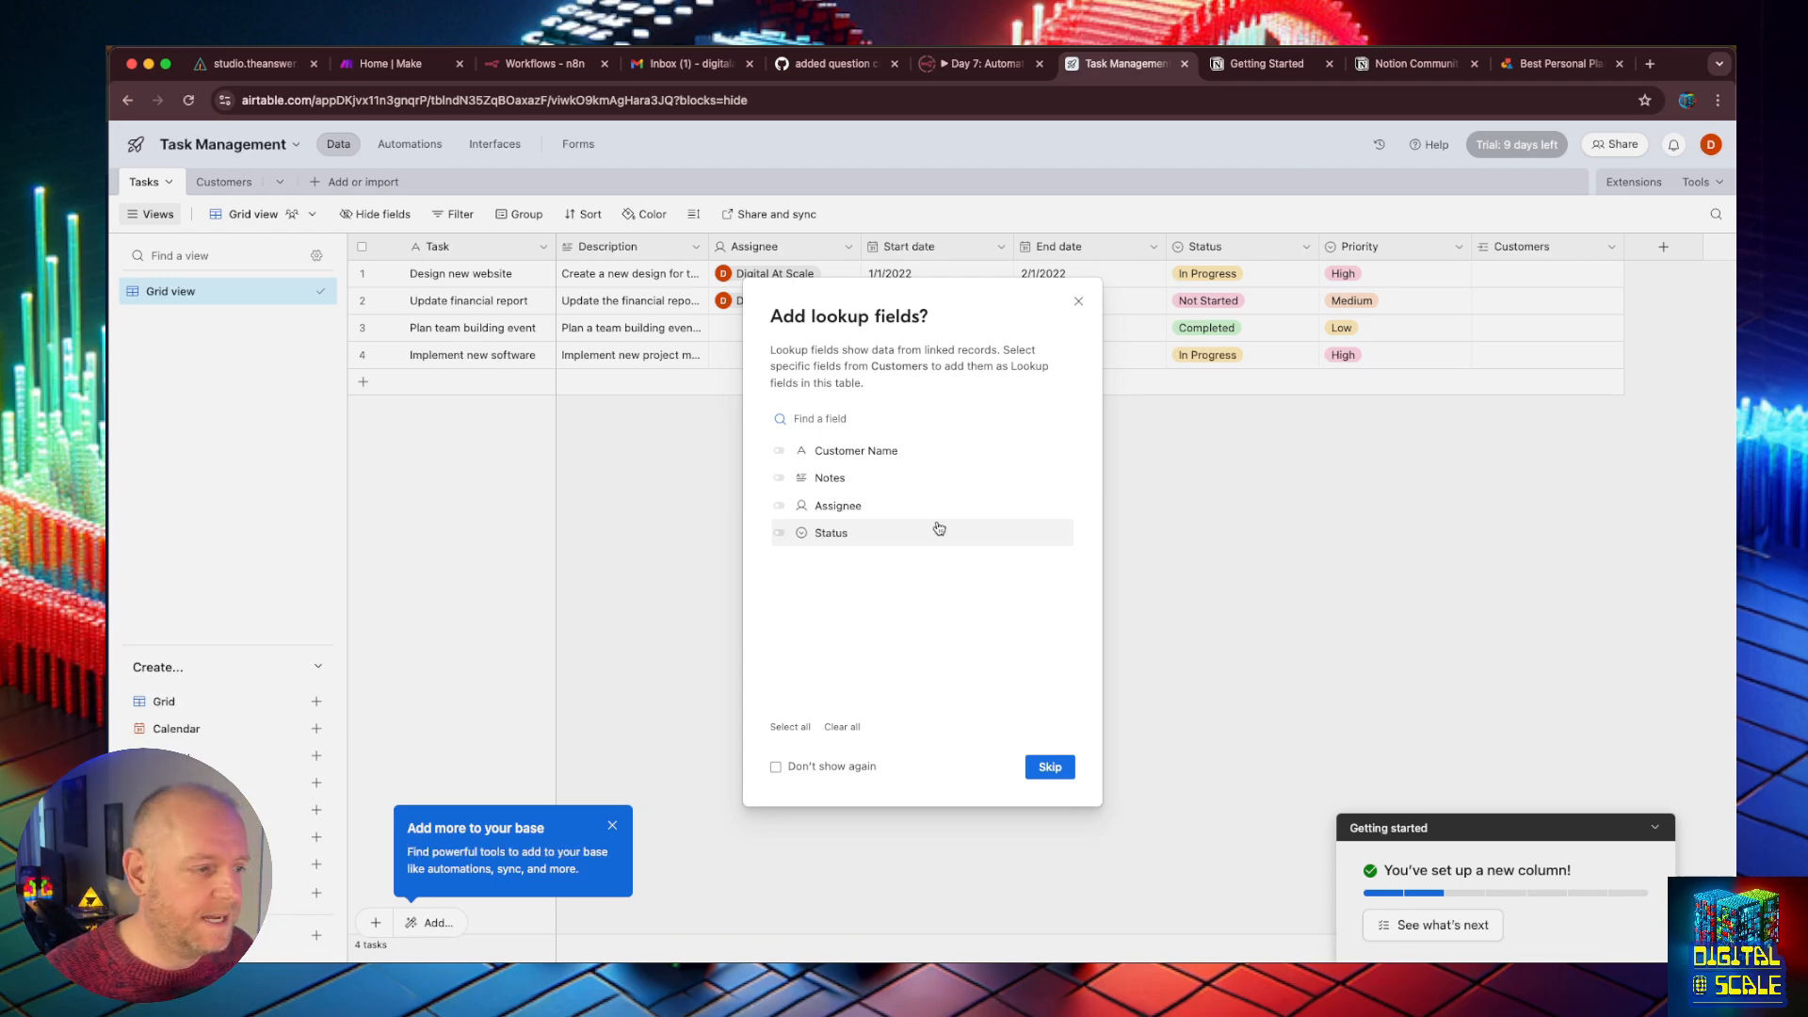
pyautogui.click(780, 534)
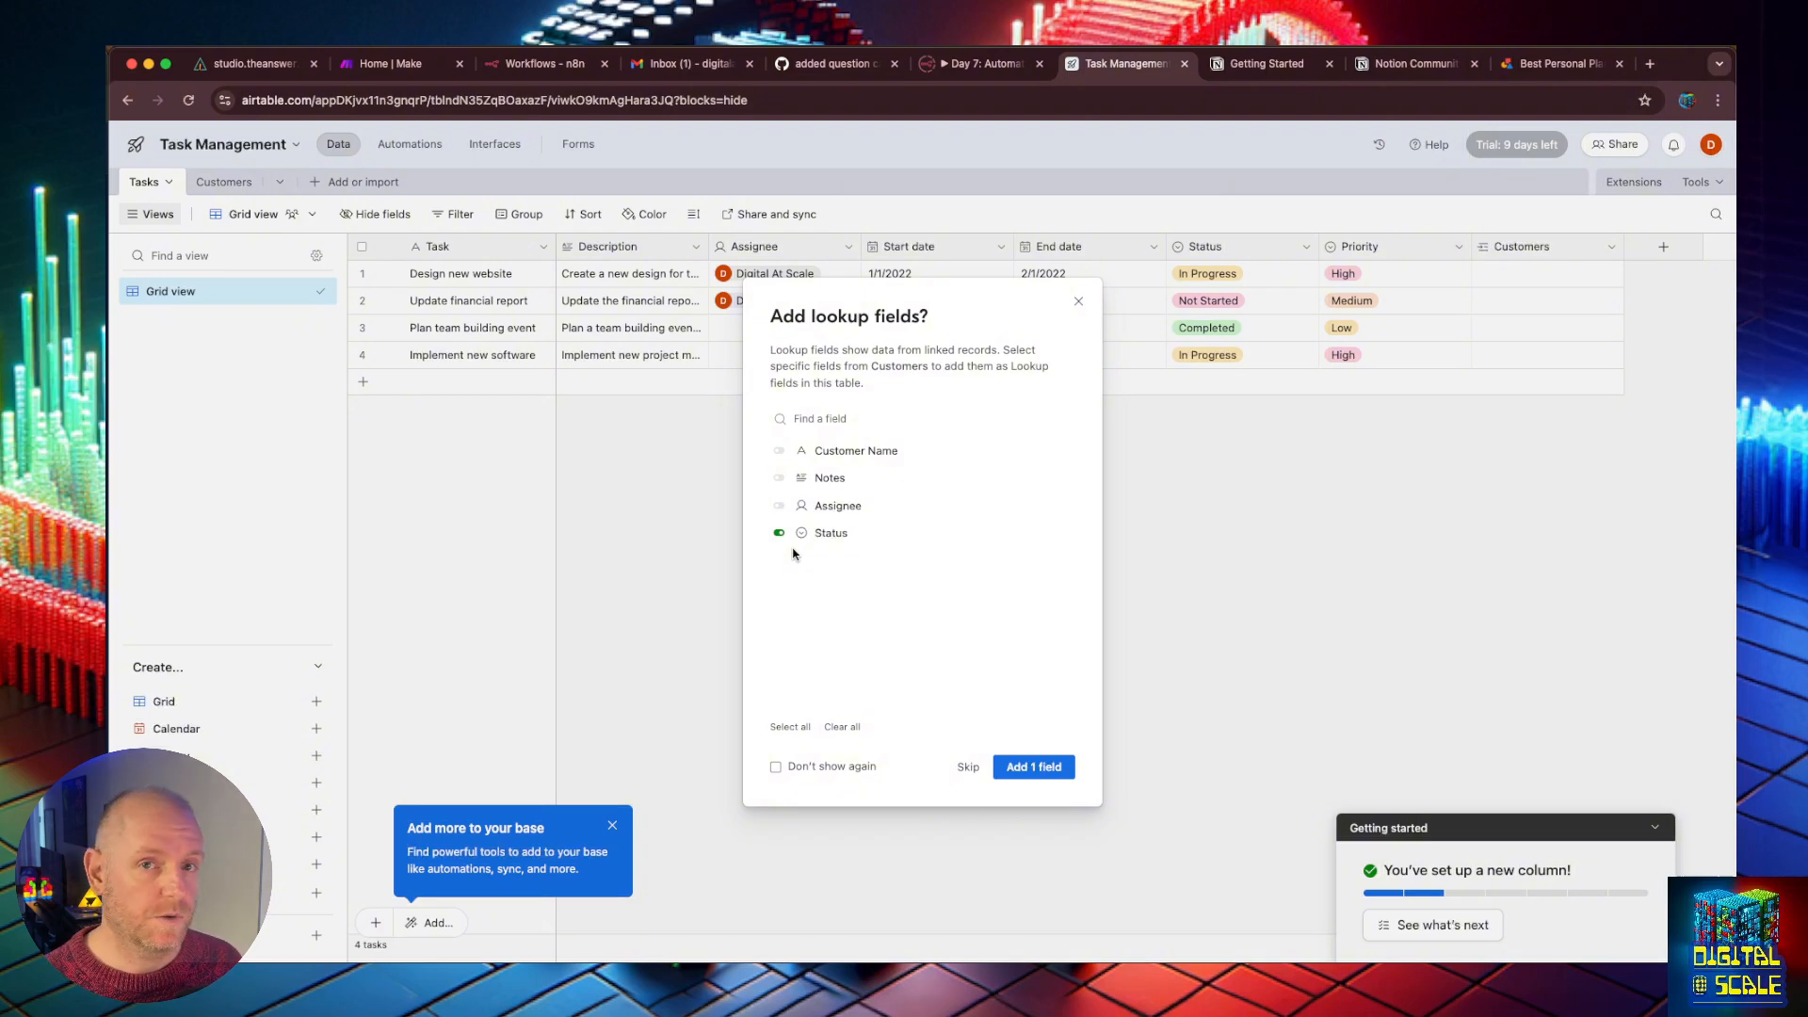
pyautogui.click(1038, 771)
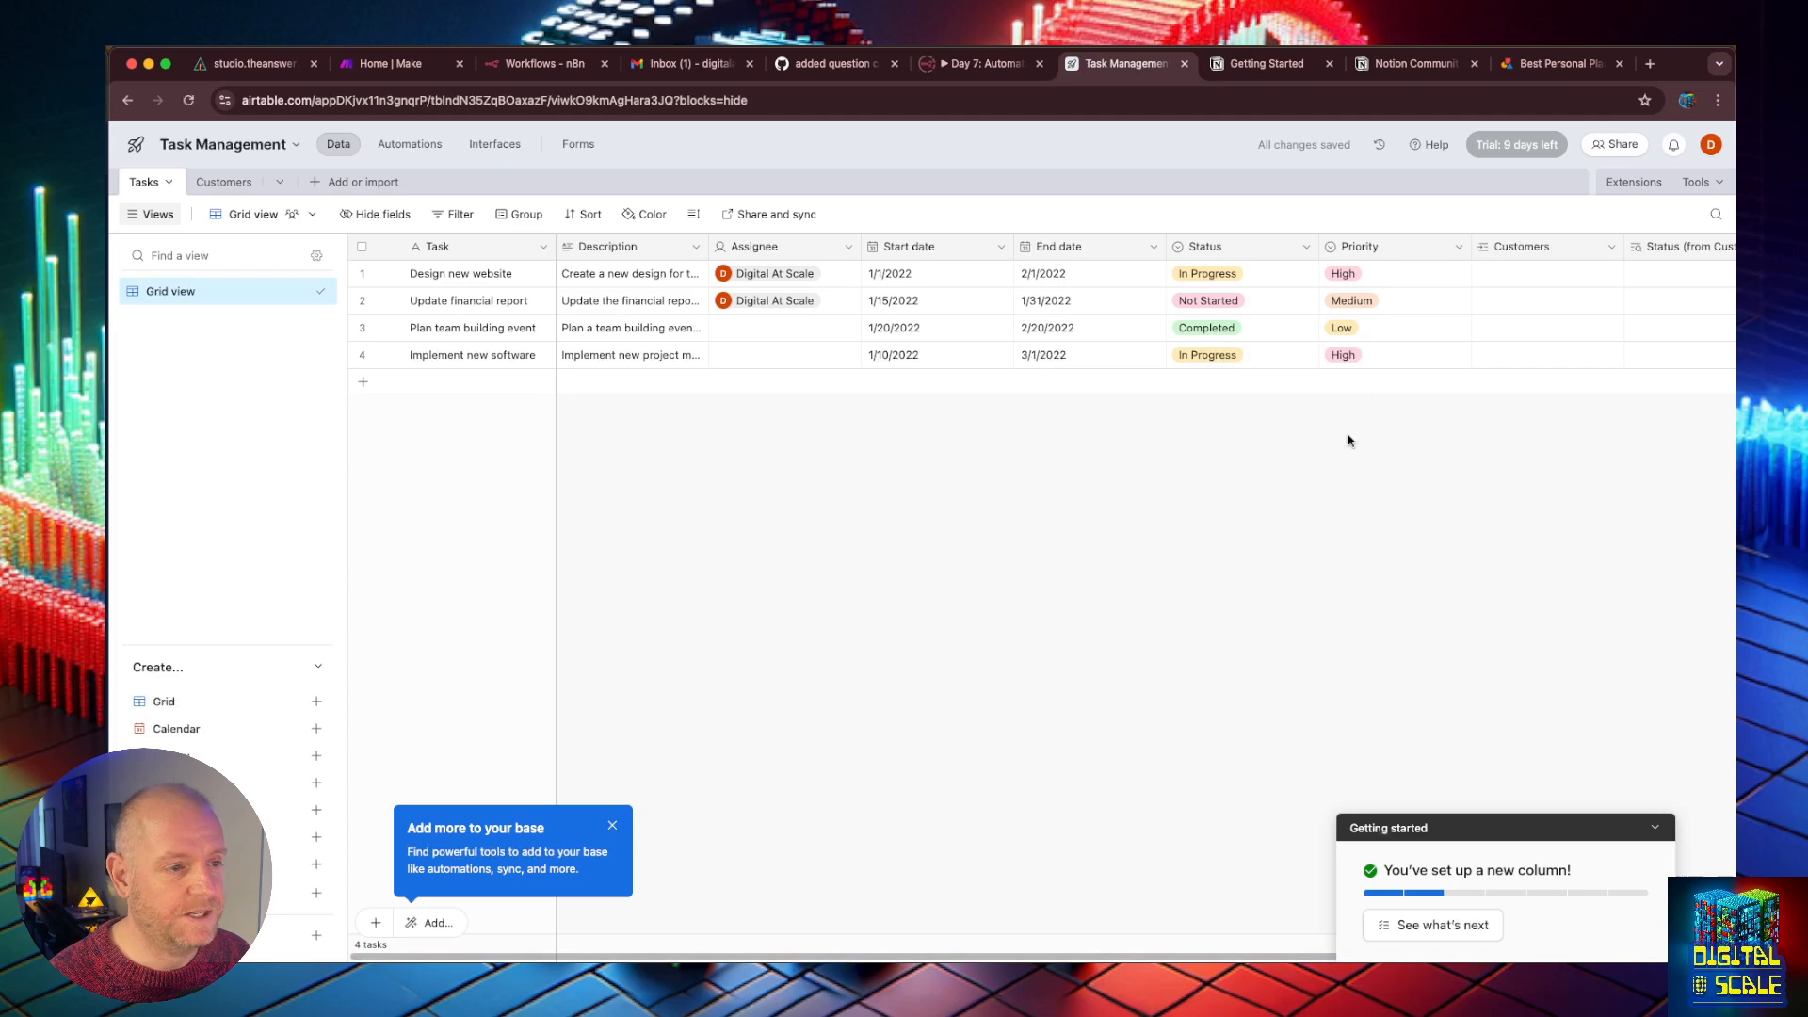
# Step: Fill the first Customers record with the name Acme Inc and the note "They sell rockets to coyotes", correcting the misspelled word
pyautogui.click(185, 179)
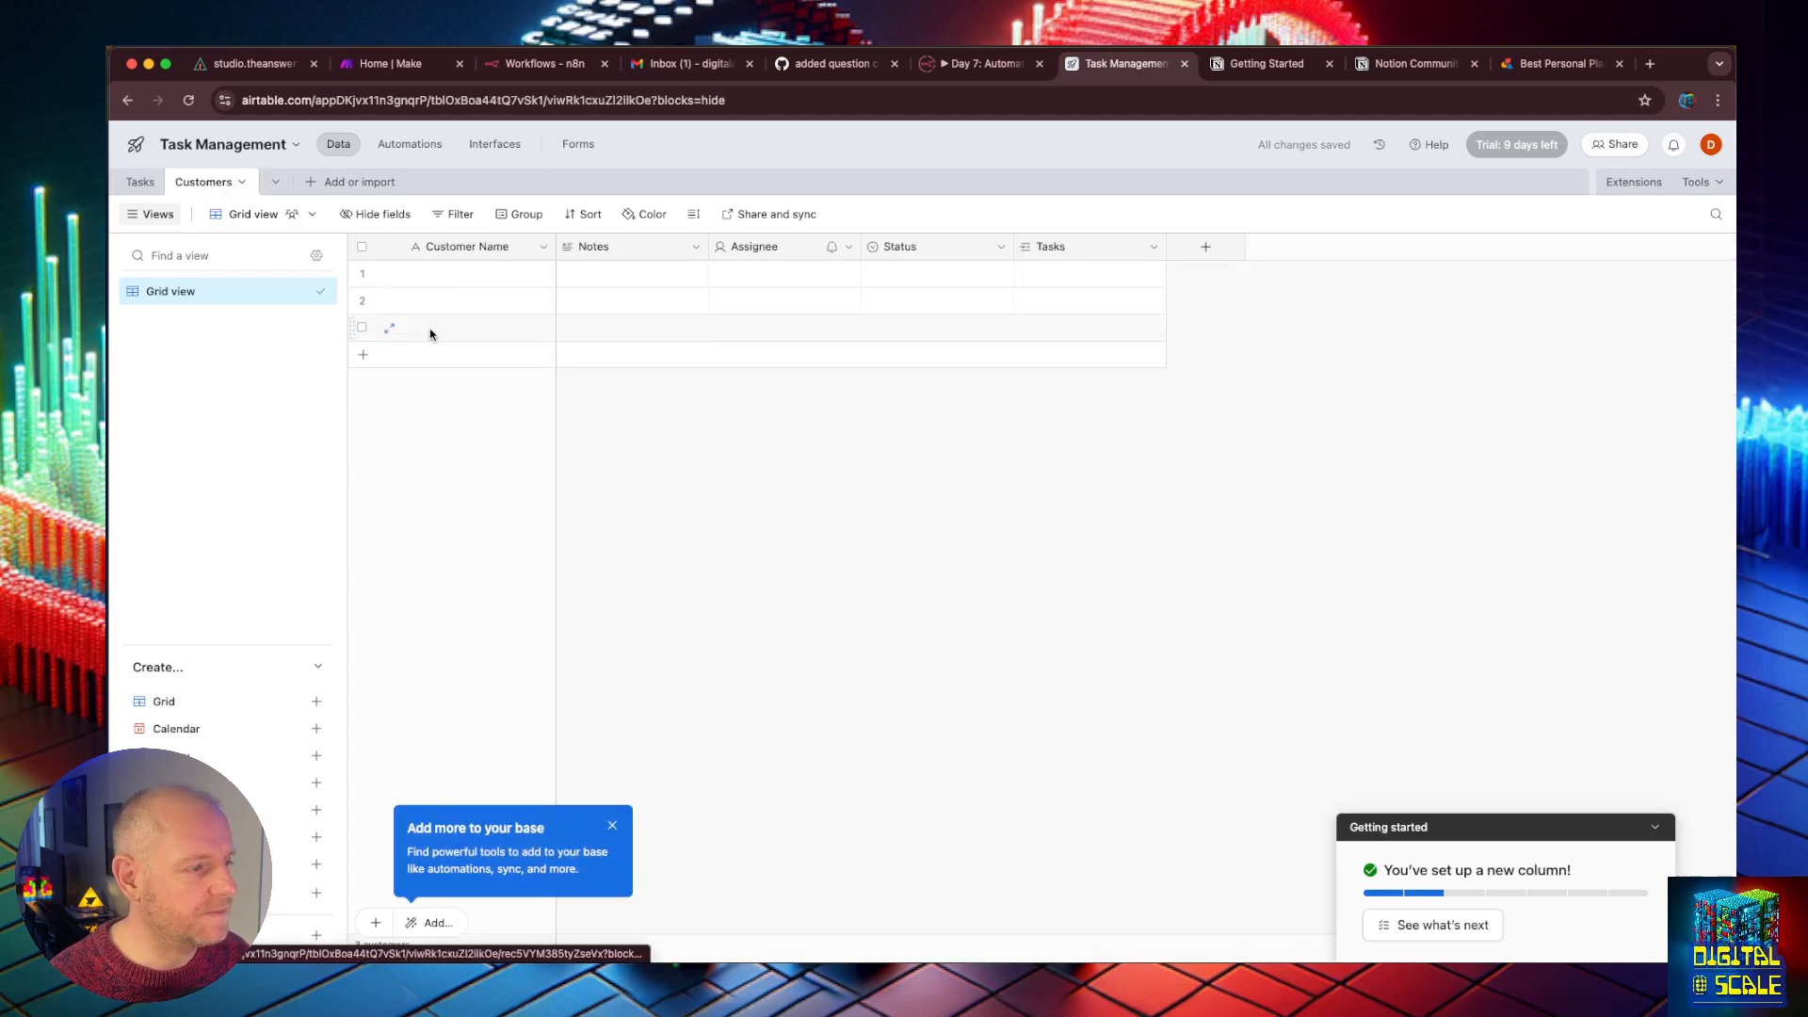
pyautogui.doubleClick(454, 279)
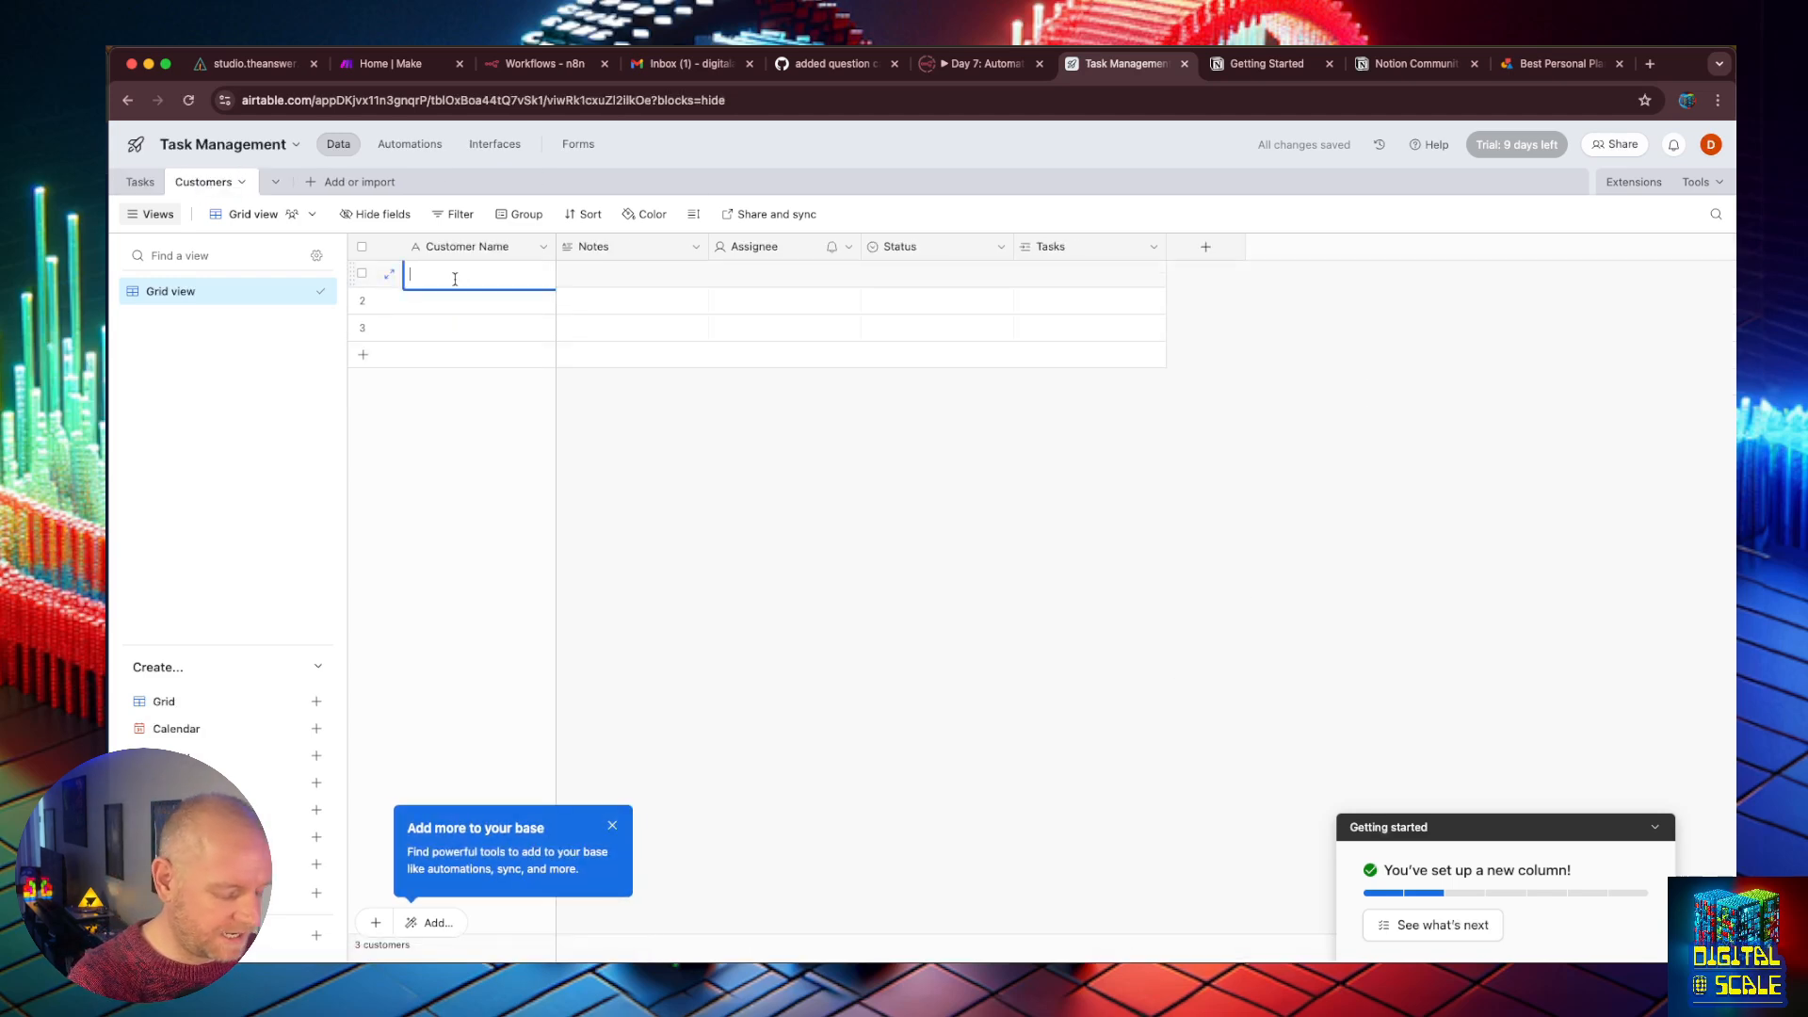
pyautogui.write('Acme Inc')
pyautogui.press('Tab')
pyautogui.write('T')
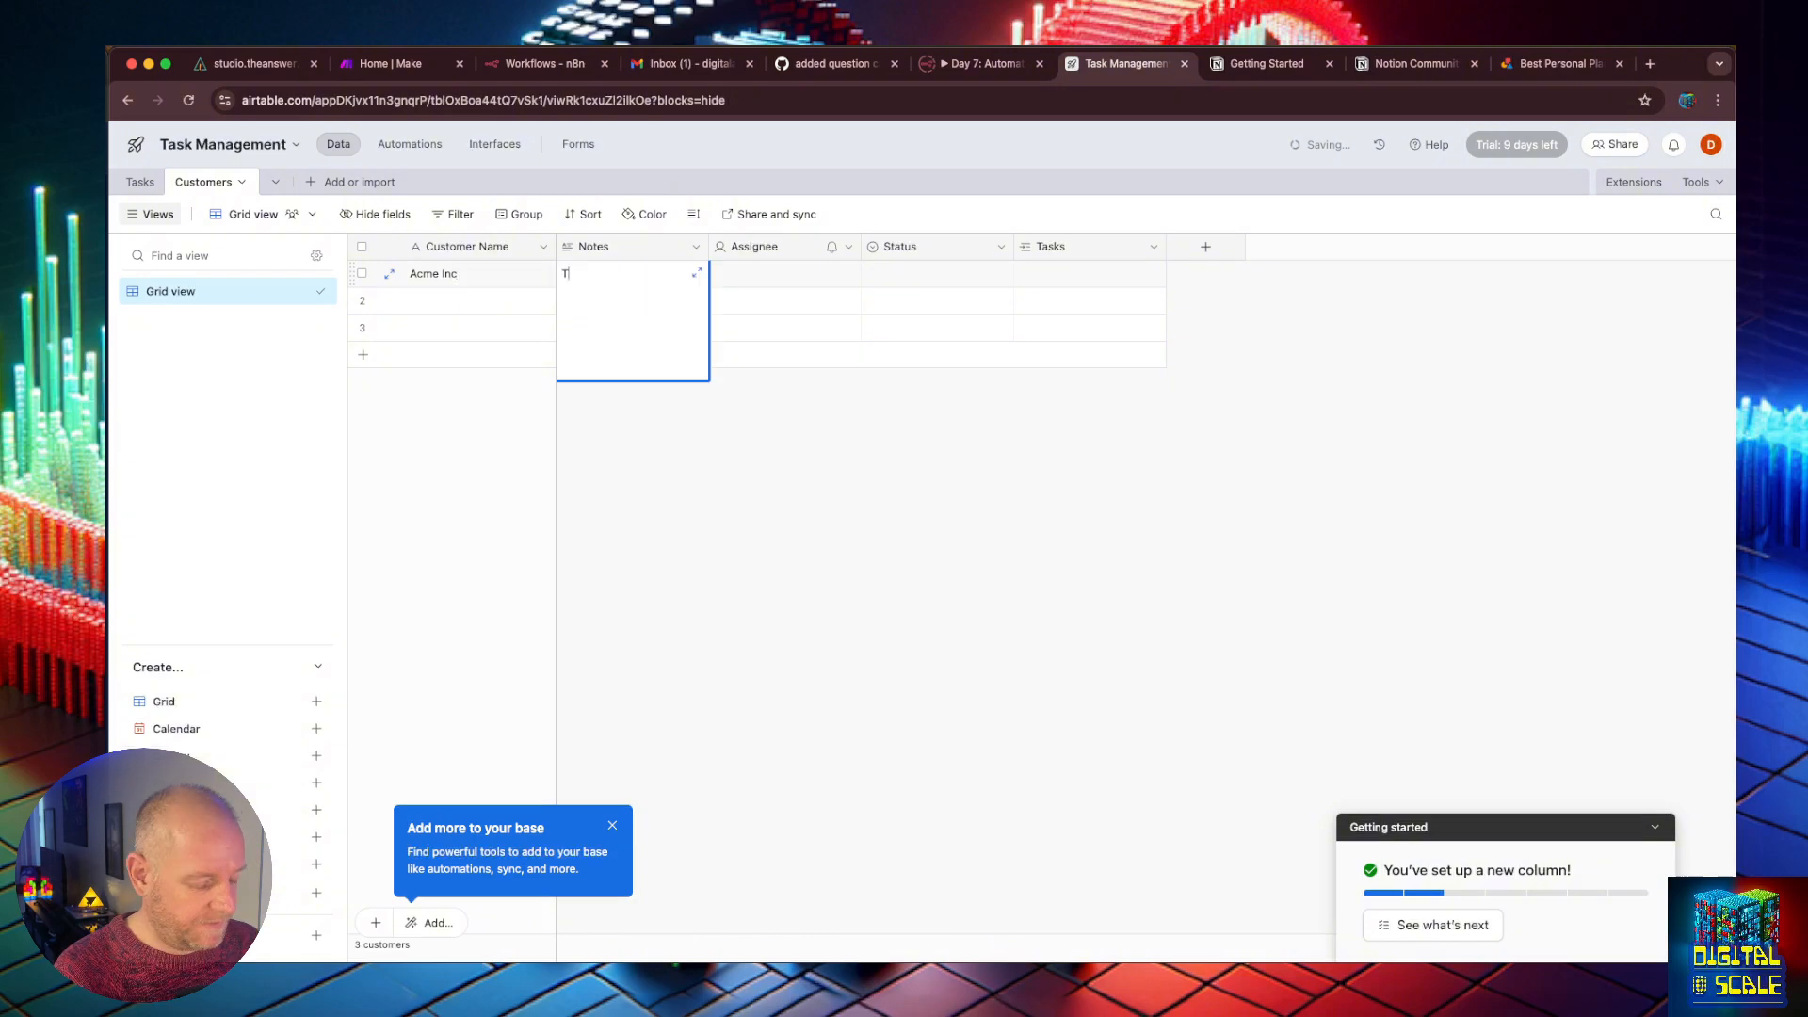
pyautogui.write('hey sell rockets to c')
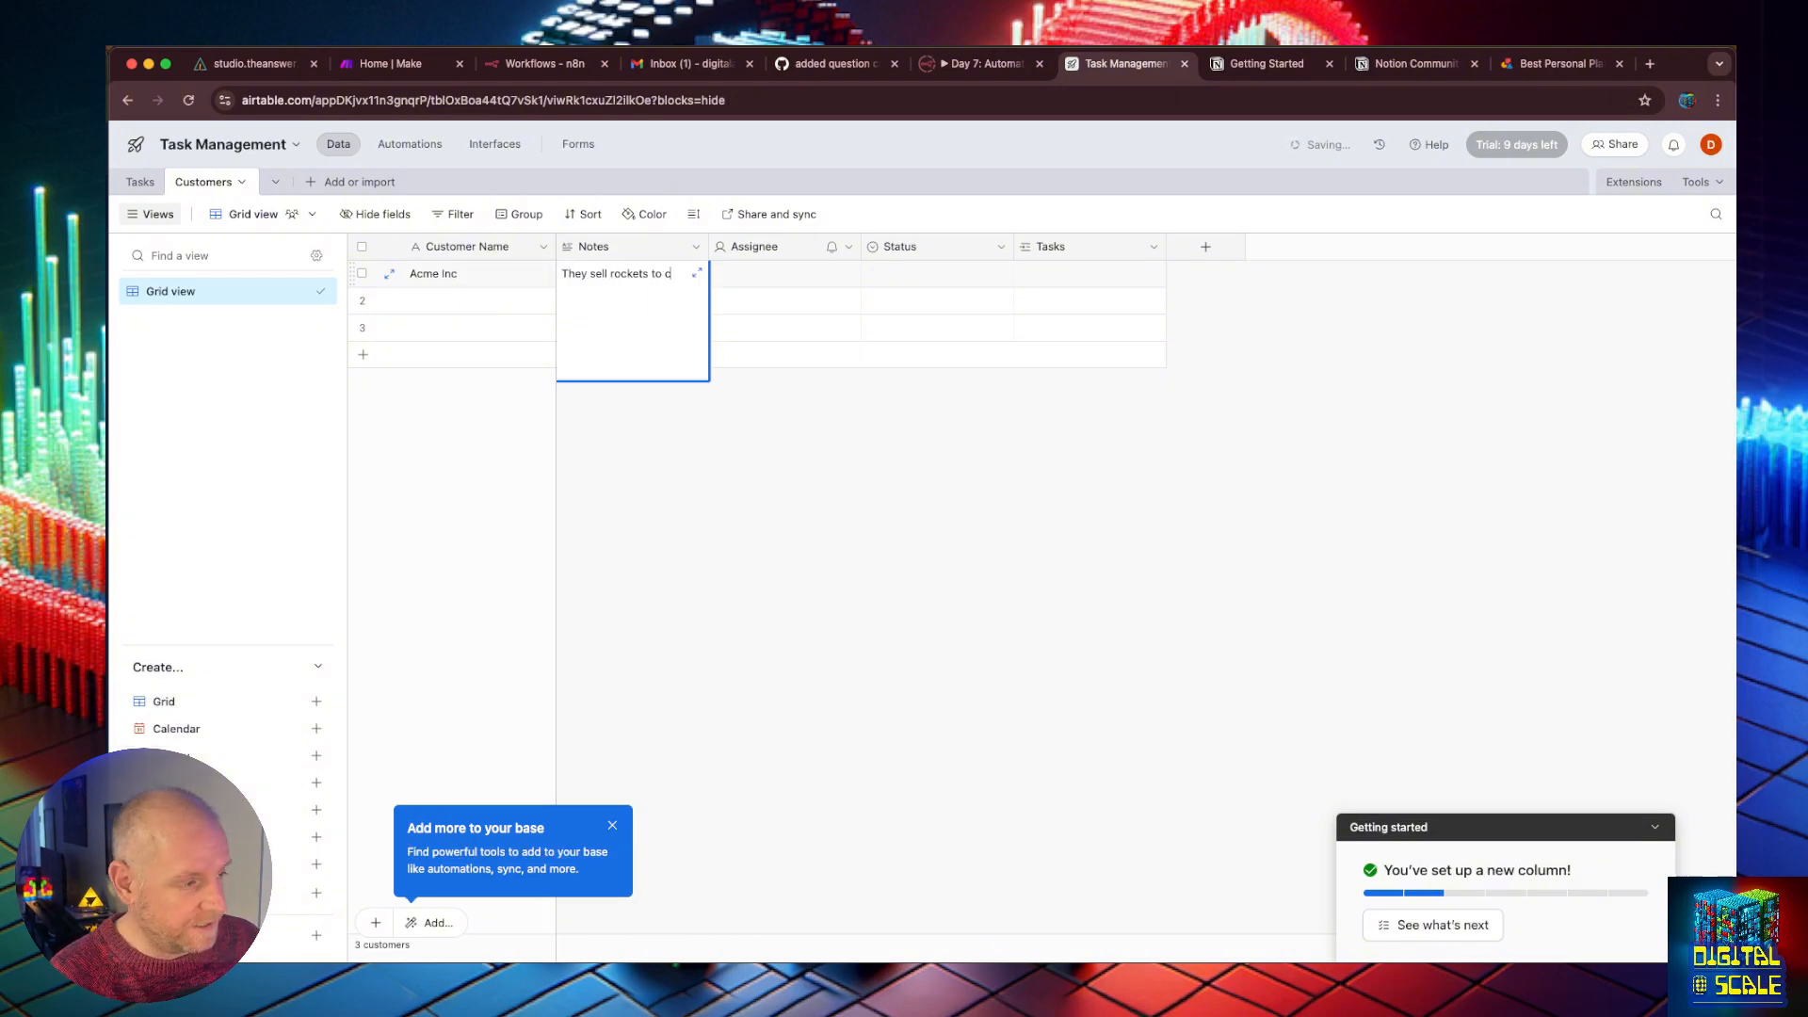
pyautogui.write('yotes')
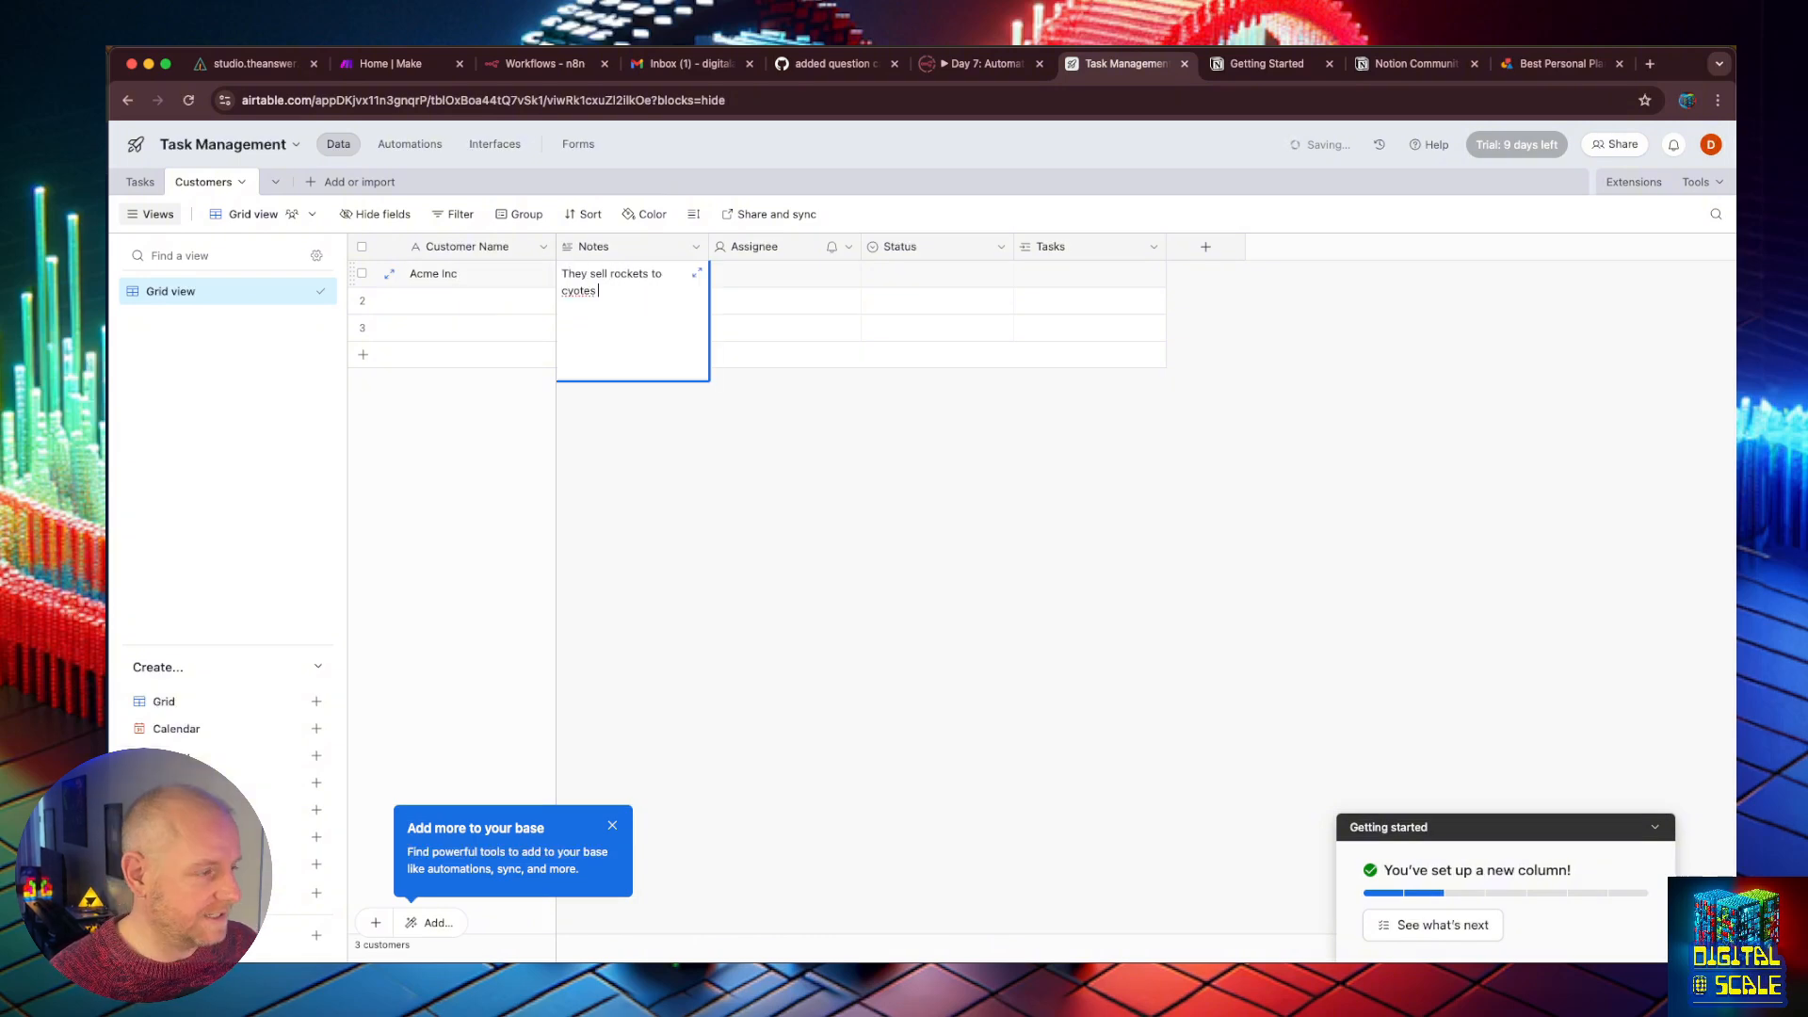
pyautogui.rightClick(580, 286)
pyautogui.click(599, 298)
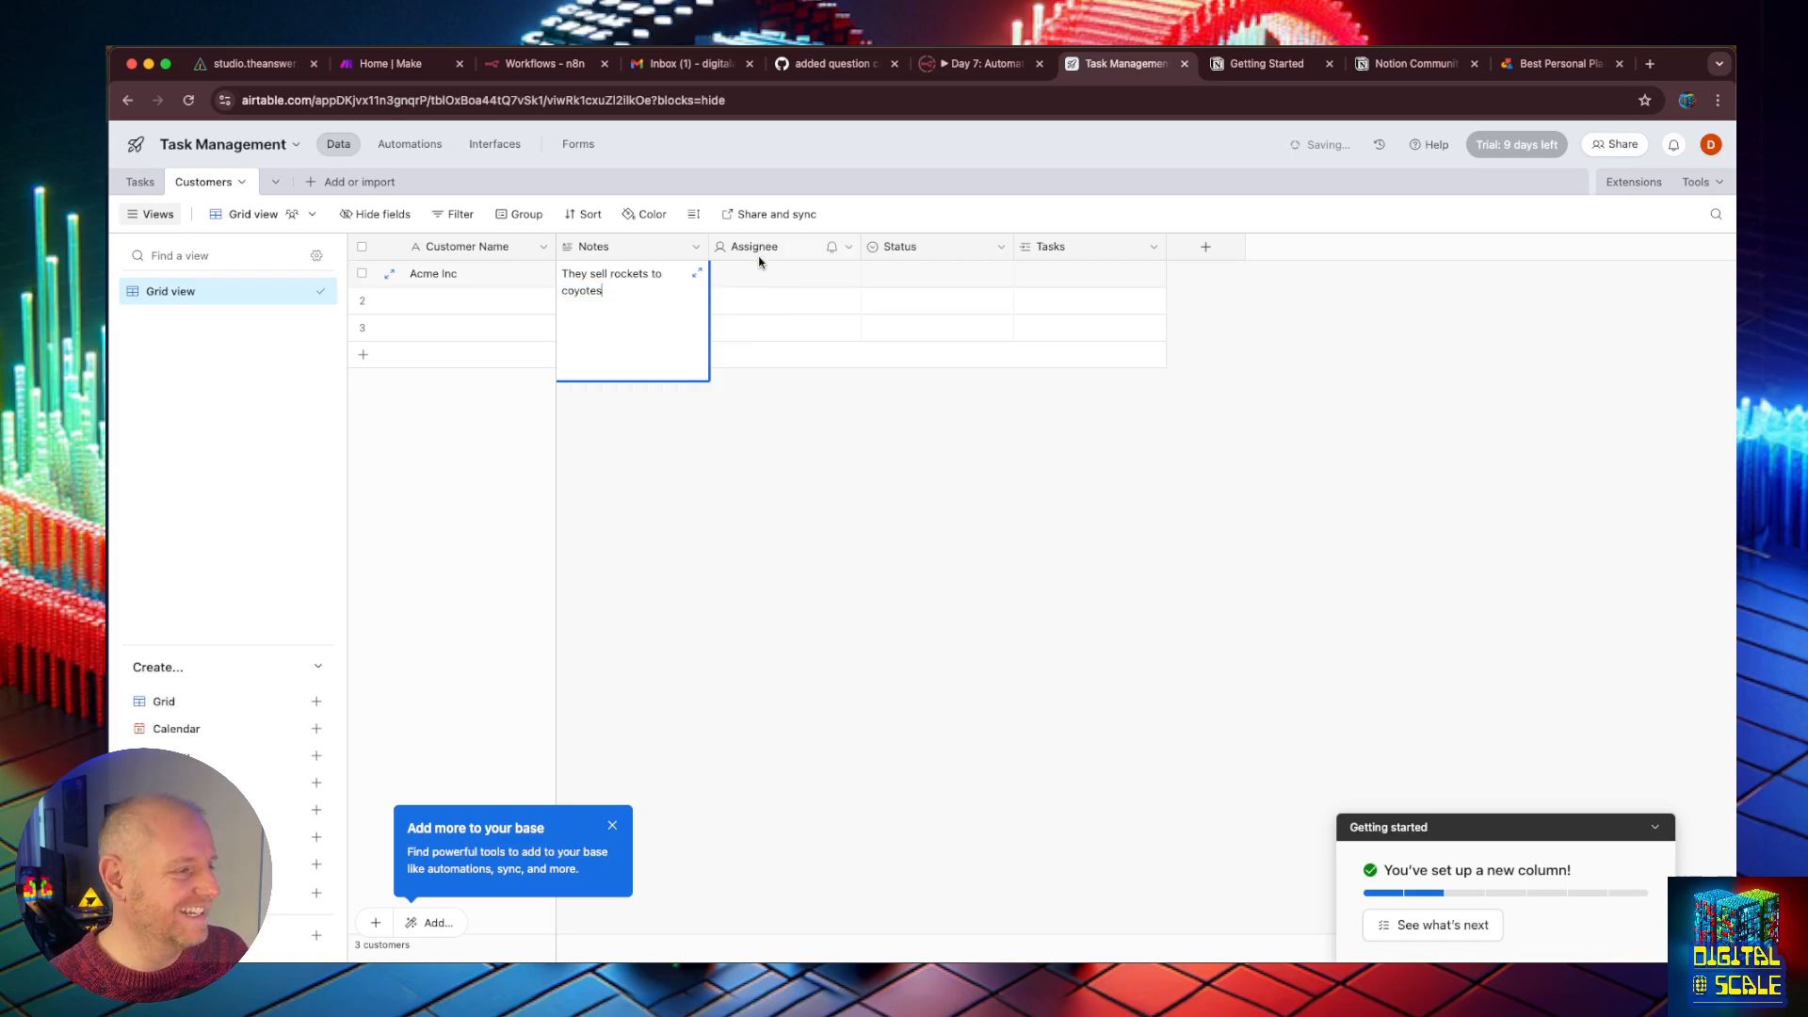
# Step: Look up the word "coyotes" from the Acme Inc note on the web in a new browser tab
pyautogui.doubleClick(573, 288)
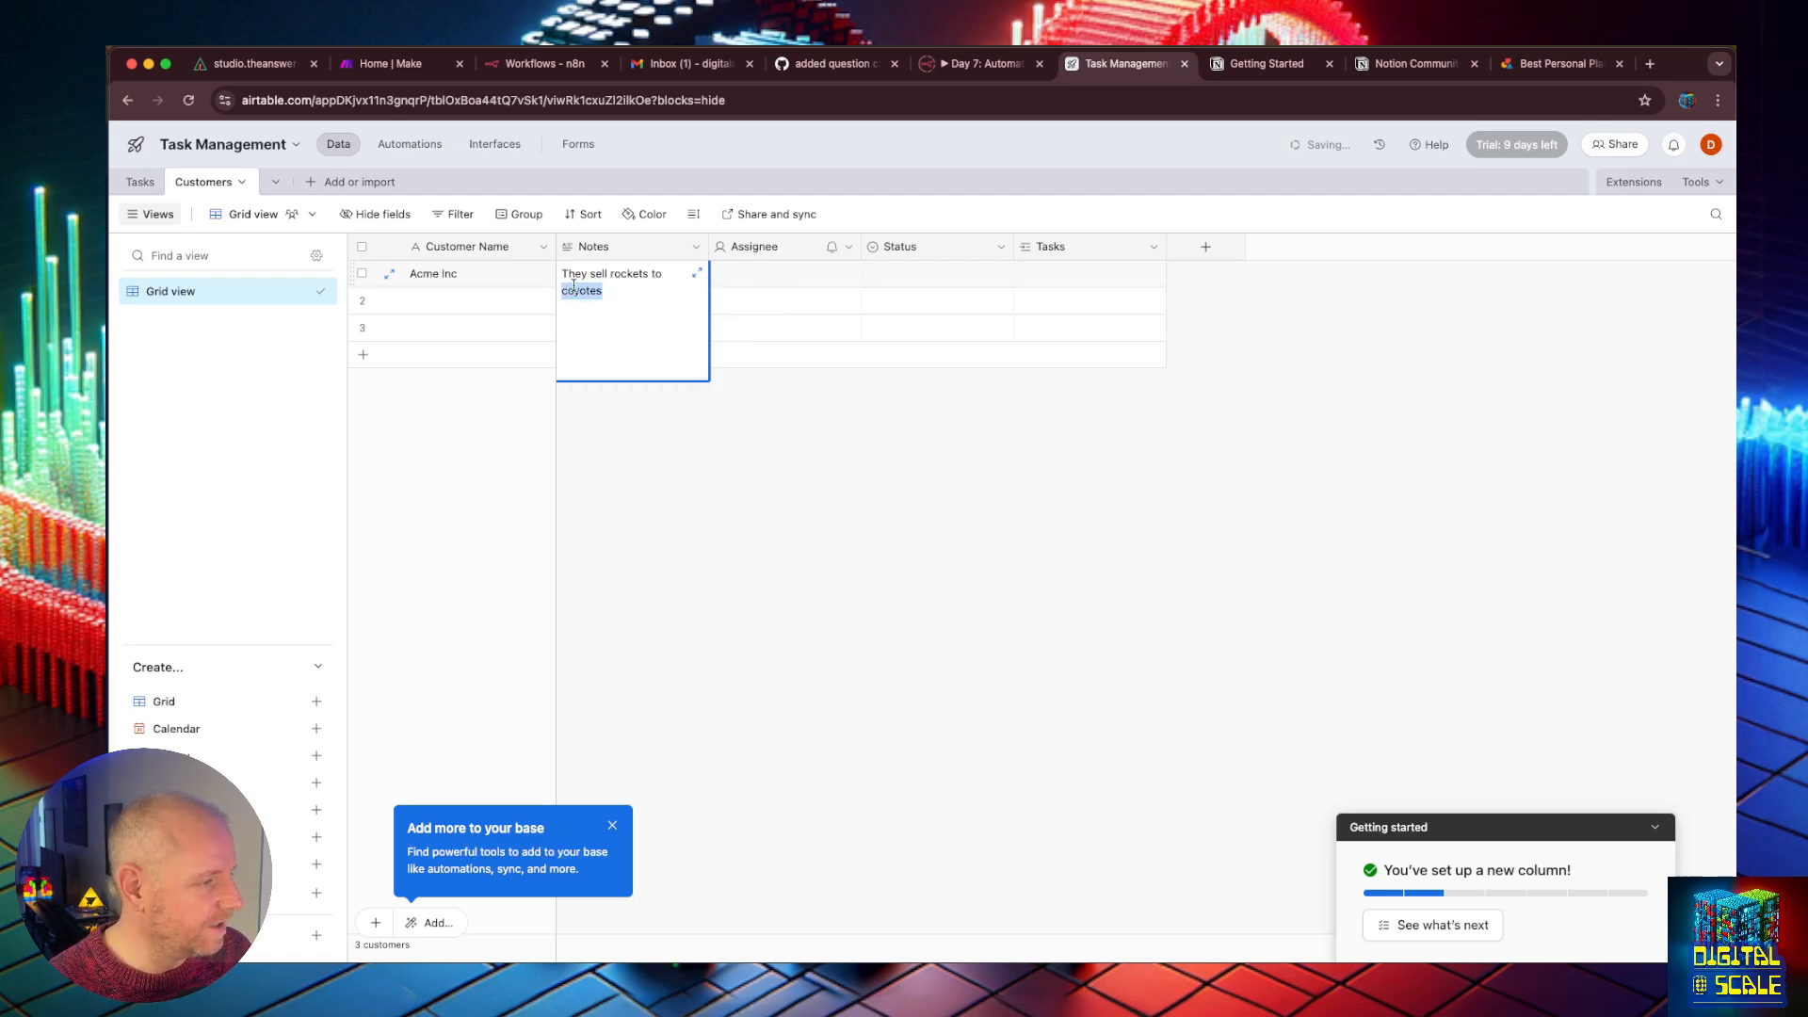
pyautogui.press('super+c')
pyautogui.press('super+t')
pyautogui.press('super+v')
pyautogui.press('Return')
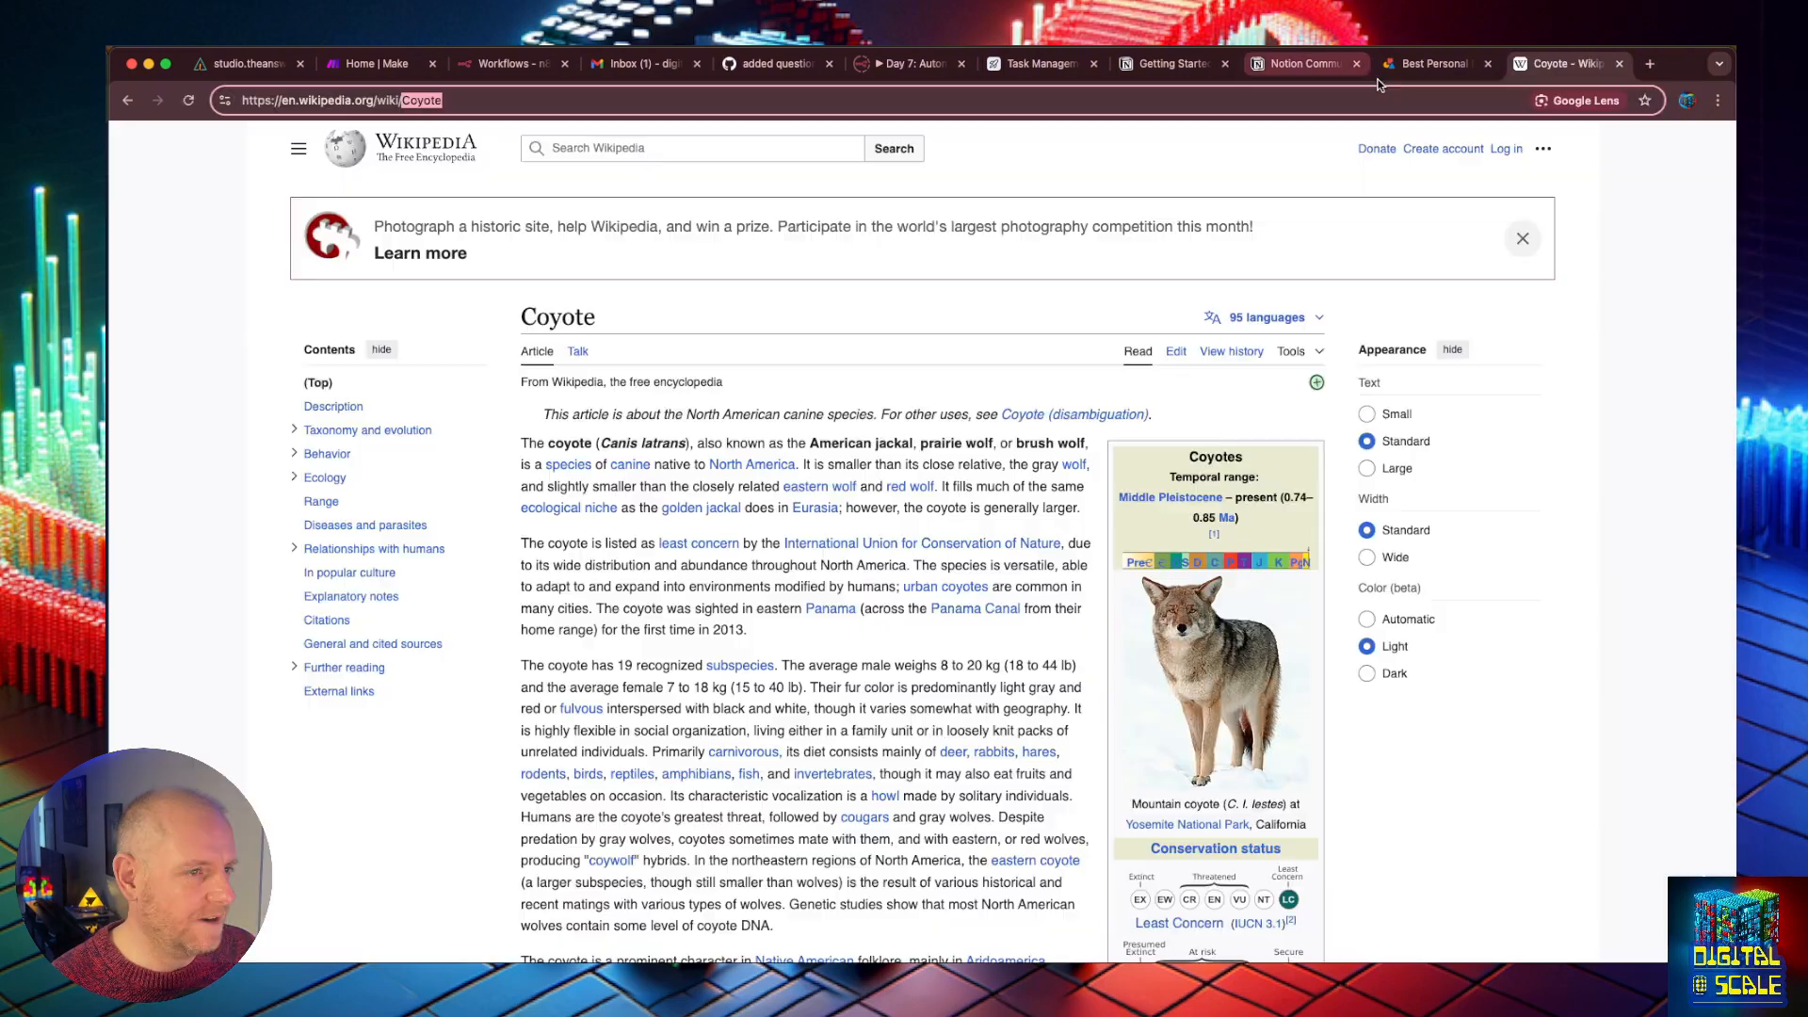
pyautogui.click(1431, 65)
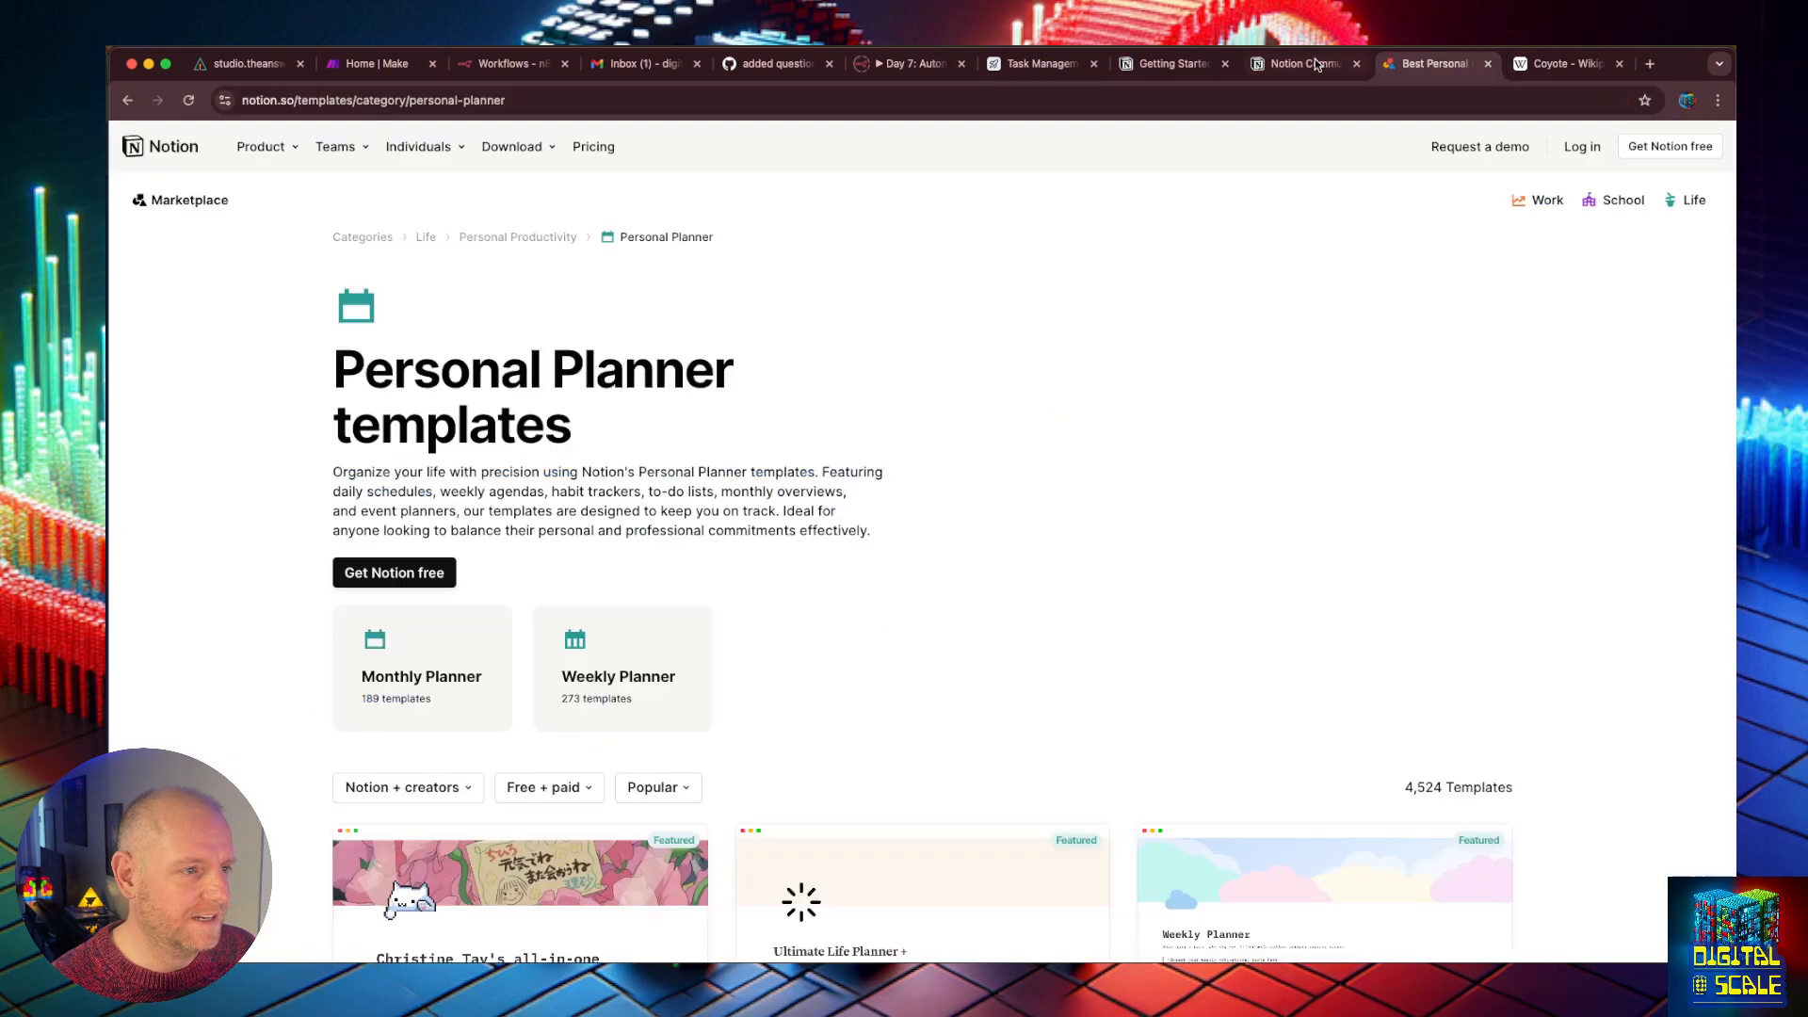
# Step: Switch back to the Task Management base and replace the final word of the Acme Inc note with "Coyote"
pyautogui.click(554, 64)
pyautogui.click(373, 66)
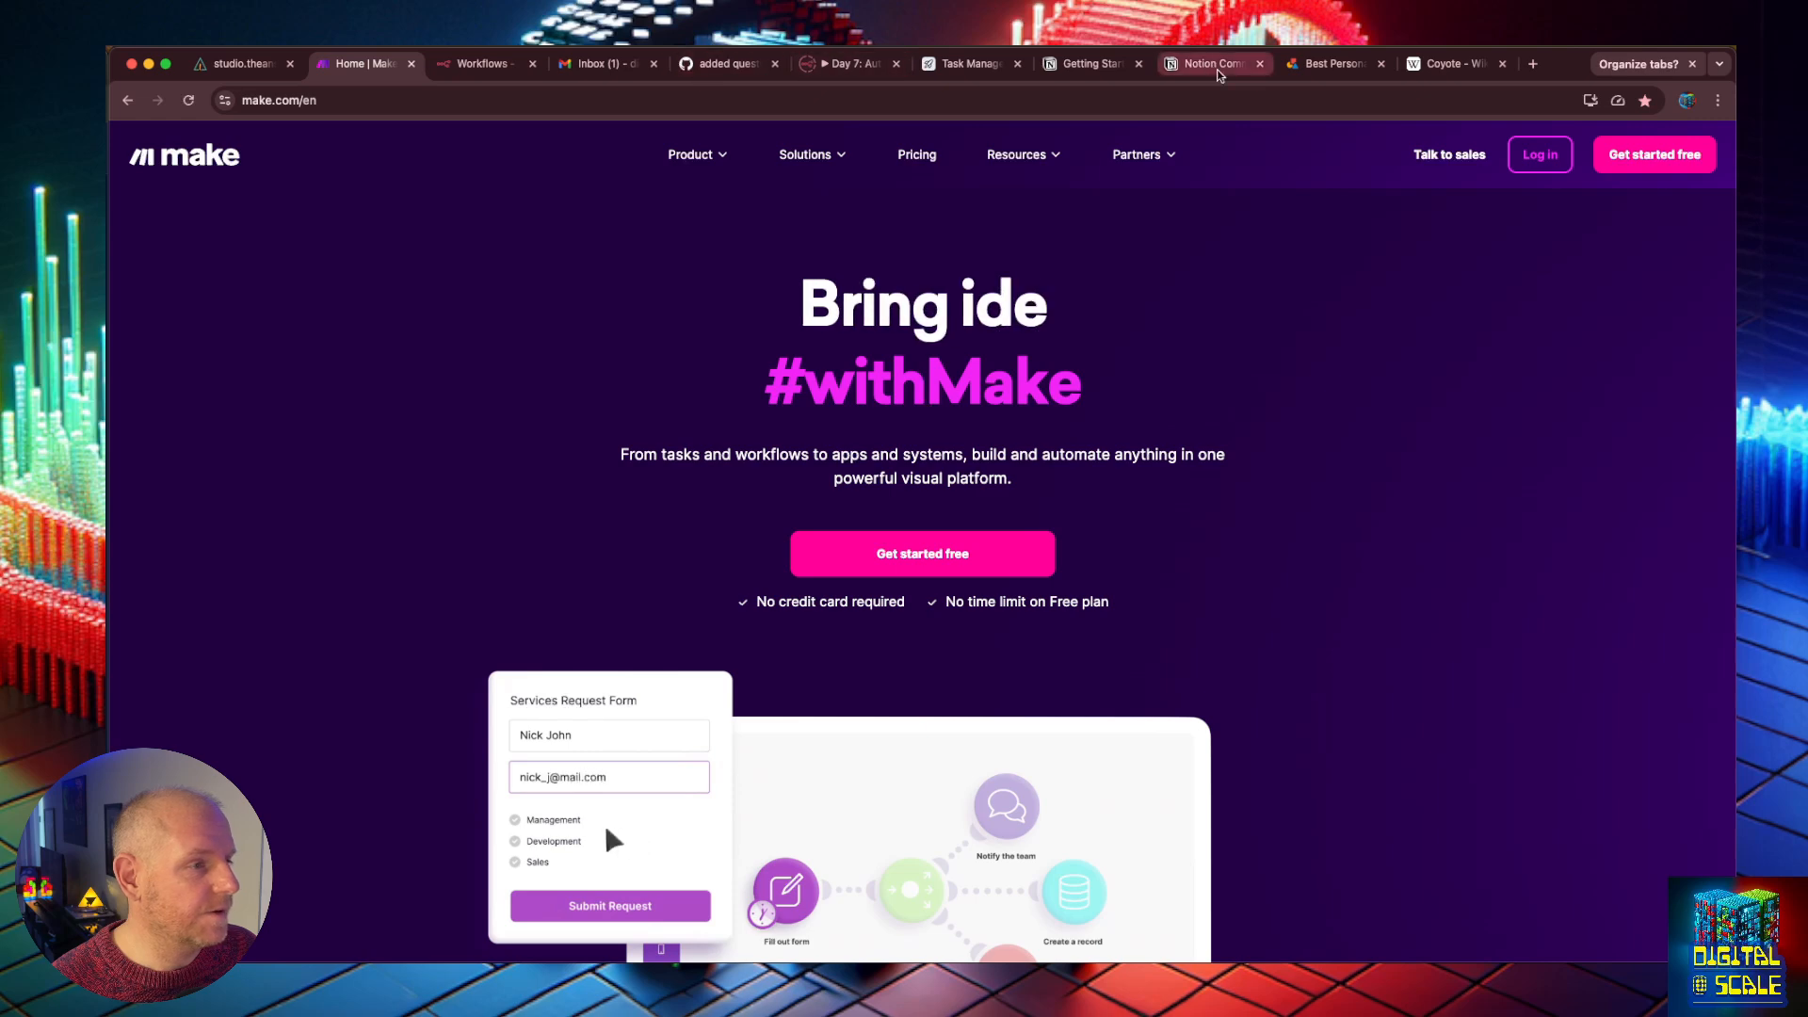
pyautogui.click(1332, 64)
pyautogui.click(1210, 64)
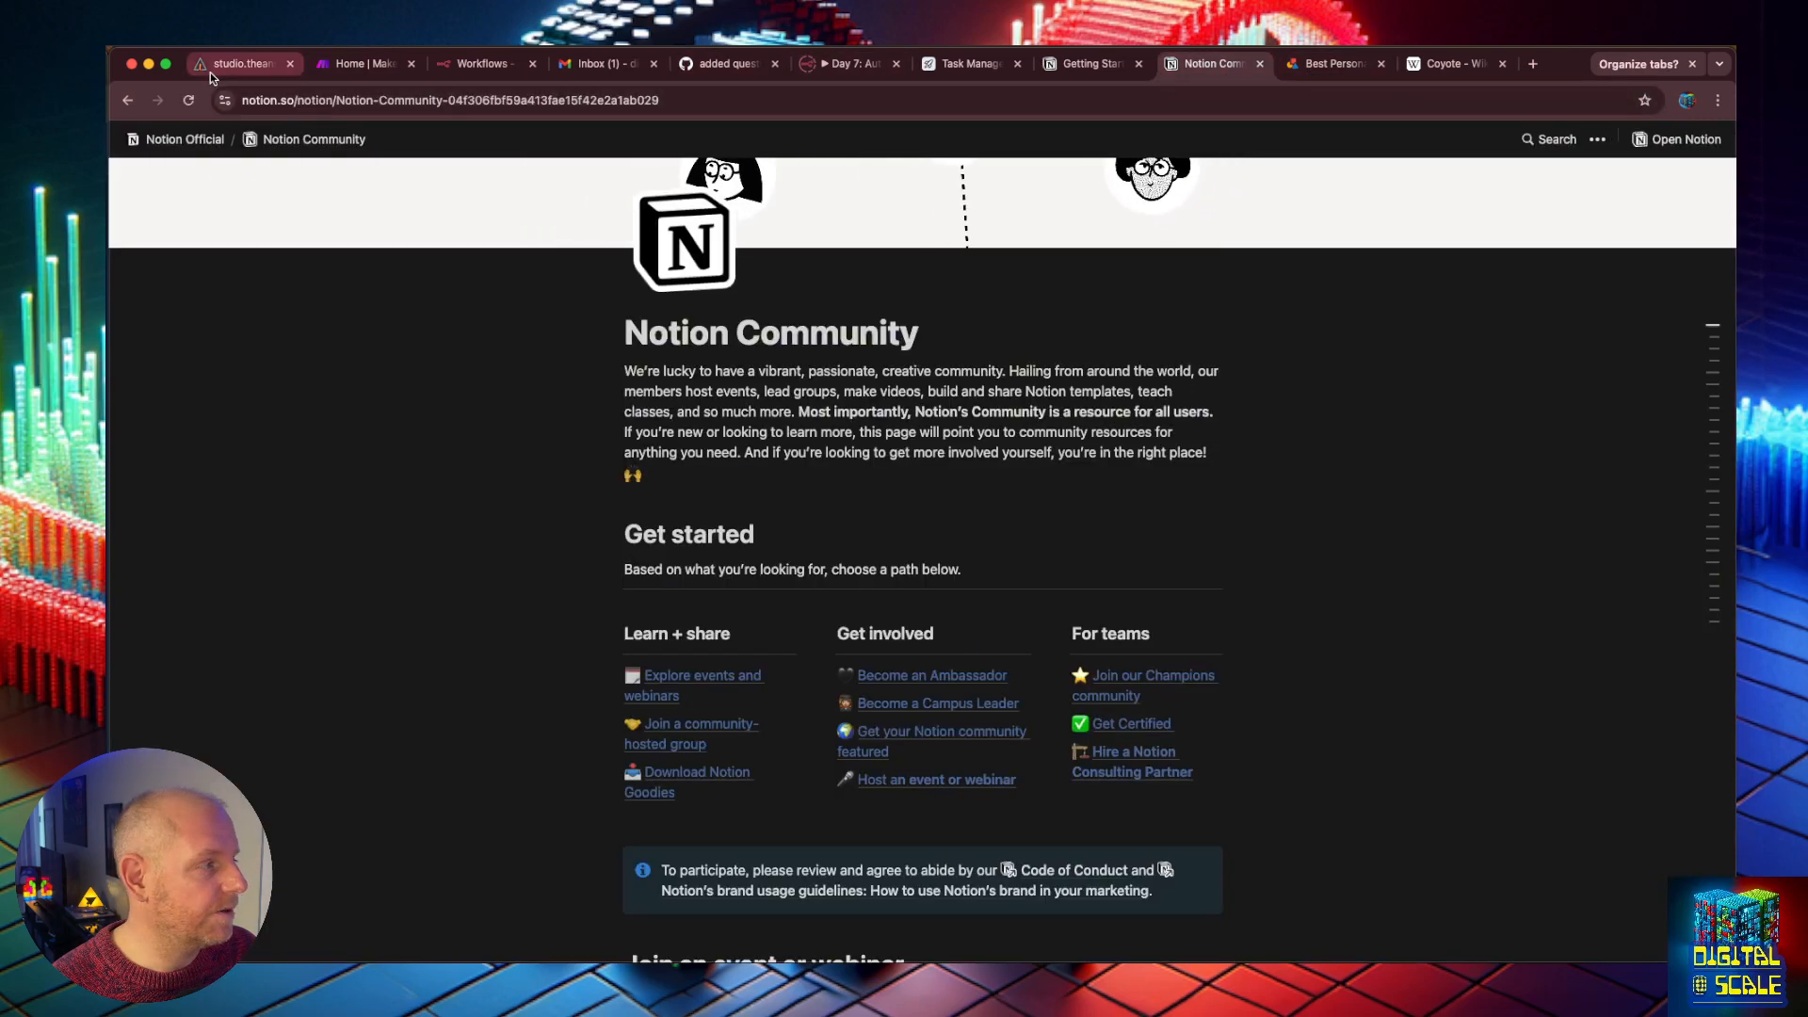
pyautogui.click(970, 65)
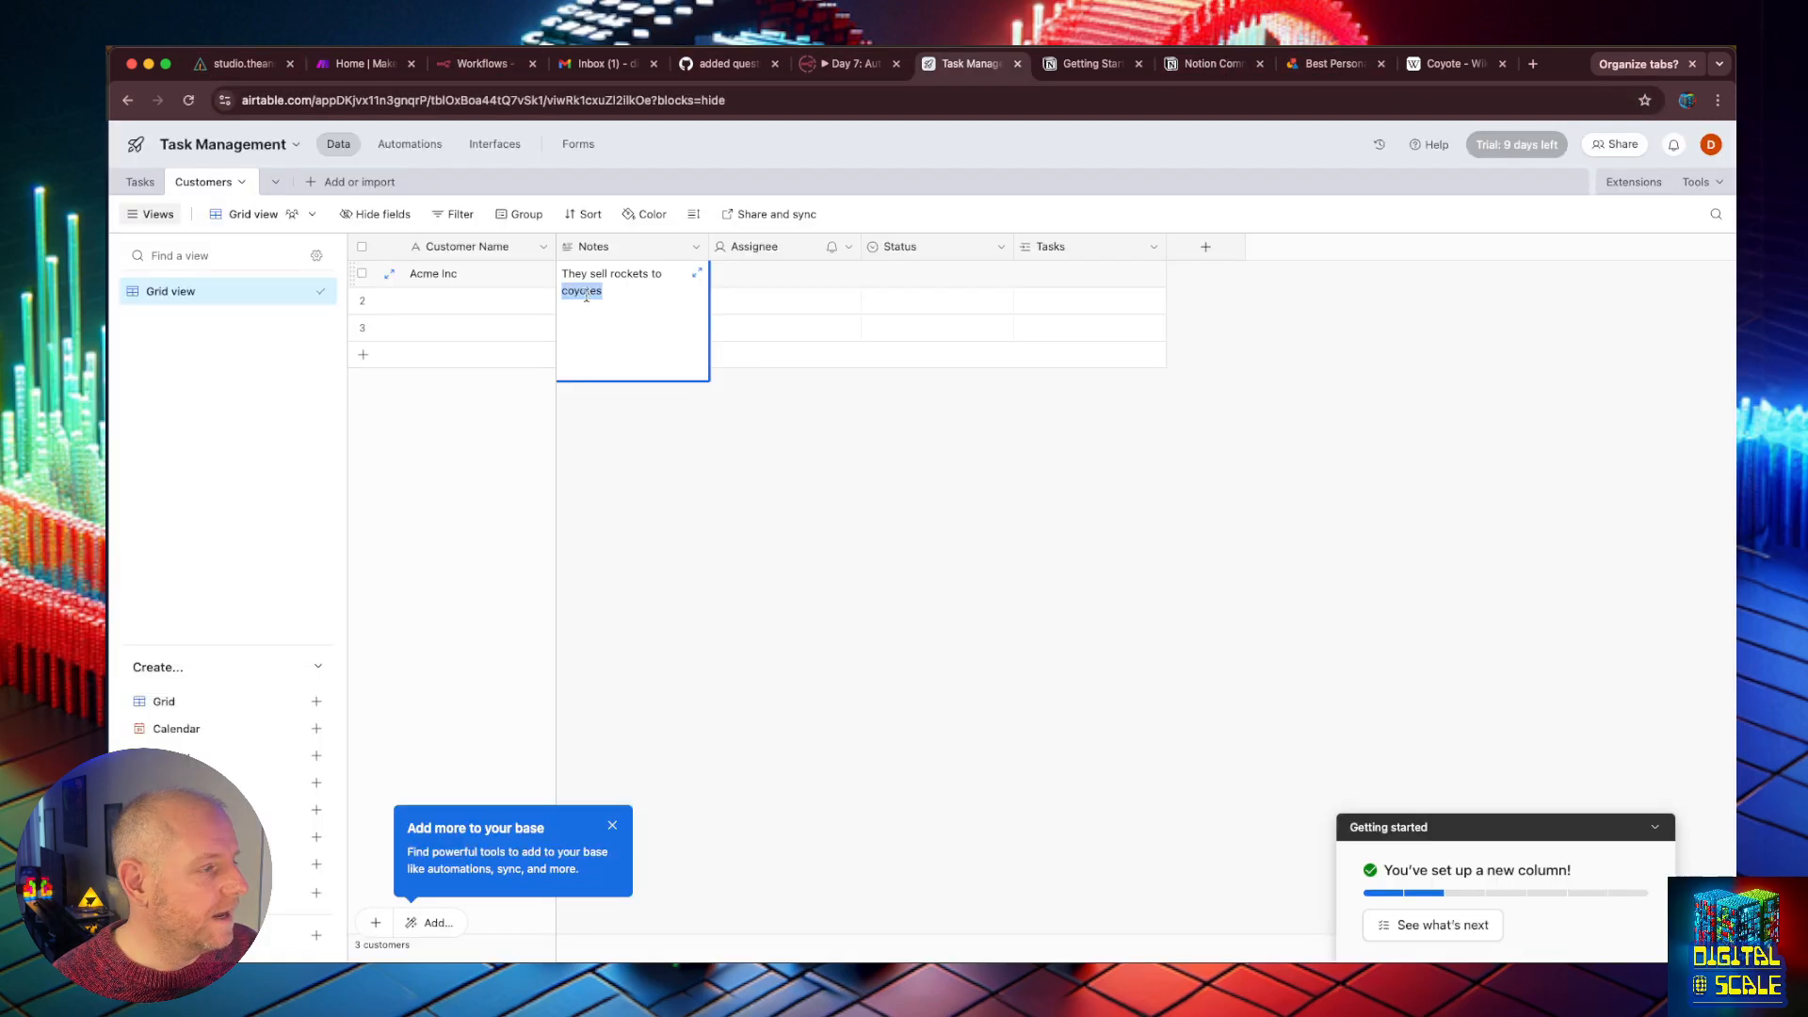
pyautogui.write('Coyote')
pyautogui.click(872, 408)
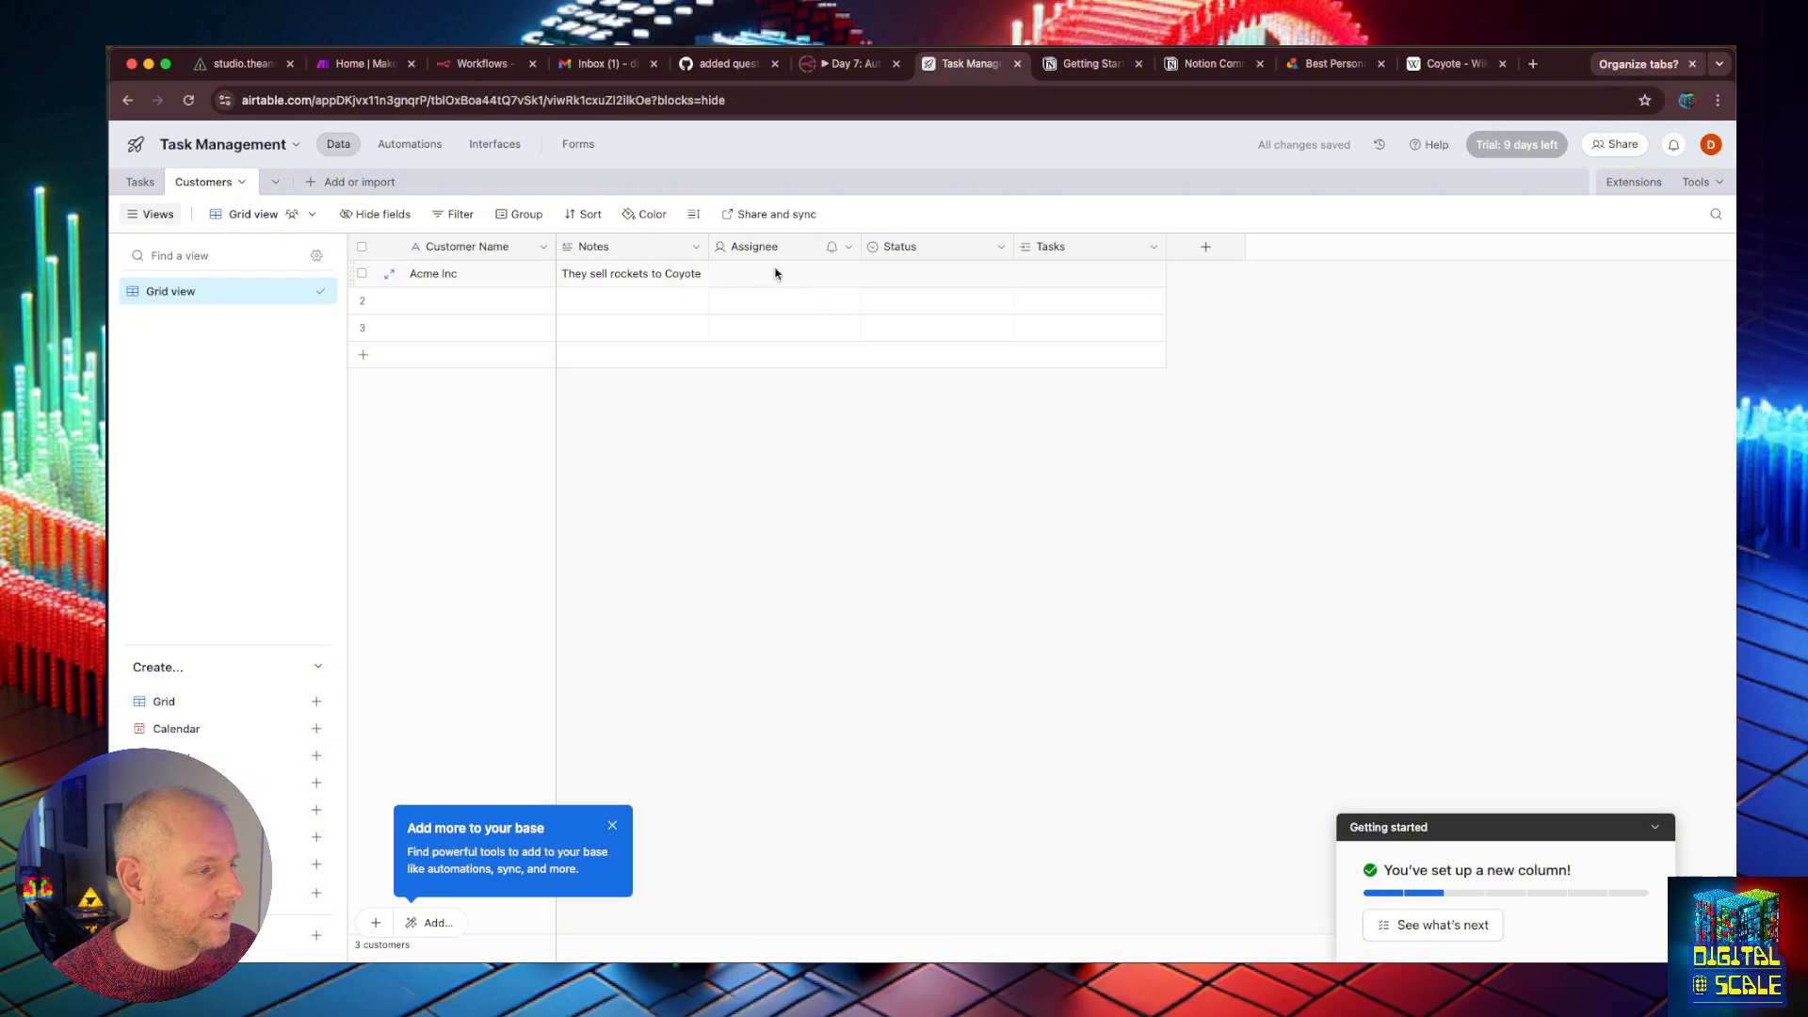
# Step: Set the Acme Inc record's Status first to Happy, and change it to Sad, dismissing the tip about linked records
pyautogui.click(916, 274)
pyautogui.click(916, 274)
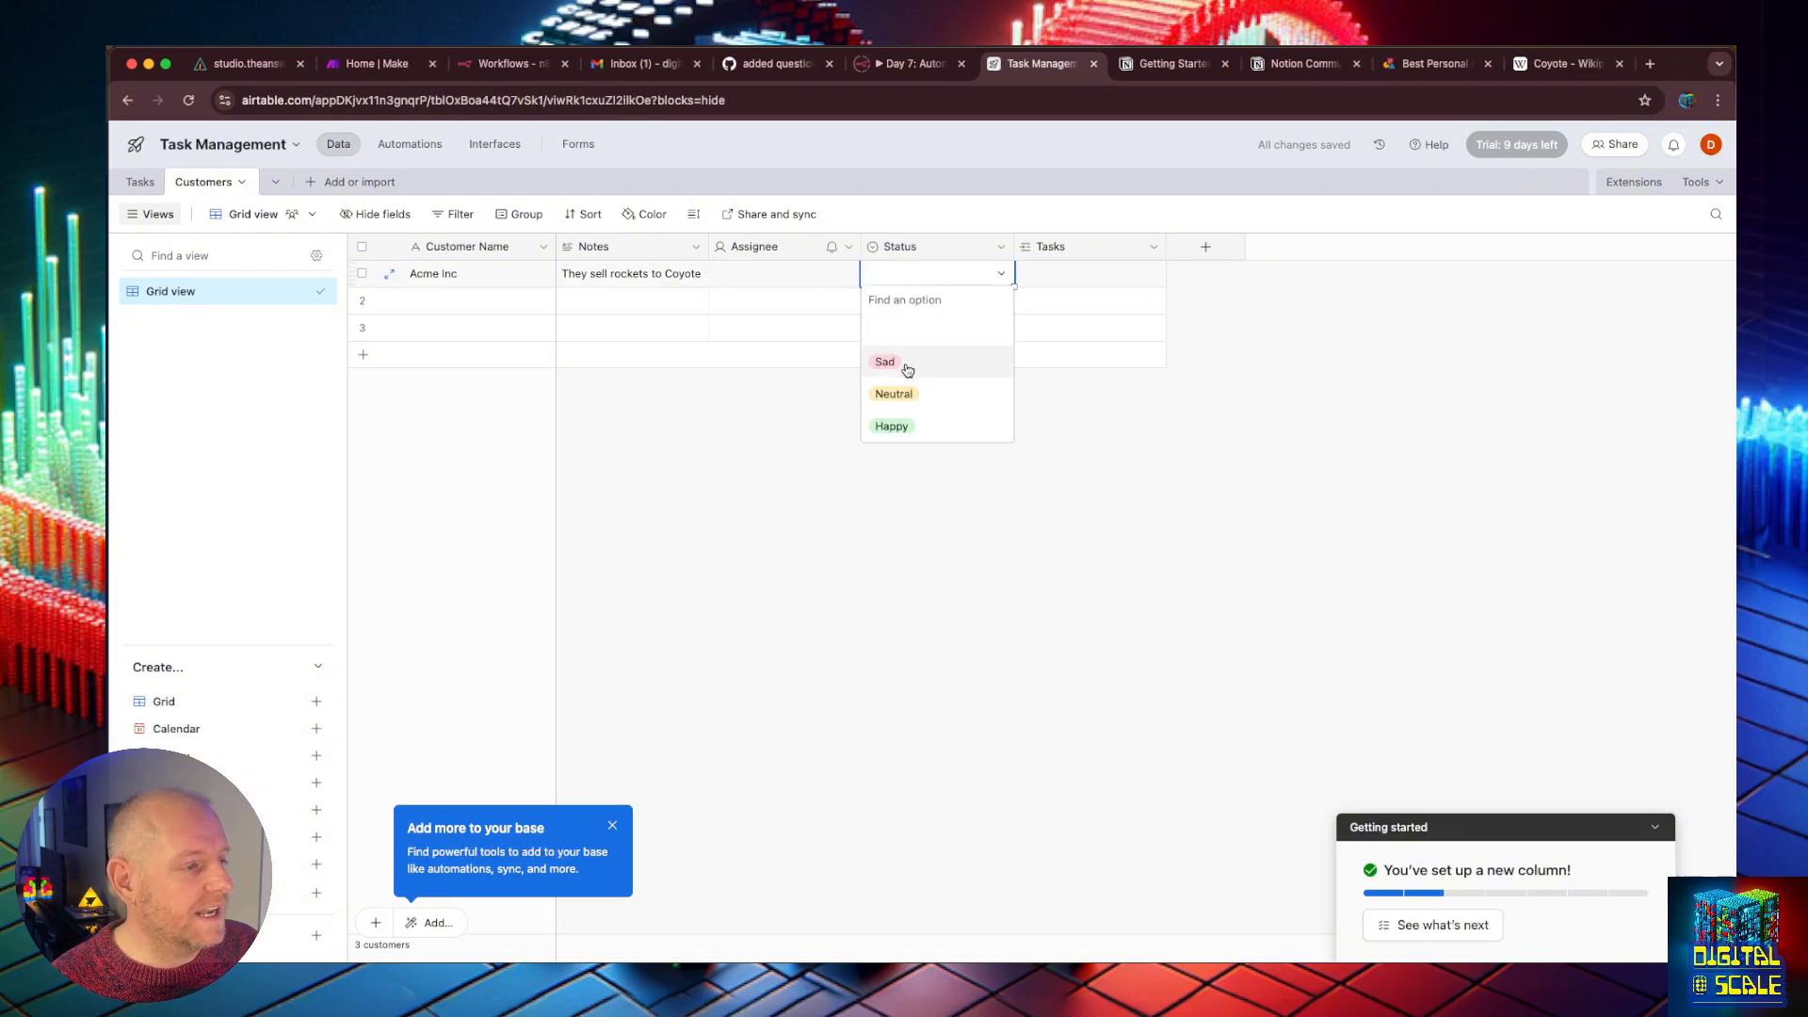
pyautogui.click(908, 426)
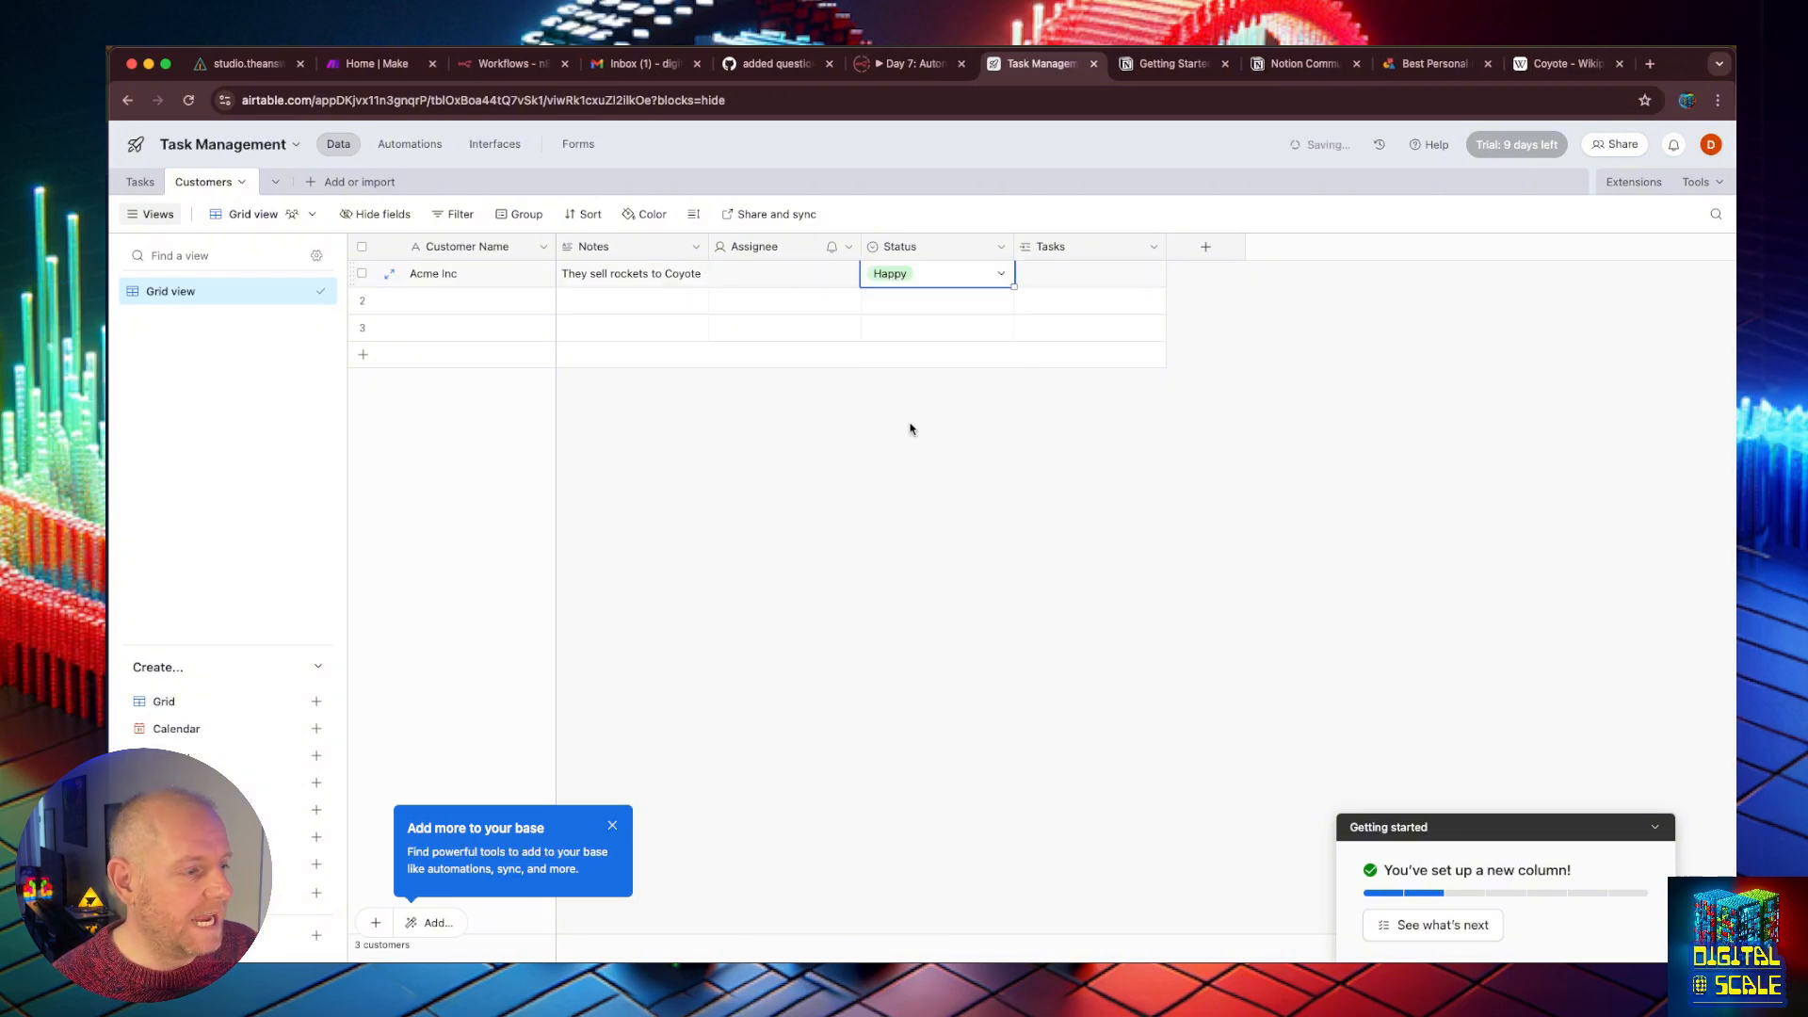
pyautogui.click(913, 285)
pyautogui.click(898, 376)
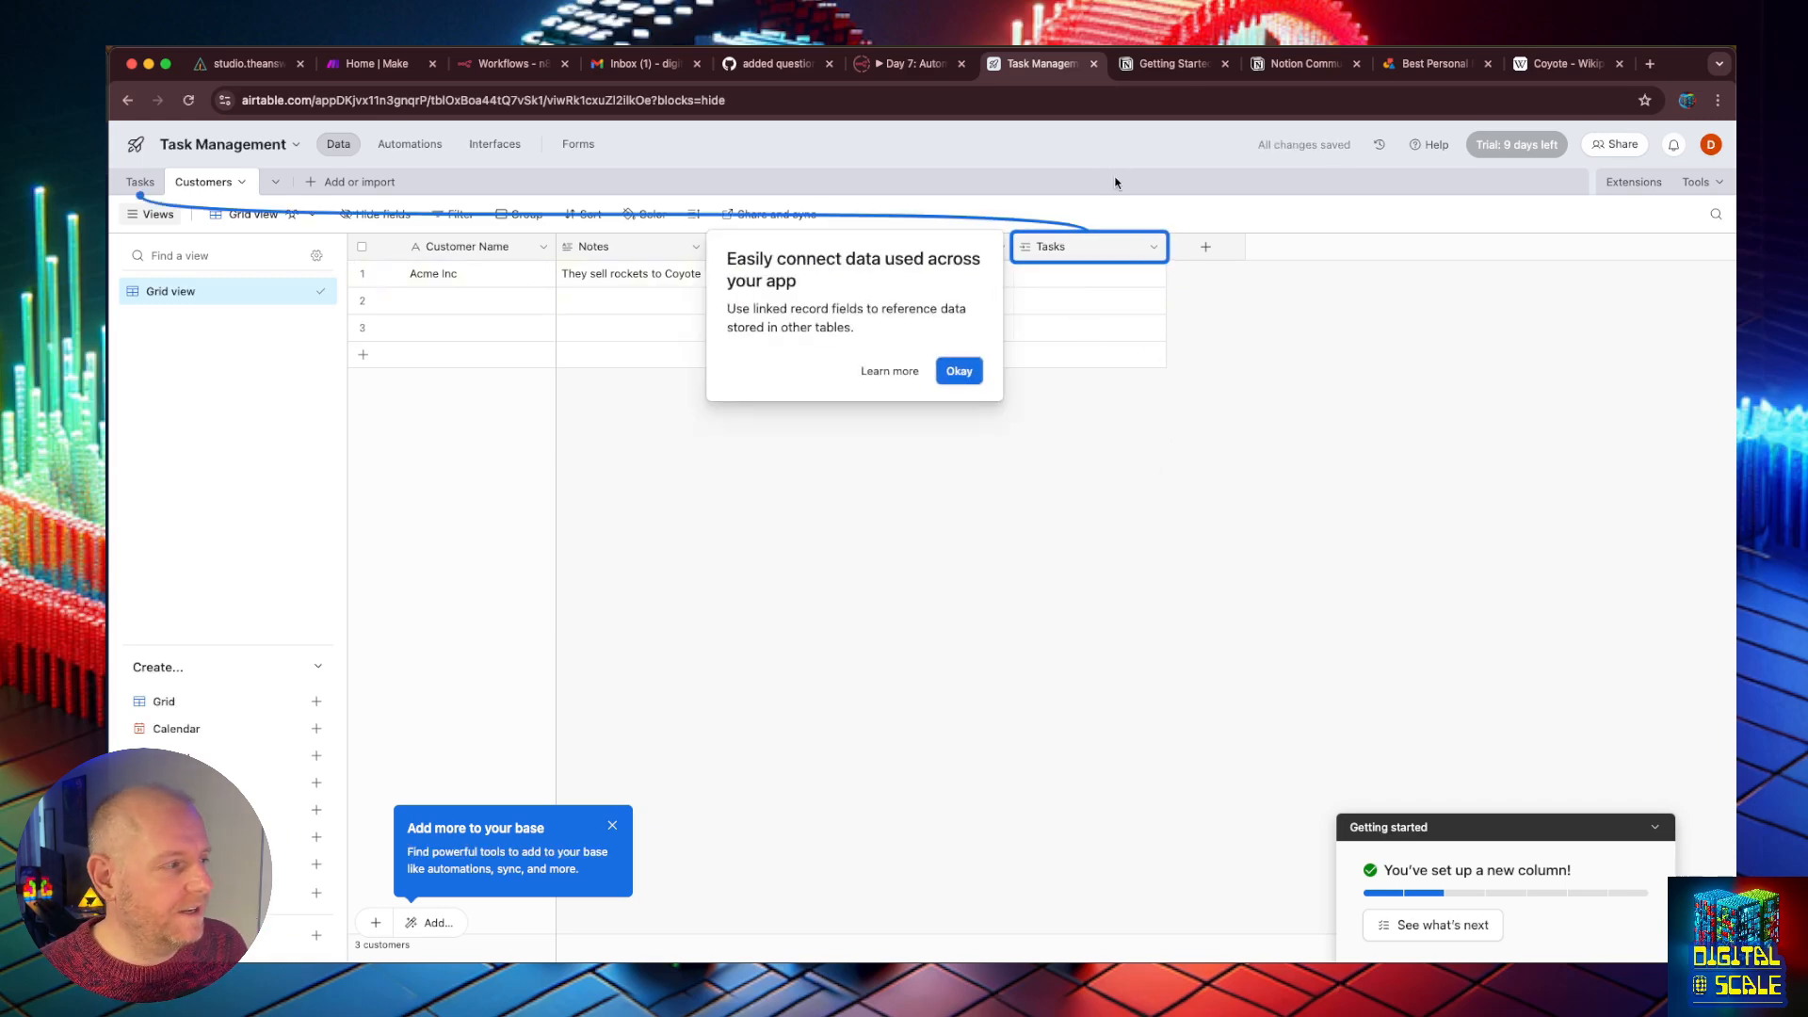
pyautogui.click(951, 369)
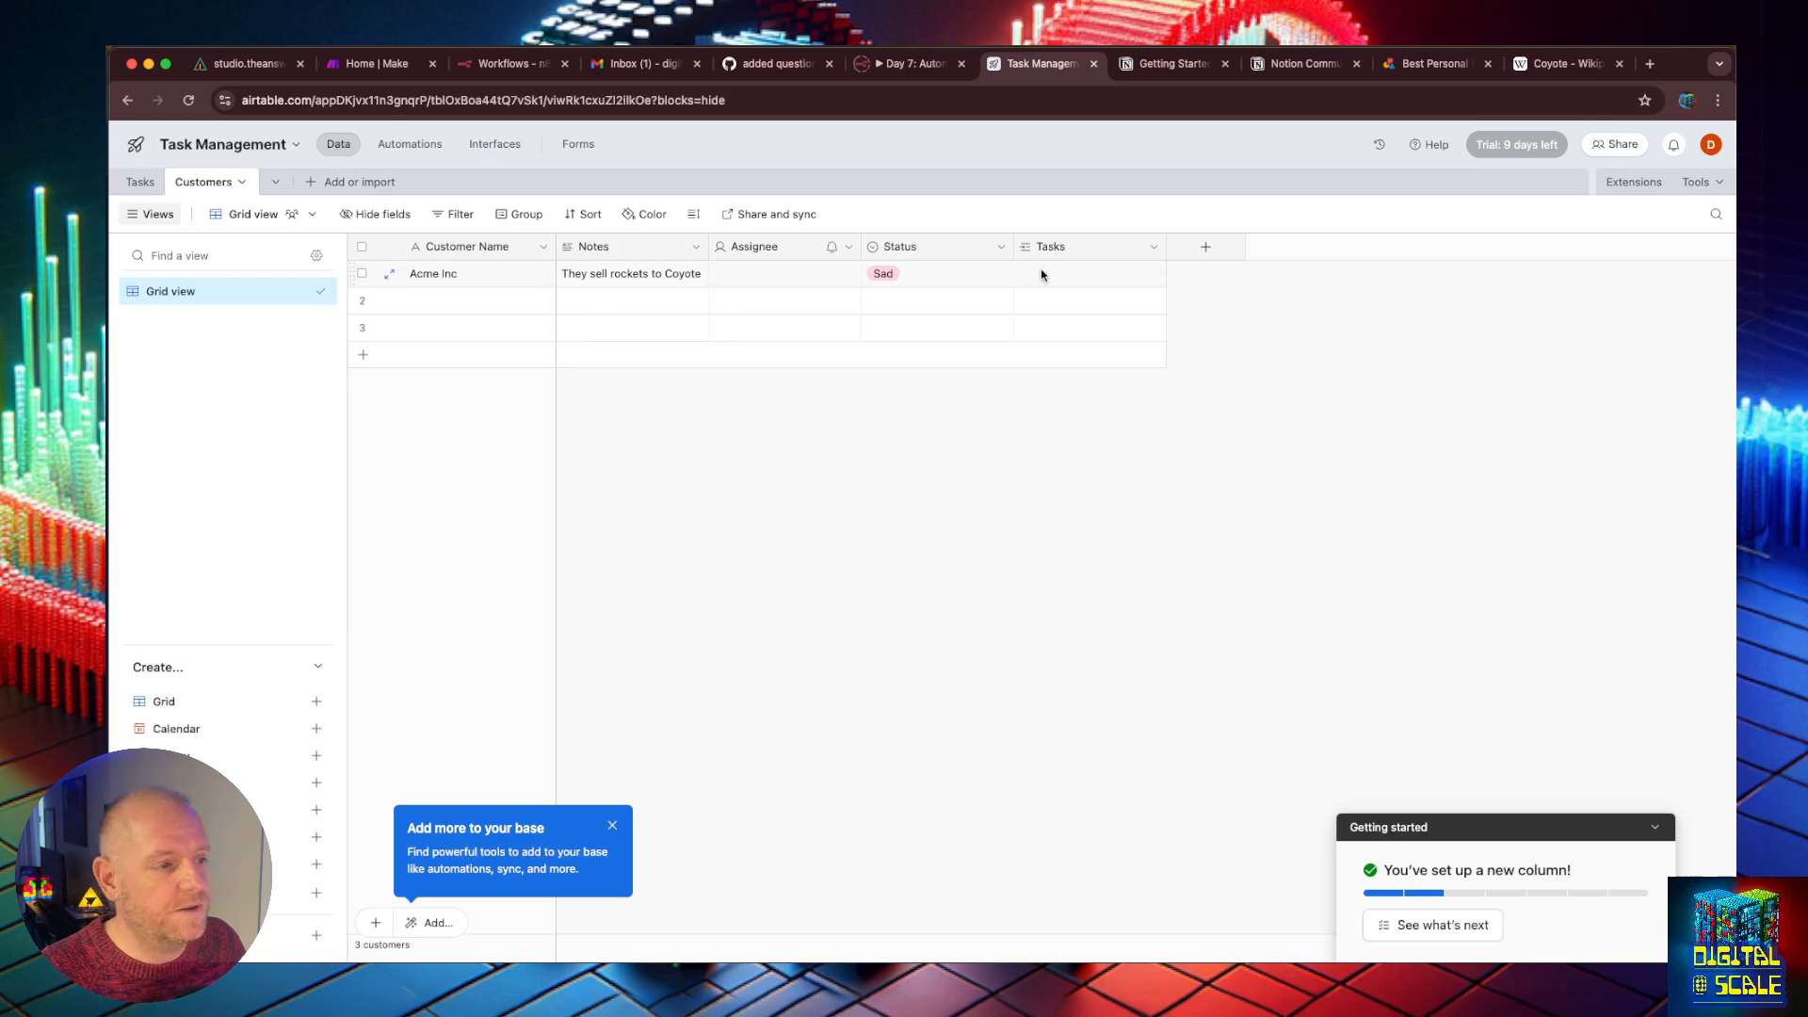
pyautogui.click(1041, 268)
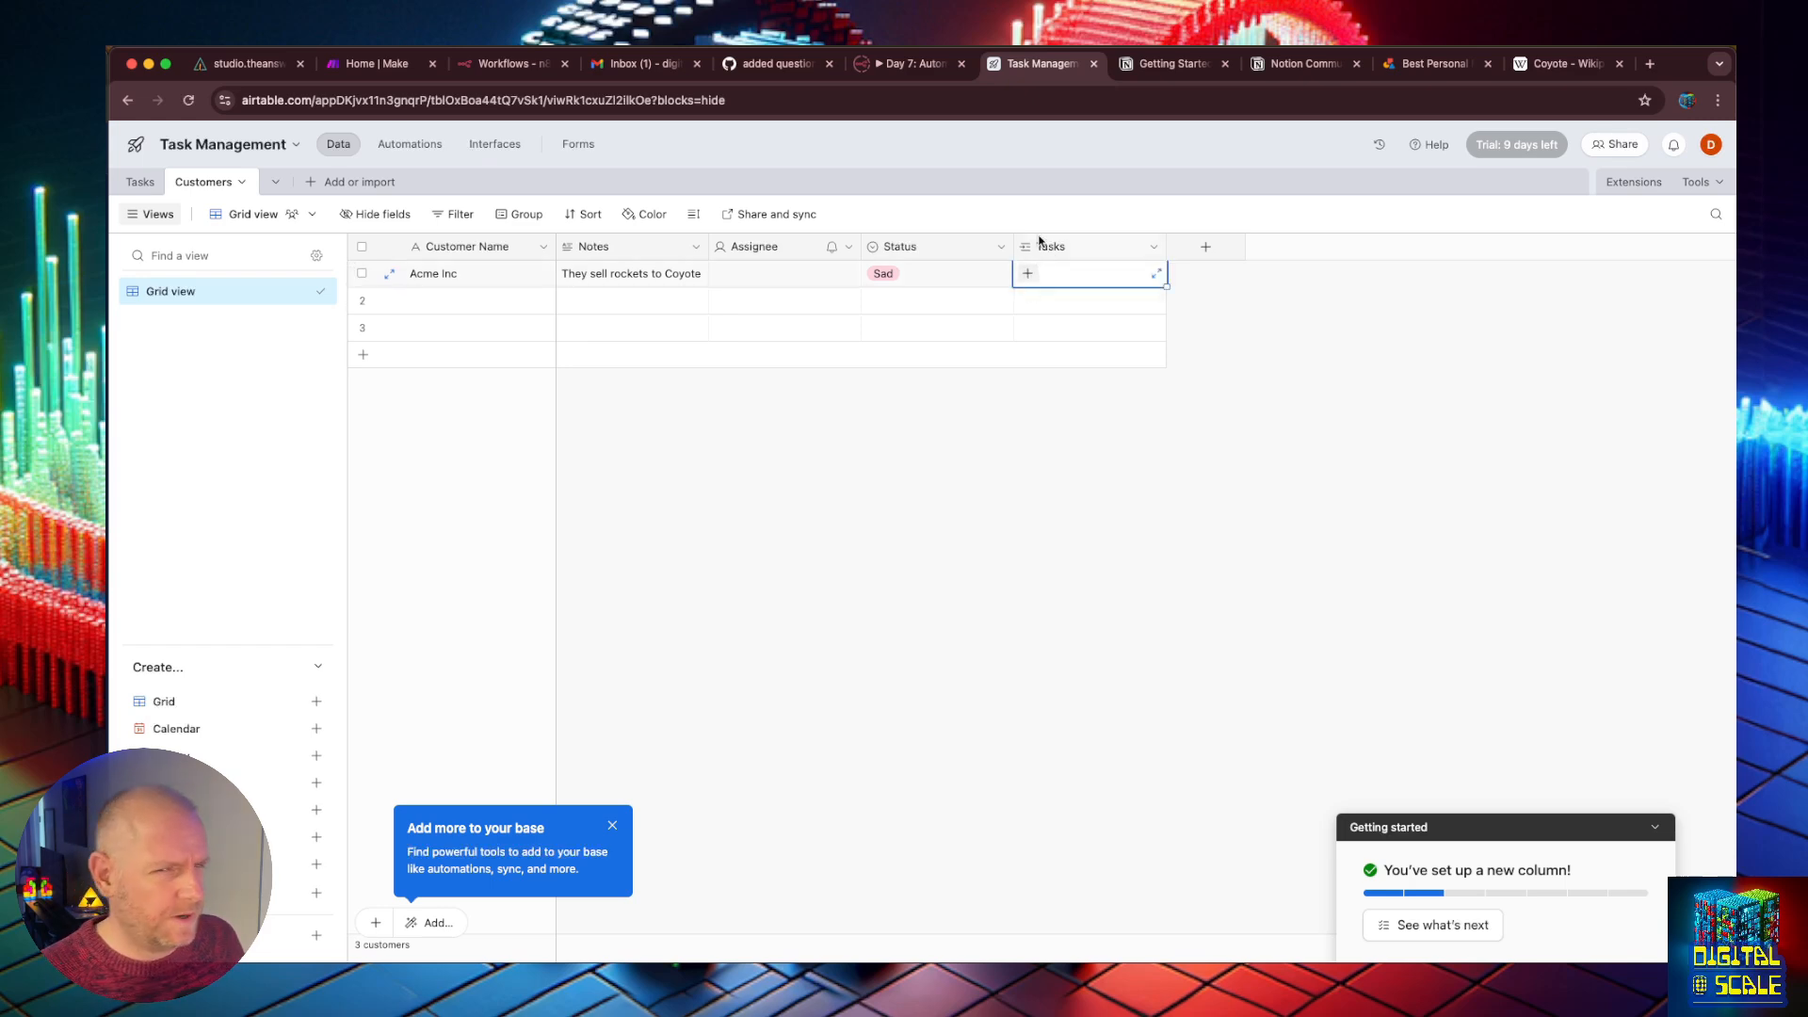
pyautogui.click(1065, 471)
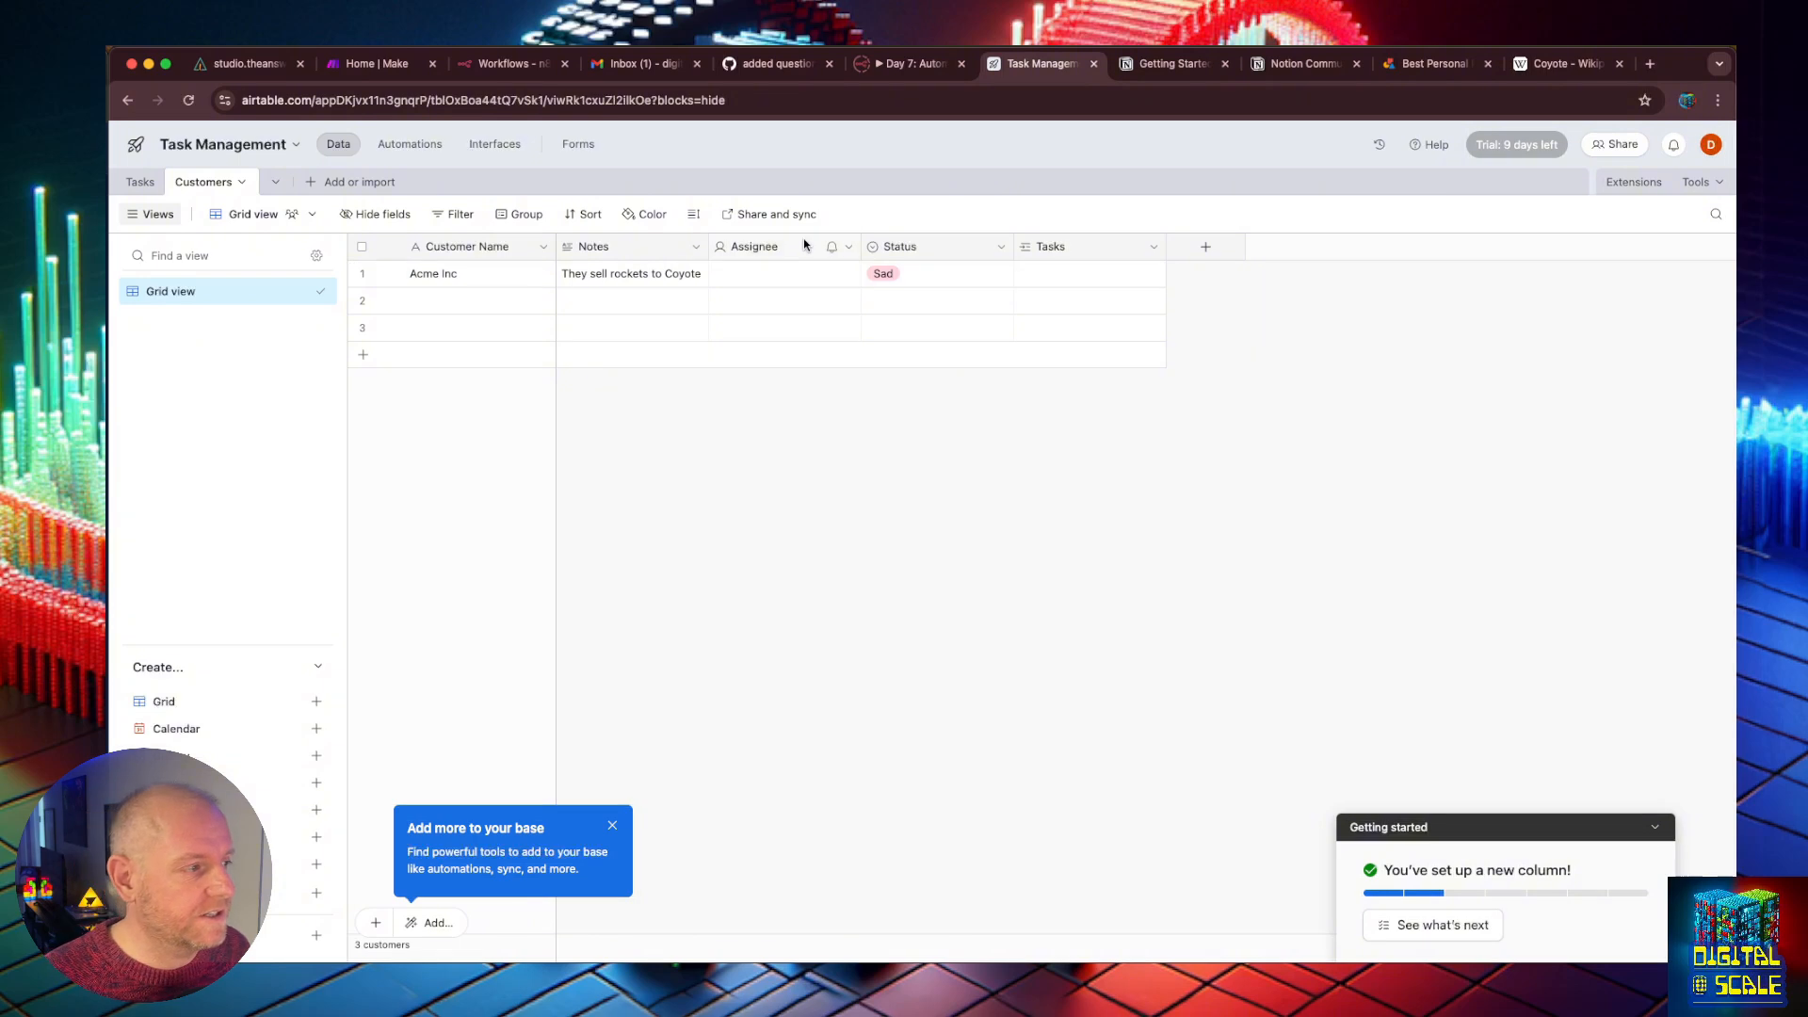
# Step: Fill the second Customers record with the name OpenAI, the note "They sell AI" and the Status Happy
pyautogui.doubleClick(421, 298)
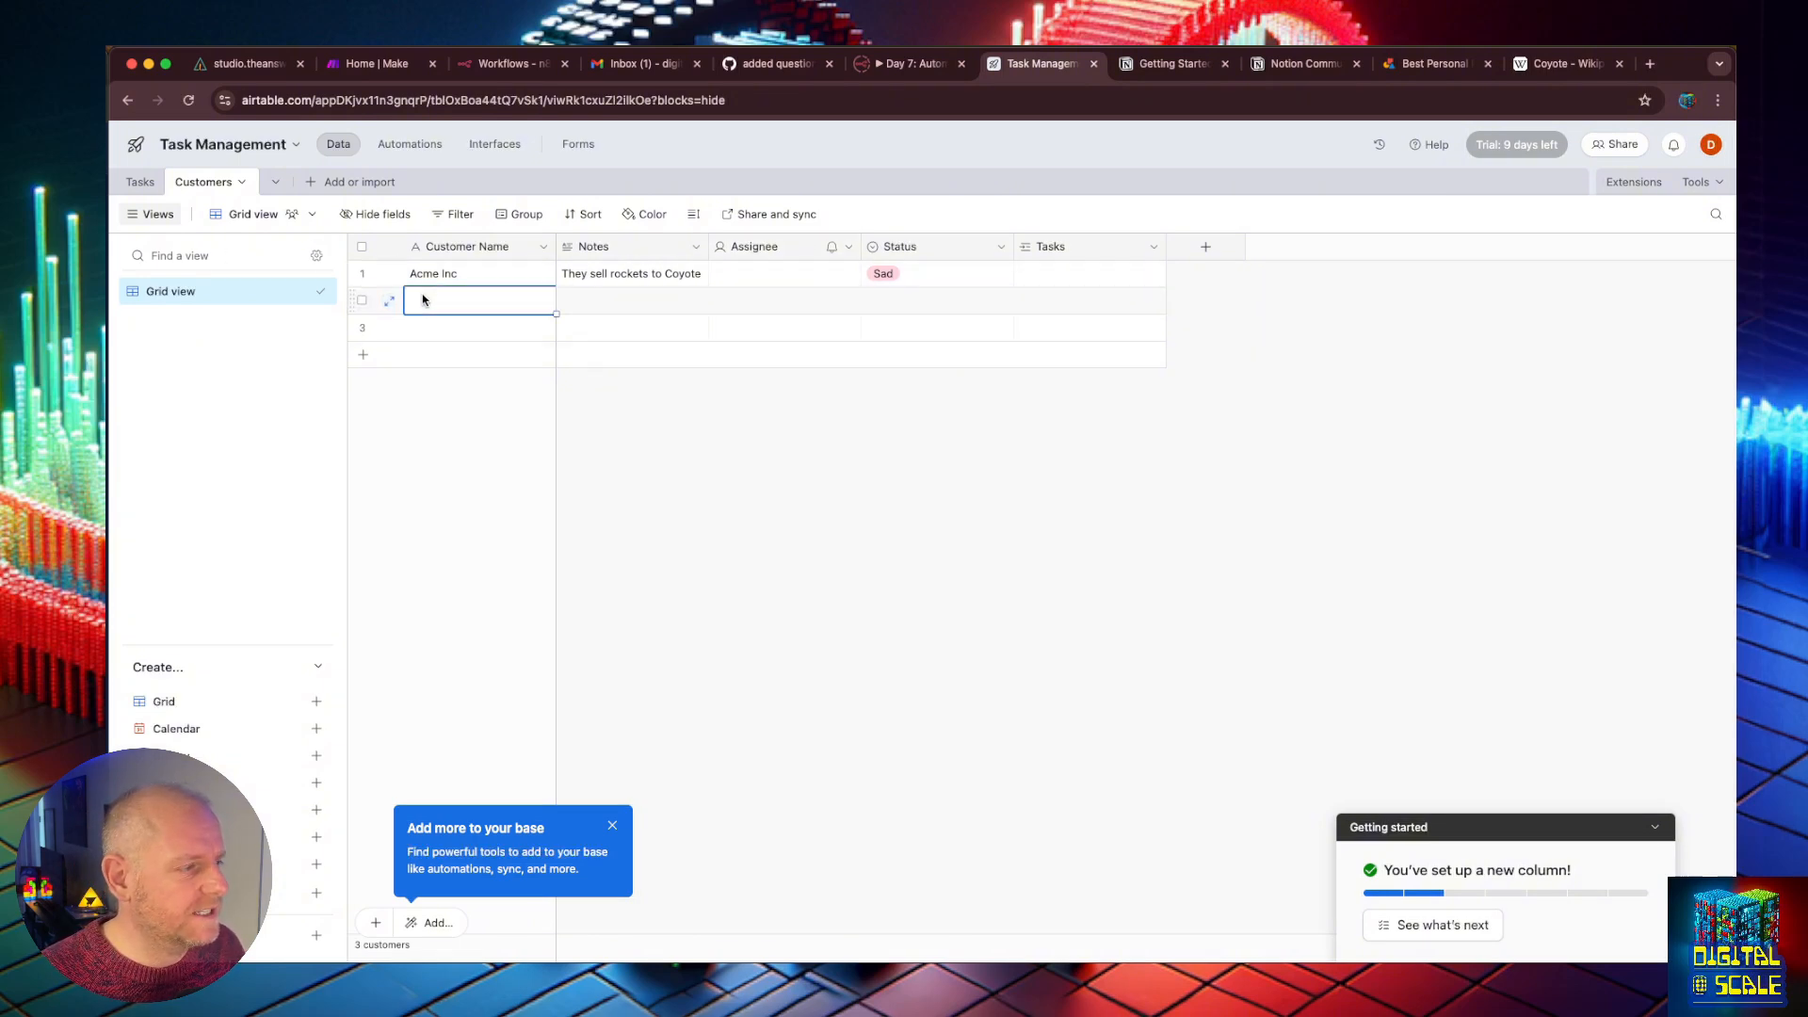
pyautogui.write('OpenAI')
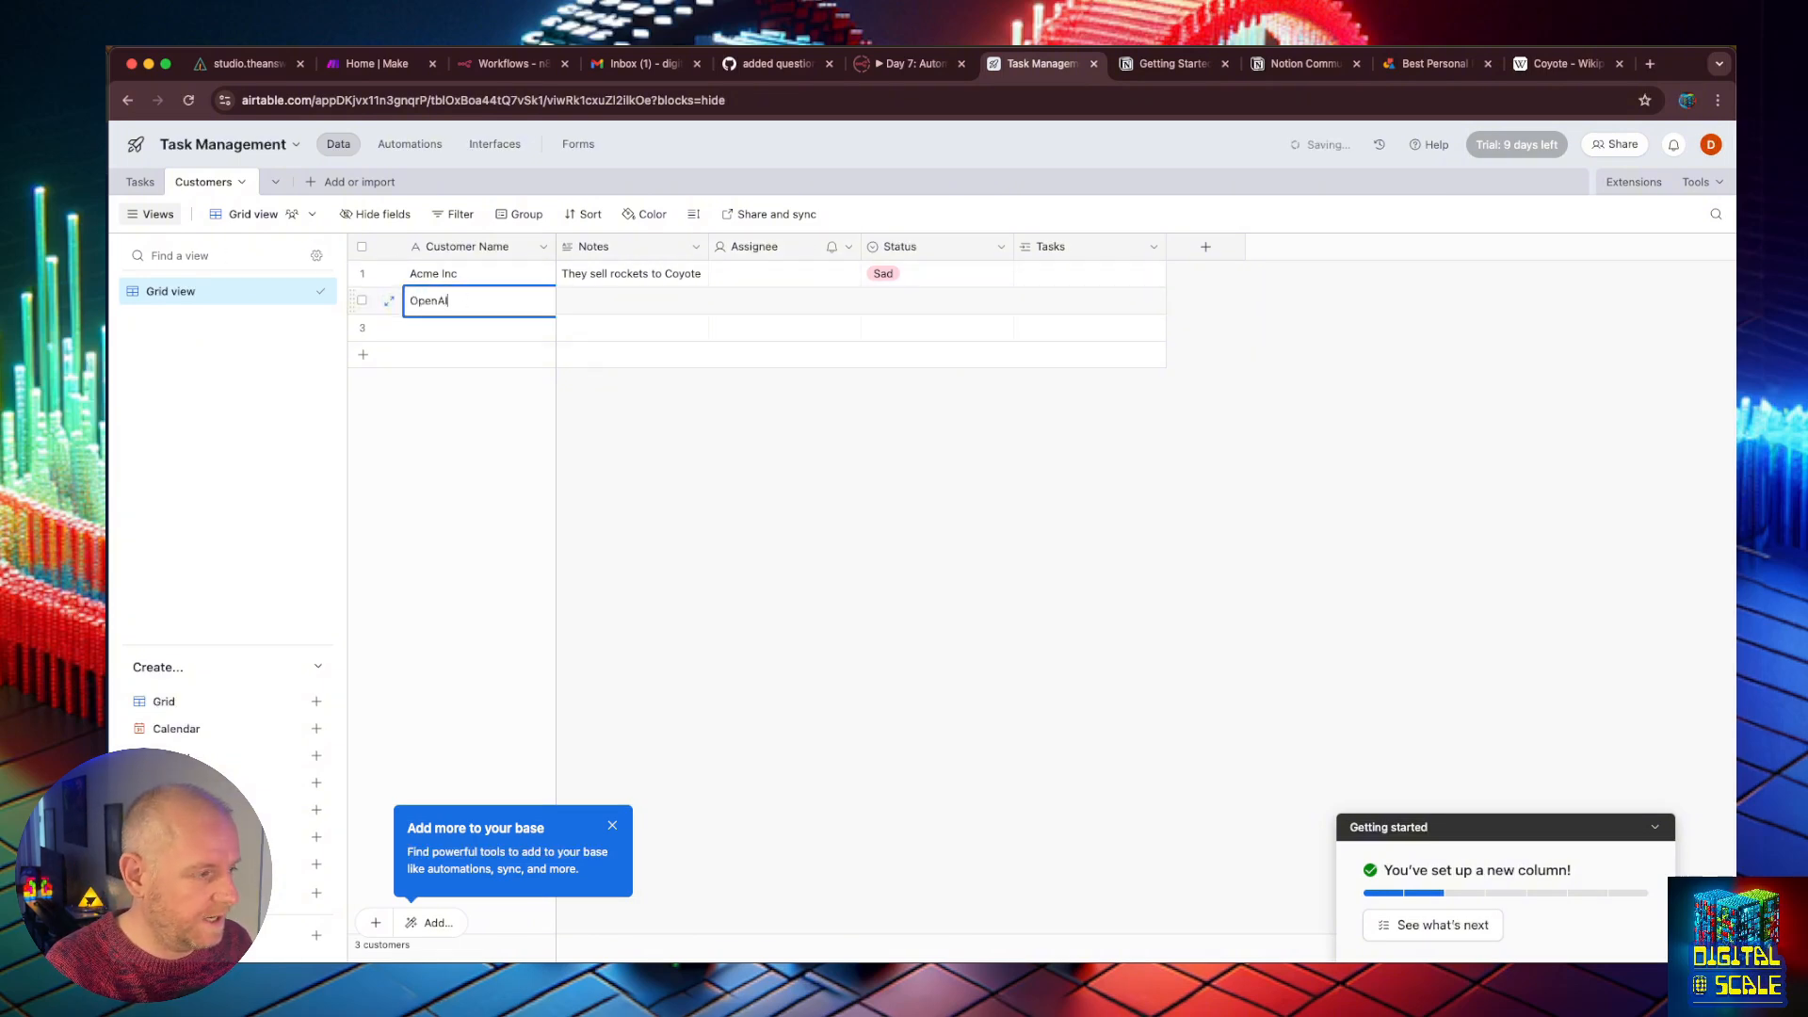
pyautogui.press('Tab')
pyautogui.write('The y sell AI')
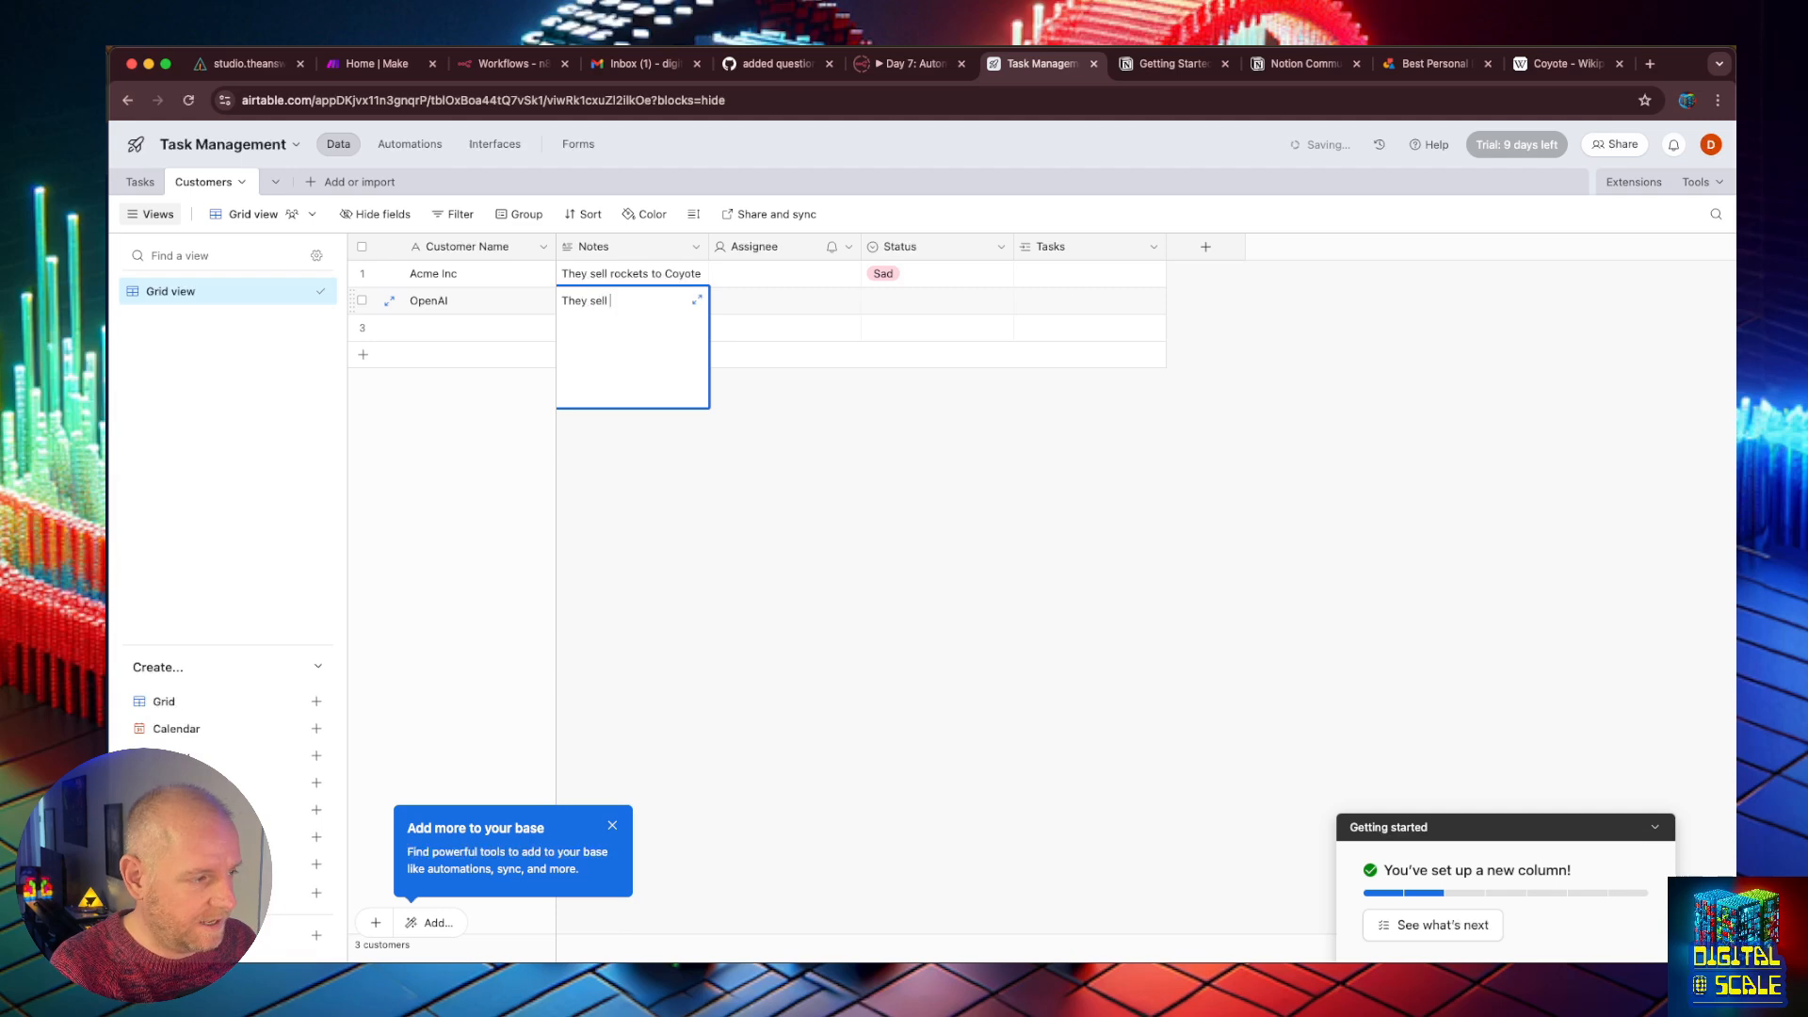
pyautogui.press('Tab')
pyautogui.press('Tab')
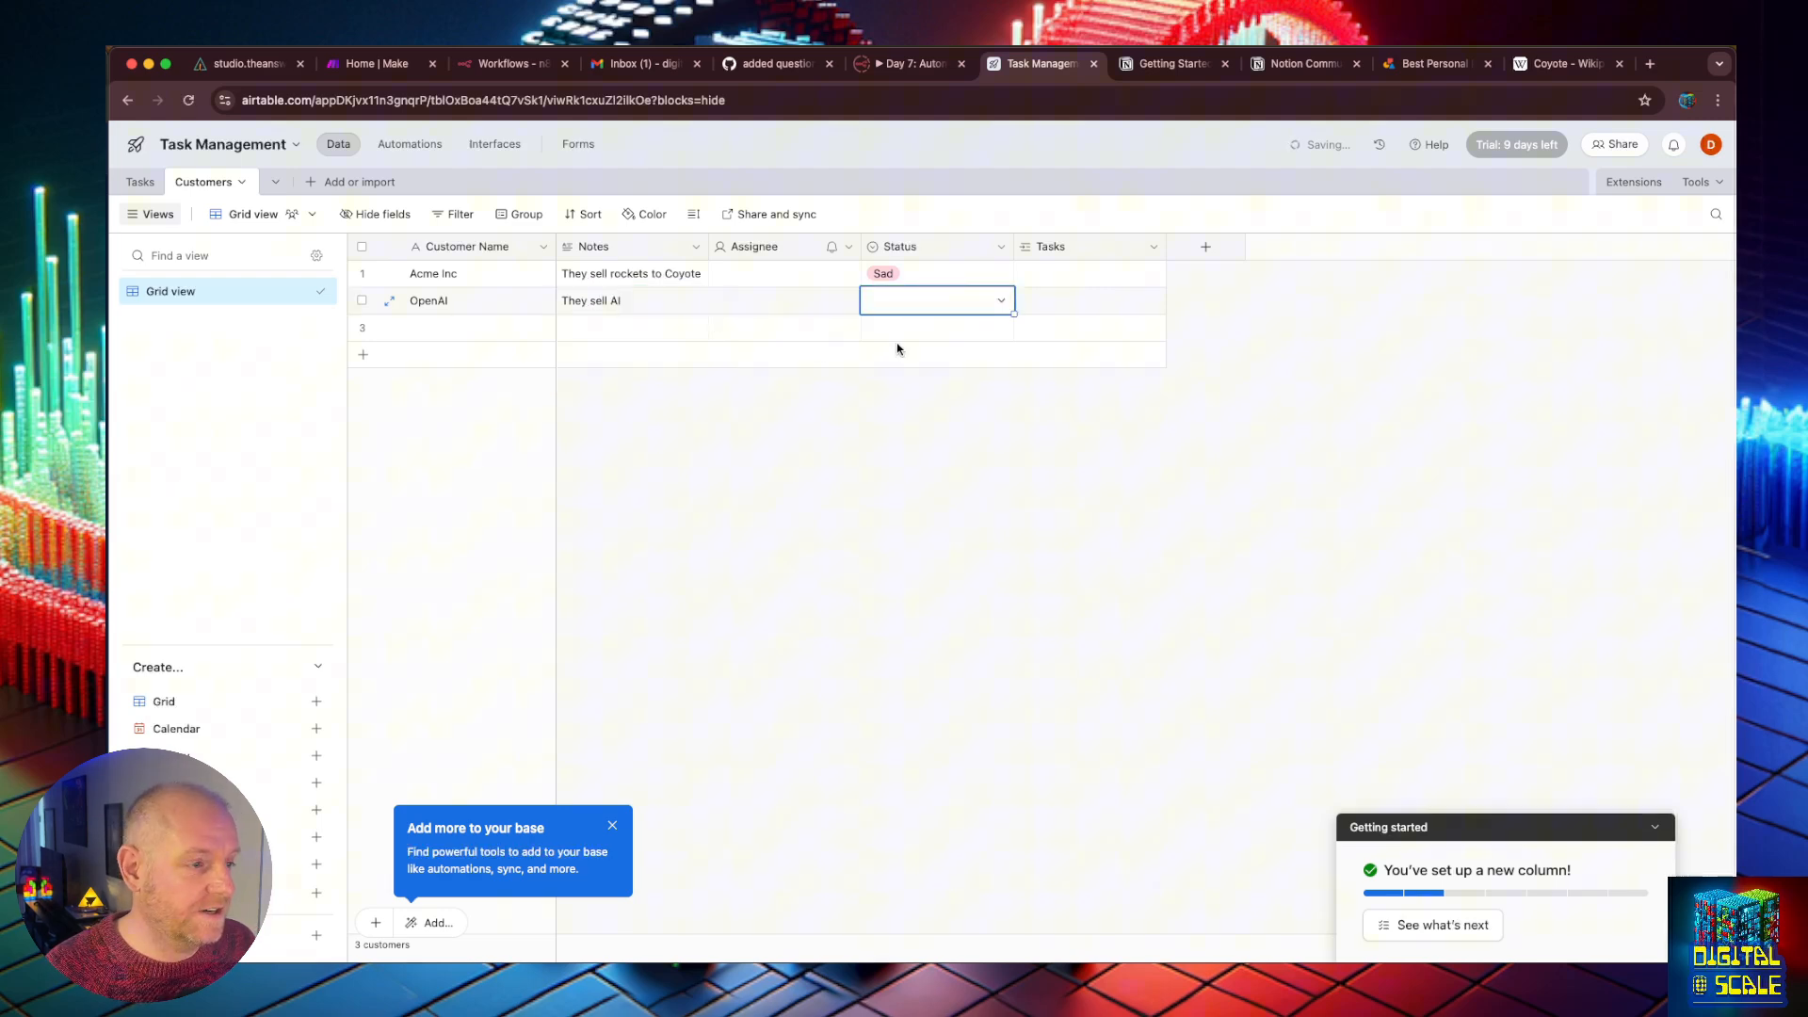
pyautogui.click(996, 304)
pyautogui.click(899, 451)
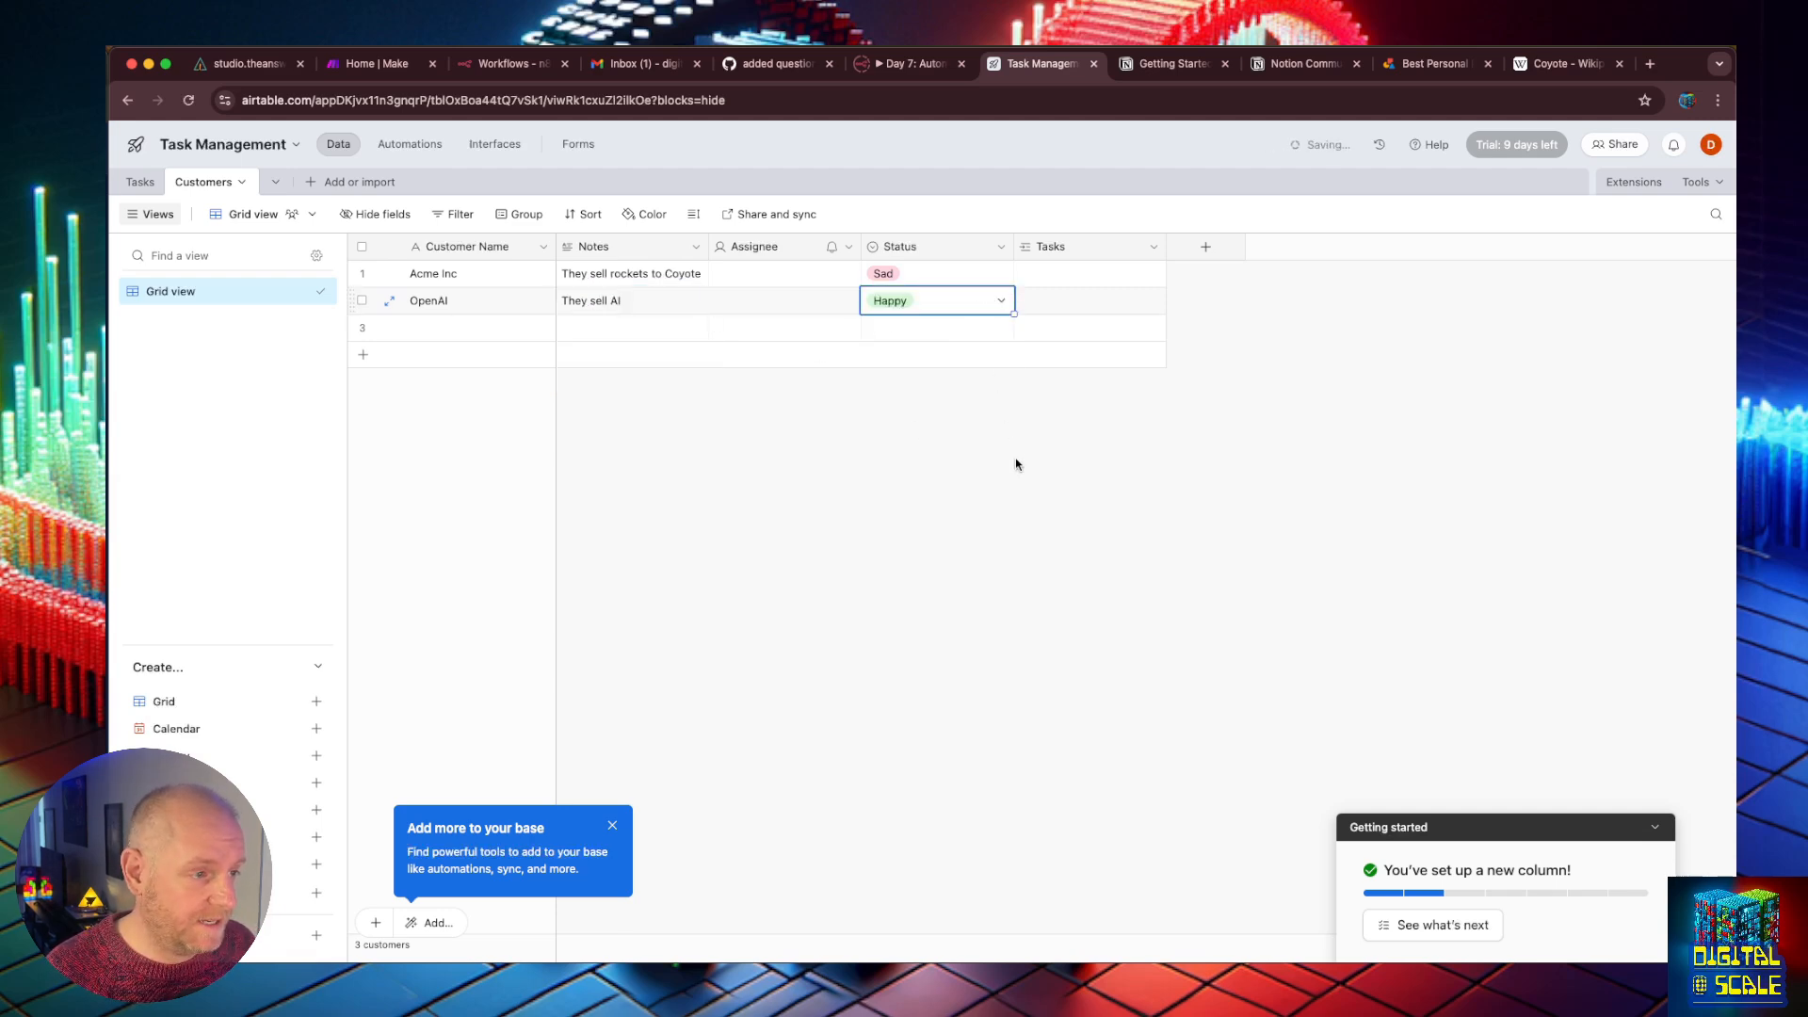
pyautogui.click(1015, 458)
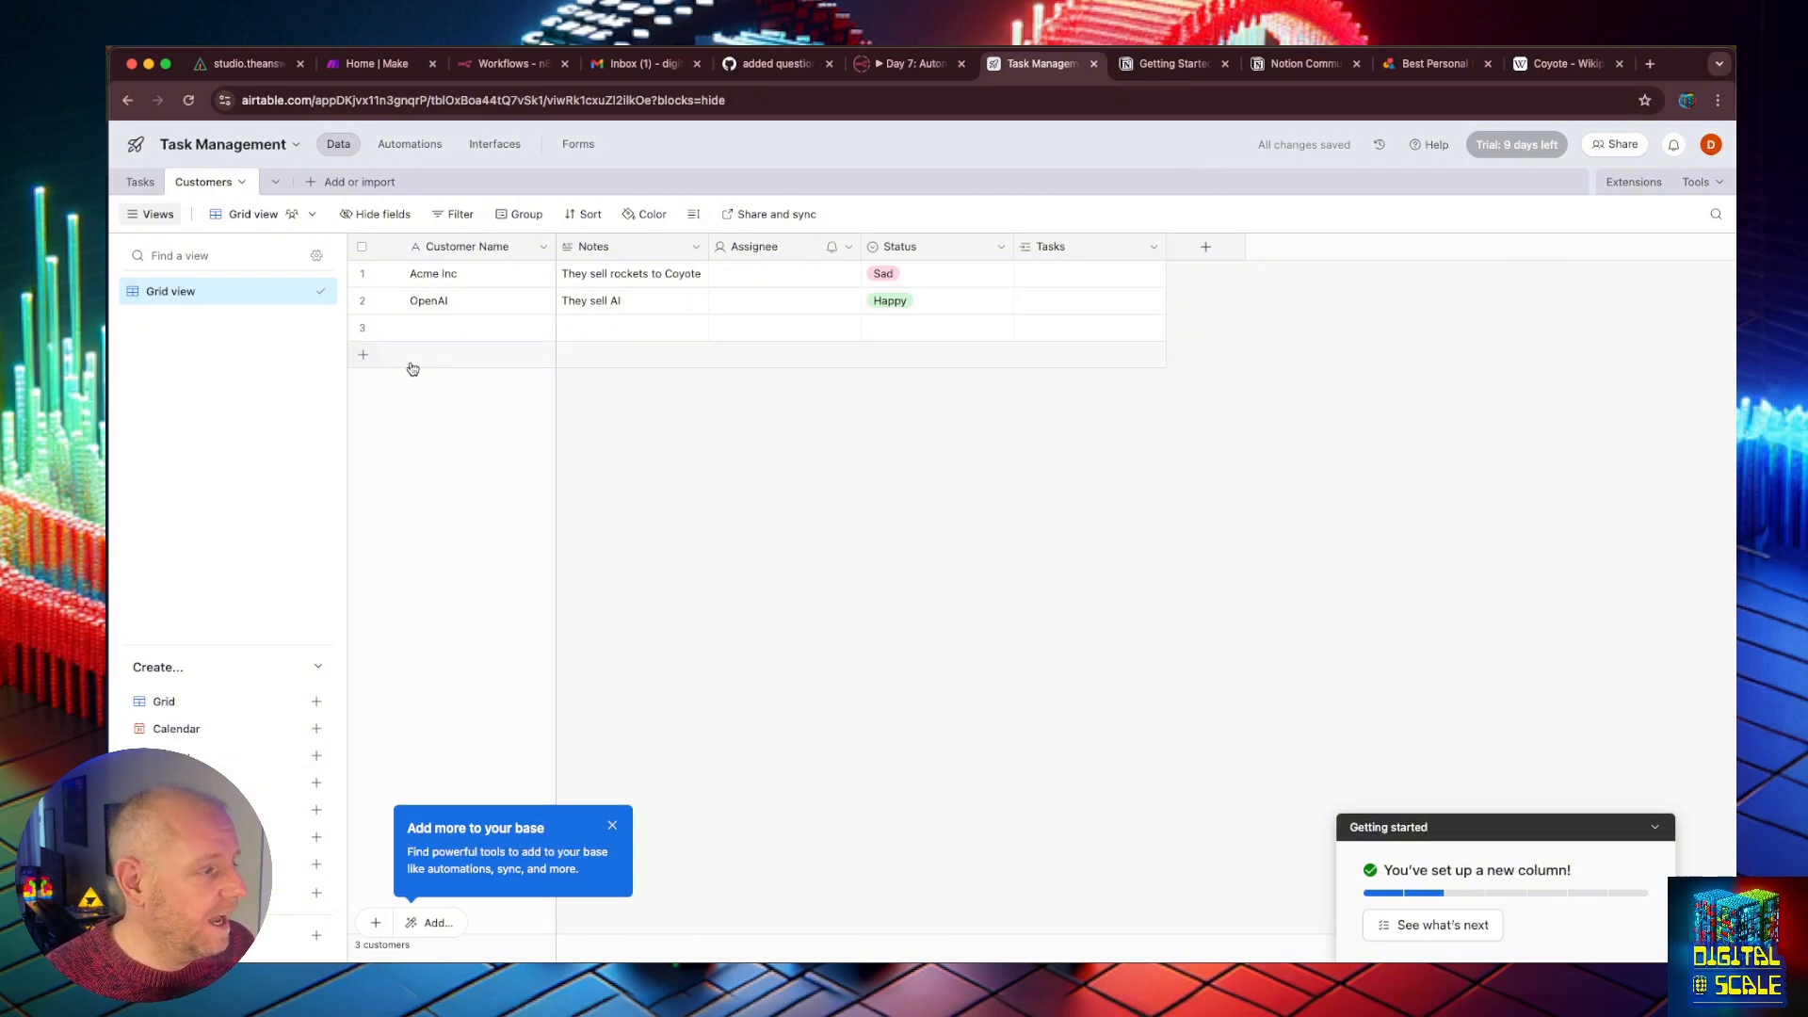
pyautogui.click(443, 328)
pyautogui.doubleClick(446, 328)
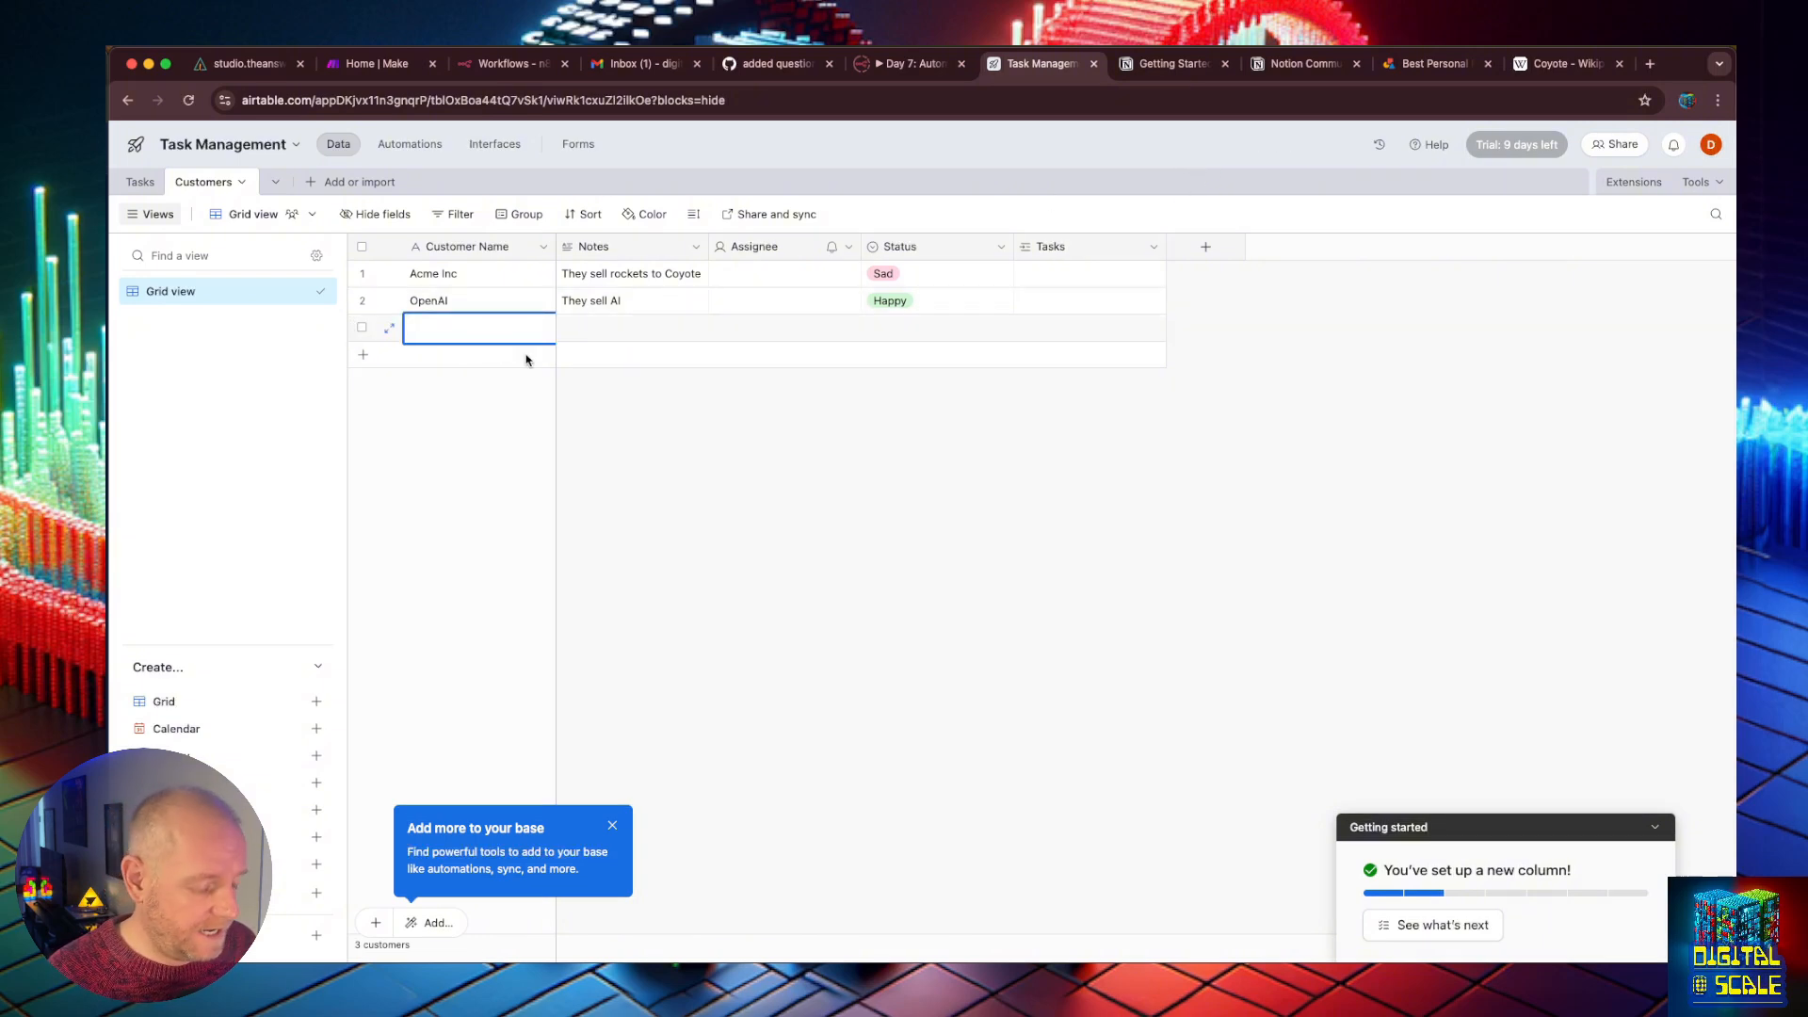
pyautogui.press('Tab')
pyautogui.click(606, 390)
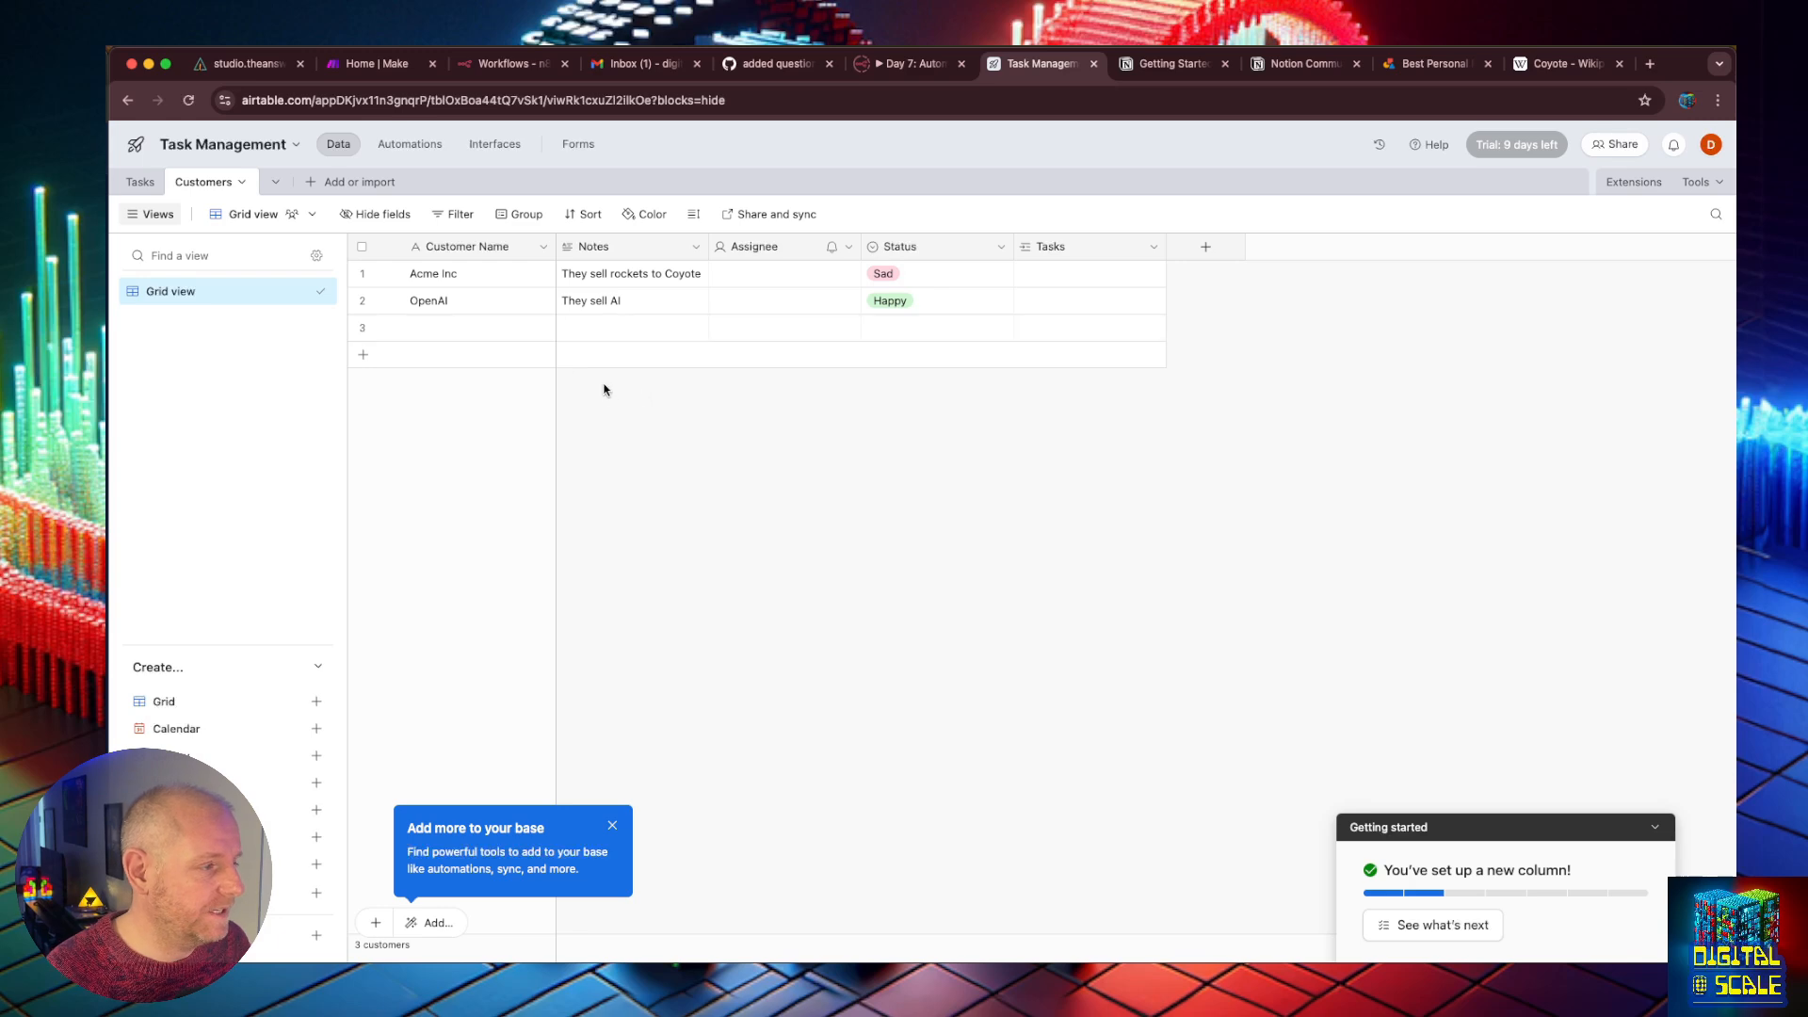
# Step: In the Tasks table, link the "Design new website" task to the customer OpenAI
pyautogui.click(139, 184)
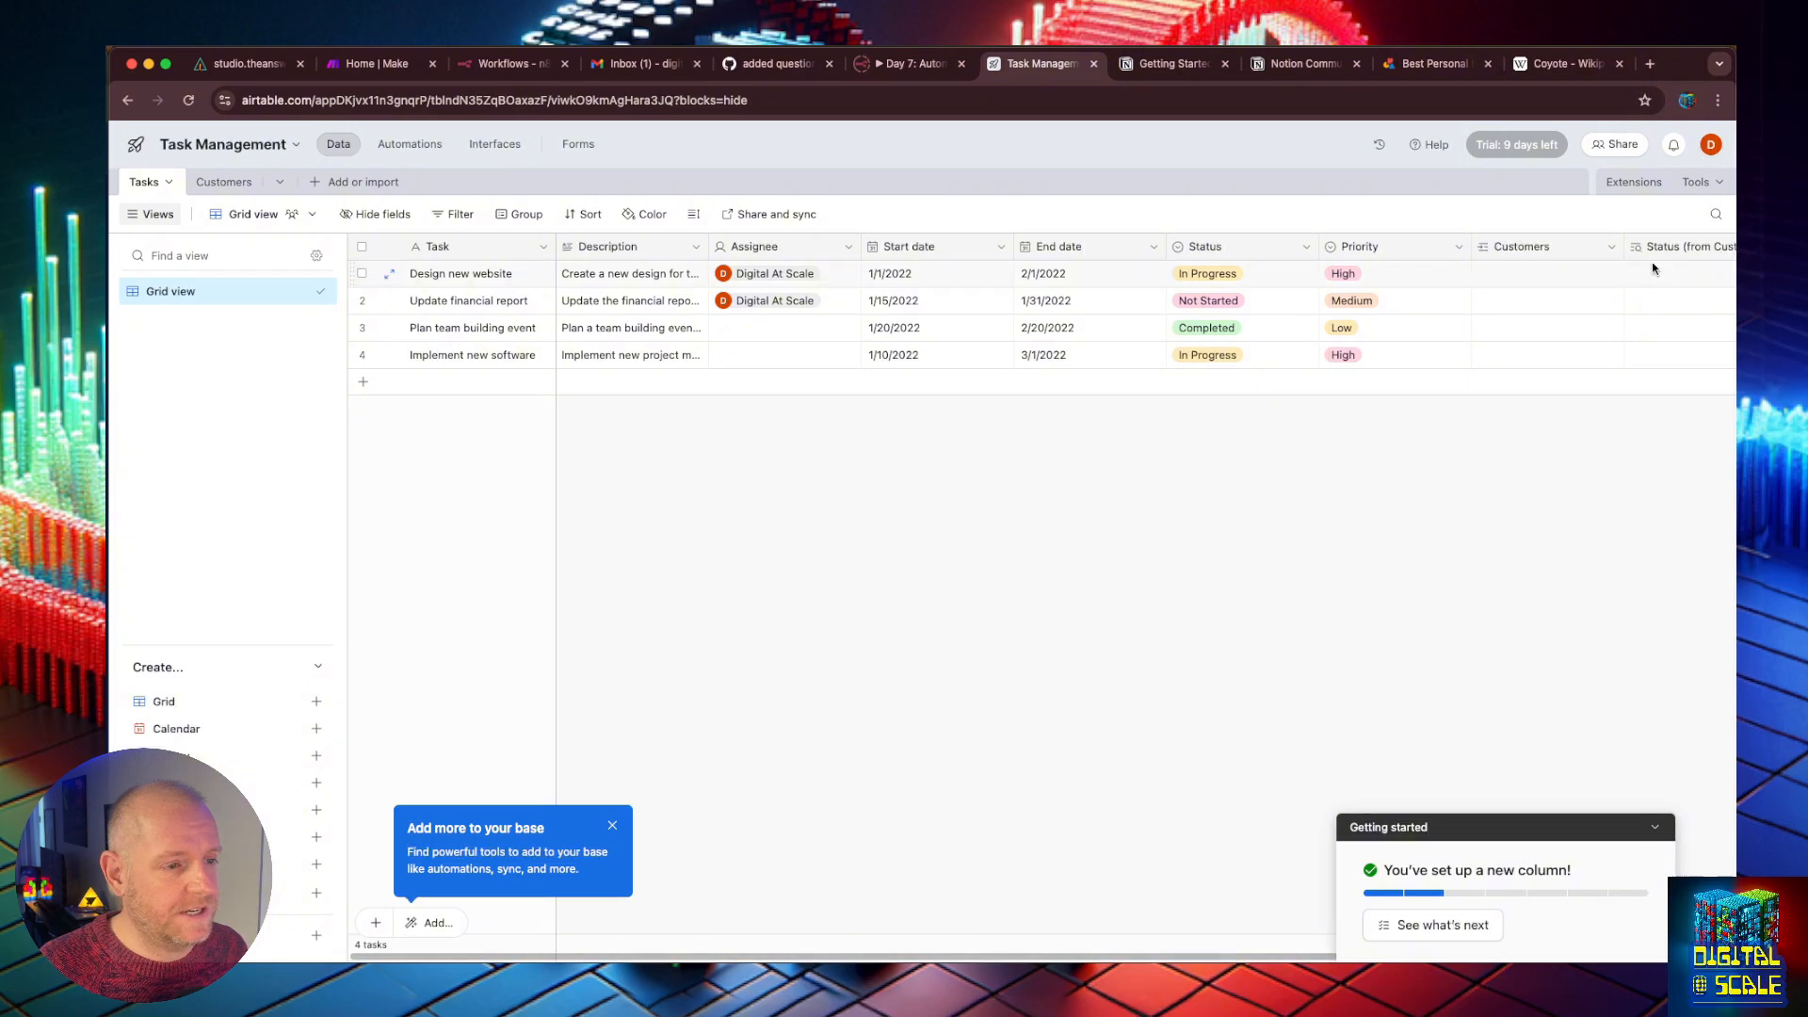
pyautogui.click(1497, 274)
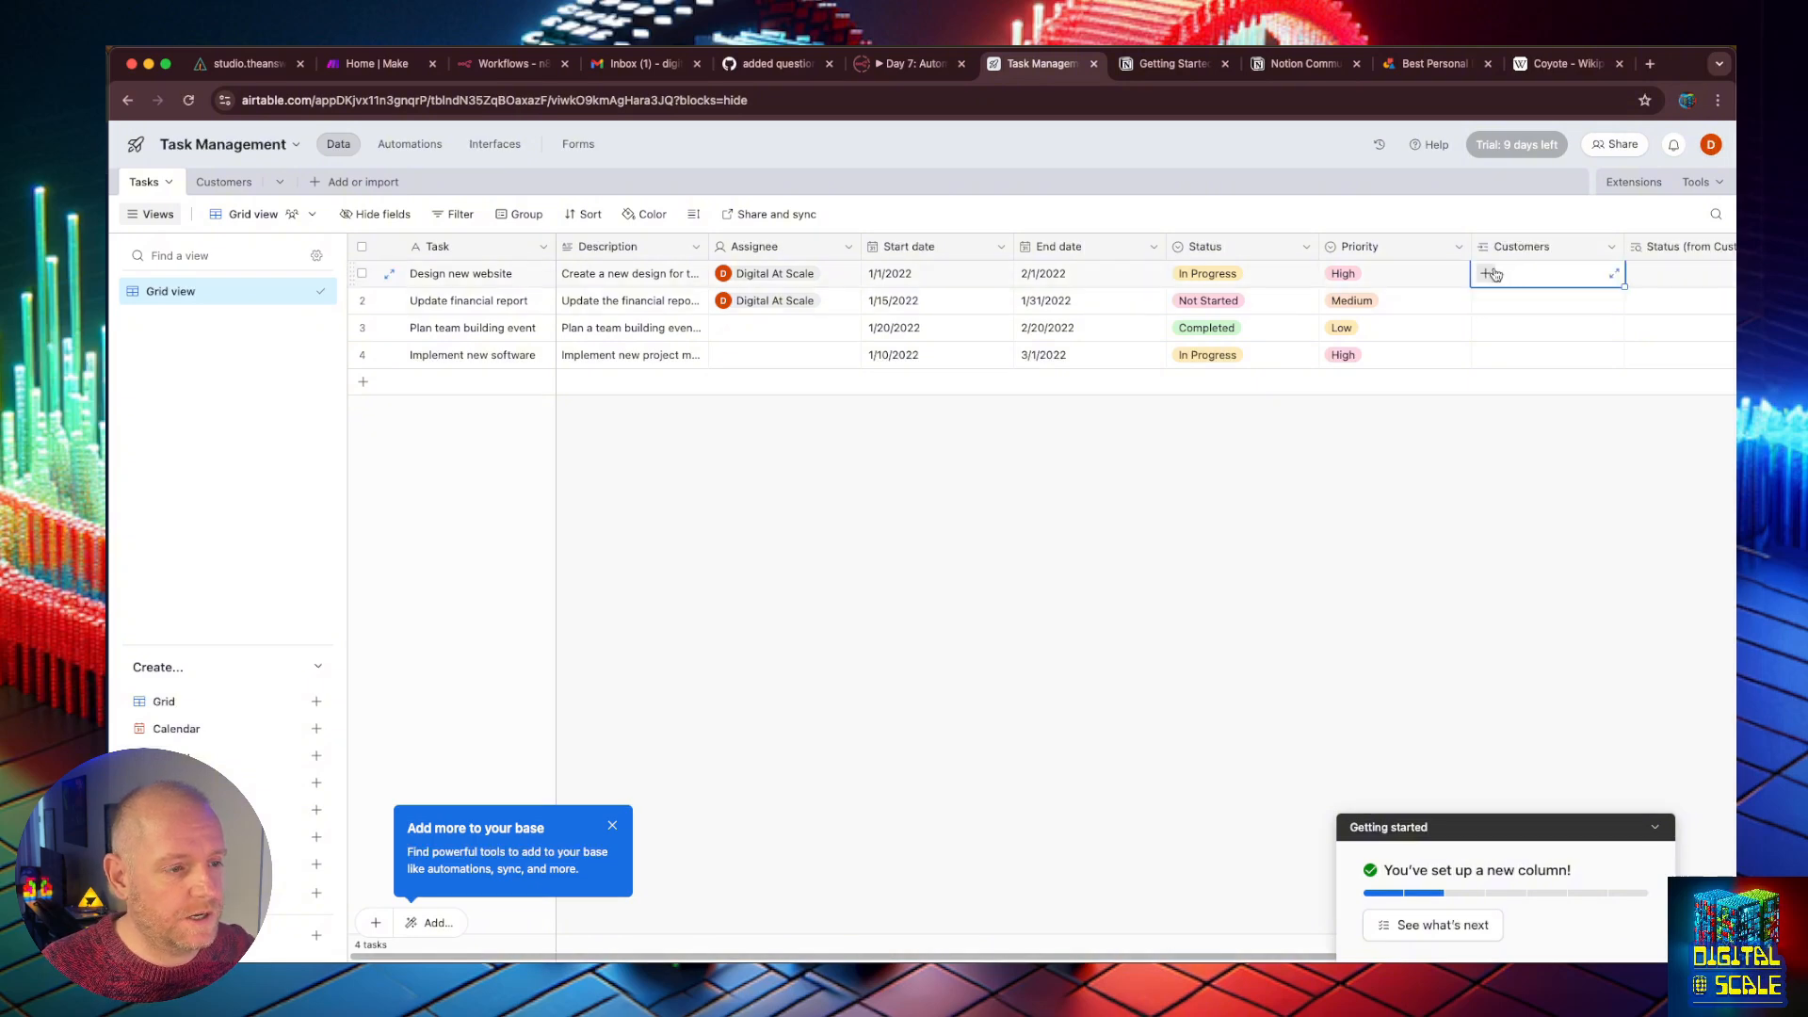
pyautogui.click(1488, 274)
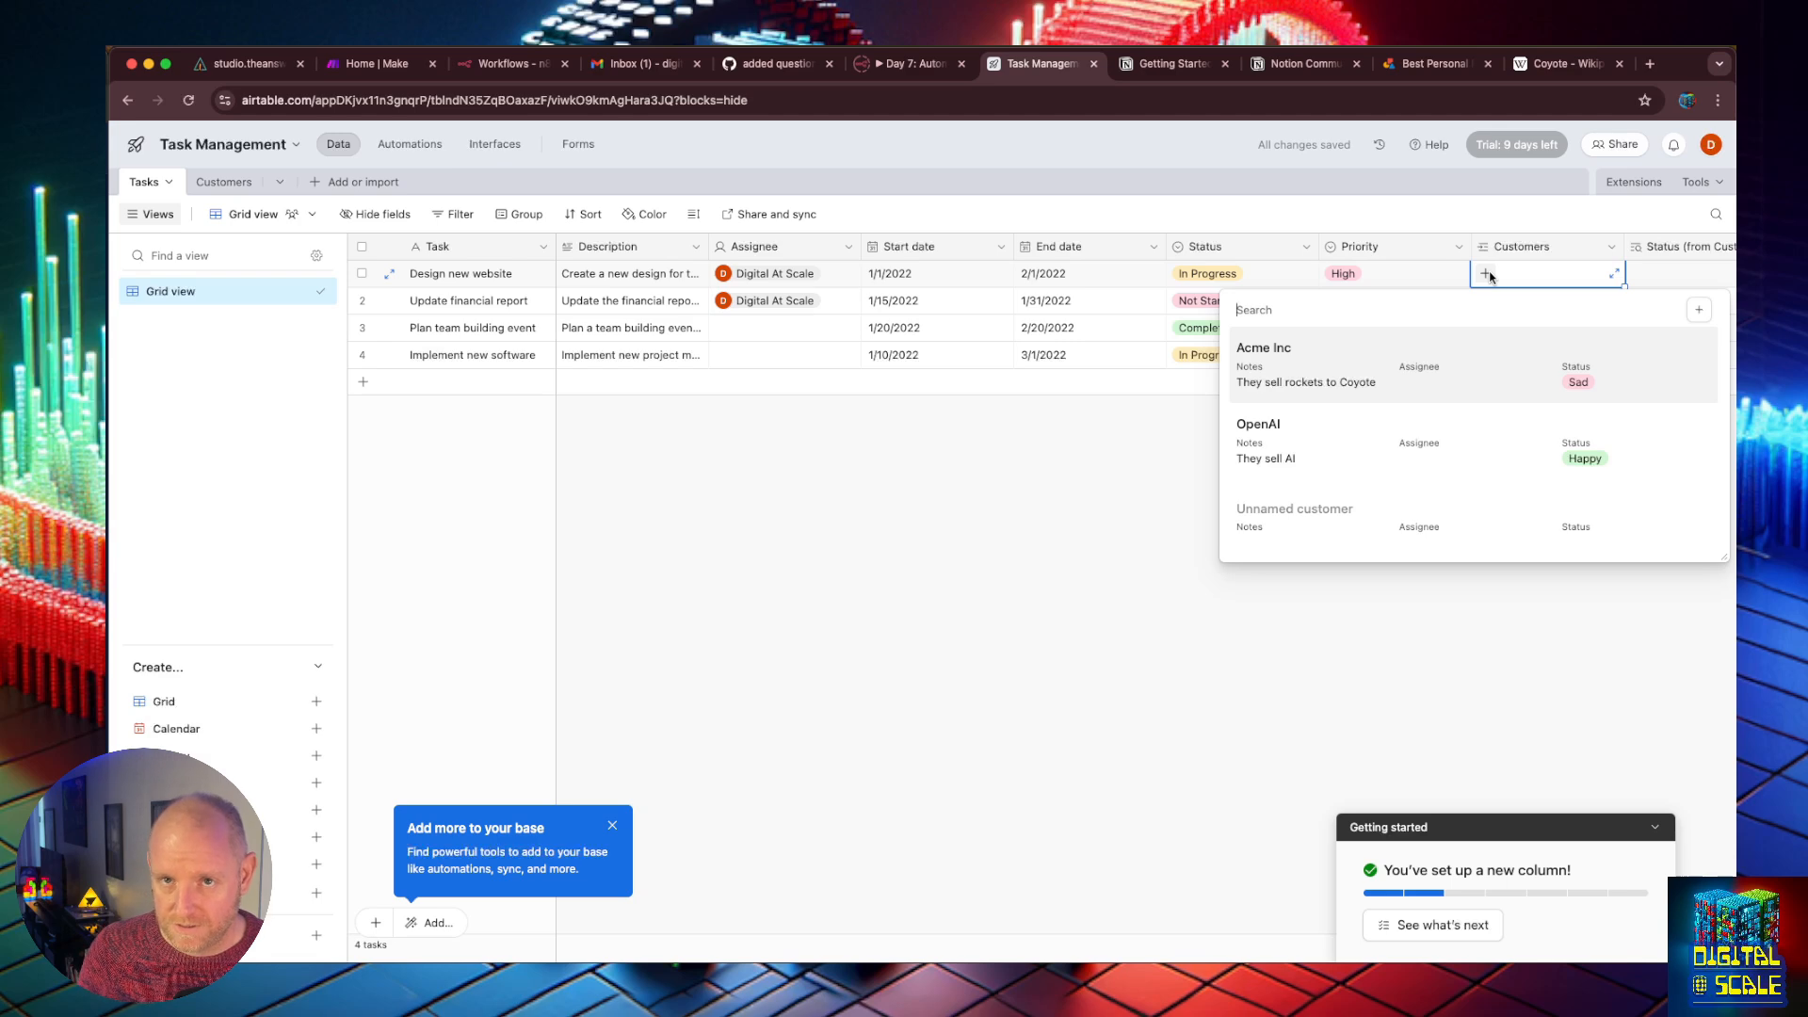
pyautogui.click(1417, 438)
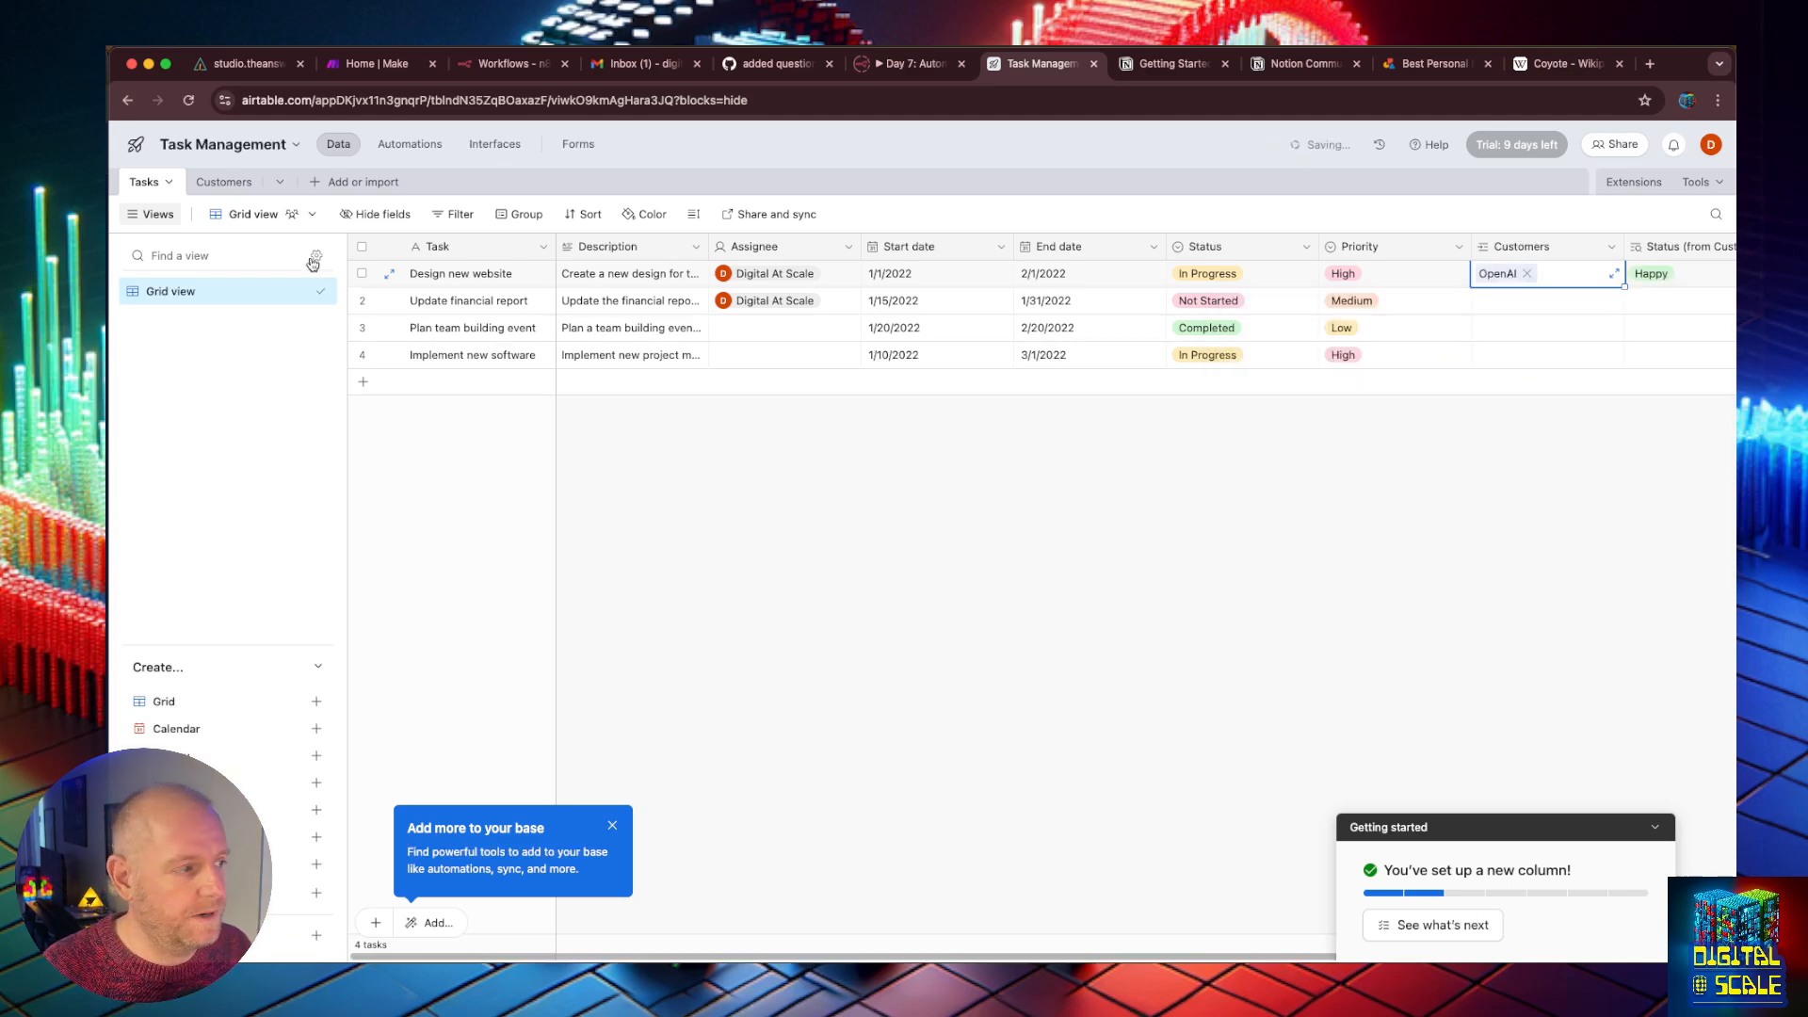
# Step: Link the "Update financial report" task to the customer Acme Inc, closing its expanded record
pyautogui.click(470, 304)
pyautogui.click(470, 303)
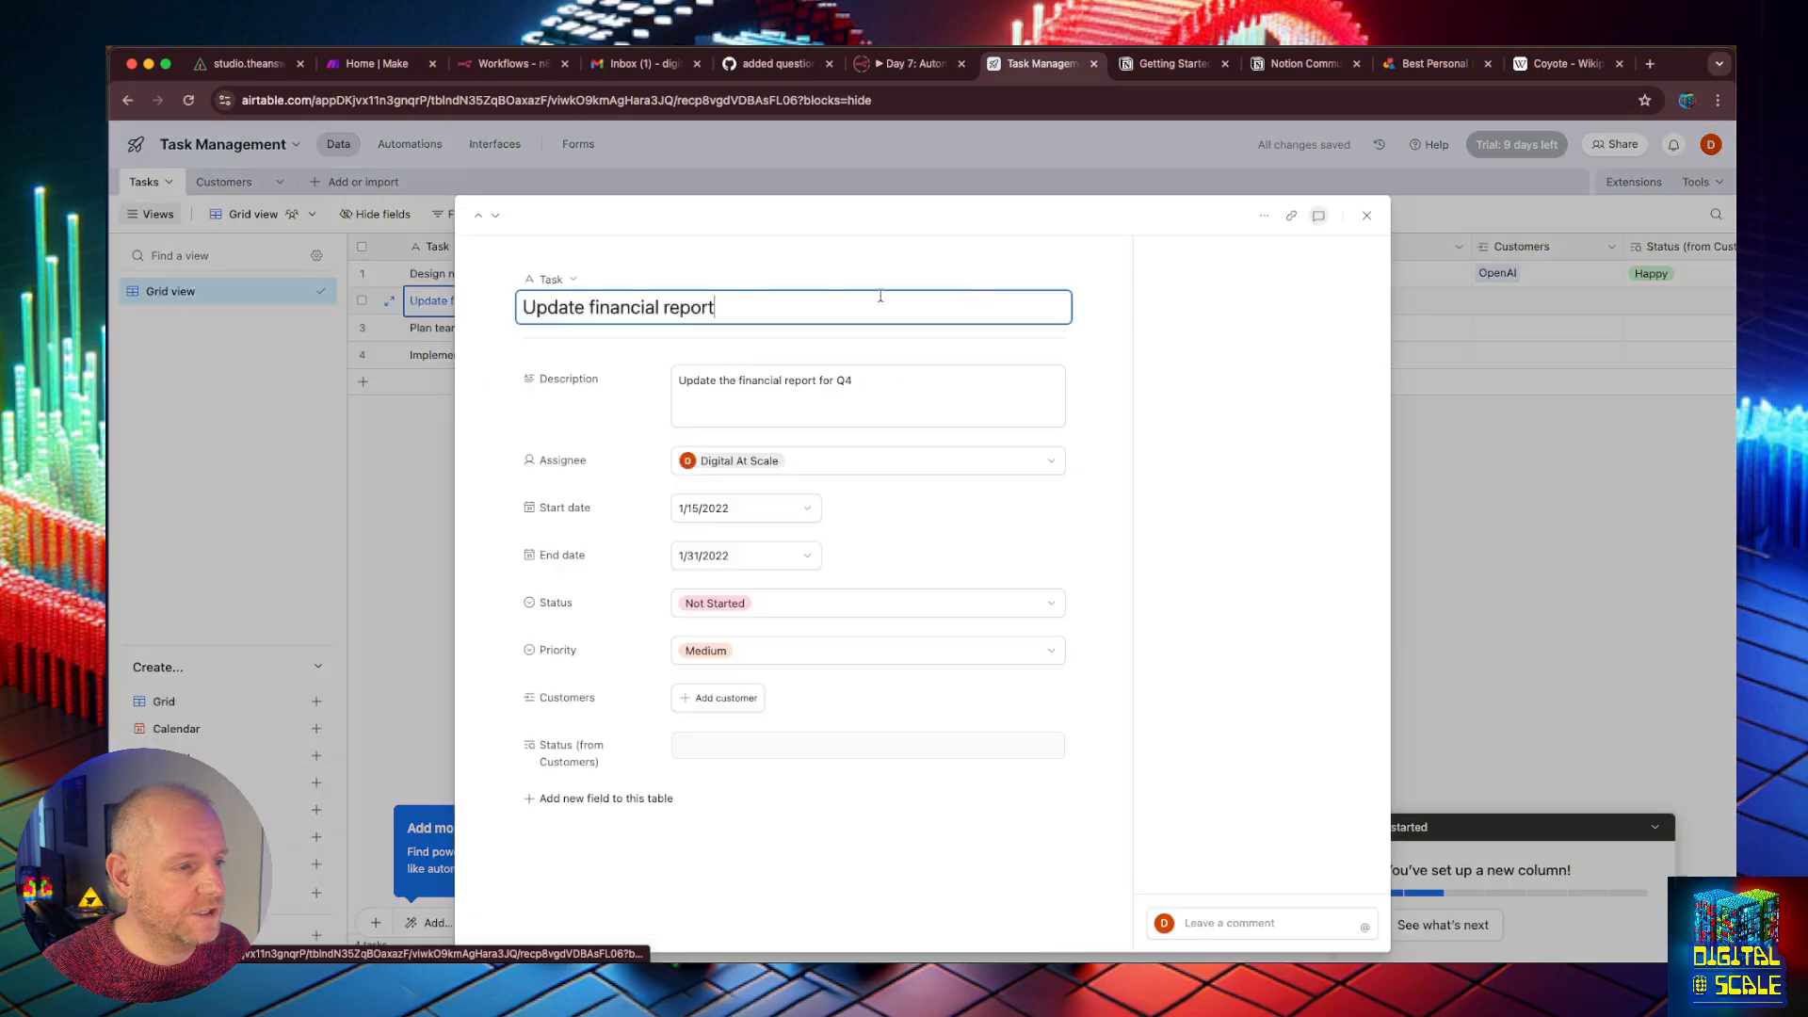
pyautogui.click(1366, 216)
pyautogui.click(1630, 299)
pyautogui.click(1441, 301)
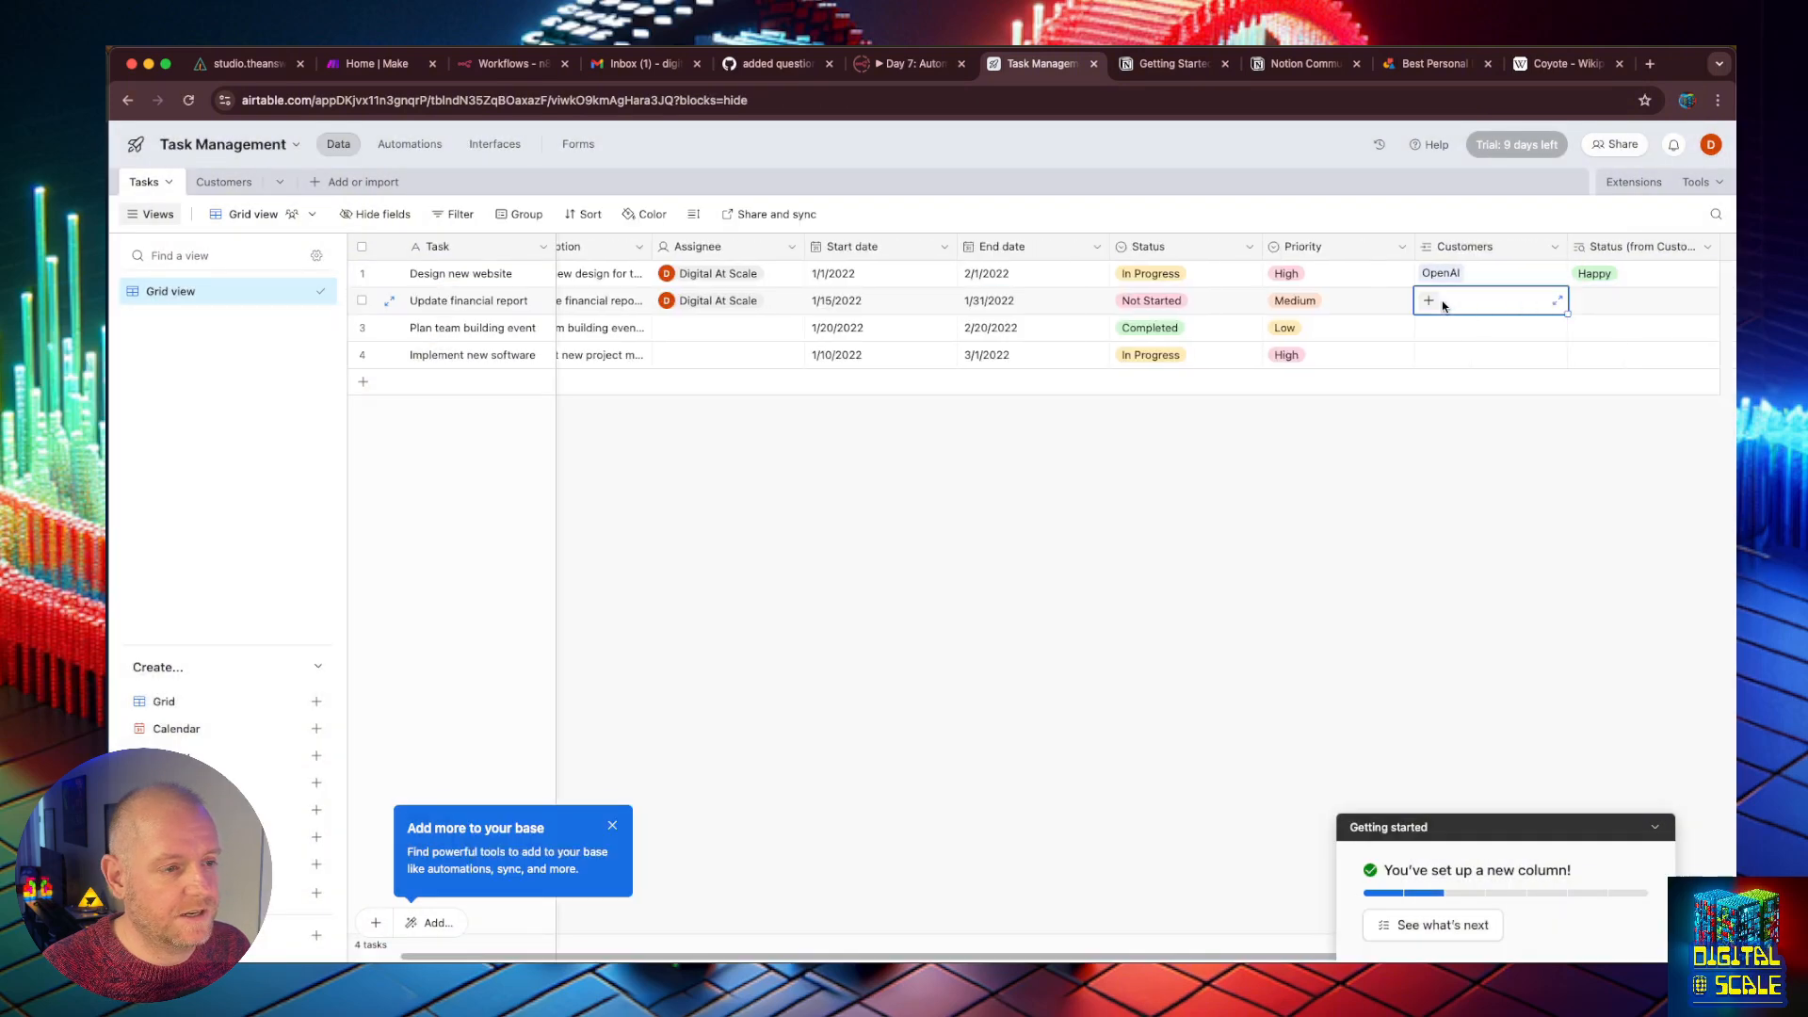
pyautogui.click(1430, 301)
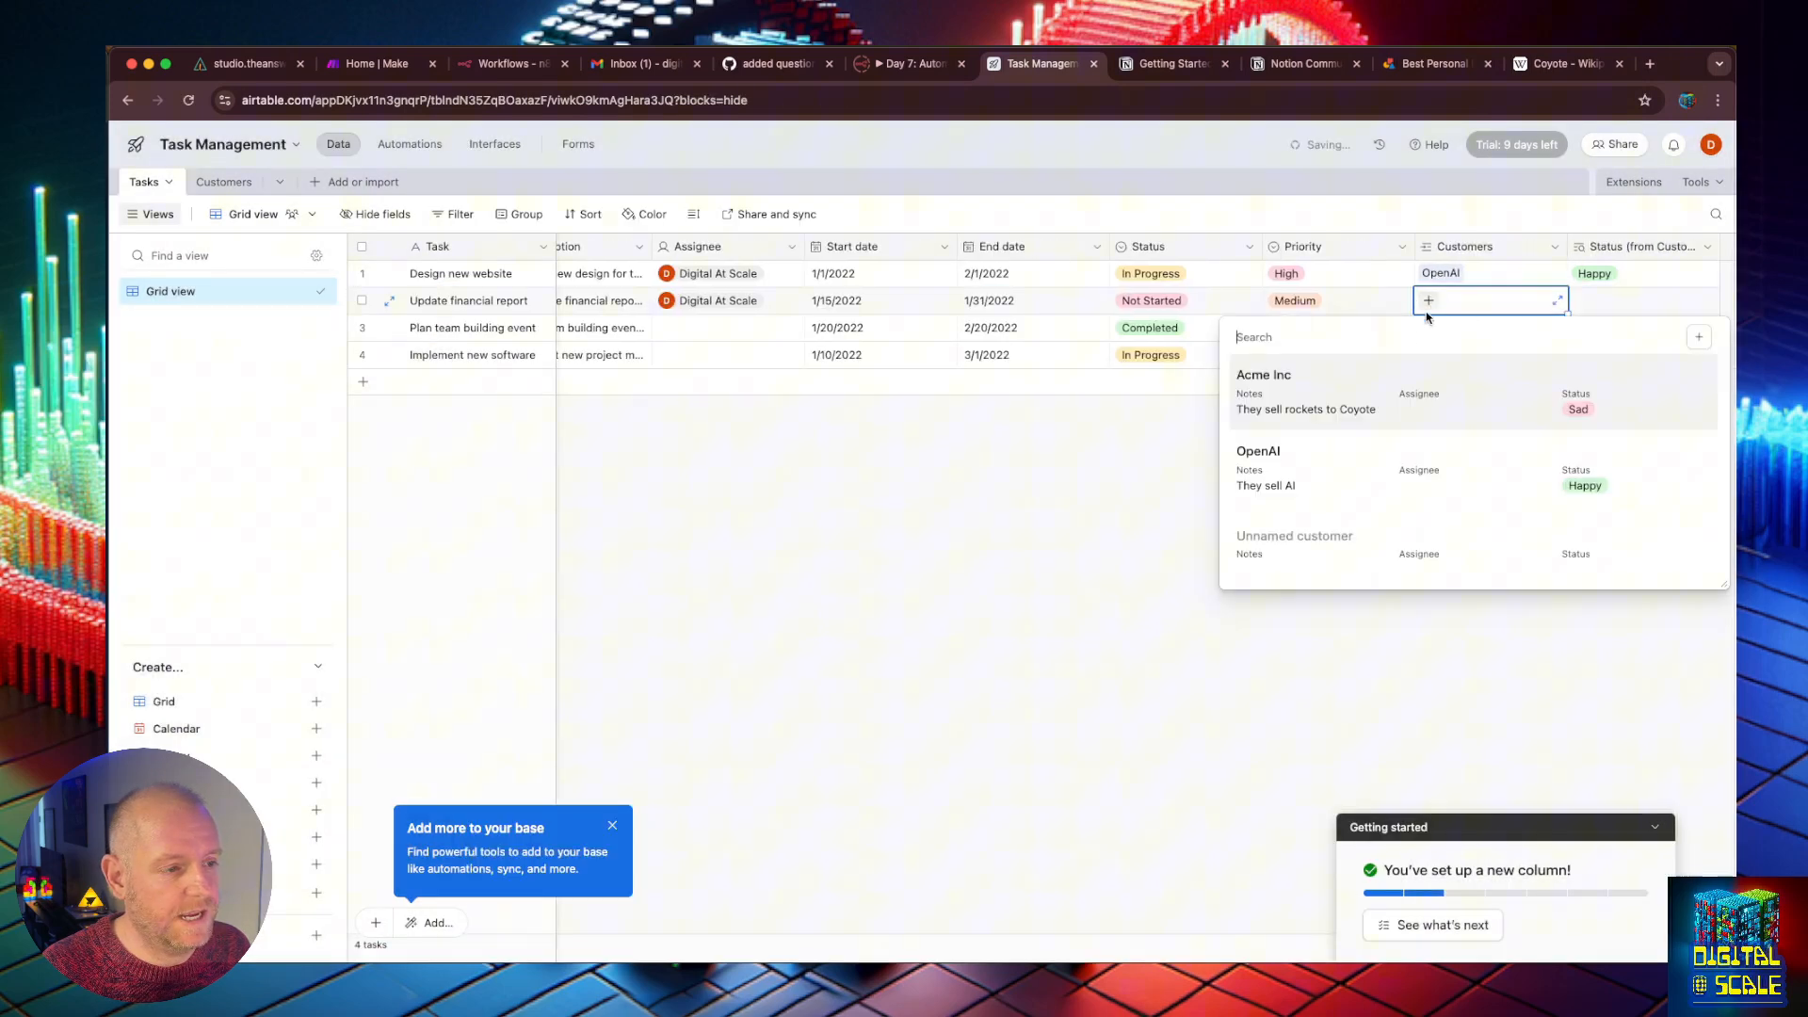
pyautogui.click(1427, 378)
pyautogui.click(1419, 446)
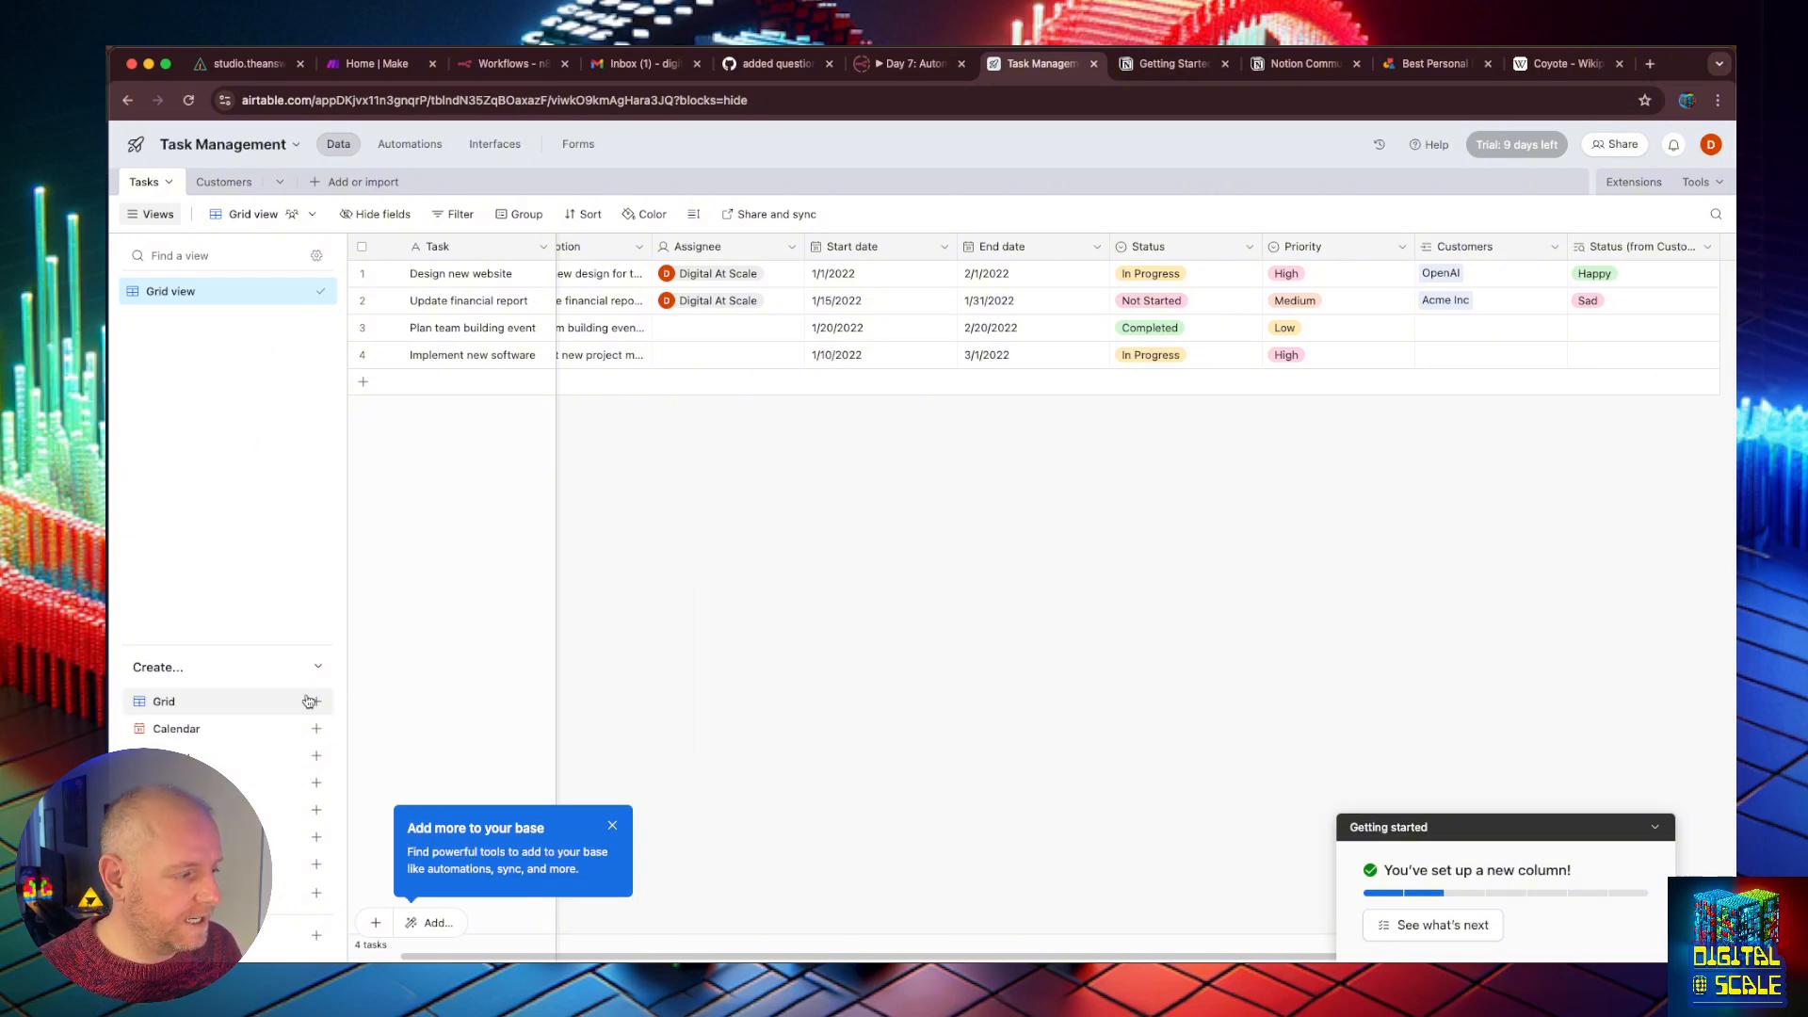
# Step: Create a collaborative grid view of the Tasks table named "Sad Customers", with a sad-face emoji in front of the name
pyautogui.moveTo(309, 701)
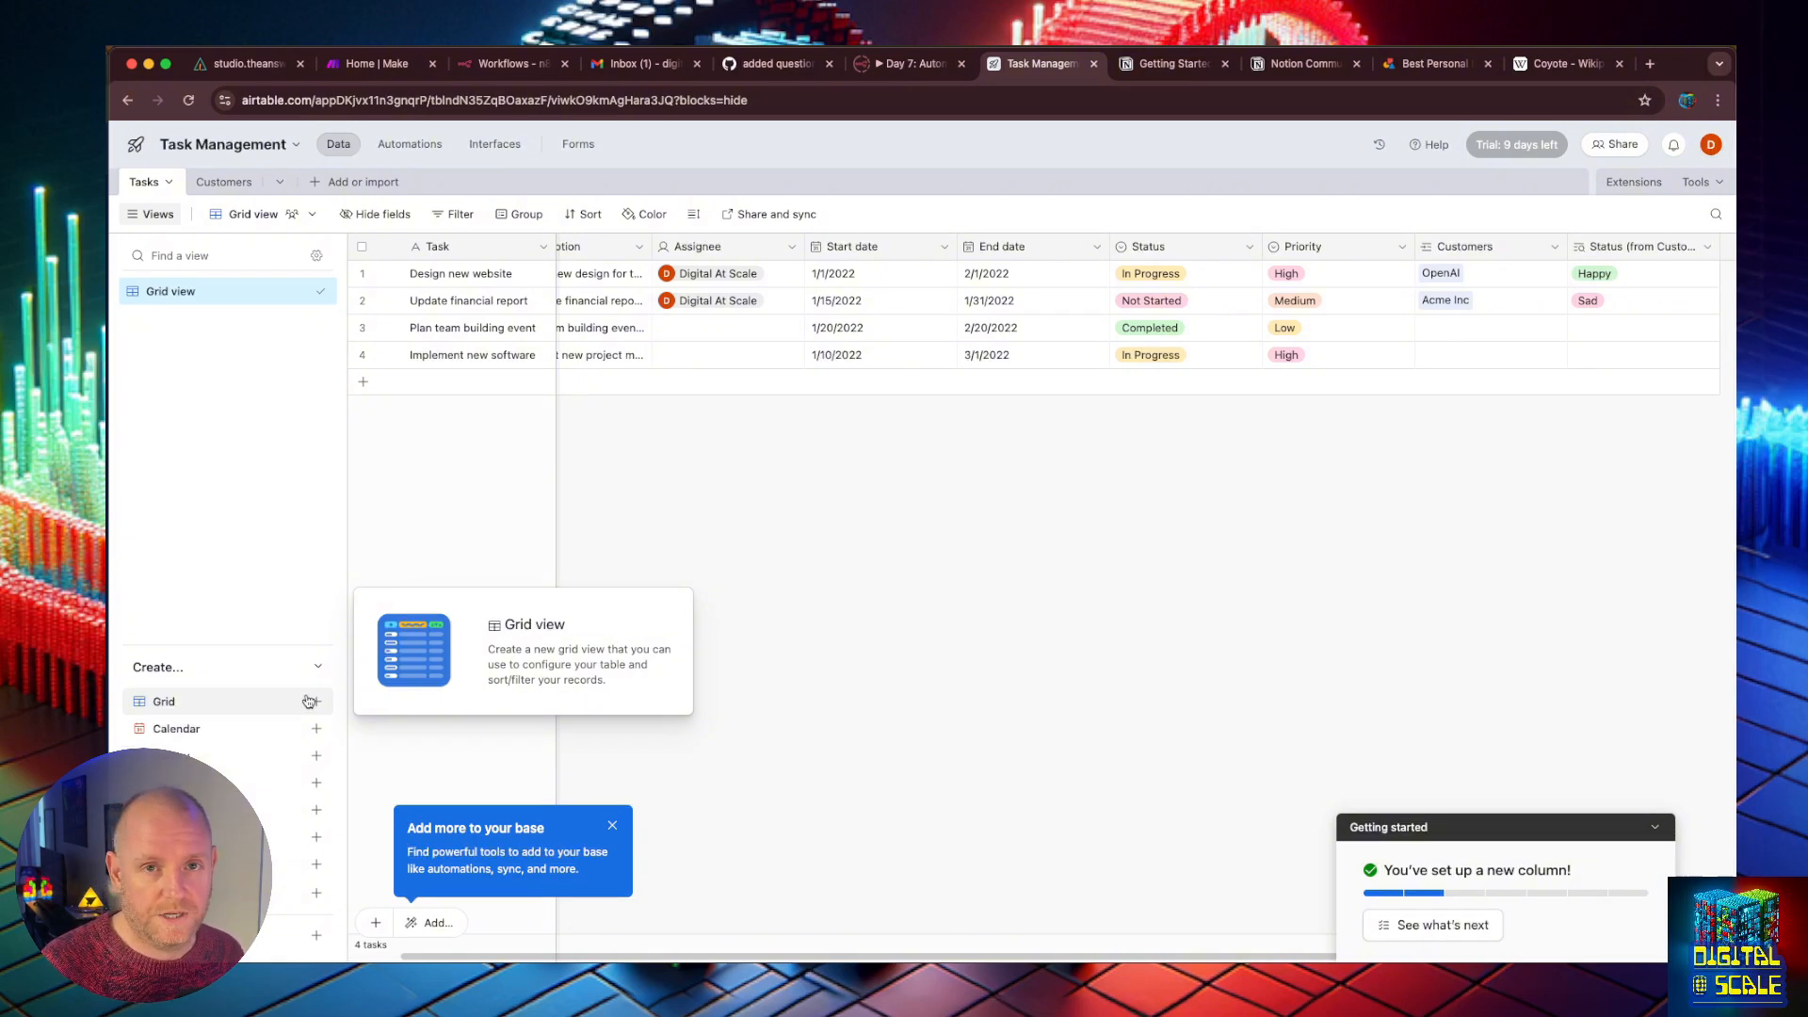
pyautogui.click(310, 702)
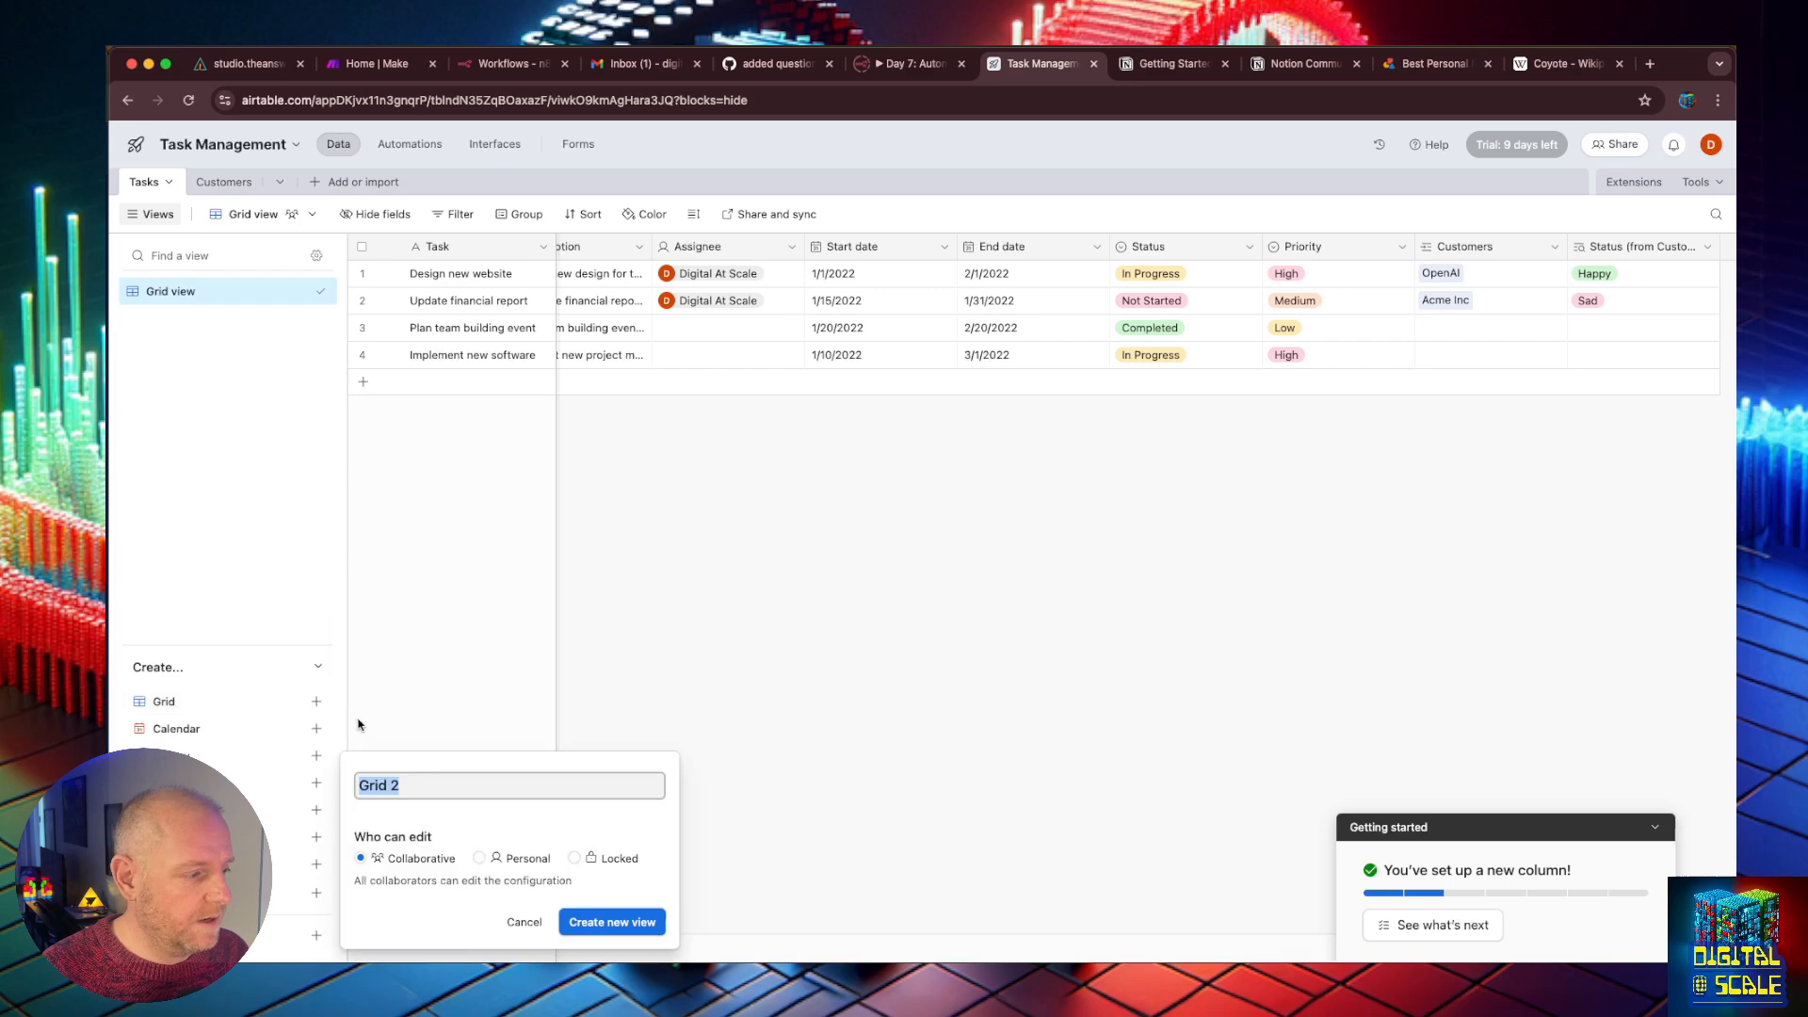
pyautogui.write('Sa Customer')
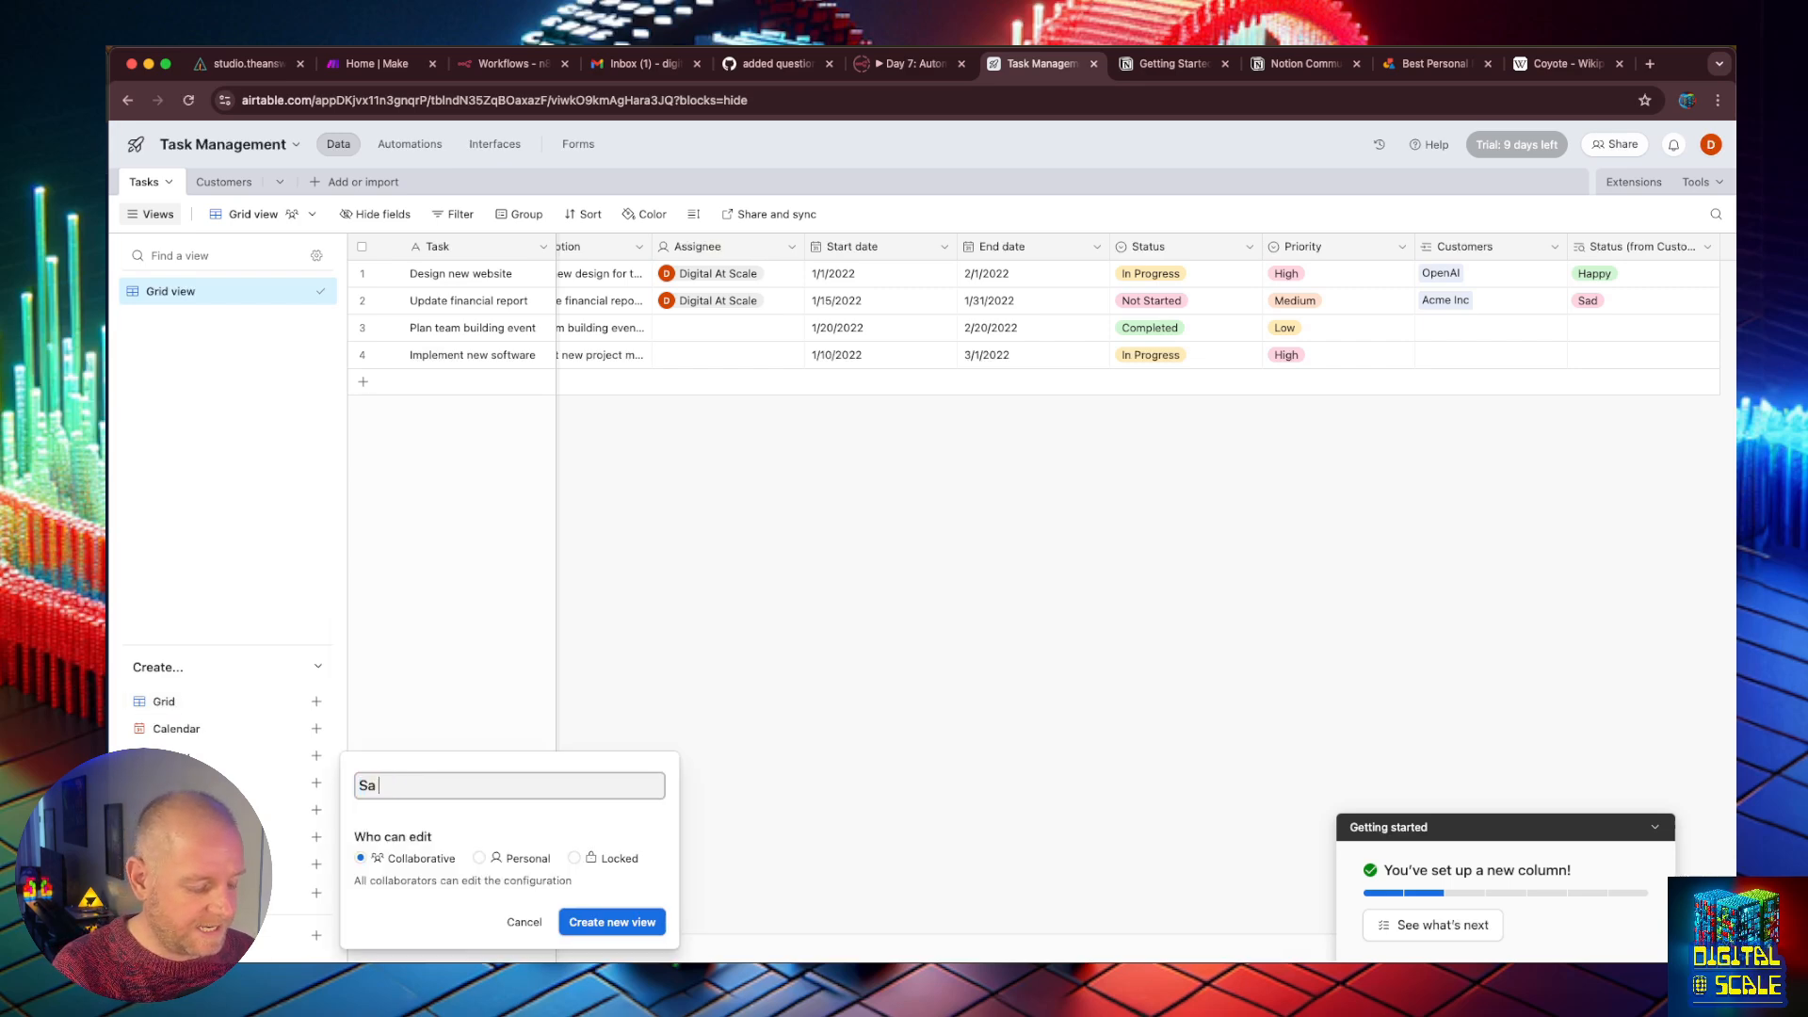
pyautogui.write('stomers')
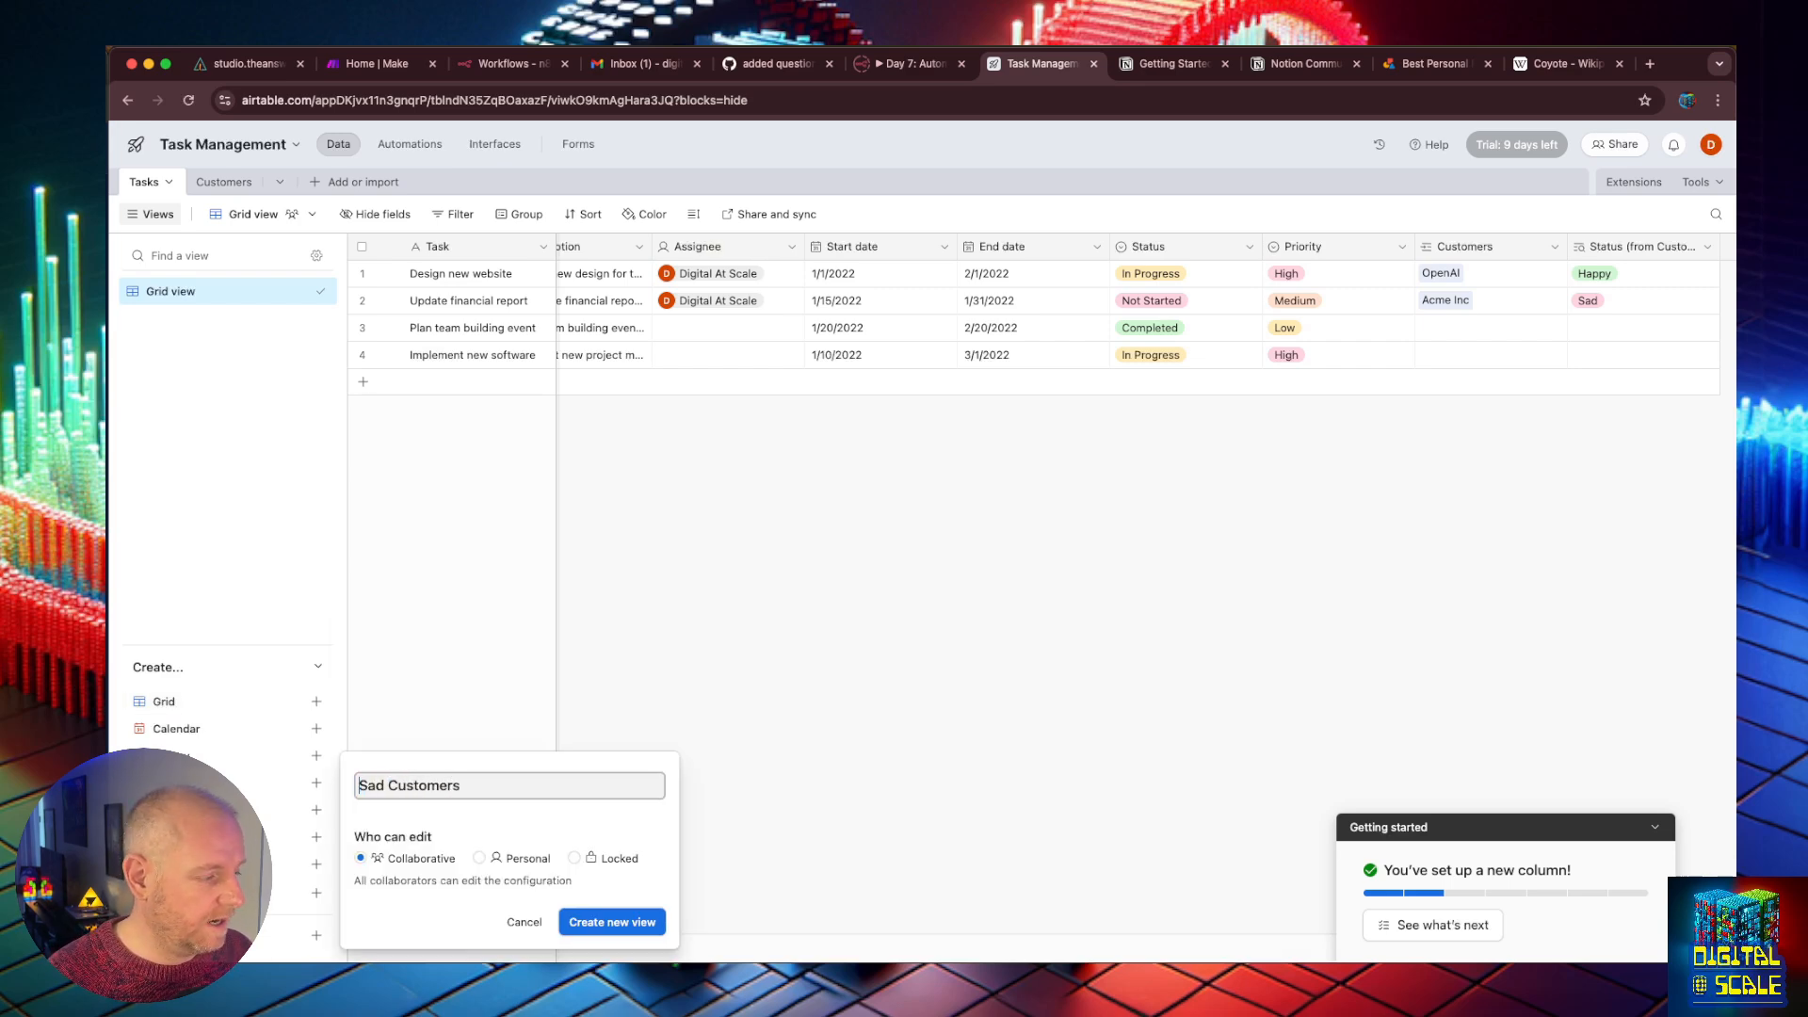
pyautogui.press('Return')
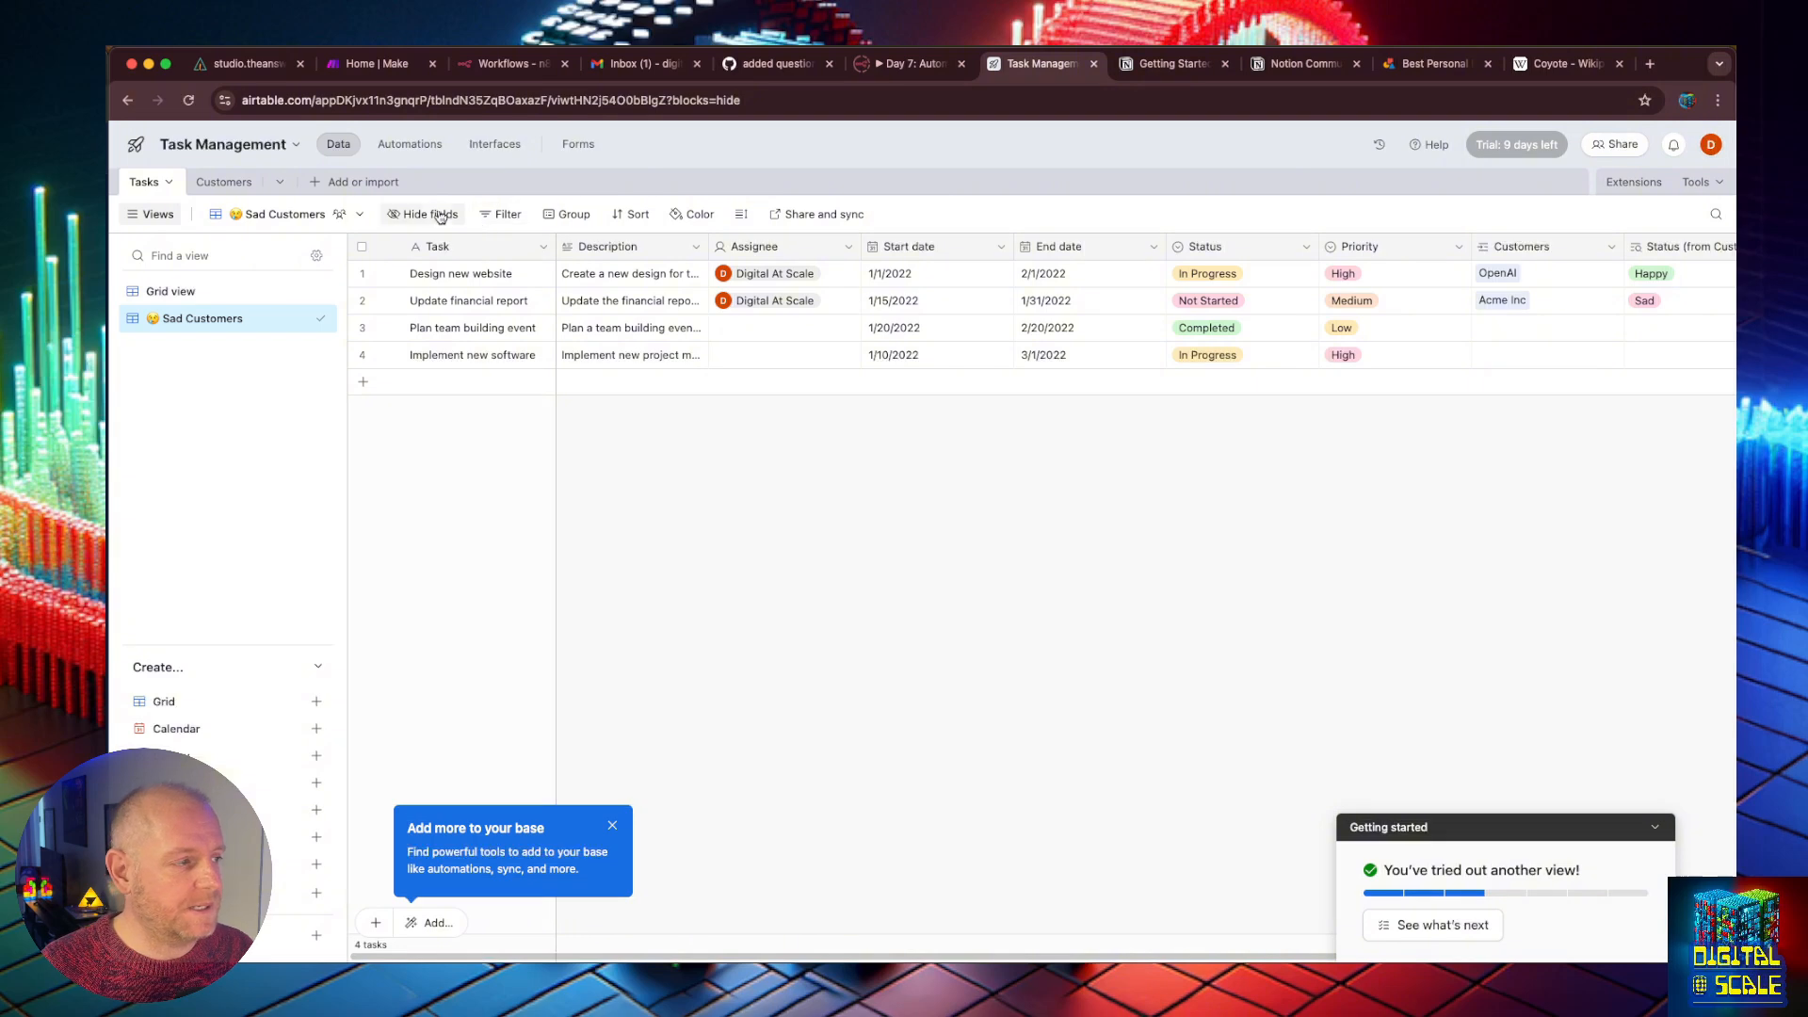
# Step: Hide the Assignee and Start date fields in the Sad Customers view, keeping End date shown
pyautogui.click(437, 214)
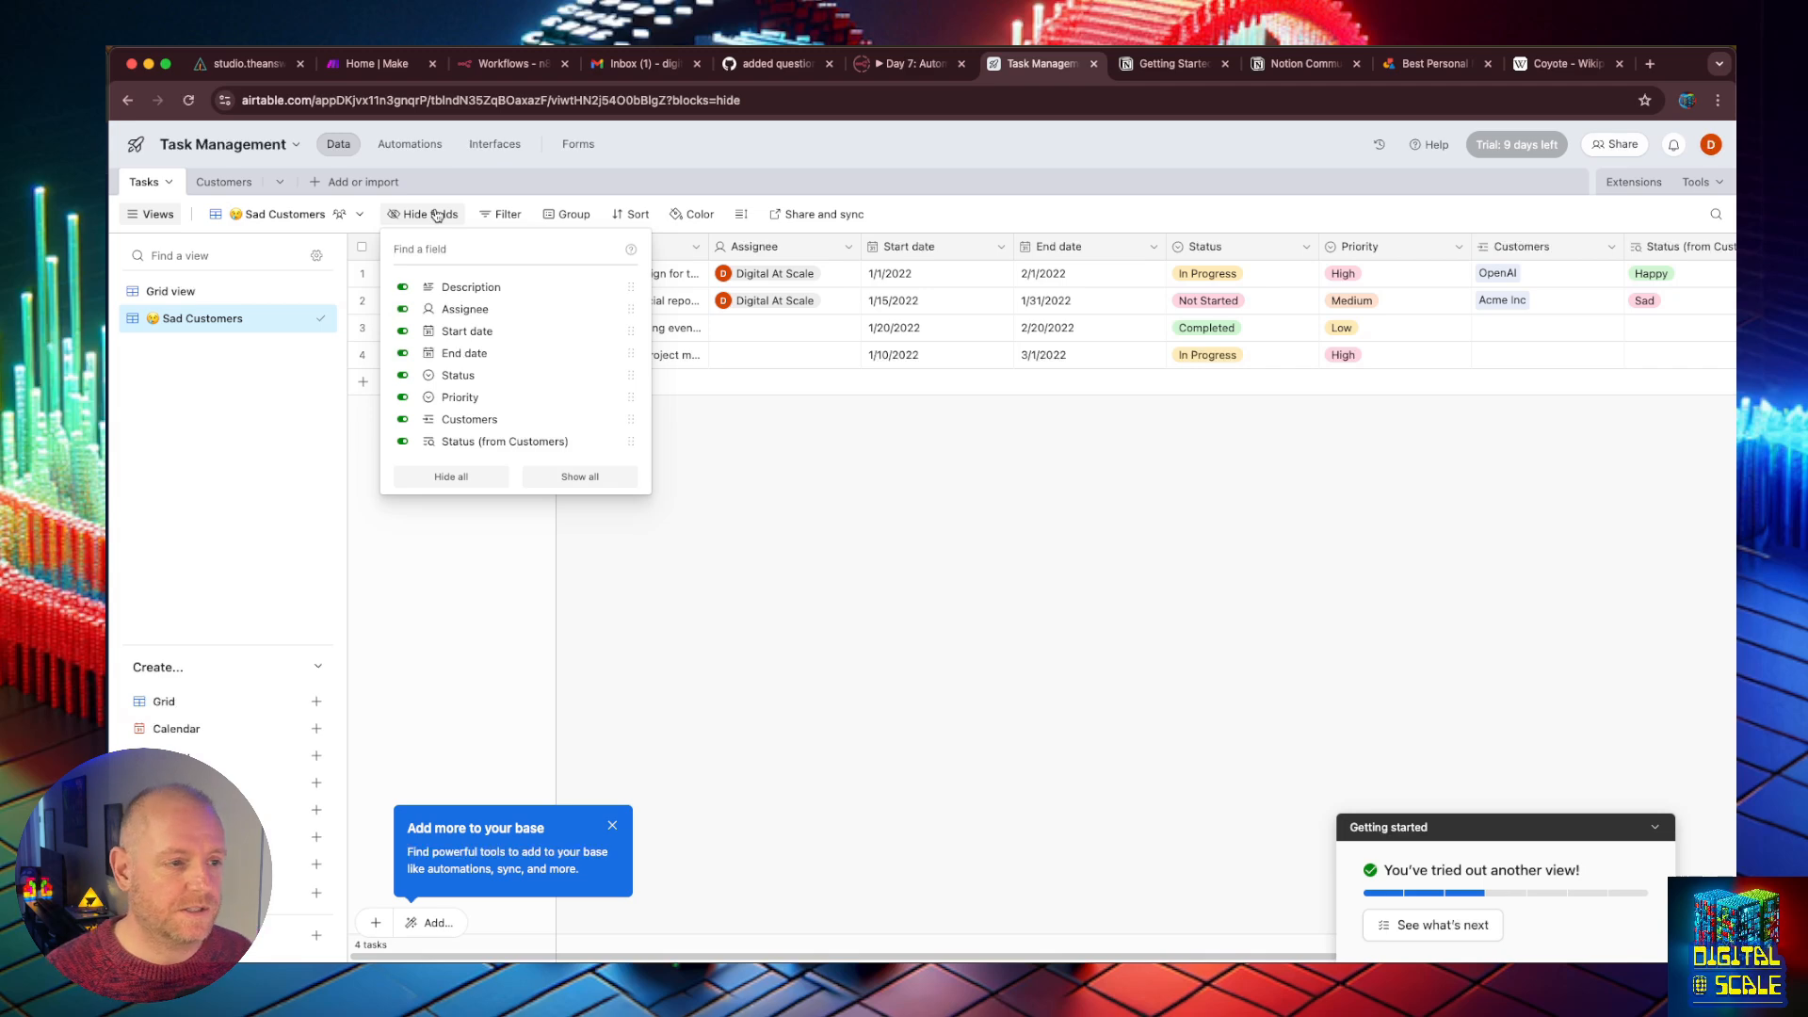
pyautogui.click(402, 308)
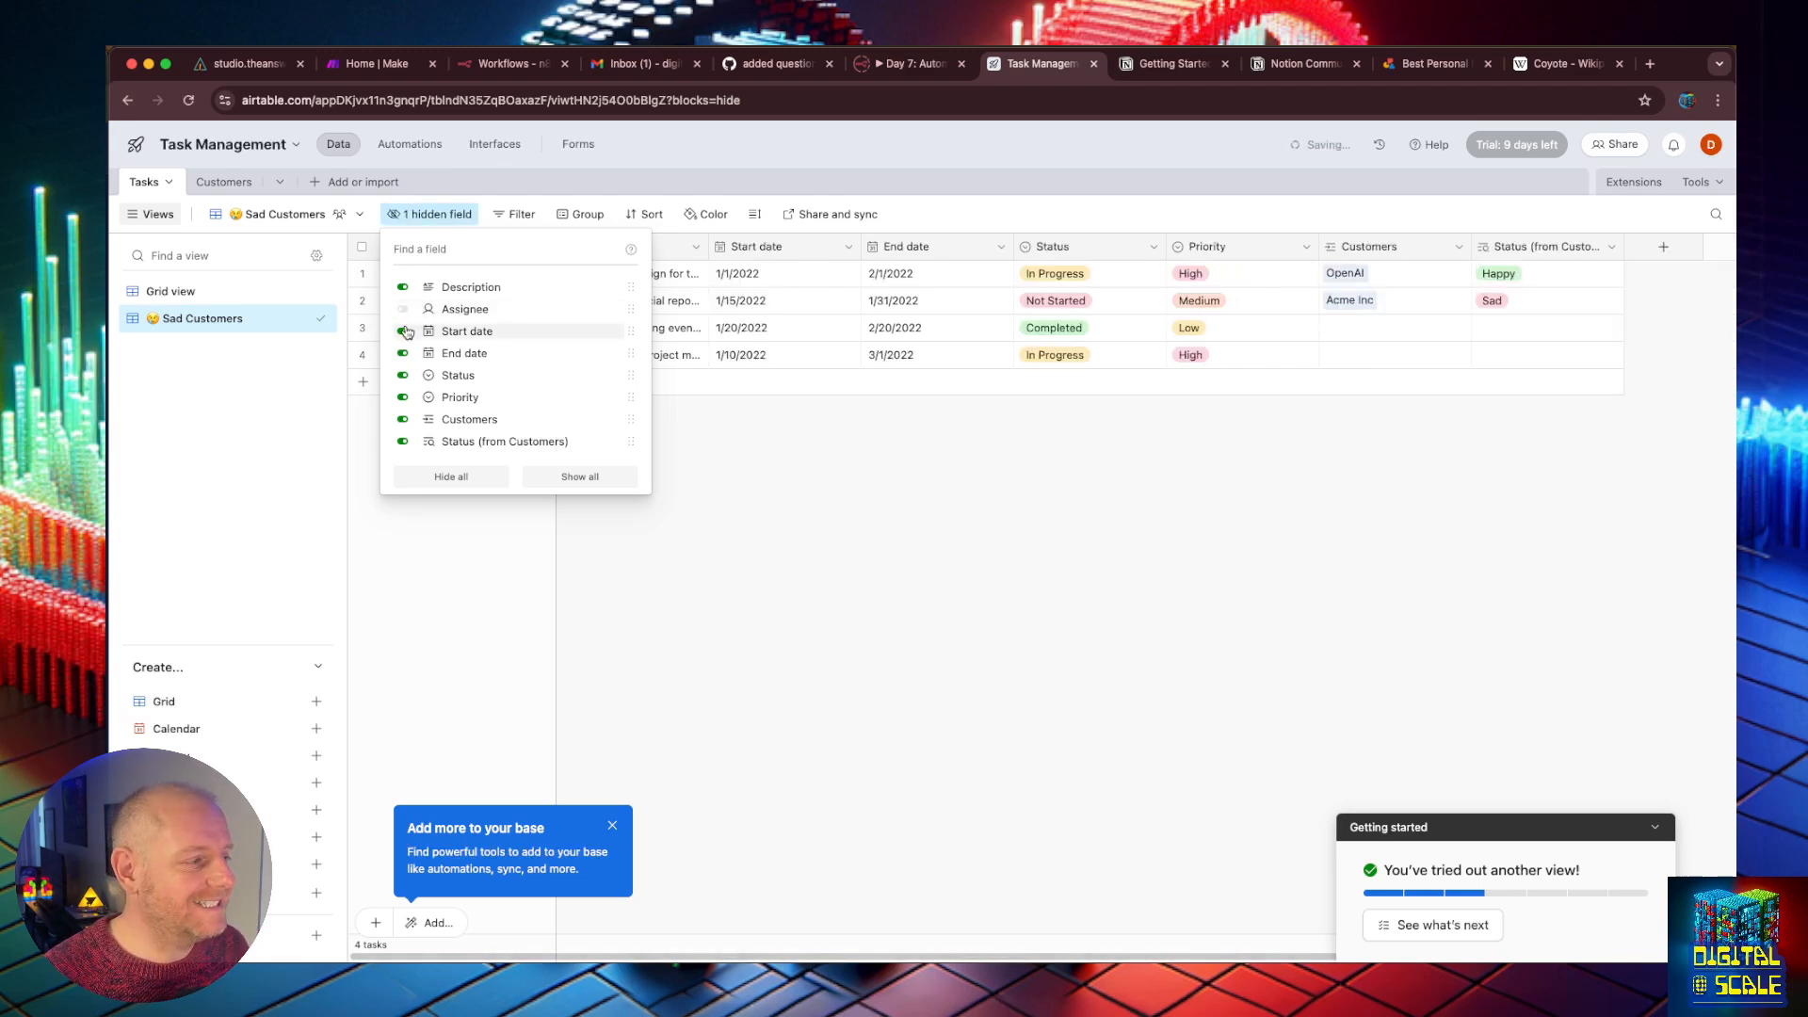
pyautogui.click(402, 332)
pyautogui.click(403, 354)
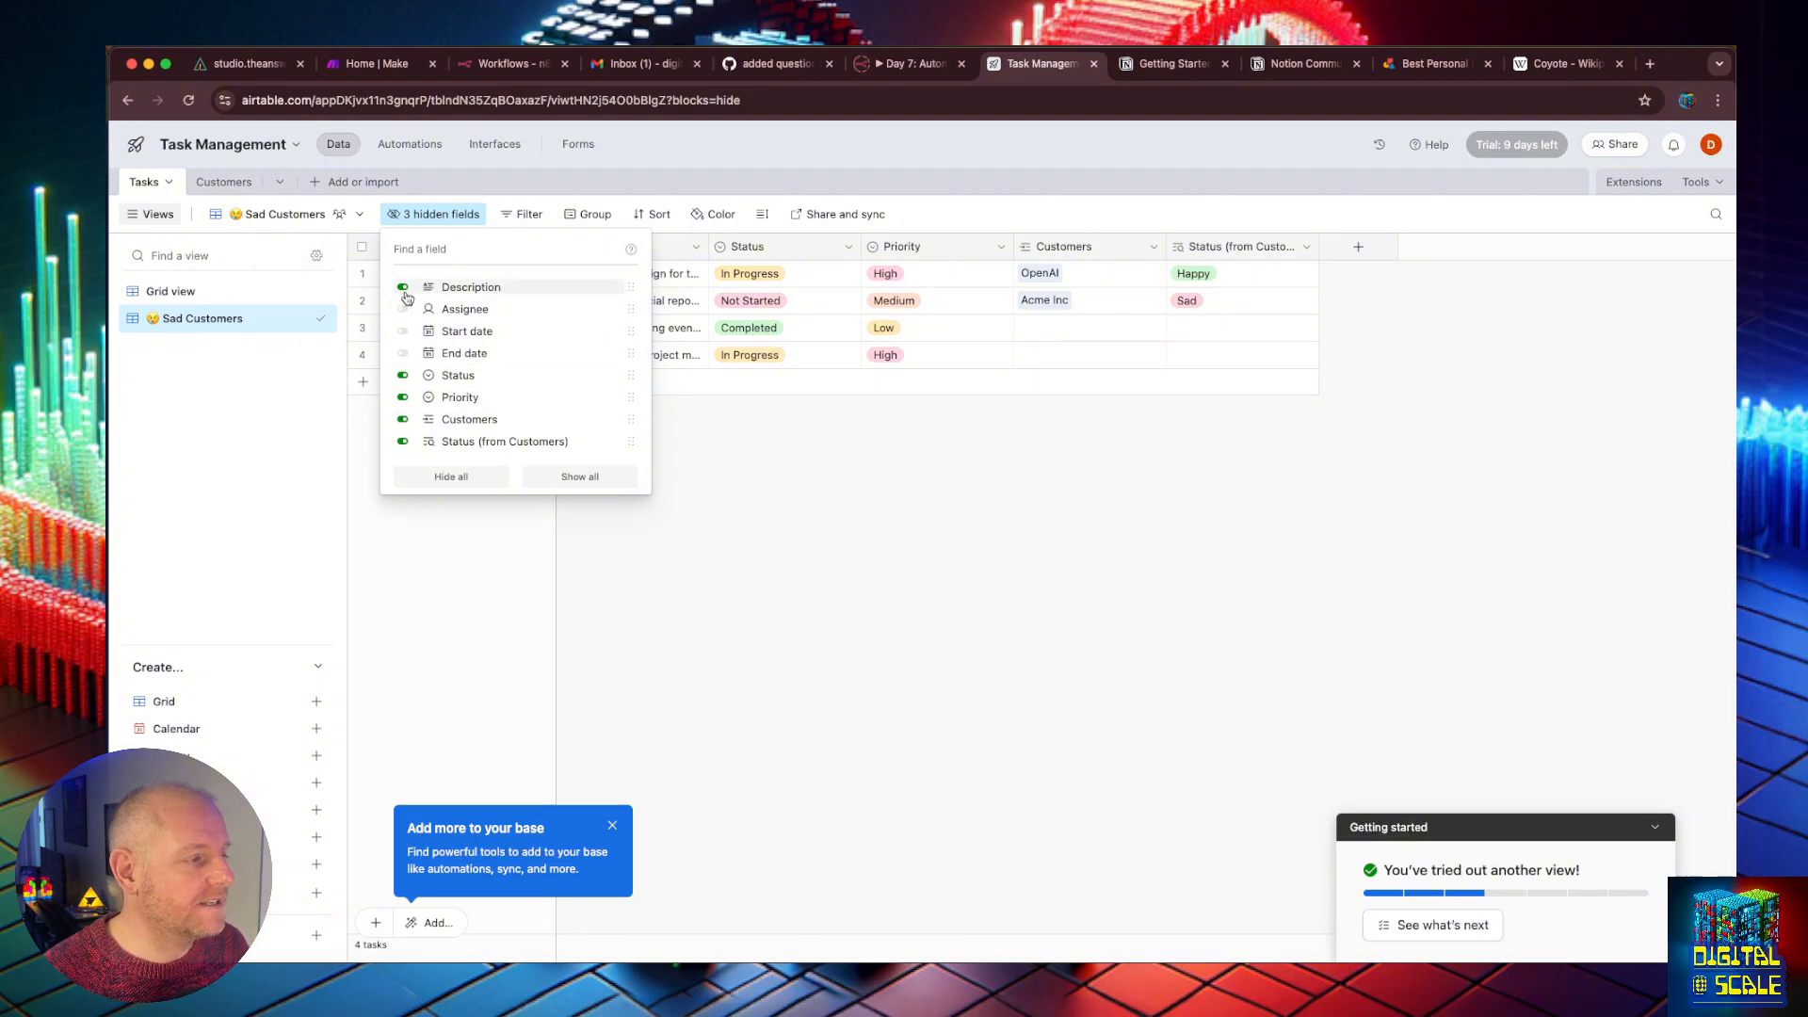
pyautogui.click(403, 353)
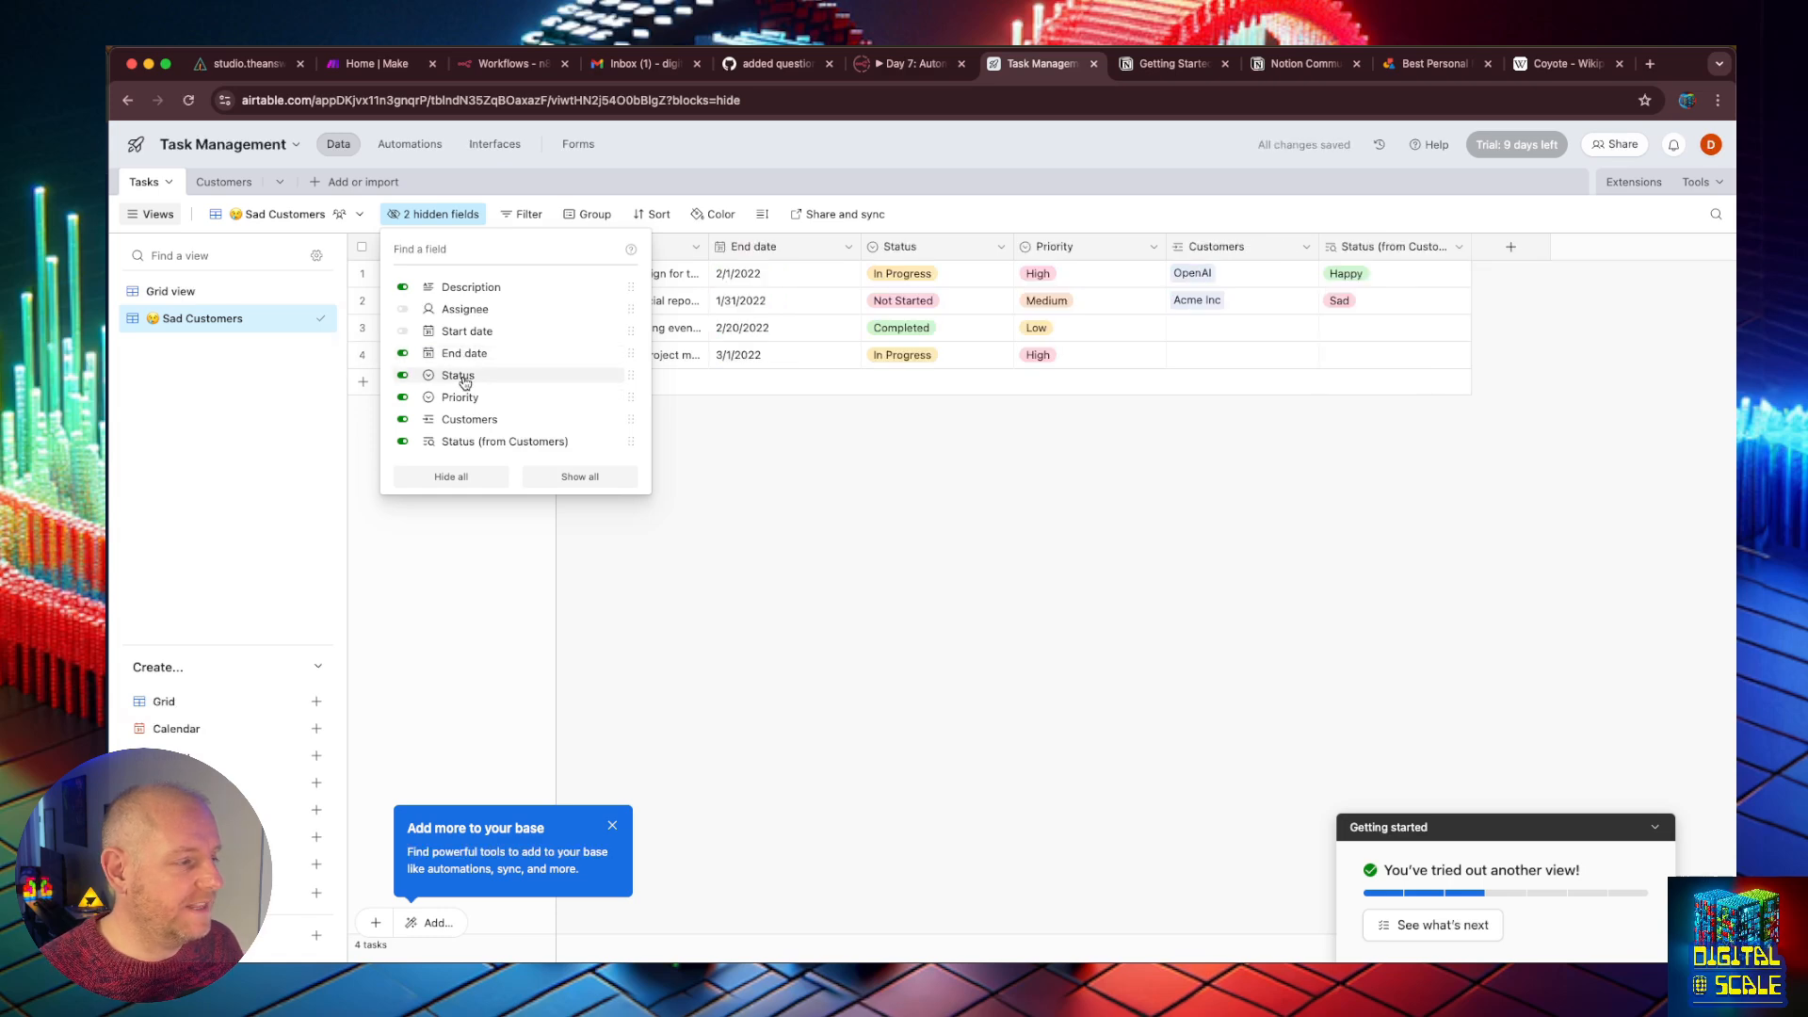
# Step: Filter the Sad Customers view to tasks where Status (from Customers) is exactly Sad
pyautogui.click(887, 602)
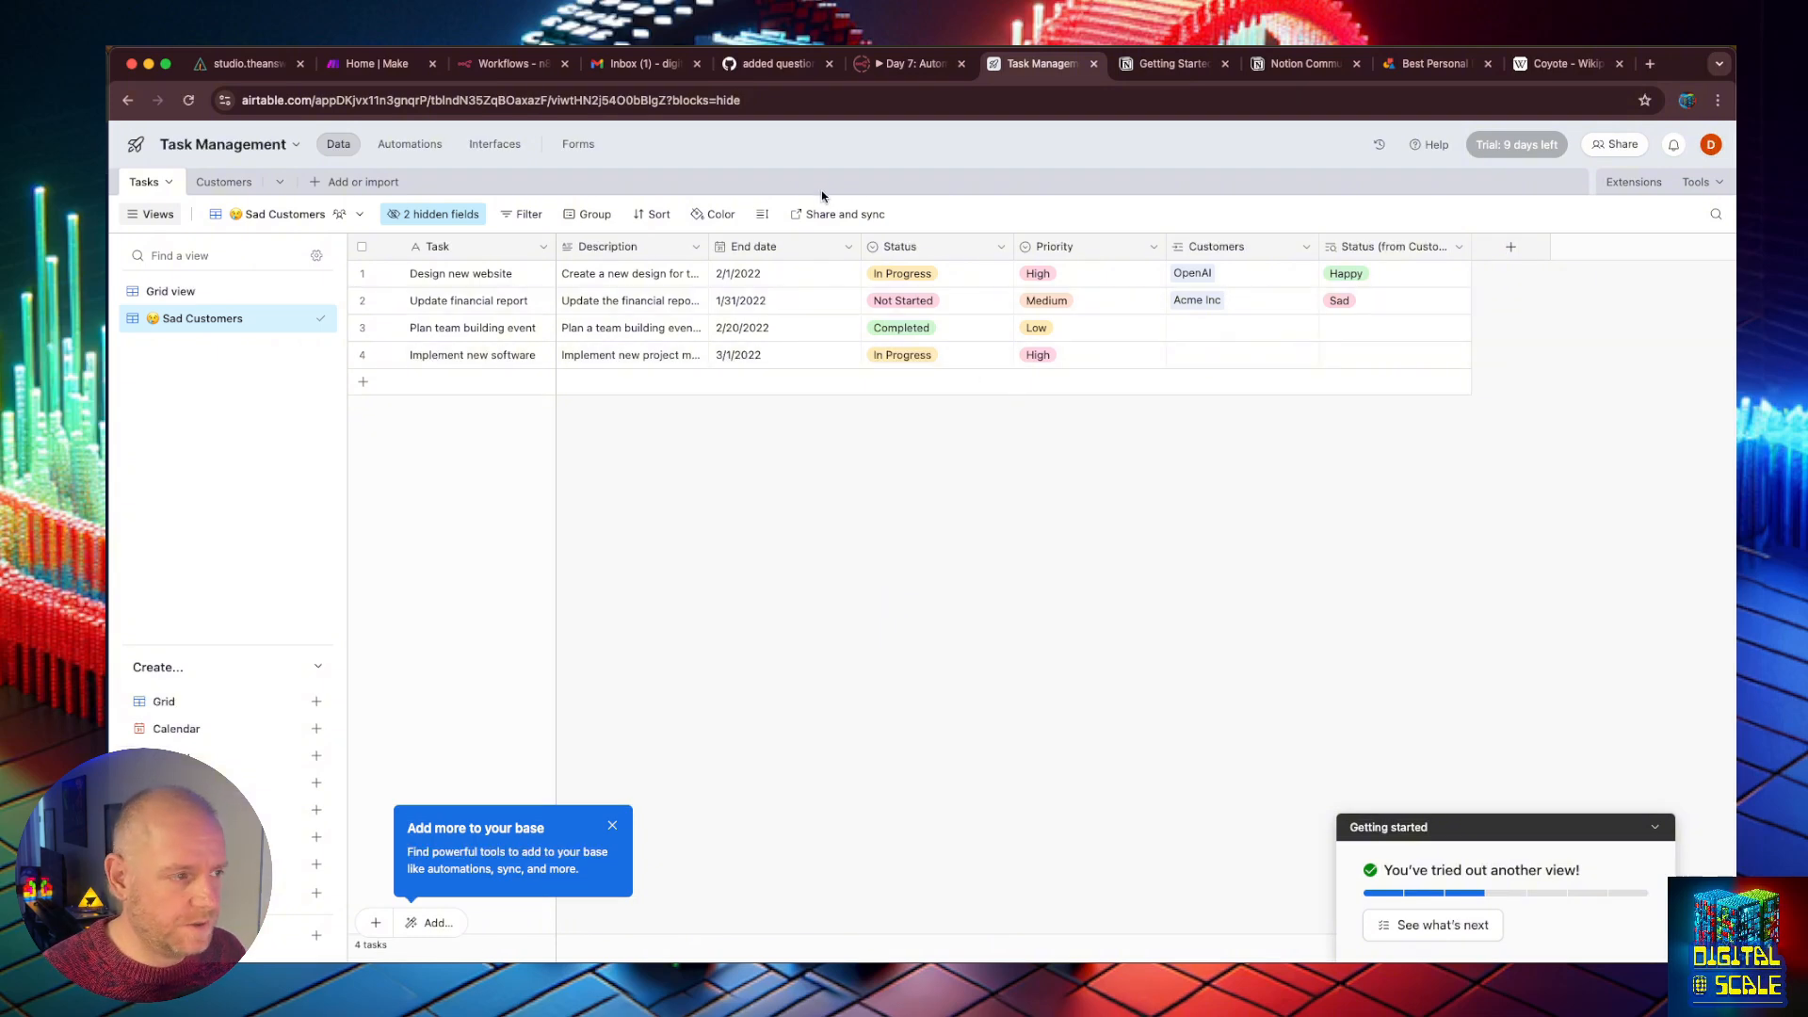
pyautogui.click(524, 214)
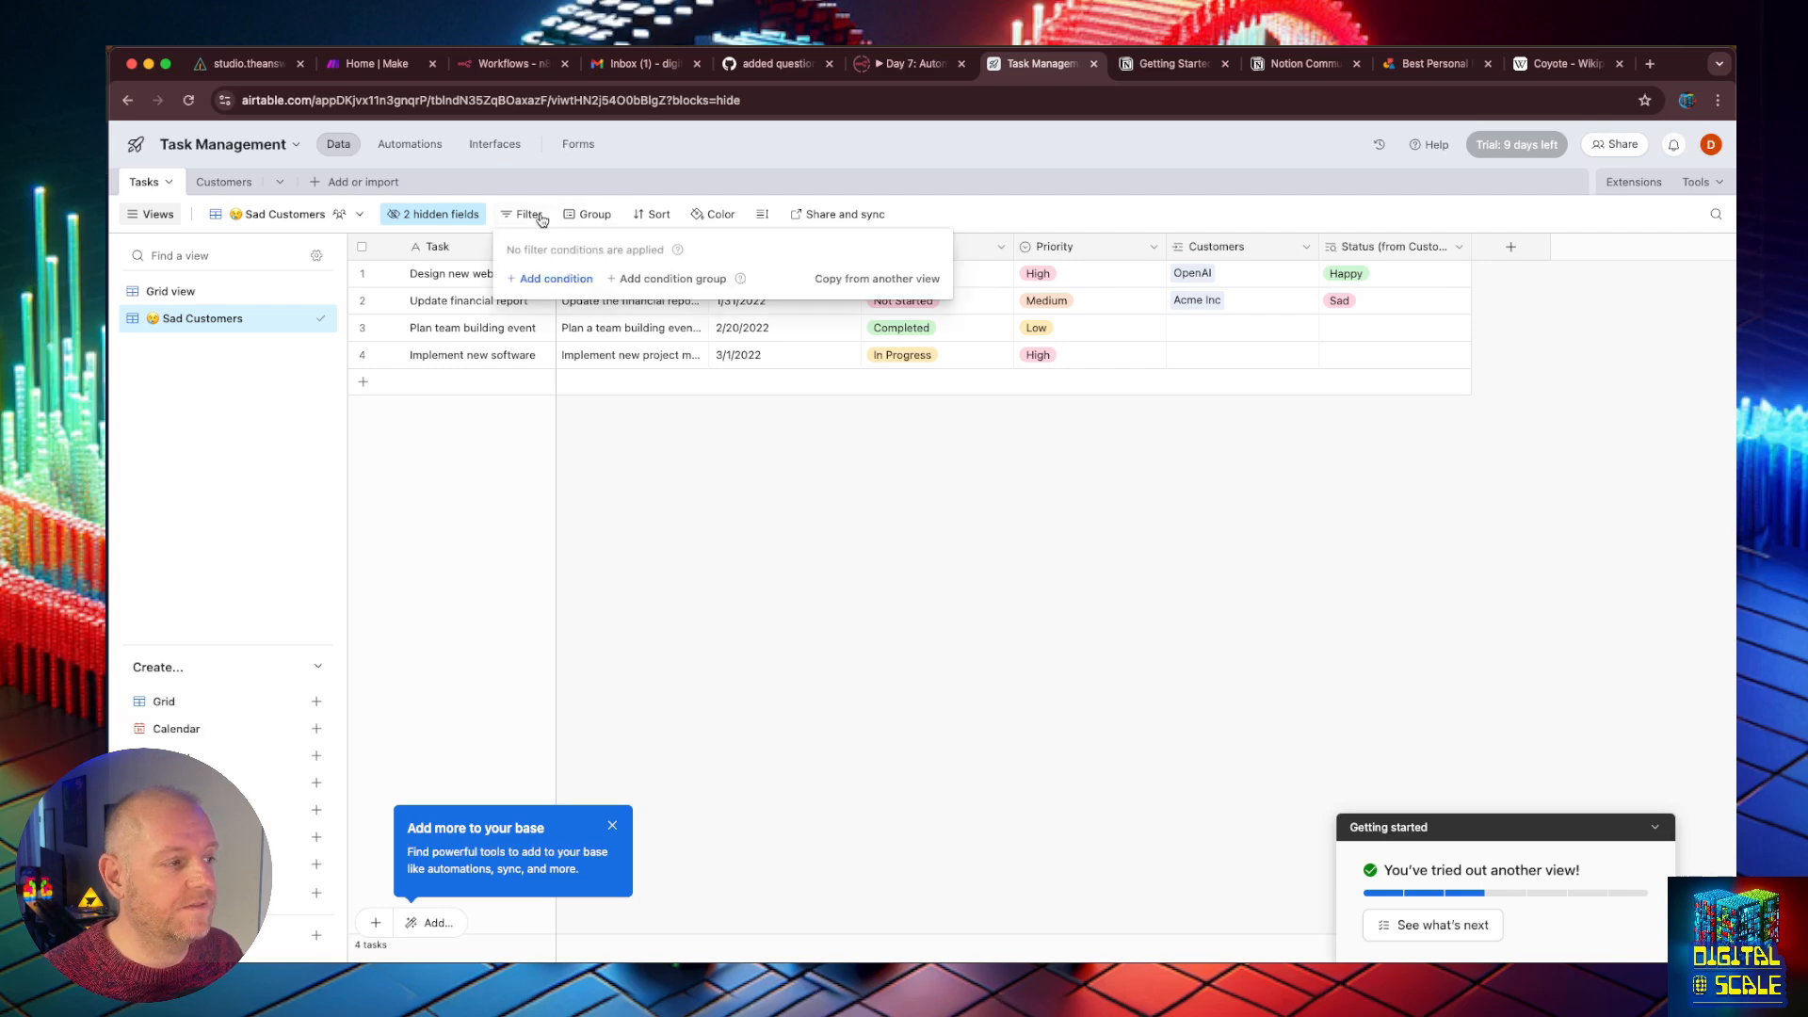
pyautogui.click(557, 279)
pyautogui.click(587, 279)
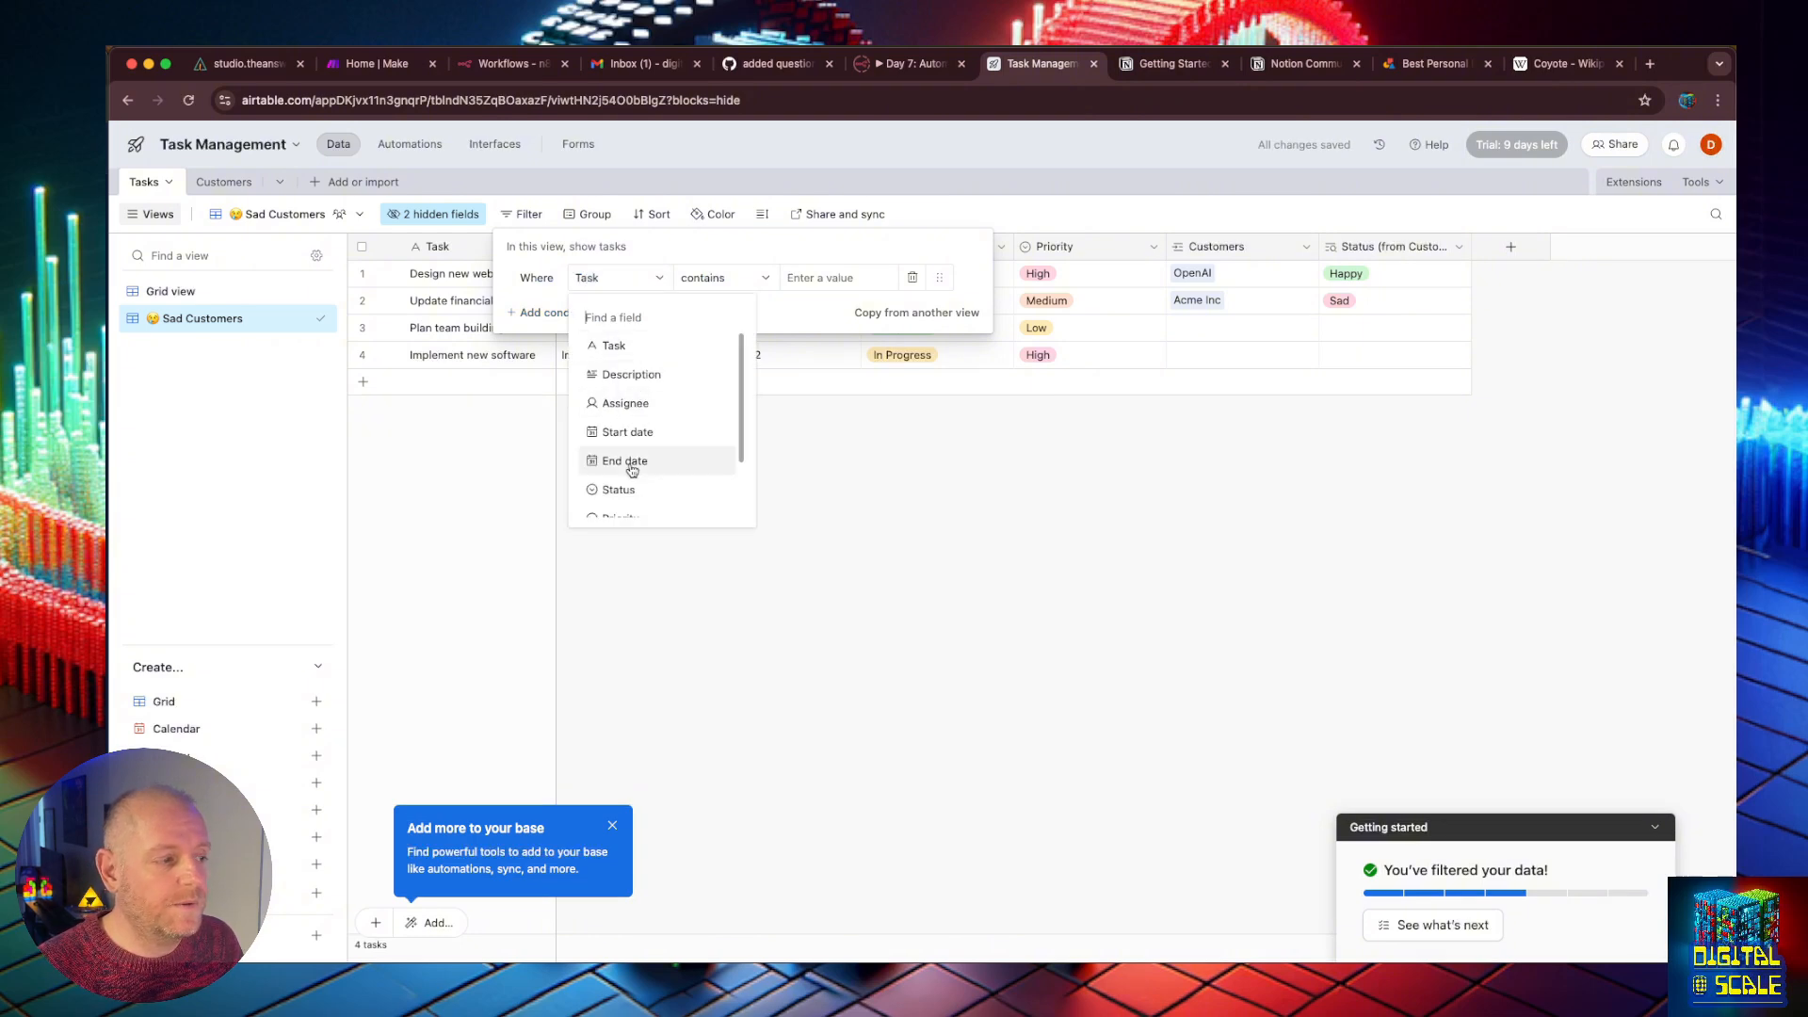
pyautogui.click(623, 491)
pyautogui.click(617, 278)
pyautogui.scroll(-2, 650, 452)
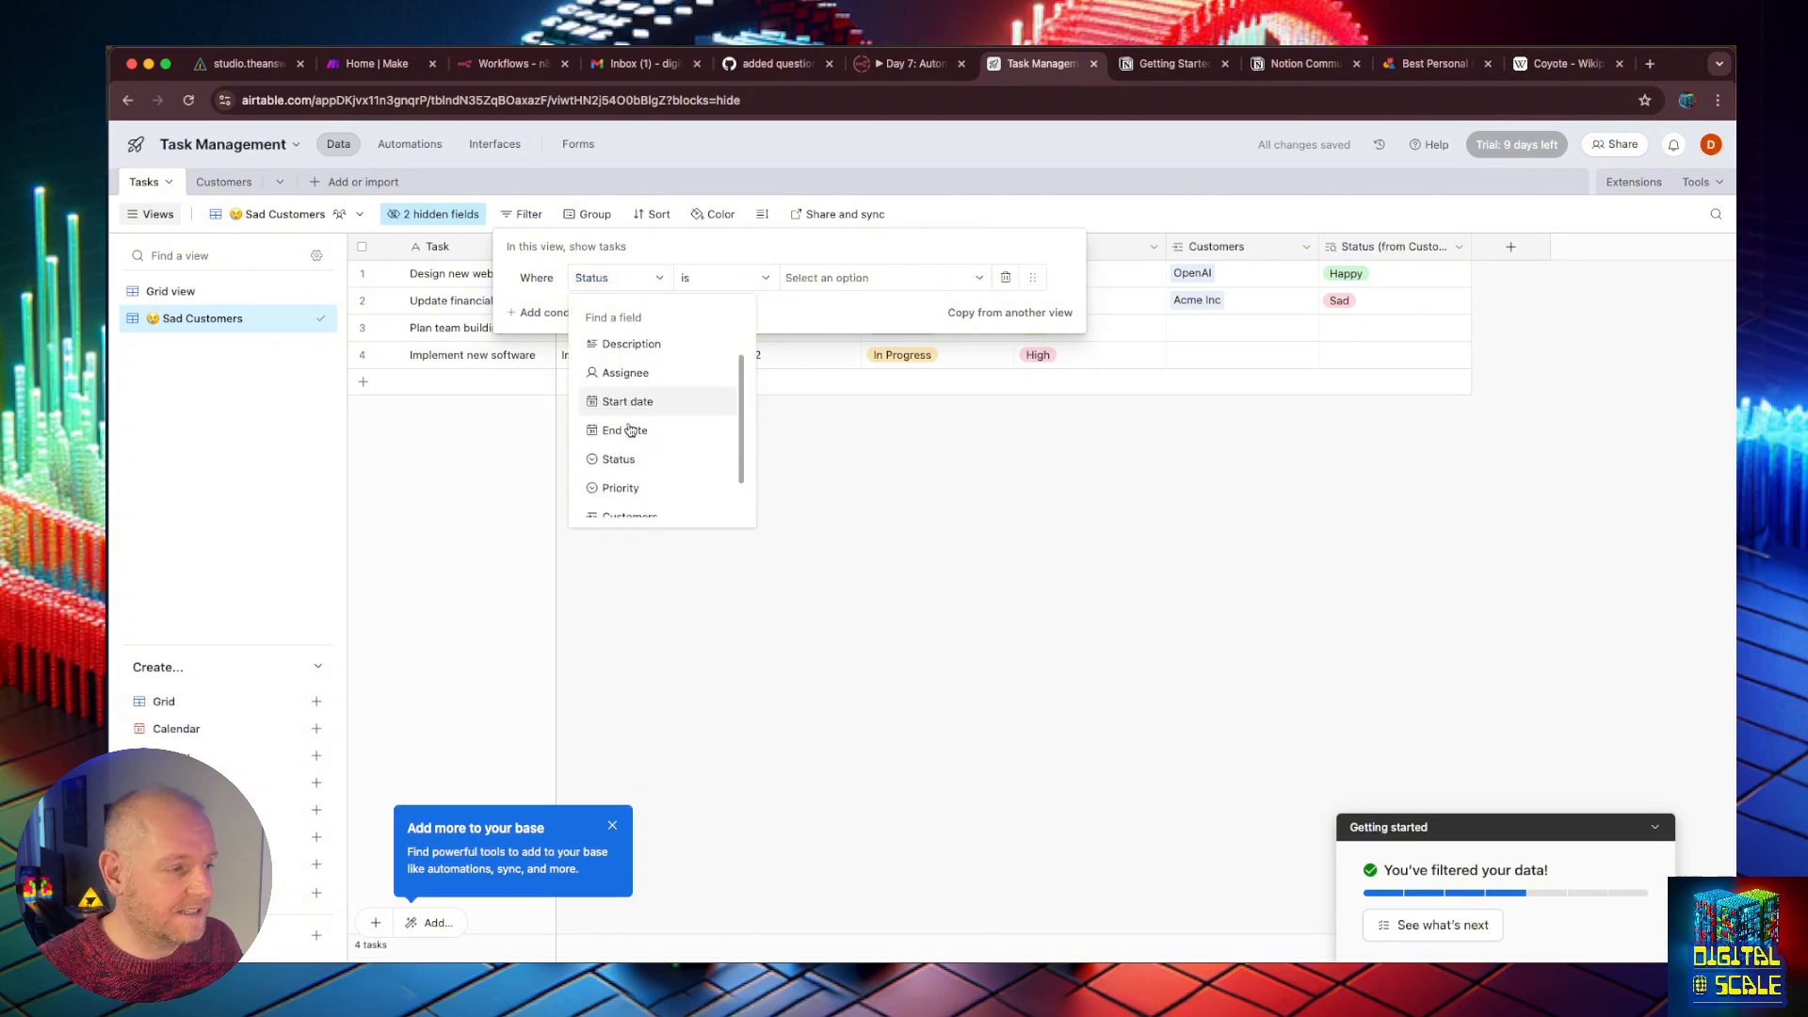
pyautogui.click(658, 503)
pyautogui.click(848, 278)
pyautogui.click(834, 347)
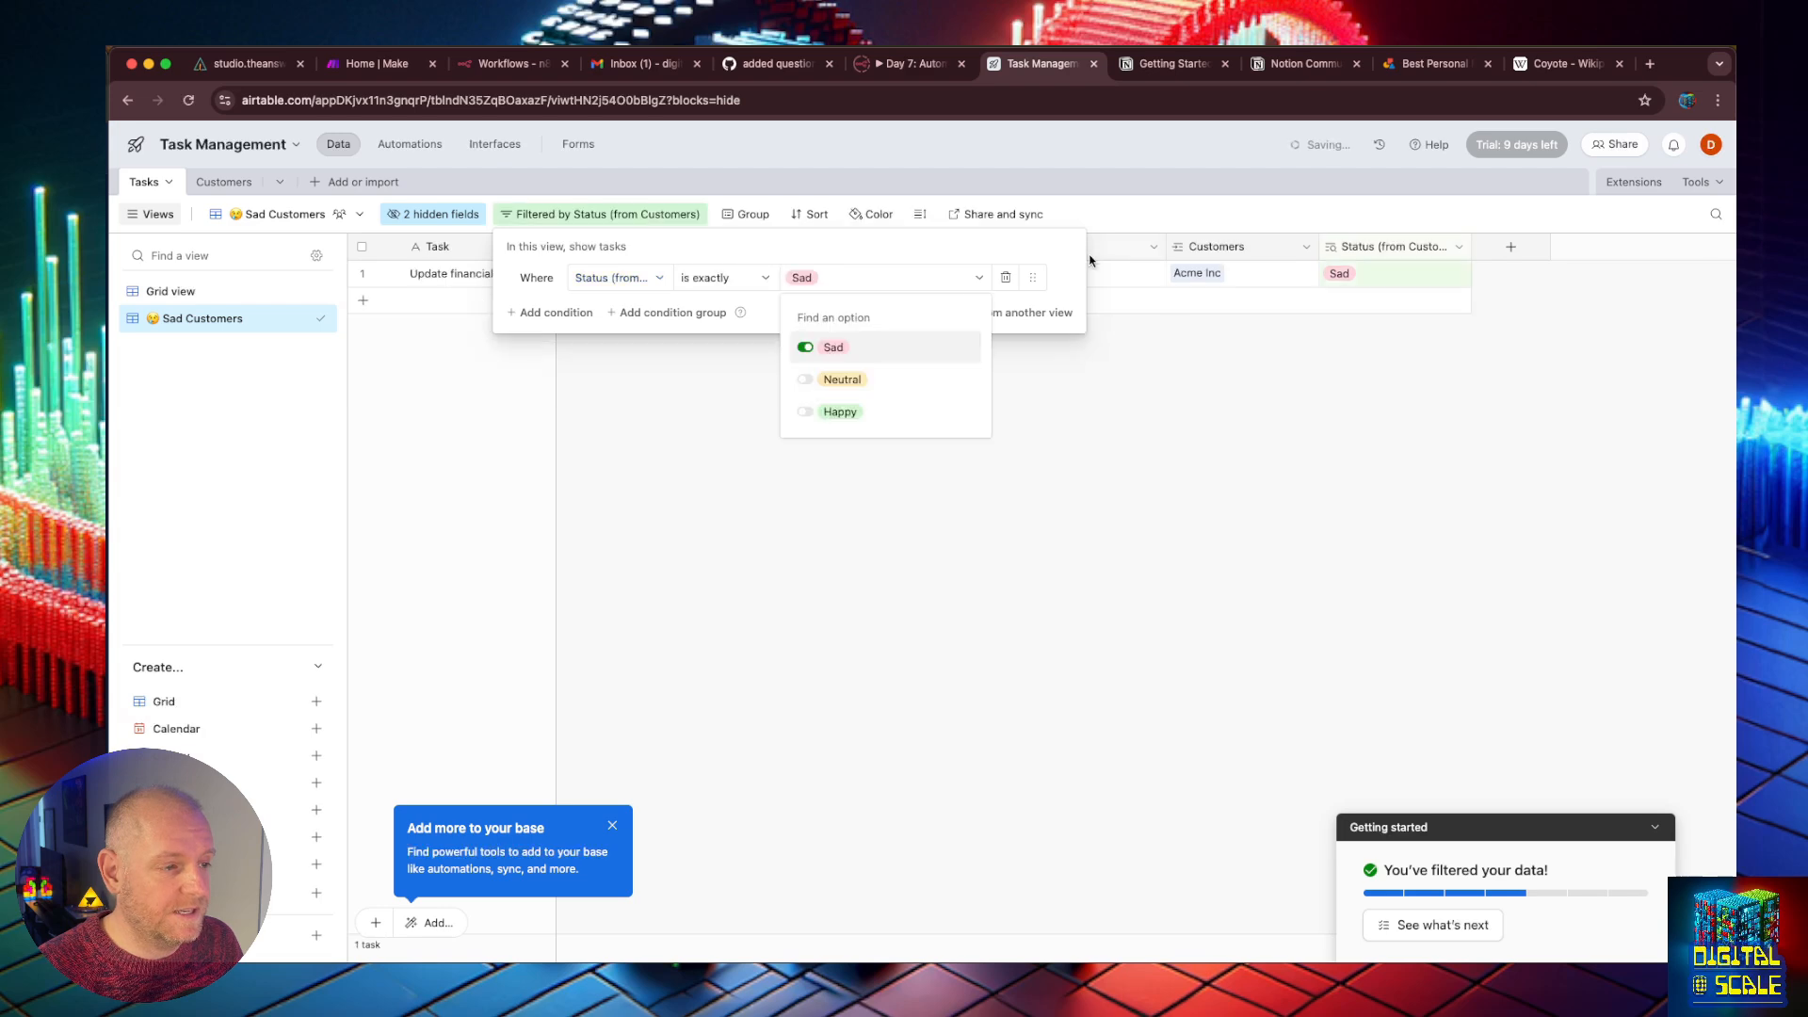
pyautogui.click(1228, 374)
pyautogui.click(1195, 224)
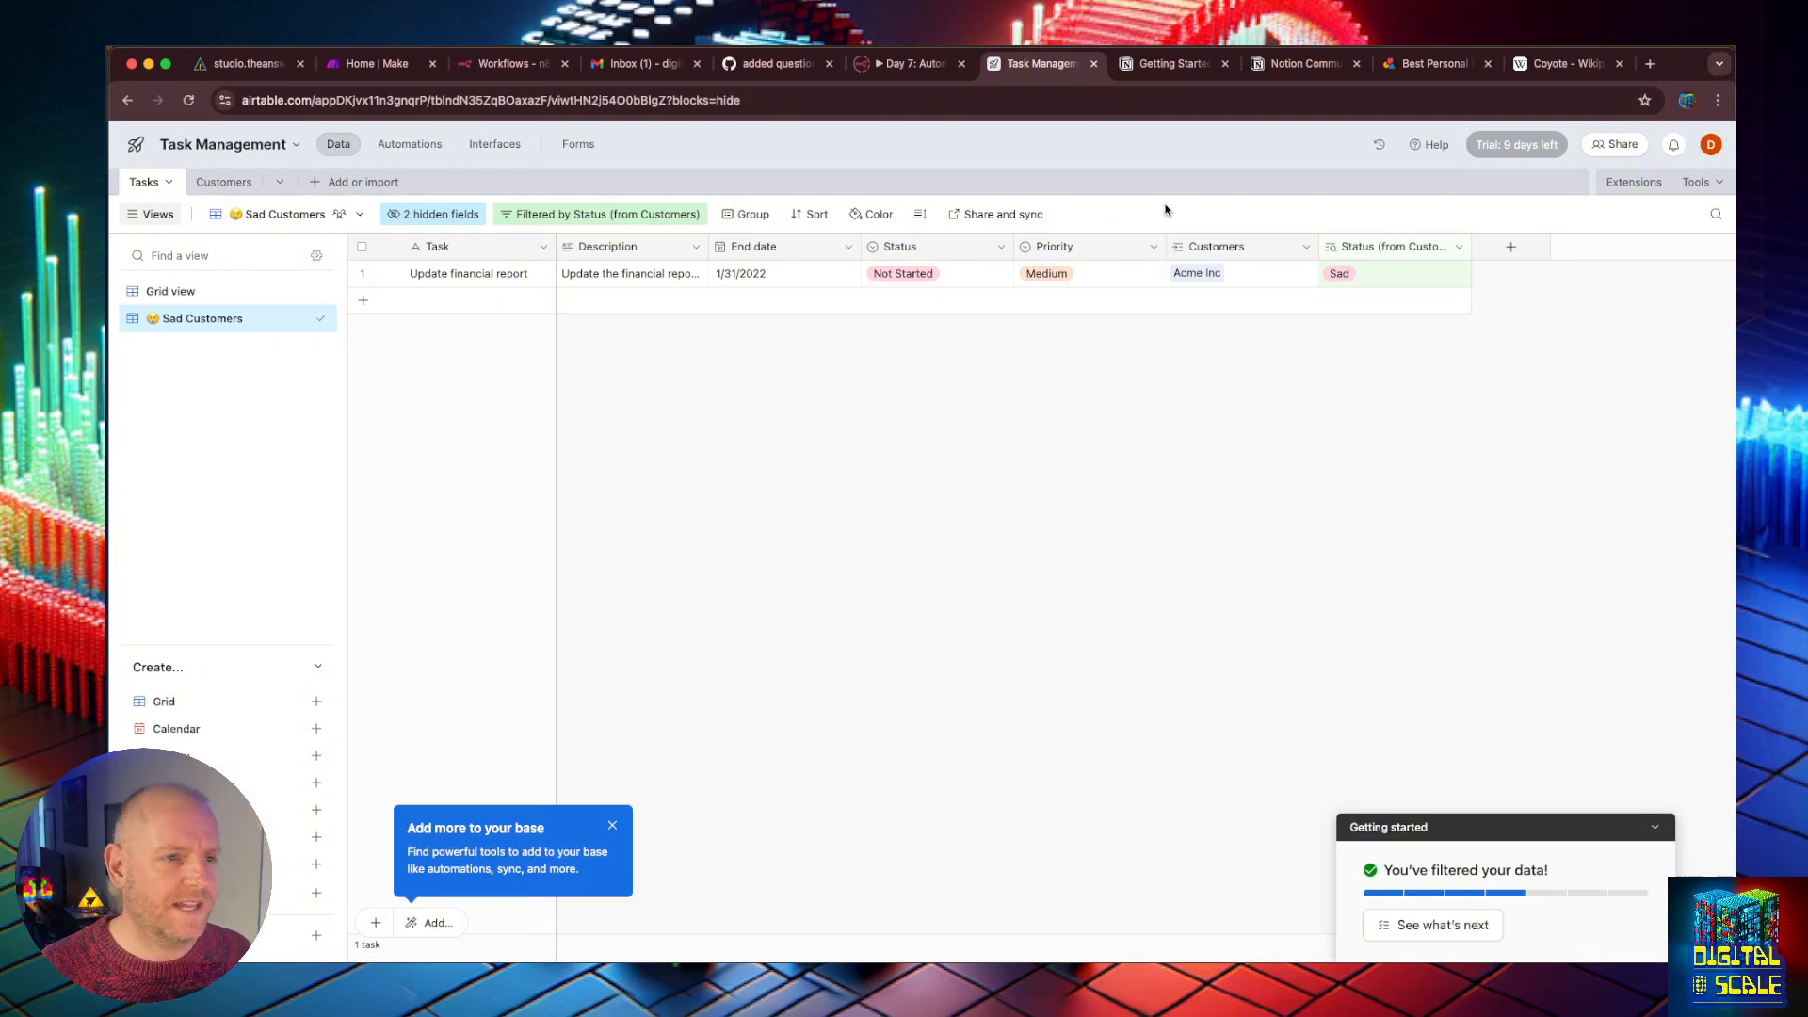
# Step: Create a collaborative Kanban view of the Tasks table named "Kanban Status Board", stacked by the Status field
pyautogui.click(264, 786)
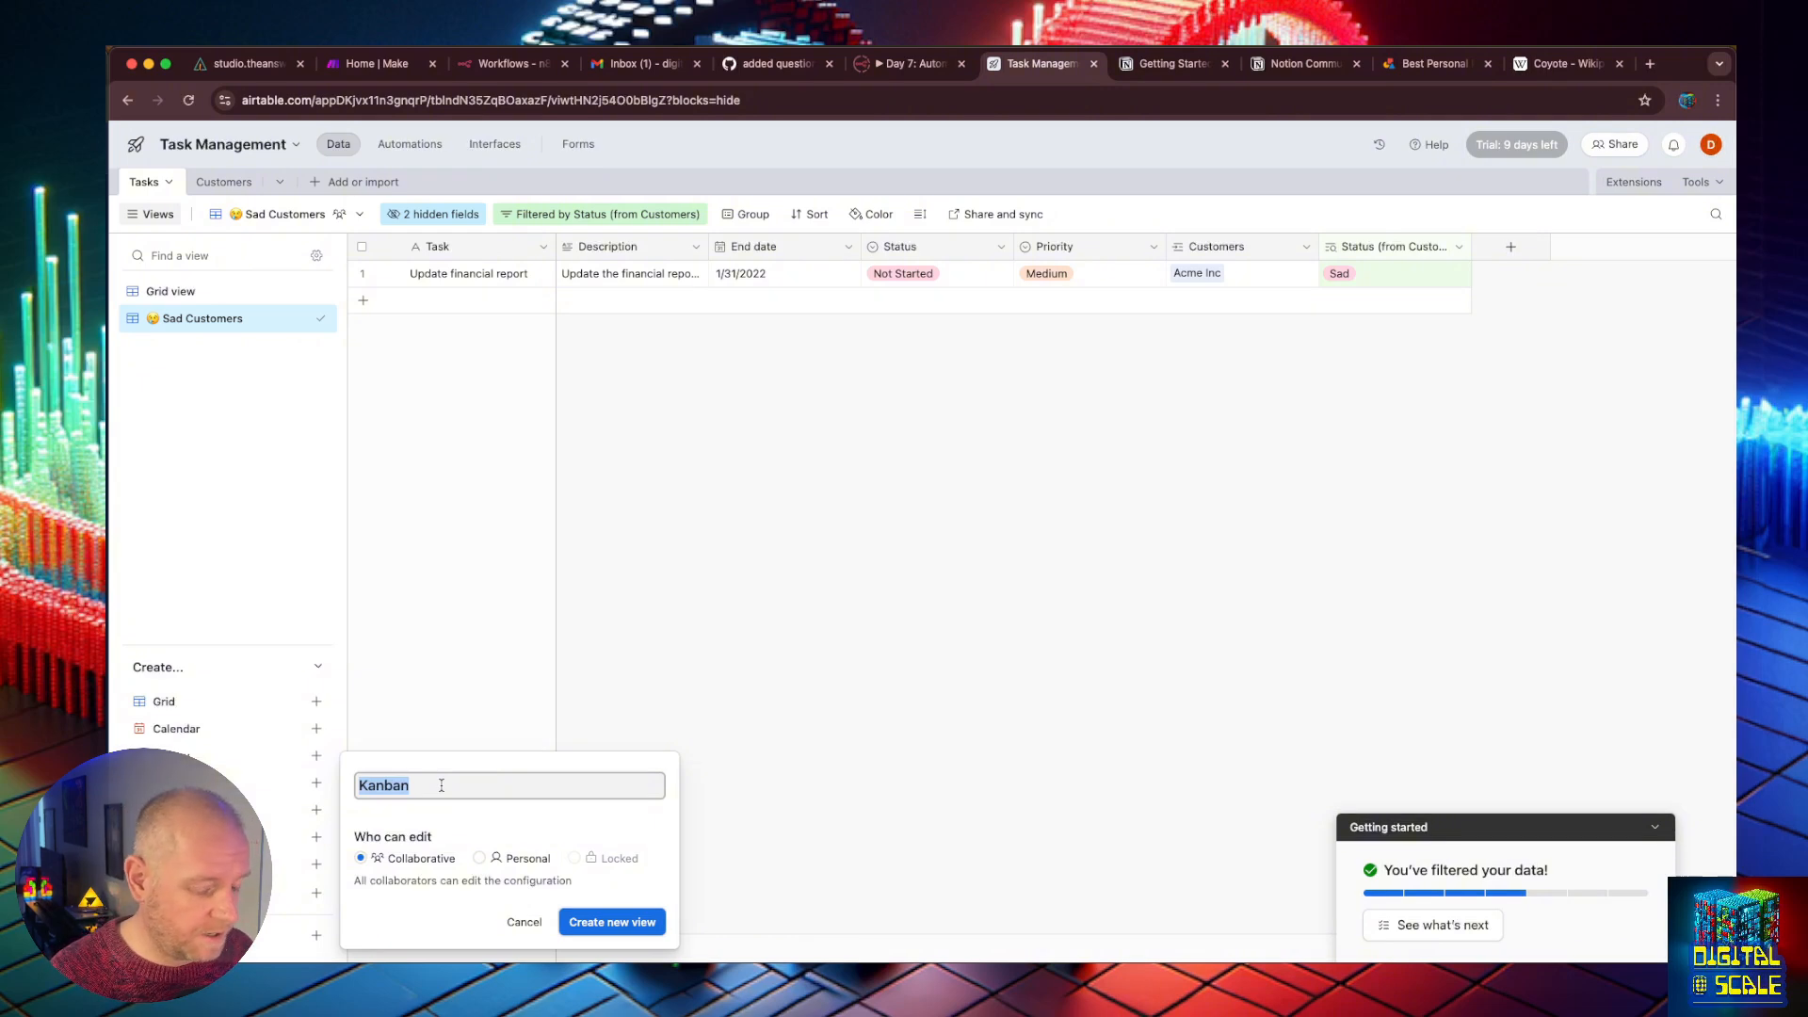
pyautogui.press('Right')
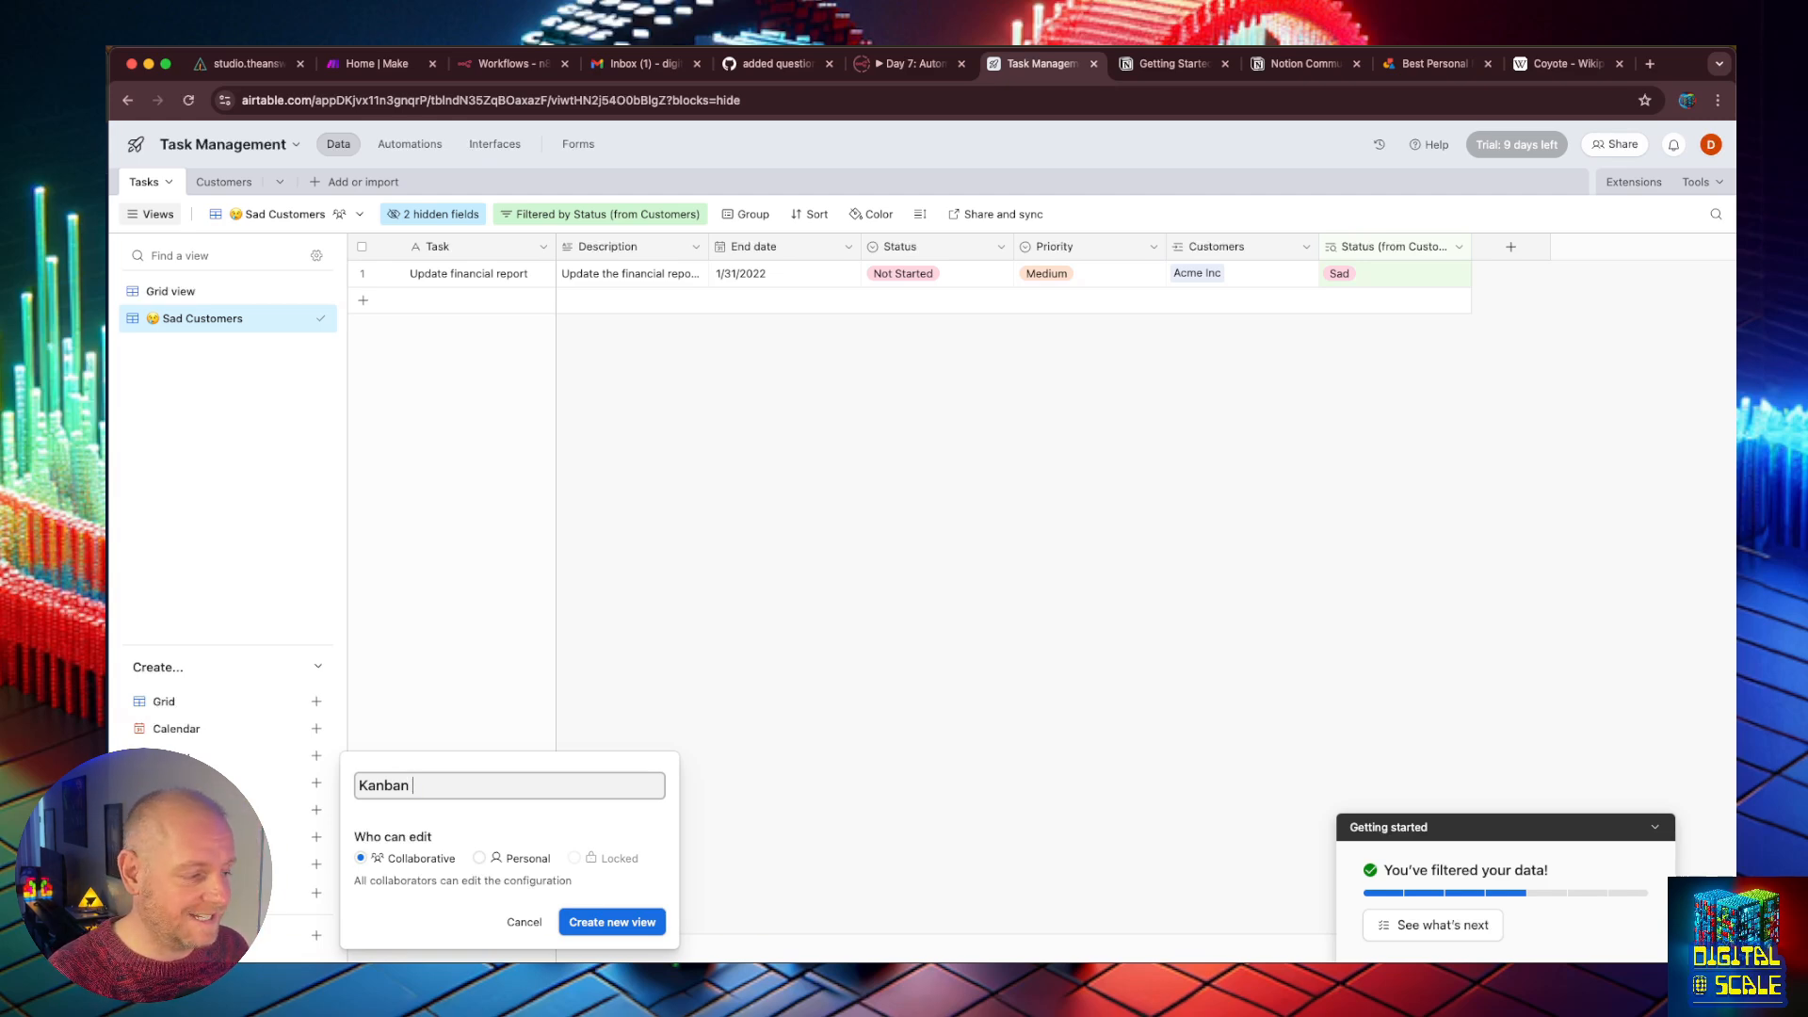
pyautogui.write('Boar')
pyautogui.press('BackSpace')
pyautogui.press('BackSpace')
pyautogui.press('BackSpace')
pyautogui.press('BackSpace')
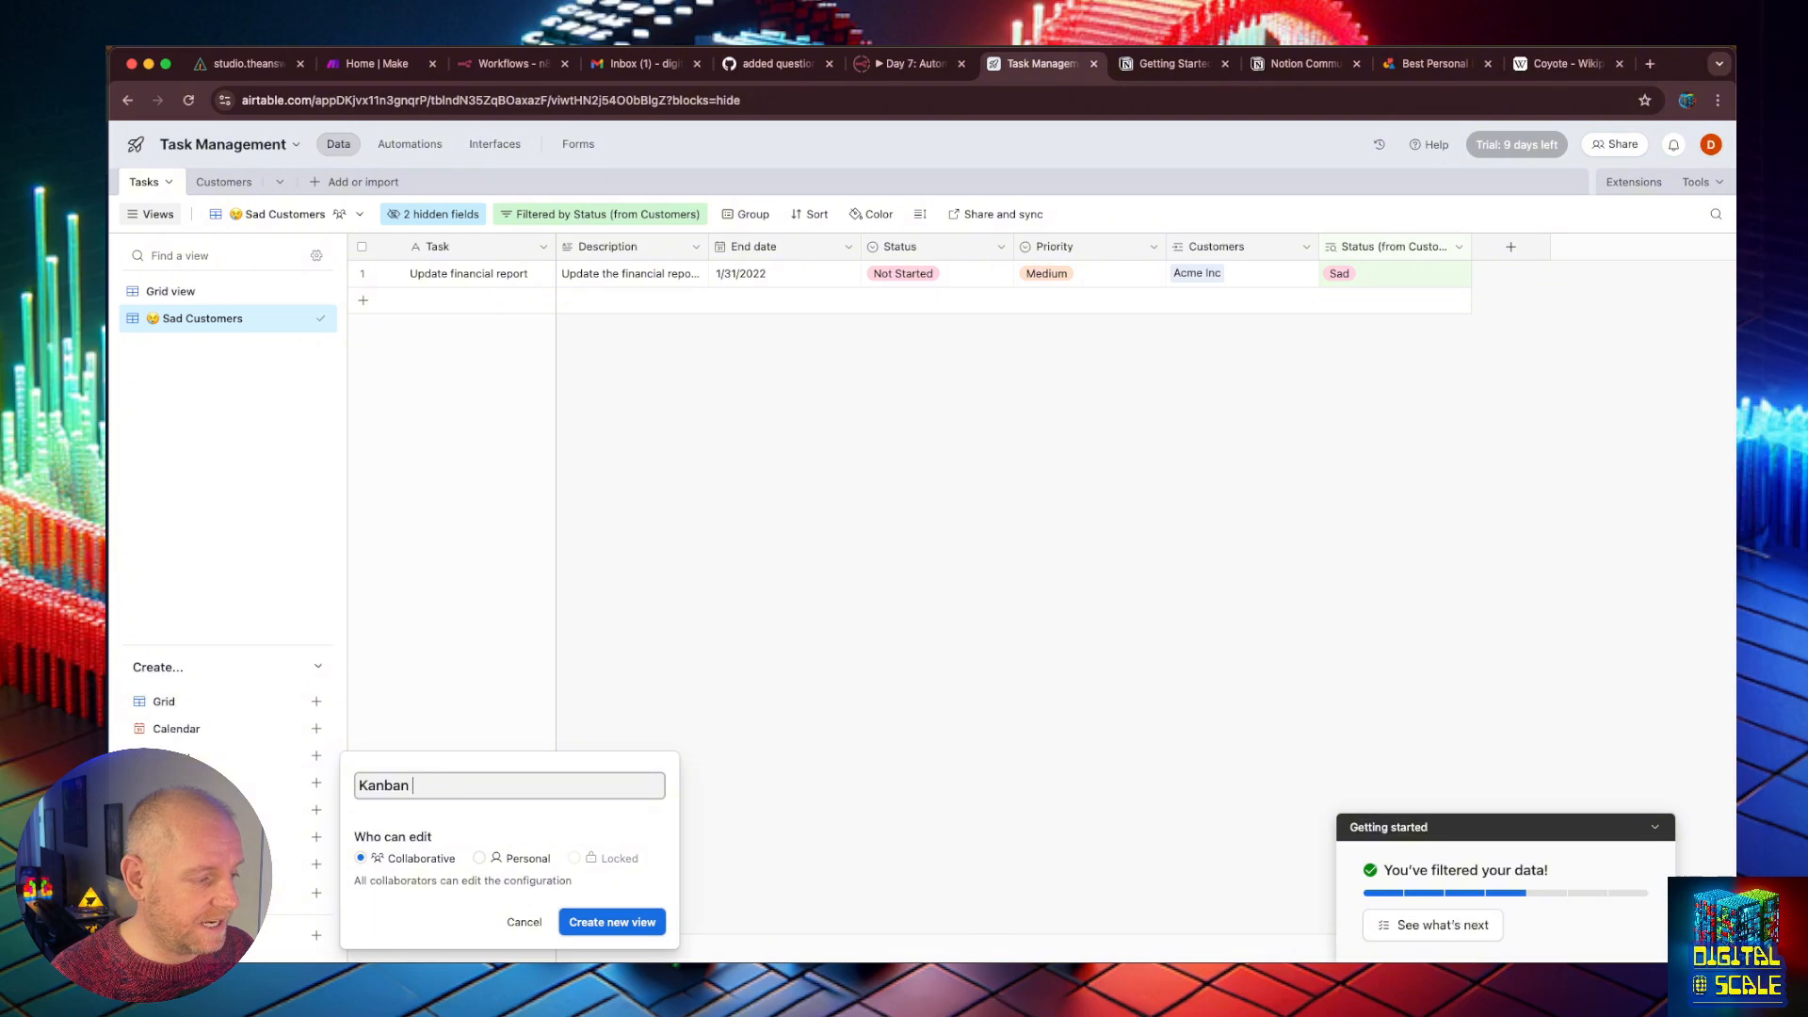
pyautogui.press('BackSpace')
pyautogui.press('super+z')
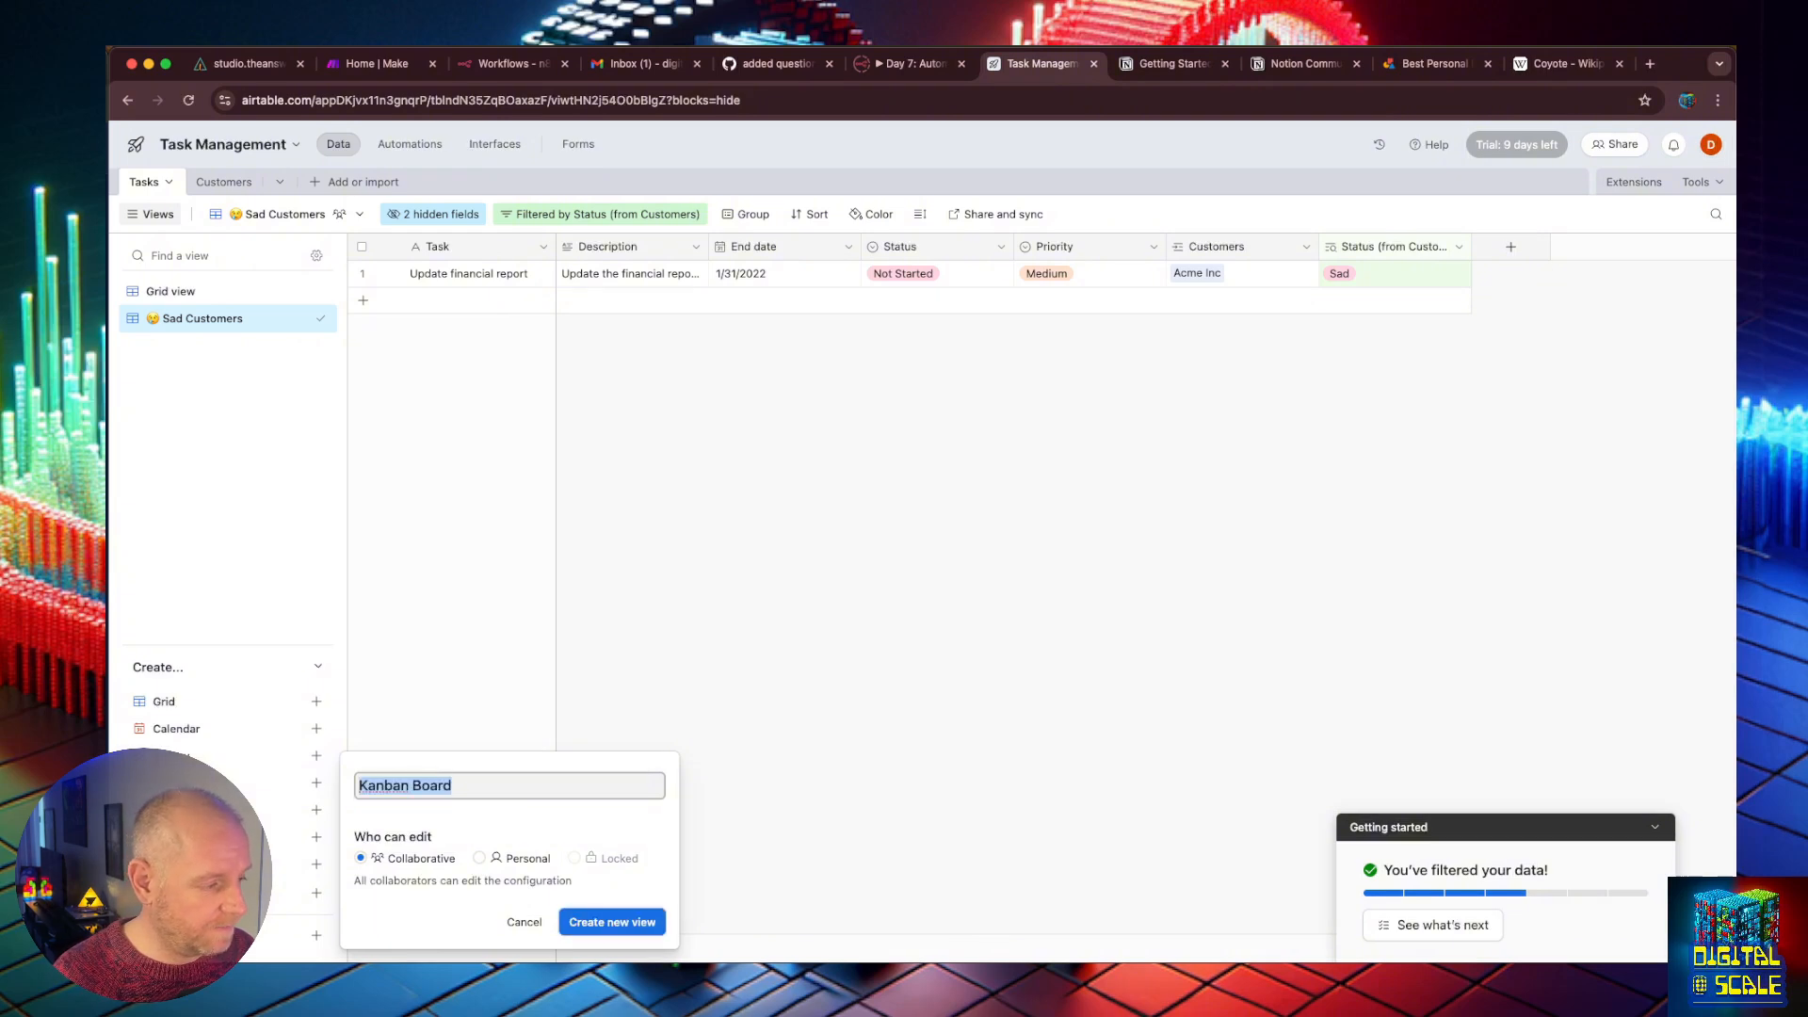
pyautogui.press('Right')
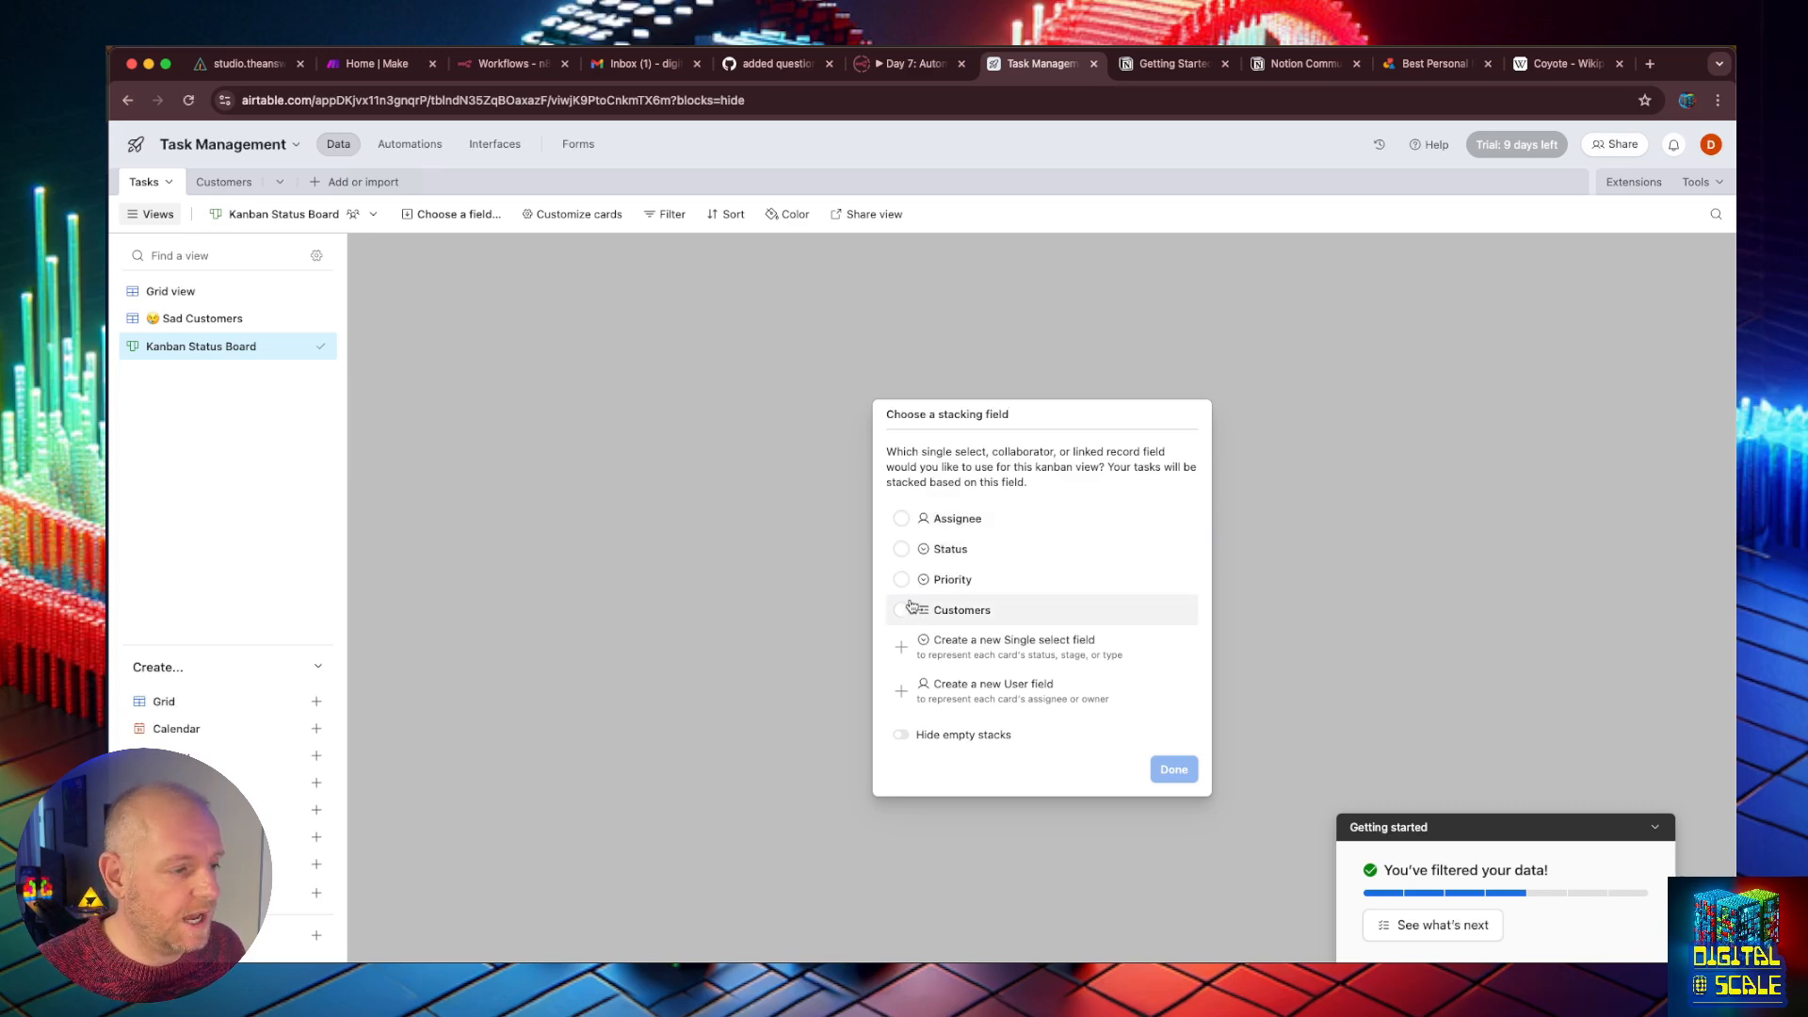
pyautogui.click(902, 550)
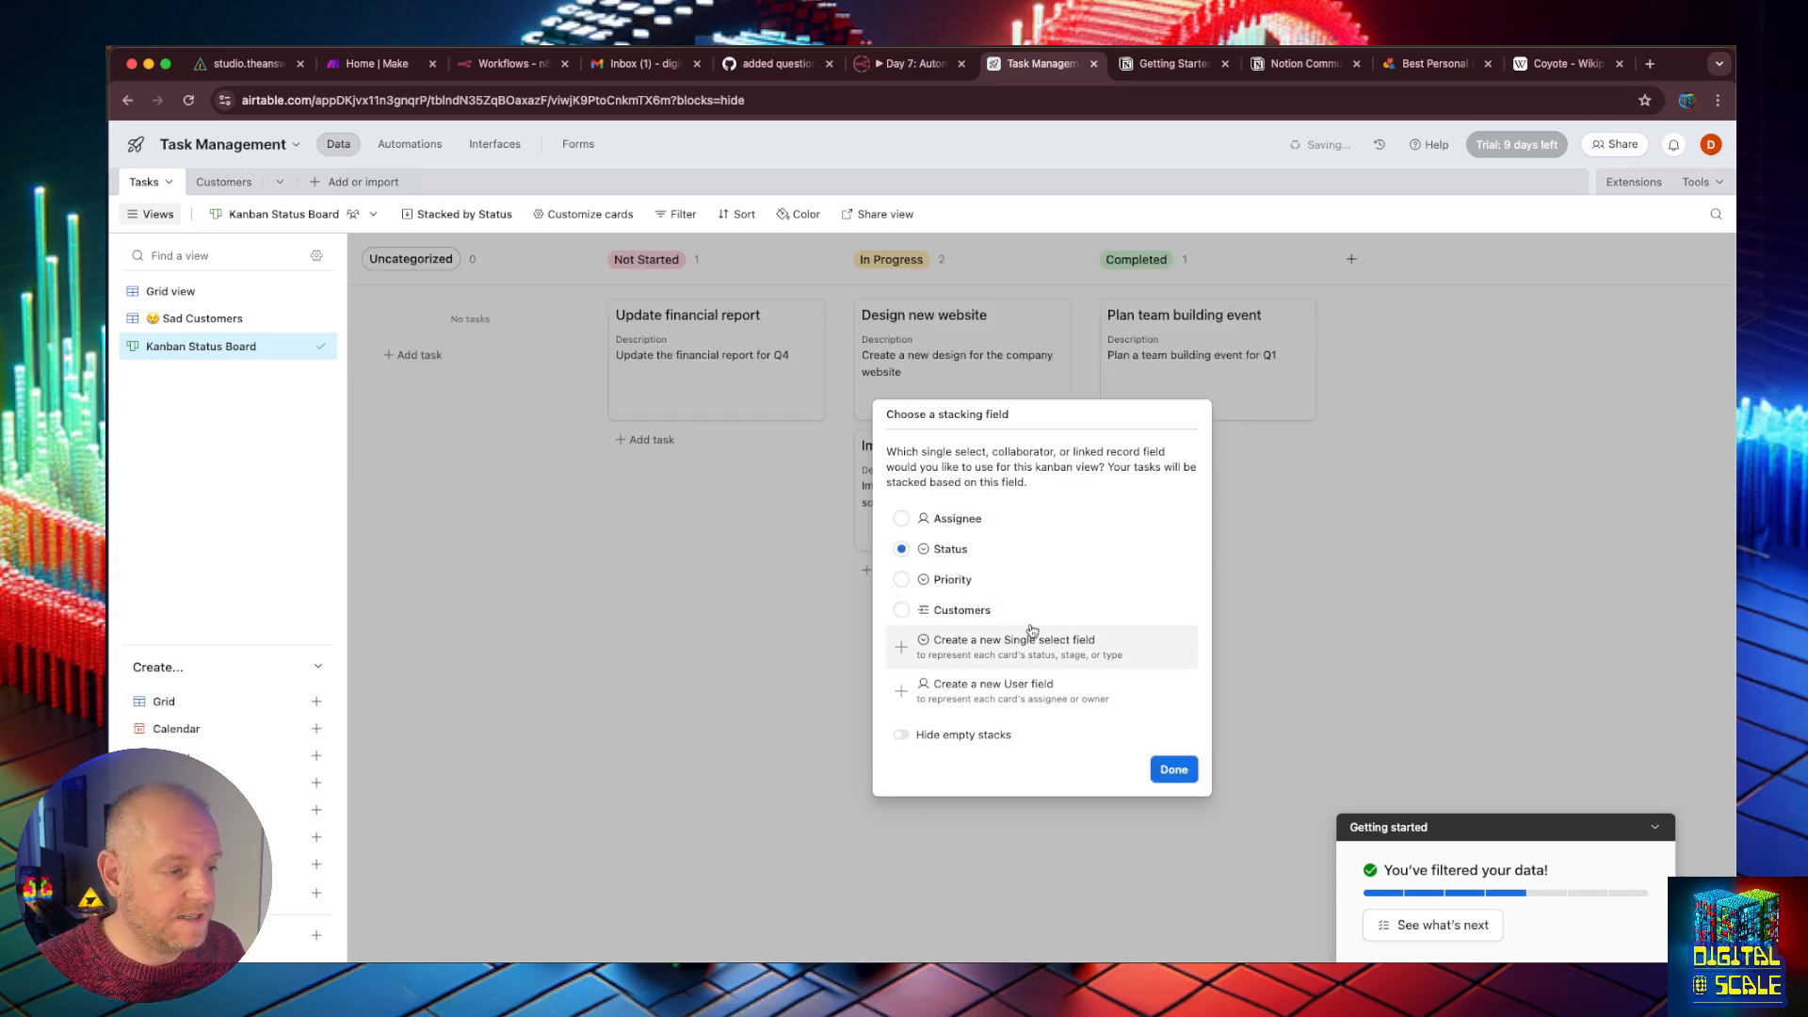
pyautogui.click(1173, 769)
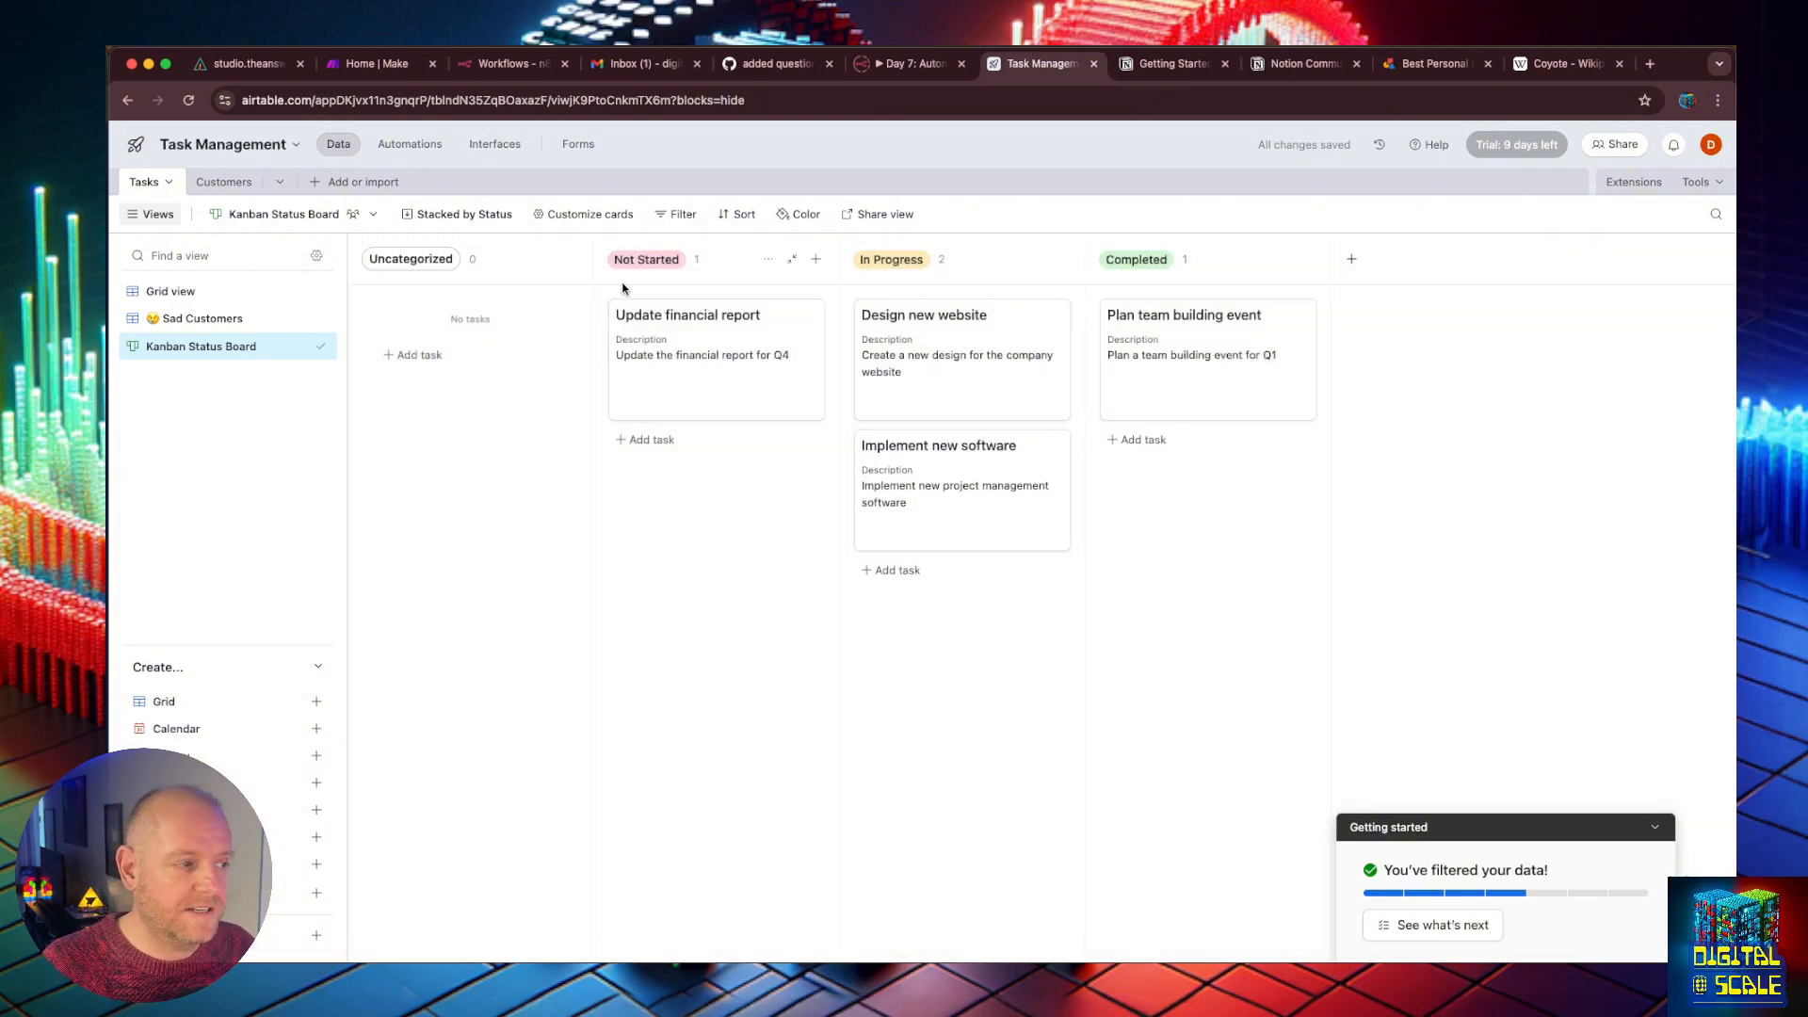
# Step: On the Kanban board, move the "Update financial report" card to In Progress and the "Design new website" card to Not Started
pyautogui.click(683, 369)
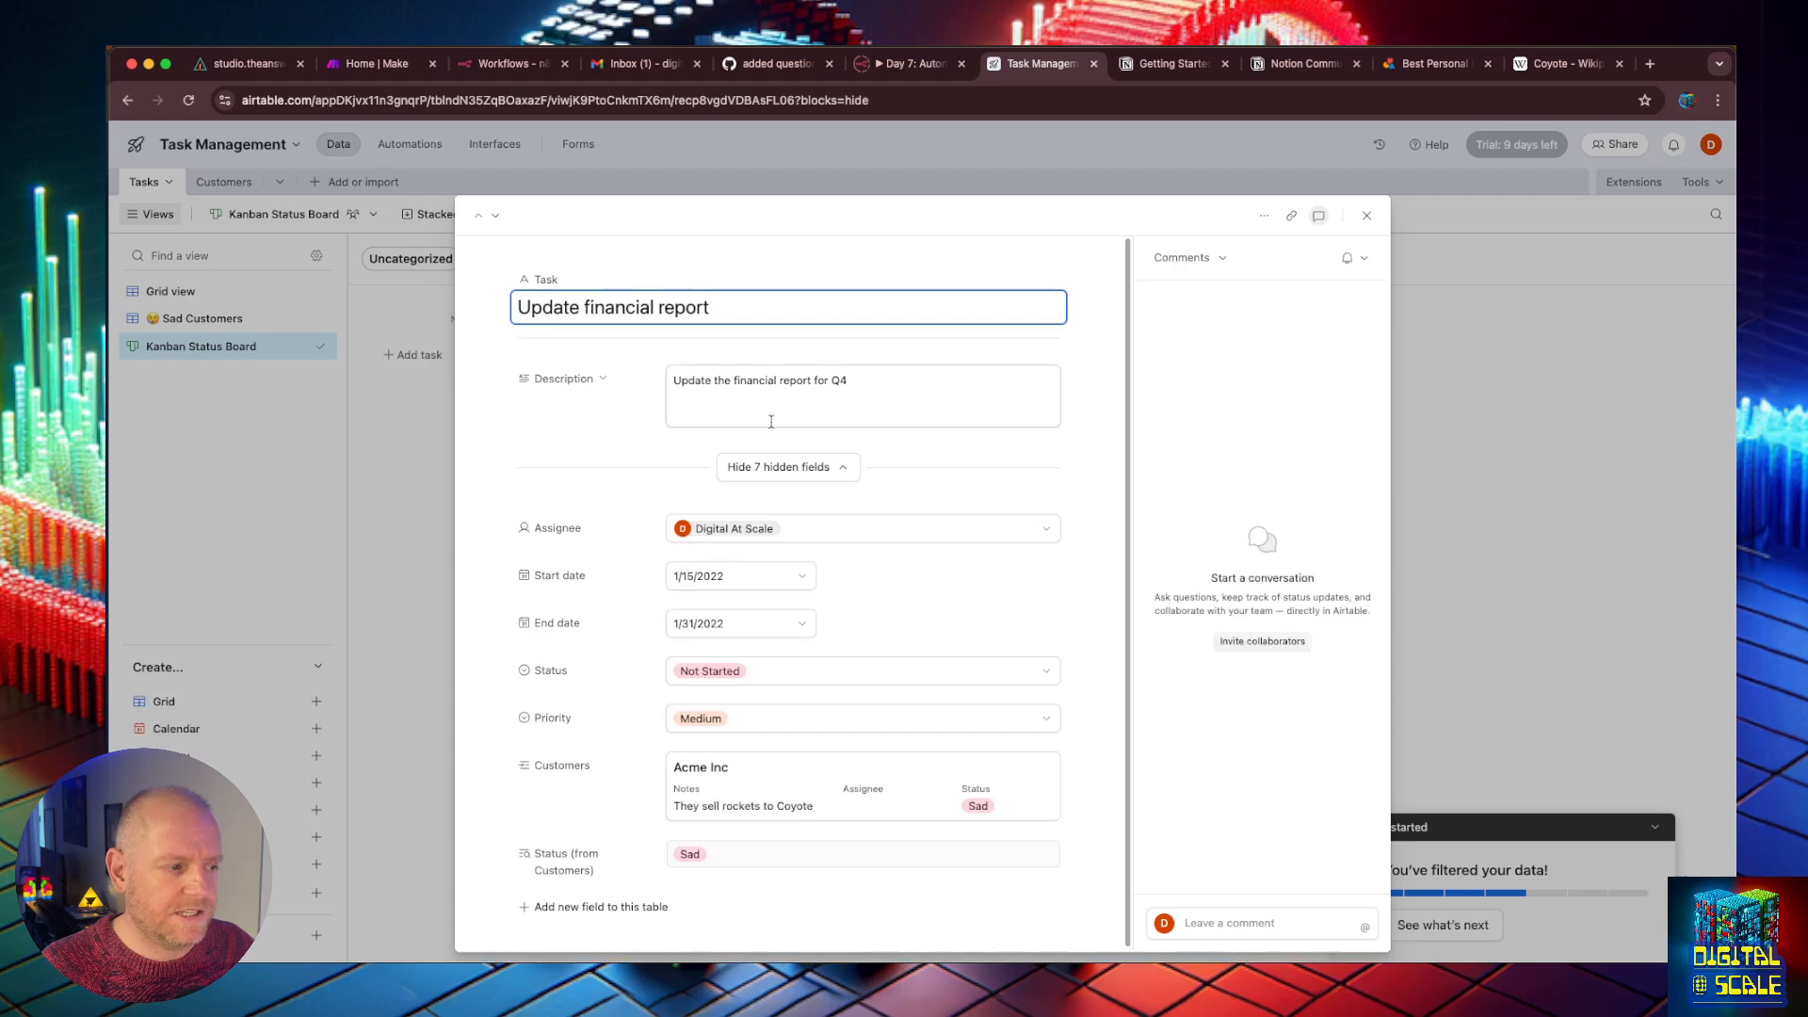
pyautogui.click(1366, 215)
pyautogui.moveTo(718, 331); pyautogui.dragTo(731, 434)
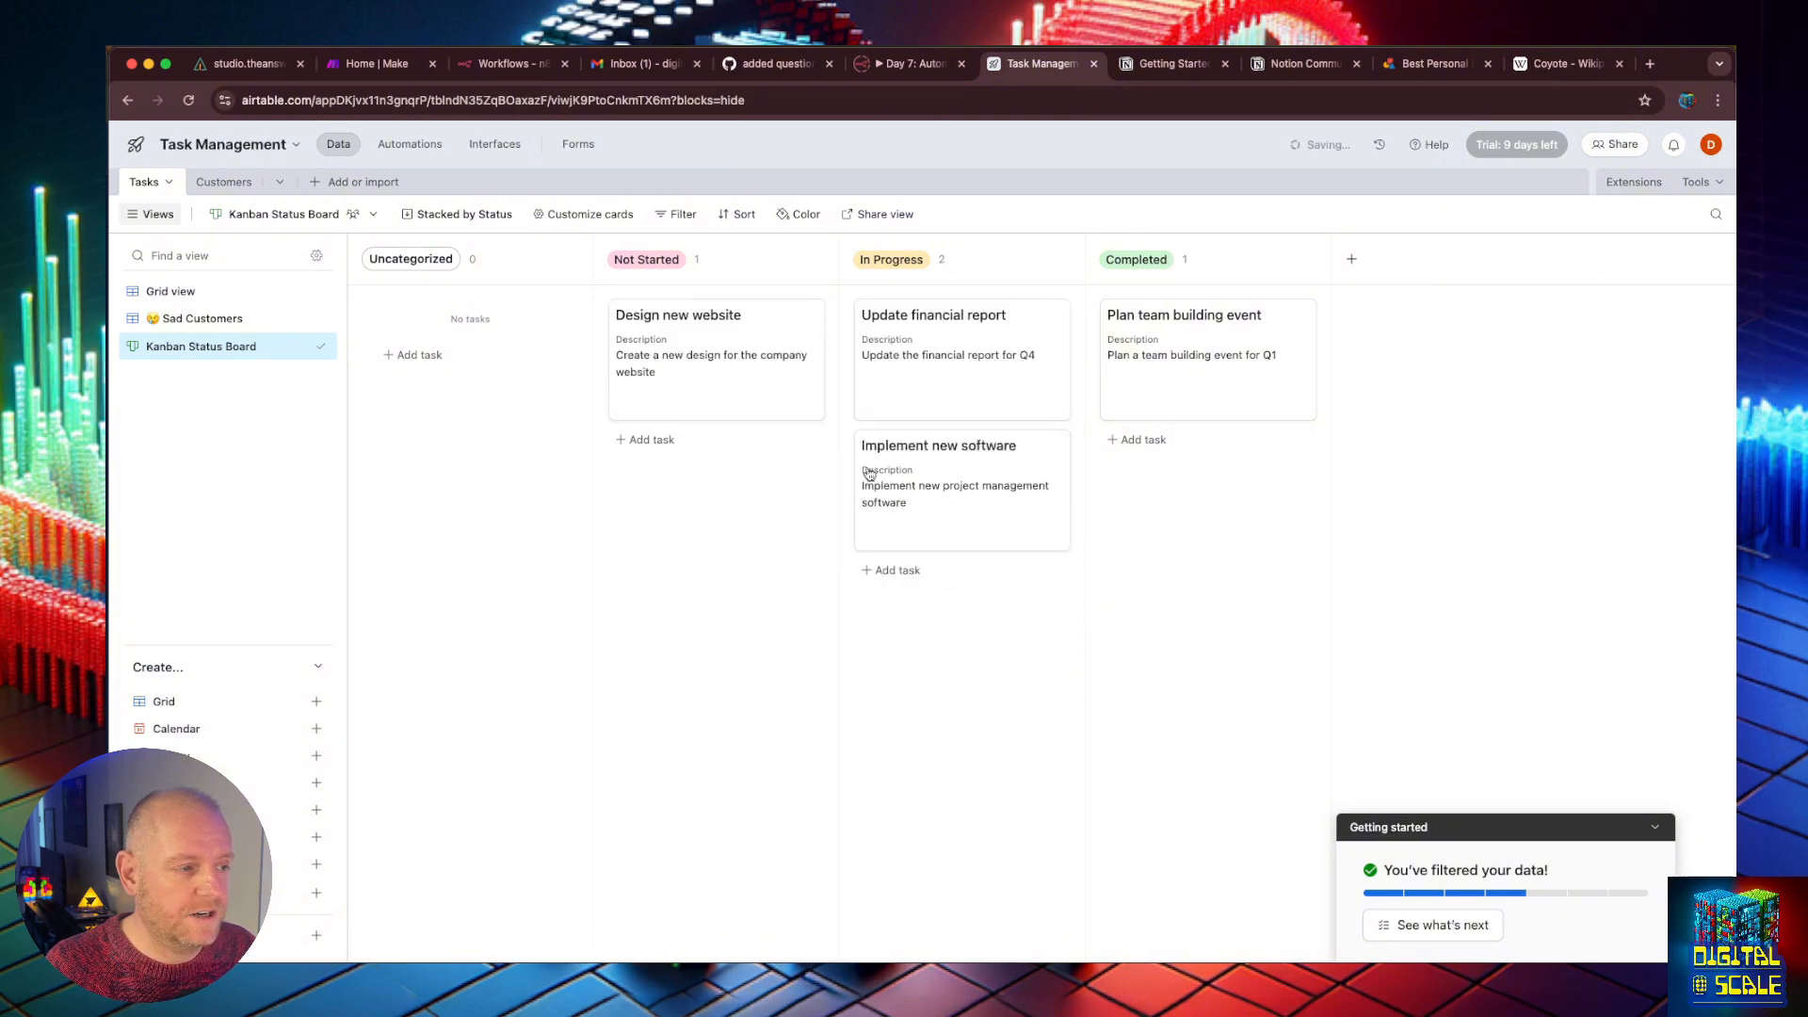
pyautogui.moveTo(1155, 344); pyautogui.dragTo(1102, 336)
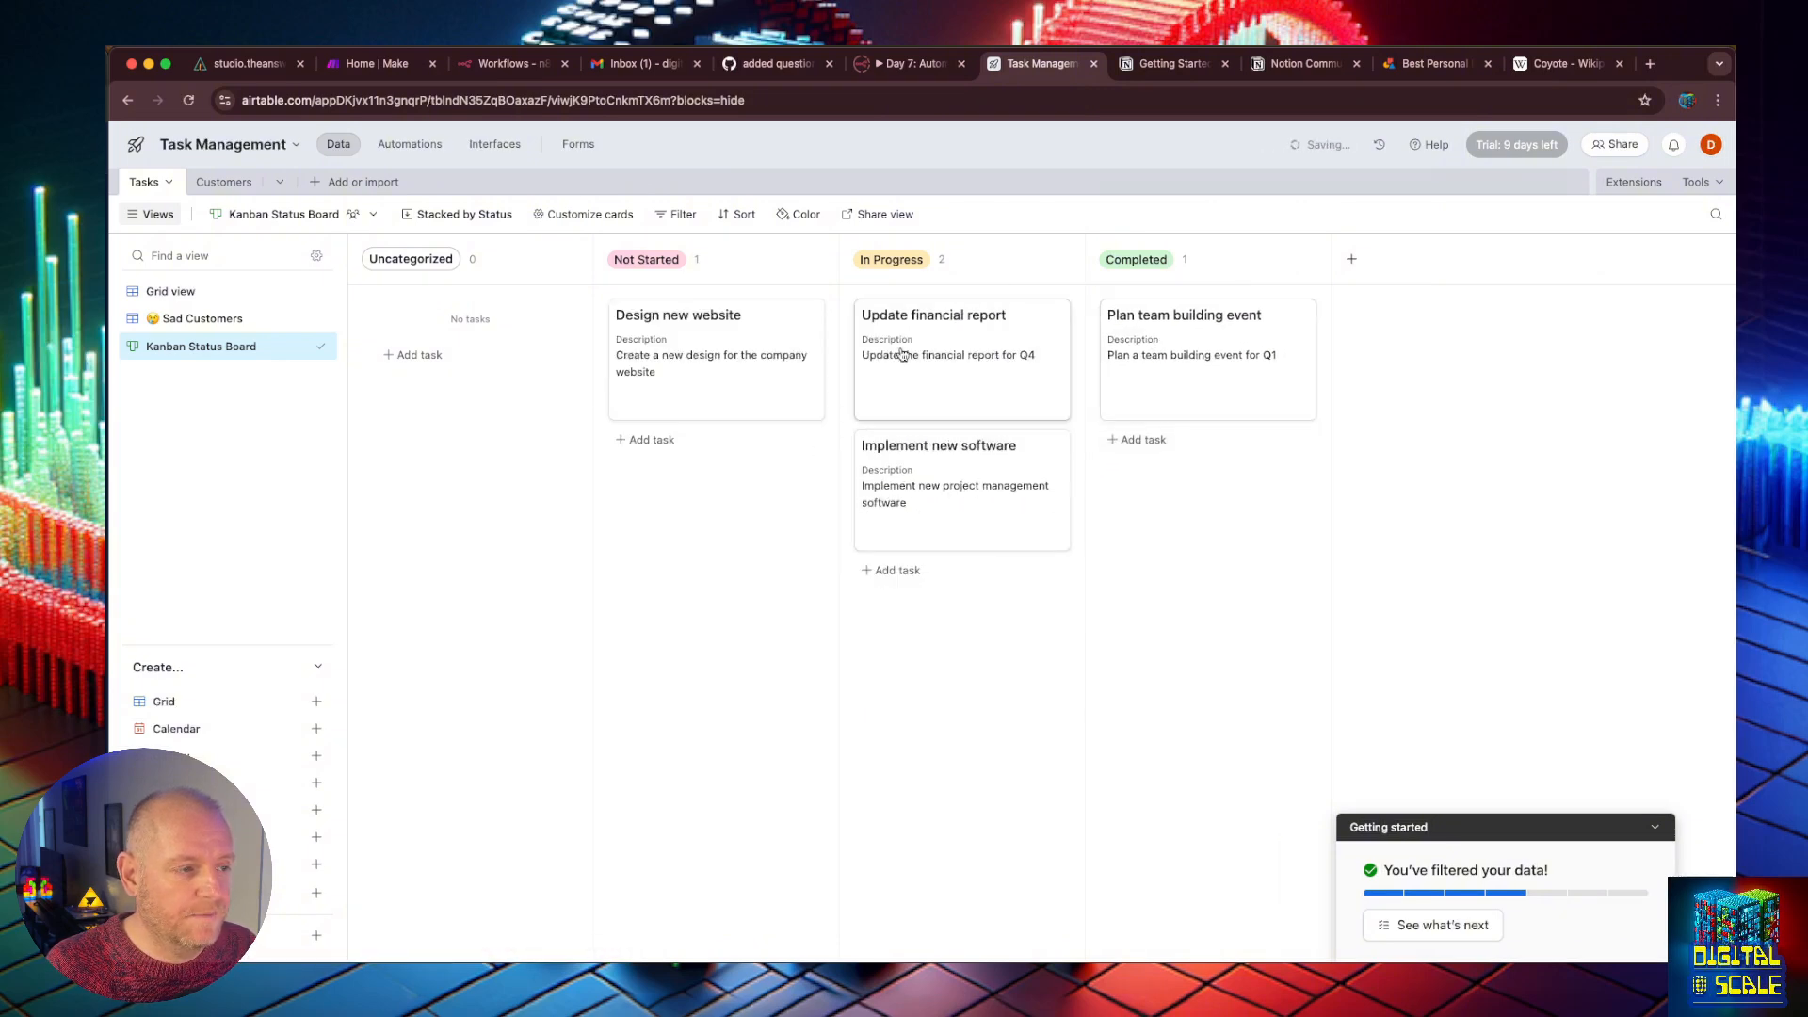
pyautogui.moveTo(939, 349)
pyautogui.mouseDown()
pyautogui.moveTo(1035, 341)
pyautogui.moveTo(904, 332)
pyautogui.moveTo(1047, 346)
pyautogui.moveTo(1088, 318)
pyautogui.moveTo(921, 329)
pyautogui.mouseUp()
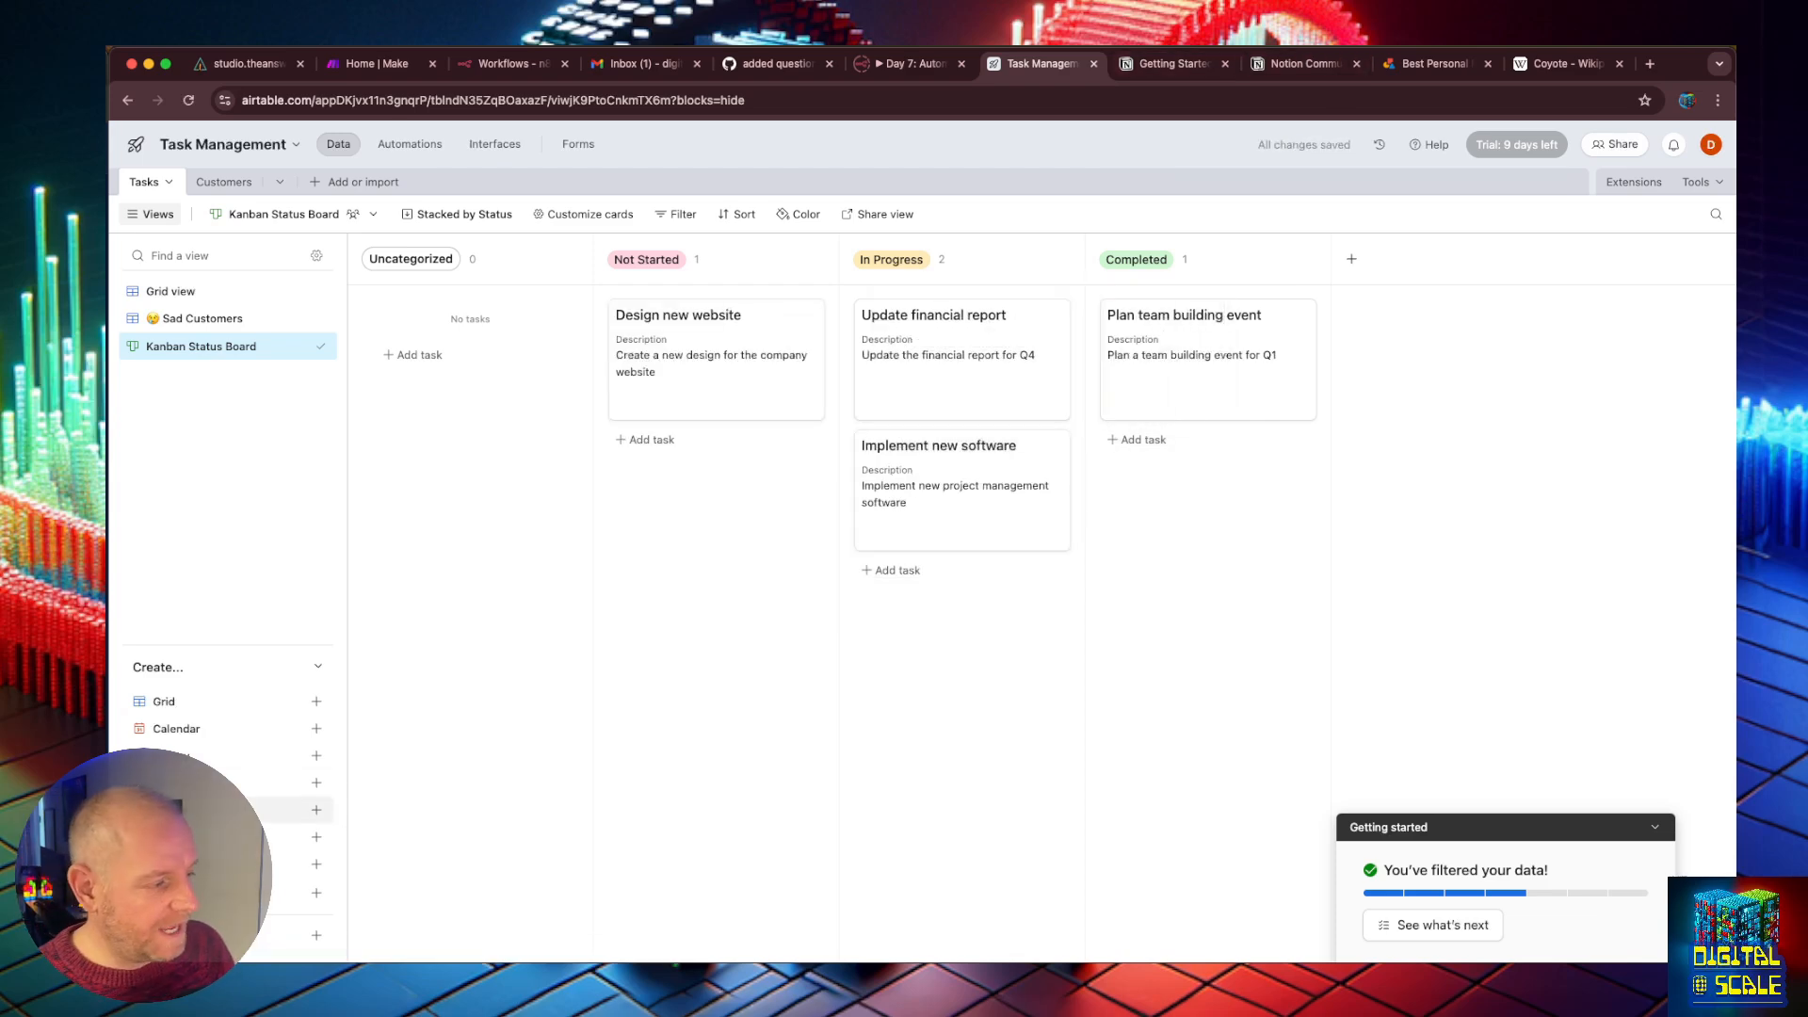
# Step: Create a collaborative Timeline view of the Tasks table, choosing its date field and leaving the tasks ungrouped
pyautogui.moveTo(189, 808)
pyautogui.click(316, 810)
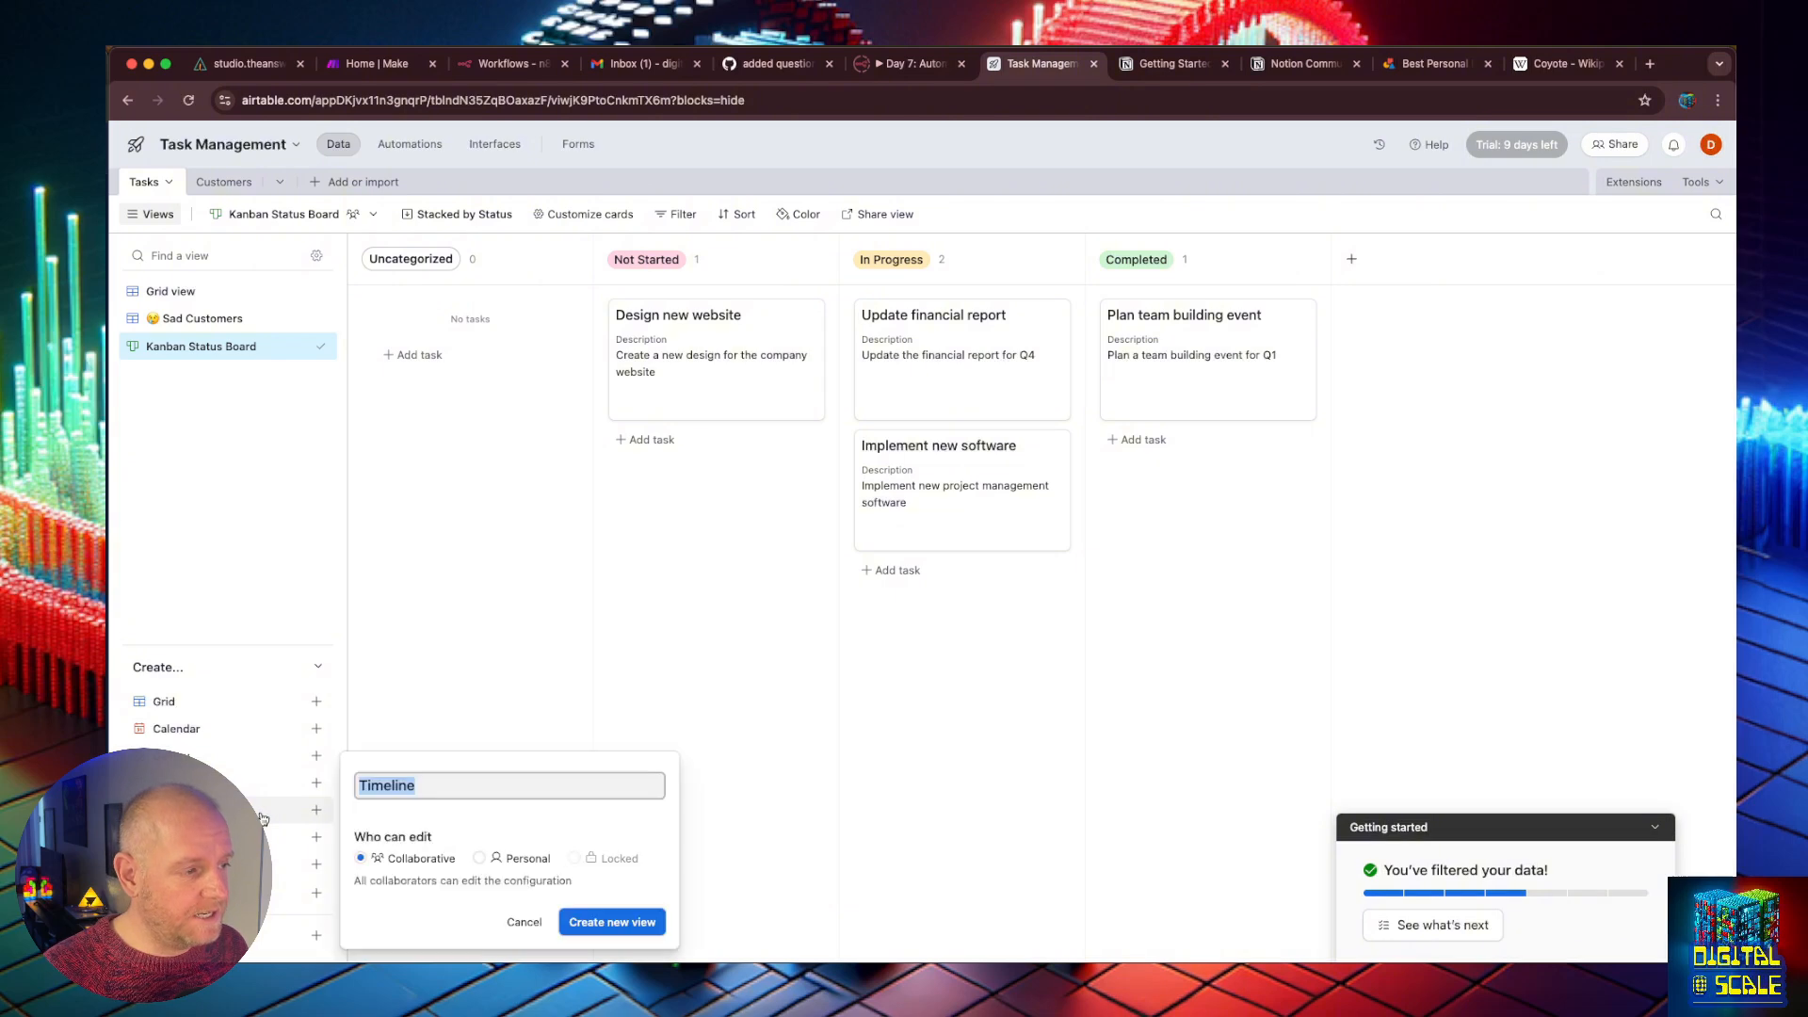
pyautogui.click(610, 921)
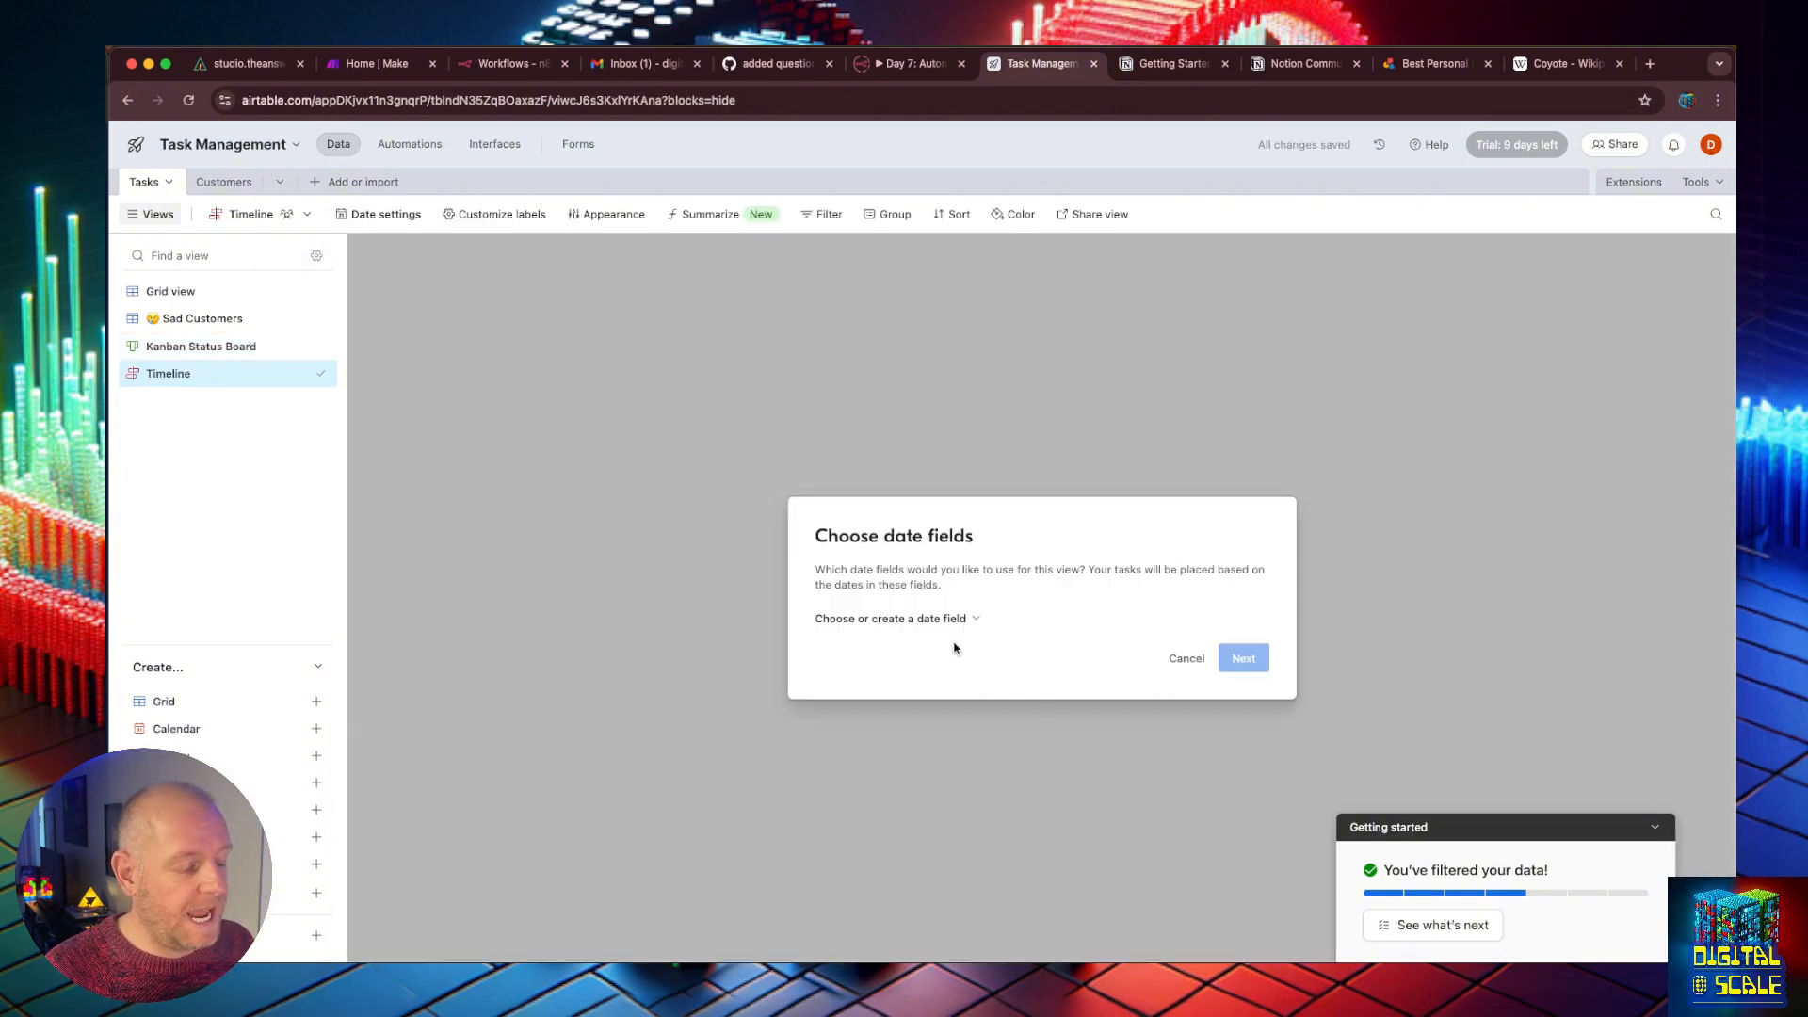
pyautogui.click(940, 618)
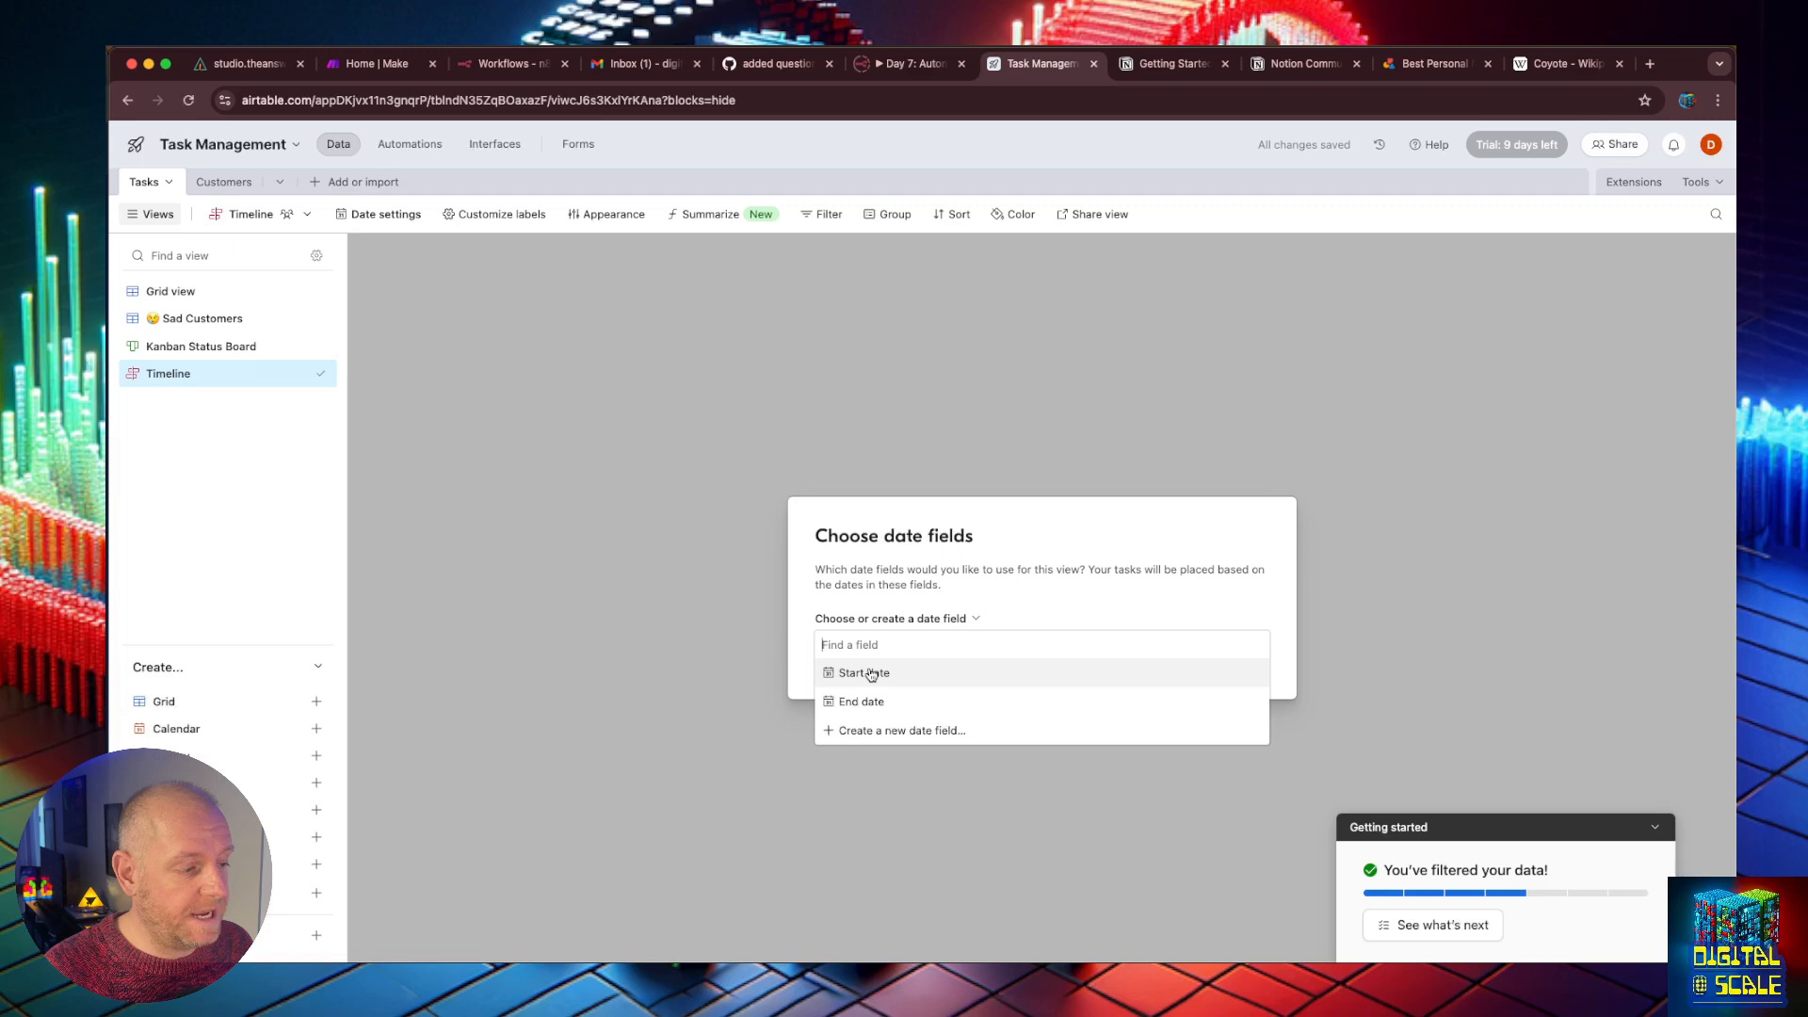
pyautogui.click(871, 675)
pyautogui.click(1243, 665)
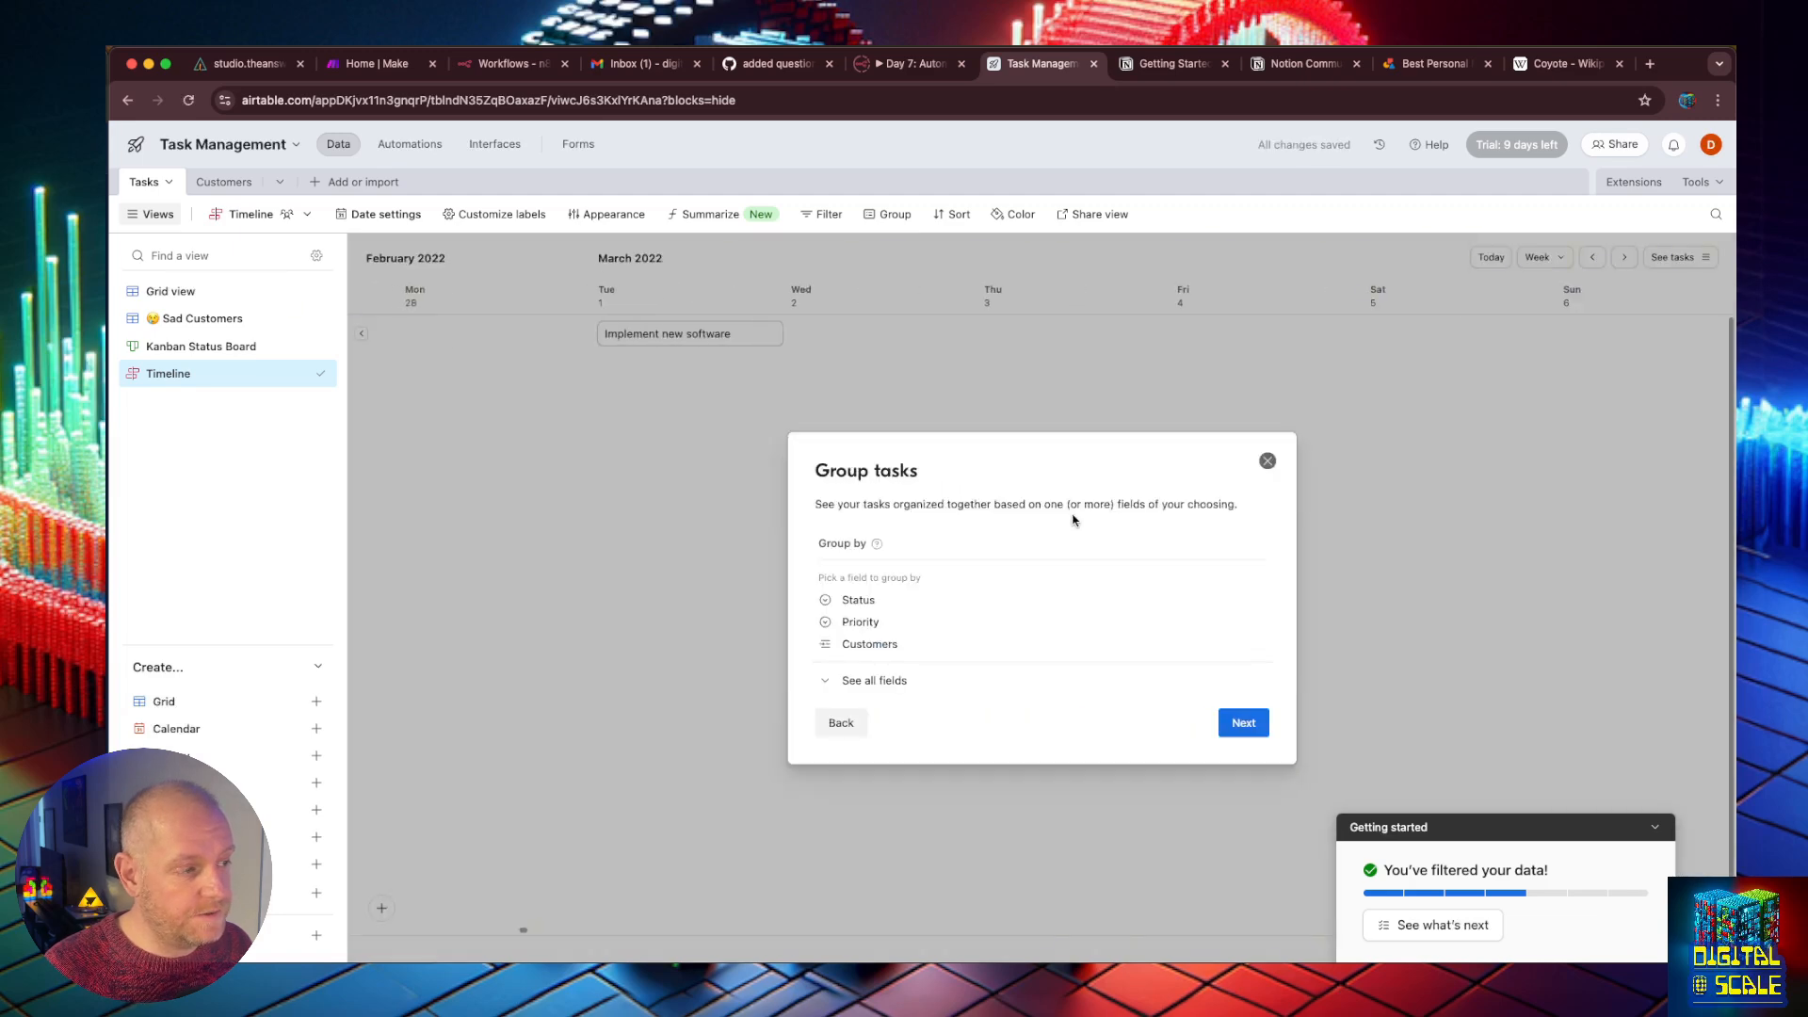
pyautogui.click(1243, 722)
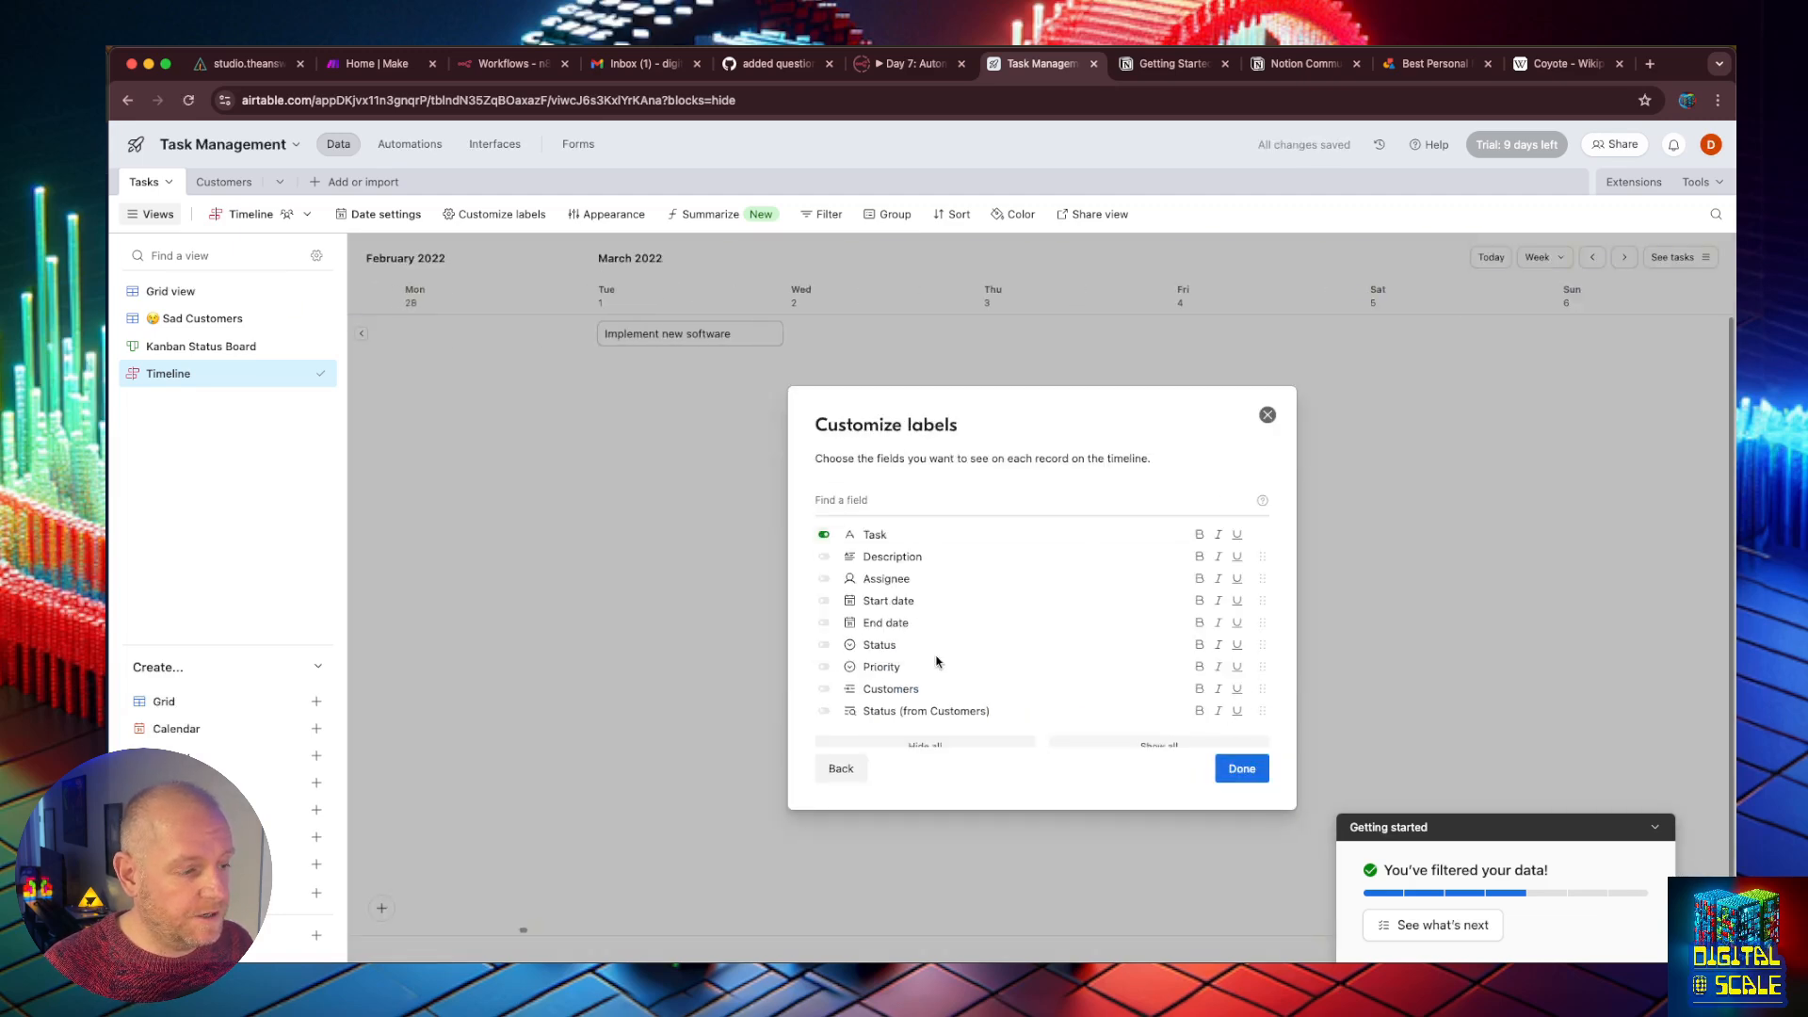
# Step: Add Start date and End date to the Timeline view's record labels and switch its layout to Gantt
pyautogui.click(824, 601)
pyautogui.click(824, 622)
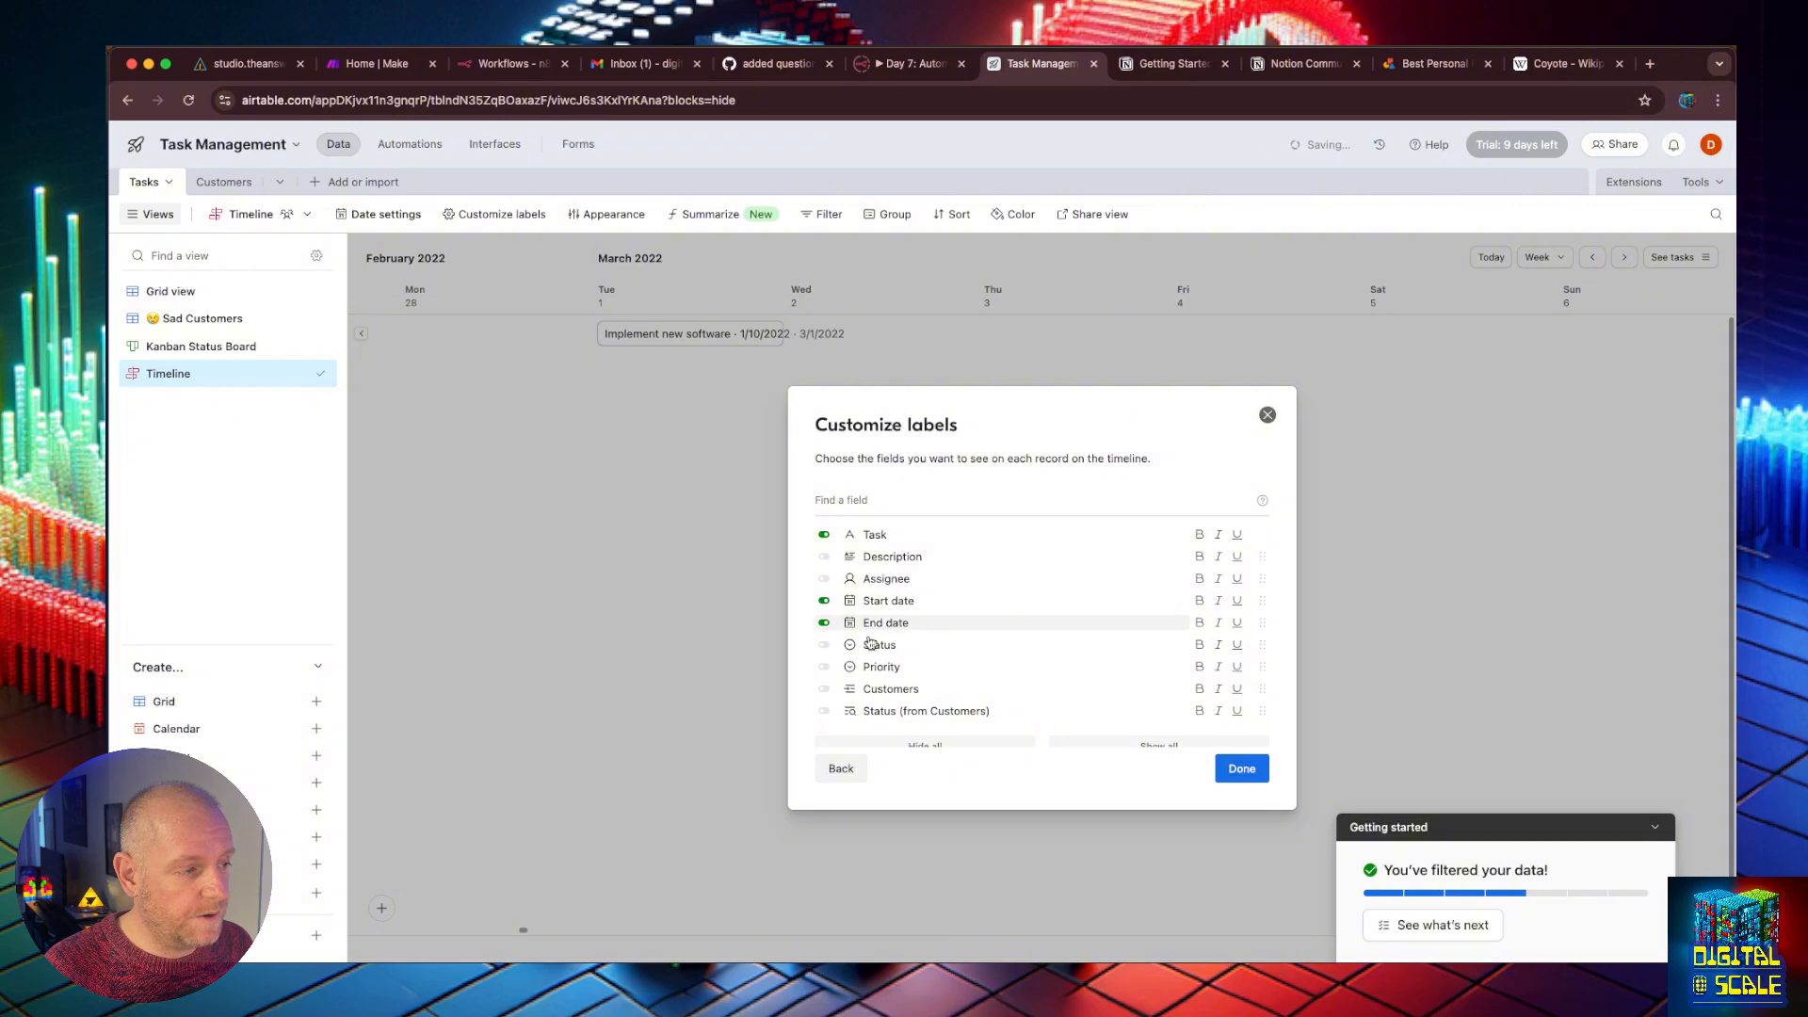
pyautogui.click(1242, 769)
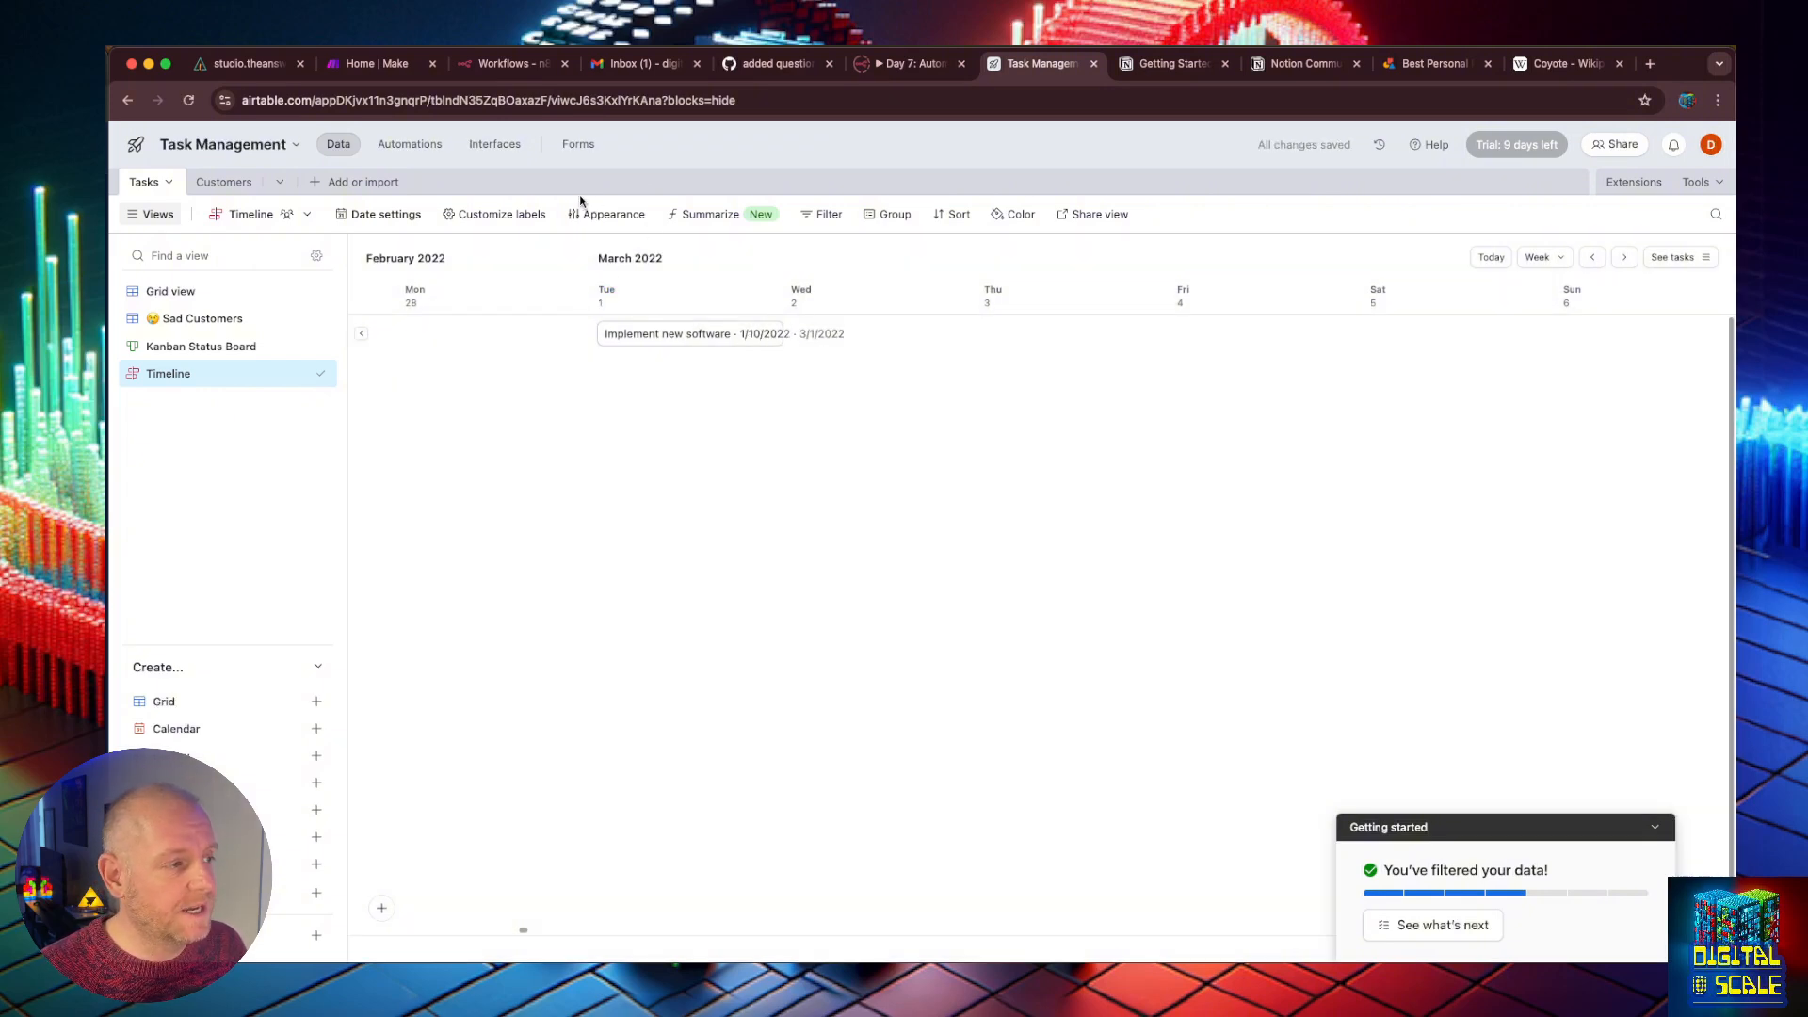
pyautogui.click(607, 214)
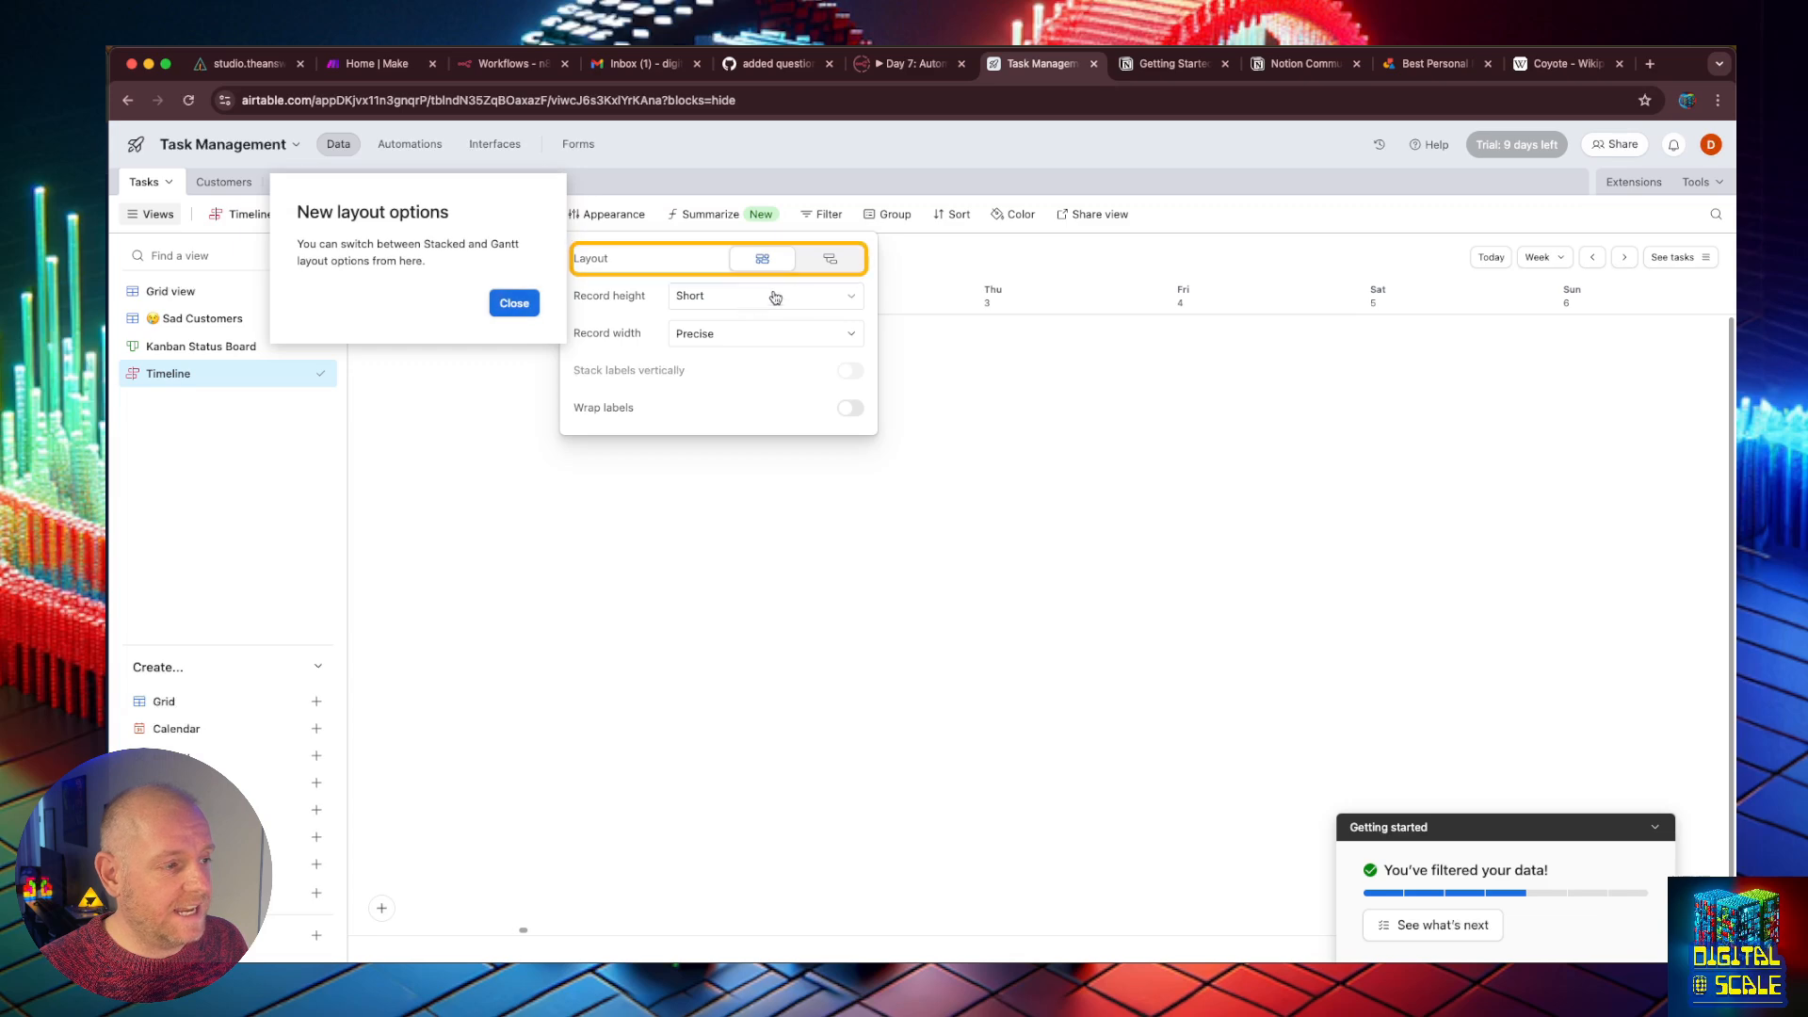
pyautogui.click(832, 258)
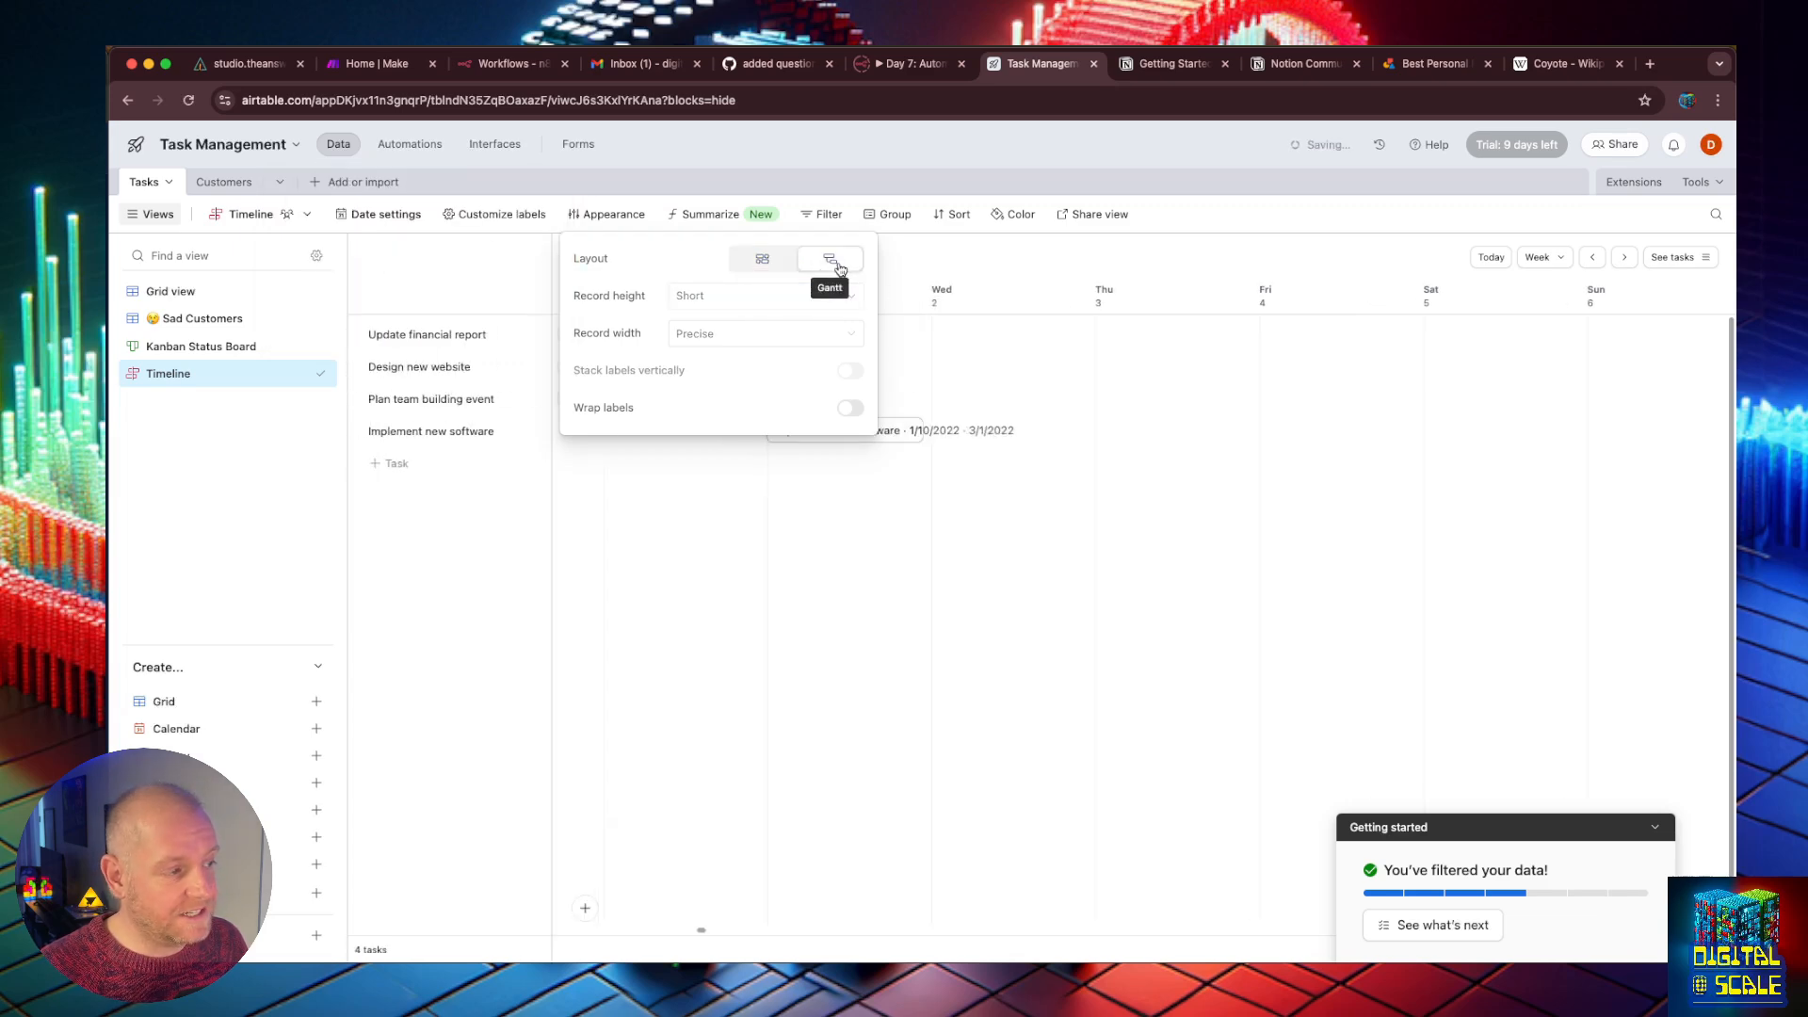
pyautogui.click(1082, 257)
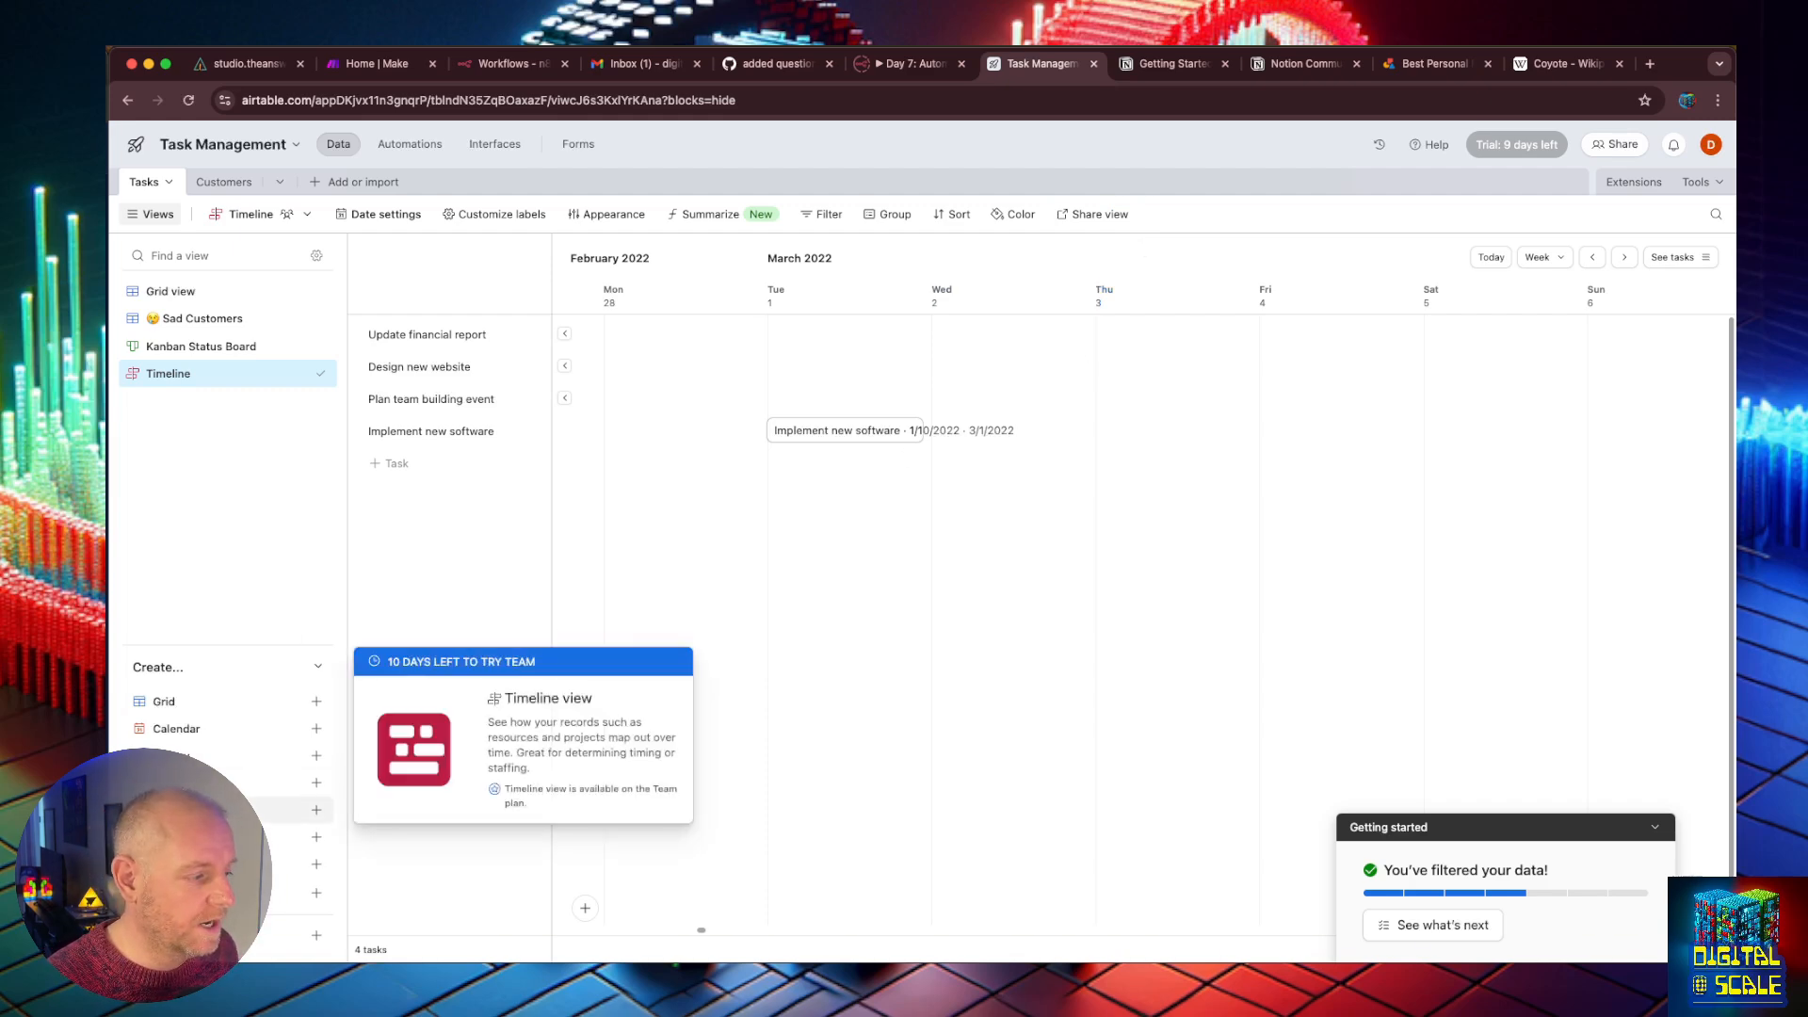
pyautogui.moveTo(226, 865)
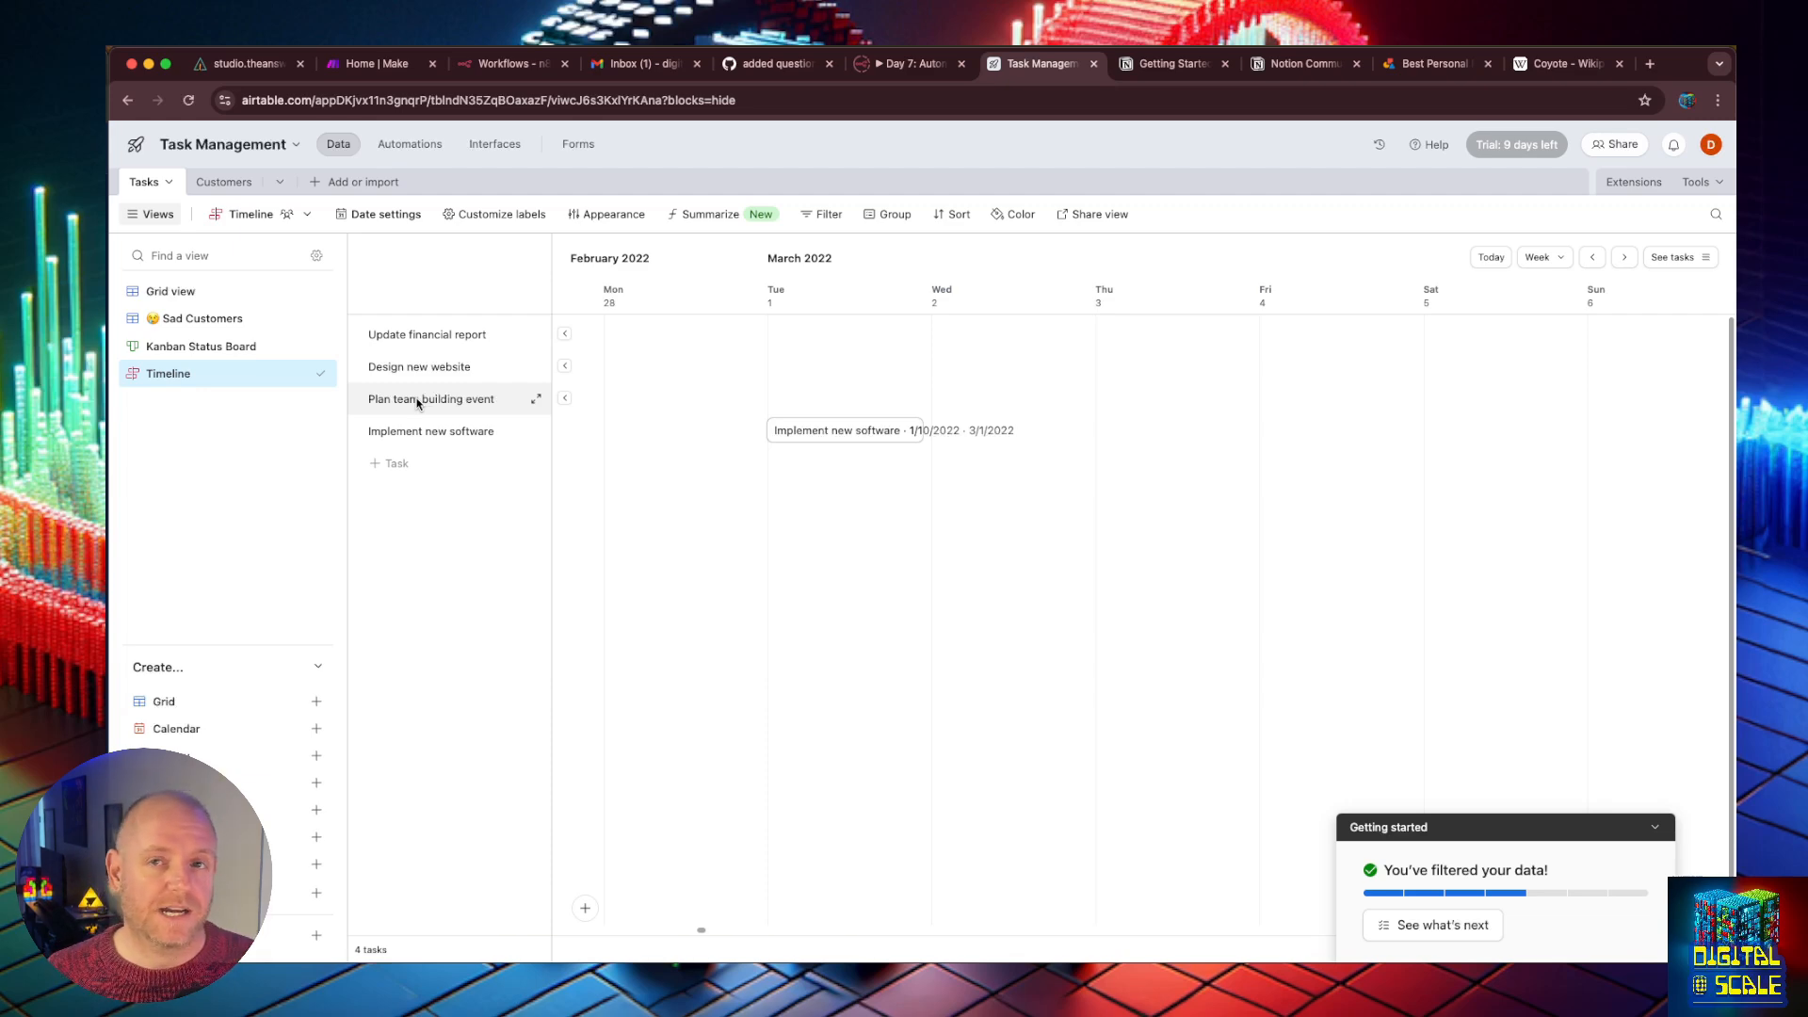
pyautogui.moveTo(185, 741)
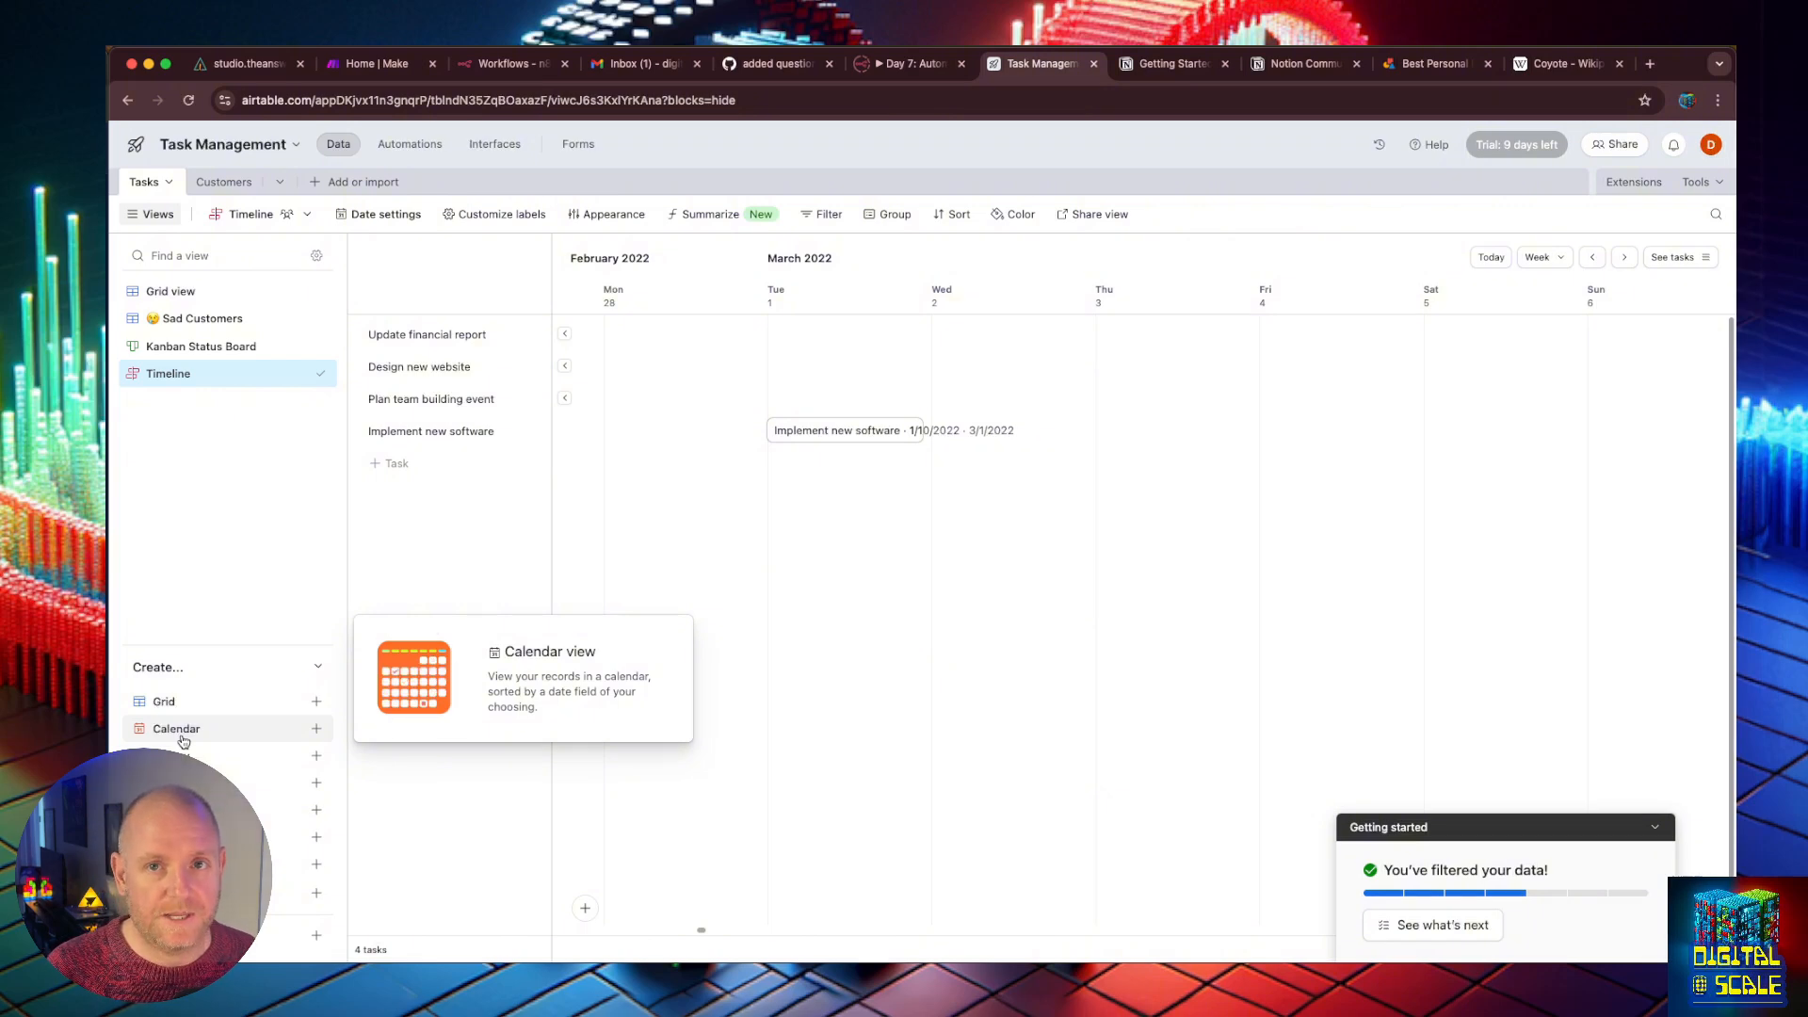
pyautogui.click(183, 755)
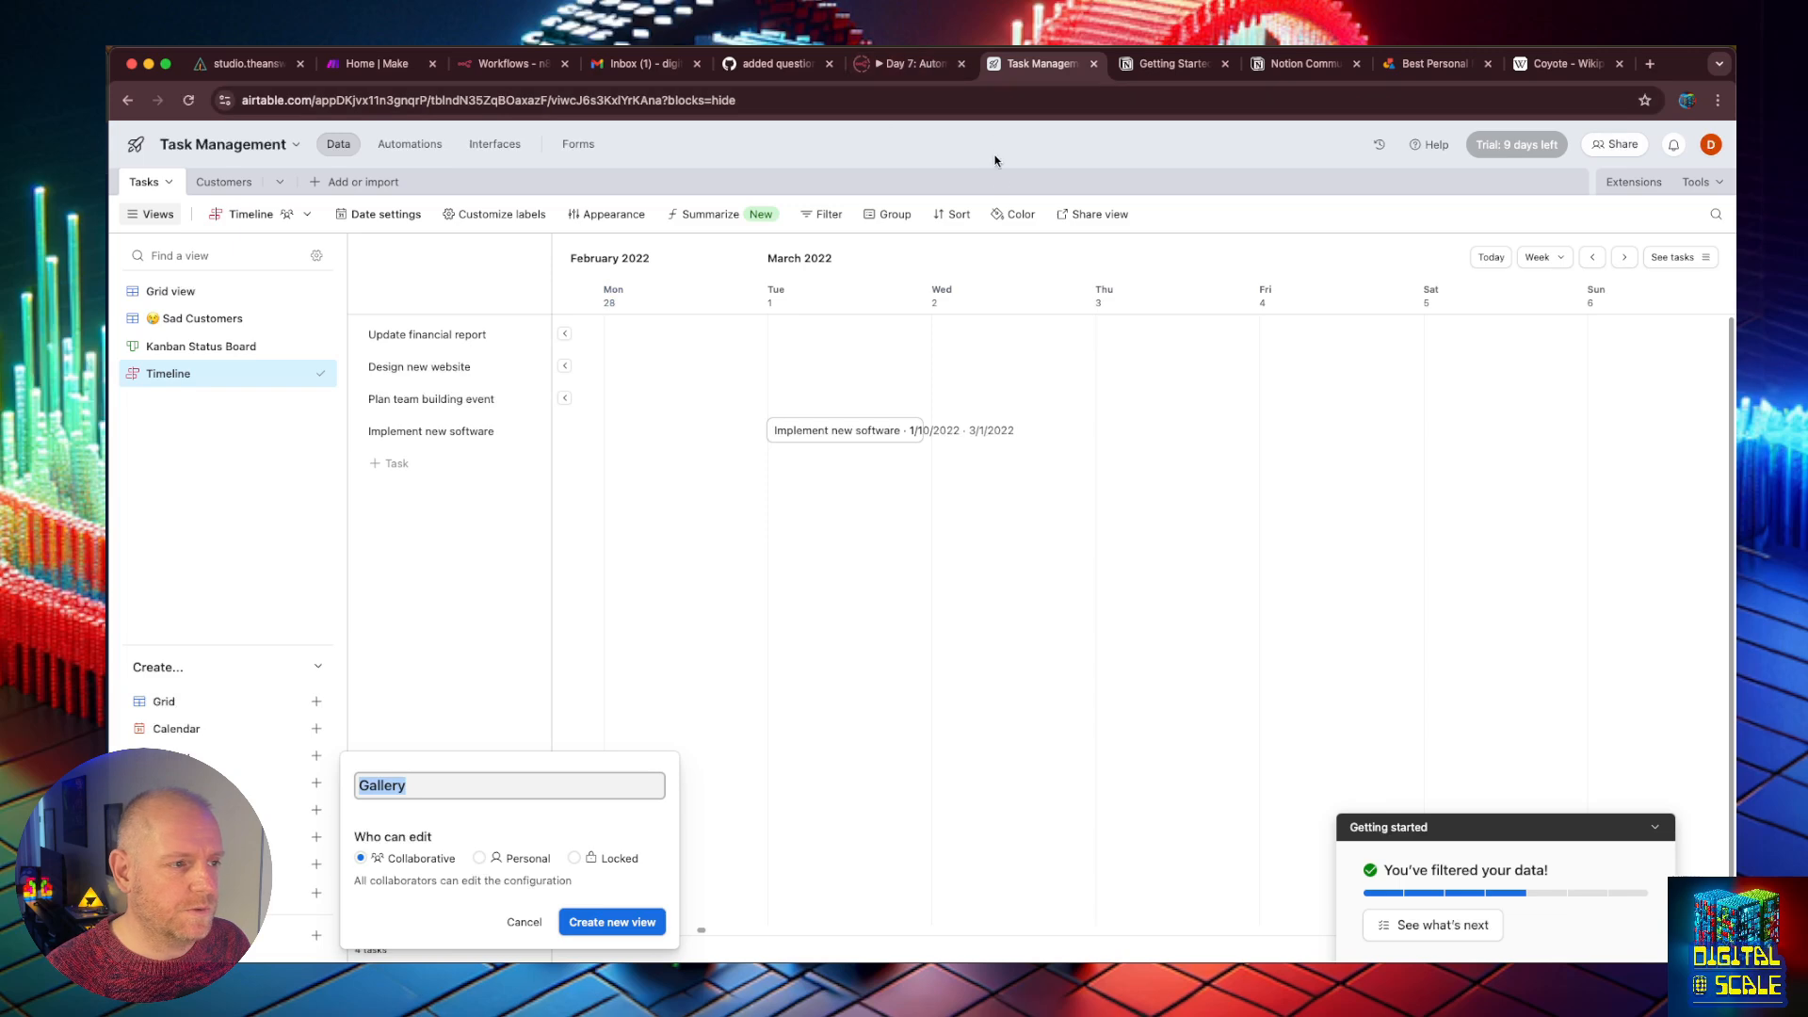
pyautogui.click(1170, 208)
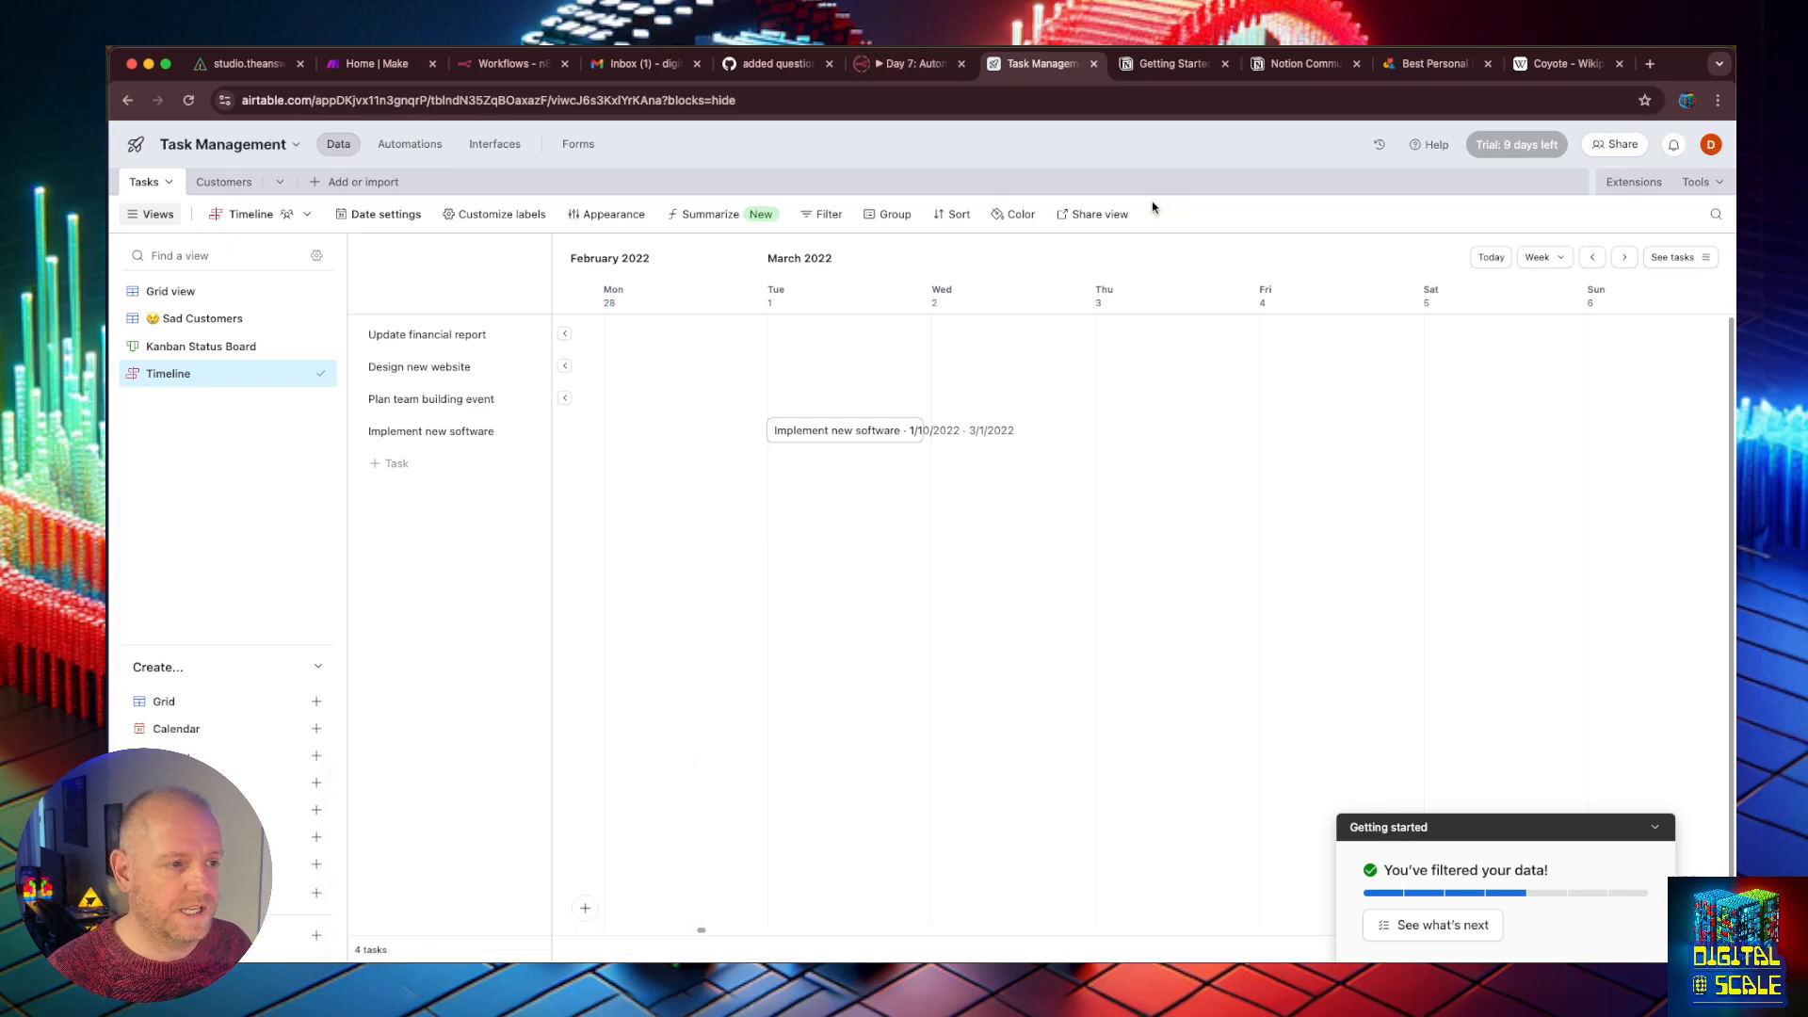
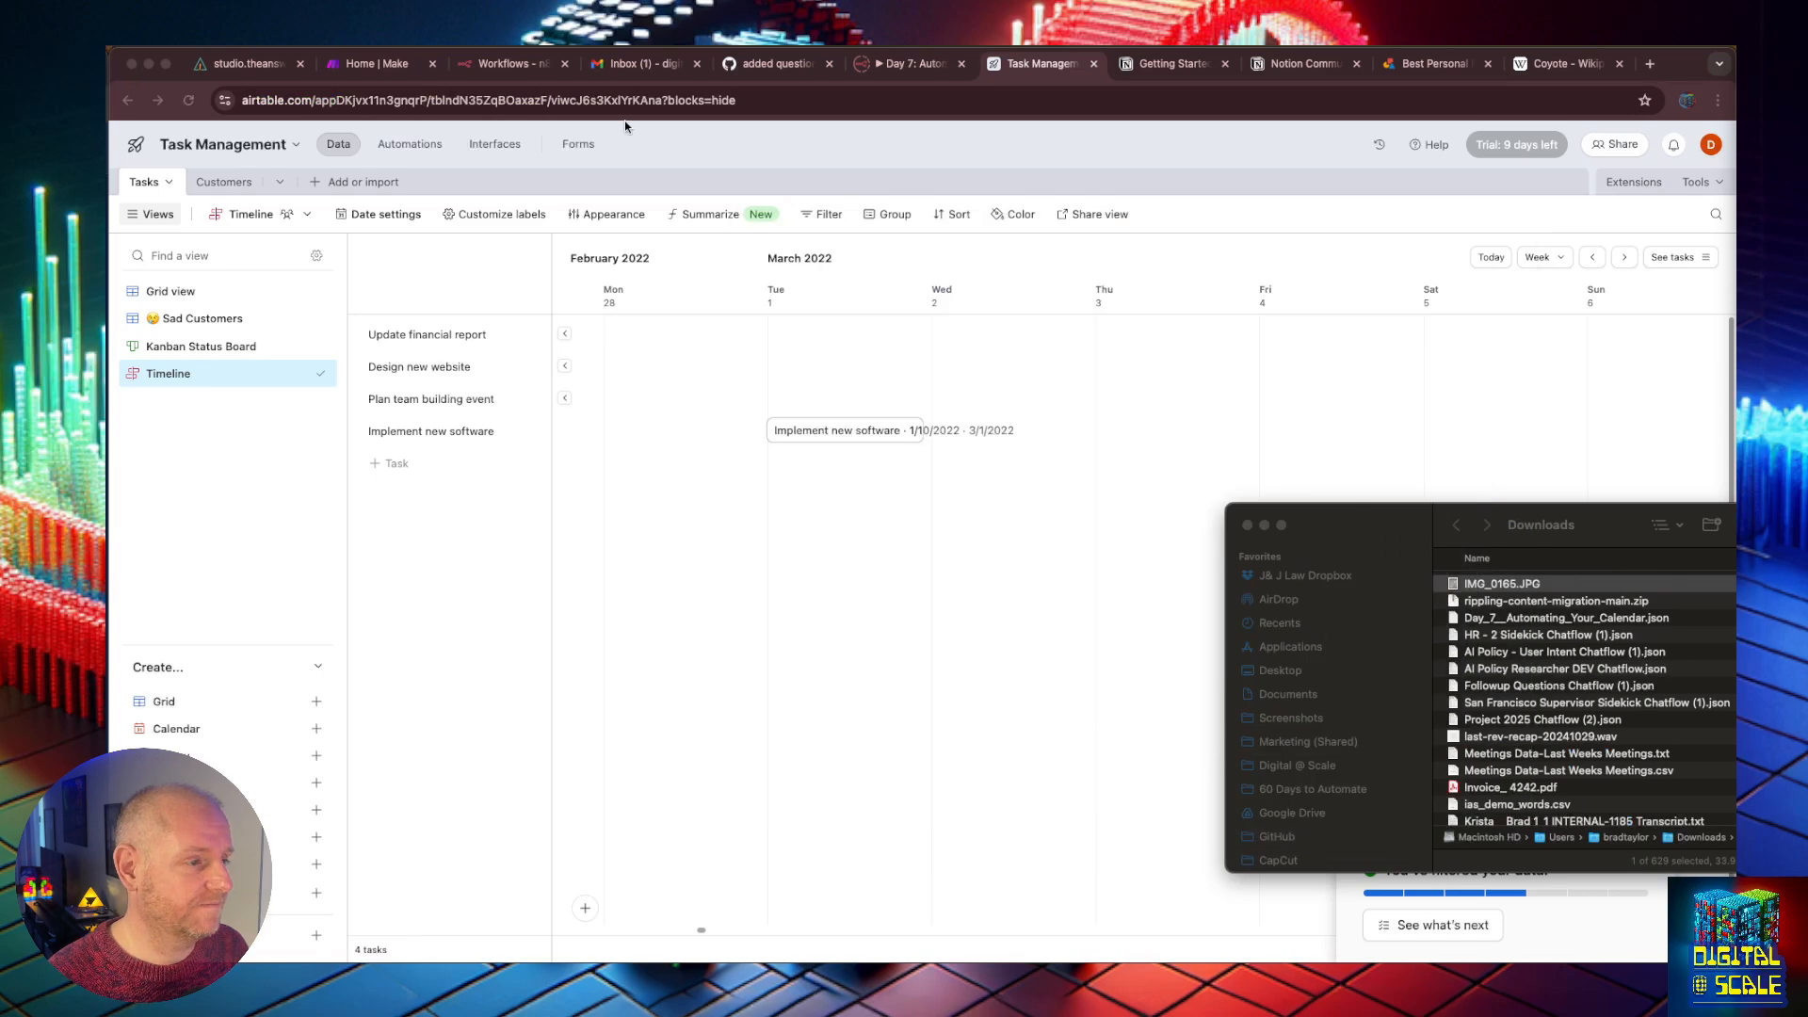
# Step: Switch to n8n and create a new, empty workflow from the workflows overview
pyautogui.click(906, 63)
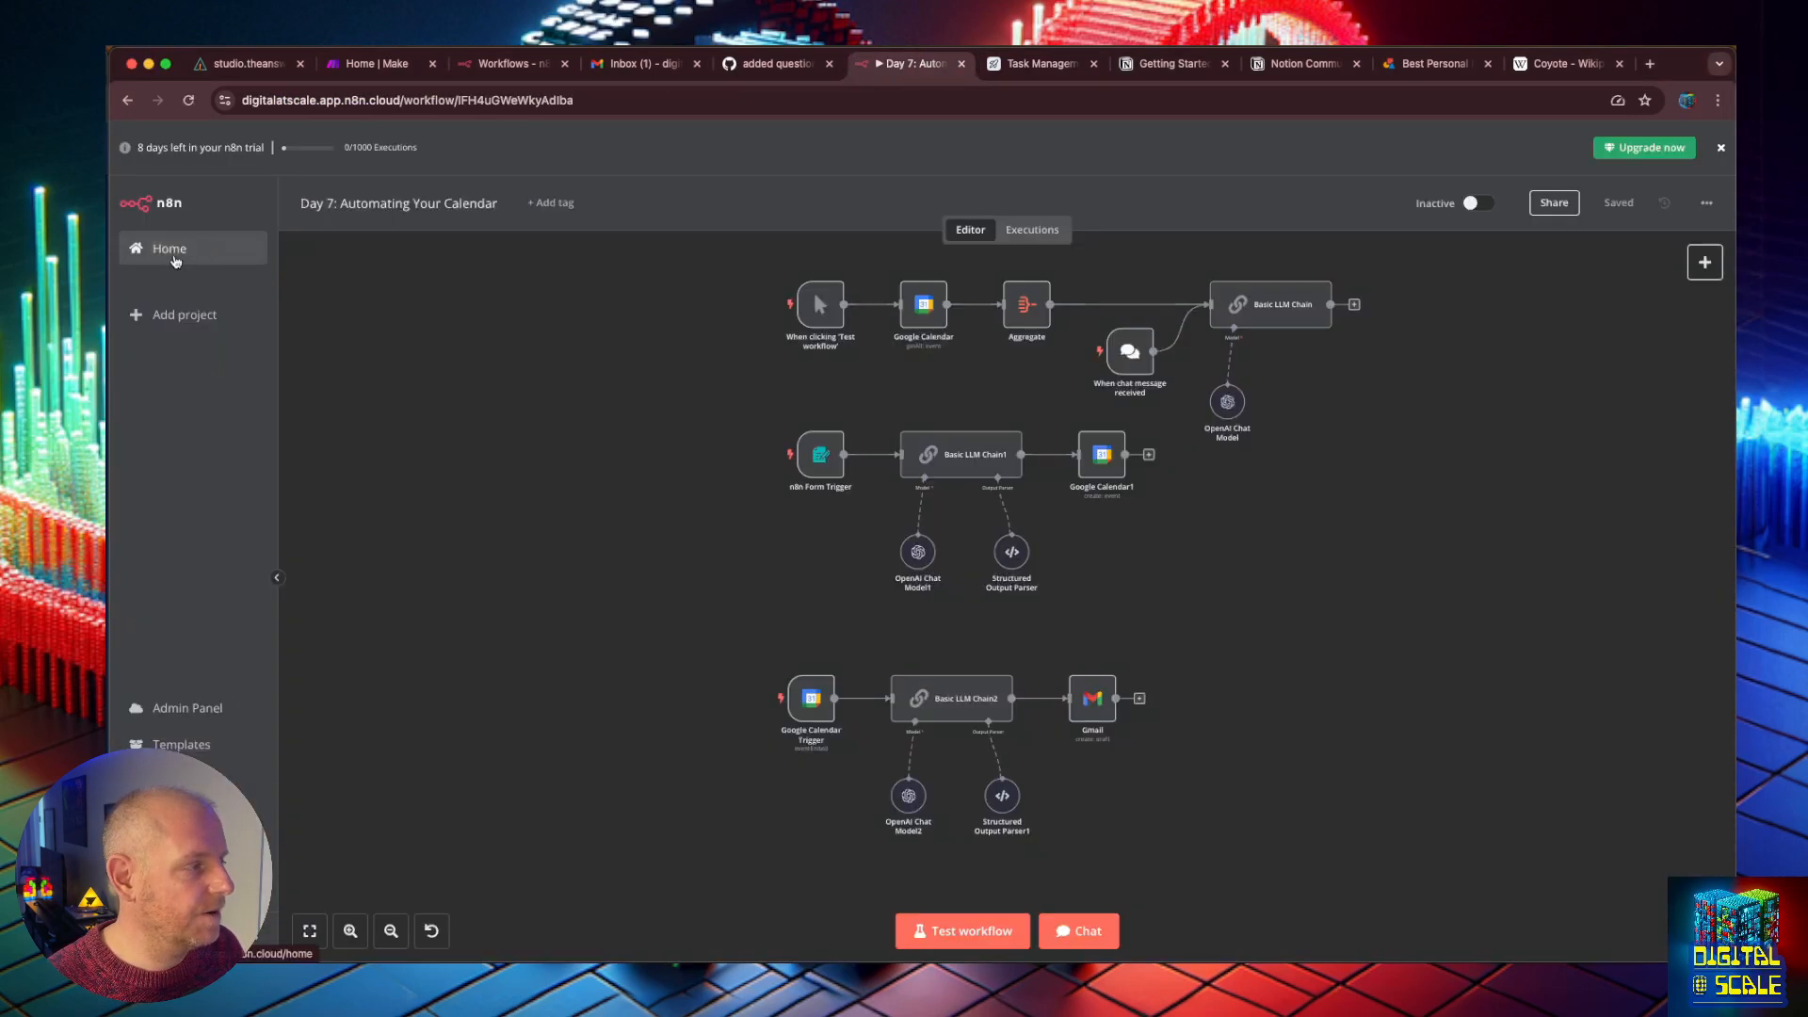
pyautogui.click(174, 253)
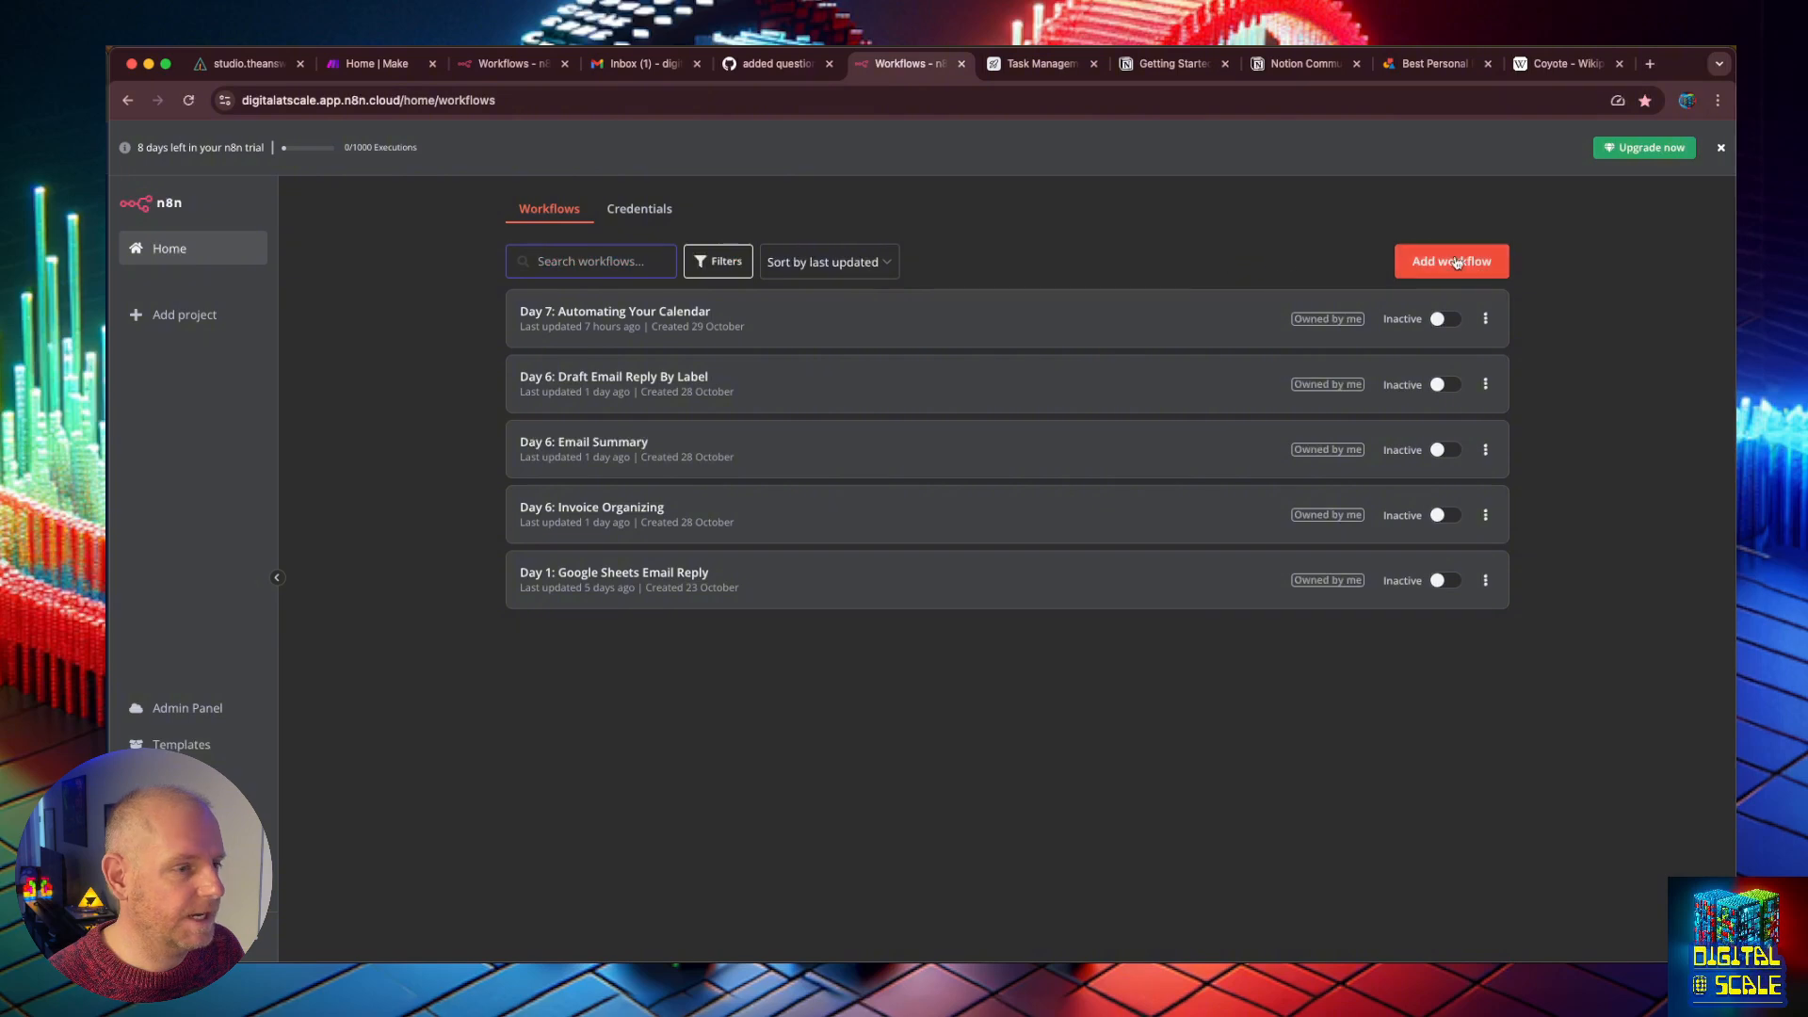
pyautogui.click(1450, 260)
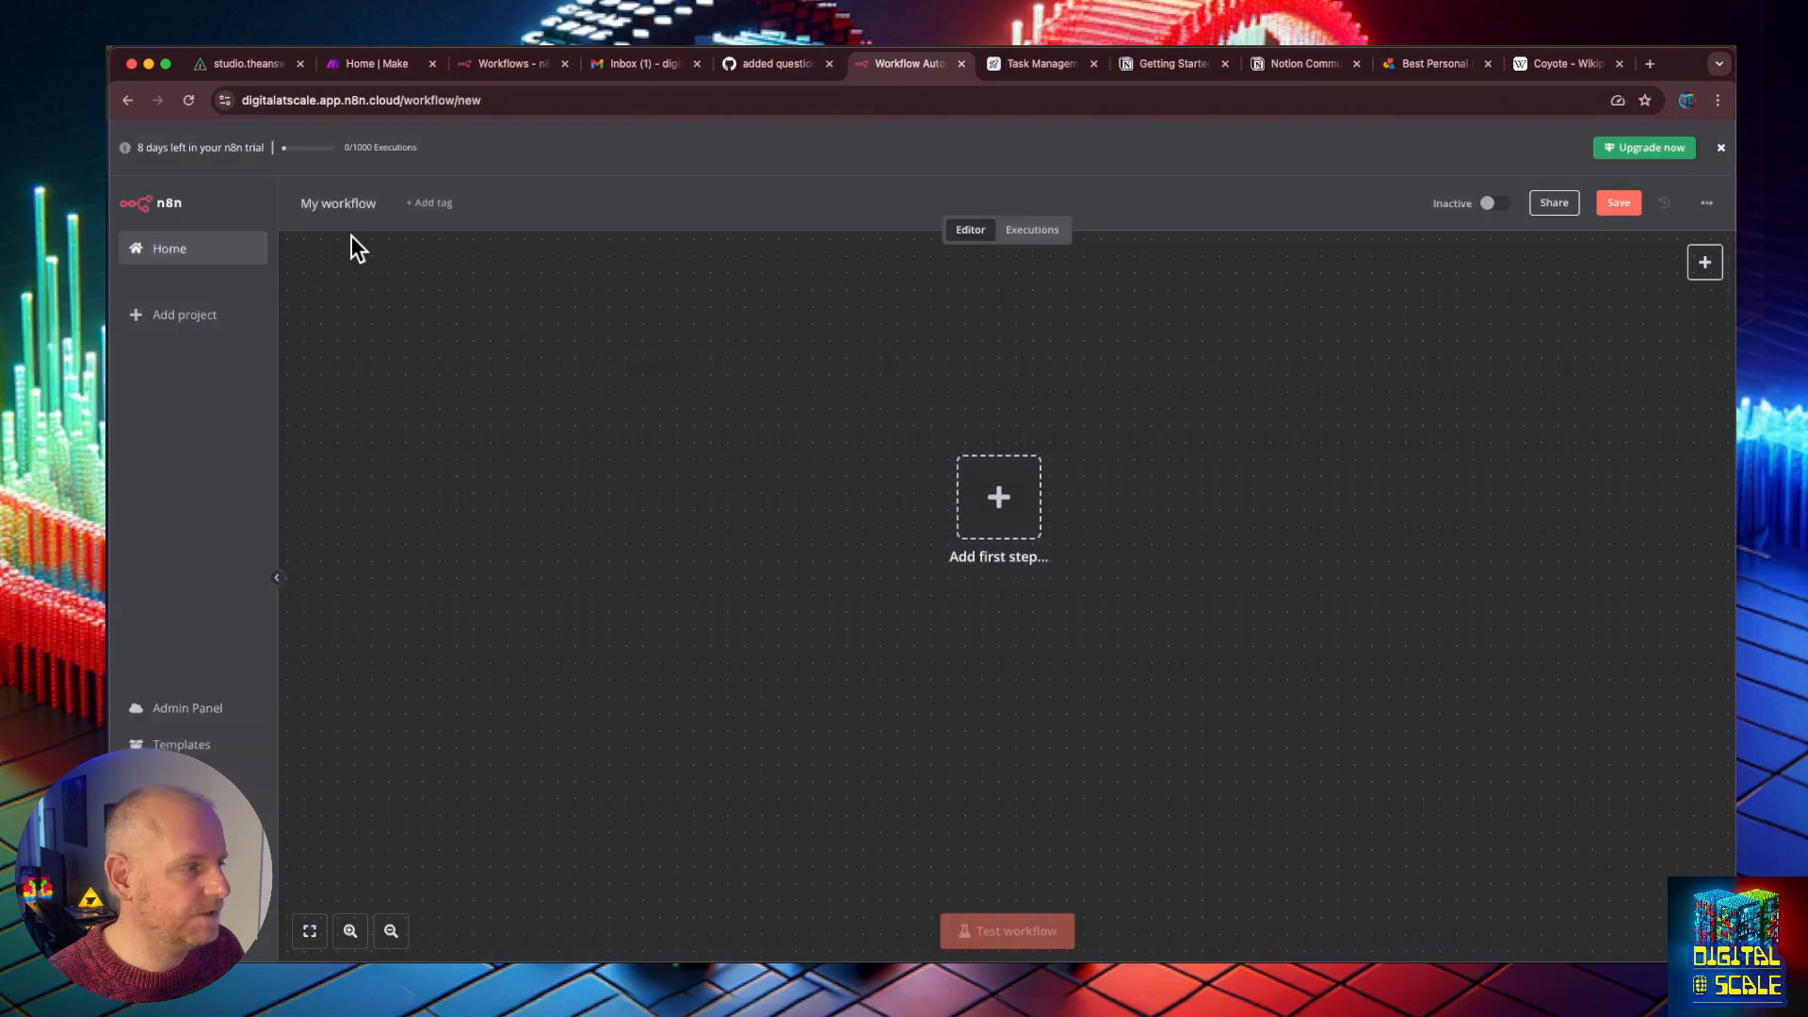
# Step: Rename the workflow as "Day 8: Automating You Tasks"
pyautogui.click(345, 203)
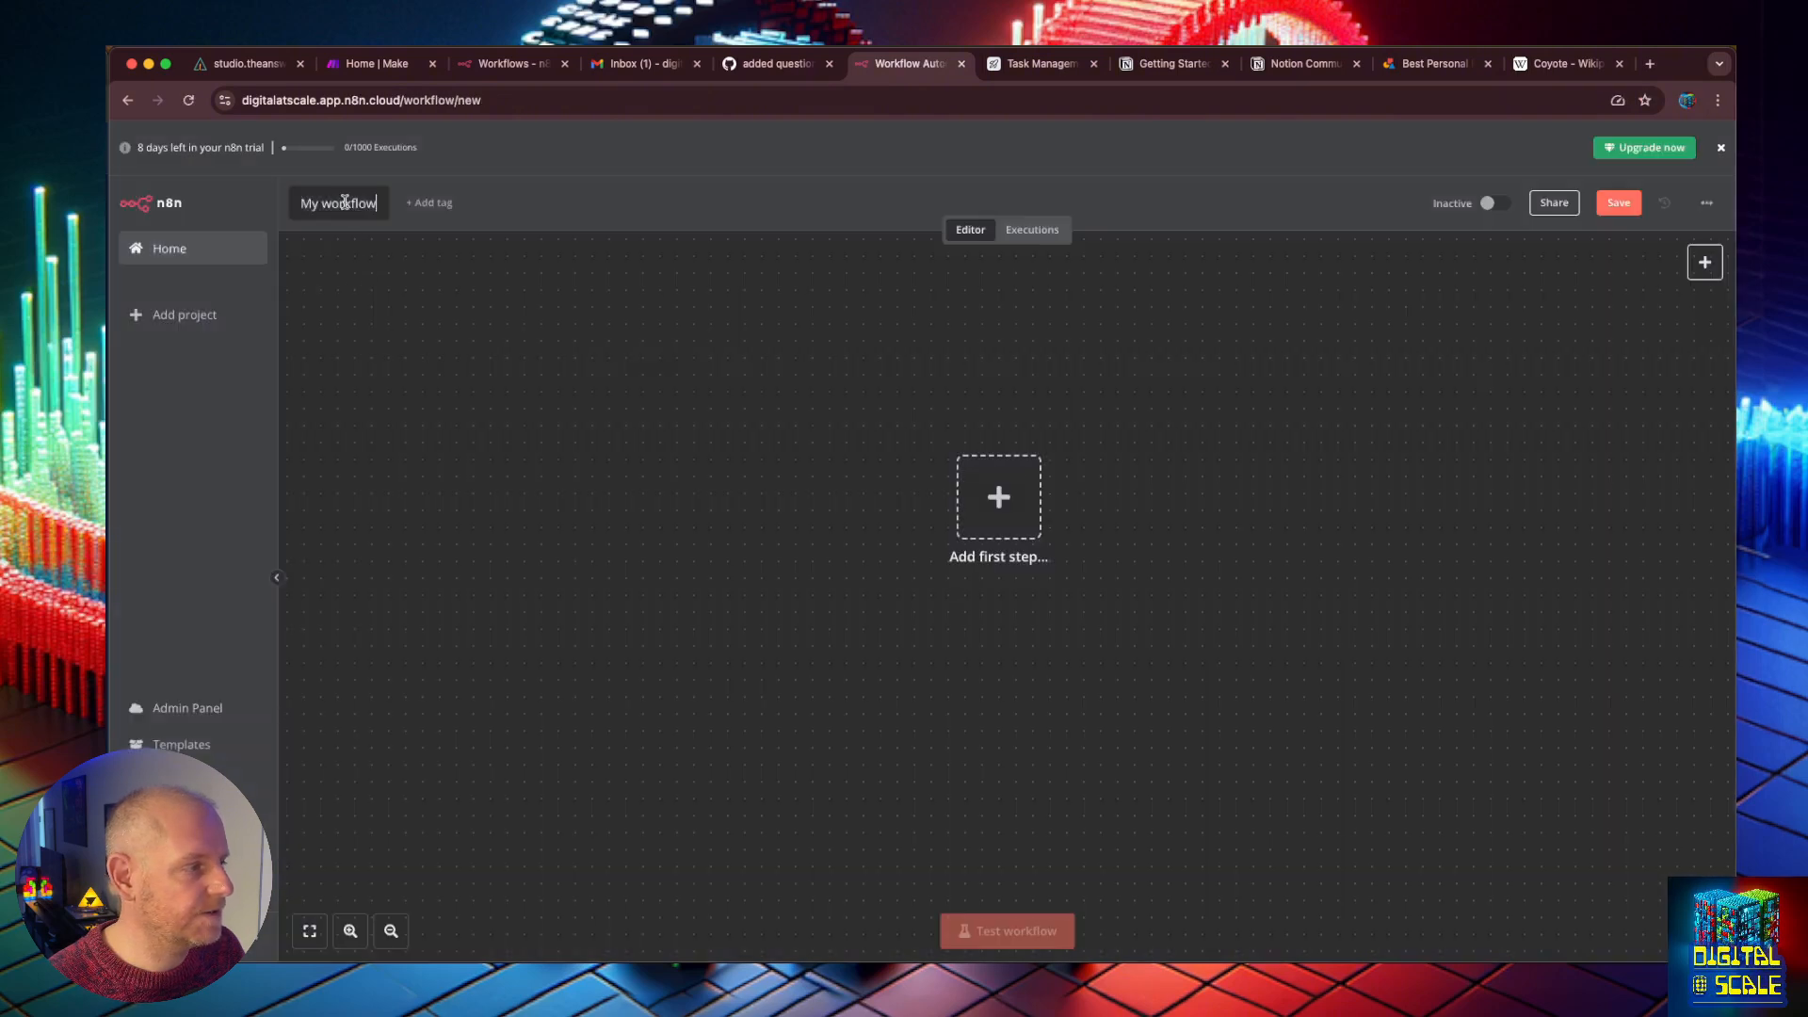
pyautogui.doubleClick(345, 202)
pyautogui.press('super+a')
pyautogui.write('Day ')
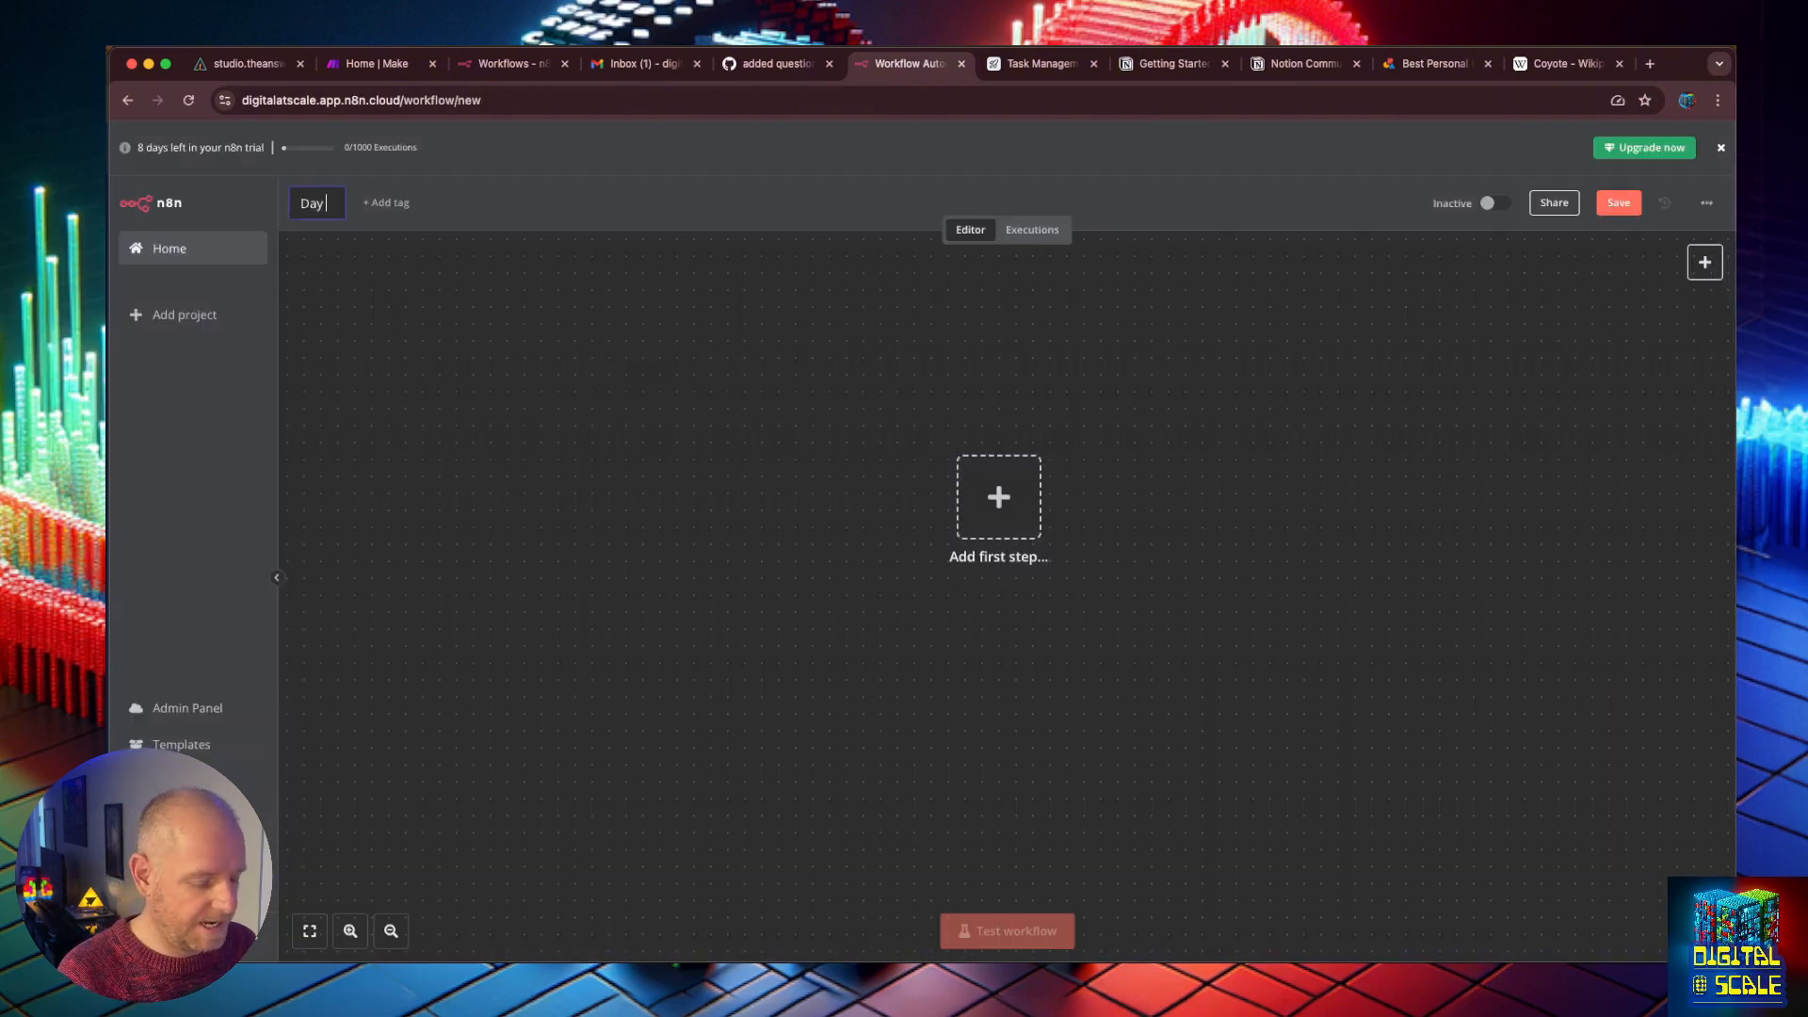
pyautogui.write('8: Autom')
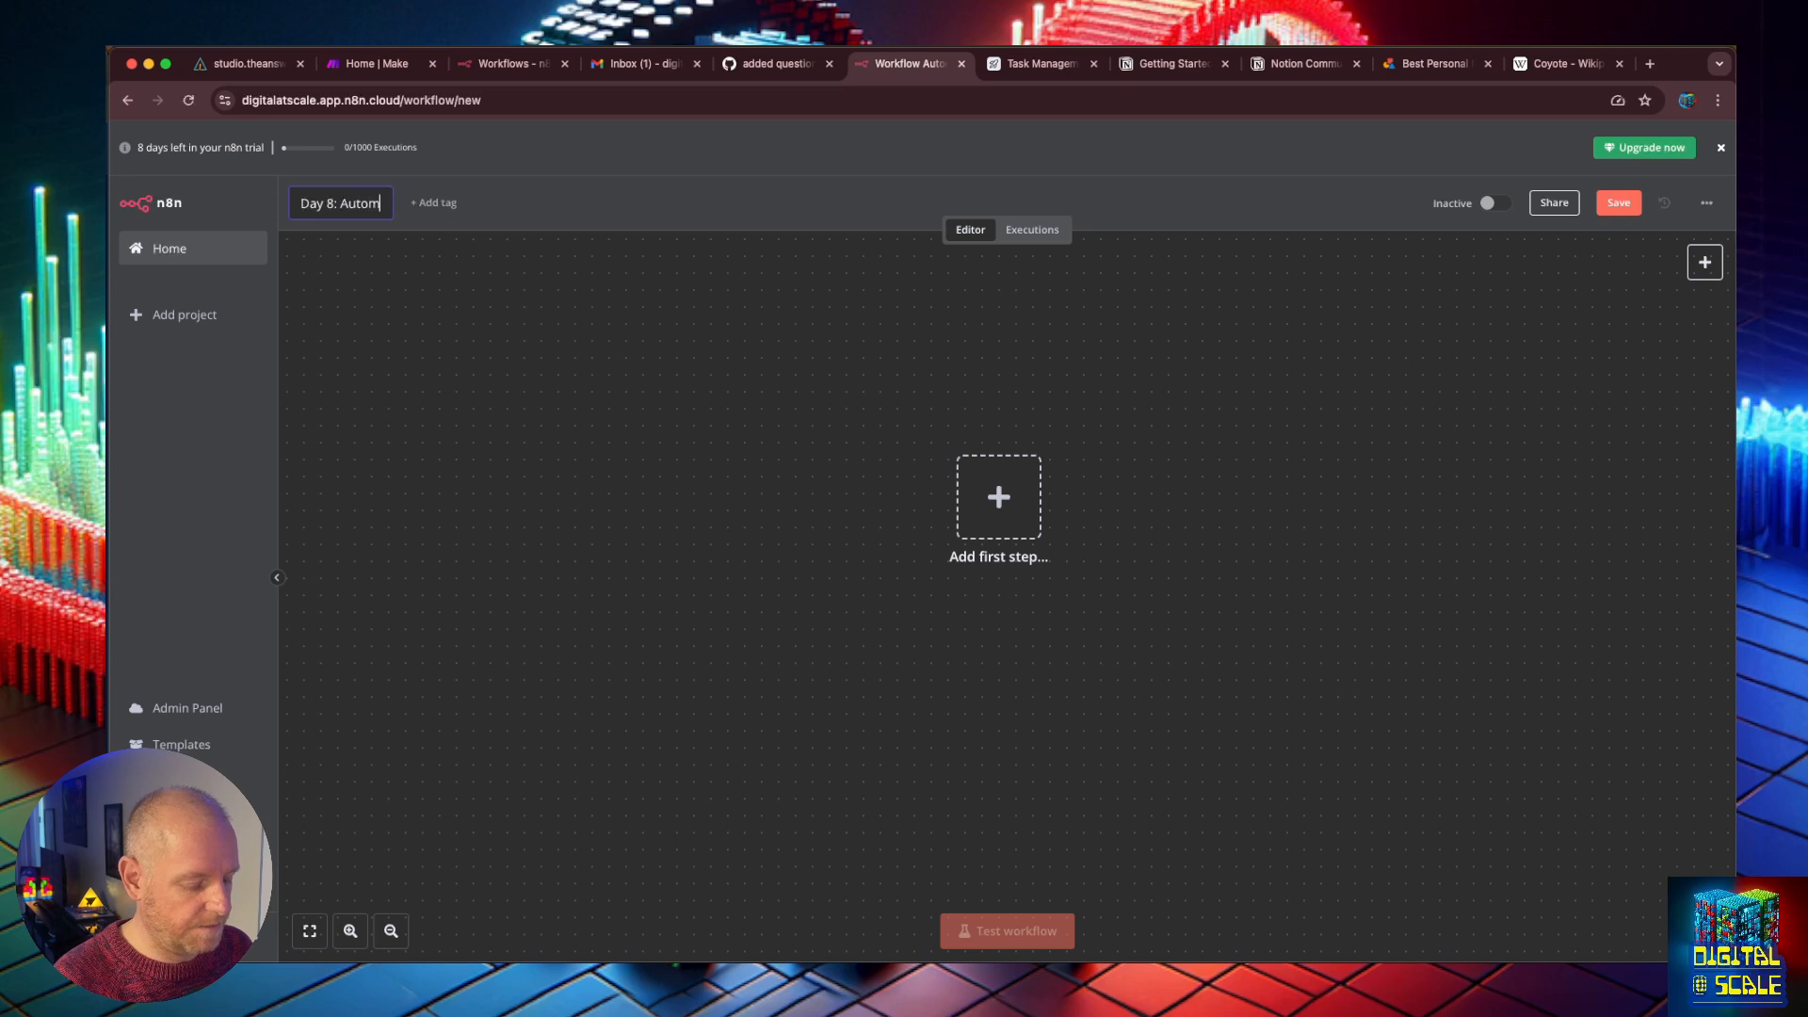
pyautogui.write('ating You Tasks')
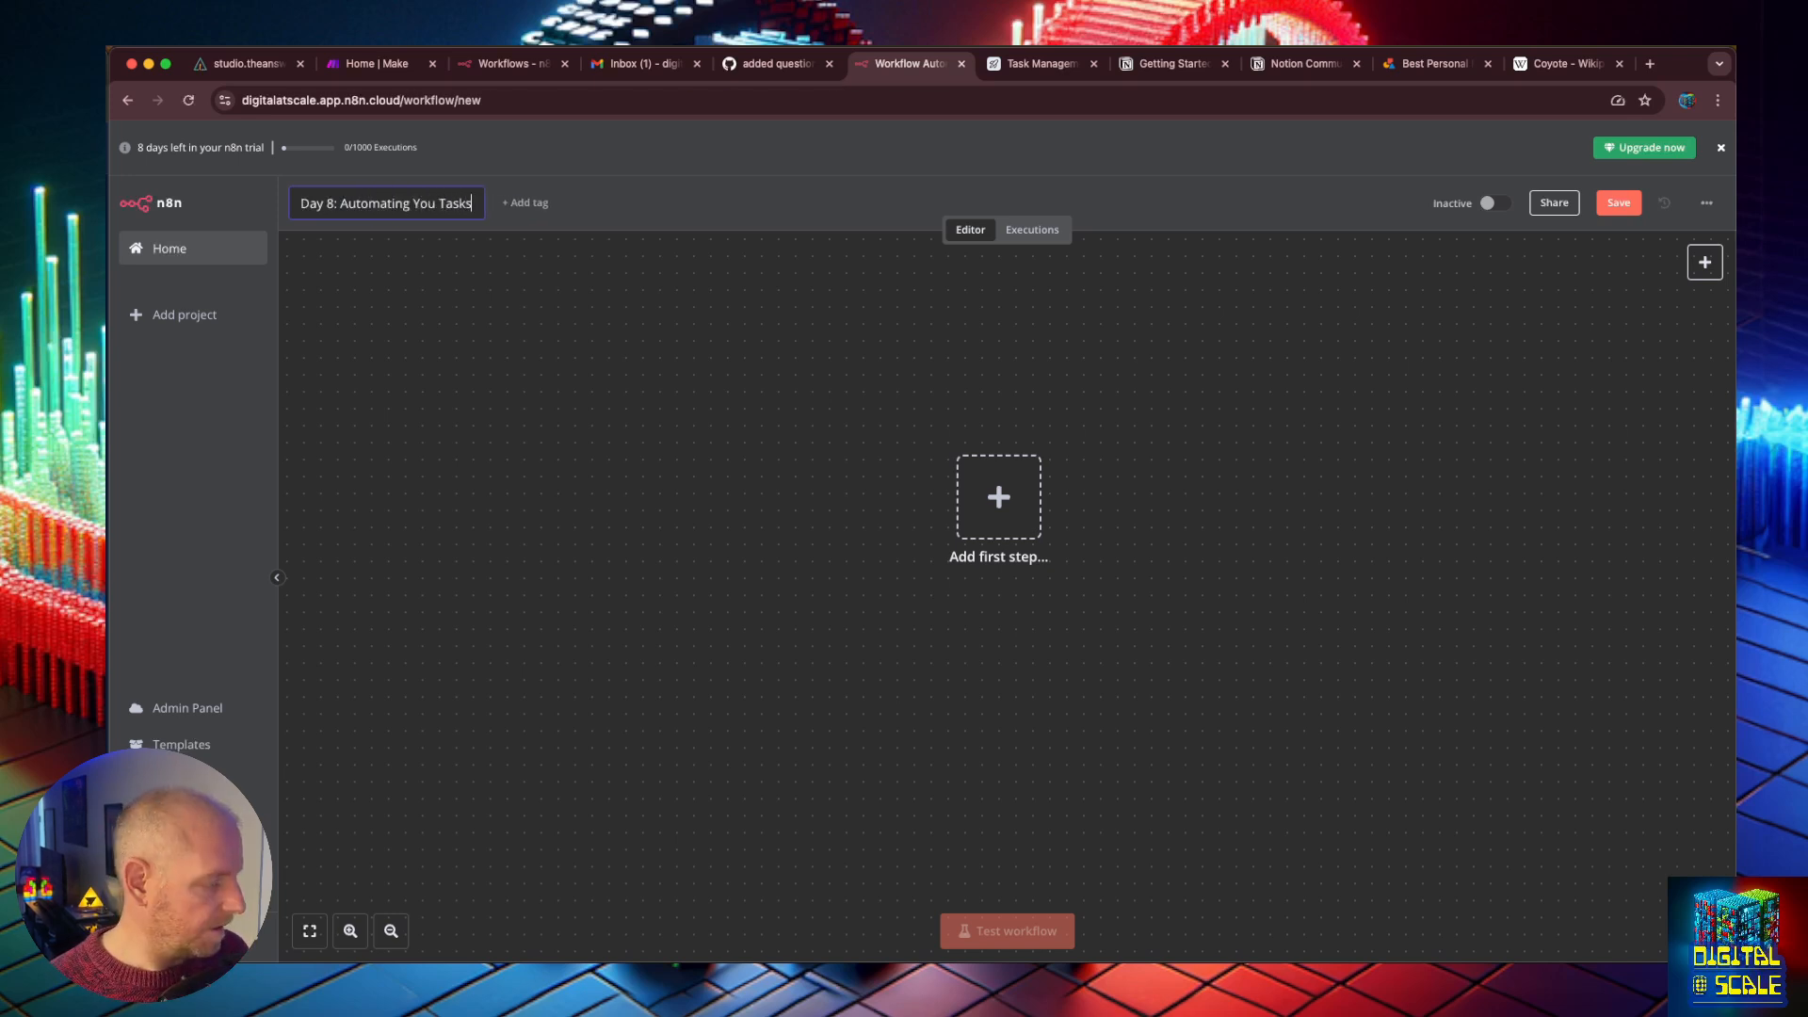
pyautogui.press('Return')
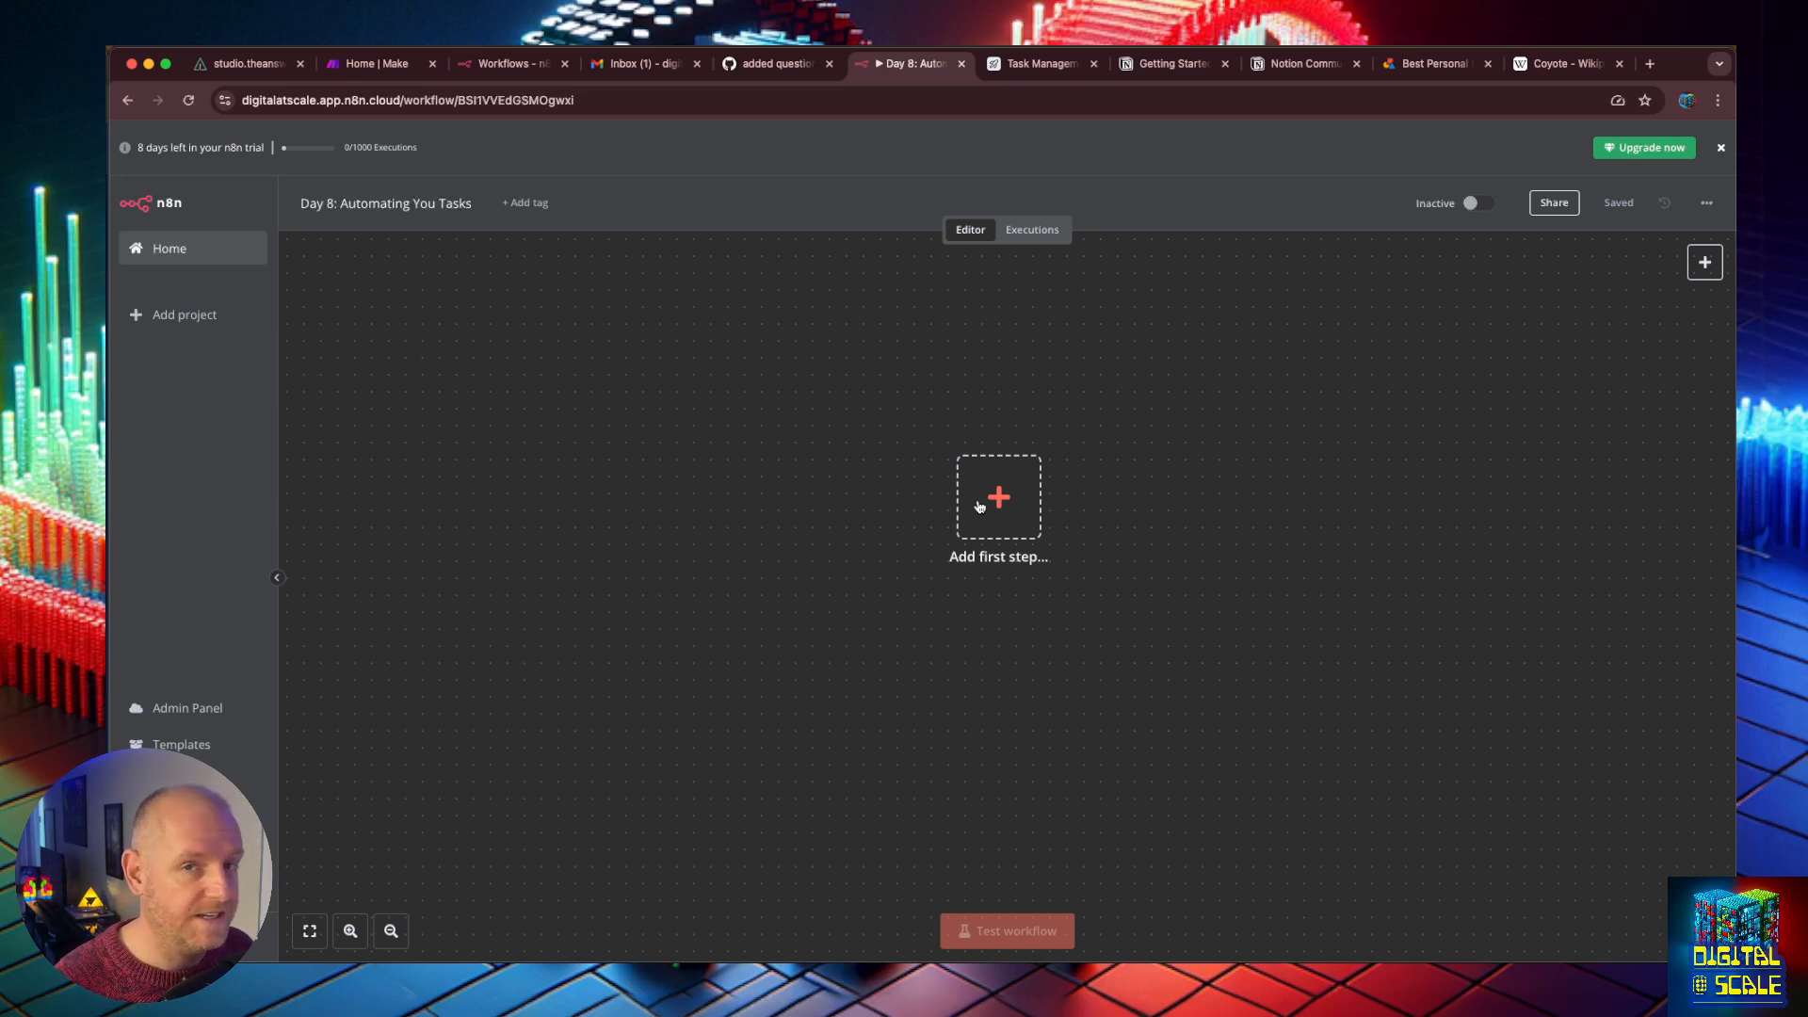
# Step: Add a form submission trigger titled "Image to Todolist" with the description "Give me an image and I'll give you a todo list"
pyautogui.click(979, 506)
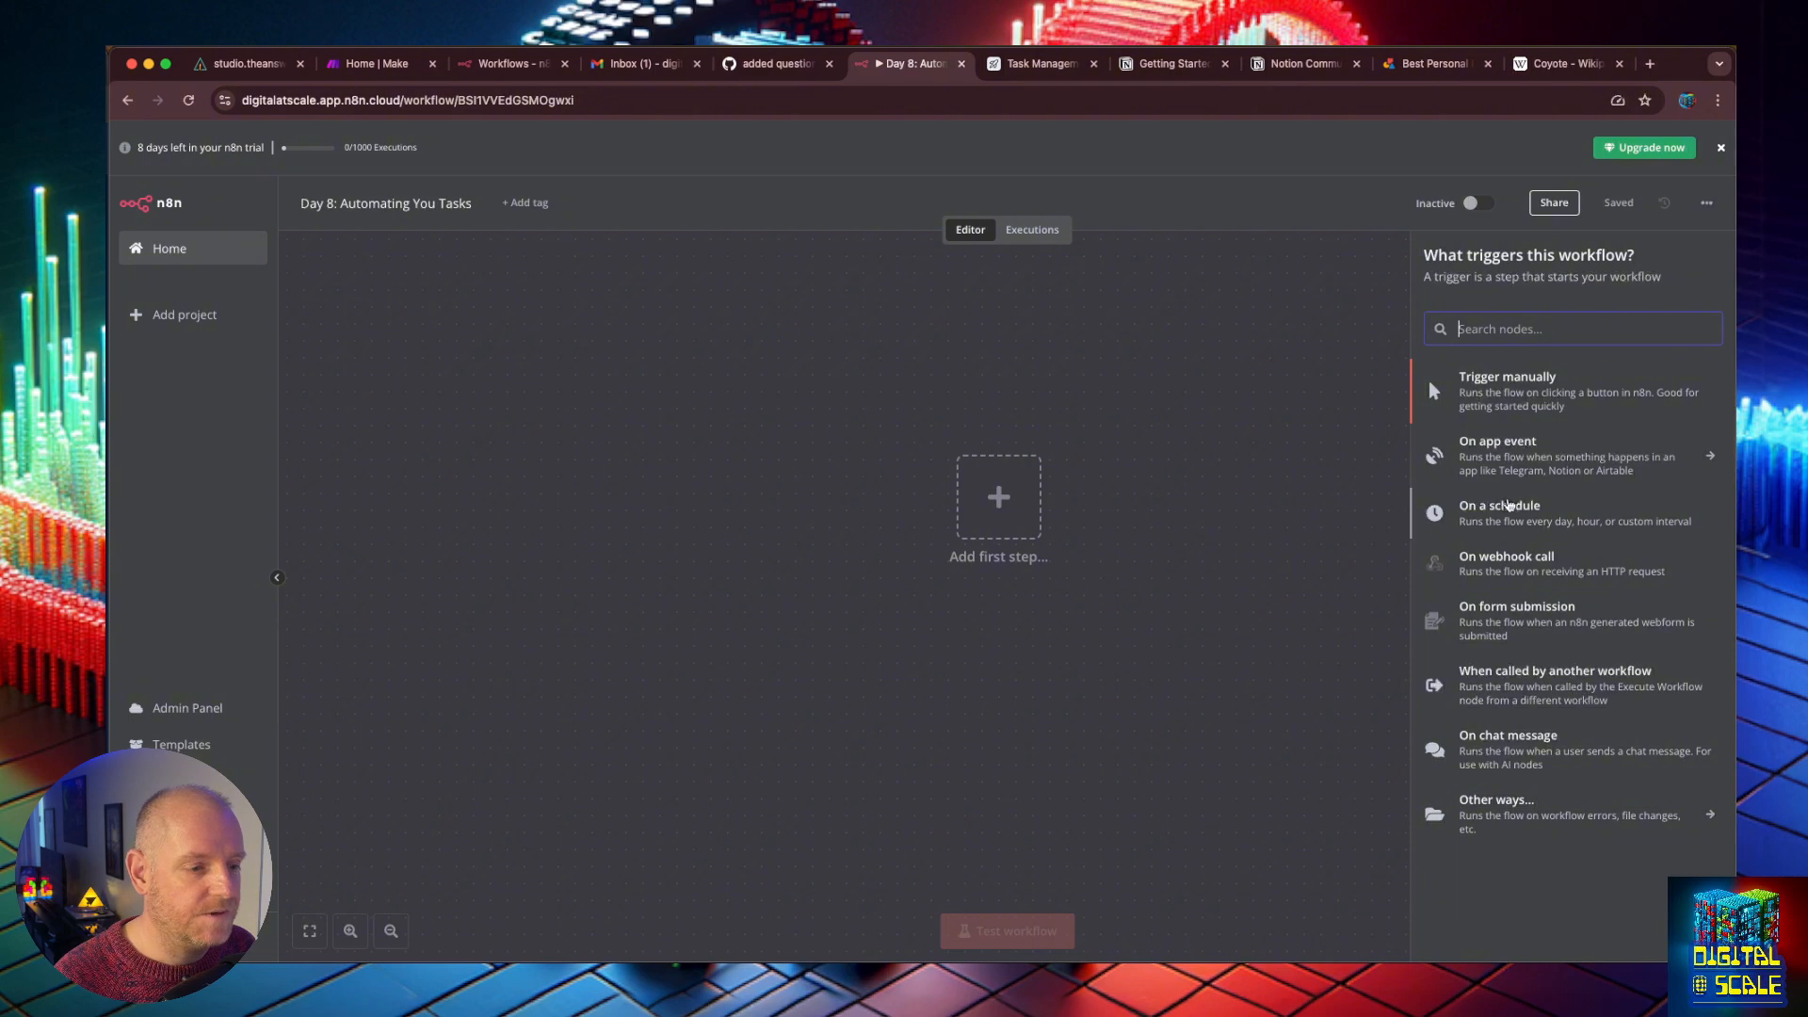
pyautogui.click(1503, 611)
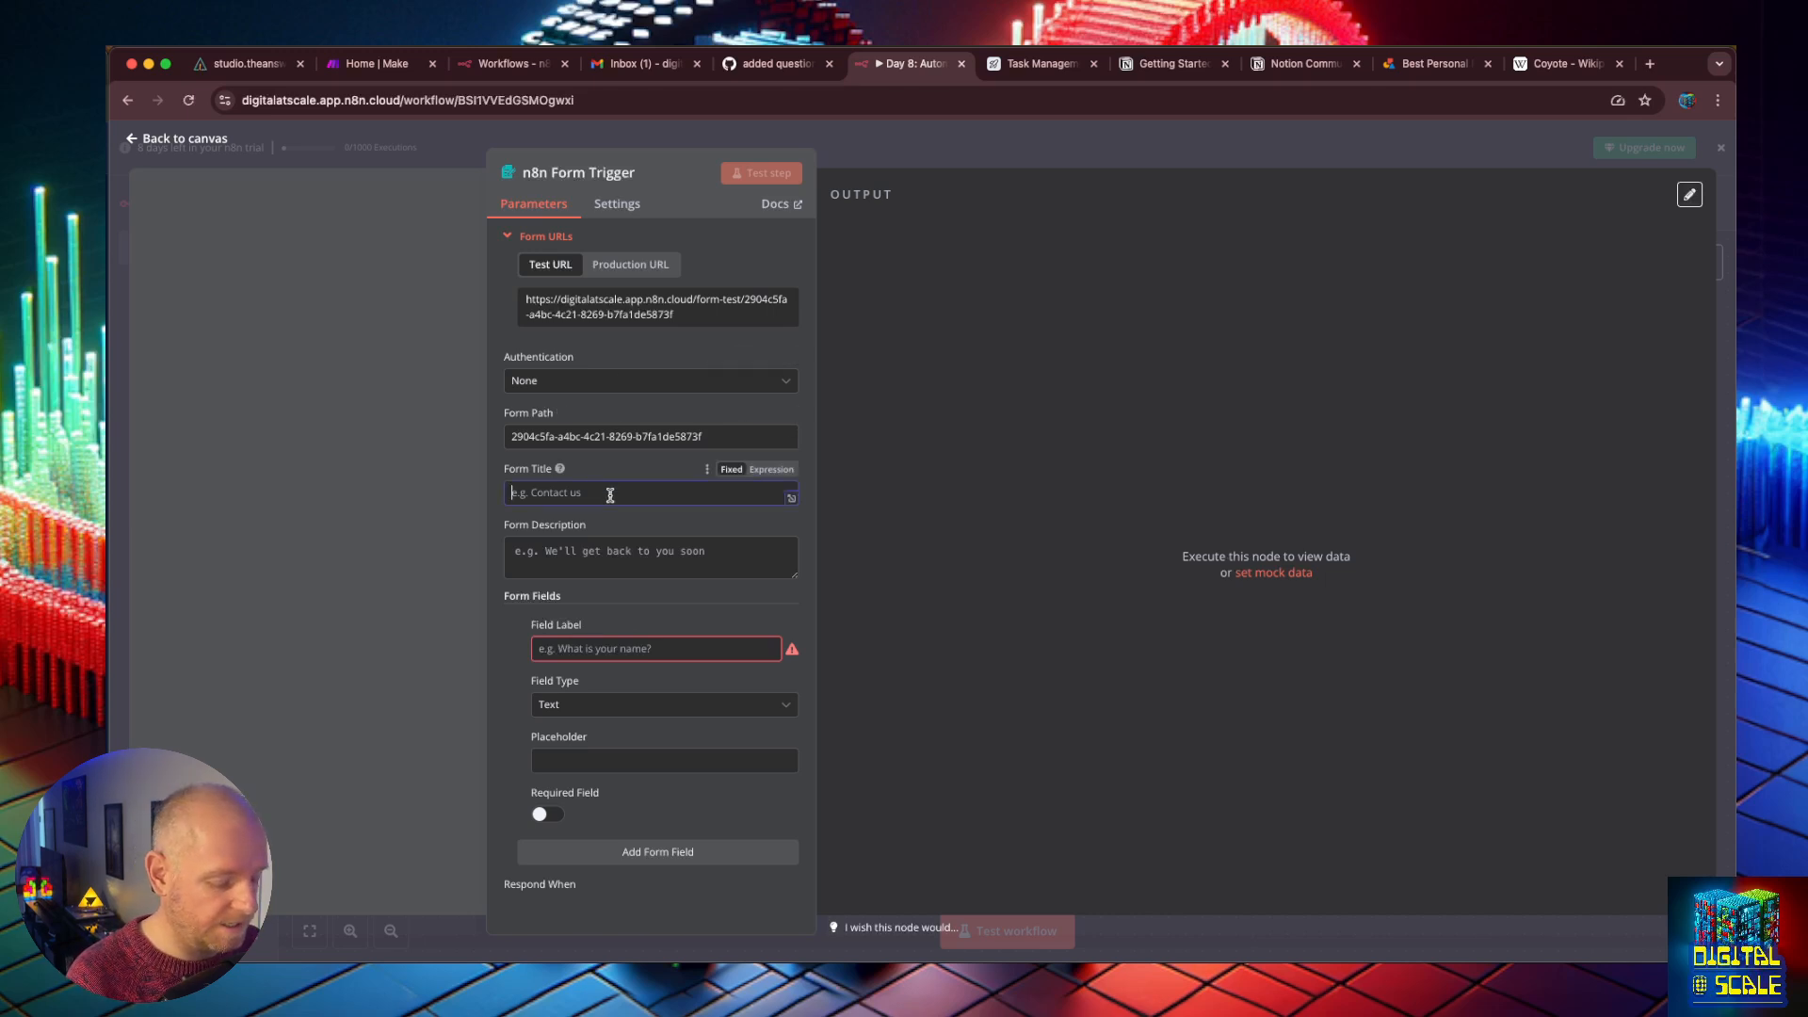
pyautogui.write('Image to ')
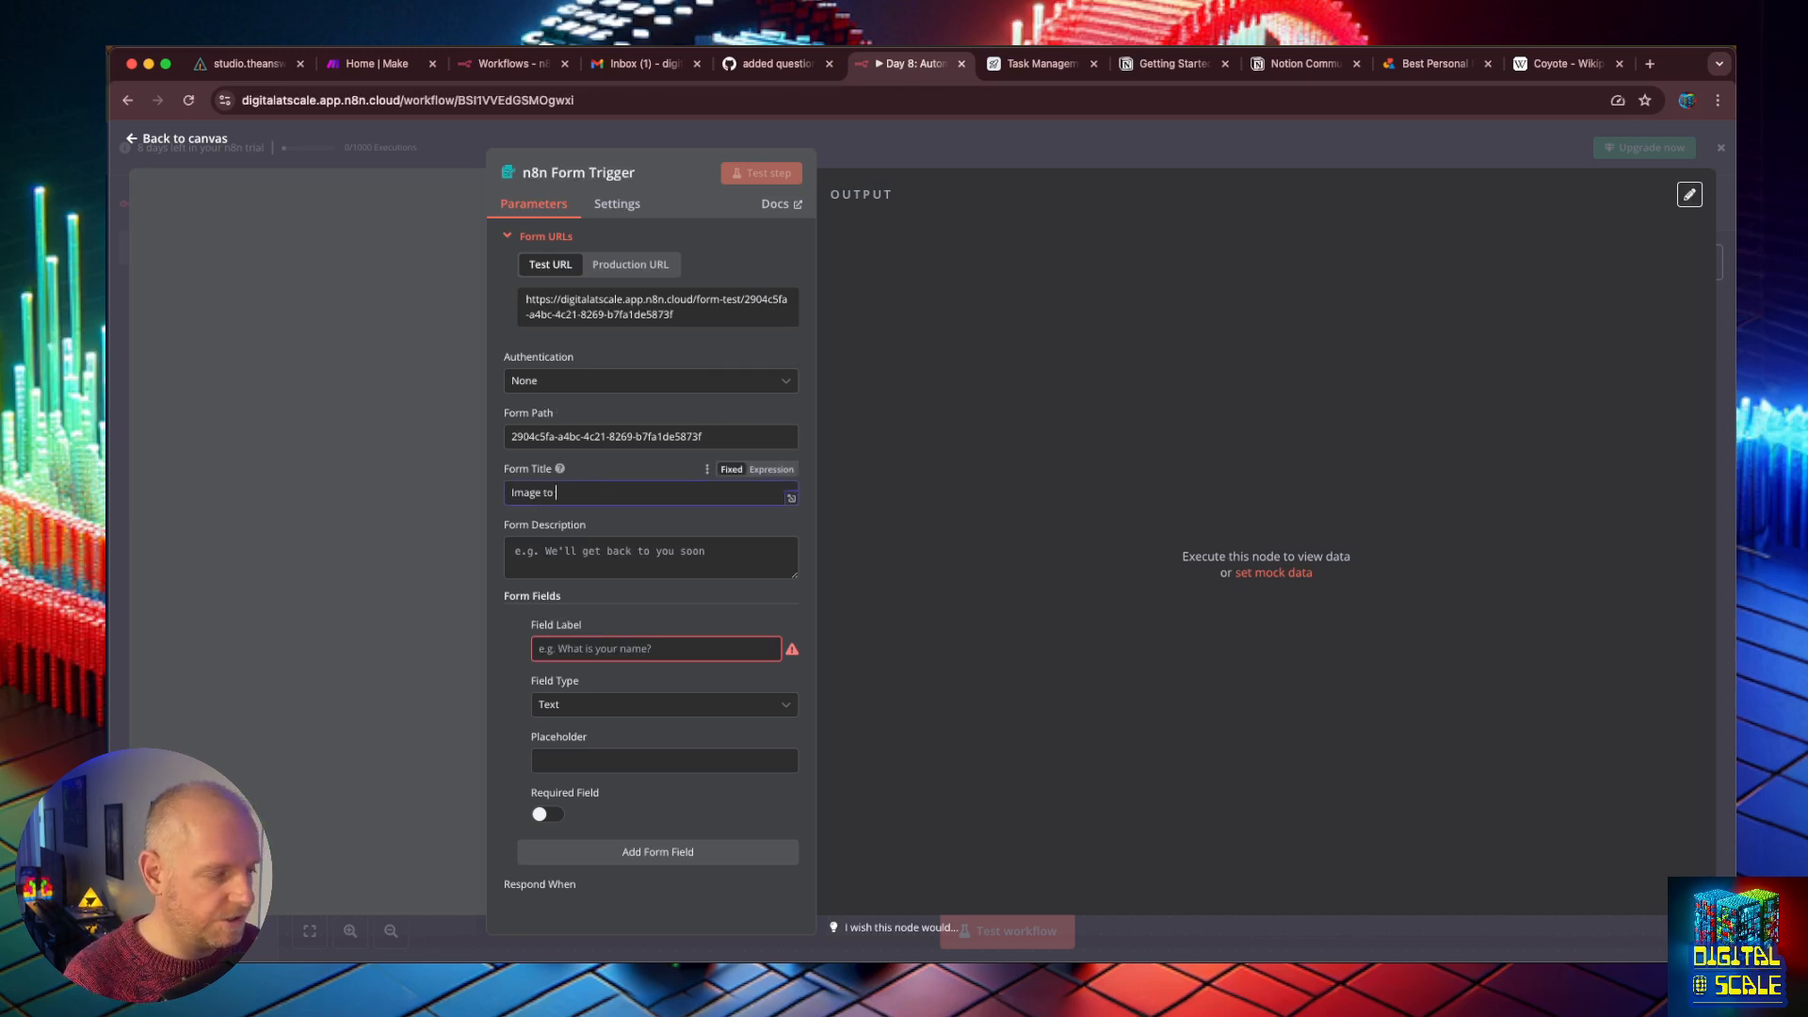
pyautogui.write('Todolist')
pyautogui.click(638, 542)
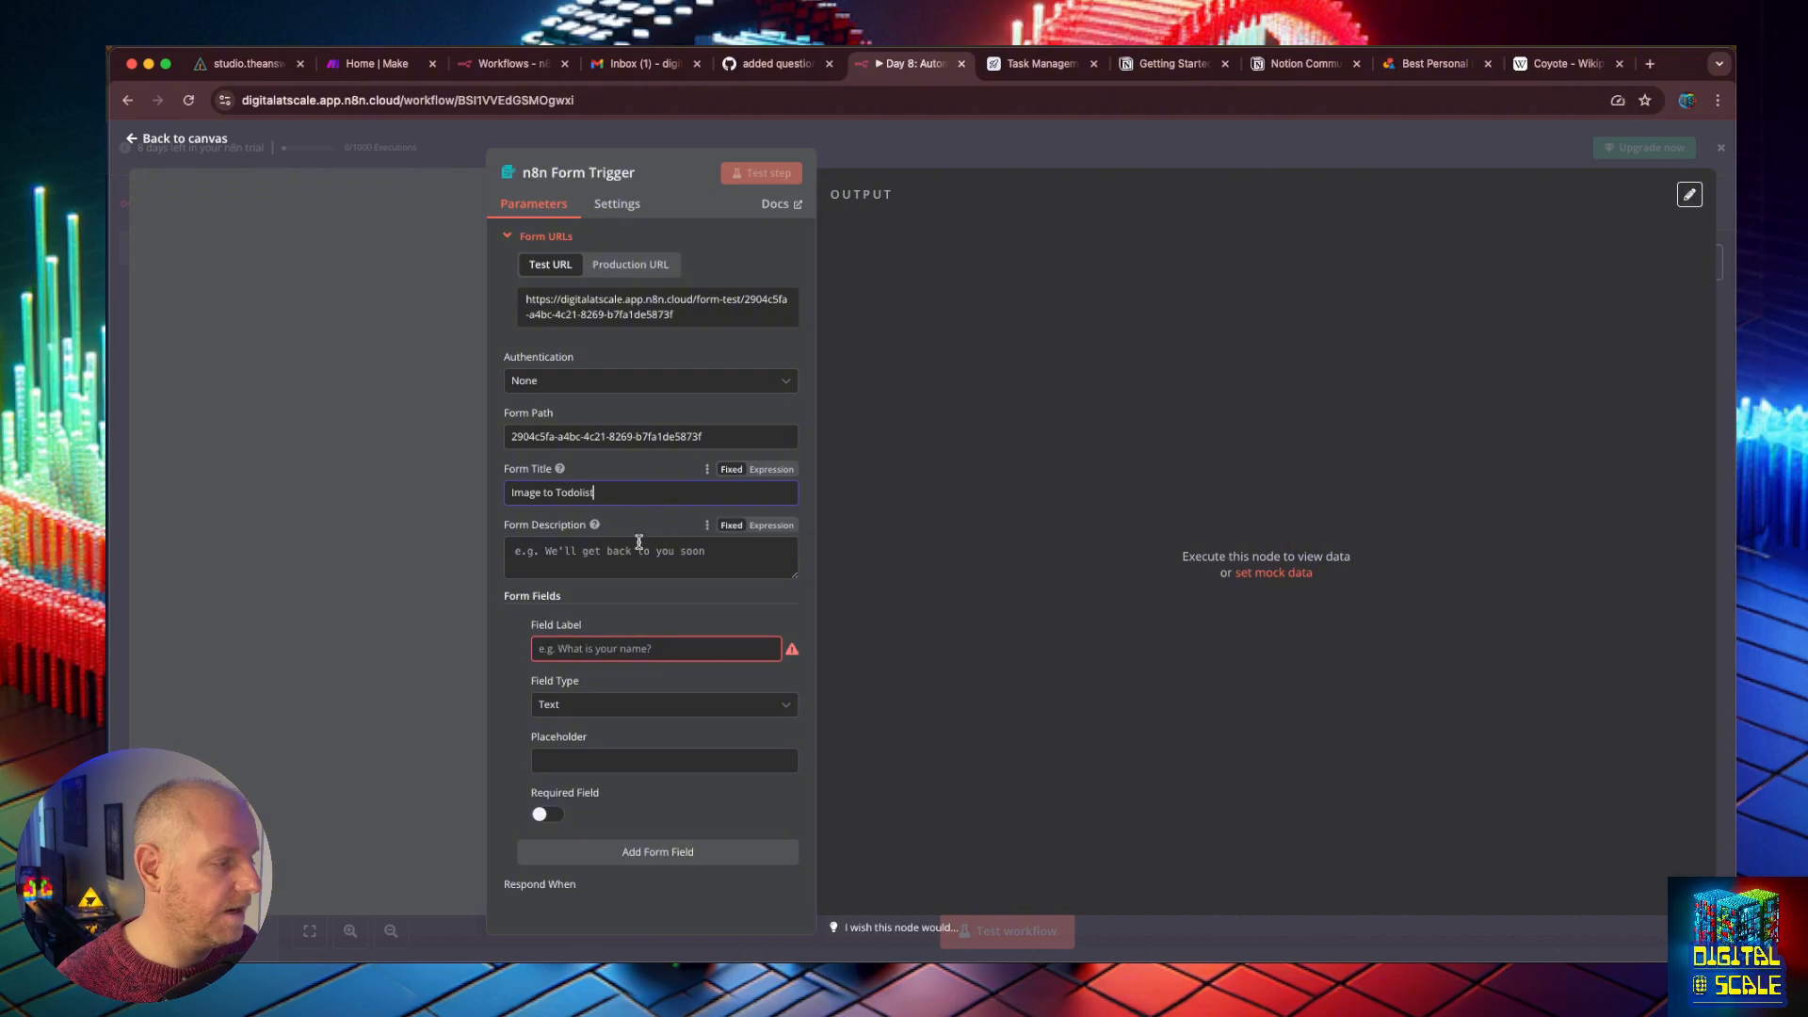
pyautogui.write('Give me an')
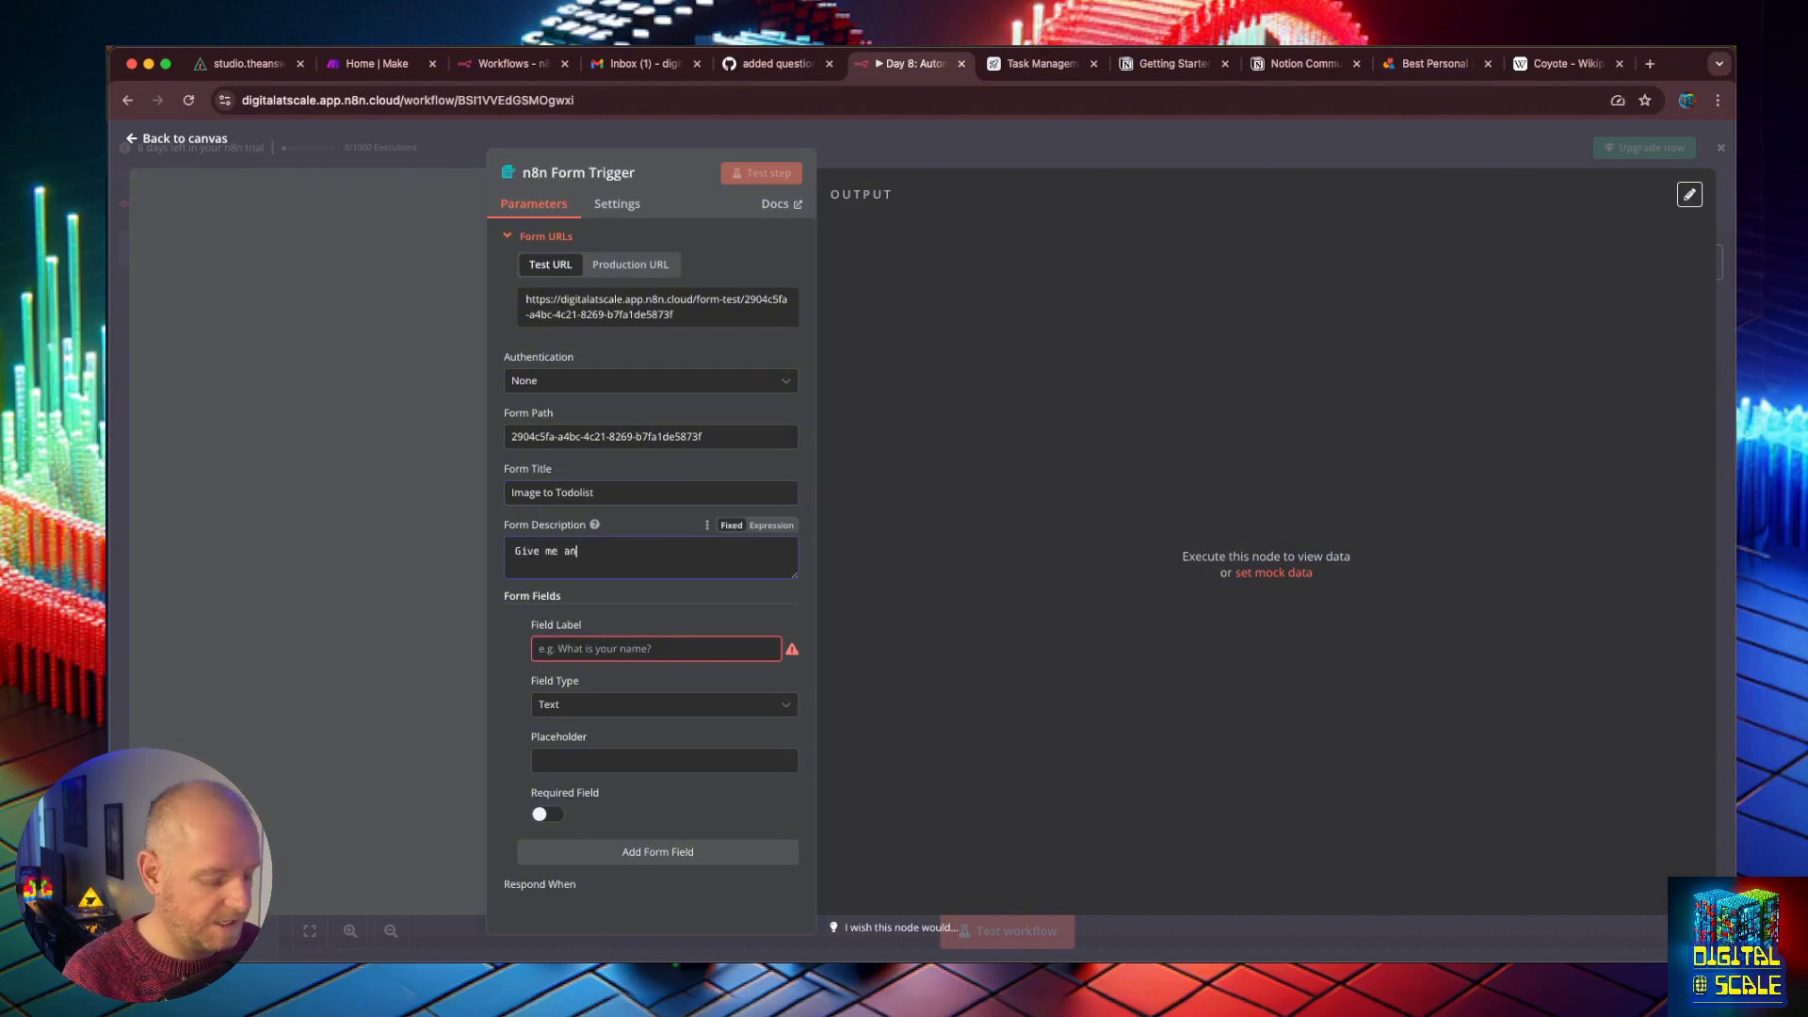
pyautogui.write(' image and ')
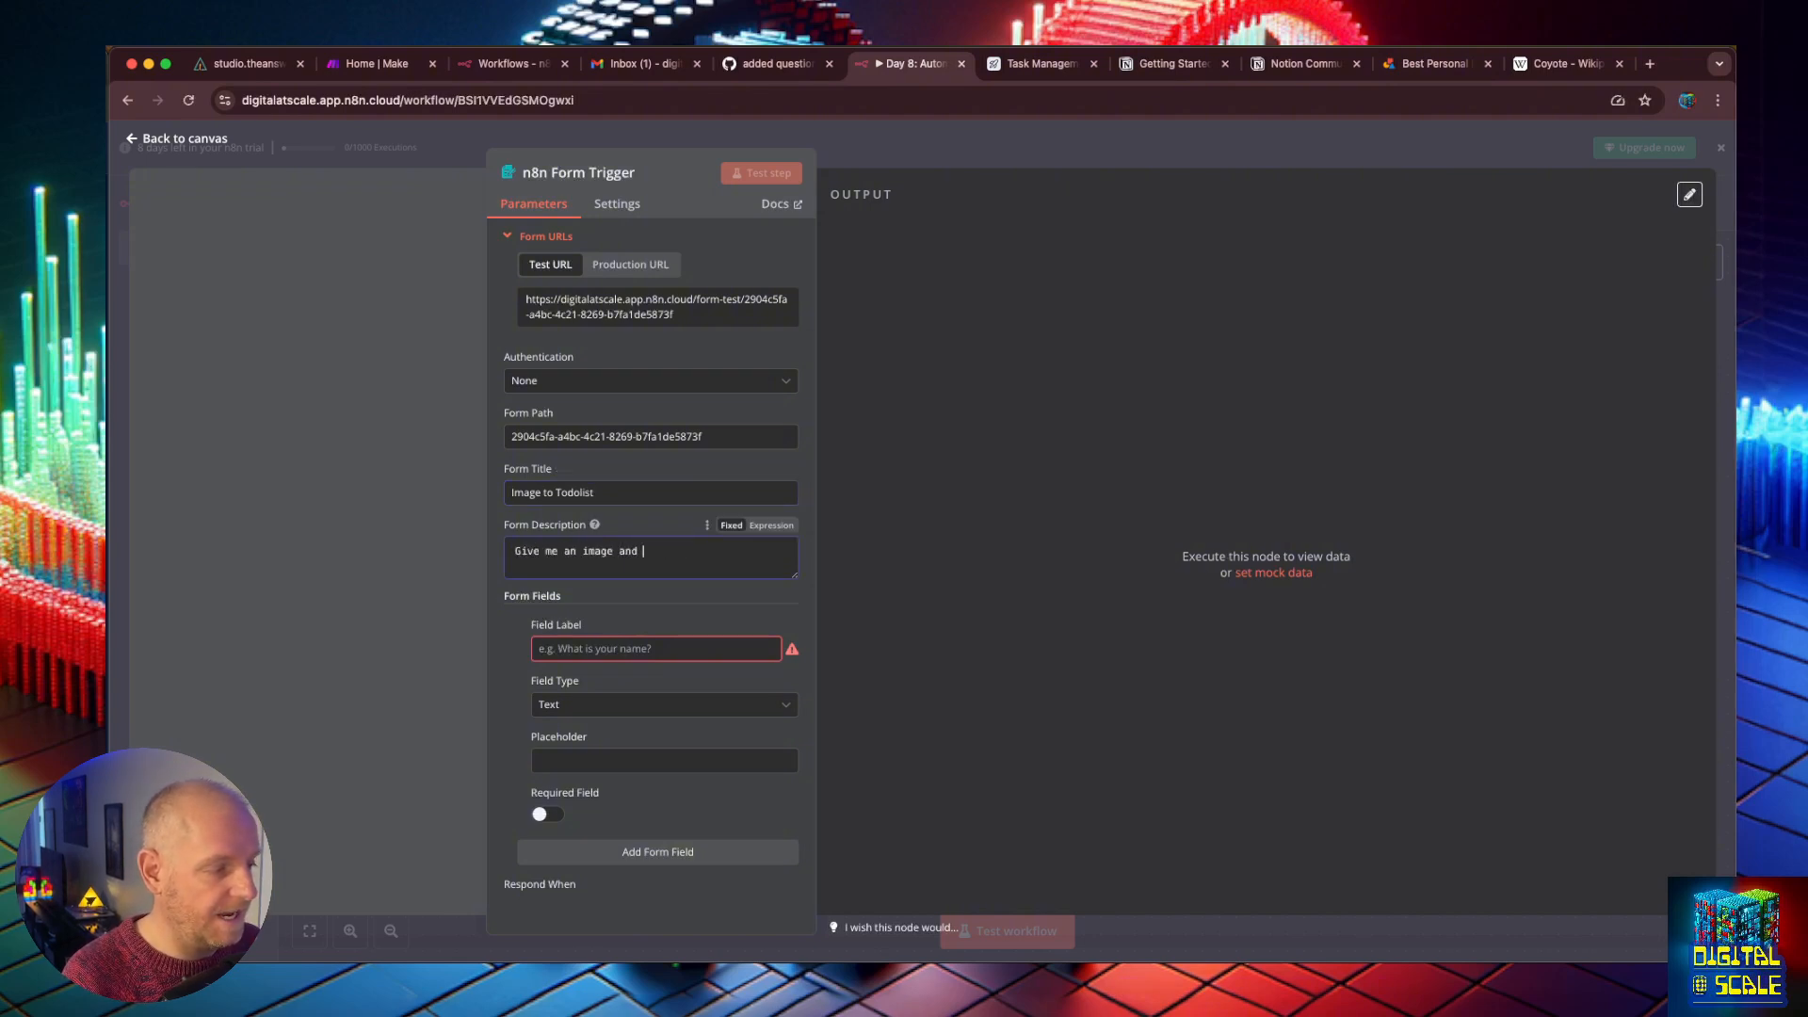
pyautogui.write("I'll give ")
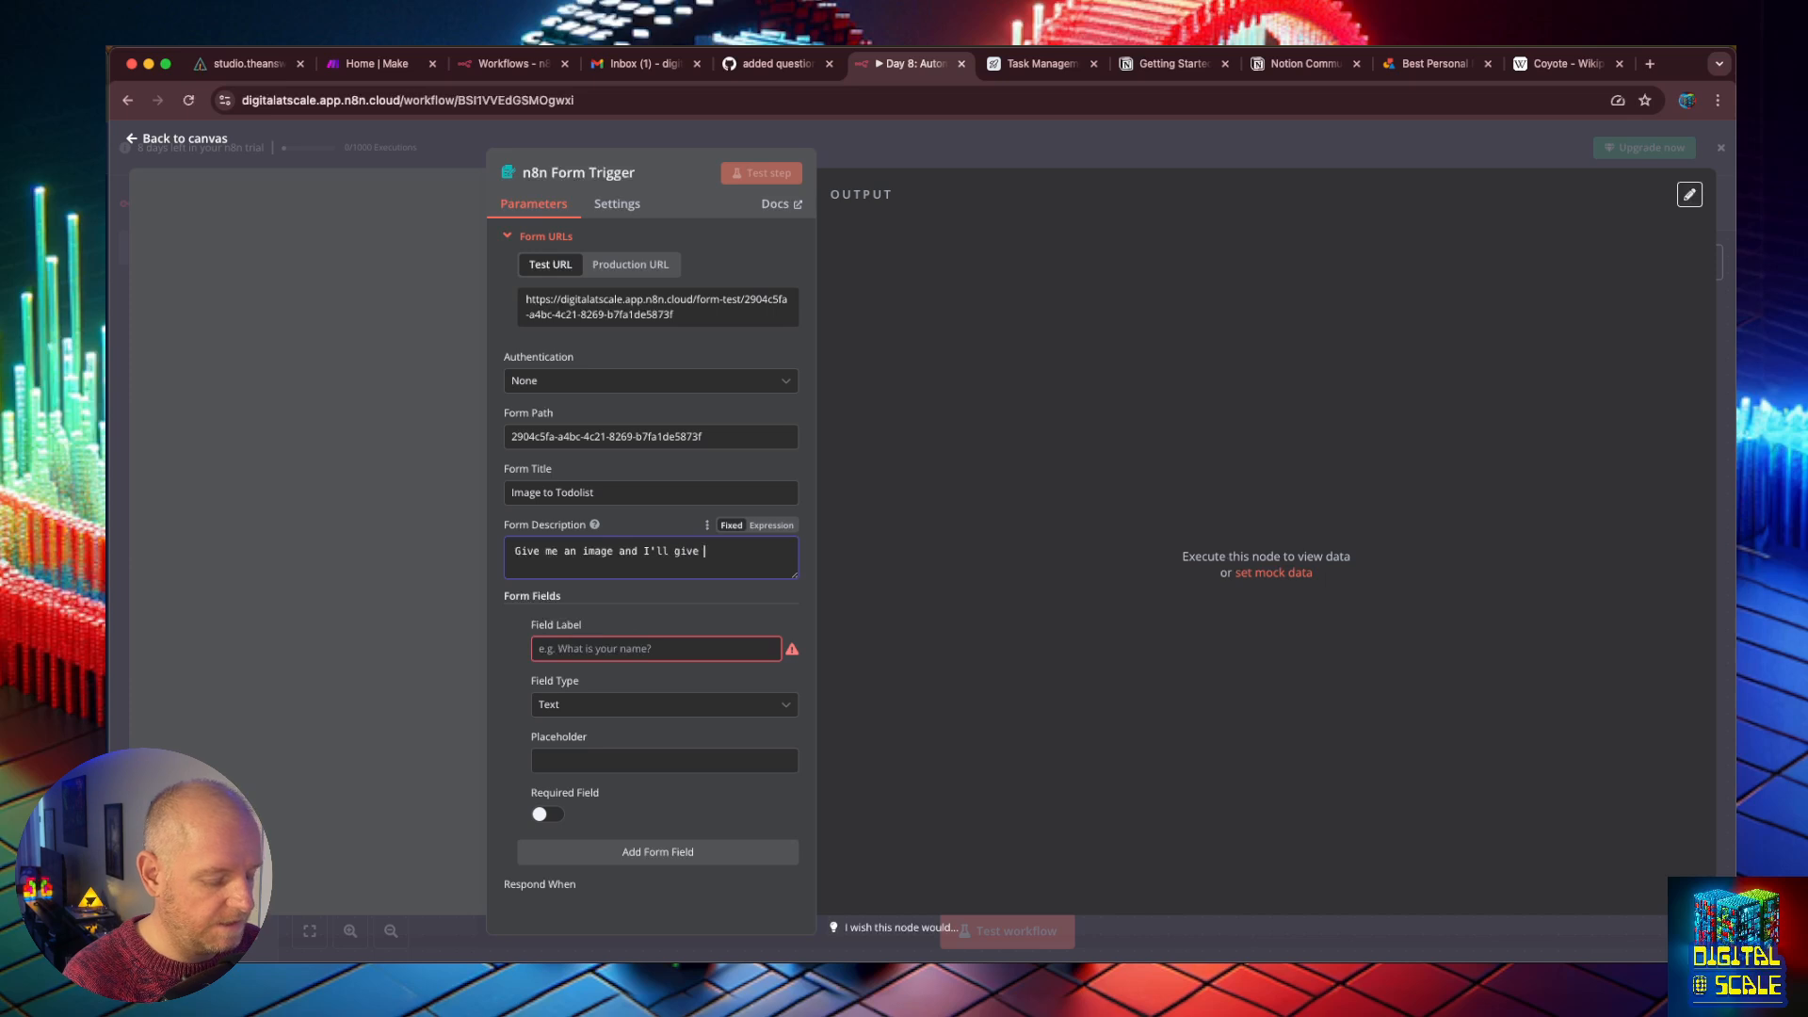
pyautogui.write('you a todo list')
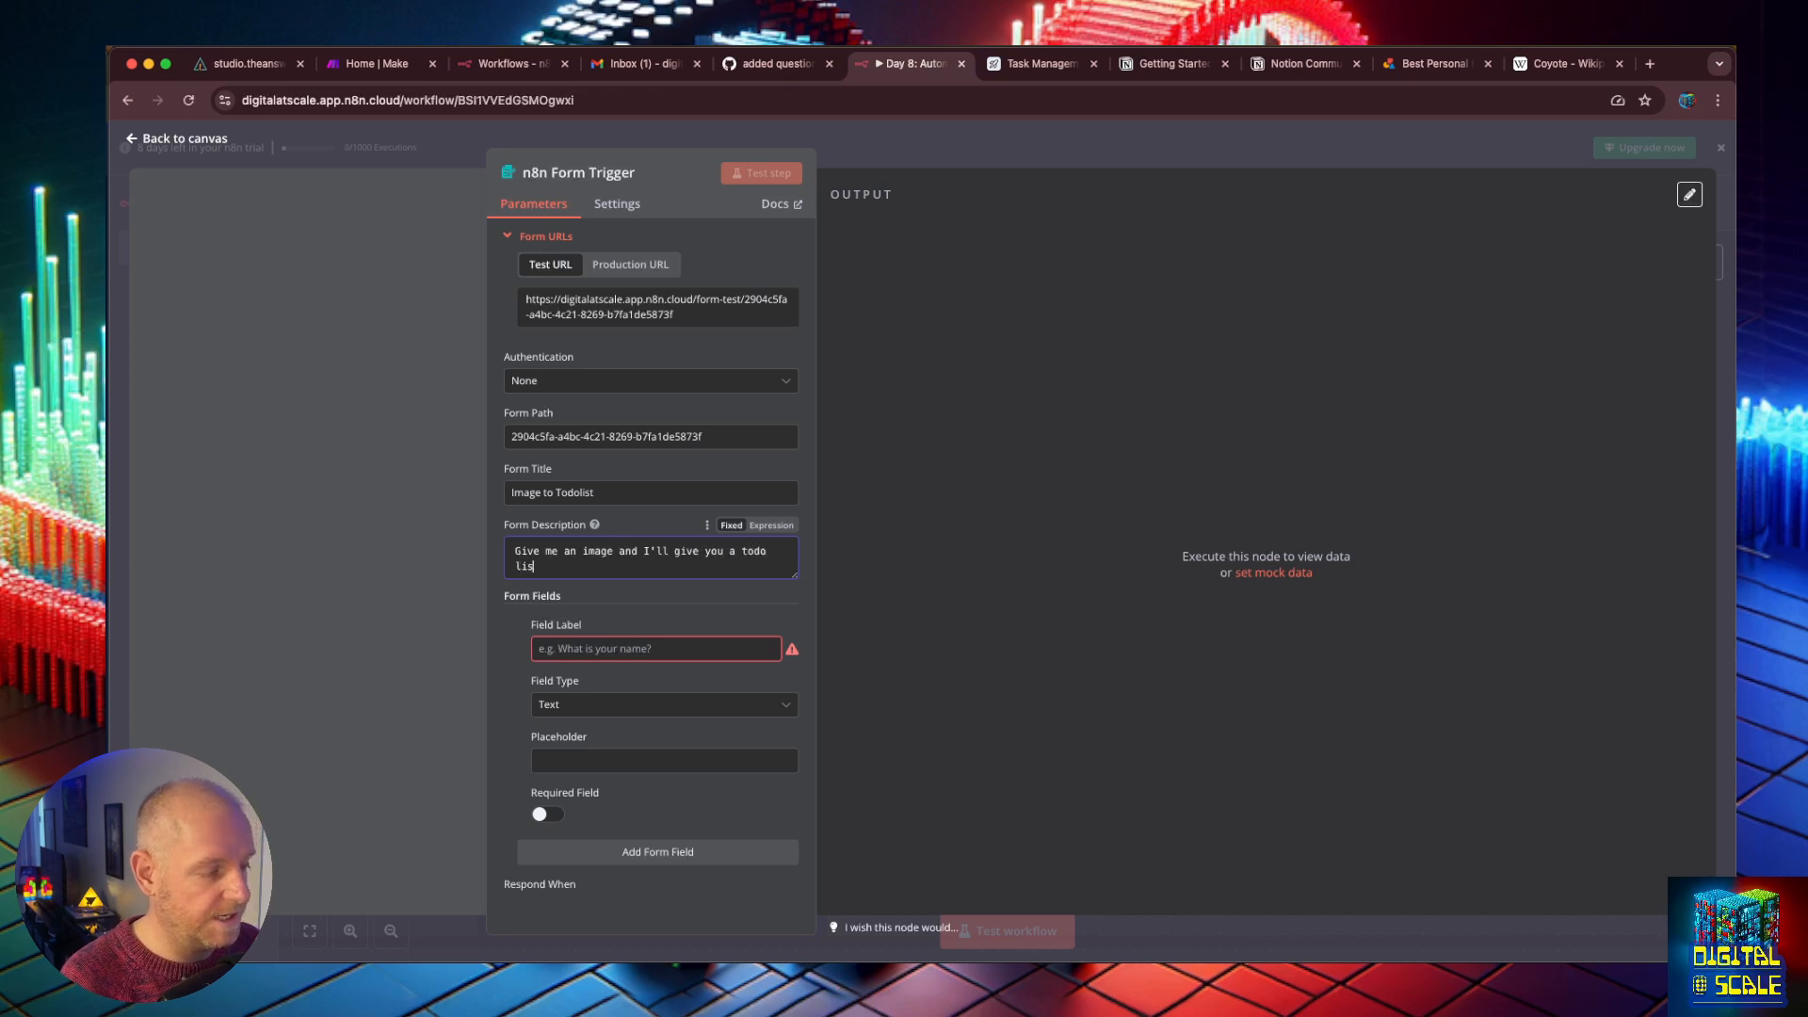
# Step: Define the form's field with the label "Image" and type File, and make it required
pyautogui.click(650, 644)
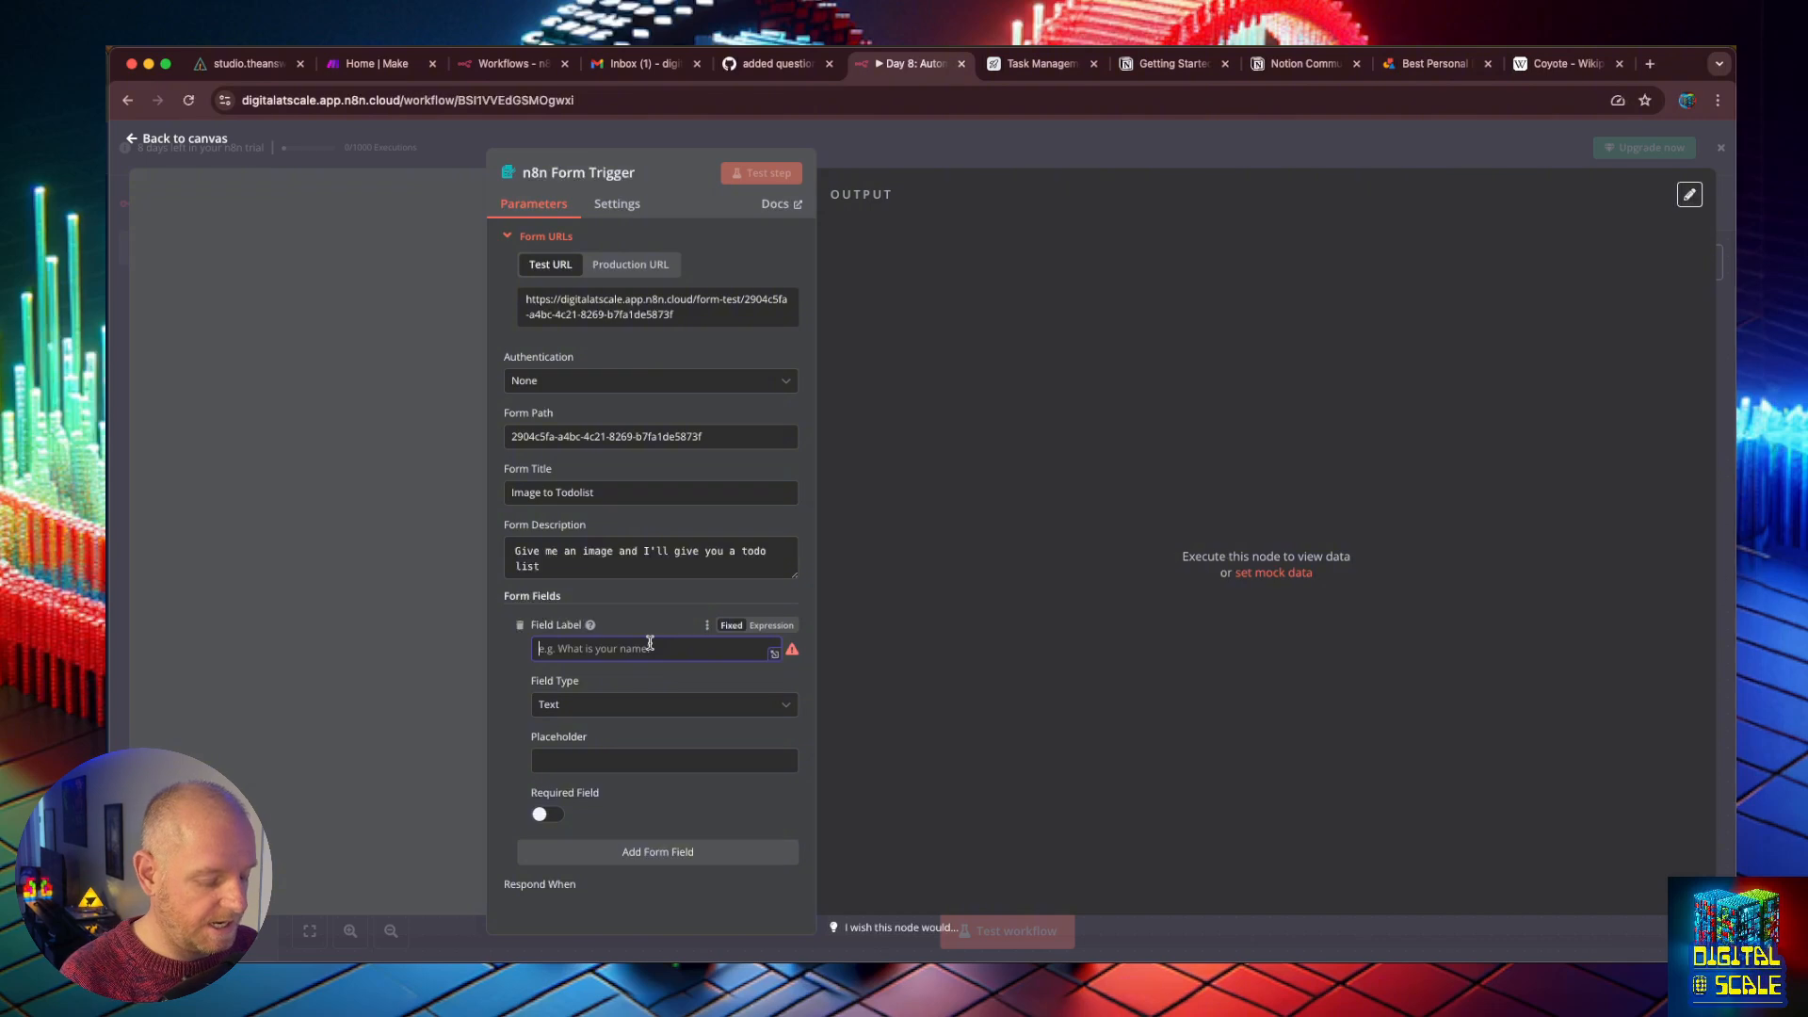
pyautogui.write('Image')
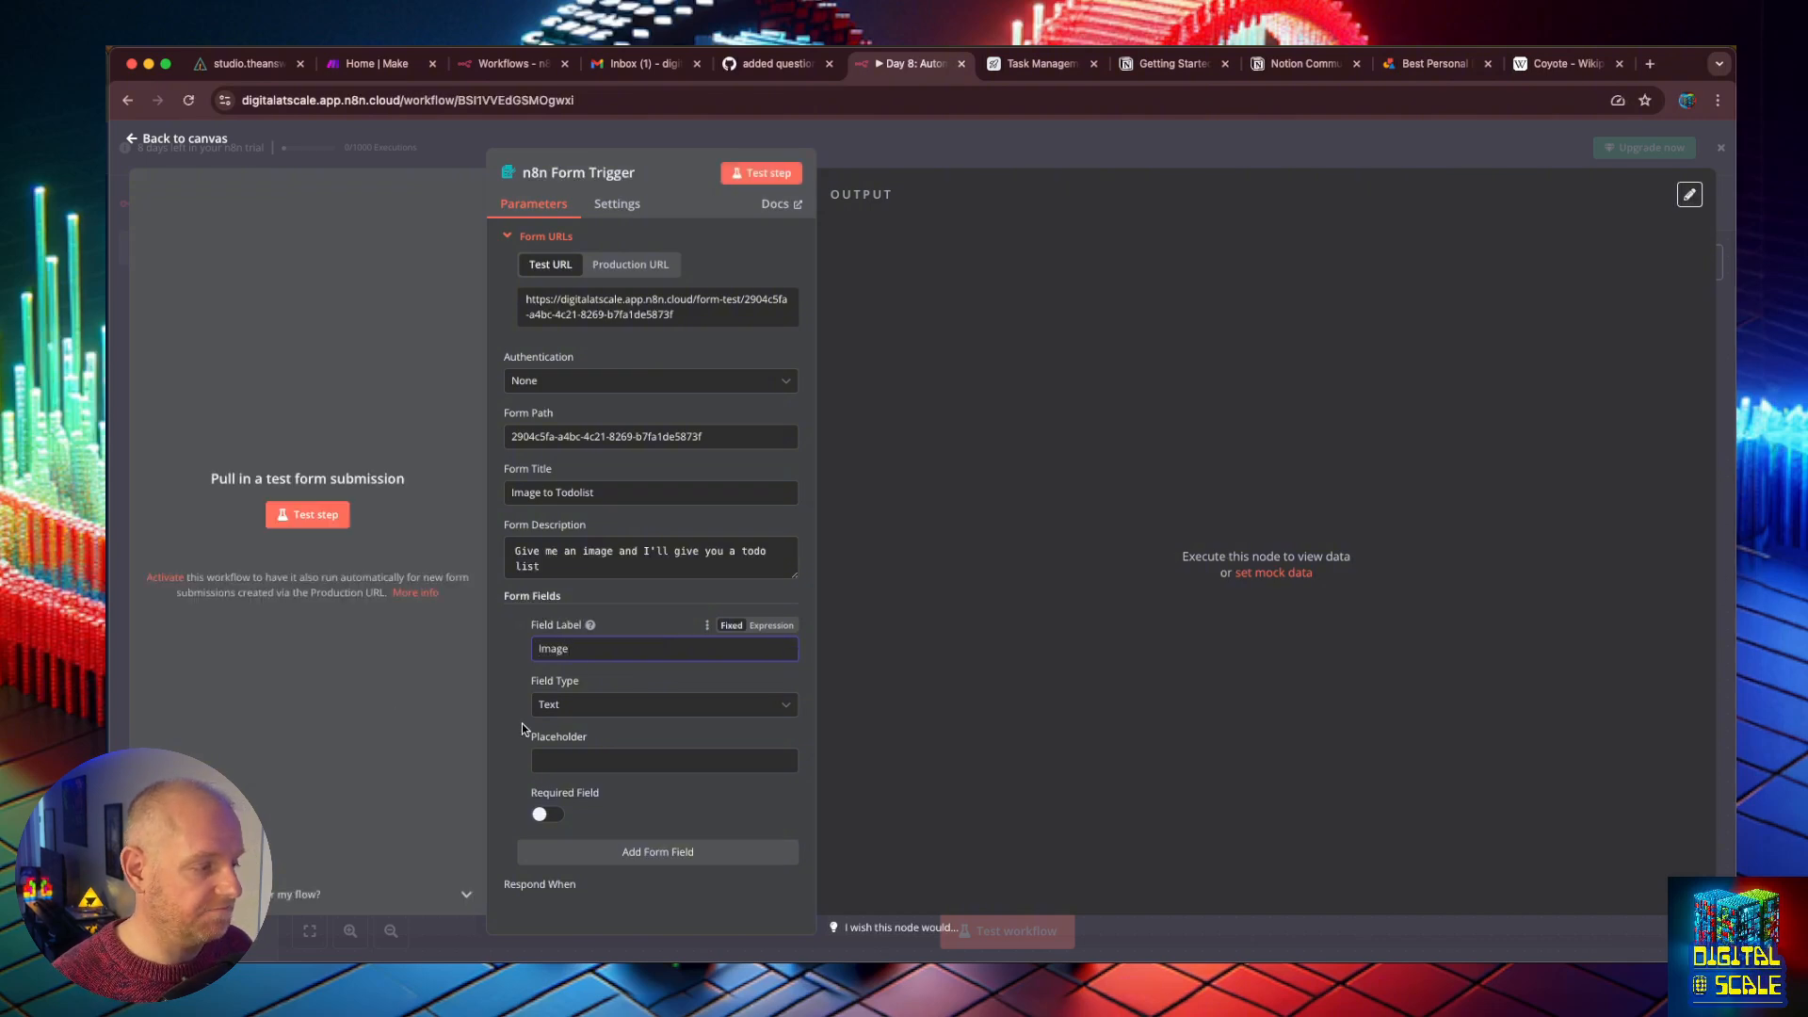
pyautogui.click(563, 706)
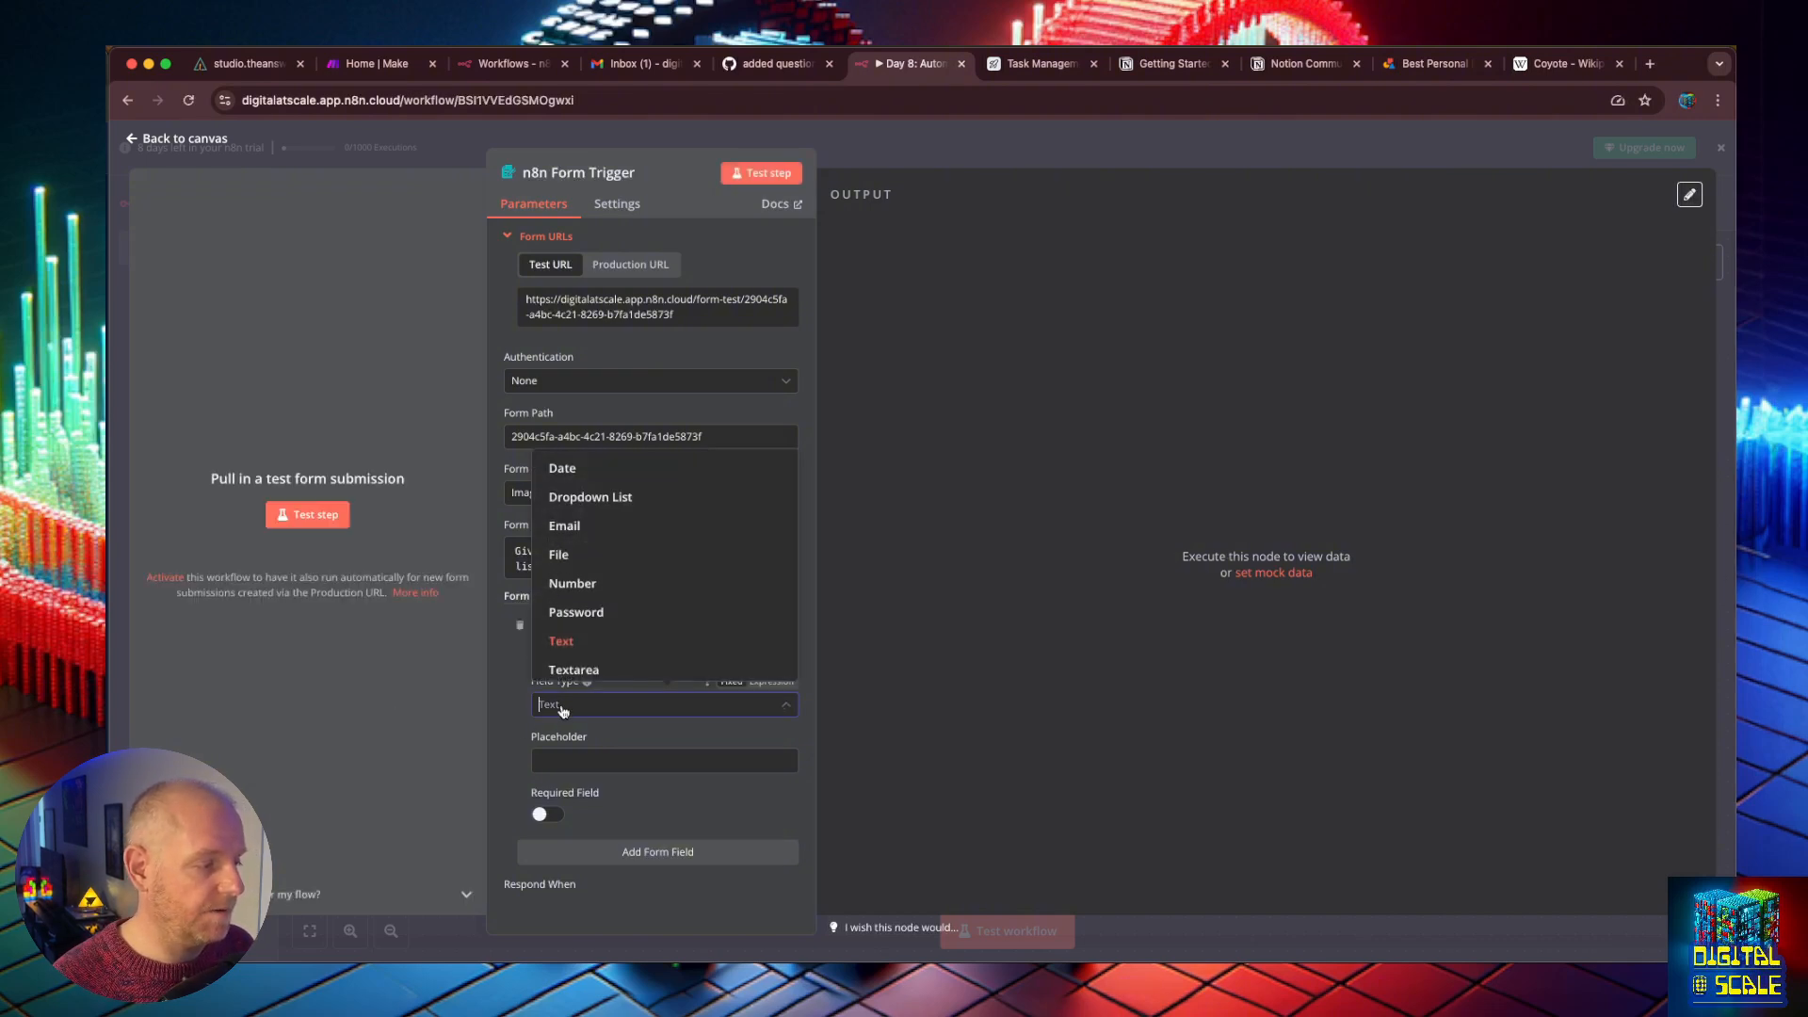
pyautogui.click(586, 563)
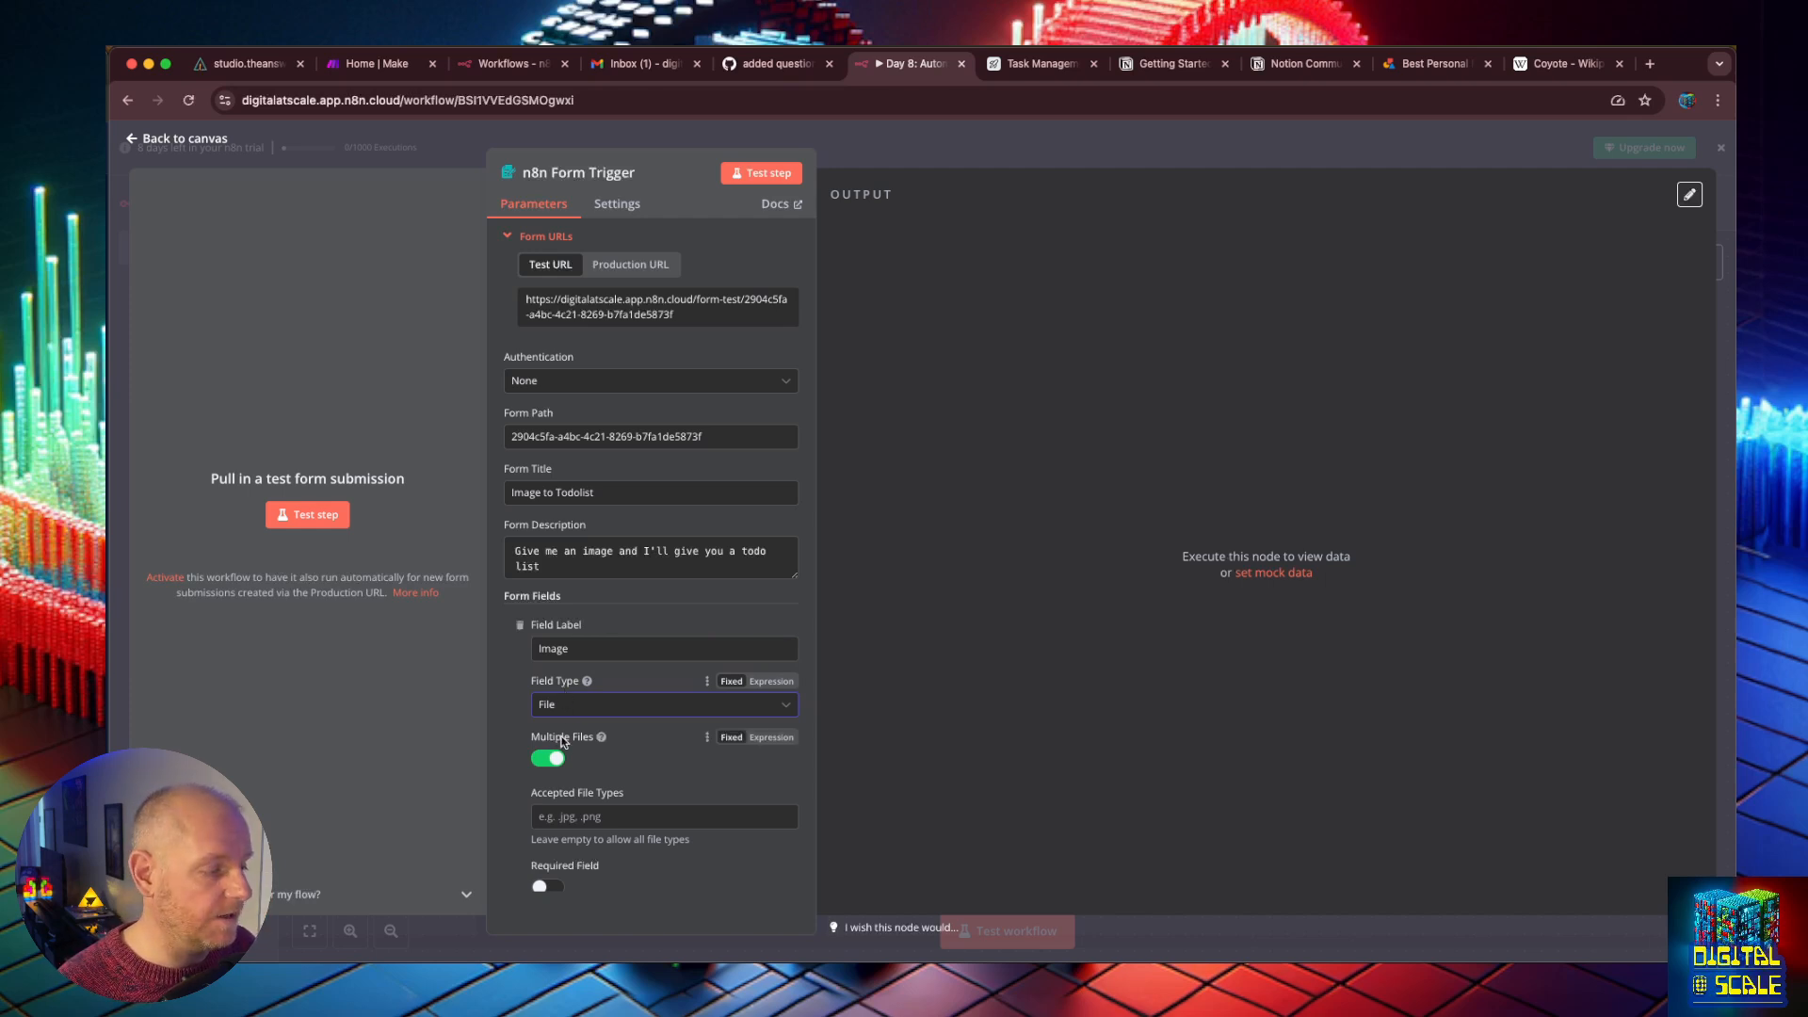
pyautogui.scroll(-3, 582, 741)
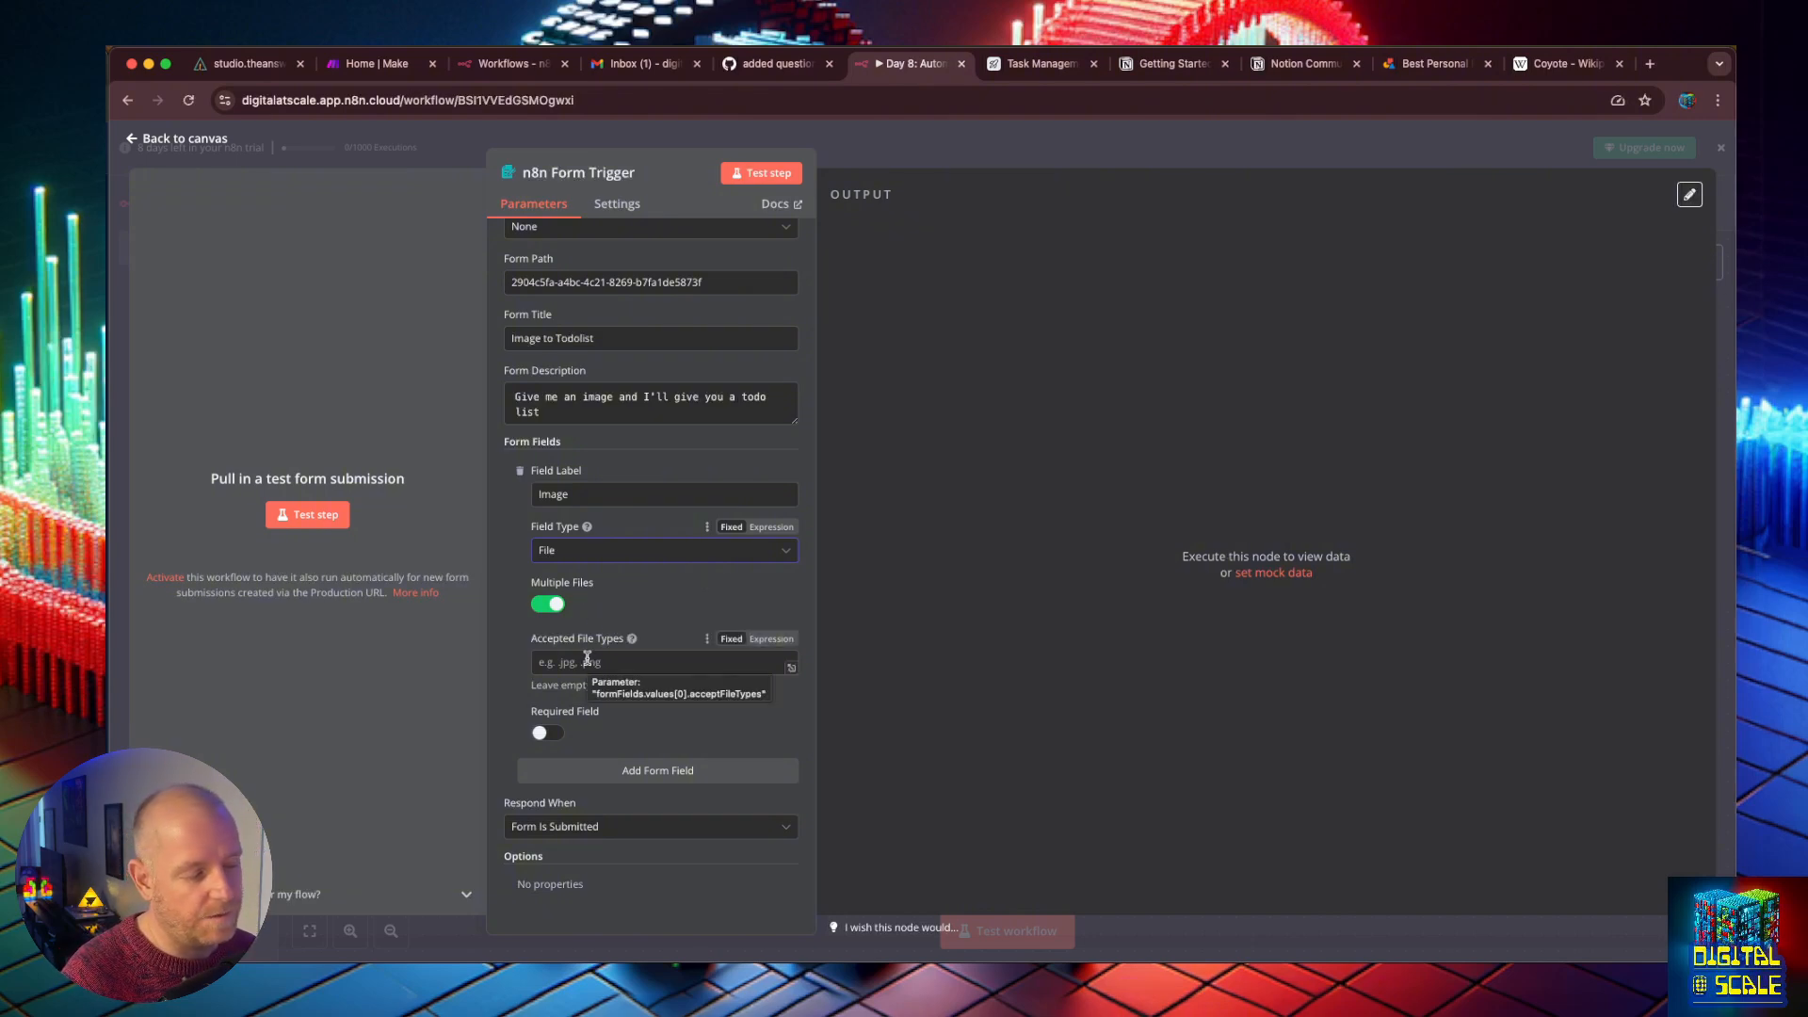
pyautogui.click(544, 734)
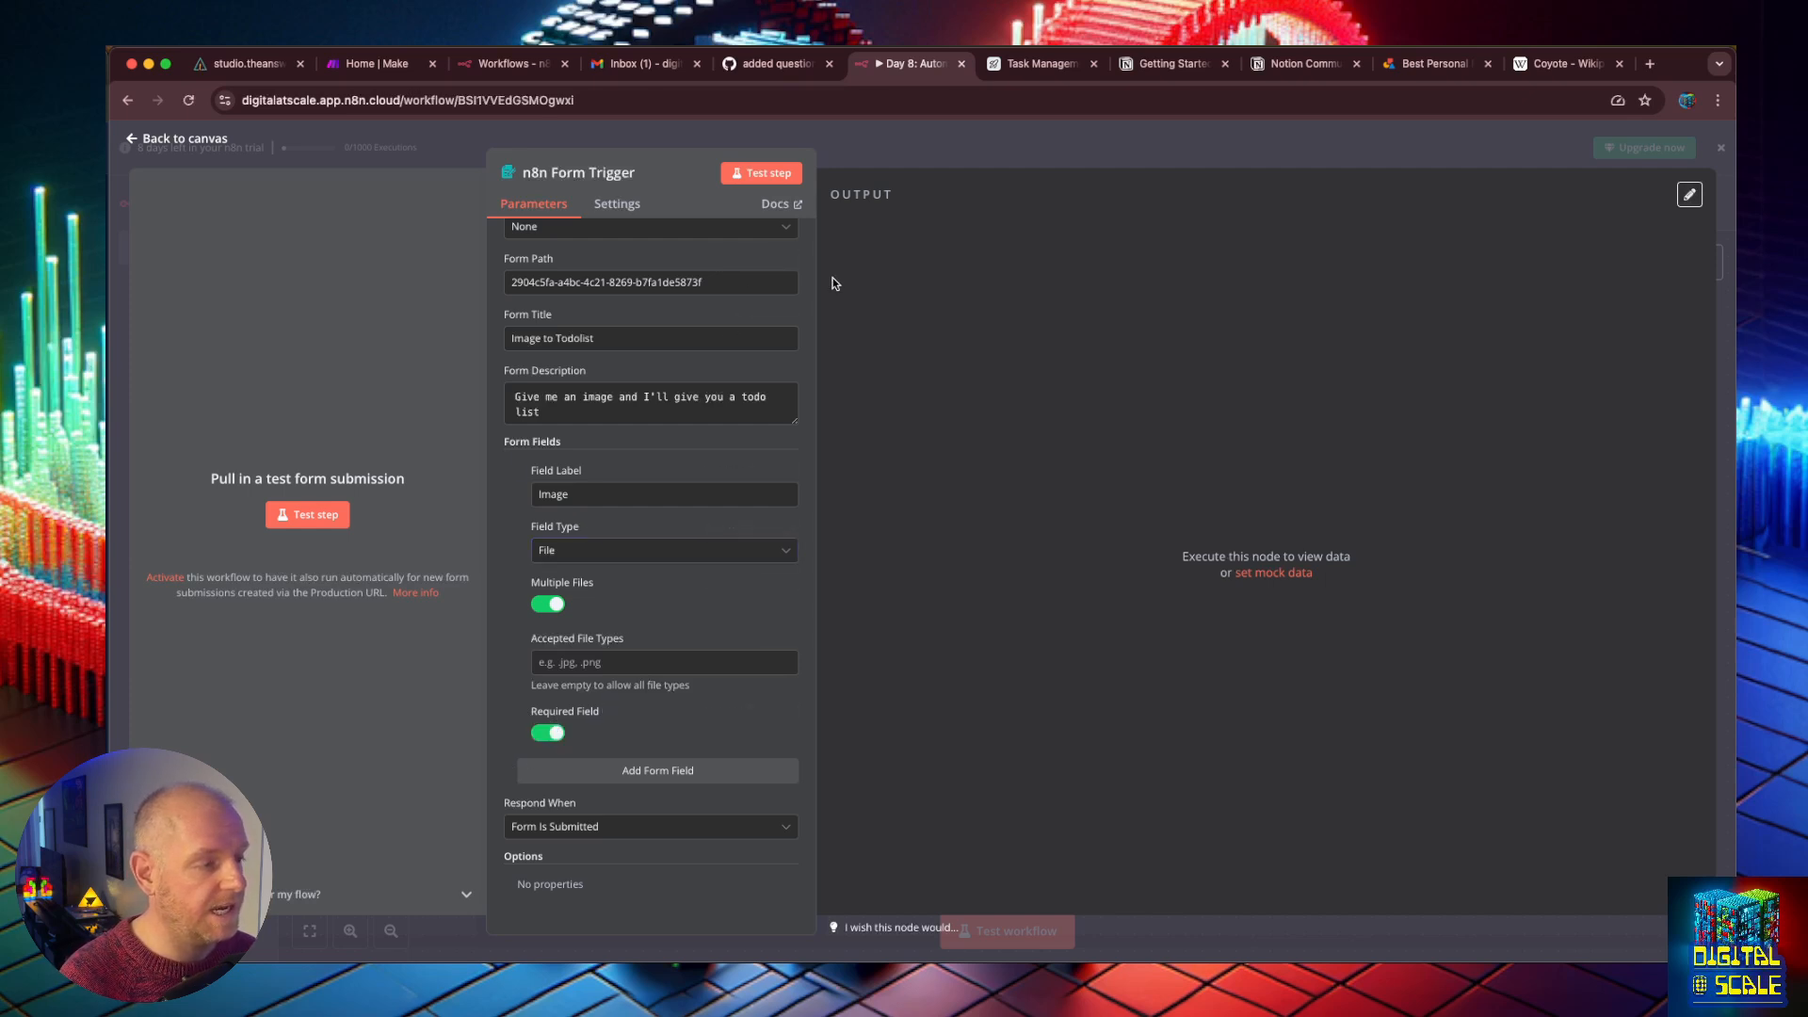
# Step: Test the form trigger by choosing IMG_0165.JPG in the test form and submitting it
pyautogui.click(766, 173)
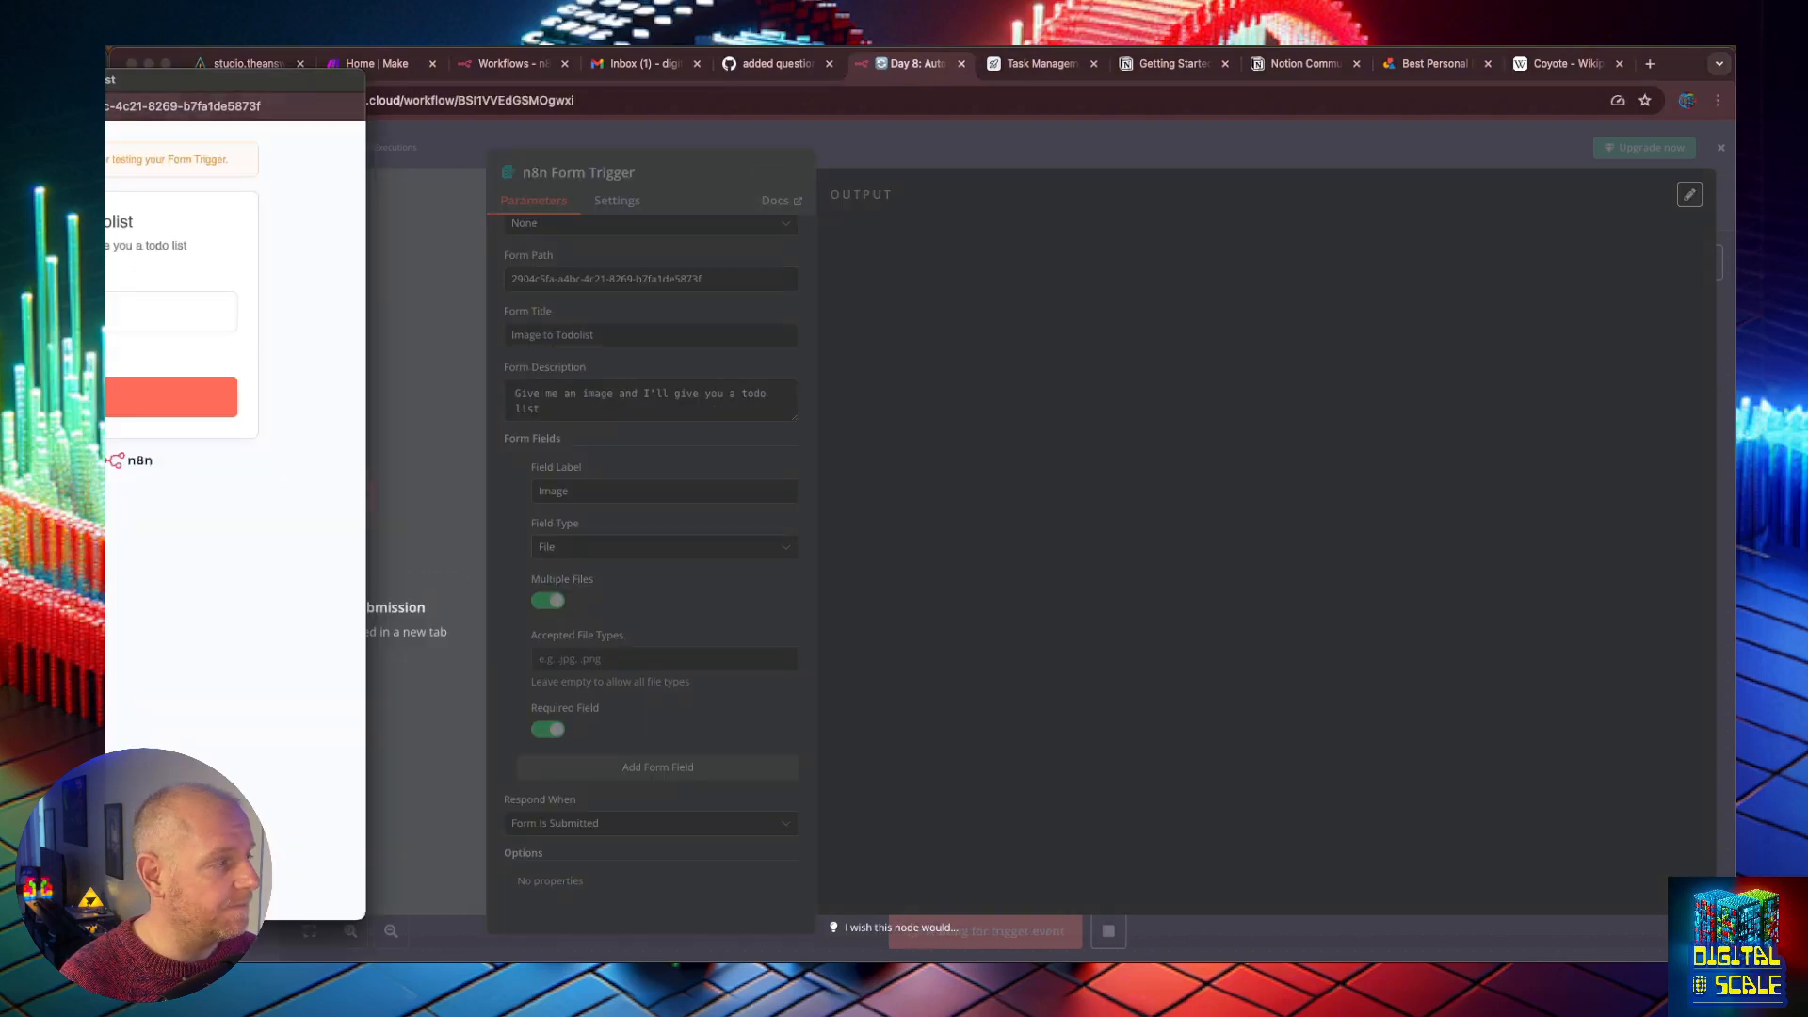
pyautogui.moveTo(87, 91); pyautogui.dragTo(980, 138)
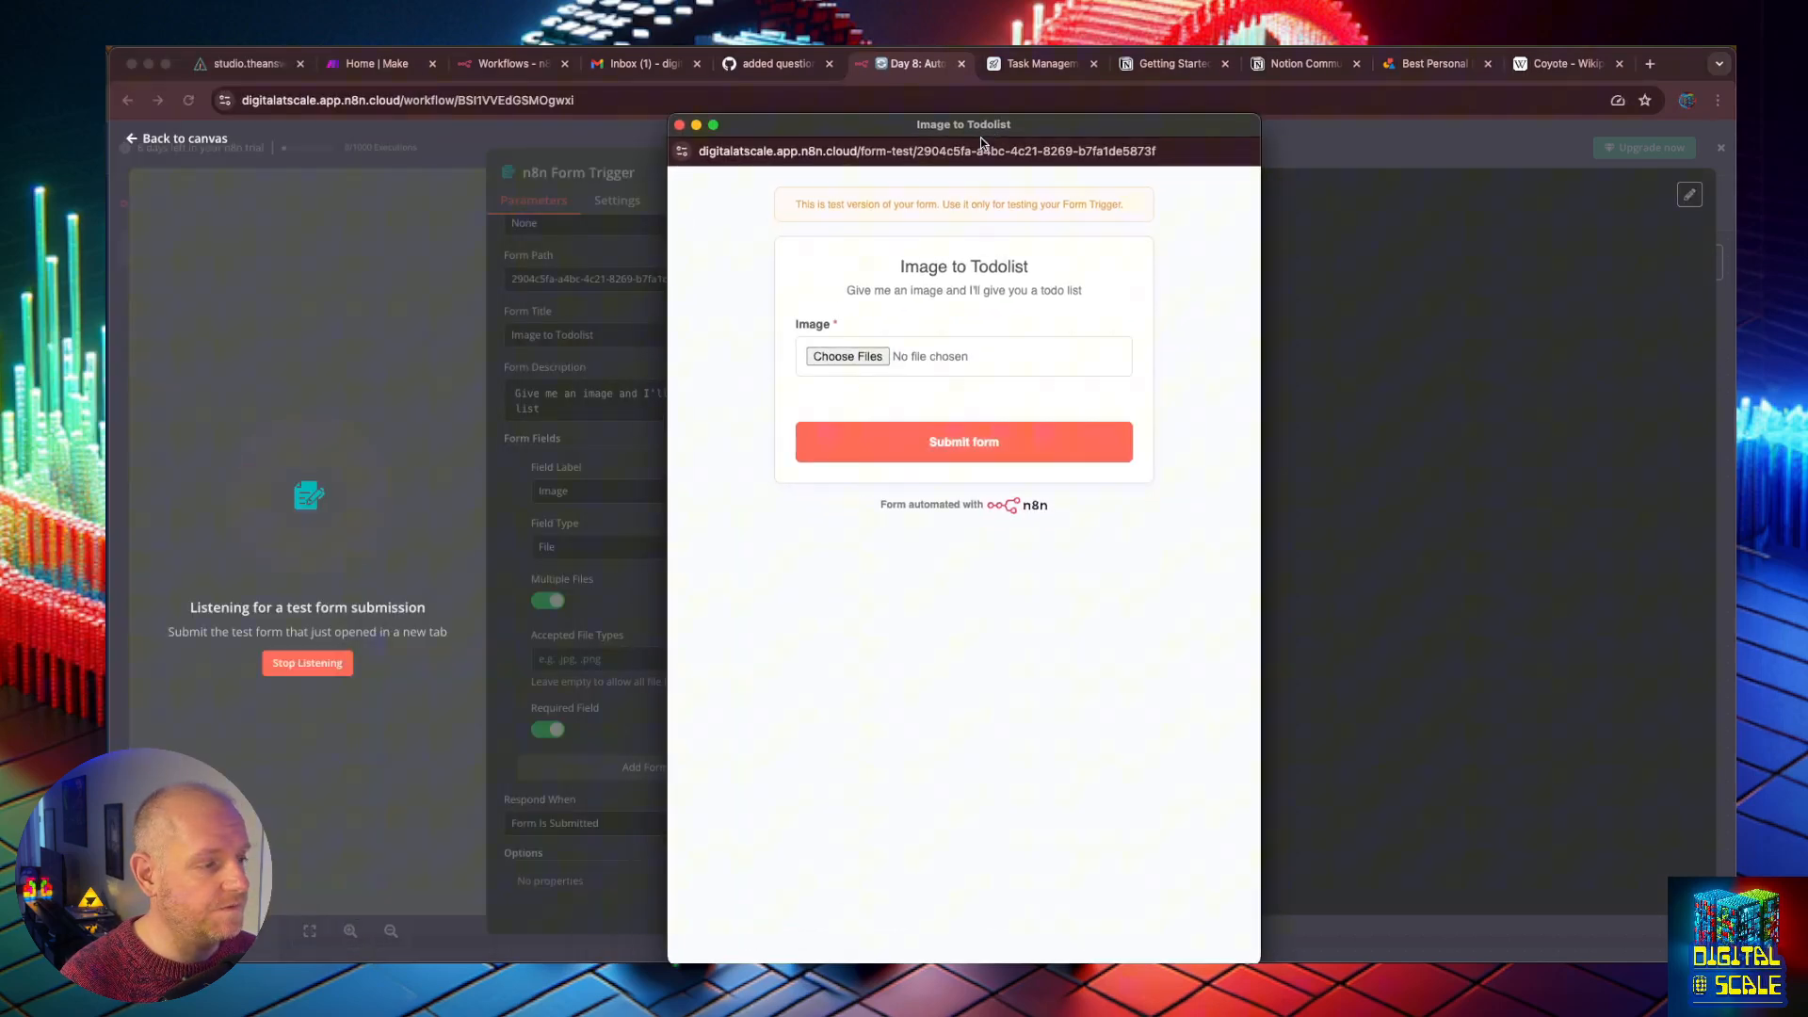
pyautogui.click(848, 356)
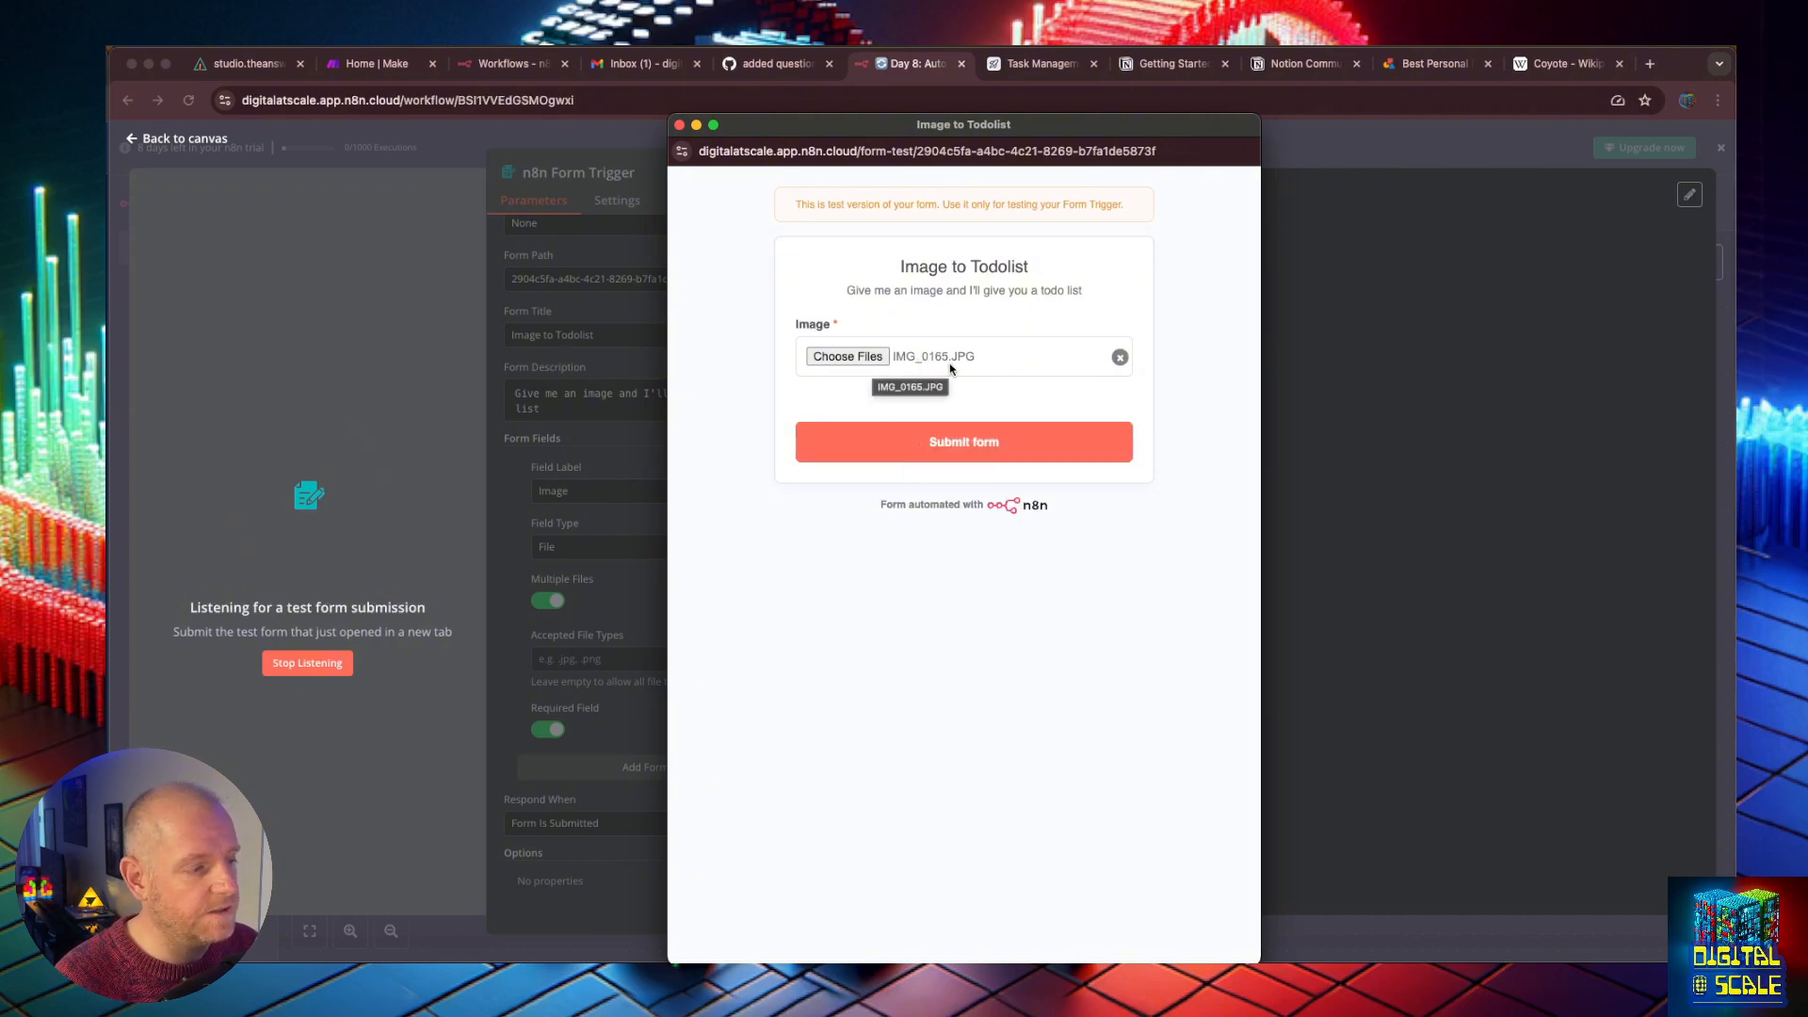
pyautogui.press('super+Tab')
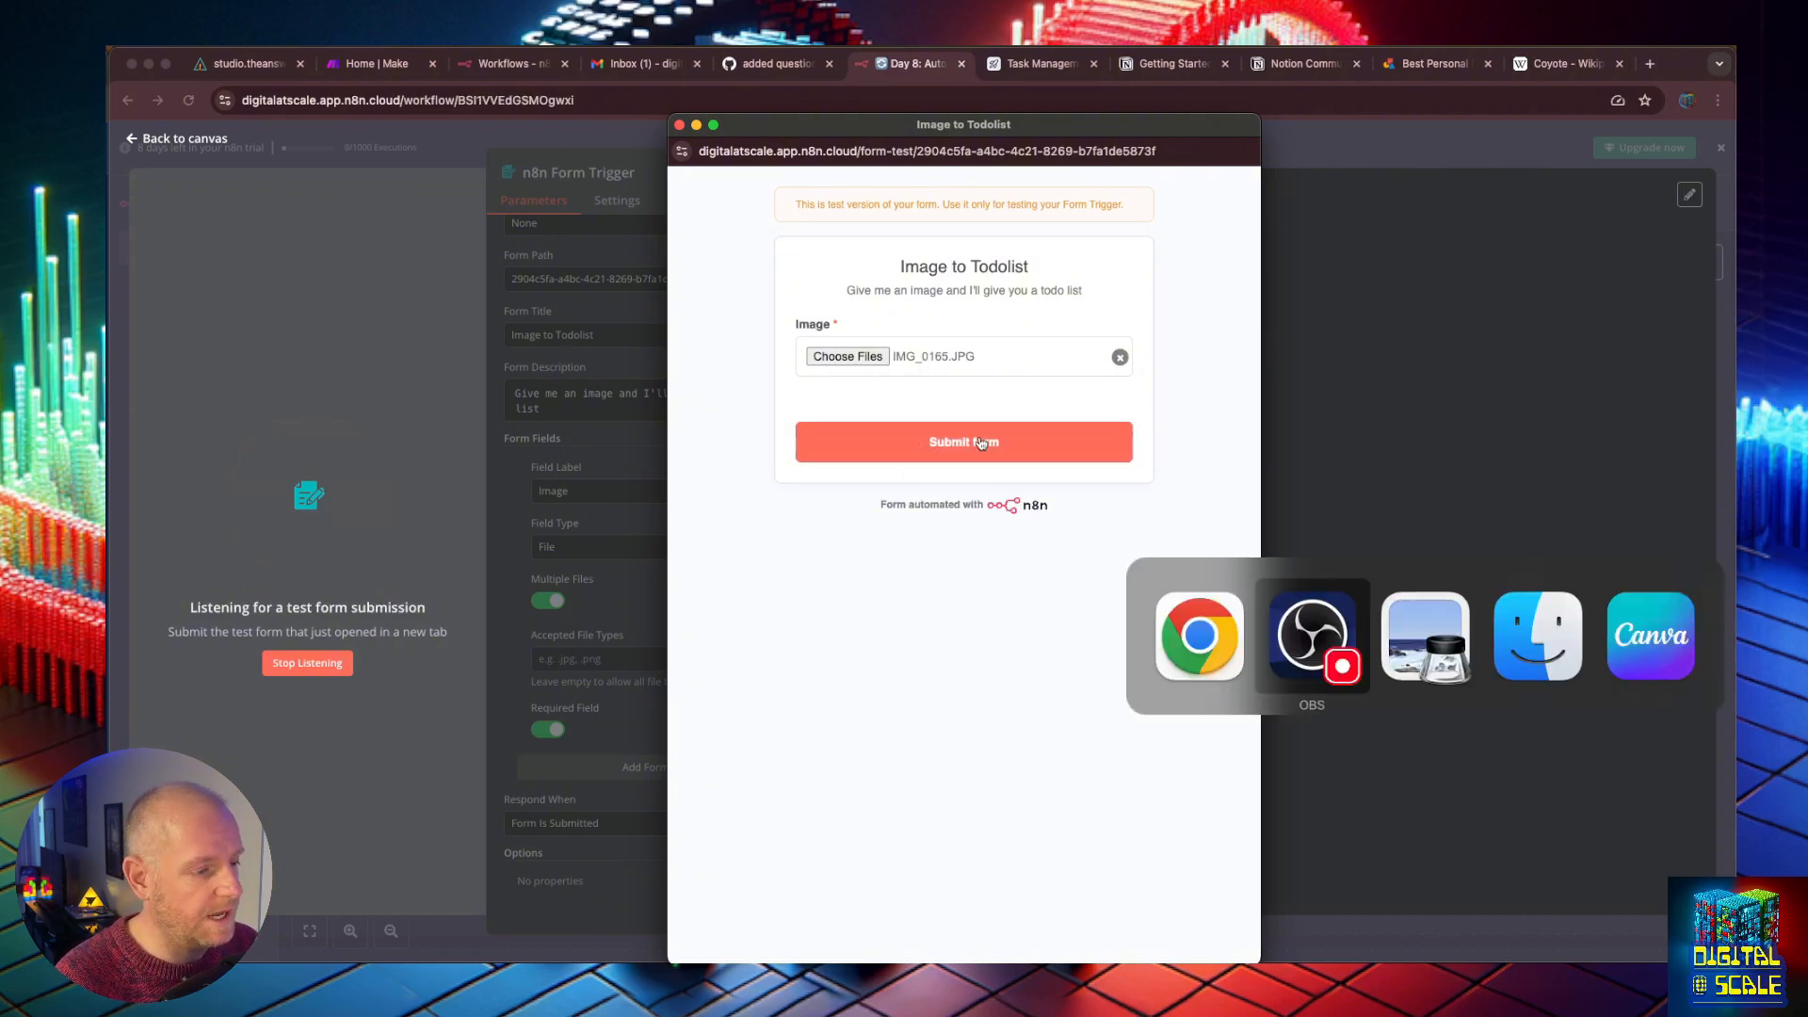
pyautogui.press('super+Tab')
pyautogui.press('super+Tab')
pyautogui.press('super+Tab')
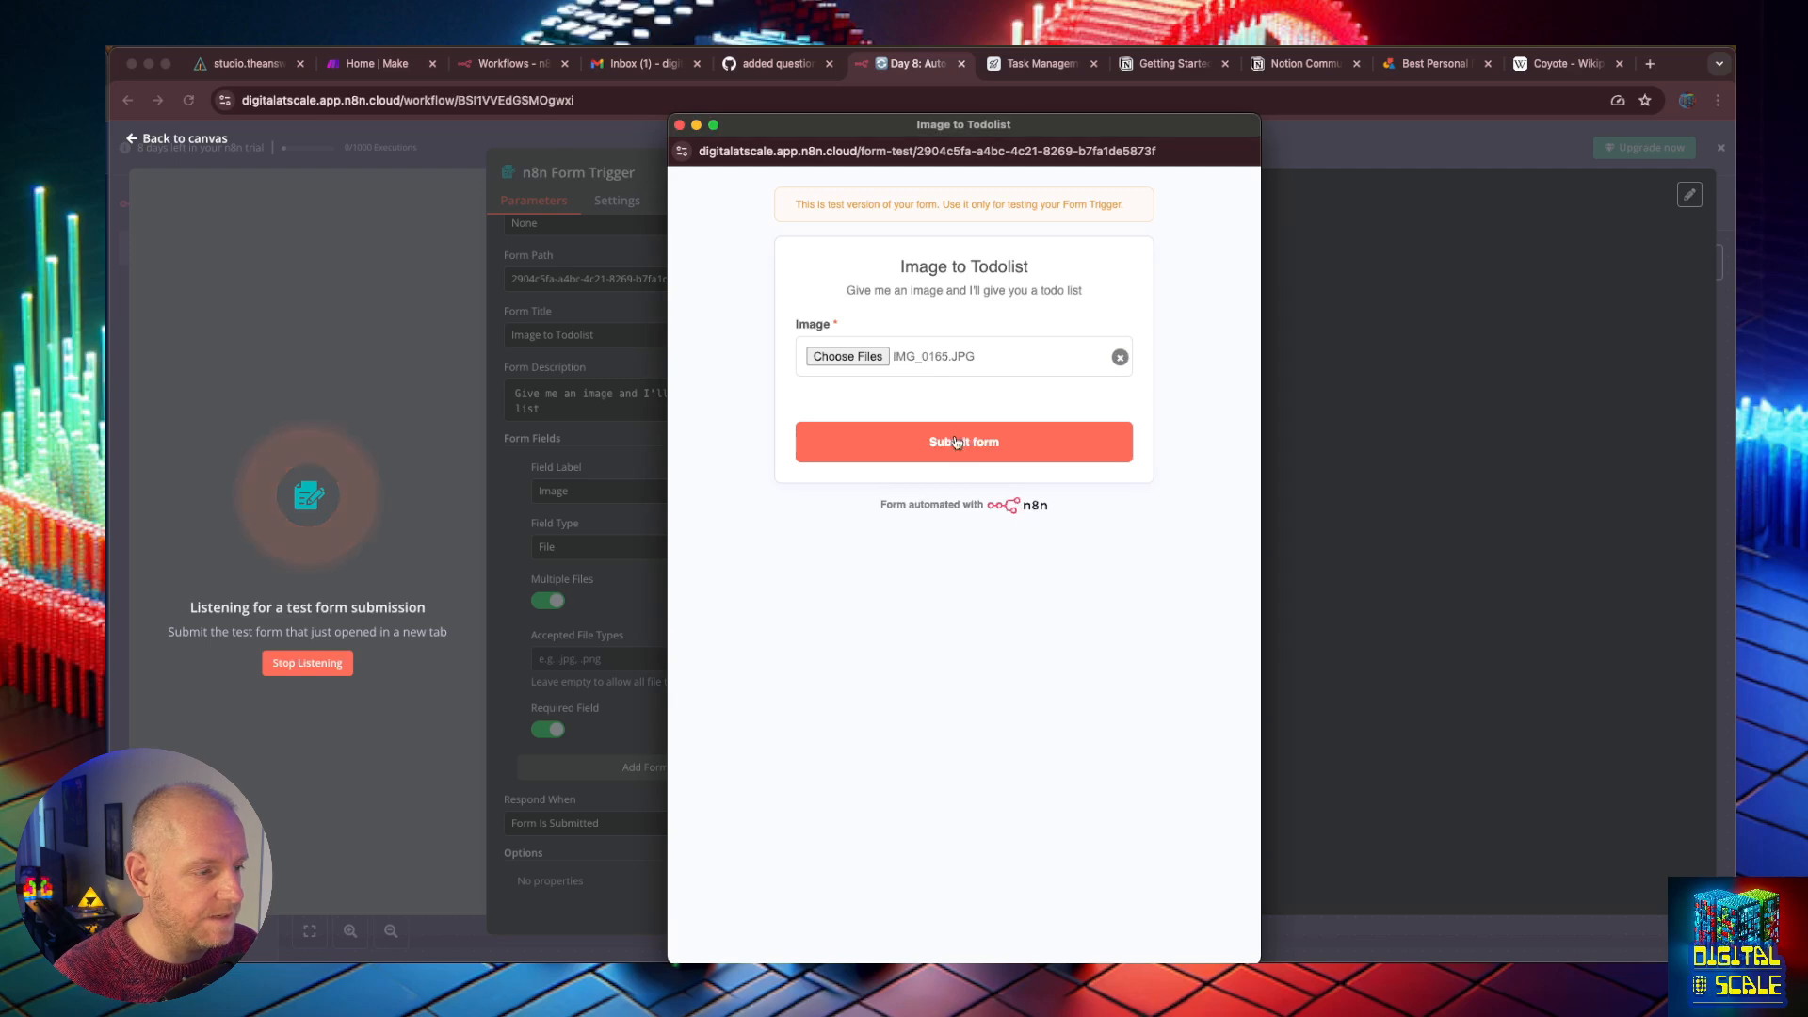
pyautogui.click(954, 436)
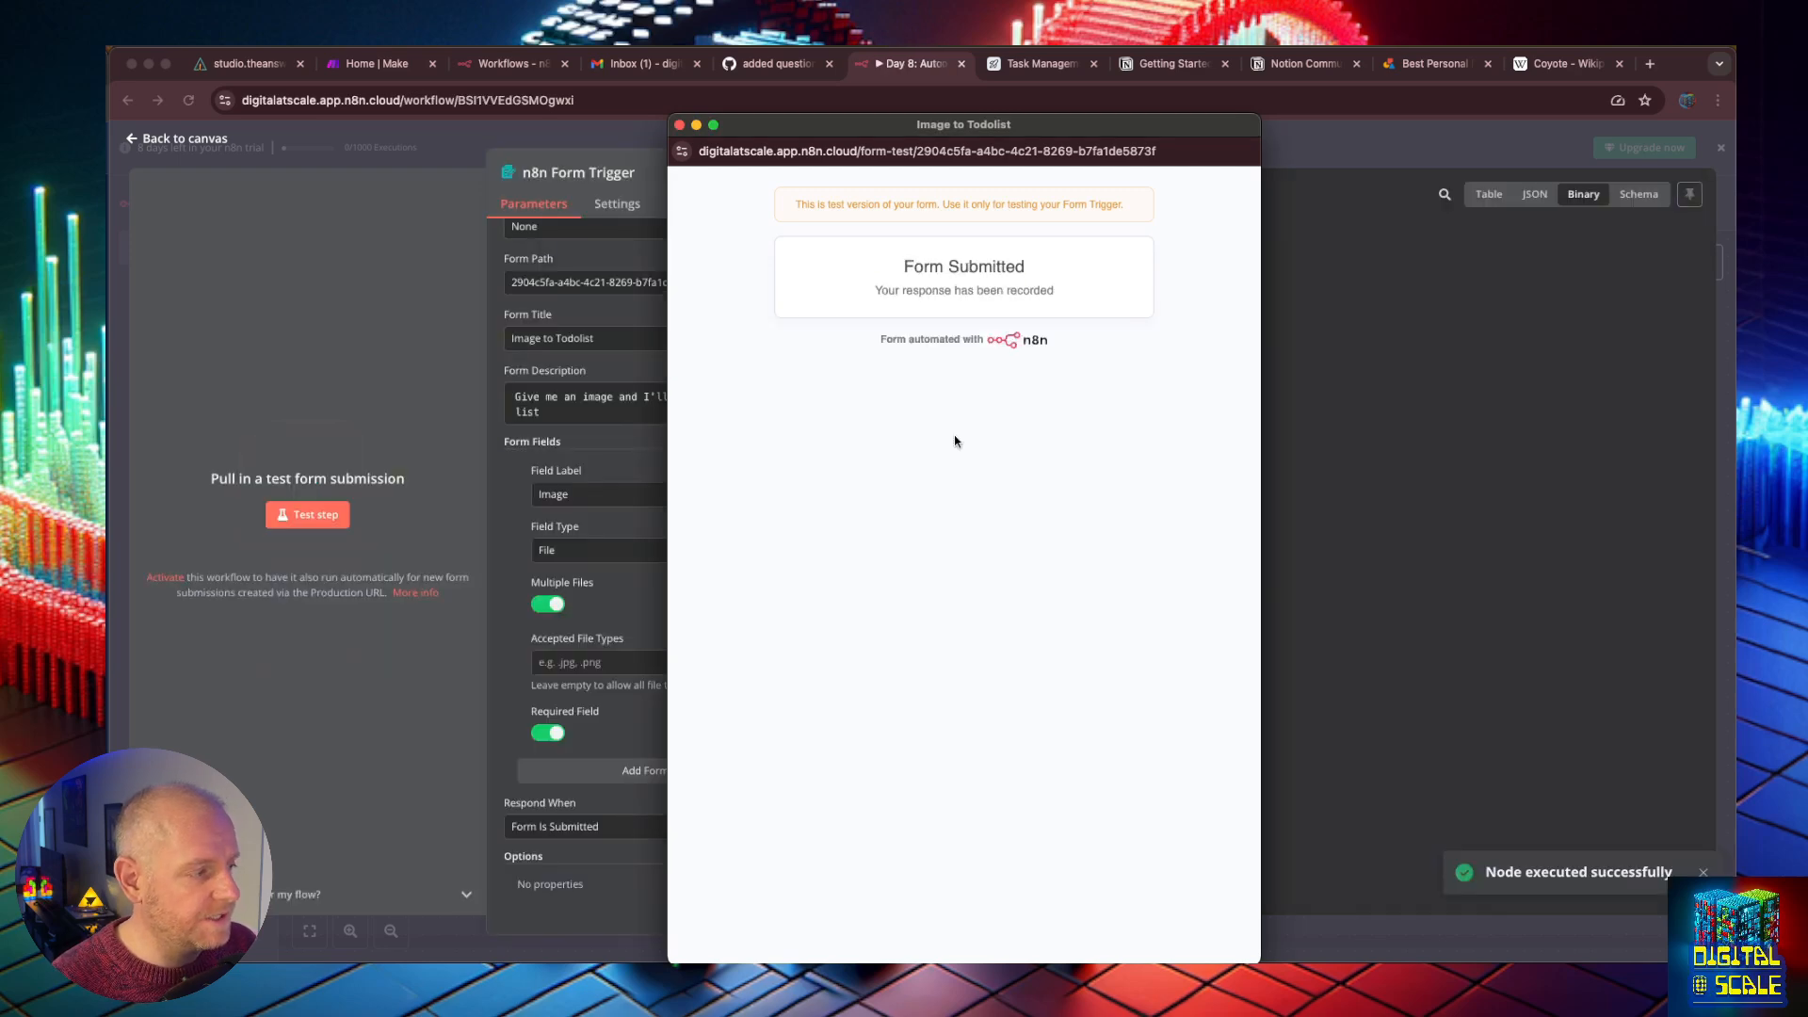
# Step: Examine the form trigger's output in table, JSON and binary form, and return to the canvas
pyautogui.click(1298, 489)
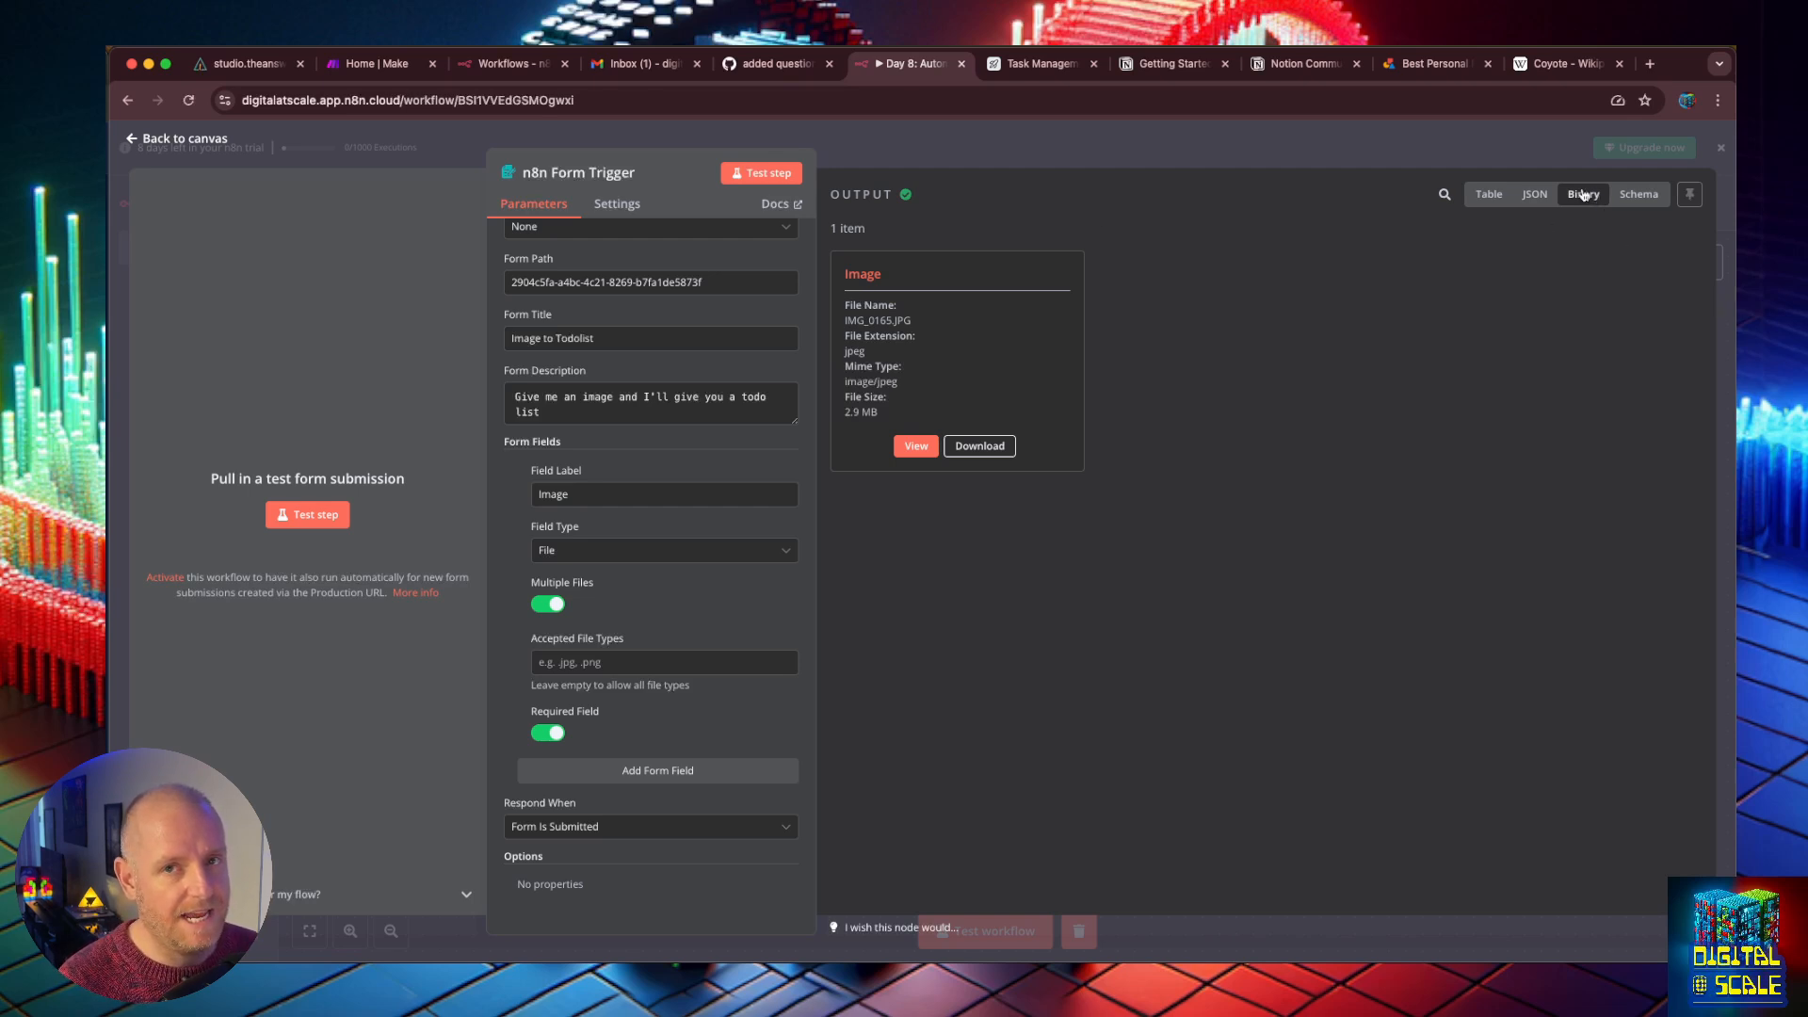
pyautogui.click(1492, 196)
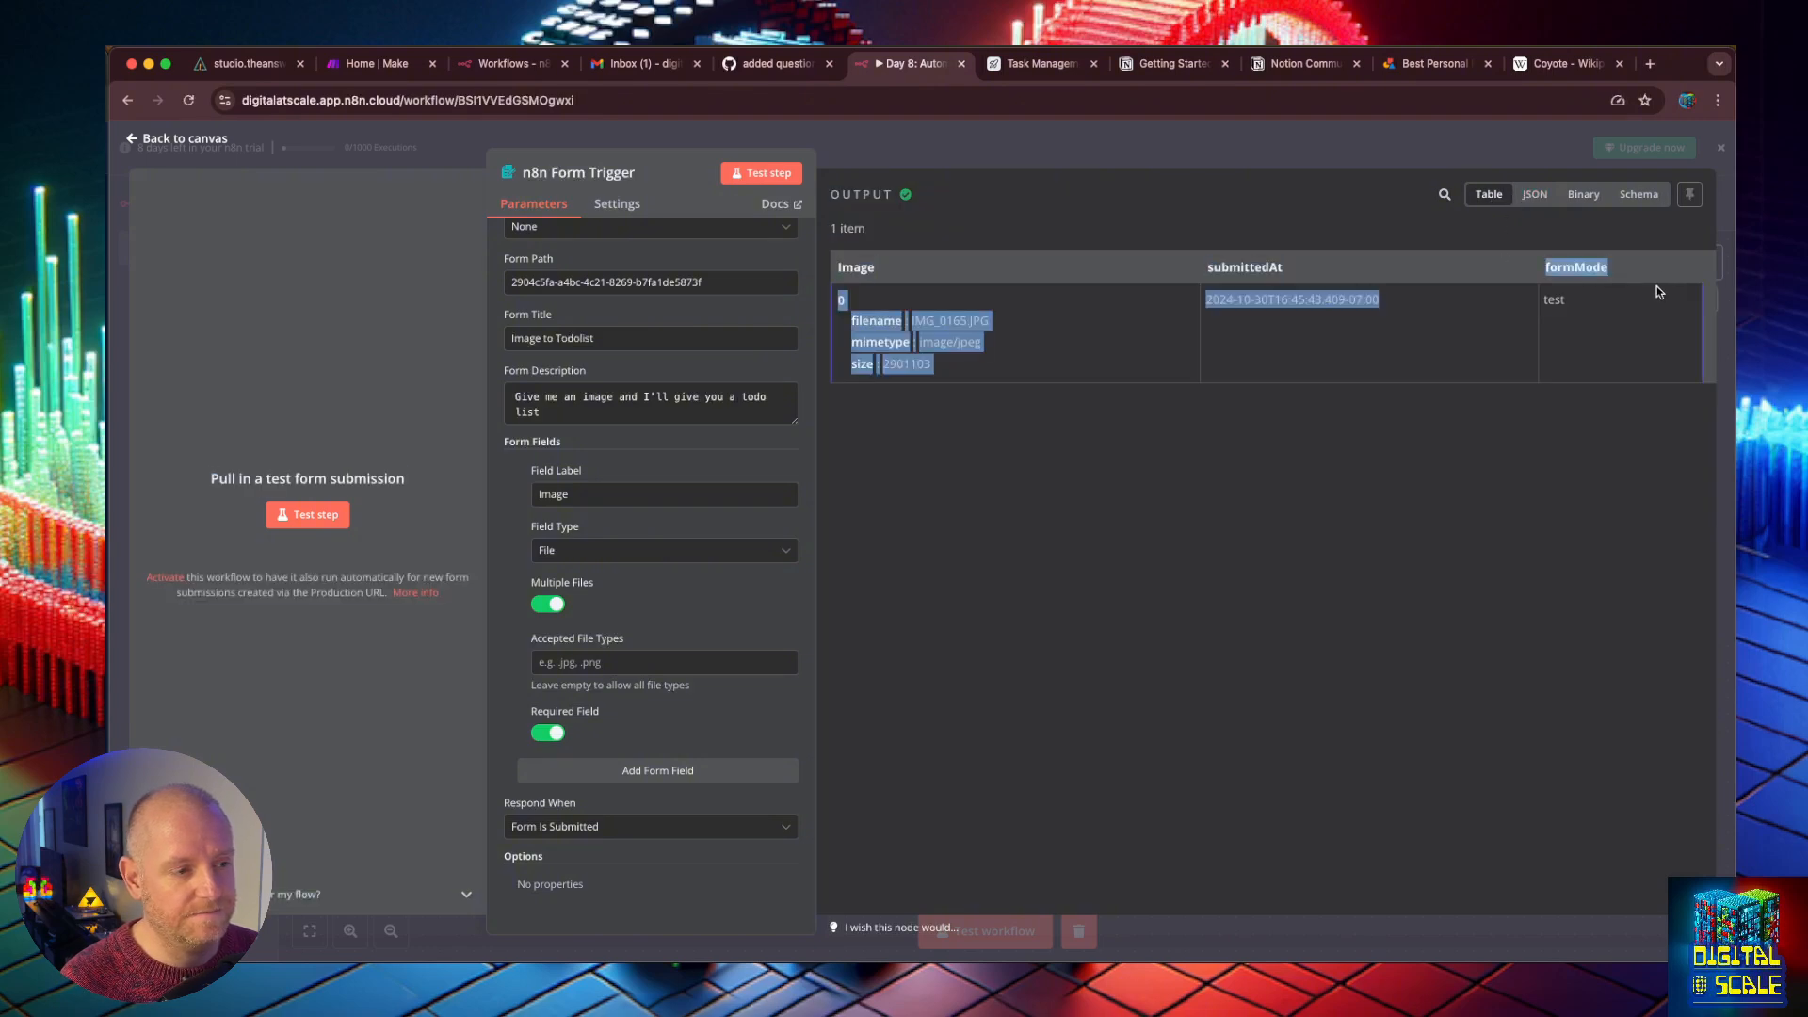
pyautogui.click(1535, 196)
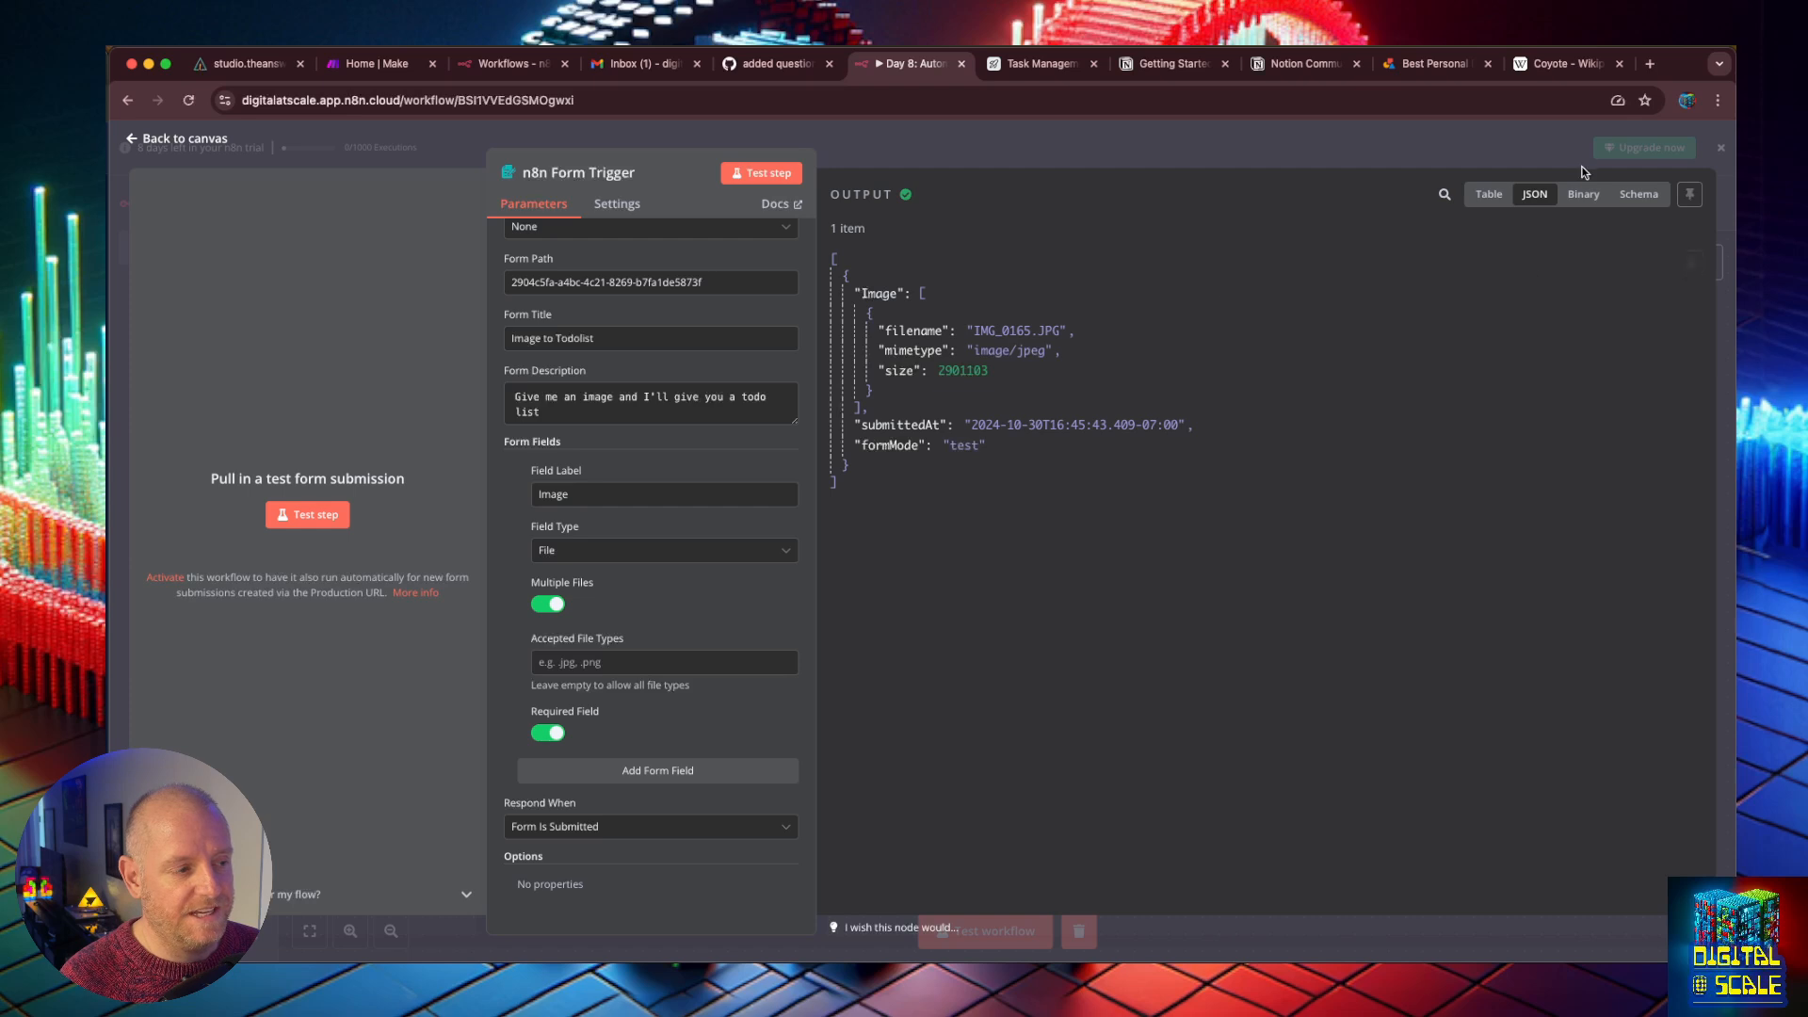
pyautogui.click(1583, 196)
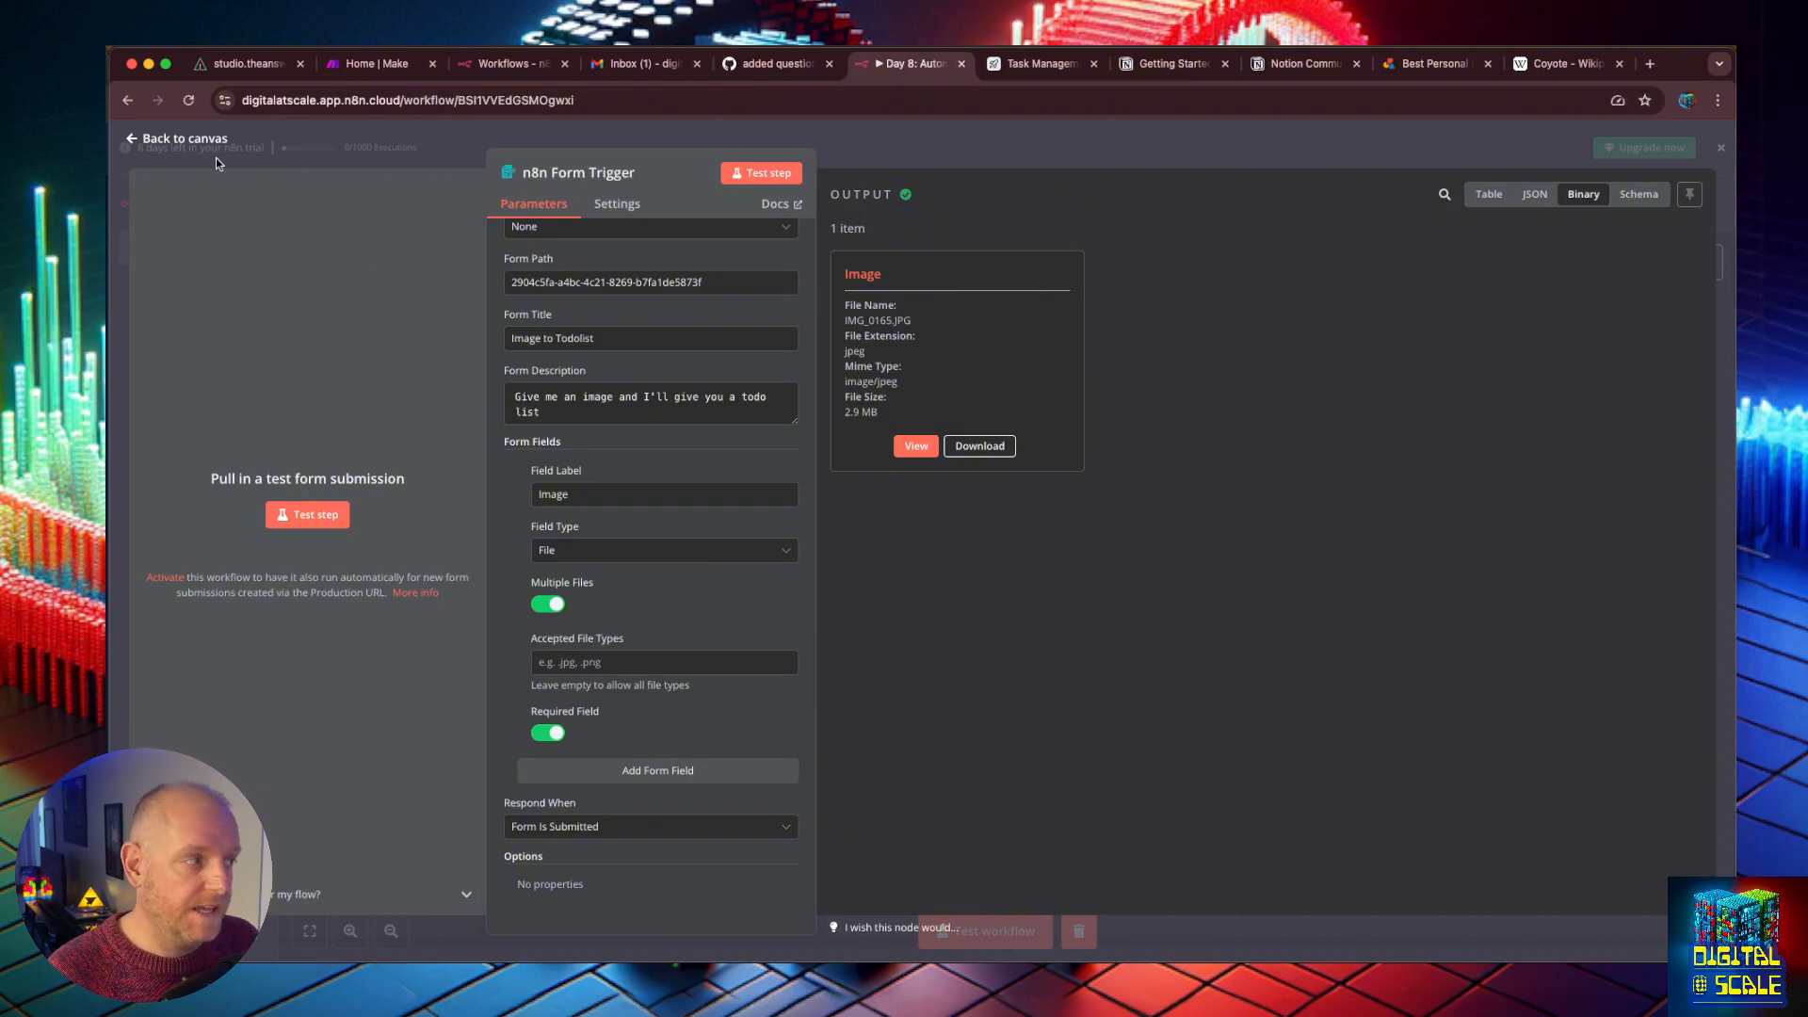
pyautogui.click(130, 139)
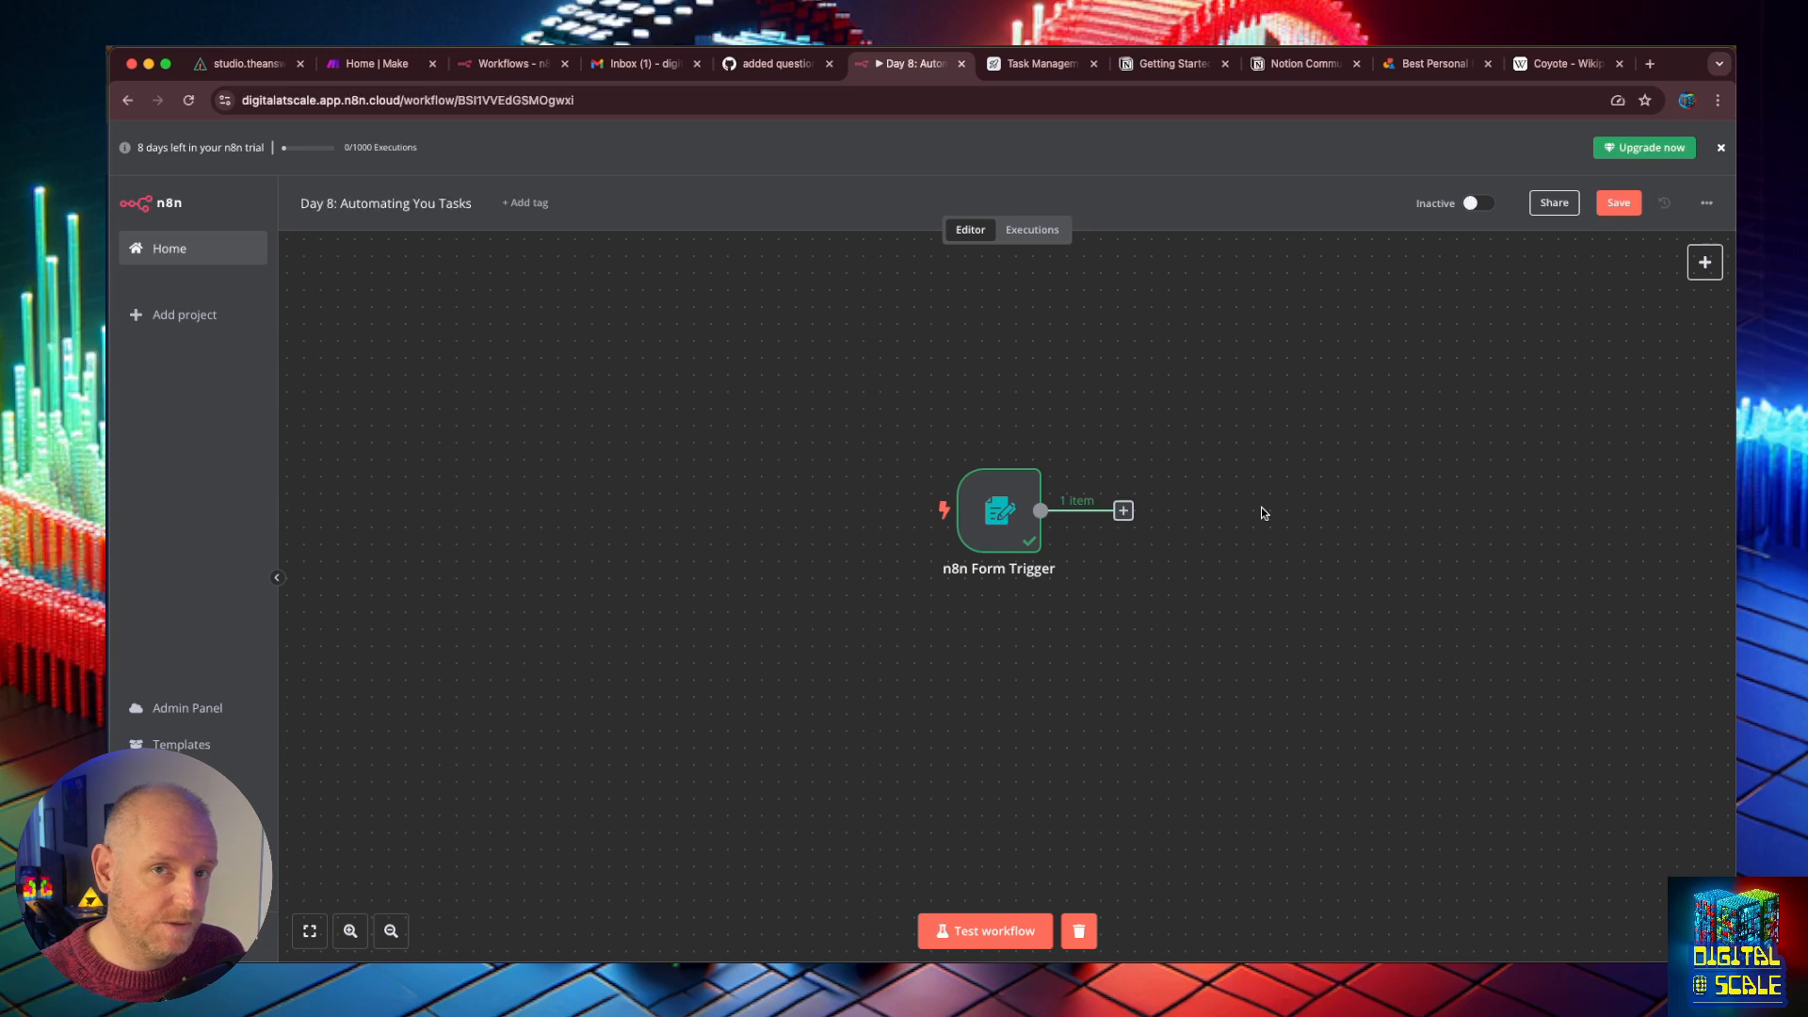
# Step: Add a Basic LLM Chain node after the form trigger and set its prompt source to "Define below"
pyautogui.click(1122, 509)
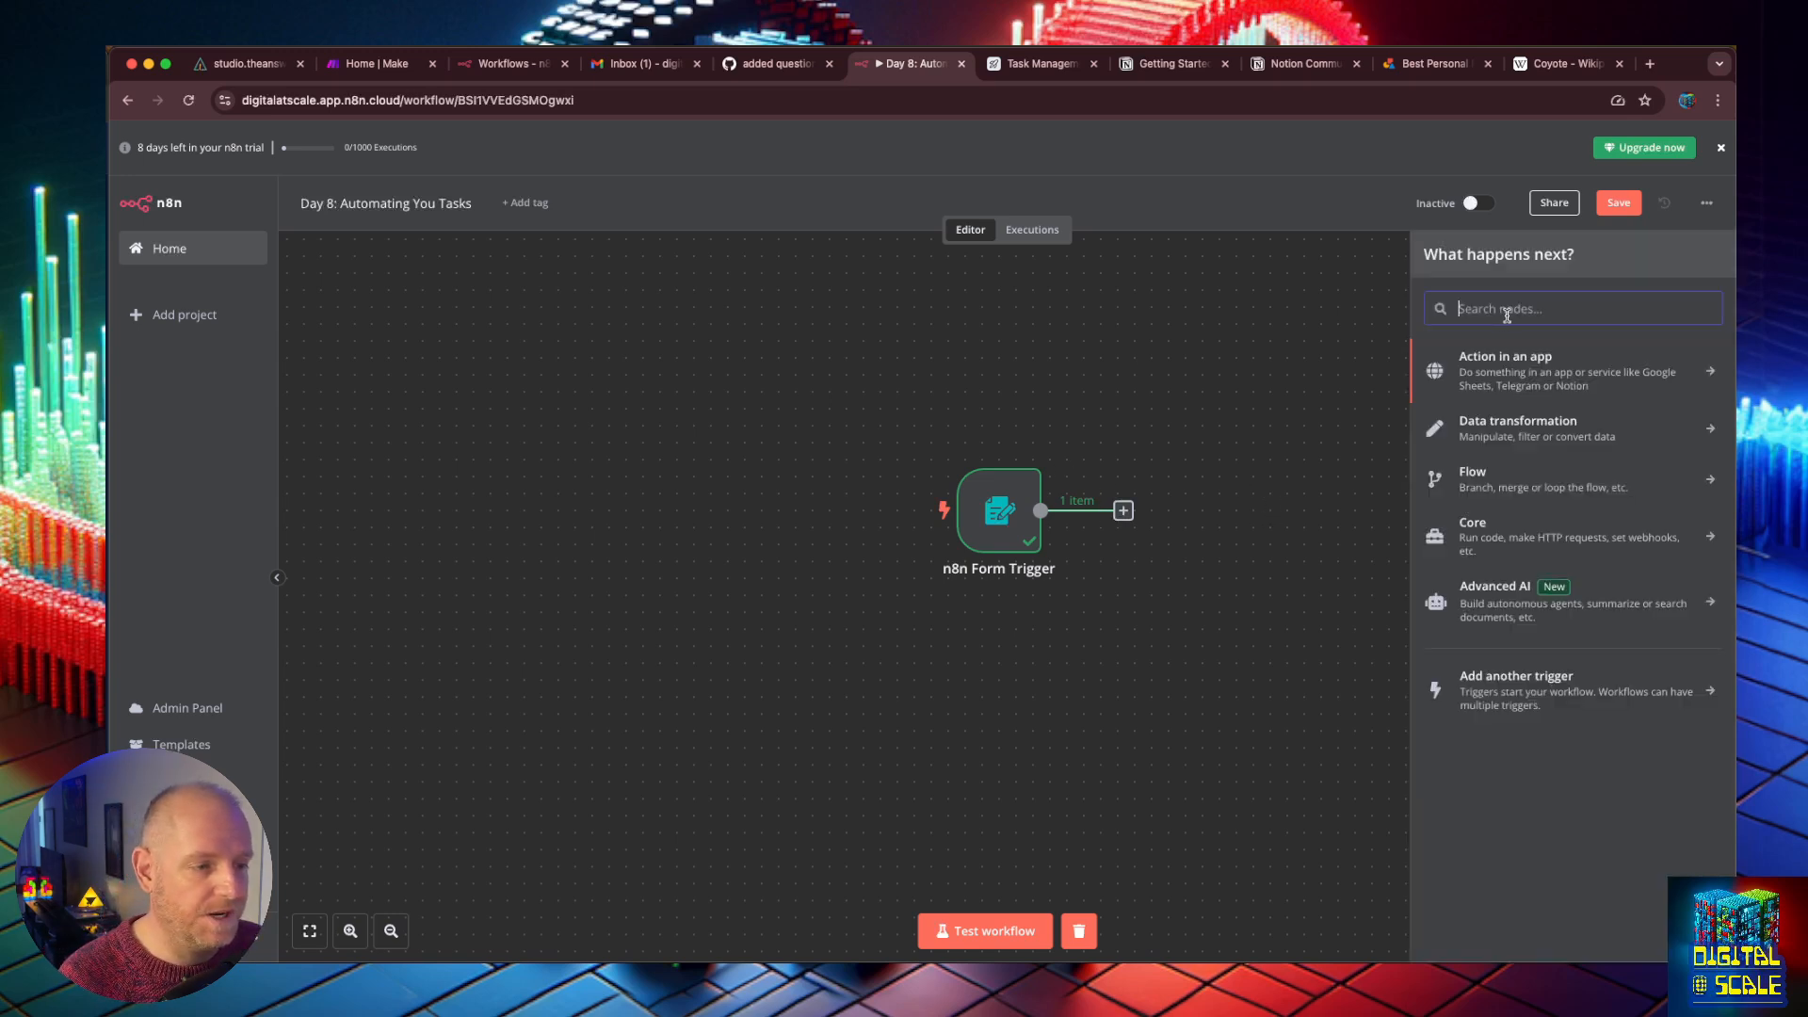
pyautogui.write('llm')
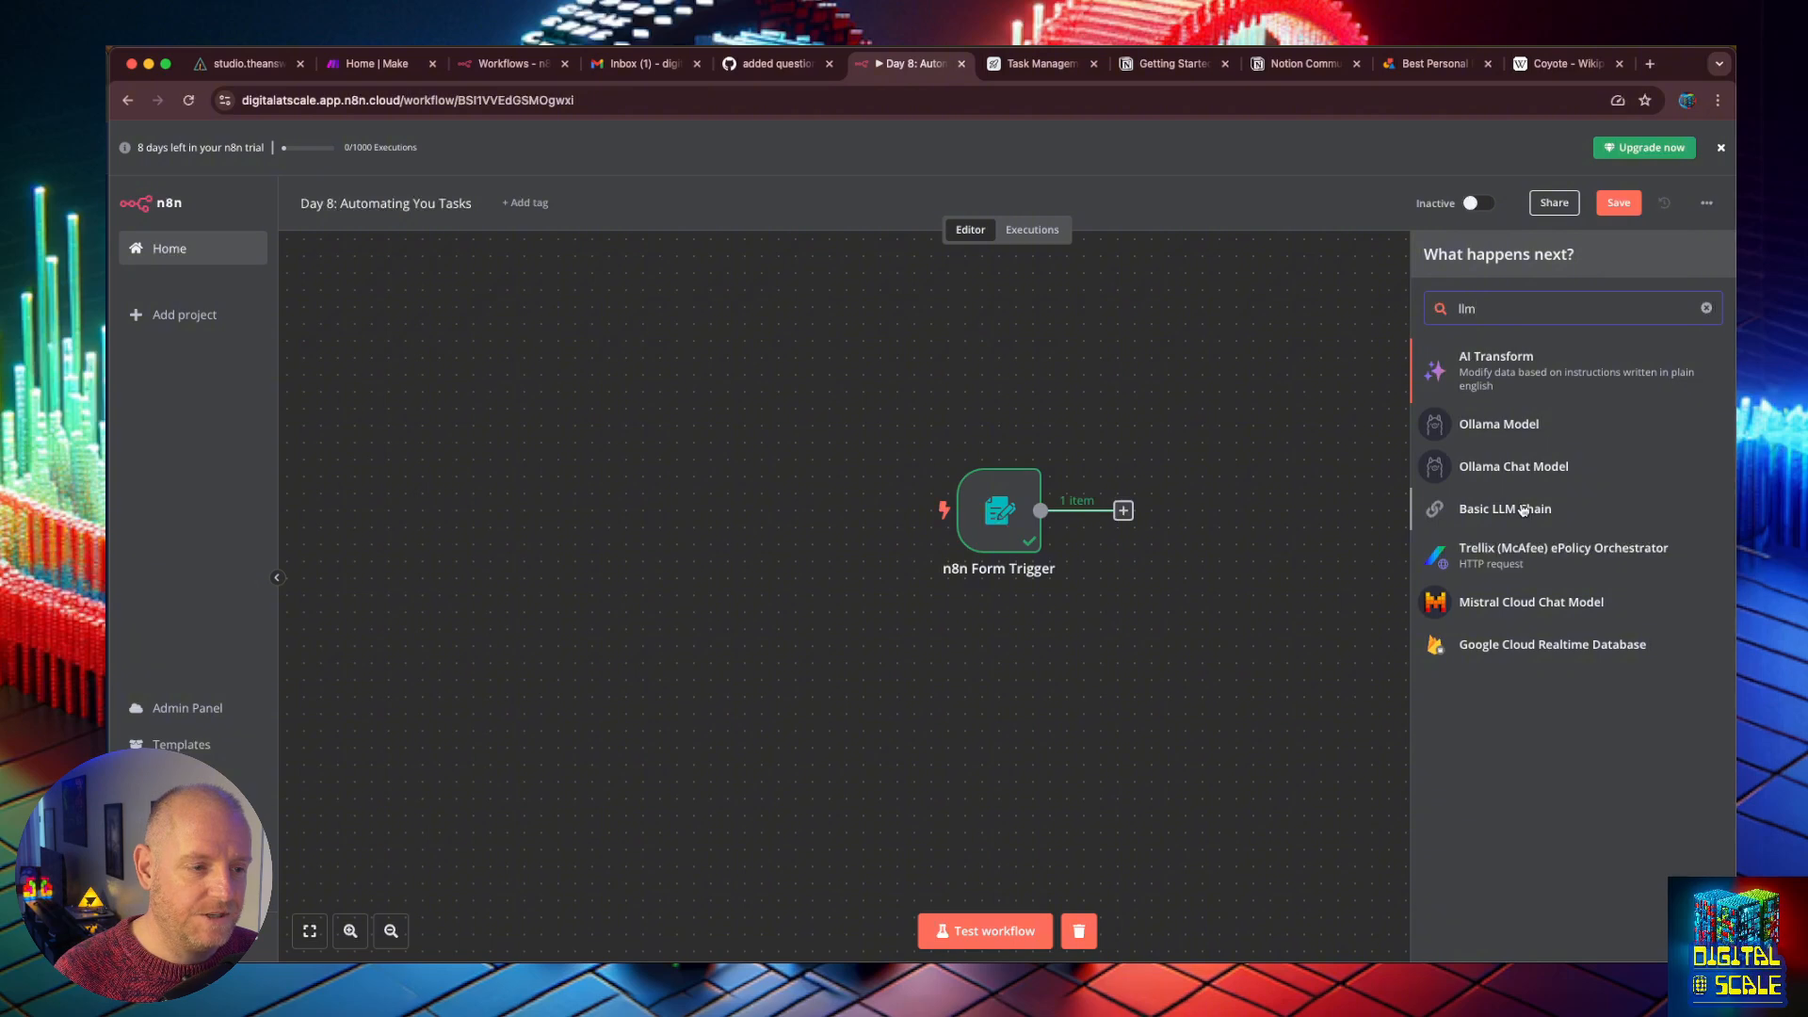
pyautogui.click(1523, 509)
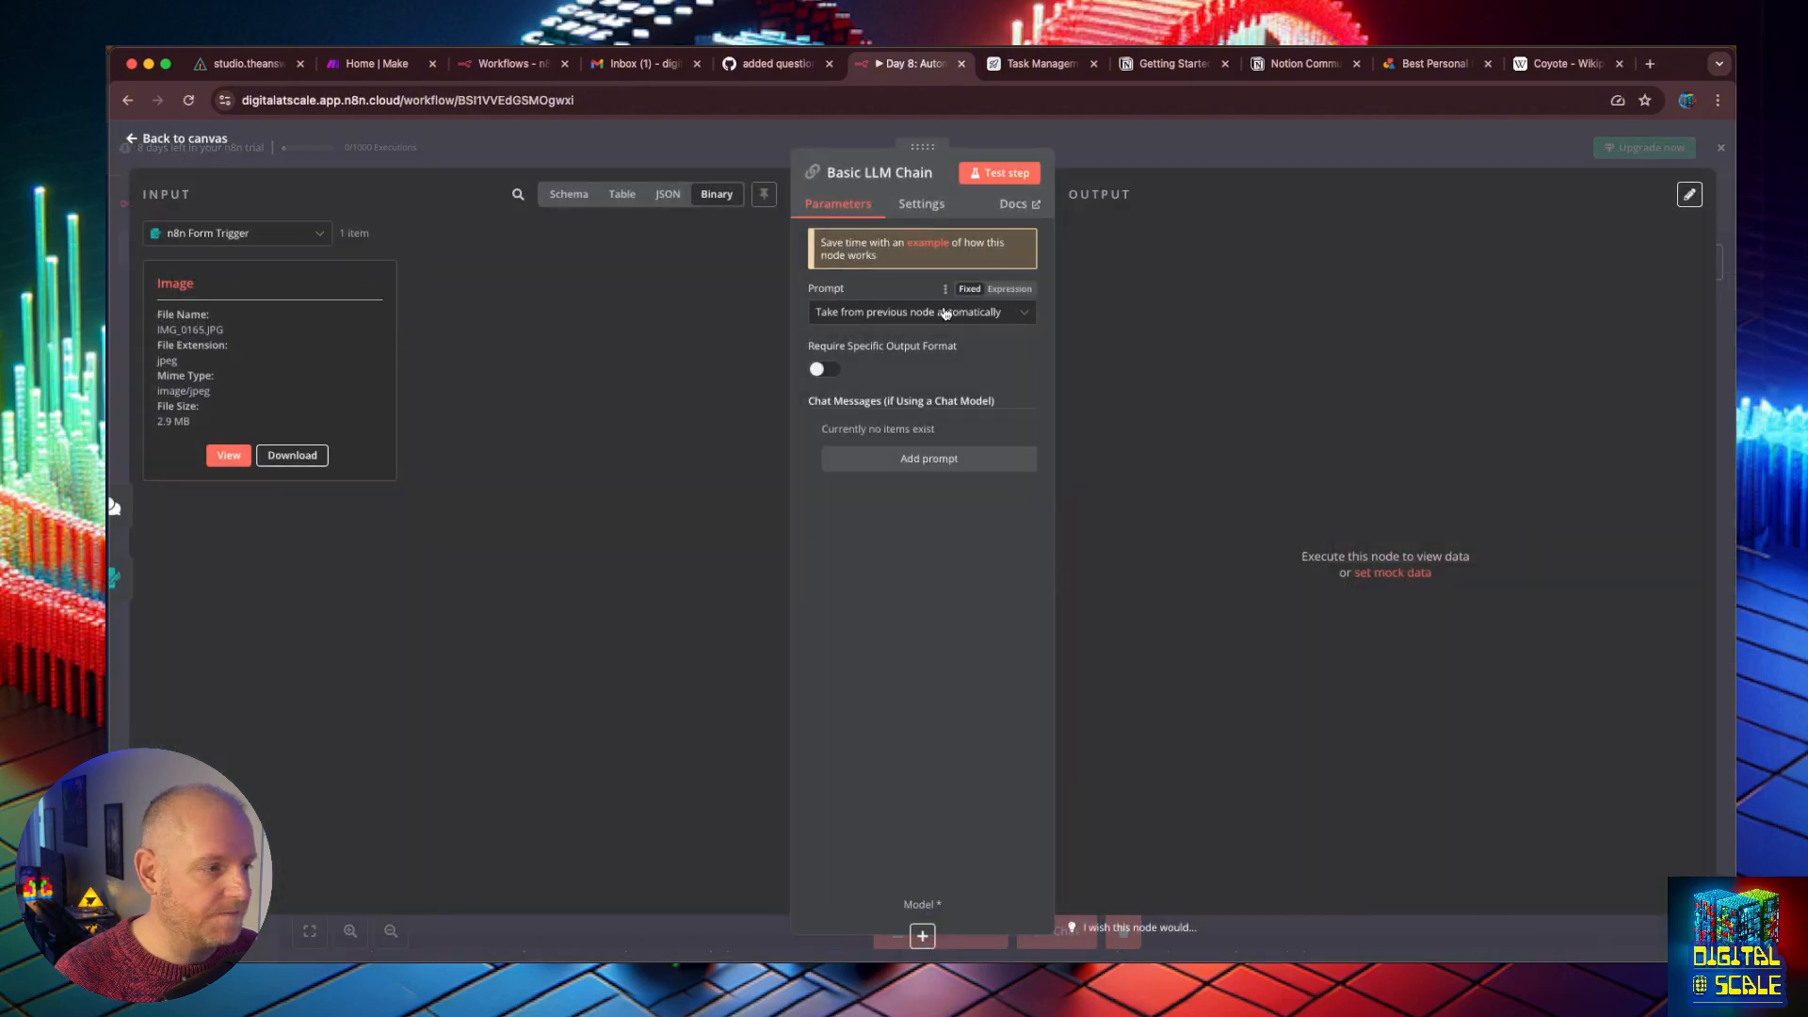
pyautogui.click(945, 314)
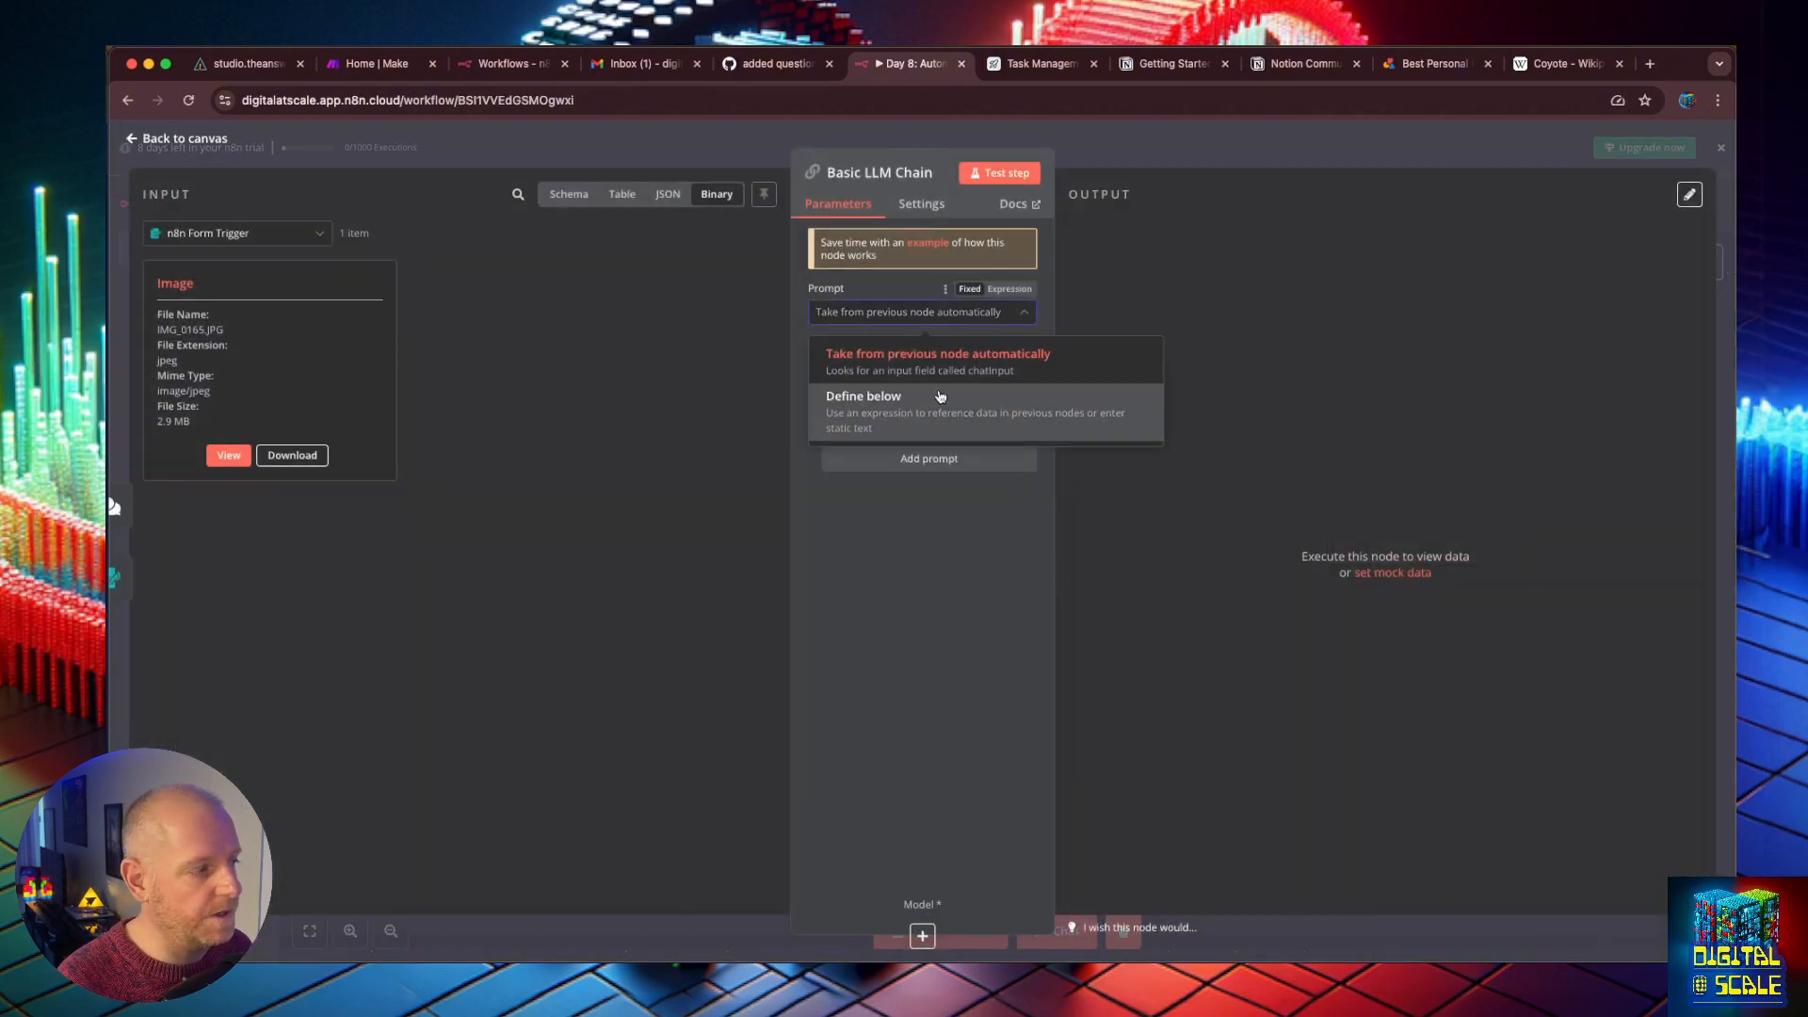
pyautogui.click(940, 396)
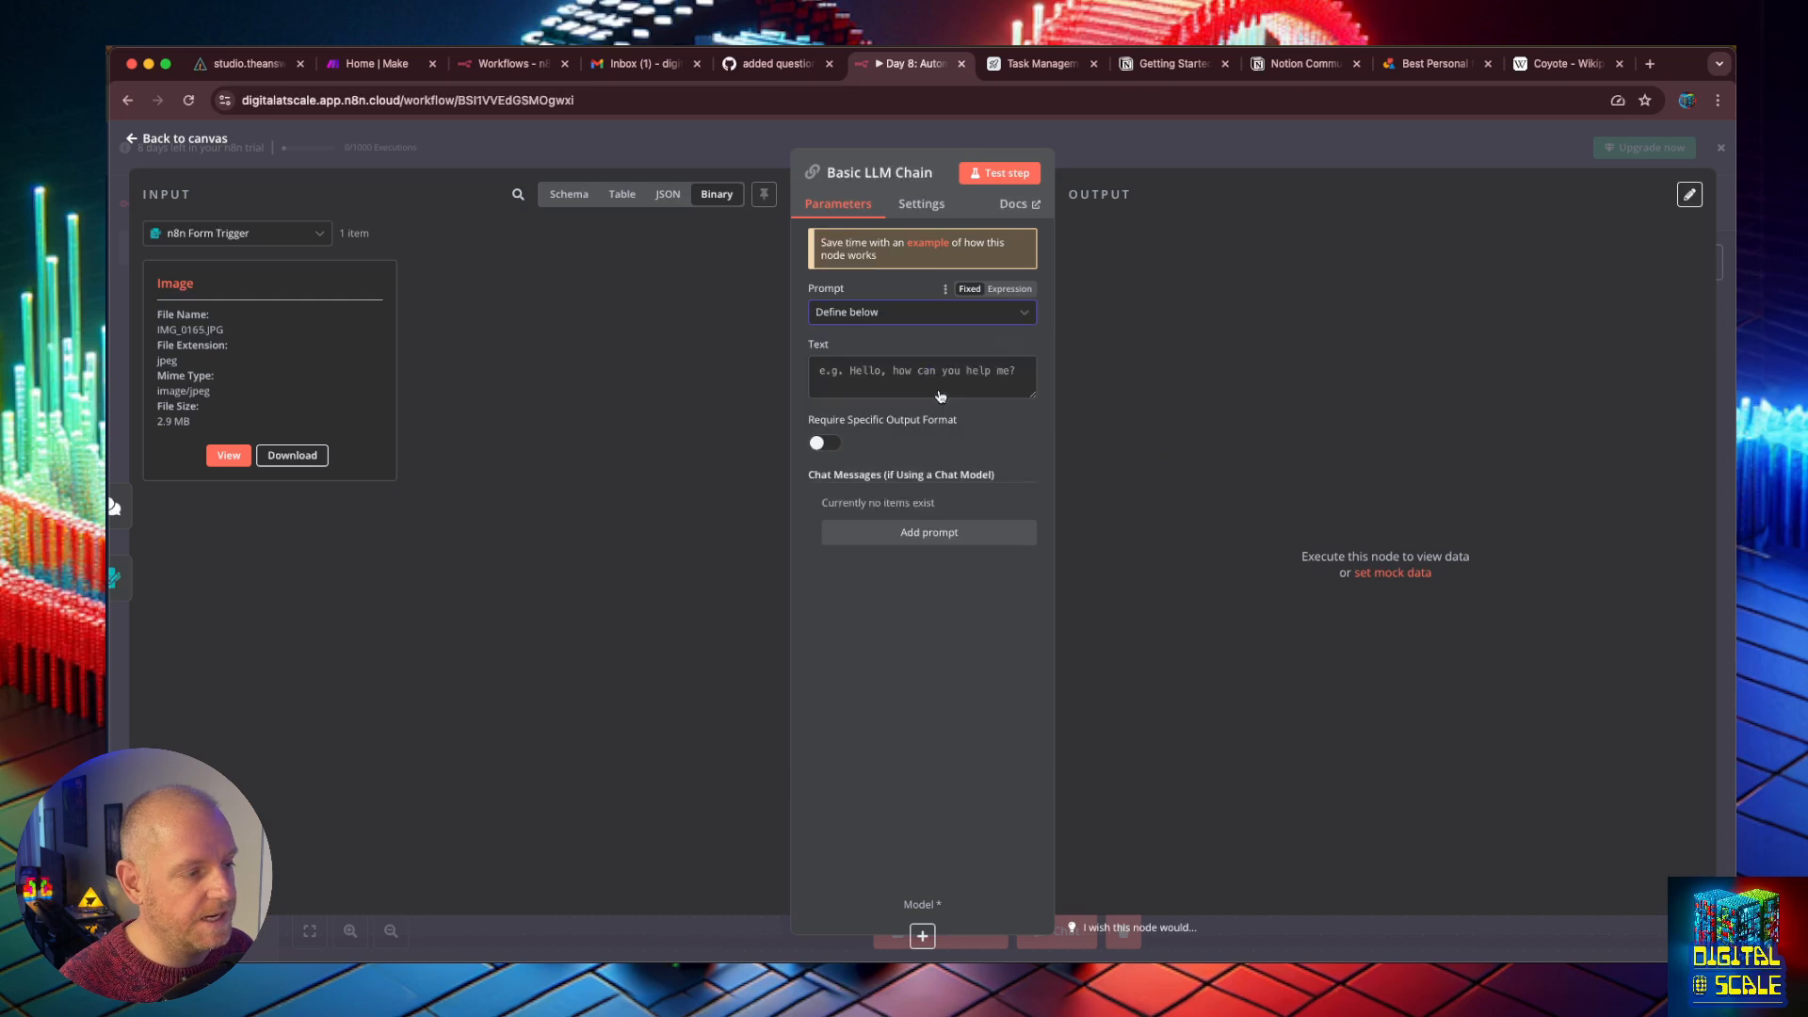
# Step: Set the chain's prompt text, as an expression, to "I want you to analyze the attached image and return an list of tasks"
pyautogui.click(1022, 346)
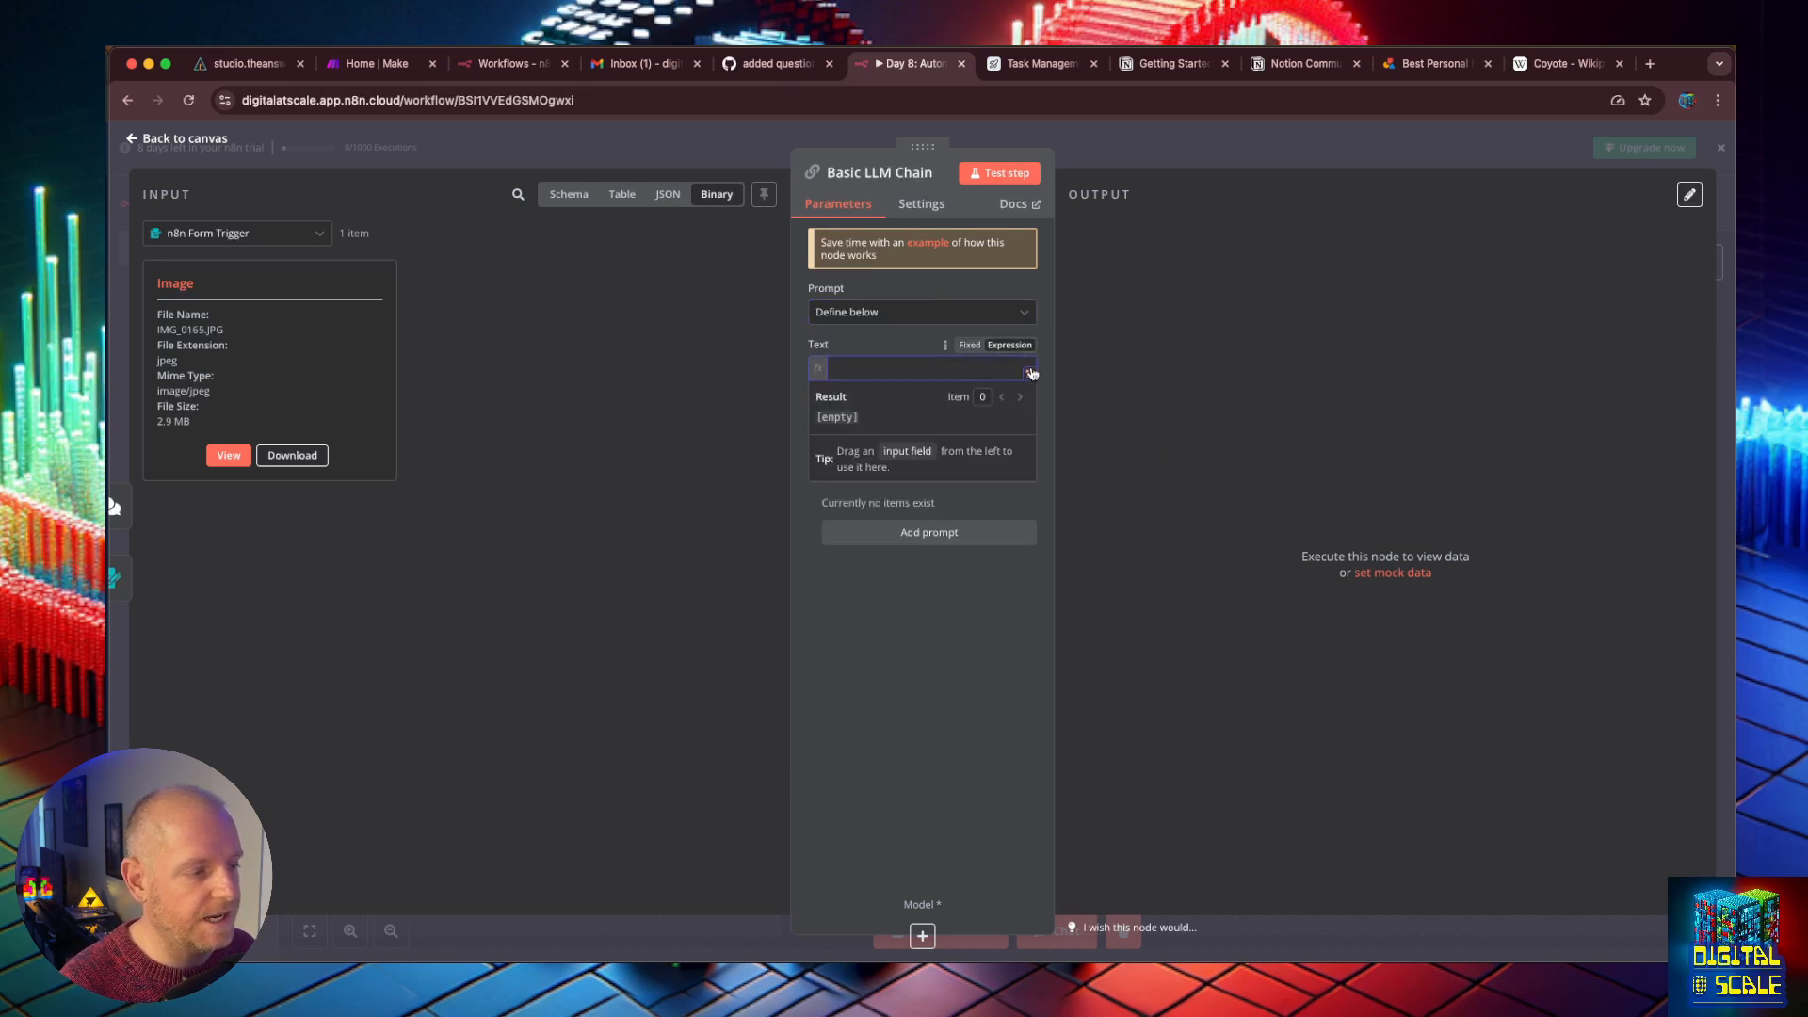
pyautogui.click(1029, 374)
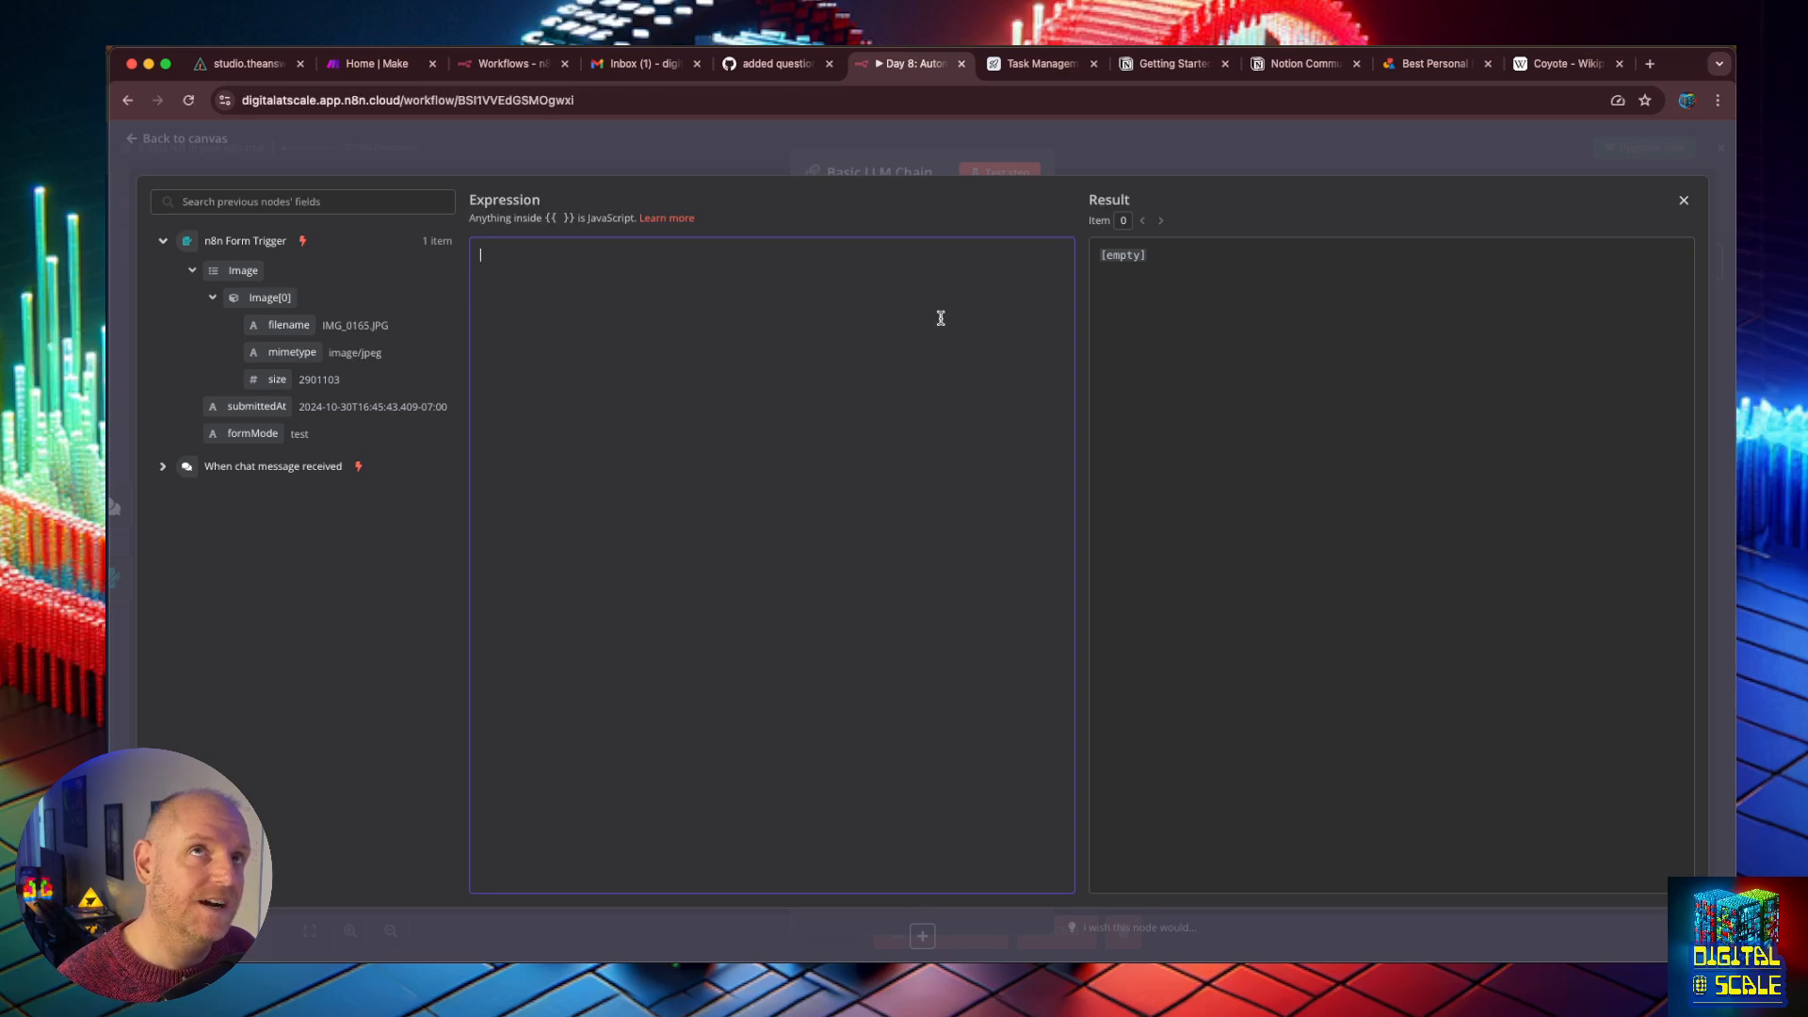
pyautogui.write('I wa')
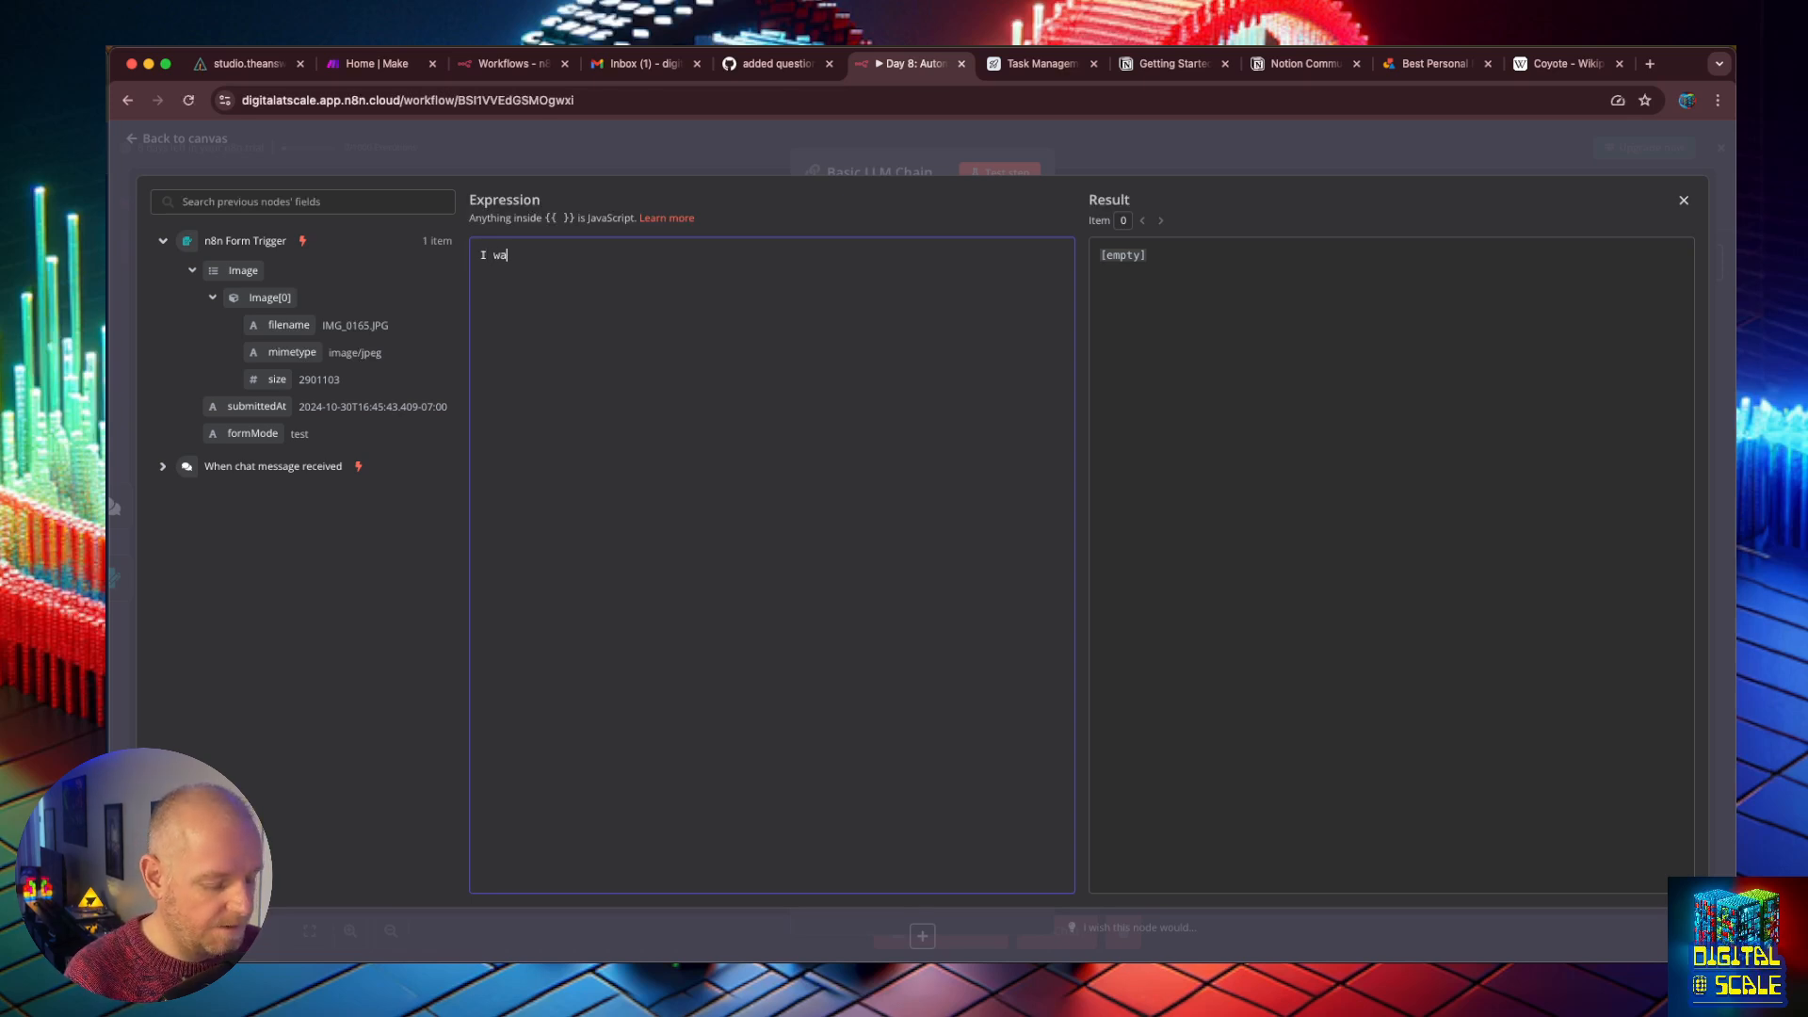
pyautogui.write('nt you to analyze the')
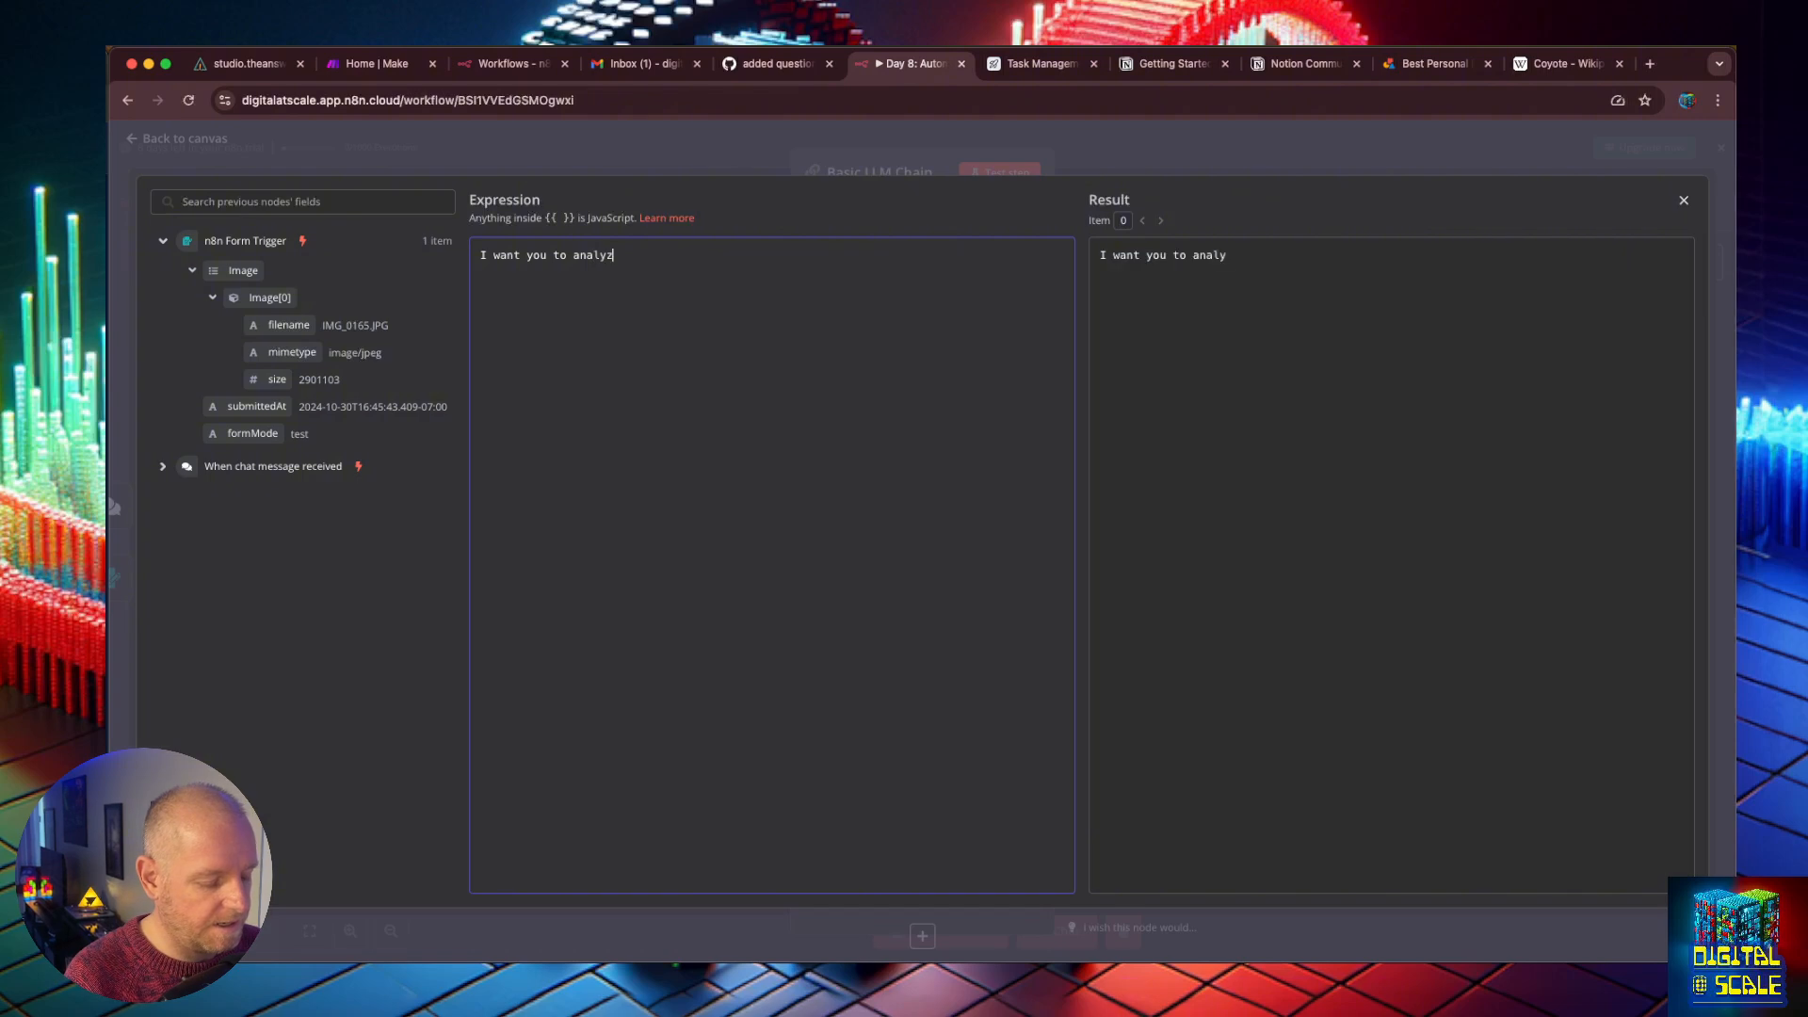
pyautogui.write('d imag')
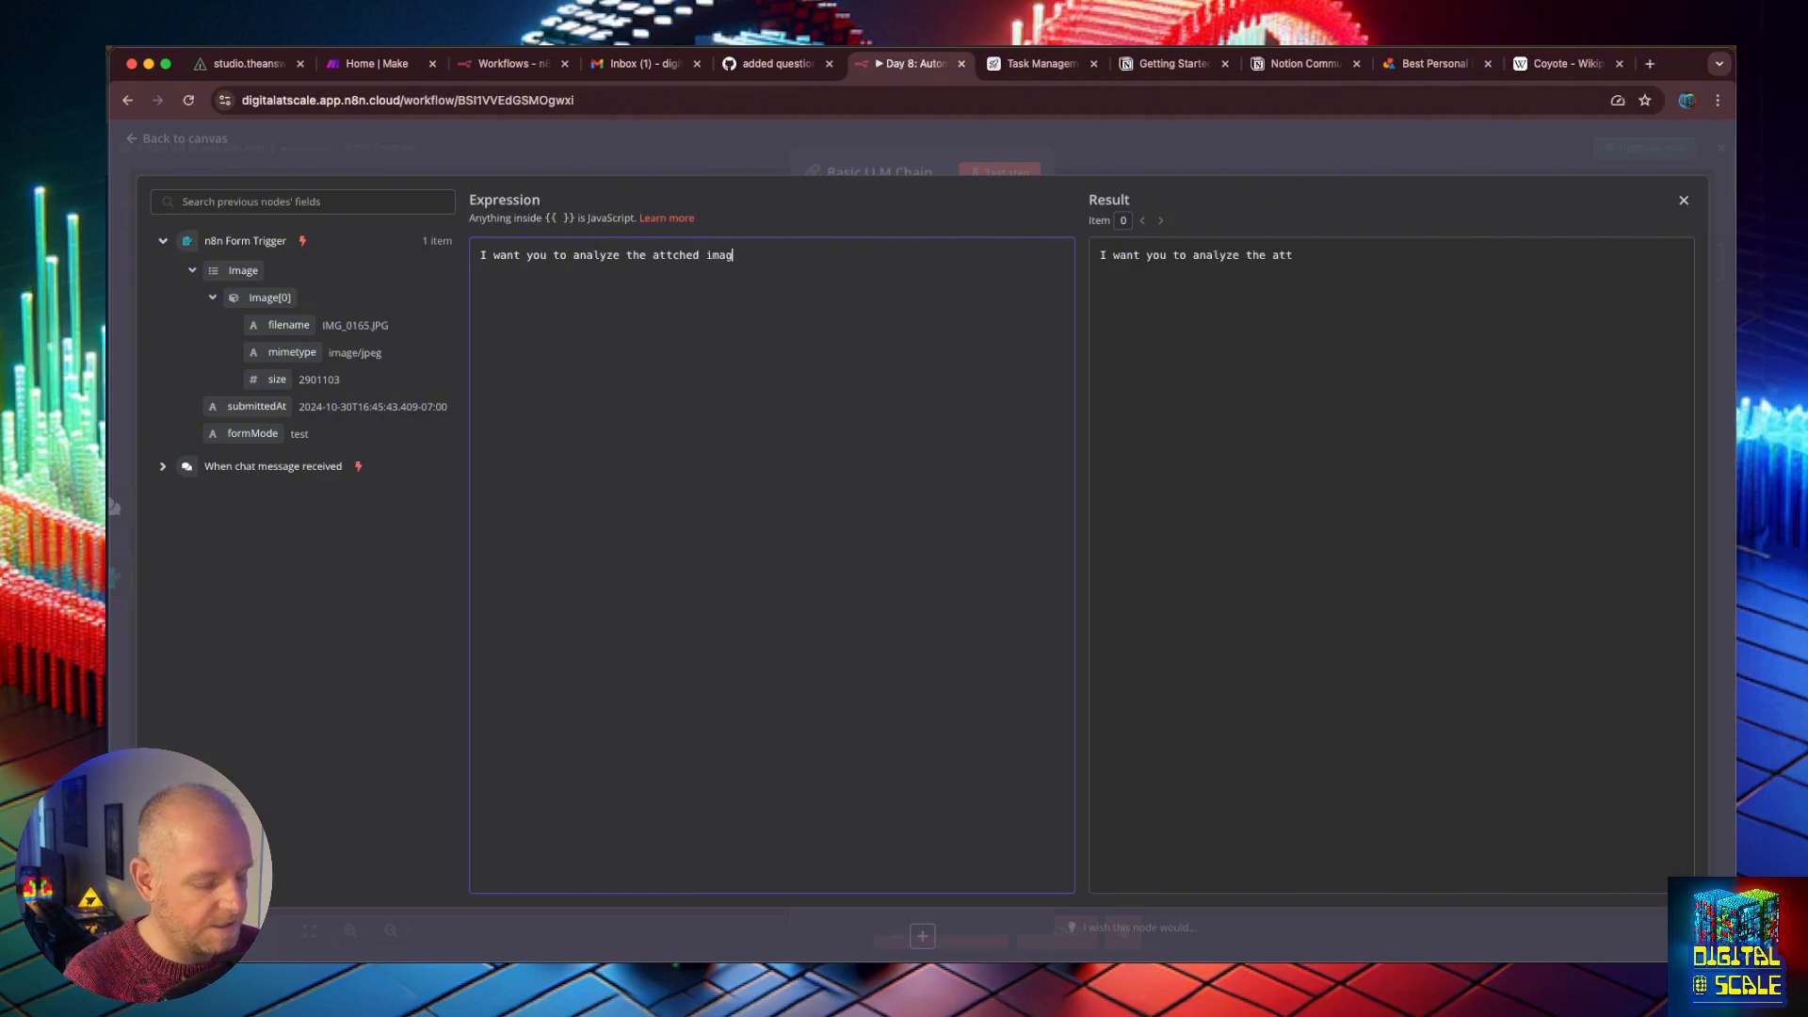
pyautogui.write('e and ret')
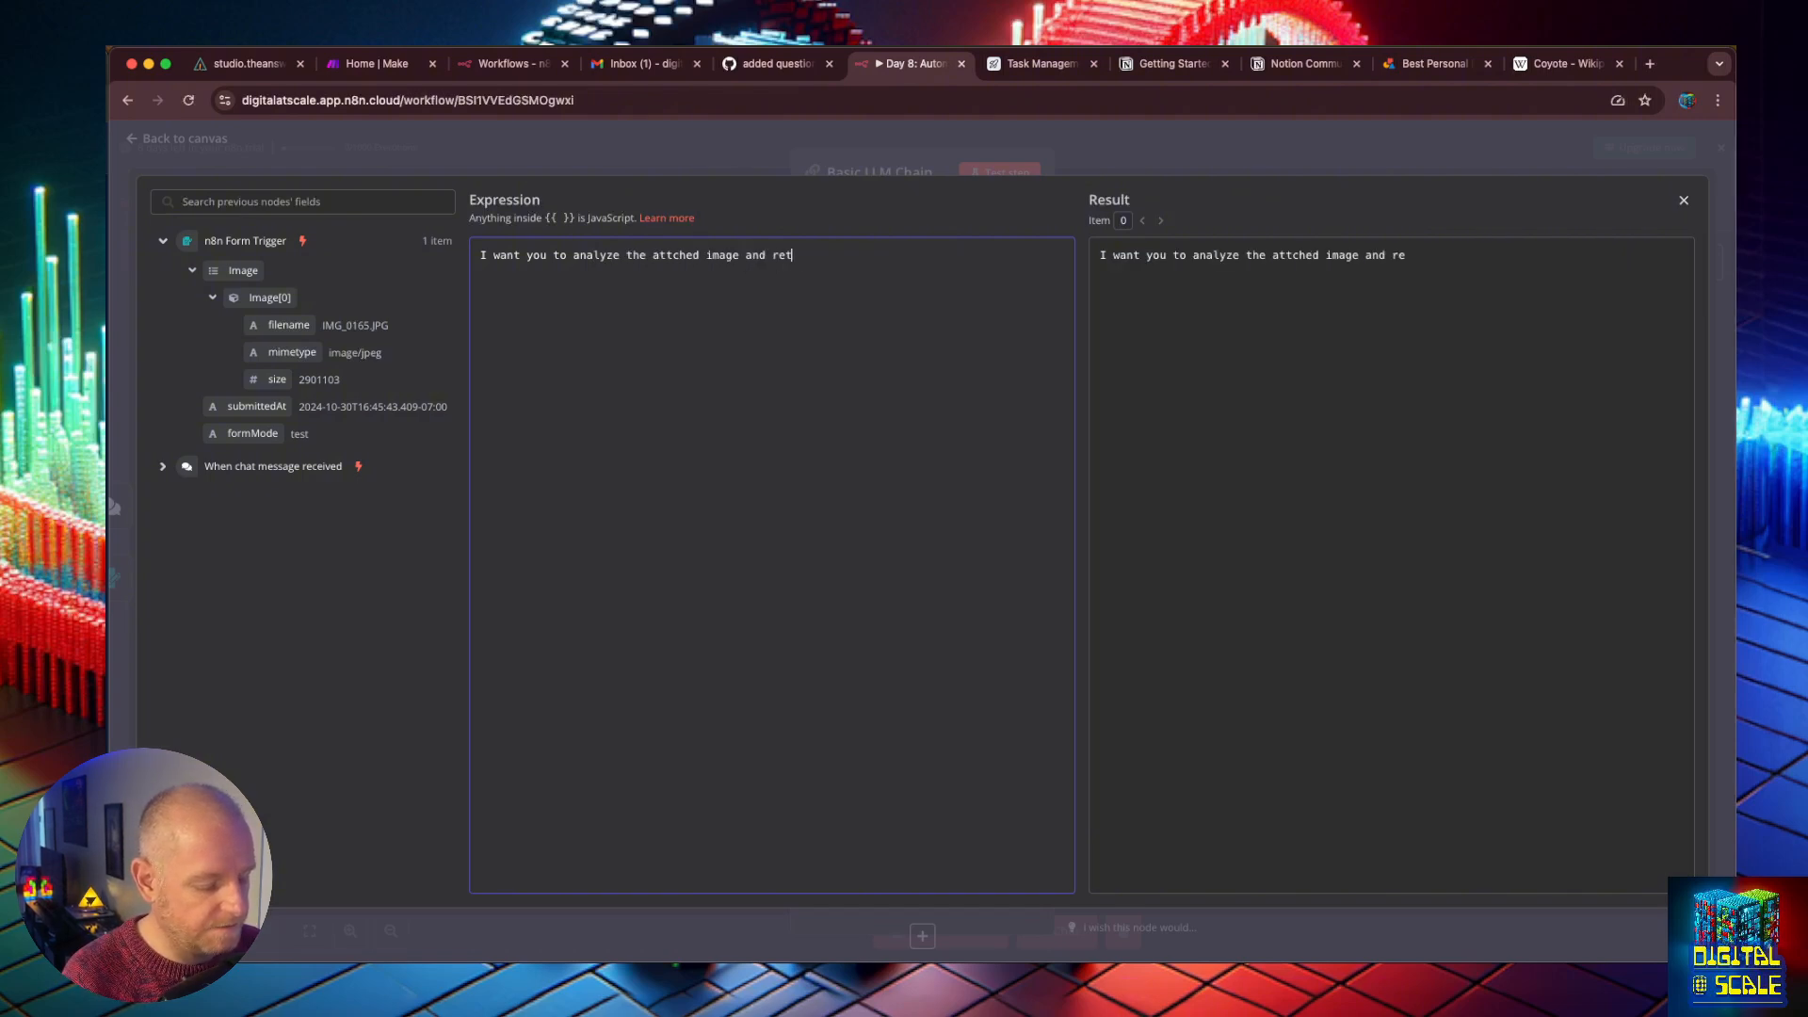
pyautogui.write('urn an array')
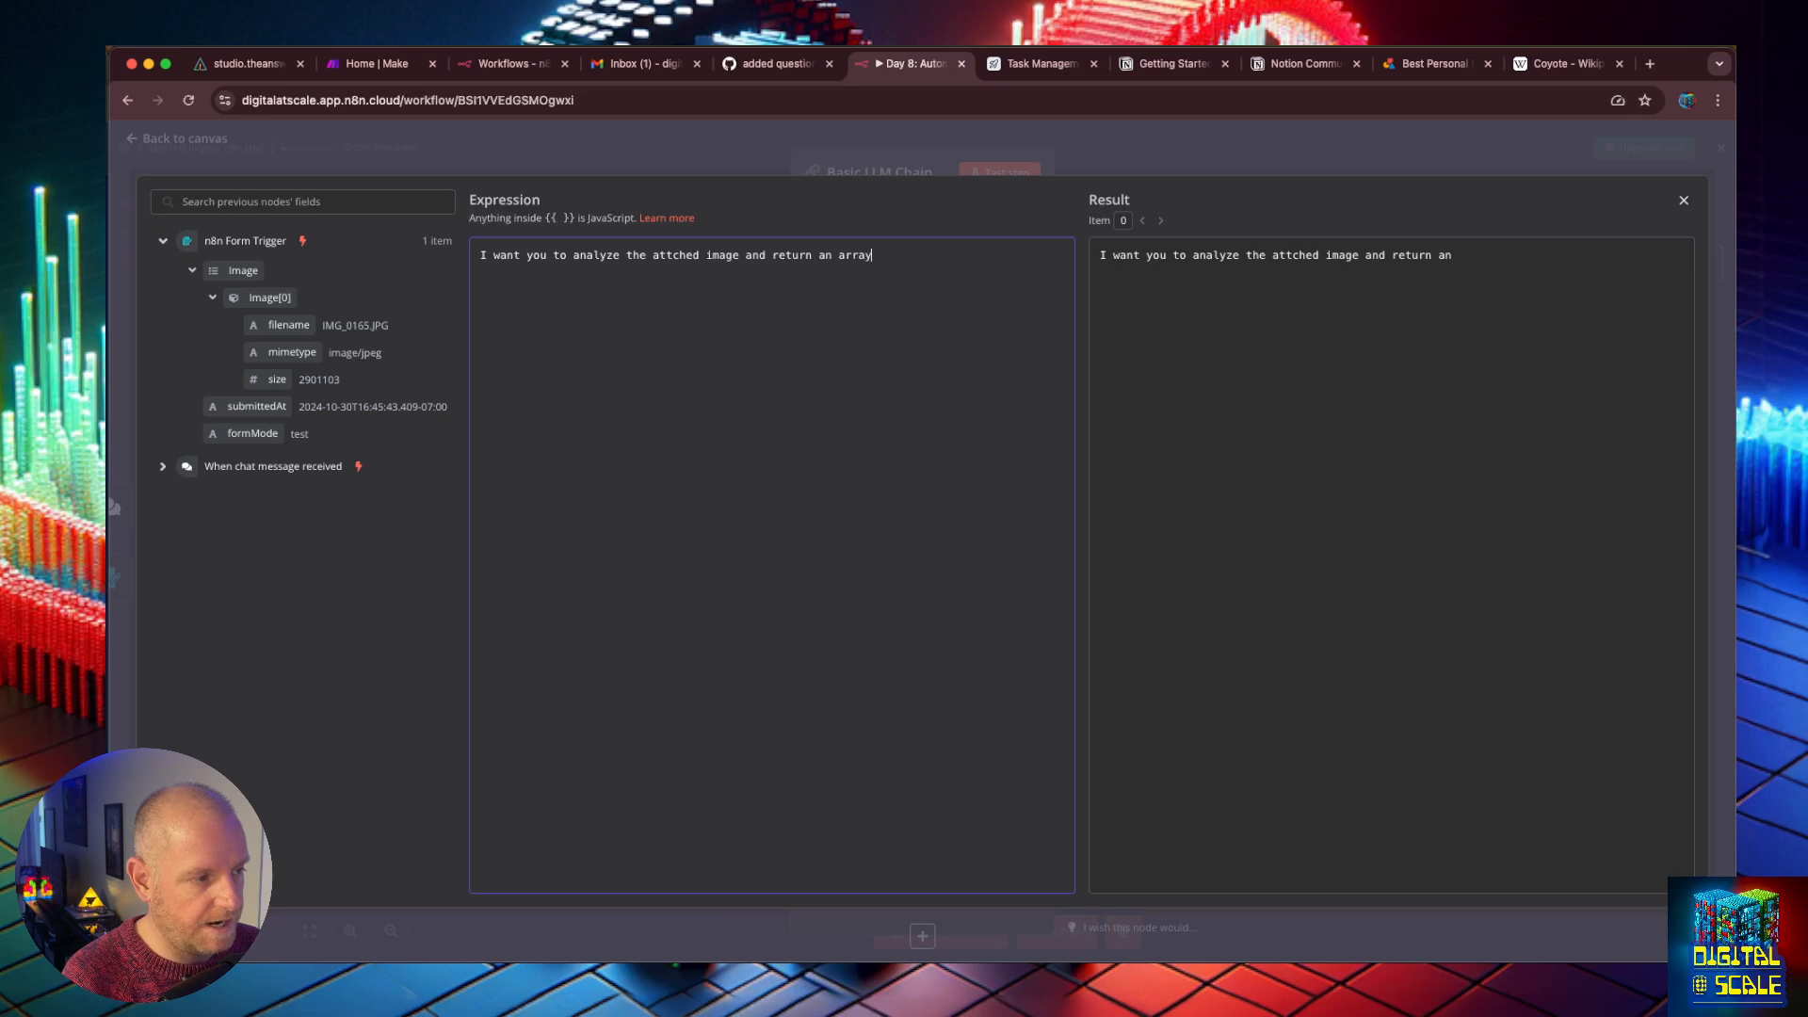
pyautogui.write(' of tasks')
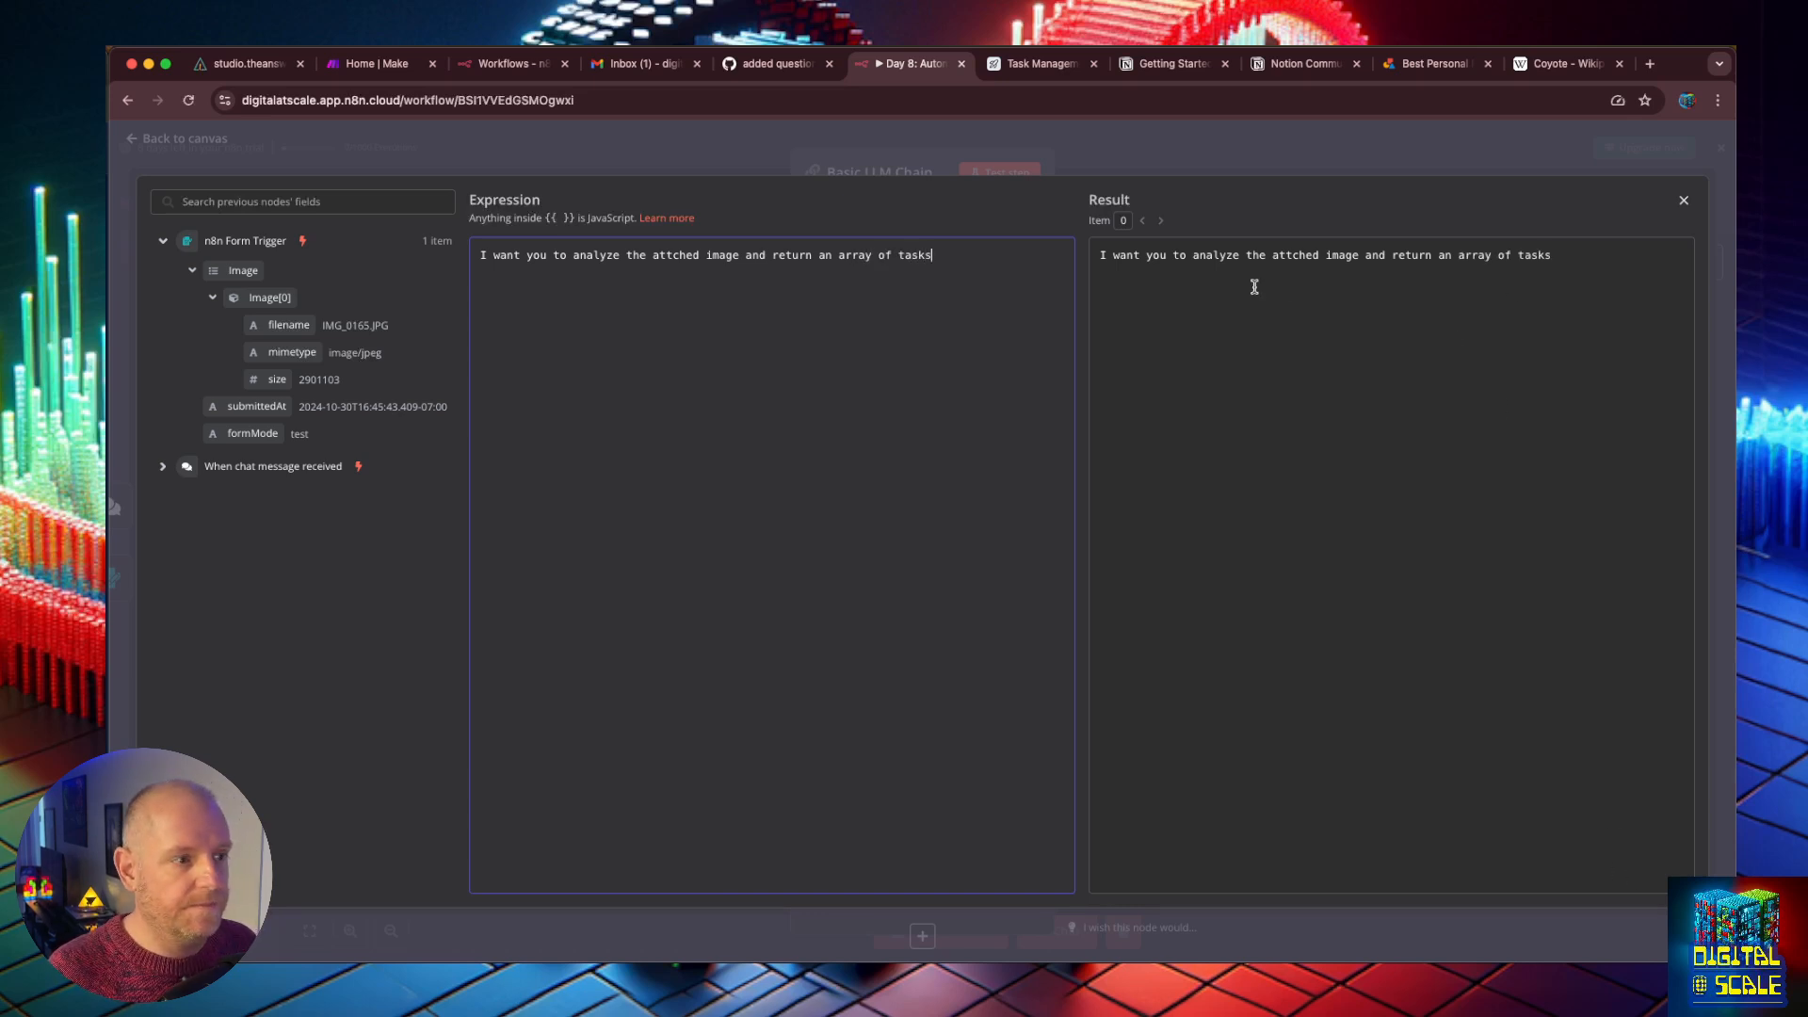
pyautogui.doubleClick(847, 252)
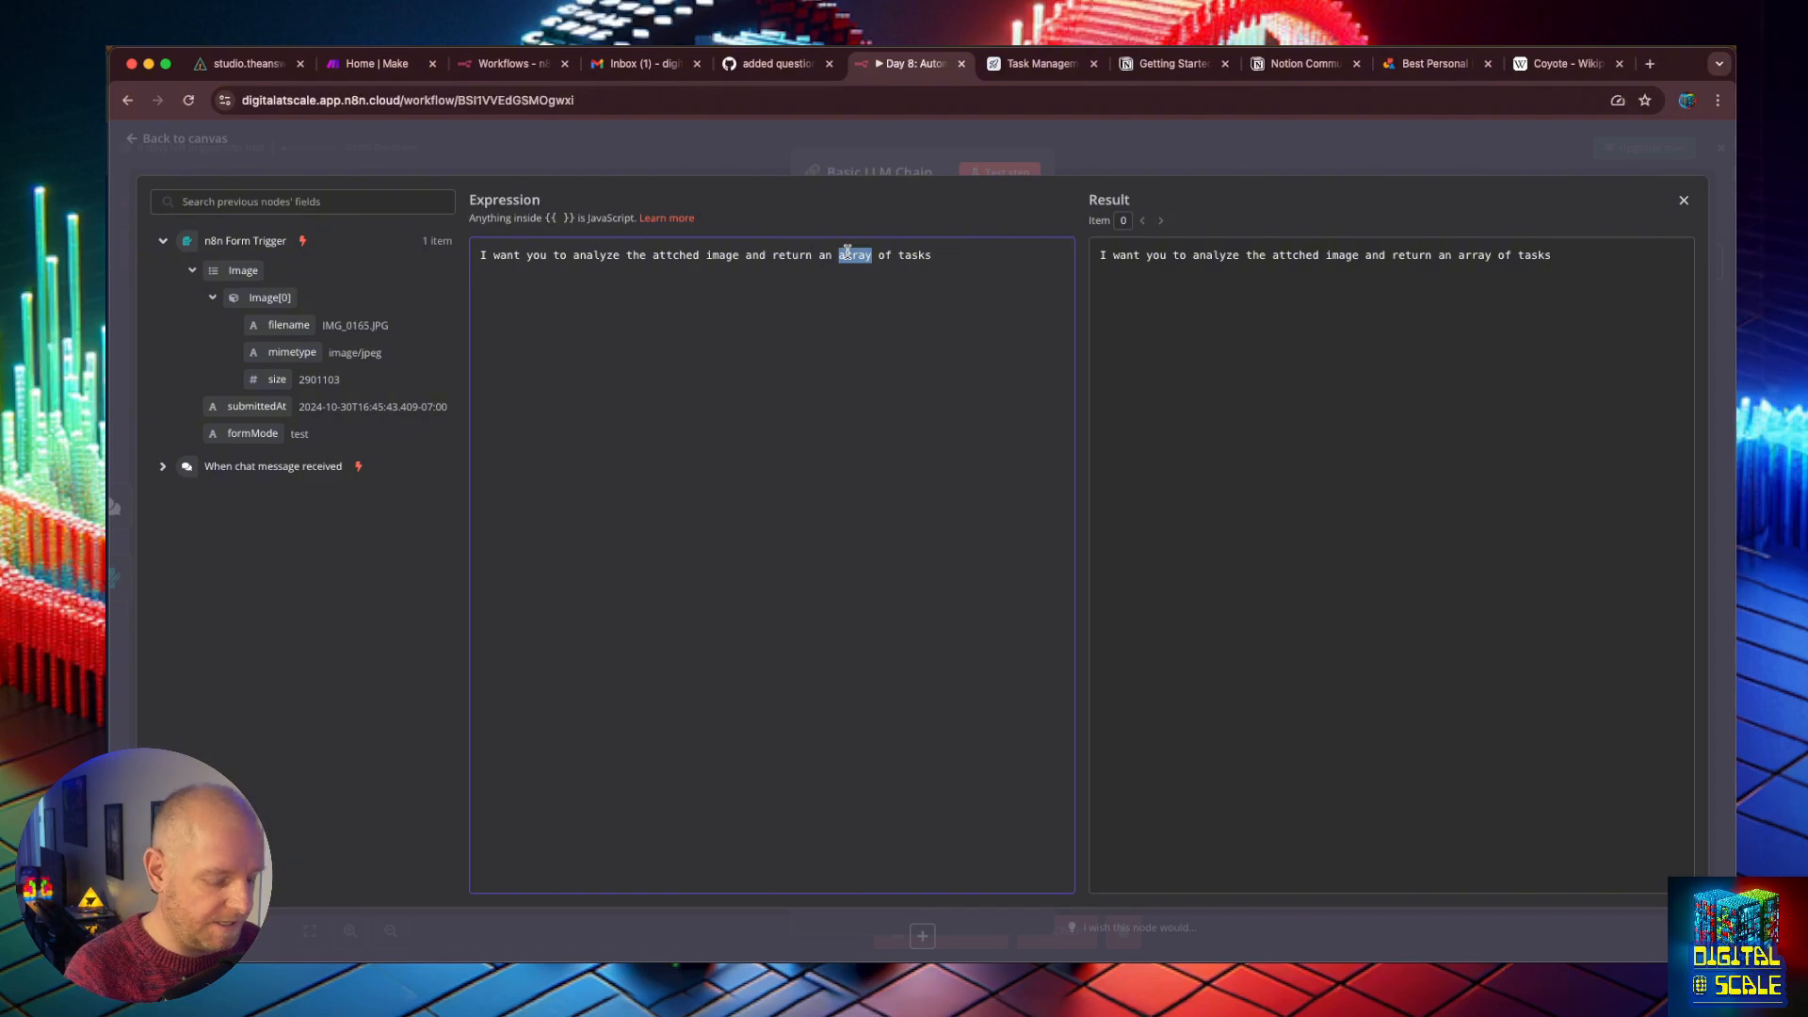
pyautogui.write('list')
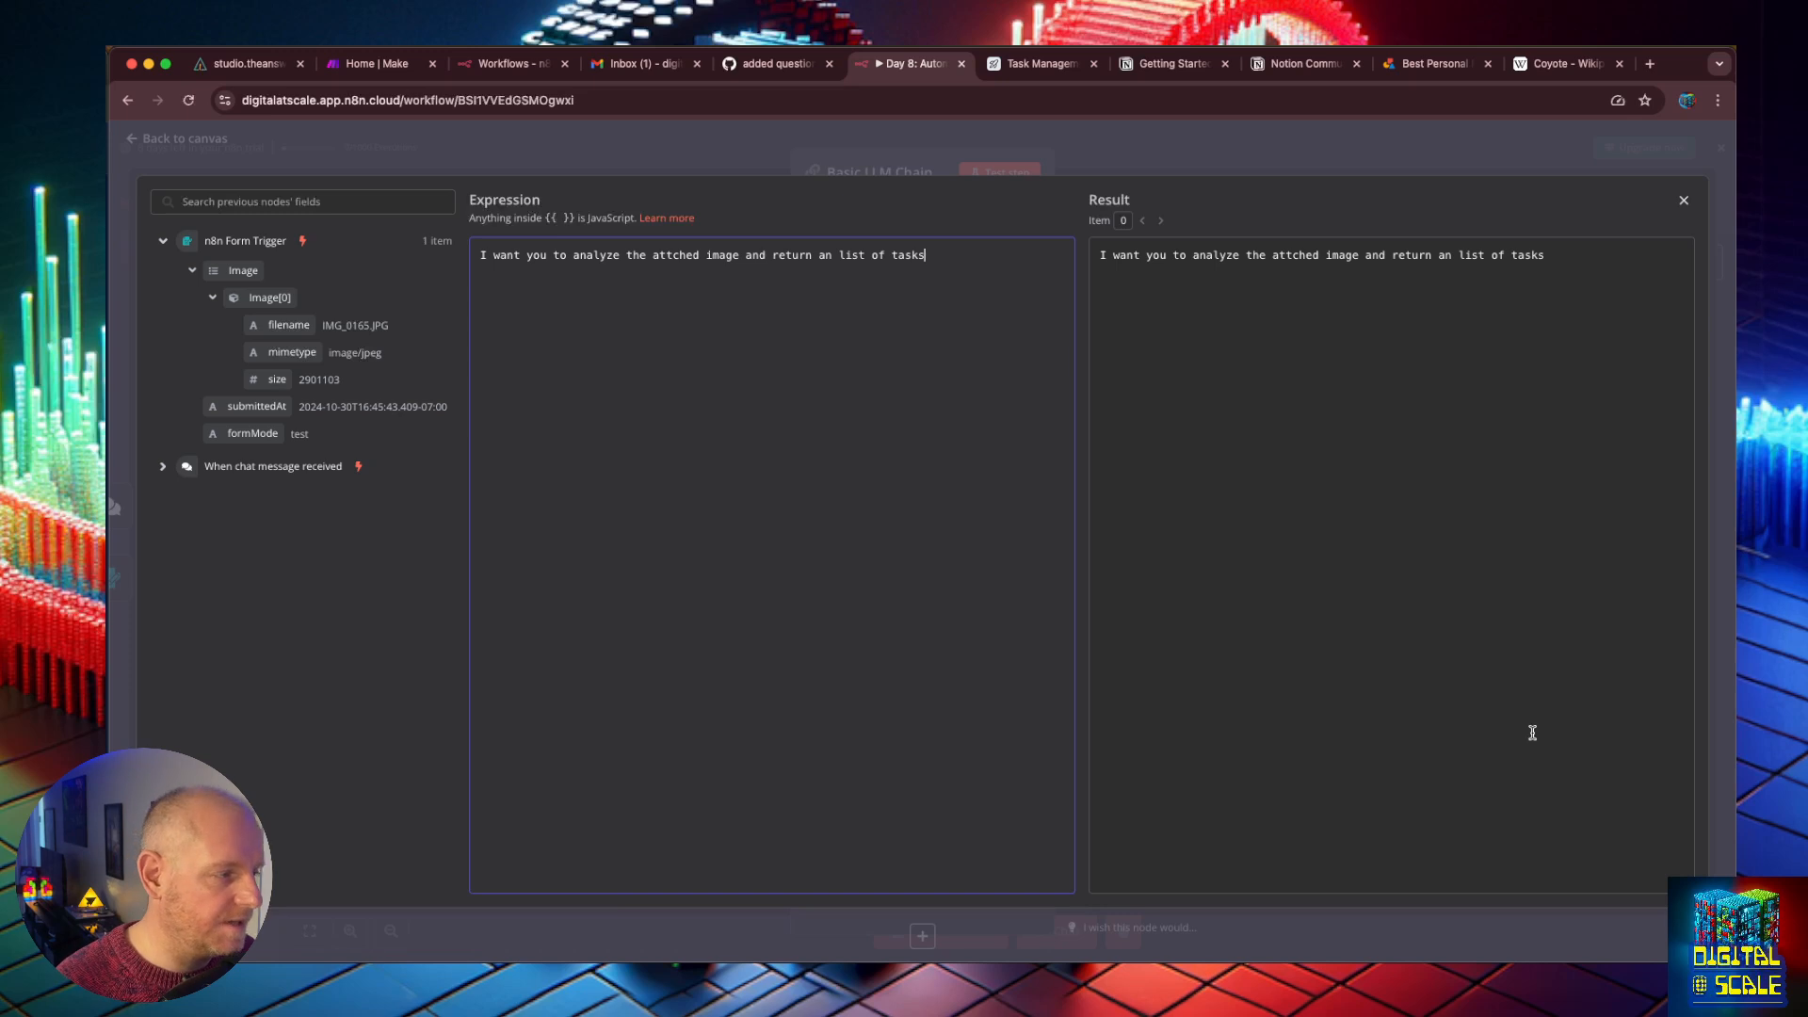
pyautogui.click(671, 261)
pyautogui.write('a')
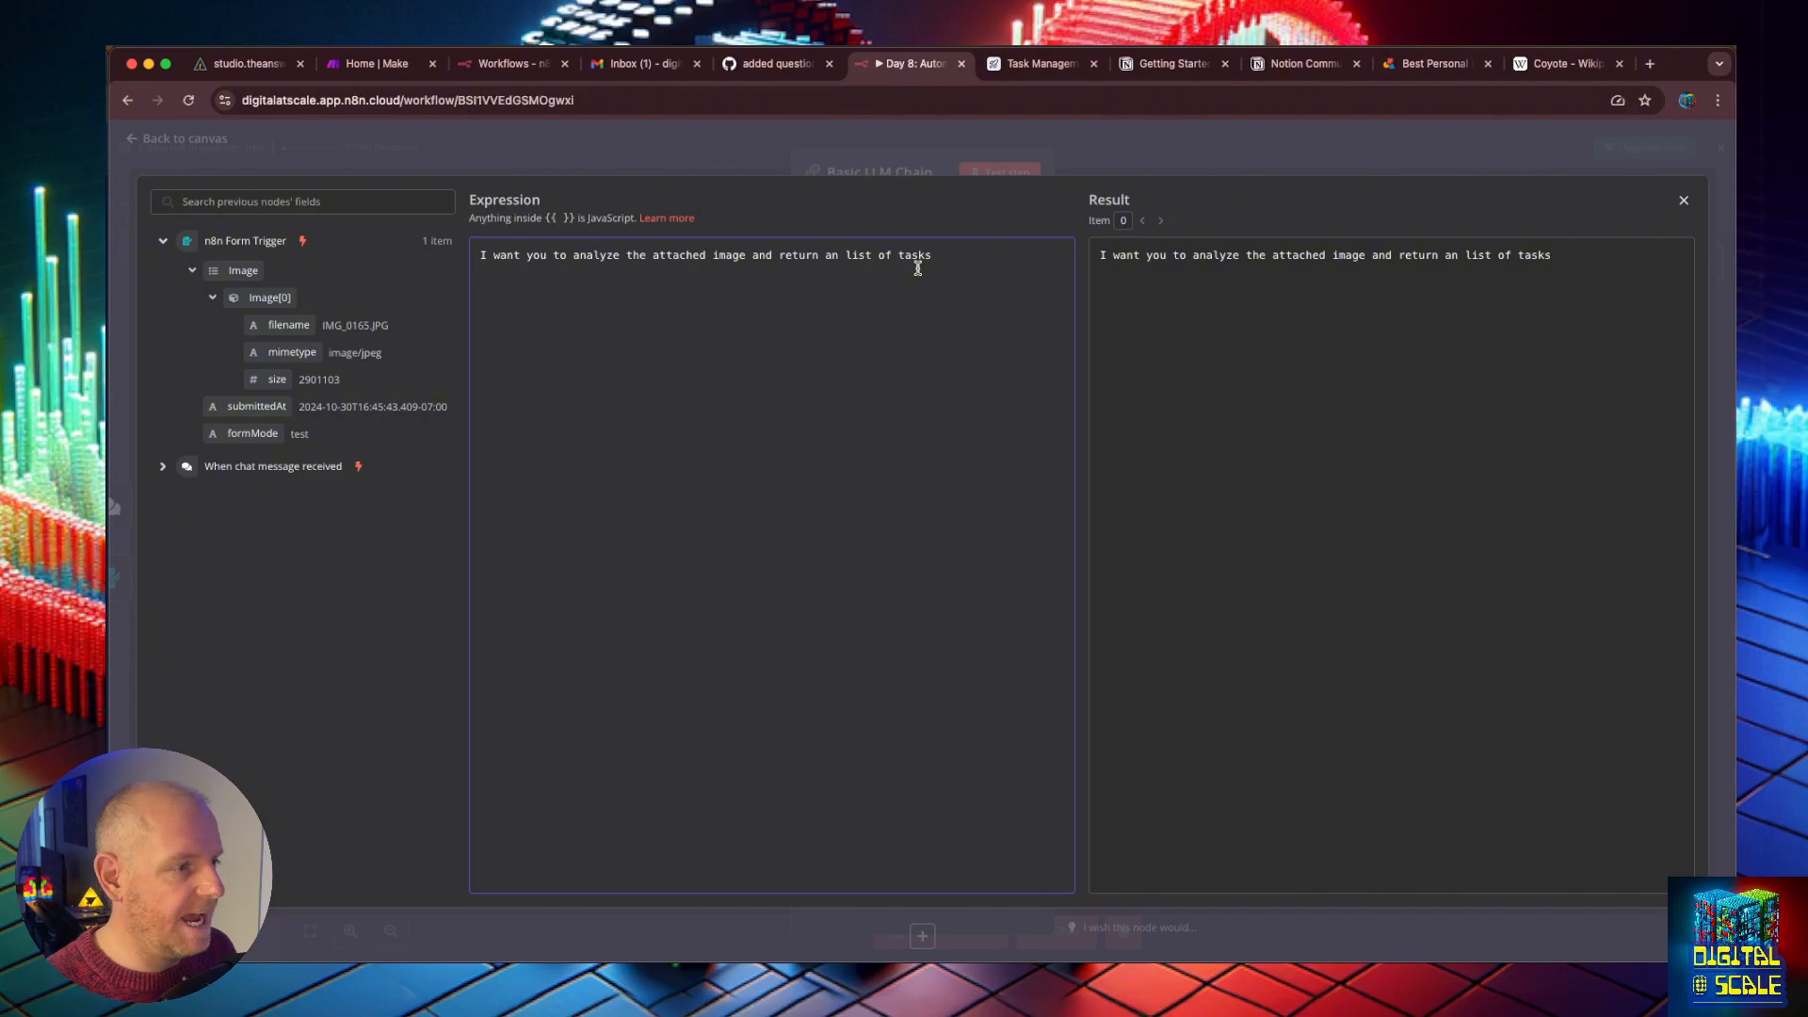
pyautogui.click(1683, 201)
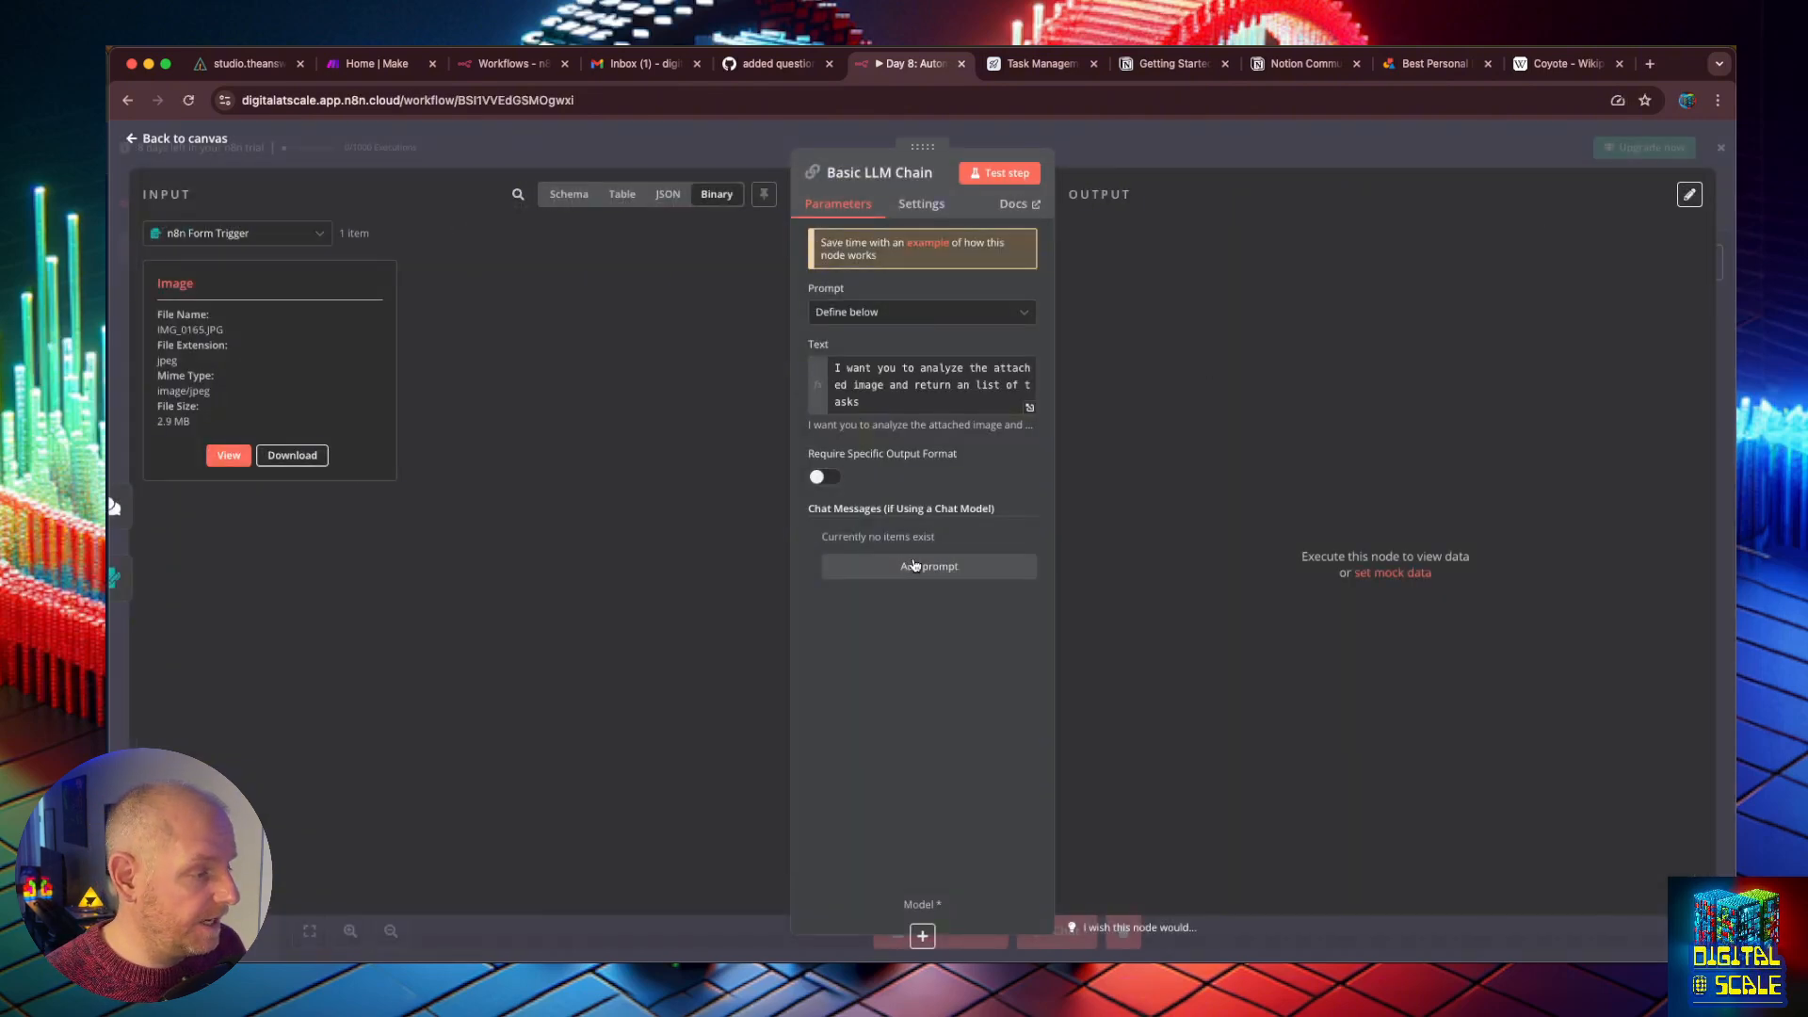
# Step: Attach an OpenAI Chat Model to the Basic LLM Chain and look through its available models
pyautogui.click(915, 566)
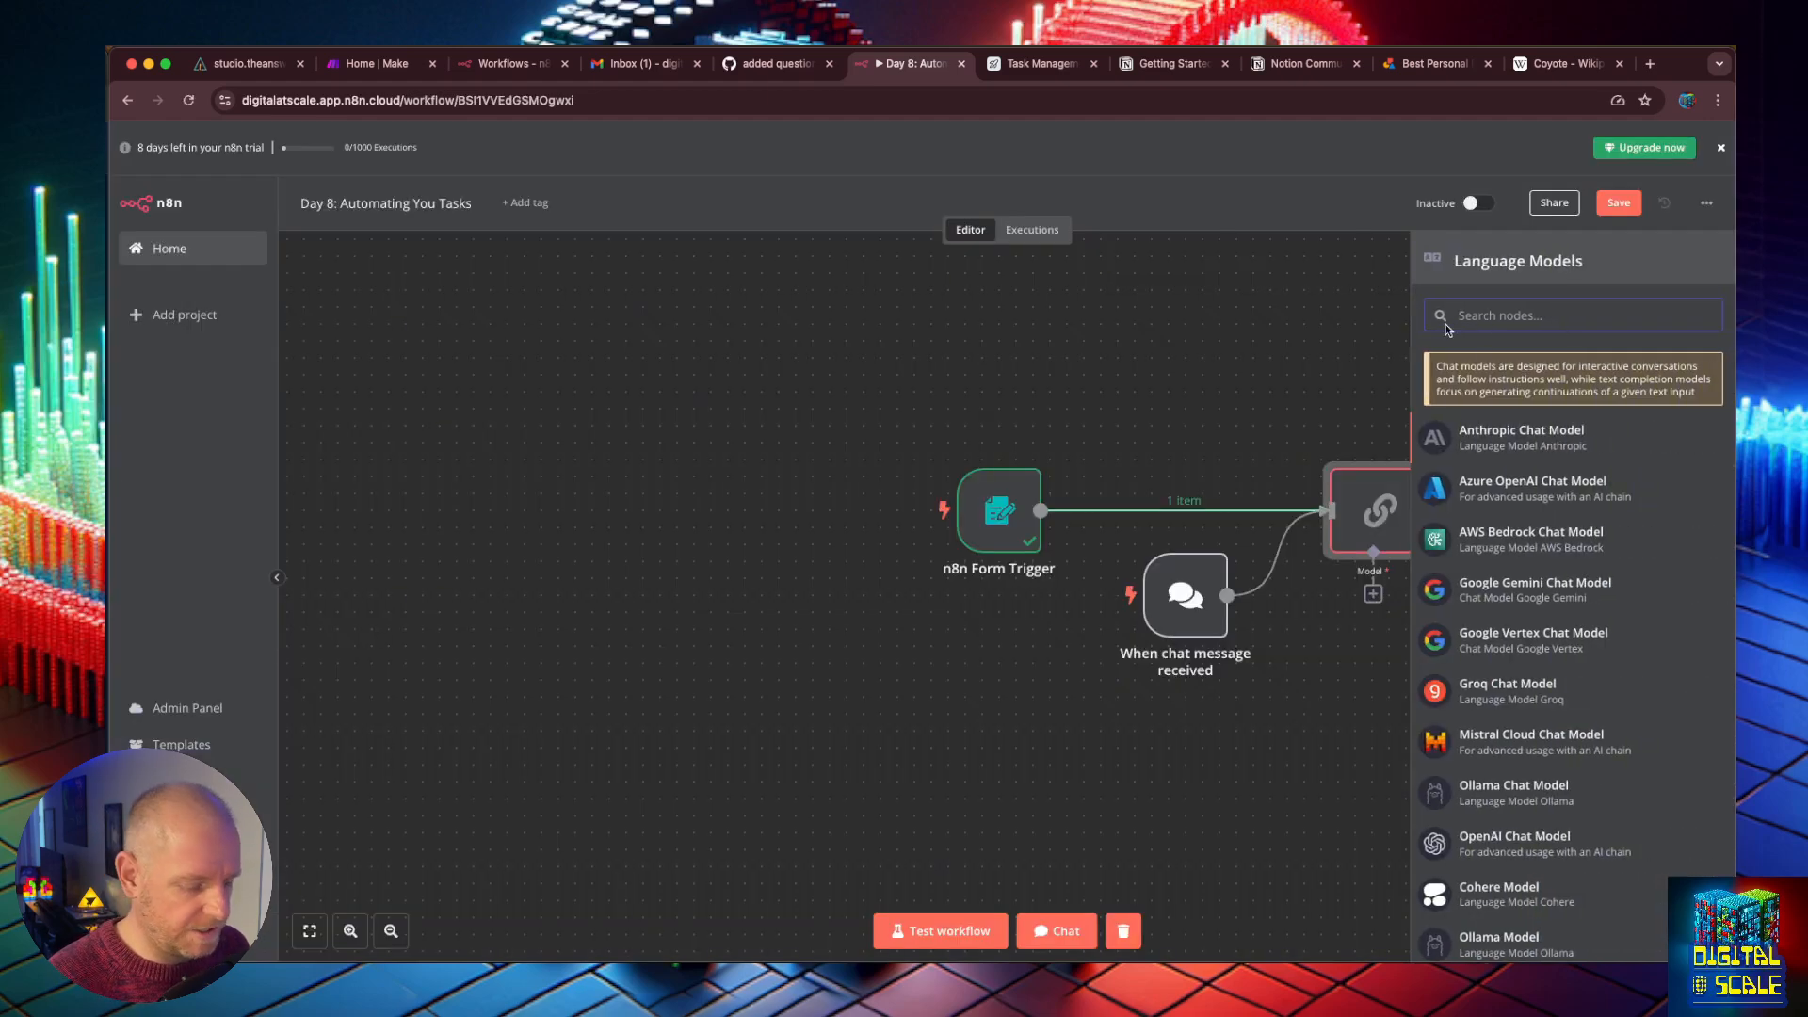
pyautogui.write('open')
pyautogui.click(1501, 373)
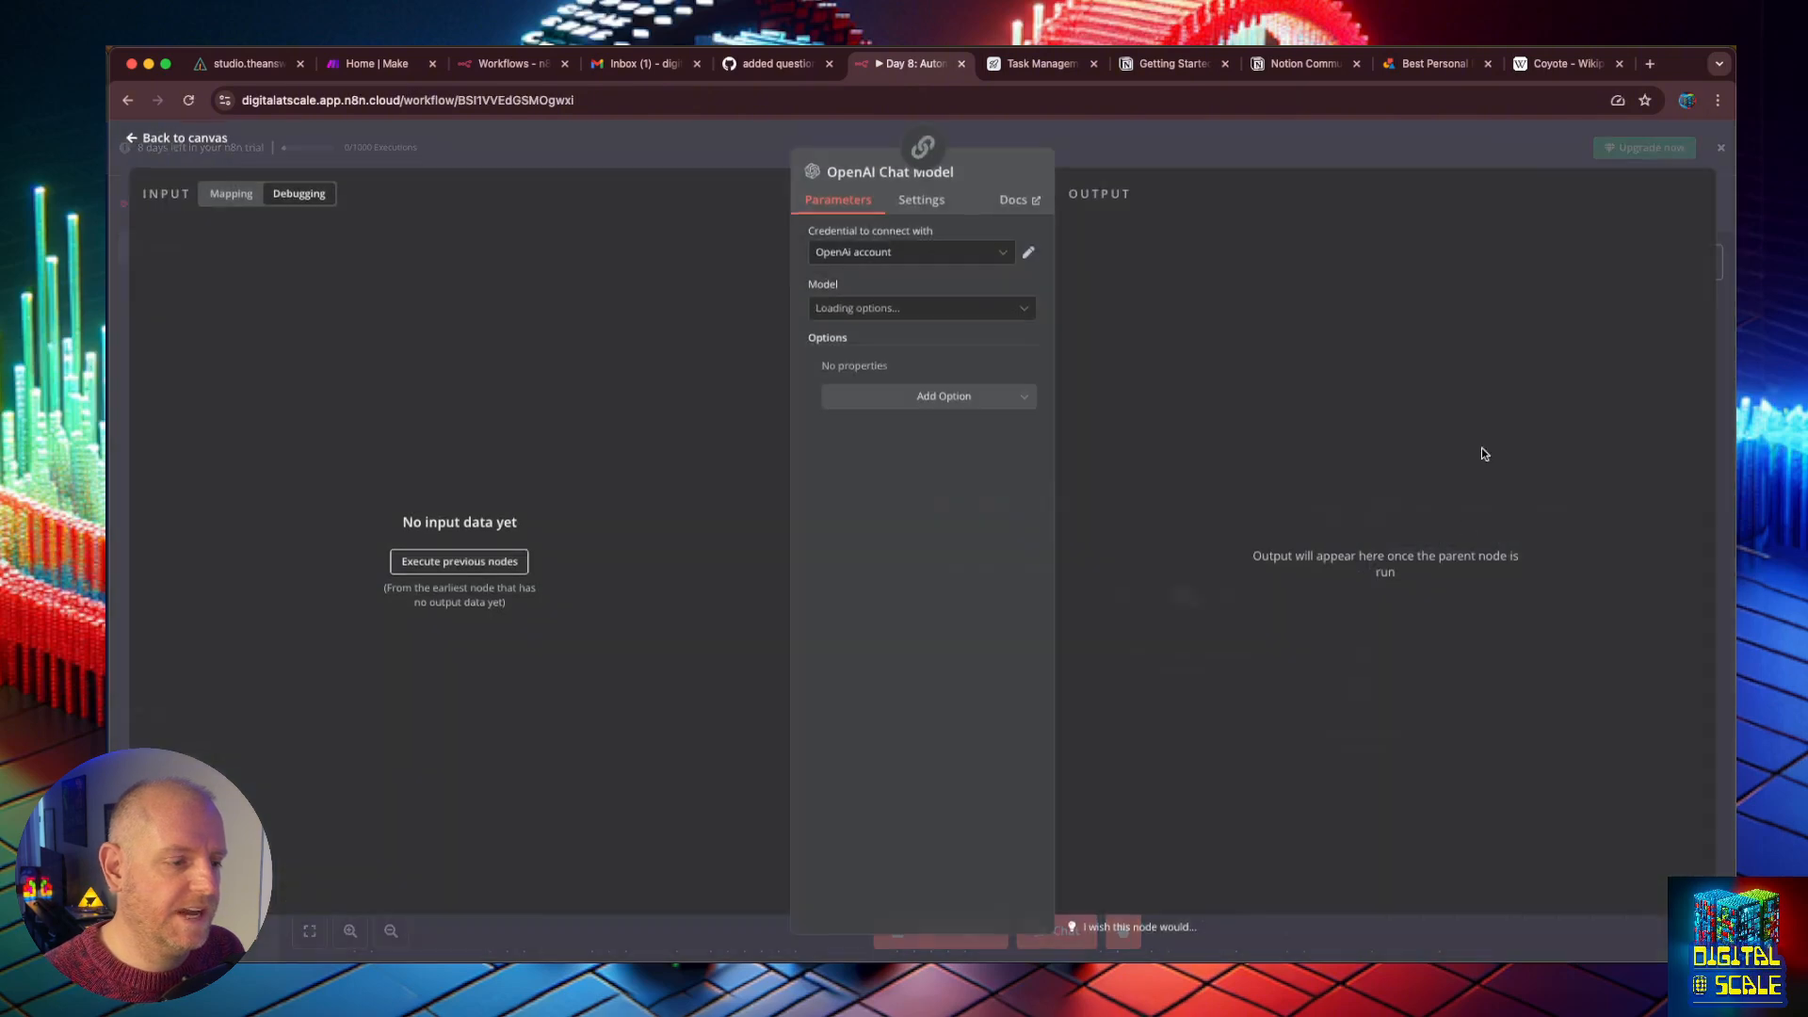
pyautogui.click(909, 318)
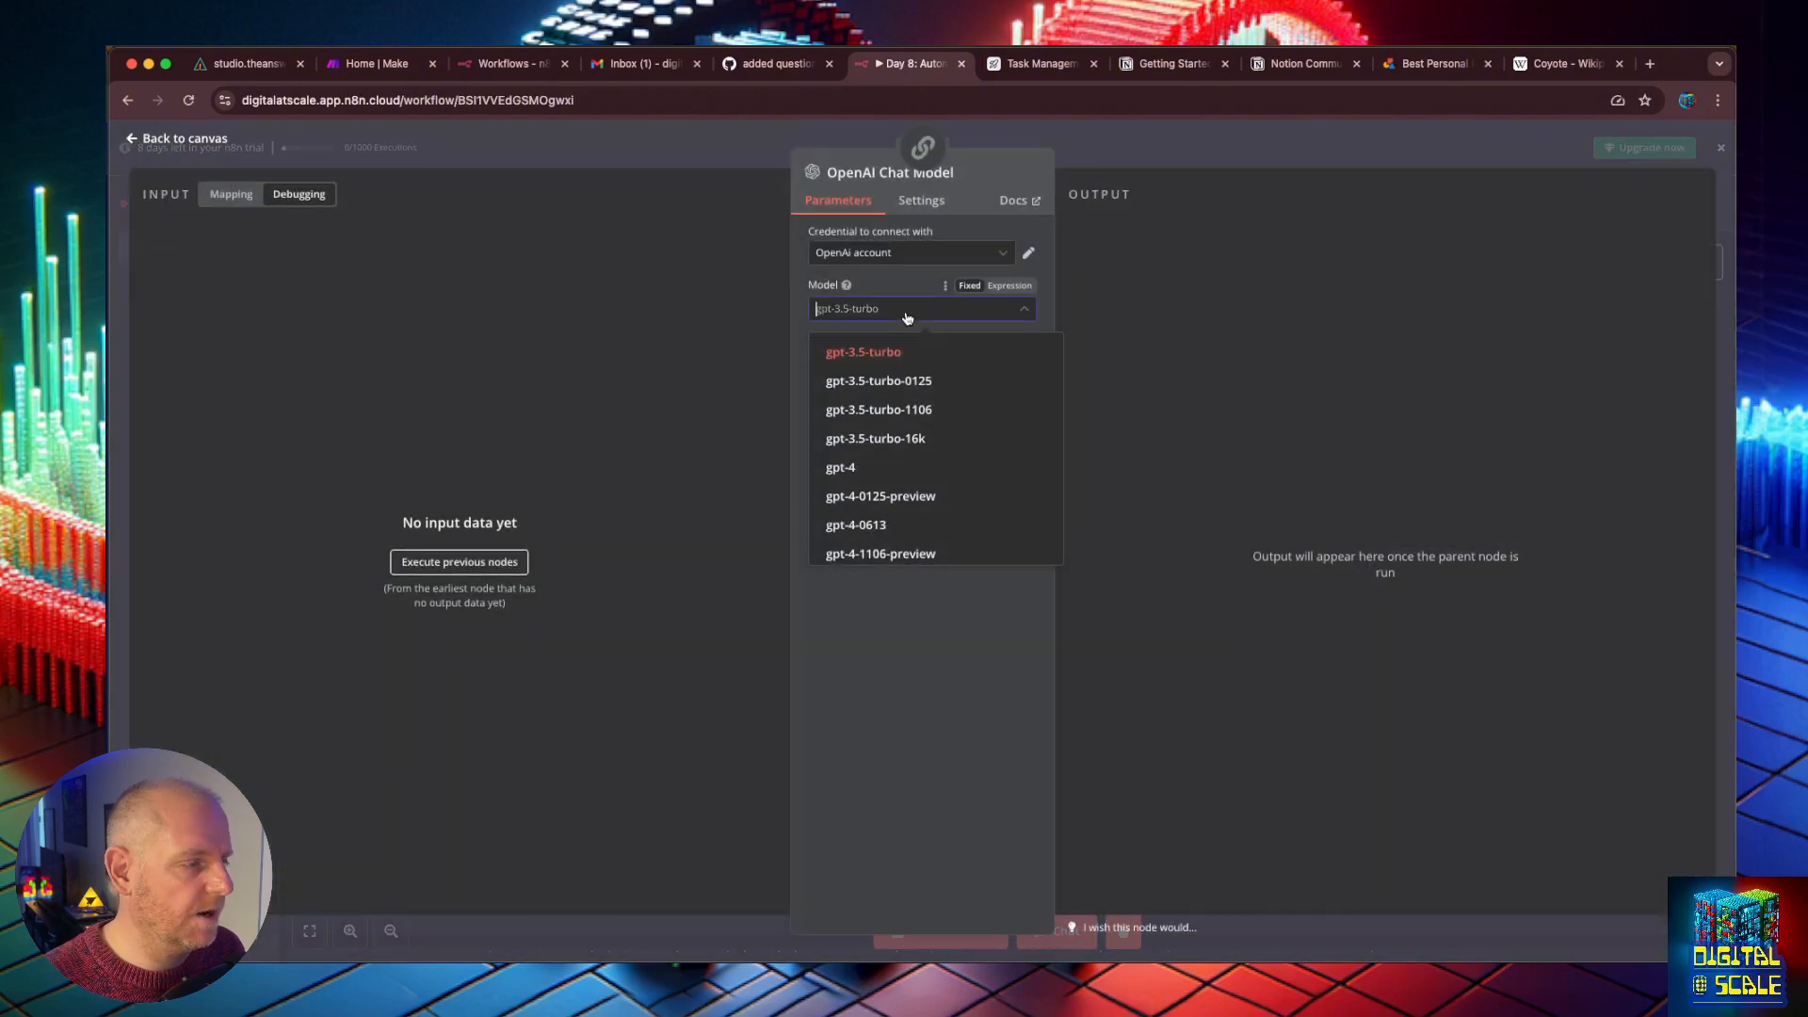
pyautogui.scroll(-1, 901, 470)
pyautogui.scroll(-3, 901, 471)
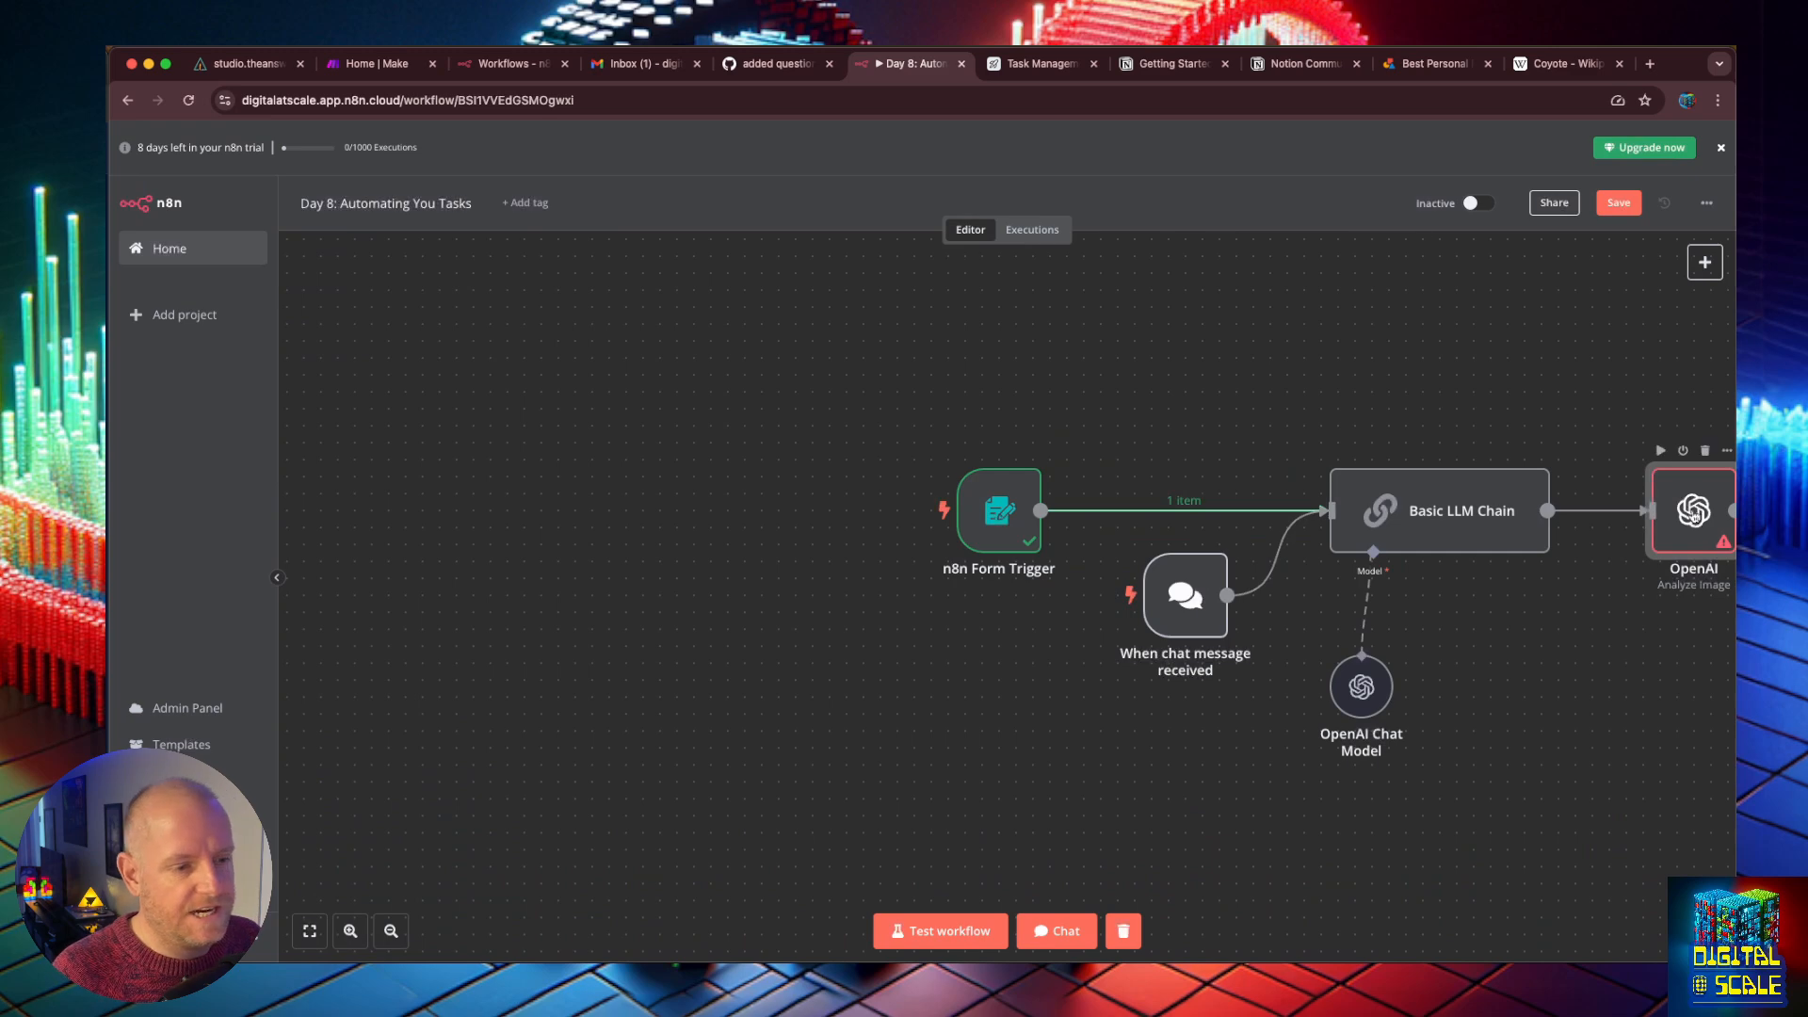
# Step: Delete the Basic LLM Chain node and move the OpenAI Analyze Image node closer to the form trigger
pyautogui.rightClick(1610, 416)
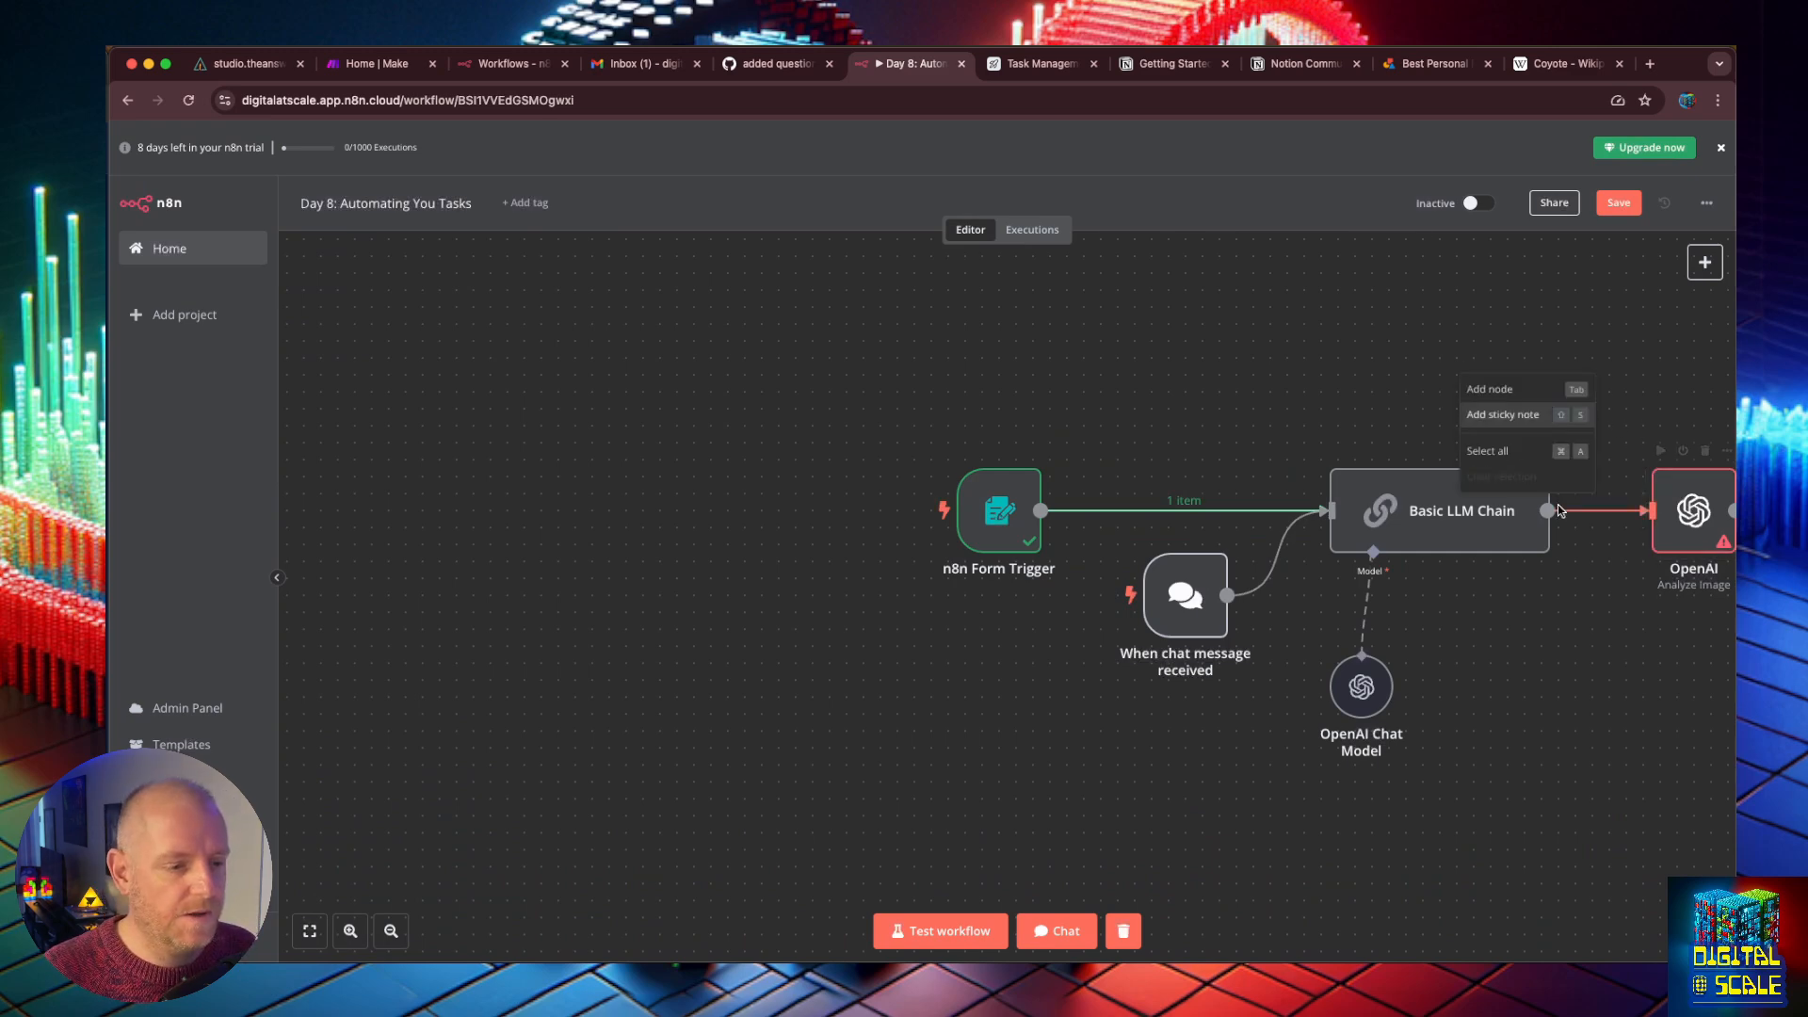
pyautogui.click(1470, 518)
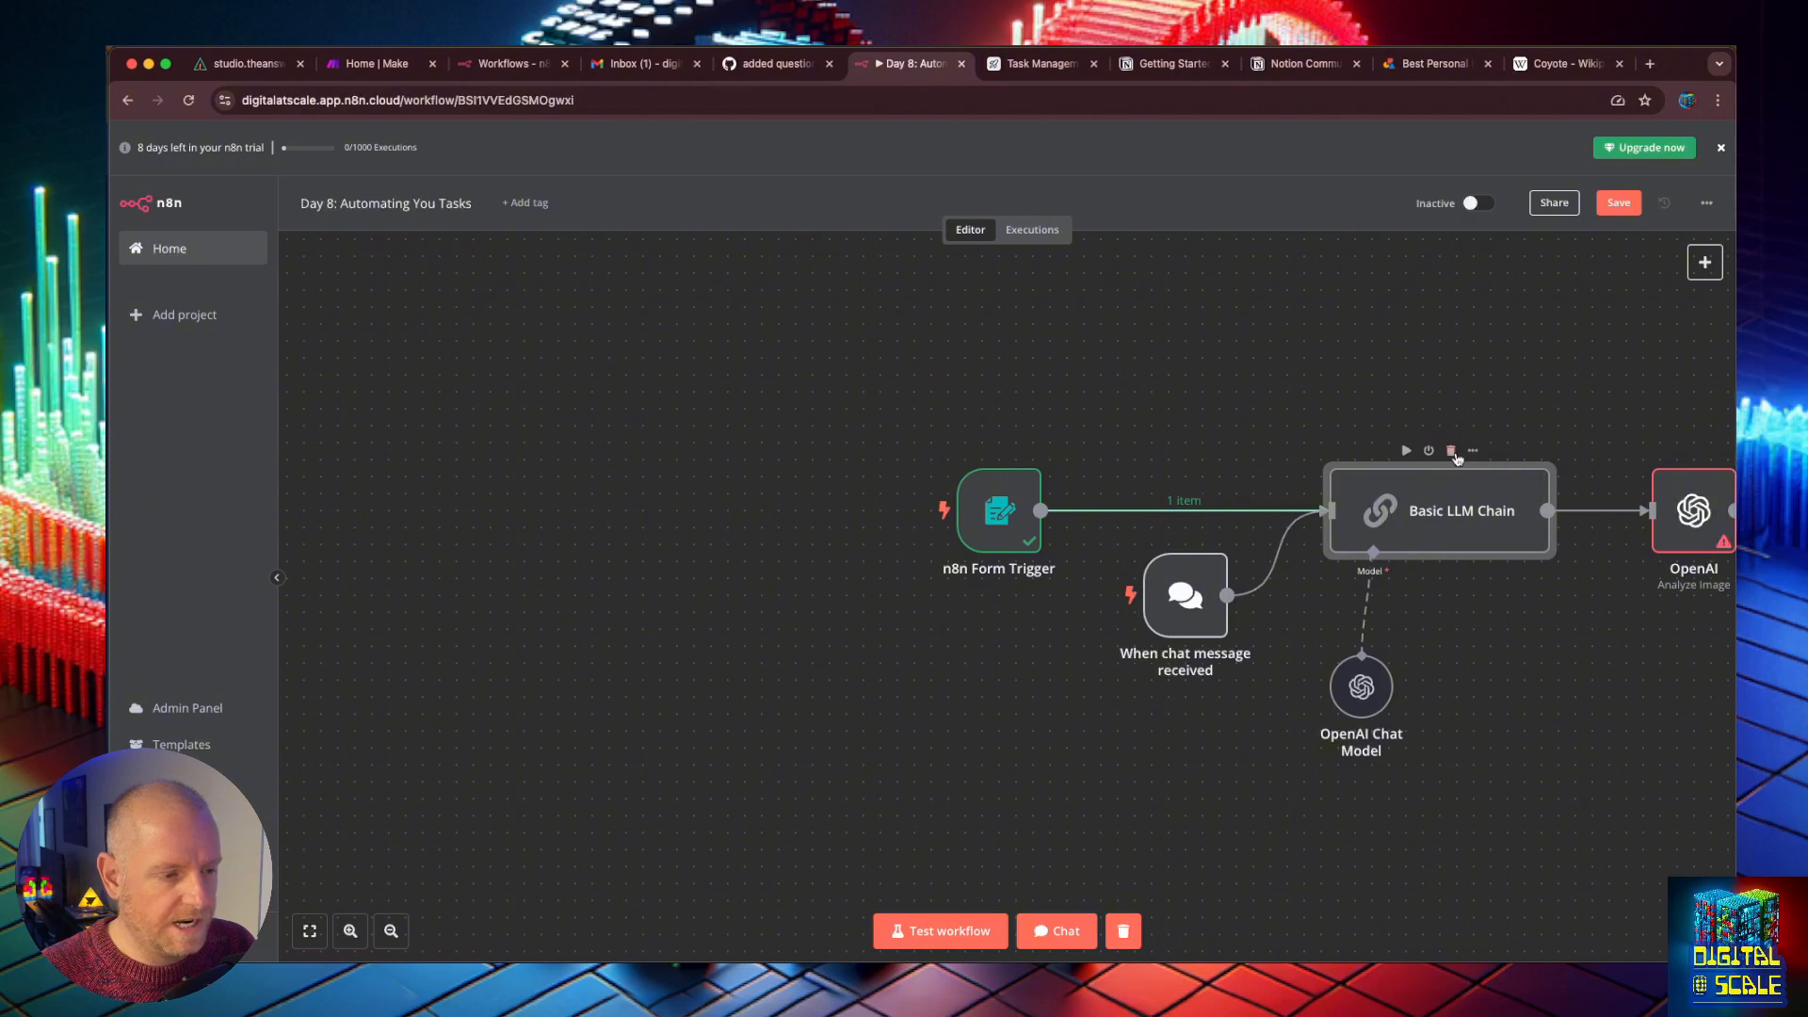
pyautogui.click(1451, 452)
pyautogui.moveTo(1697, 482); pyautogui.dragTo(1274, 465)
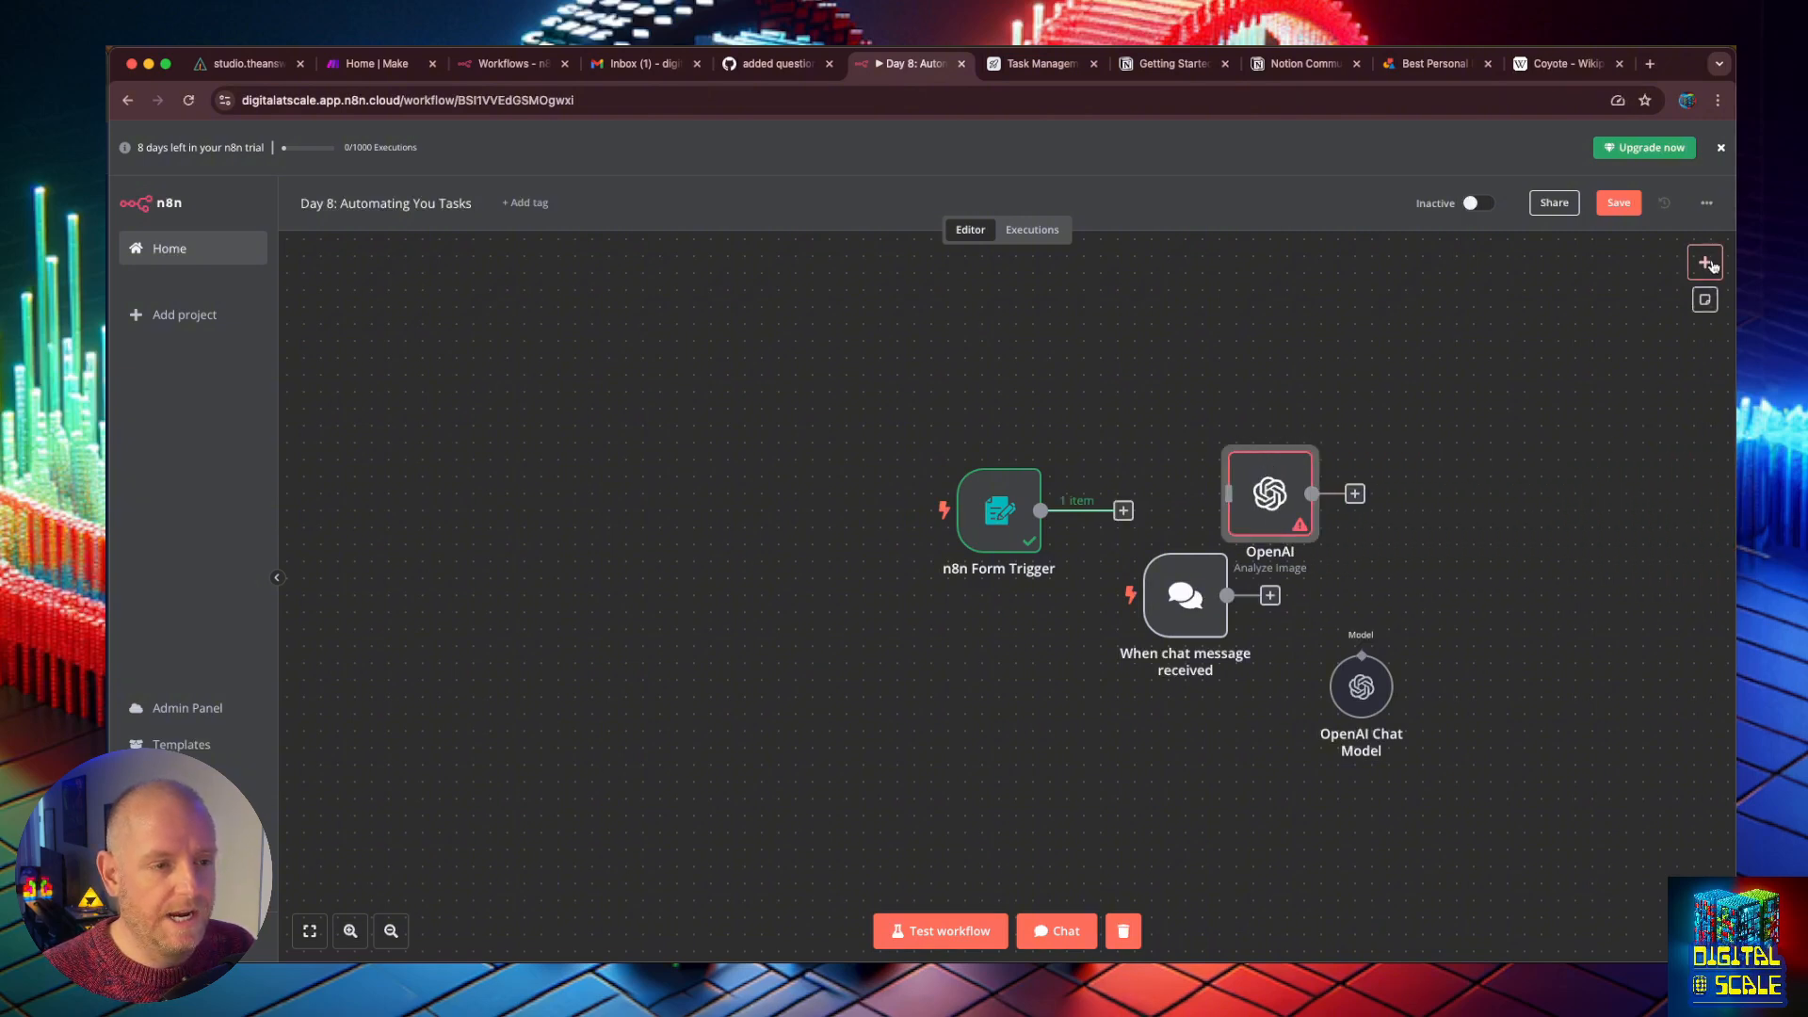
# Step: Look through the OpenAI actions available for a new node, without adding one
pyautogui.click(1704, 261)
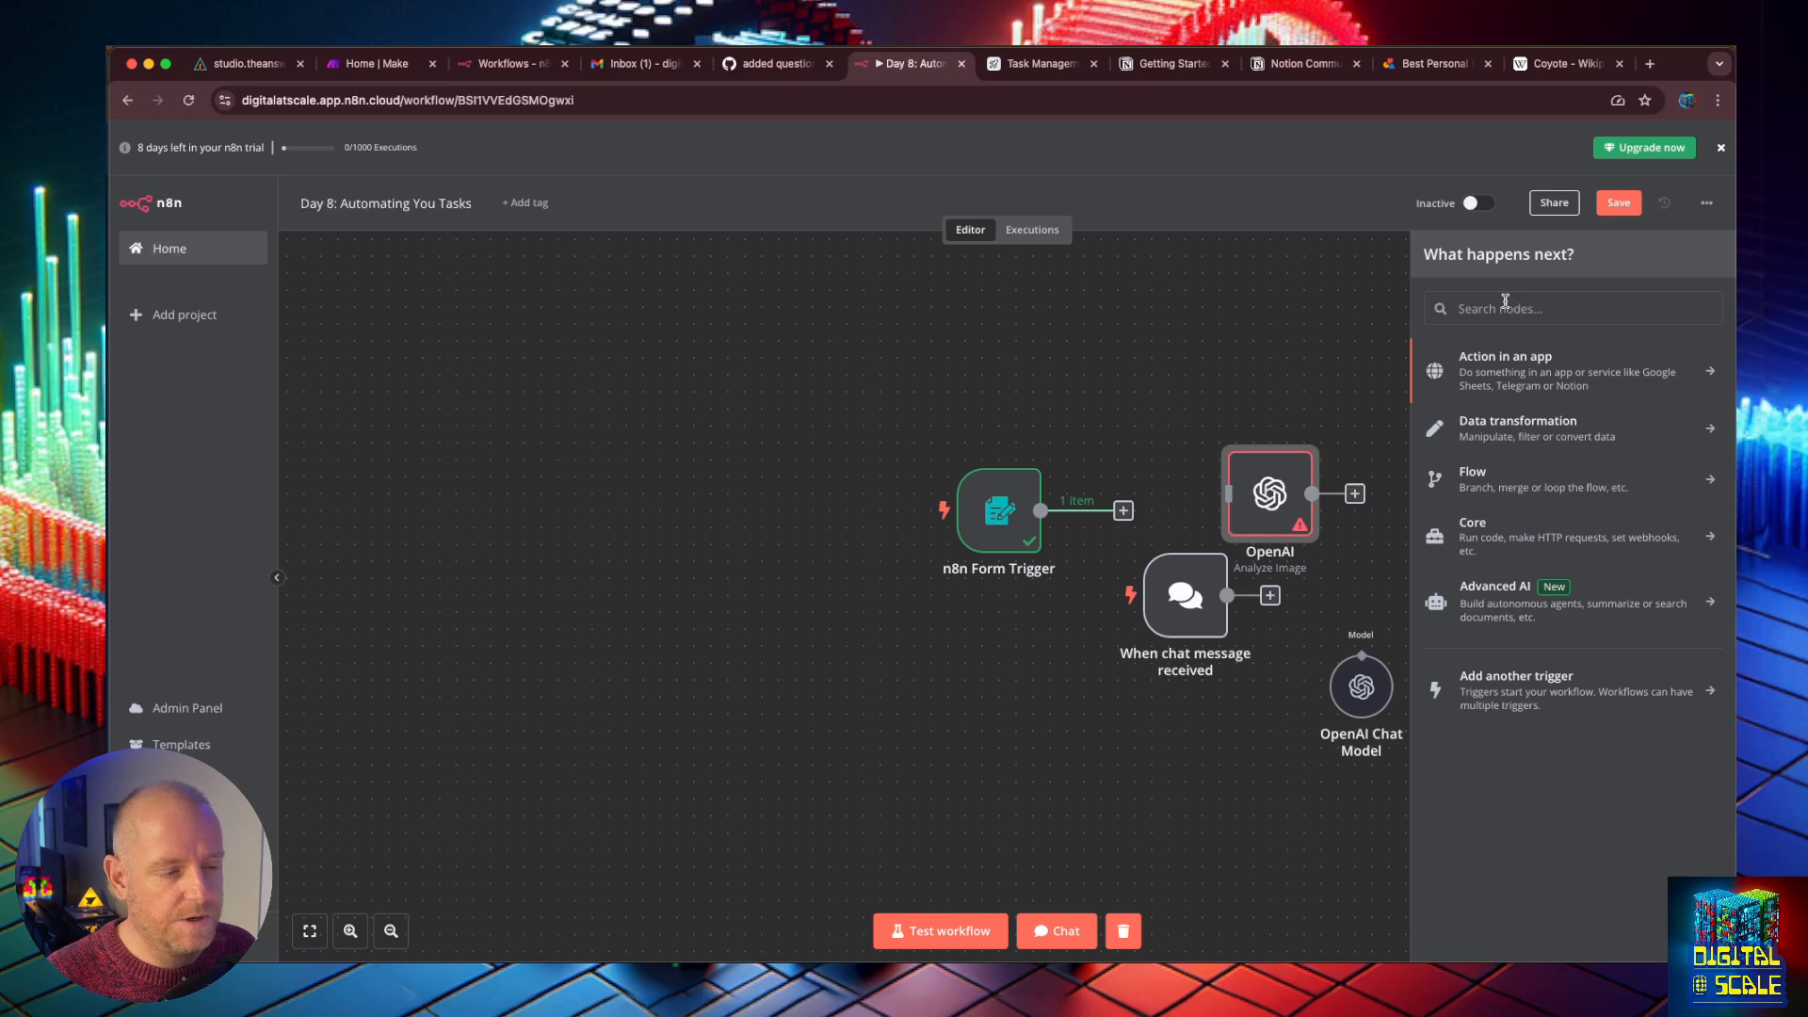
pyautogui.write('open')
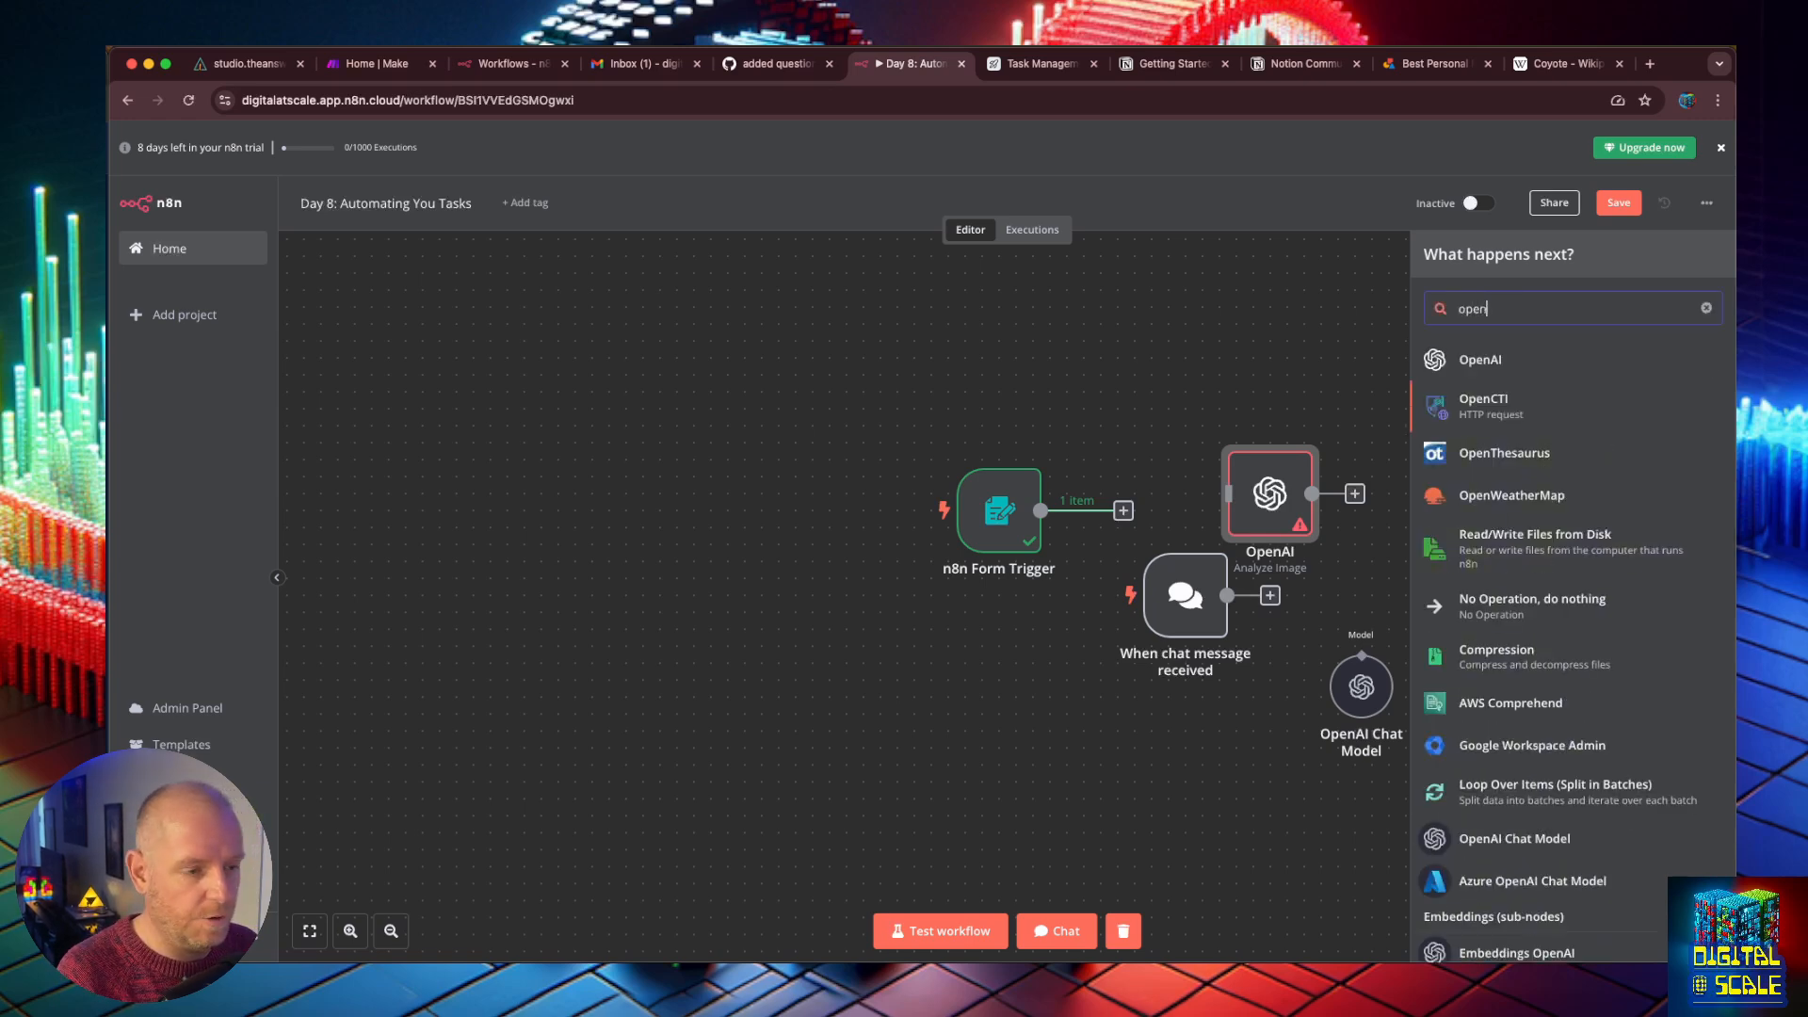
pyautogui.press('Return')
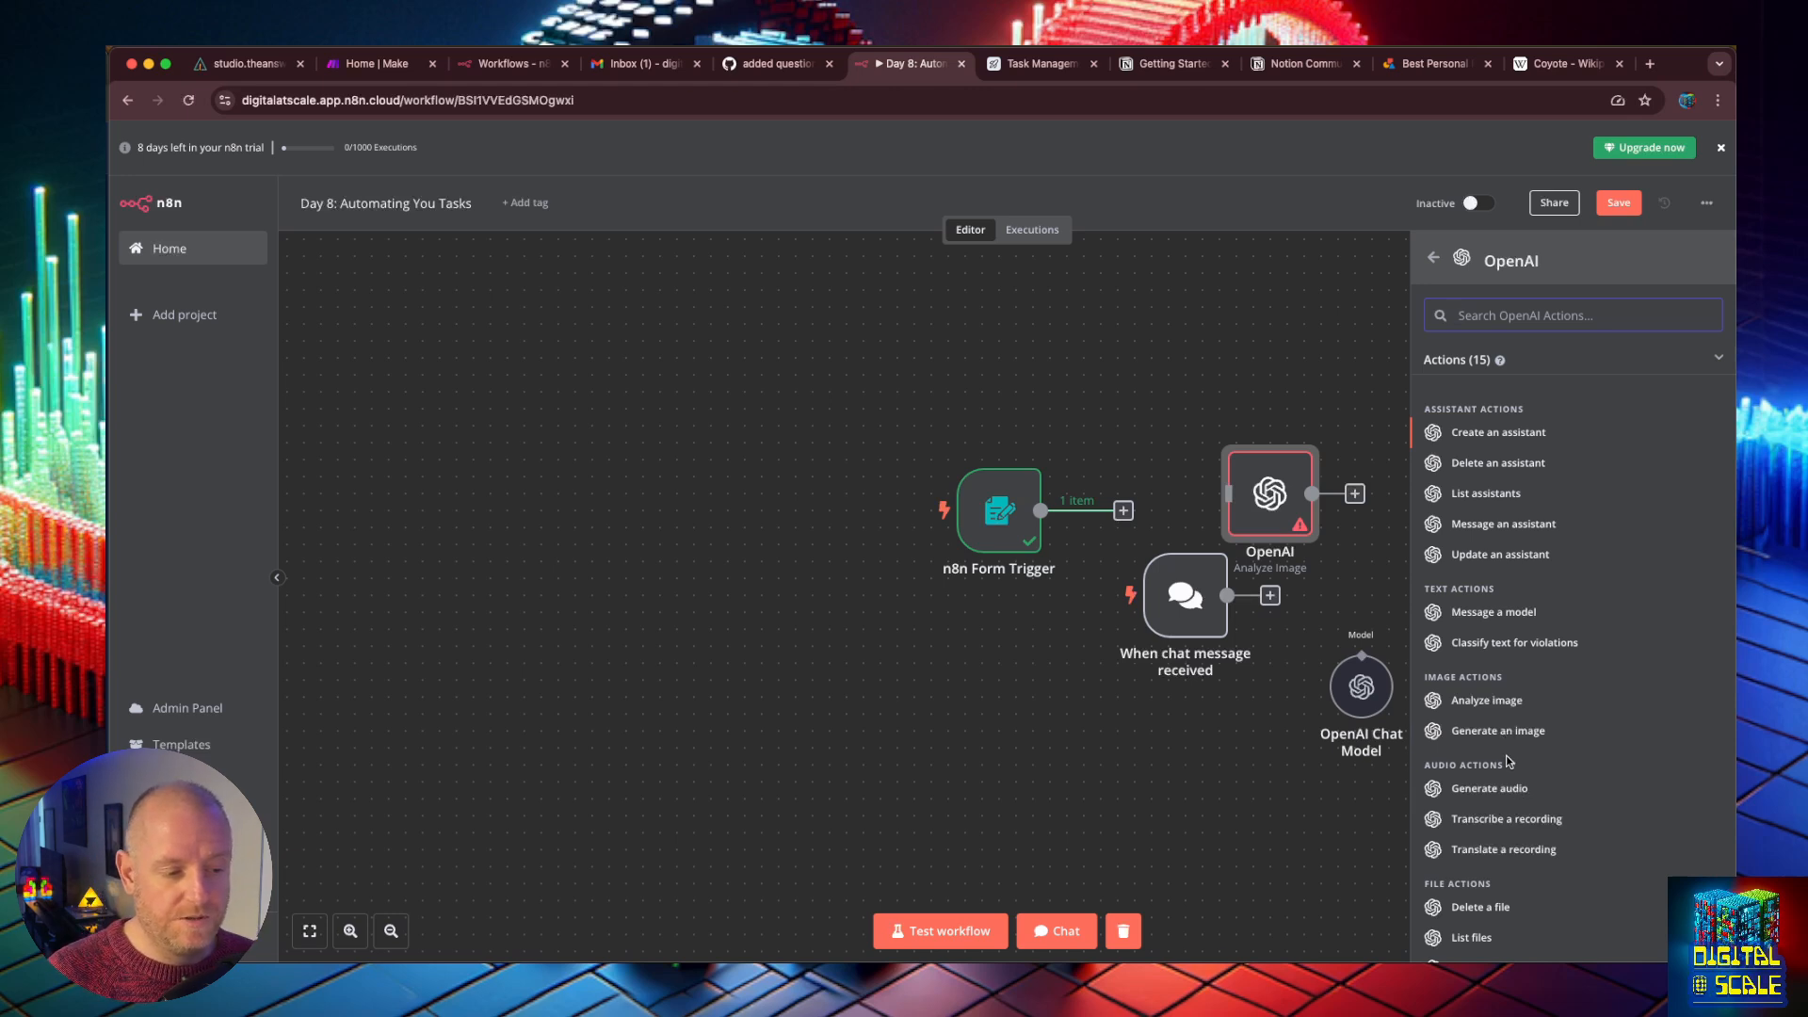
pyautogui.scroll(-2, 1513, 763)
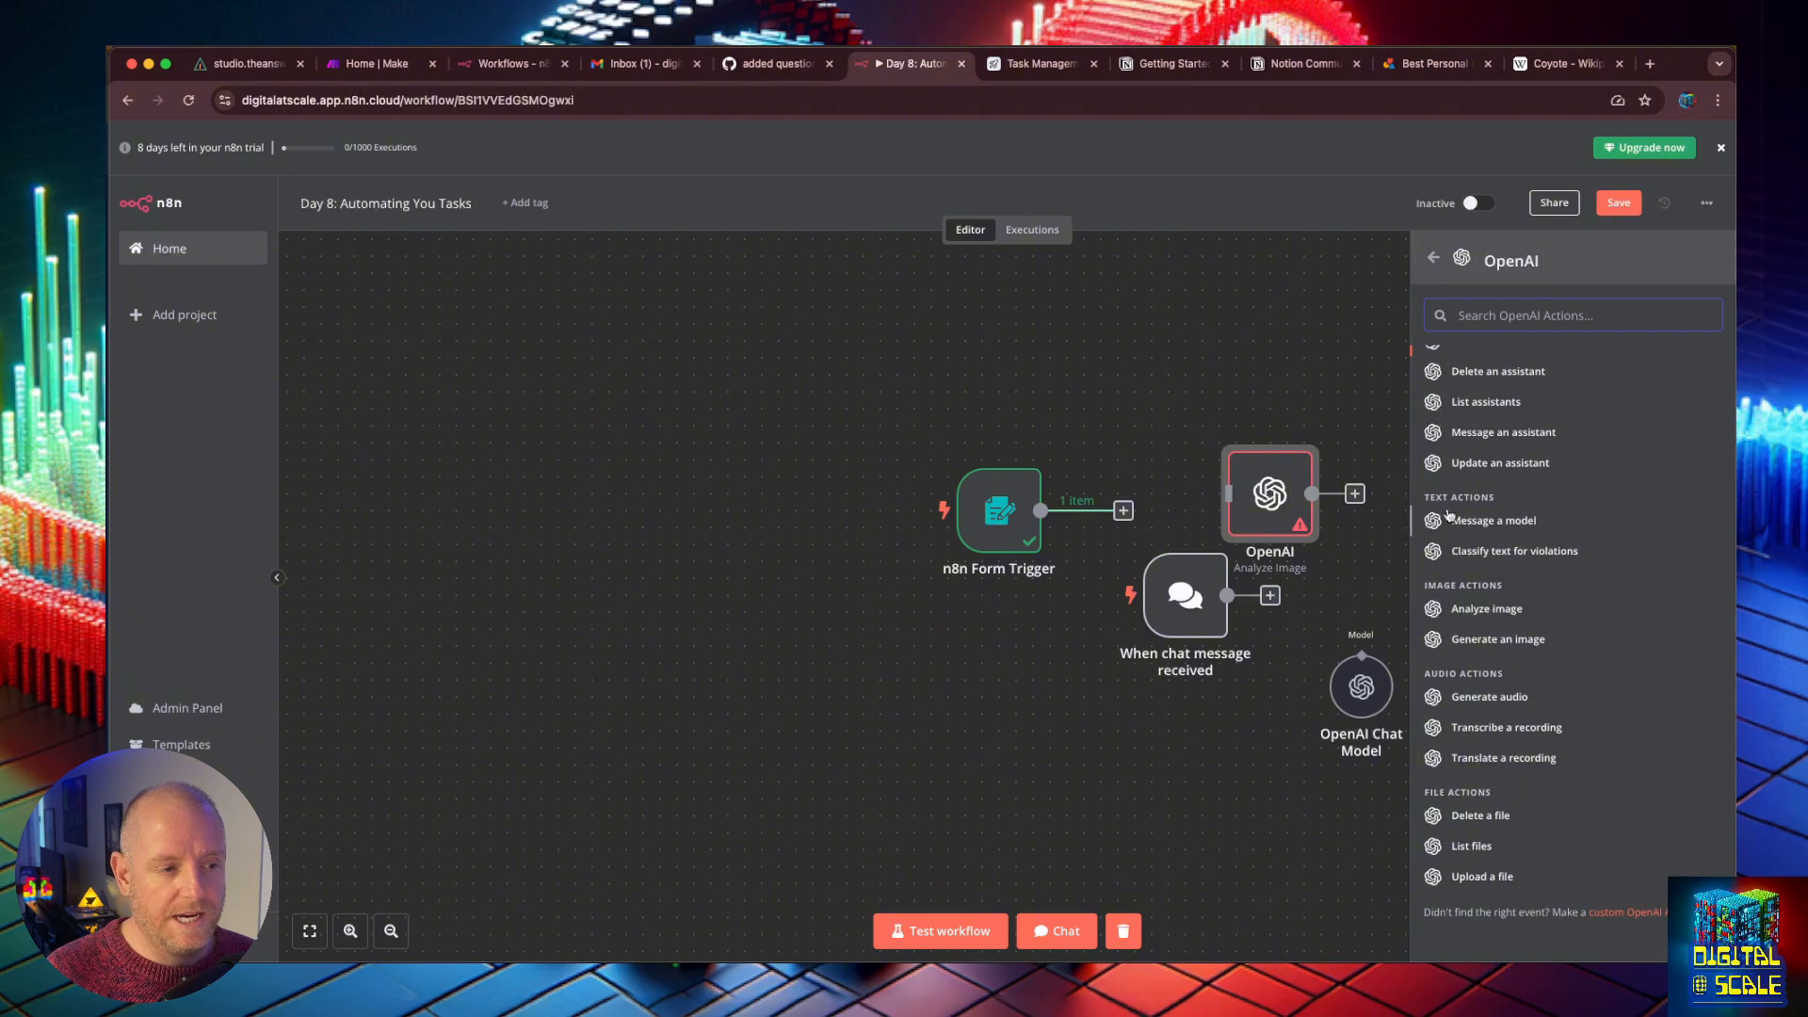
pyautogui.click(1306, 439)
# Step: Connect the form trigger to the OpenAI Analyze Image node and delete the chat trigger and OpenAI Chat Model nodes
pyautogui.moveTo(1257, 481); pyautogui.dragTo(1280, 533)
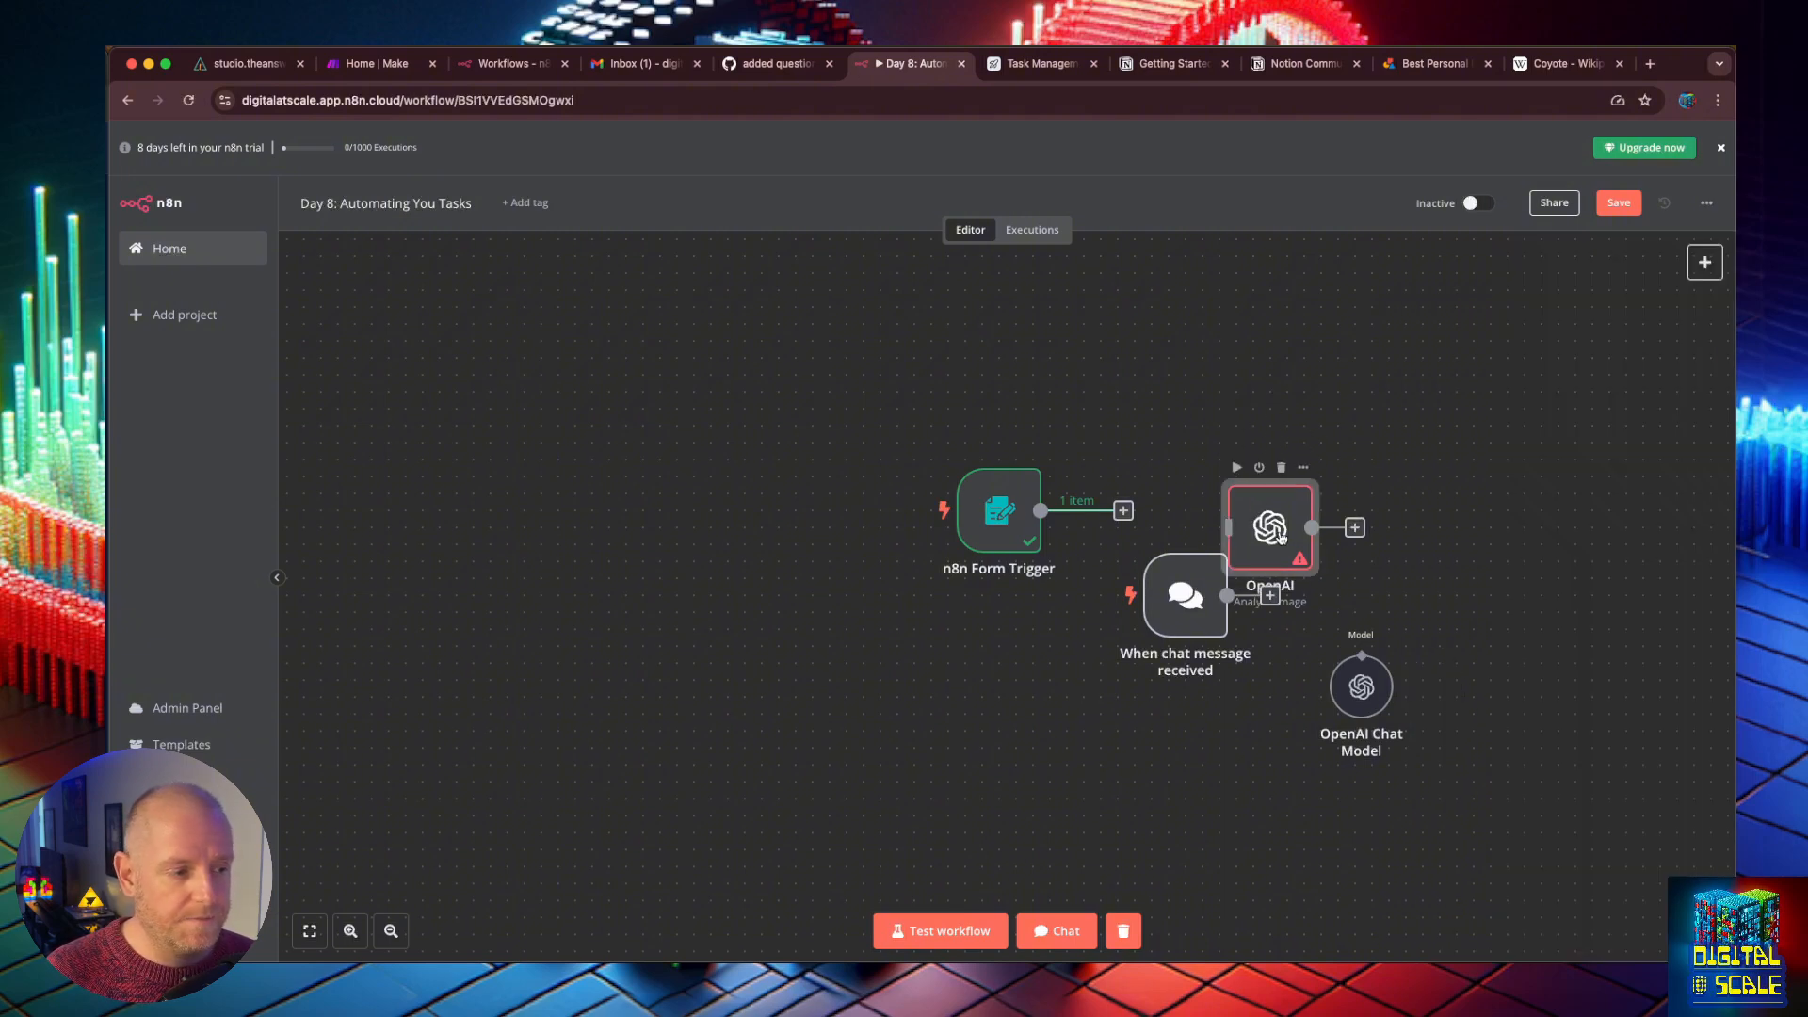
pyautogui.doubleClick(1280, 536)
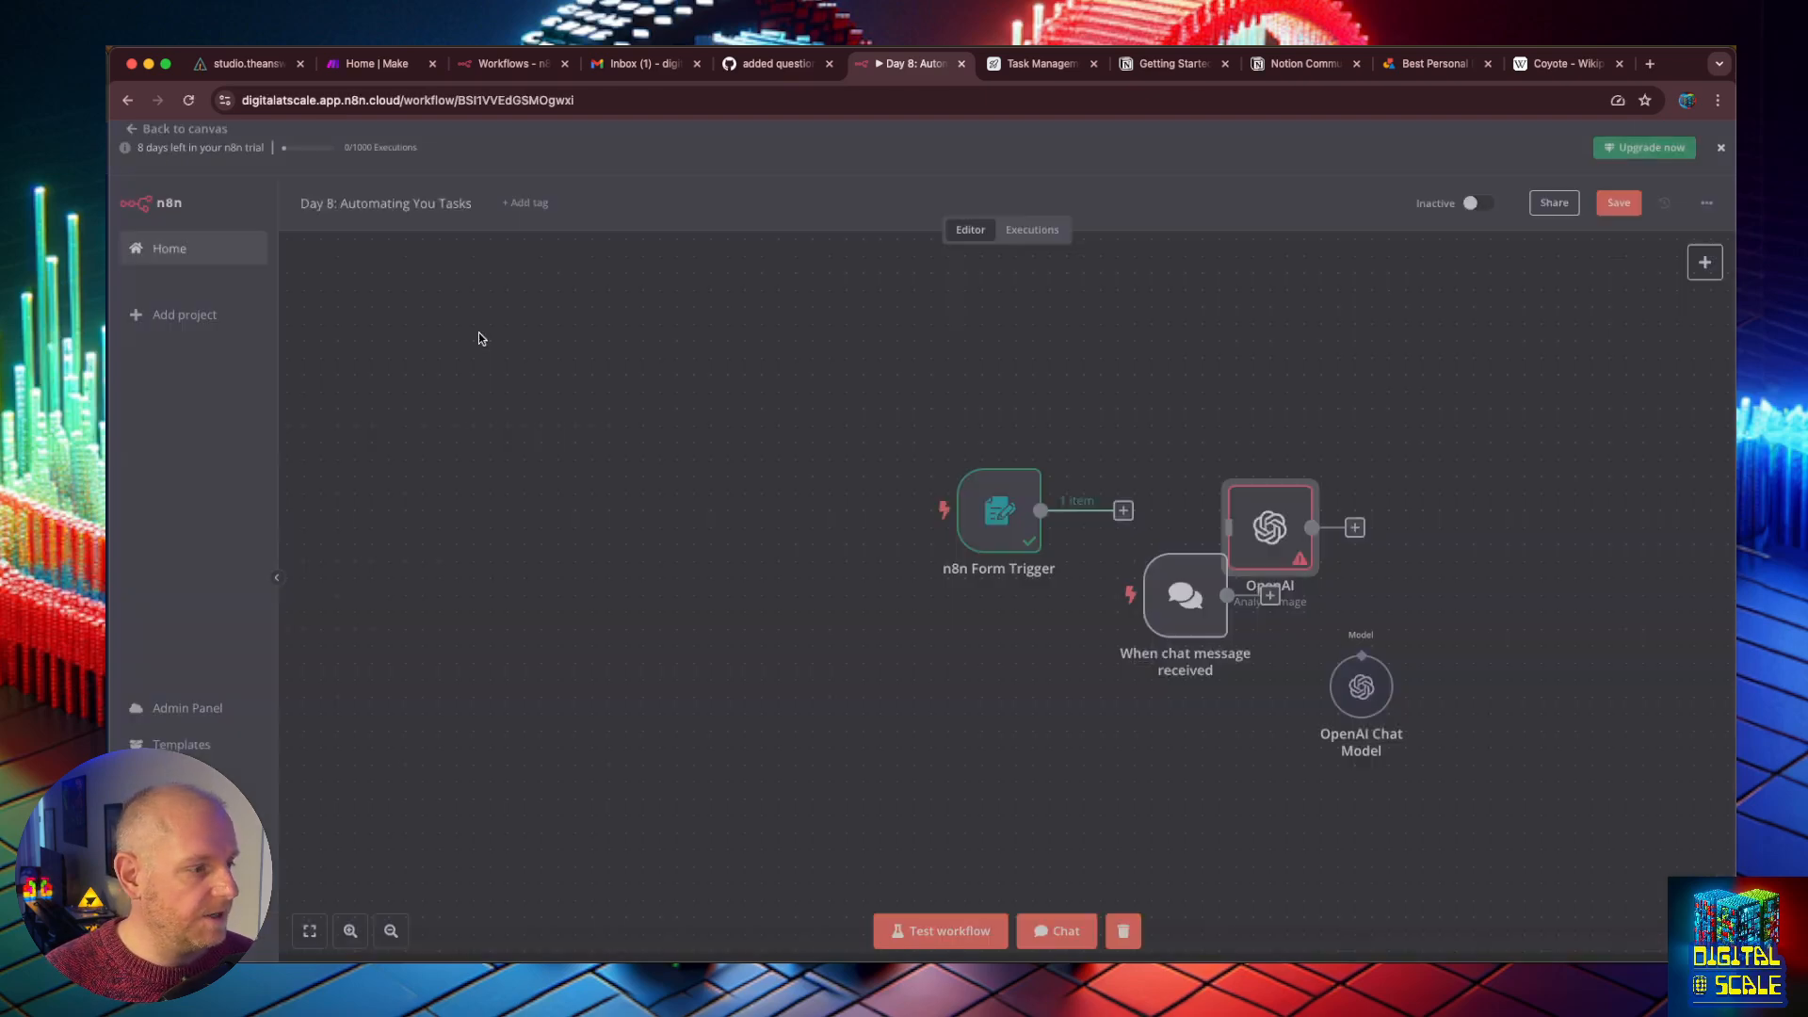
pyautogui.click(140, 139)
pyautogui.moveTo(1126, 511); pyautogui.dragTo(1208, 516)
pyautogui.click(1196, 537)
pyautogui.click(1383, 704)
pyautogui.click(1365, 639)
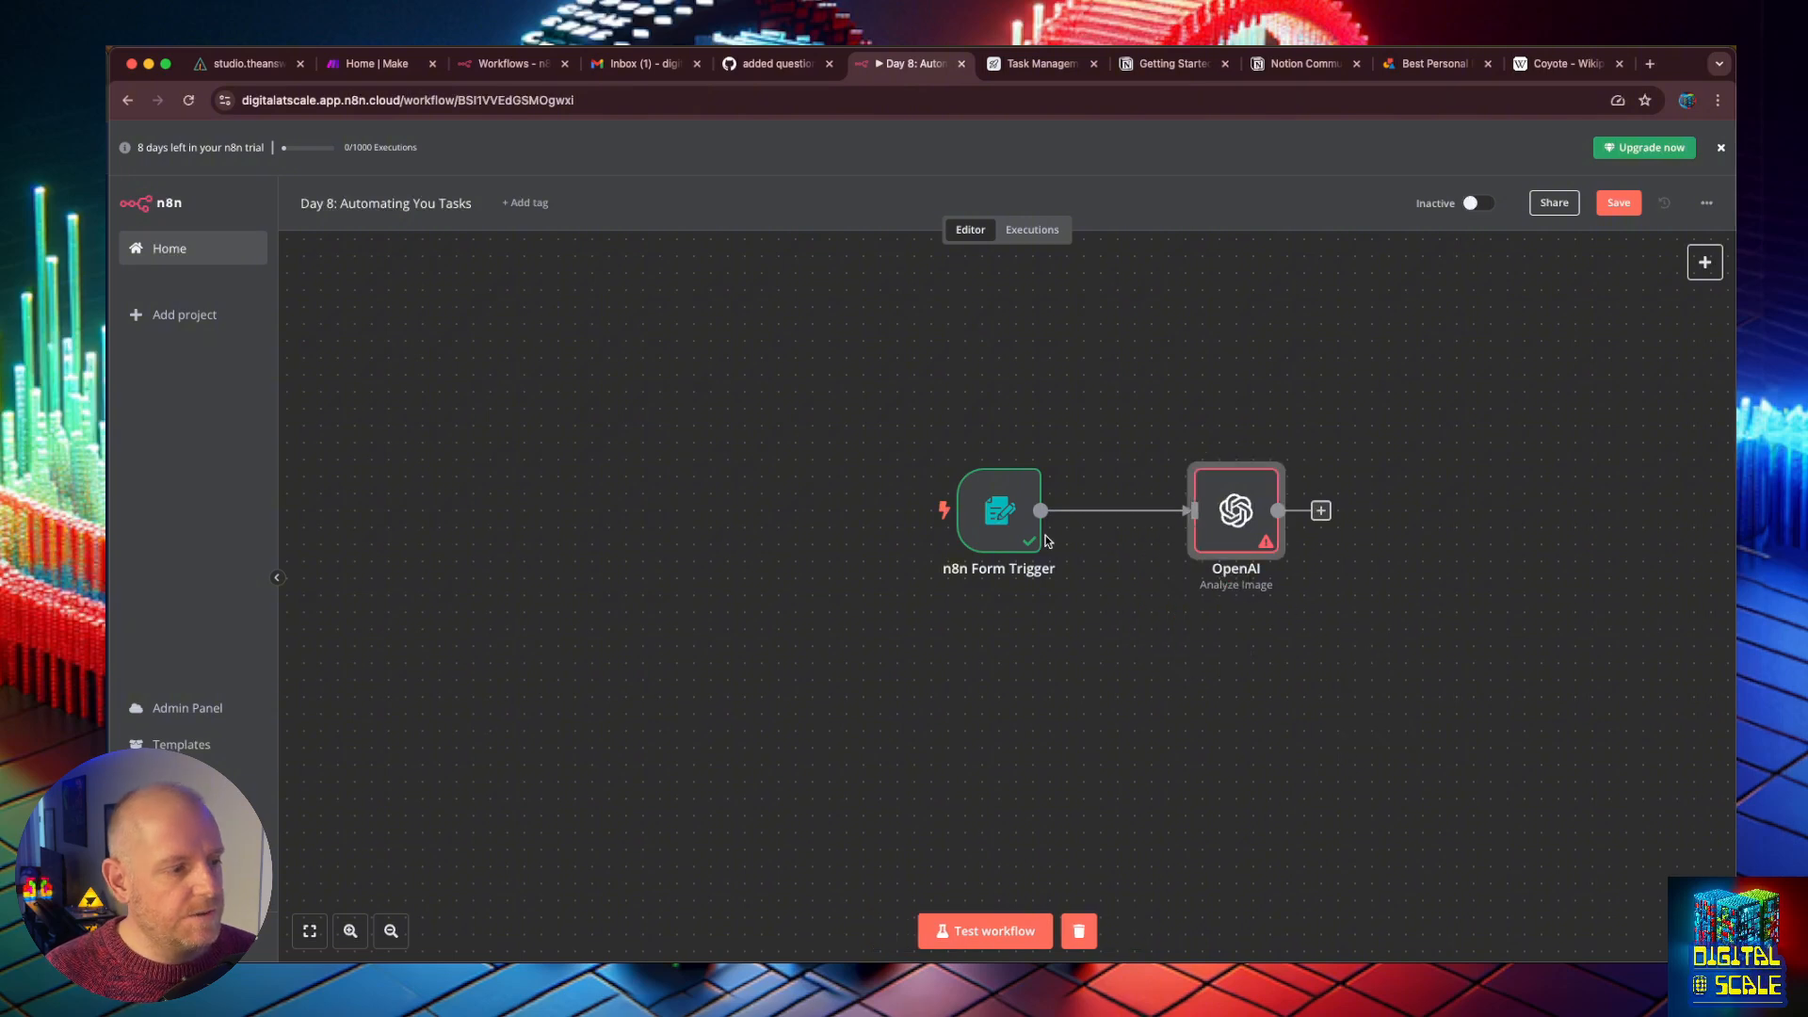
# Step: Configure the OpenAI node with model GPT-4O-MINI, input type Binary File(s) and input data field name "Image"
pyautogui.doubleClick(1209, 516)
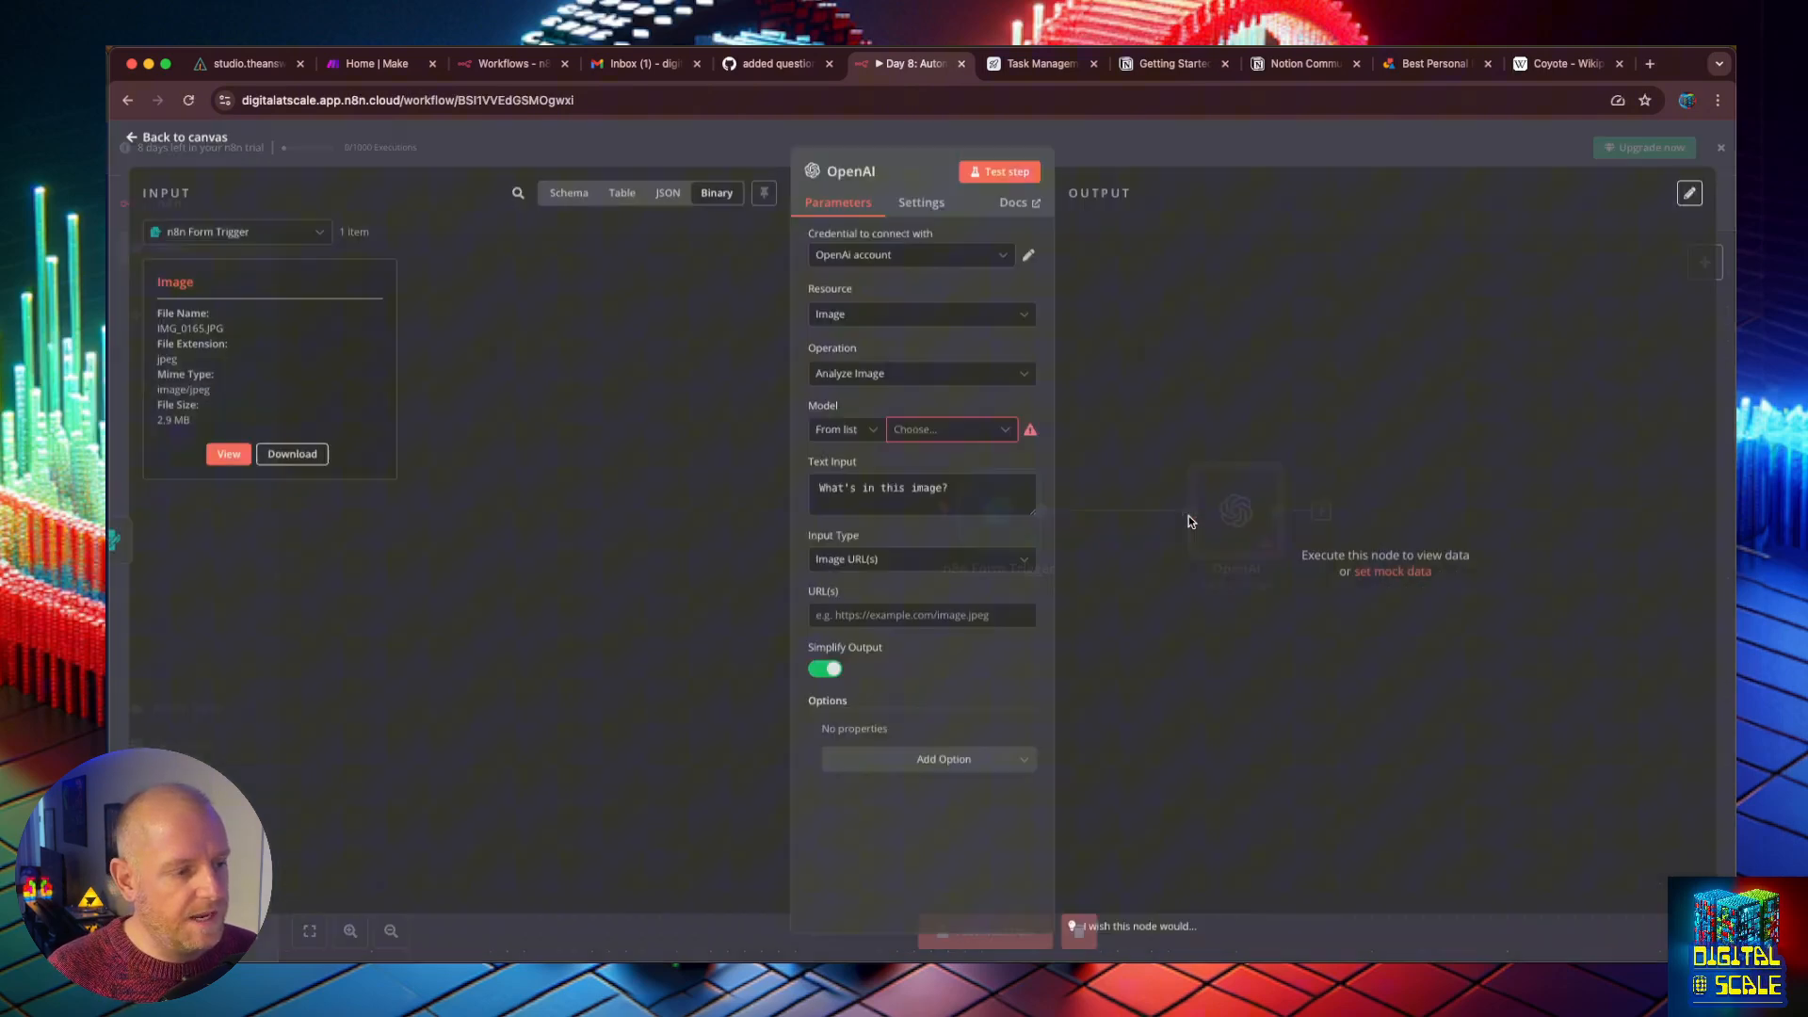
pyautogui.click(915, 432)
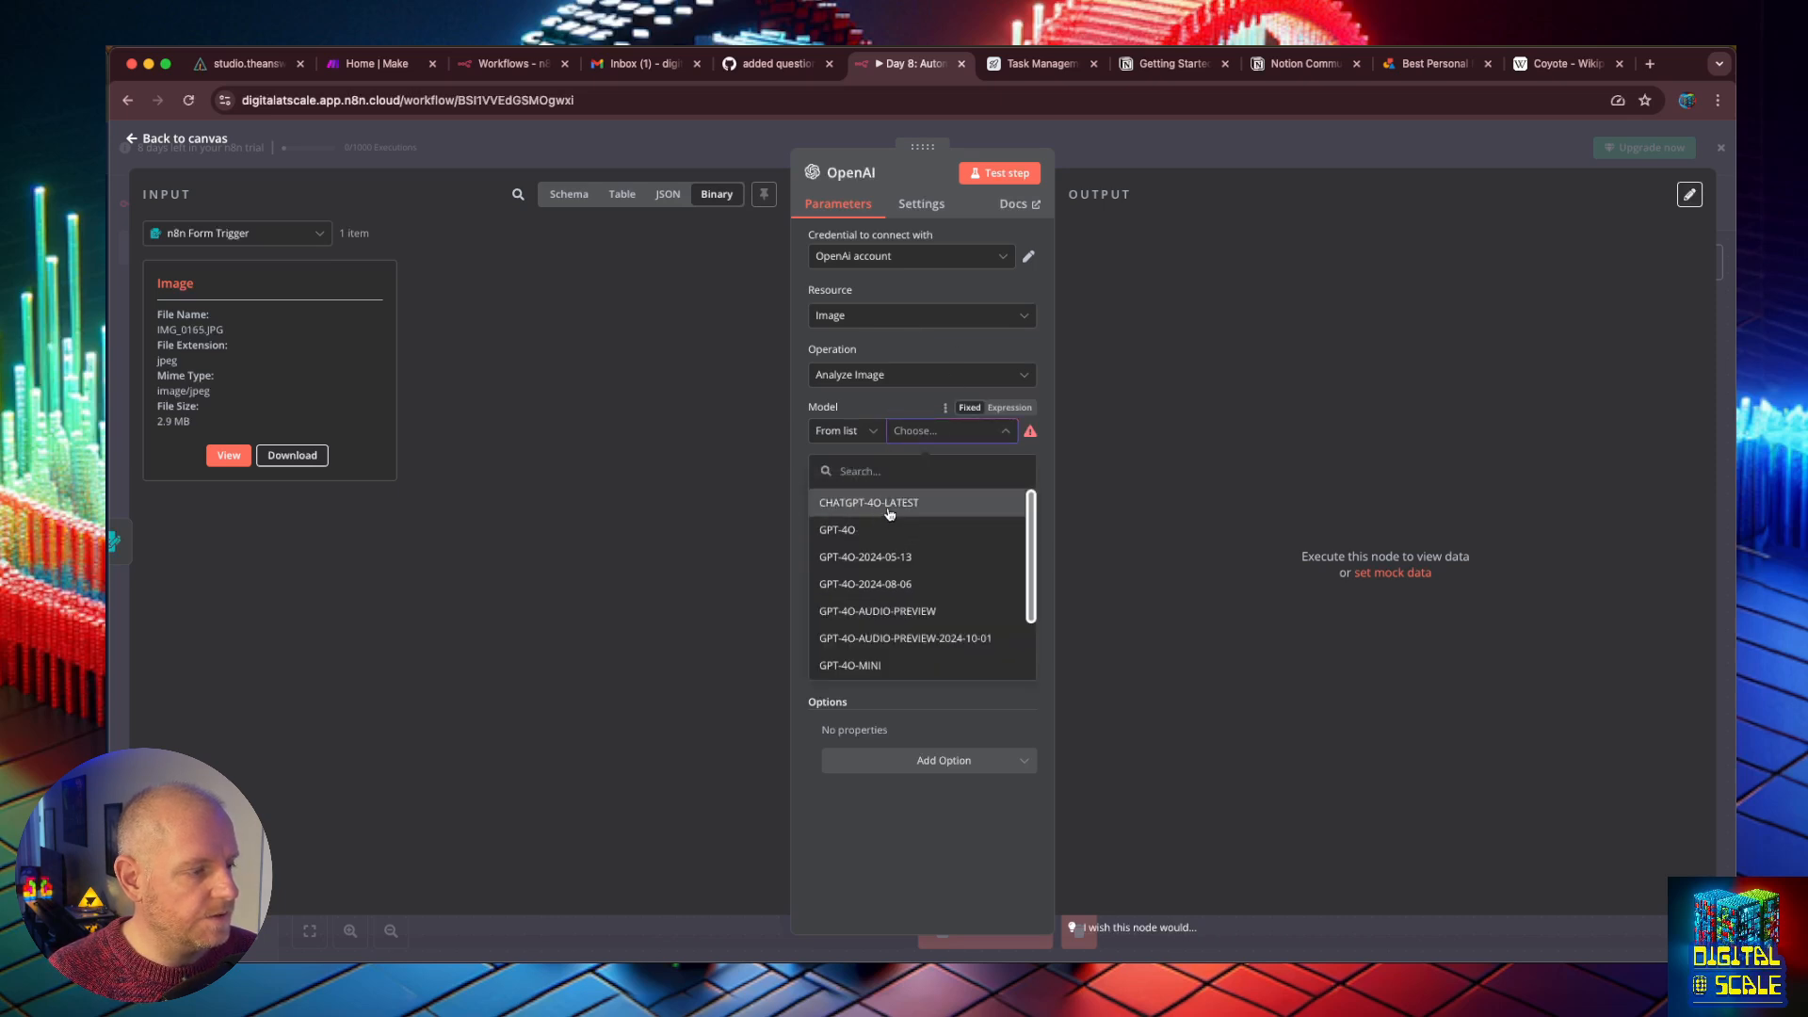
pyautogui.click(895, 664)
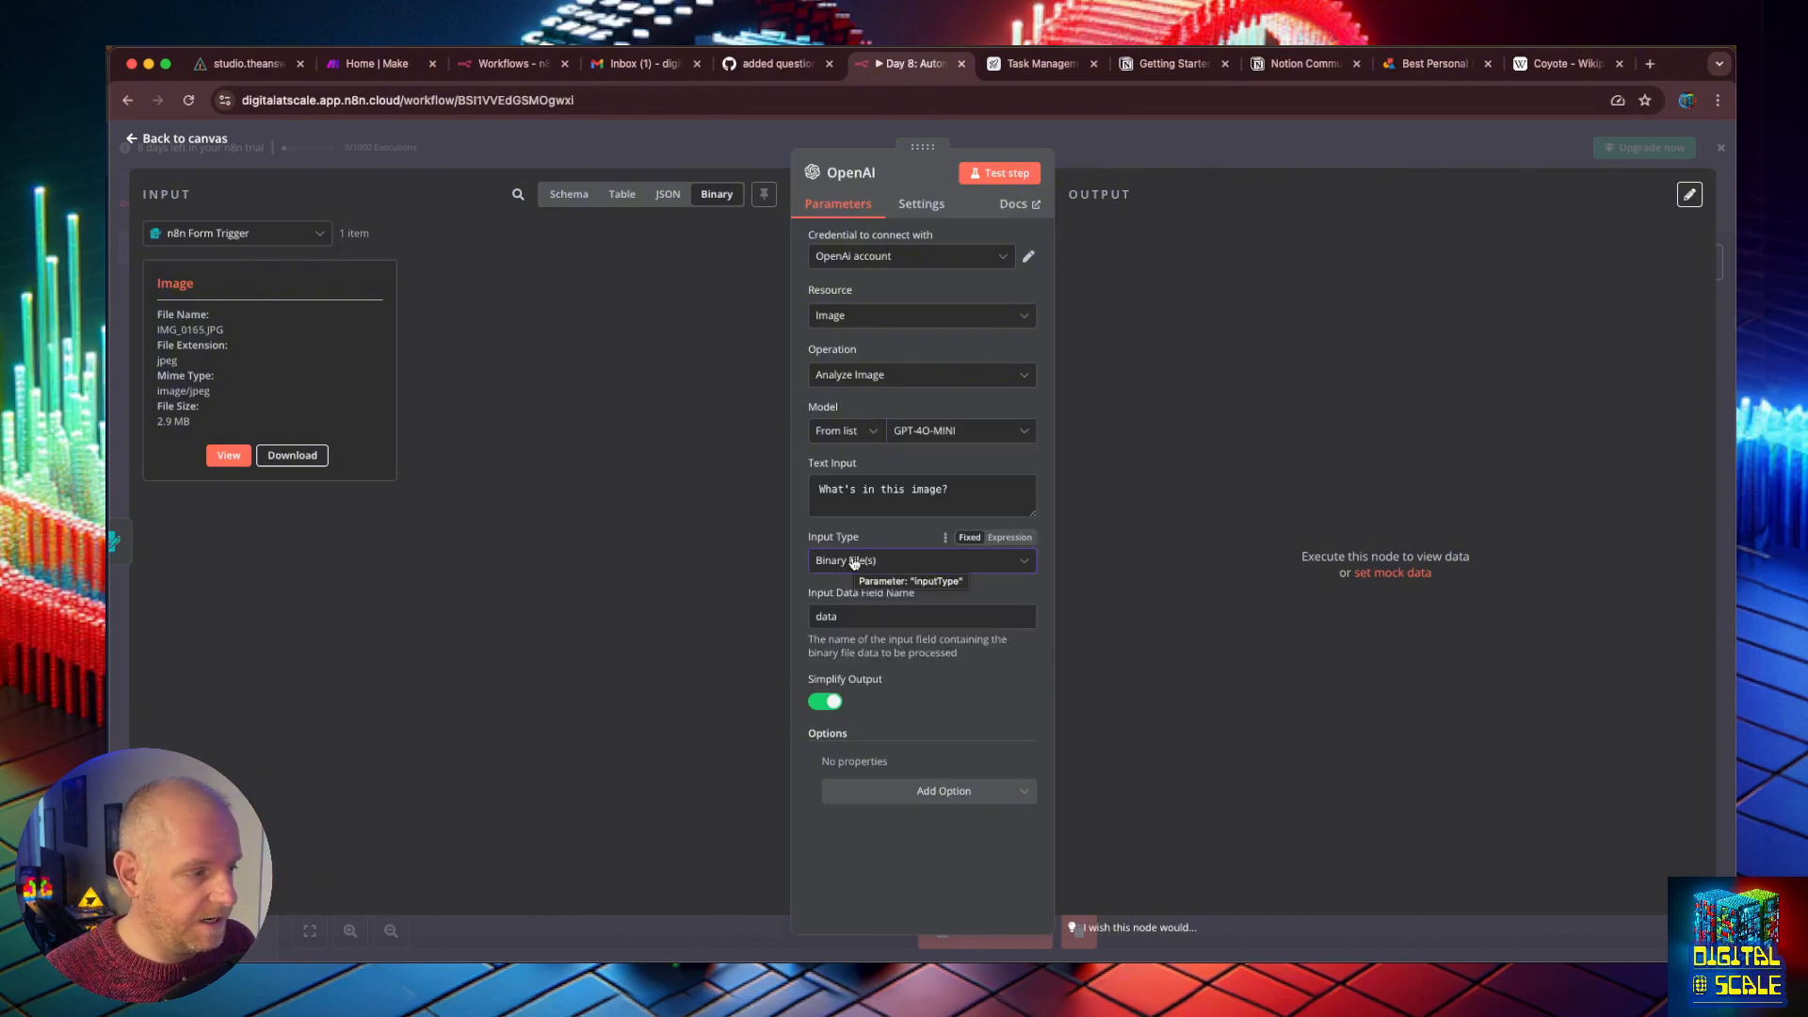
pyautogui.doubleClick(852, 619)
pyautogui.write('Image')
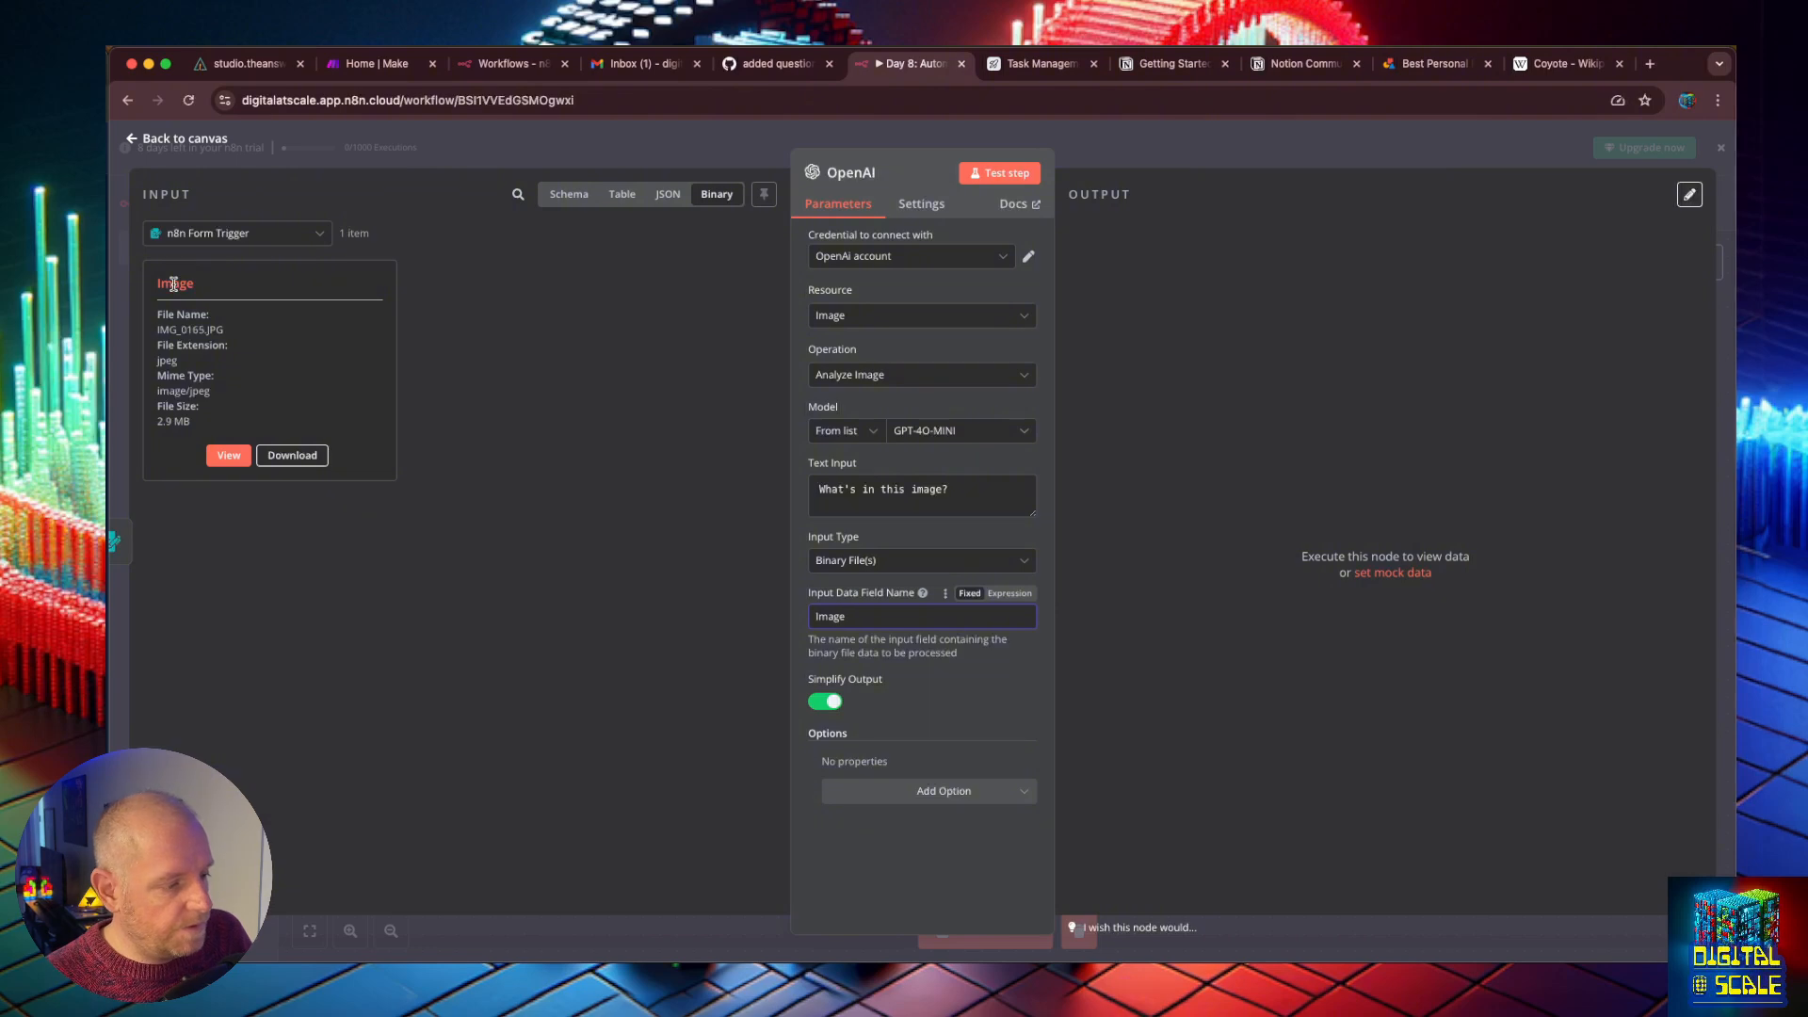
pyautogui.click(906, 502)
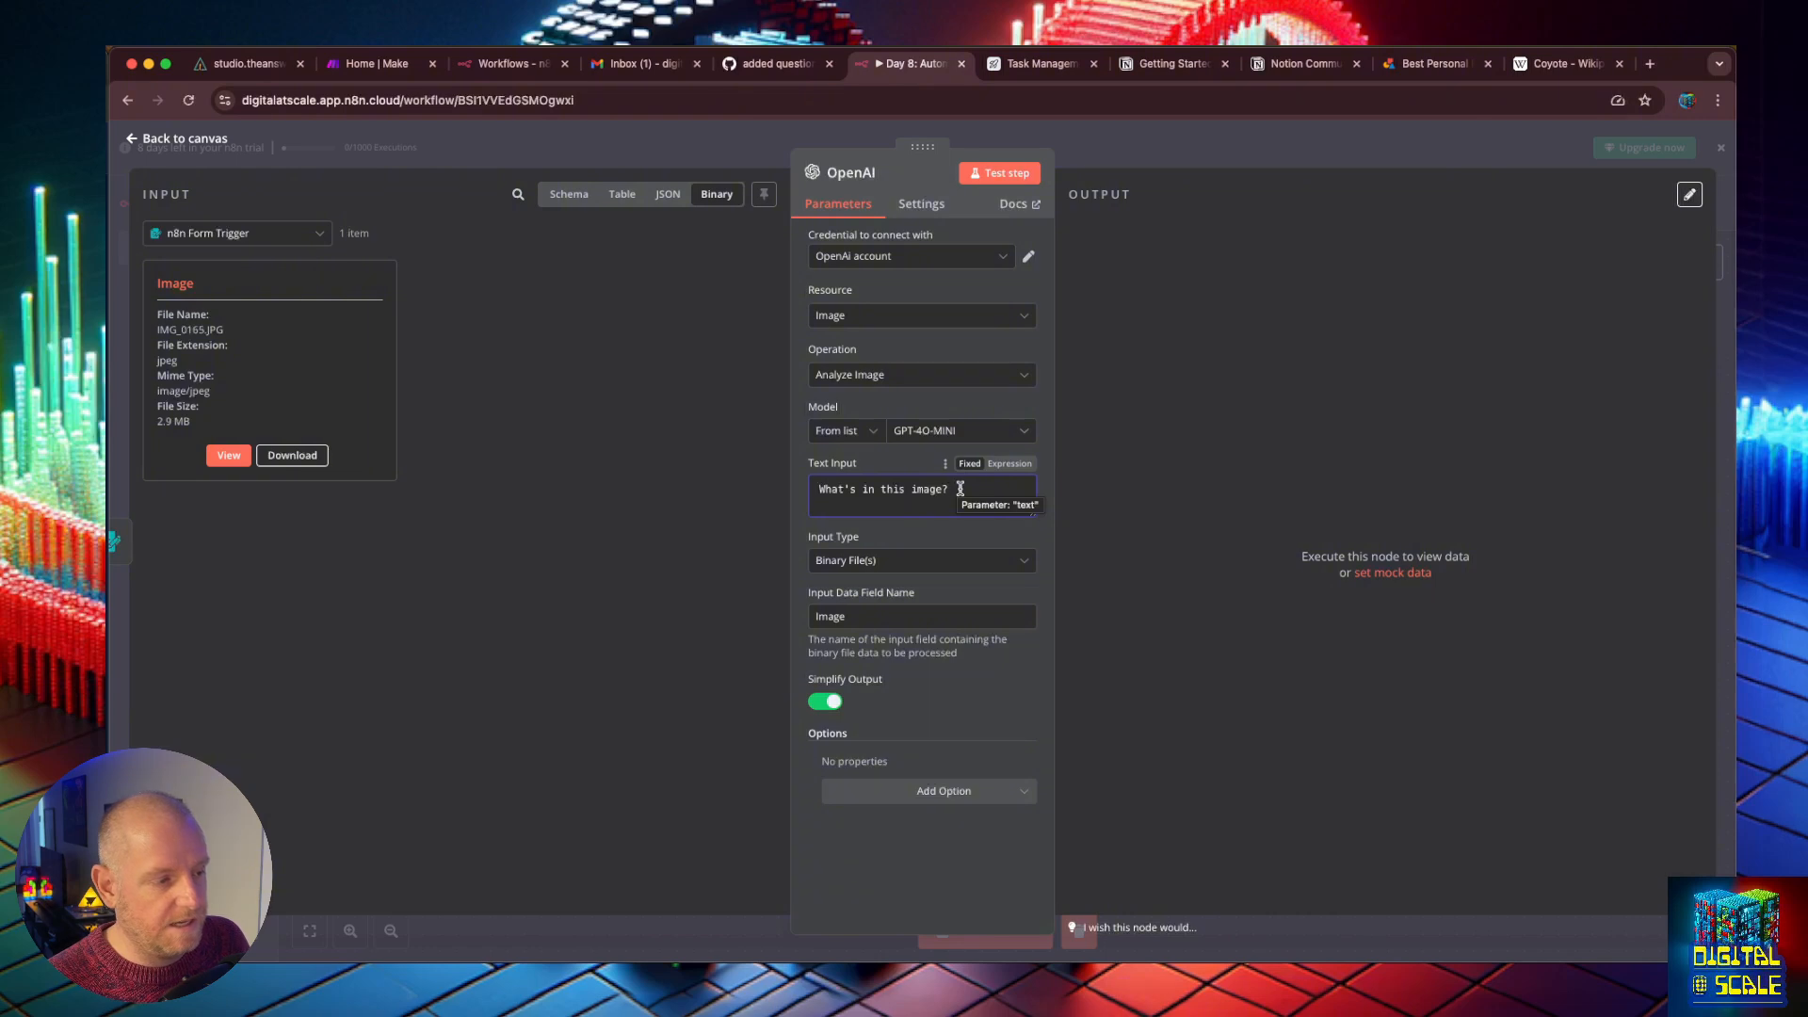
pyautogui.moveTo(953, 489); pyautogui.dragTo(790, 490)
pyautogui.write('Coyote')
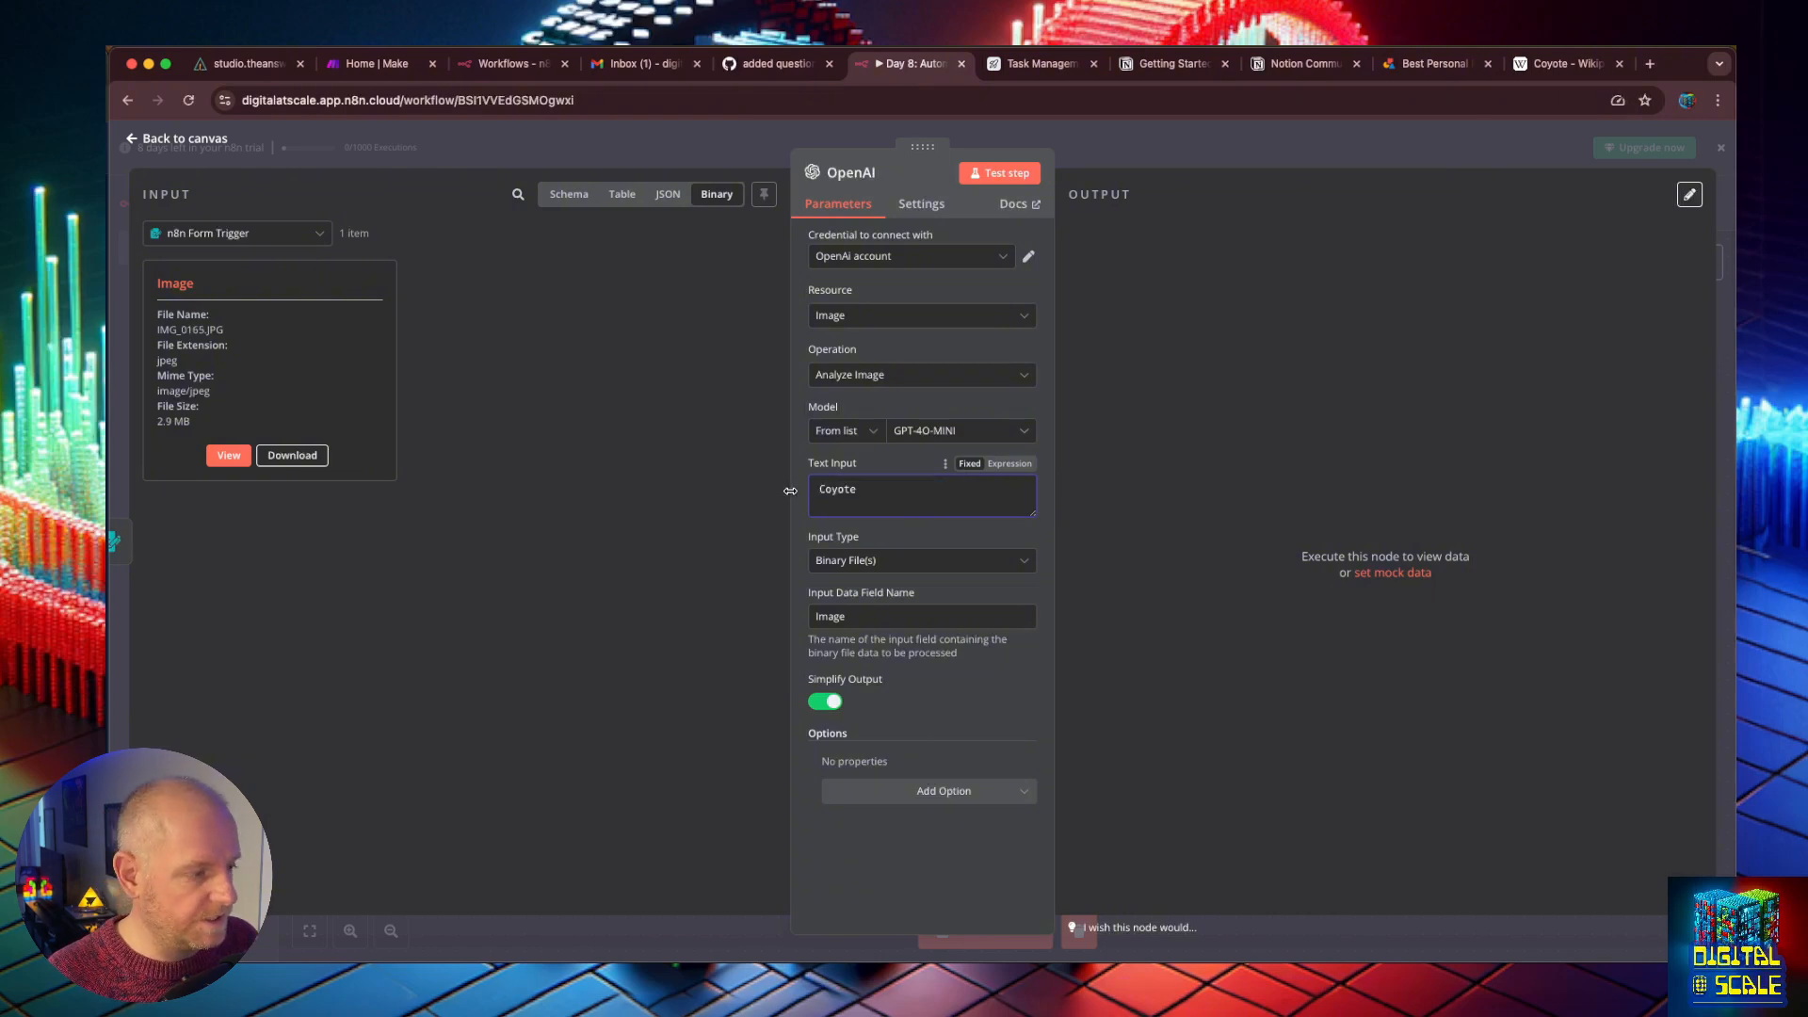
pyautogui.press('super+a')
pyautogui.press('BackSpace')
pyautogui.press('super+z')
pyautogui.press('super+z')
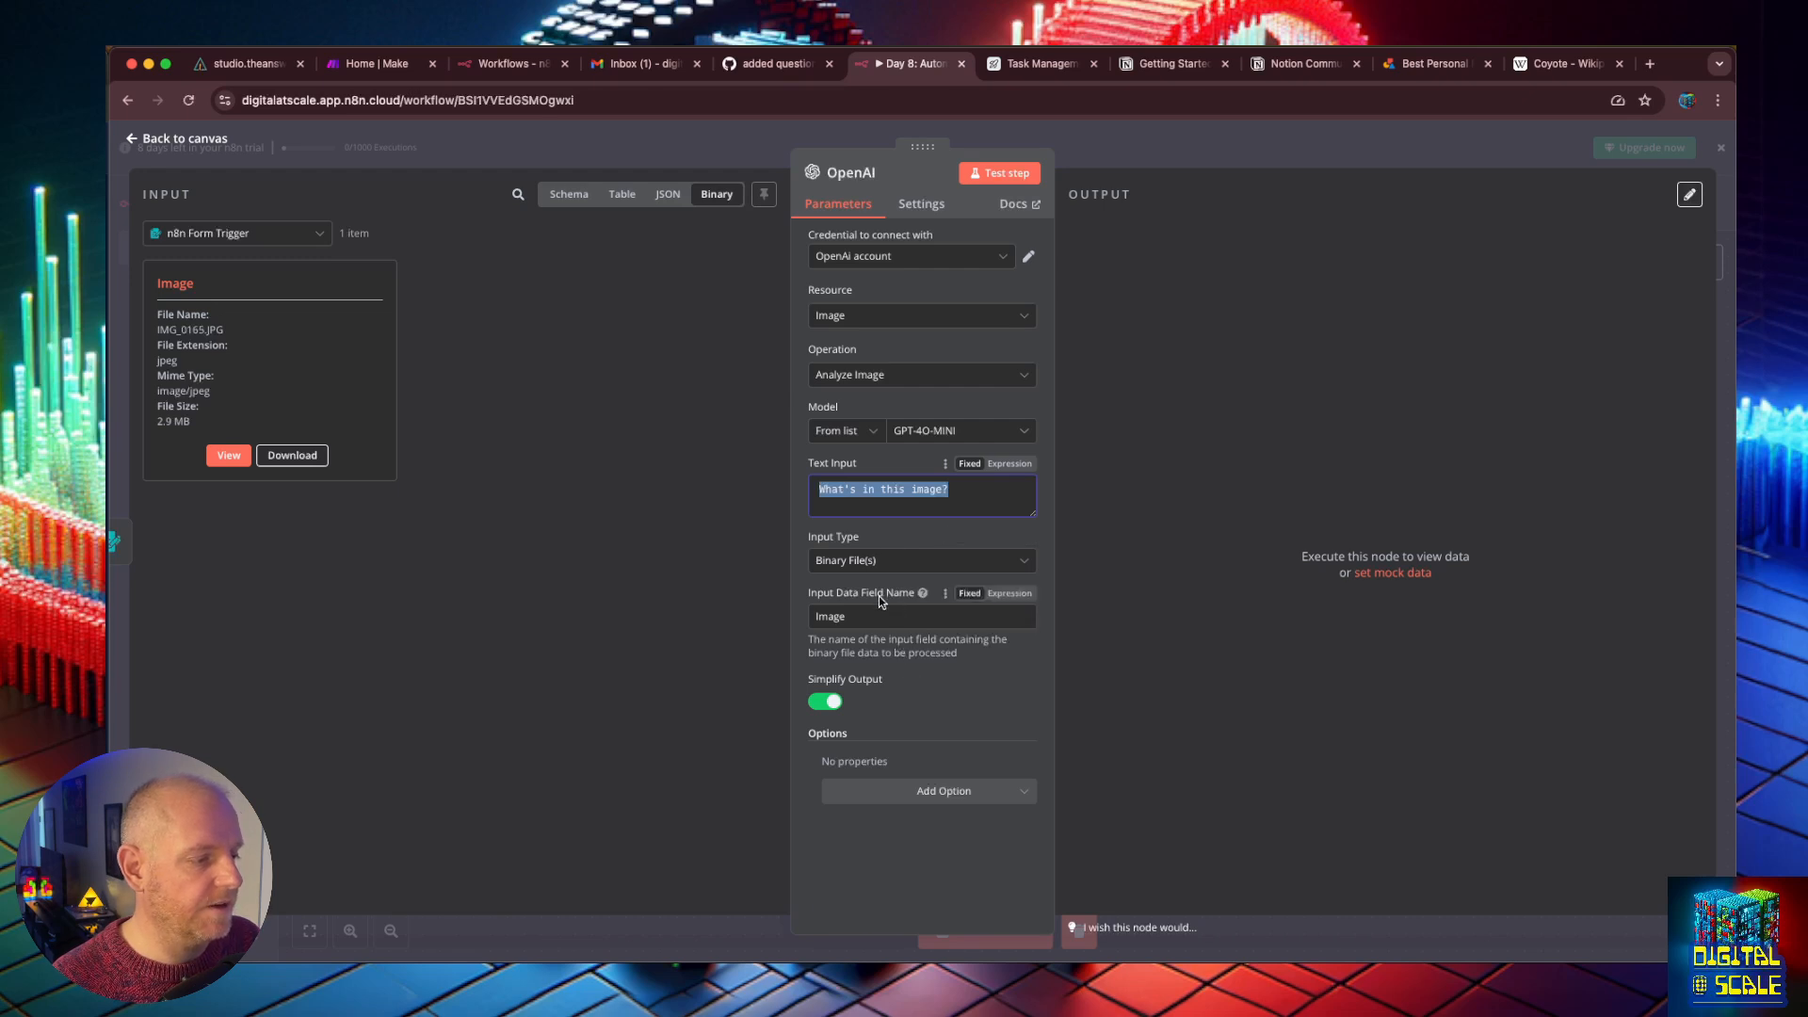
pyautogui.click(929, 564)
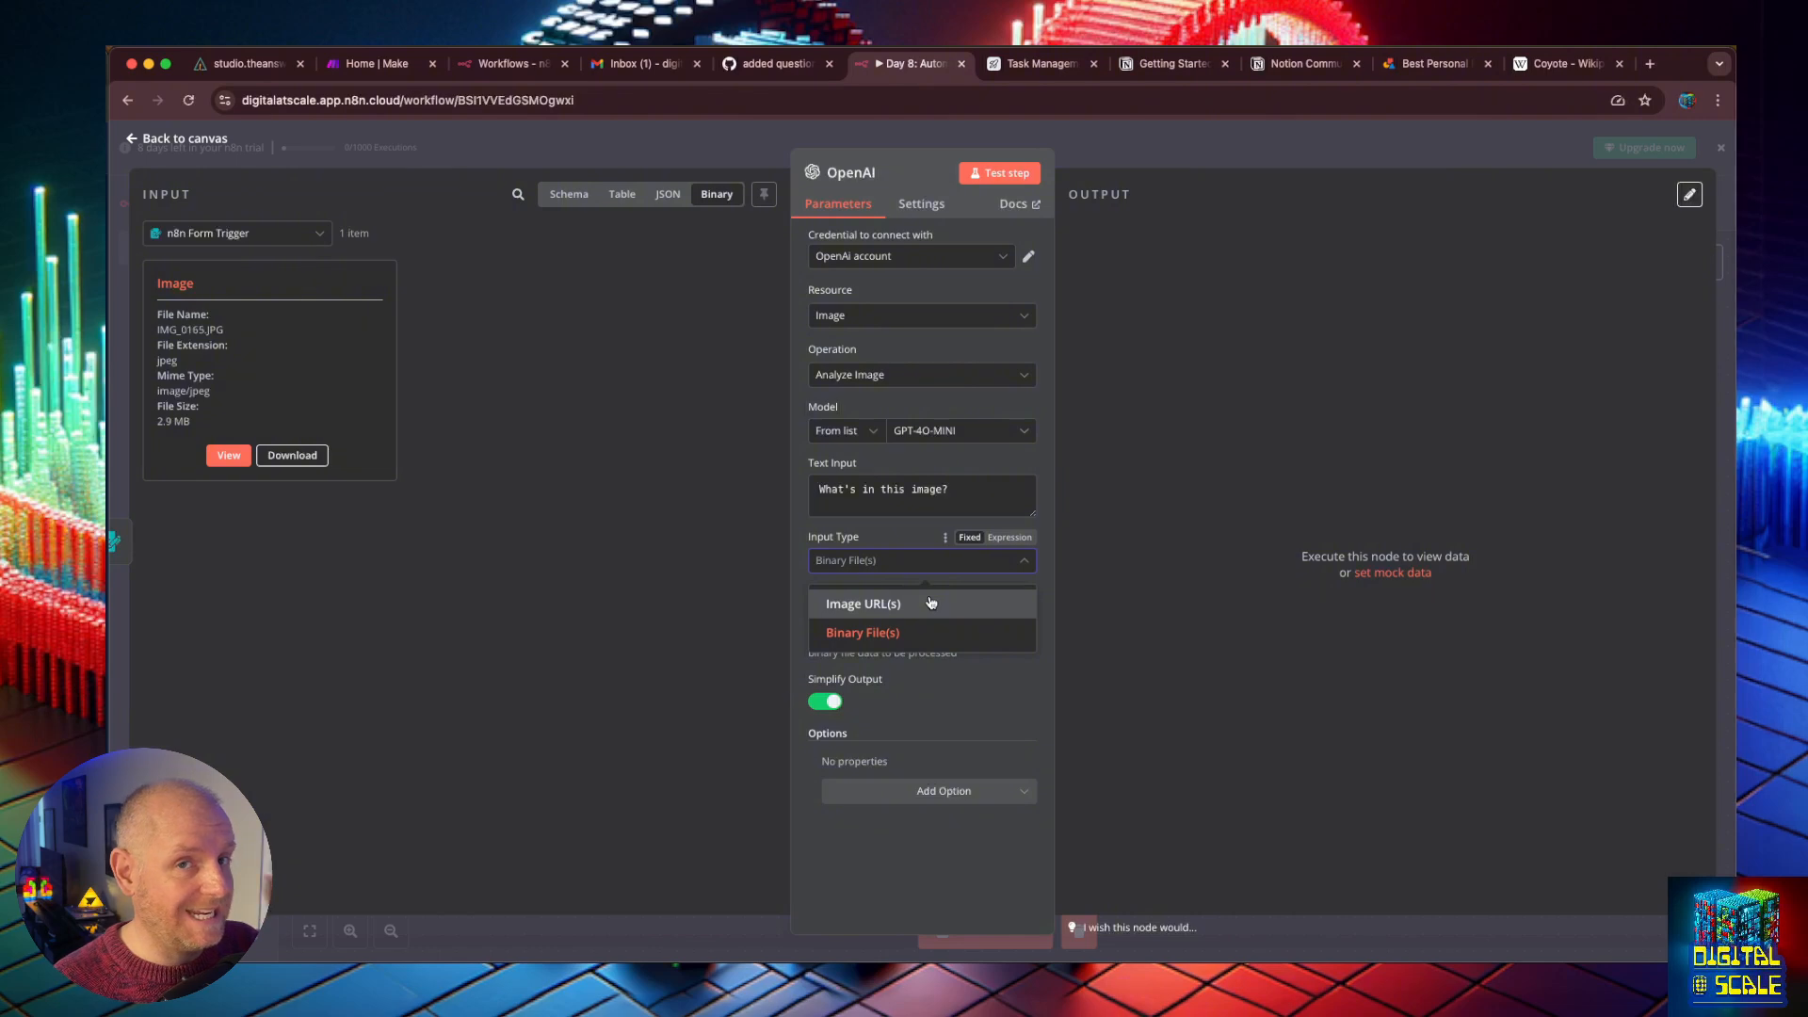
pyautogui.click(929, 558)
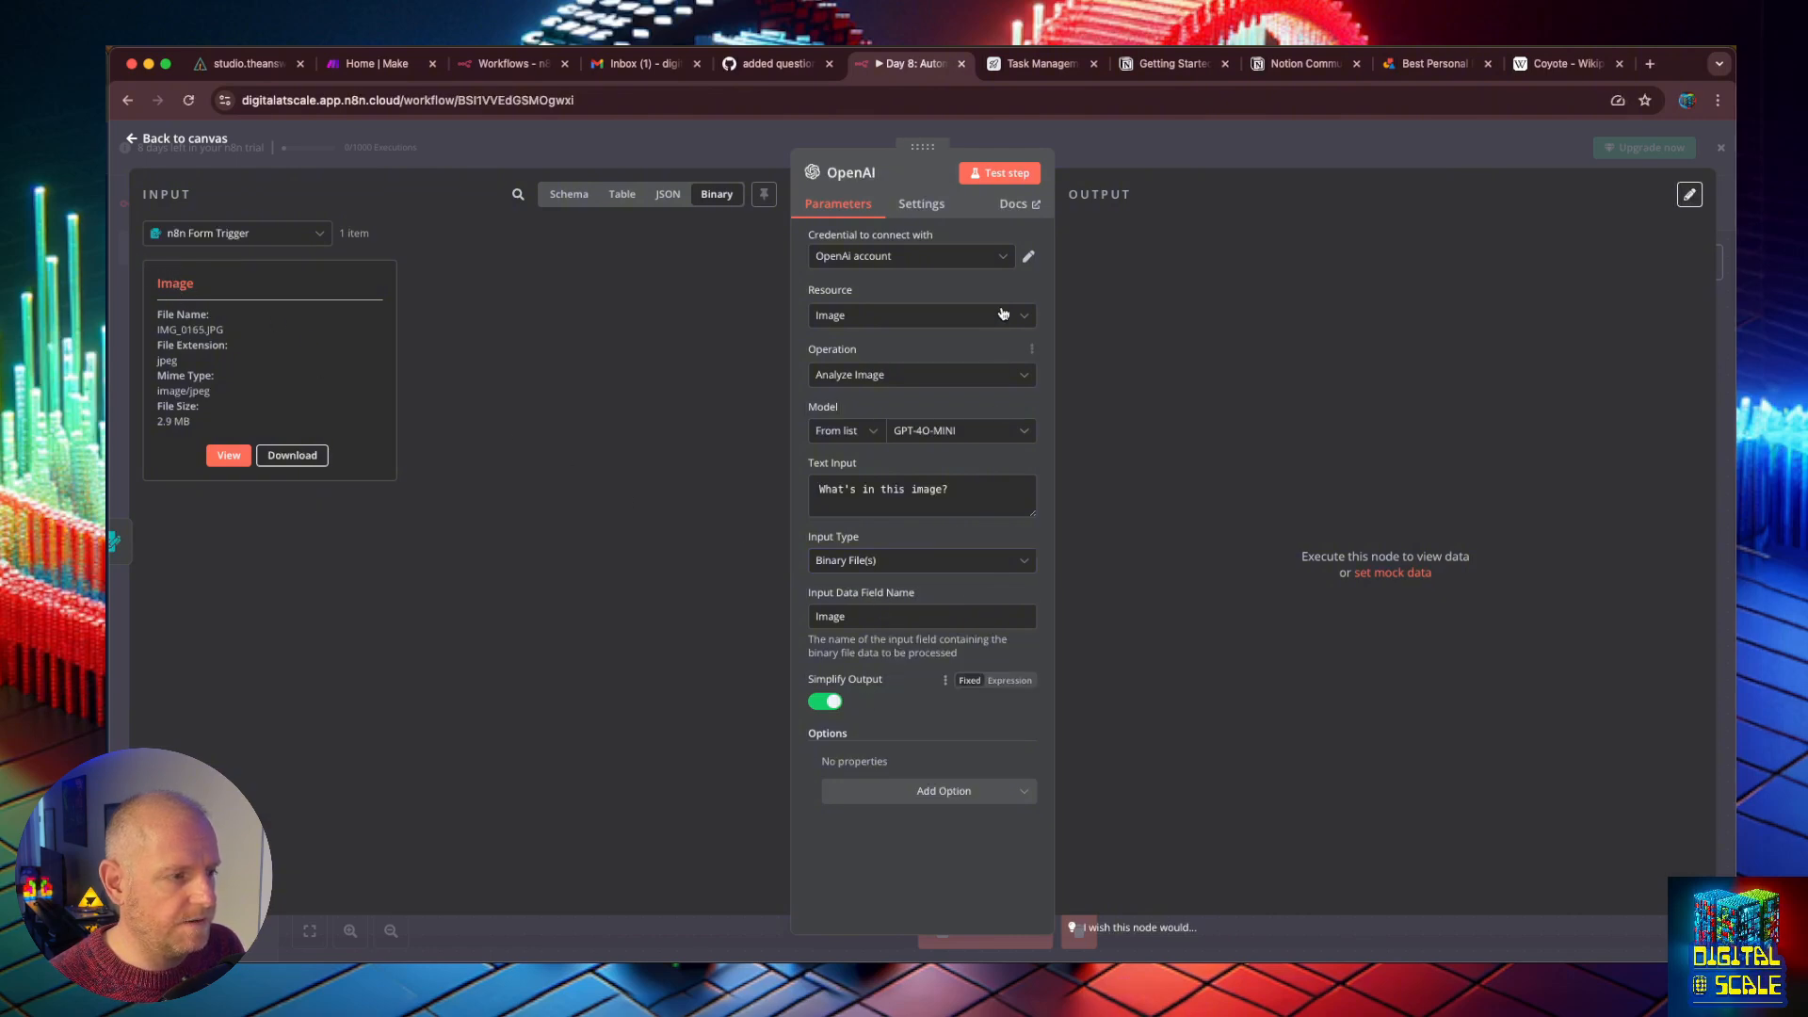
# Step: Start a test of the OpenAI step, then save the workflow and reload the editor page
pyautogui.click(1006, 175)
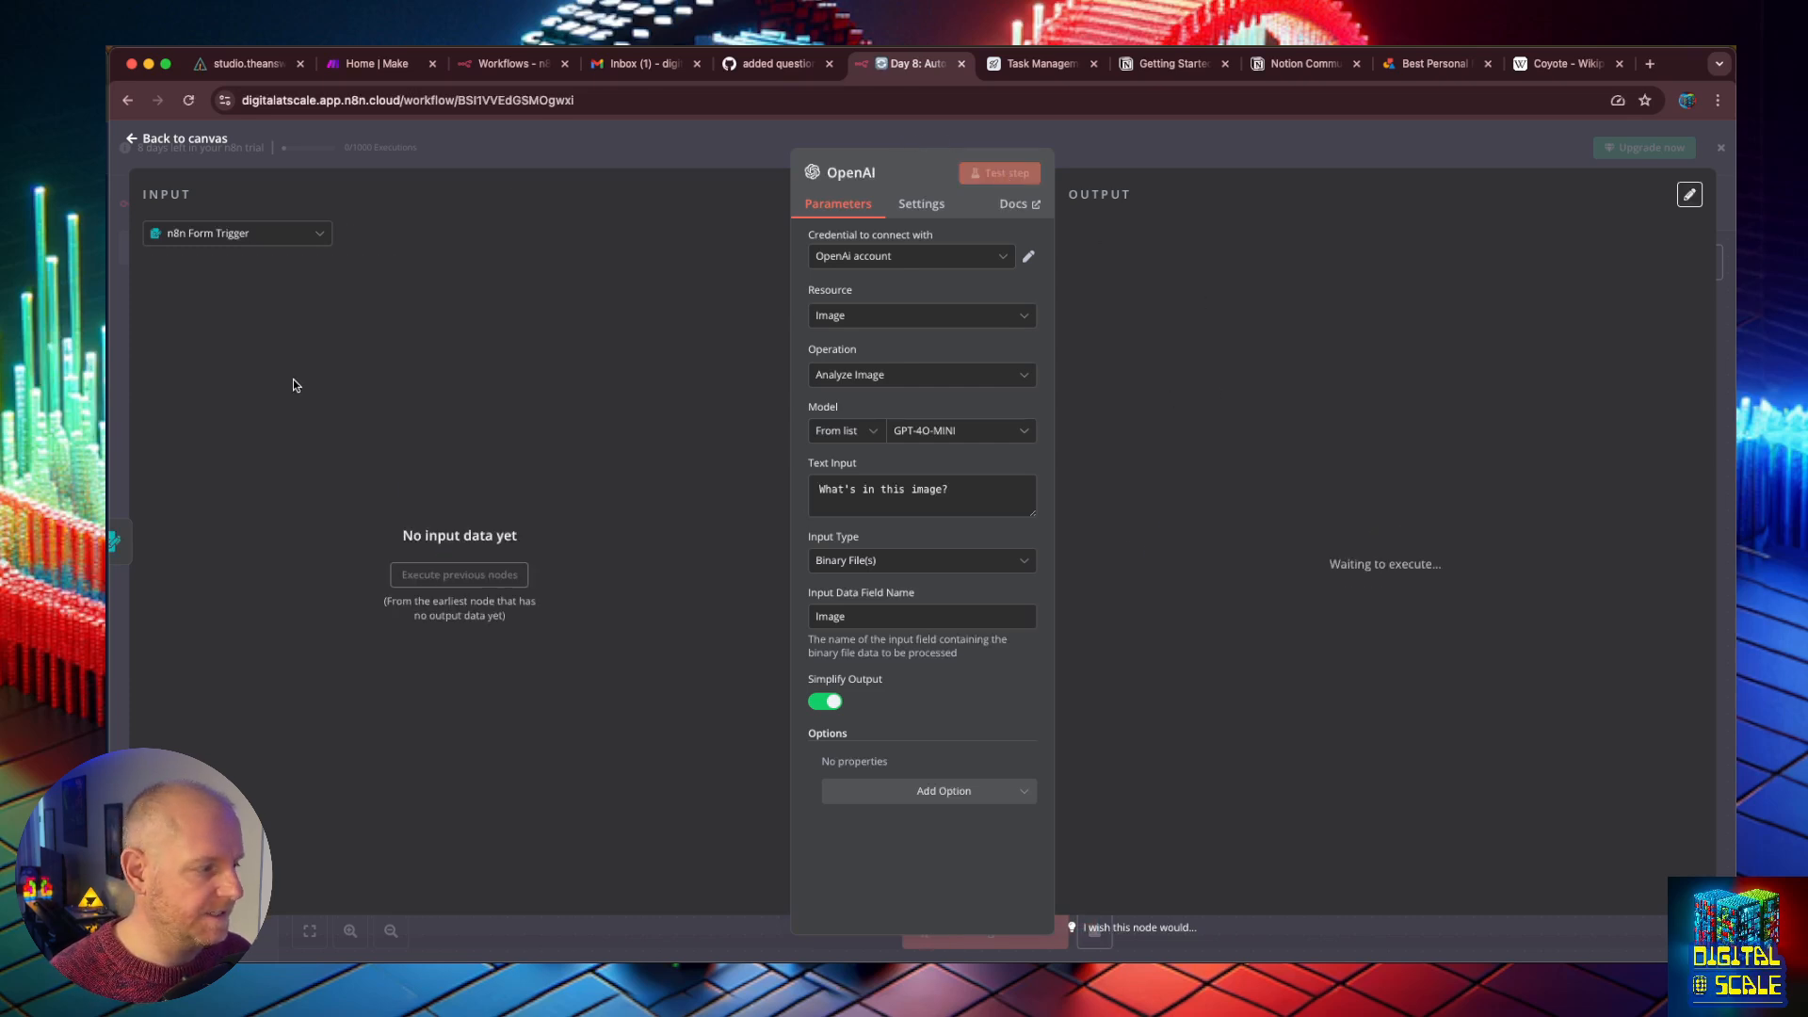
pyautogui.click(142, 139)
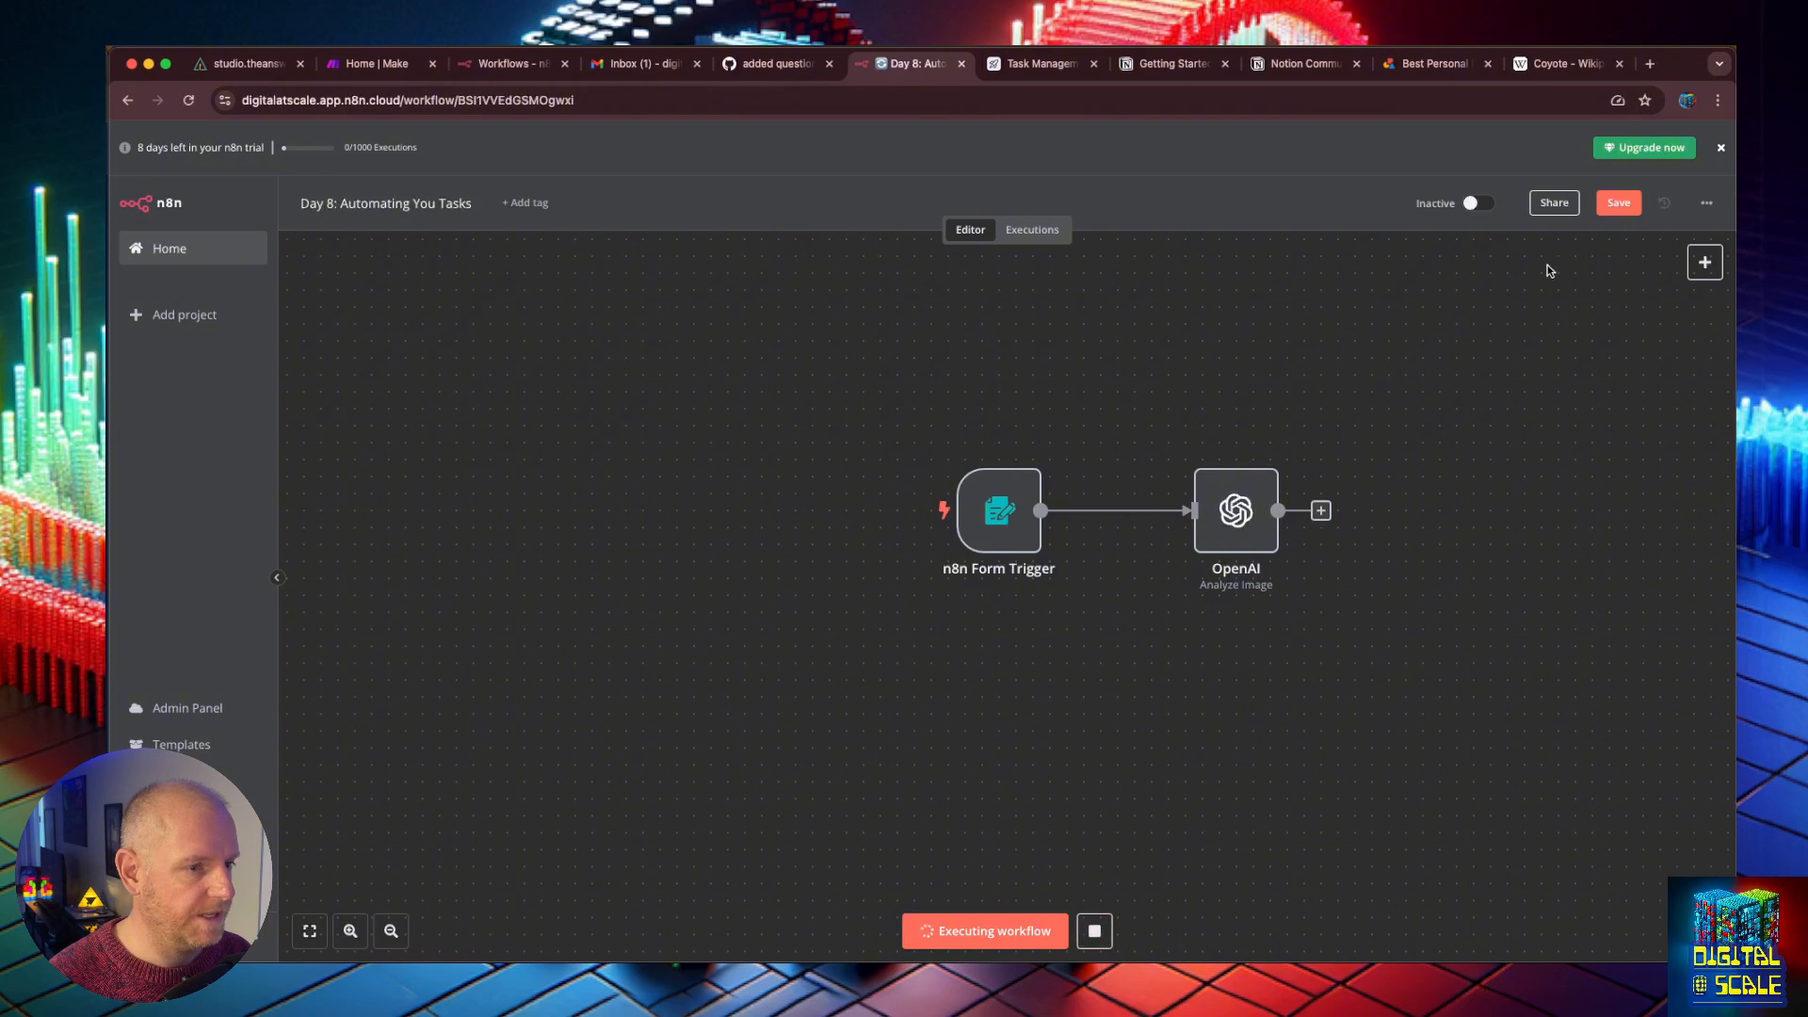
pyautogui.click(1620, 214)
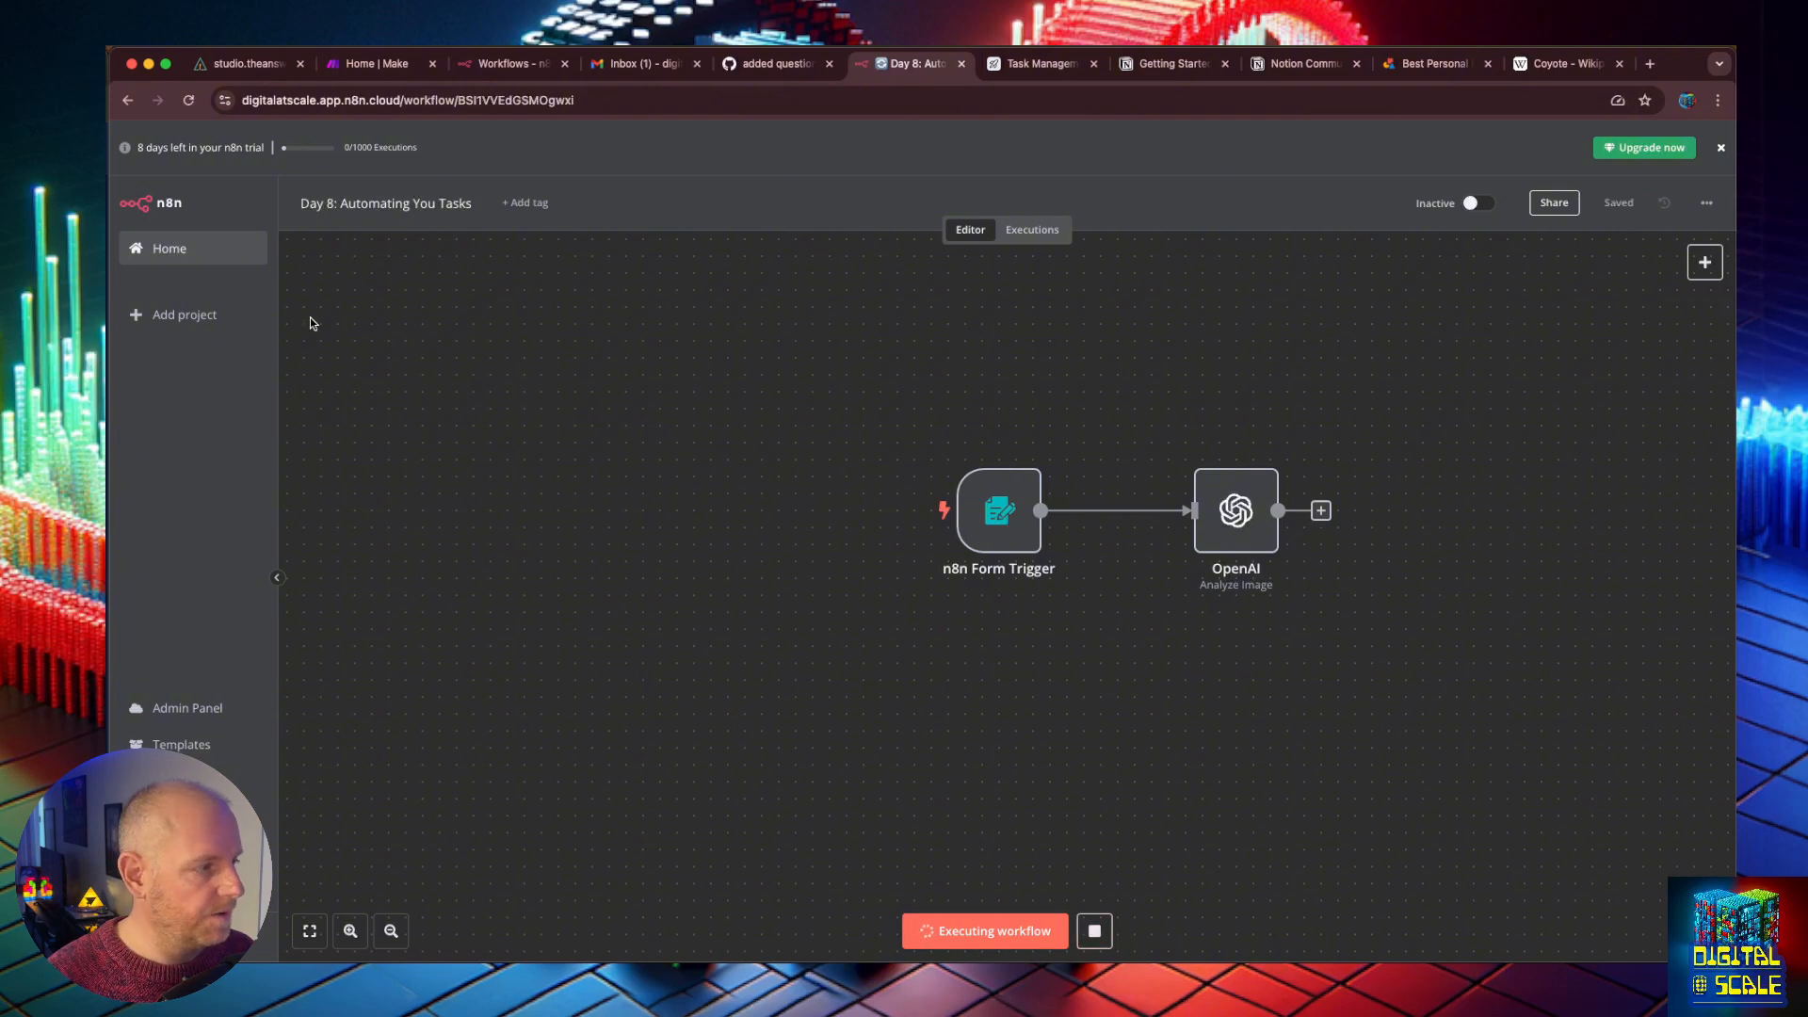
pyautogui.click(188, 104)
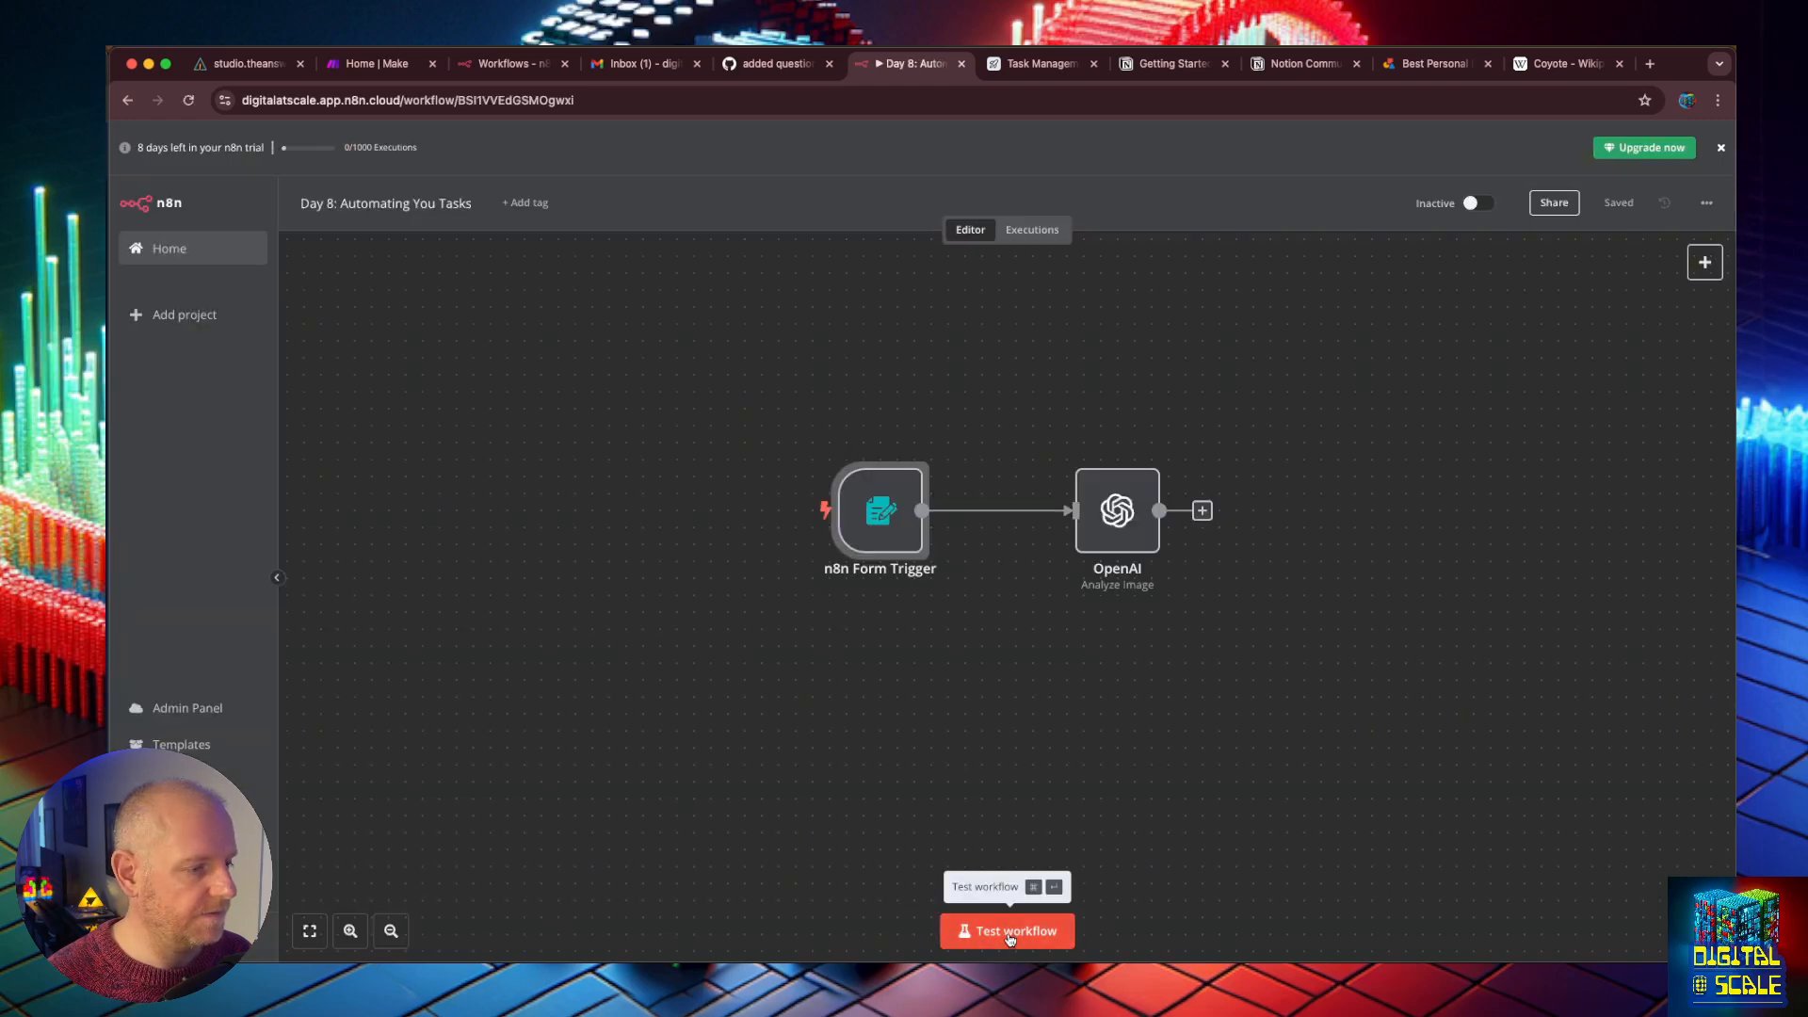
# Step: Test the whole workflow by submitting its form with the image IMG_0165.JPG
pyautogui.click(1003, 928)
pyautogui.click(131, 309)
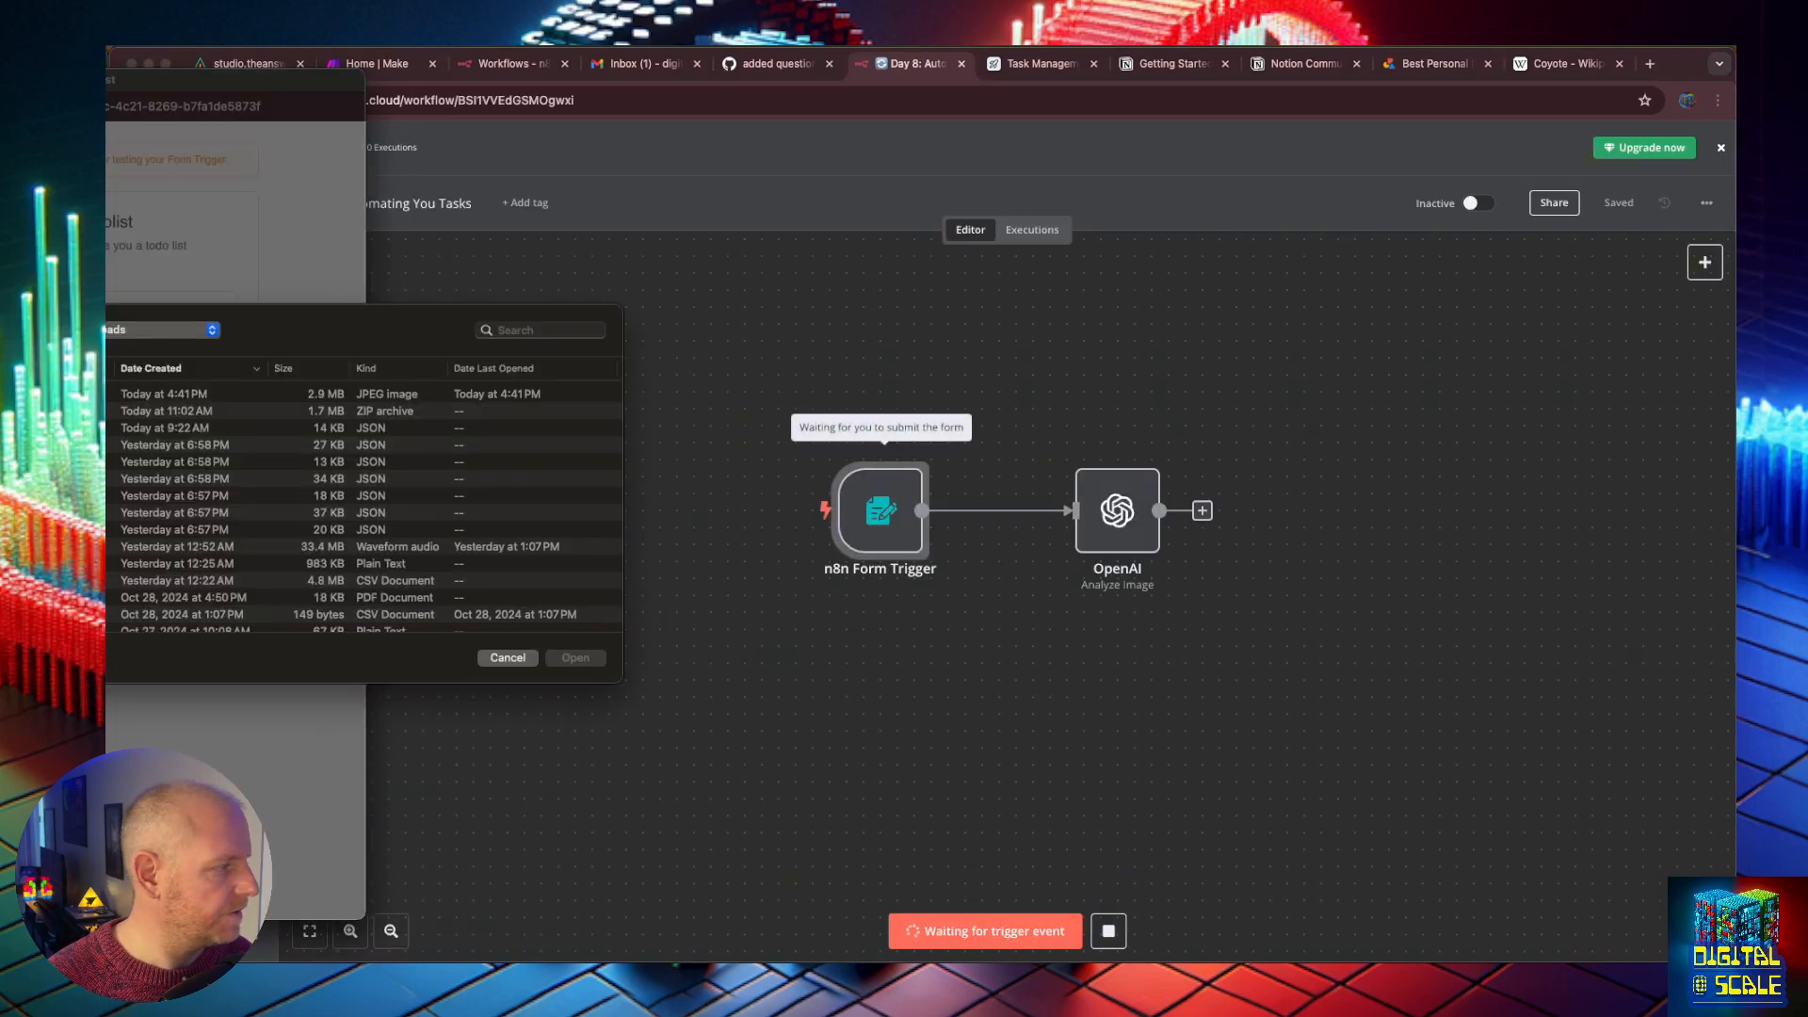
pyautogui.doubleClick(109, 390)
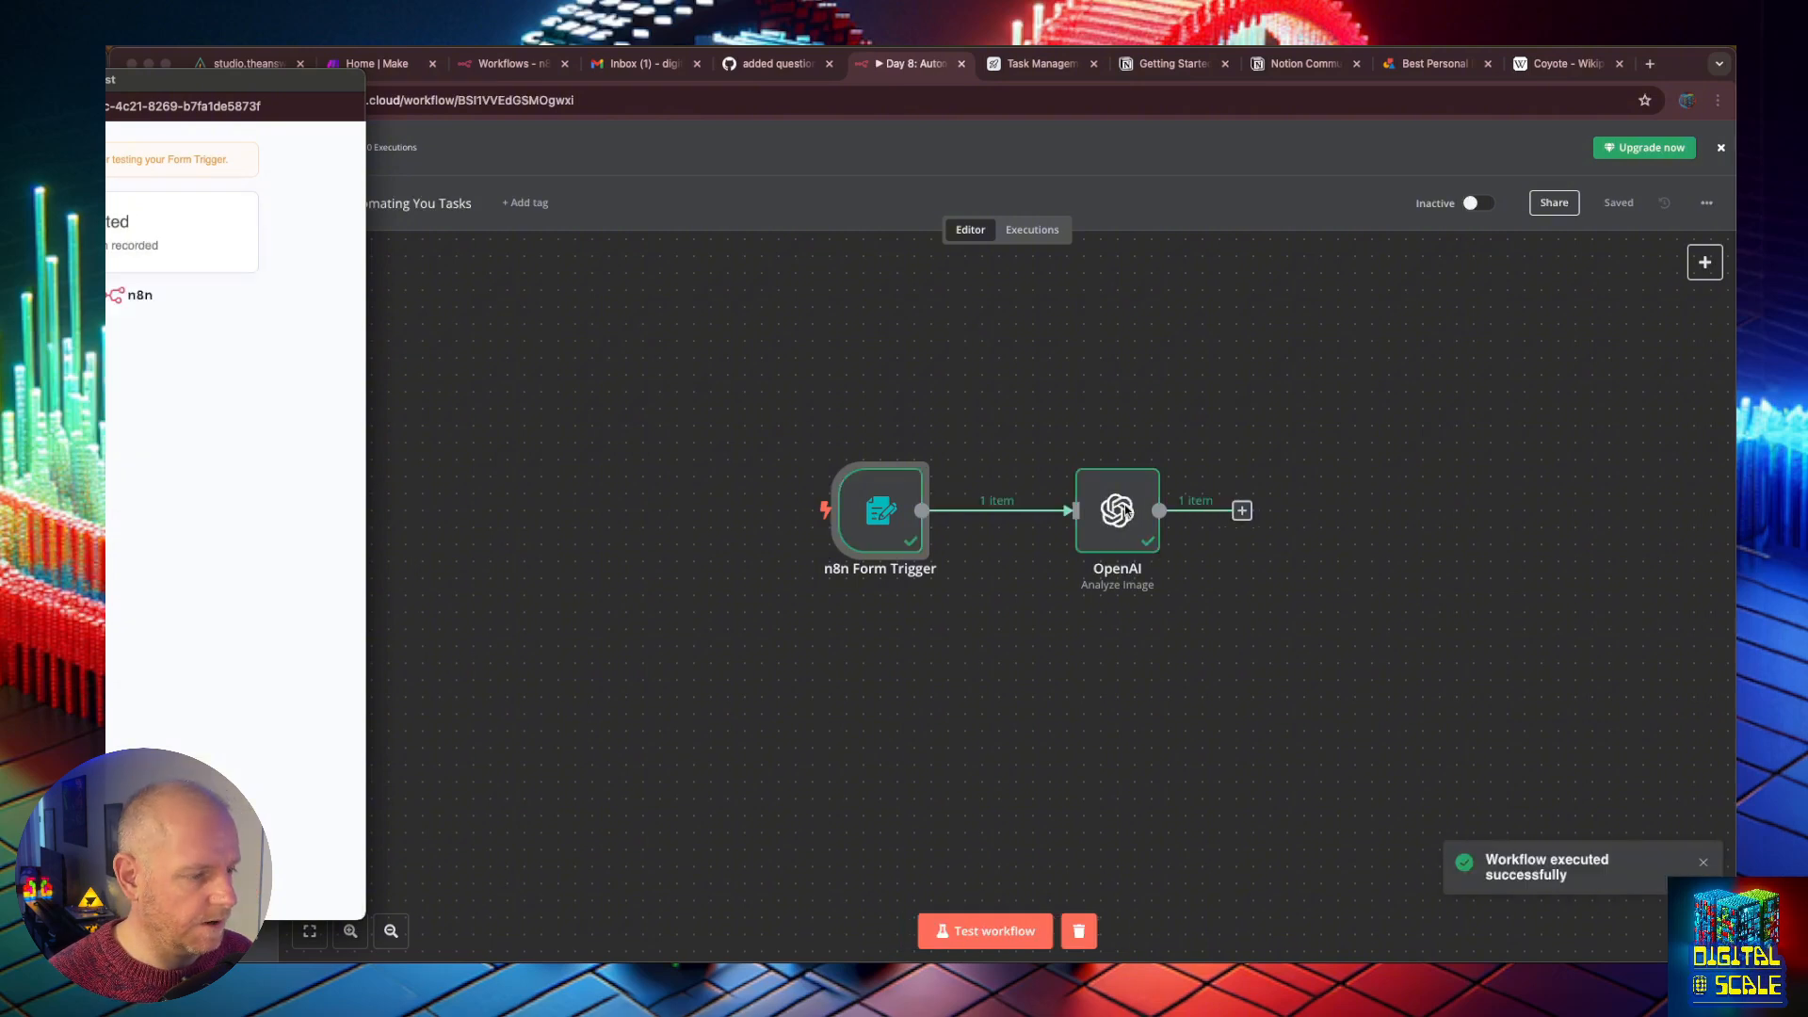
# Step: Open the OpenAI node and read the image analysis text in its output
pyautogui.doubleClick(1127, 496)
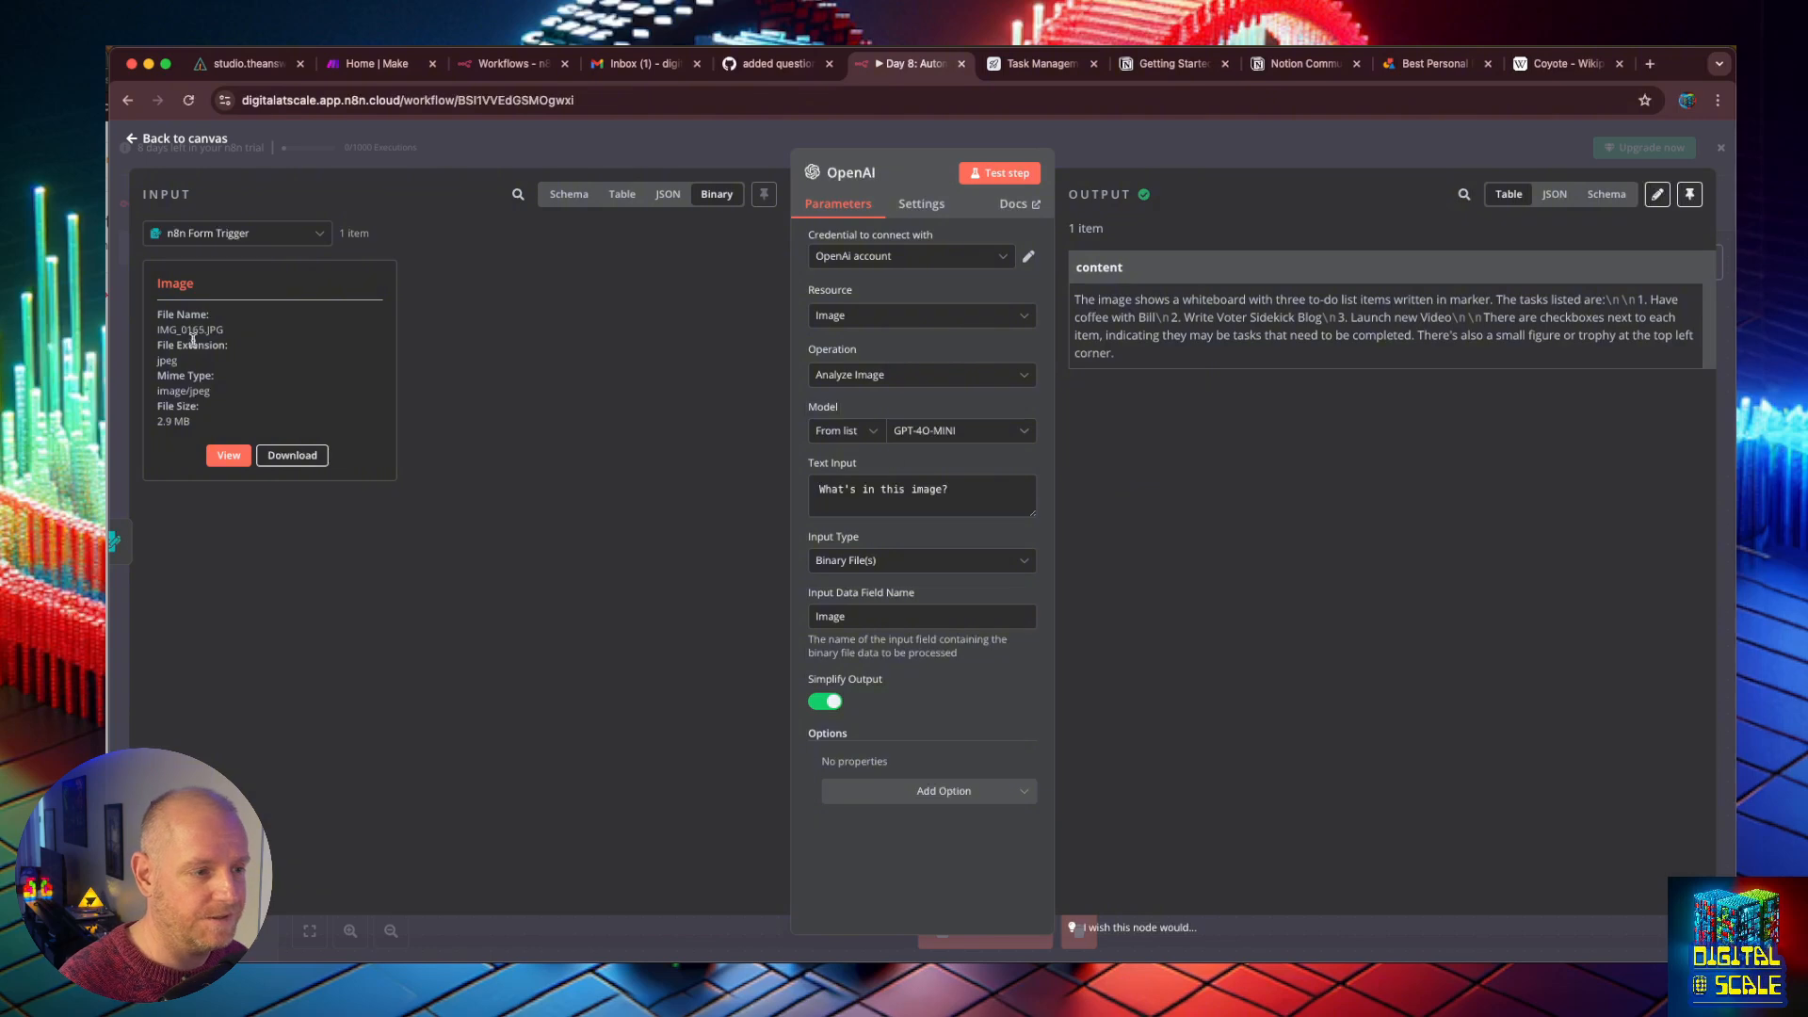
pyautogui.press('super+equal')
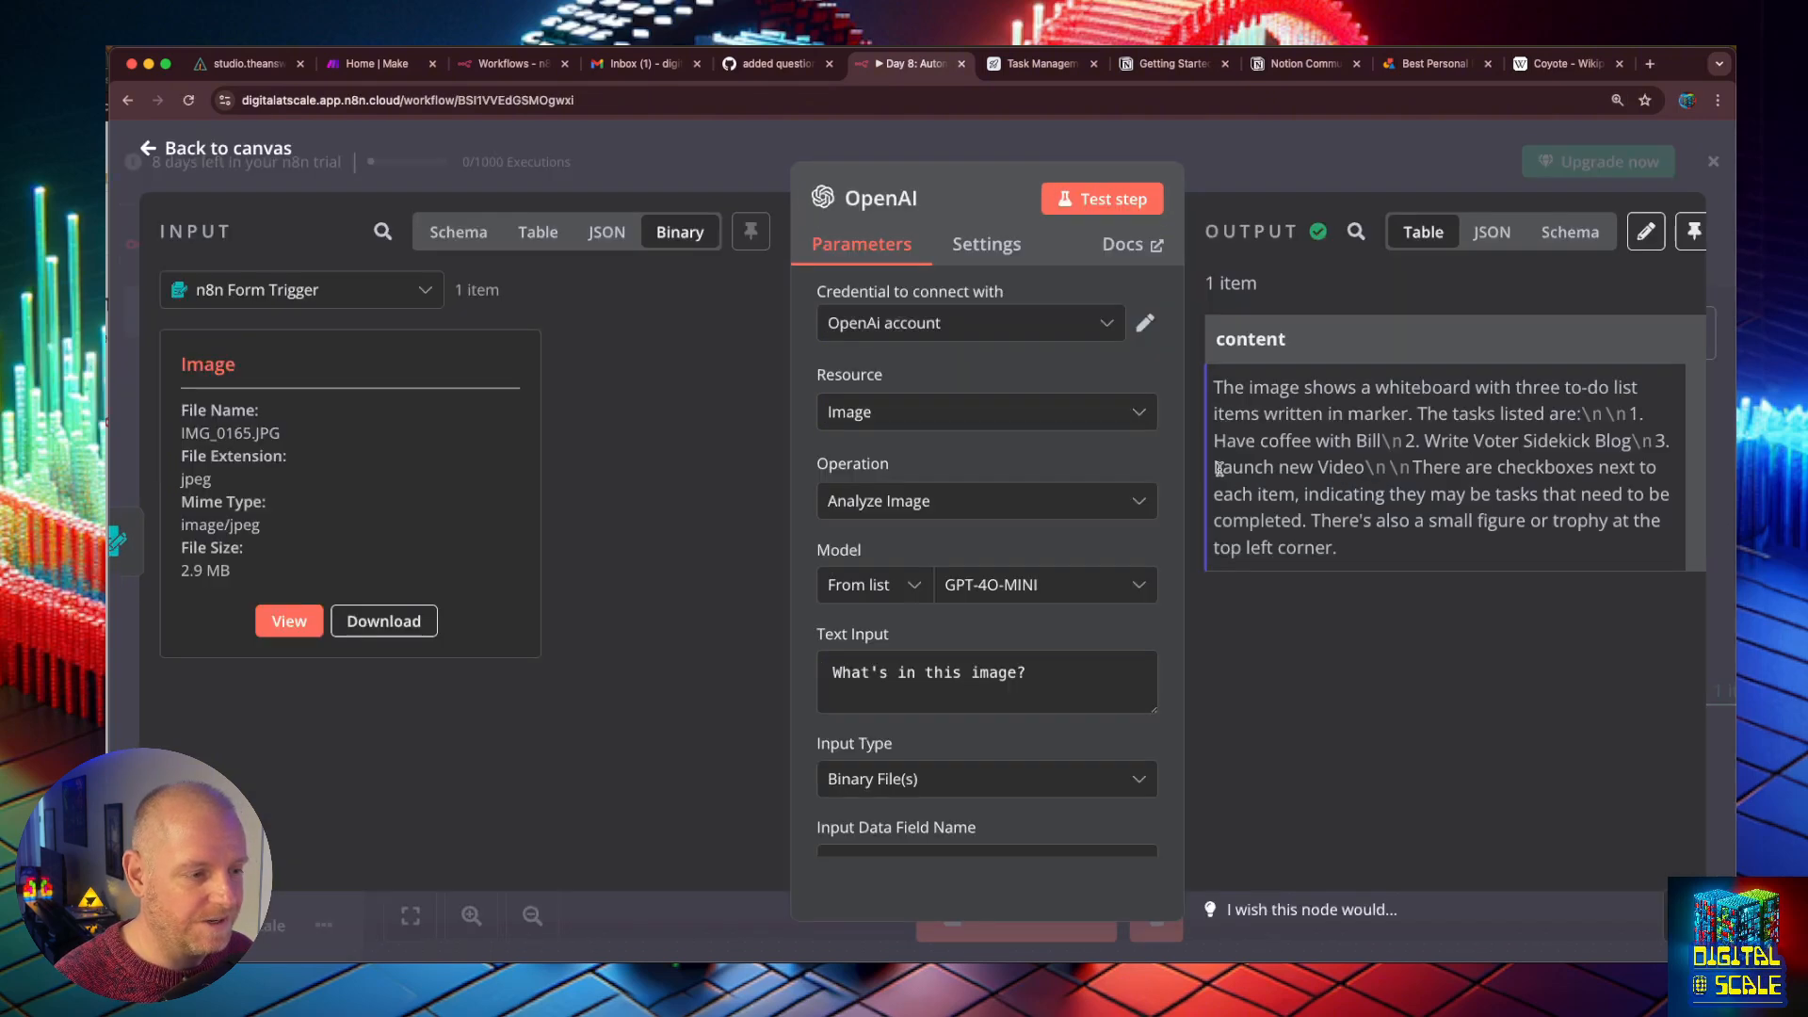
pyautogui.moveTo(1224, 468); pyautogui.dragTo(1298, 468)
pyautogui.click(1347, 464)
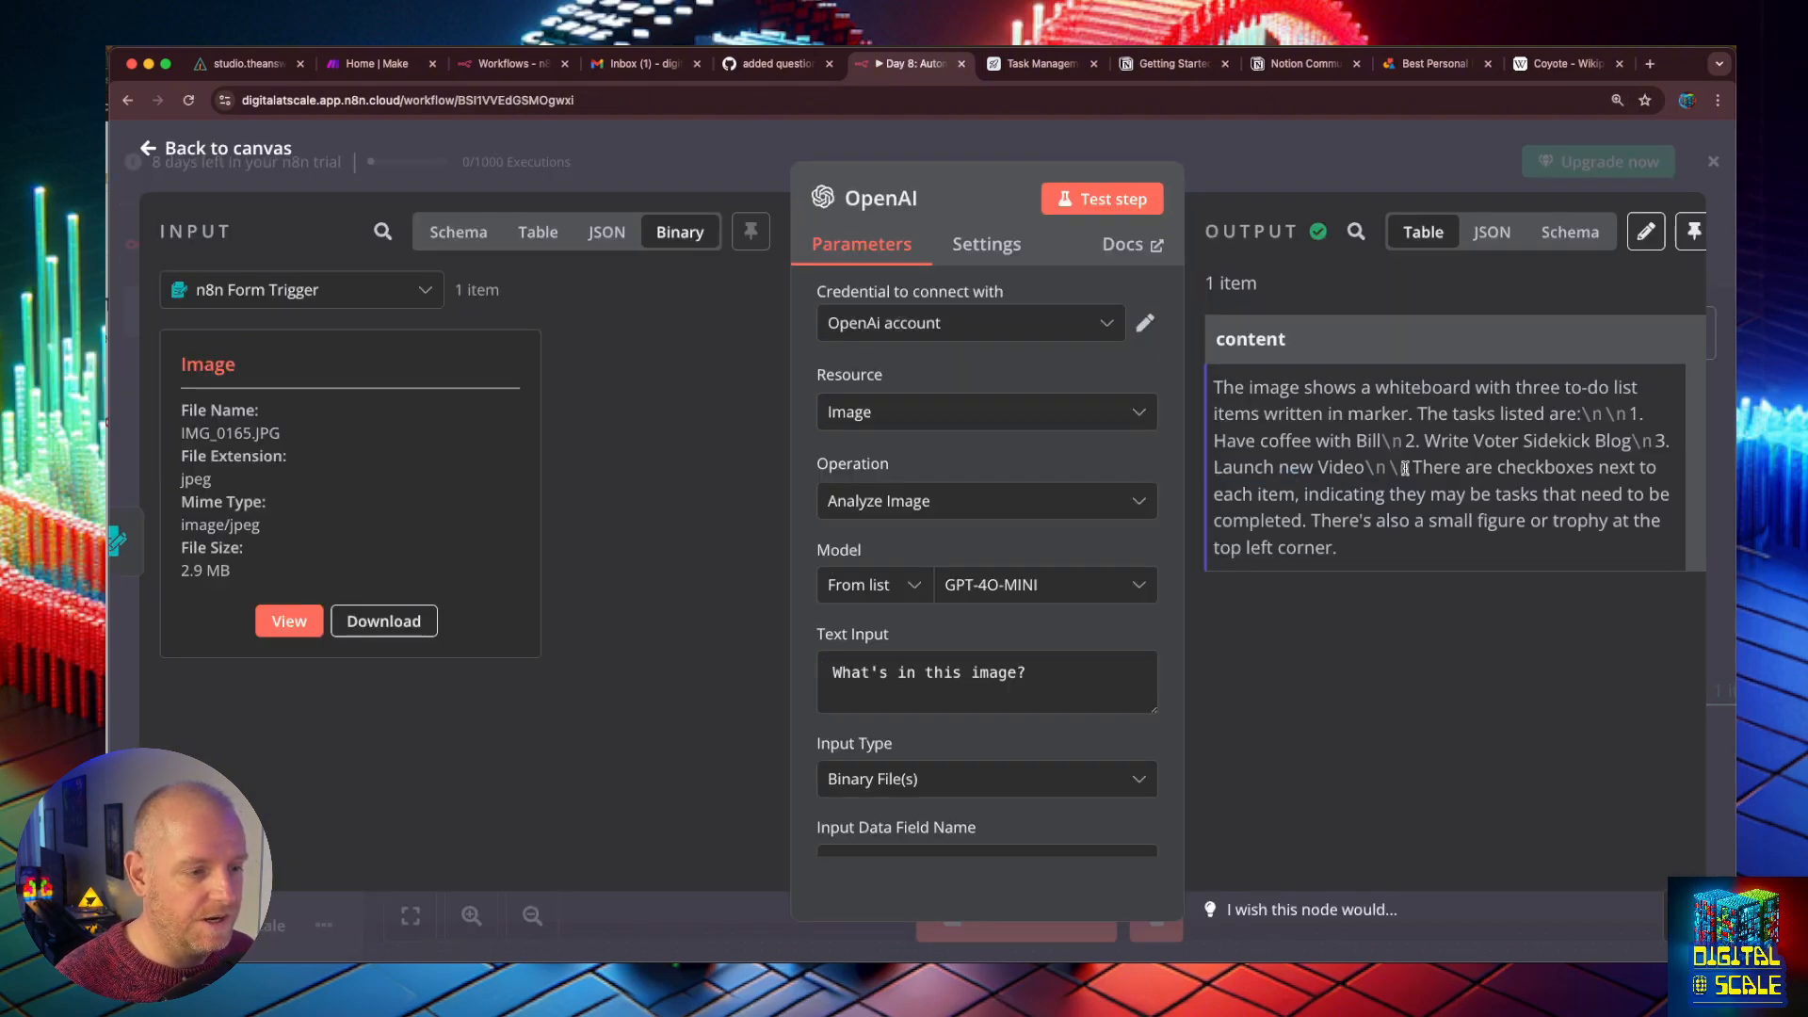
pyautogui.moveTo(1413, 469); pyautogui.dragTo(1442, 485)
pyautogui.click(1443, 489)
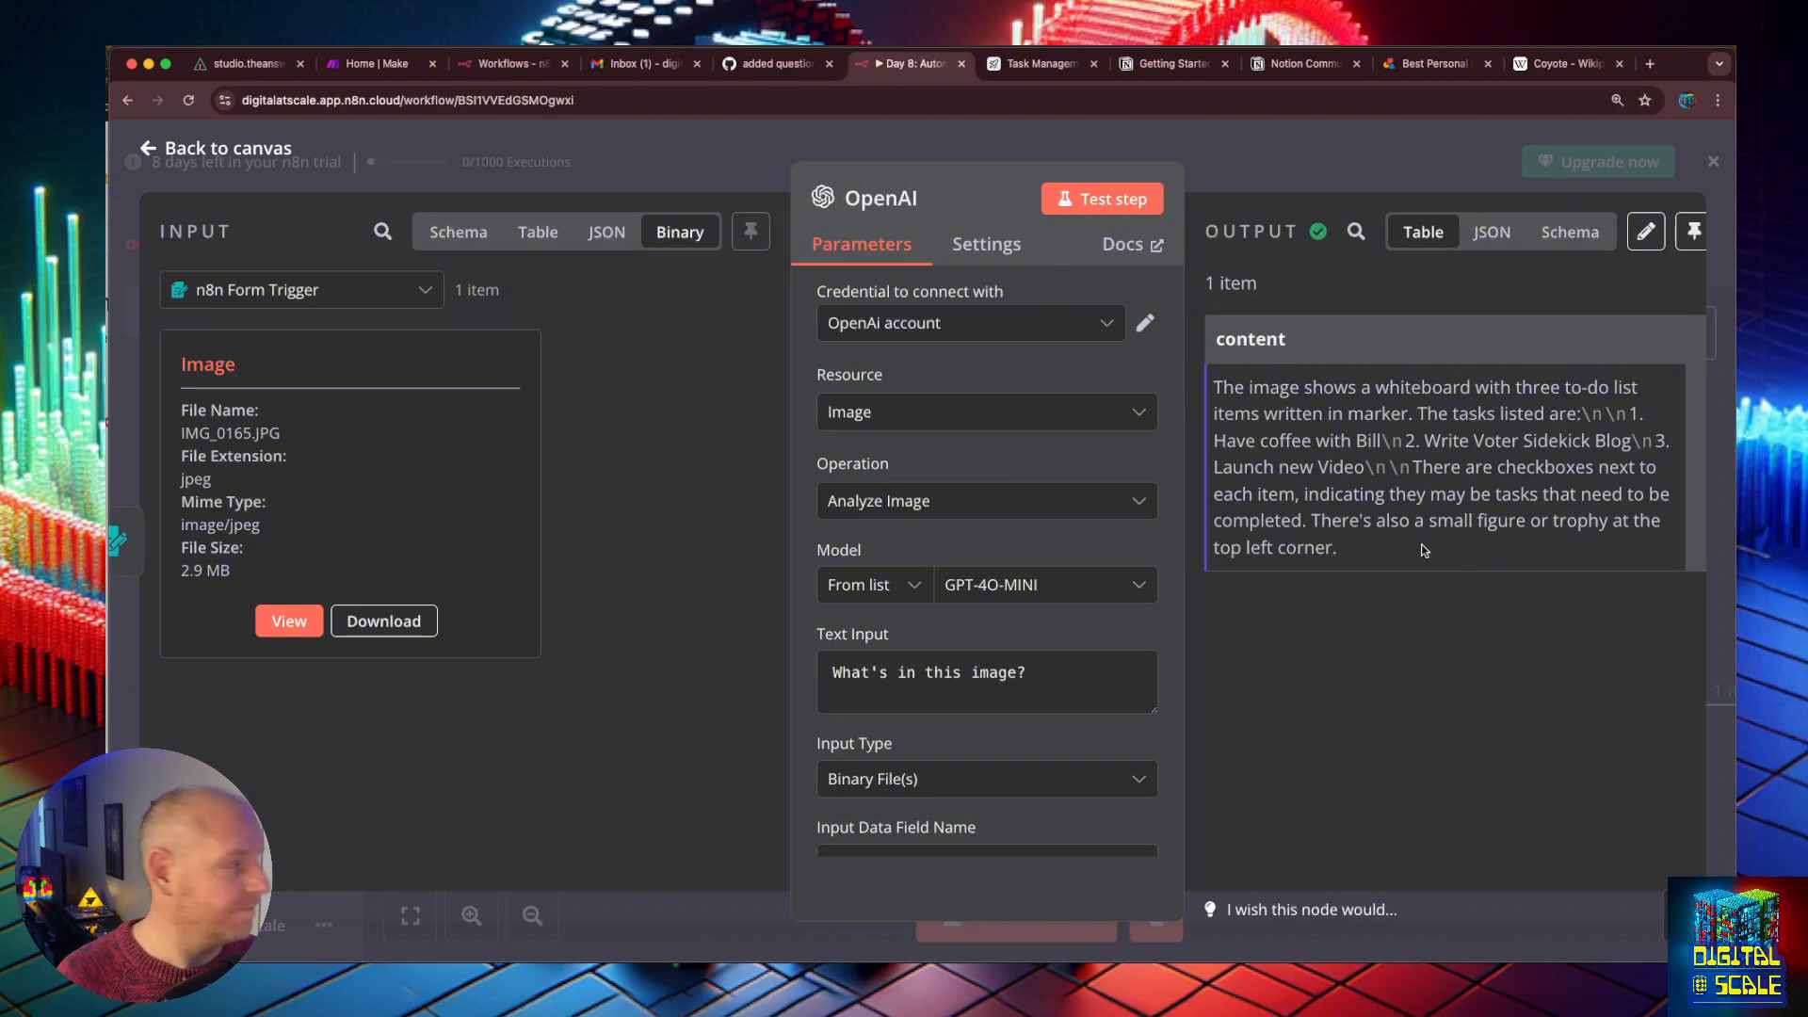
# Step: Switch to Finder and open IMG_0165.JPG to examine the upper corner of the photographed whiteboard
pyautogui.press('super+Tab')
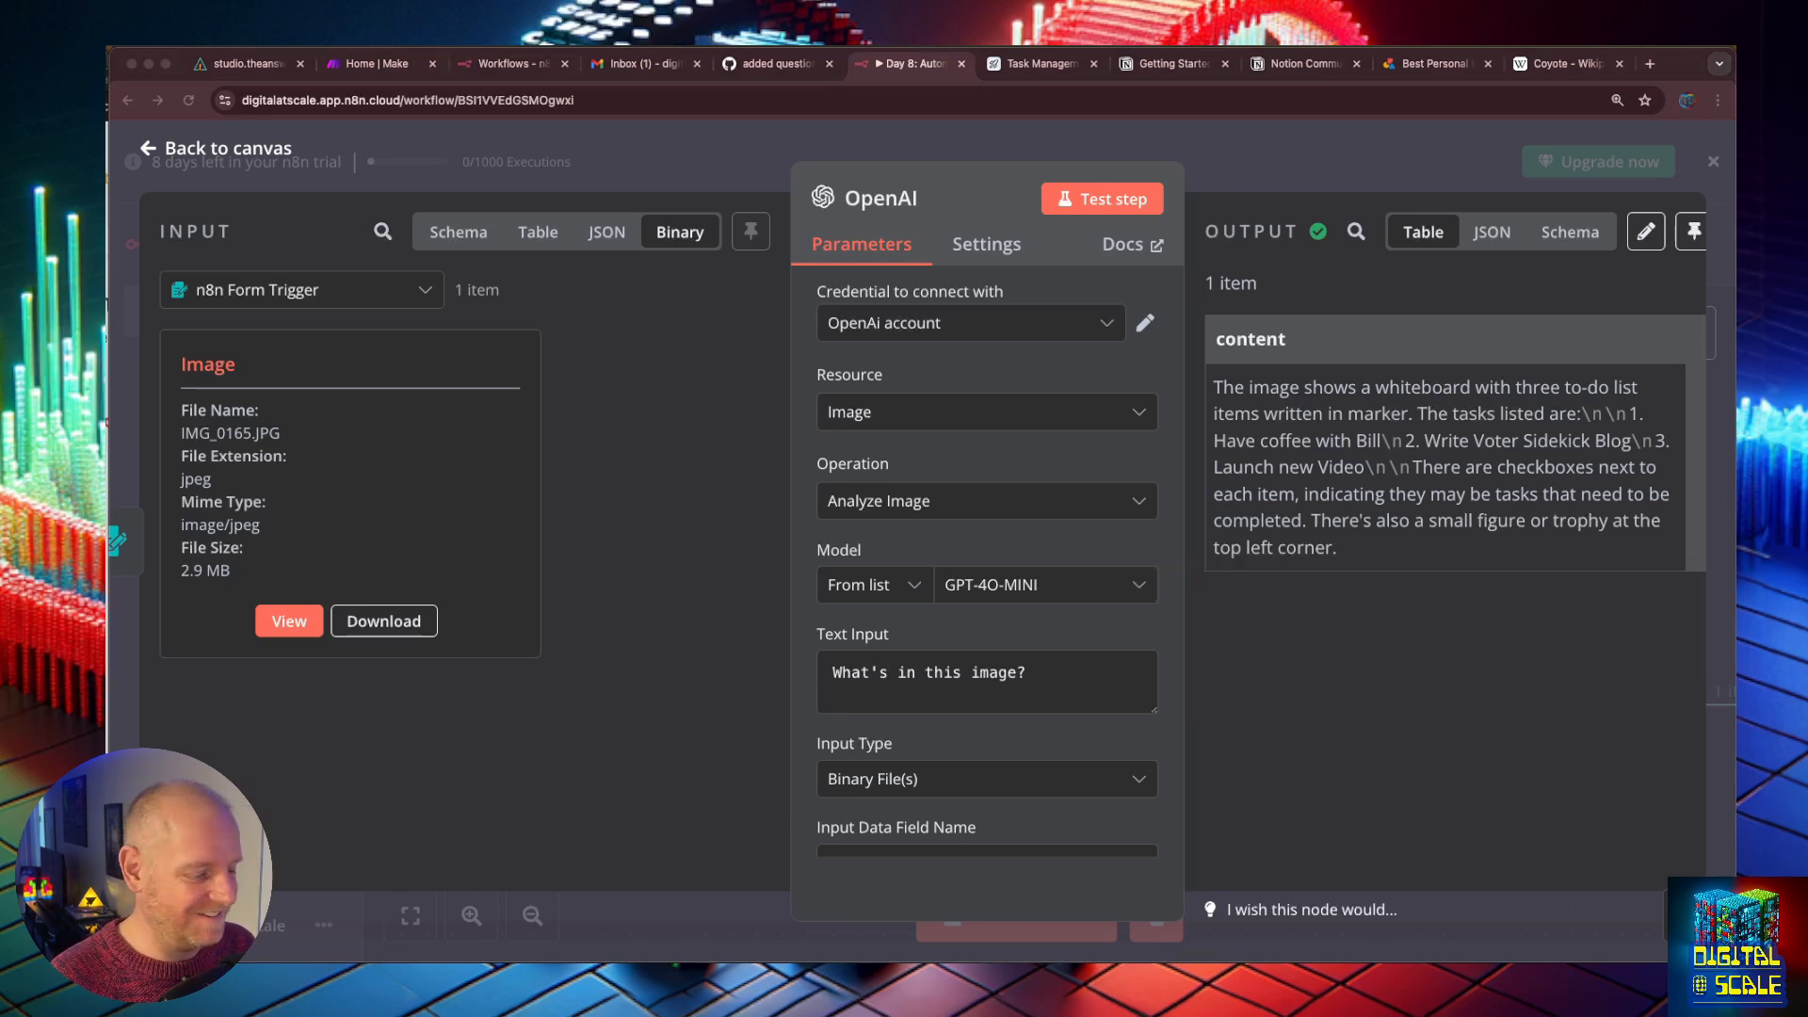
pyautogui.press('super+Tab')
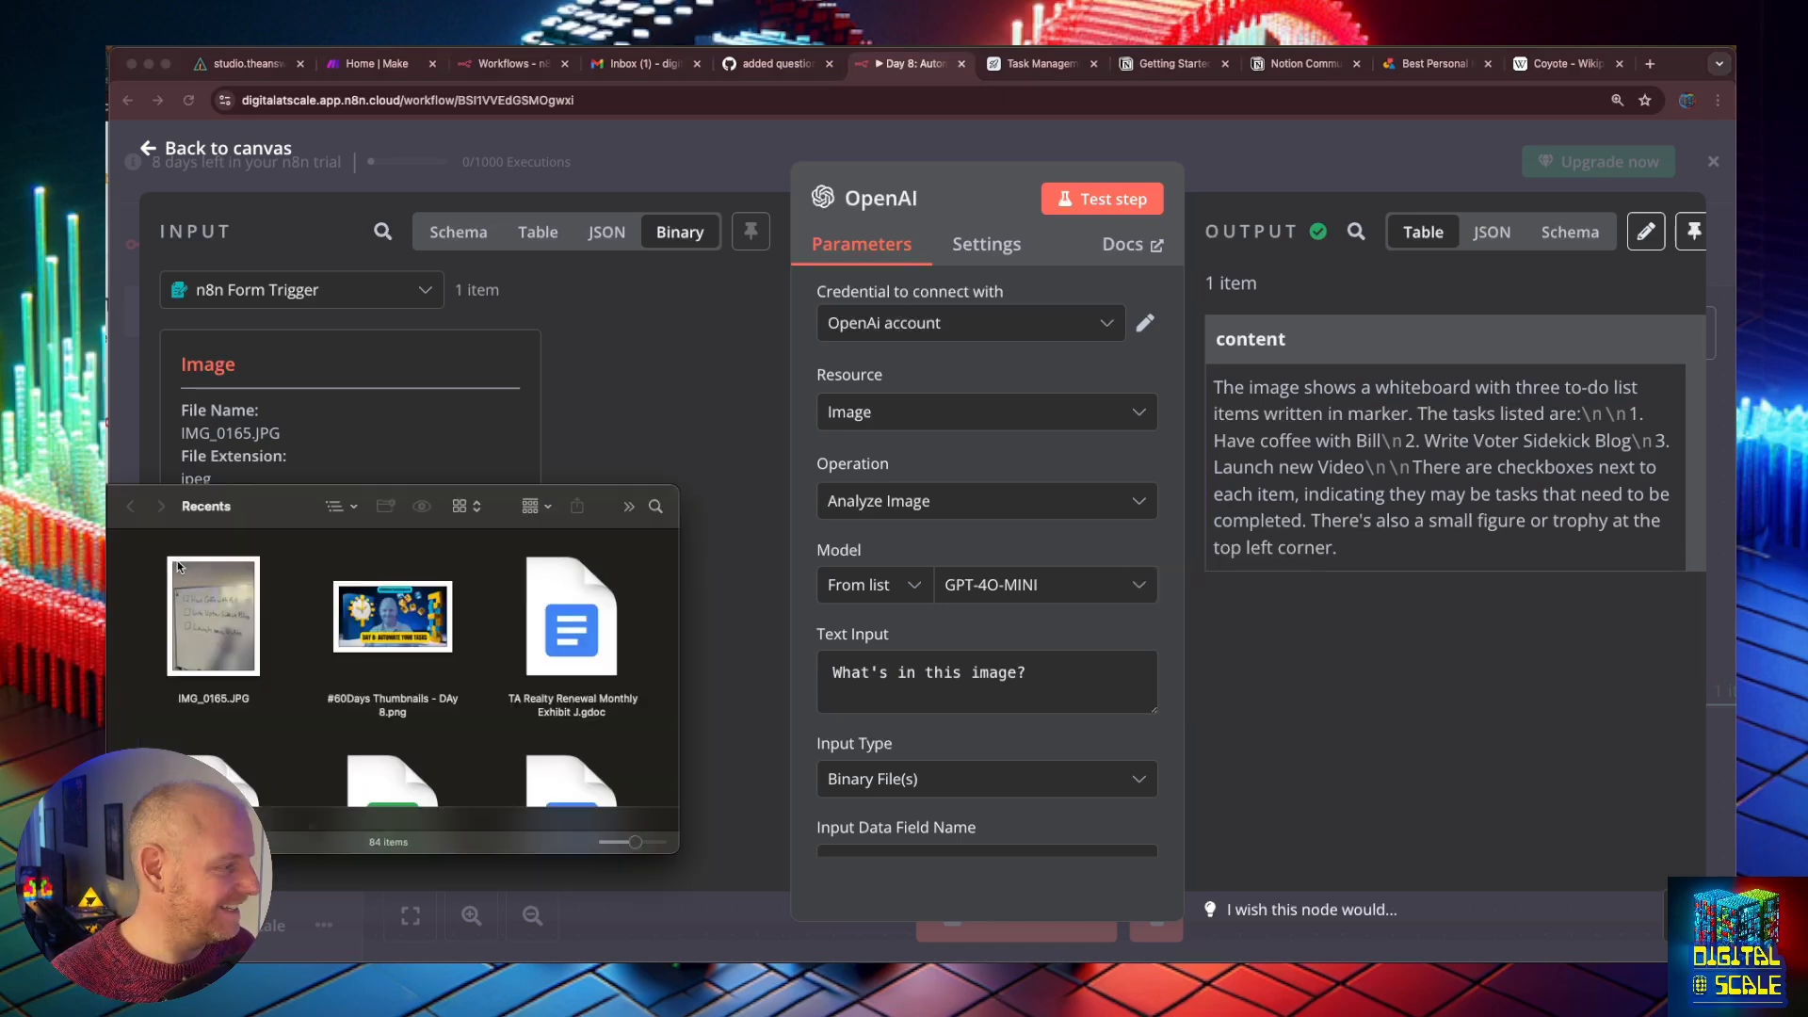
pyautogui.doubleClick(182, 571)
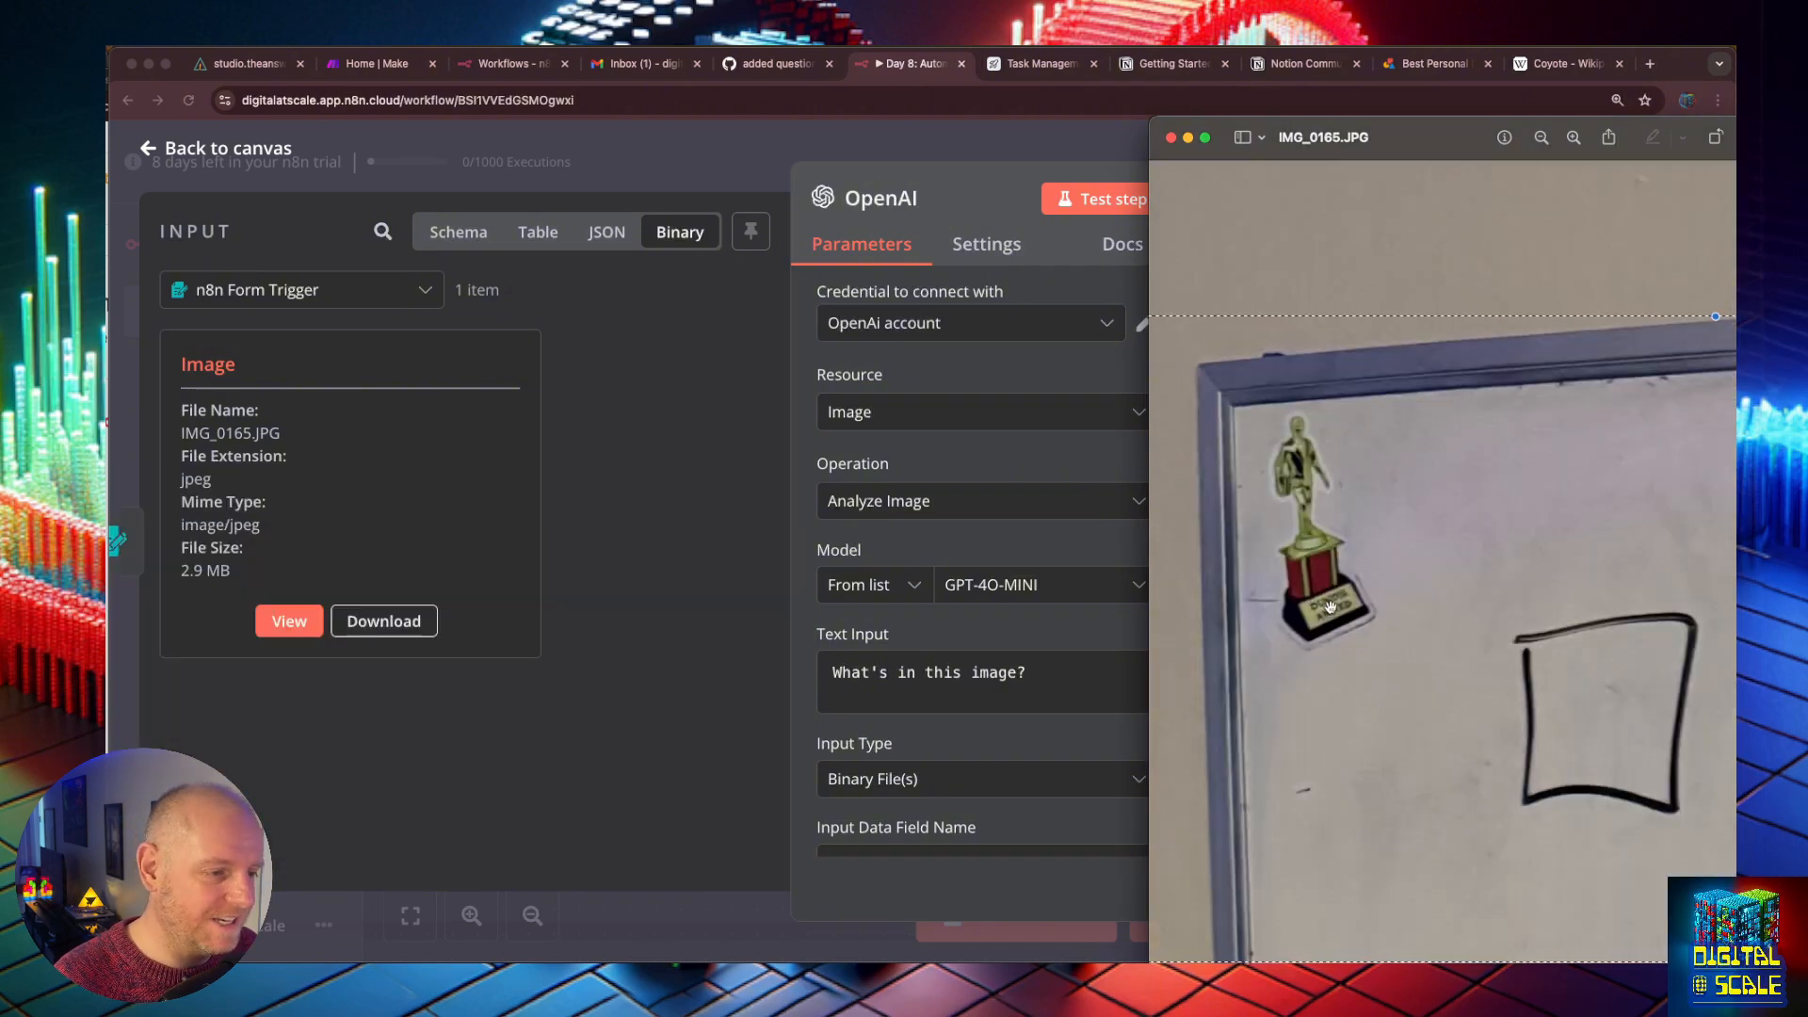
pyautogui.scroll(-2, 1316, 517)
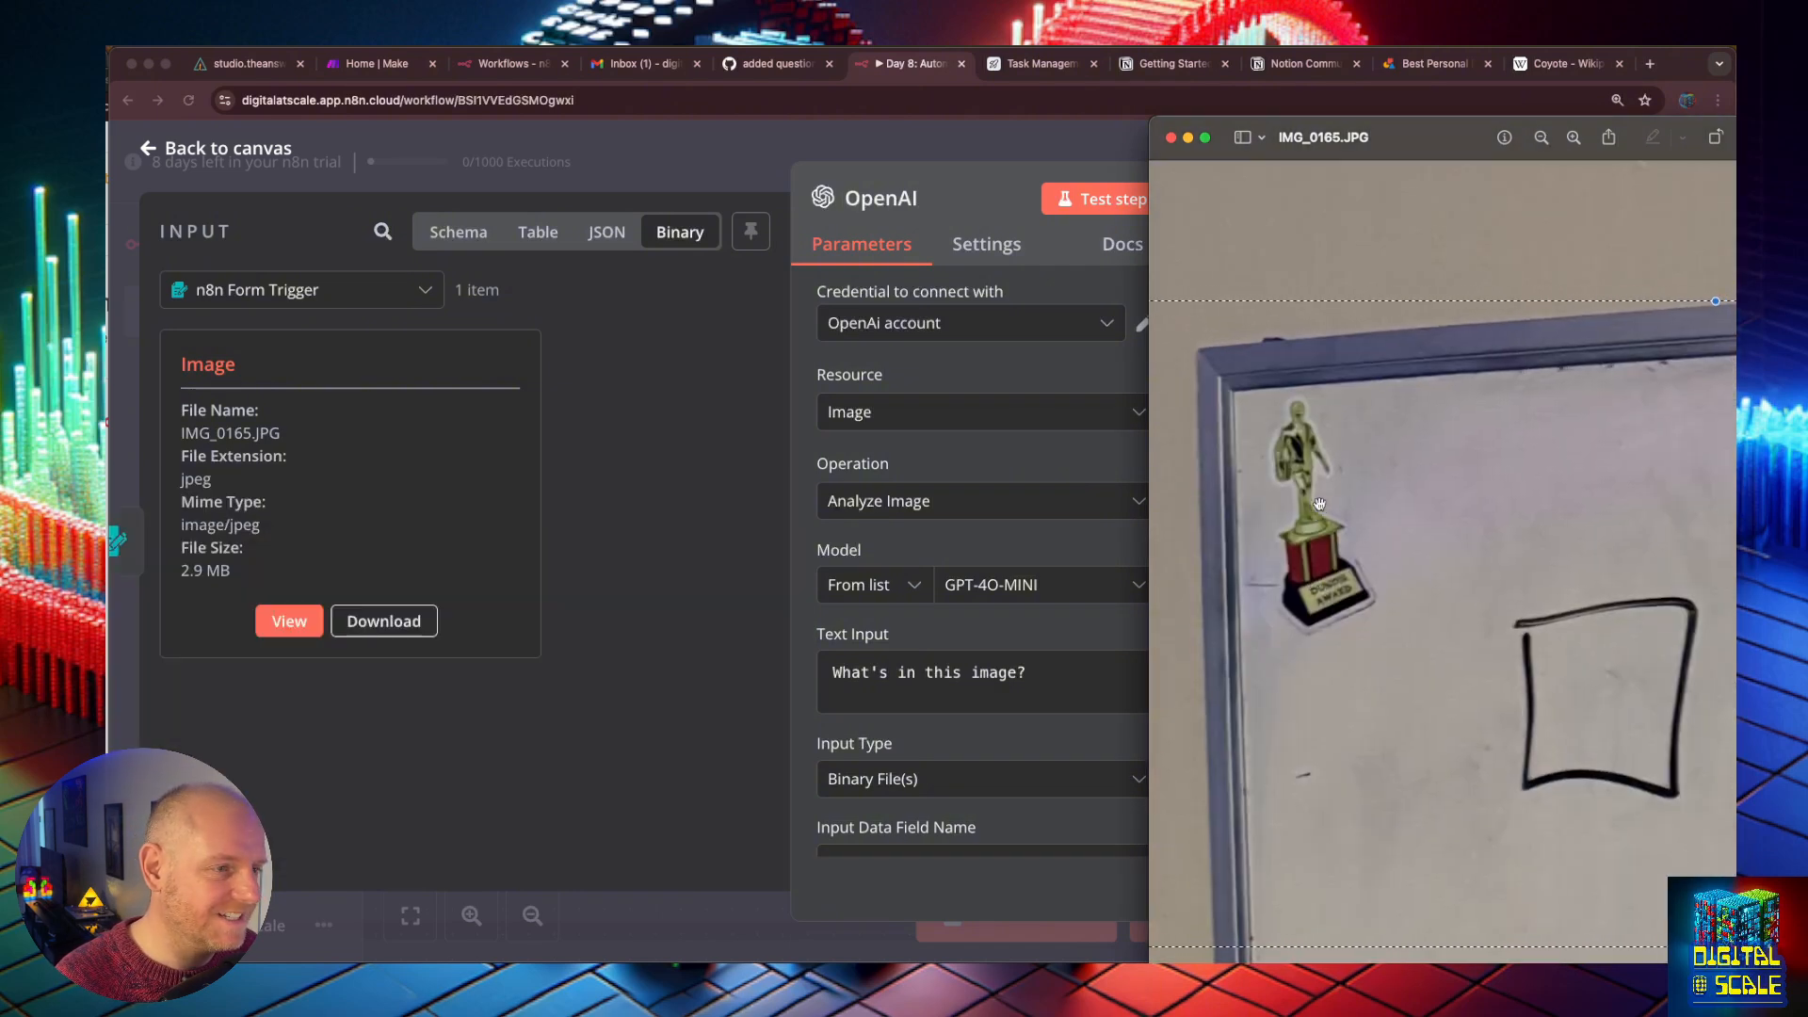
pyautogui.press('super+plus')
pyautogui.press('super+plus')
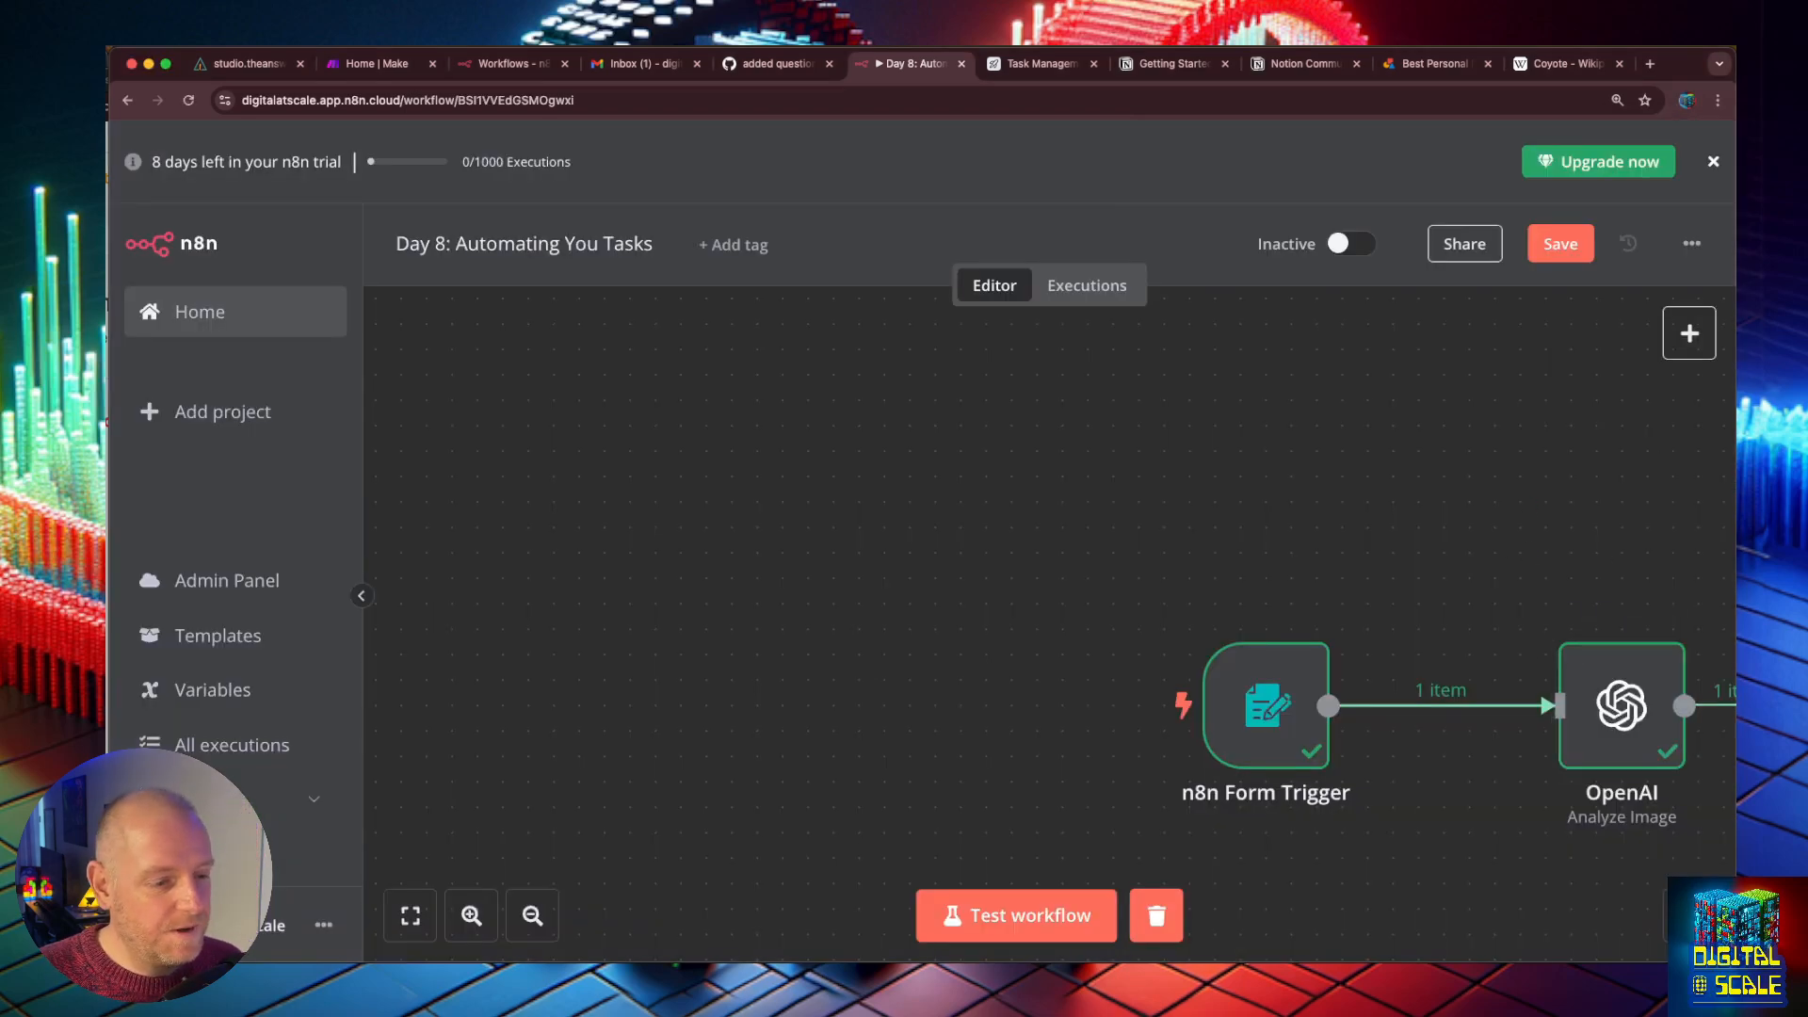
# Step: Add an Airtable "Create a record" node after the OpenAI Analyze Image node
pyautogui.moveTo(1734, 589); pyautogui.dragTo(1807, 589)
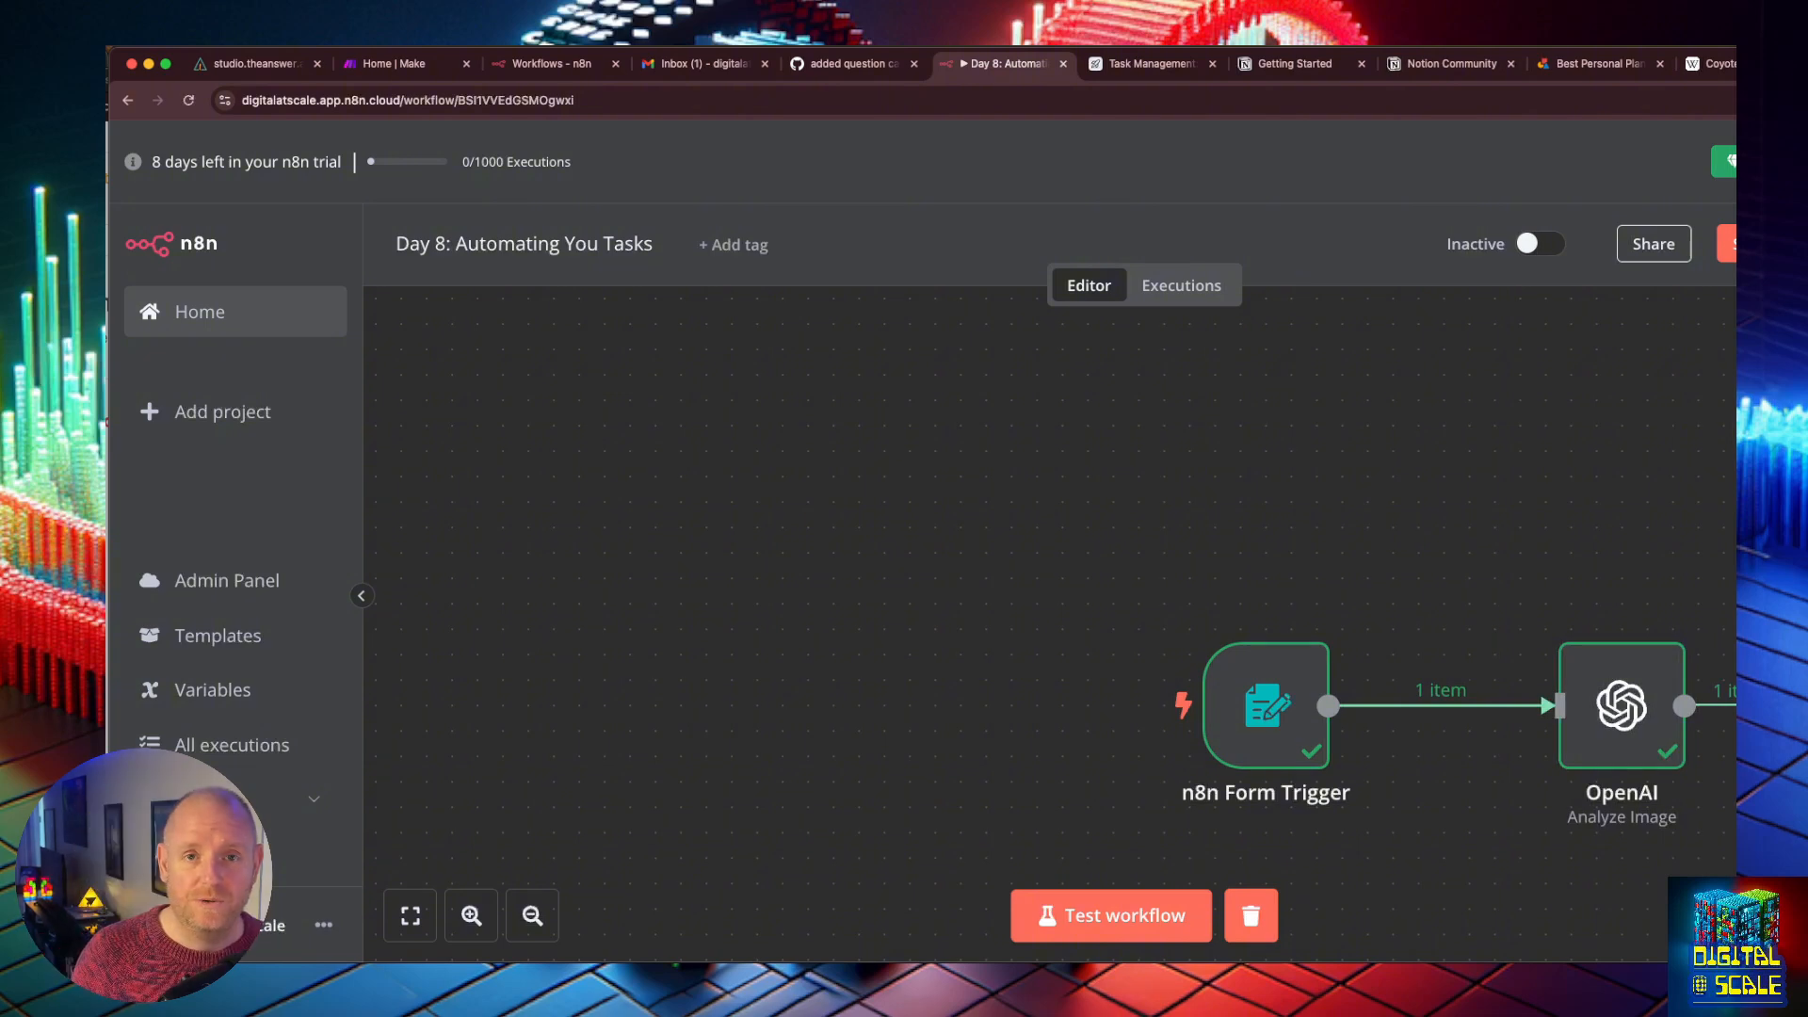
pyautogui.moveTo(1696, 535); pyautogui.dragTo(1046, 396)
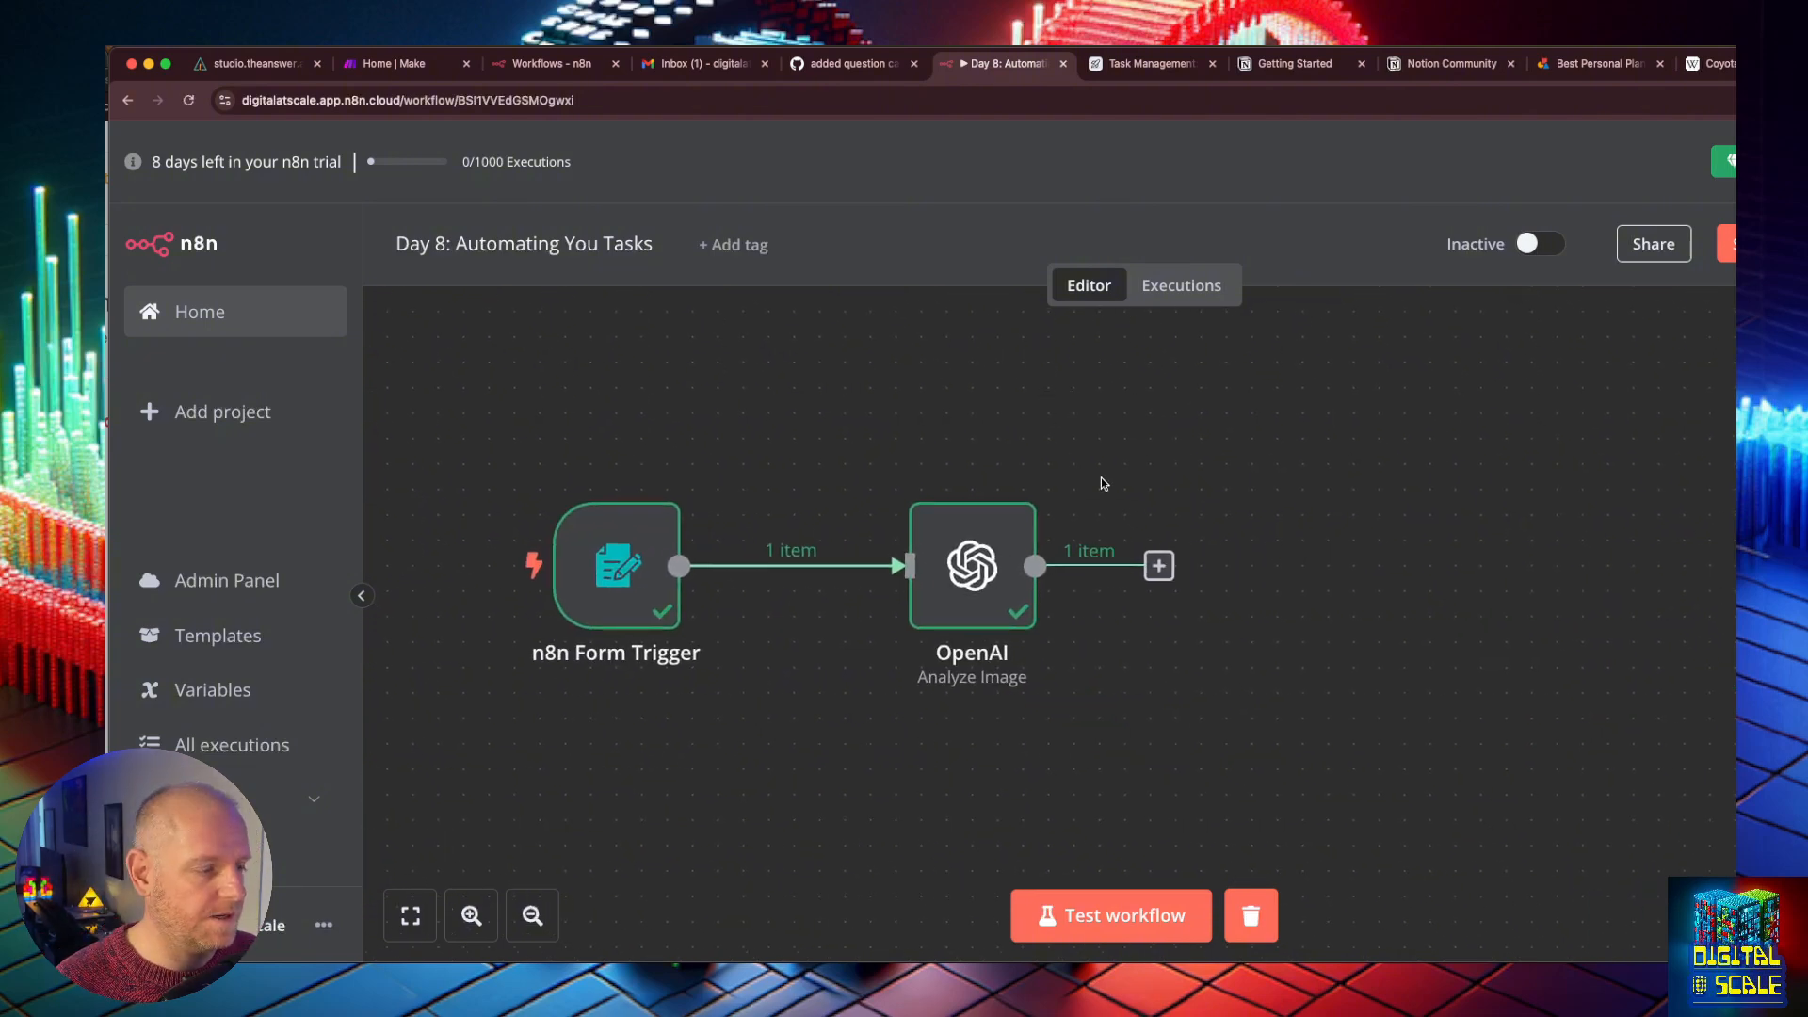
pyautogui.click(1159, 565)
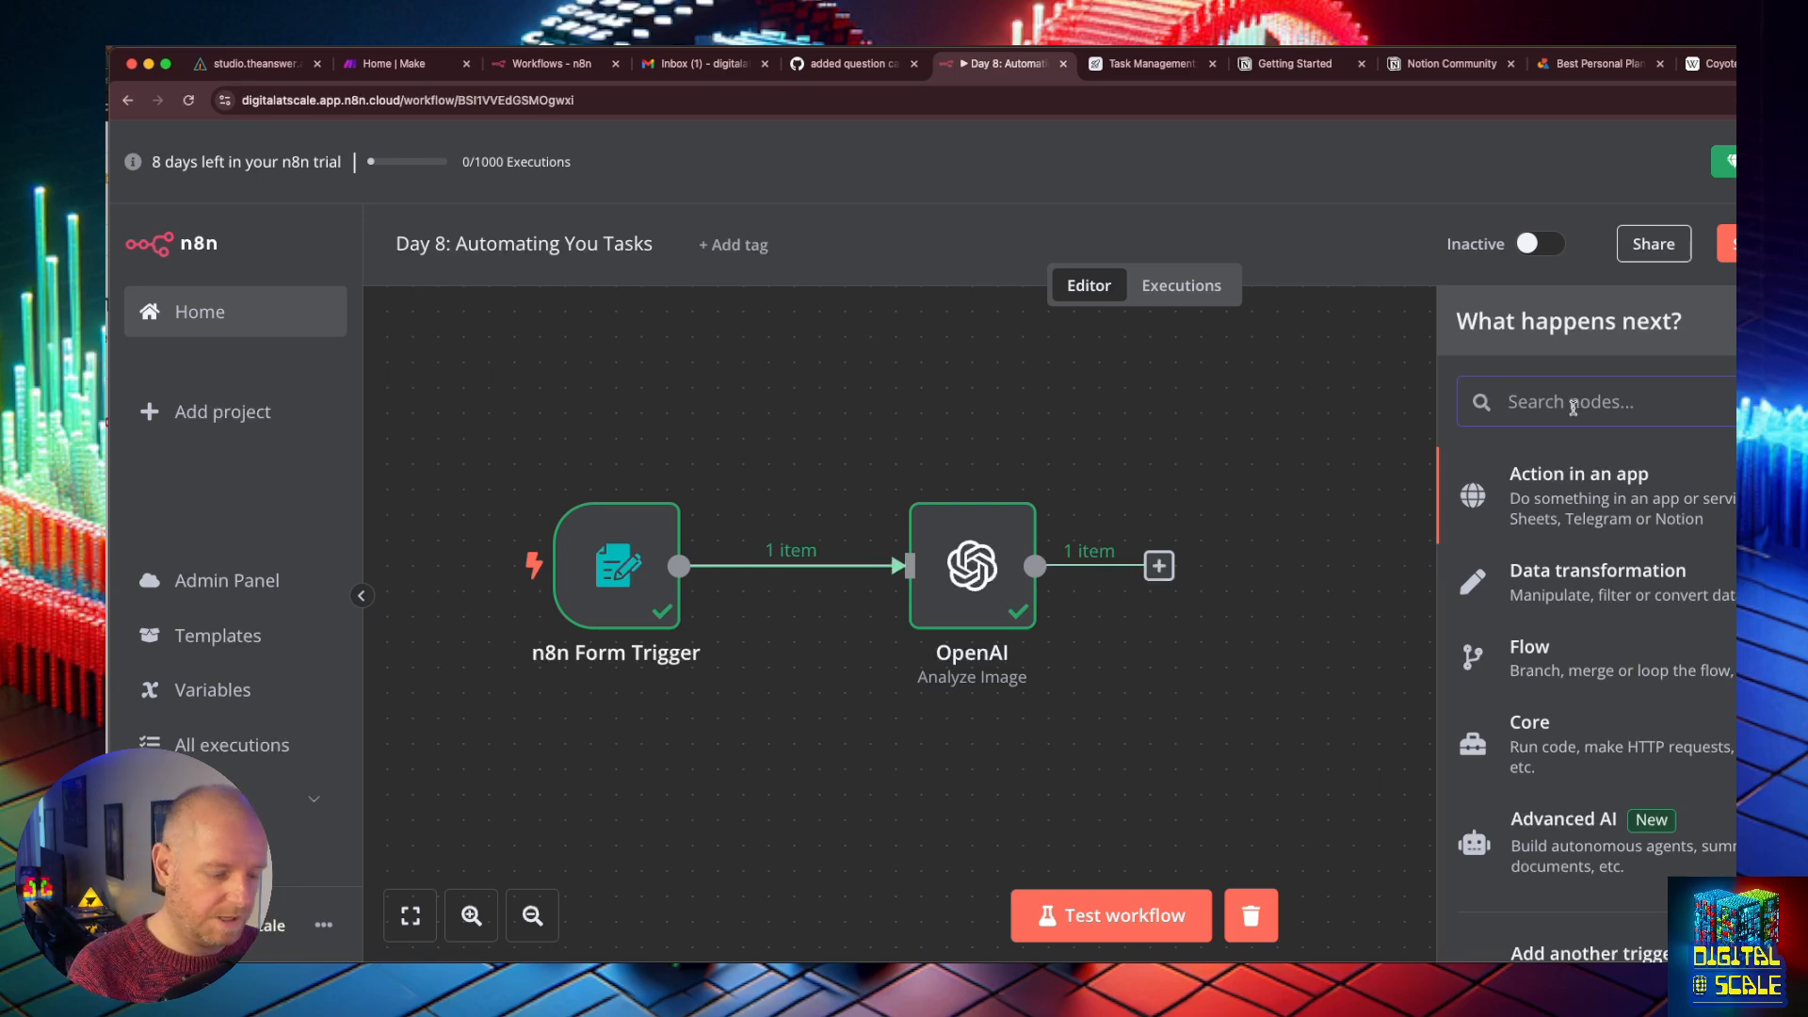
pyautogui.write('Air')
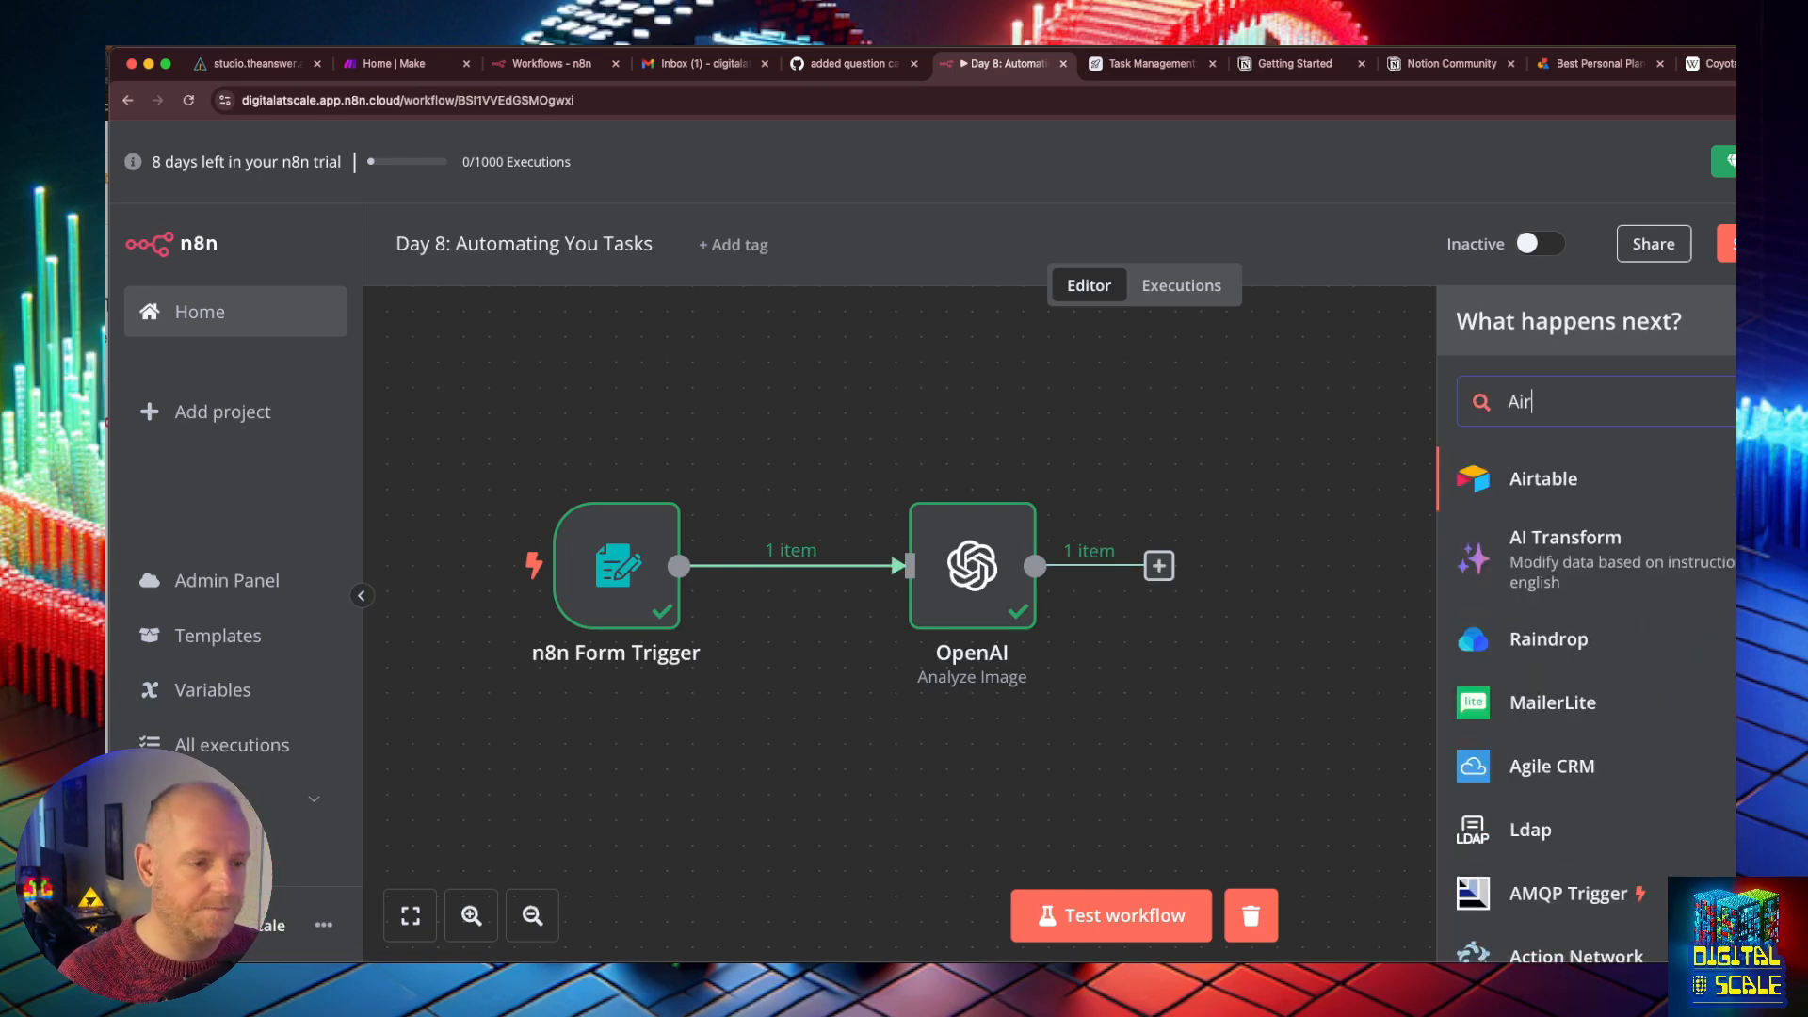
pyautogui.click(1582, 476)
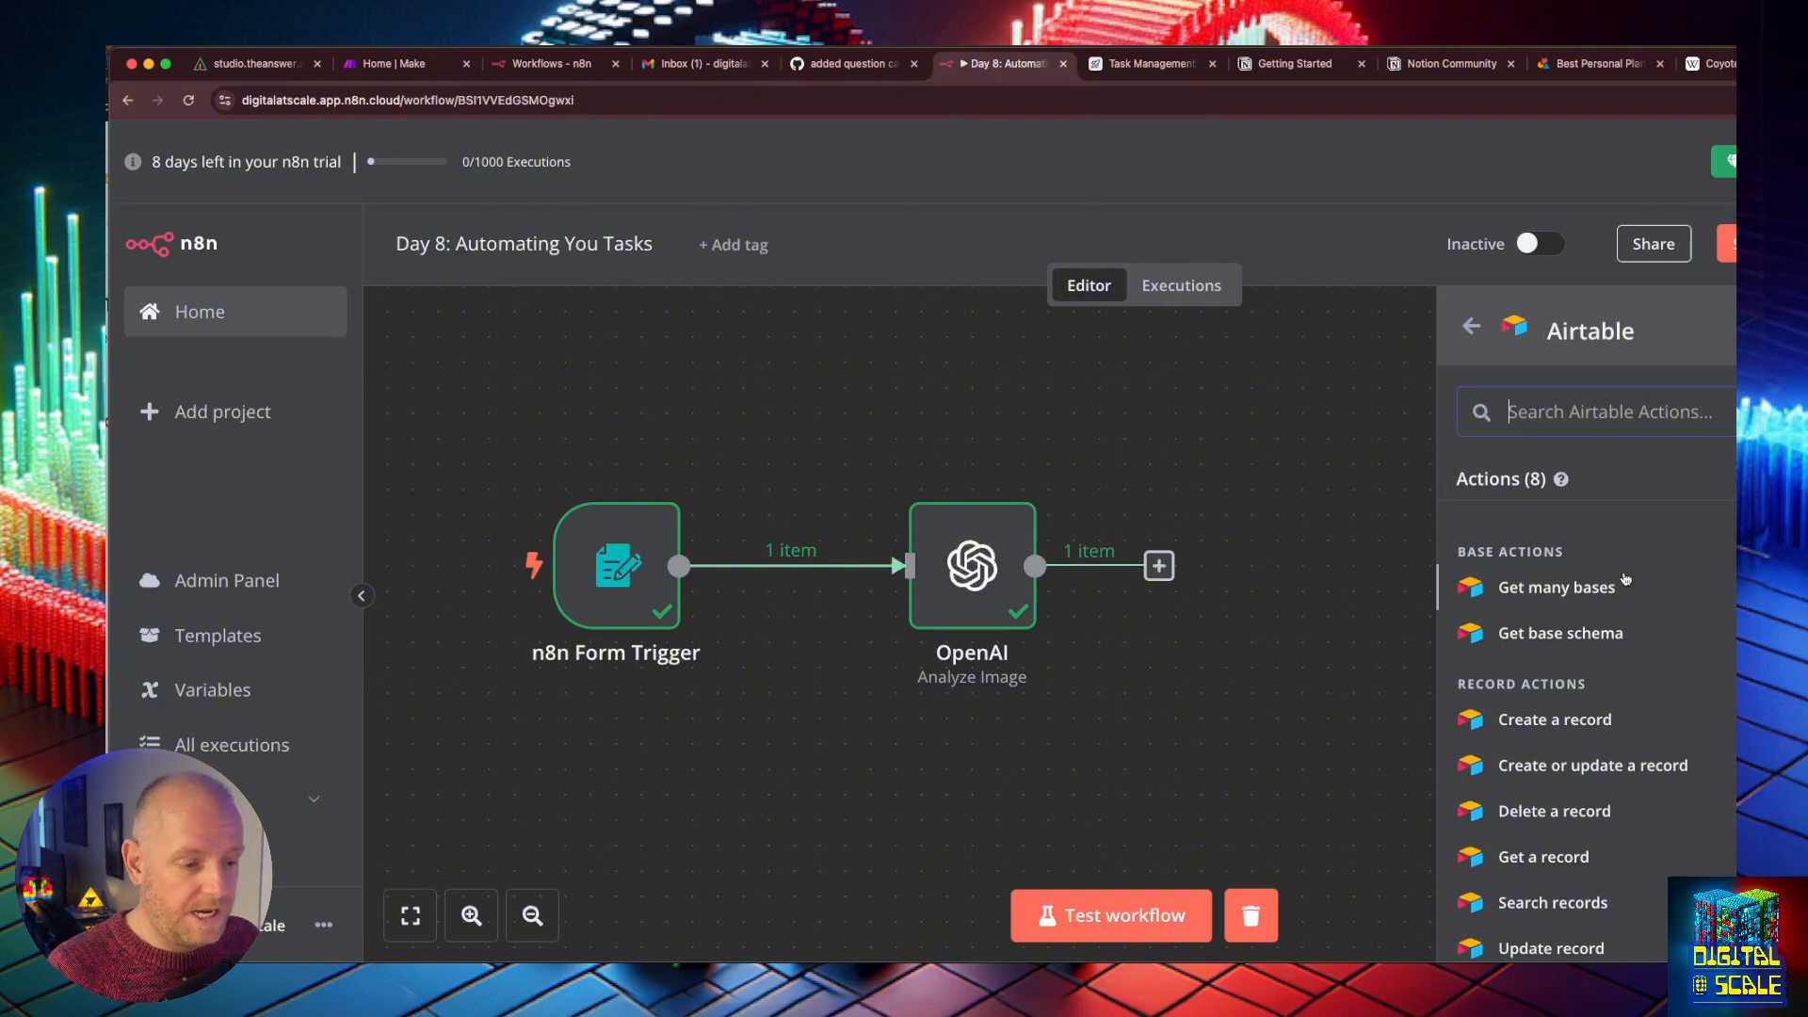
pyautogui.scroll(-3, 1626, 579)
pyautogui.scroll(1, 1639, 617)
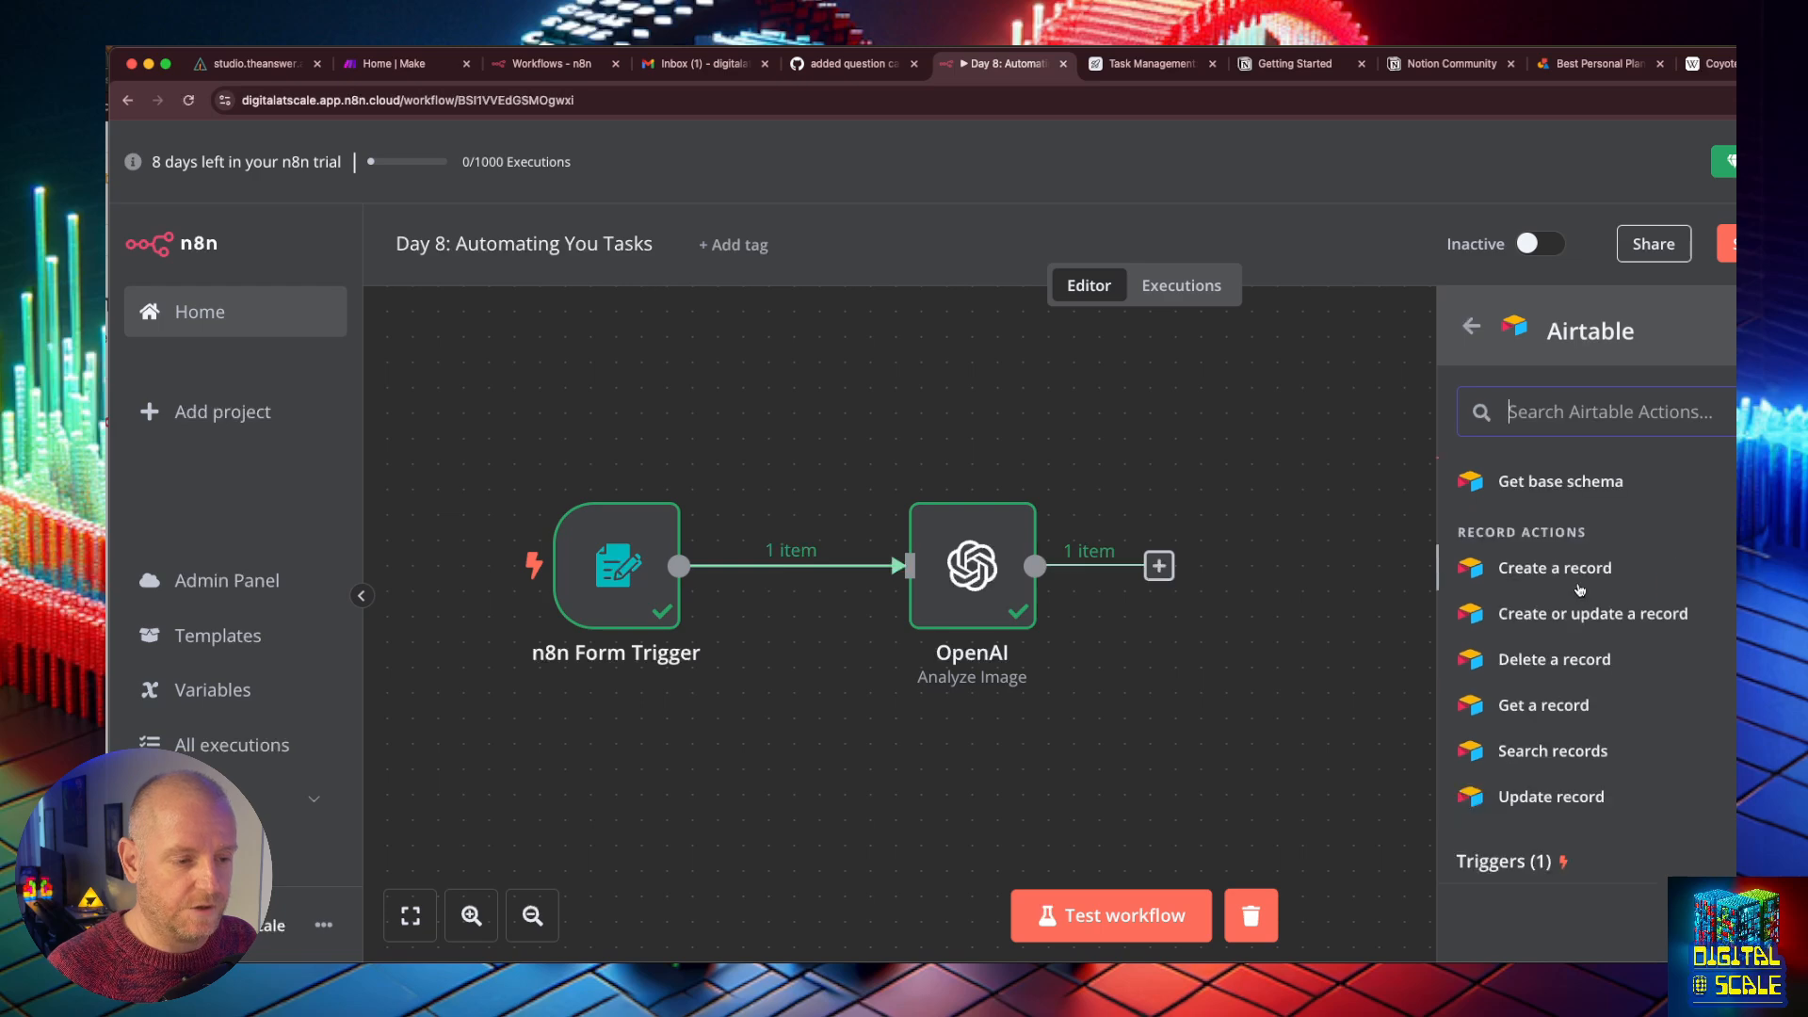
pyautogui.click(1574, 570)
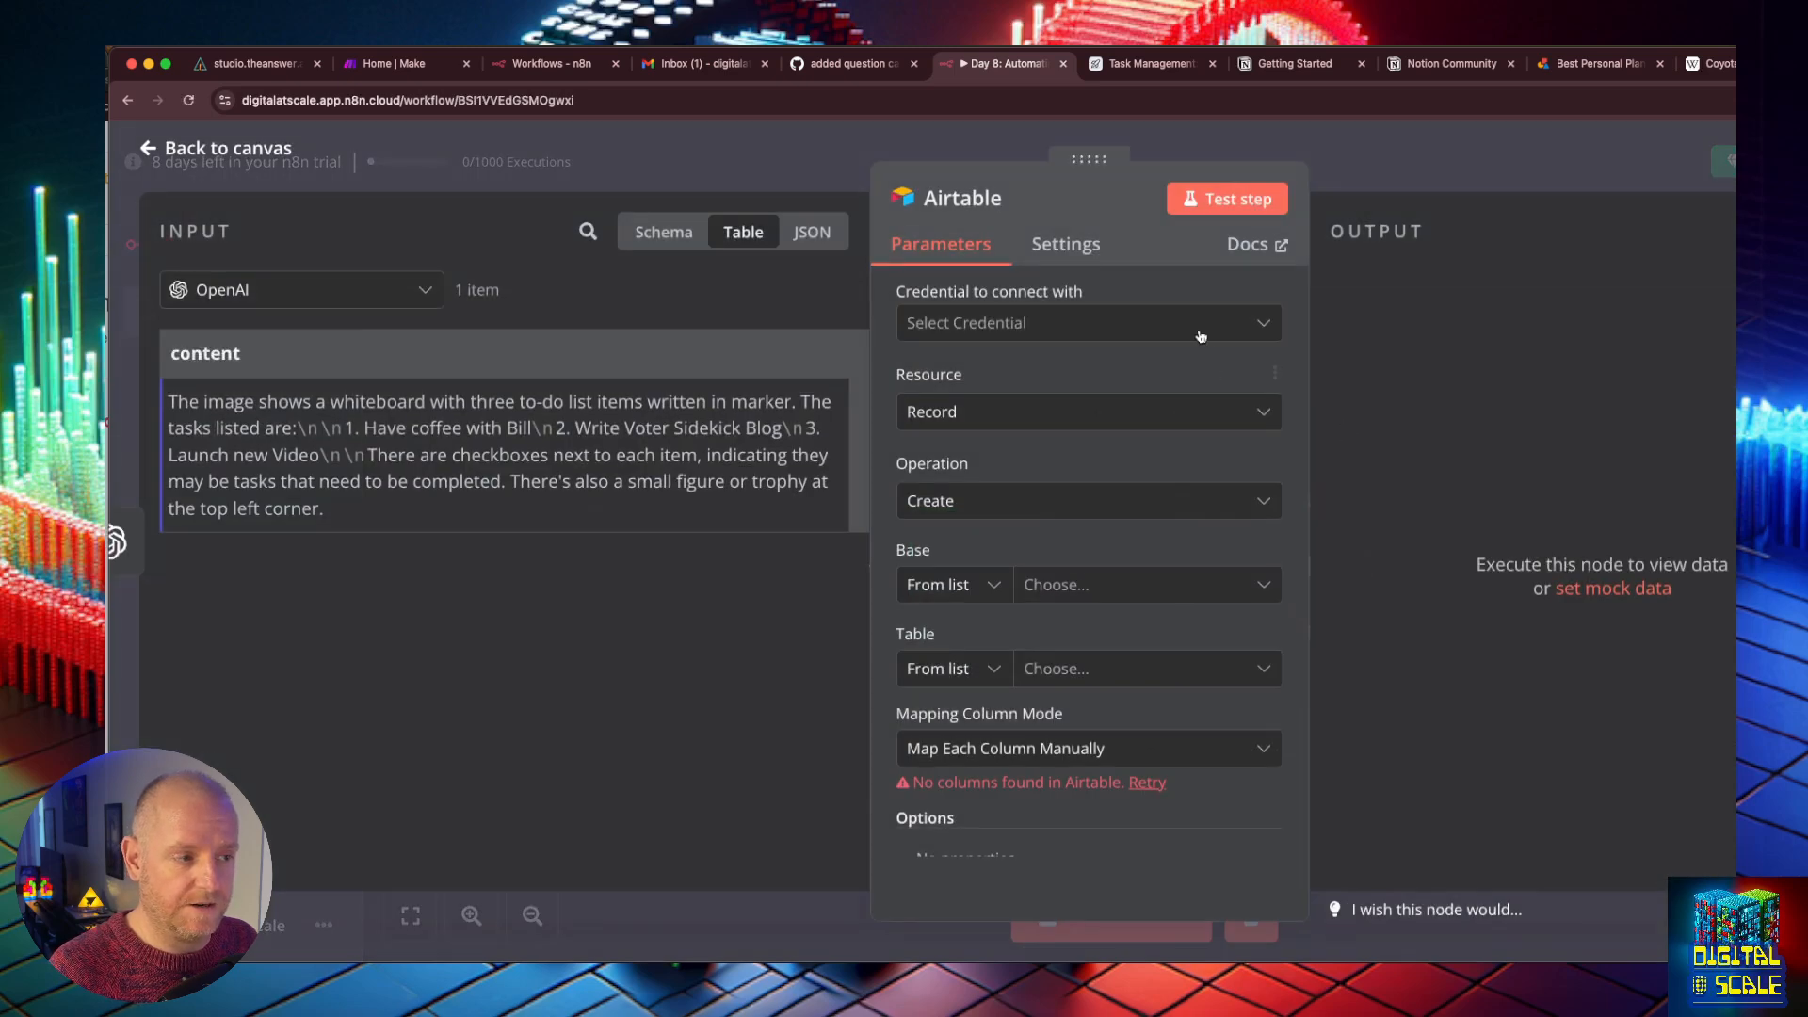
pyautogui.click(1200, 336)
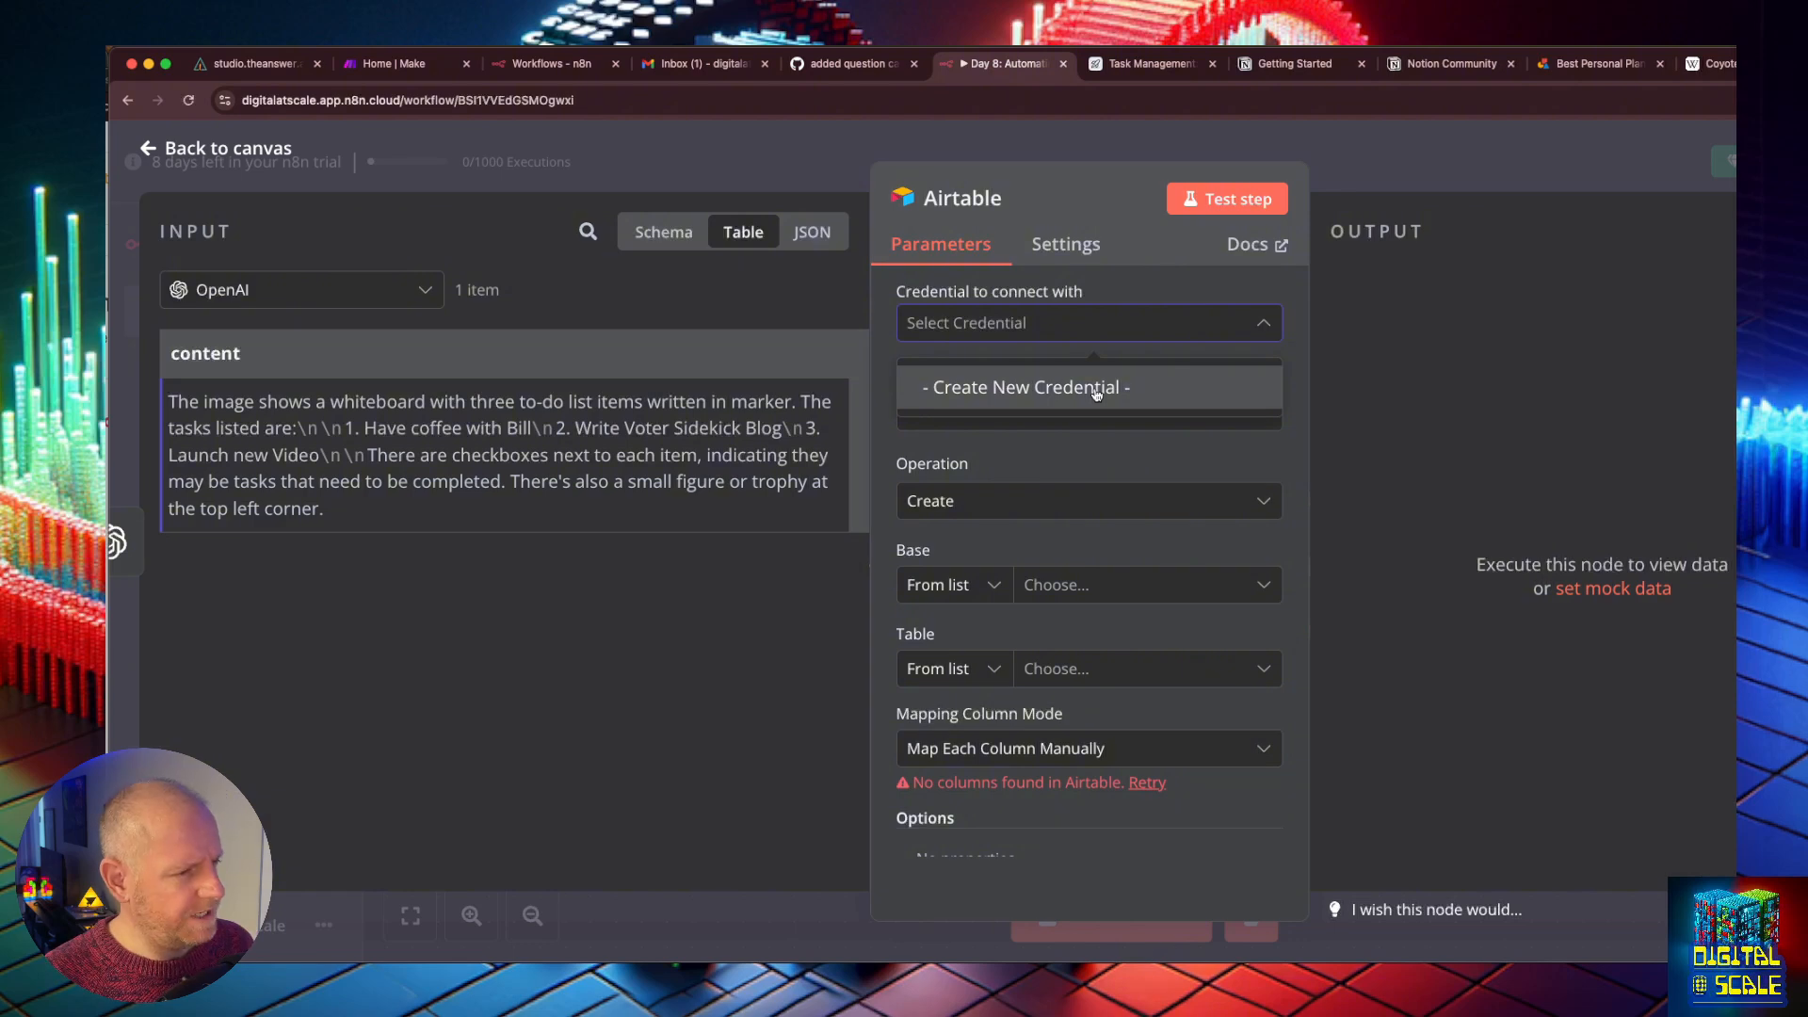
pyautogui.click(1097, 391)
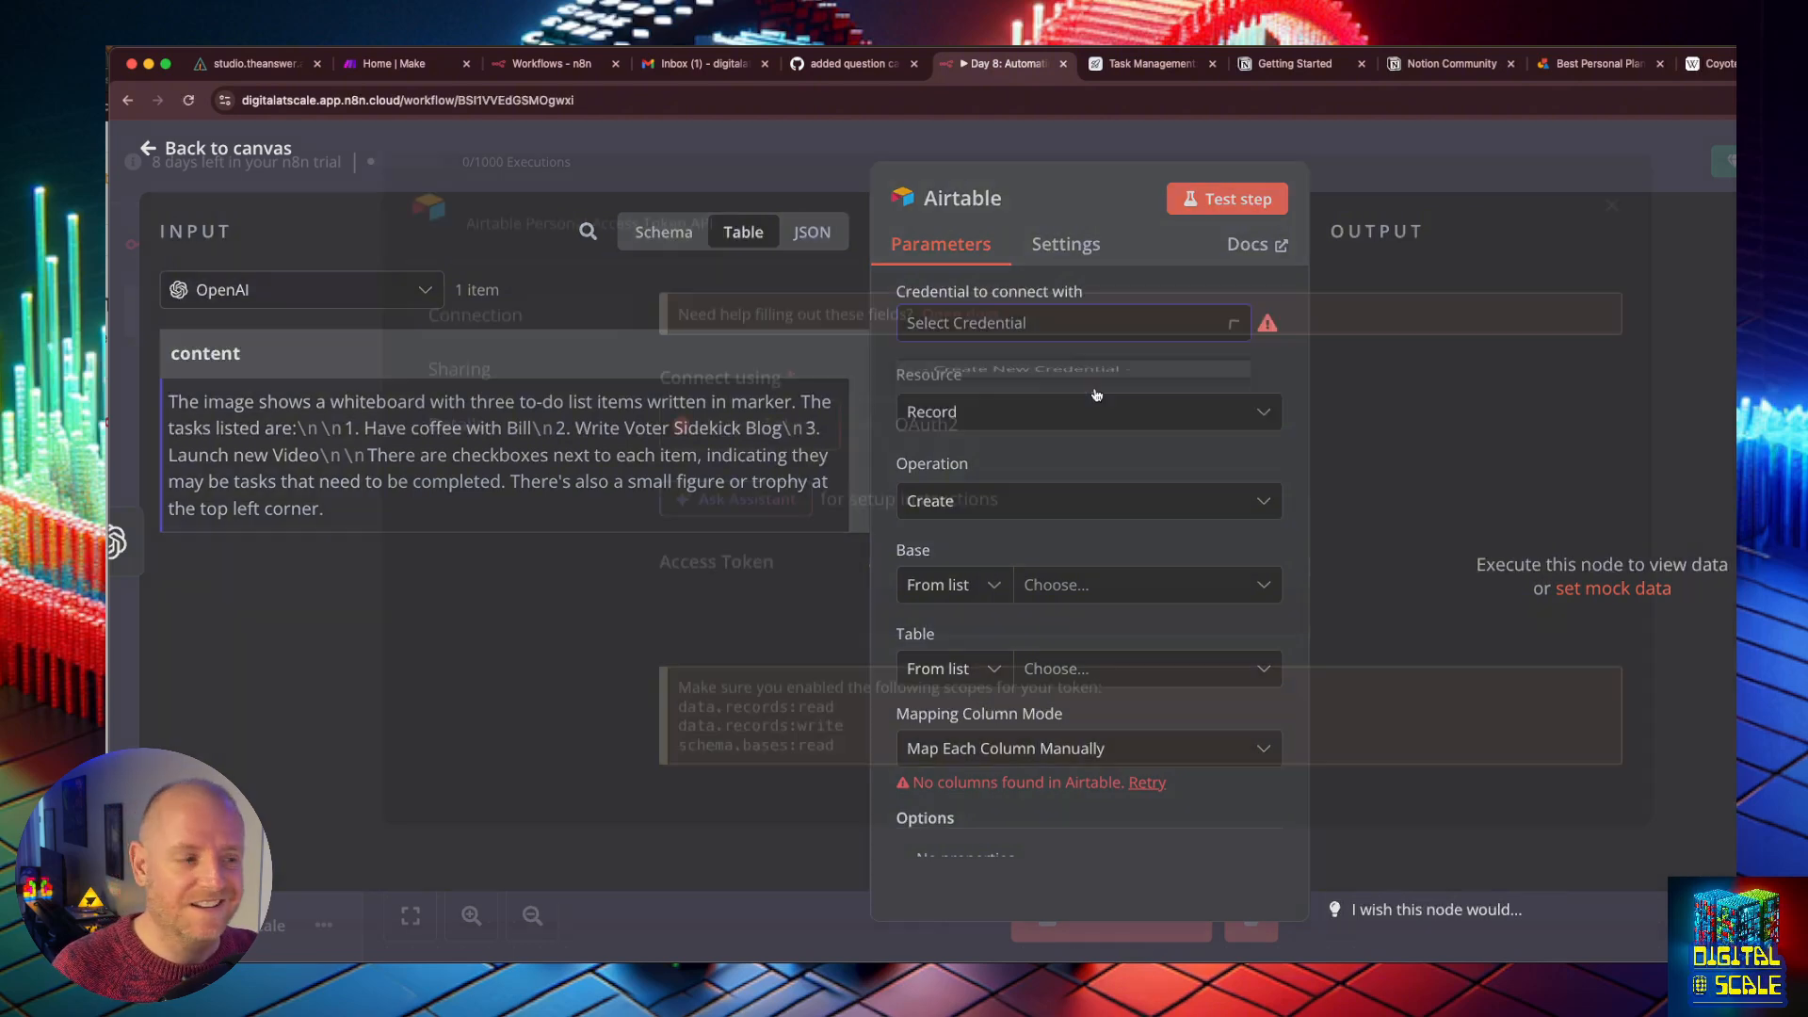
pyautogui.press('super+v')
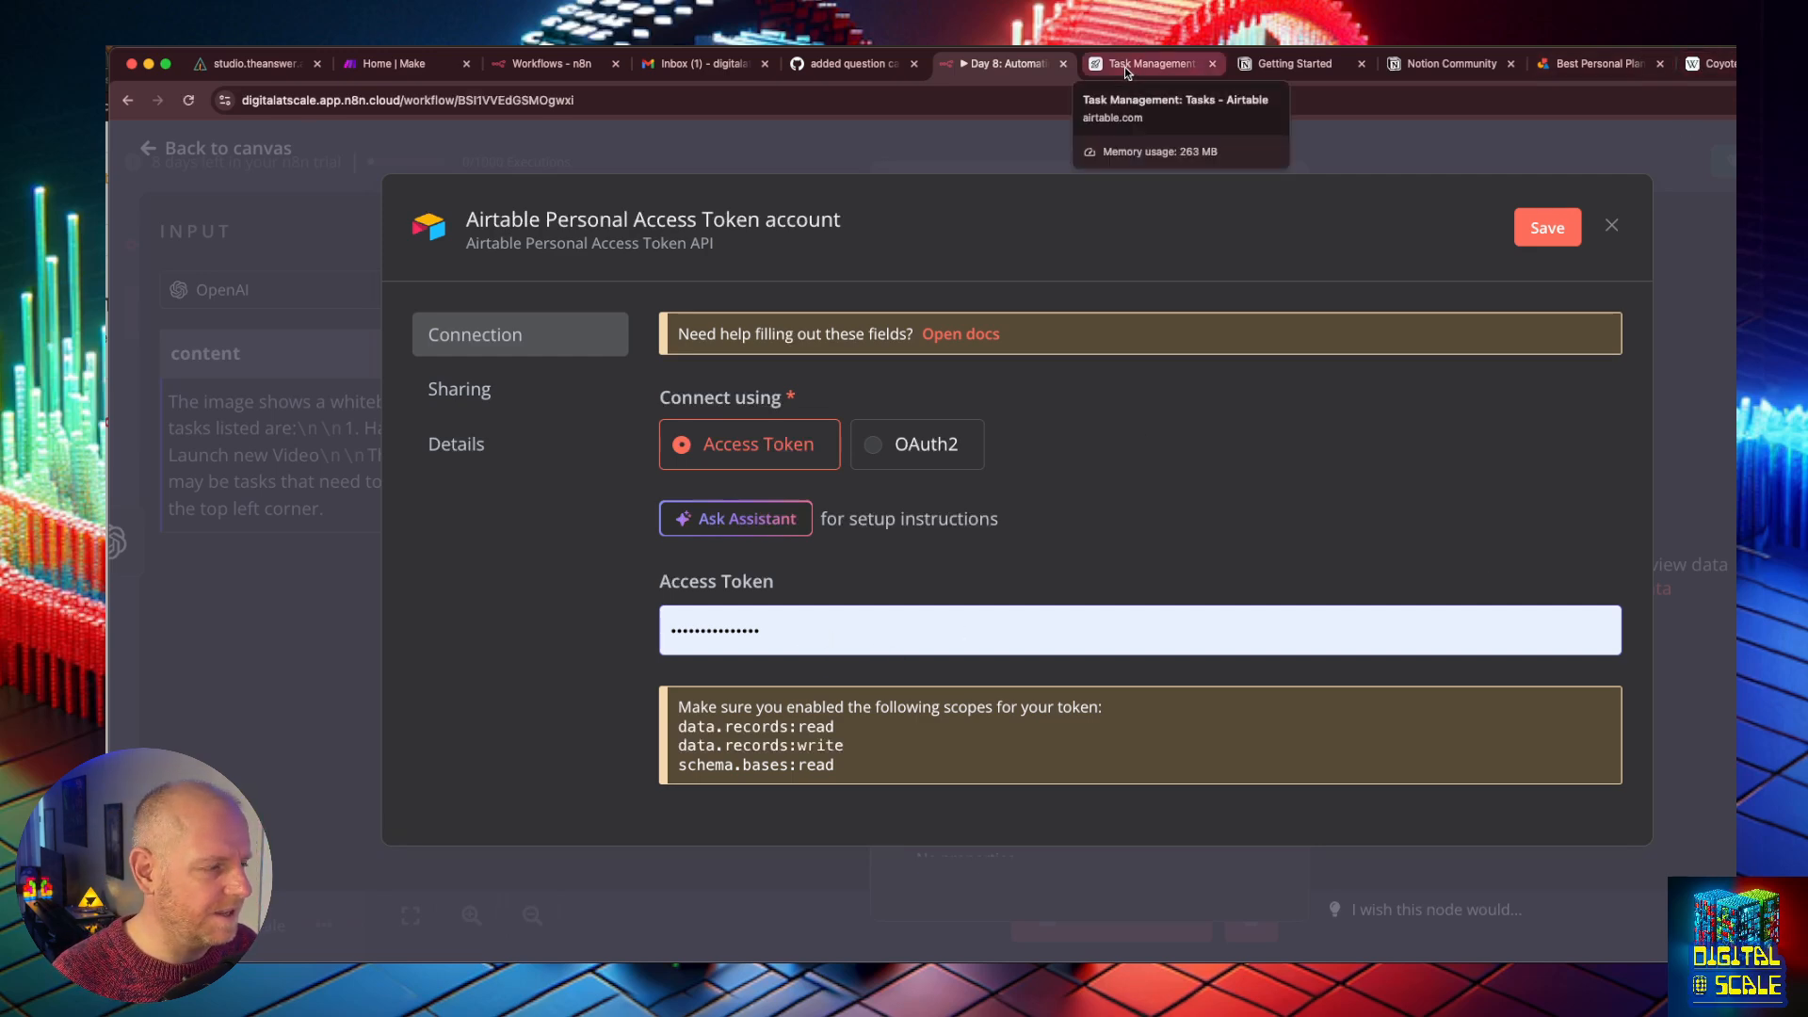
pyautogui.click(1611, 226)
# Step: Go to the n8n credentials list and read the connection notice of the existing Airtable account credential
pyautogui.click(226, 149)
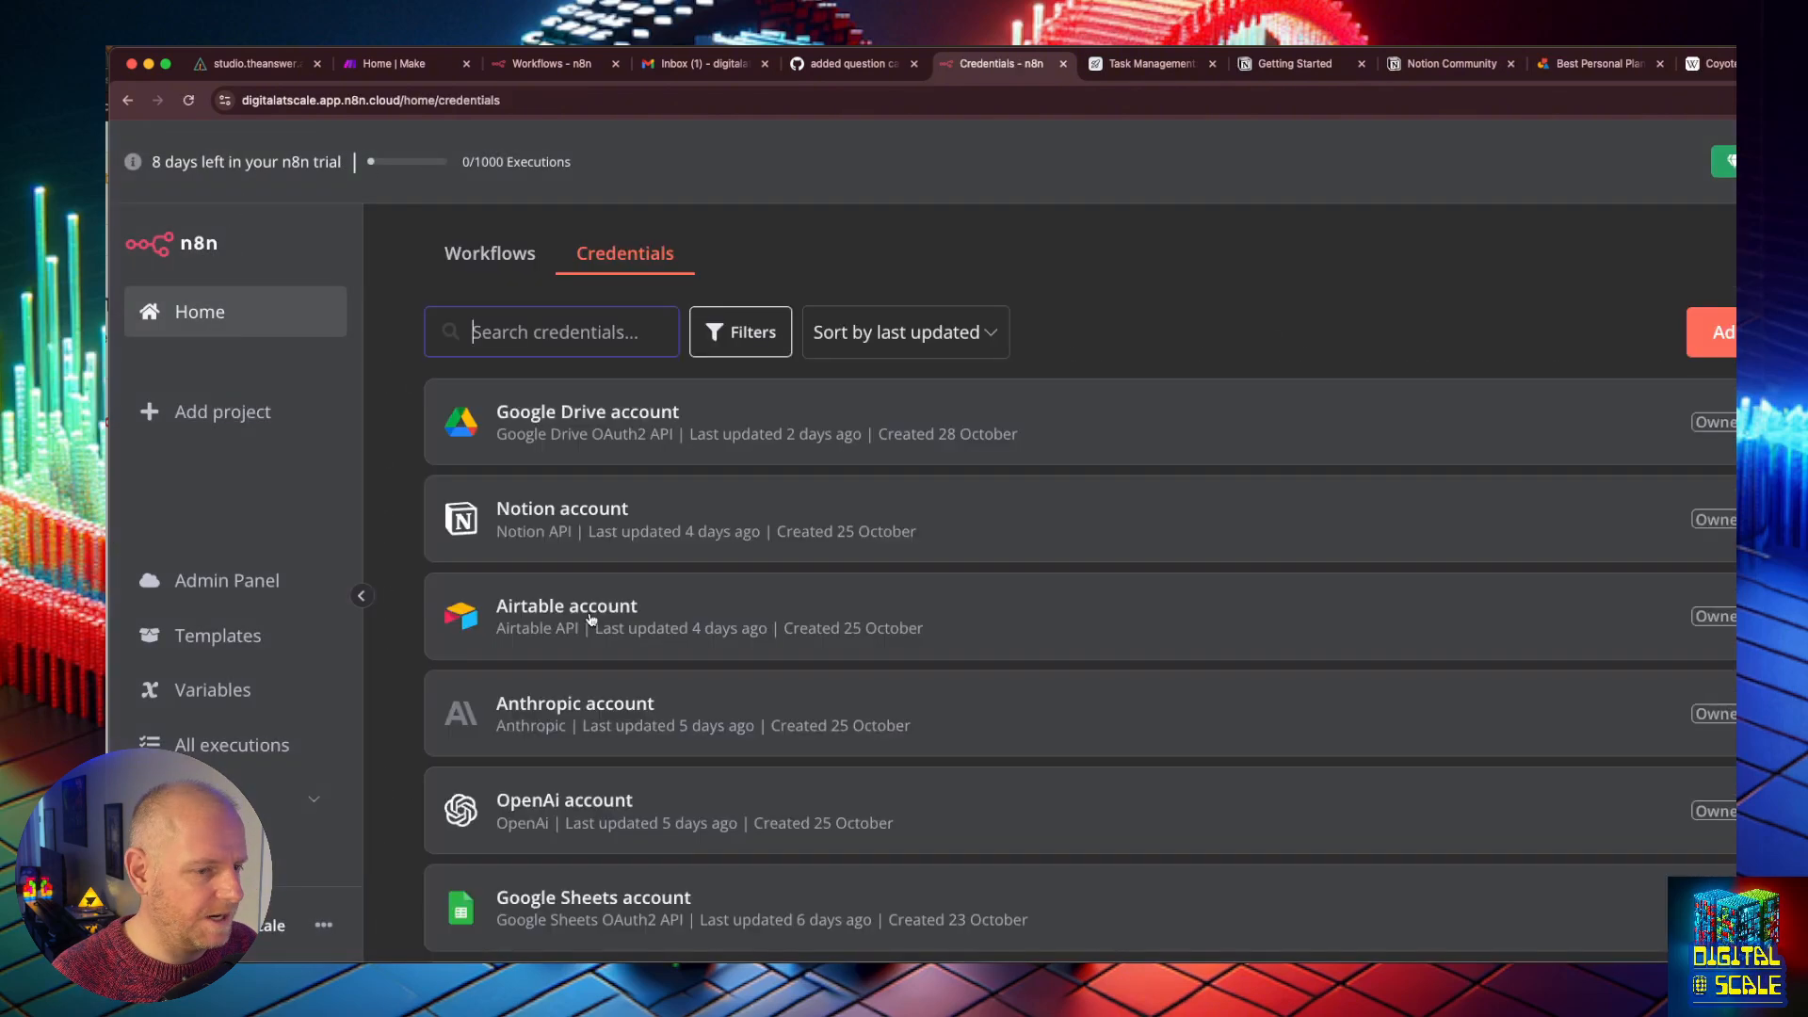
pyautogui.click(597, 617)
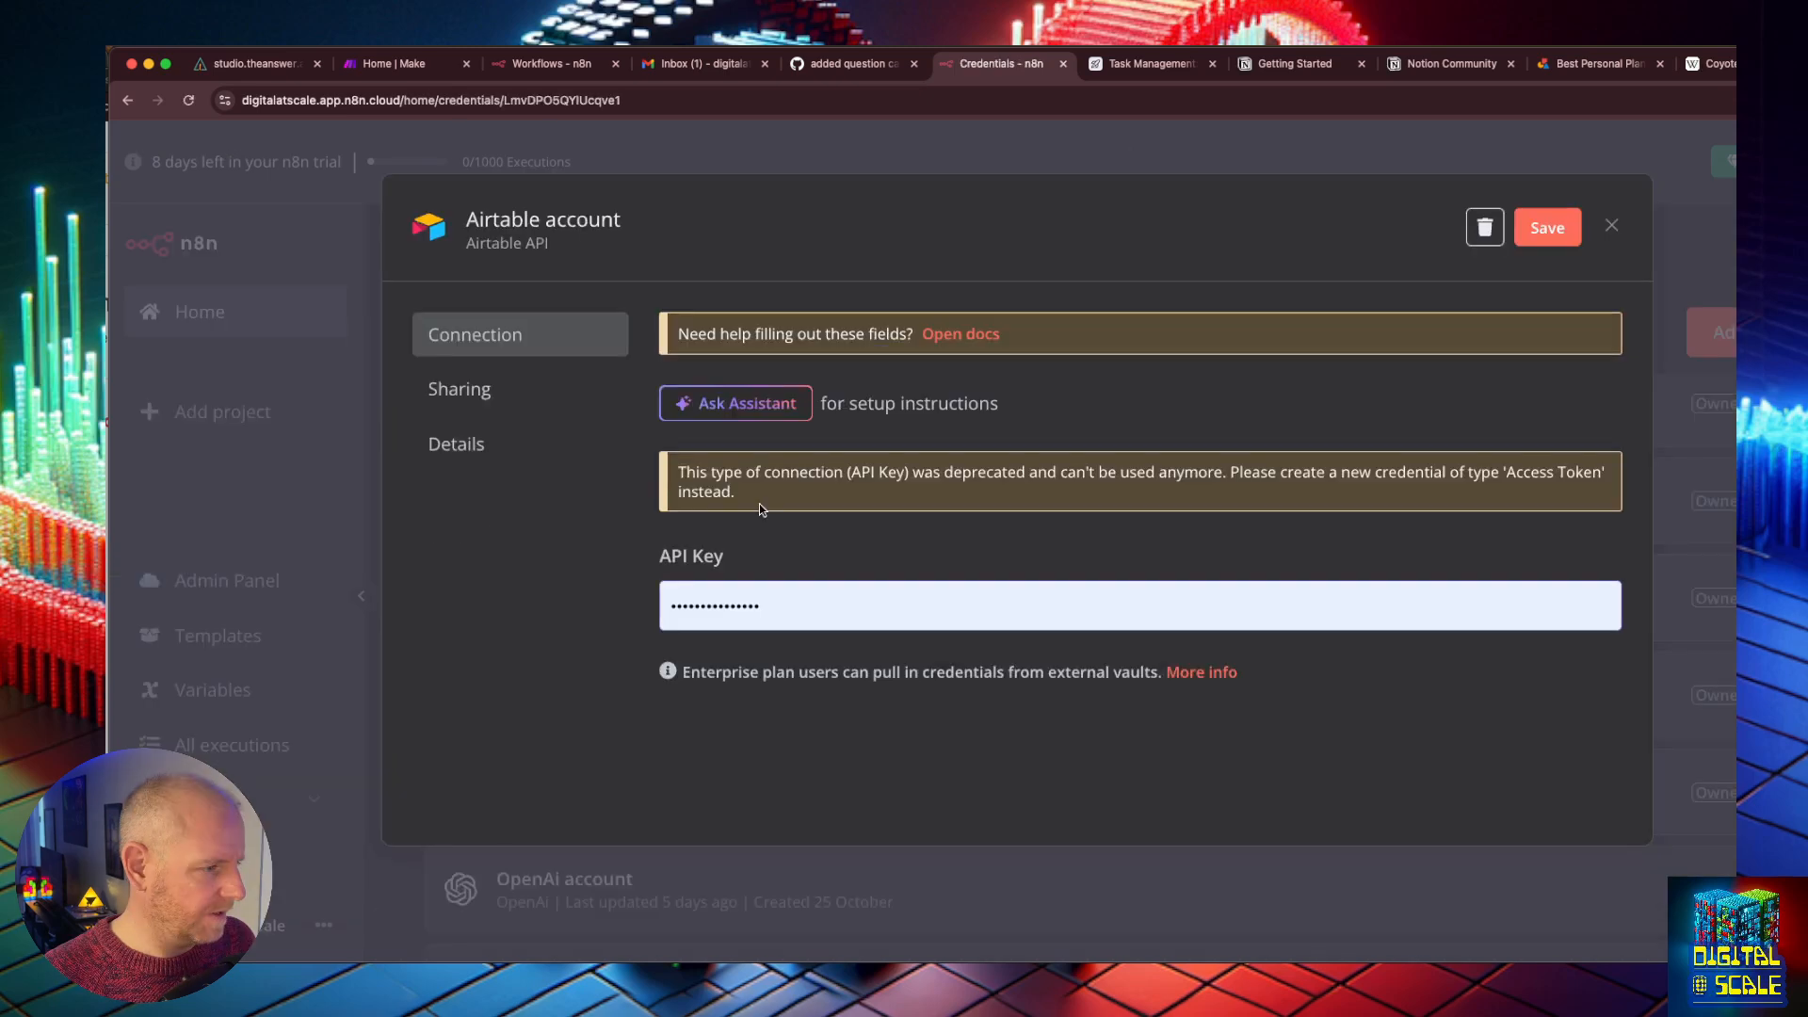
pyautogui.moveTo(736, 494); pyautogui.dragTo(664, 475)
pyautogui.click(708, 482)
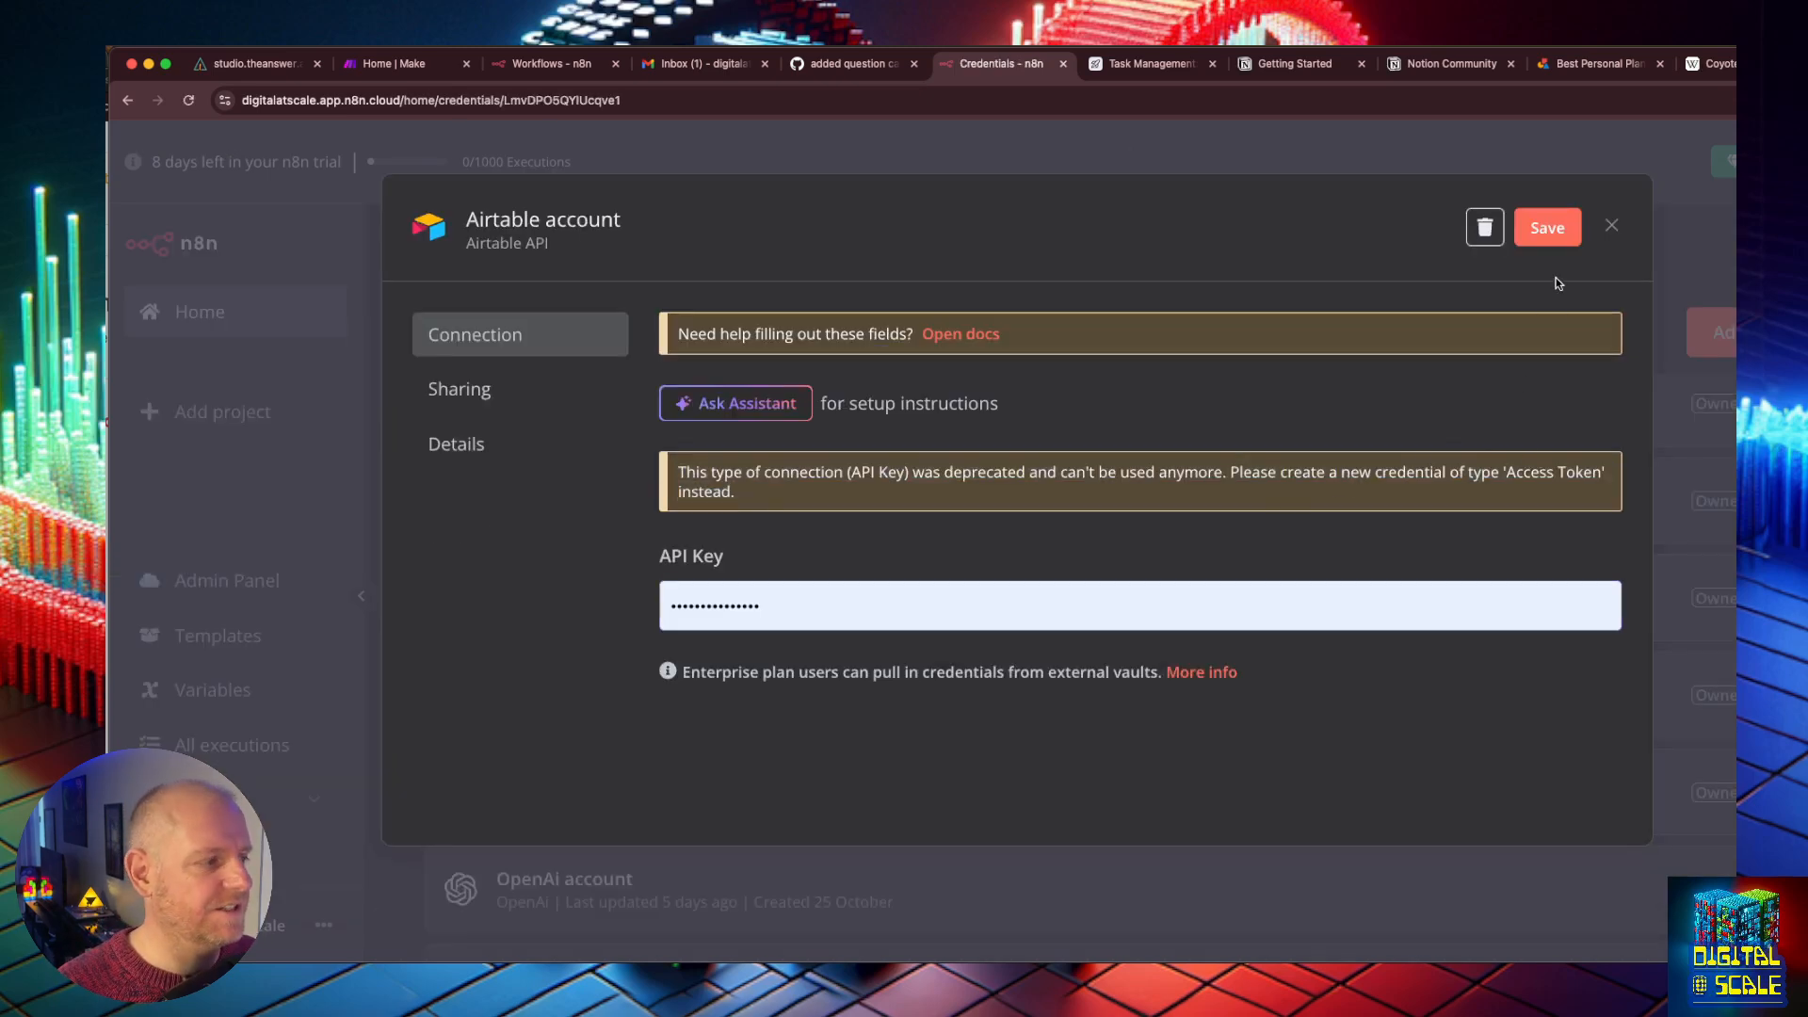
pyautogui.click(1611, 225)
# Step: Add a new credential of type Airtable Personal Access Token API, fill in its access token and save it
pyautogui.click(1712, 331)
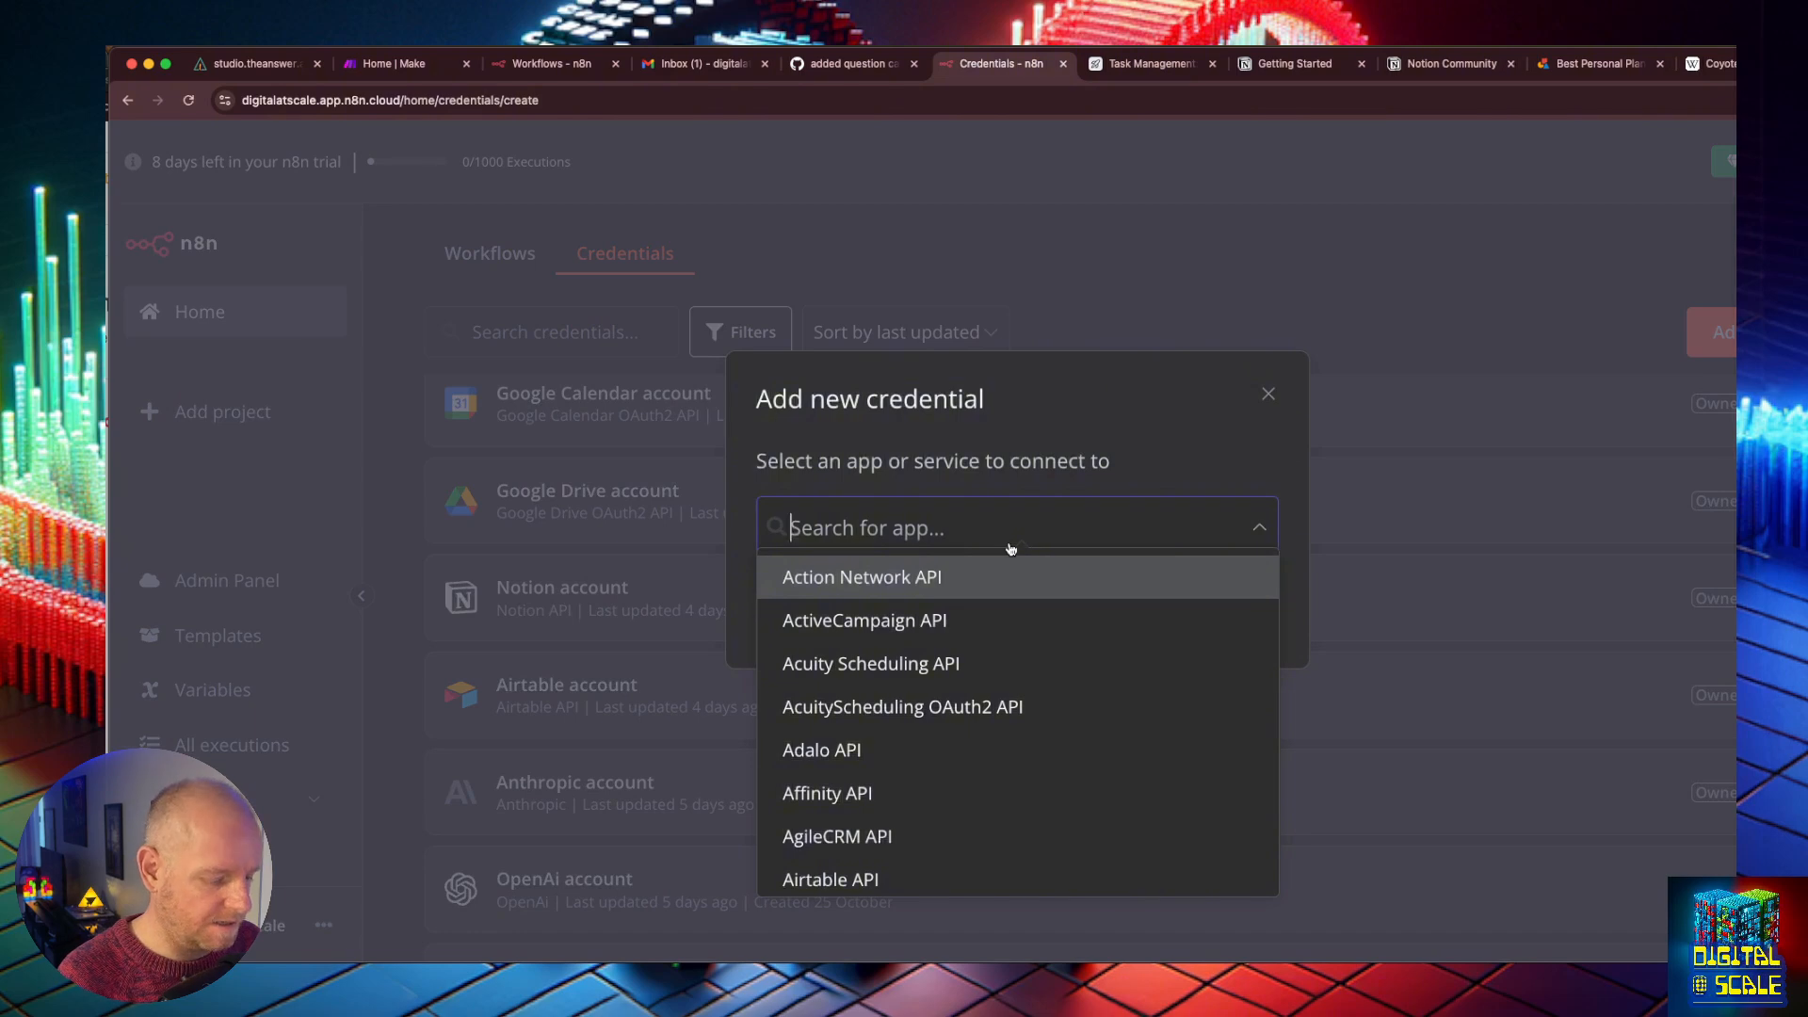
pyautogui.write('Air')
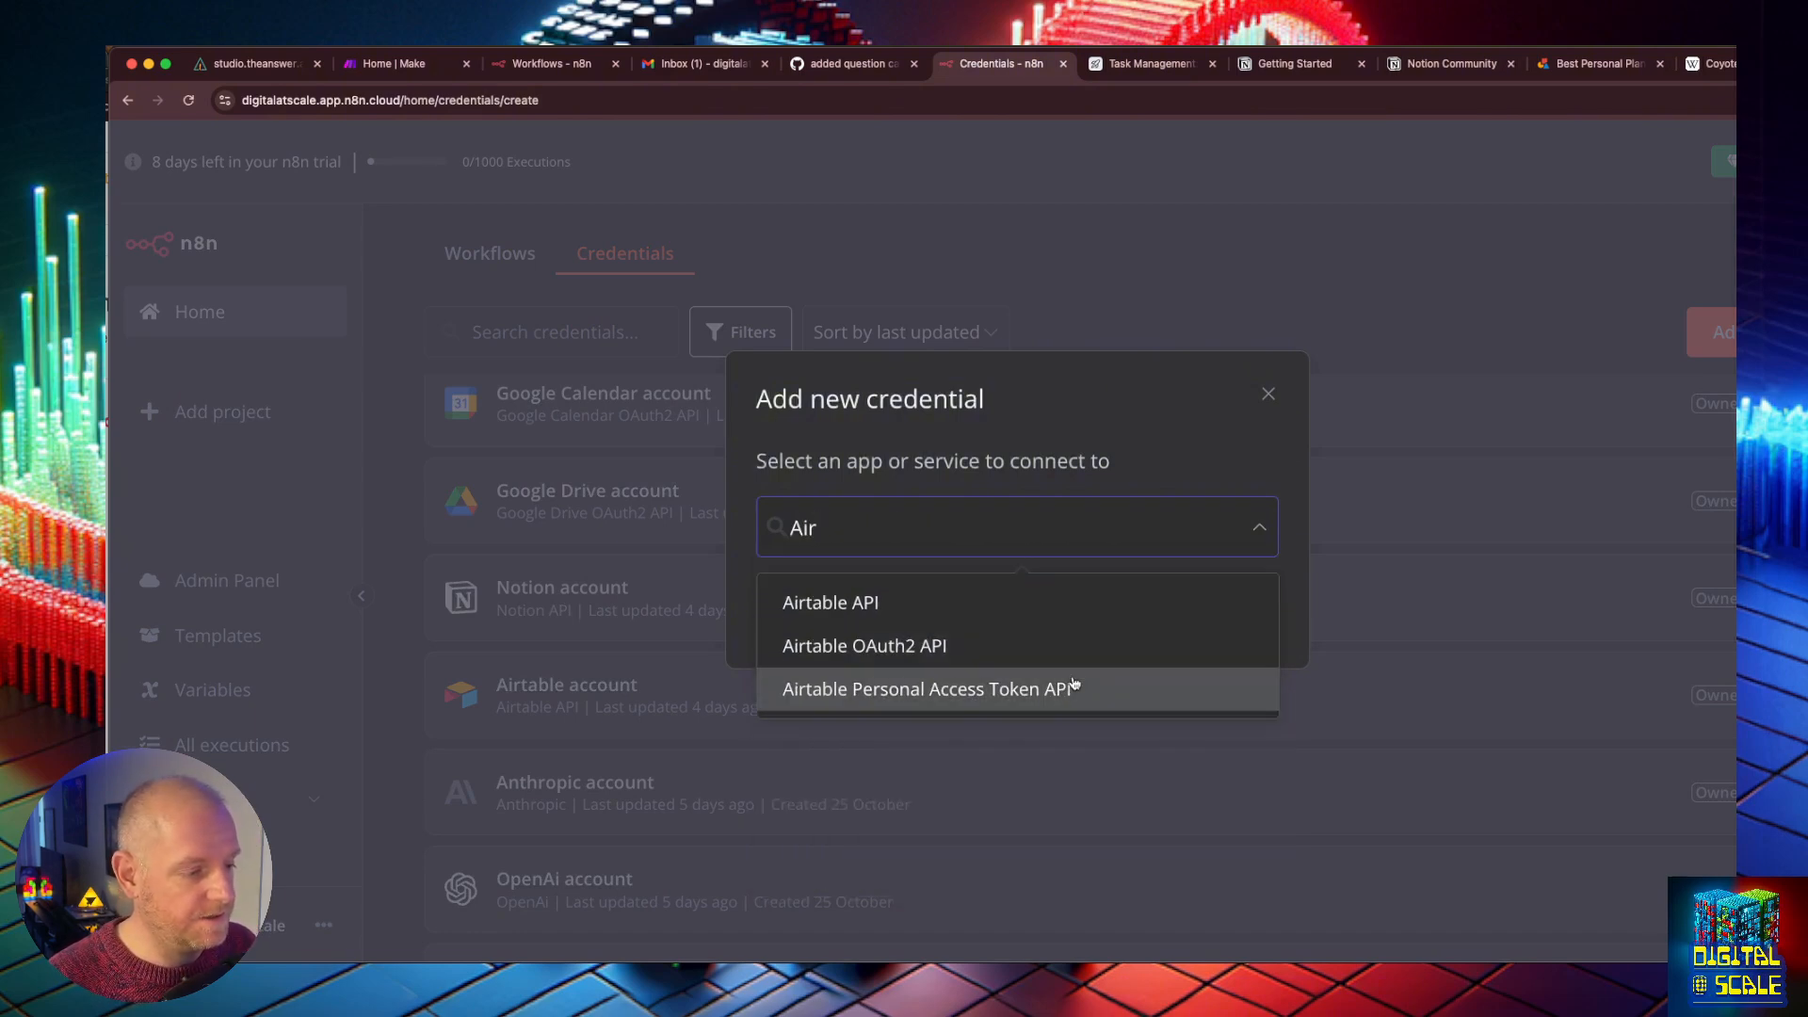
pyautogui.click(1073, 684)
pyautogui.click(1191, 629)
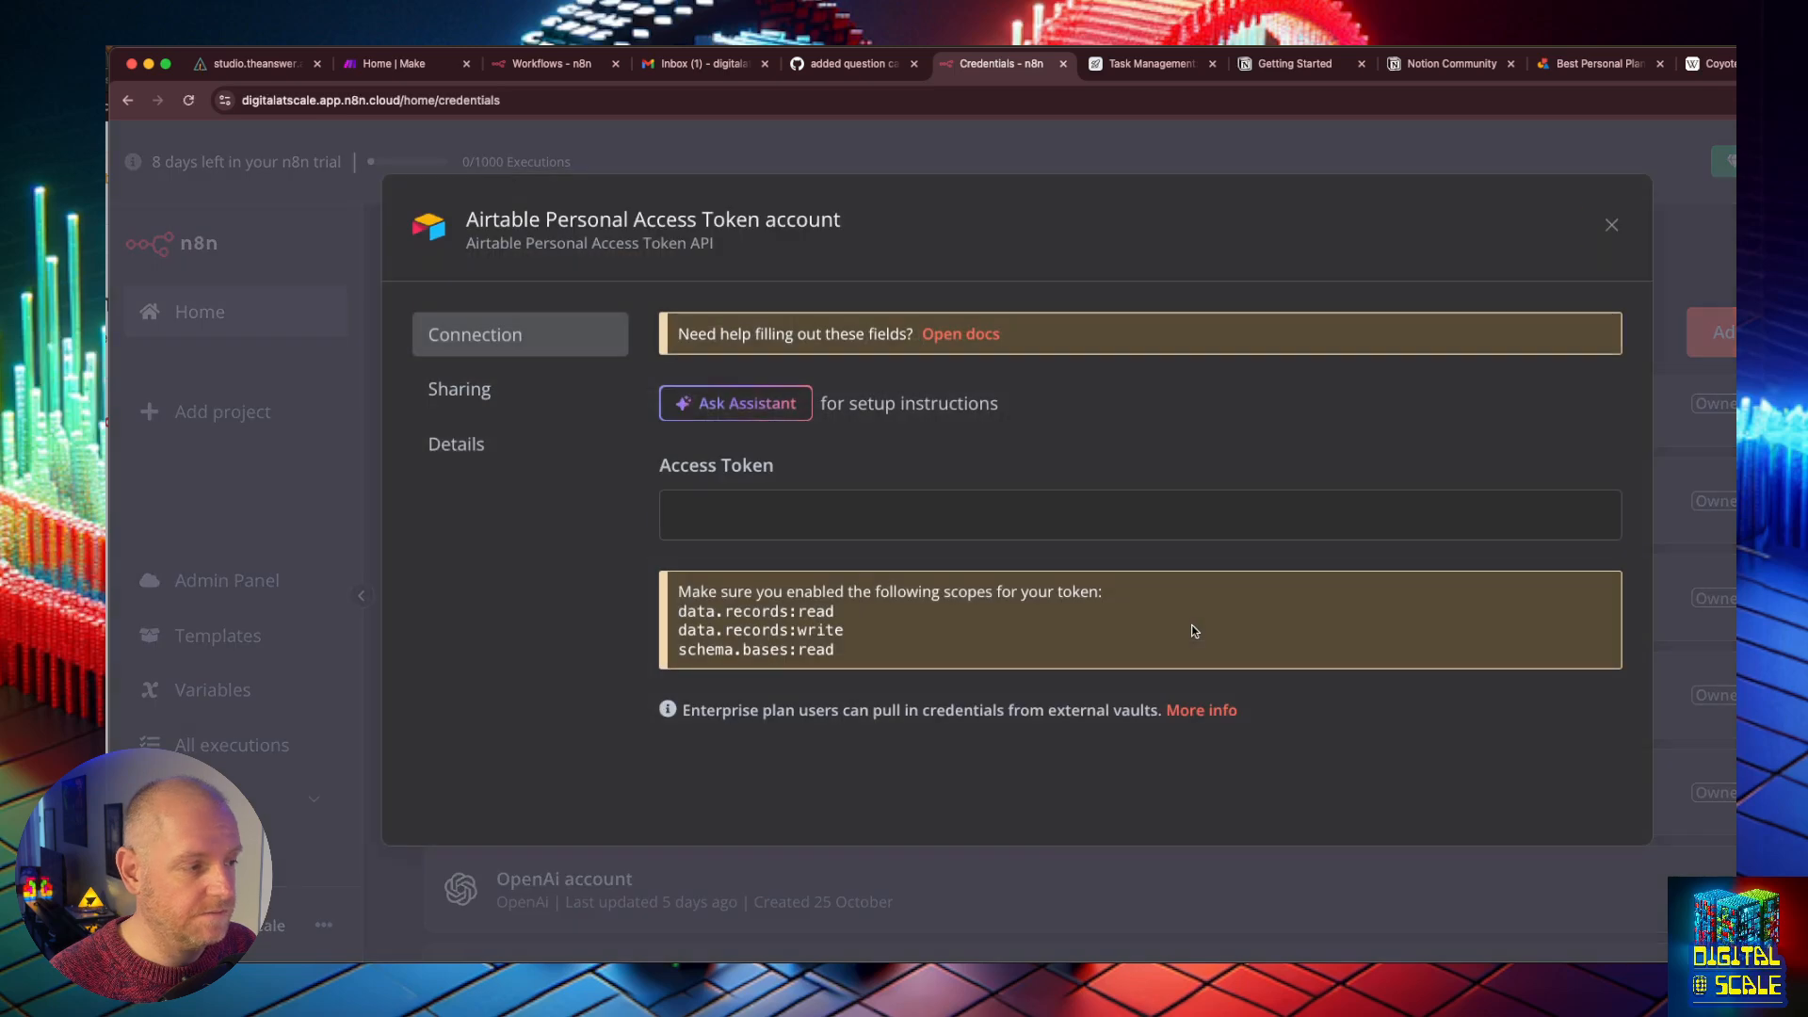
pyautogui.press('super+v')
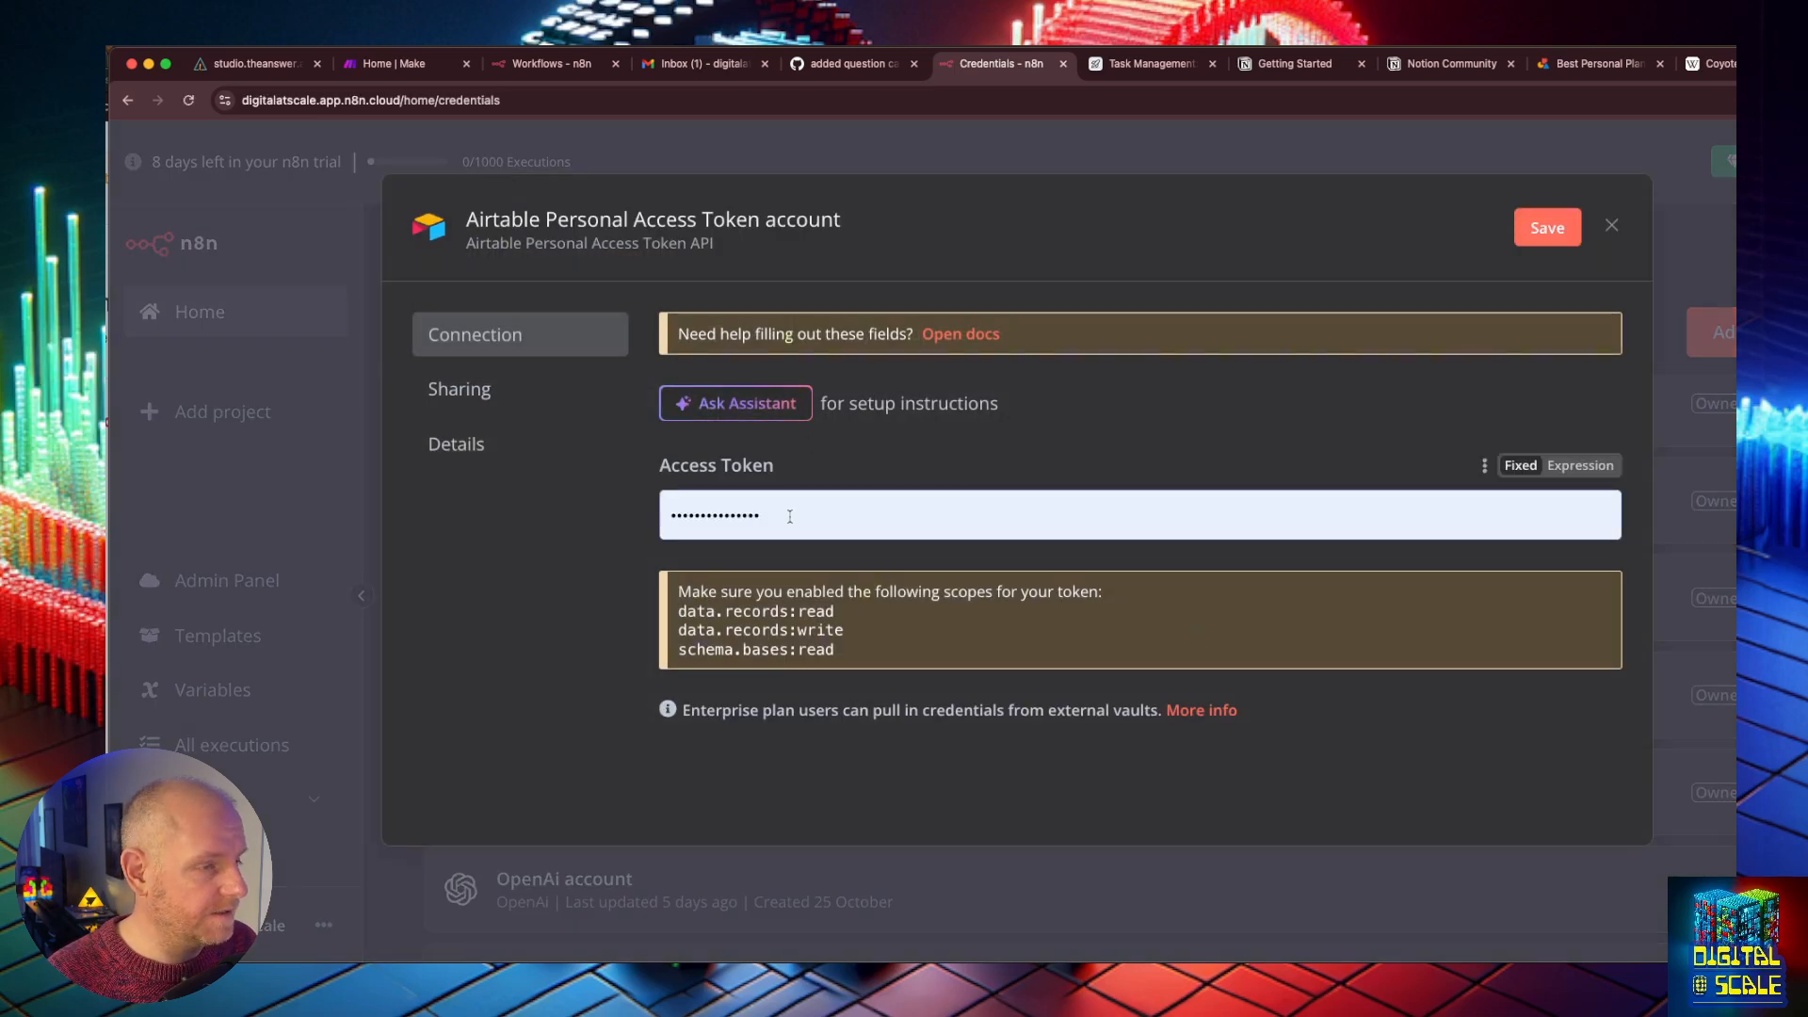
pyautogui.moveTo(1142, 64); pyautogui.dragTo(311, 223)
pyautogui.click(1065, 364)
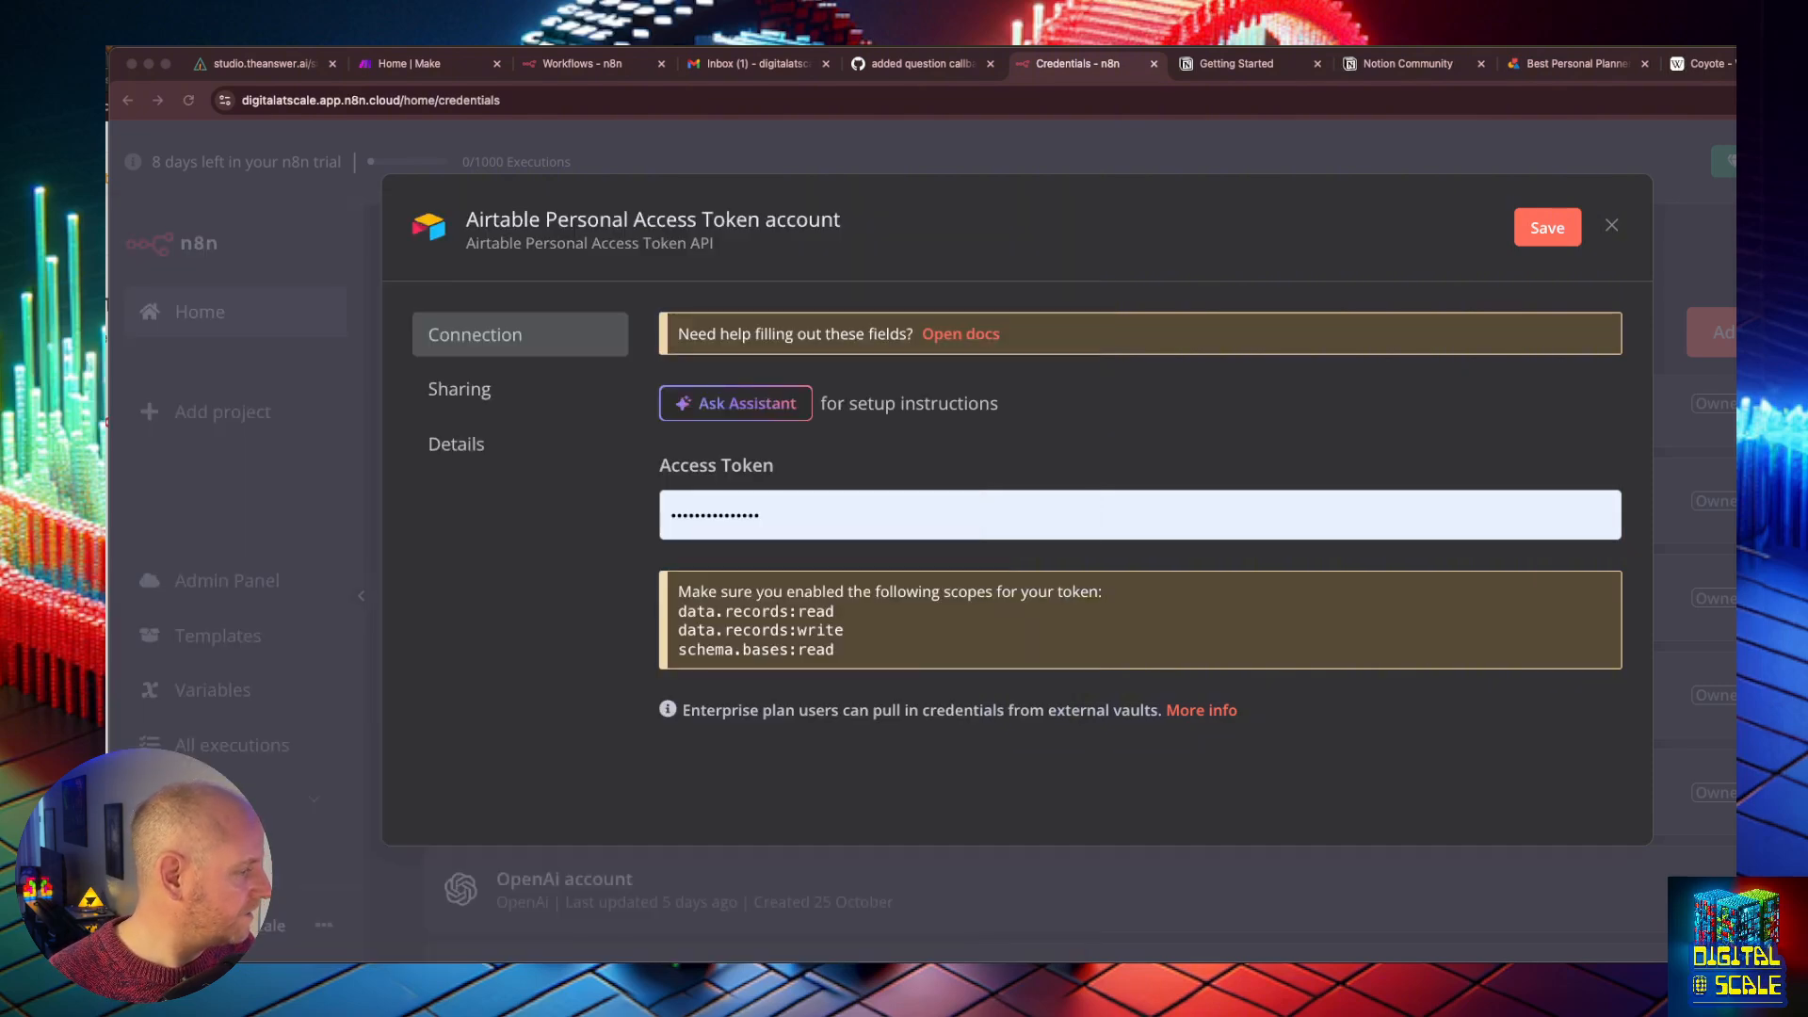
pyautogui.click(1547, 227)
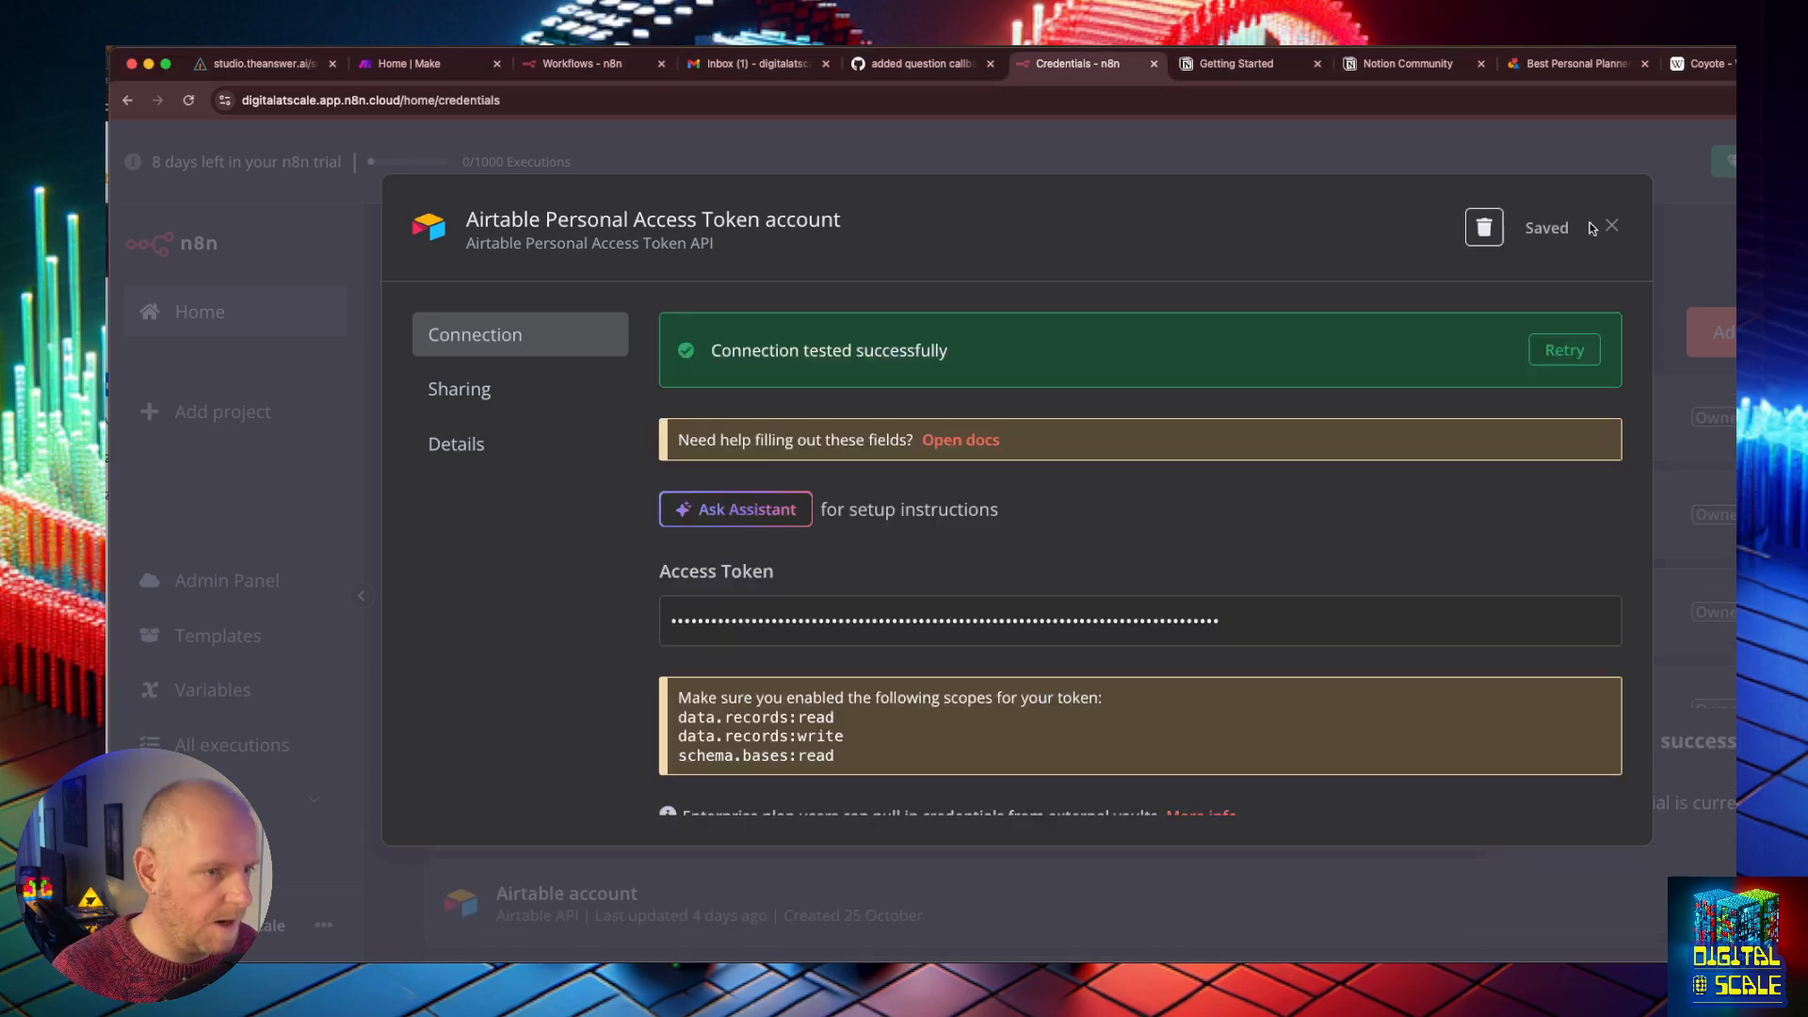
pyautogui.click(1611, 224)
pyautogui.click(1506, 166)
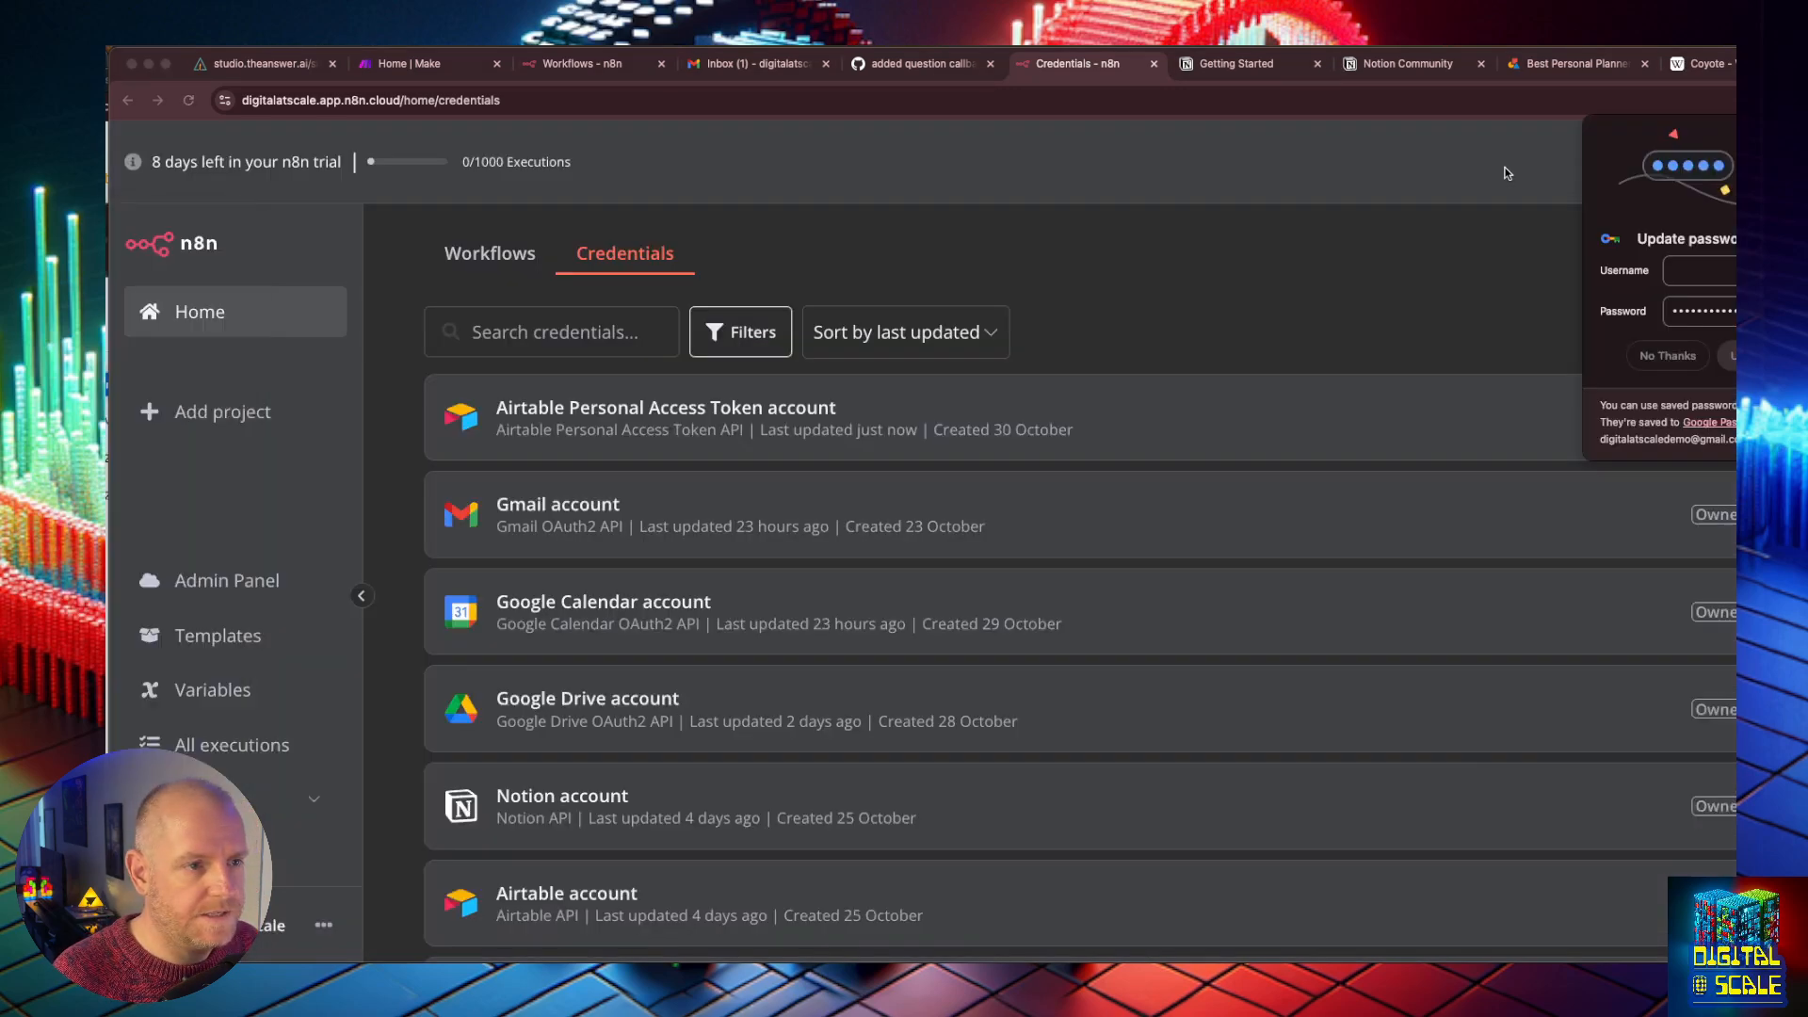
# Step: Dismiss the password update prompt and delete the old Airtable API credential from the n8n credentials list
pyautogui.click(1286, 200)
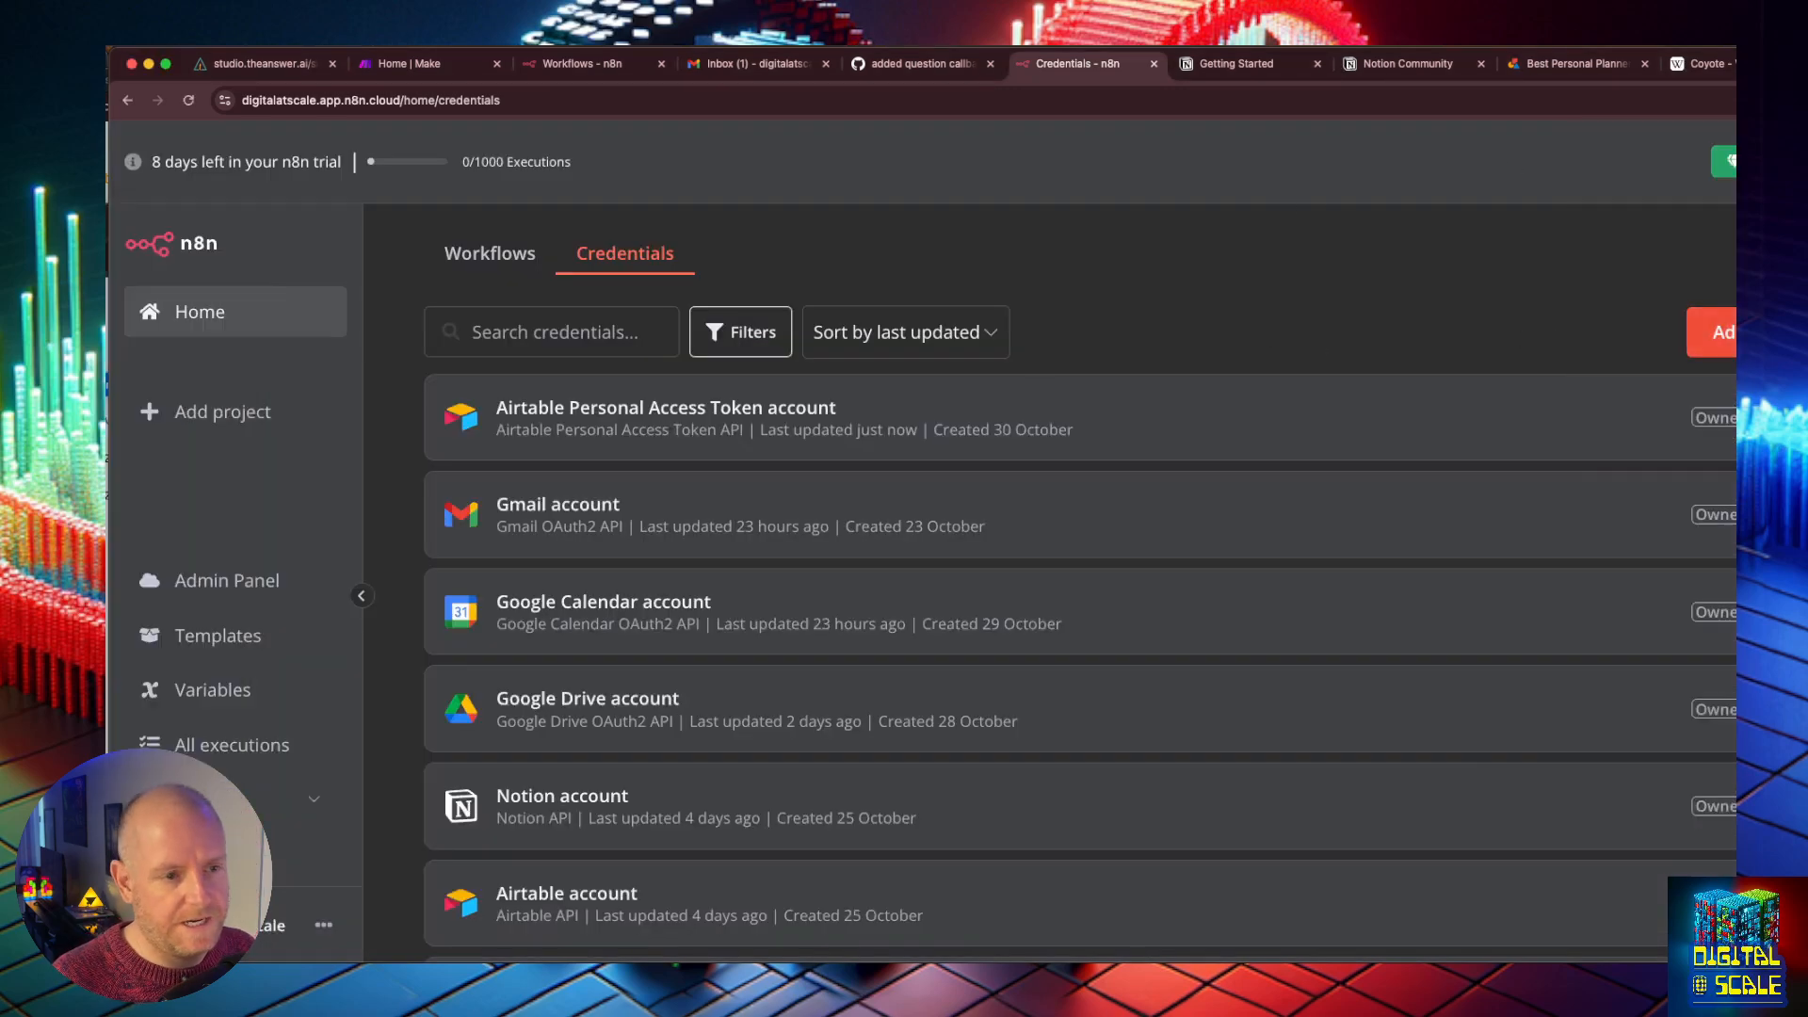
pyautogui.scroll(-3, 1377, 513)
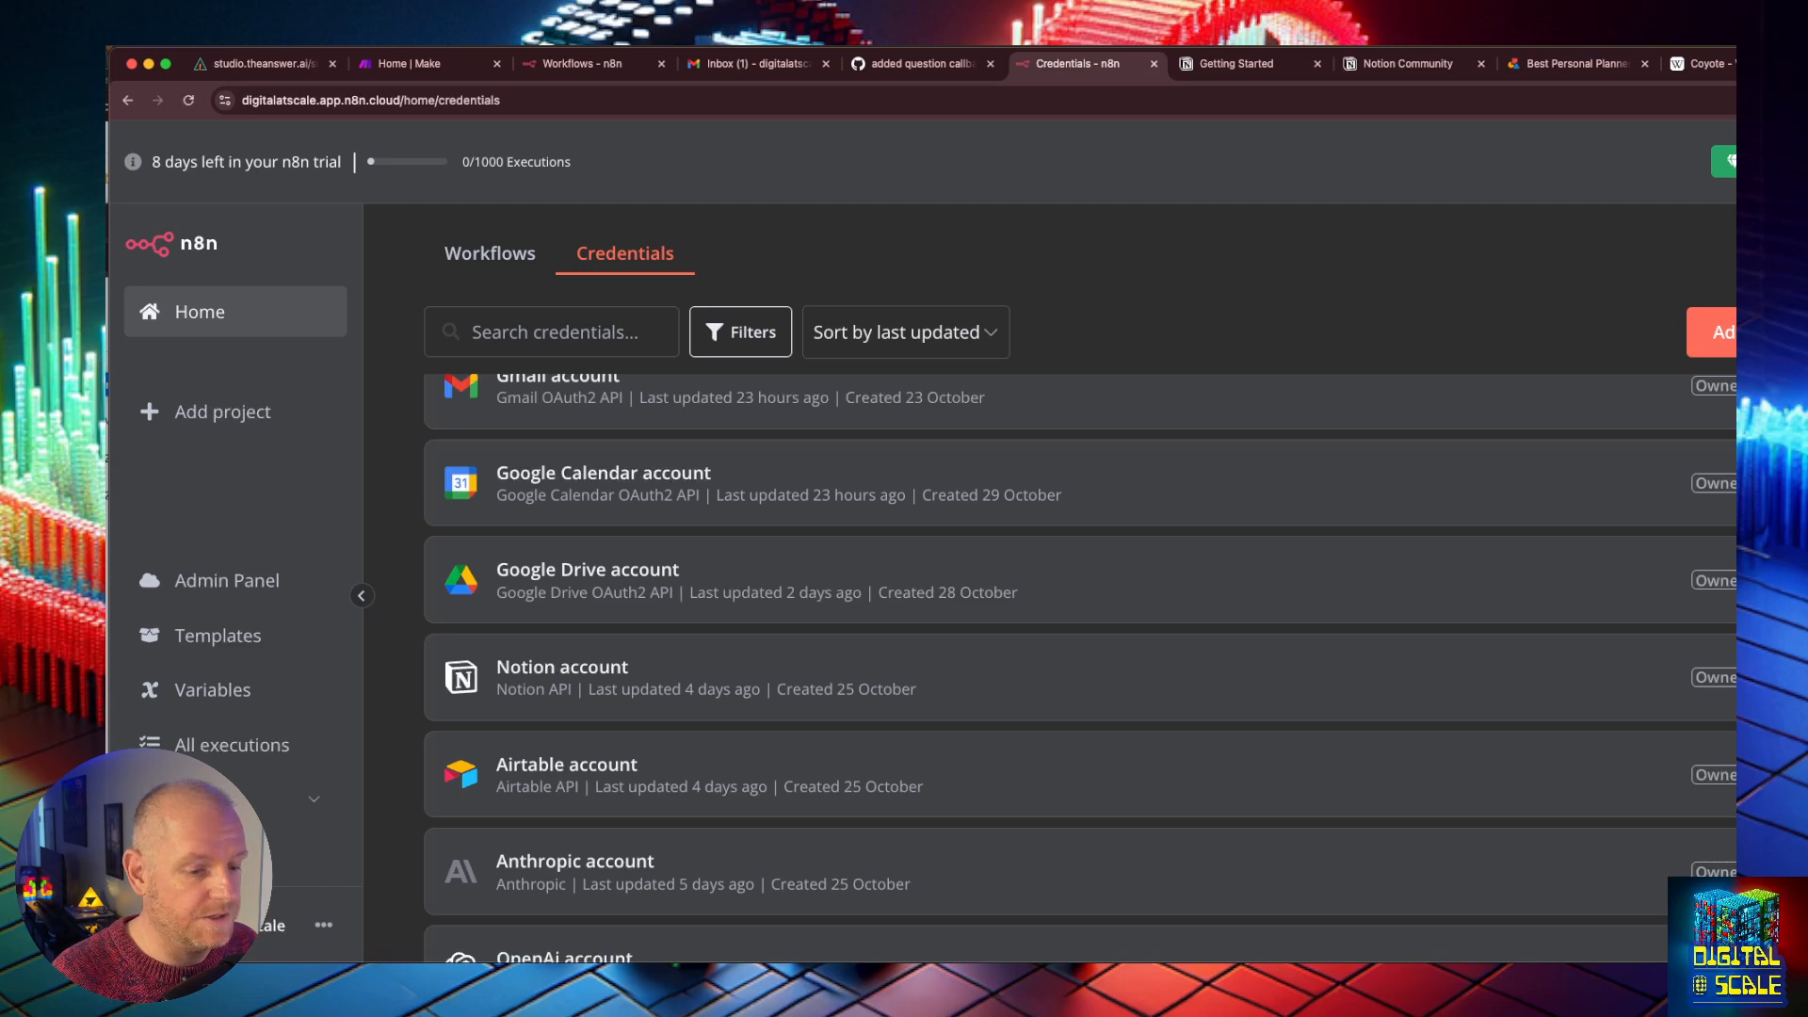
pyautogui.click(1213, 611)
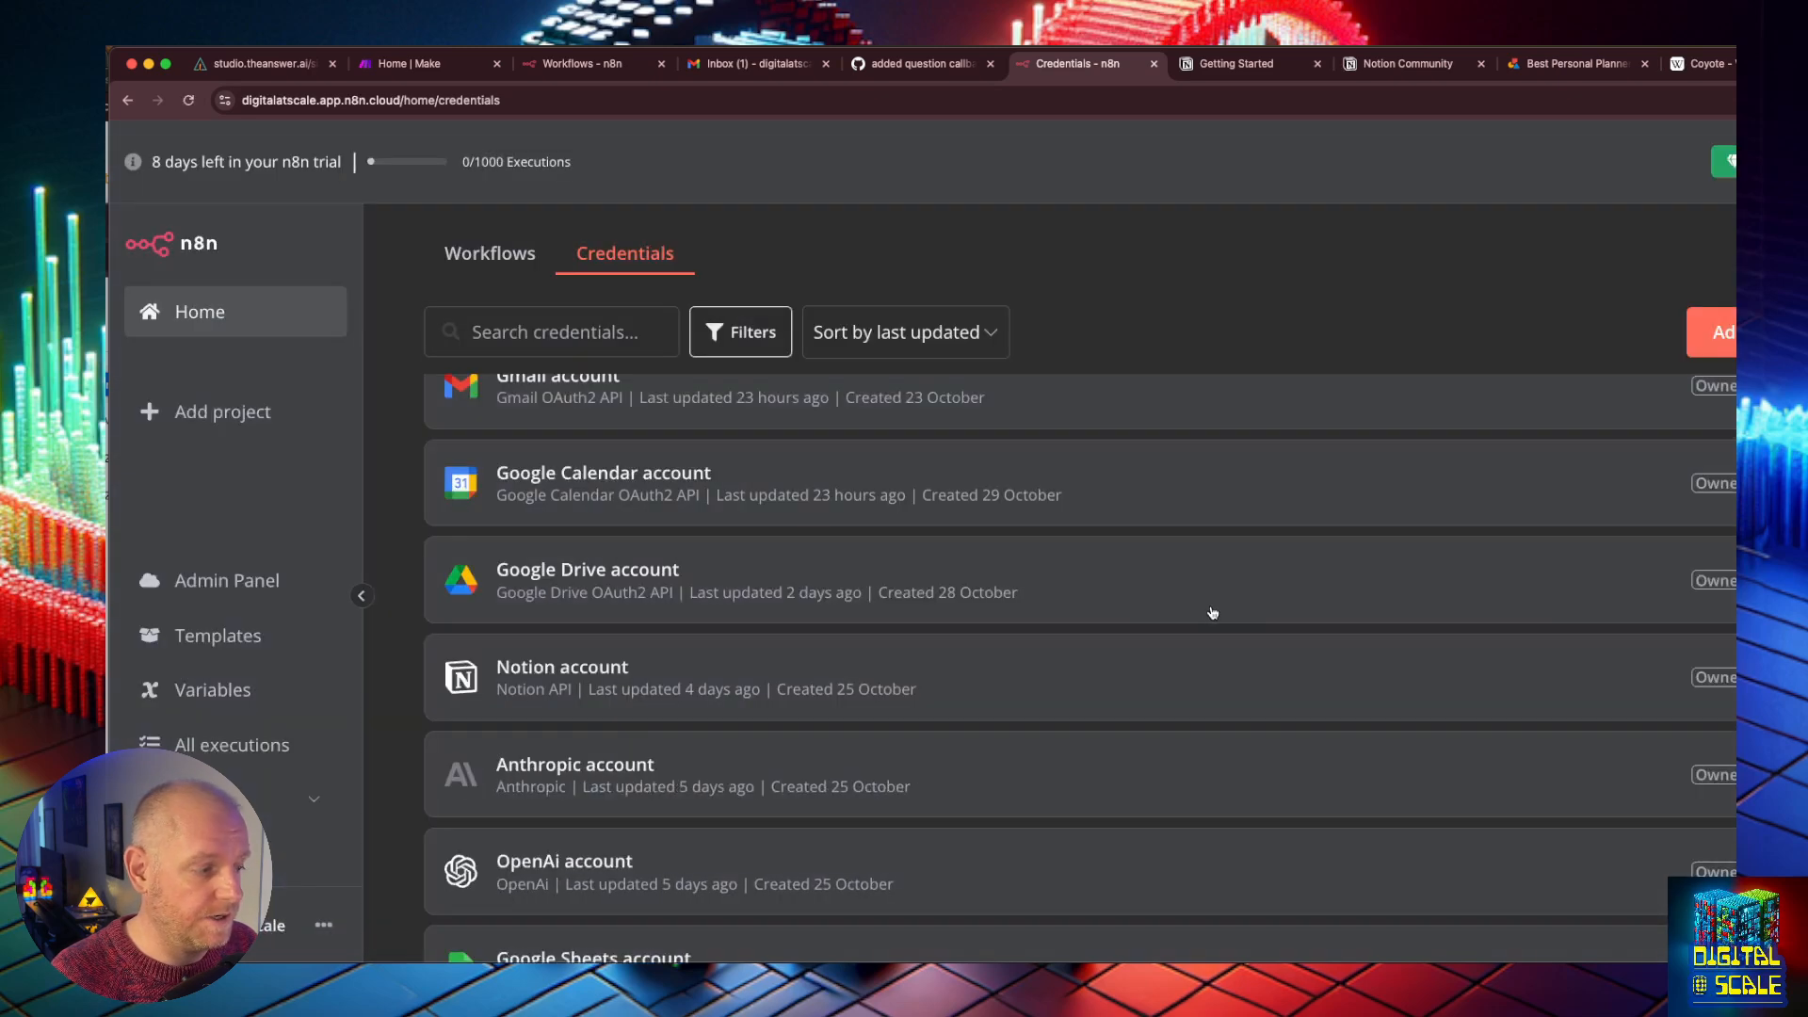
pyautogui.scroll(2, 1177, 616)
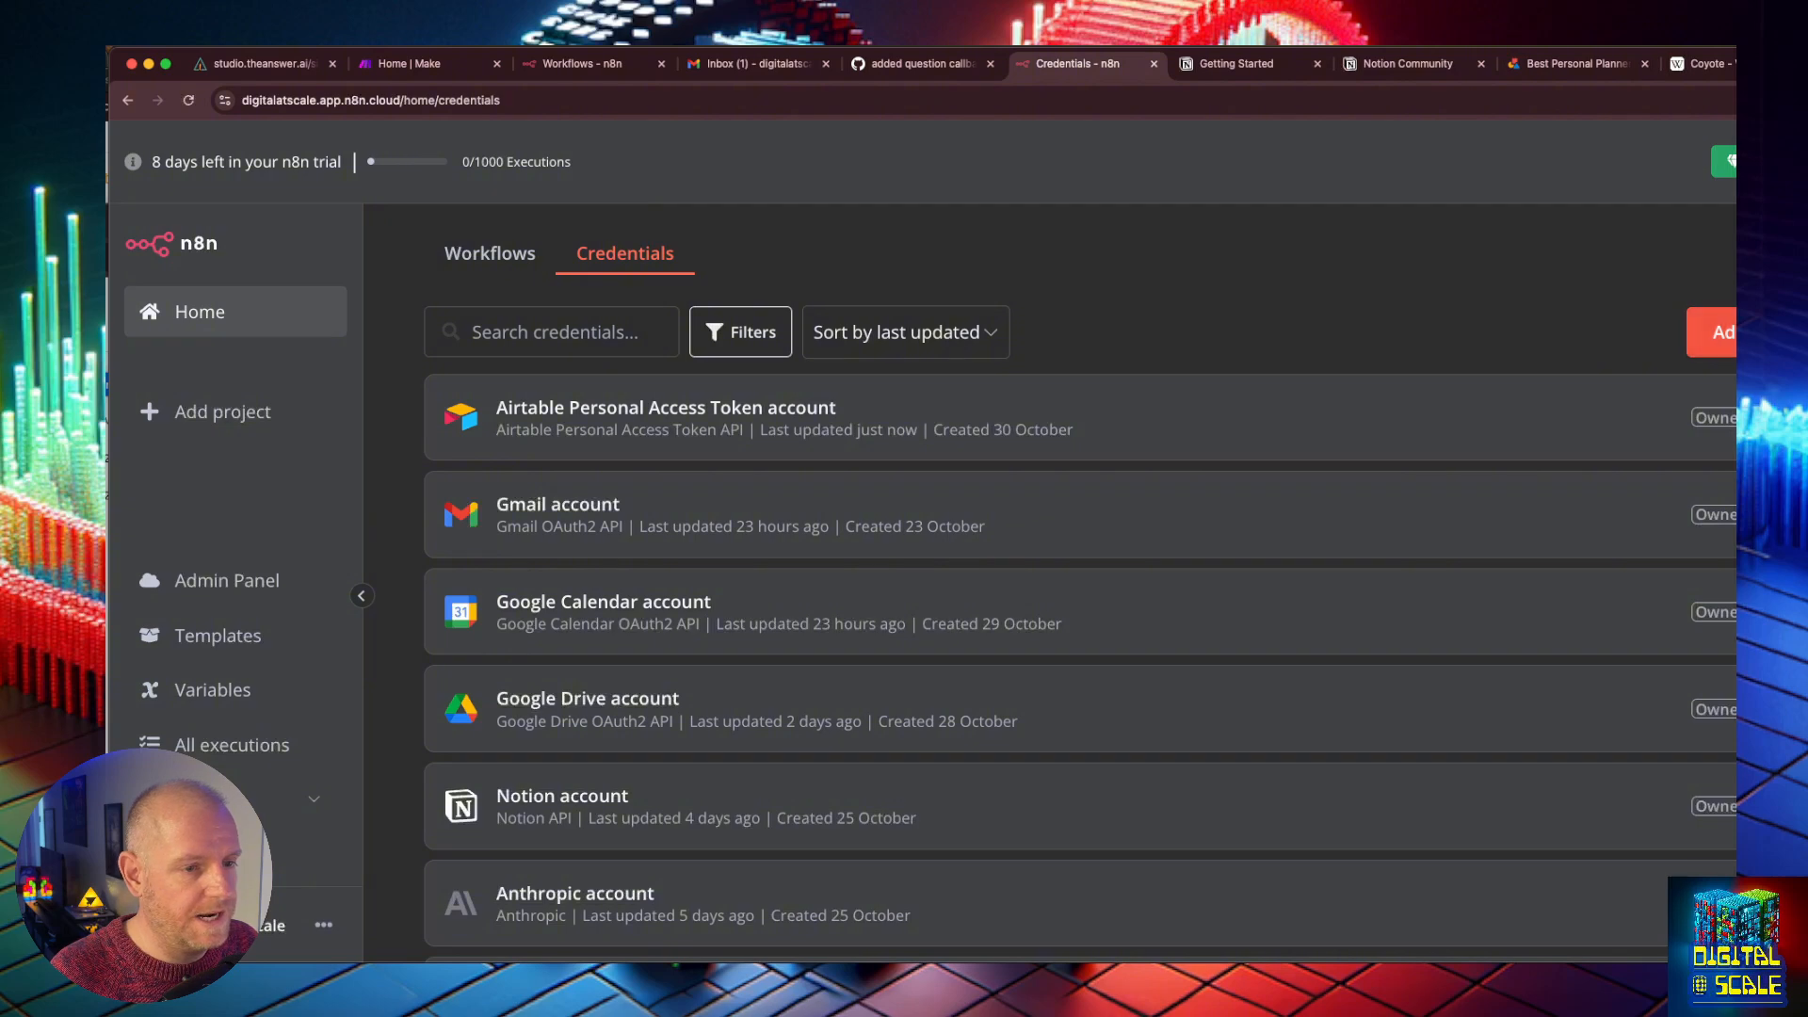
# Step: Look up Airtable among the credential types for a new credential, and bring the Airtable Builder Hub browser window onto the main screen
pyautogui.click(1713, 332)
pyautogui.write('Airt')
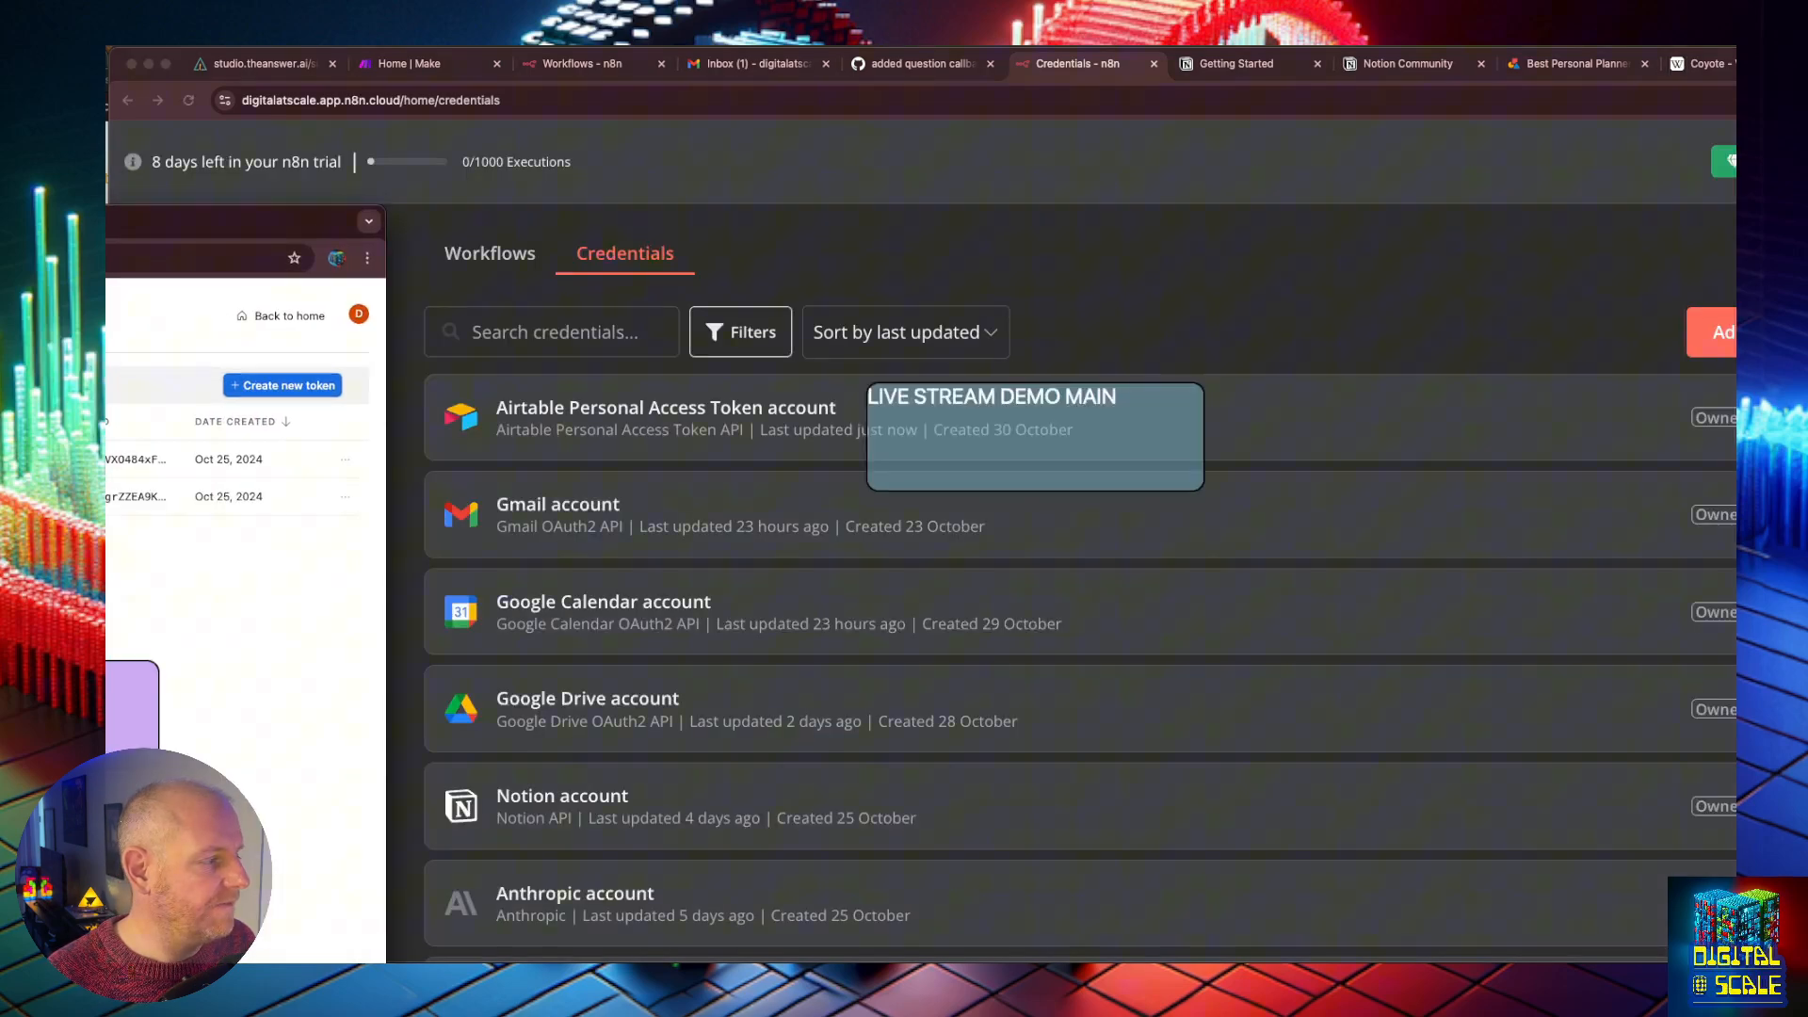
pyautogui.moveTo(107, 223); pyautogui.dragTo(918, 423)
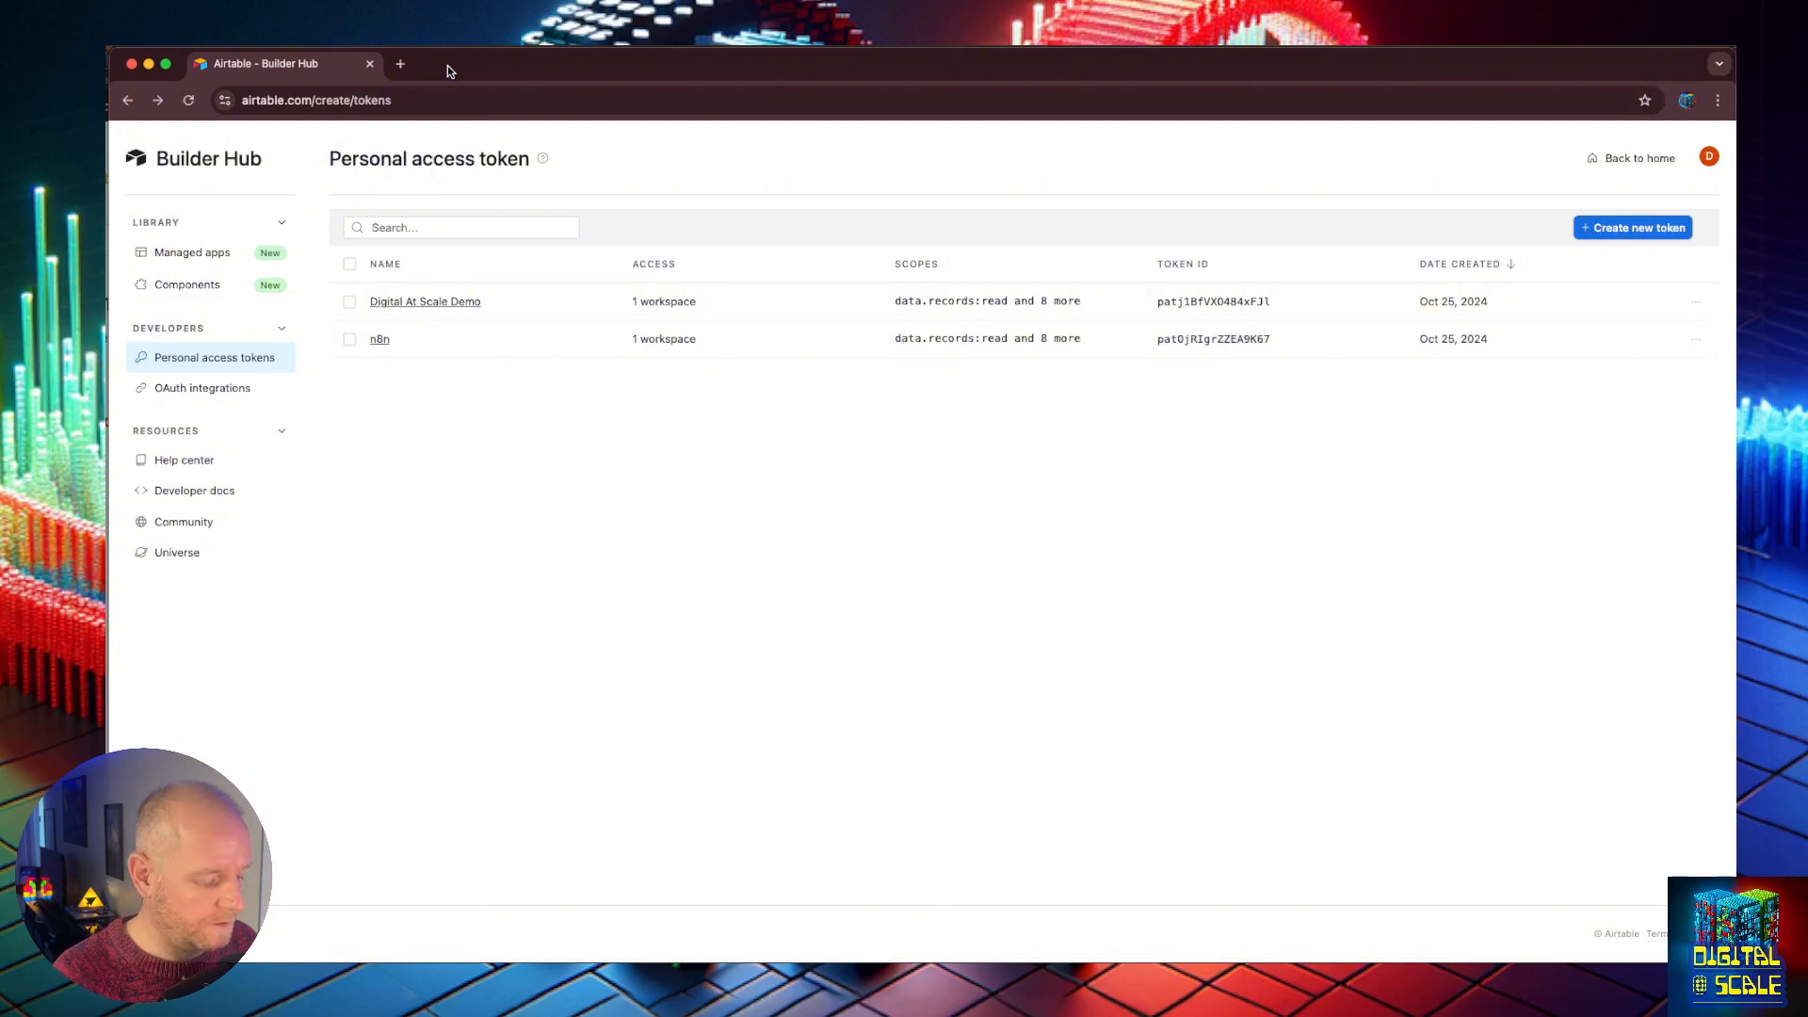
# Step: Load the Airtable home page in a new browser tab and go to the account's Builder Hub personal access tokens
pyautogui.press('super+t')
pyautogui.write('air')
pyautogui.press('Return')
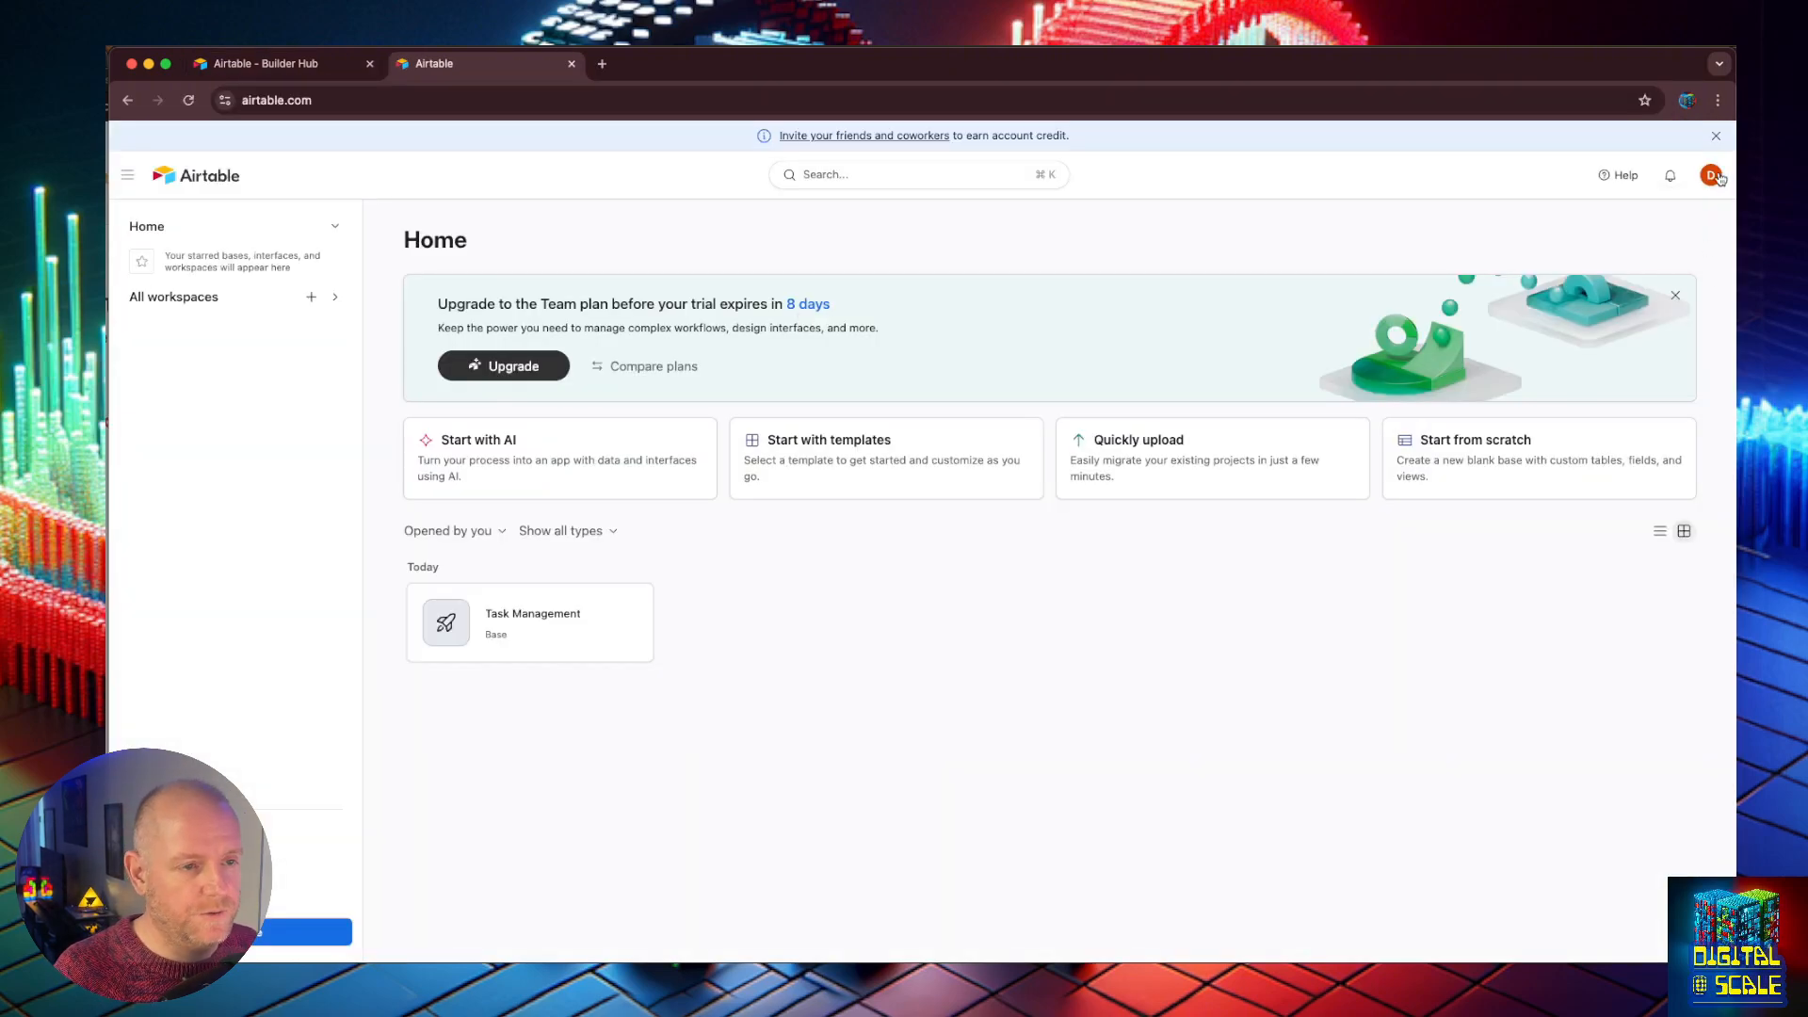
pyautogui.click(1713, 176)
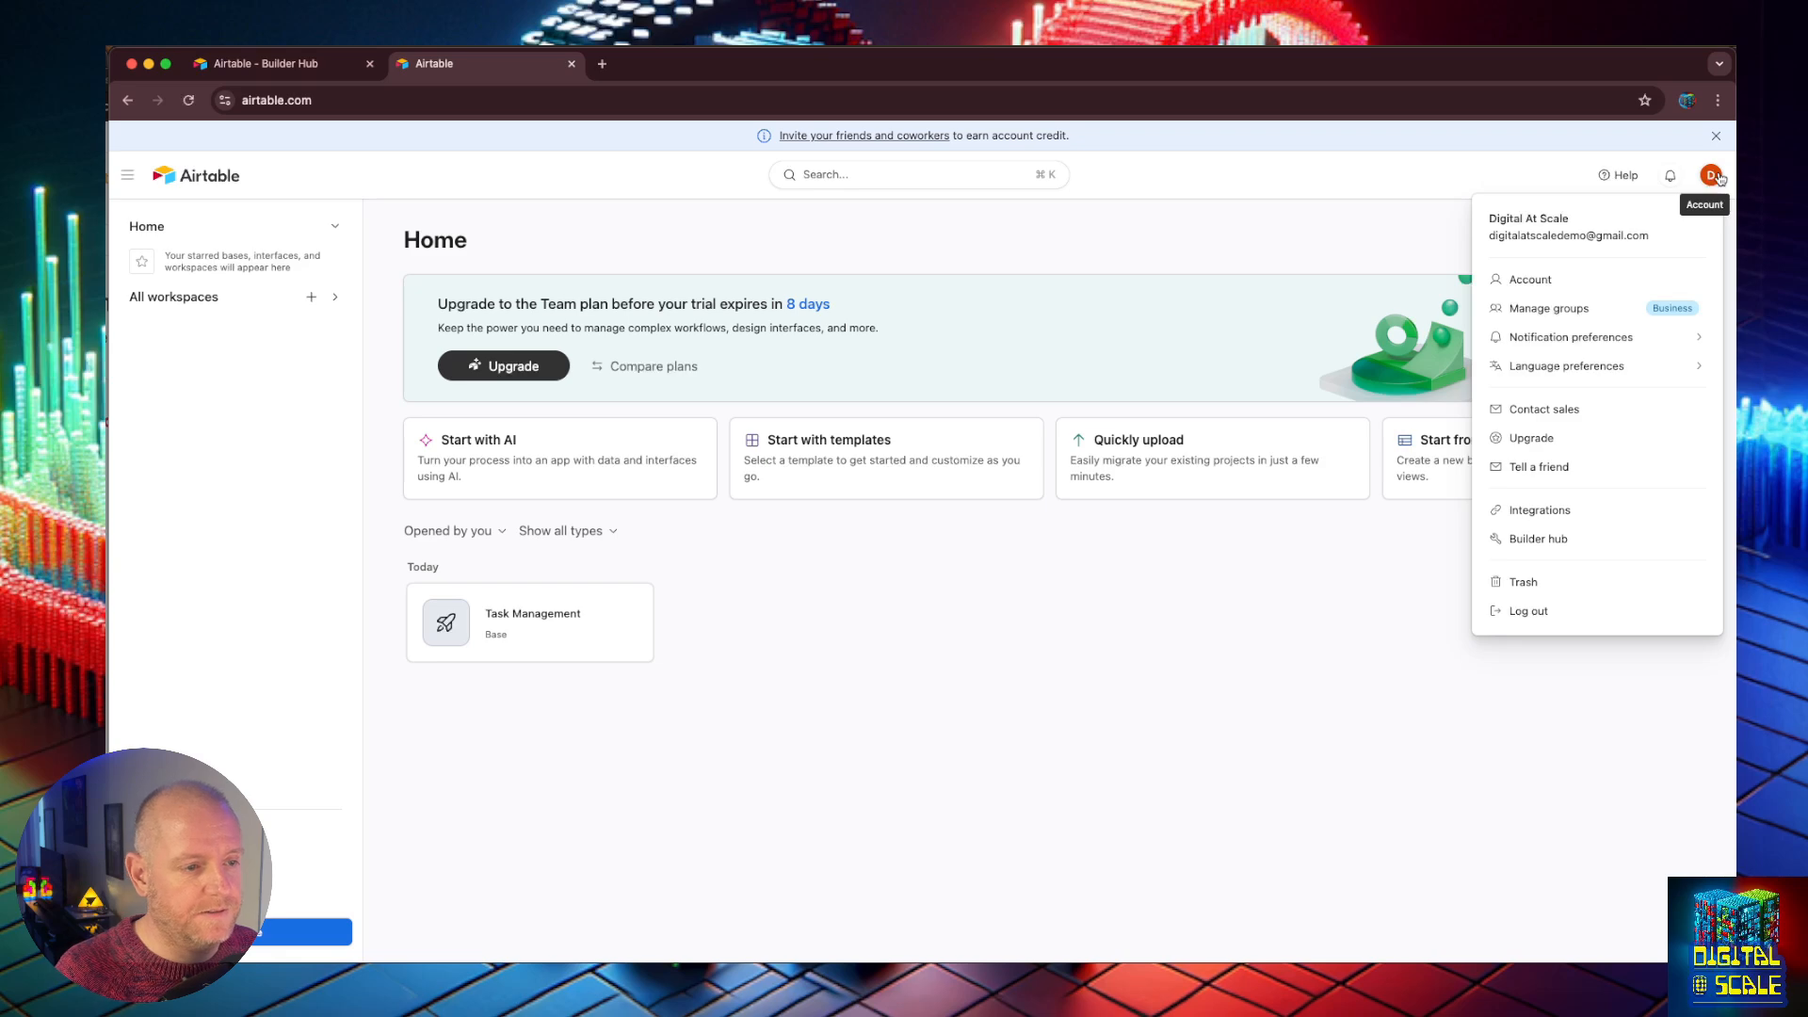
pyautogui.click(1558, 539)
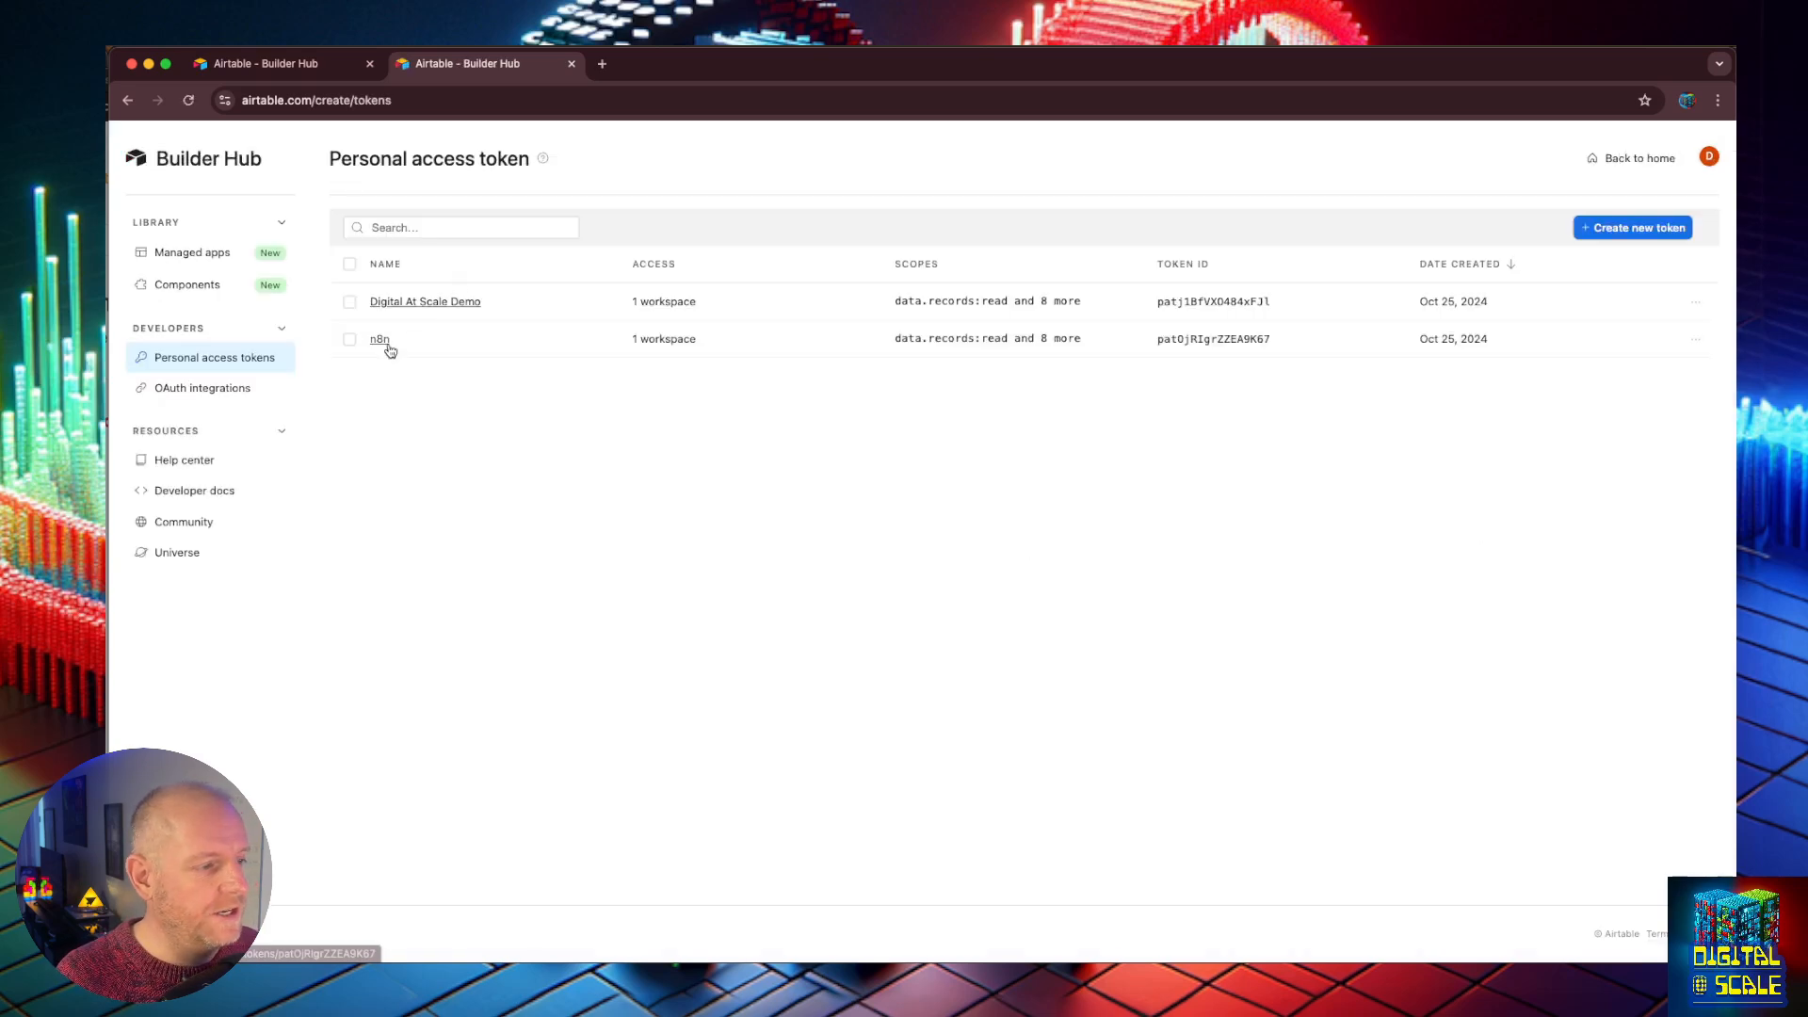
# Step: Open the form for a new Airtable personal access token and review the scopes it offers
pyautogui.click(1642, 231)
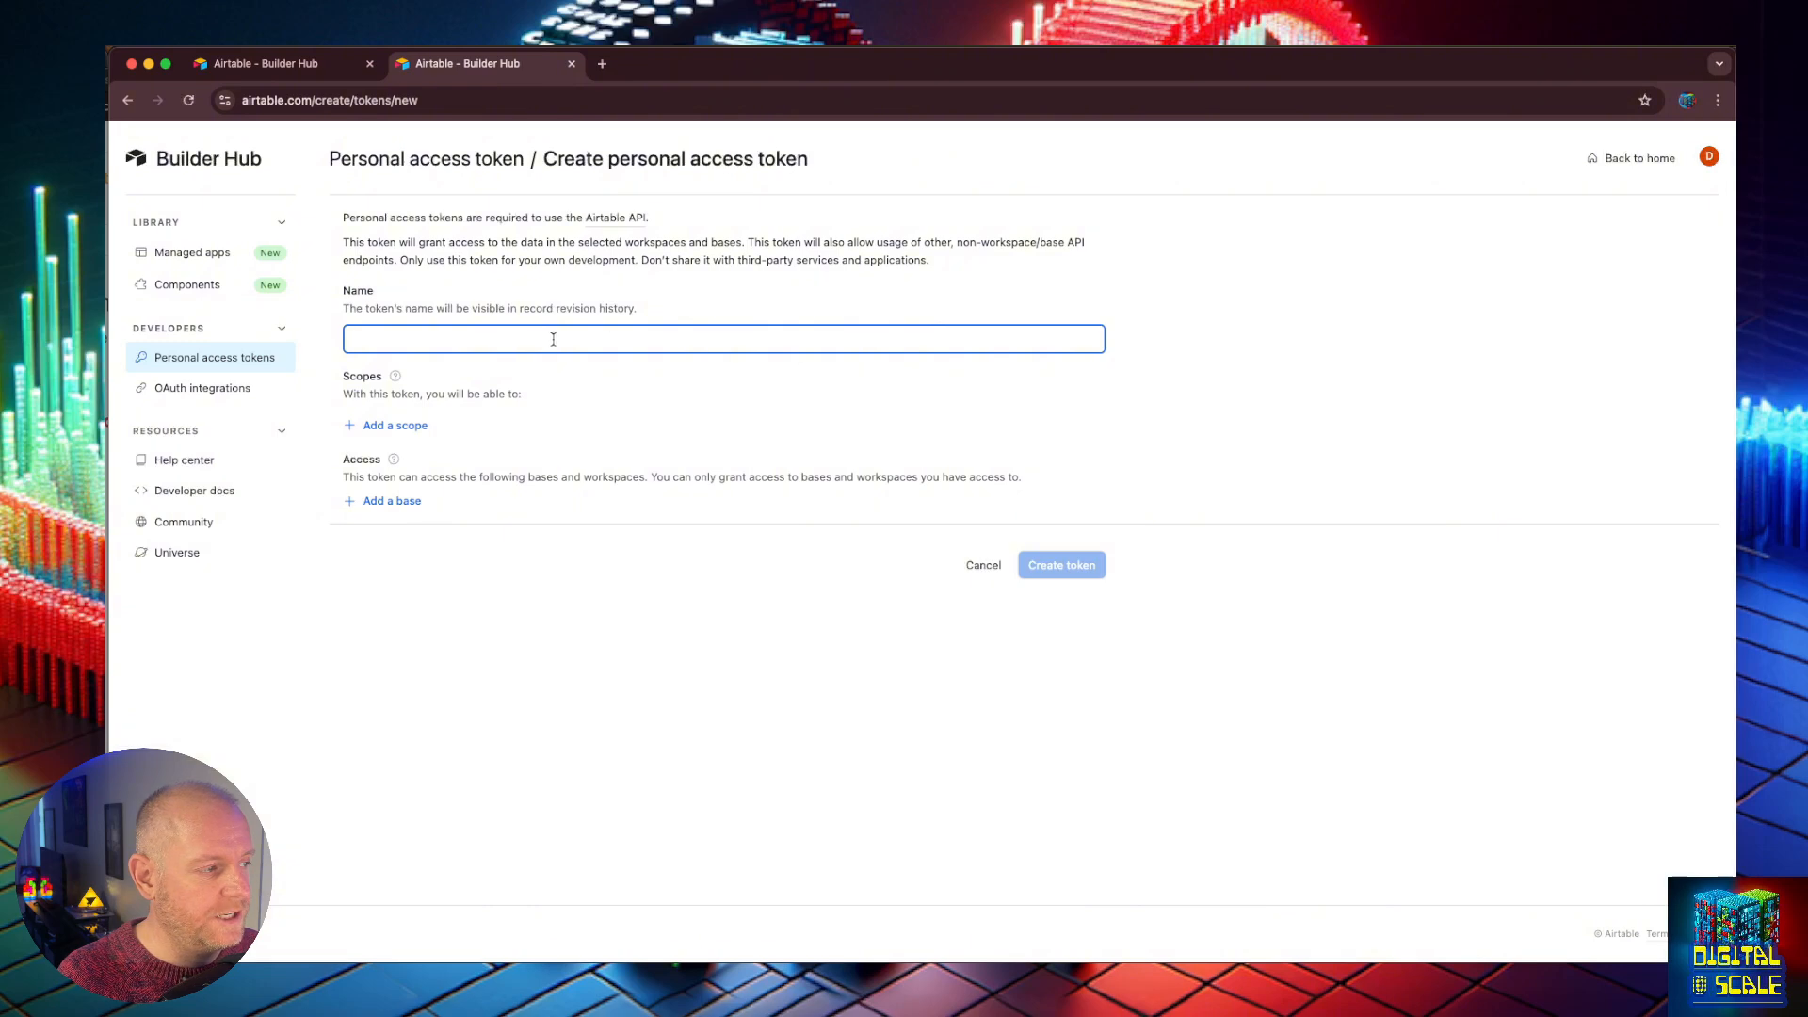
pyautogui.click(404, 429)
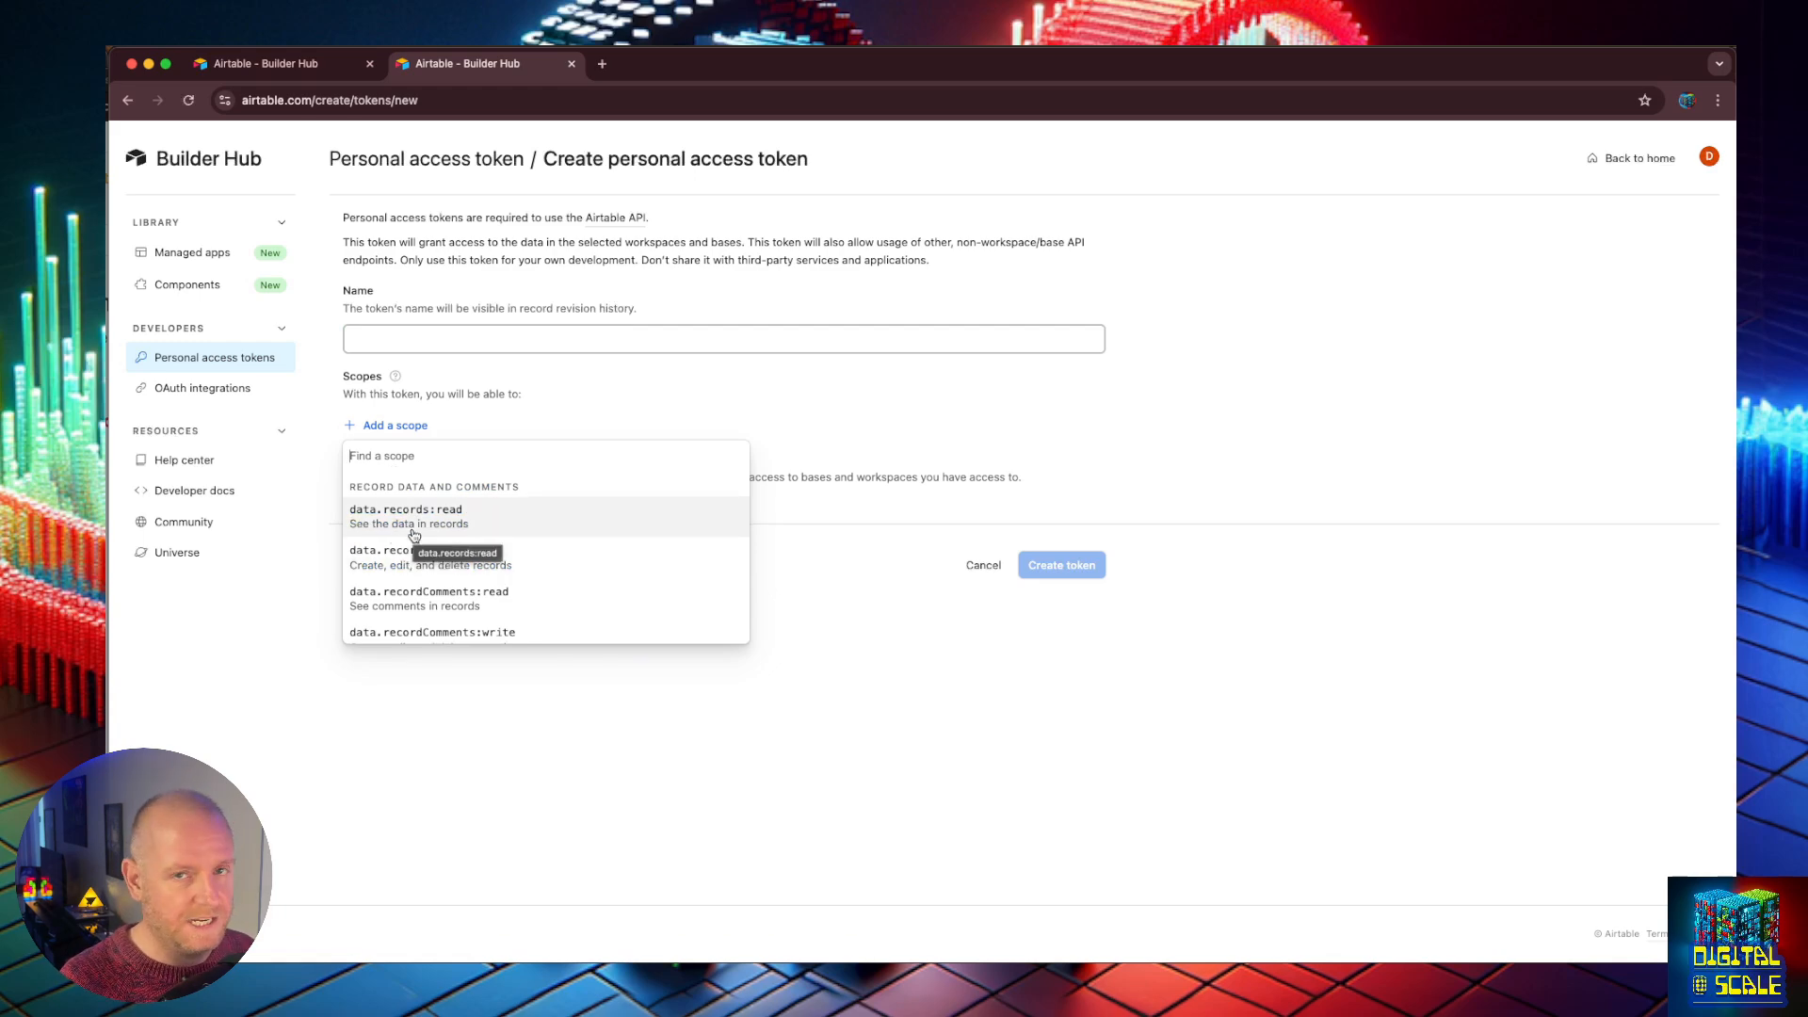
pyautogui.scroll(-10, 441, 553)
pyautogui.click(1312, 766)
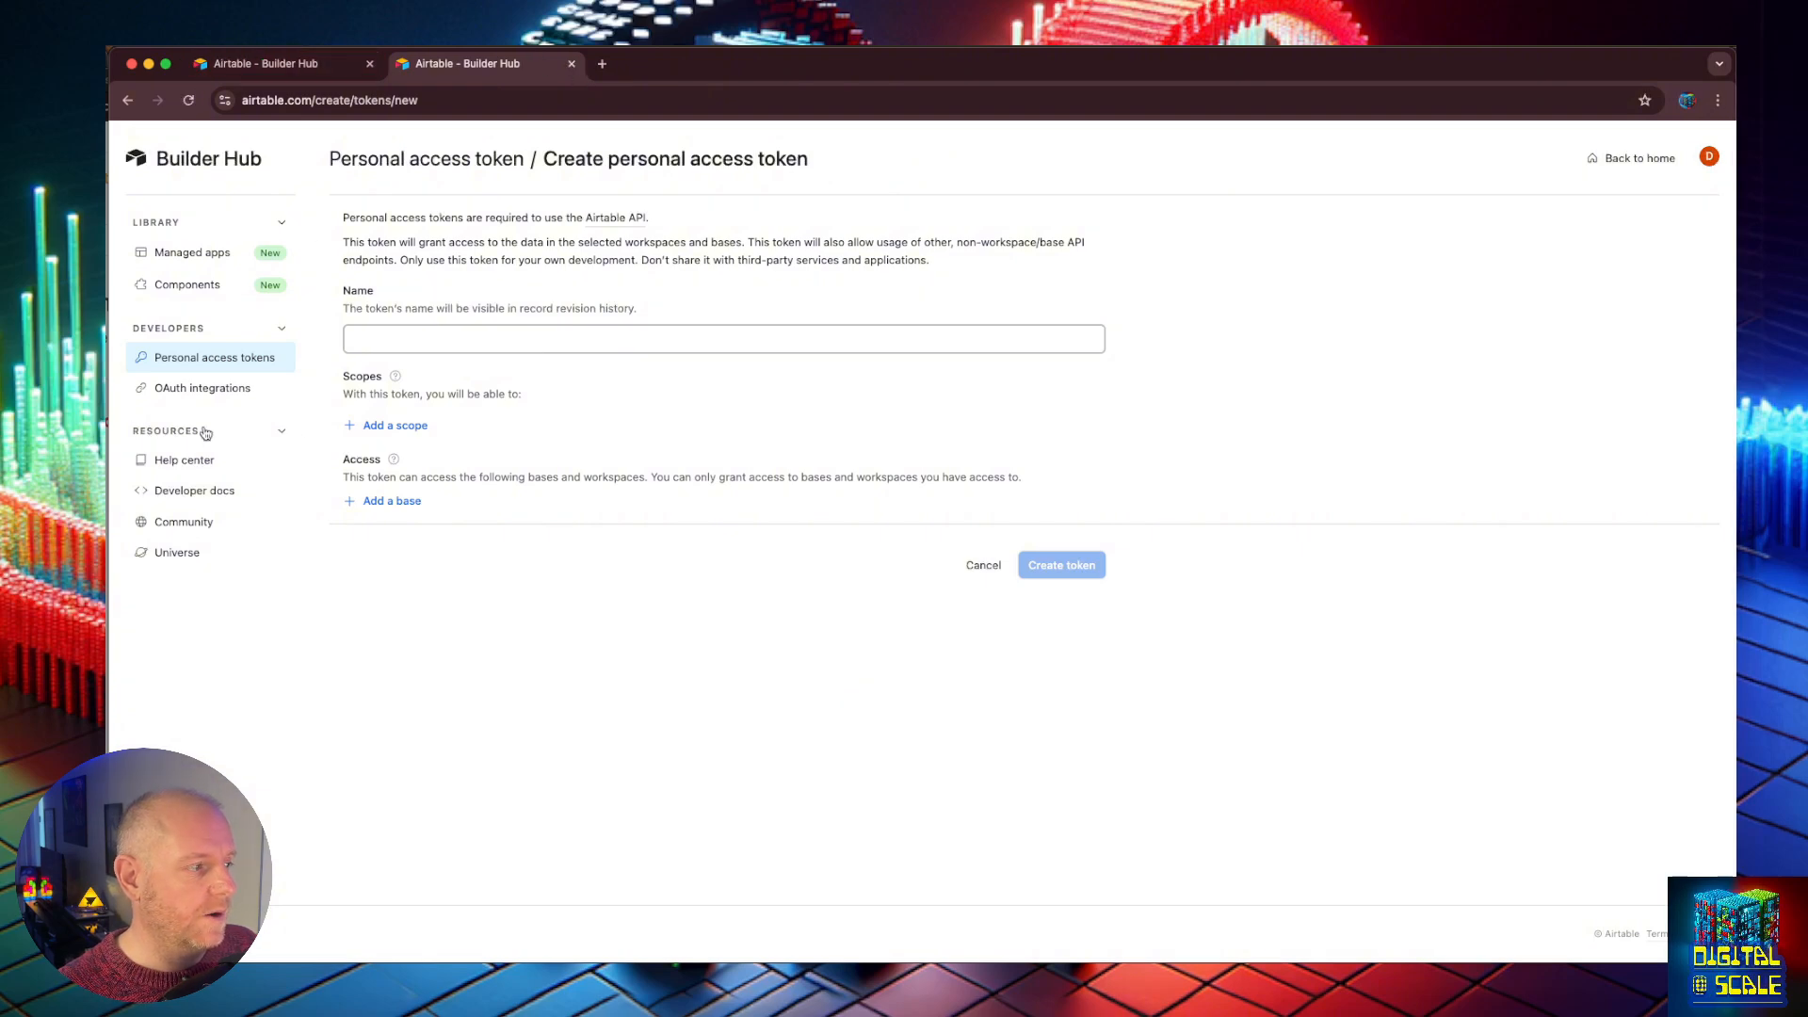
# Step: Switch to n8n, close the Airtable Personal Access Token credential without saving, and open the workflow "Day 8: Automating You Tasks"
pyautogui.click(283, 62)
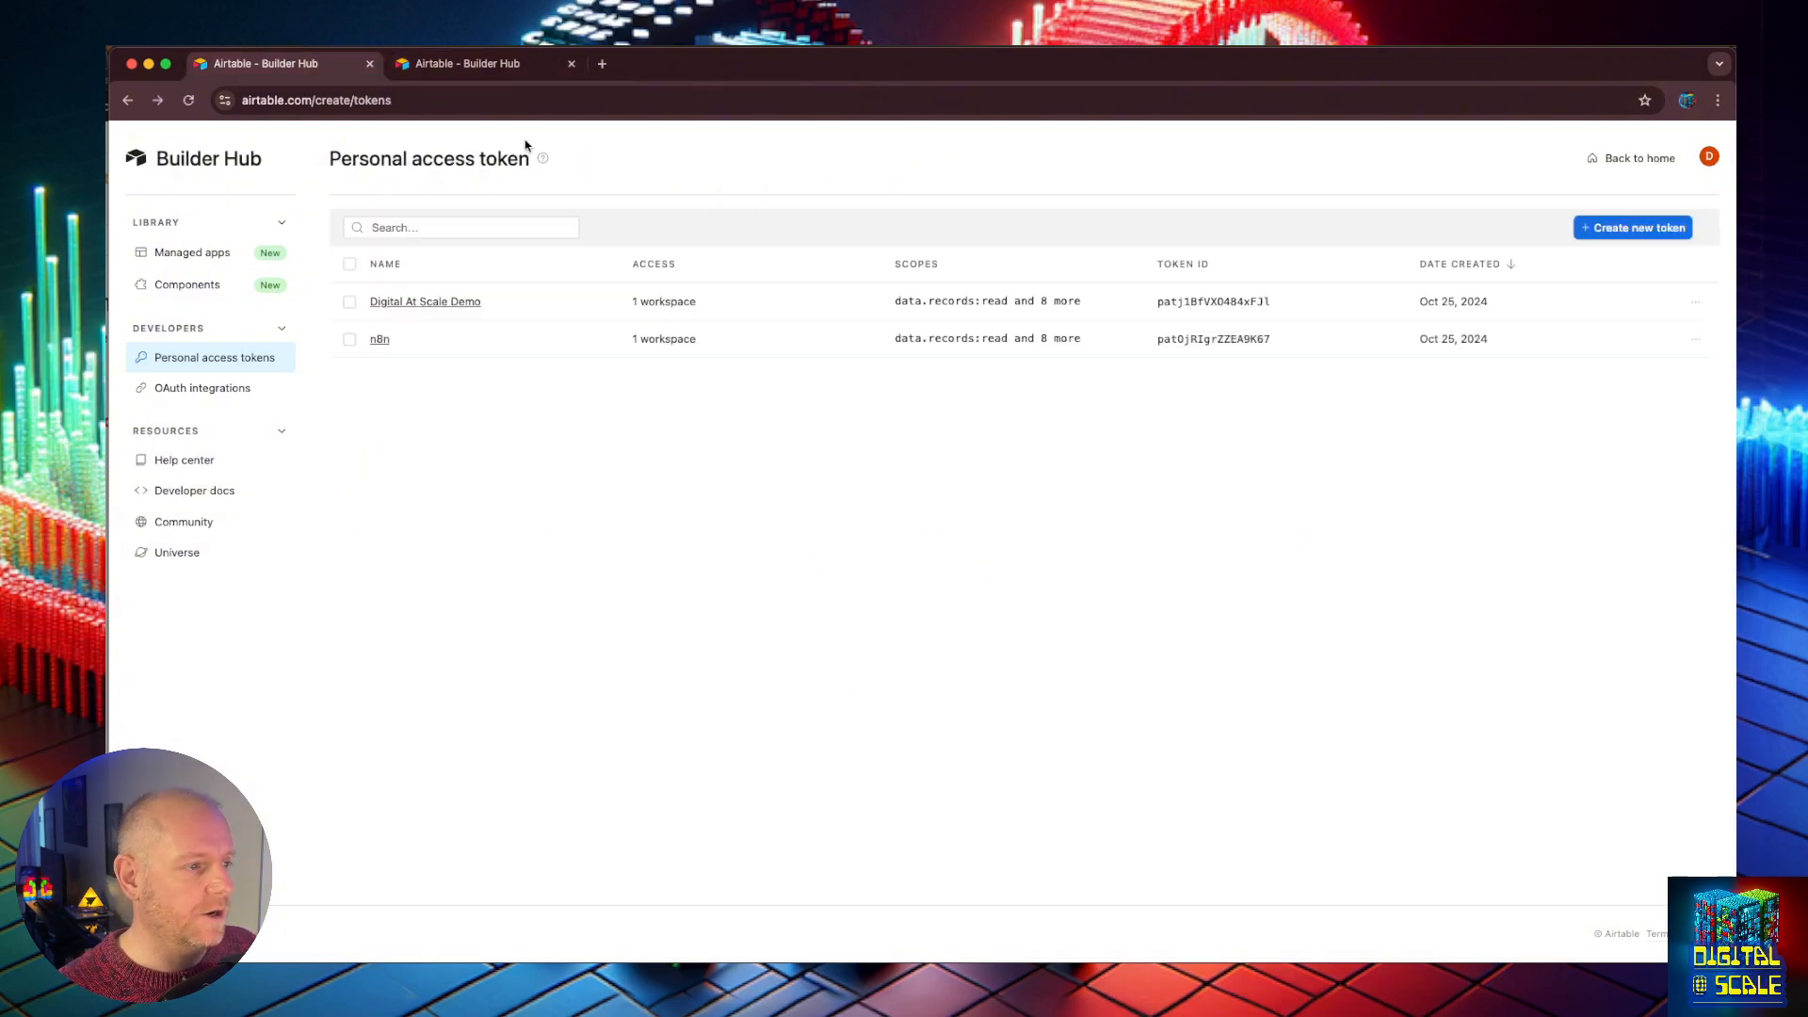
pyautogui.click(438, 66)
pyautogui.moveTo(709, 72); pyautogui.dragTo(1263, 249)
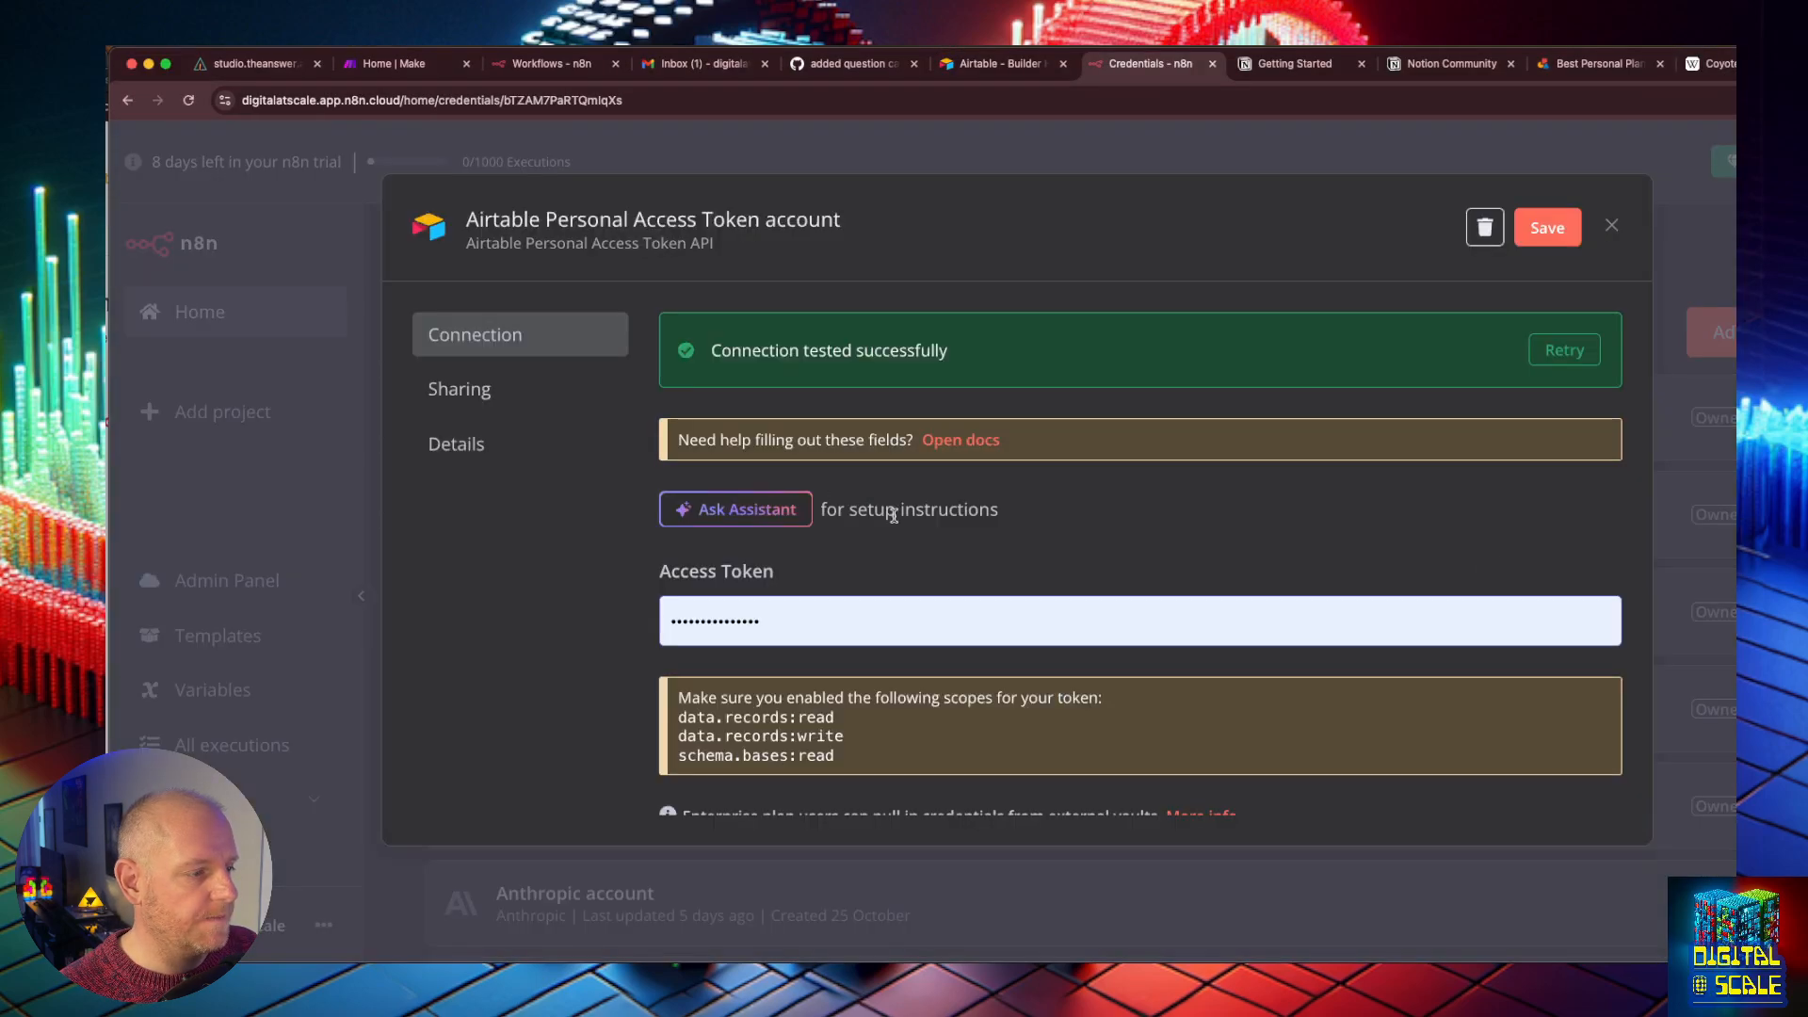
pyautogui.click(1611, 228)
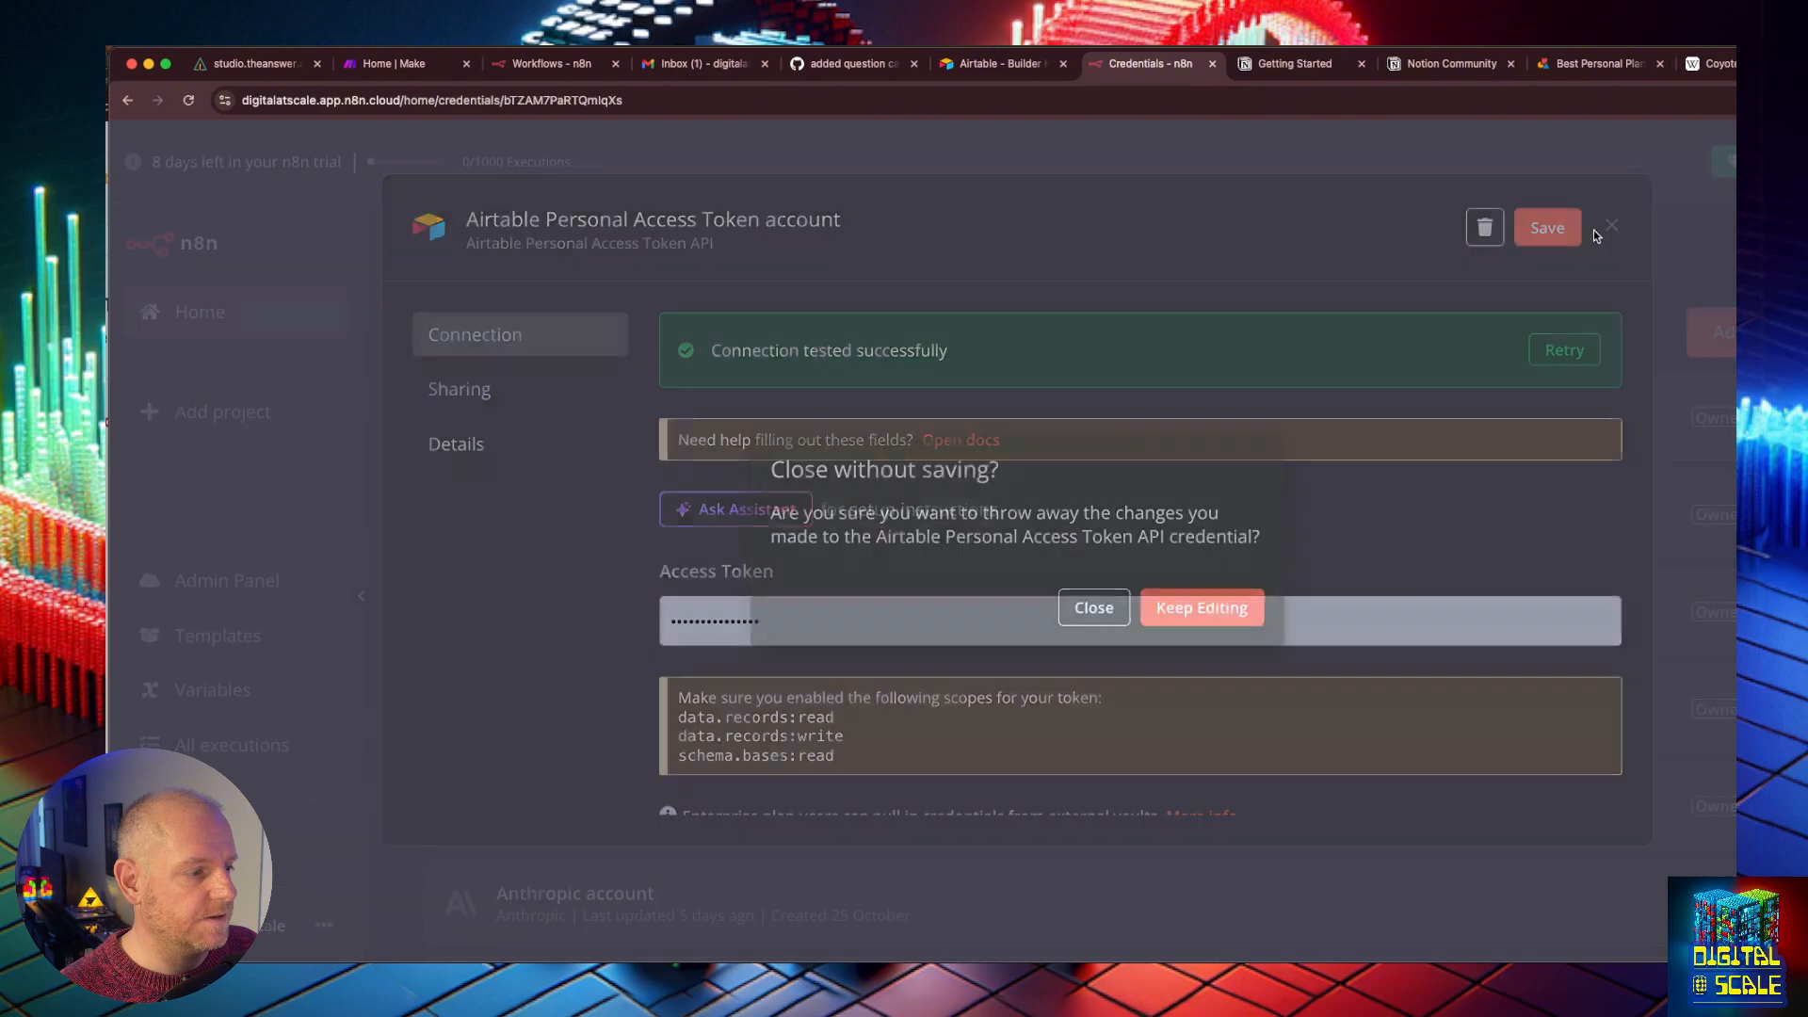
pyautogui.click(1092, 606)
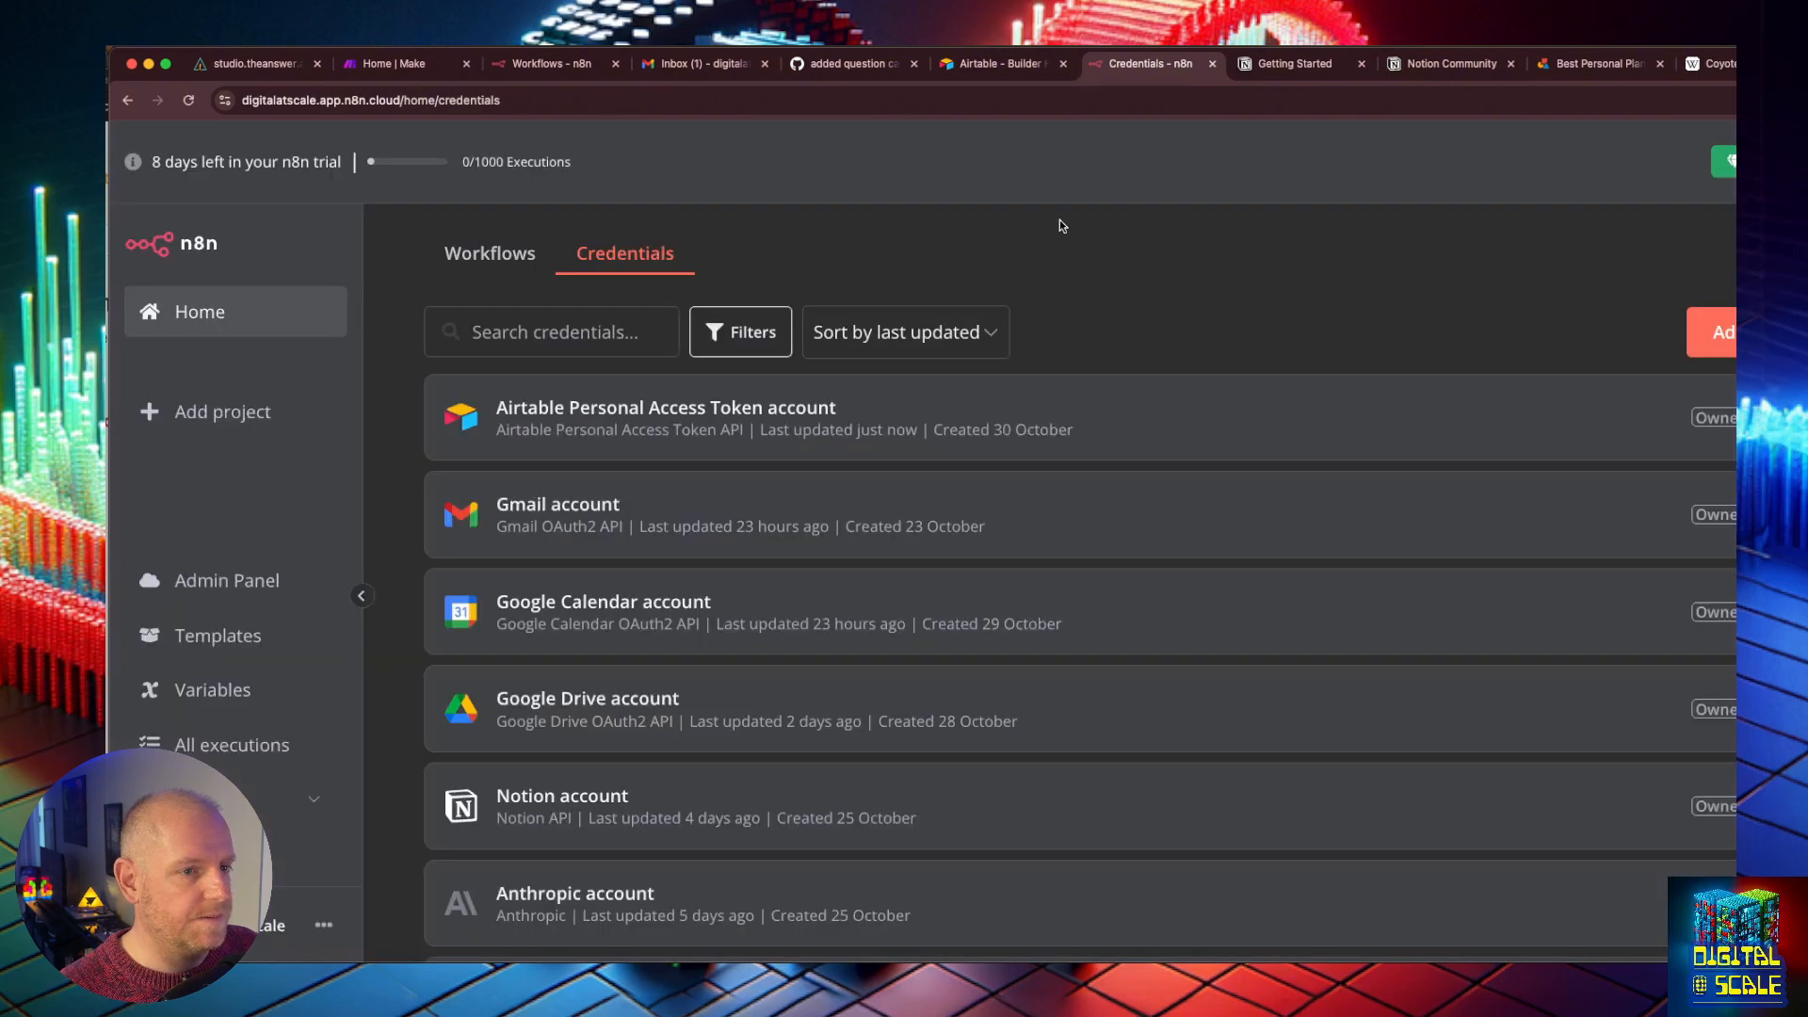
pyautogui.click(235, 328)
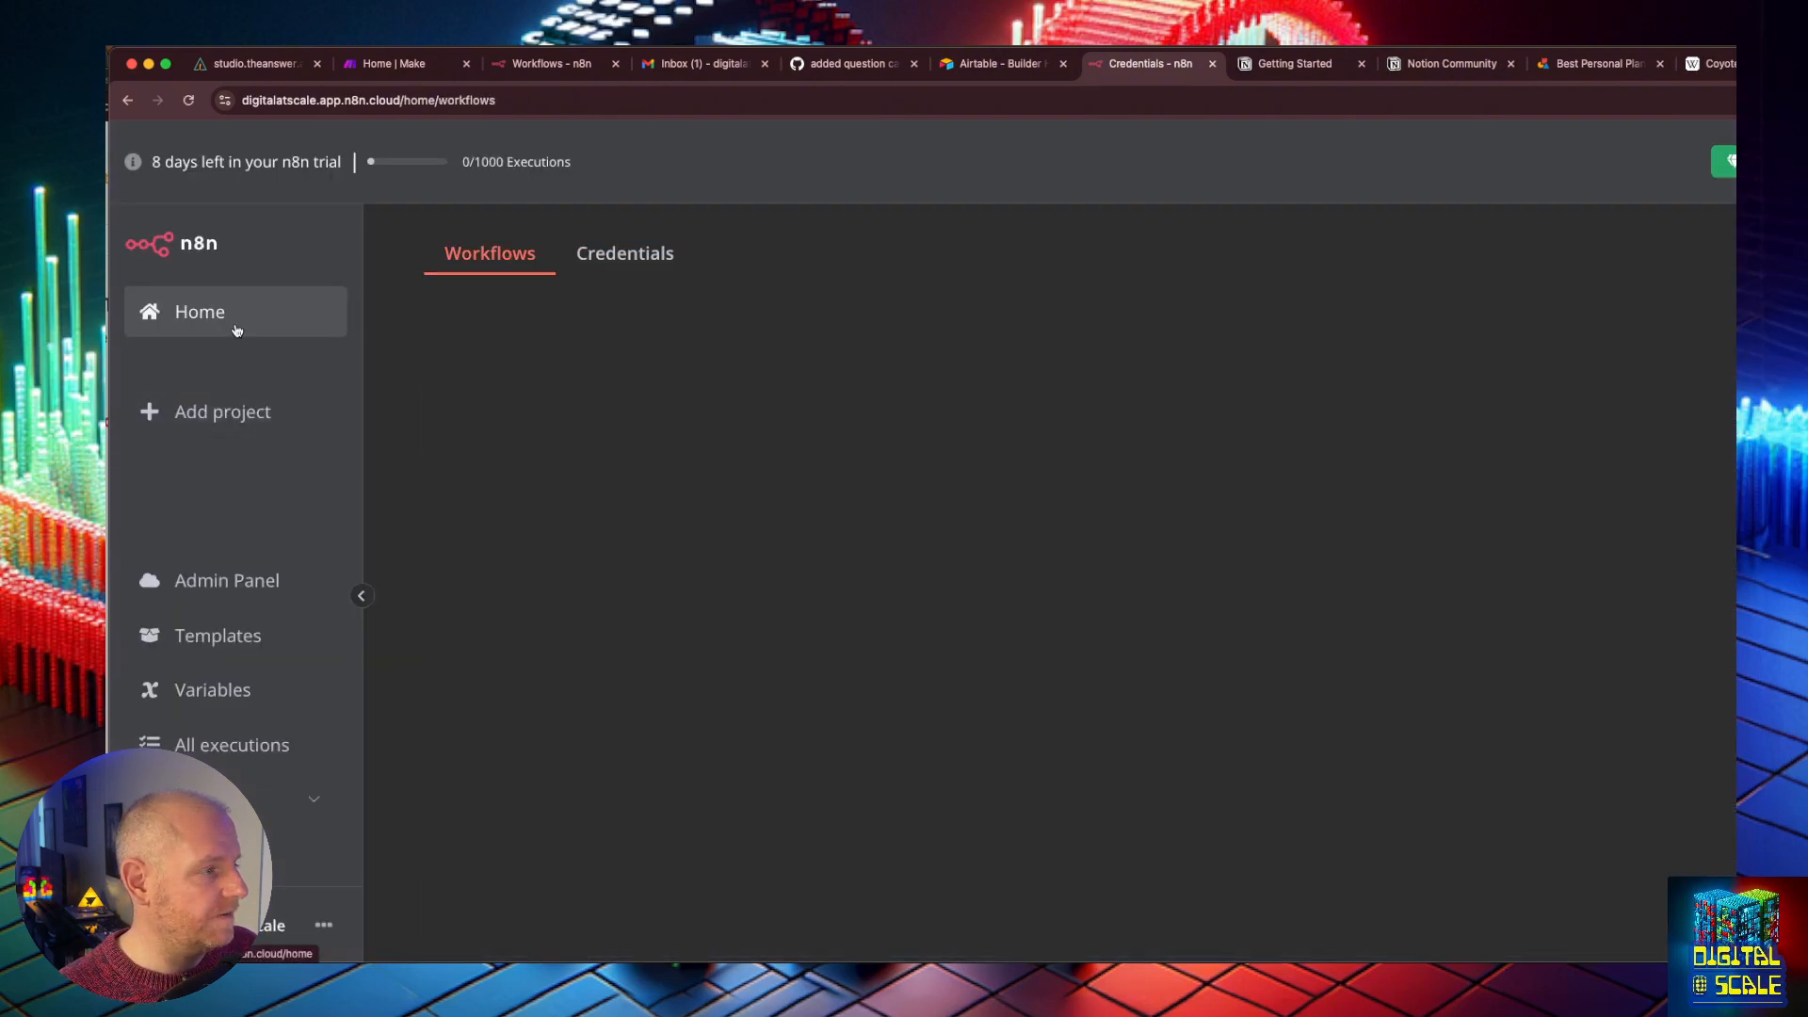
pyautogui.click(626, 401)
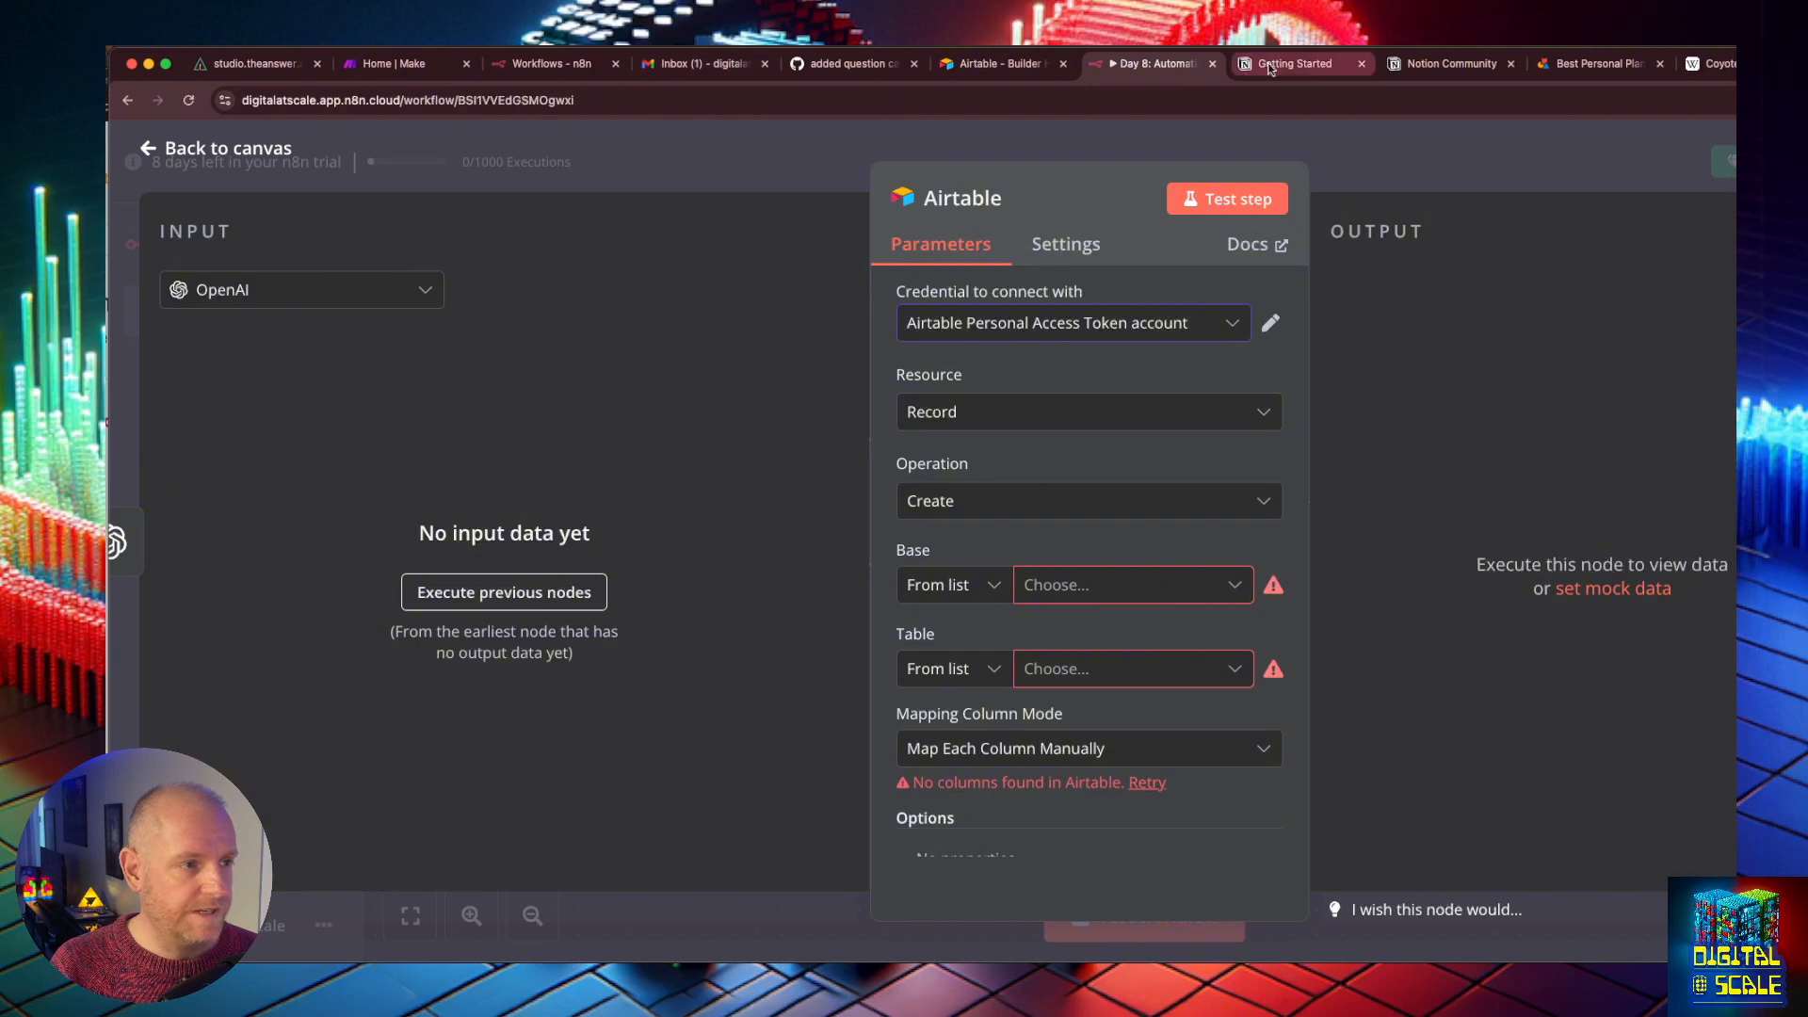
# Step: Switch to Airtable, open the Task Management base, rename it to Customer CRM and dismiss the getting-started guide
pyautogui.click(984, 63)
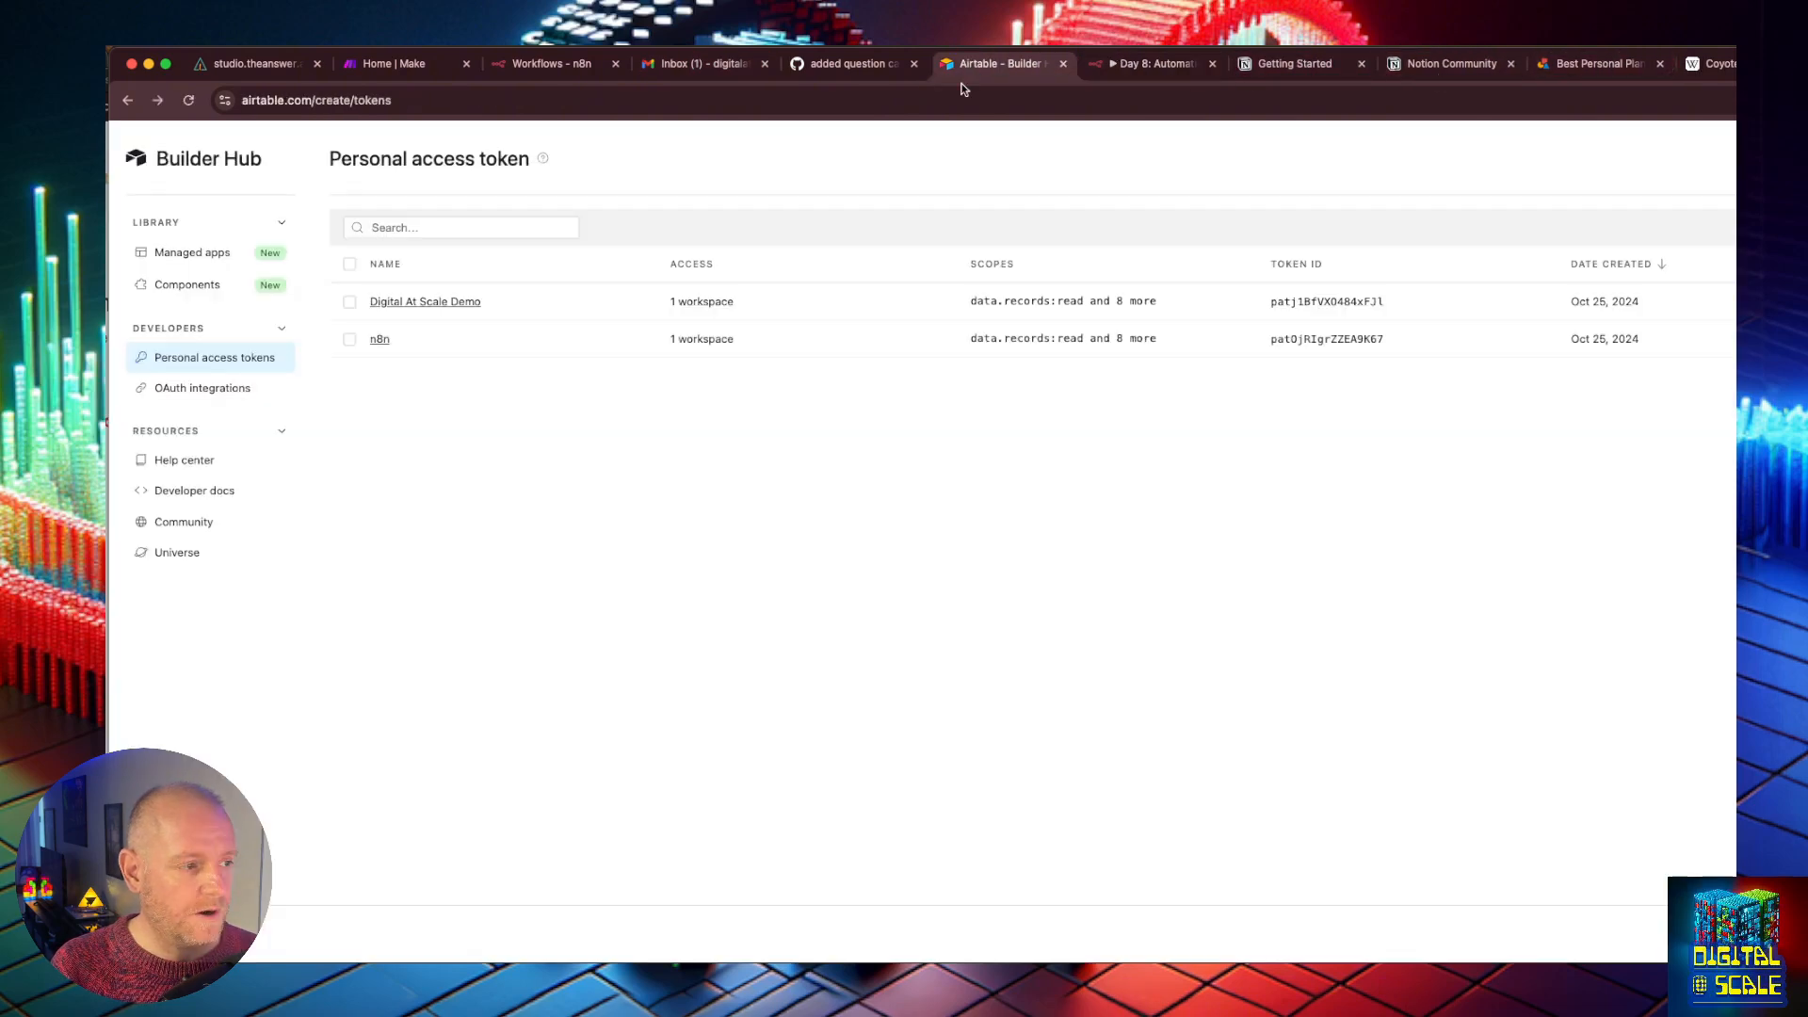
pyautogui.click(133, 153)
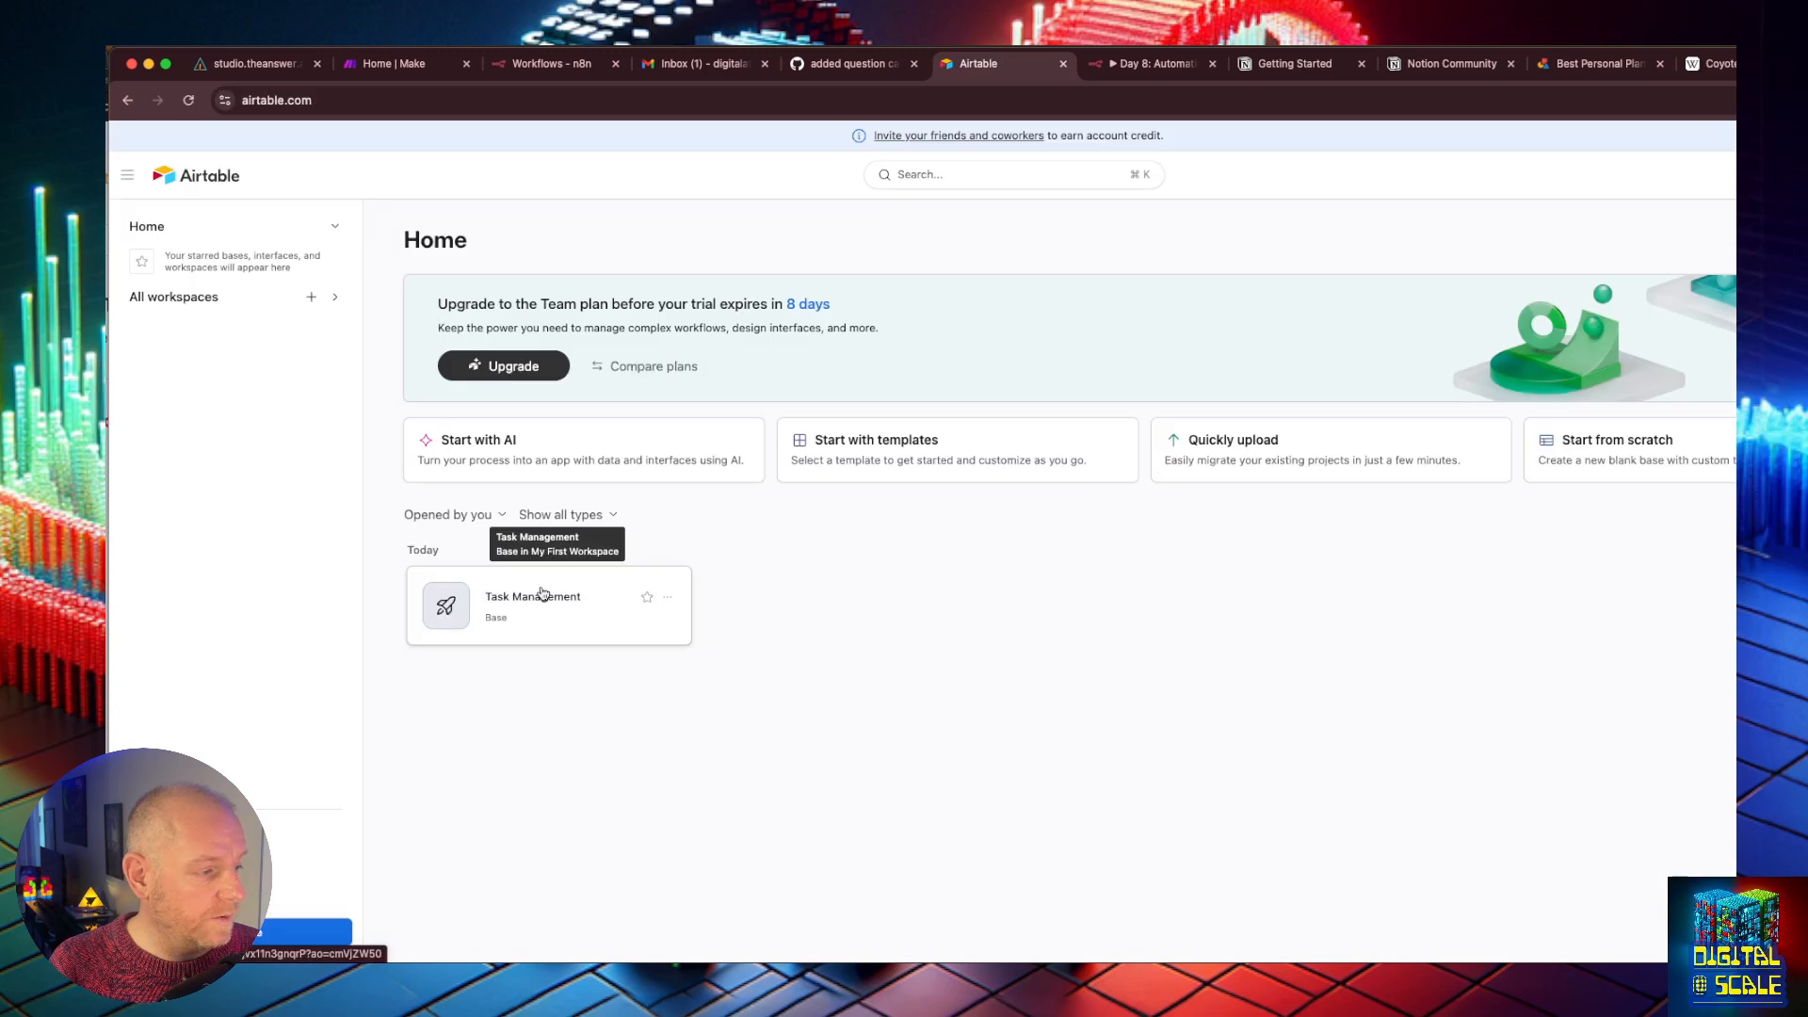
pyautogui.click(554, 574)
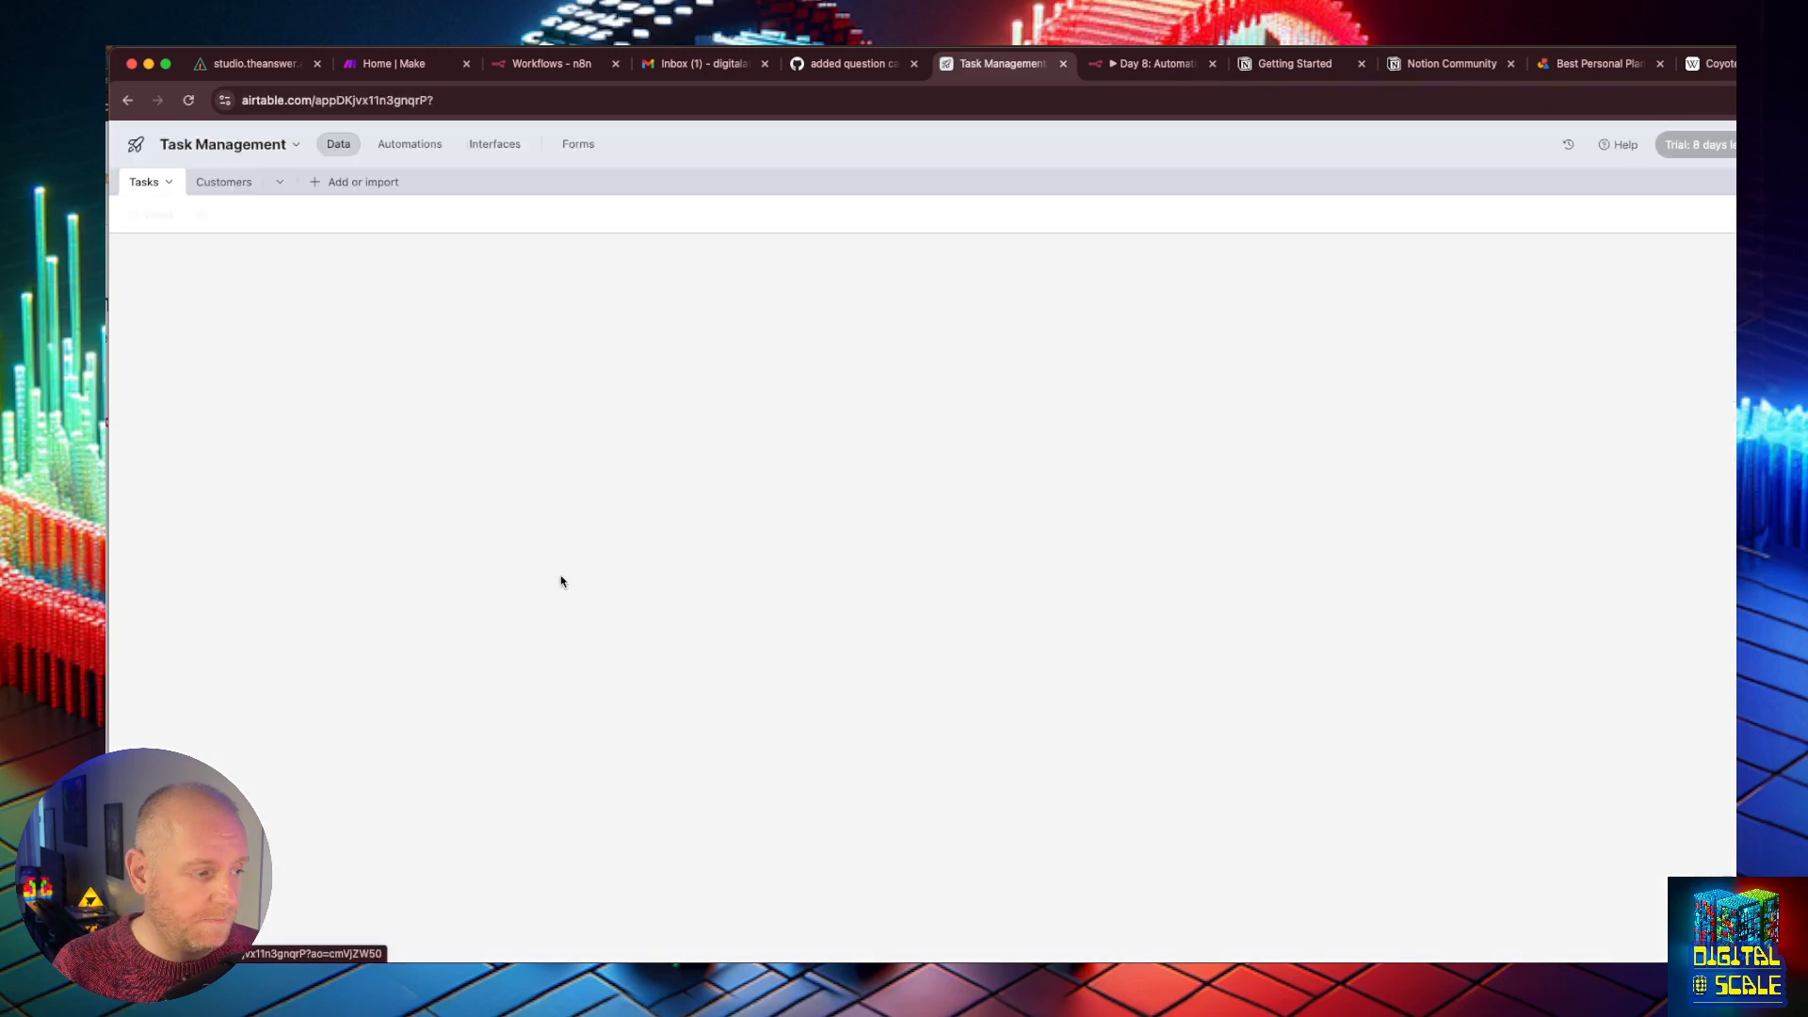
pyautogui.click(273, 143)
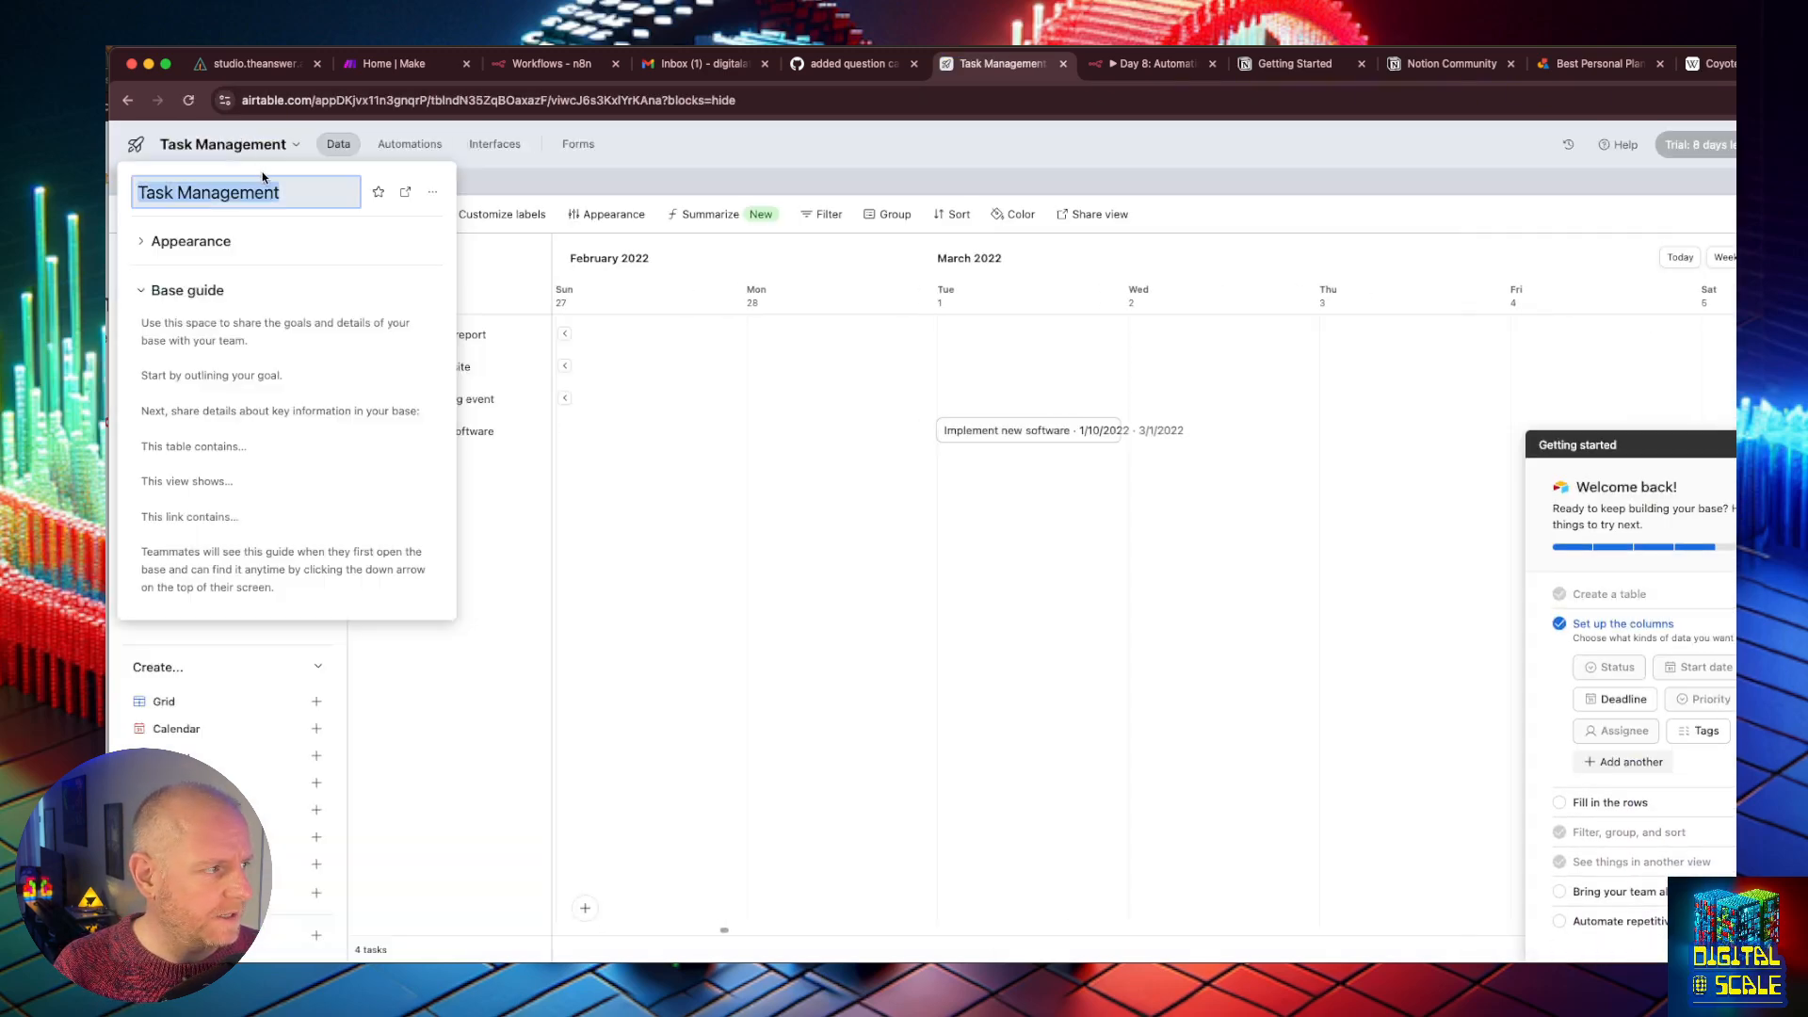
pyautogui.click(289, 190)
pyautogui.press('super+a')
pyautogui.write('Cus')
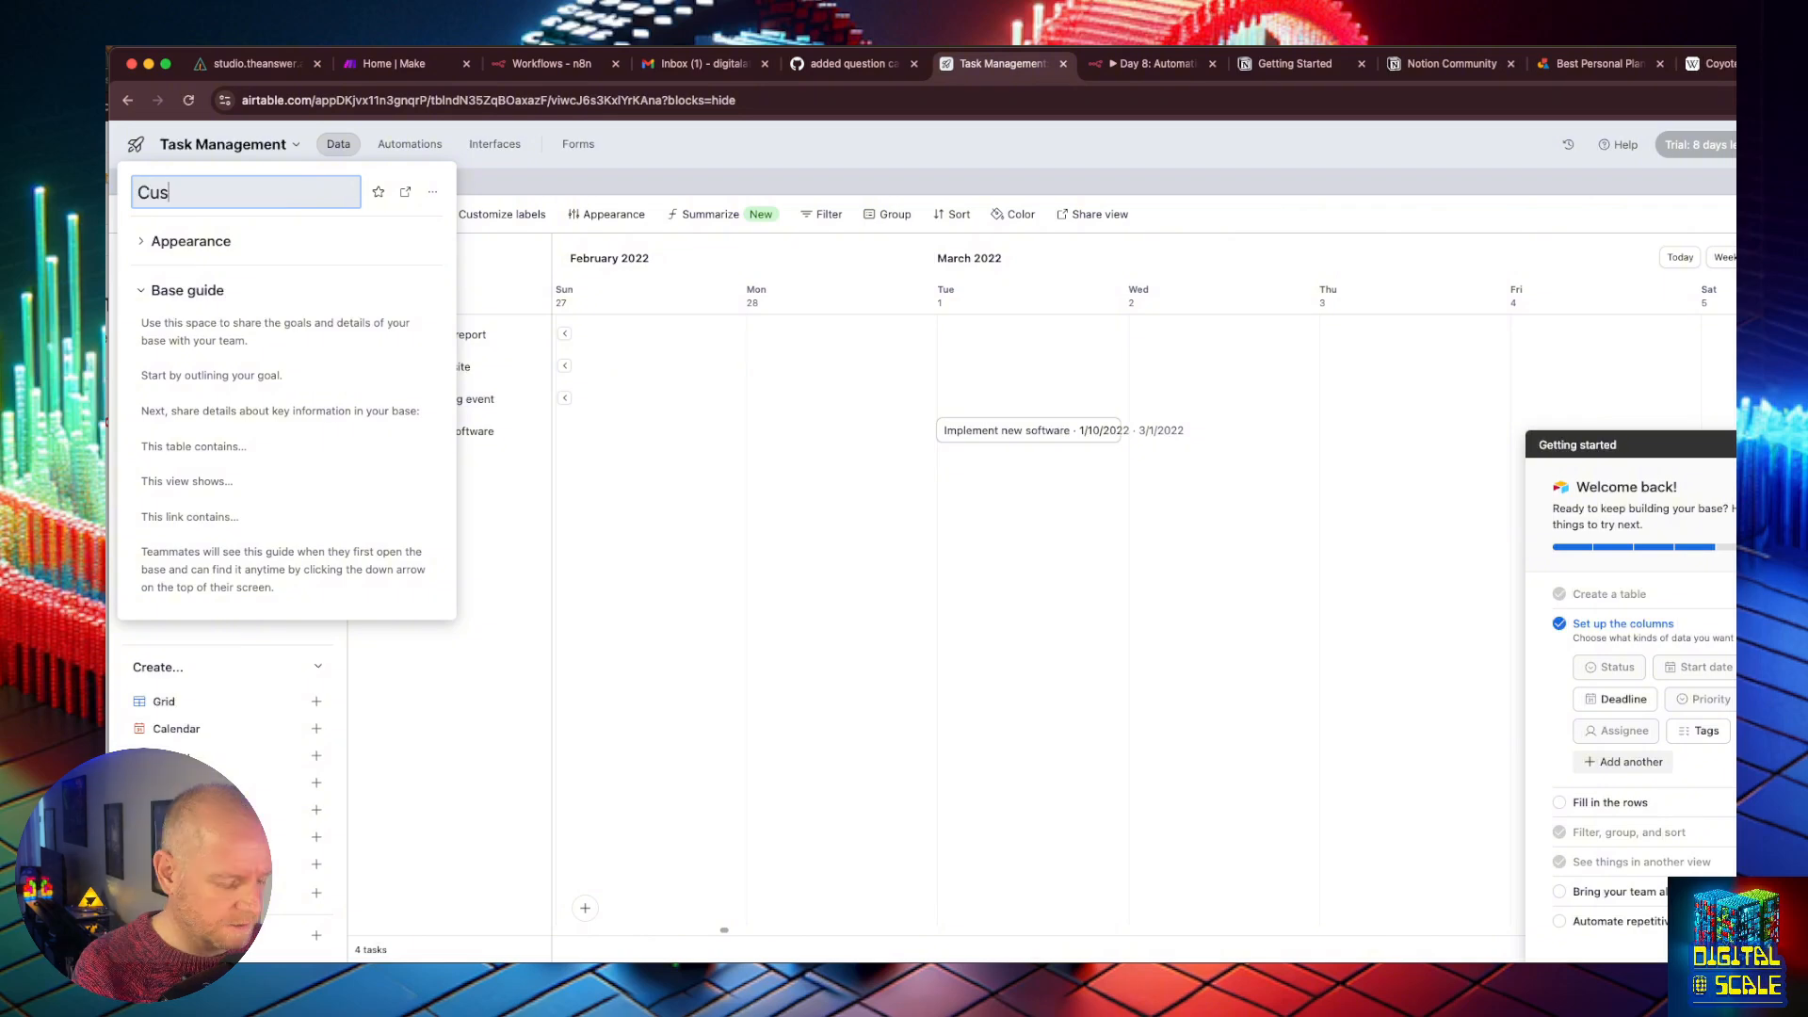
pyautogui.write('tomer CRM')
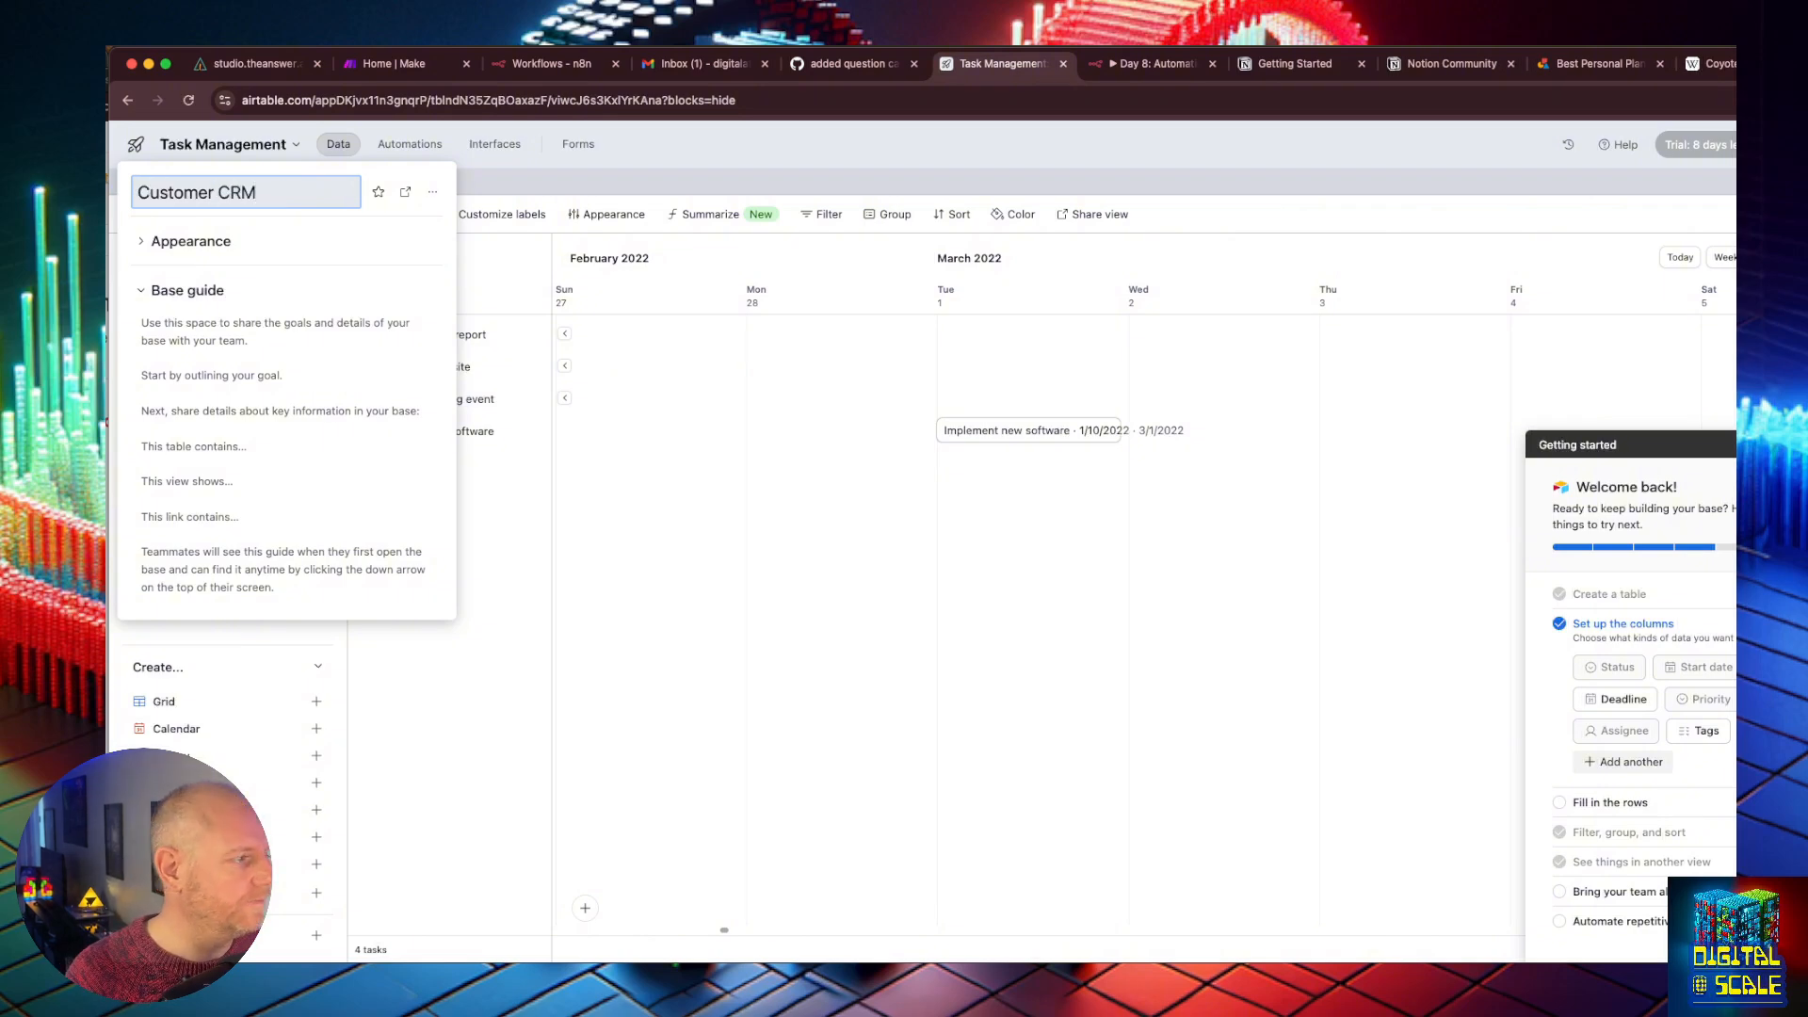
pyautogui.press('Return')
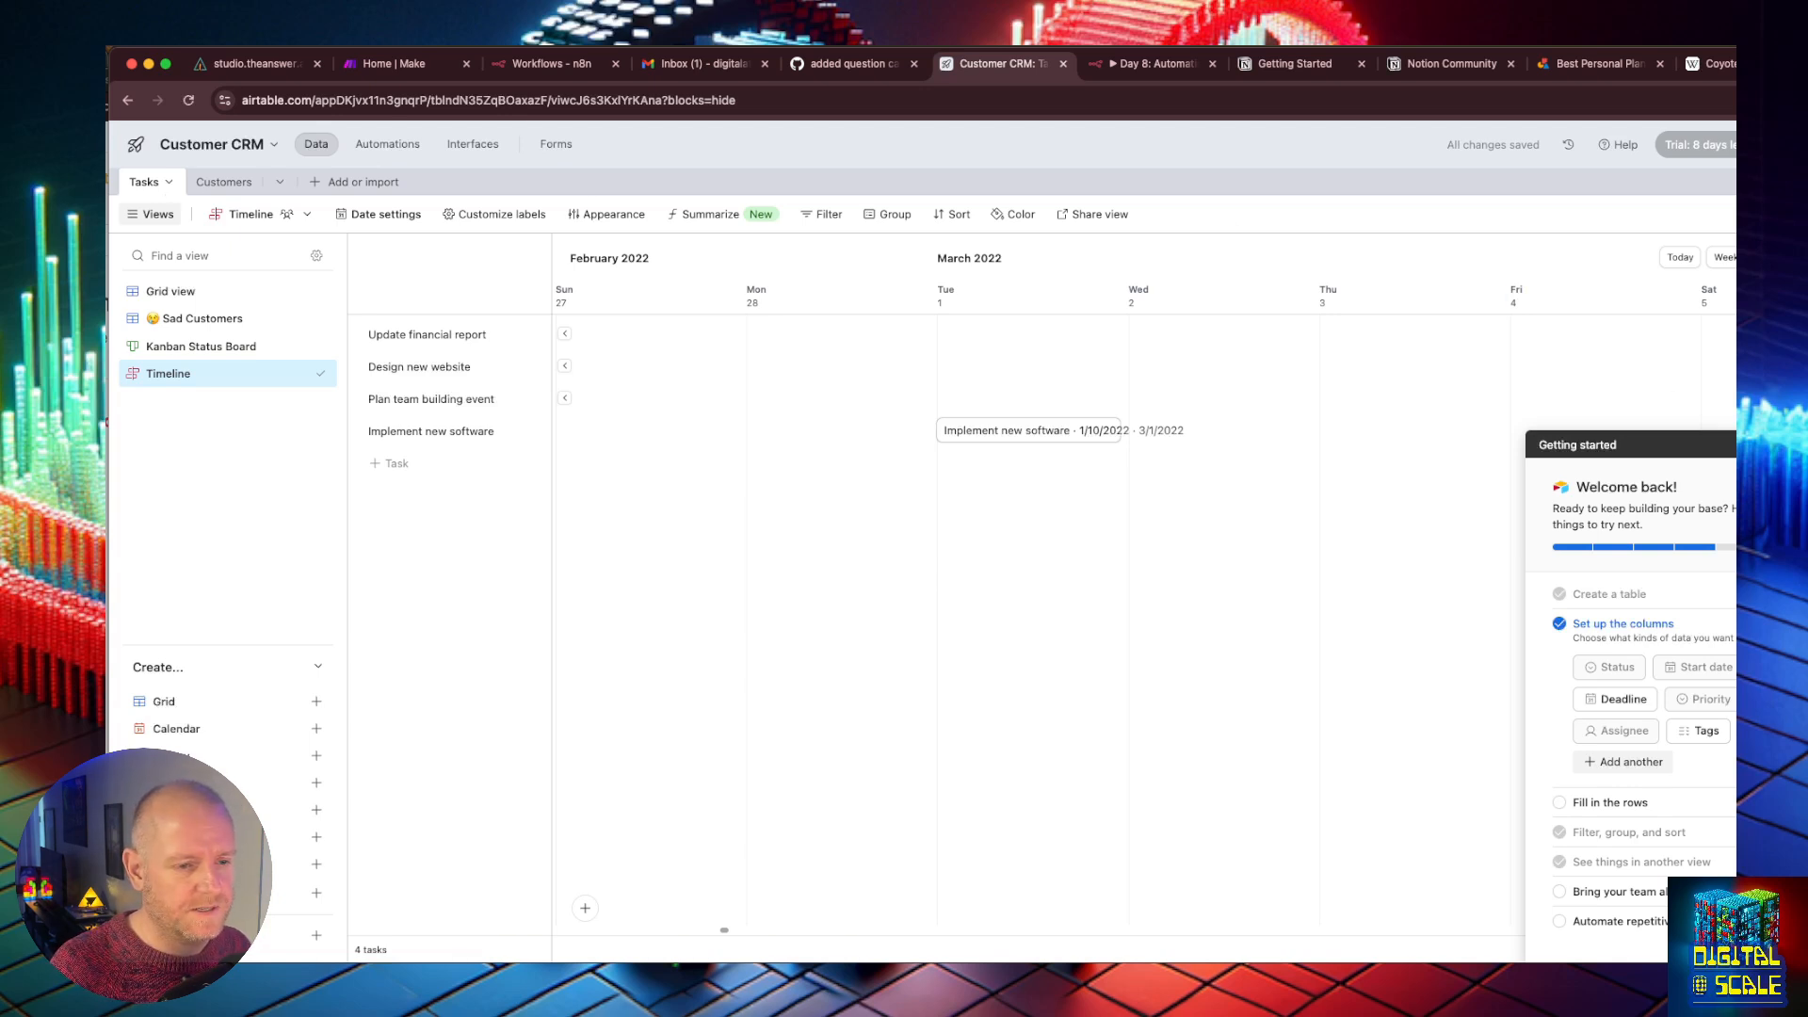
pyautogui.click(1804, 444)
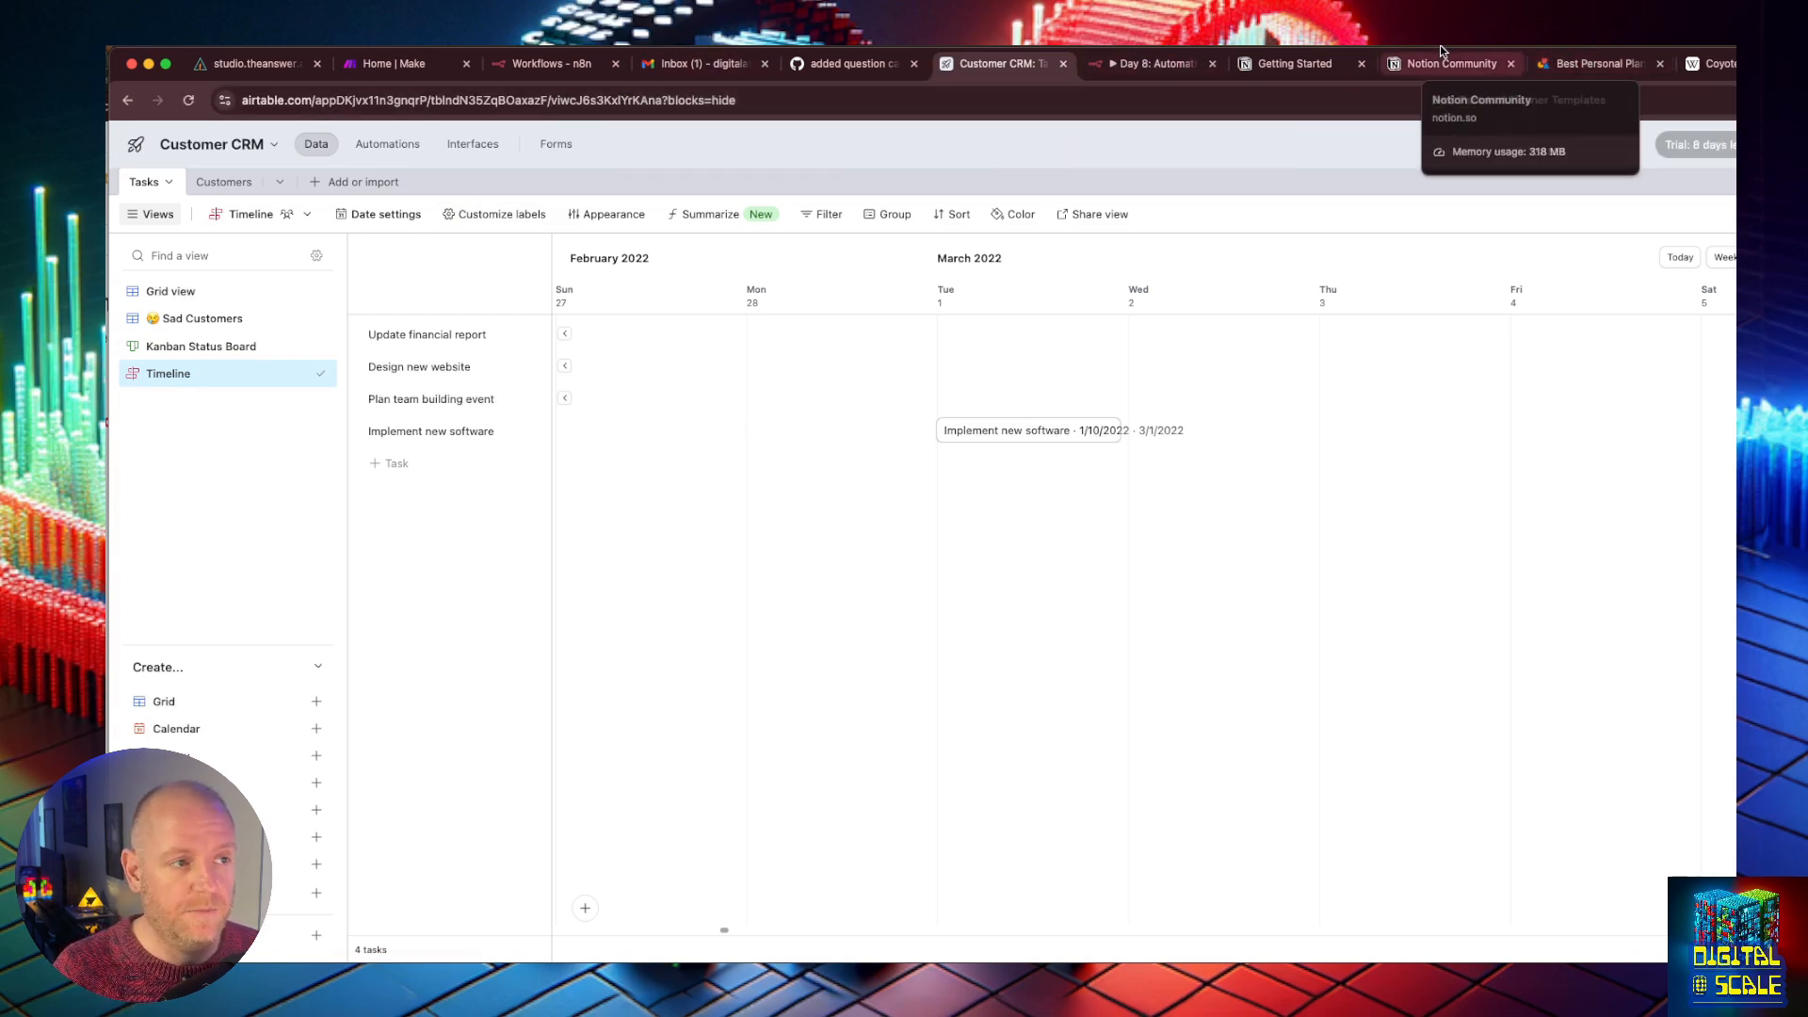
# Step: Return to n8n and set the Airtable node's base to Customer CRM and its table to Tasks
pyautogui.click(1157, 63)
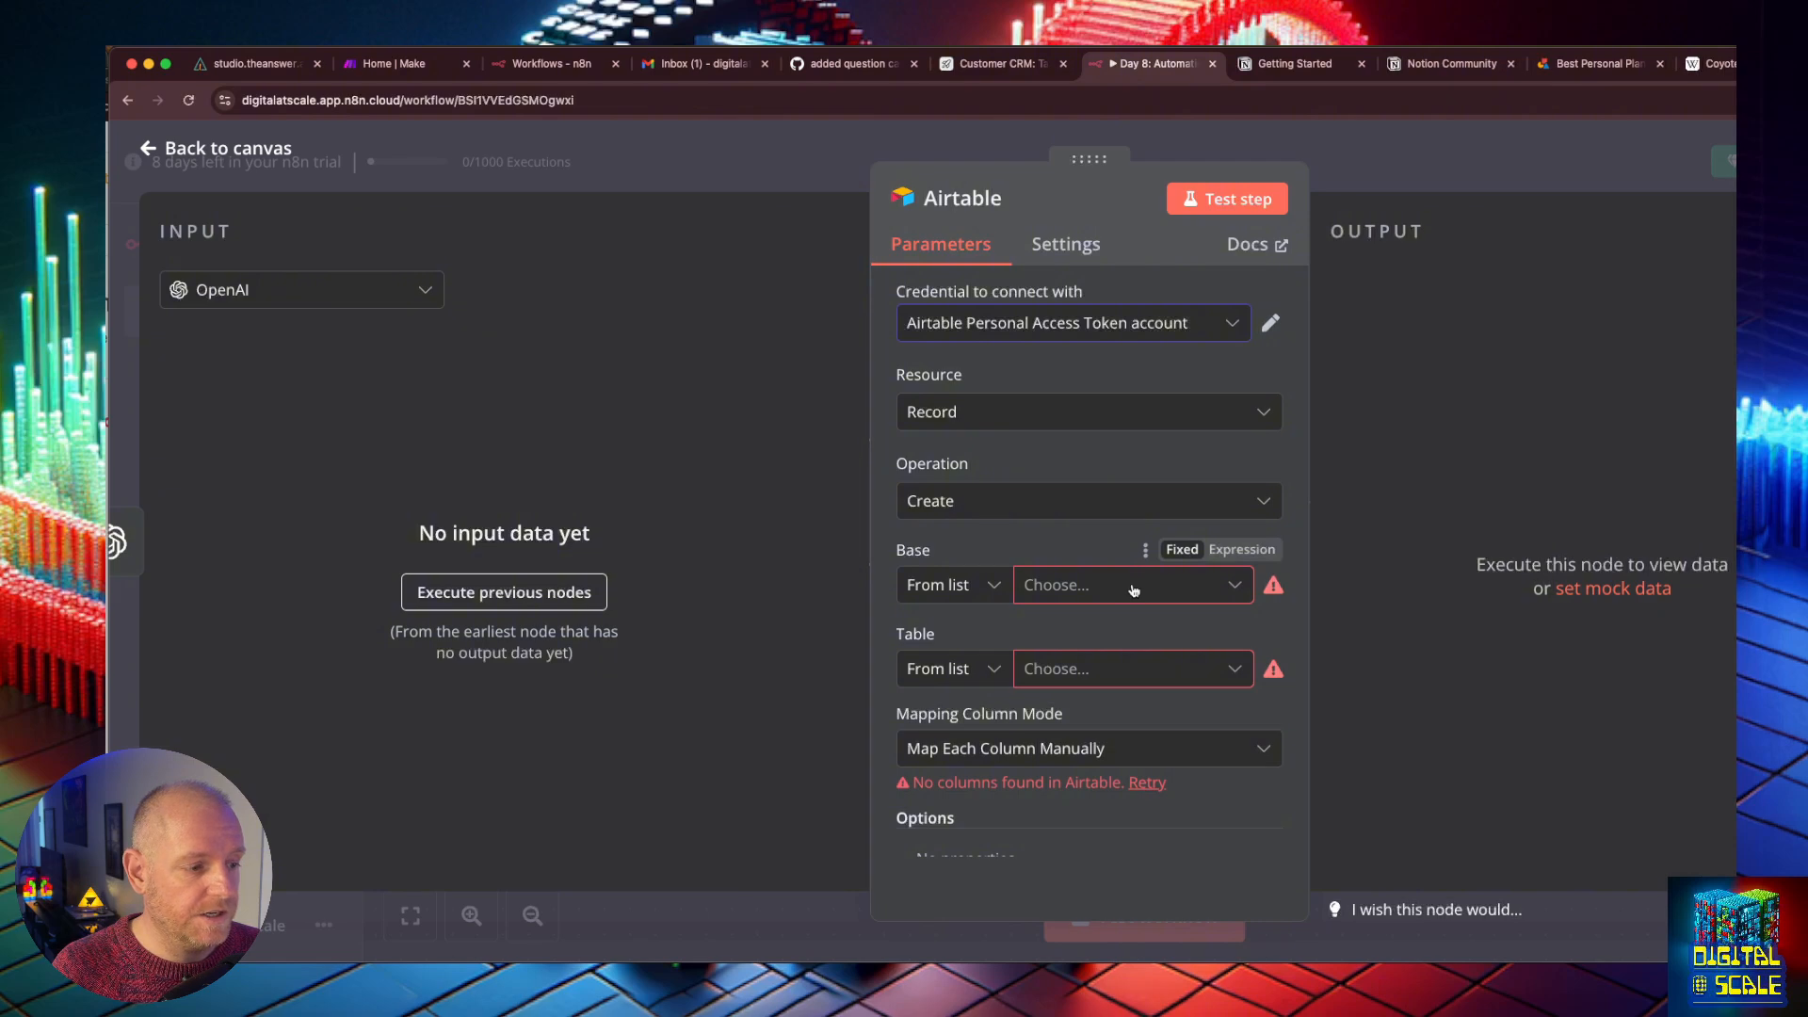
pyautogui.click(1134, 589)
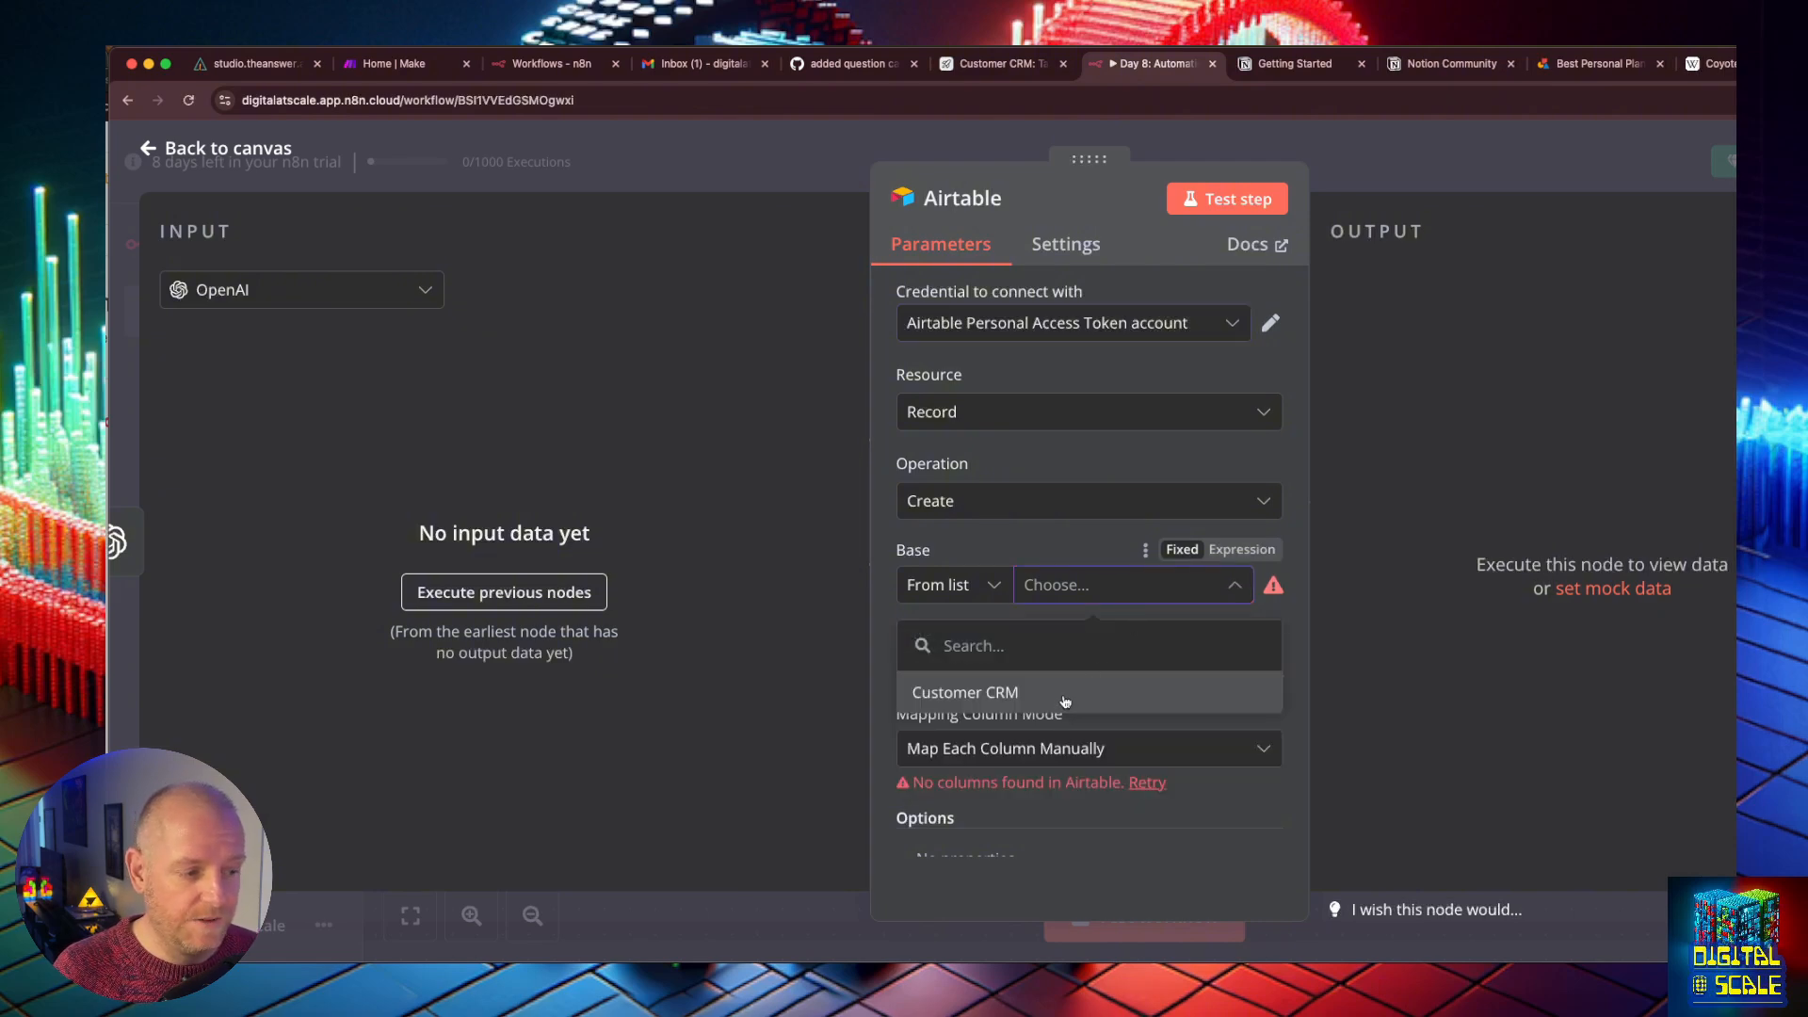
pyautogui.click(1062, 697)
pyautogui.click(1106, 668)
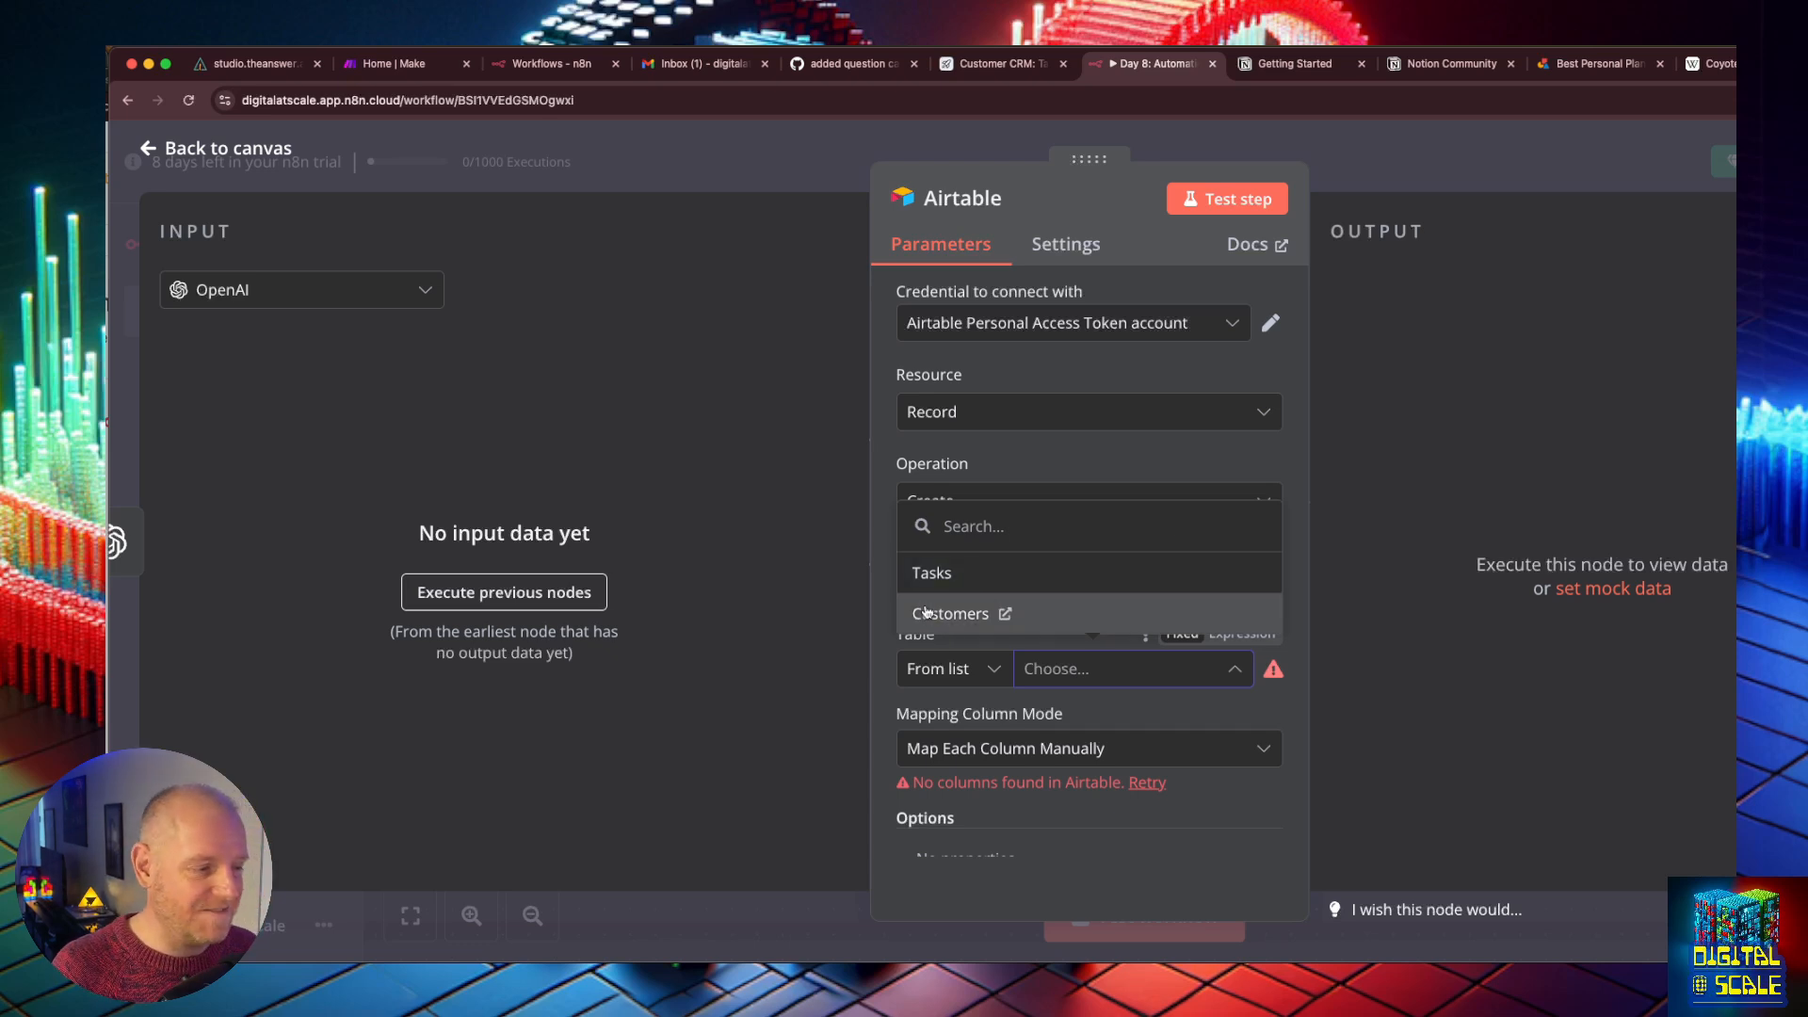
pyautogui.click(943, 581)
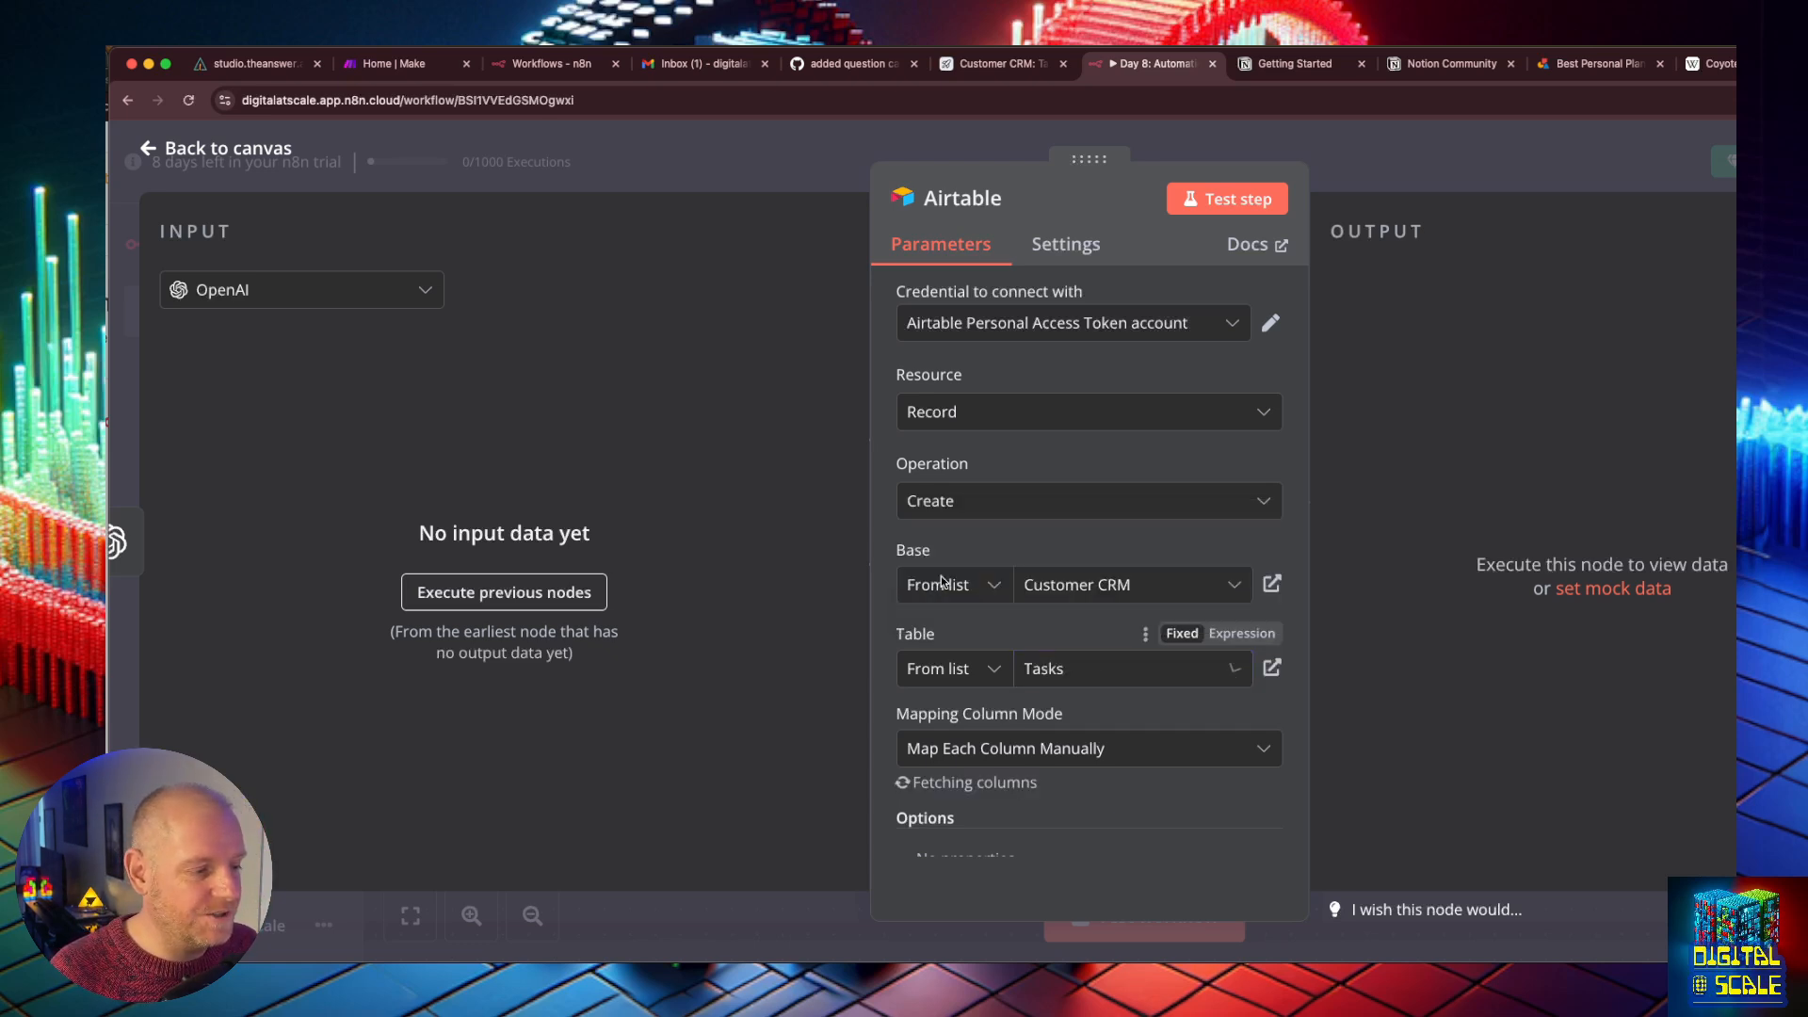
pyautogui.scroll(-5, 1022, 561)
pyautogui.scroll(1, 1021, 560)
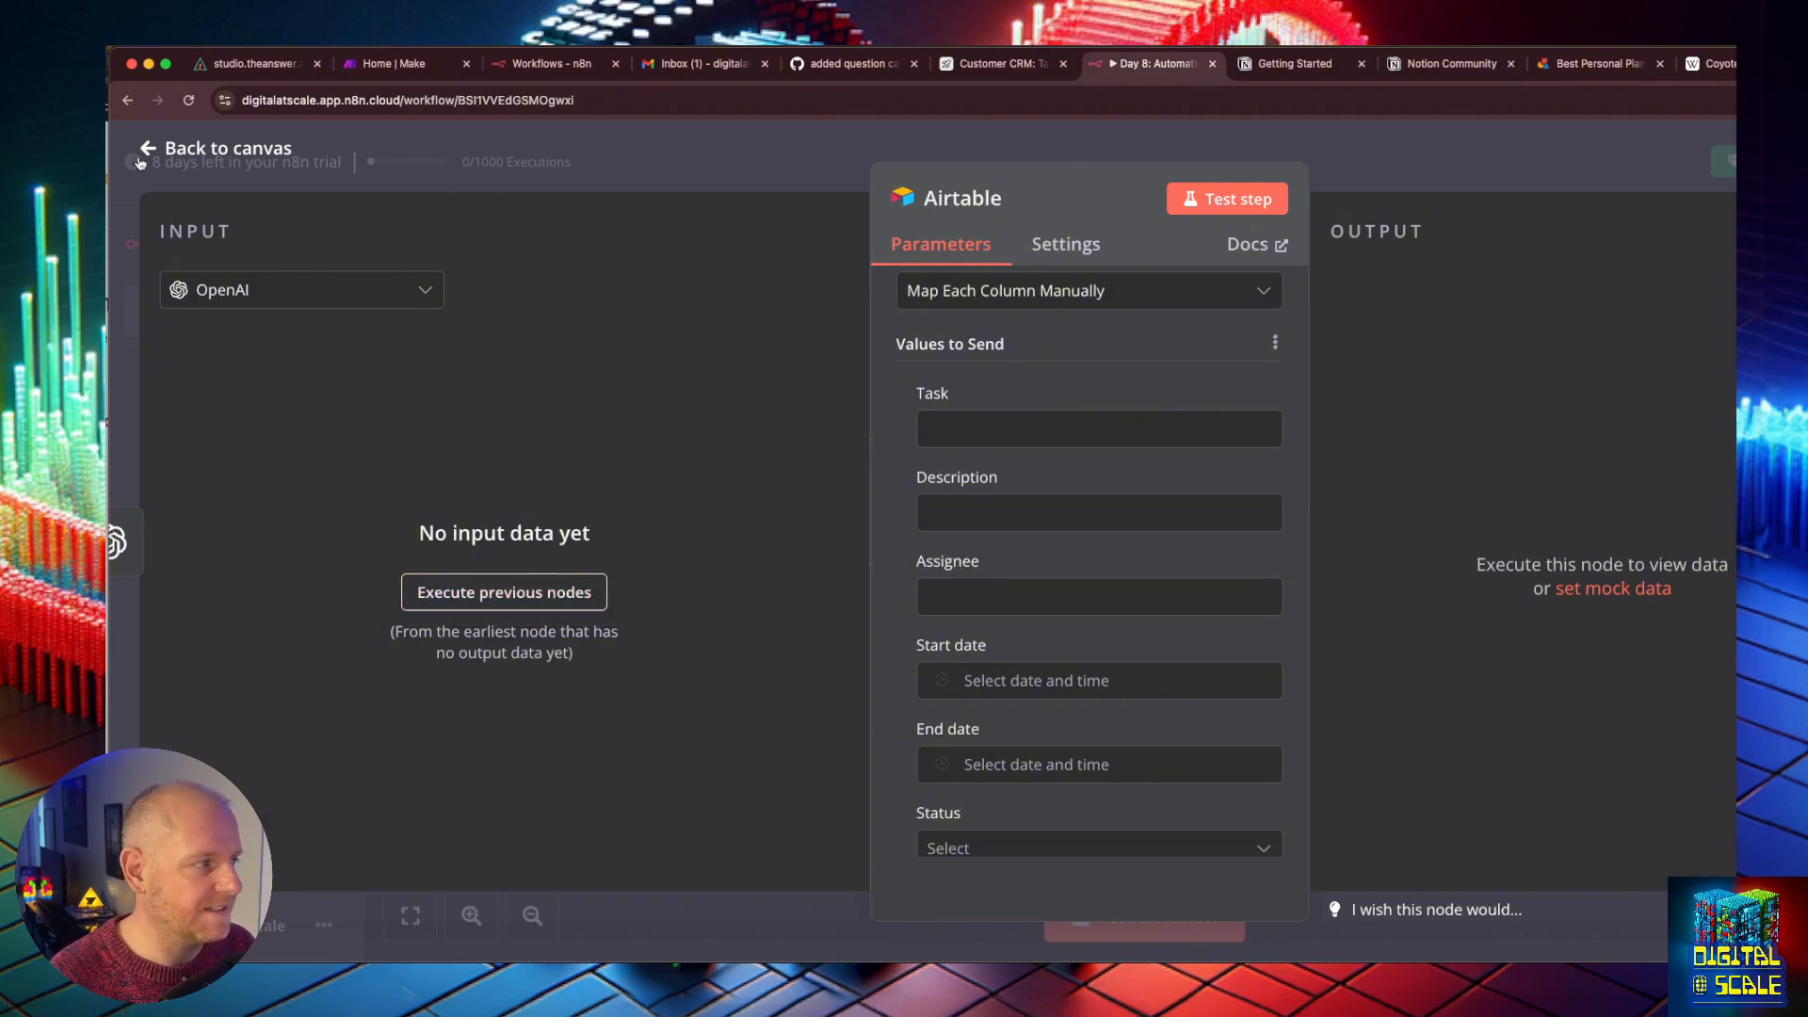
# Step: Go back to the workflow canvas and test the workflow by submitting its form with an uploaded JPEG image
pyautogui.click(146, 151)
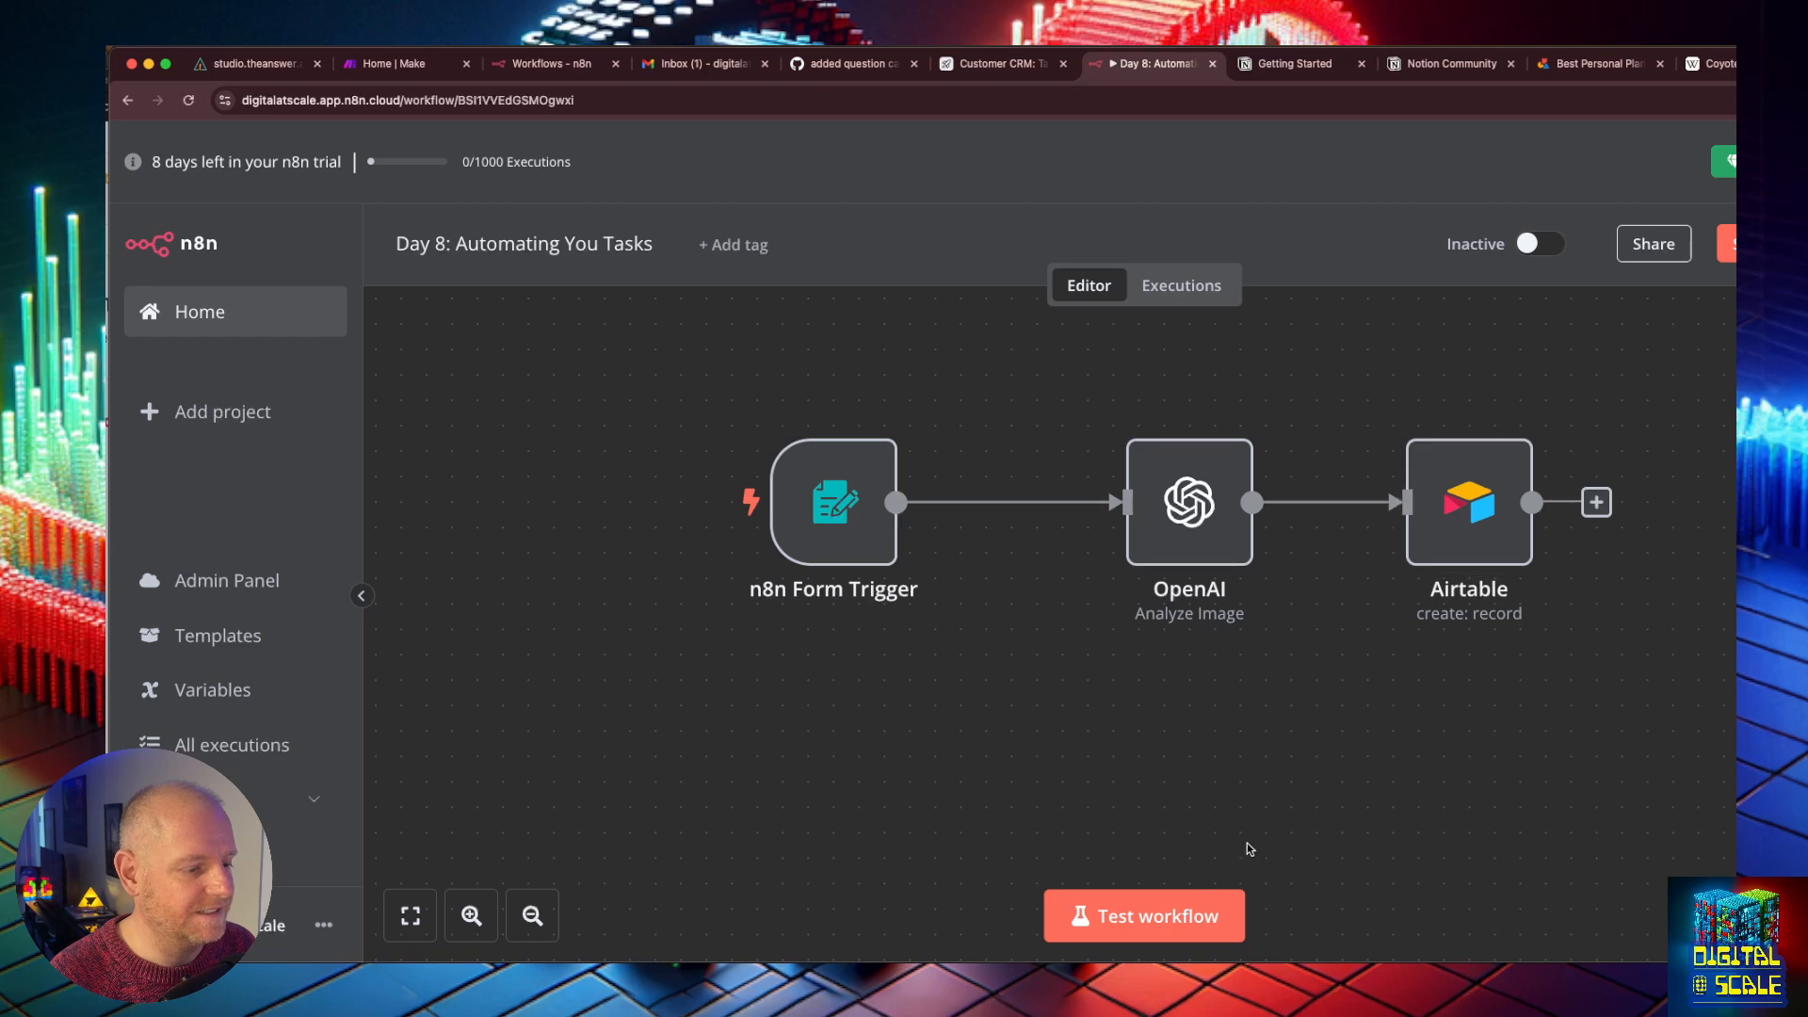
pyautogui.click(1211, 915)
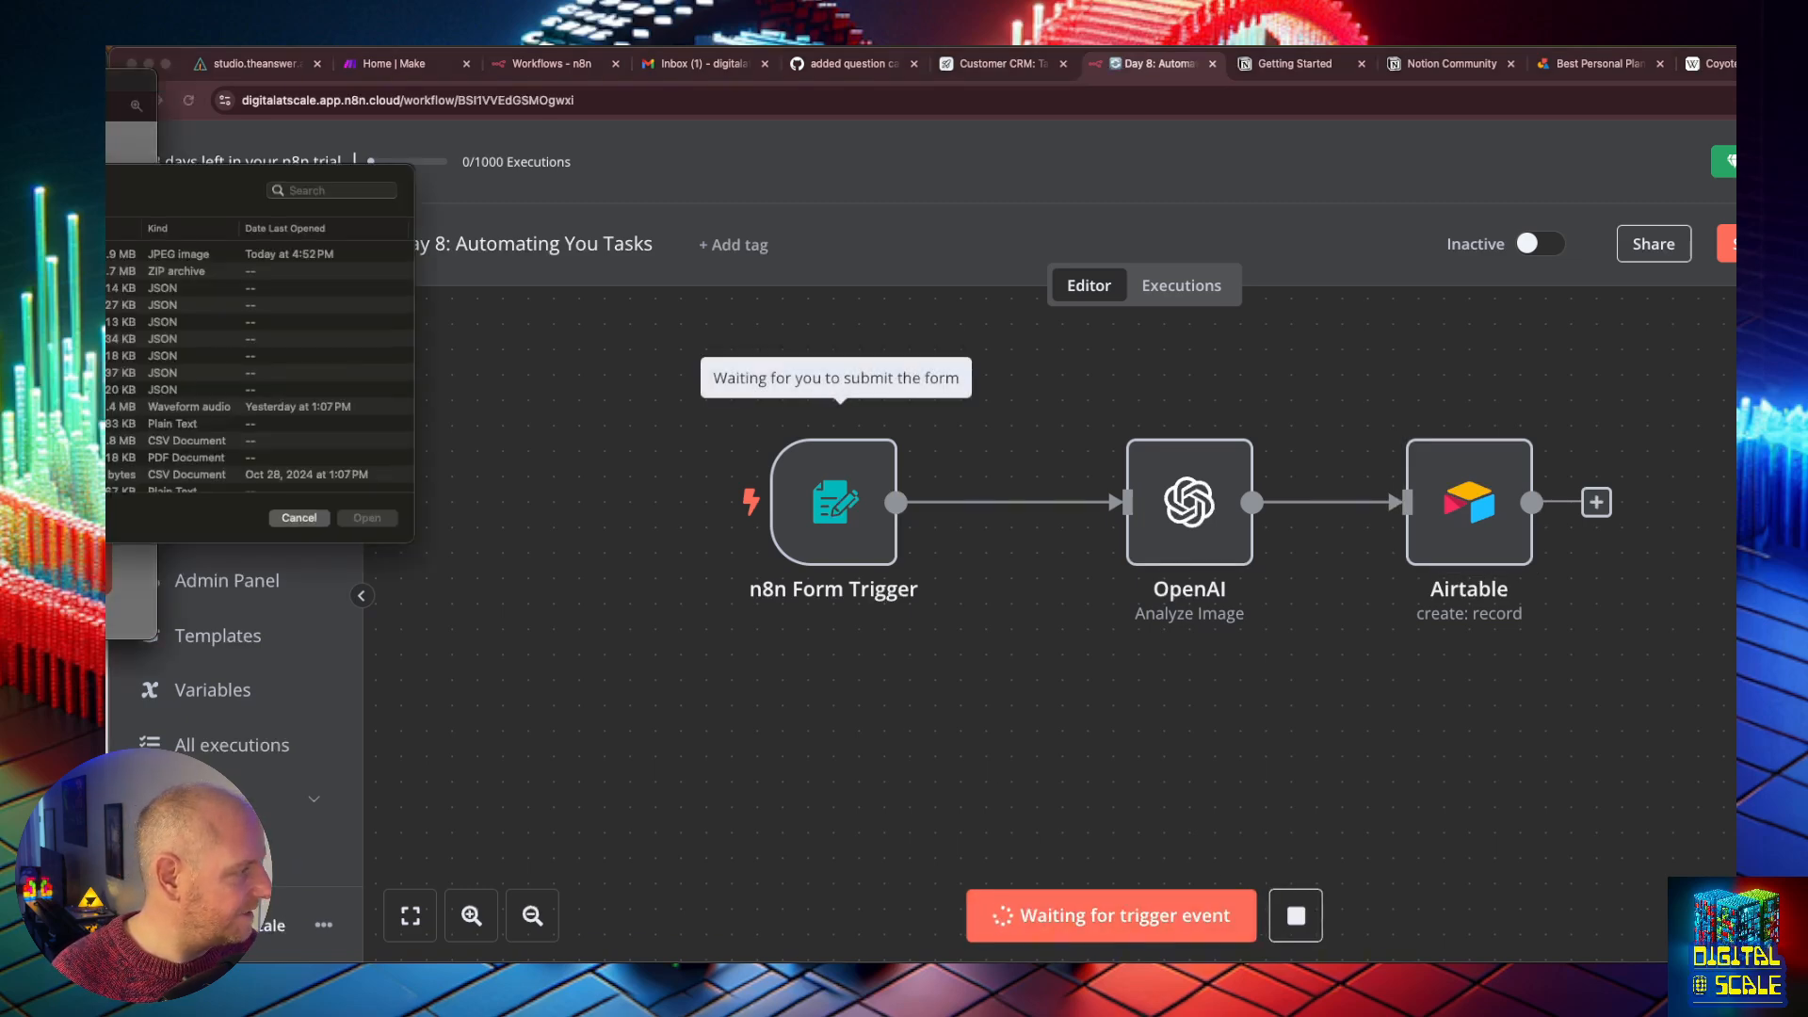
pyautogui.press('Down')
pyautogui.click(387, 516)
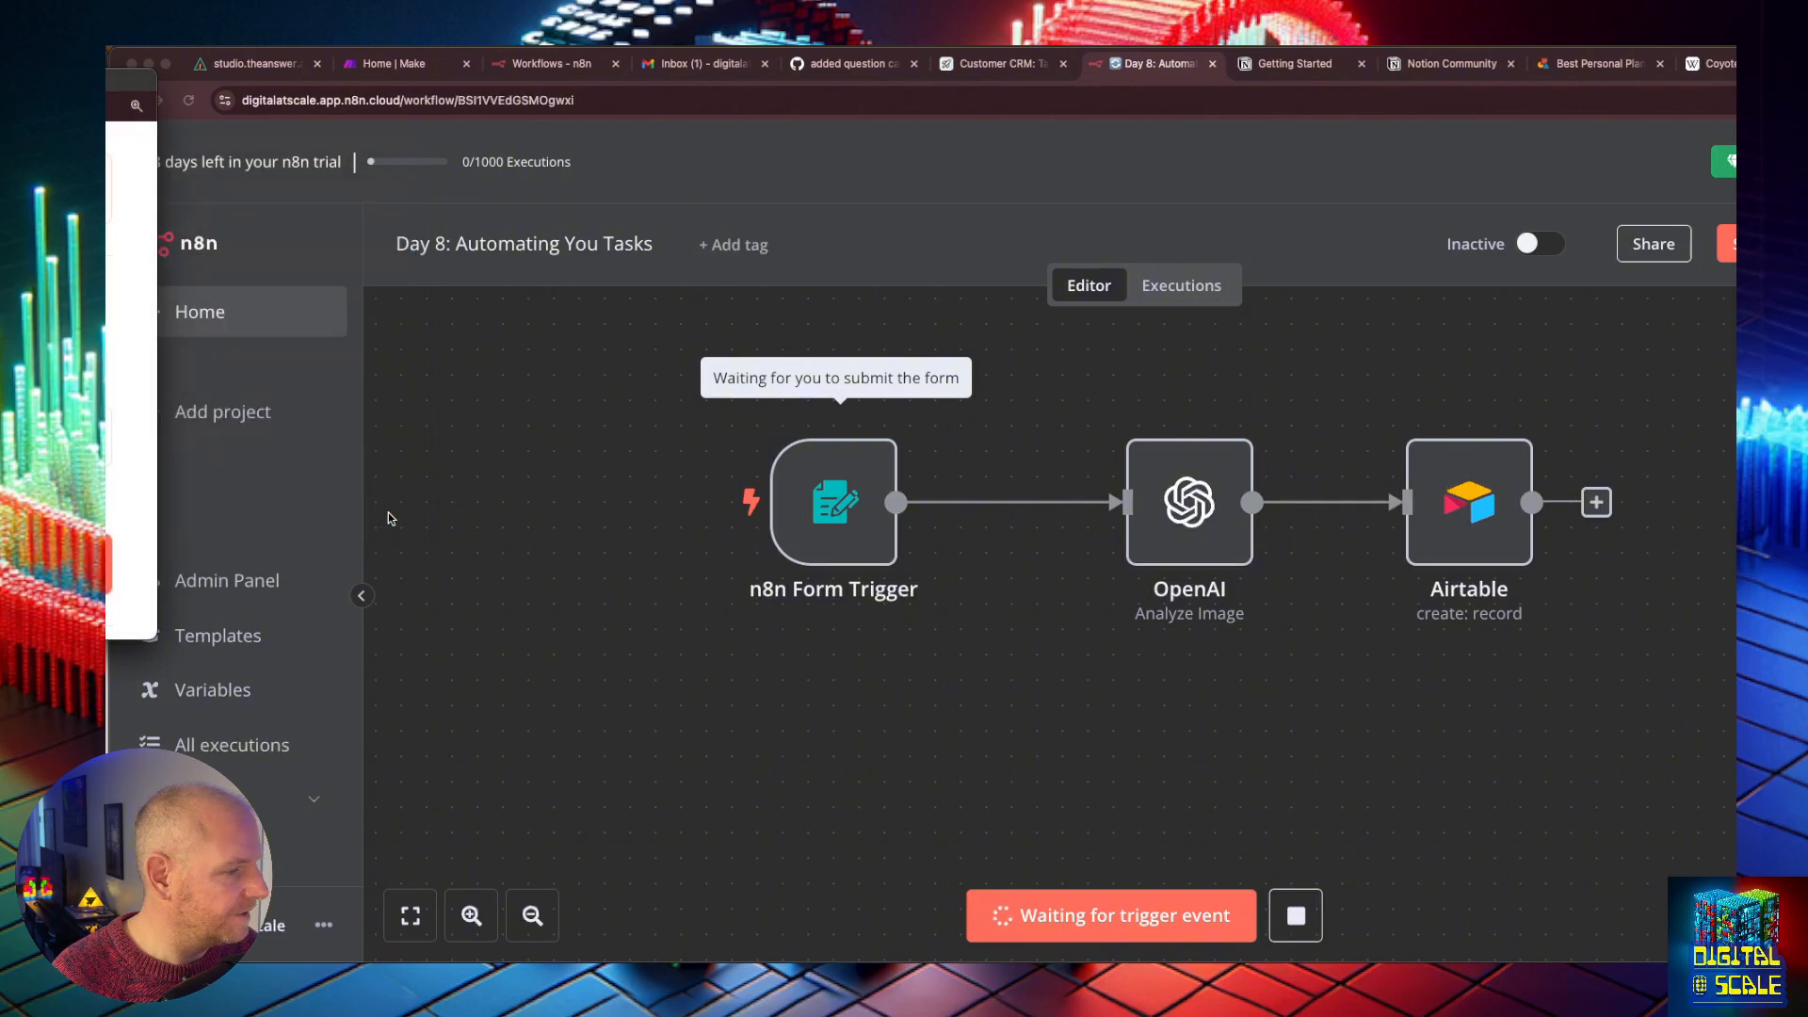
pyautogui.click(110, 565)
pyautogui.click(1075, 604)
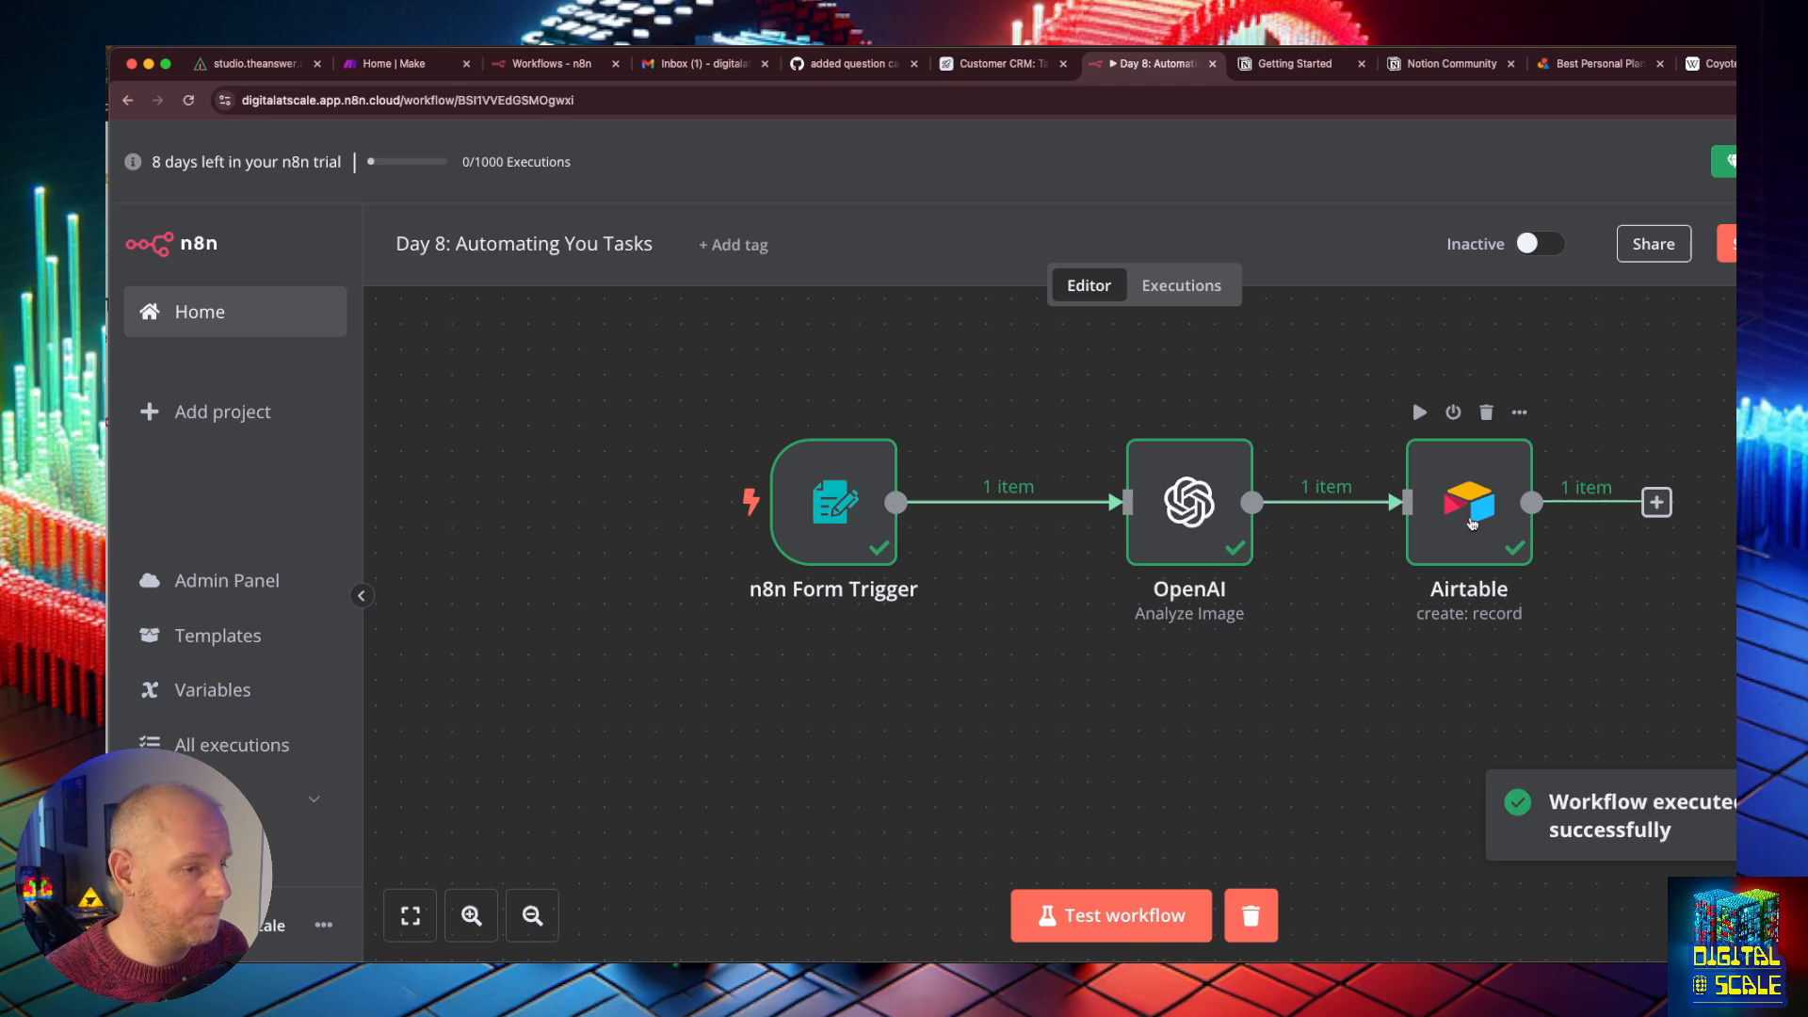
# Step: Open the Airtable node and examine its OpenAI input, its output record and the task columns available for mapping
pyautogui.doubleClick(1472, 521)
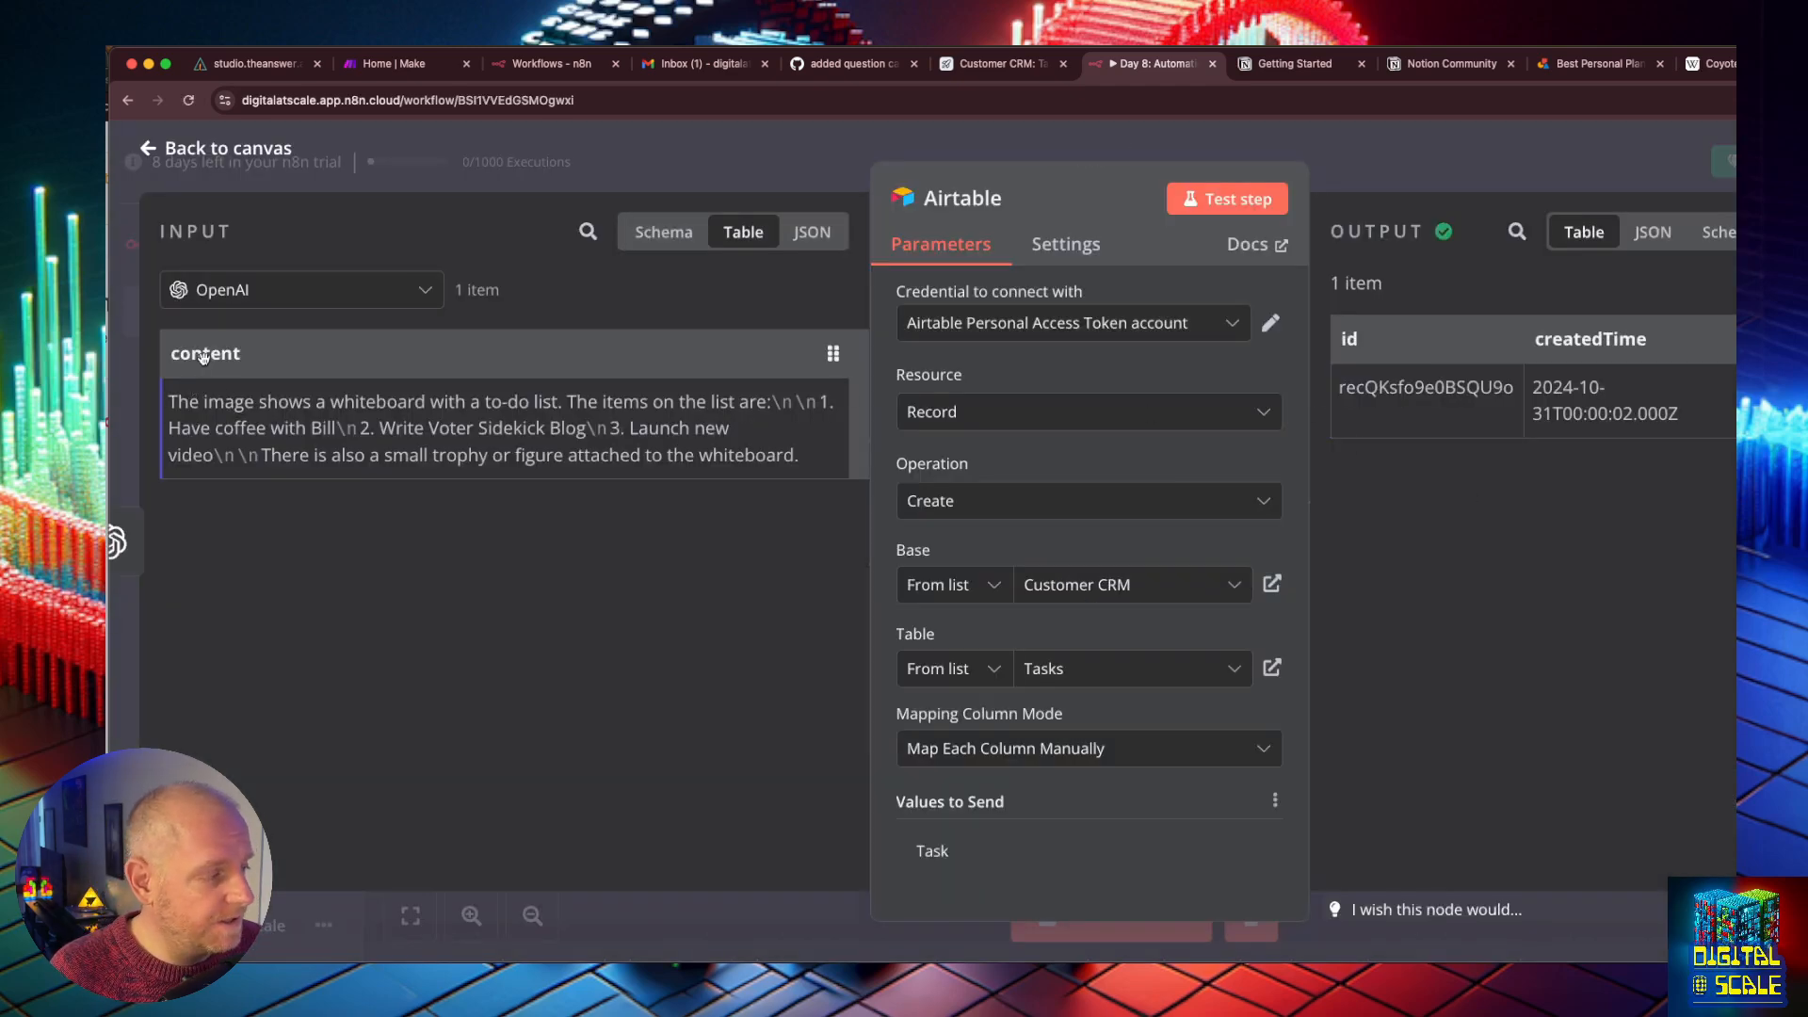
pyautogui.scroll(-5, 1021, 475)
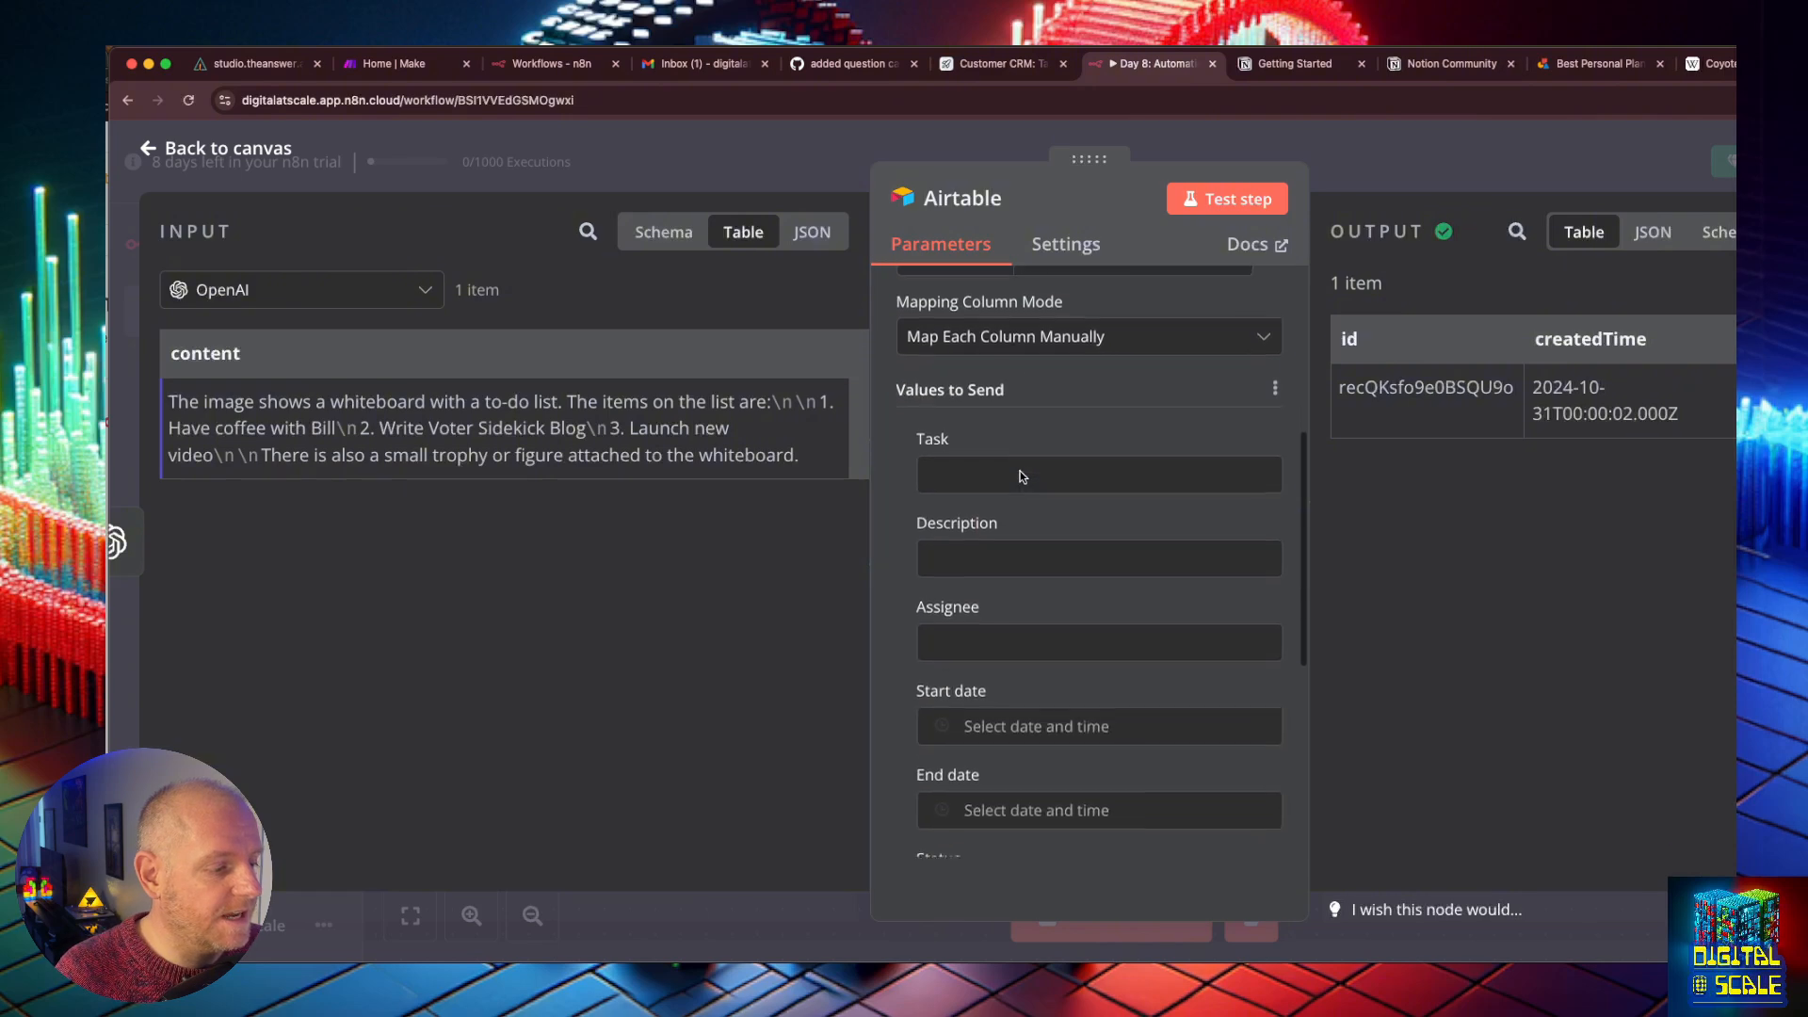
pyautogui.scroll(-2, 1022, 476)
pyautogui.scroll(4, 1021, 475)
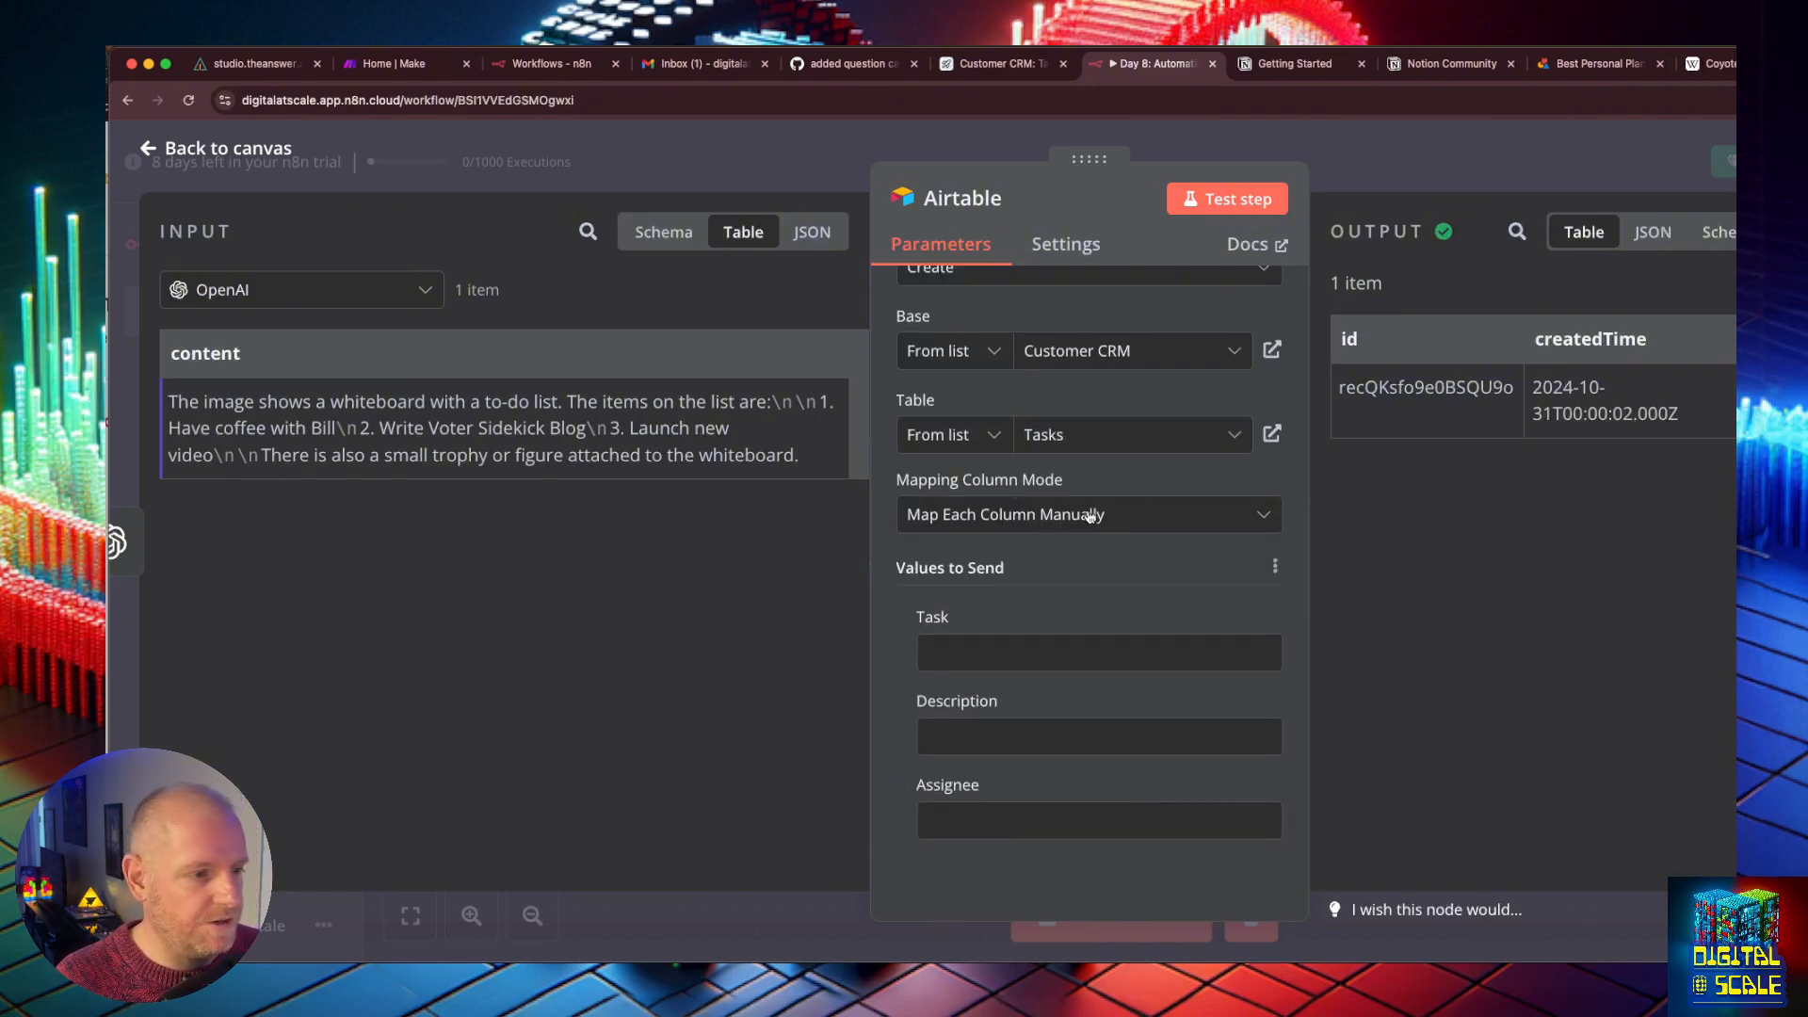
pyautogui.moveTo(1554, 387); pyautogui.dragTo(1460, 282)
pyautogui.click(1507, 490)
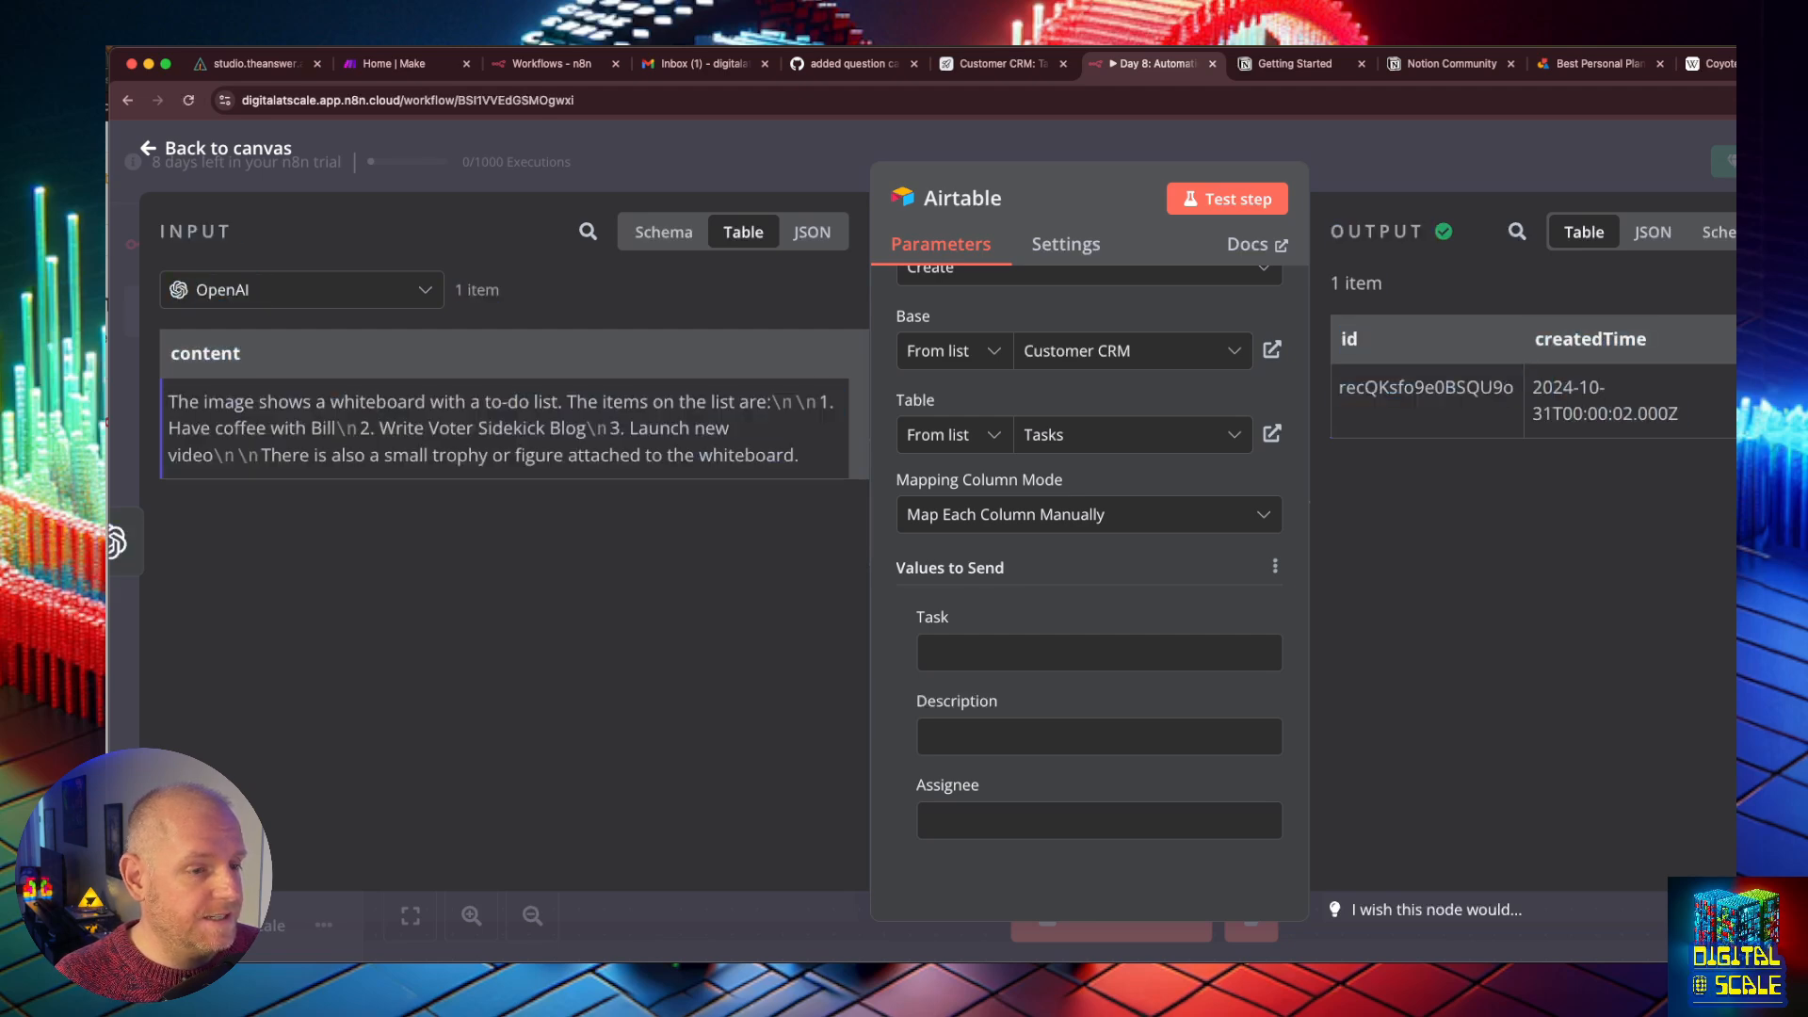
# Step: In Airtable, delete the empty fifth task from the Tasks table's grid view, and switch back to n8n
pyautogui.click(968, 75)
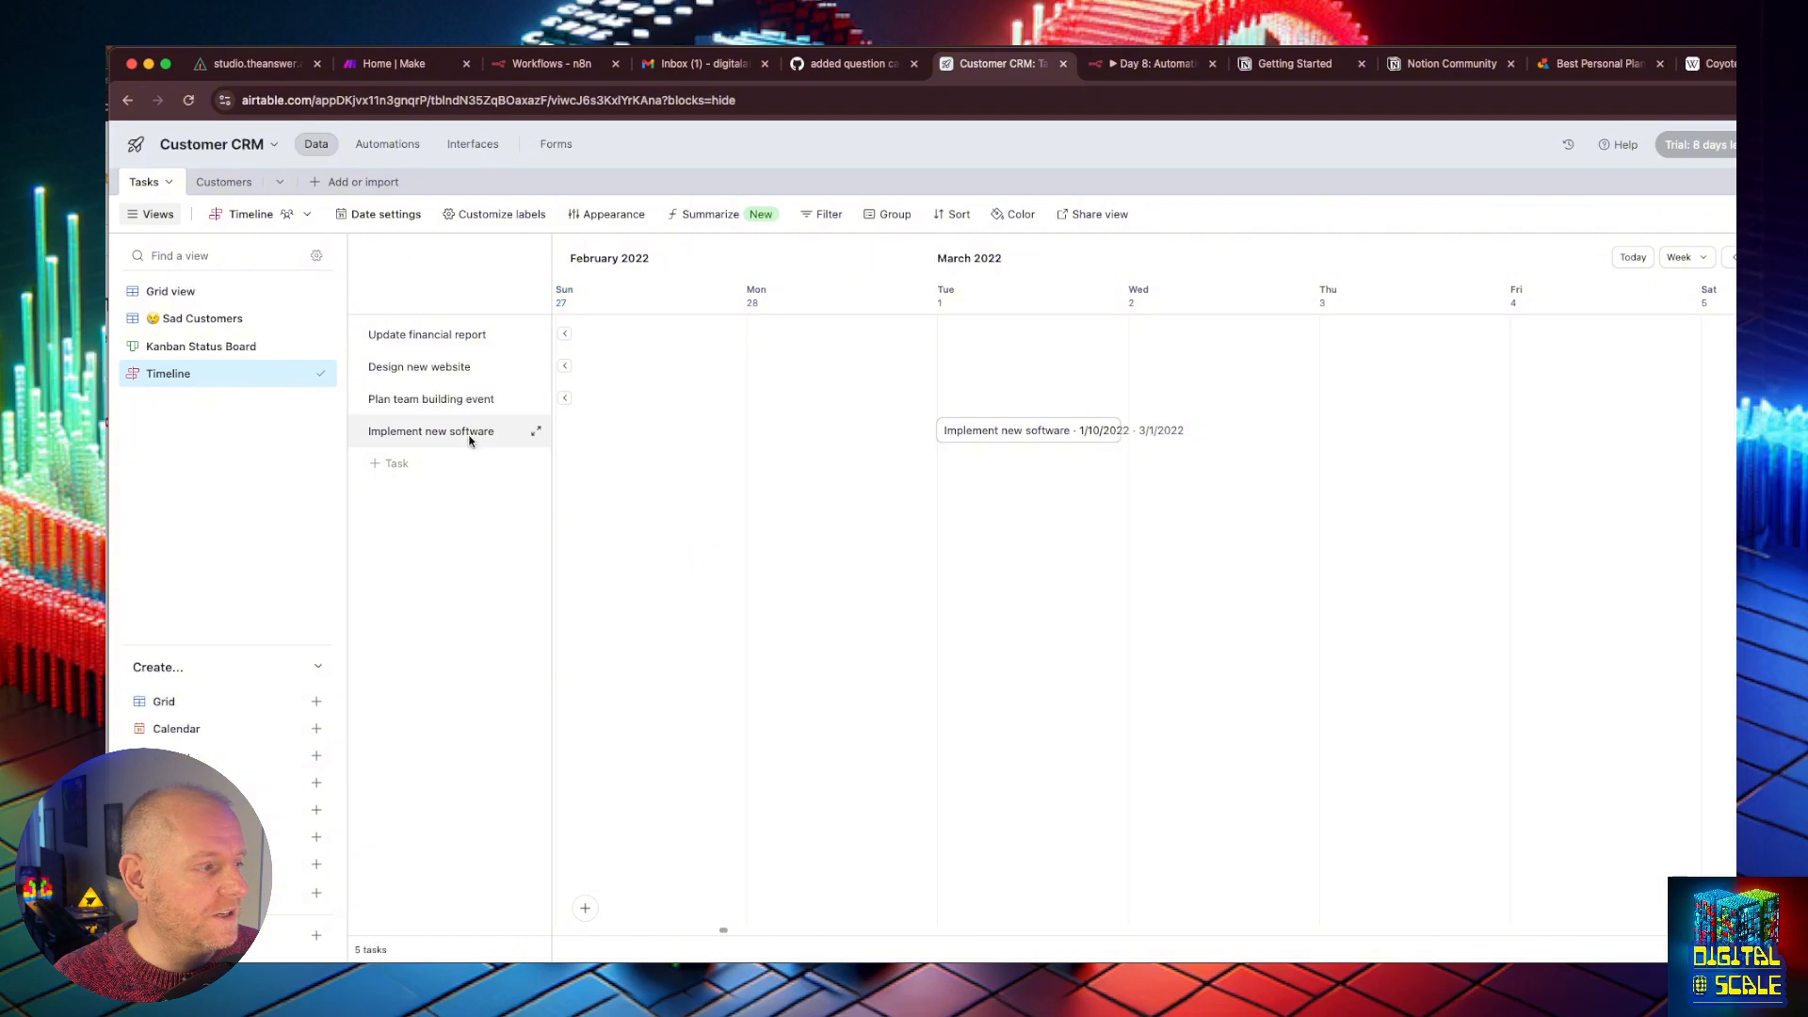
pyautogui.click(179, 292)
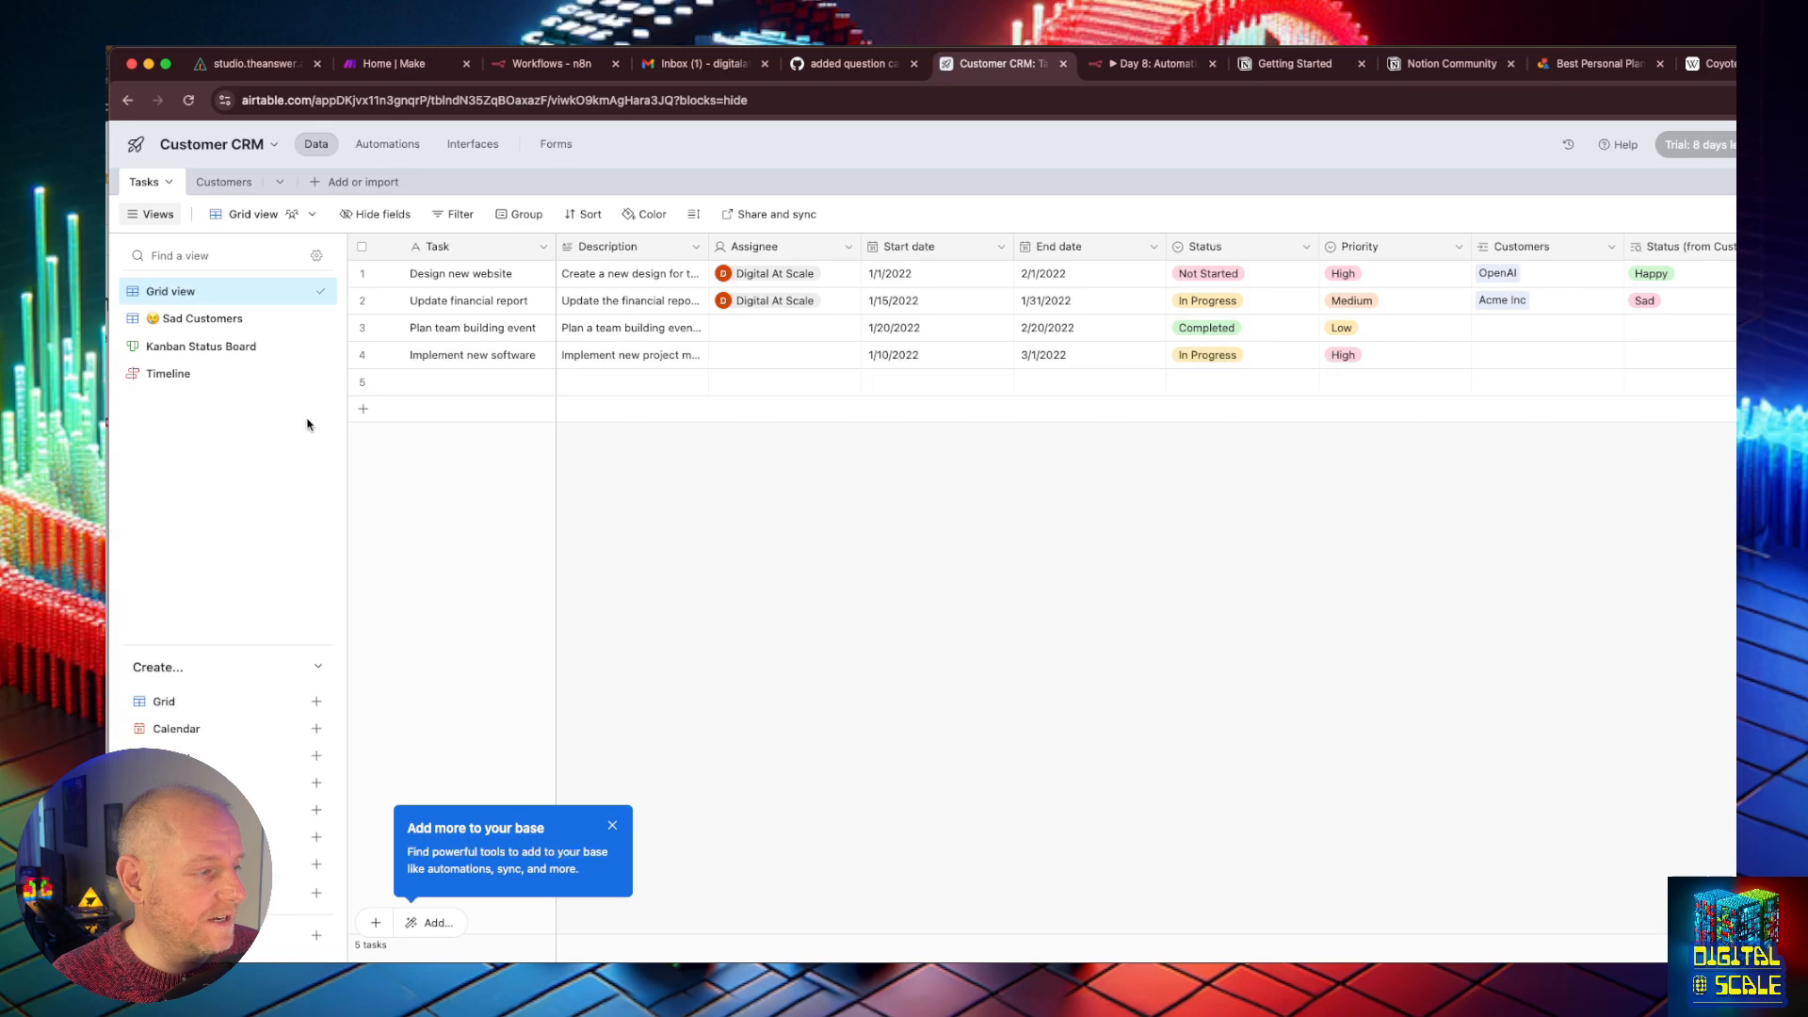
pyautogui.click(362, 383)
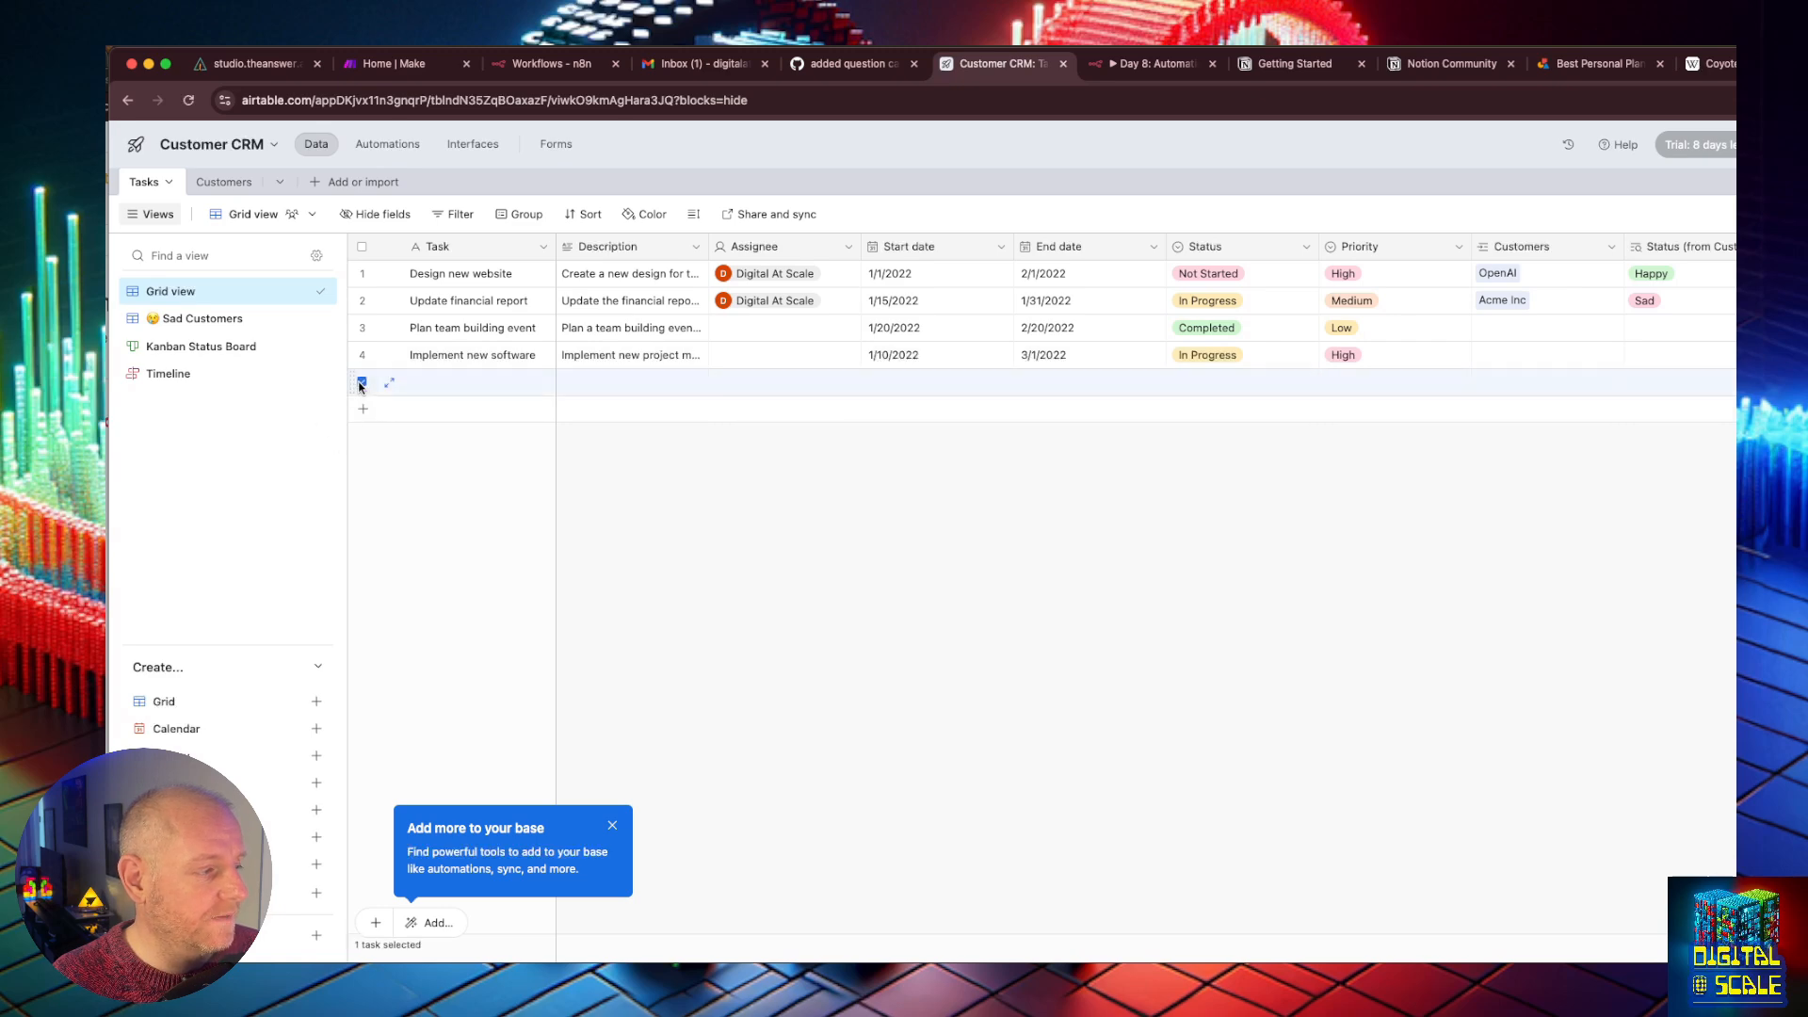
pyautogui.rightClick(361, 384)
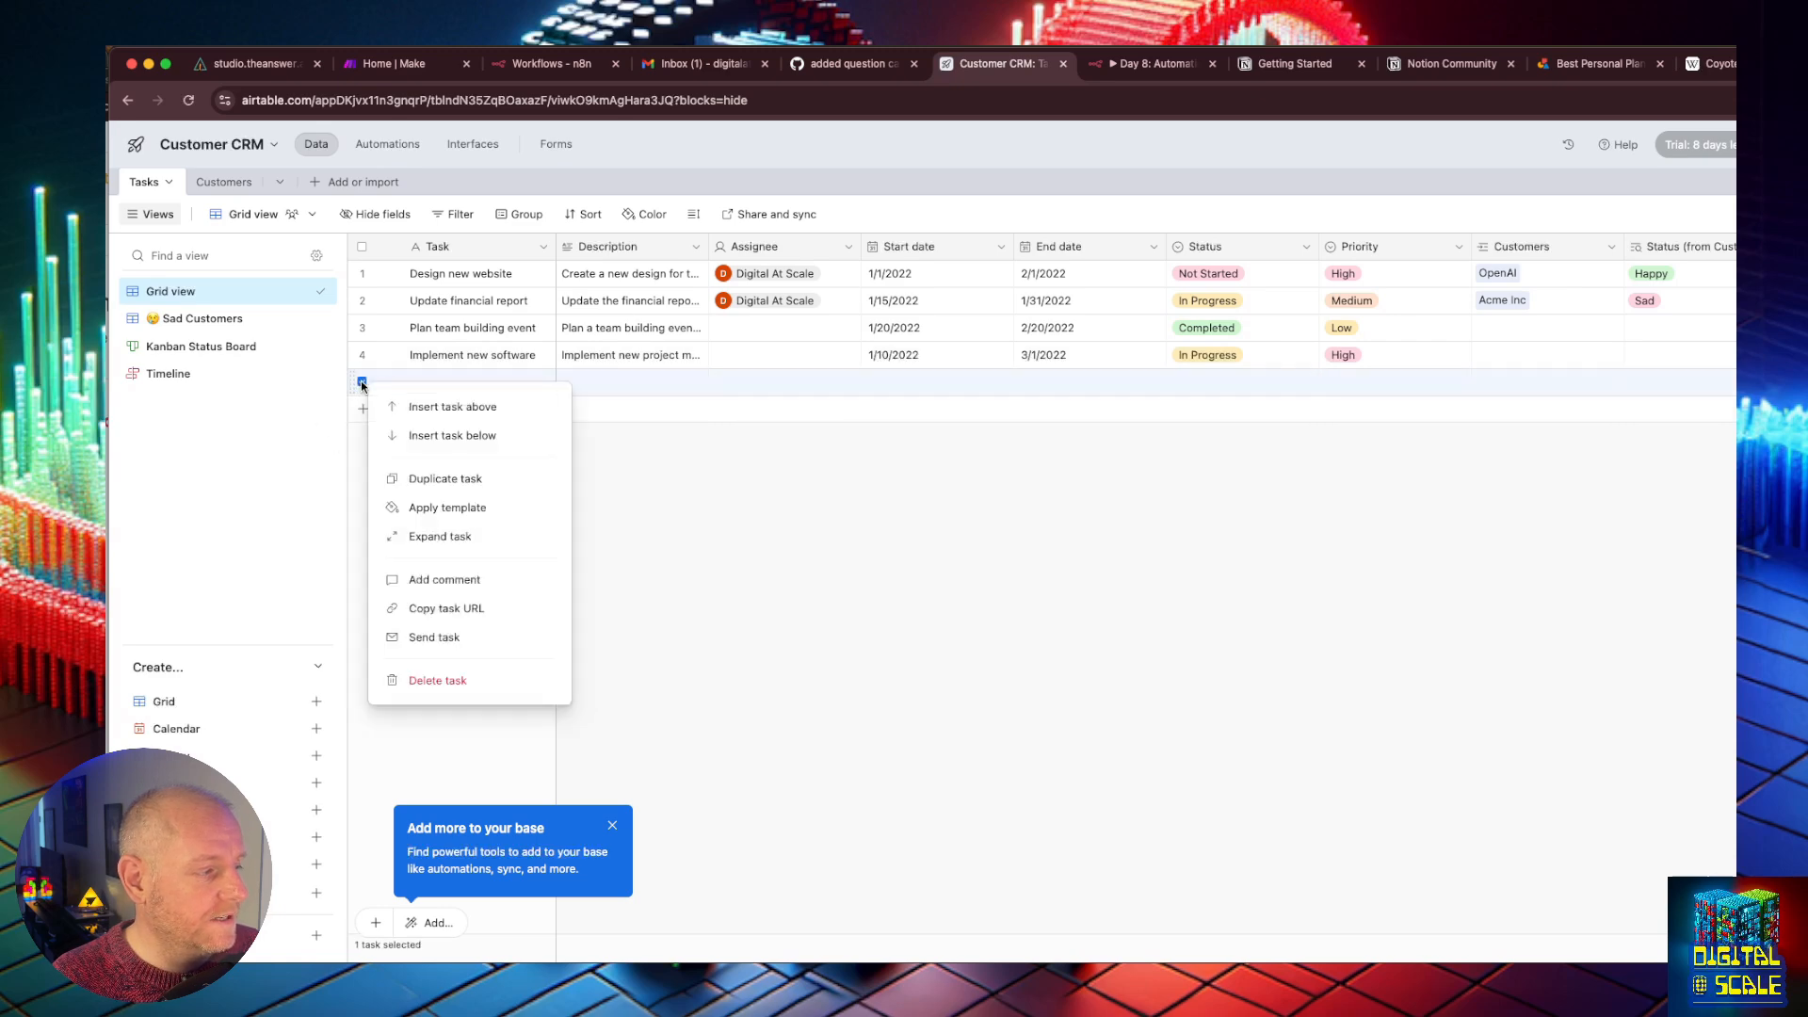
pyautogui.click(441, 680)
pyautogui.click(543, 68)
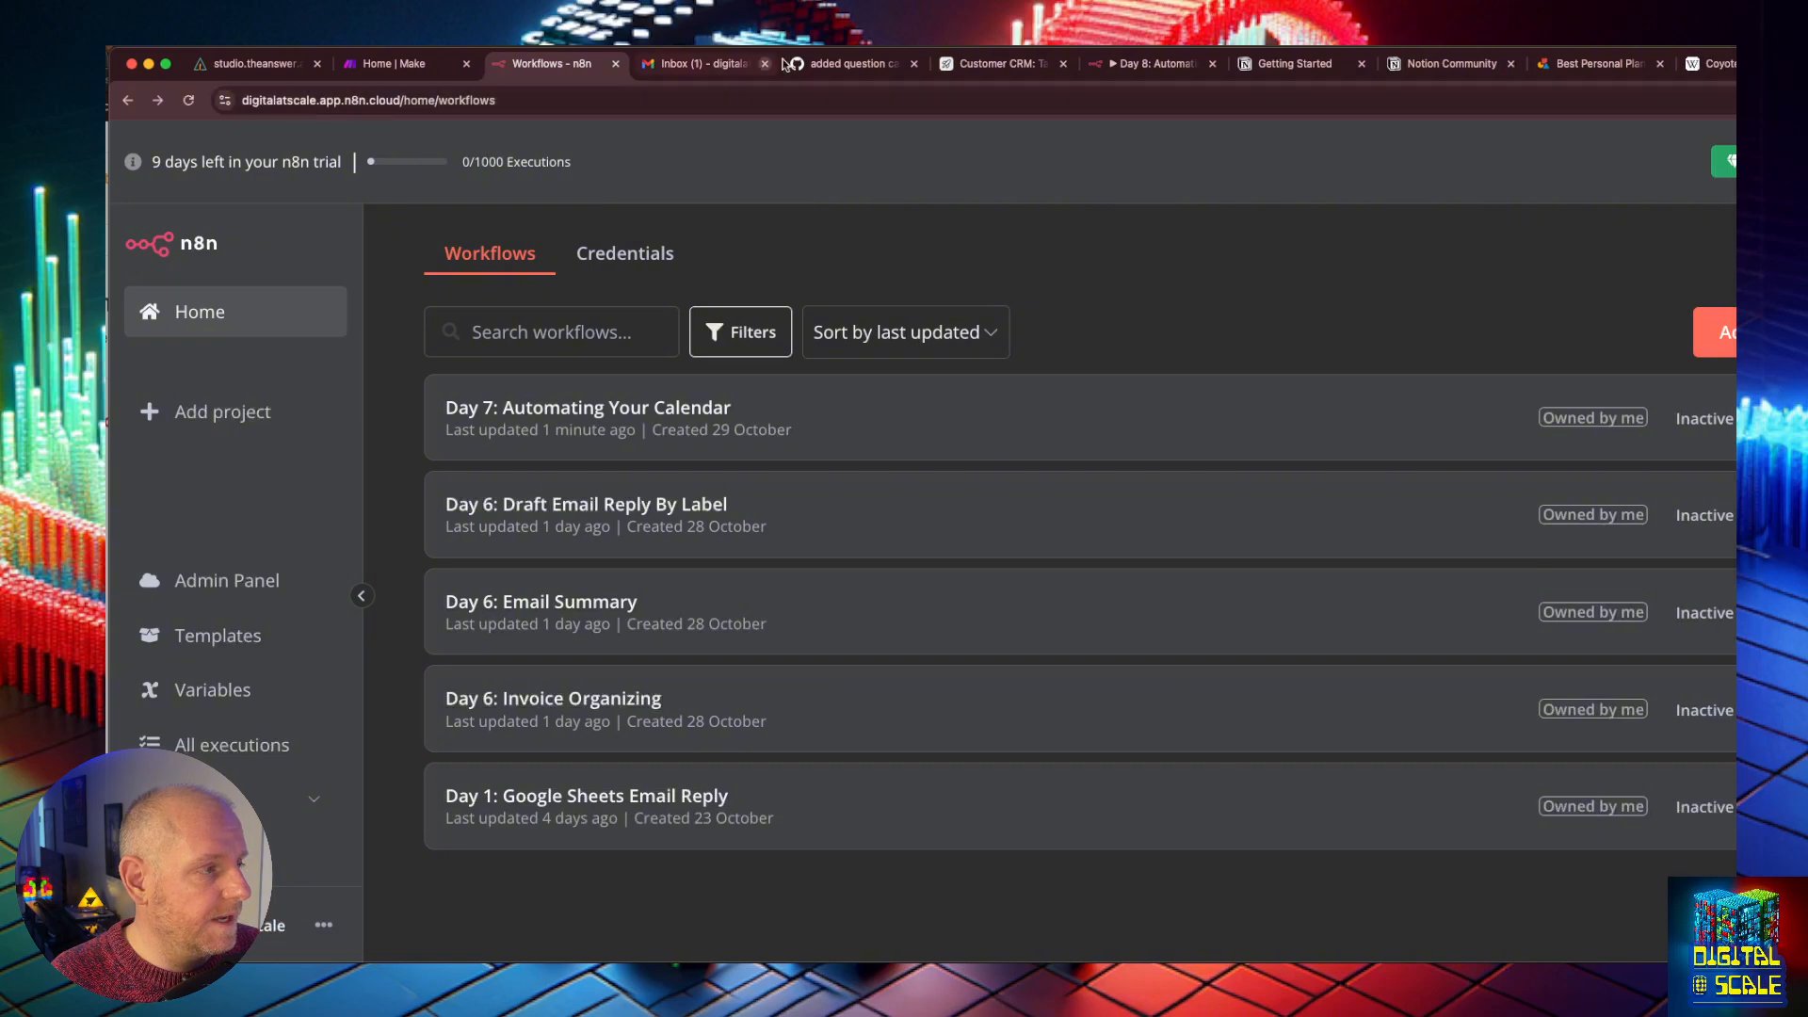
# Step: In the n8n Airtable node, map the OpenAI content to Description and set Task to "Image Task list"
pyautogui.click(1154, 64)
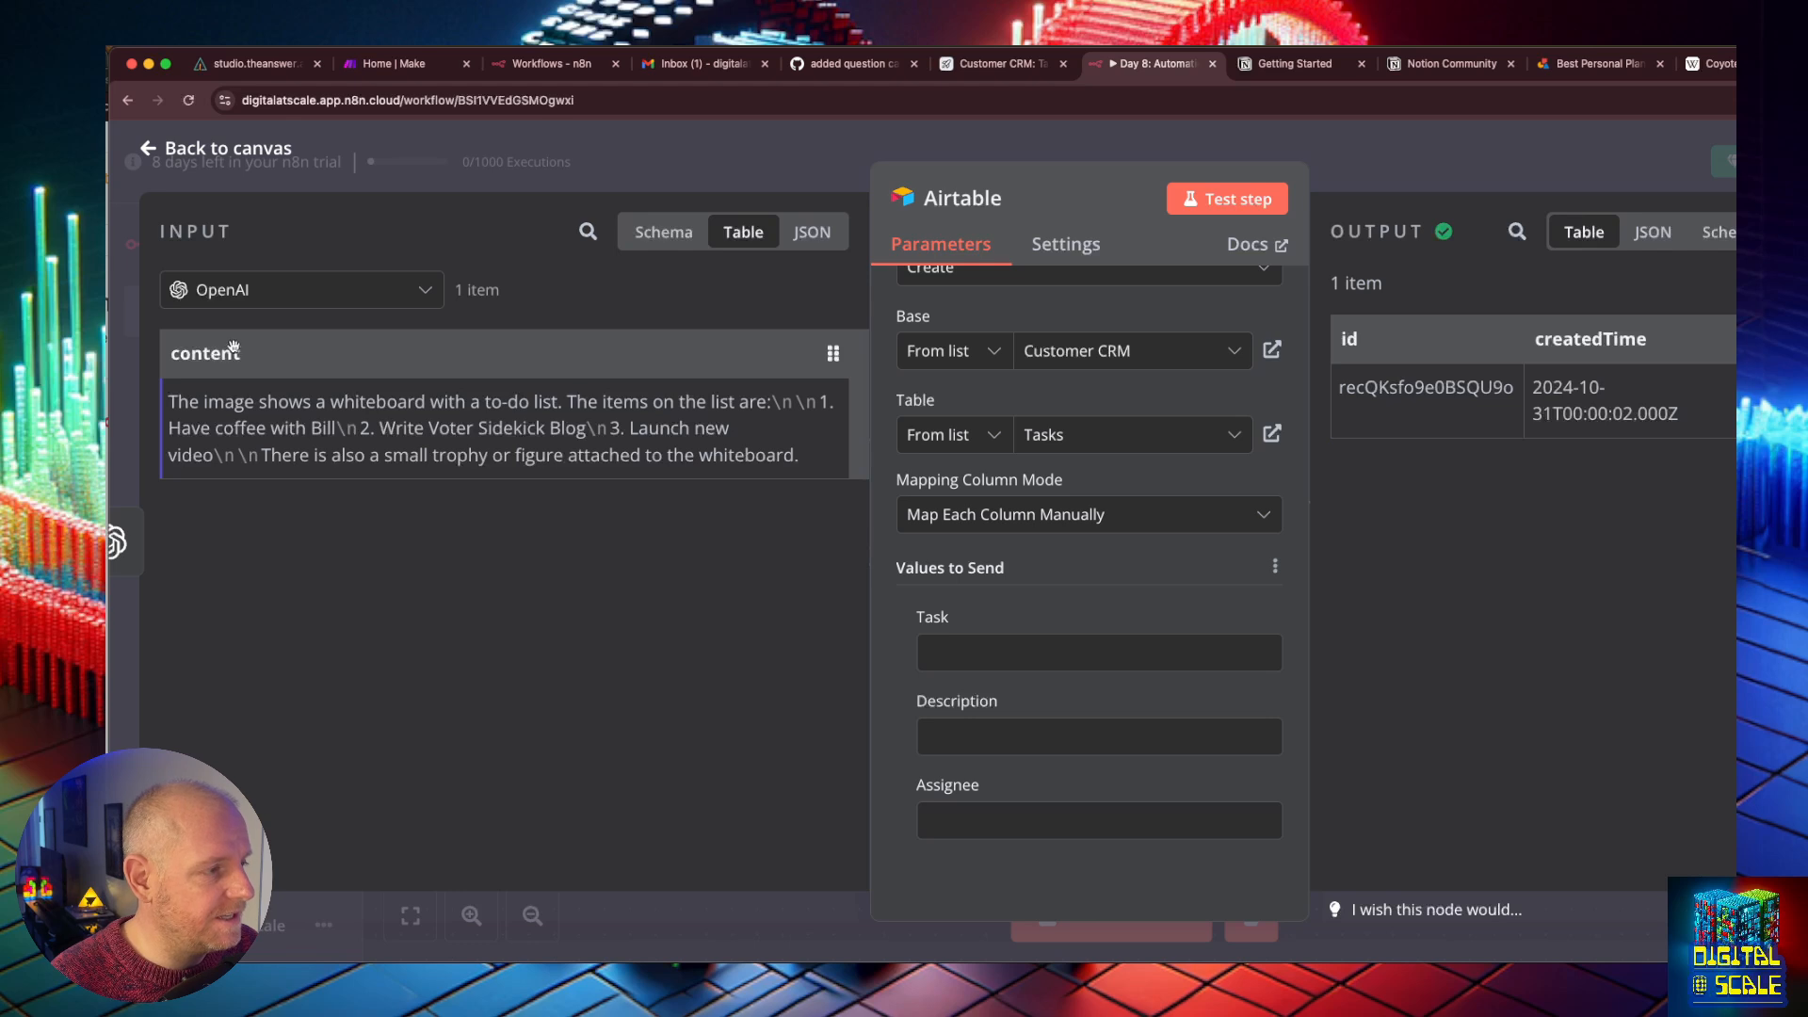
pyautogui.click(670, 233)
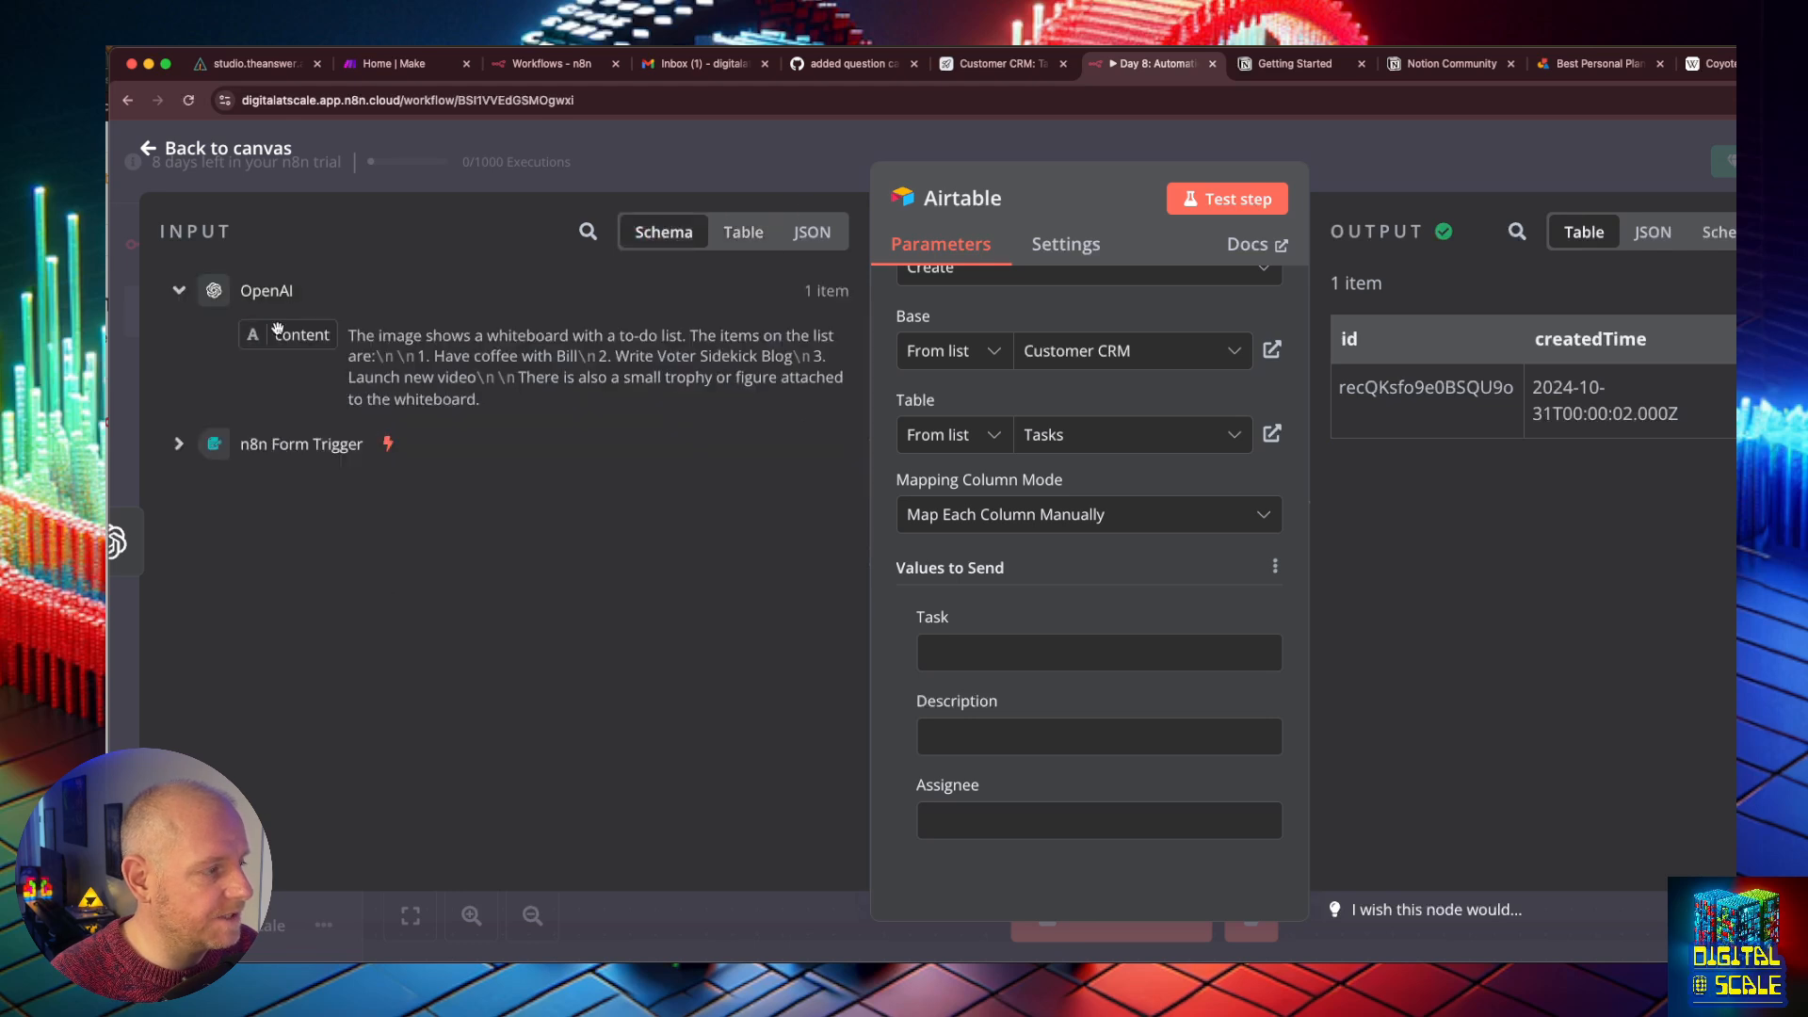
pyautogui.moveTo(276, 327); pyautogui.dragTo(956, 739)
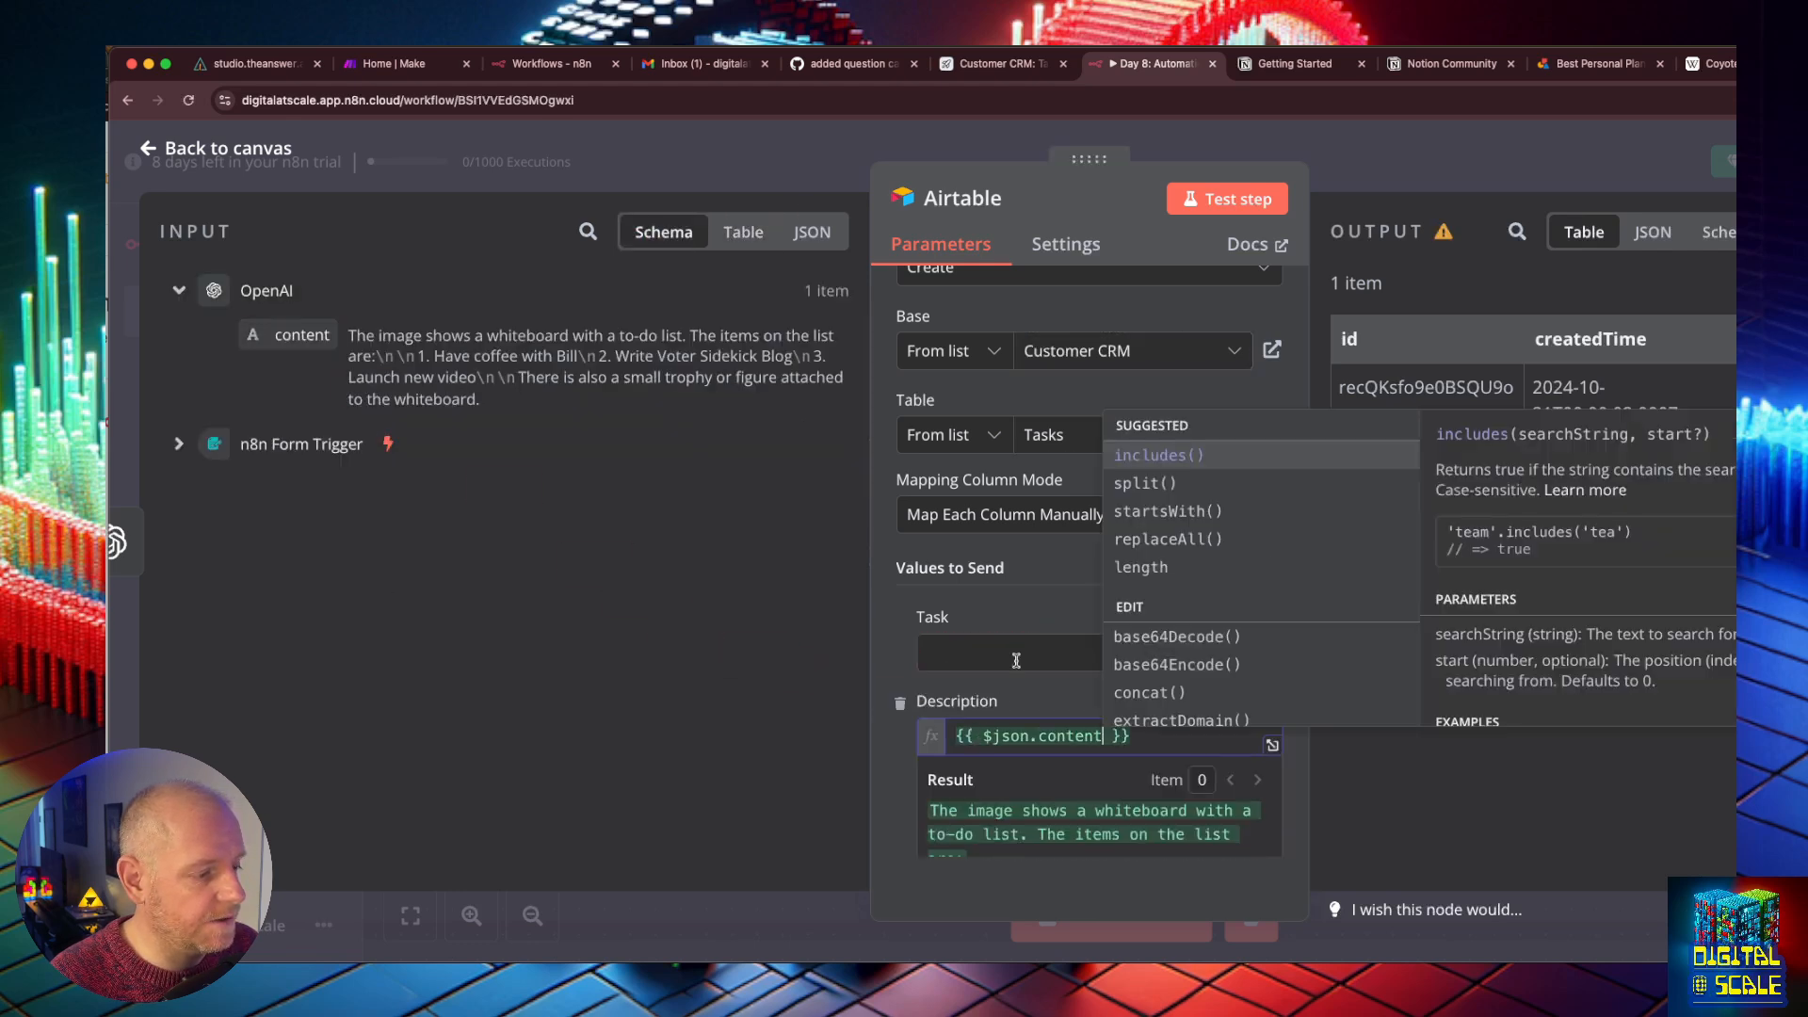
pyautogui.click(1027, 644)
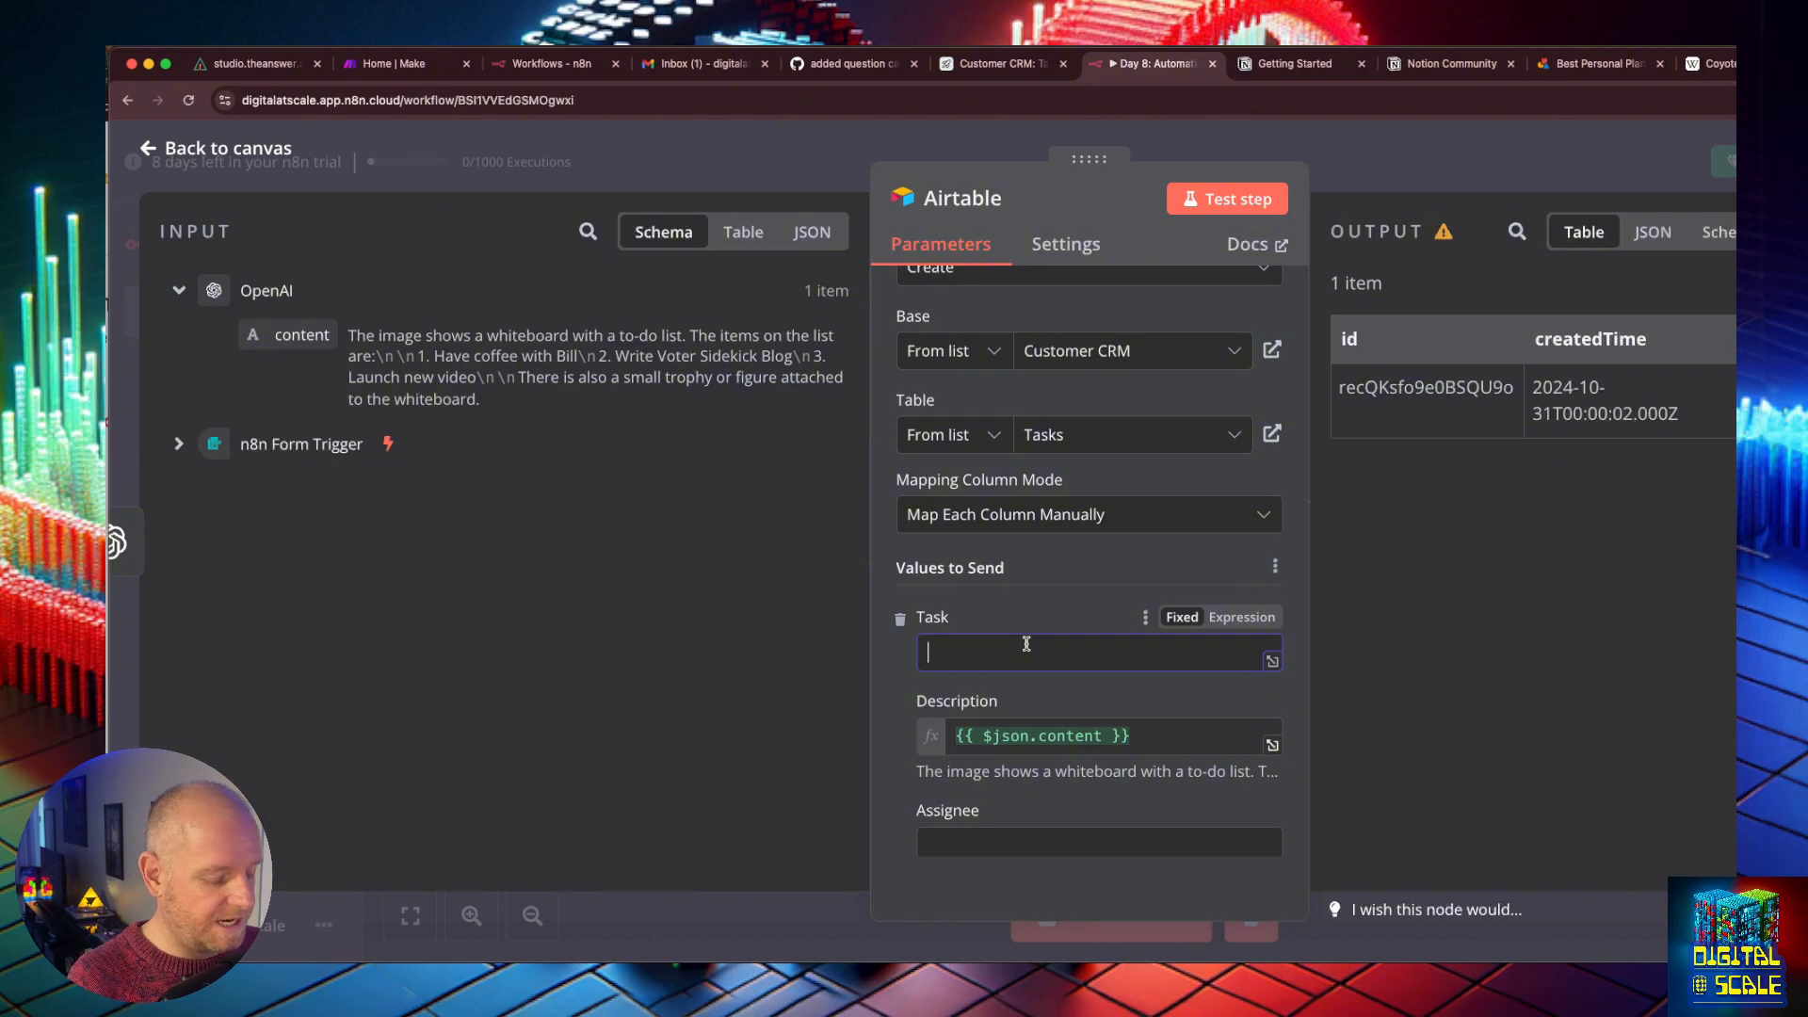
pyautogui.write('Image Task')
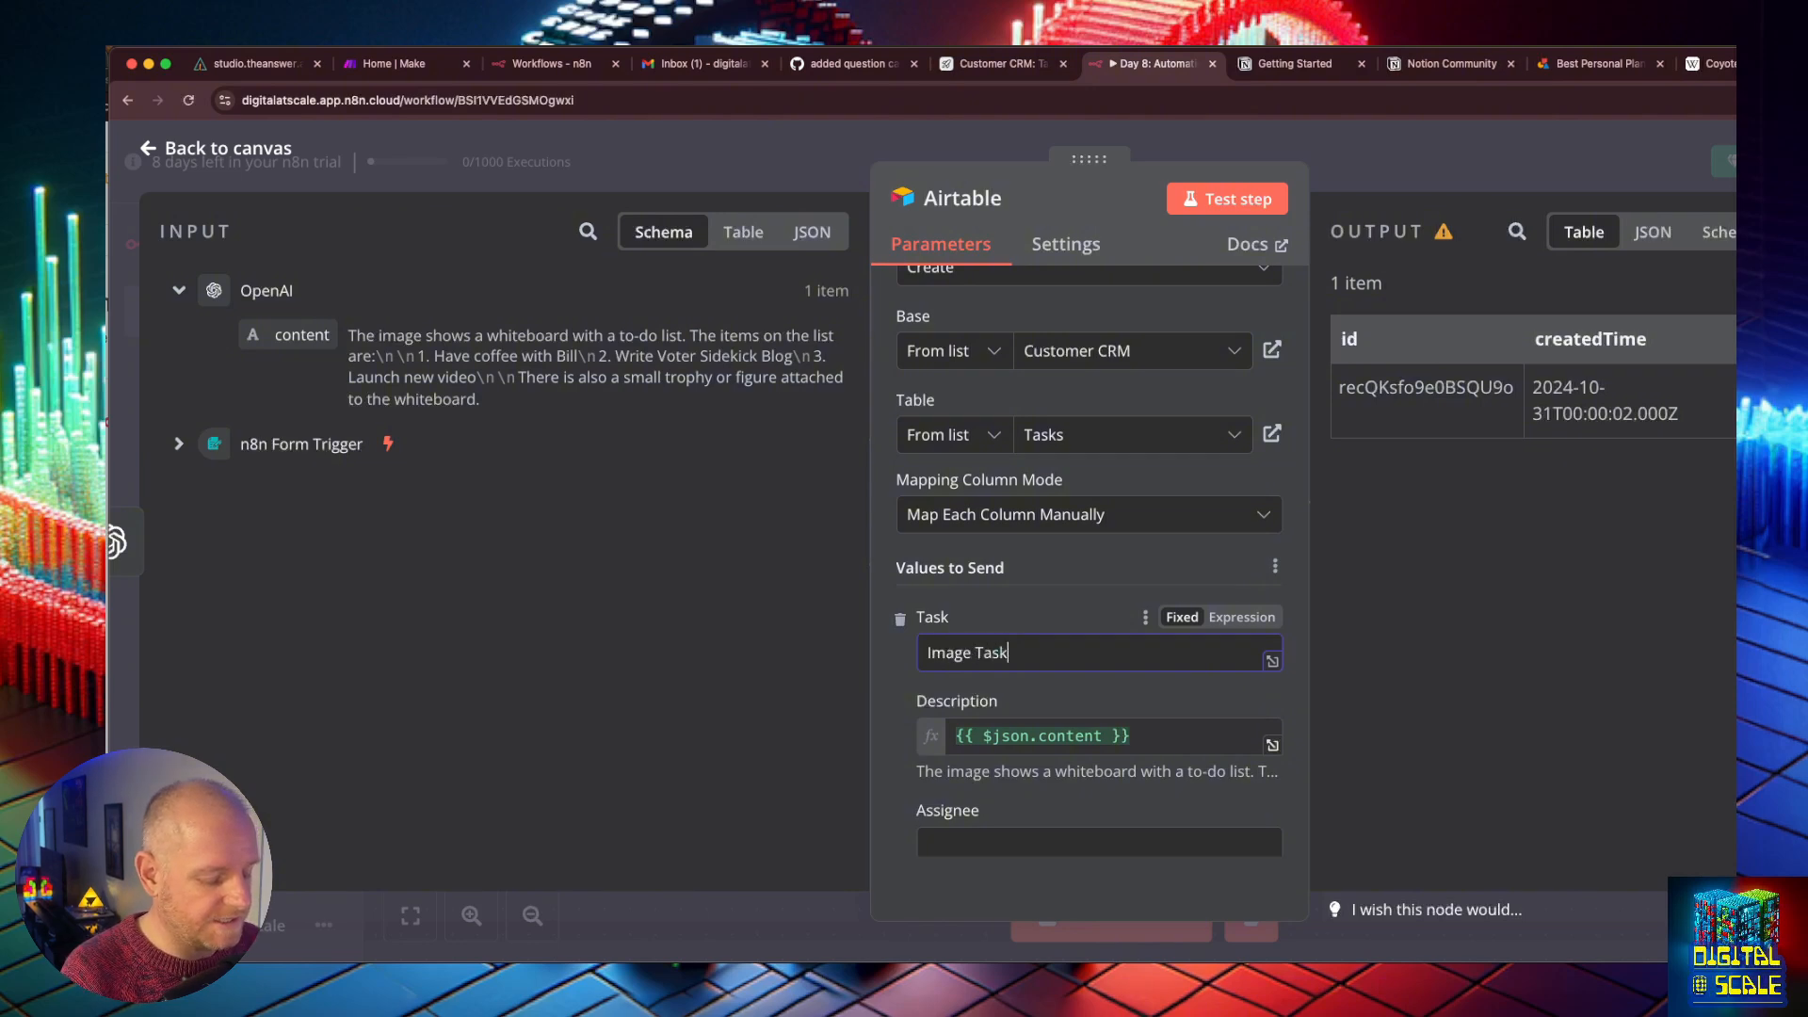
pyautogui.write(' list')
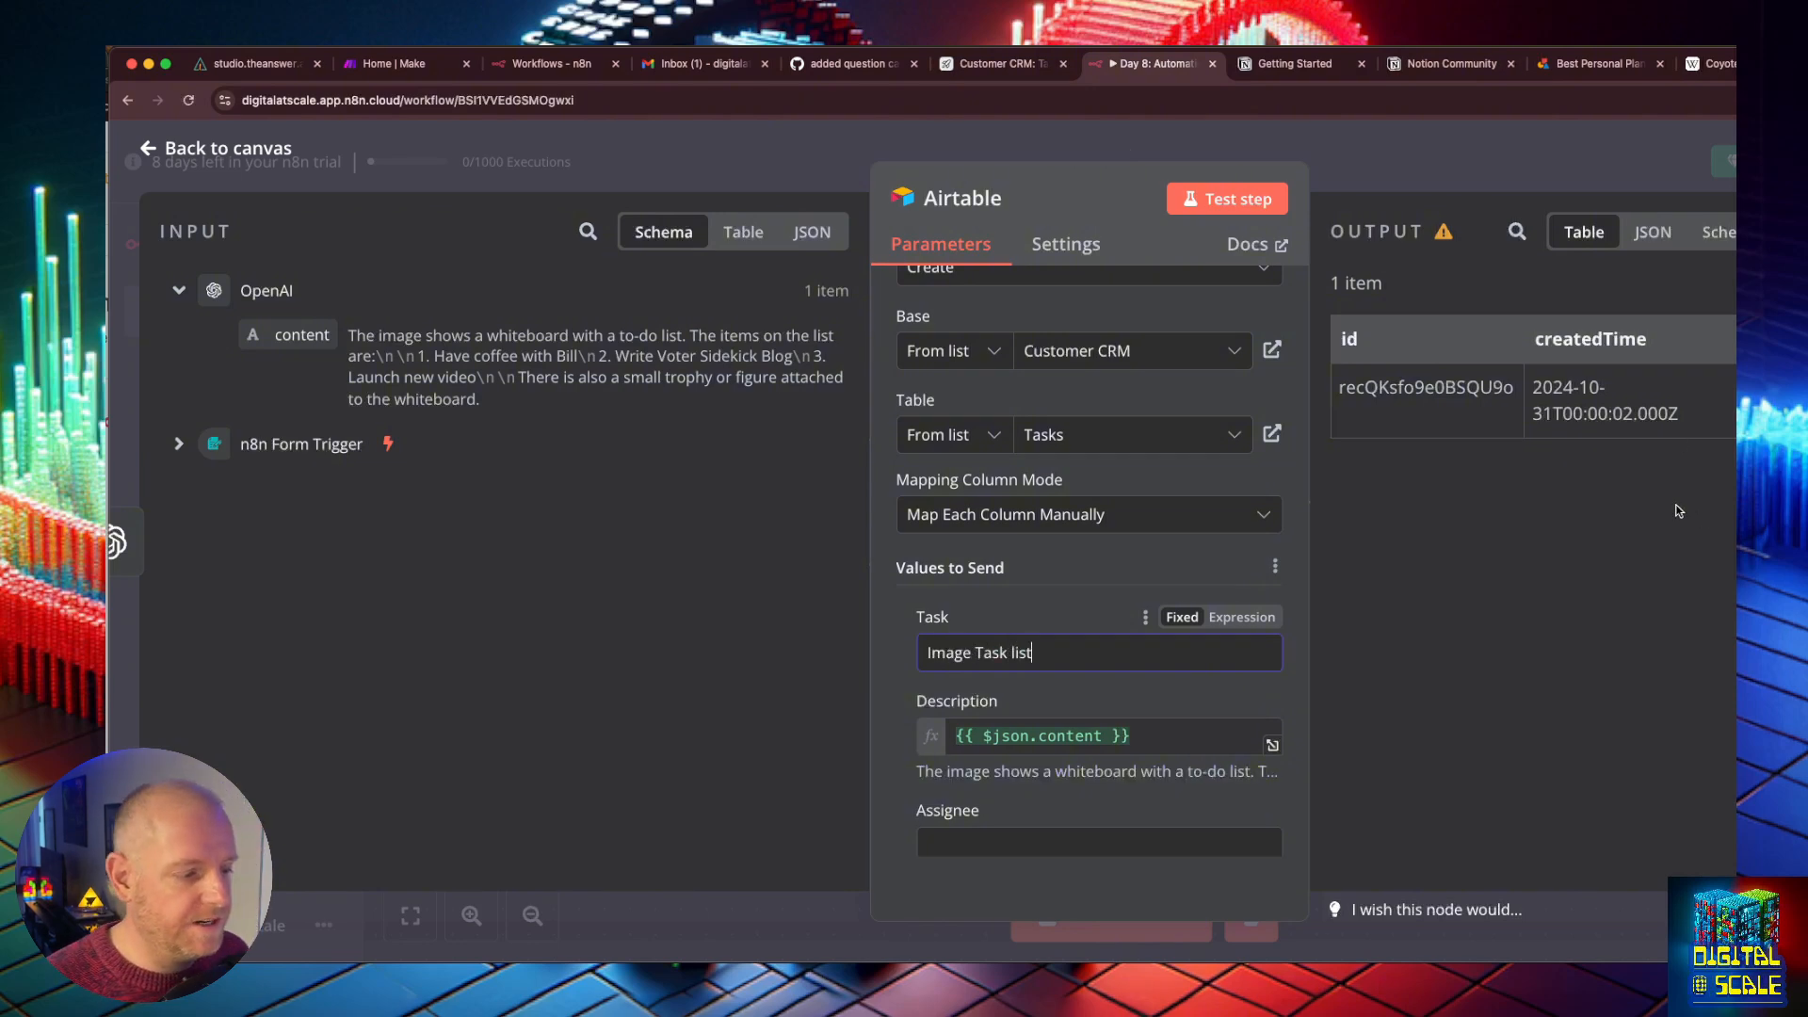
# Step: Test the Airtable node and read the full description of the Image Task list record in Airtable's Tasks table
pyautogui.click(1229, 193)
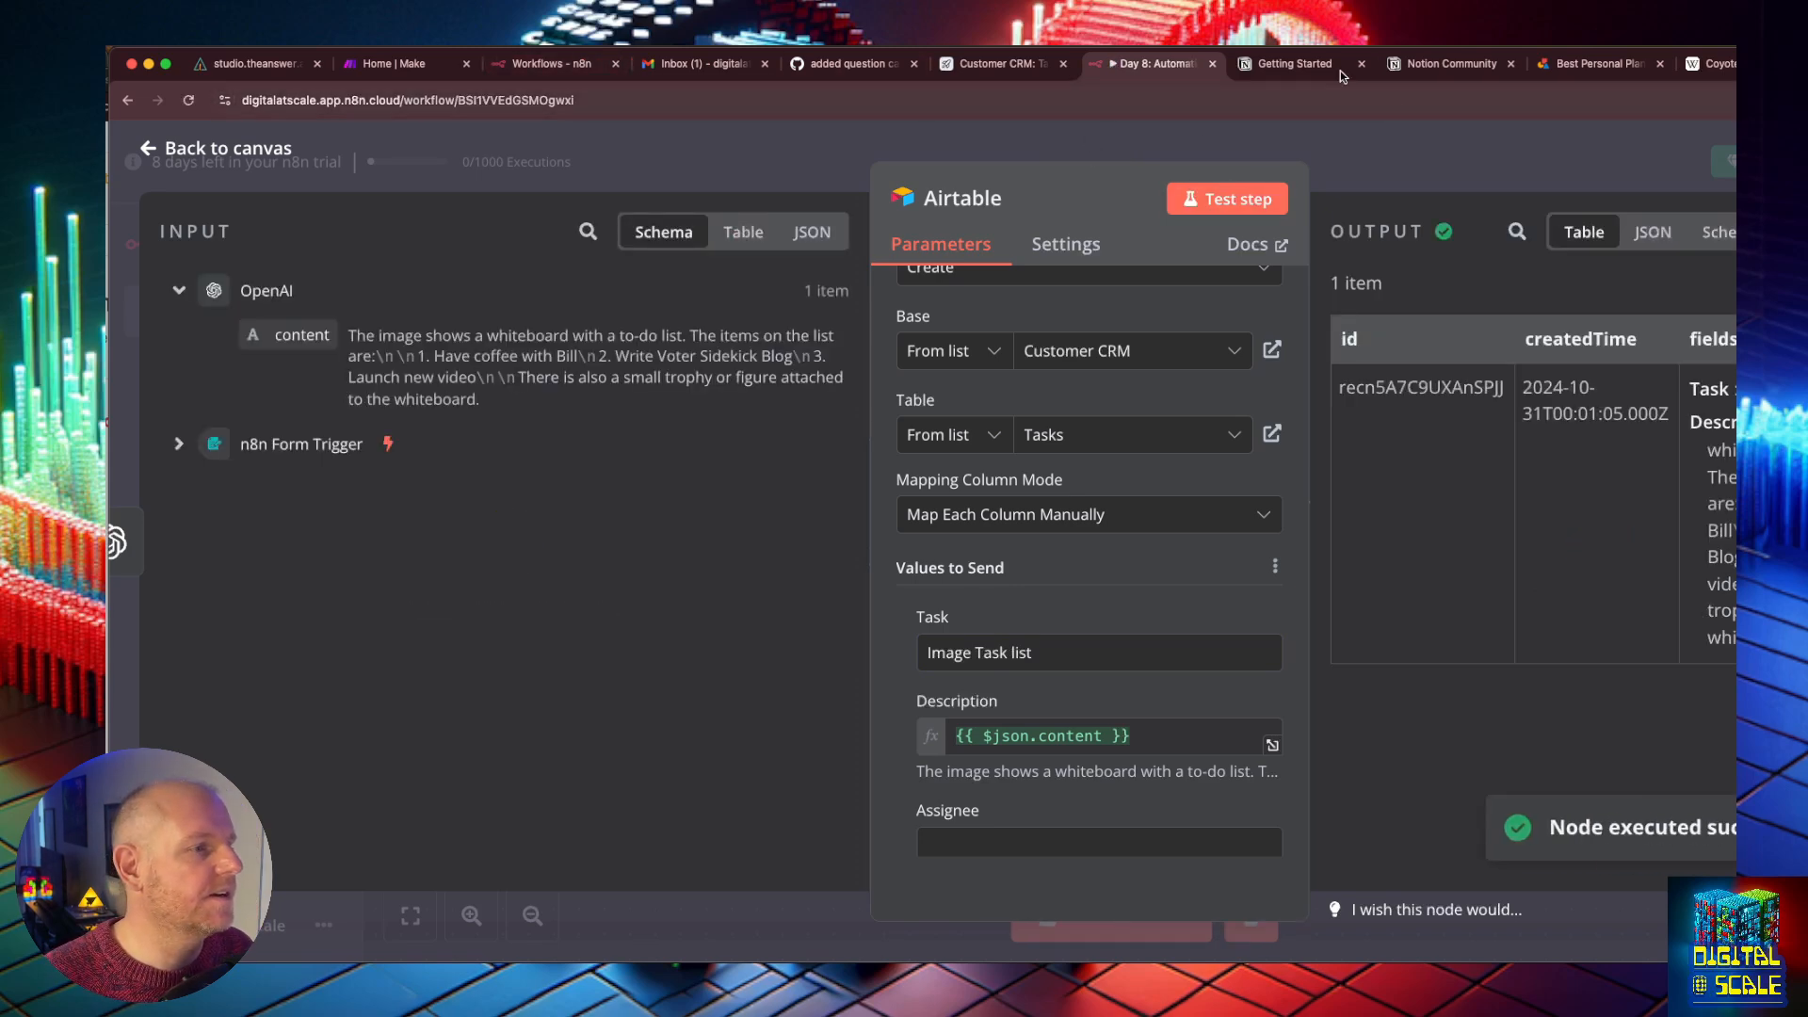
pyautogui.click(989, 68)
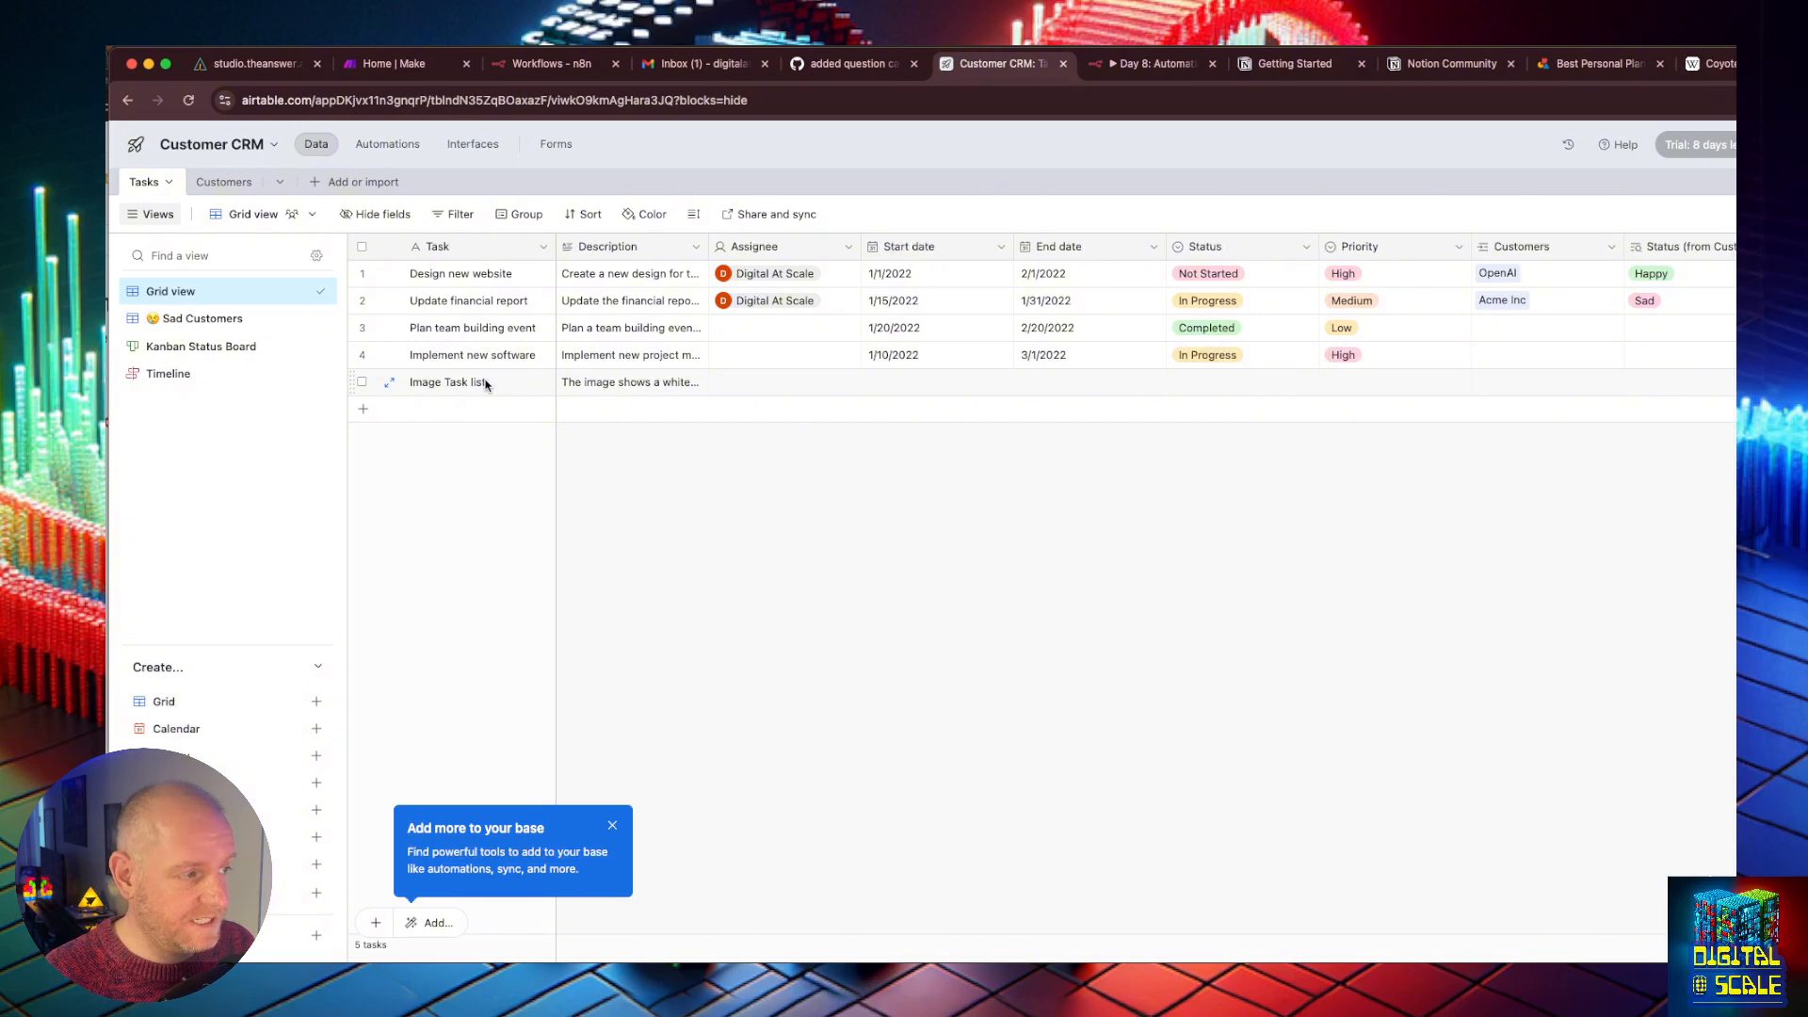
pyautogui.click(685, 391)
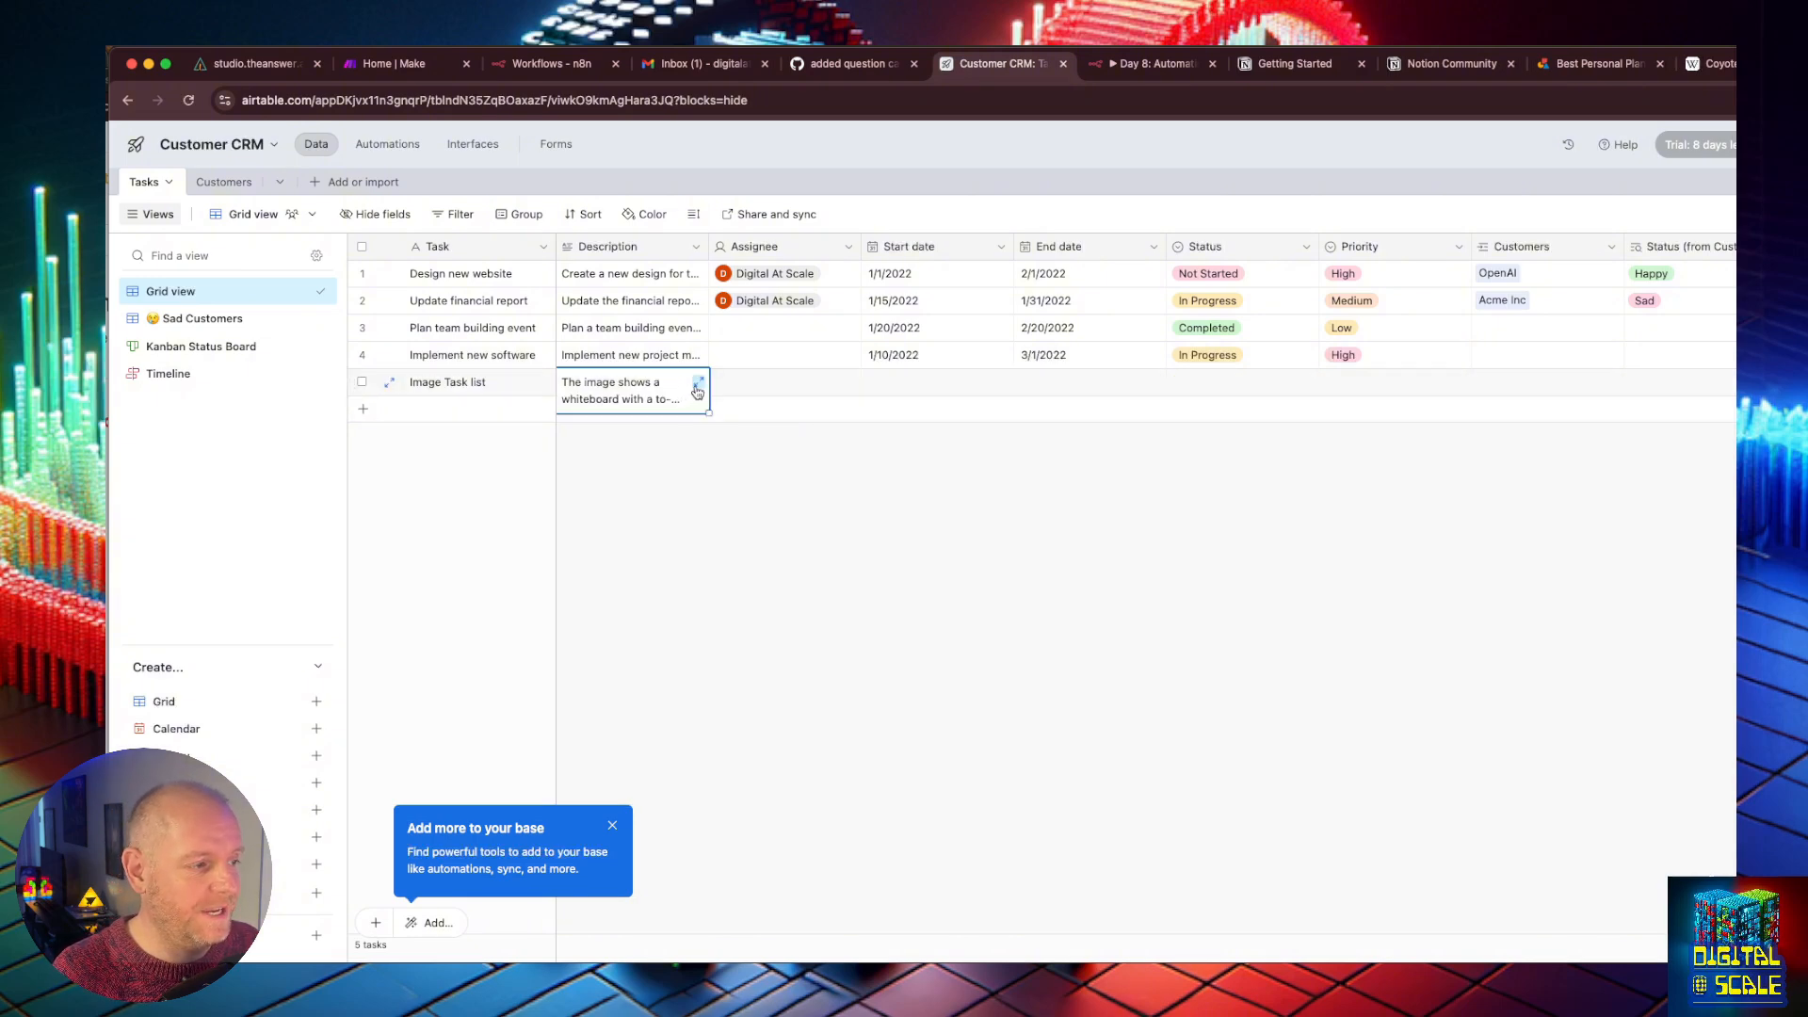
pyautogui.click(697, 388)
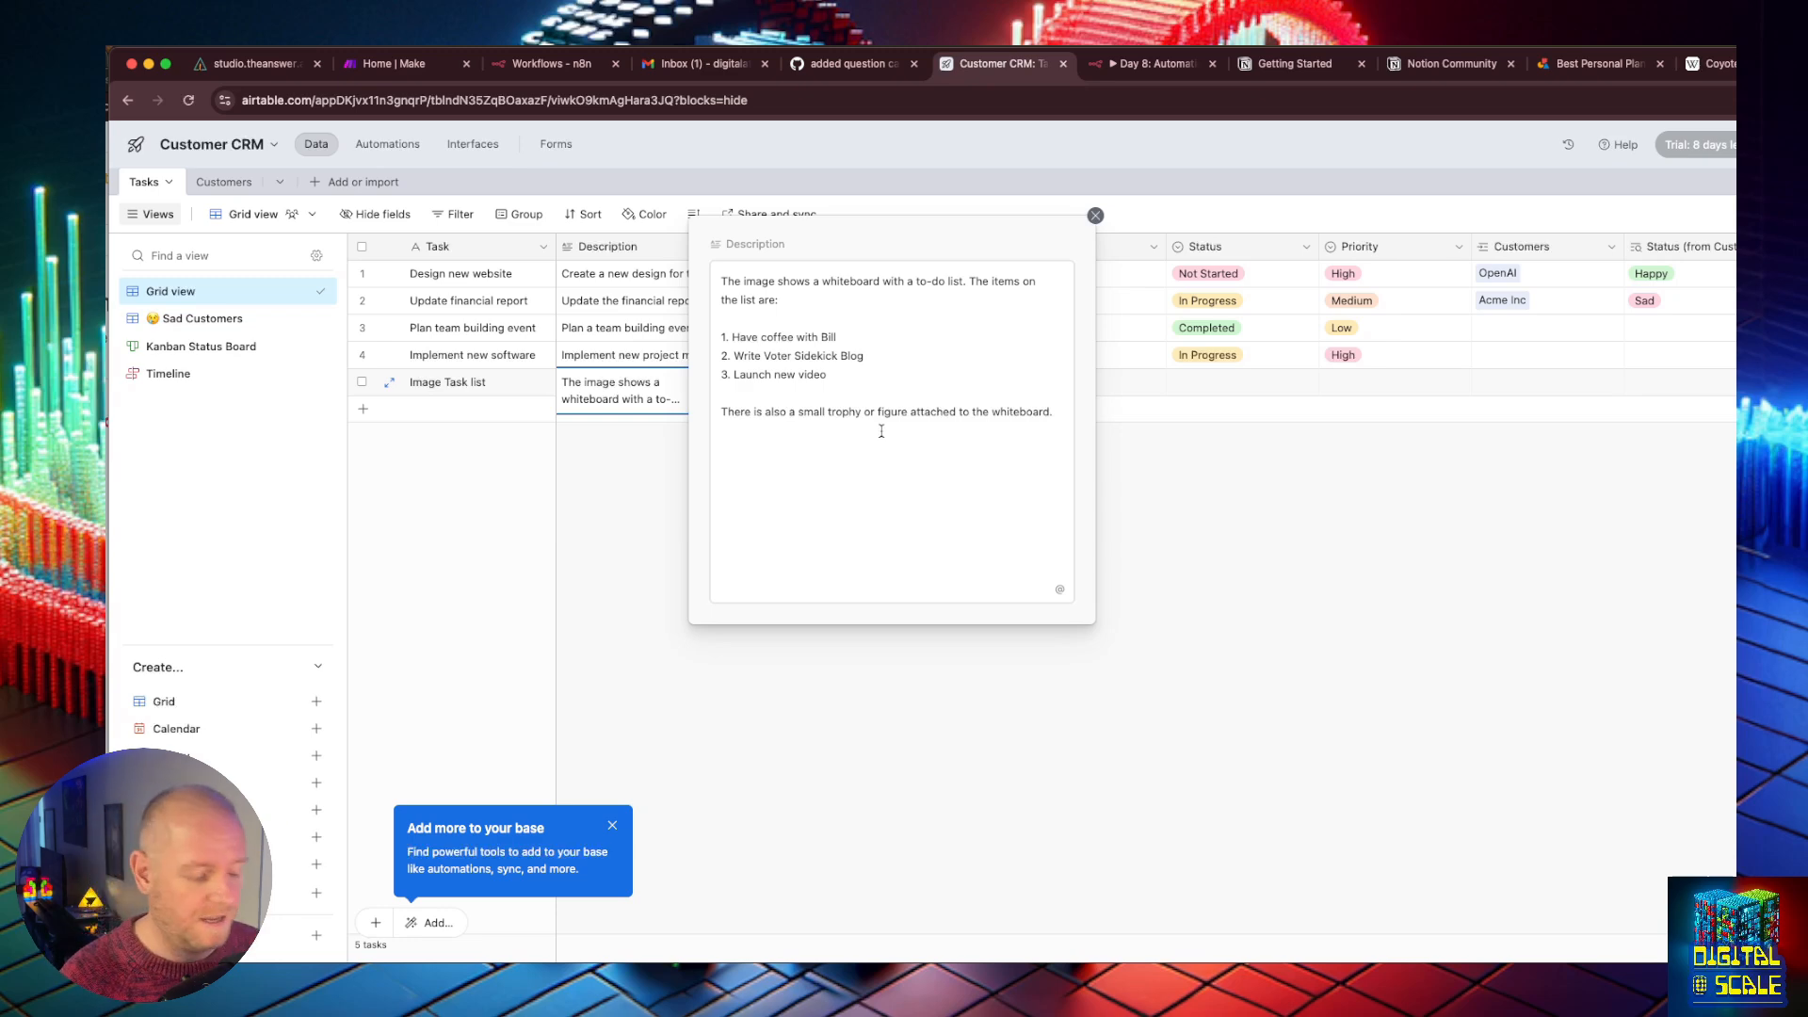
pyautogui.click(856, 175)
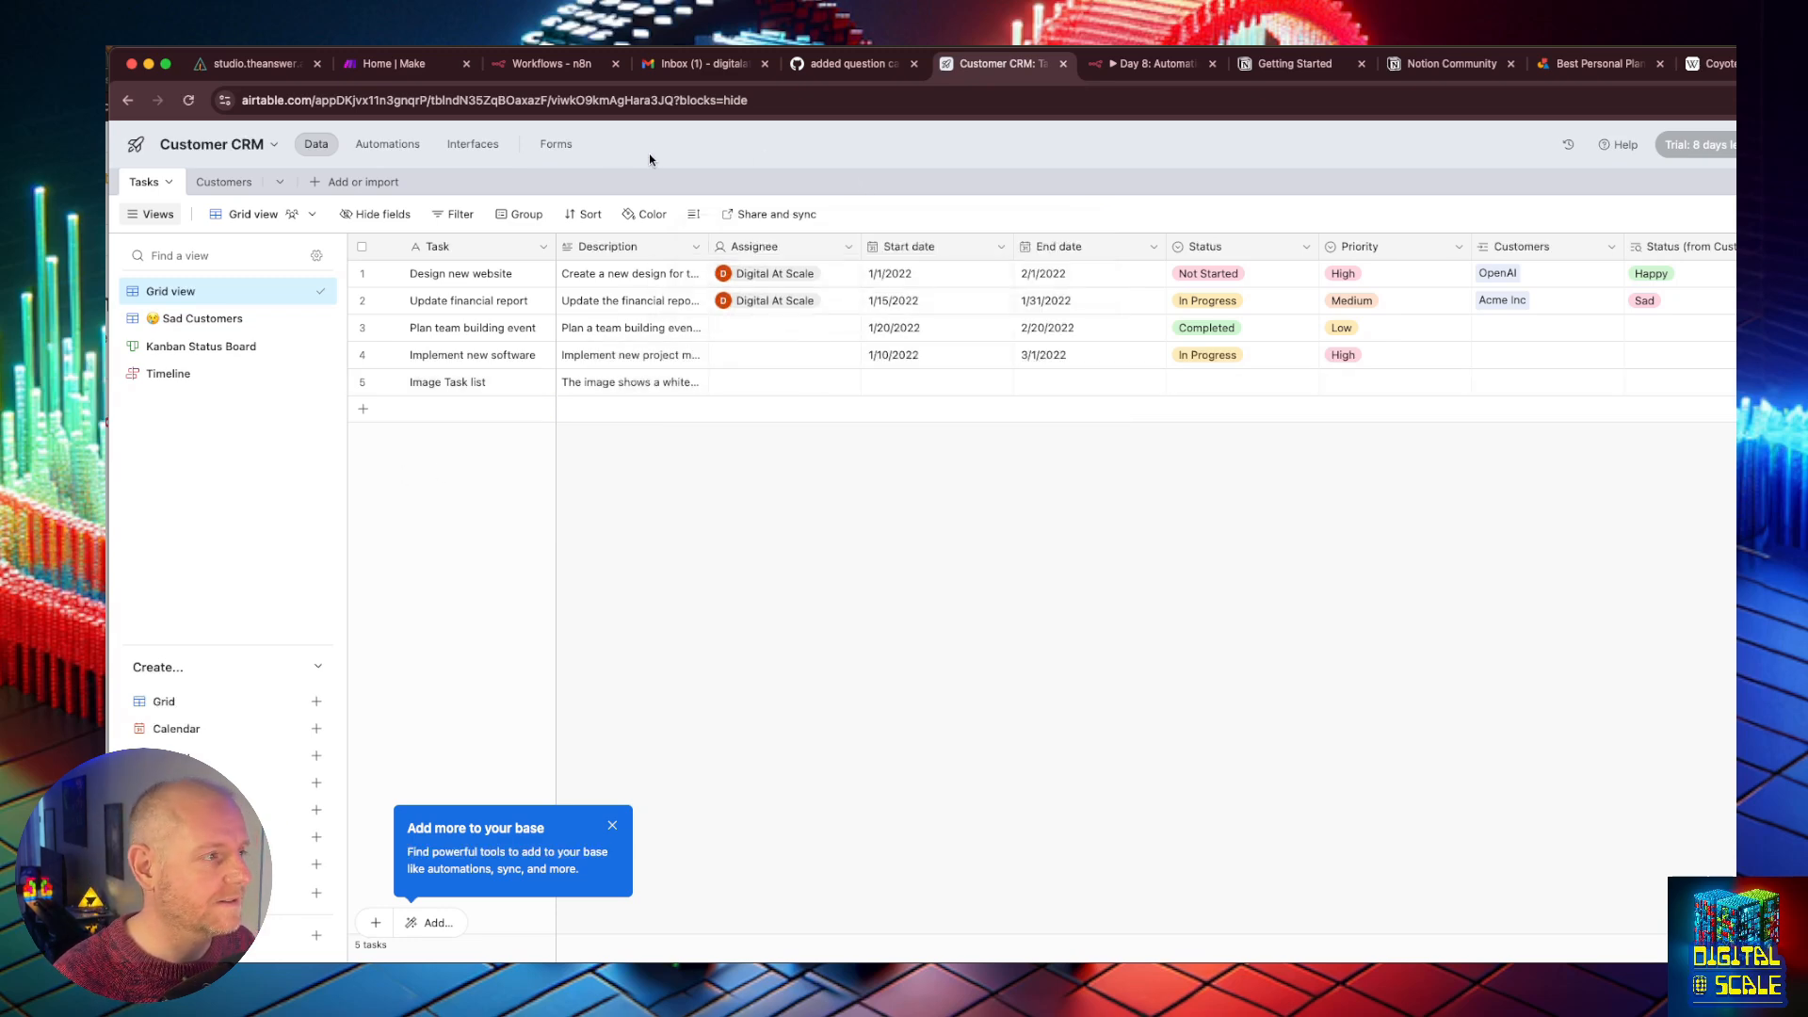
# Step: Return to the n8n workflow canvas and insert a Basic LLM Chain node between the OpenAI and Airtable nodes
pyautogui.click(1153, 64)
pyautogui.moveTo(1218, 509); pyautogui.dragTo(1105, 517)
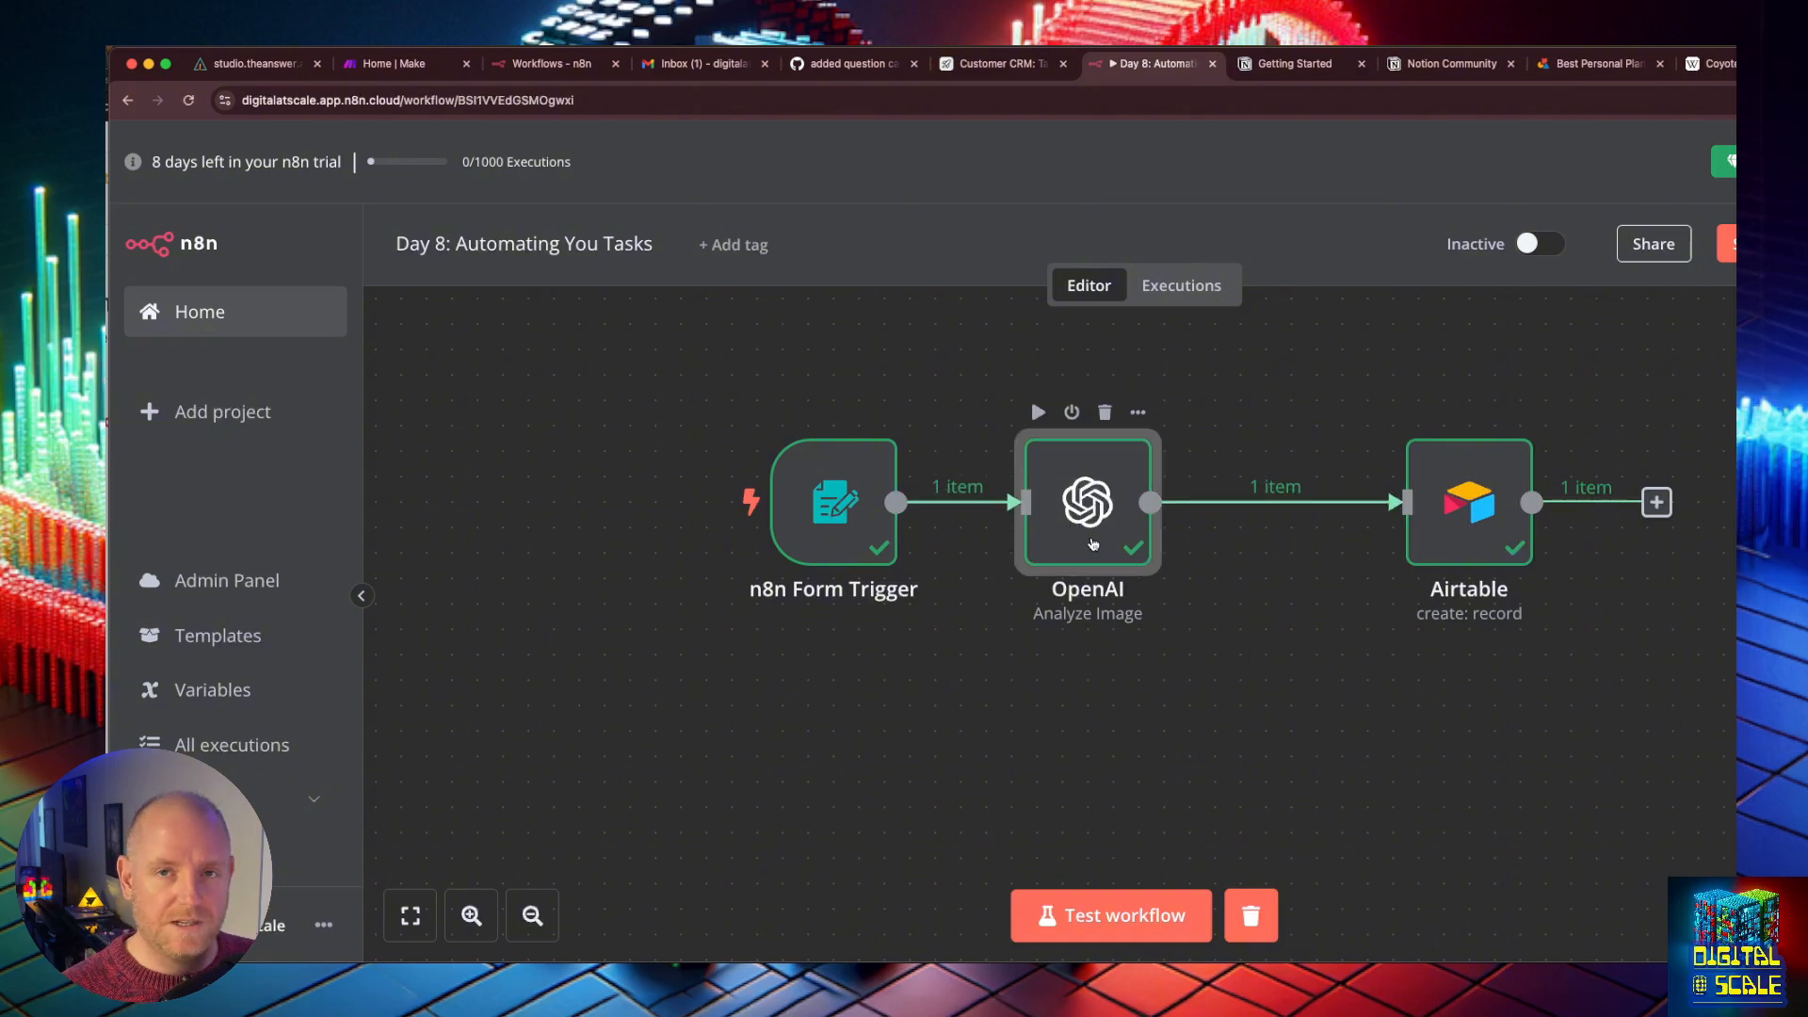
pyautogui.click(1259, 501)
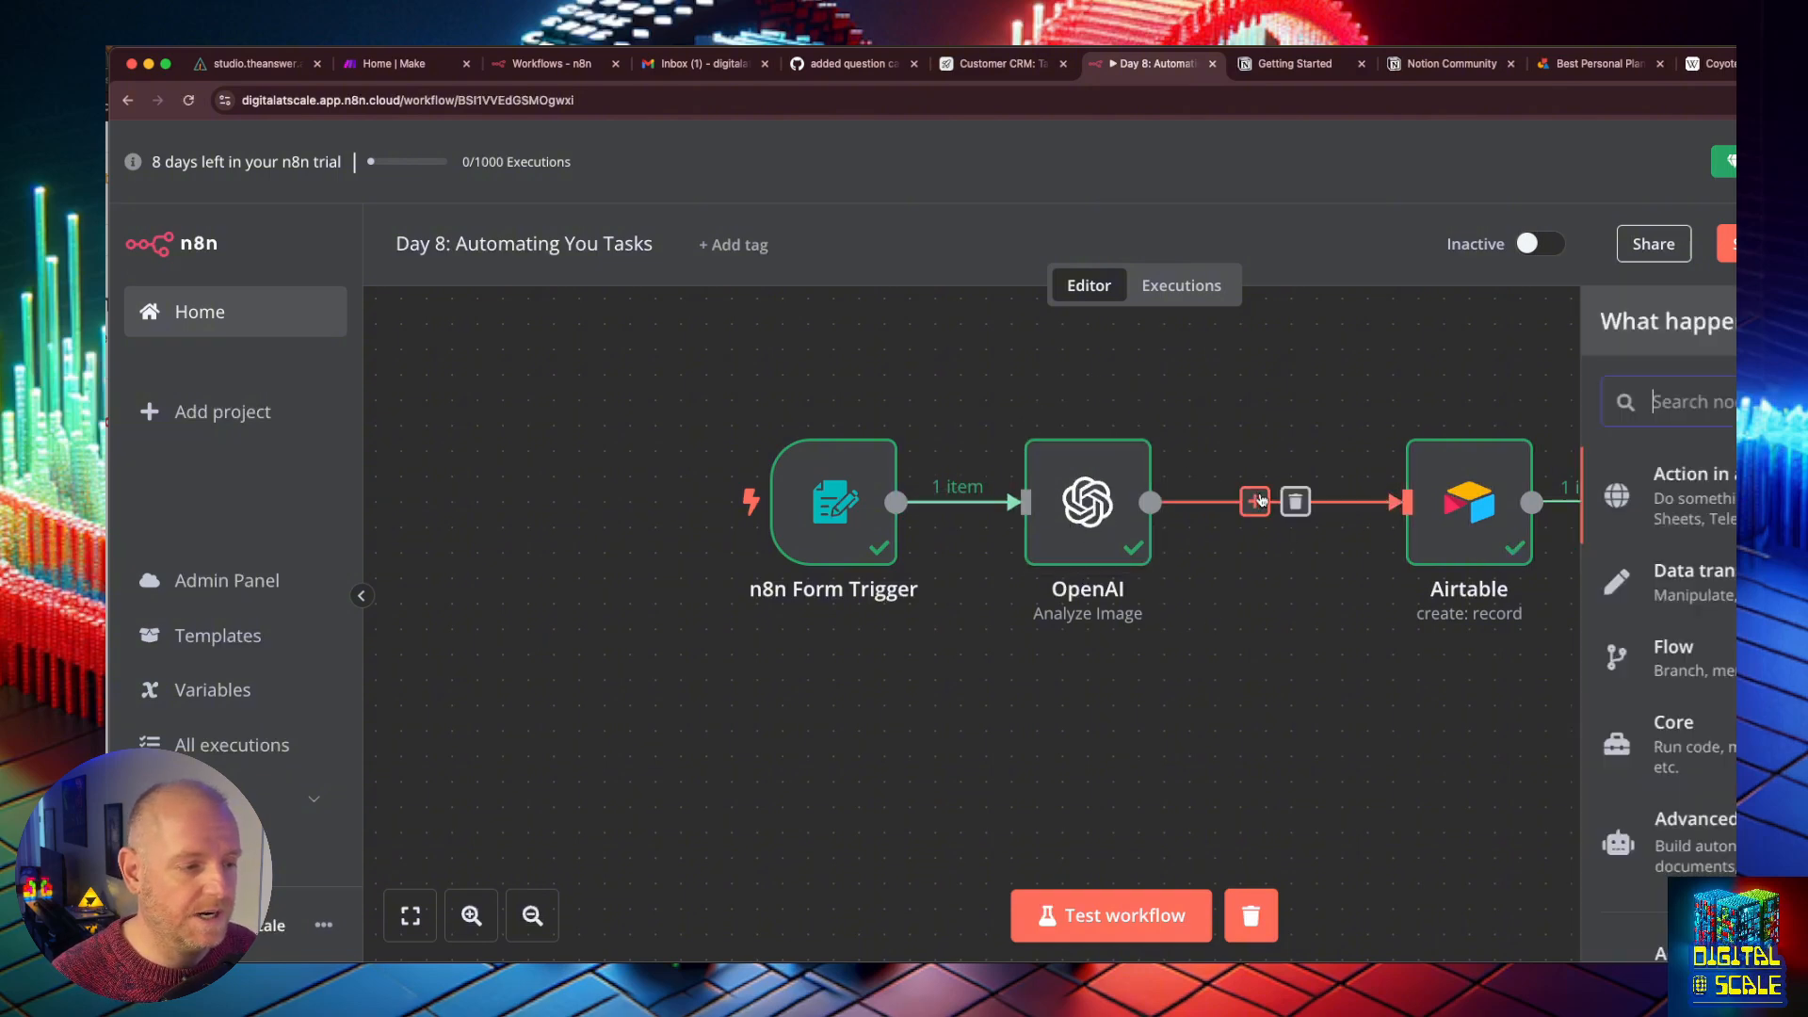
pyautogui.write('llm')
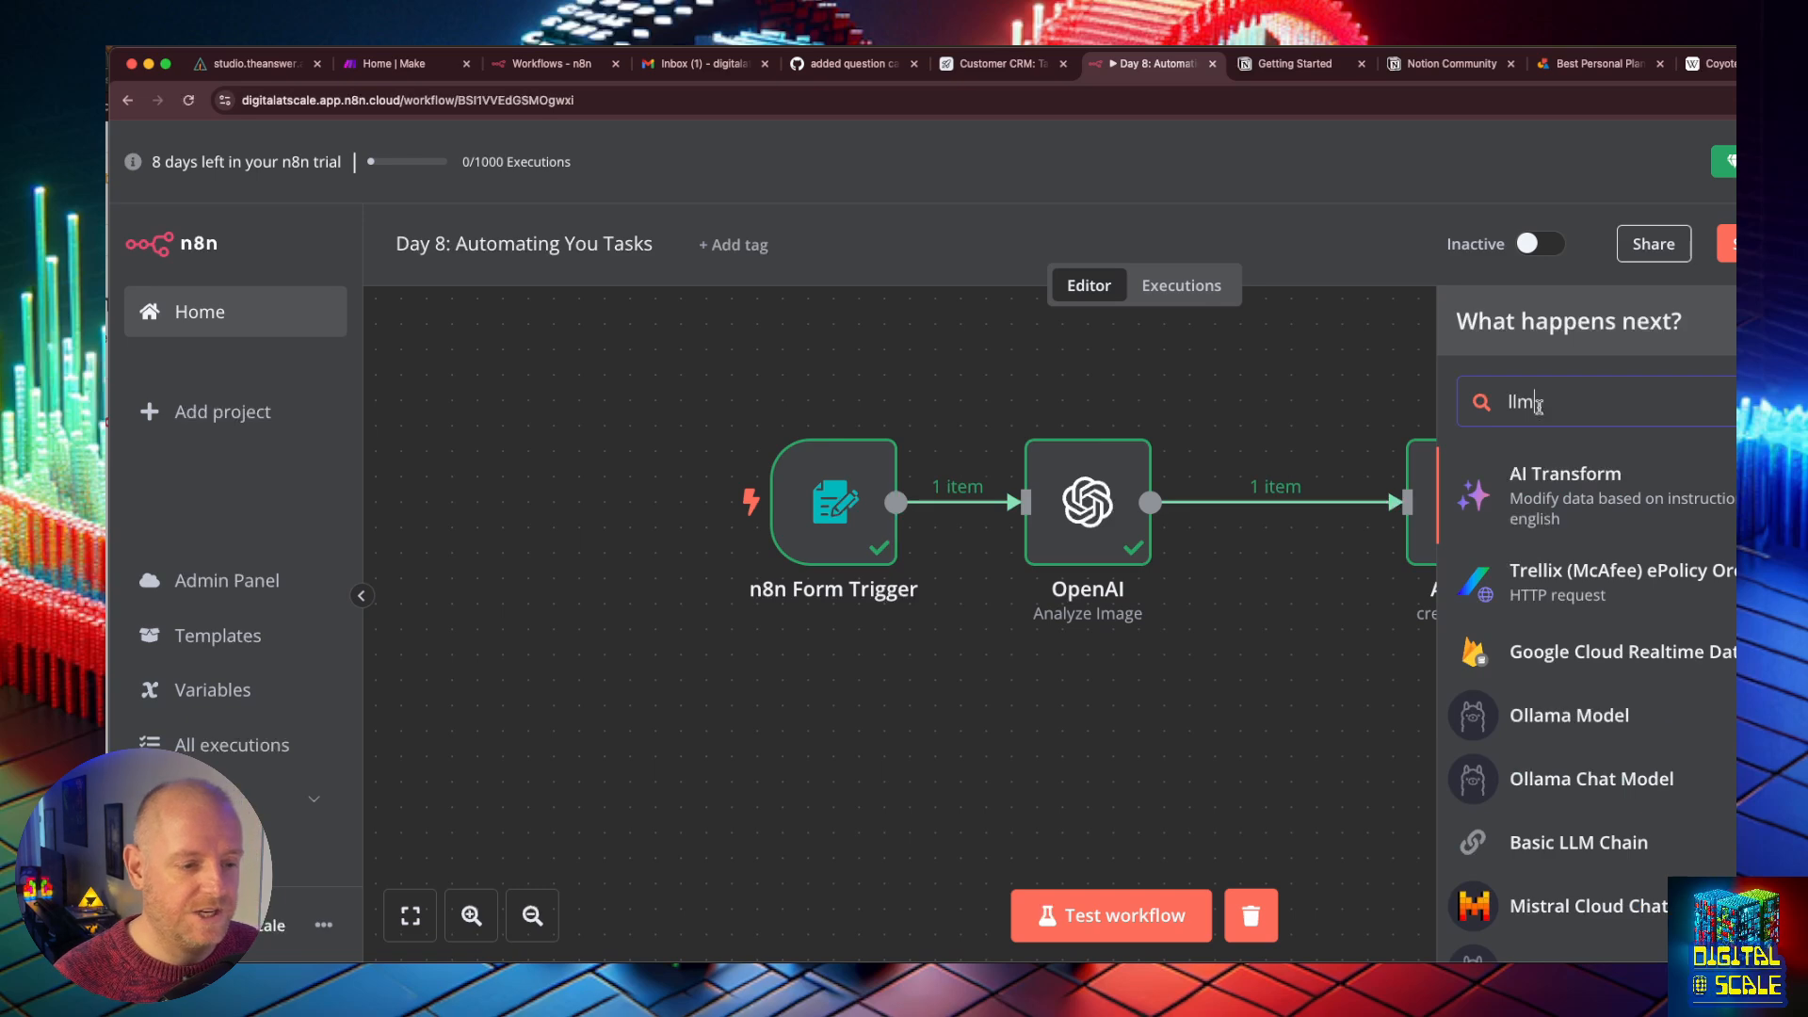
pyautogui.click(1632, 840)
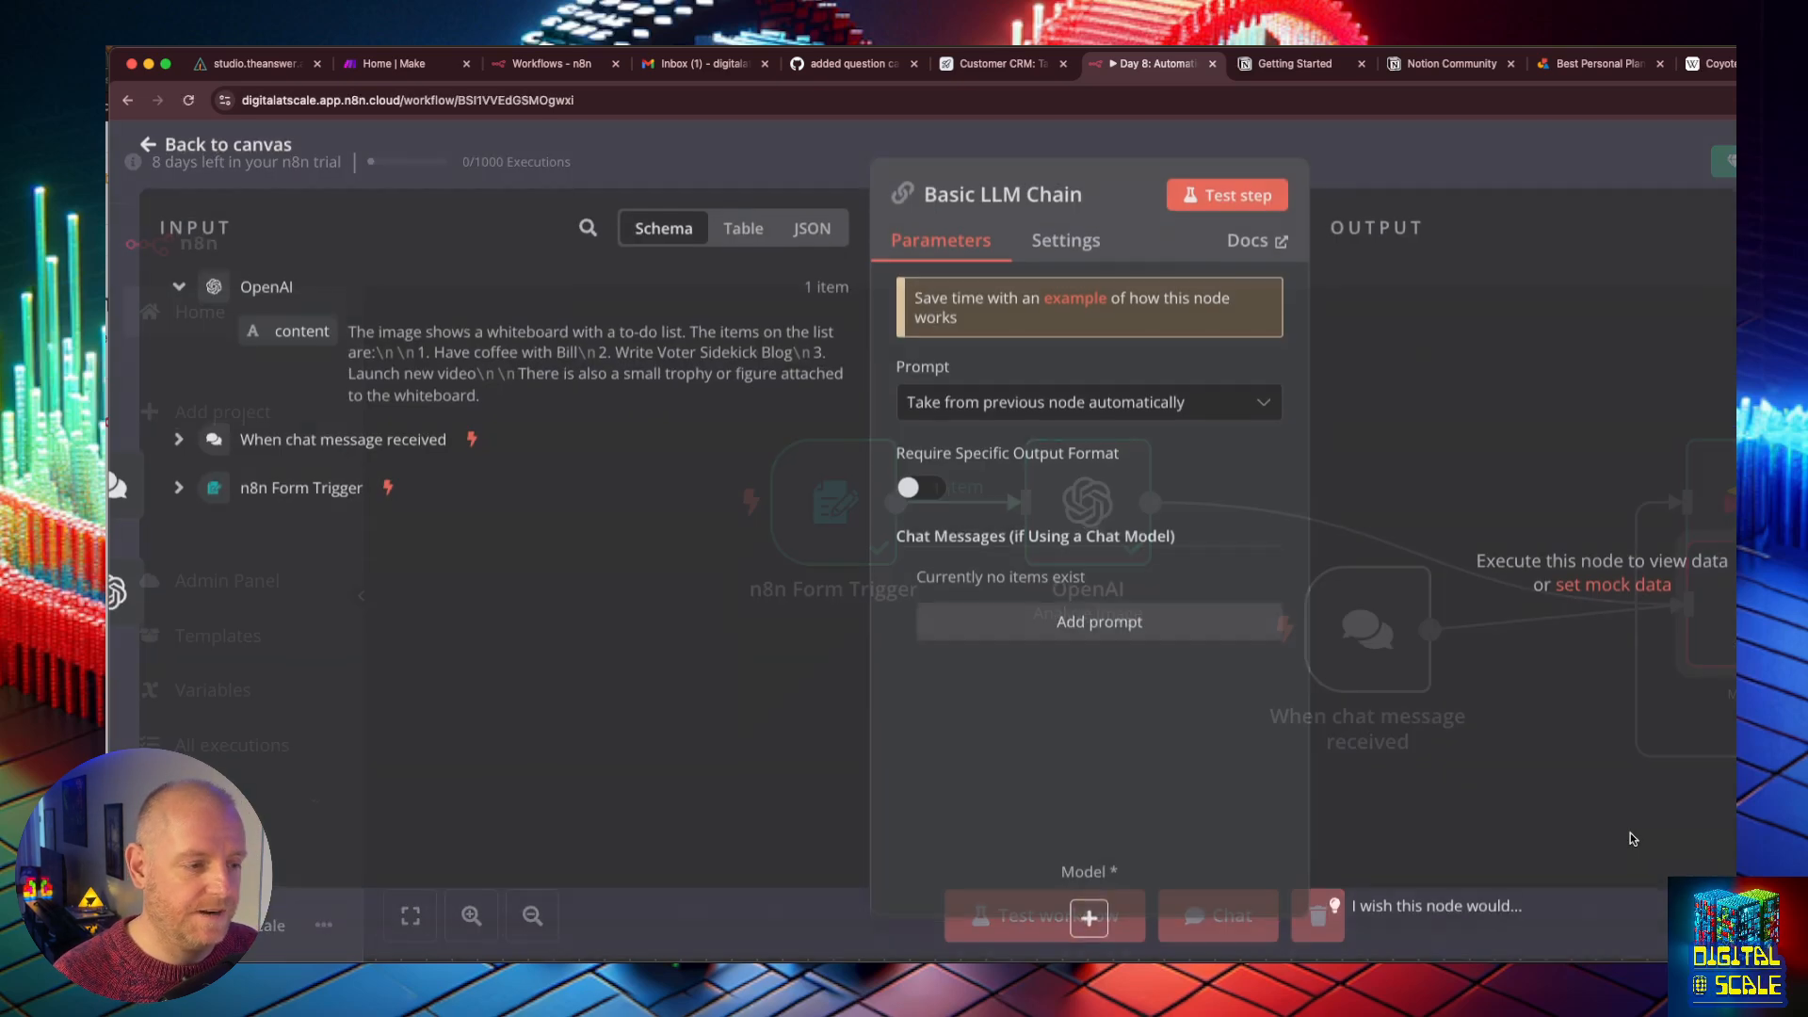
# Step: Set the Basic LLM Chain's prompt source to Define below, switch the Prompt to an expression and open its expanded editor
pyautogui.click(1006, 406)
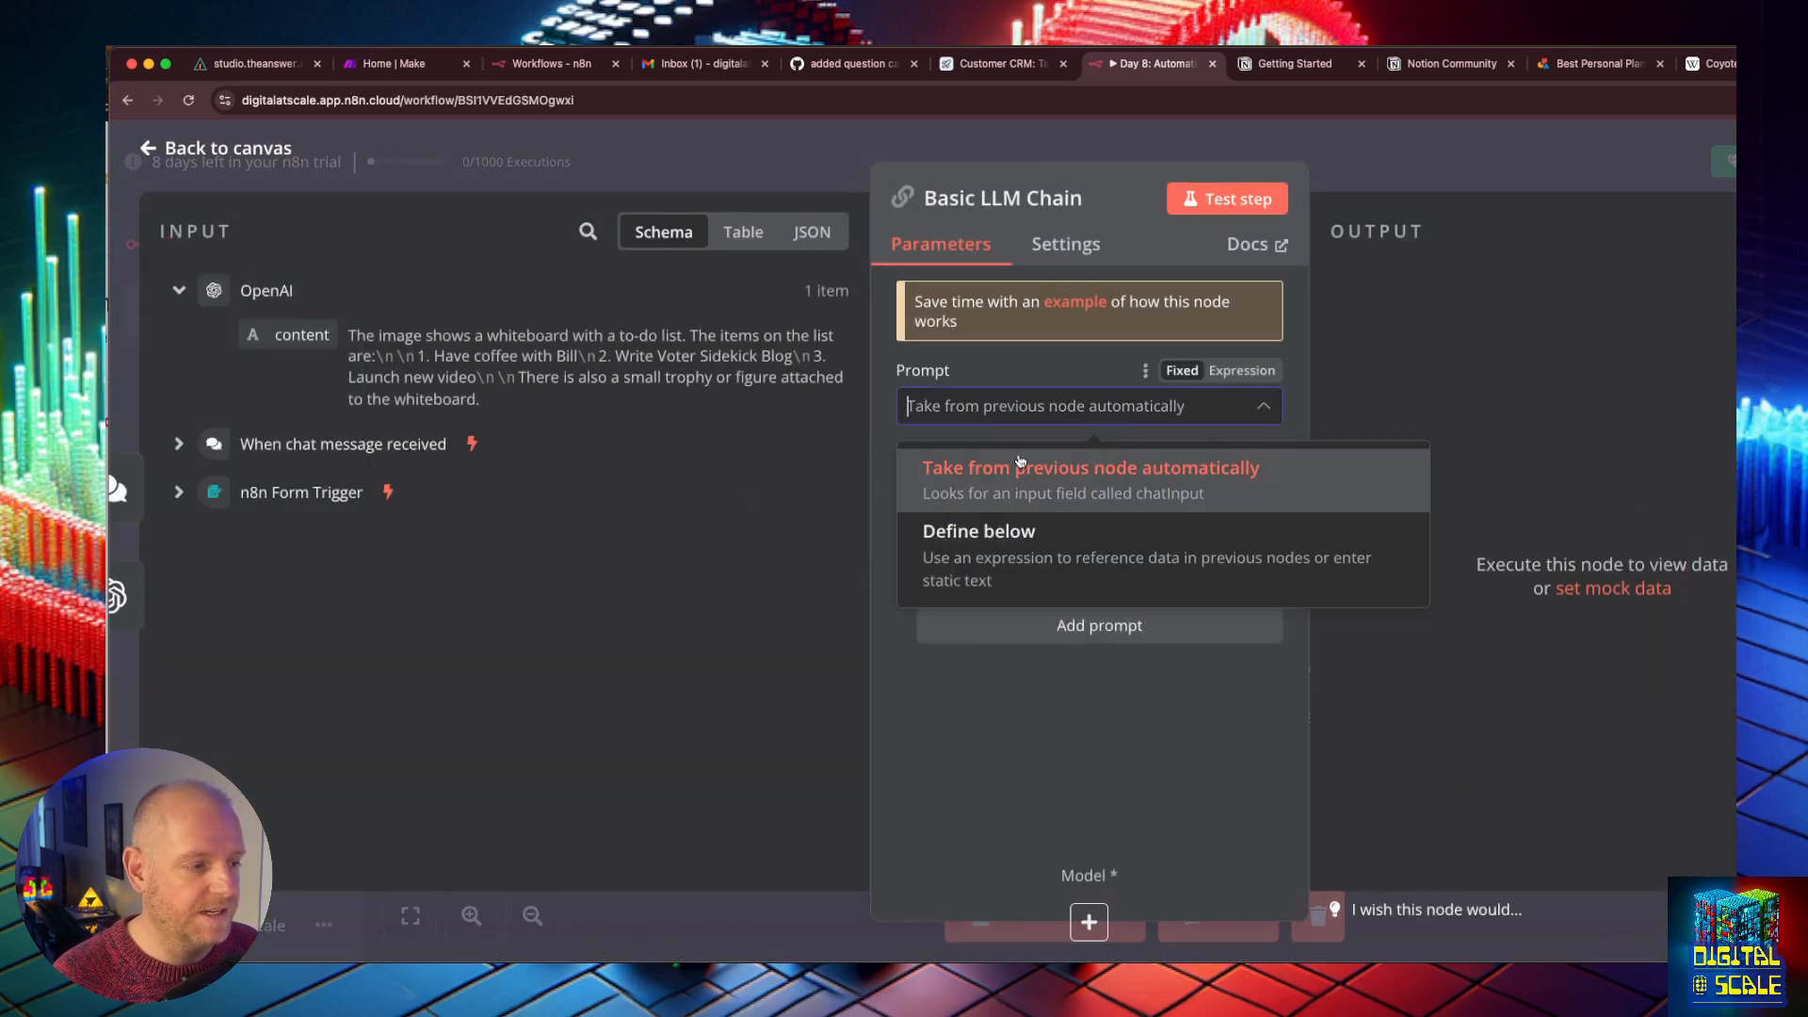
pyautogui.click(1029, 528)
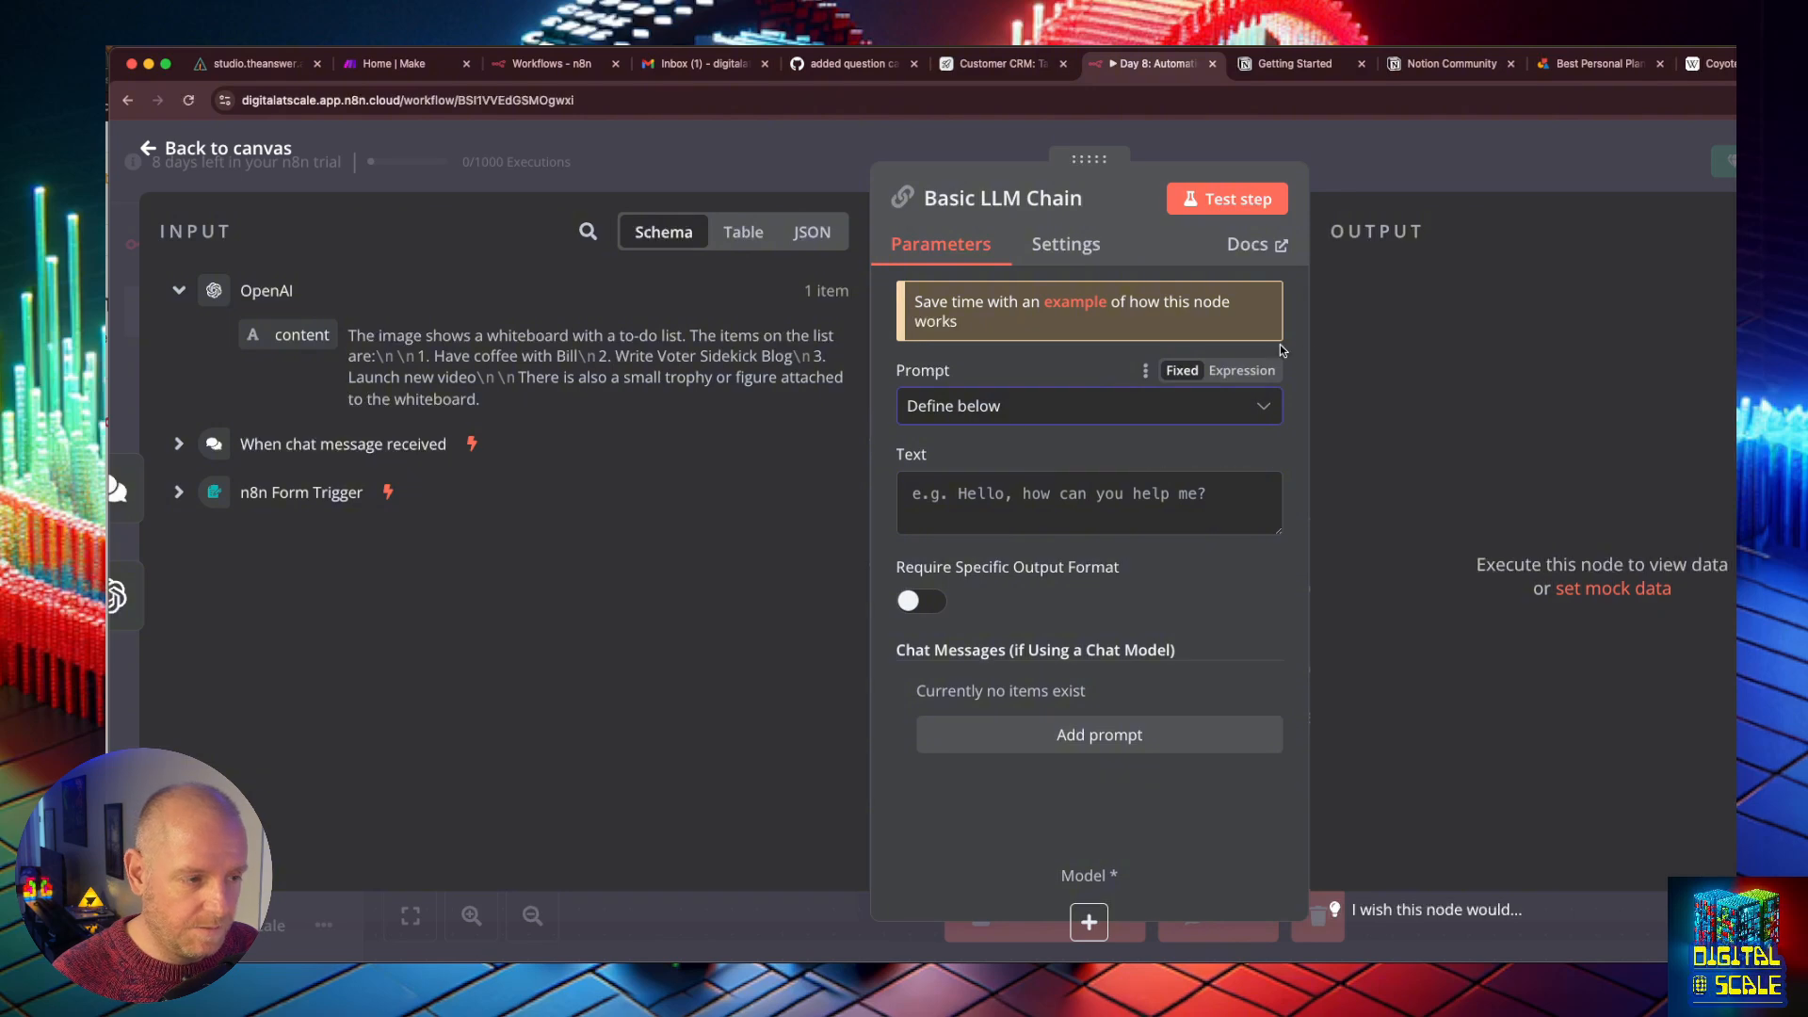
pyautogui.click(1229, 372)
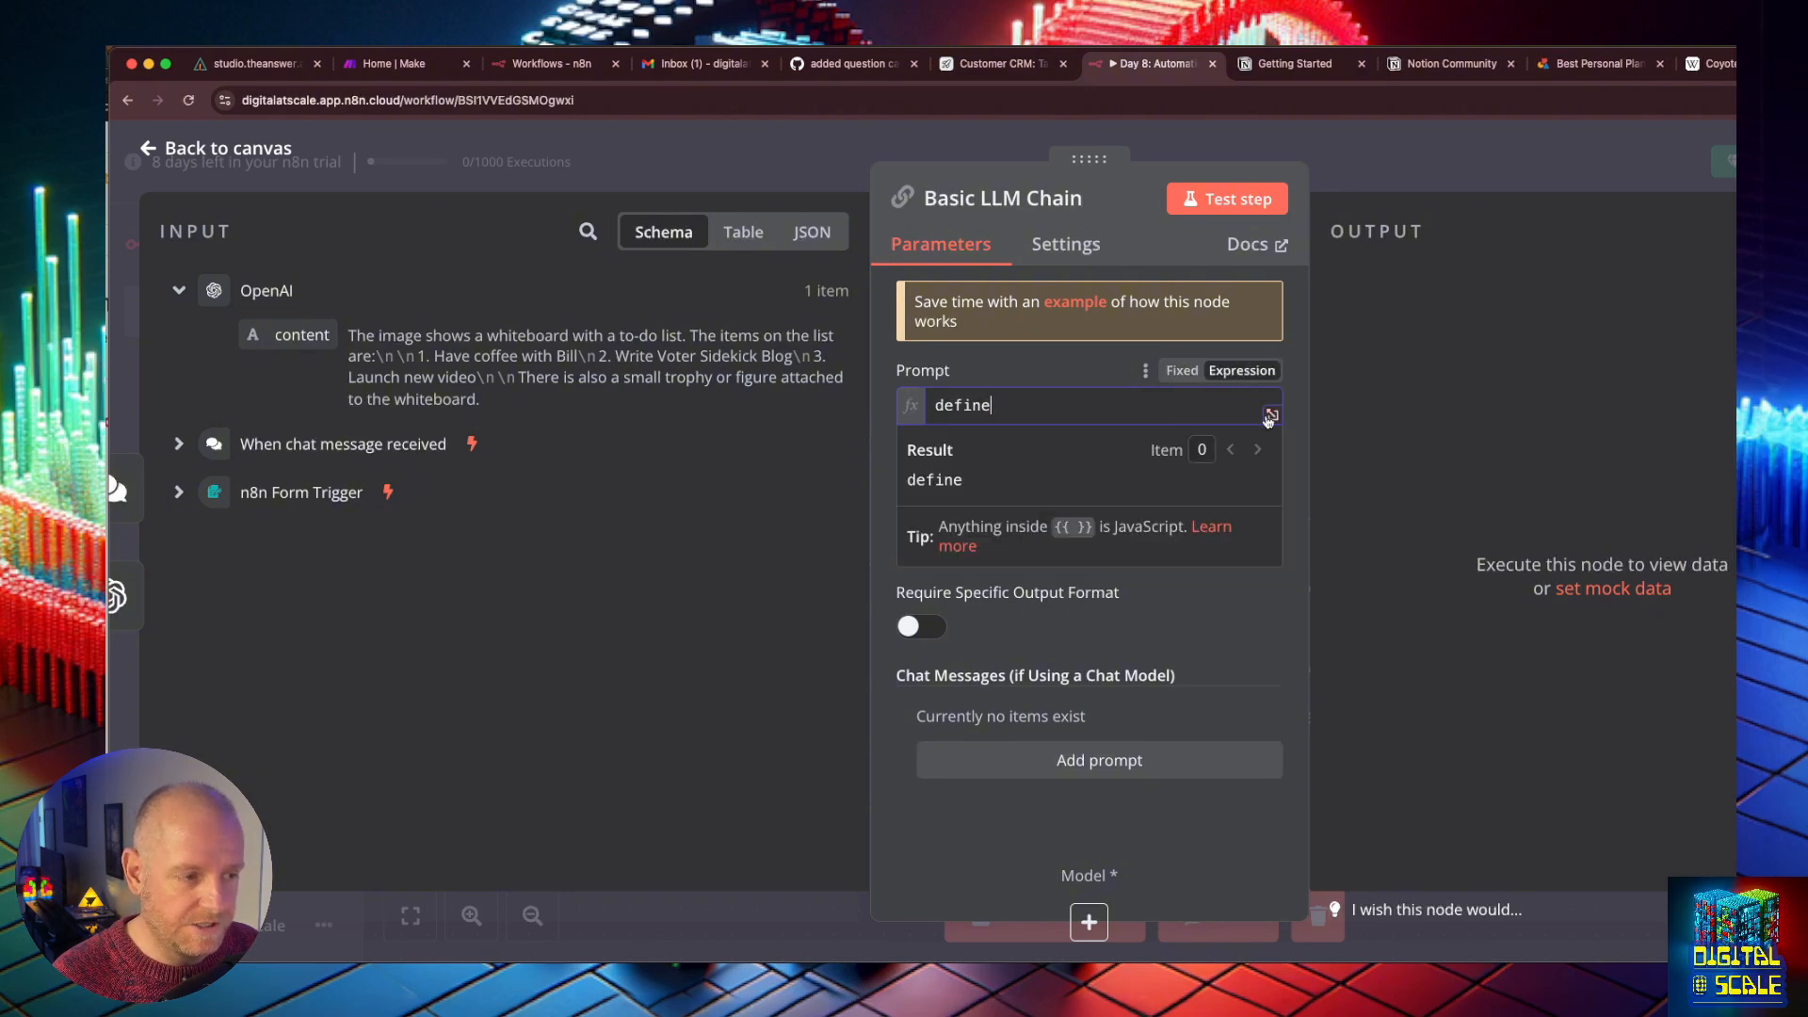
pyautogui.click(1271, 416)
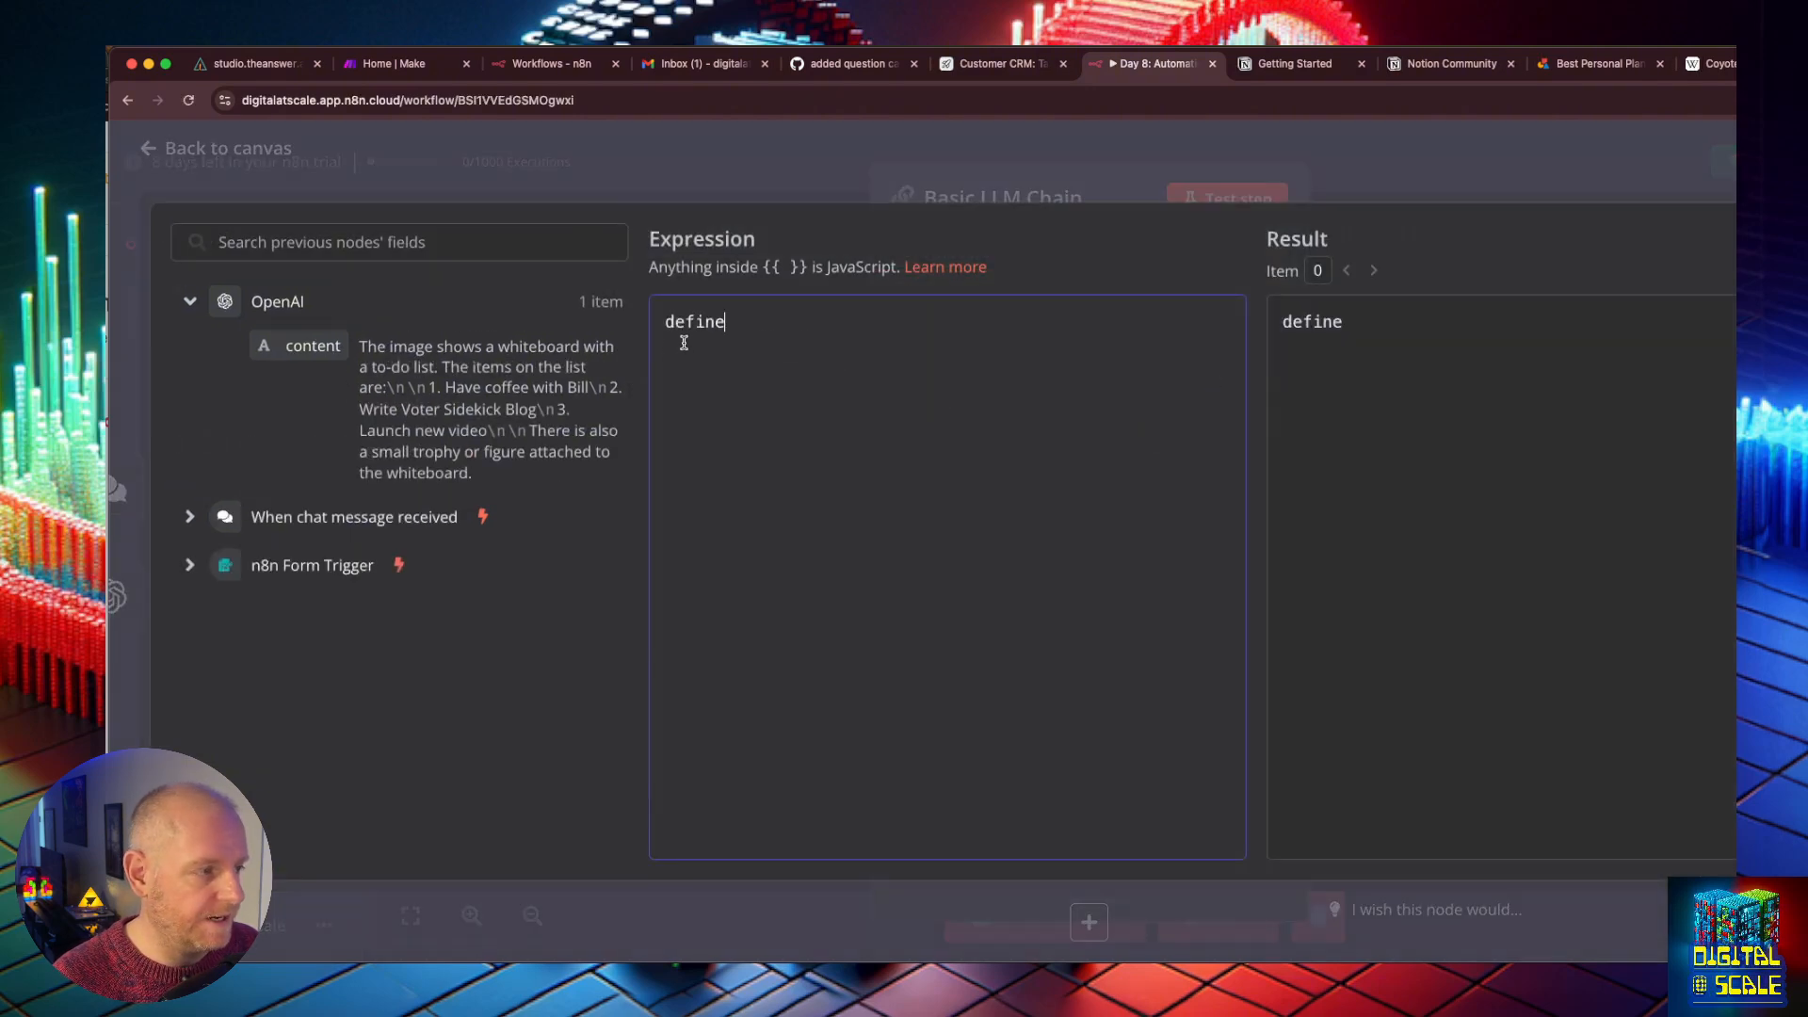
# Step: Replace the expression text with "The following is the analysis completed by another AI. Its job was to describe the image."
pyautogui.moveTo(724, 325); pyautogui.dragTo(665, 328)
pyautogui.write('The ')
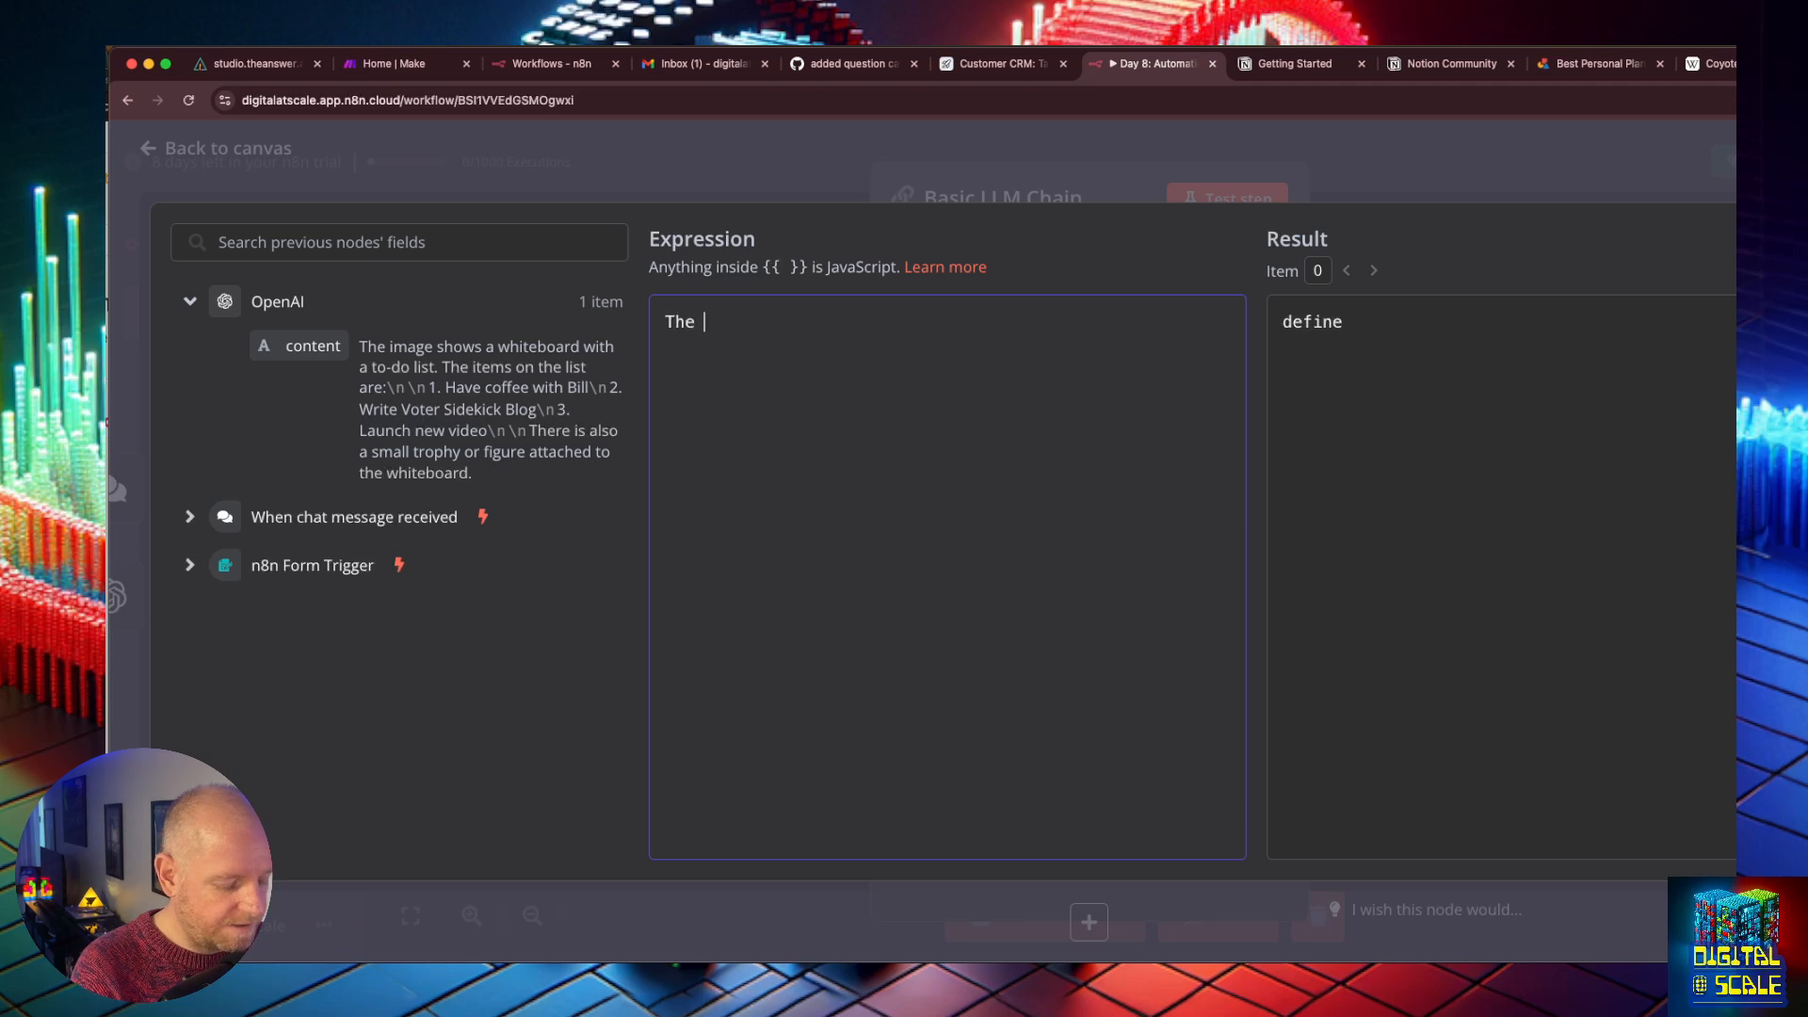
pyautogui.write('following is ')
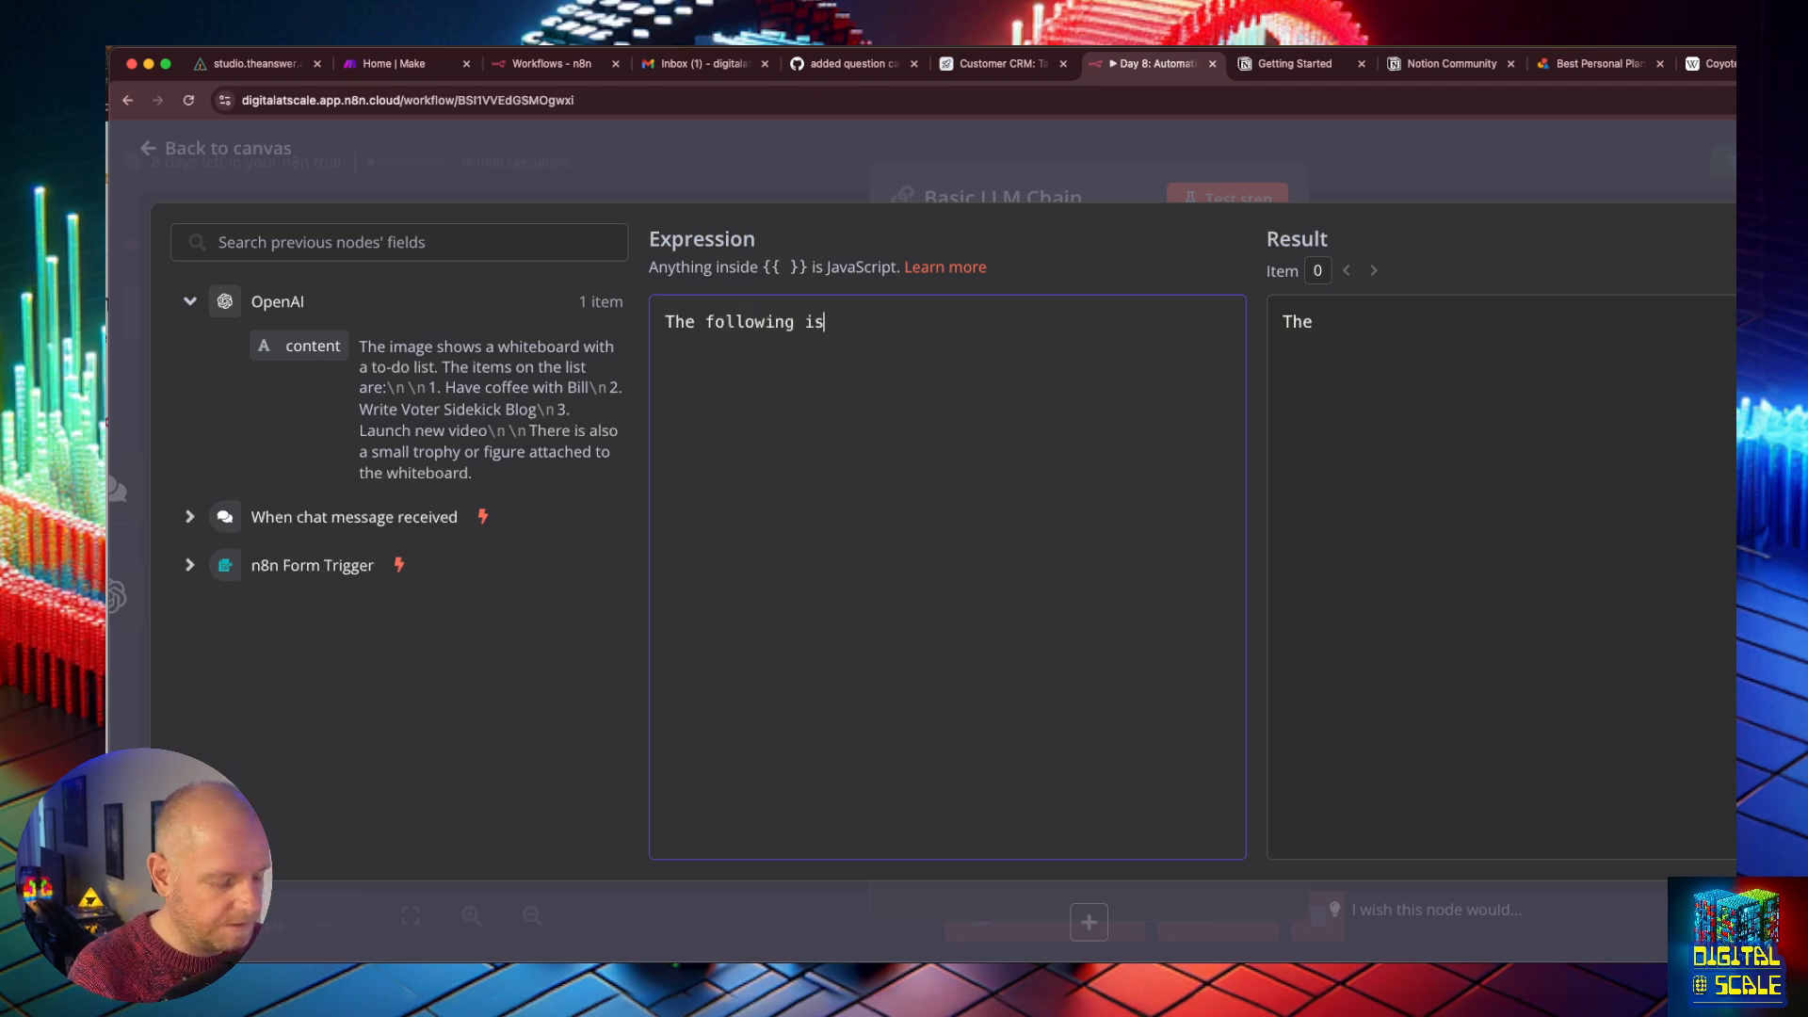
pyautogui.write('the analyi')
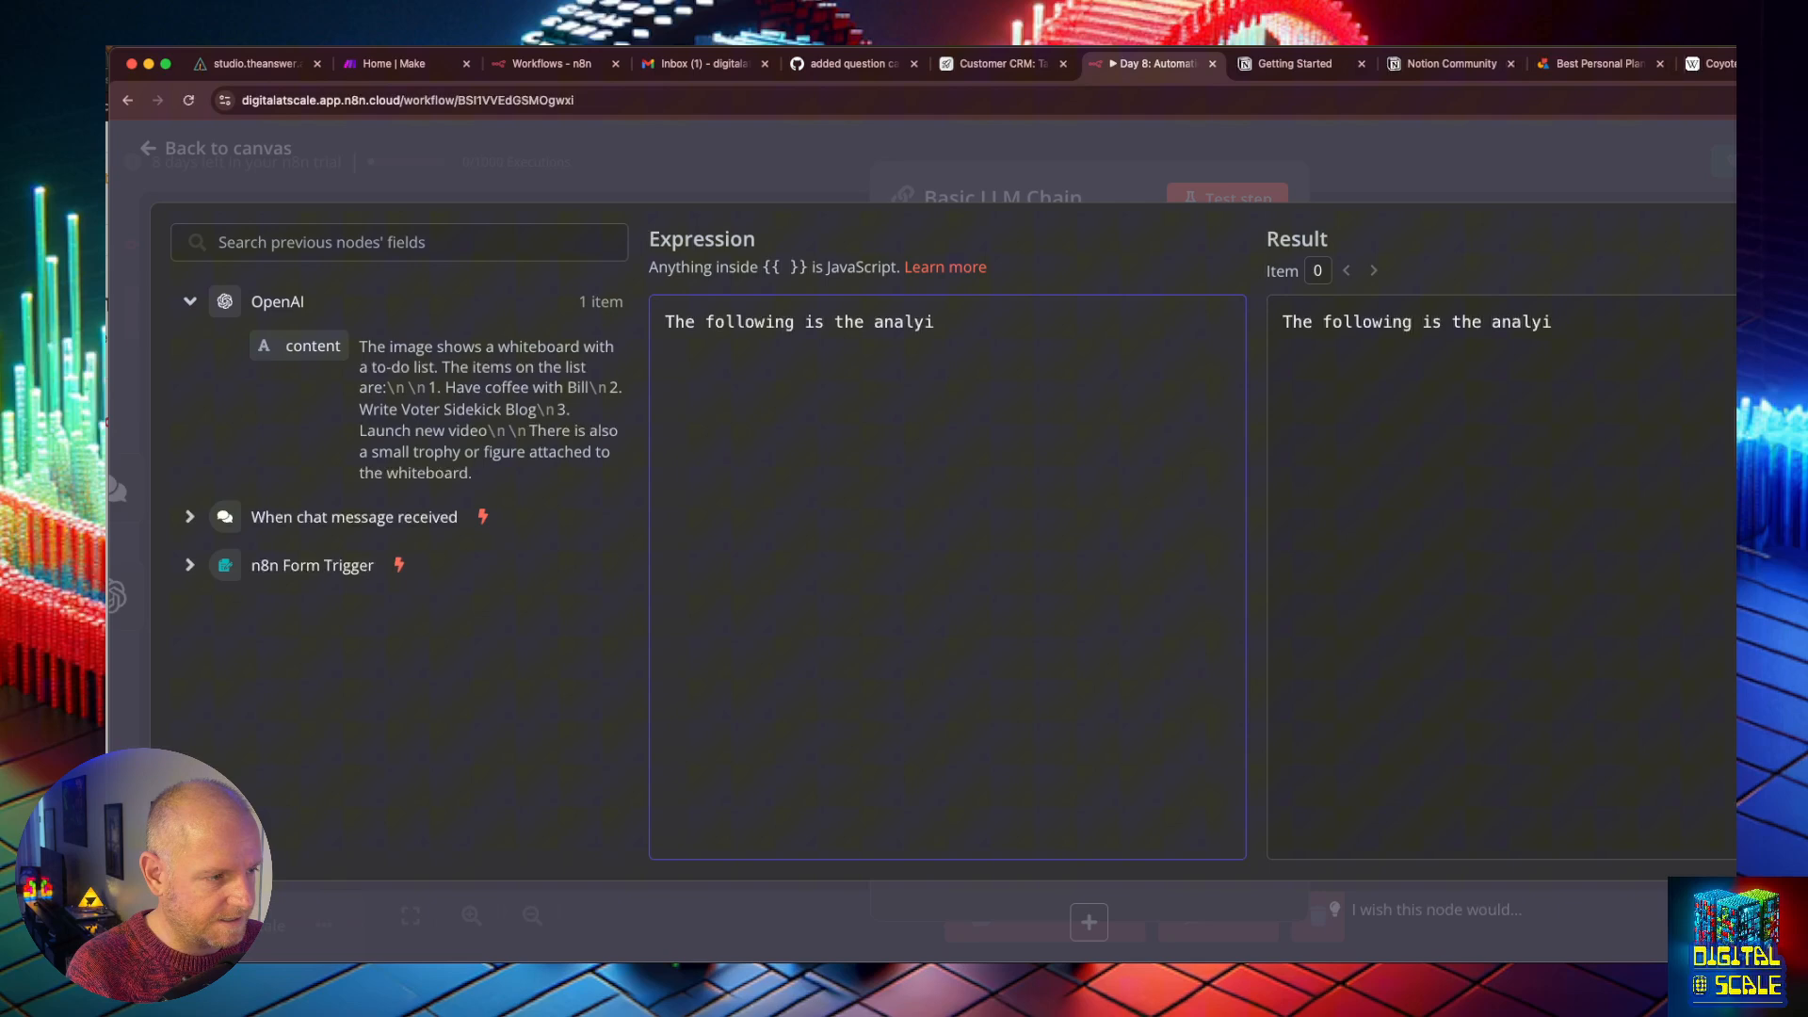
pyautogui.press('BackSpace')
pyautogui.write('sis completed ')
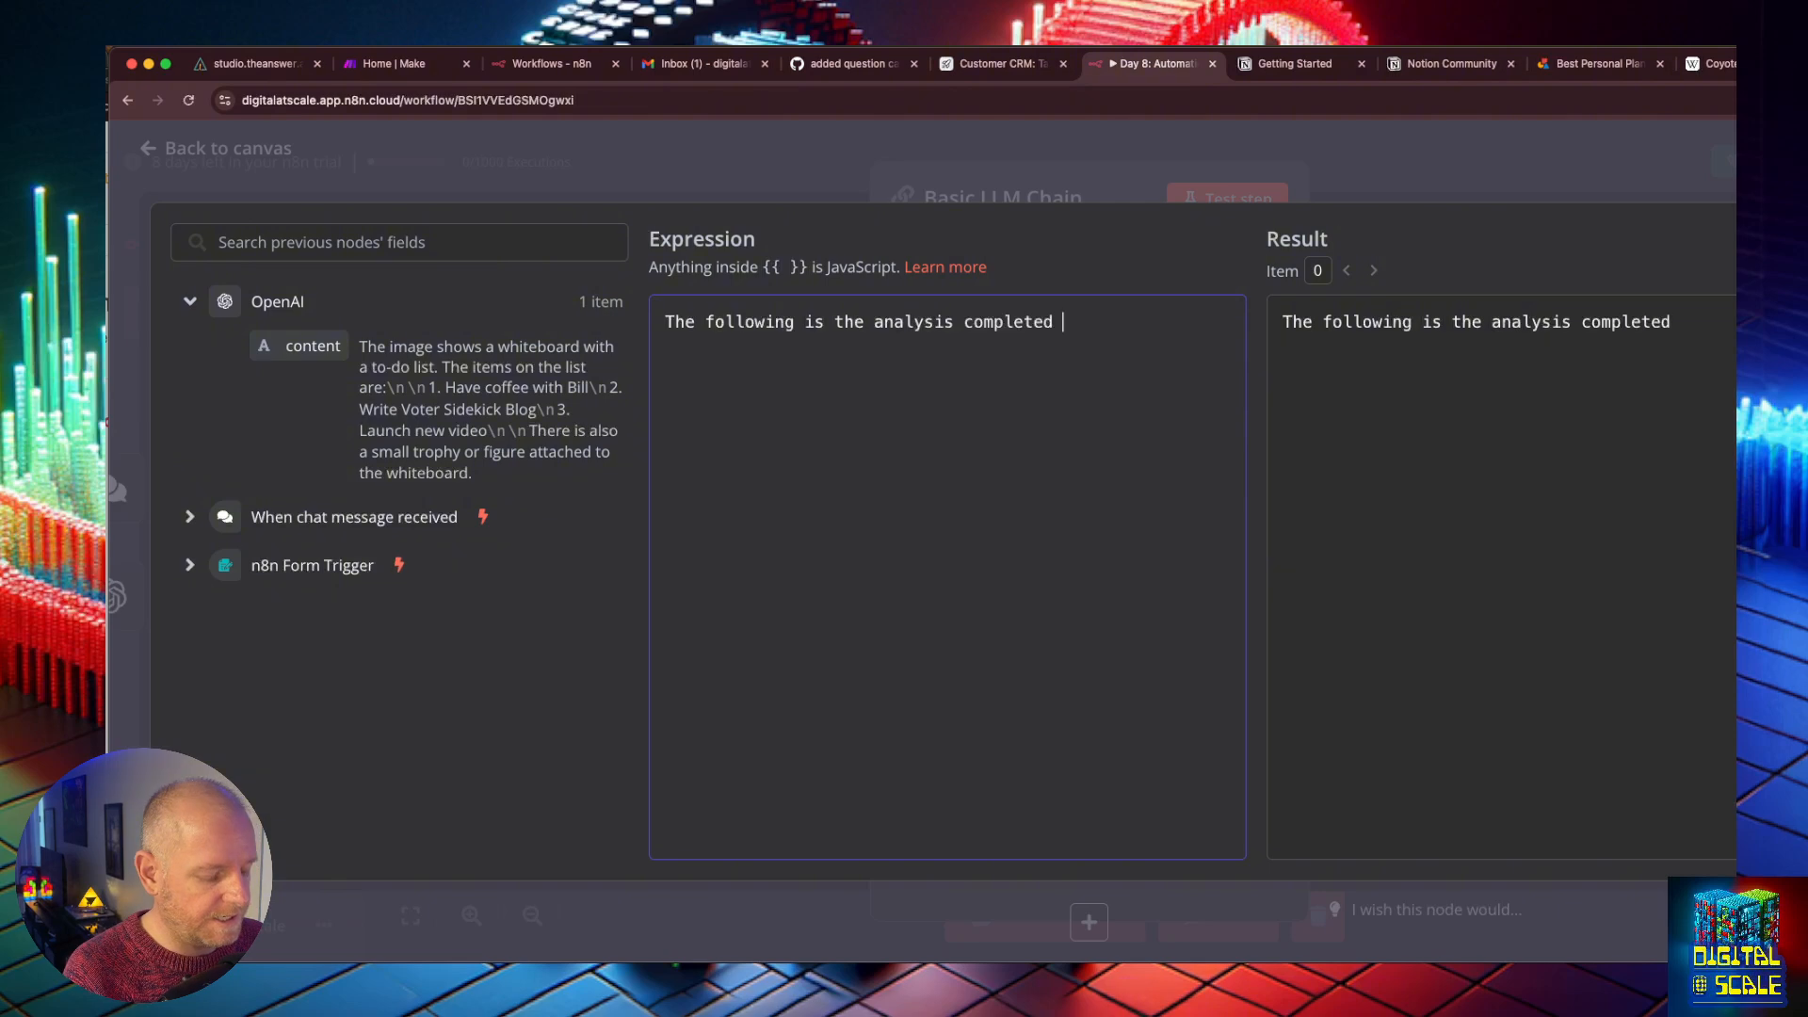
pyautogui.write('by another')
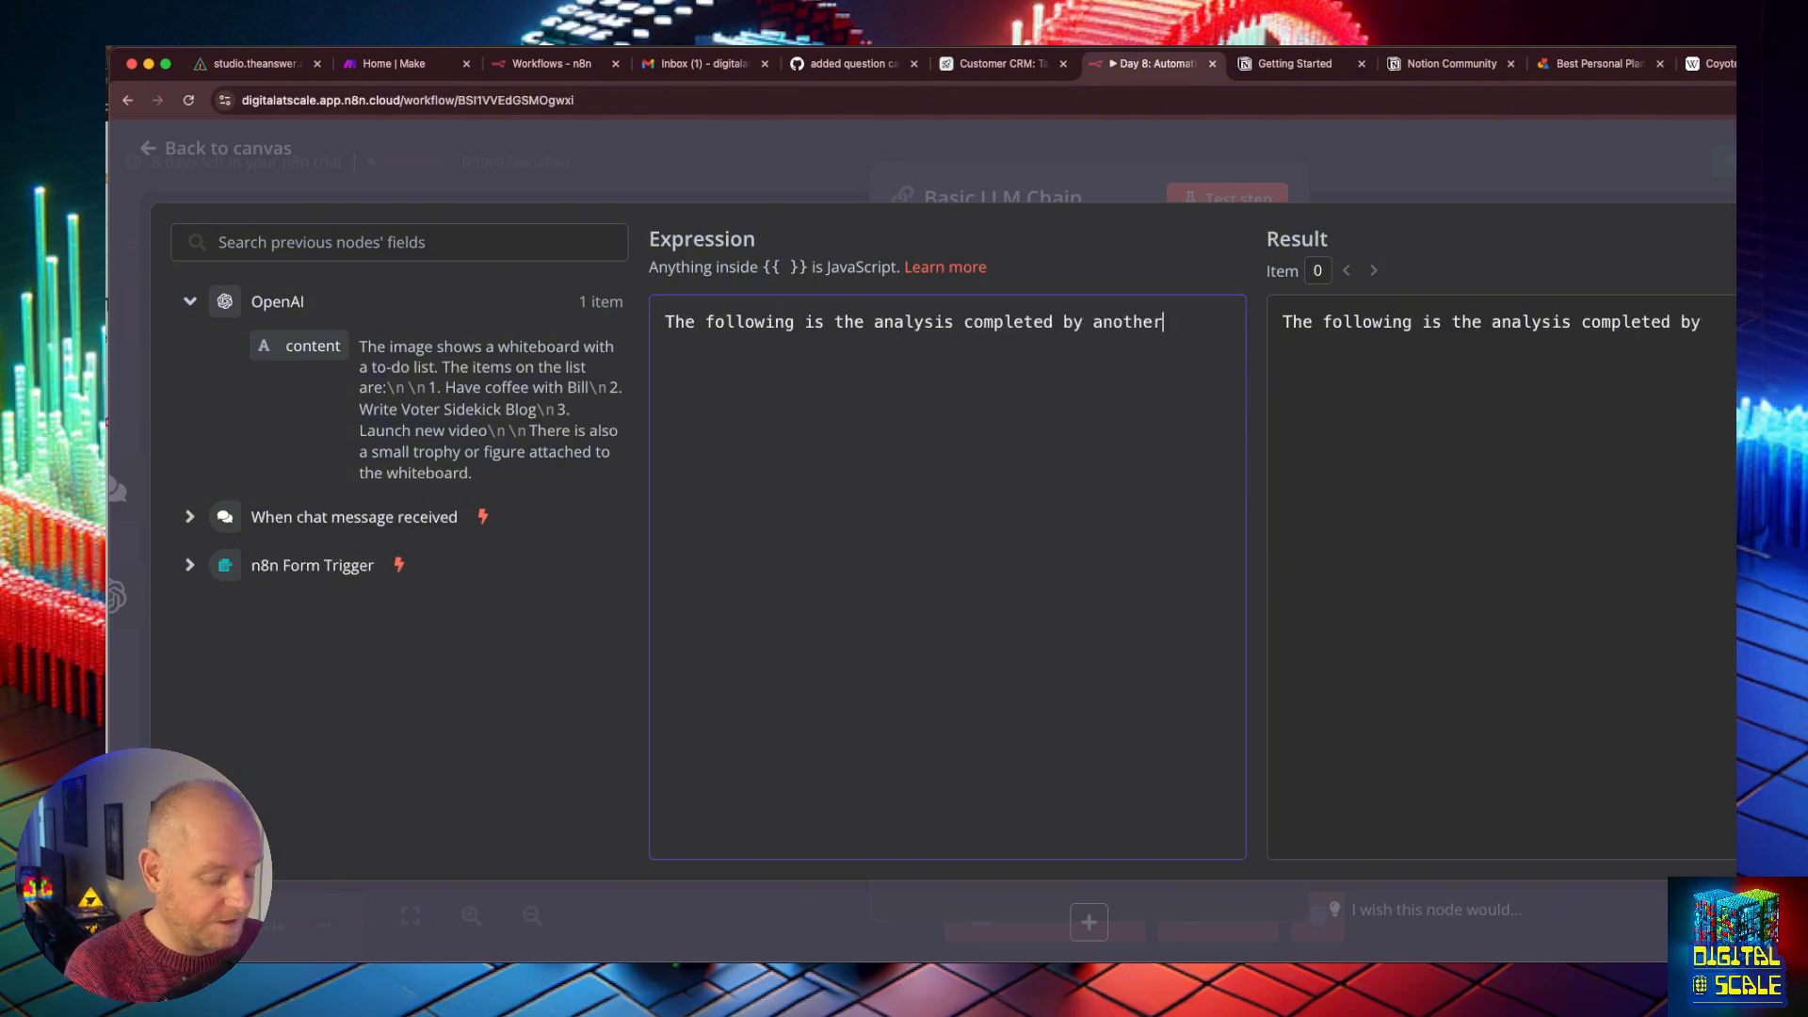
pyautogui.write(' AI. It ')
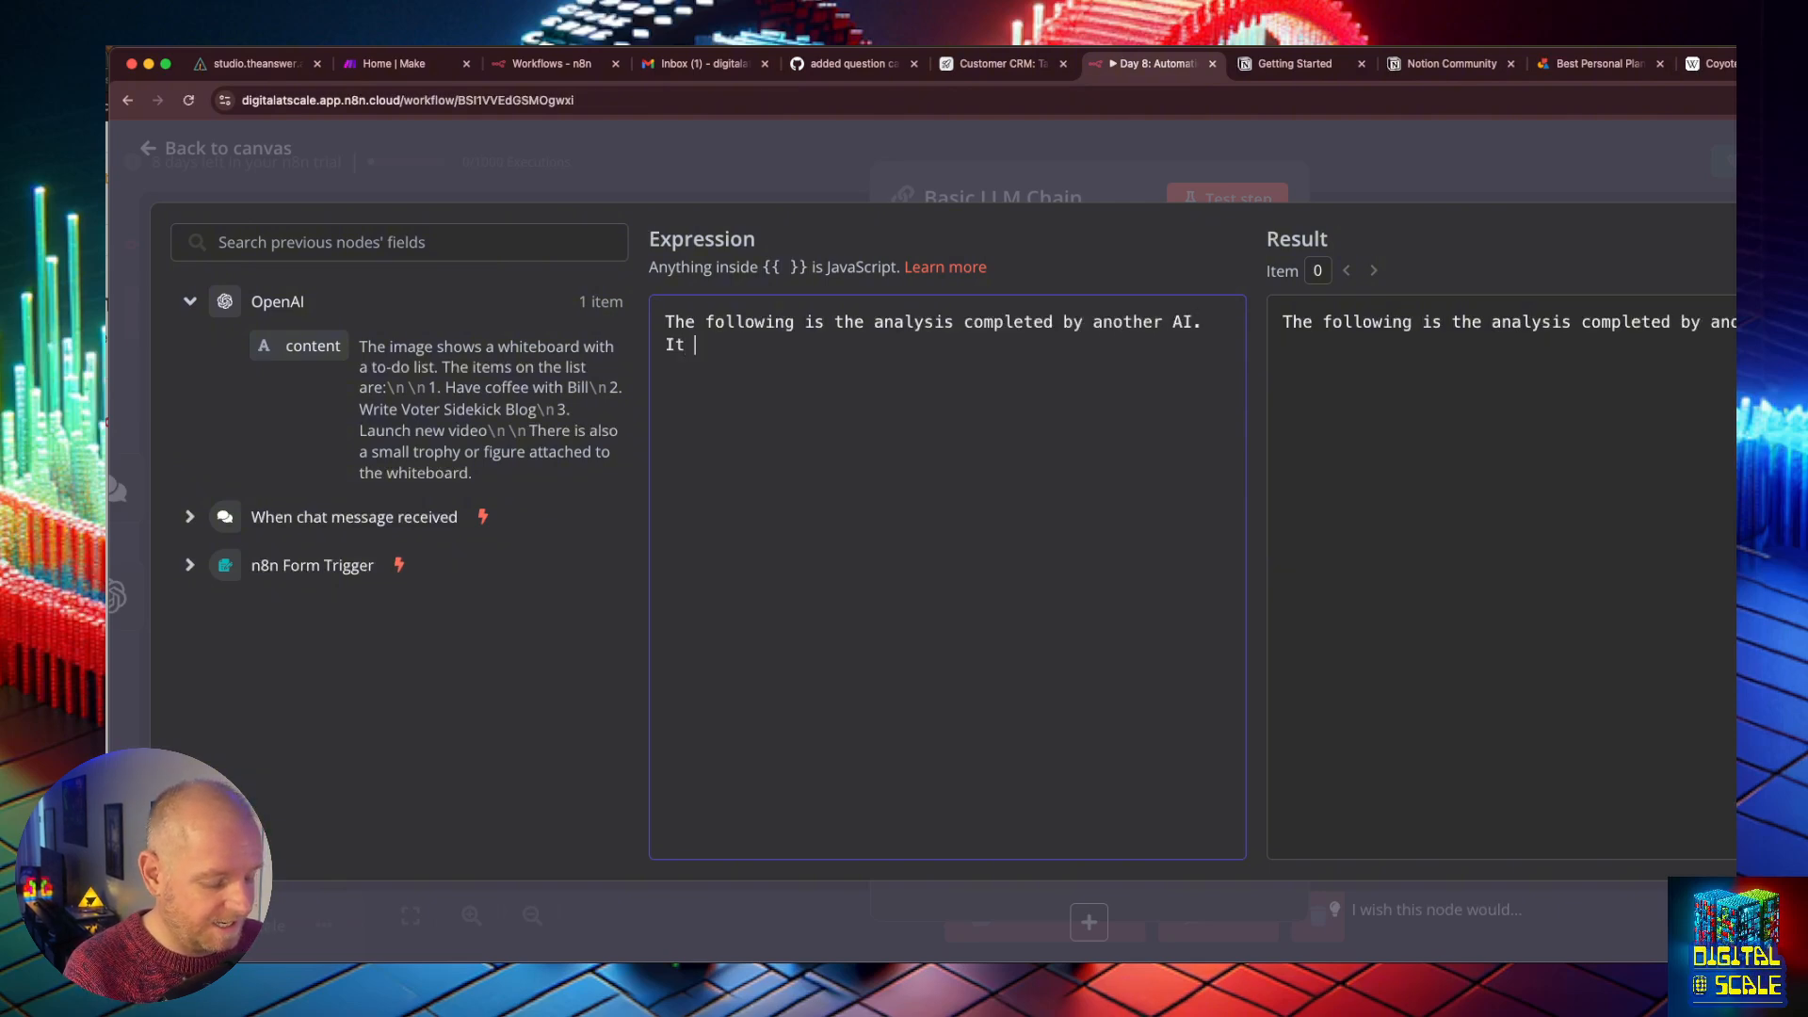
pyautogui.write('s job w')
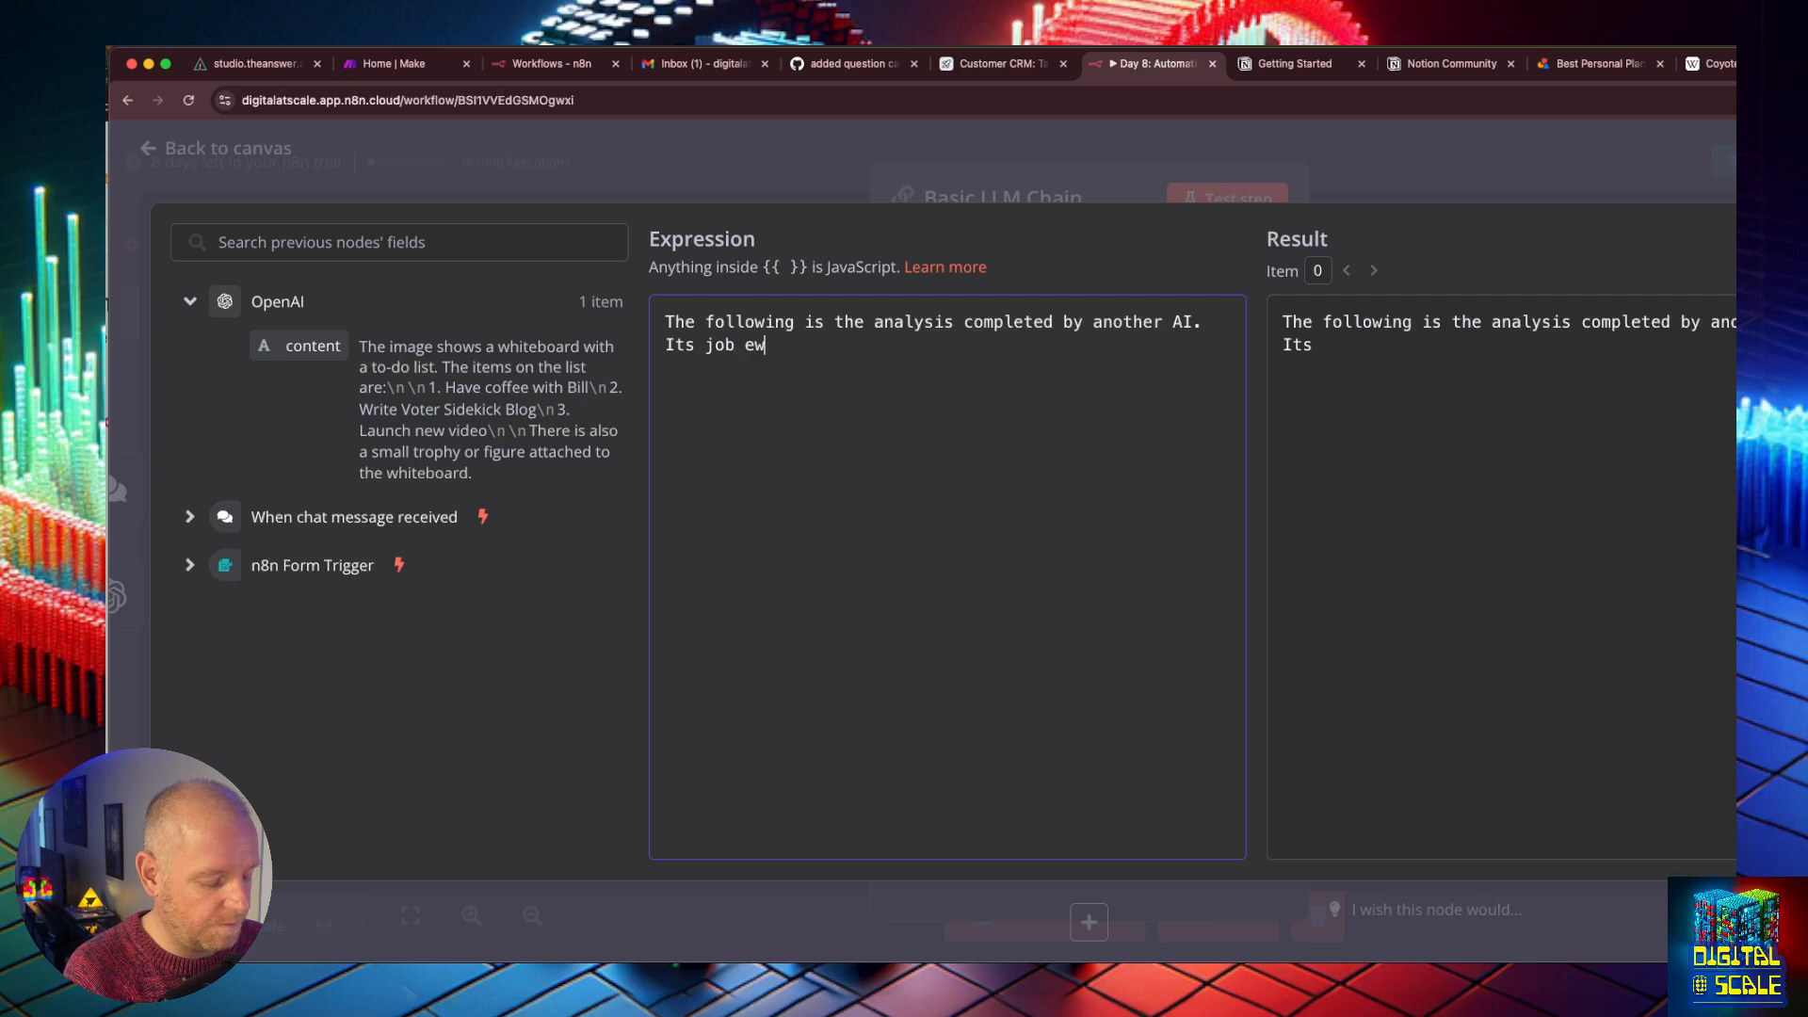
pyautogui.press('BackSpace')
pyautogui.write('was to d')
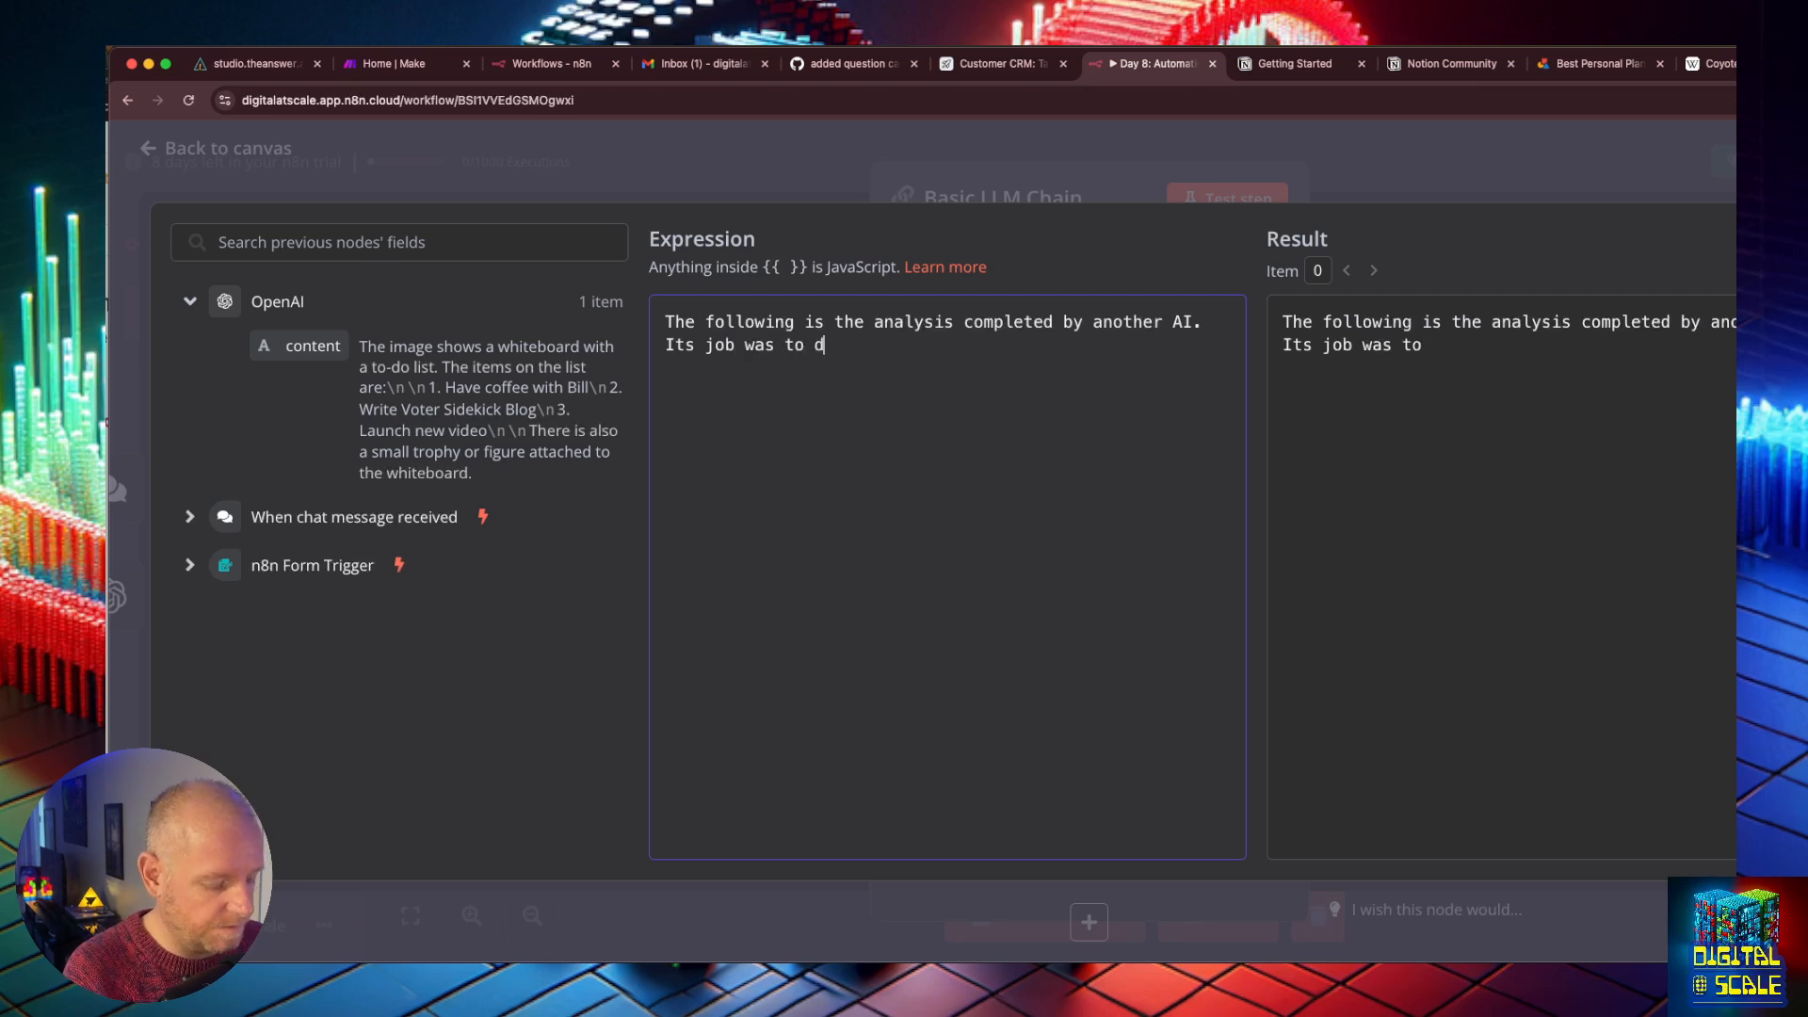
pyautogui.write('escribe the image.')
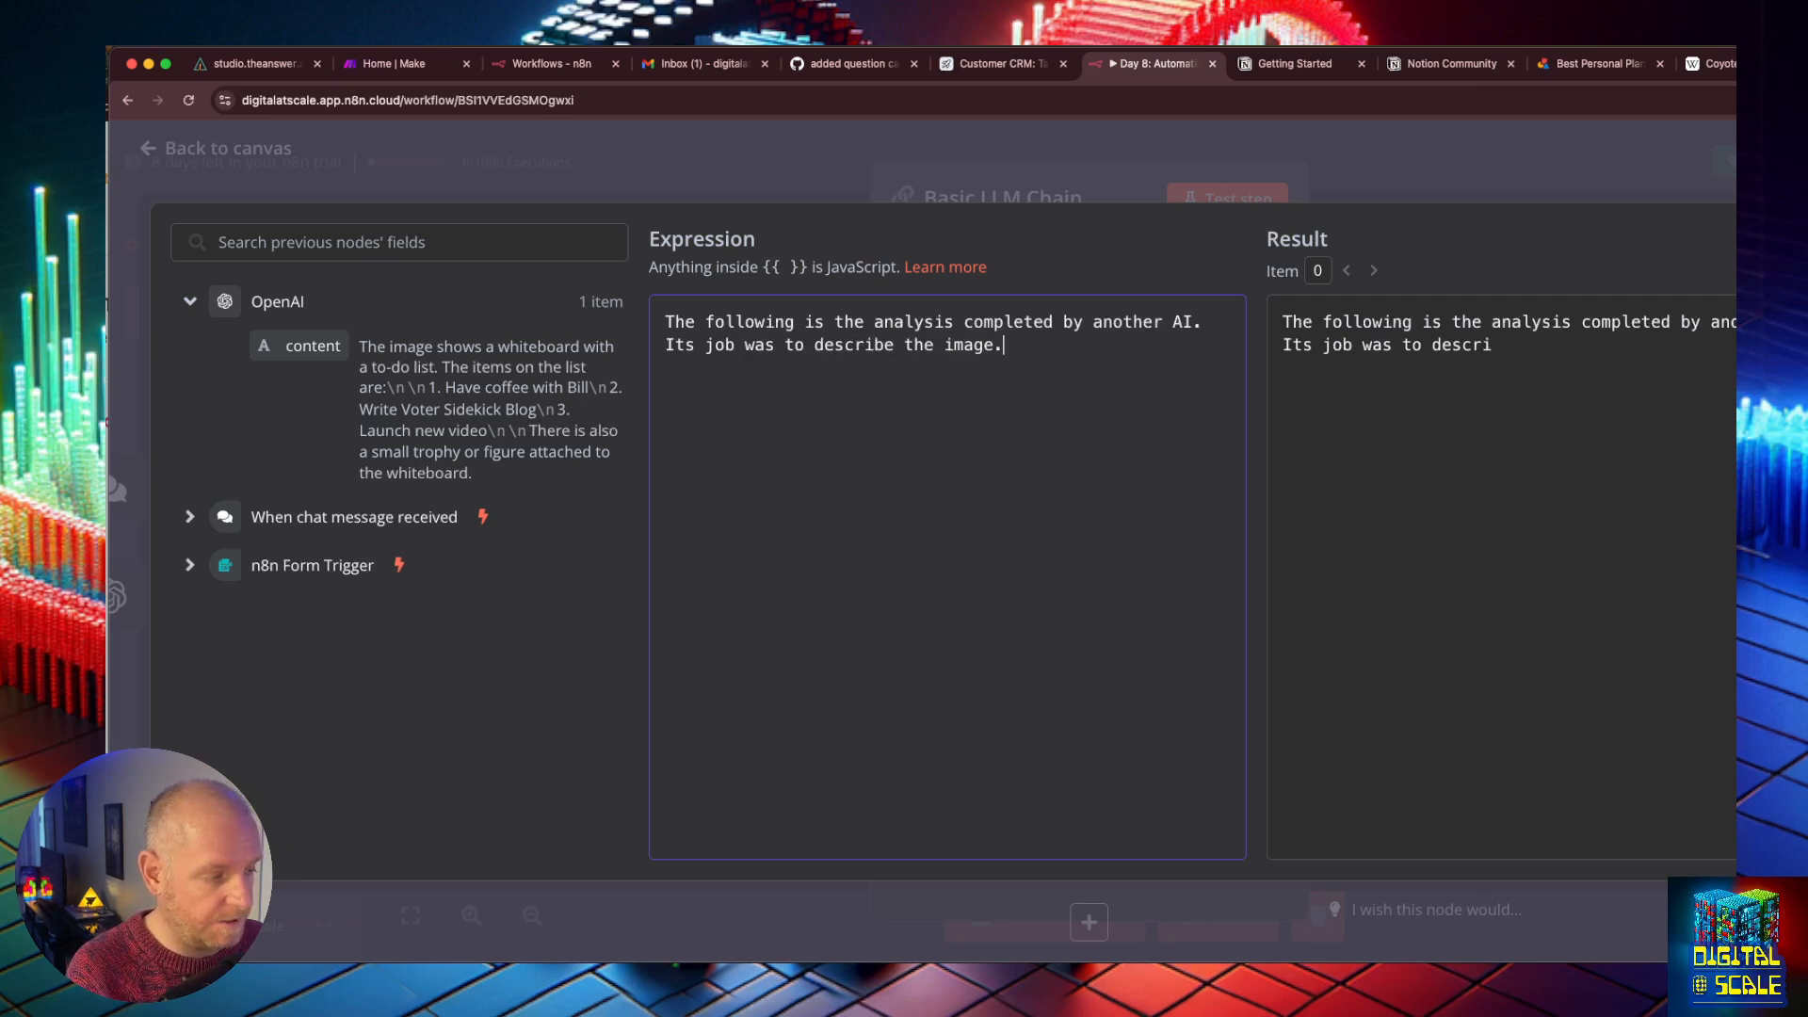
# Step: Continue the prompt with the sentence "If the image is a task list return the following"
pyautogui.write(' If the image is')
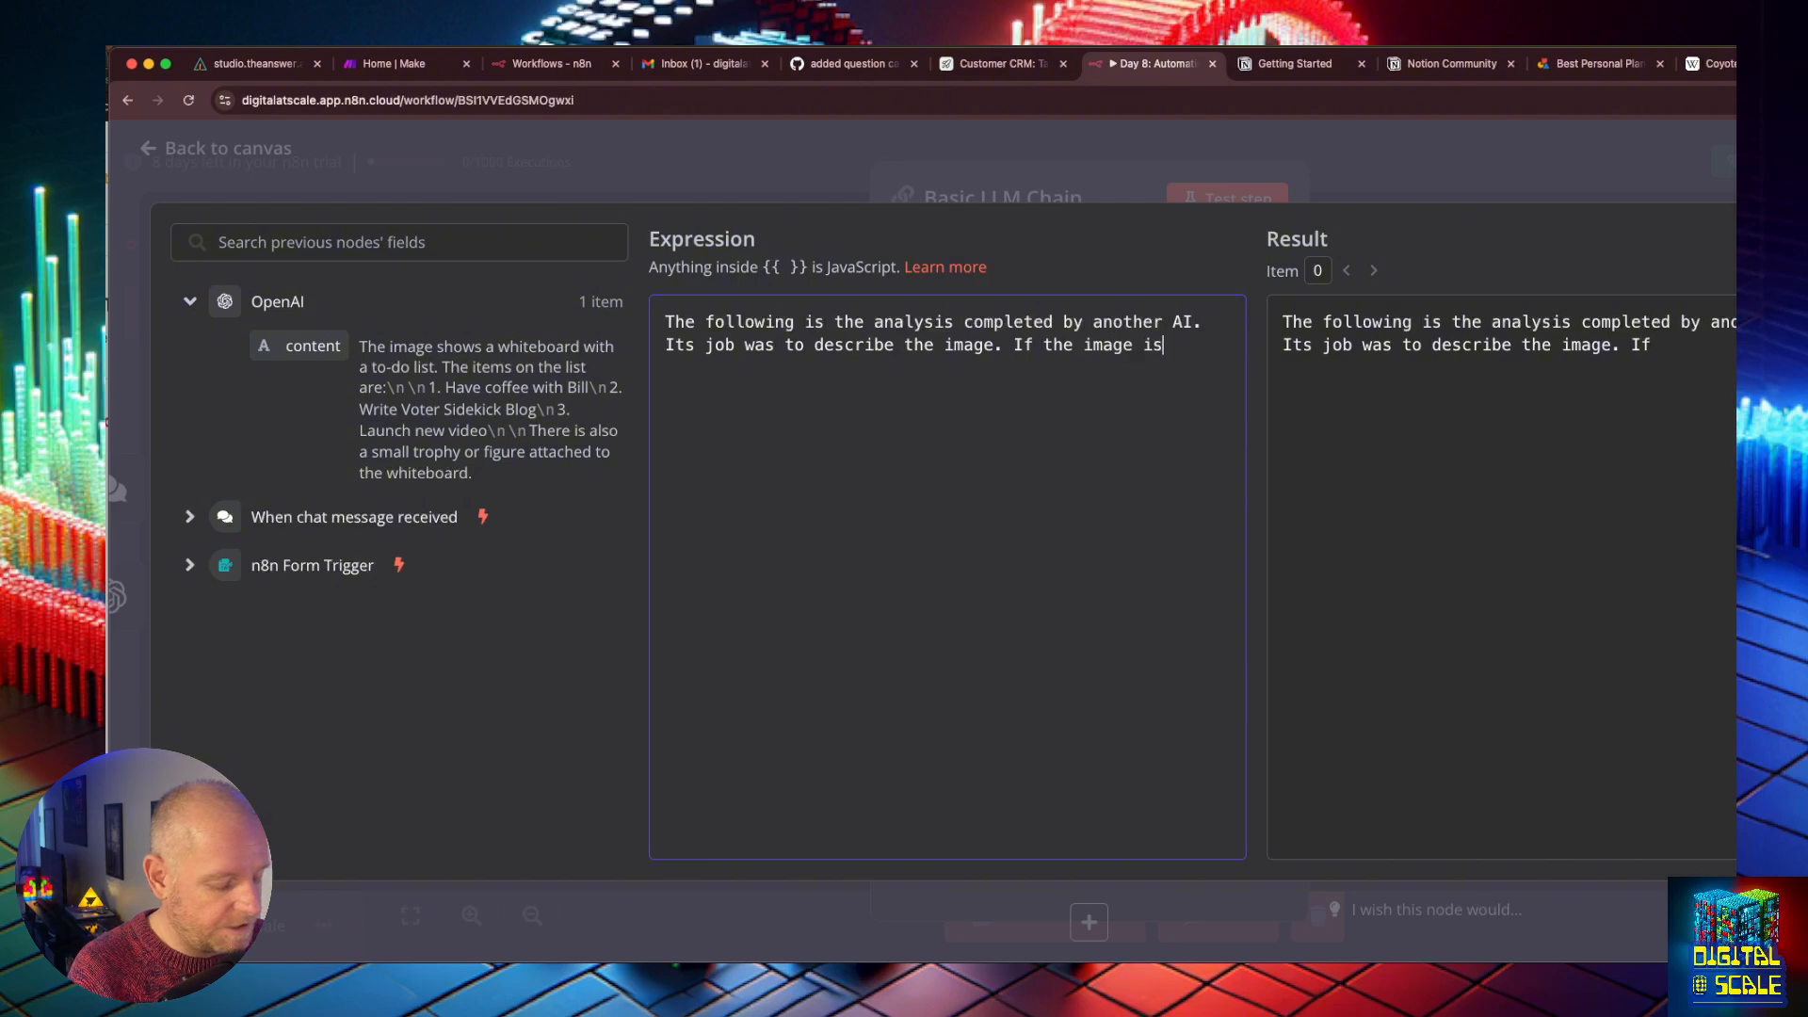
pyautogui.write(' a task list')
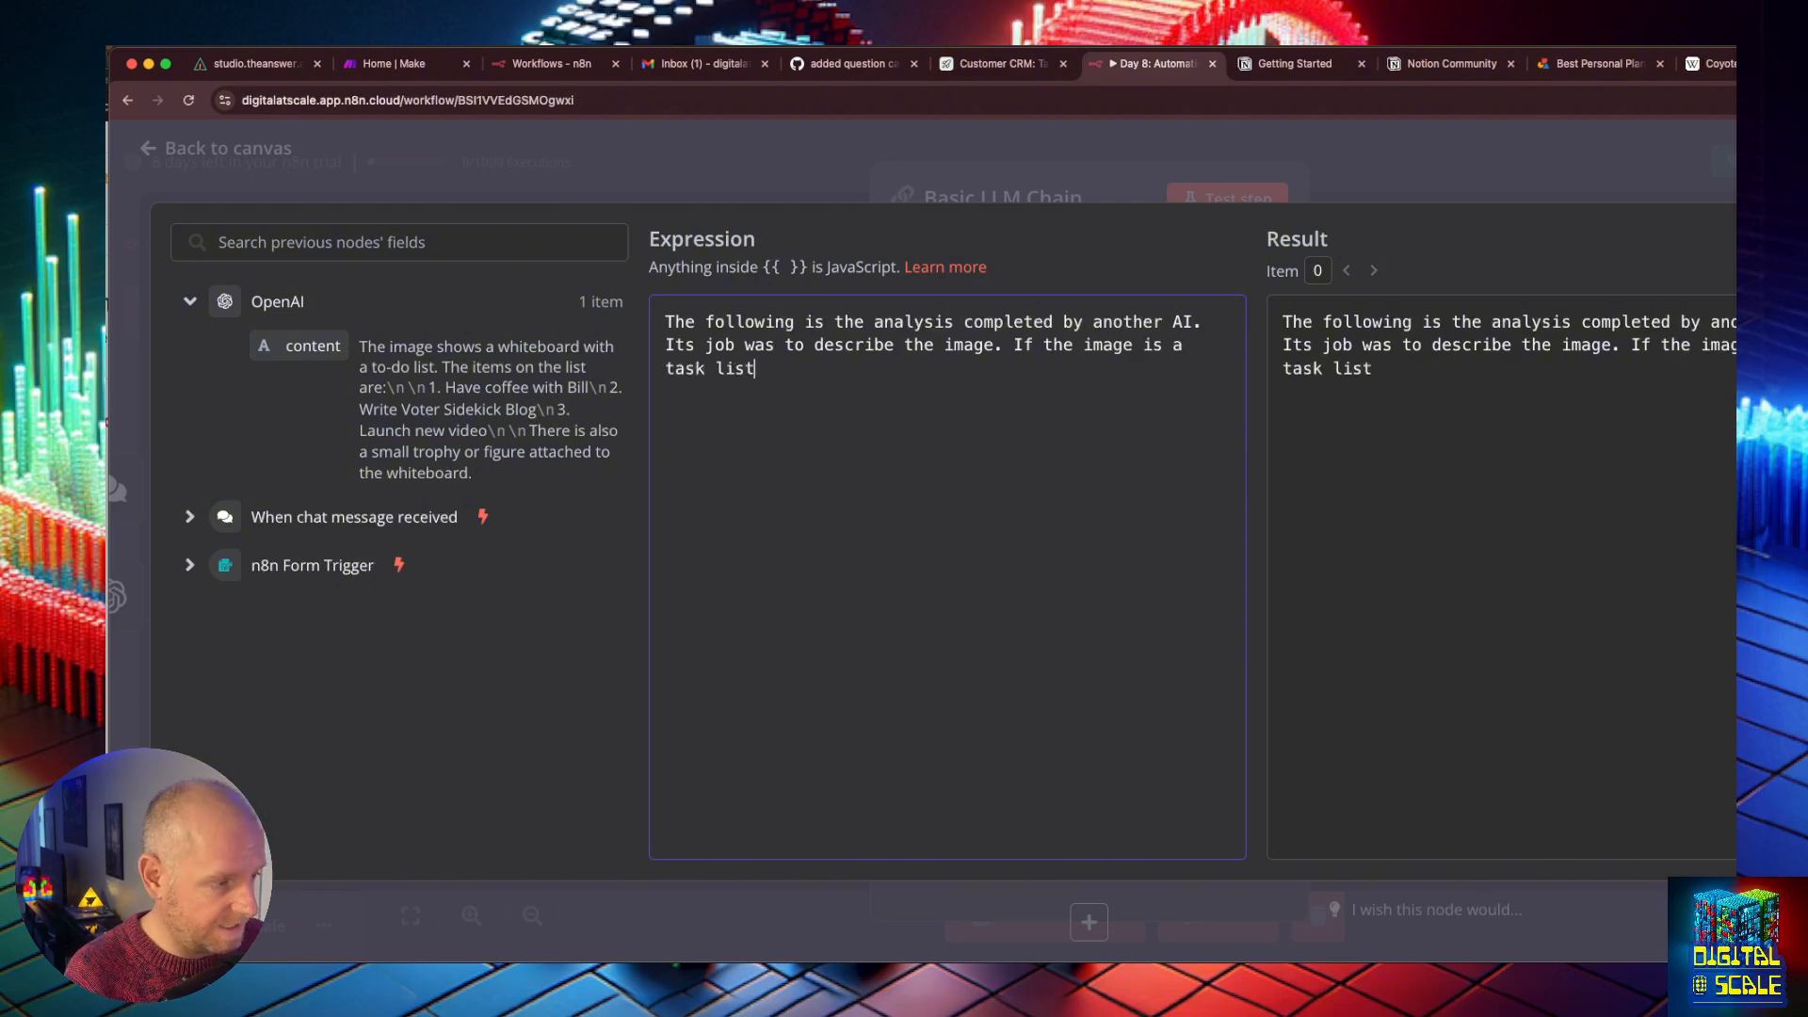
pyautogui.write(' complete the follow')
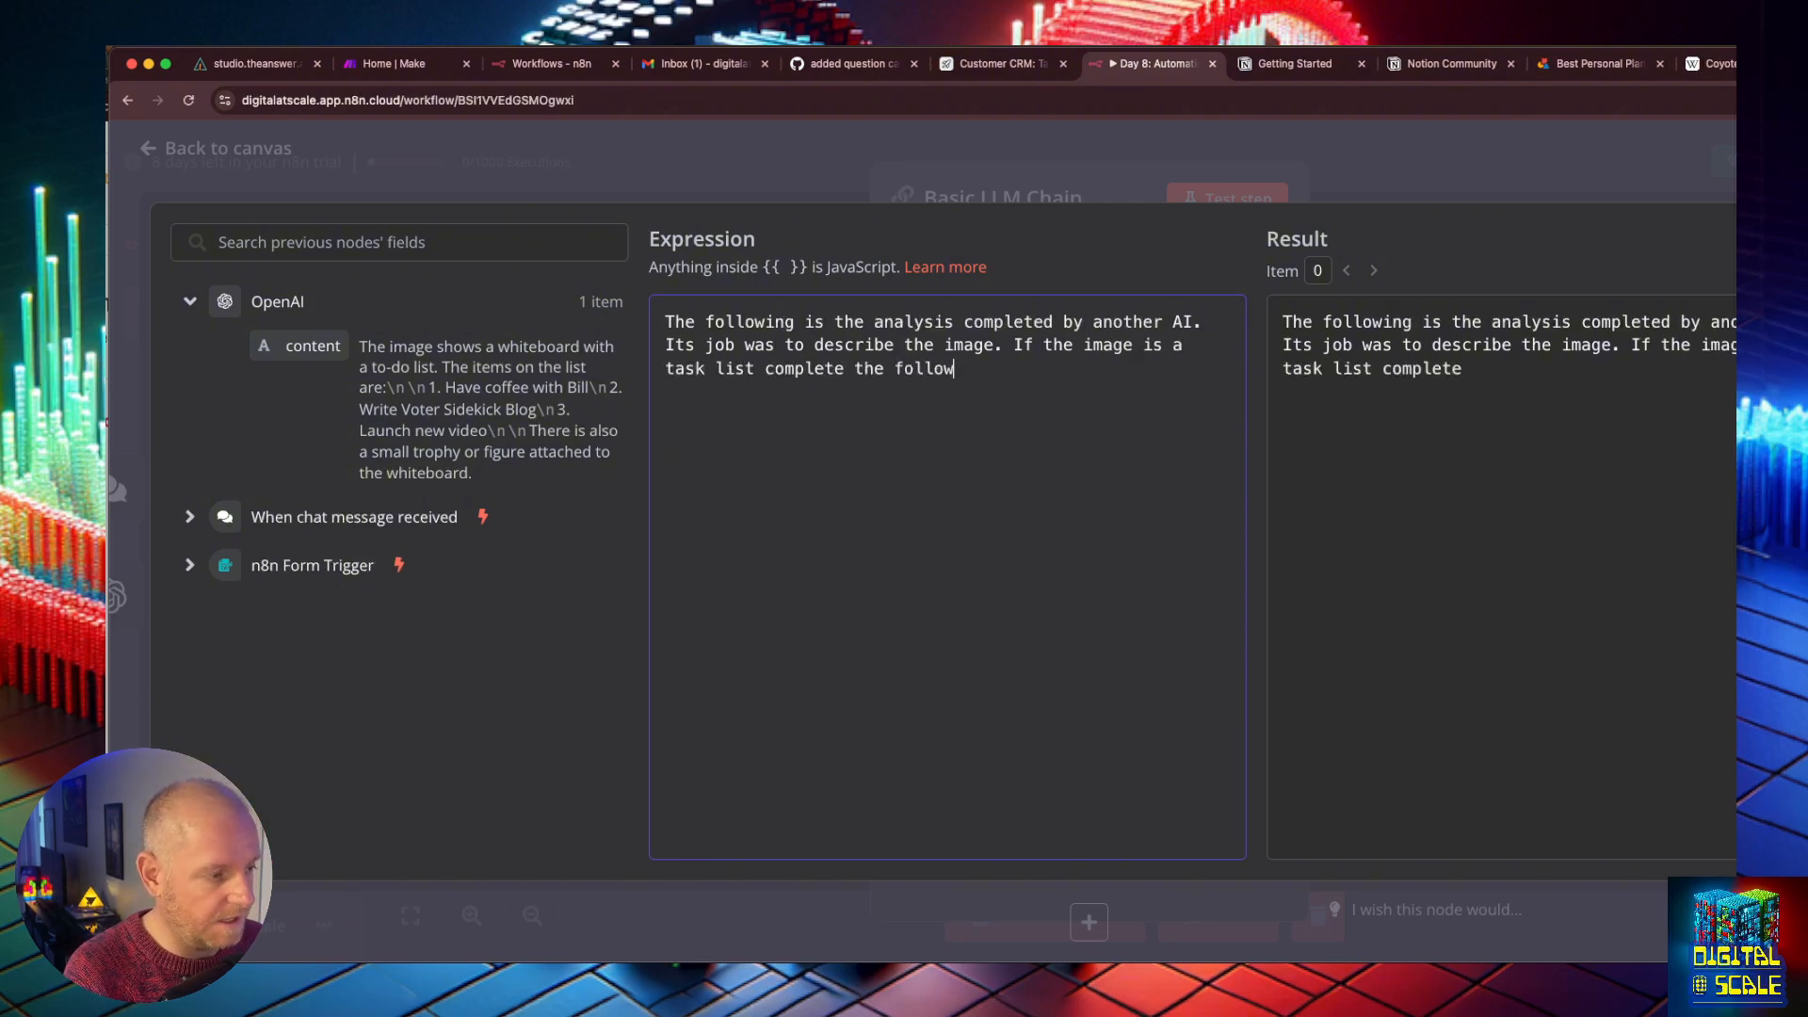
pyautogui.write('ing')
pyautogui.press('Return')
pyautogui.press('BackSpace')
pyautogui.press('BackSpace')
pyautogui.press('BackSpace')
pyautogui.press('BackSpace')
pyautogui.press('BackSpace')
pyautogui.press('BackSpace')
pyautogui.press('BackSpace')
pyautogui.press('BackSpace')
pyautogui.press('BackSpace')
pyautogui.press('BackSpace')
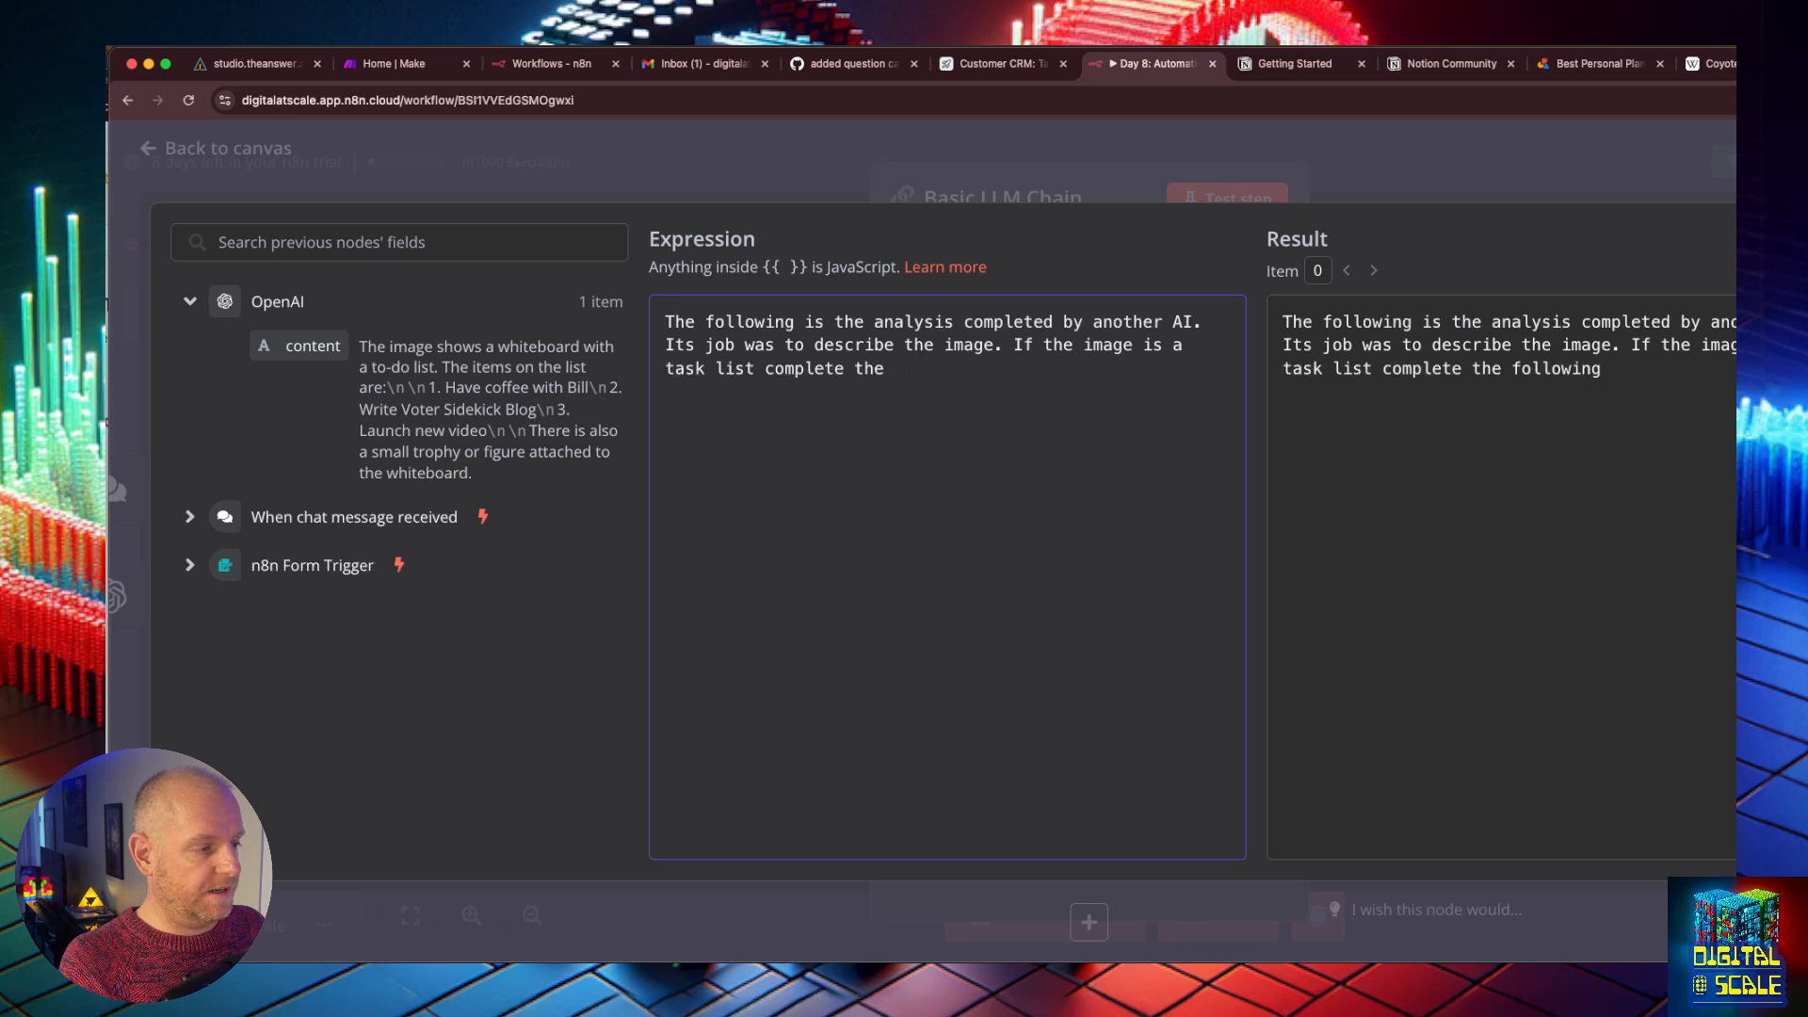
pyautogui.press('BackSpace')
pyautogui.press('BackSpace')
pyautogui.press('BackSpace')
pyautogui.press('BackSpace')
pyautogui.press('BackSpace')
pyautogui.press('BackSpace')
pyautogui.press('BackSpace')
pyautogui.press('BackSpace')
pyautogui.press('BackSpace')
pyautogui.press('BackSpace')
pyautogui.press('BackSpace')
pyautogui.press('BackSpace')
pyautogui.press('BackSpace')
pyautogui.write('return the following')
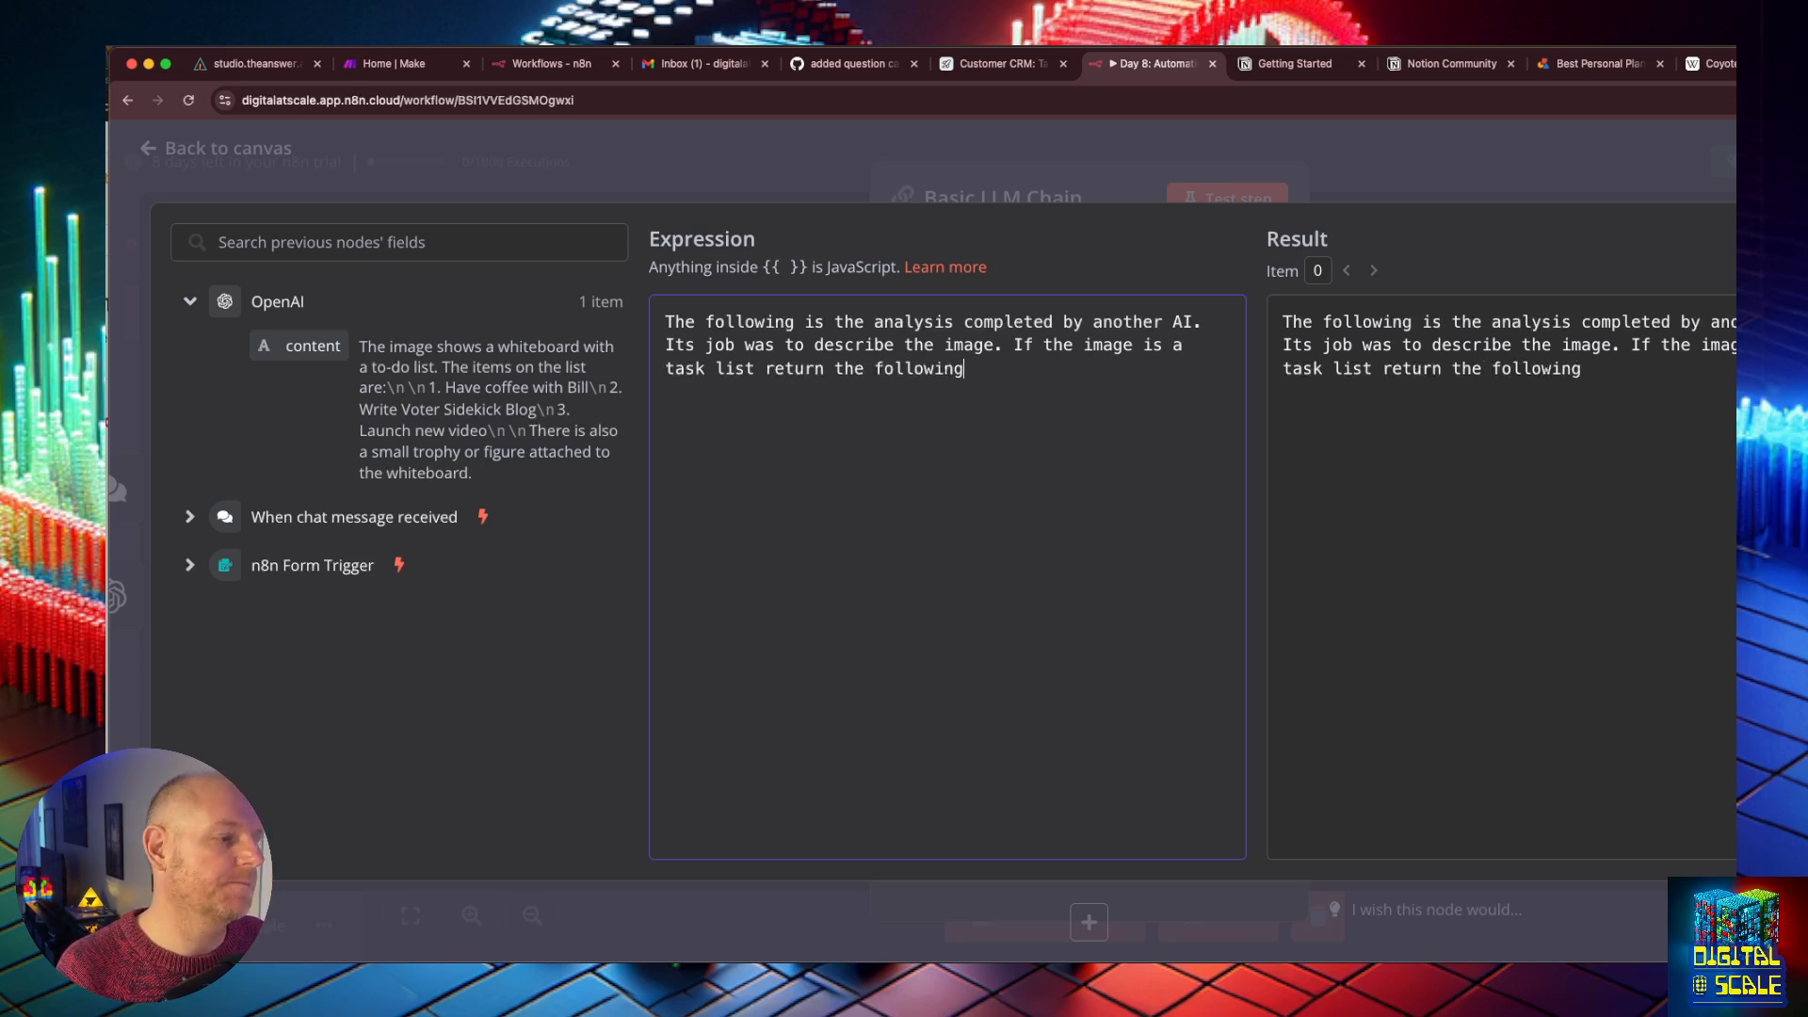
# Step: End the sentence with a colon and add the line "taskName: The name of the task" below a blank line
pyautogui.write(':  Ta')
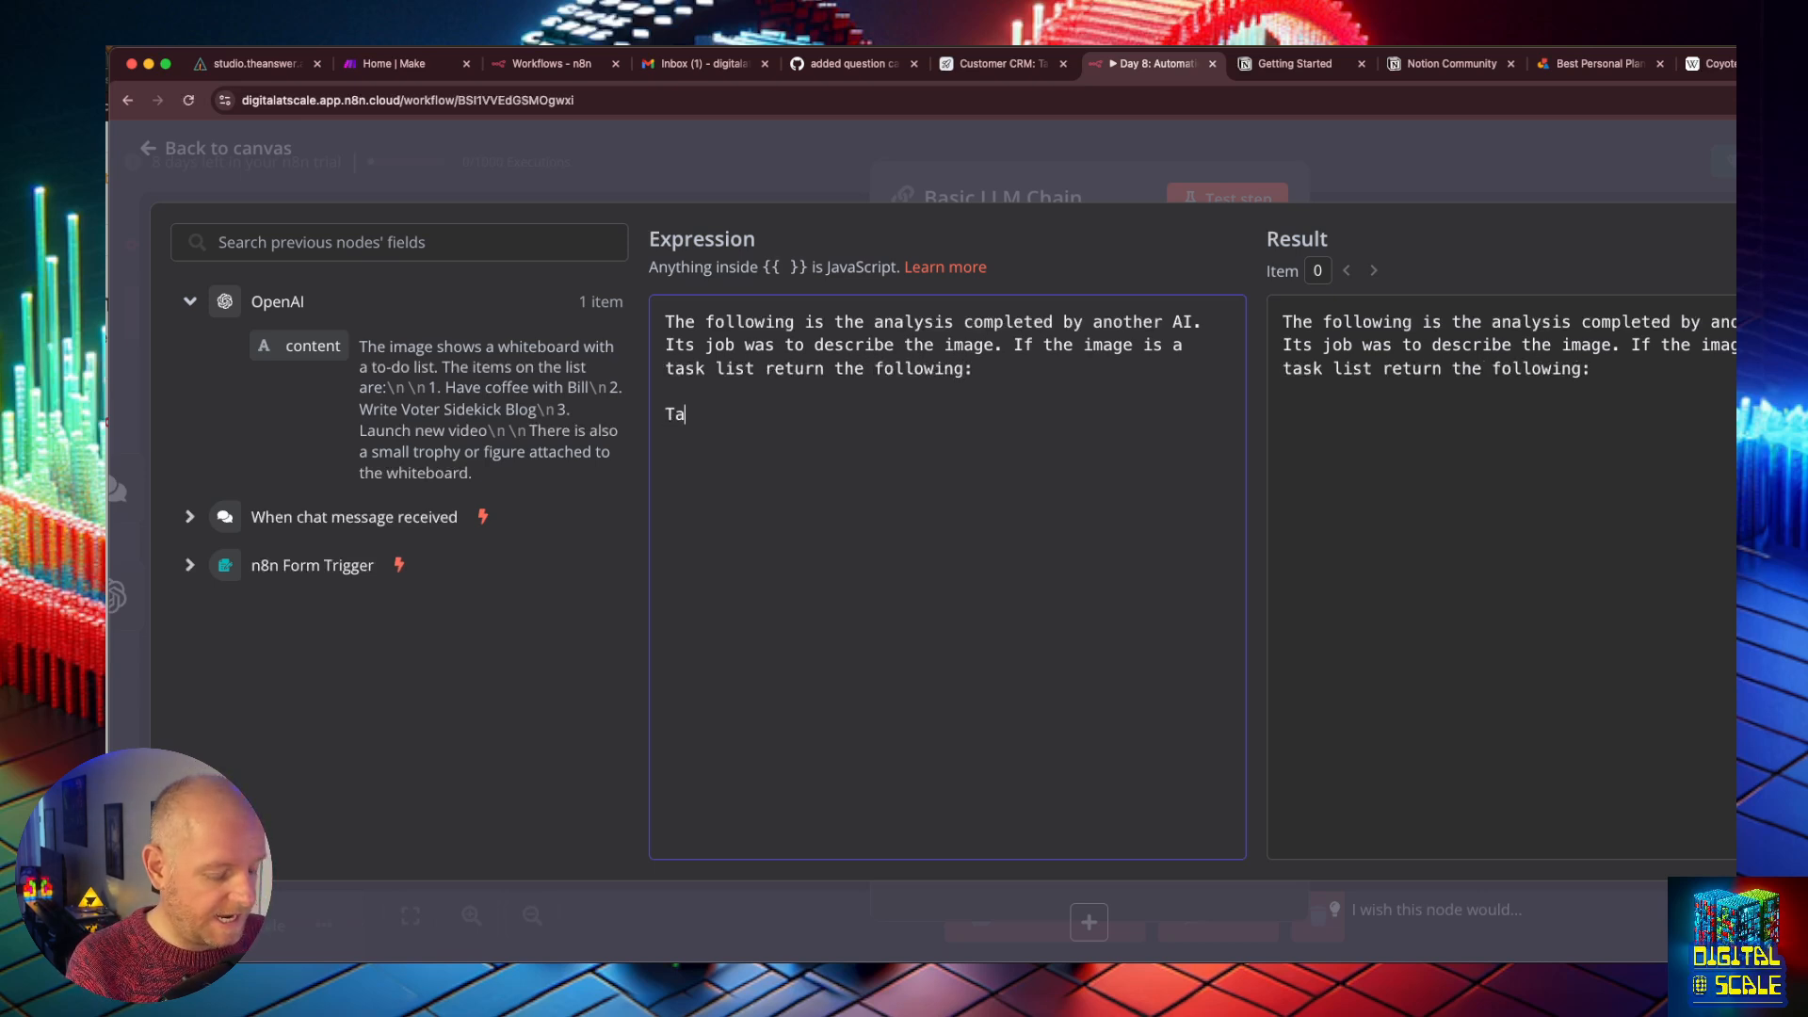
pyautogui.write('sk Name')
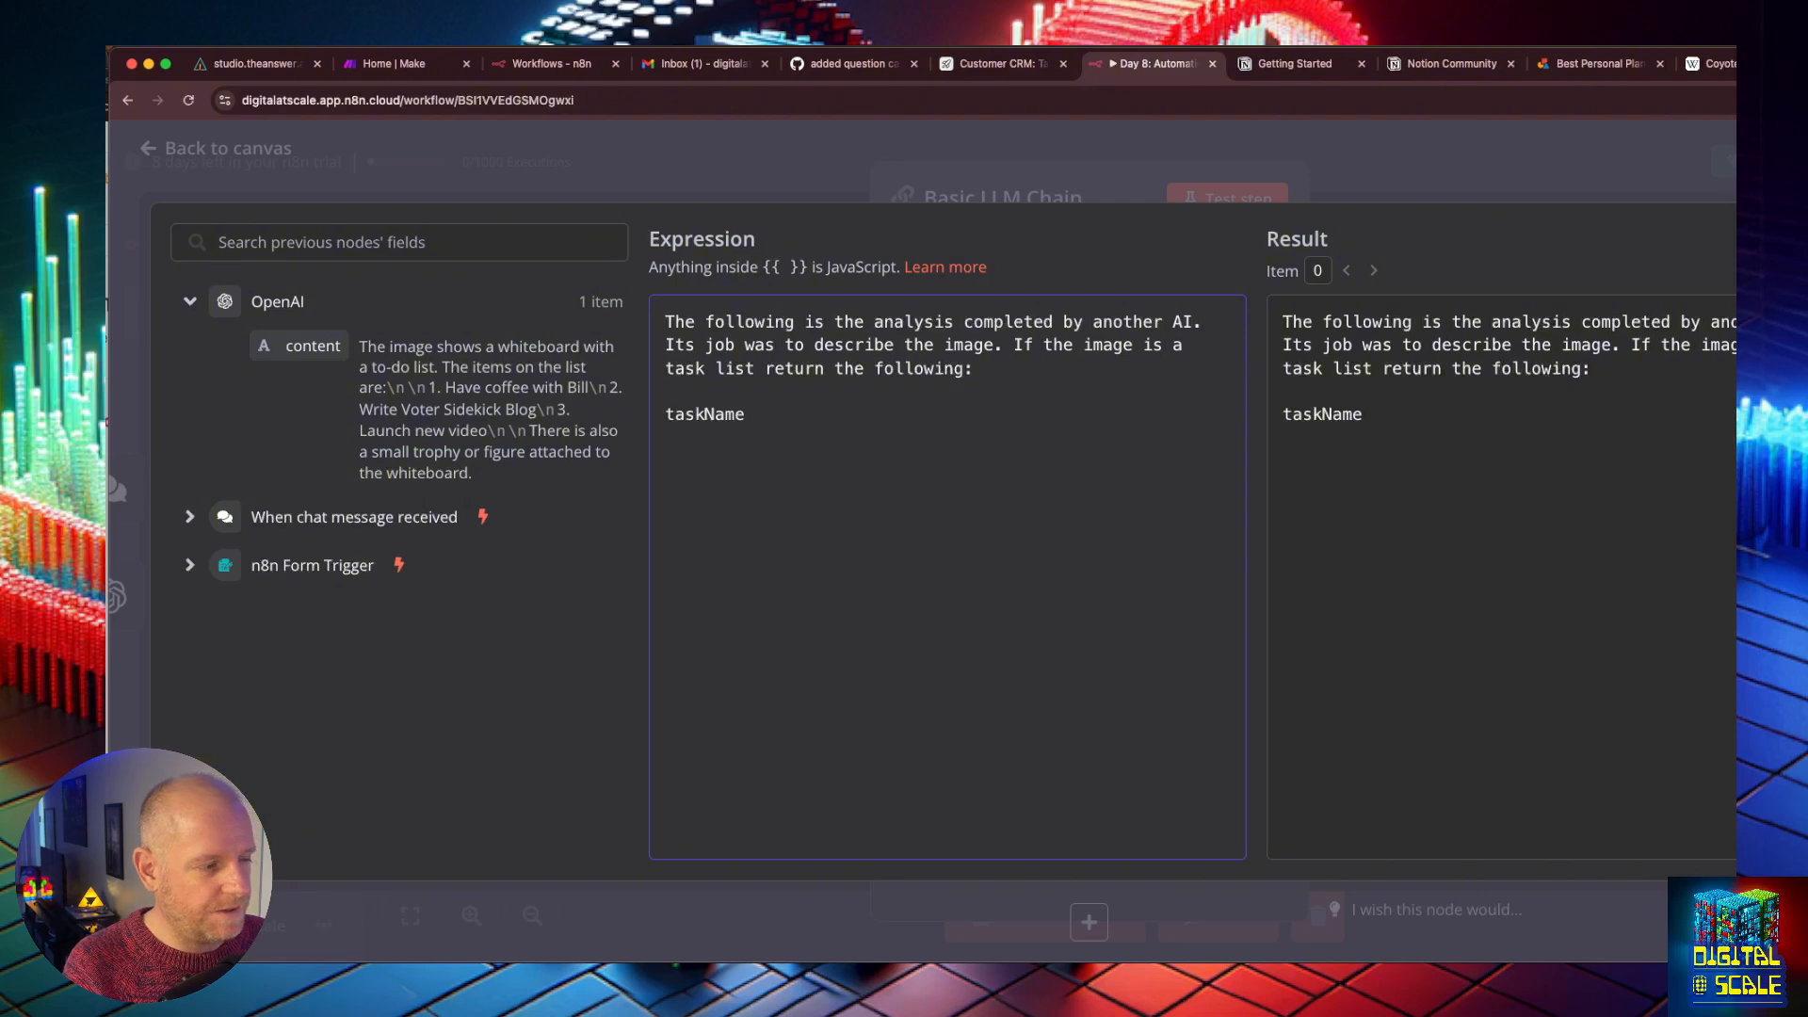
pyautogui.write(': ')
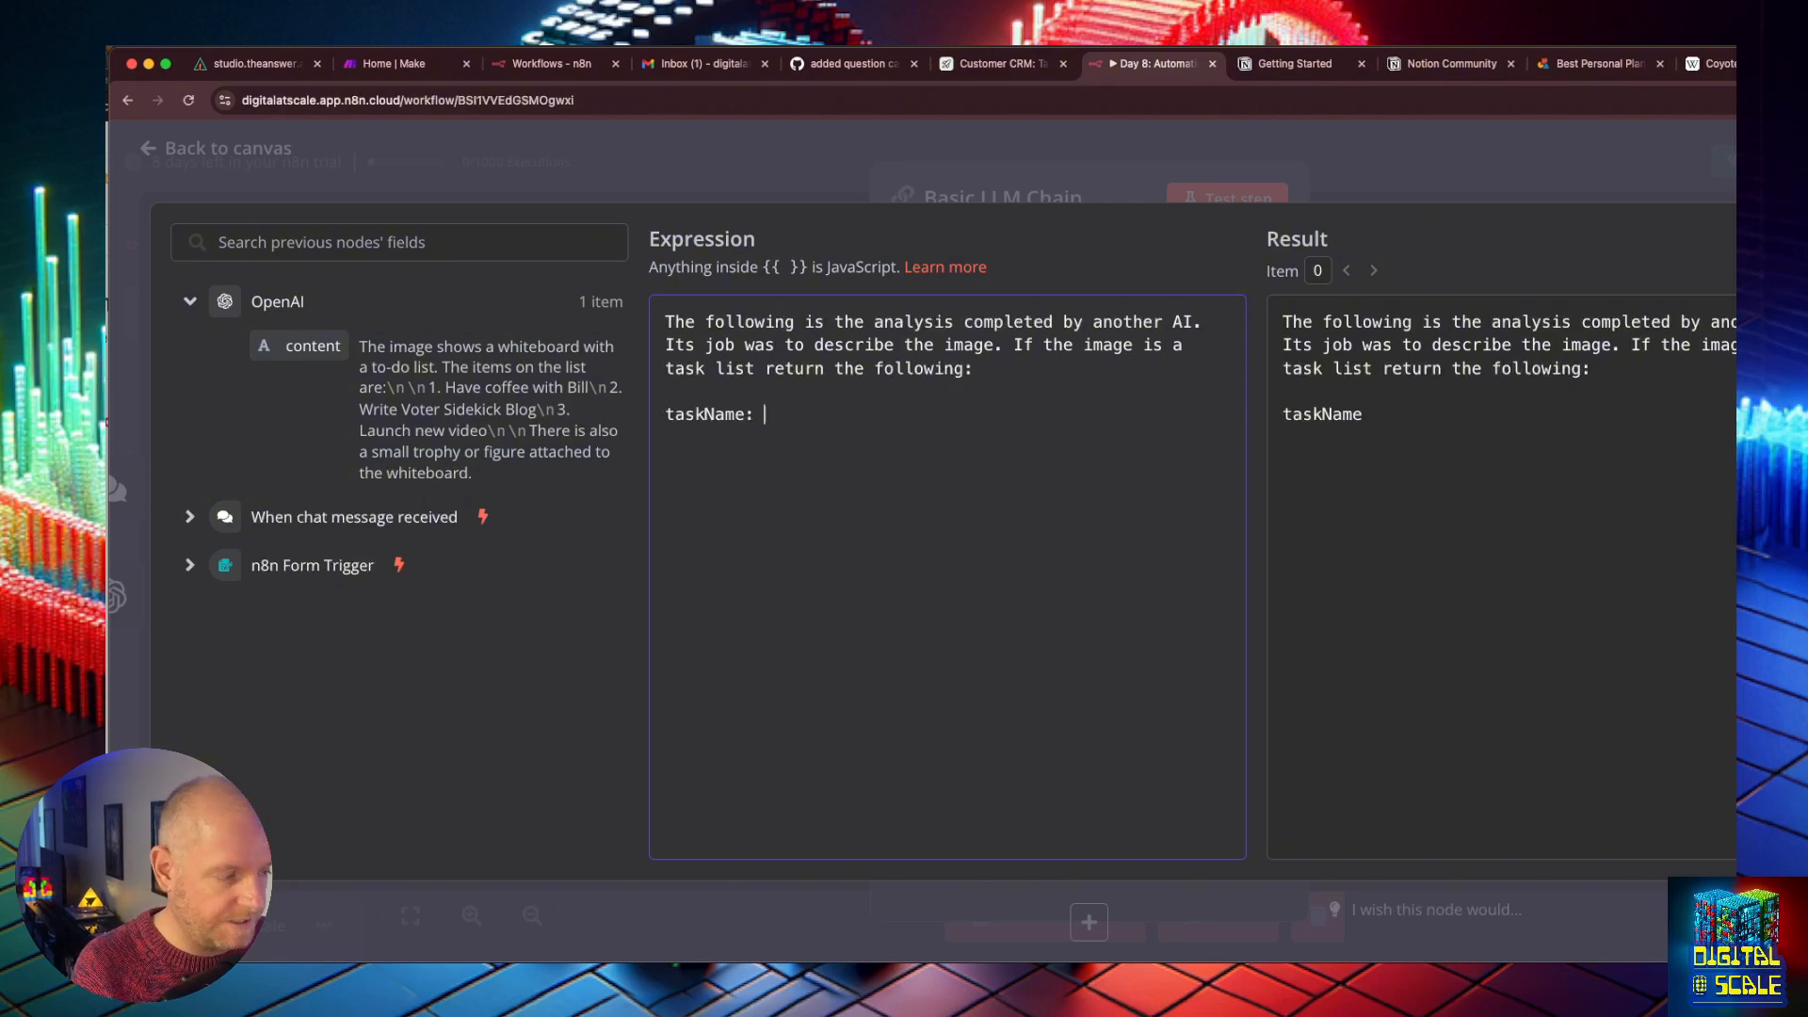
pyautogui.write('The')
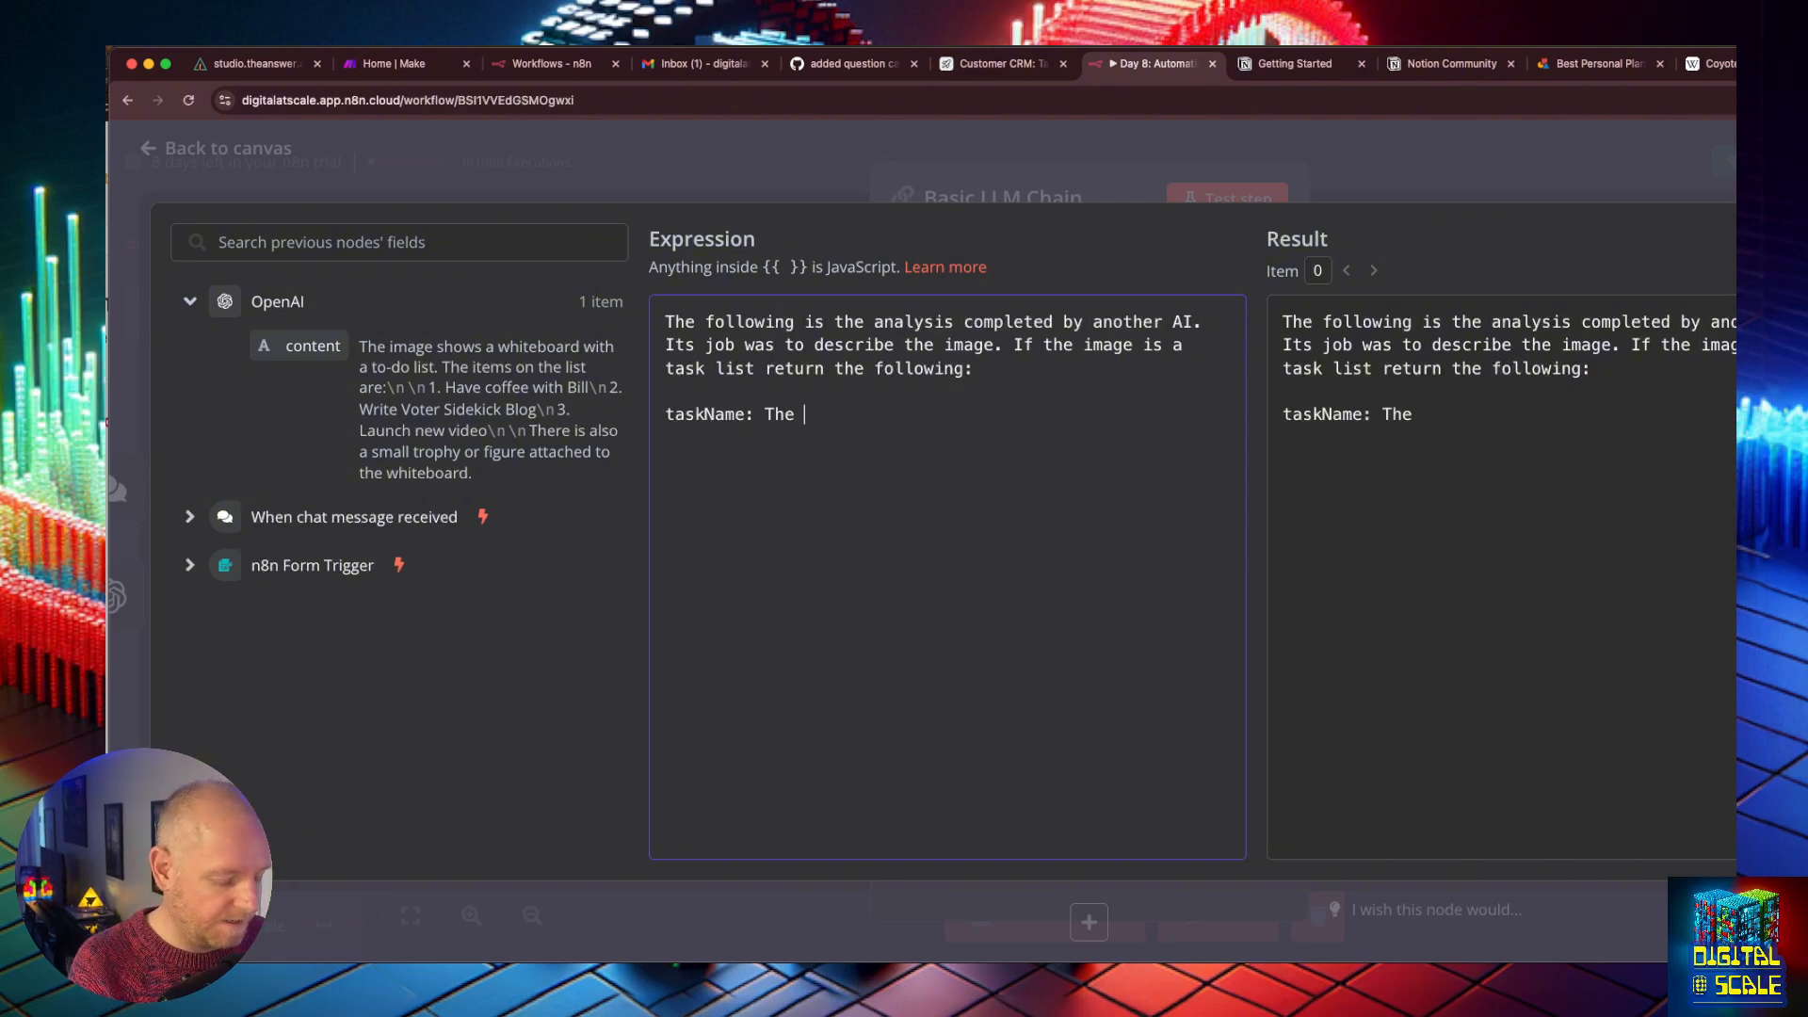
pyautogui.write(' name of the task')
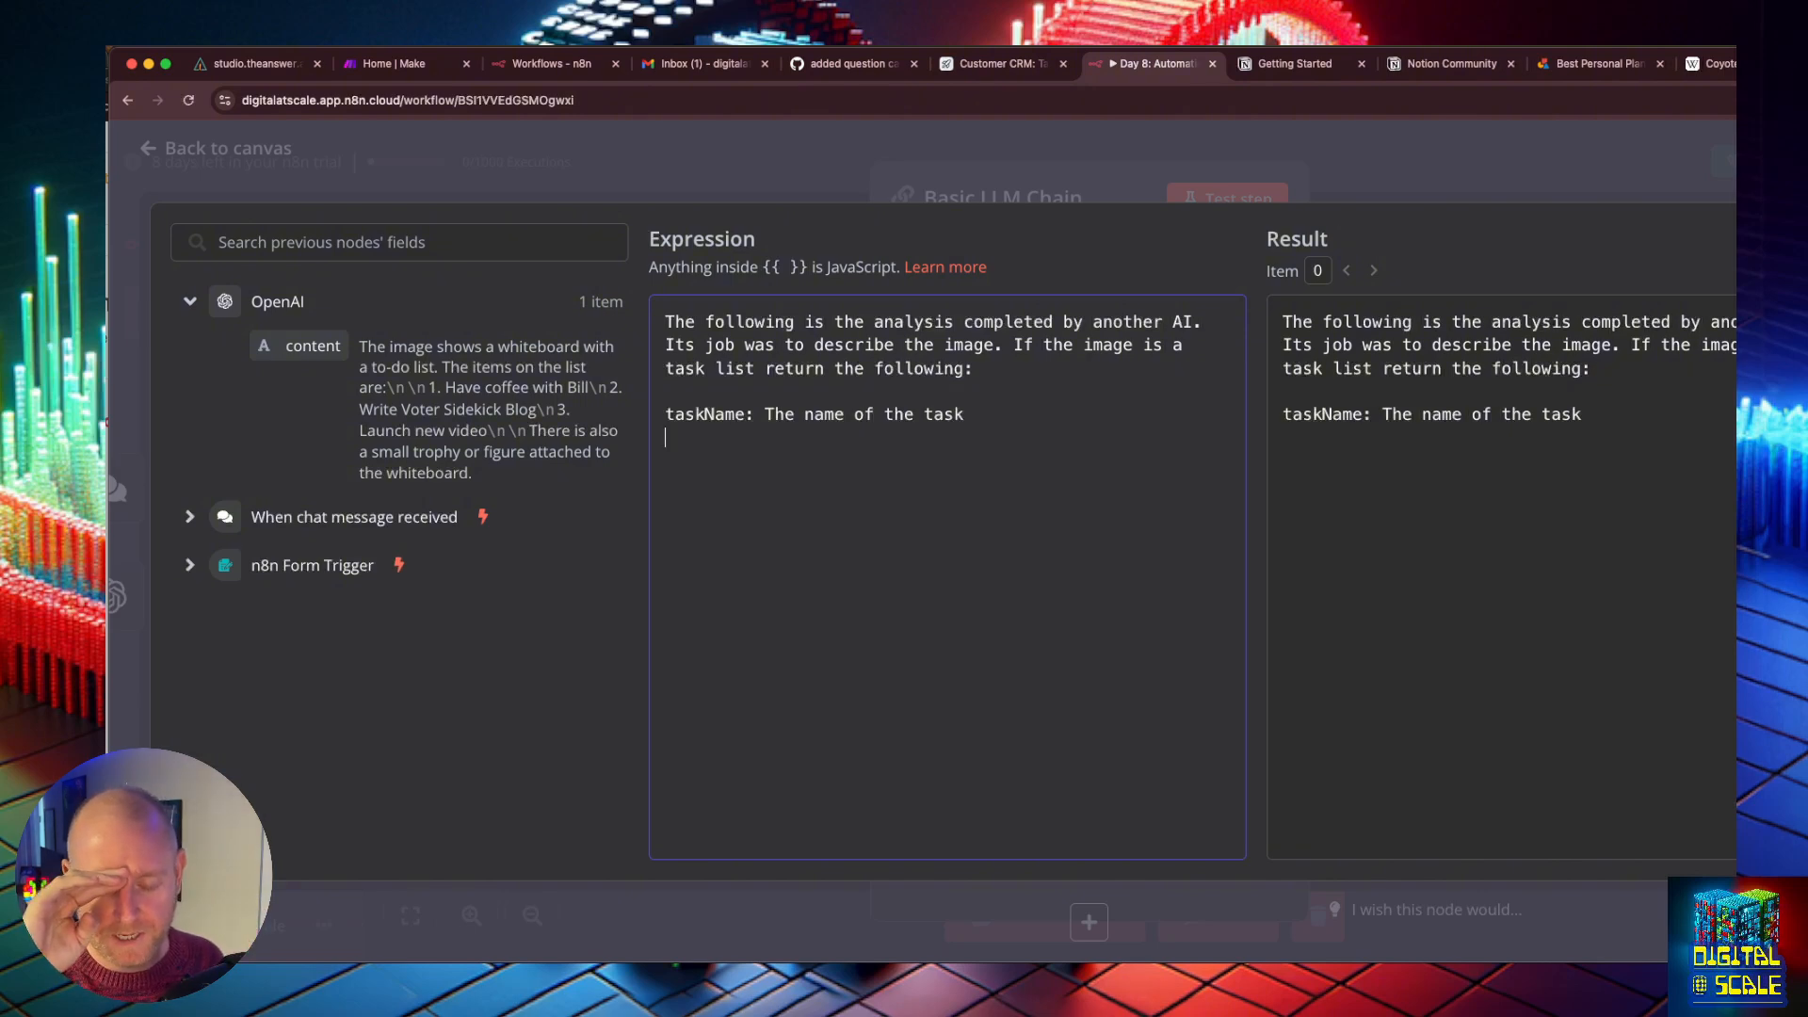
pyautogui.press('Return')
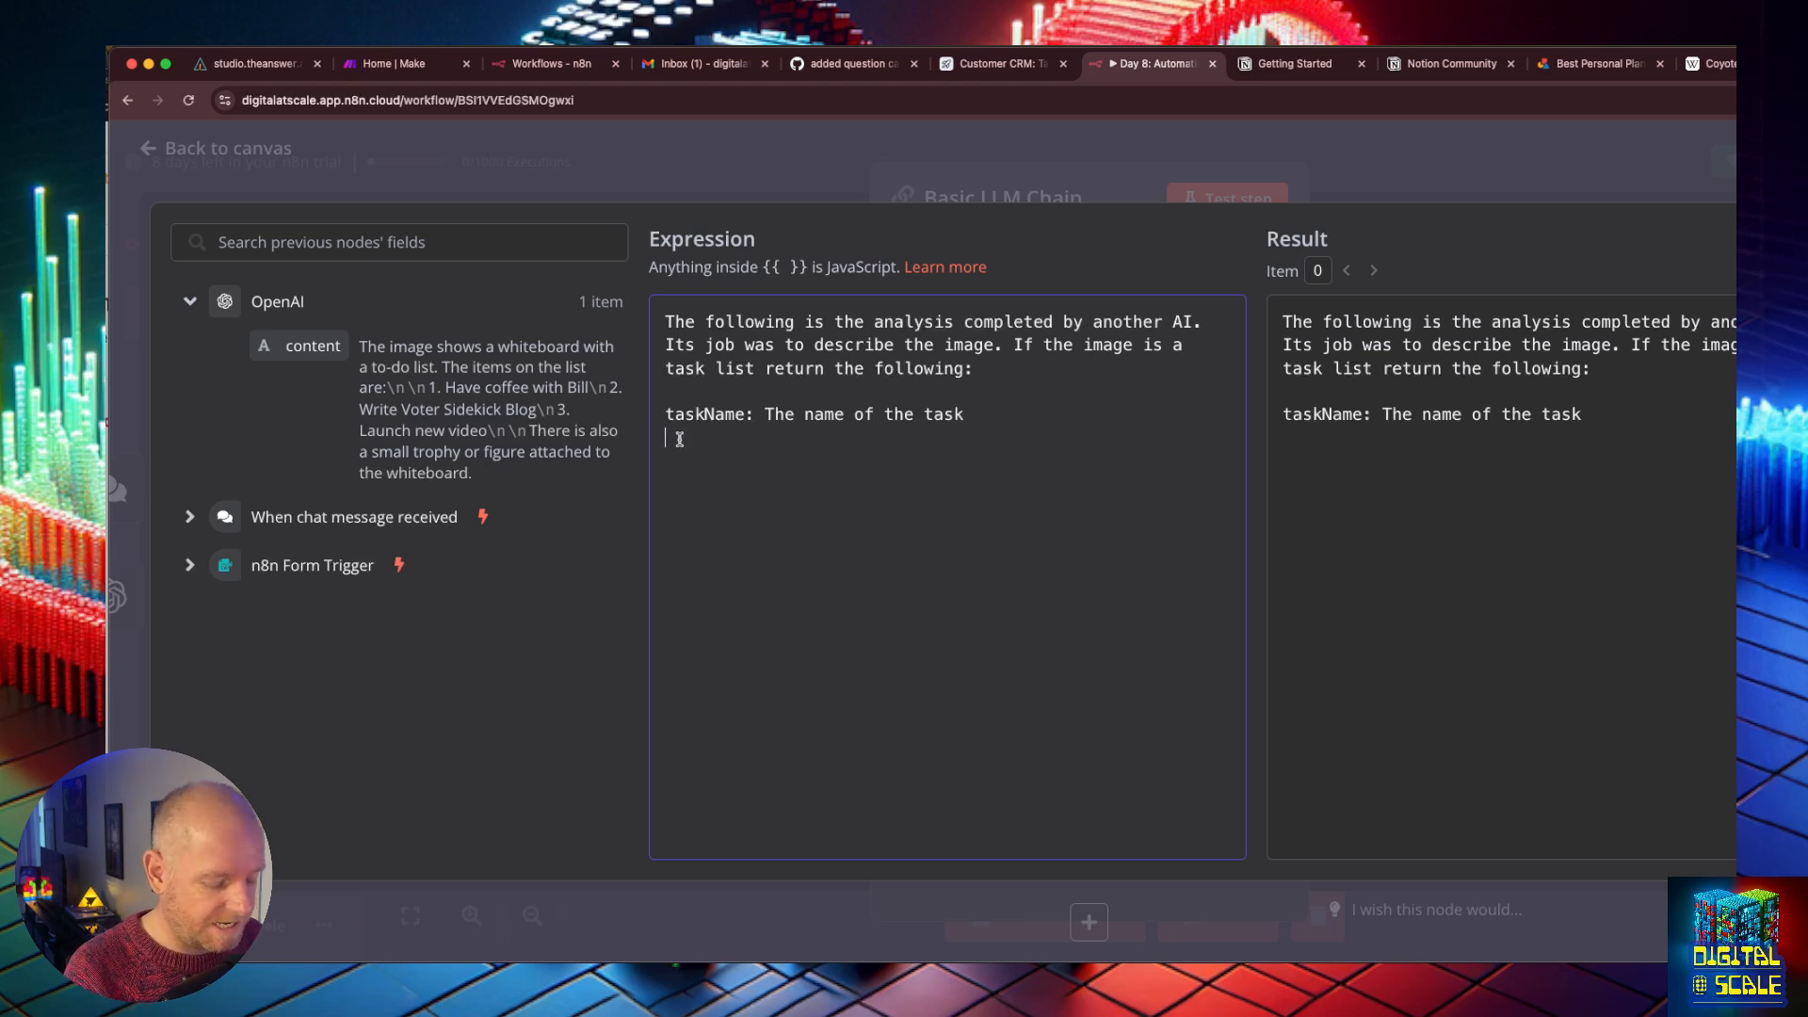
# Step: Add the line "description: The long description of the task" beneath the taskName line
pyautogui.write('description')
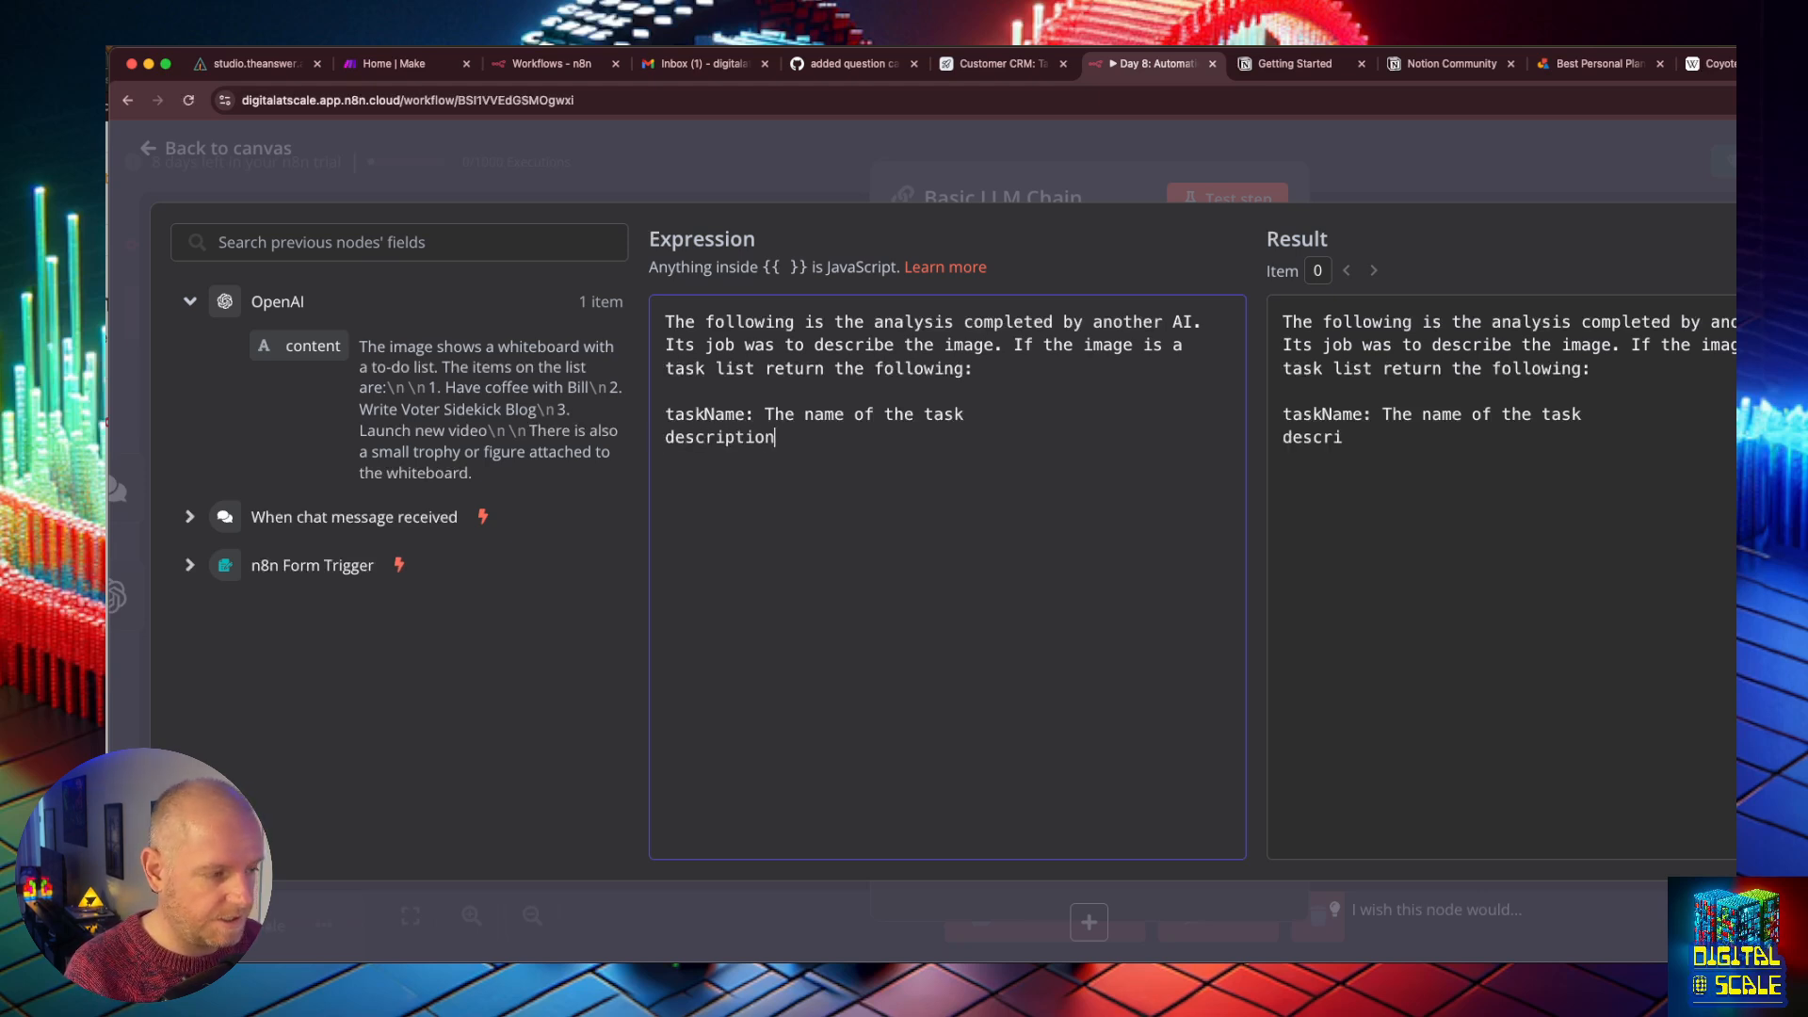
pyautogui.write(': The long descrip')
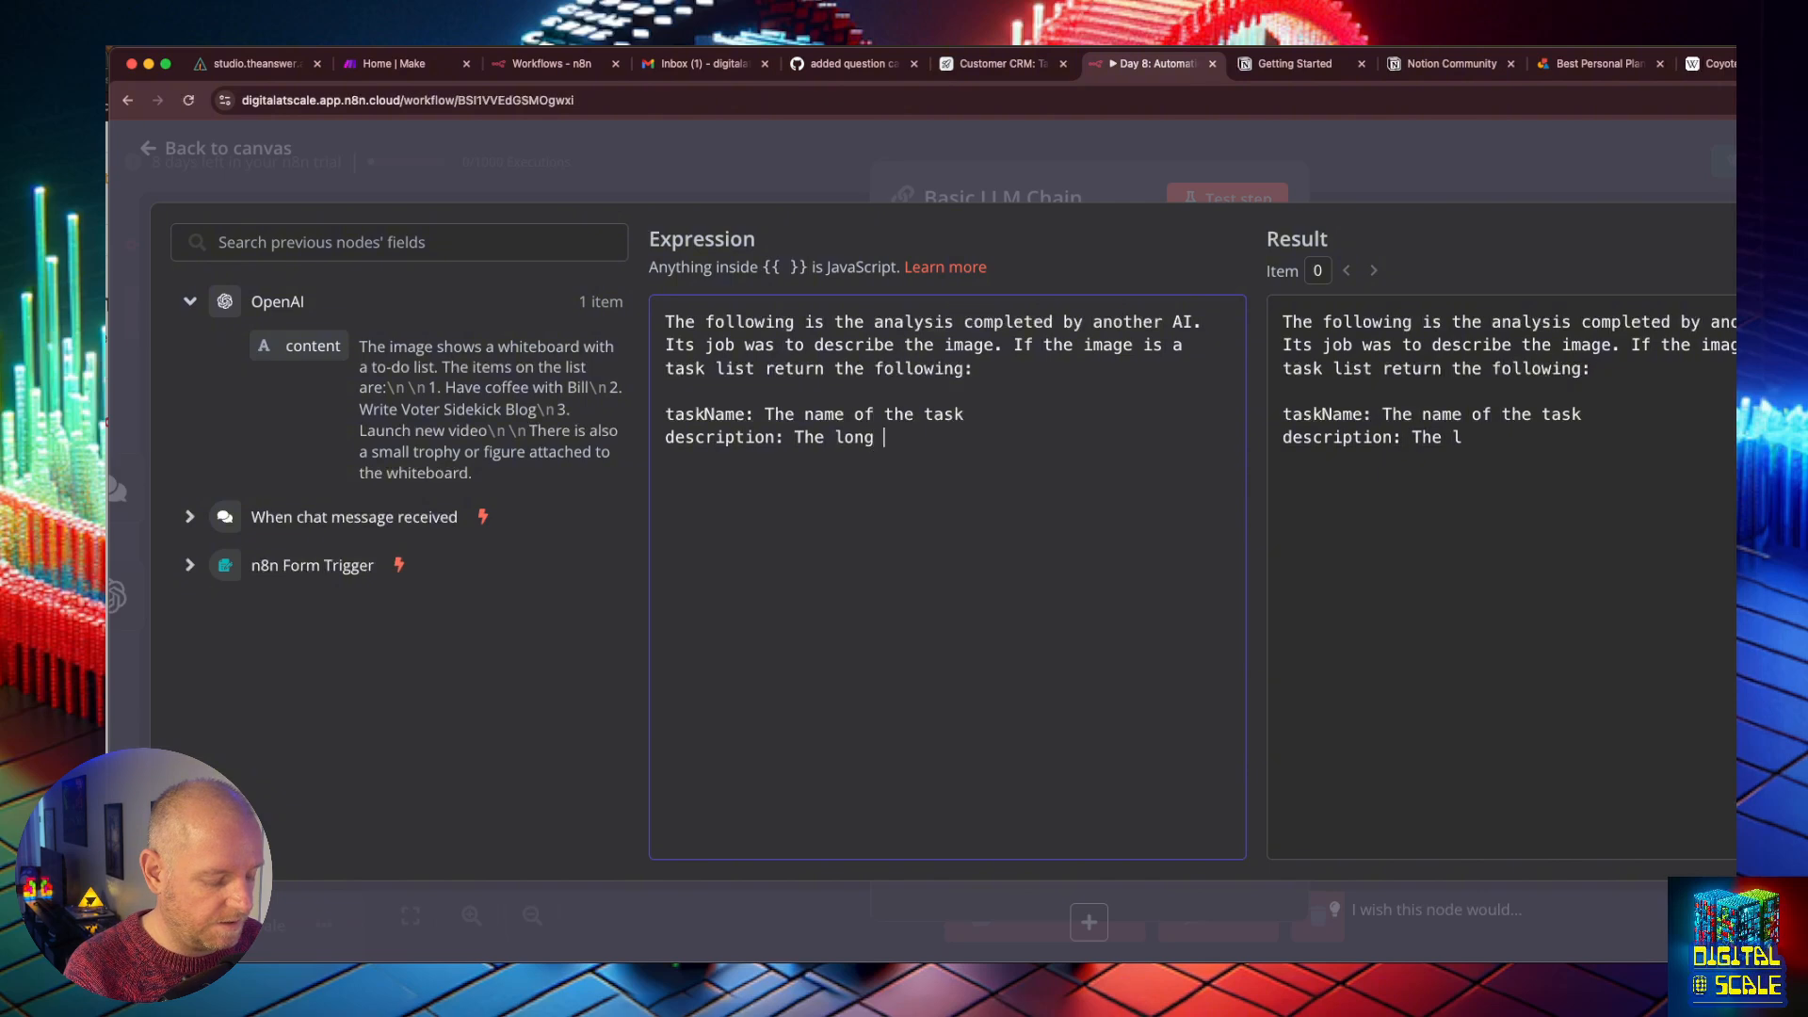
pyautogui.write('of the task')
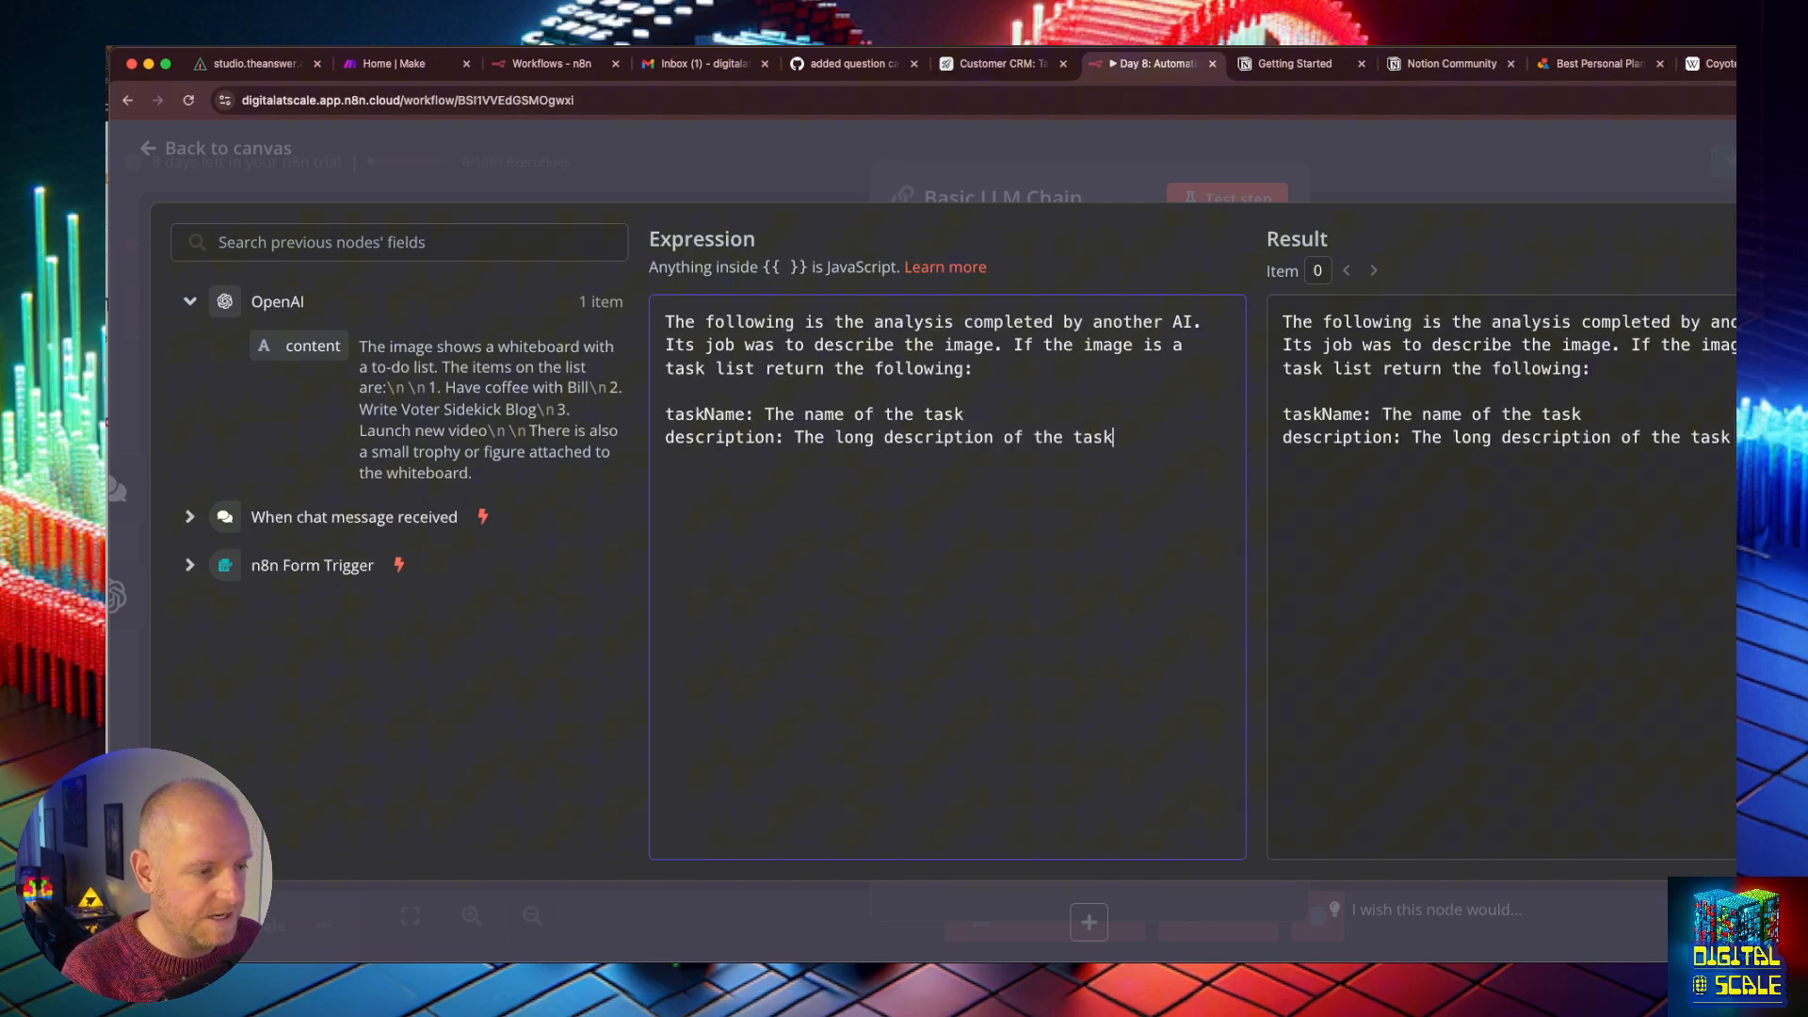
pyautogui.press('Return')
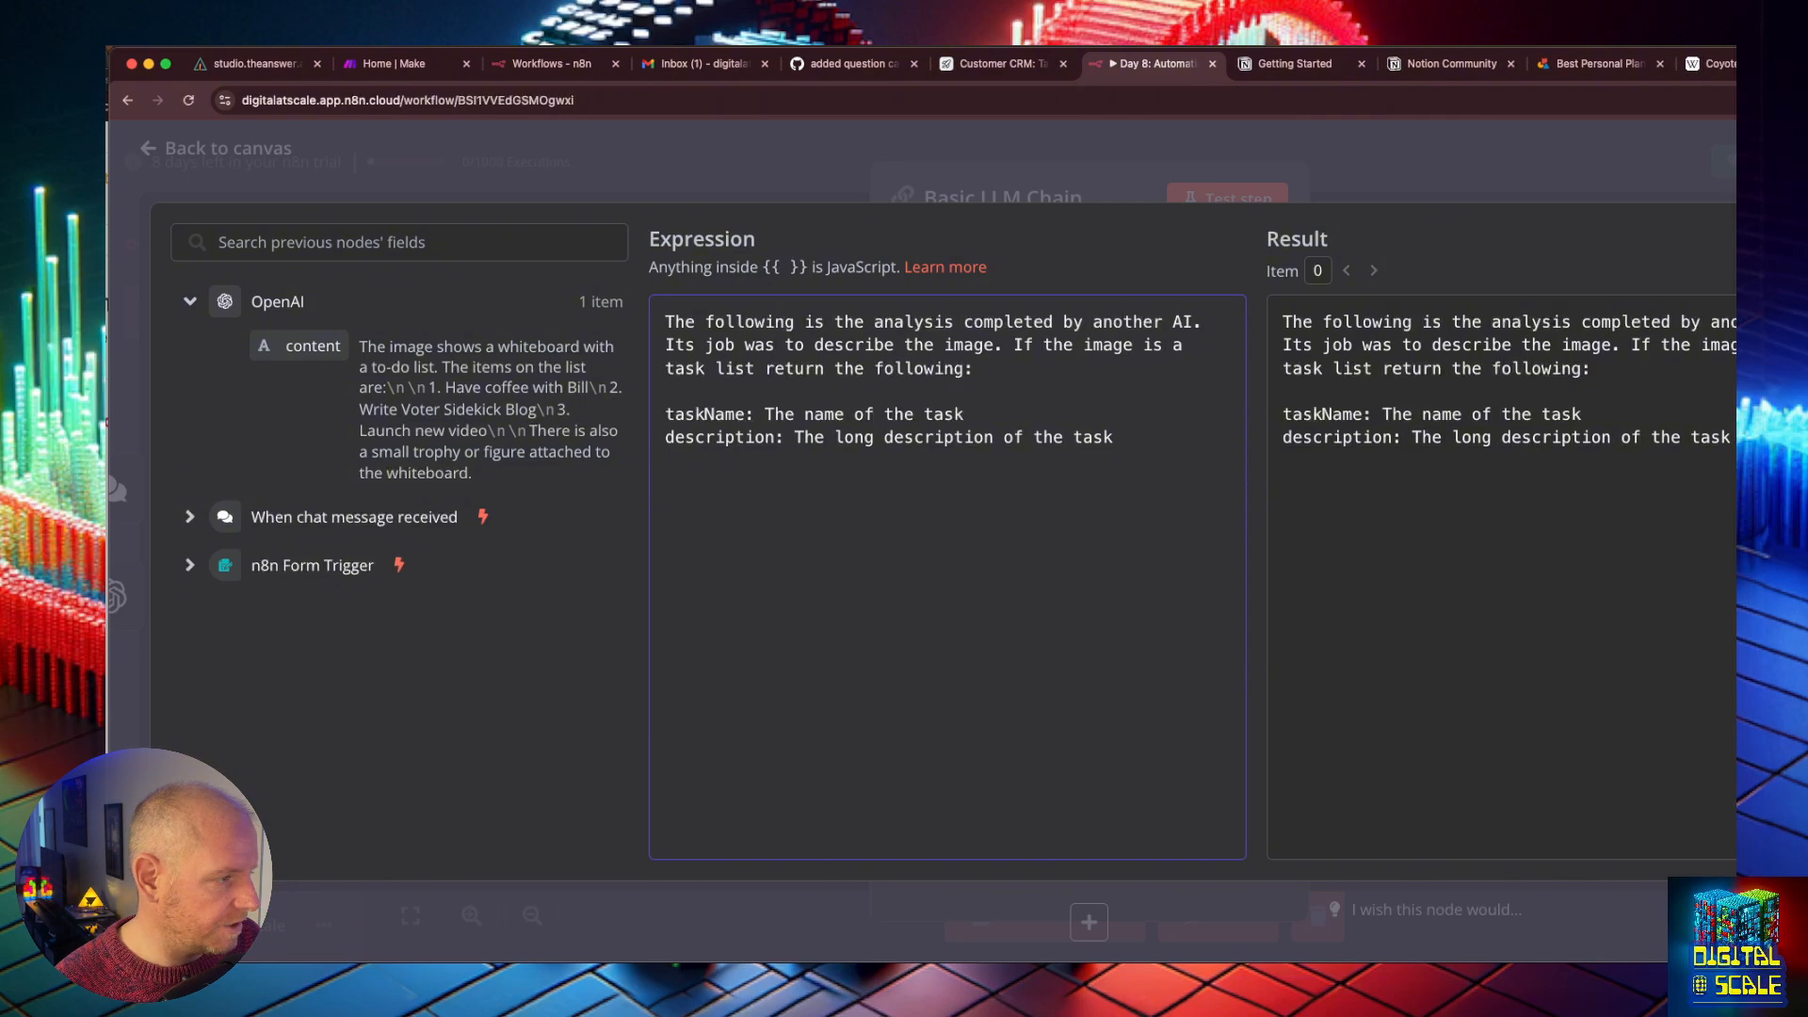
pyautogui.write('tasks: Thi')
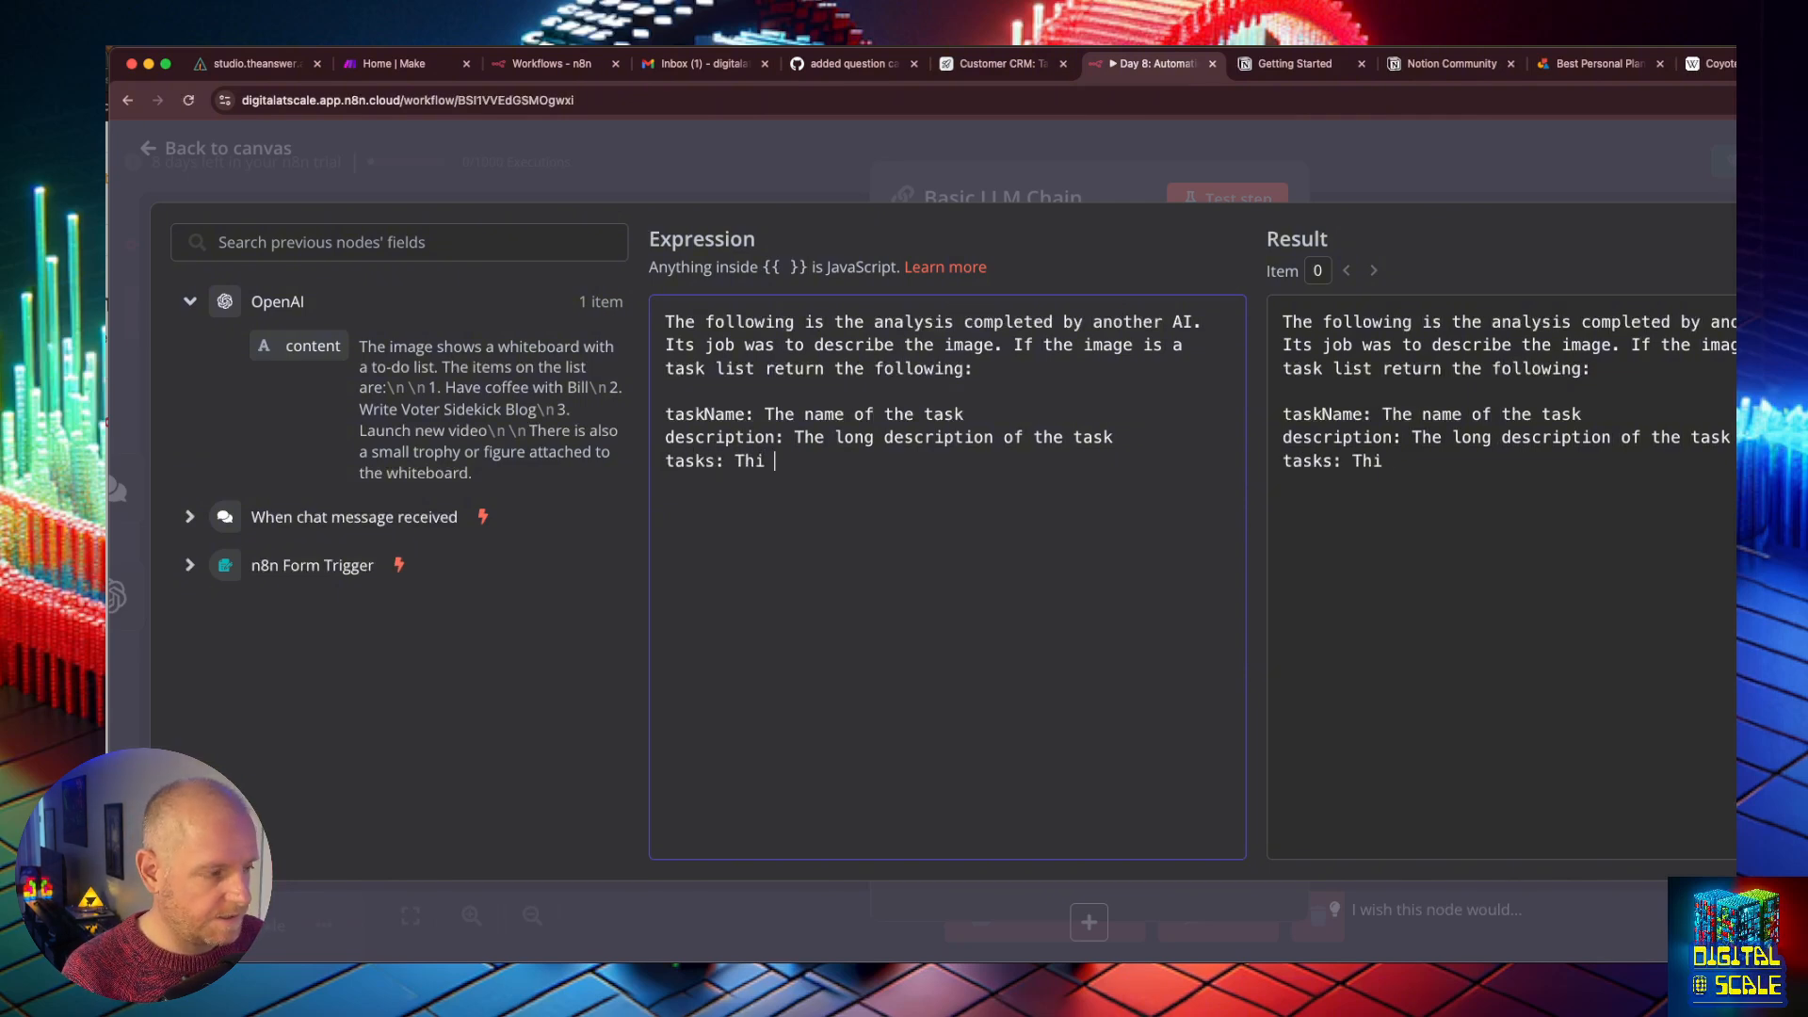
pyautogui.write('s shoudl be a list of ')
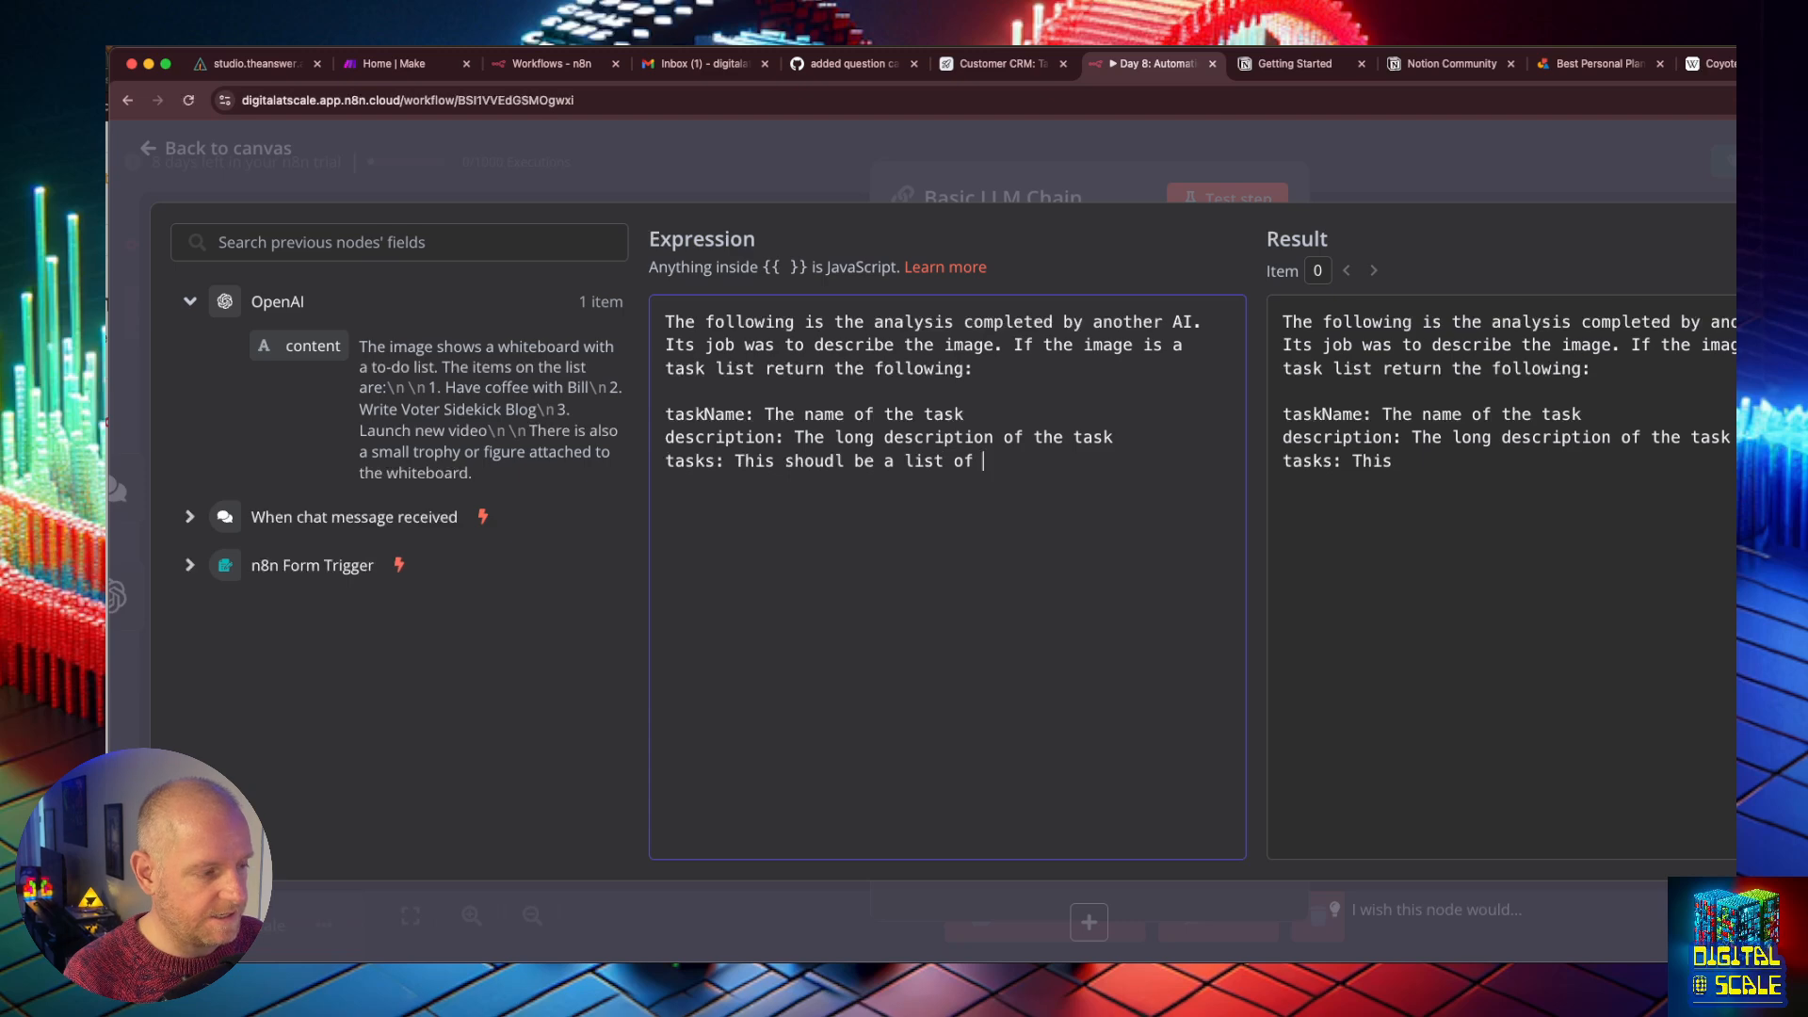
pyautogui.write('all of the tas')
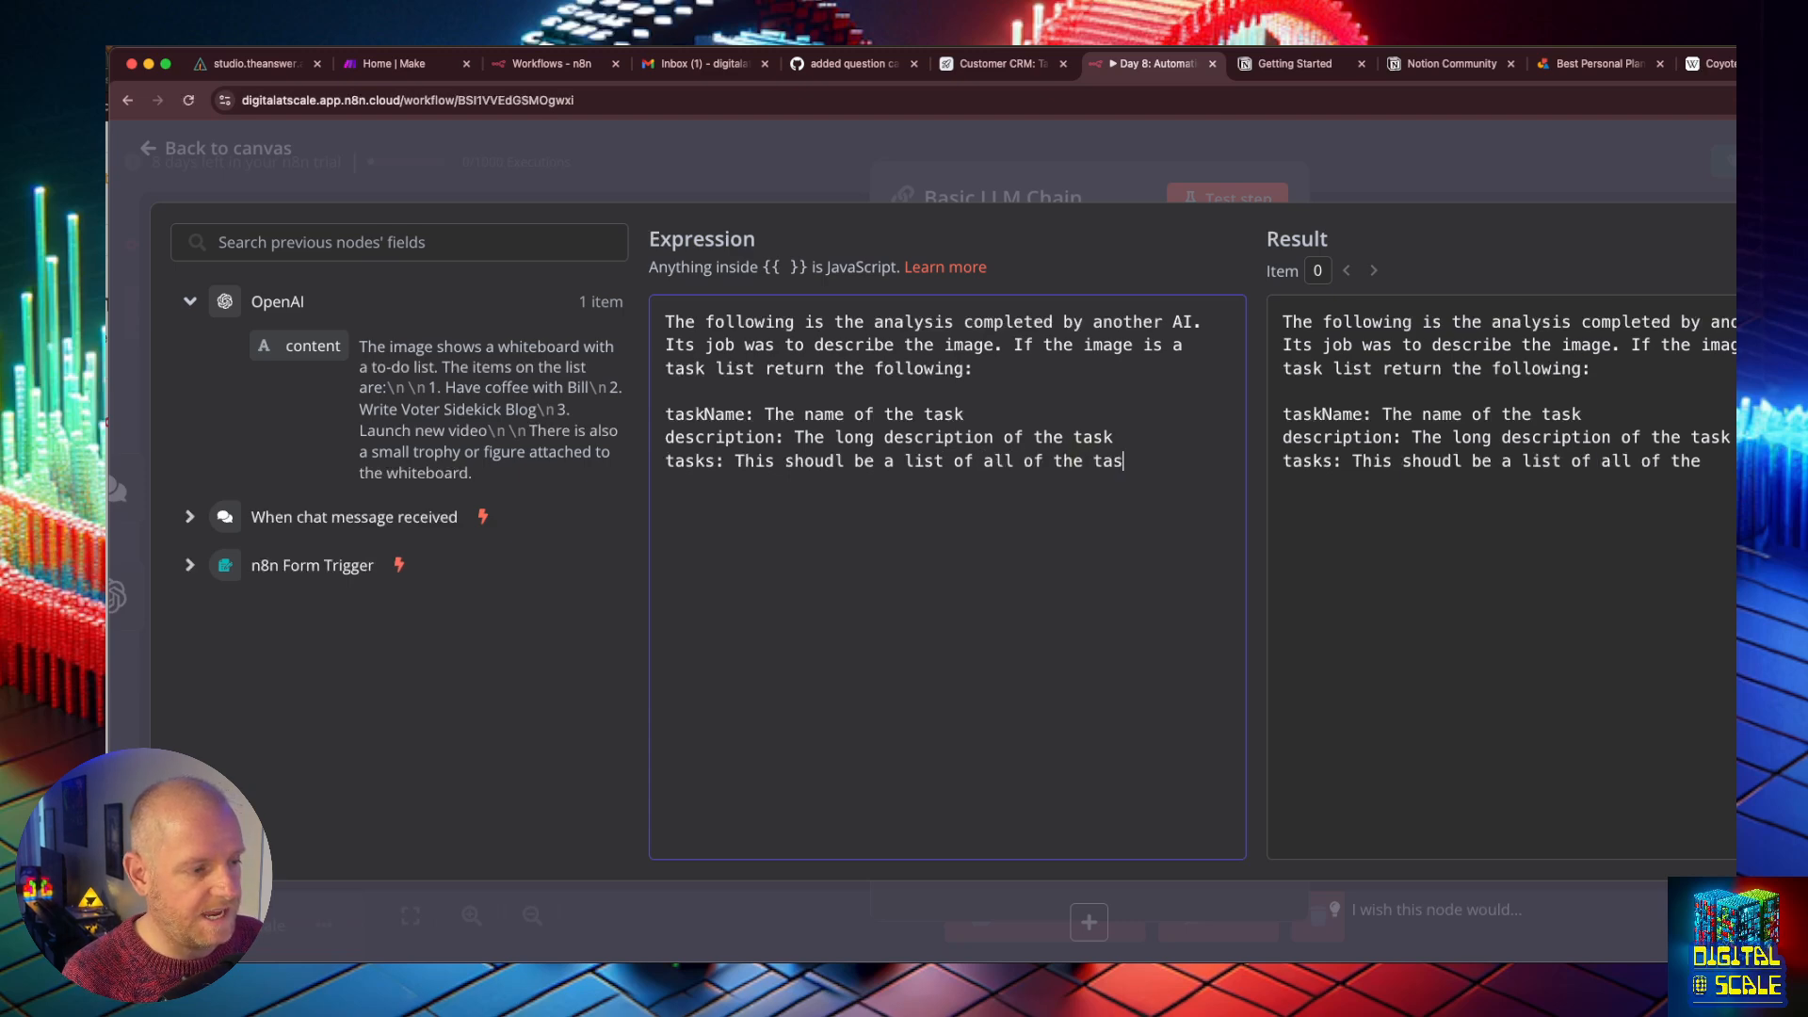
pyautogui.write('ks as')
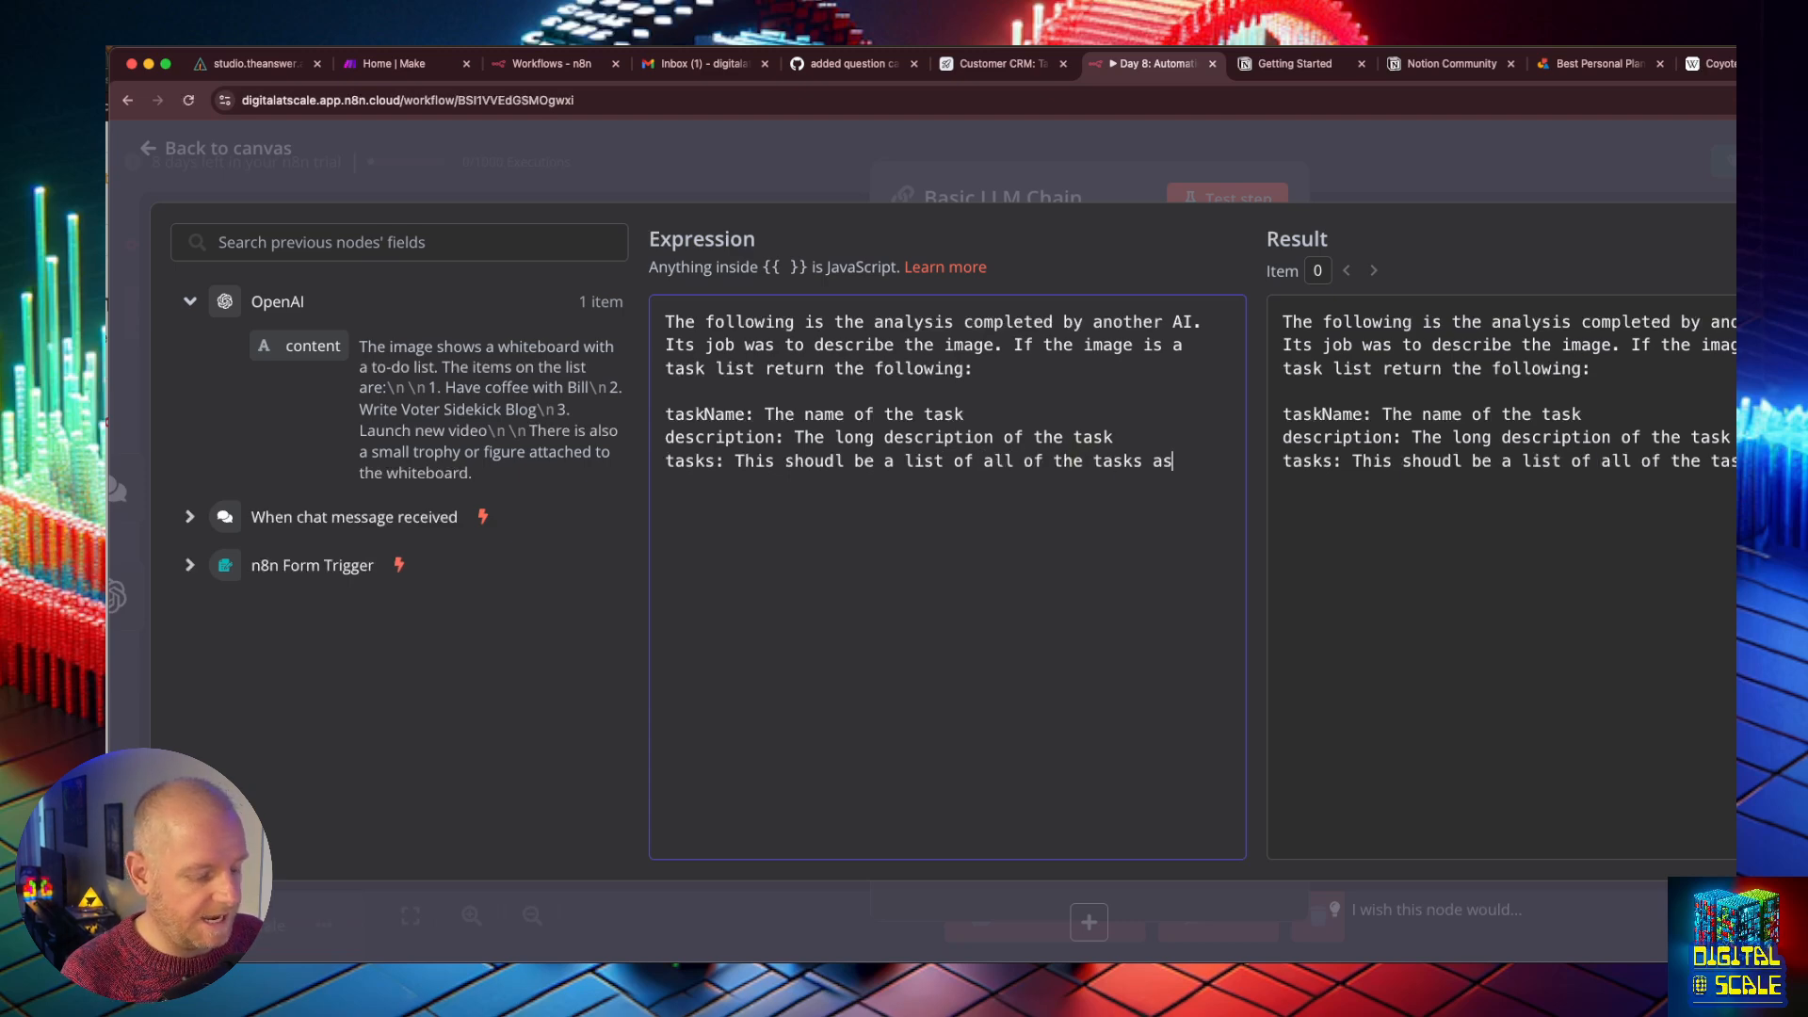
pyautogui.press('BackSpace')
pyautogui.press('BackSpace')
pyautogui.write('identified.')
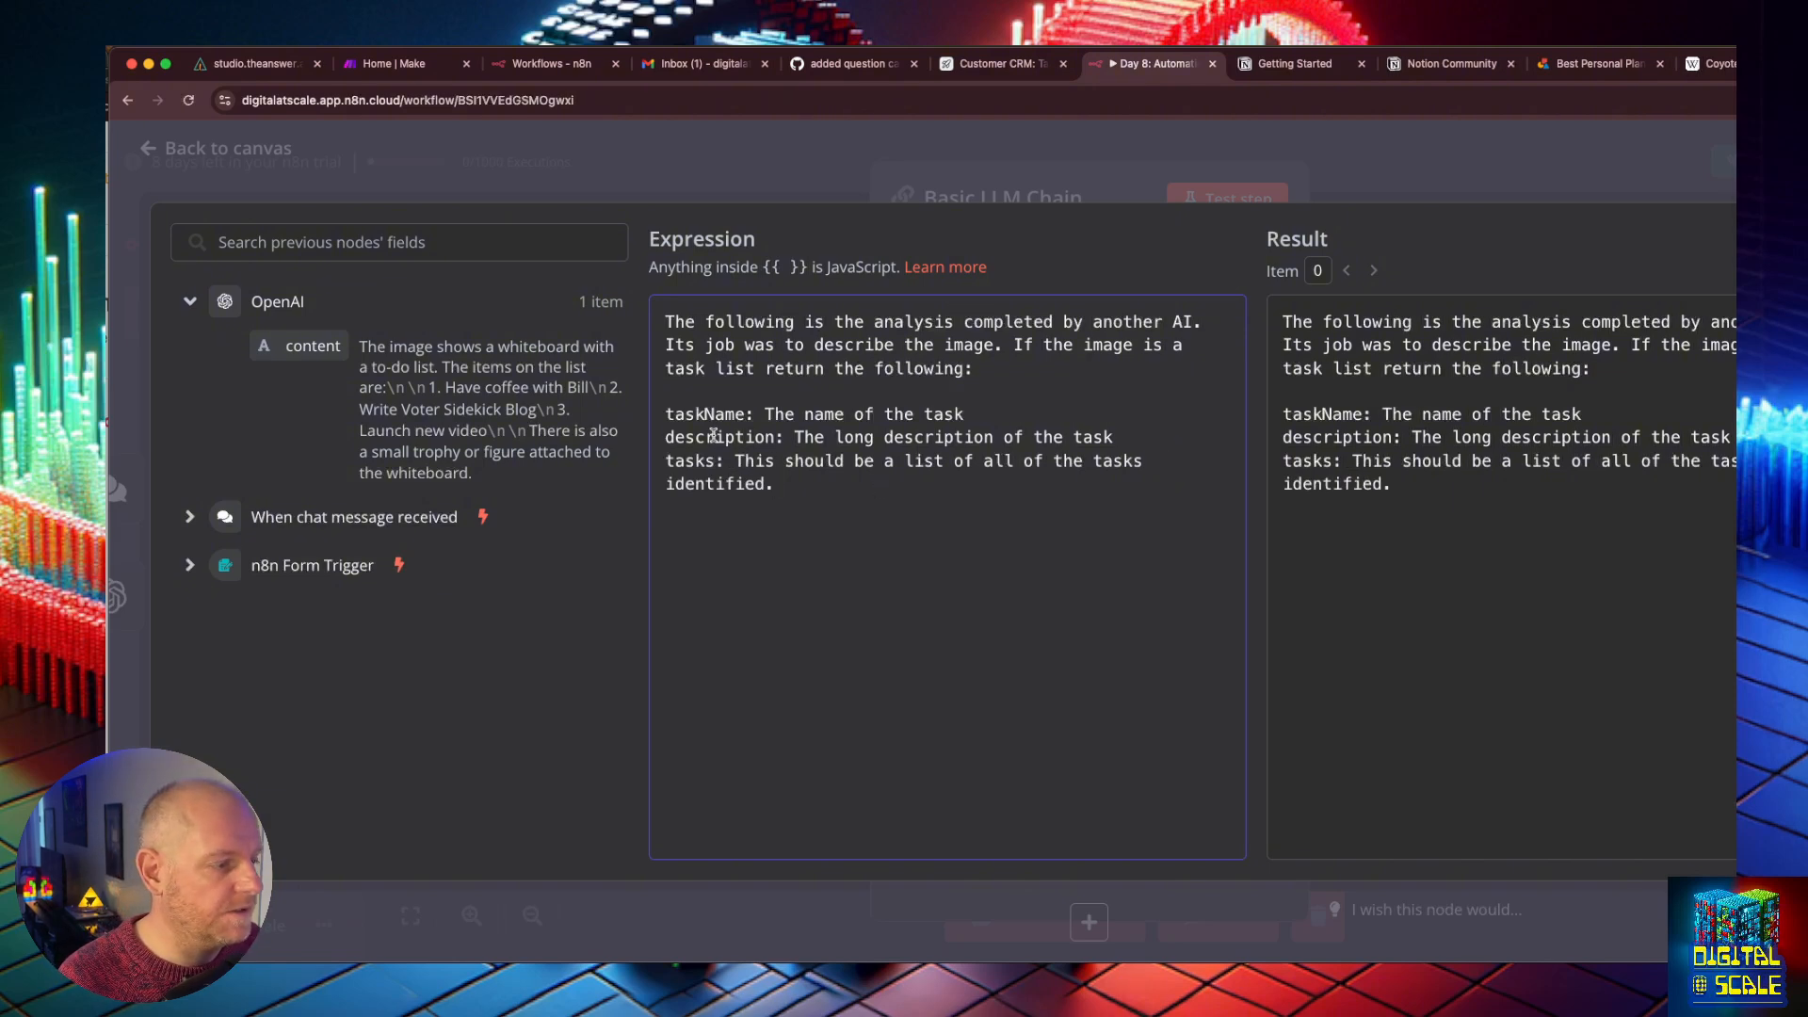
pyautogui.moveTo(669, 461); pyautogui.dragTo(721, 485)
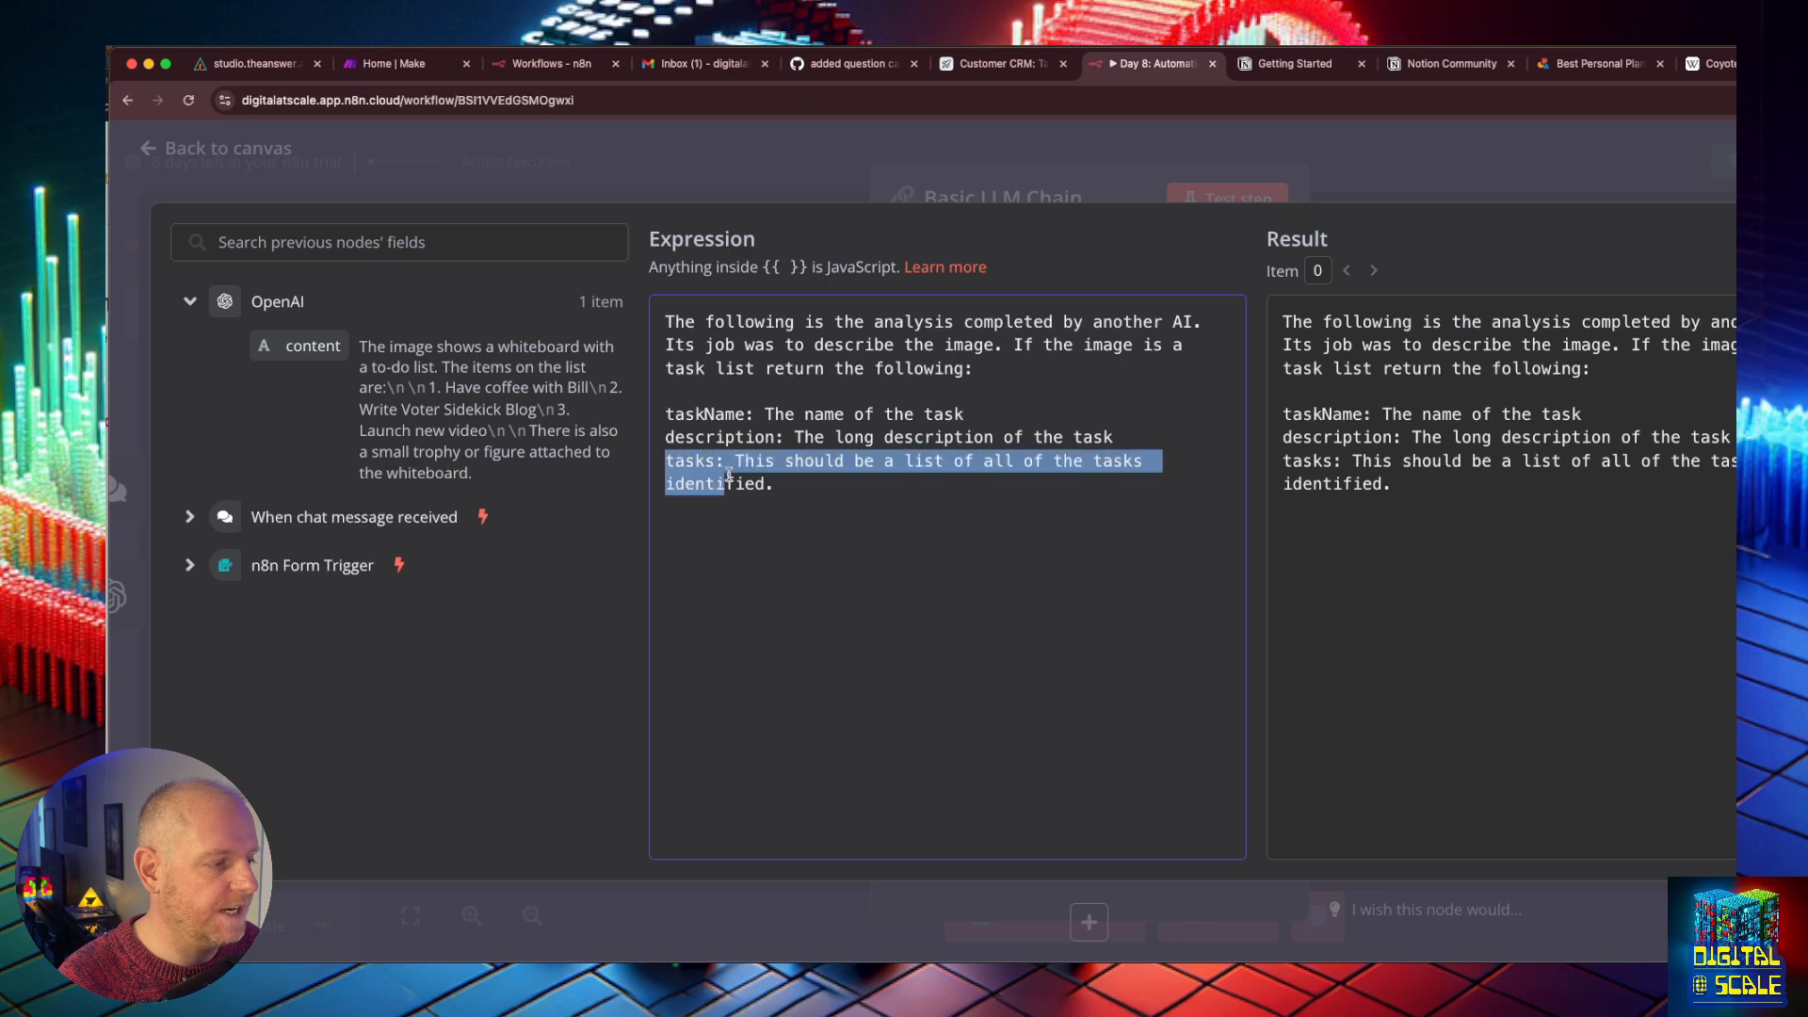
pyautogui.press('BackSpace')
# Step: Add the line "priority: Suggest a priority ['High', 'Medium','Low']" beneath the description line
pyautogui.write('pri')
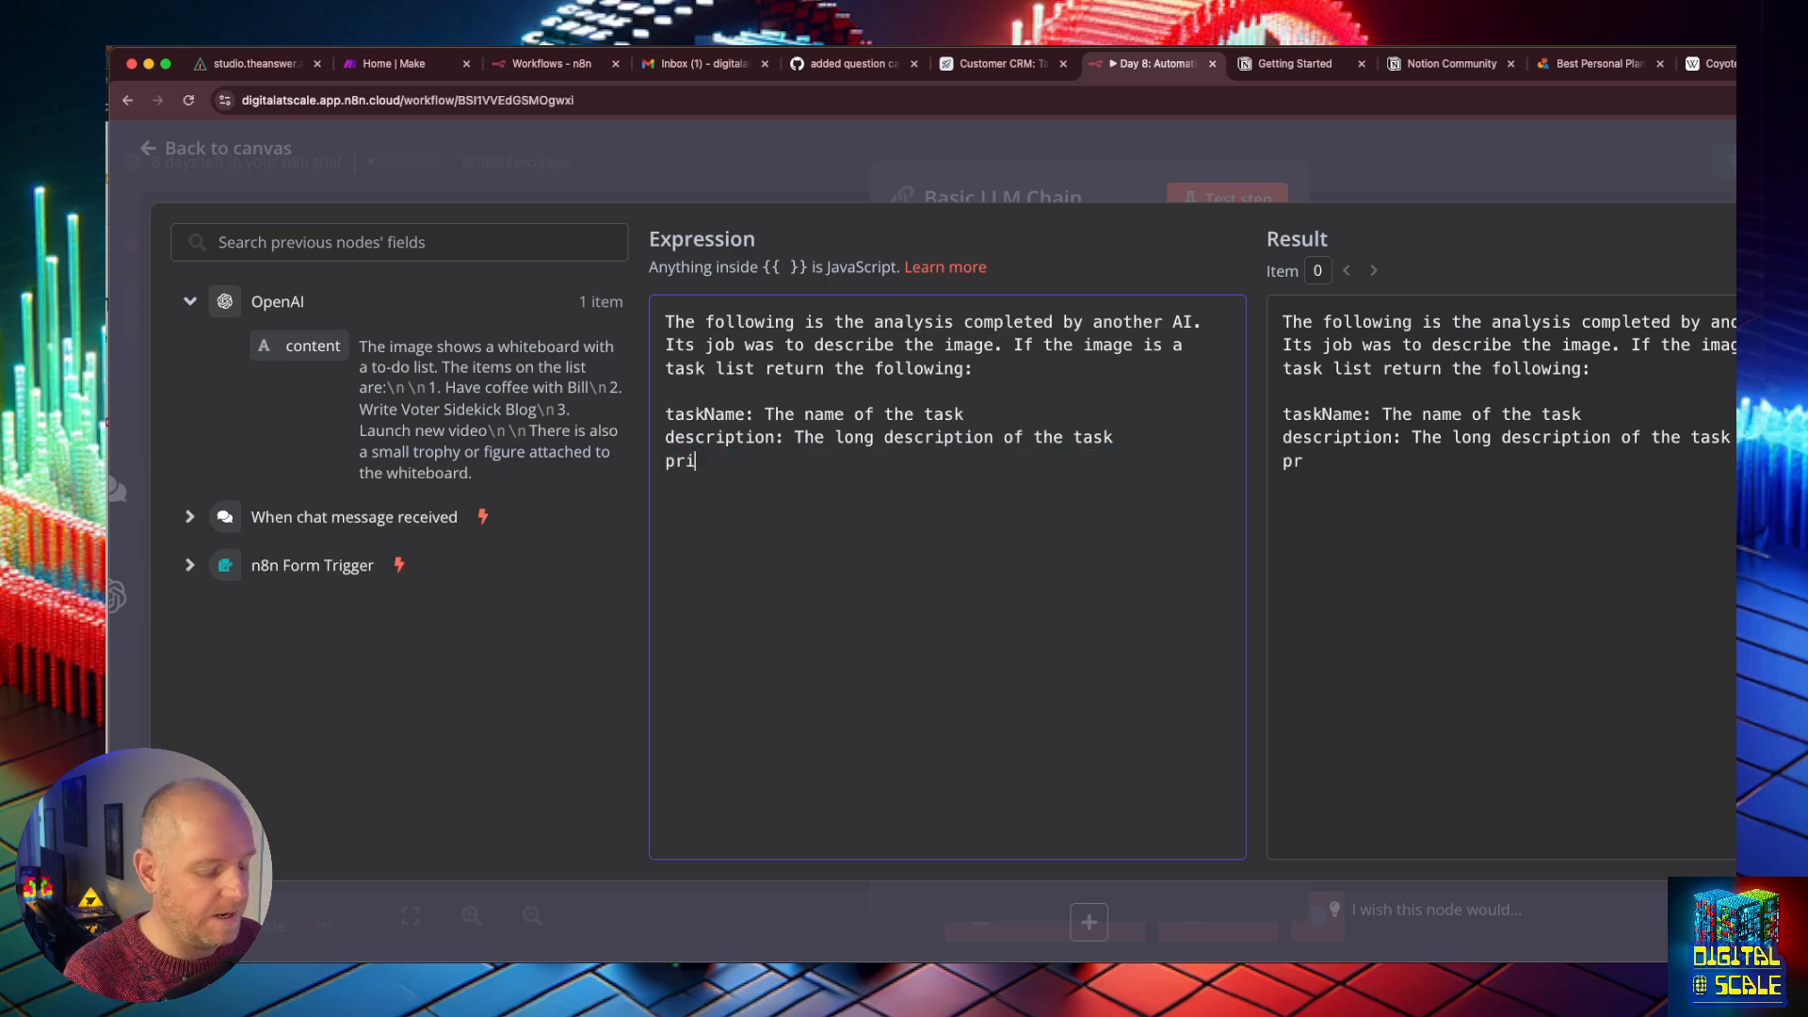
pyautogui.write('ority:')
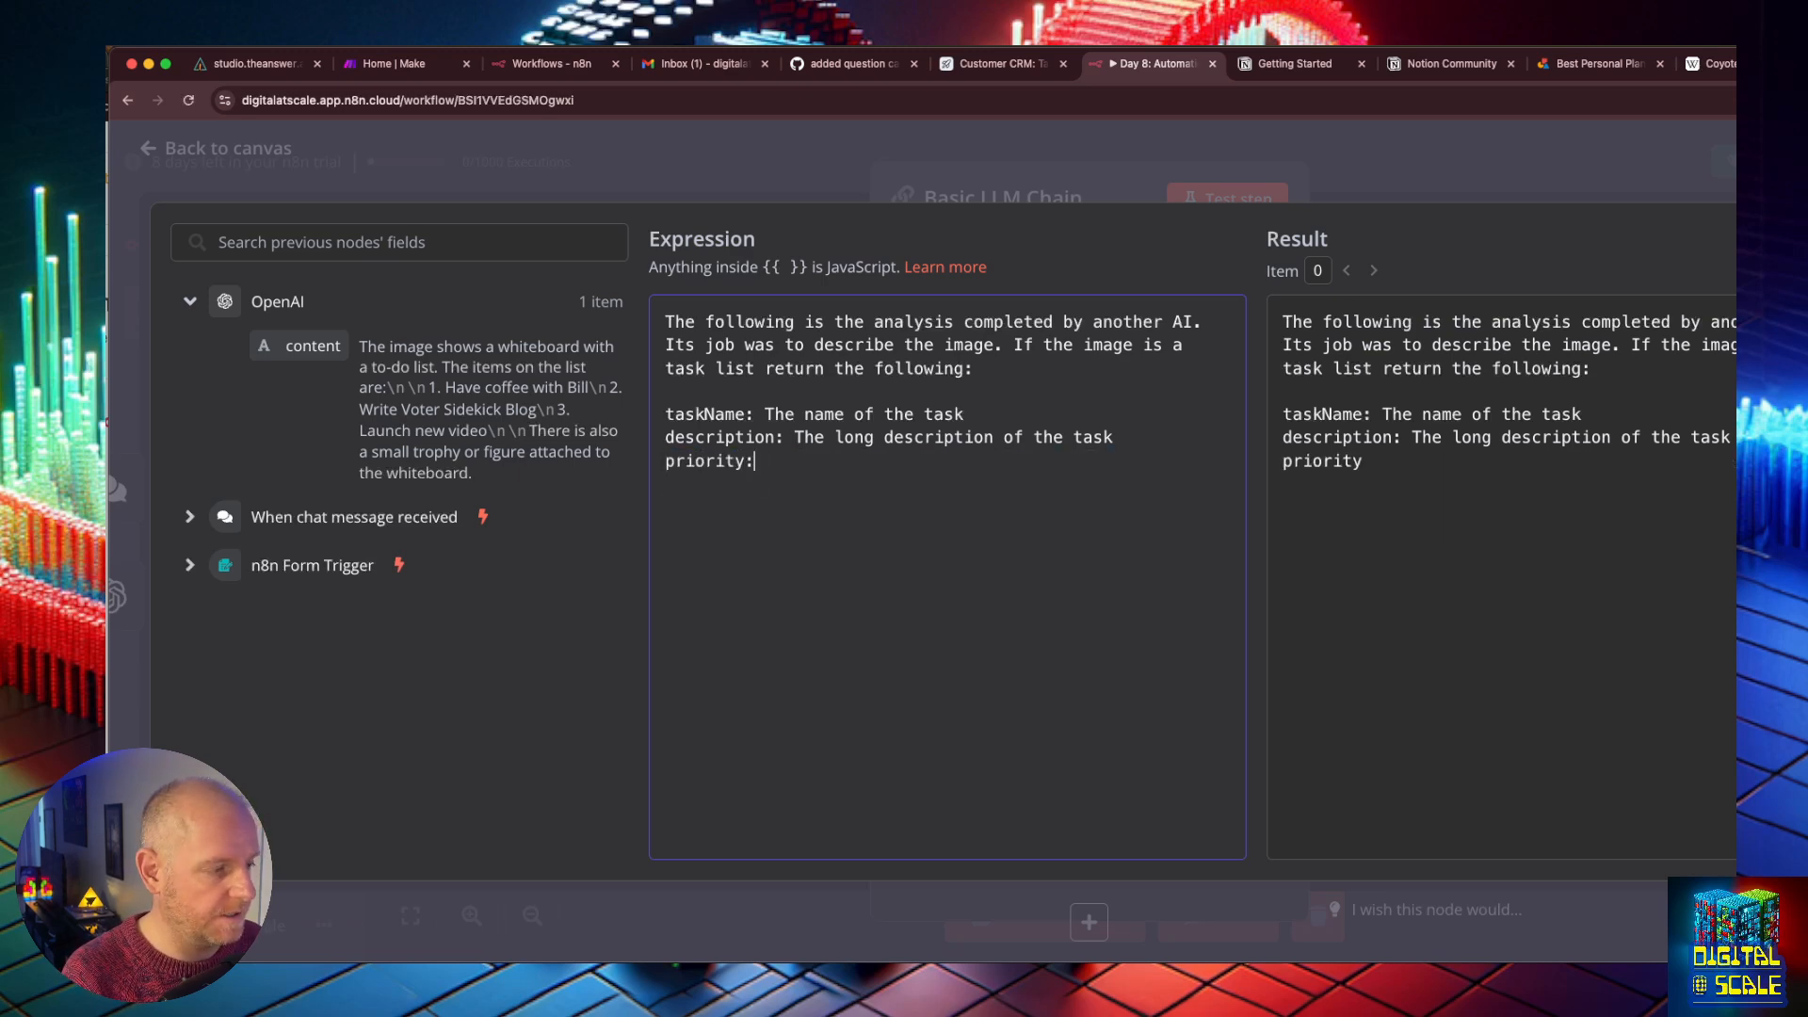
pyautogui.write(' This is')
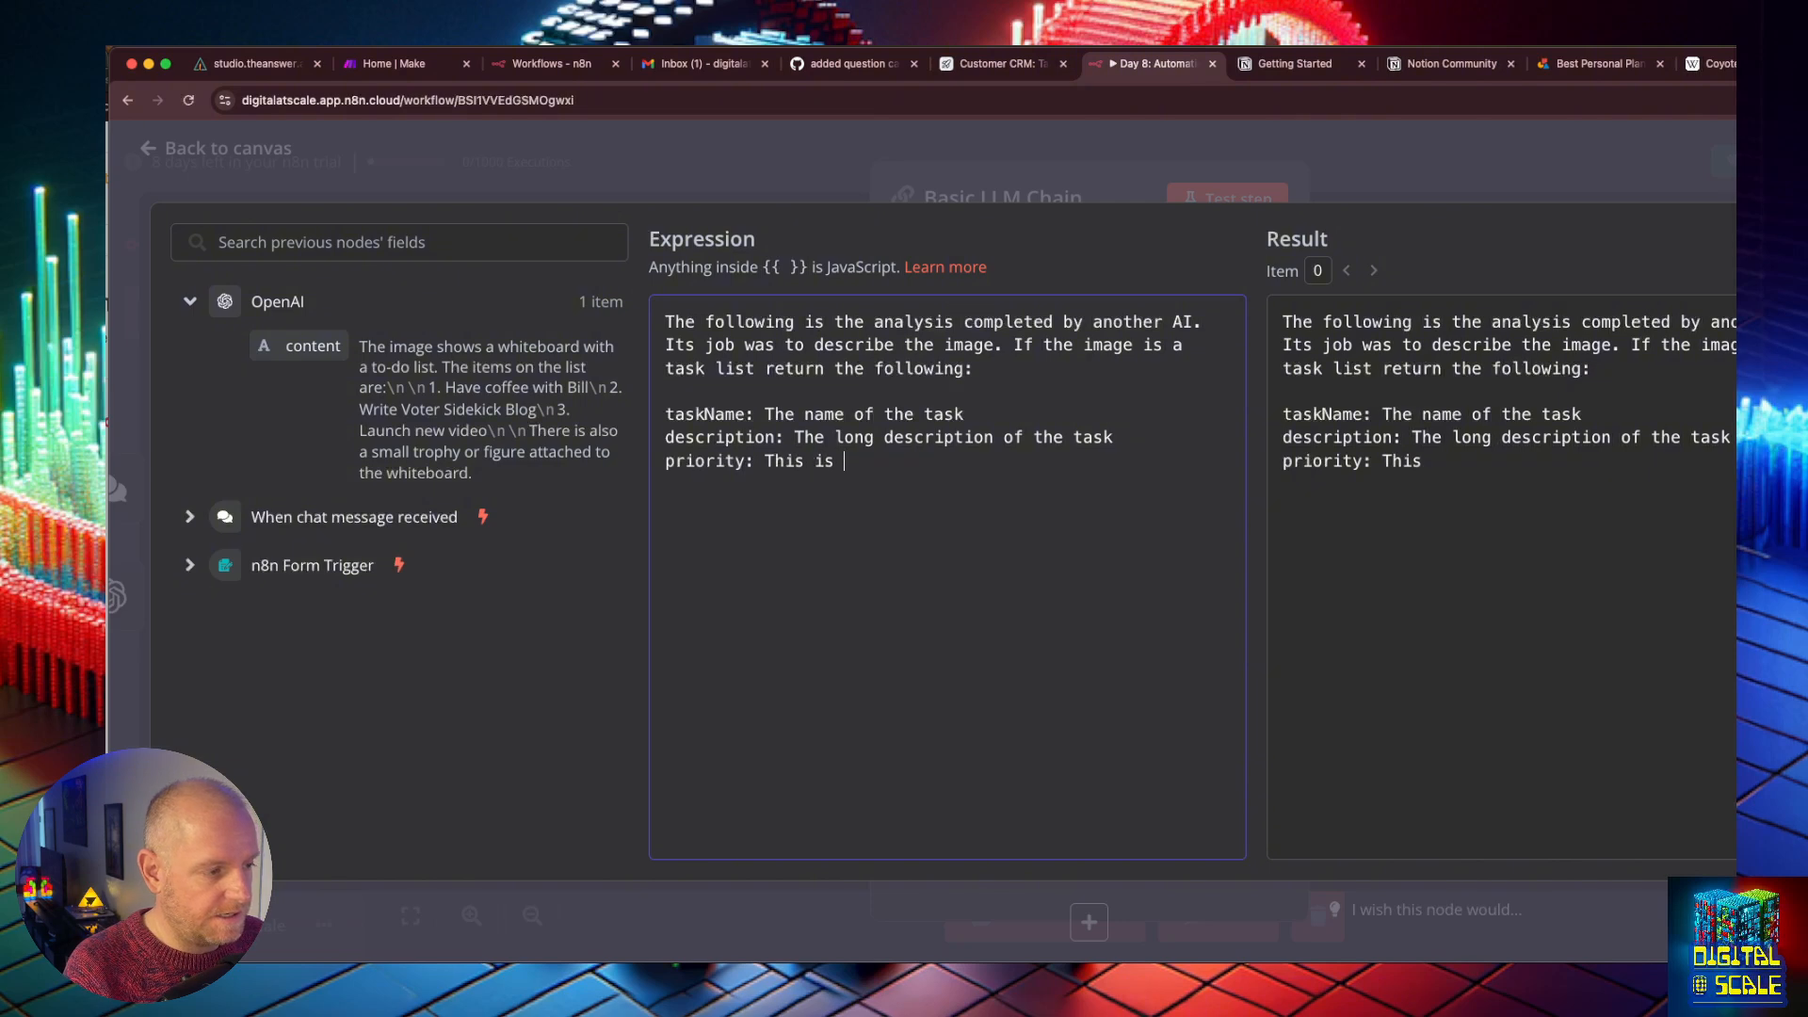
pyautogui.press('BackSpace')
pyautogui.press('BackSpace')
pyautogui.press('BackSpace')
pyautogui.press('BackSpace')
pyautogui.press('BackSpace')
pyautogui.press('BackSpace')
pyautogui.press('BackSpace')
pyautogui.write('Suggest a')
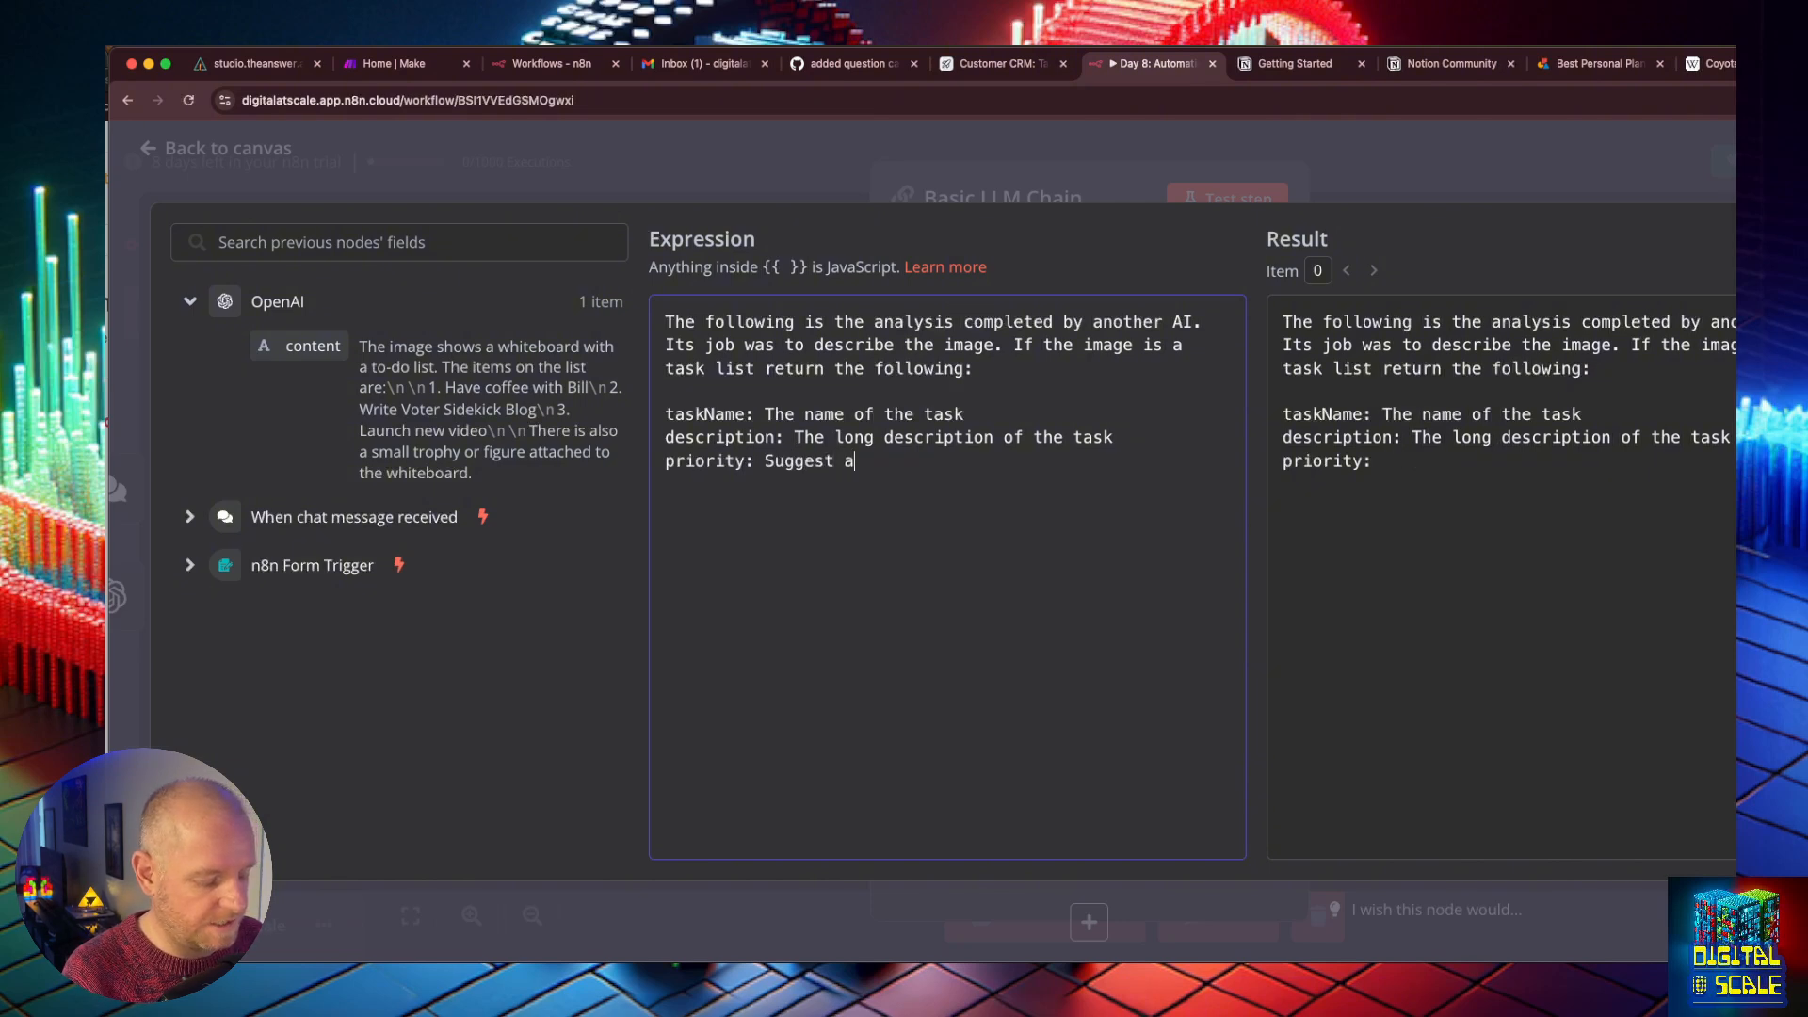
pyautogui.write(' priority []')
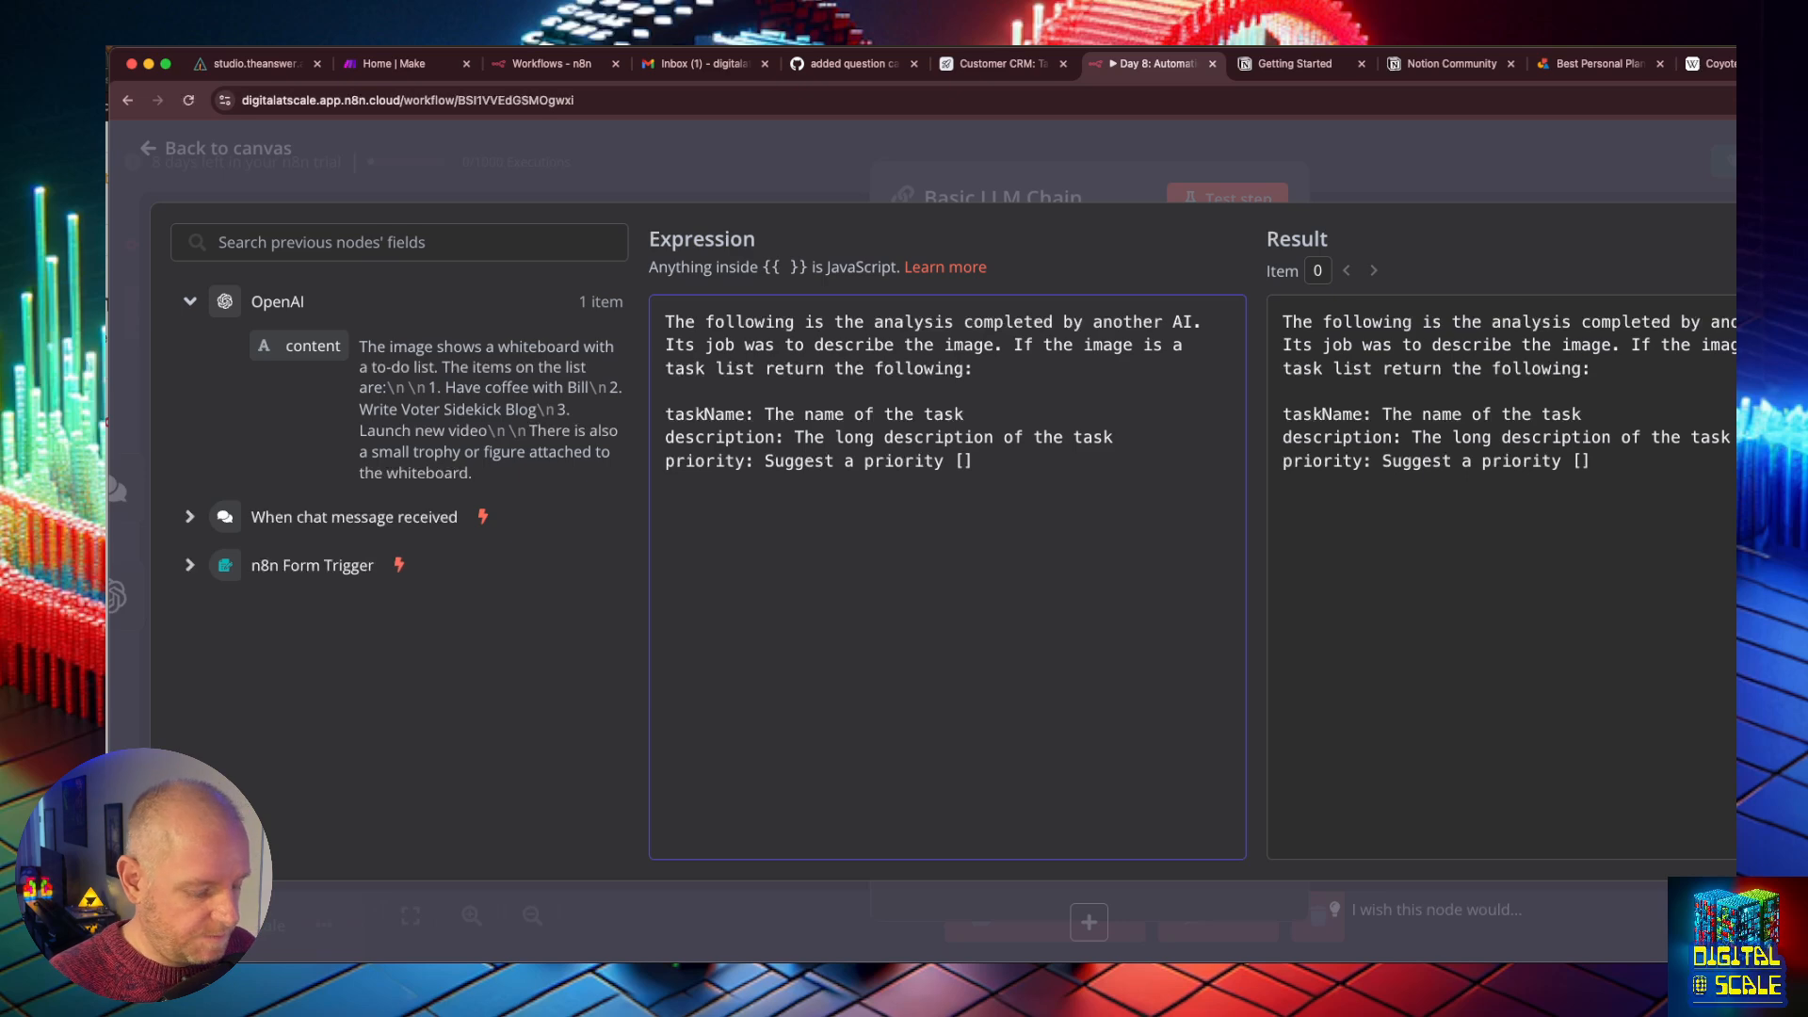
pyautogui.write('"High\', \'Medium\',\'Low\'')
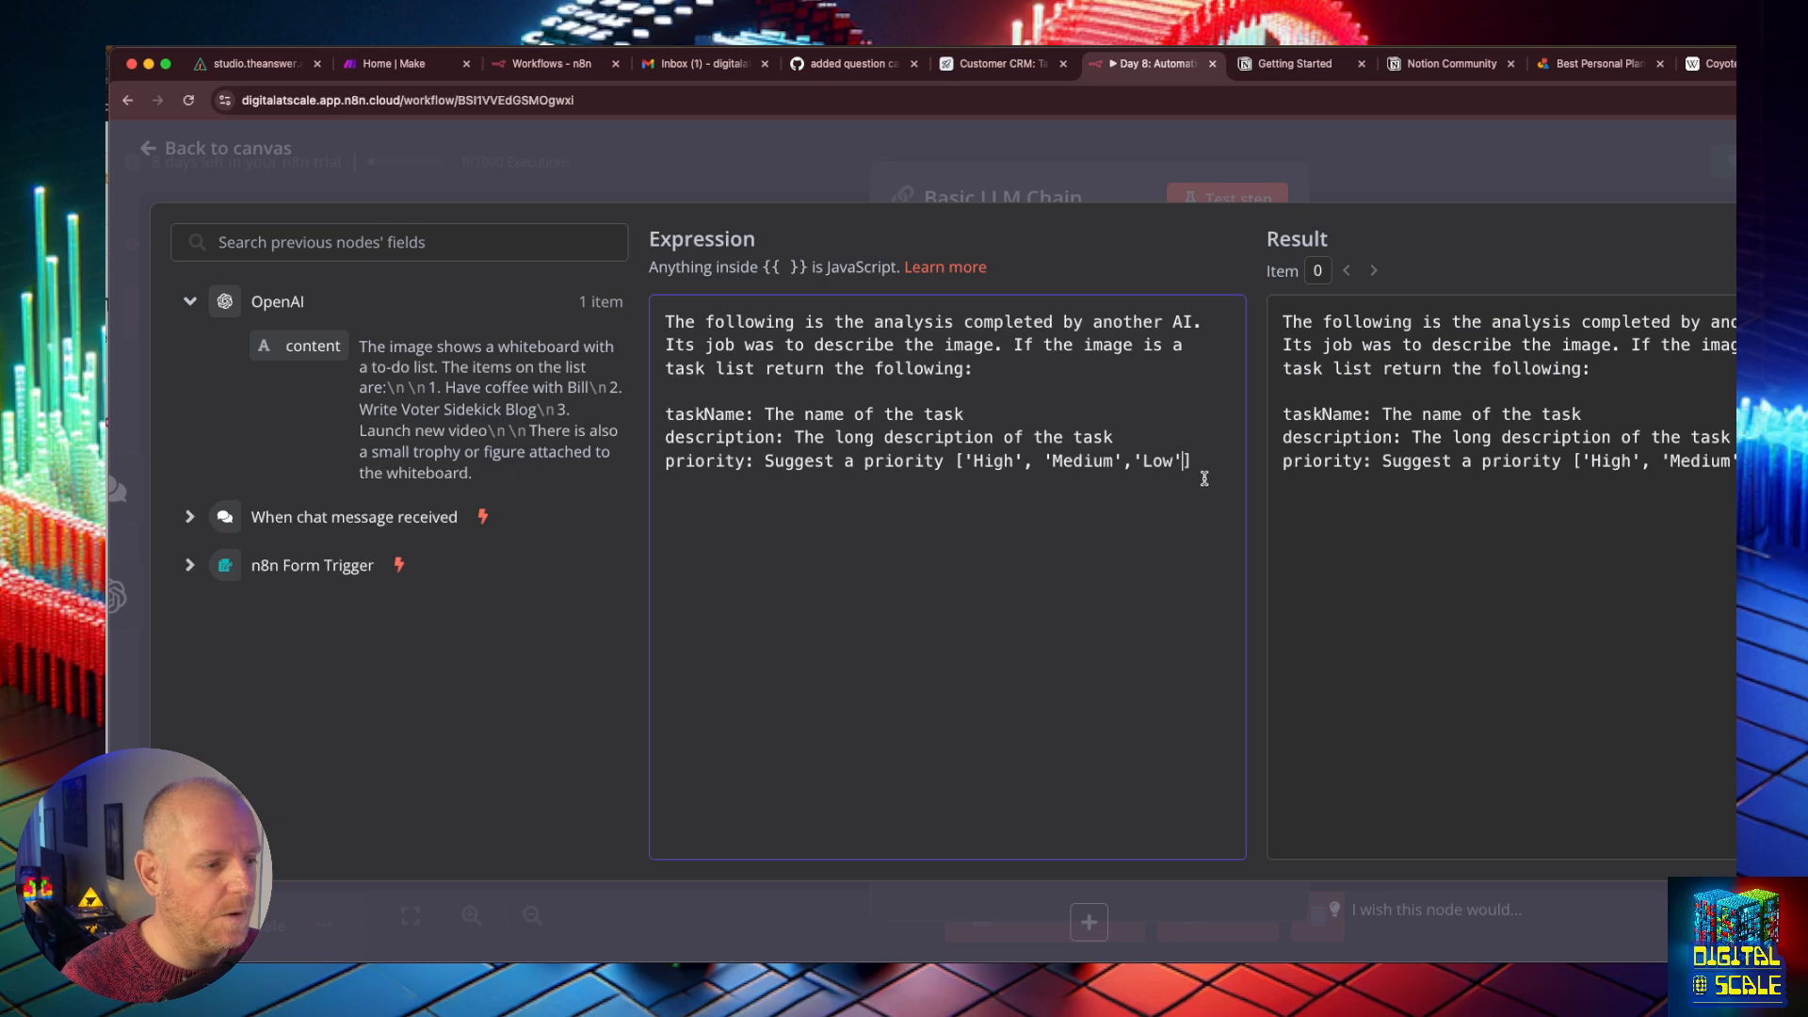
# Step: Insert the instruction "Please respond in JSON" above the taskName line, separated from the surrounding text by blank lines
pyautogui.moveTo(1206, 469); pyautogui.dragTo(647, 430)
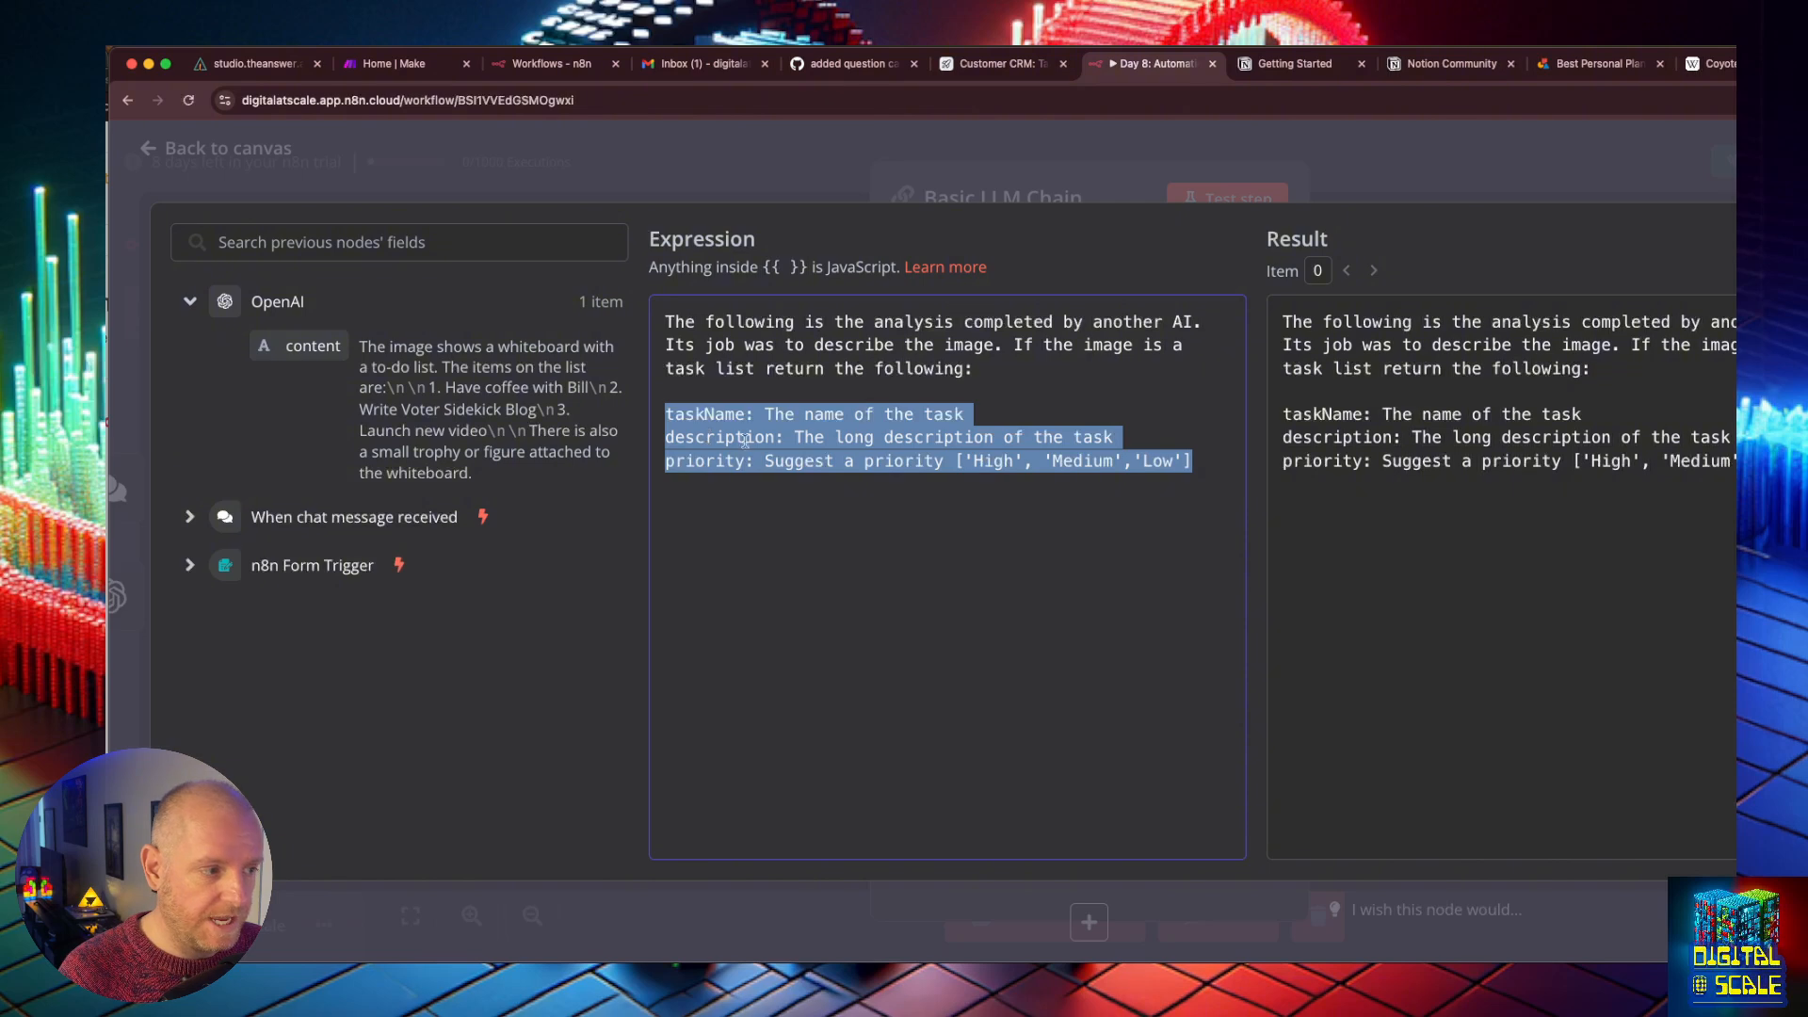
pyautogui.click(797, 453)
pyautogui.click(795, 394)
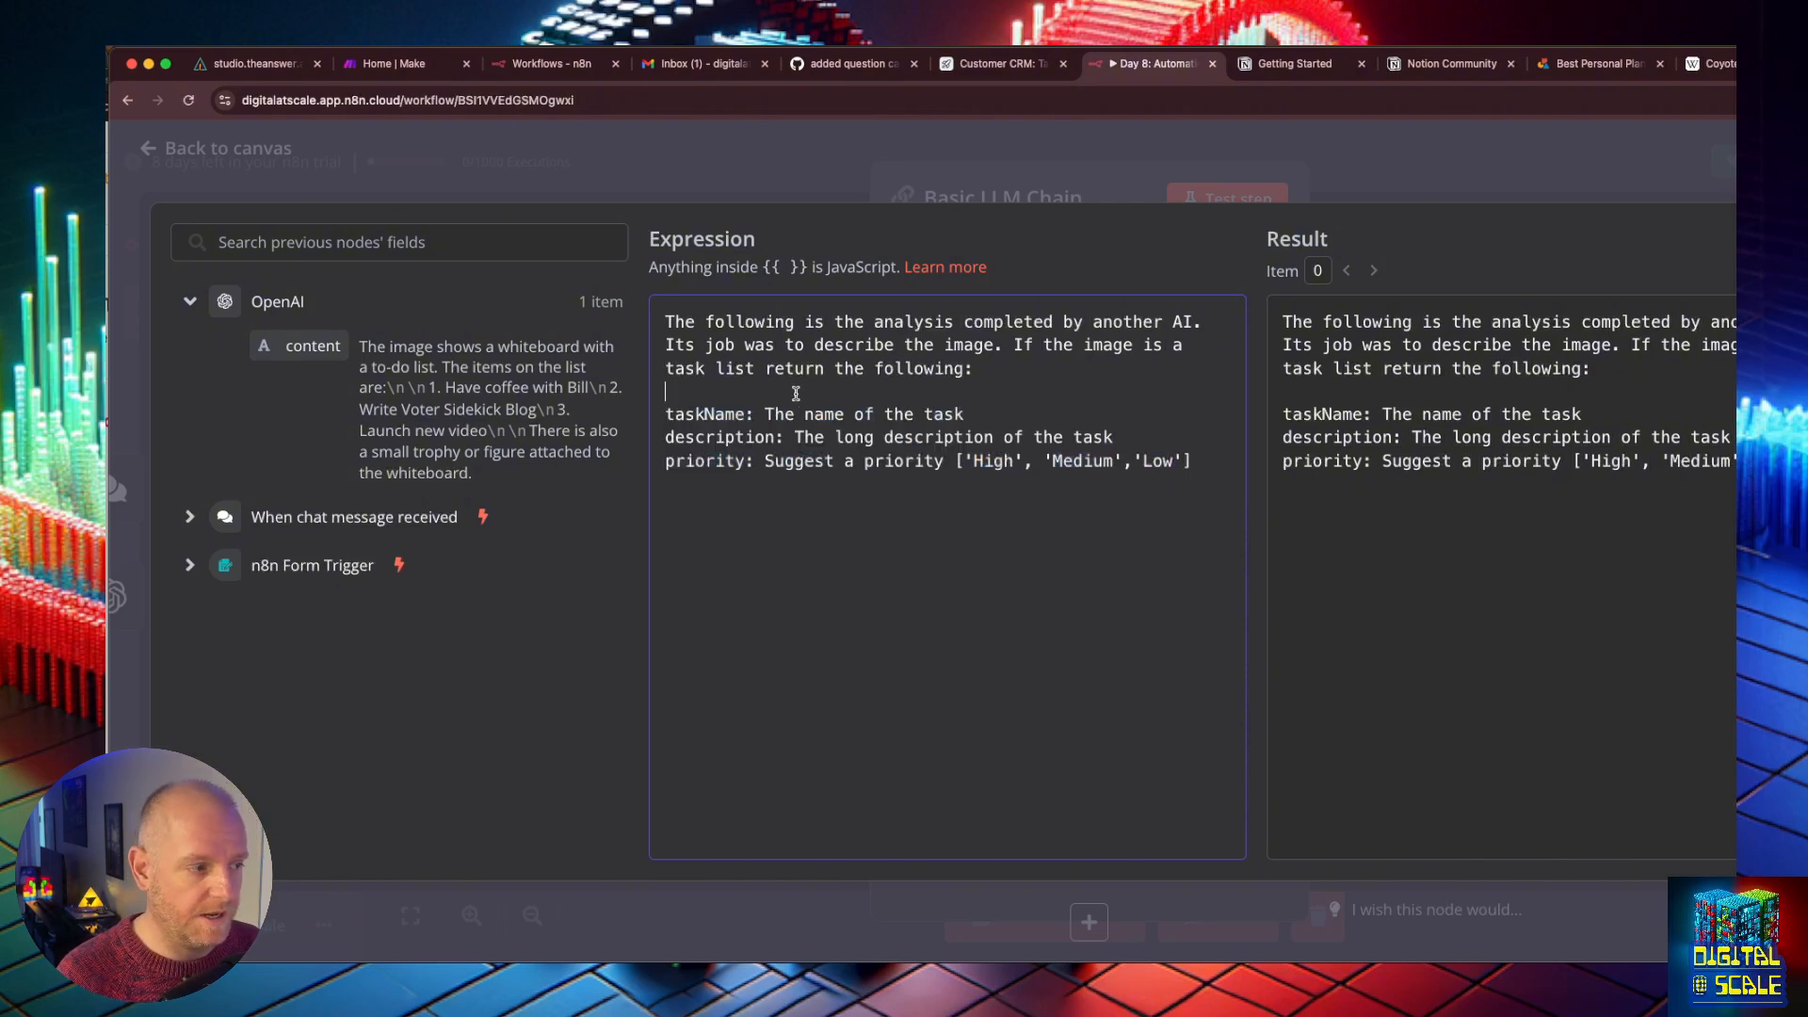
pyautogui.press('Return')
pyautogui.write('Return')
pyautogui.hotkey('alt', 'BackSpace')
pyautogui.write('Please re')
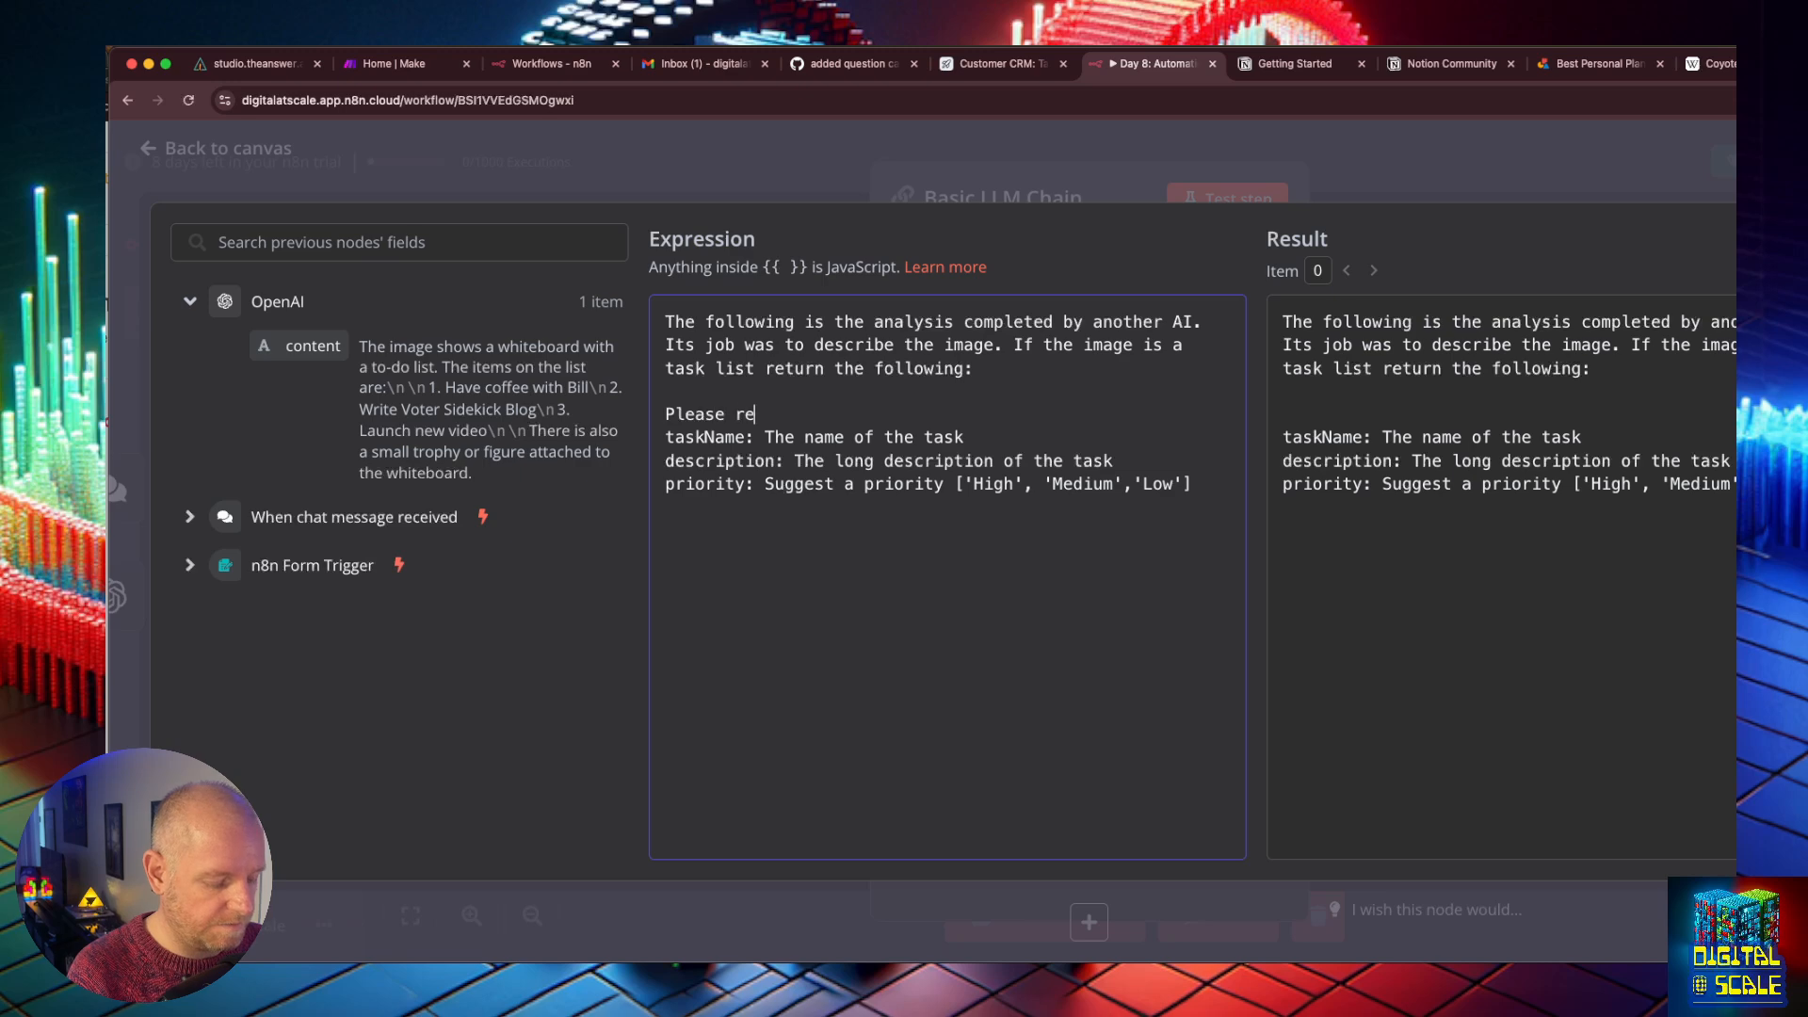
pyautogui.write('spond in JSON')
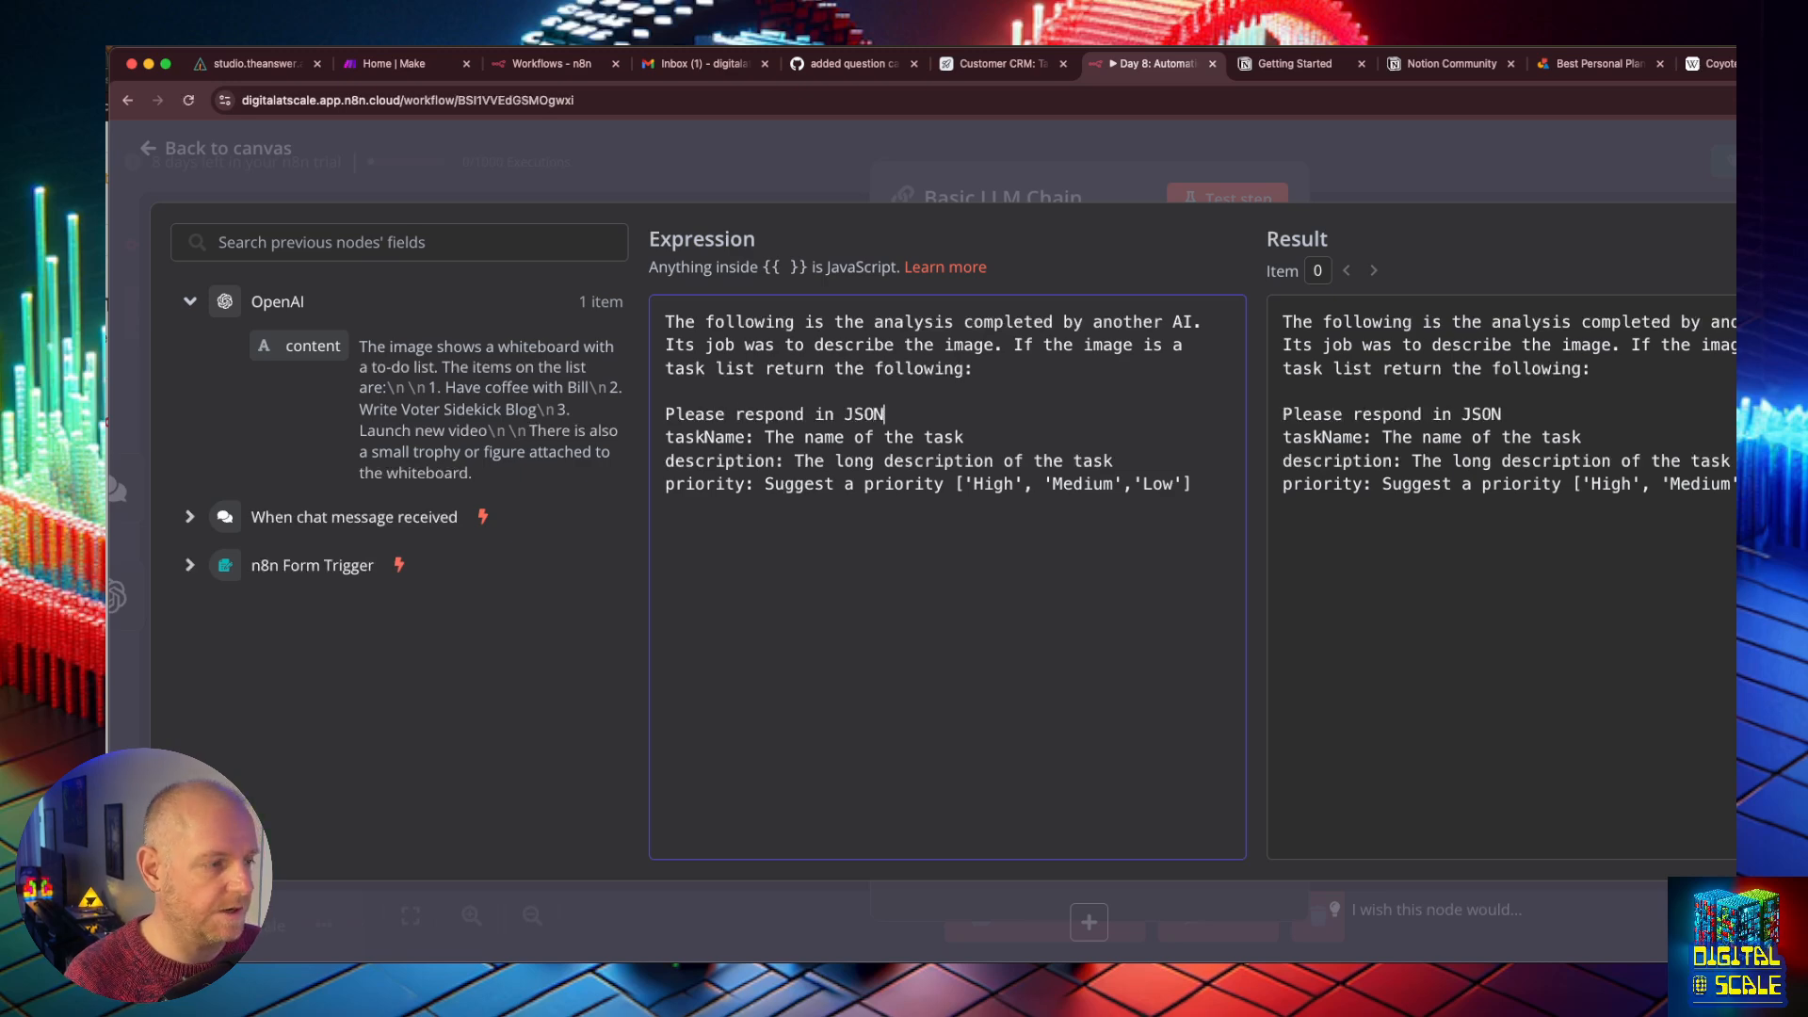
pyautogui.press('Return')
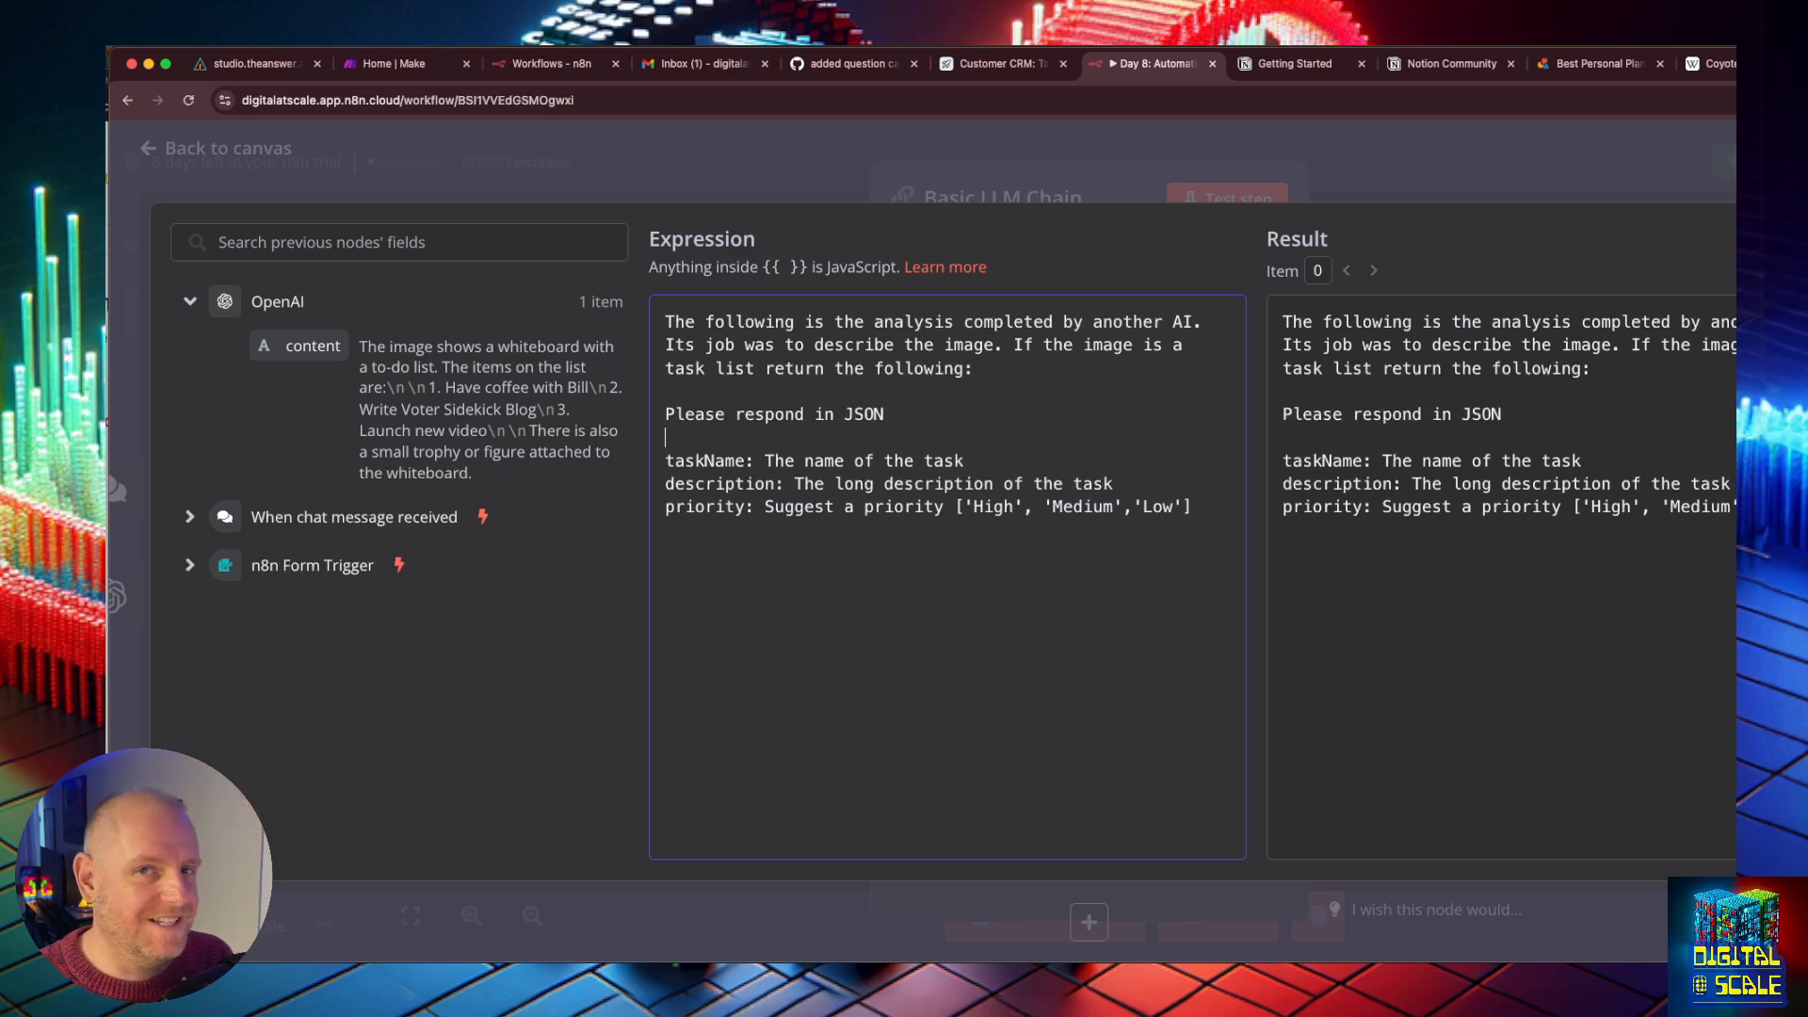
# Step: Try to enclose the three field lines below "Please respond in JSON" in curly braces
pyautogui.moveTo(1192, 509); pyautogui.dragTo(691, 453)
pyautogui.click(699, 431)
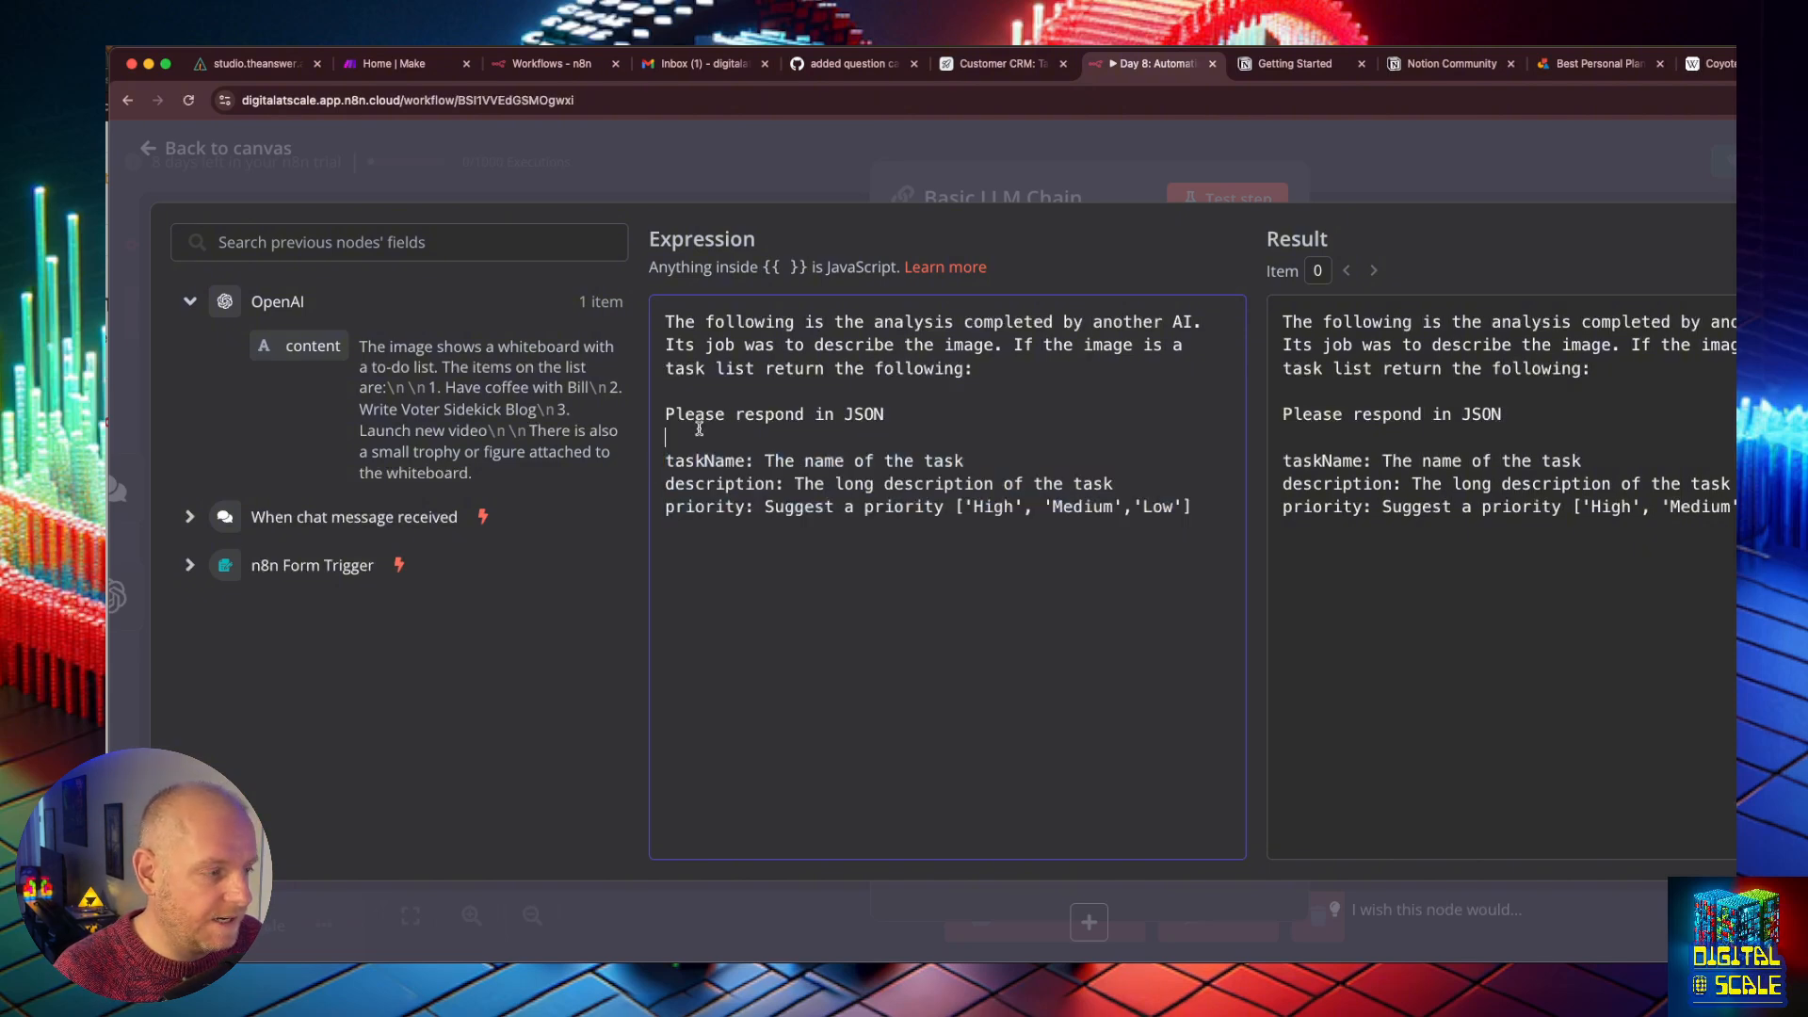
pyautogui.press('Return')
pyautogui.write('{ }')
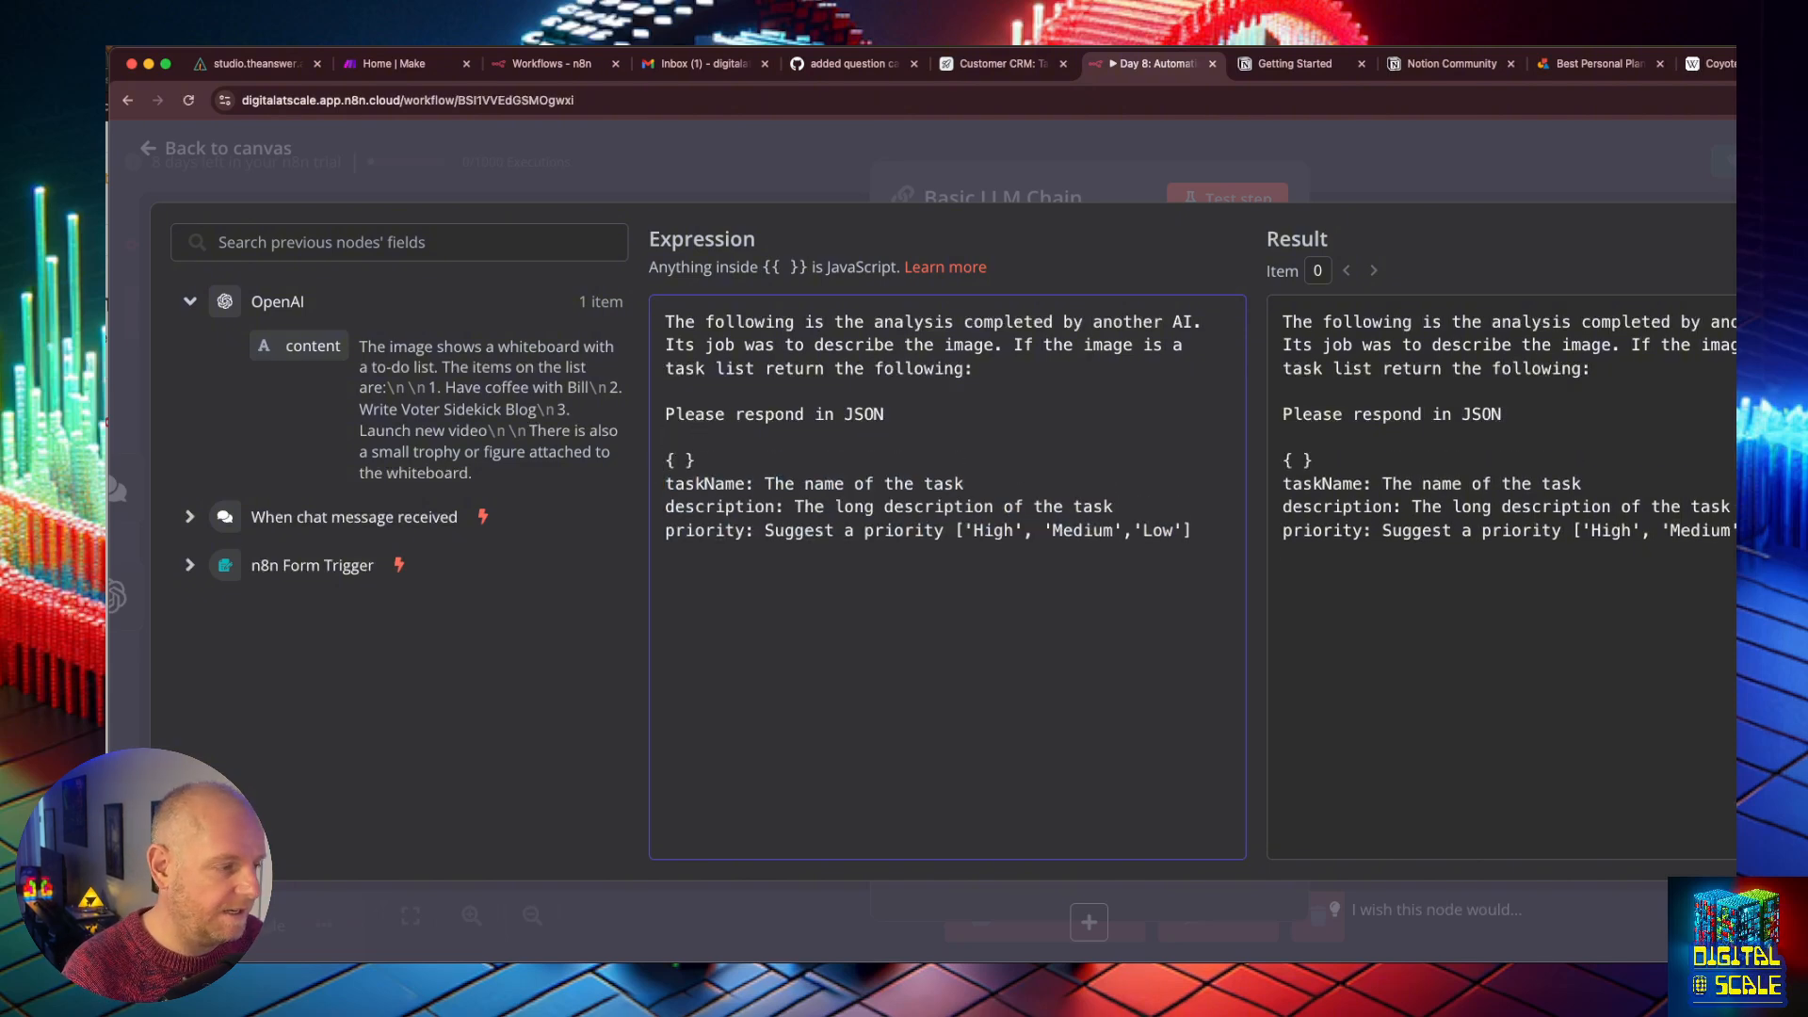
pyautogui.press('BackSpace')
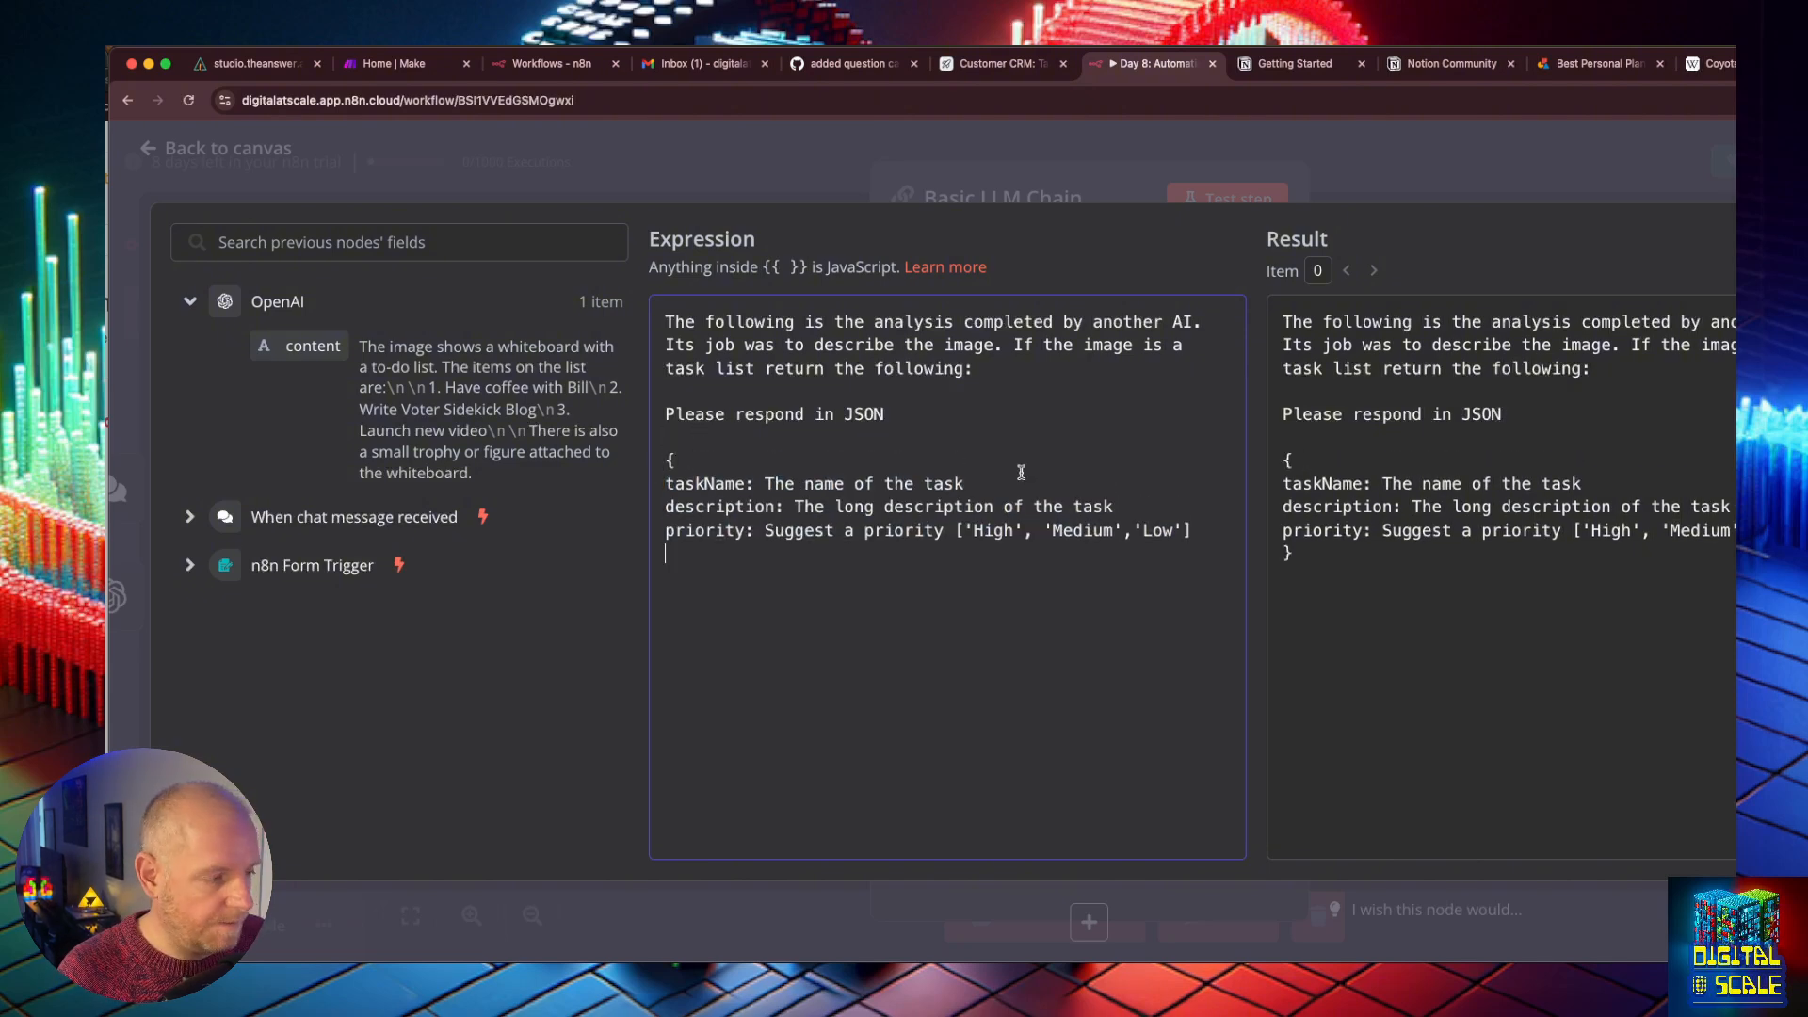
# Step: Undo the recent prompt edits until "Please respond in JSON" follows the field lines, and copy the taskName, description and priority lines
pyautogui.press('super+z')
pyautogui.press('super+z')
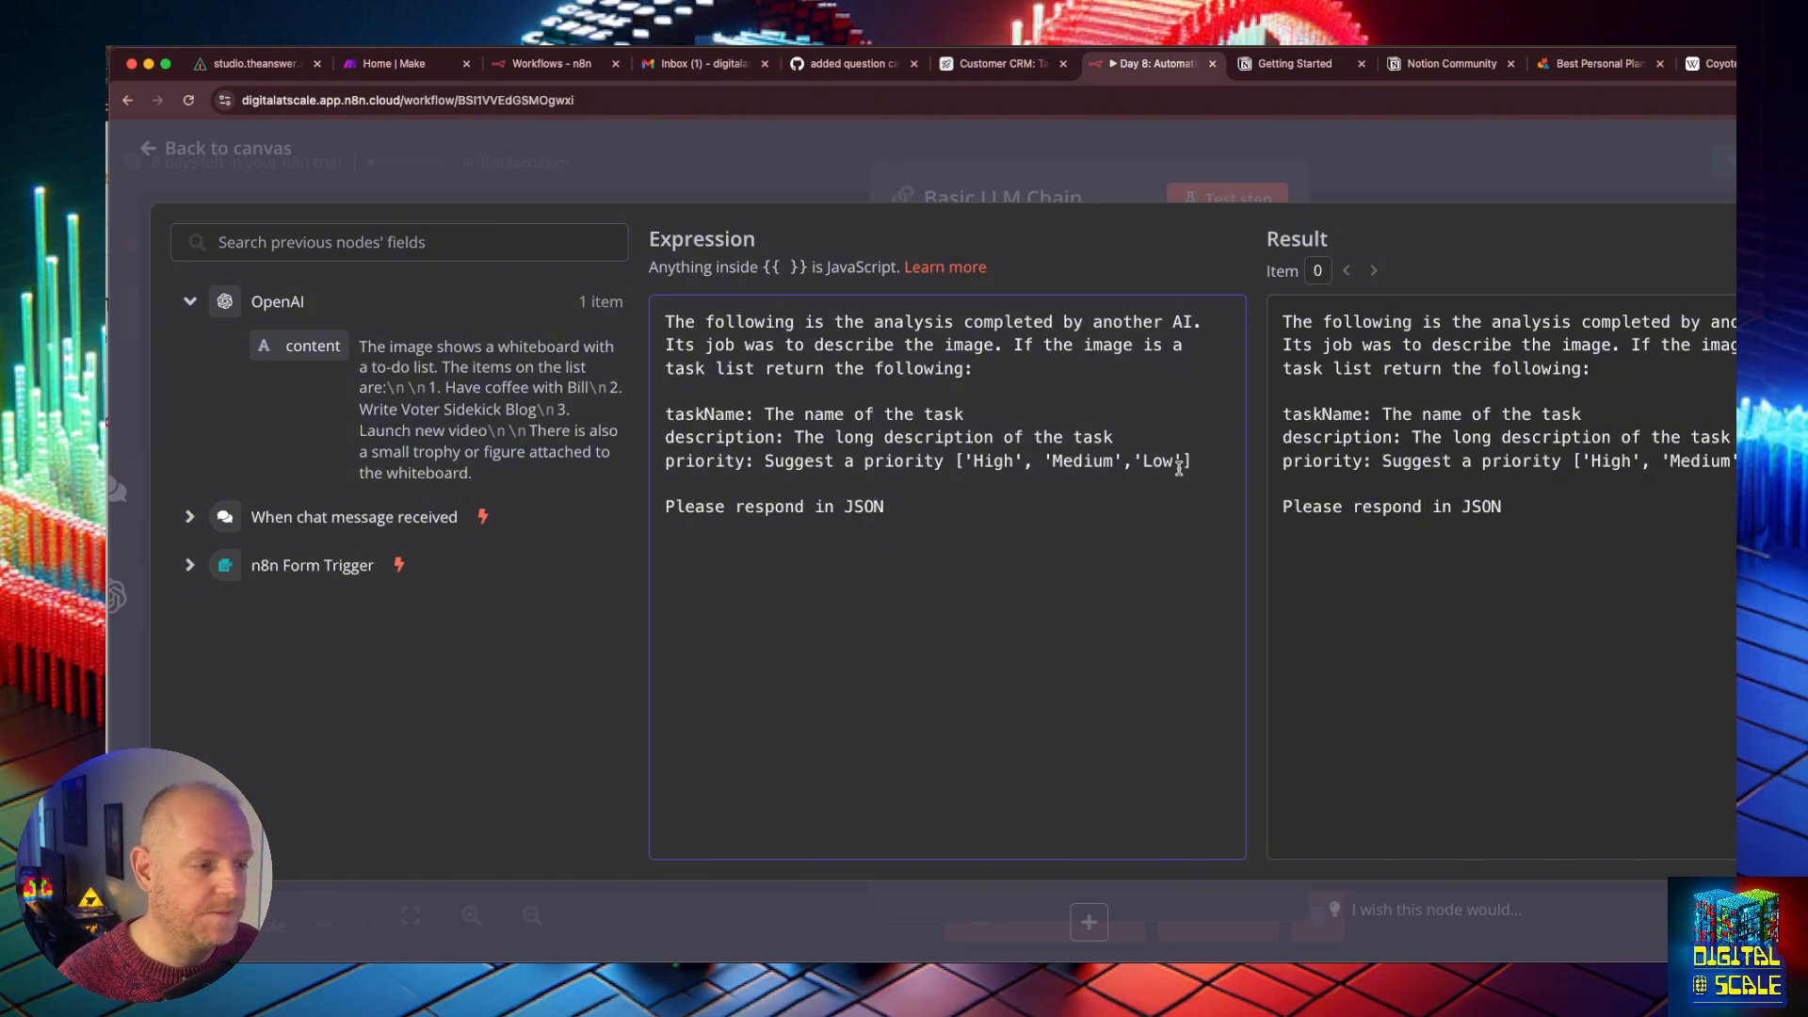
pyautogui.moveTo(1192, 461); pyautogui.dragTo(657, 407)
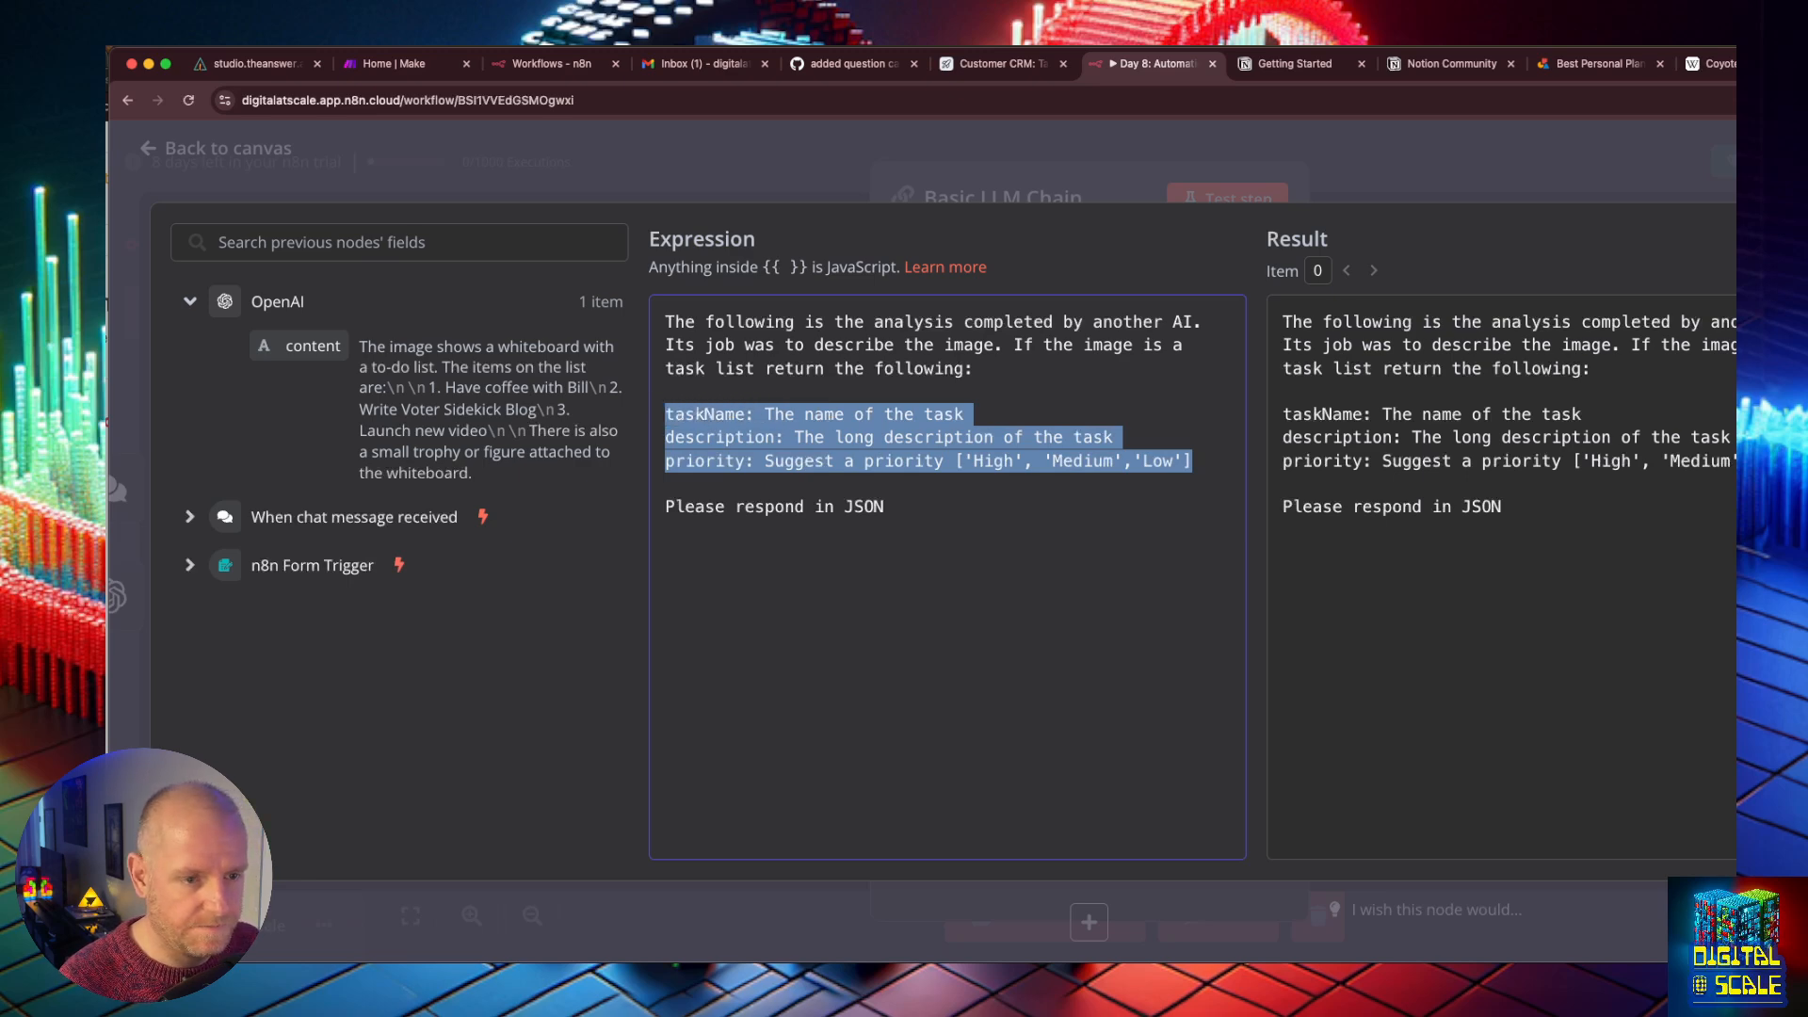
# Step: Close the prompt editor, turn on Require Specific Output Format for the Basic LLM Chain, and return to the canvas
pyautogui.press('Escape')
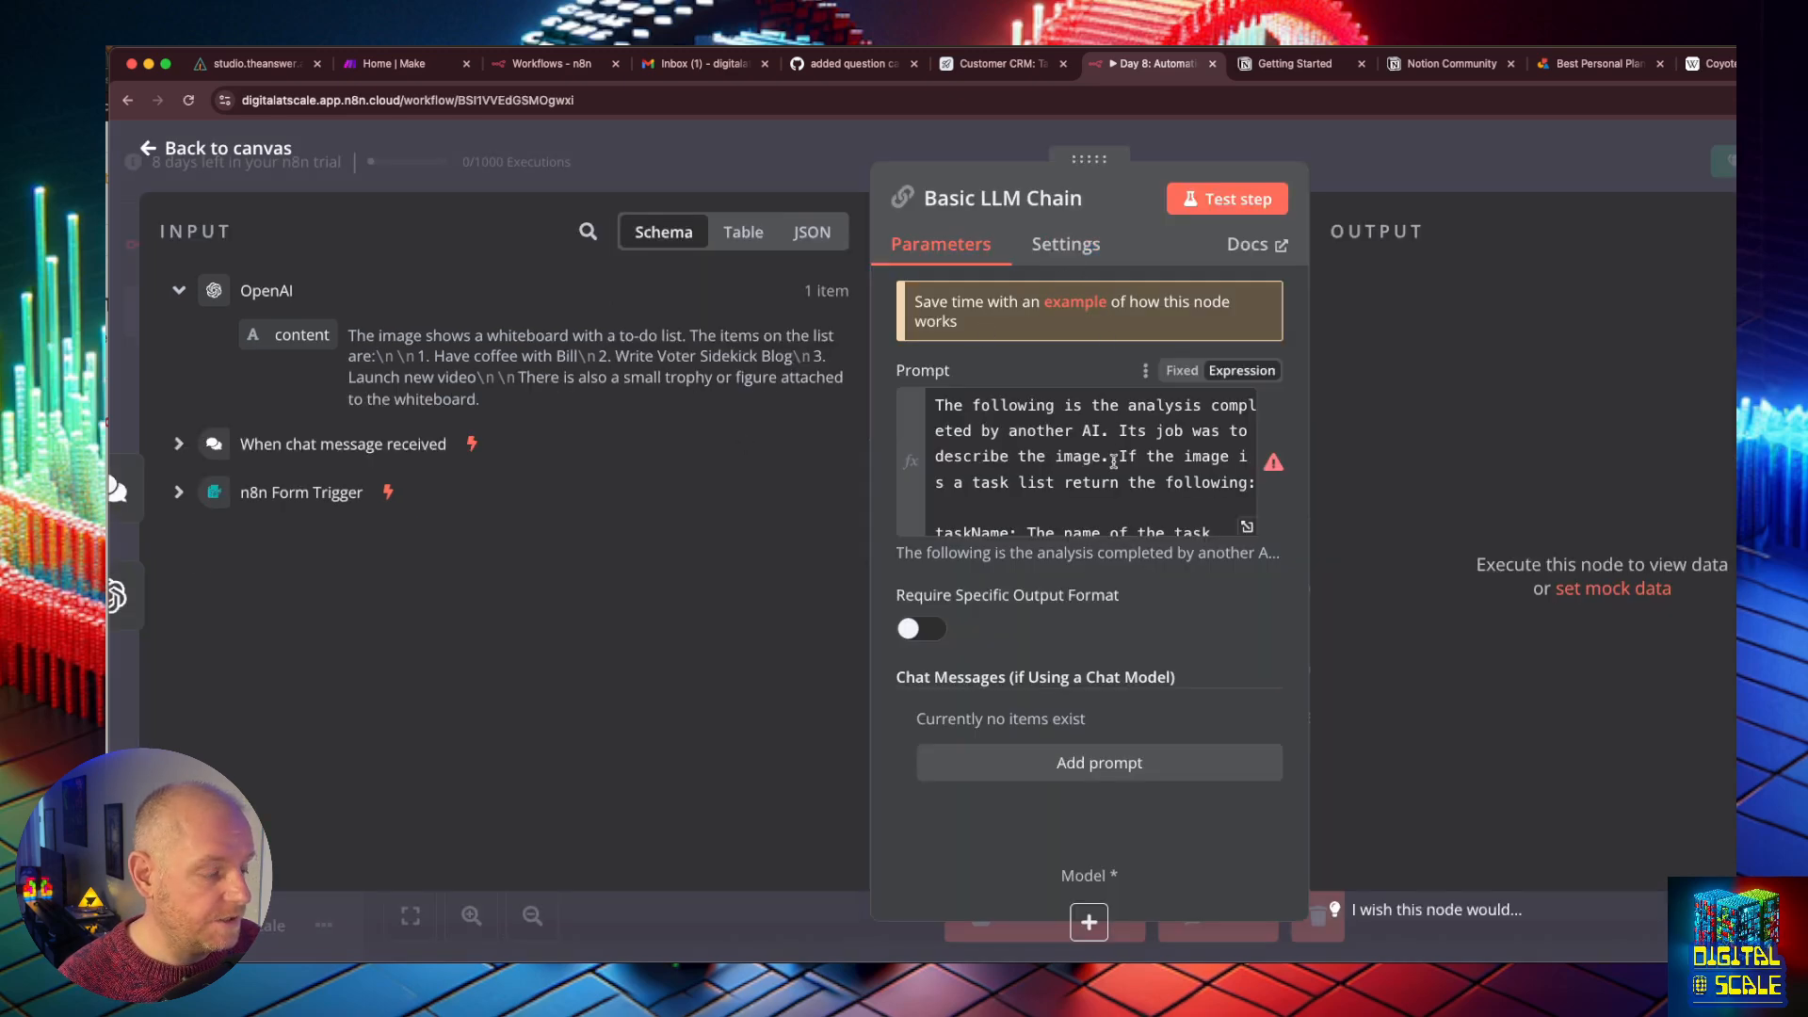
pyautogui.click(924, 630)
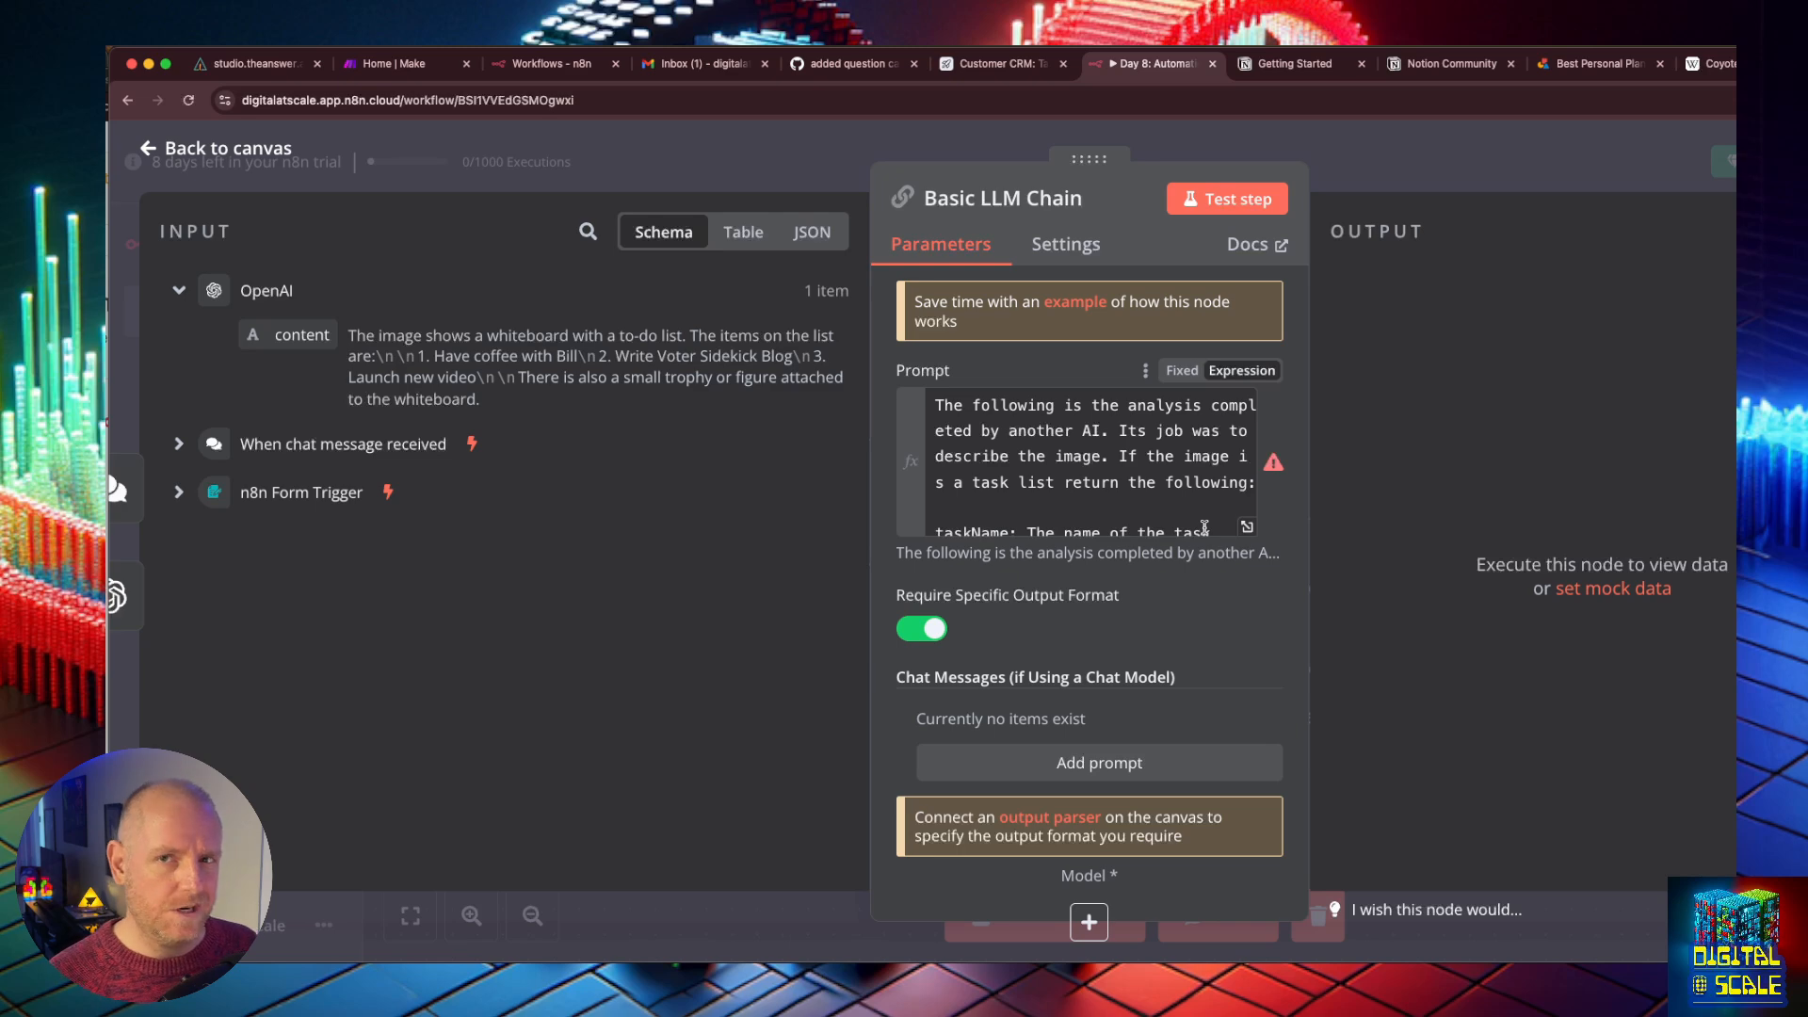
pyautogui.click(1311, 508)
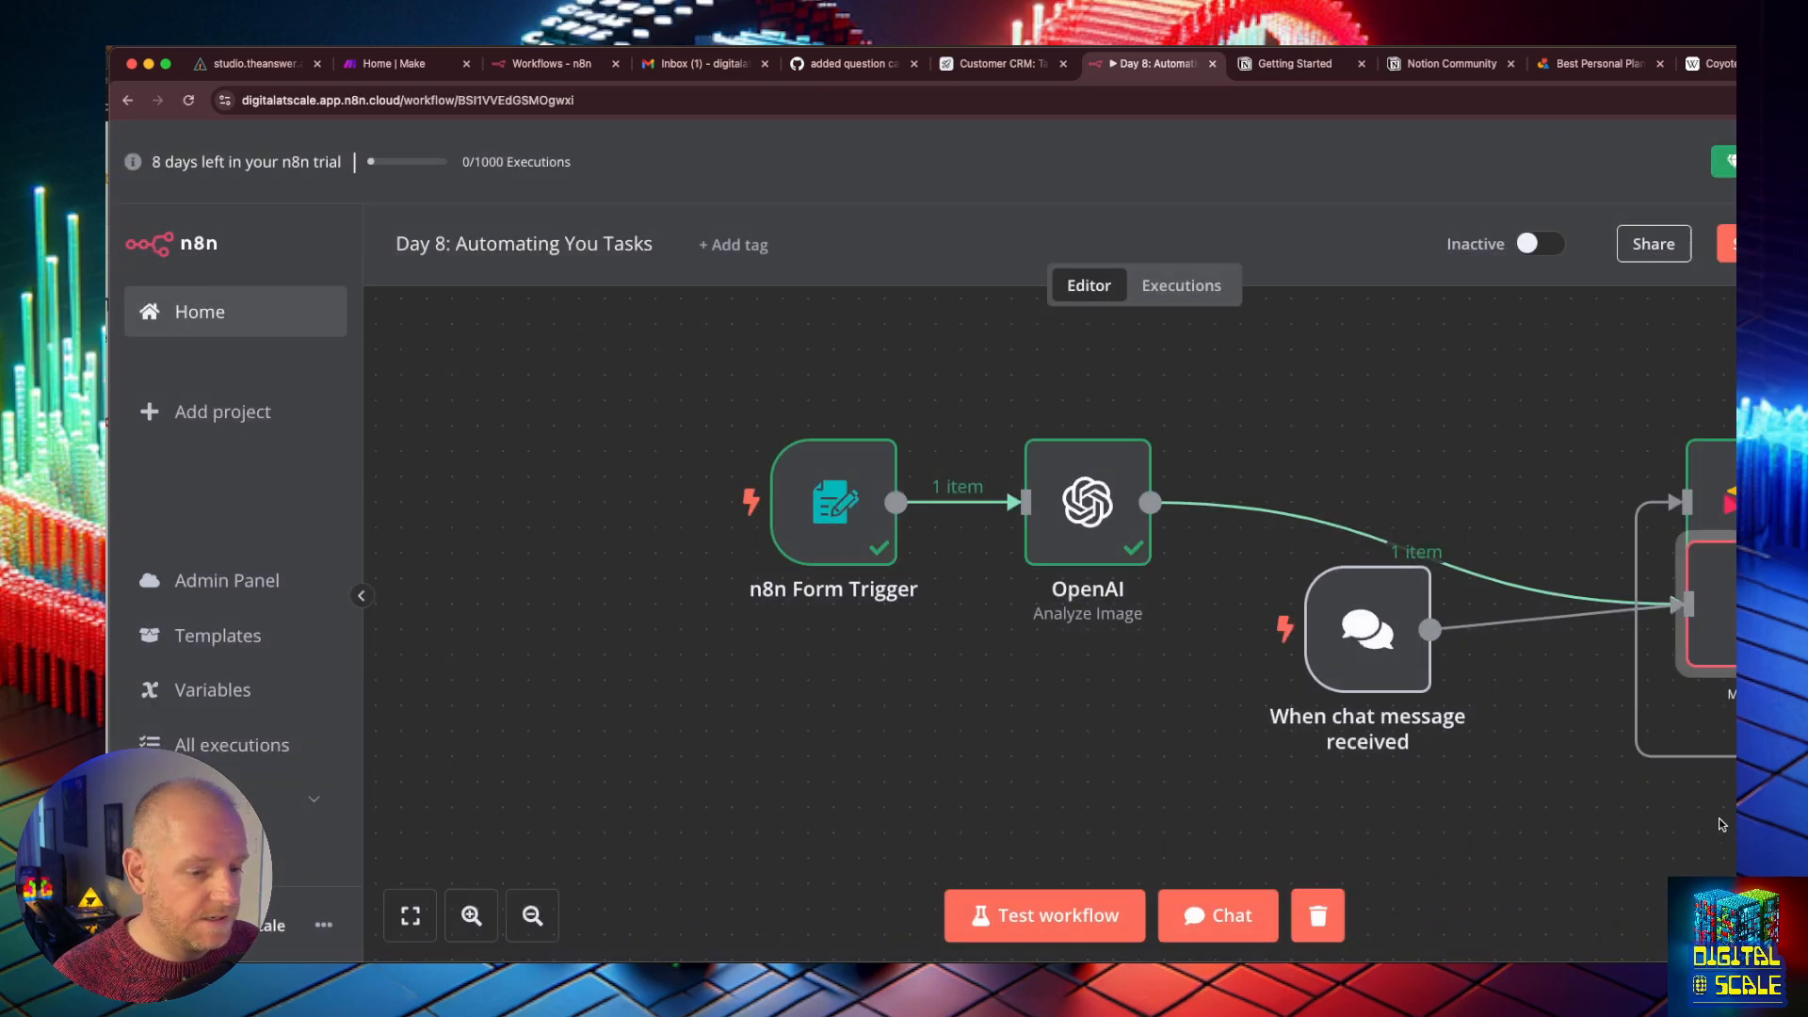
# Step: Attach an OpenAI Chat Model to the Basic LLM Chain and set its model to gpt-4o-mini
pyautogui.click(1731, 759)
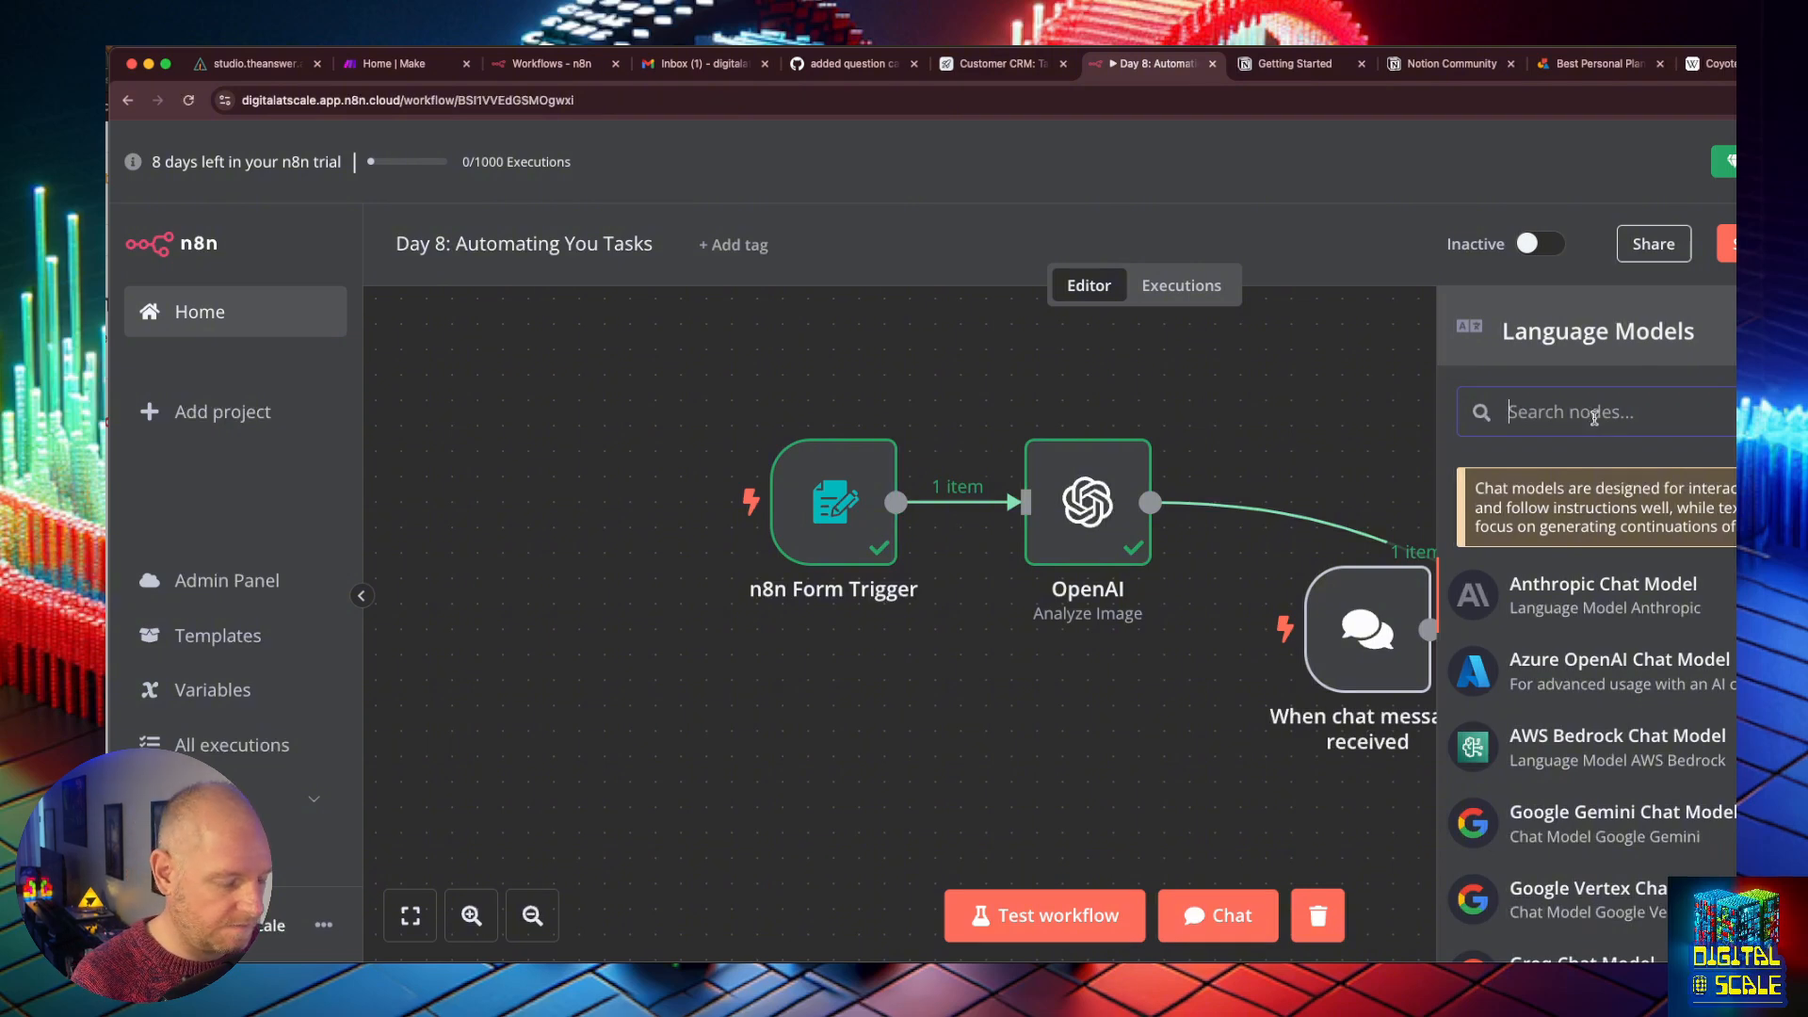
pyautogui.write('op')
pyautogui.click(1652, 556)
pyautogui.click(1203, 415)
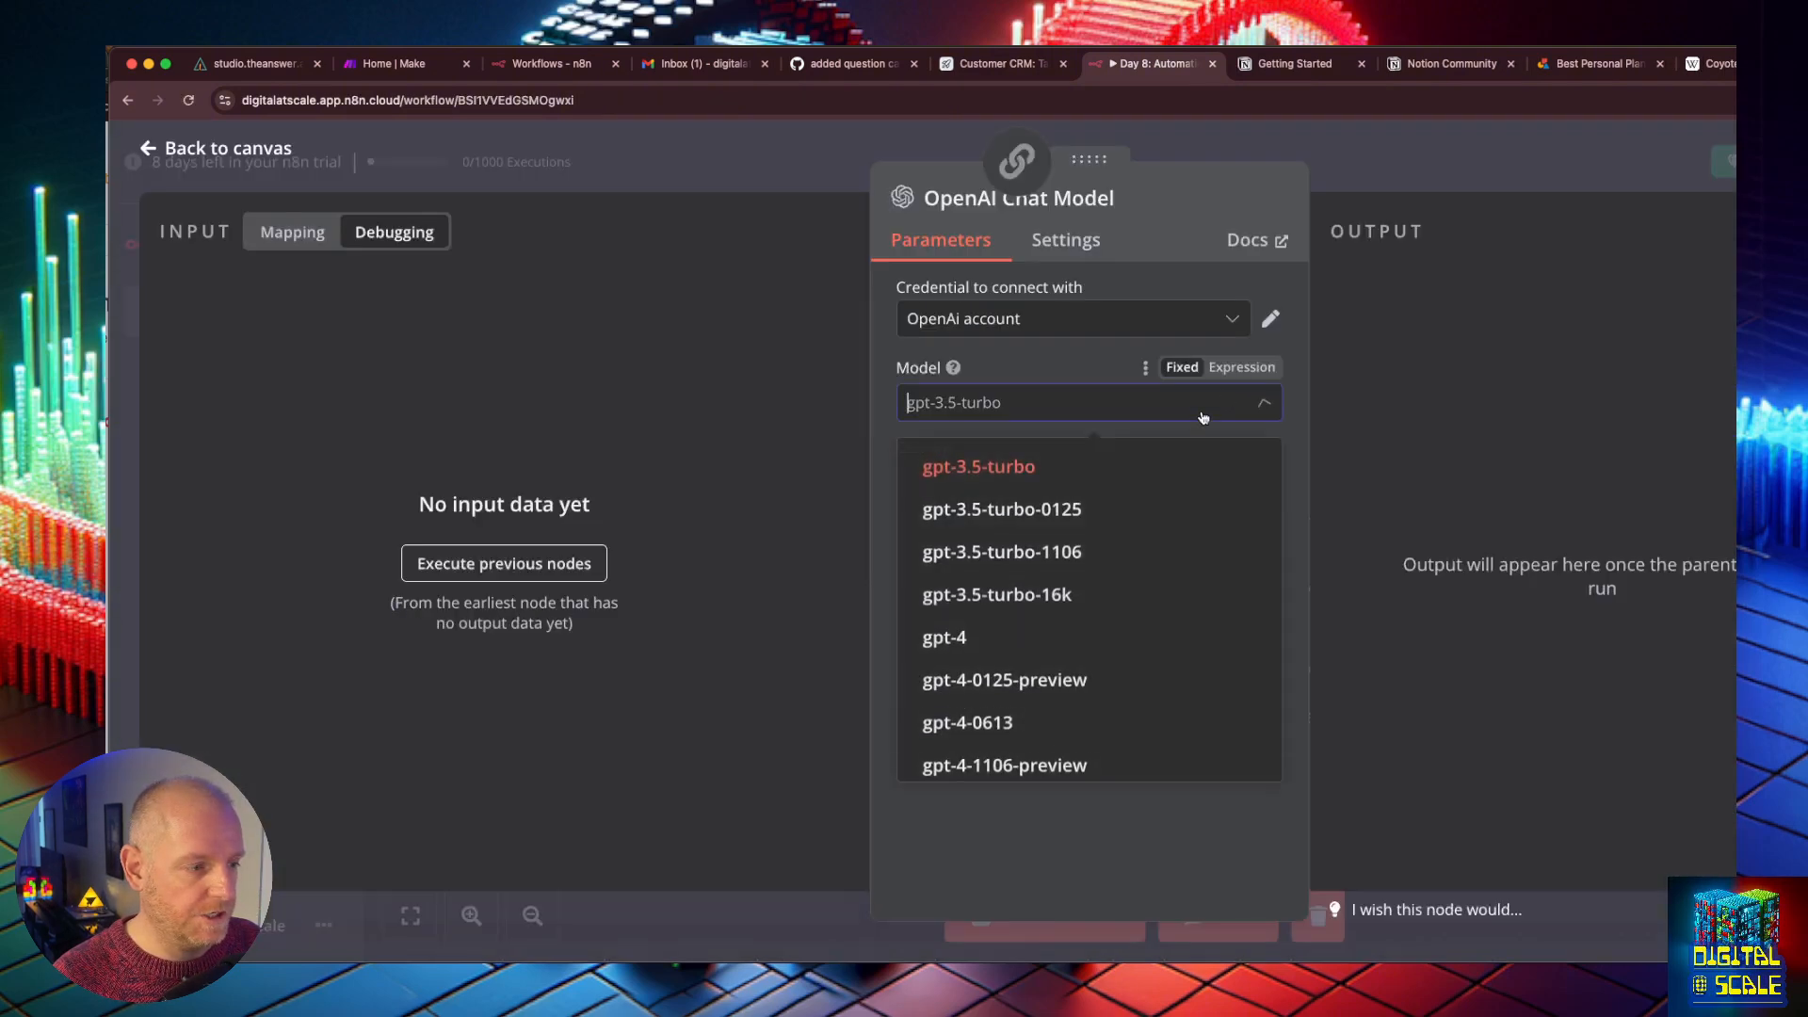
pyautogui.scroll(-5, 1083, 561)
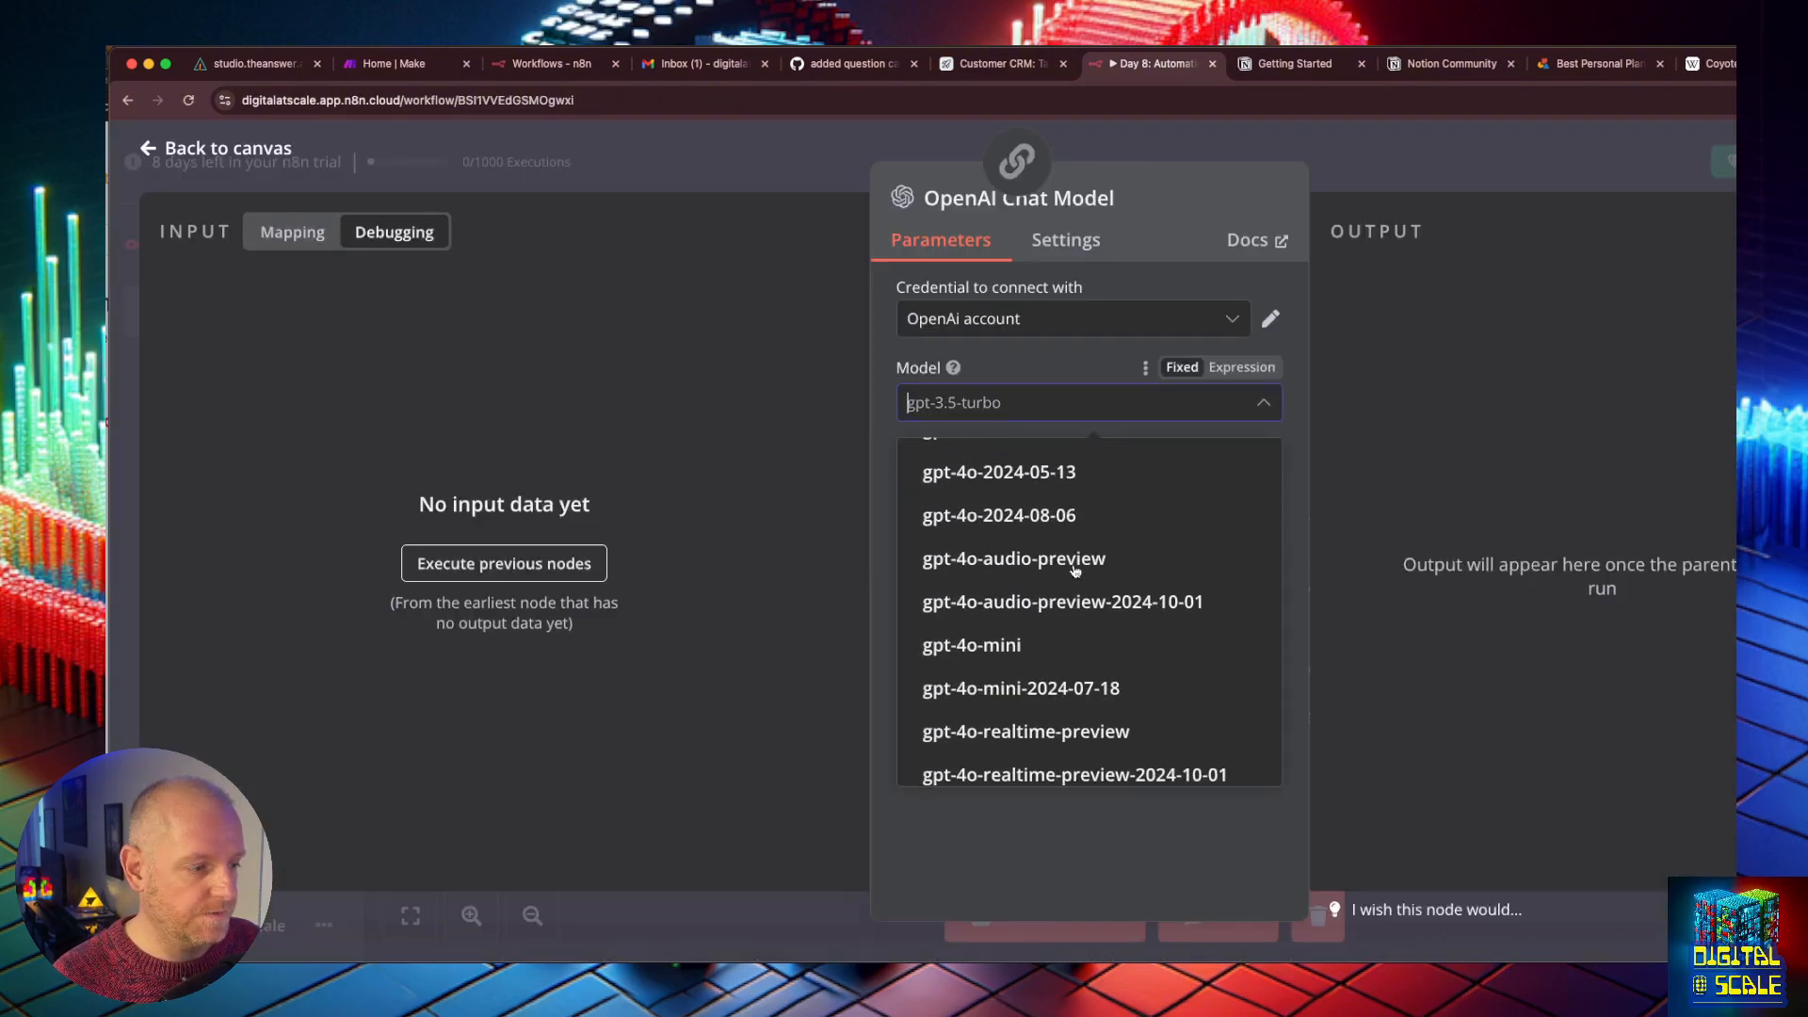
pyautogui.click(1029, 643)
pyautogui.press('Escape')
# Step: Delete the "When chat message received" trigger and place the OpenAI Chat Model just beneath the Basic LLM Chain
pyautogui.moveTo(873, 576); pyautogui.dragTo(675, 688)
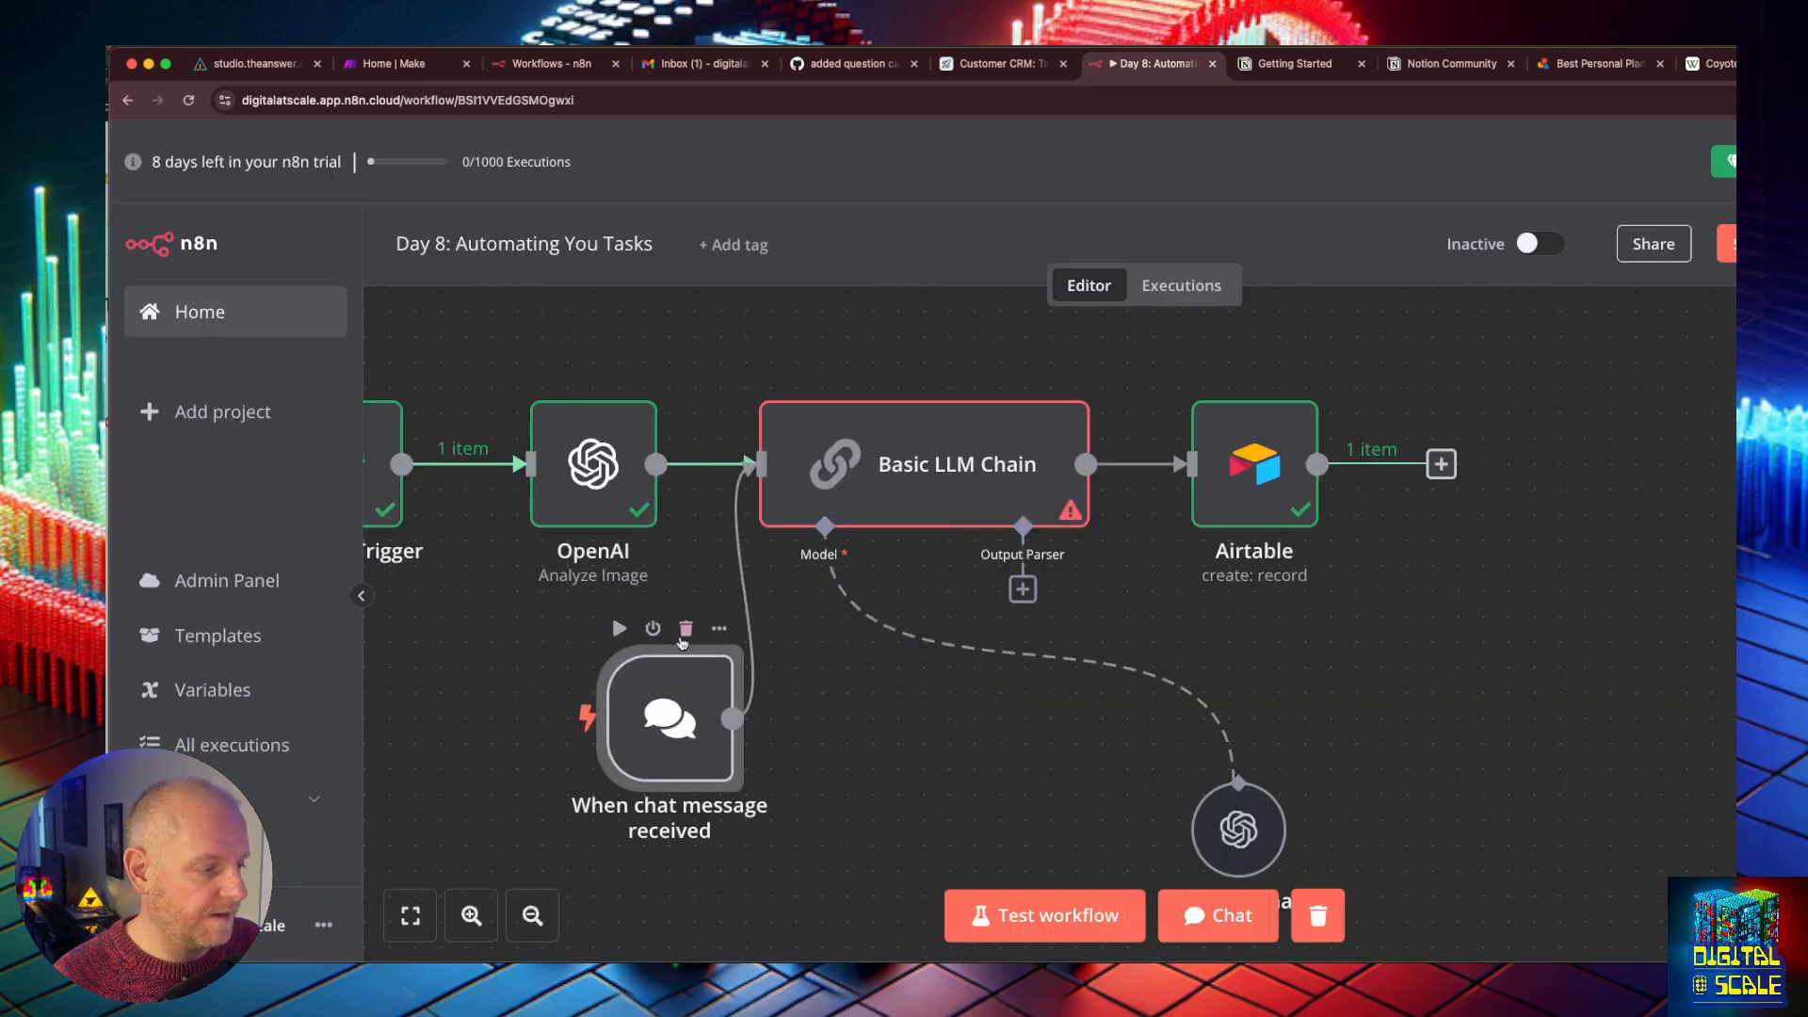
pyautogui.click(684, 629)
pyautogui.moveTo(1238, 808); pyautogui.dragTo(754, 655)
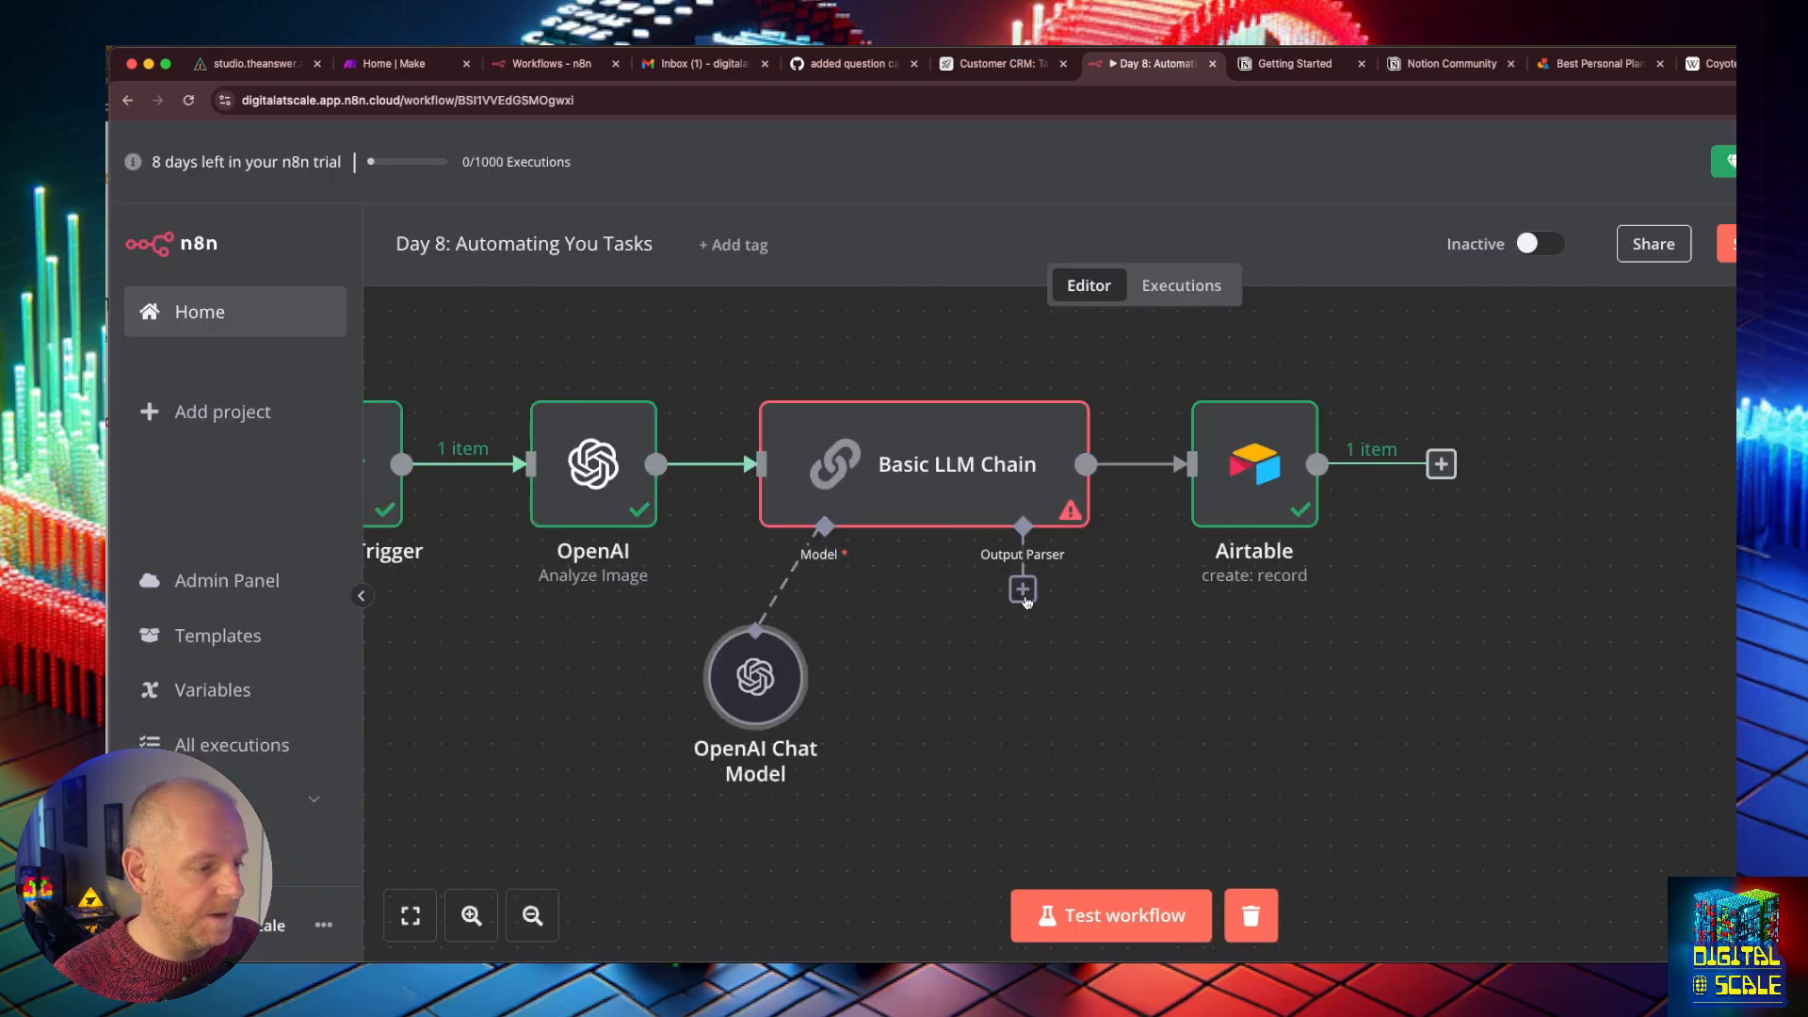
# Step: Attach a Structured Output Parser to the chain and paste the three copied field lines below its JSON example
pyautogui.click(1024, 591)
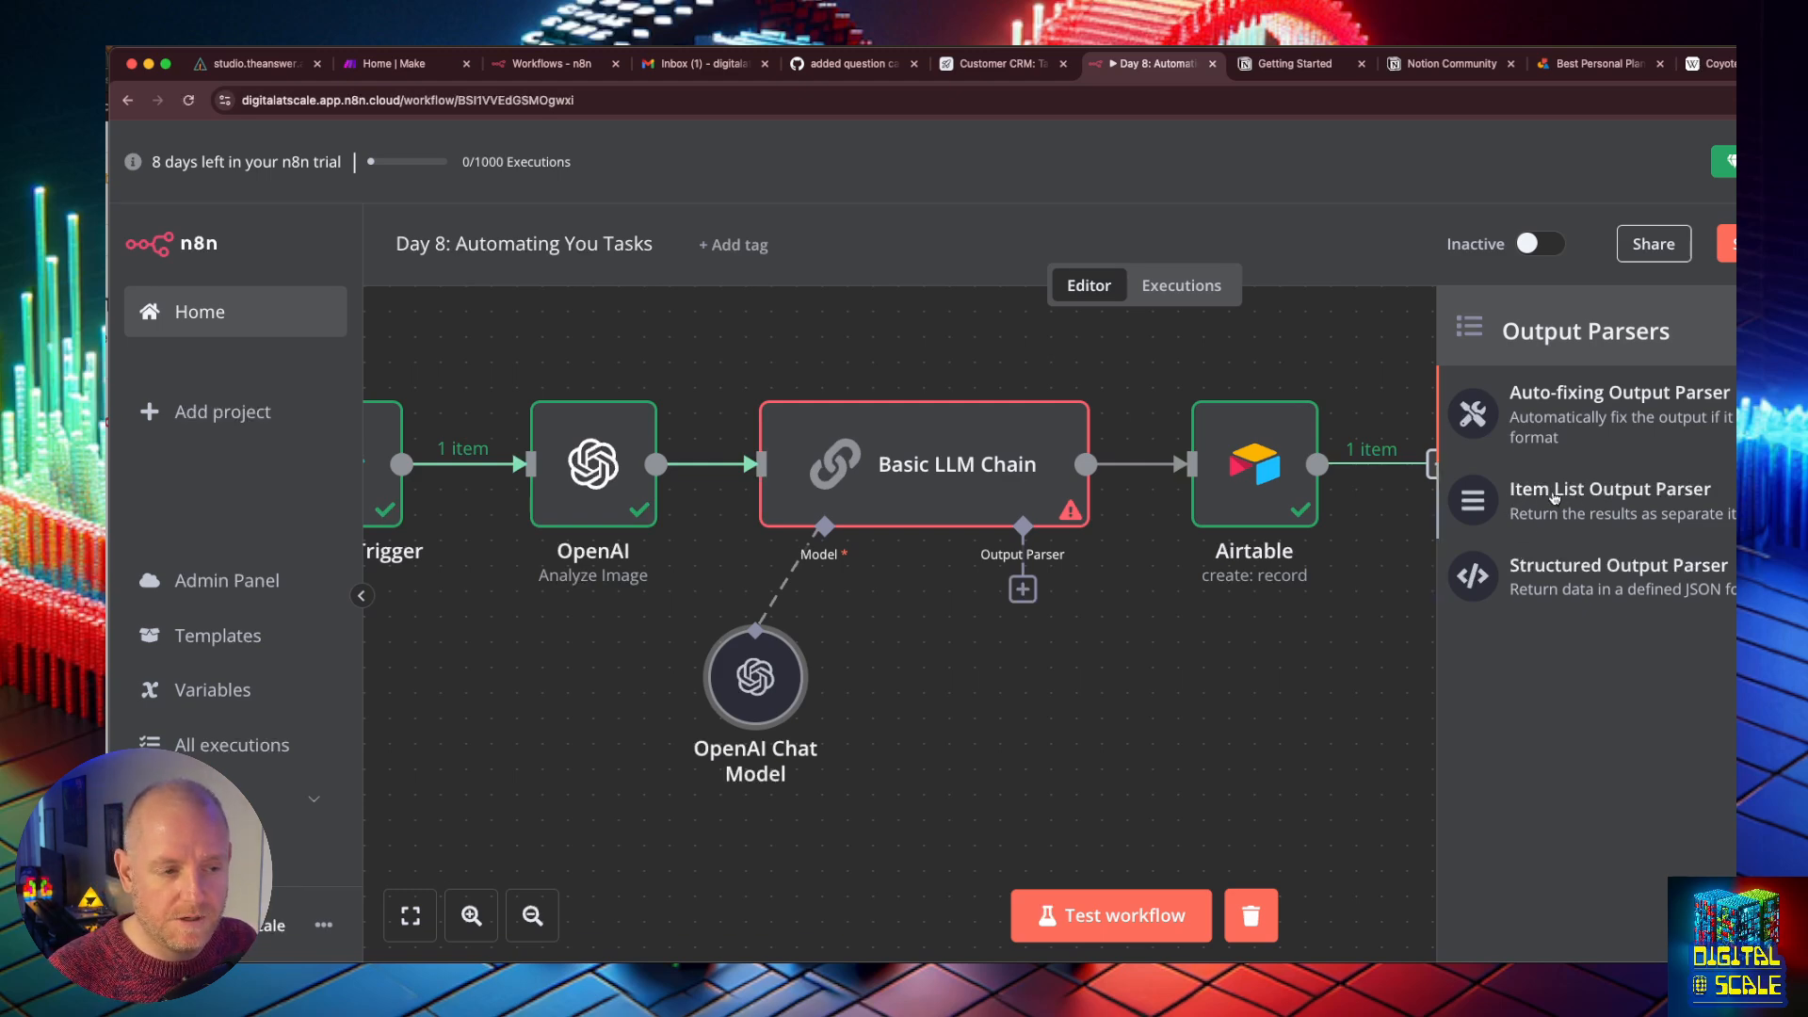
pyautogui.click(1648, 563)
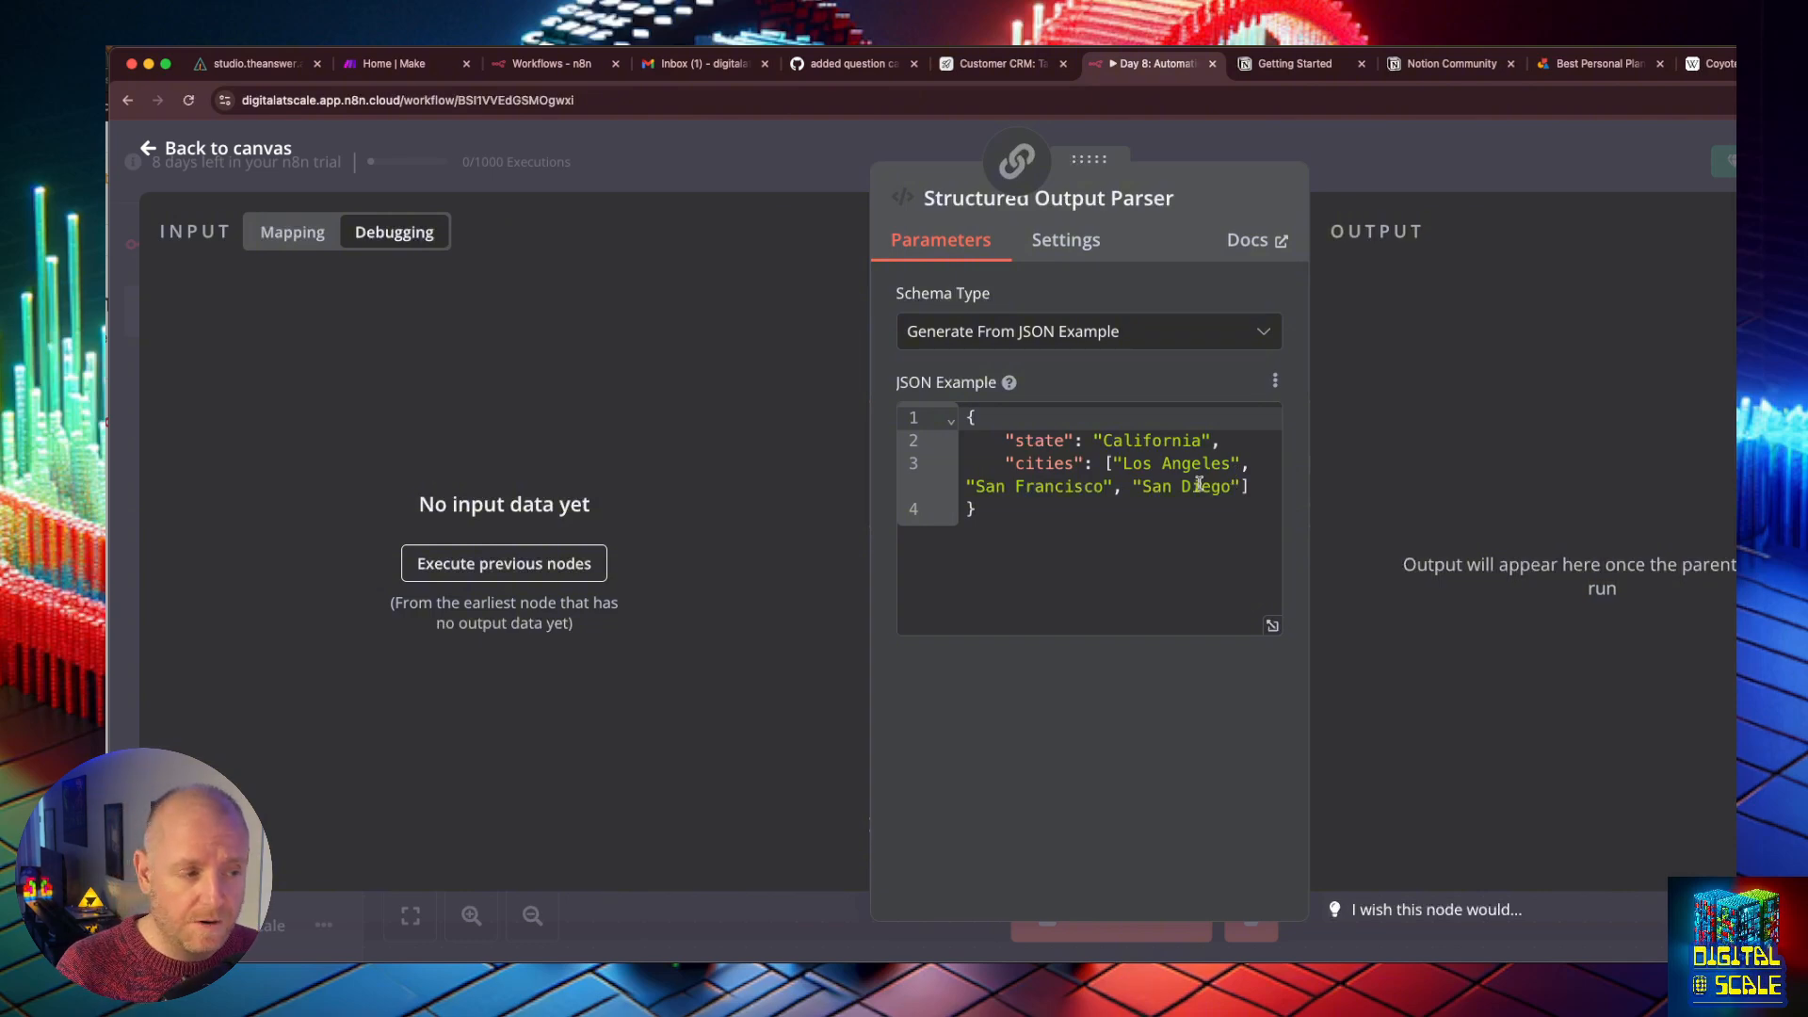
pyautogui.click(1202, 482)
pyautogui.click(1130, 518)
pyautogui.write("taskName: The name of the task description: The long description of the task priority: Suggest a priority ['High', 'Medium','Low']")
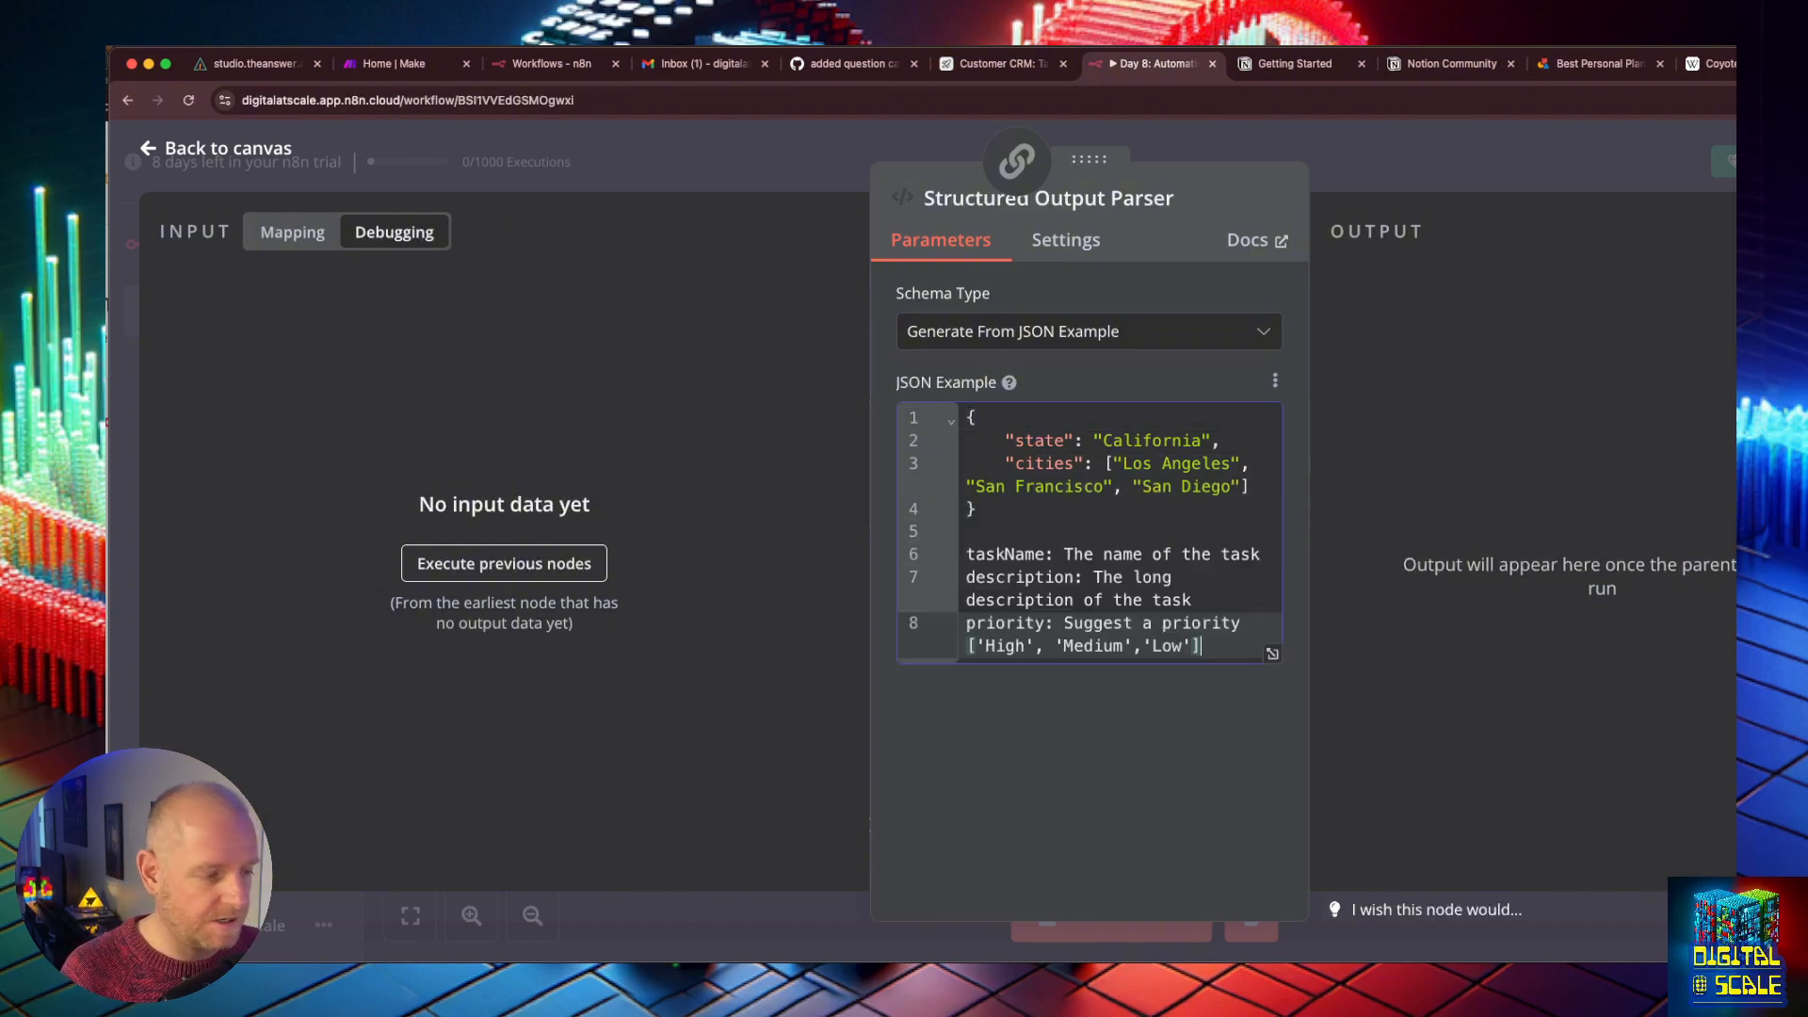
# Step: Replace the example's state entry with the key "taskName" and the value "The name of the task"
pyautogui.doubleClick(998, 554)
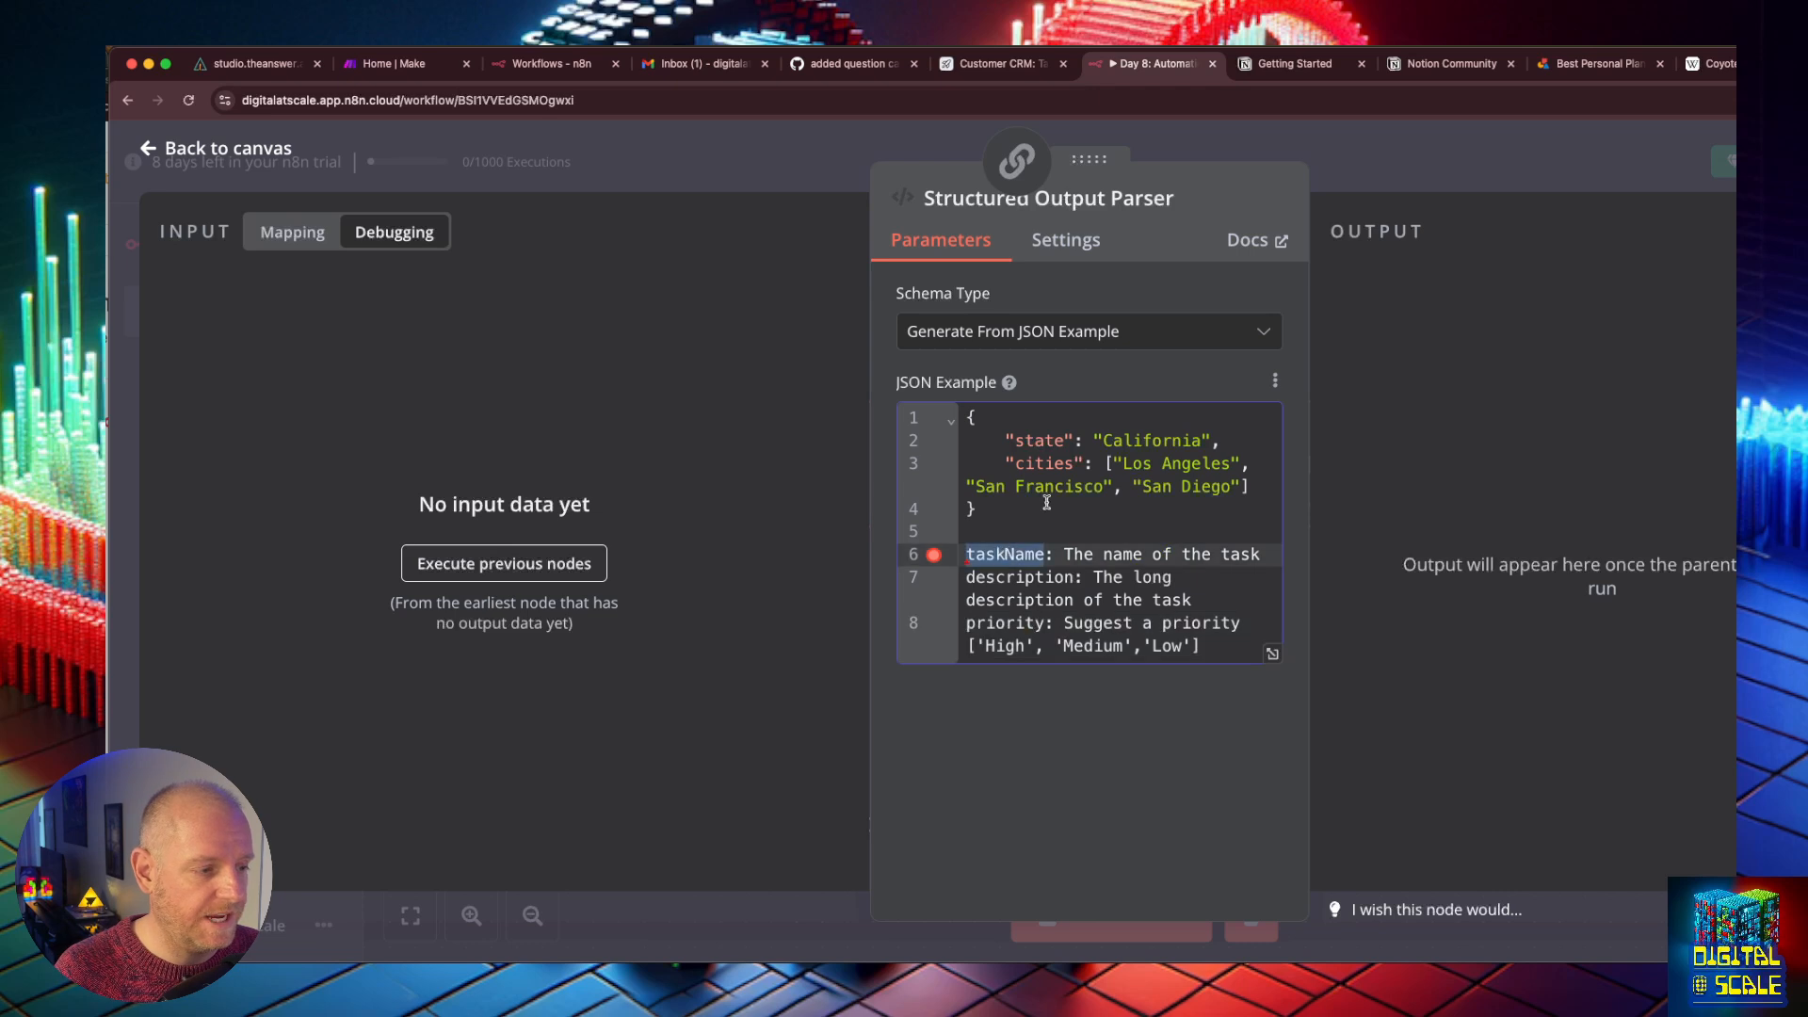
pyautogui.press('super+c')
pyautogui.doubleClick(1039, 440)
pyautogui.press('super+v')
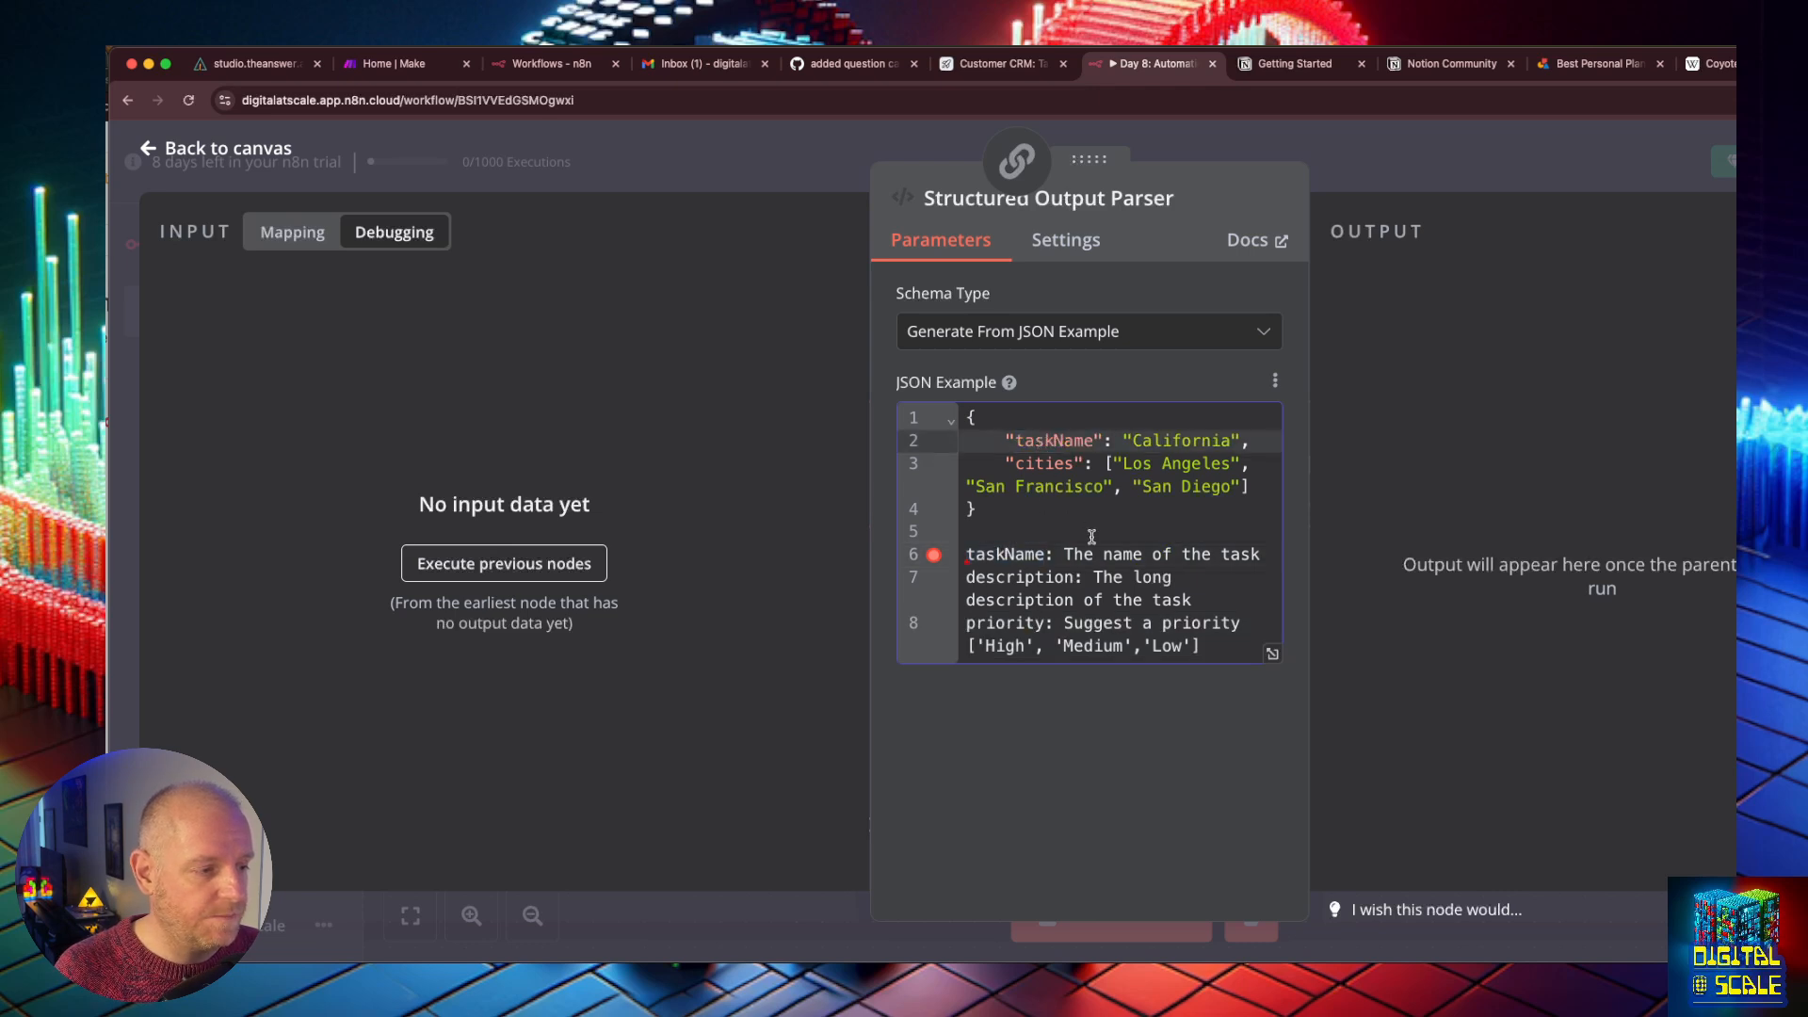
pyautogui.moveTo(1065, 554); pyautogui.dragTo(1265, 547)
pyautogui.press('super+c')
pyautogui.doubleClick(1211, 440)
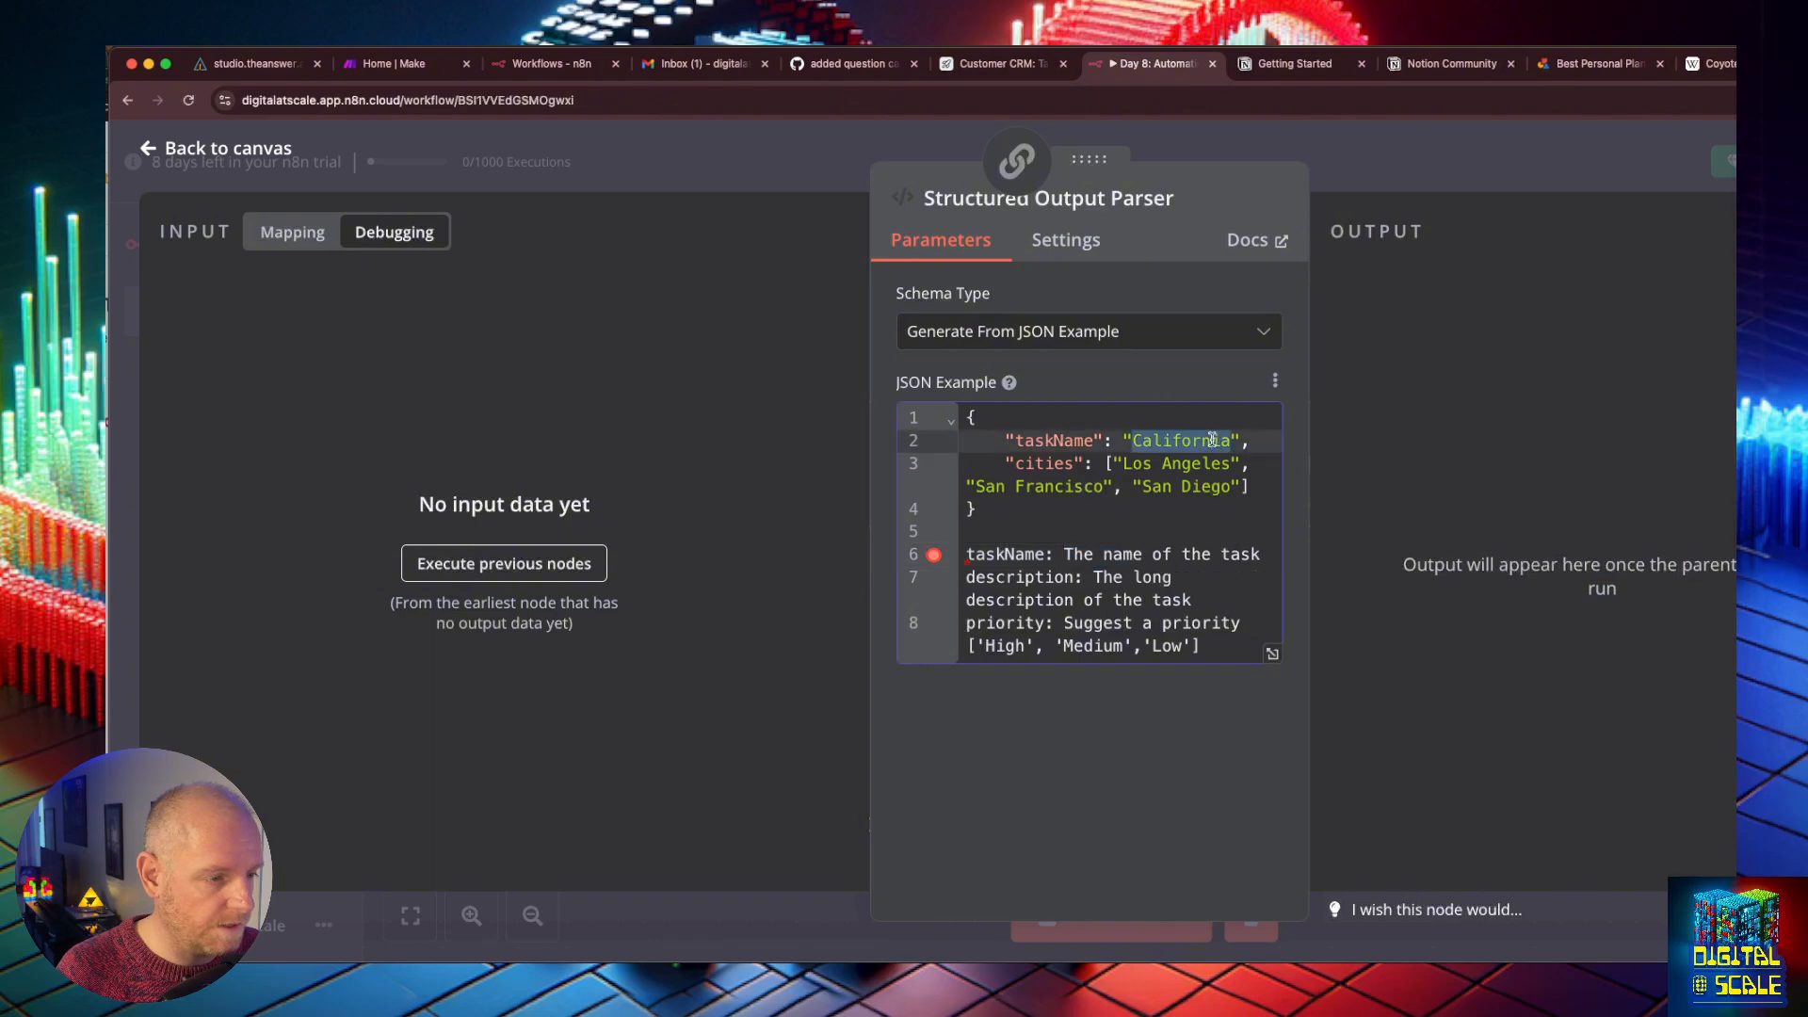
pyautogui.press('super+v')
# Step: Replace the example's cities entry with the key "priority" and an array of High, Medium and Low
pyautogui.moveTo(967, 667); pyautogui.dragTo(1202, 659)
pyautogui.press('super+x')
pyautogui.click(1235, 530)
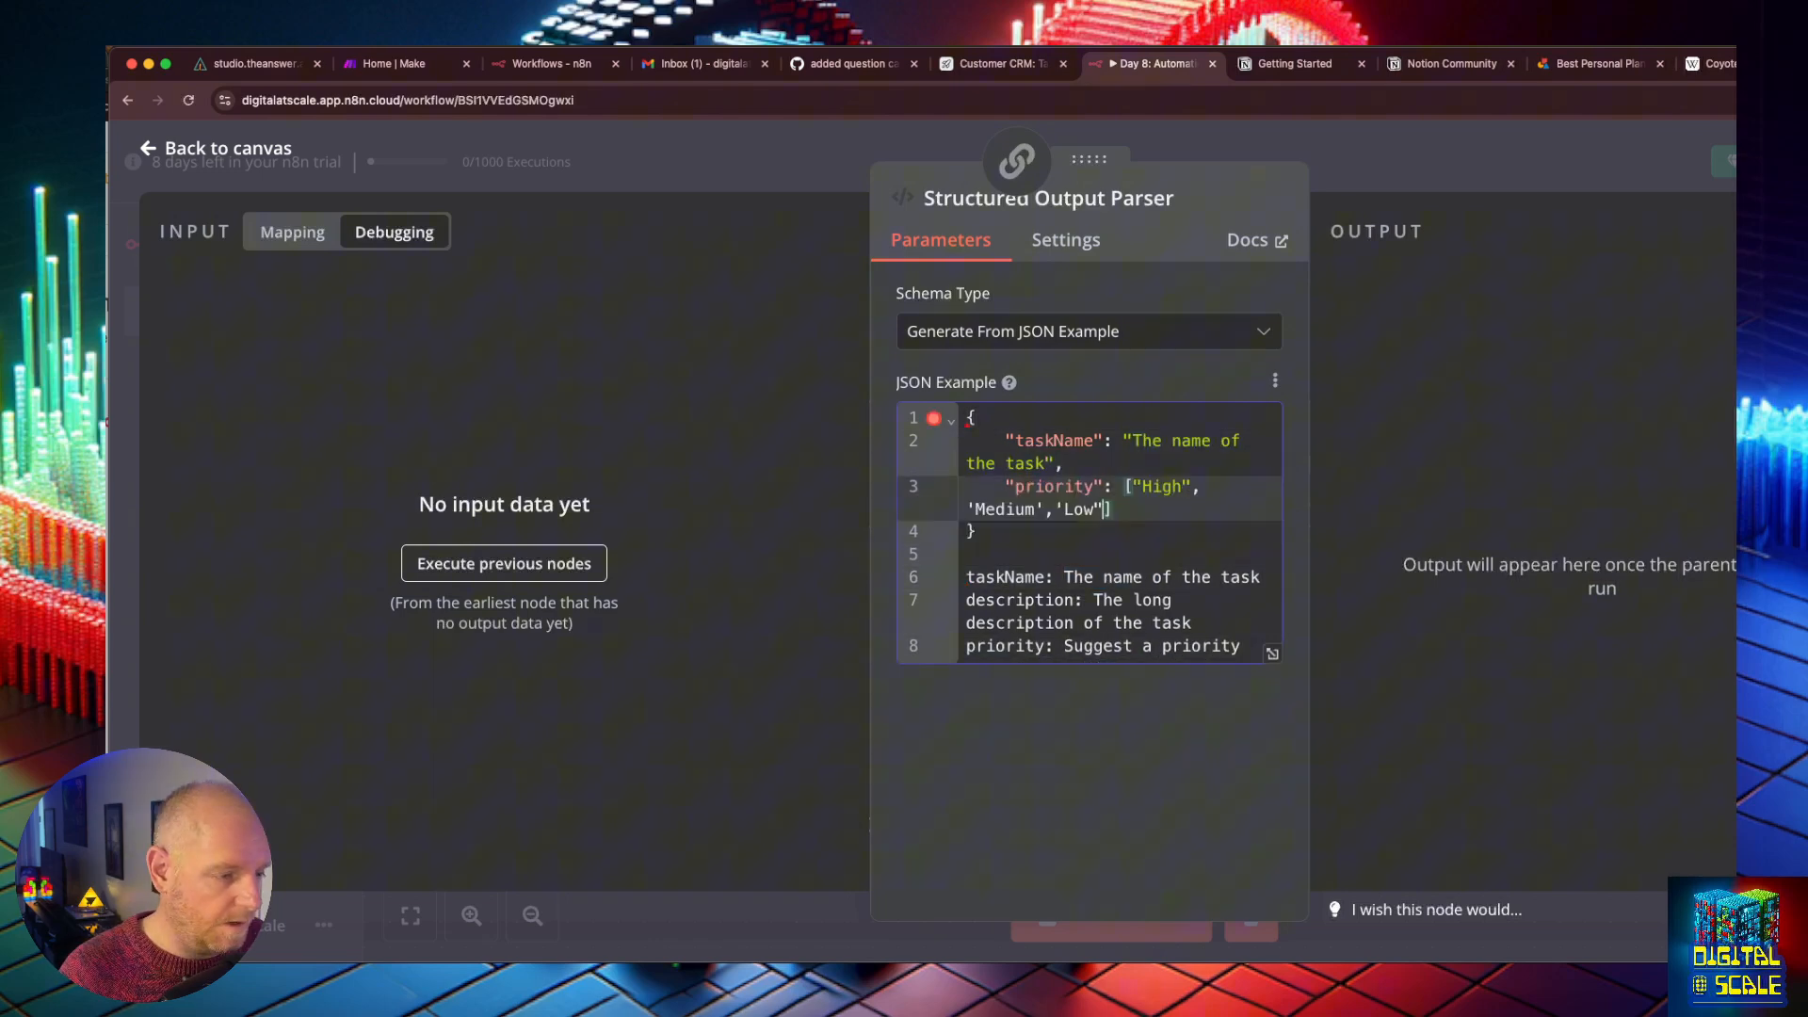
# Step: Change the remaining single quotes around Medium and Low in the priority array to double quotes
pyautogui.press('Left')
pyautogui.press('Left')
pyautogui.press('Left')
pyautogui.press('Left')
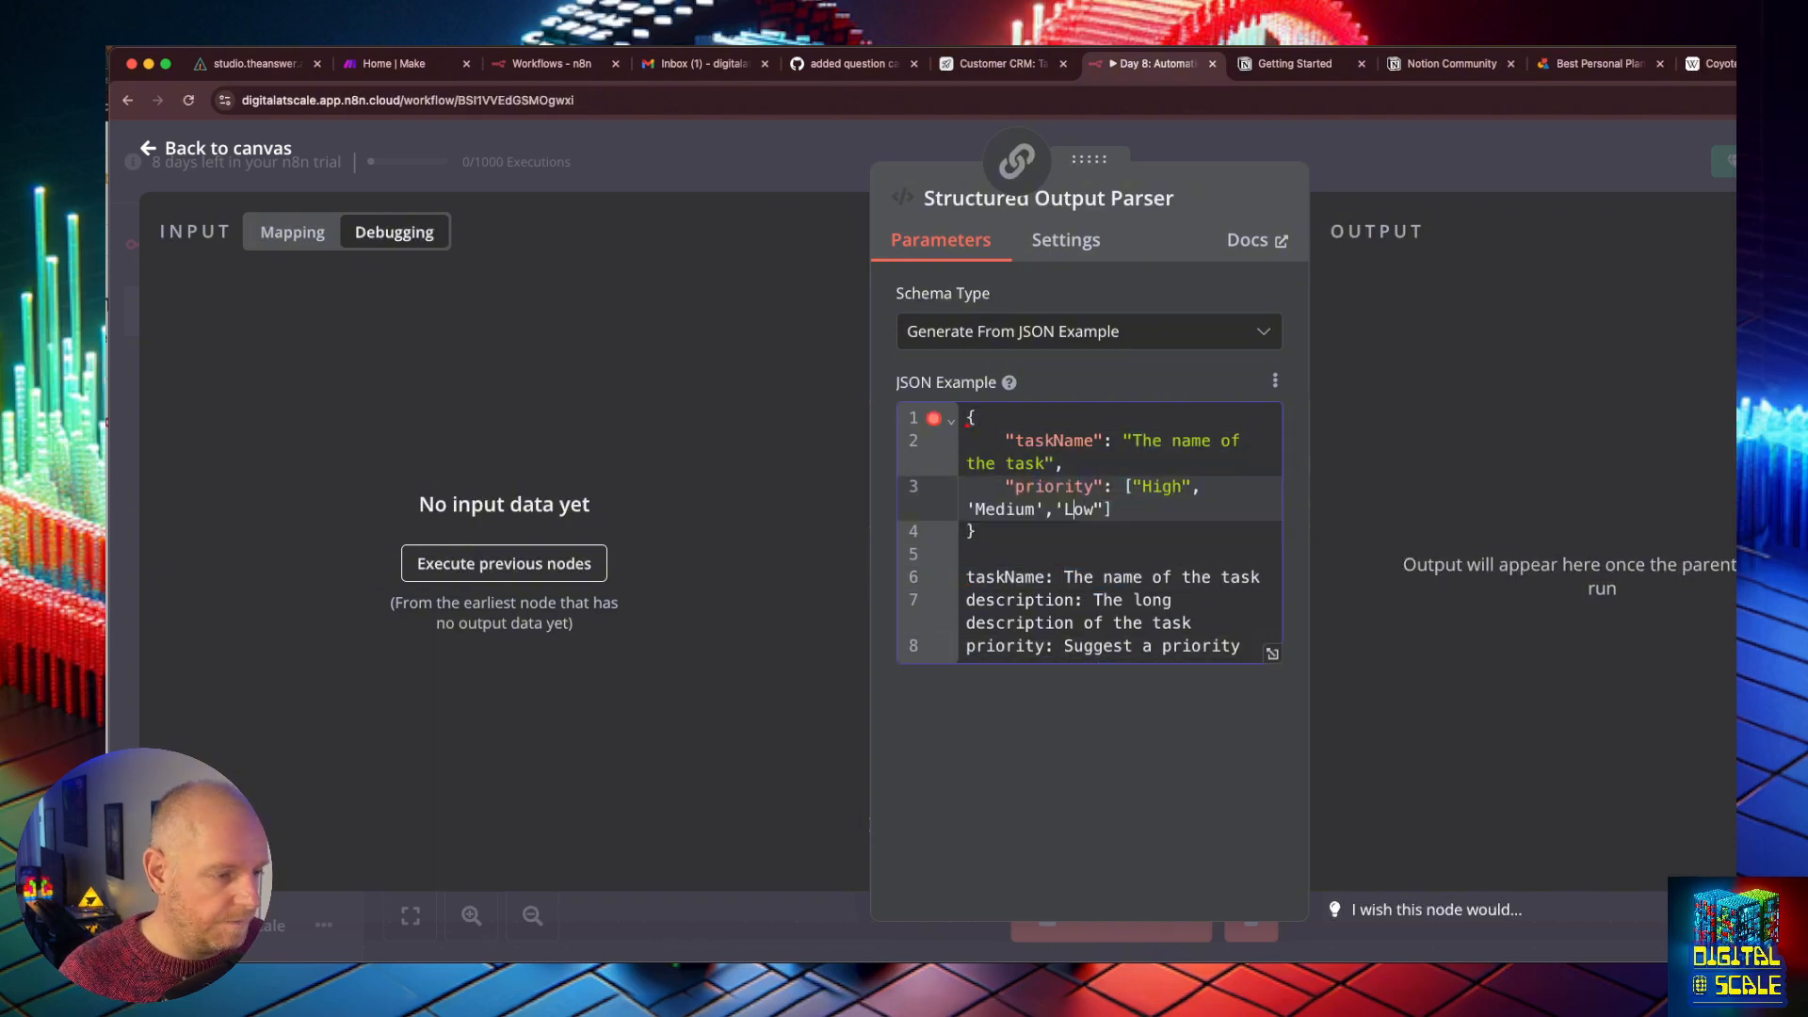
pyautogui.press('BackSpace')
pyautogui.write('"')
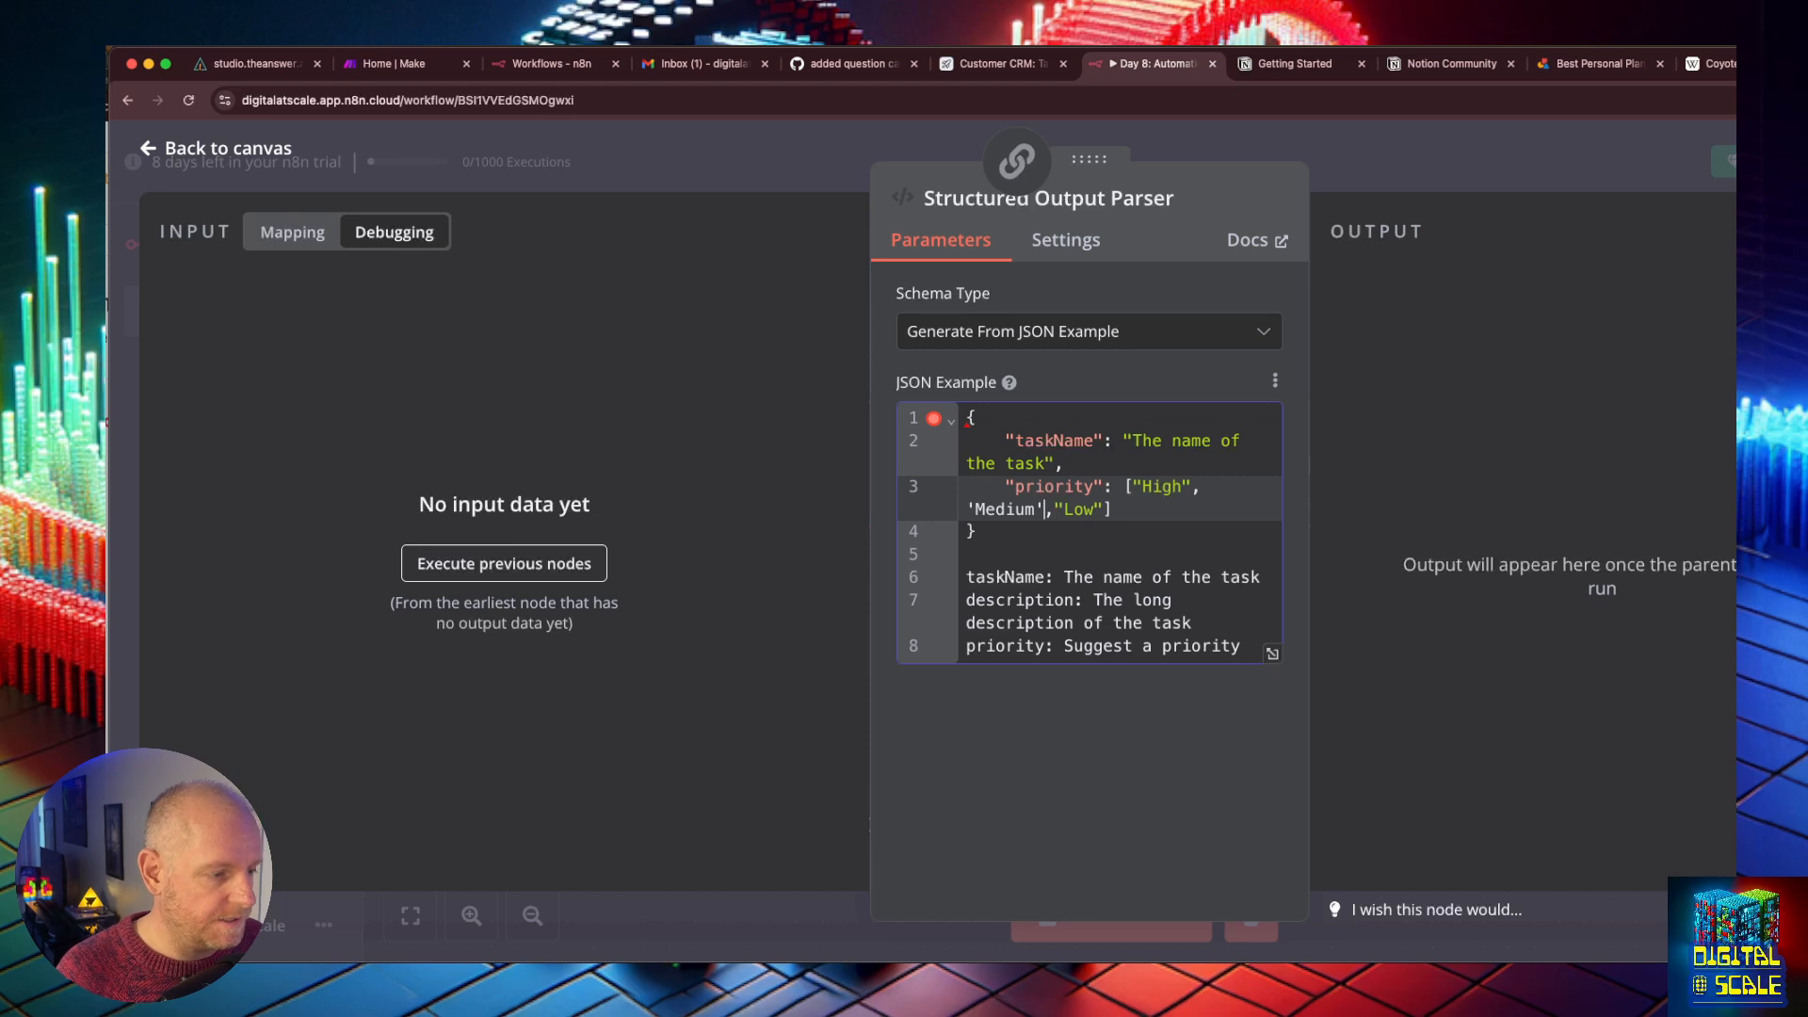
pyautogui.press('BackSpace')
pyautogui.write('"')
pyautogui.press('Left')
pyautogui.press('Left')
pyautogui.press('Left')
pyautogui.press('Left')
pyautogui.press('Left')
pyautogui.press('Left')
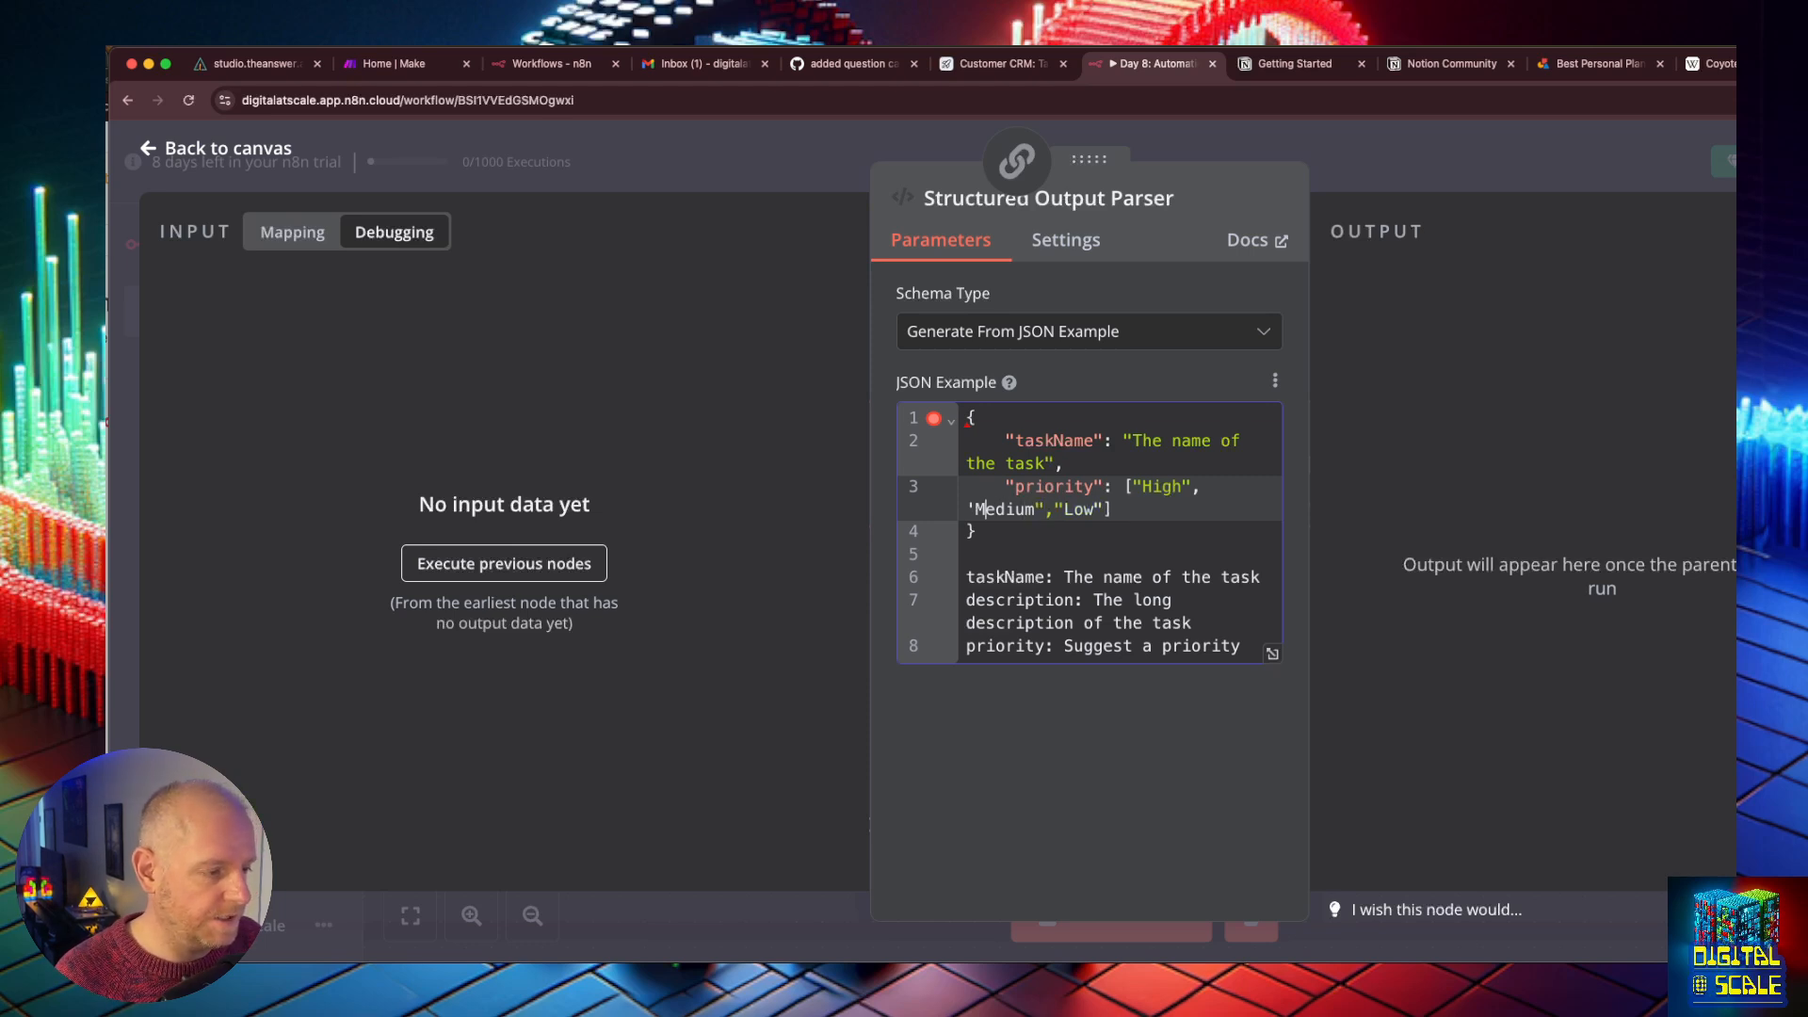
pyautogui.press('Left')
pyautogui.press('BackSpace')
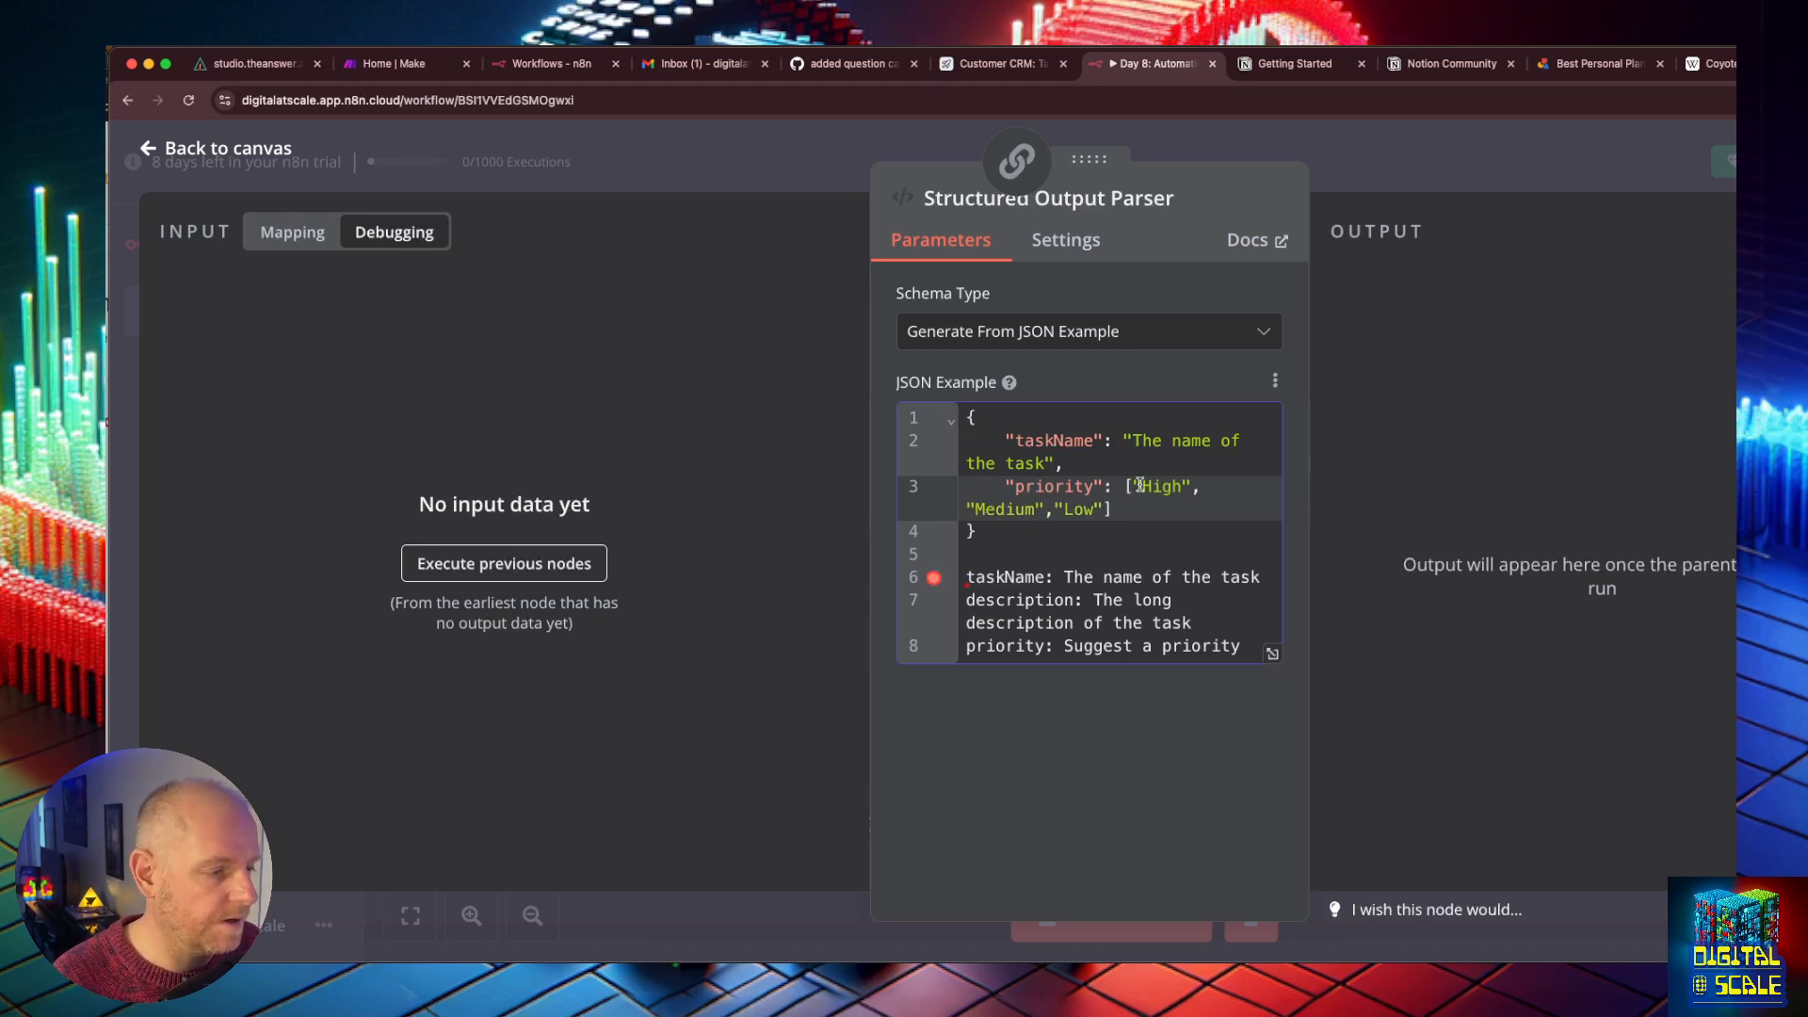
pyautogui.click(1138, 506)
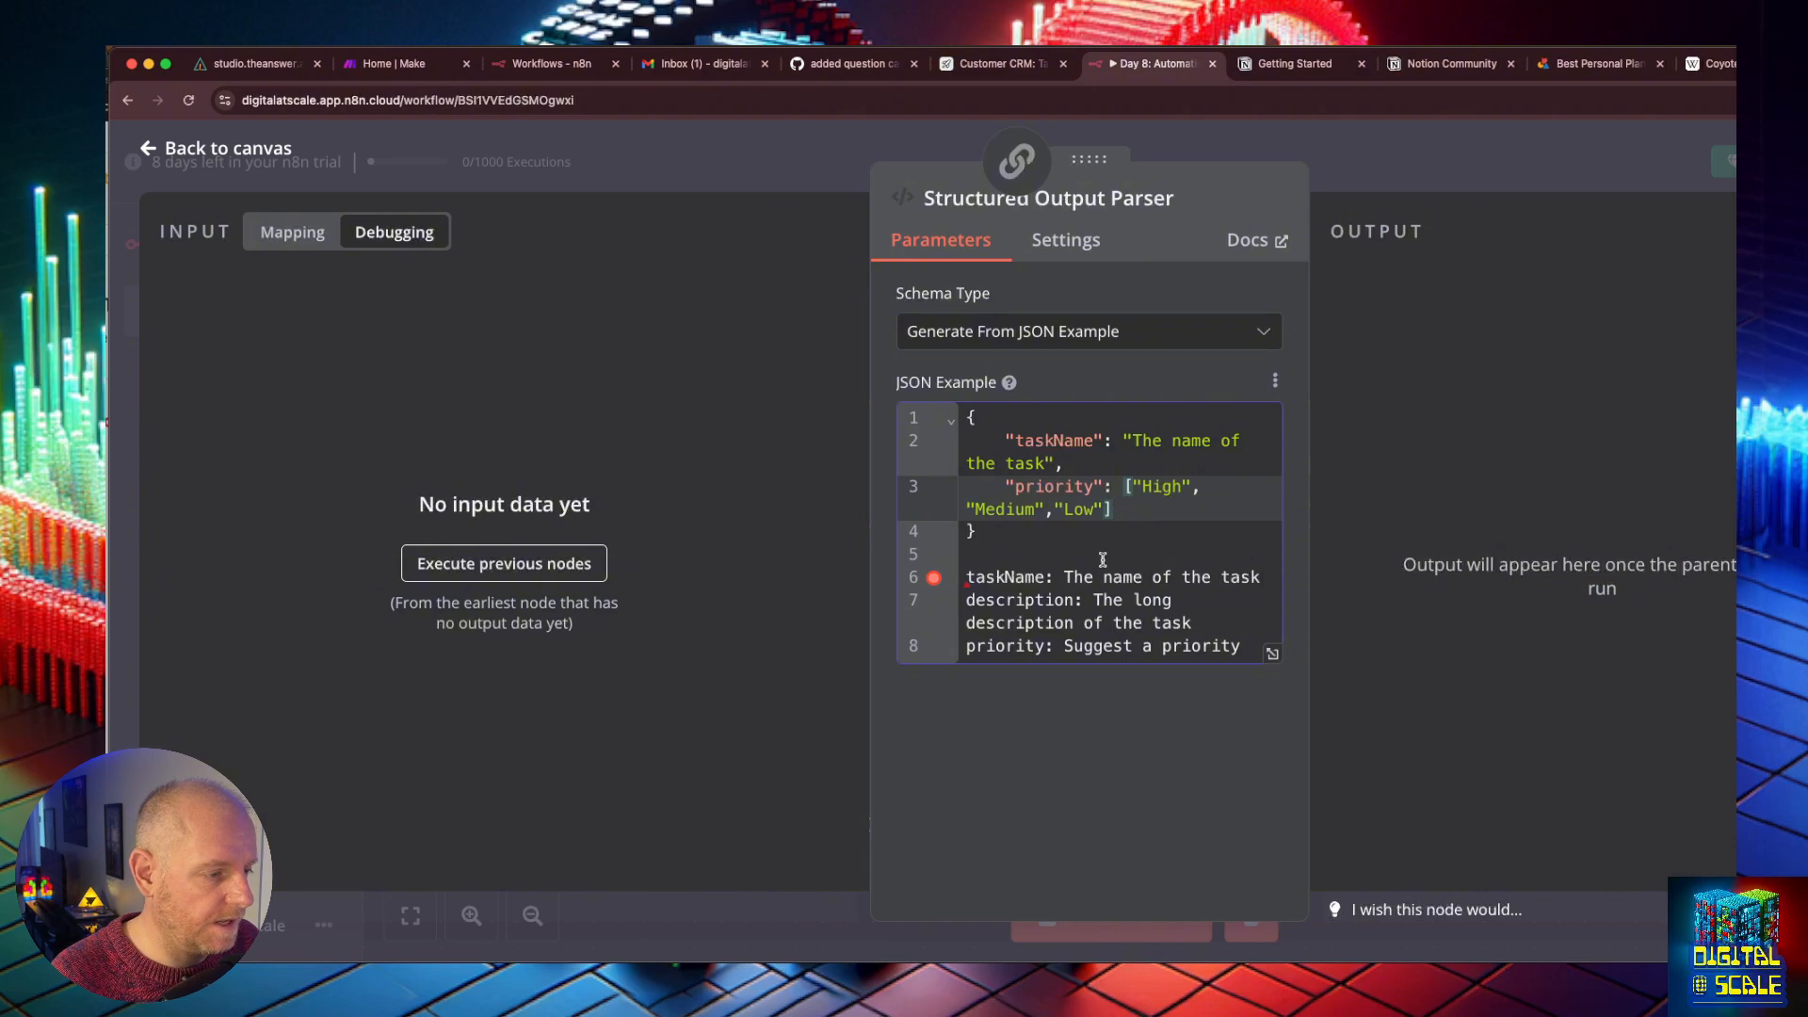
# Step: Add a "description" entry valued "The long description of the task" above priority, remove the leftover lines below the brace, and return to the canvas
pyautogui.click(1086, 580)
pyautogui.doubleClick(976, 606)
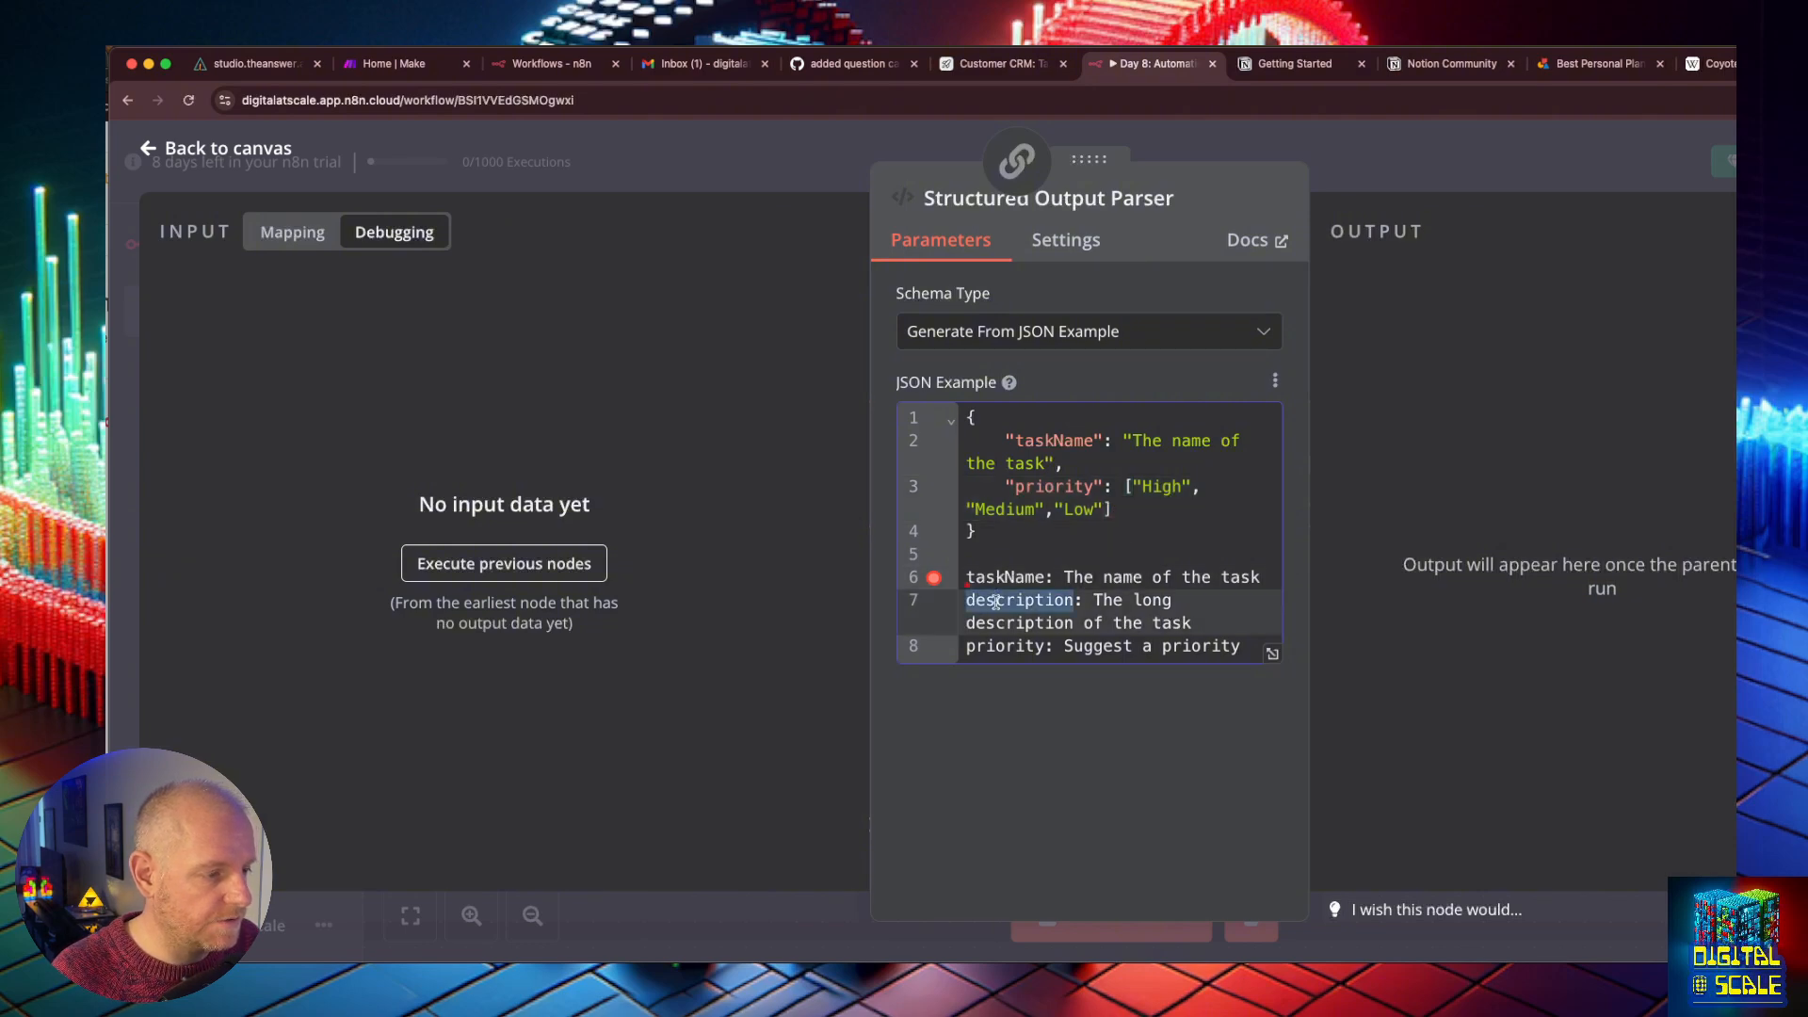
pyautogui.click(1120, 459)
pyautogui.press('Return')
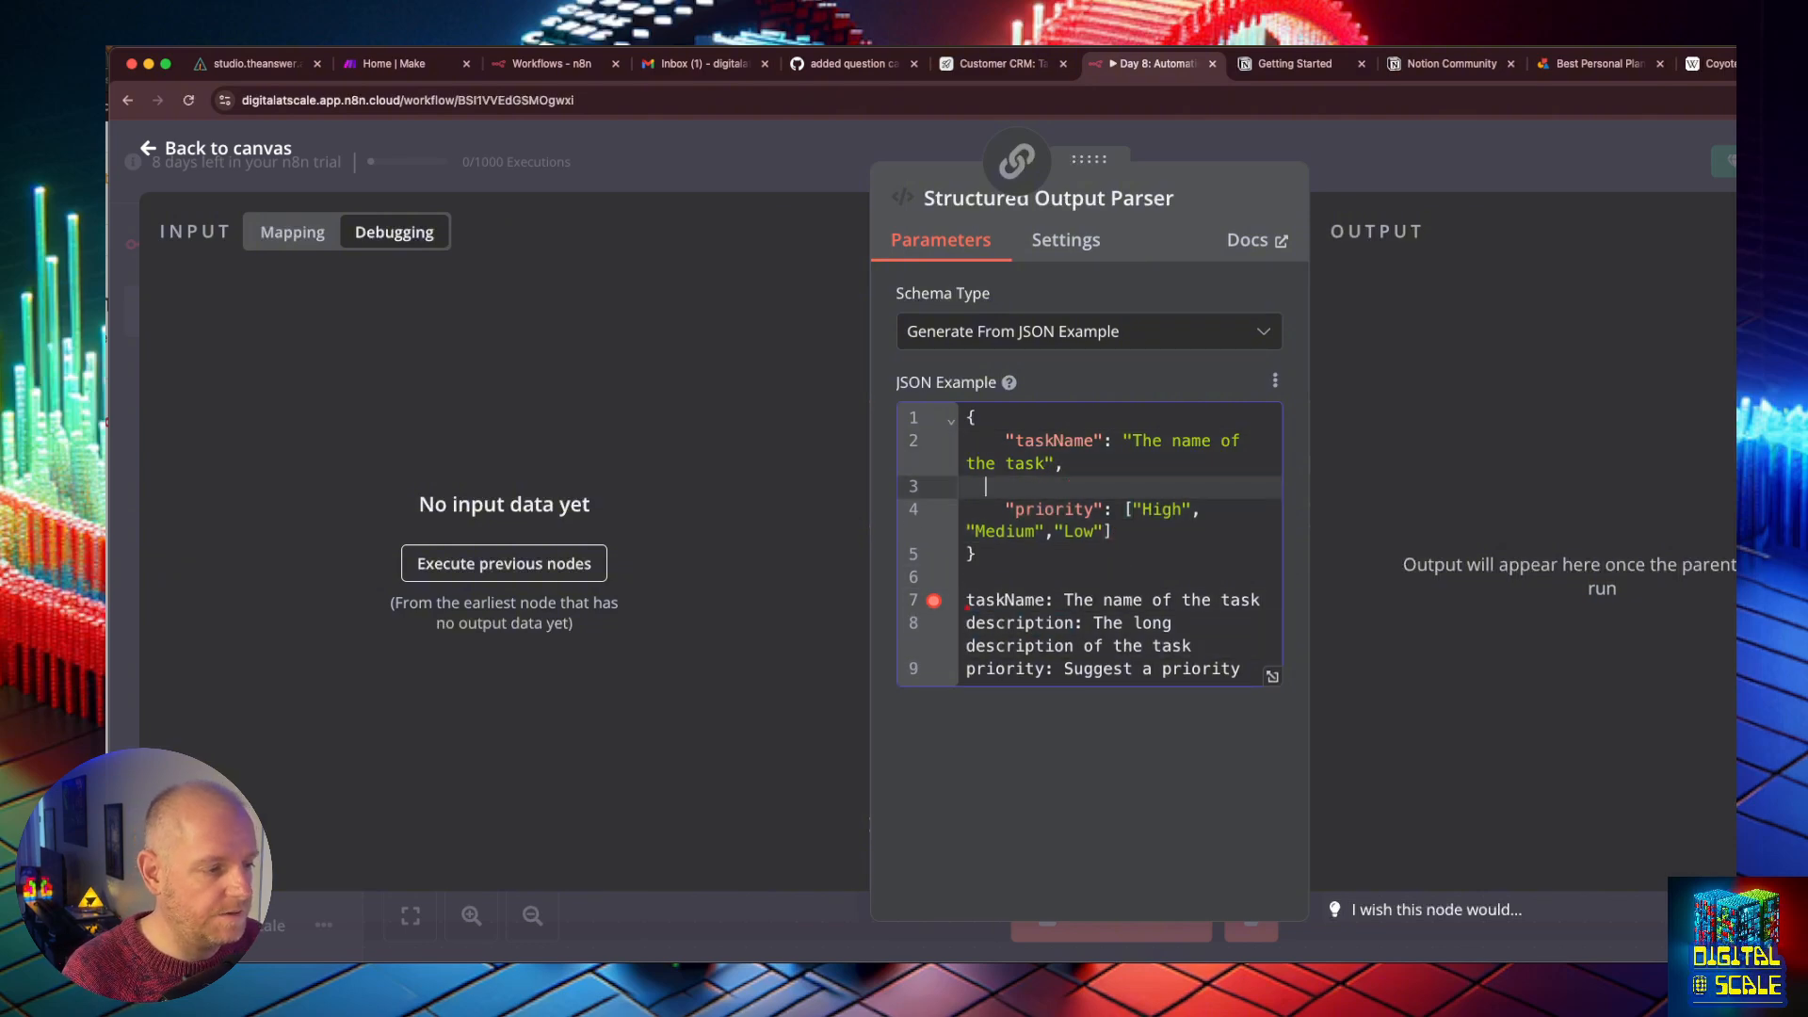
pyautogui.write('"description": "",')
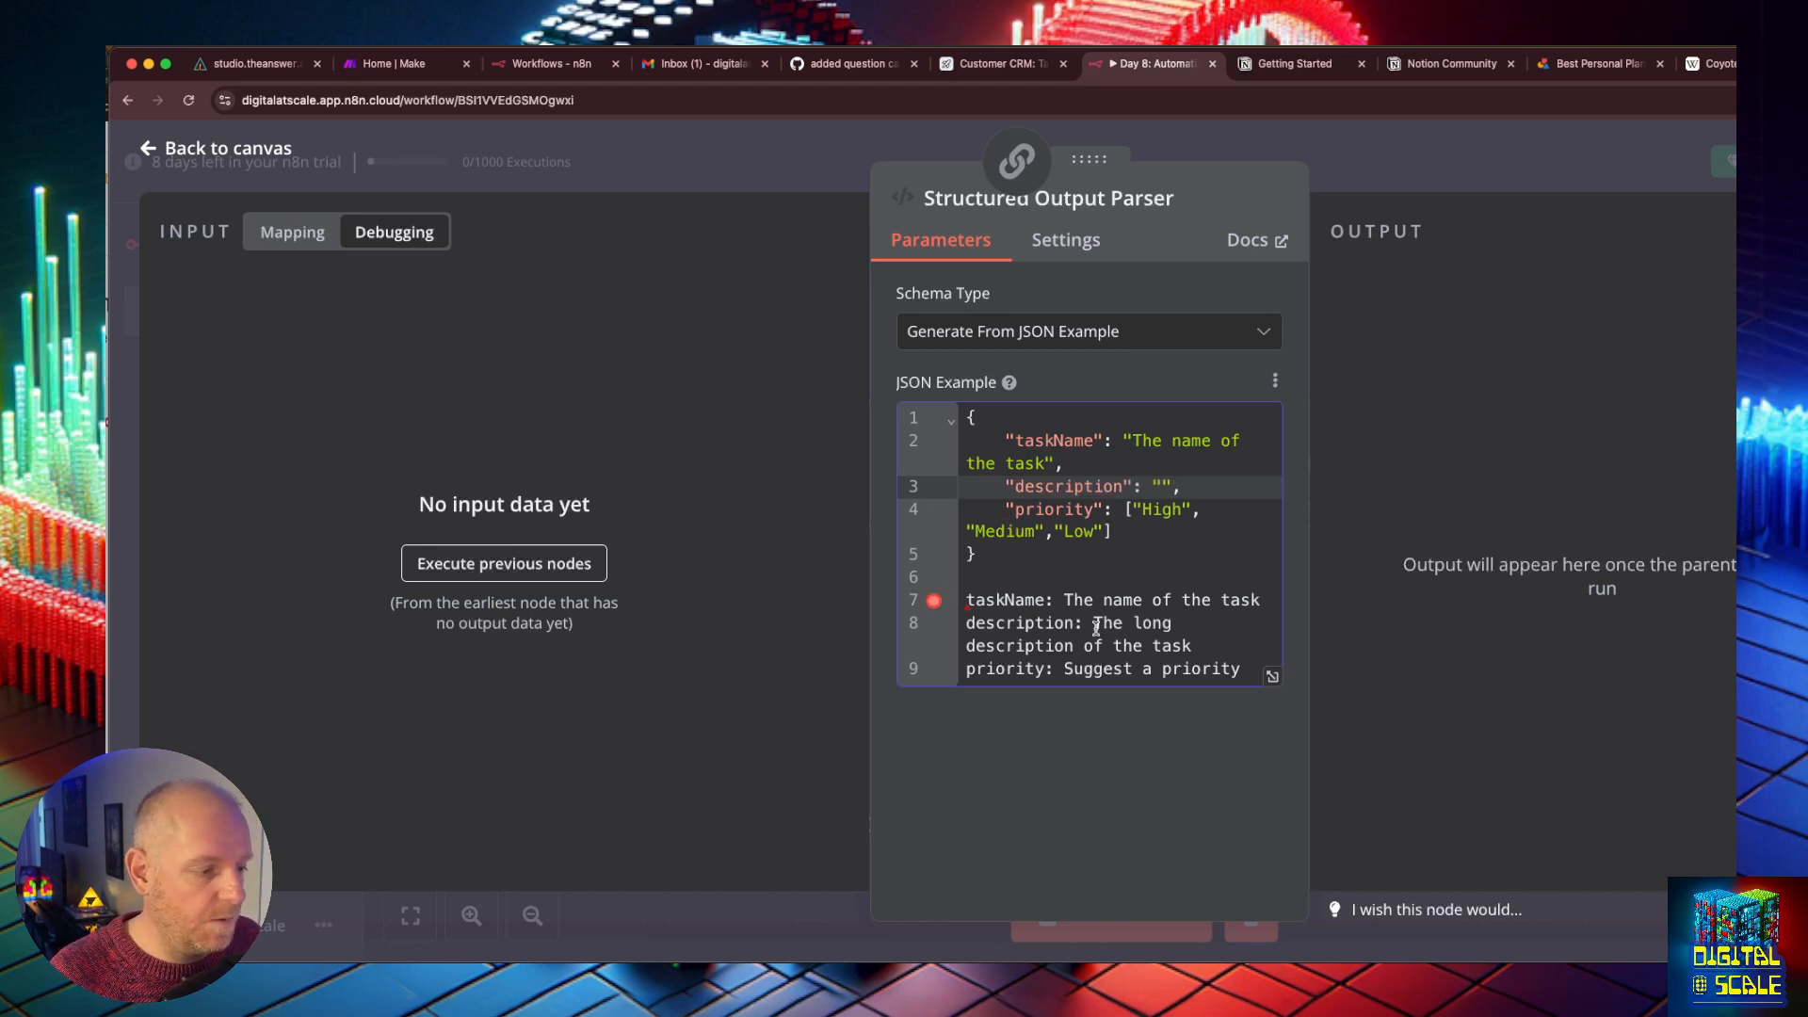
pyautogui.moveTo(1093, 622); pyautogui.dragTo(1191, 646)
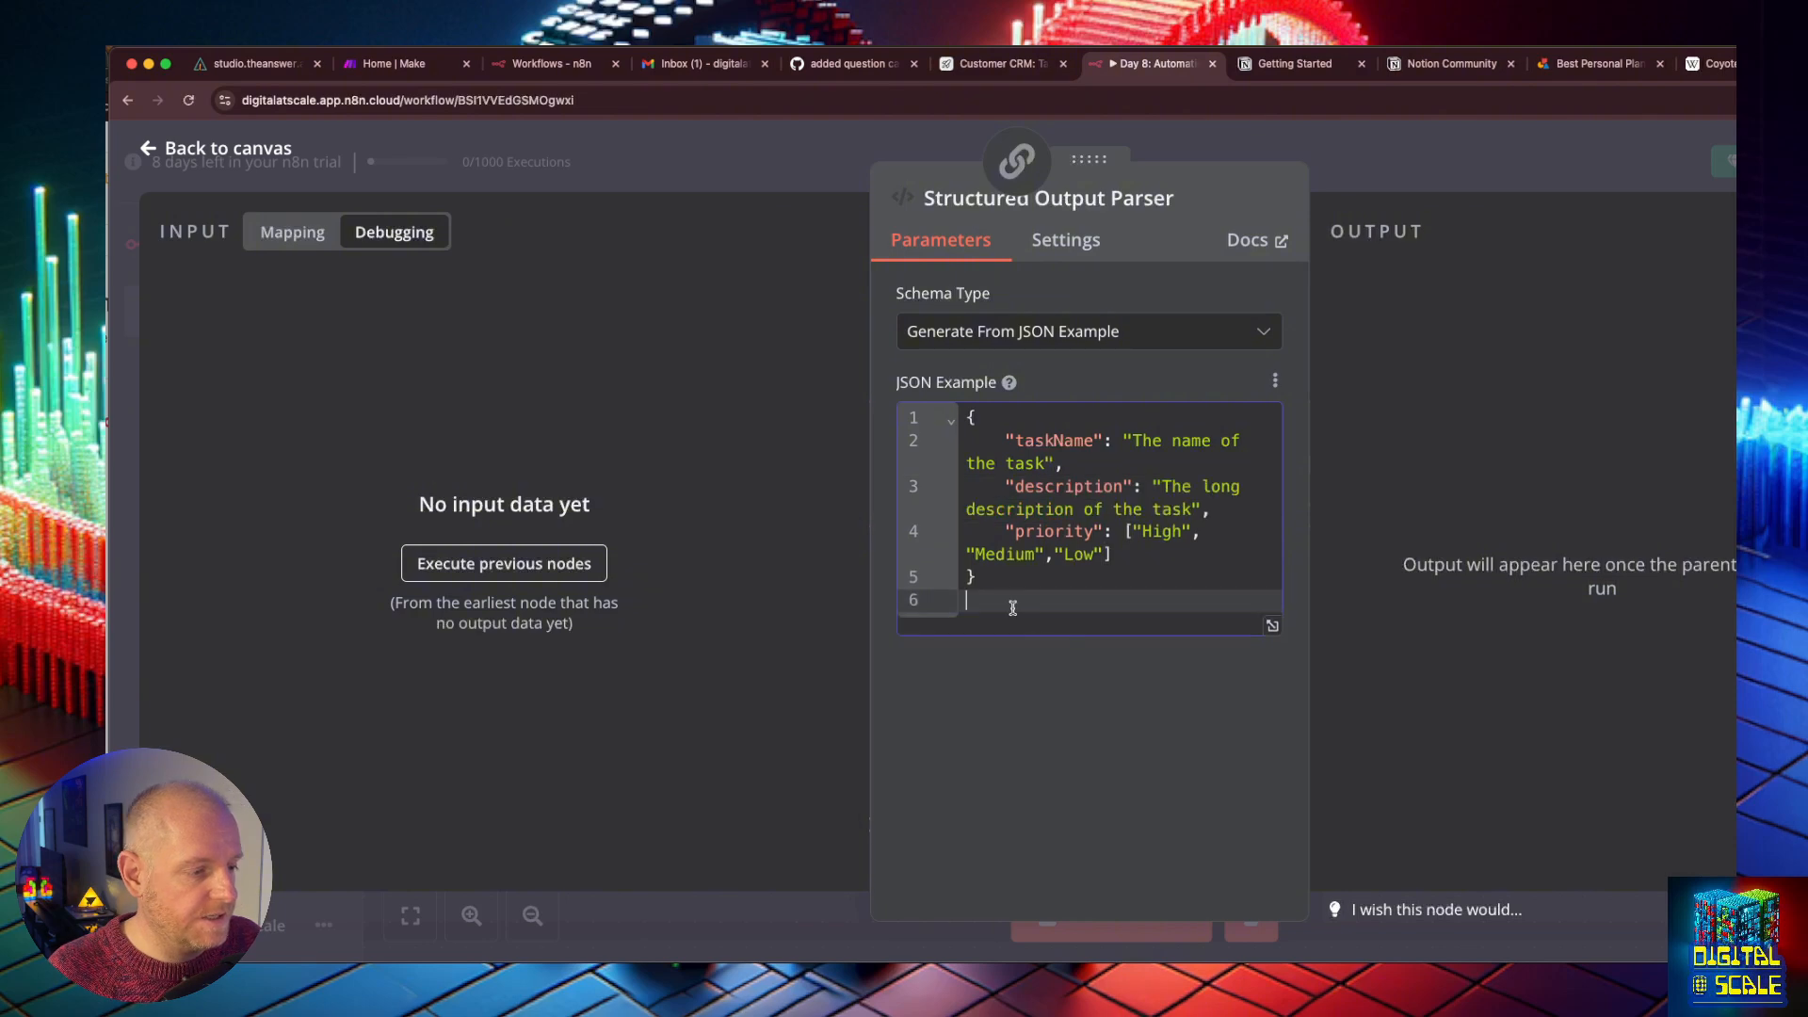
pyautogui.press('BackSpace')
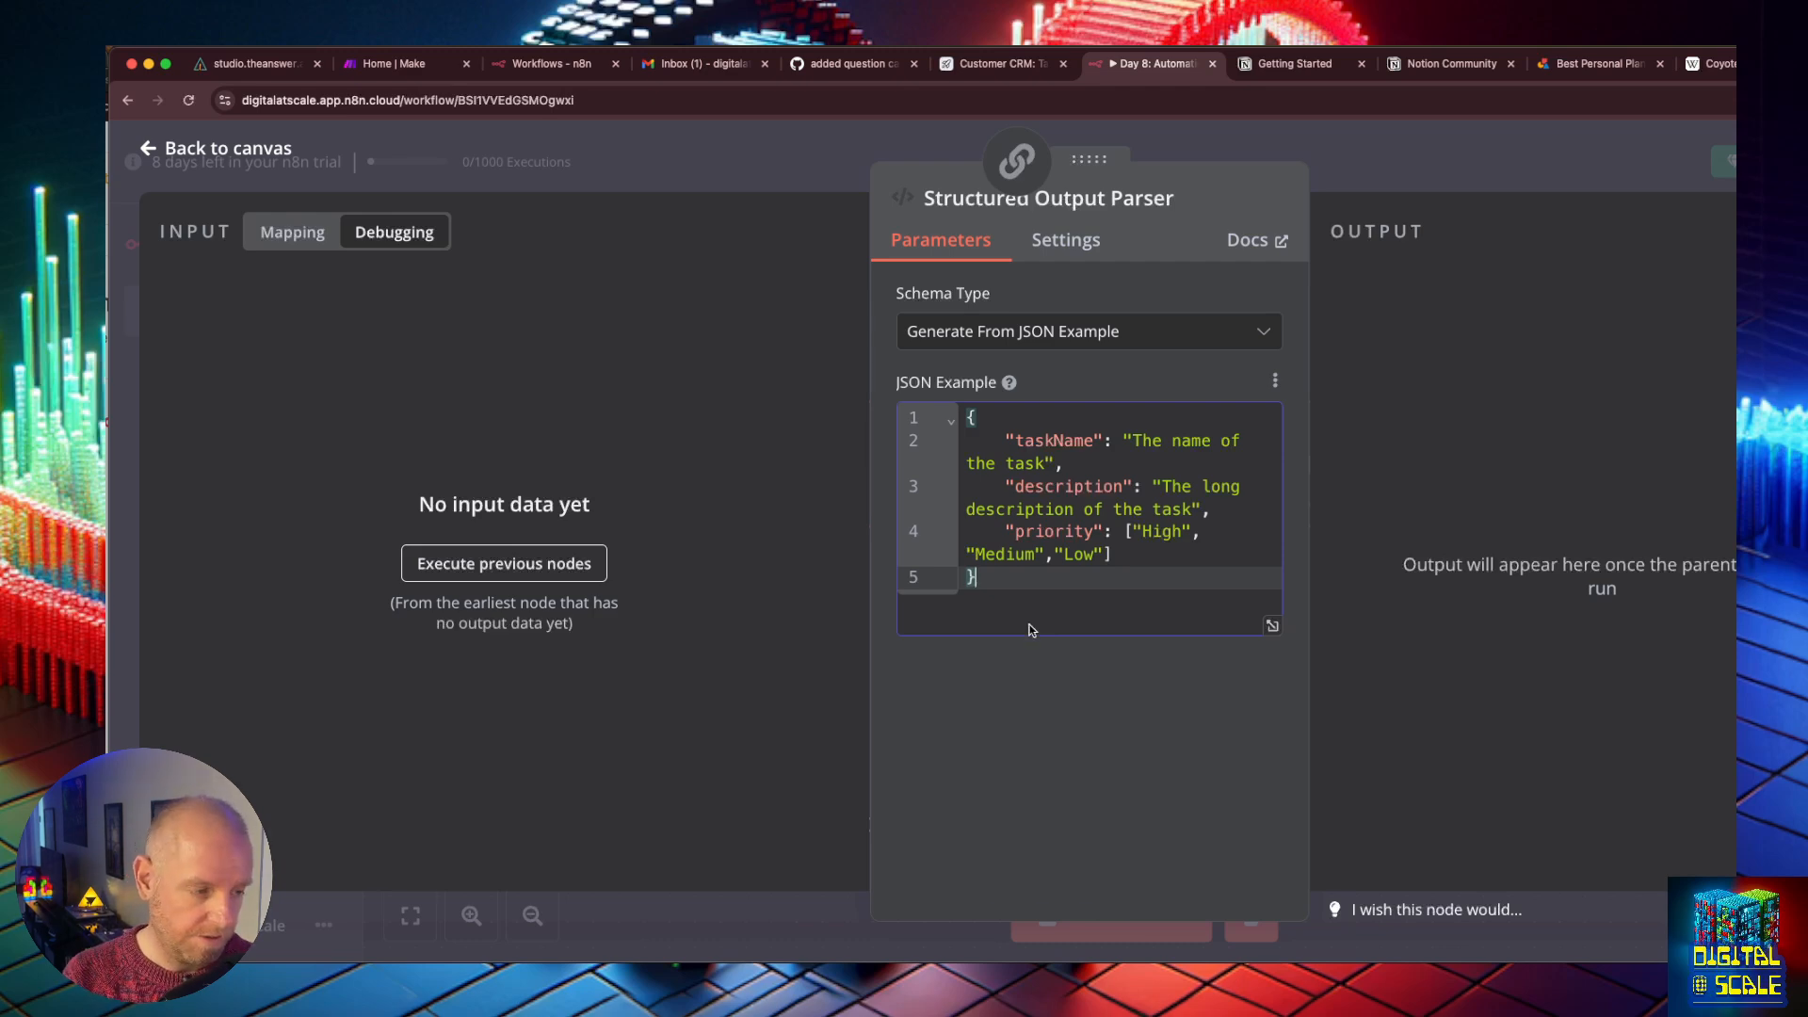
pyautogui.click(229, 151)
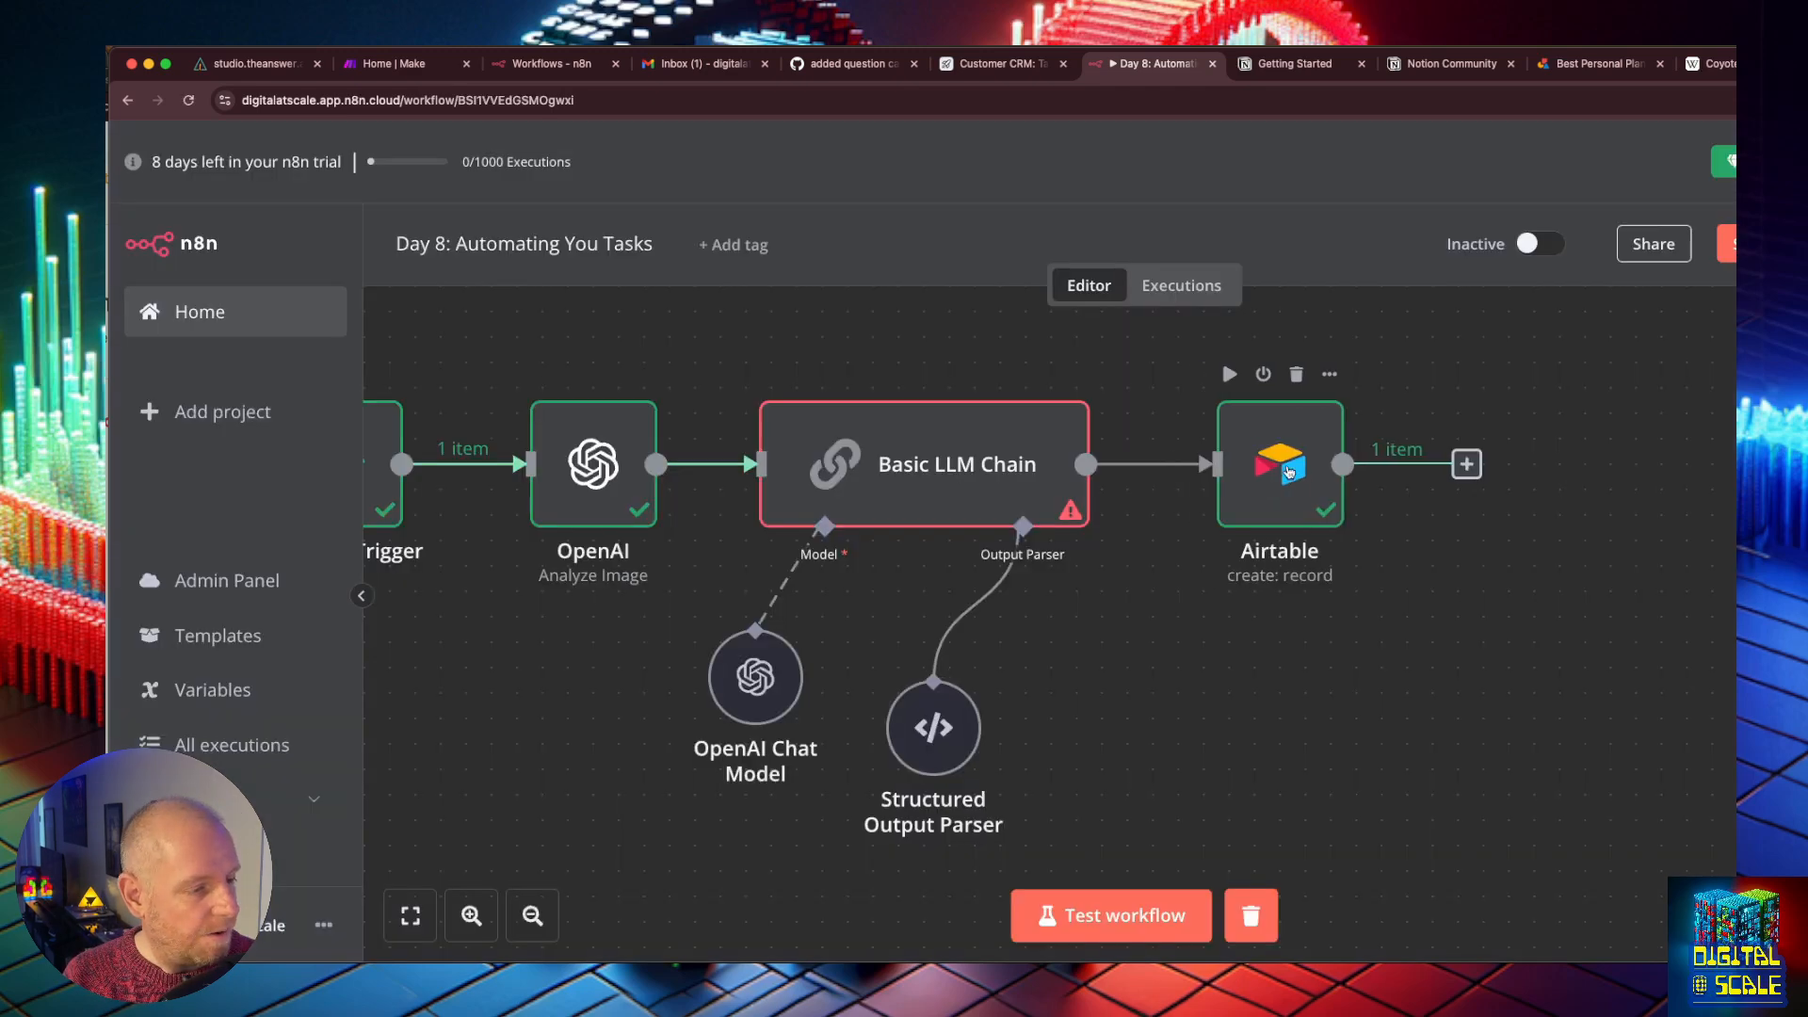
# Step: Insert the OpenAI content field between <analysis> and </analysis> tags above the taskName line in the Basic LLM Chain's prompt
pyautogui.moveTo(1079, 531); pyautogui.dragTo(1104, 531)
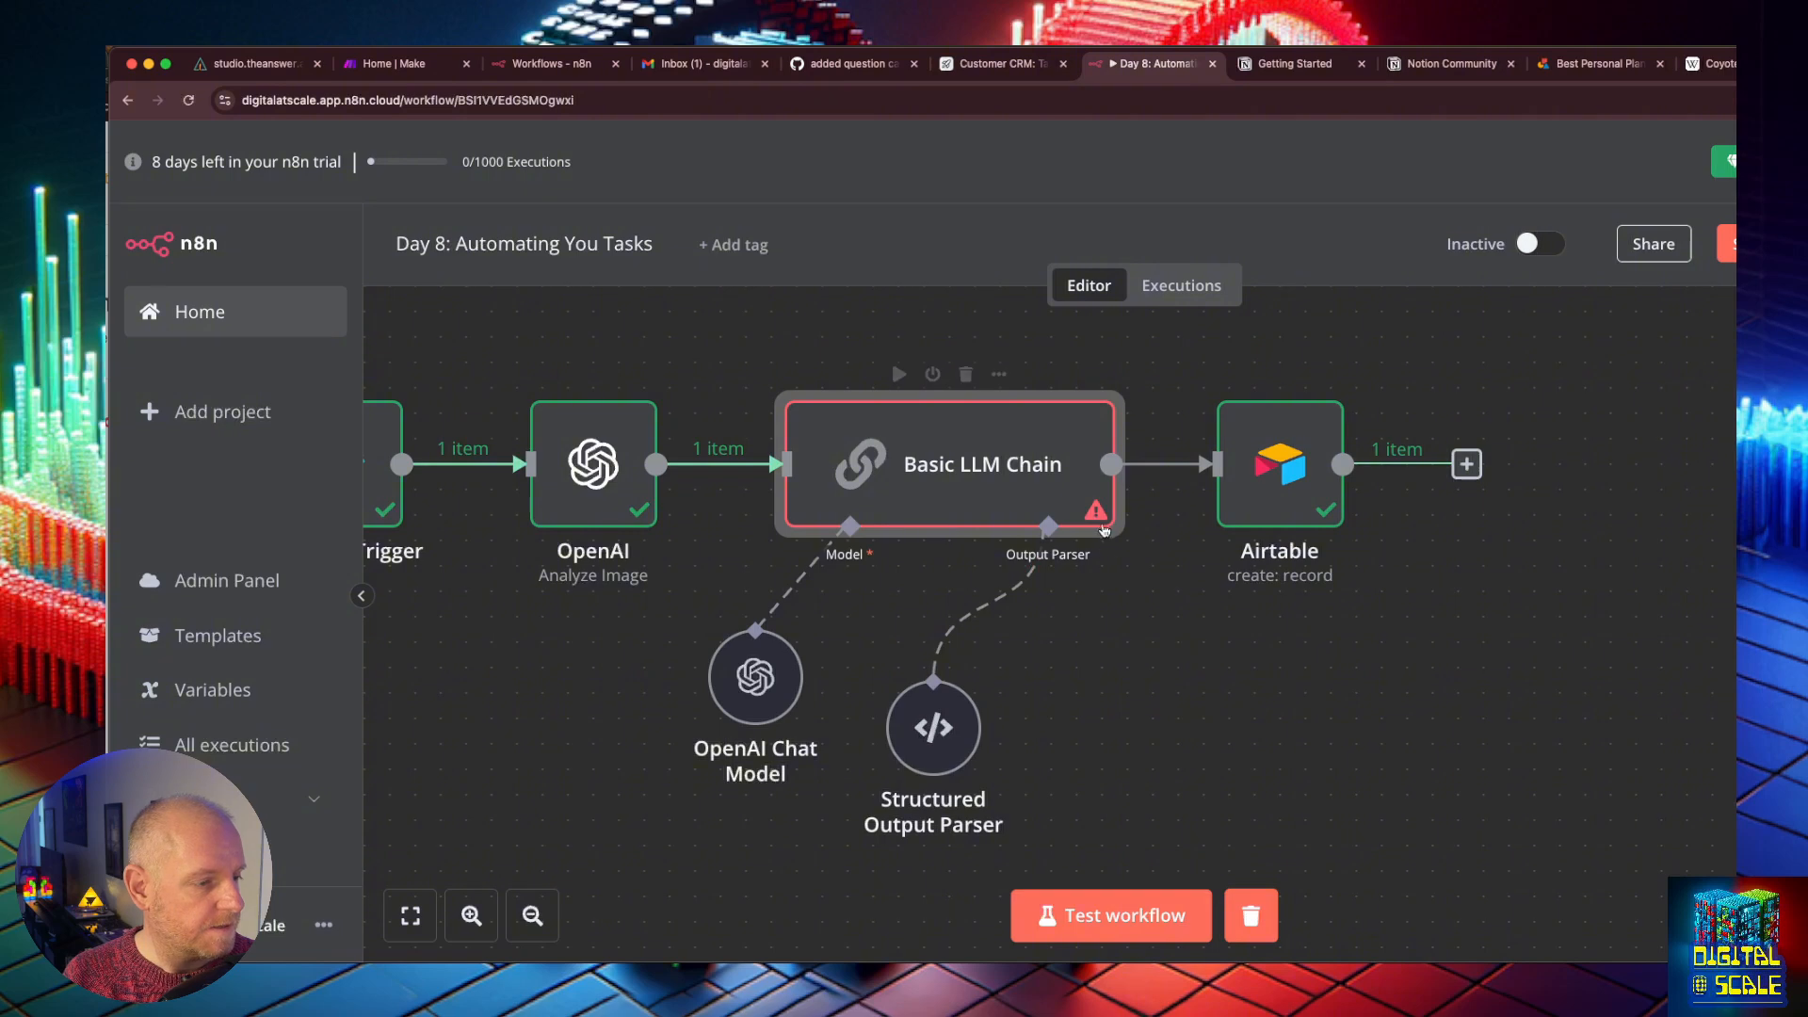
pyautogui.moveTo(1095, 521)
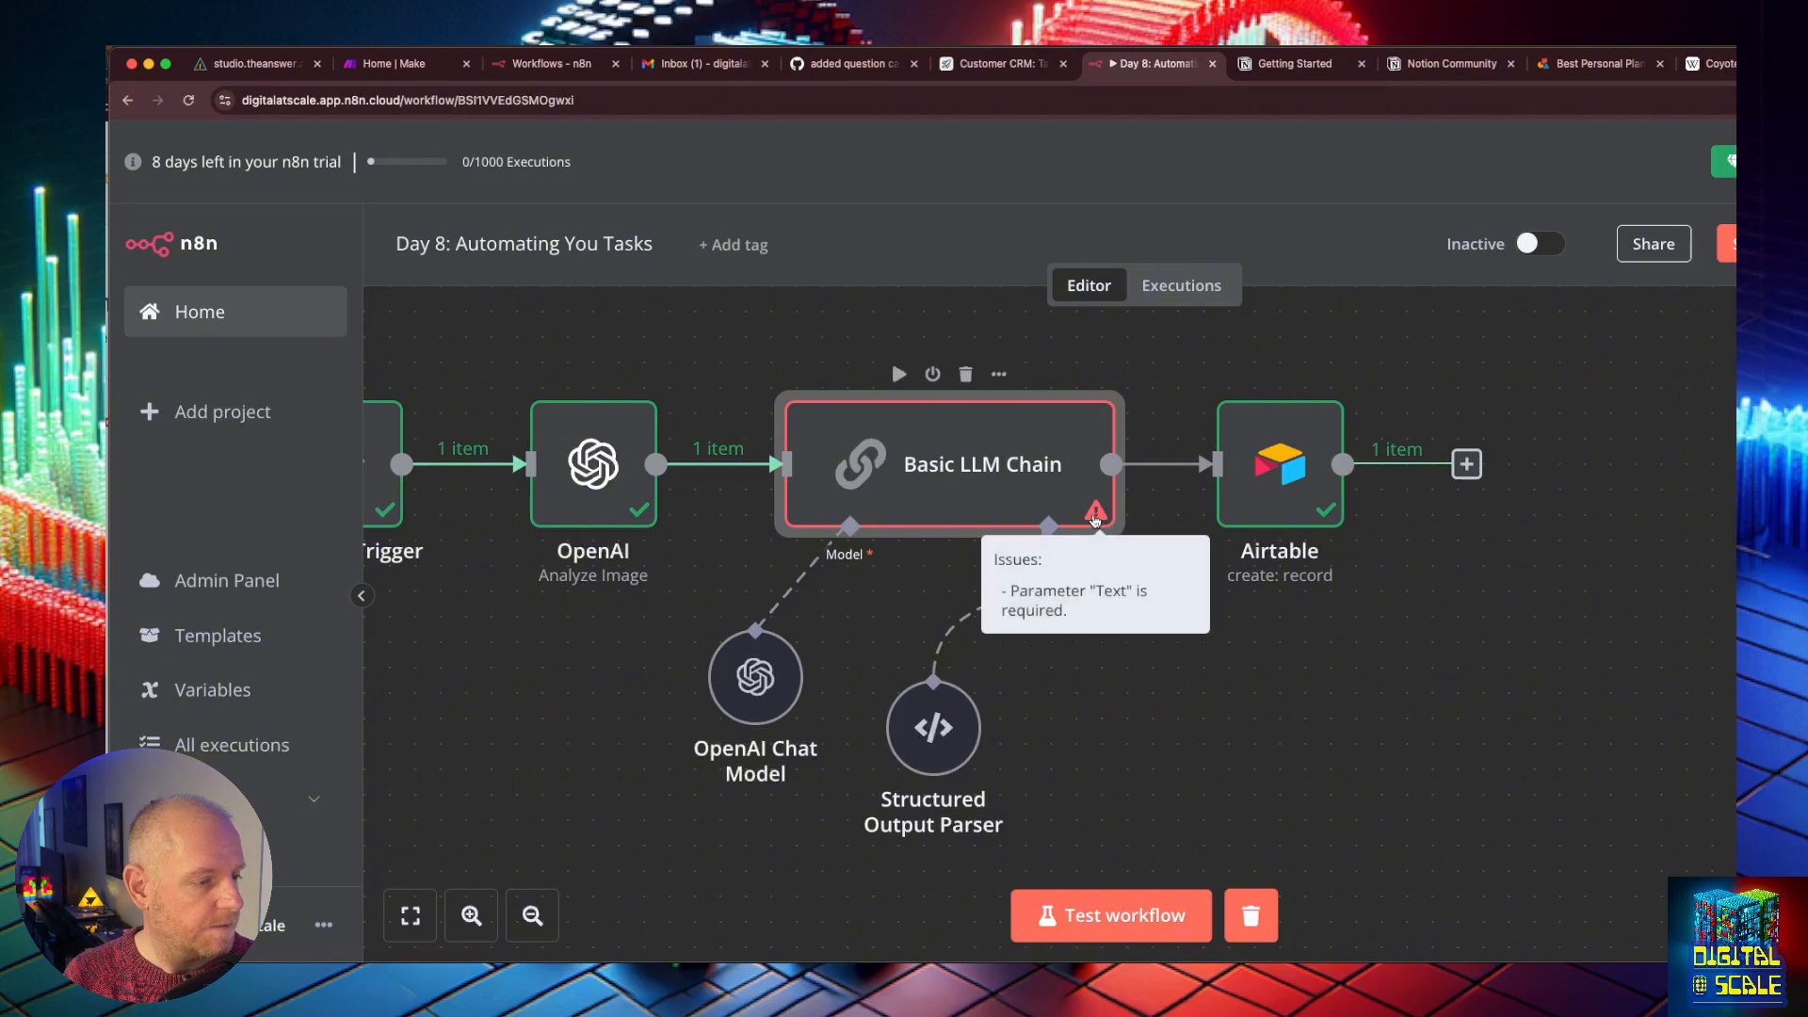
pyautogui.doubleClick(1018, 507)
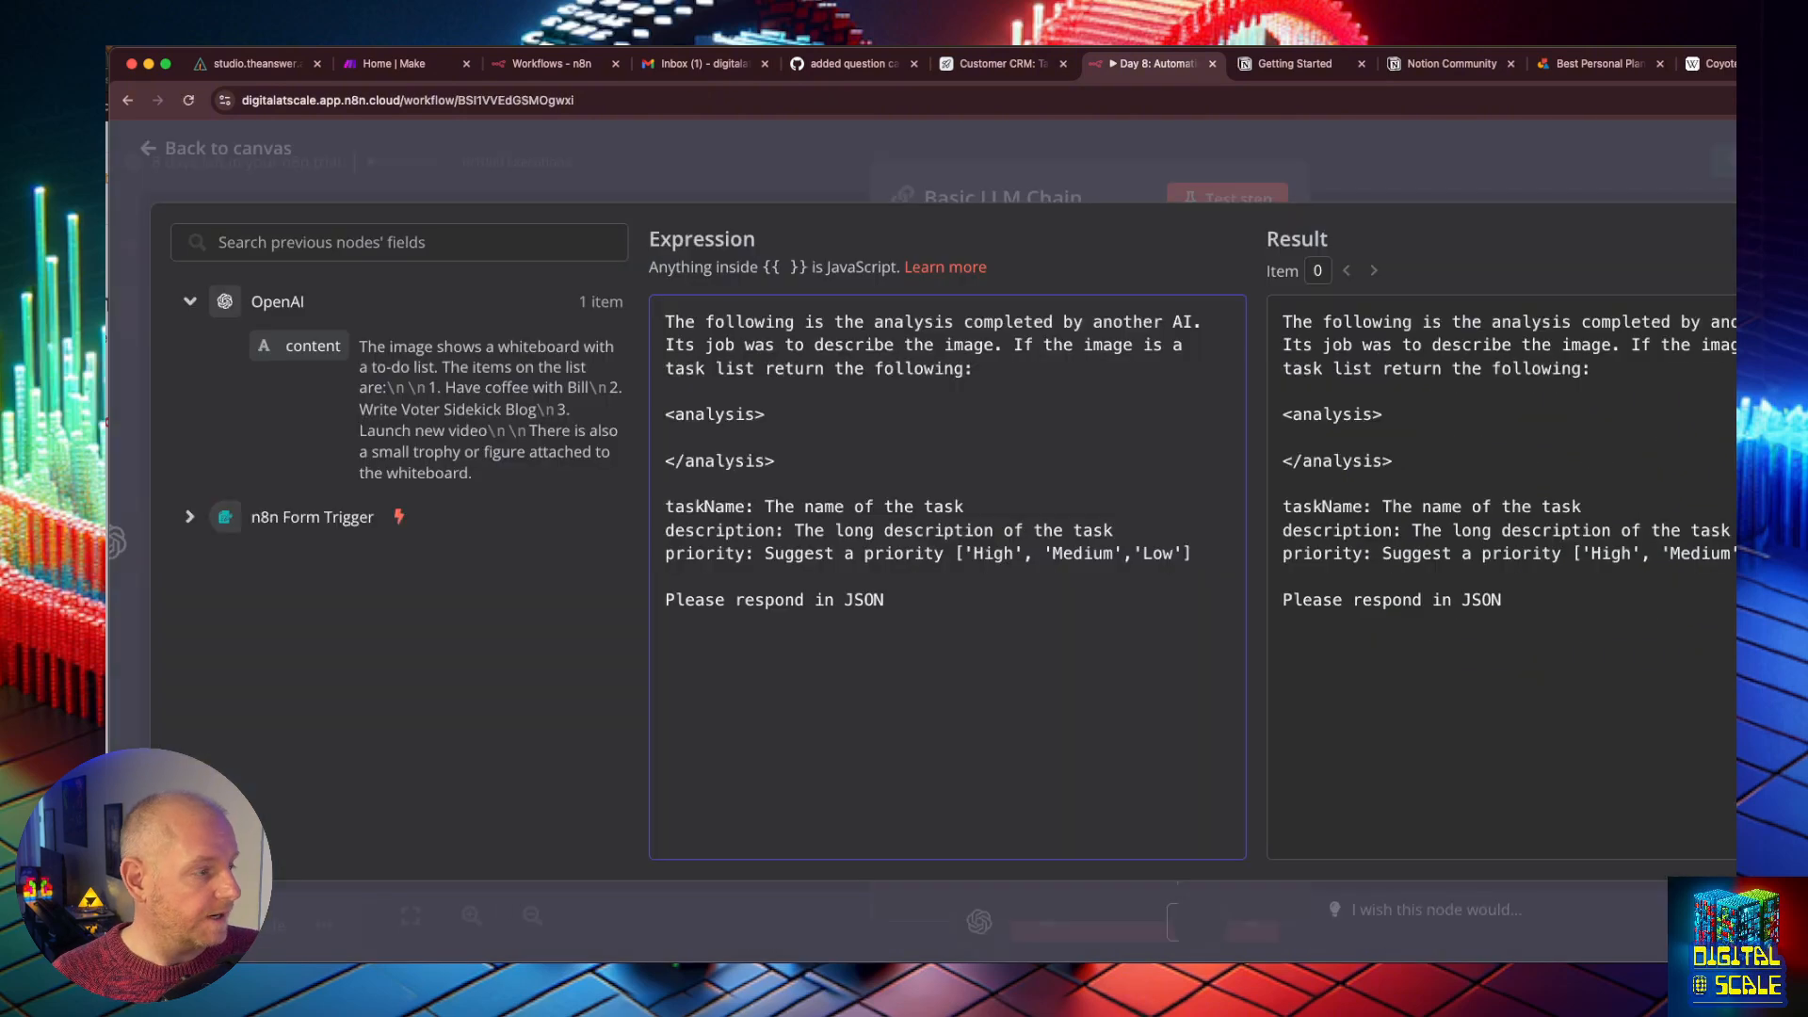
pyautogui.moveTo(287, 346); pyautogui.dragTo(692, 439)
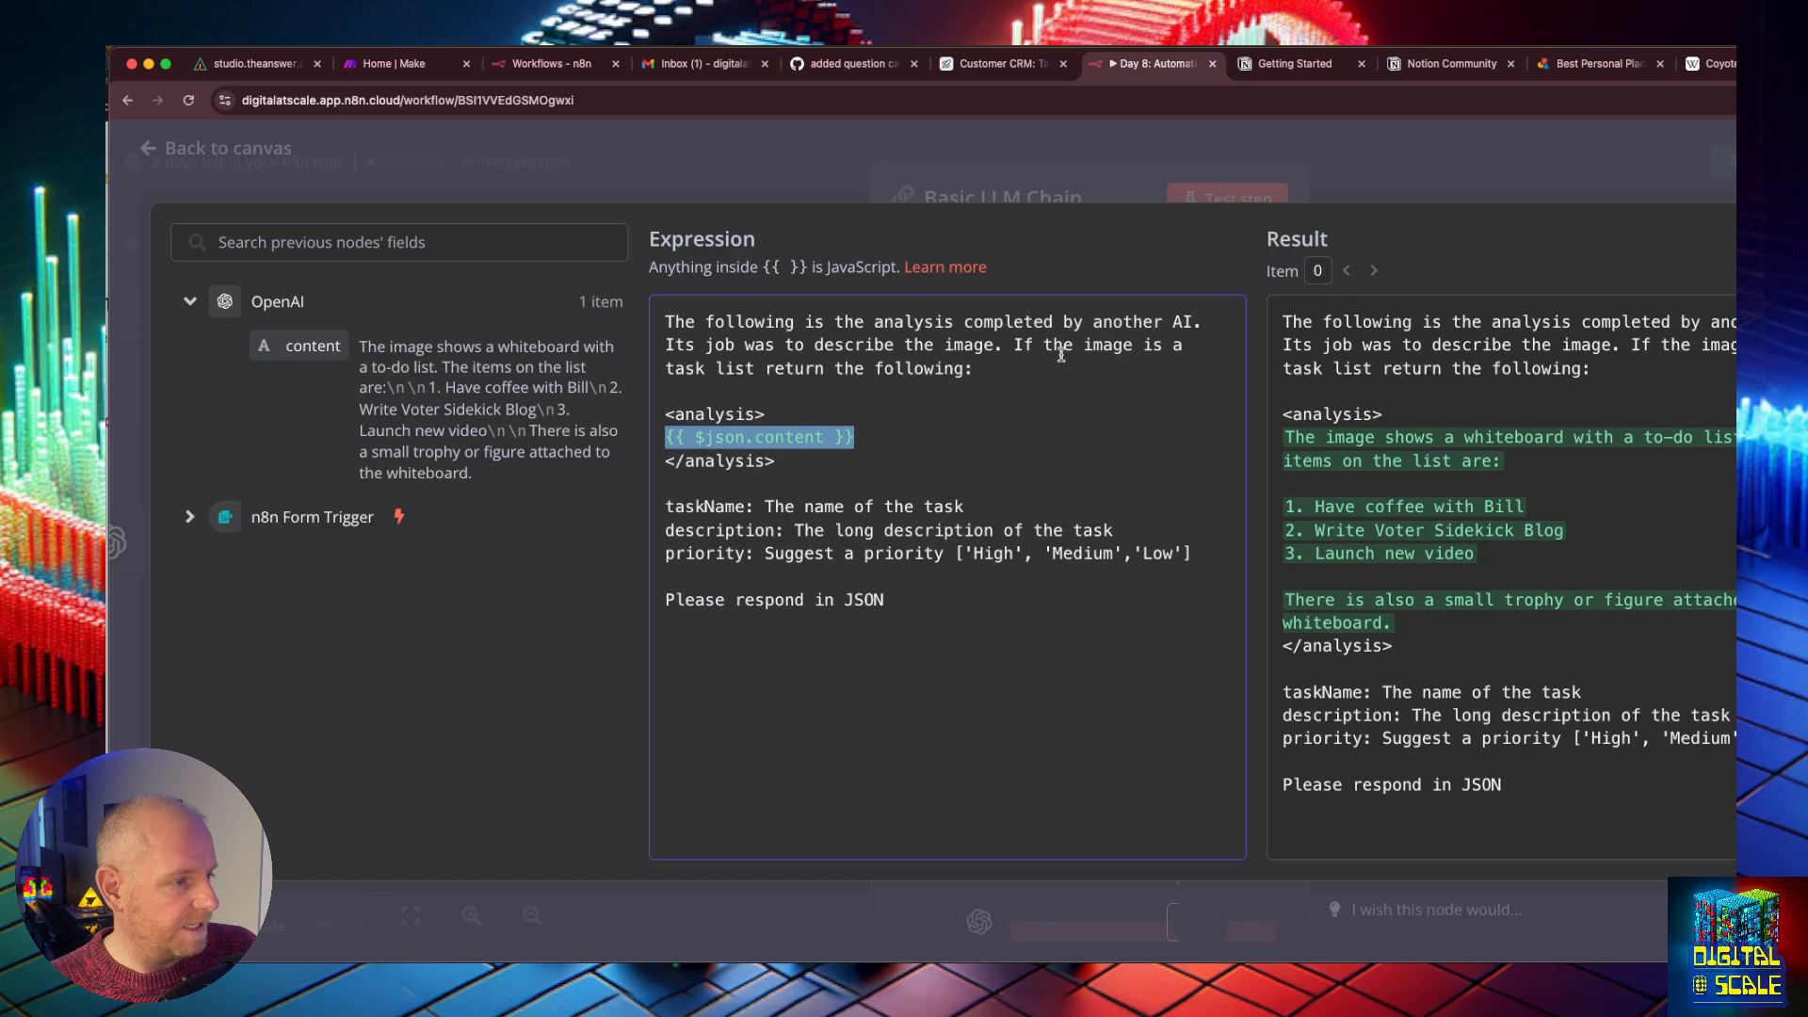
# Step: Remove the taskName, description and priority lines from the Basic LLM Chain's prompt and return to the canvas
pyautogui.click(156, 181)
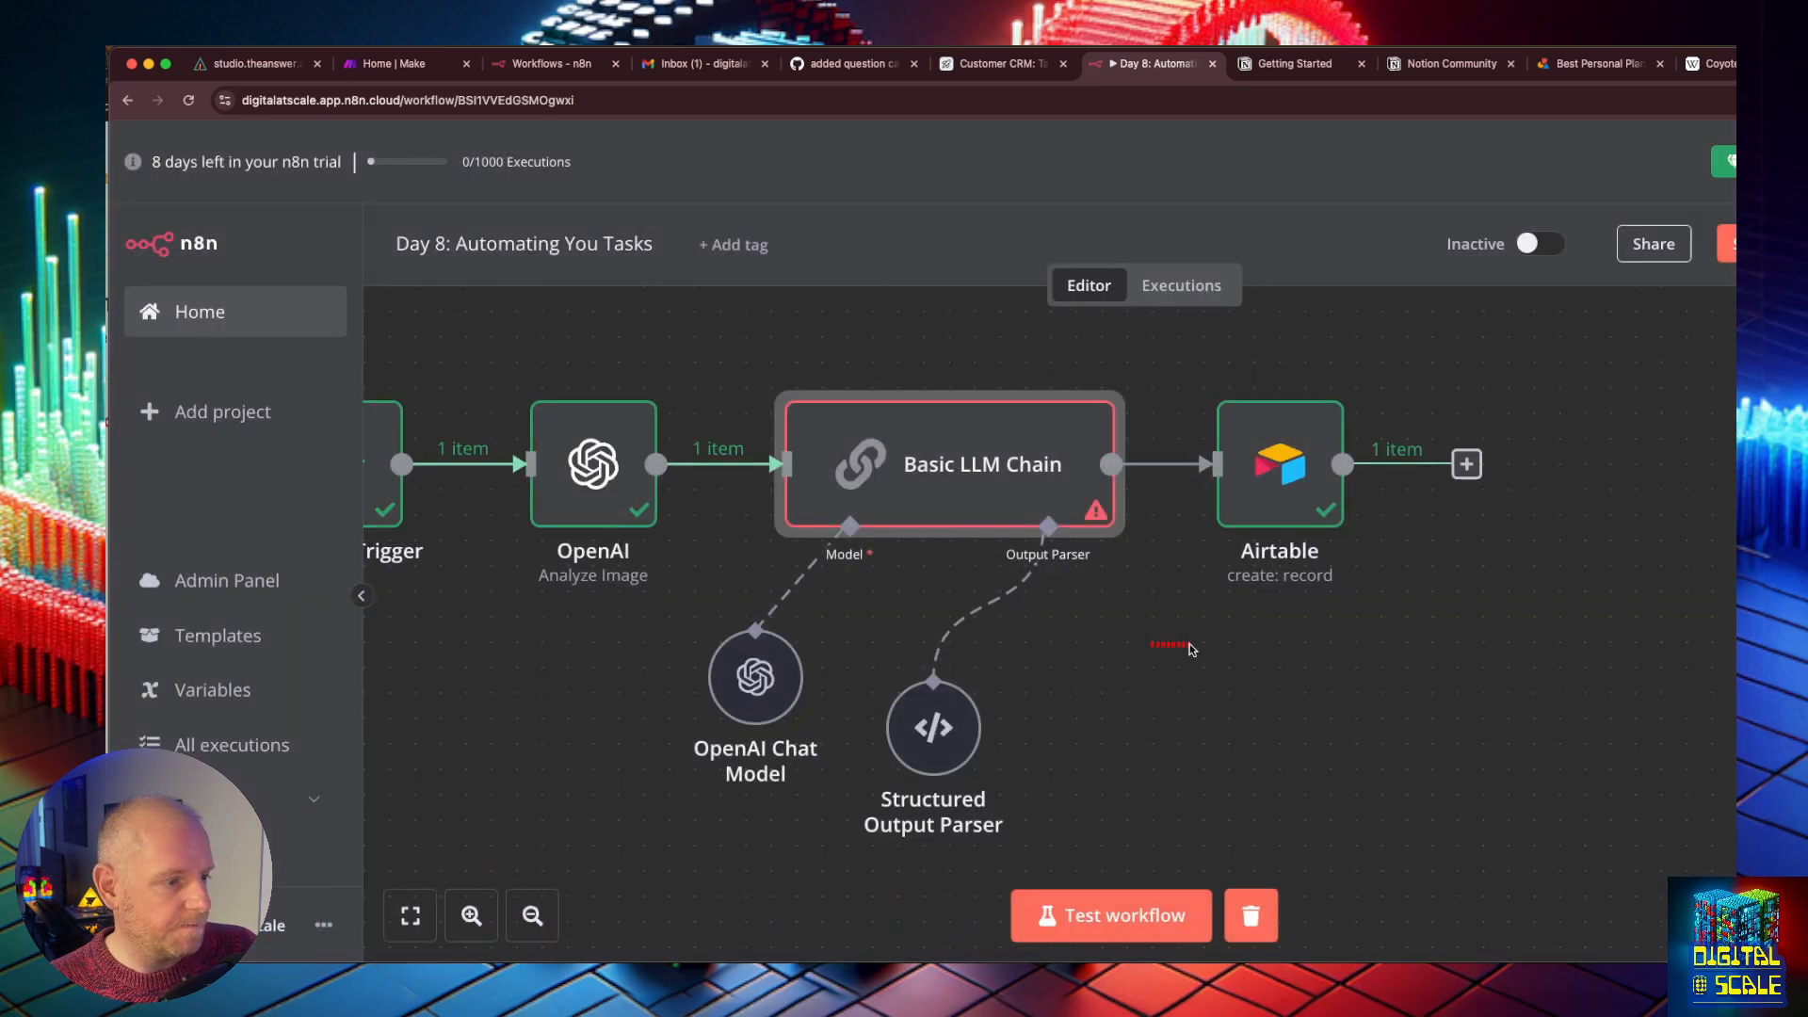
pyautogui.doubleClick(960, 407)
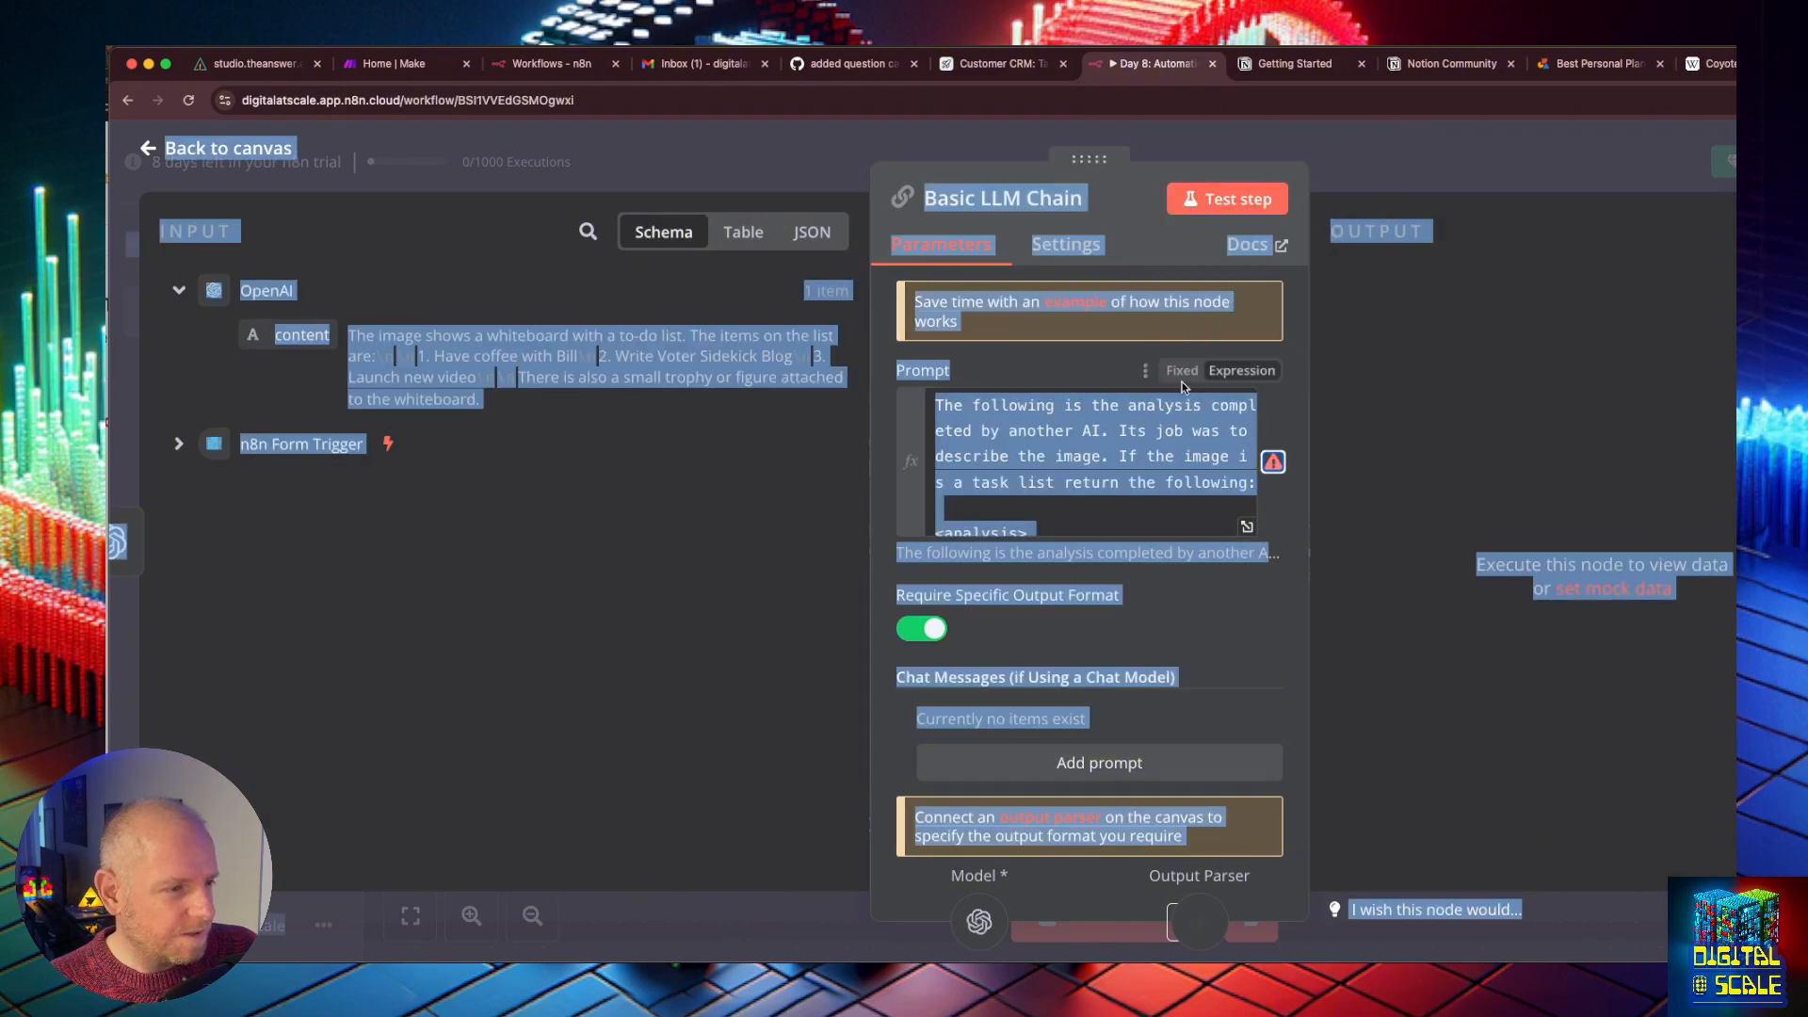
pyautogui.click(1245, 528)
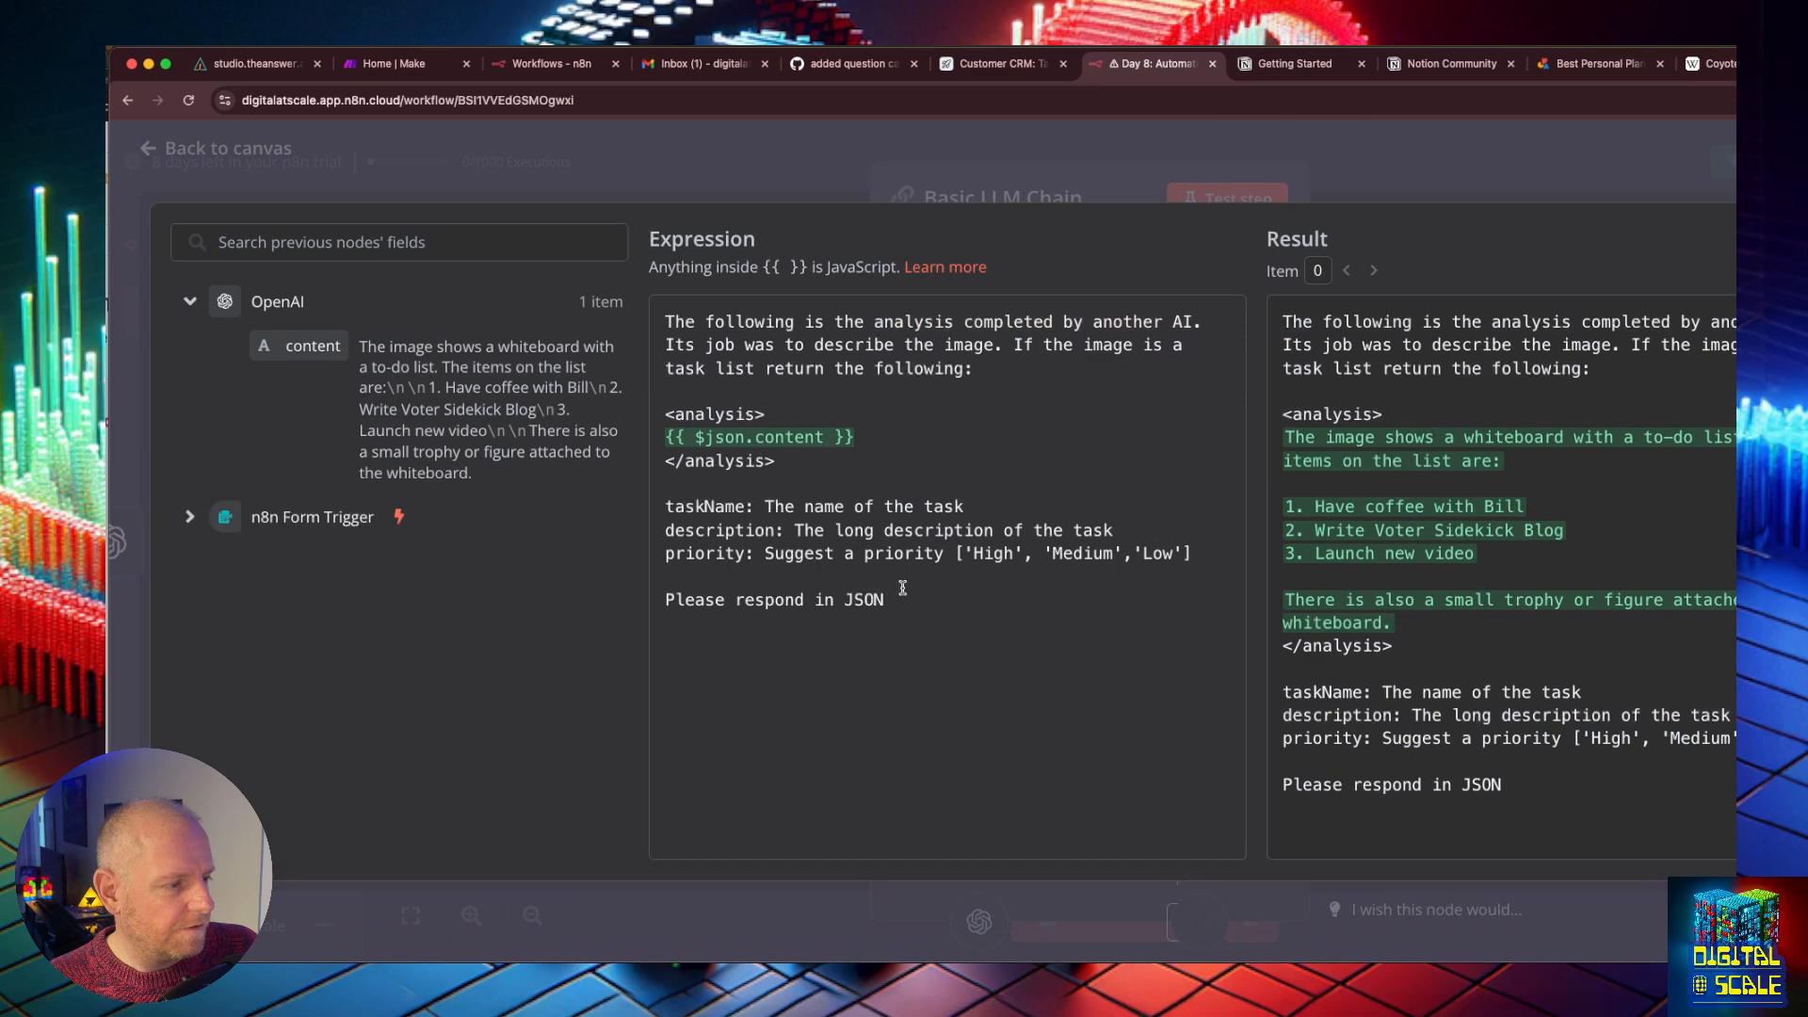
pyautogui.moveTo(1215, 556); pyautogui.dragTo(667, 484)
pyautogui.press('BackSpace')
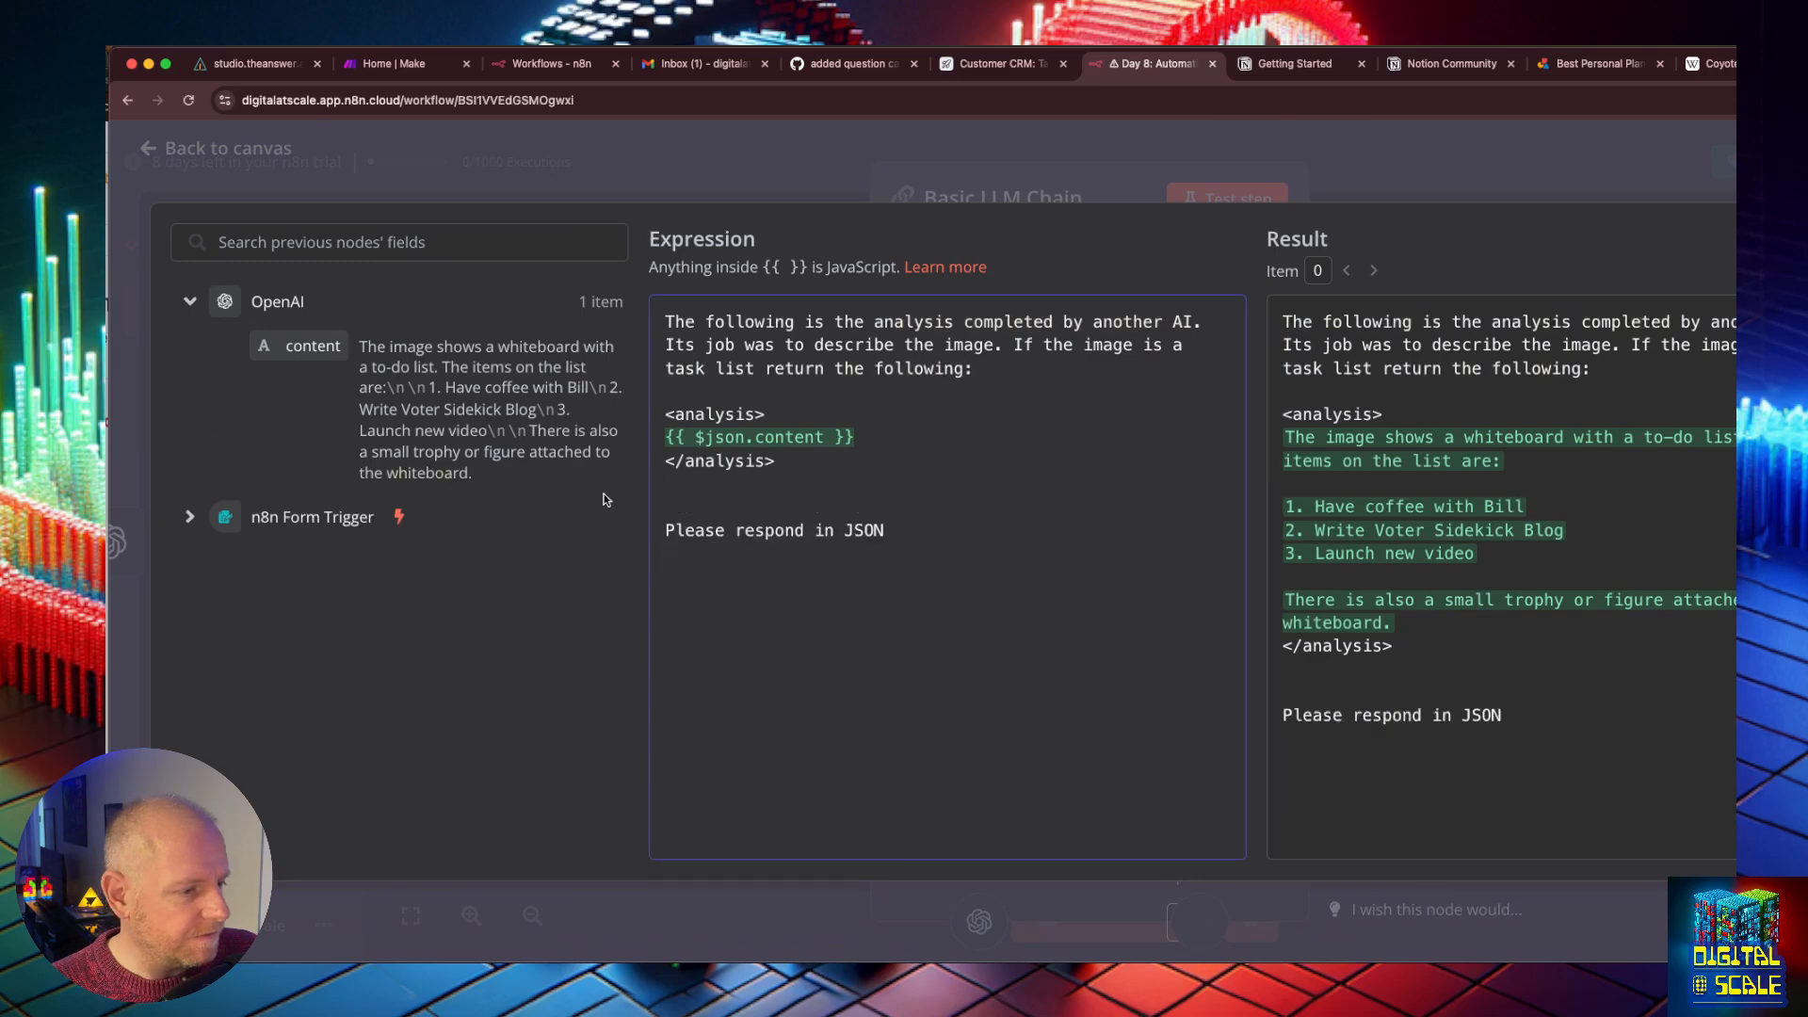
pyautogui.press('Escape')
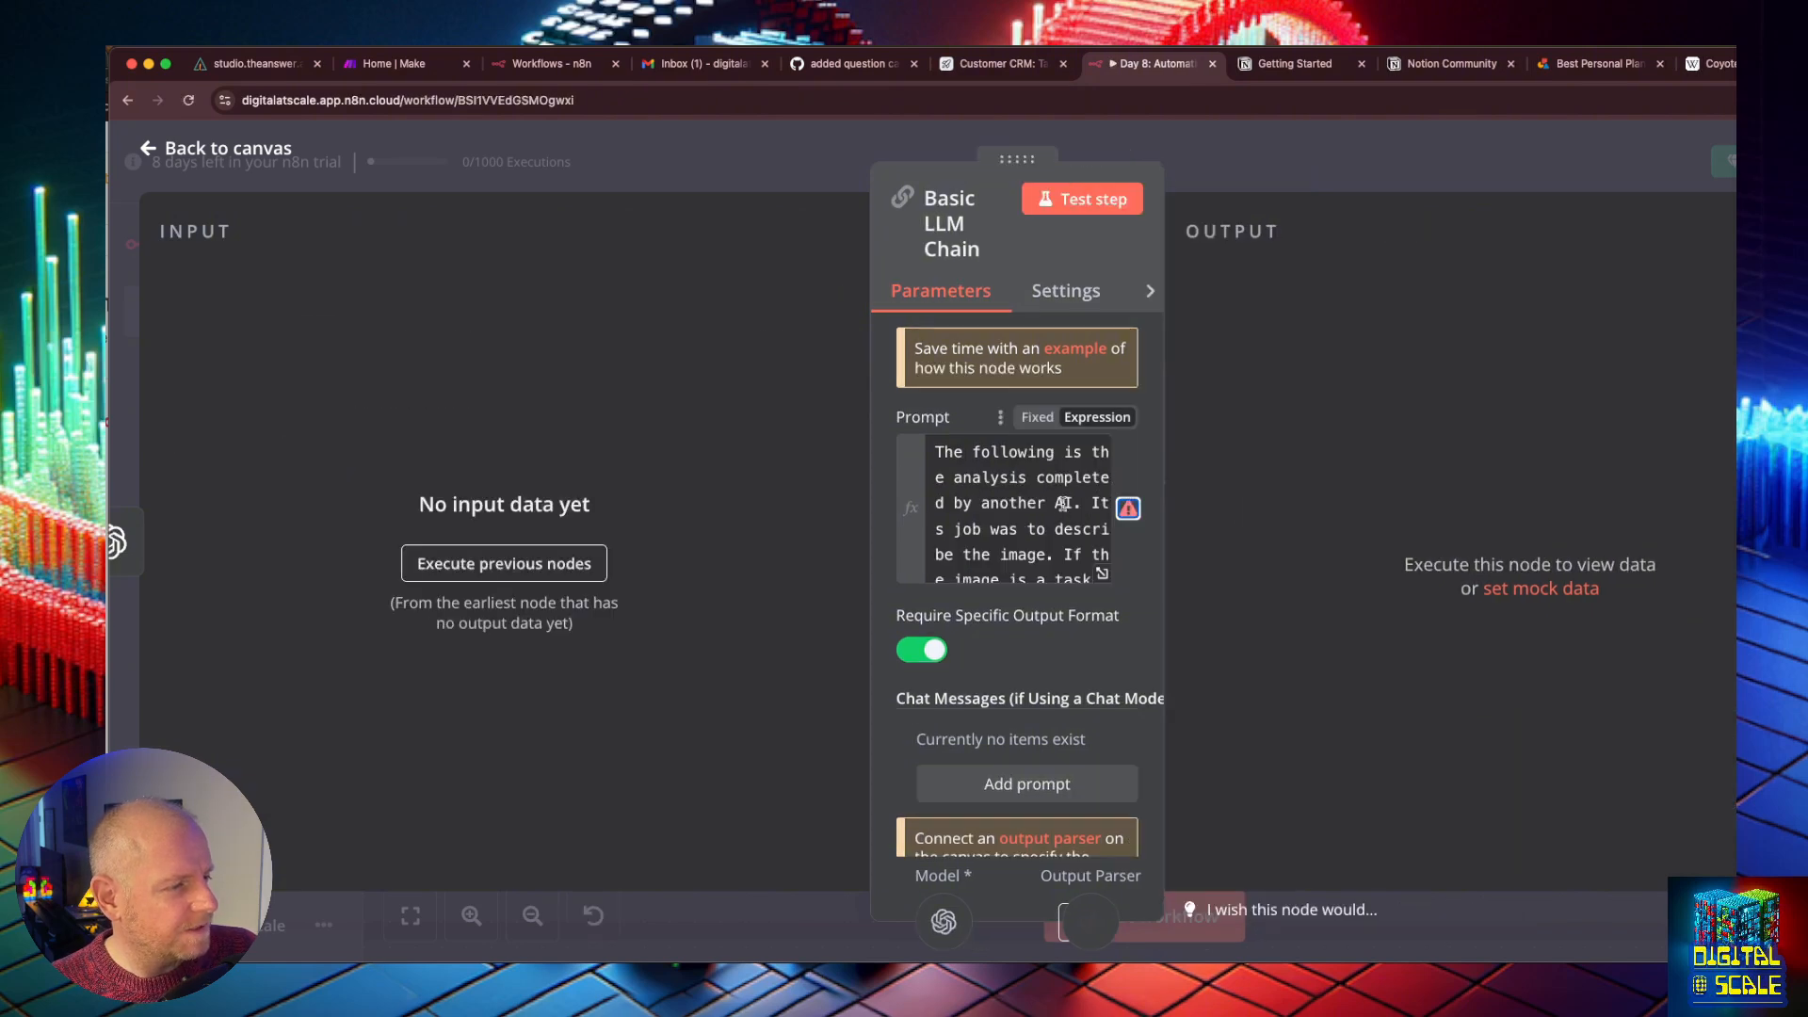
pyautogui.click(1102, 573)
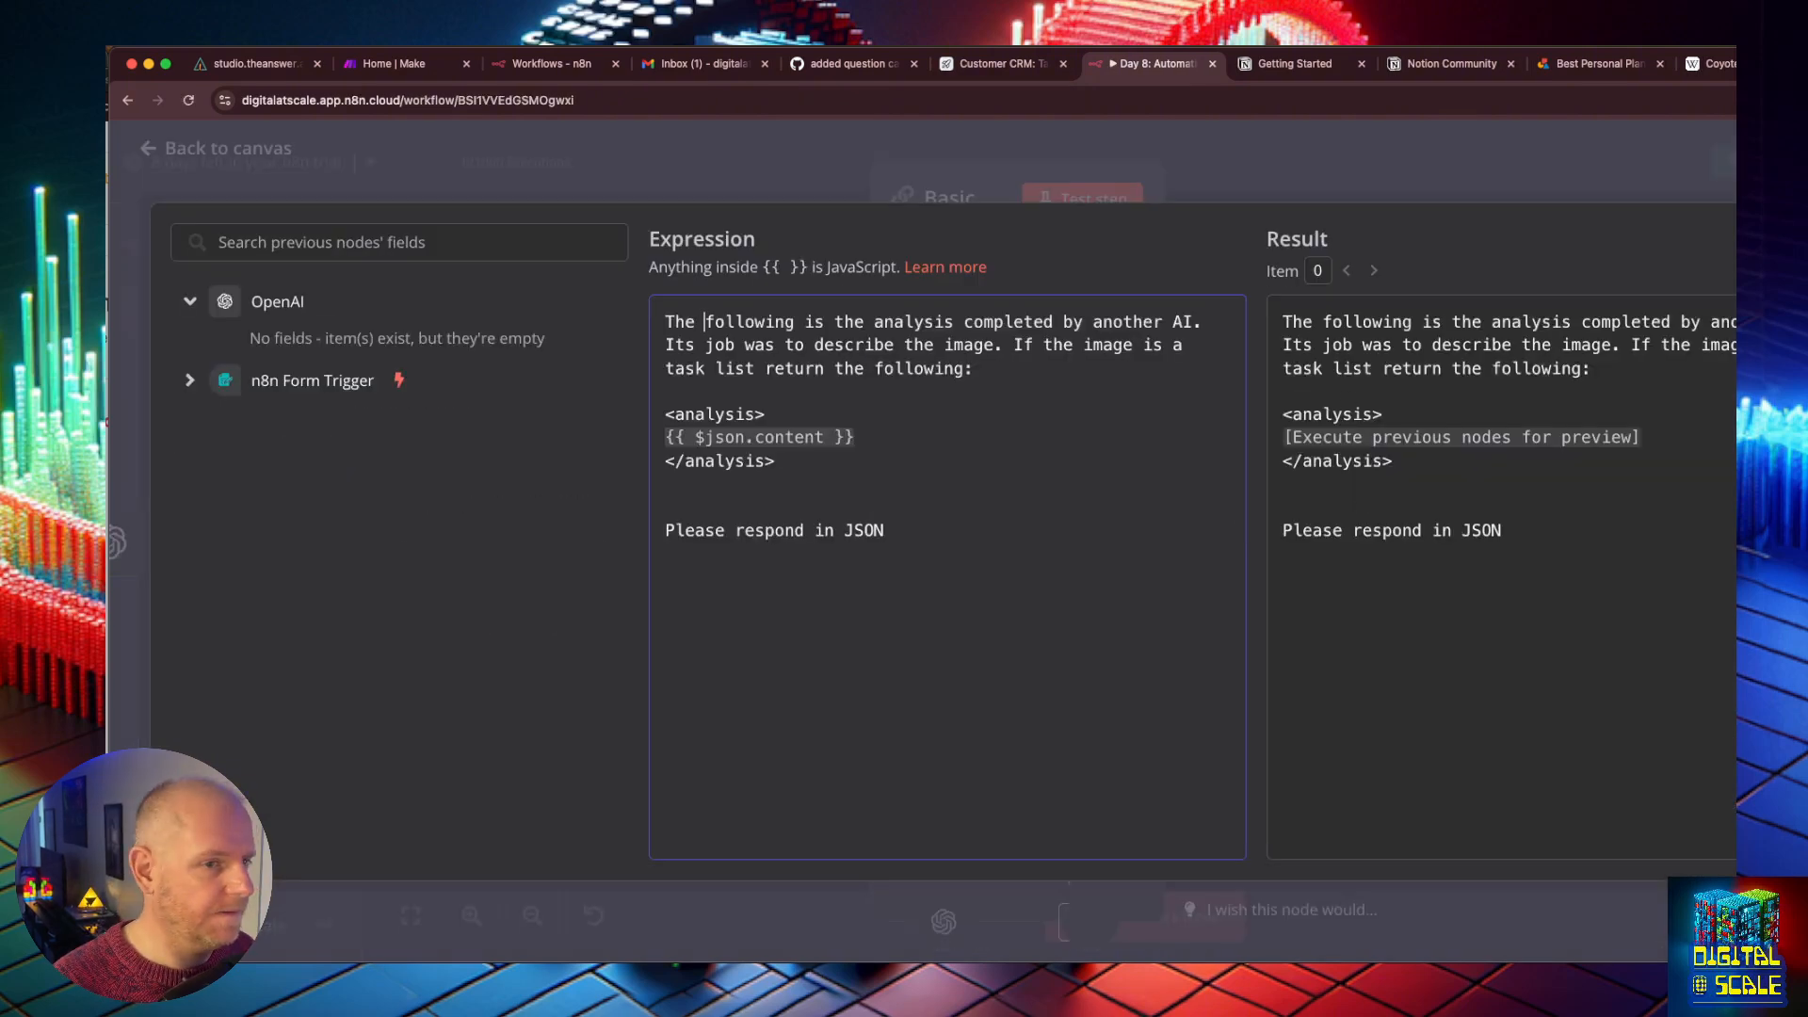
pyautogui.press('Escape')
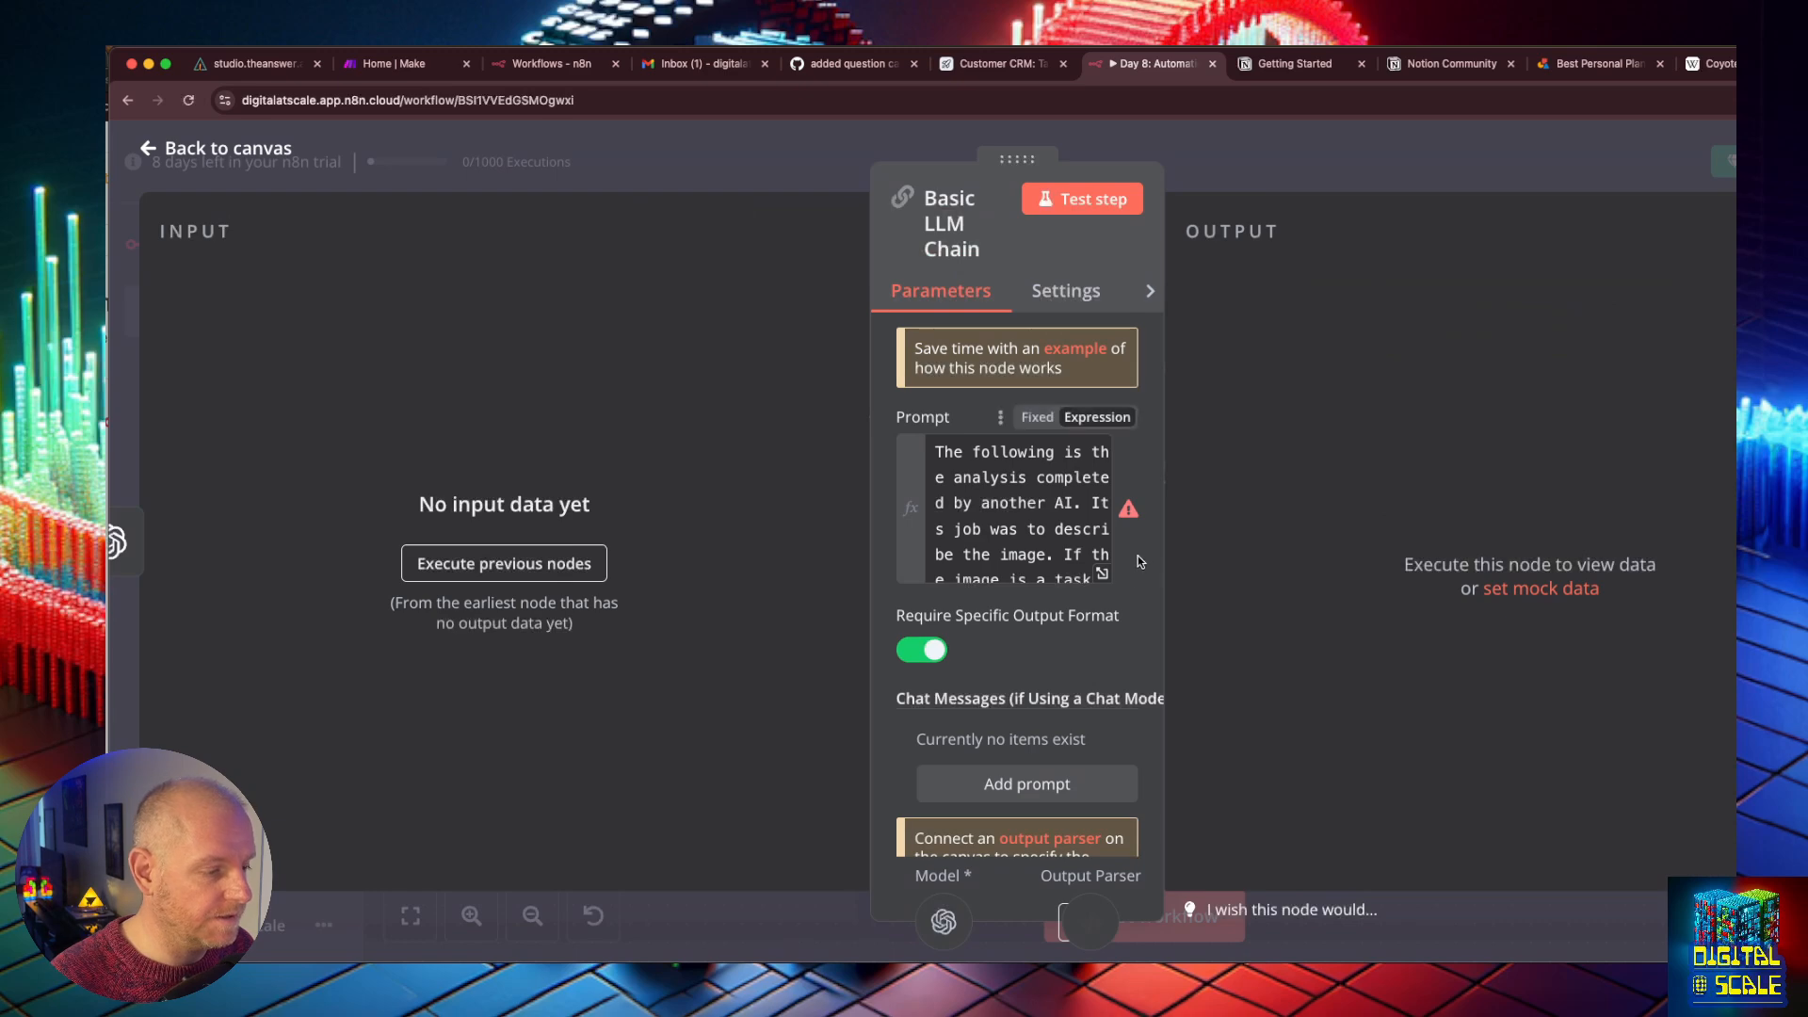
pyautogui.press('super+minus')
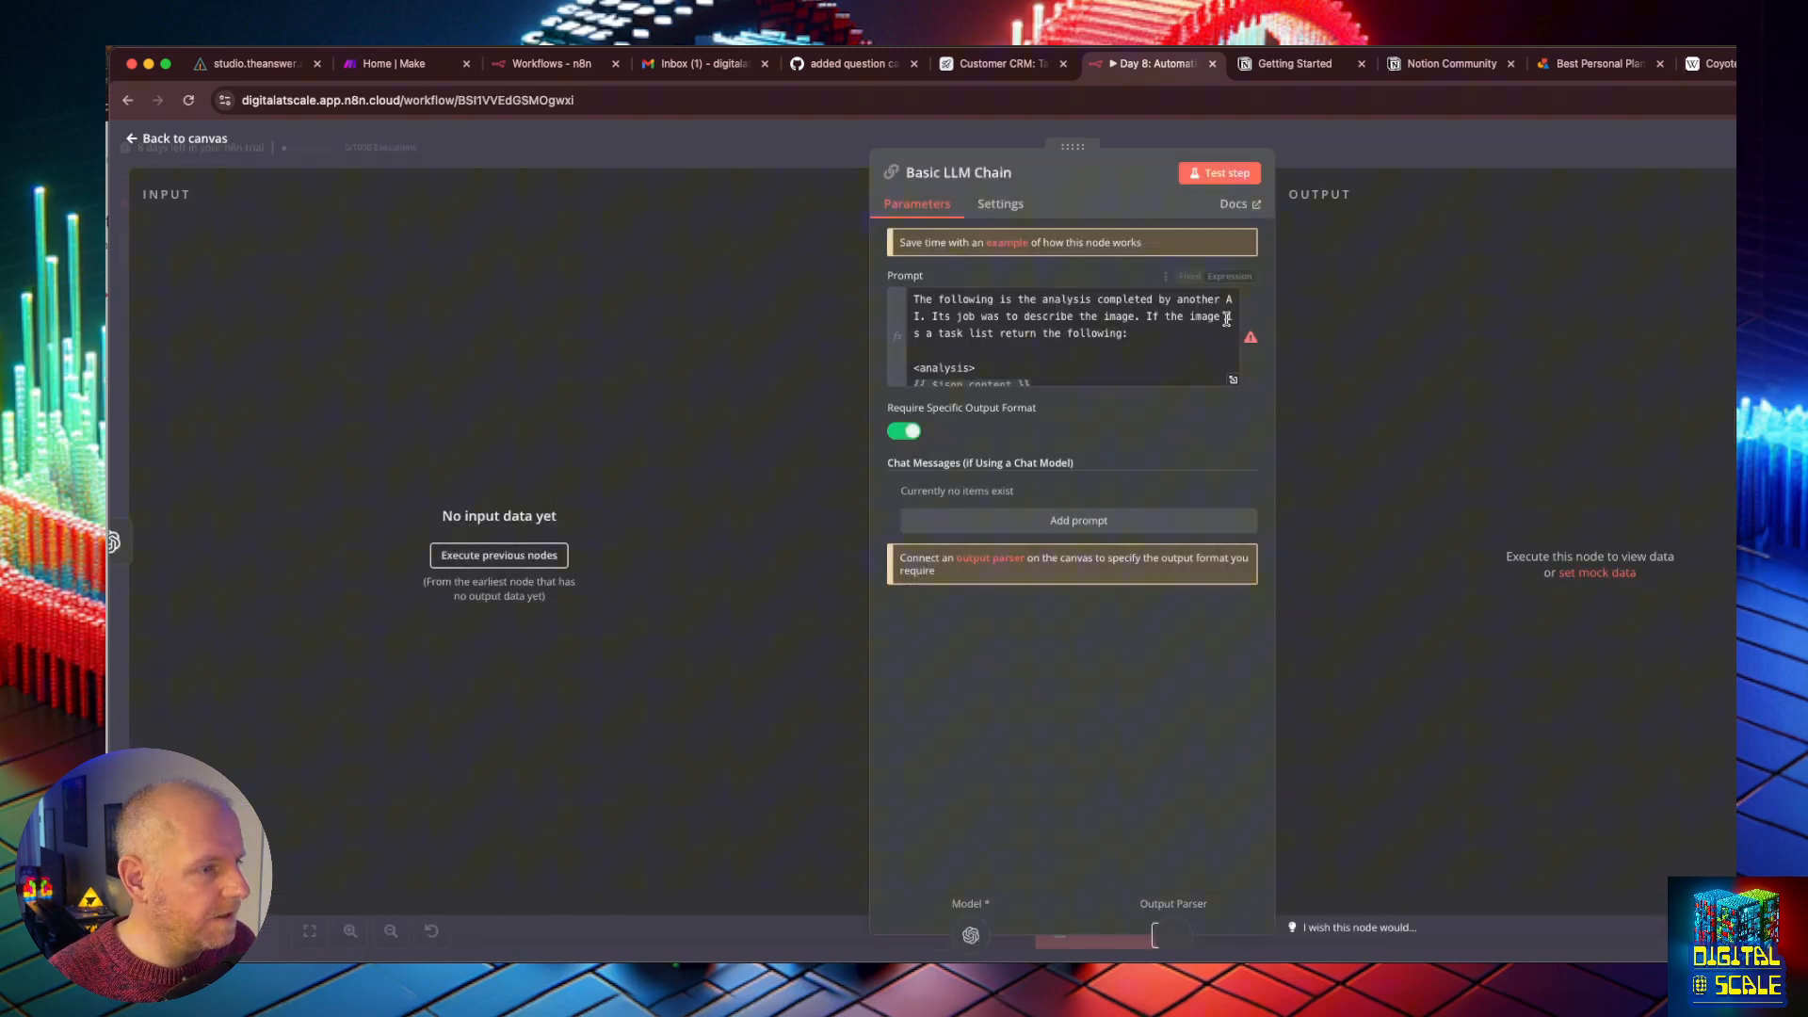
pyautogui.click(177, 139)
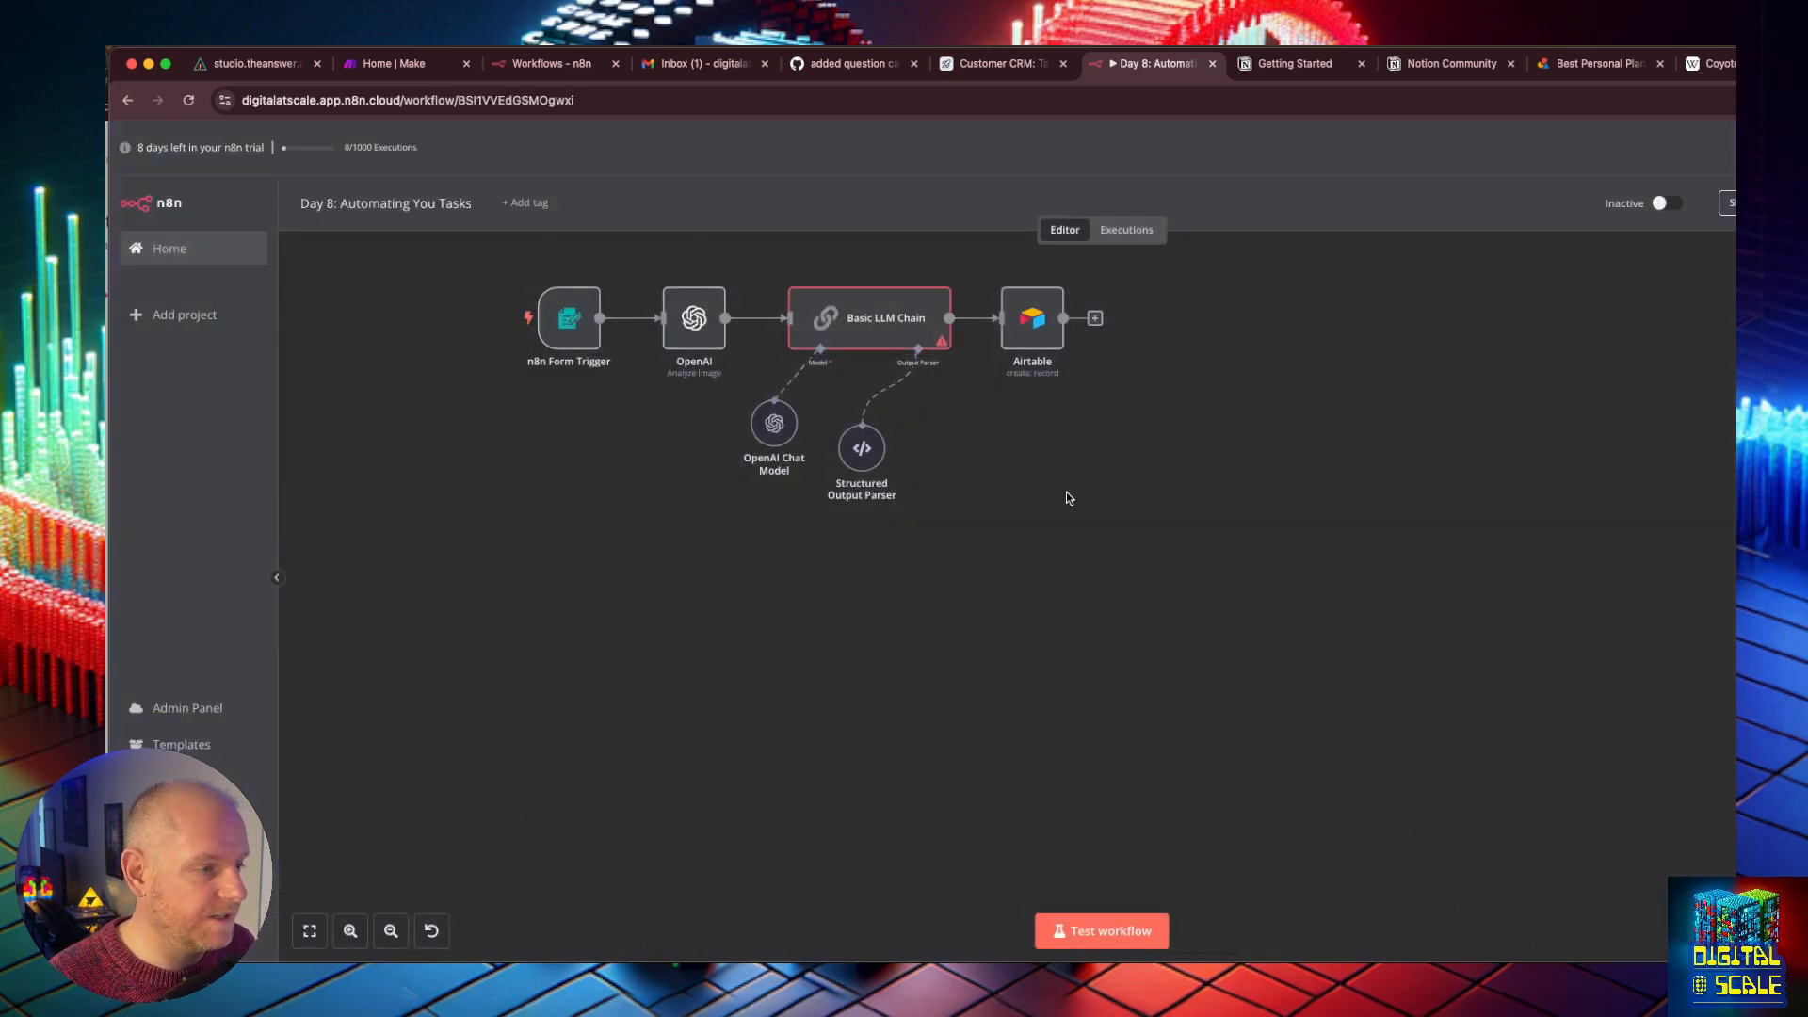
# Step: Test the workflow and submit the Image to Todolist form with the newest JPEG image from the Downloads folder
pyautogui.moveTo(1049, 488); pyautogui.dragTo(1348, 679)
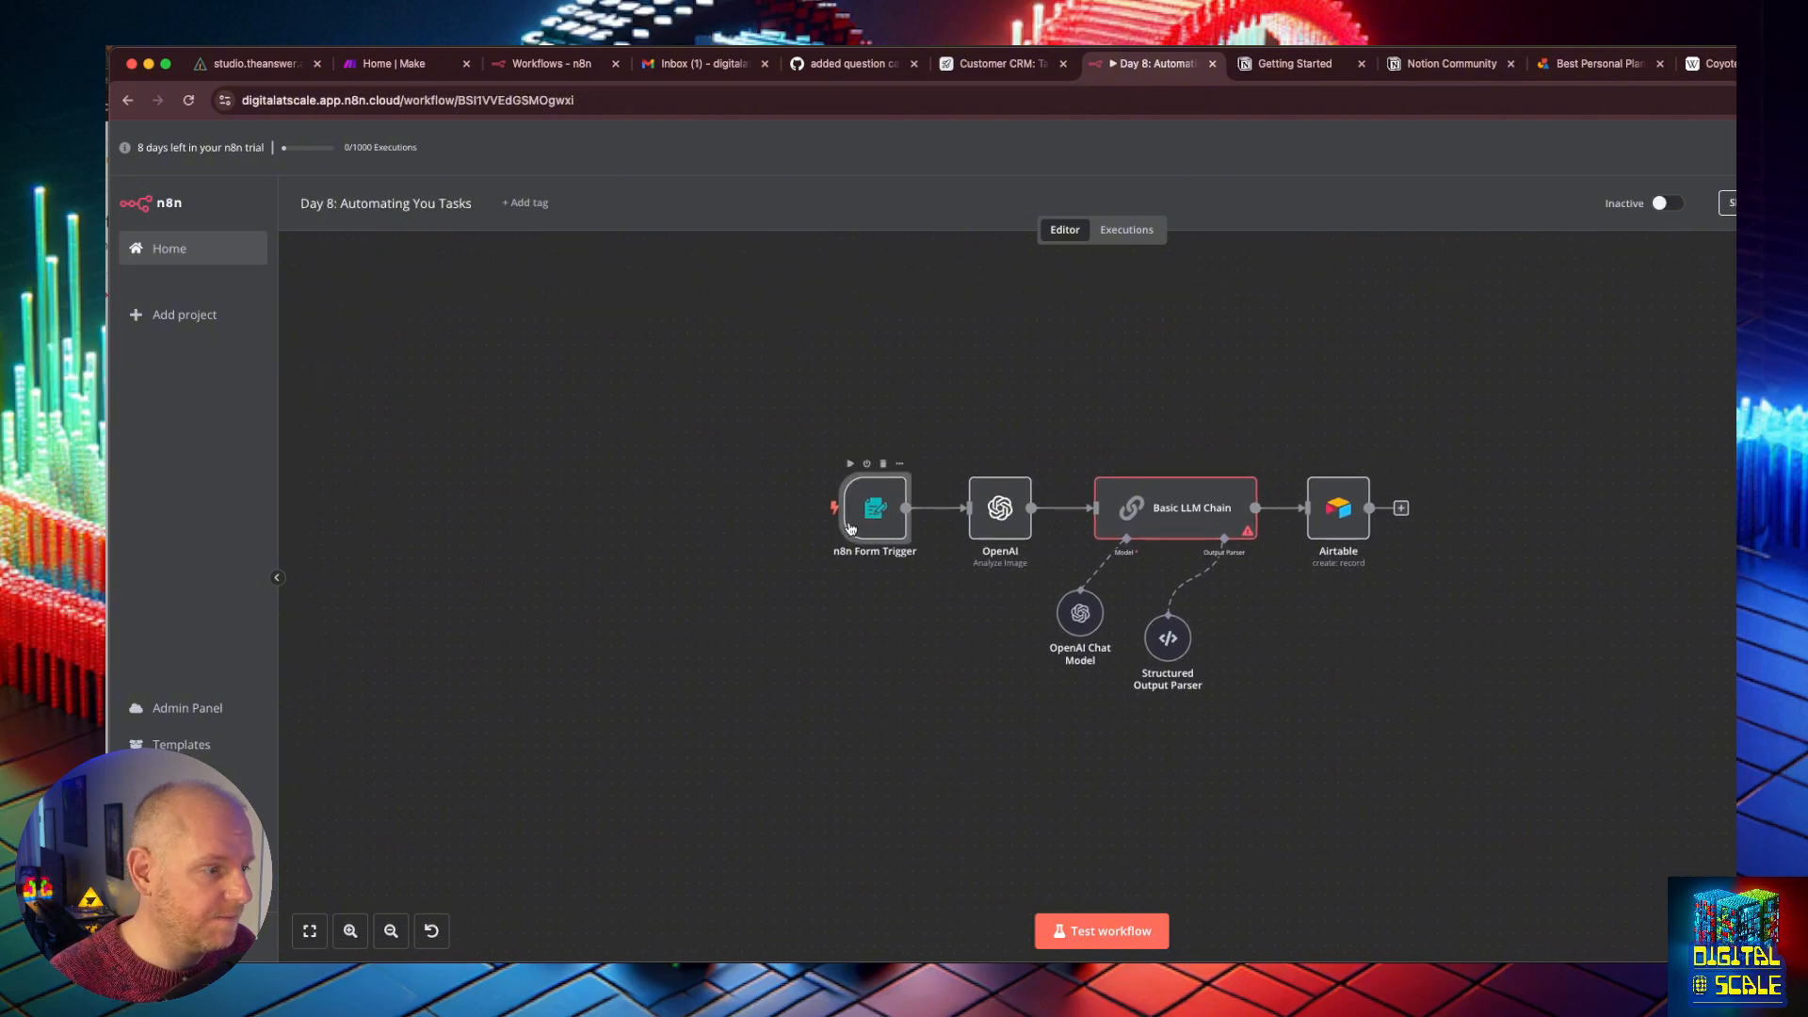
pyautogui.click(1104, 932)
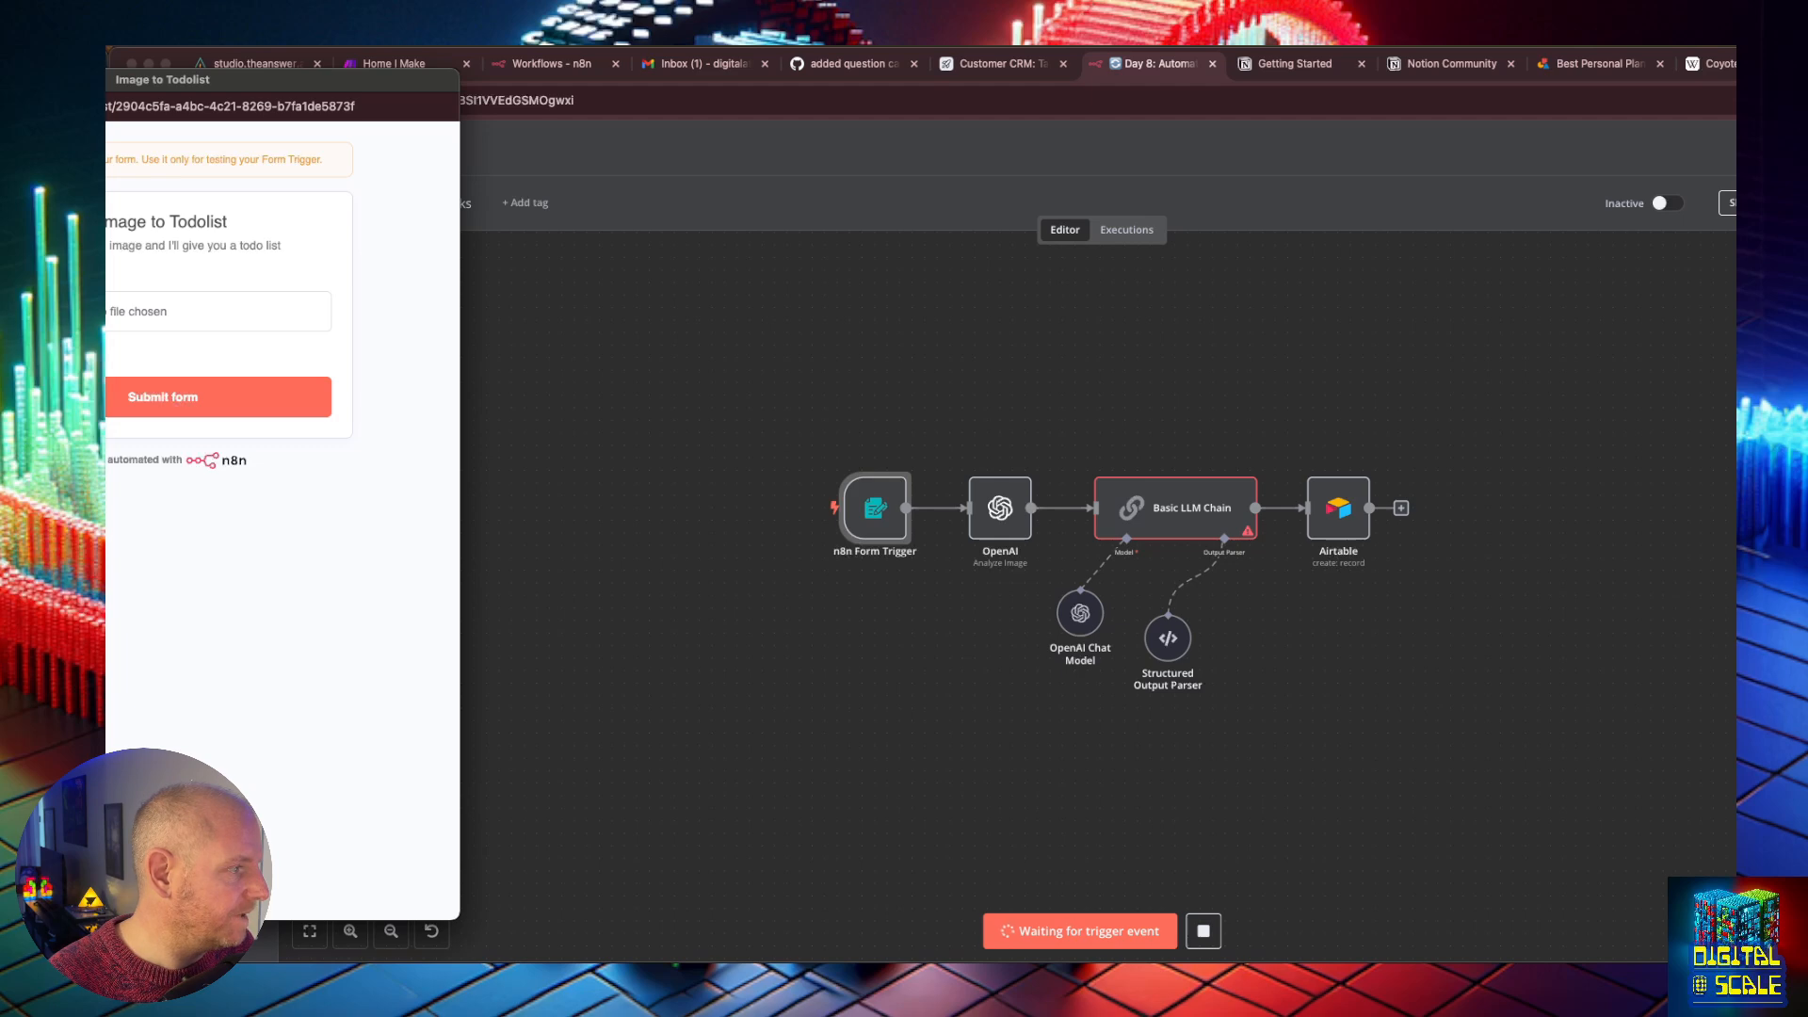
pyautogui.click(49, 311)
pyautogui.click(111, 411)
pyautogui.click(111, 394)
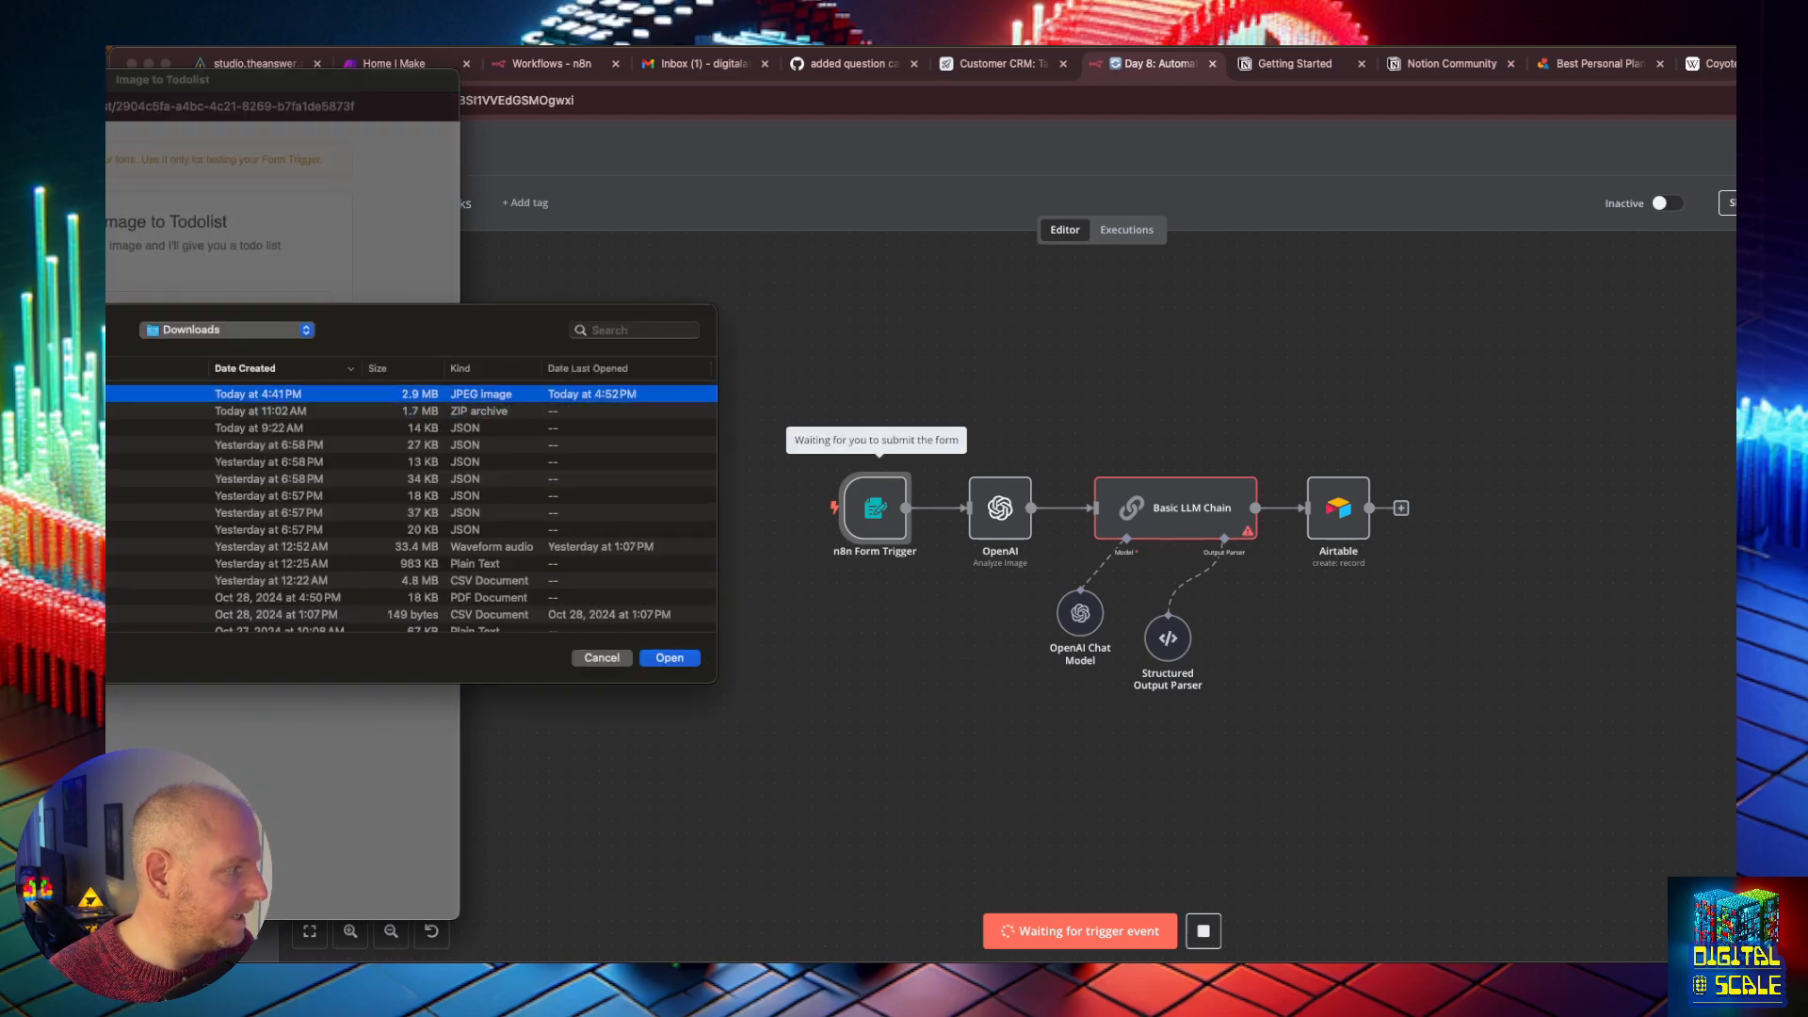
pyautogui.click(669, 658)
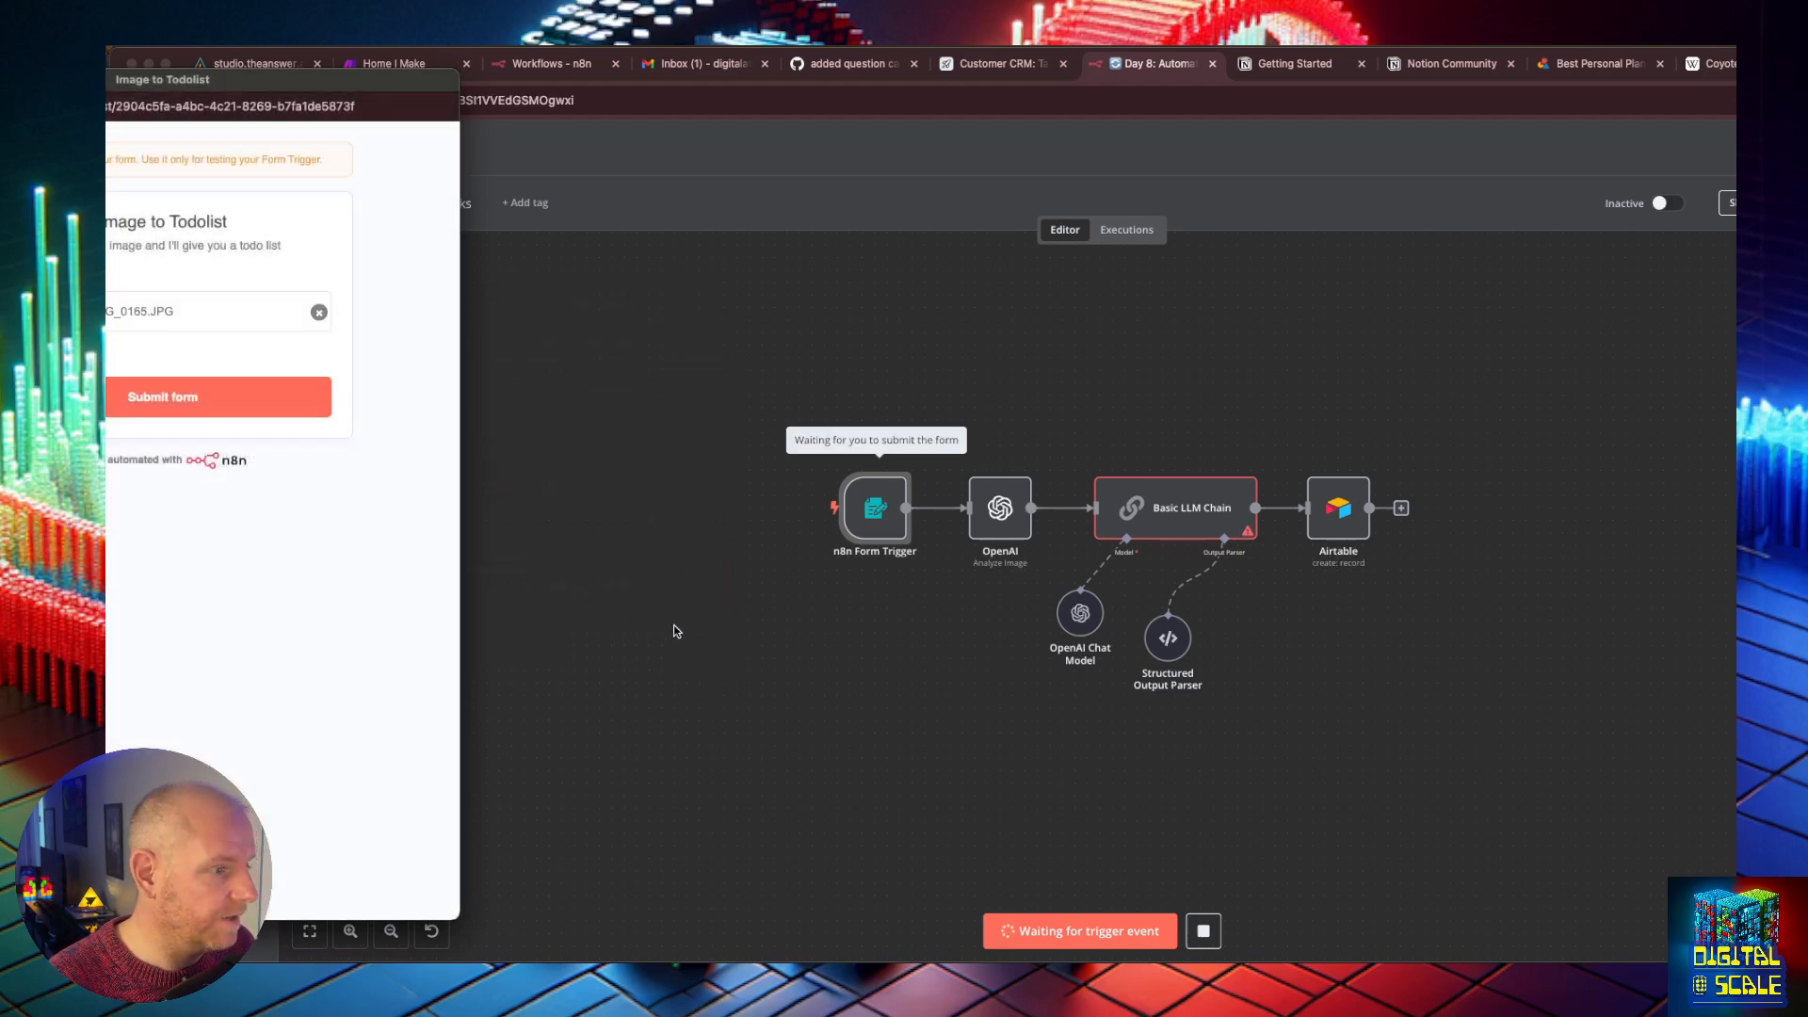
pyautogui.click(155, 394)
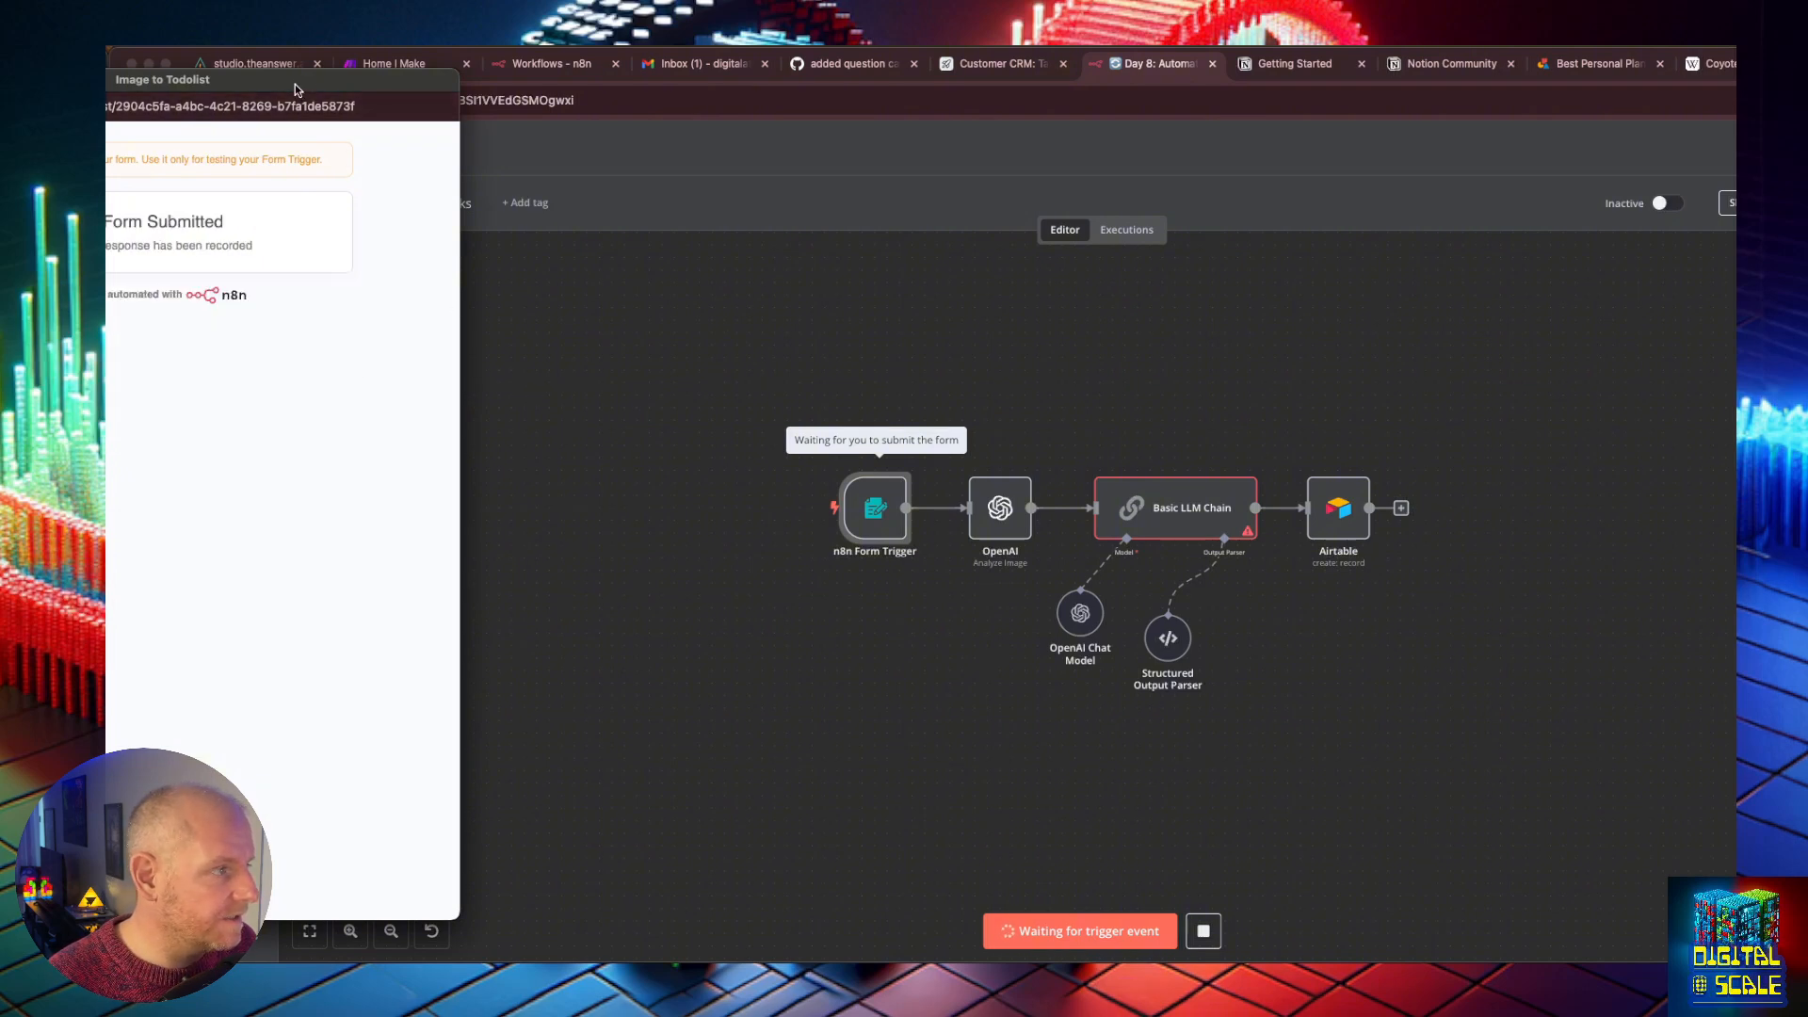
# Step: Start the workflow test again and resubmit the test form with the same JPEG image
pyautogui.moveTo(298, 81)
pyautogui.mouseDown()
pyautogui.moveTo(855, 149)
pyautogui.moveTo(285, 112)
pyautogui.mouseUp()
pyautogui.click(1139, 931)
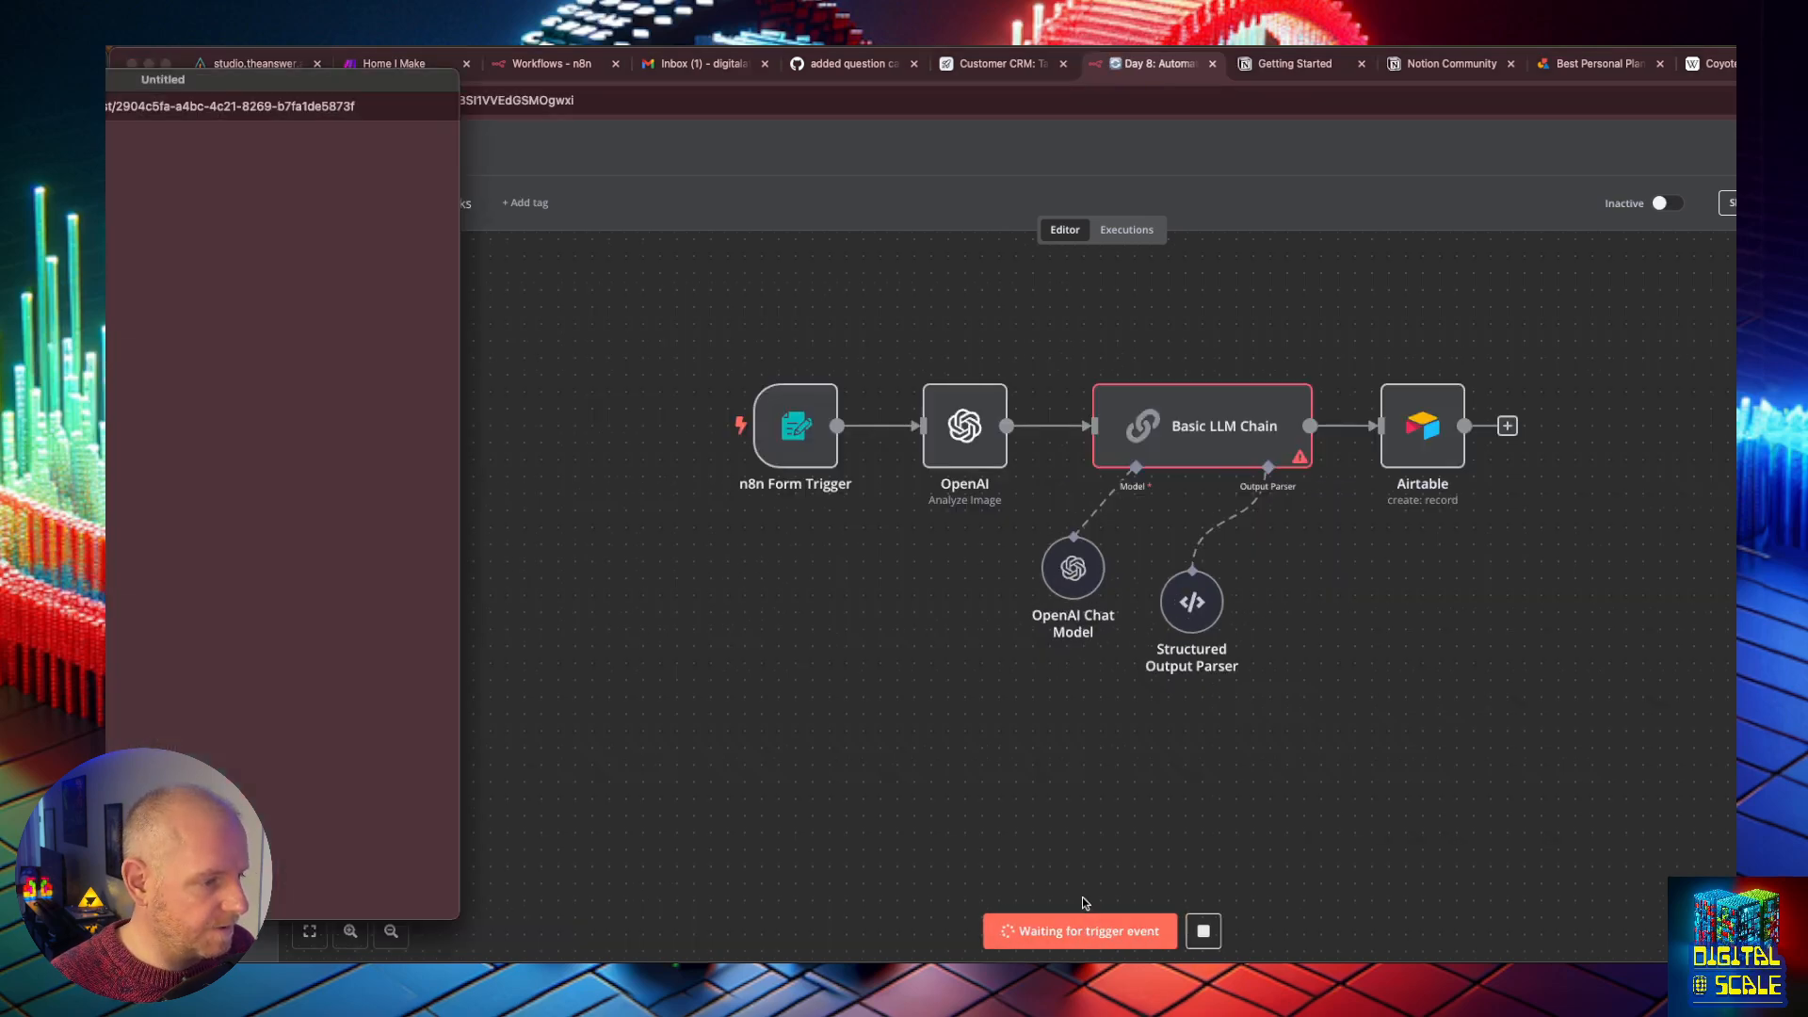
pyautogui.click(80, 312)
pyautogui.click(226, 393)
pyautogui.click(668, 658)
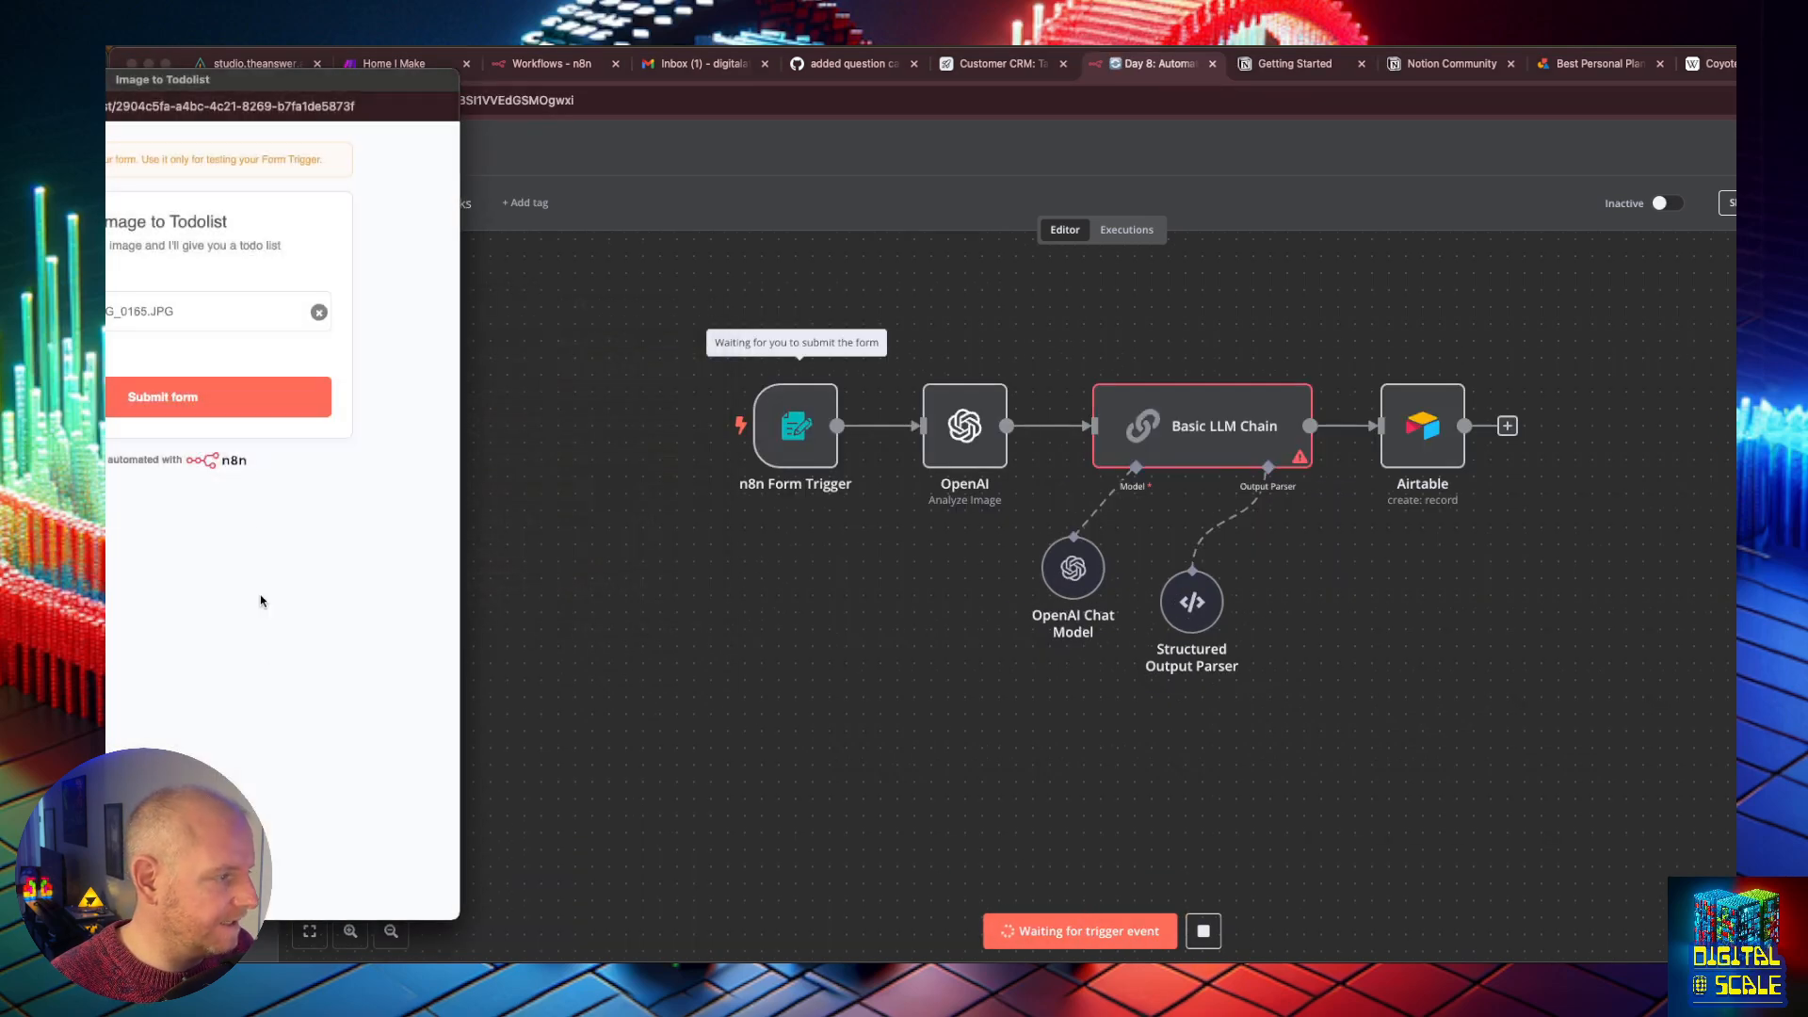
pyautogui.click(177, 403)
# Step: Replace the Basic LLM Chain's whole prompt with "Hello World", check the issue flagged on the field, and return to the canvas
pyautogui.click(779, 594)
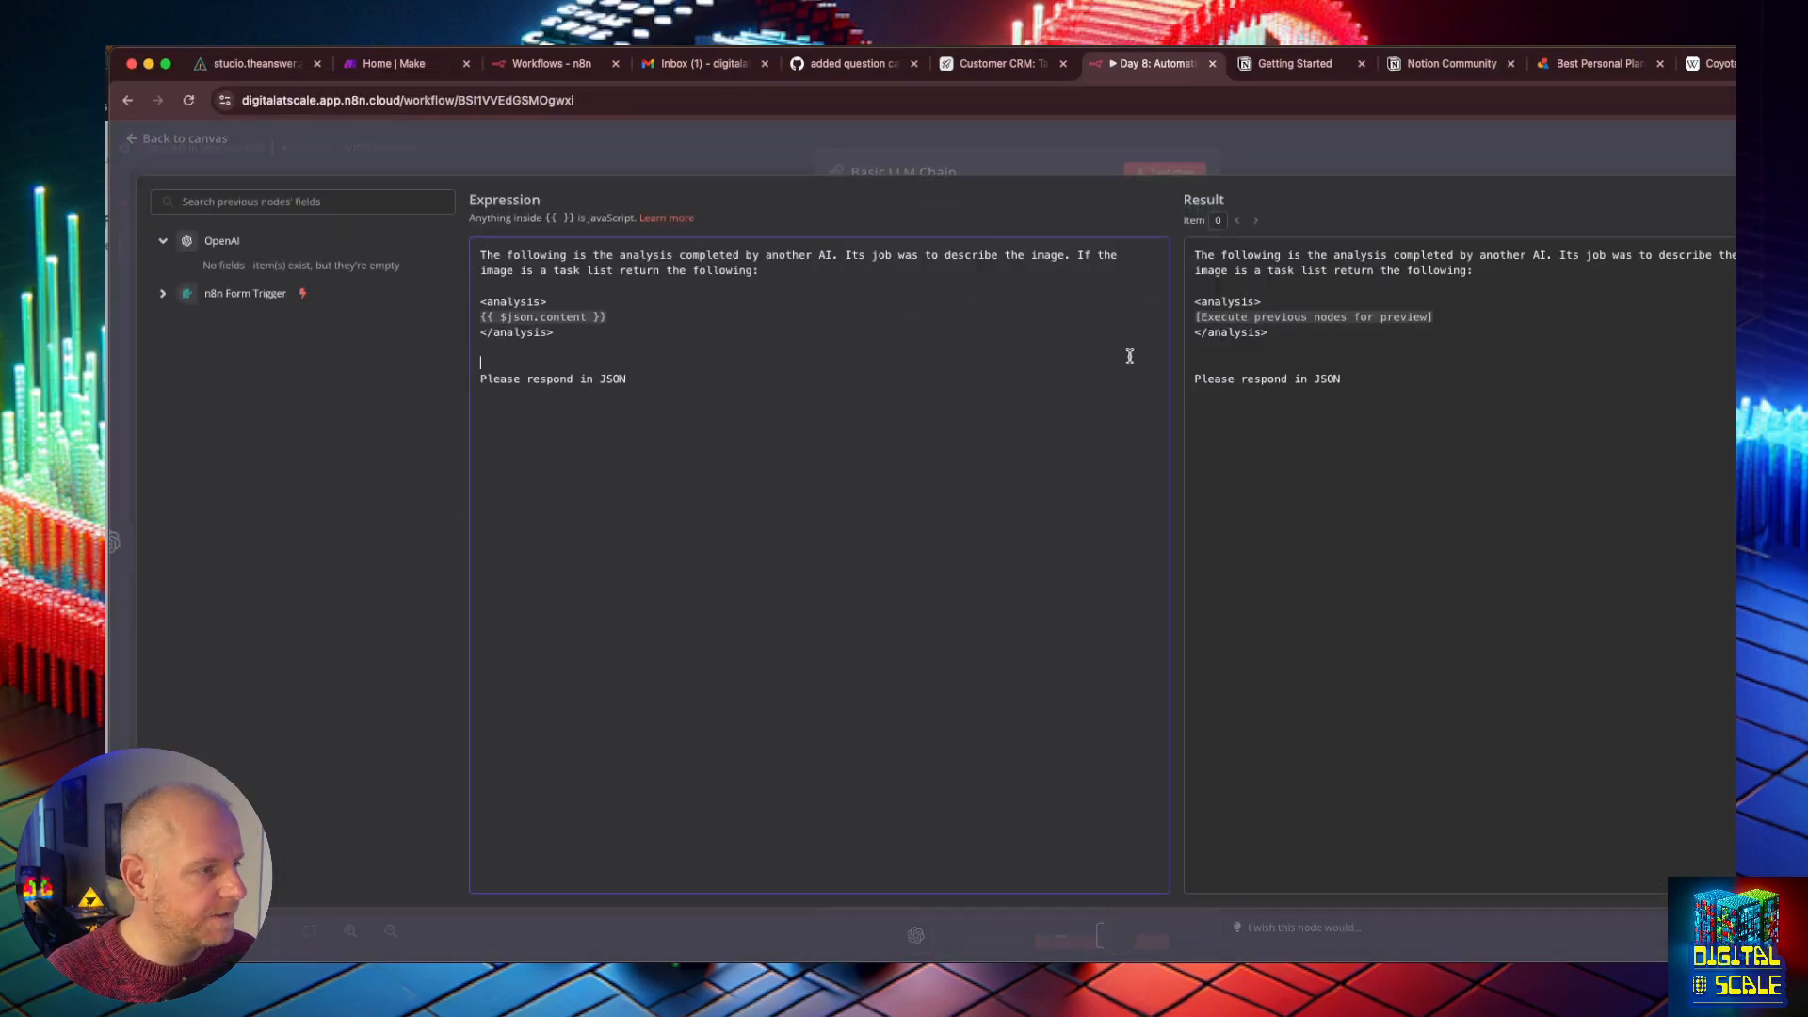
pyautogui.press('super+a')
pyautogui.press('BackSpace')
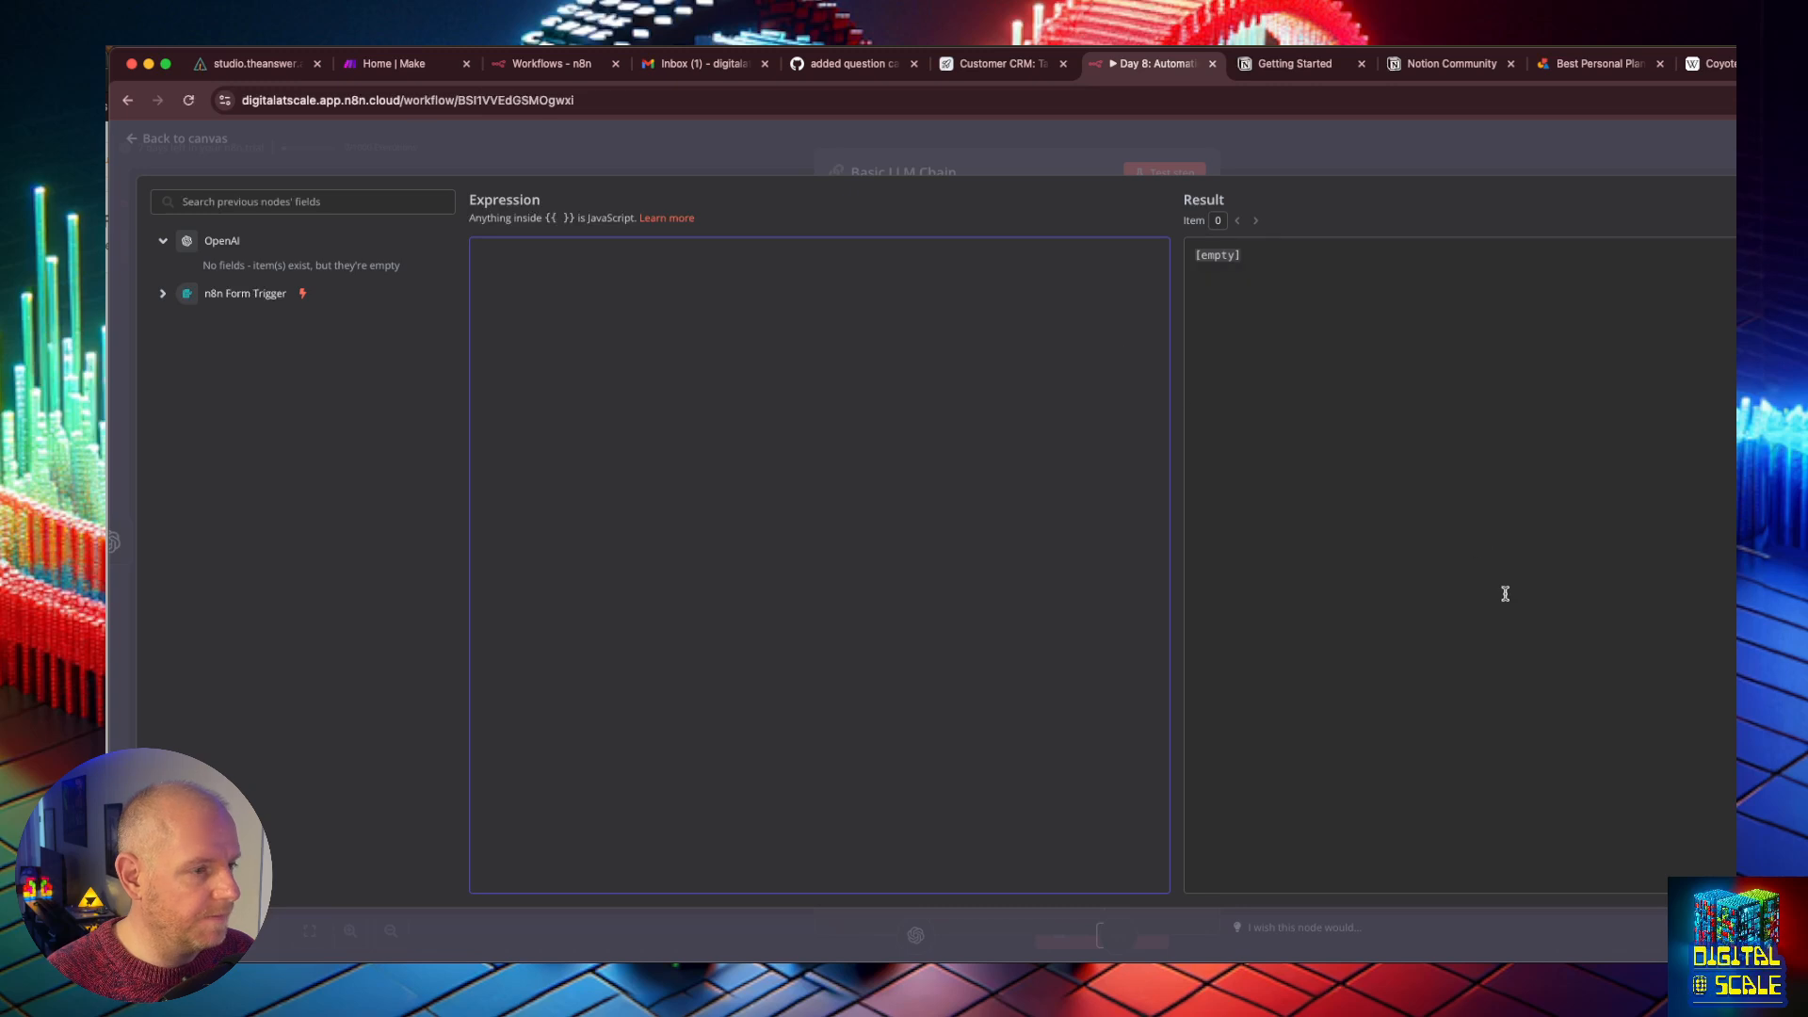
pyautogui.write('H')
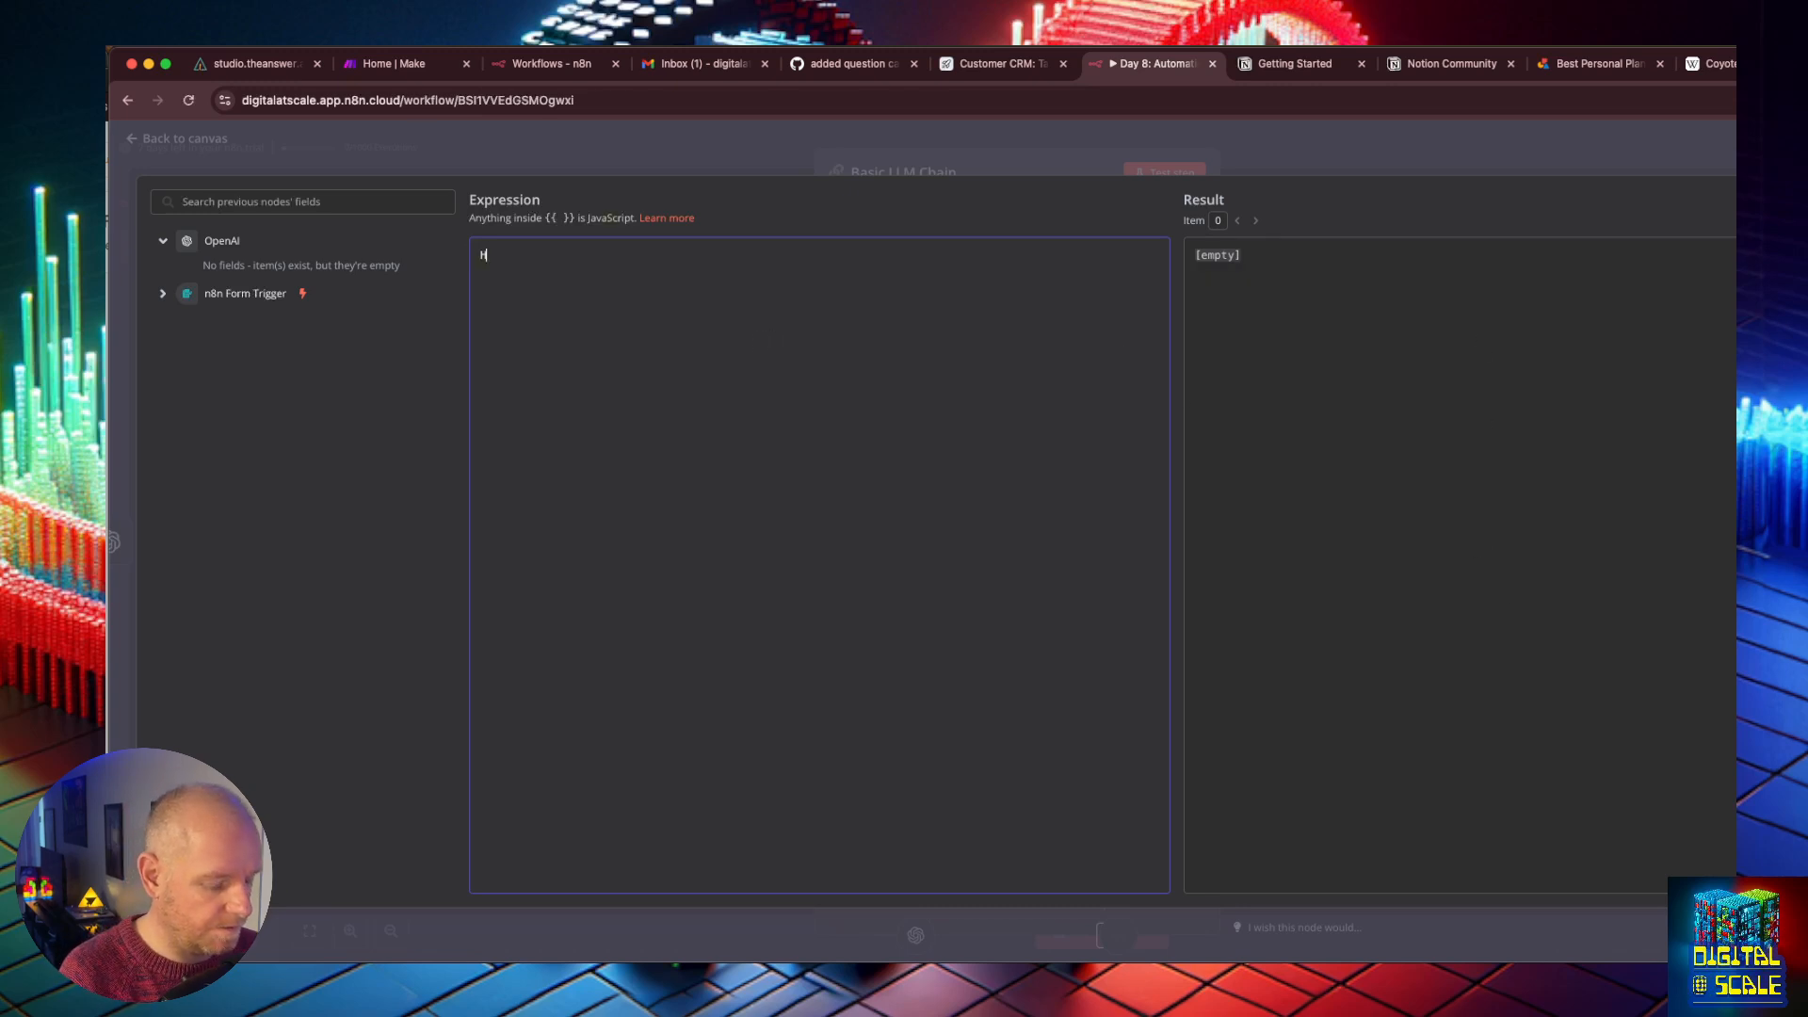
pyautogui.write('ello Wordl')
pyautogui.press('BackSpace')
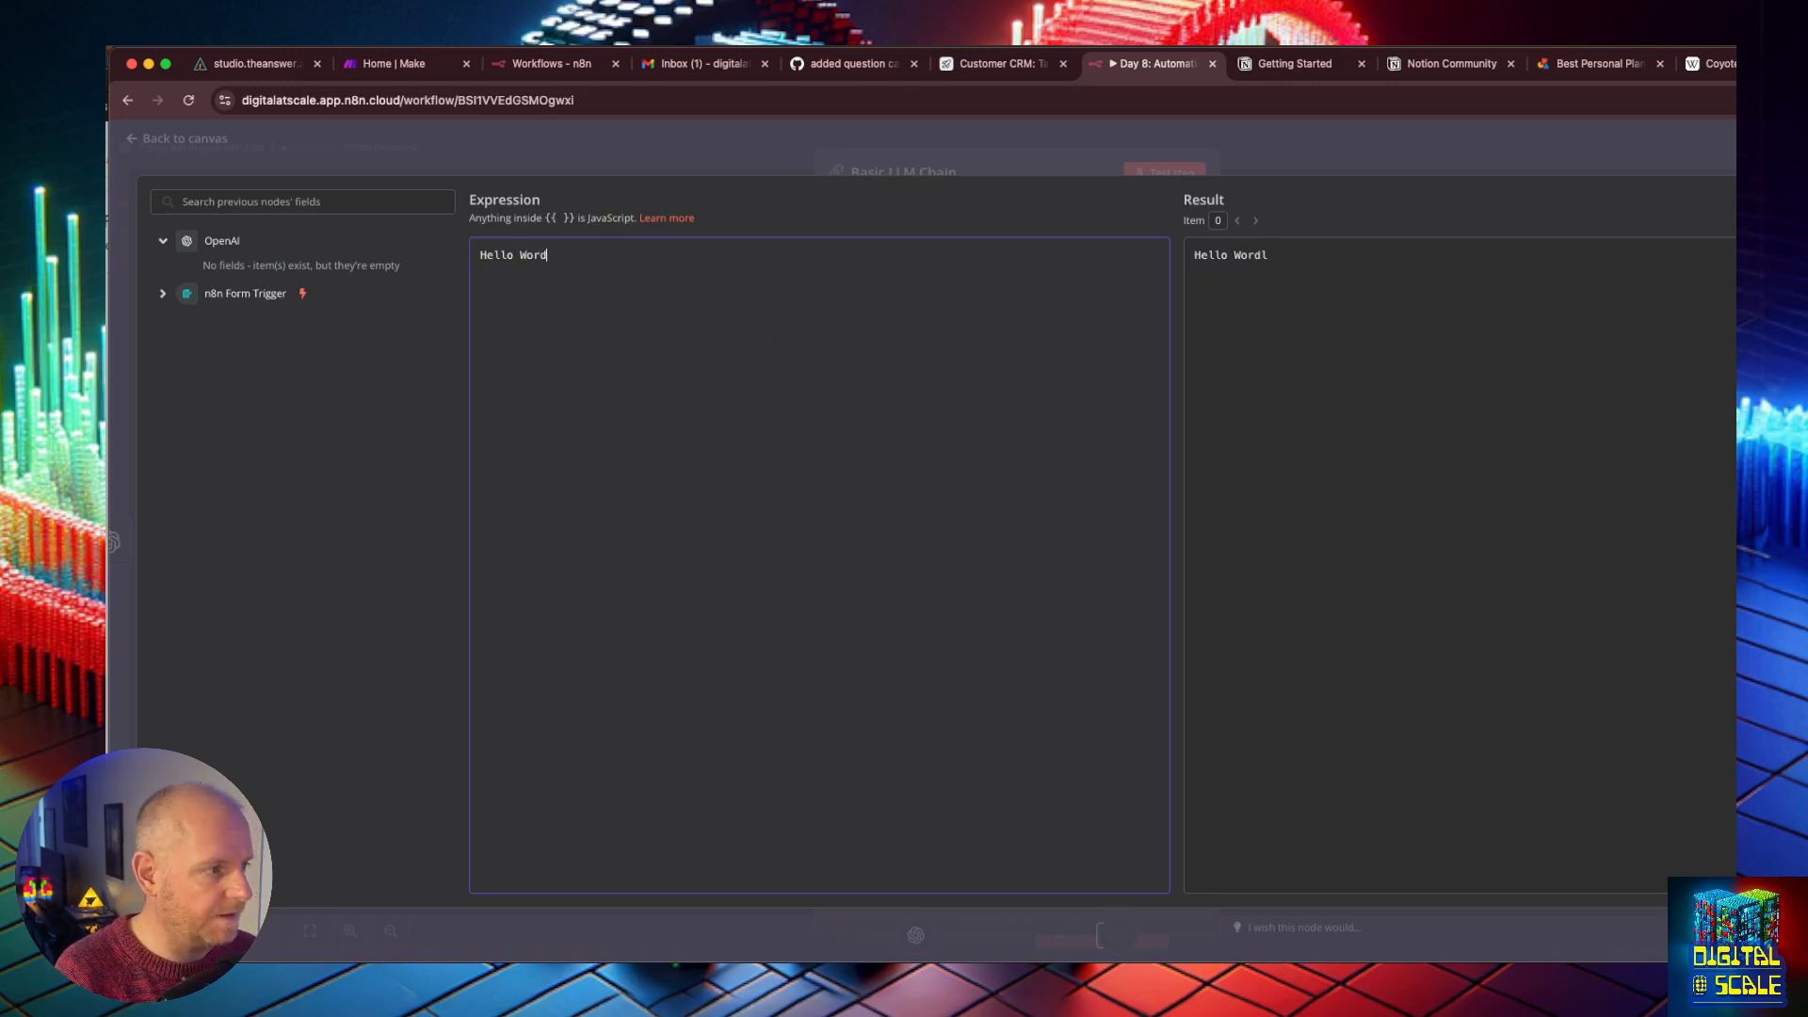
pyautogui.write('ld')
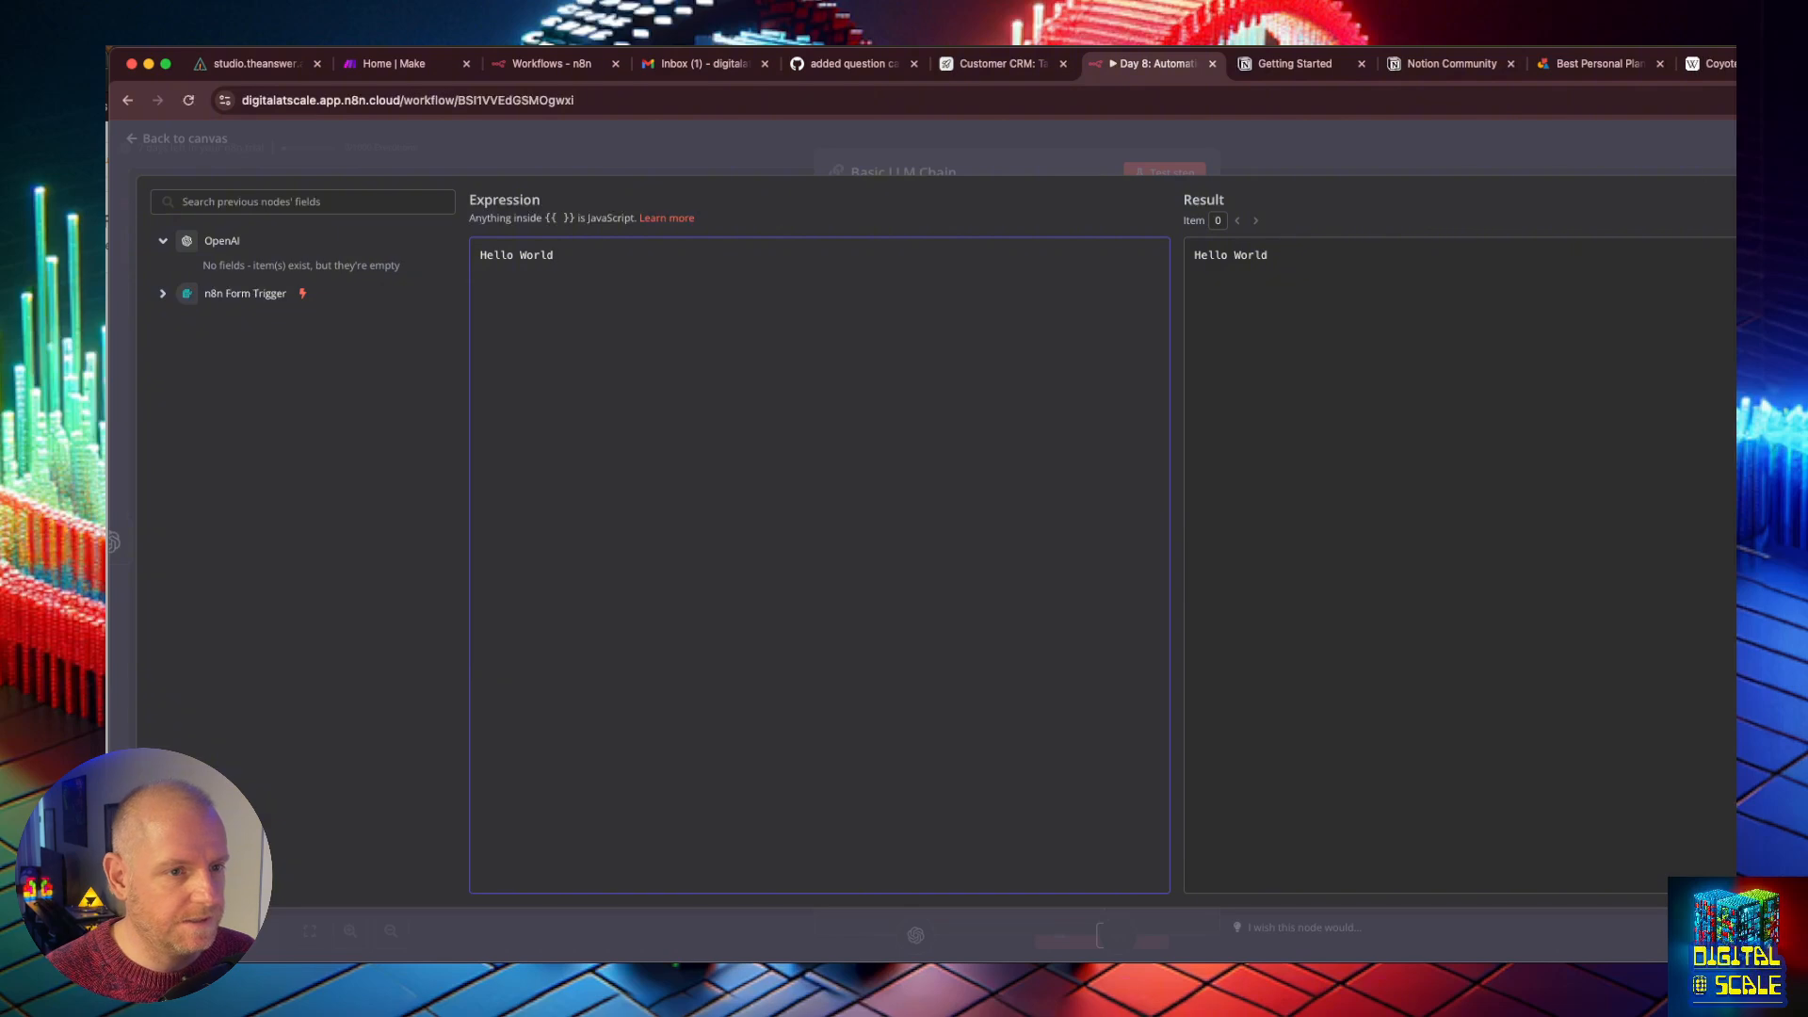
pyautogui.press('Escape')
pyautogui.moveTo(1196, 300)
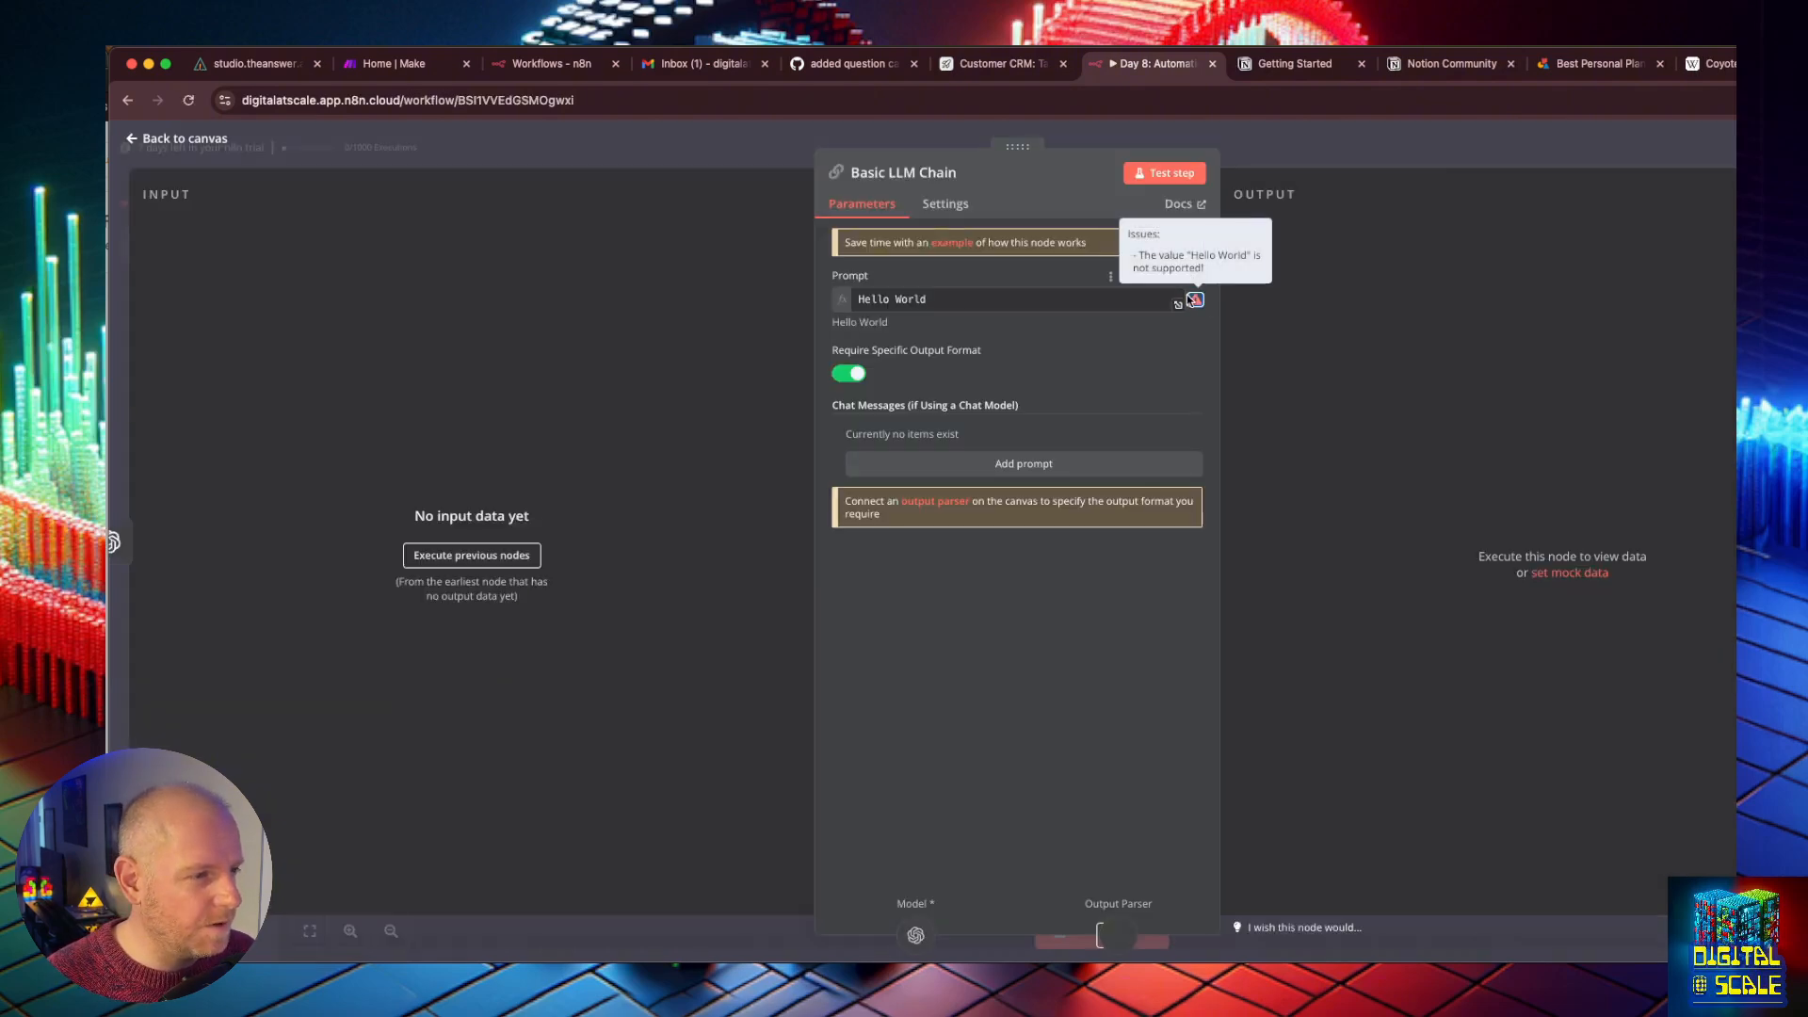
pyautogui.click(1158, 300)
pyautogui.click(1102, 744)
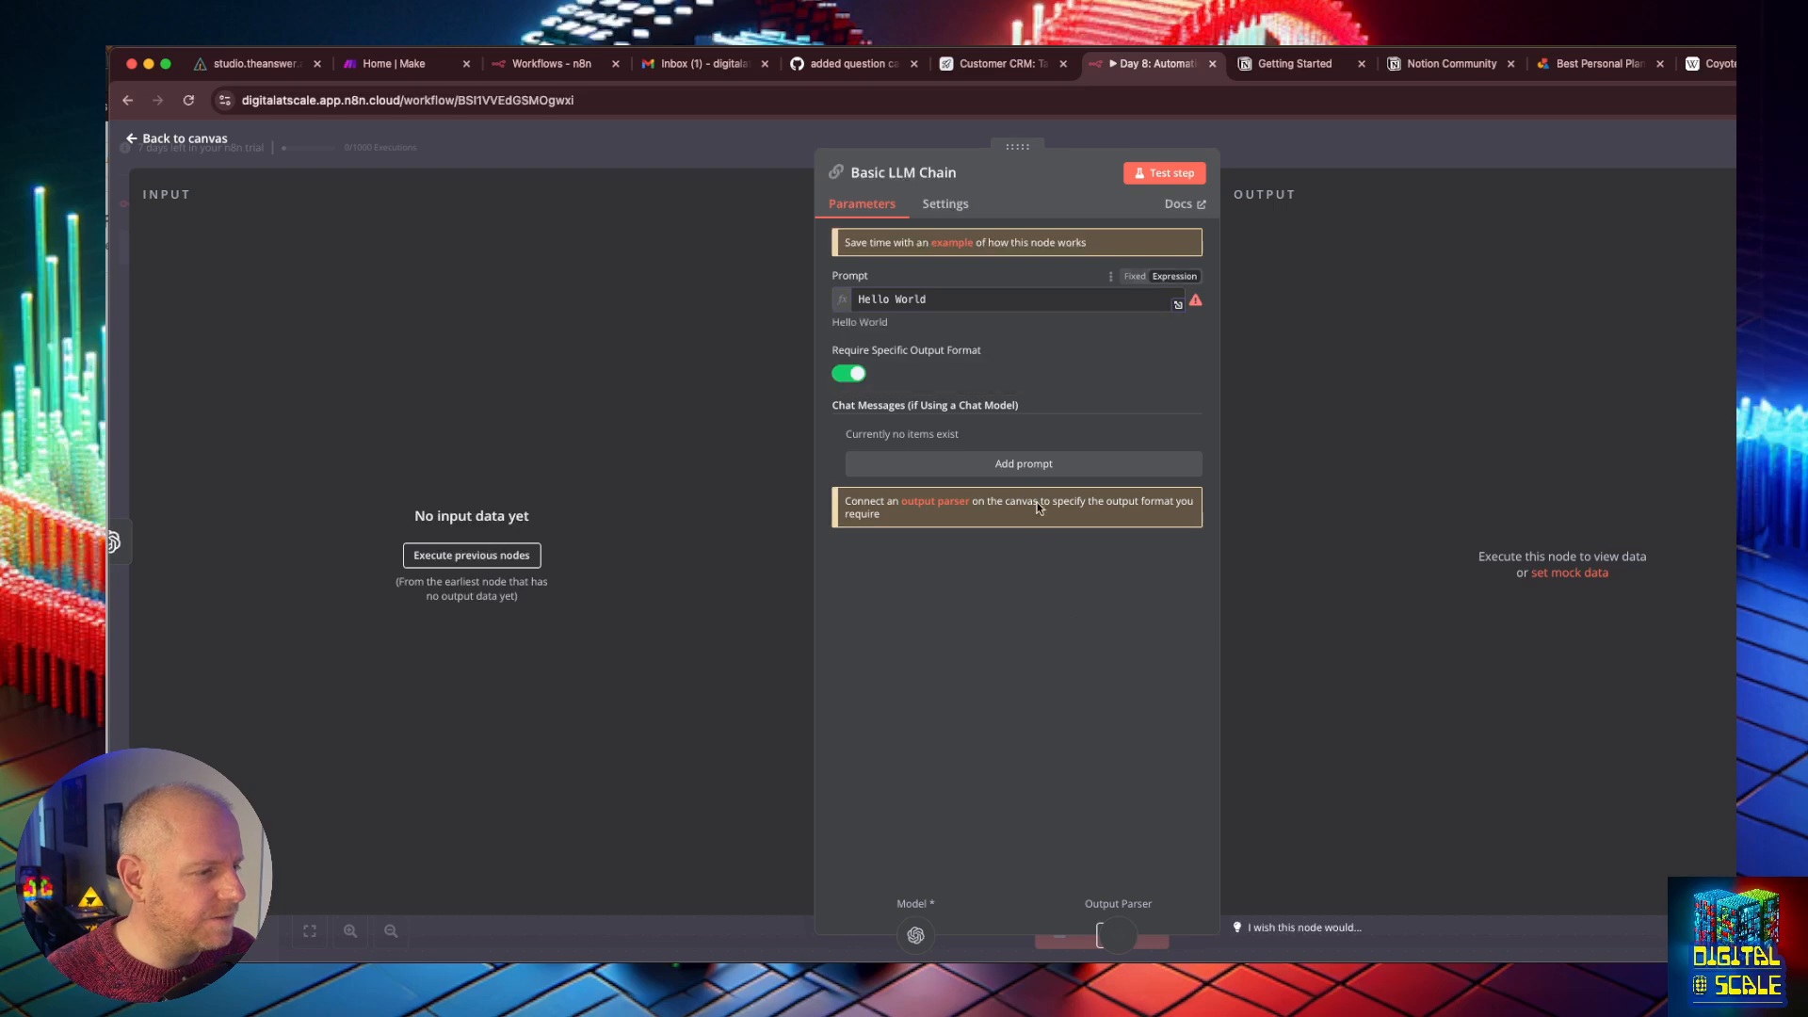
pyautogui.click(147, 139)
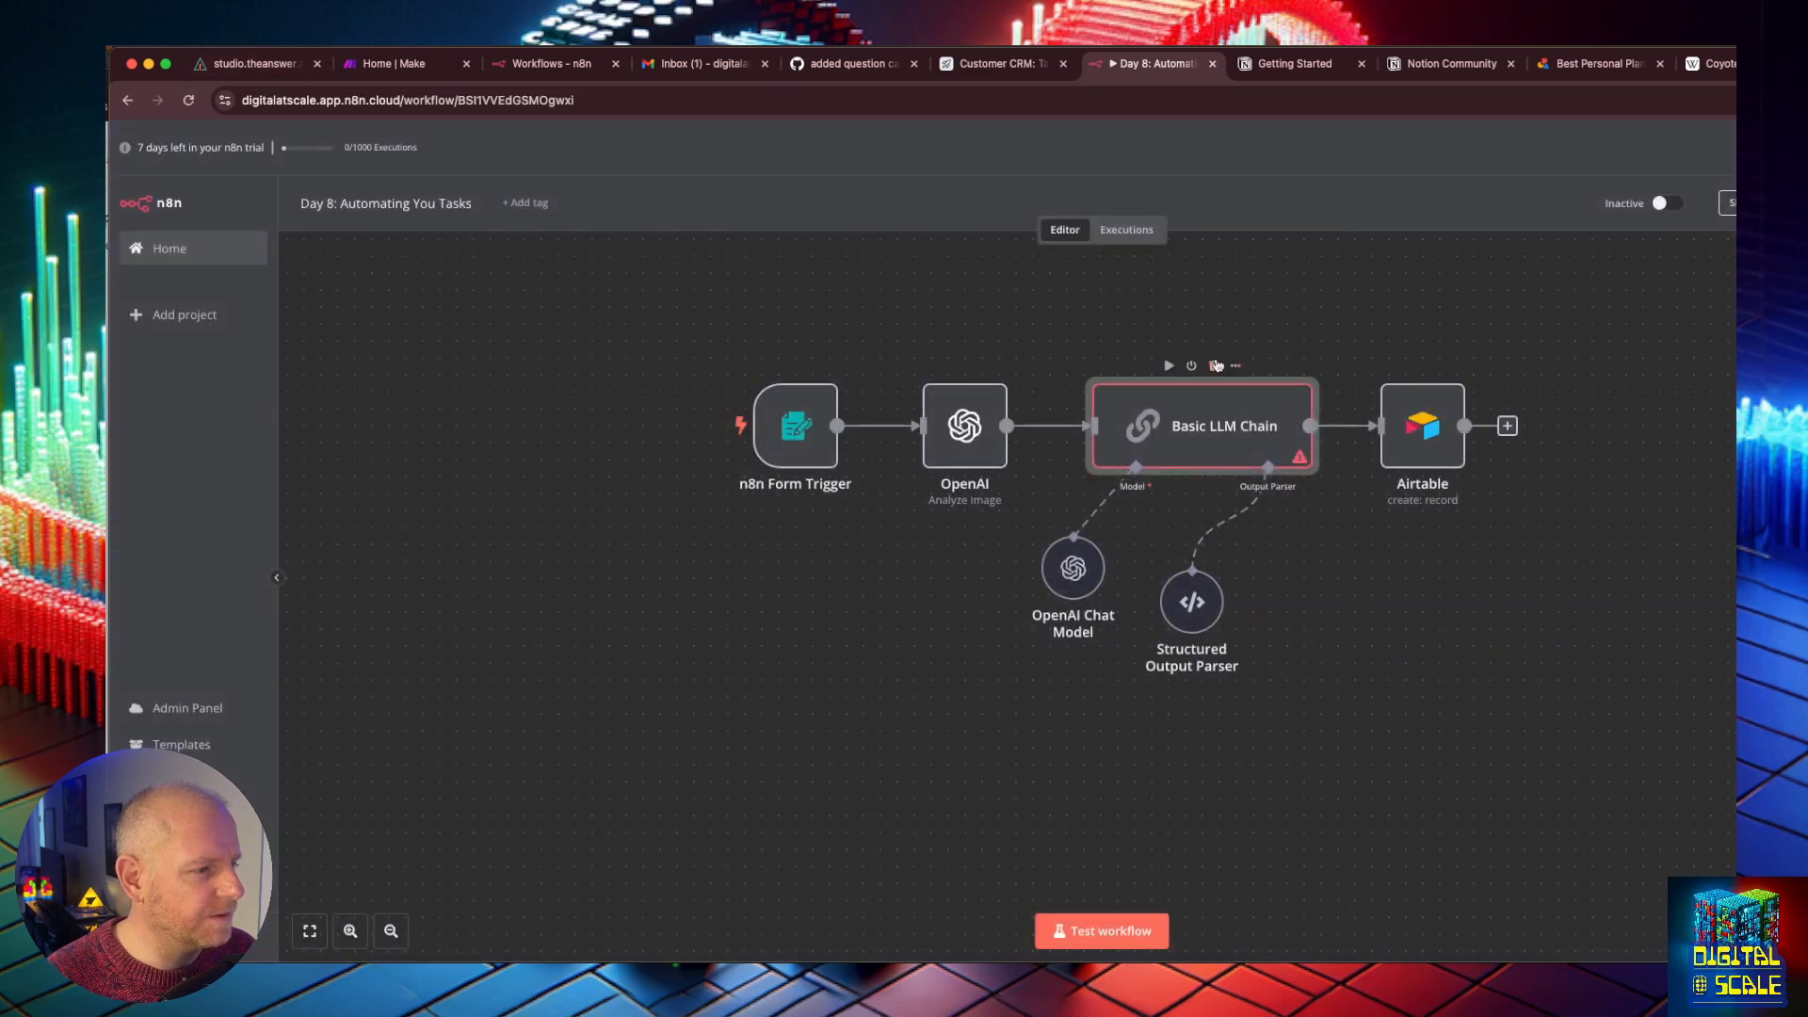
# Step: Delete the faulty Basic LLM Chain node and add a fresh Basic LLM Chain in its place
pyautogui.click(1217, 366)
pyautogui.press('Tab')
pyautogui.write('llm')
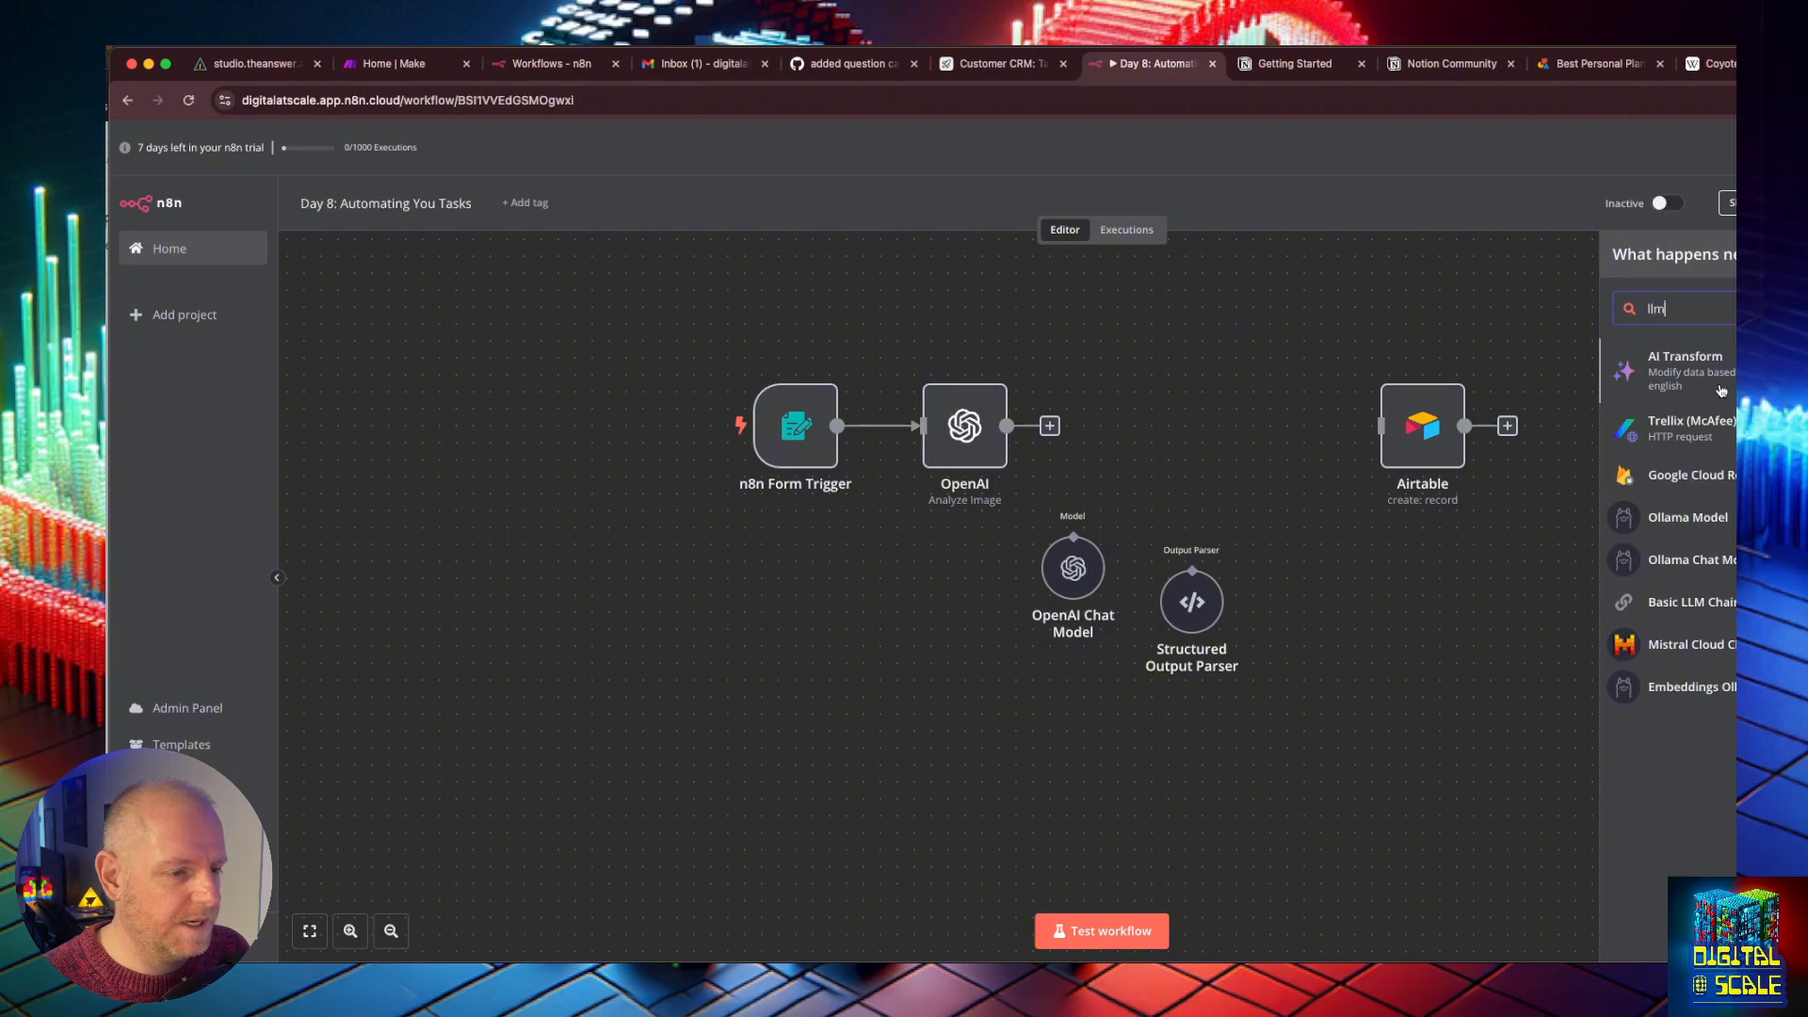
pyautogui.click(1665, 600)
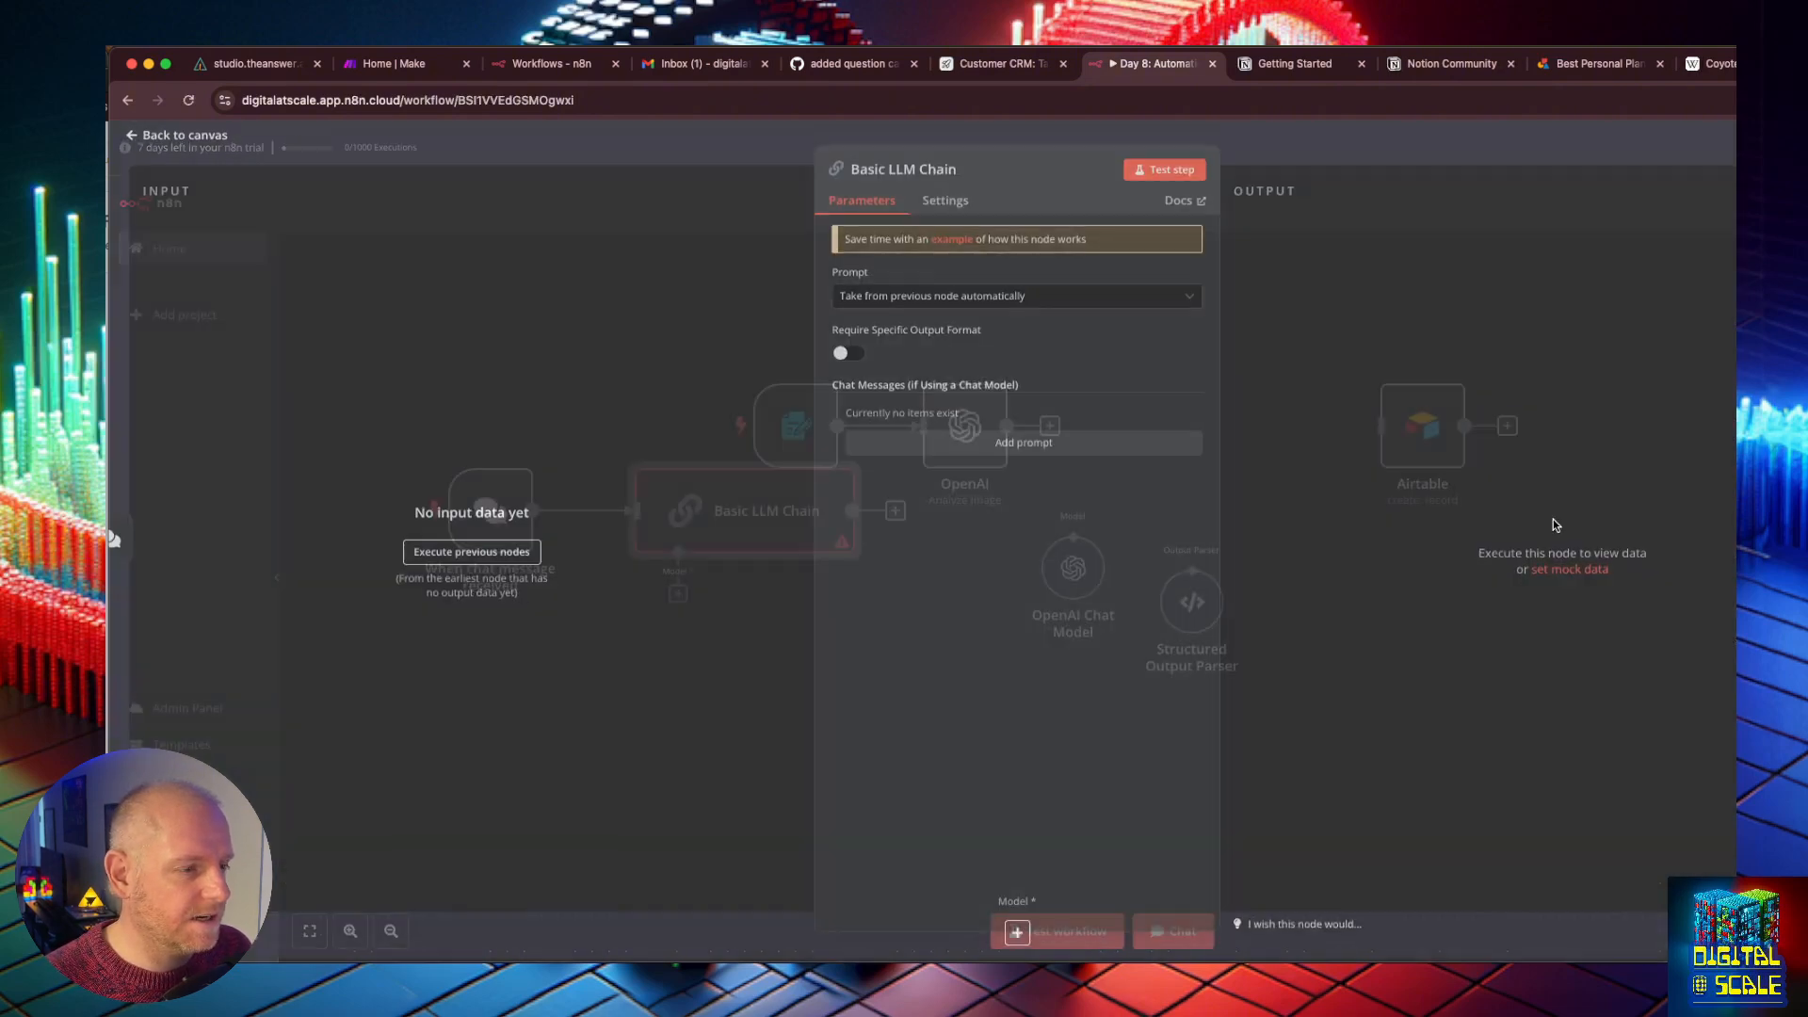
# Step: Define the new chain's prompt with the earlier analysis text, require a specific output format, and wire it to OpenAI, the chat model and output parser
pyautogui.click(969, 302)
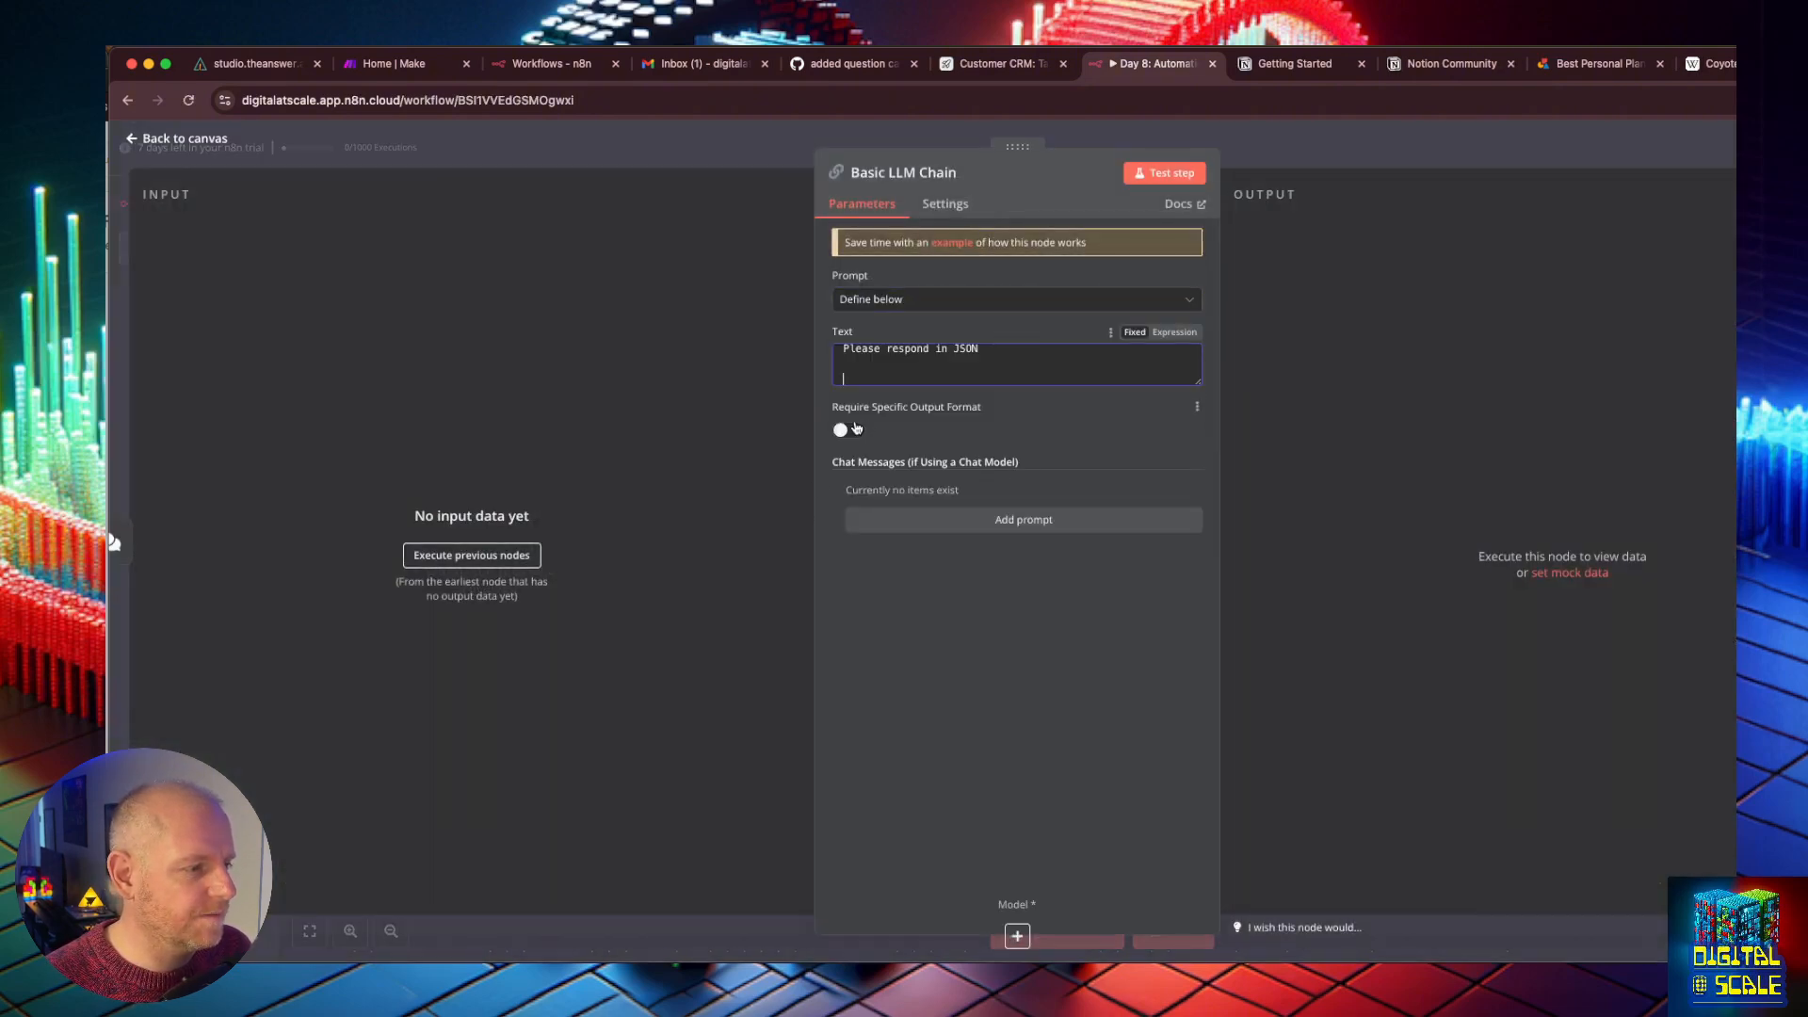
pyautogui.click(854, 429)
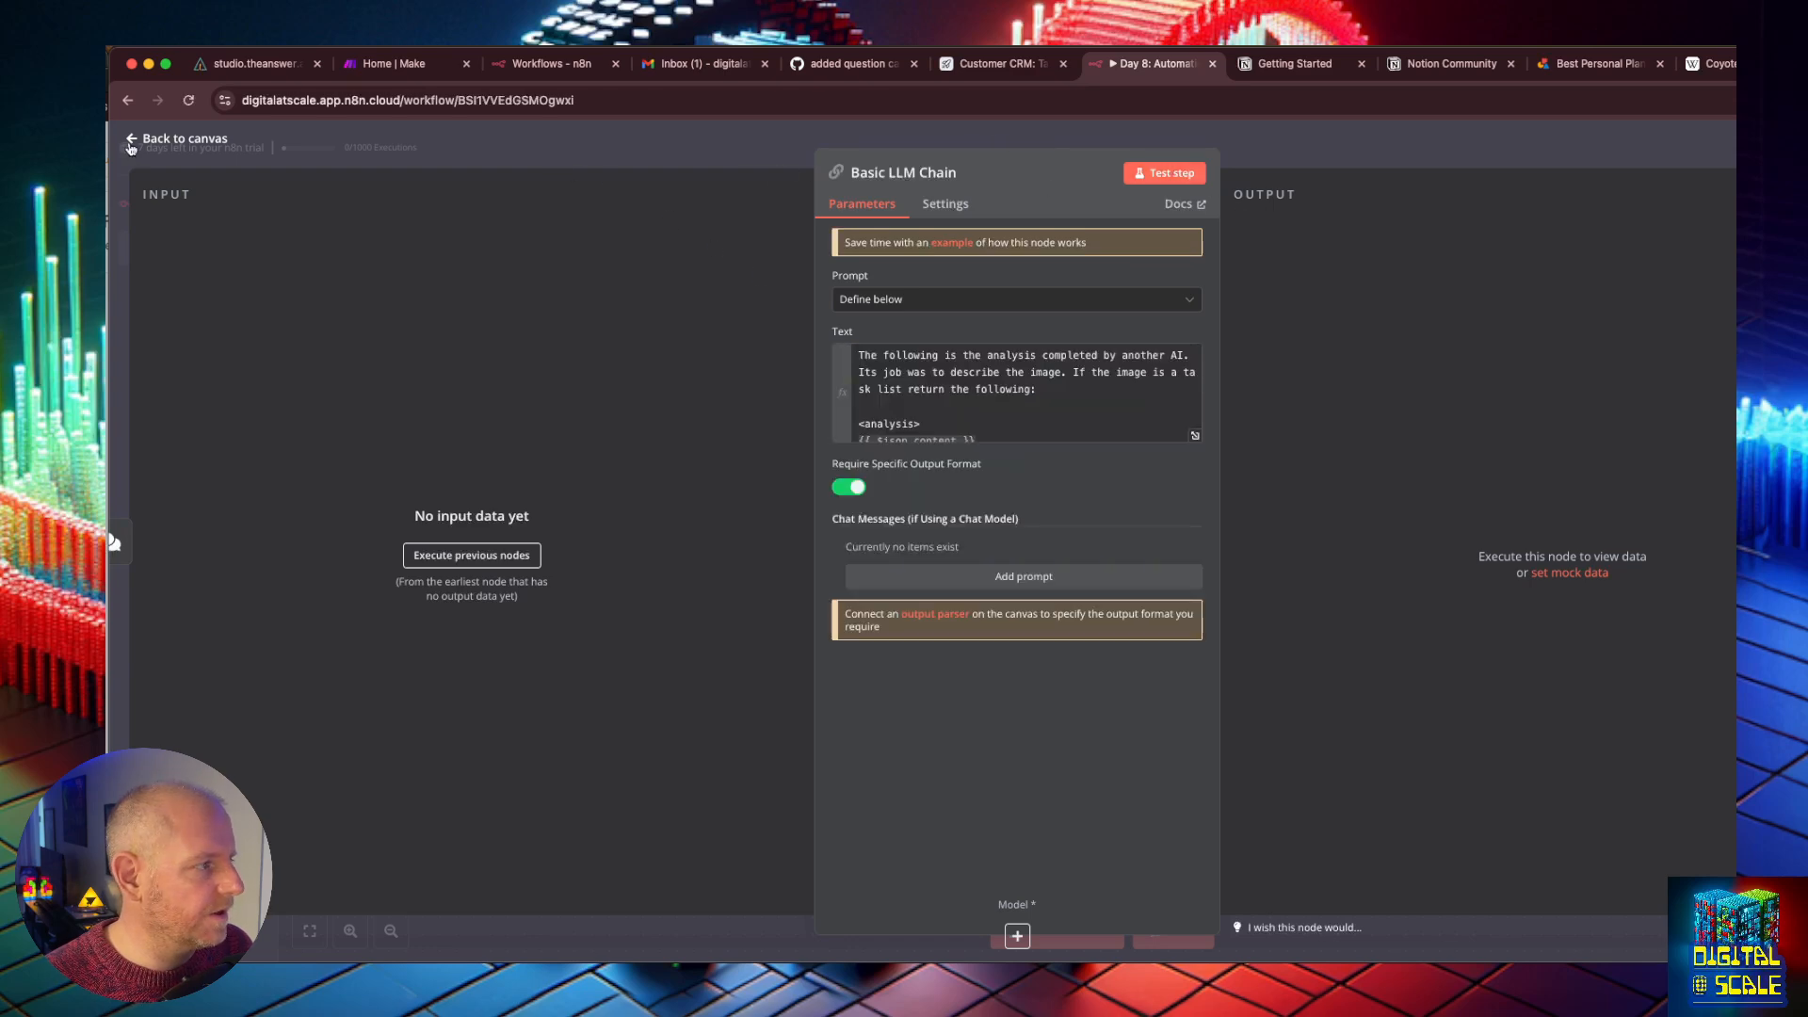
pyautogui.click(131, 142)
pyautogui.moveTo(790, 513); pyautogui.dragTo(1220, 486)
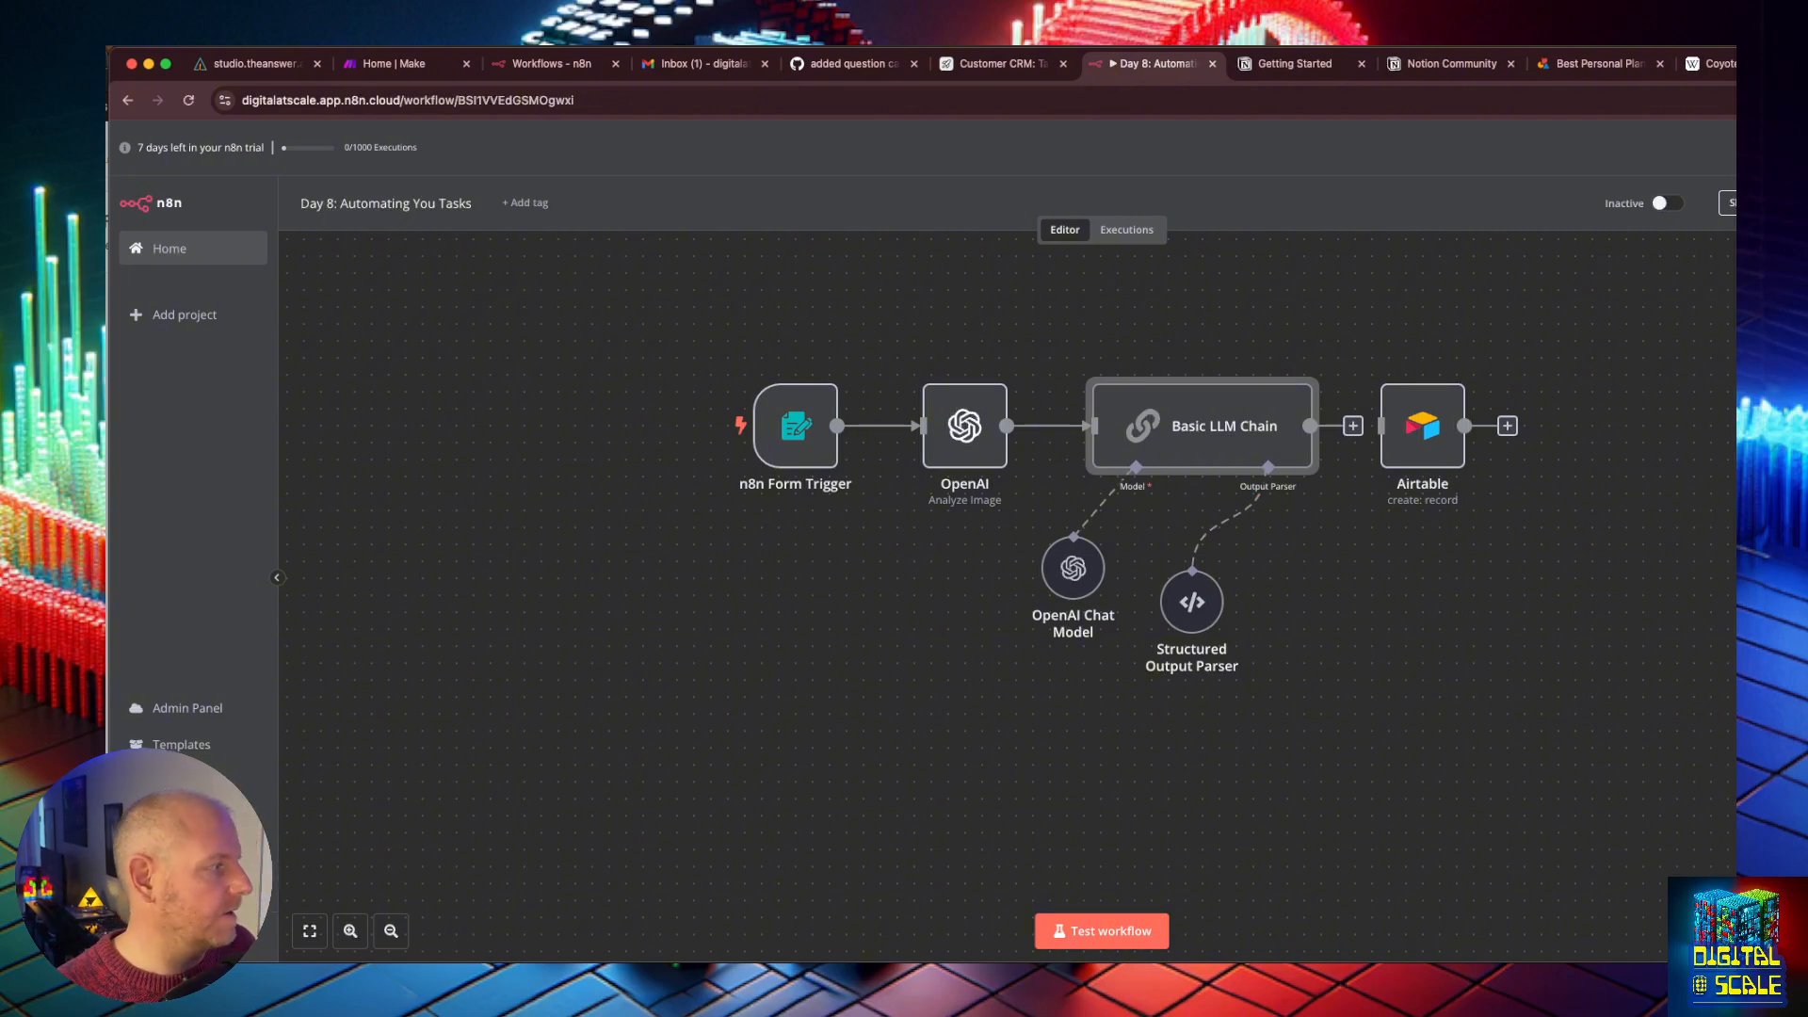
# Step: Check the n8n Form Trigger's settings, then test the rebuilt workflow by submitting the newest JPEG image from Downloads through the form
pyautogui.doubleClick(797, 433)
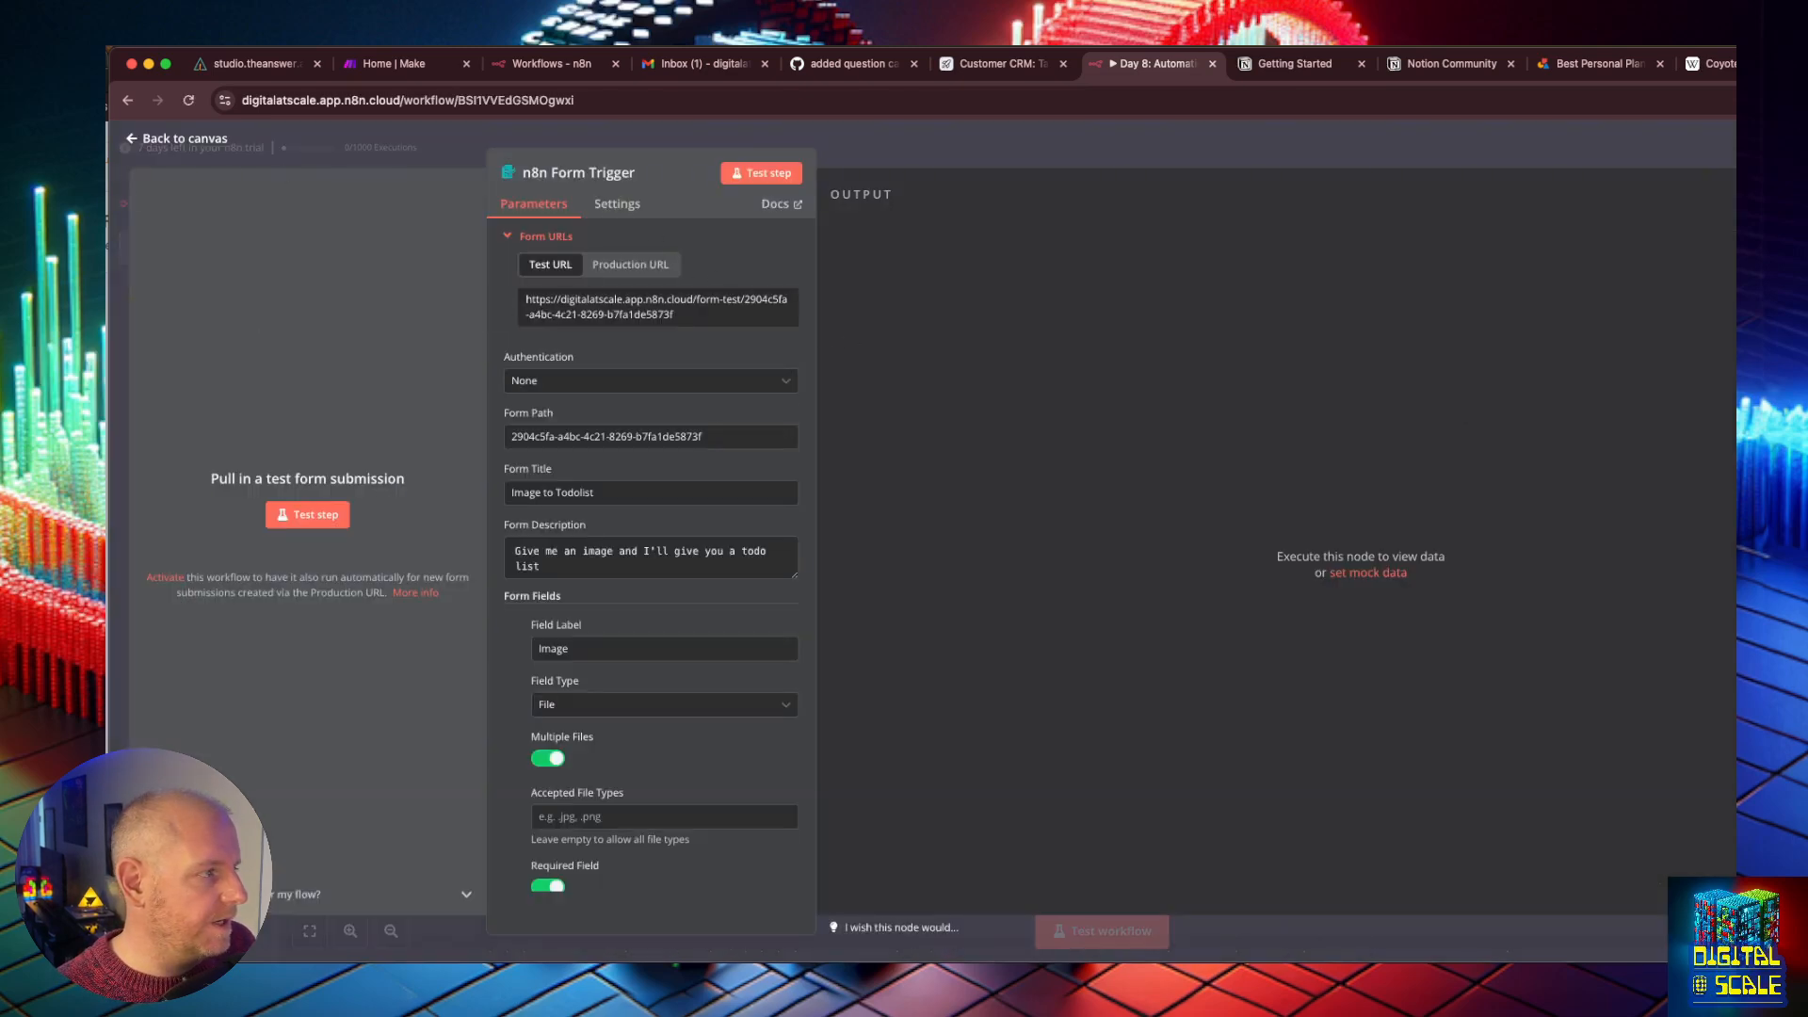
pyautogui.click(136, 142)
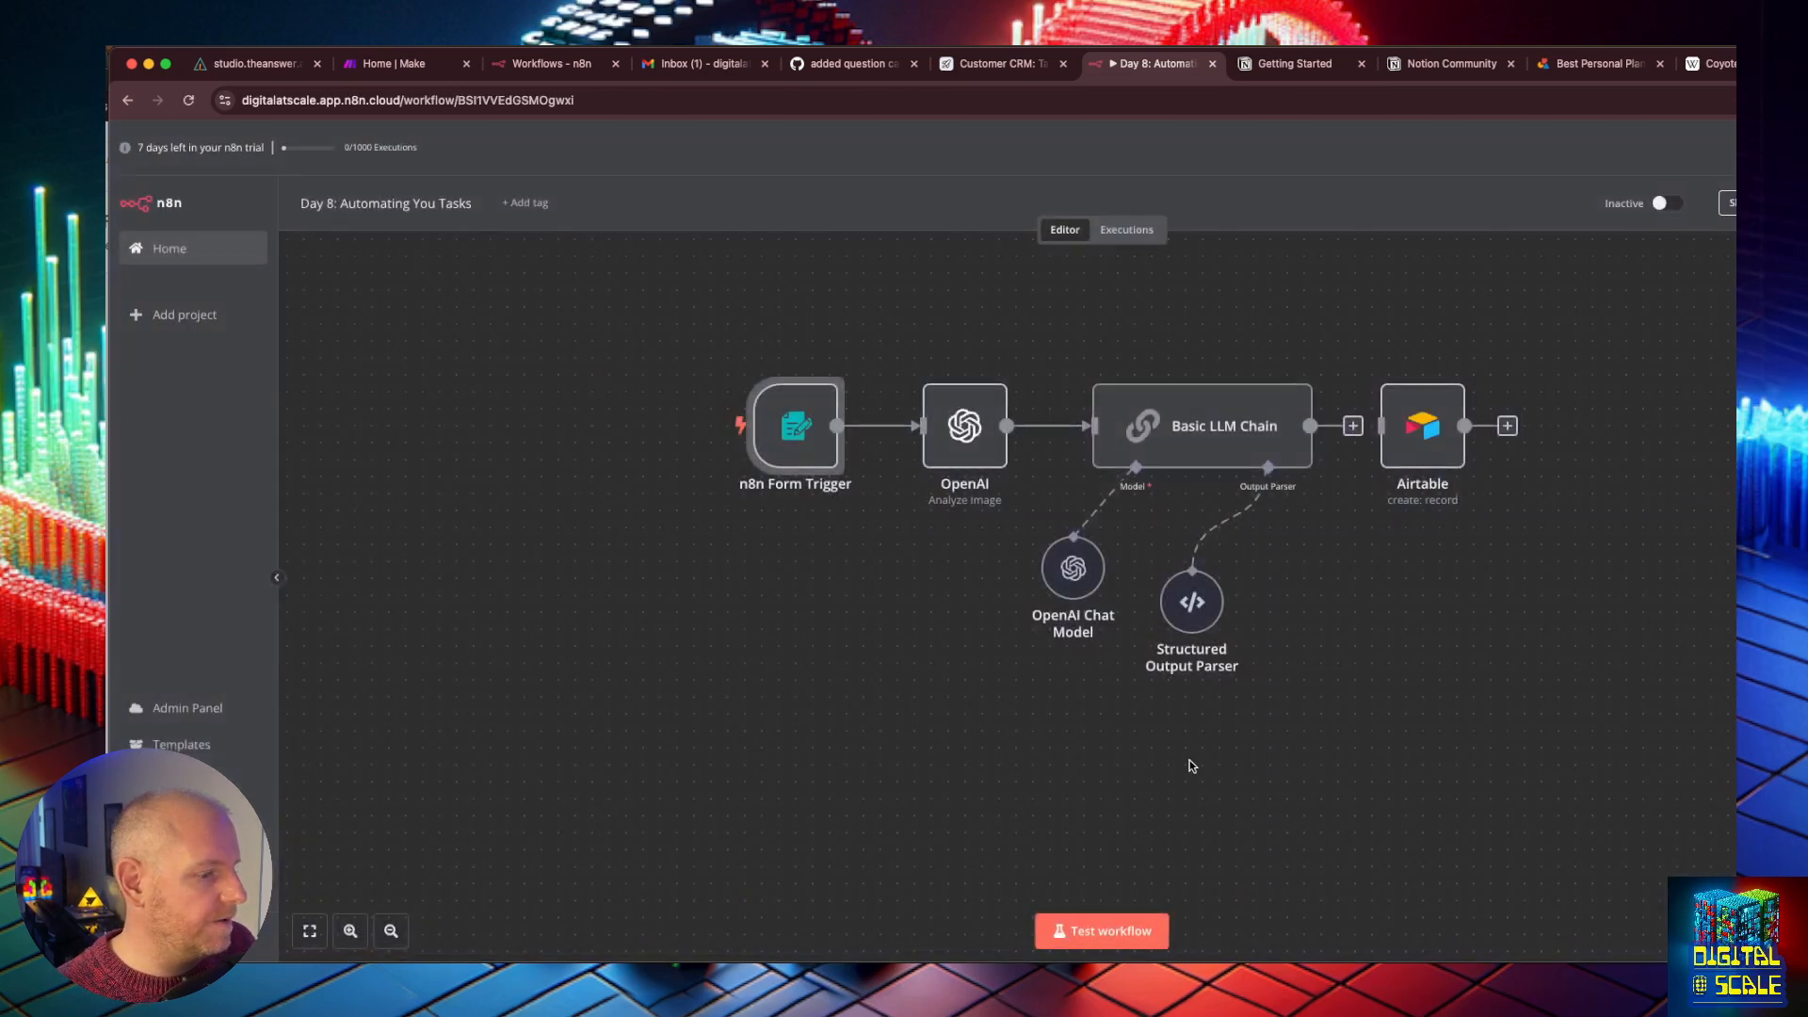
pyautogui.click(1136, 925)
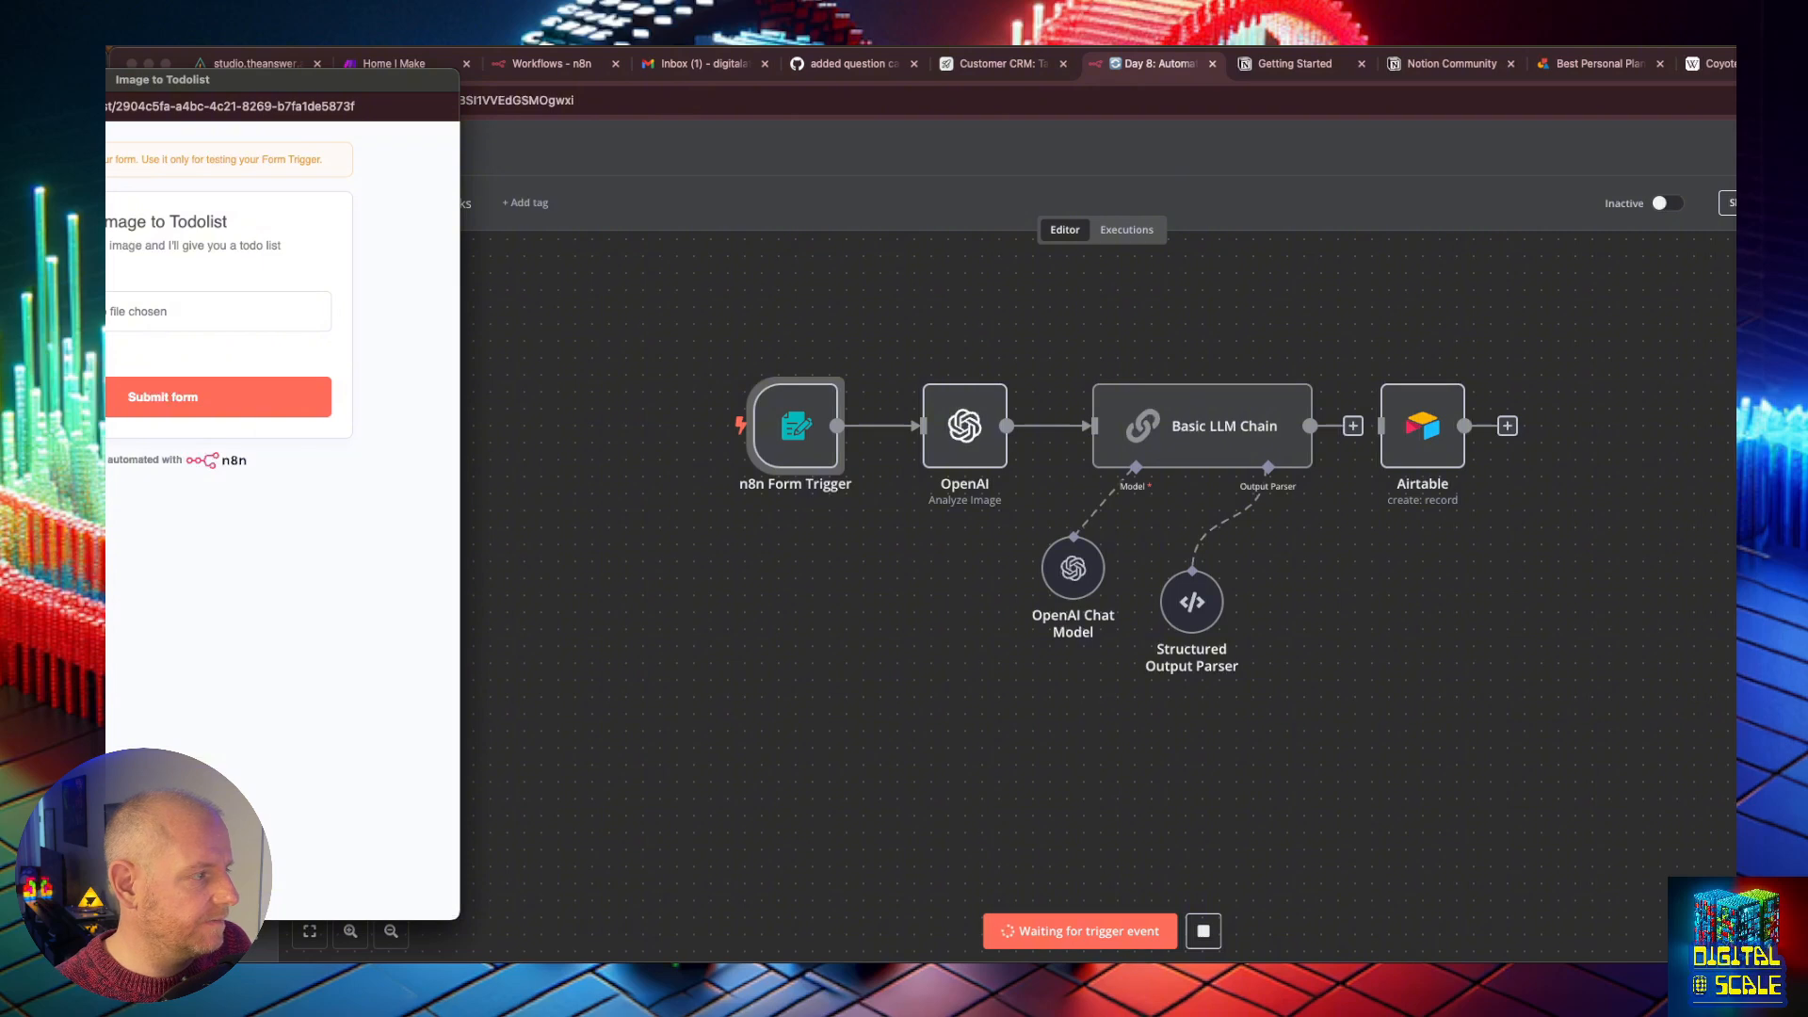
pyautogui.click(118, 311)
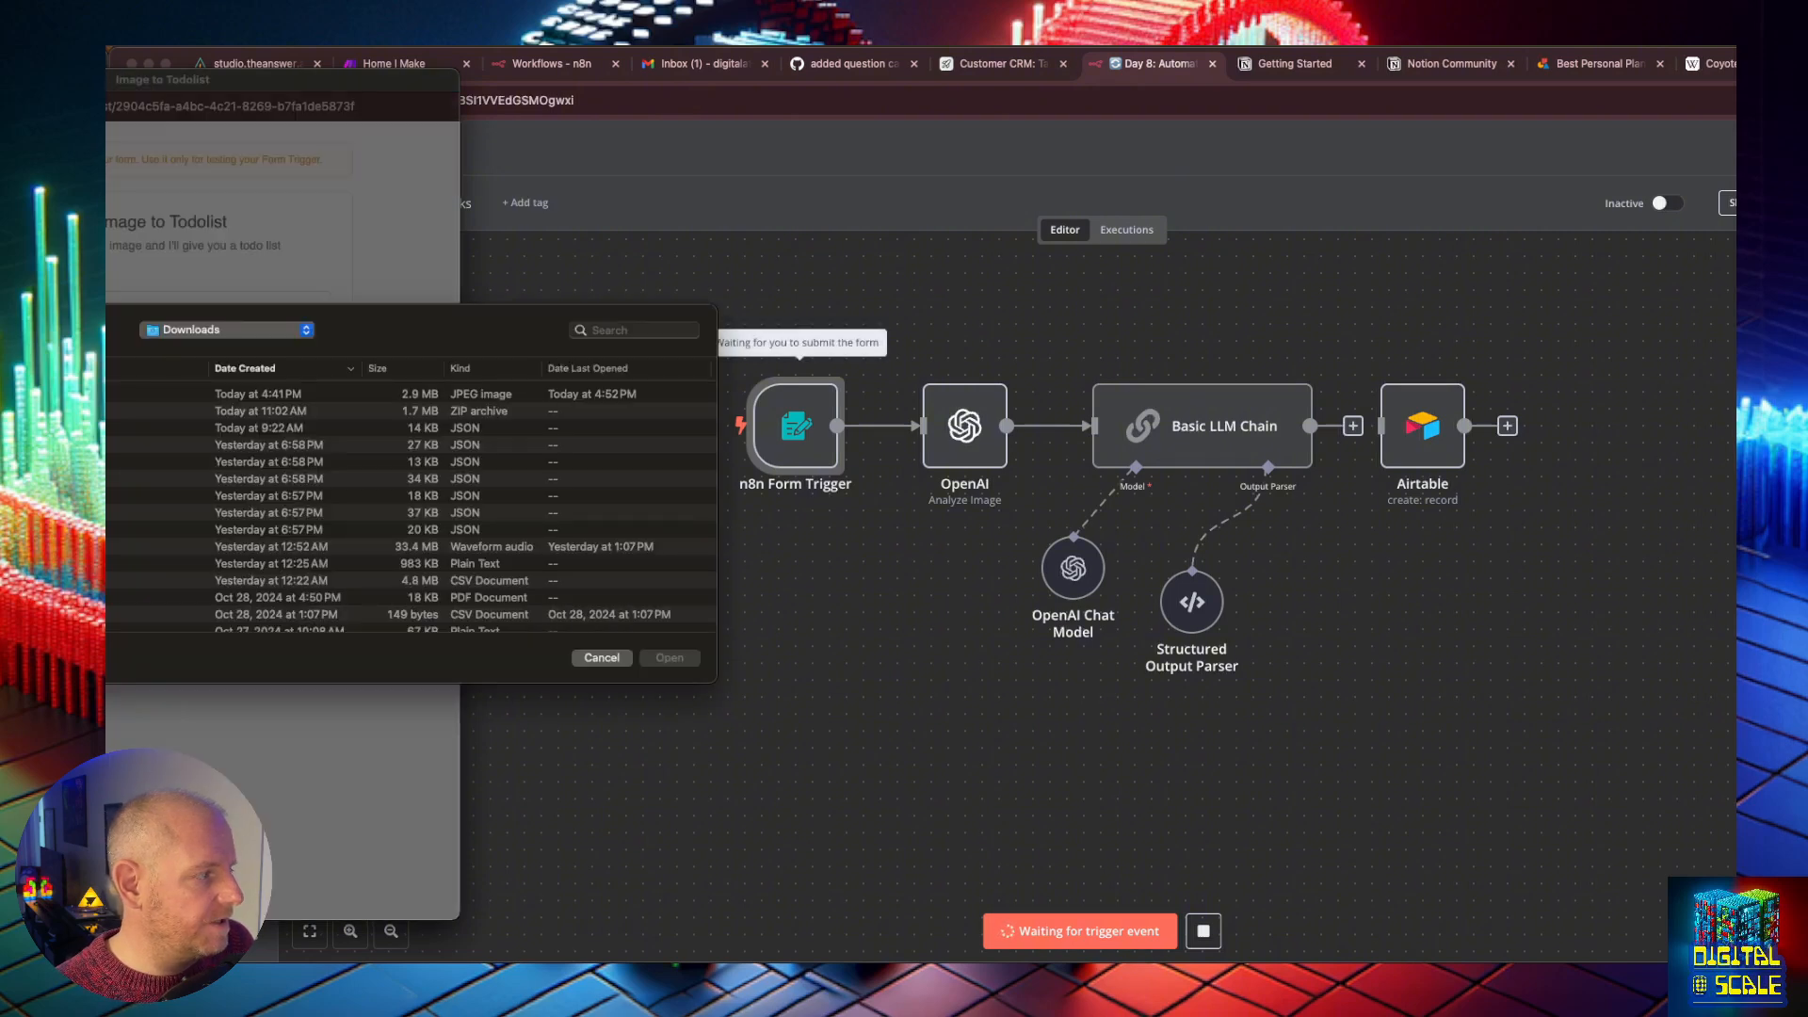
pyautogui.click(111, 394)
pyautogui.click(670, 656)
pyautogui.click(1385, 713)
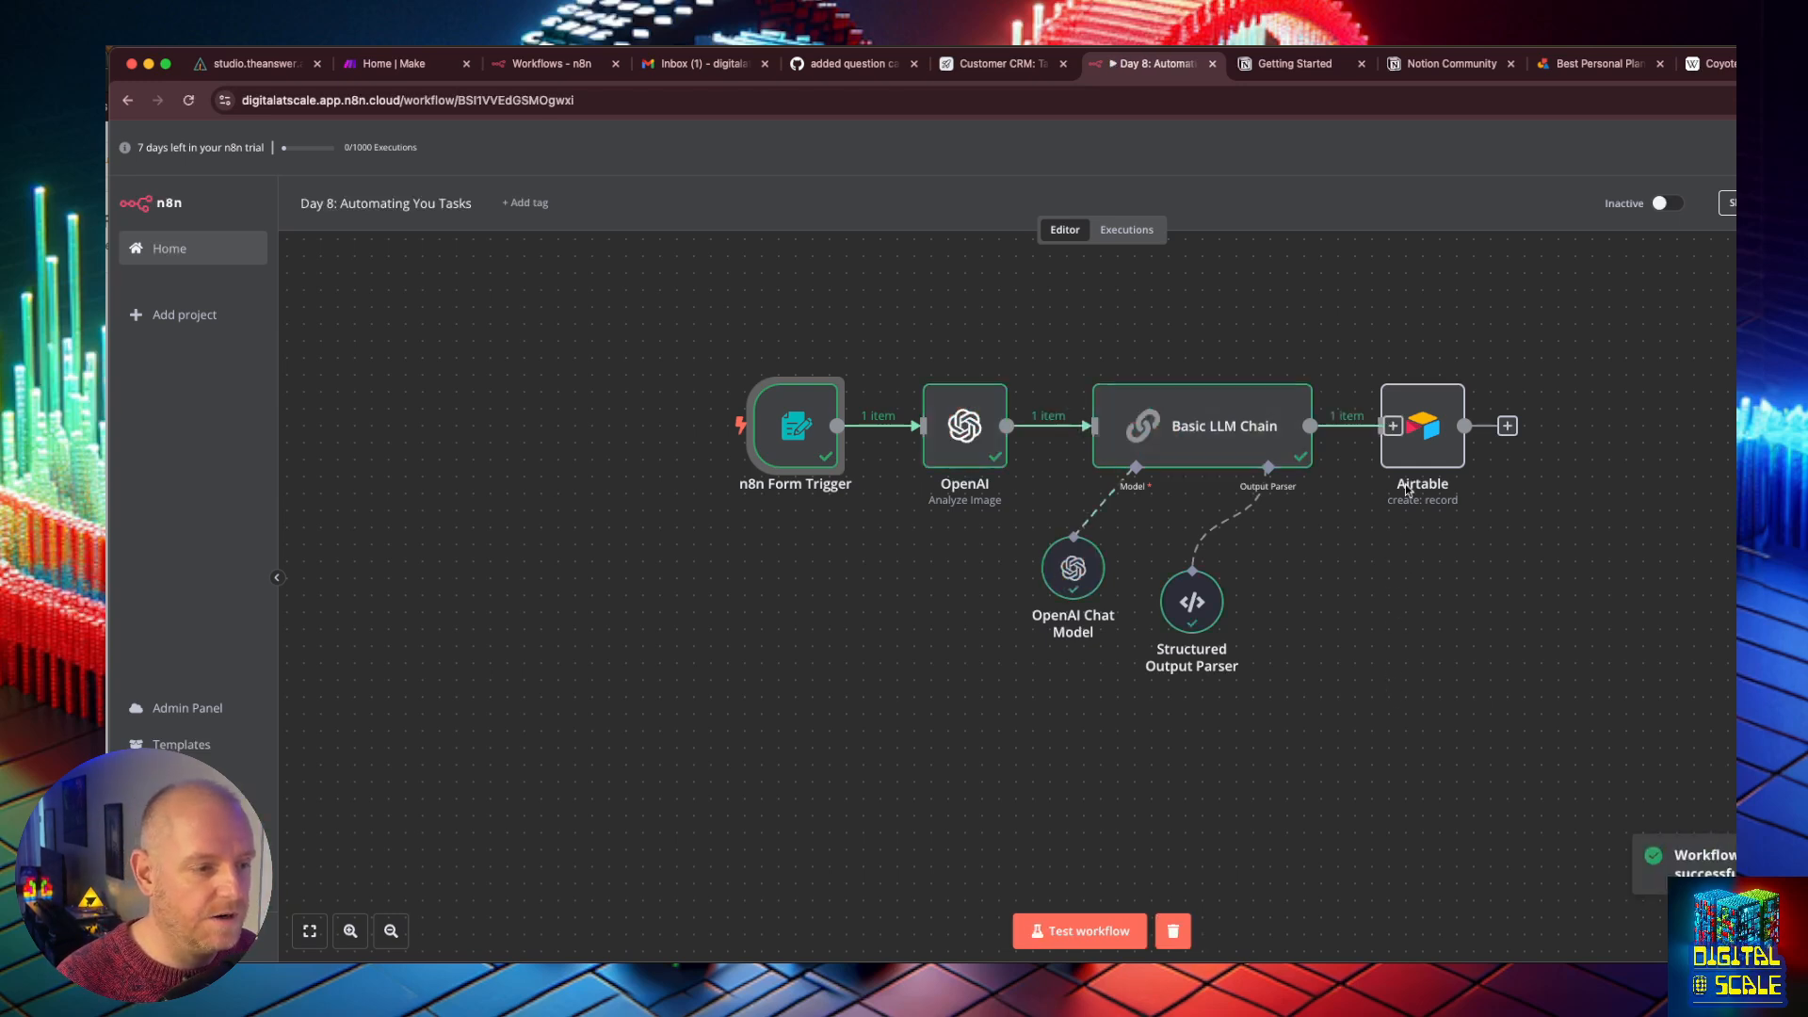
# Step: Check the Airtable node's parameters, then review the Basic LLM Chain's output and return to the canvas
pyautogui.click(1439, 428)
pyautogui.doubleClick(1441, 428)
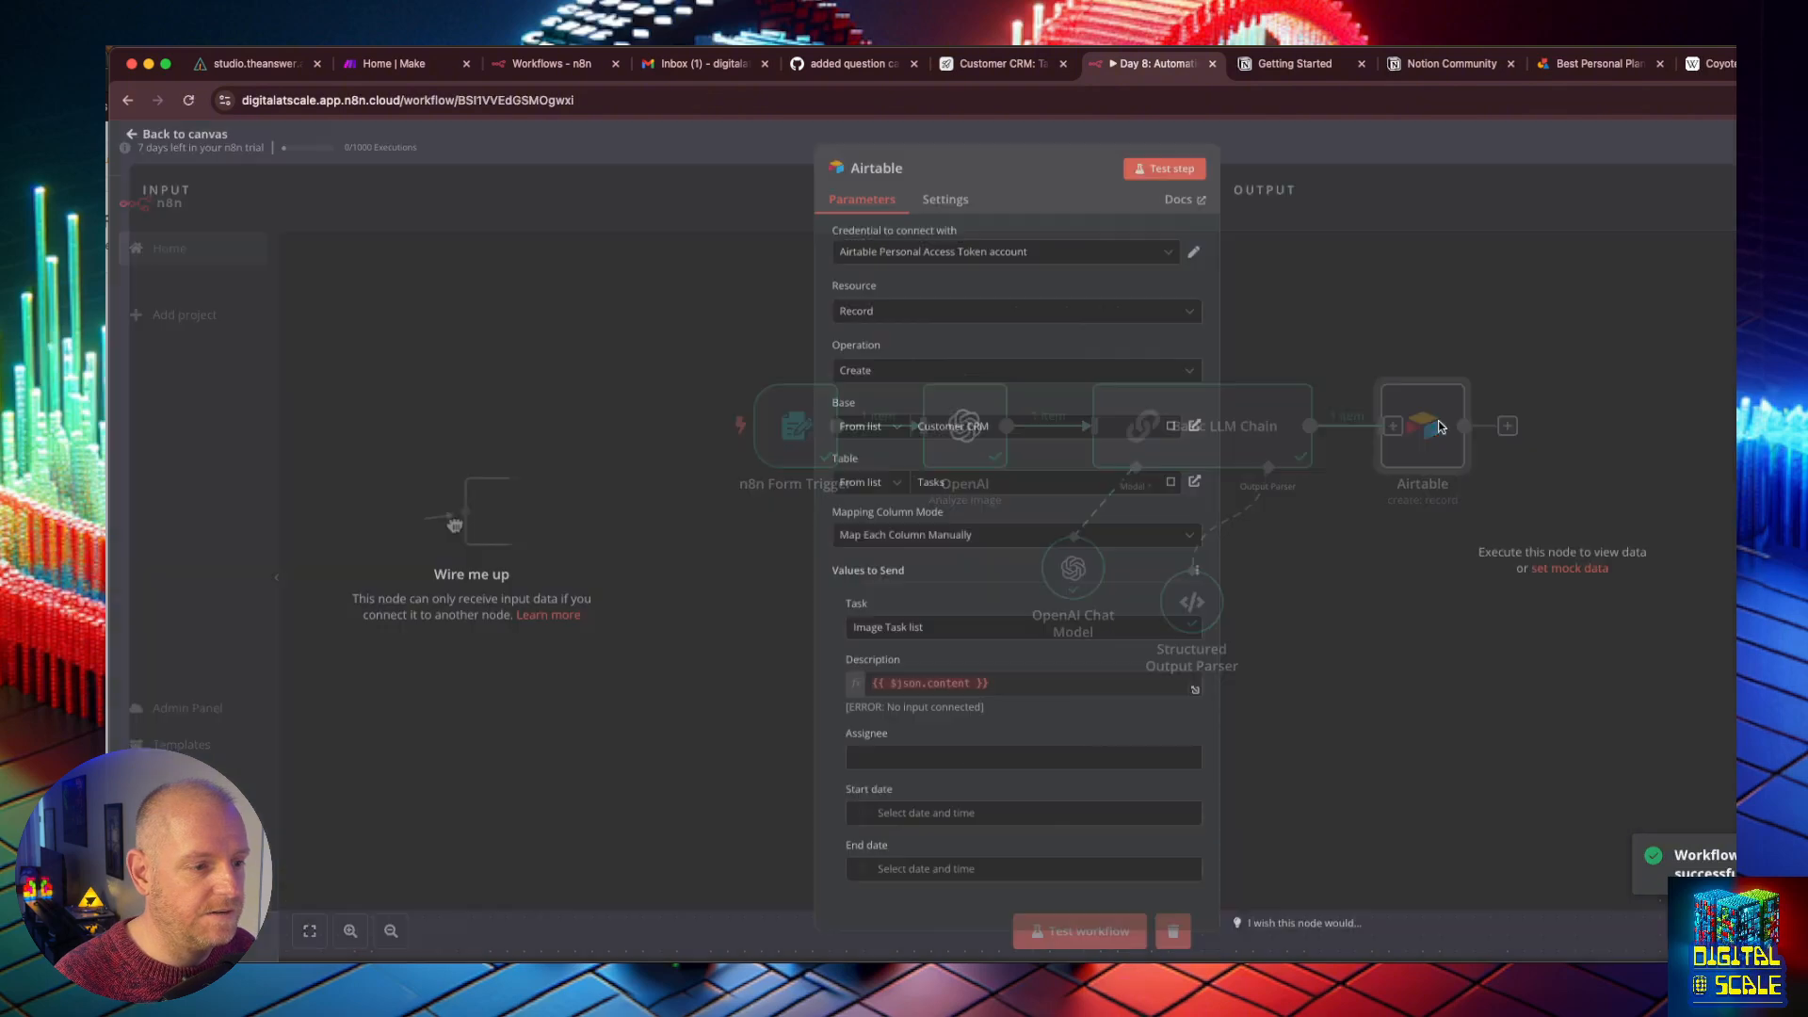
pyautogui.press('Escape')
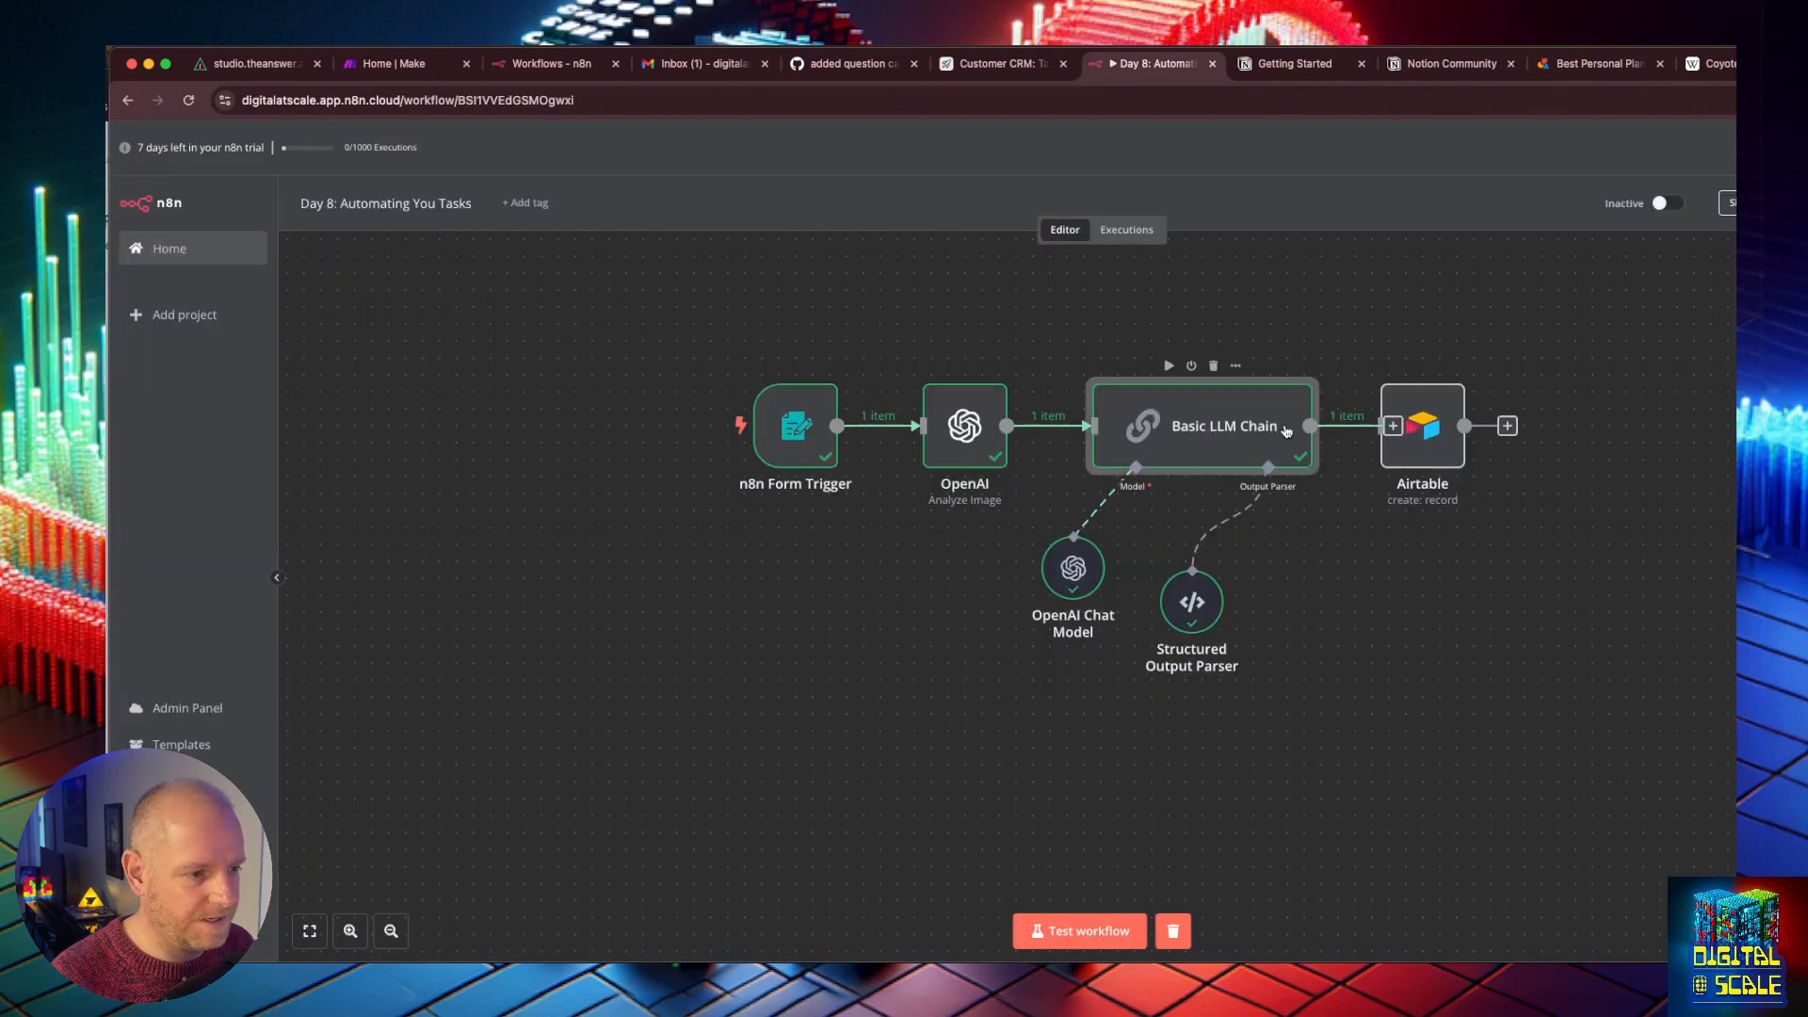
pyautogui.doubleClick(1285, 432)
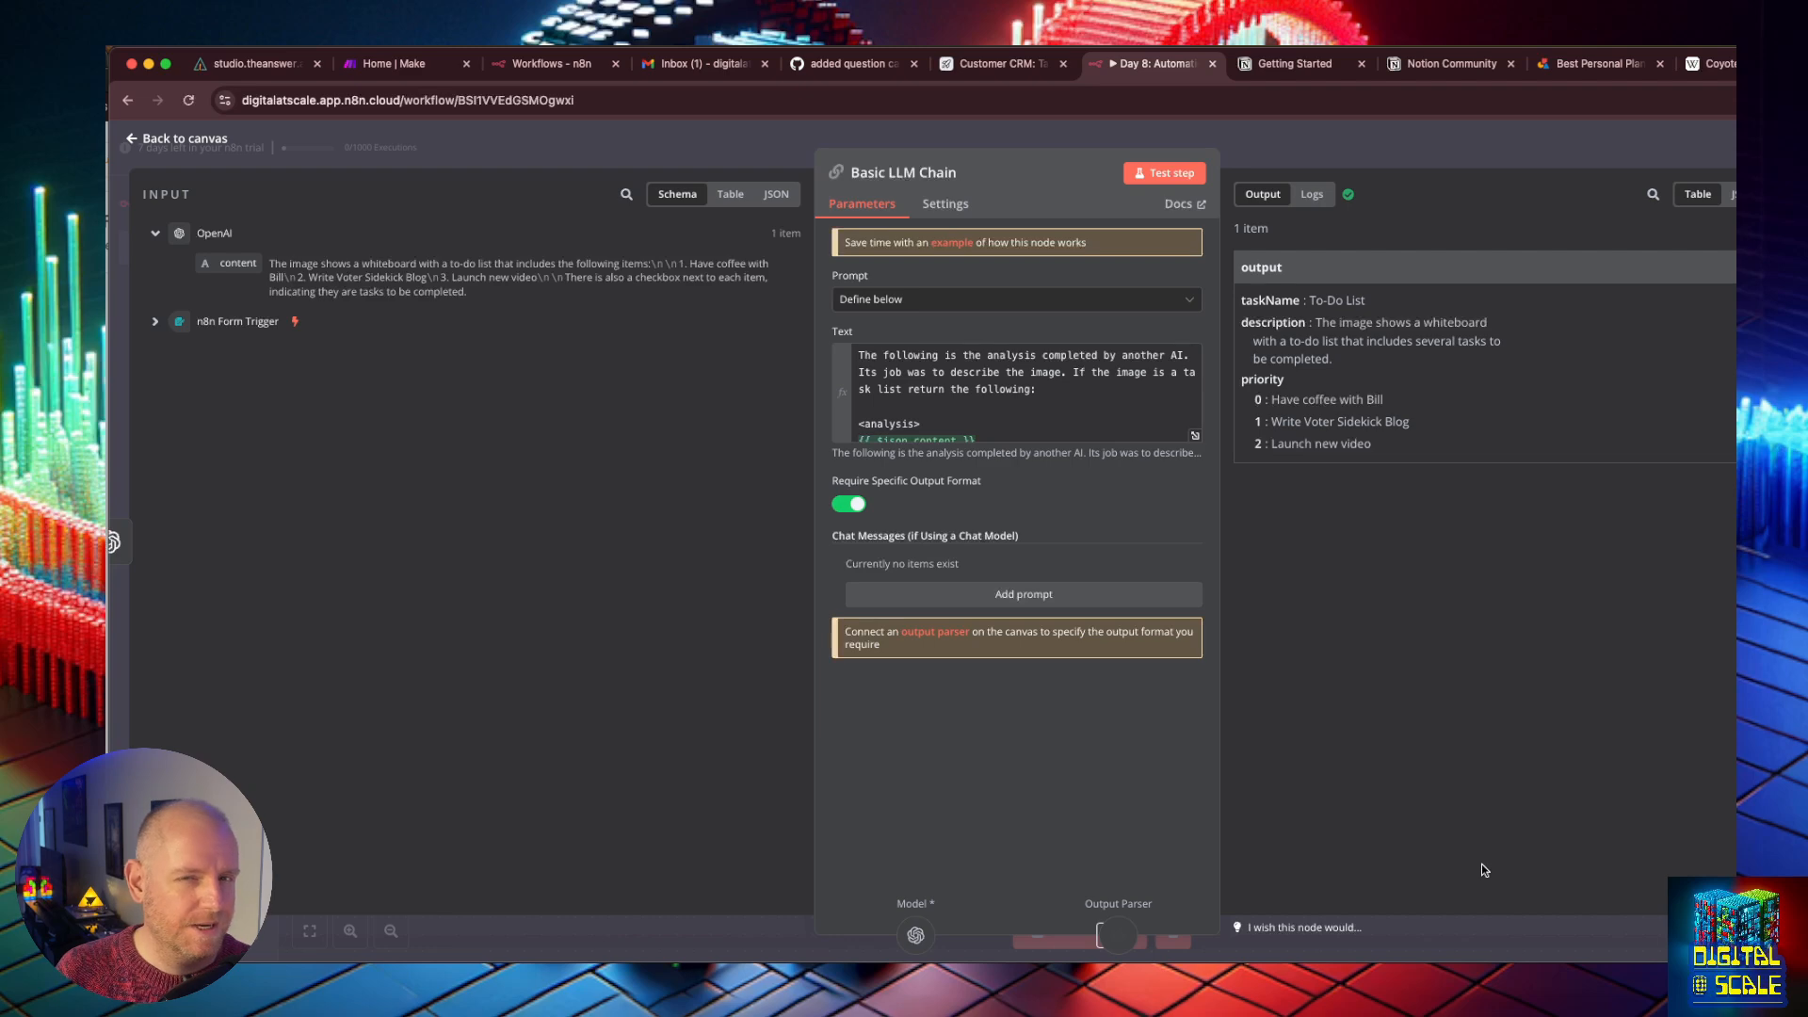
pyautogui.press('Escape')
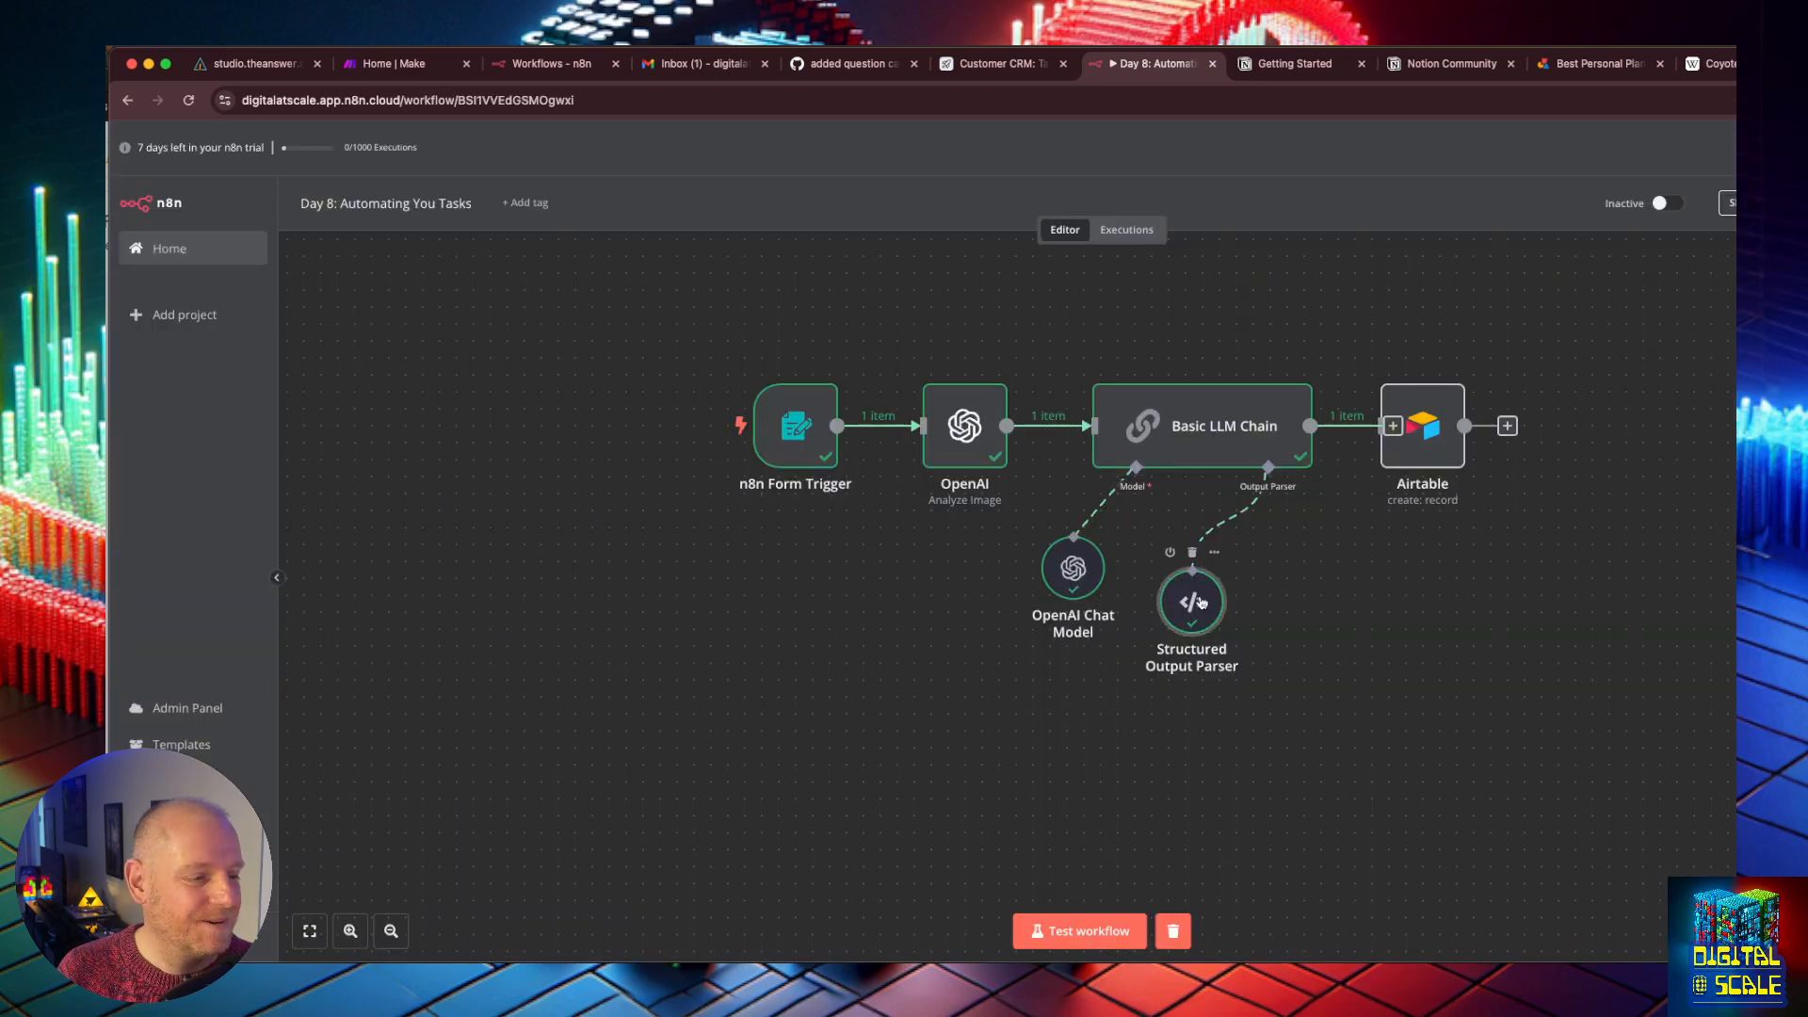
# Step: In the Structured Output Parser, wrap the JSON example's task object in square brackets on separate lines, making it an array
pyautogui.doubleClick(1201, 603)
pyautogui.click(974, 435)
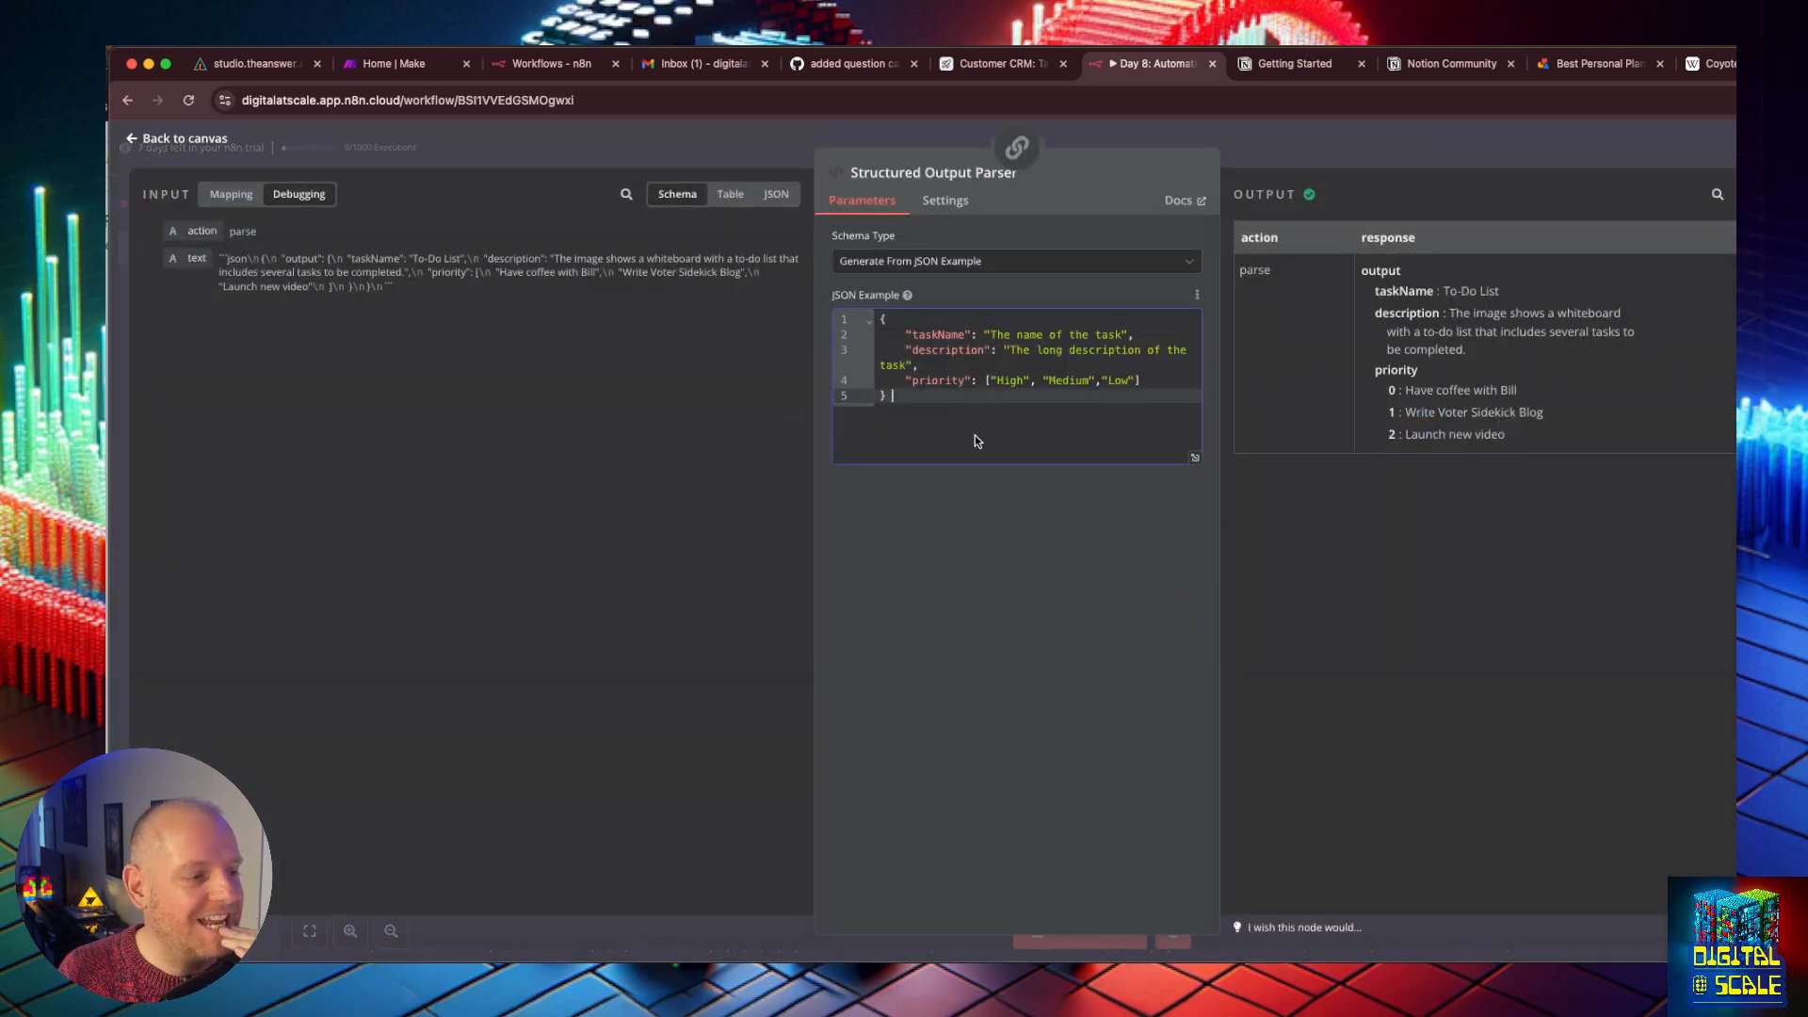
pyautogui.click(1155, 380)
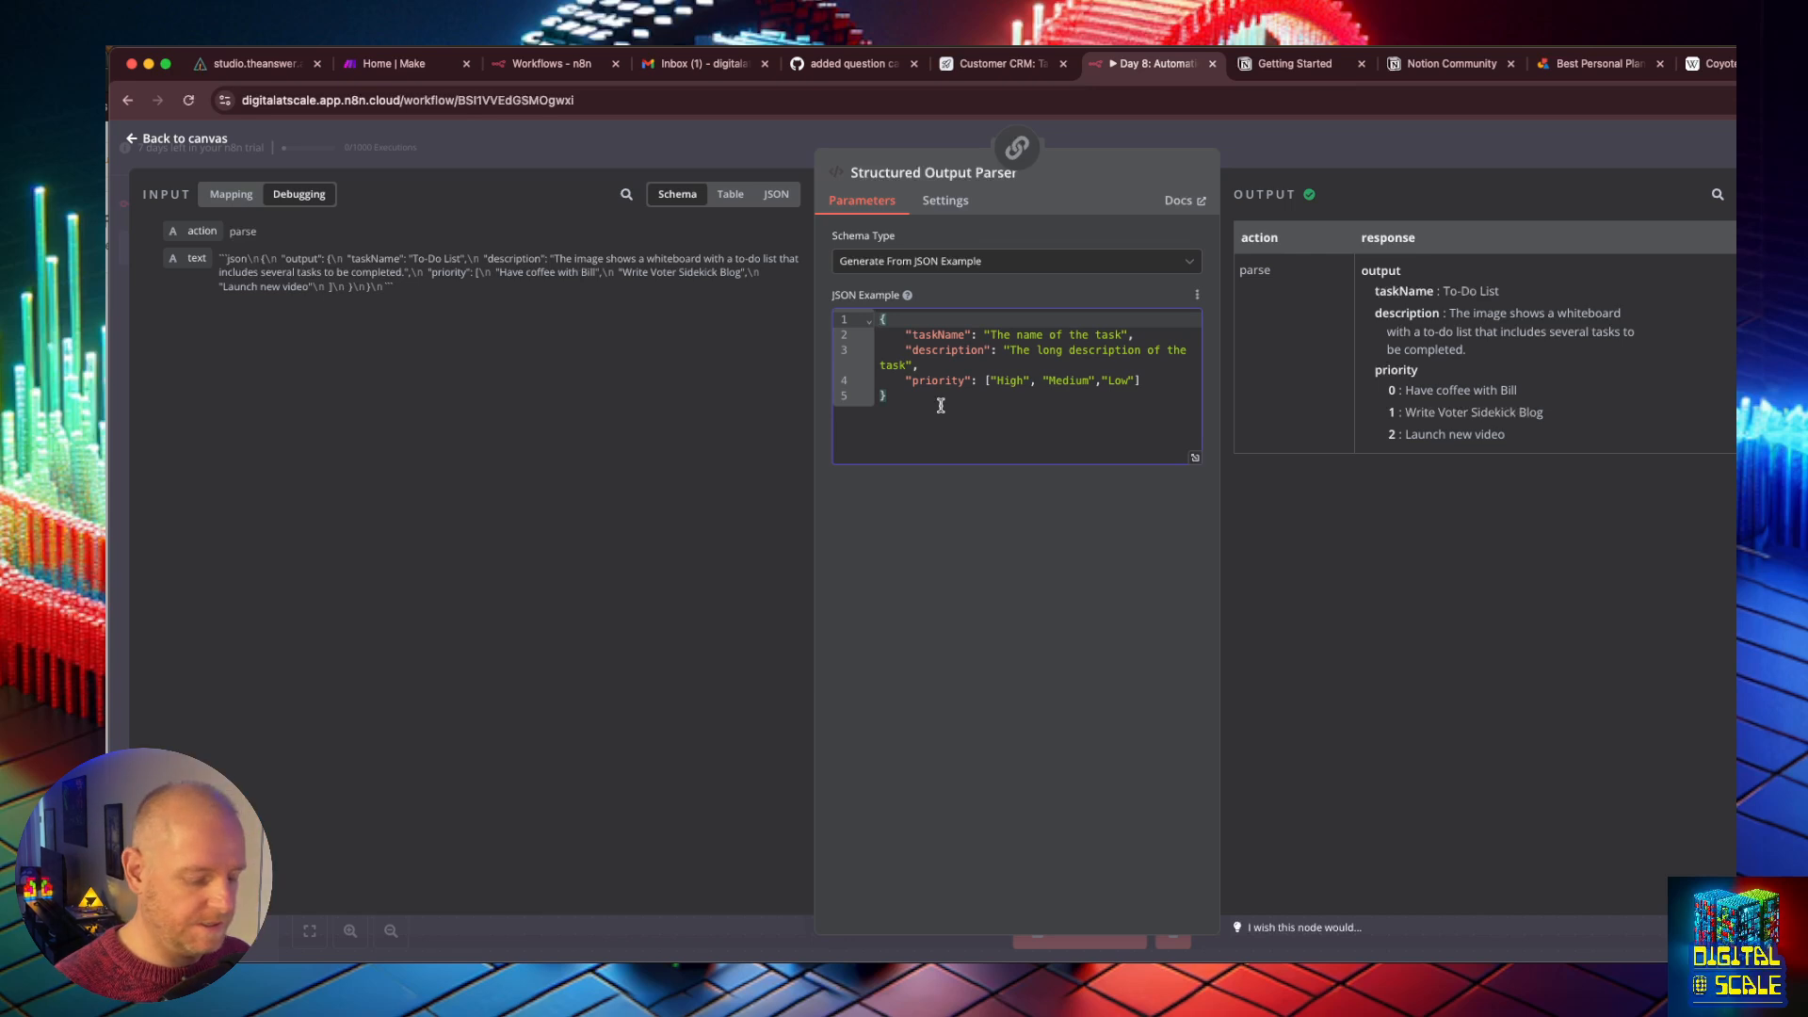
pyautogui.write('[')
pyautogui.click(941, 405)
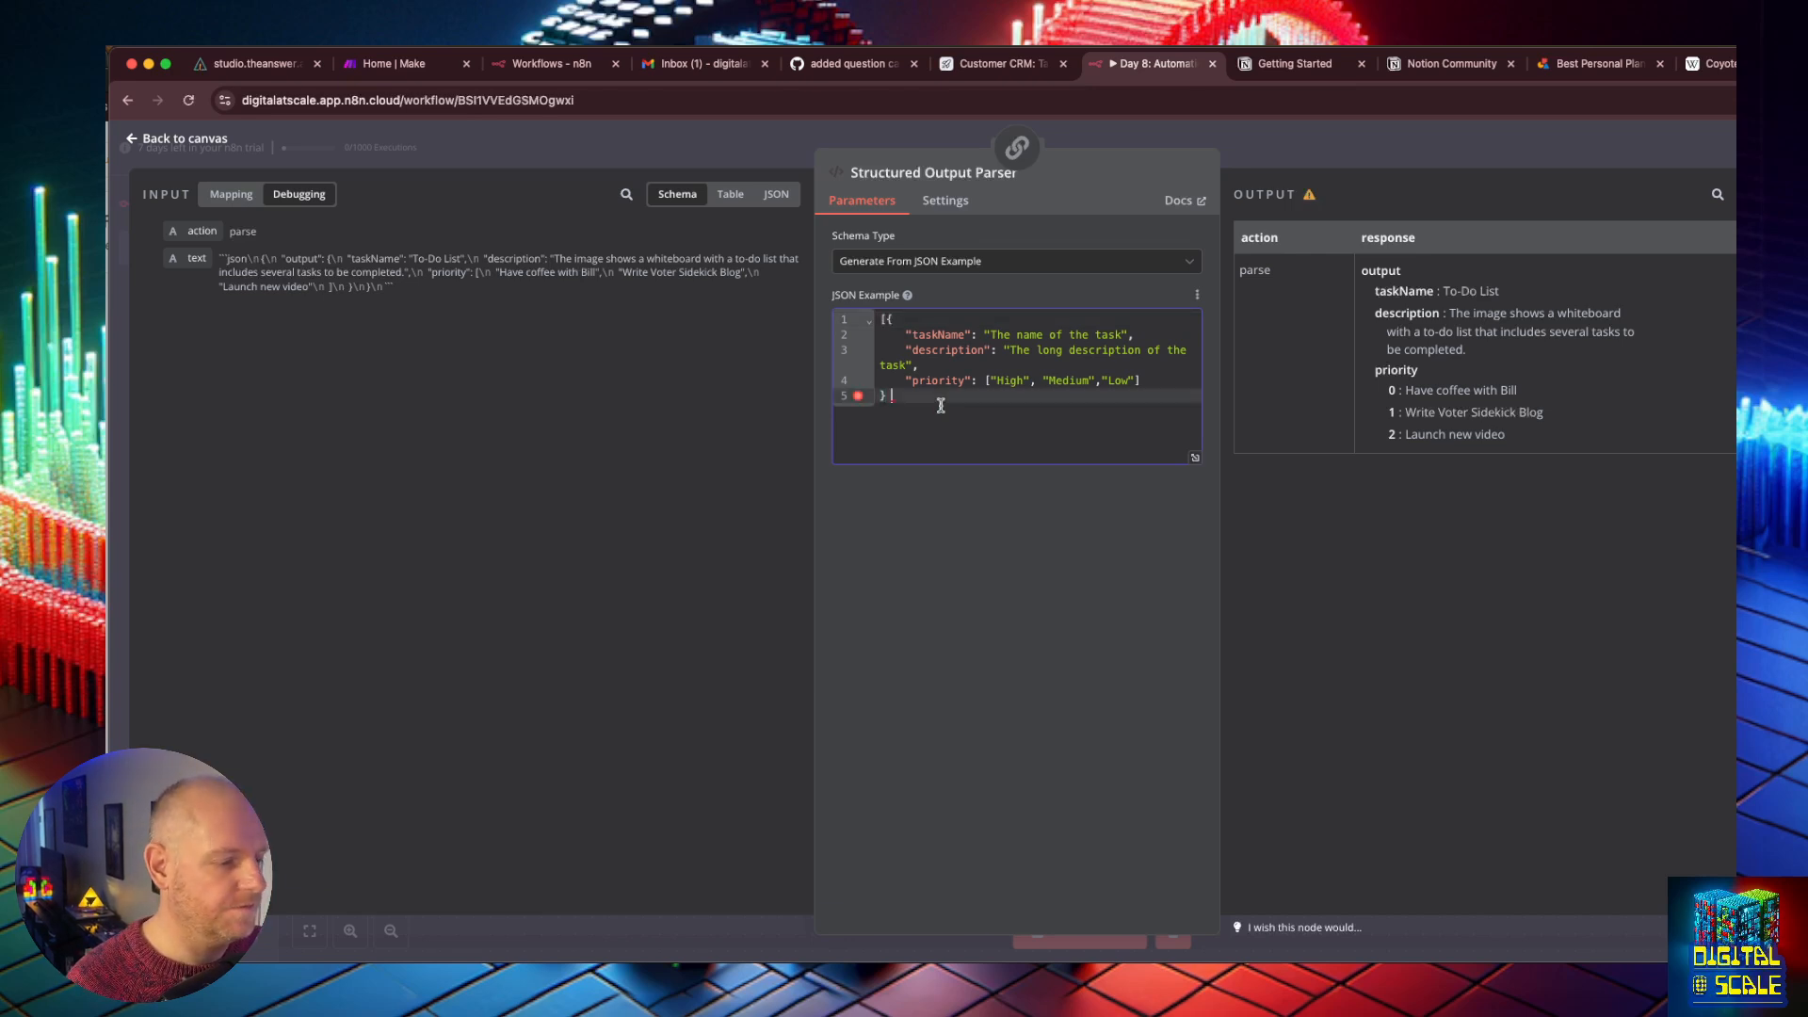
pyautogui.press('Return')
pyautogui.write(']')
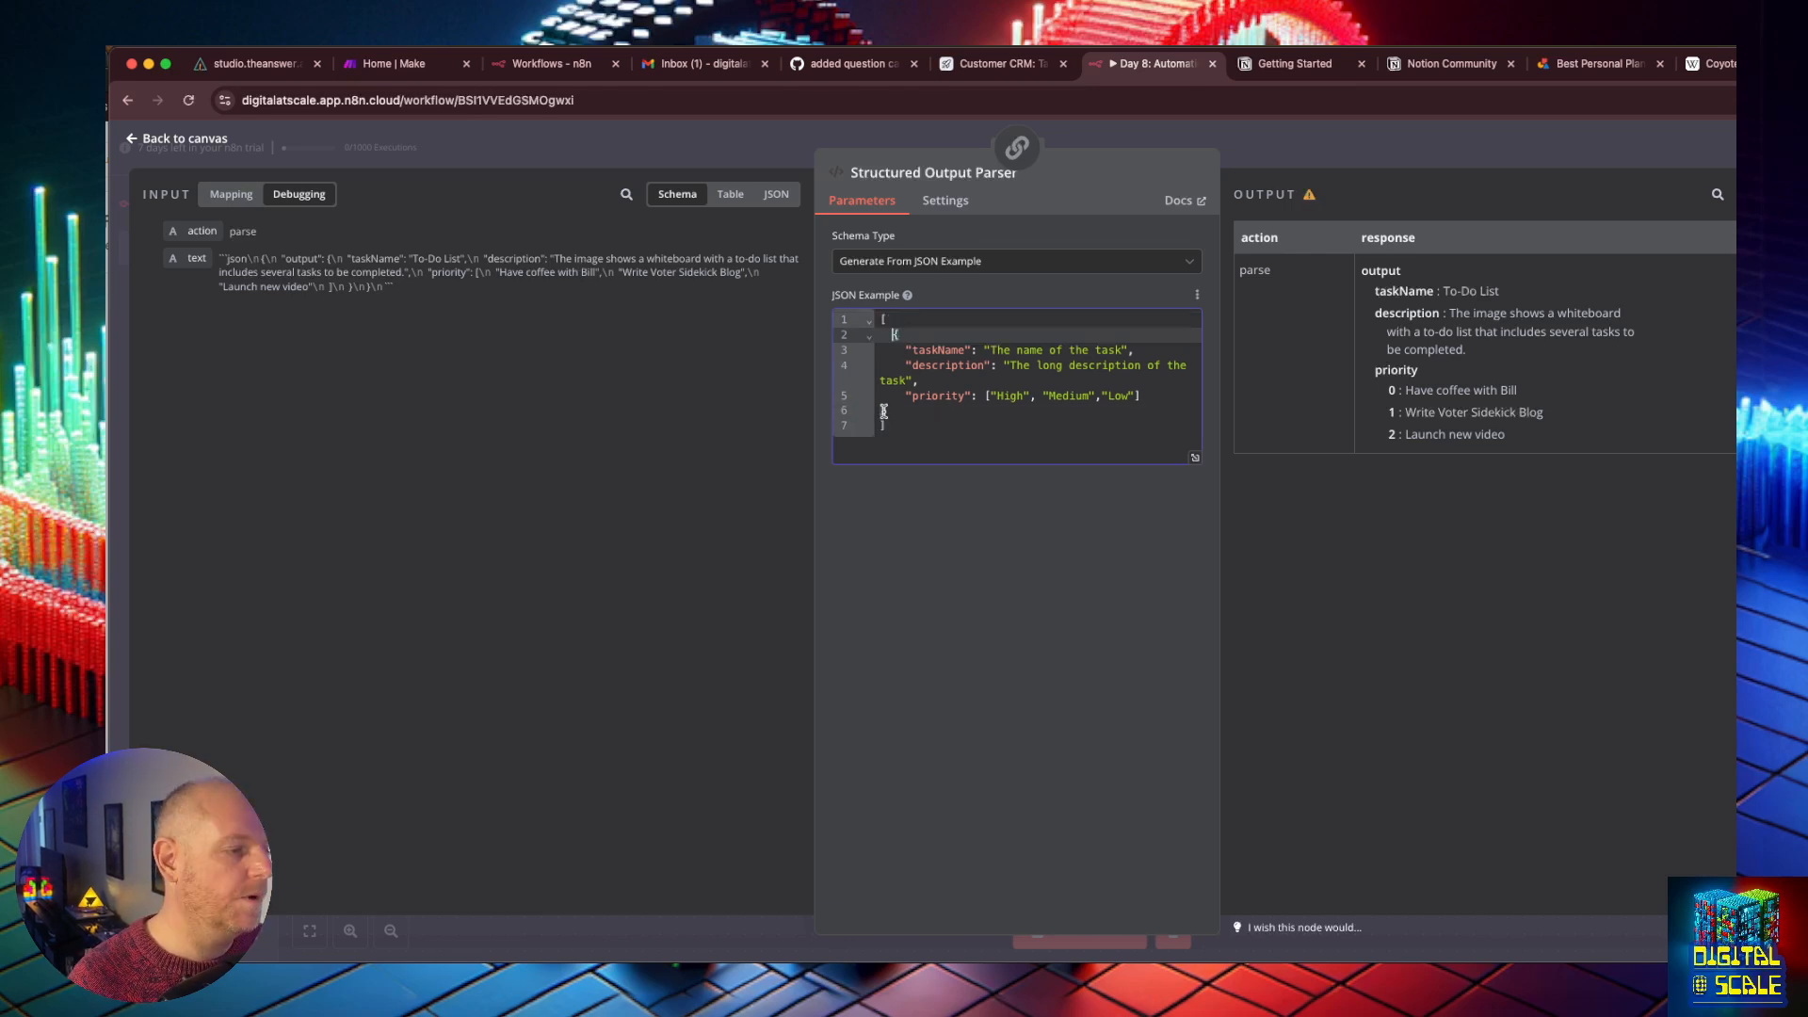
pyautogui.click(885, 412)
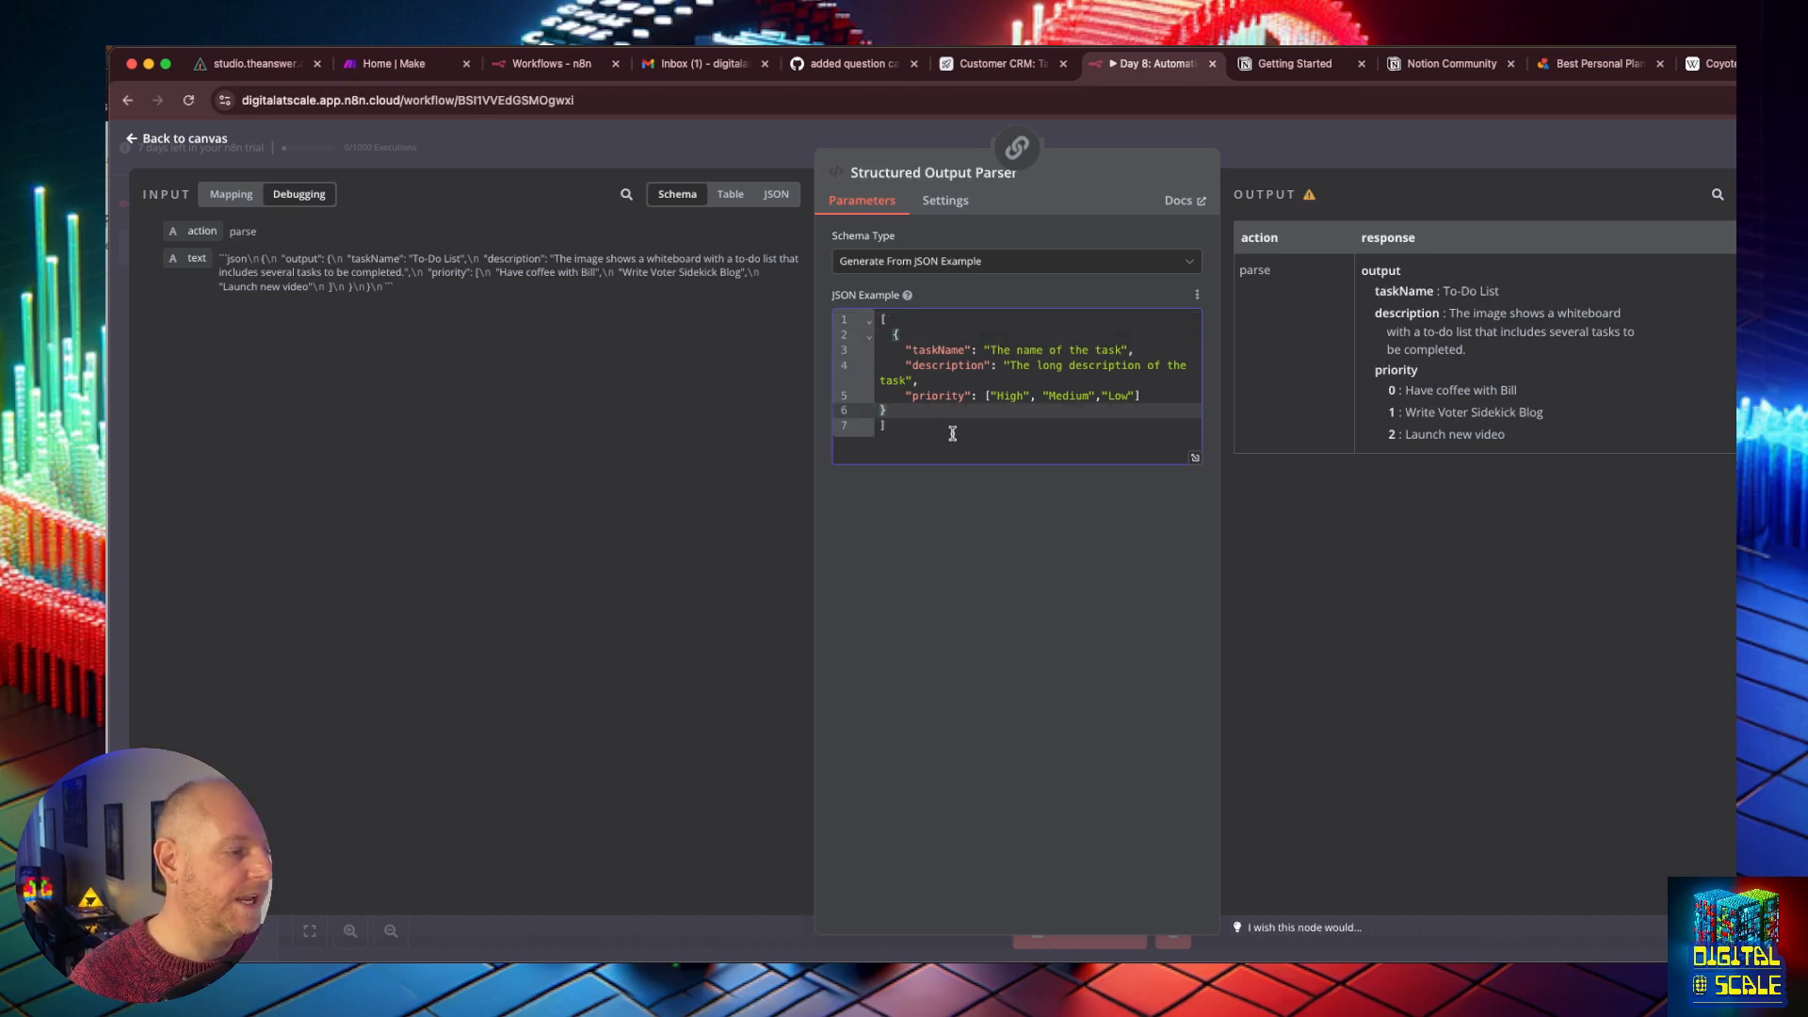
# Step: Examine the priority values in the parser's JSON example against the parsed response
pyautogui.click(1140, 397)
pyautogui.moveTo(1143, 397); pyautogui.dragTo(990, 396)
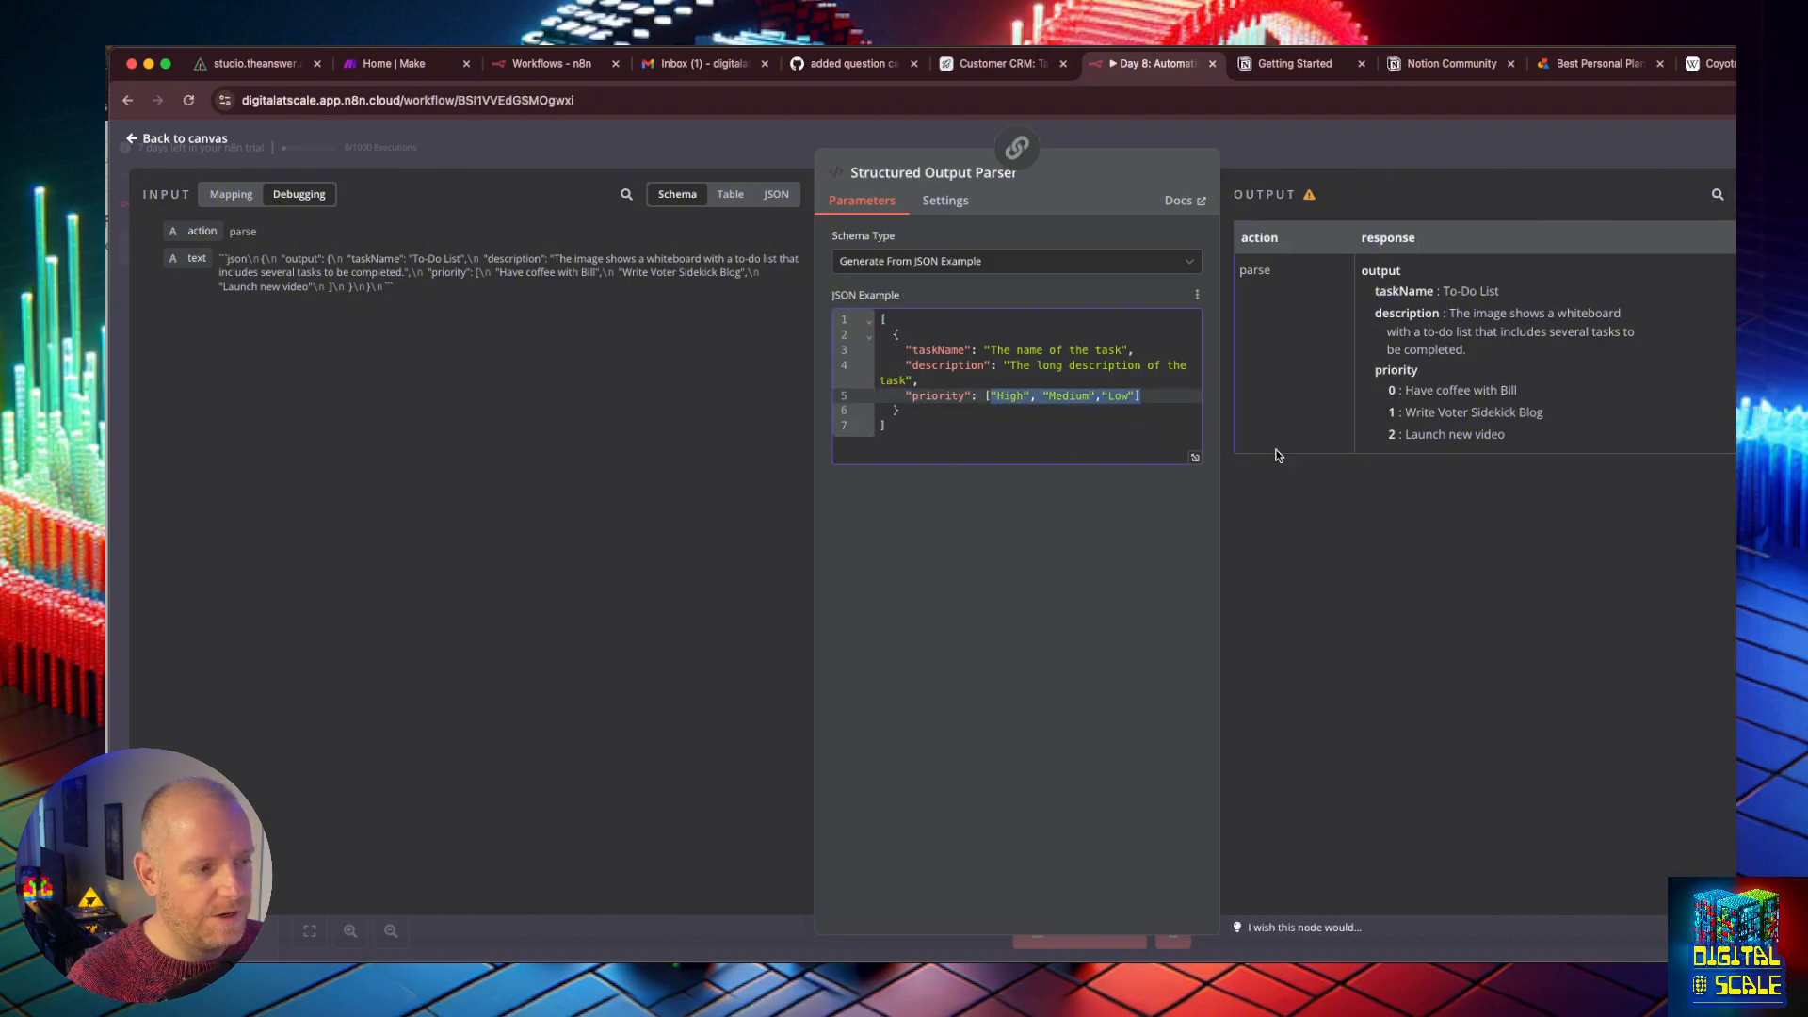
pyautogui.click(1064, 416)
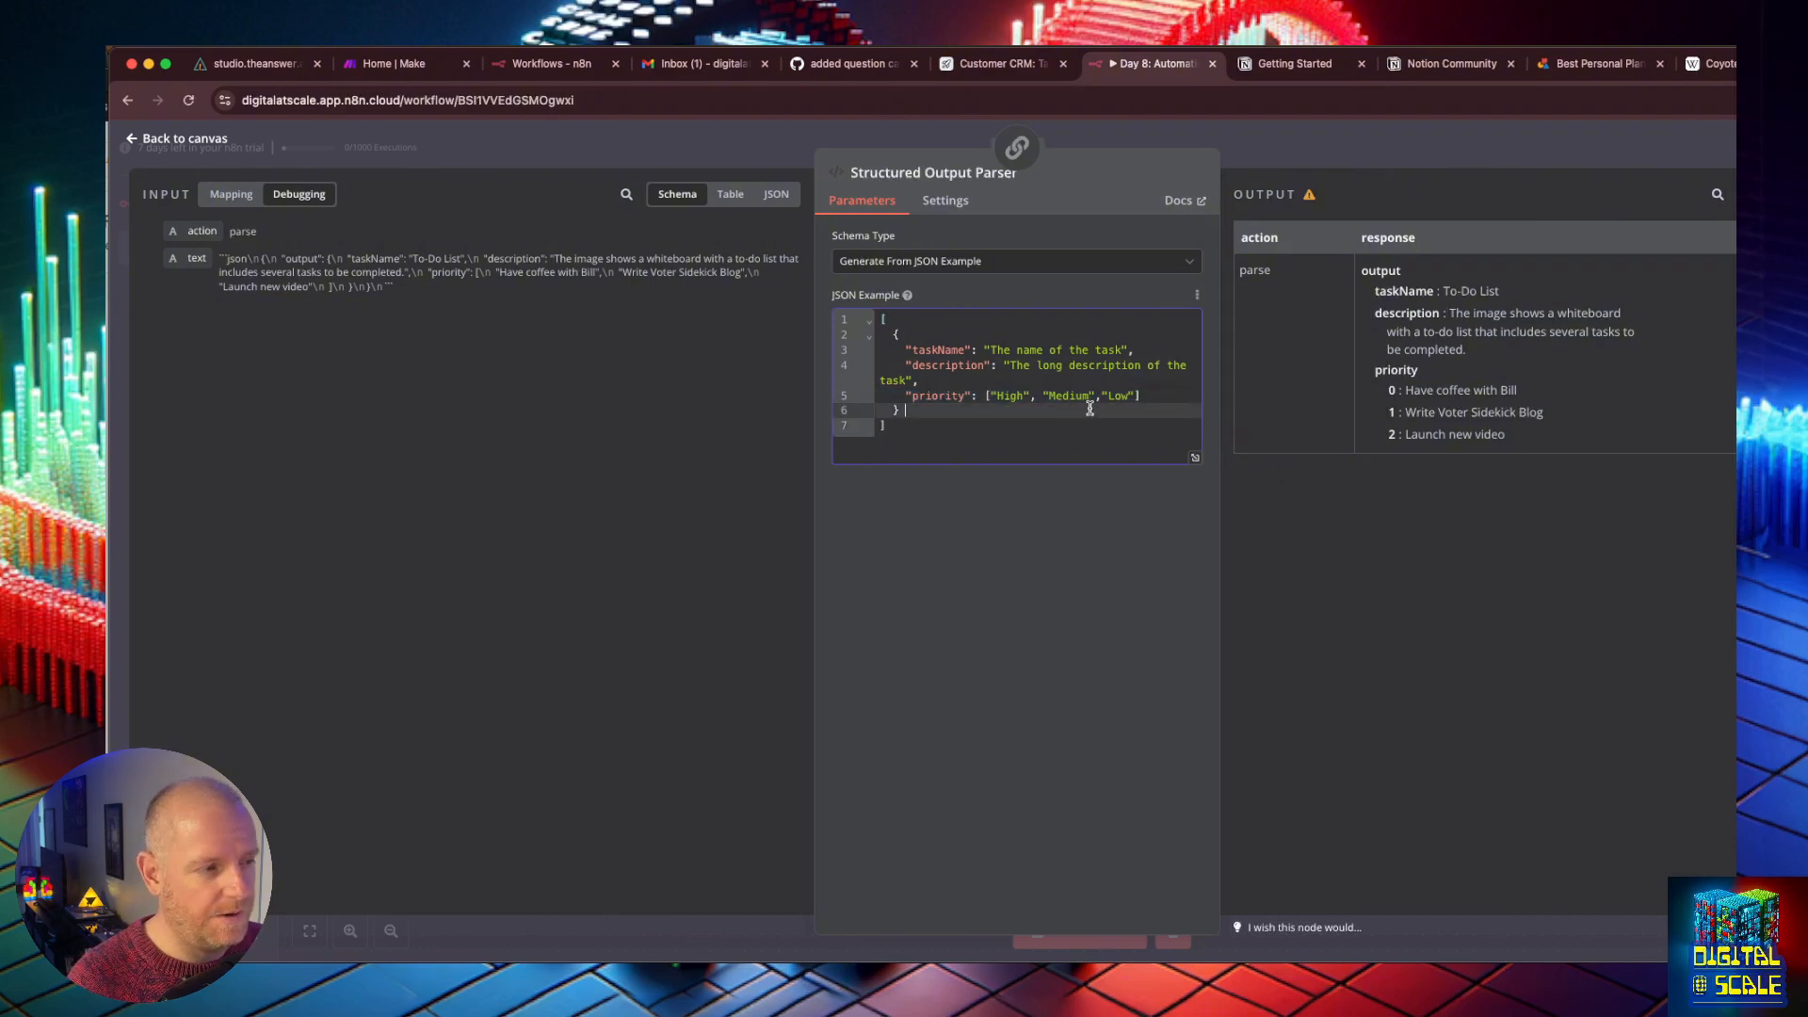
pyautogui.click(1094, 397)
pyautogui.moveTo(1120, 396); pyautogui.dragTo(983, 395)
pyautogui.click(1395, 551)
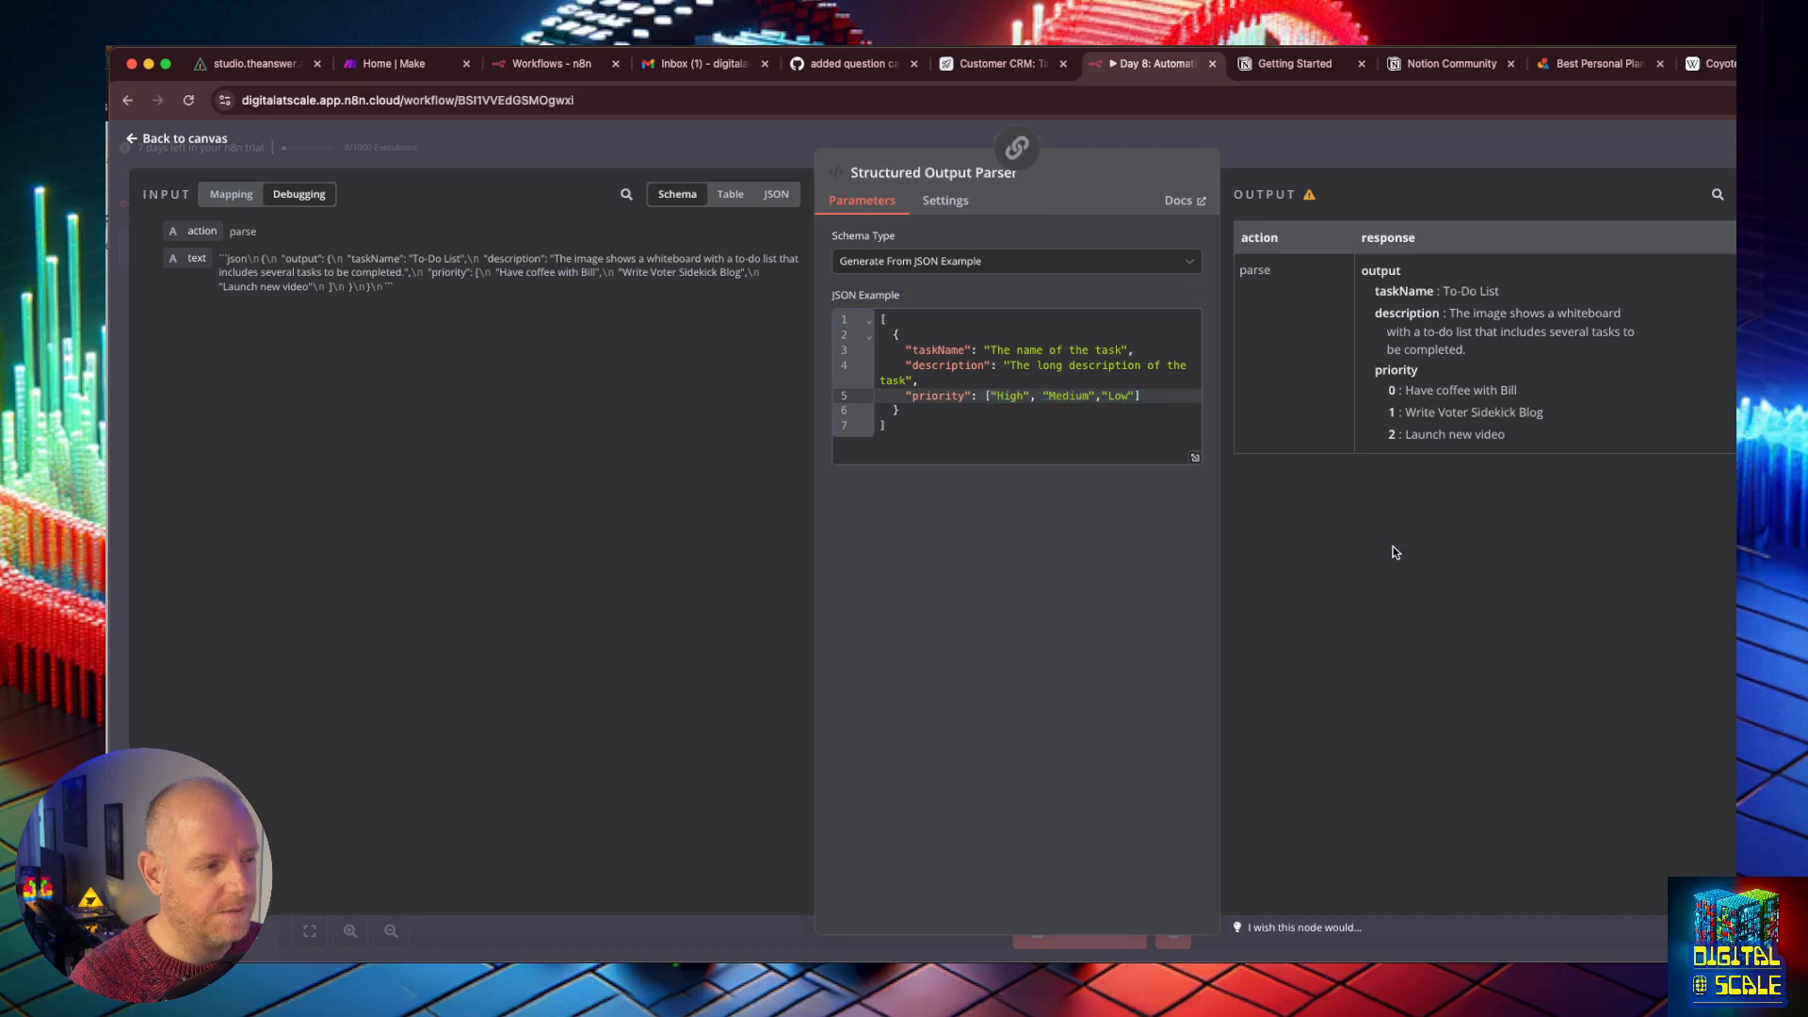
pyautogui.click(922, 320)
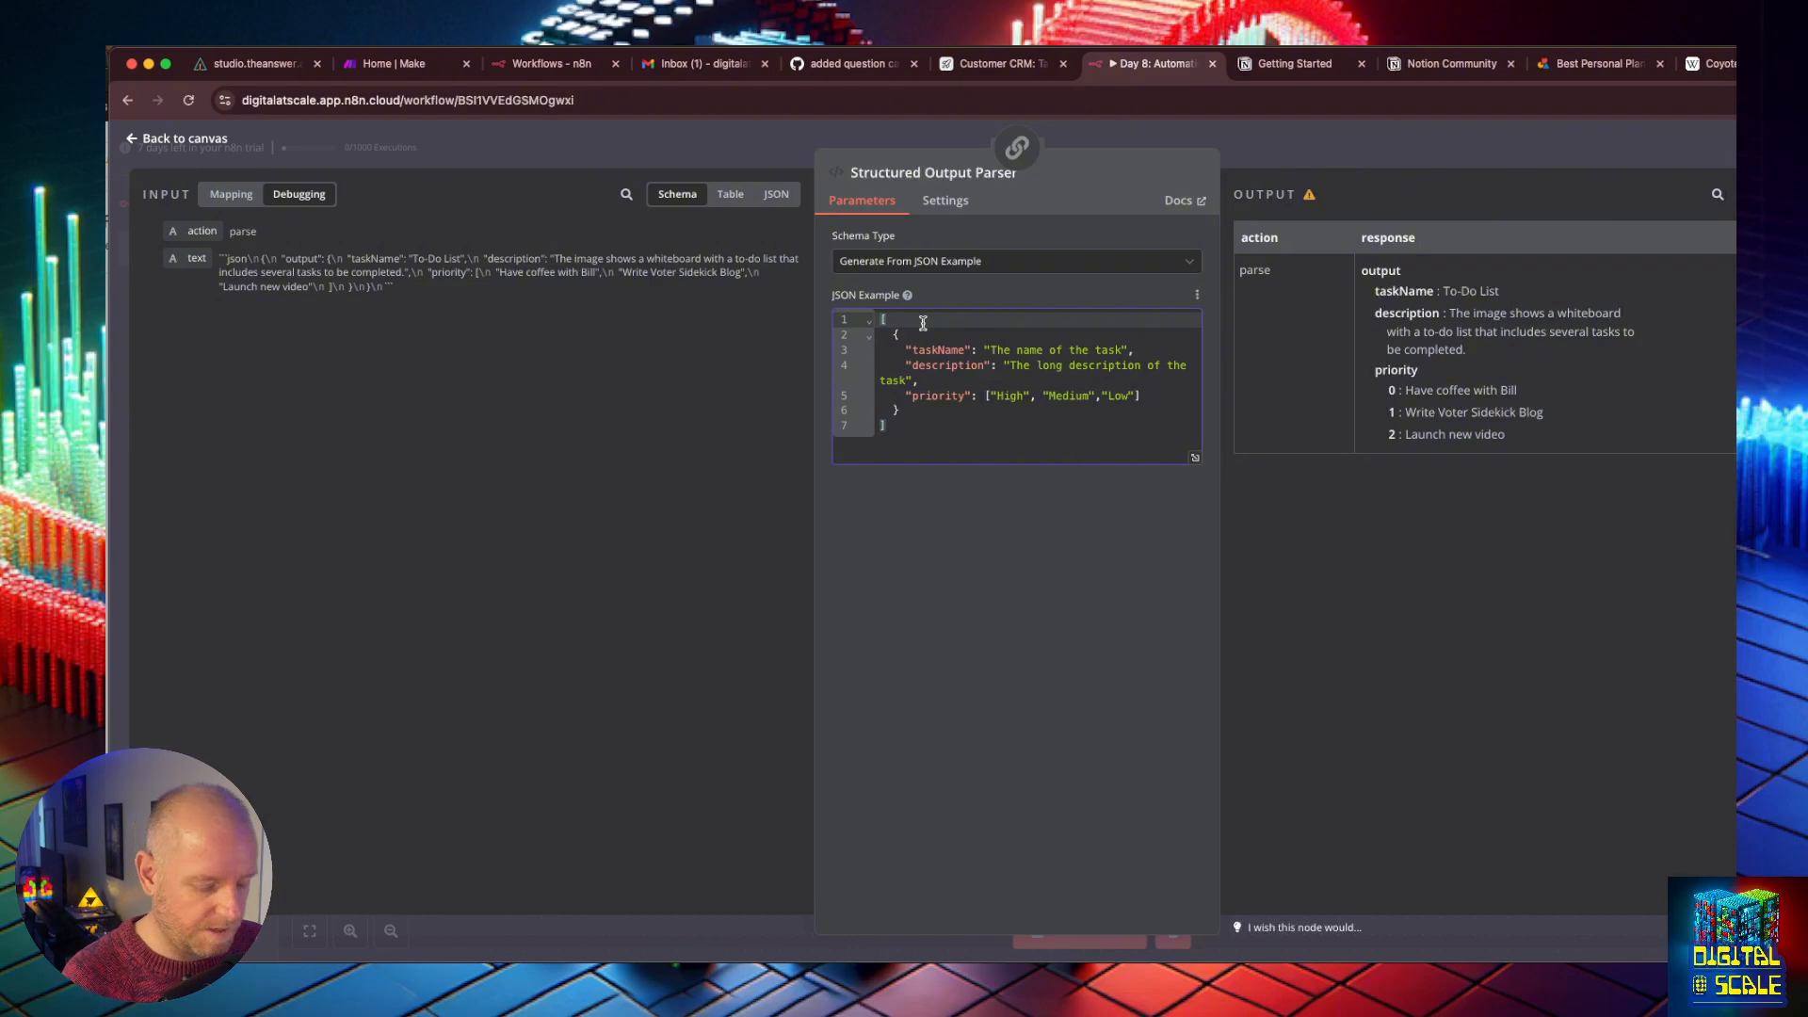
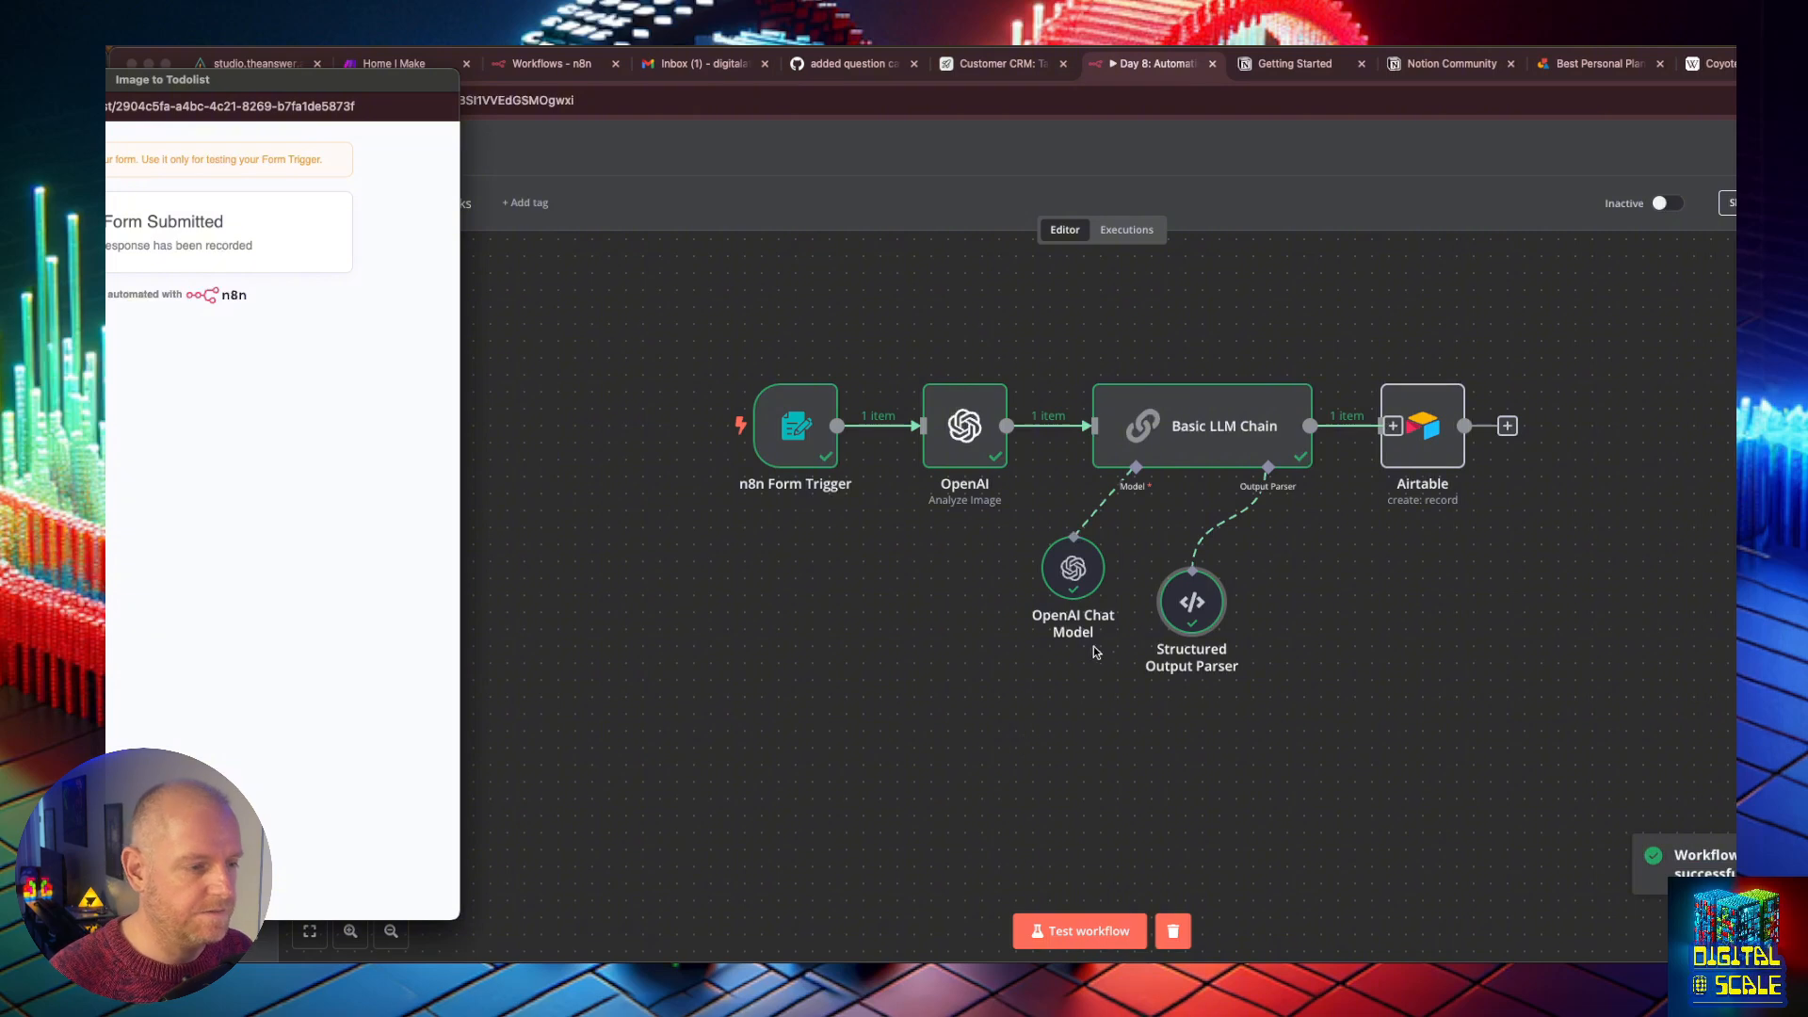
# Step: Review the Basic LLM Chain's output from the latest run, checking the description and priority of each task
pyautogui.click(1270, 426)
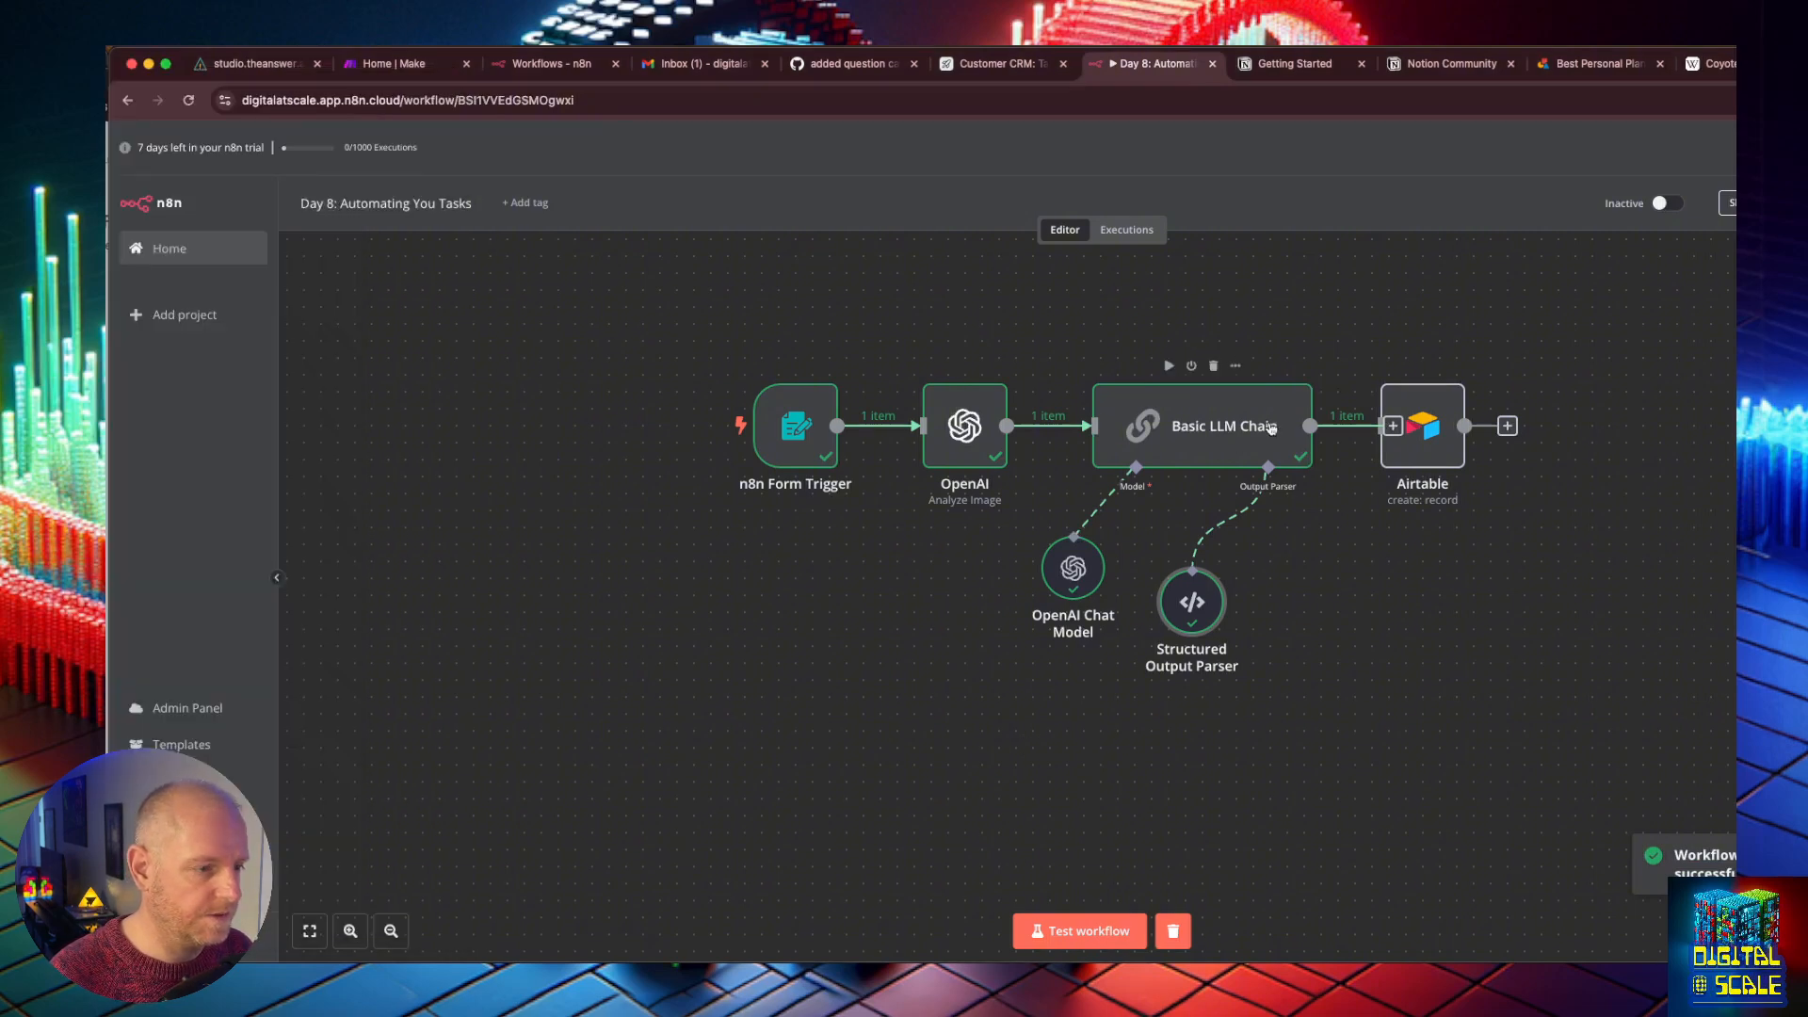
pyautogui.doubleClick(1271, 427)
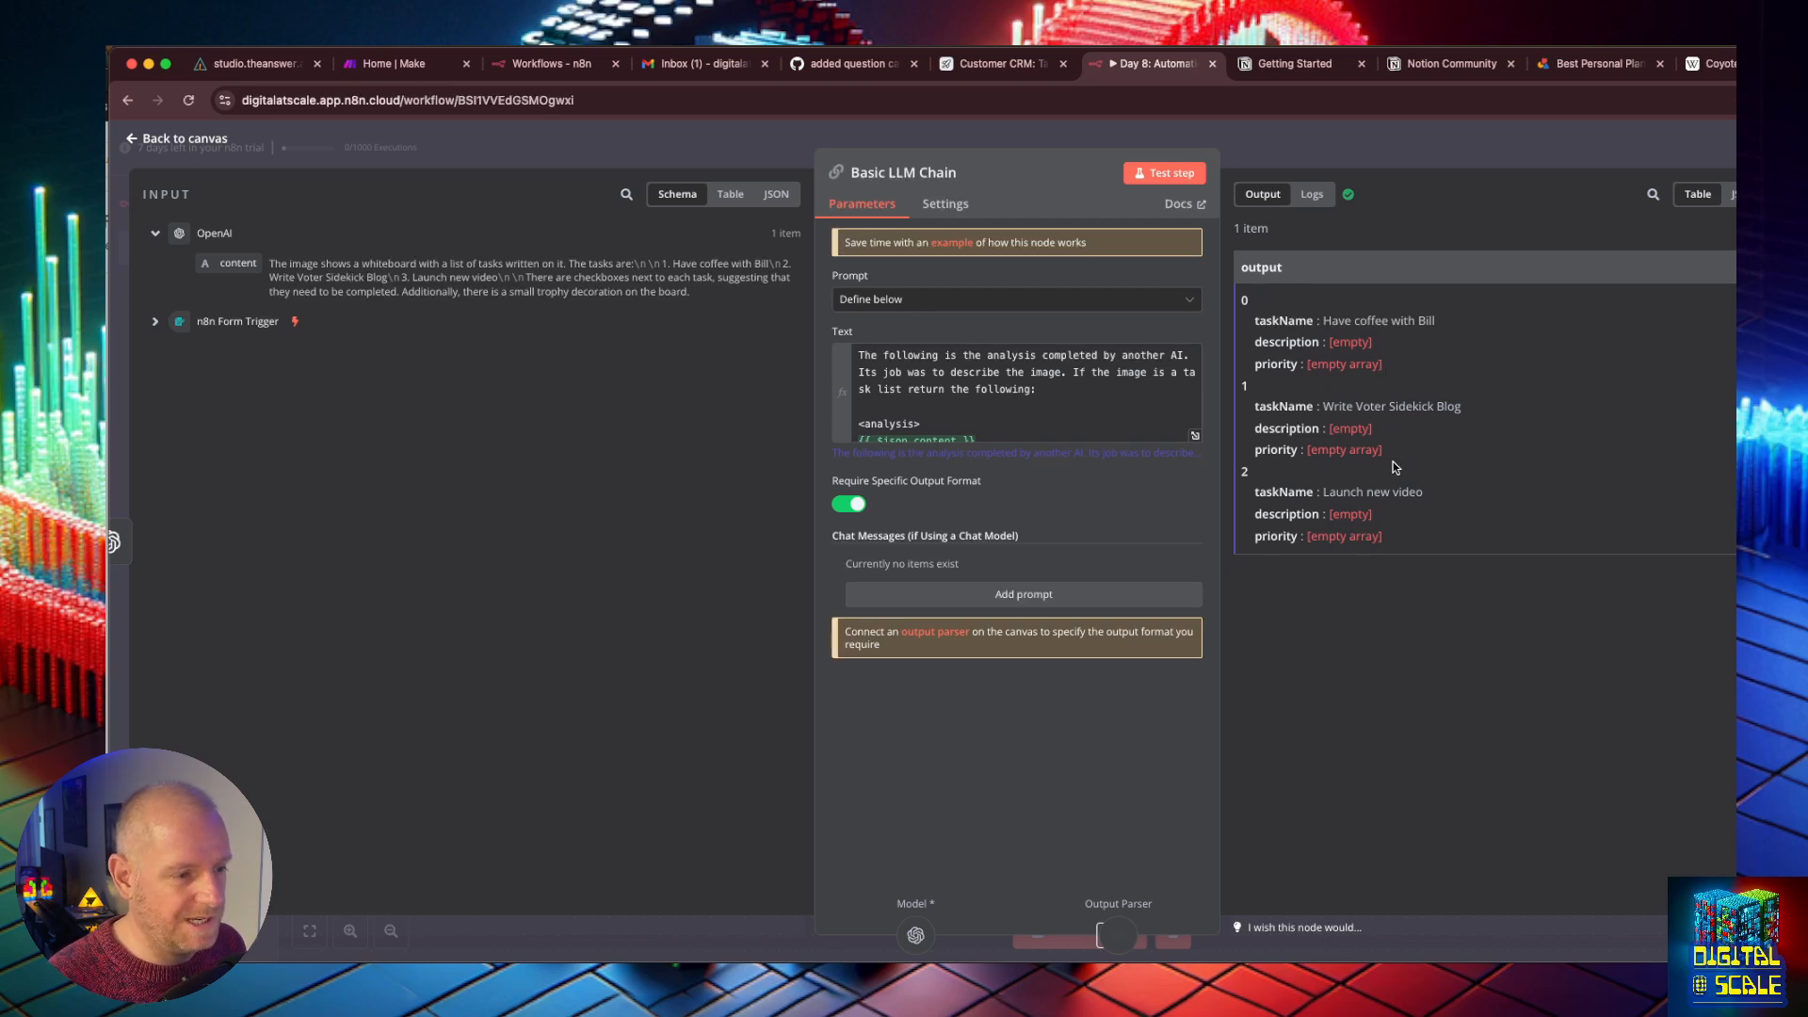
pyautogui.moveTo(1382, 537); pyautogui.dragTo(1305, 537)
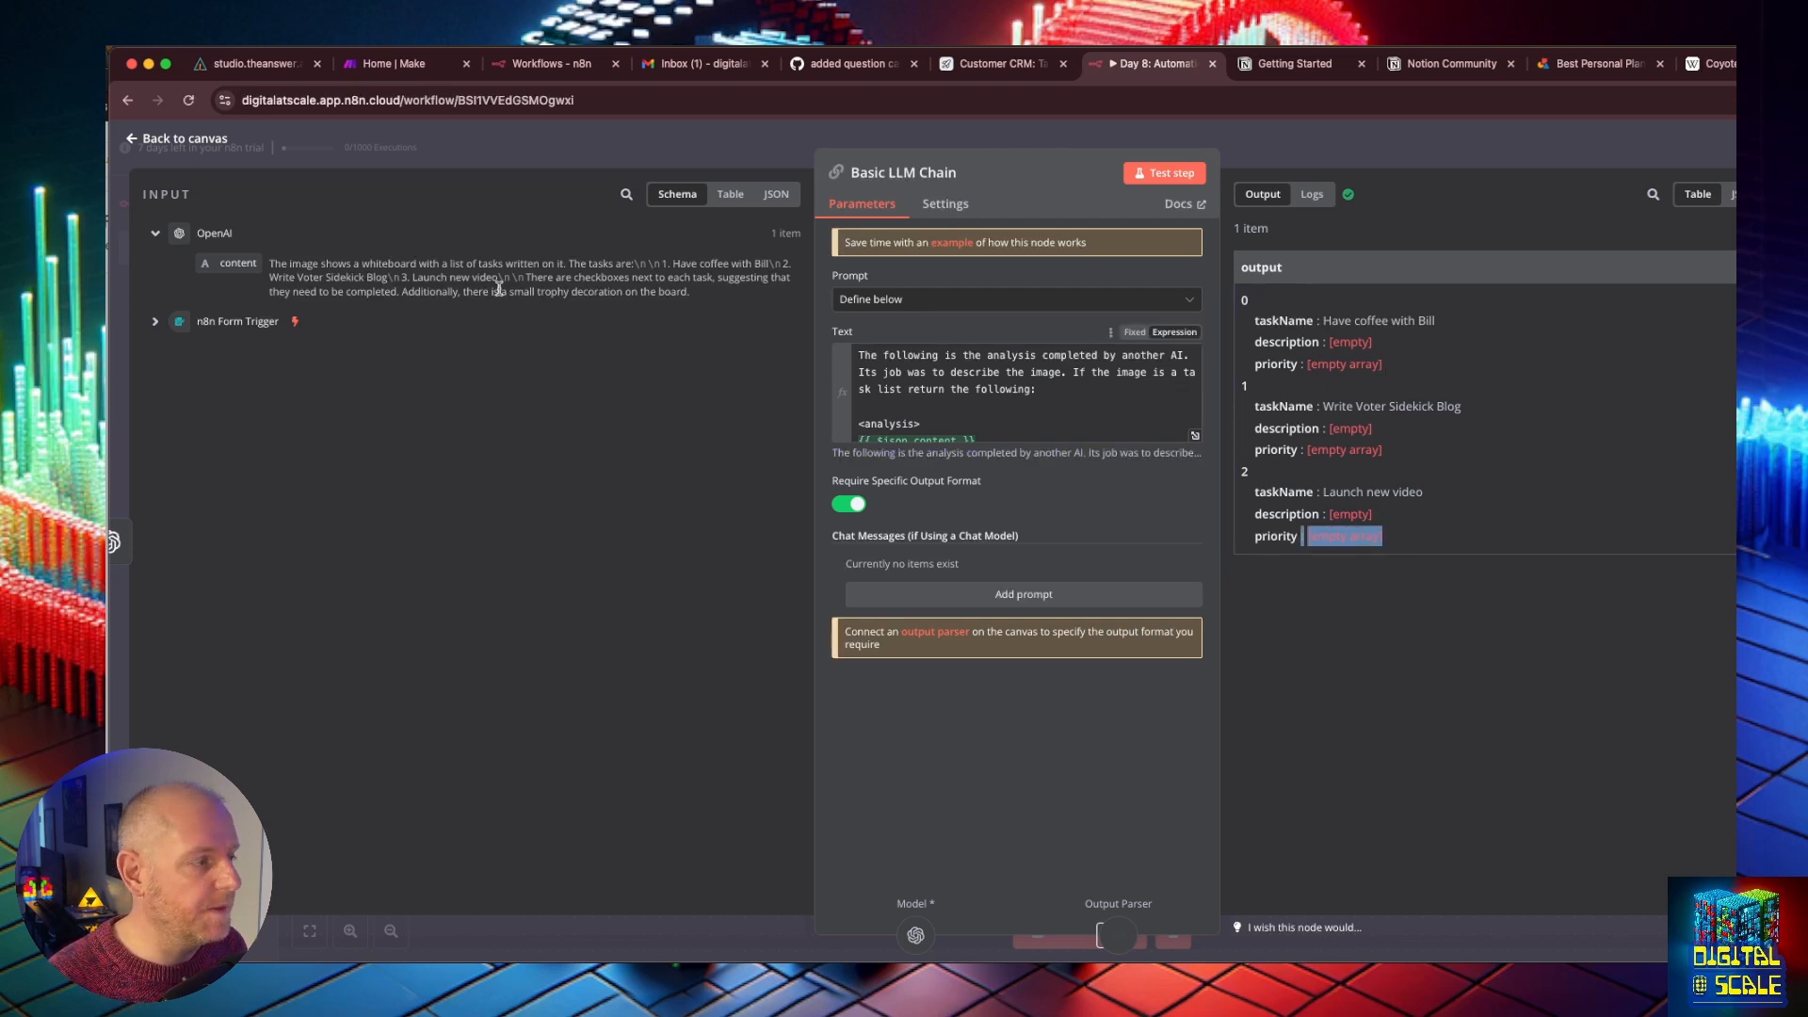
# Step: Add prompt instructions after the analysis block to make up a description and always set priority to one of 'High', 'Medium', 'Low'
pyautogui.click(1178, 391)
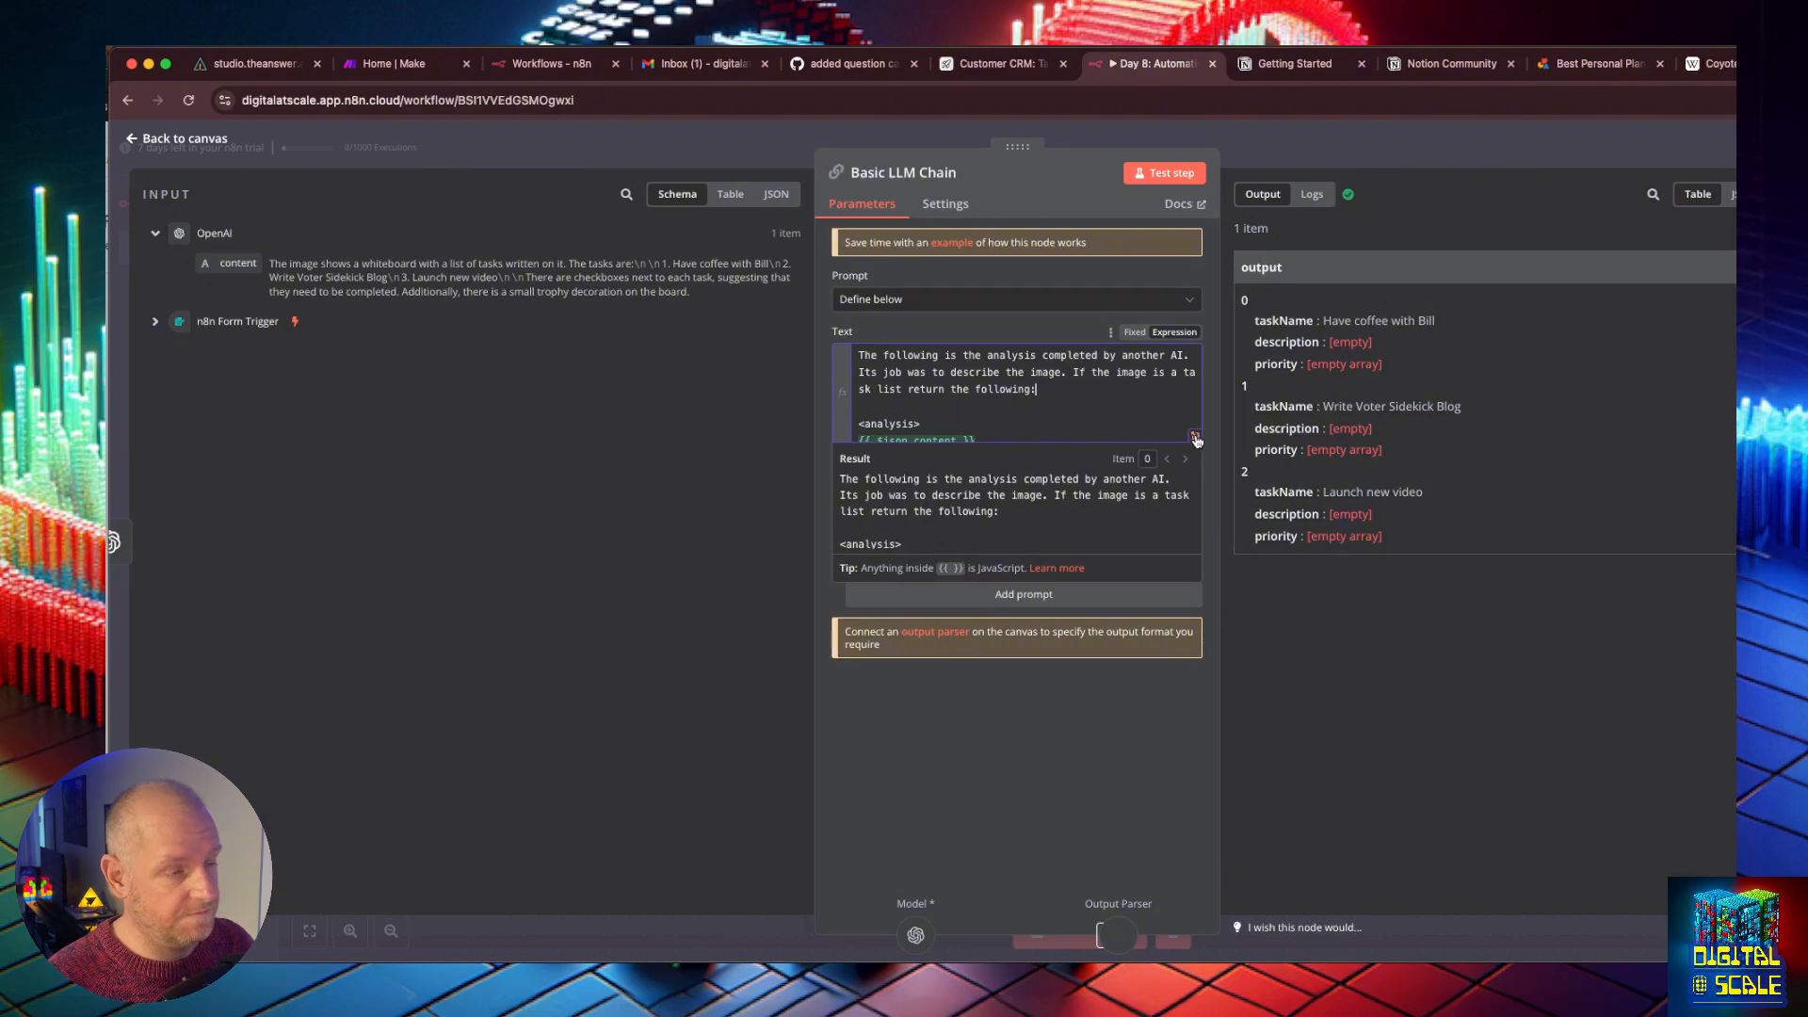
pyautogui.click(1195, 438)
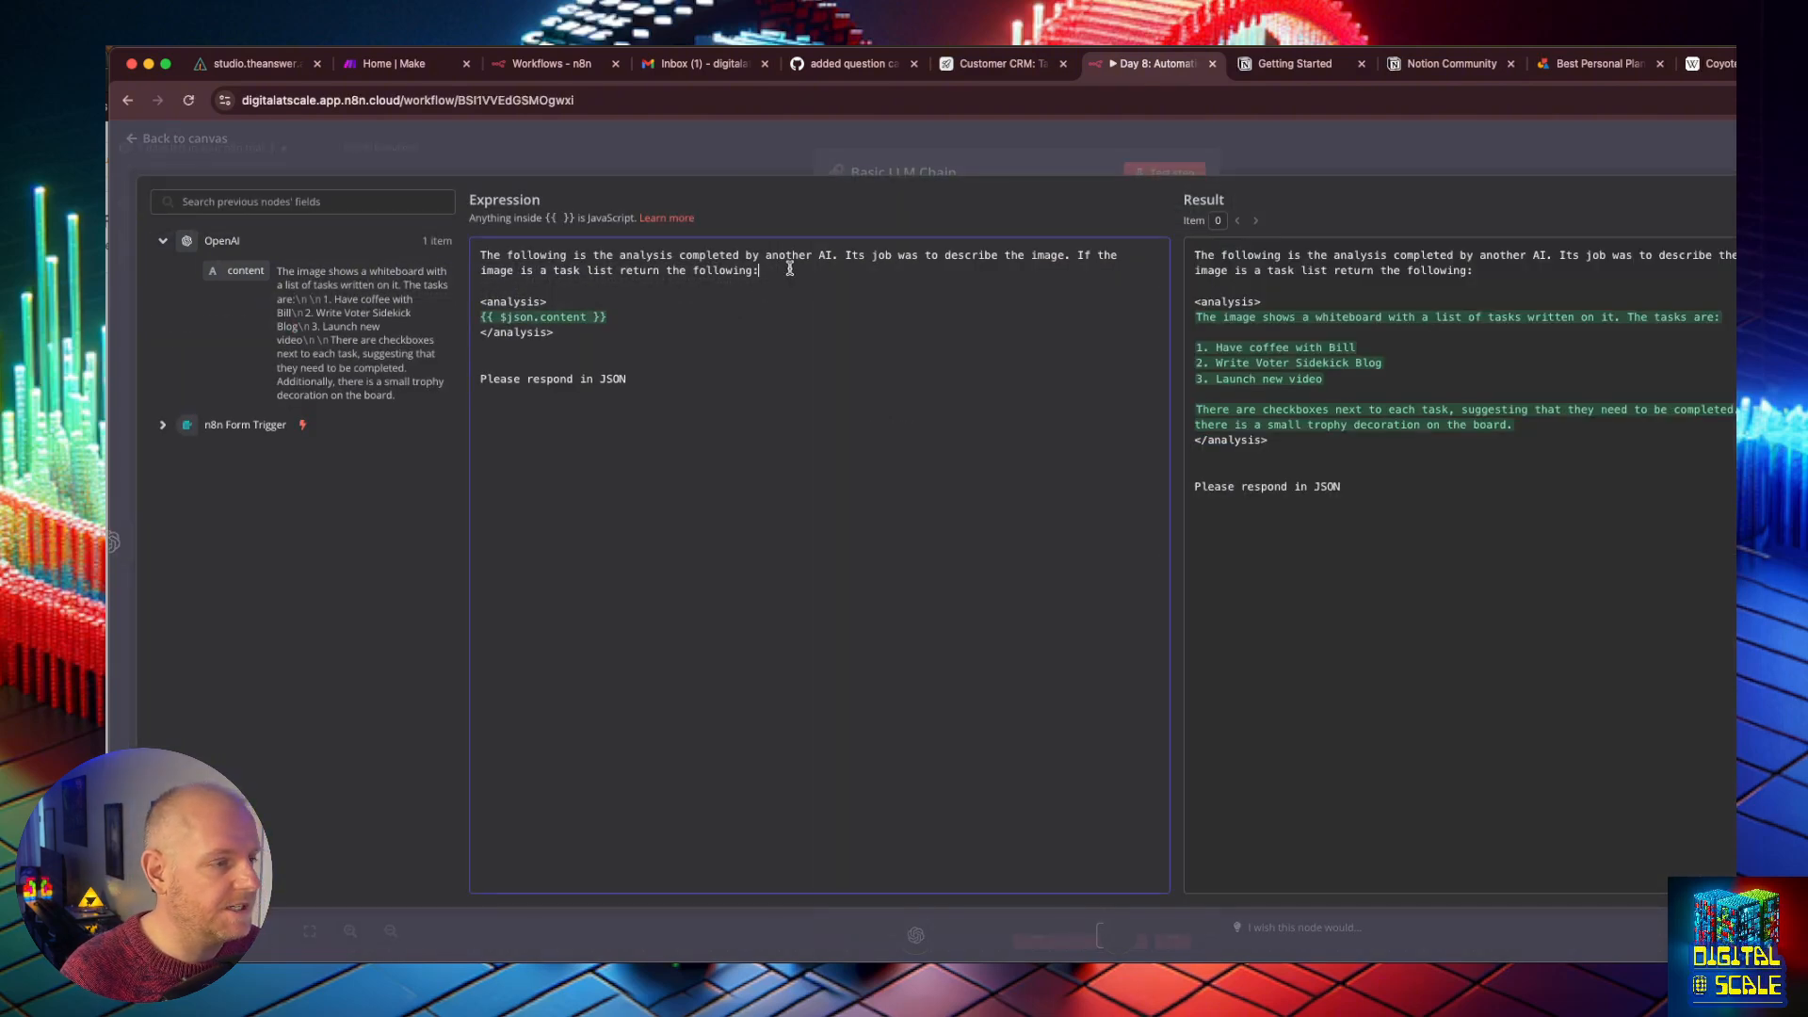
pyautogui.write('Make up a')
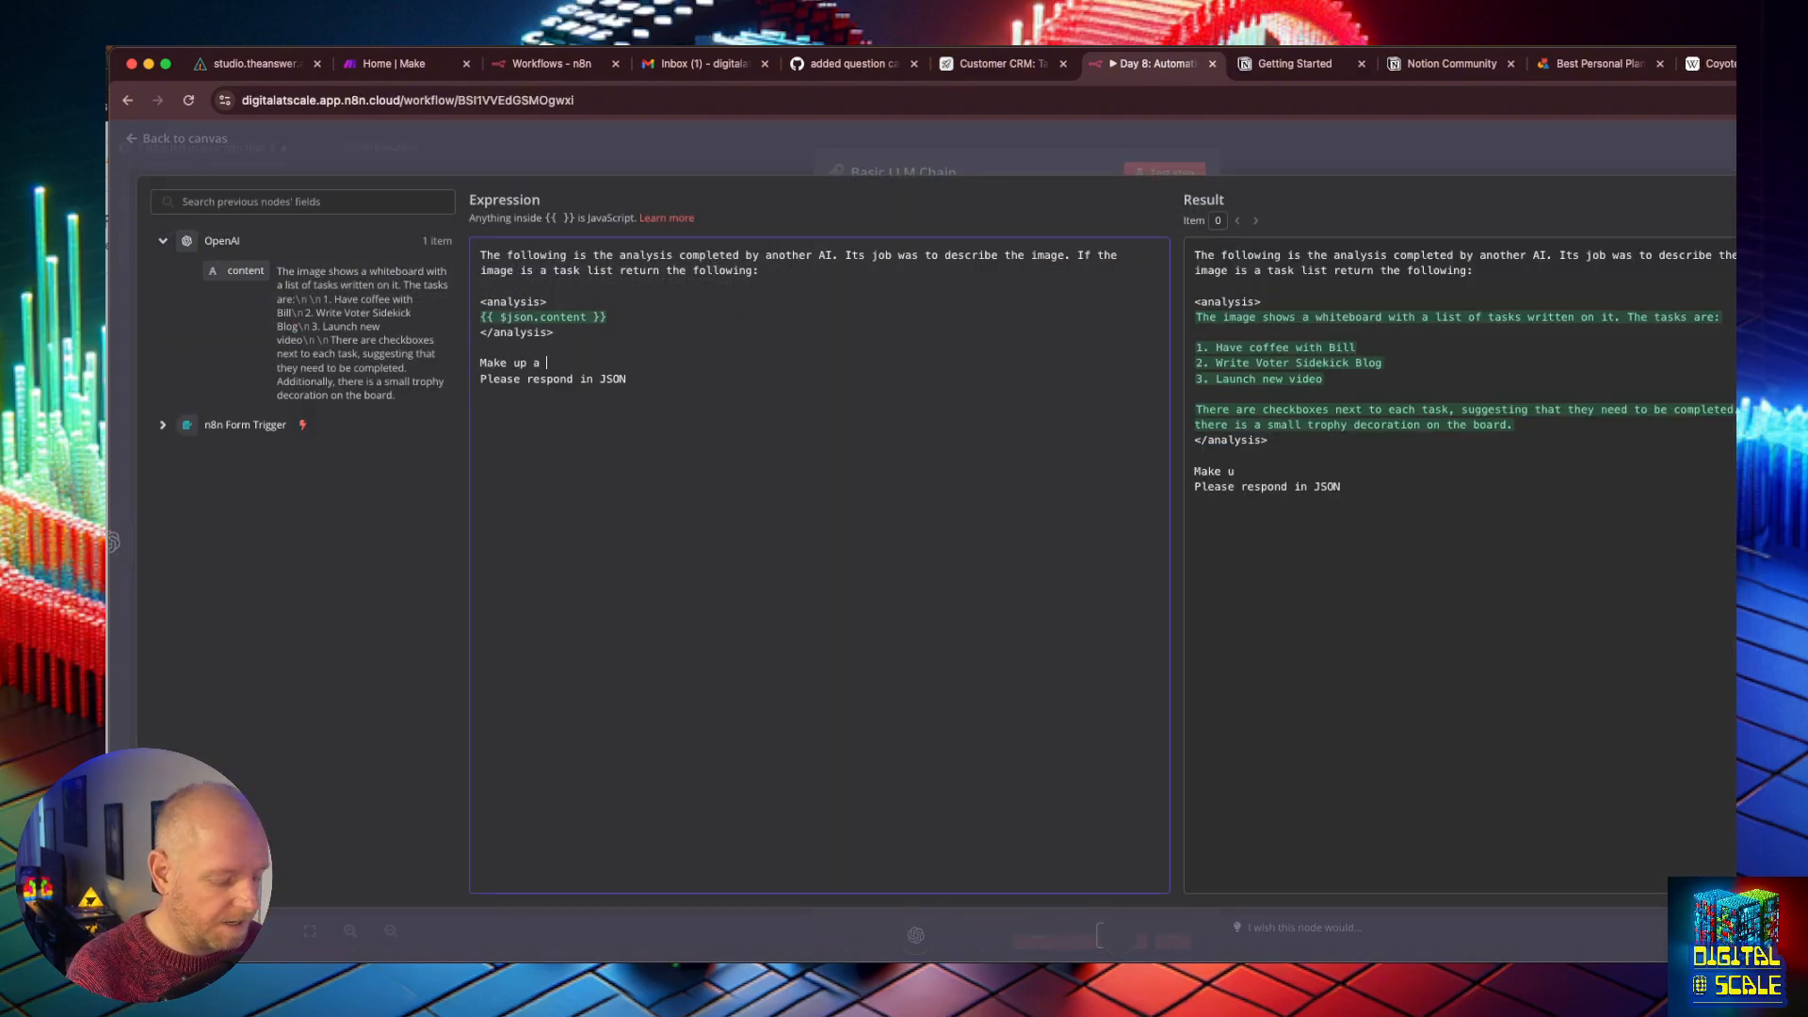
pyautogui.write(' desc')
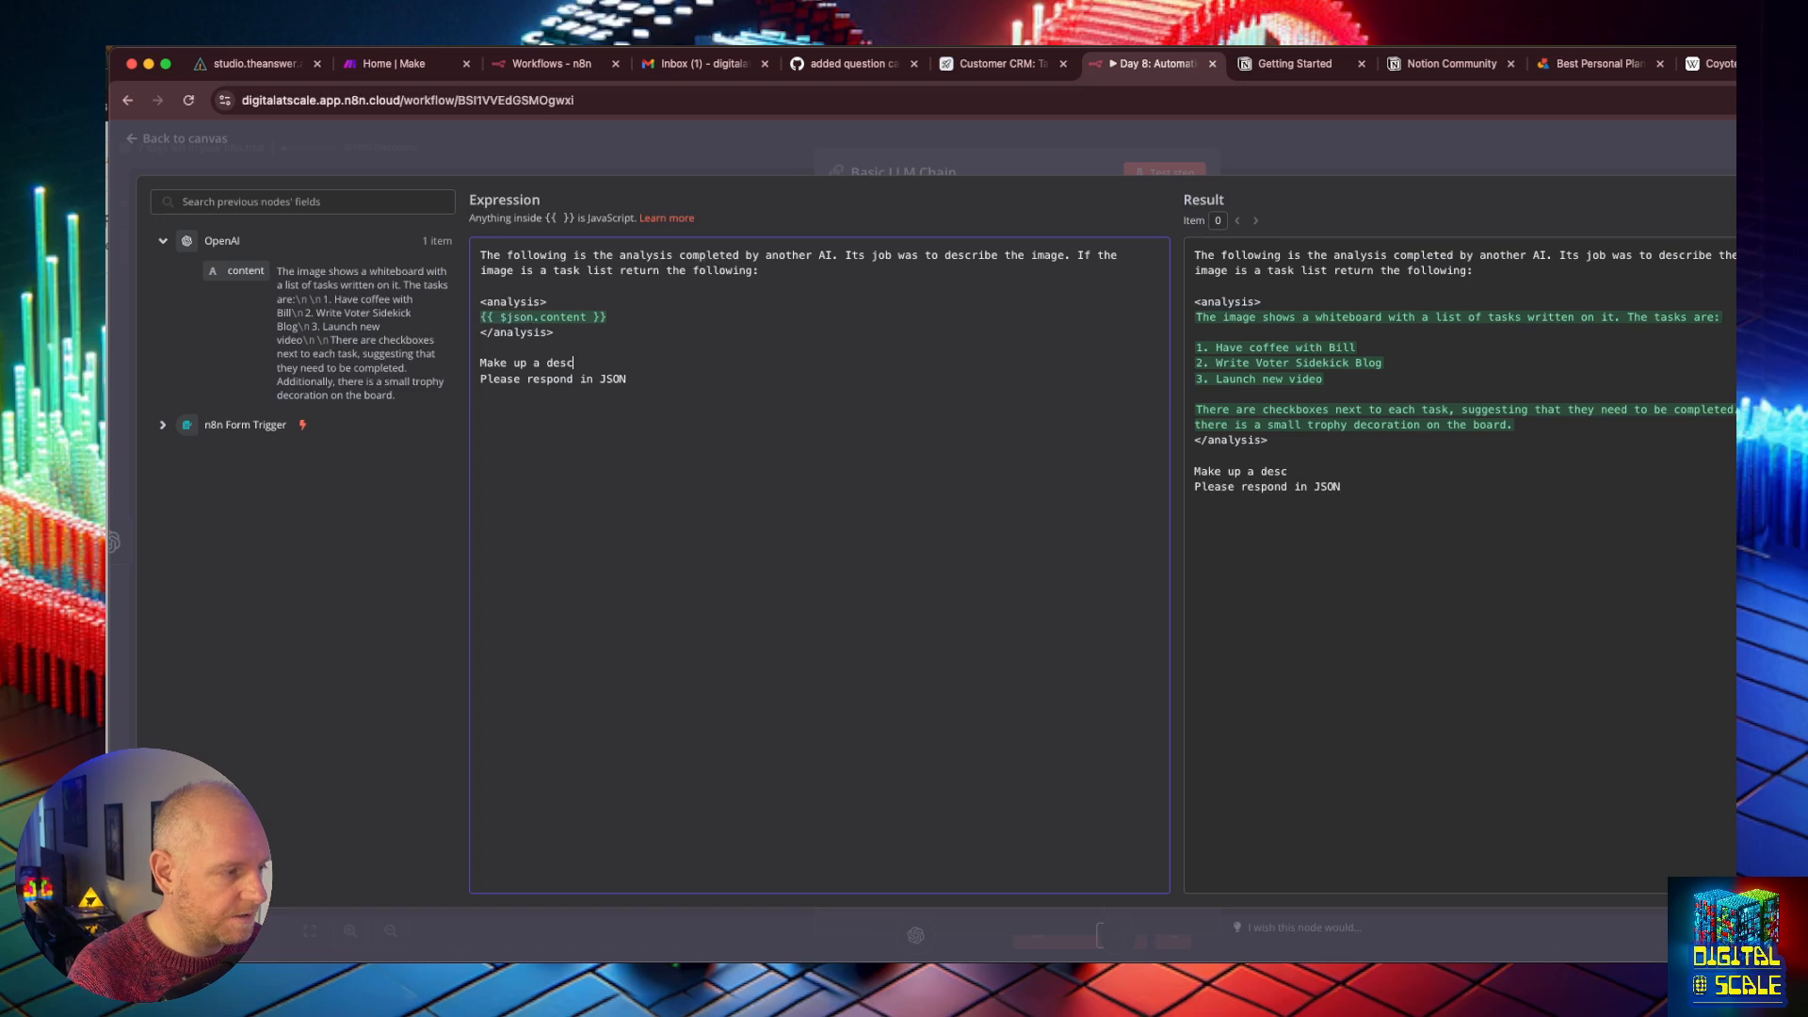
pyautogui.write('riription. Ensure tht Pr')
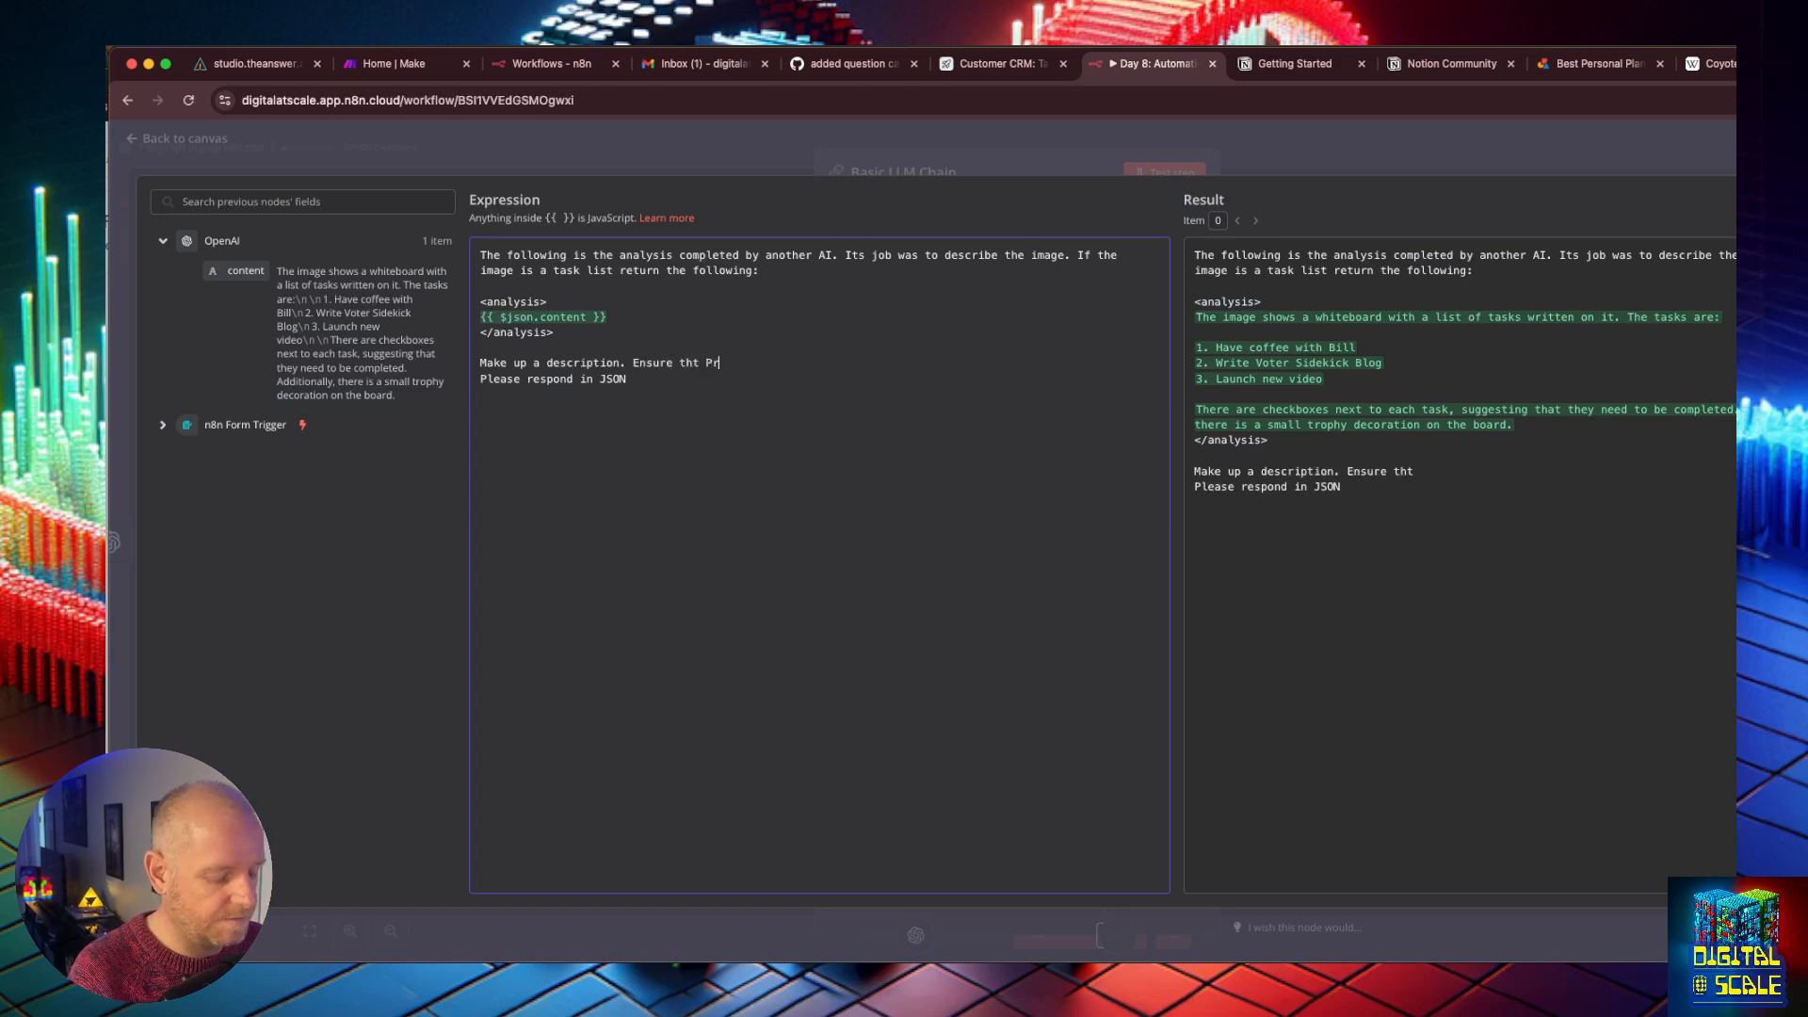
pyautogui.write('ioirty is al')
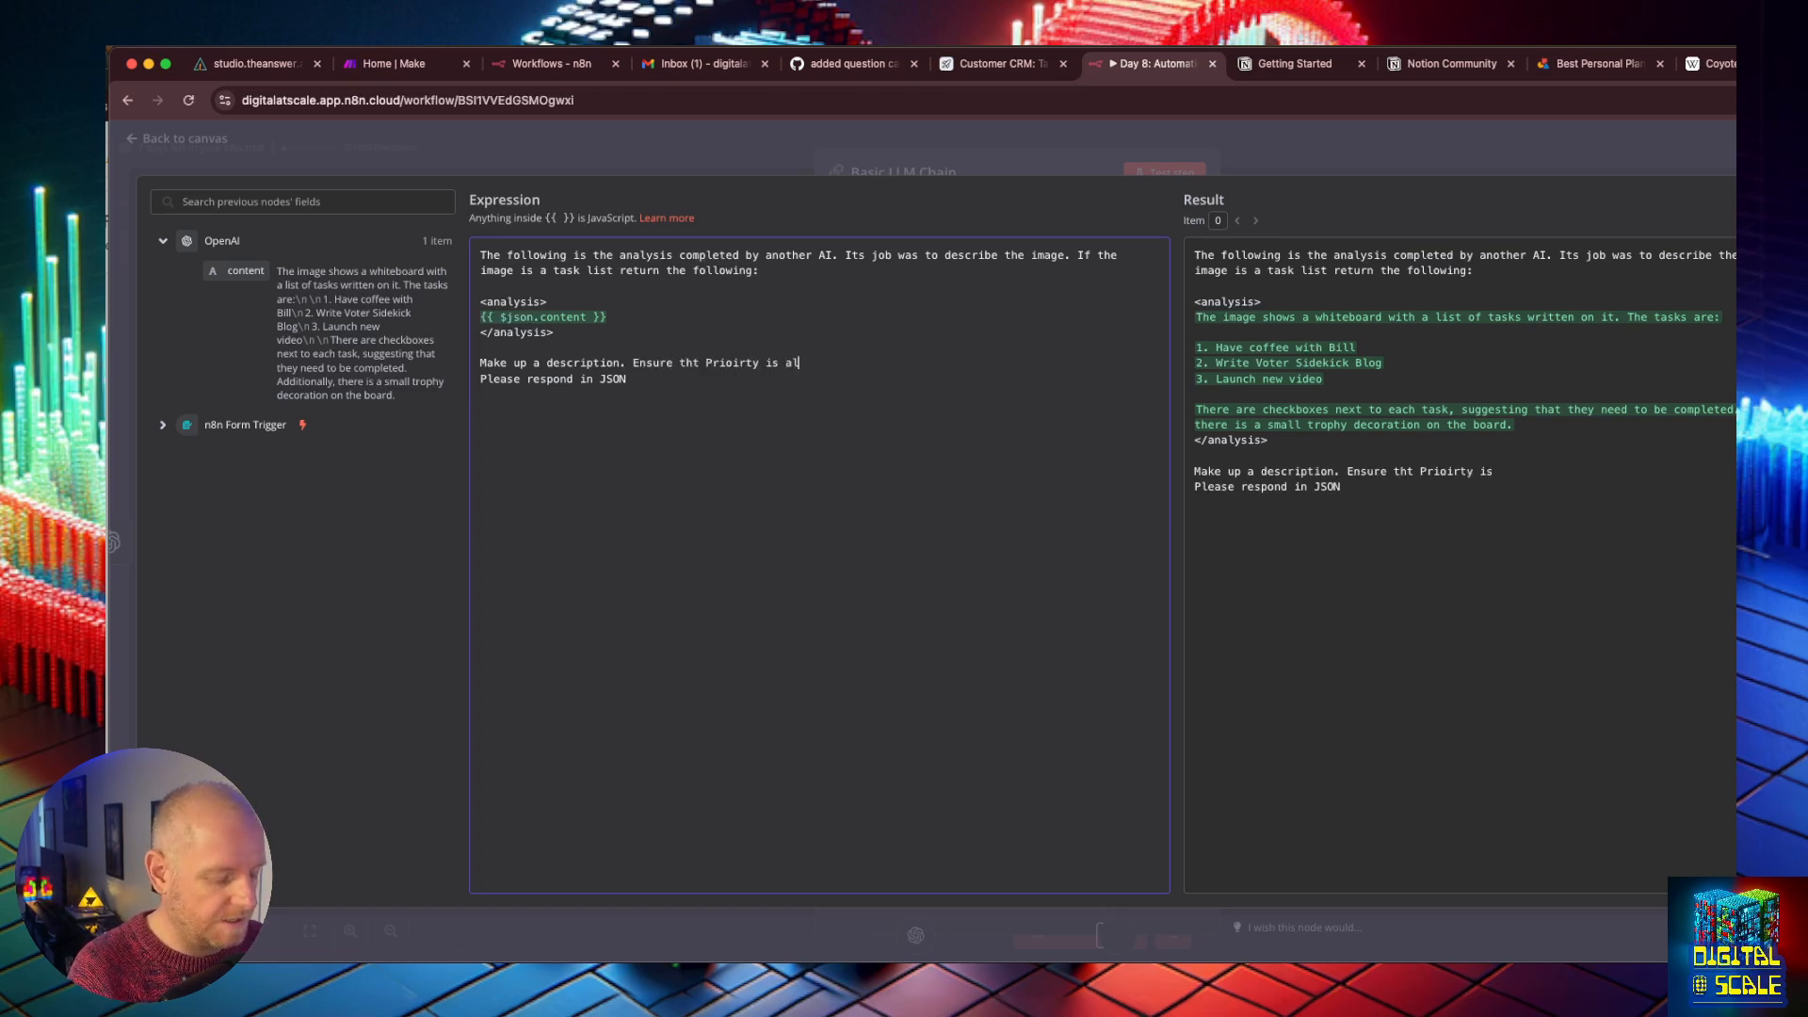
pyautogui.write('ways on ')
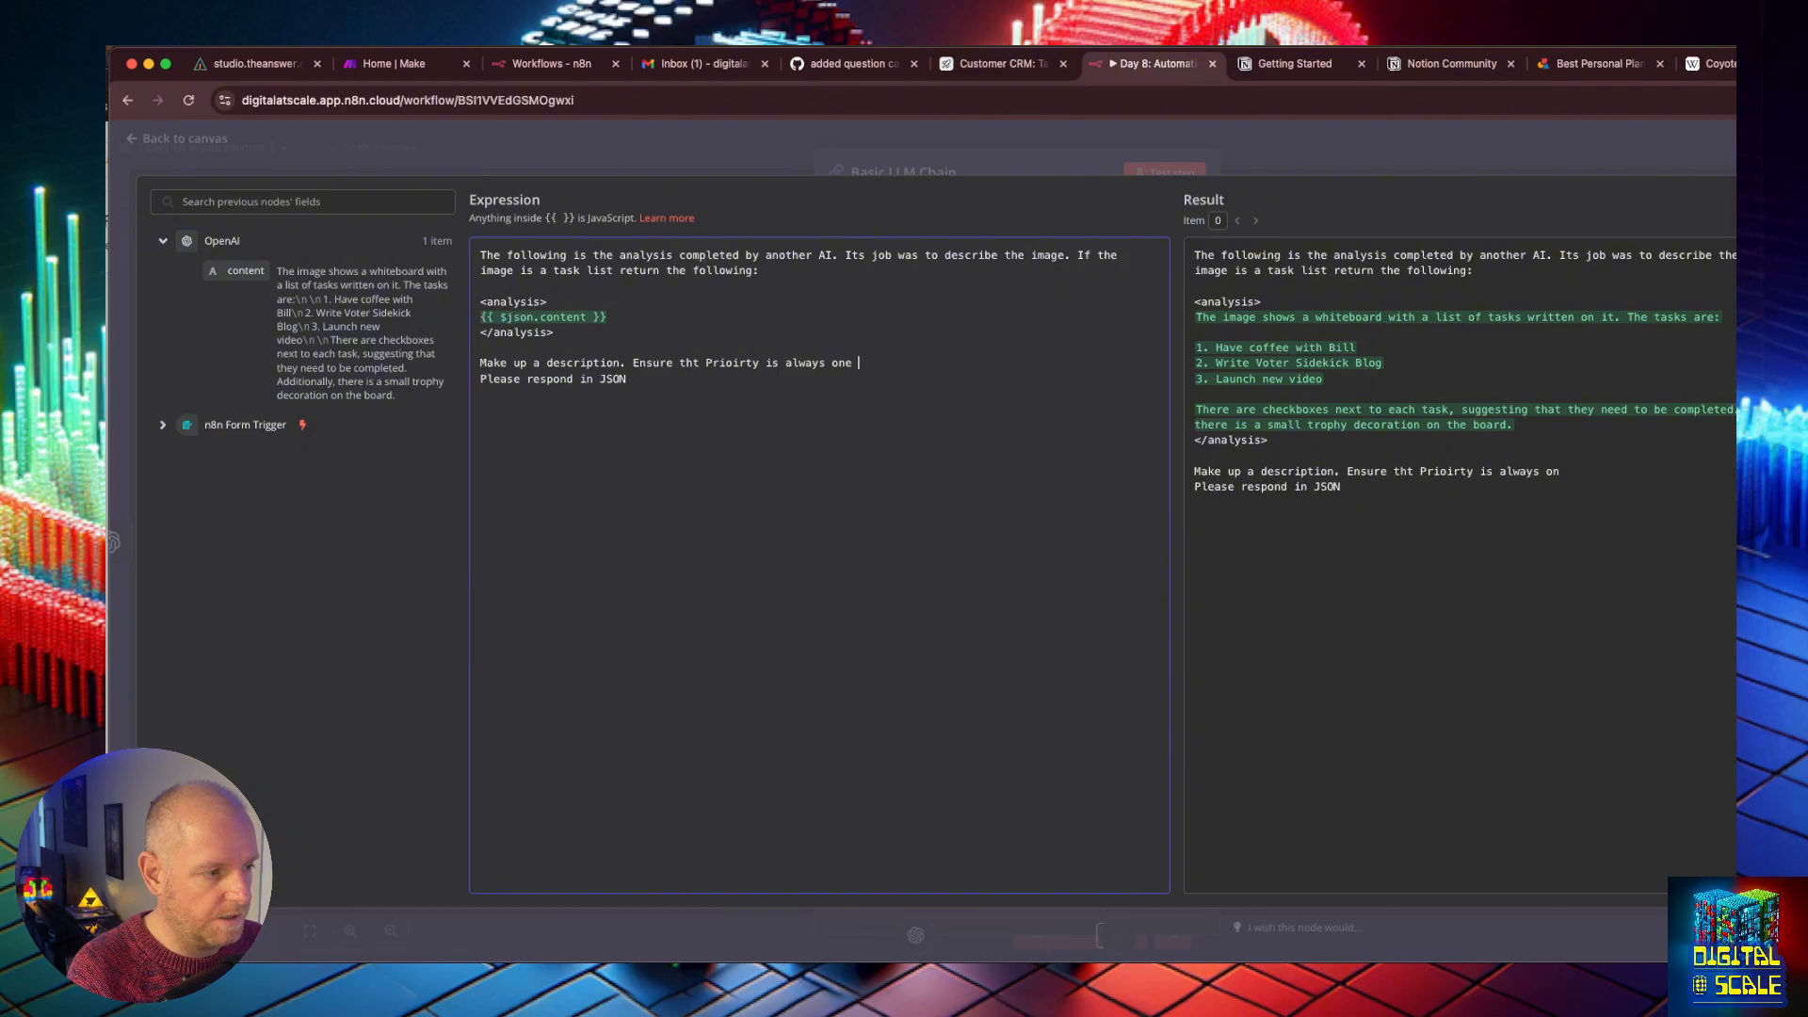
pyautogui.write("e of 'High', 'Midium', 'Low")
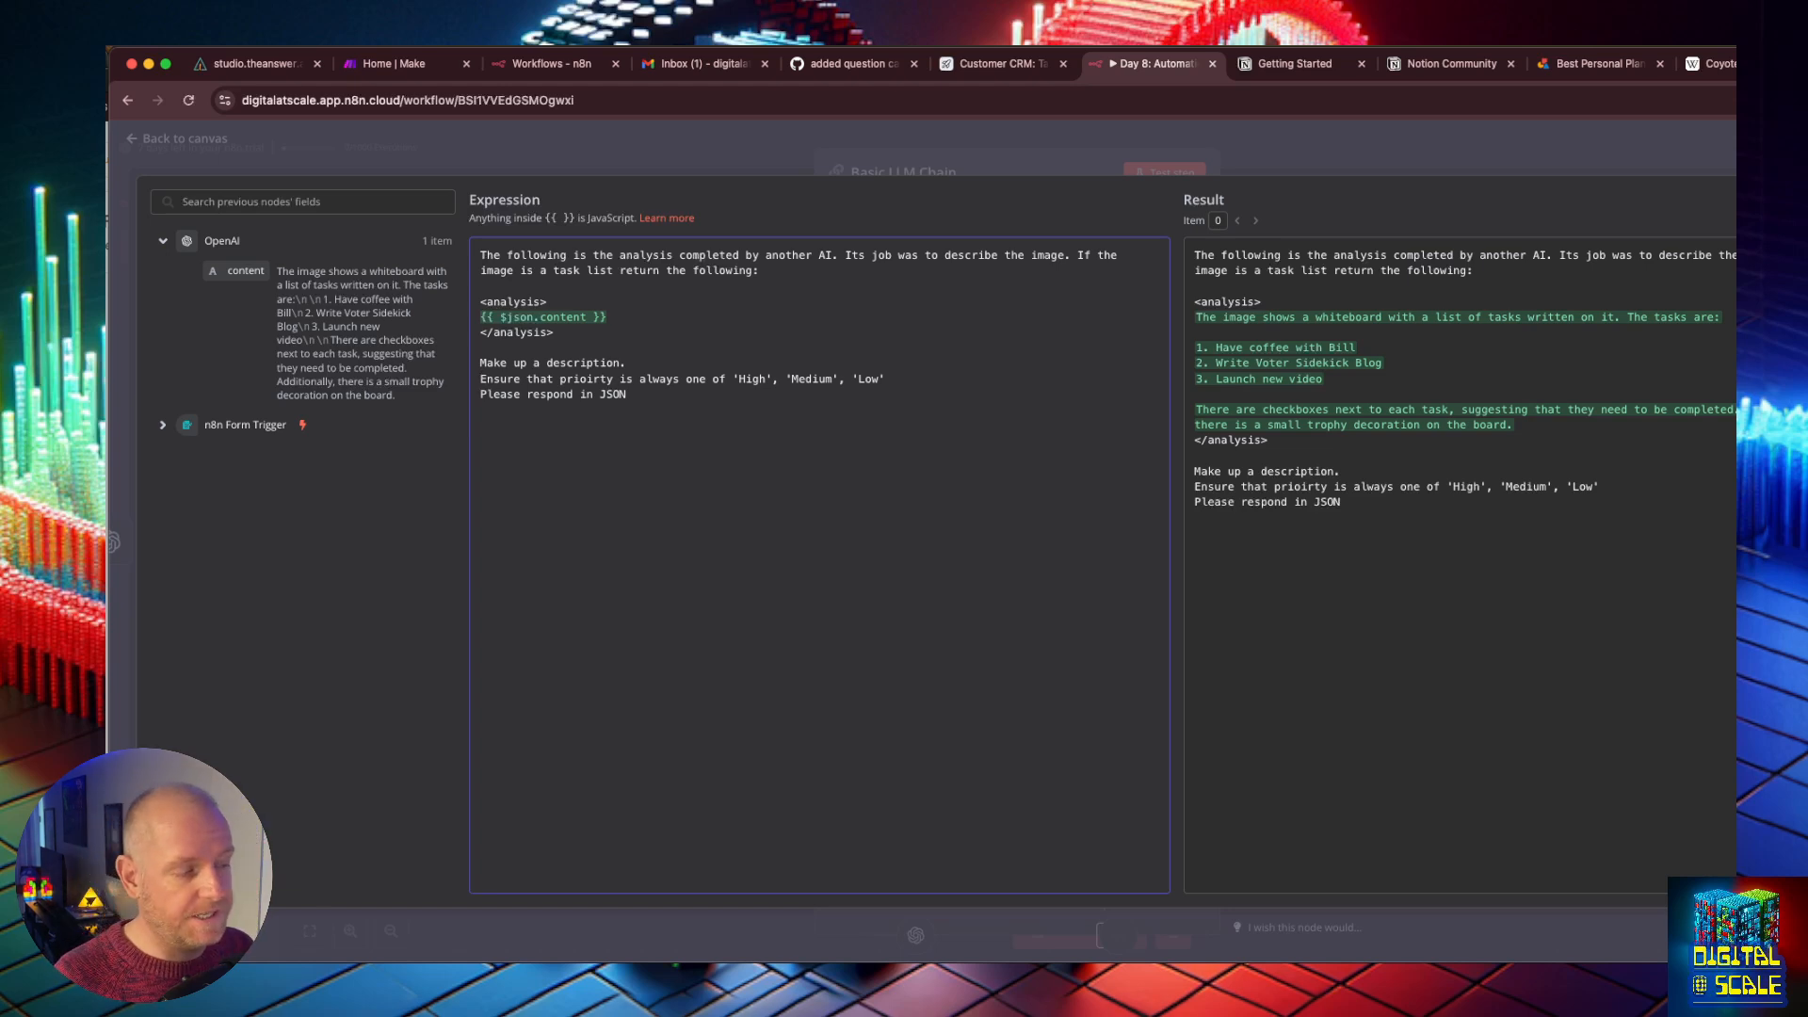
# Step: Put a blank line before "Please respond in JSON" and add "Use your best judgement to prioritize the task" above the priority rule
pyautogui.click(937, 377)
pyautogui.press('Return')
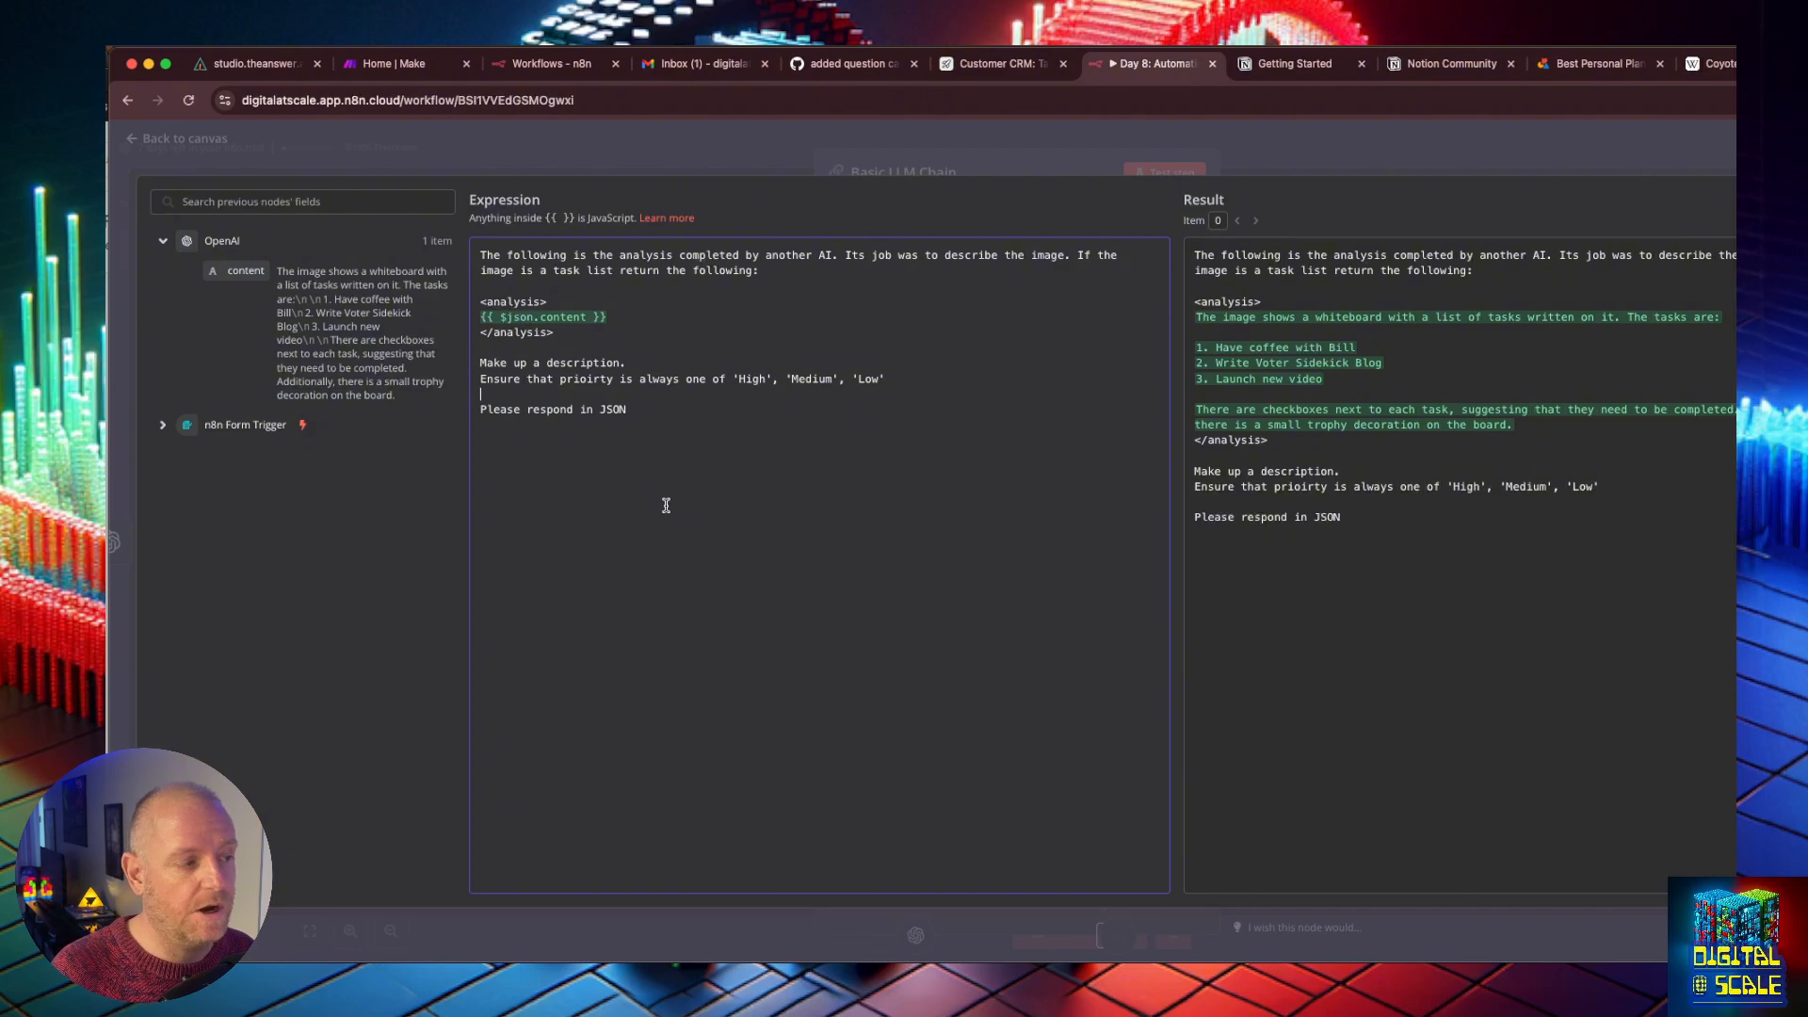
pyautogui.hotkey('alt', 'Up')
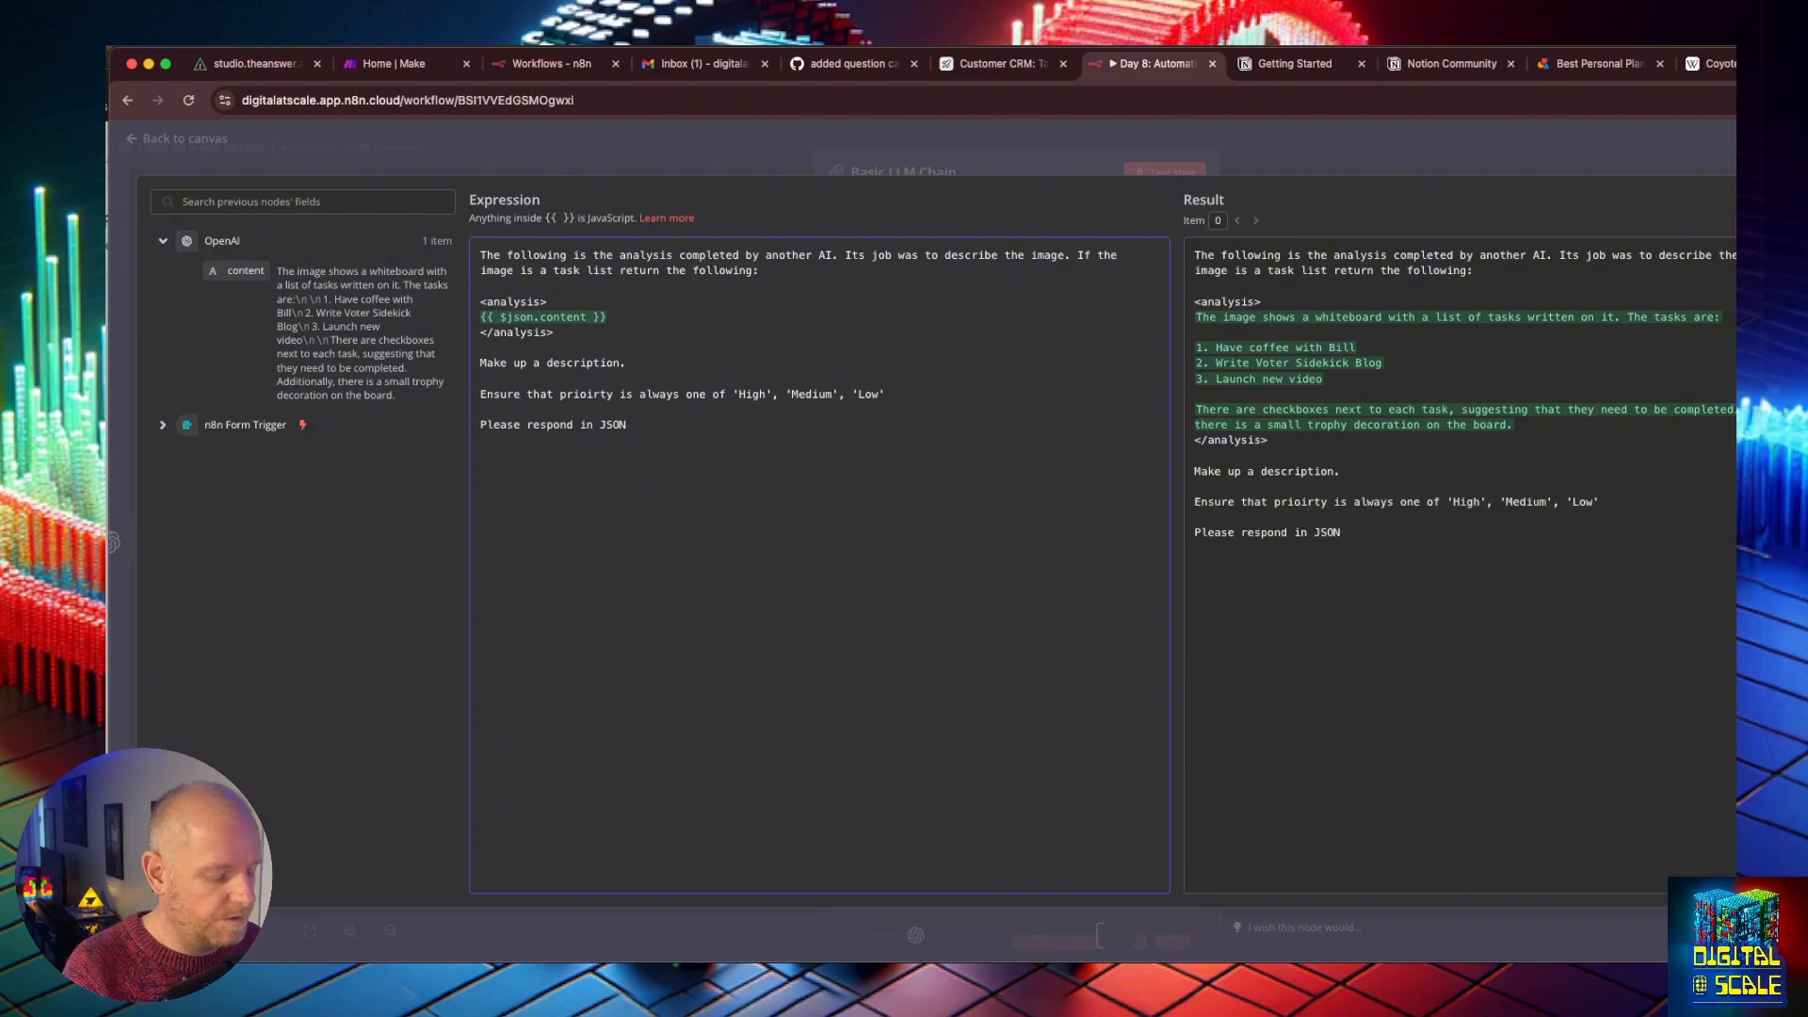
pyautogui.write('Use your best')
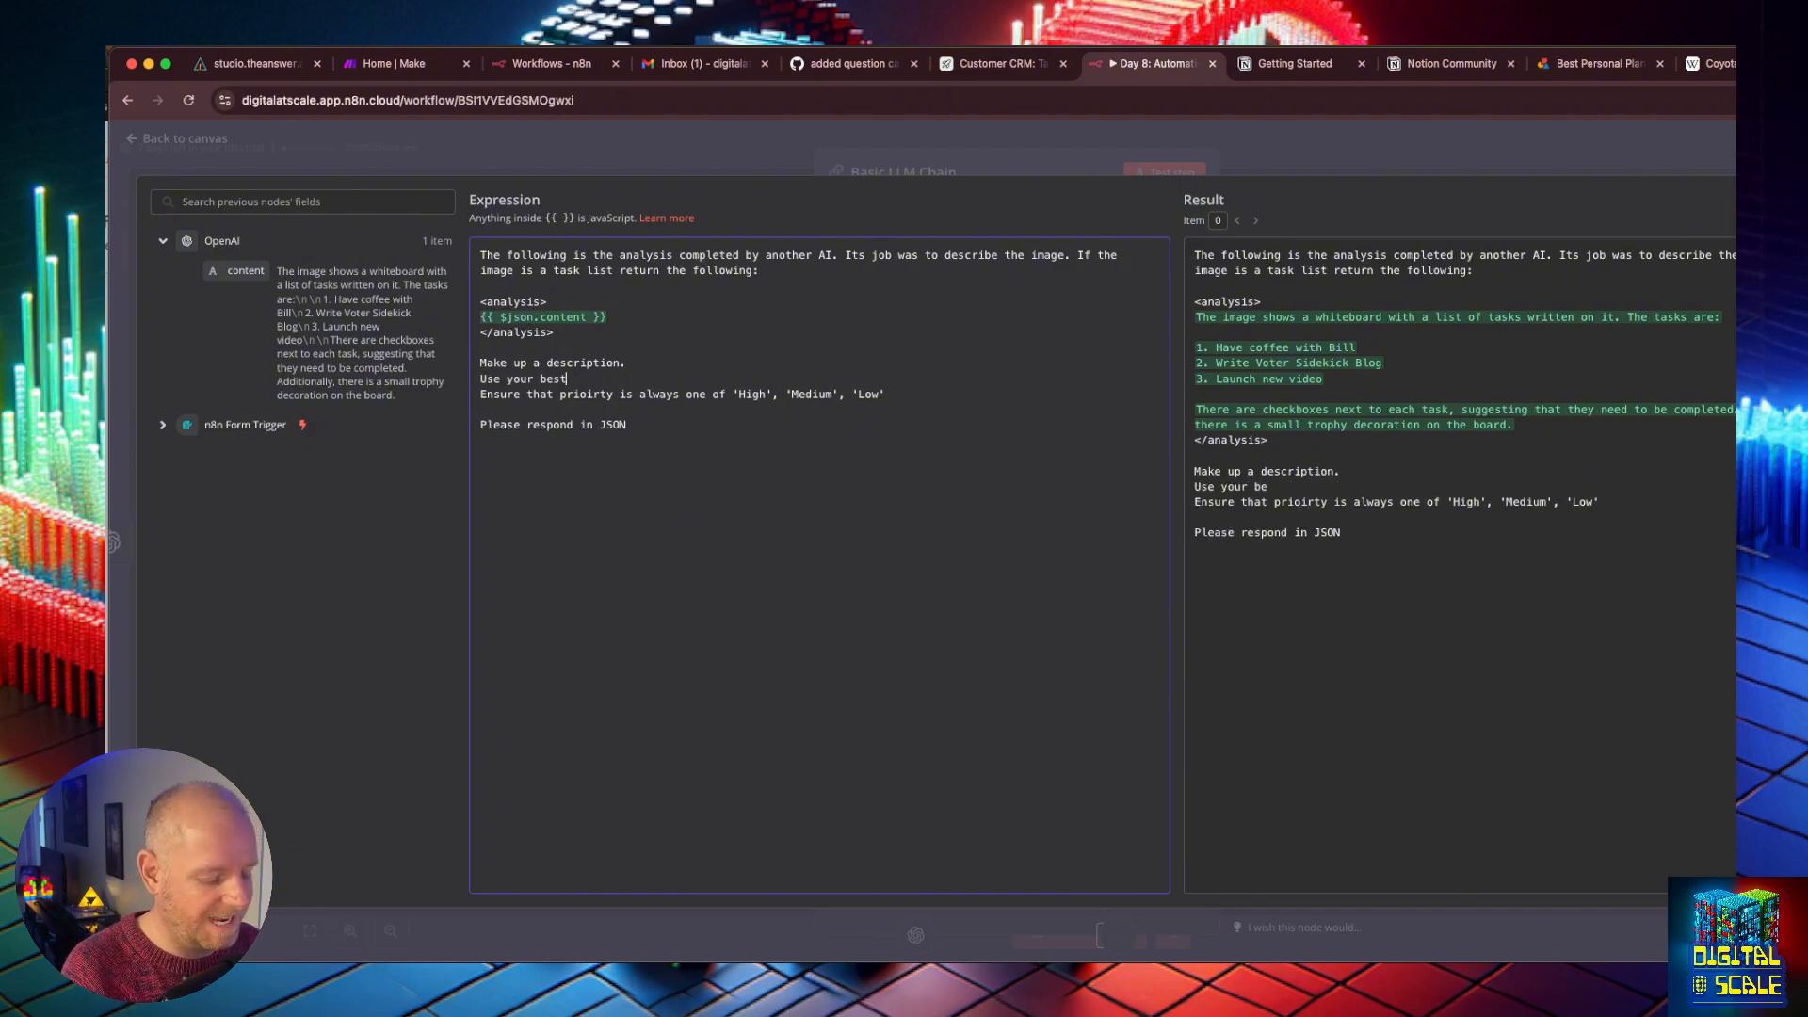
pyautogui.write(' judgement to pri')
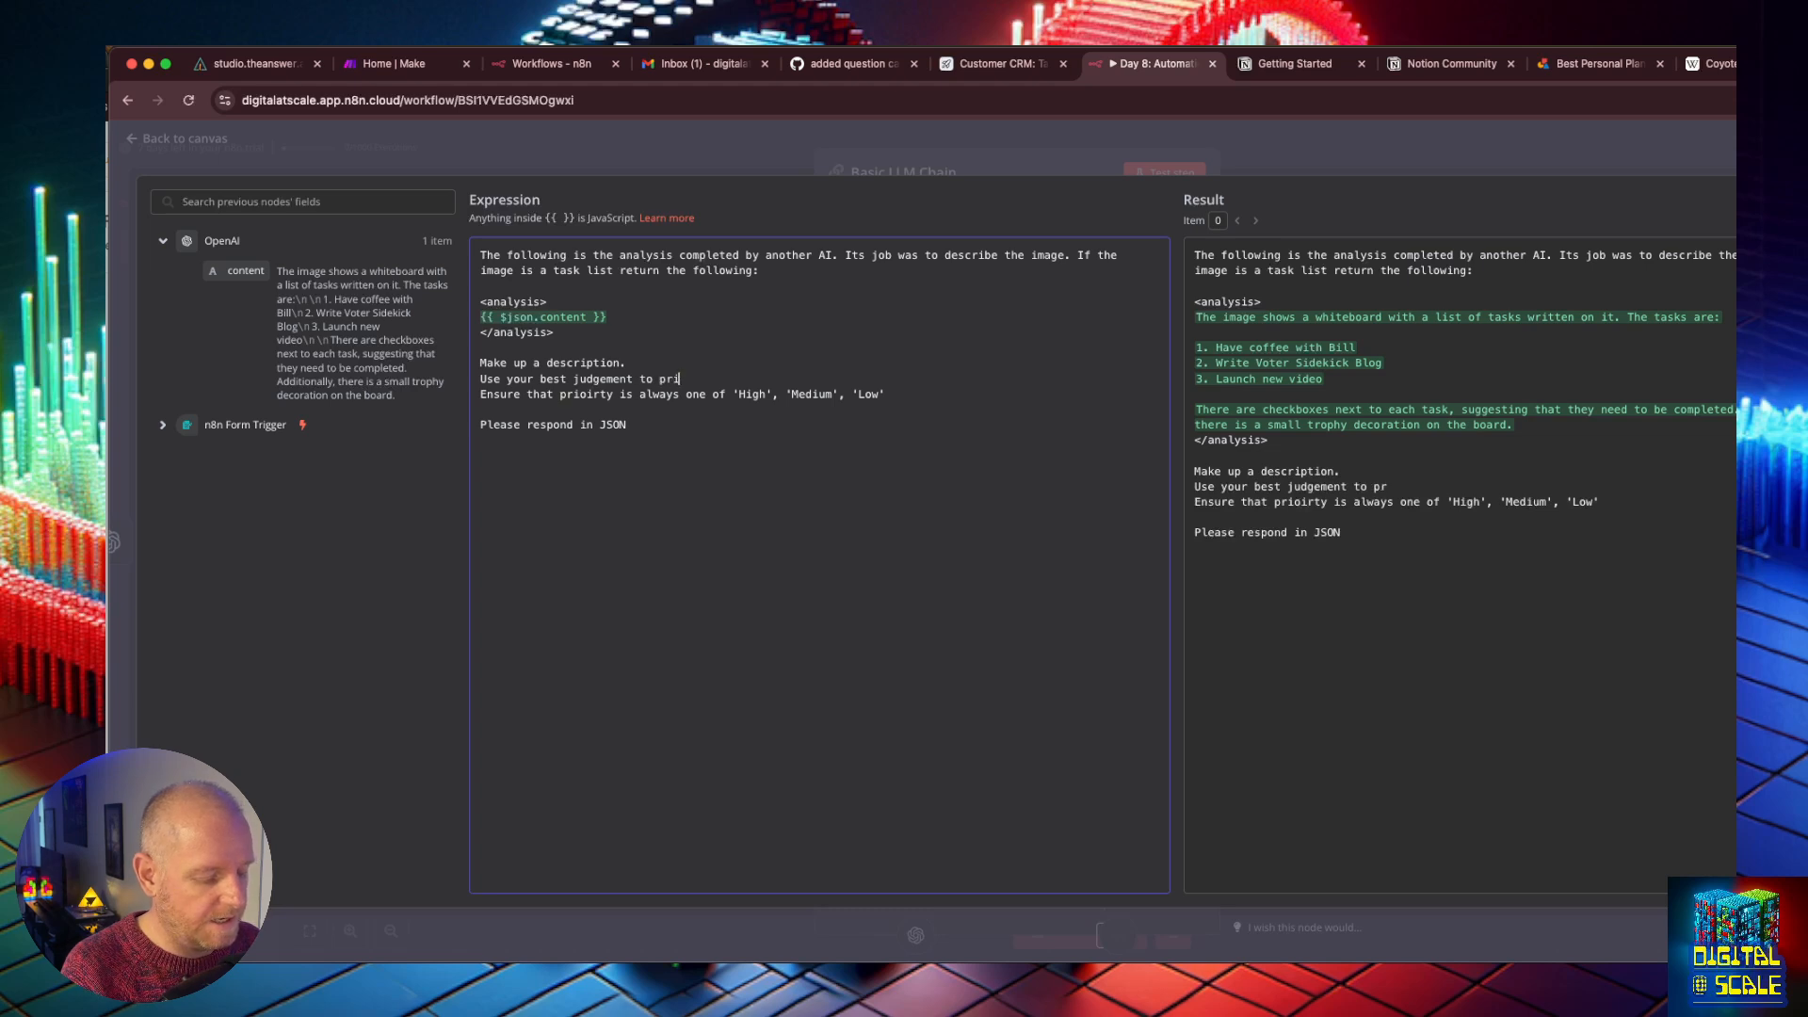
pyautogui.write('oritize the task')
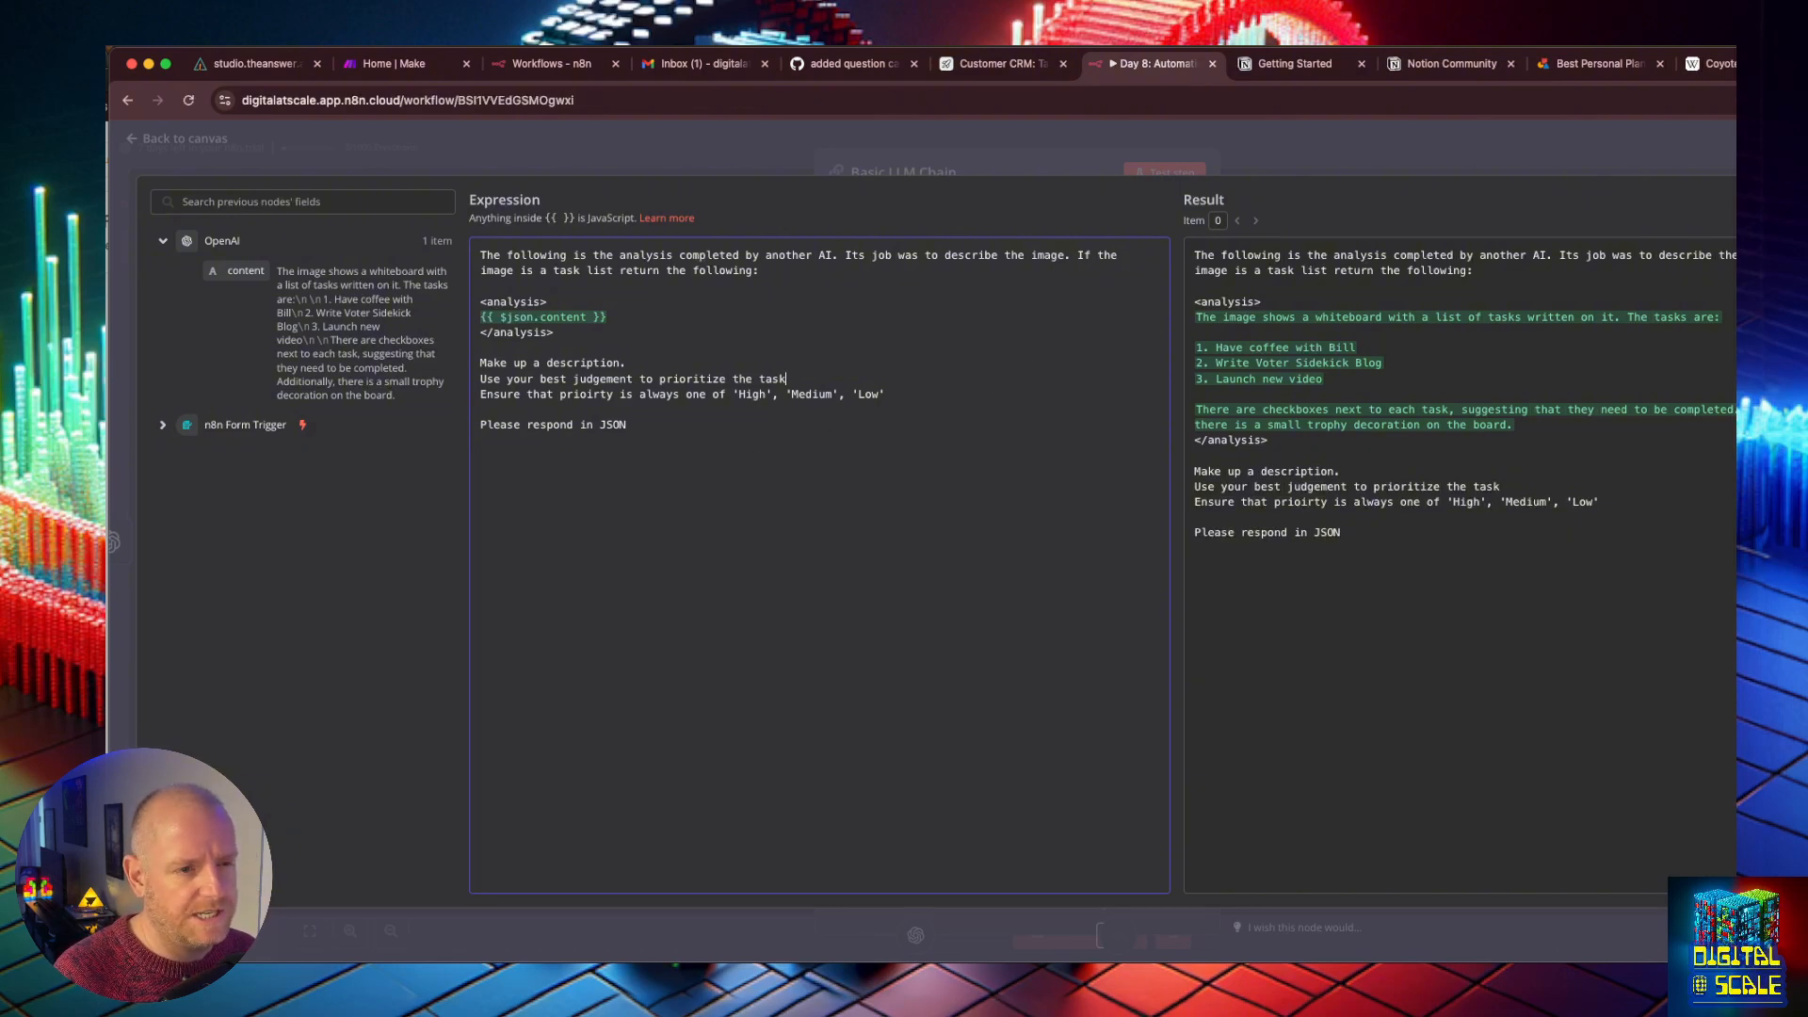
# Step: Test the Basic LLM Chain step with the extended prompt, review its output and return to the canvas
pyautogui.press('Escape')
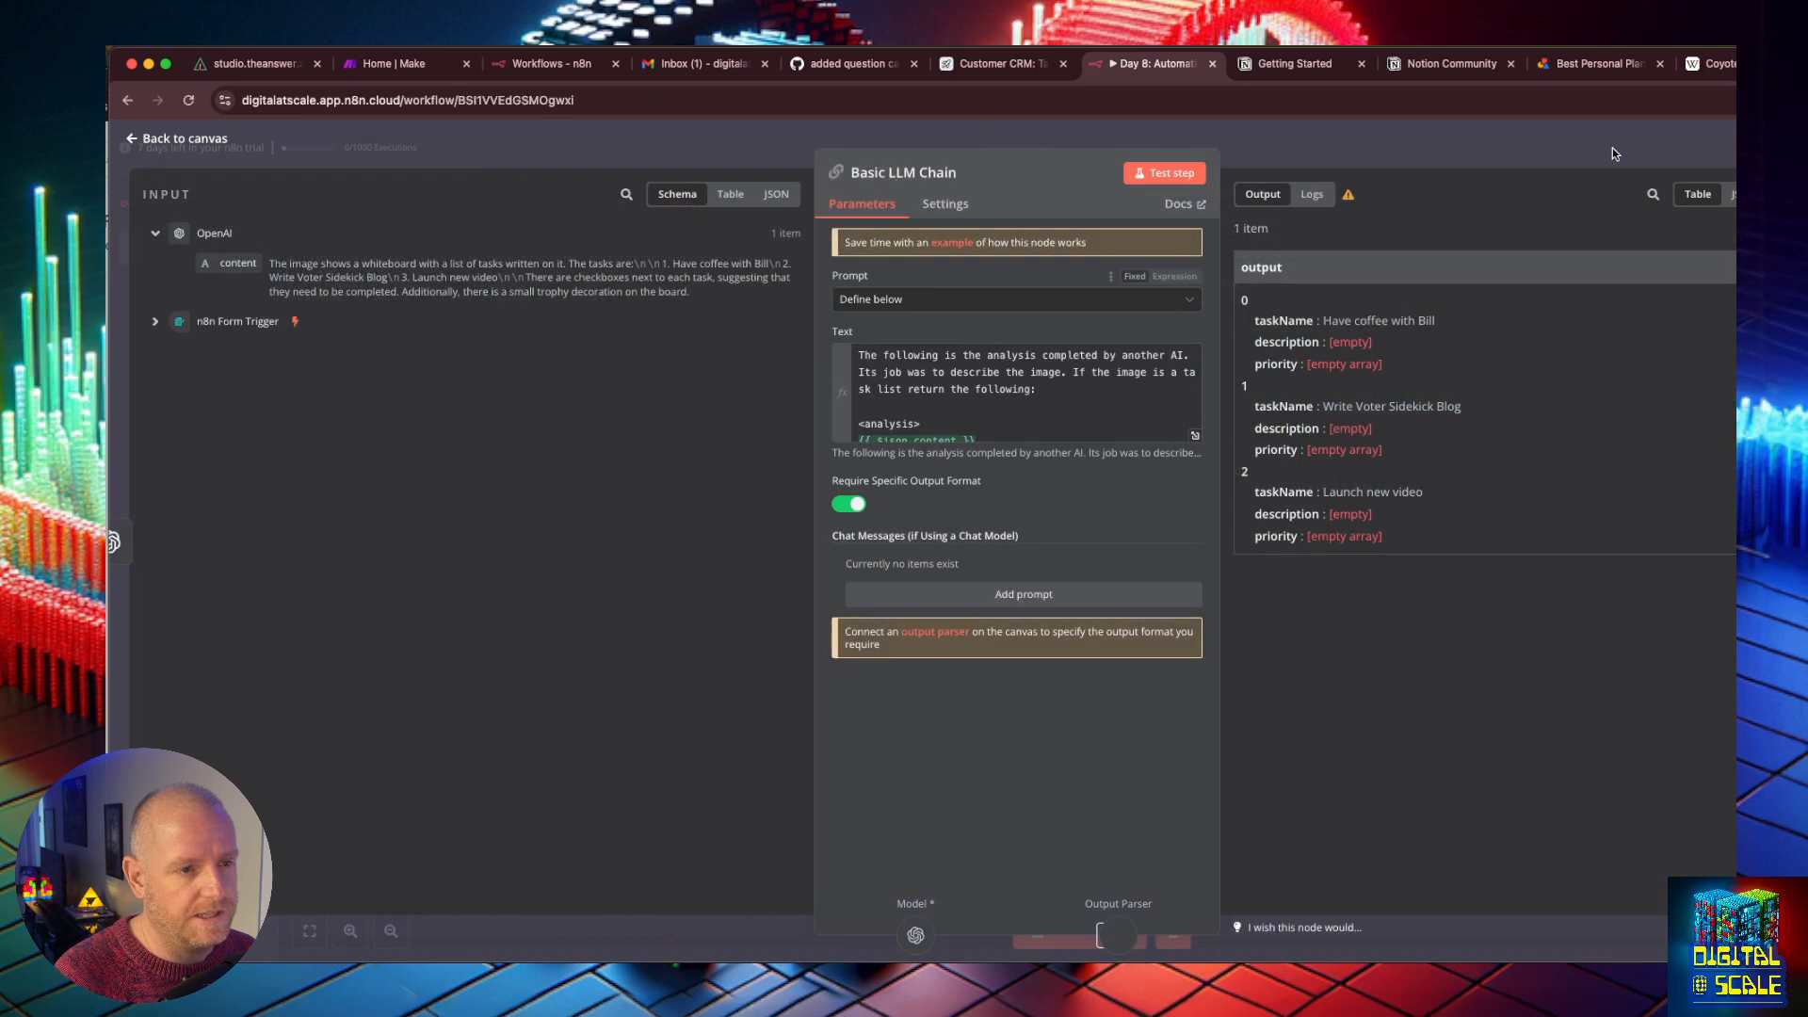
pyautogui.click(1170, 173)
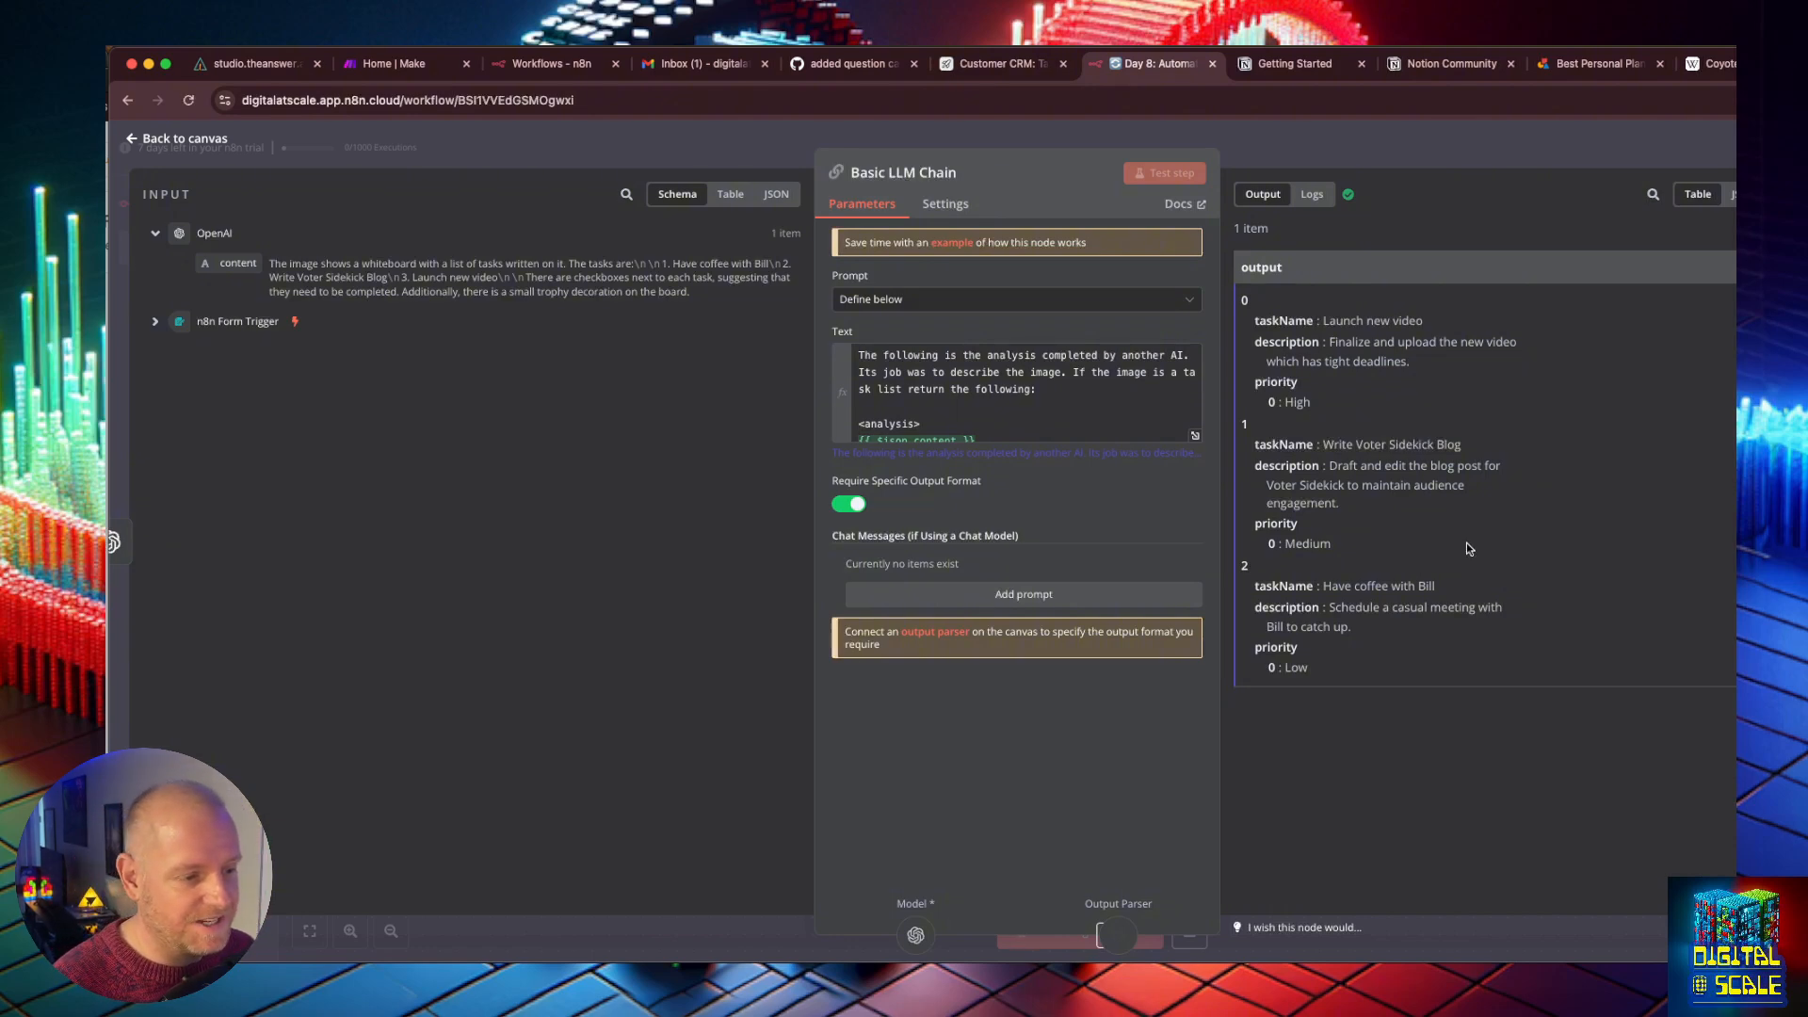
pyautogui.click(129, 139)
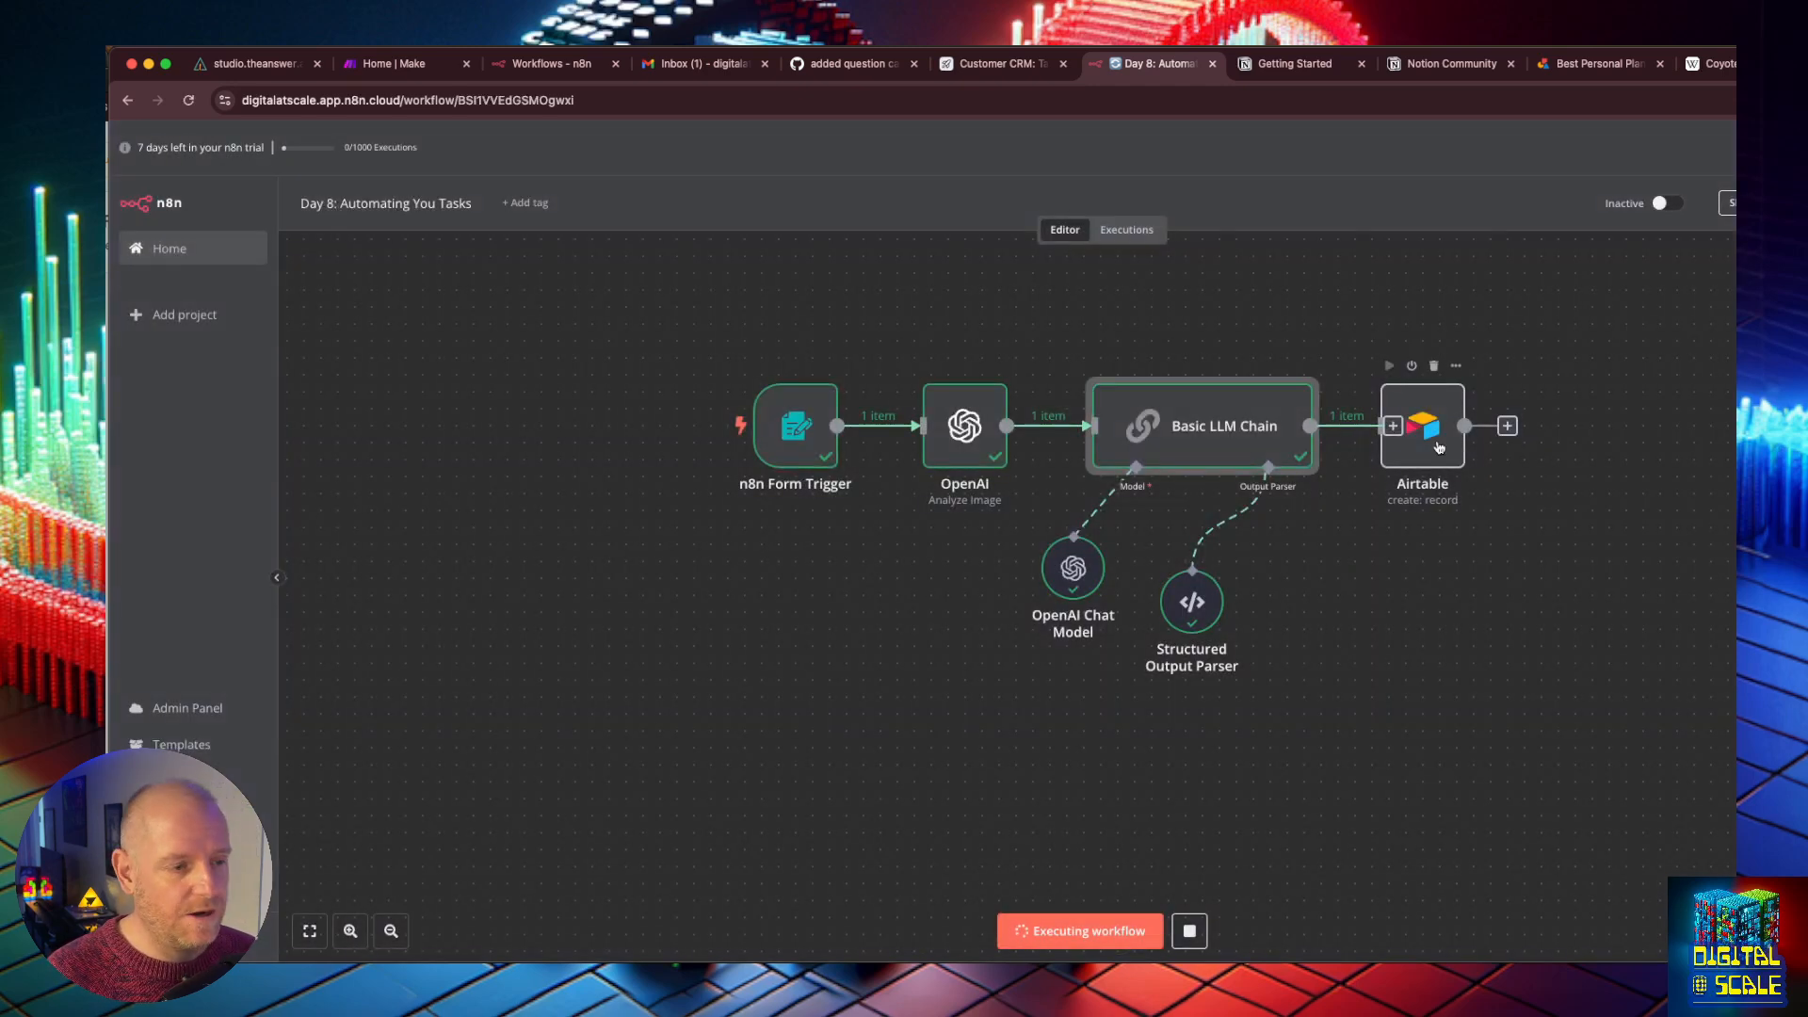
# Step: Move the Airtable node away from the Basic LLM Chain and add a Split Out node after the chain
pyautogui.moveTo(1551, 442); pyautogui.dragTo(1585, 443)
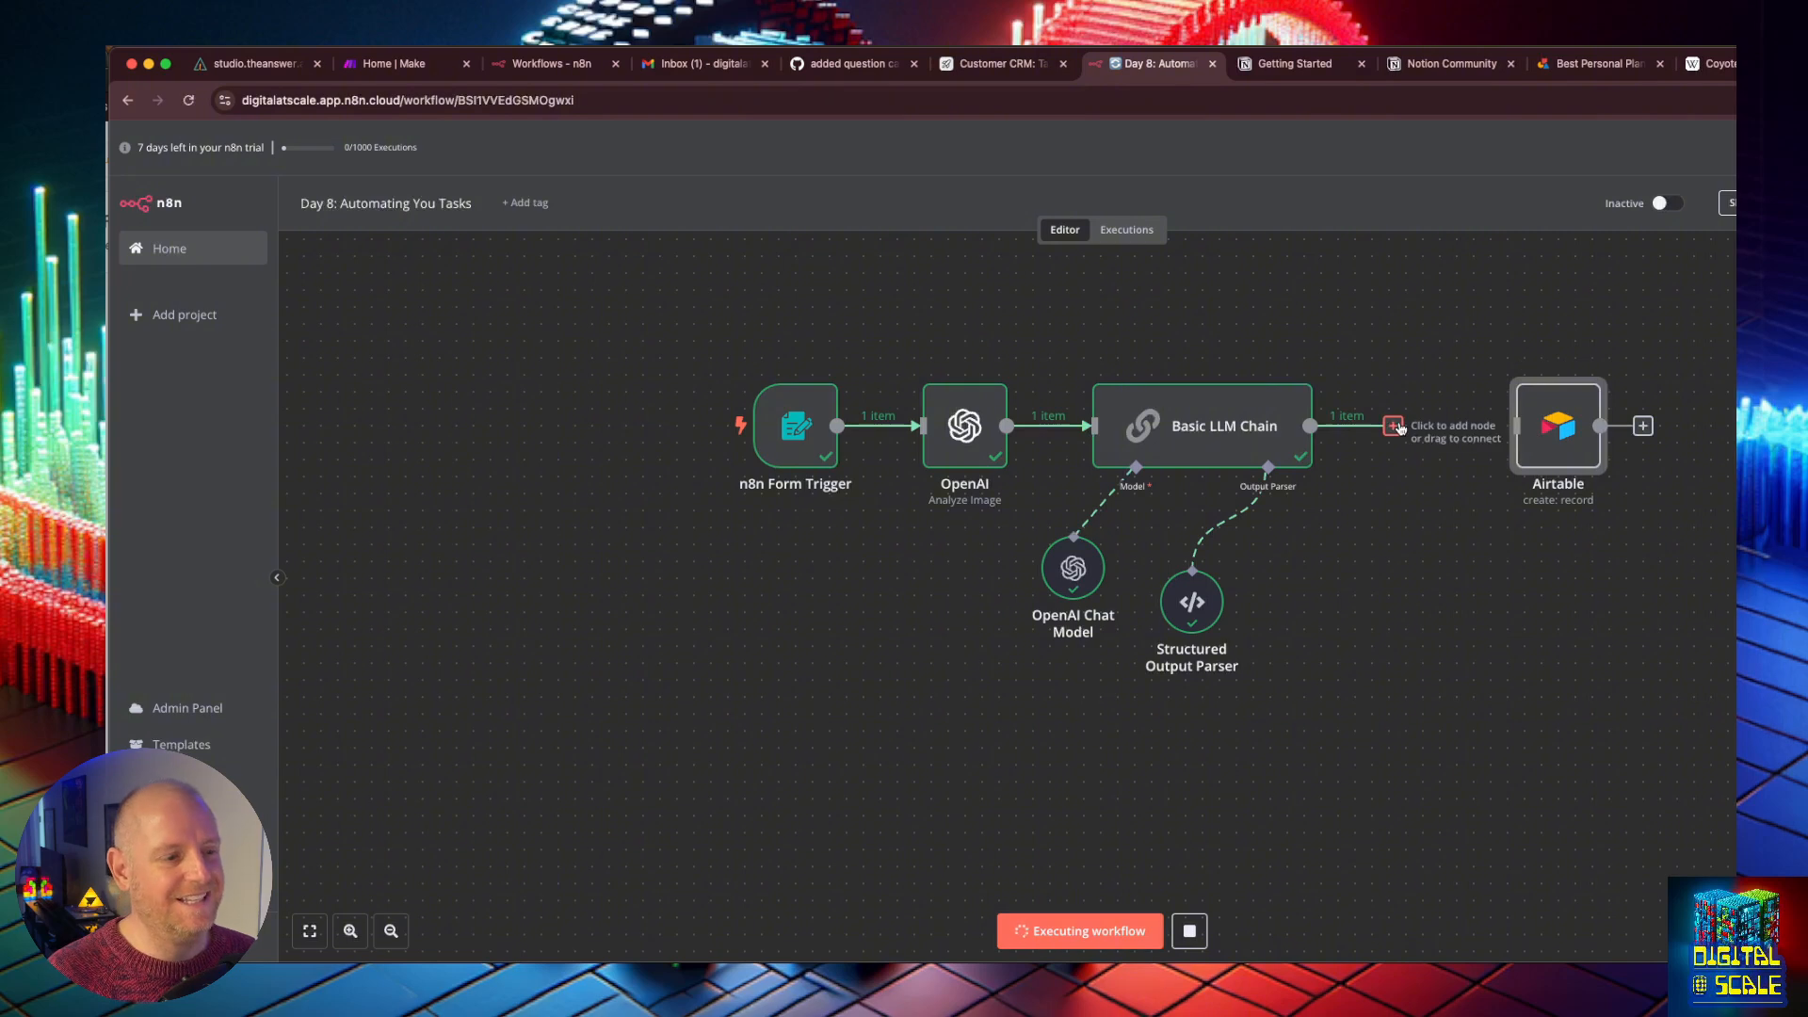
pyautogui.click(1395, 427)
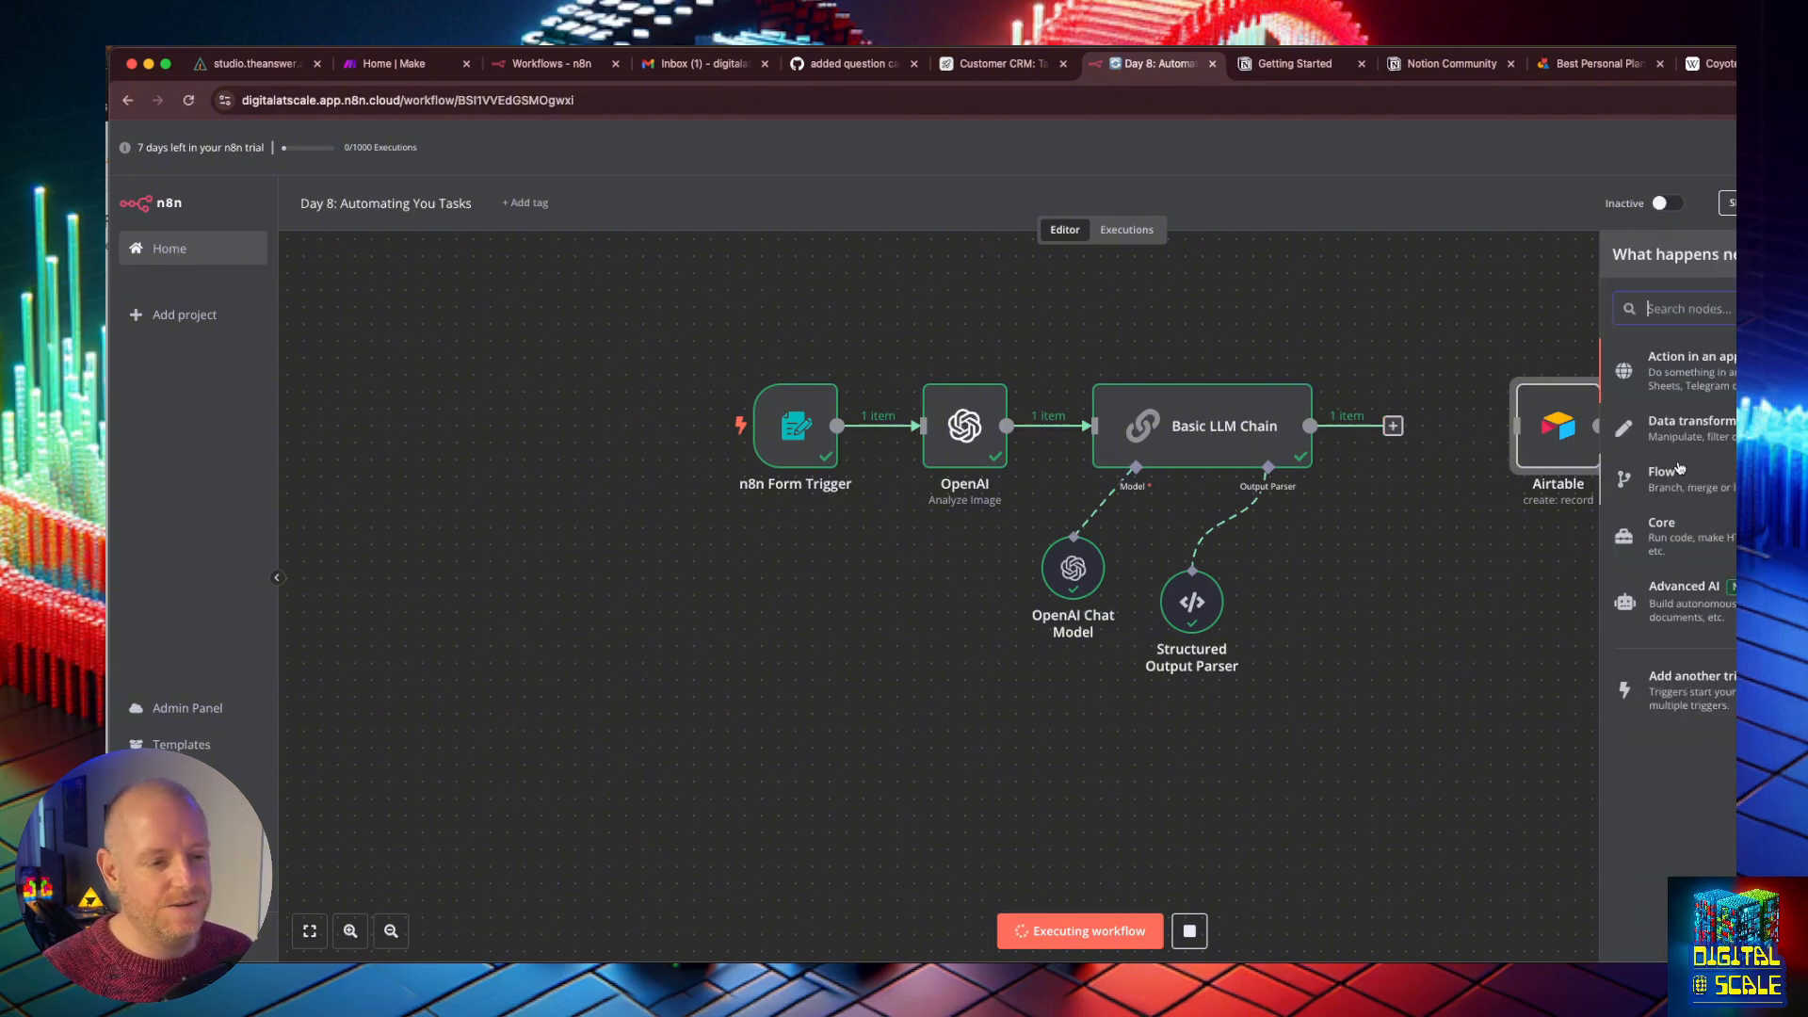
pyautogui.moveTo(1552, 452)
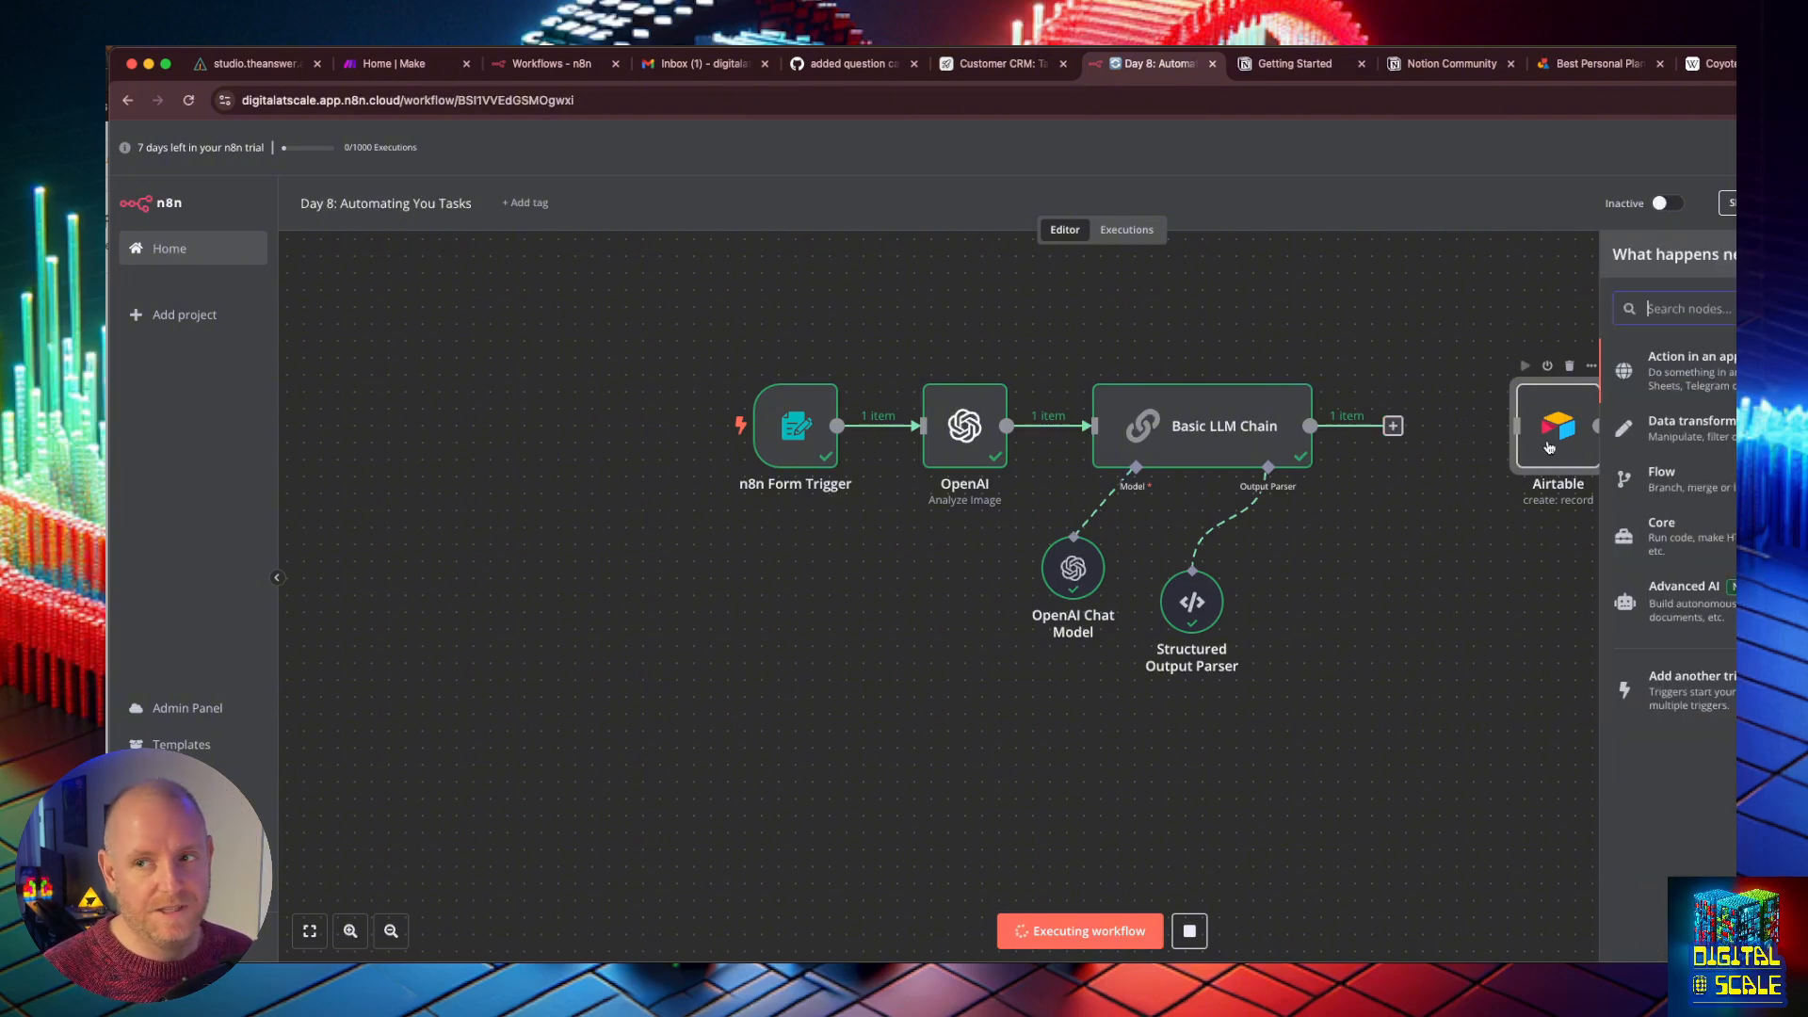
pyautogui.click(1714, 446)
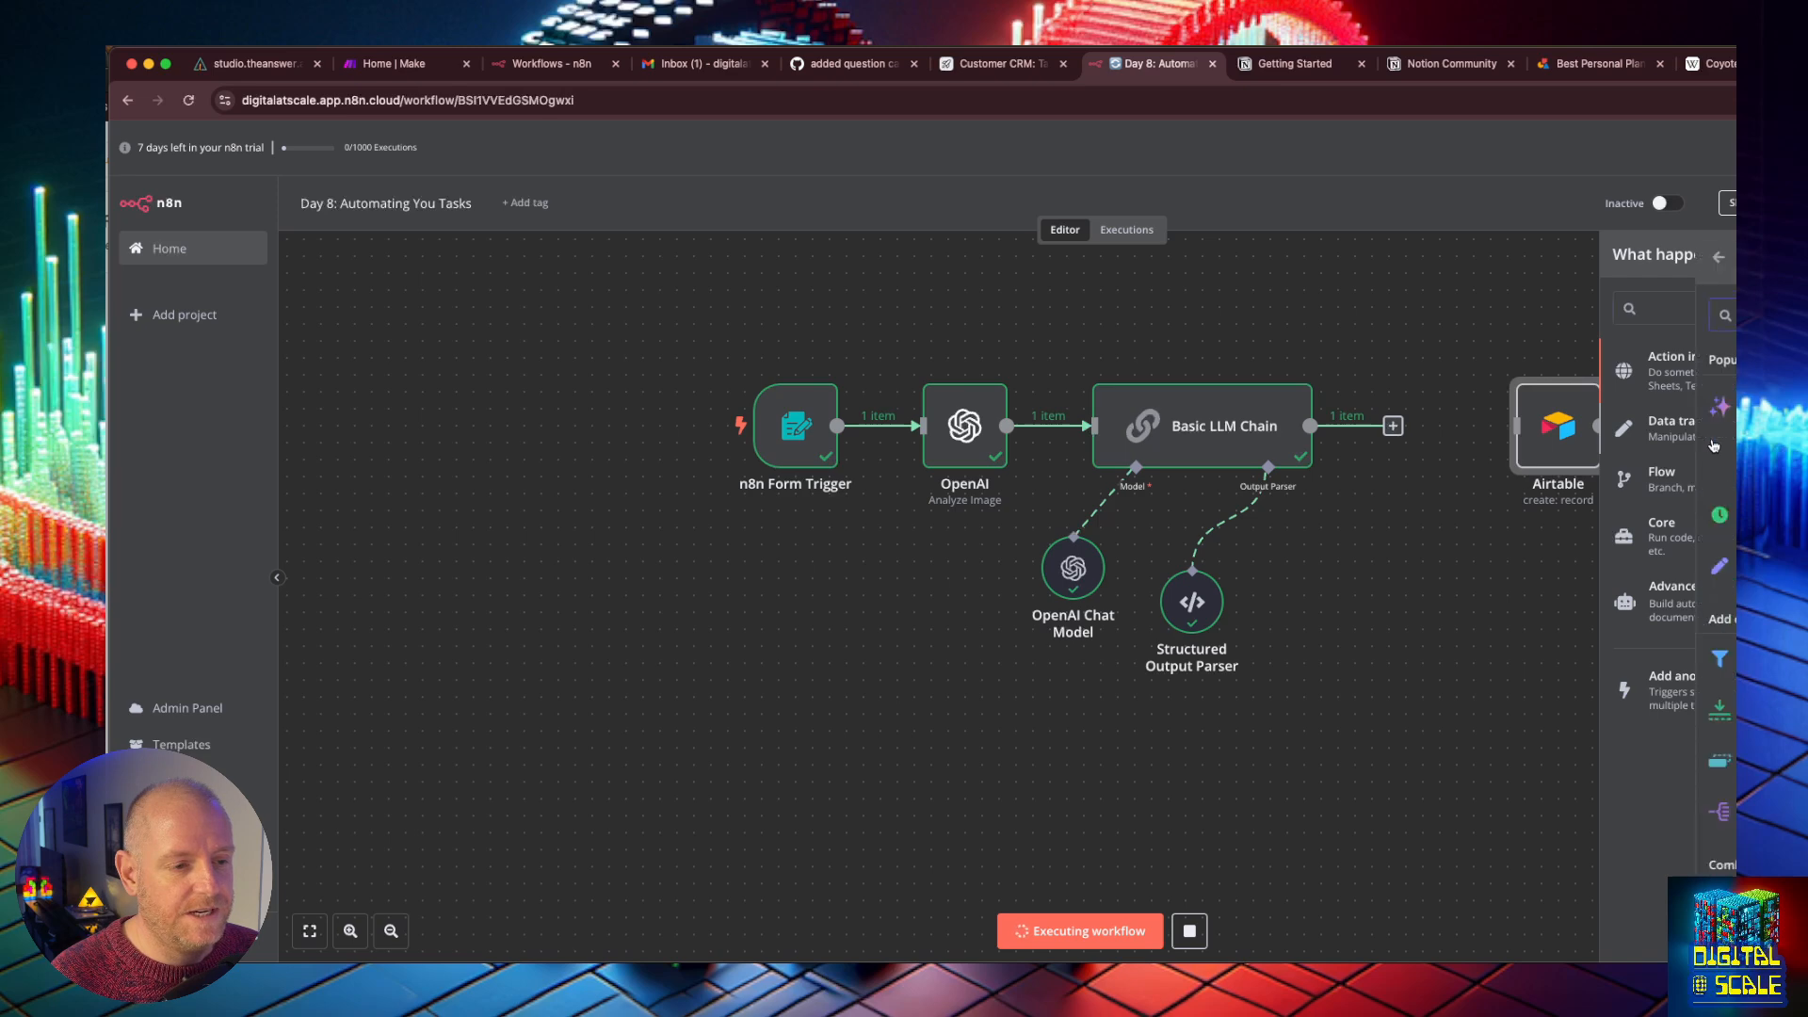
pyautogui.click(1673, 810)
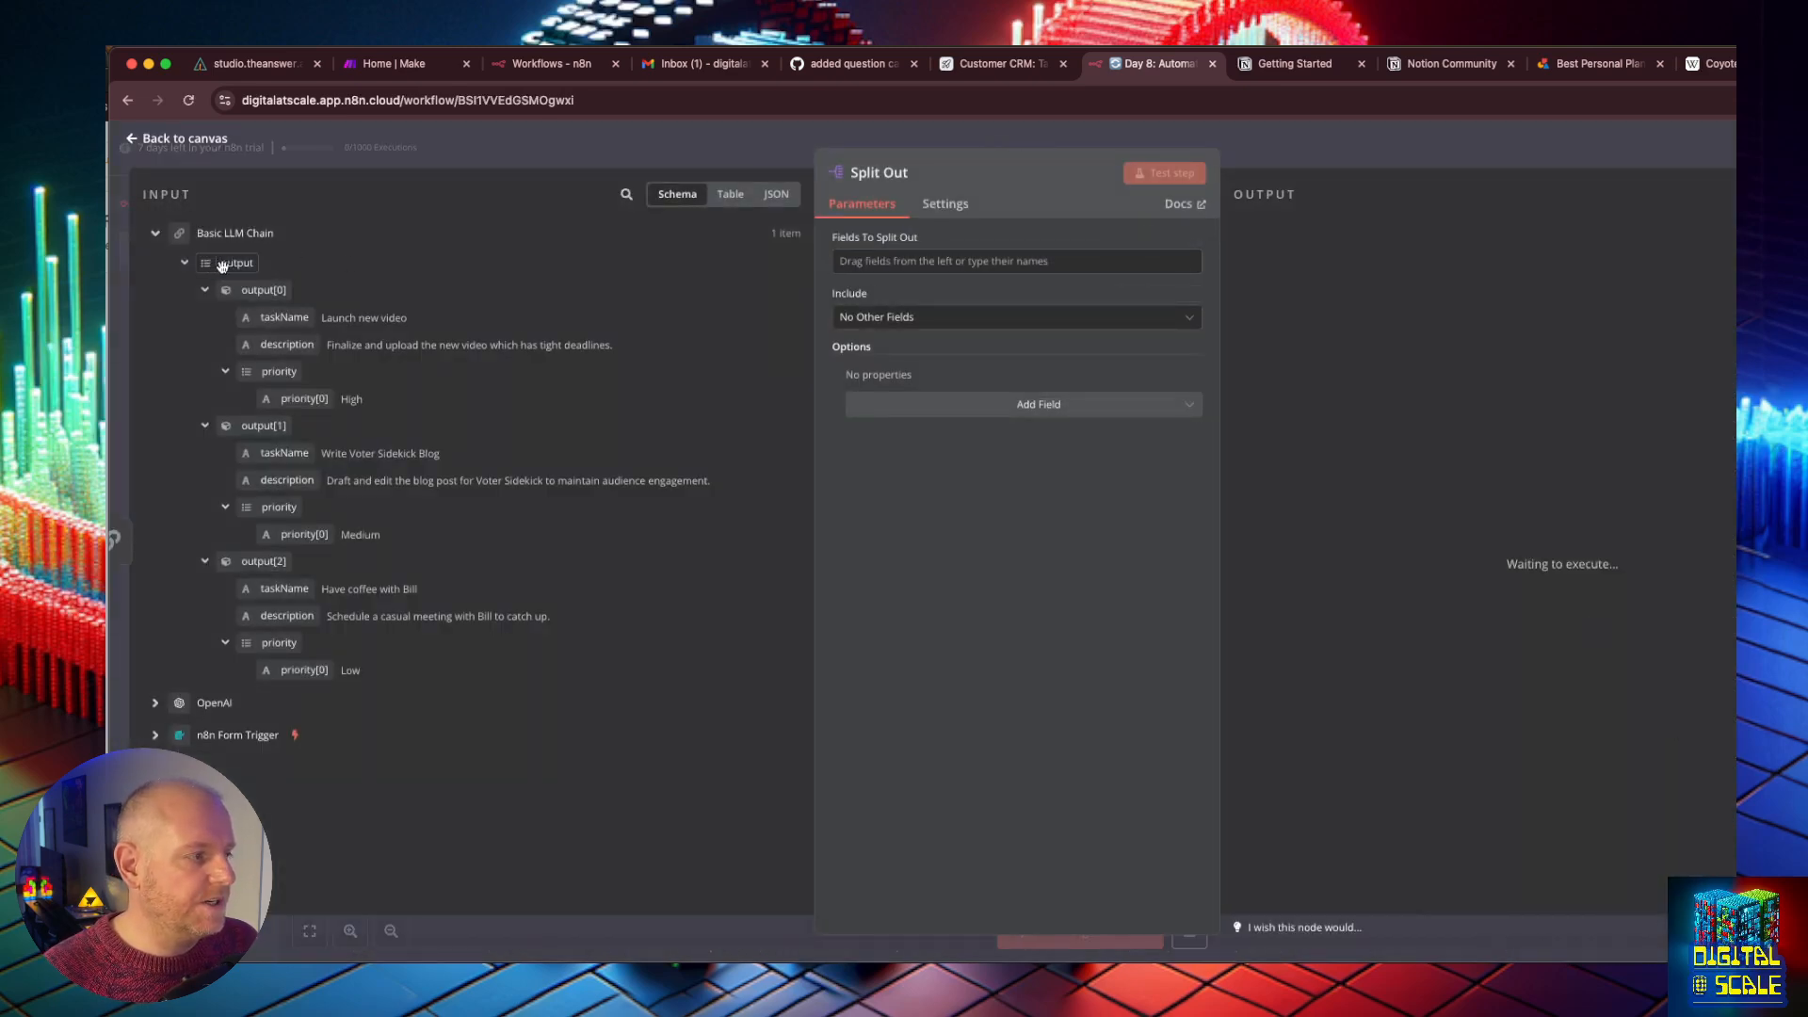
# Step: Set the Split Out node's field to split out to output and space the Airtable node further from it on the canvas
pyautogui.moveTo(221, 266); pyautogui.dragTo(853, 285)
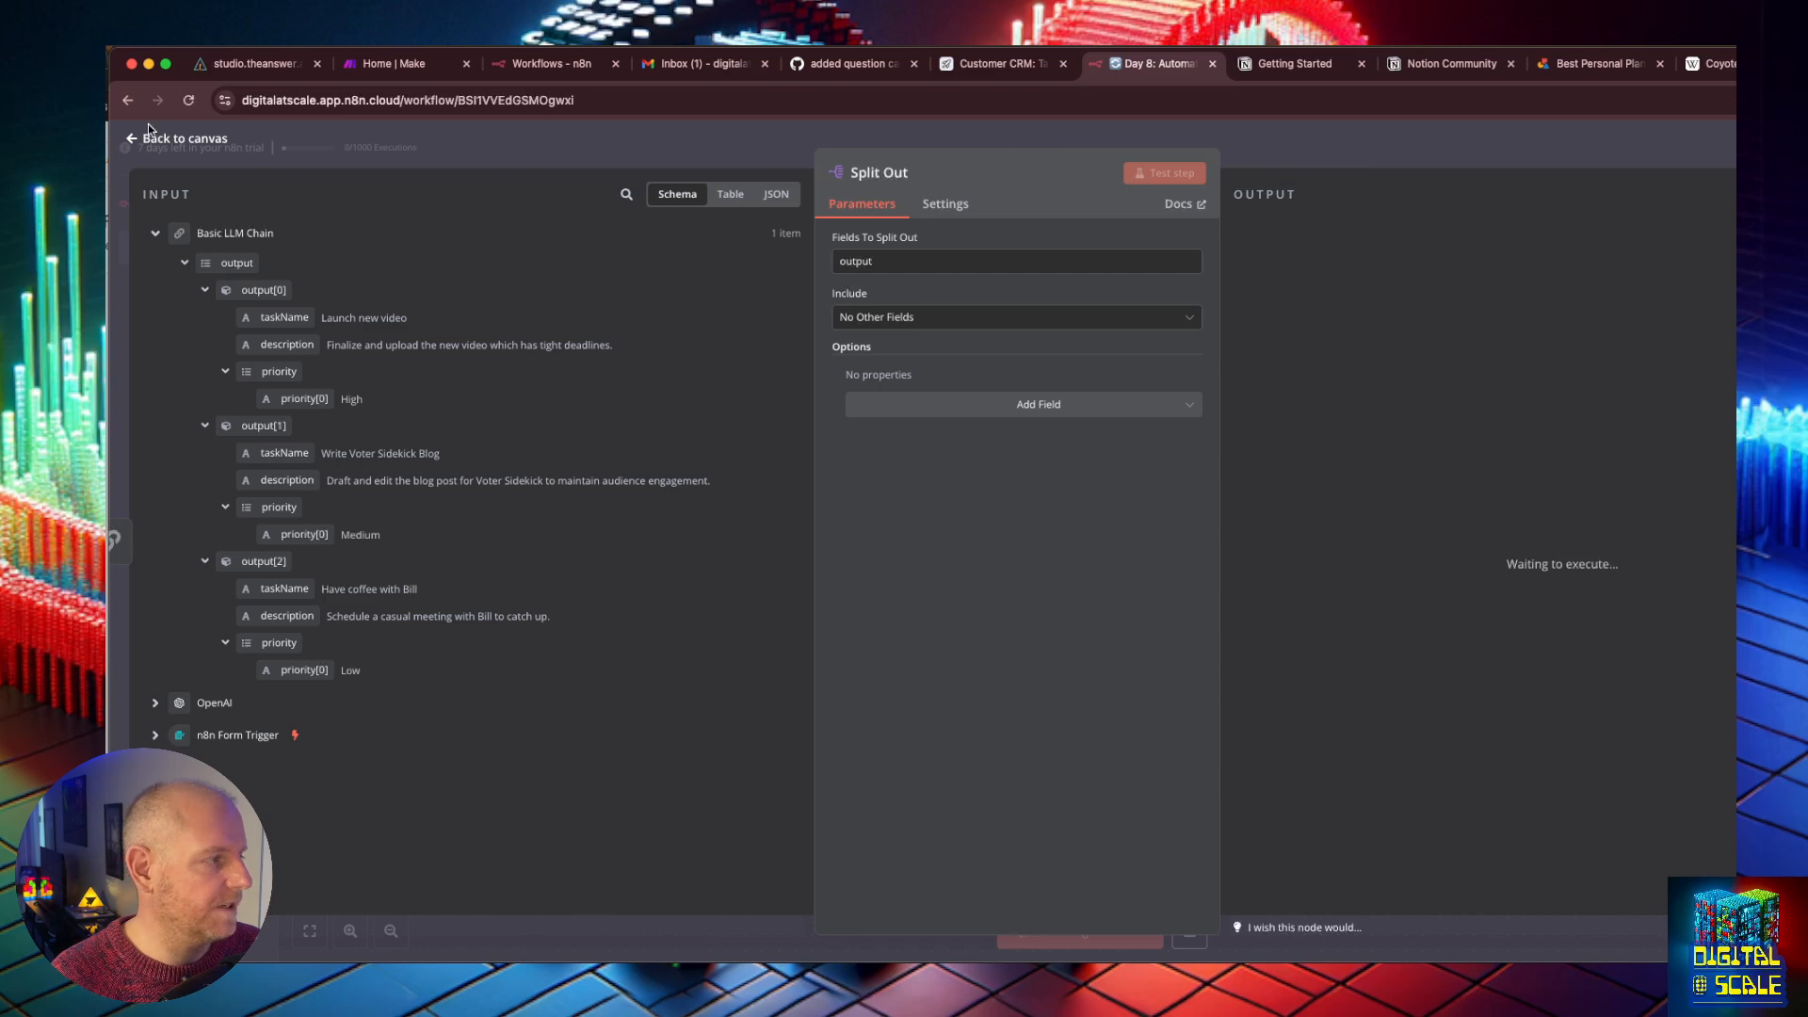
pyautogui.click(179, 138)
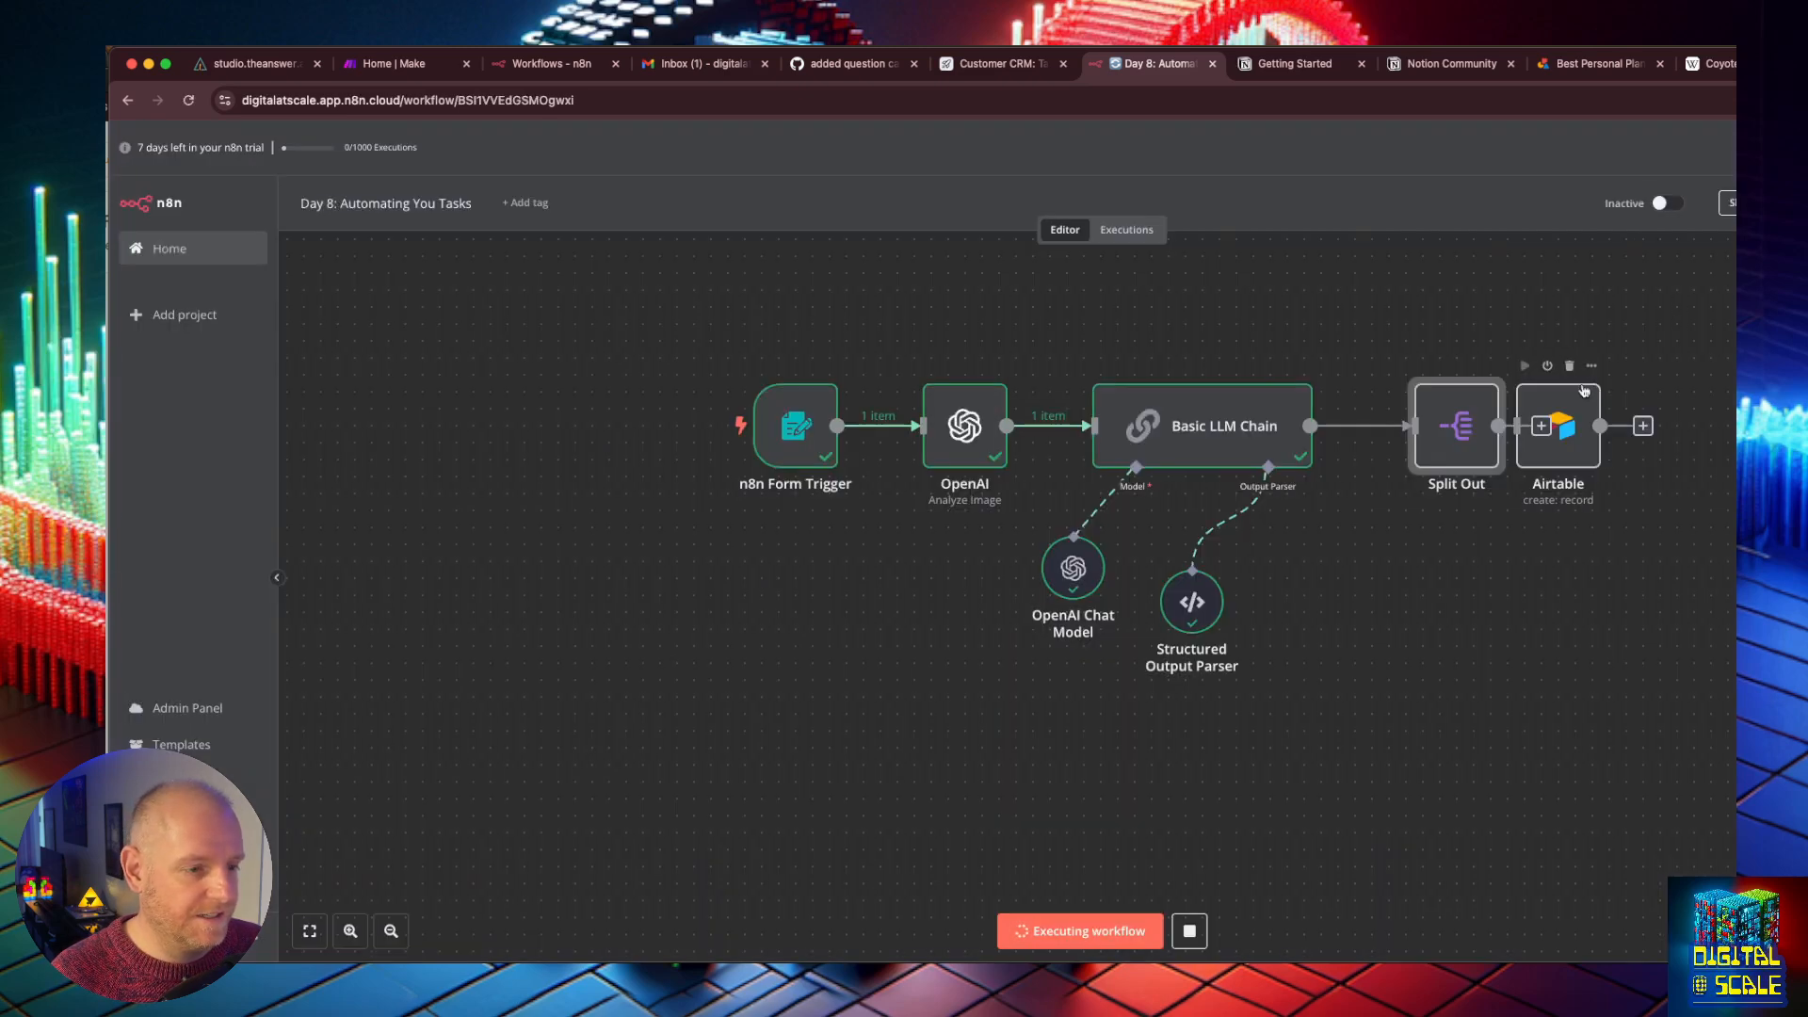
pyautogui.moveTo(1558, 425); pyautogui.dragTo(1609, 426)
# Step: Reload the workflow page and test the whole workflow by submitting the JPEG image from Downloads in the Image to Todolist form
pyautogui.click(188, 100)
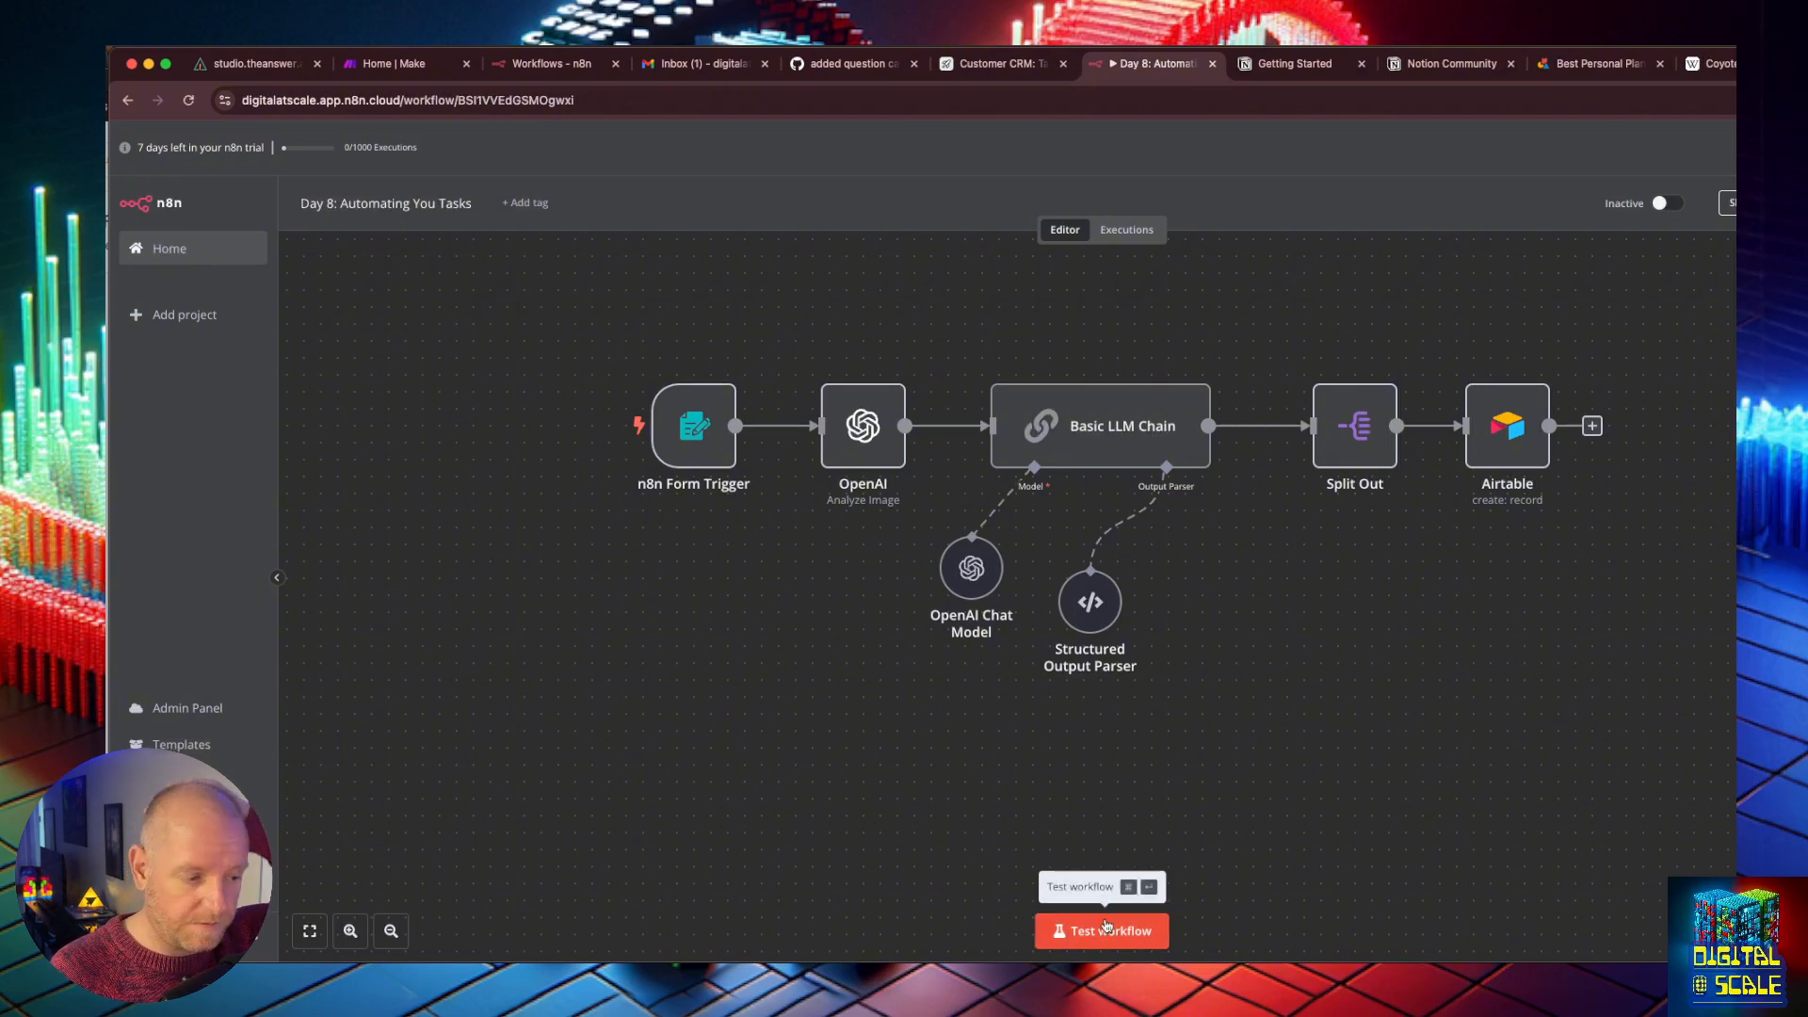
pyautogui.click(1108, 928)
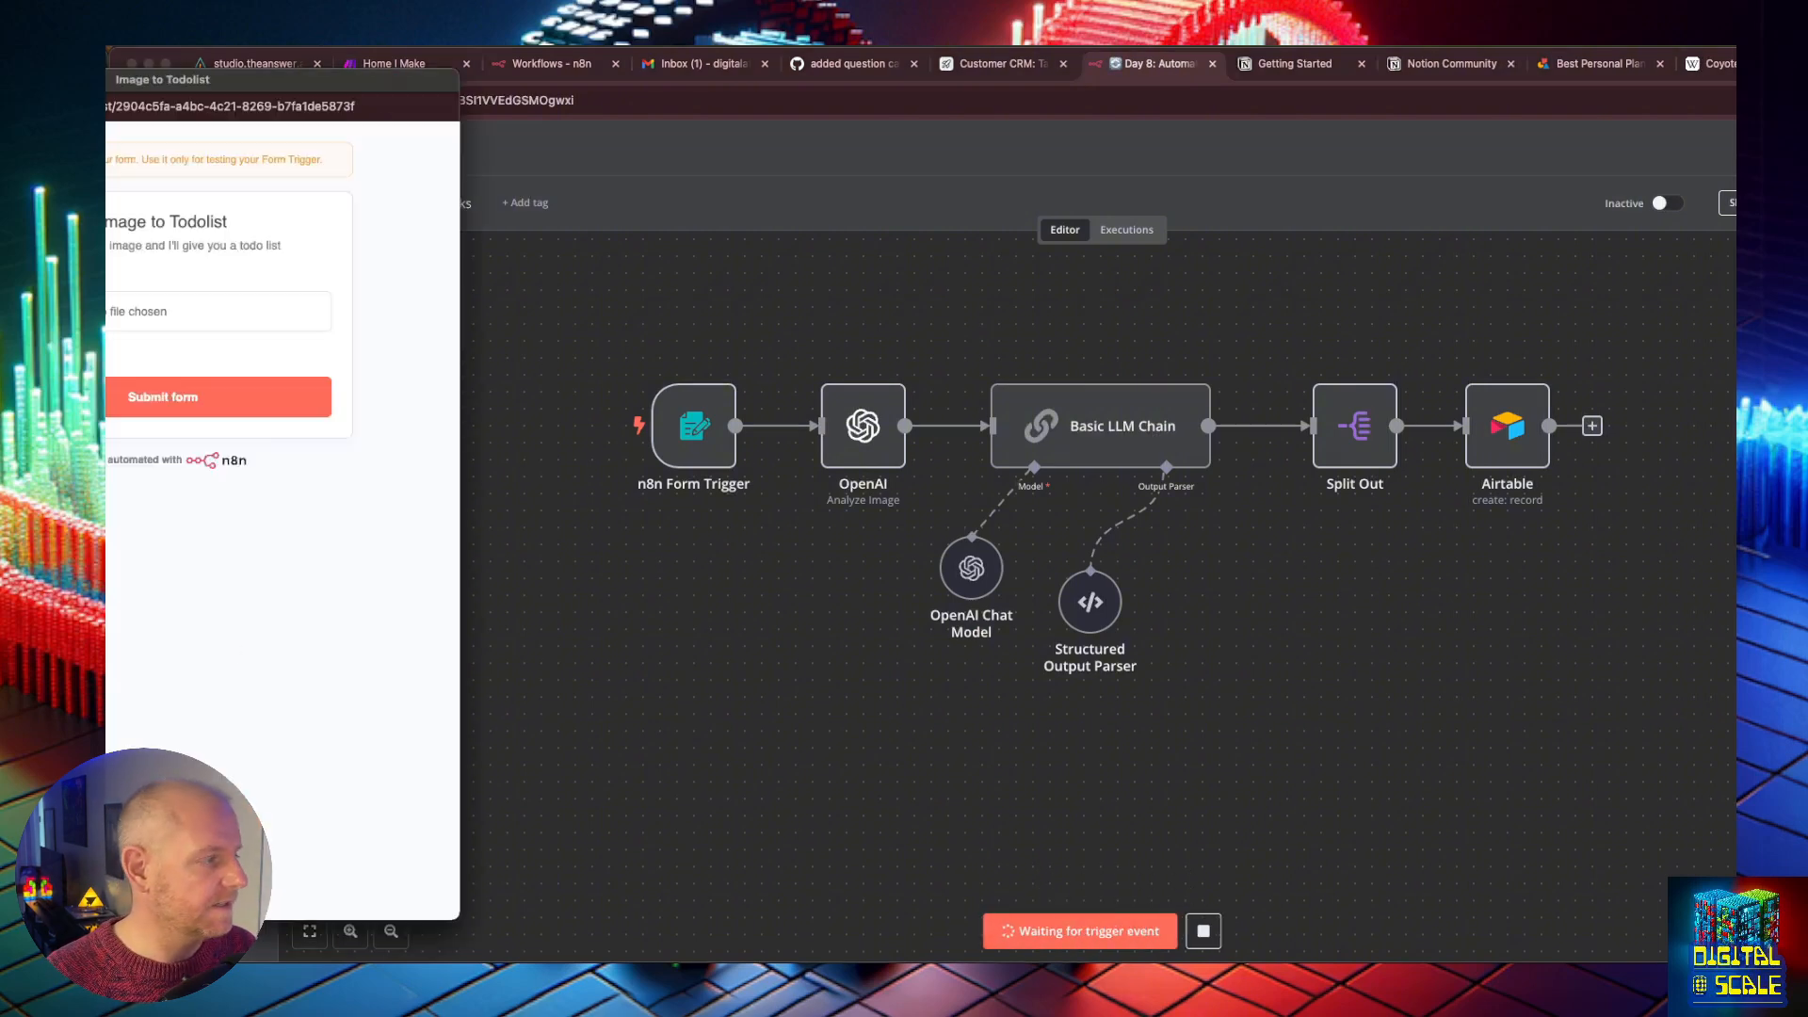
pyautogui.click(111, 311)
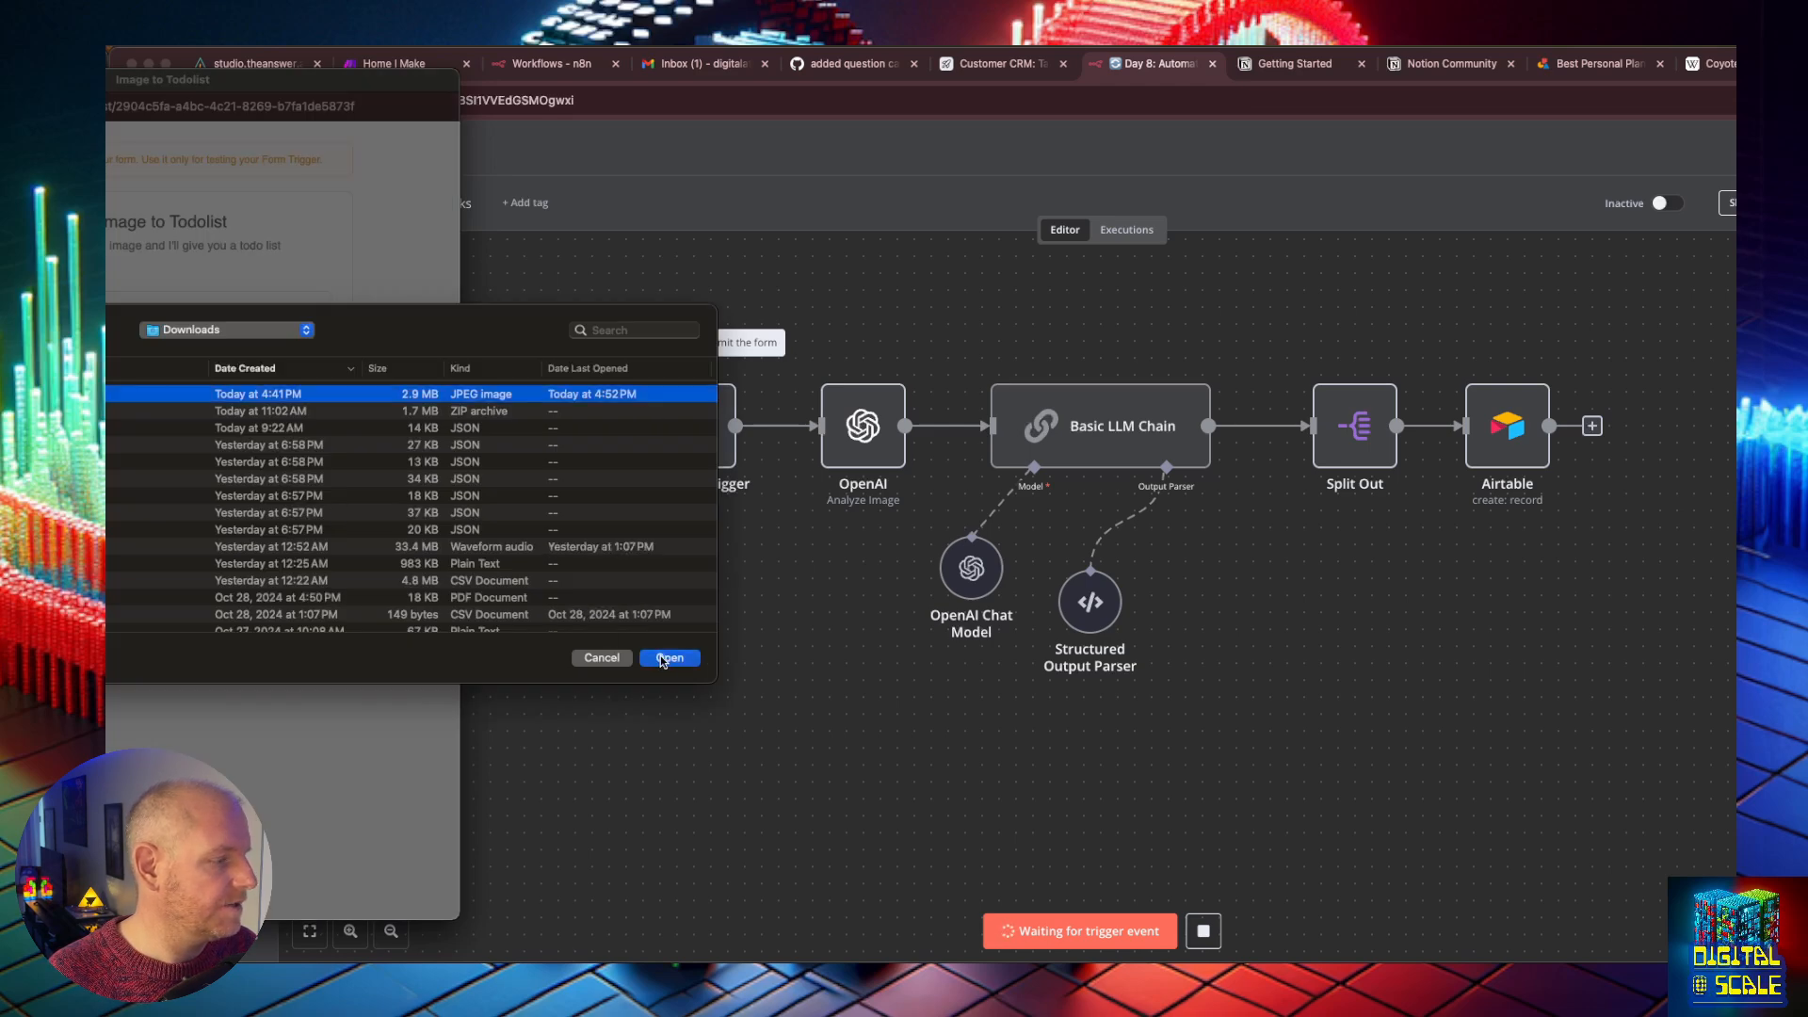
pyautogui.click(669, 657)
pyautogui.click(158, 400)
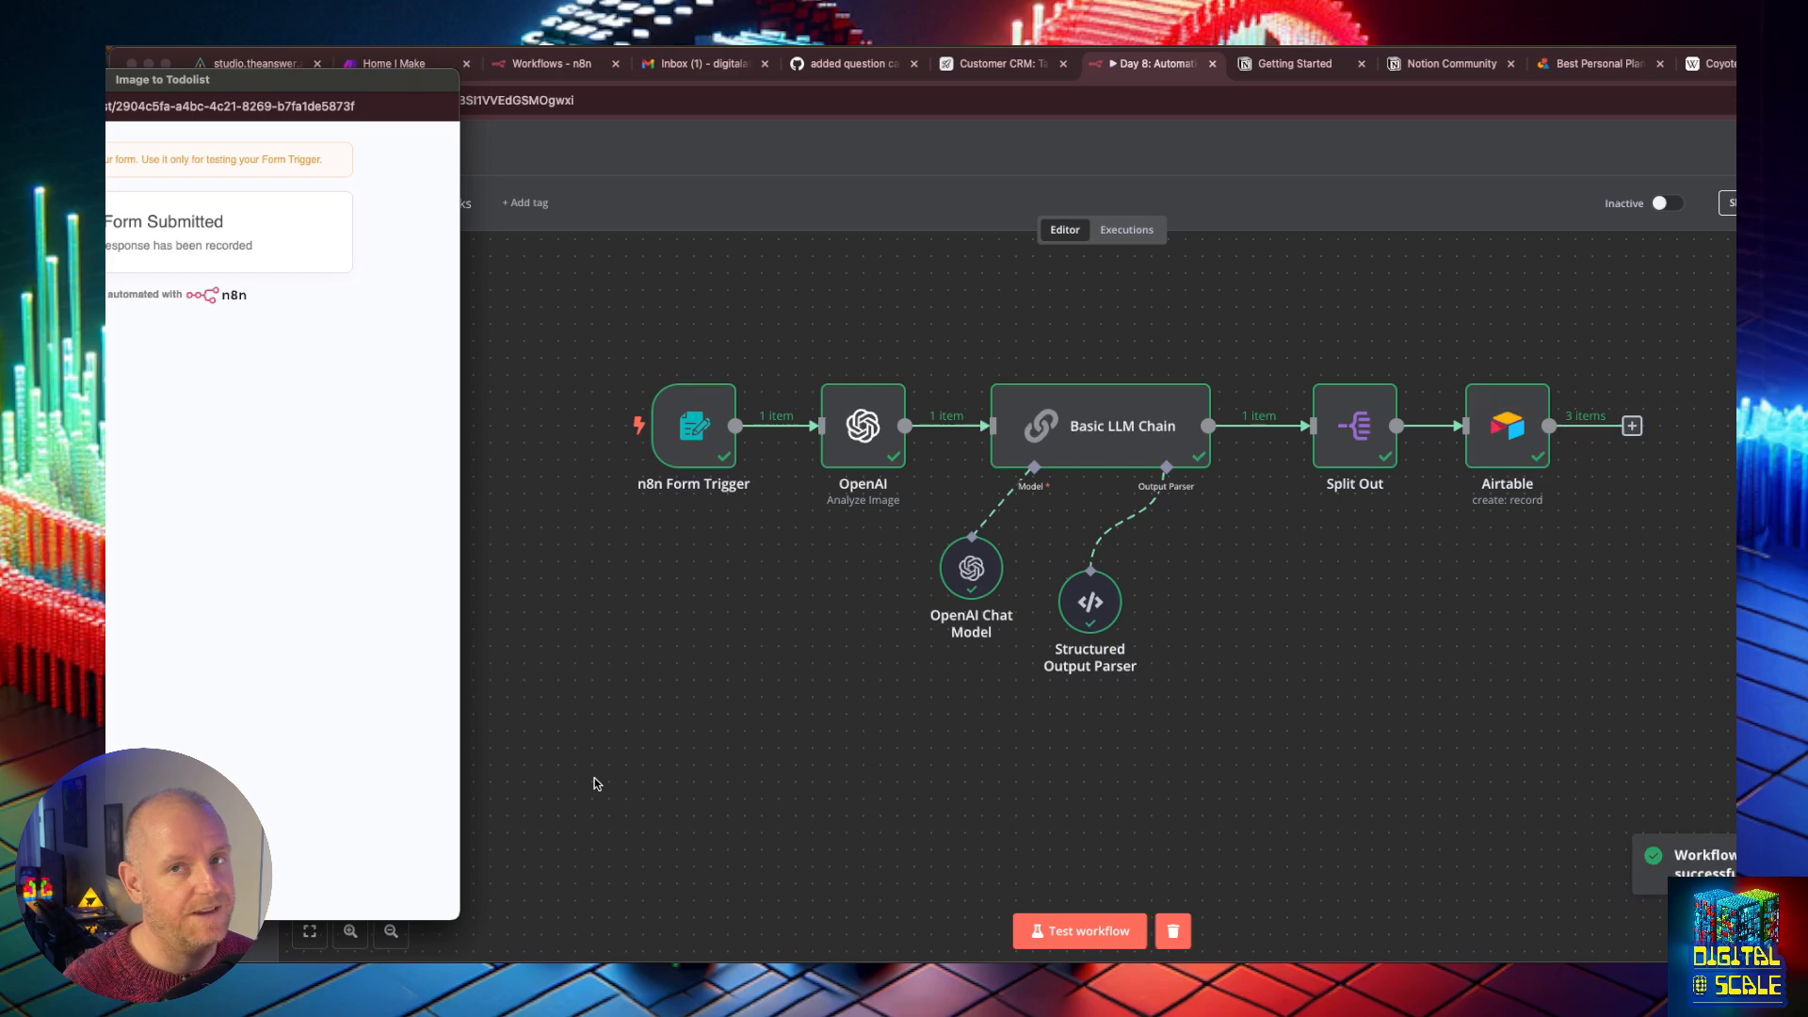
# Step: Open the Airtable node and replace the fixed Task value with the Split Out item's taskName, {{ $json.taskName }}
pyautogui.click(1497, 441)
pyautogui.doubleClick(1499, 440)
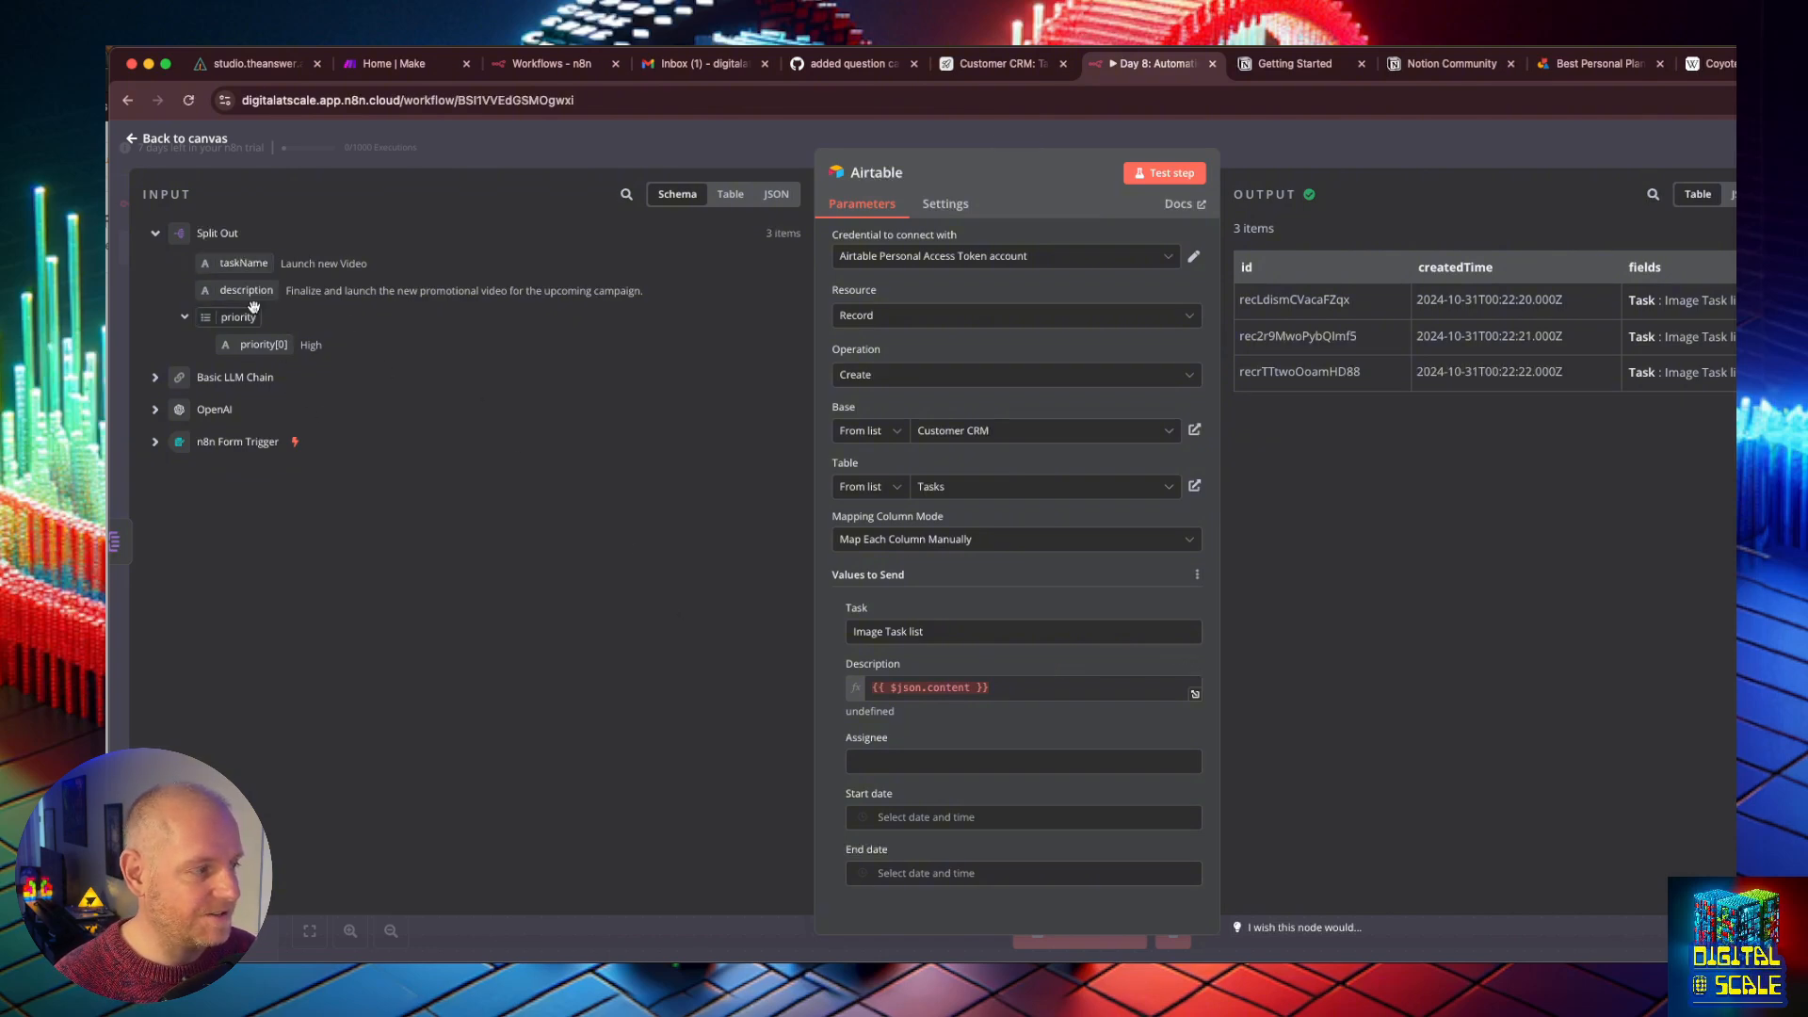
pyautogui.moveTo(930, 632); pyautogui.dragTo(836, 623)
pyautogui.press('BackSpace')
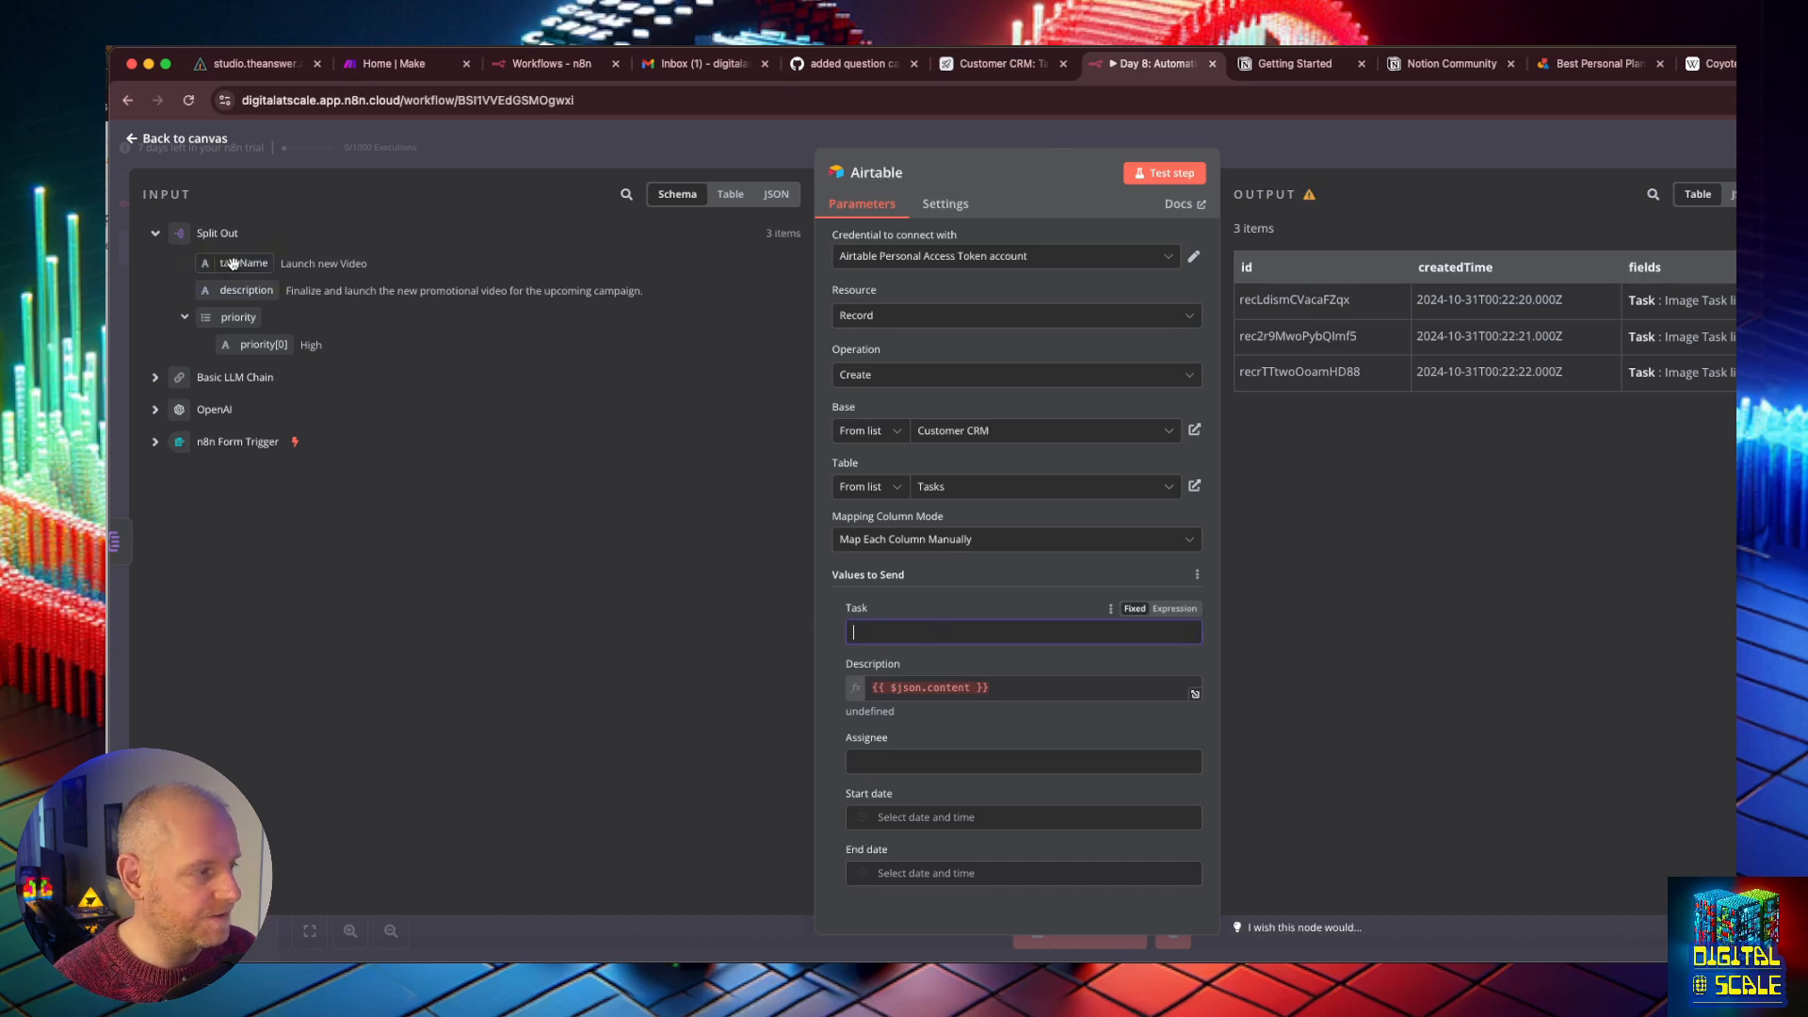
pyautogui.moveTo(232, 262); pyautogui.dragTo(895, 631)
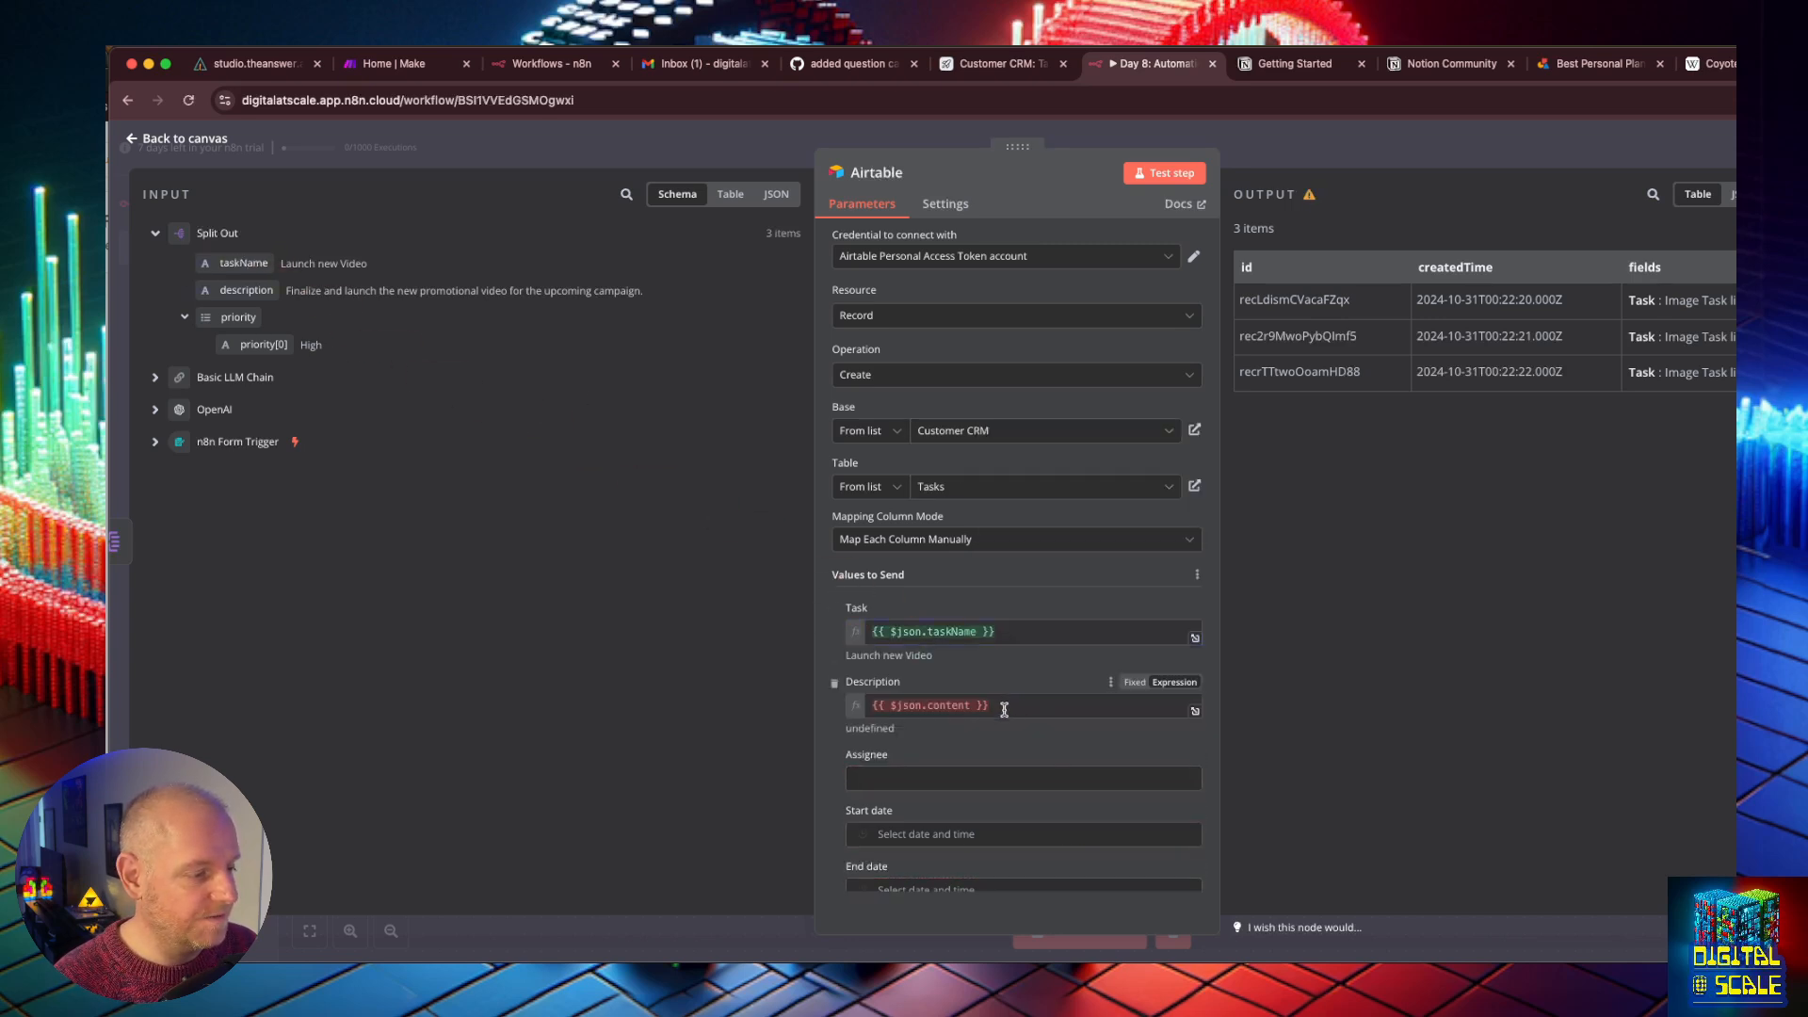
# Step: Map the Airtable Description to {{ $json.description }} and Priority to {{ $json.priority[0] }}
pyautogui.click(1004, 709)
pyautogui.moveTo(1004, 709); pyautogui.dragTo(862, 705)
pyautogui.press('BackSpace')
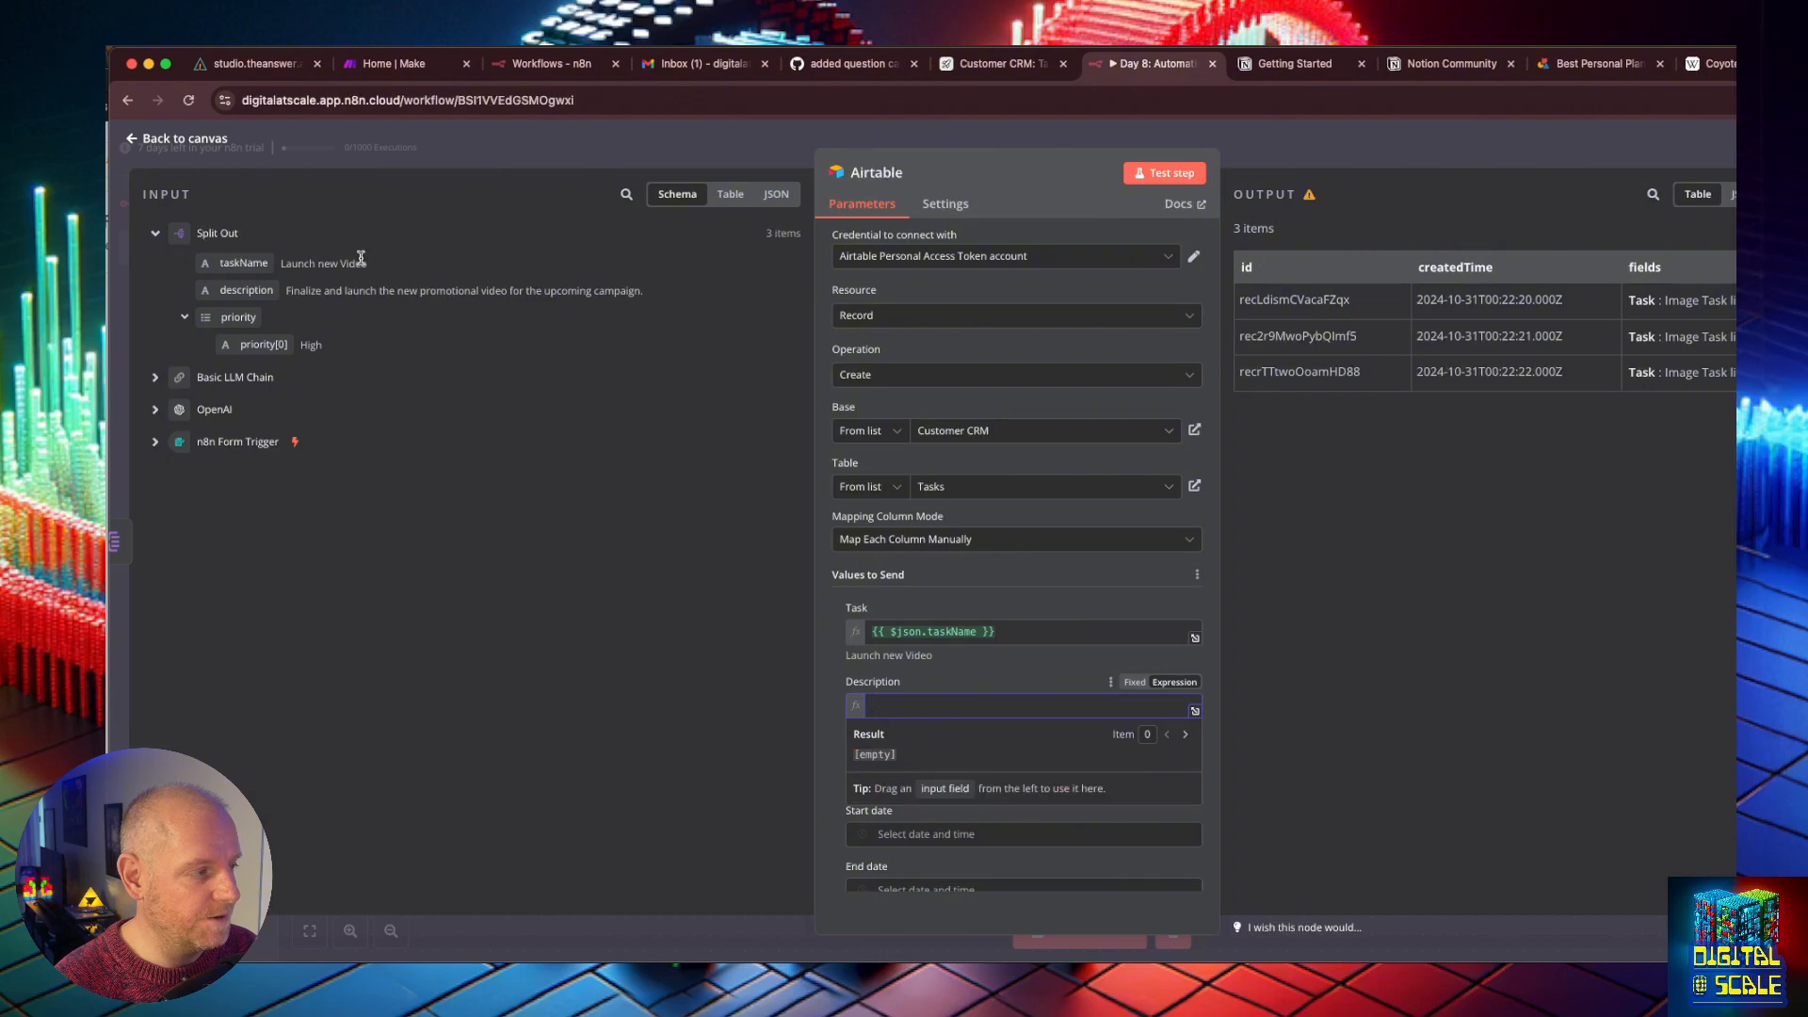
pyautogui.moveTo(246, 290); pyautogui.dragTo(873, 716)
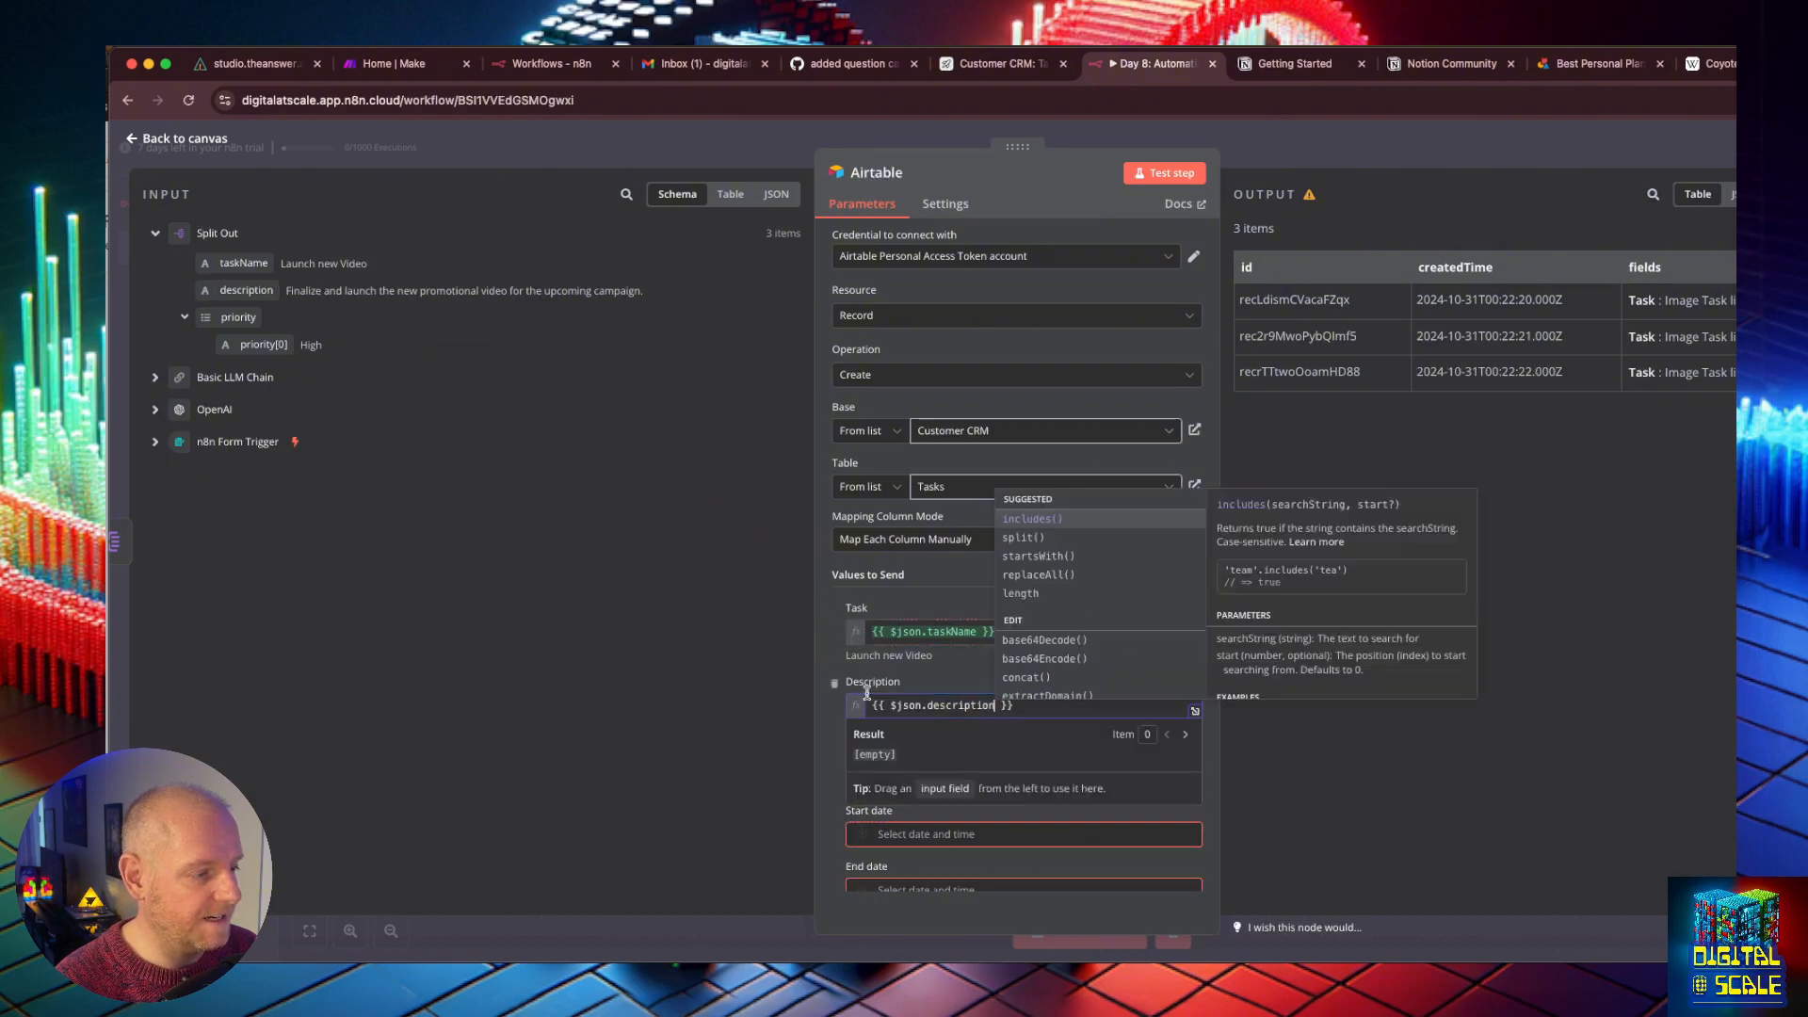
pyautogui.click(928, 669)
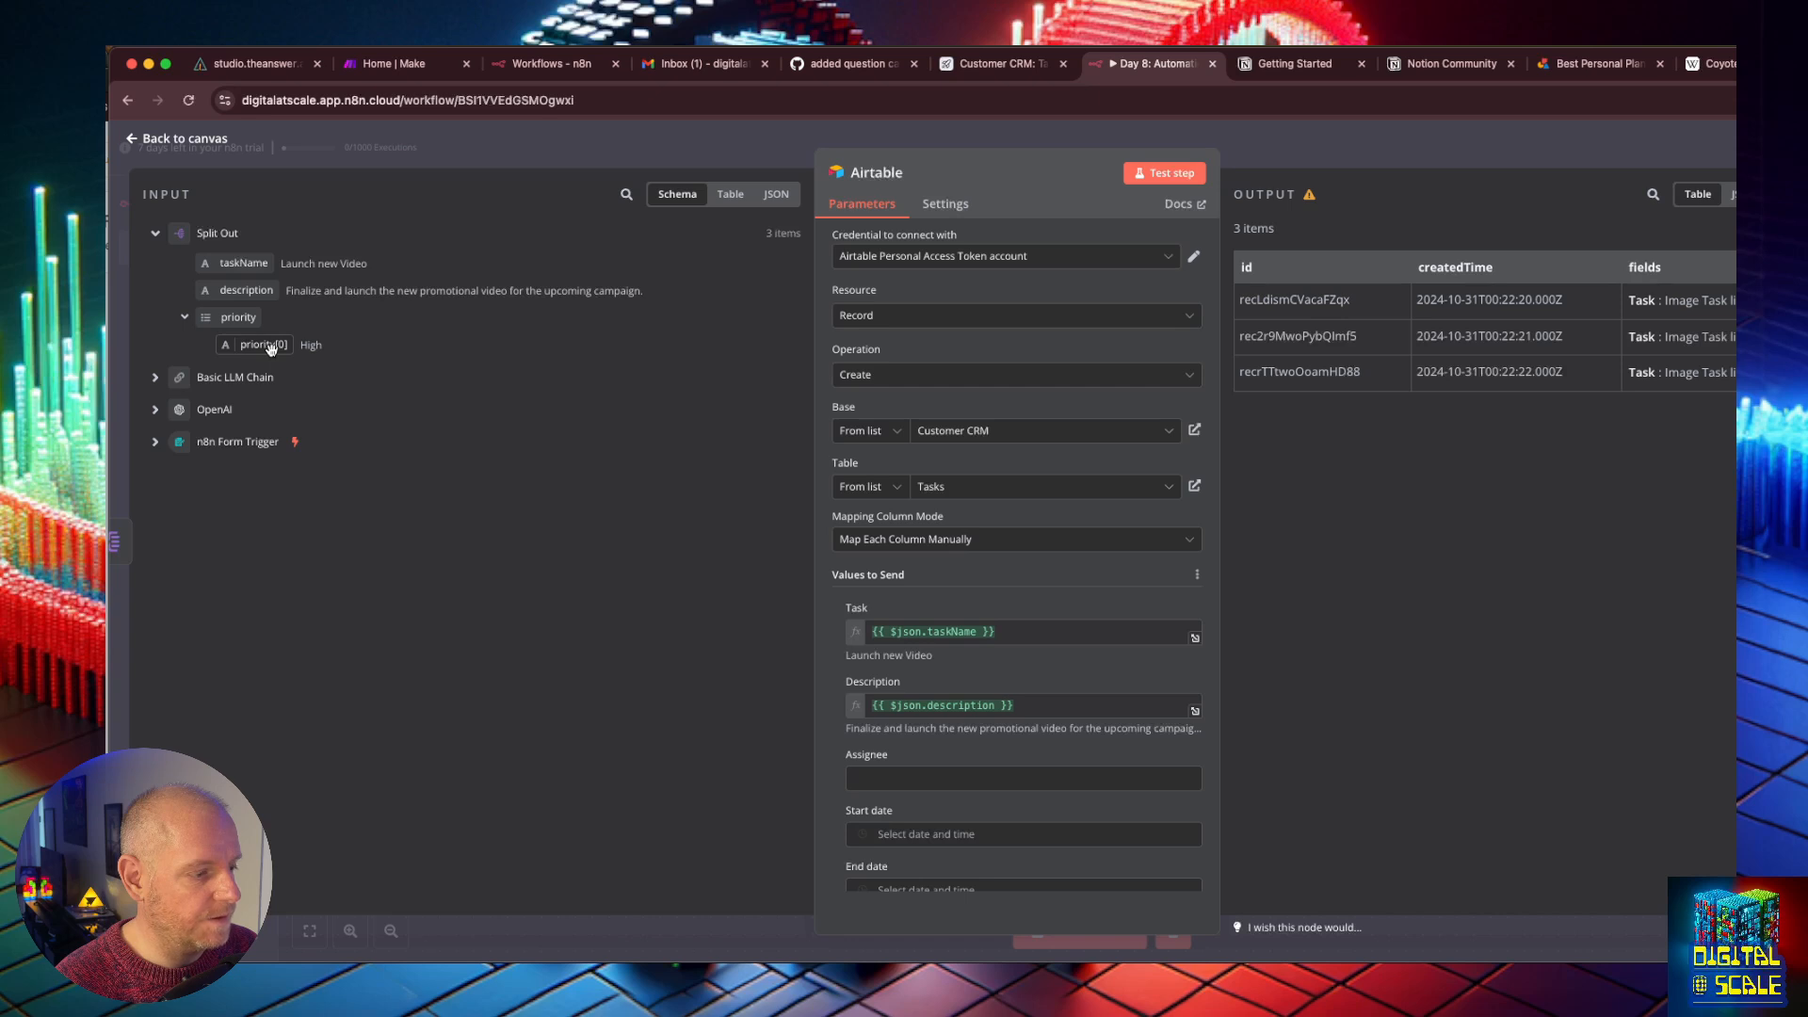
pyautogui.moveTo(270, 349); pyautogui.dragTo(918, 650)
pyautogui.scroll(-5, 989, 555)
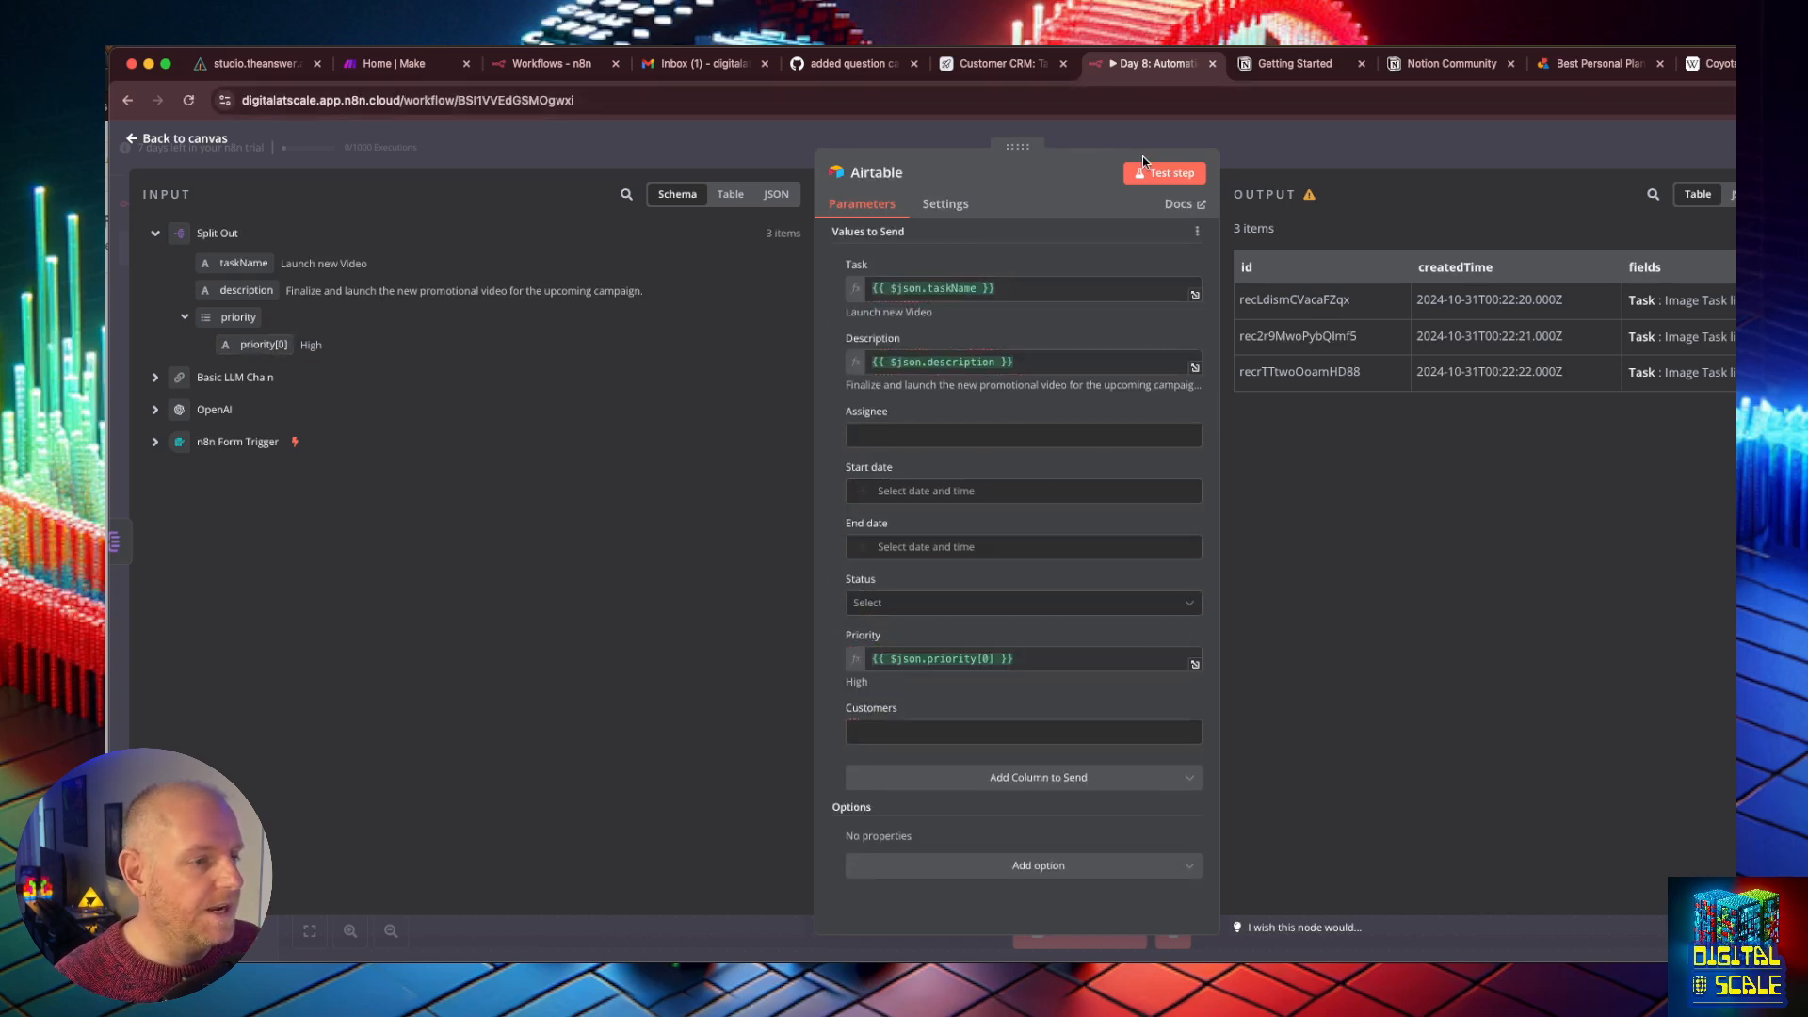
# Step: Switch to the Customer CRM base in Airtable and delete the "Implement new software" record and all "Image Task list" records from Tasks
pyautogui.click(991, 64)
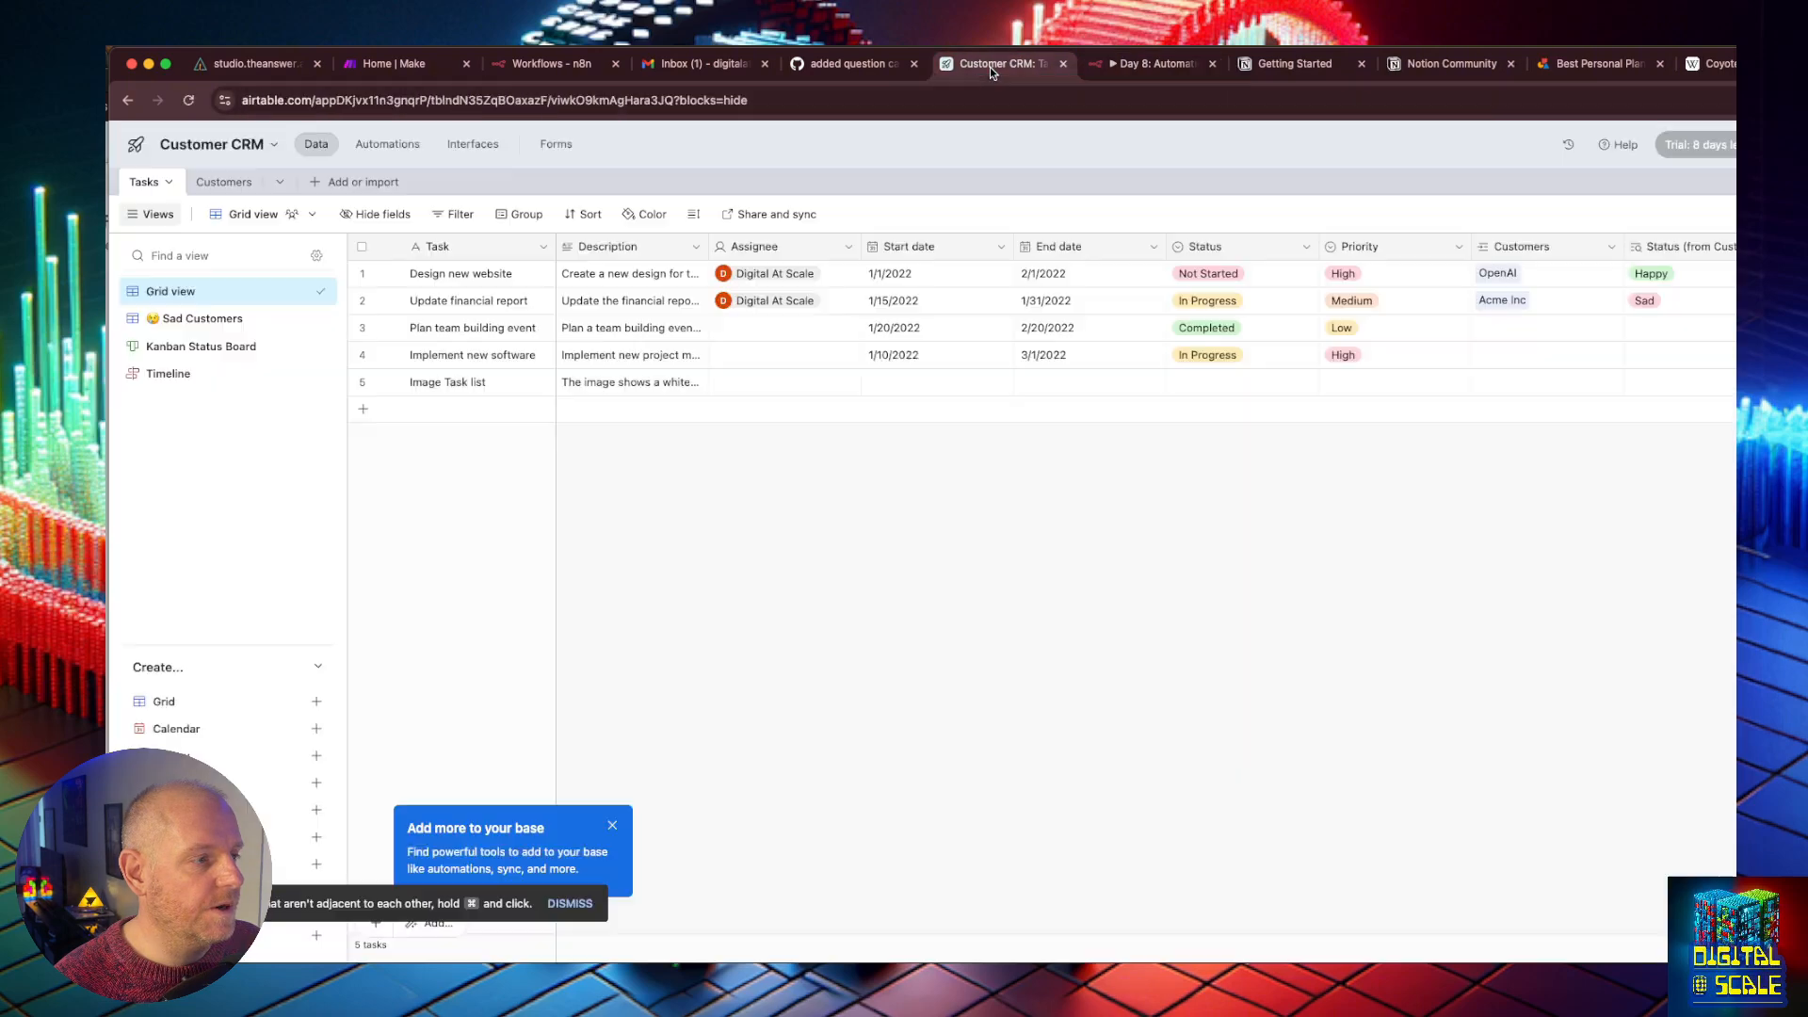
pyautogui.moveTo(363, 355); pyautogui.dragTo(364, 408)
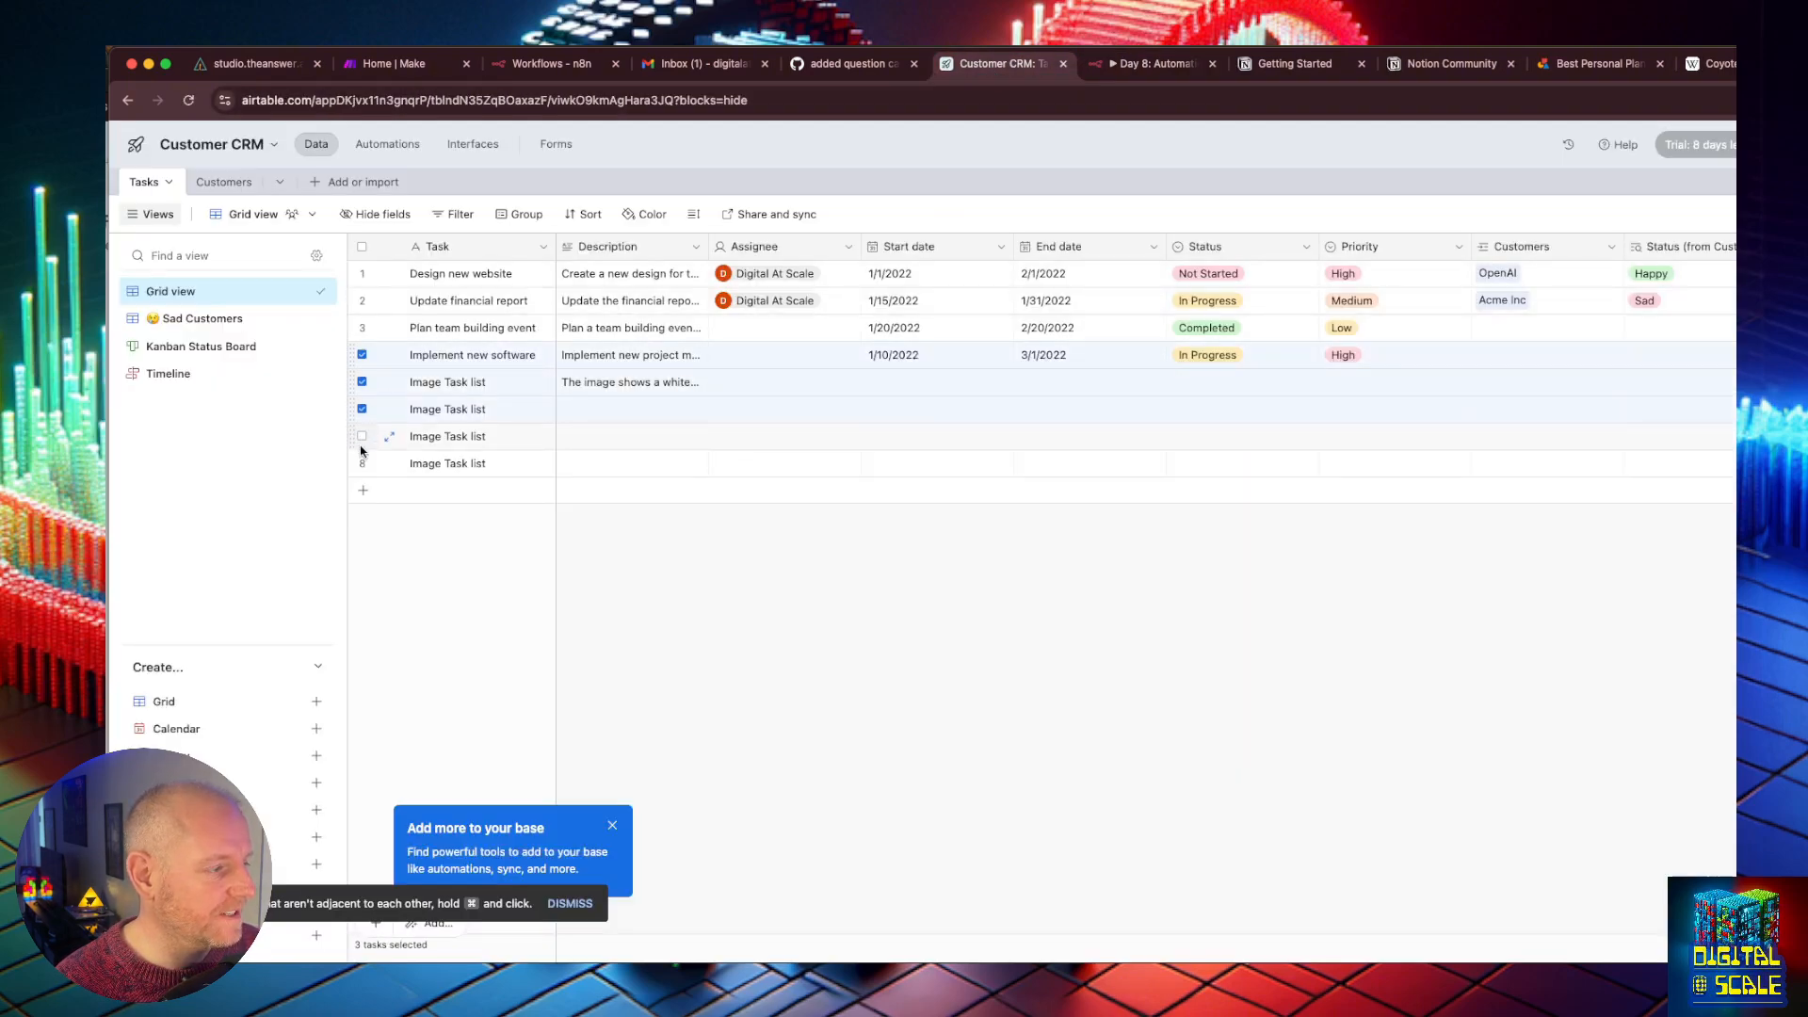
pyautogui.click(362, 438)
pyautogui.click(362, 464)
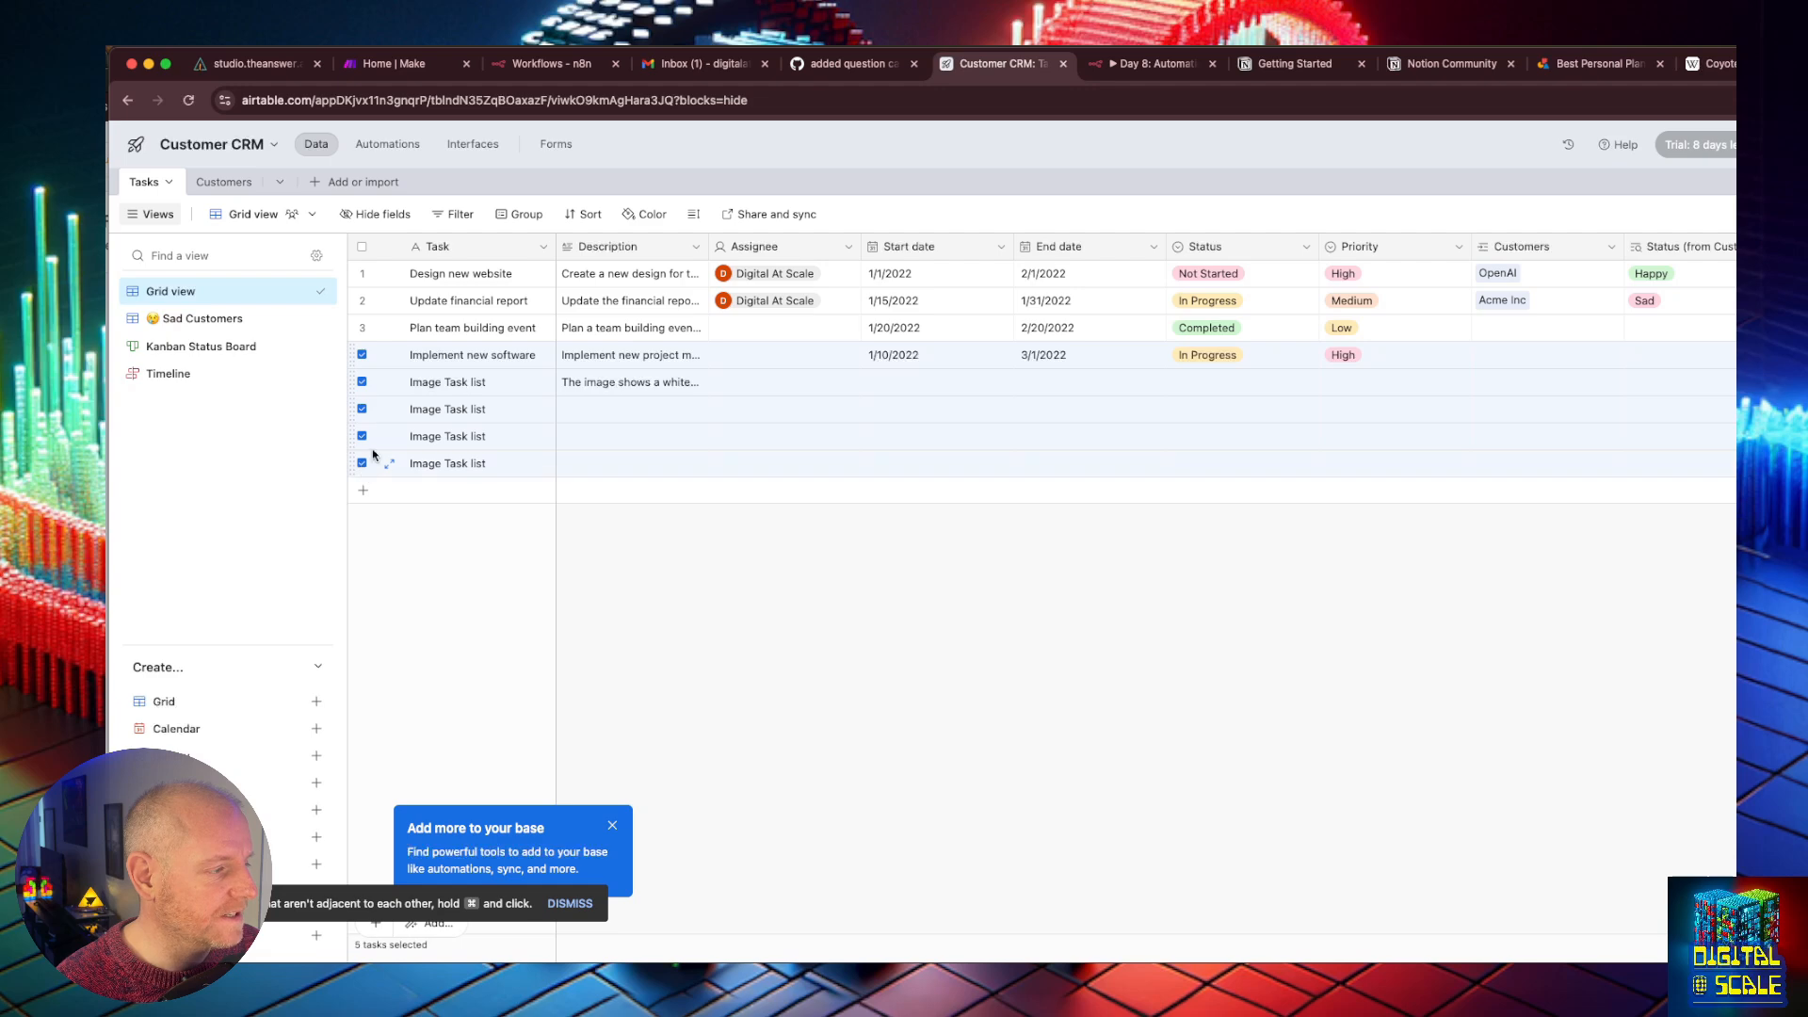
pyautogui.rightClick(379, 431)
pyautogui.click(433, 506)
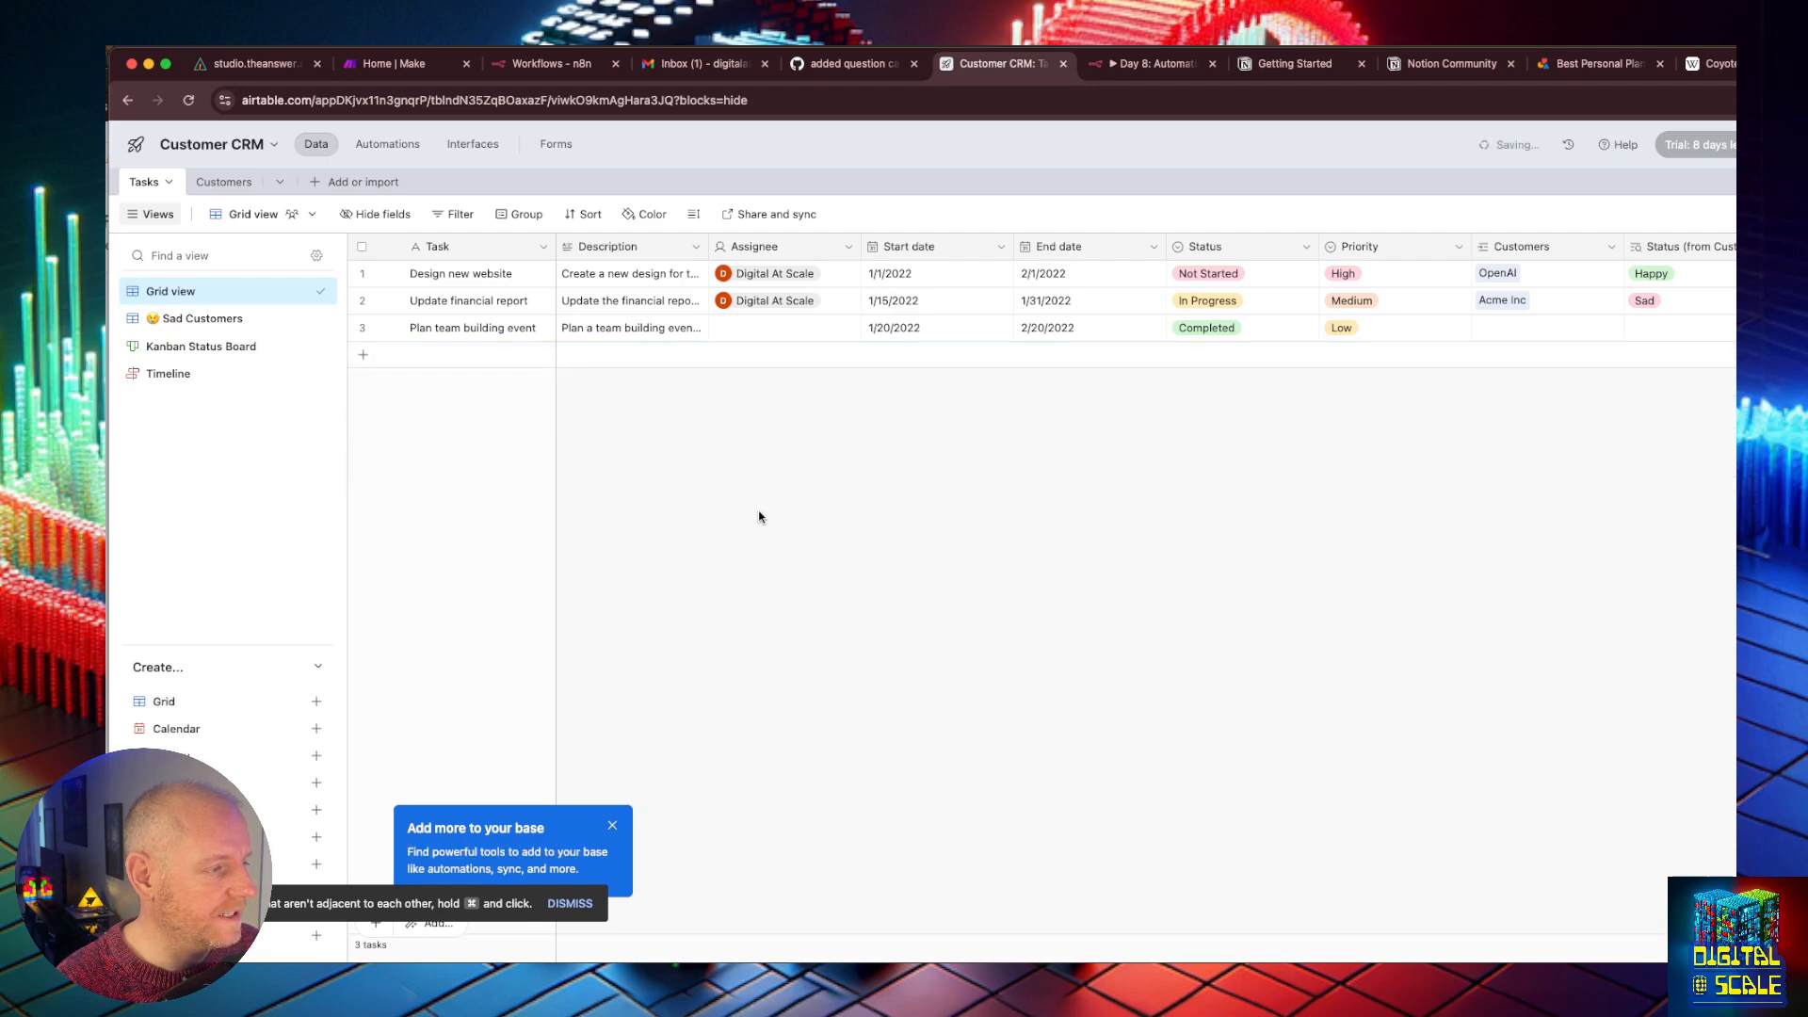
pyautogui.click(877, 62)
pyautogui.click(1003, 64)
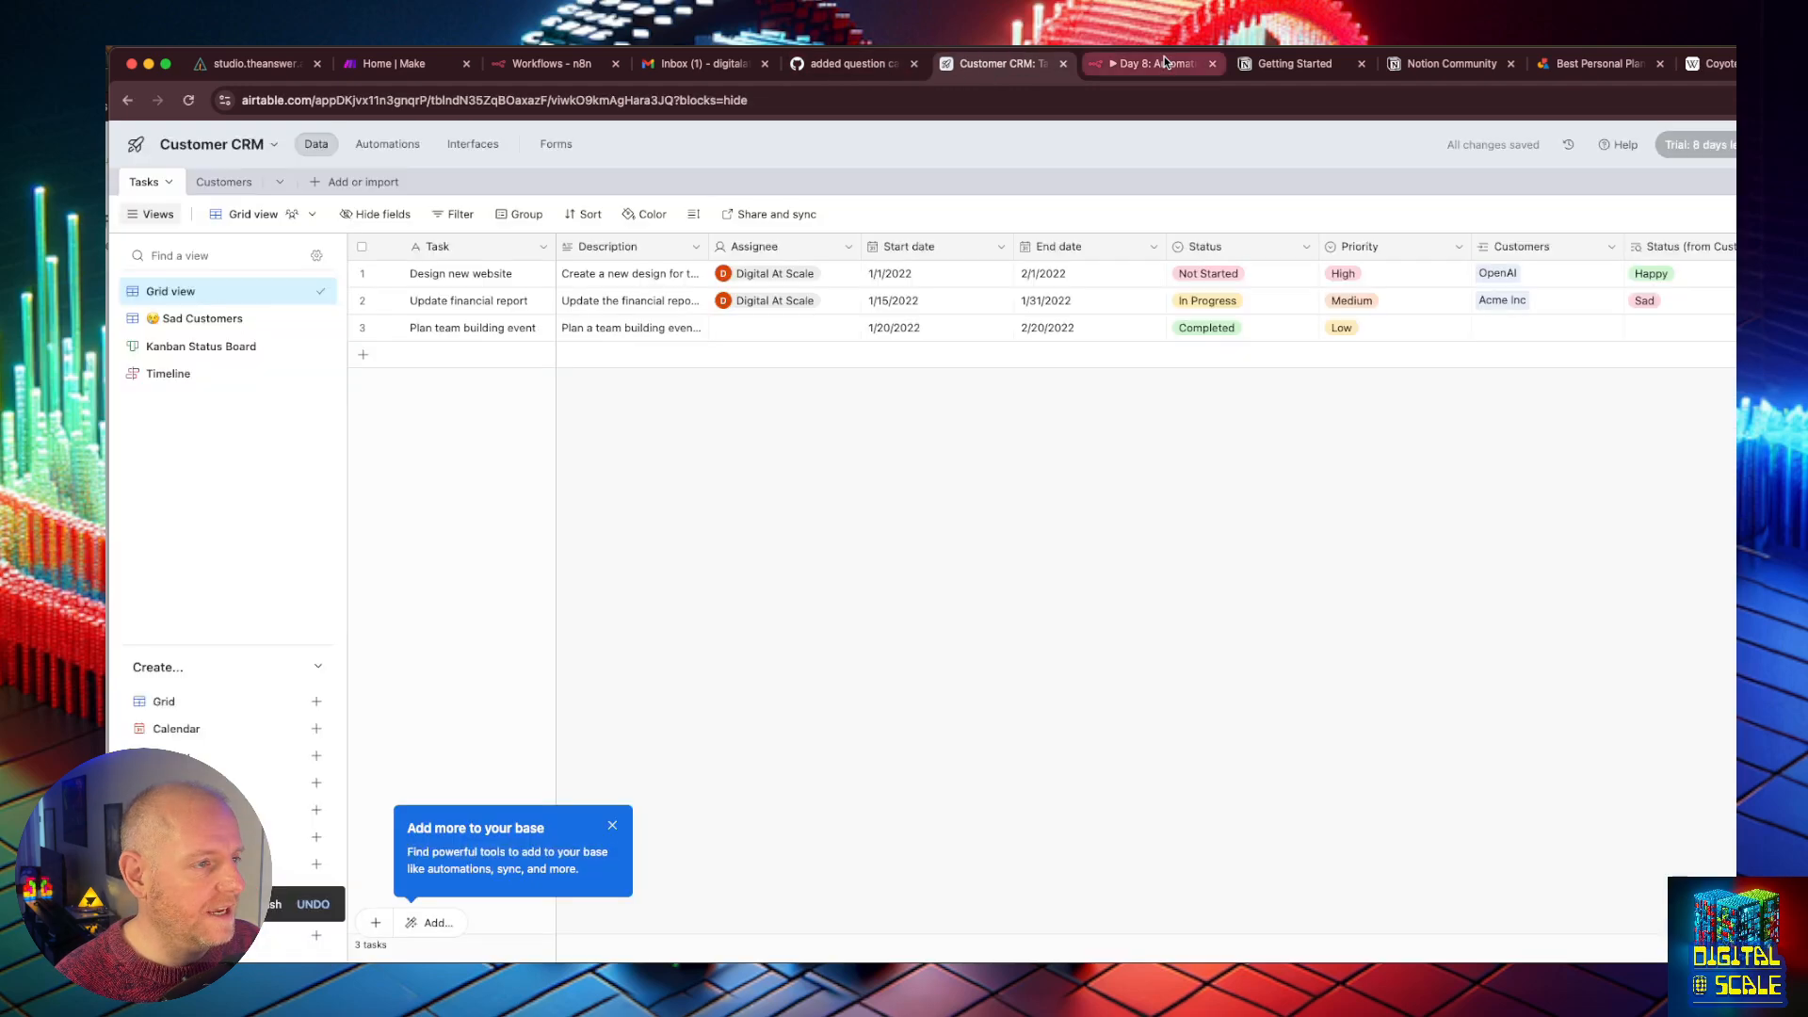
# Step: Switch back to n8n, test the Airtable step, and open the Customer CRM base to check the created task records
pyautogui.click(1167, 63)
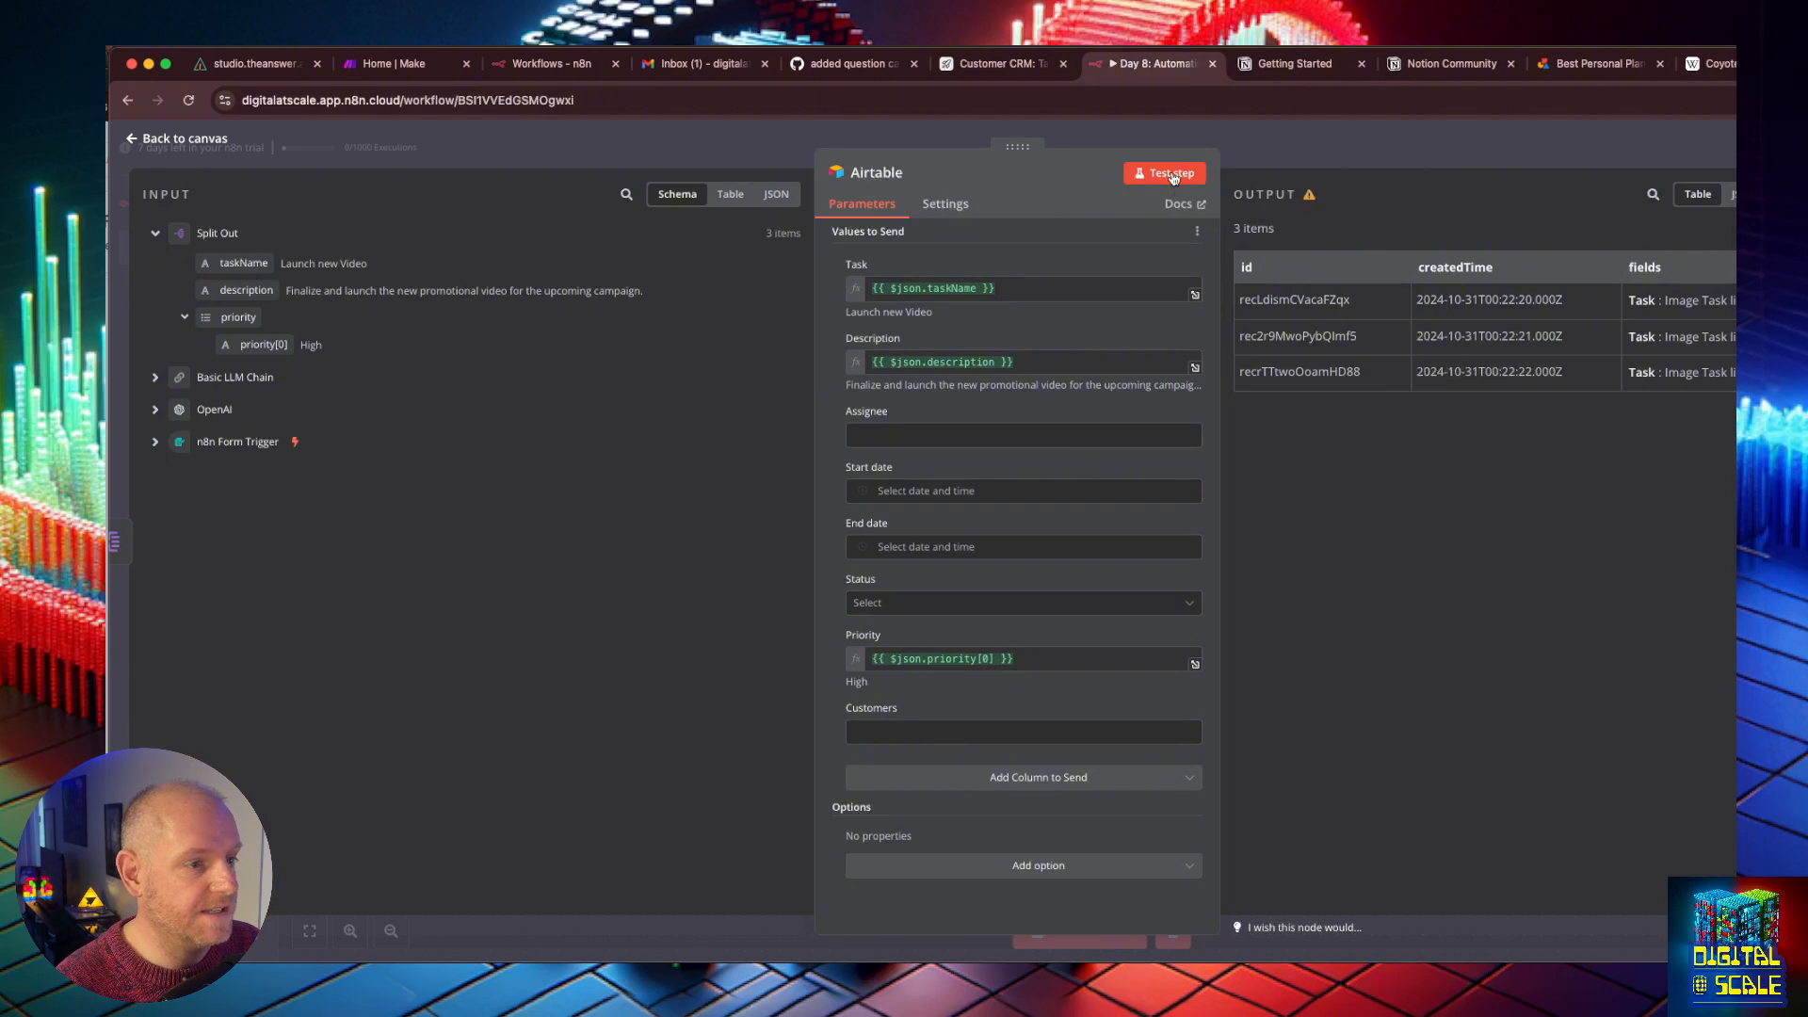
pyautogui.click(1172, 173)
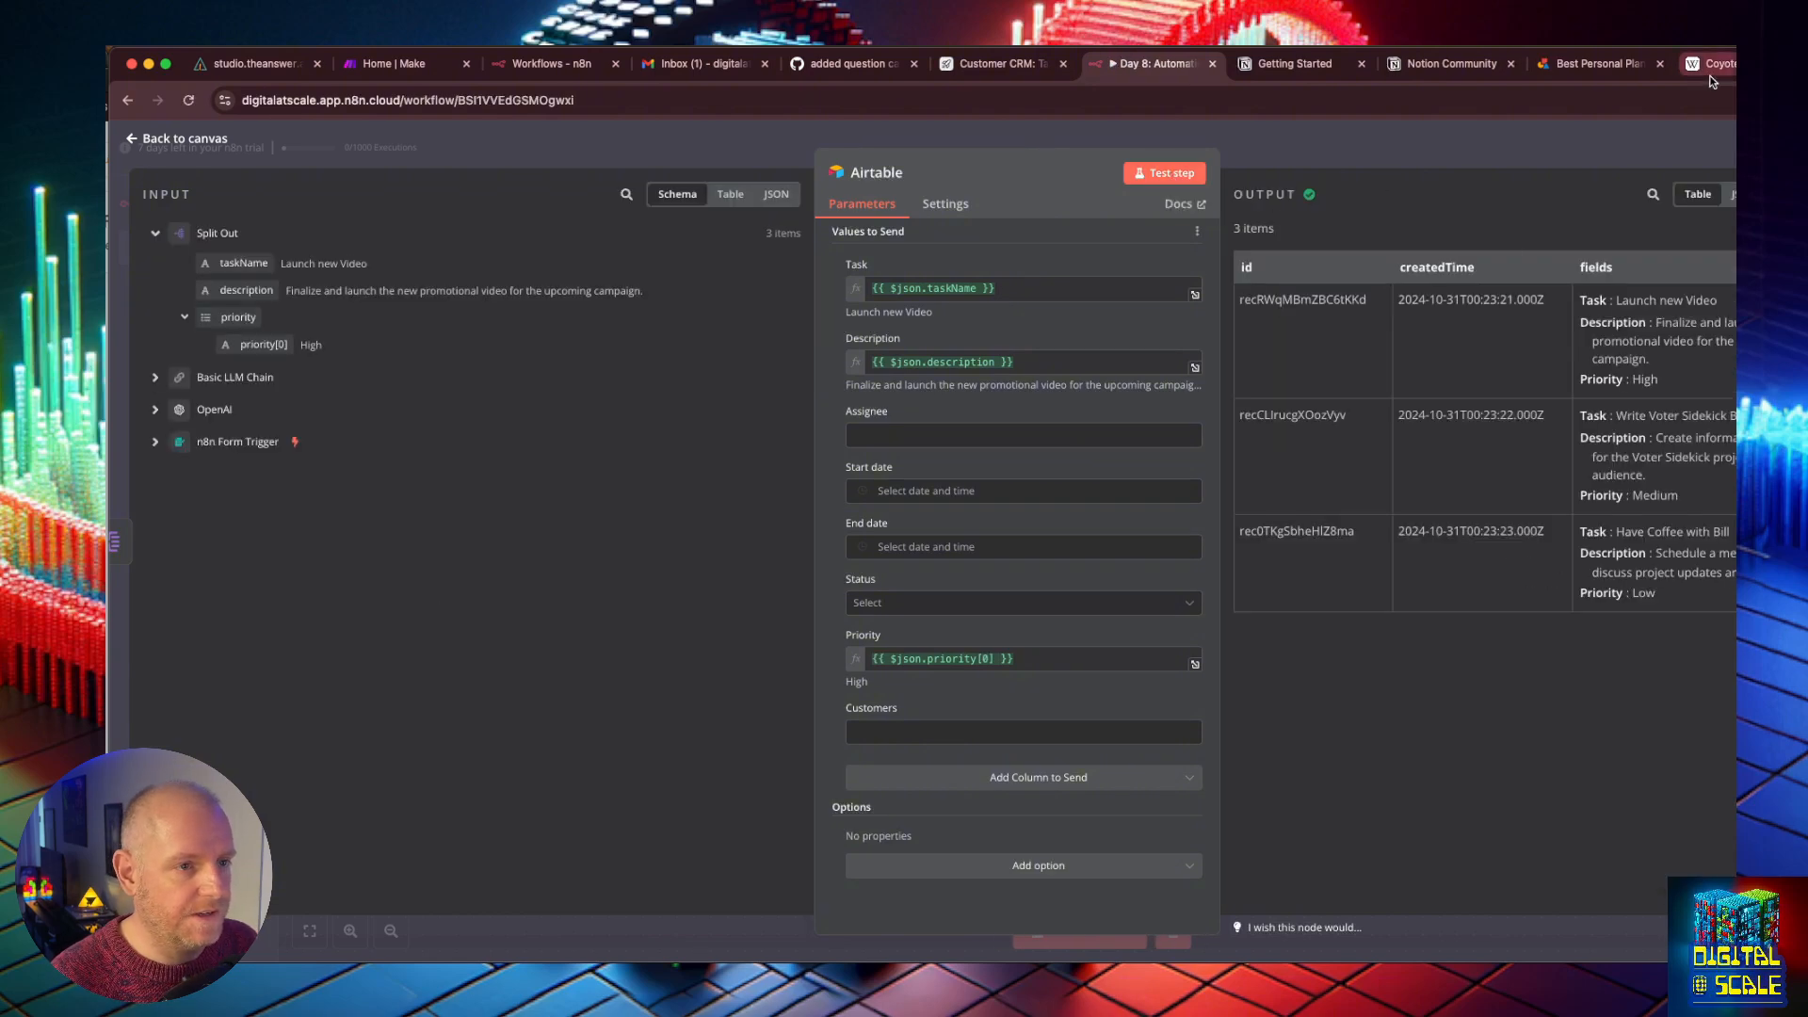
pyautogui.click(1000, 64)
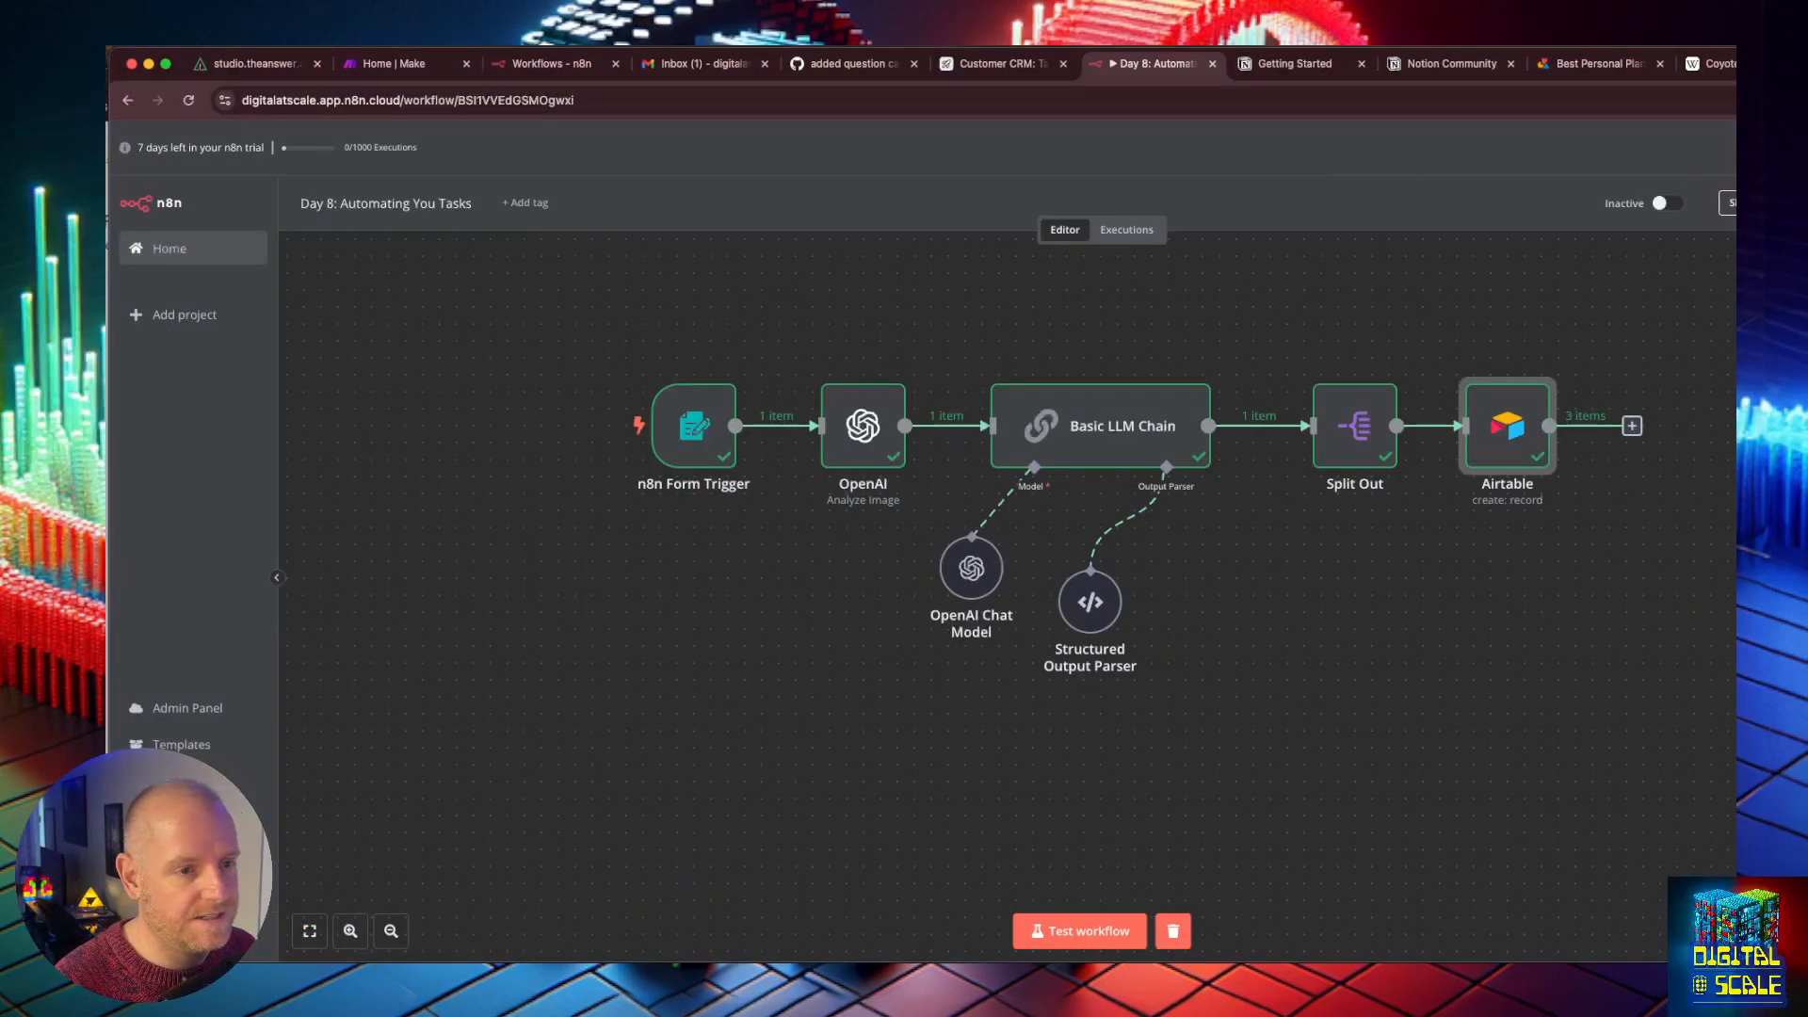
# Step: Duplicate all nodes of the workflow and place the copy below the original chain
pyautogui.moveTo(1738, 687); pyautogui.dragTo(1743, 736)
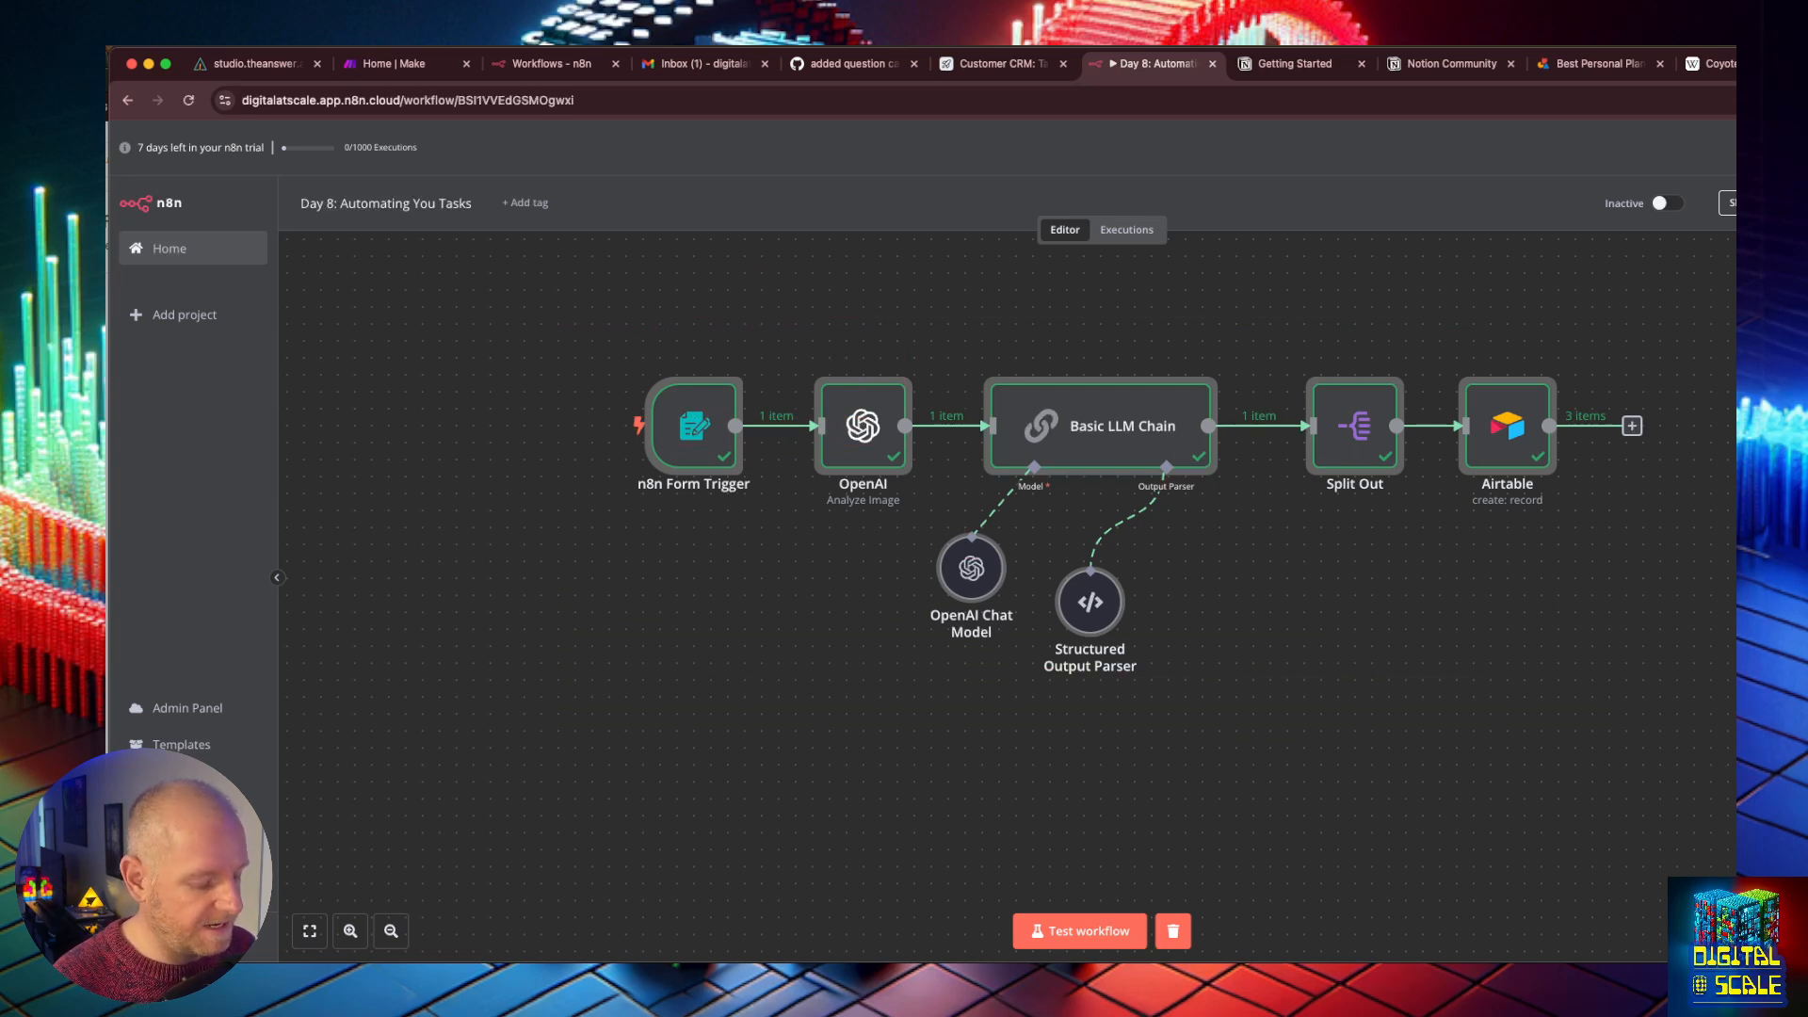
pyautogui.press('super+c')
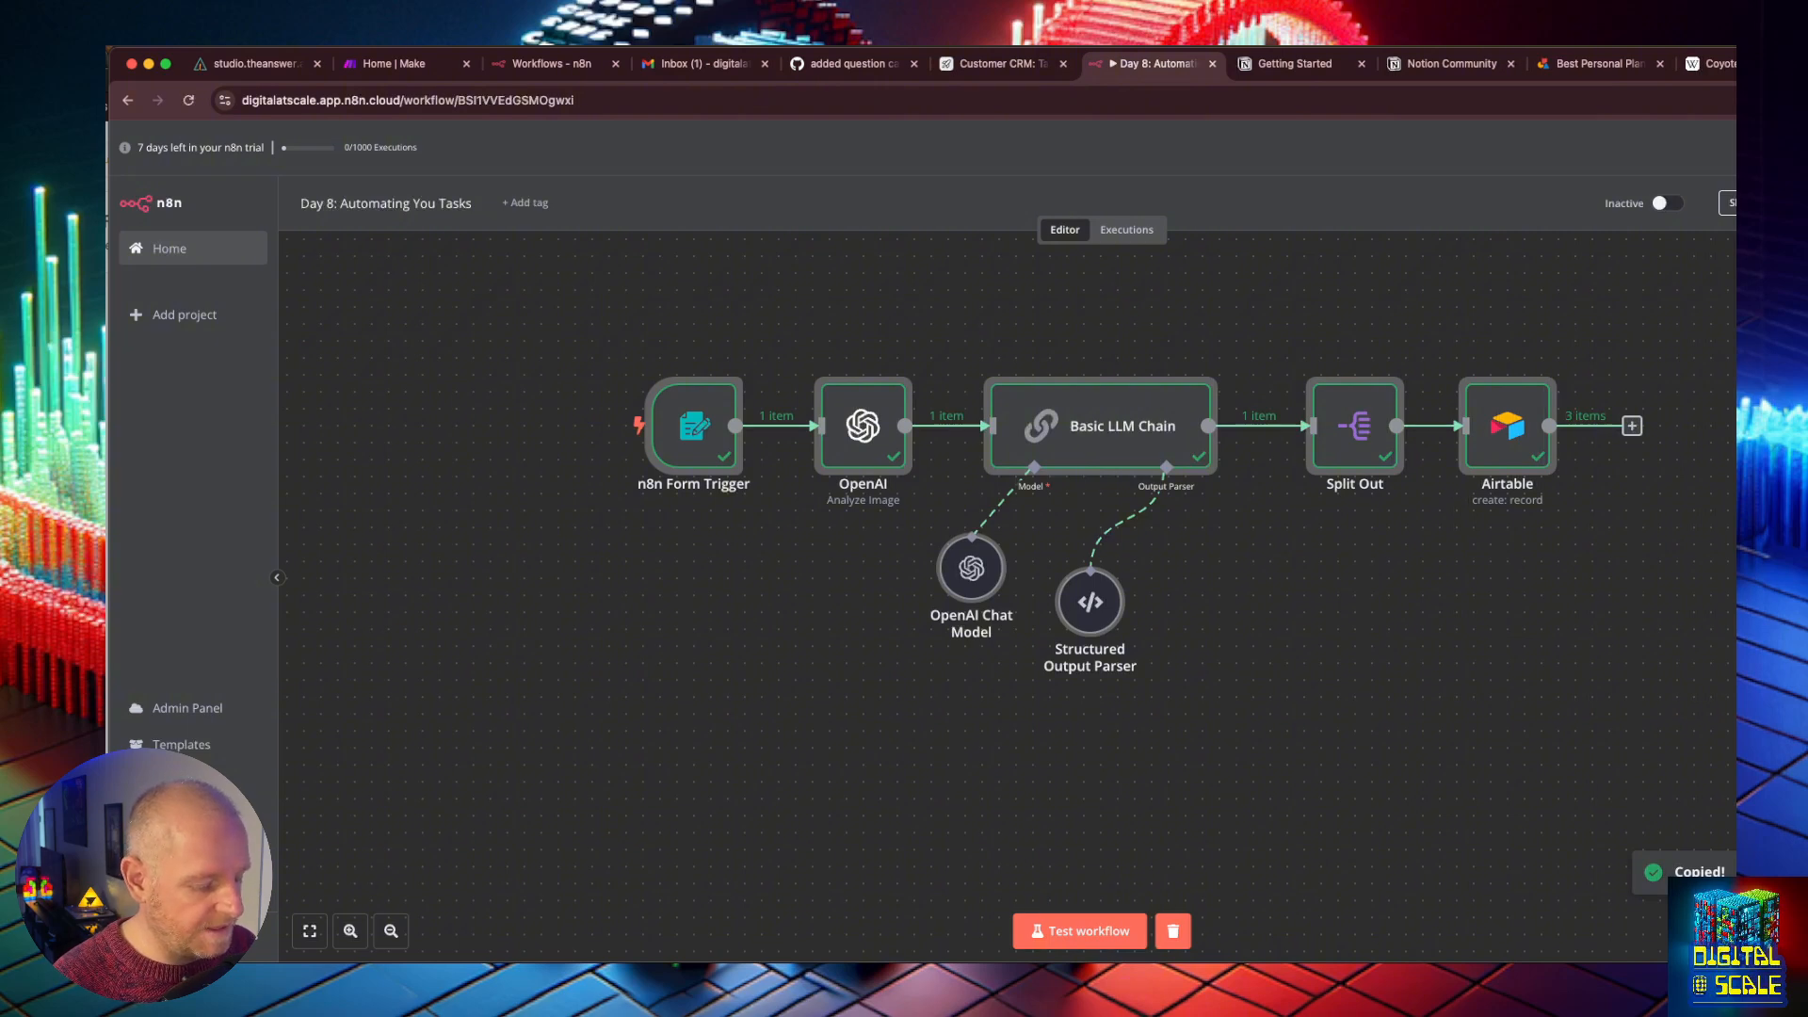
pyautogui.press('super+v')
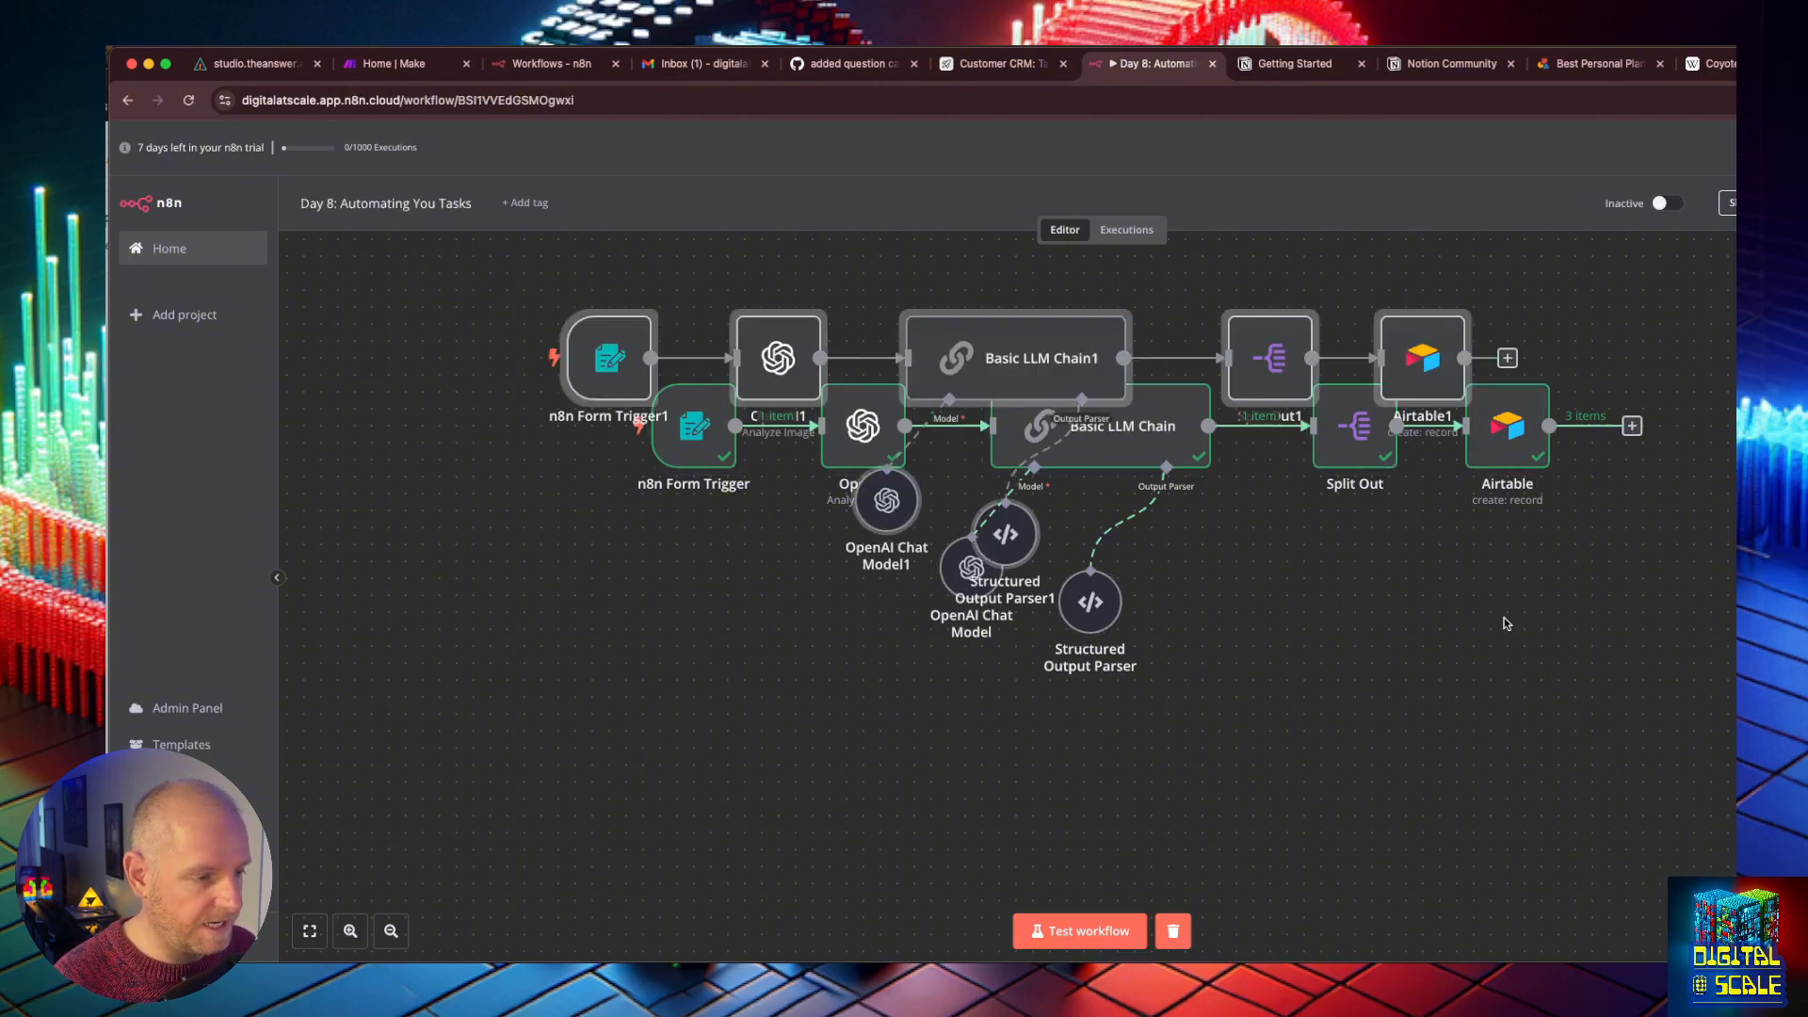
pyautogui.moveTo(1040, 351); pyautogui.dragTo(1092, 812)
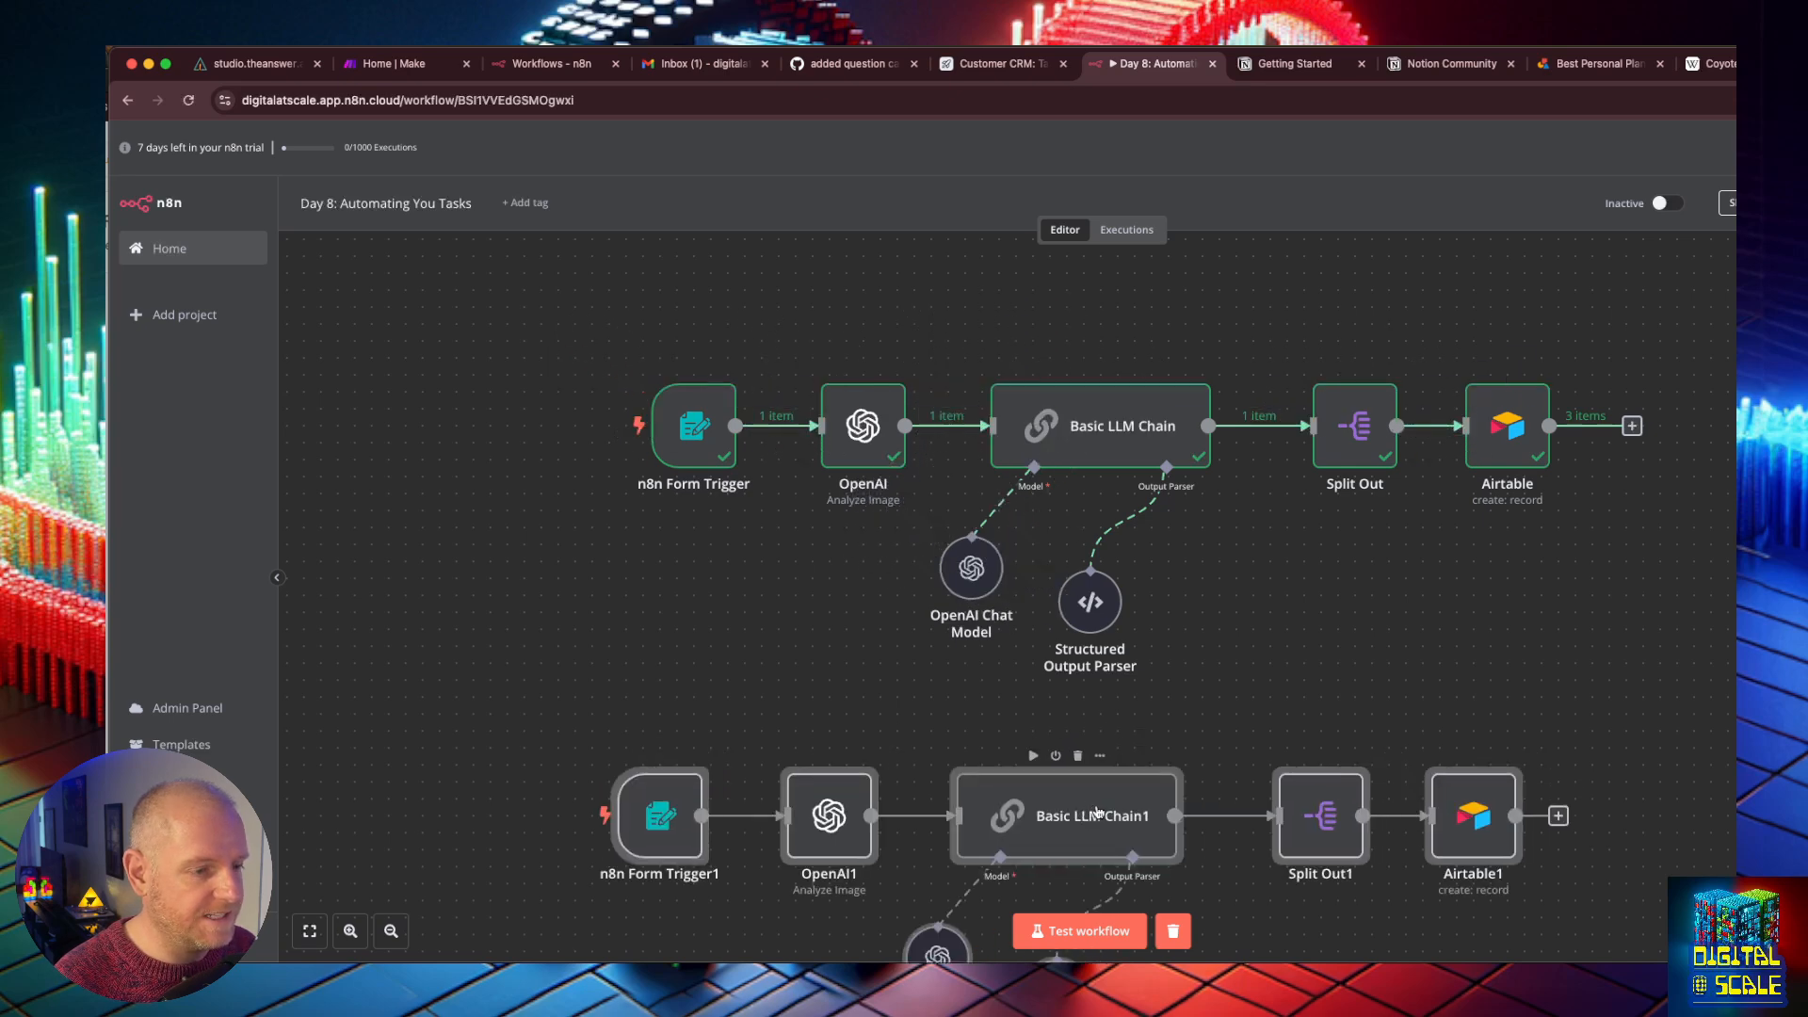
# Step: Delete the form trigger from the duplicated workflow
pyautogui.click(1093, 812)
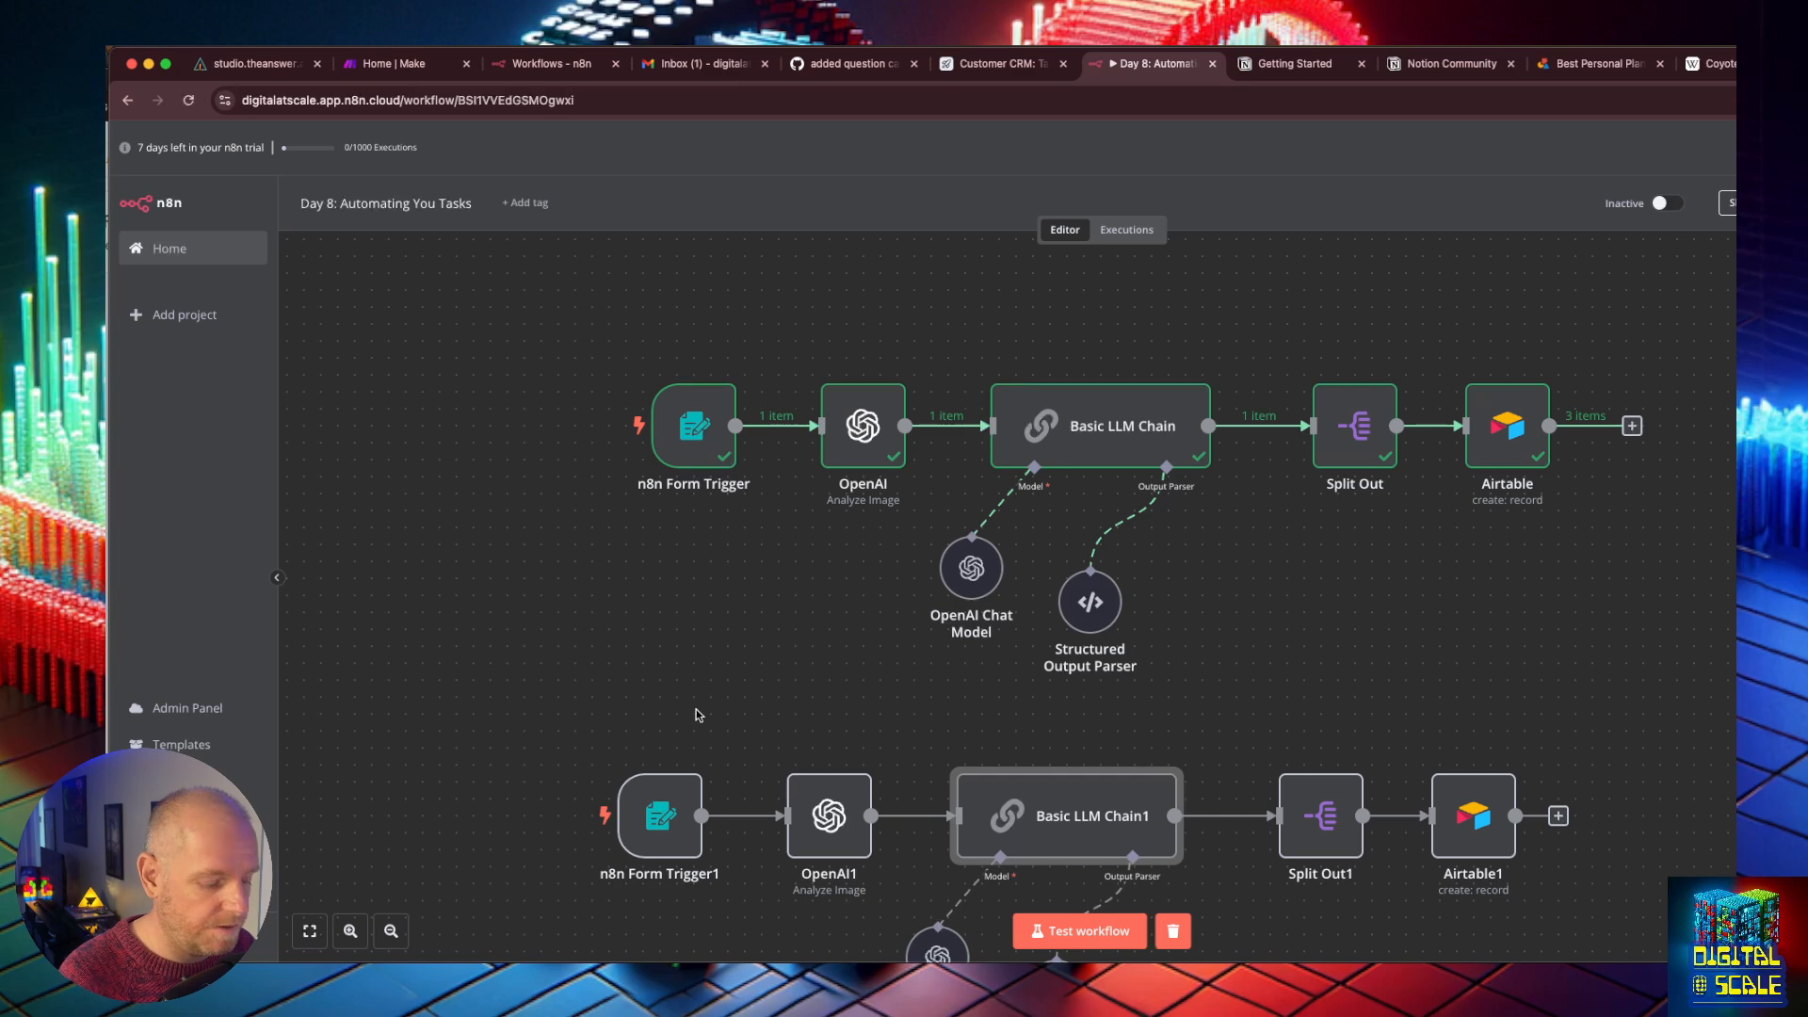
pyautogui.moveTo(697, 711); pyautogui.dragTo(701, 446)
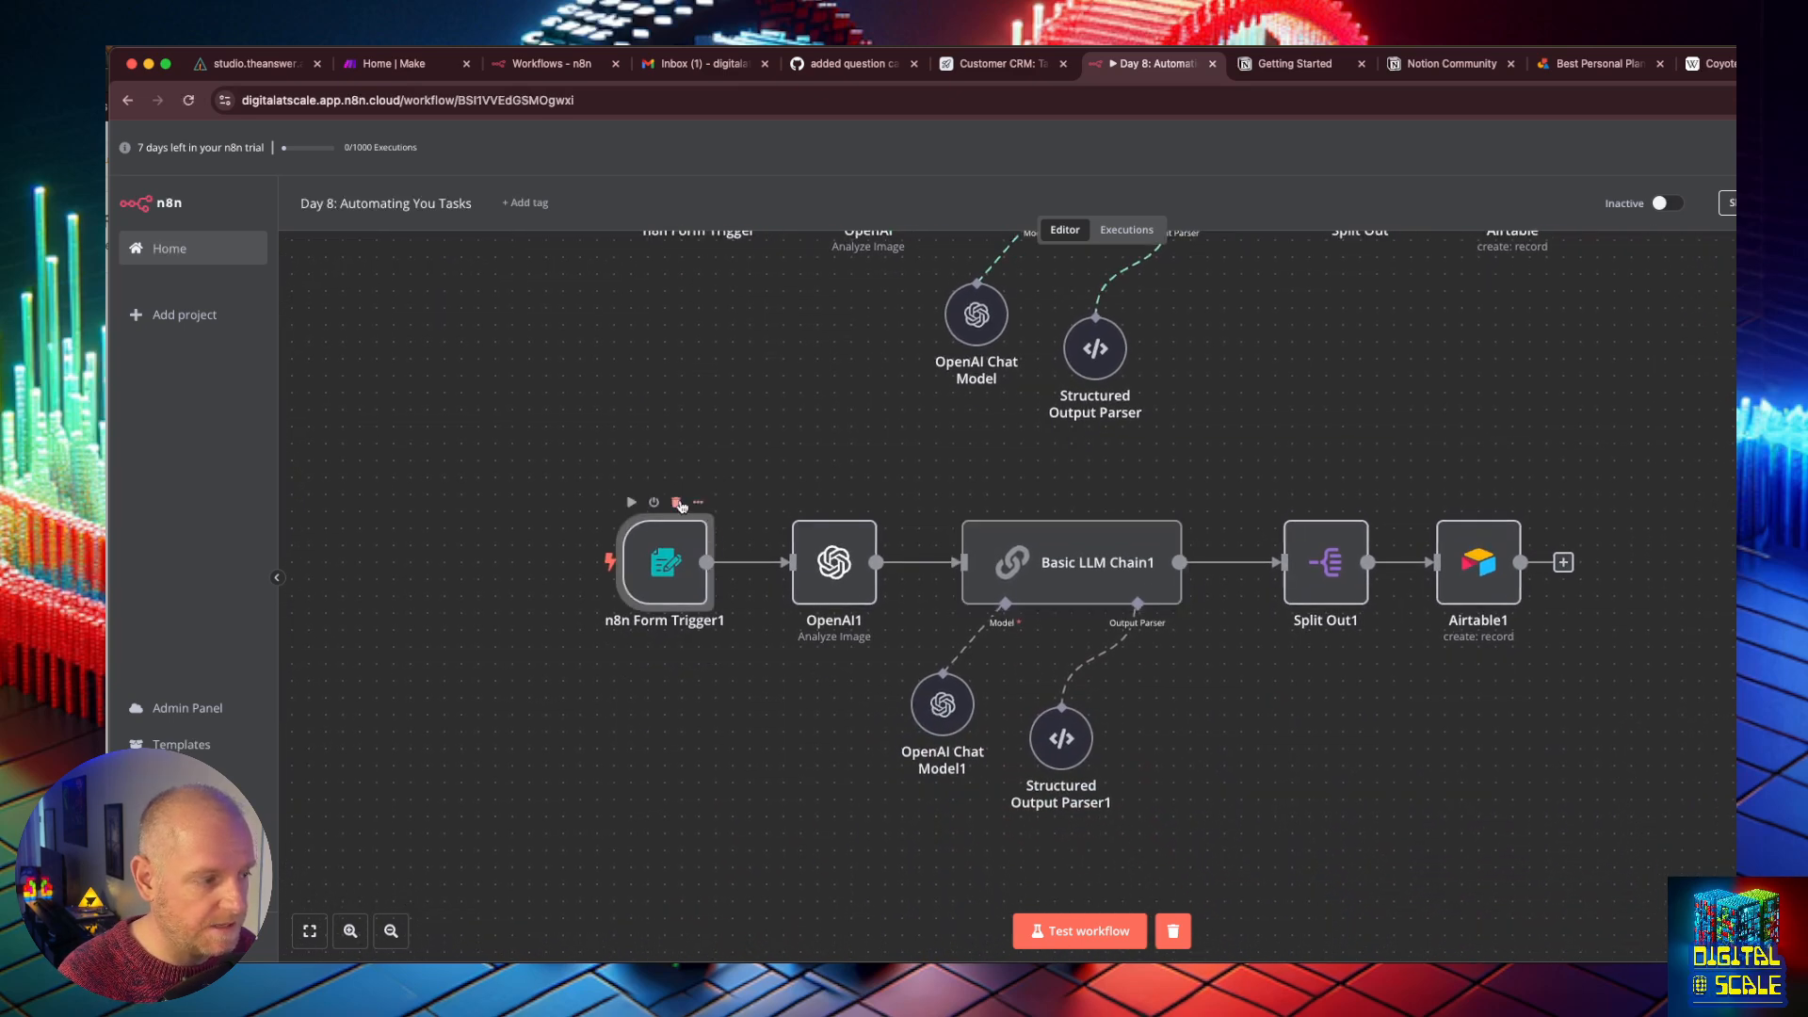
pyautogui.click(676, 502)
# Step: Add a Gmail node with the Get many messages action to the workflow
pyautogui.press('Tab')
pyautogui.write('gma')
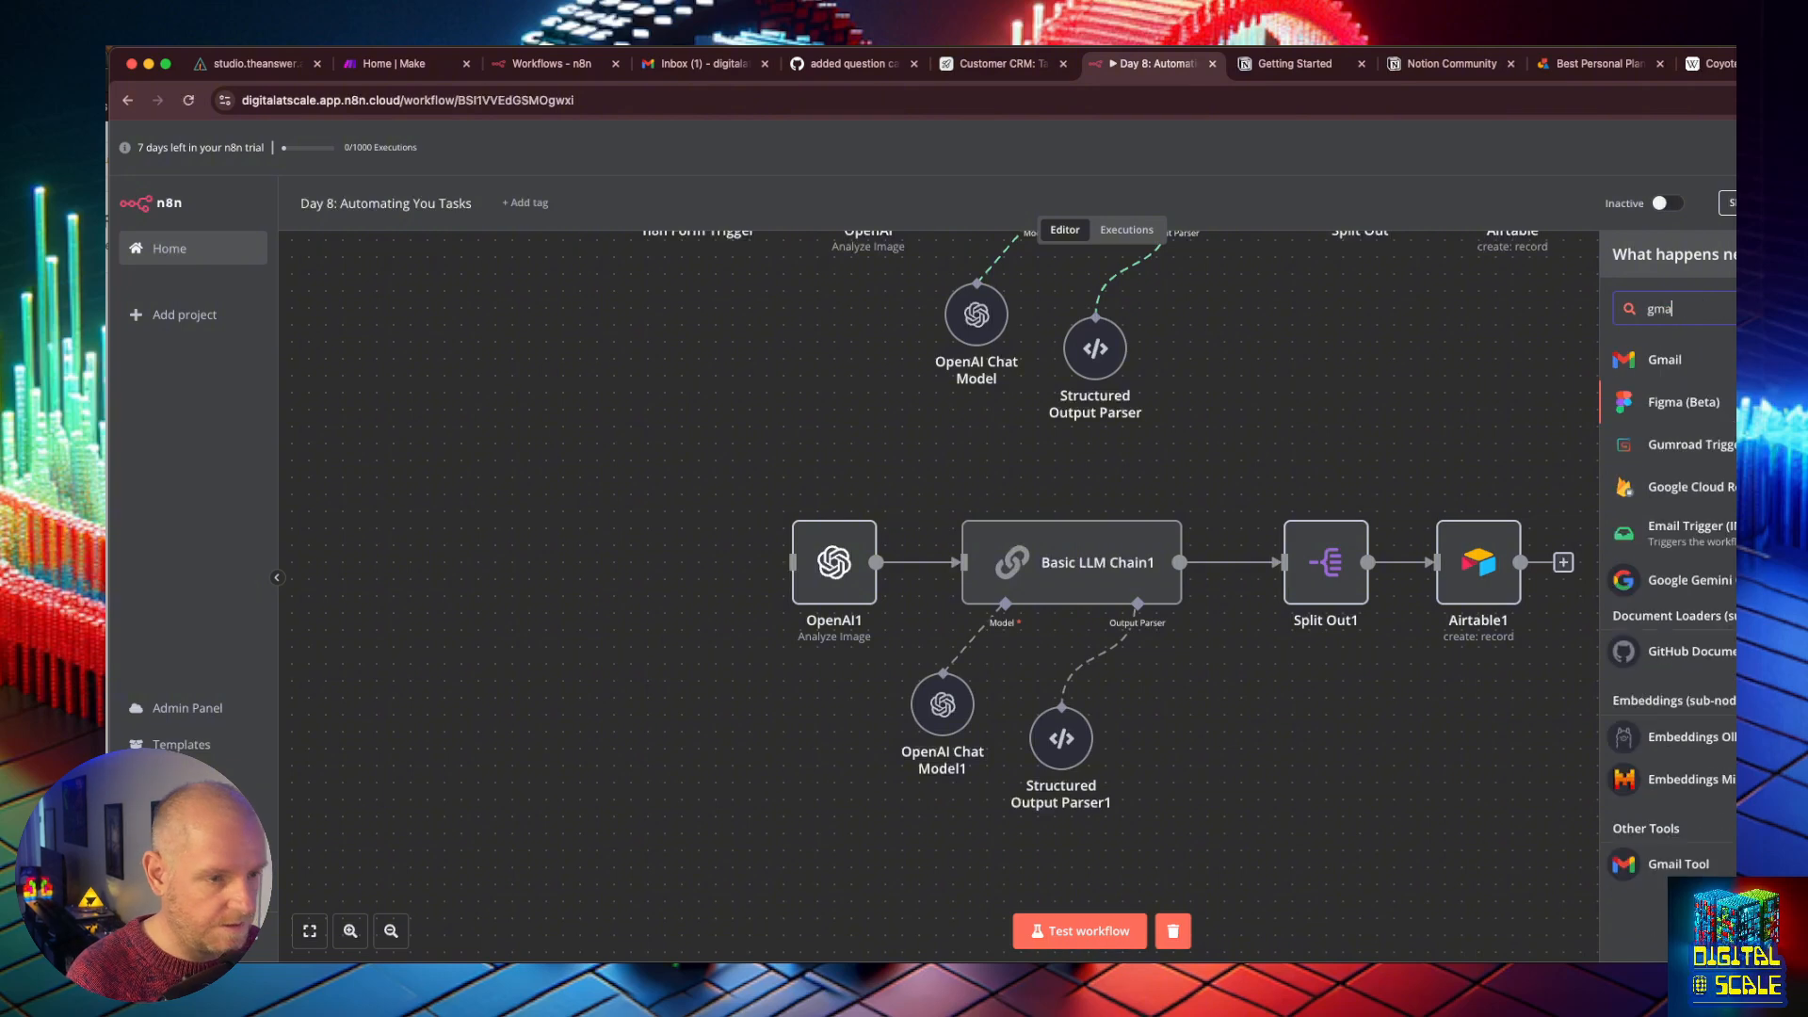
pyautogui.press('Return')
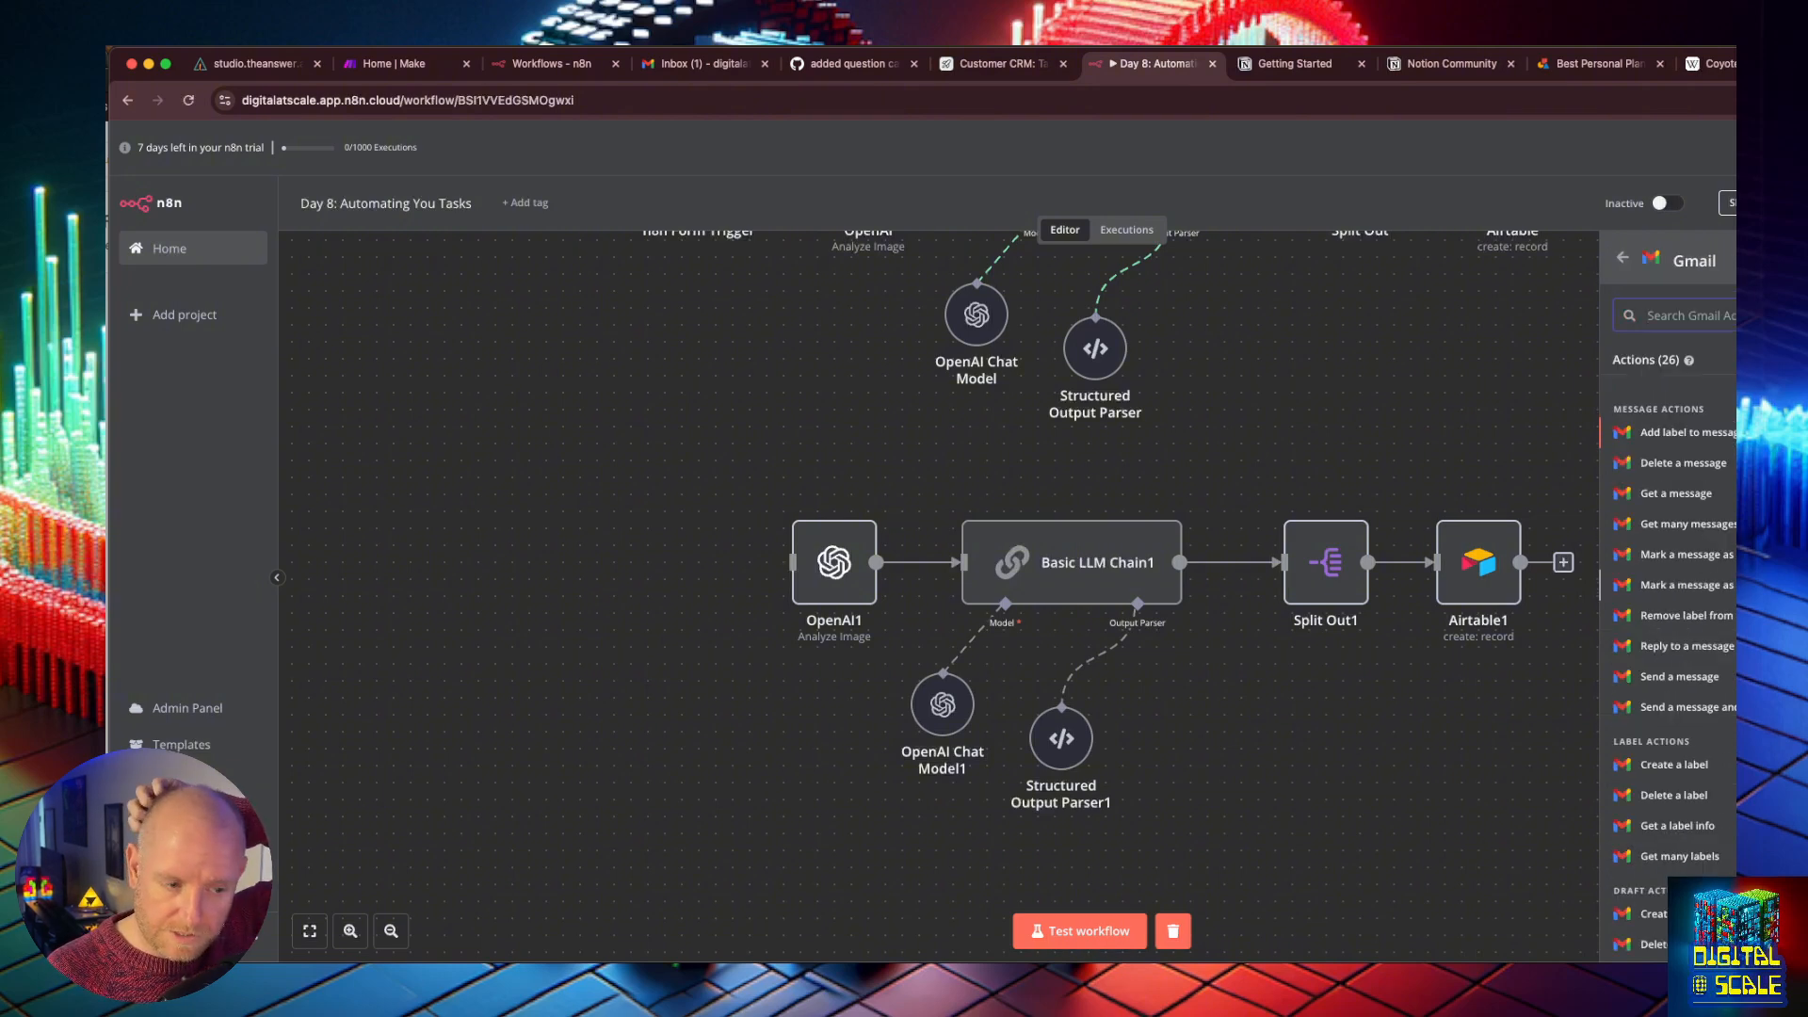
pyautogui.scroll(-3, 1704, 562)
pyautogui.write('man')
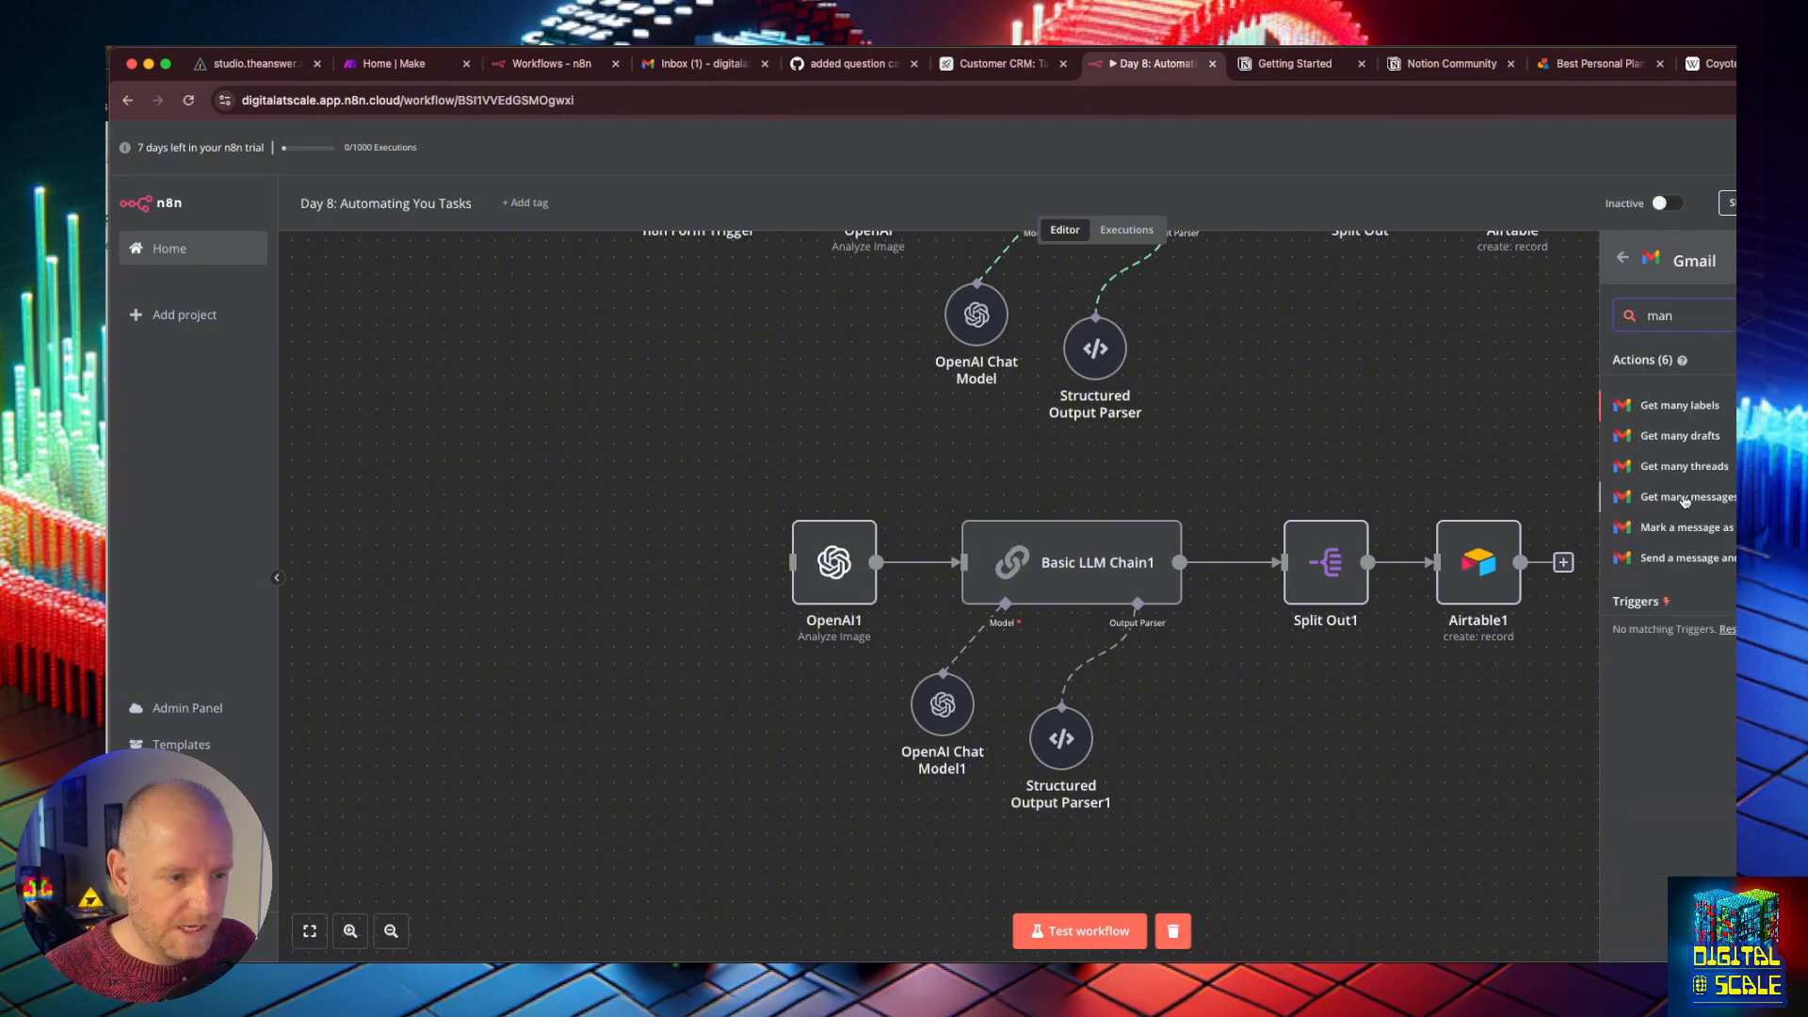
pyautogui.click(1688, 496)
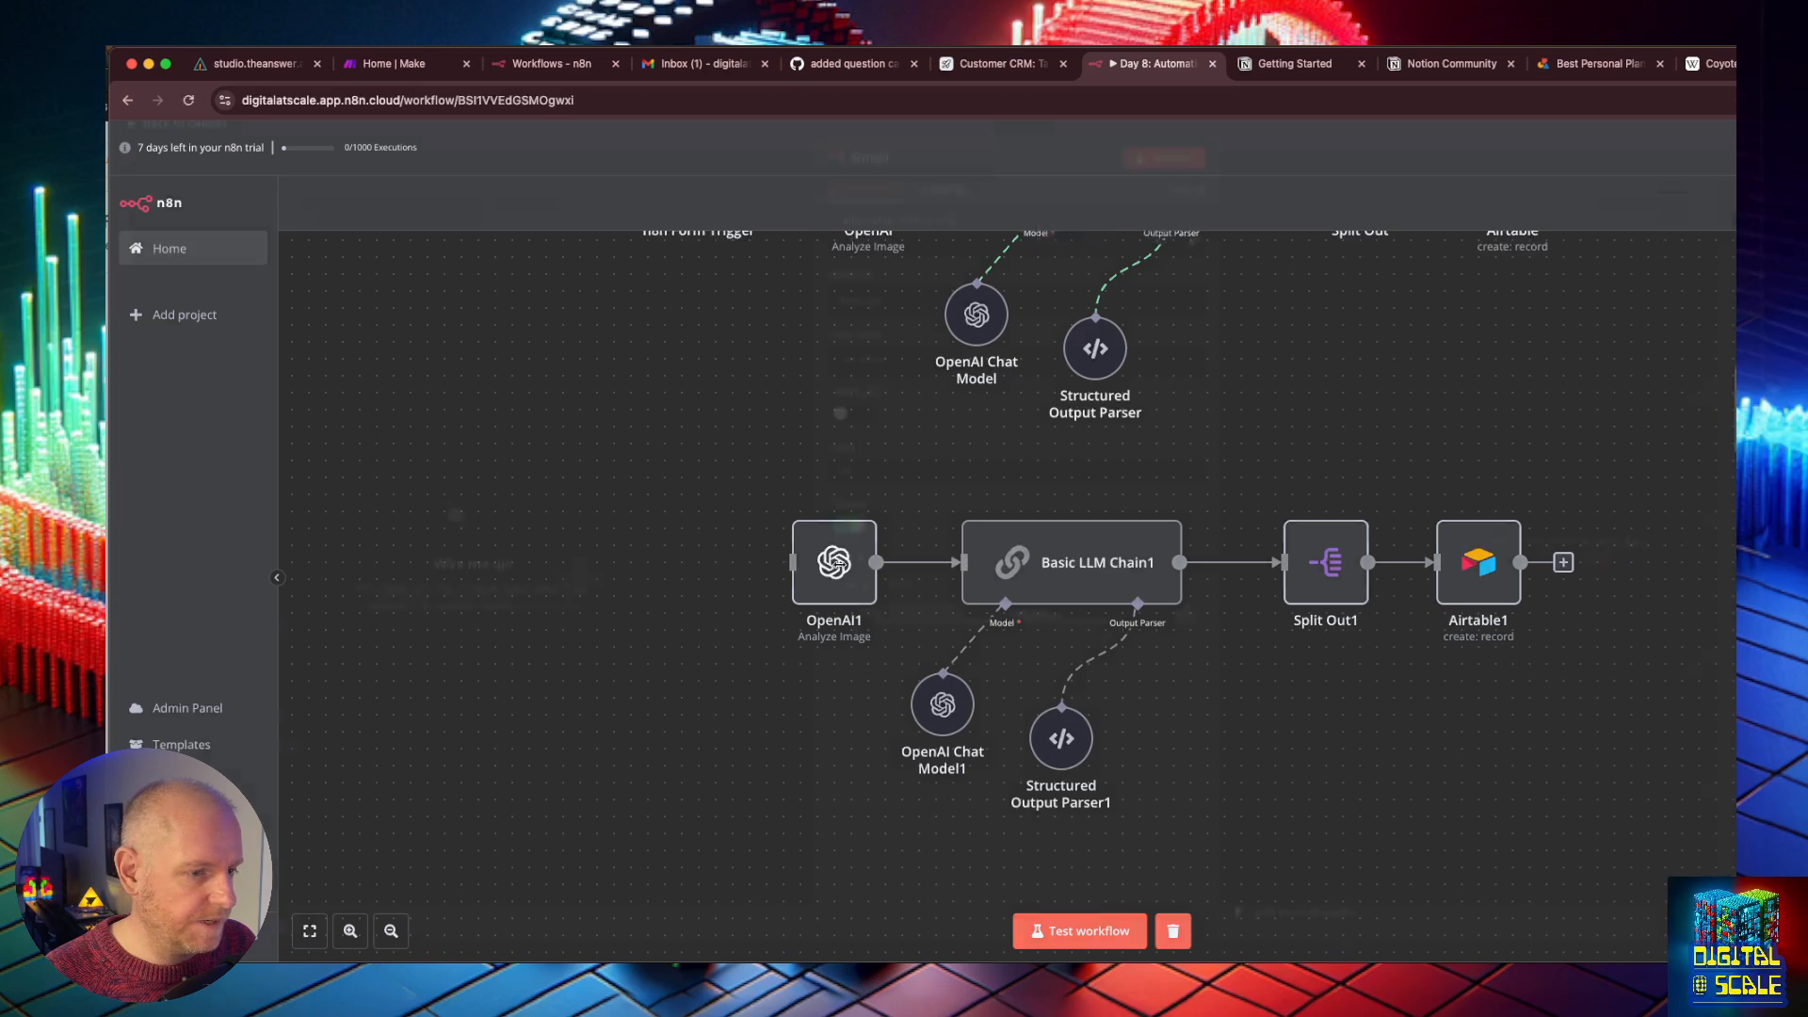
# Step: Turn off Simplify in the Gmail node, add a Label Names or IDs filter, and check the issue reported on that filter
pyautogui.click(1014, 315)
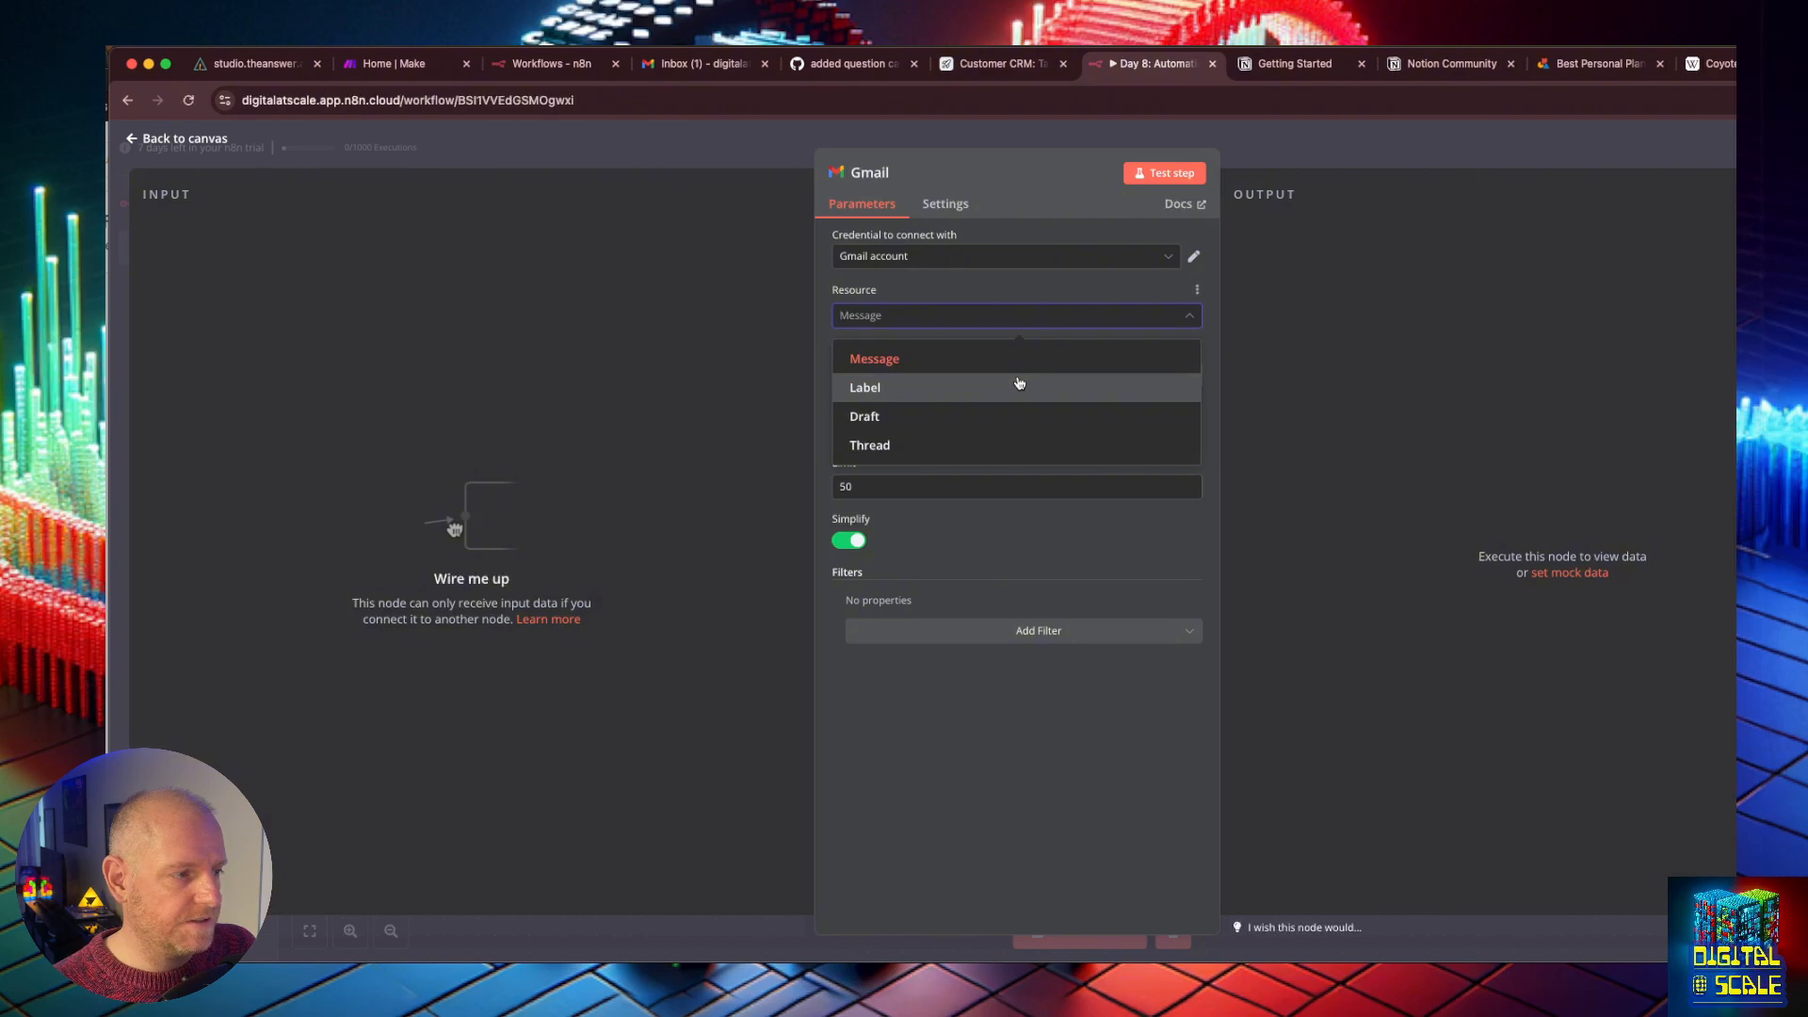
pyautogui.click(941, 310)
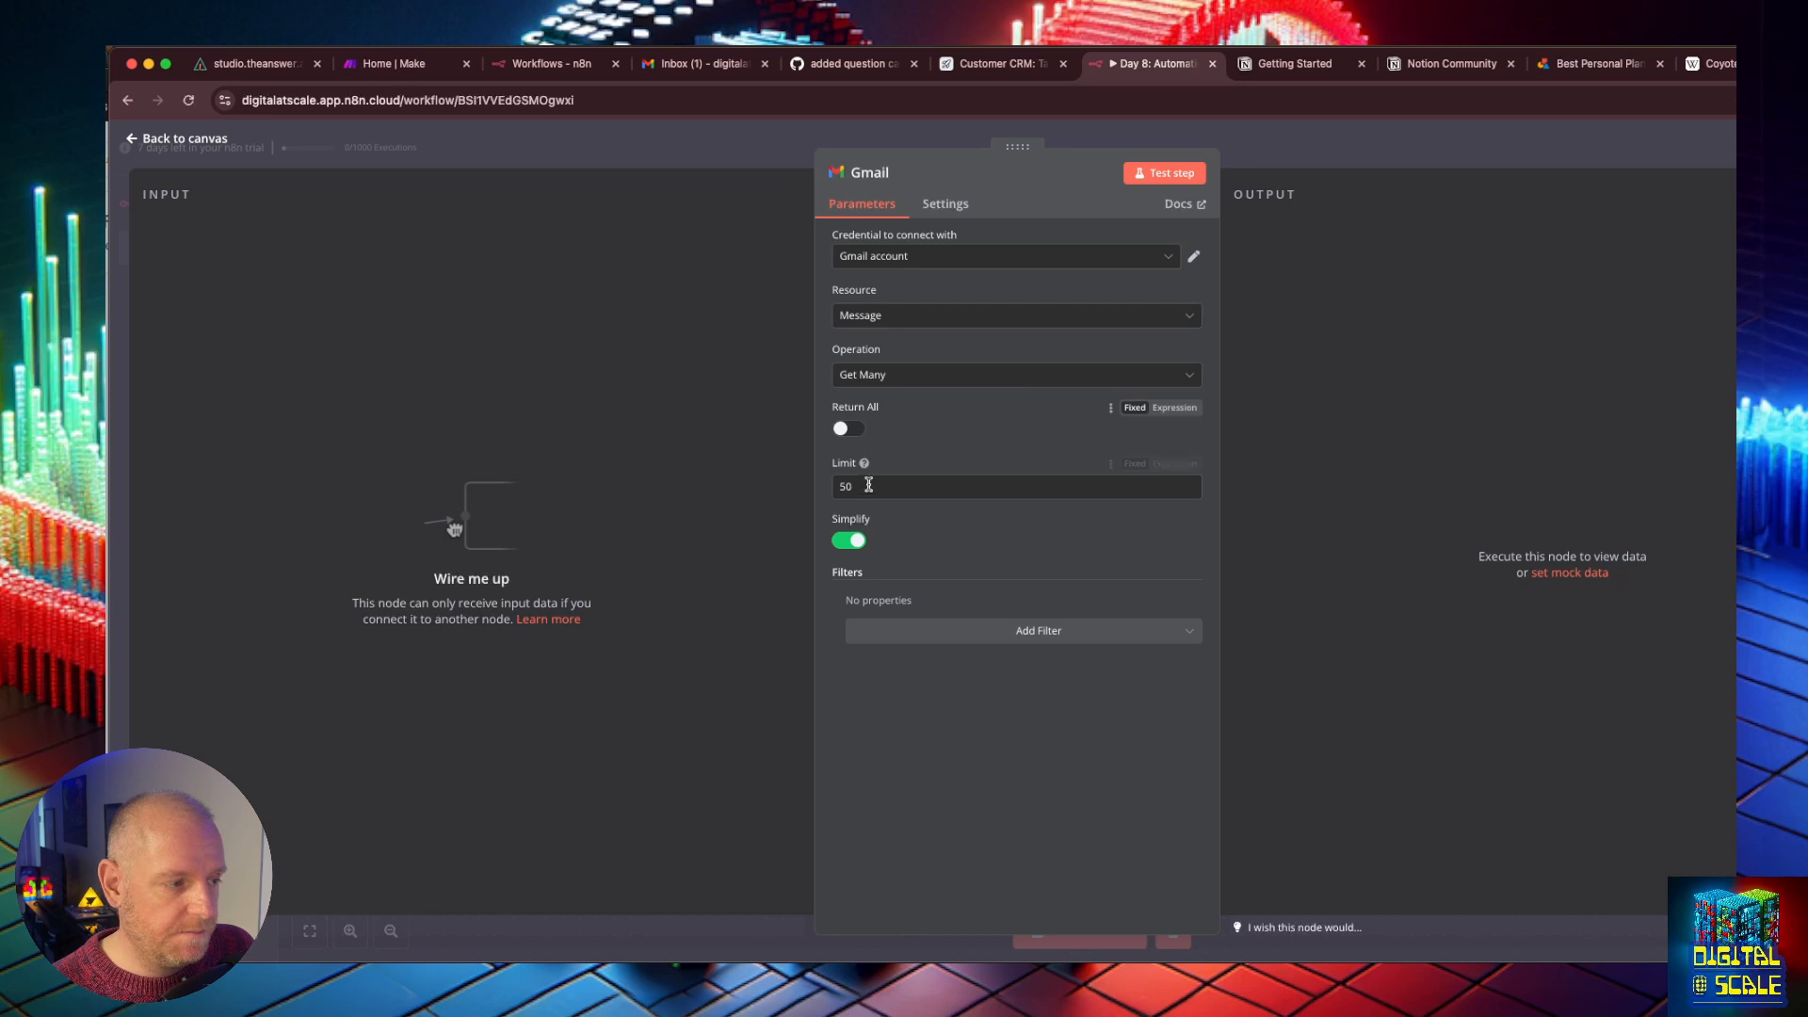
pyautogui.click(850, 542)
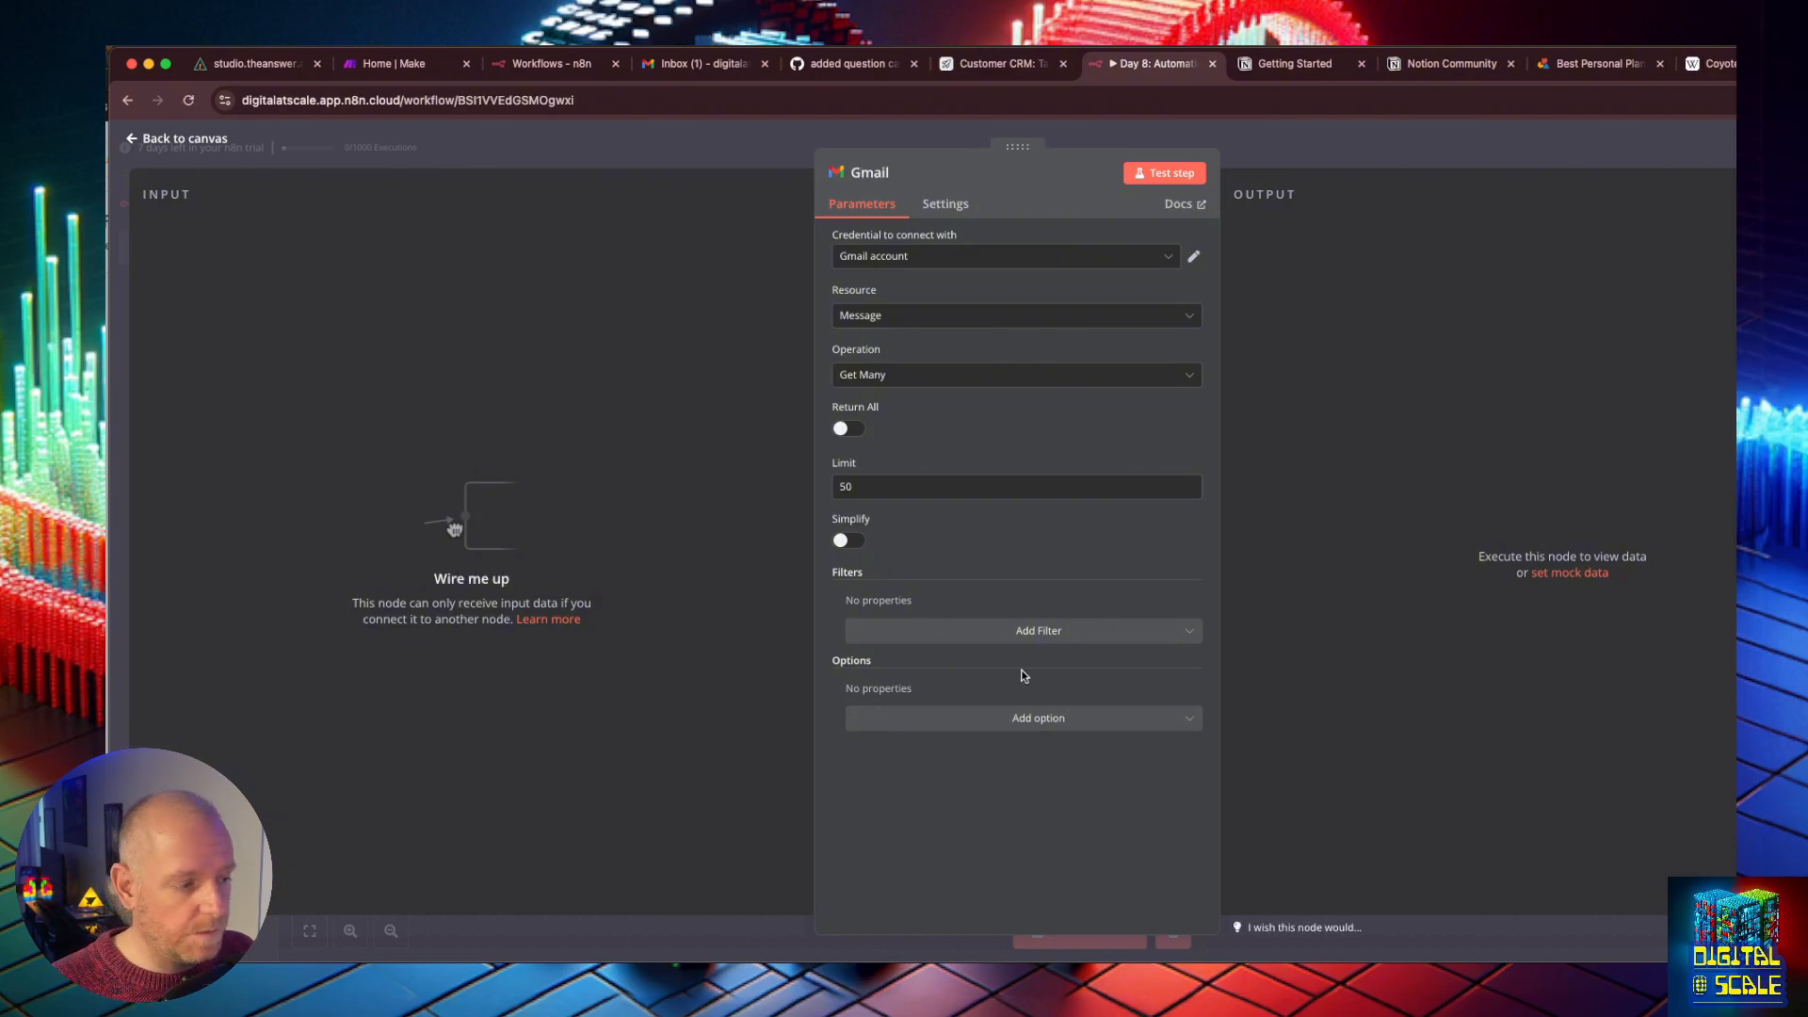
pyautogui.click(1025, 636)
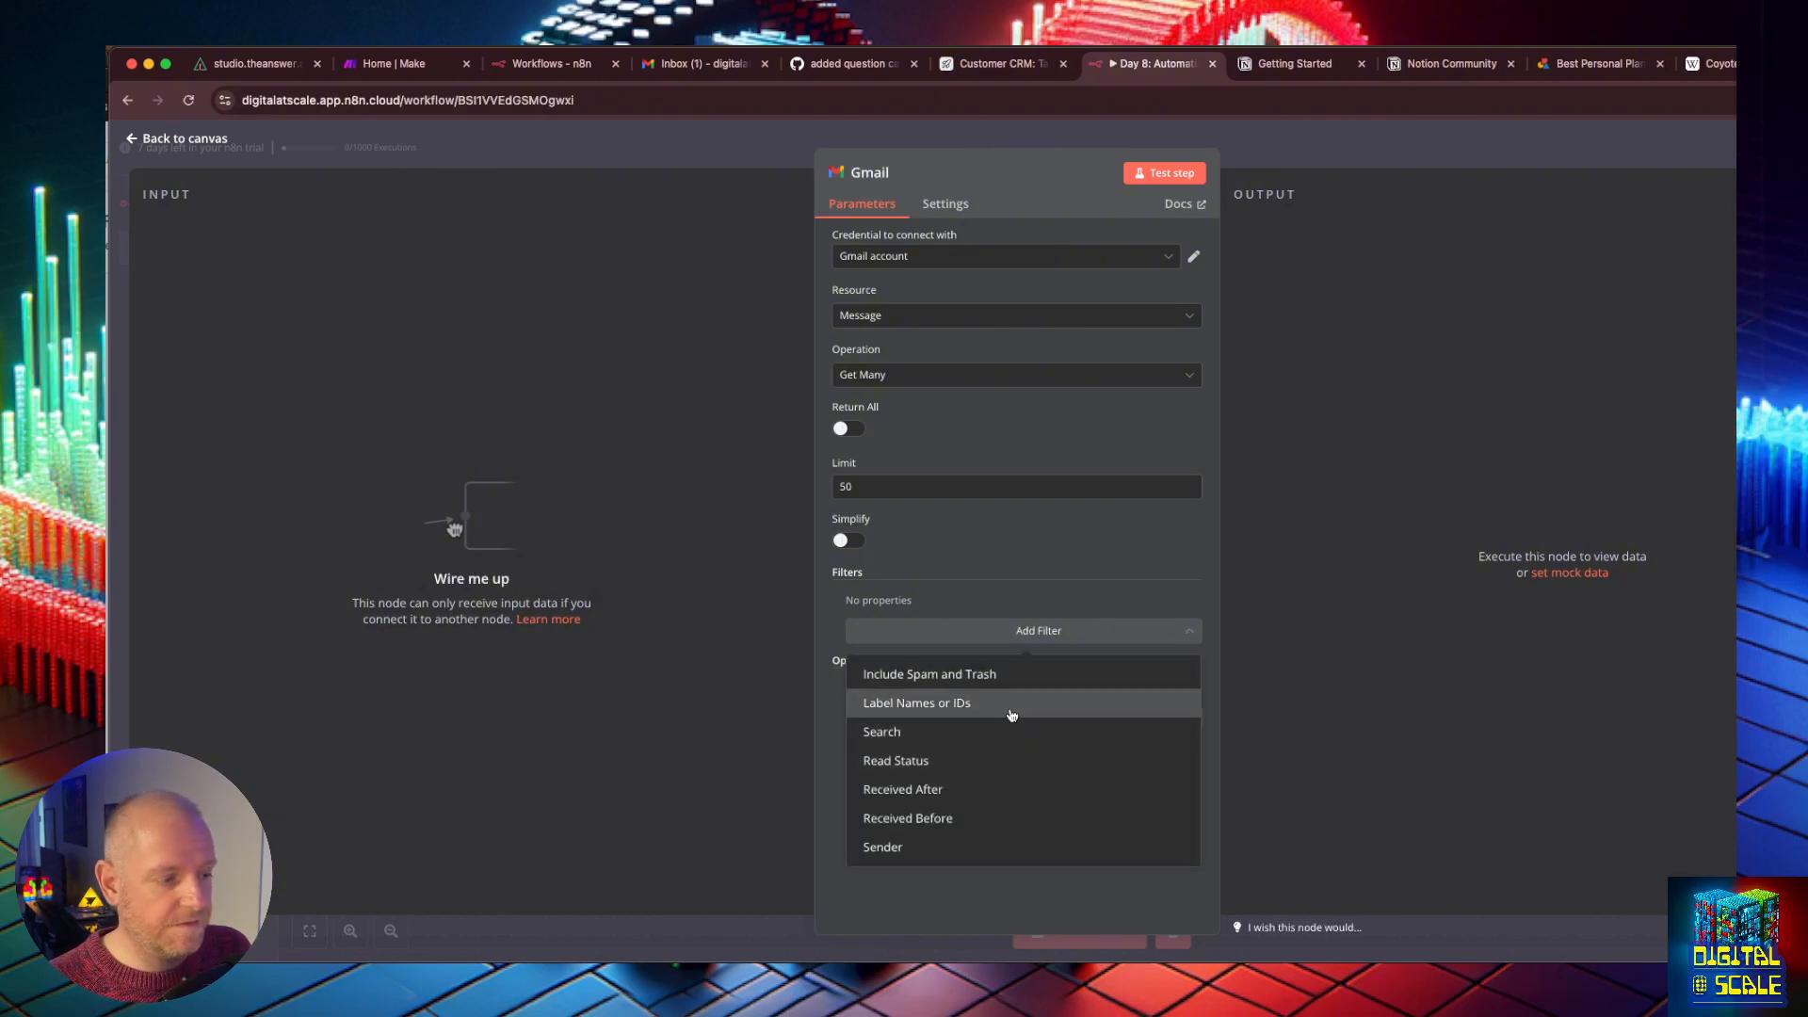
pyautogui.click(1010, 712)
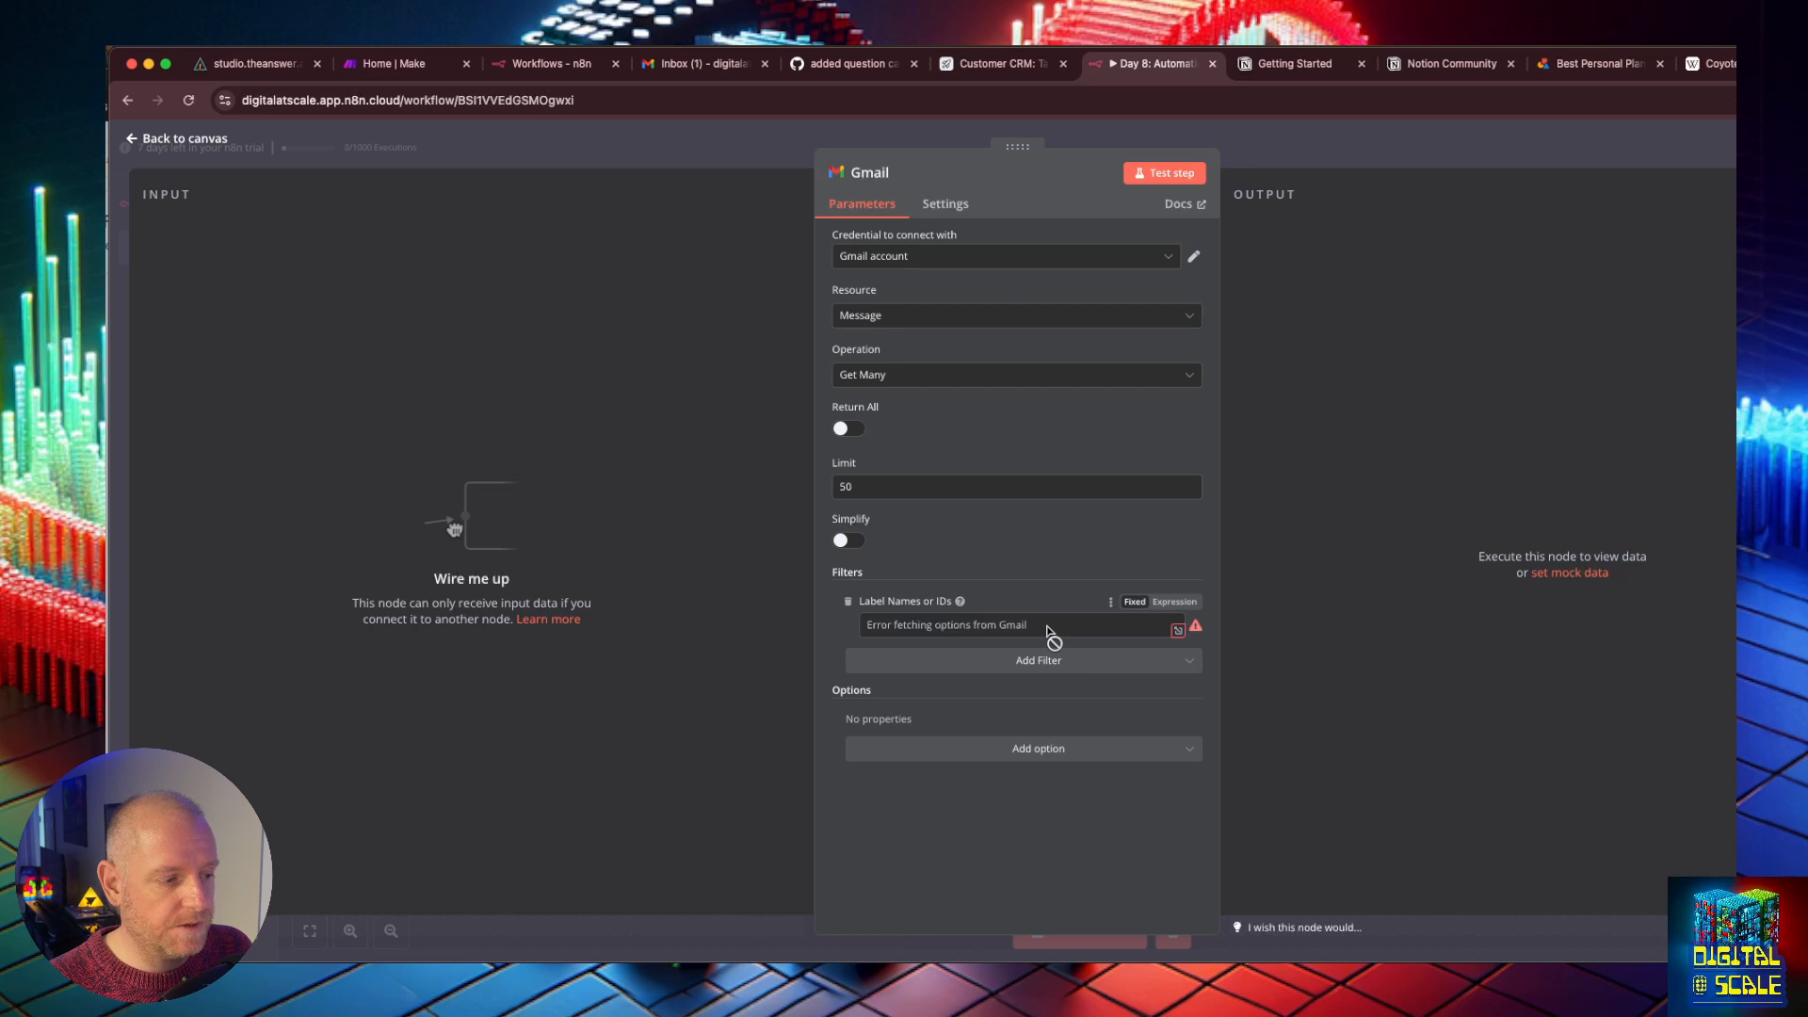
pyautogui.click(1047, 660)
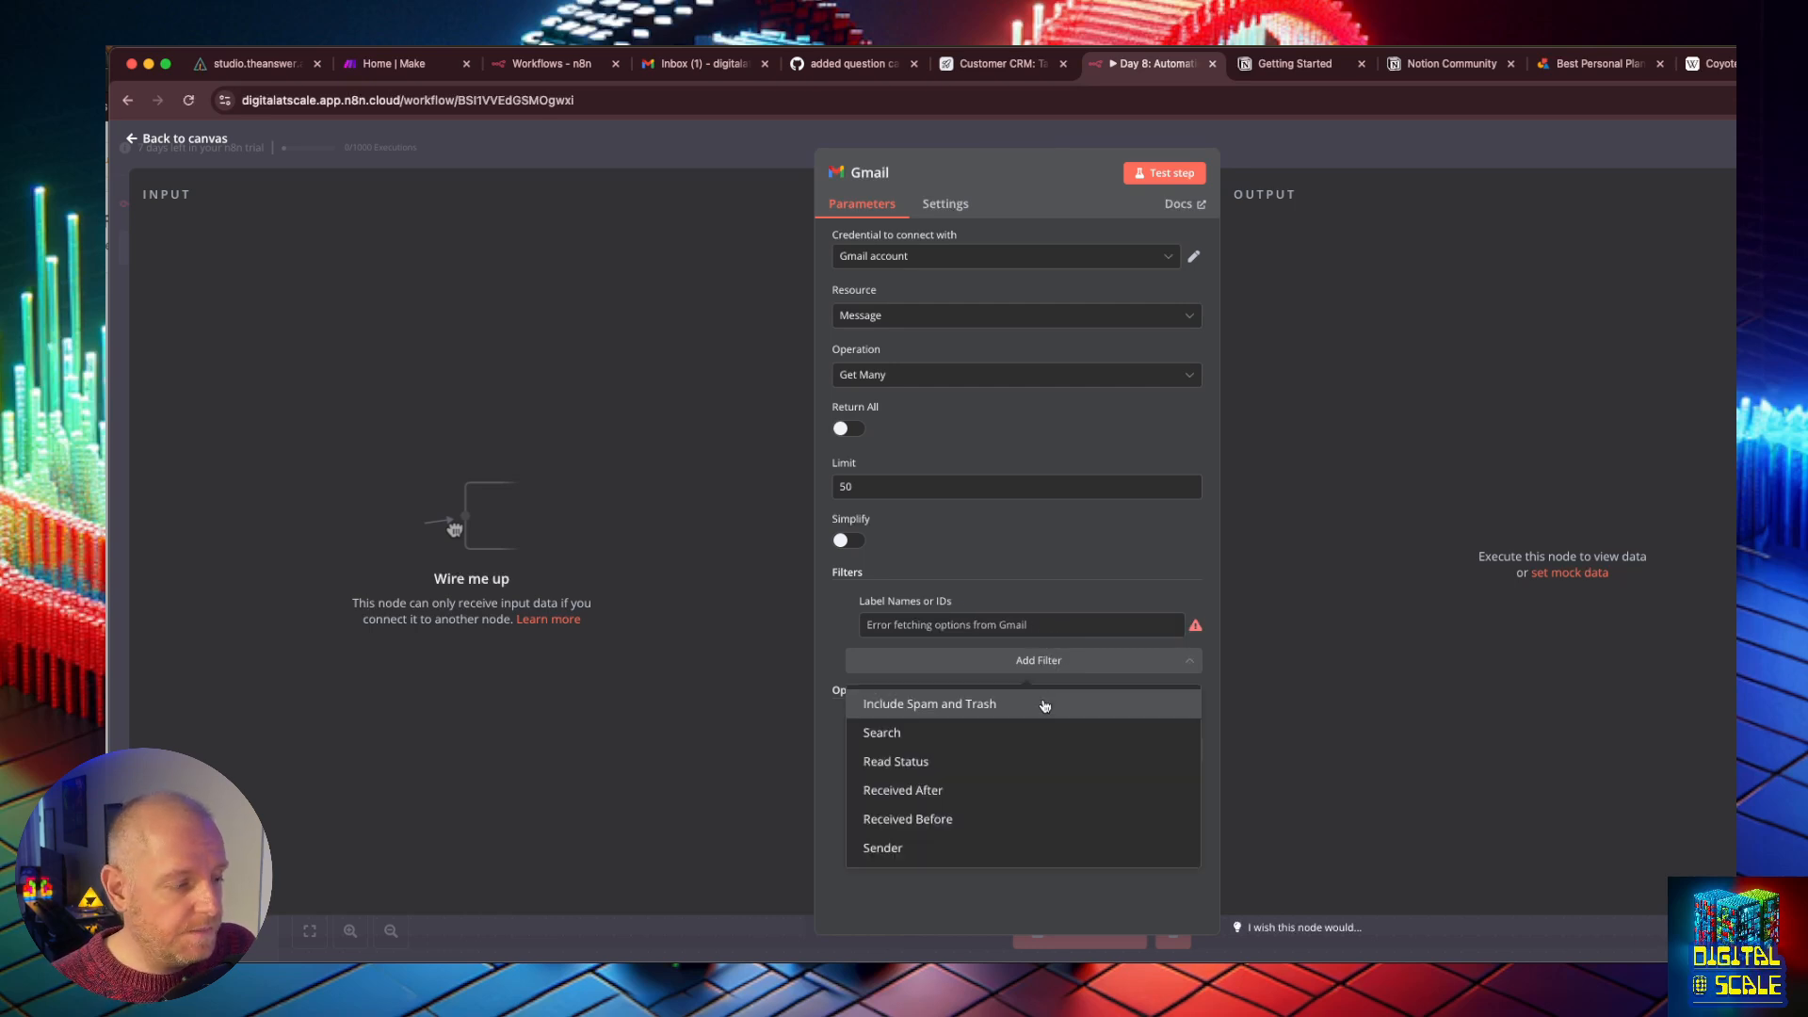
pyautogui.click(1047, 663)
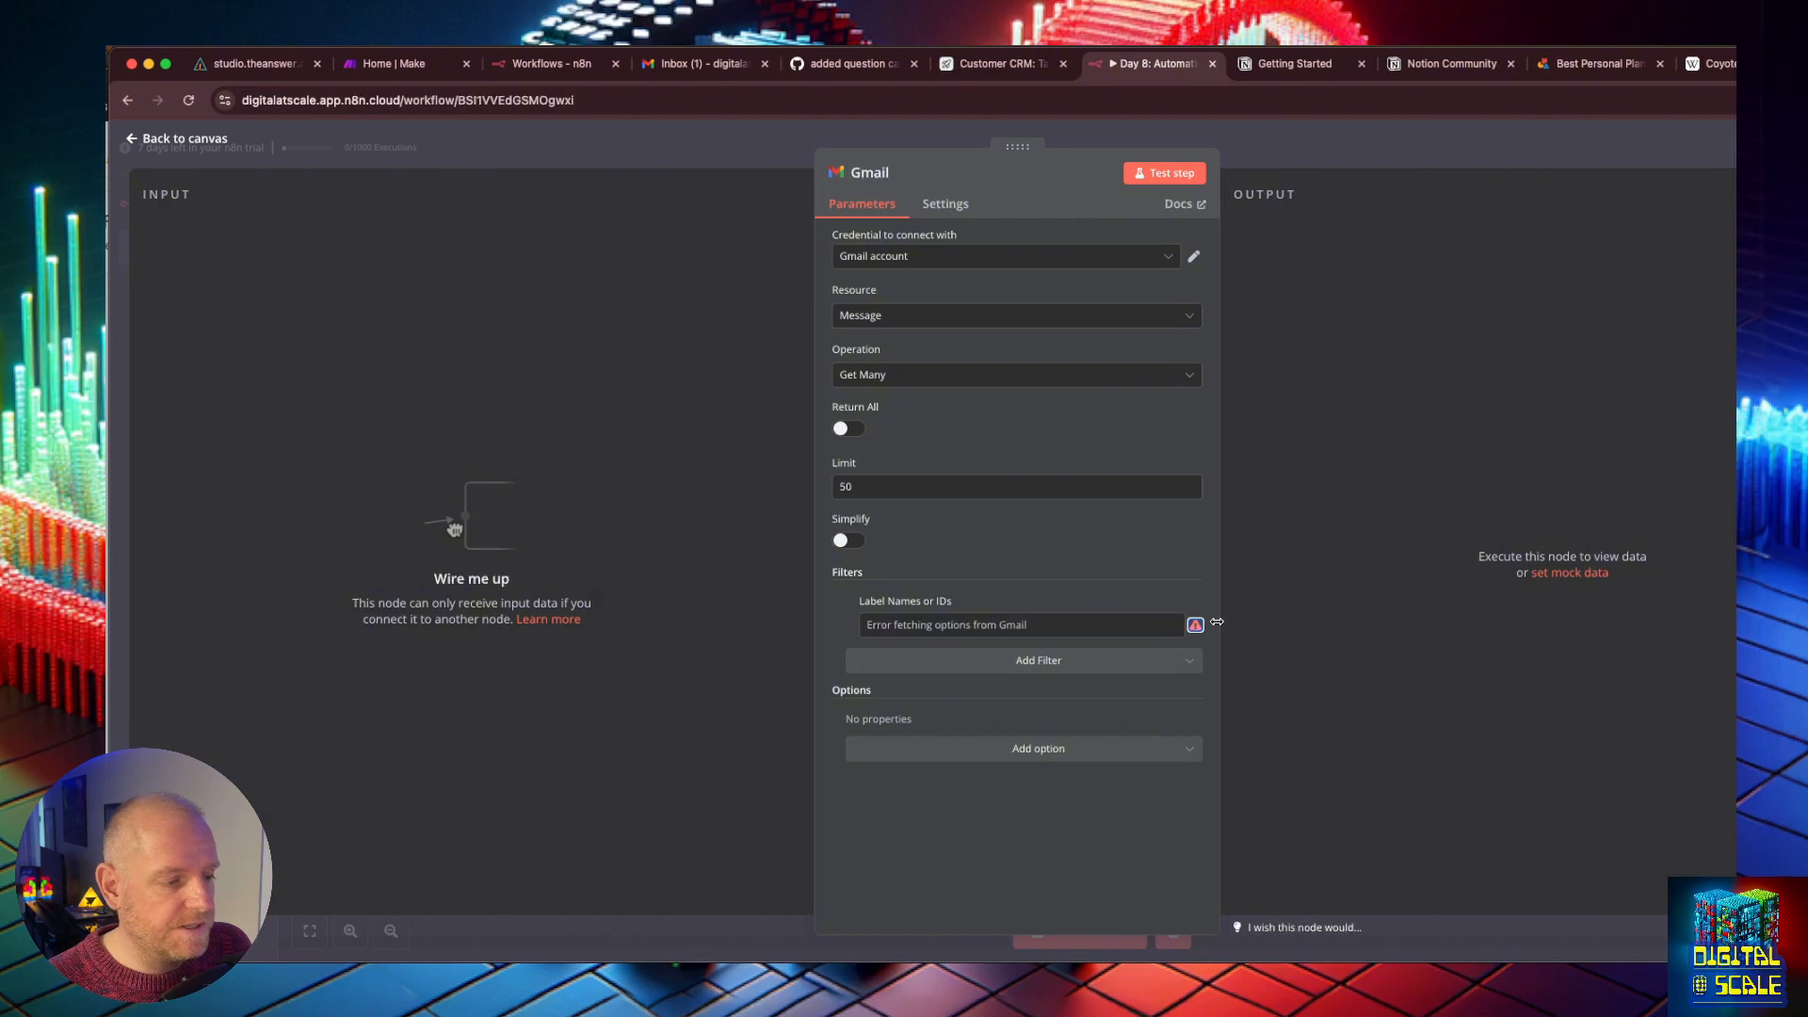
pyautogui.moveTo(1197, 626)
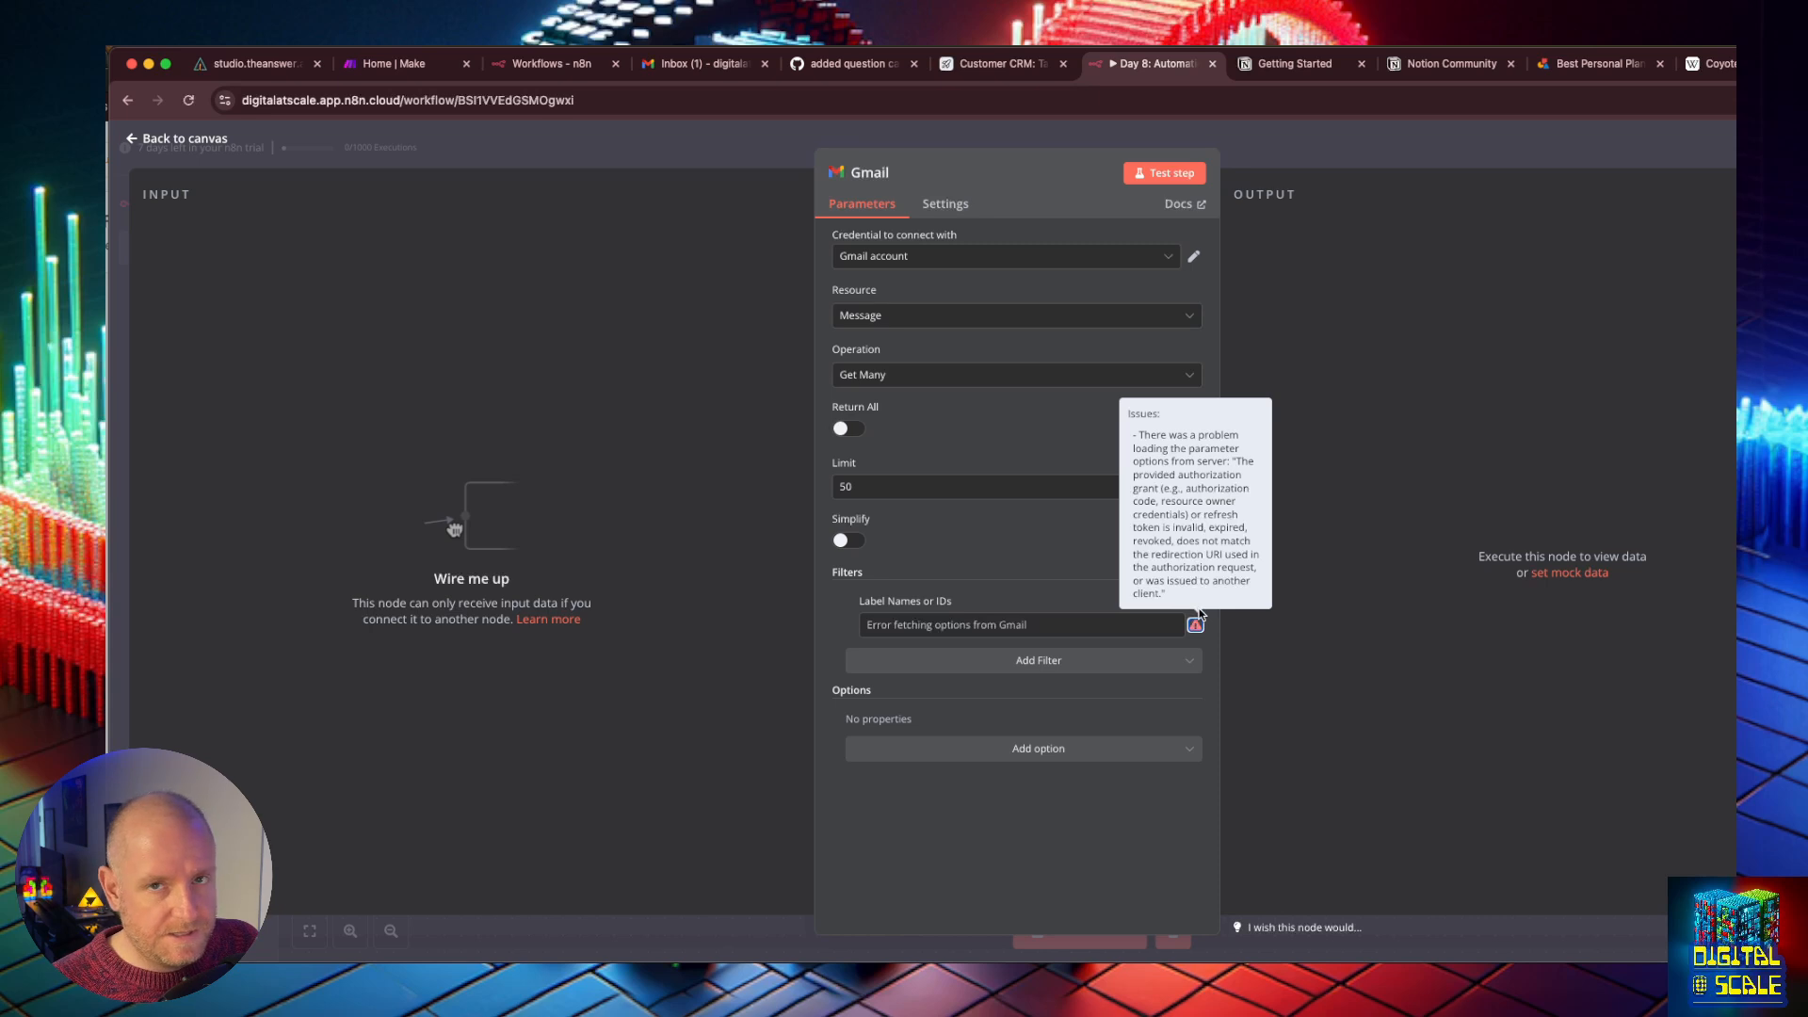
# Step: Leave the Gmail node and open the Gmail account credential from the credentials list
pyautogui.click(162, 136)
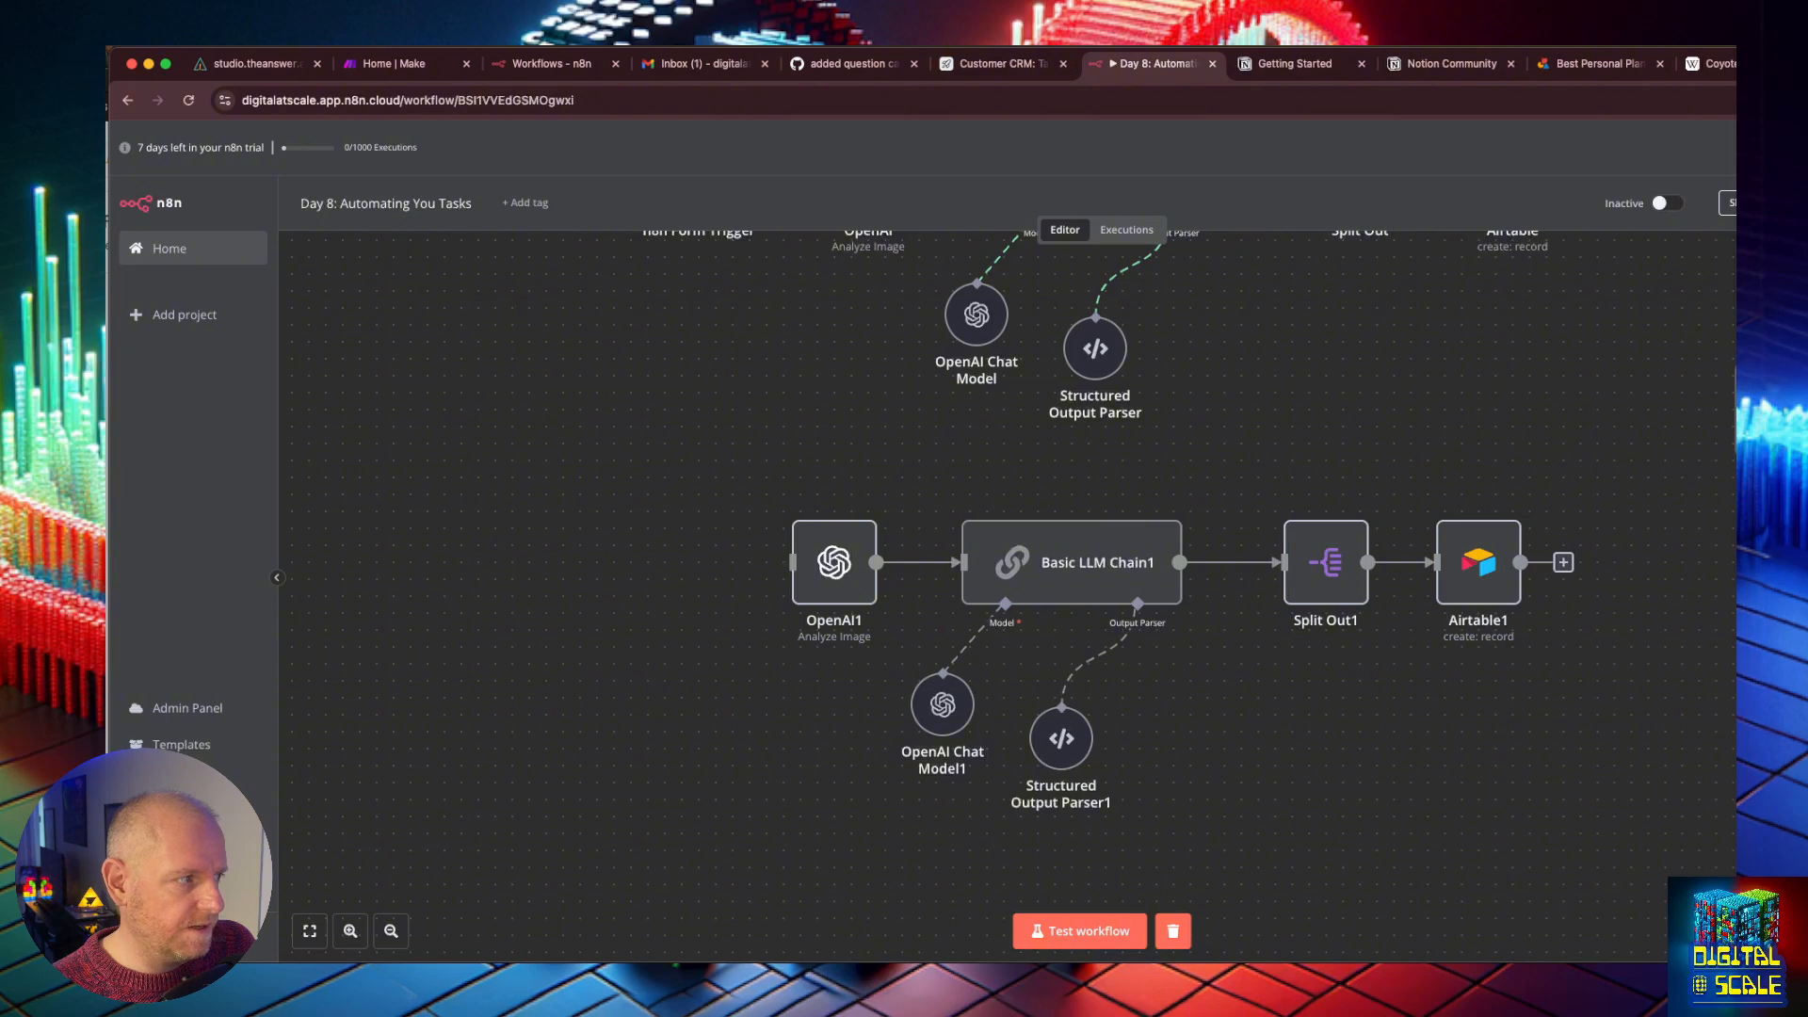
pyautogui.click(179, 250)
pyautogui.click(744, 208)
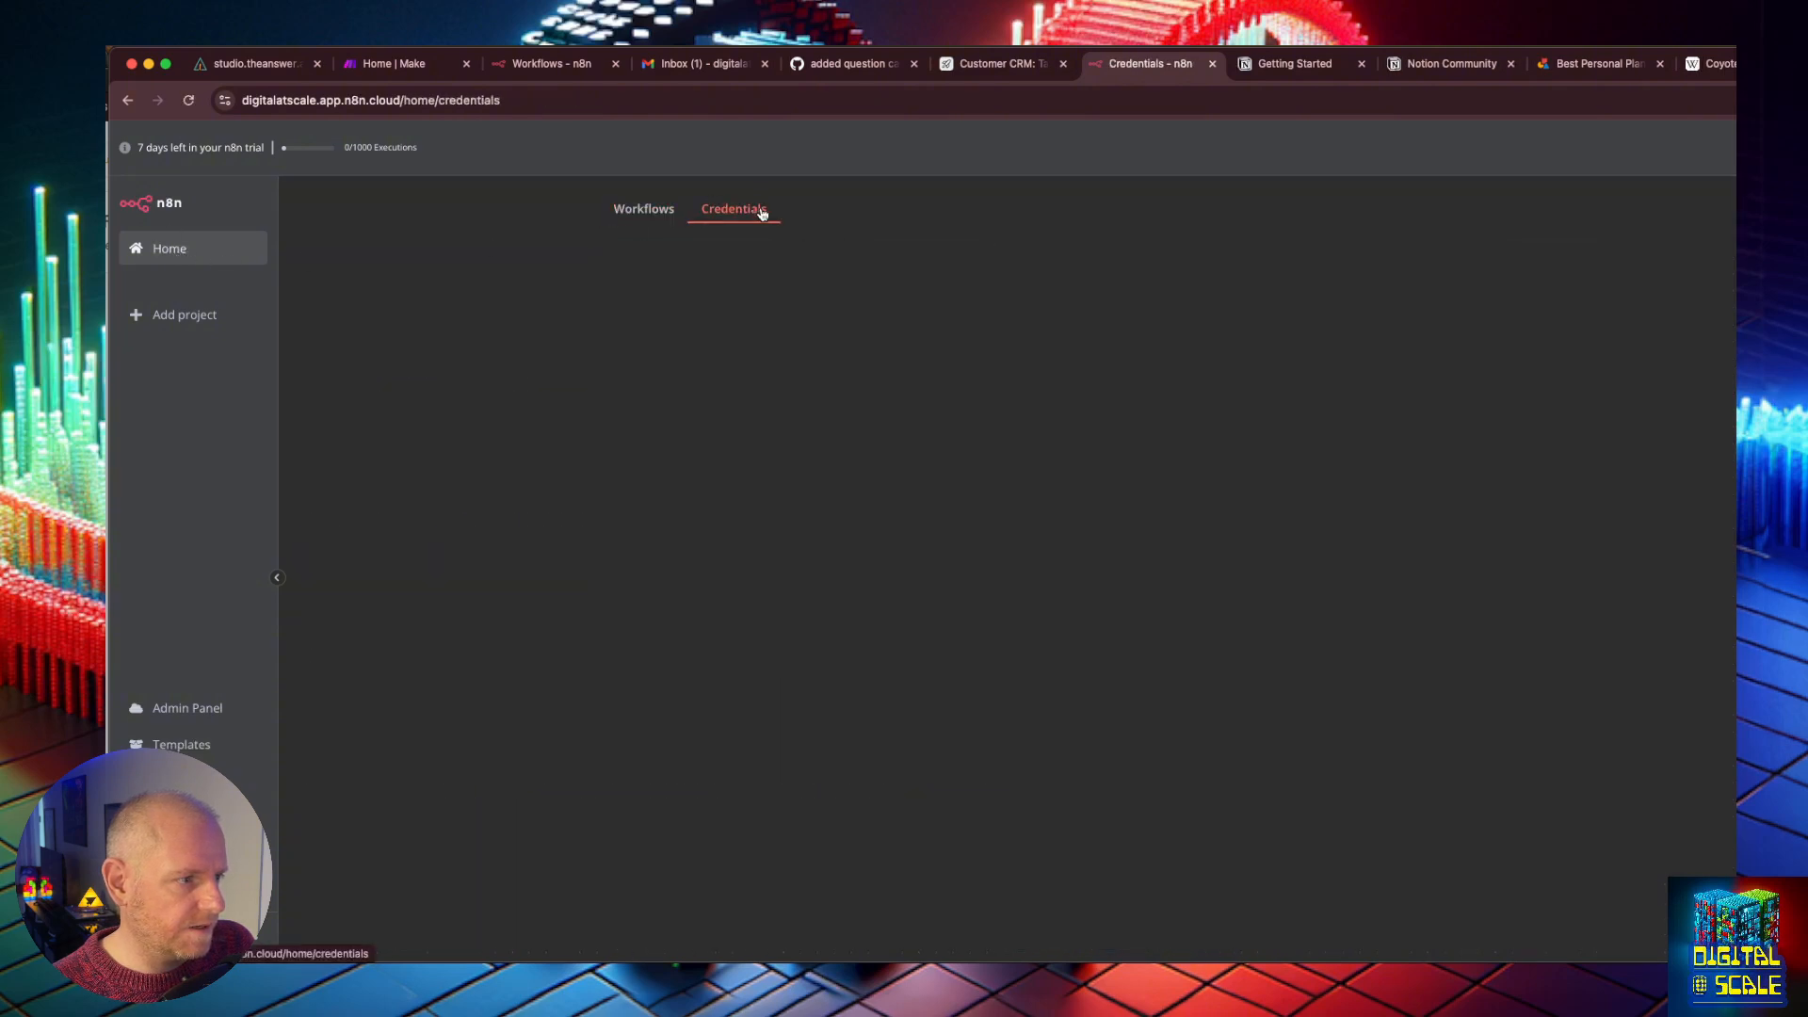
pyautogui.click(713, 373)
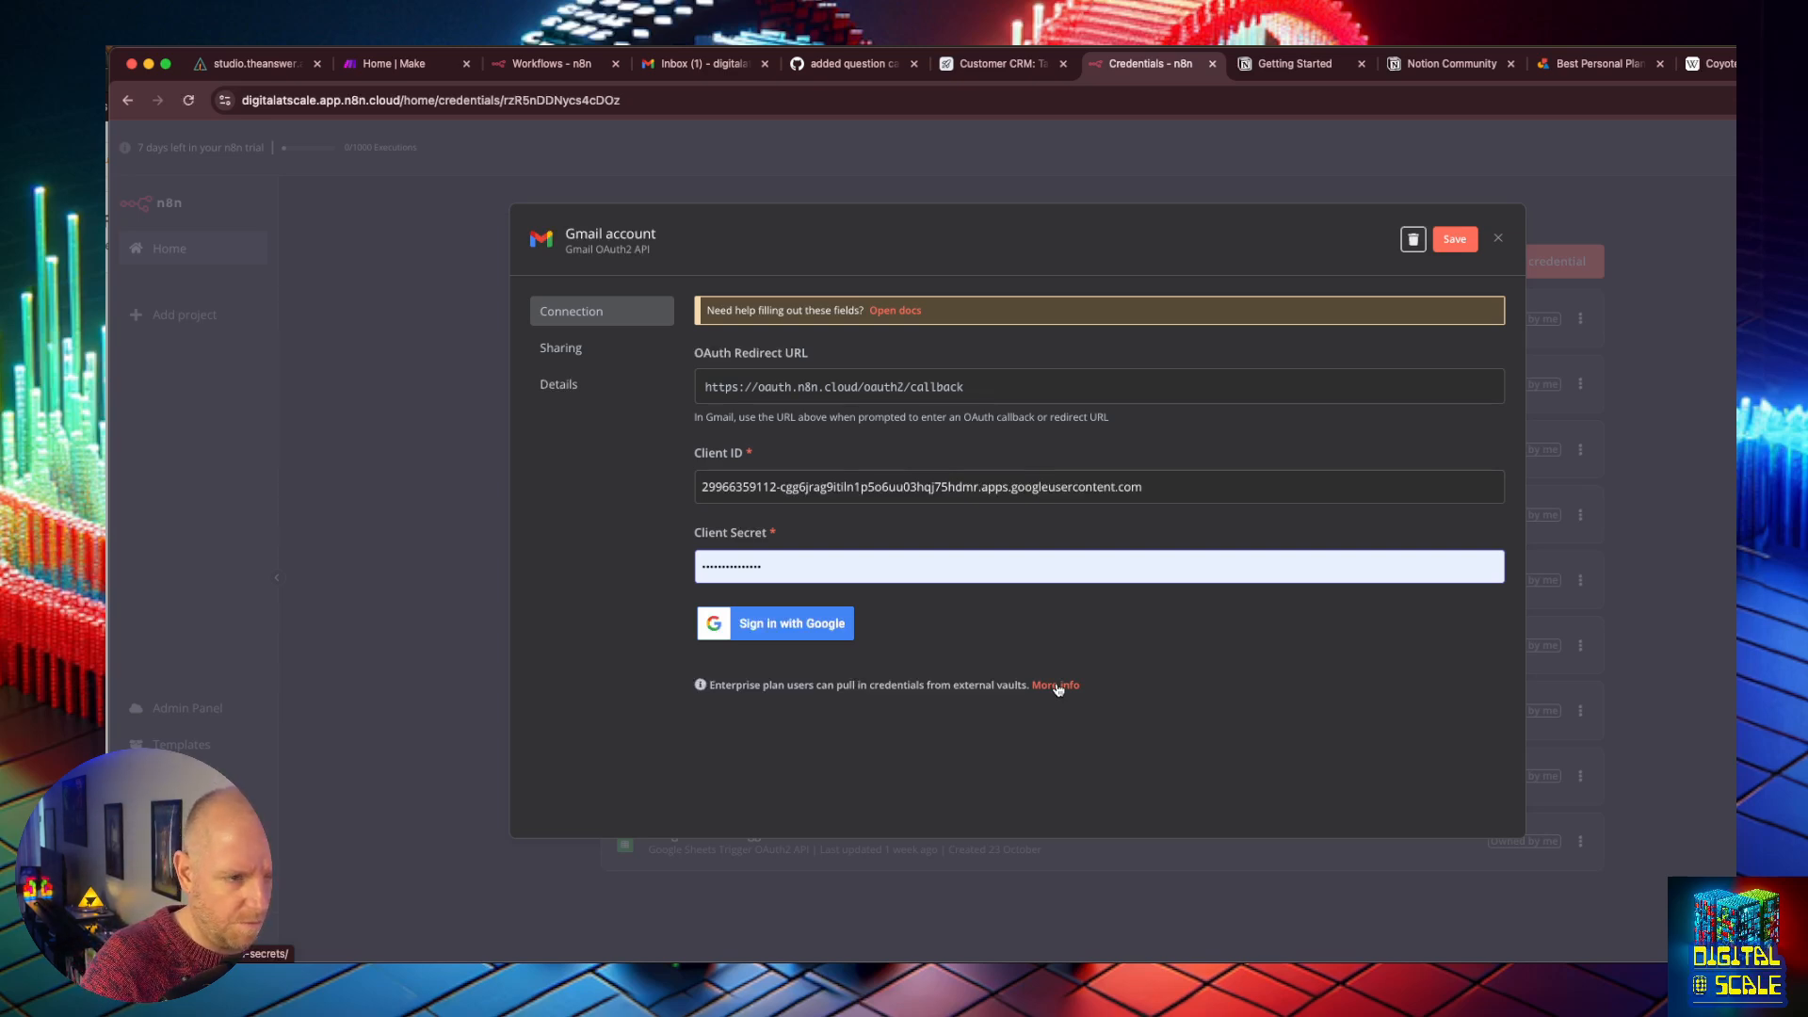
# Step: Try to connect the Gmail account credential by signing in with Google, and close the sign-in window
pyautogui.rightClick(789, 572)
pyautogui.click(789, 572)
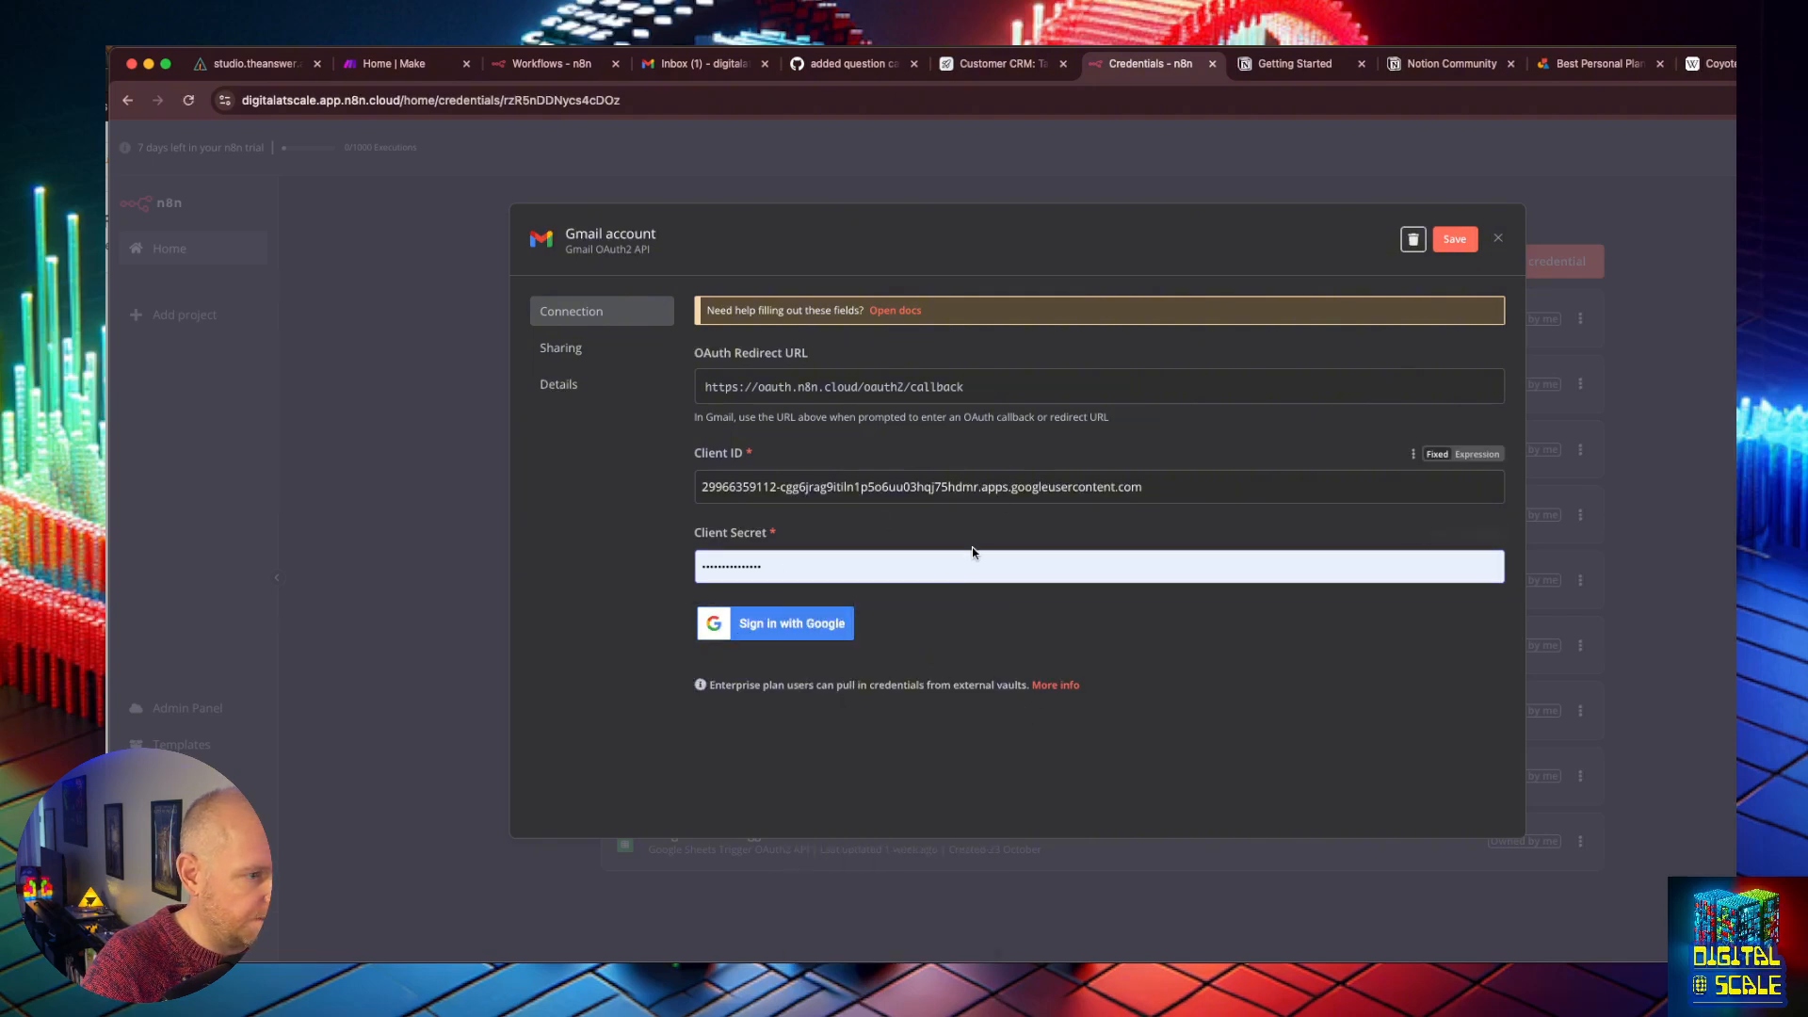
pyautogui.click(794, 626)
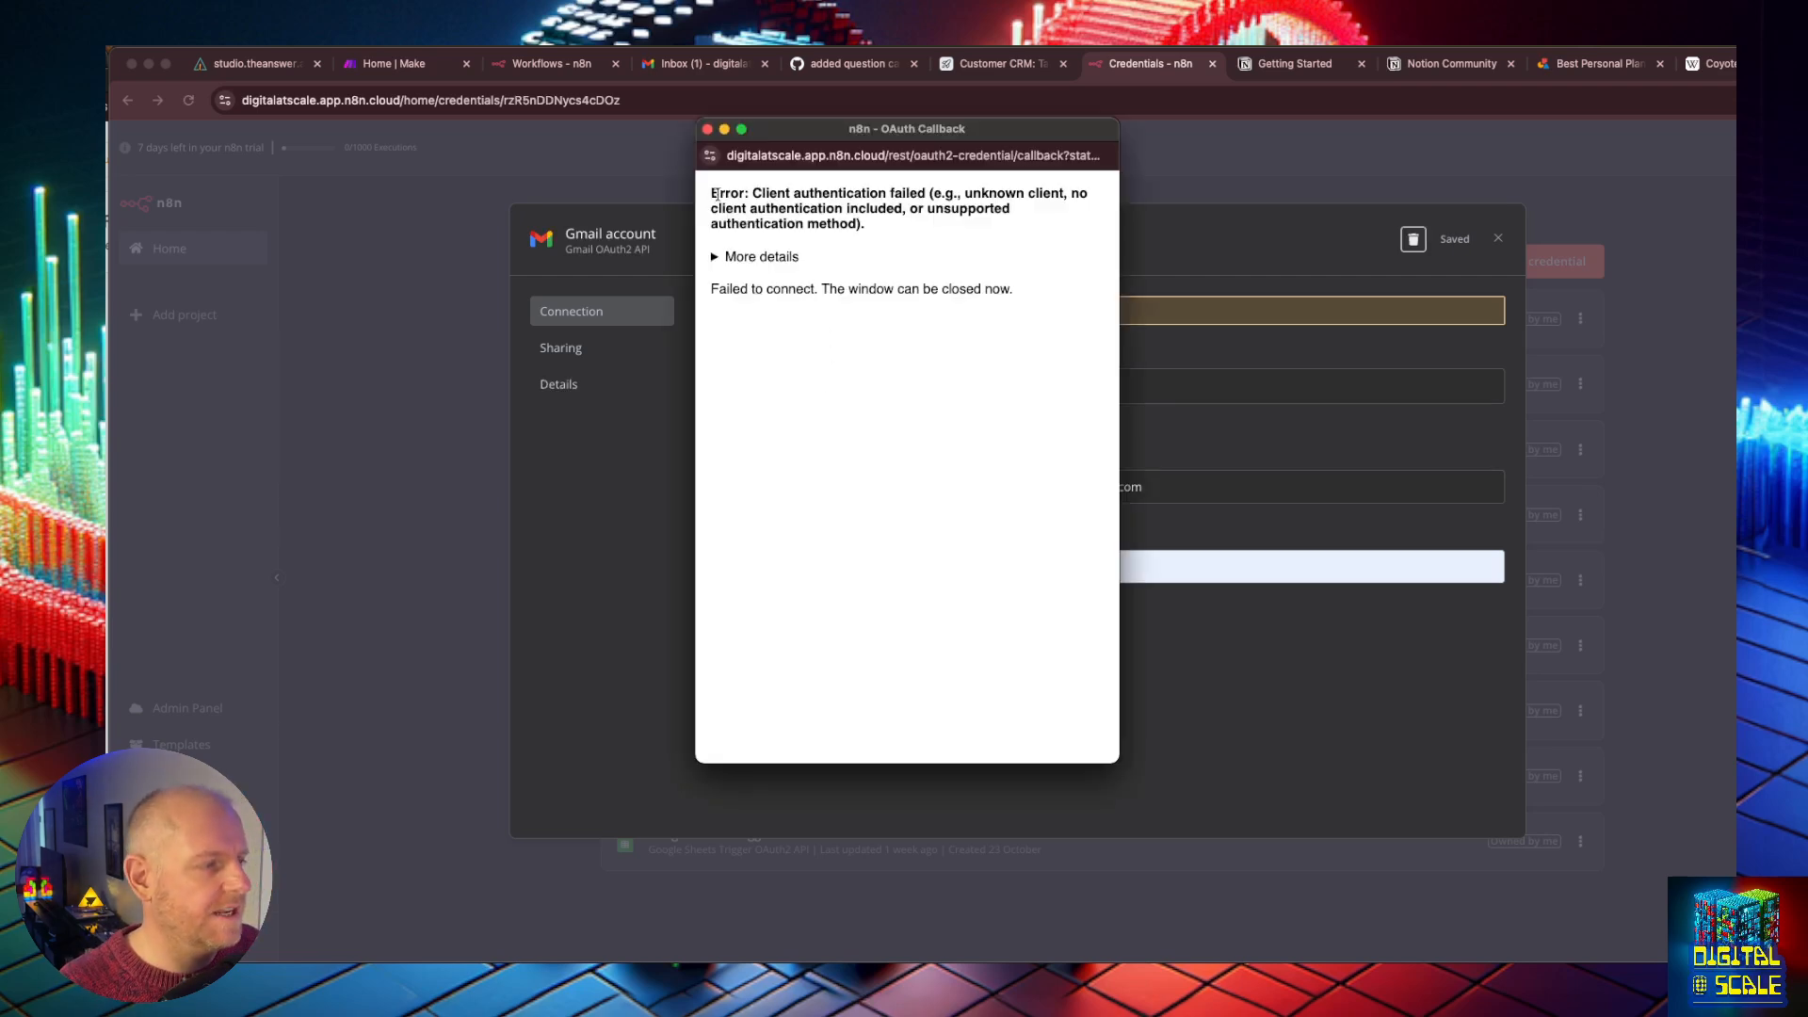
pyautogui.click(707, 129)
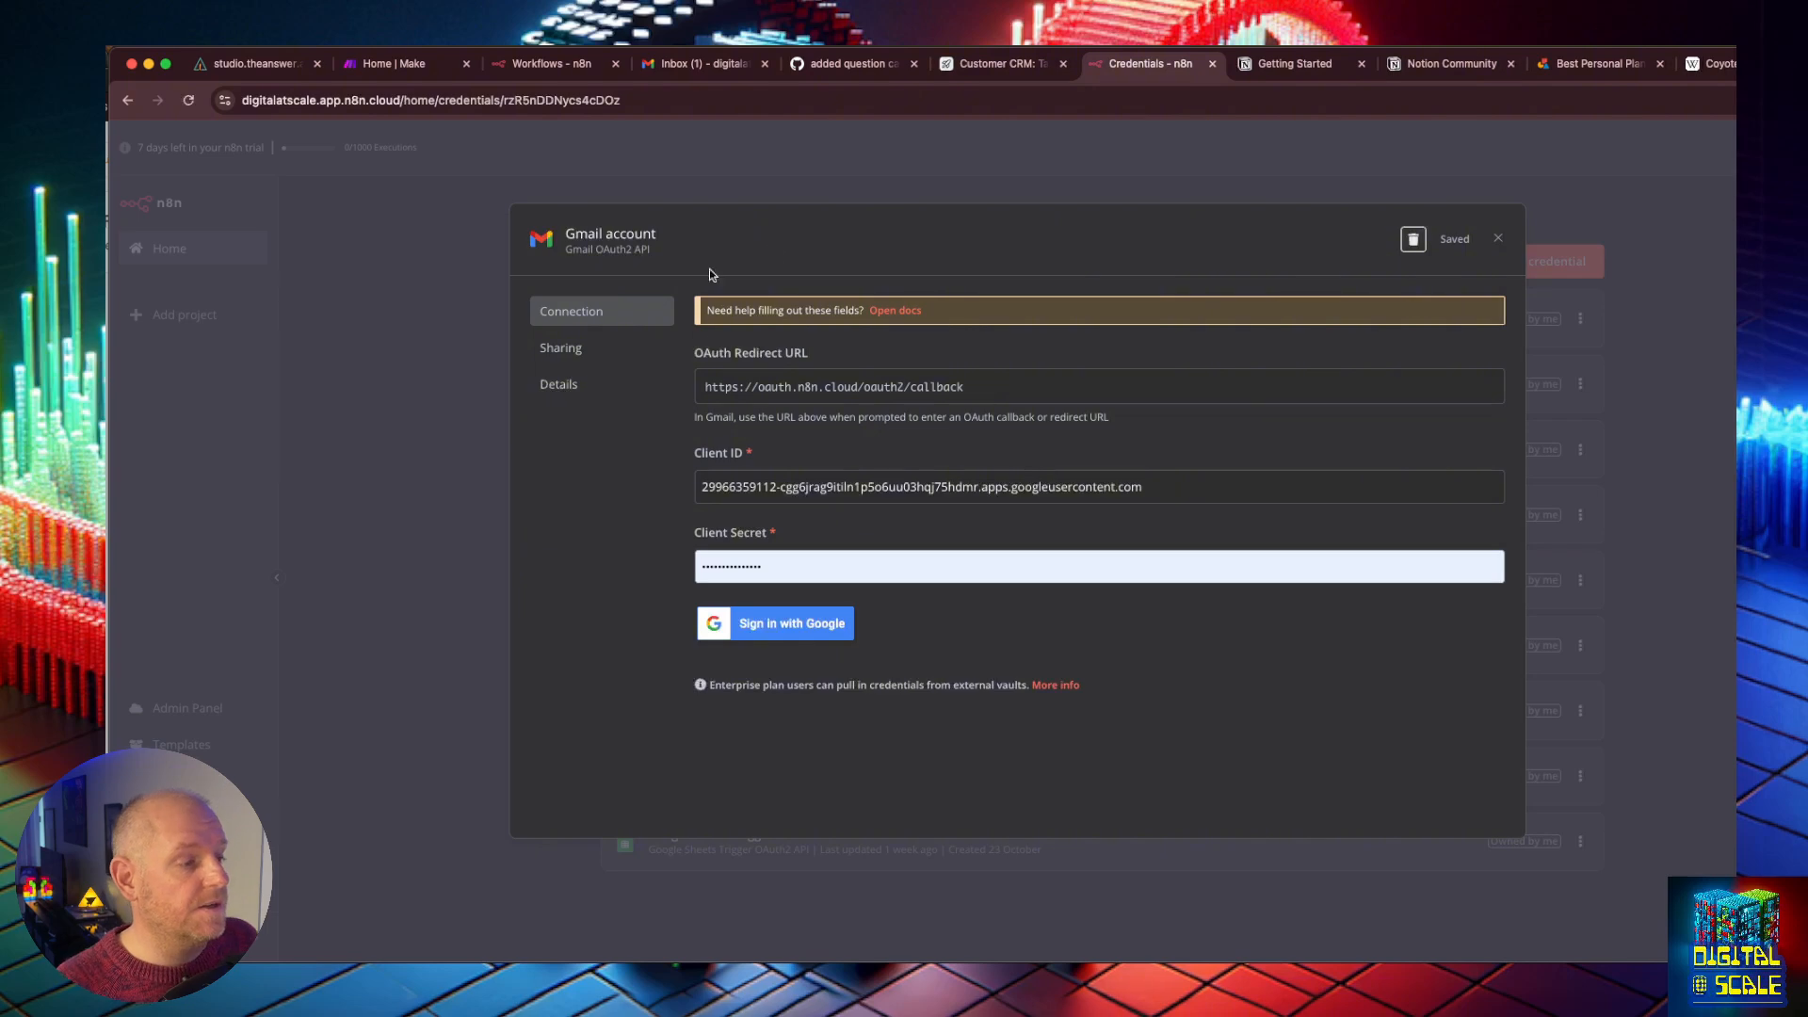
# Step: Open the credential's Google OAuth2 documentation and follow its Prerequisites link to Google Cloud
pyautogui.rightClick(885, 309)
pyautogui.click(942, 316)
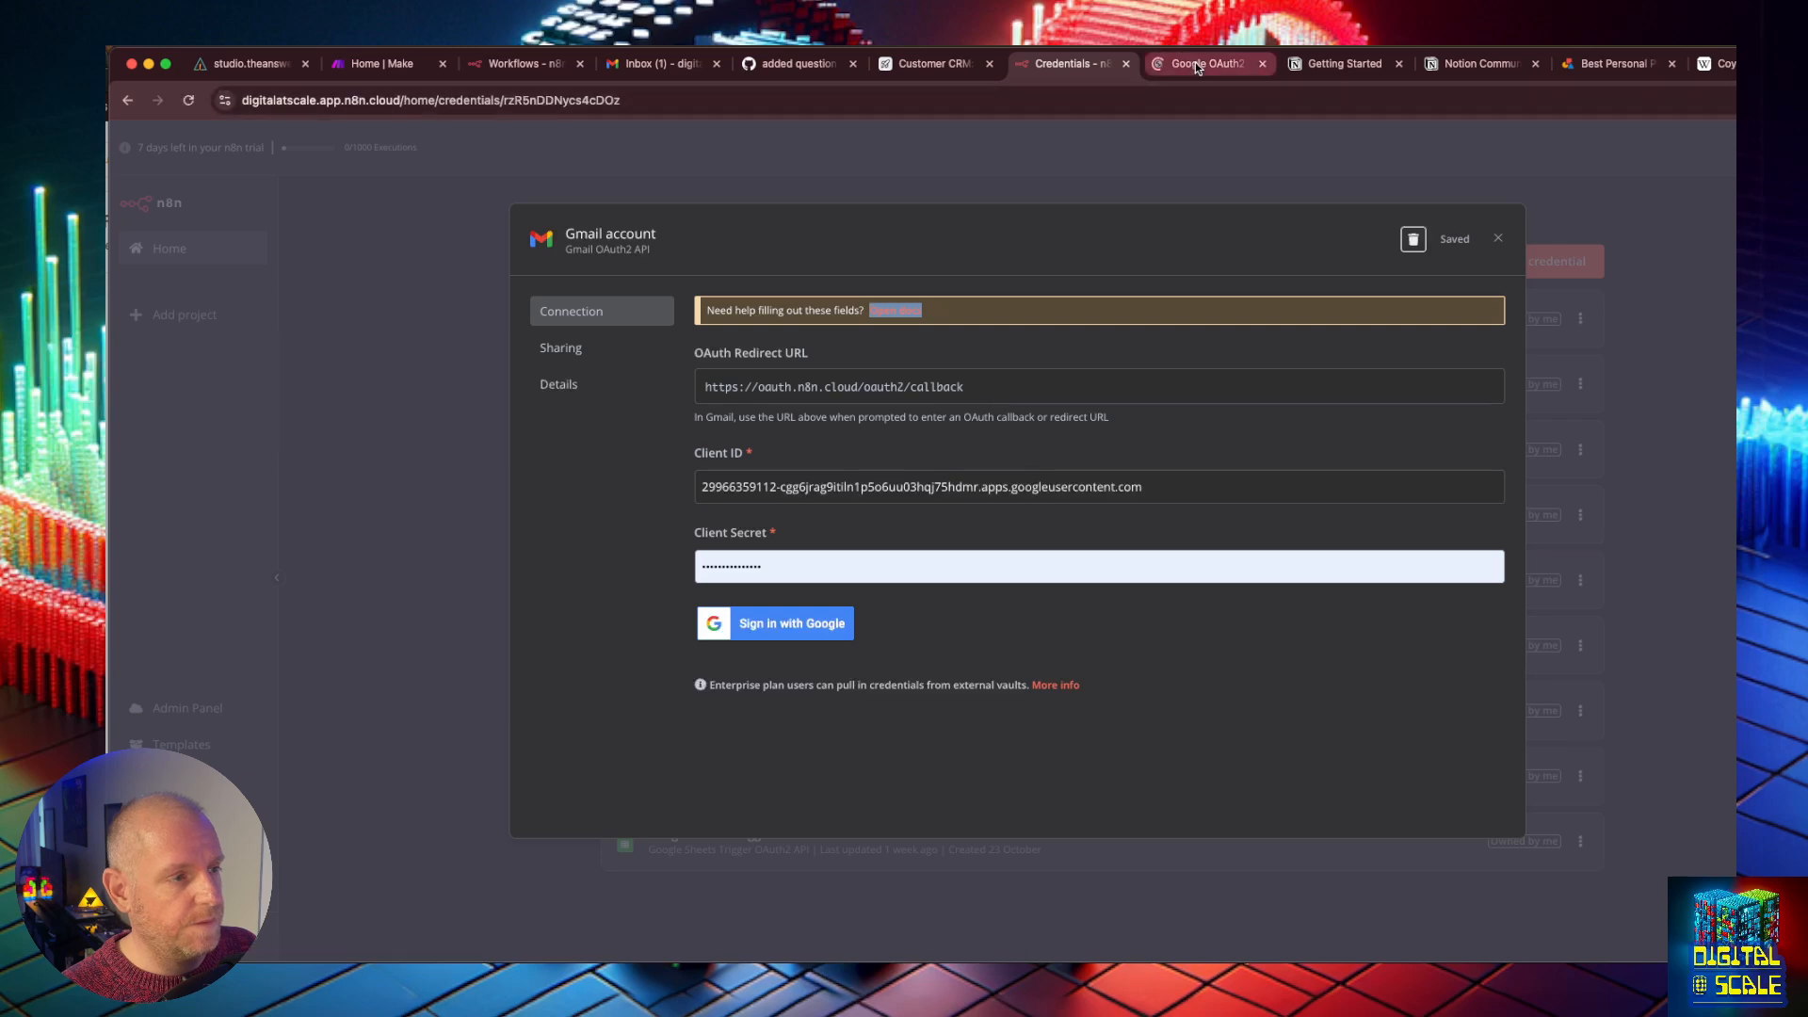
pyautogui.click(1195, 62)
pyautogui.scroll(-3, 941, 640)
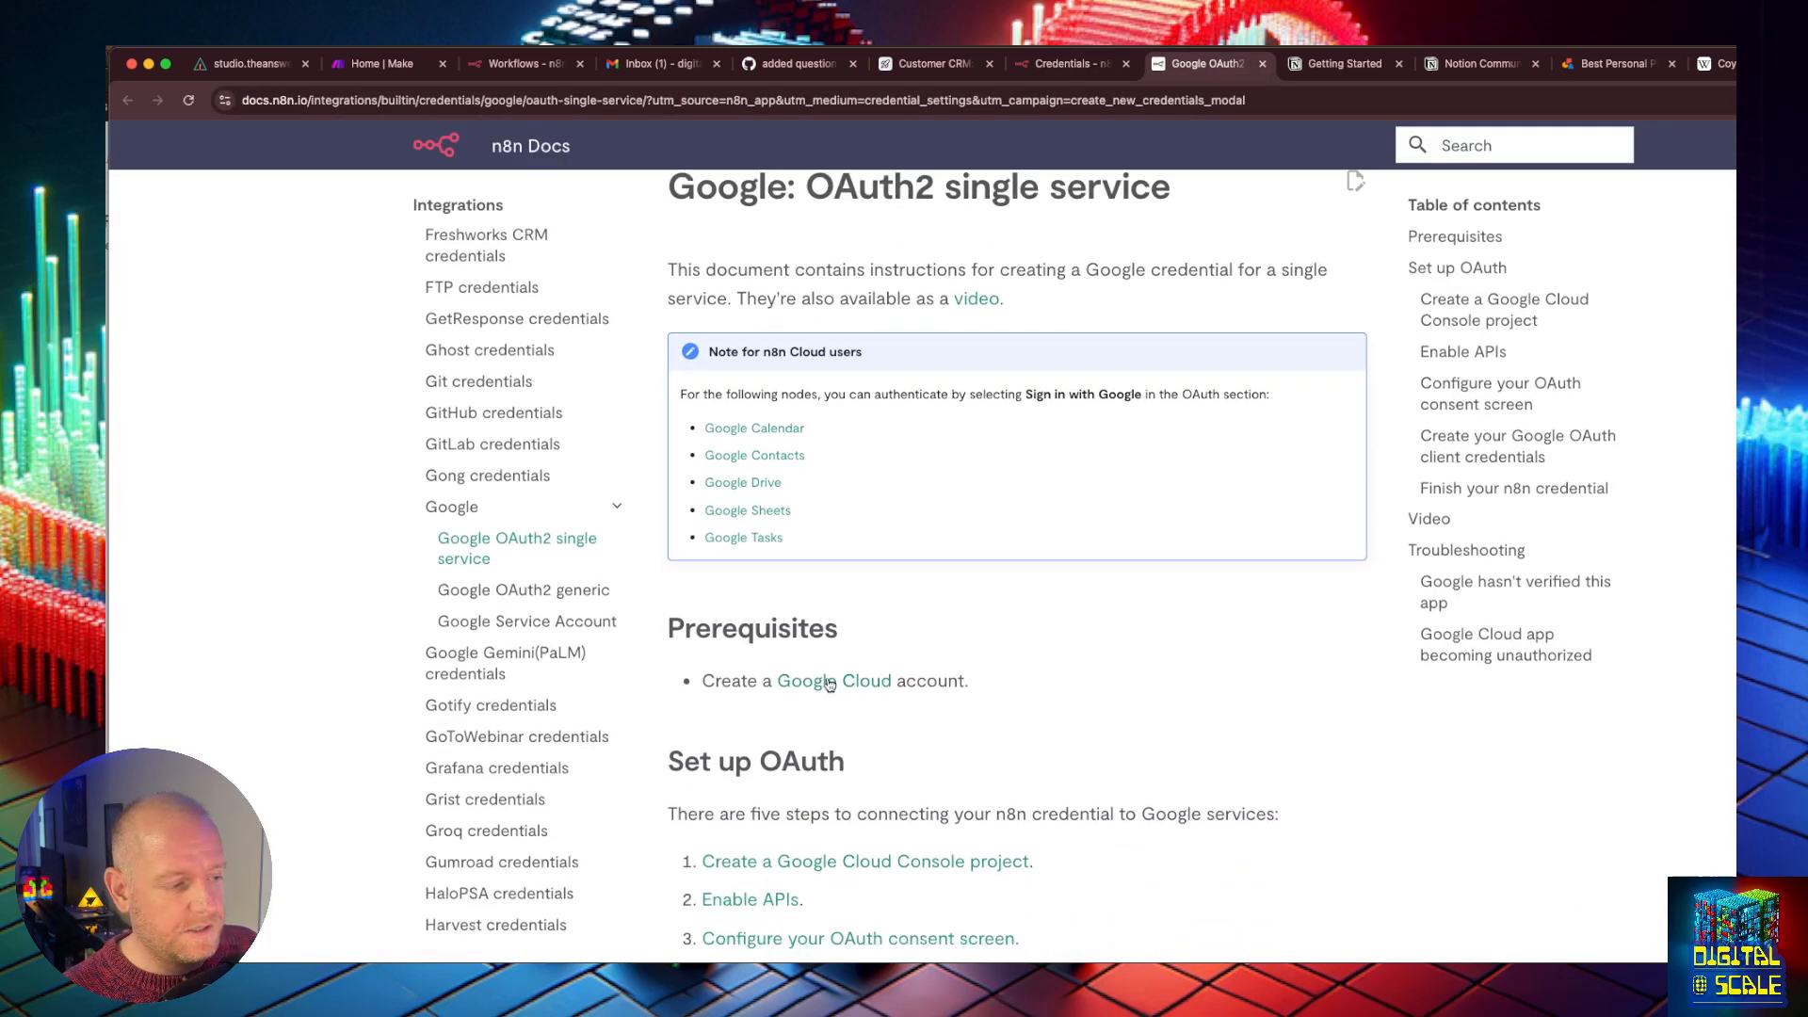
pyautogui.click(829, 682)
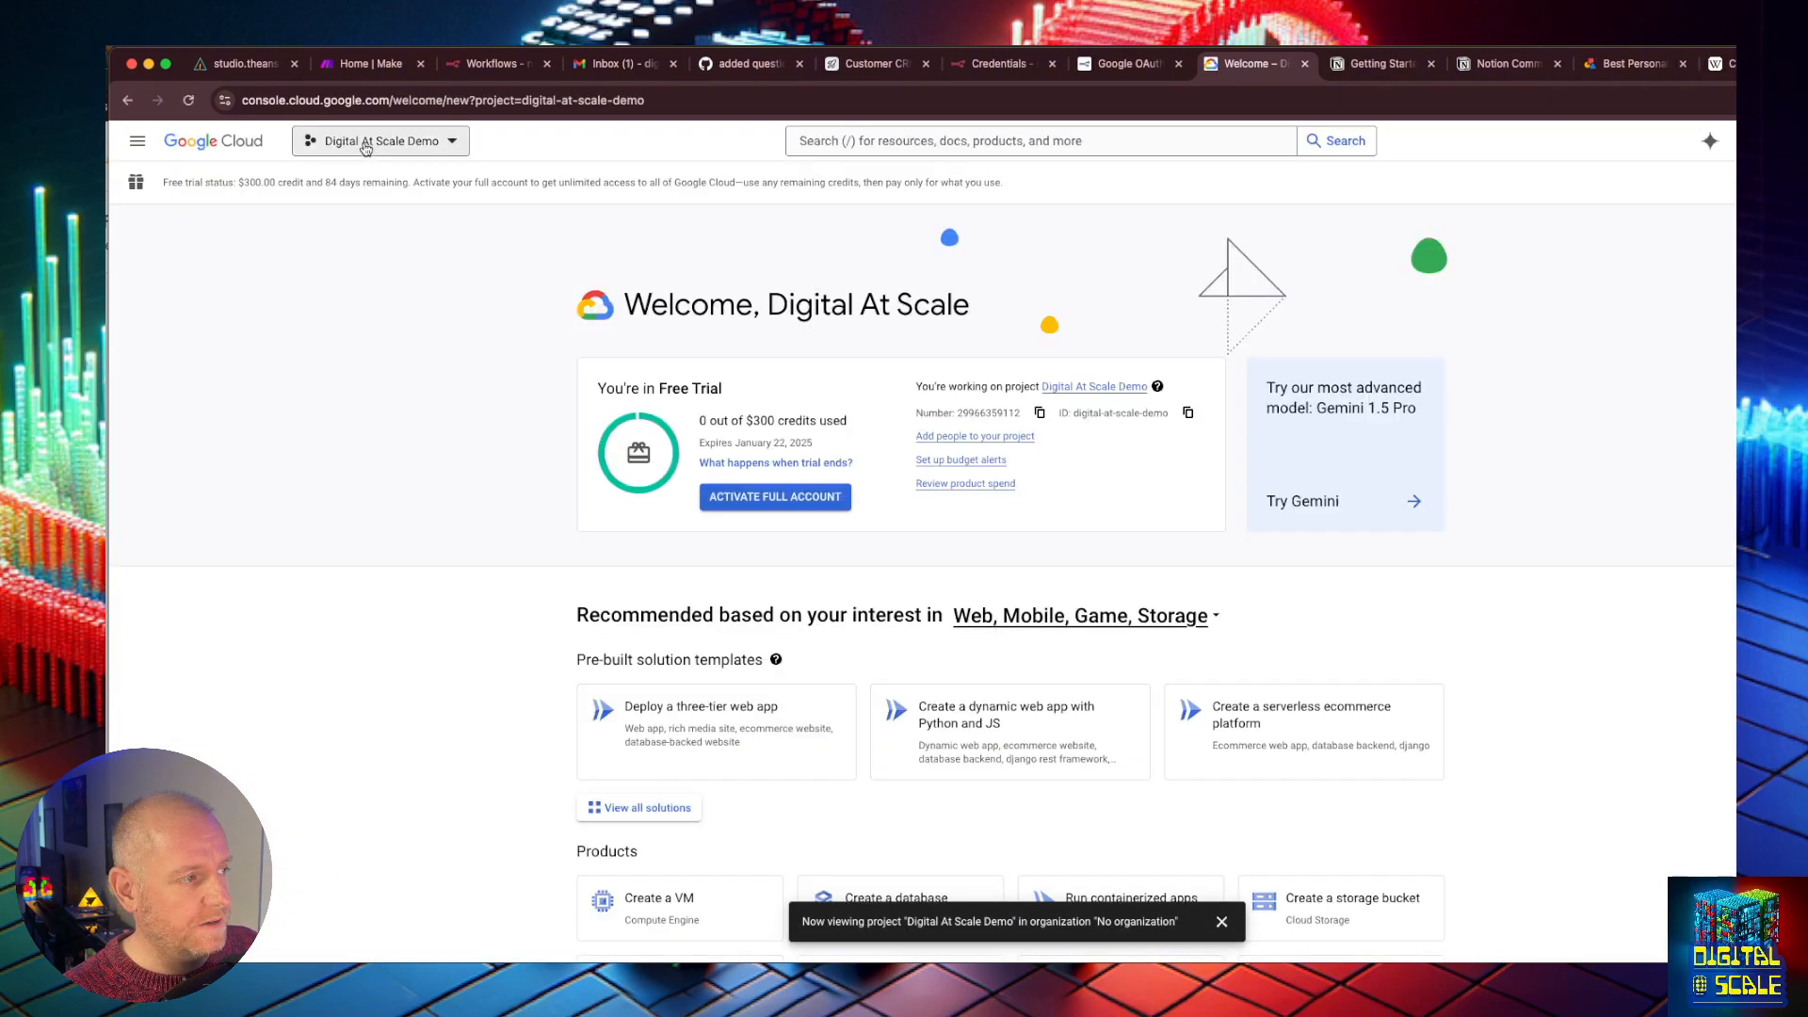
# Step: Open the API Library of the Digital At Scale Demo project and look through the available Google APIs
pyautogui.scroll(-3, 537, 496)
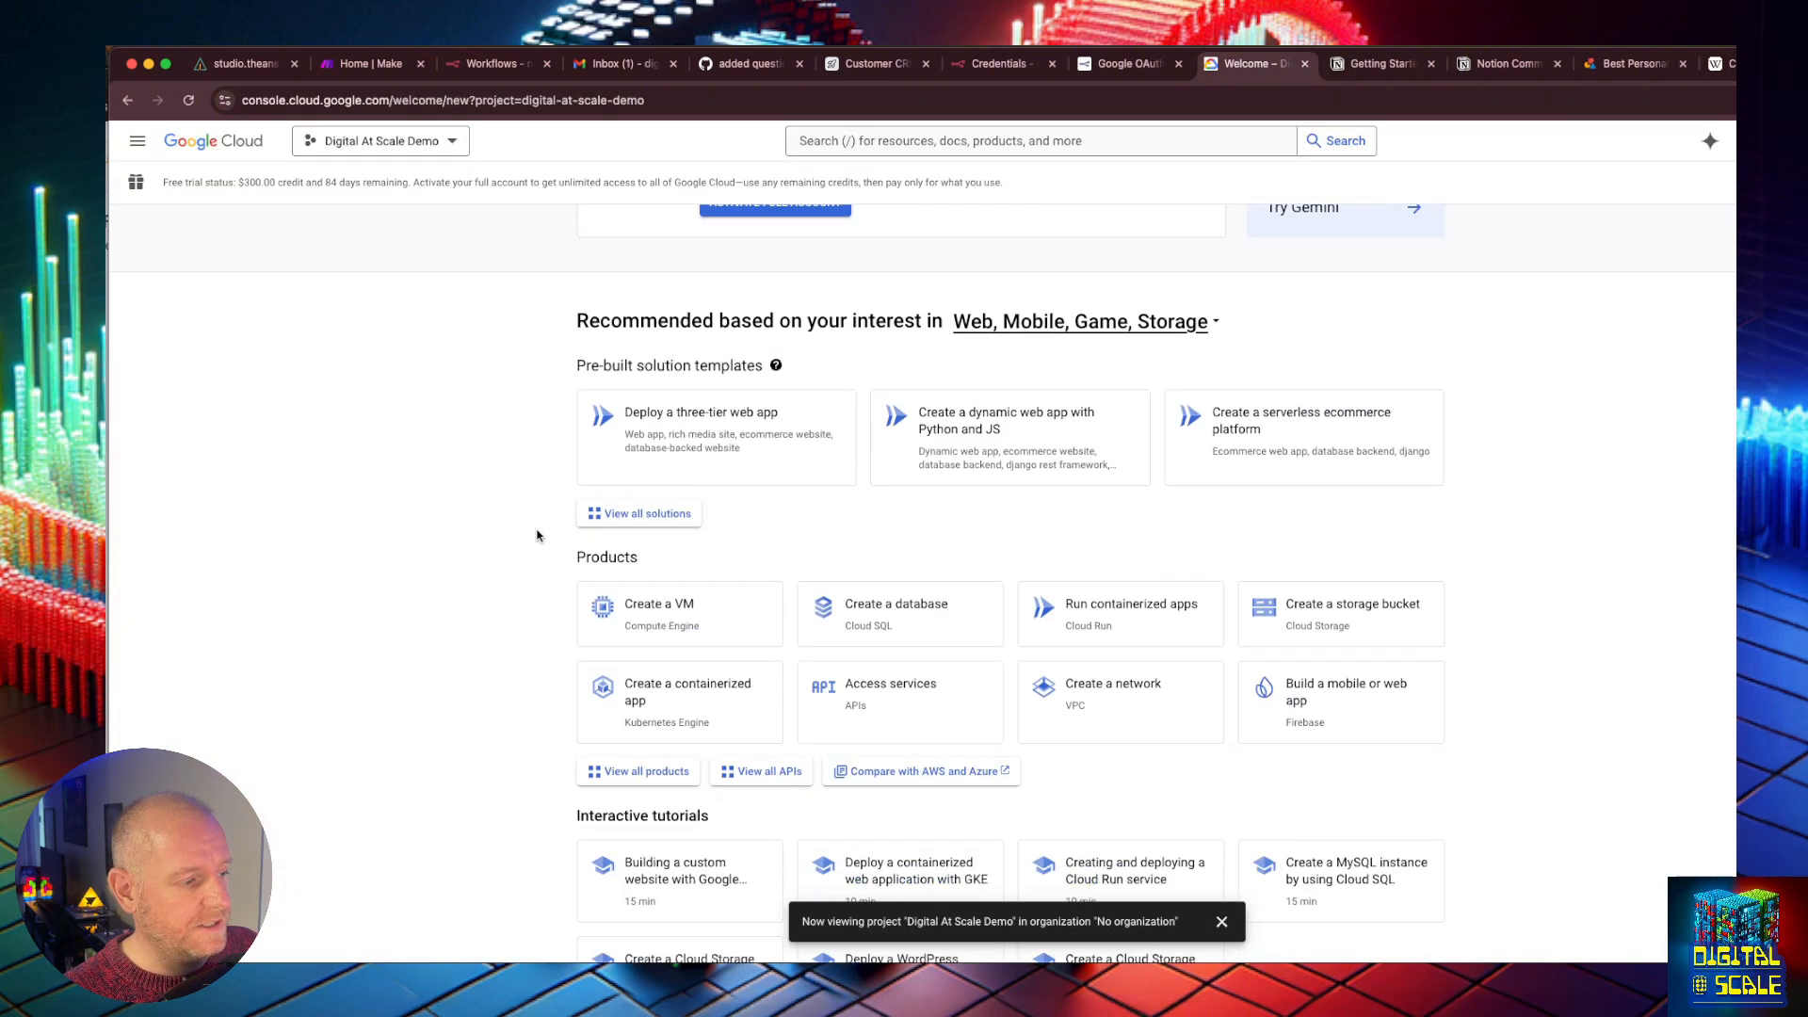
pyautogui.scroll(-1, 867, 650)
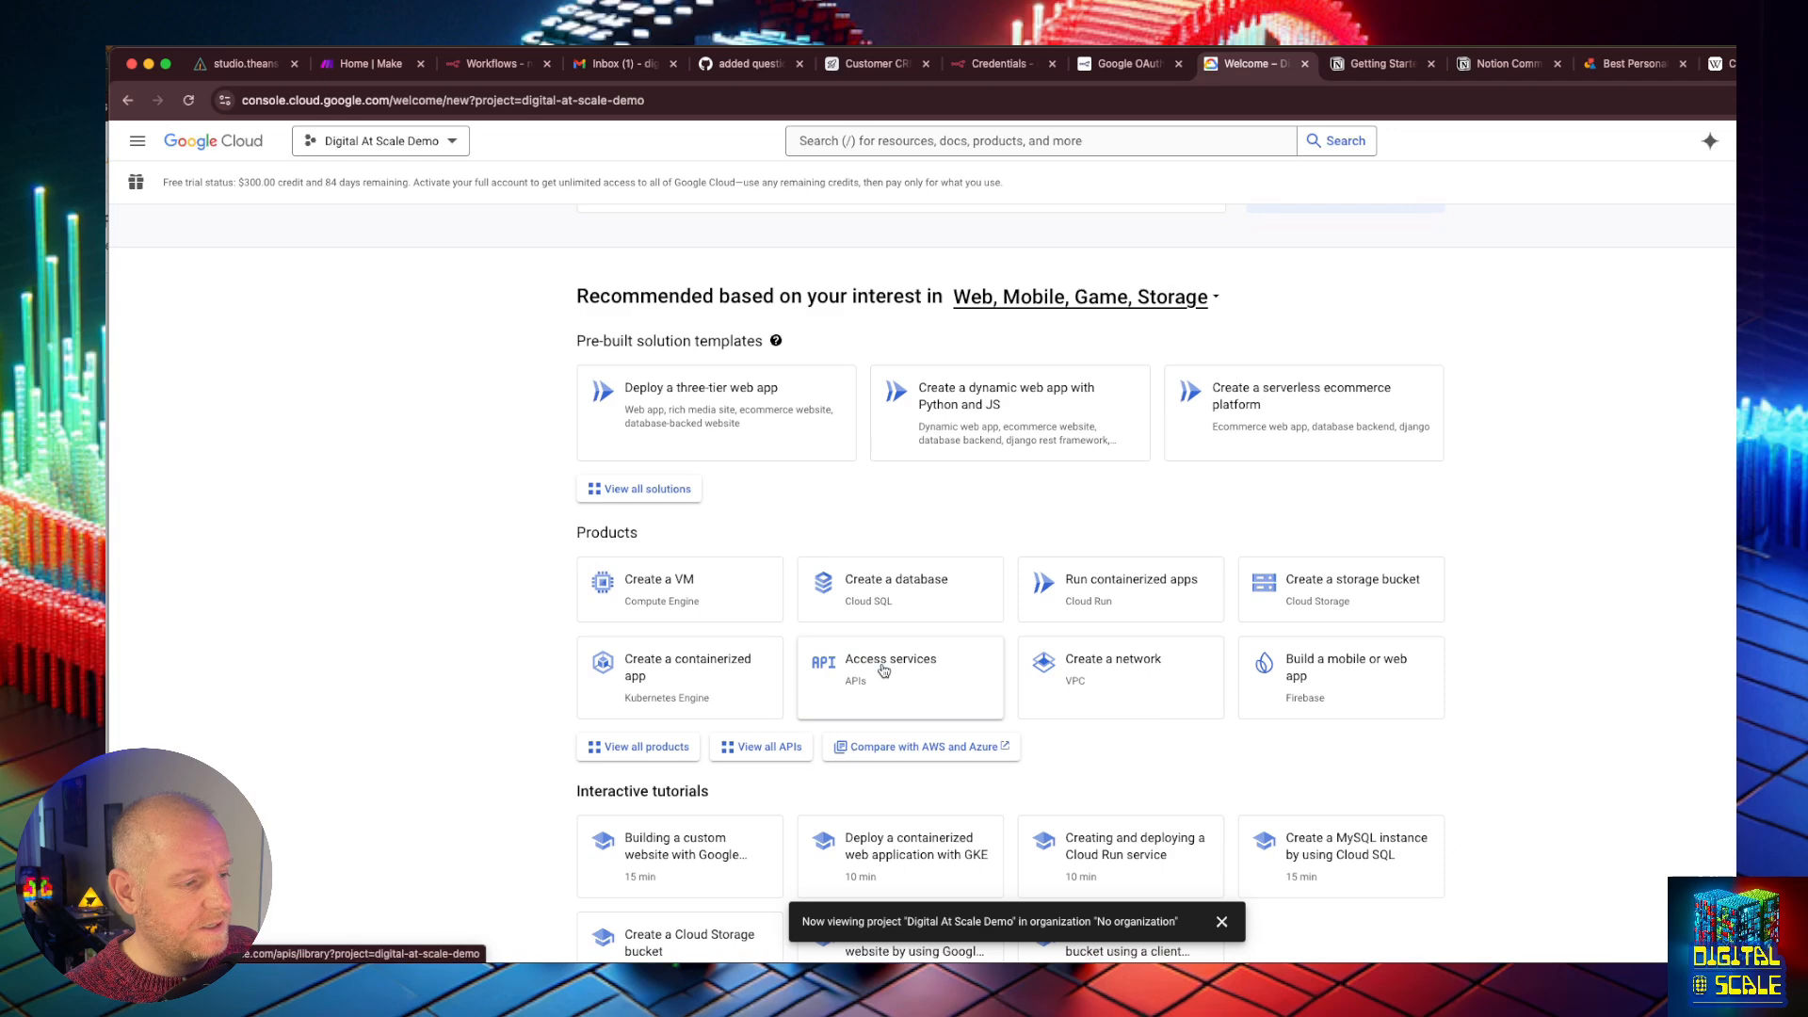
pyautogui.click(882, 668)
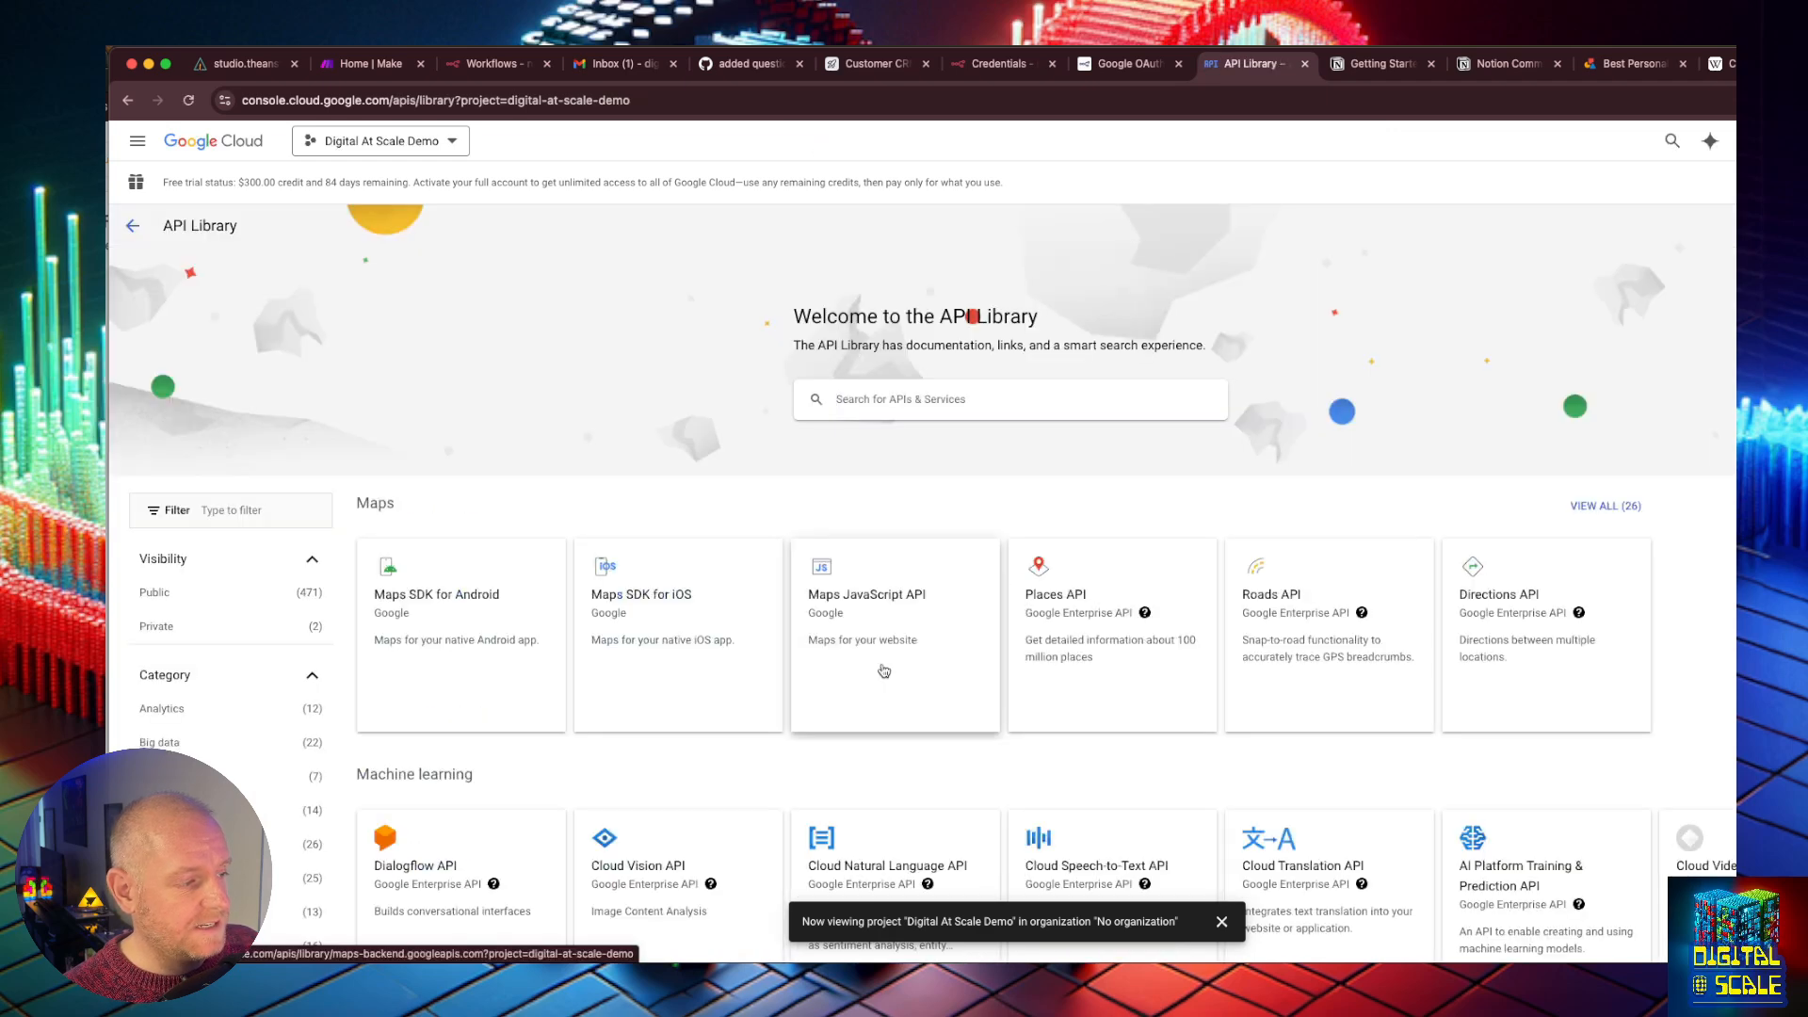
pyautogui.scroll(-6, 884, 670)
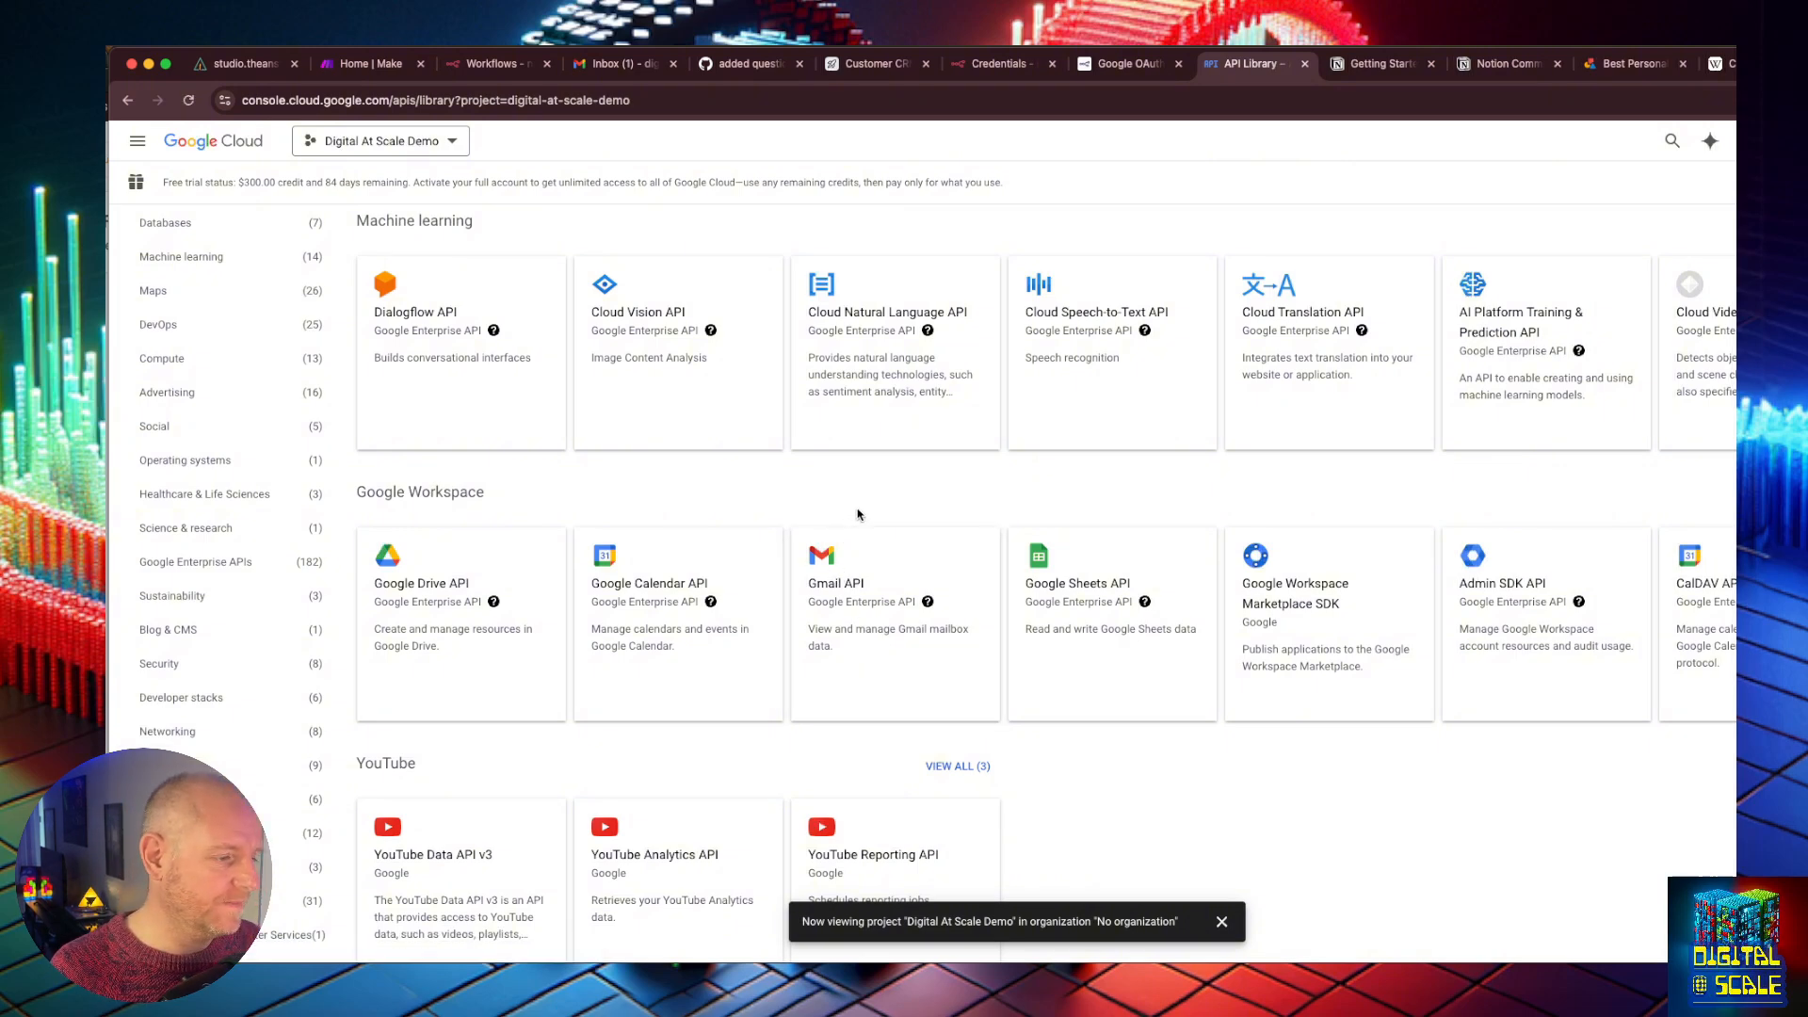
pyautogui.scroll(6, 843, 538)
pyautogui.click(900, 399)
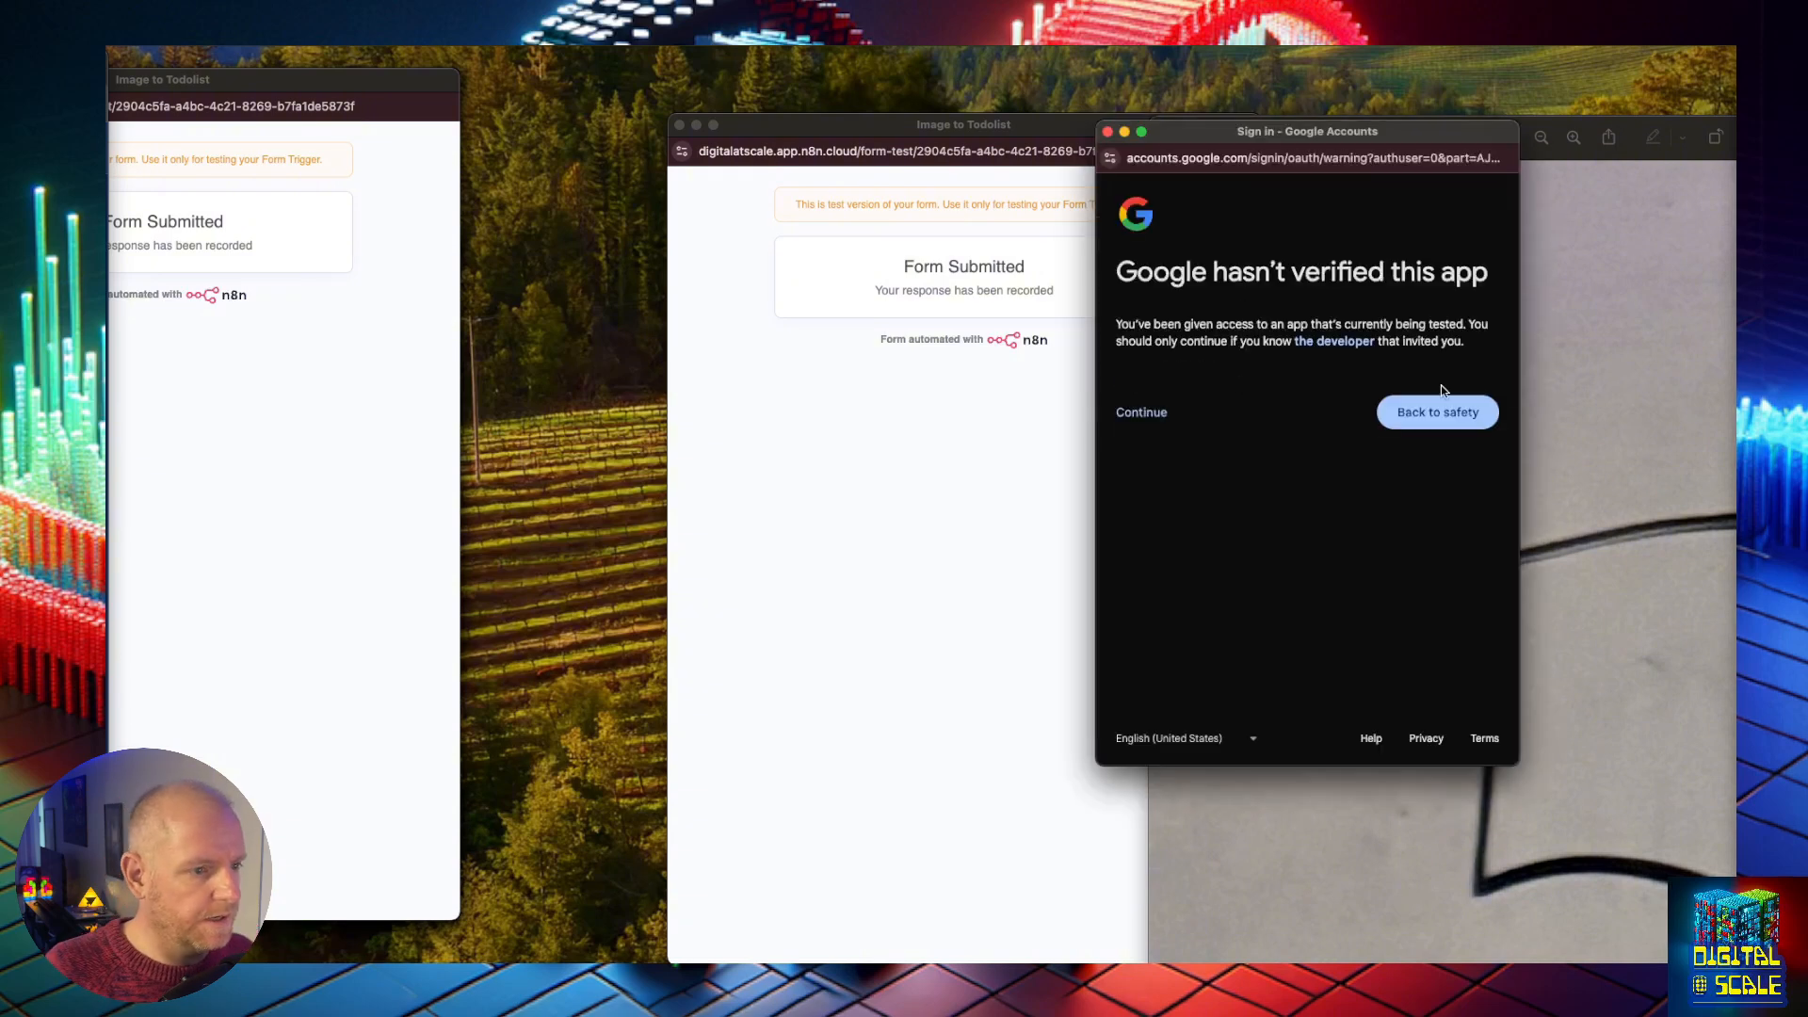
# Step: Continue past Google's unverified app warning to connect the Gmail credential, and close the sign-in window
pyautogui.click(1143, 412)
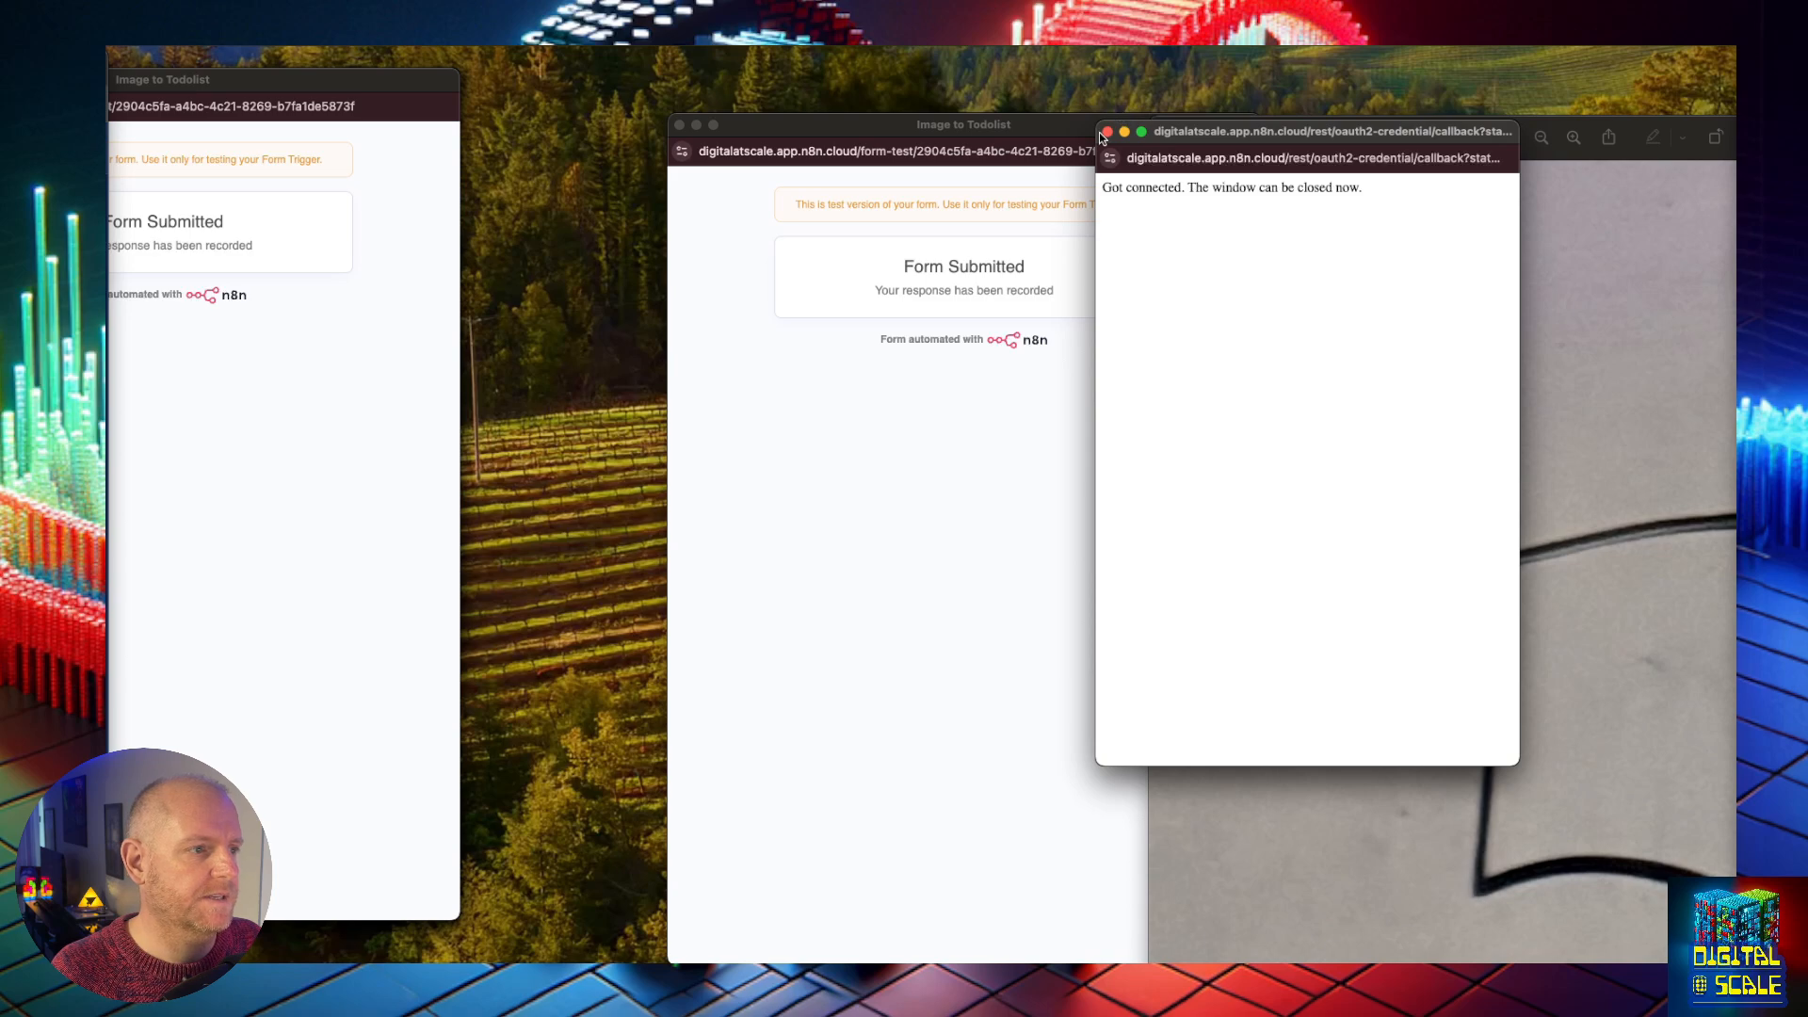
pyautogui.click(1108, 133)
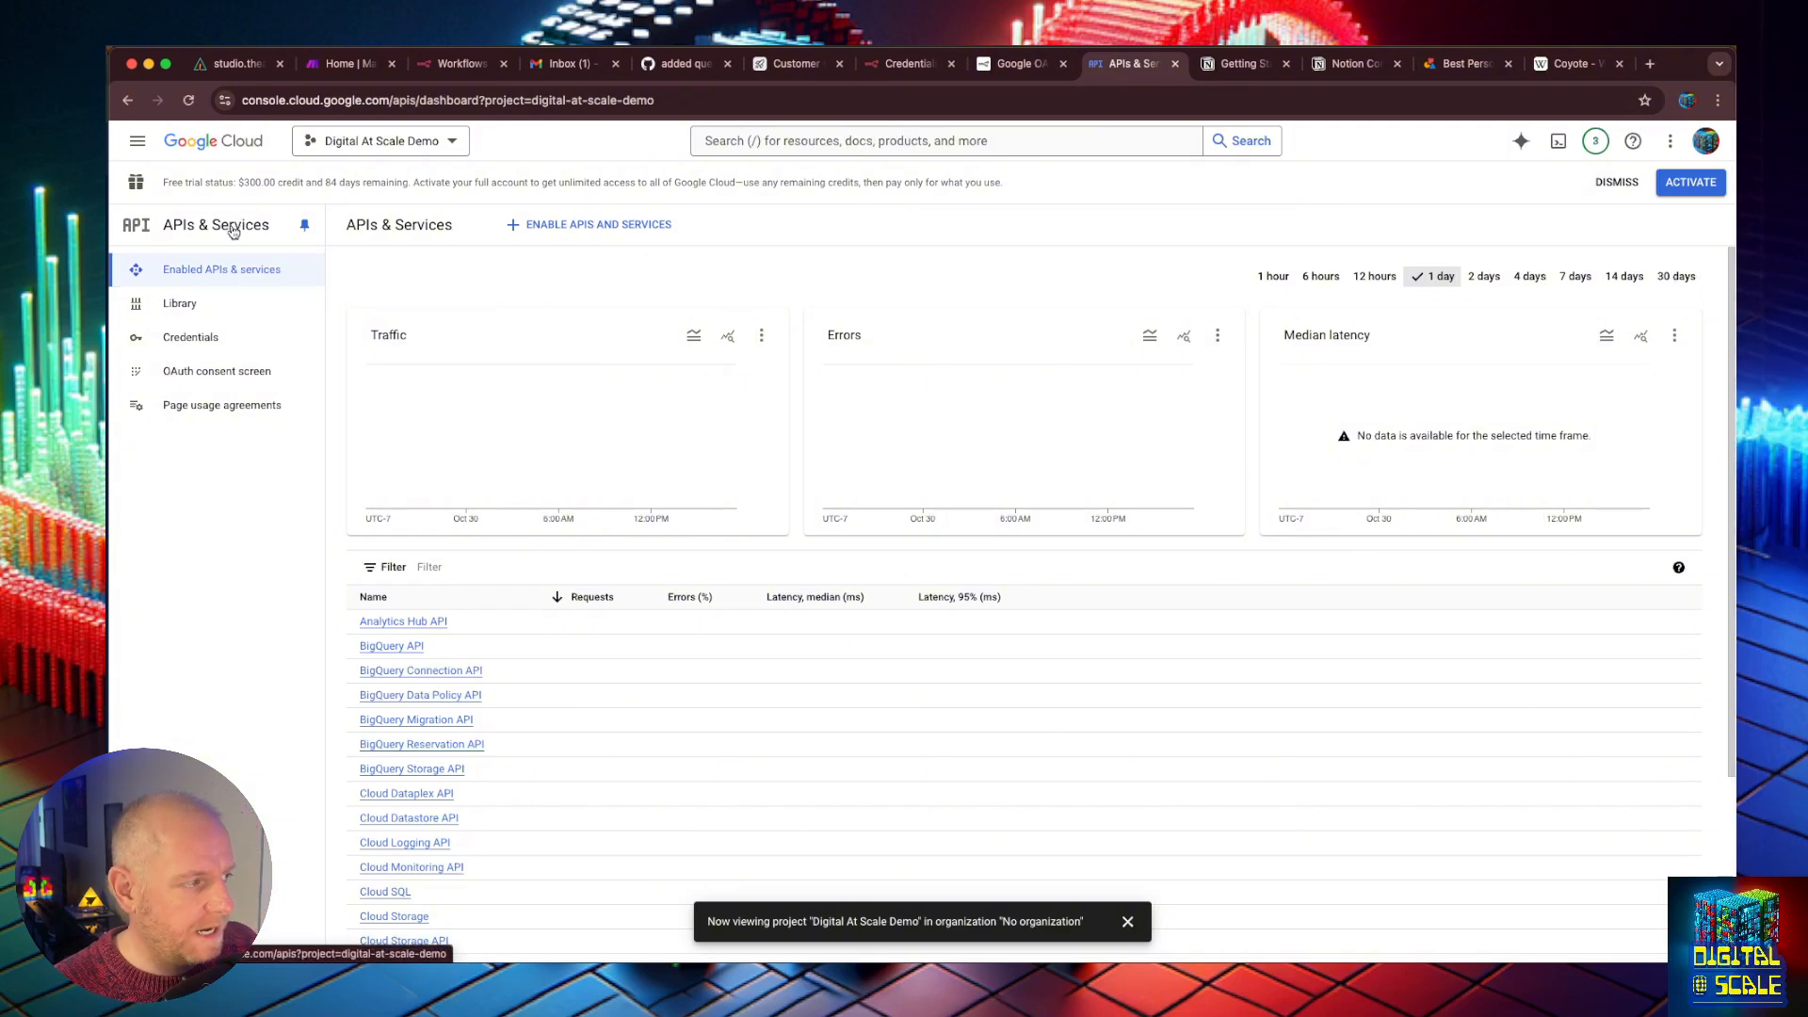
# Step: Review the route from the Google Cloud welcome page through the API Library to the APIs & Services page
pyautogui.click(211, 142)
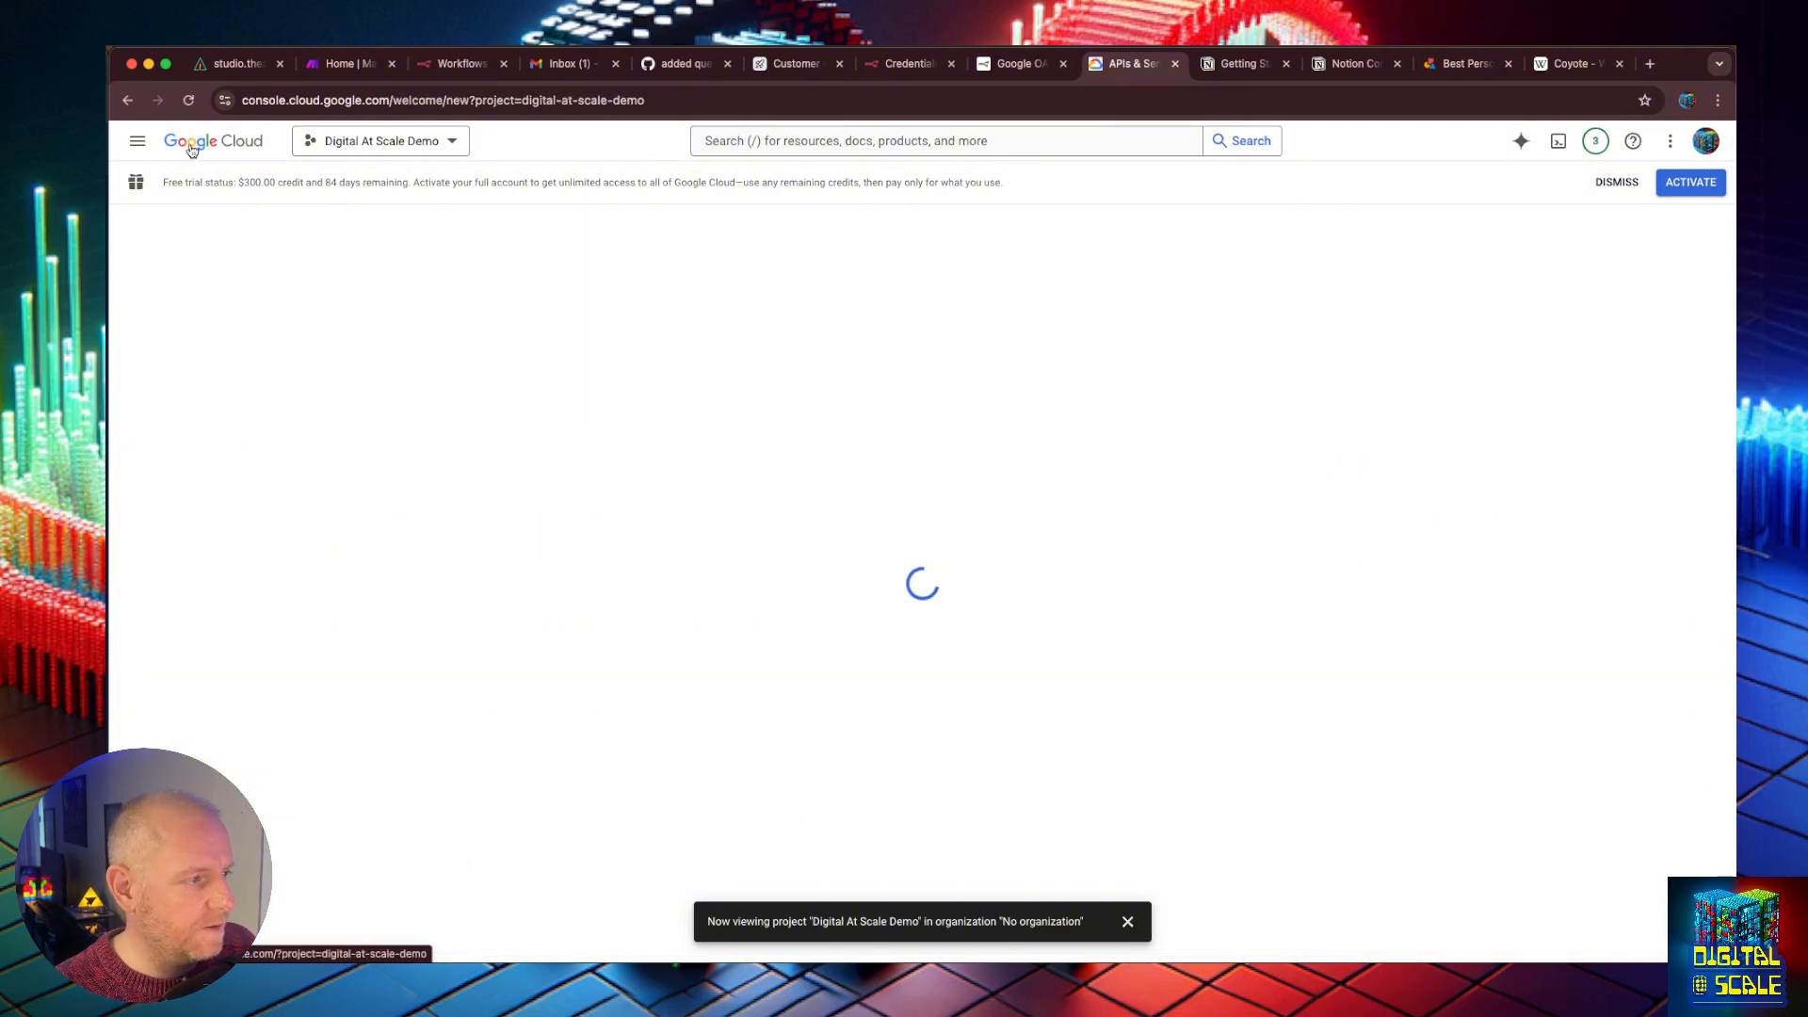
pyautogui.scroll(-3, 377, 424)
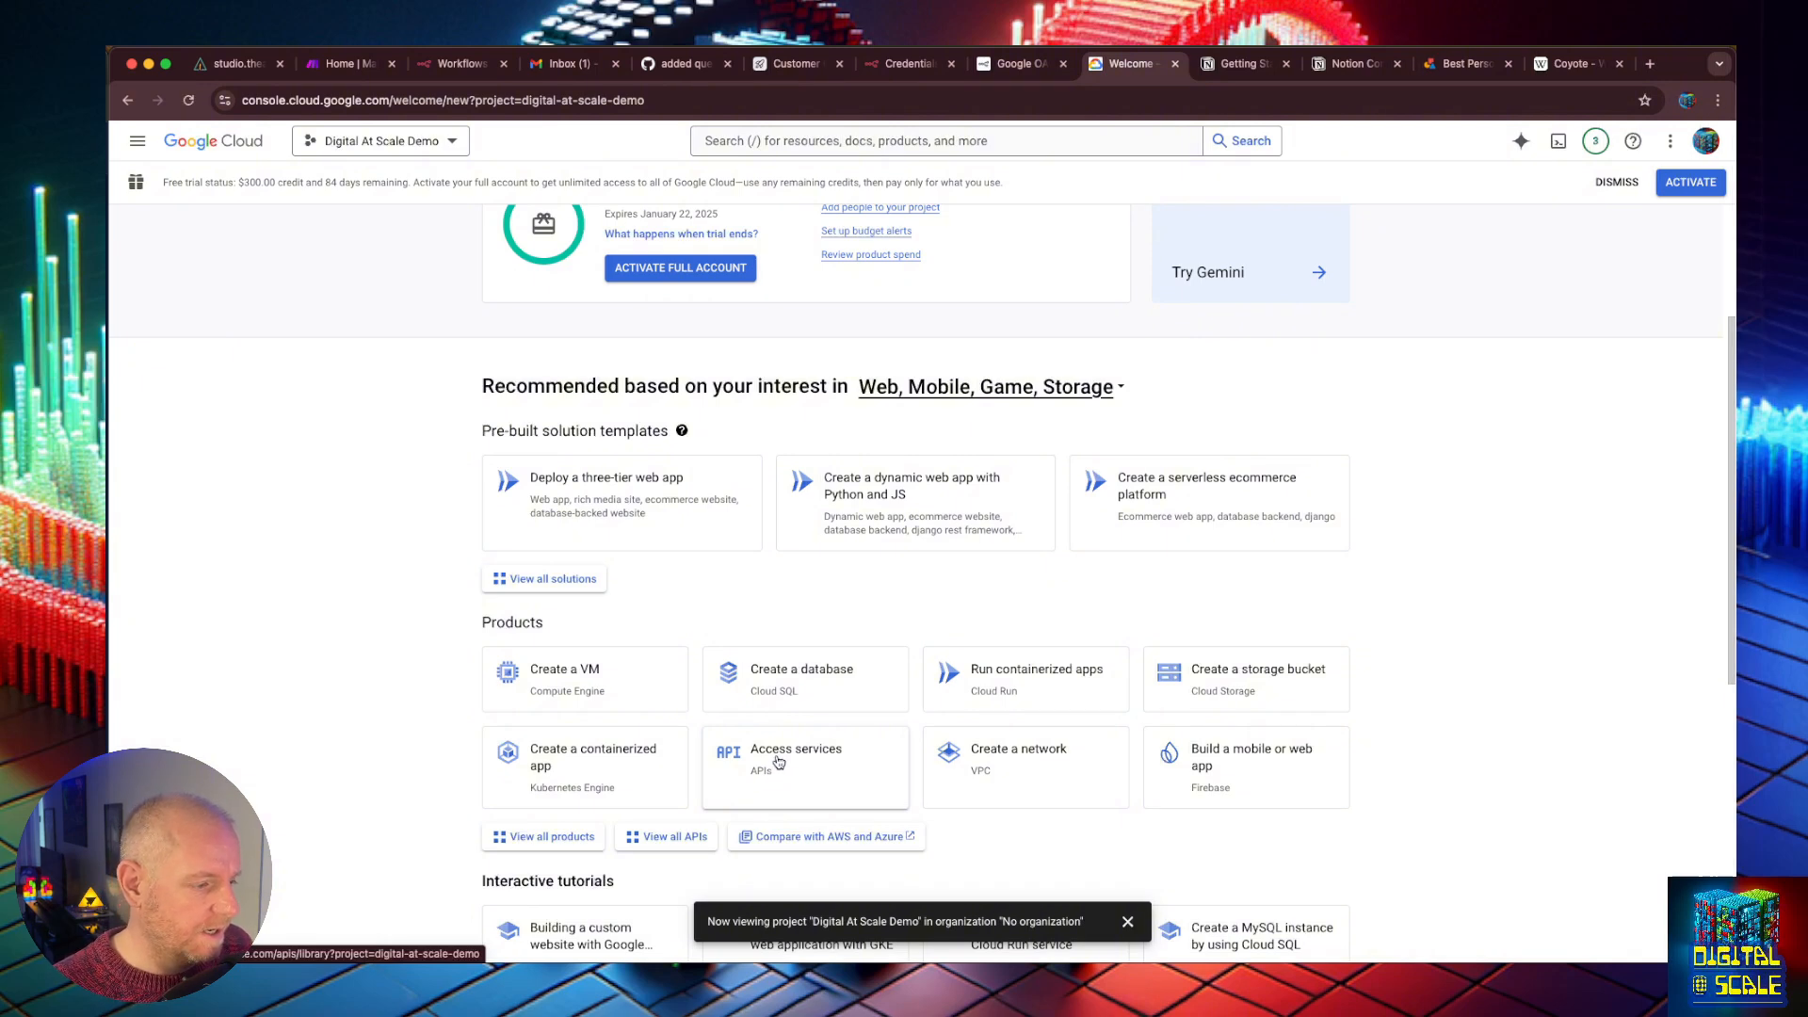
pyautogui.click(778, 761)
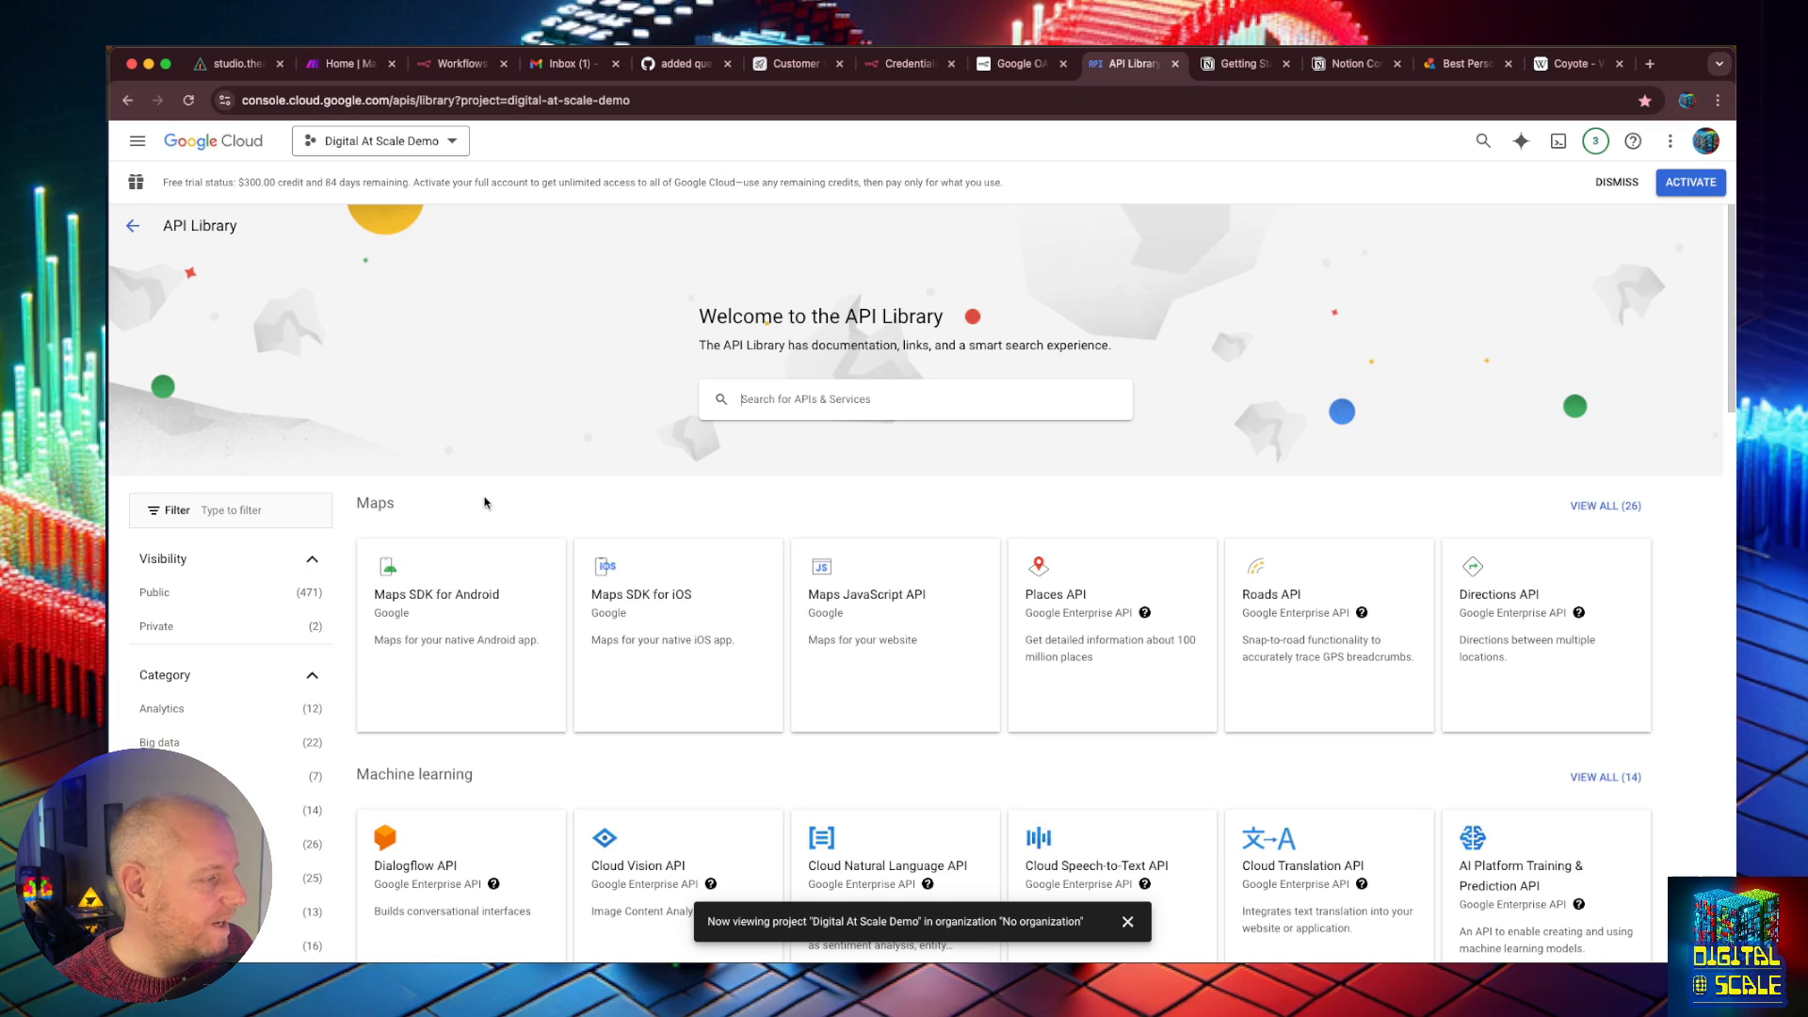
pyautogui.click(133, 226)
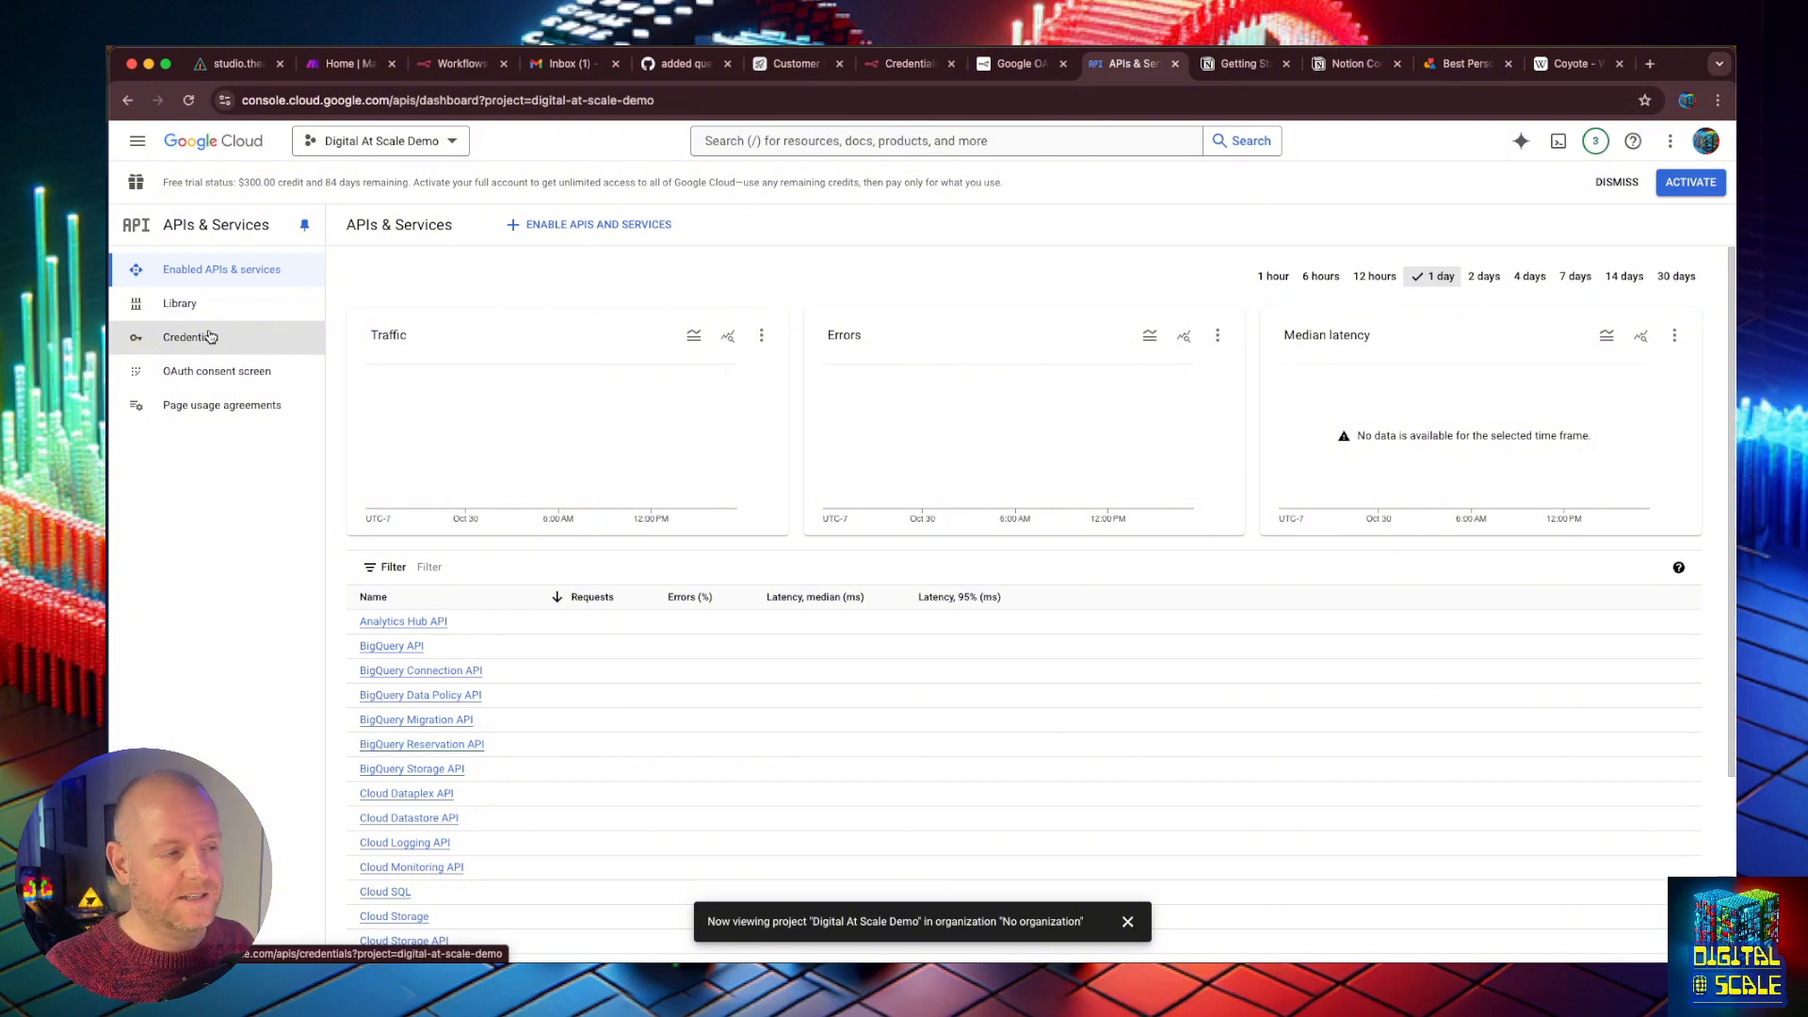
# Step: Switch back to n8n, close the Gmail account credential, and return to the workflows list without updating the saved password
pyautogui.click(890, 66)
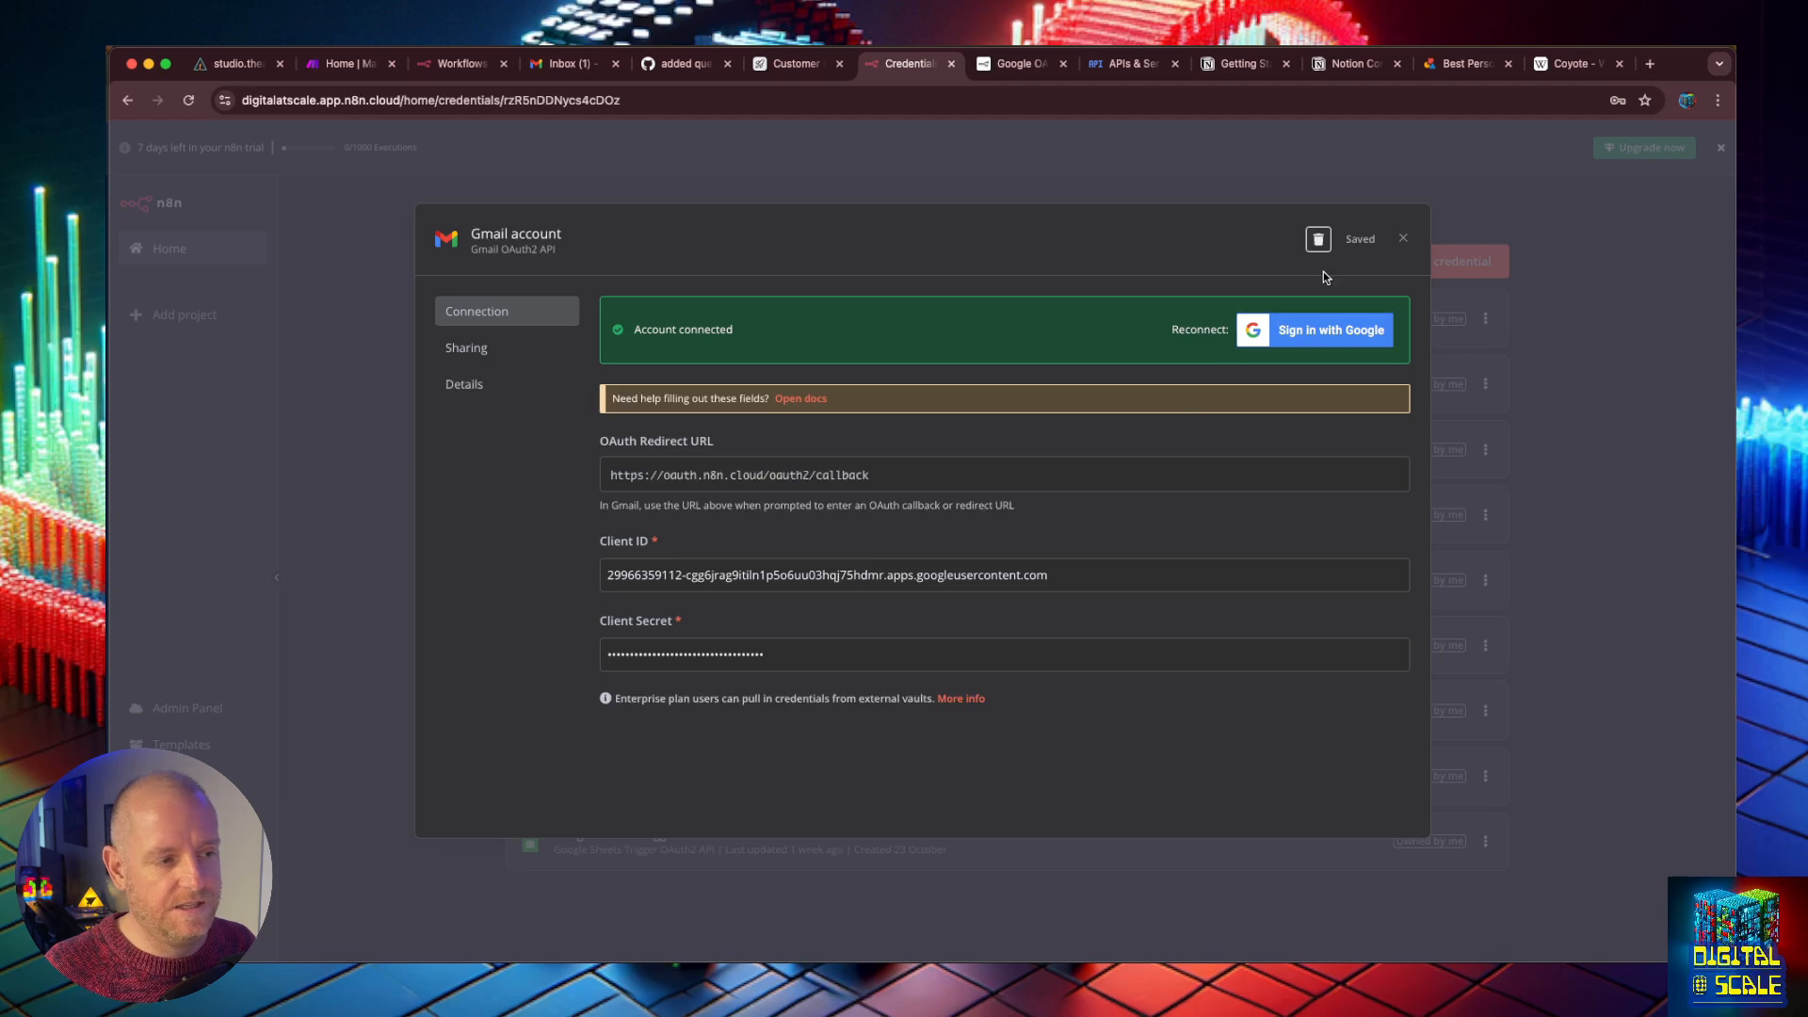
pyautogui.click(1403, 241)
pyautogui.click(189, 247)
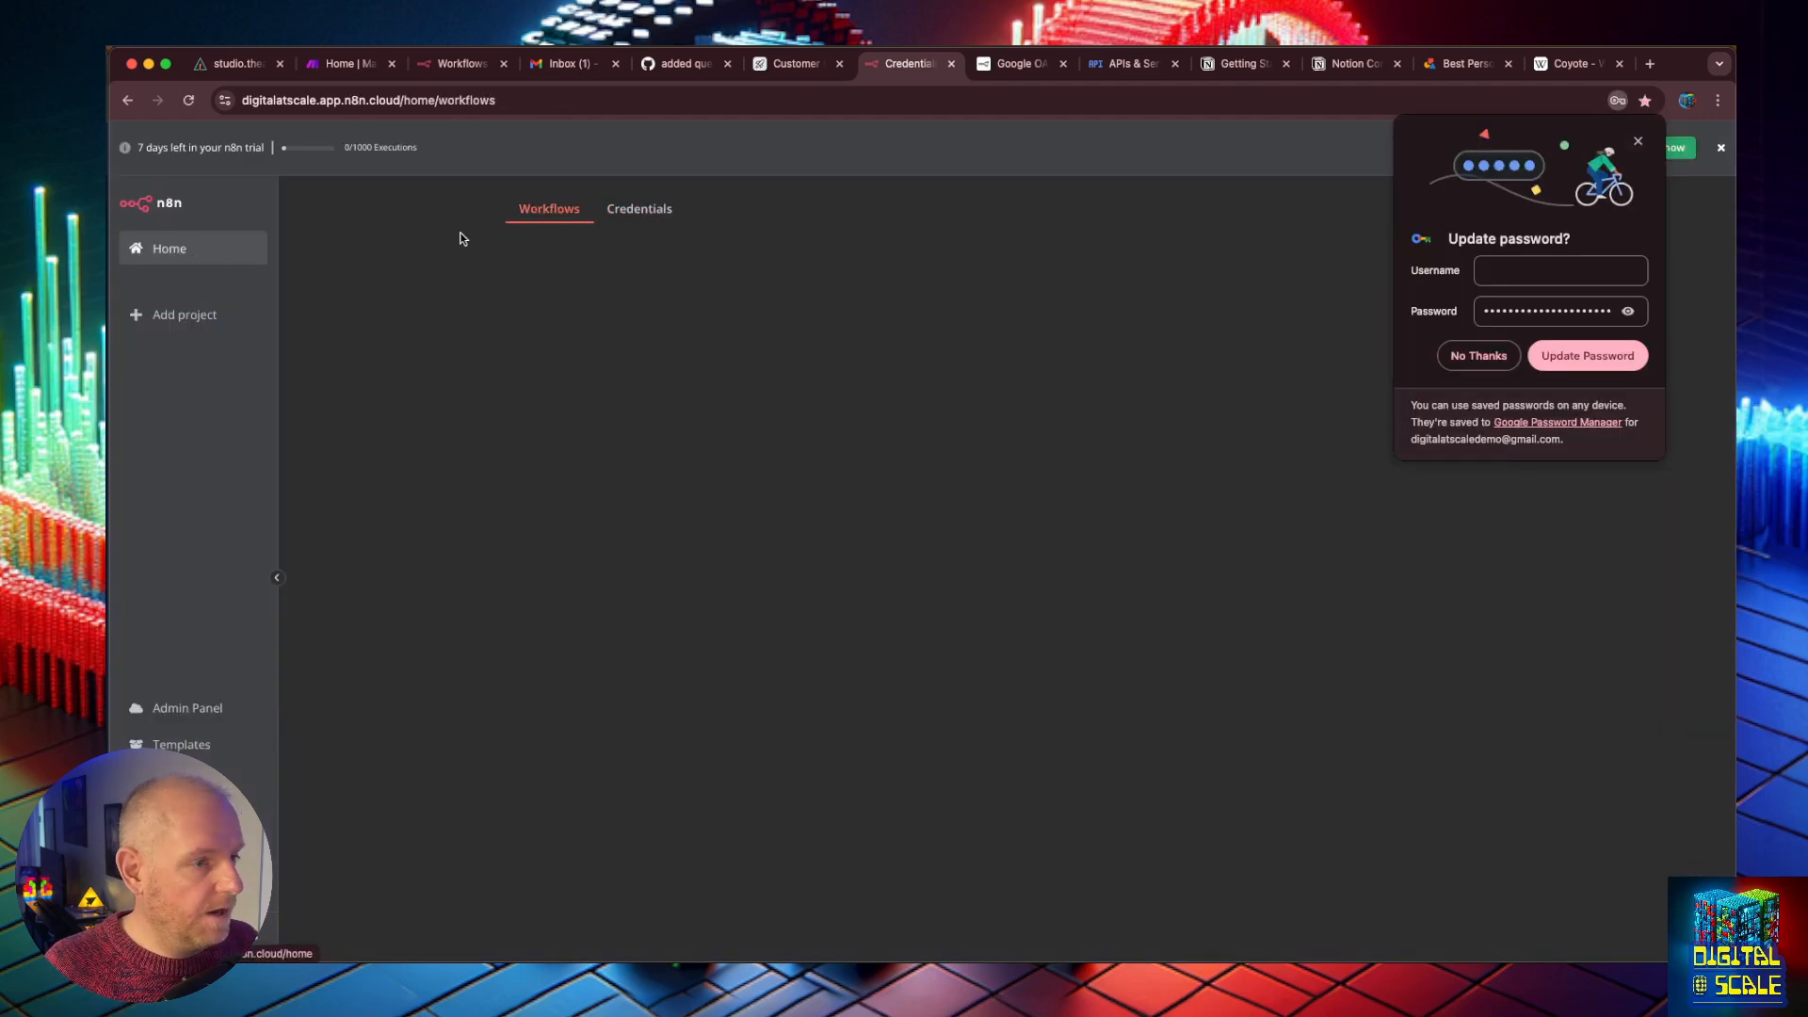
pyautogui.click(1482, 354)
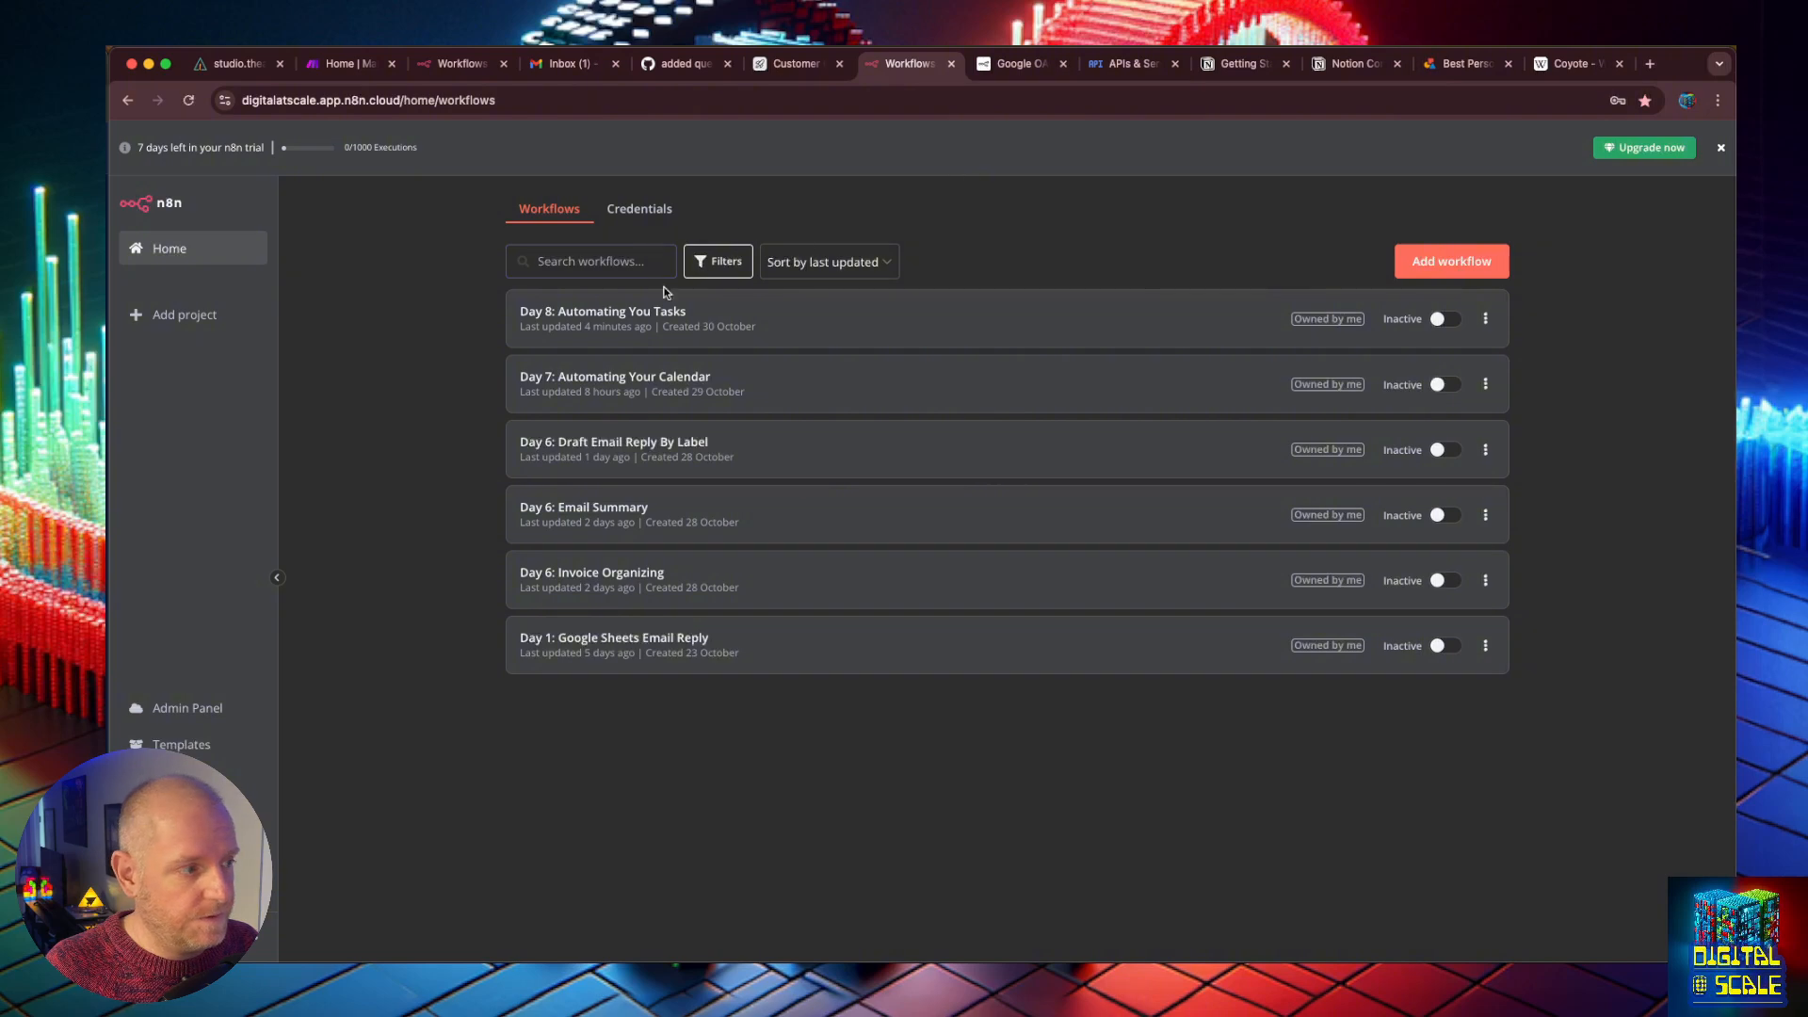
# Step: Open the Day 8: Automating You Tasks workflow, place the Gmail node in front of OpenAI1, and open its settings
pyautogui.click(614, 318)
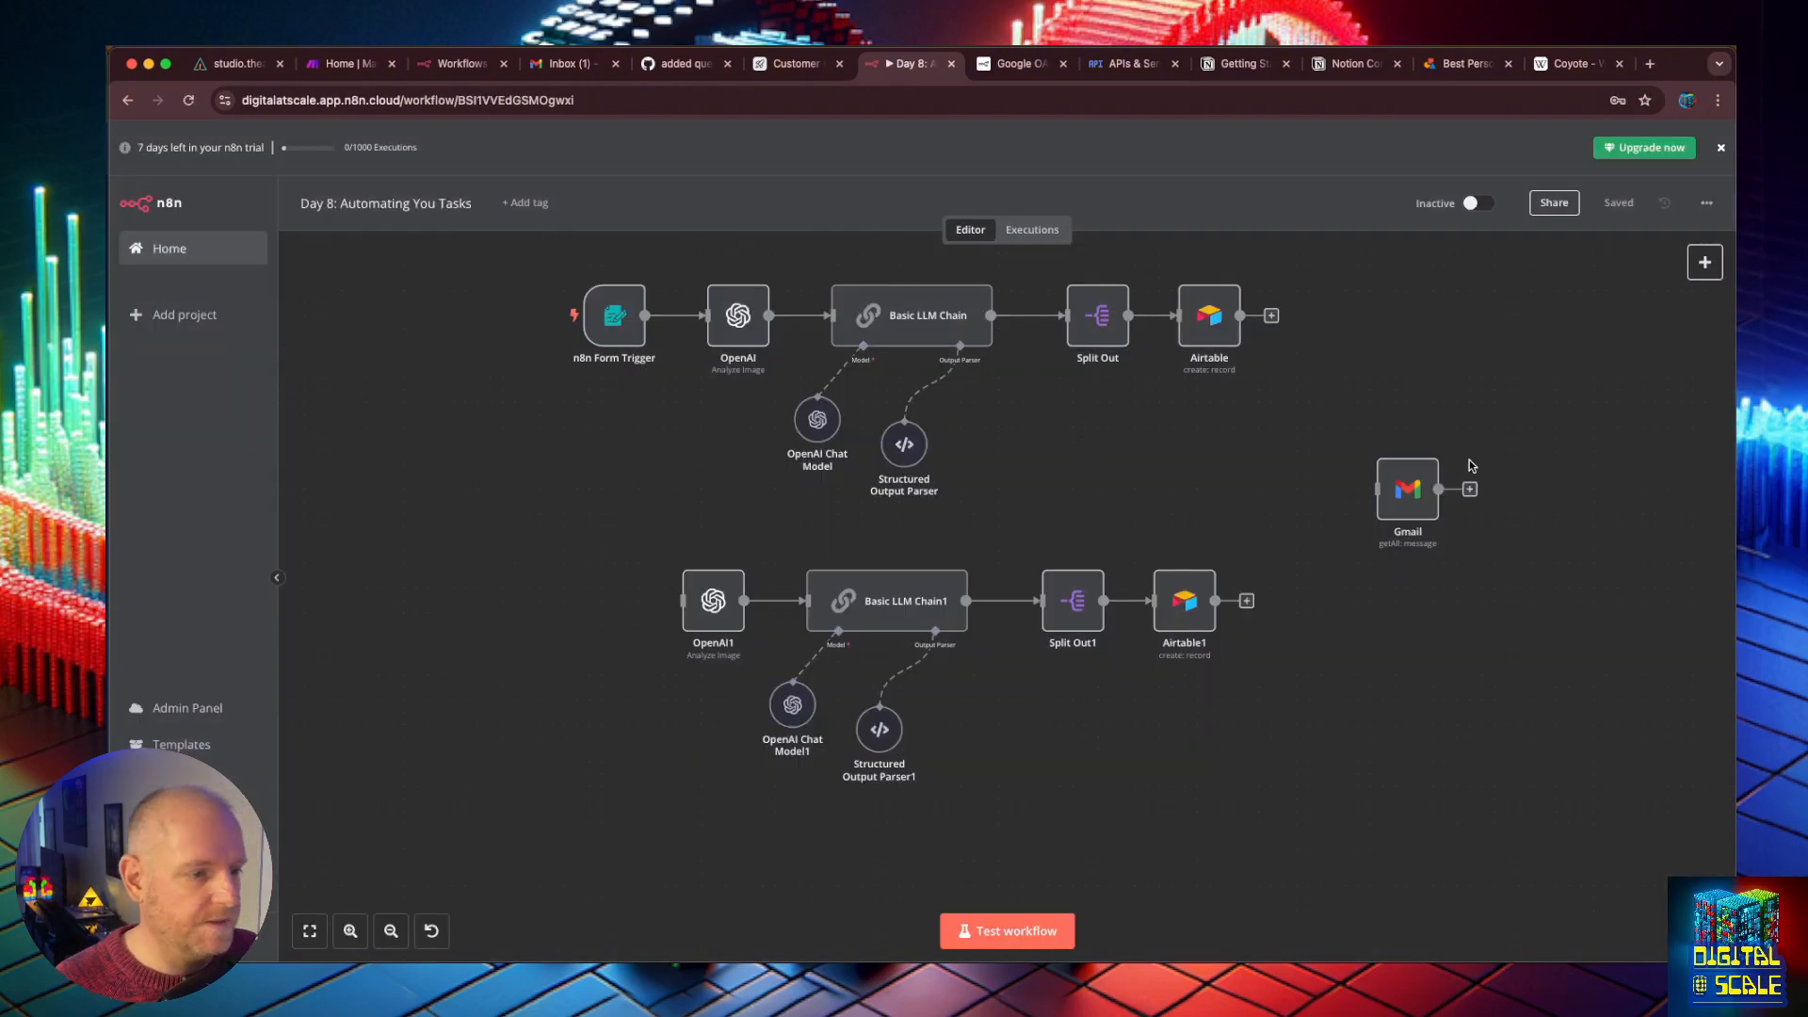
pyautogui.click(1395, 511)
pyautogui.moveTo(1395, 512); pyautogui.dragTo(592, 633)
pyautogui.doubleClick(592, 633)
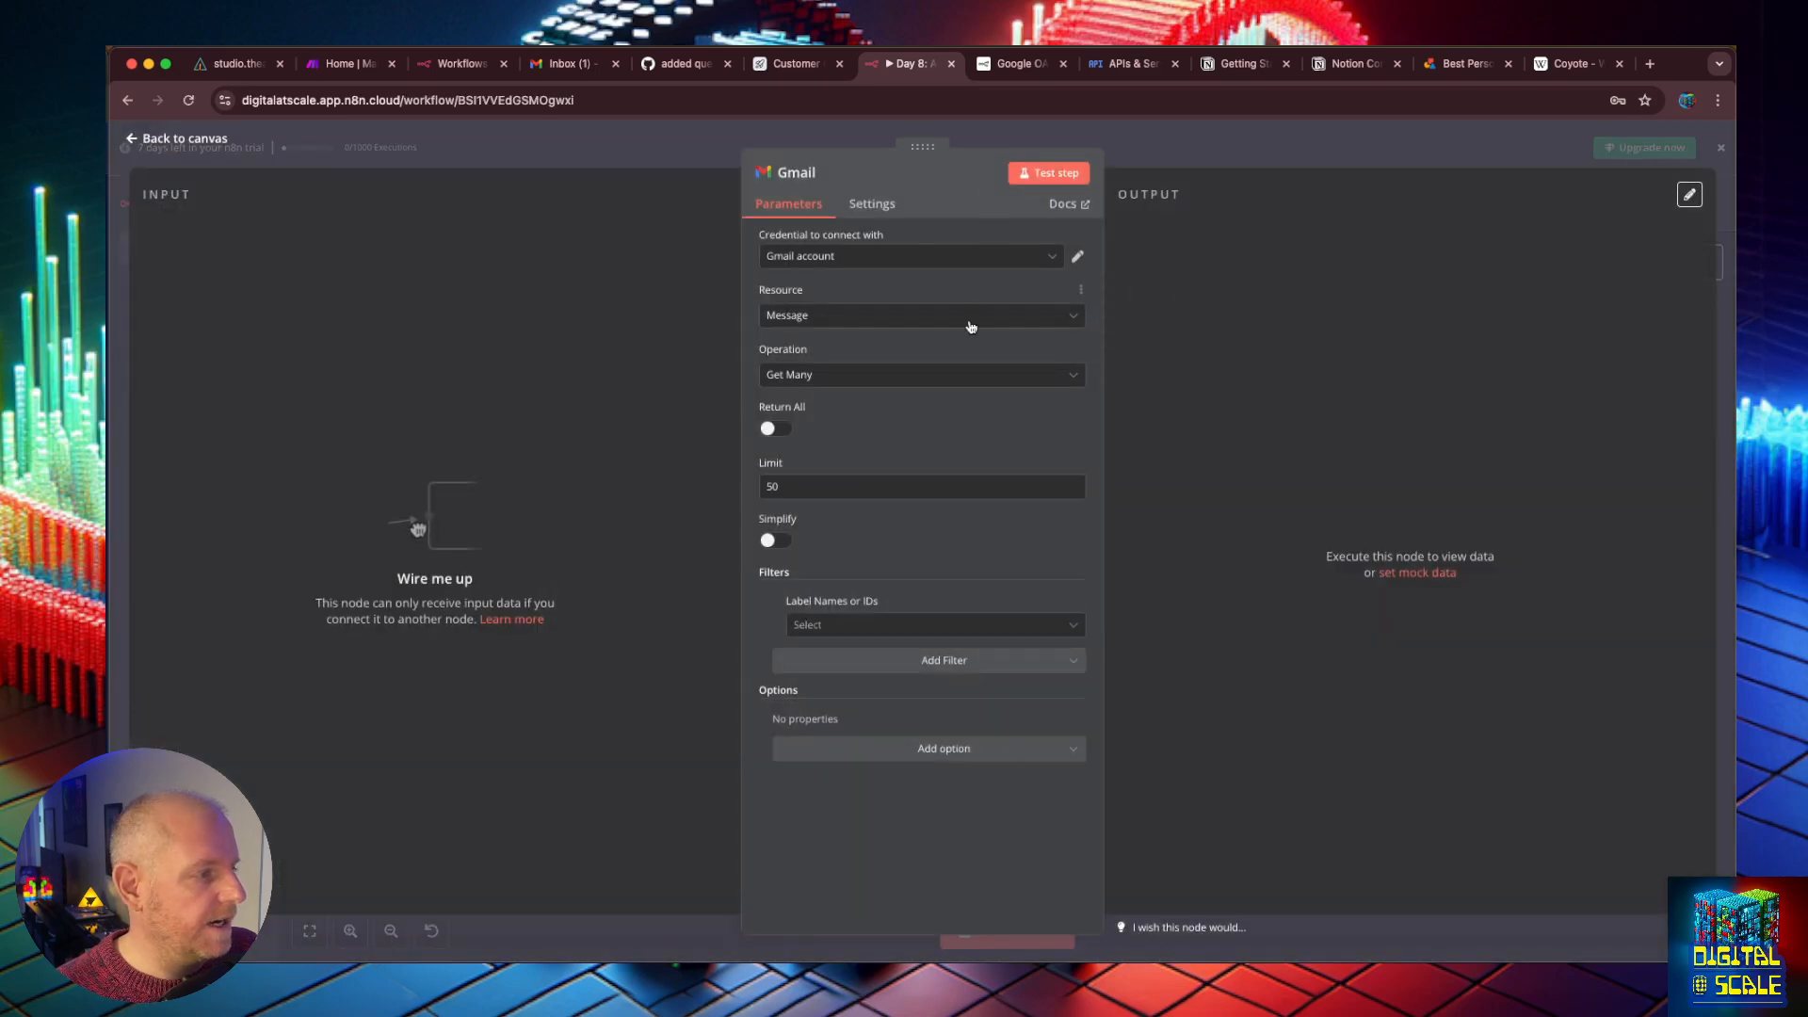
# Step: Filter the Gmail node's messages by the Support Email label, test the node, and return to the canvas
pyautogui.click(946, 624)
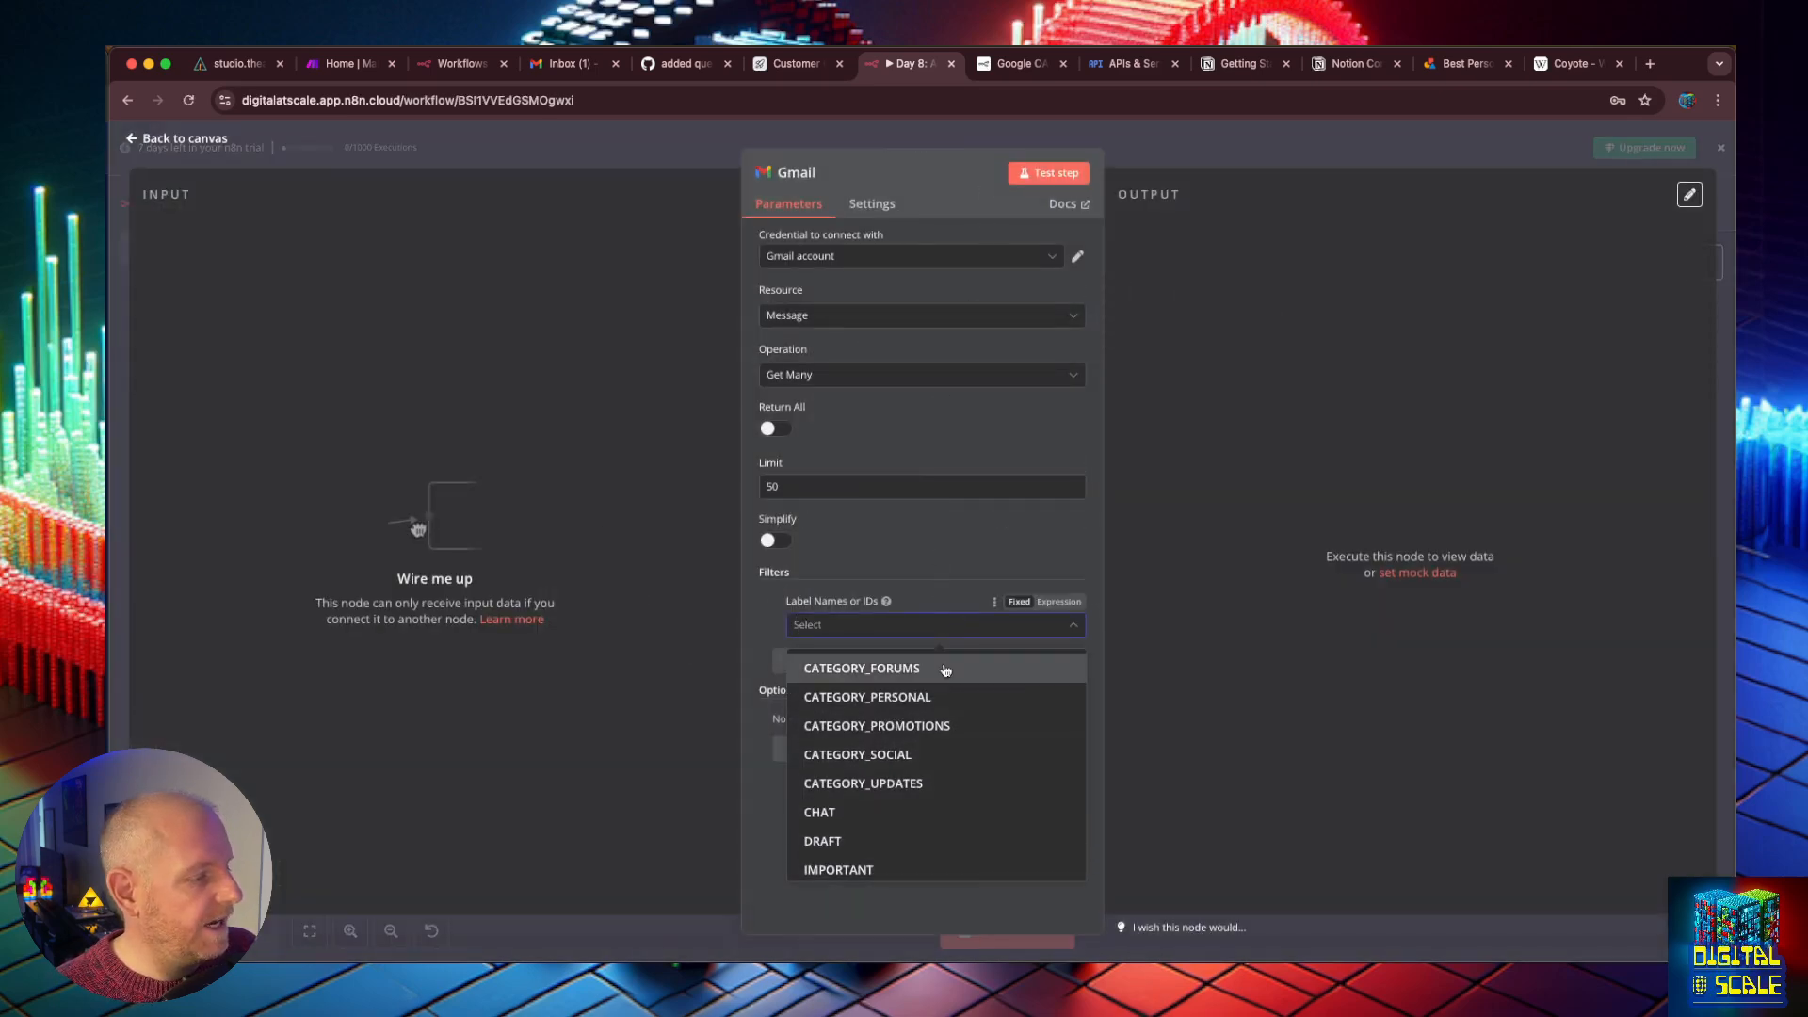
pyautogui.scroll(-3, 942, 746)
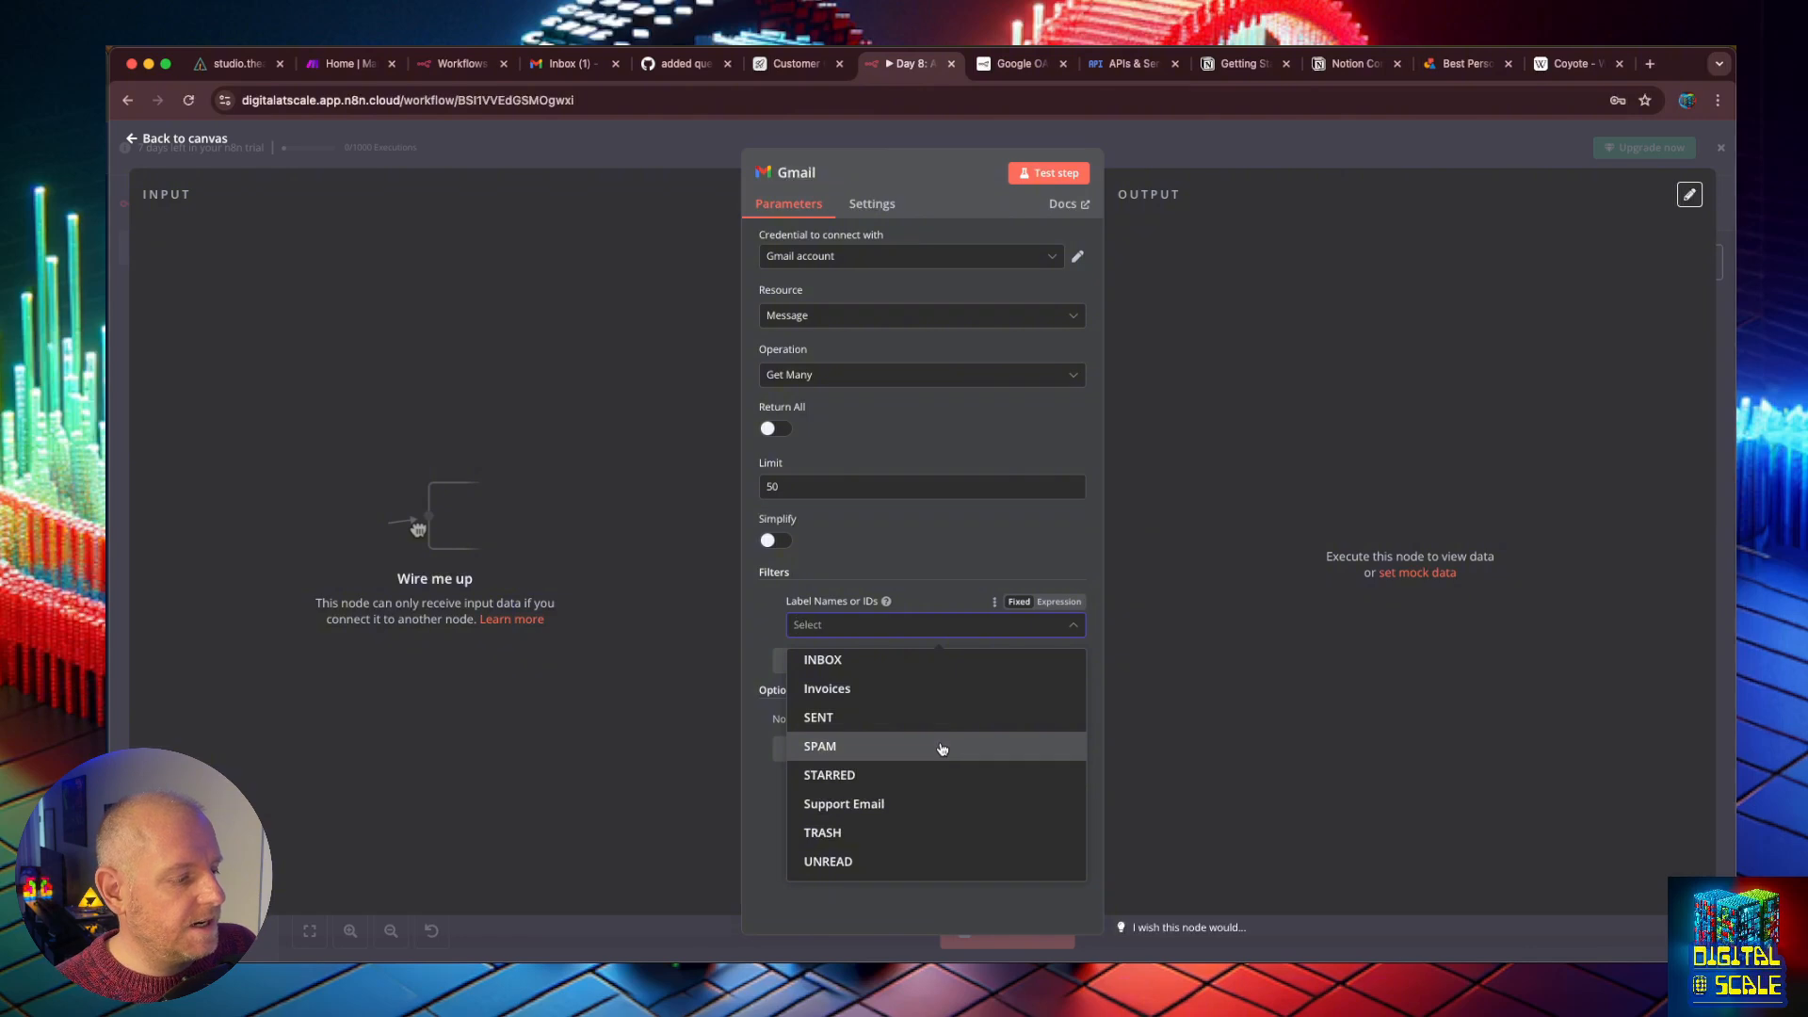
pyautogui.click(939, 806)
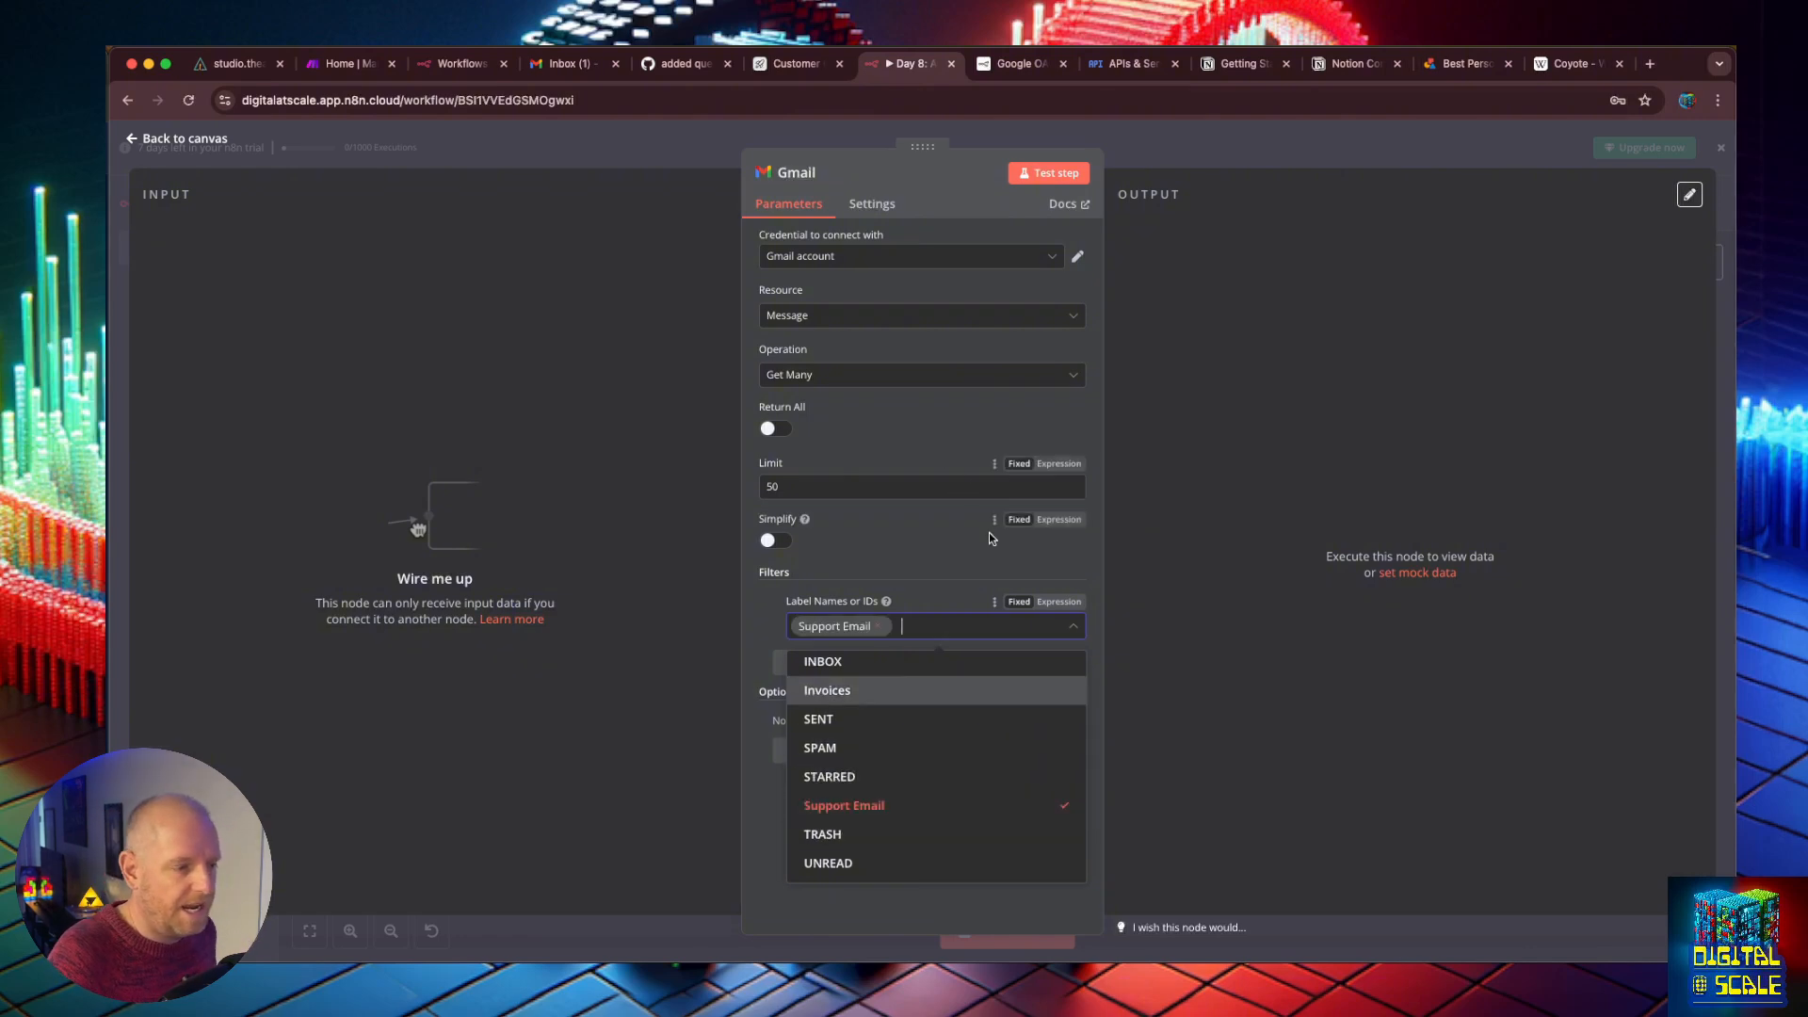
pyautogui.click(992, 562)
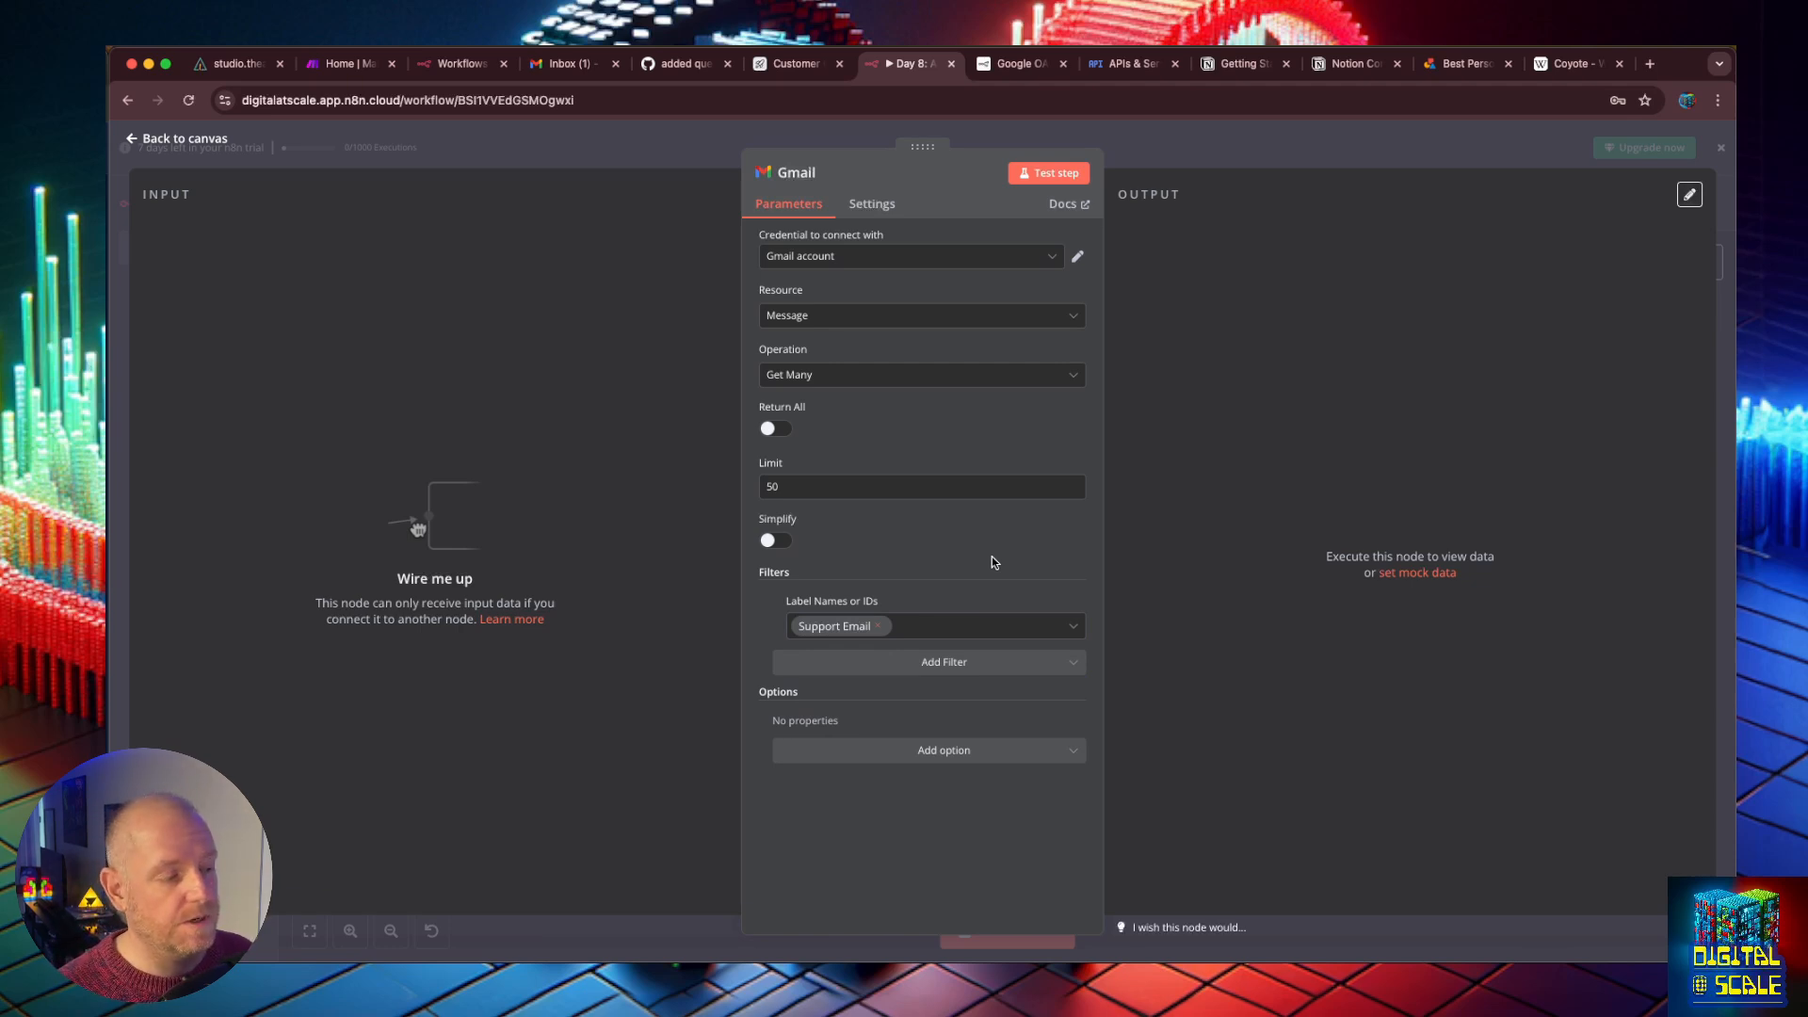
pyautogui.click(1047, 175)
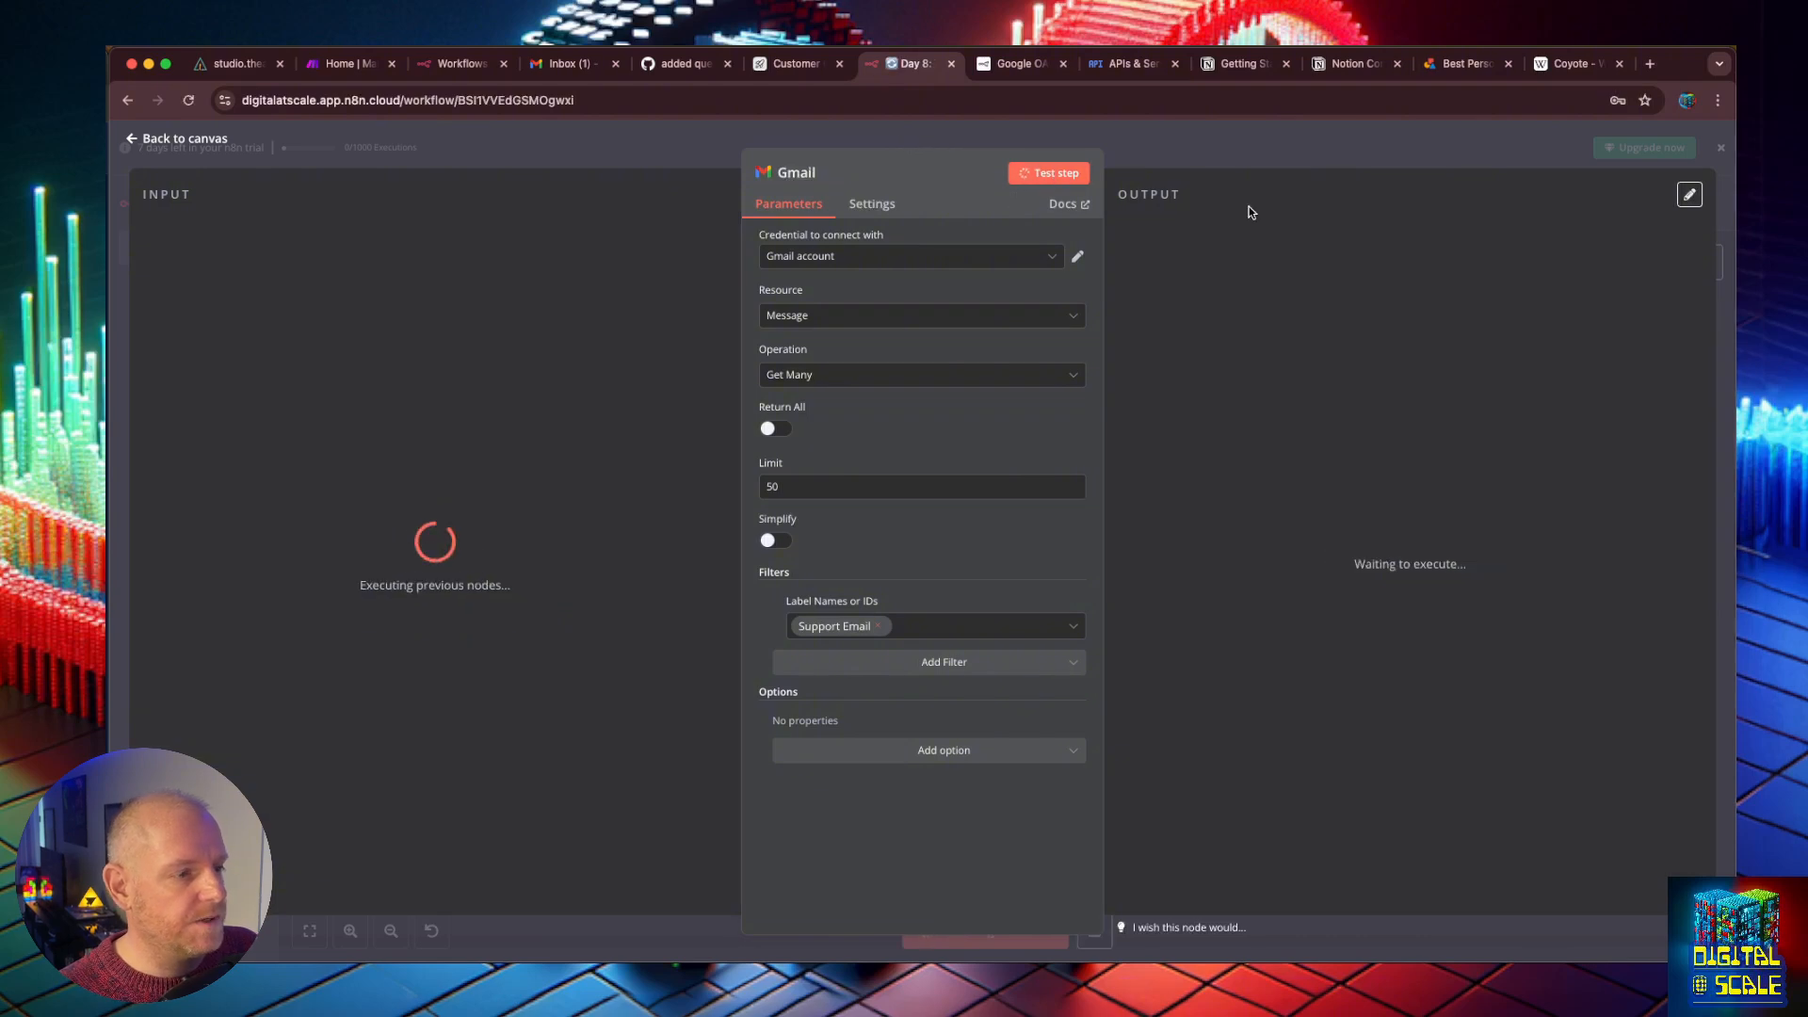
pyautogui.click(1307, 162)
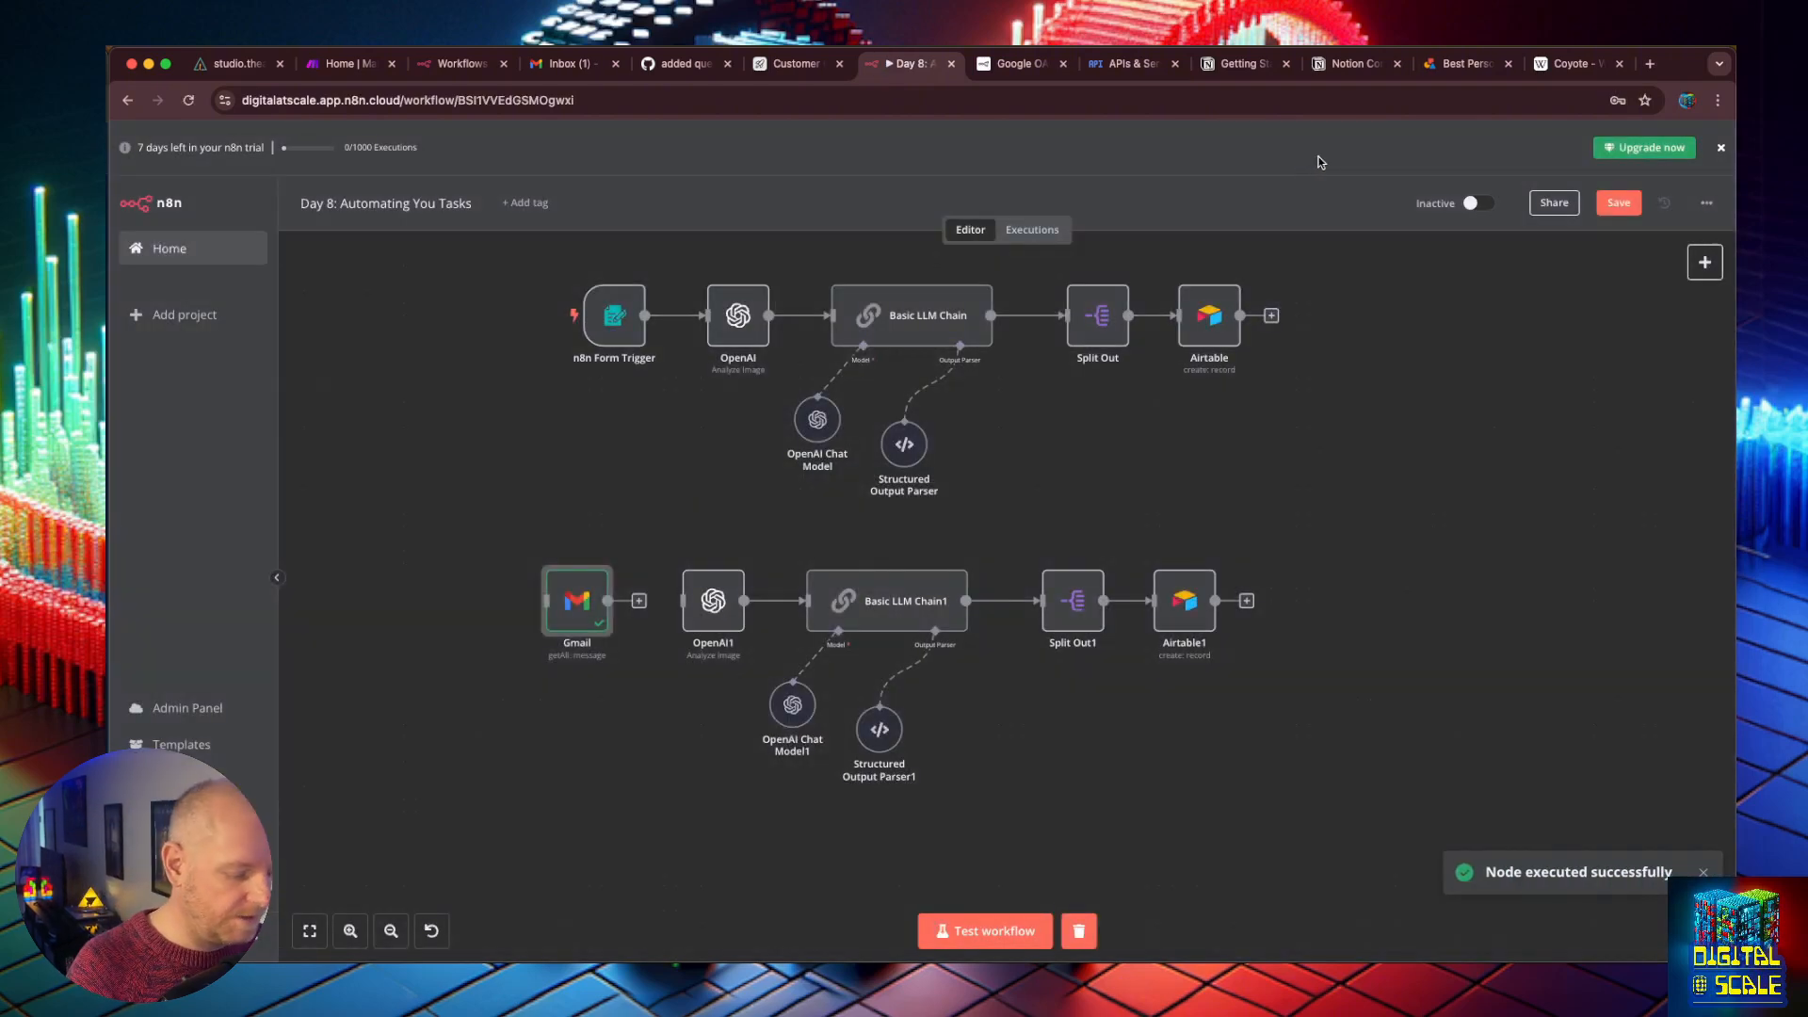
# Step: Switch to Outlook in a new browser tab and address a new email to the demo Gmail account
pyautogui.press('super+t')
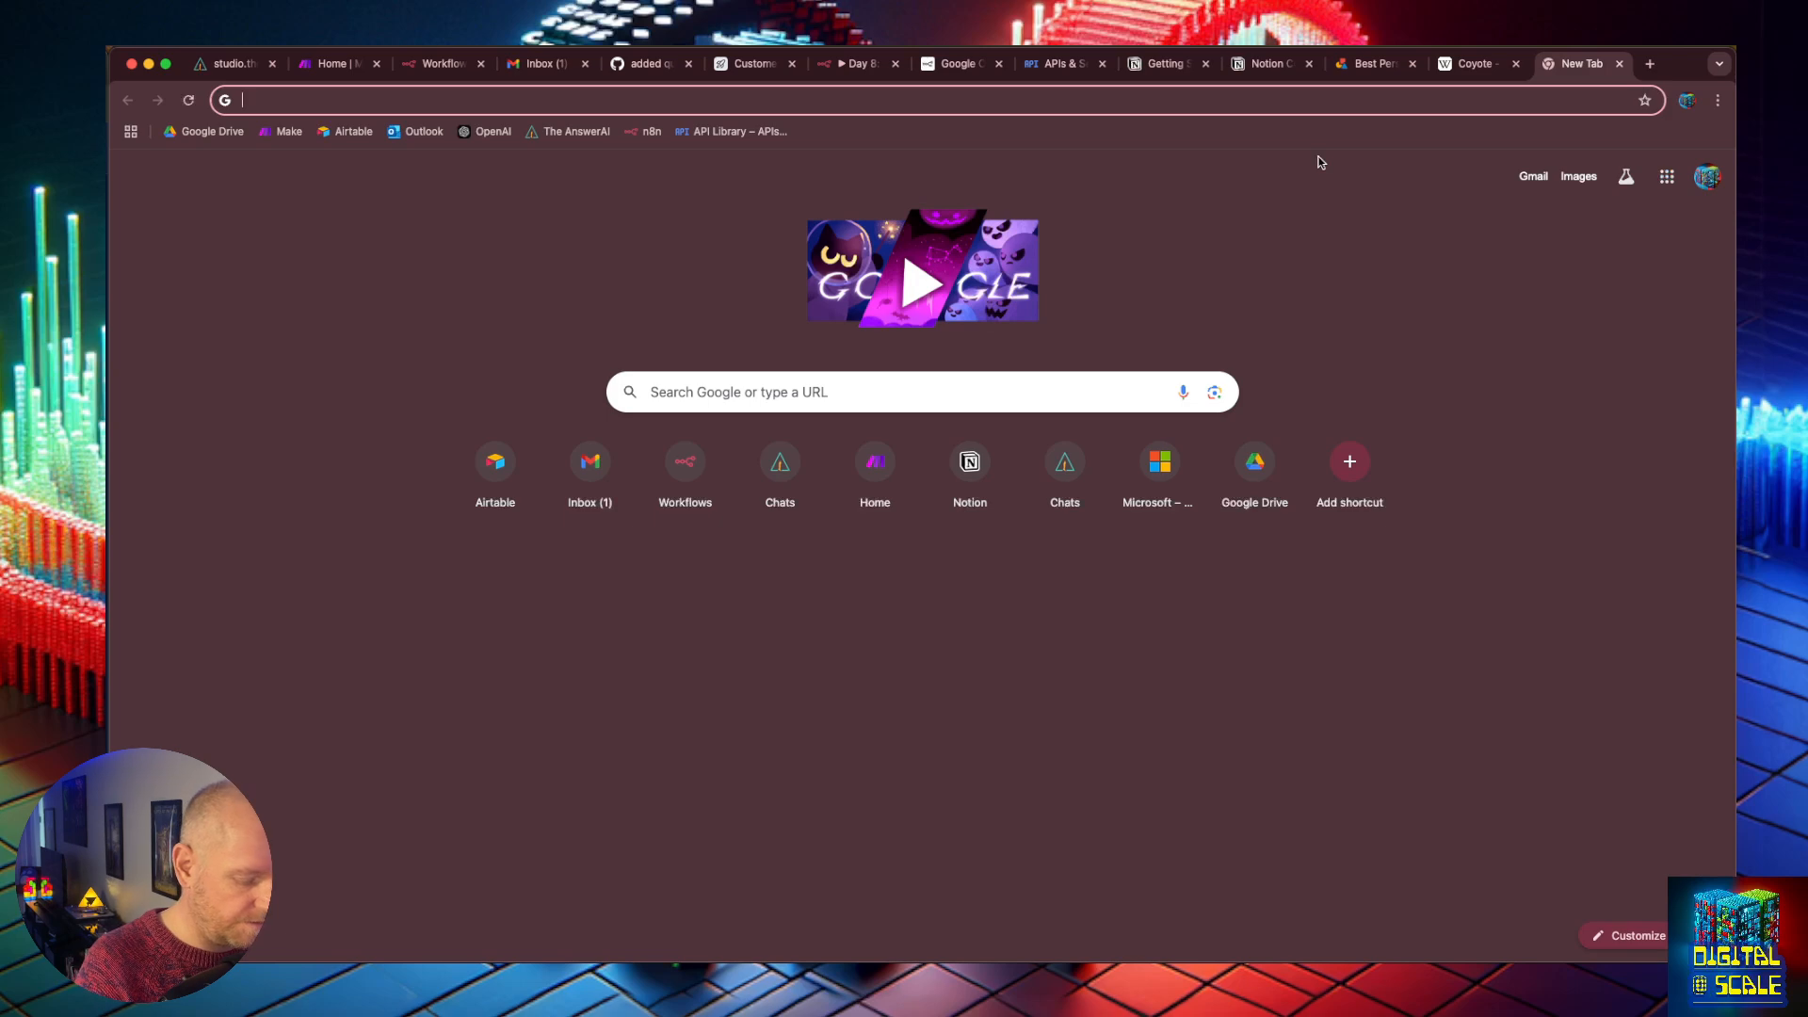
pyautogui.write('outlook')
pyautogui.press('Return')
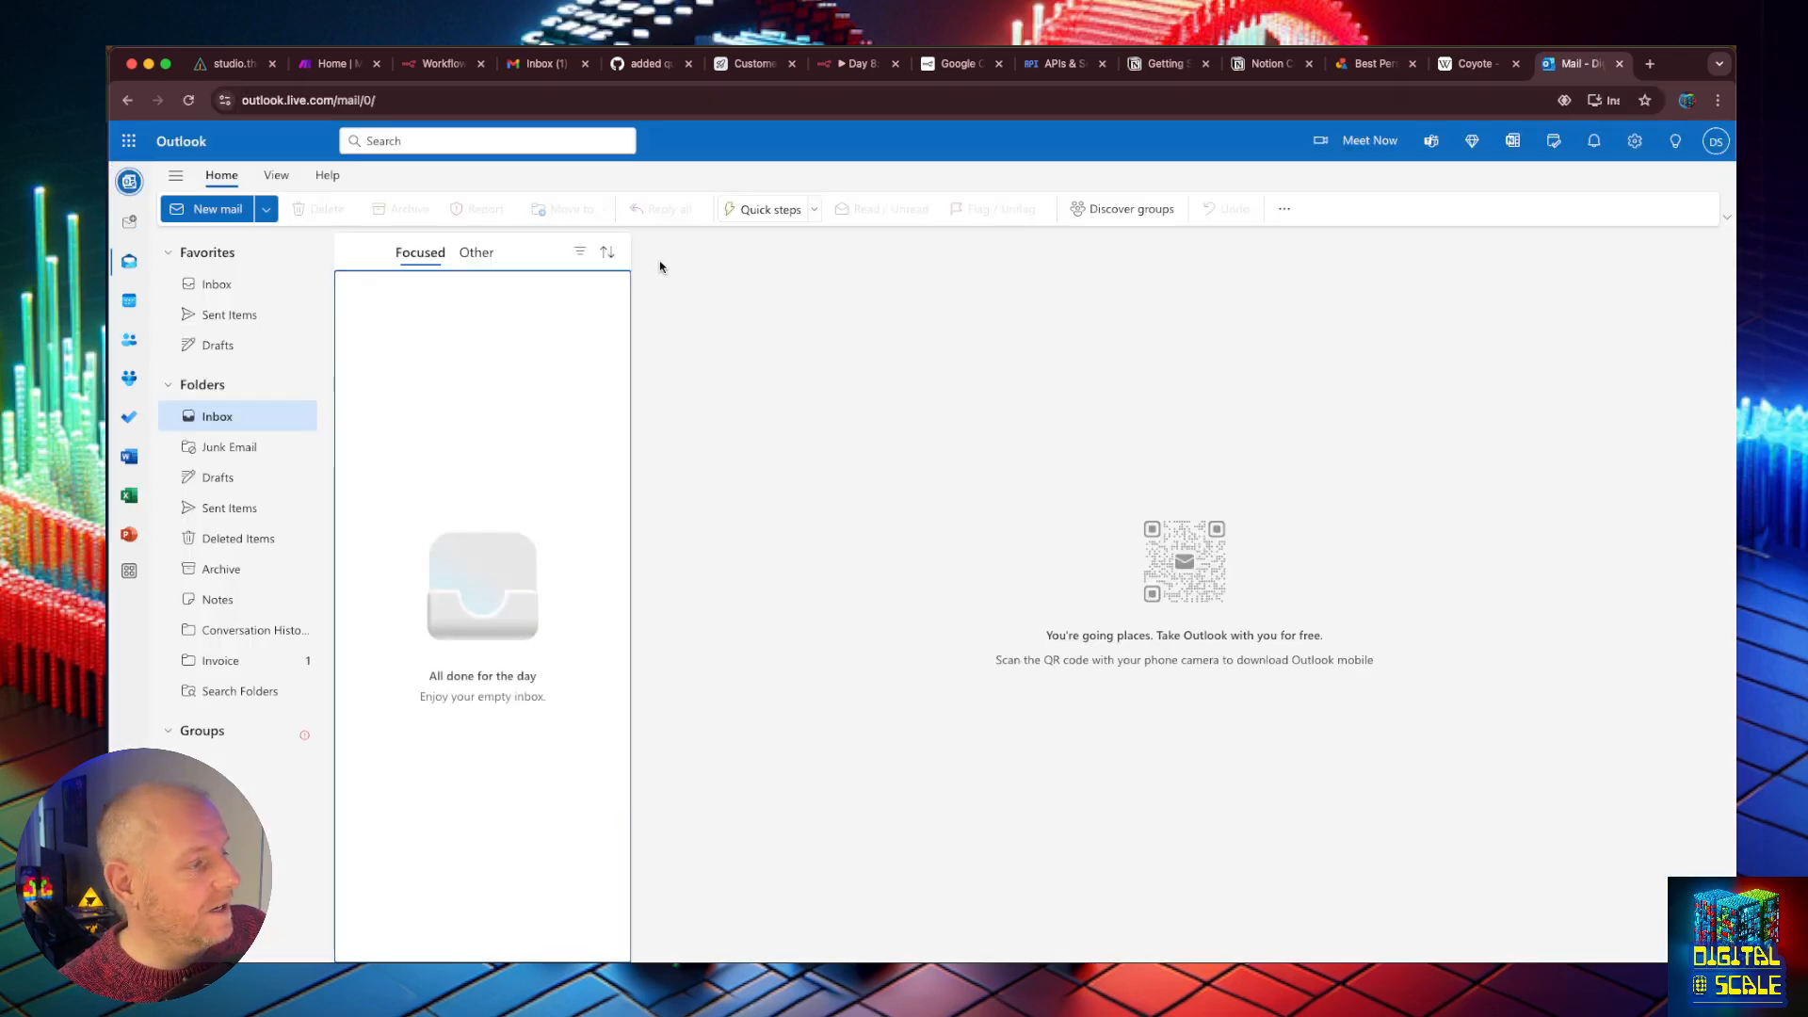
pyautogui.click(211, 209)
pyautogui.write('digita')
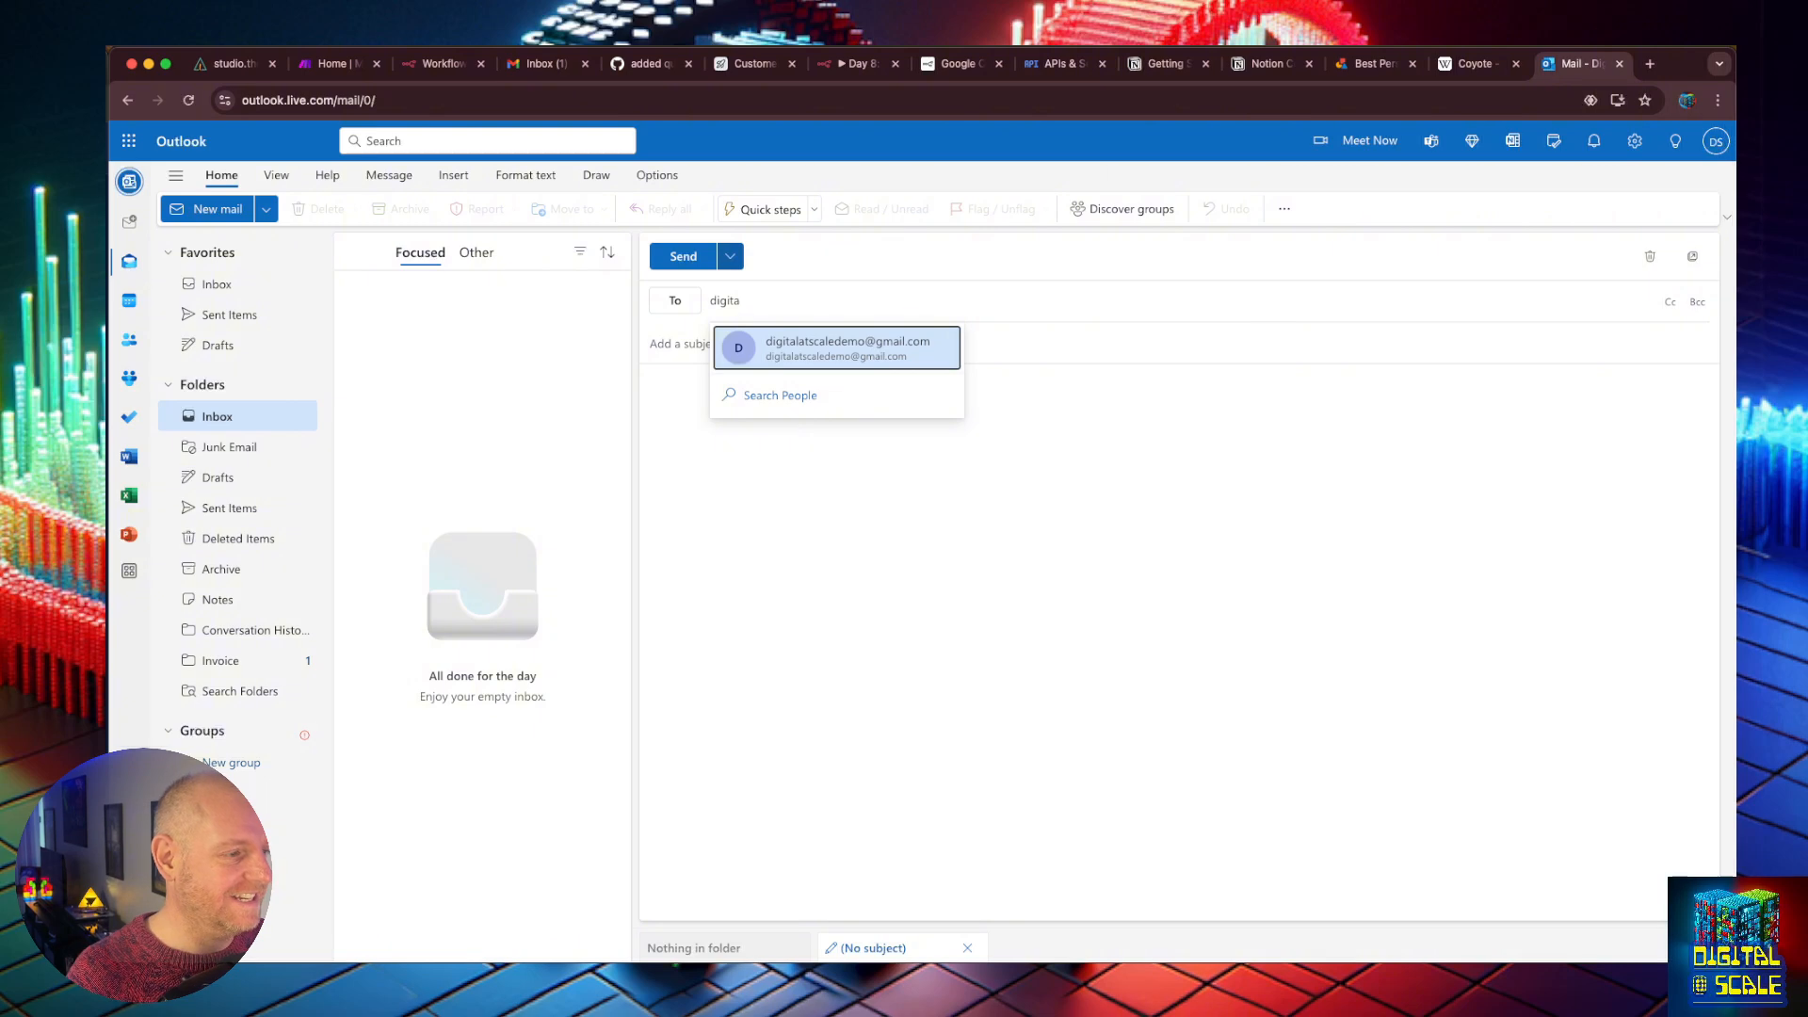
pyautogui.press('Return')
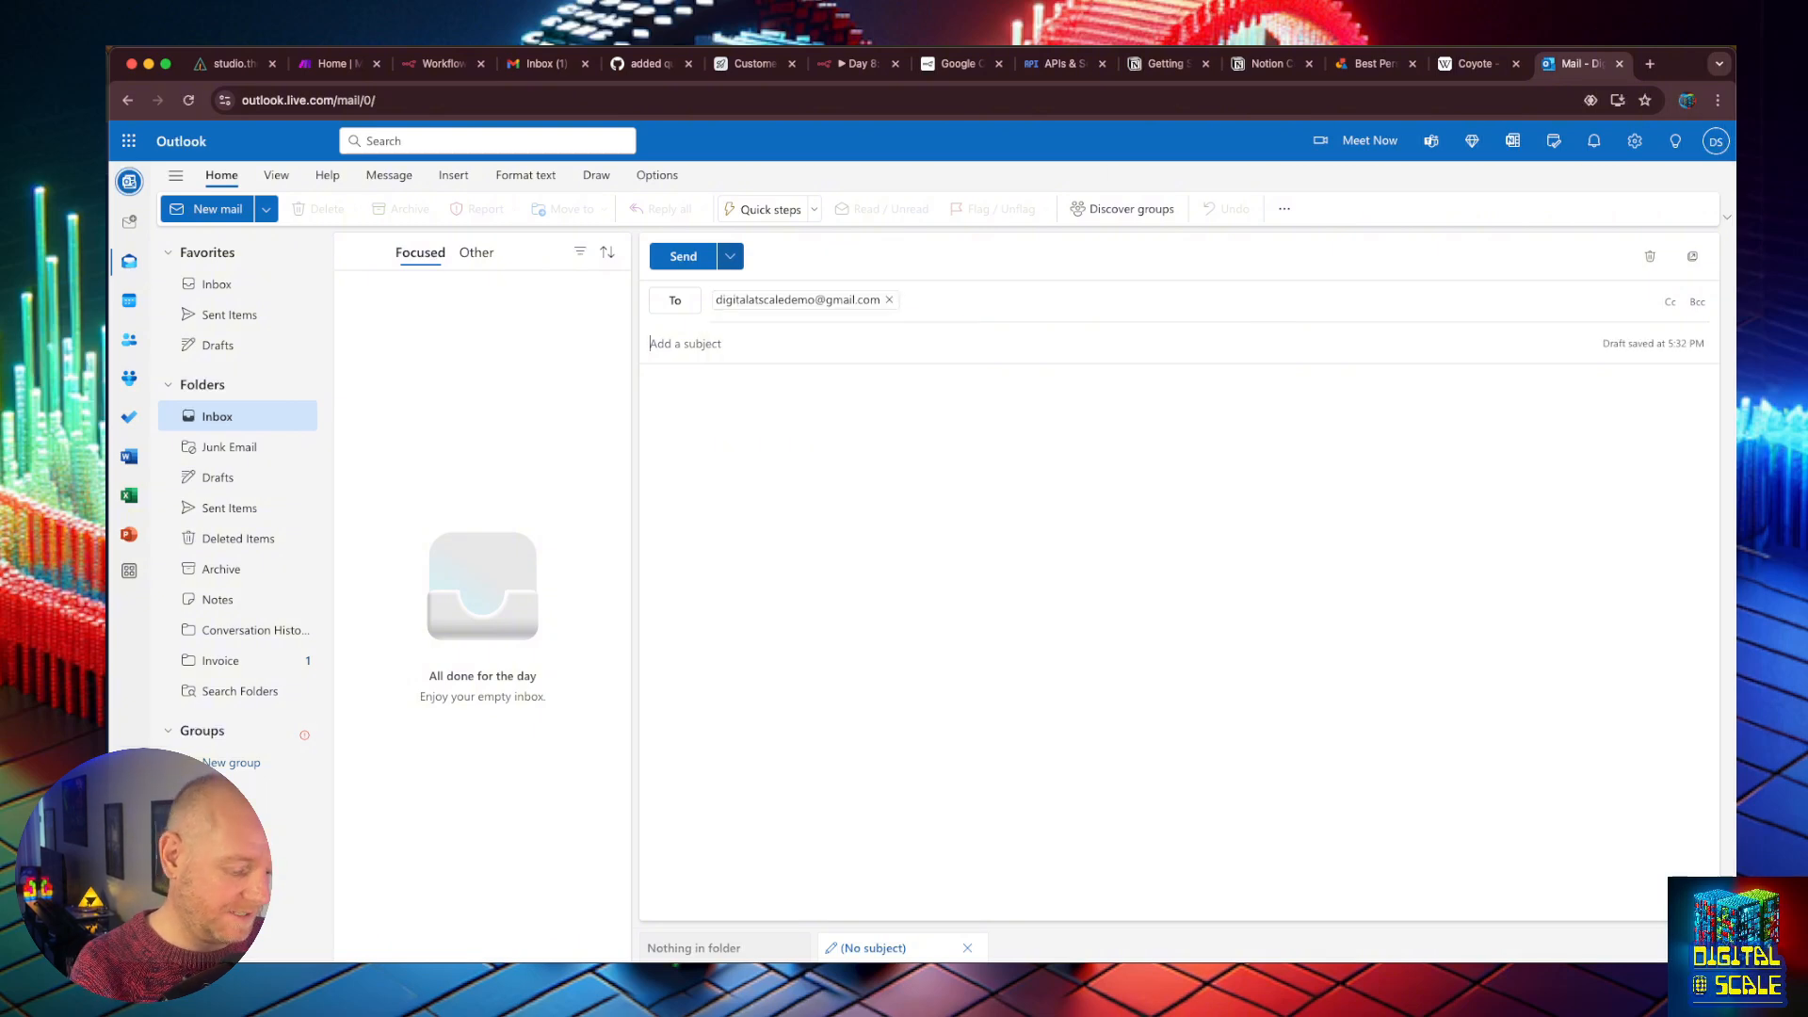
# Step: Give the email the subject "My credentials are not working any more!!" and begin its message body
pyautogui.write('My cred')
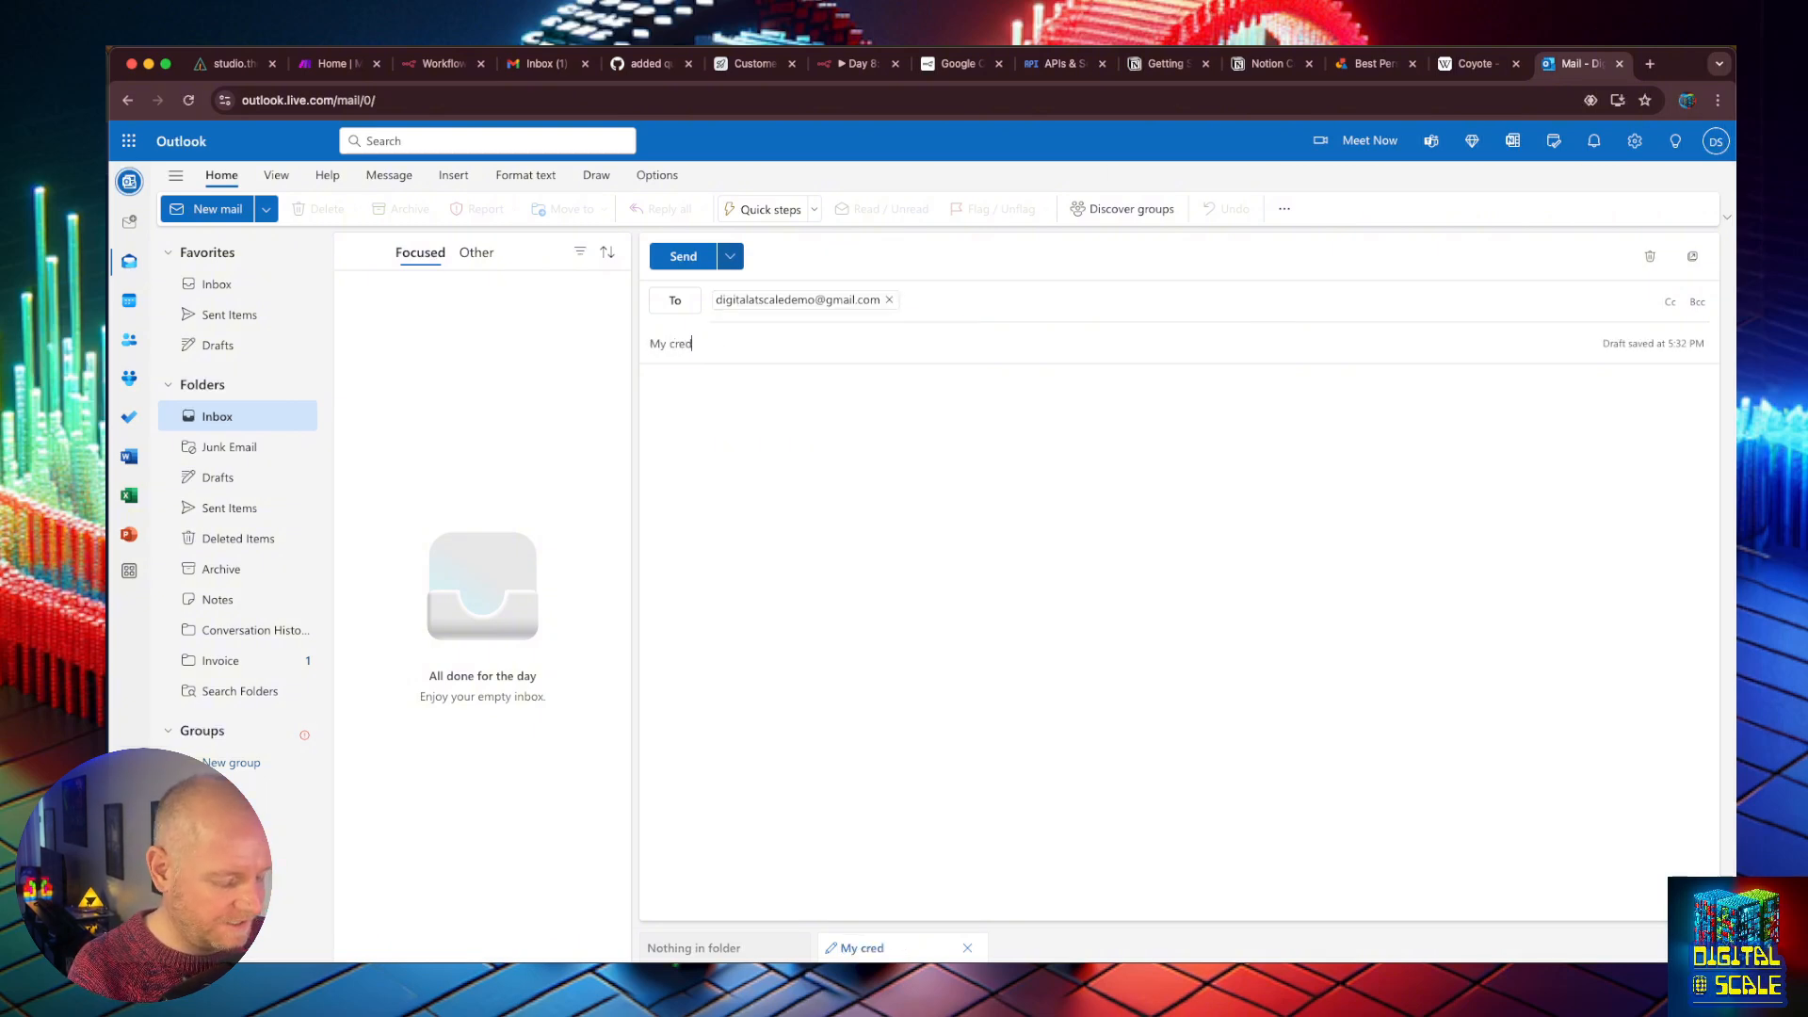
pyautogui.write('entials are not w')
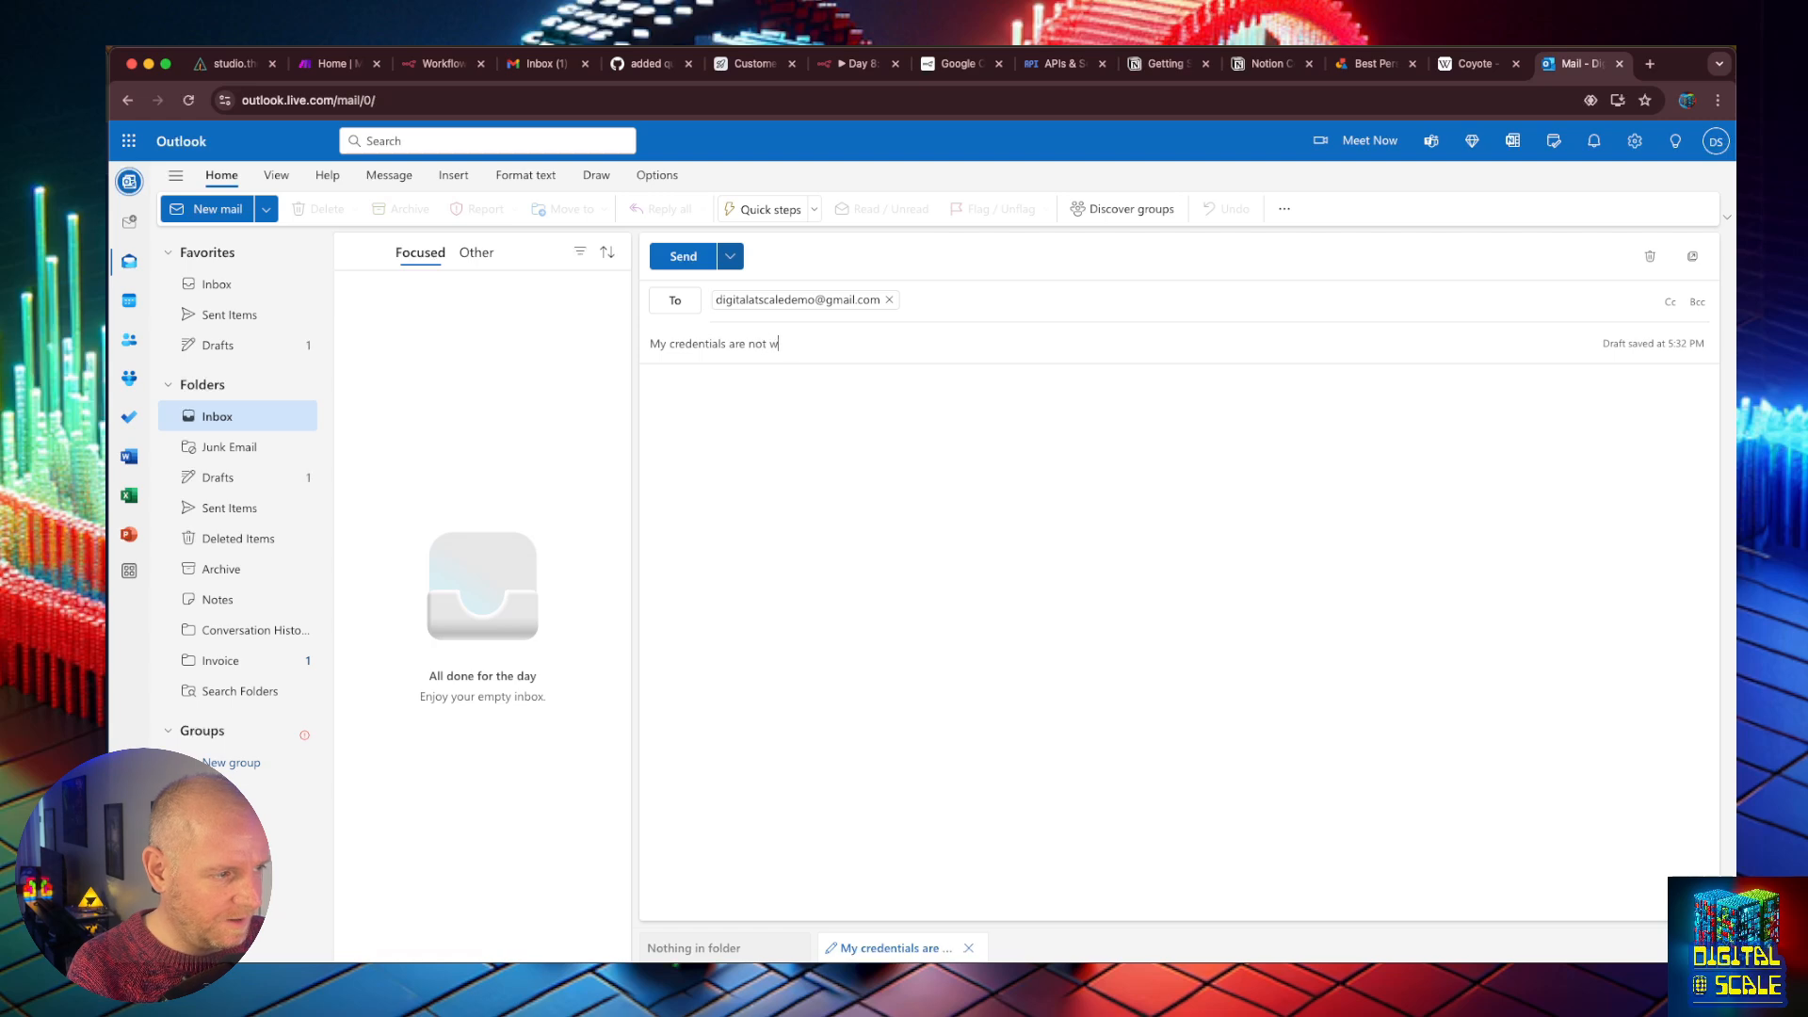
pyautogui.write('orking any more!!')
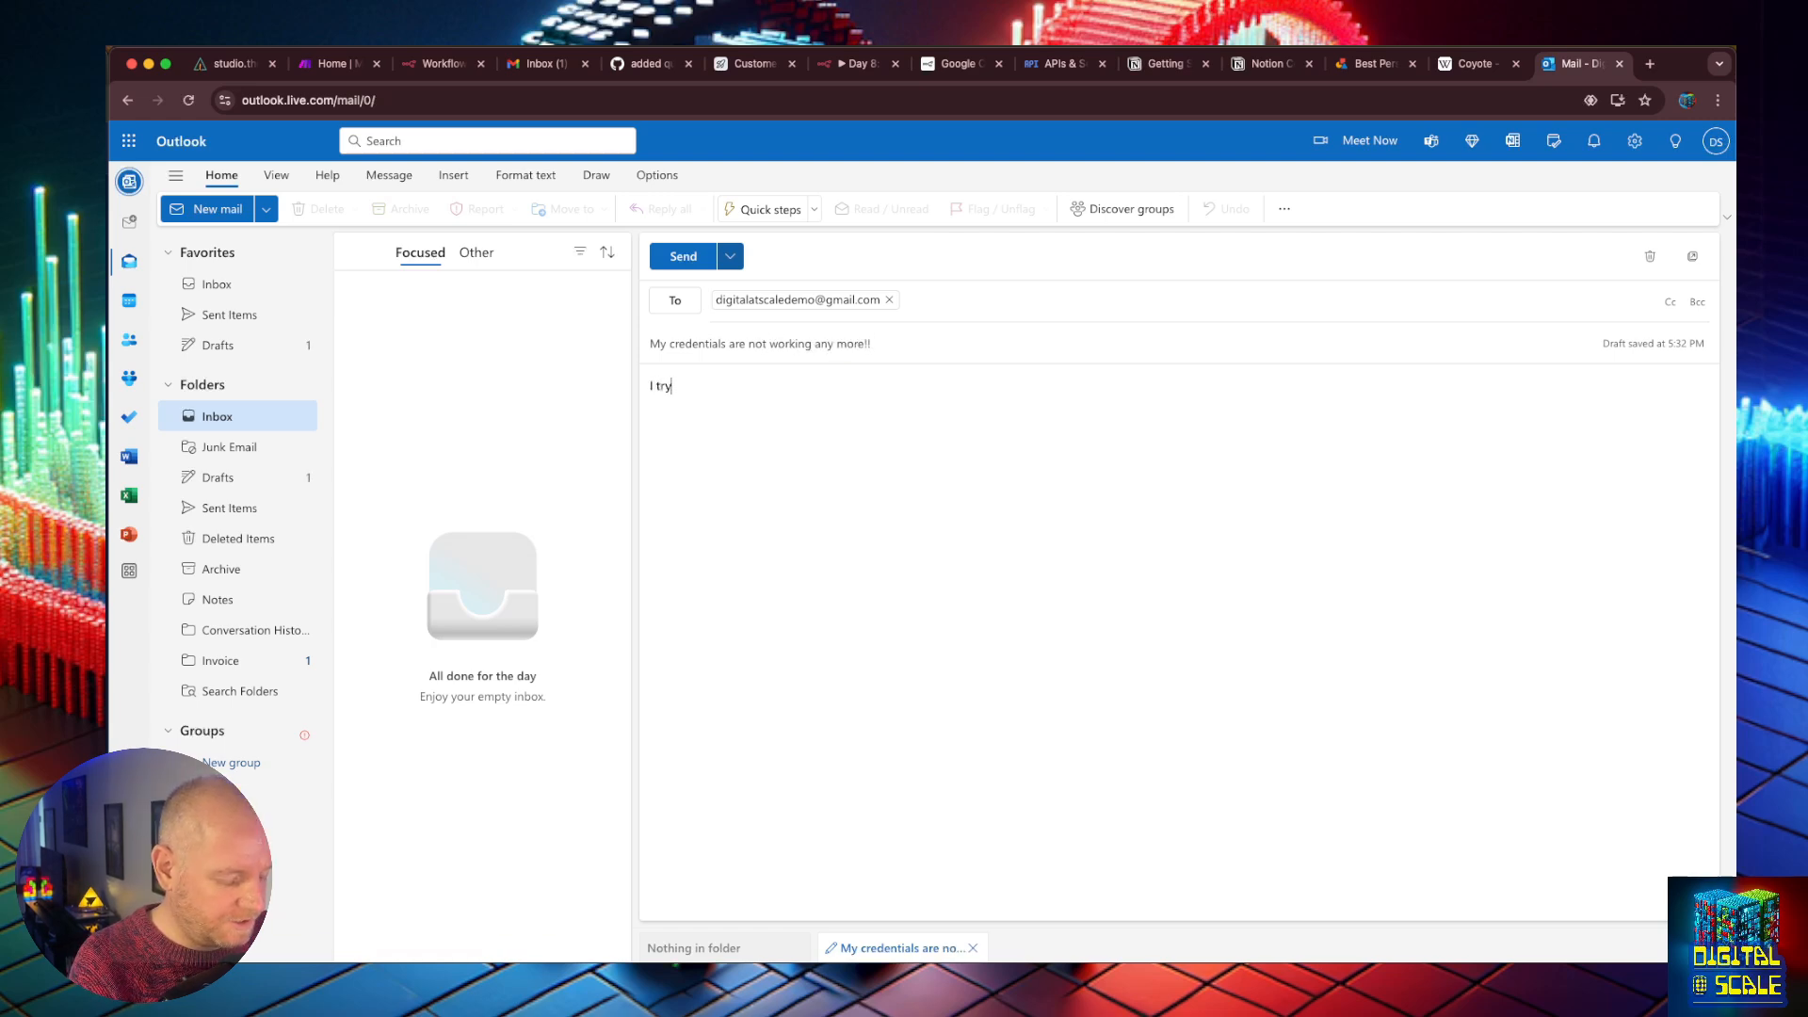
# Step: Write the body "I tried to setup my gmail and it was broken help me please! I cant get my work done" and send the email
pyautogui.press('BackSpace')
pyautogui.write('ied ')
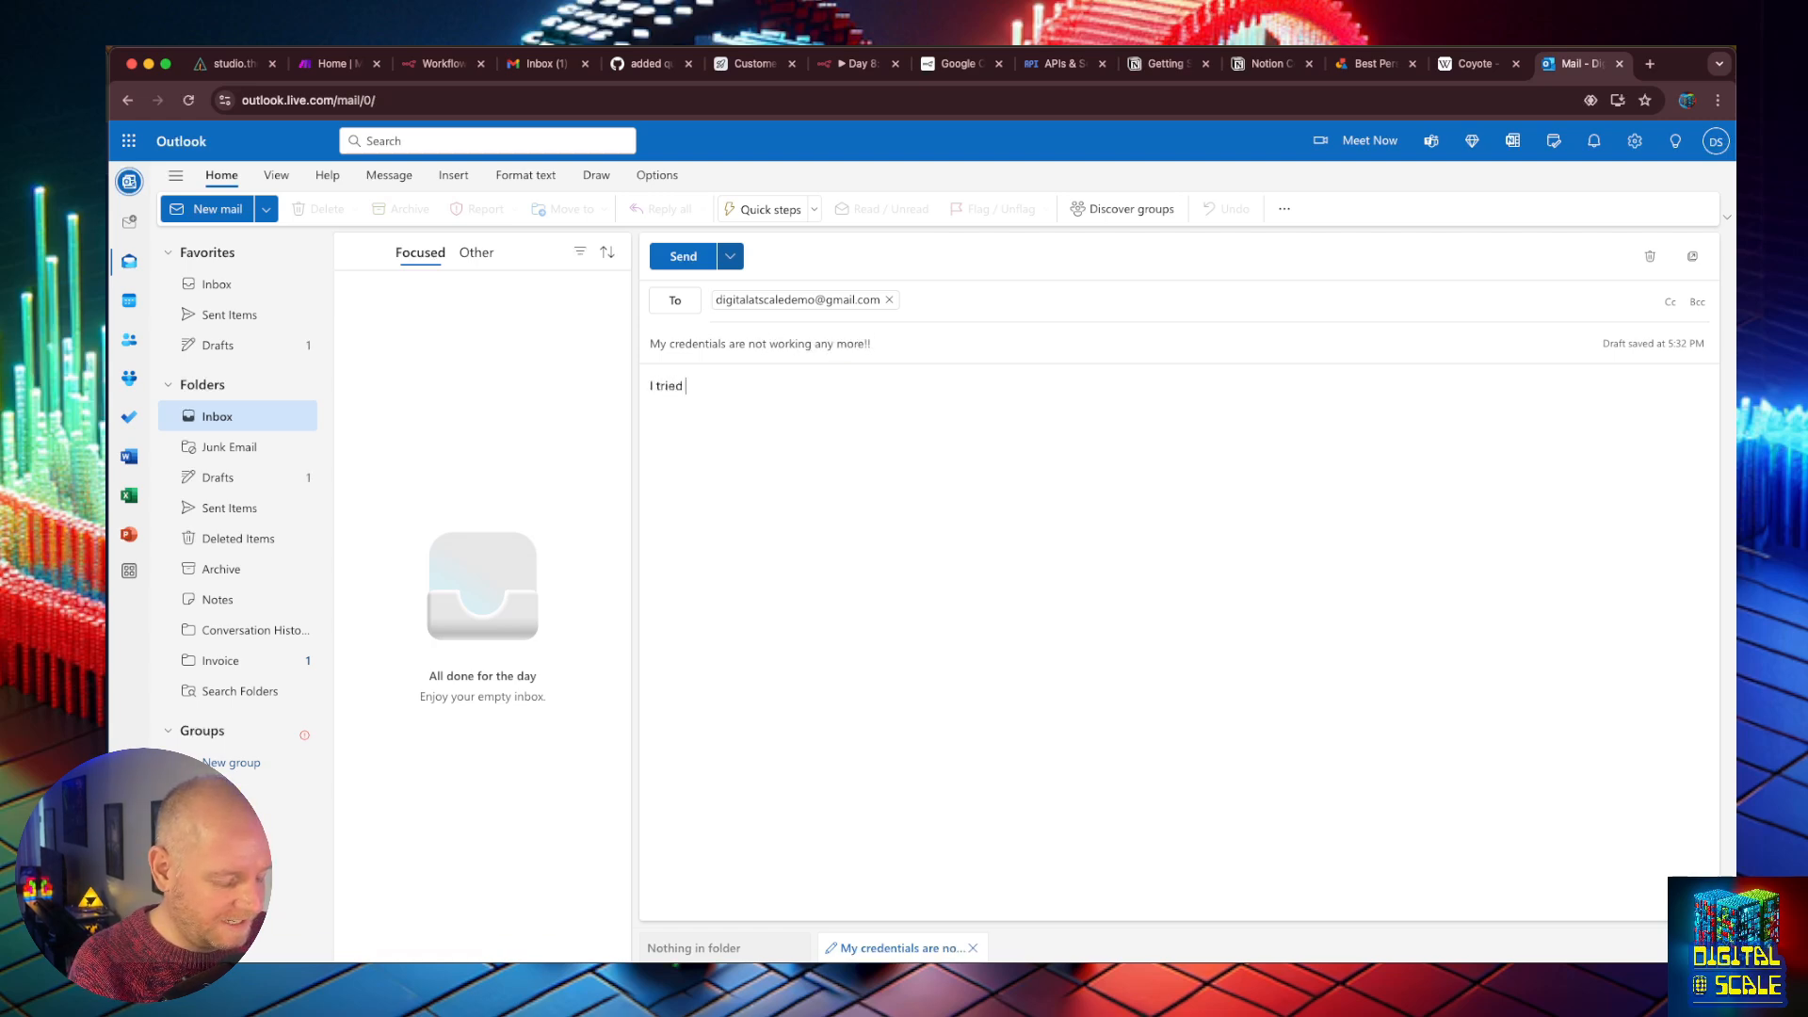
pyautogui.write('to setup my g')
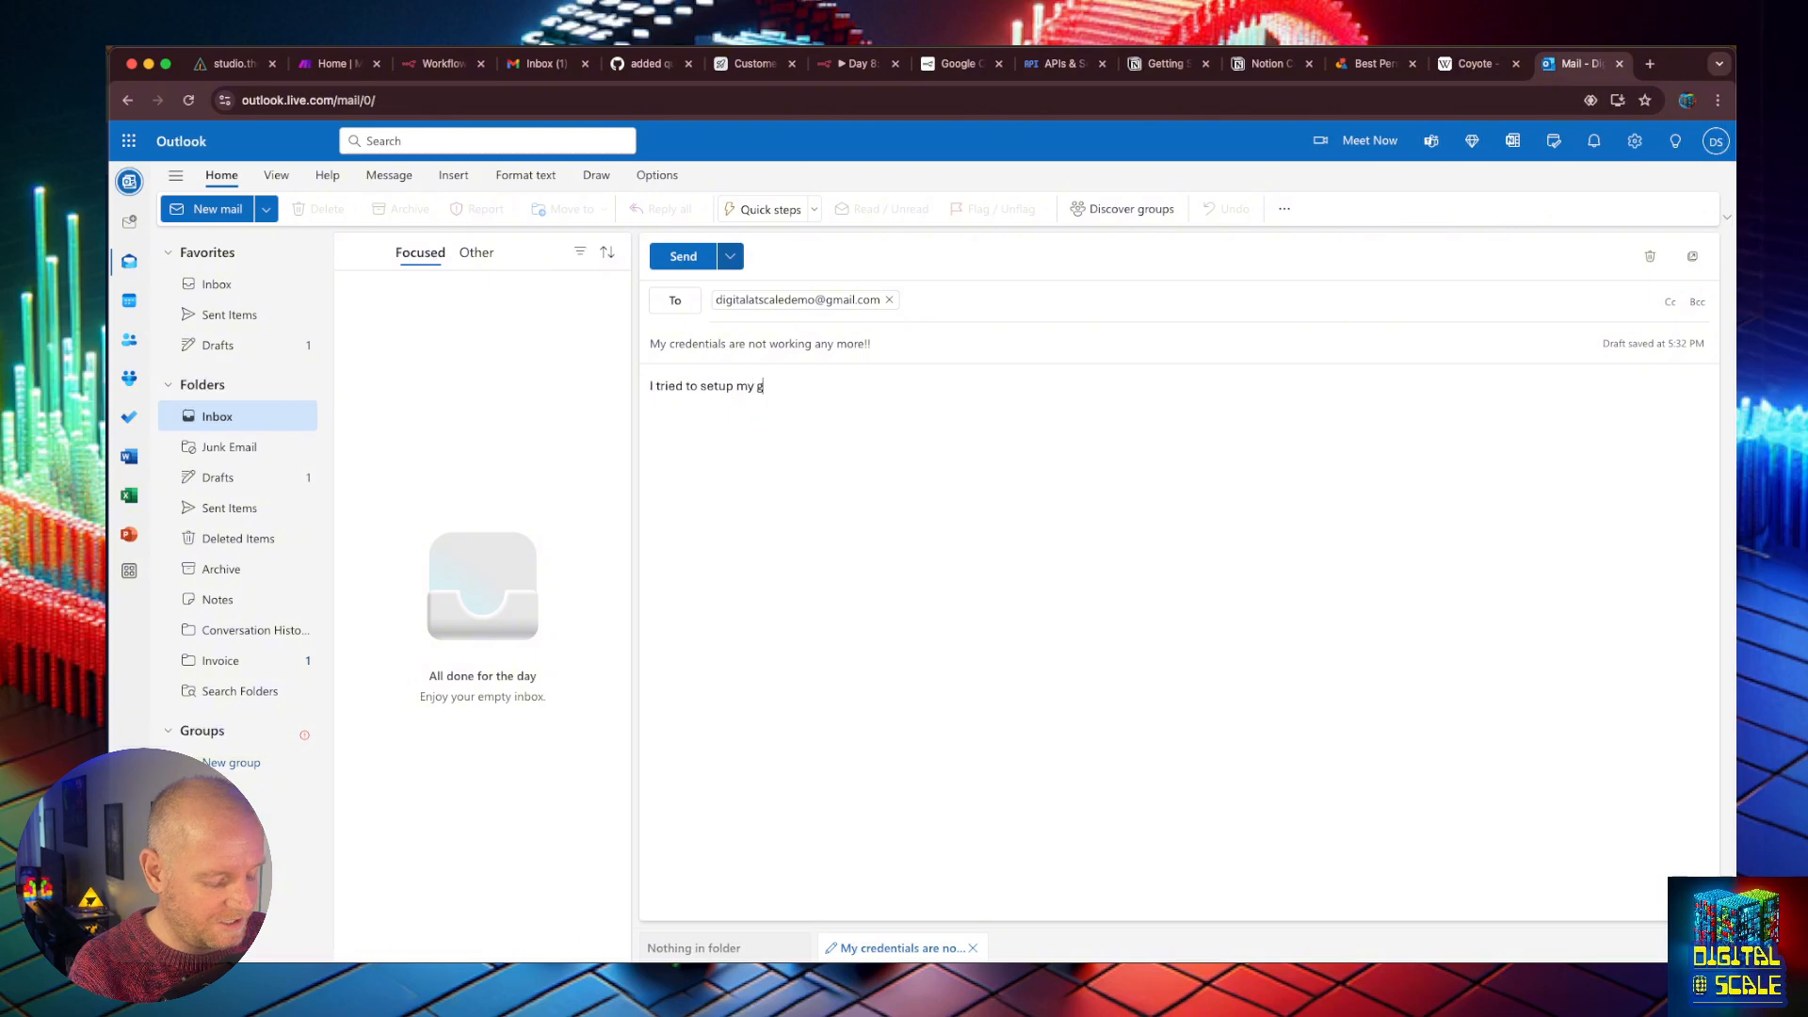
pyautogui.write('mail and it was bro')
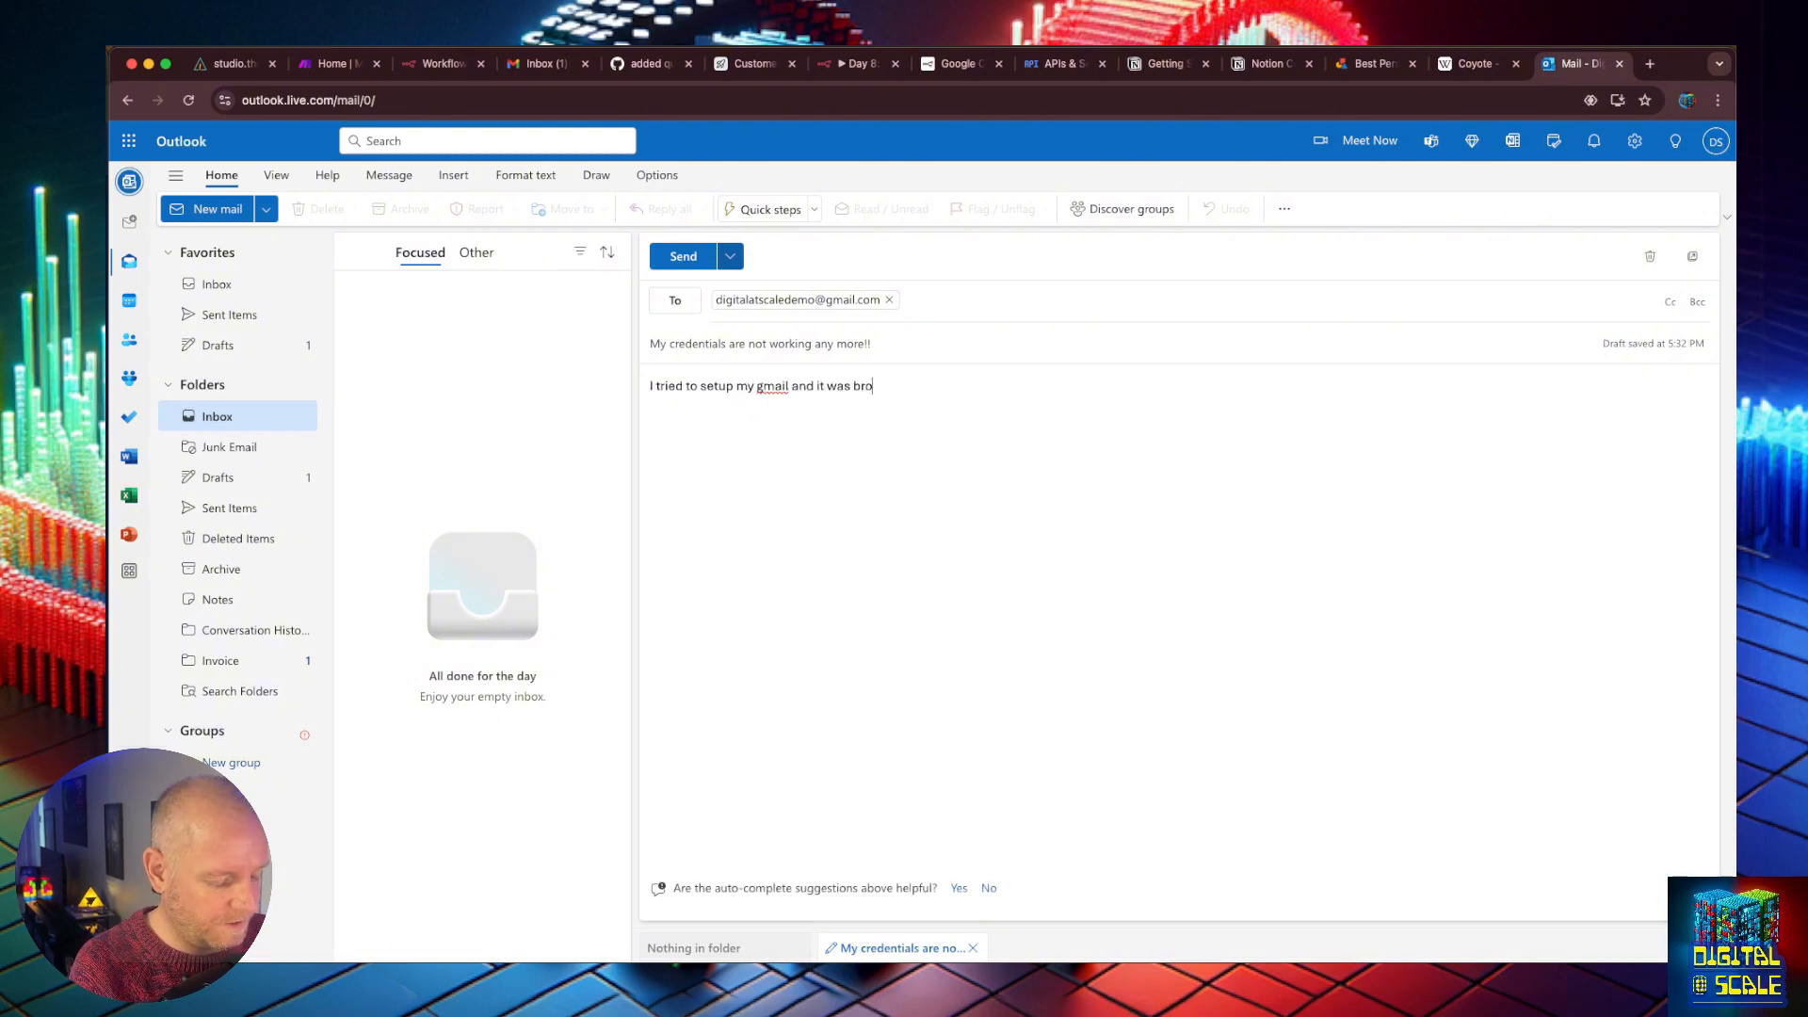
pyautogui.write('ken help me pl')
pyautogui.write('eas')
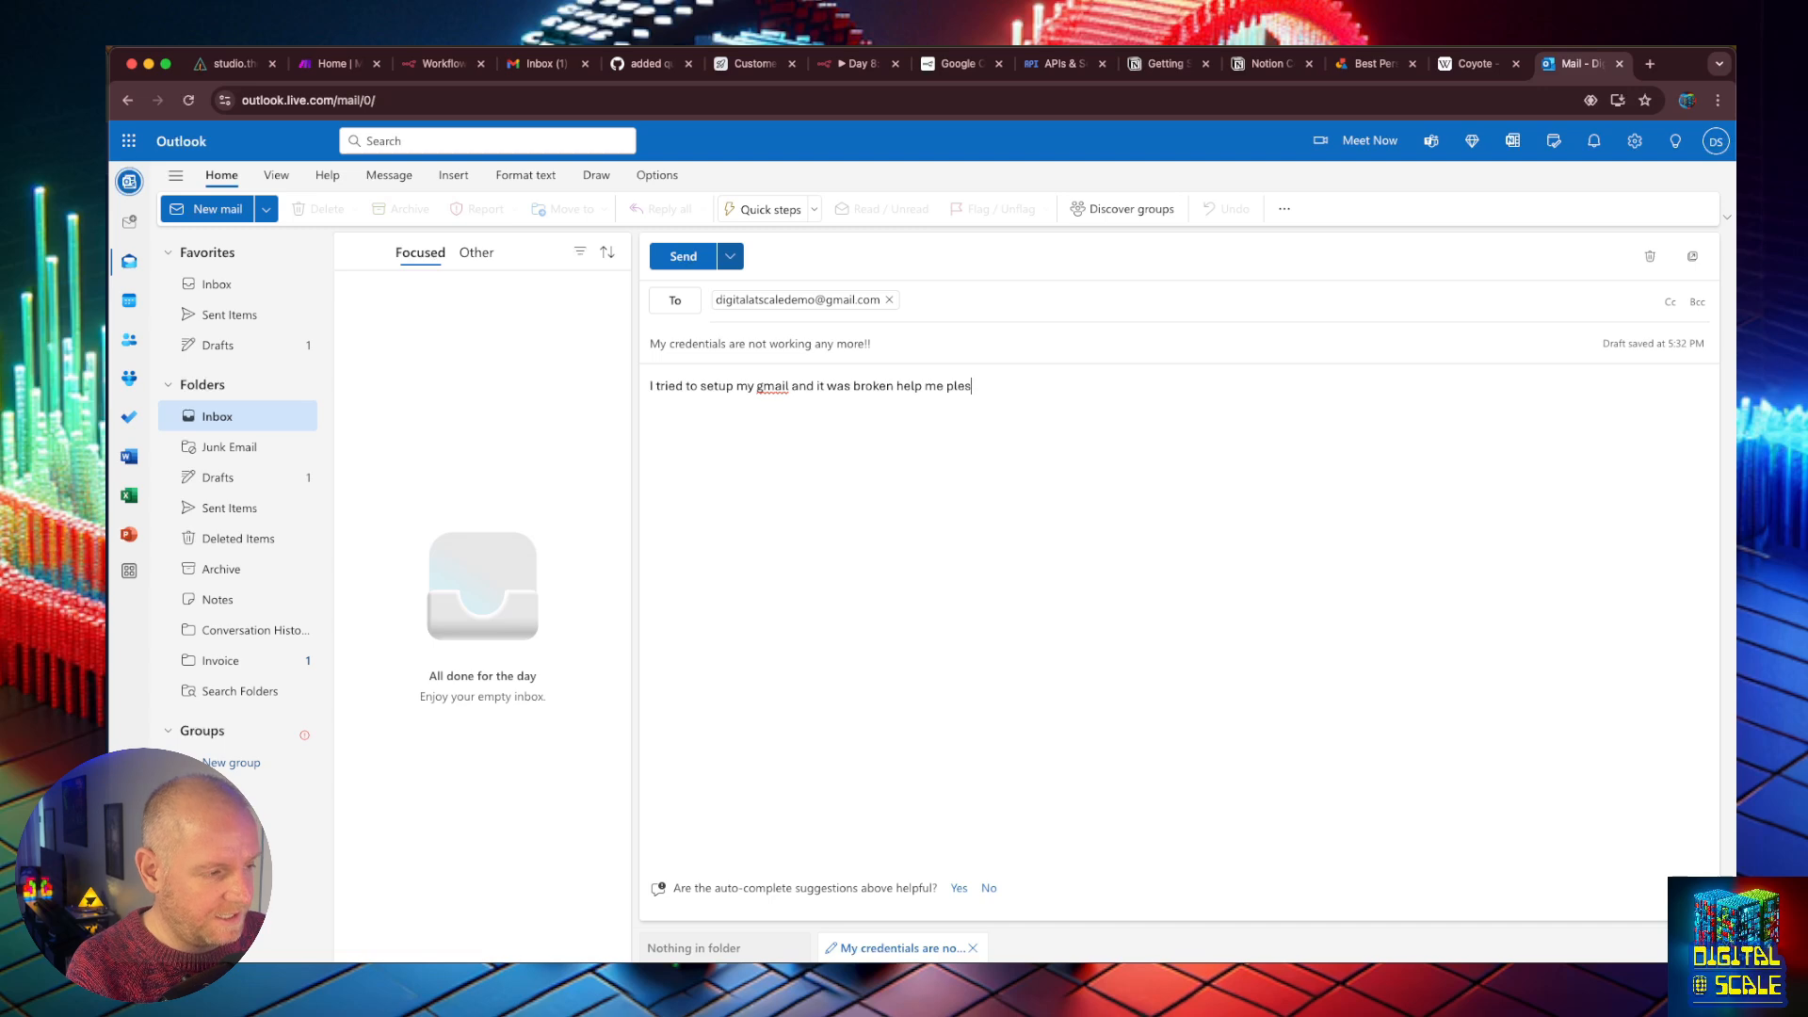
pyautogui.press('BackSpace')
pyautogui.write('ase! I cant get my')
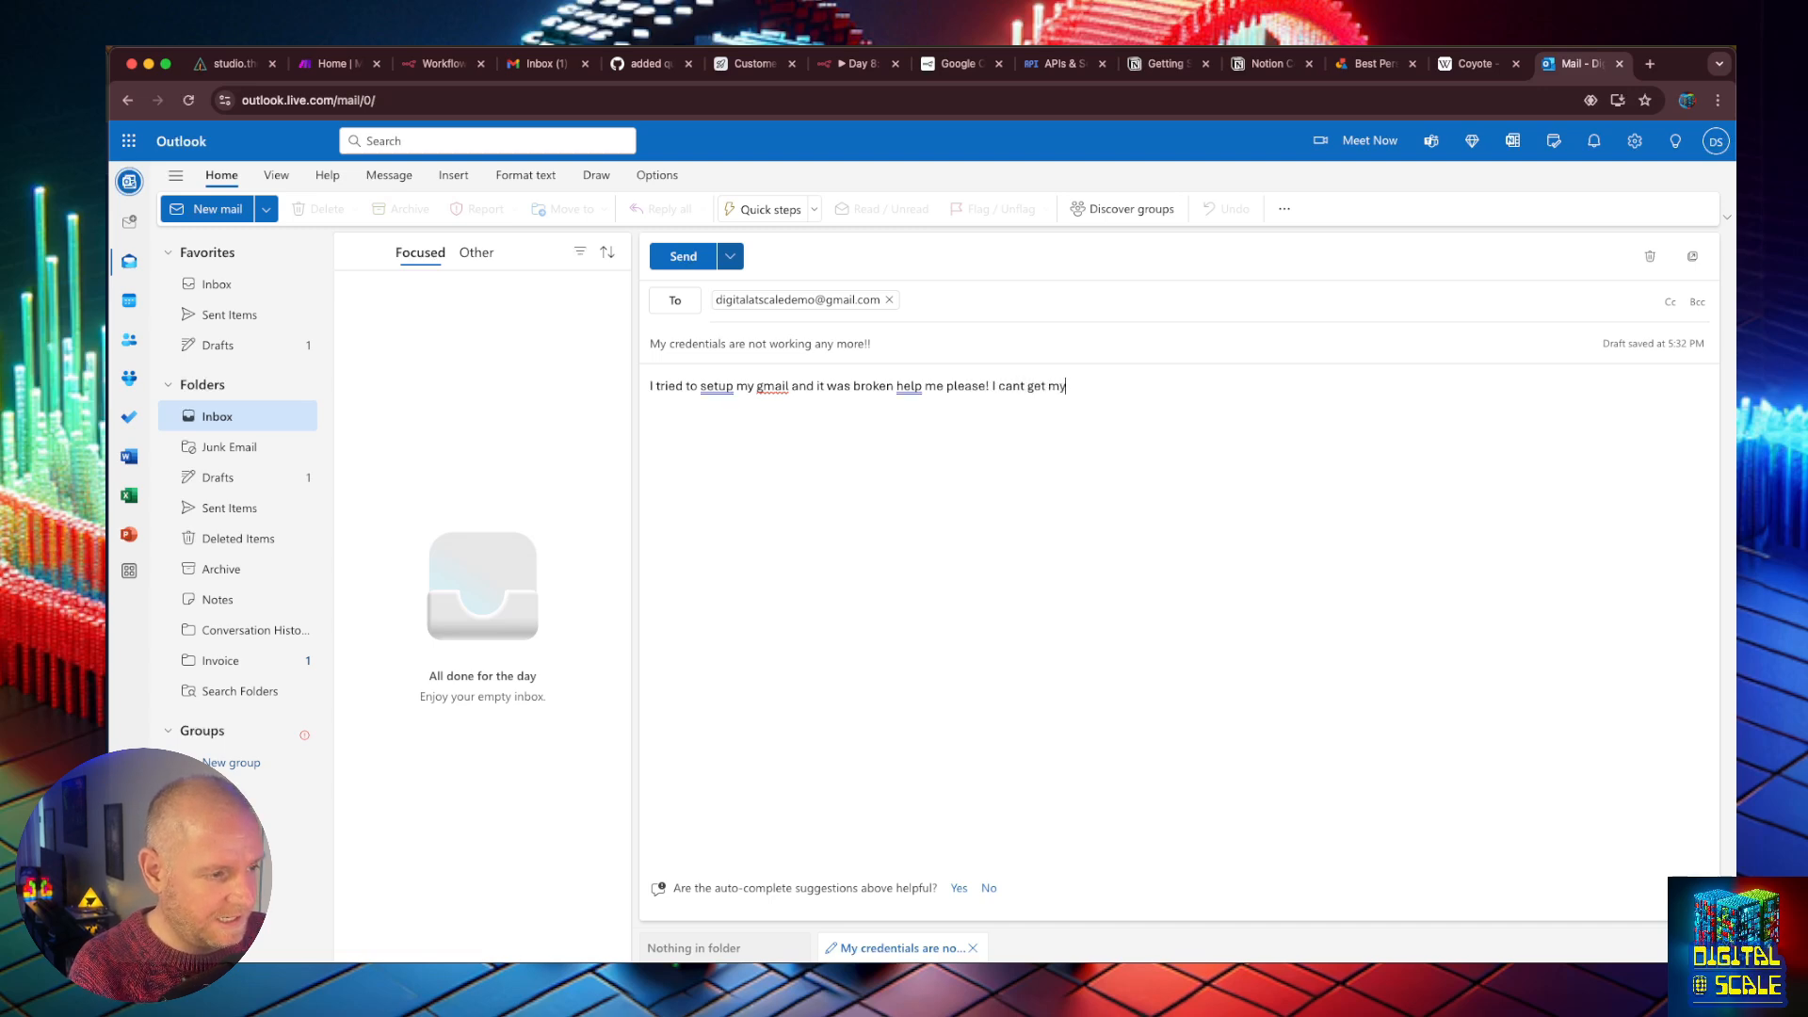
pyautogui.write(' work don')
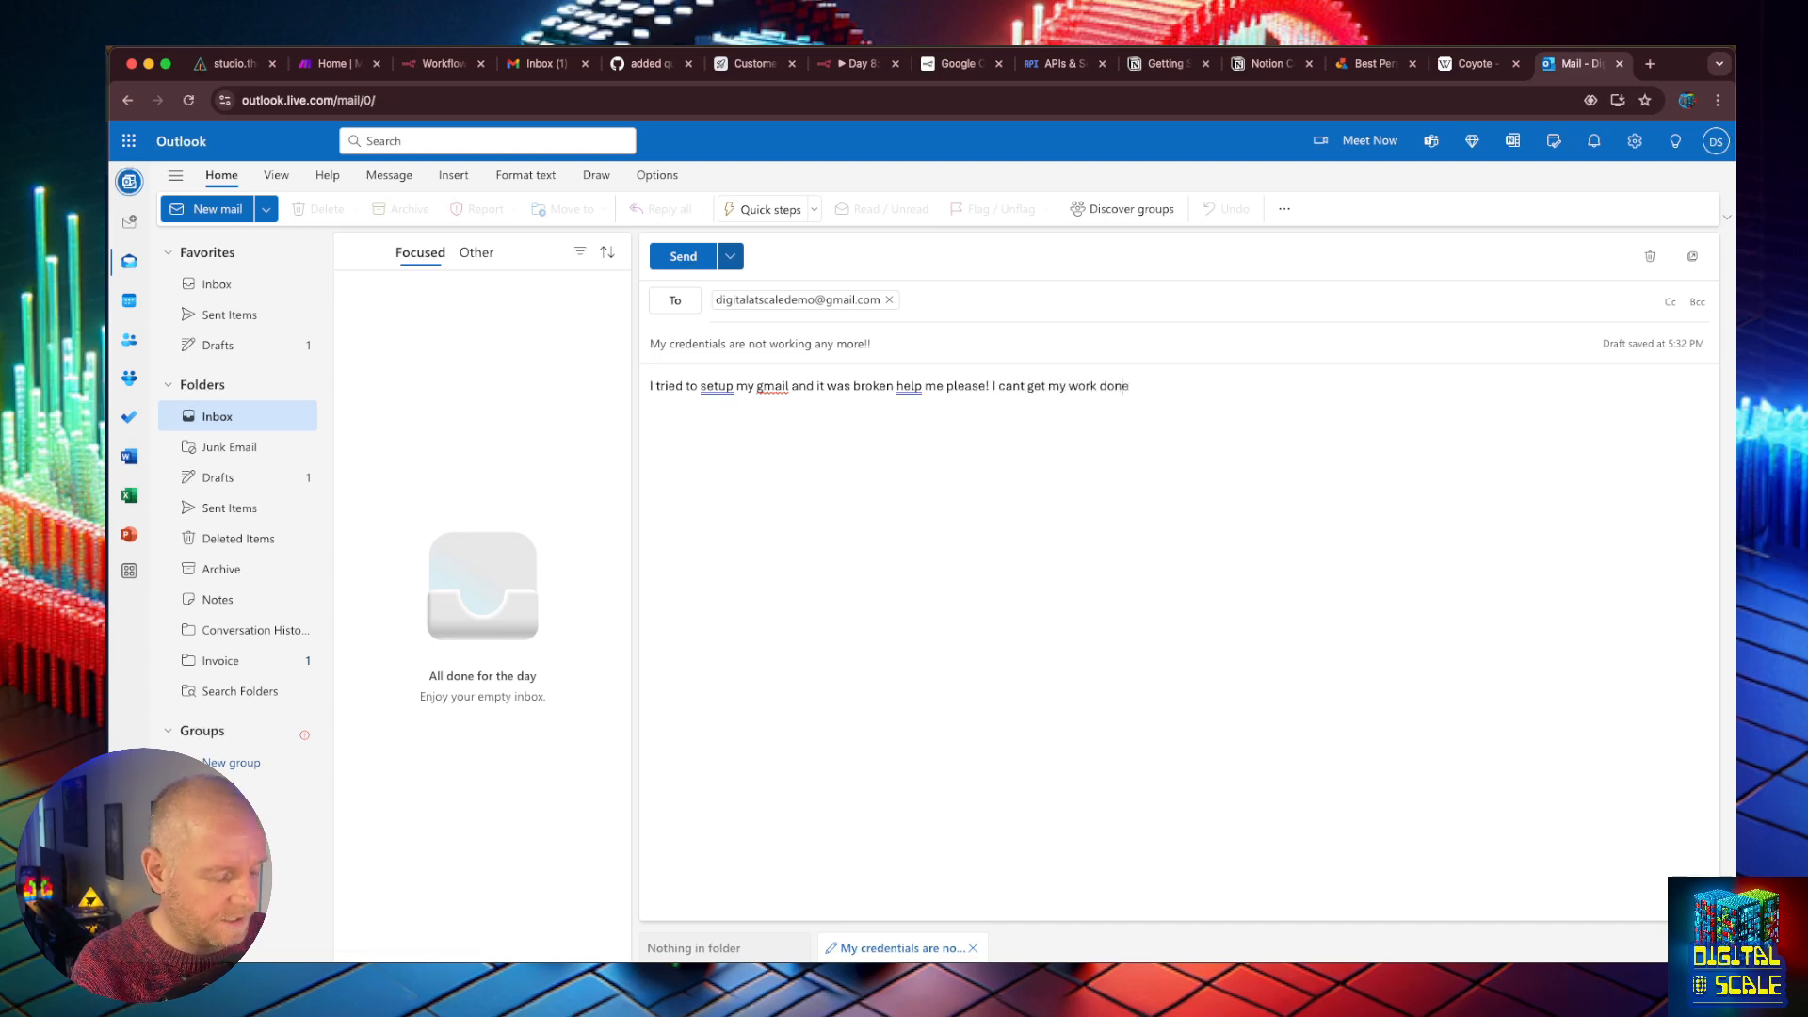
pyautogui.write('e')
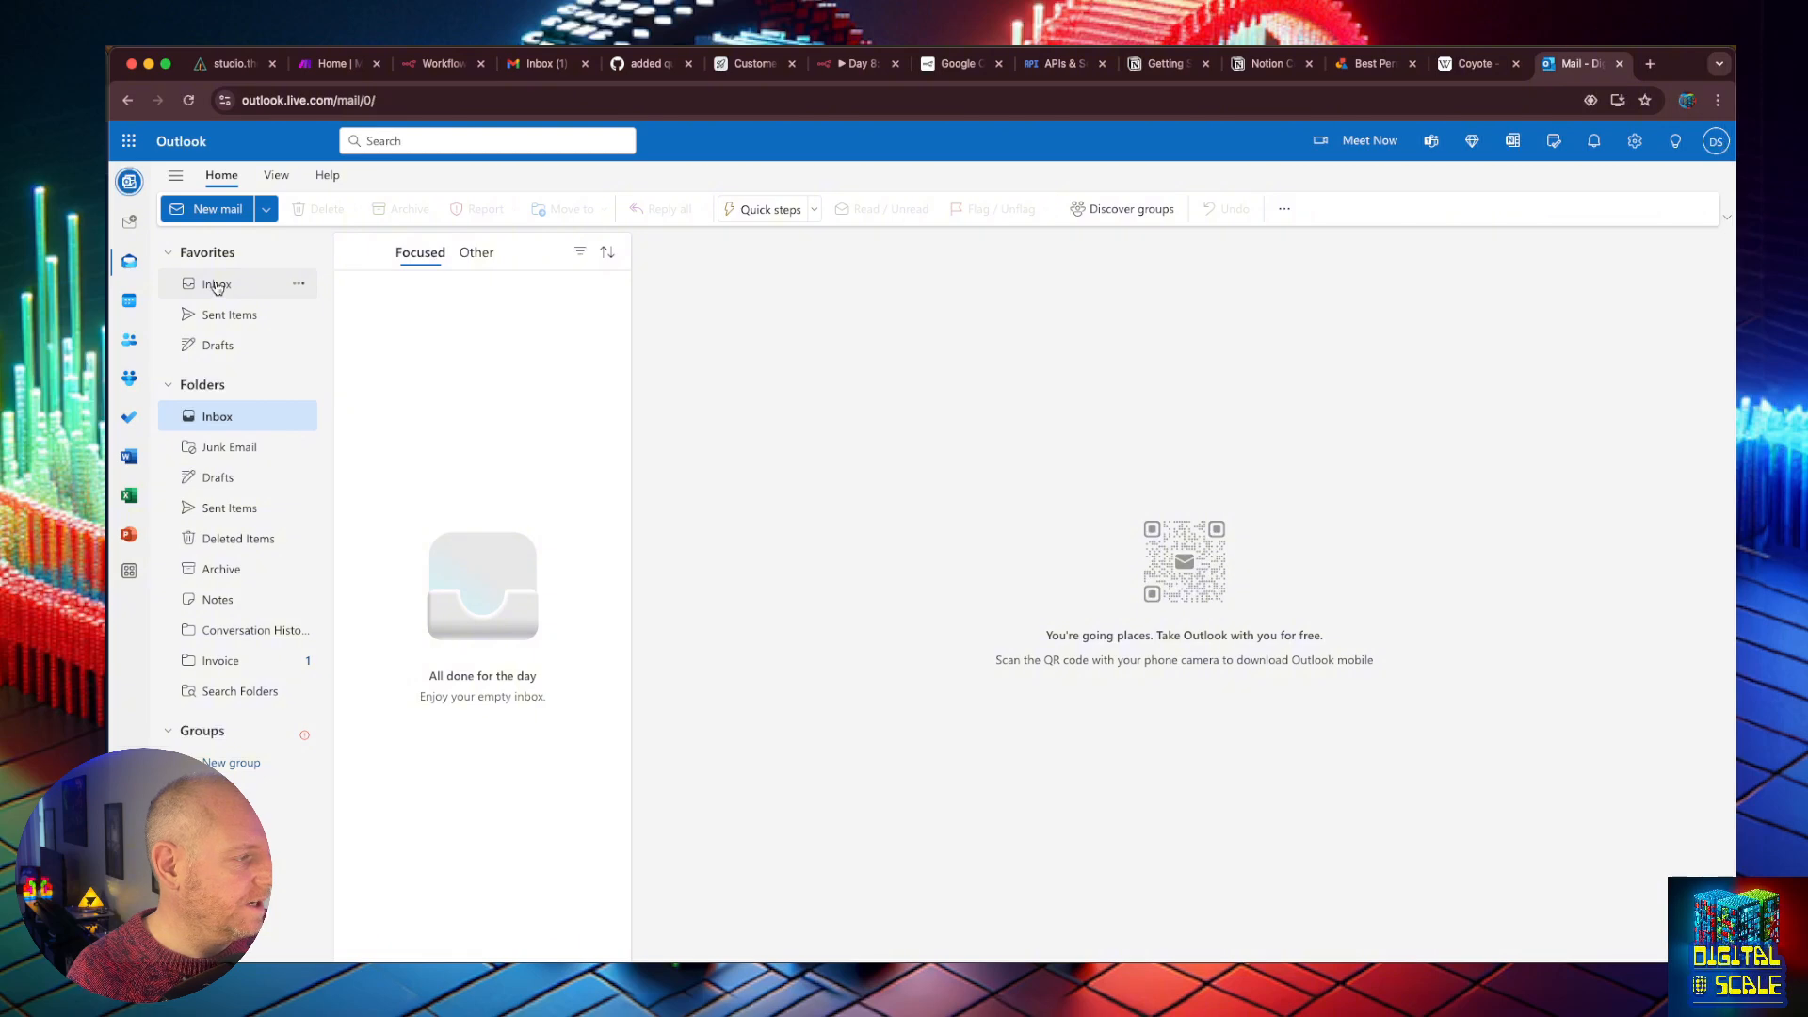
# Step: Create another email to the demo Gmail account with the subject "Question about my plan"
pyautogui.click(226, 209)
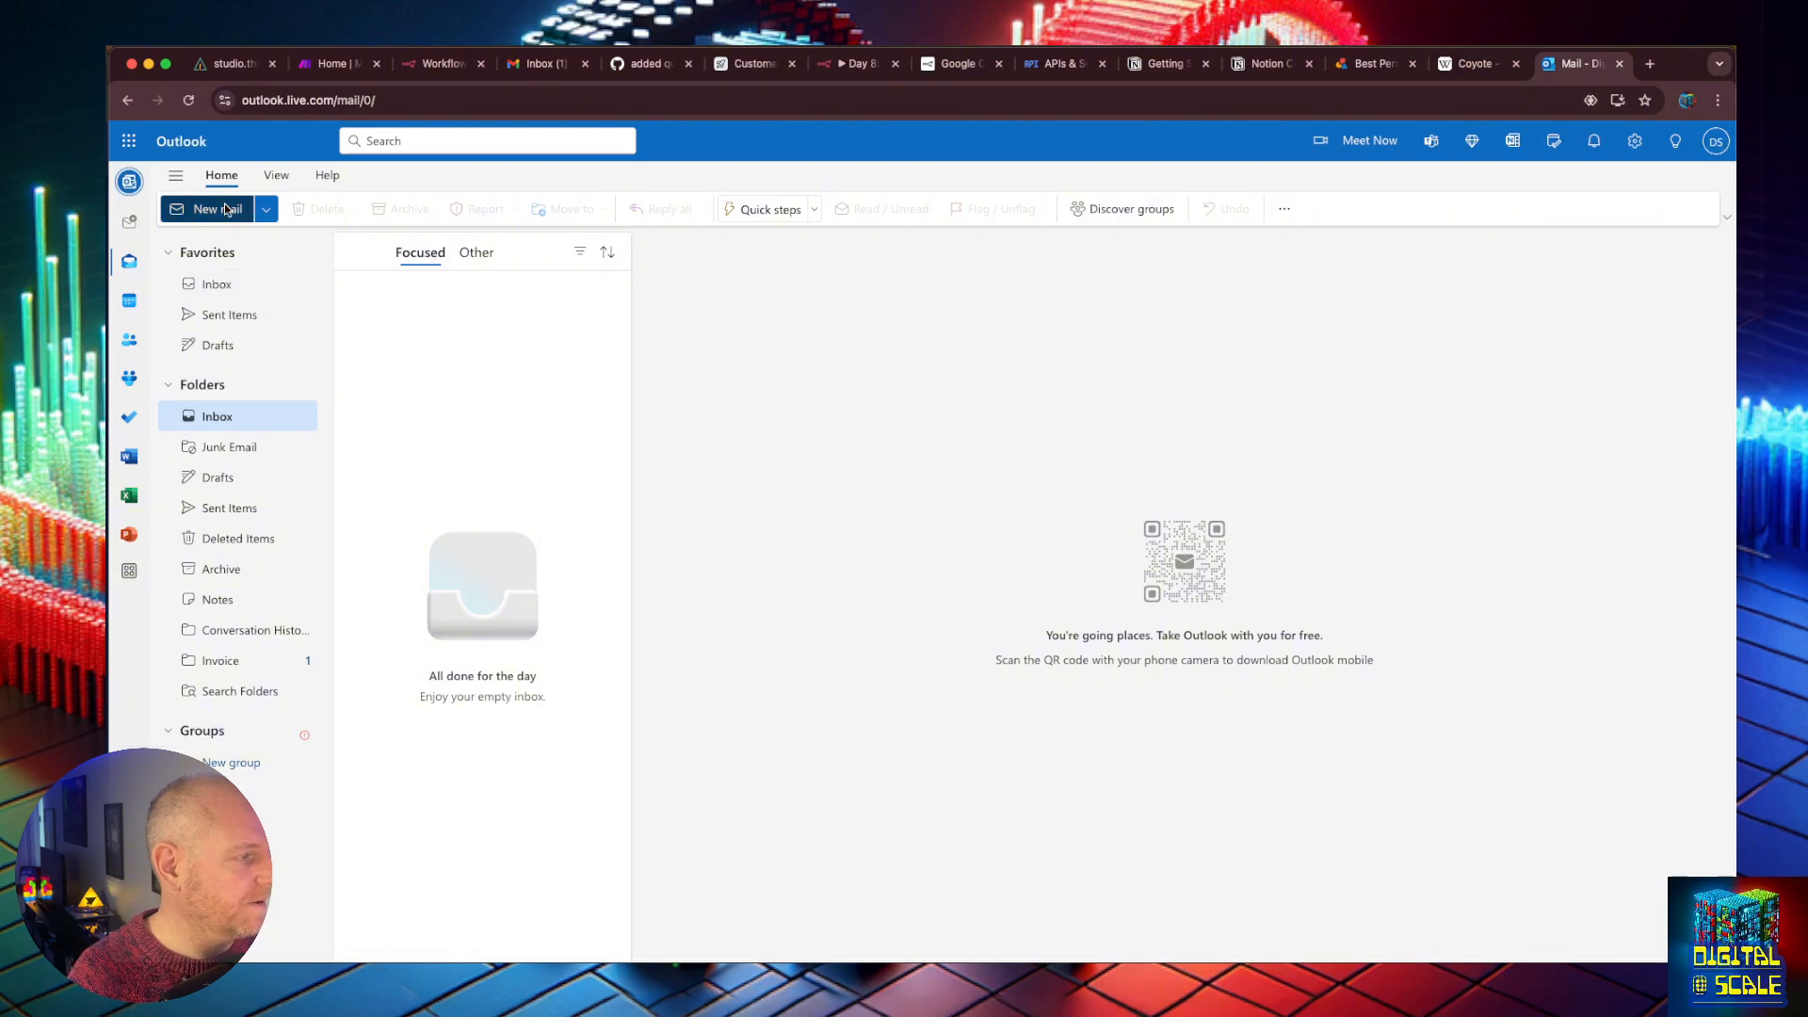
pyautogui.click(768, 306)
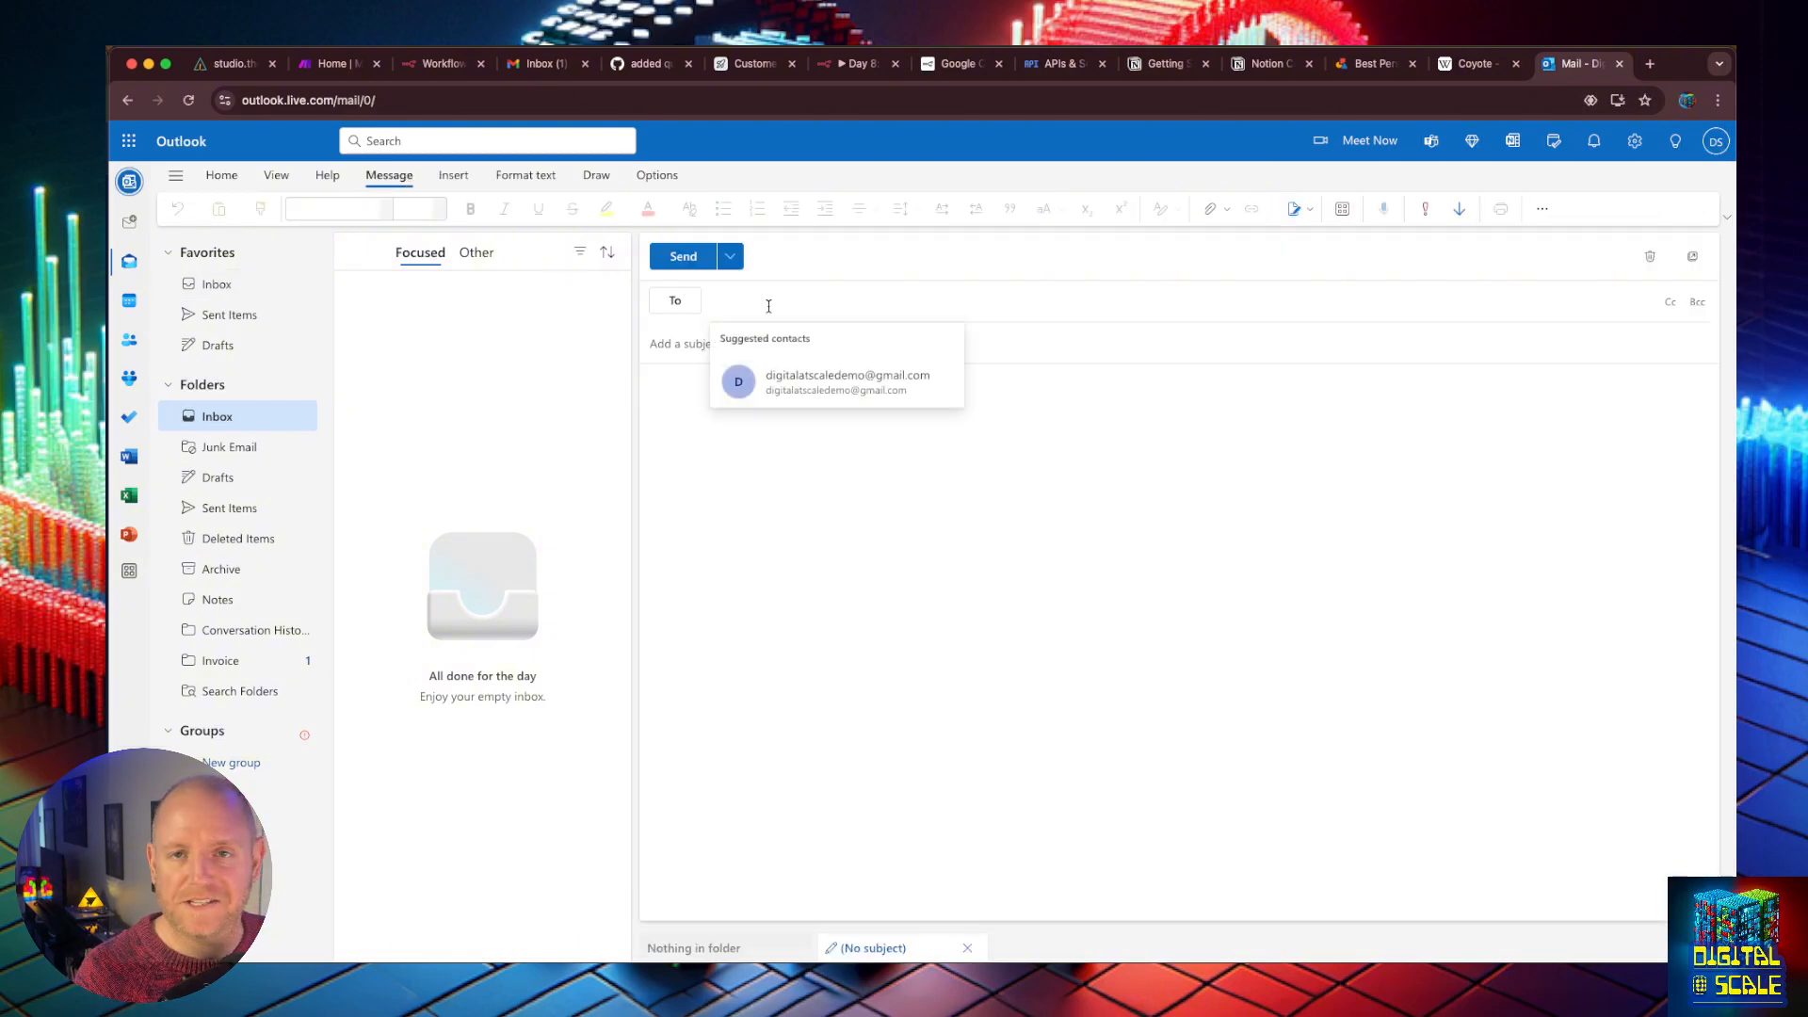
pyautogui.click(813, 367)
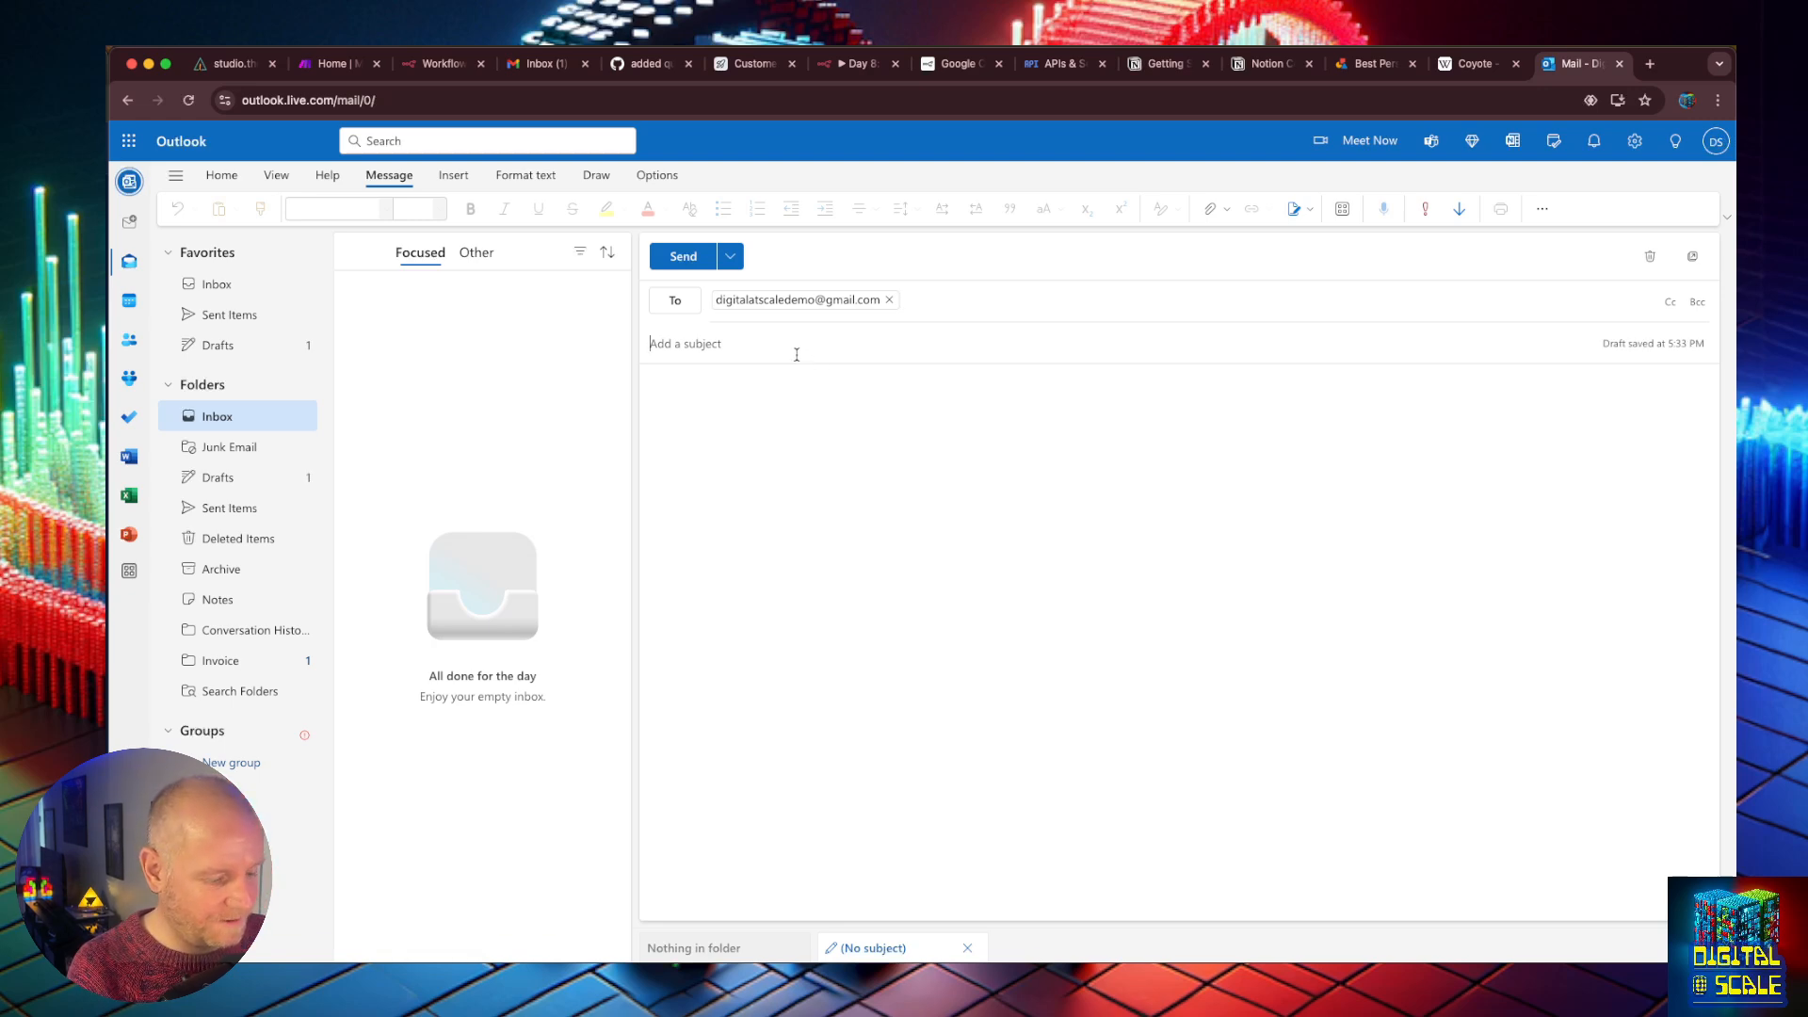
pyautogui.write('Question about my plan')
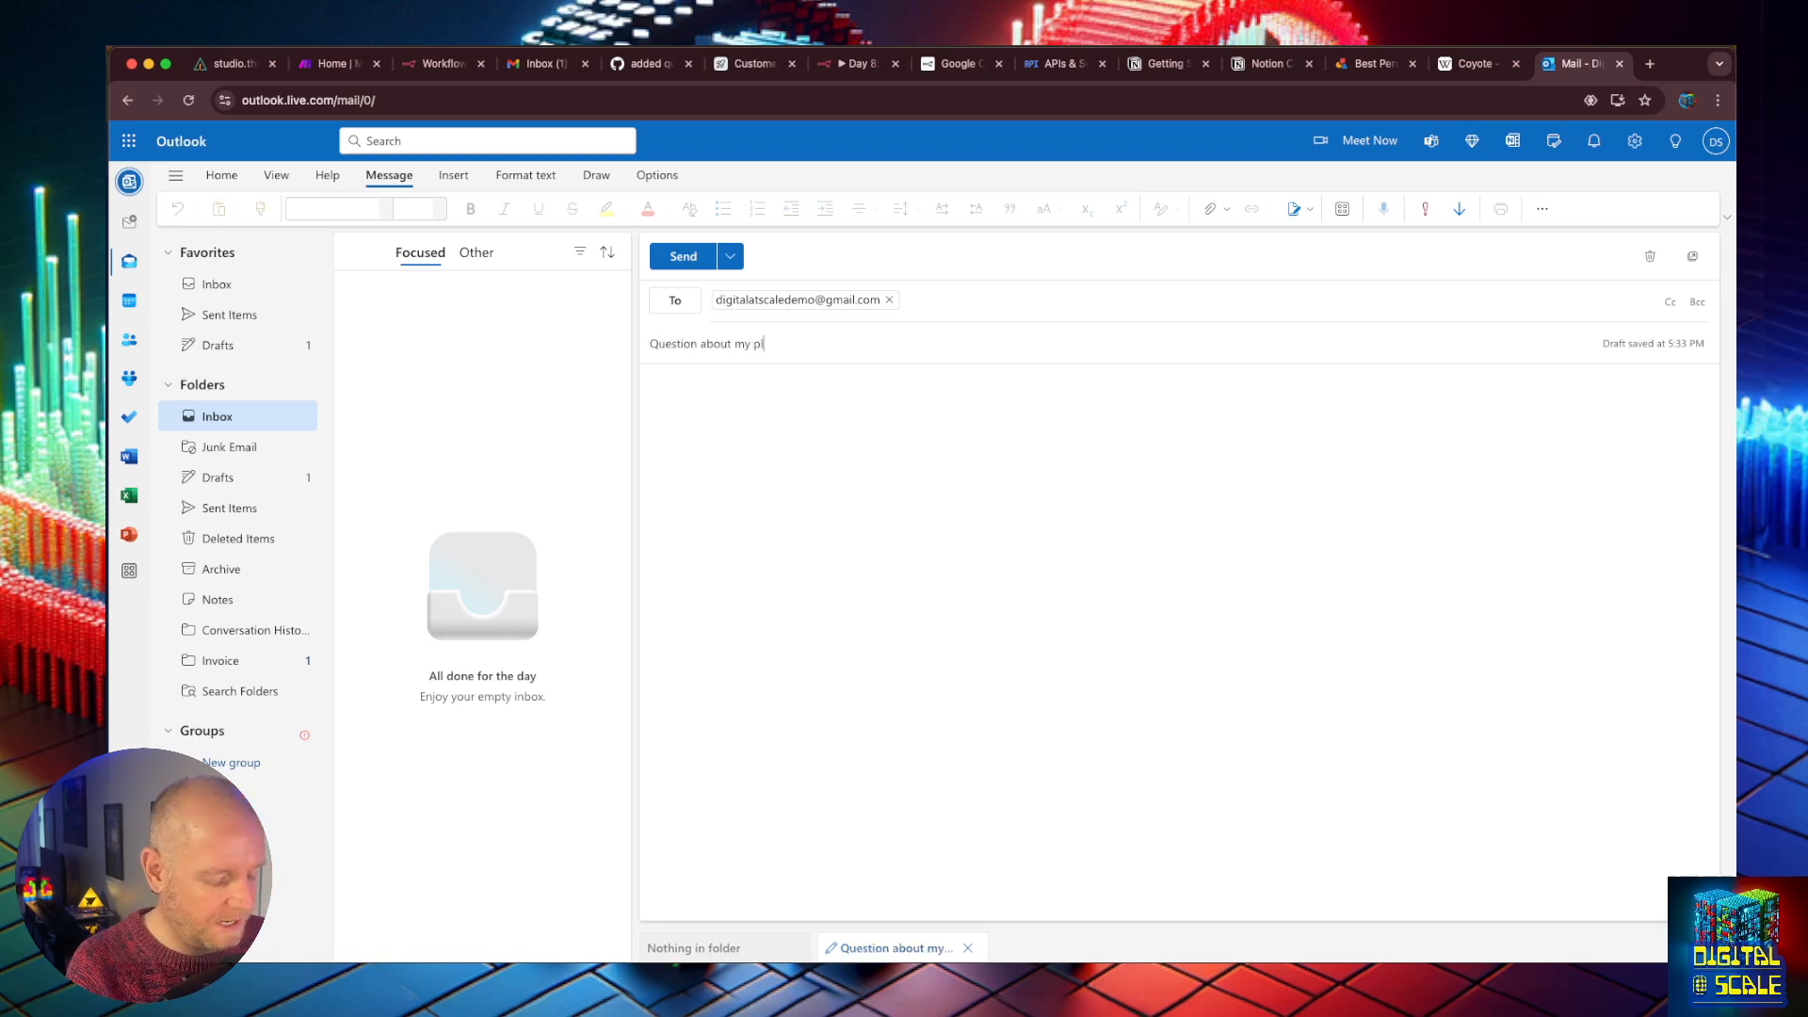
# Step: Write "What plan am I currently one right now" as the message body and send the email
pyautogui.press('Tab')
pyautogui.write('What plan')
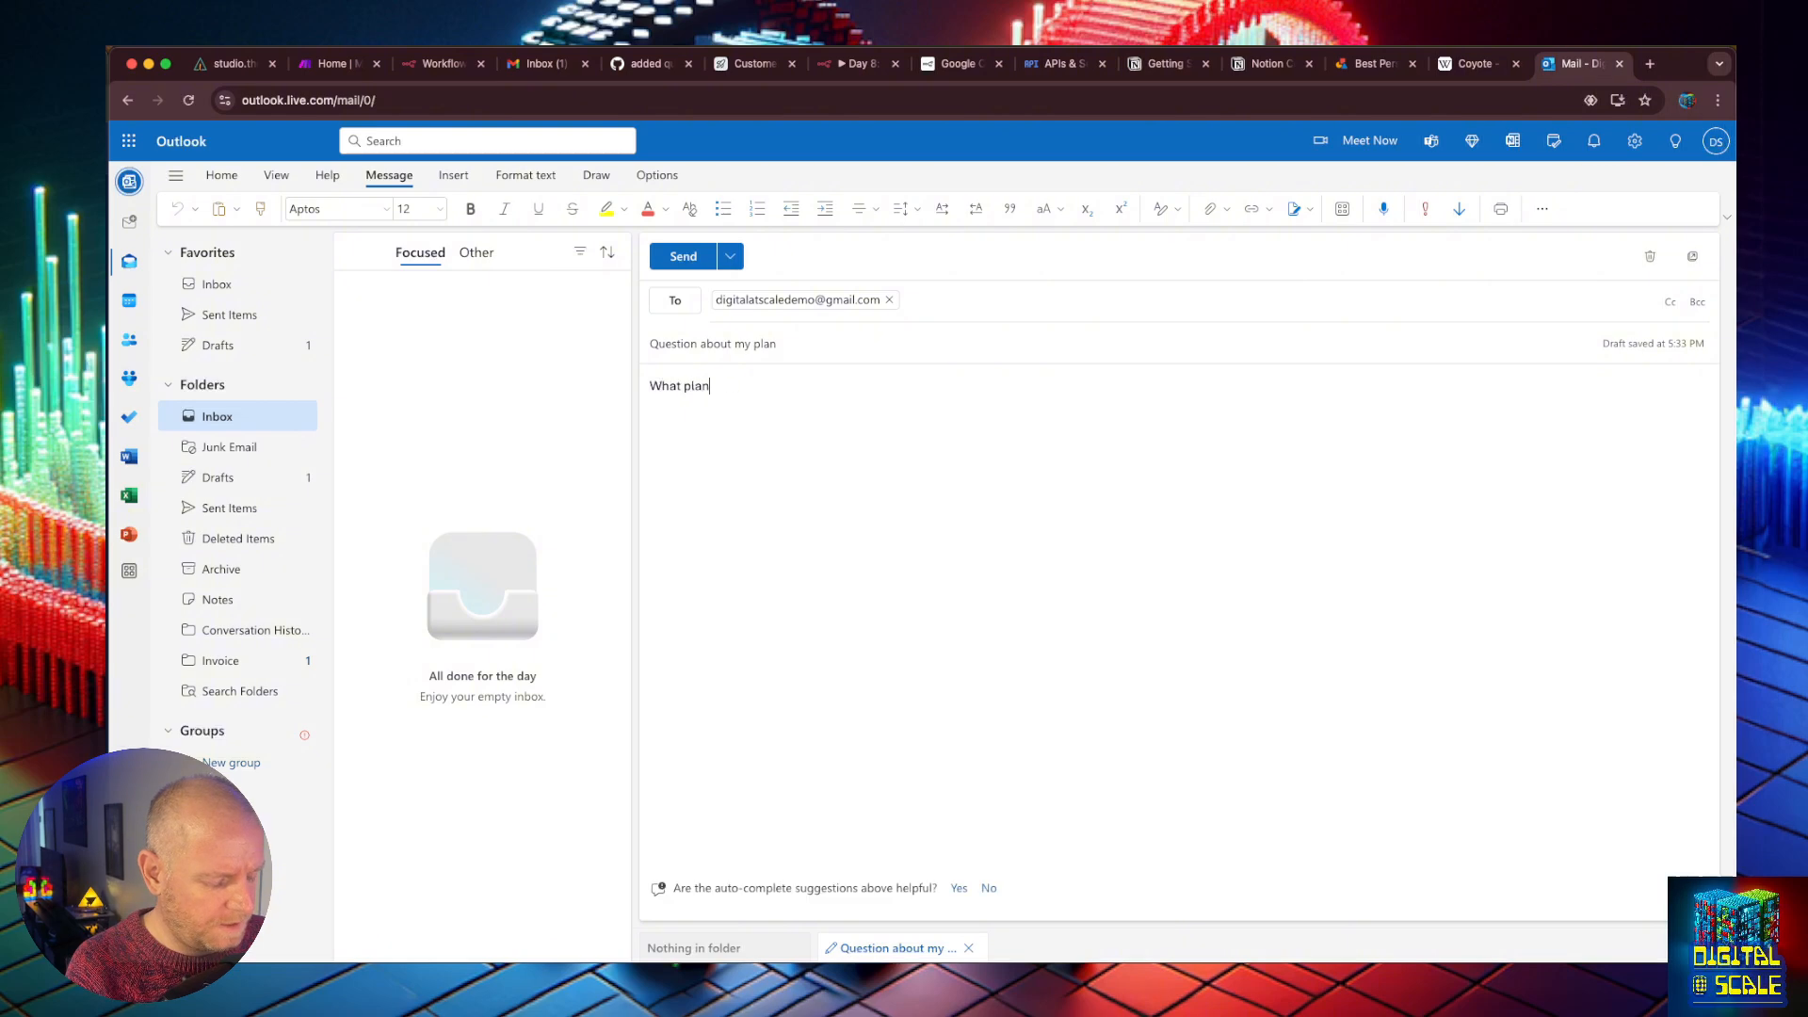
pyautogui.write(' am I curr')
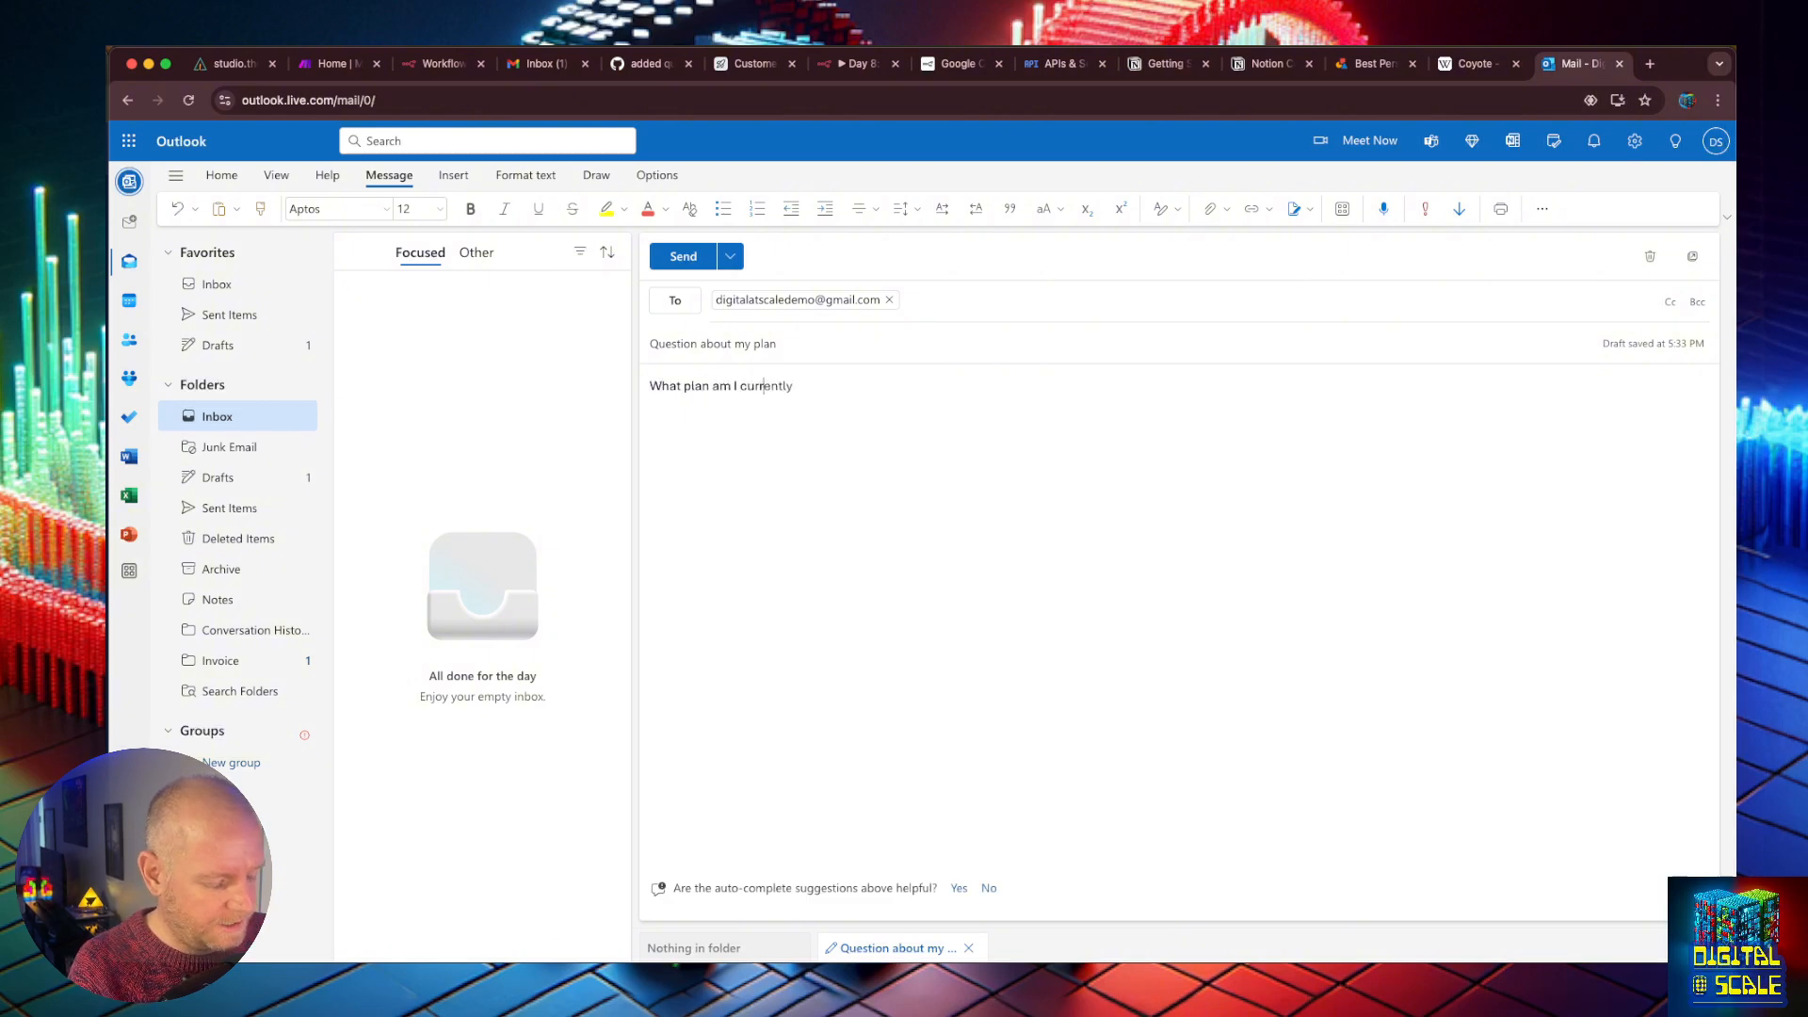
pyautogui.write('ently one ')
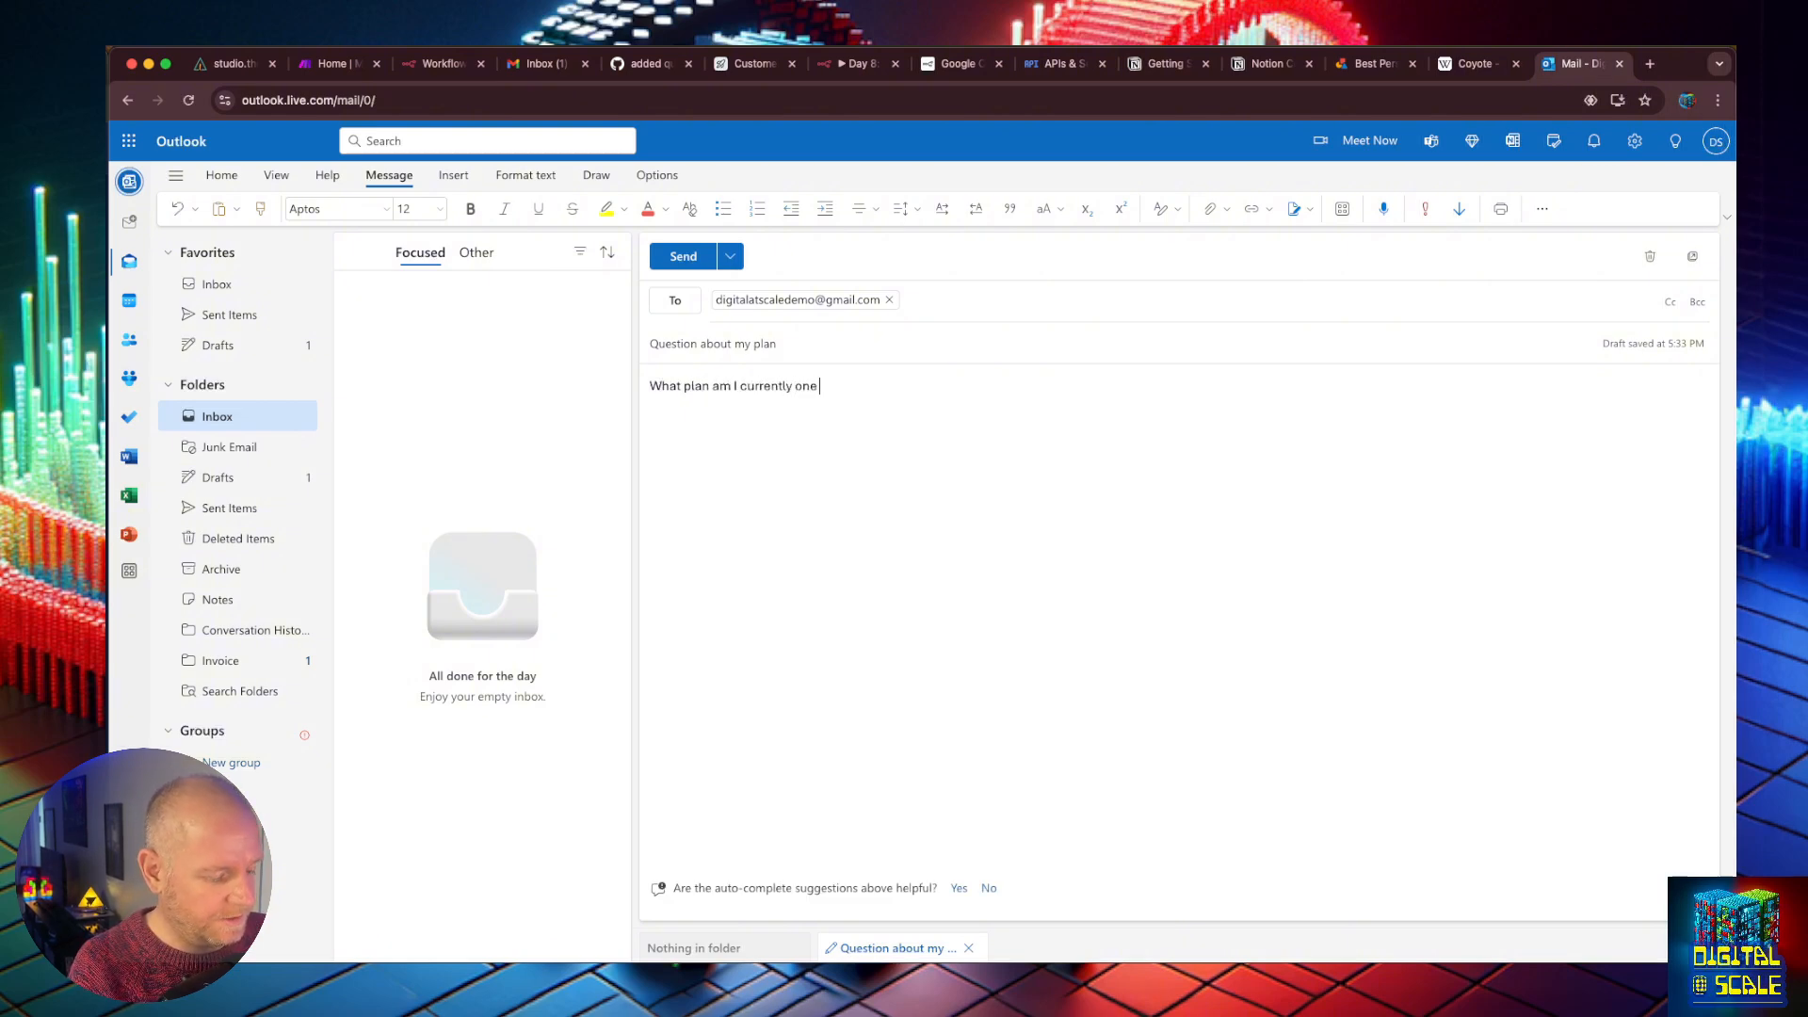
pyautogui.write('right now')
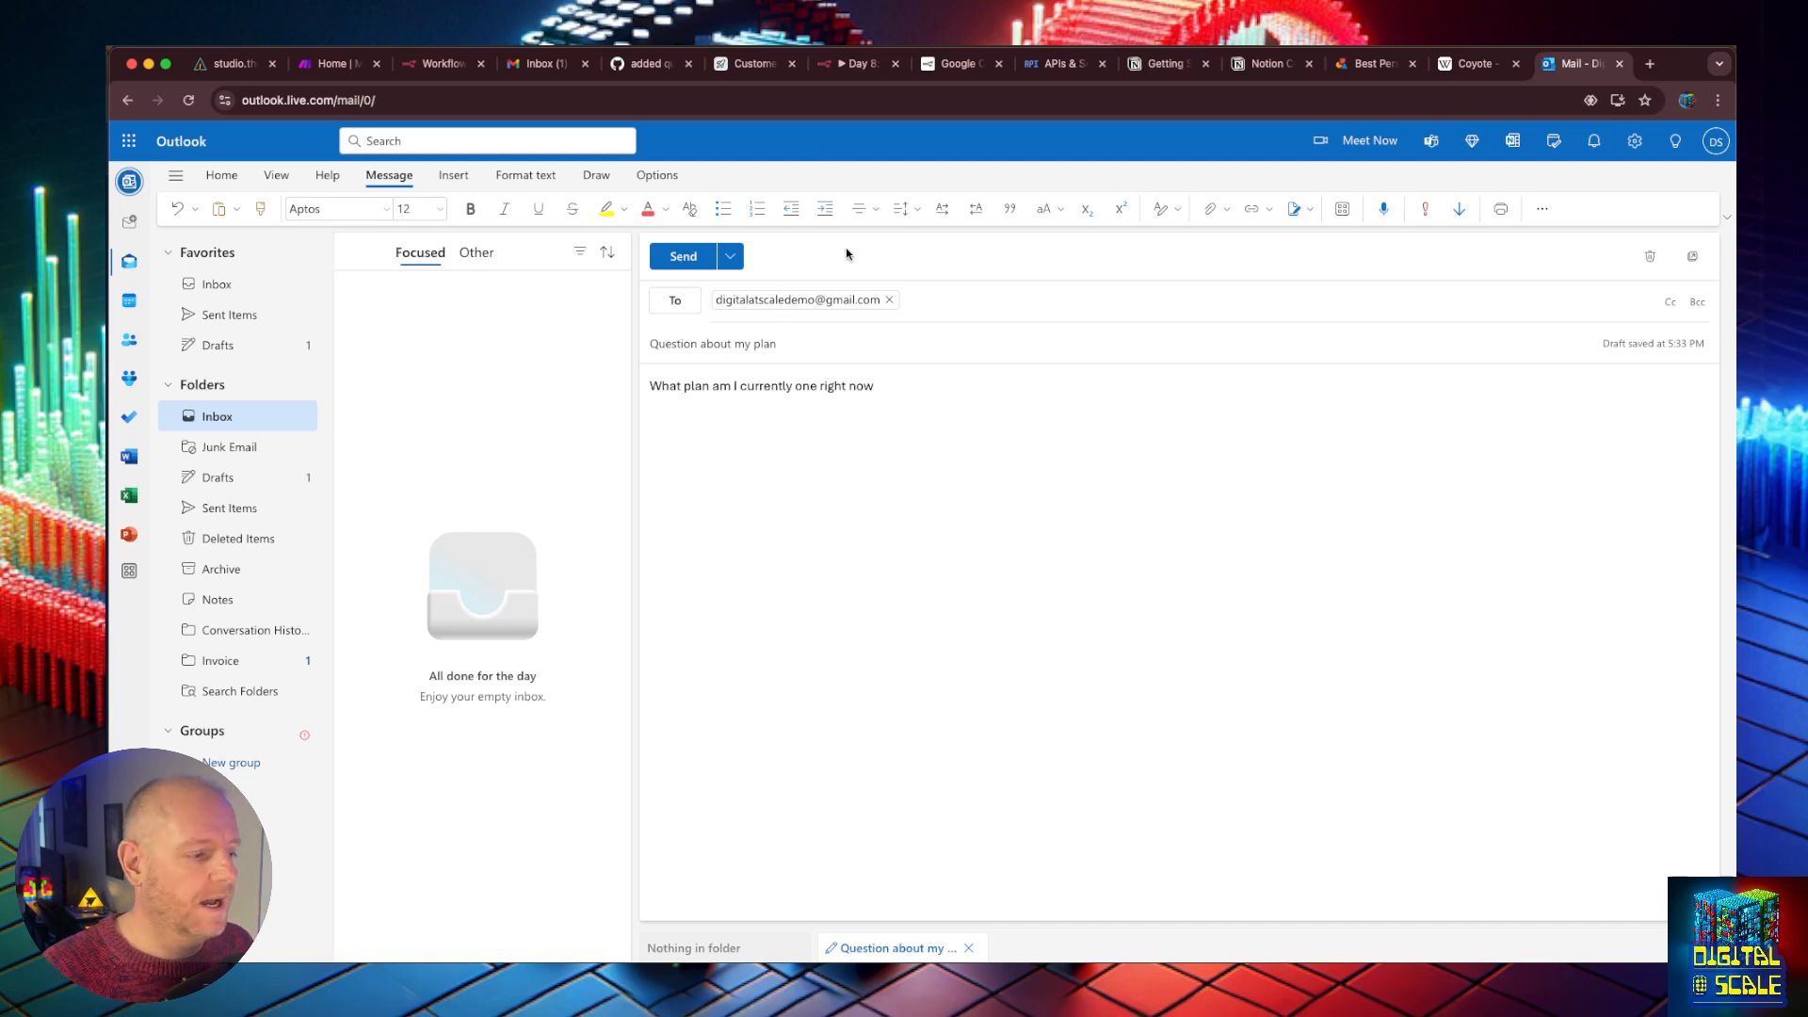
pyautogui.click(708, 257)
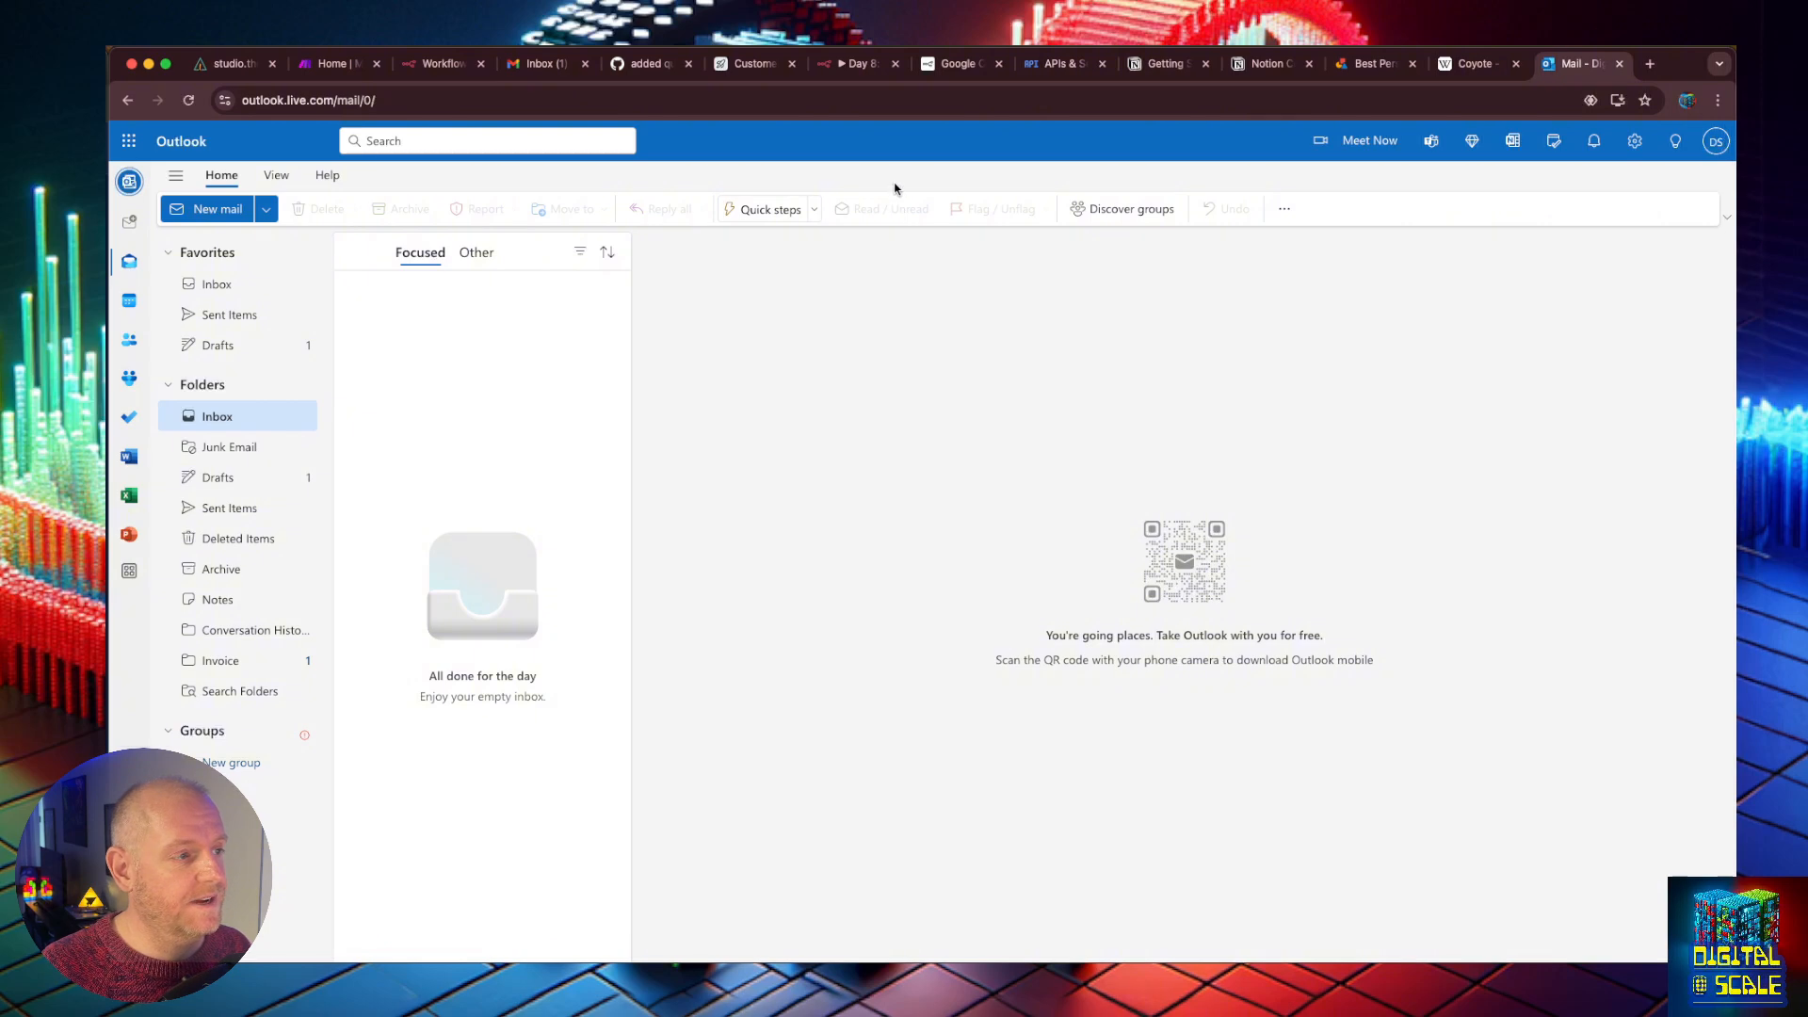
# Step: Switch to Gmail, refresh the inbox, and move the plan question and credentials emails to the Support Email label
pyautogui.click(540, 63)
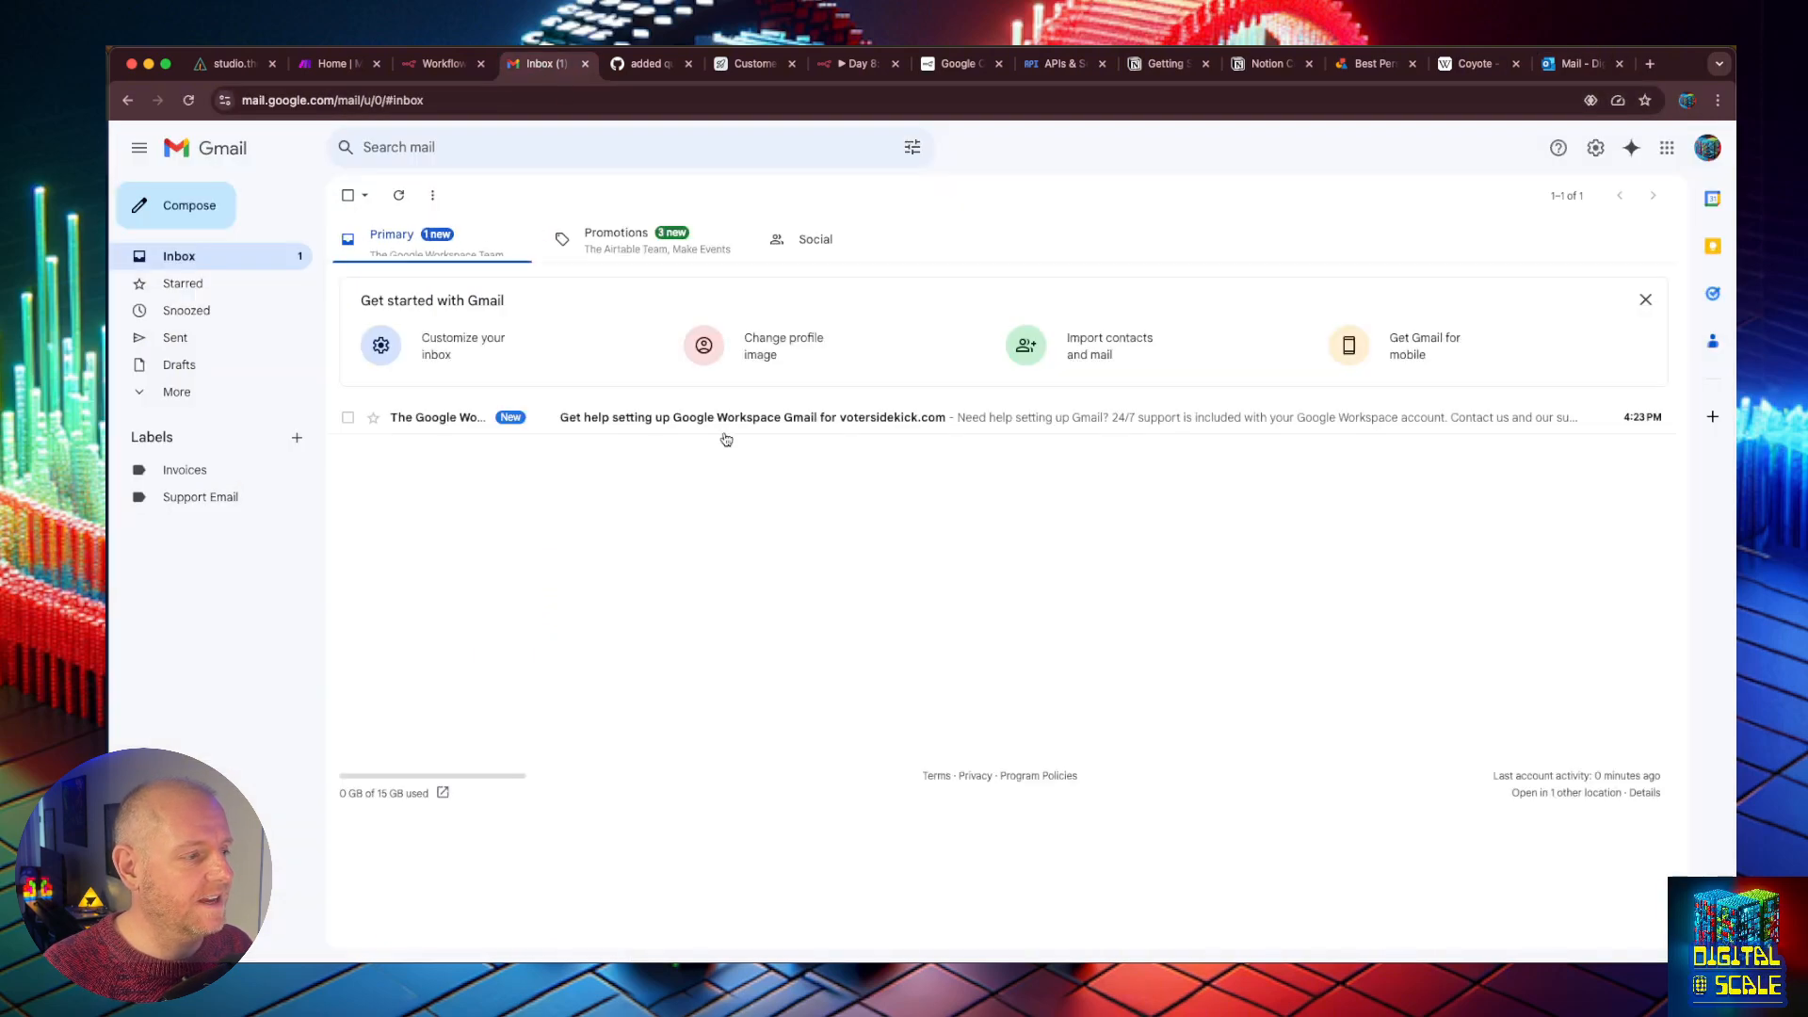
pyautogui.click(201, 256)
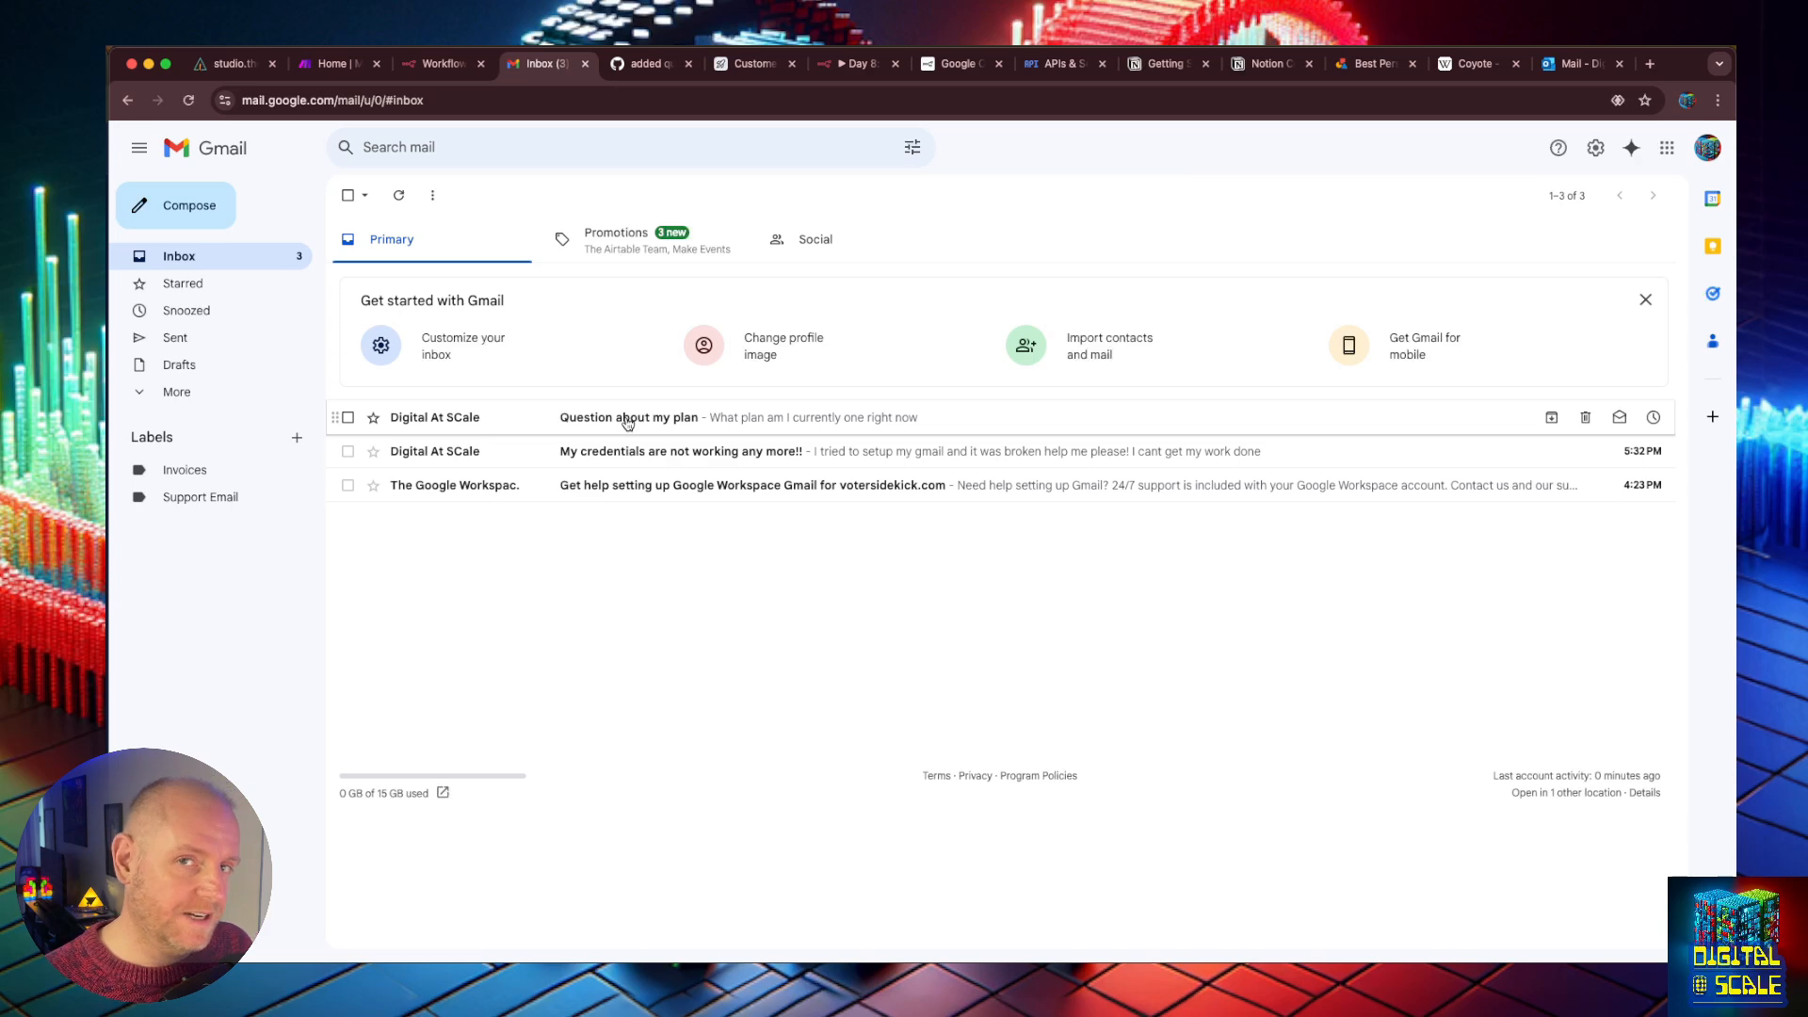
pyautogui.moveTo(628, 423); pyautogui.dragTo(311, 494)
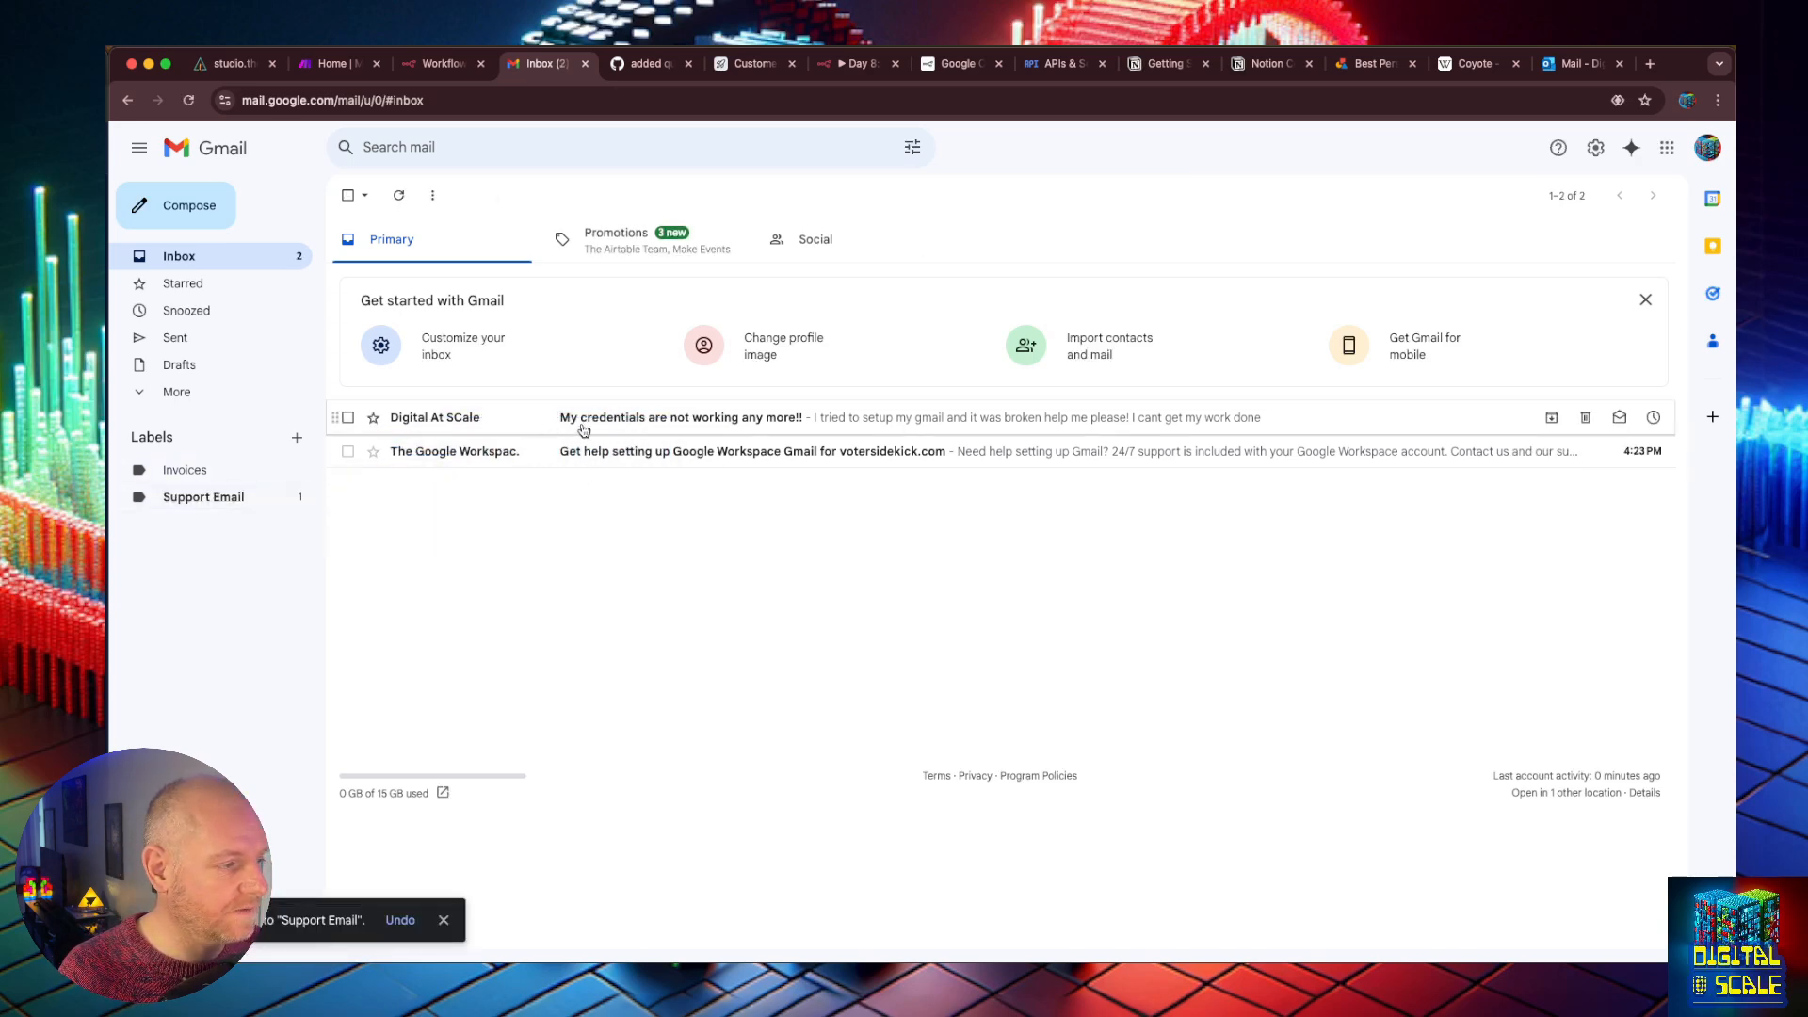
pyautogui.moveTo(584, 426); pyautogui.dragTo(283, 499)
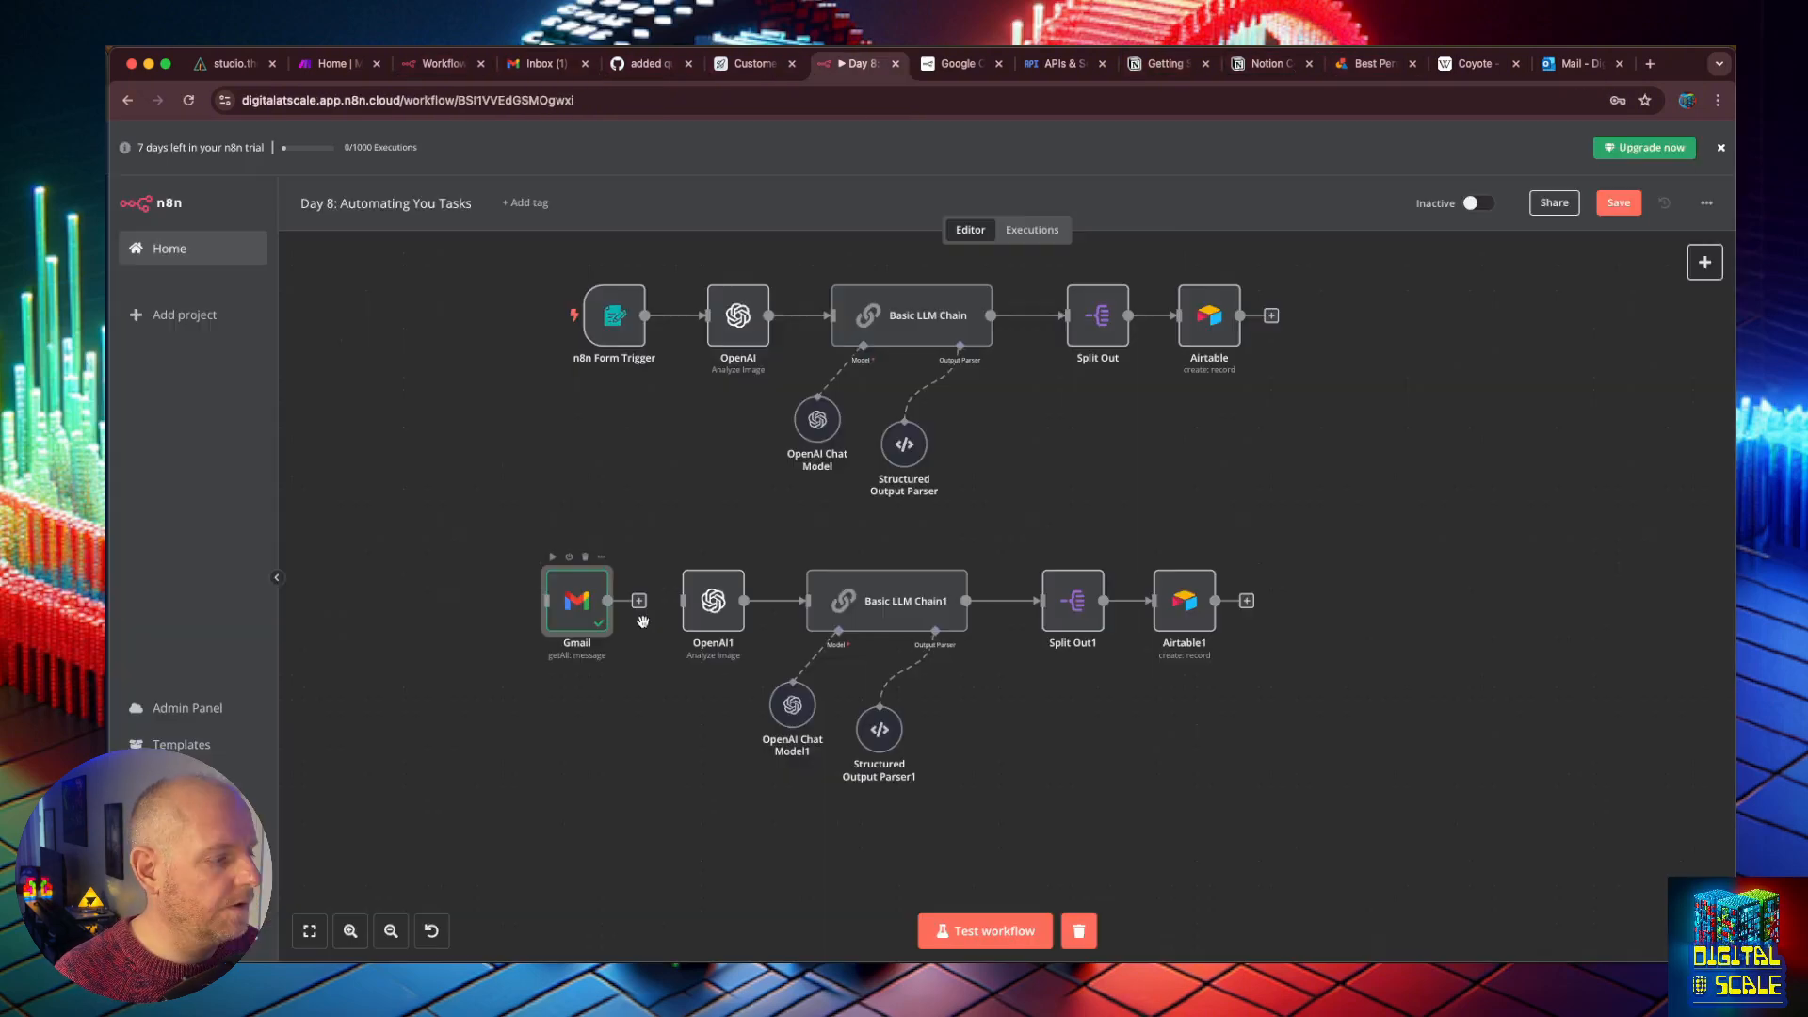
# Step: Switch to the n8n workflow and test the Gmail node to fetch messages labelled Support Email
pyautogui.click(853, 63)
pyautogui.doubleClick(582, 597)
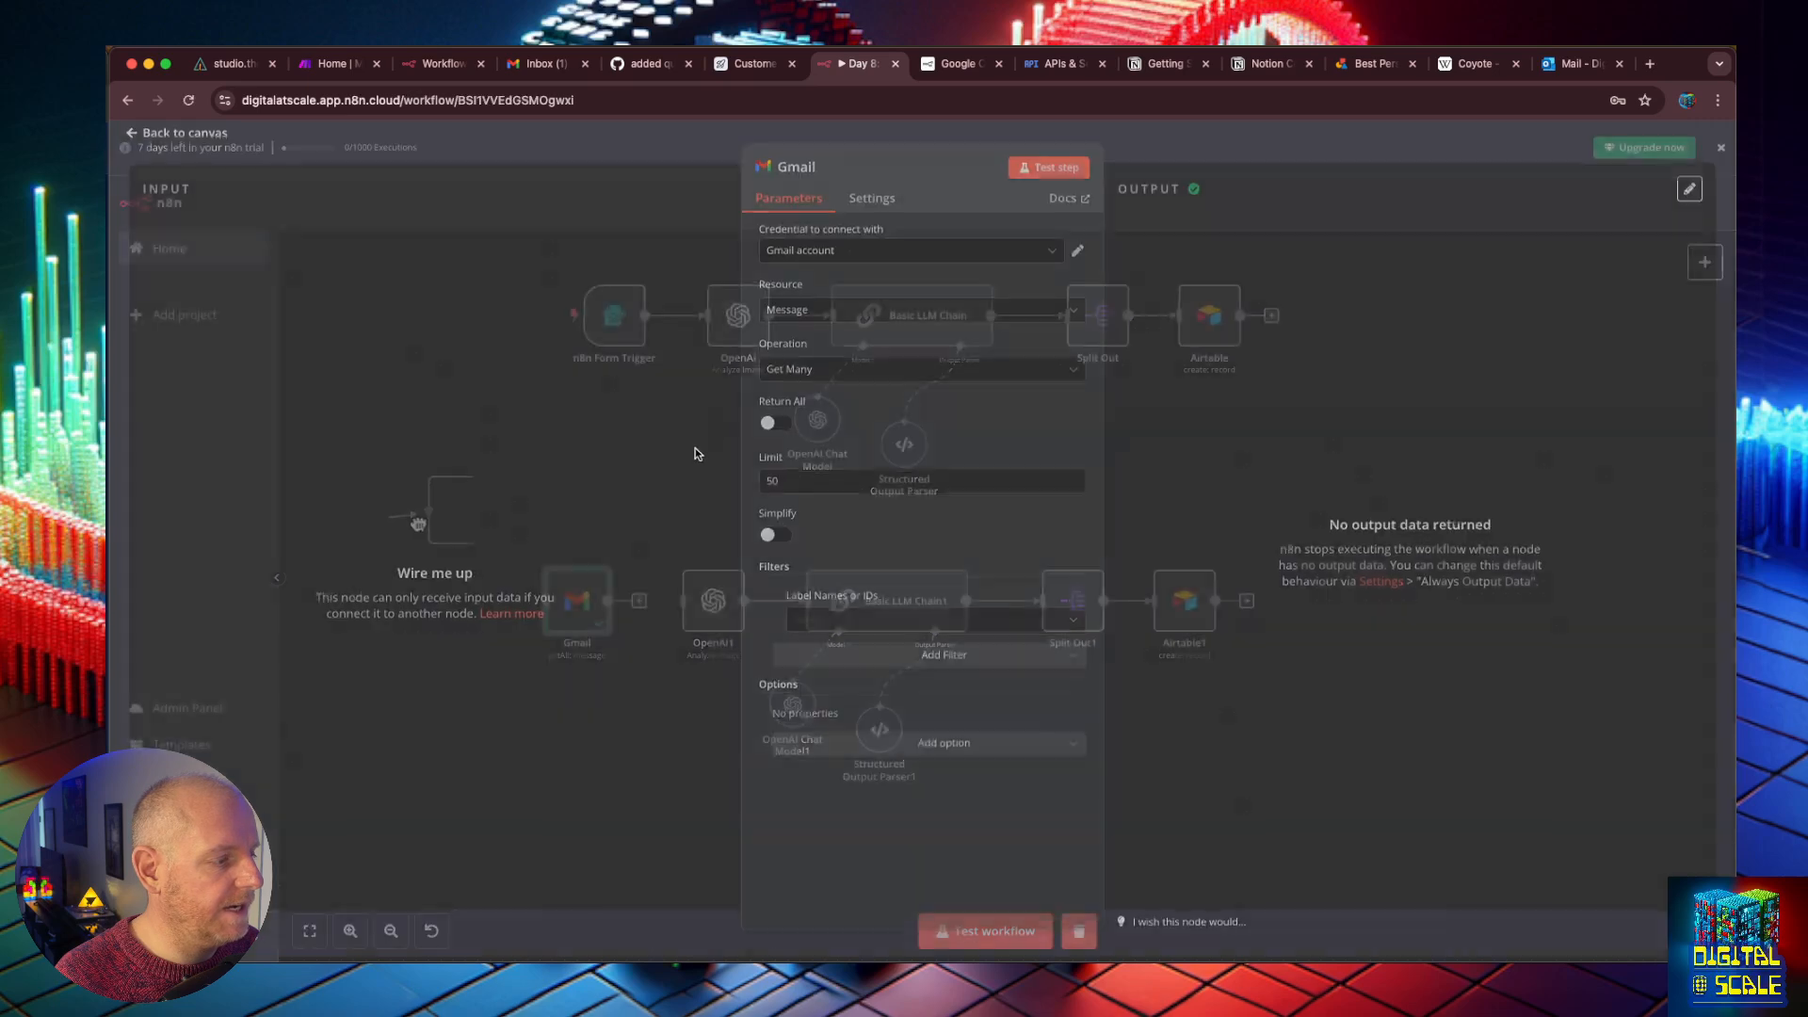
pyautogui.click(1054, 174)
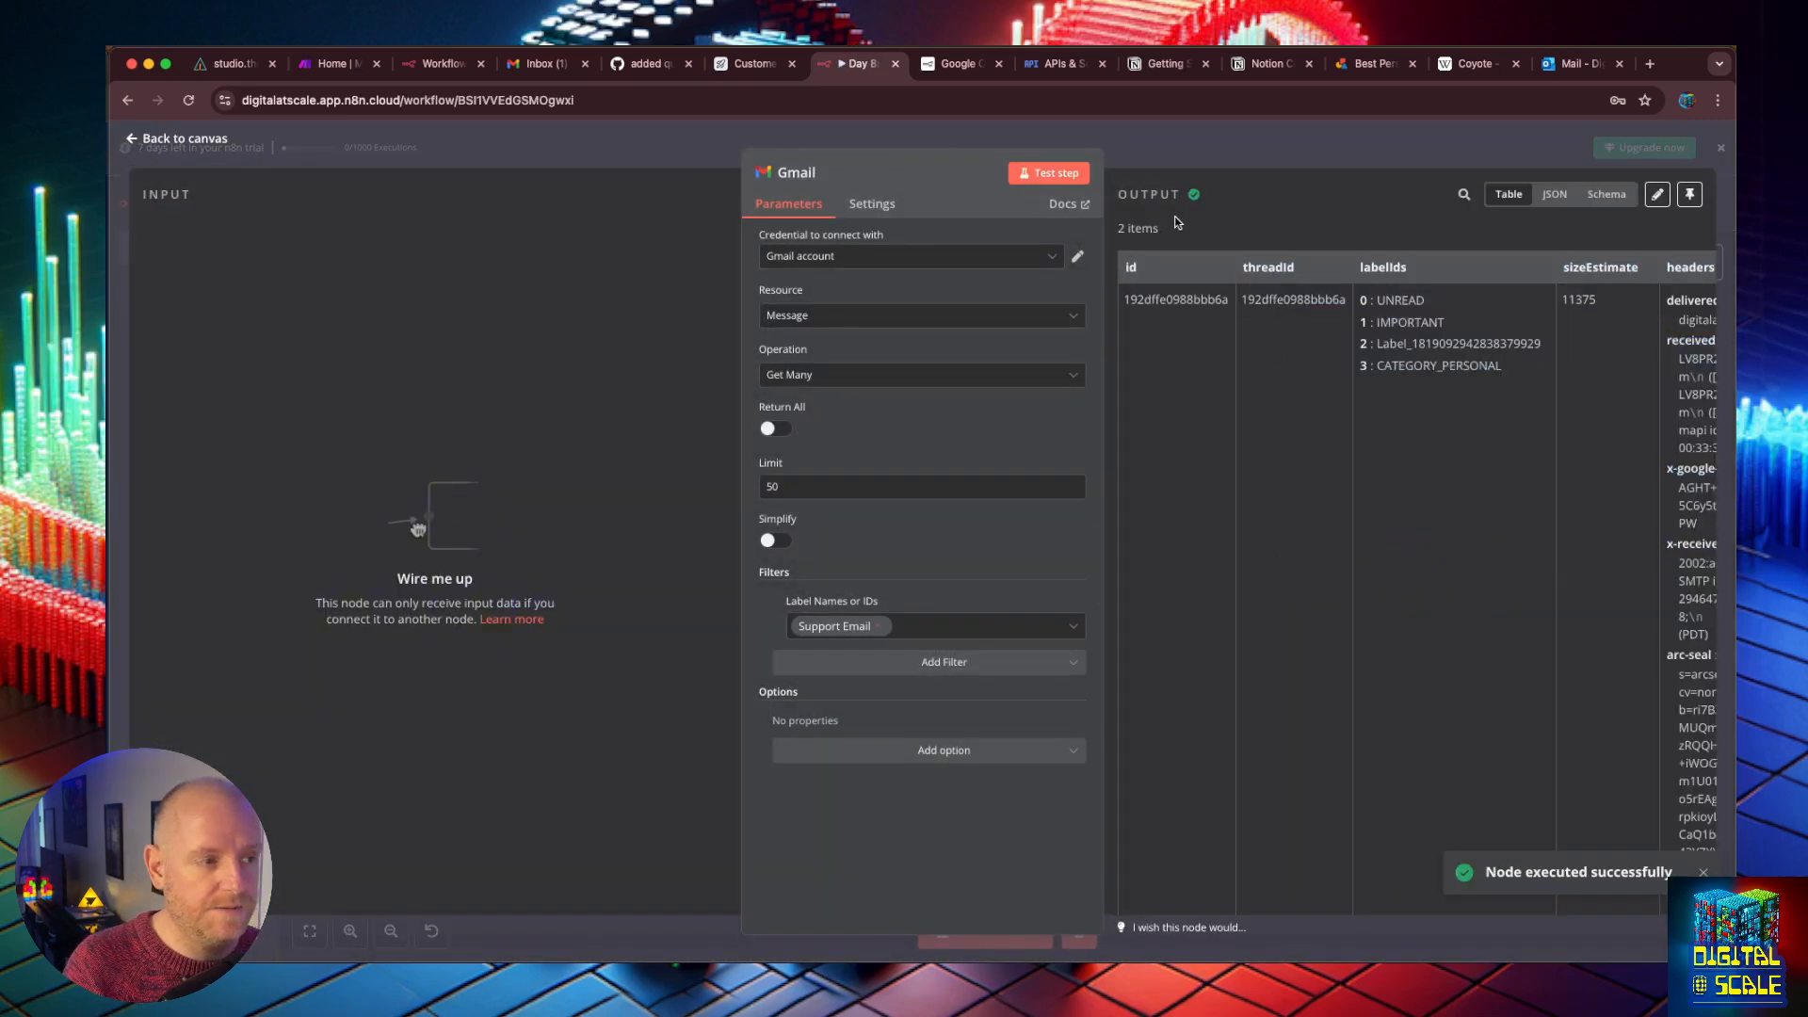
pyautogui.click(151, 140)
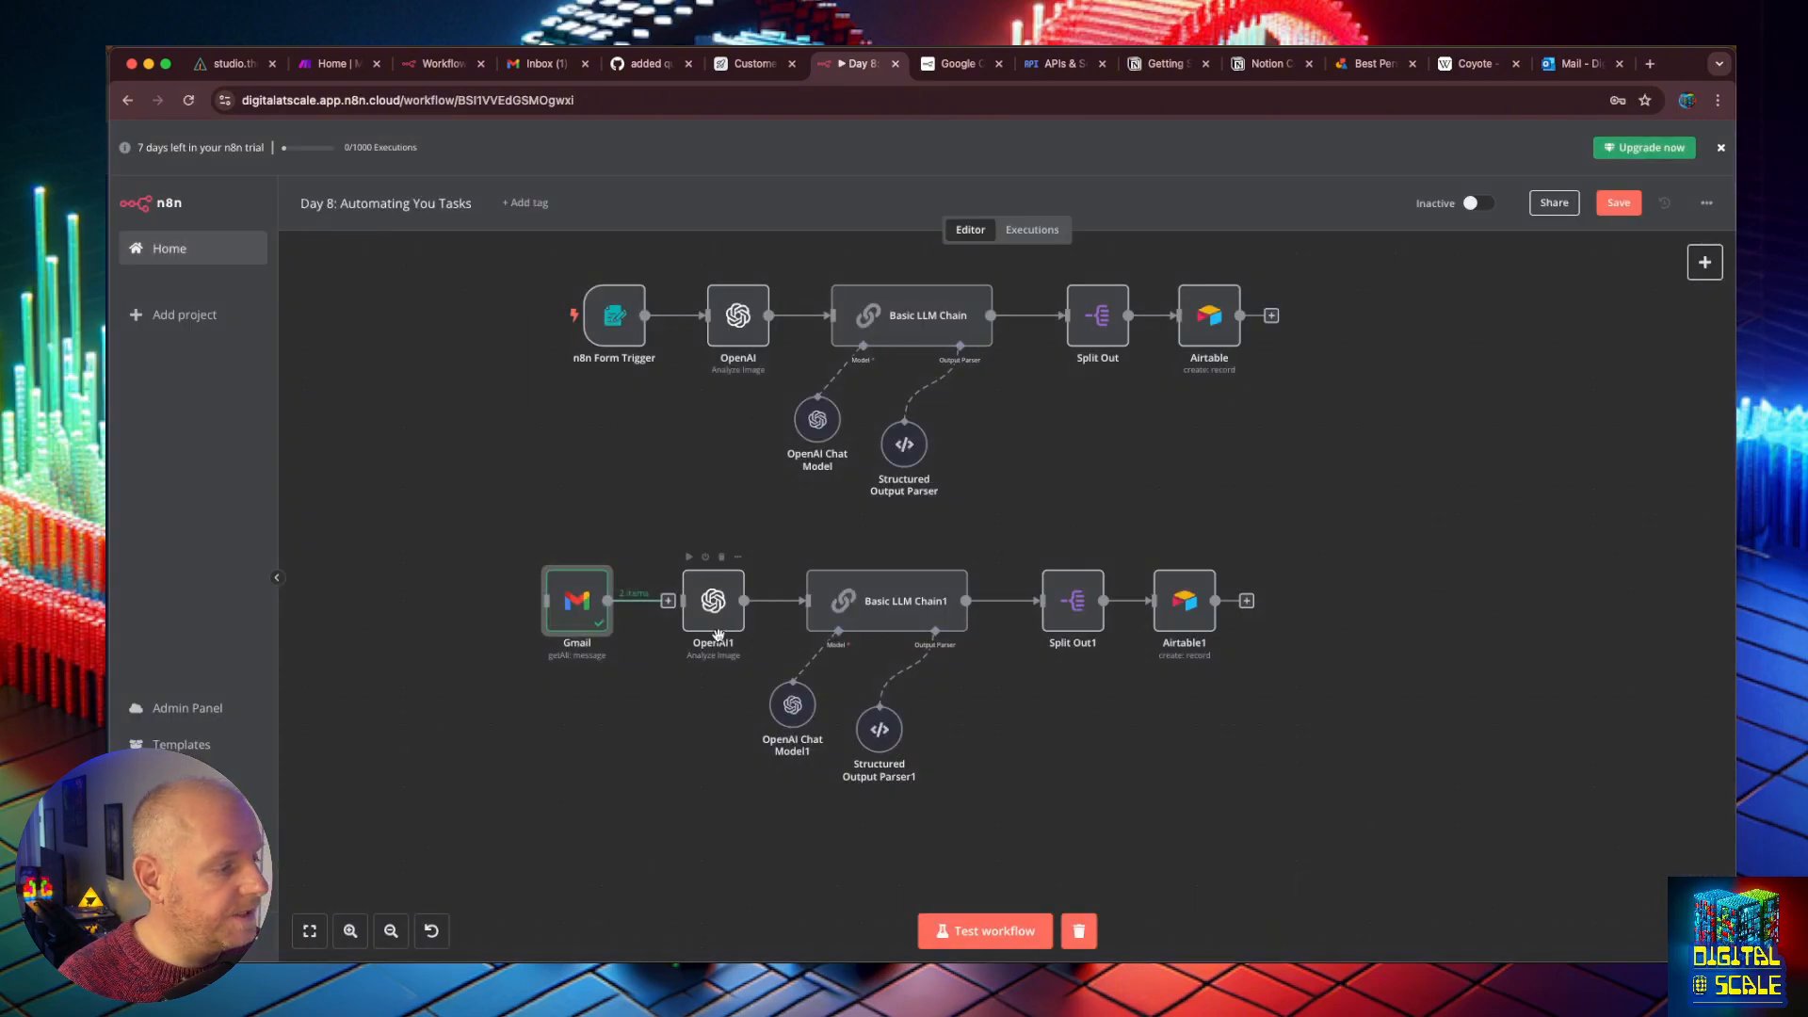
# Step: Remove the OpenAI1 node, wire Gmail directly into Basic LLM Chain1 in its place, and save the workflow
pyautogui.click(714, 616)
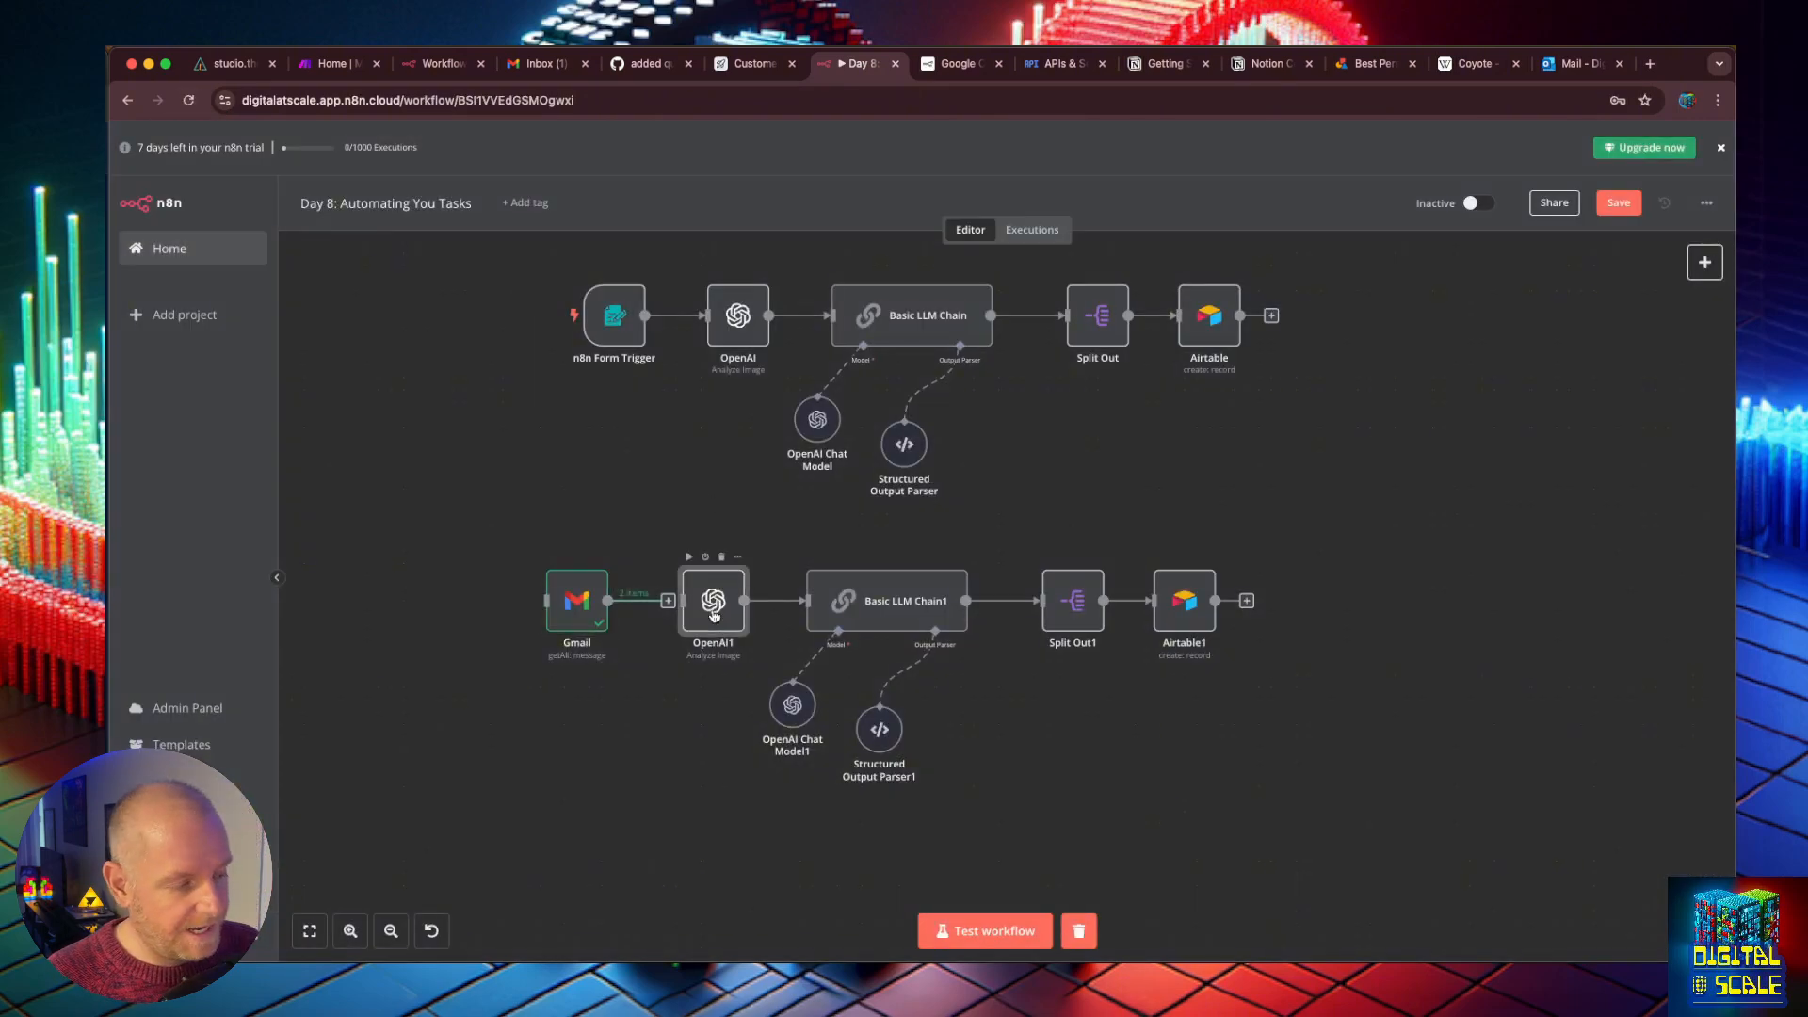
pyautogui.press('Delete')
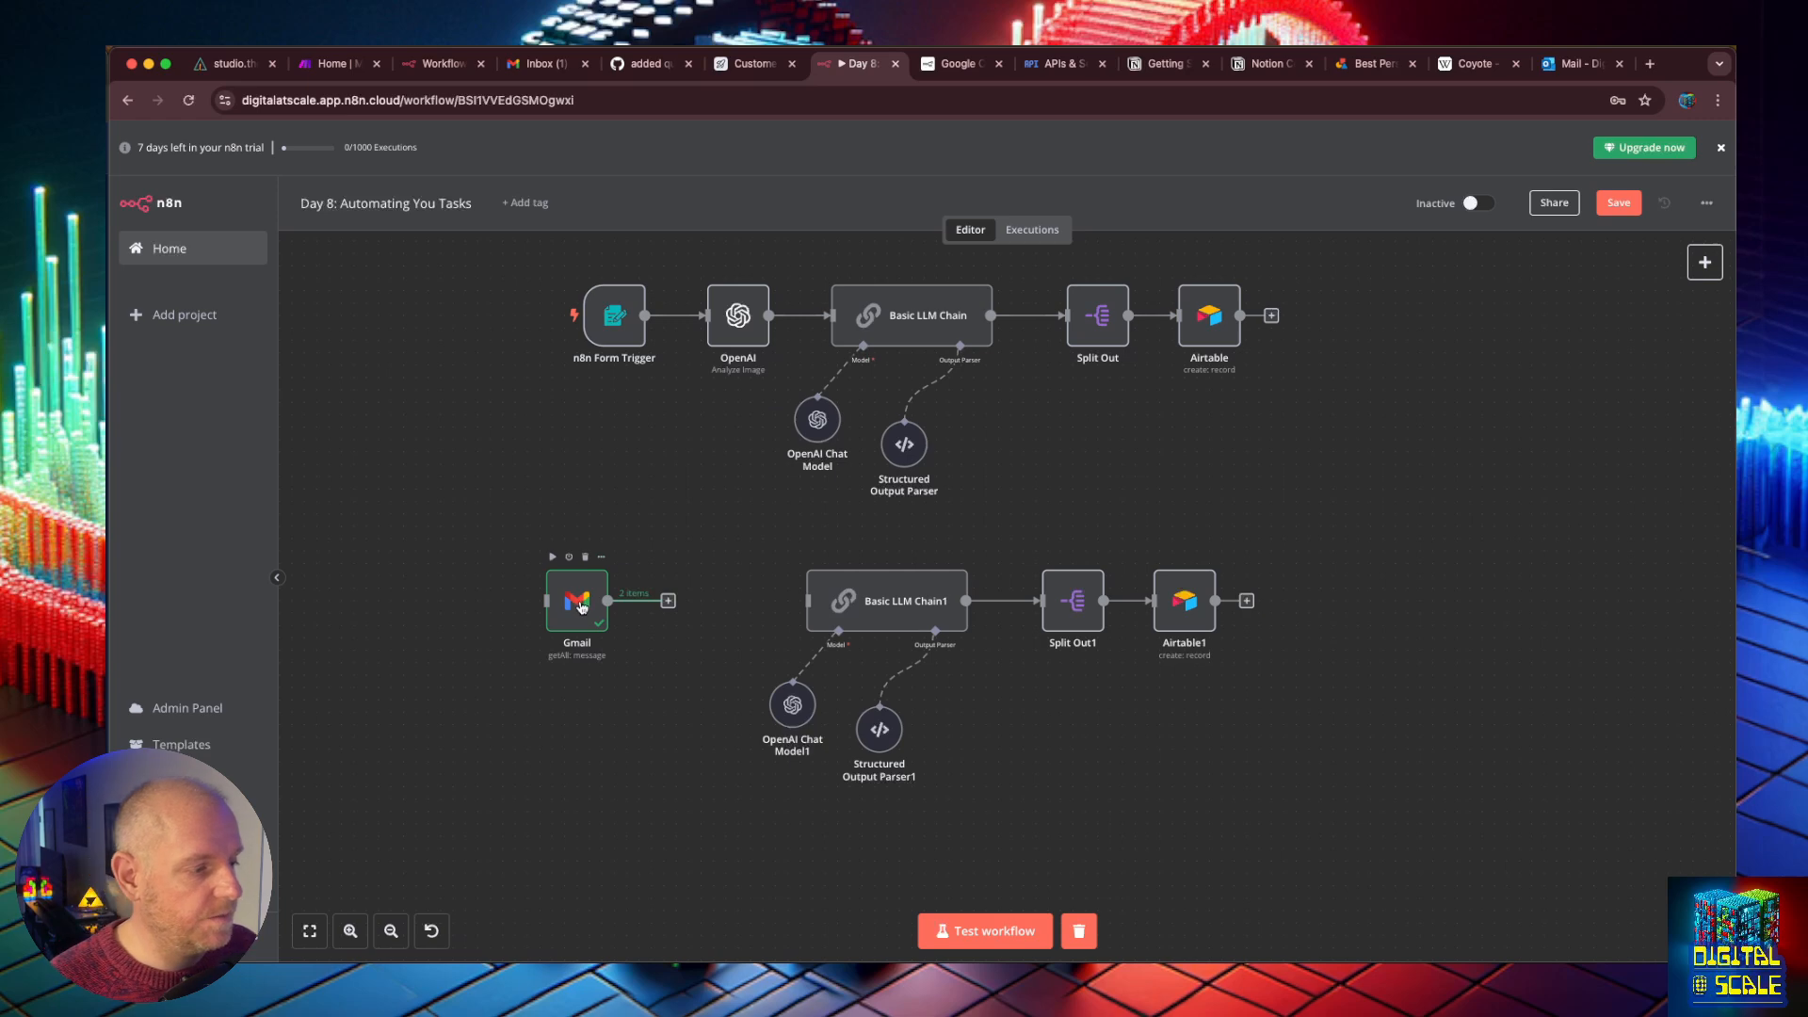
pyautogui.moveTo(581, 607); pyautogui.dragTo(808, 601)
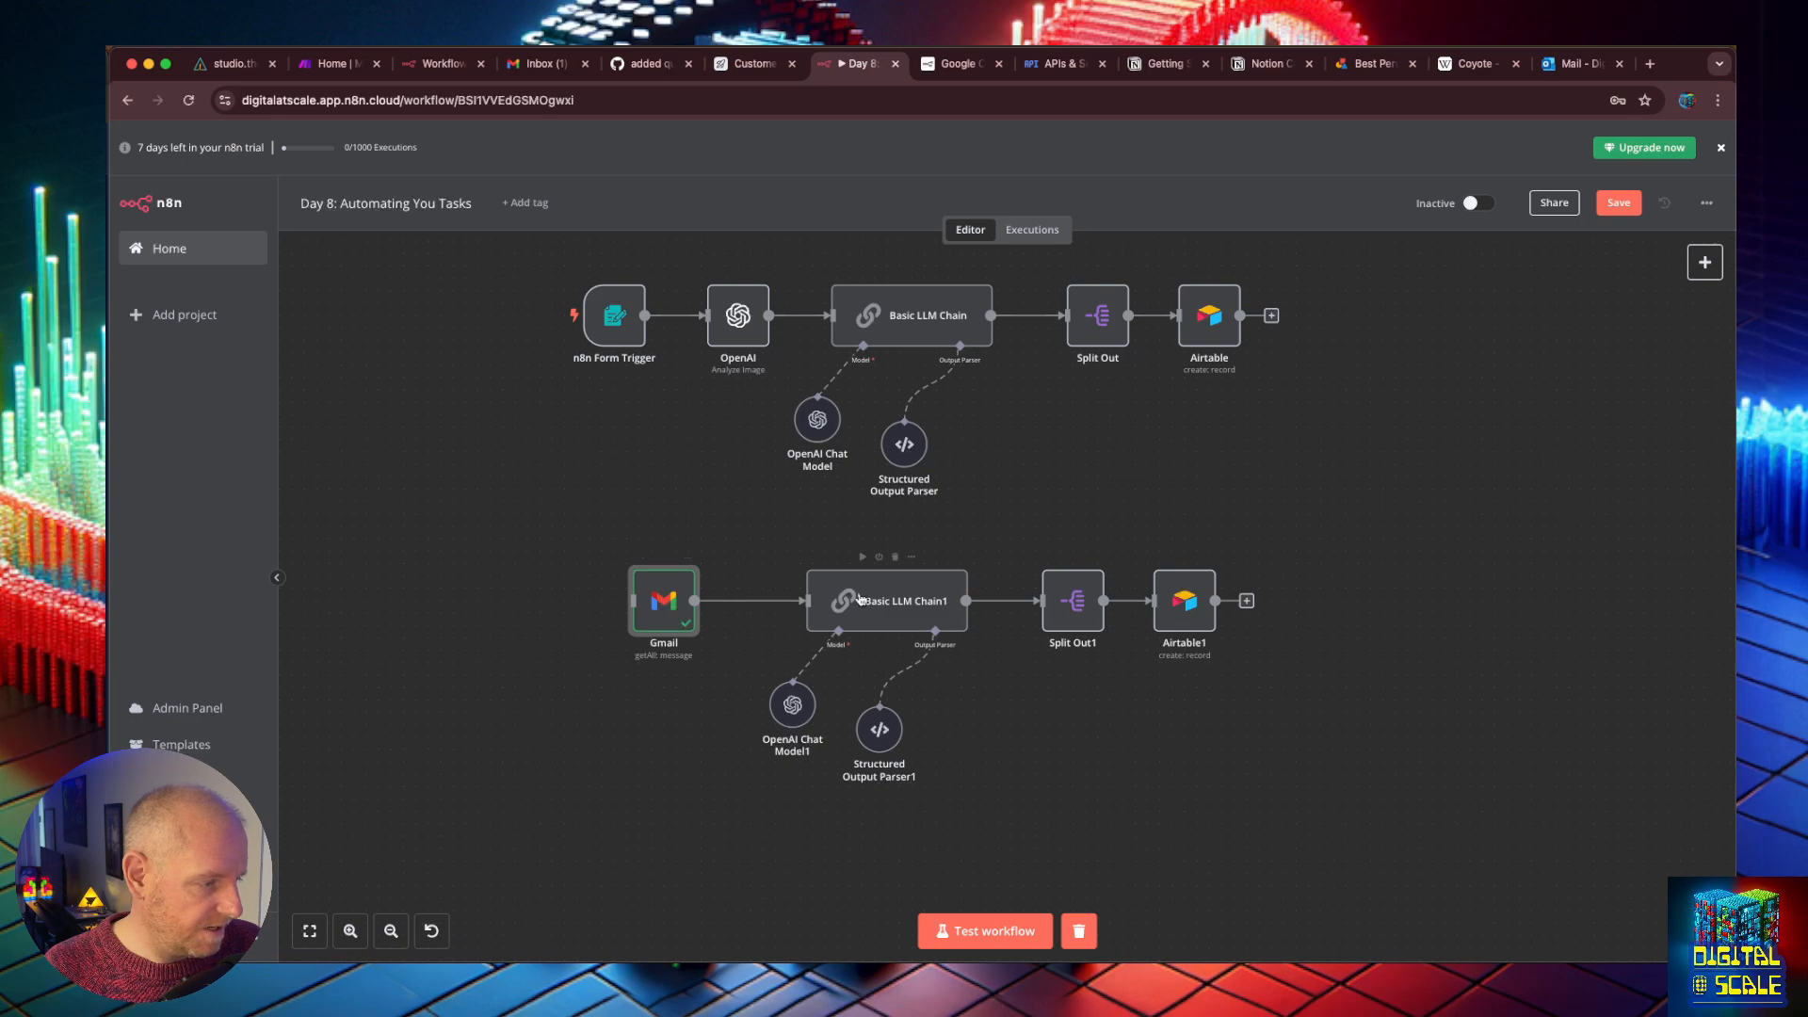
pyautogui.click(1618, 203)
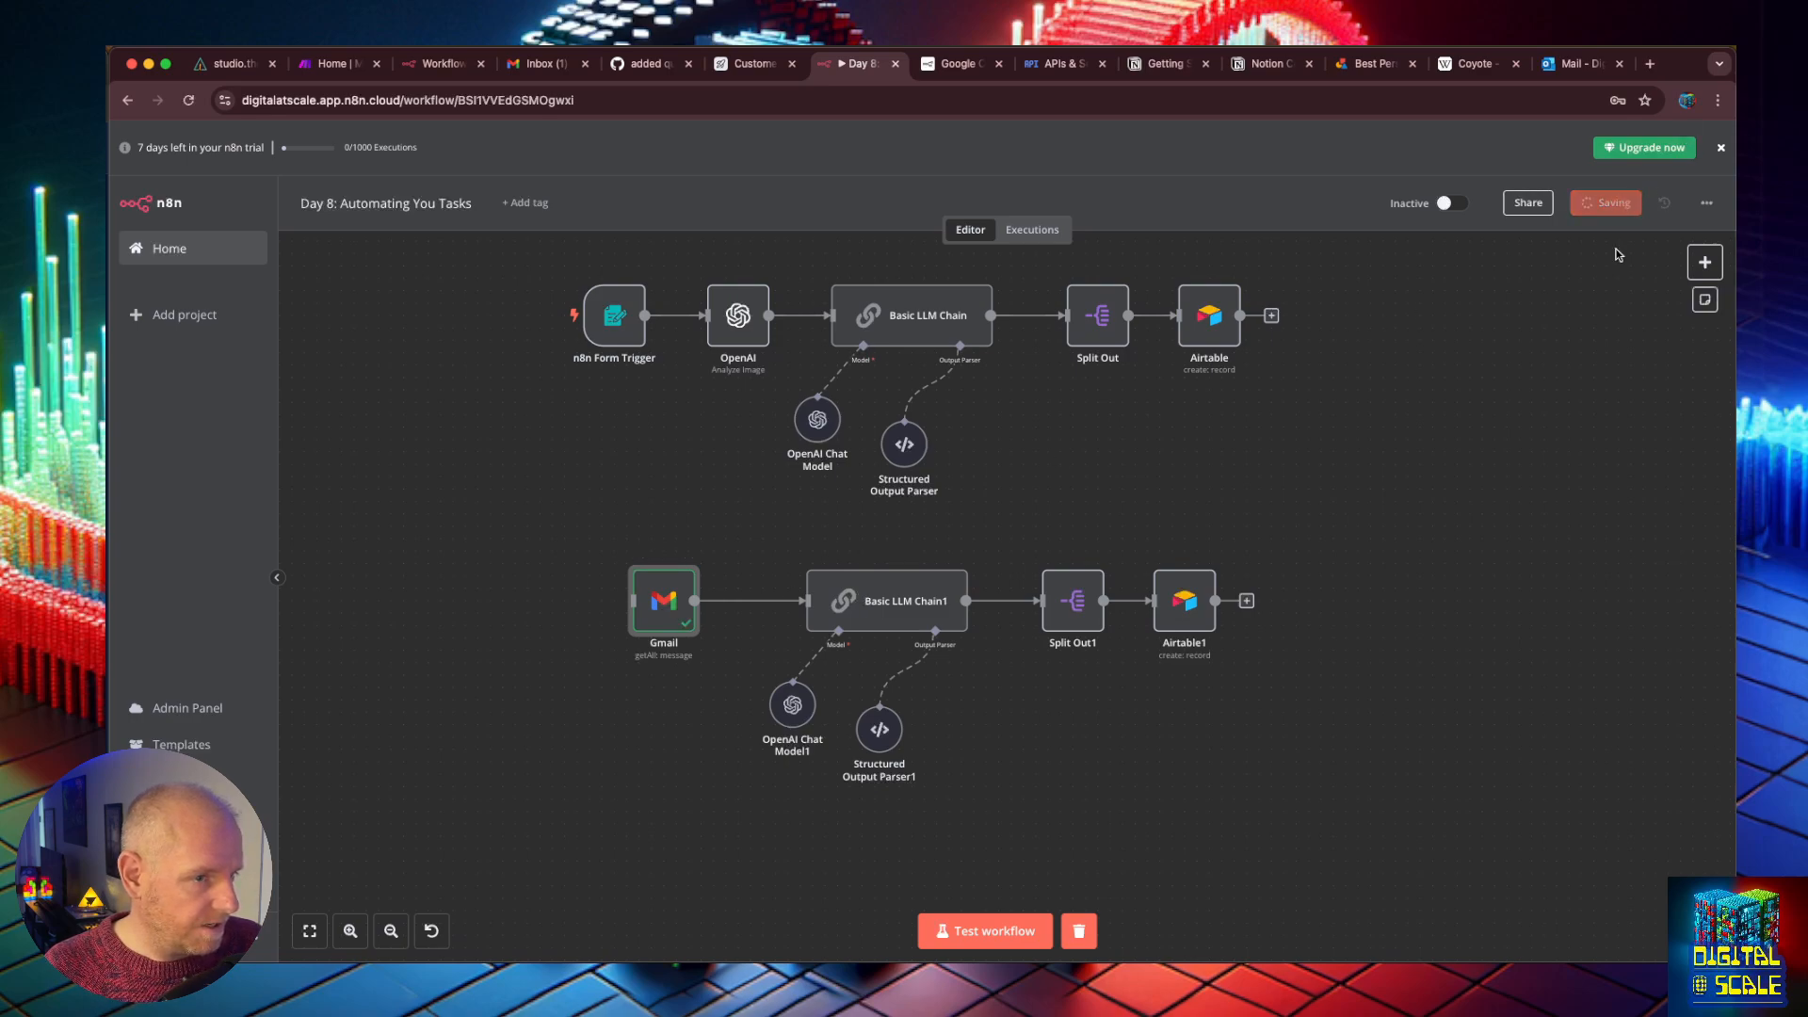
# Step: In Basic LLM Chain1's expanded prompt, replace the image analysis introduction with "The following is an email for my customer support."
pyautogui.doubleClick(920, 600)
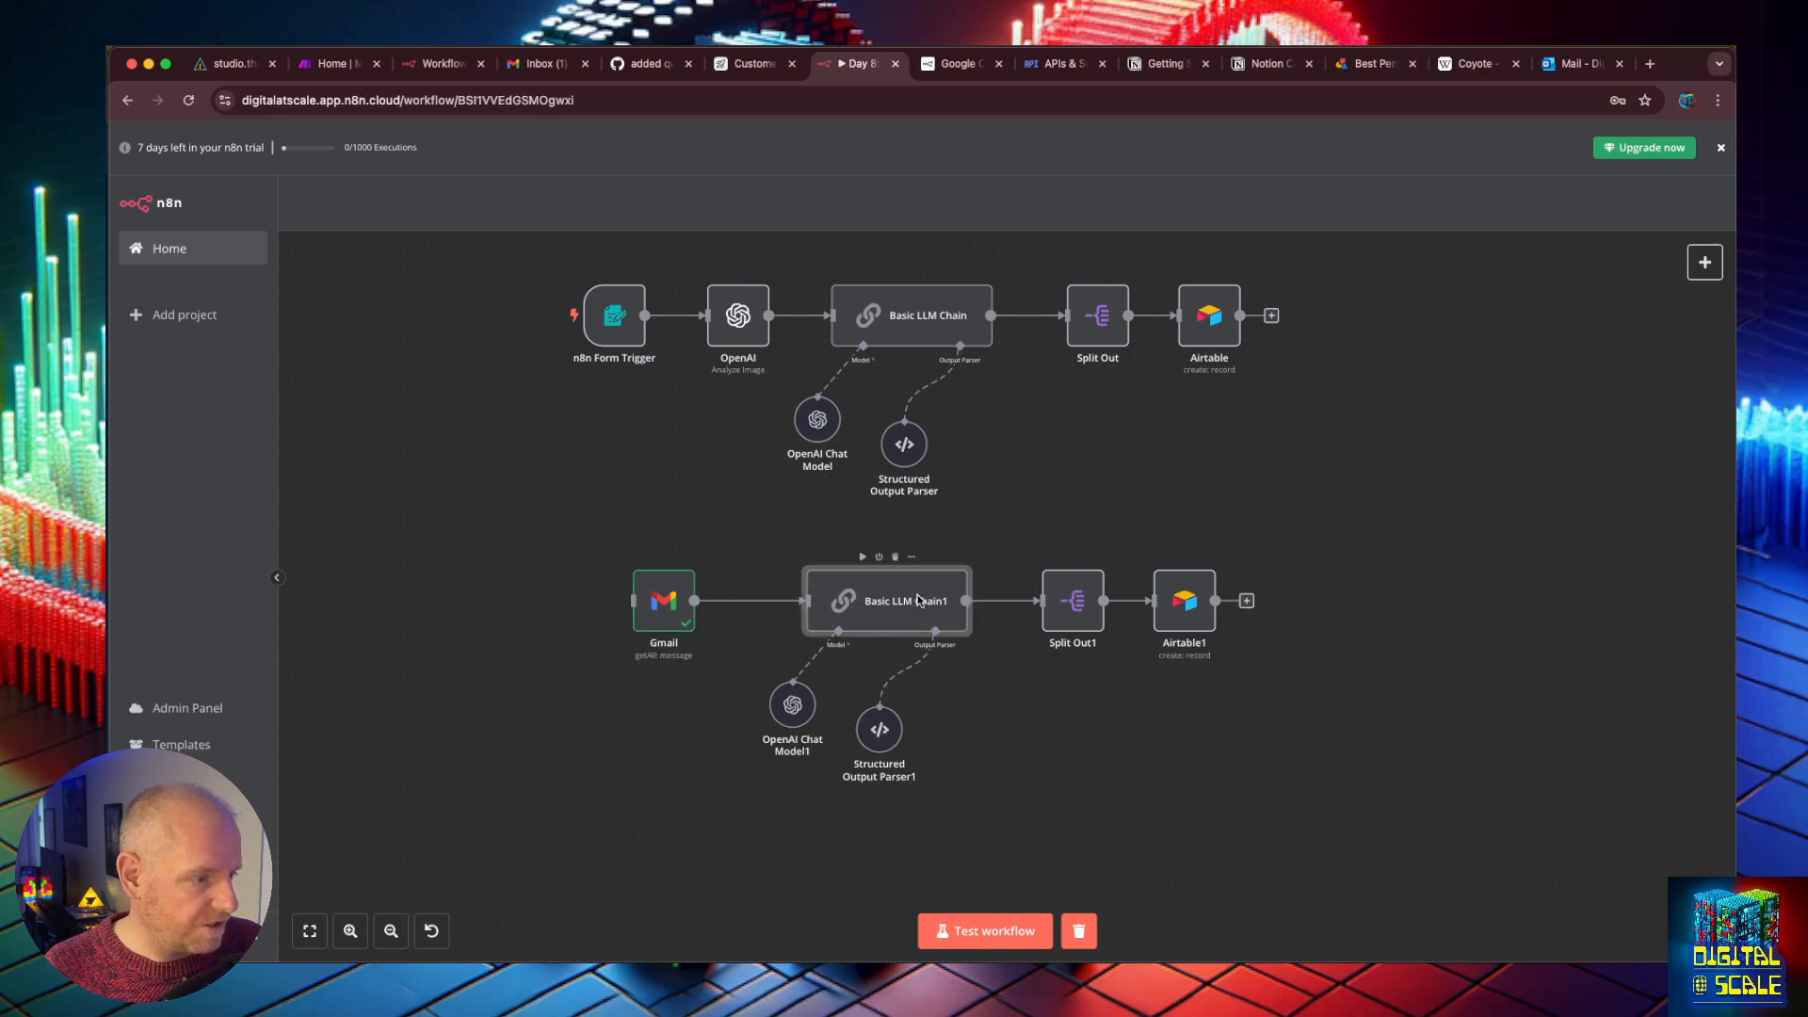
pyautogui.click(1078, 434)
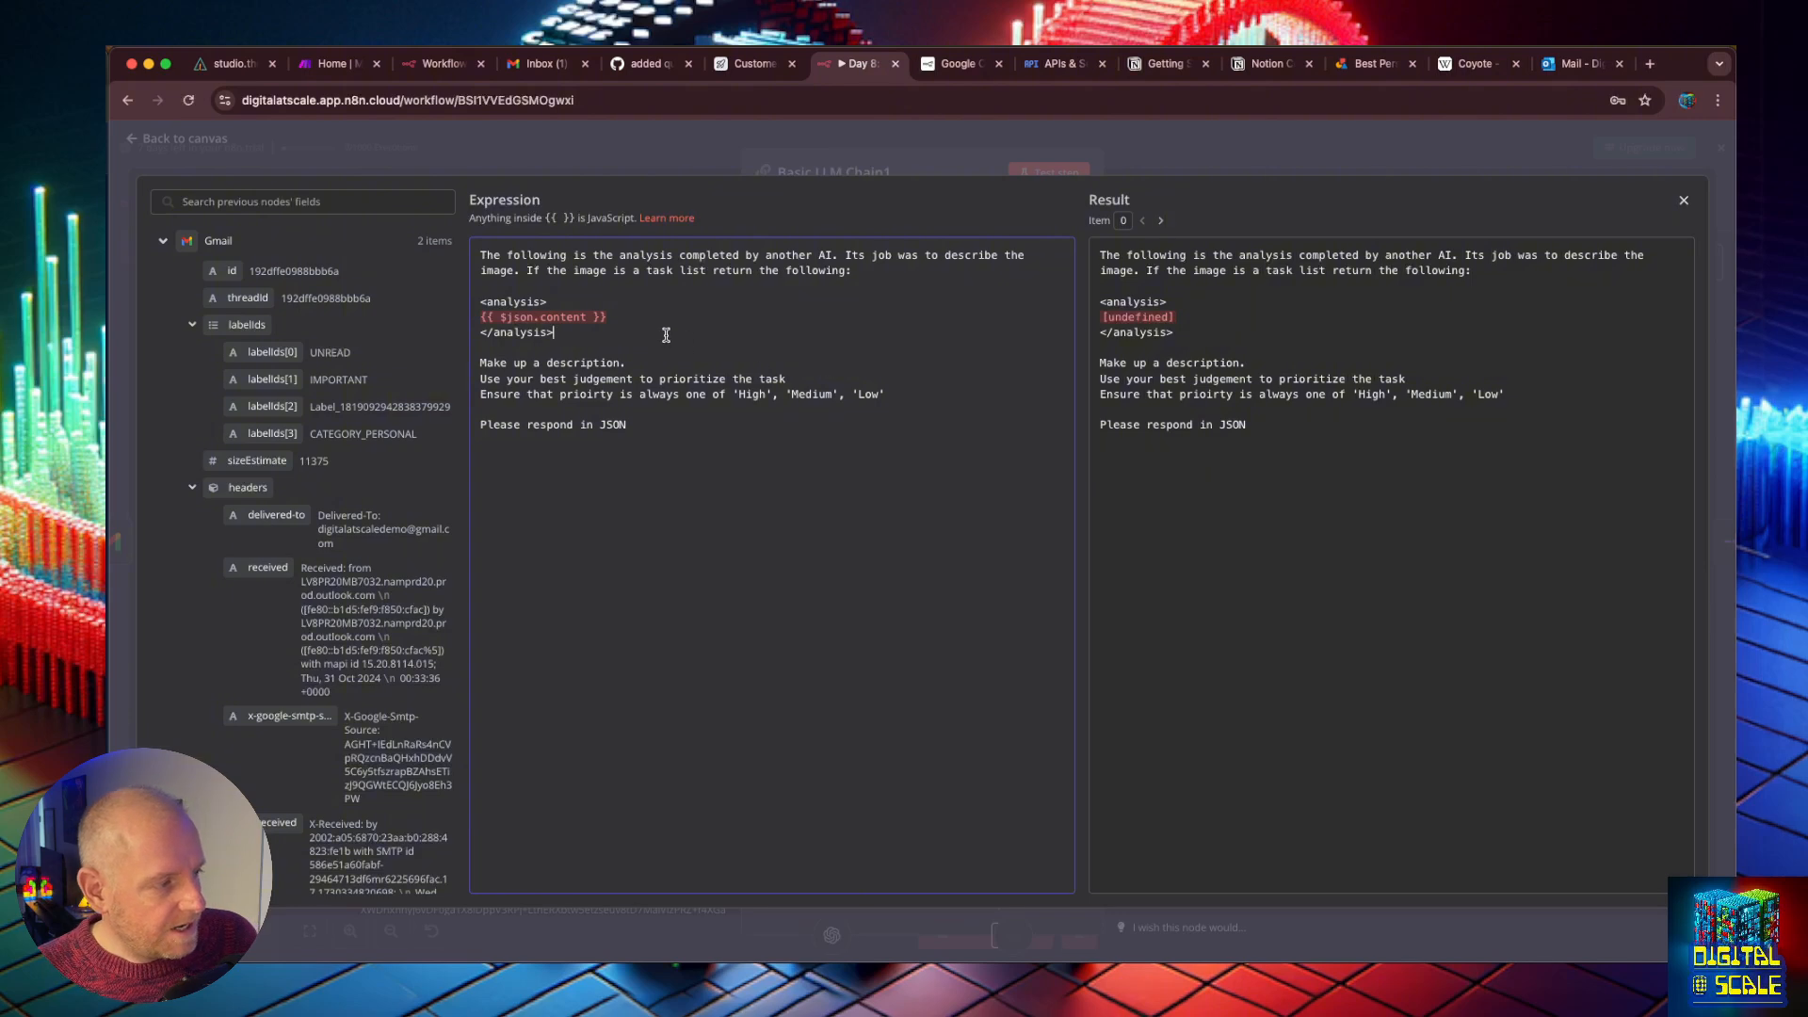
pyautogui.click(482, 286)
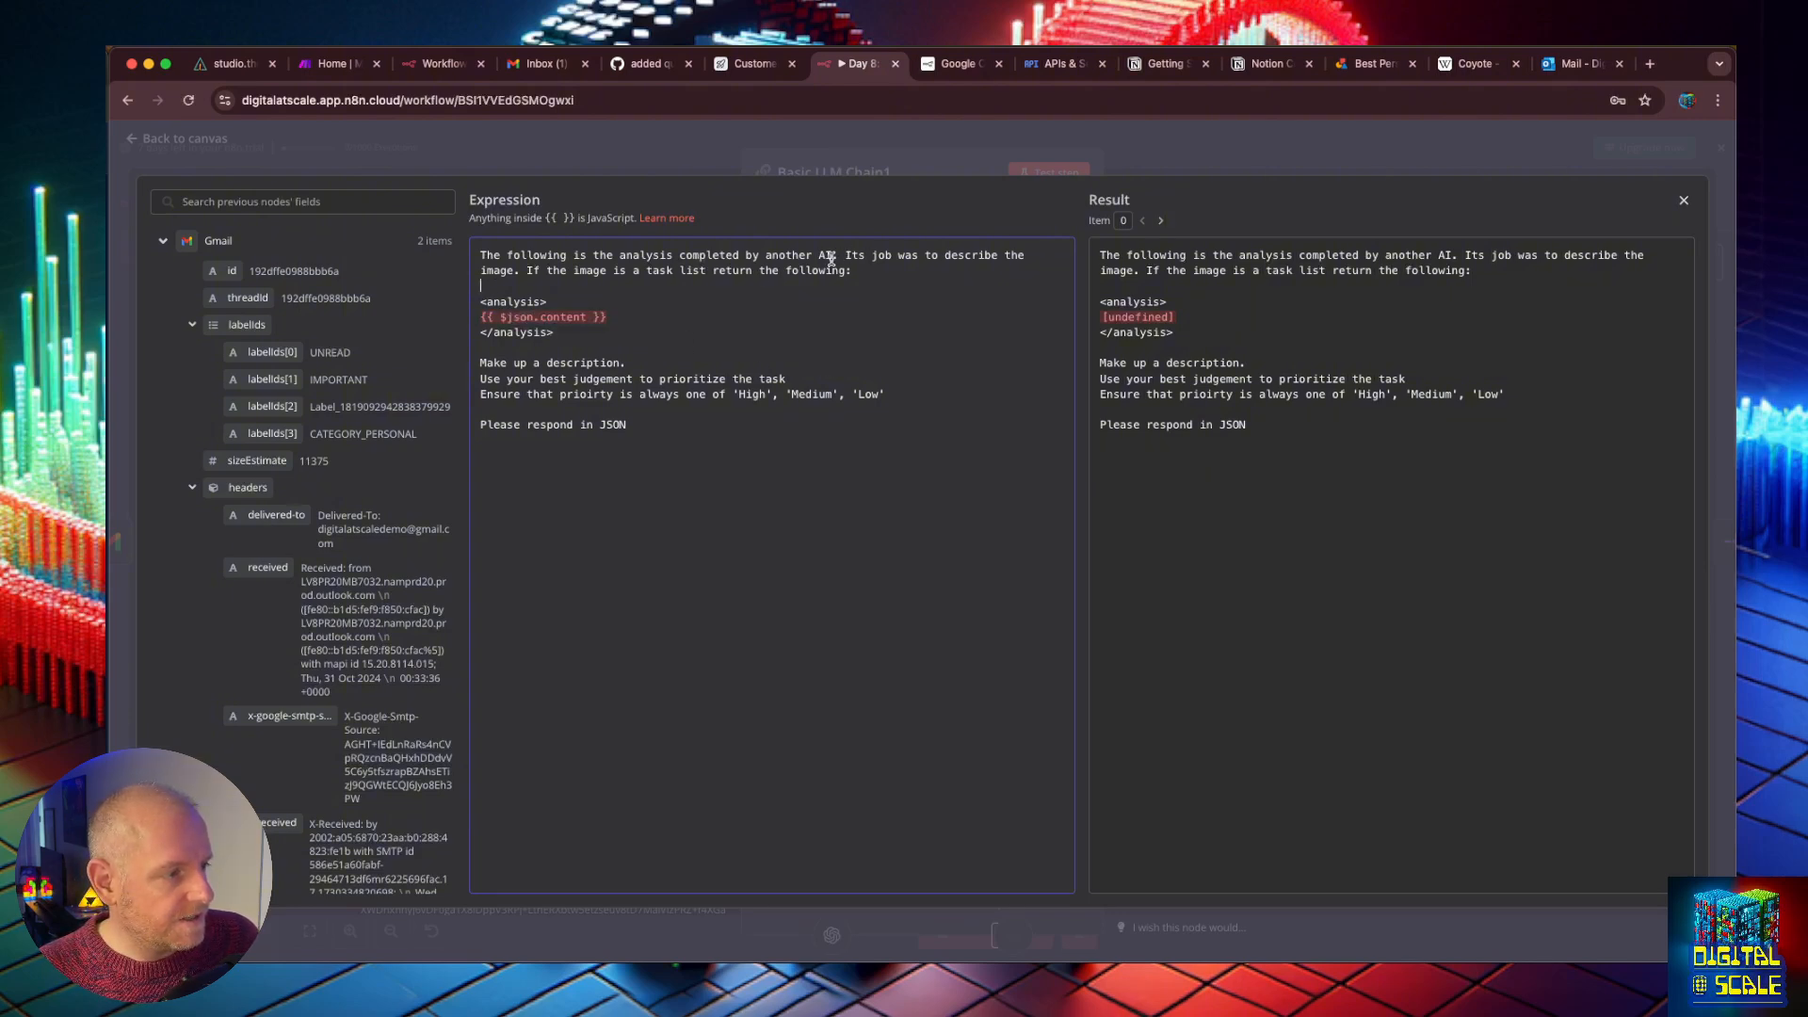
pyautogui.moveTo(831, 259); pyautogui.dragTo(867, 279)
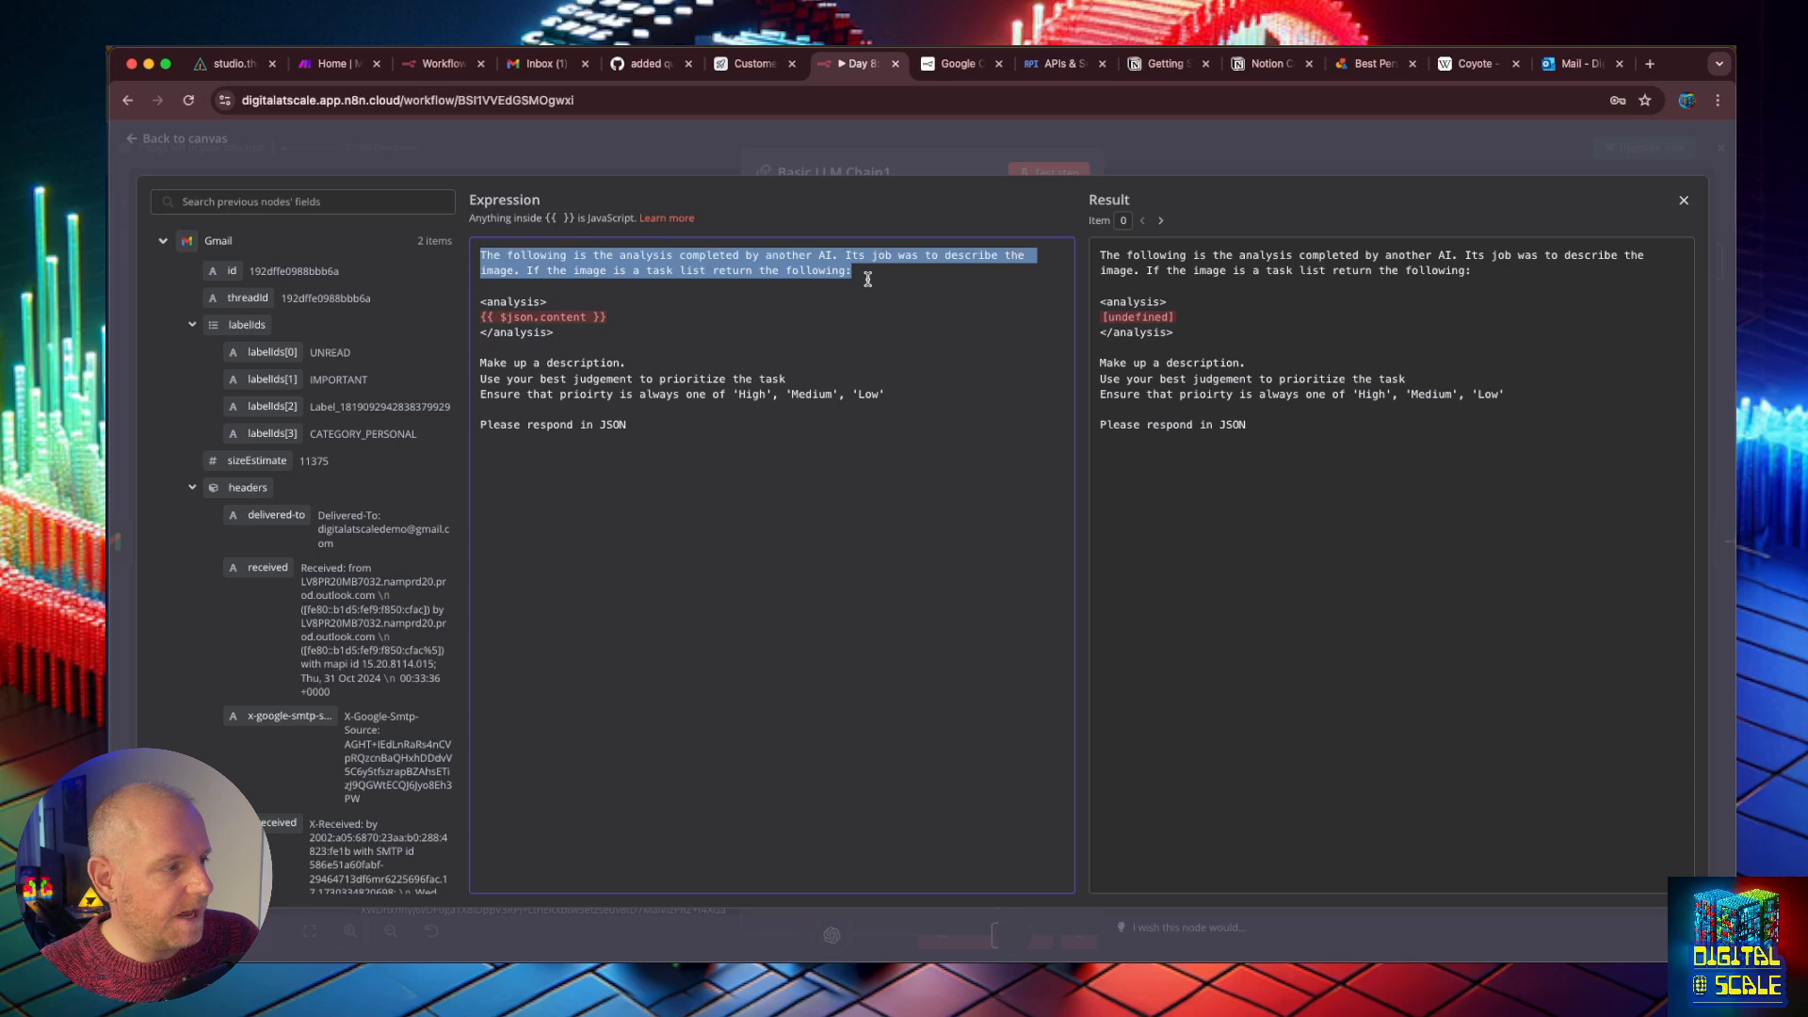
pyautogui.write('The following is ')
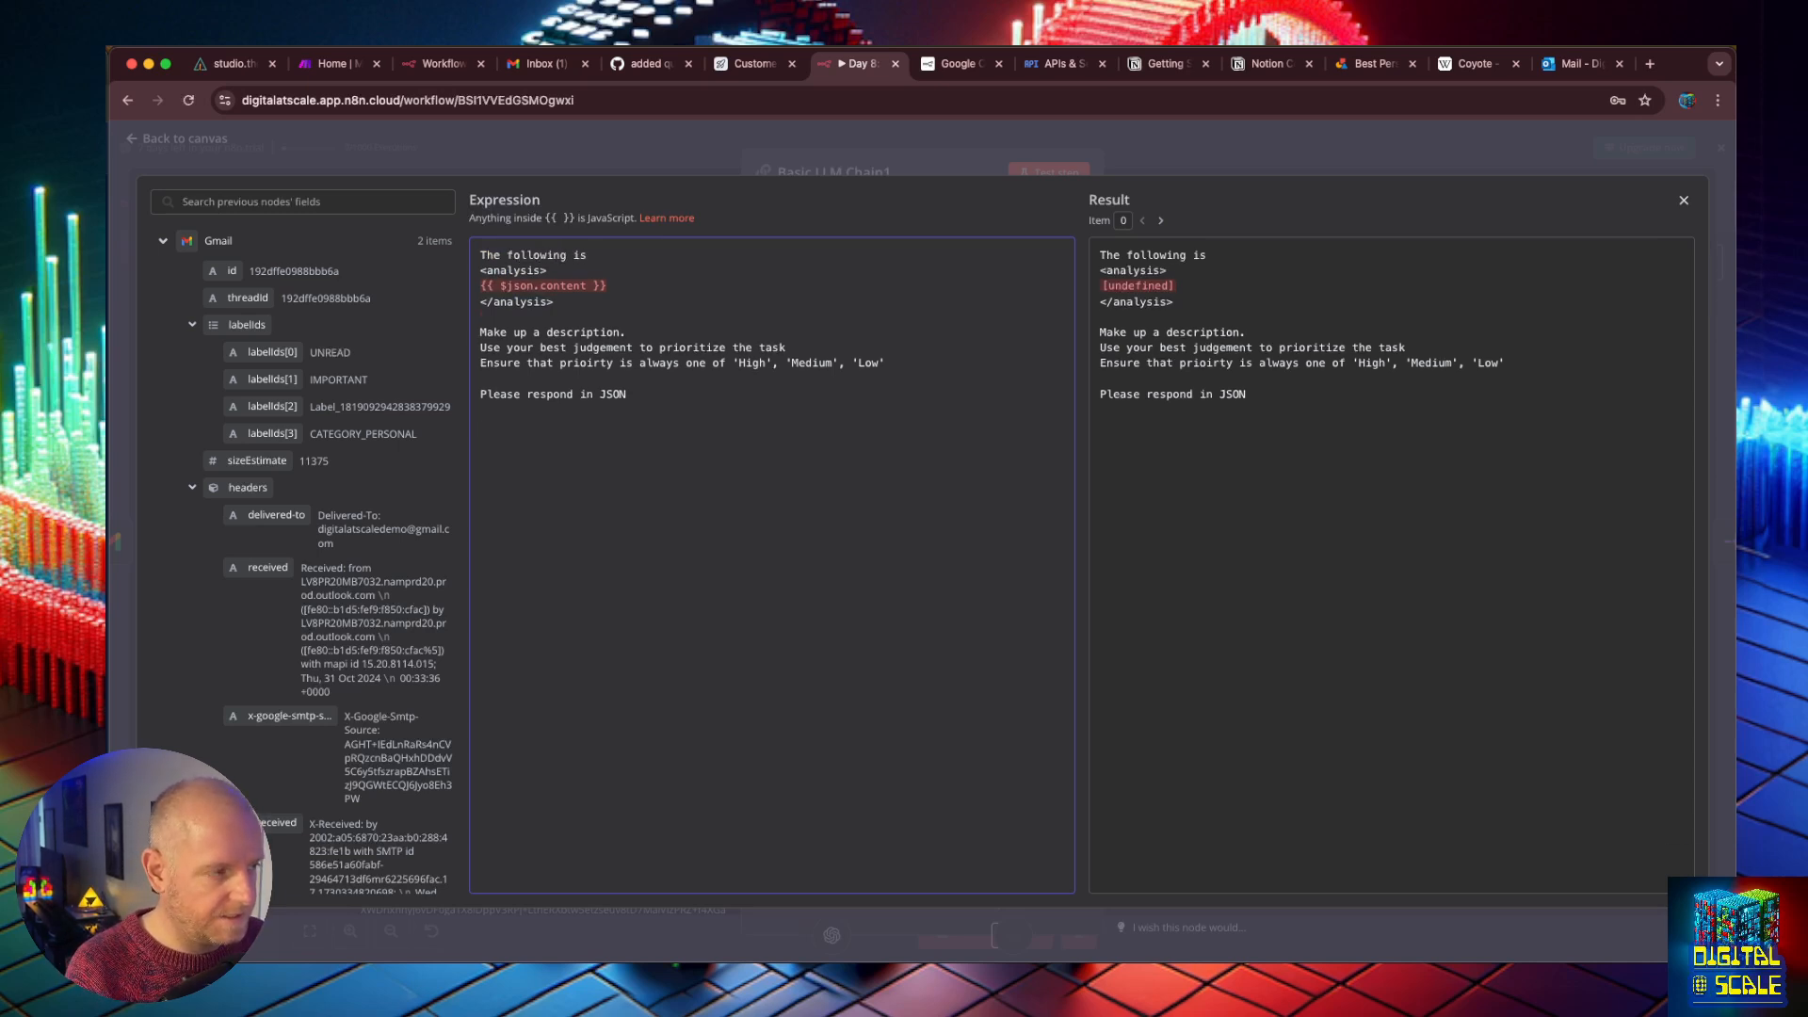
pyautogui.write('an email for ')
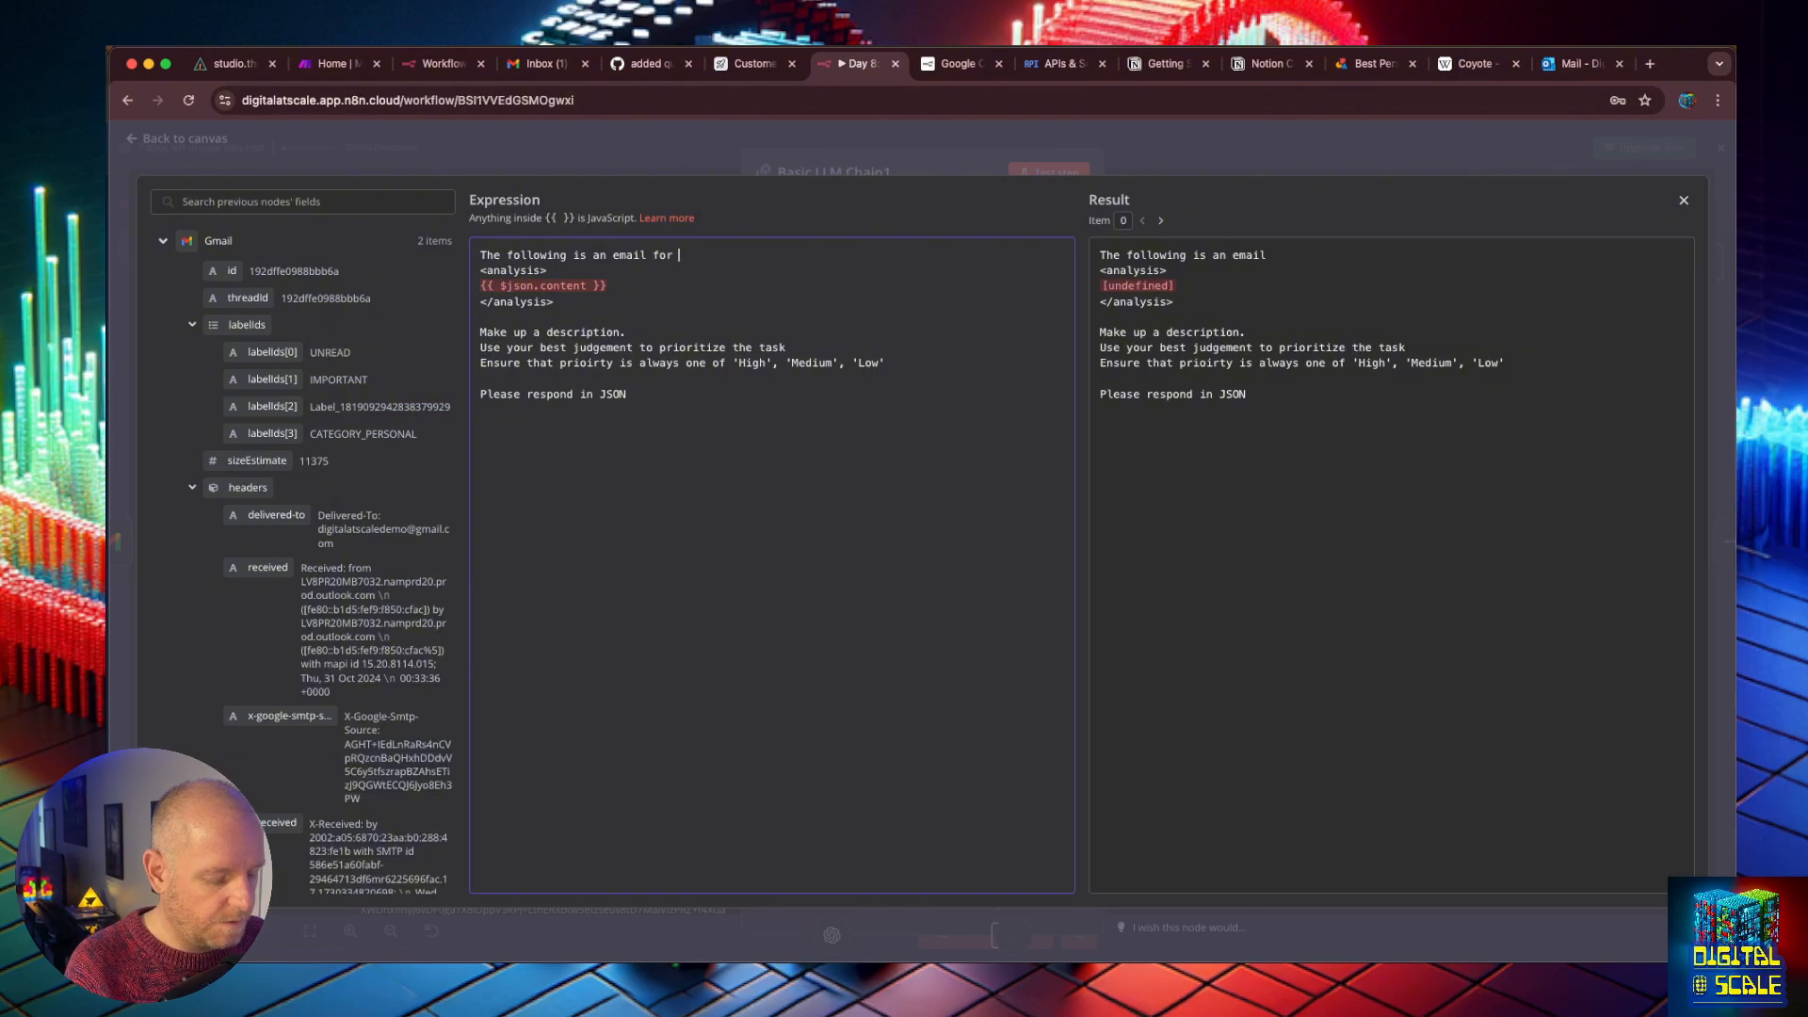
pyautogui.write('my customer su')
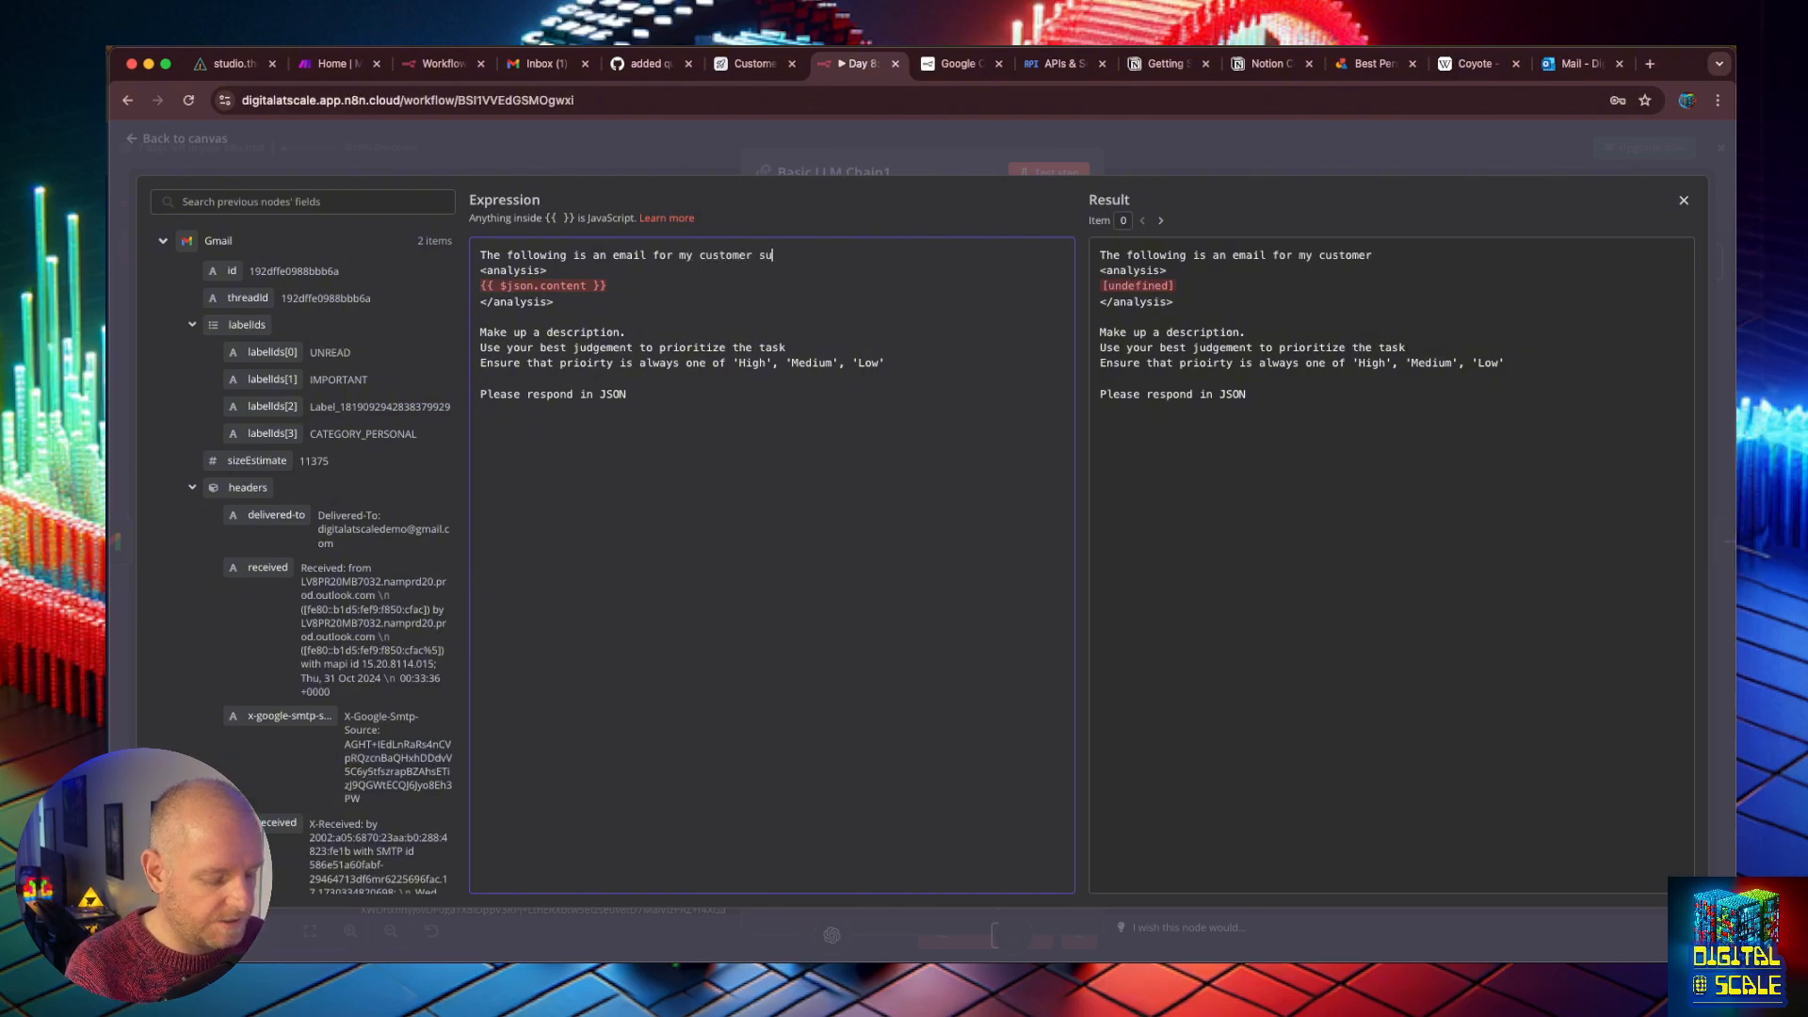
pyautogui.write('pport. I w')
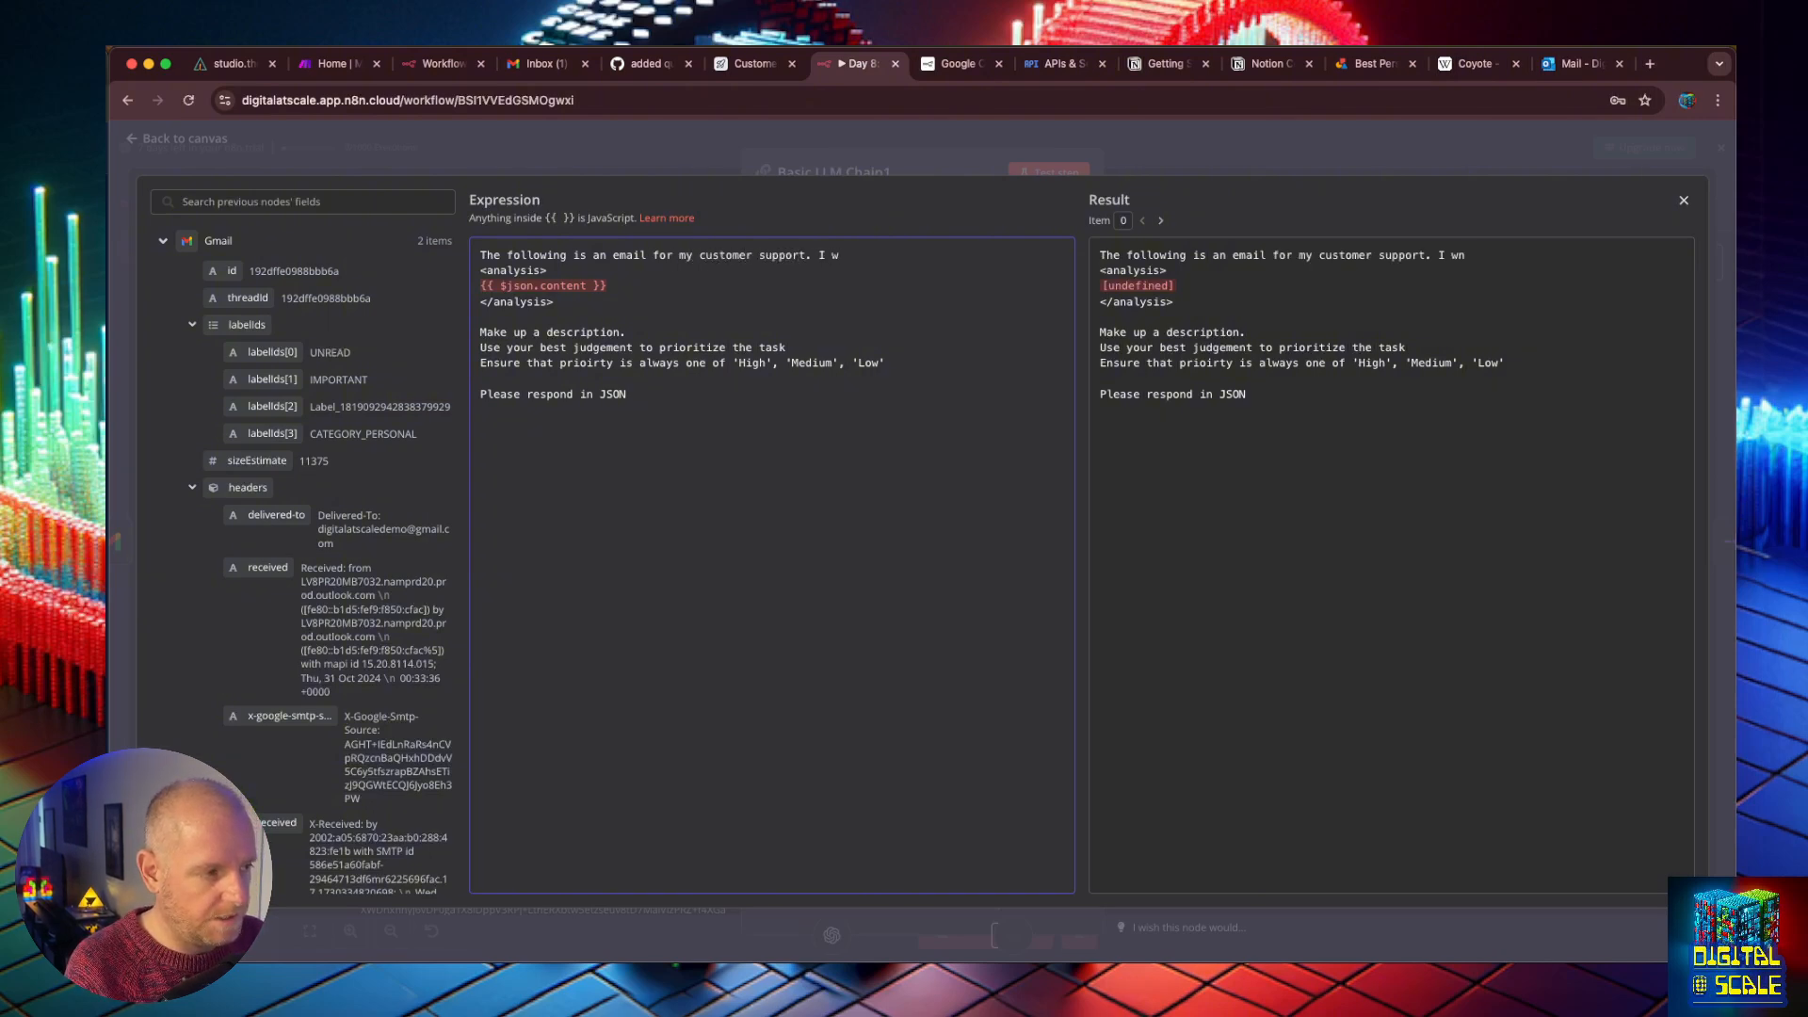
# Step: Complete the introduction with "I want you to analyze this email, and create a list of all tasks in this email." followed by a blank line
pyautogui.write('ant you to anal')
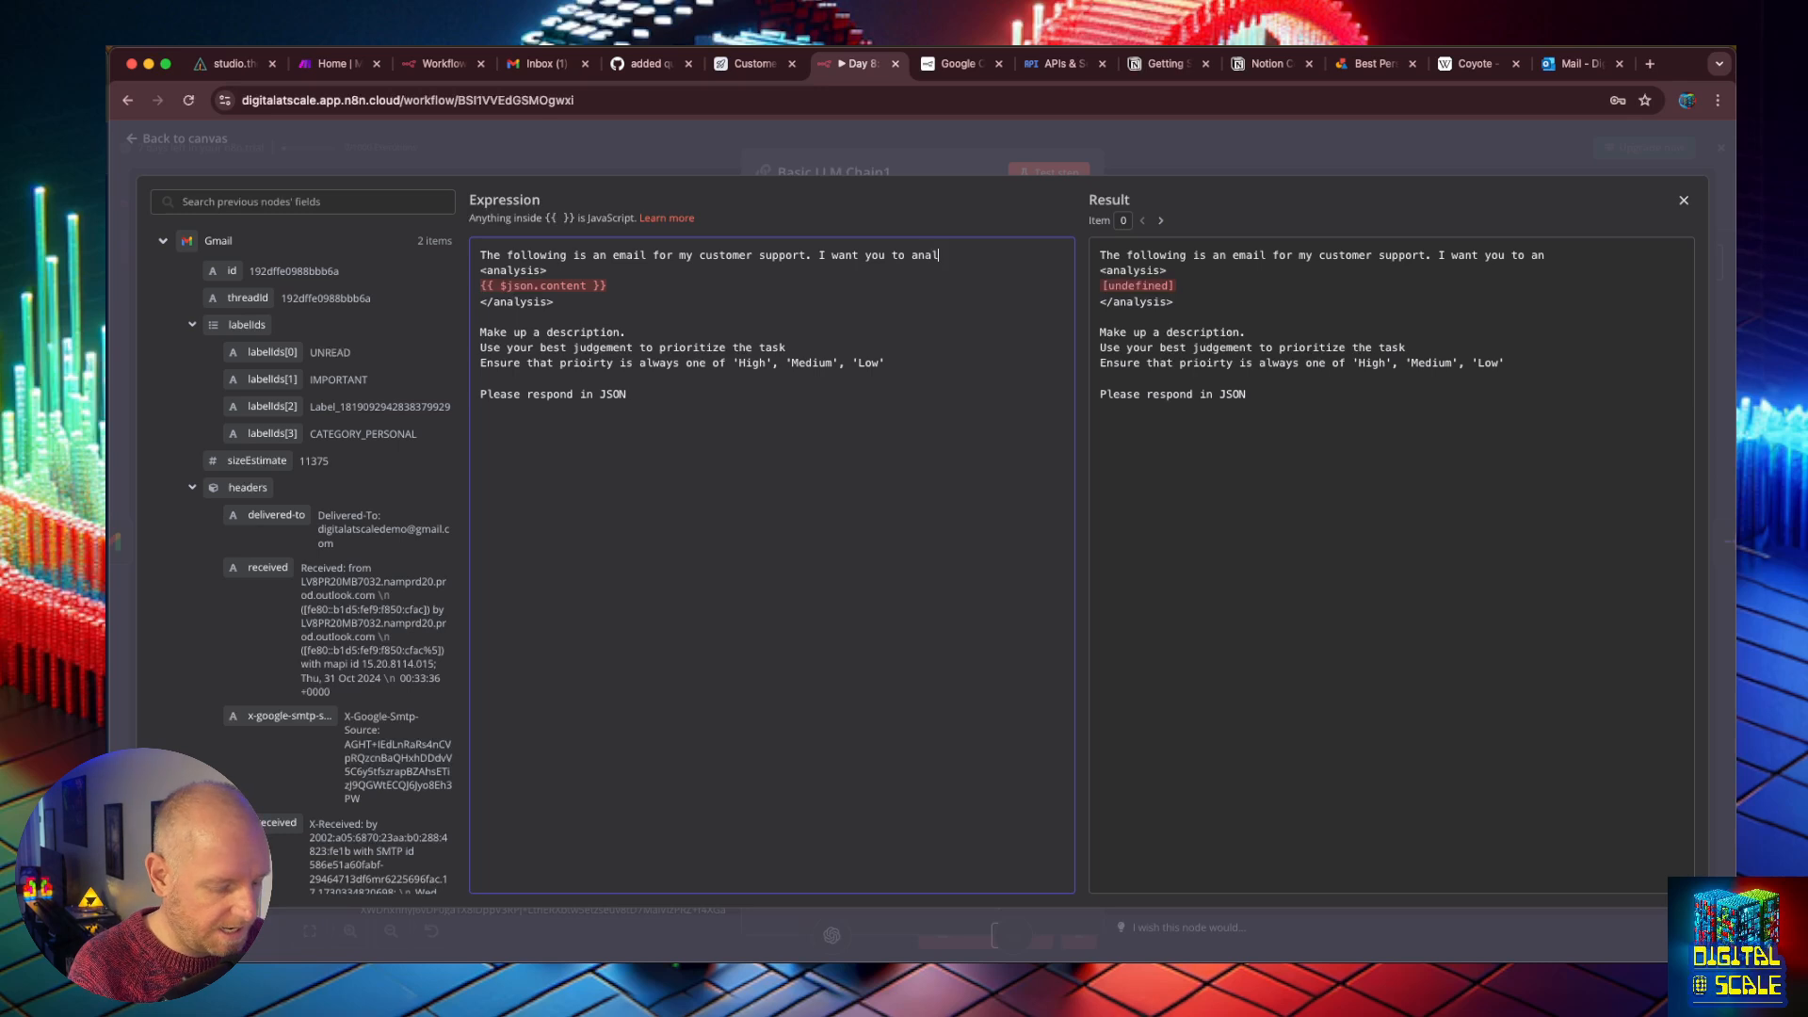
pyautogui.write('yze this email, and ')
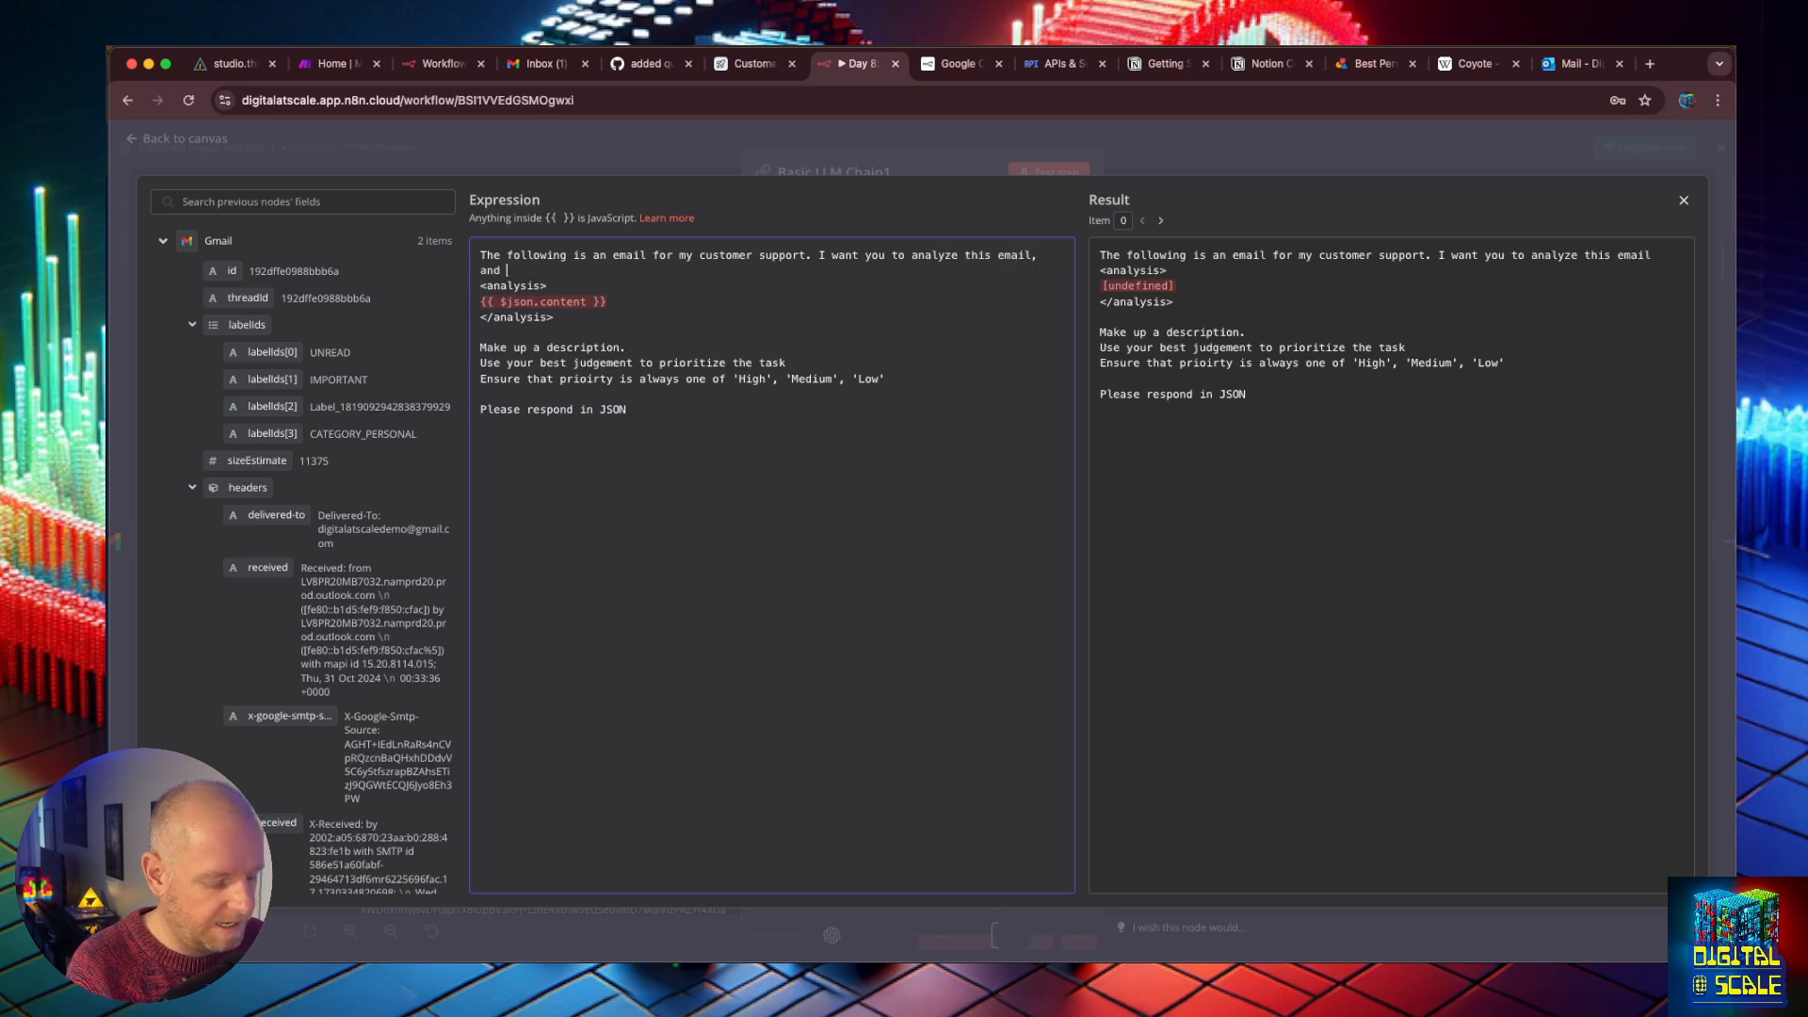
pyautogui.write('create a lis')
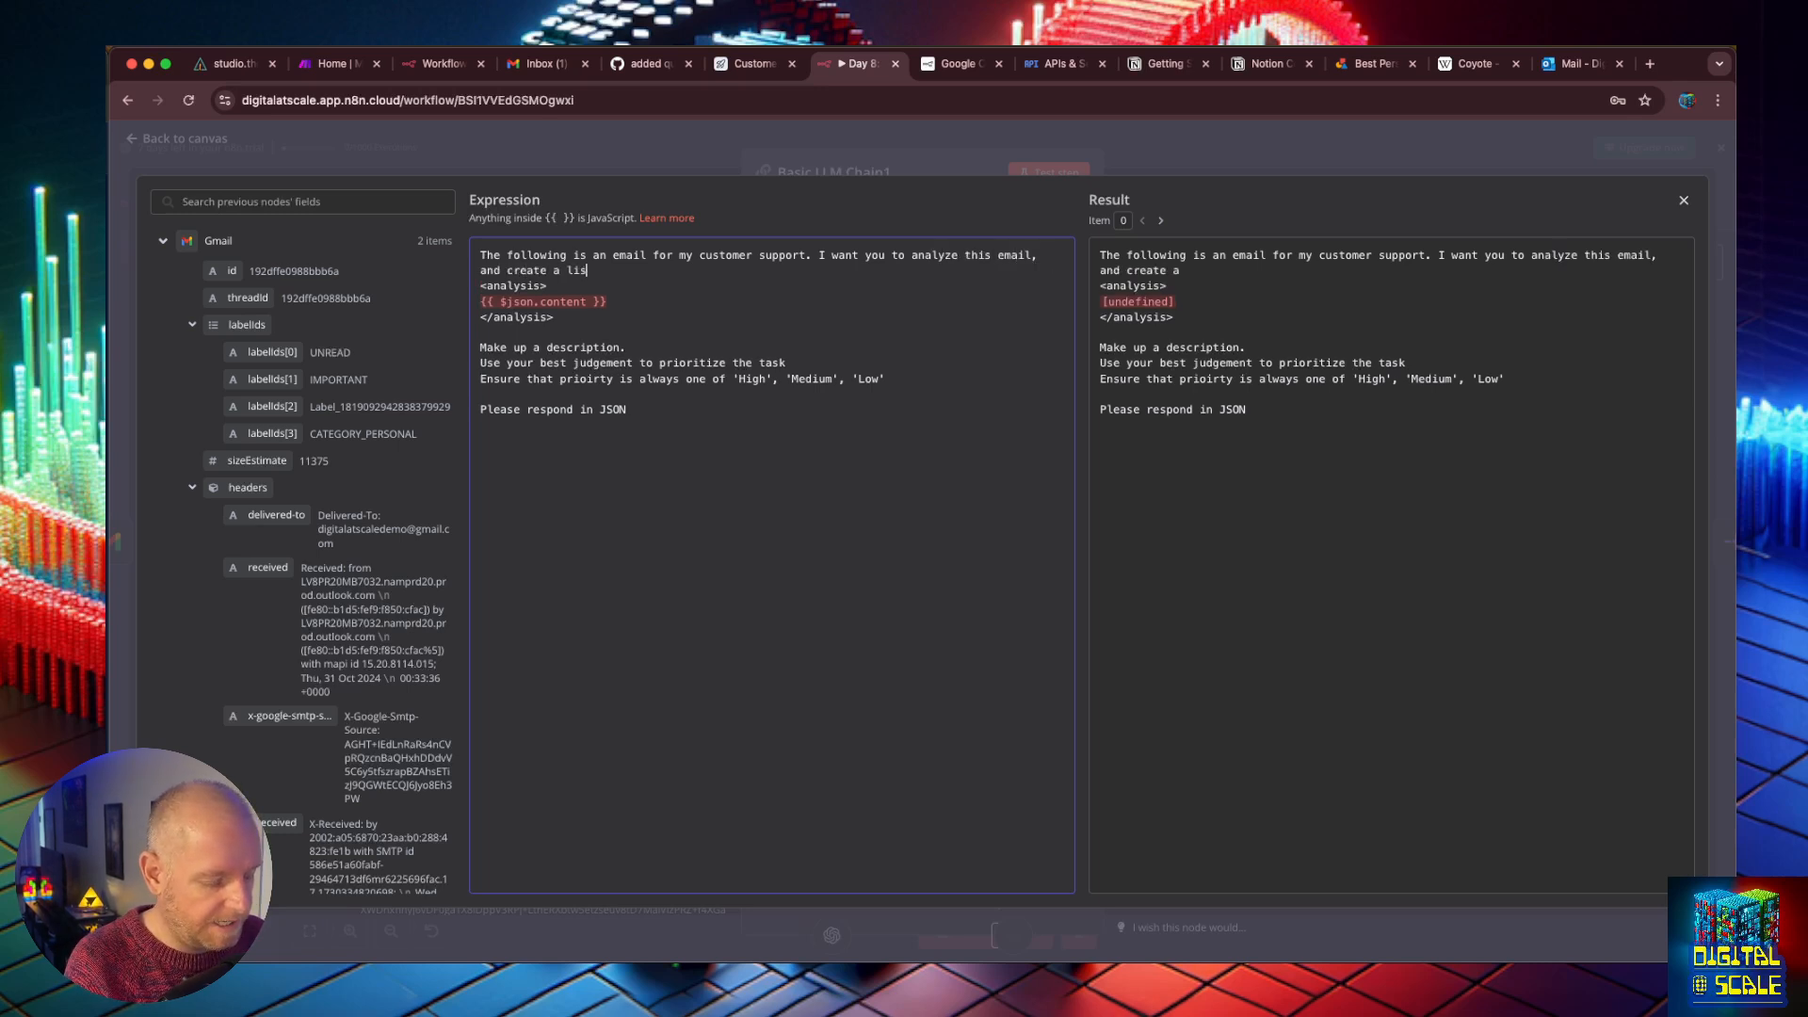
pyautogui.write('t of all ta')
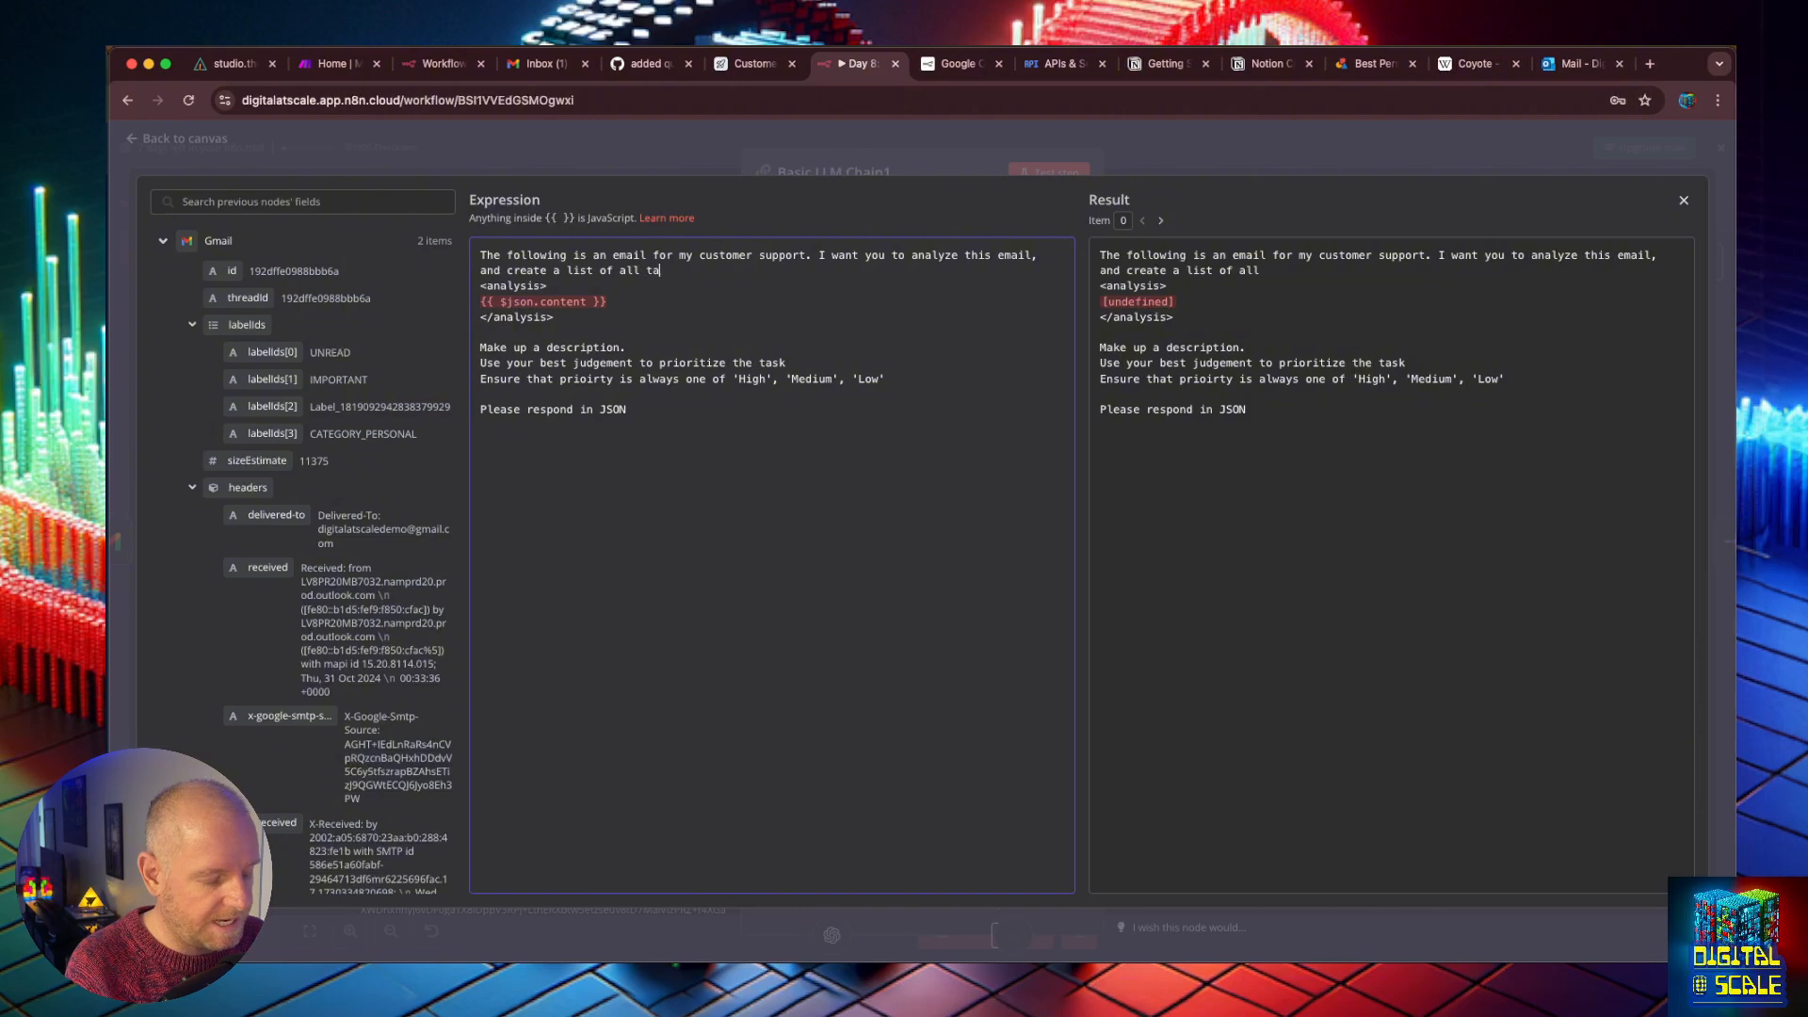
pyautogui.write('sks in this email.')
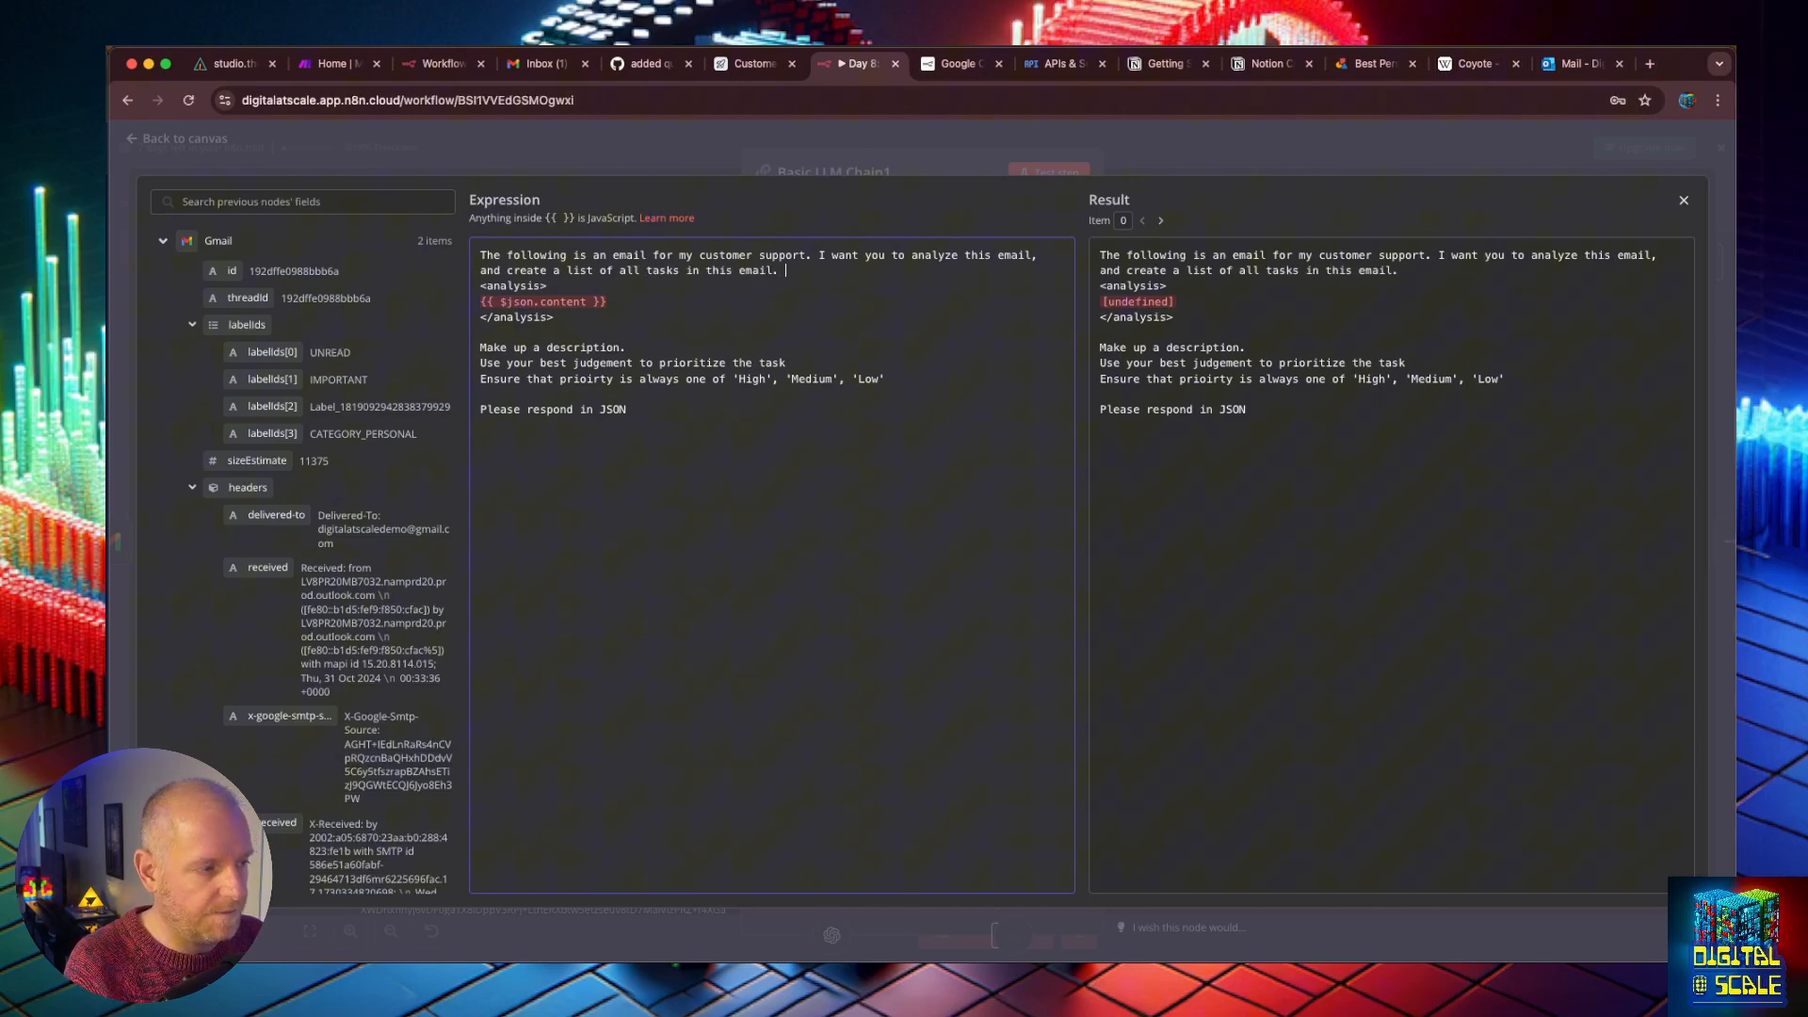
pyautogui.press('Return')
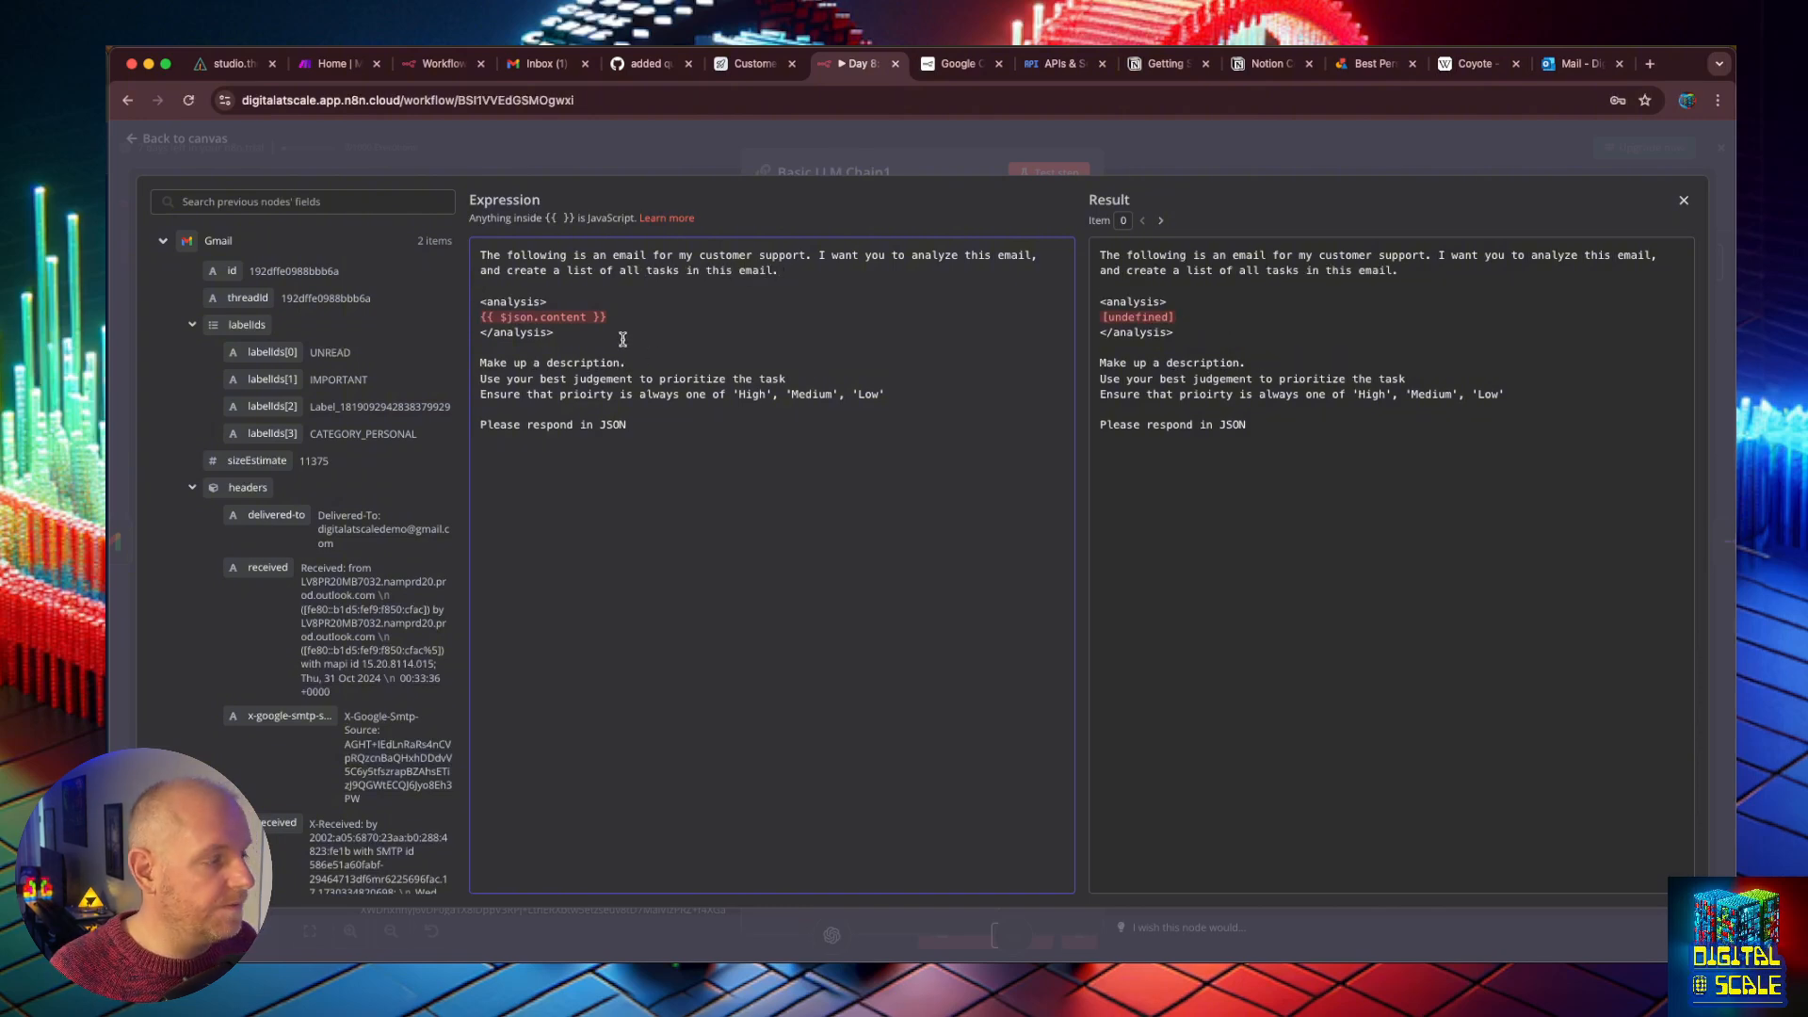
# Step: Rename the opening and closing analysis tags in the prompt to <email> and </email>
pyautogui.doubleClick(517, 302)
pyautogui.write('email>')
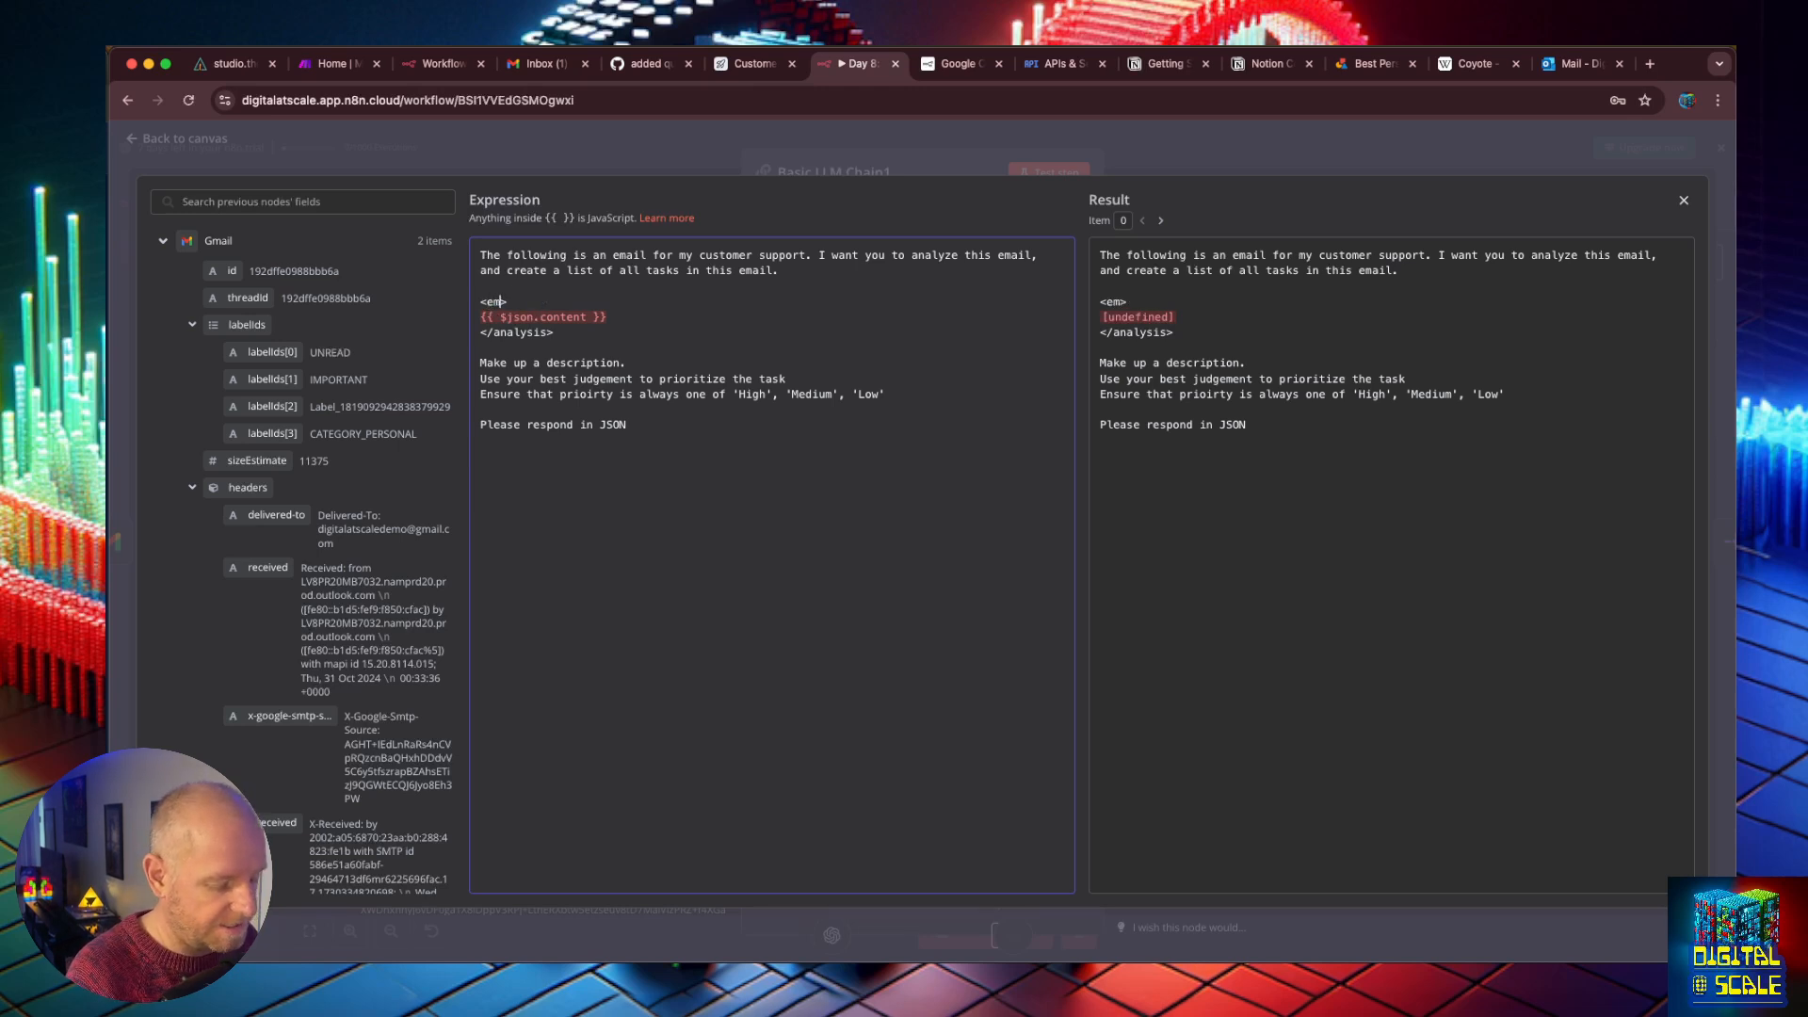
pyautogui.doubleClick(516, 333)
pyautogui.write('email>')
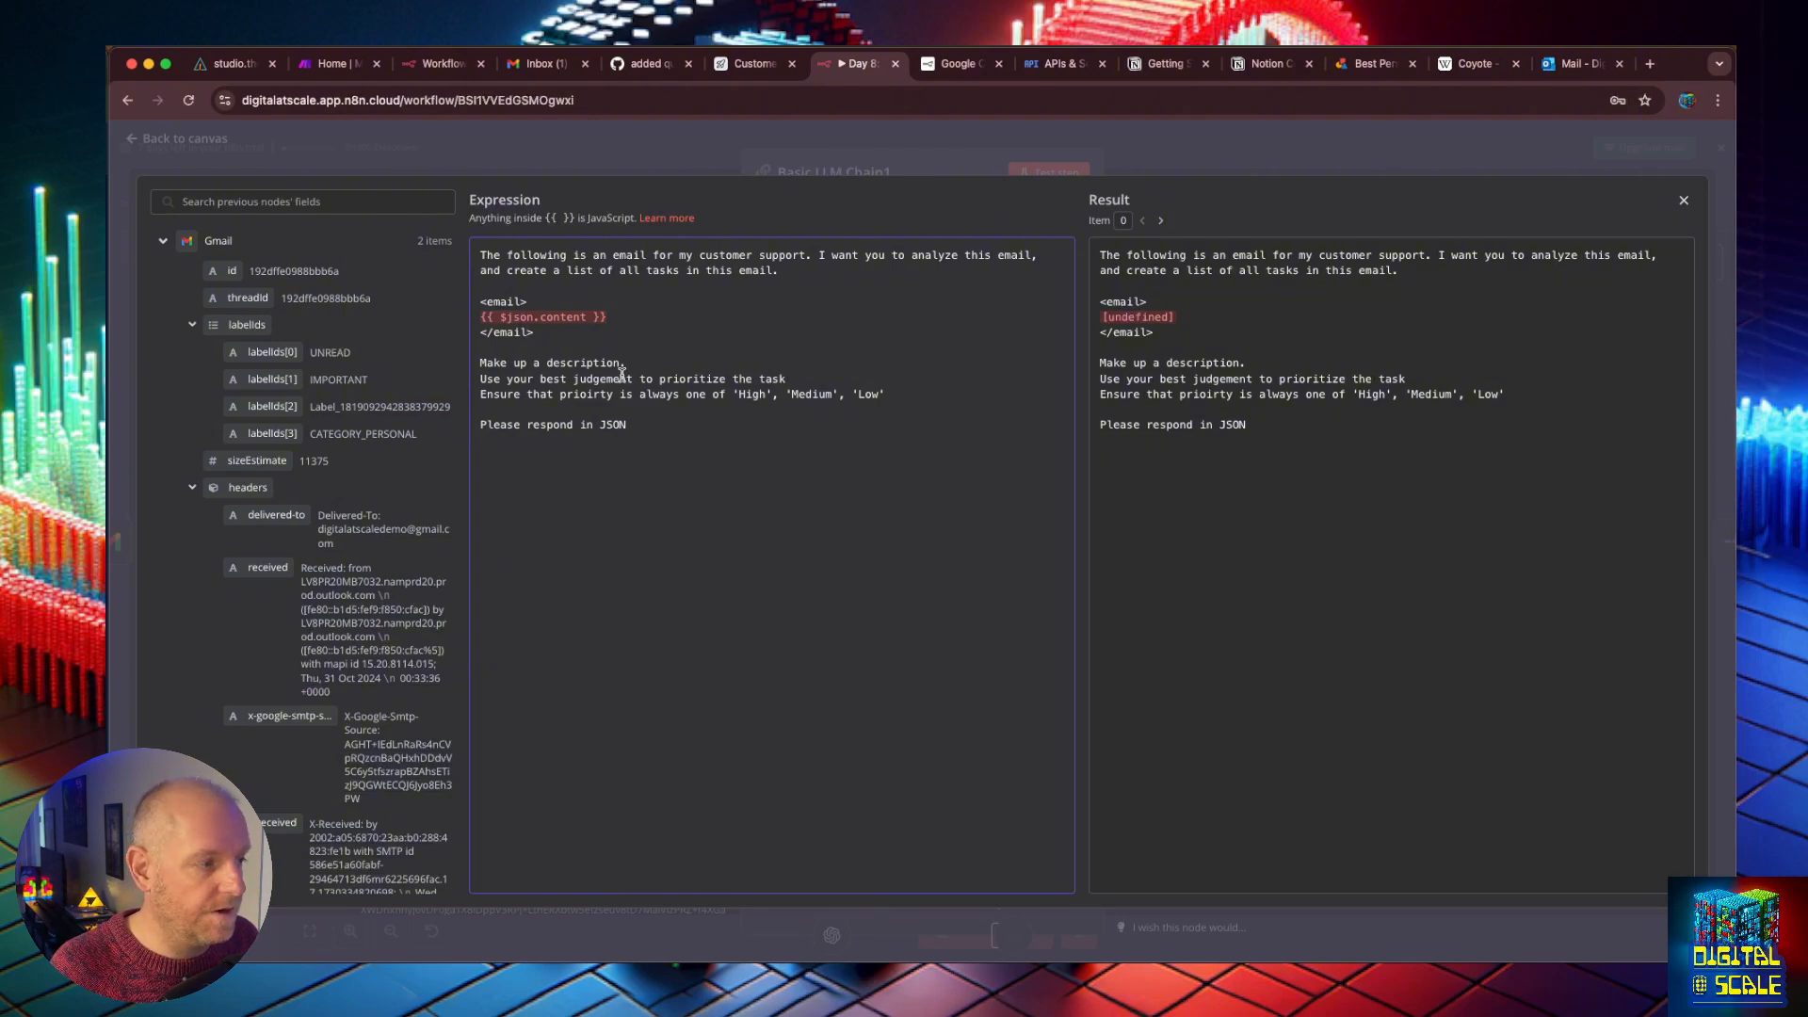
# Step: Extend the "Make up a description" instruction with "based on the users email and suggested support response"
pyautogui.write('based on the us')
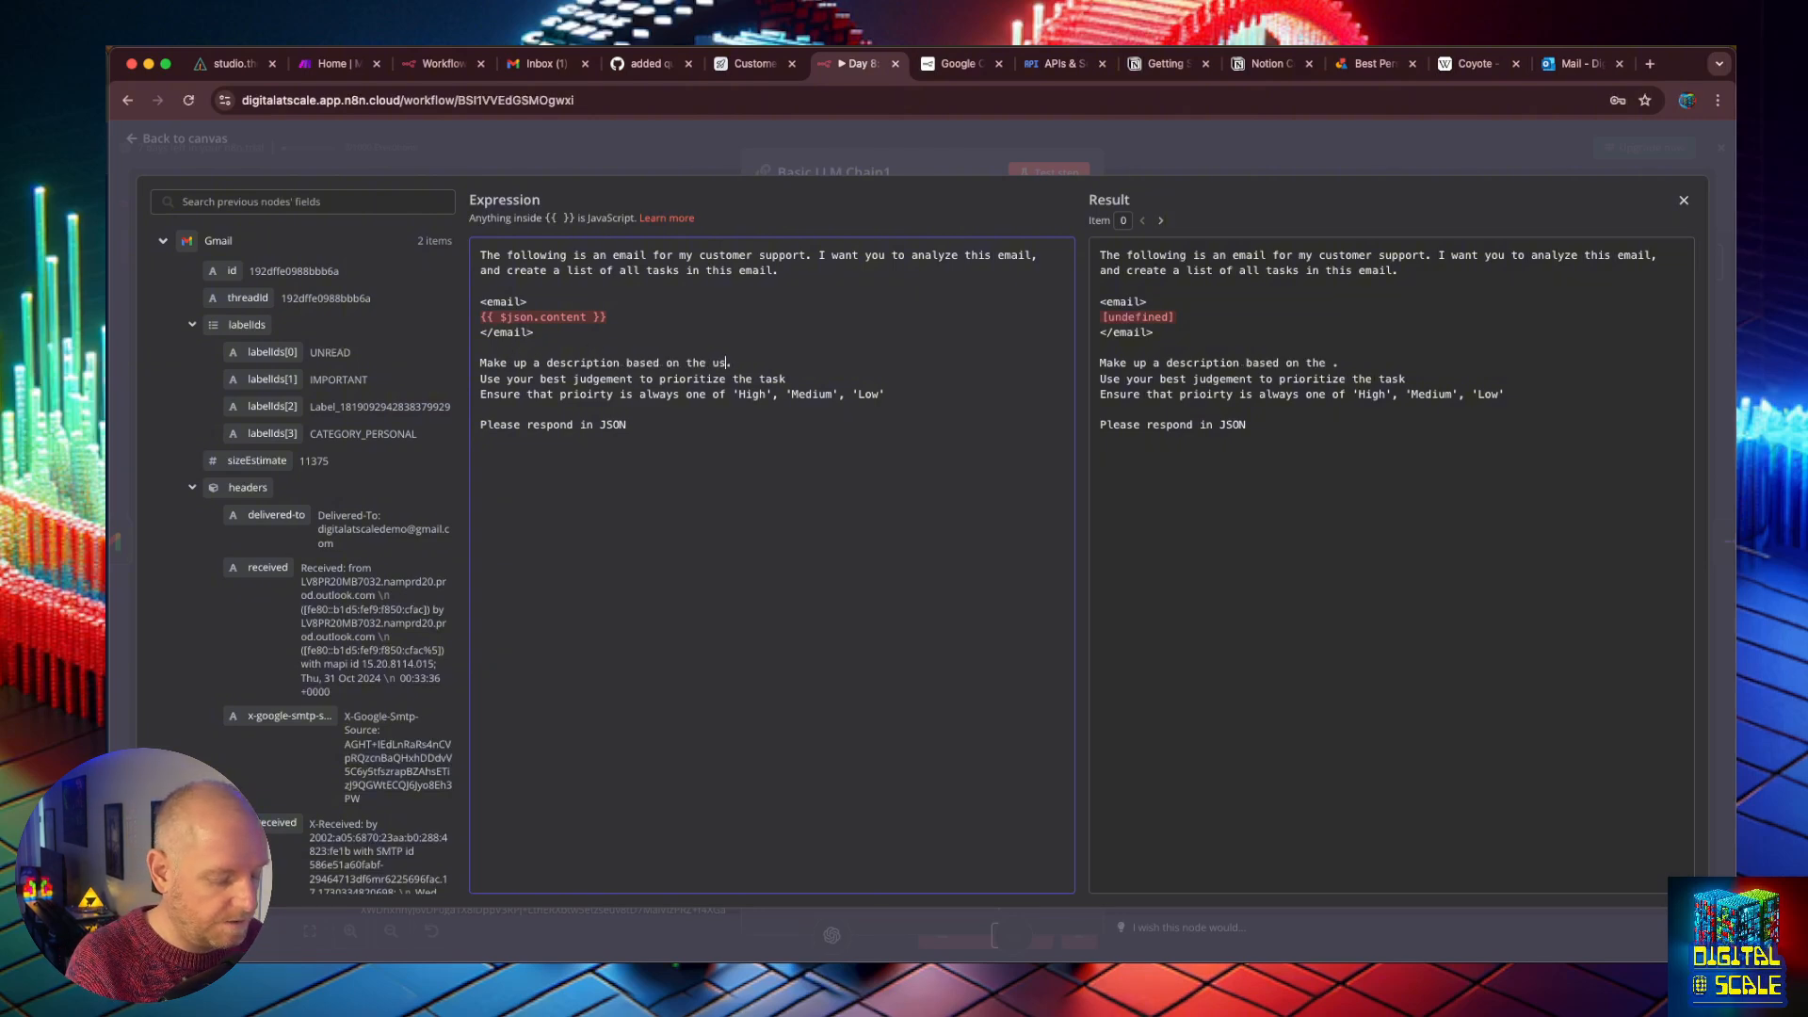
pyautogui.write('ers email and ')
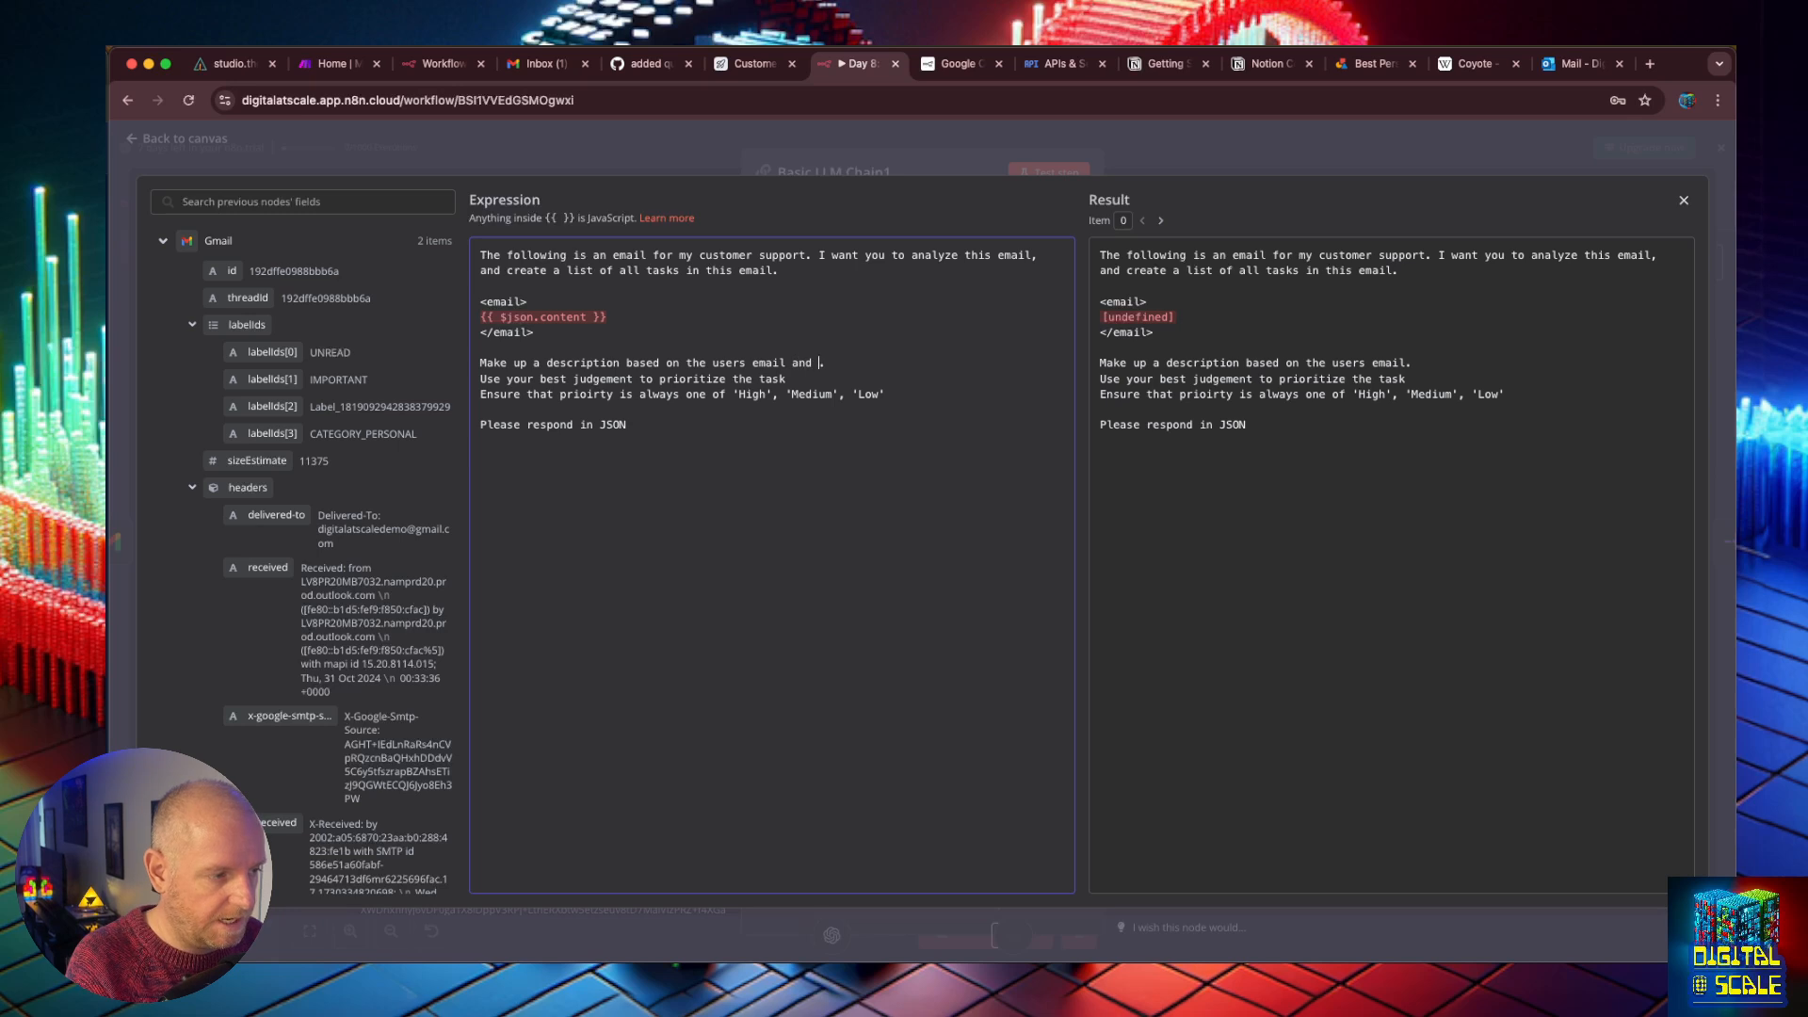
pyautogui.write('suggested ')
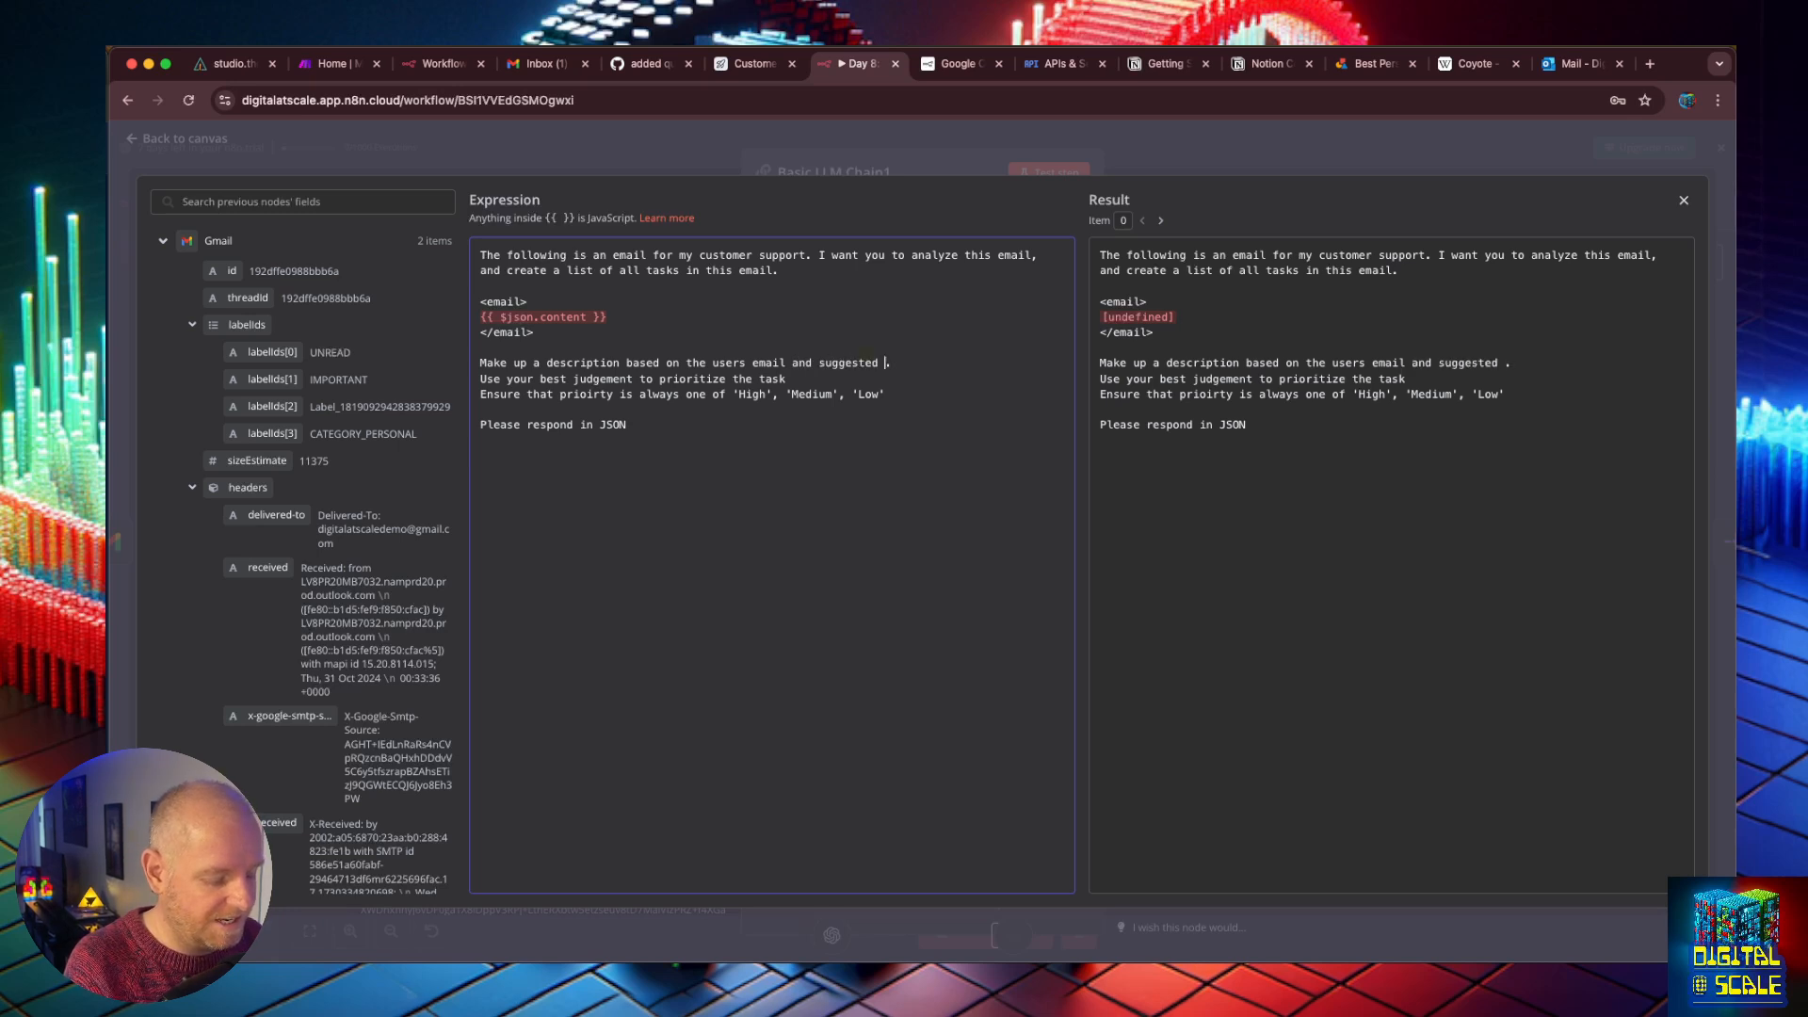
pyautogui.write('support respons')
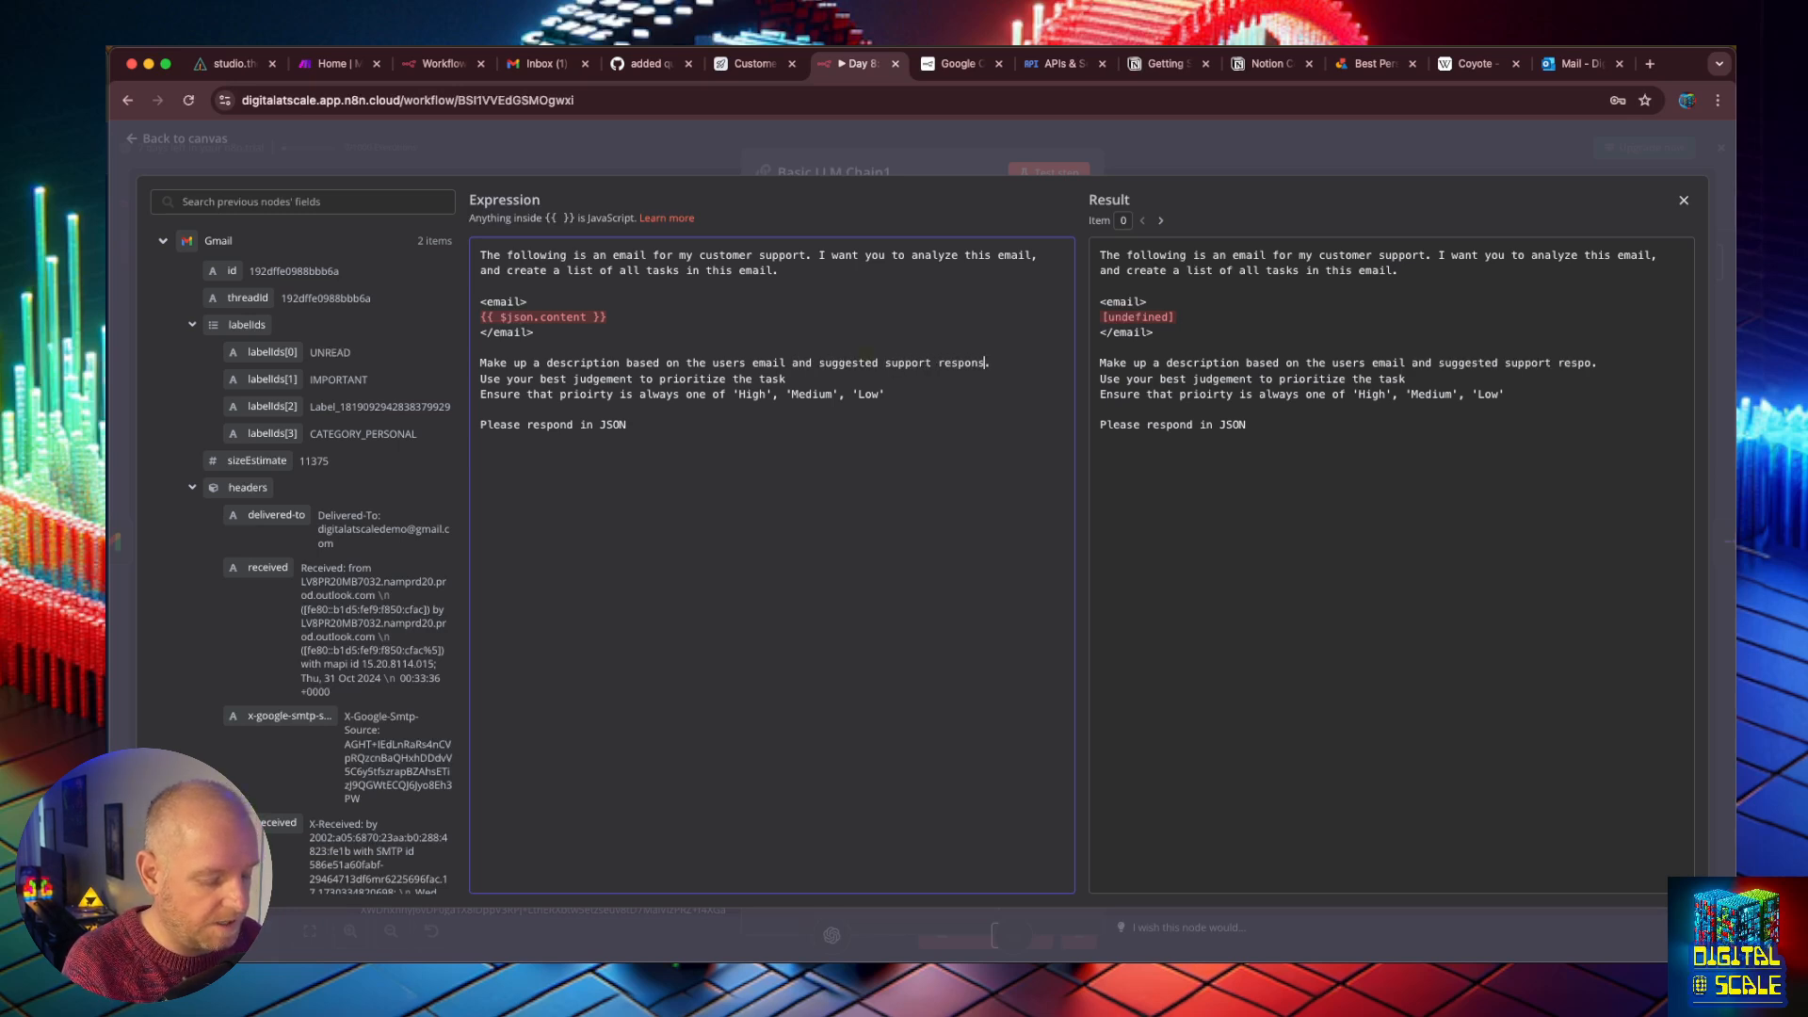
pyautogui.write('e')
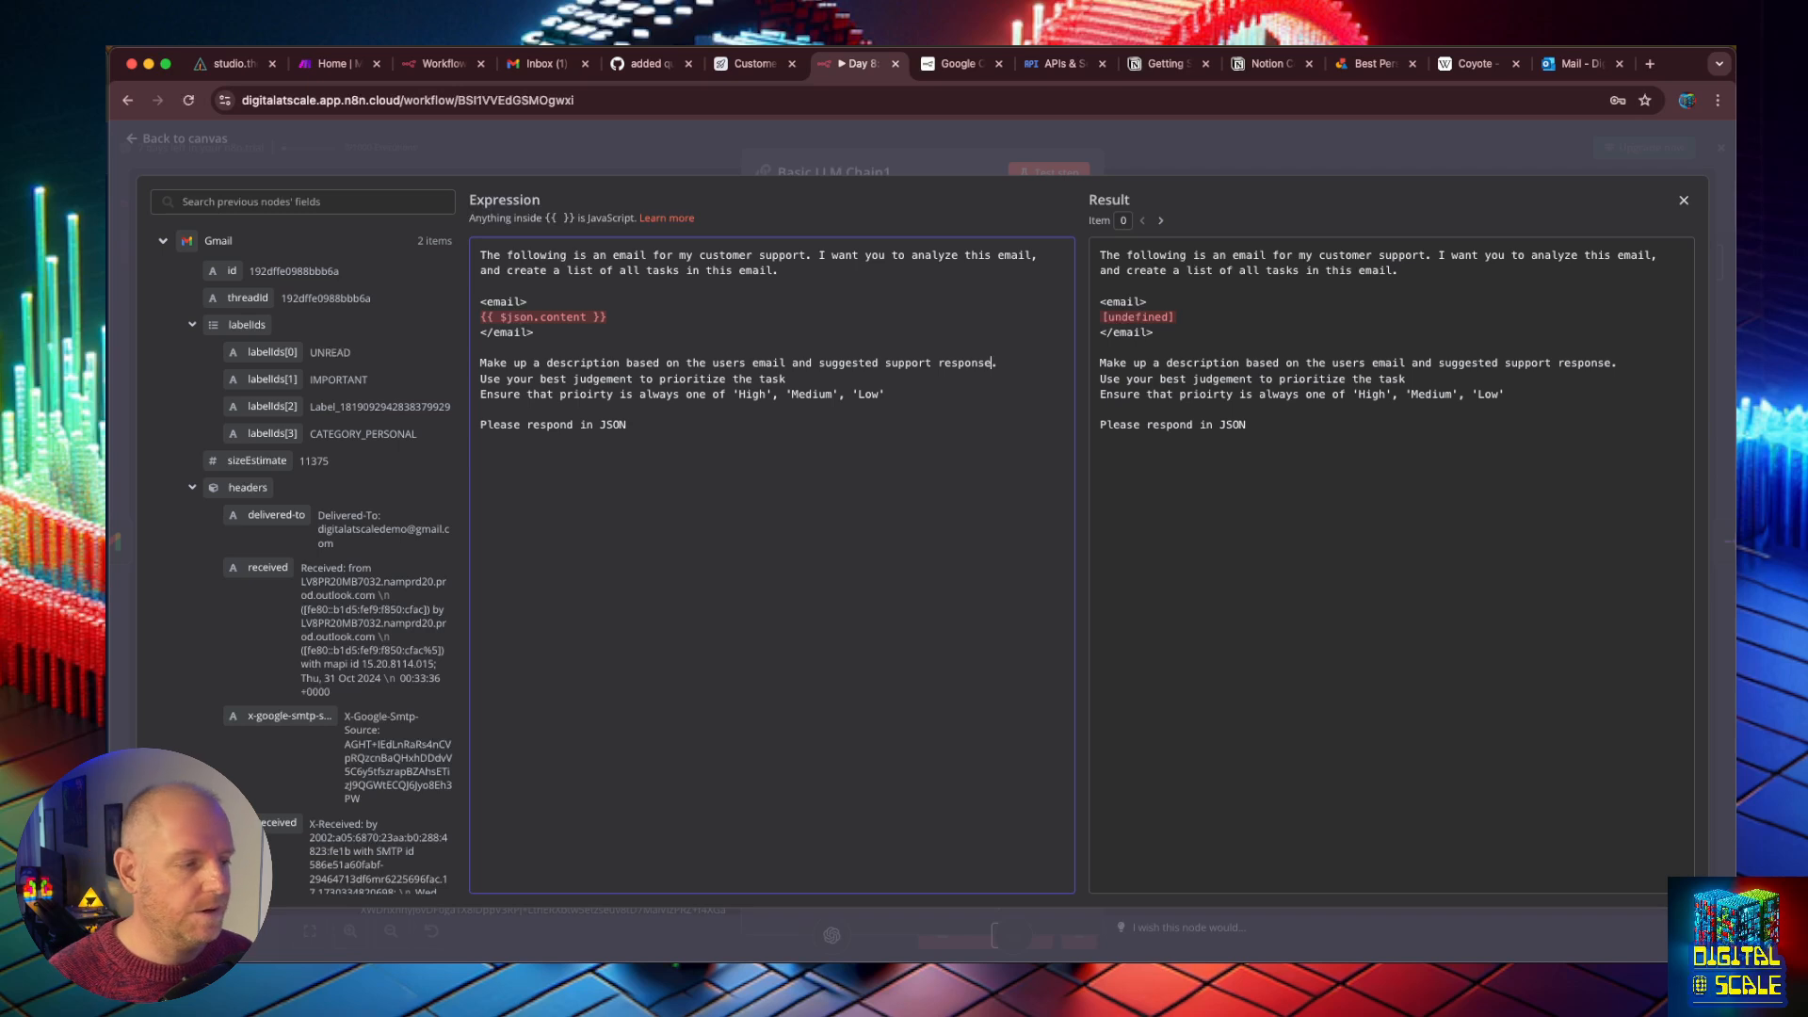
pyautogui.click(707, 395)
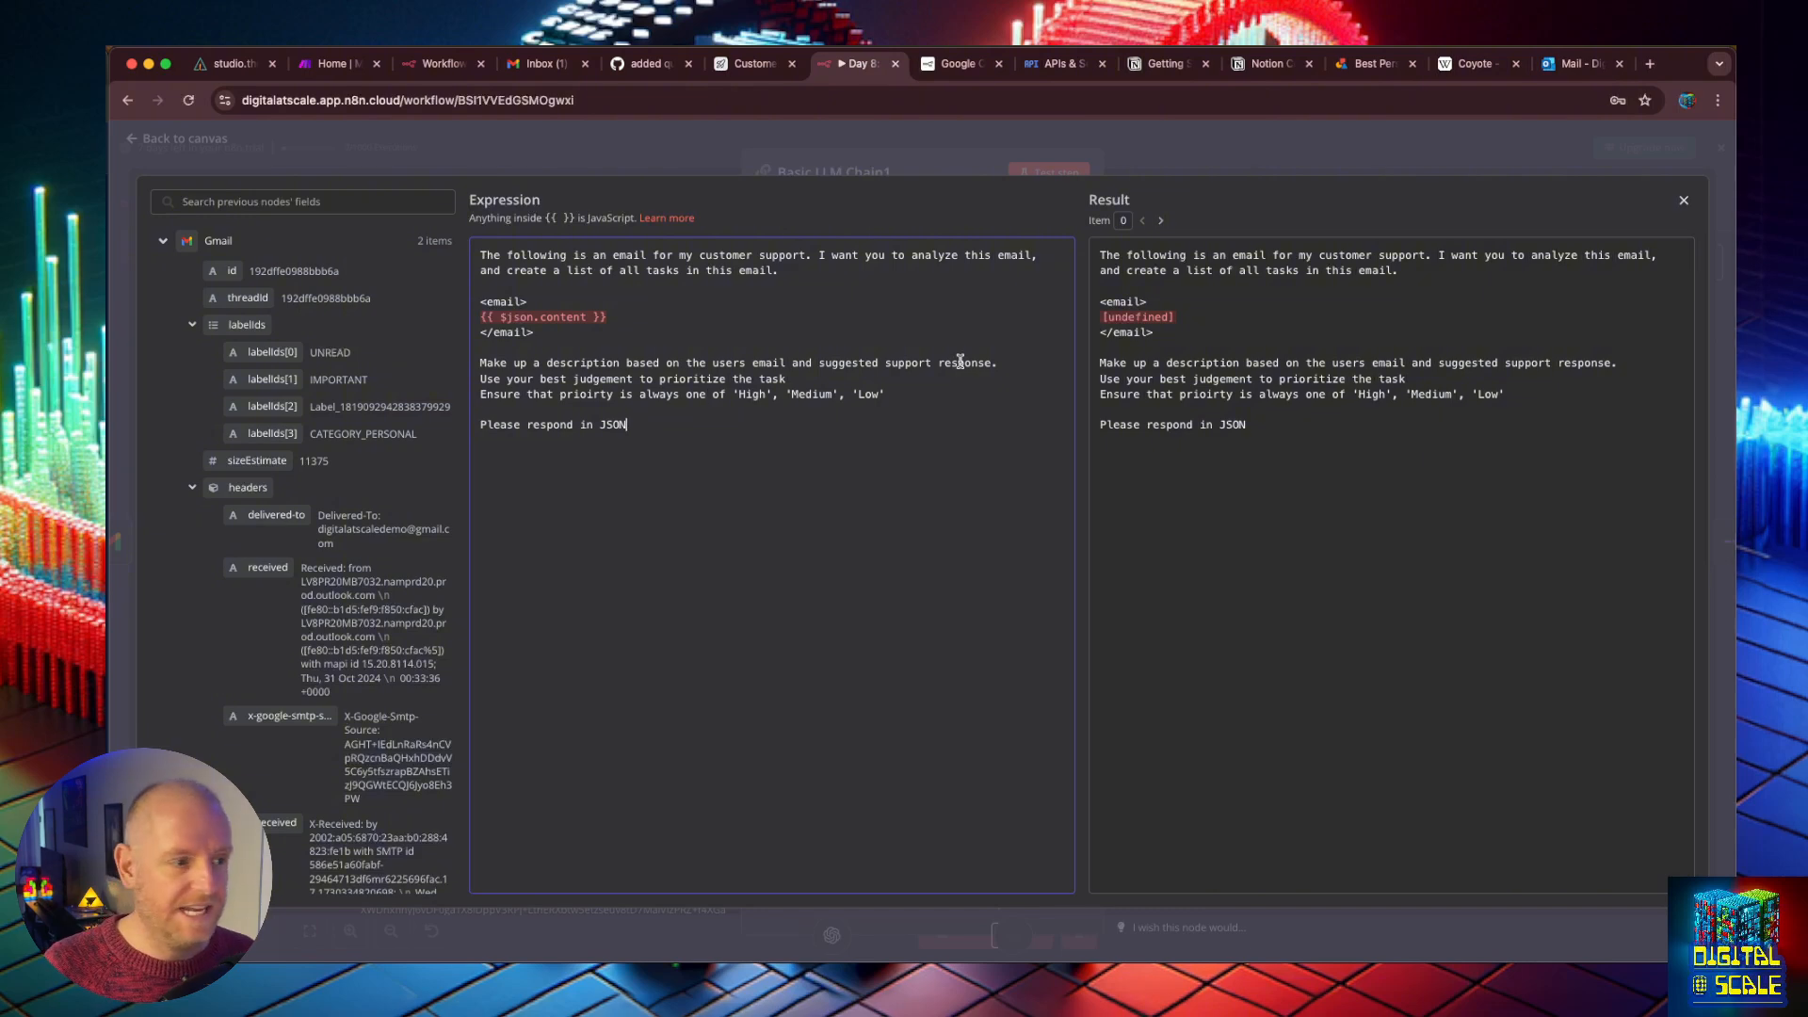
# Step: Replace {{ $json.content }} between the email tags with the Gmail from and subject header fields
pyautogui.moveTo(624, 318); pyautogui.dragTo(448, 320)
pyautogui.press('BackSpace')
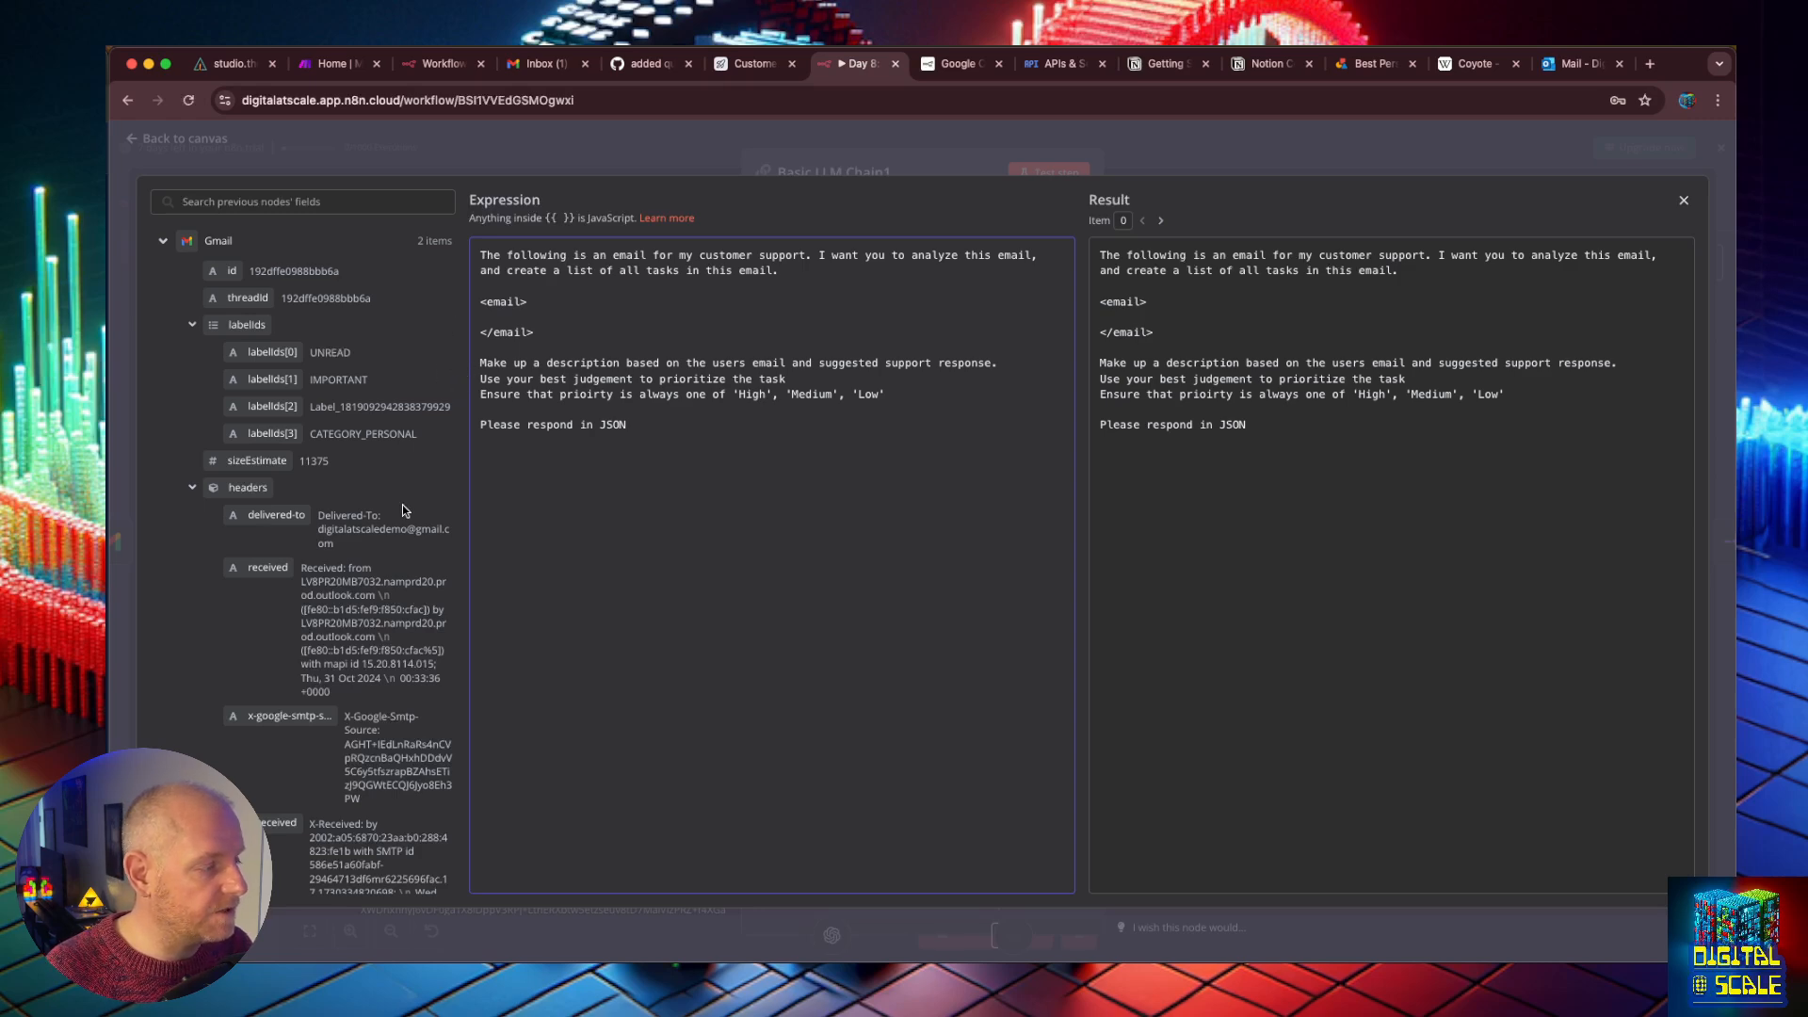
pyautogui.scroll(-10, 403, 511)
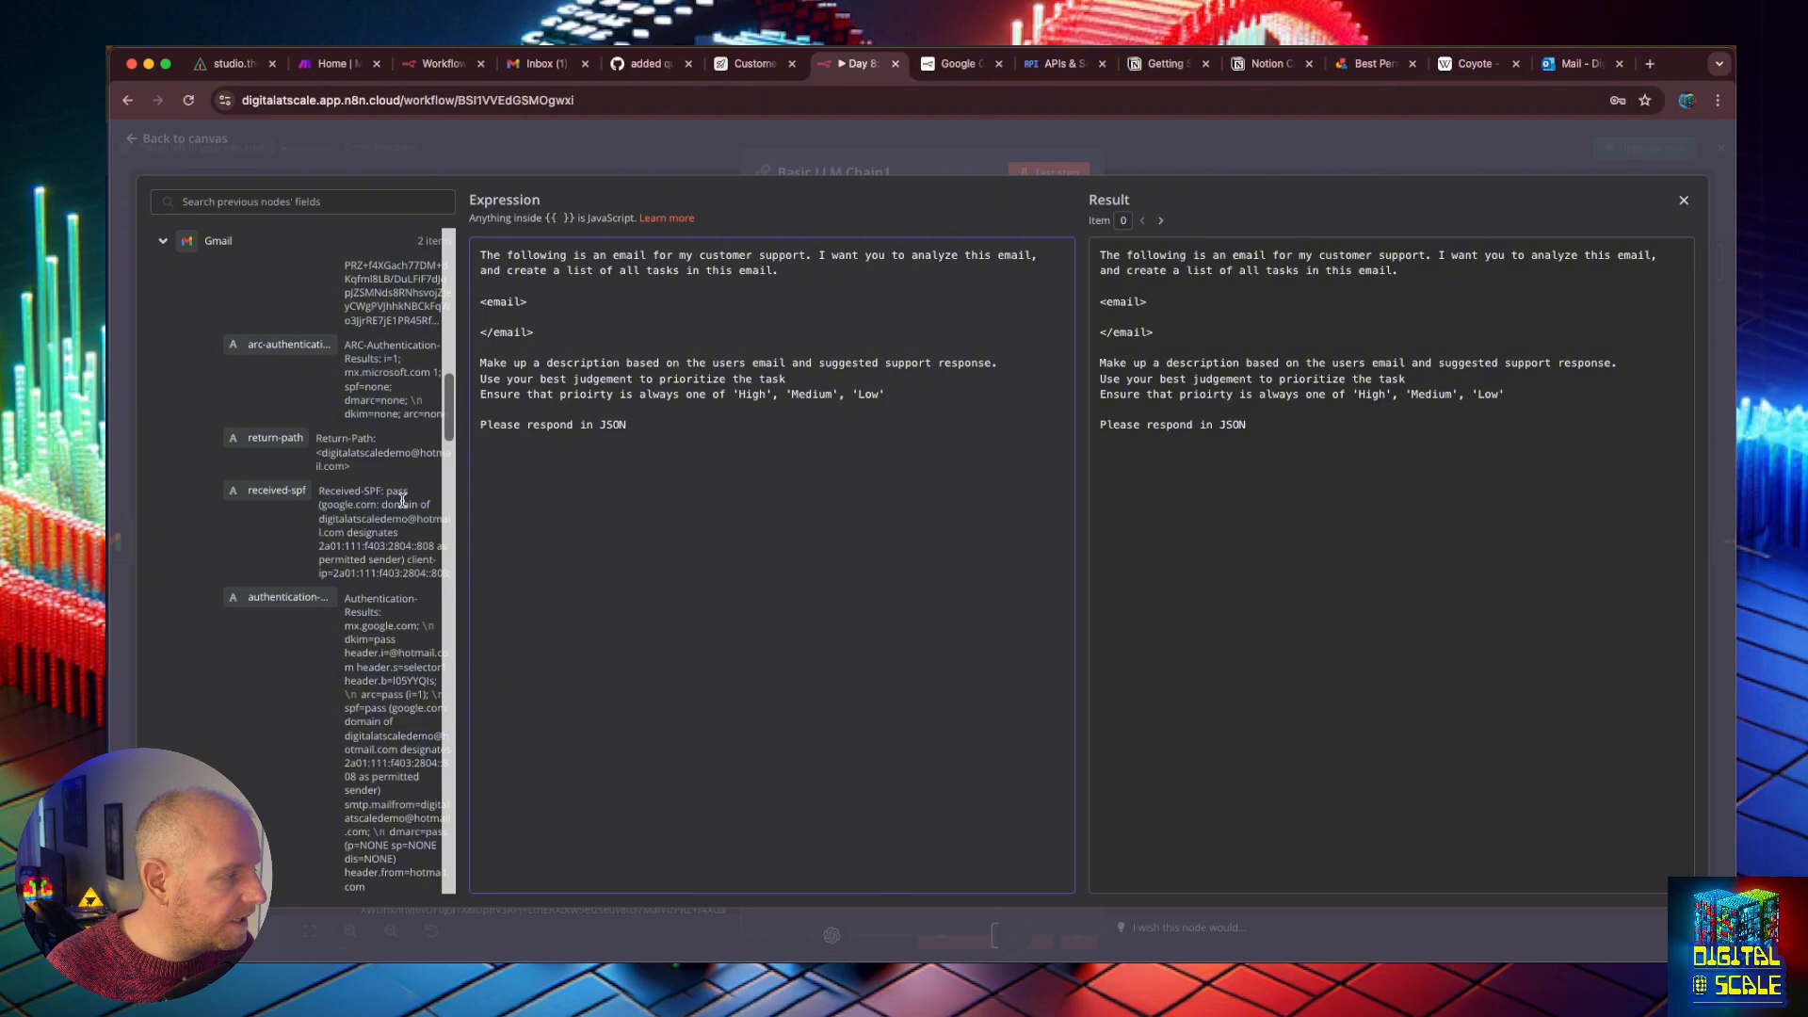
pyautogui.scroll(-5, 403, 500)
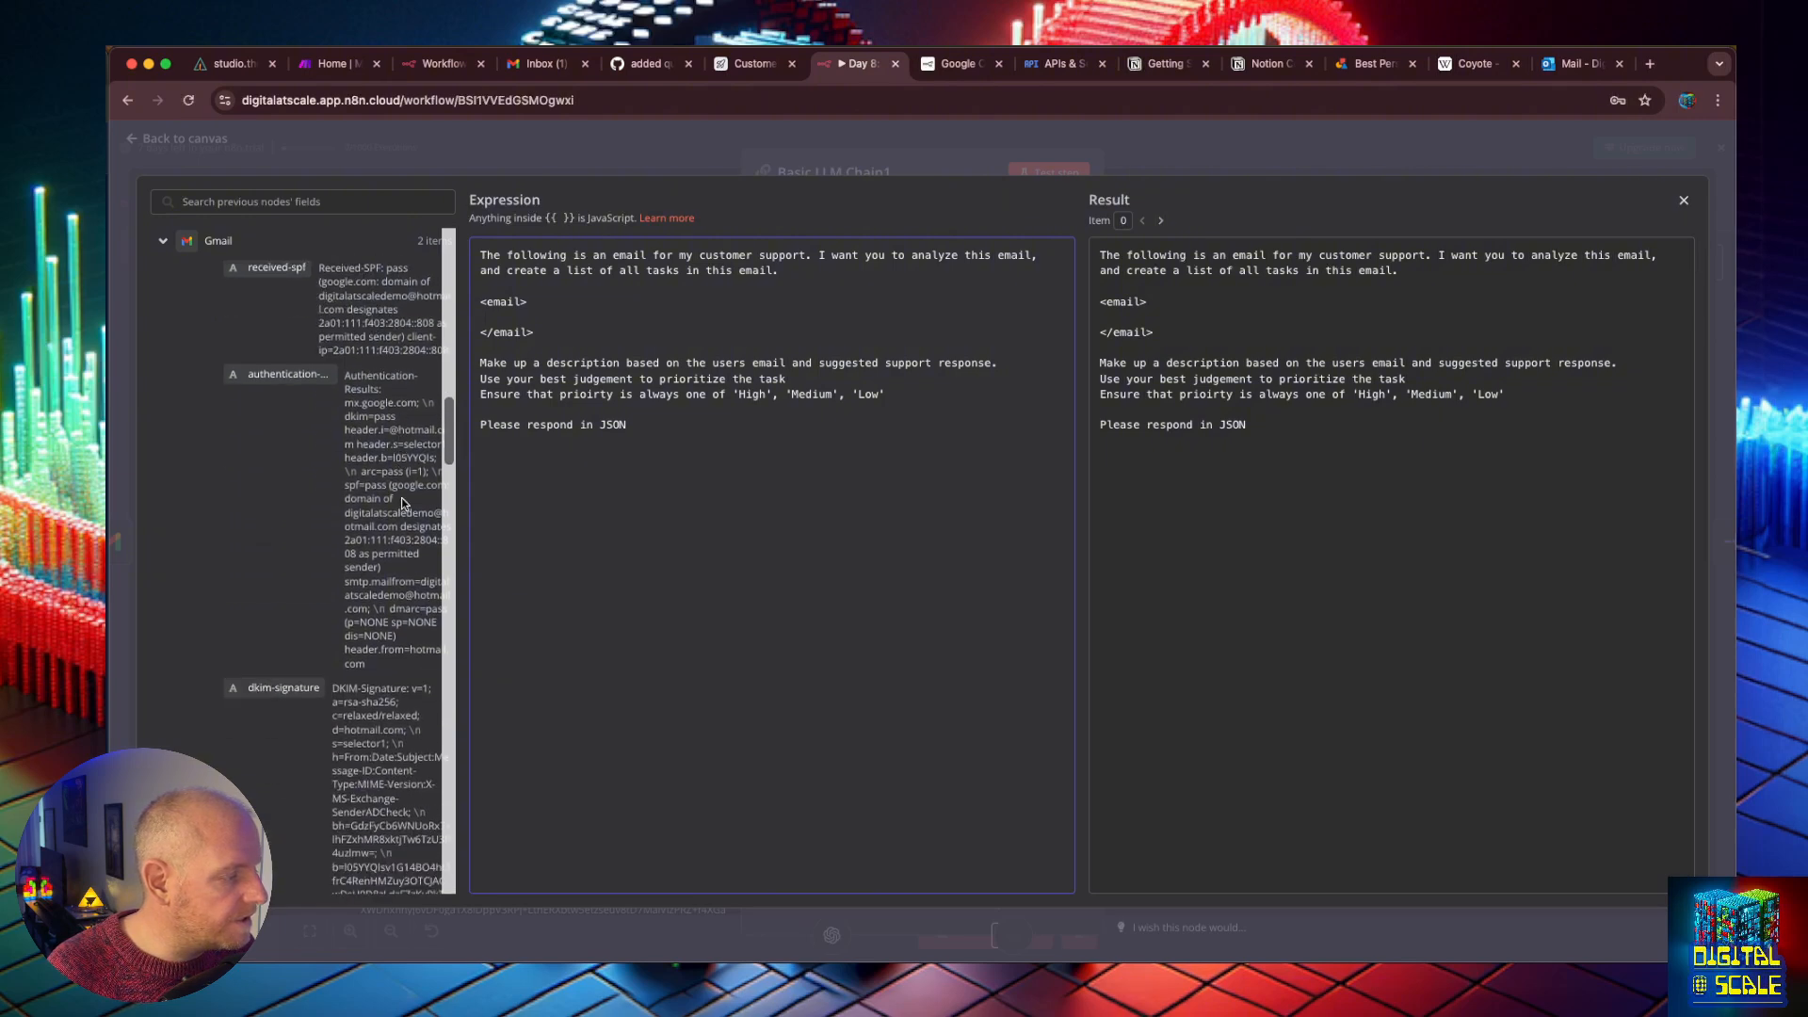
pyautogui.scroll(-6, 401, 498)
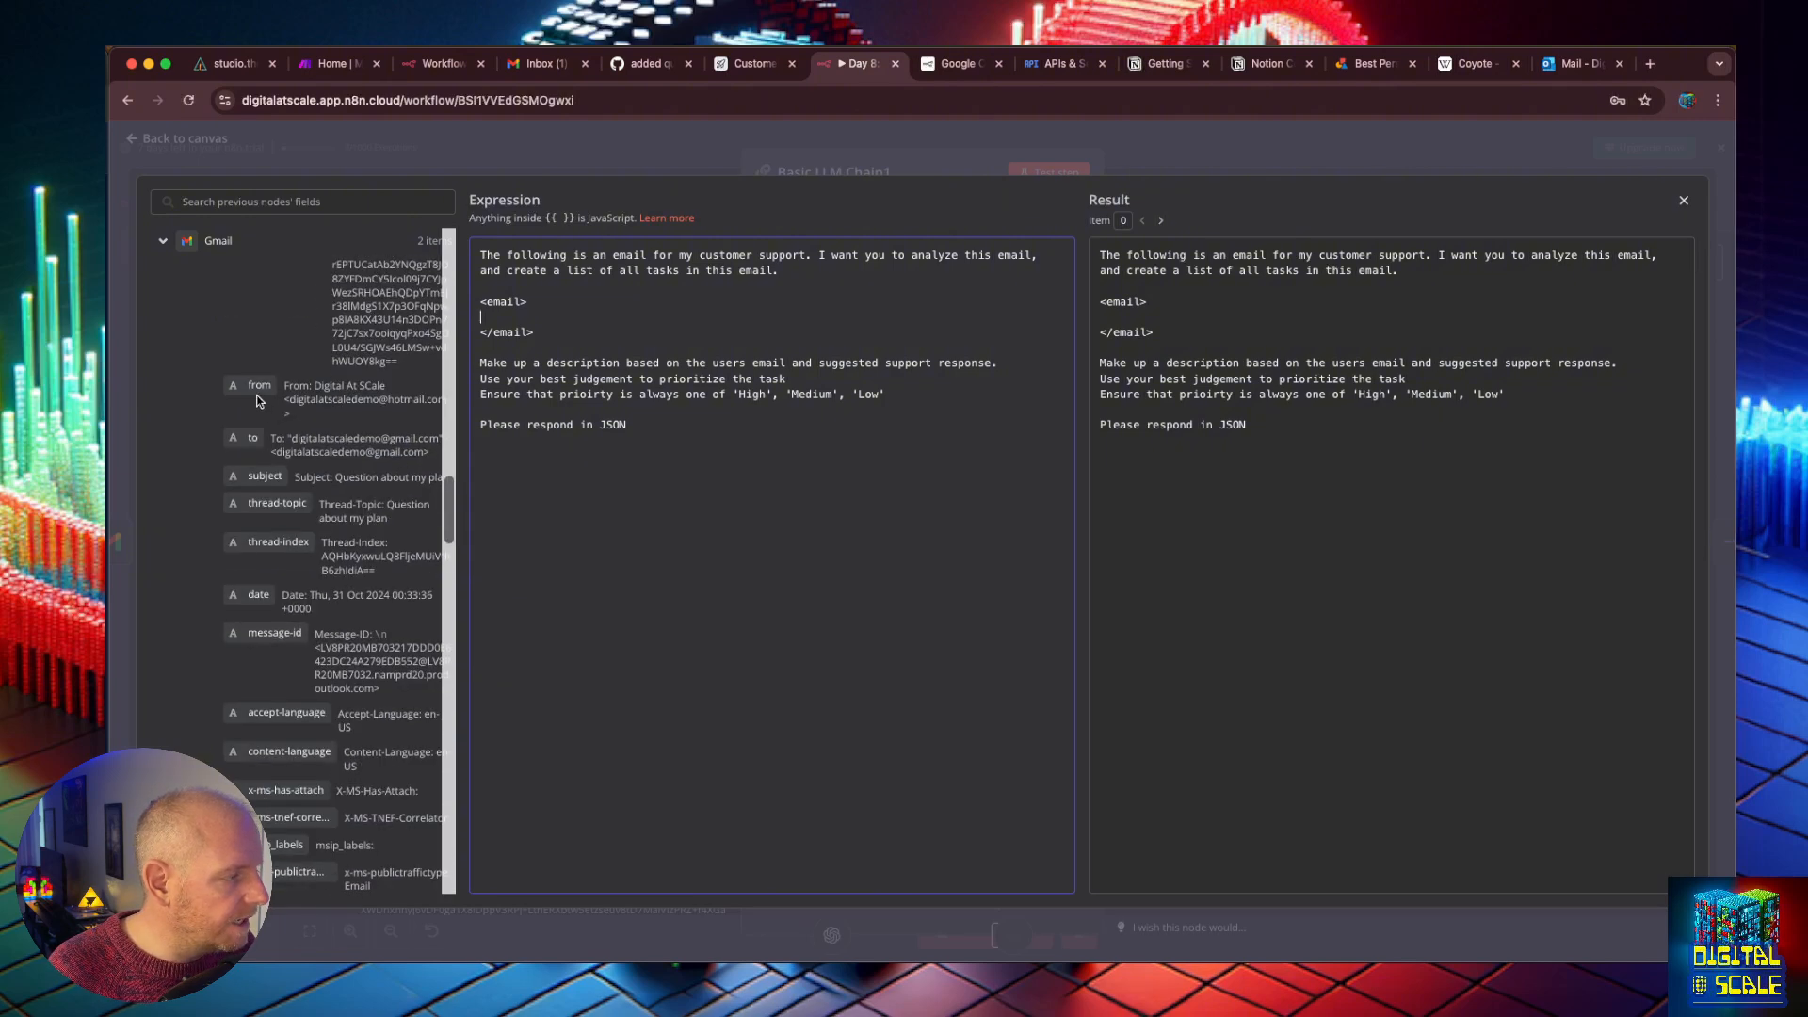
pyautogui.moveTo(255, 385); pyautogui.dragTo(508, 317)
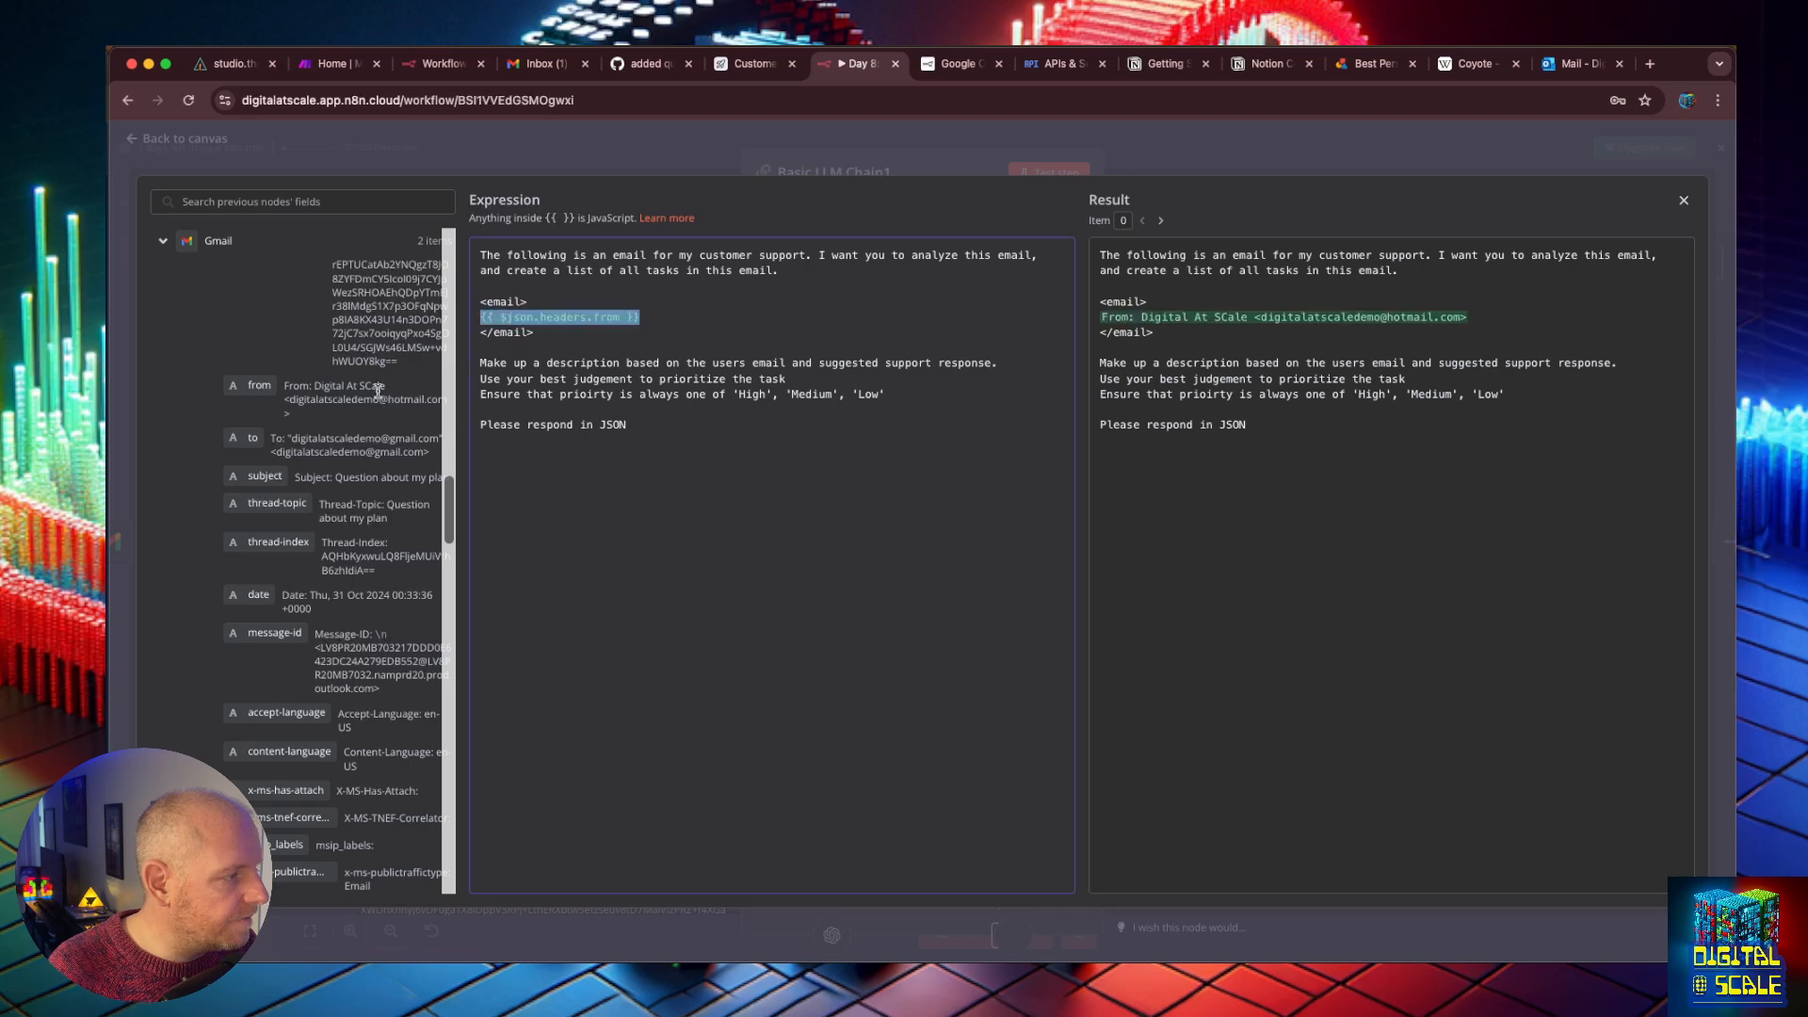
pyautogui.moveTo(264, 475); pyautogui.dragTo(680, 320)
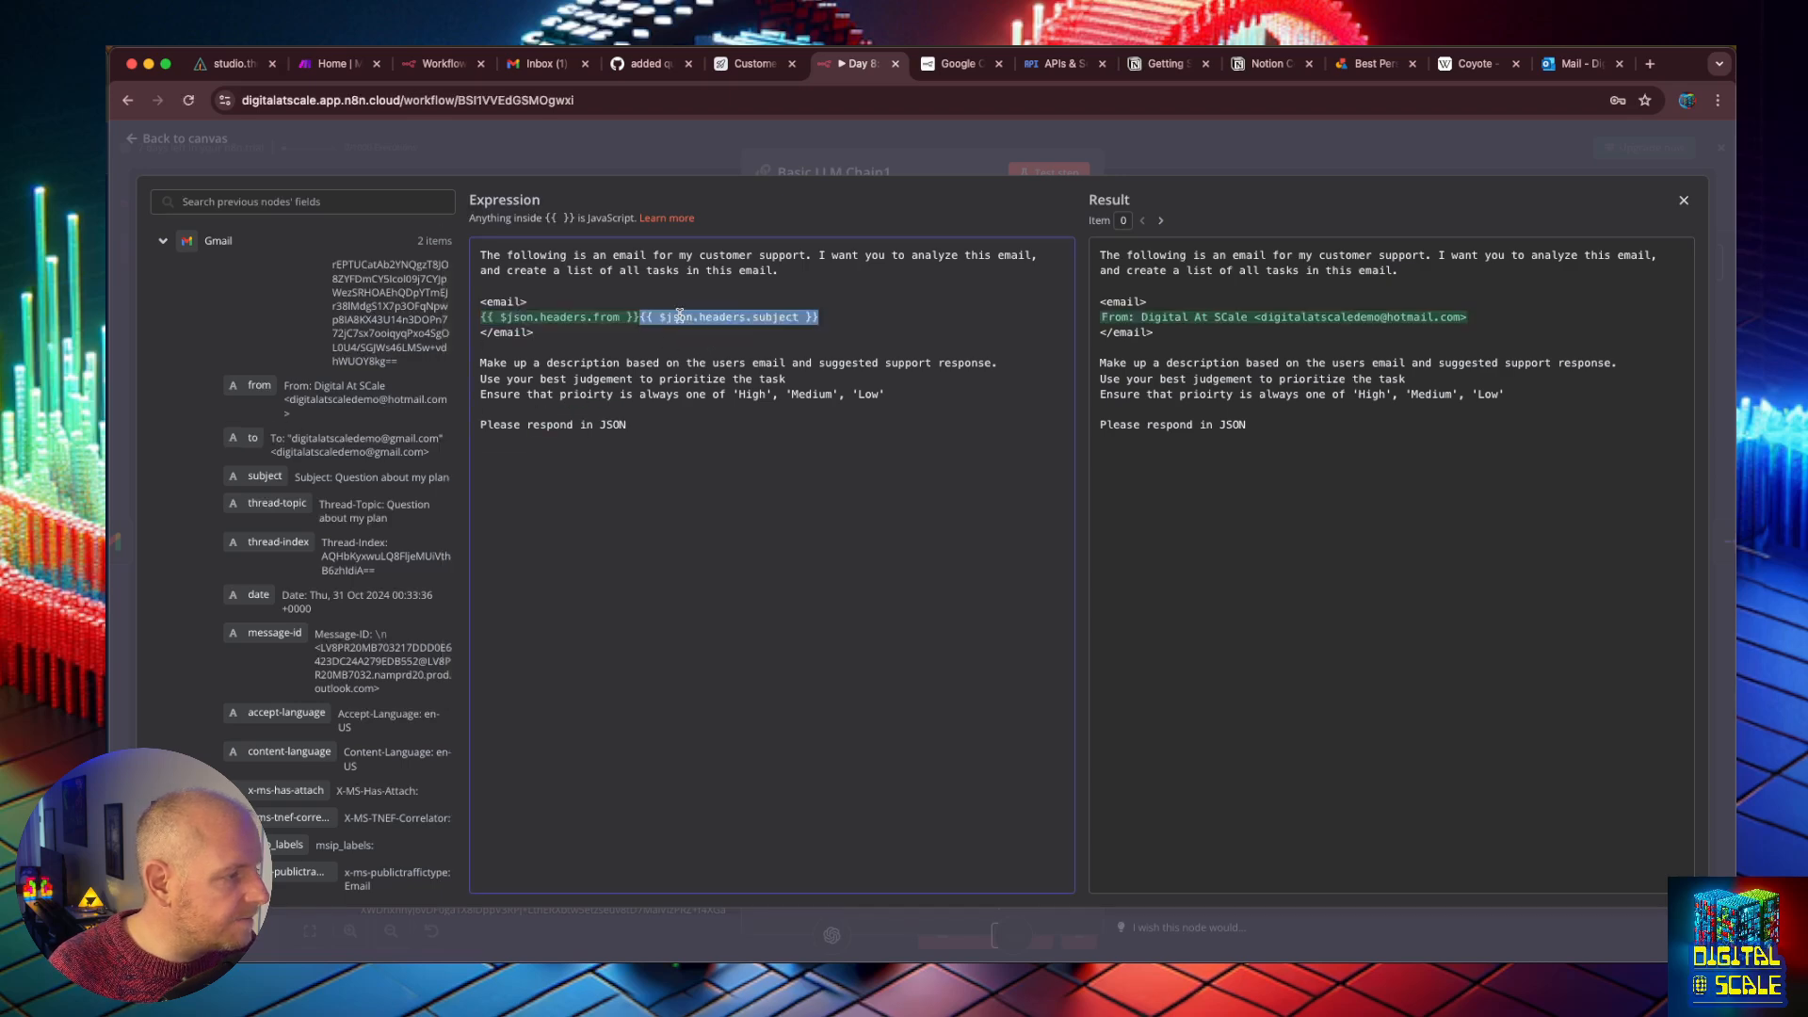
# Step: Insert the Gmail message's text field directly after the subject field between the email tags in the prompt
pyautogui.scroll(-5, 282, 543)
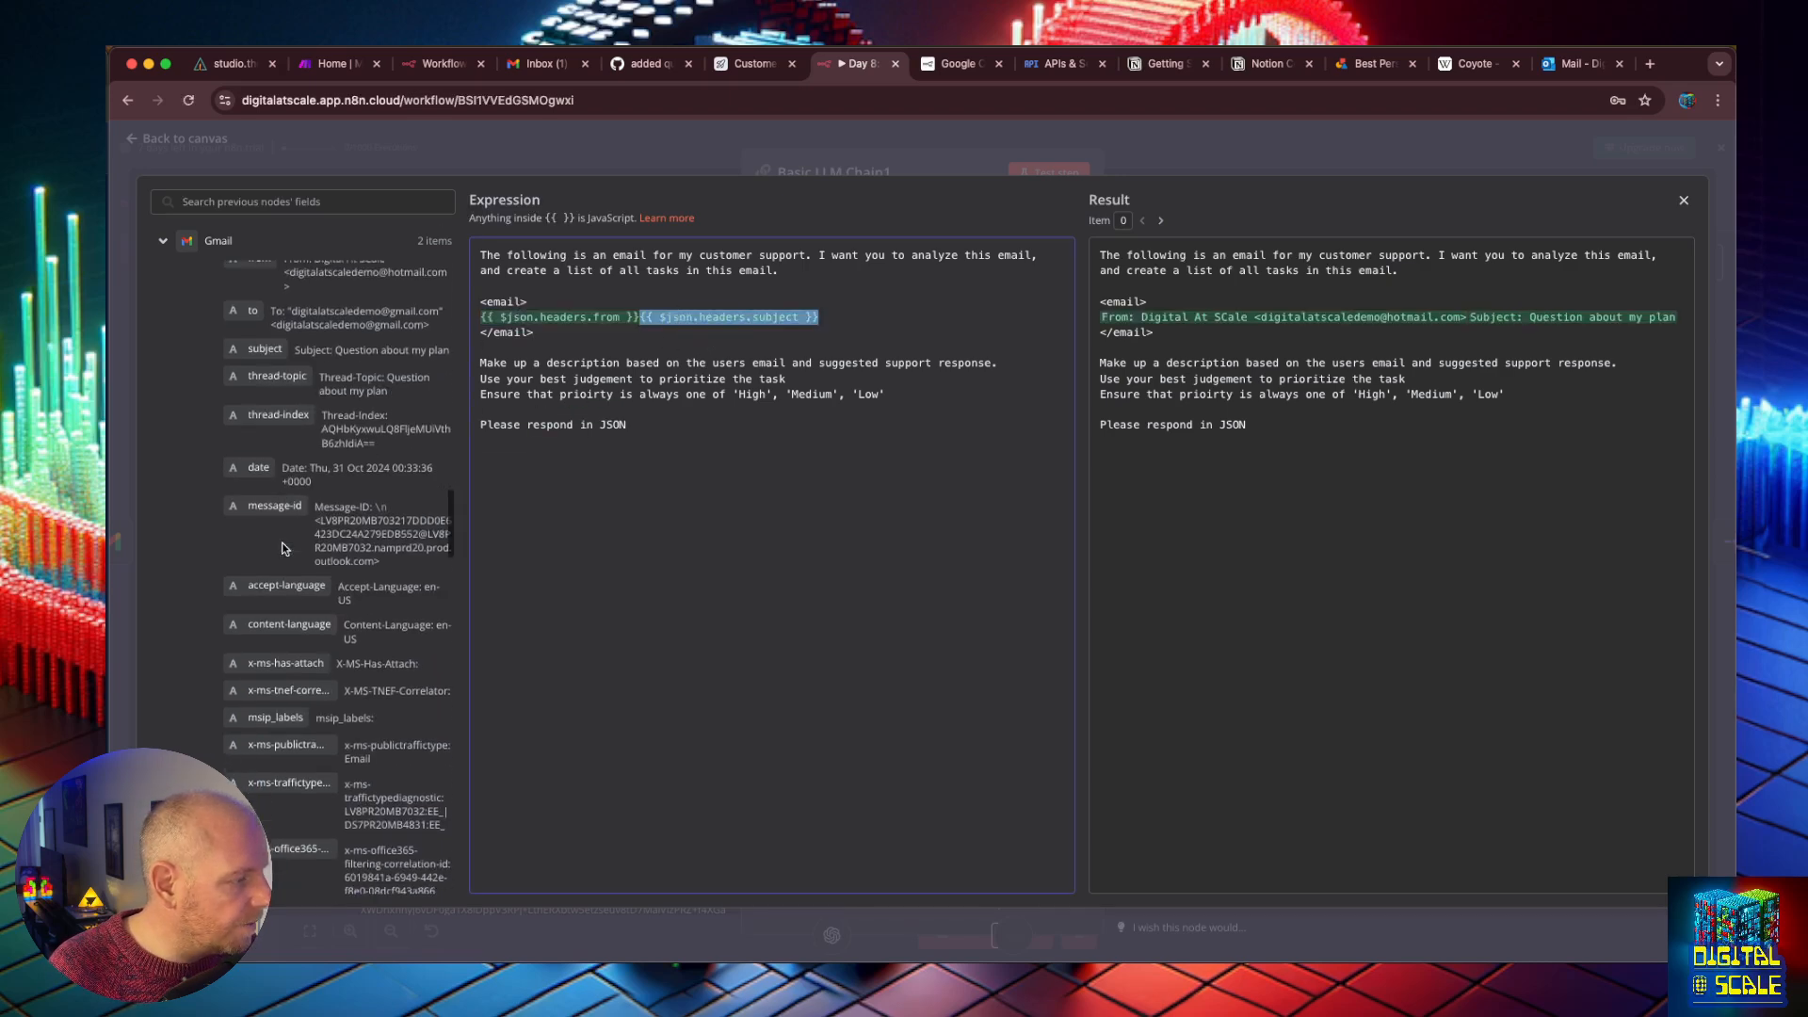
pyautogui.scroll(-10, 280, 543)
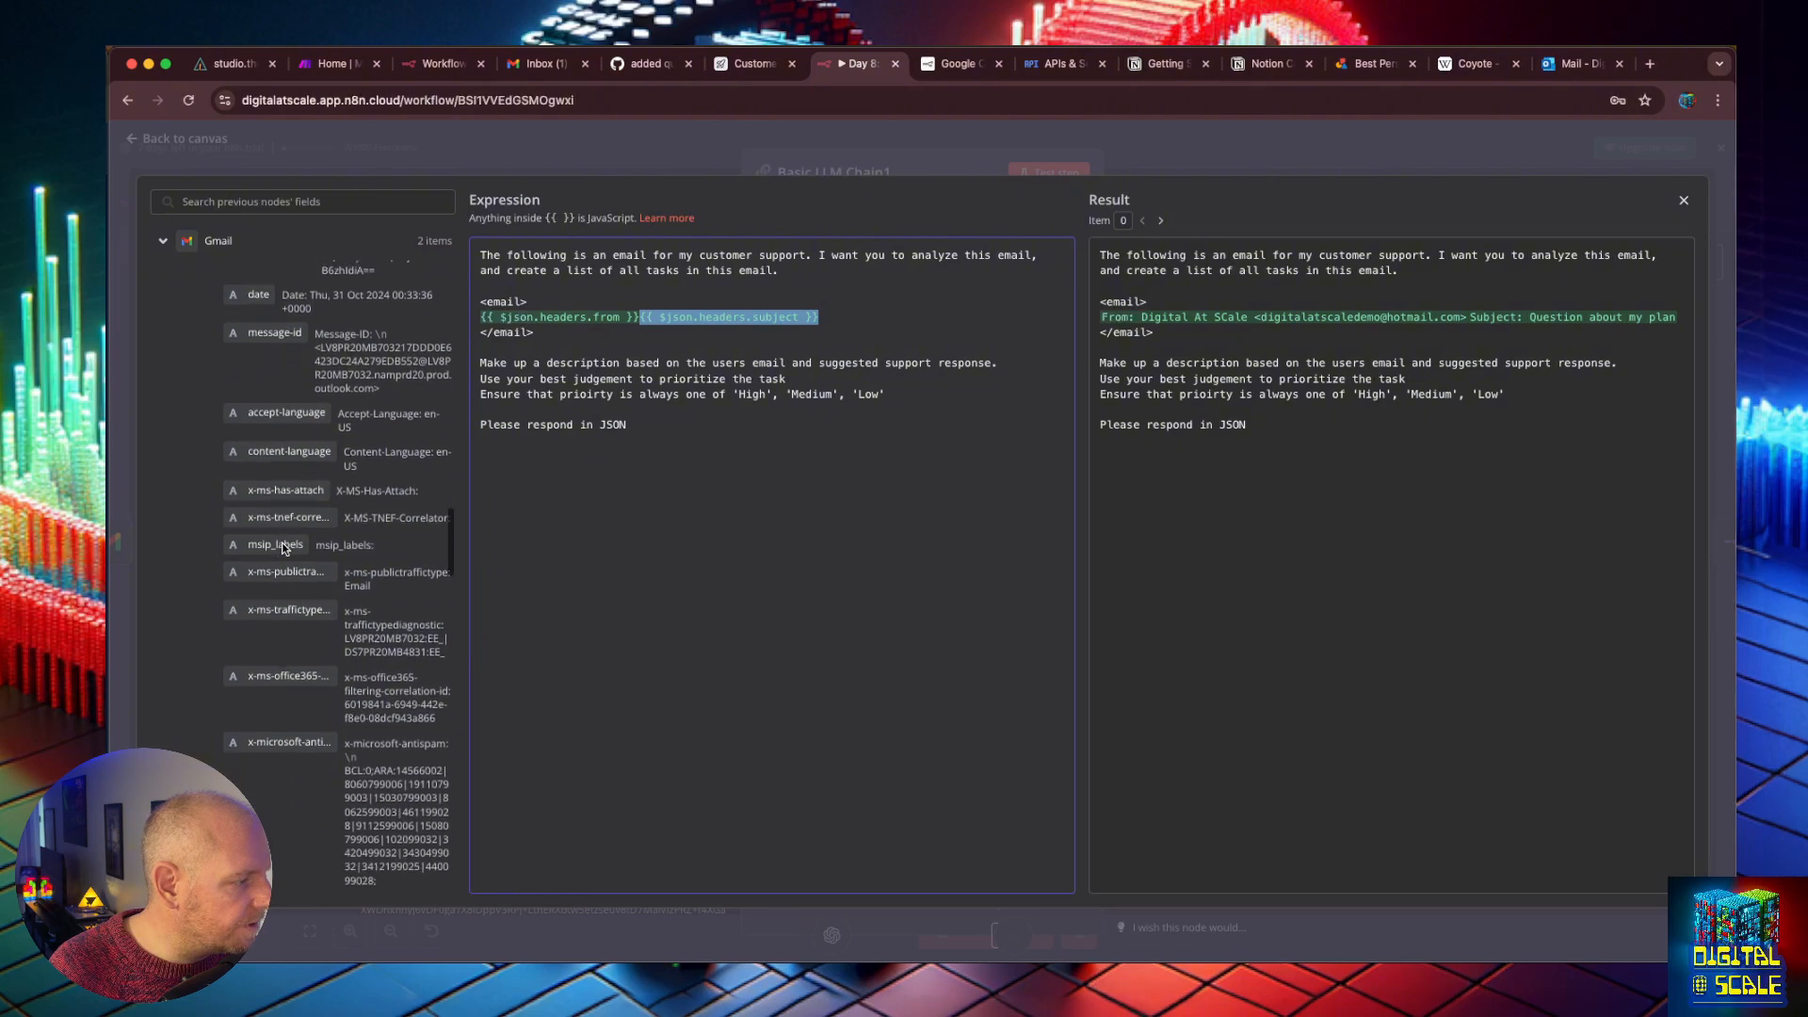
pyautogui.scroll(-8, 280, 546)
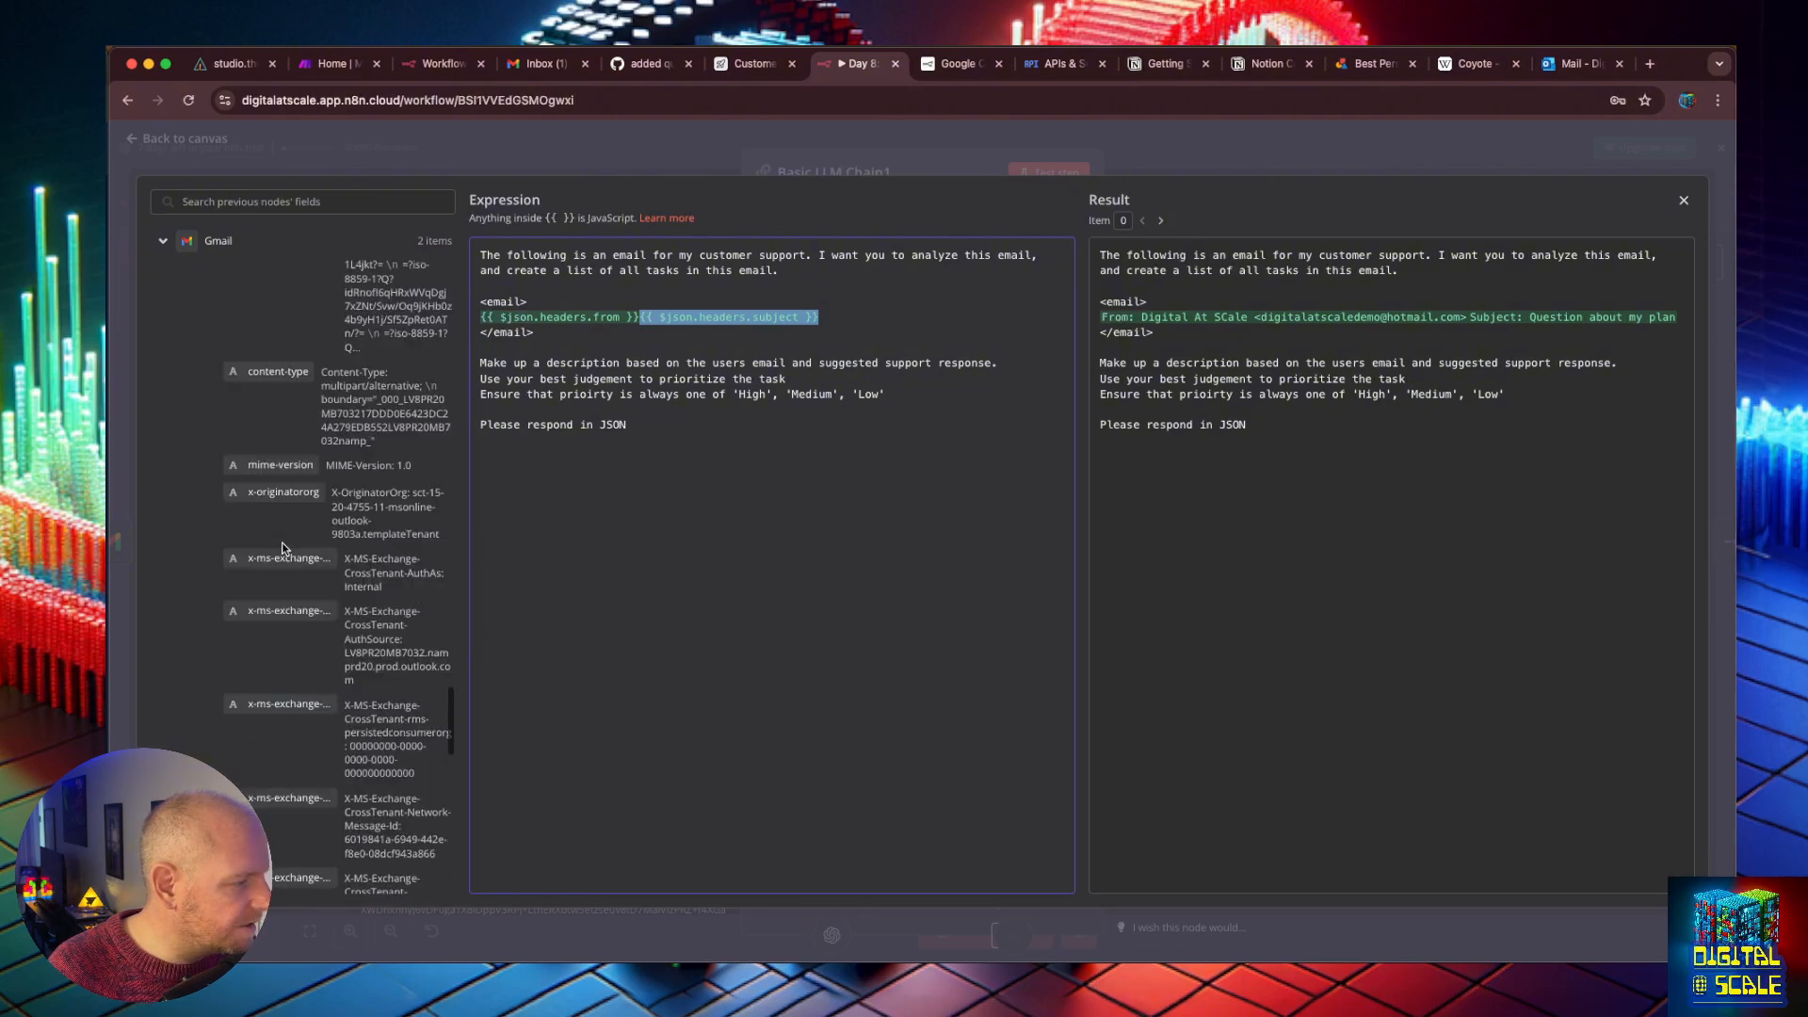
pyautogui.scroll(-10, 275, 563)
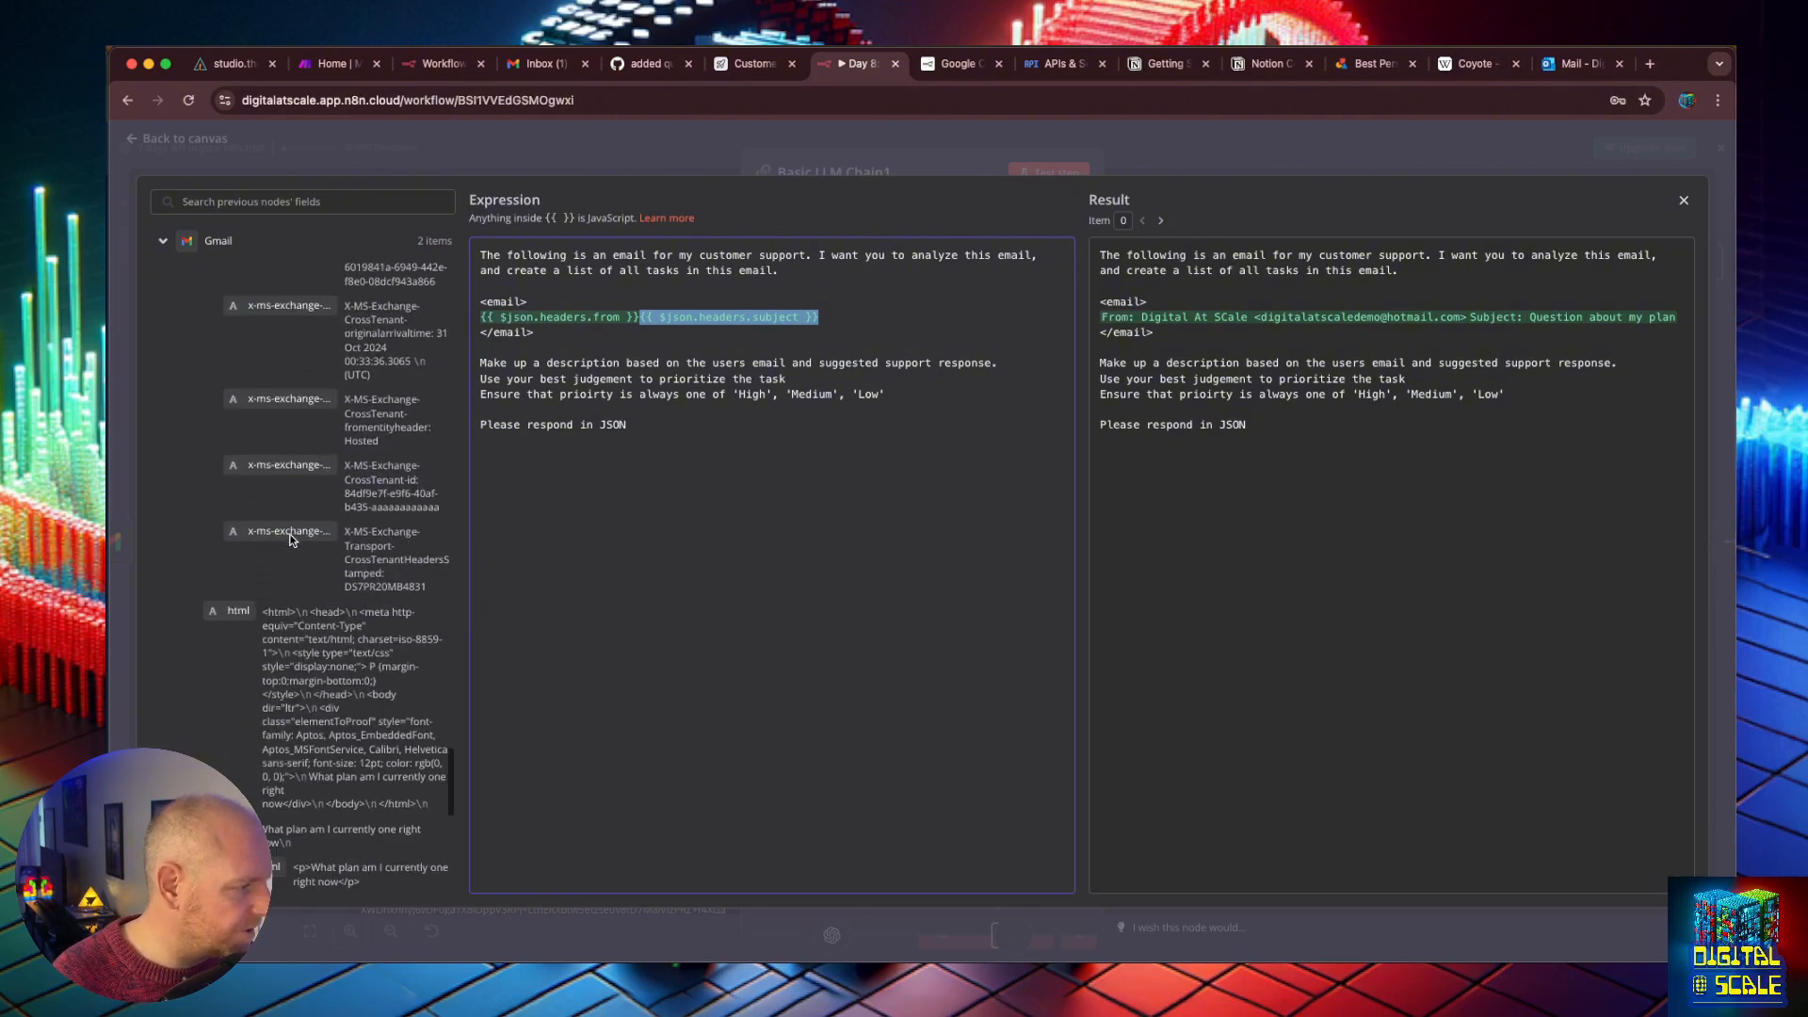
pyautogui.moveTo(233, 524); pyautogui.dragTo(878, 304)
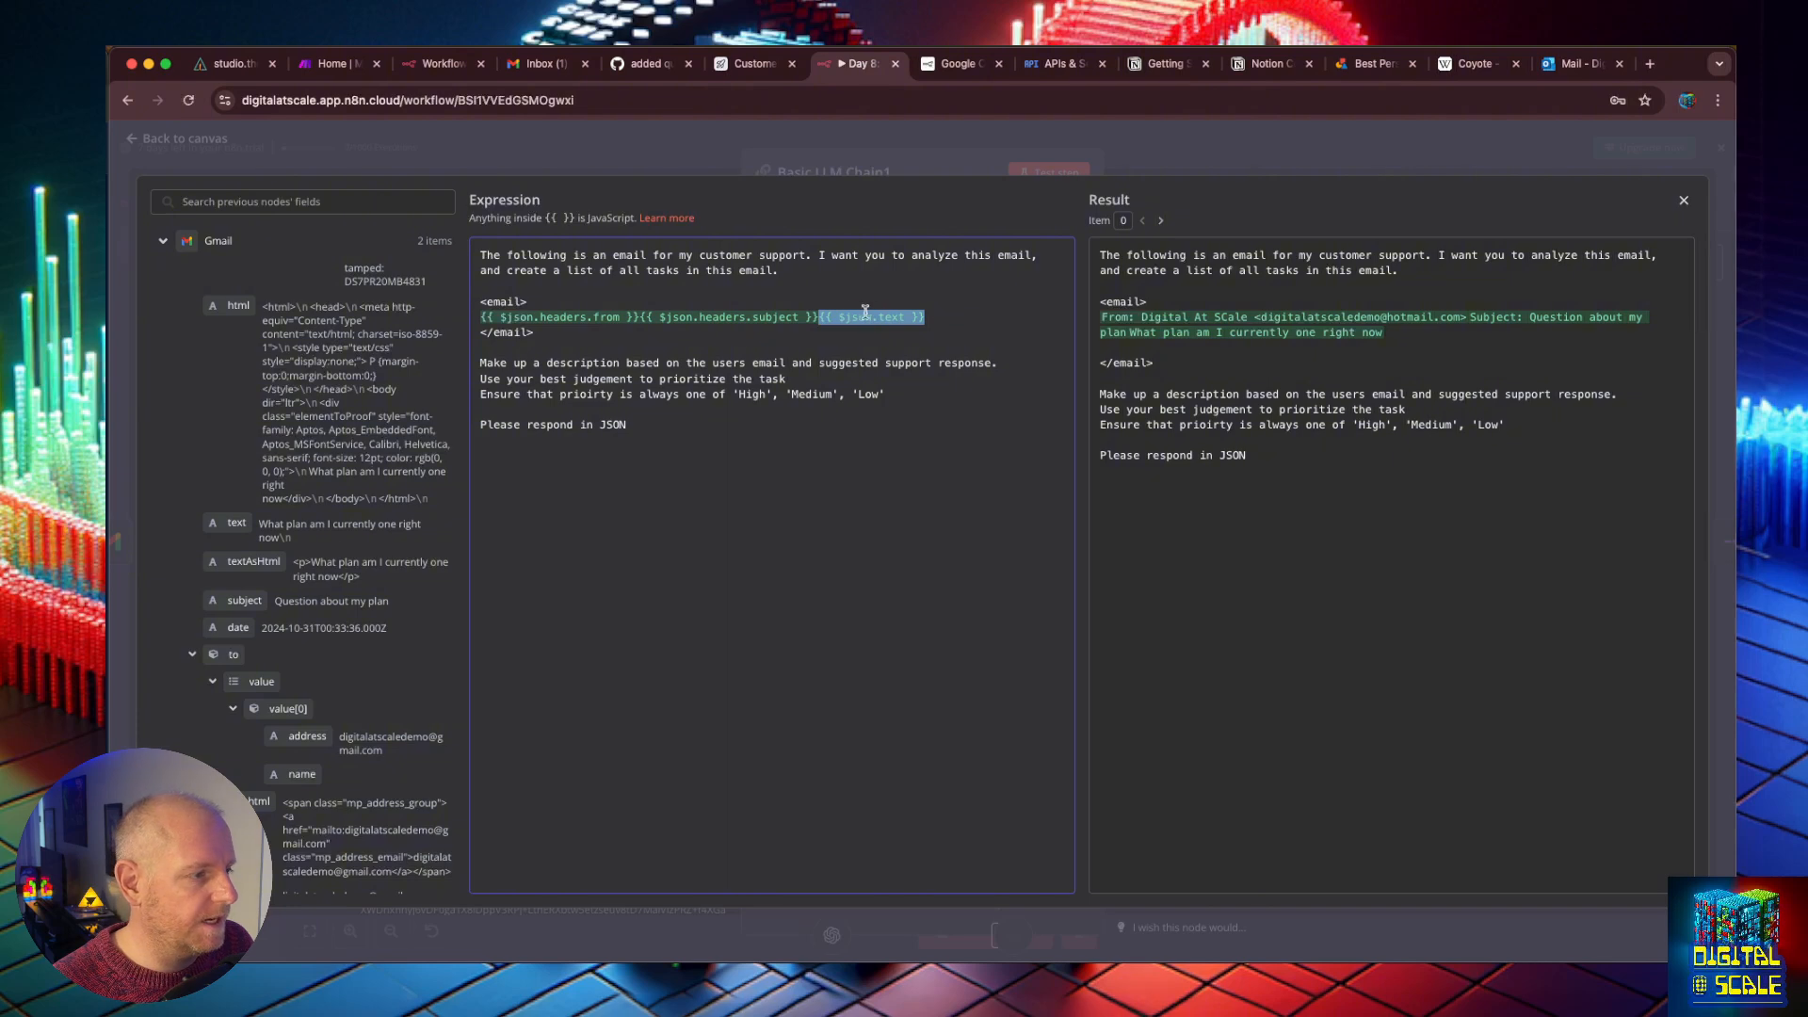
# Step: Put the from, subject and text fields on separate lines, label the text field "Body: ", and return to the workflow canvas
pyautogui.click(817, 317)
pyautogui.press('Return')
pyautogui.press('Return')
pyautogui.write('Body: {{ $json.text')
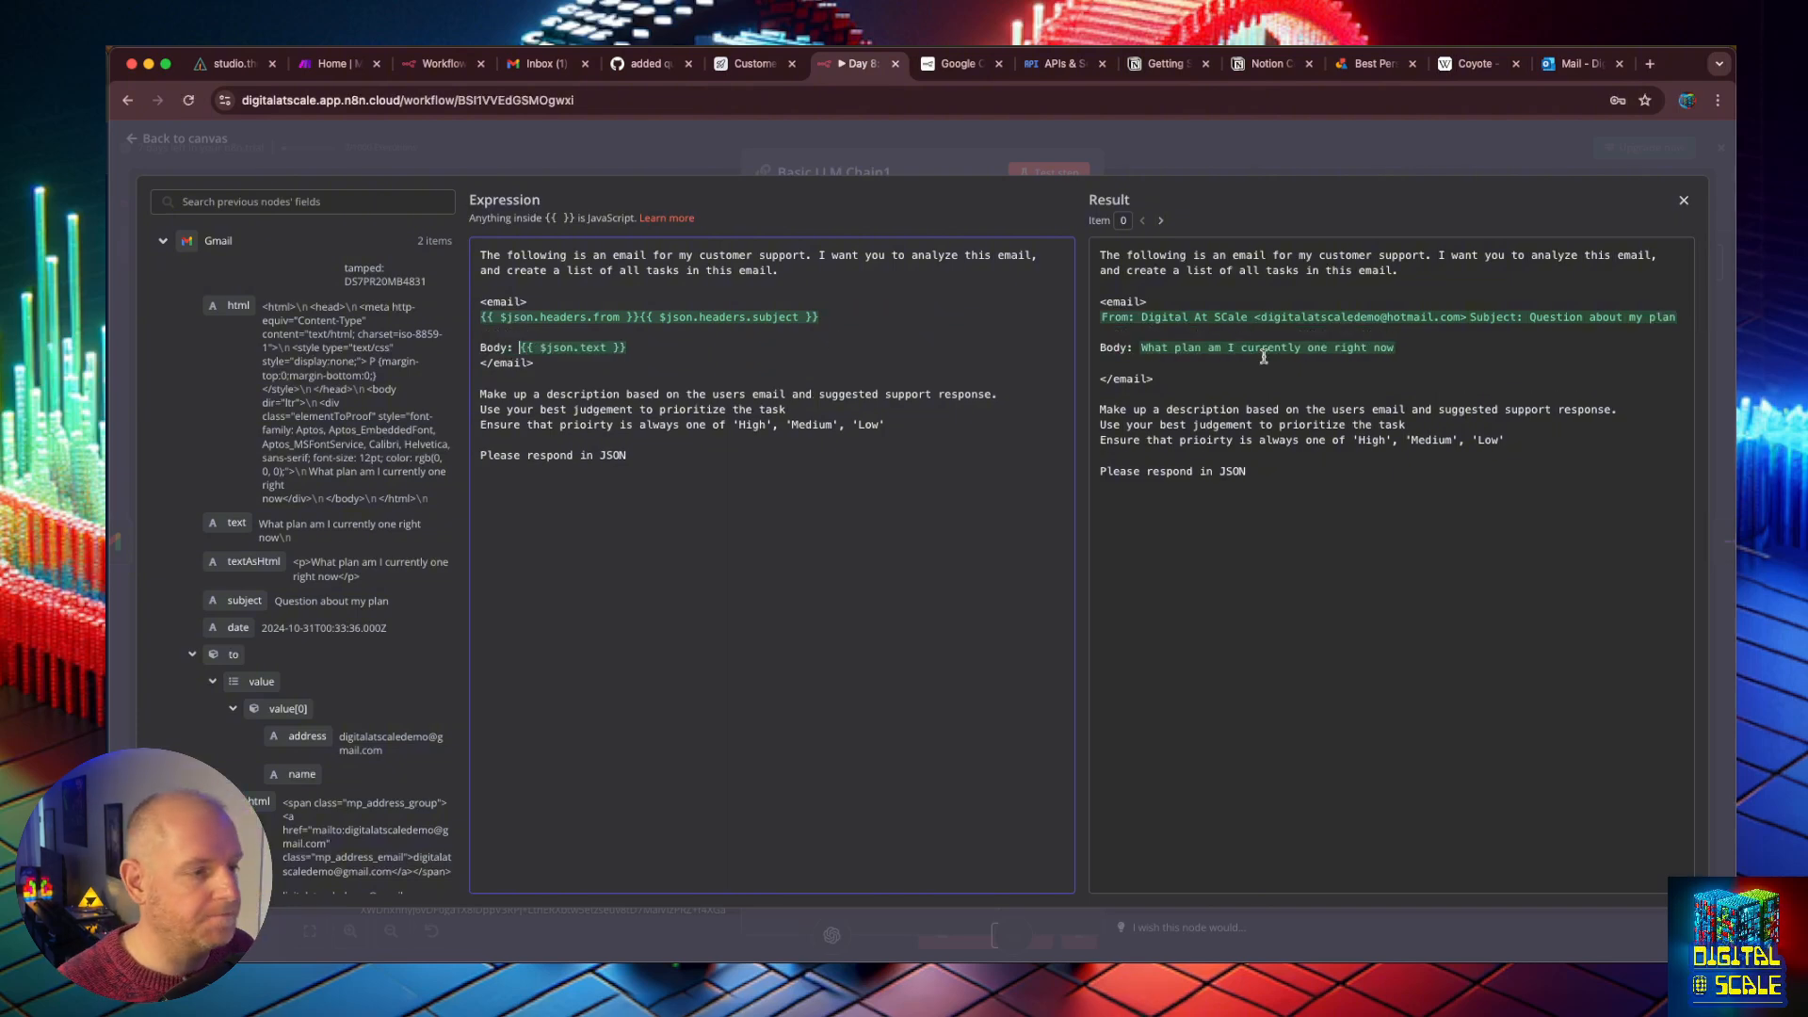
pyautogui.click(639, 318)
pyautogui.press('Return')
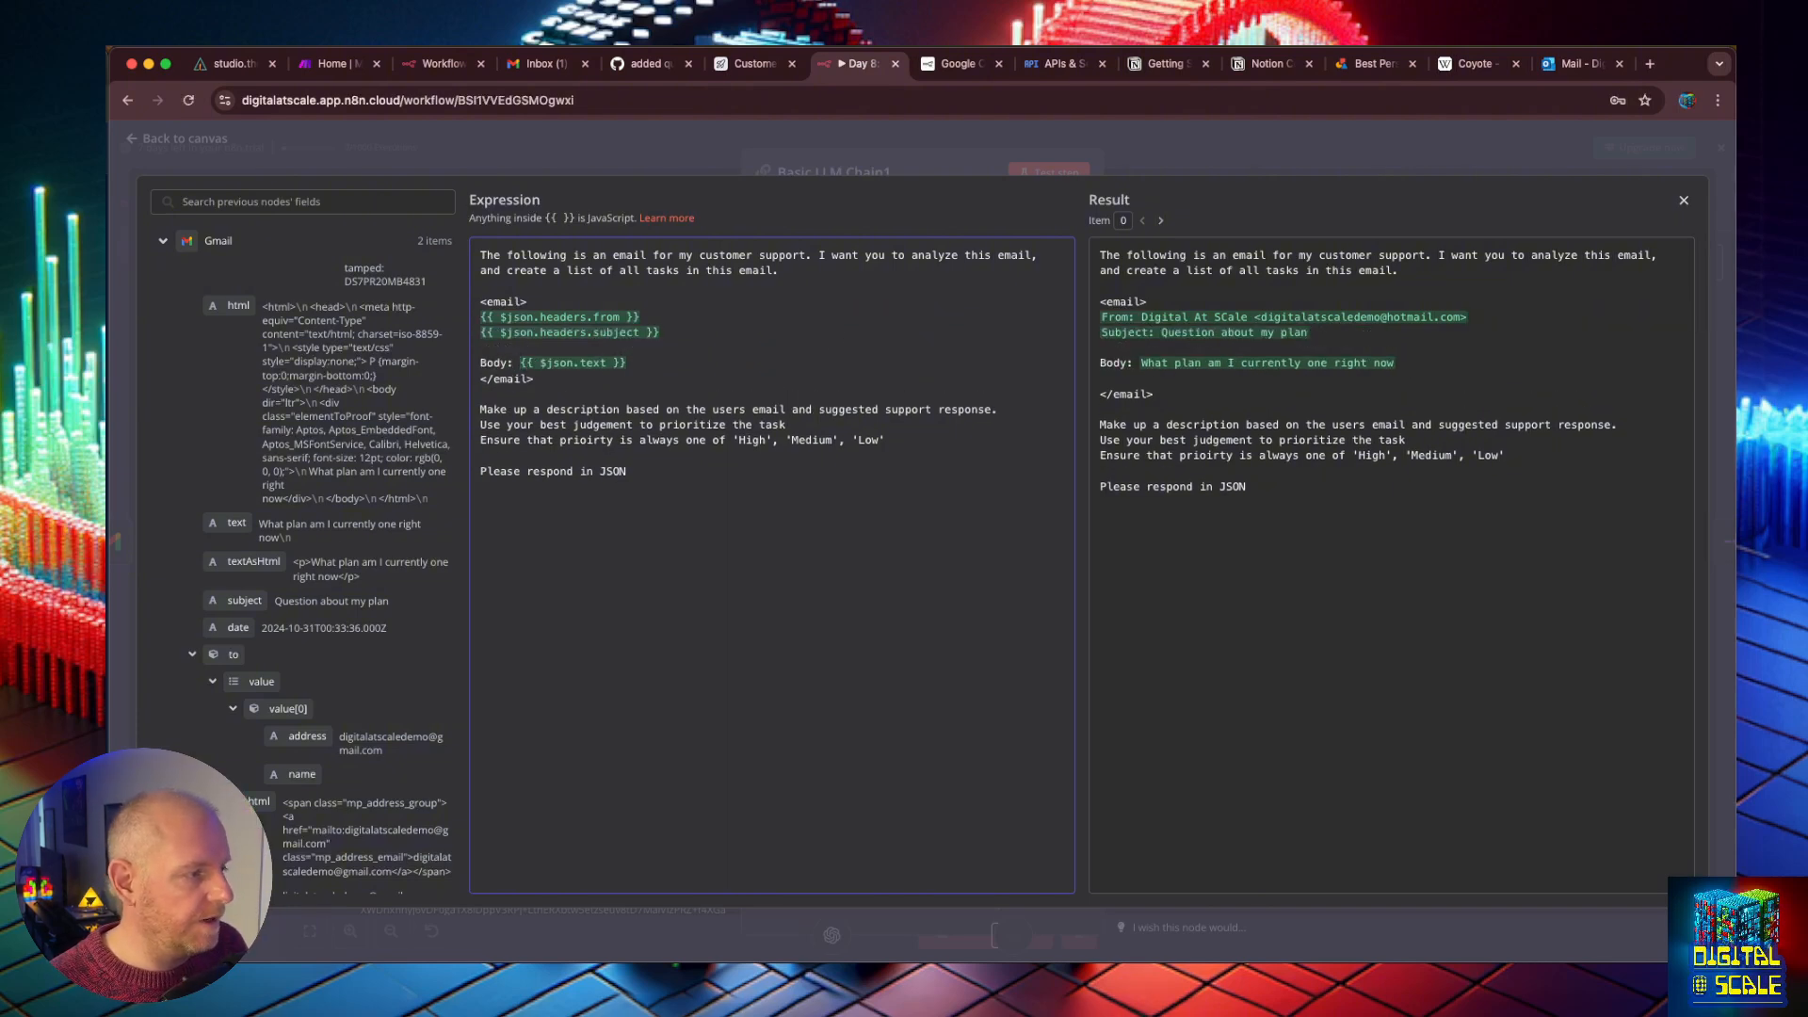
pyautogui.click(520, 345)
pyautogui.press('BackSpace')
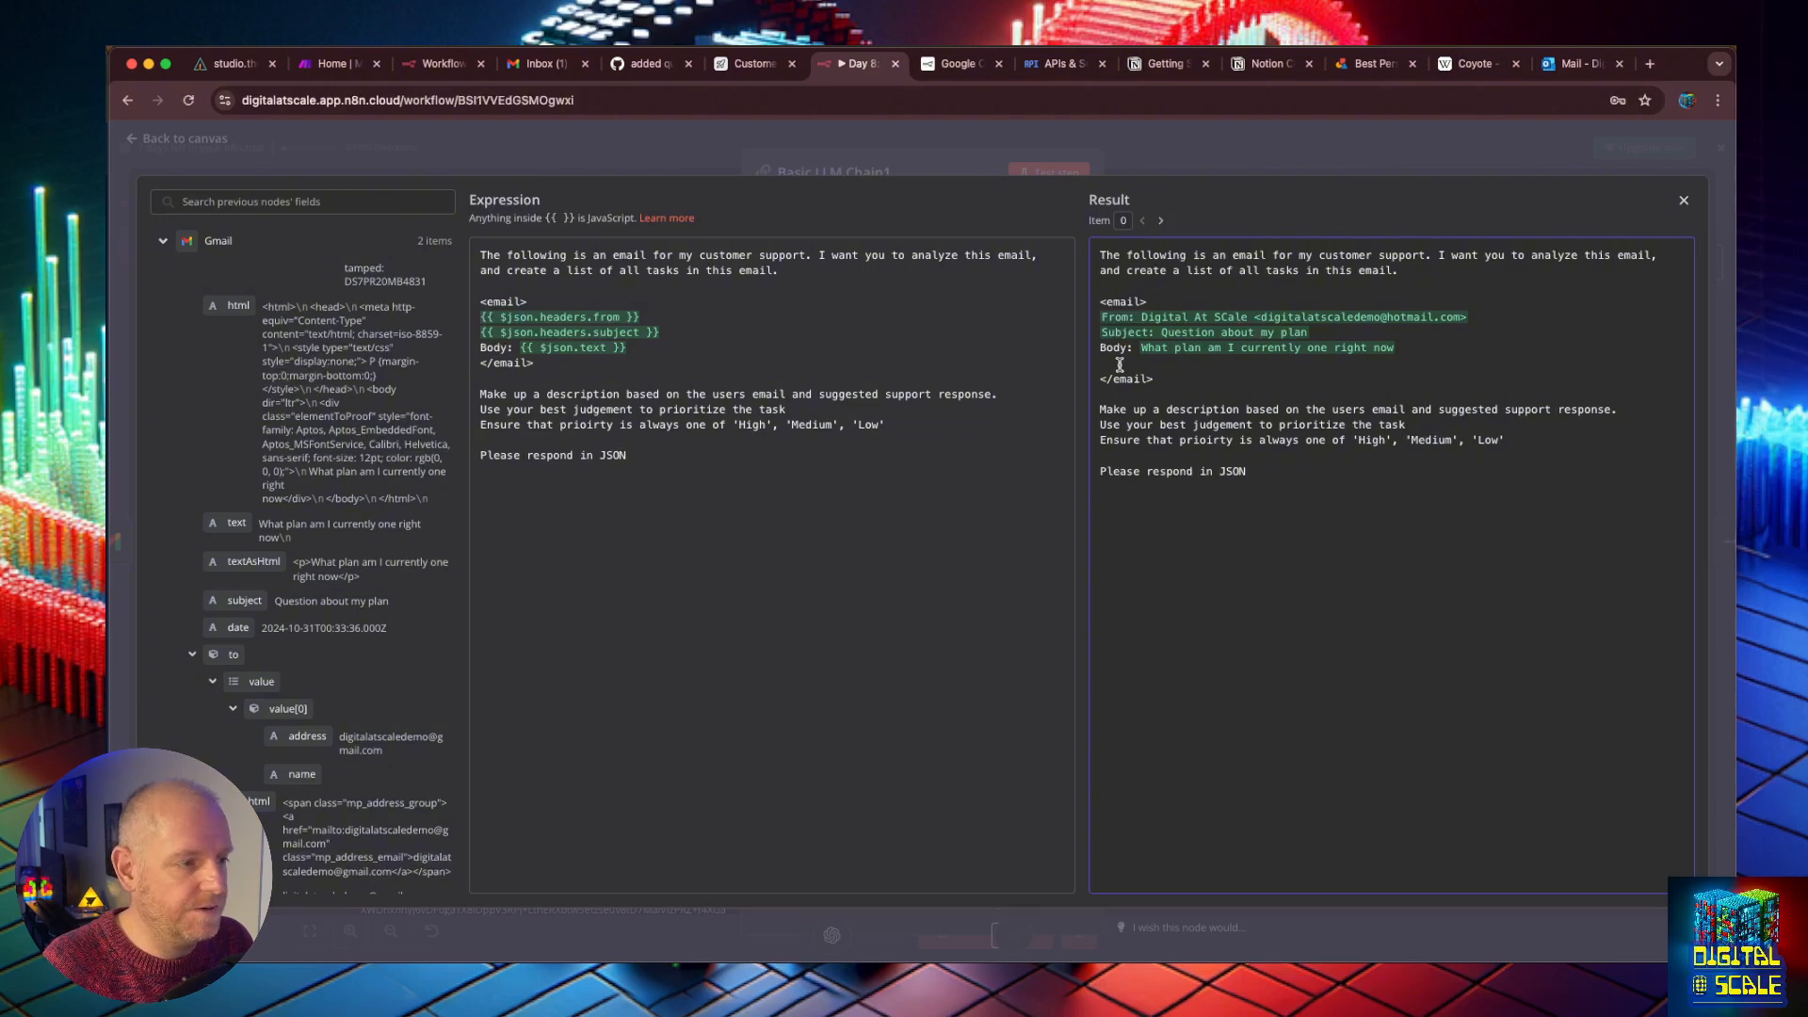
pyautogui.click(1682, 204)
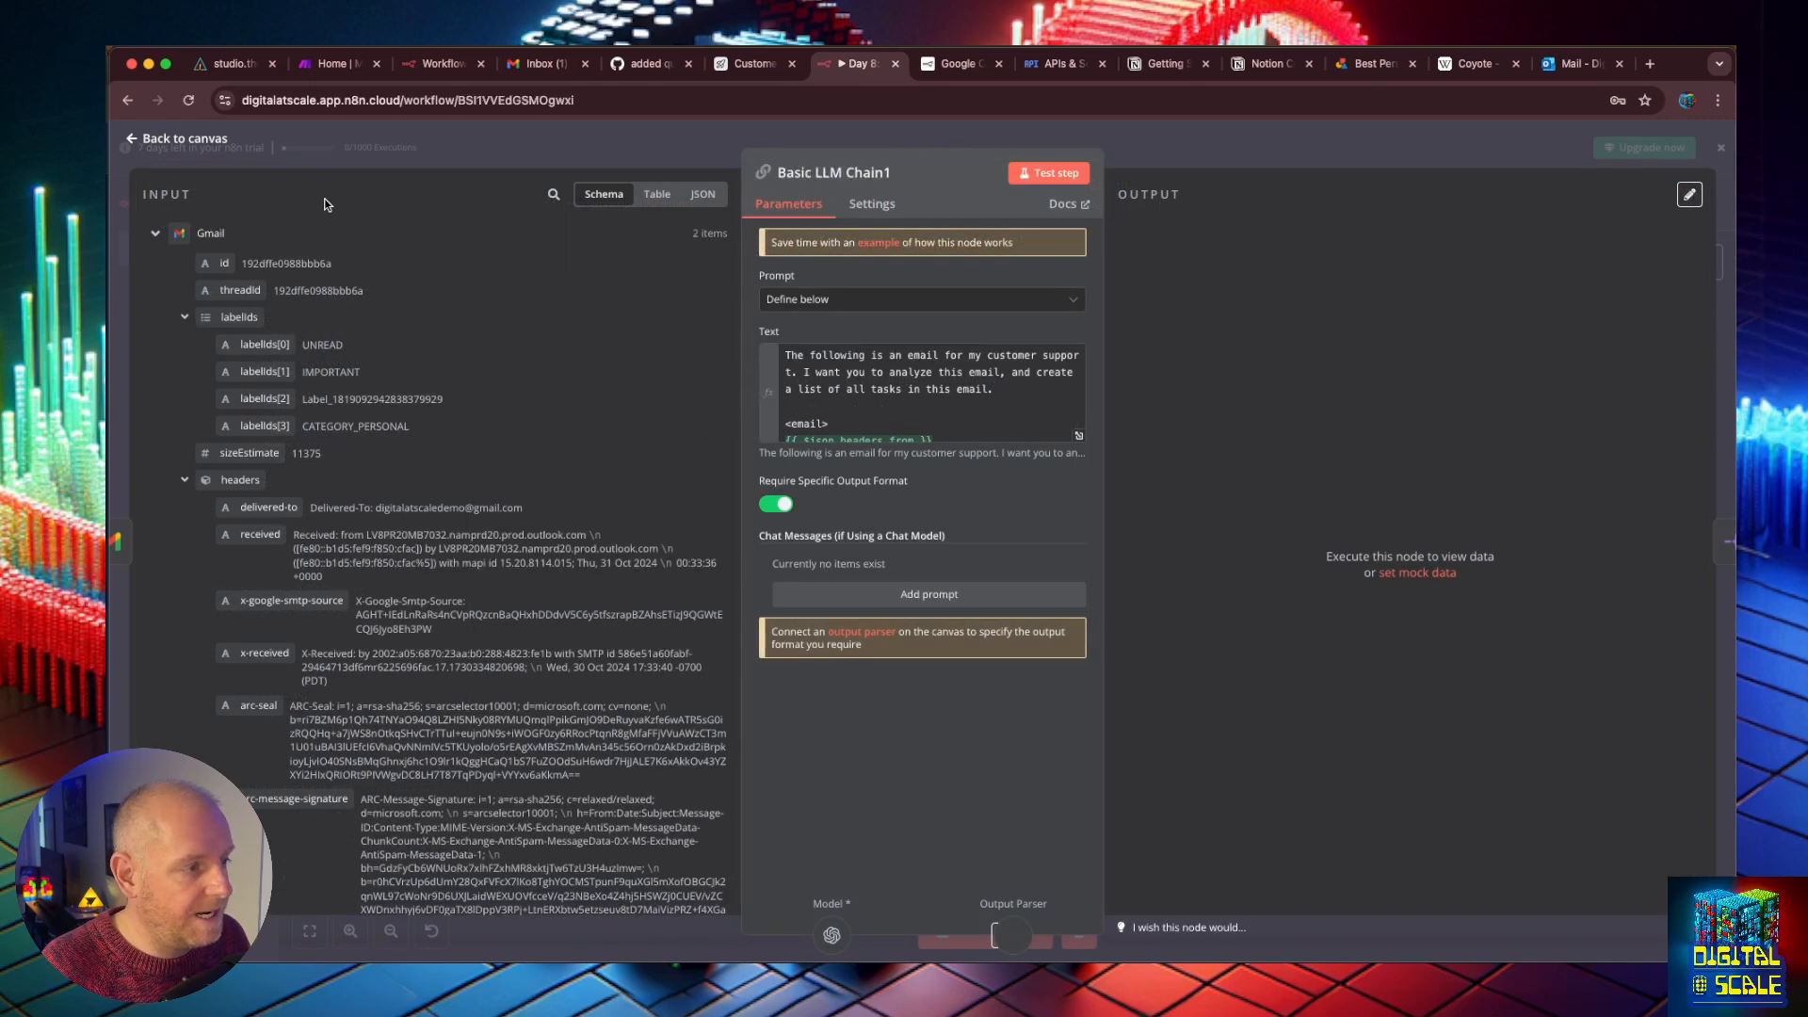
pyautogui.click(141, 141)
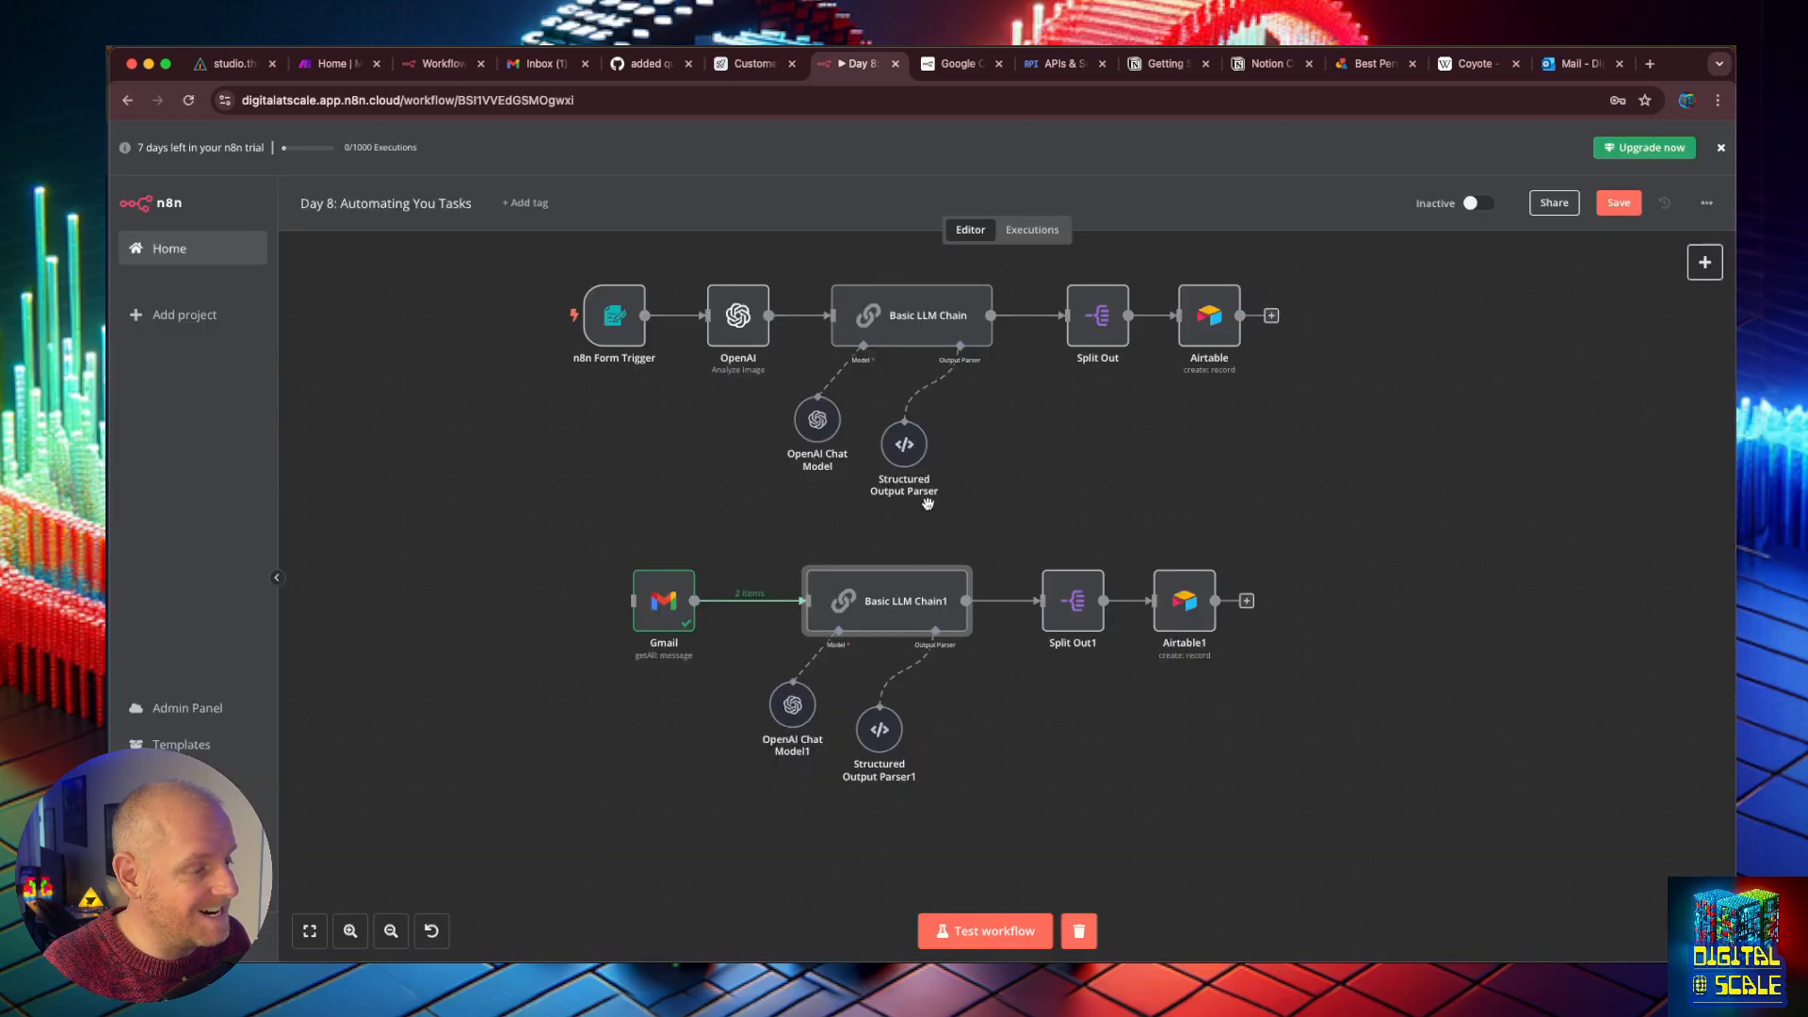
# Step: Try to test the workflow, deactivate the n8n Form Trigger node and save
pyautogui.click(981, 928)
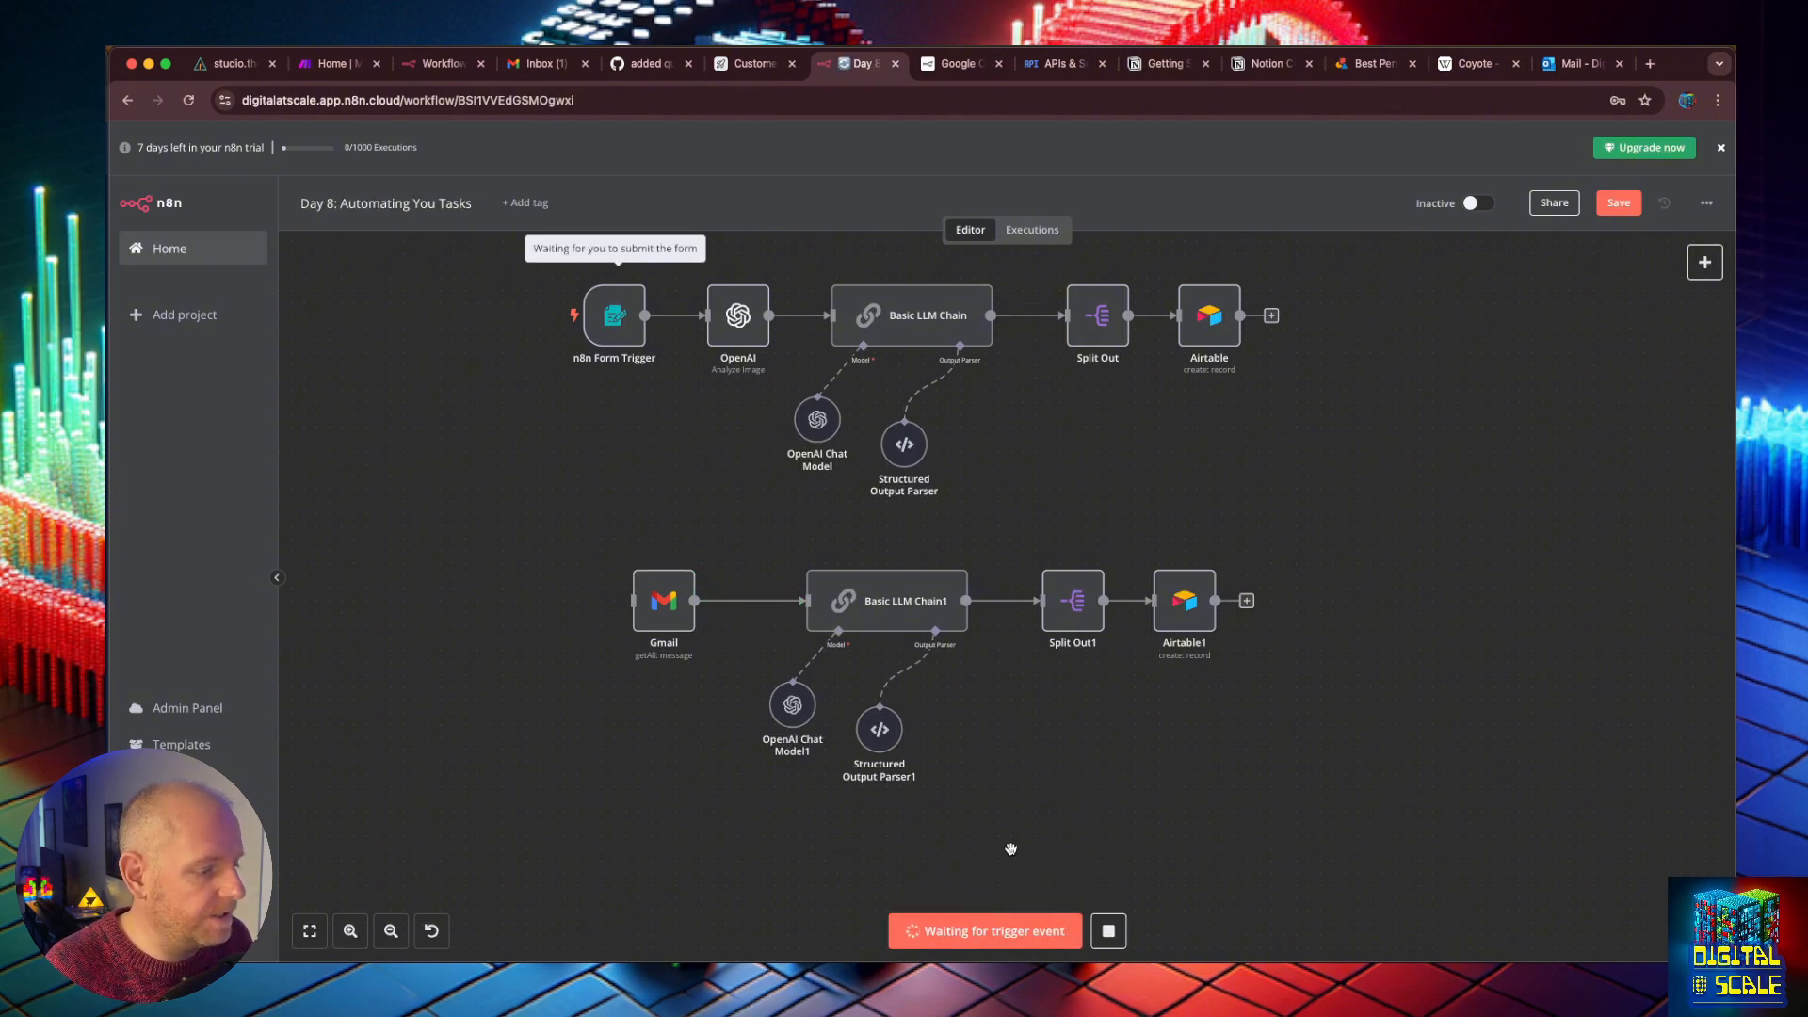
pyautogui.click(606, 271)
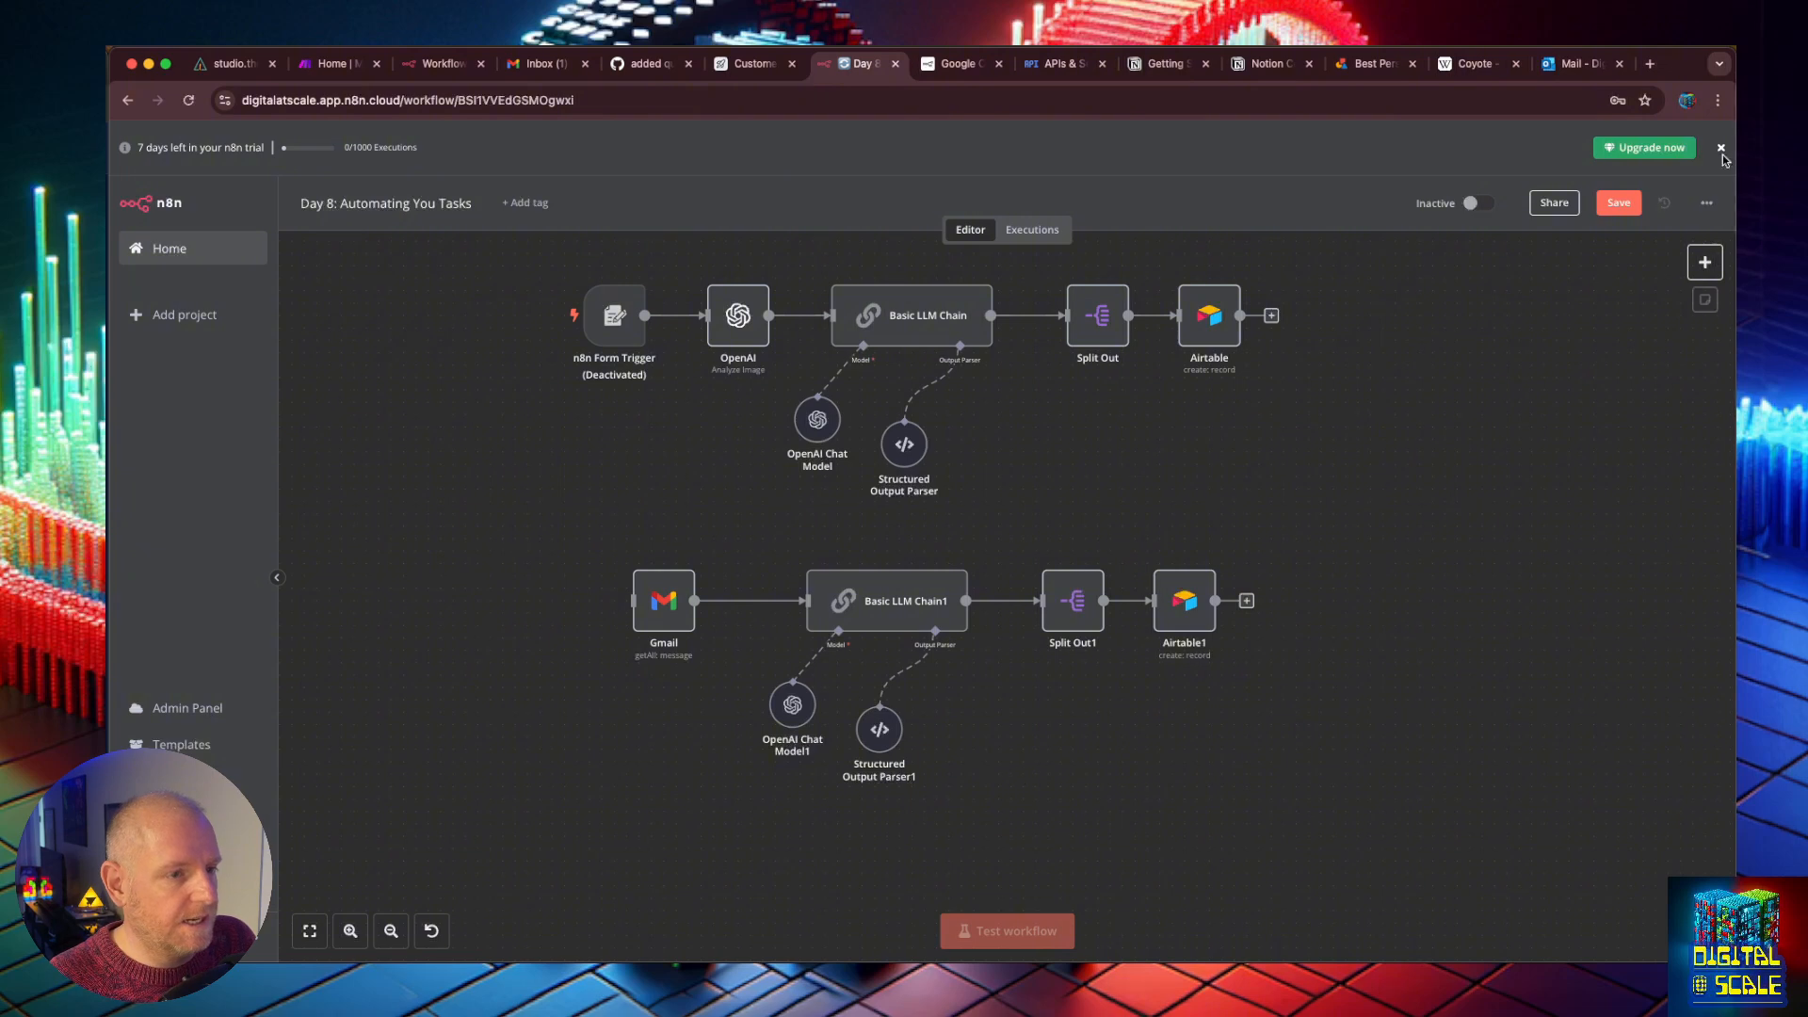
pyautogui.click(1619, 202)
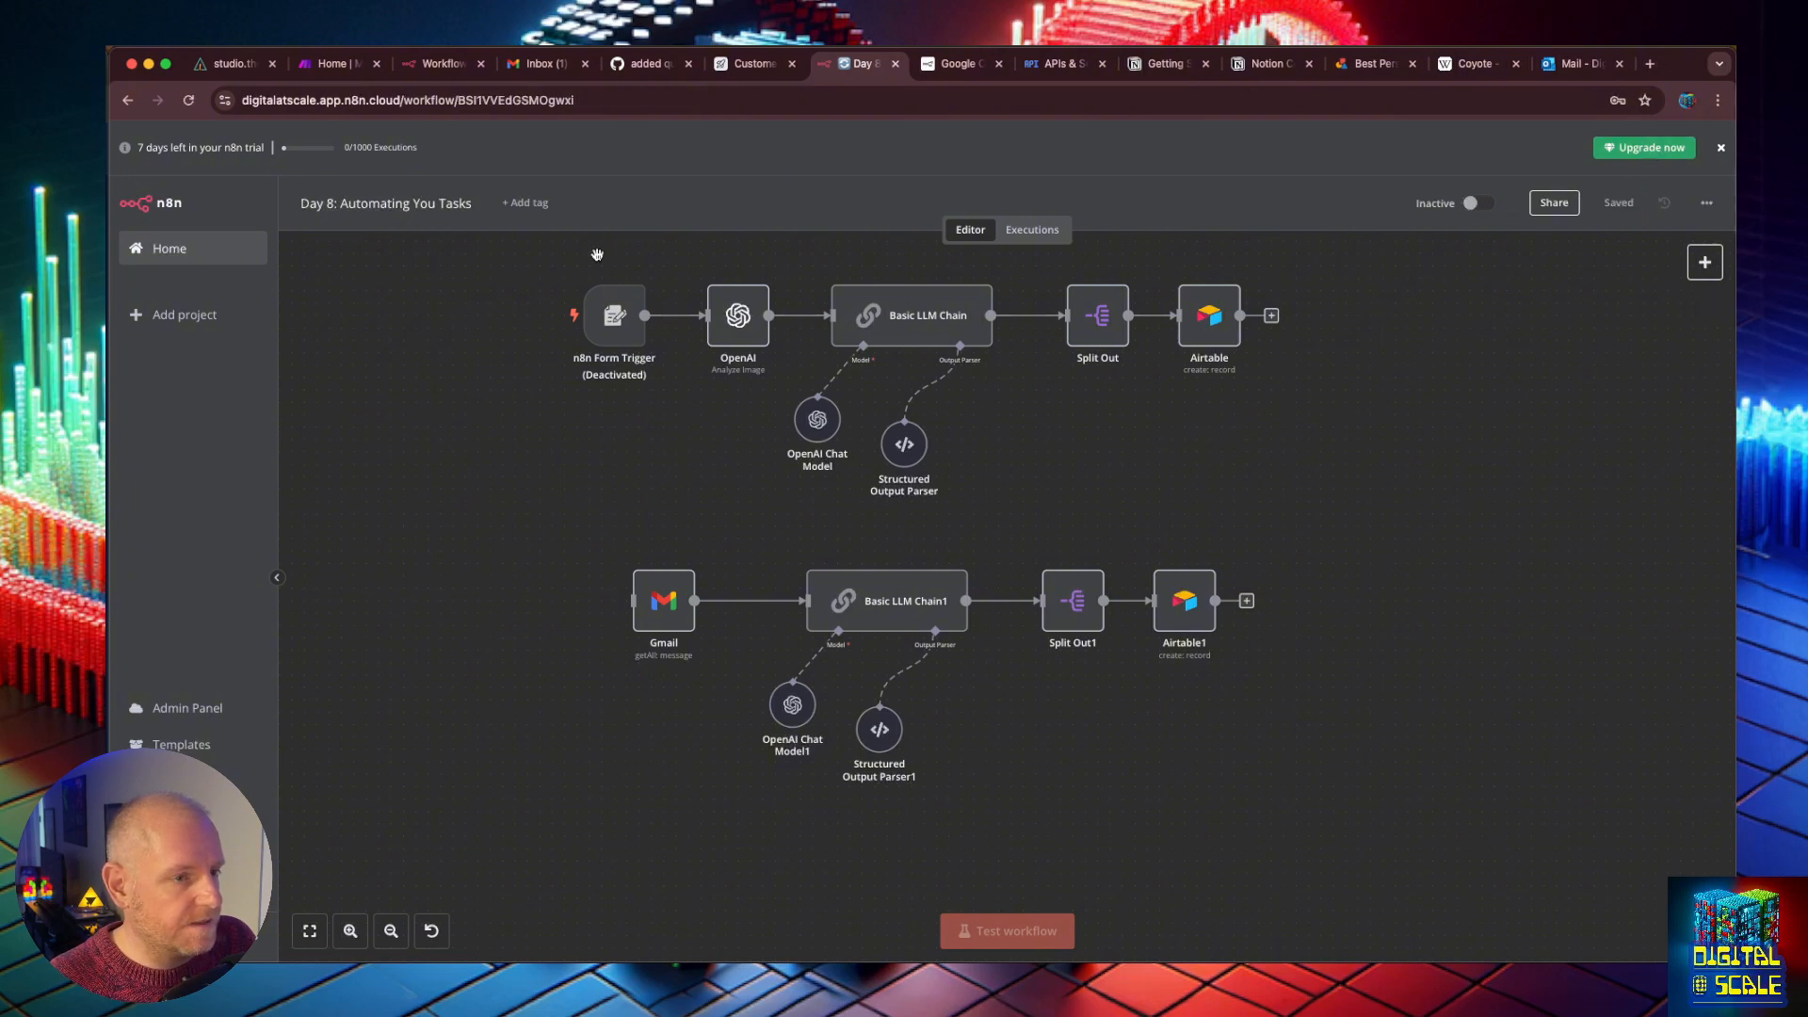
# Step: Add a manual "When clicking 'Test workflow'" trigger, connect it in front of the Gmail node and save the workflow
pyautogui.click(1705, 259)
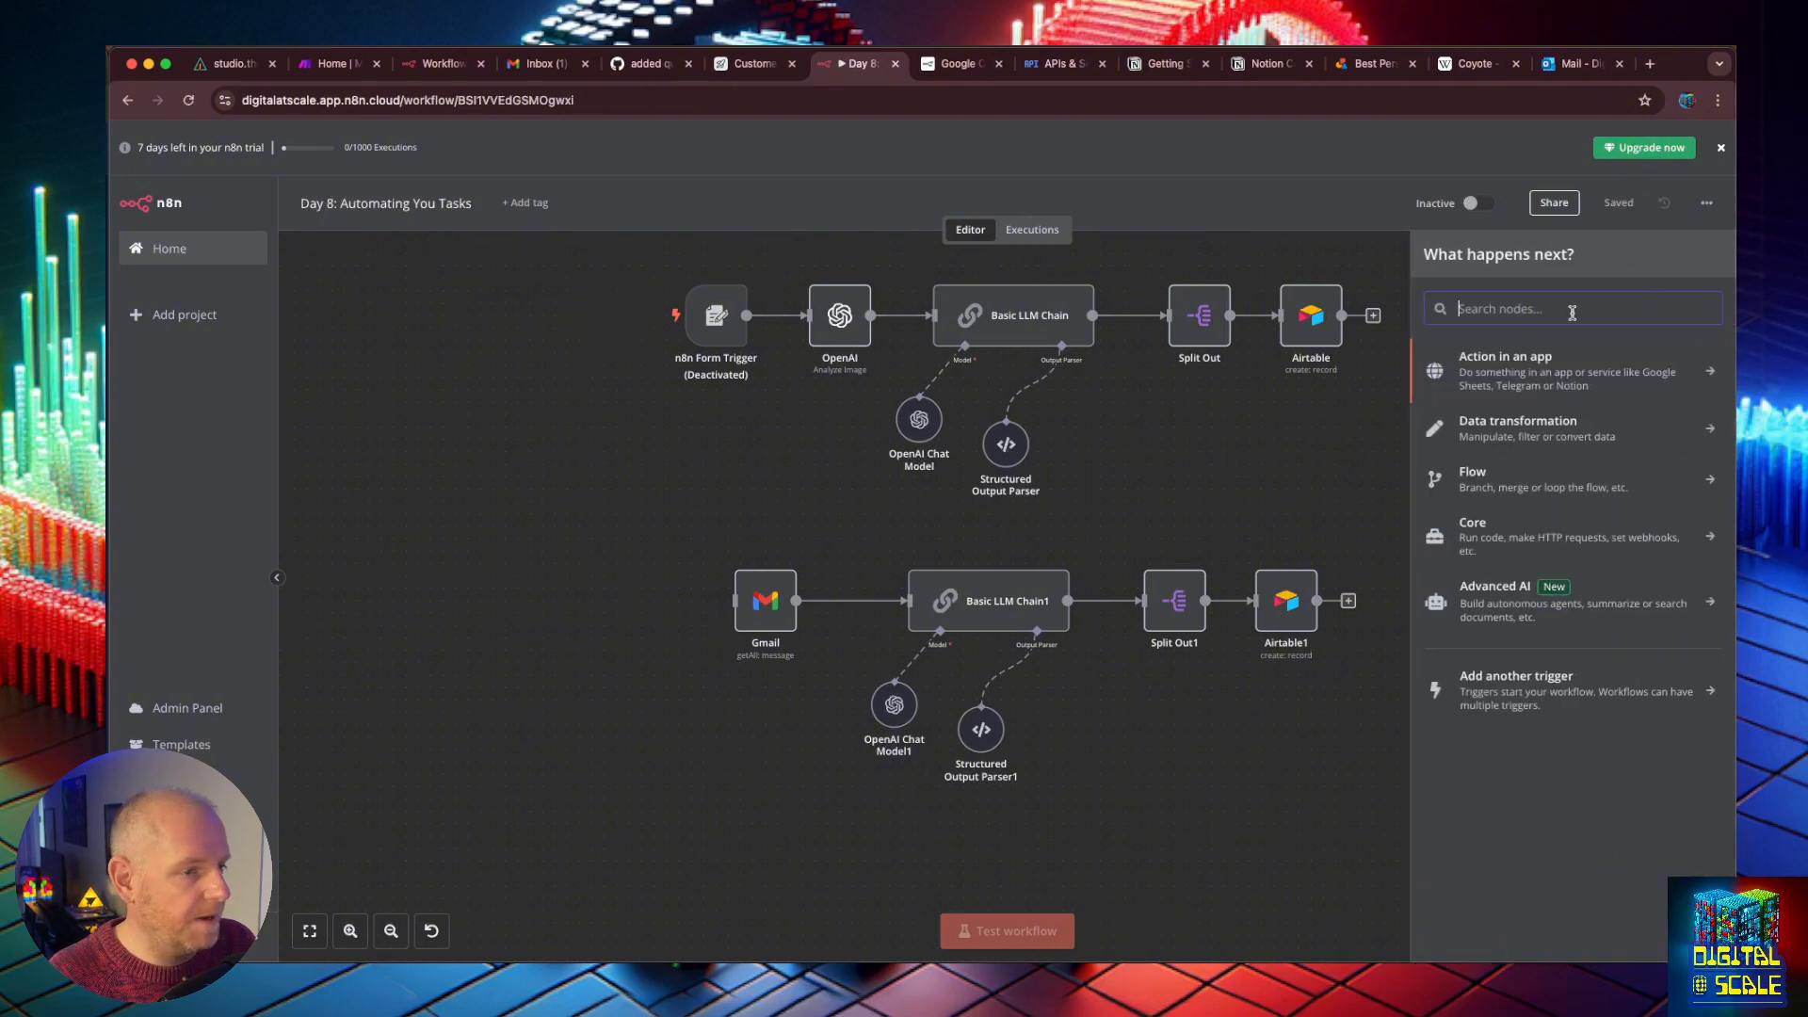
pyautogui.write('mau')
pyautogui.click(1538, 444)
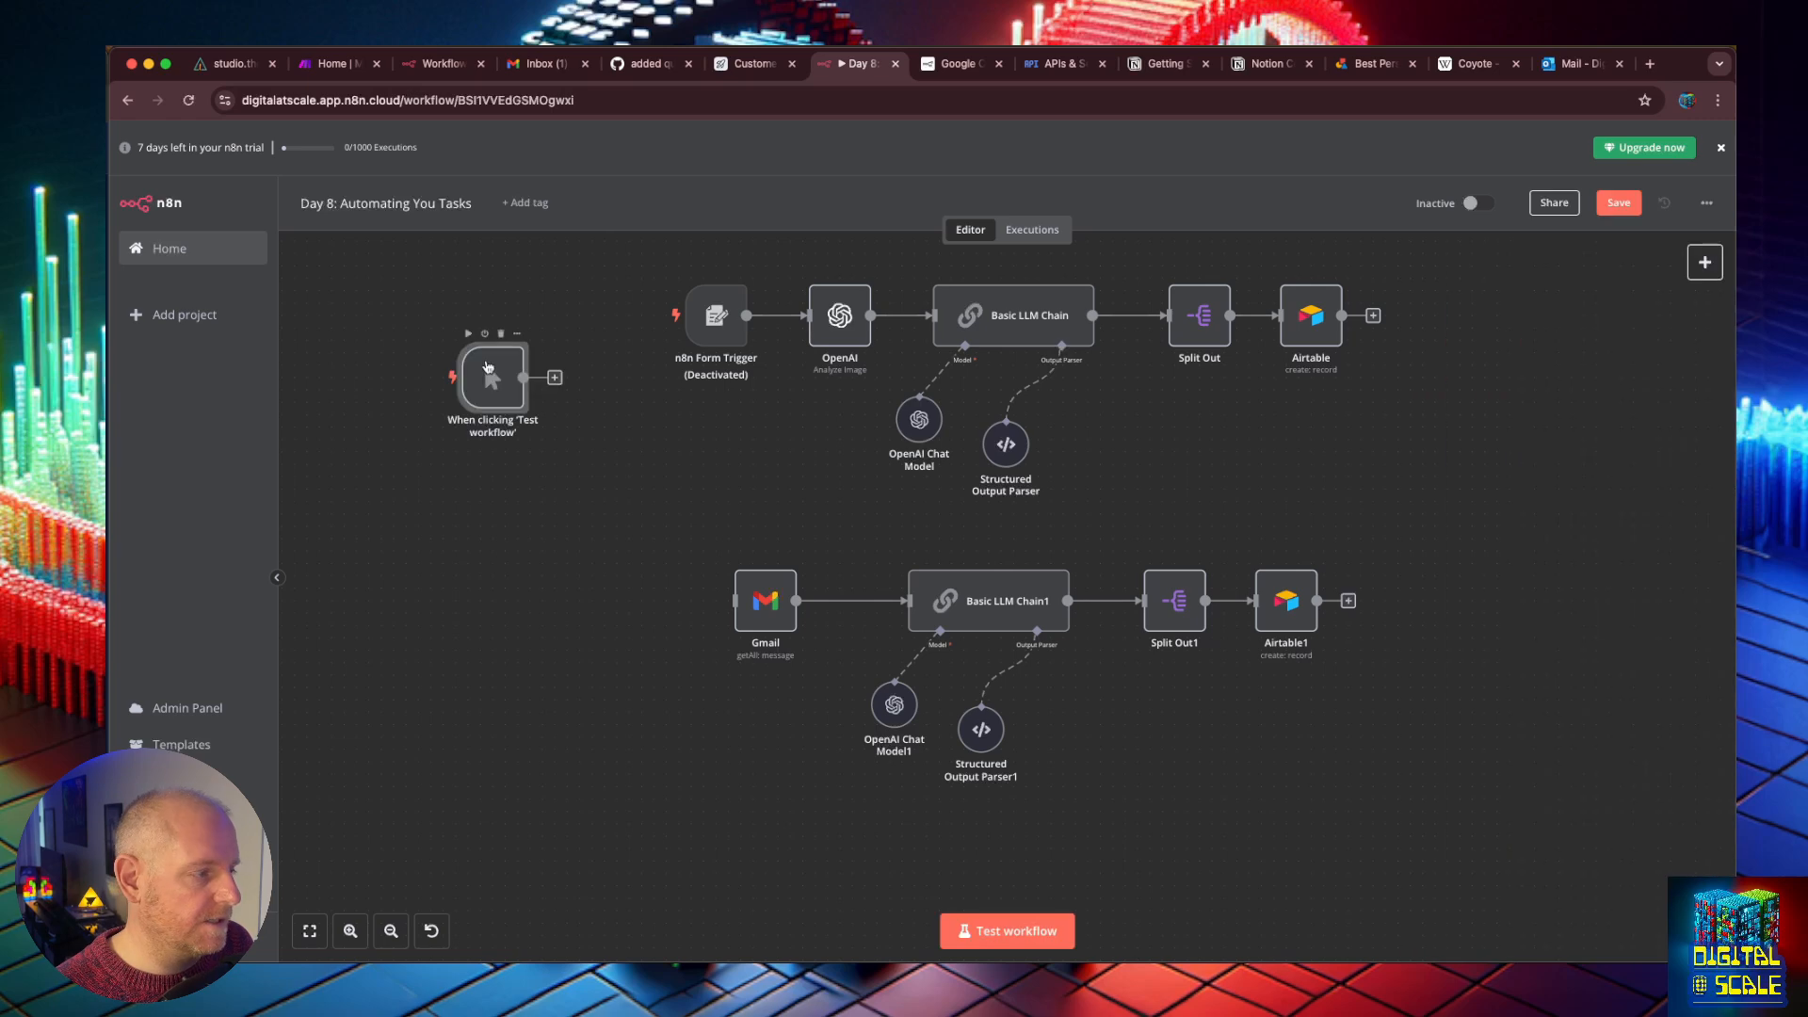
pyautogui.moveTo(490, 369); pyautogui.dragTo(737, 604)
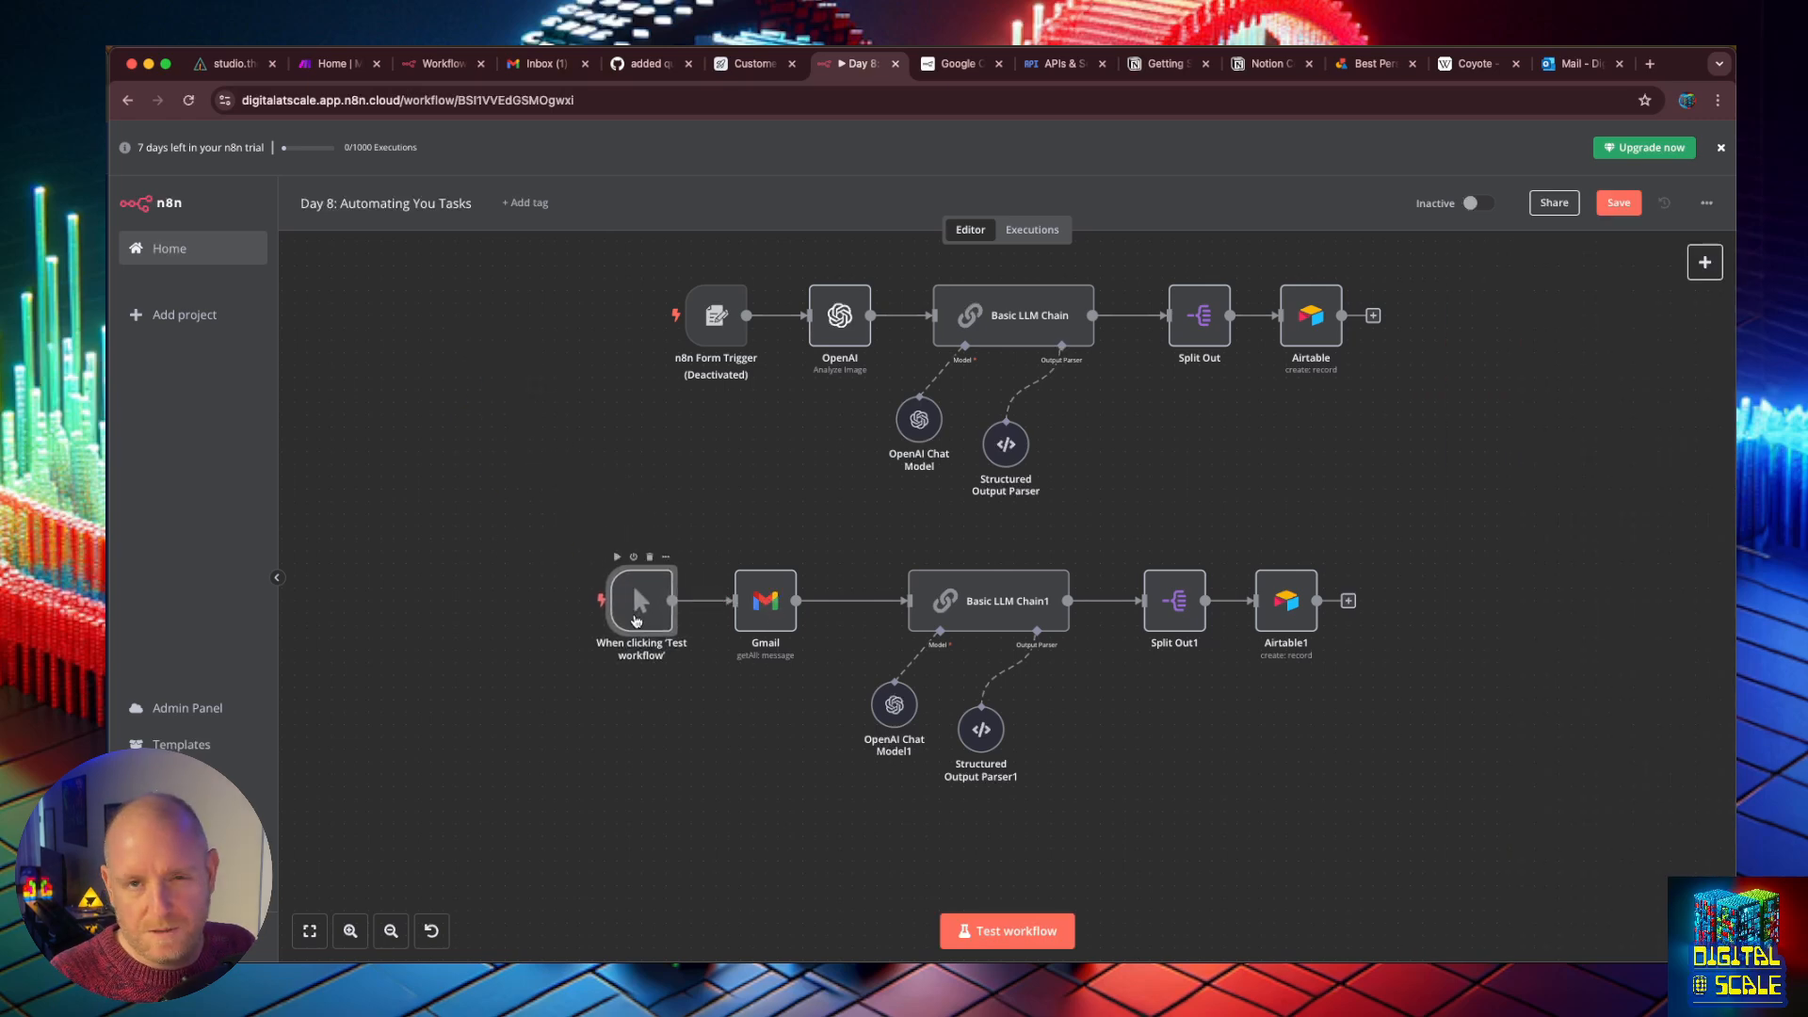
pyautogui.click(1619, 202)
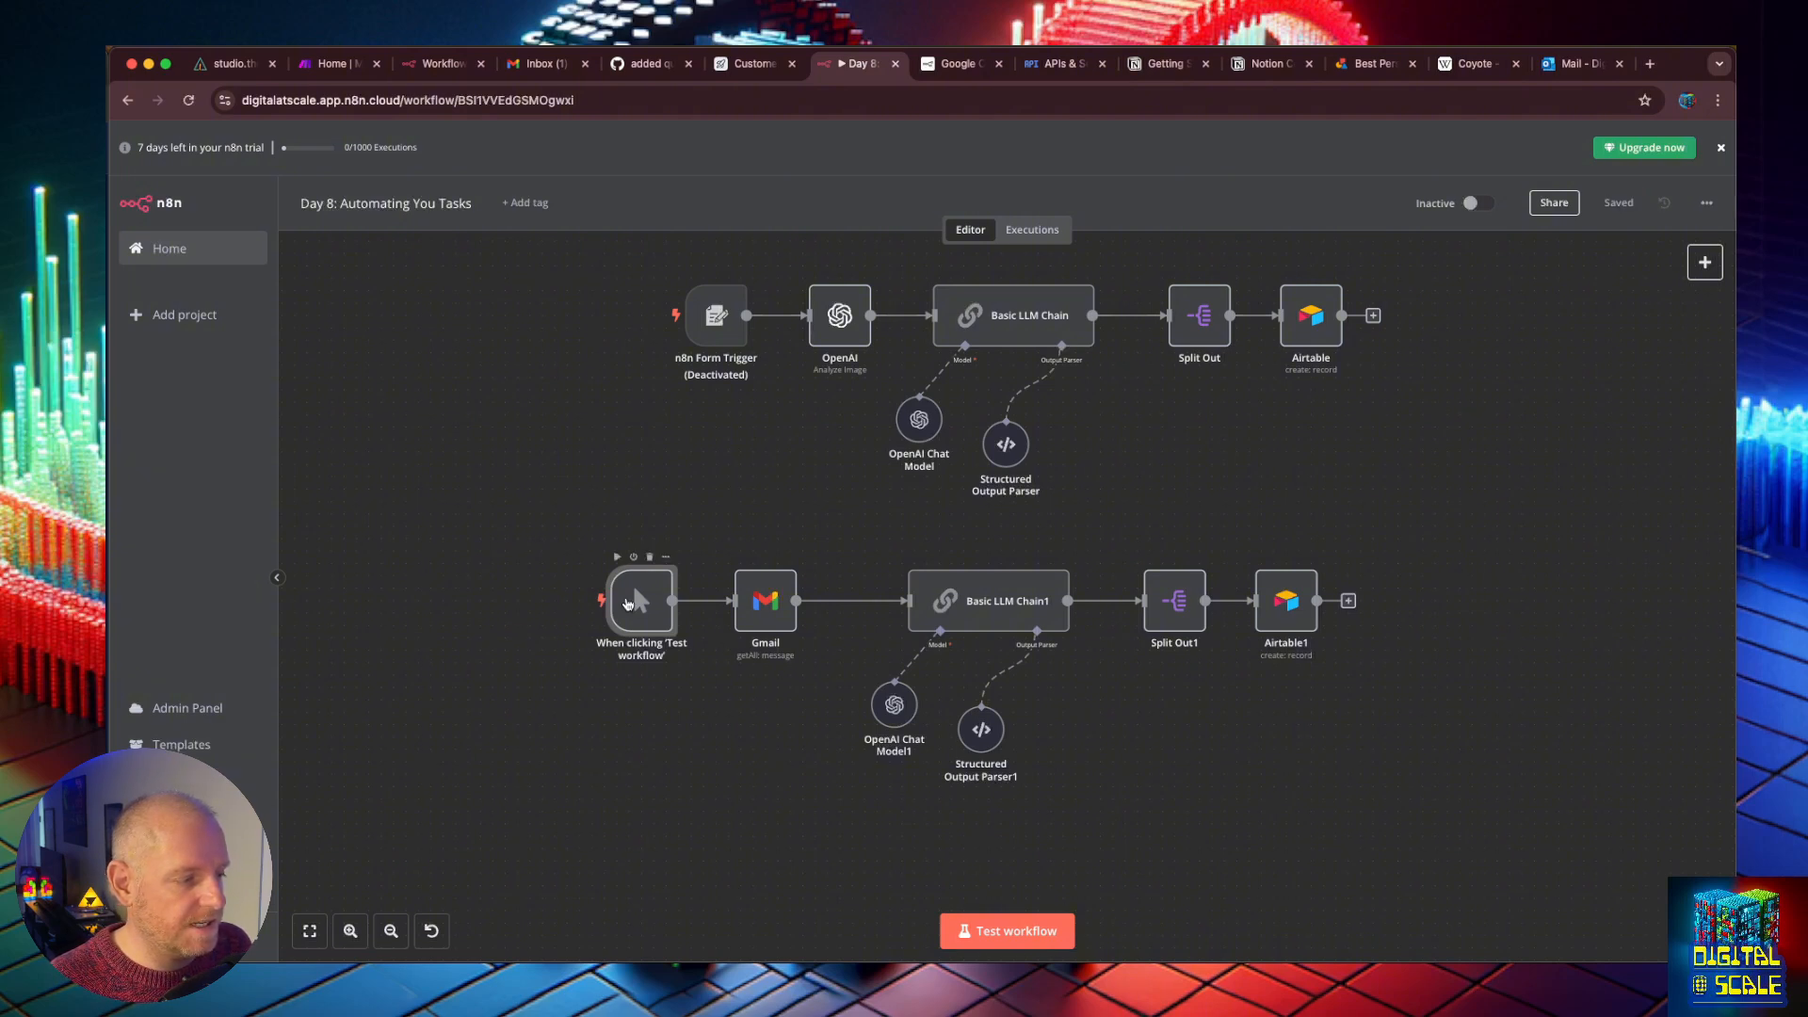
# Step: Run the Gmail workflow, and in Airtable widen the Task column of the Customer CRM Tasks table
pyautogui.click(1015, 932)
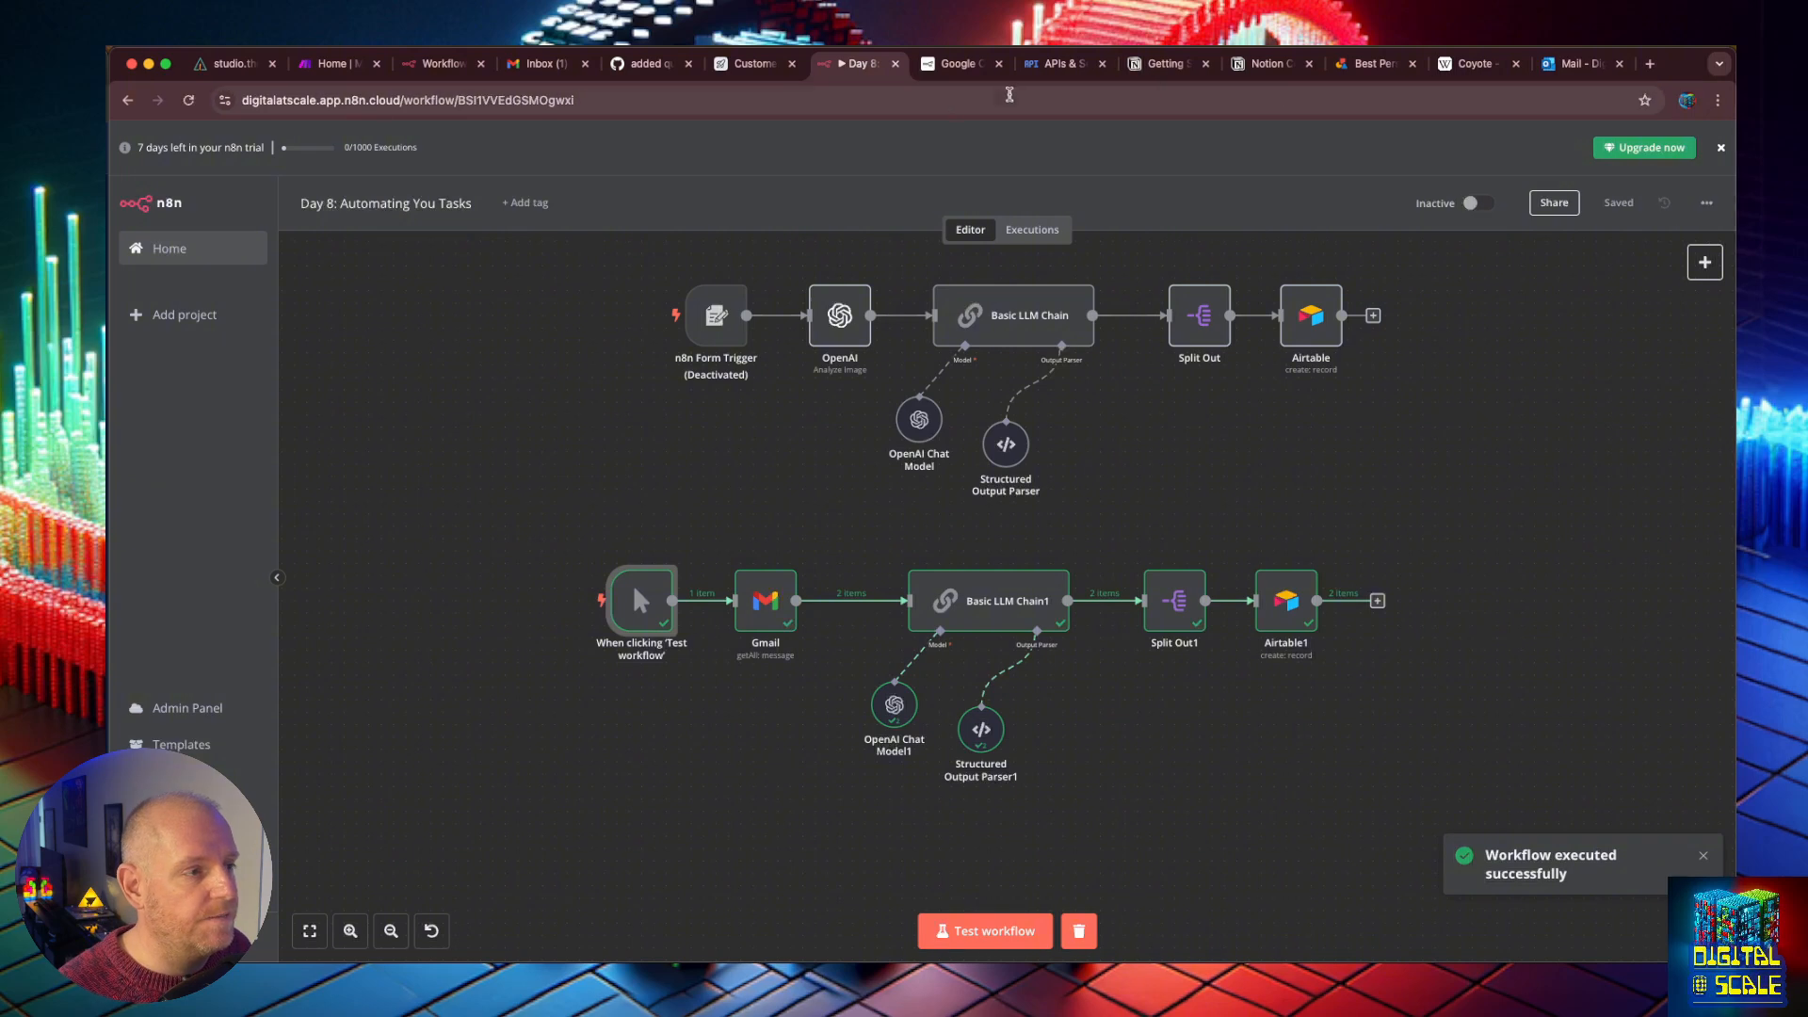
pyautogui.click(744, 65)
pyautogui.moveTo(555, 247); pyautogui.dragTo(574, 247)
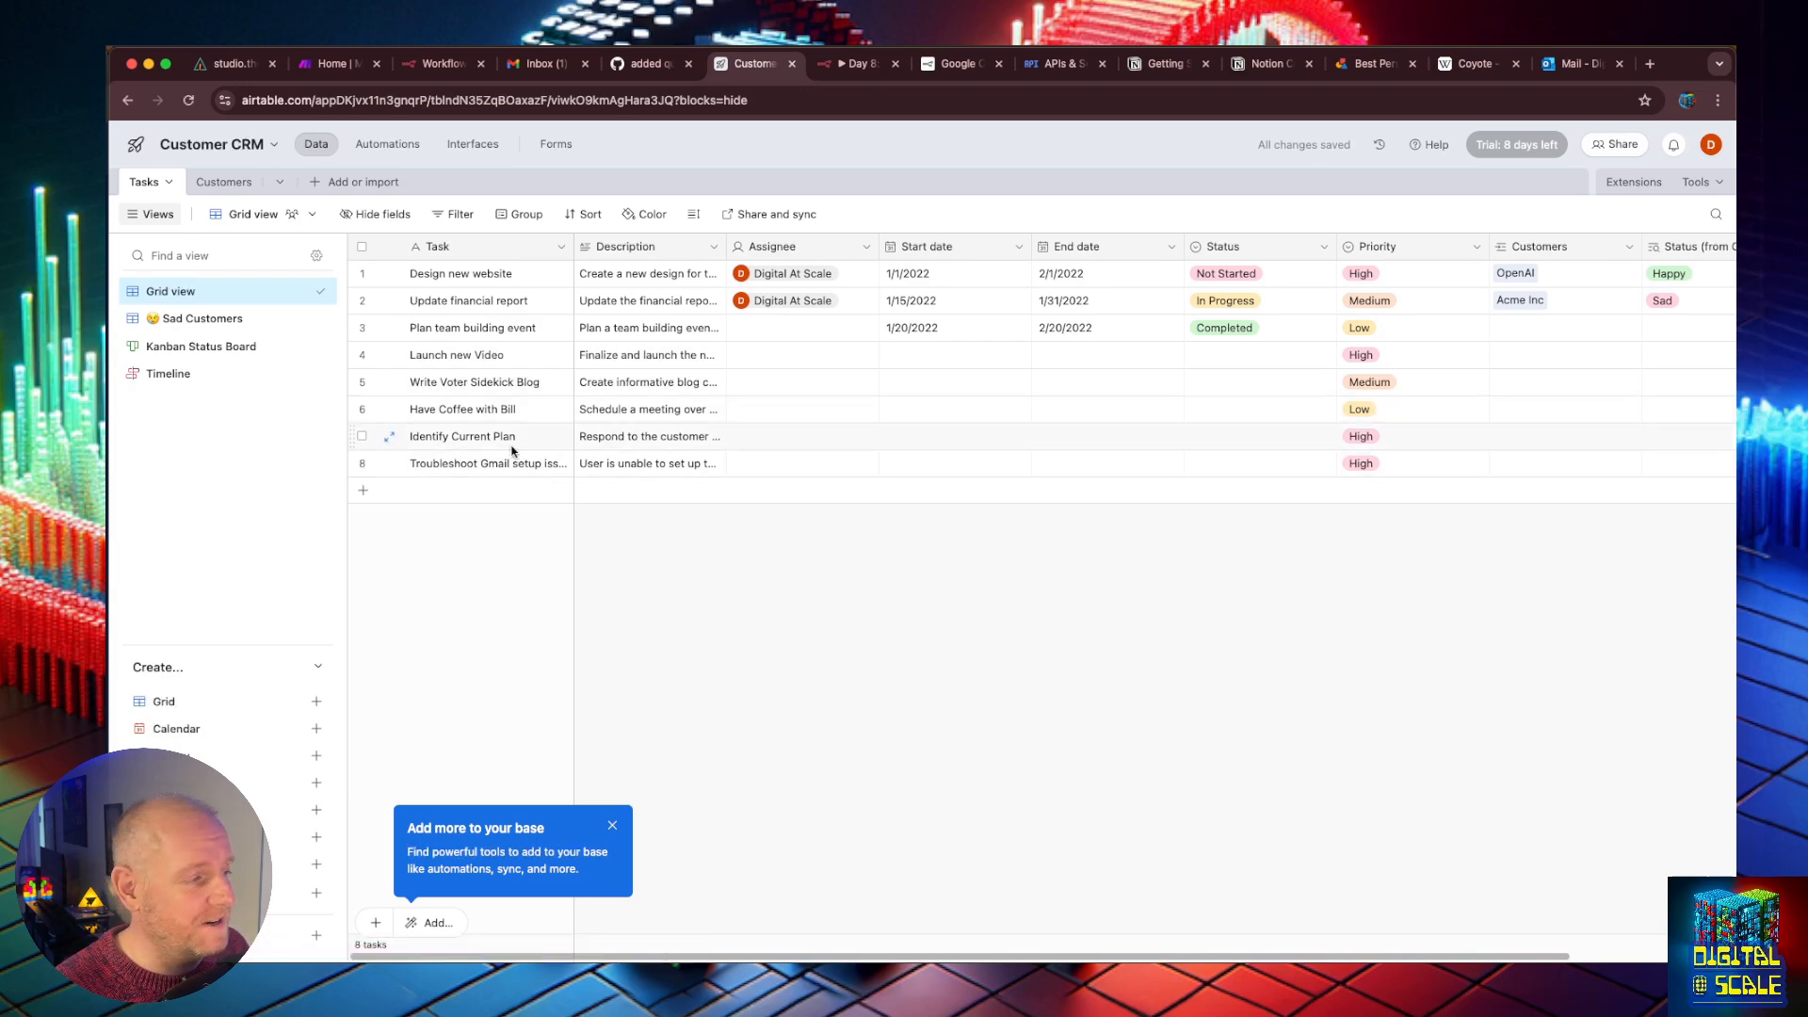
# Step: Examine the Identify Current Plan record and the full description of the Gmail setup troubleshooting task, closing each view
pyautogui.click(390, 435)
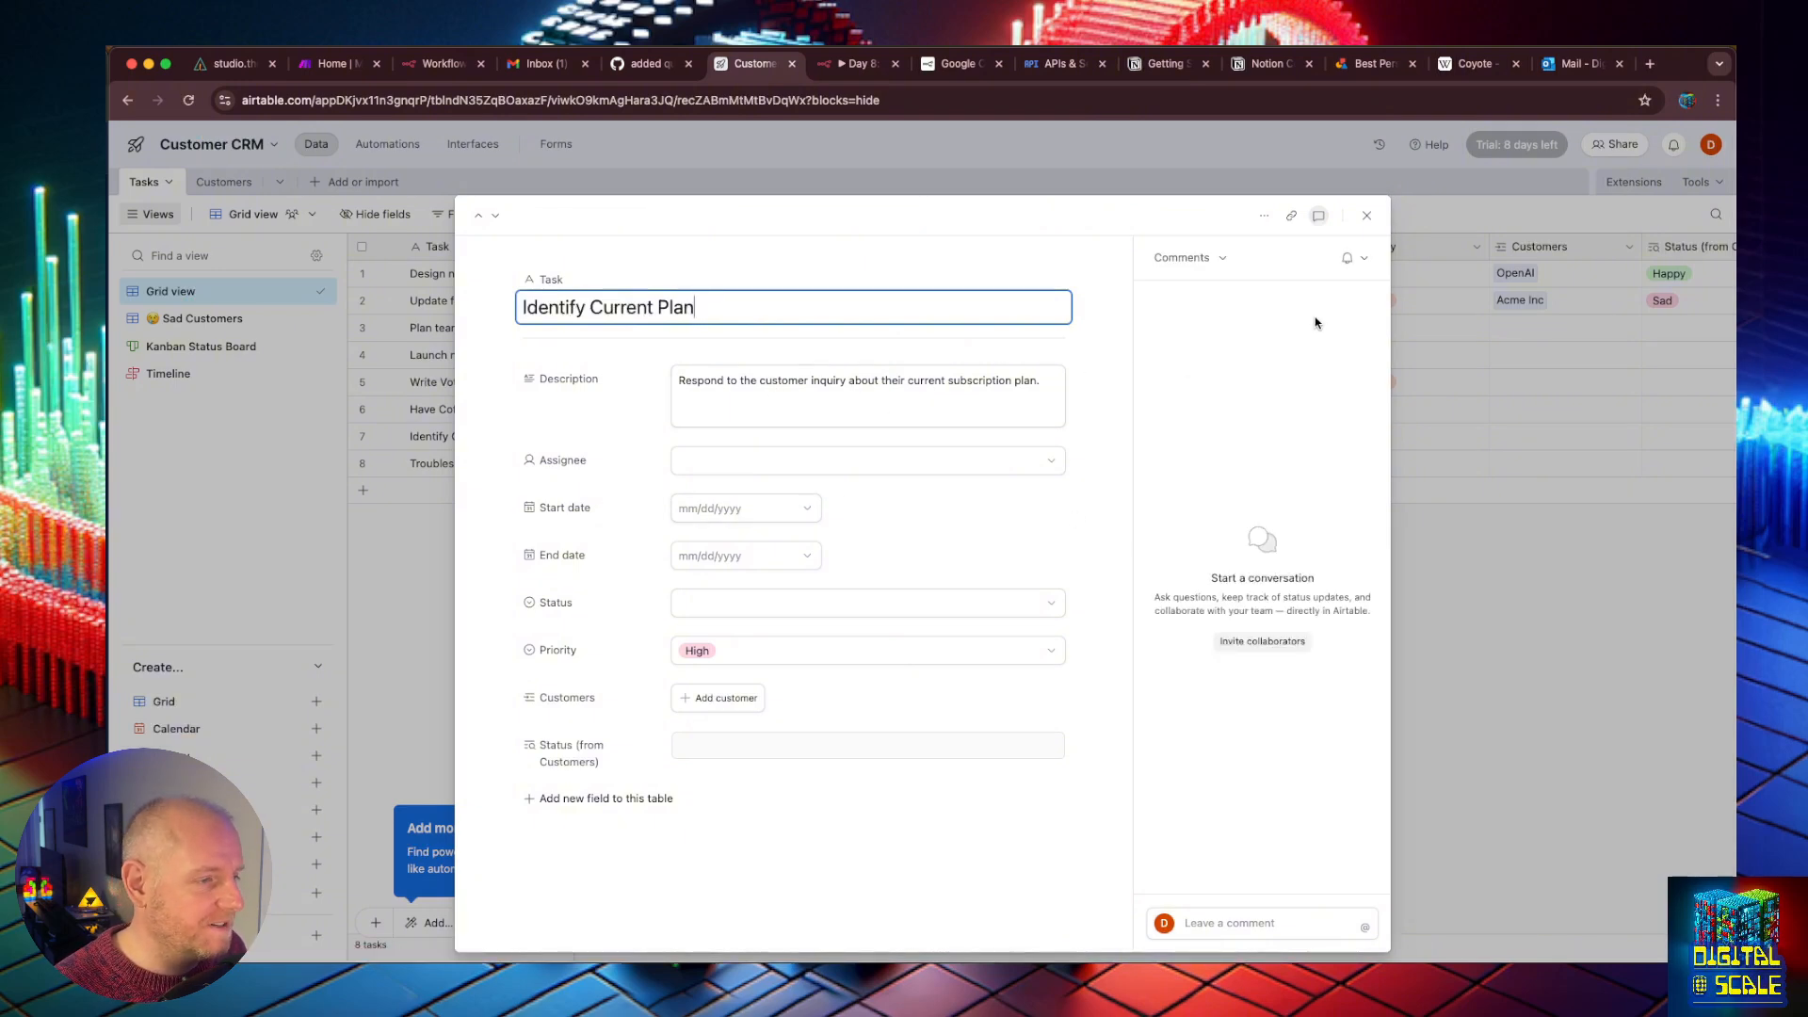
pyautogui.click(1367, 215)
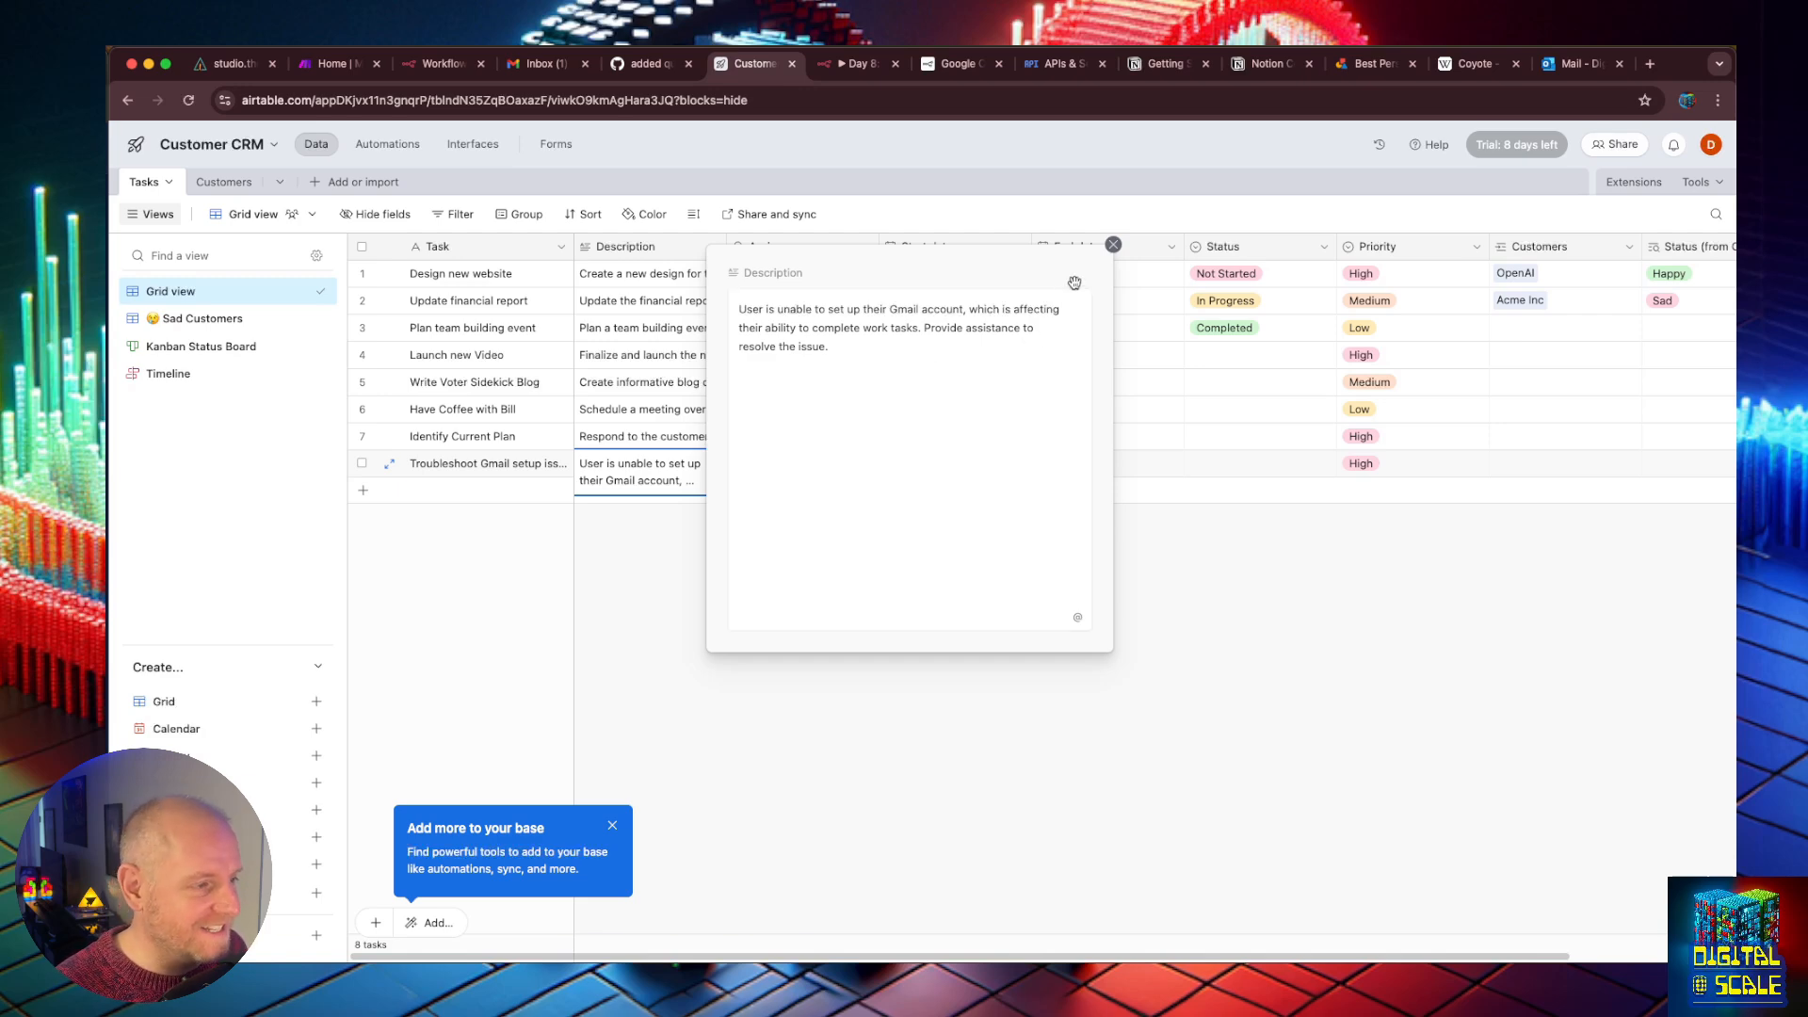
pyautogui.click(1113, 244)
pyautogui.click(1083, 218)
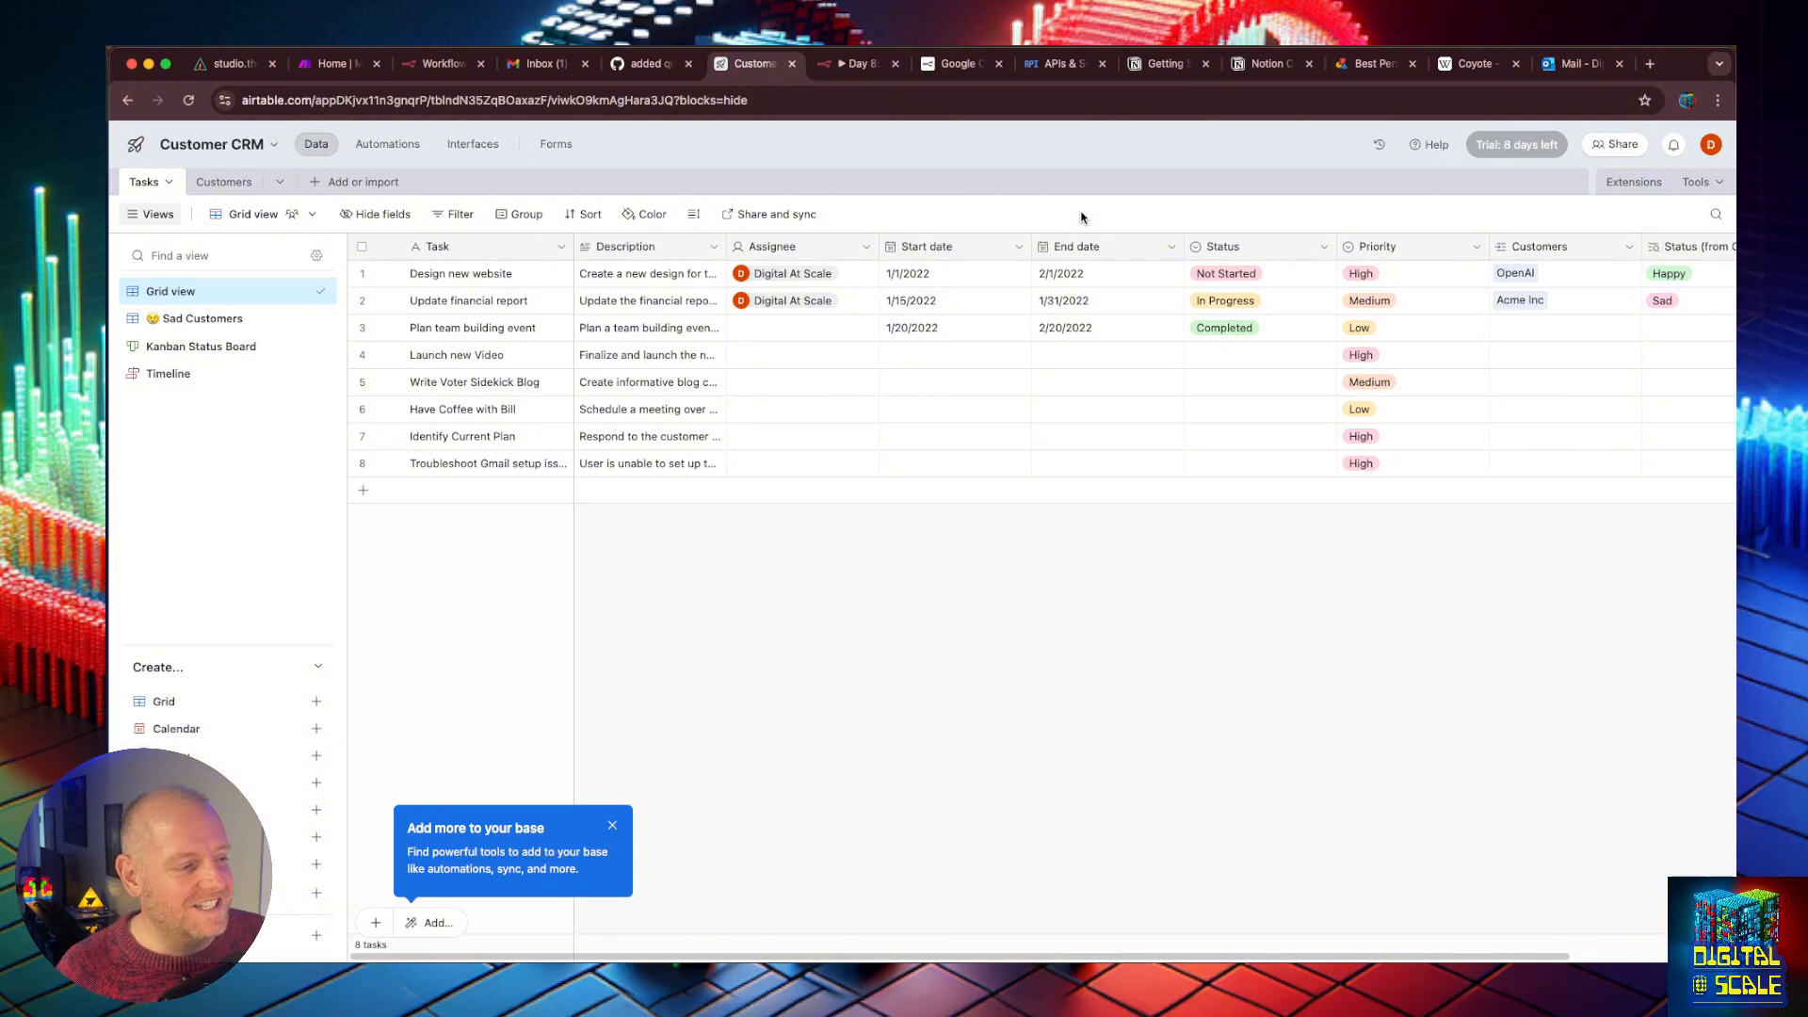